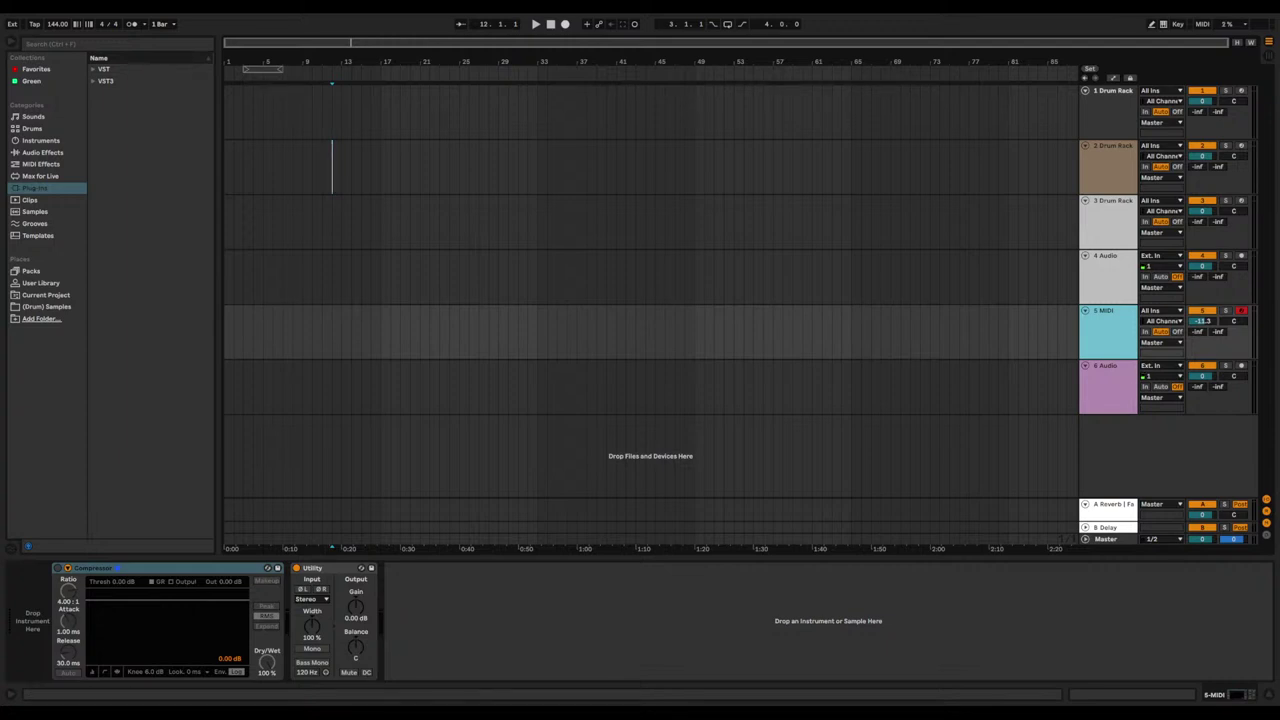
pyautogui.click(1118, 261)
pyautogui.click(1113, 340)
pyautogui.click(1107, 280)
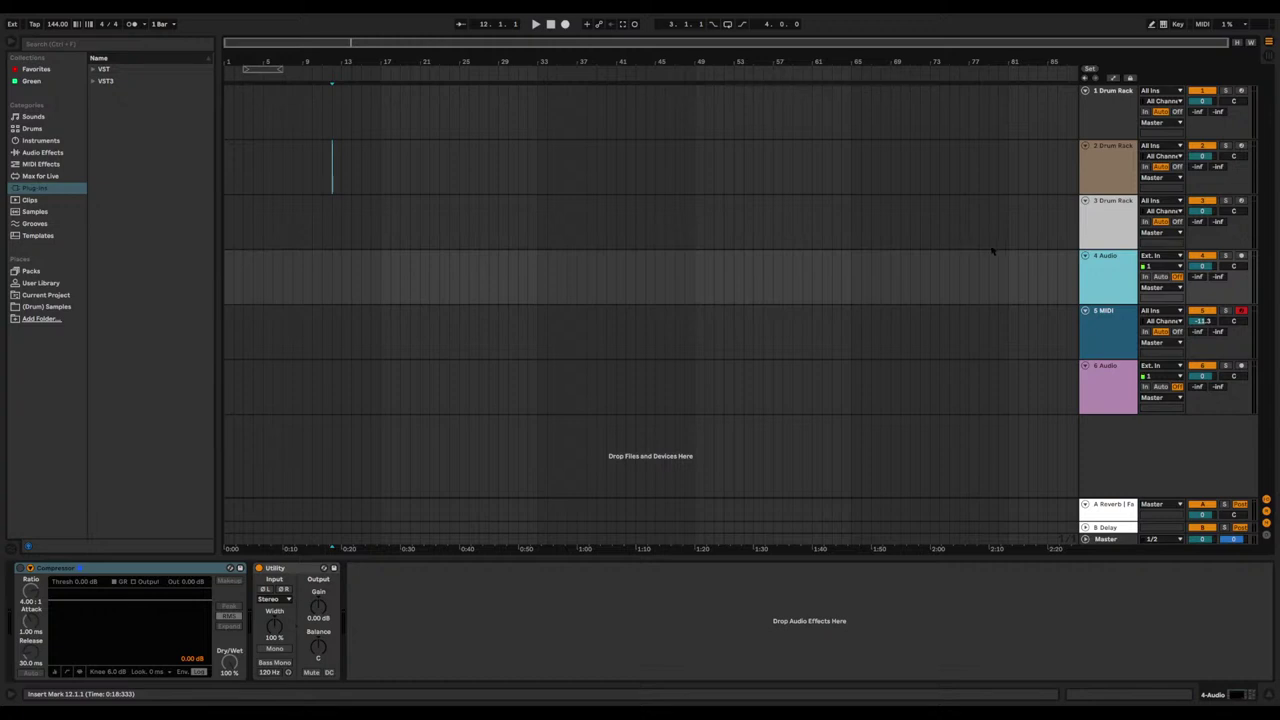
pyautogui.click(1108, 334)
pyautogui.click(1117, 293)
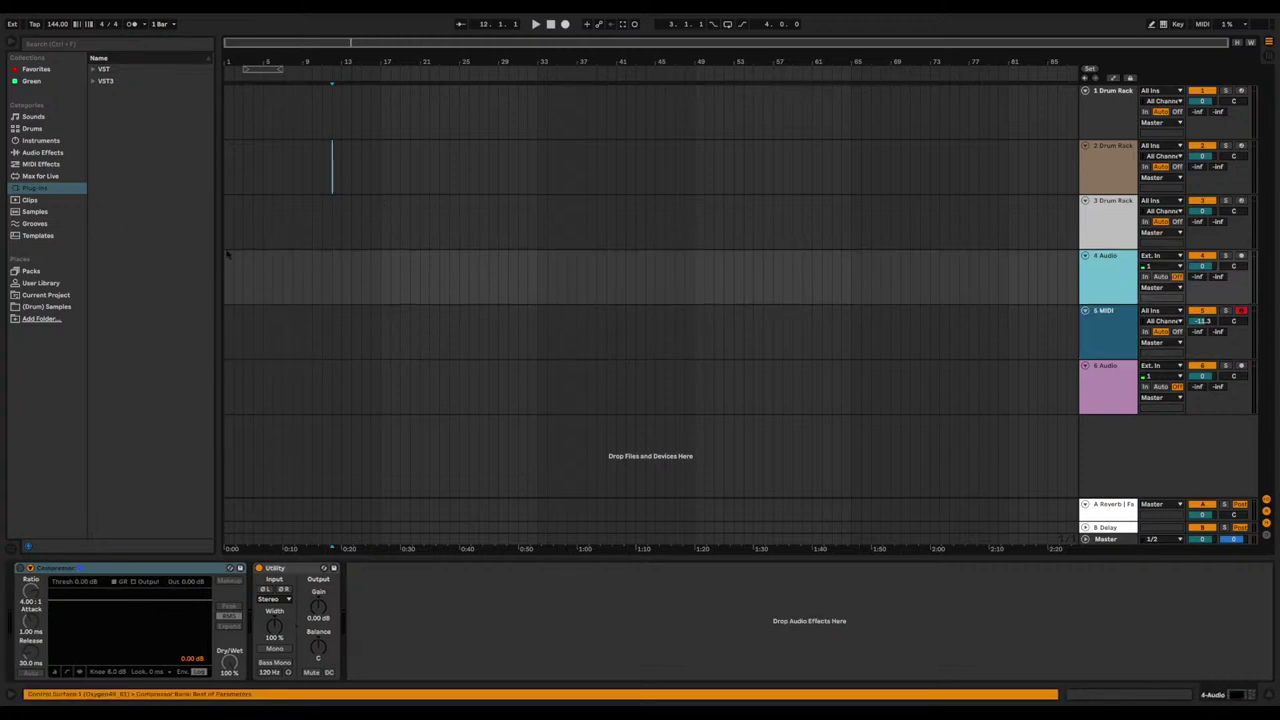
# Step: Insert a new MIDI track directly below the existing 5 MIDI track
pyautogui.click(1117, 328)
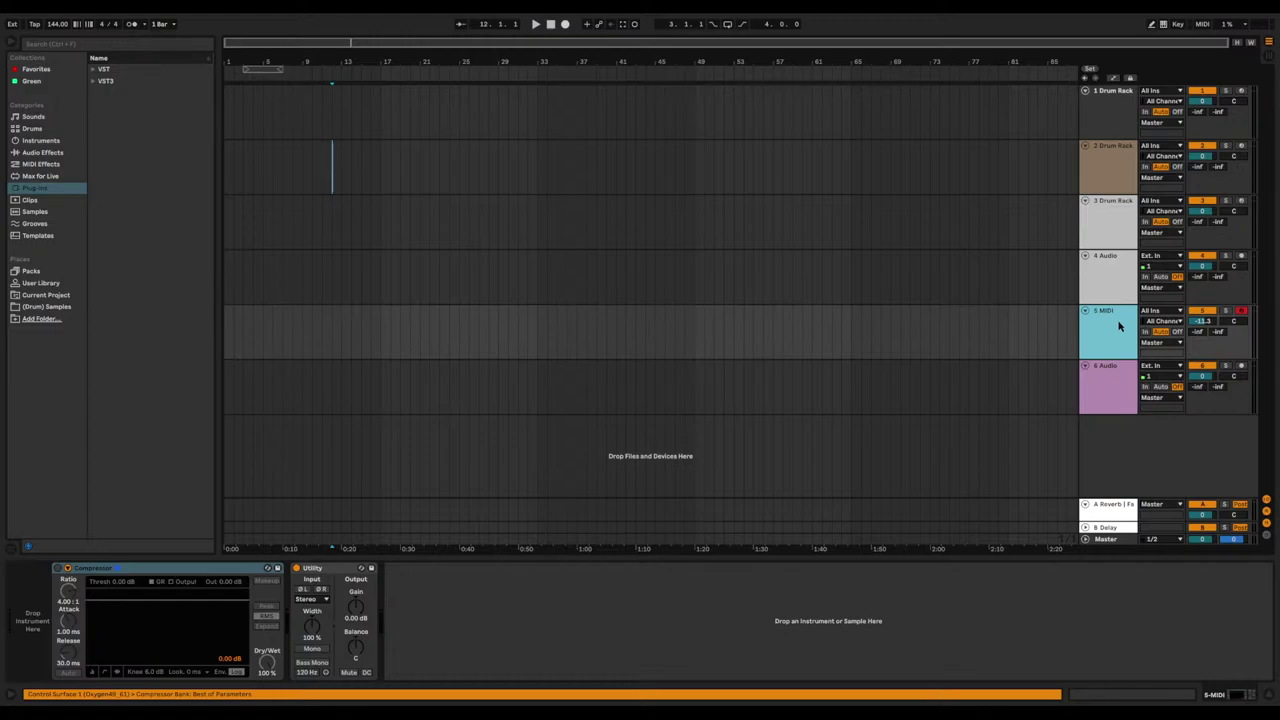
pyautogui.rightClick(1122, 334)
pyautogui.click(1166, 595)
pyautogui.hotkey('ctrl', 'shift', 't')
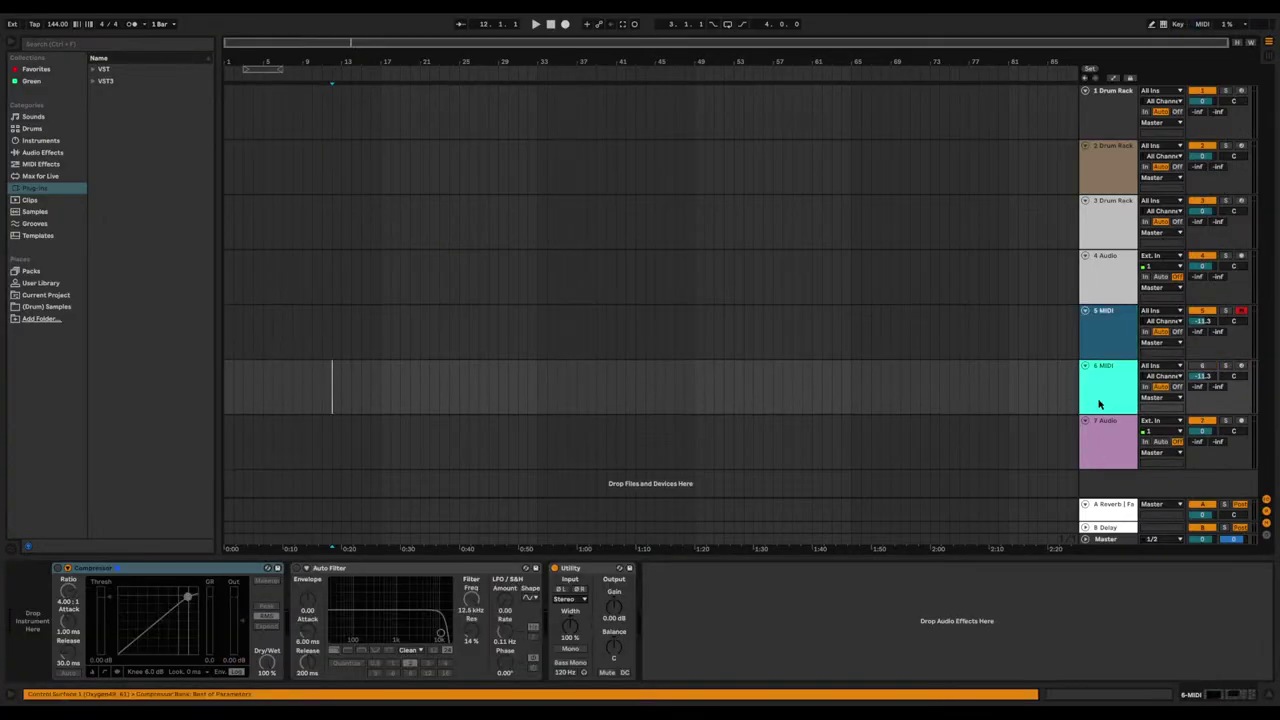
# Step: Move the new MIDI track above the other MIDI track and colour it blue
pyautogui.moveTo(1106, 391); pyautogui.dragTo(1109, 328)
pyautogui.rightClick(1109, 328)
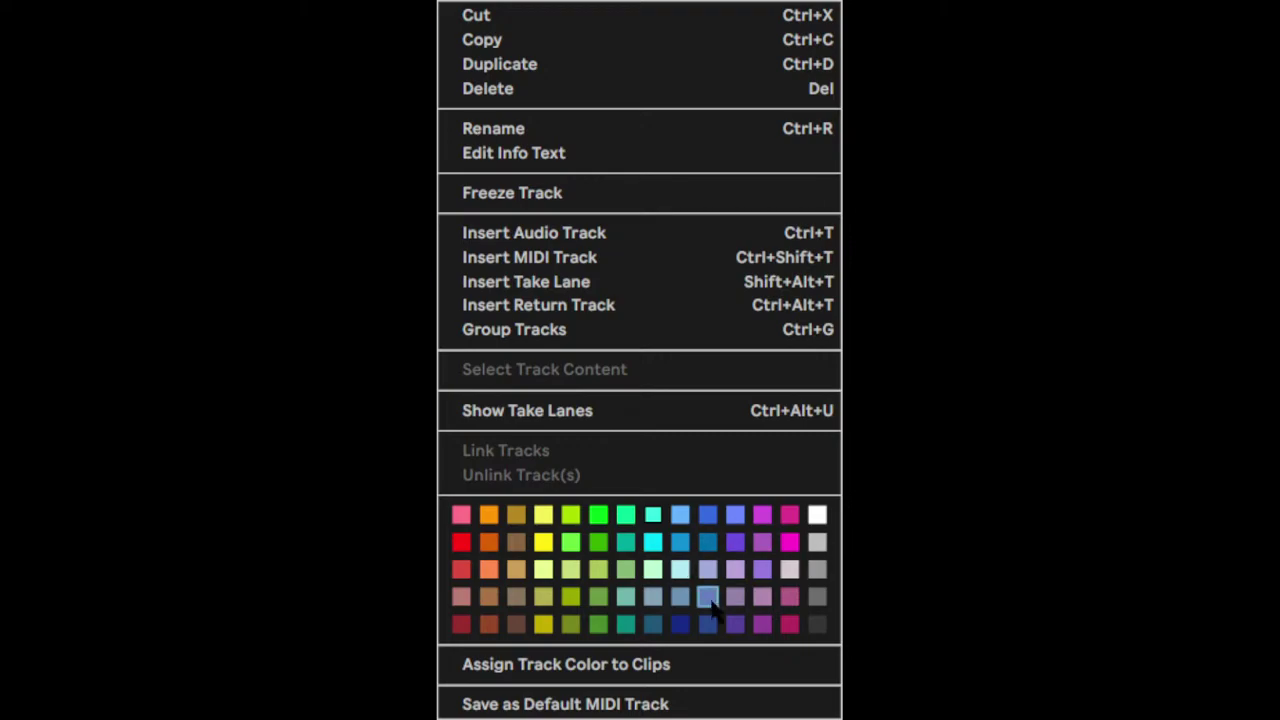
pyautogui.click(707, 542)
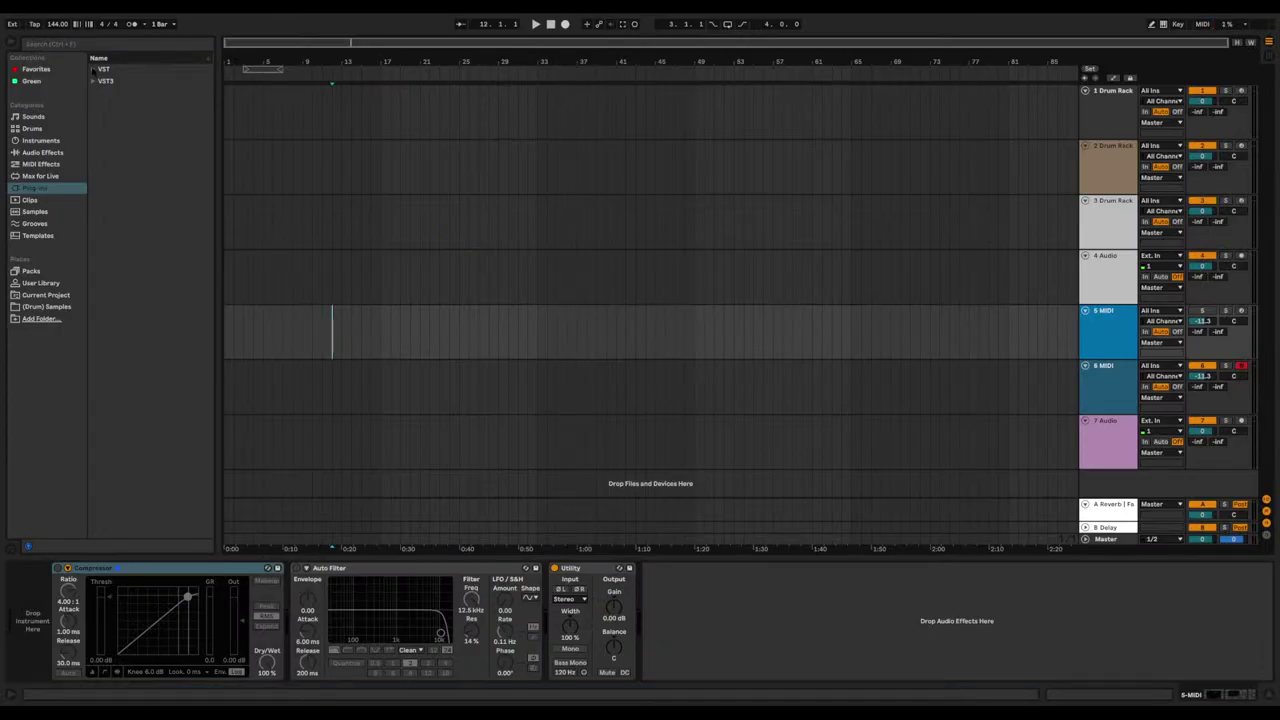
# Step: Load the VST3 plug-in Vital from Vital Audio onto the blue MIDI track and arm that track for recording
pyautogui.click(92, 81)
pyautogui.click(100, 188)
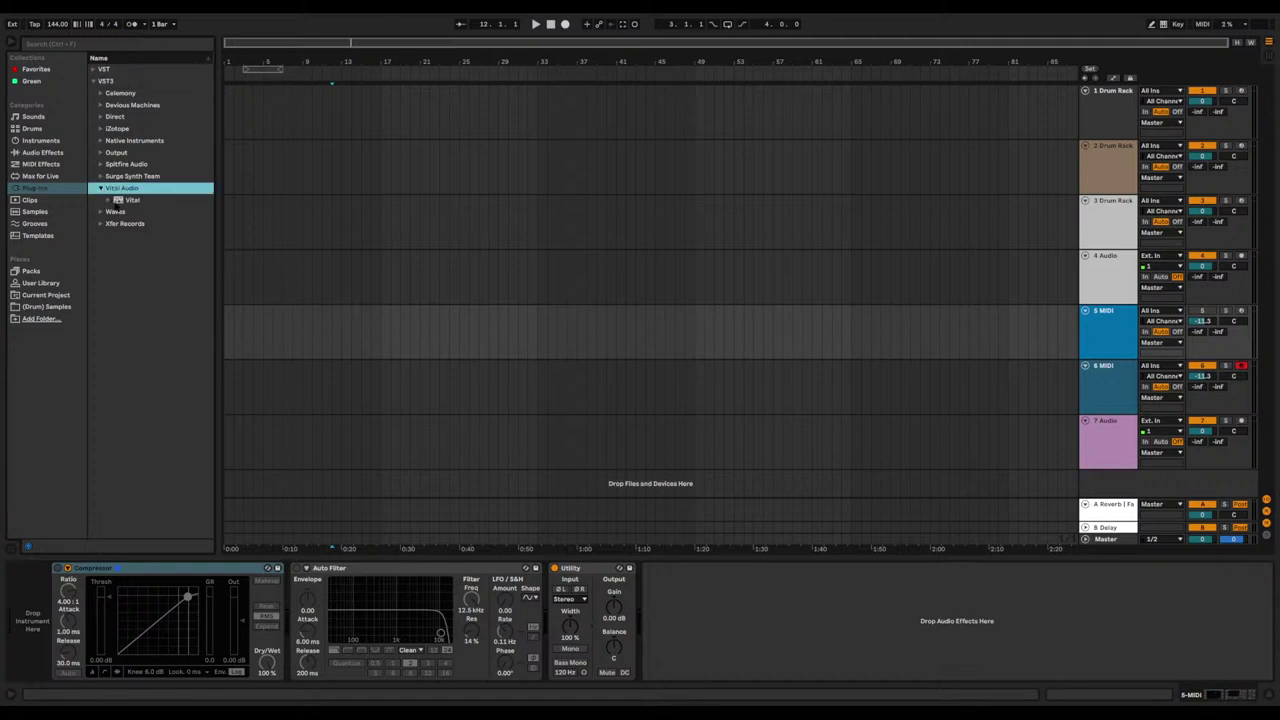
pyautogui.click(150, 201)
pyautogui.moveTo(1096, 340); pyautogui.dragTo(1126, 346)
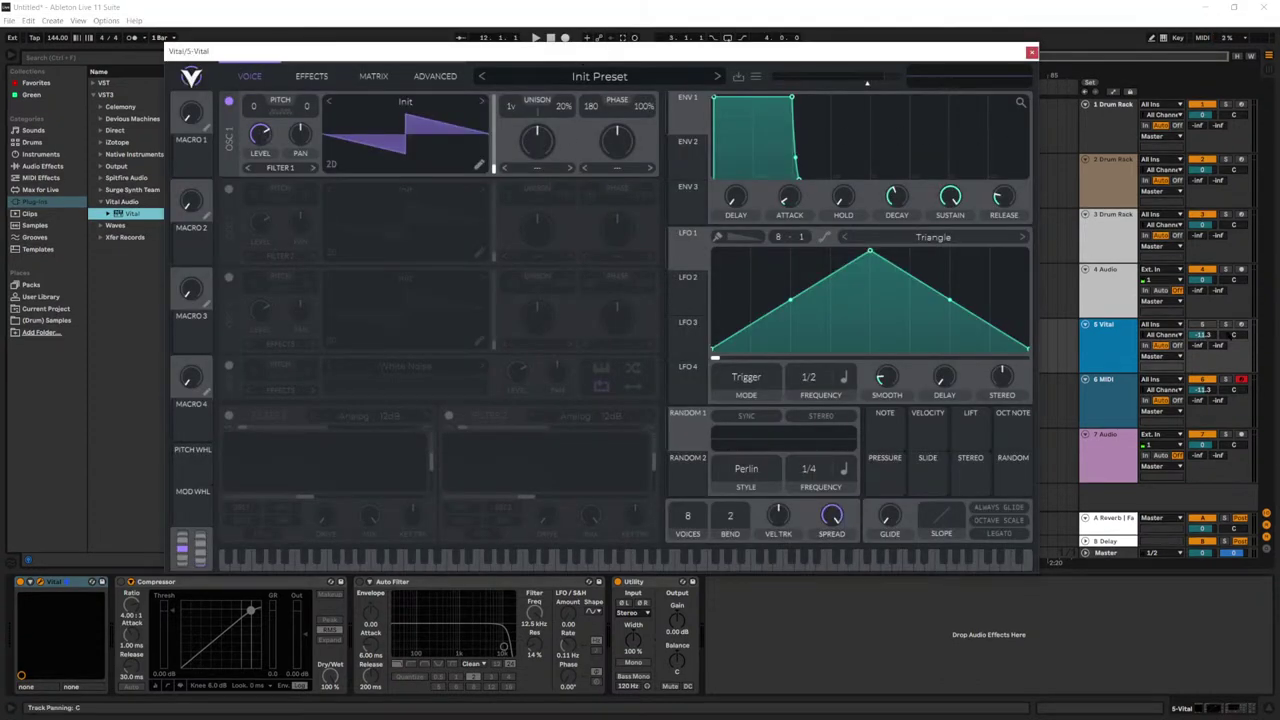
pyautogui.click(1241, 325)
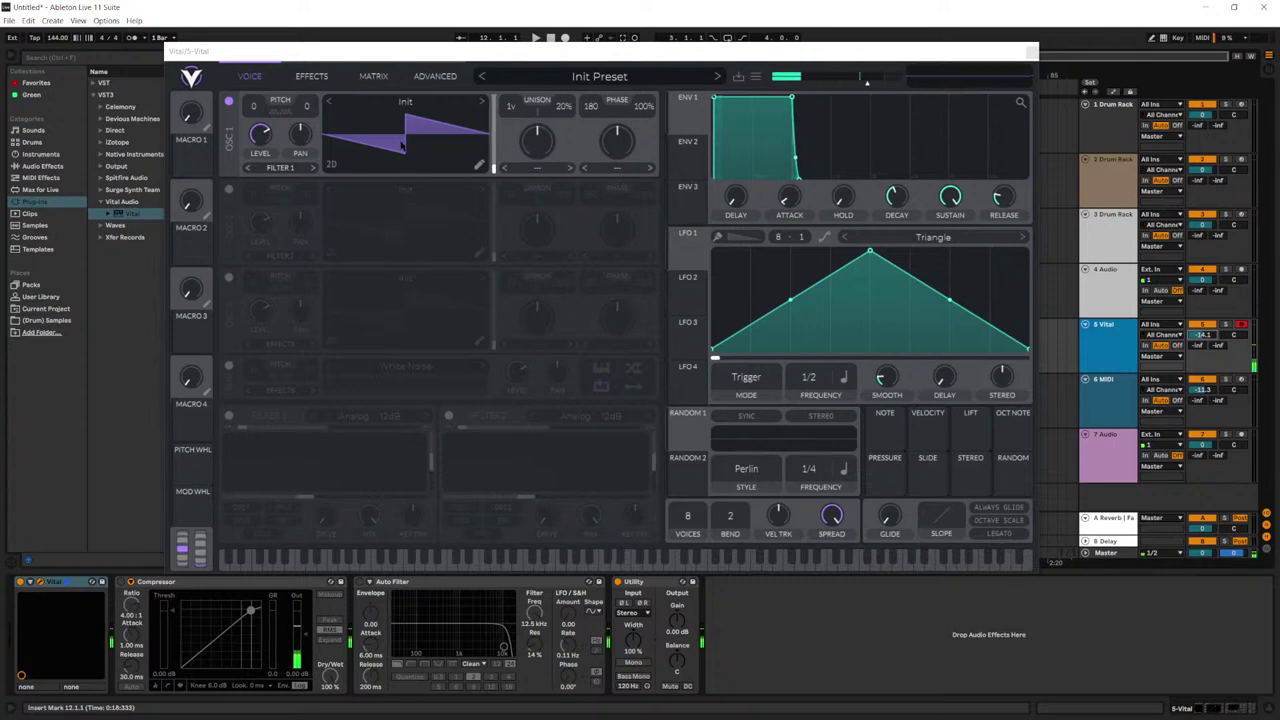
# Step: Browse through oscillator 1's wavetables and settle on Basic Shapes
pyautogui.click(472, 105)
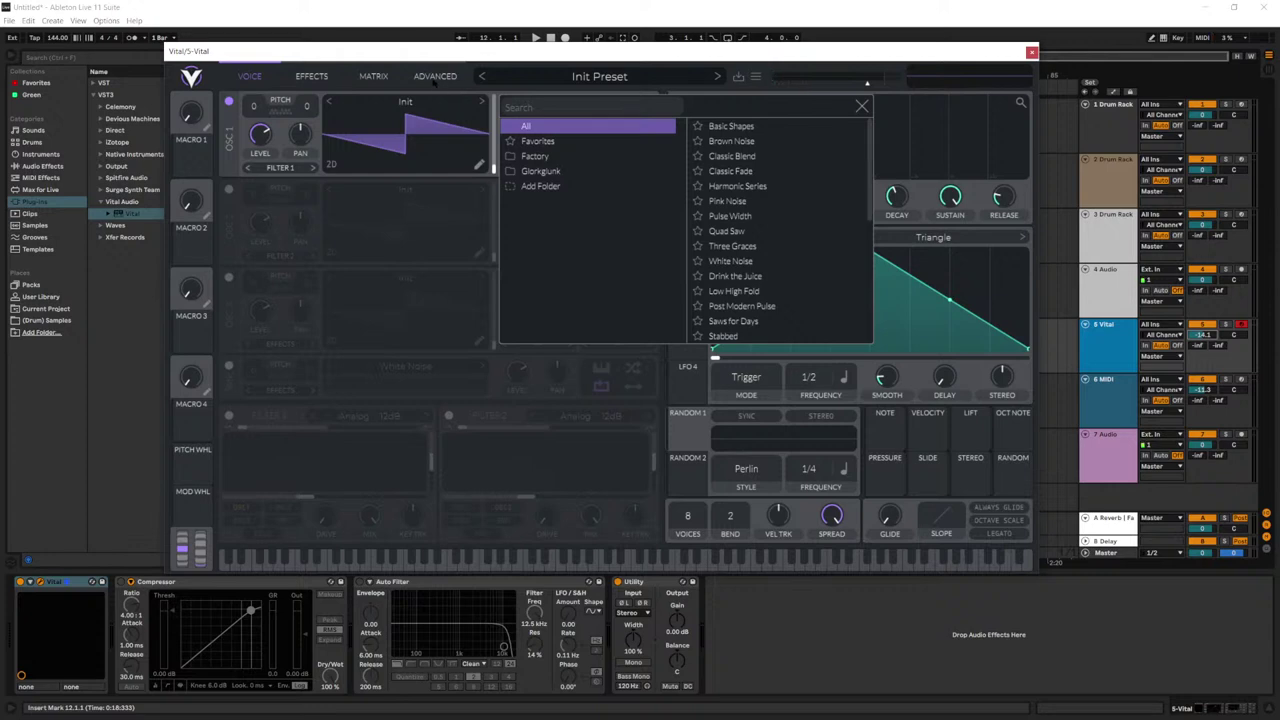
pyautogui.click(436, 111)
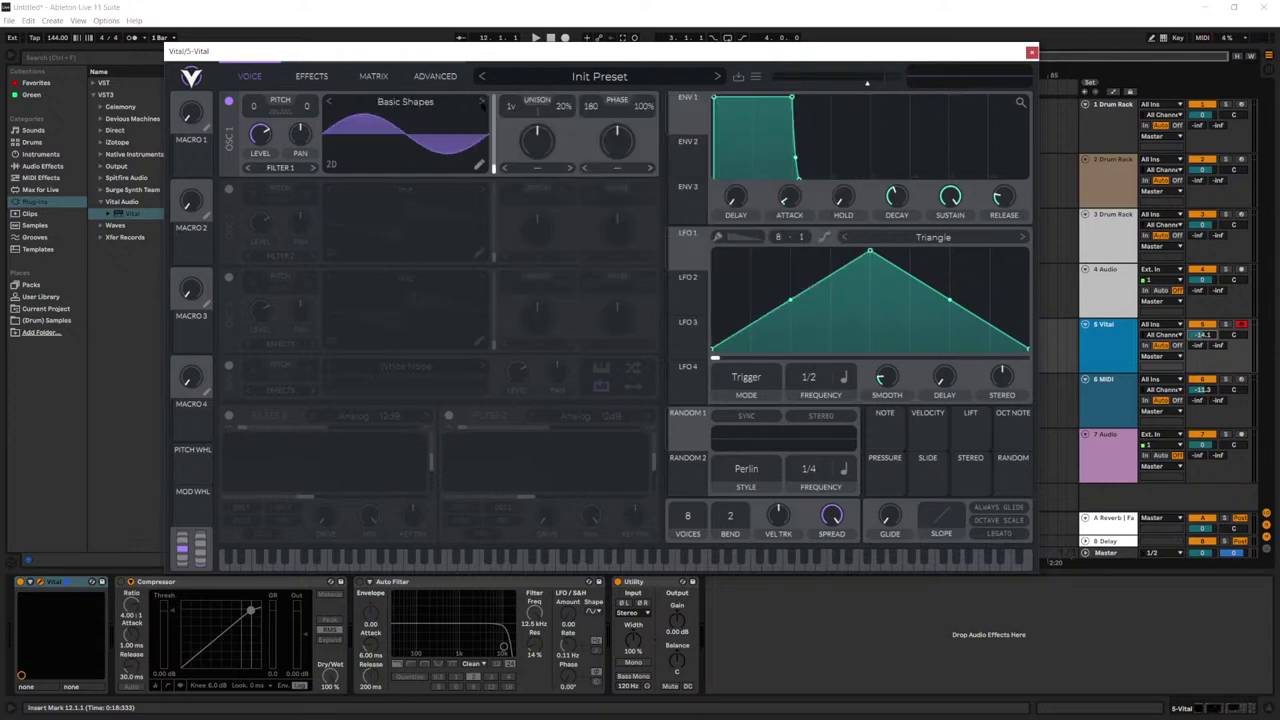
pyautogui.click(482, 103)
pyautogui.click(482, 103)
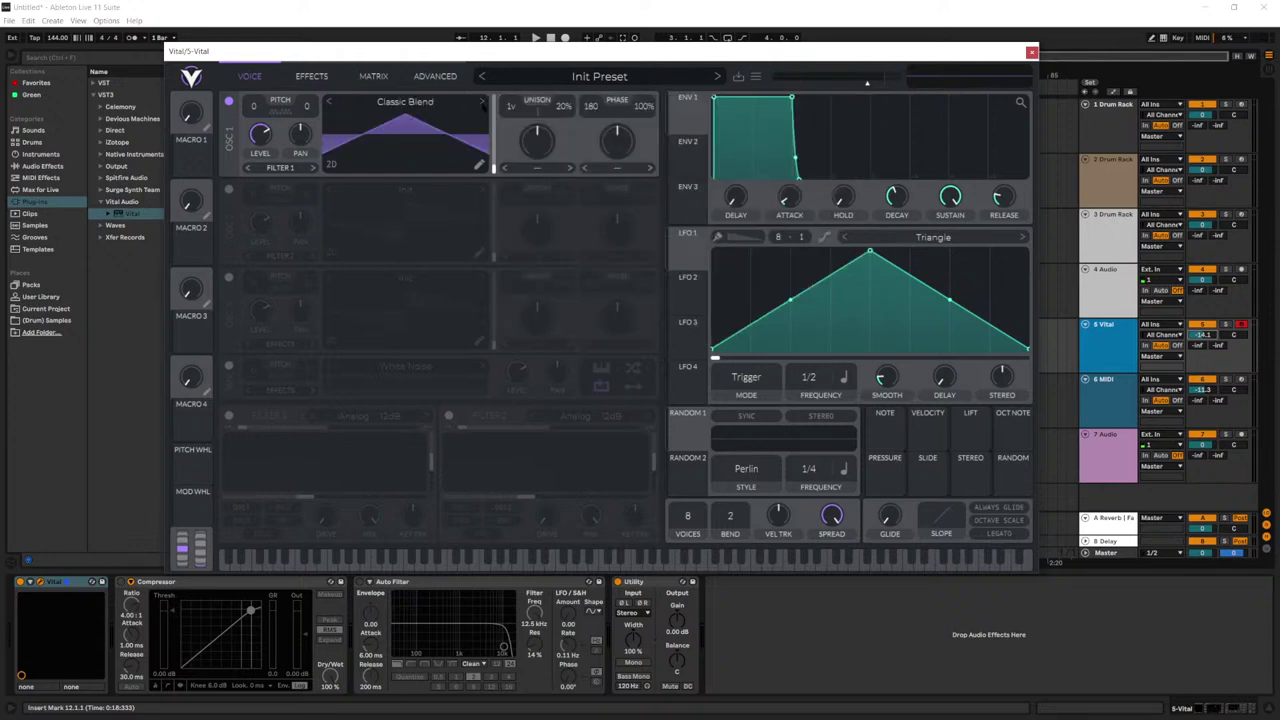
pyautogui.click(482, 103)
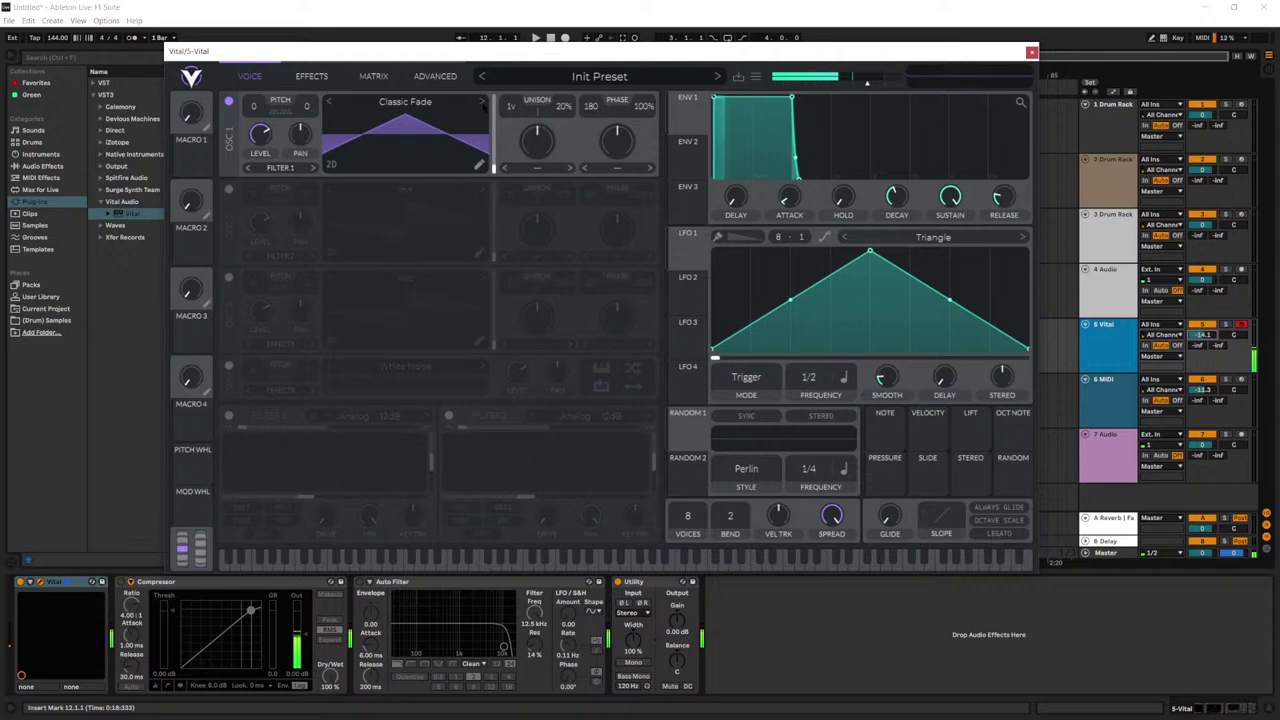
pyautogui.click(482, 101)
pyautogui.click(329, 101)
pyautogui.click(329, 101)
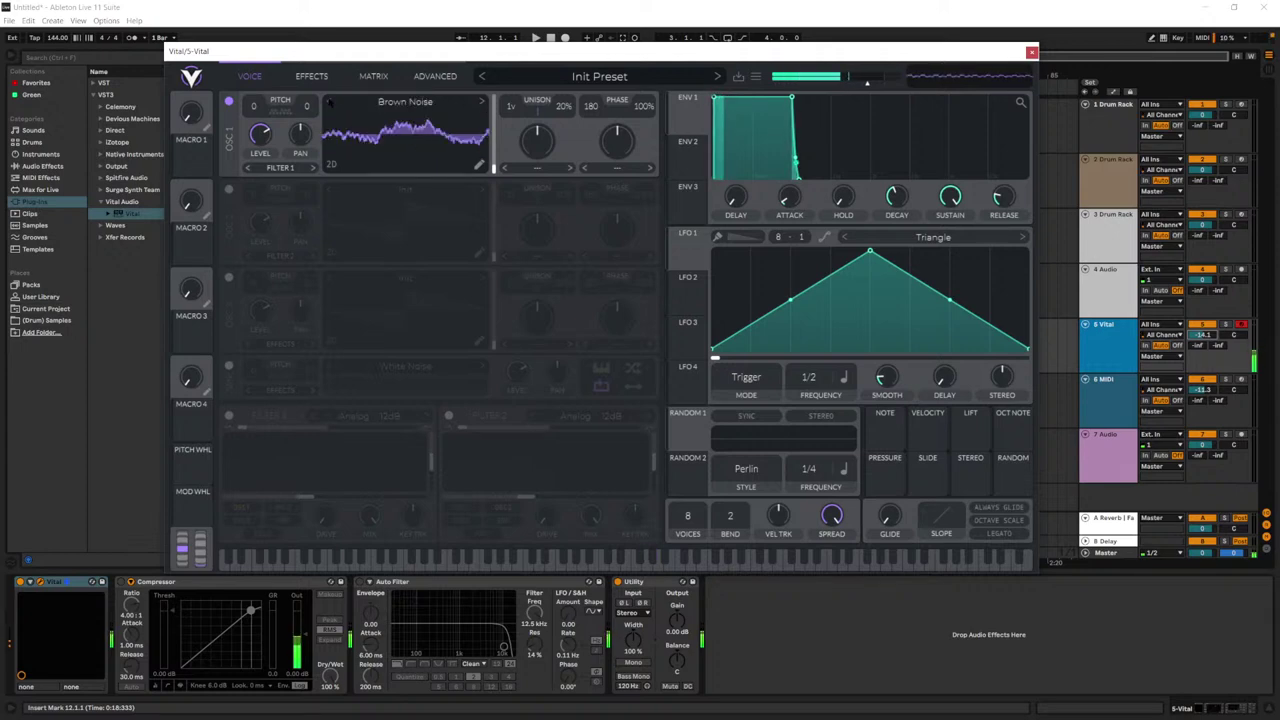
pyautogui.click(329, 101)
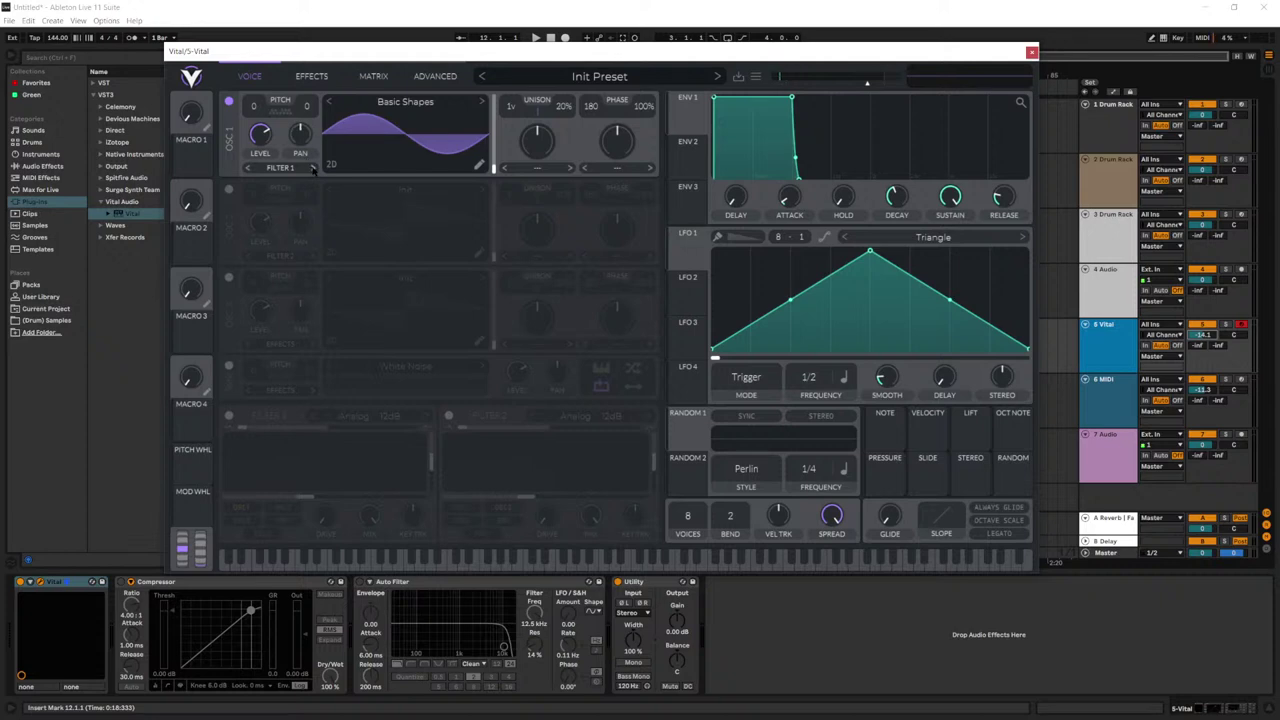
# Step: Cycle oscillator 1's waveform display through its view modes and return it to 2D
pyautogui.moveTo(354, 129); pyautogui.dragTo(357, 131)
pyautogui.click(334, 166)
pyautogui.click(334, 166)
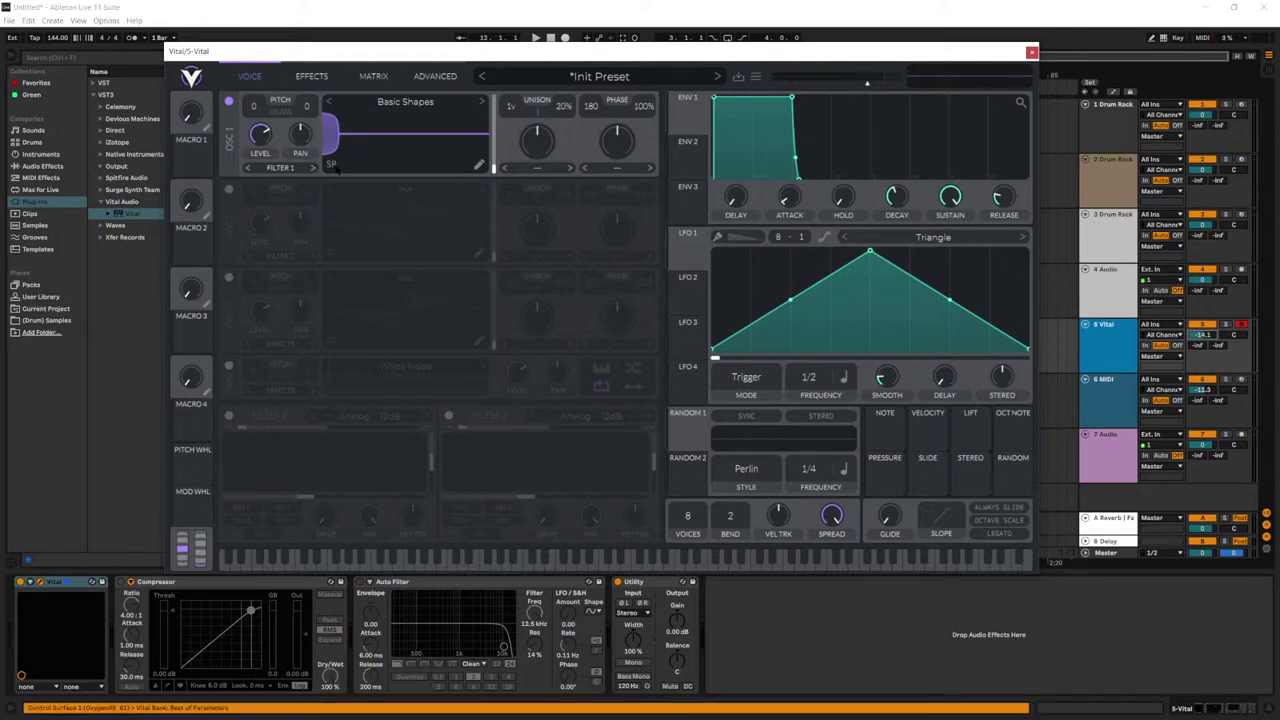
pyautogui.click(334, 166)
pyautogui.click(334, 166)
pyautogui.click(334, 166)
pyautogui.click(334, 166)
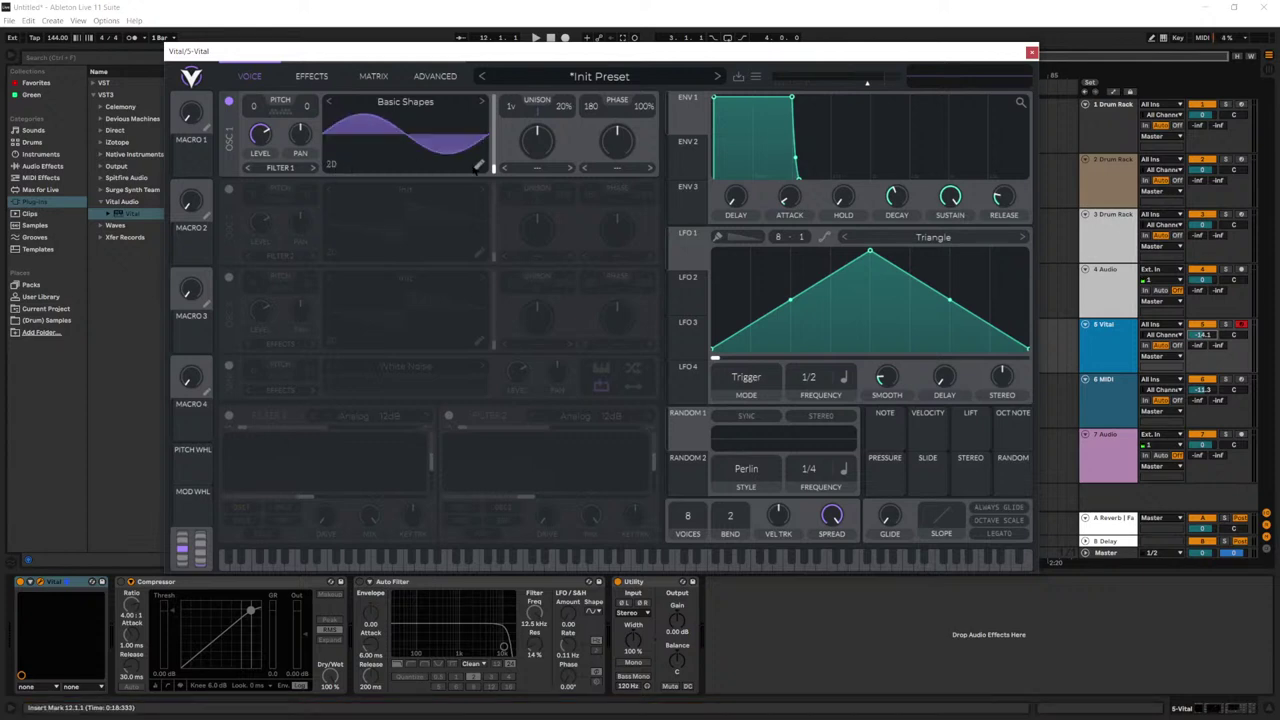
# Step: Move oscillator 1's wavetable position to the sawtooth shape, then try a short zero-sustain ENV 1 and restore its full sustain
pyautogui.moveTo(492, 166); pyautogui.dragTo(492, 140)
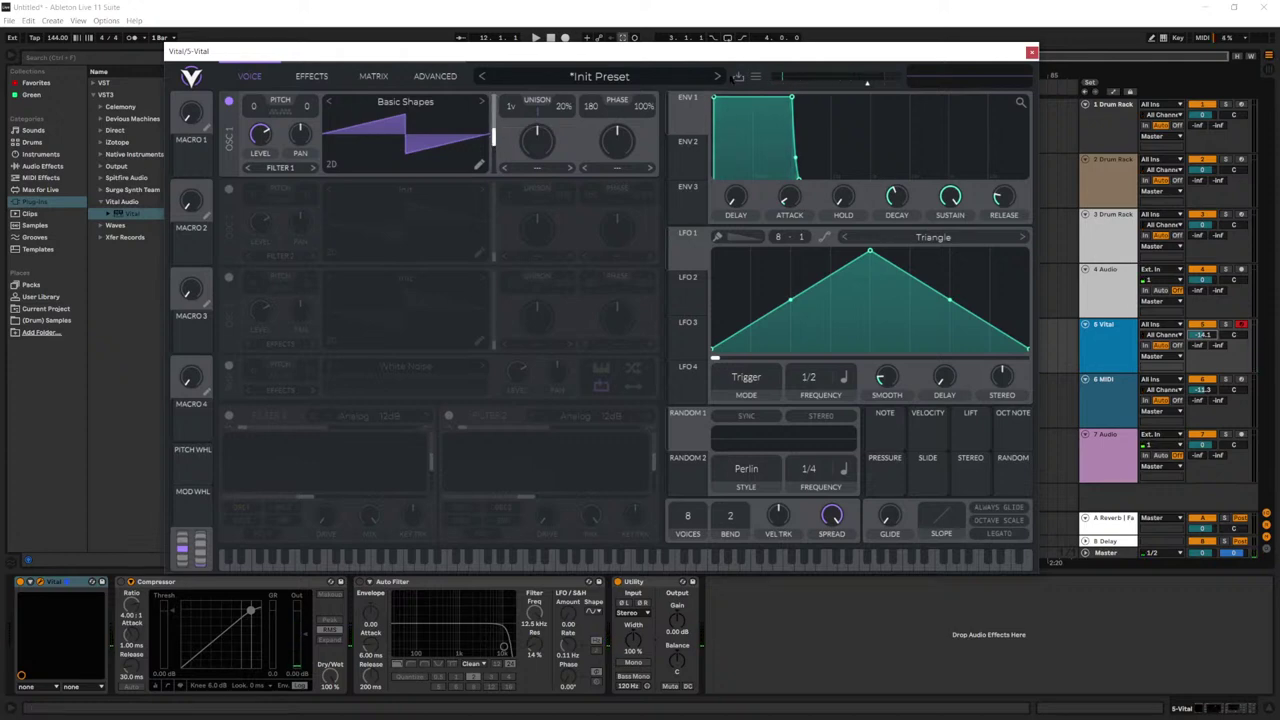
pyautogui.moveTo(787, 97); pyautogui.dragTo(712, 205)
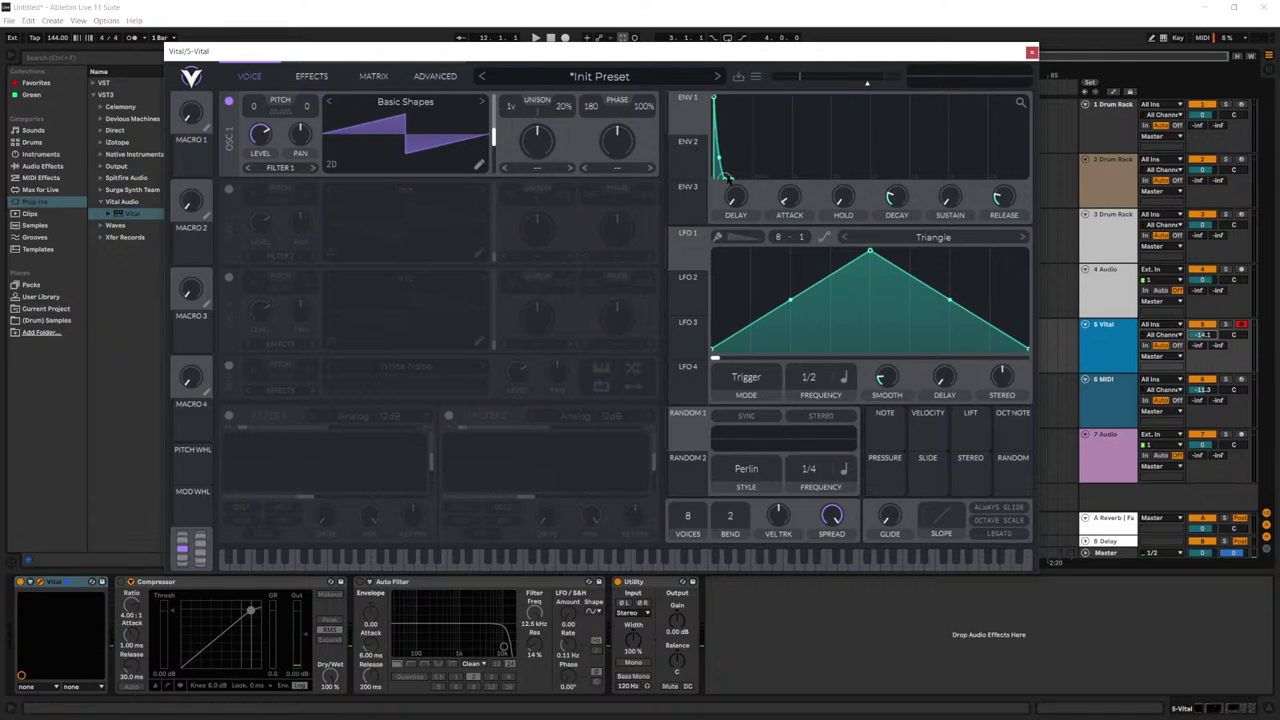
pyautogui.moveTo(728, 180); pyautogui.dragTo(787, 94)
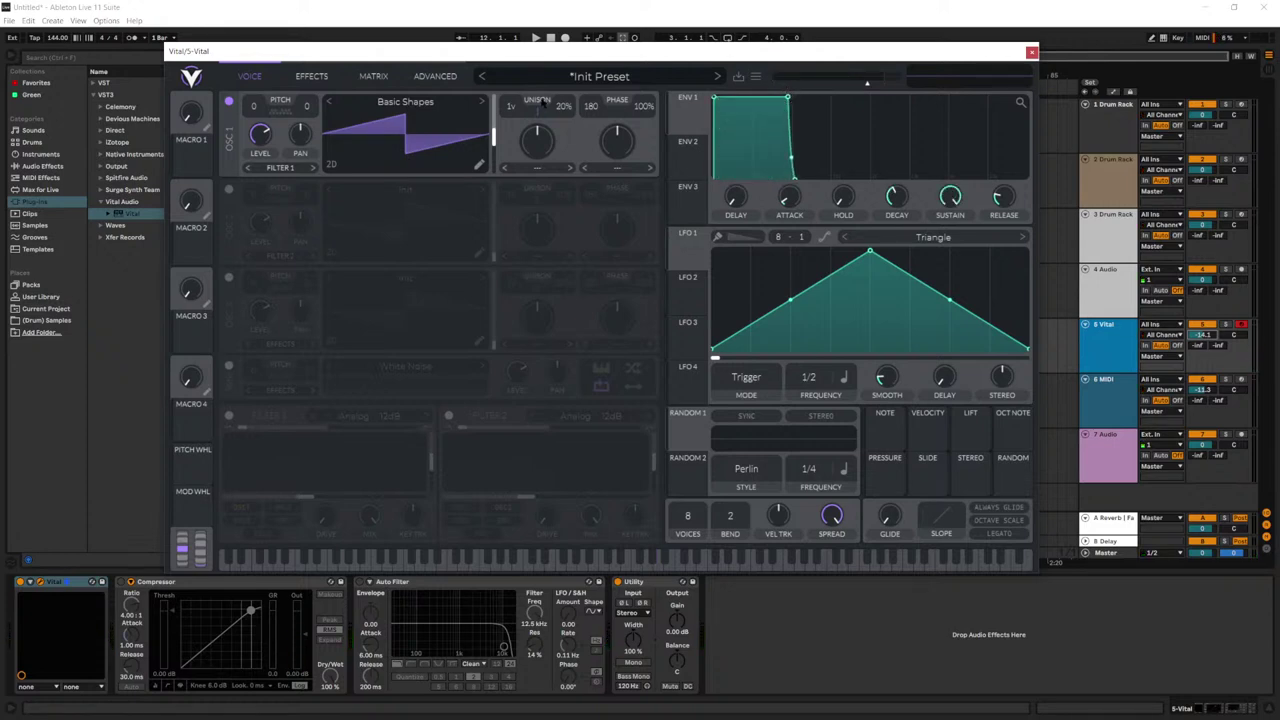
# Step: Set oscillator 1's unison to 7 voices with 14% detune
pyautogui.moveTo(537, 160); pyautogui.dragTo(536, 140)
pyautogui.moveTo(512, 112); pyautogui.dragTo(516, 78)
pyautogui.moveTo(512, 107); pyautogui.dragTo(514, 93)
pyautogui.moveTo(565, 110); pyautogui.dragTo(564, 93)
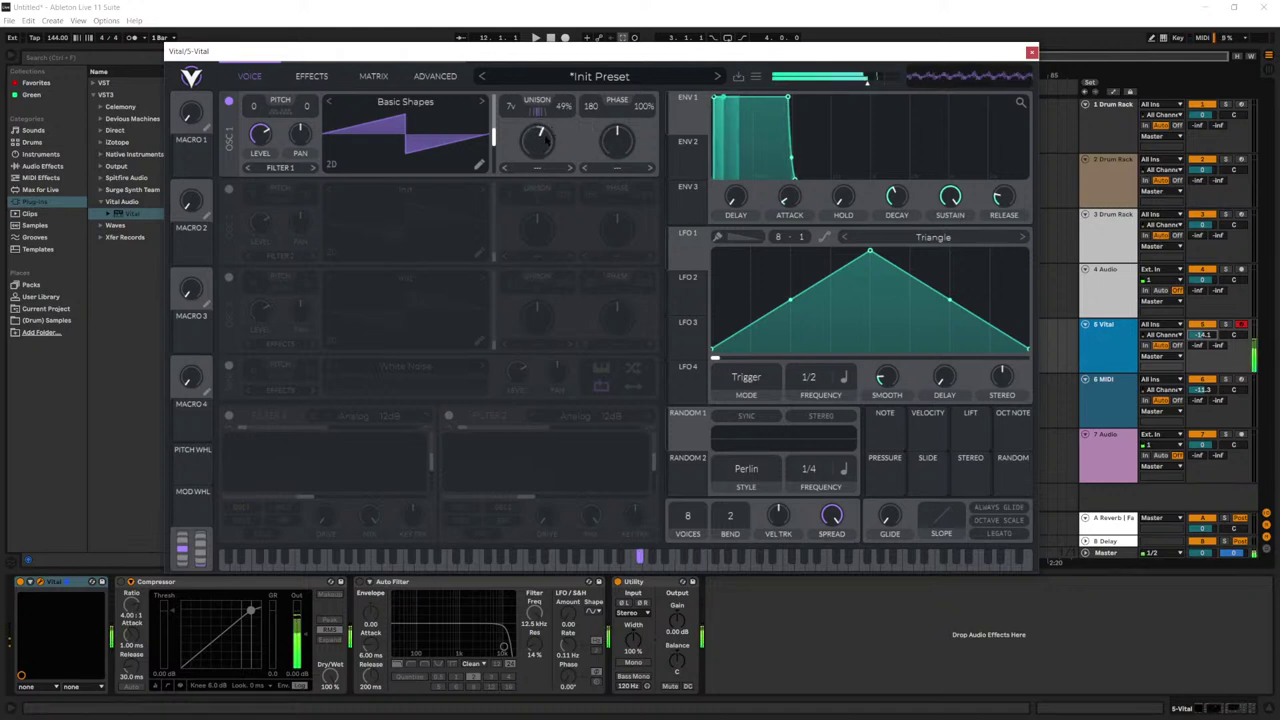
pyautogui.moveTo(539, 142); pyautogui.dragTo(541, 157)
pyautogui.moveTo(562, 99); pyautogui.dragTo(562, 136)
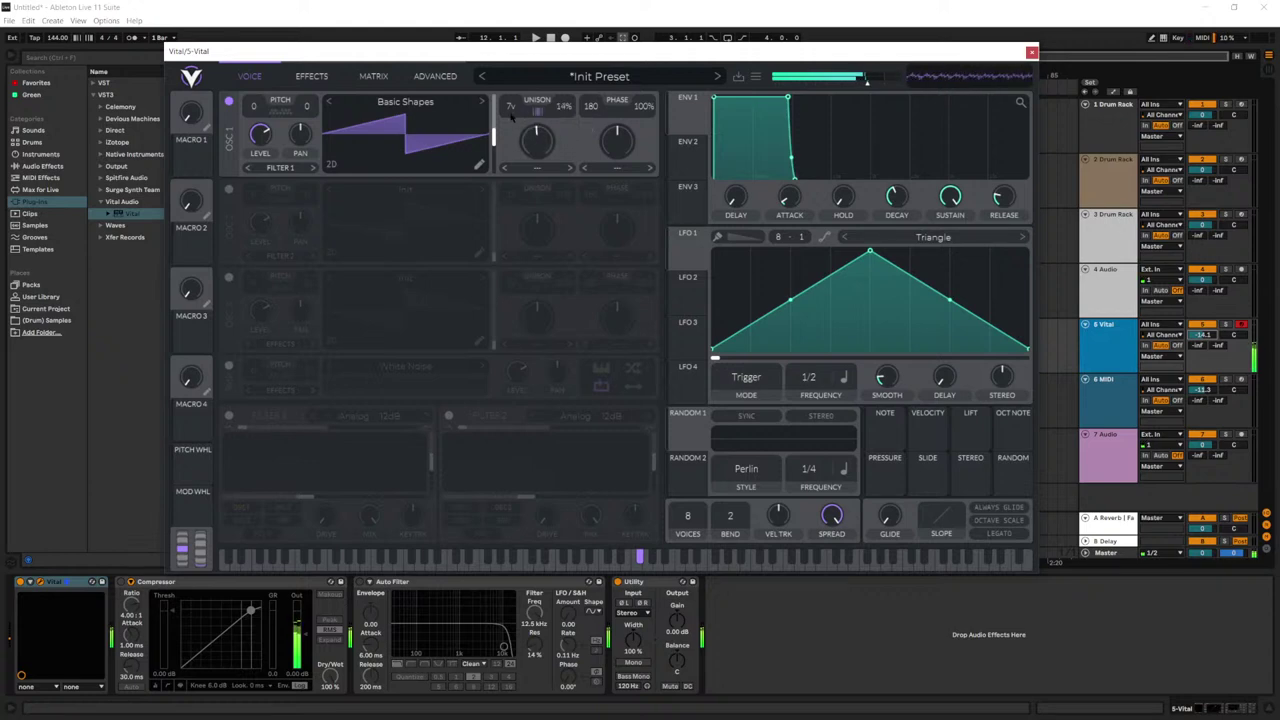
# Step: Shape ENV 1 into a pluck with short decay, low sustain and a release of about 1.632 secs, and close the Vital window
pyautogui.moveTo(788, 97); pyautogui.dragTo(741, 188)
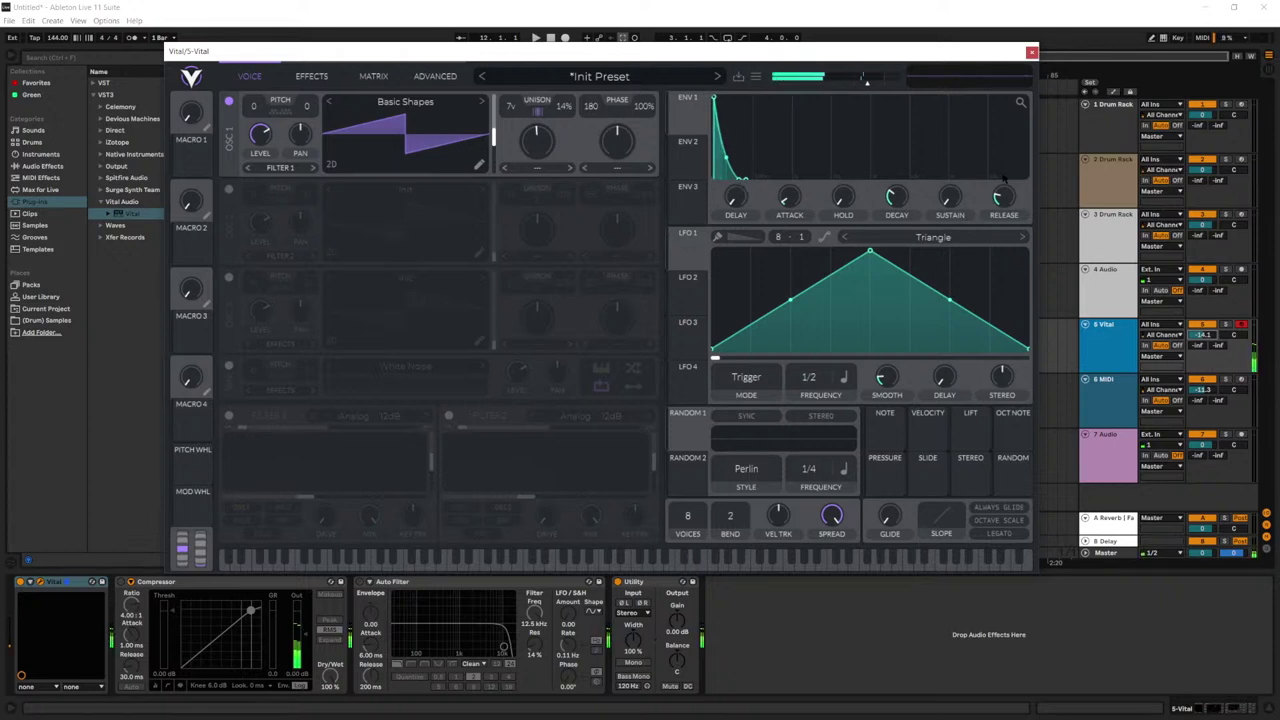
pyautogui.moveTo(745, 179); pyautogui.dragTo(829, 181)
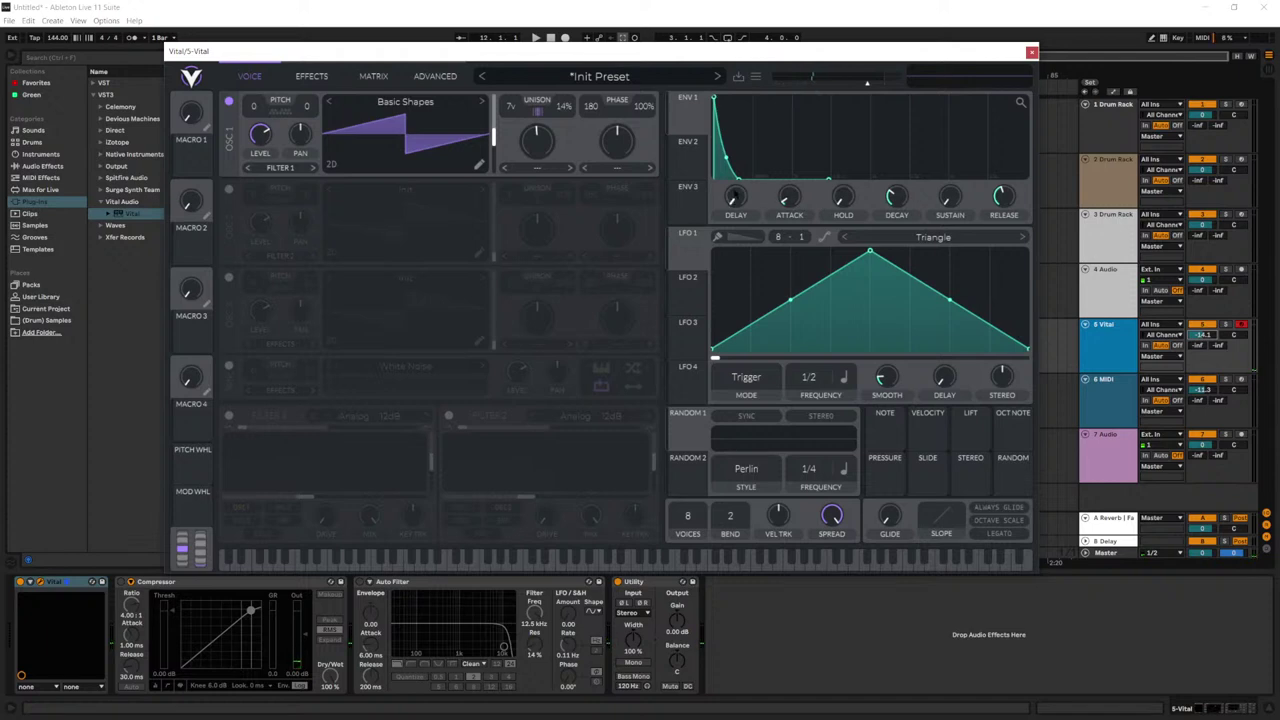
pyautogui.moveTo(738, 179); pyautogui.dragTo(748, 161)
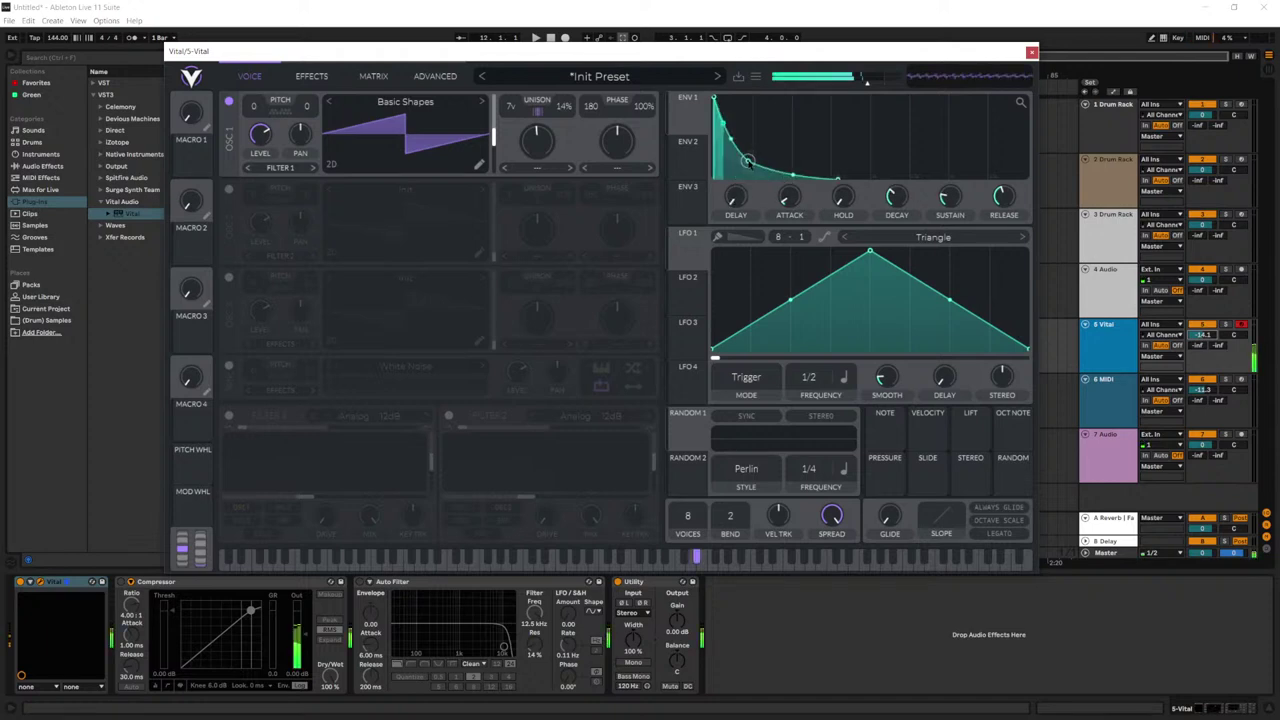
pyautogui.moveTo(1004, 200); pyautogui.dragTo(1005, 194)
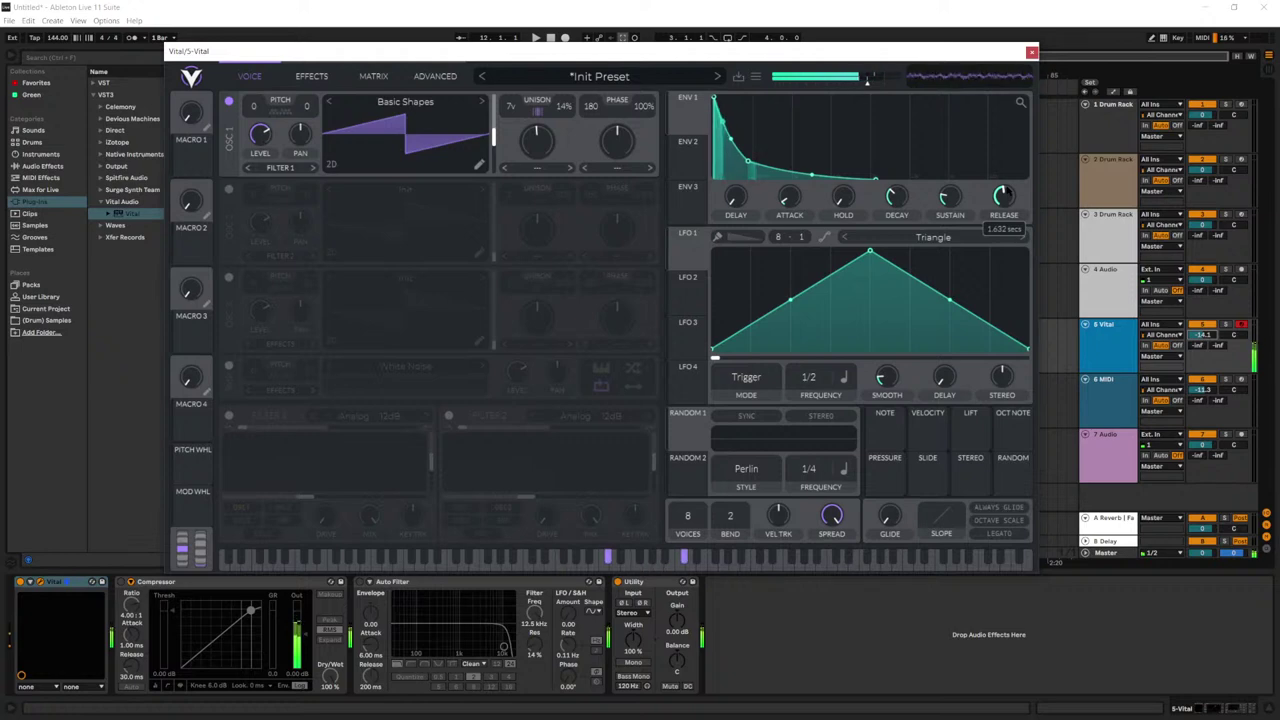
pyautogui.click(1031, 52)
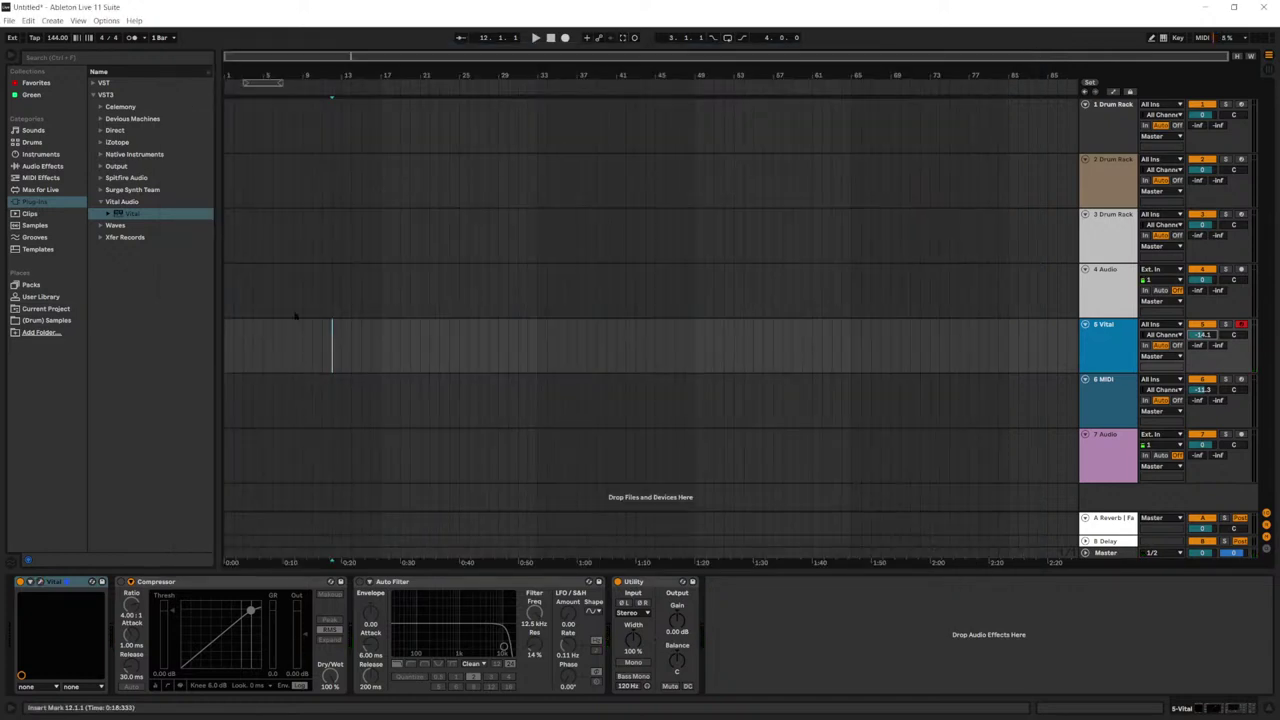
pyautogui.click(1123, 339)
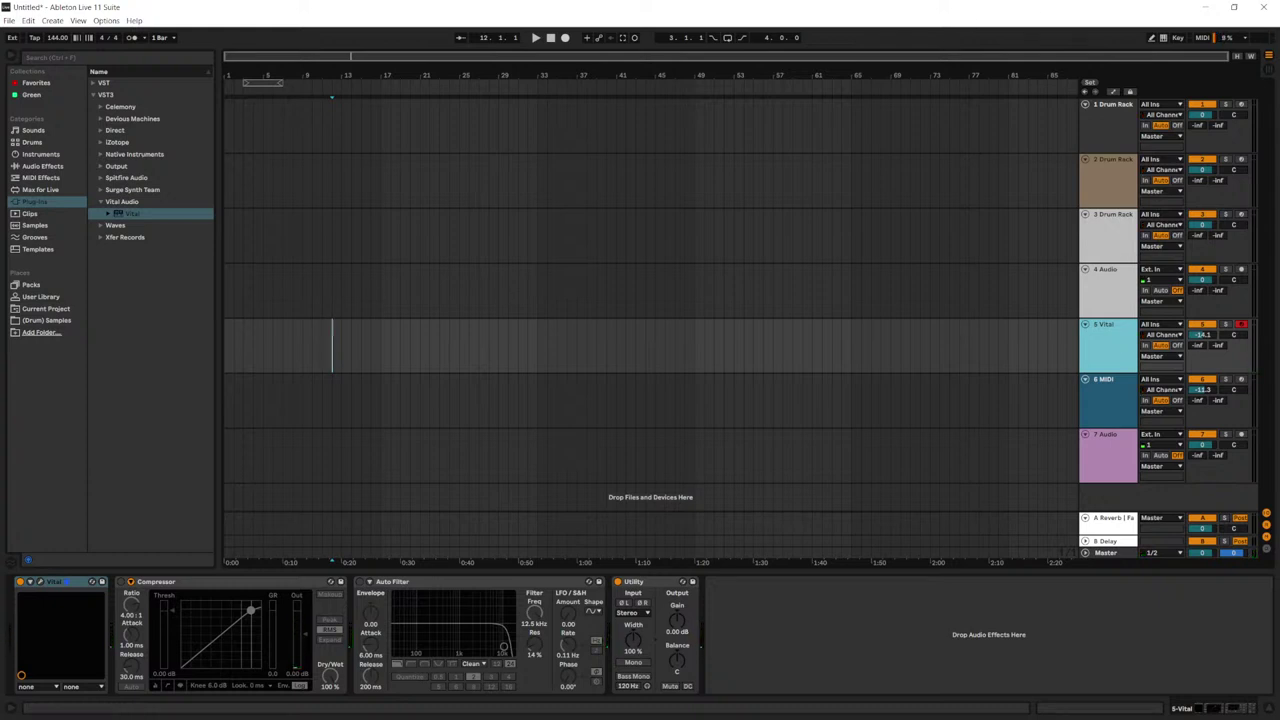
pyautogui.click(292, 346)
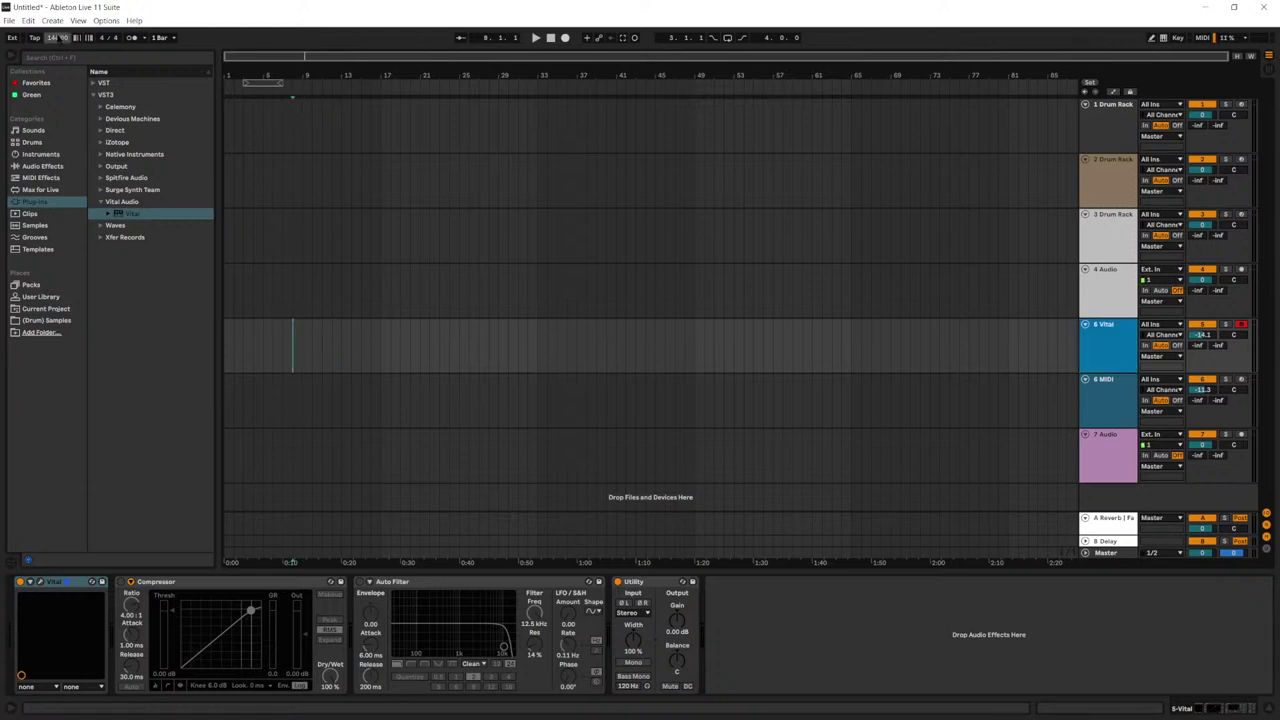
# Step: Select the first Drum Rack track, search the (Drum) Samples folder for "kick", and widen the browser to show full names
pyautogui.click(1106, 124)
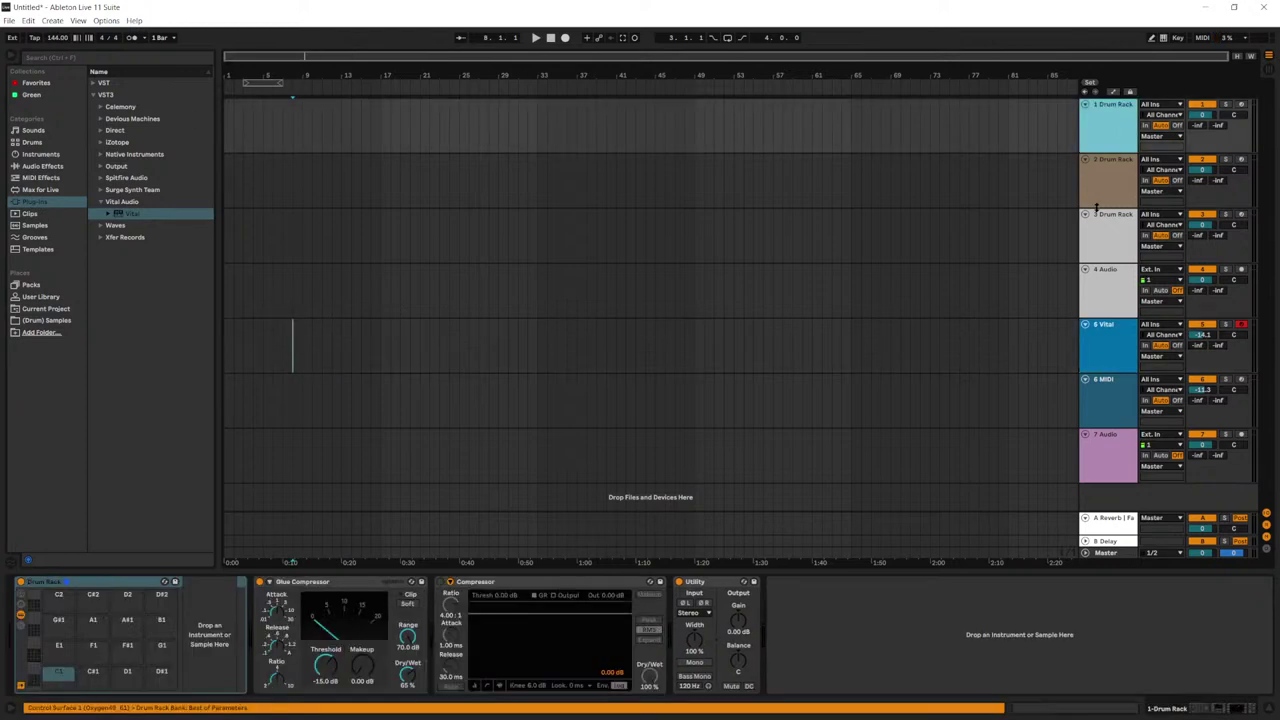
pyautogui.click(40, 320)
pyautogui.click(113, 58)
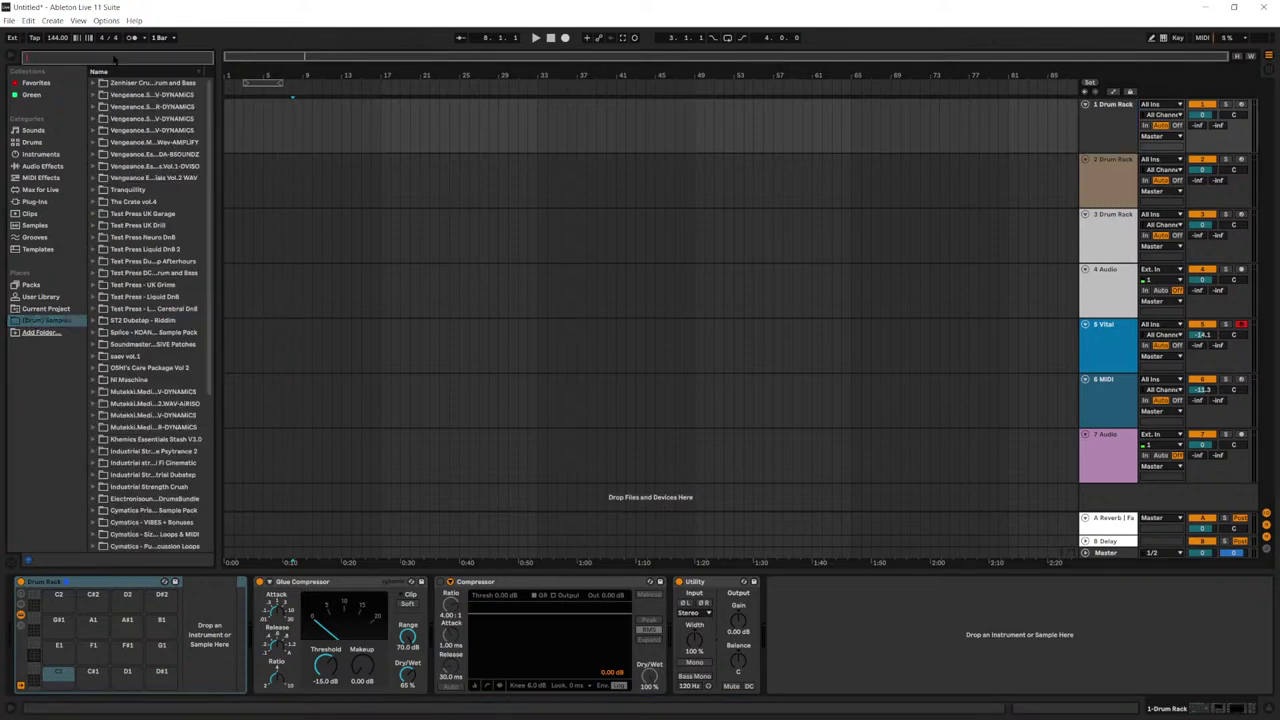
pyautogui.write('kick')
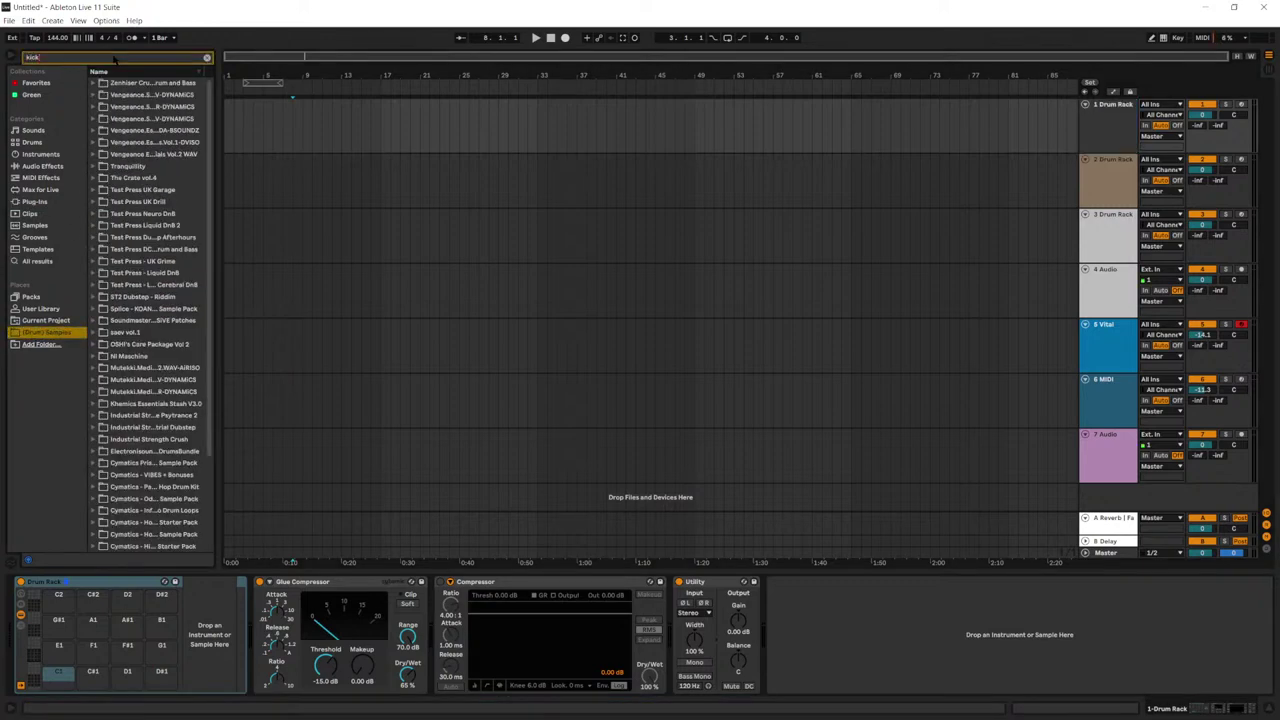
pyautogui.click(229, 148)
pyautogui.moveTo(221, 152); pyautogui.dragTo(290, 152)
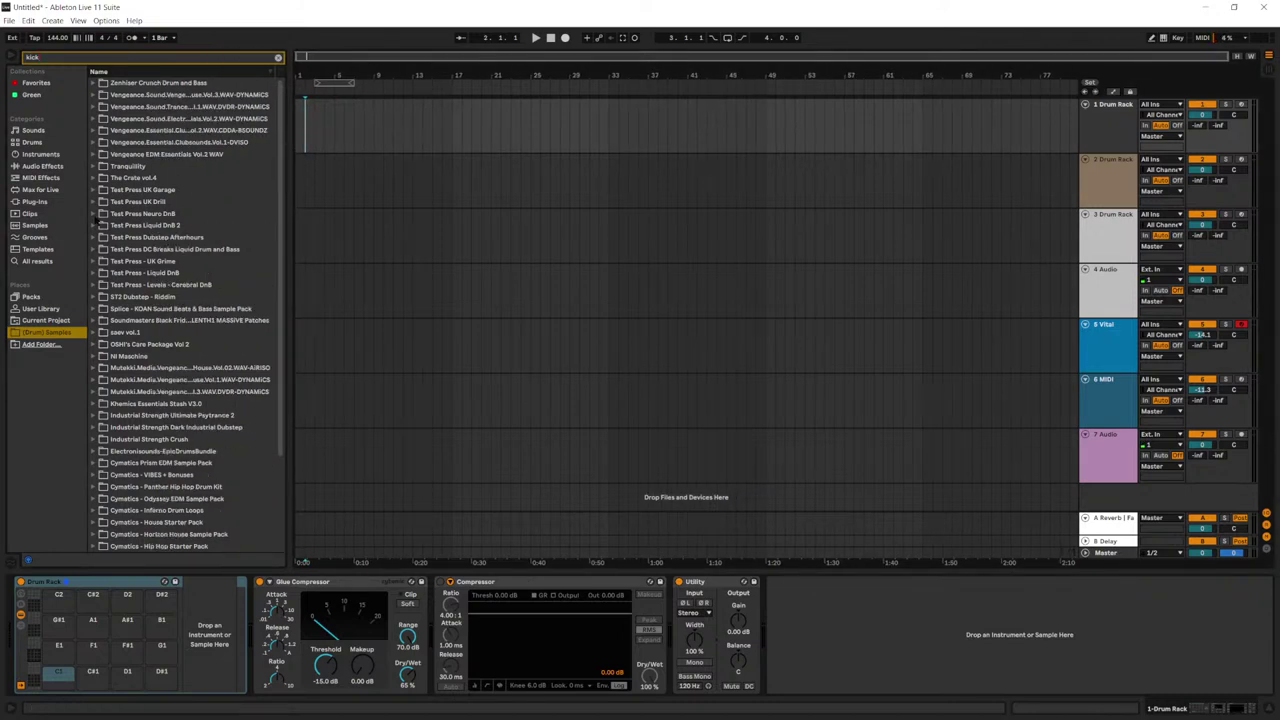
# Step: Open the VEC2 Hard Kicks folder under VEC2 Bassdrums in the Vengeance Essential Clubsounds Vol.2 pack and preview Hard 208
pyautogui.click(93, 130)
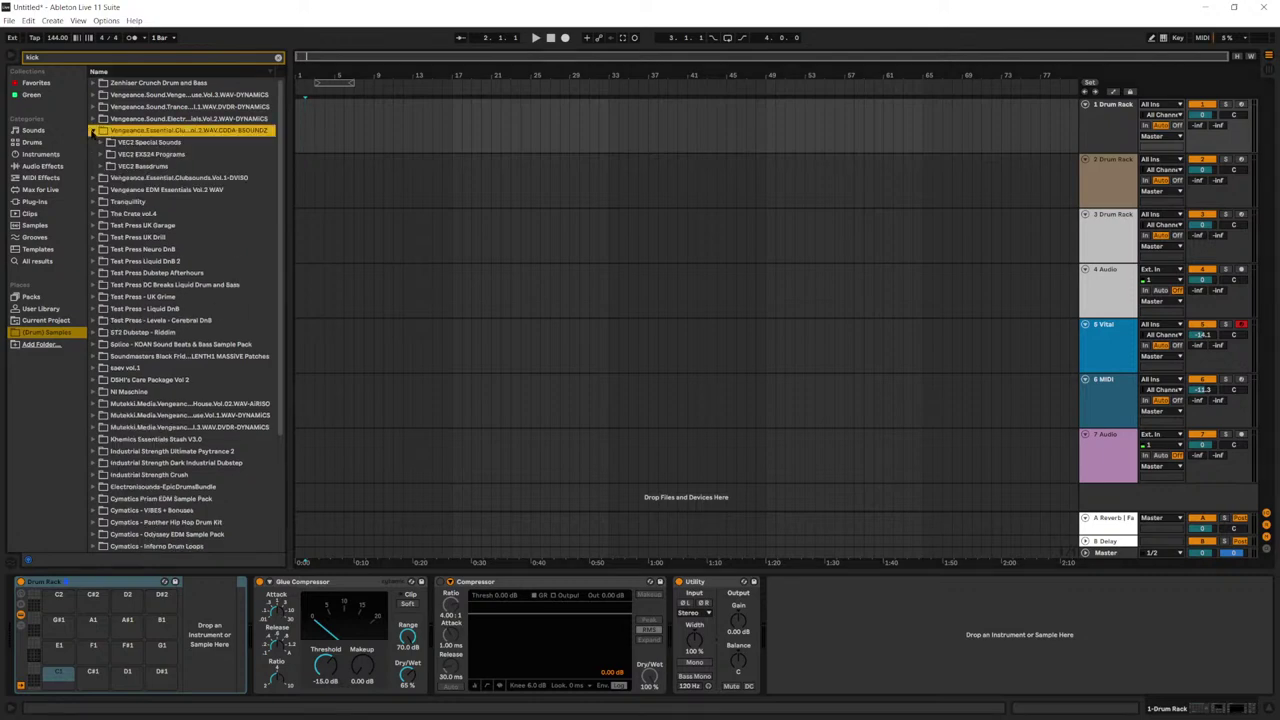
pyautogui.click(104, 166)
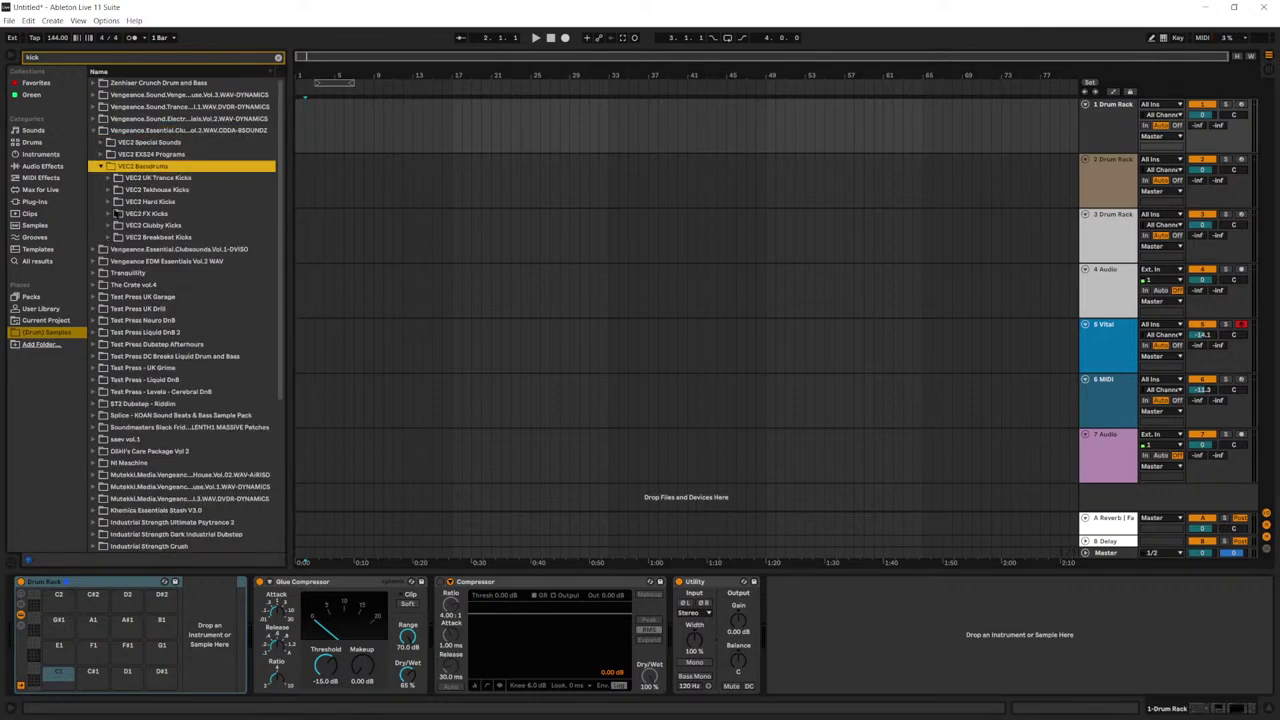
pyautogui.click(112, 202)
pyautogui.click(166, 261)
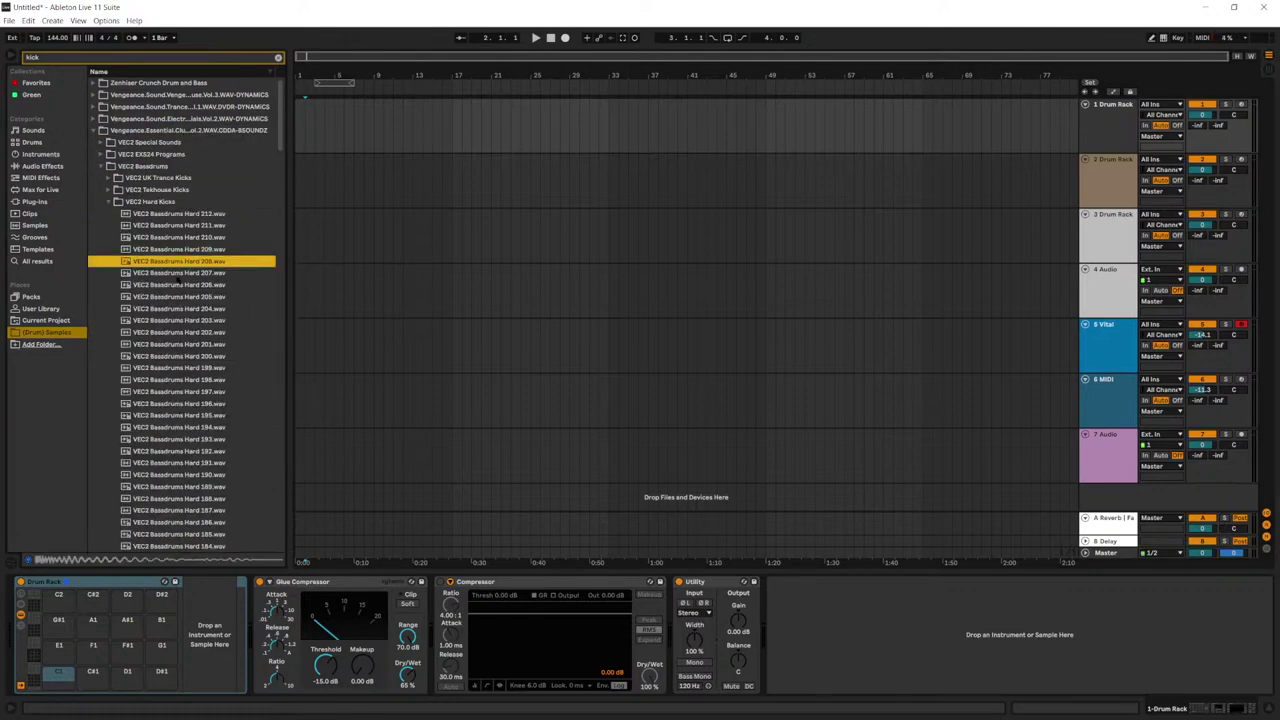
# Step: Audition the VEC2 Bassdrums Hard kick samples one by one from 201 down to 190
pyautogui.click(204, 345)
pyautogui.press('Down')
pyautogui.press('Down')
pyautogui.press('Down')
pyautogui.press('Down')
pyautogui.press('Down')
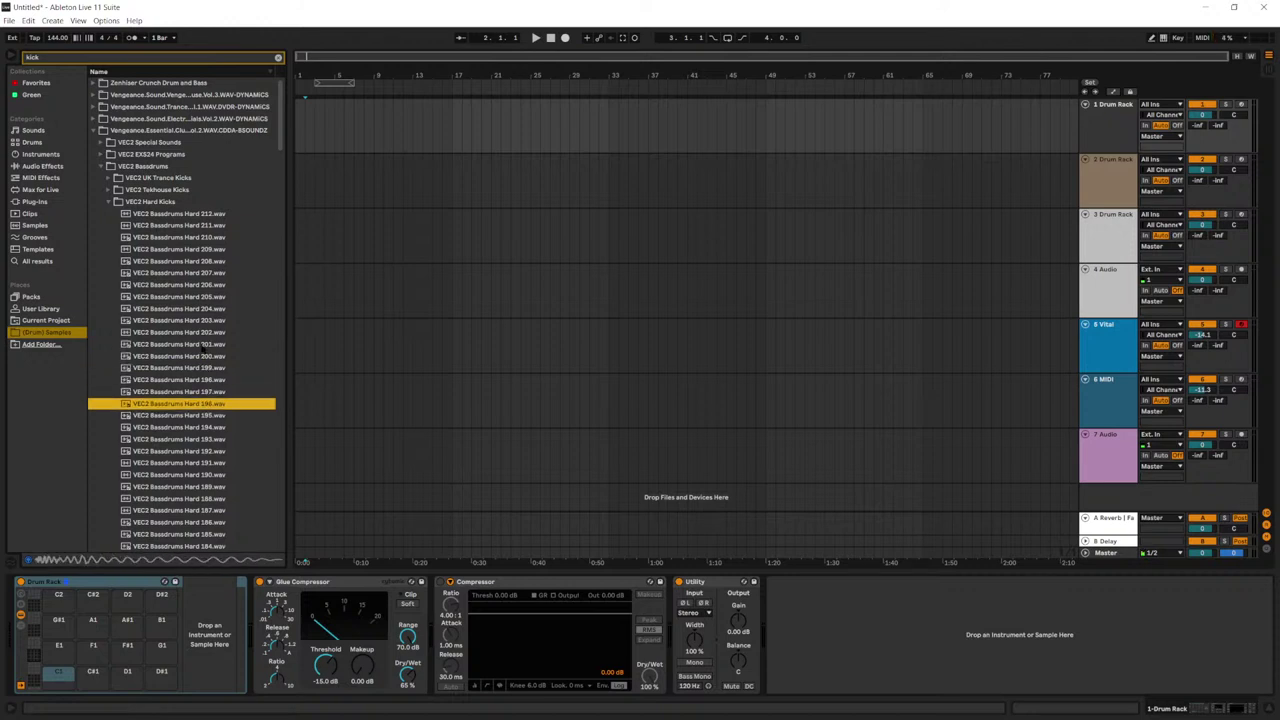
pyautogui.press('Down')
pyautogui.press('Down')
pyautogui.press('Down')
pyautogui.press('Down')
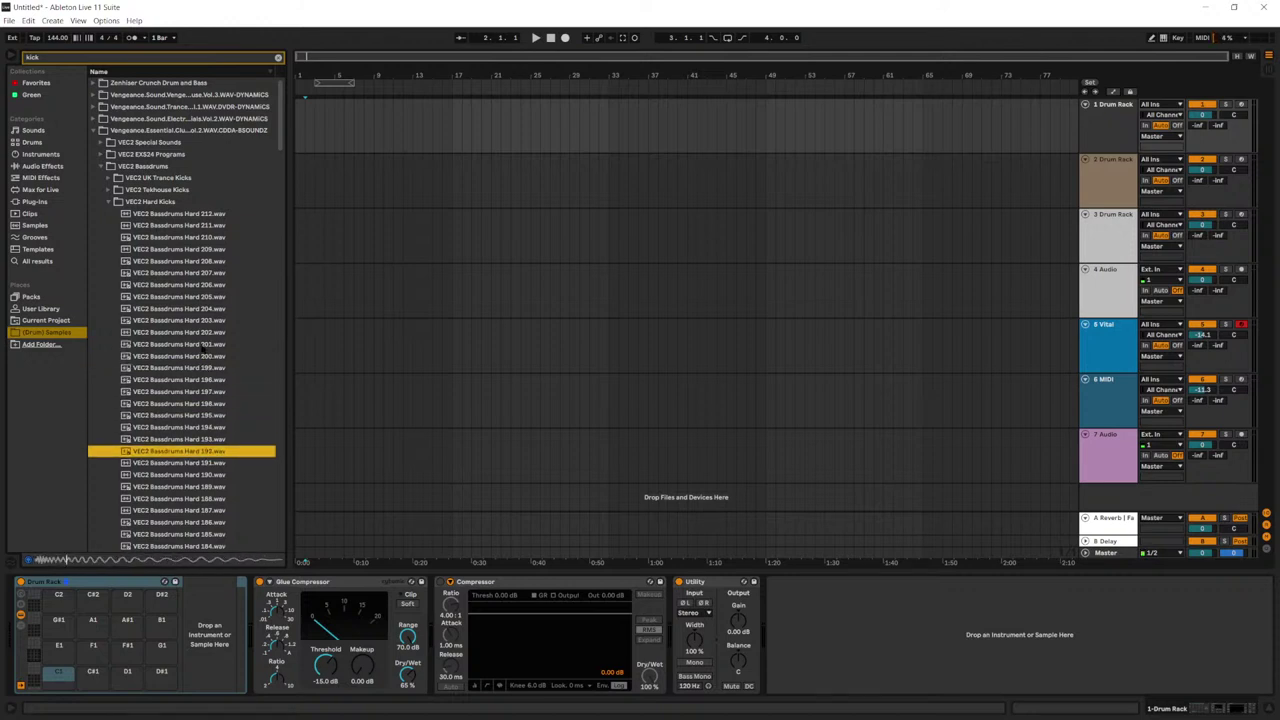
pyautogui.press('Down')
pyautogui.press('Down')
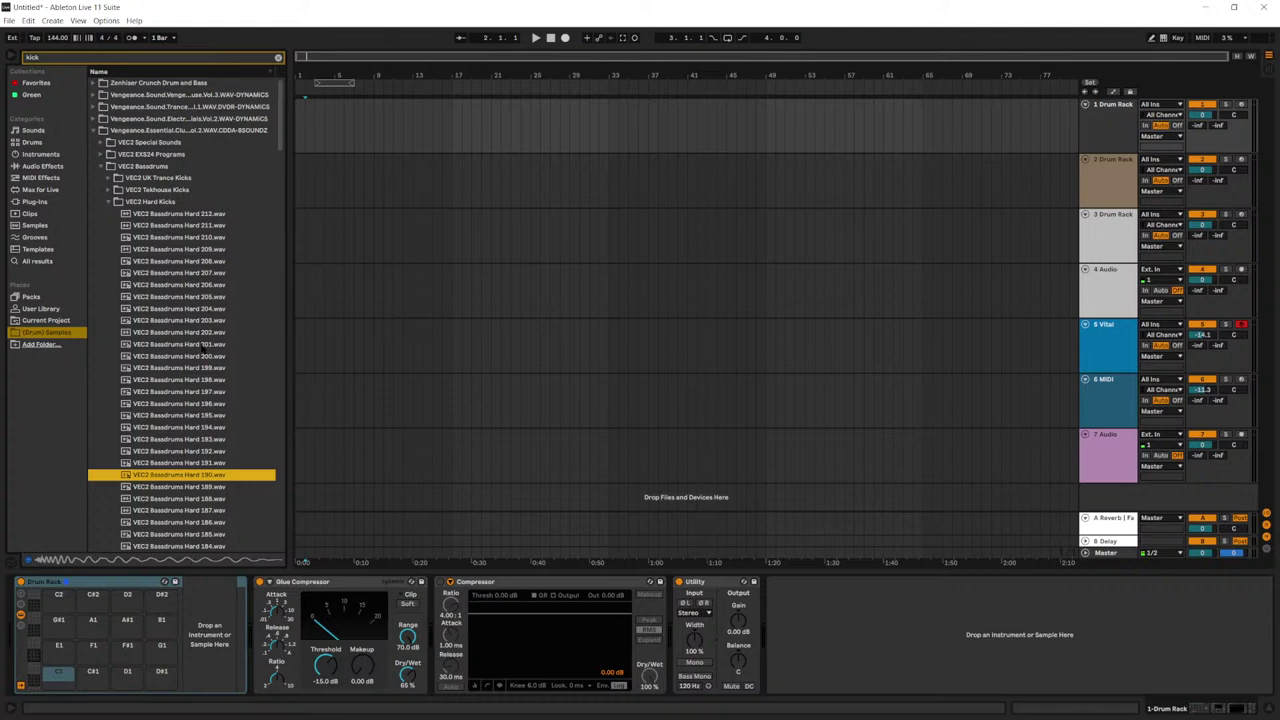
# Step: Create an empty 16-bar MIDI clip from bar 1 on the first Drum Rack track and set its note grid to adaptive Wide
pyautogui.moveTo(457, 129); pyautogui.dragTo(296, 125)
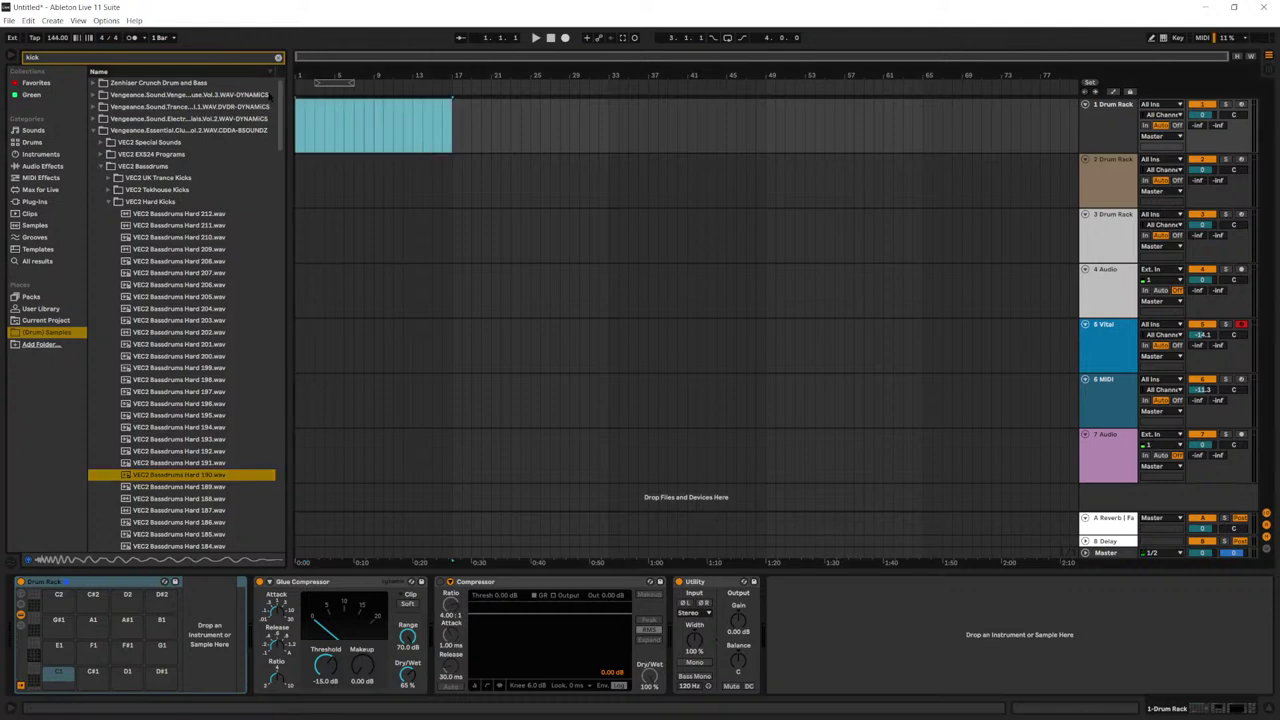
pyautogui.hotkey('ctrl', 'shift', 'm')
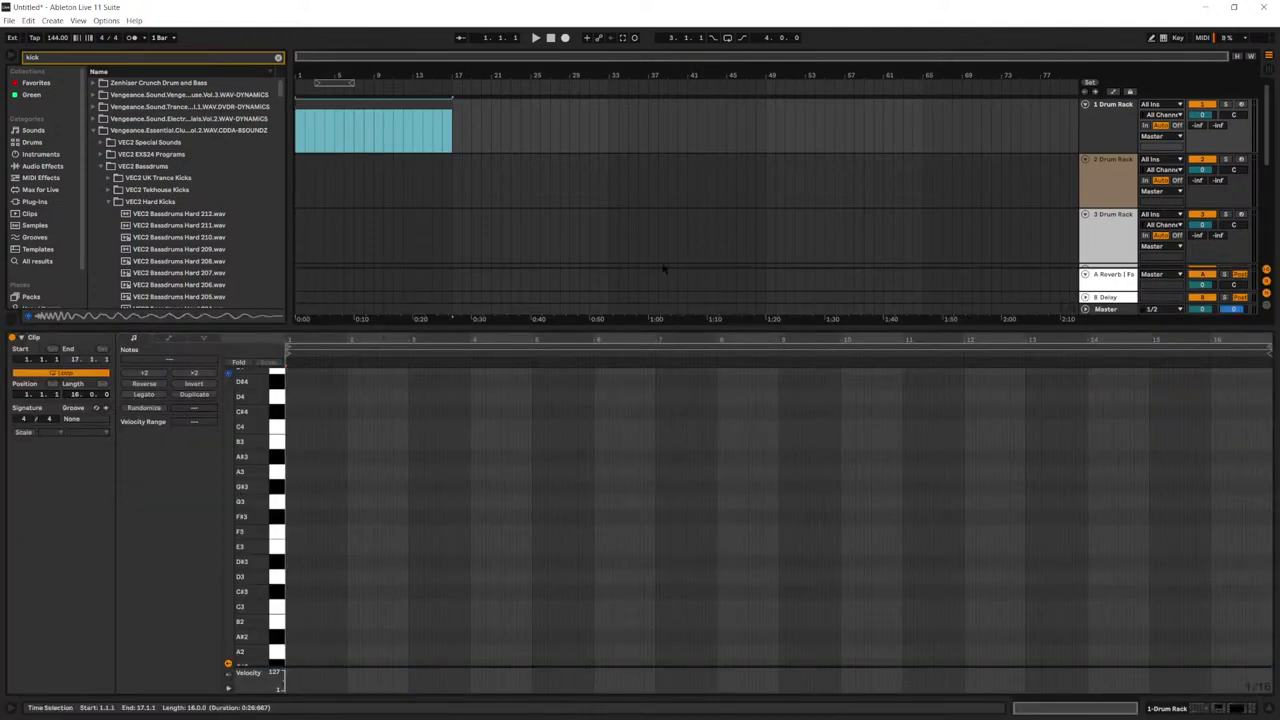
pyautogui.rightClick(416, 428)
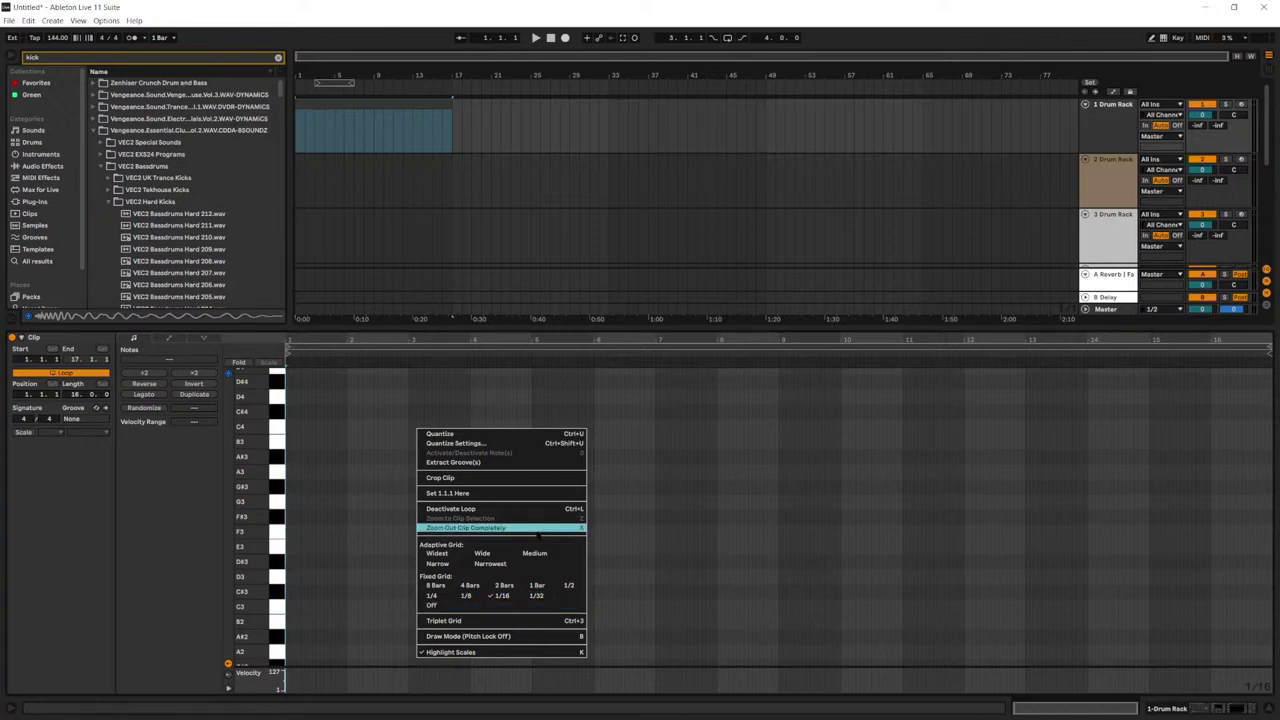
pyautogui.click(501, 563)
pyautogui.rightClick(406, 503)
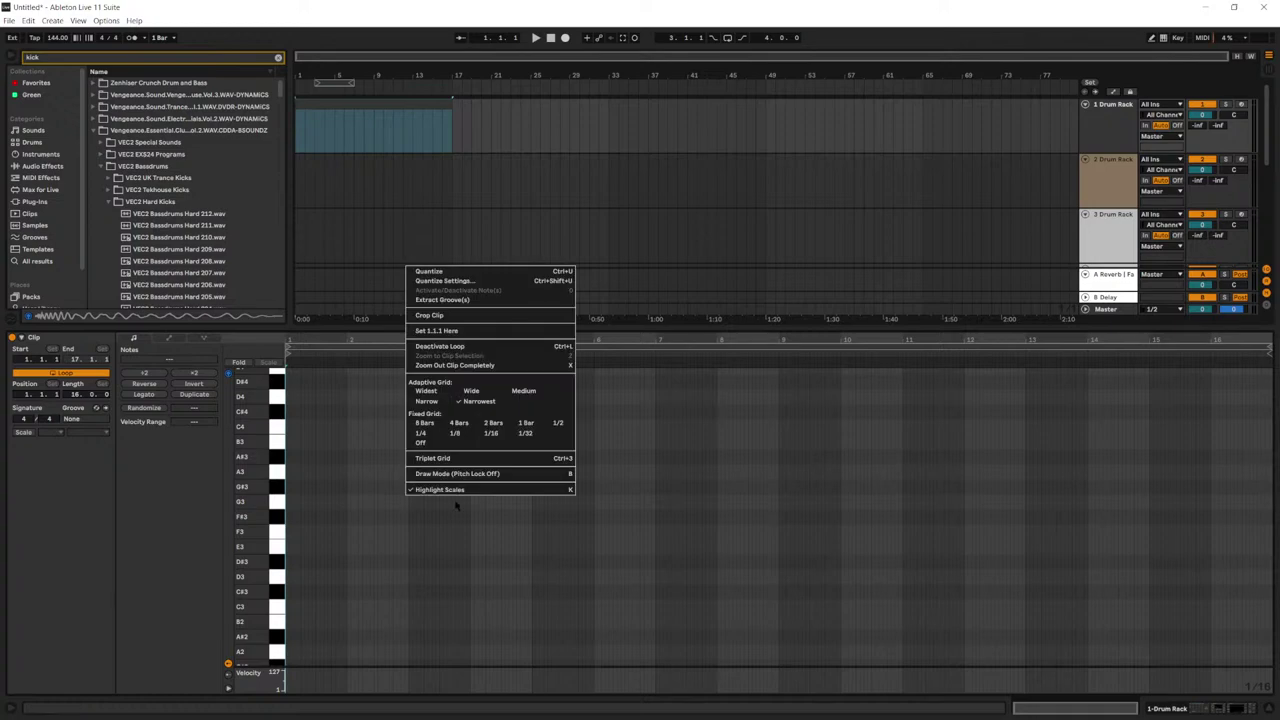
pyautogui.click(458, 393)
pyautogui.moveTo(314, 341); pyautogui.dragTo(322, 362)
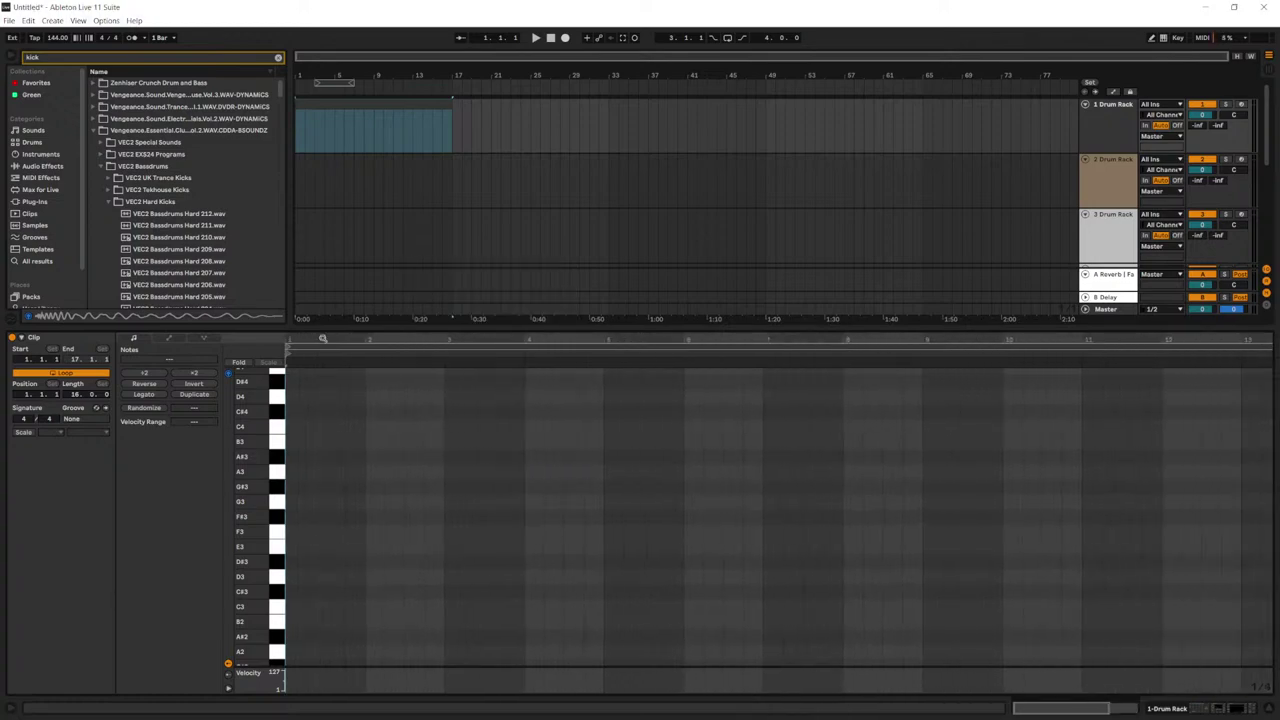
# Step: Load VEC2 Bassdrums Hard 188.wav onto pad C1 of the first track's Drum Rack
pyautogui.hotkey('shift', 'Tab')
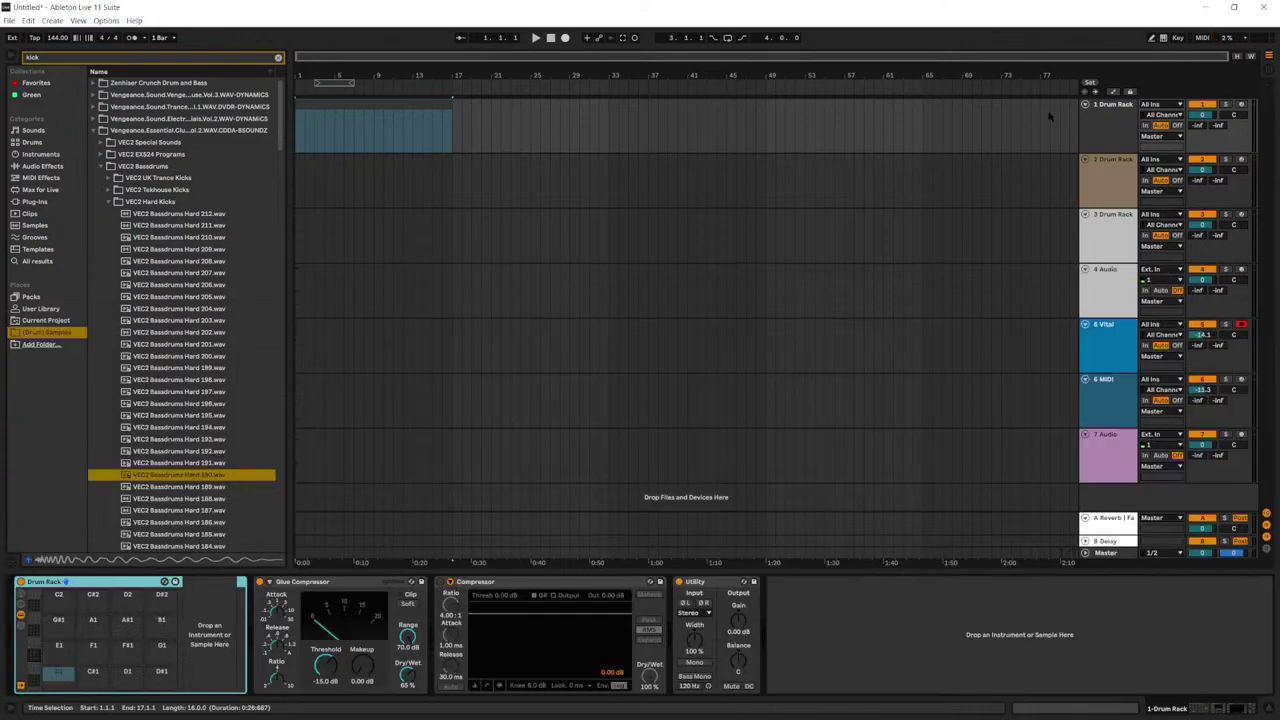
pyautogui.click(1104, 121)
pyautogui.click(178, 498)
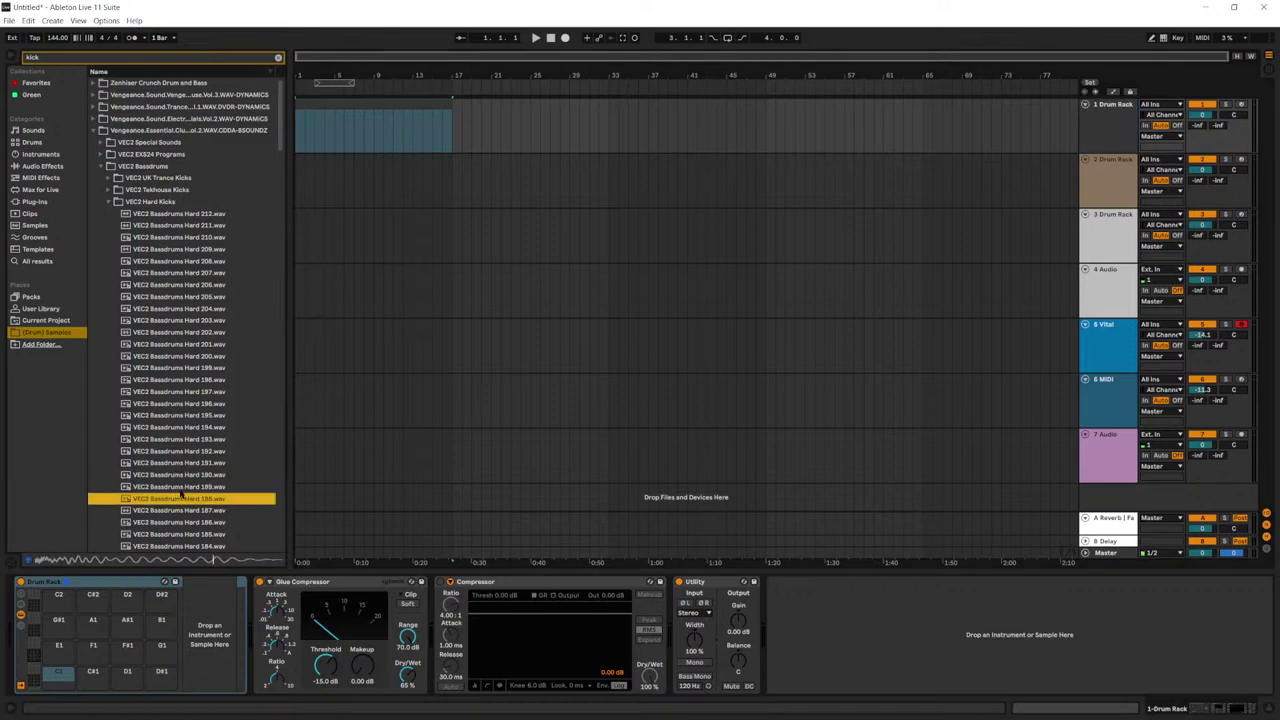
pyautogui.scroll(-5, 48, 672)
pyautogui.click(31, 662)
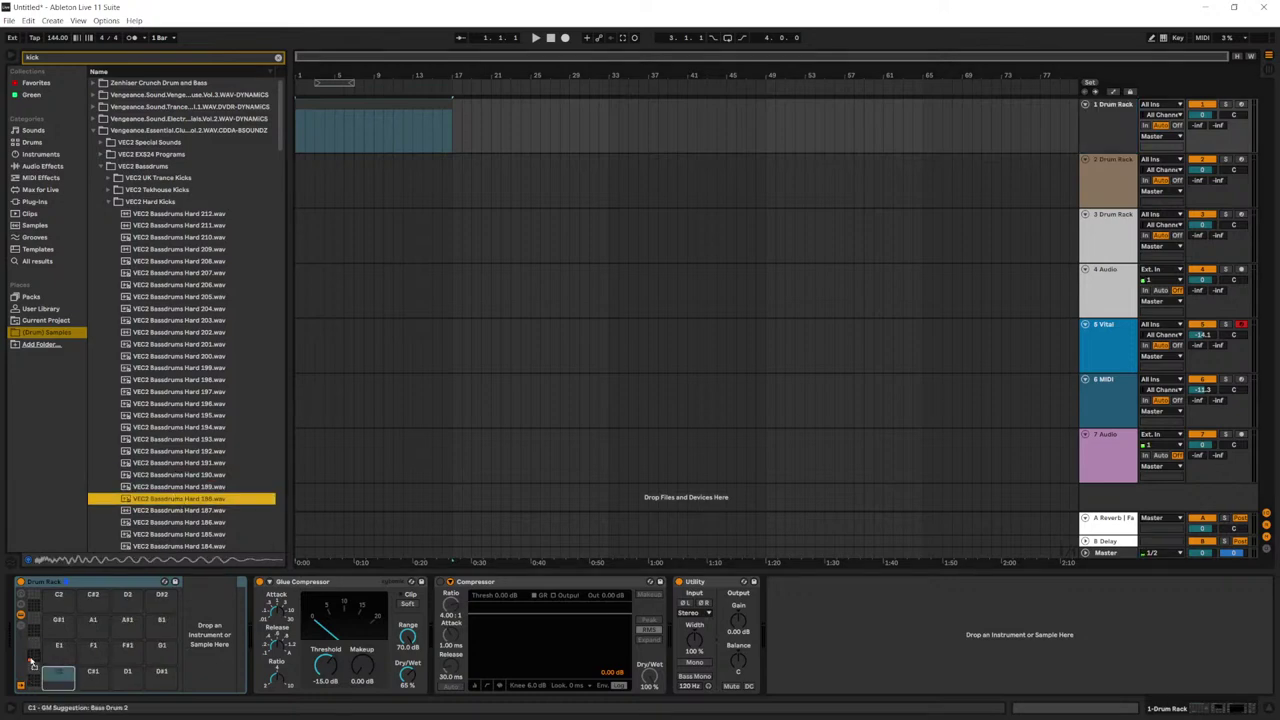
pyautogui.moveTo(31, 661); pyautogui.dragTo(48, 668)
# Step: Open the 16-bar clip's notes and place C1 kick notes at the start of bars 1 and 2
pyautogui.click(343, 160)
pyautogui.moveTo(354, 130); pyautogui.dragTo(452, 106)
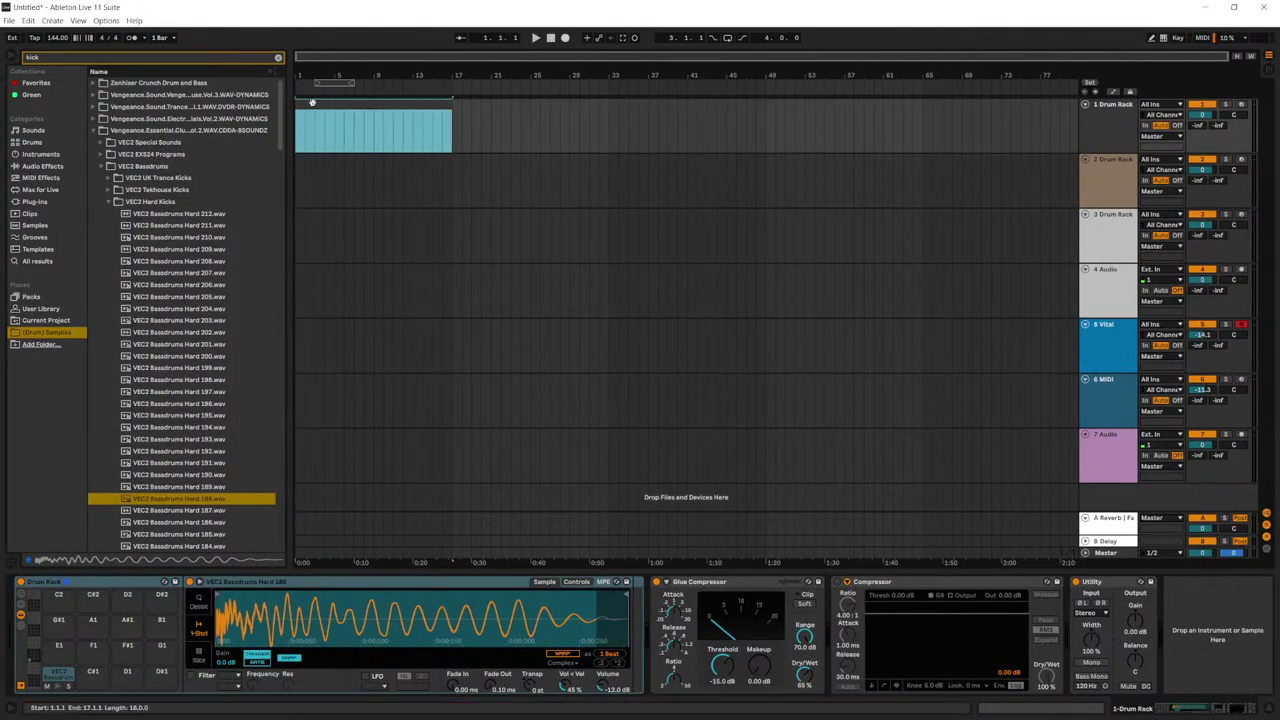
pyautogui.hotkey('ctrl', 'shift', 'm')
pyautogui.doubleClick(337, 375)
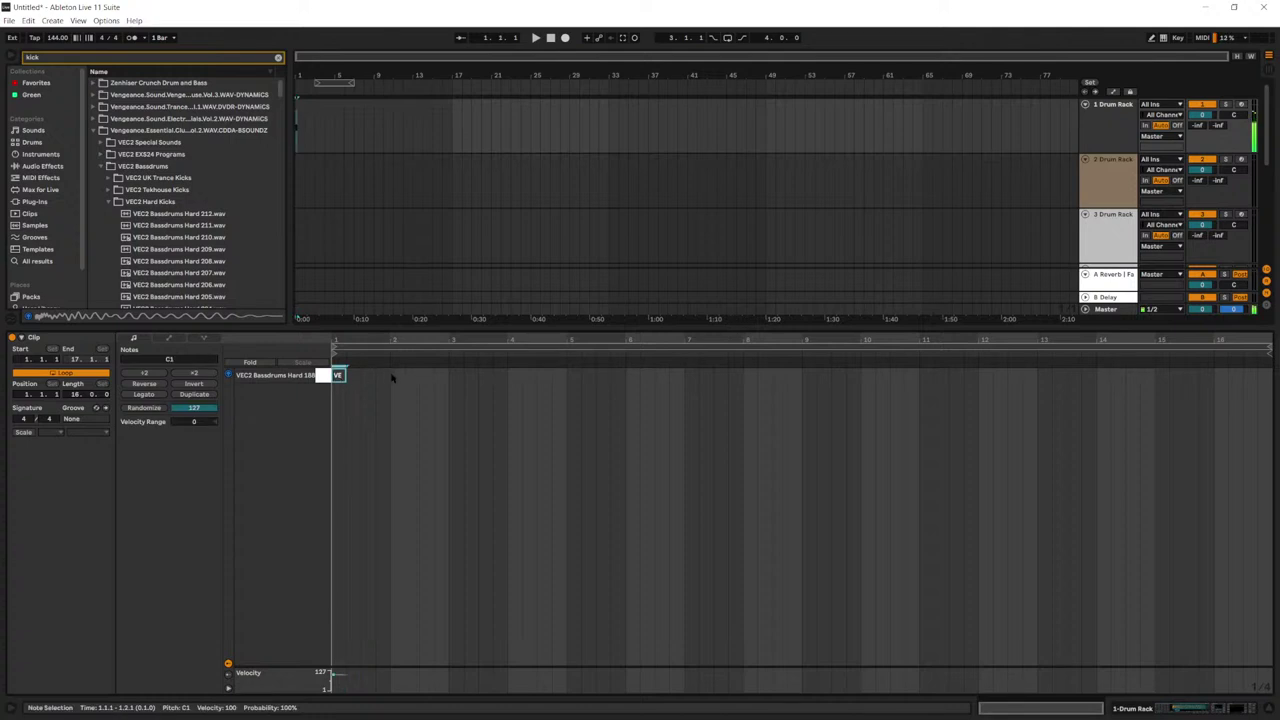
pyautogui.doubleClick(395, 375)
# Step: Duplicate the two kick notes repeatedly so a kick starts every bar through bar 16
pyautogui.hotkey('ctrl', 'a')
pyautogui.hotkey('ctrl', 'd')
pyautogui.hotkey('ctrl', 'd')
pyautogui.hotkey('ctrl', 'd')
pyautogui.hotkey('ctrl', 'd')
pyautogui.hotkey('ctrl', 'd')
pyautogui.hotkey('ctrl', 'd')
pyautogui.hotkey('ctrl', 'd')
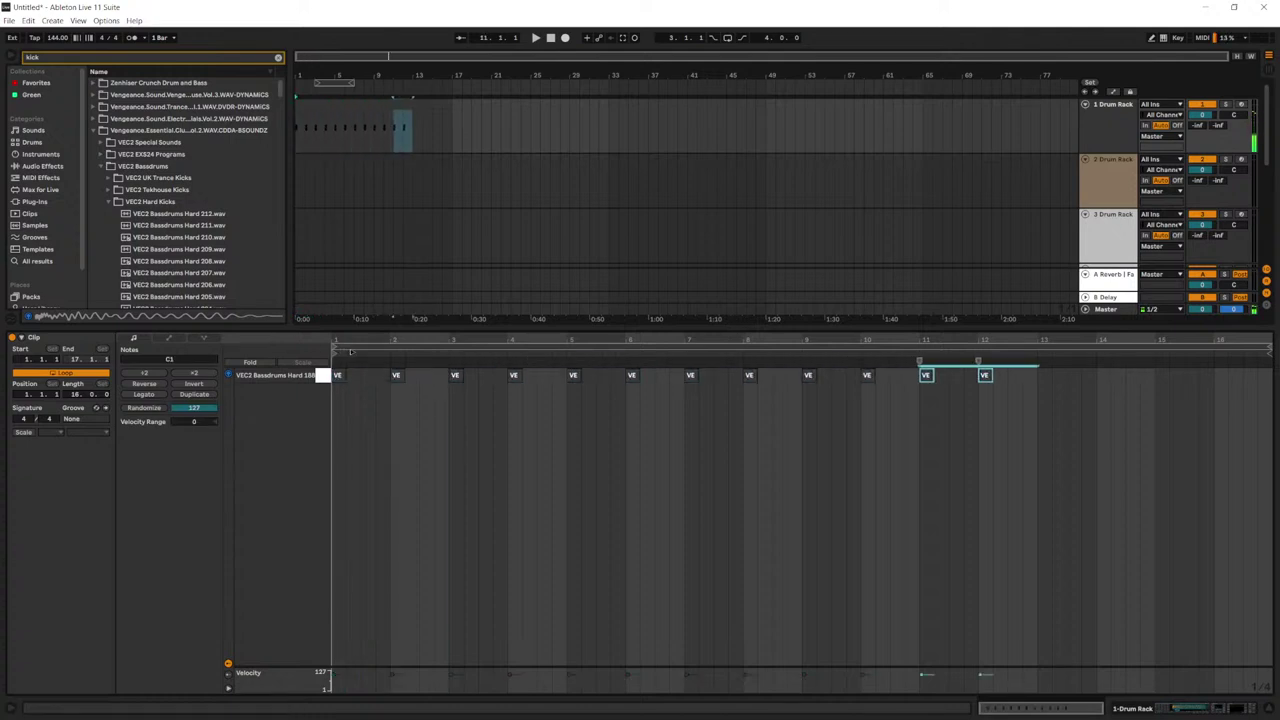
# Step: Play the pattern briefly and copy all the kick notes one beat later onto beat 2 of each bar
pyautogui.press('space')
pyautogui.press('space')
pyautogui.hotkey('ctrl', 'a')
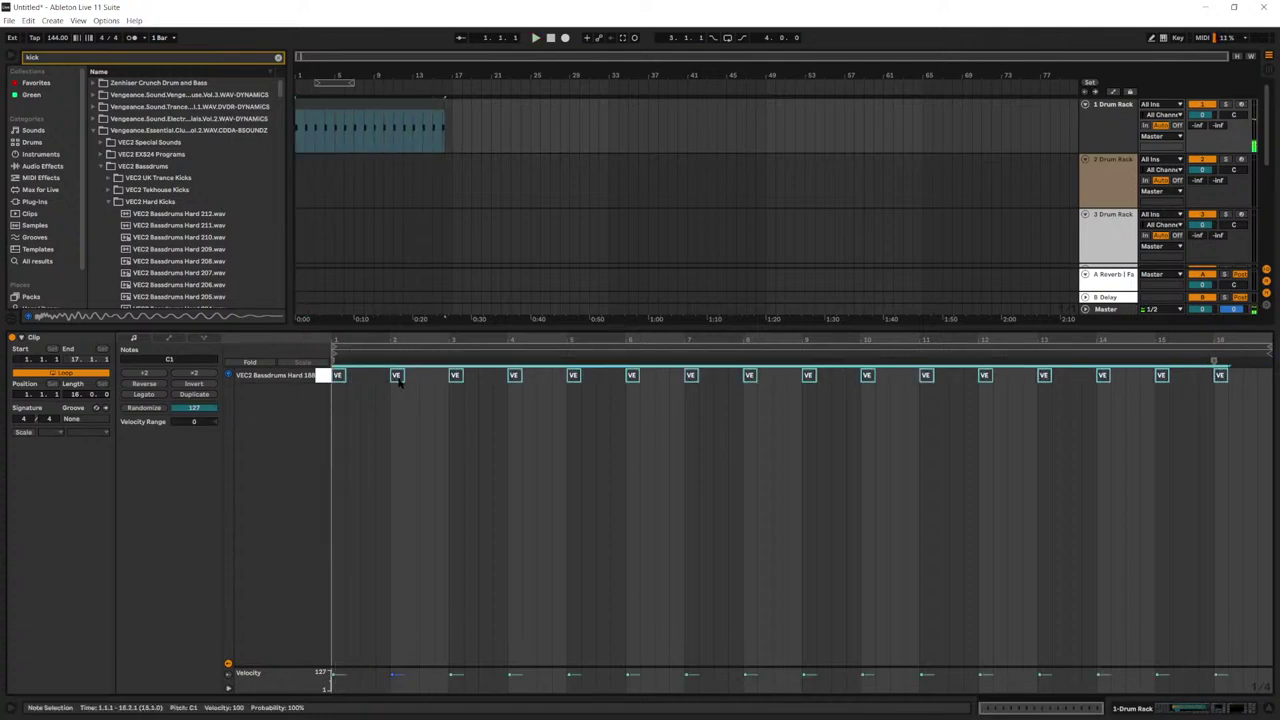
pyautogui.moveTo(397, 376)
pyautogui.mouseDown()
pyautogui.moveTo(429, 381)
pyautogui.moveTo(412, 383)
pyautogui.mouseUp()
pyautogui.hotkey('ctrl', 'd')
pyautogui.hotkey('ctrl', 'd')
pyautogui.hotkey('ctrl', 'z')
pyautogui.hotkey('ctrl', 'z')
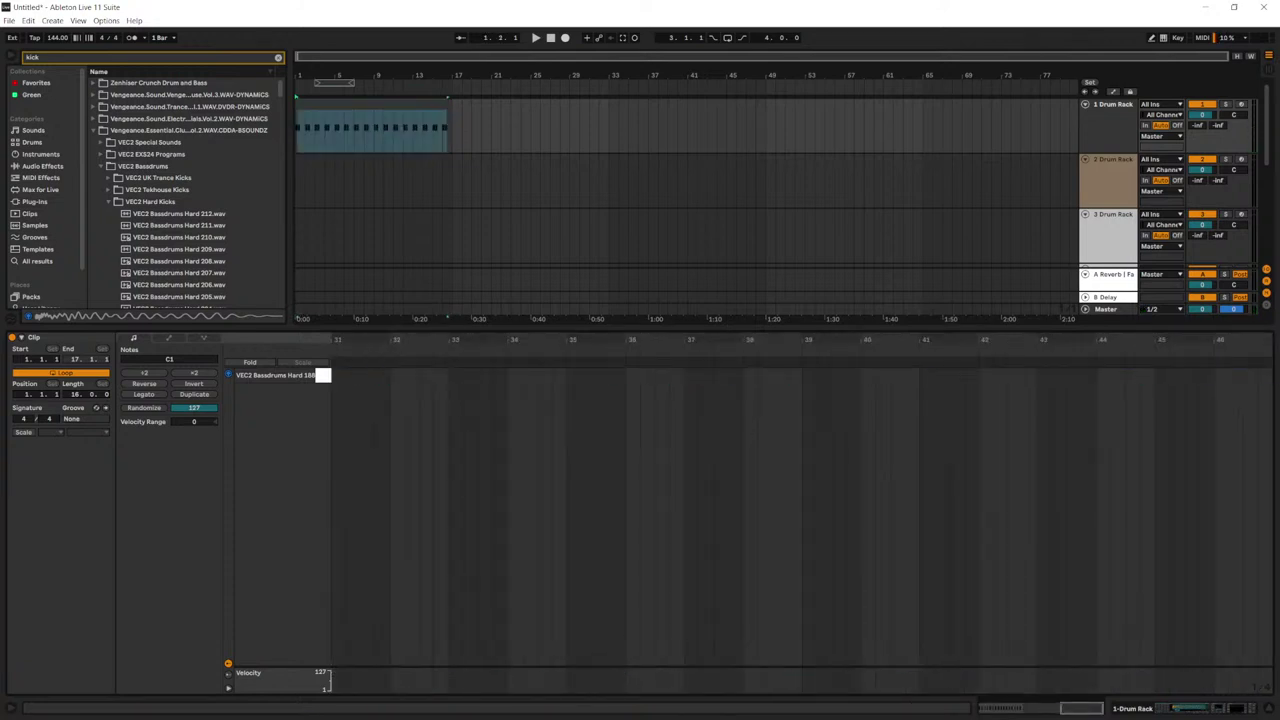
# Step: Duplicate the first bar's two kicks repeatedly to put a kick on every beat up to the start of bar 4
pyautogui.scroll(-3, 449, 395)
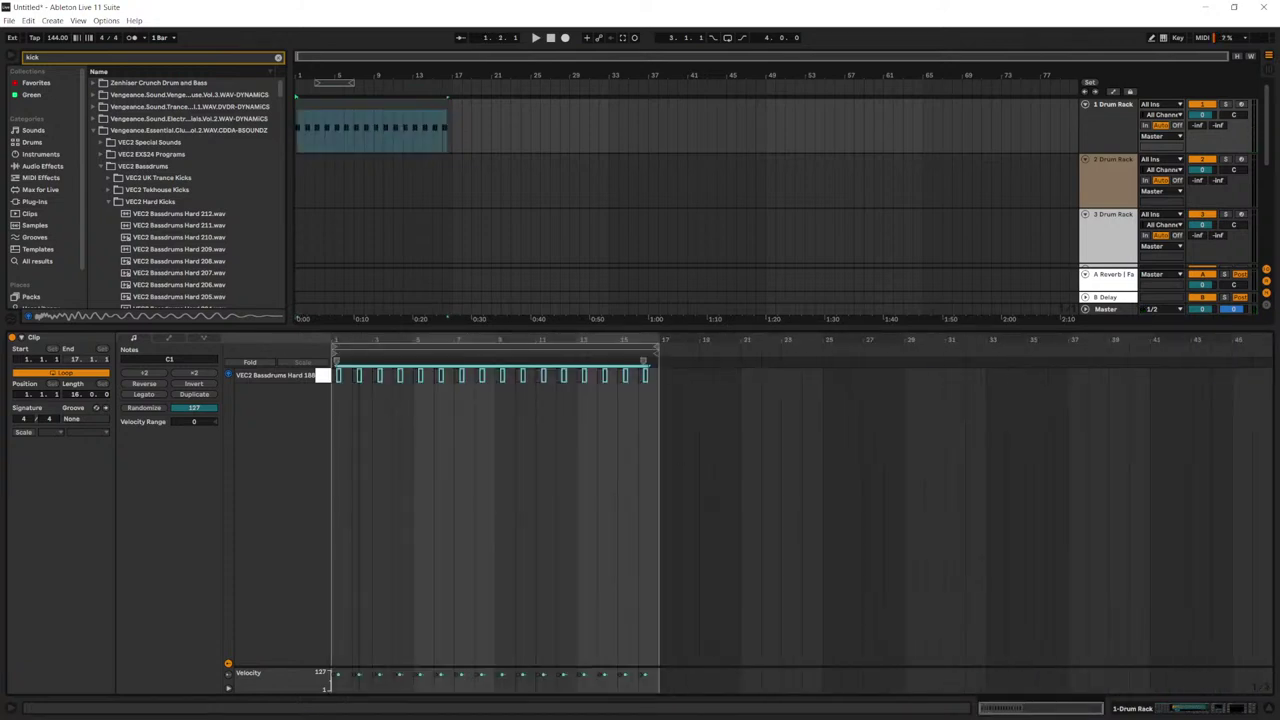
pyautogui.scroll(3, 359, 375)
pyautogui.moveTo(372, 400); pyautogui.dragTo(326, 360)
pyautogui.hotkey('ctrl', 'f')
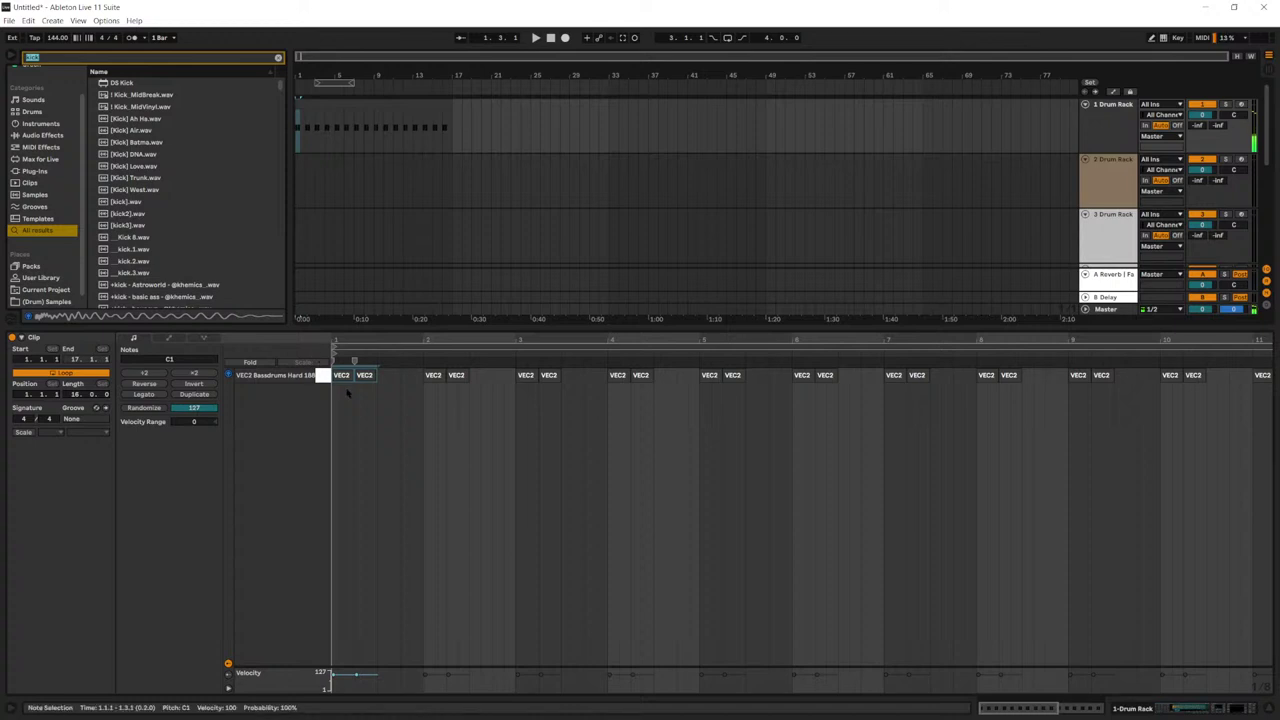
pyautogui.click(336, 364)
pyautogui.hotkey('ctrl', 'd')
pyautogui.hotkey('ctrl', 'd')
pyautogui.hotkey('ctrl', 'd')
pyautogui.hotkey('ctrl', 'd')
pyautogui.hotkey('ctrl', 'd')
pyautogui.hotkey('ctrl', 'd')
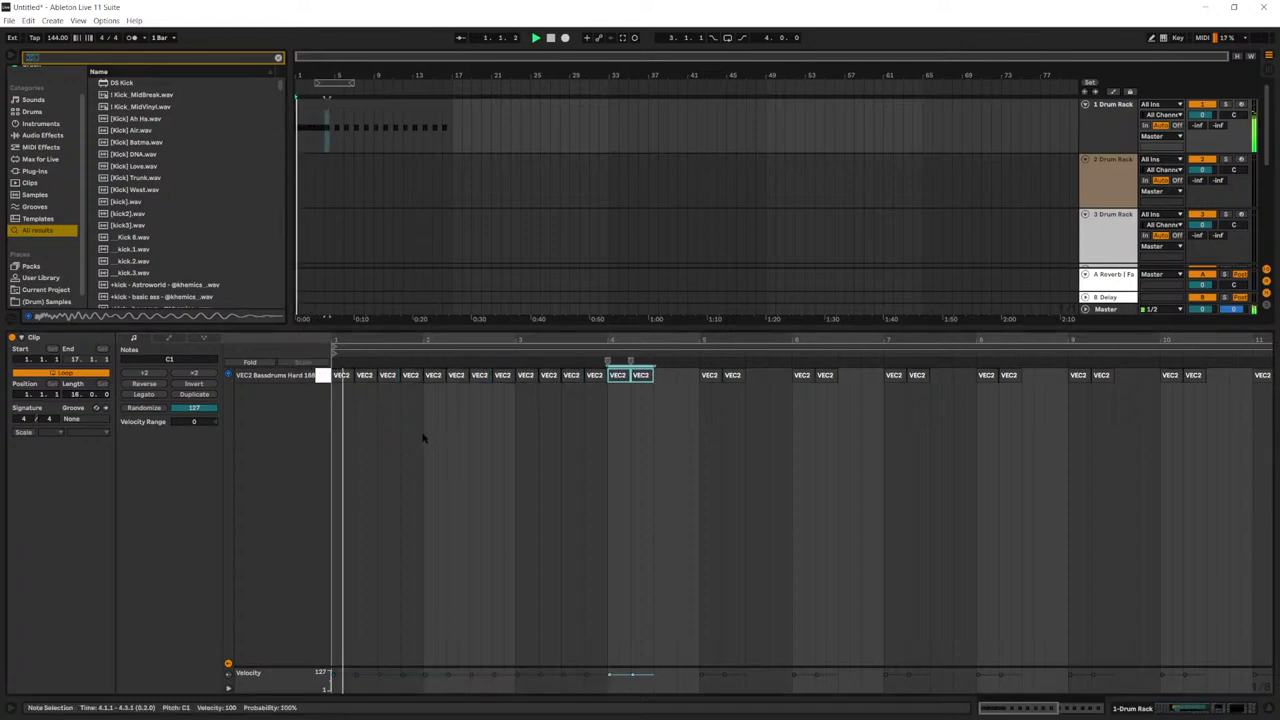
# Step: Duplicate the first bar's four kicks repeatedly to continue the kick on every beat through bar 11
pyautogui.click(410, 377)
pyautogui.hotkey('ctrl', 'd')
pyautogui.hotkey('ctrl', 'd')
pyautogui.hotkey('ctrl', 'd')
pyautogui.hotkey('ctrl', 'd')
pyautogui.hotkey('ctrl', 'd')
pyautogui.hotkey('ctrl', 'd')
pyautogui.hotkey('ctrl', 'd')
pyautogui.hotkey('ctrl', 'd')
pyautogui.hotkey('ctrl', 'd')
pyautogui.hotkey('ctrl', 'd')
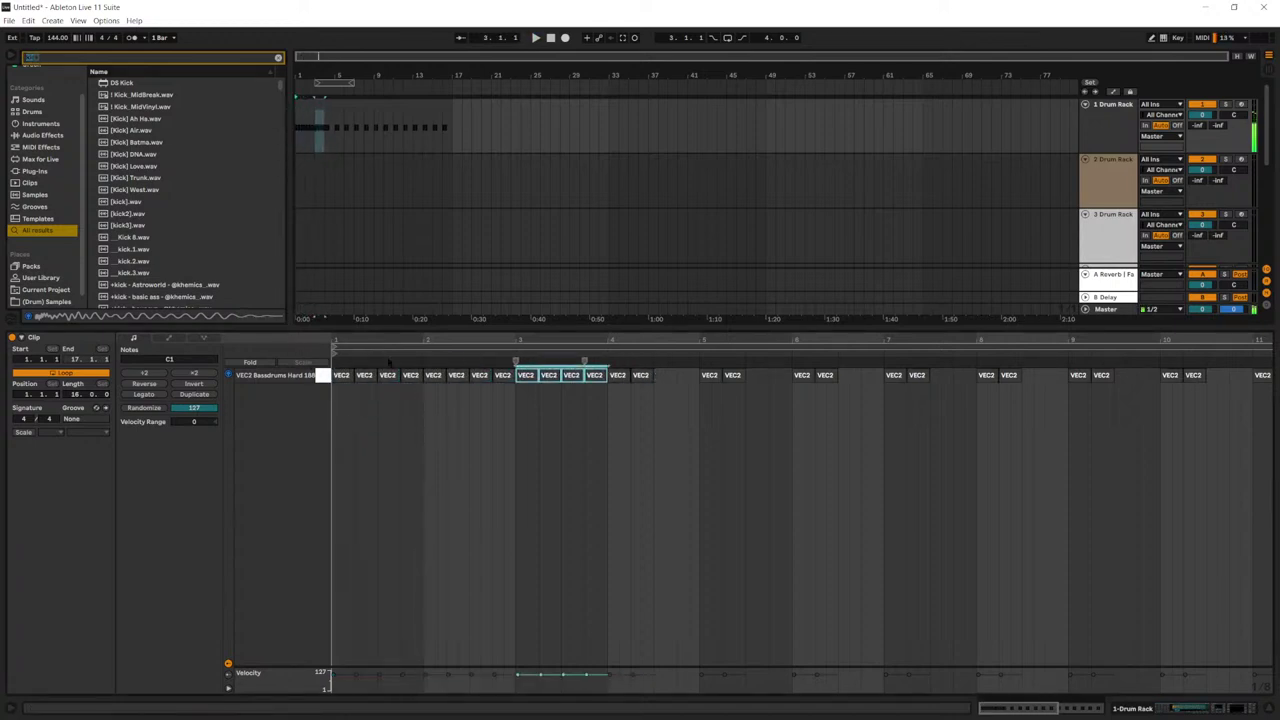
# Step: Clear the browser search and duplicate a four-bar section of the kick clip until it fills the arrangement through bar 16
pyautogui.hotkey('shift', 'Tab')
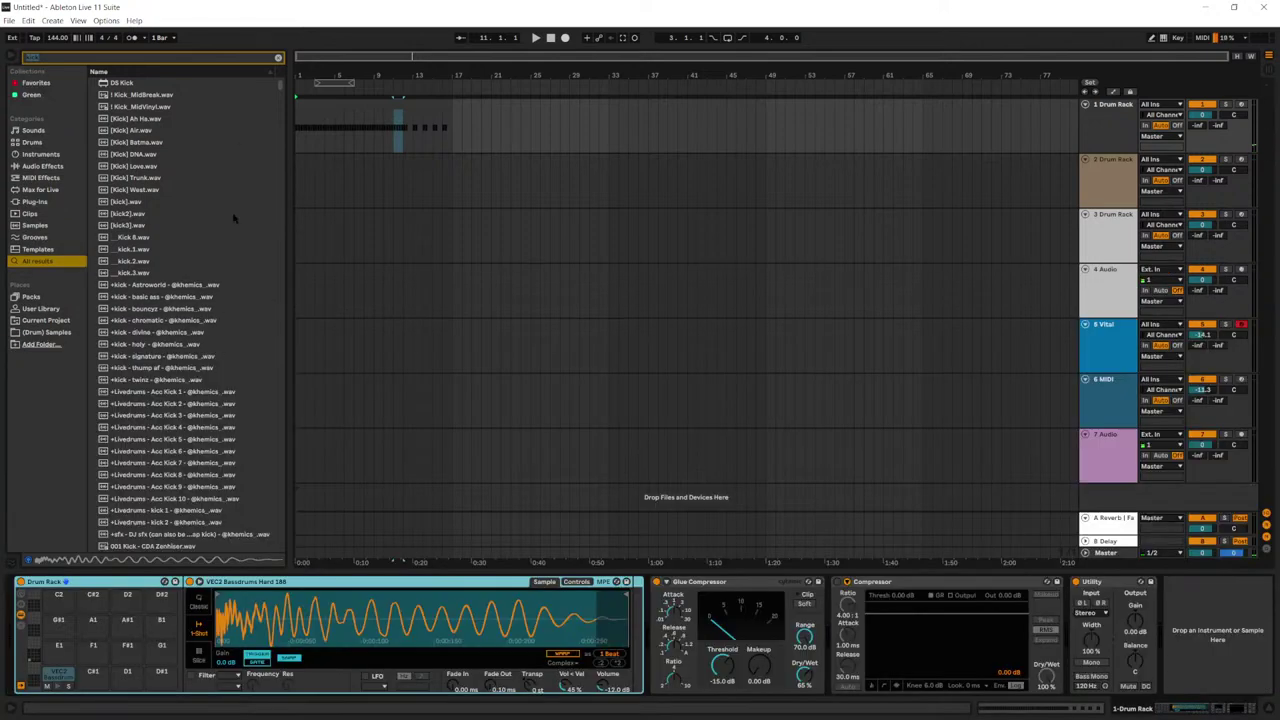
pyautogui.click(278, 57)
pyautogui.click(361, 106)
pyautogui.click(375, 148)
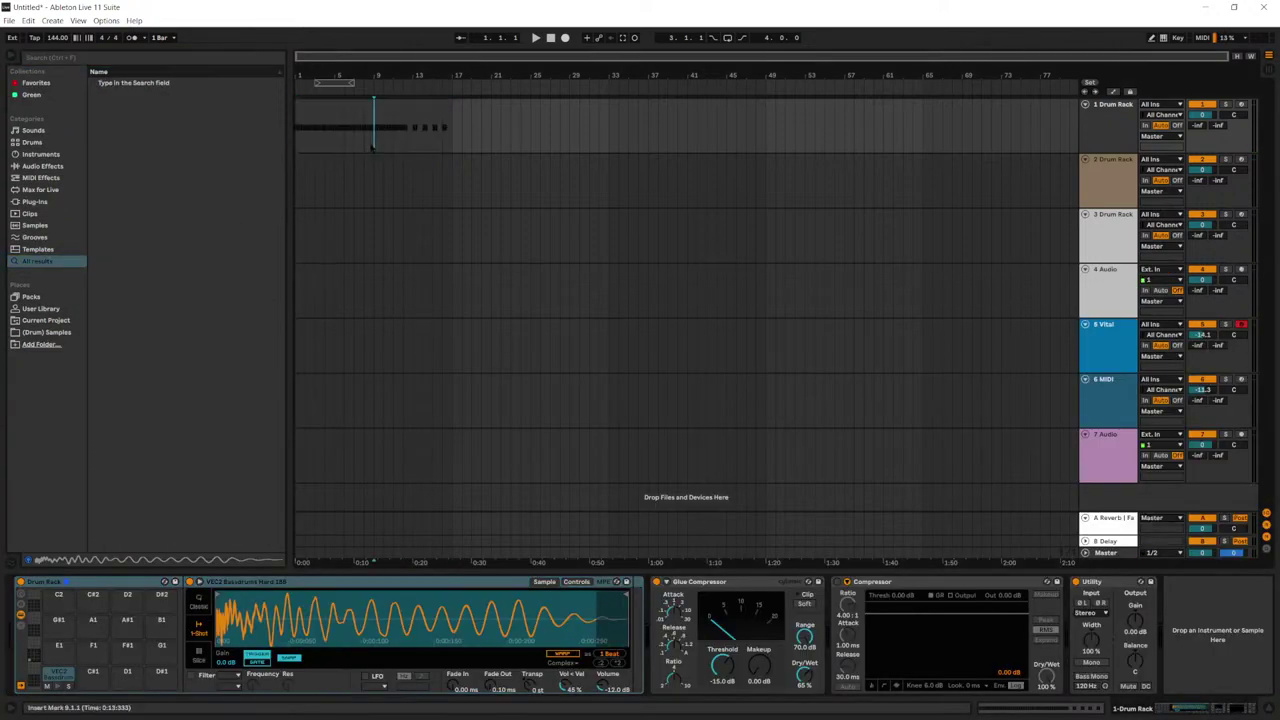
pyautogui.click(365, 148)
pyautogui.hotkey('shift', 'Left')
pyautogui.hotkey('shift', 'Left')
pyautogui.hotkey('shift', 'Left')
pyautogui.hotkey('shift', 'Left')
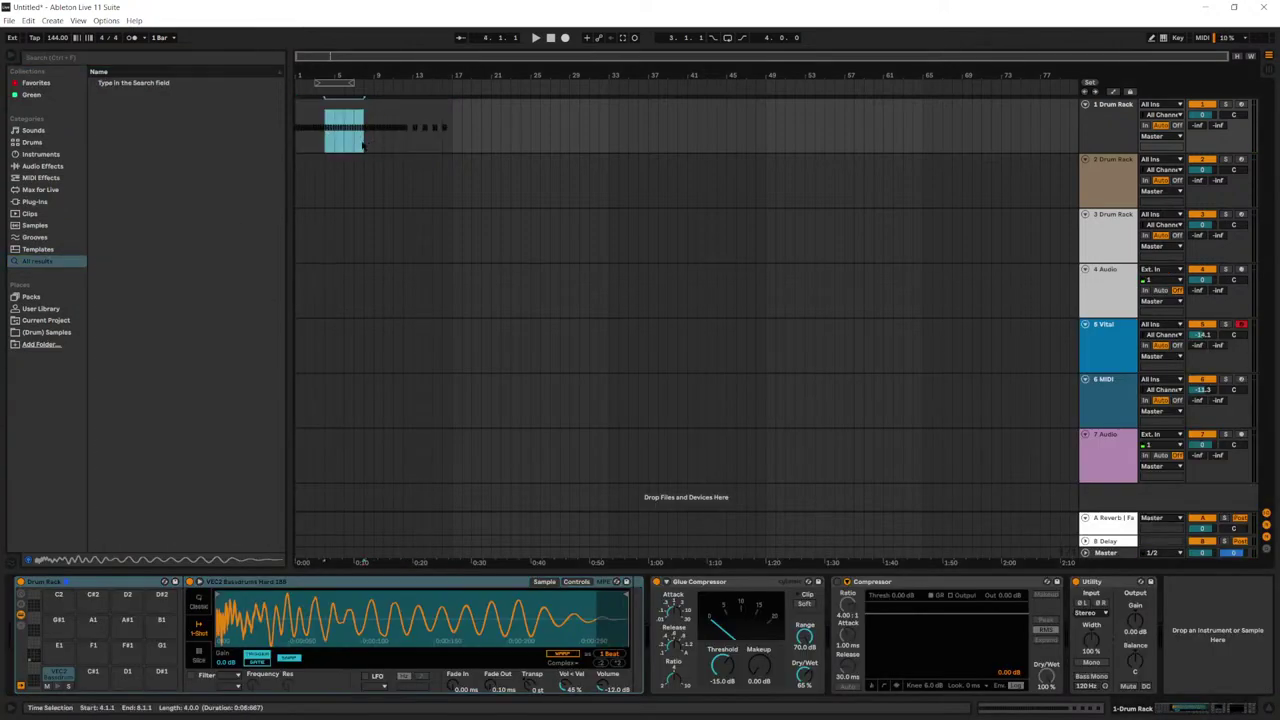
pyautogui.moveTo(363, 146); pyautogui.dragTo(271, 106)
pyautogui.hotkey('ctrl', 'd')
pyautogui.hotkey('ctrl', 'd')
pyautogui.hotkey('ctrl', 'd')
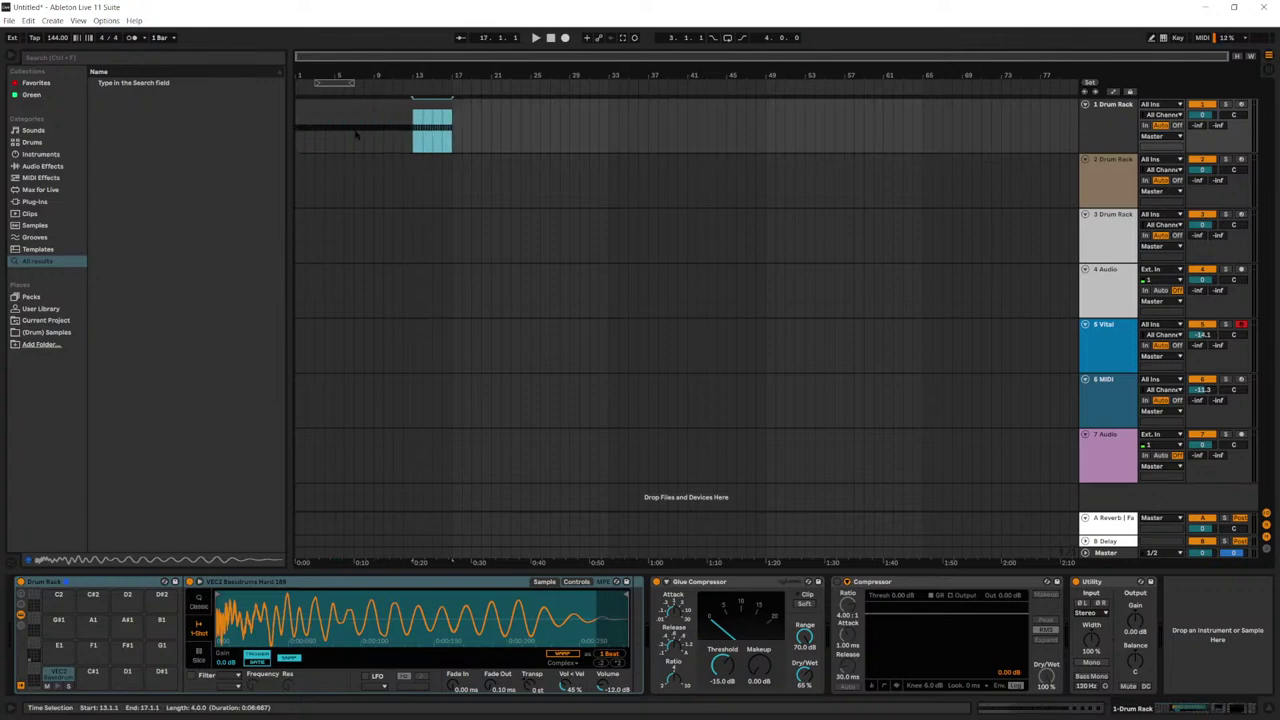
# Step: Play the kick clip, try several project tempos, set the tempo to 132 BPM and play it again
pyautogui.click(321, 105)
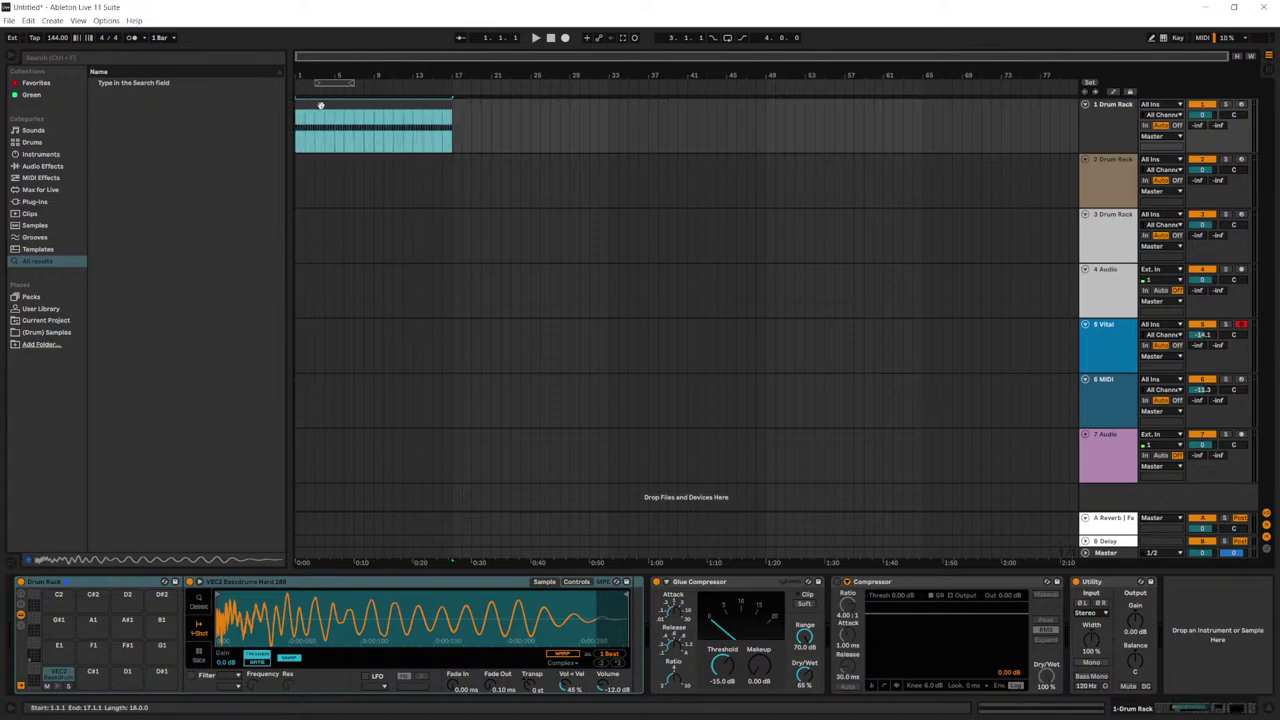
pyautogui.press('space')
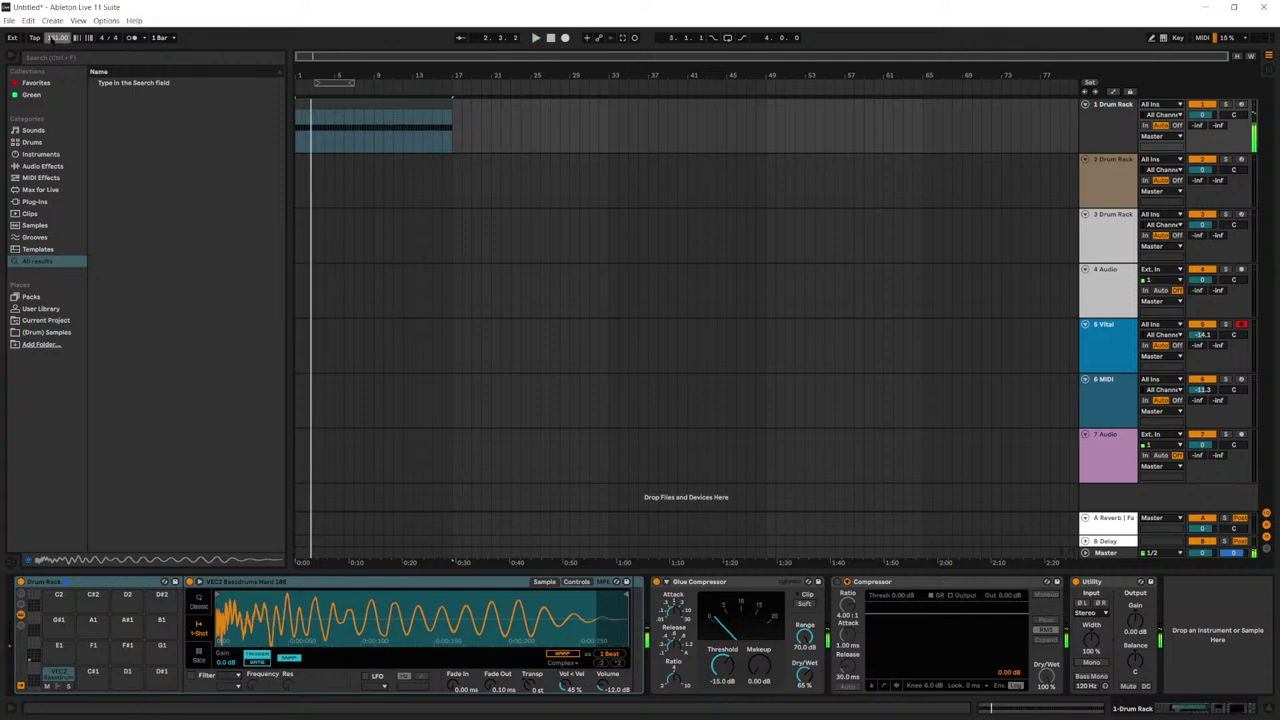
pyautogui.scroll(8, 48, 37)
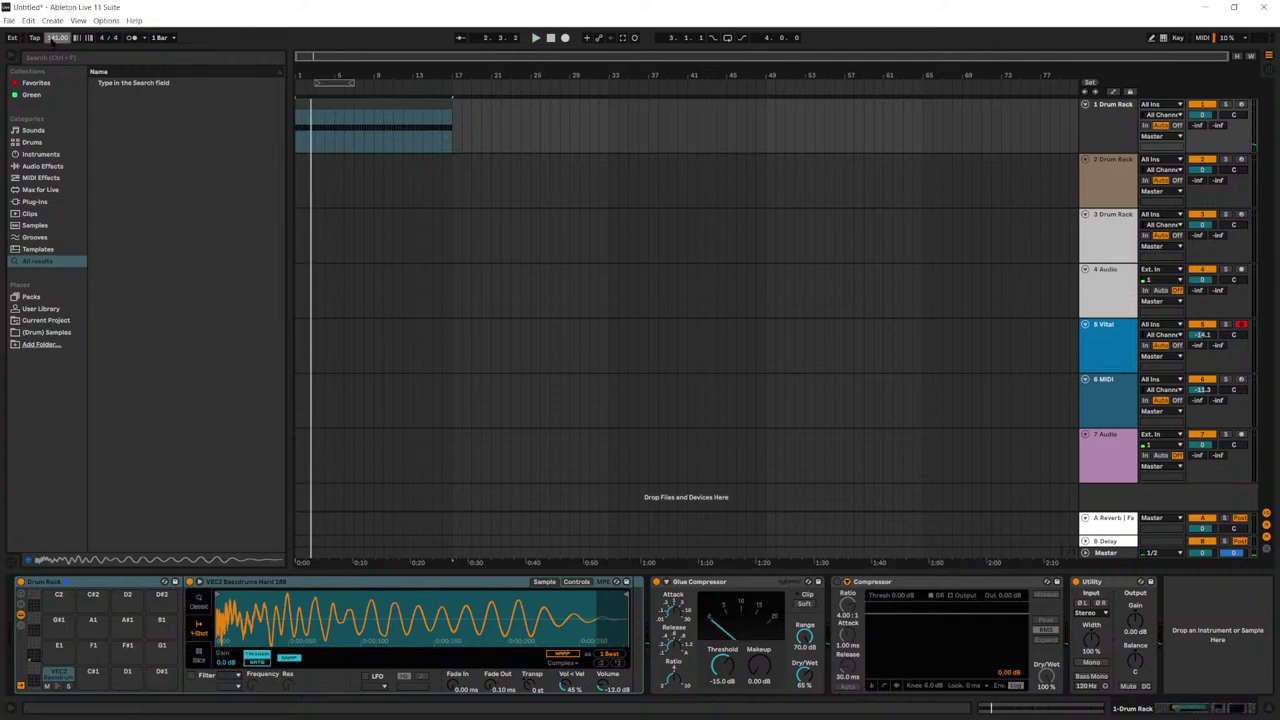
pyautogui.scroll(-7, 50, 38)
pyautogui.scroll(3, 57, 38)
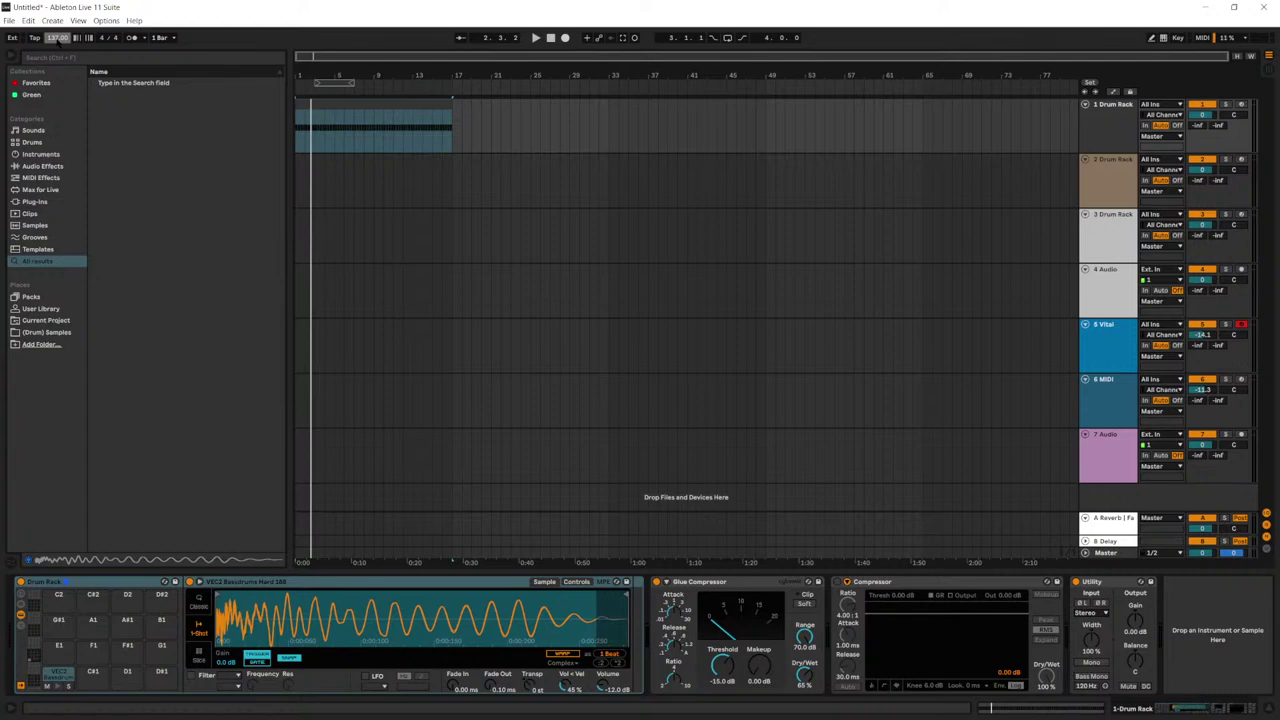
pyautogui.scroll(-5, 57, 38)
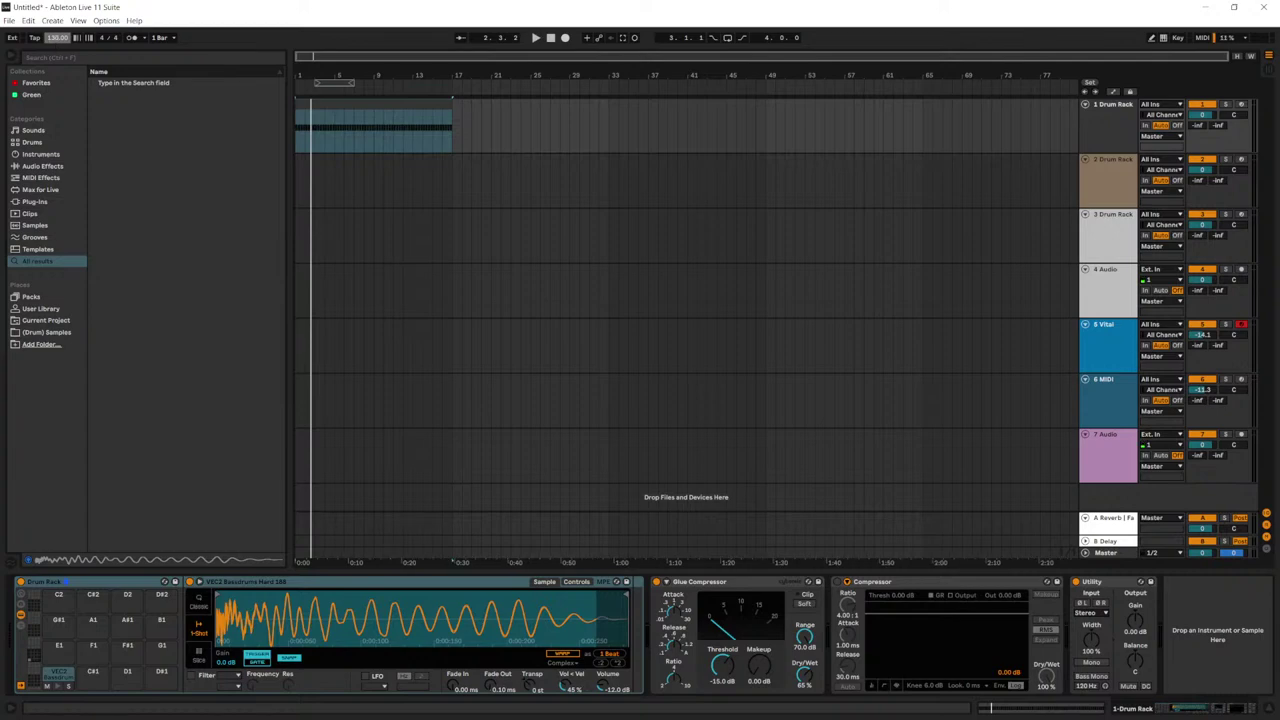
pyautogui.click(362, 100)
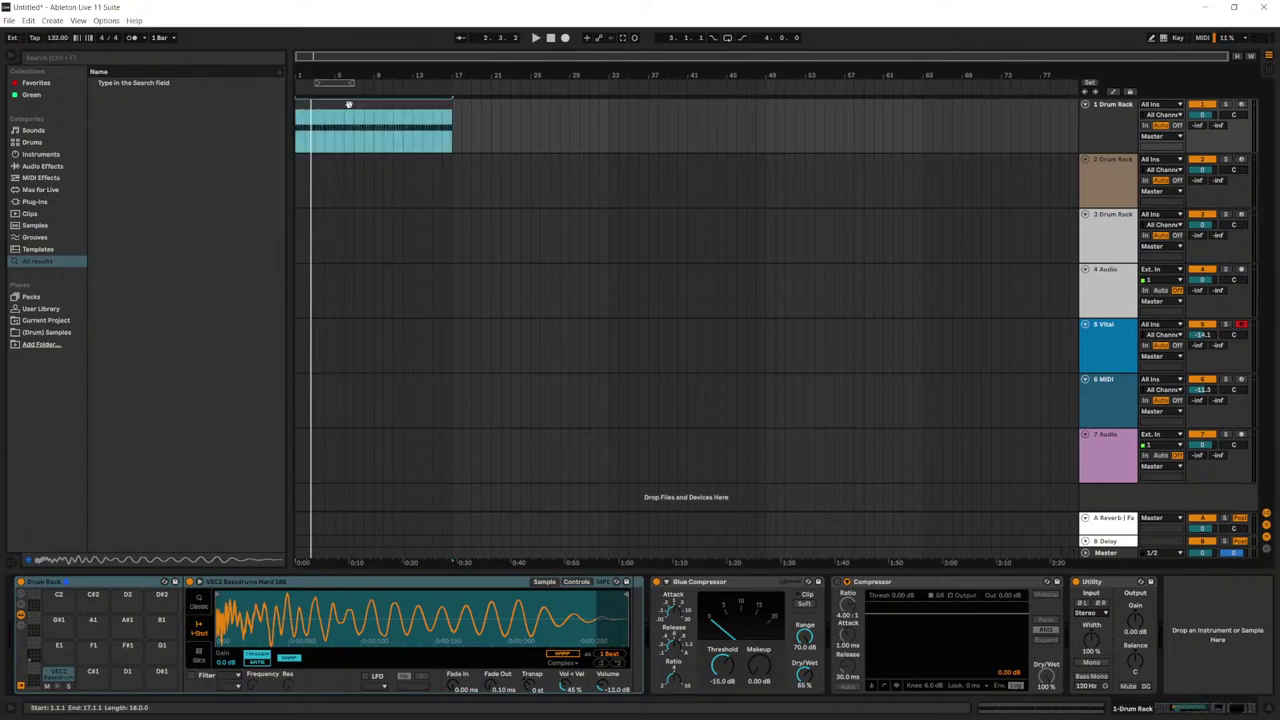
pyautogui.press('space')
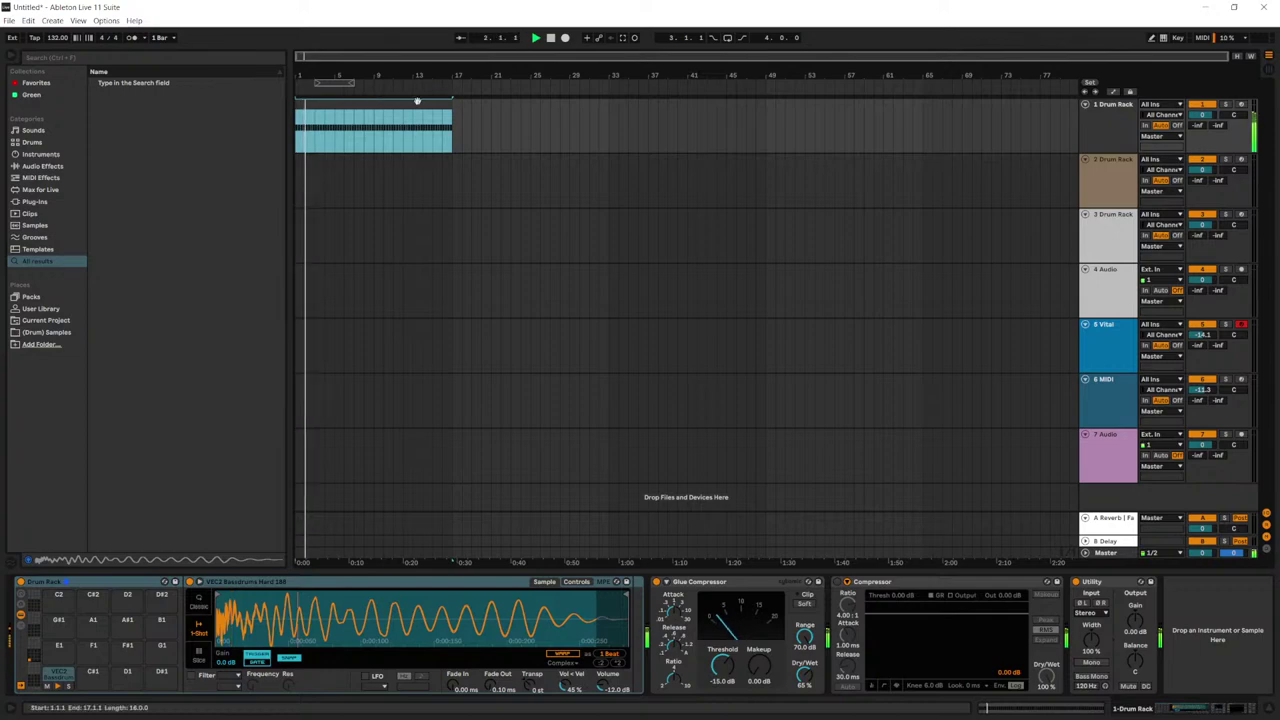
pyautogui.press('space')
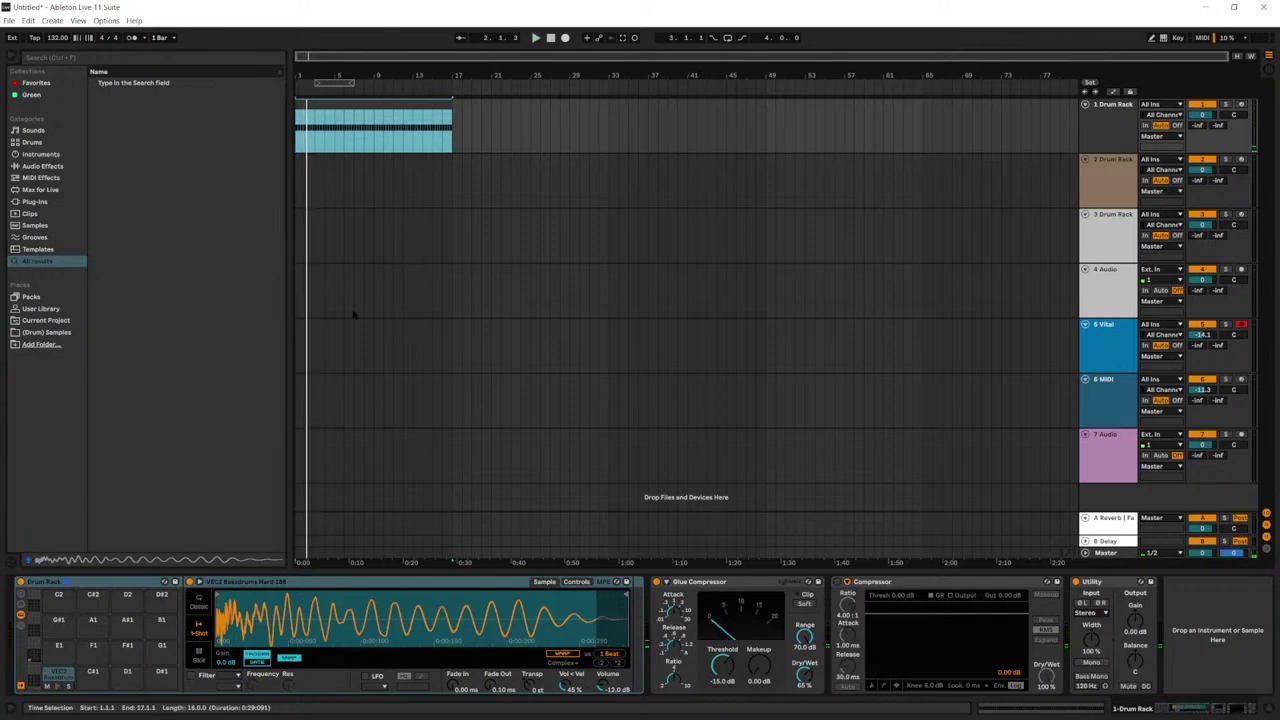
# Step: Browse replacement samples for the first Drum Rack's kick using hot-swap, then preview VEC2 Bassdrums Hard 194.wav
pyautogui.click(68, 677)
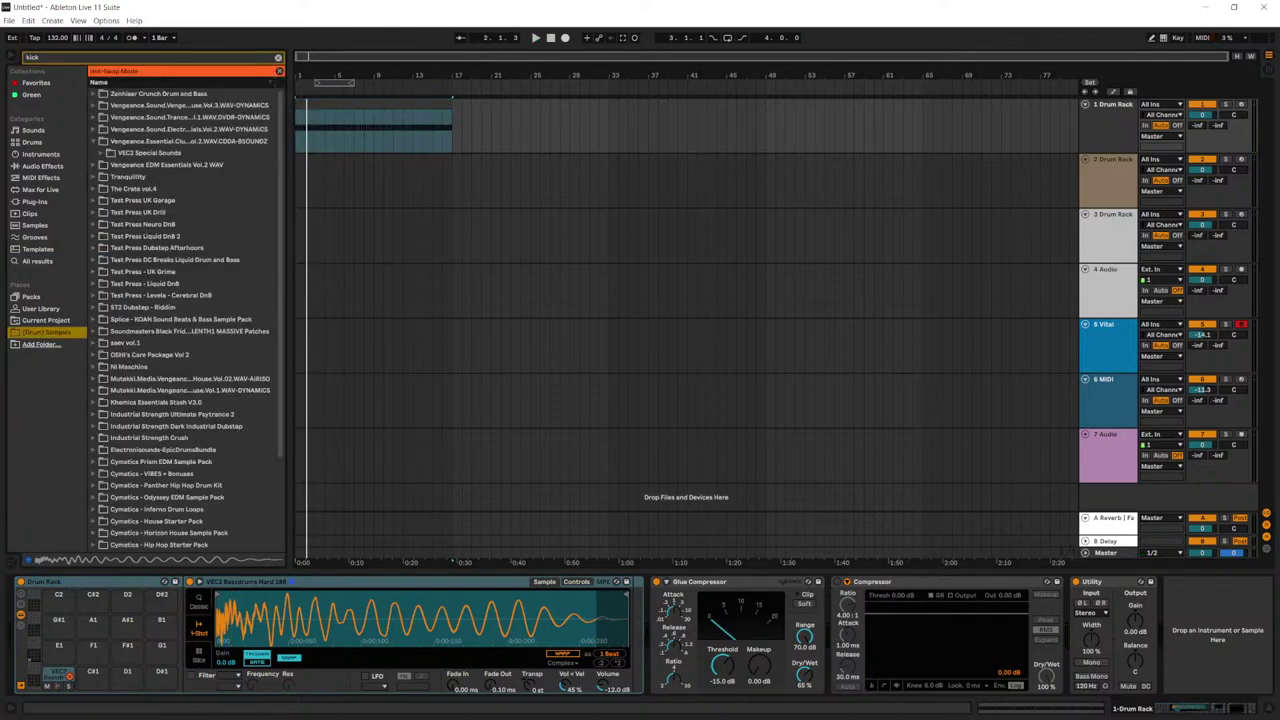
pyautogui.scroll(-1, 255, 219)
pyautogui.scroll(1, 251, 231)
pyautogui.click(68, 677)
pyautogui.click(68, 677)
pyautogui.scroll(-2, 181, 329)
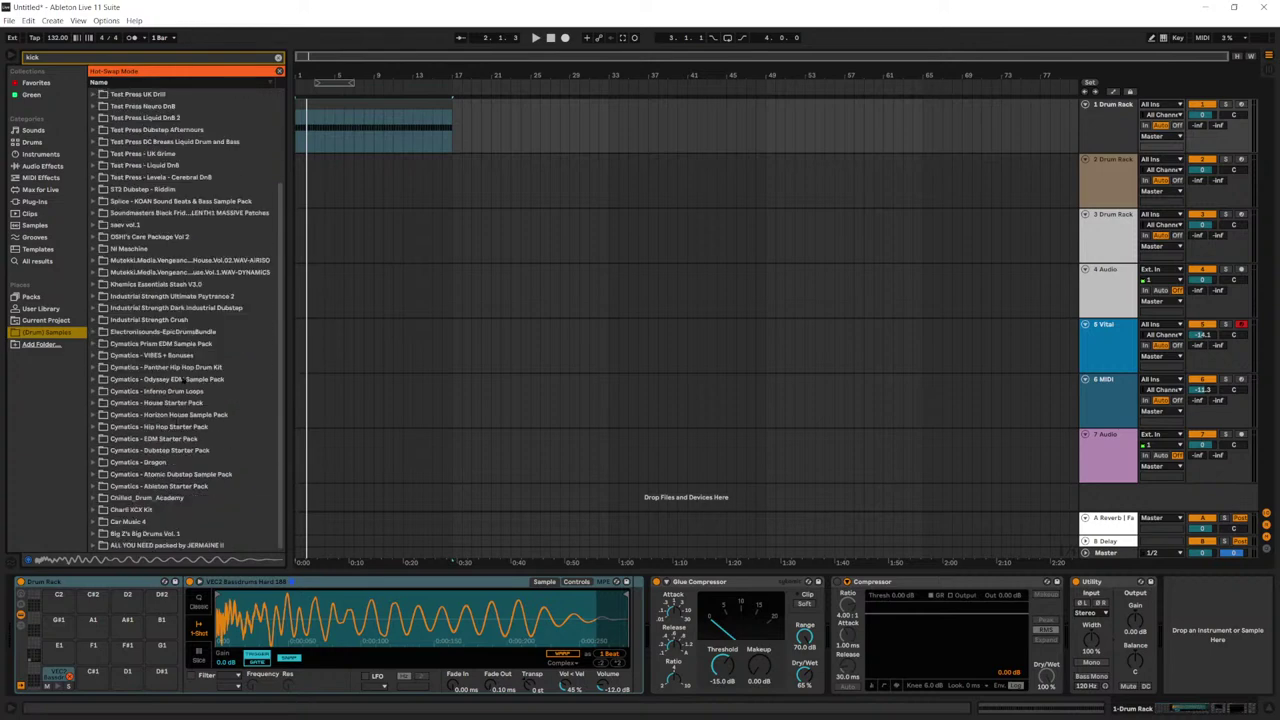
pyautogui.click(93, 676)
pyautogui.click(66, 676)
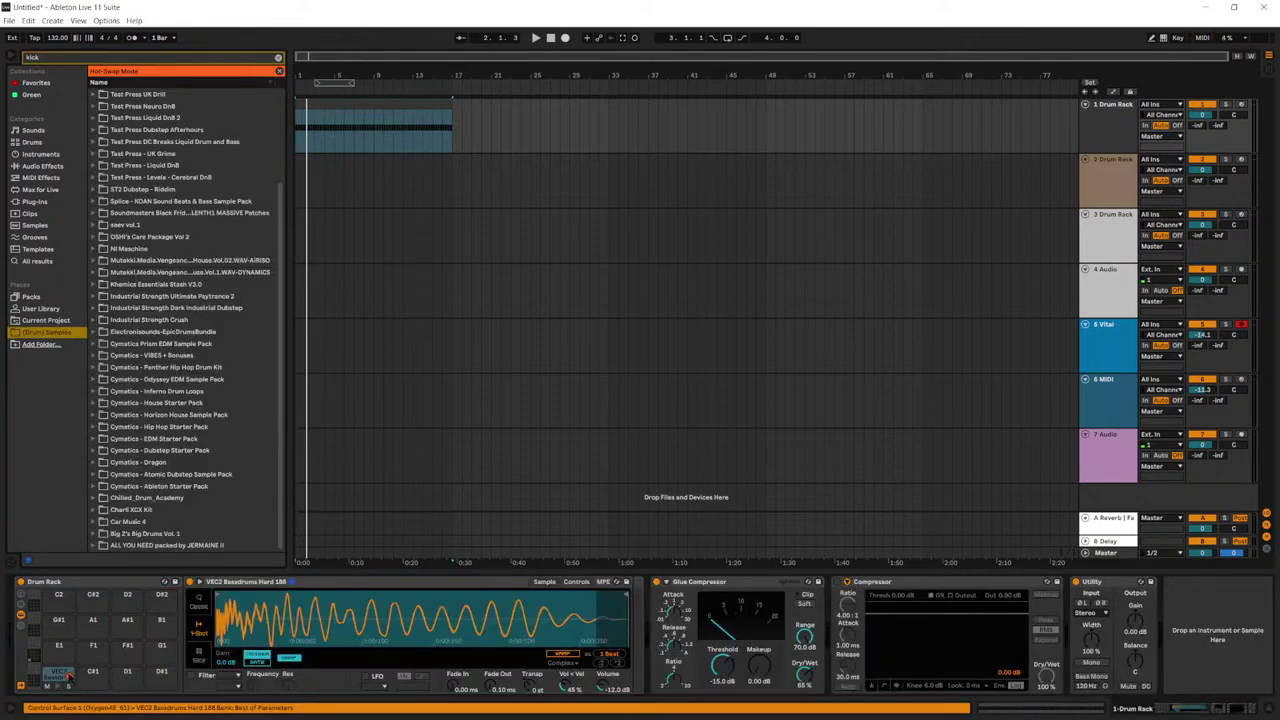
pyautogui.click(67, 676)
pyautogui.click(168, 320)
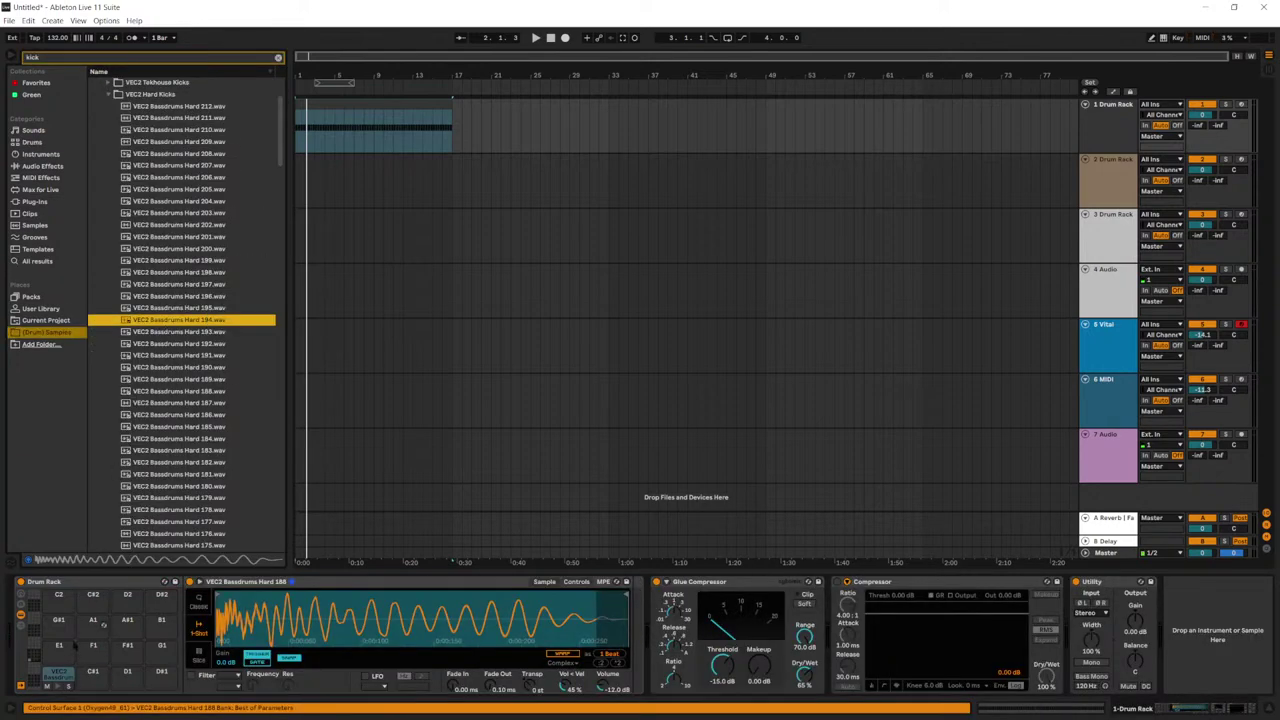
# Step: Restart hot-swap on the kick pad, clear the kick search and preview VEC2 Bassdrums Hard 195.wav
pyautogui.click(69, 677)
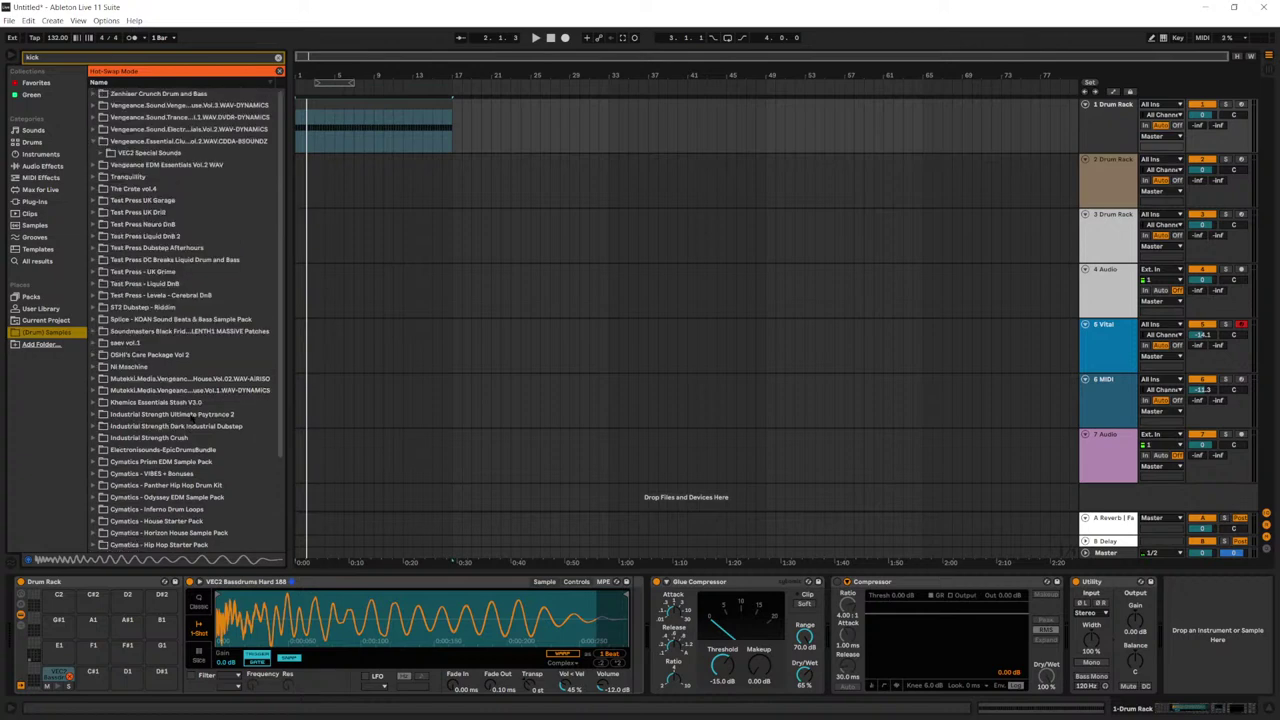
pyautogui.click(278, 57)
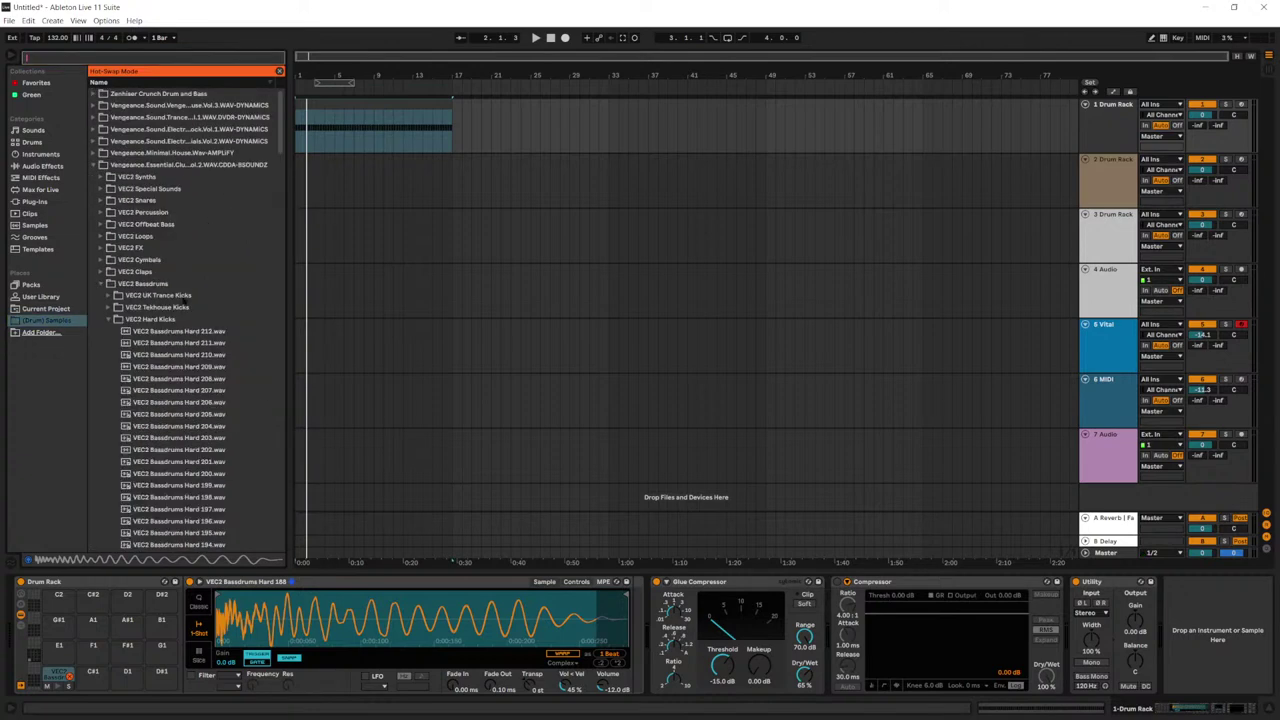
pyautogui.scroll(-3, 140, 470)
pyautogui.click(150, 457)
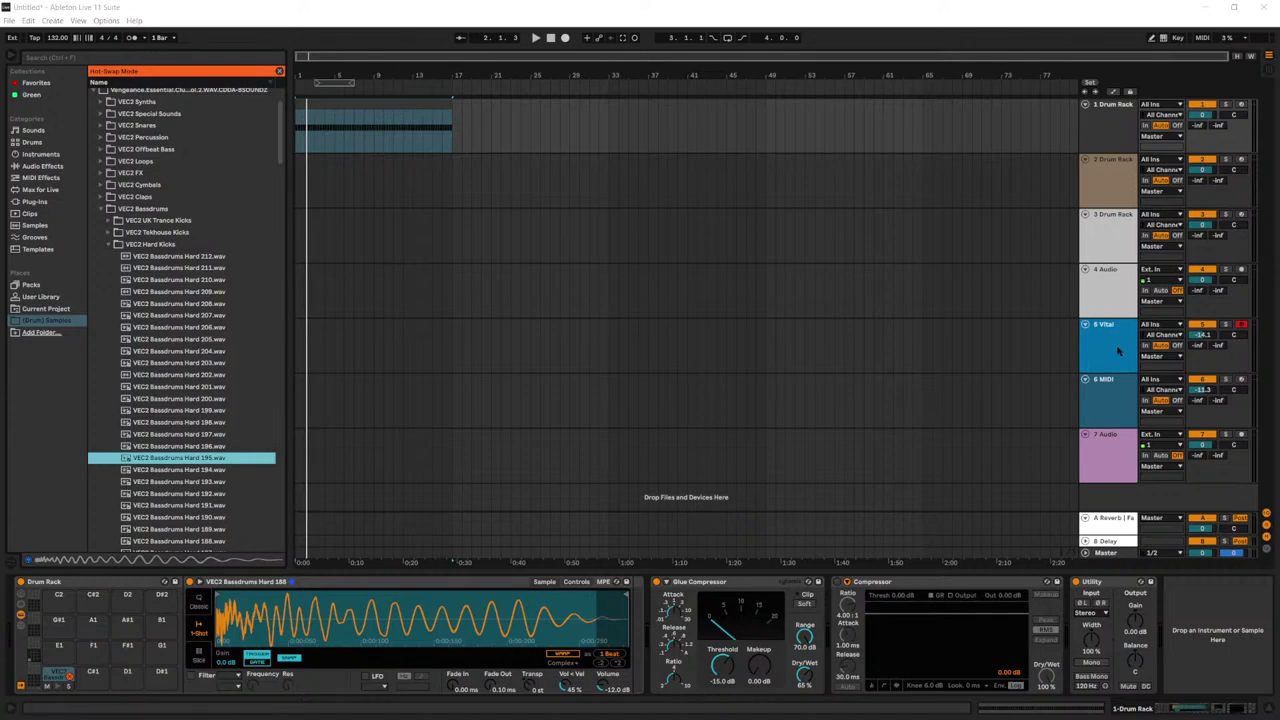
# Step: Insert an empty eight-bar MIDI clip on the Vital track from bar 1 to bar 9 and try out some notes
pyautogui.click(373, 347)
pyautogui.moveTo(373, 345); pyautogui.dragTo(293, 324)
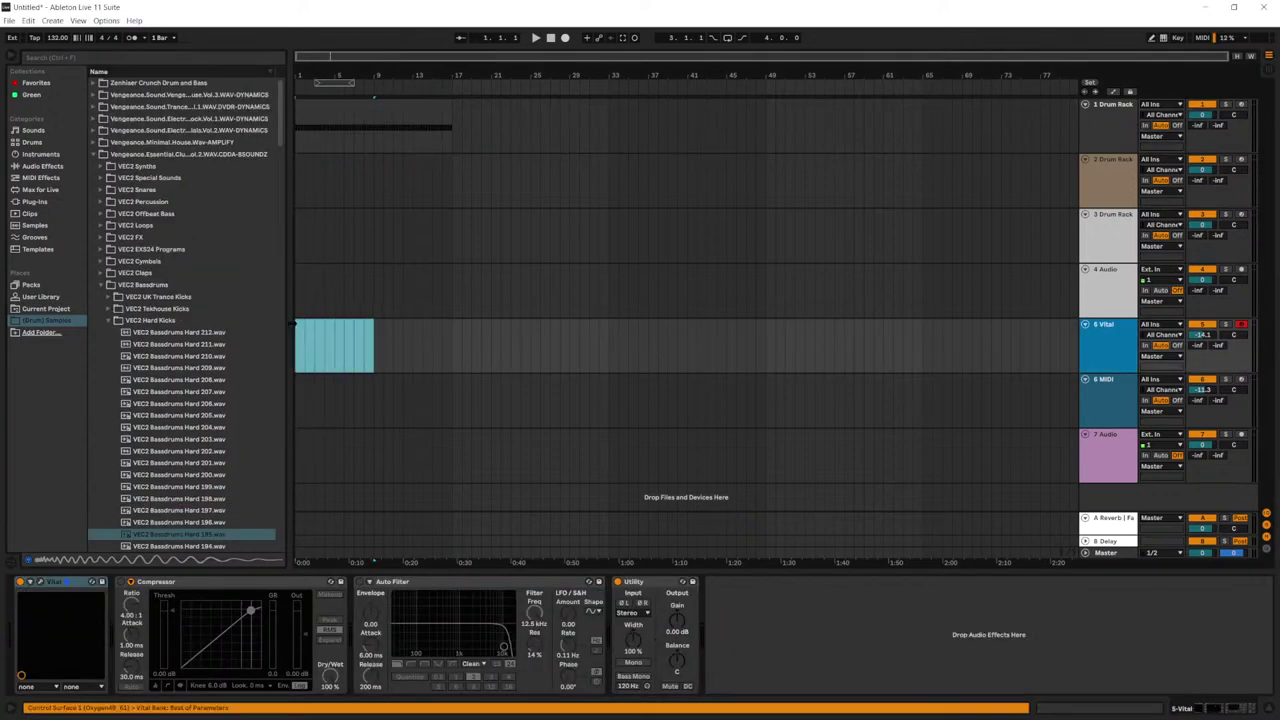
pyautogui.hotkey('ctrl', 'shift', 'm')
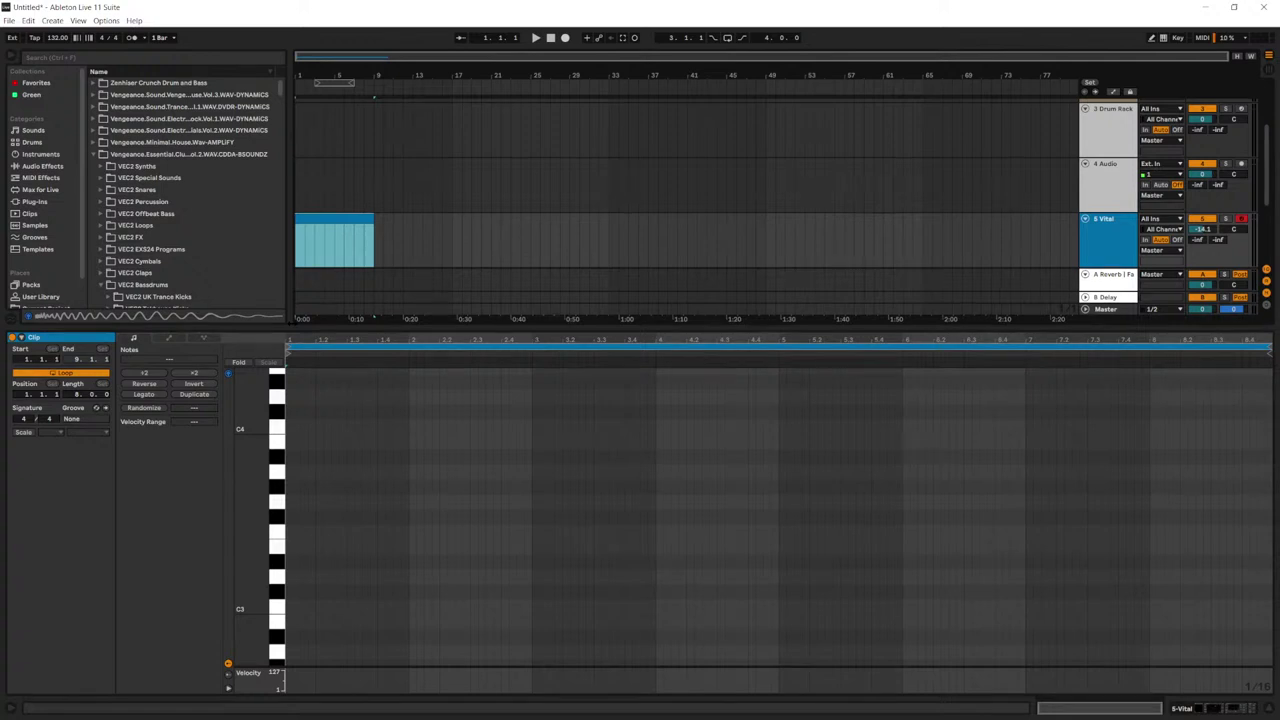
pyautogui.press('a')
pyautogui.press('u')
pyautogui.press('y')
pyautogui.press('a')
pyautogui.press('a')
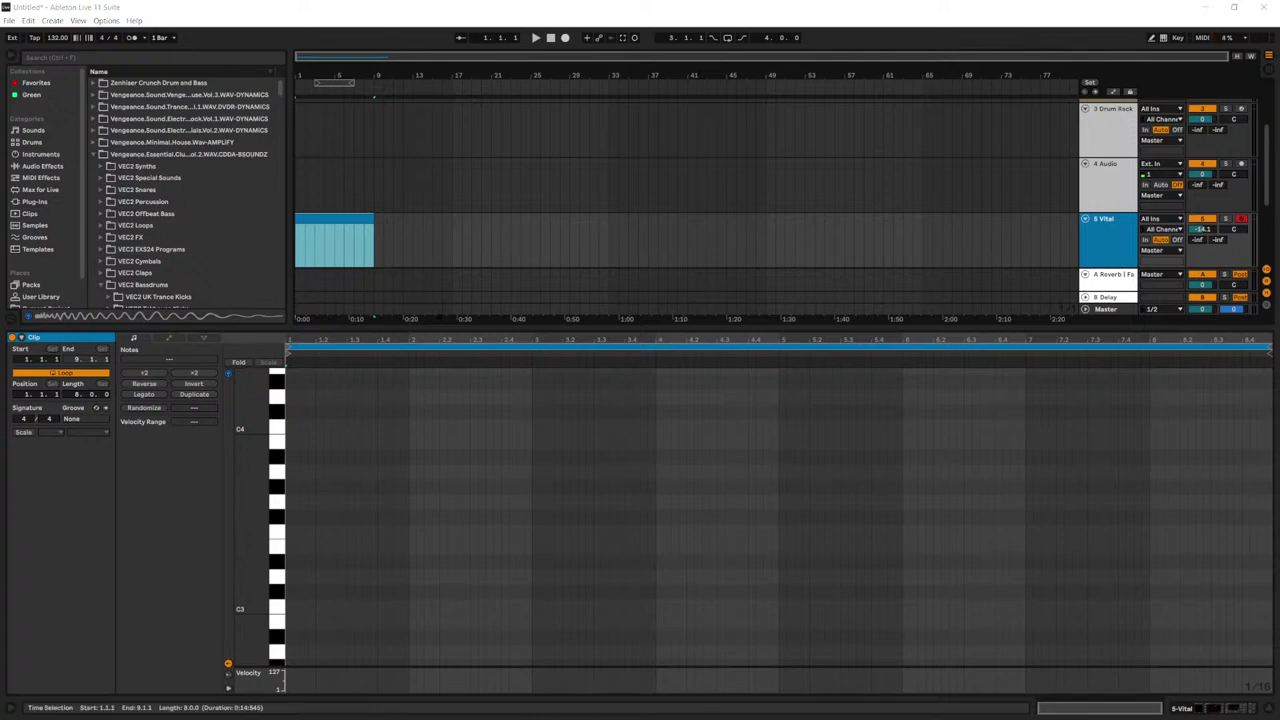
pyautogui.click(341, 219)
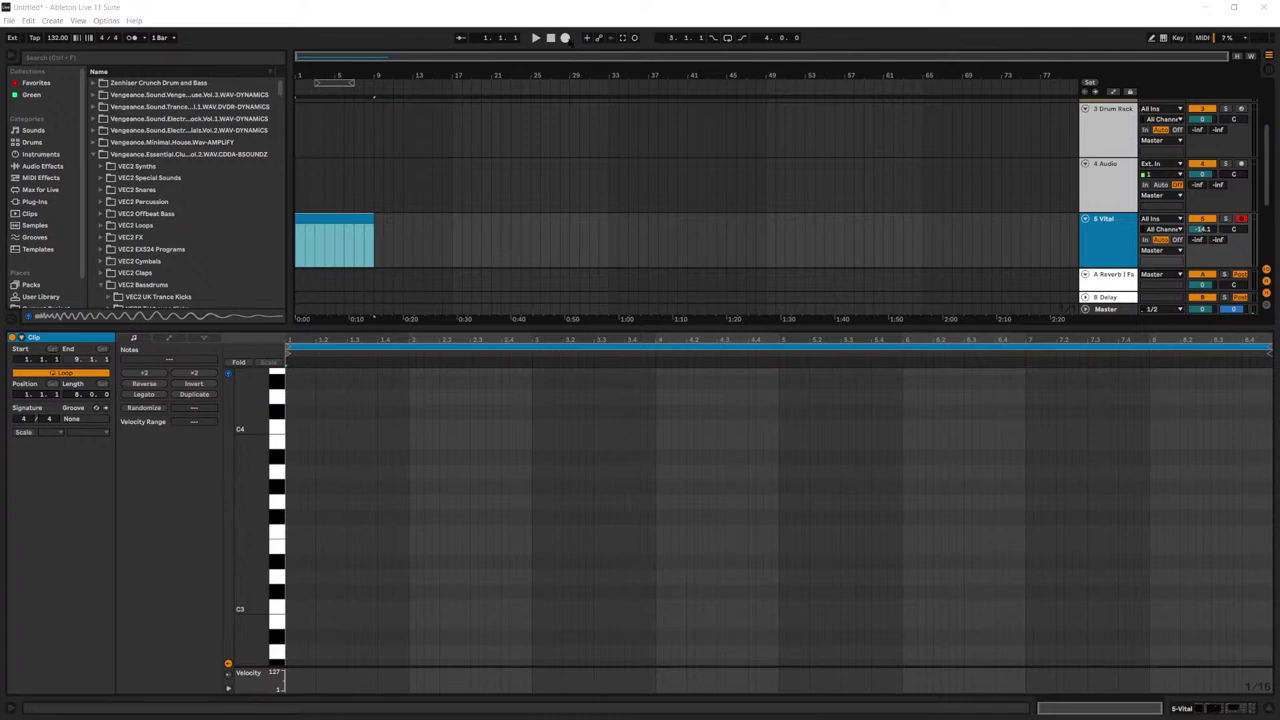
pyautogui.click(566, 39)
pyautogui.click(550, 39)
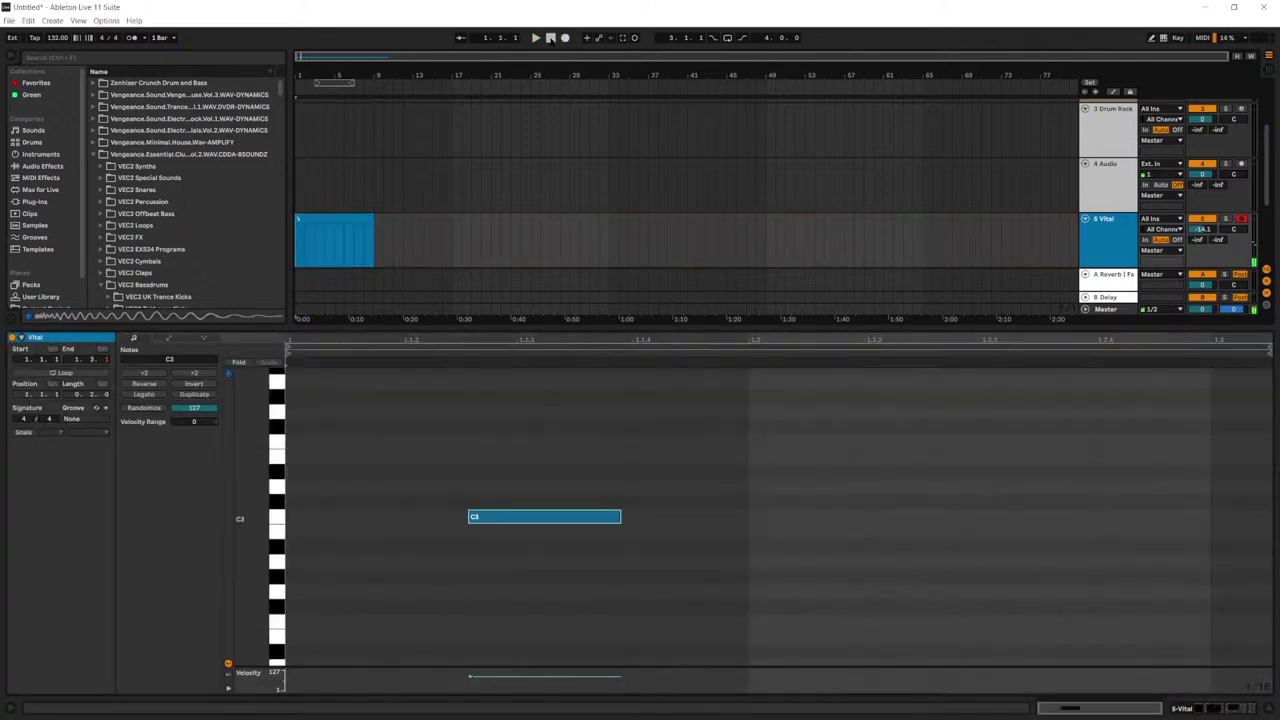
# Step: Record a bass part rising from C2 to G2 on the Vital track, and lower the first Drum Rack's volume to -6.1 dB
pyautogui.click(565, 39)
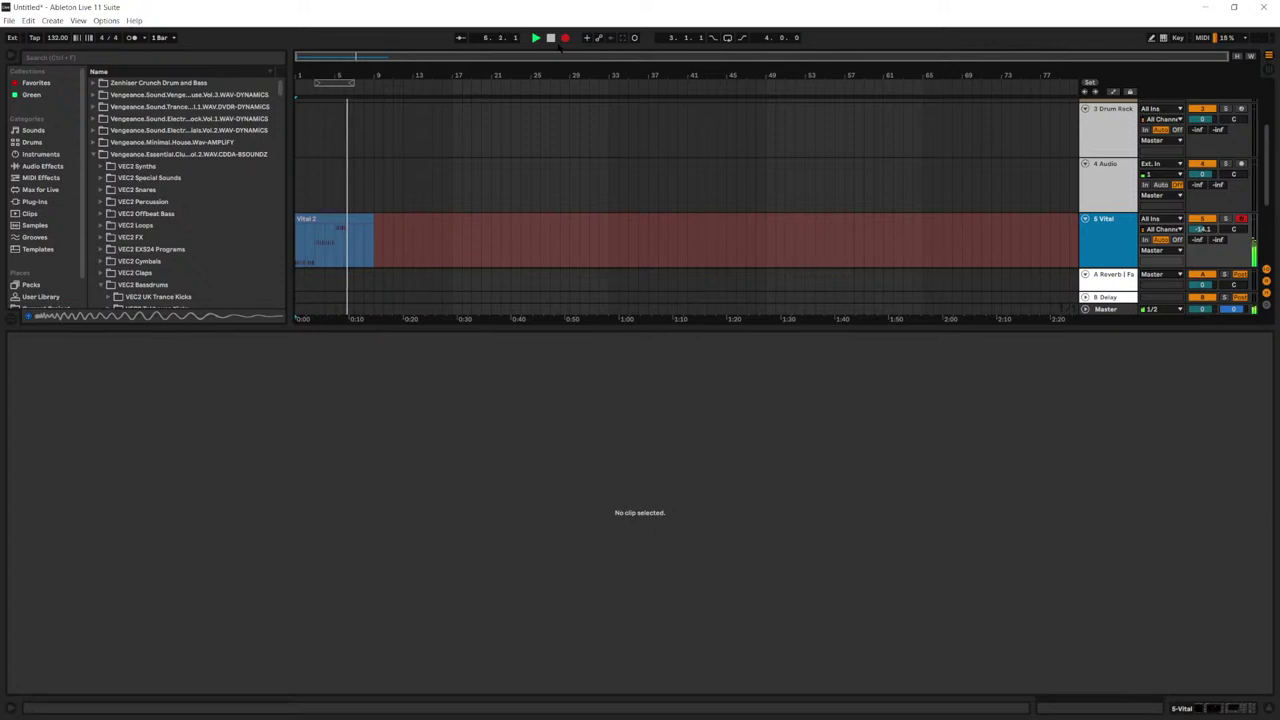
pyautogui.click(403, 171)
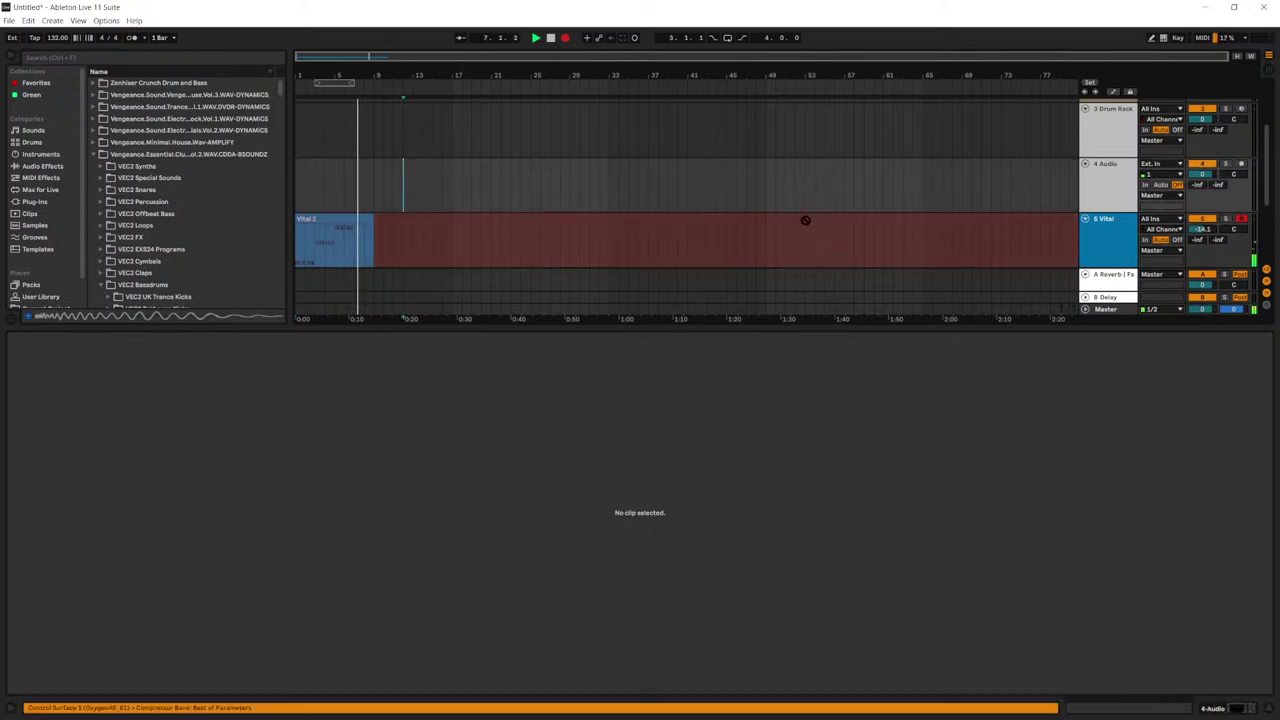
pyautogui.scroll(3, 1214, 210)
pyautogui.moveTo(1206, 115); pyautogui.dragTo(1206, 124)
pyautogui.click(815, 150)
pyautogui.hotkey('shift', 'Tab')
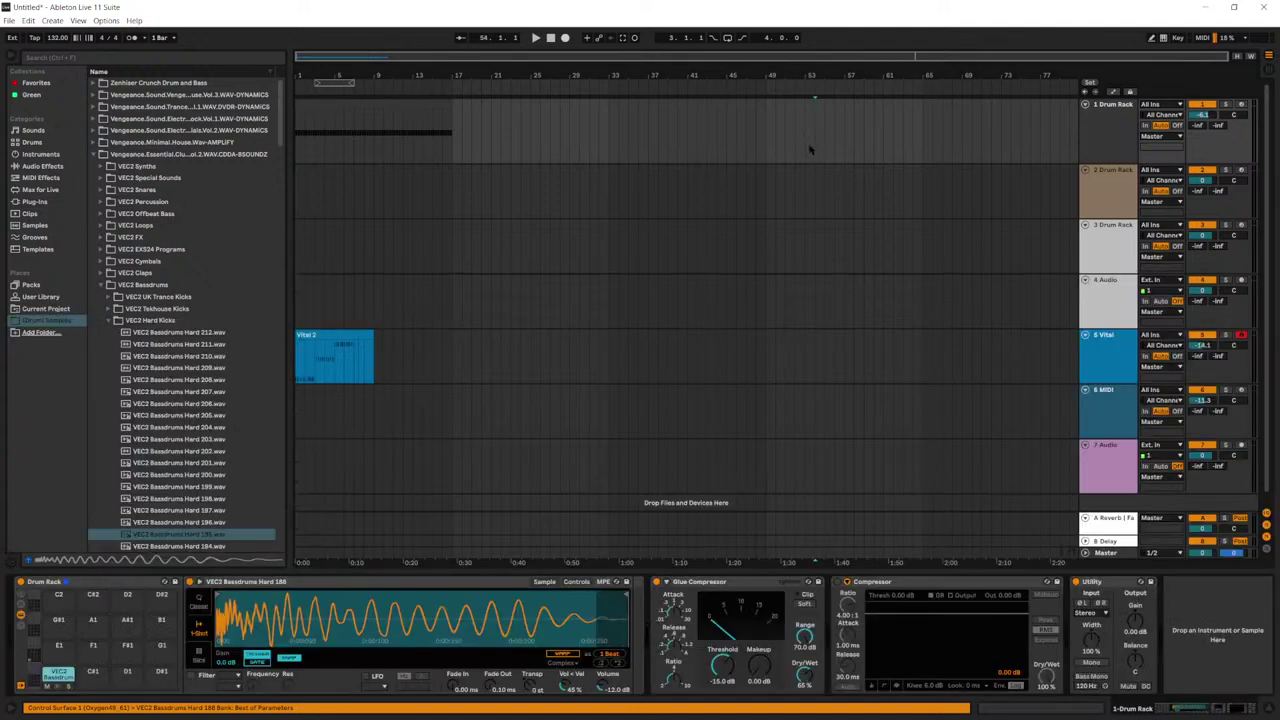
# Step: Extend the recorded Vital clip to bar 9, then select all its notes and play it
pyautogui.click(323, 338)
pyautogui.click(365, 338)
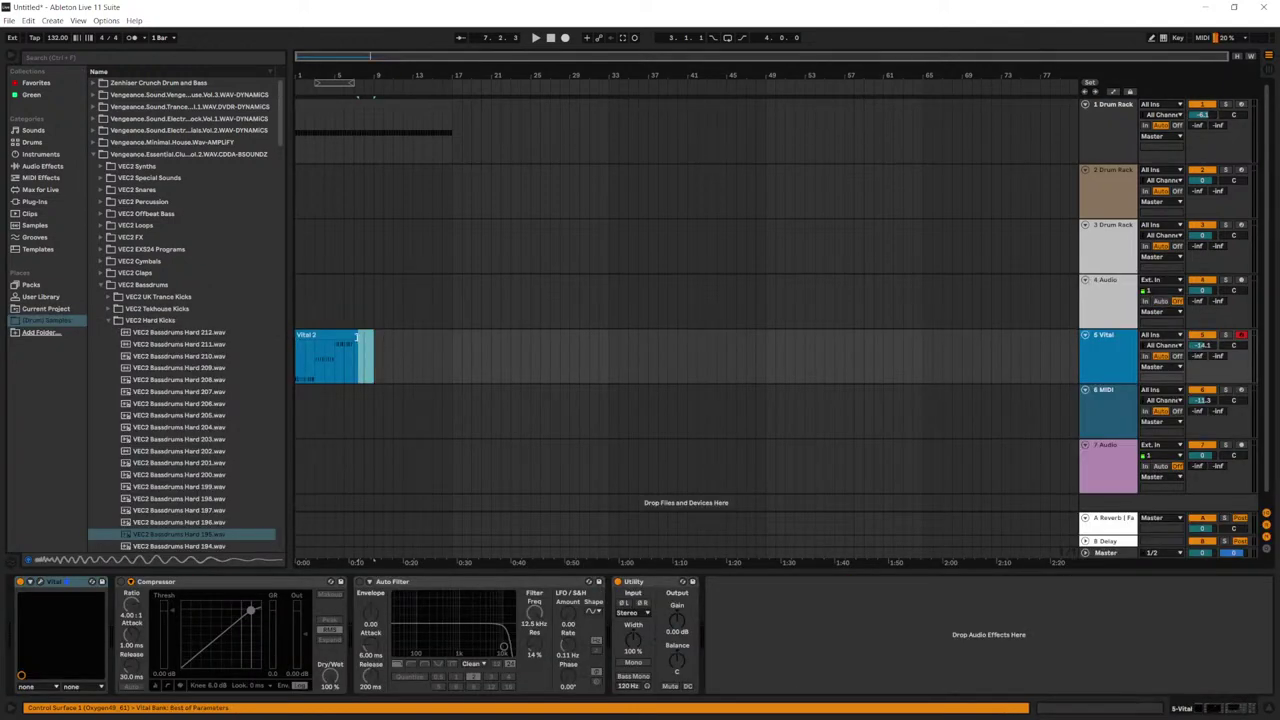
pyautogui.doubleClick(358, 336)
pyautogui.click(515, 418)
pyautogui.hotkey('ctrl', 'a')
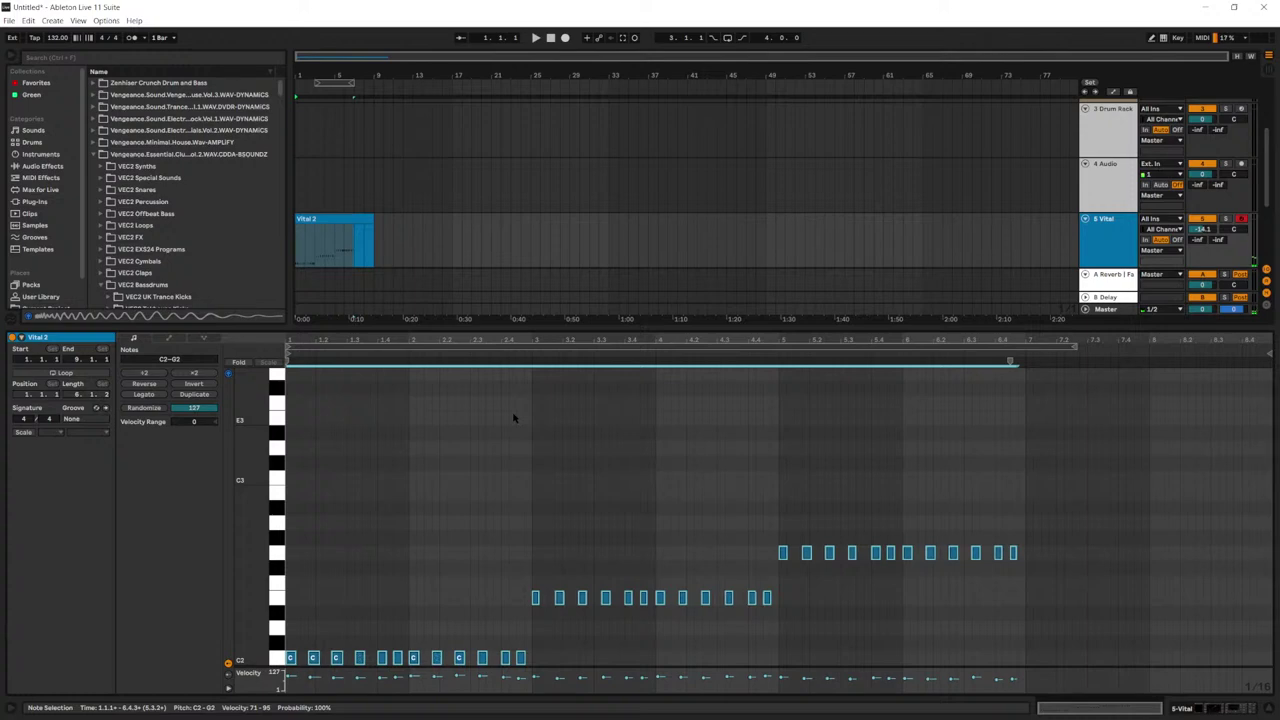
pyautogui.press('space')
pyautogui.press('space')
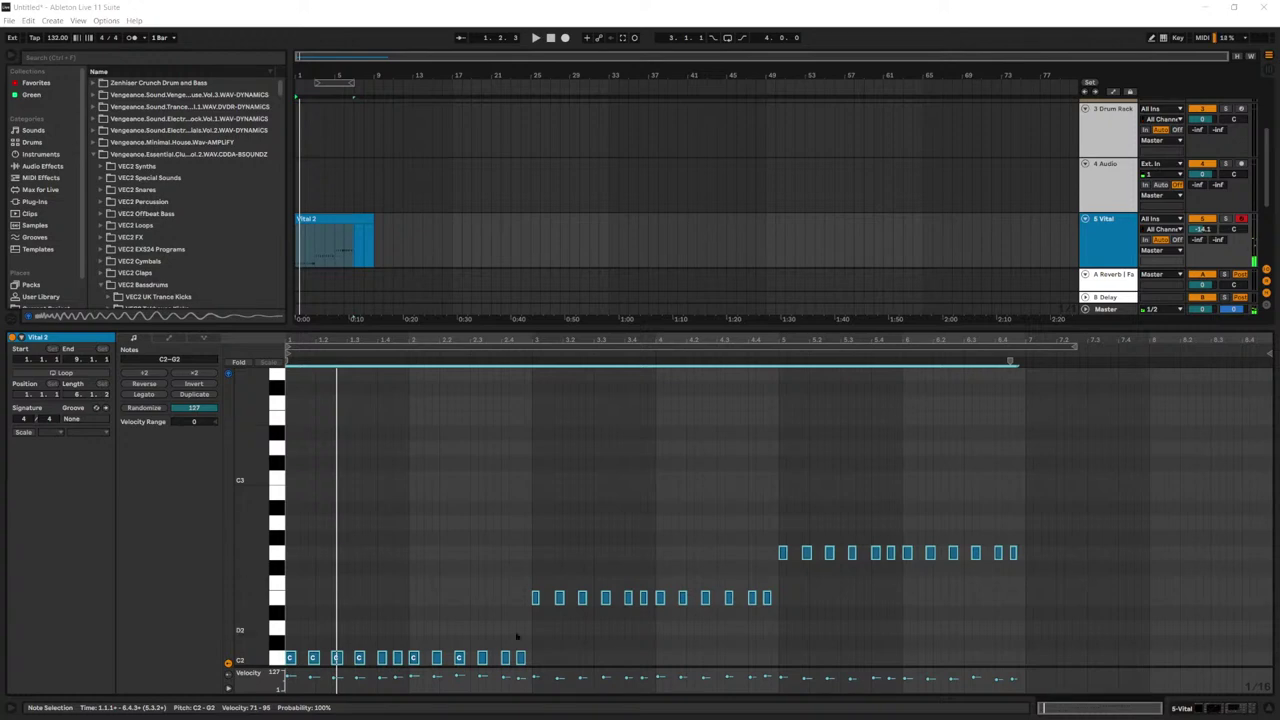
# Step: Copy the C2 notes in bars 1 and 2 of the Vital clip up to E3 and play the result
pyautogui.scroll(-1, 528, 637)
pyautogui.moveTo(532, 648); pyautogui.dragTo(288, 602)
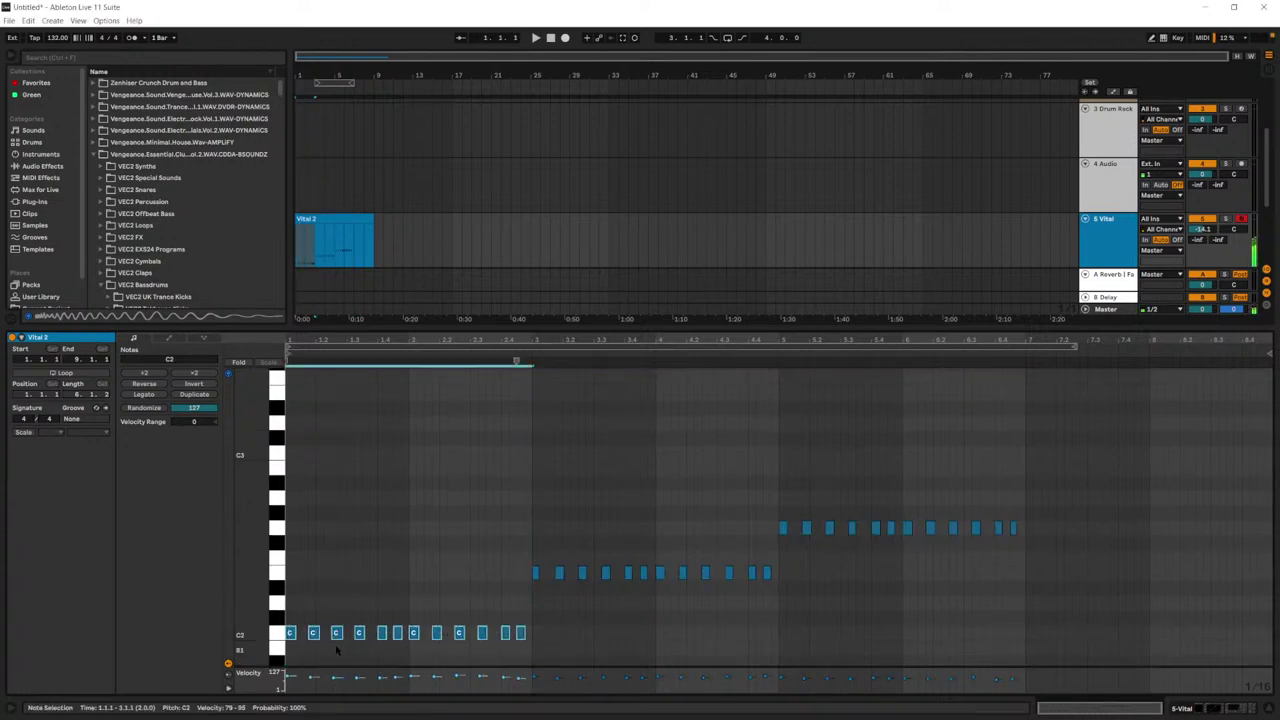
pyautogui.moveTo(313, 632); pyautogui.dragTo(317, 398)
pyautogui.press('space')
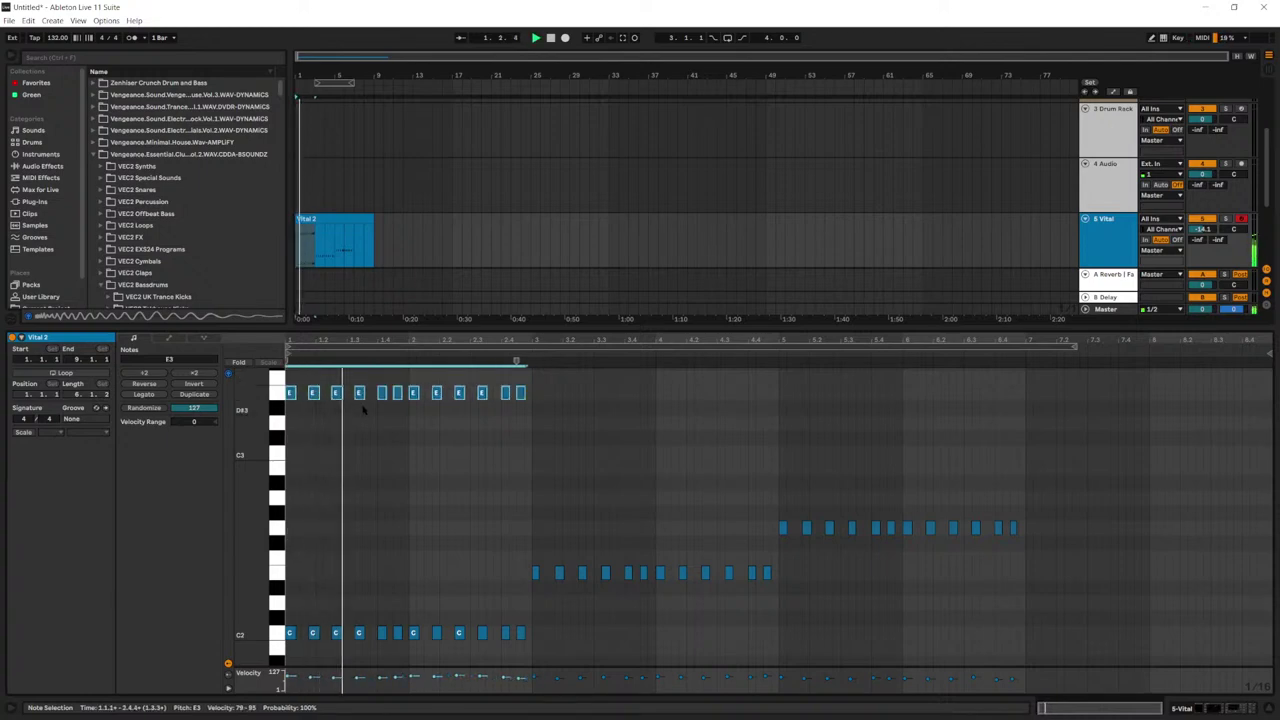
pyautogui.scroll(3, 400, 420)
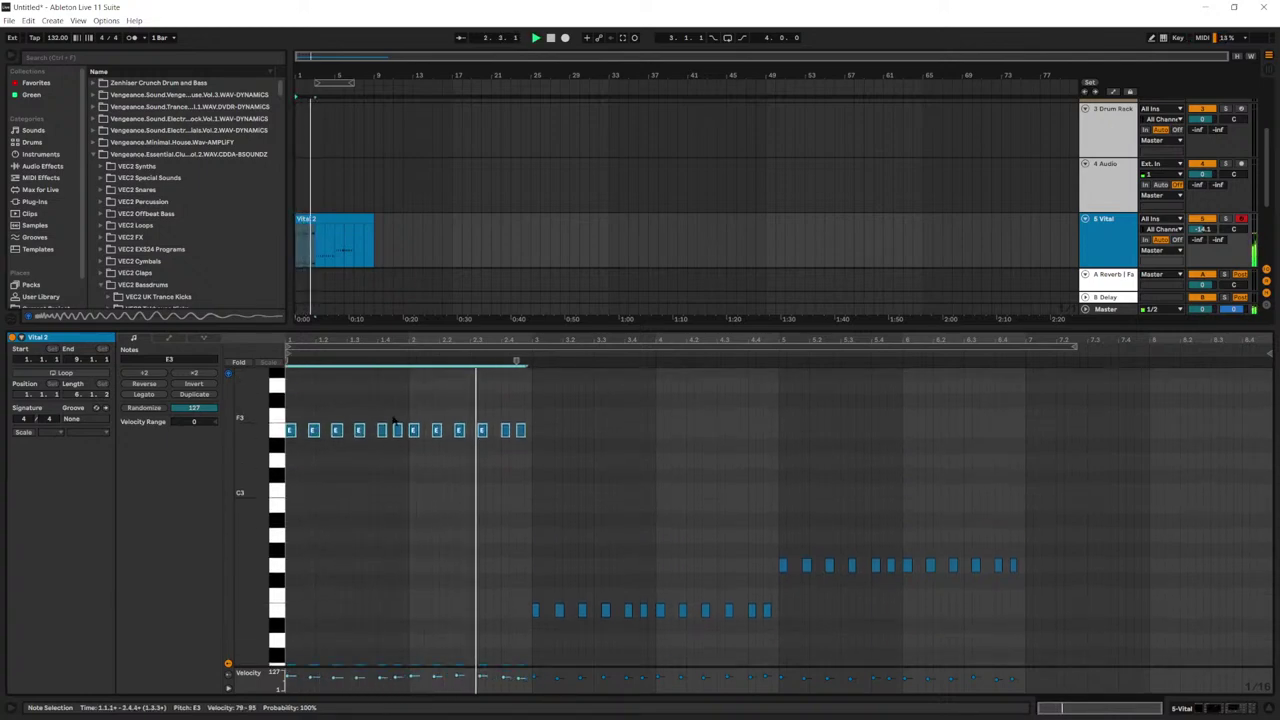
# Step: Duplicate the E3 notes into bars 3 and 4, transpose the copies up to G3 and play the passage
pyautogui.press('space')
pyautogui.hotkey('ctrl', 'd')
pyautogui.press('Up')
pyautogui.press('Up')
pyautogui.press('Up')
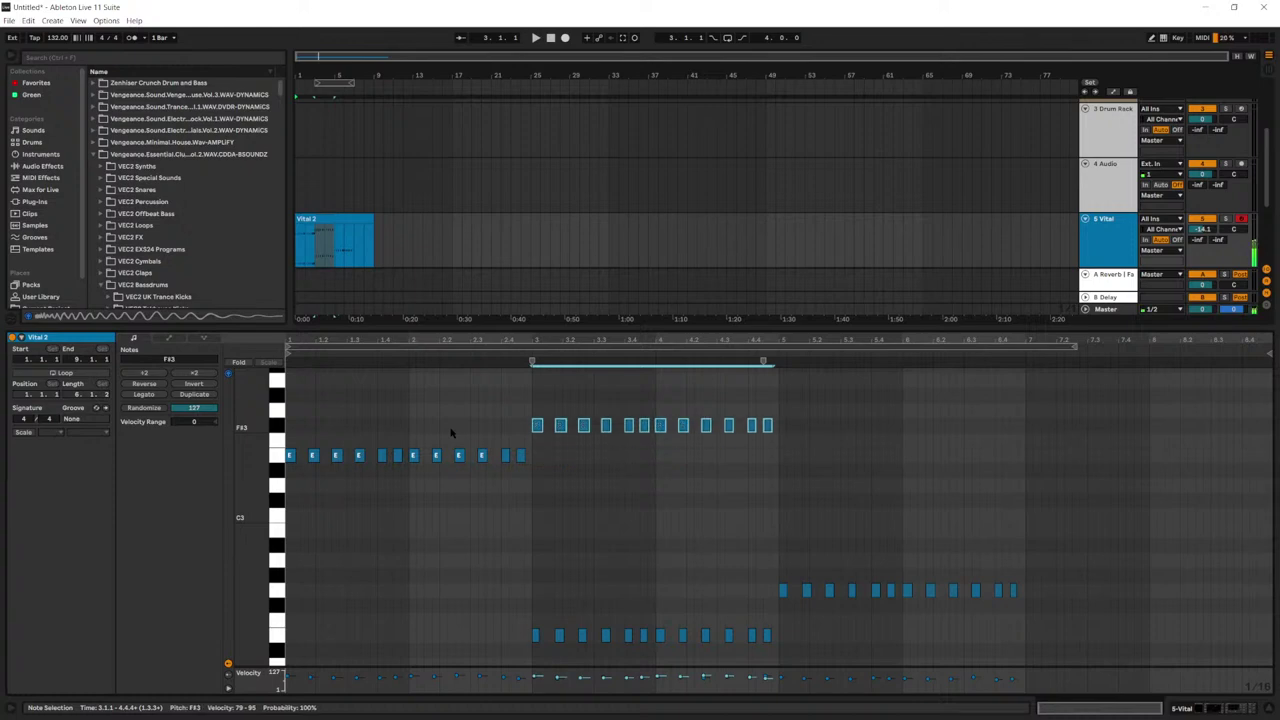
pyautogui.click(493, 430)
pyautogui.press('space')
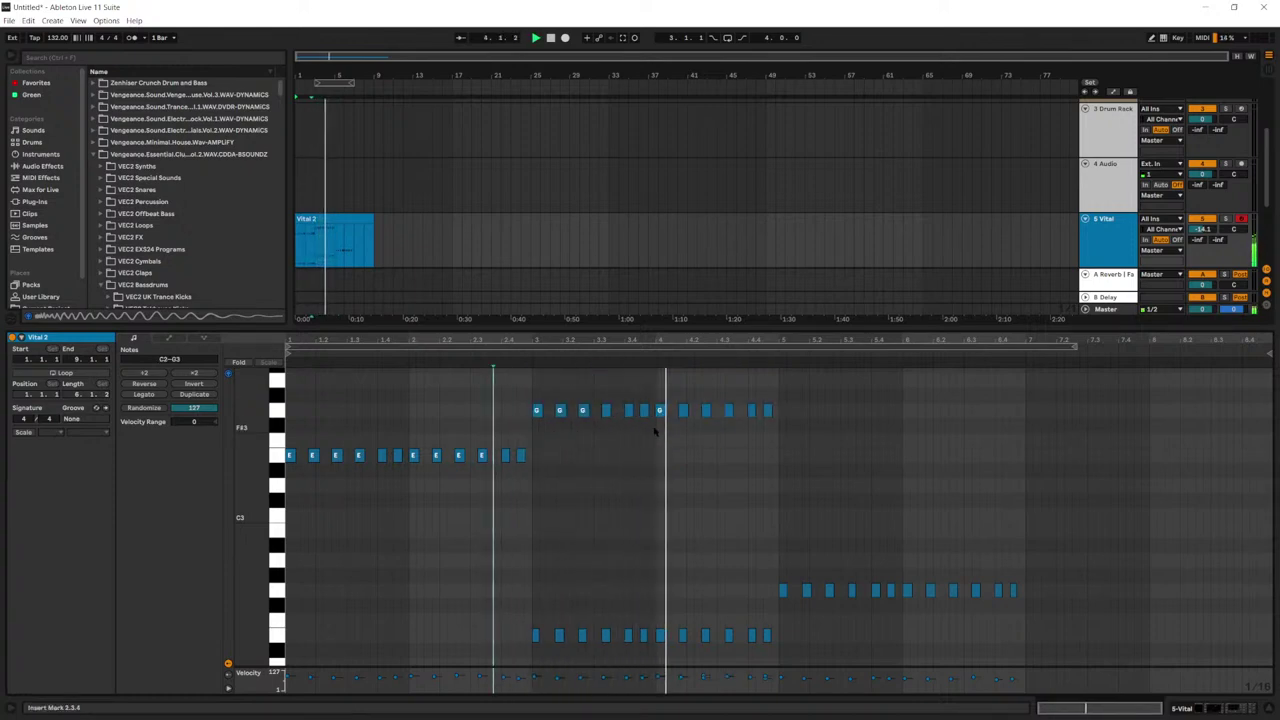
pyautogui.press('space')
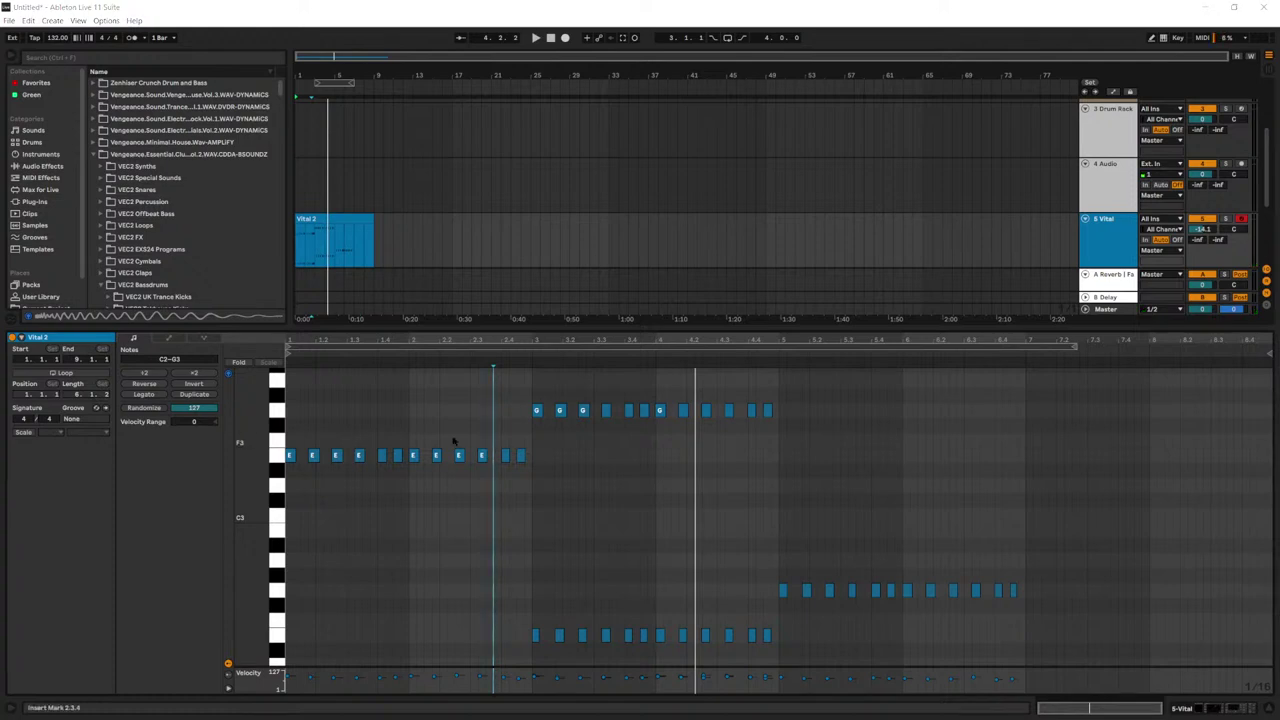
# Step: Return to the first Drum Rack's devices, hot-swap its kick sample and clear the kick search to list the VEC2 Hard Kicks
pyautogui.click(593, 489)
pyautogui.scroll(-3, 383, 373)
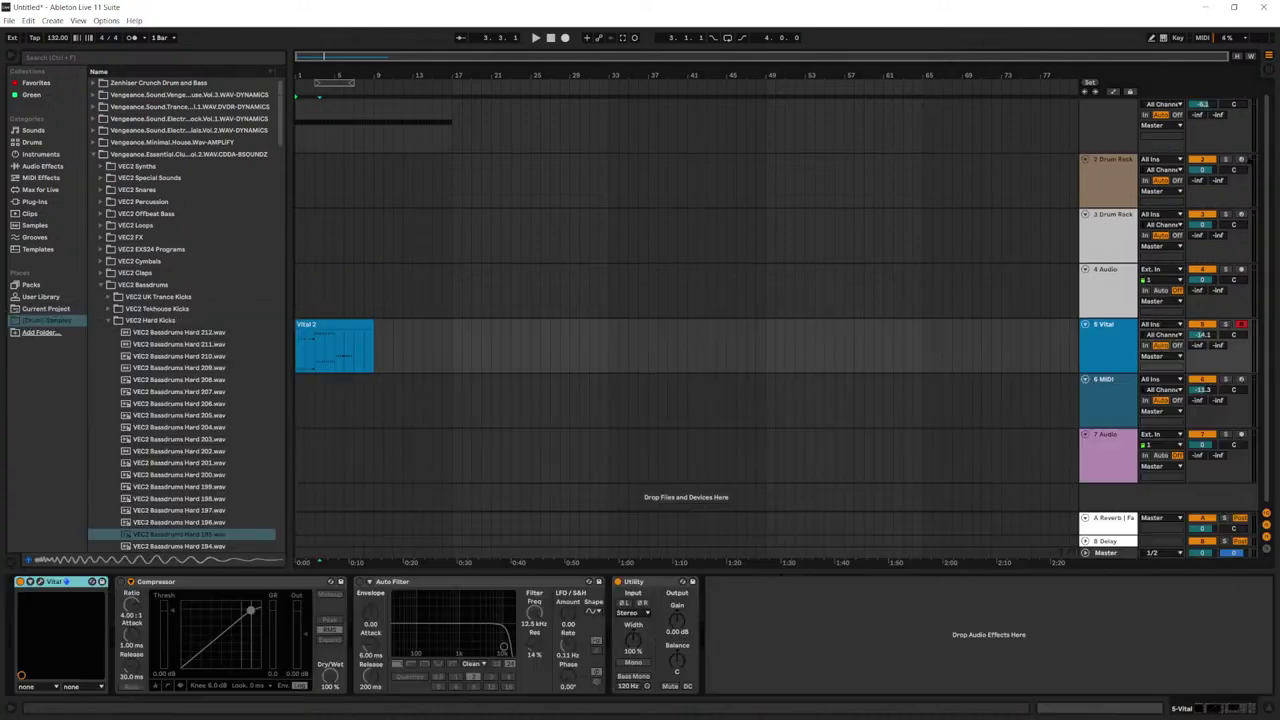
pyautogui.click(69, 678)
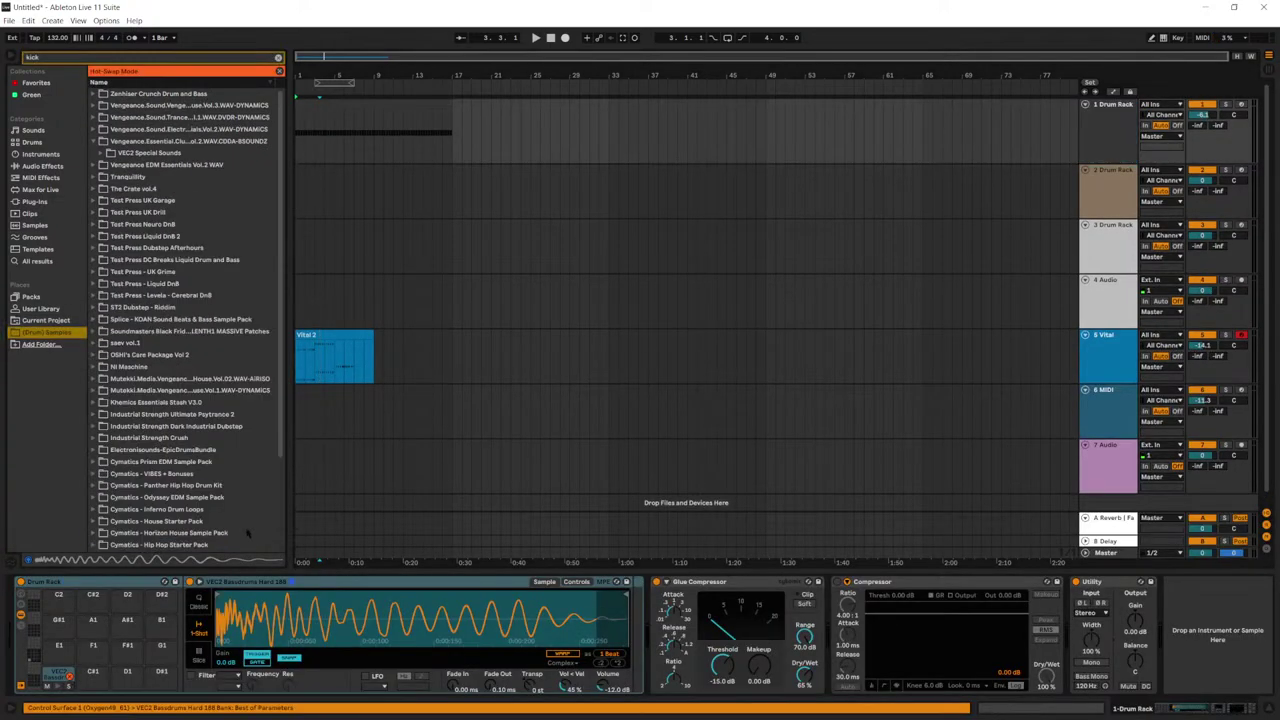
pyautogui.click(278, 57)
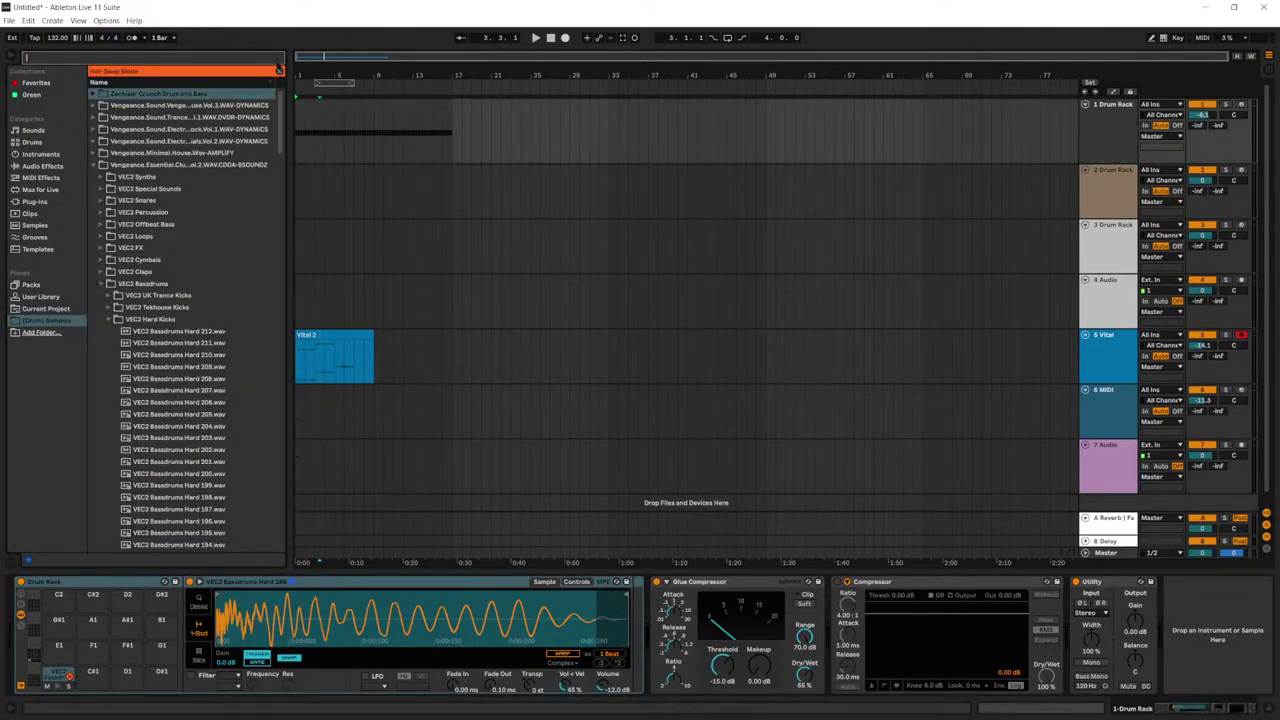
pyautogui.scroll(-5, 180, 400)
pyautogui.scroll(-10, 193, 369)
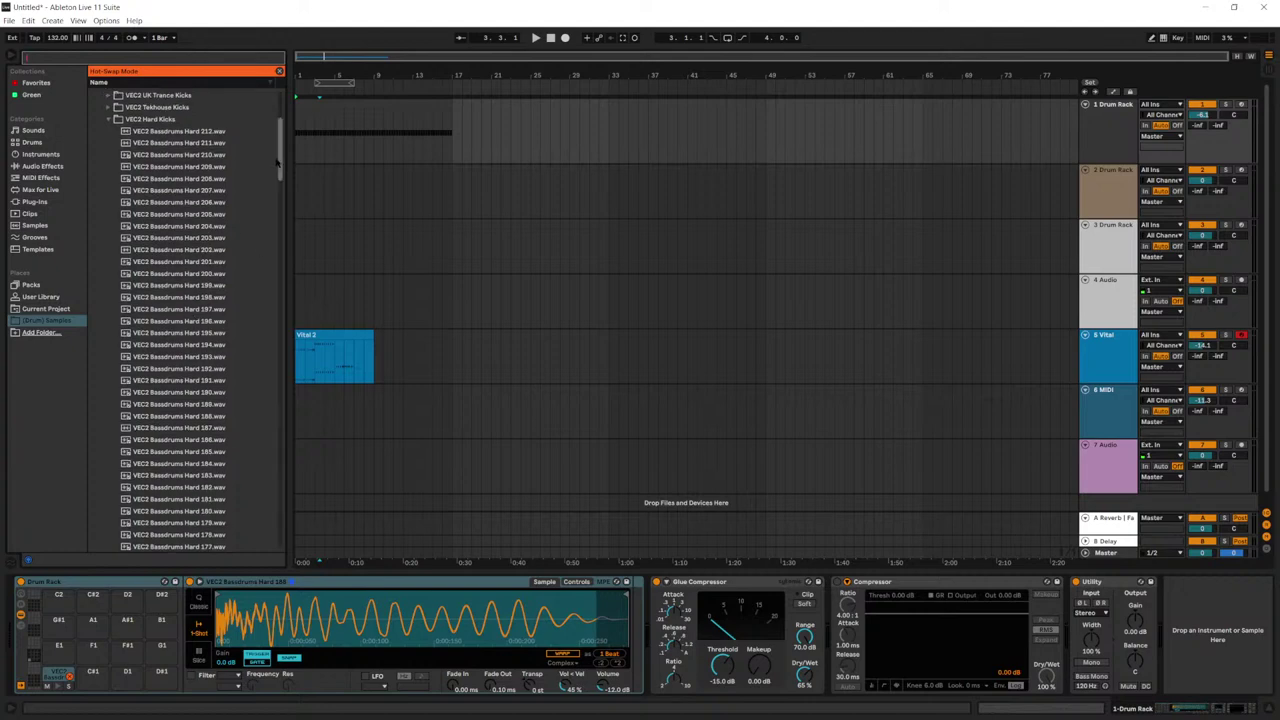
# Step: Preview the VEC2 Bassdrums Hard samples one after another down to VEC2 Bassdrums Hard 131.wav
pyautogui.click(206, 338)
pyautogui.press('Down')
pyautogui.press('Down')
pyautogui.press('Down')
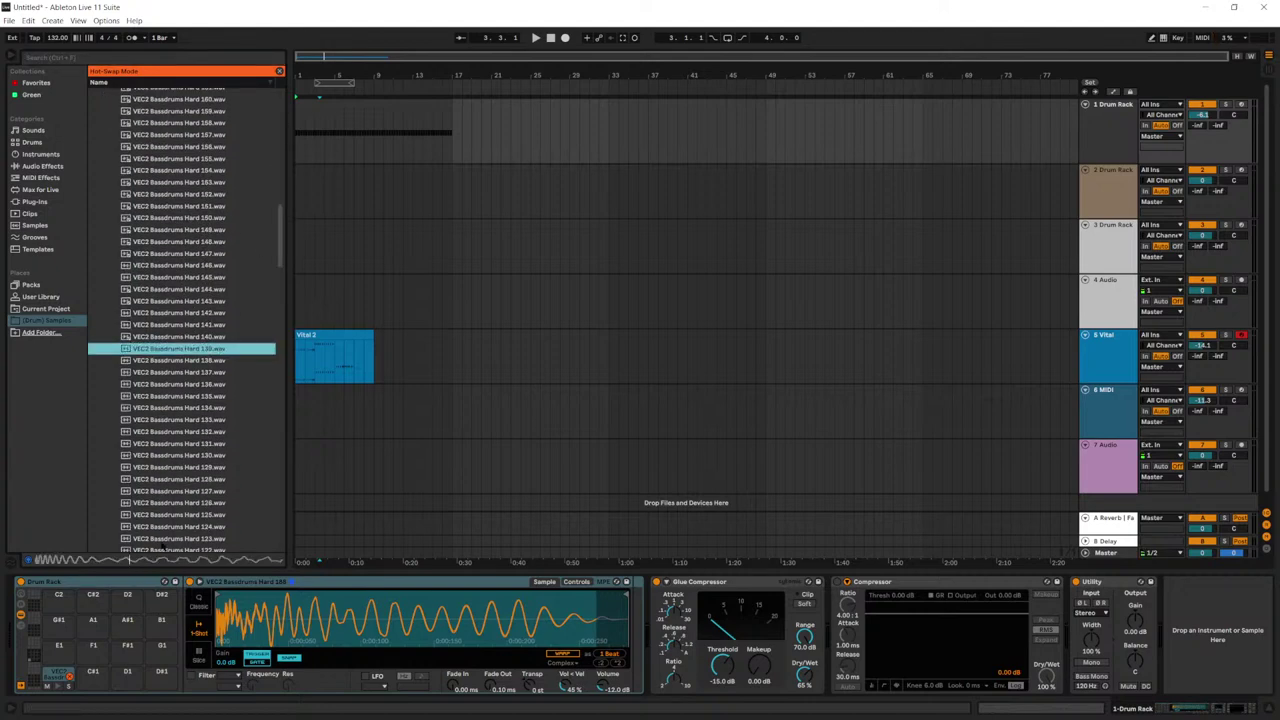
pyautogui.press('Down')
pyautogui.press('Down')
pyautogui.press('Down')
pyautogui.press('Down')
pyautogui.press('Down')
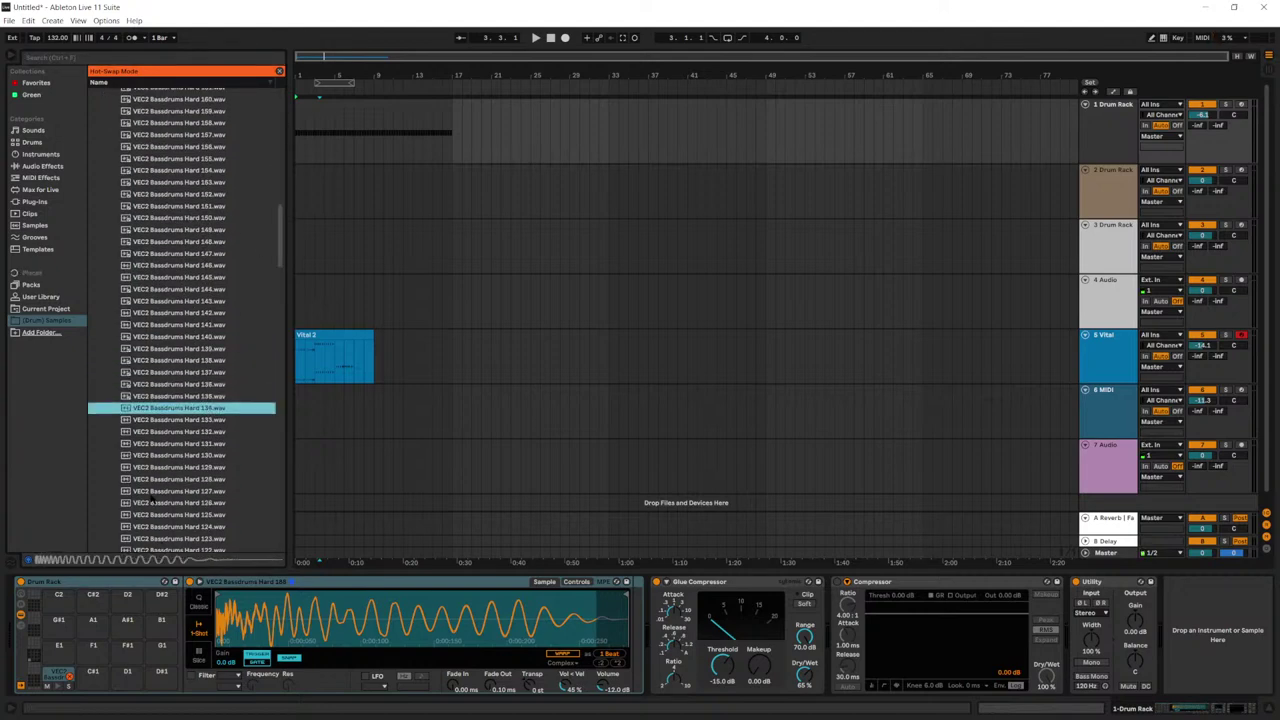
pyautogui.press('Down')
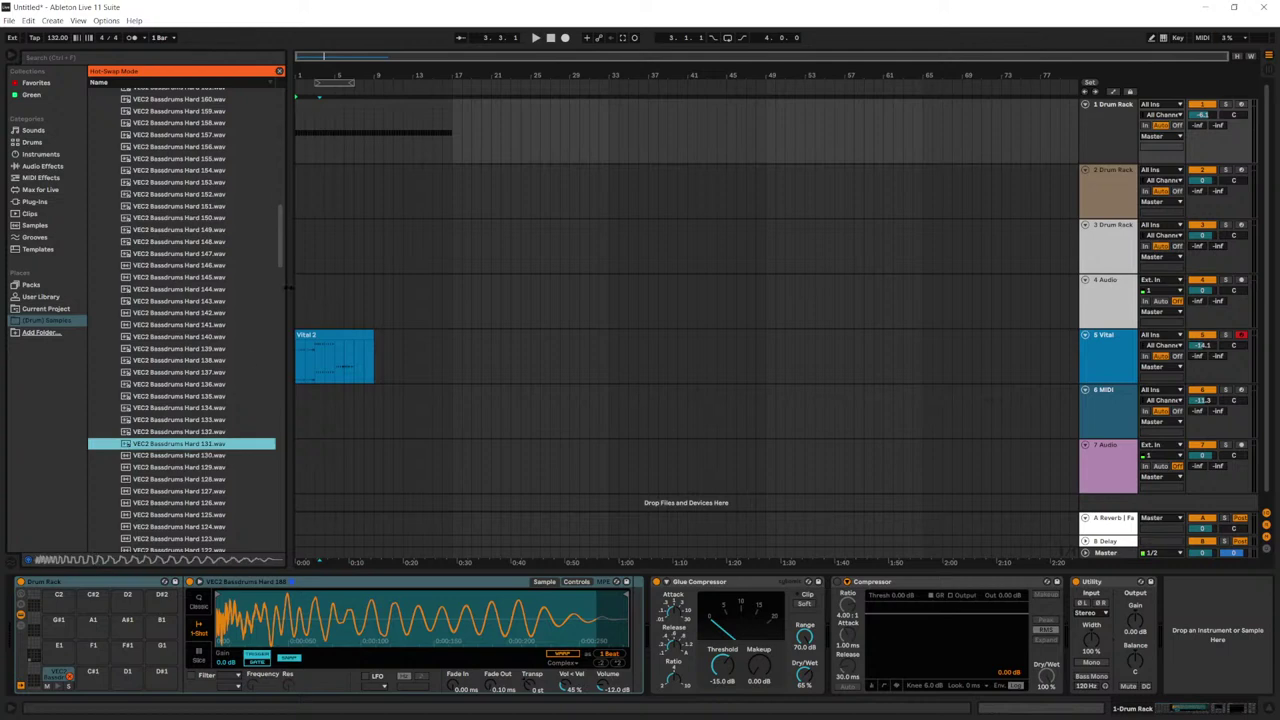
# Step: Narrow the browser and preview the kick samples from VEC2 Bassdrums Hard 091.wav down to VEC2 Bassdrums Hard 084.wav
pyautogui.scroll(-10, 266, 350)
pyautogui.click(266, 348)
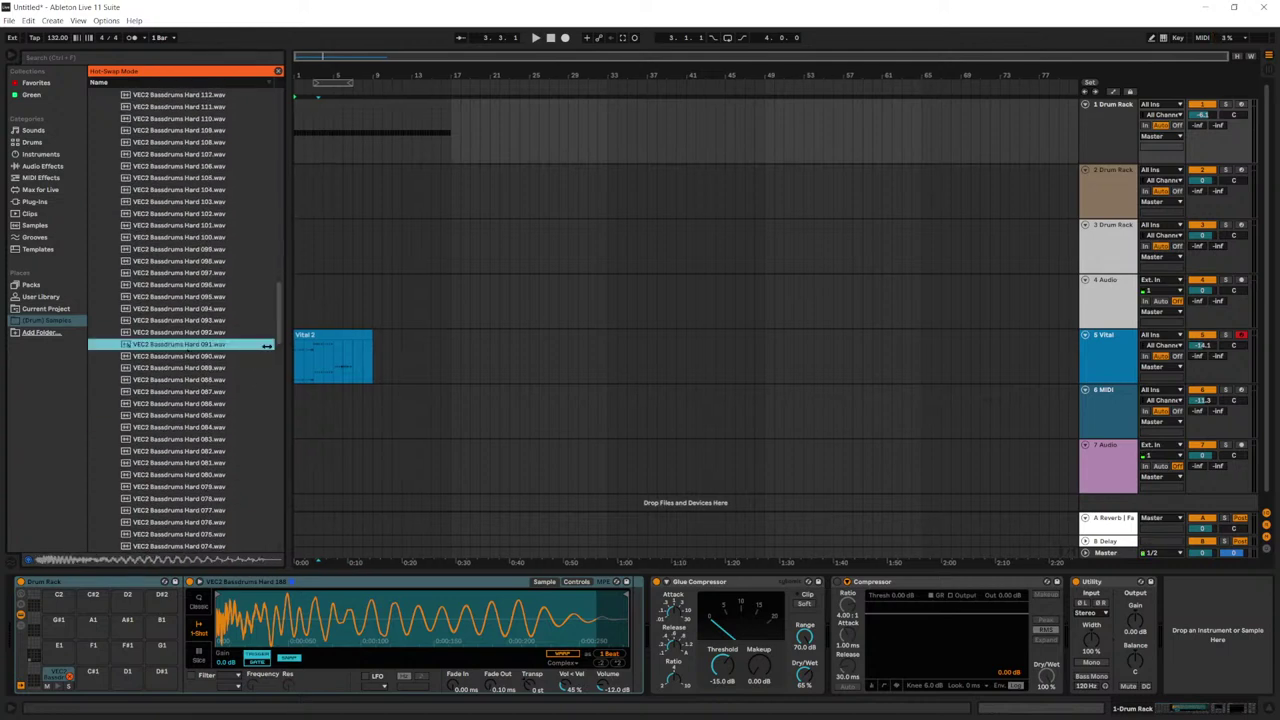
pyautogui.moveTo(284, 410); pyautogui.dragTo(238, 410)
pyautogui.press('Down')
pyautogui.press('Down')
pyautogui.press('Down')
pyautogui.press('Down')
pyautogui.press('Down')
pyautogui.press('Down')
pyautogui.press('Down')
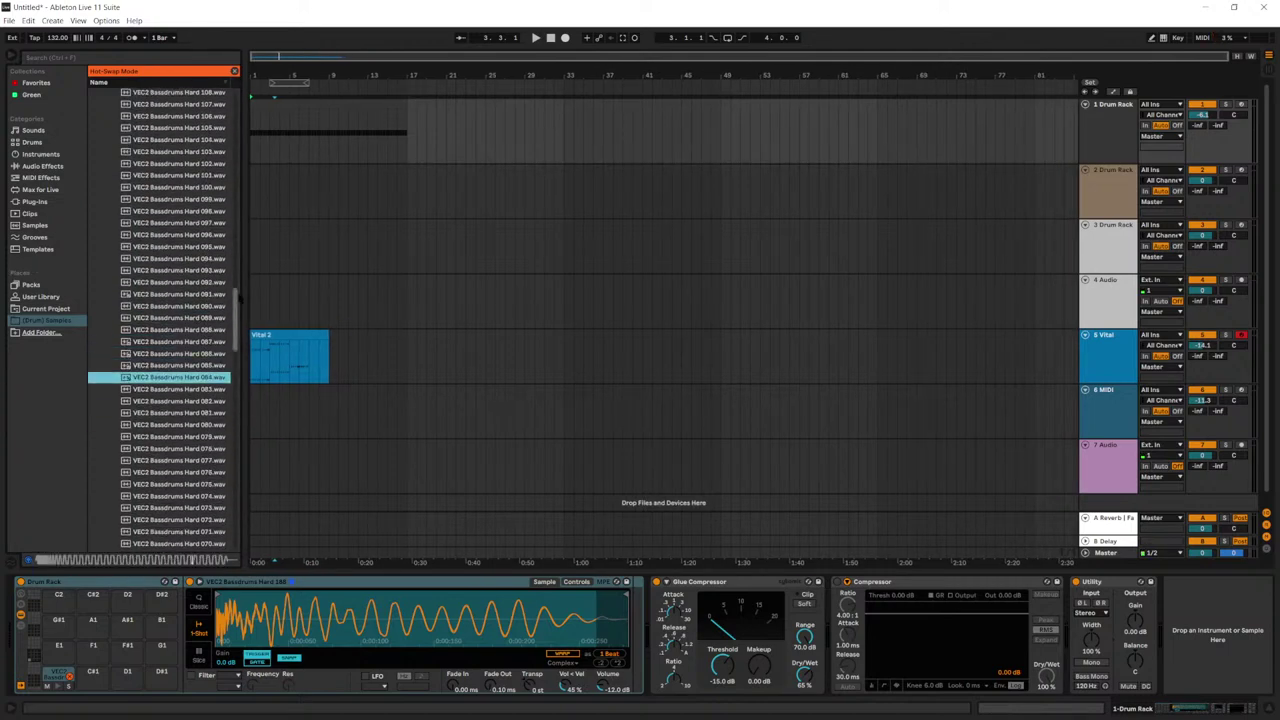
# Step: Replace the Drum Rack's kick with VEC2 Bassdrums Hard 142.wav and play the arrangement
pyautogui.scroll(10, 200, 330)
pyautogui.click(200, 243)
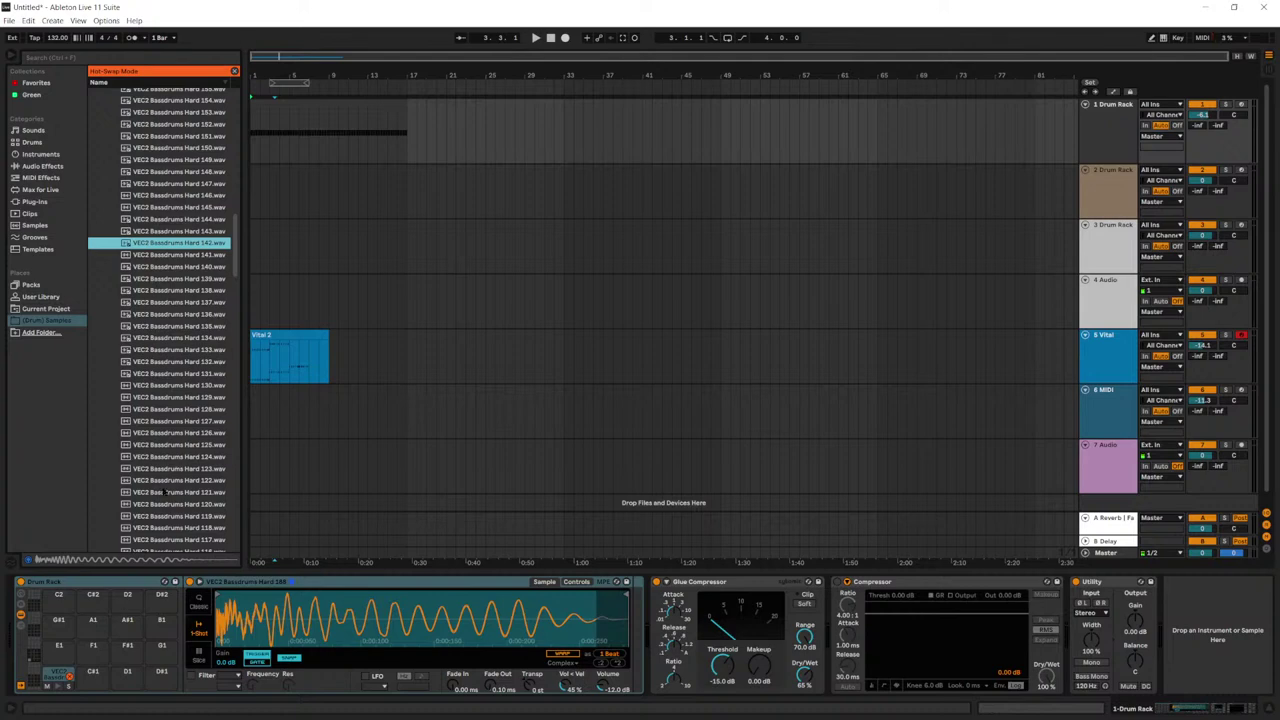
pyautogui.press('Return')
pyautogui.press('space')
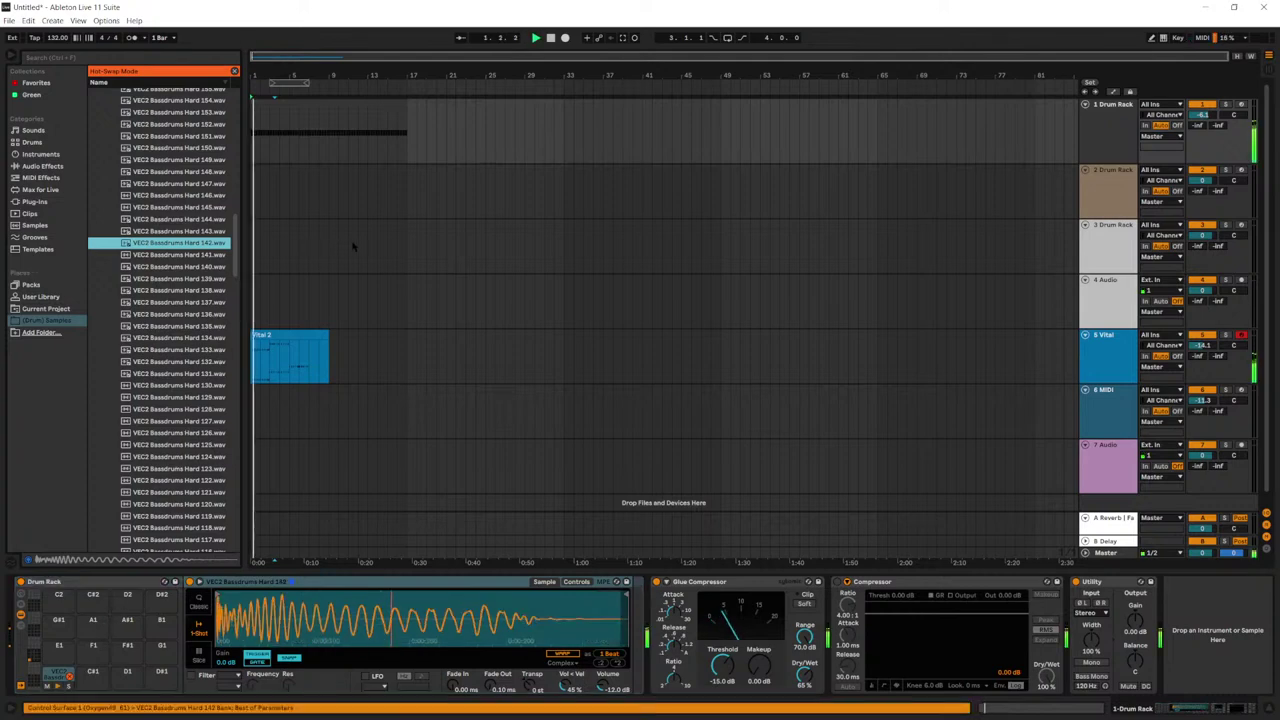
# Step: Try VEC2 Bassdrums Hard 147.wav and VEC2 Bassdrums Hard 148.wav as the Drum Rack's kick, hearing each in the arrangement
pyautogui.press('Up')
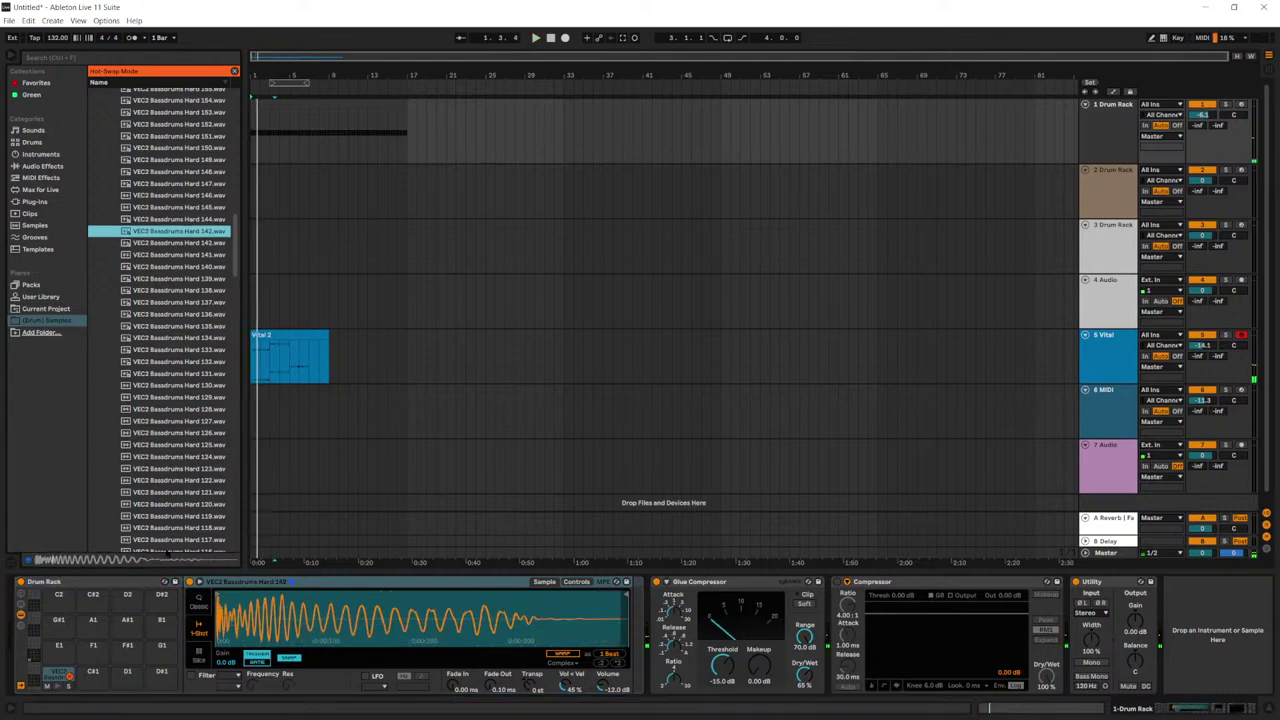
pyautogui.press('Up')
pyautogui.press('Up')
pyautogui.press('Up')
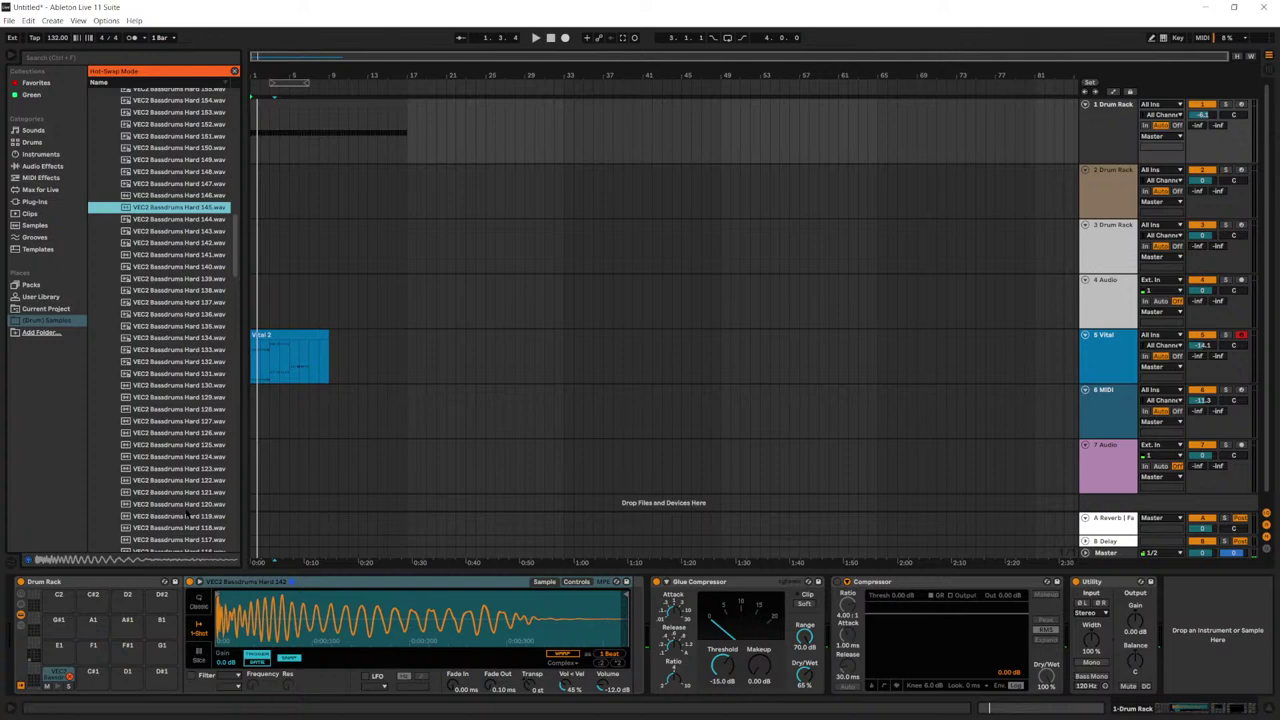
pyautogui.press('Up')
pyautogui.press('Up')
pyautogui.press('Return')
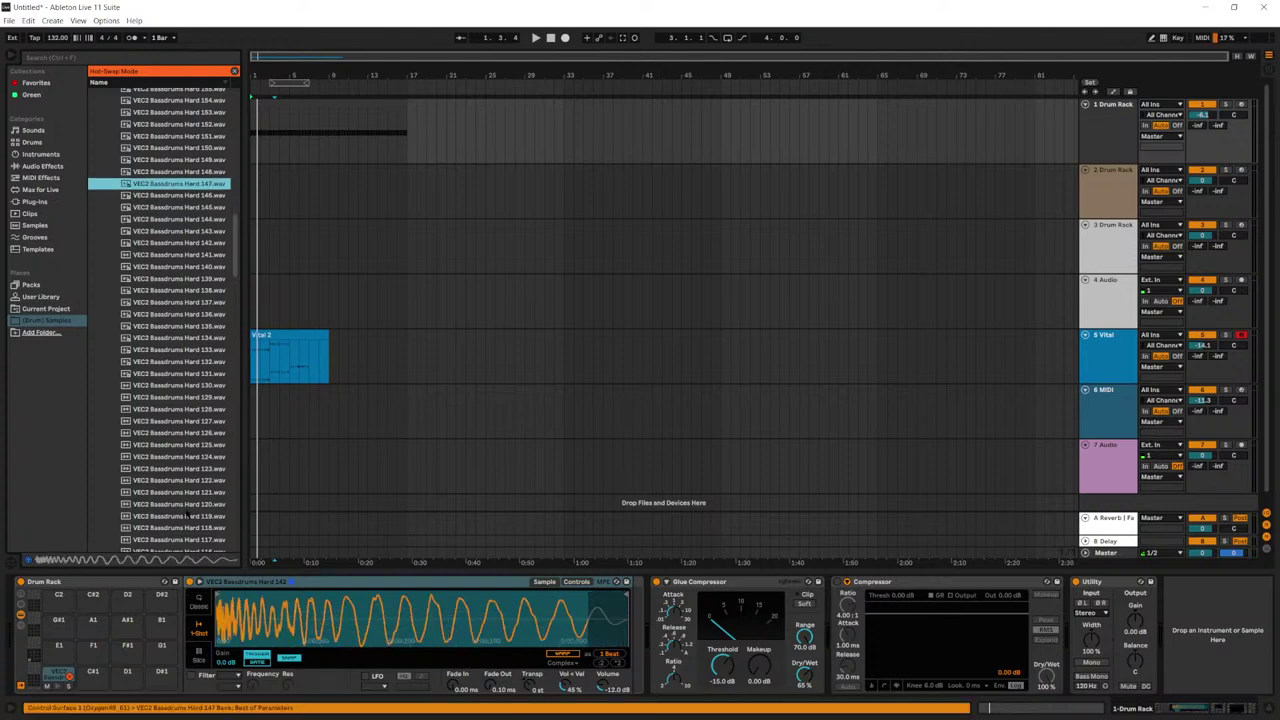
pyautogui.press('Up')
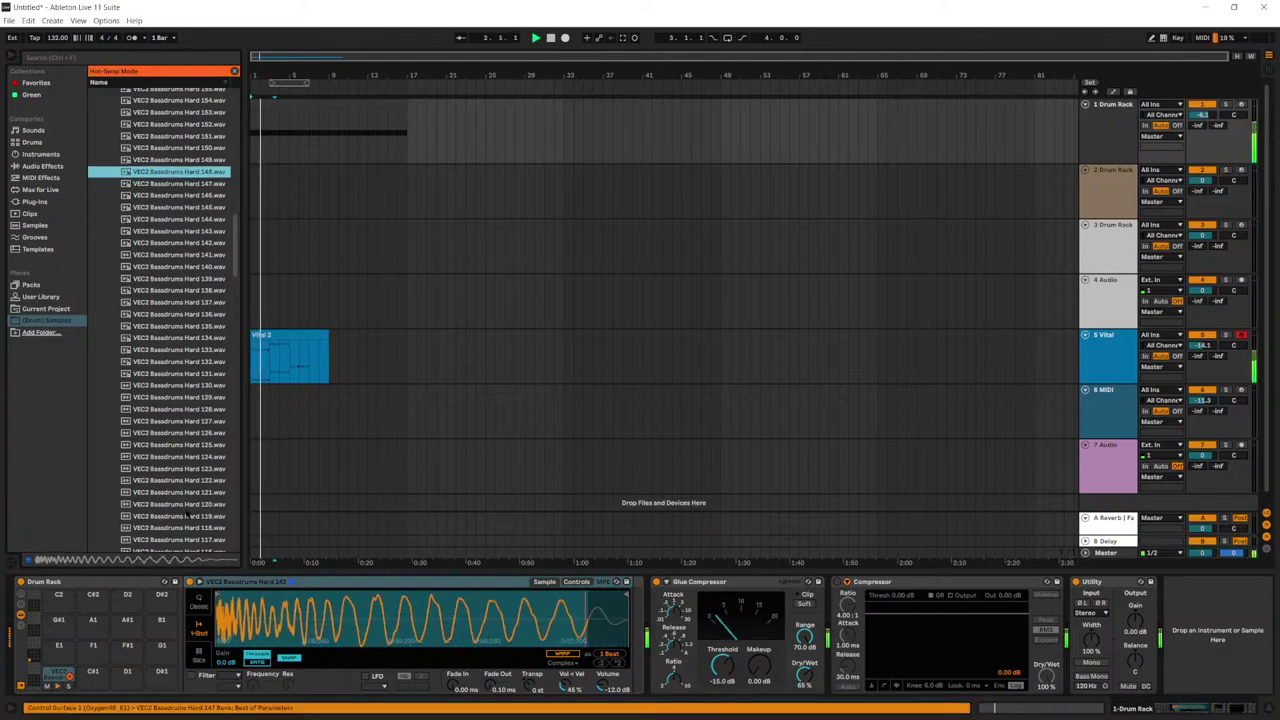
pyautogui.press('Return')
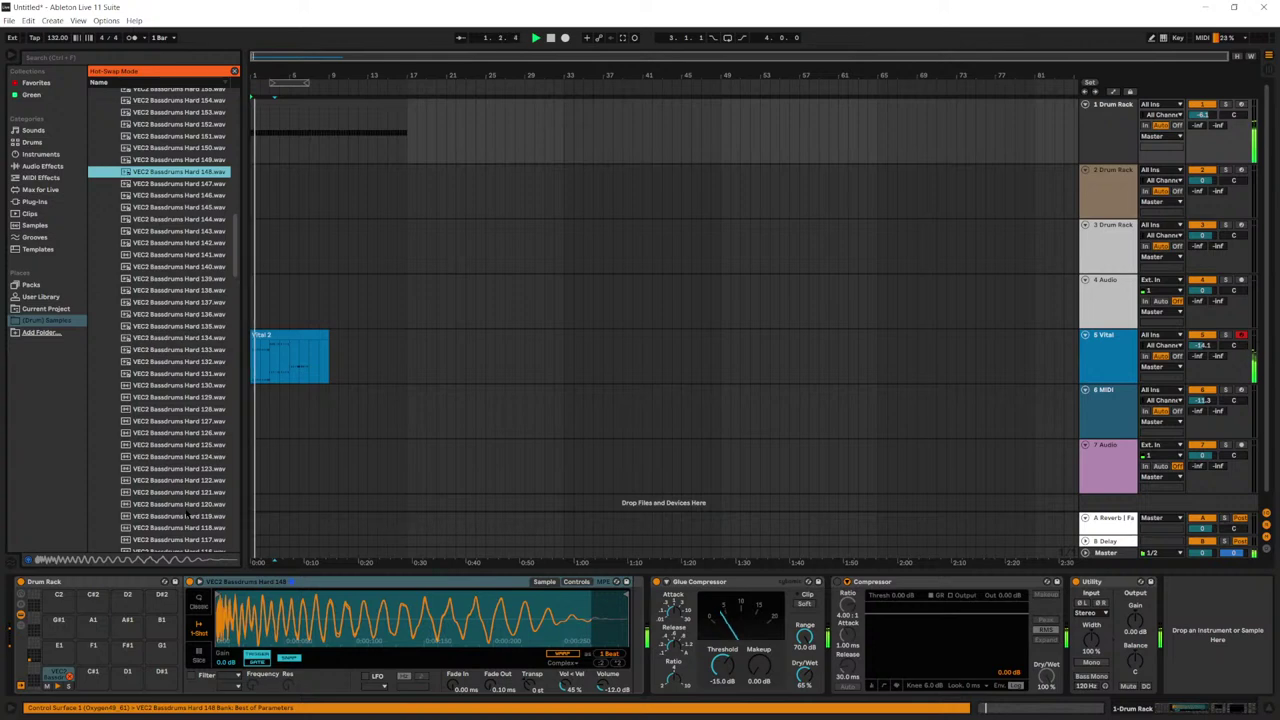
# Step: Preview the hard kick samples from VEC2 Bassdrums Hard 149.wav up to 167.wav and back to 165.wav
pyautogui.press('Up')
pyautogui.press('Up')
pyautogui.press('Up')
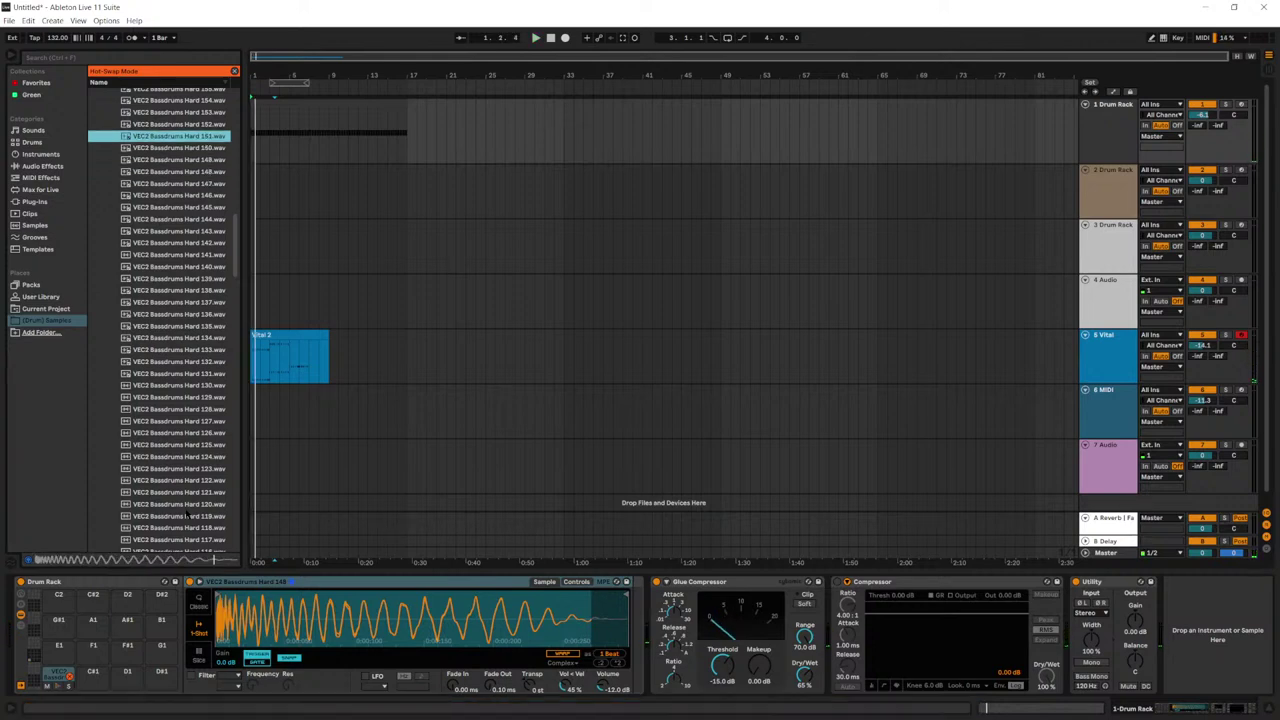
pyautogui.press('Up')
pyautogui.press('Up')
pyautogui.press('Up')
pyautogui.press('Up')
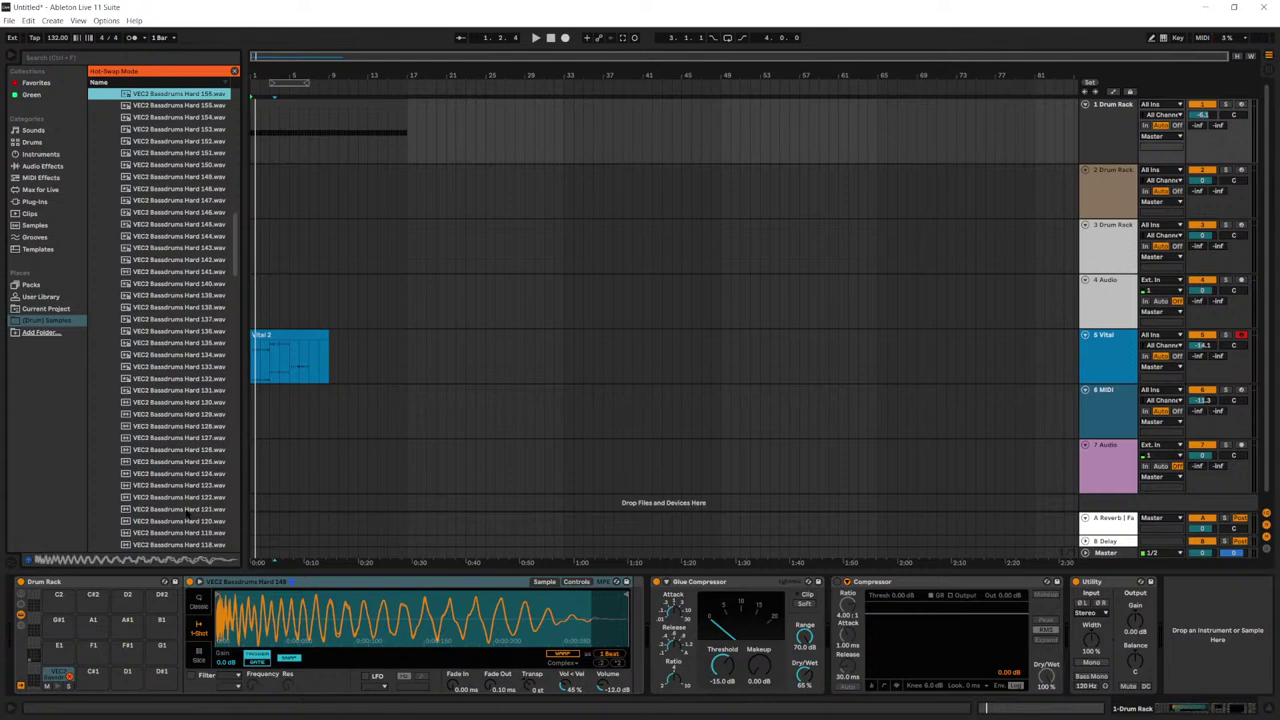
pyautogui.press('Up')
pyautogui.press('Up')
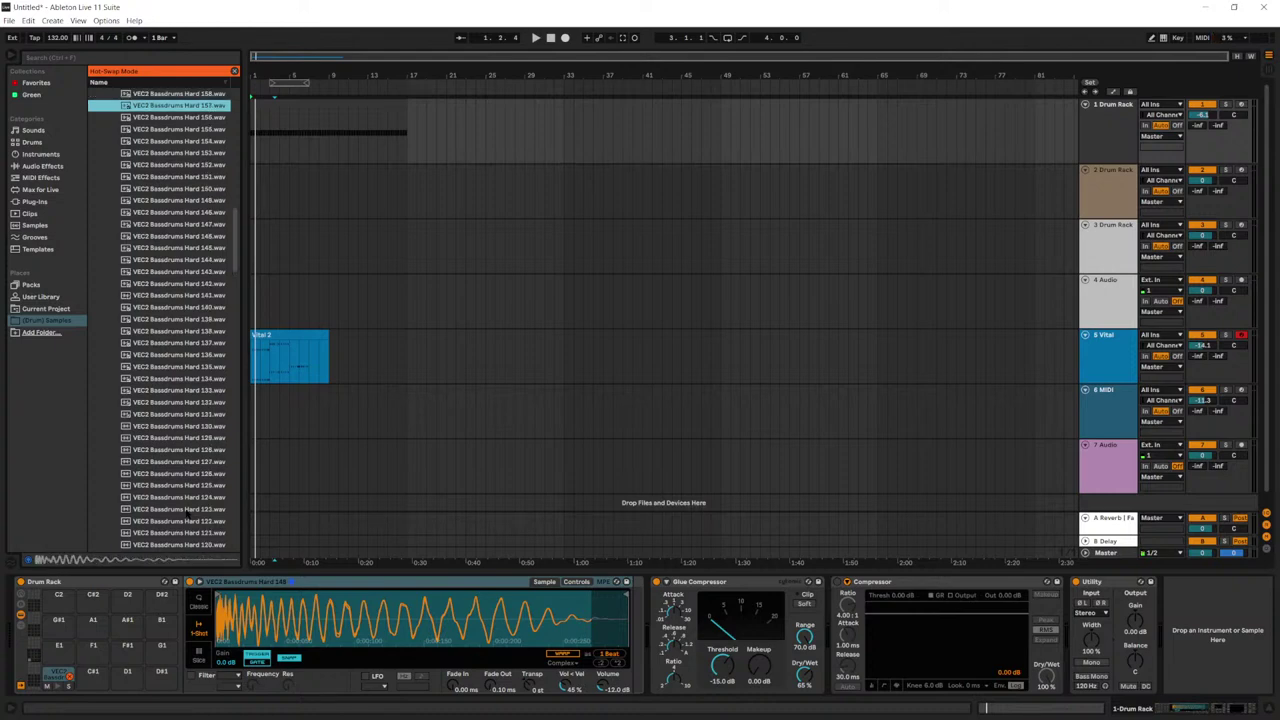
pyautogui.press('Up')
pyautogui.press('Up')
pyautogui.press('Up')
pyautogui.press('Up')
pyautogui.press('Up')
pyautogui.press('Up')
pyautogui.press('Up')
pyautogui.press('Up')
pyautogui.press('Up')
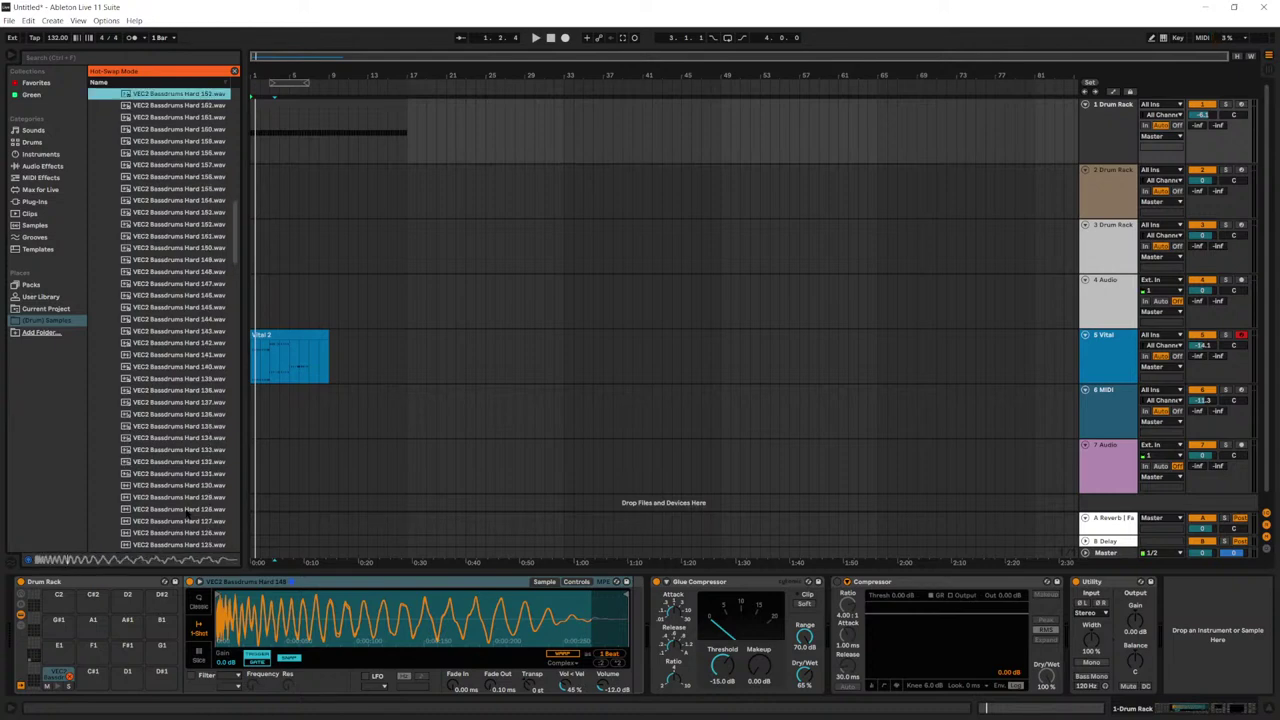
pyautogui.press('Up')
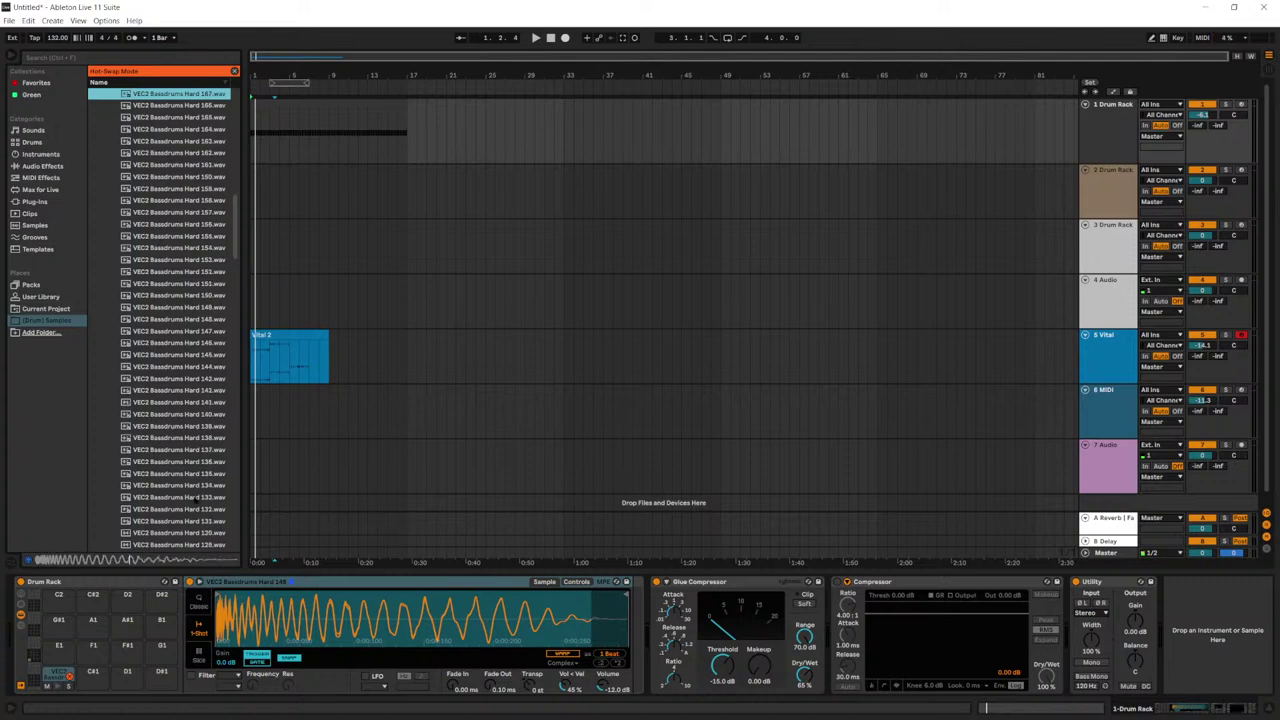
pyautogui.press('Down')
pyautogui.press('Down')
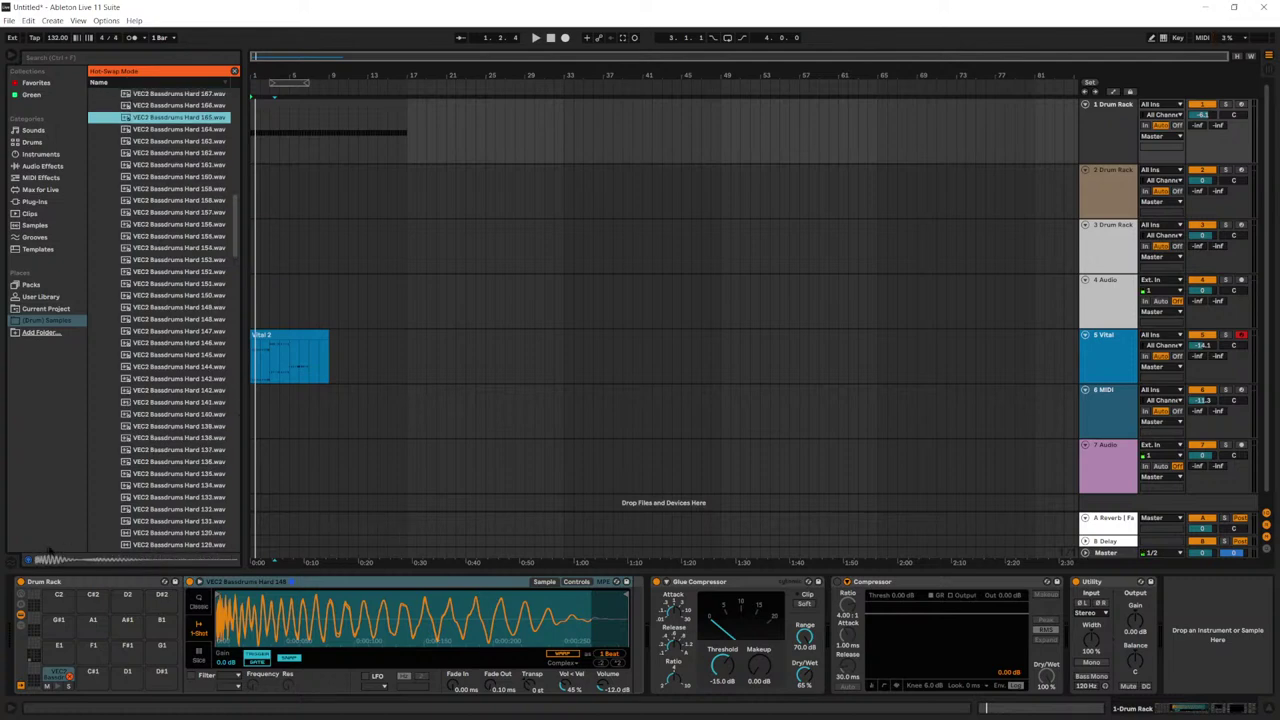
# Step: Preview the hard kick samples in the 180s and replace the Drum Rack's kick with VEC2 Bassdrums Hard 187.wav
pyautogui.scroll(2, 235, 207)
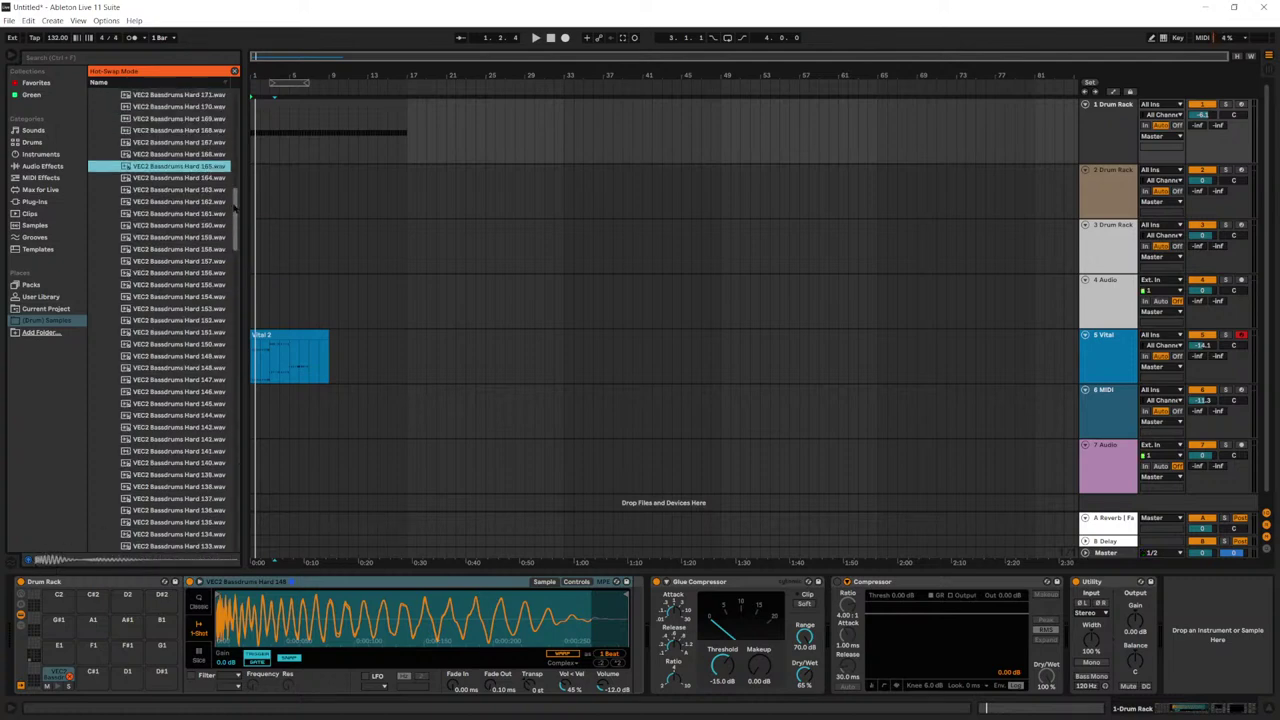
pyautogui.scroll(8, 235, 207)
pyautogui.click(230, 240)
pyautogui.press('Up')
pyautogui.press('Up')
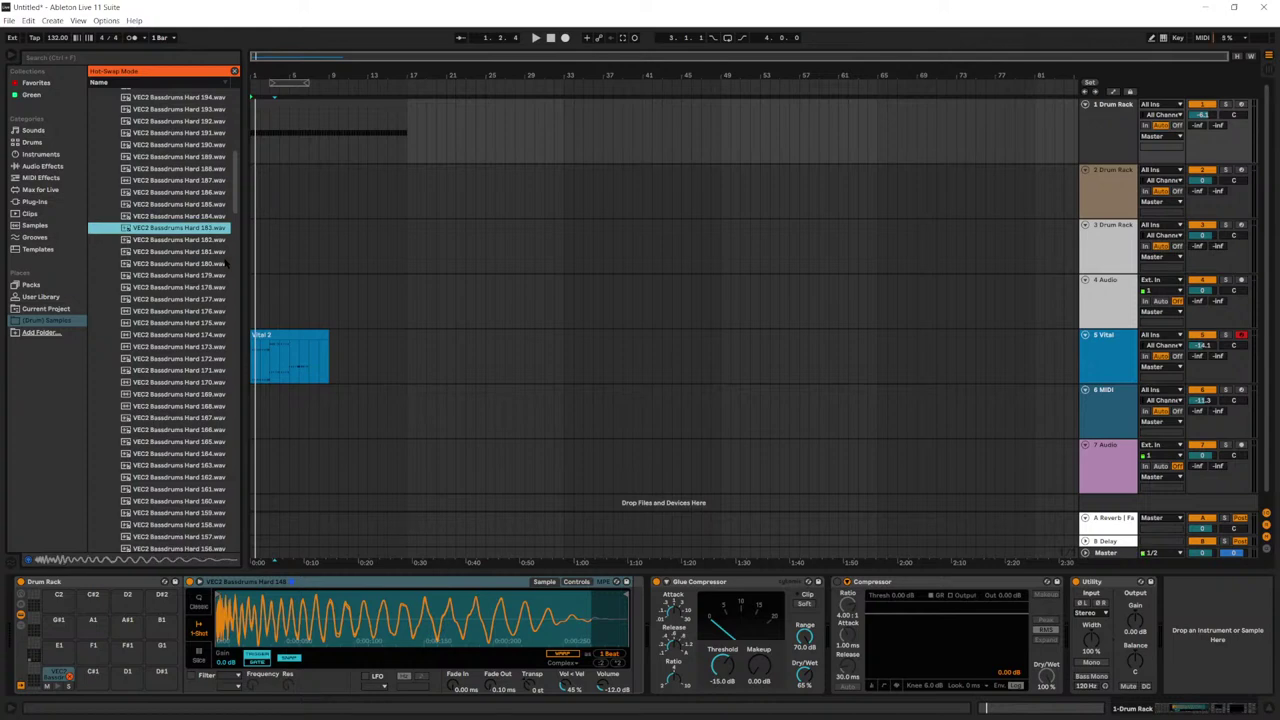
pyautogui.press('Up')
pyautogui.press('Up')
pyautogui.press('Up')
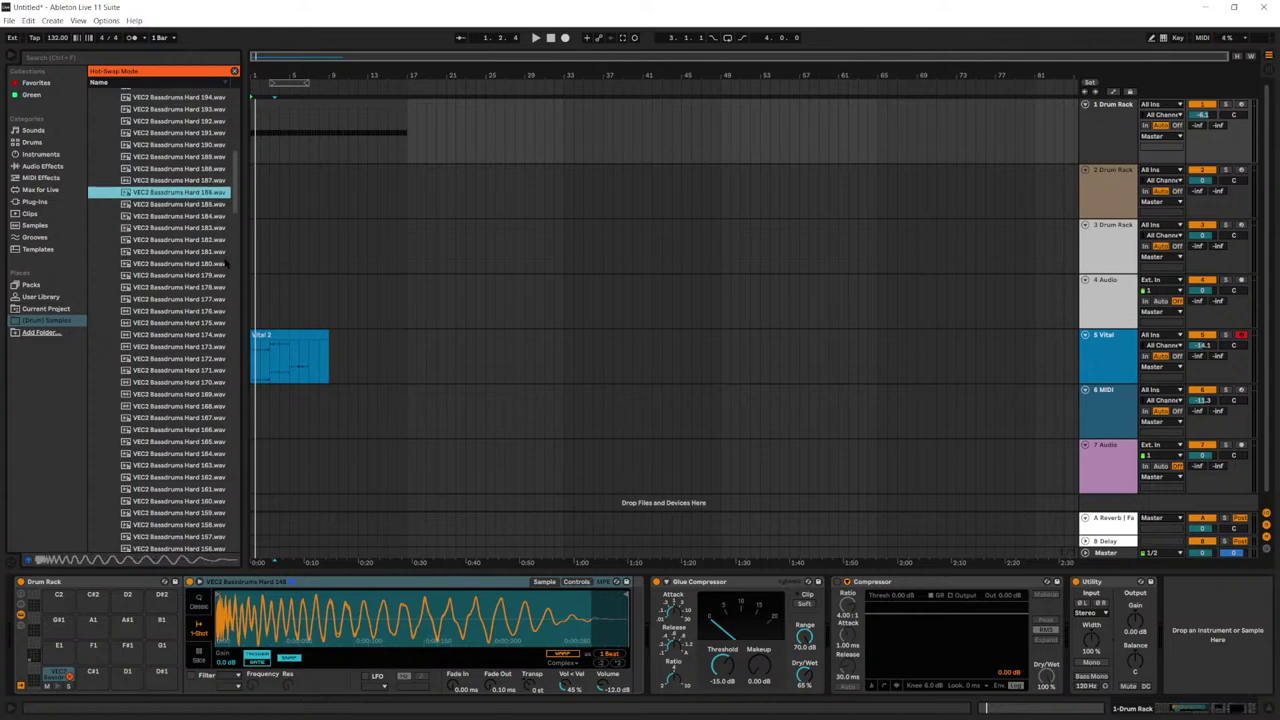
pyautogui.press('Down')
pyautogui.press('Up')
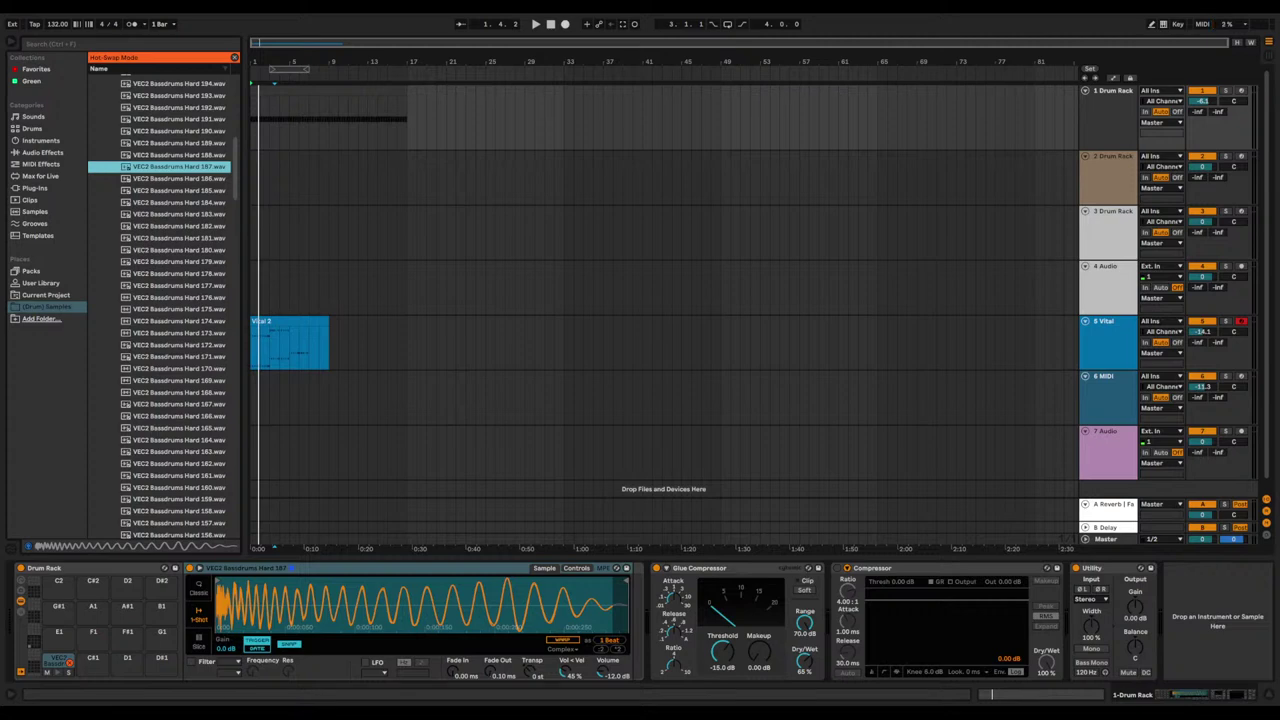
# Step: Play the arrangement briefly and open the Vital 2 clip's notes for editing
pyautogui.click(280, 319)
pyautogui.press('space')
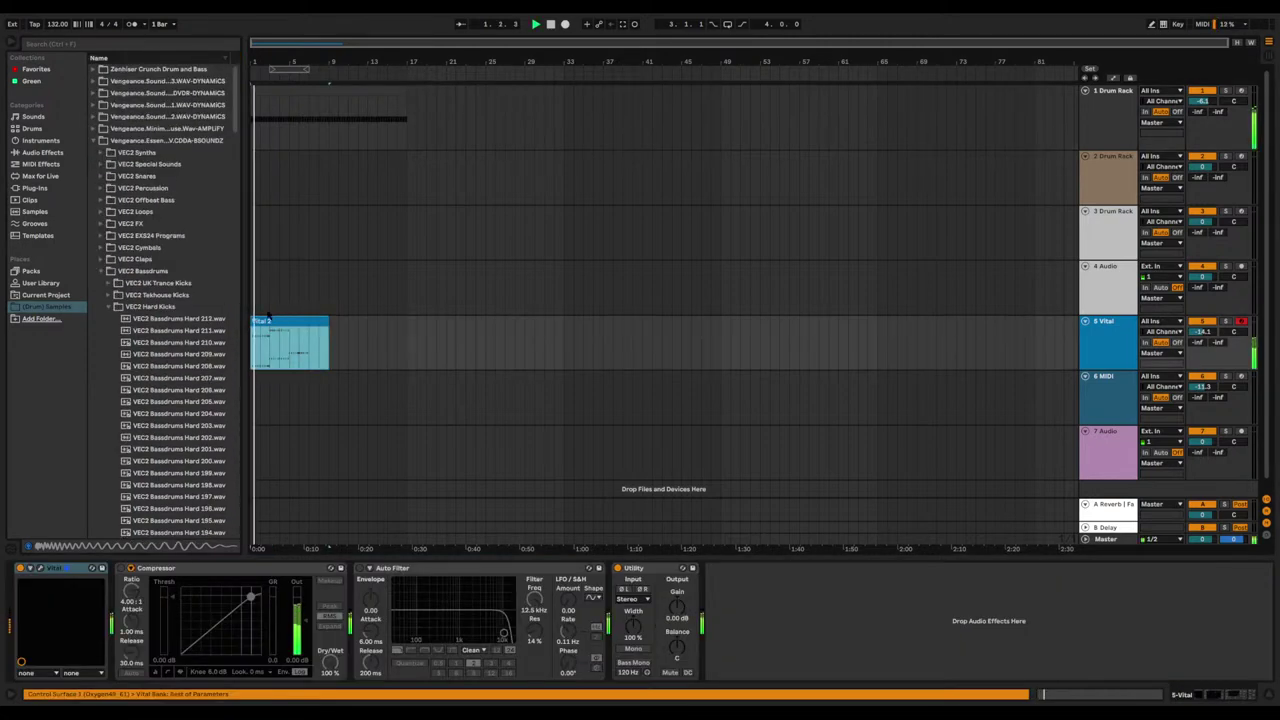
pyautogui.doubleClick(280, 325)
pyautogui.press('space')
pyautogui.scroll(3, 411, 427)
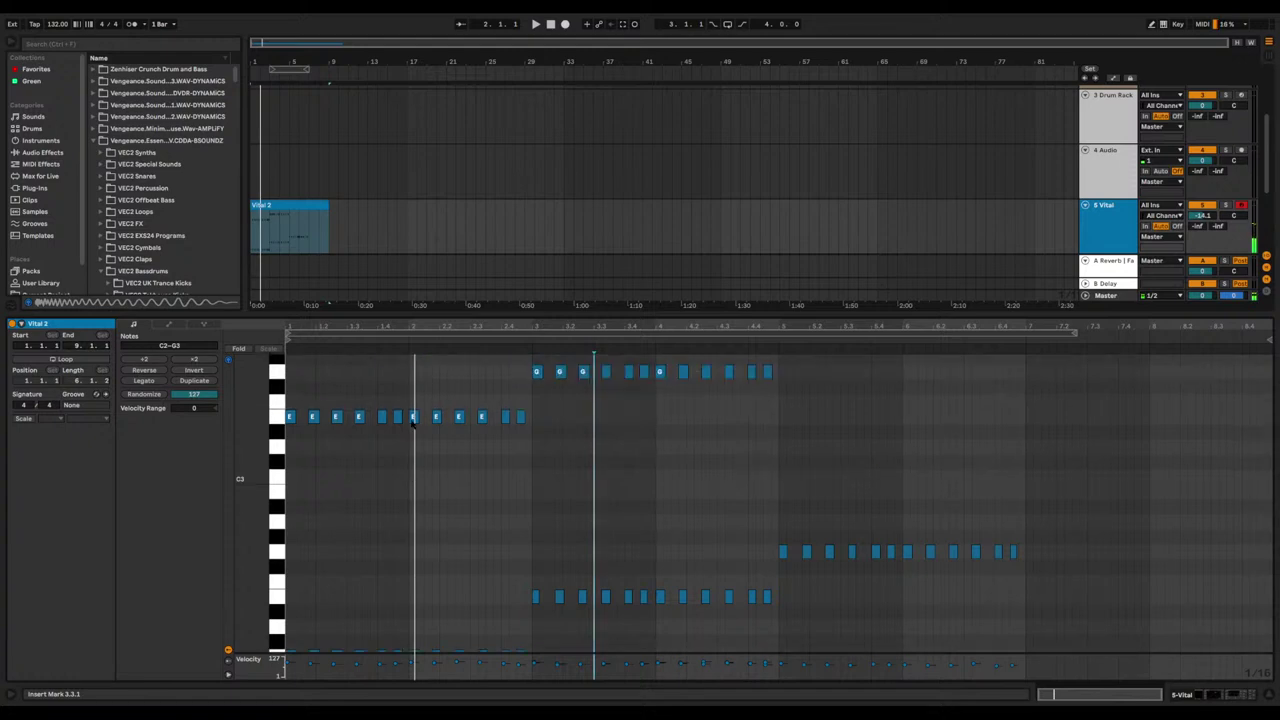
pyautogui.scroll(-1, 411, 422)
# Step: Transpose all notes in the Vital 2 clip down two semitones and play the clip back
pyautogui.click(547, 437)
pyautogui.hotkey('ctrl', 'a')
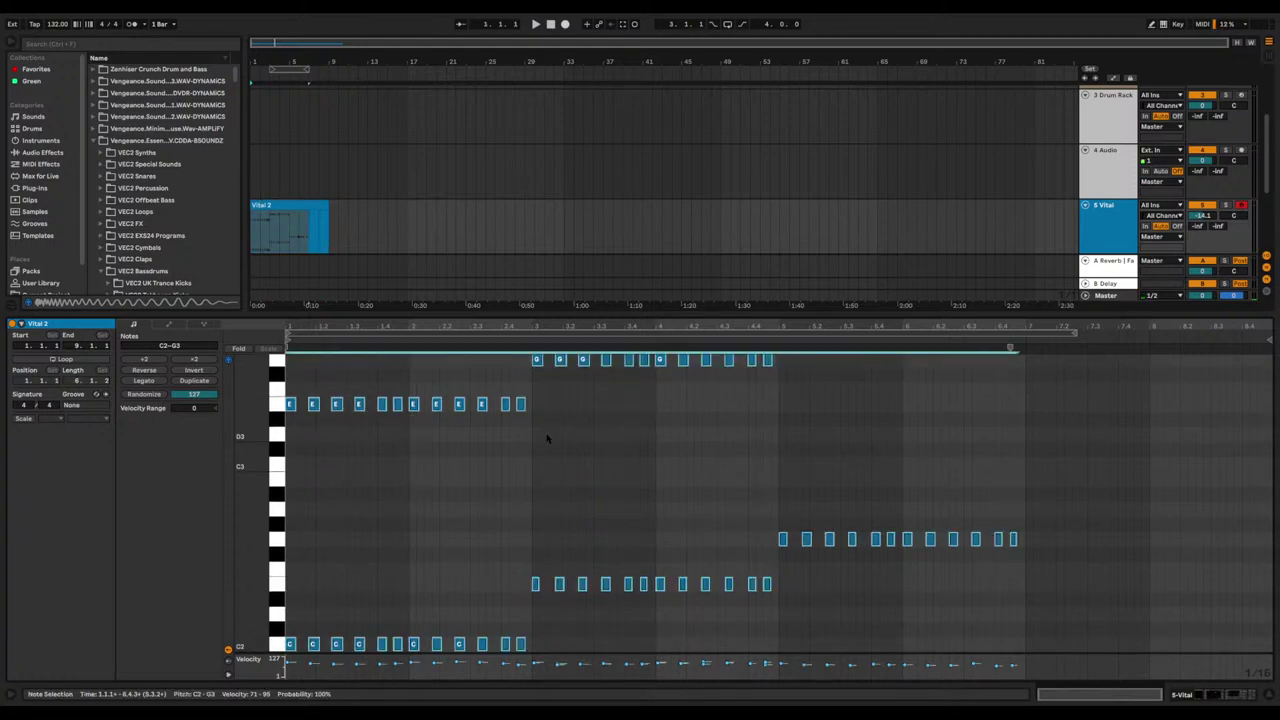
pyautogui.press('Down')
pyautogui.press('Down')
pyautogui.press('Down')
pyautogui.scroll(-2, 586, 443)
pyautogui.scroll(2, 365, 470)
pyautogui.press('Up')
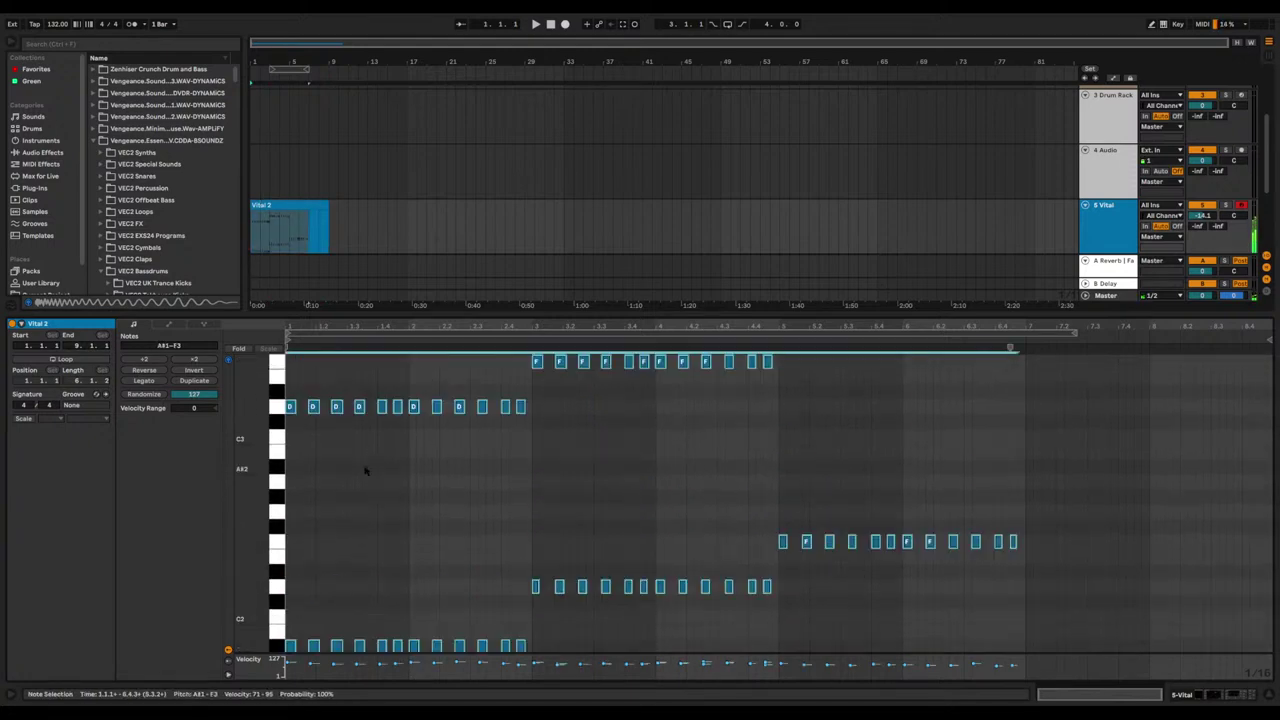
pyautogui.press('space')
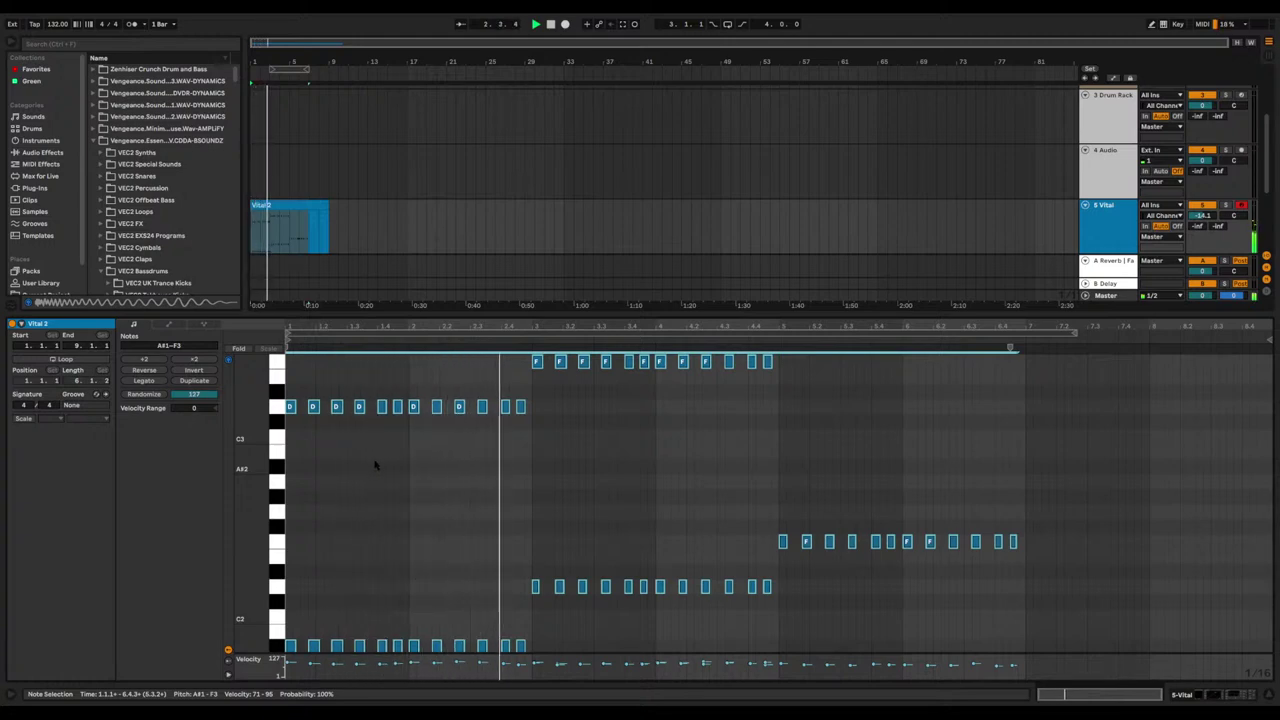
pyautogui.scroll(2, 491, 457)
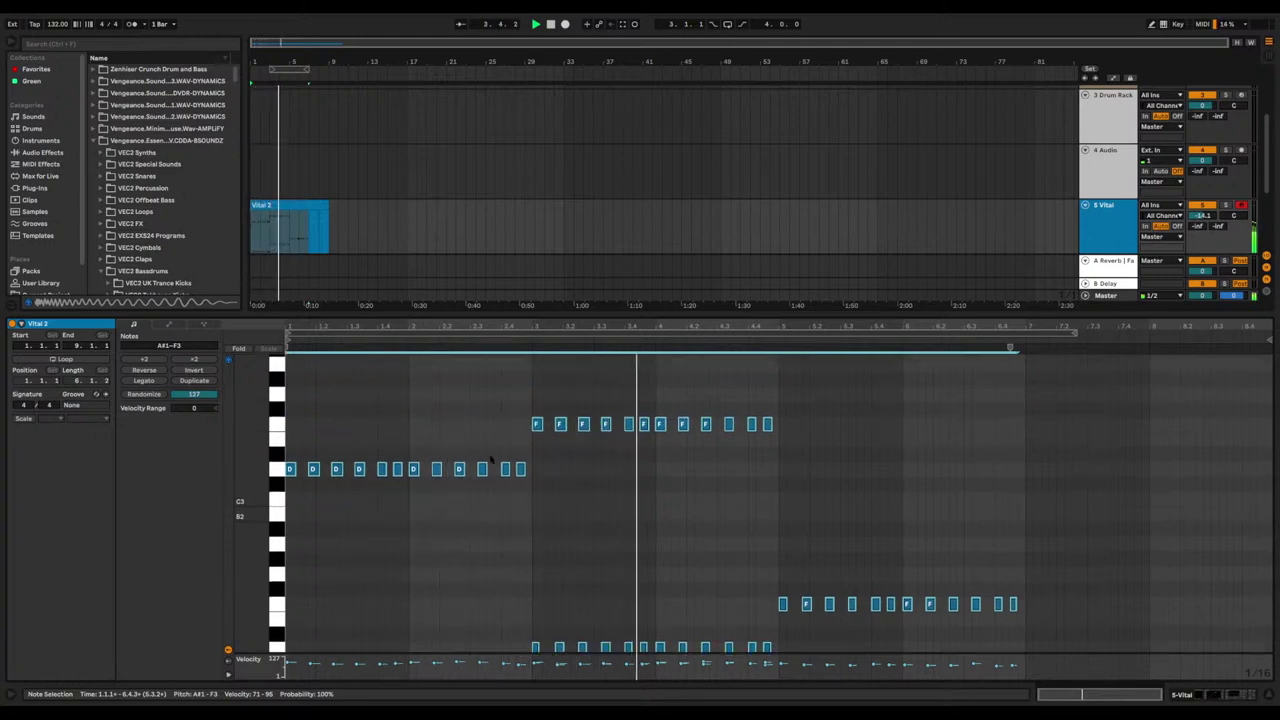
pyautogui.scroll(-1, 560, 437)
pyautogui.press('space')
# Step: Duplicate the upper F3 notes of bars 3–4 into bars 5–6, align them to bar 5 and lower them to E3
pyautogui.scroll(1, 638, 430)
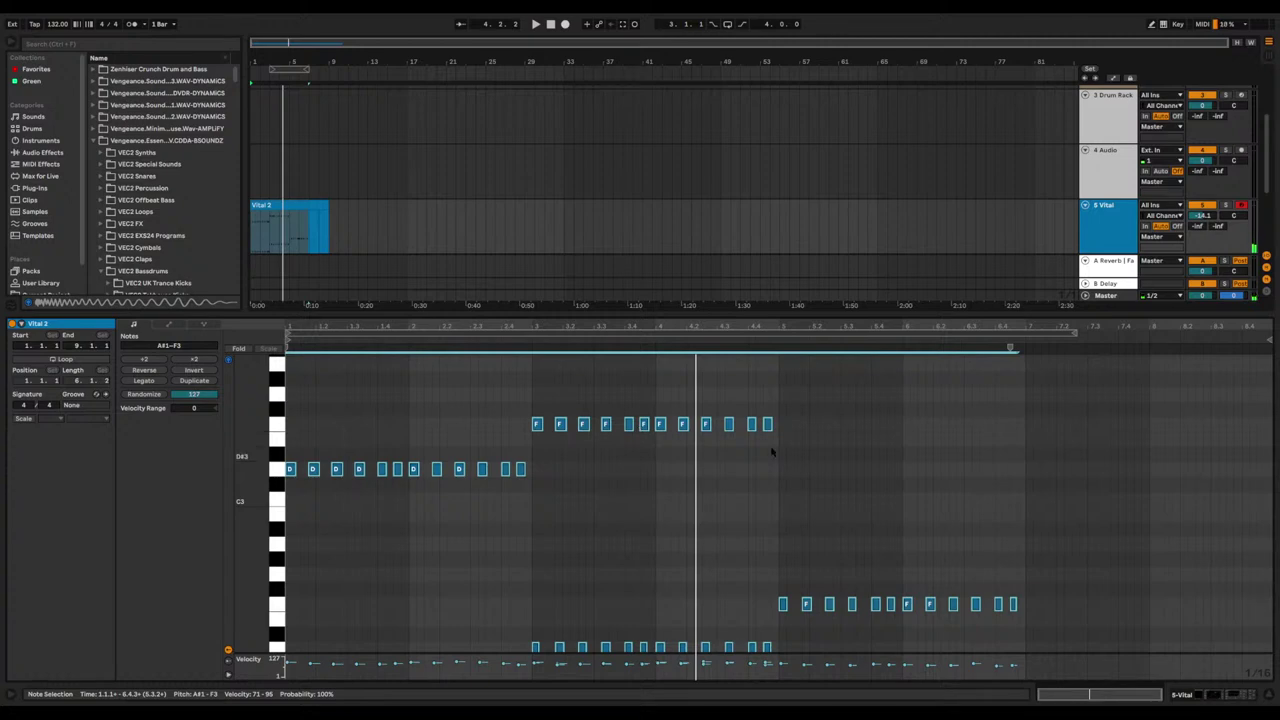
pyautogui.moveTo(774, 443); pyautogui.dragTo(533, 412)
pyautogui.hotkey('ctrl', 'd')
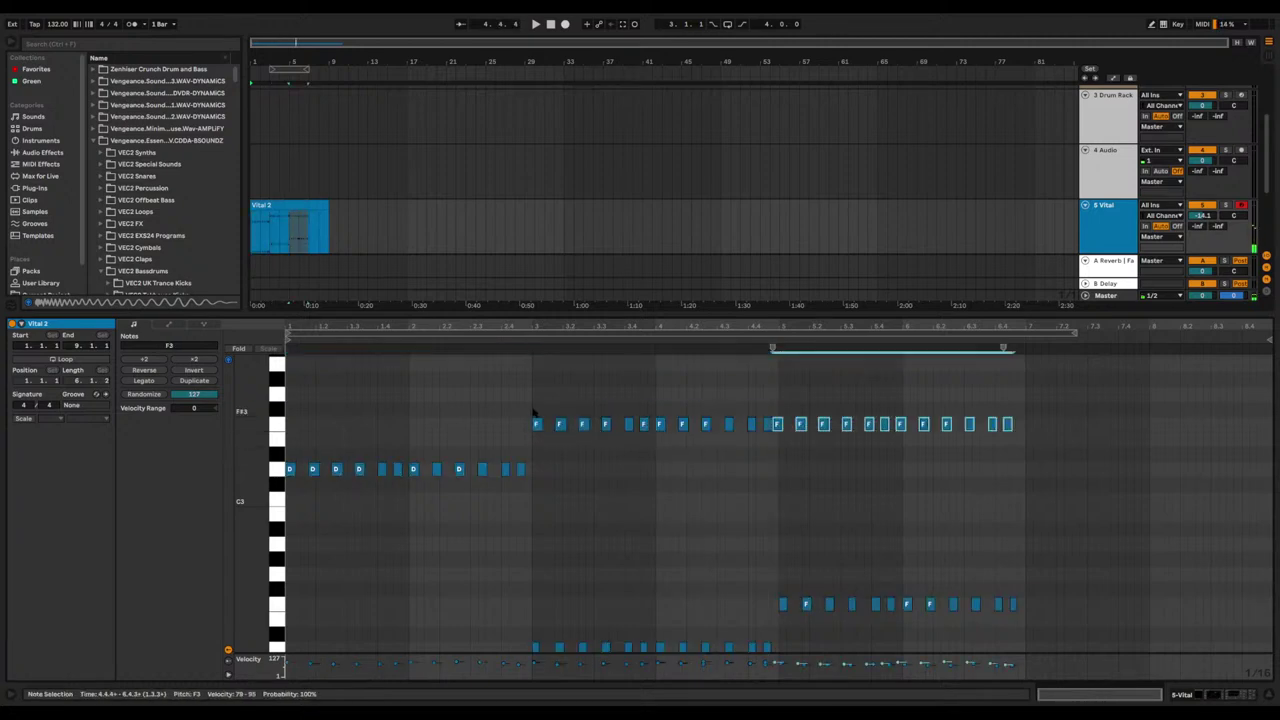
pyautogui.press('Right')
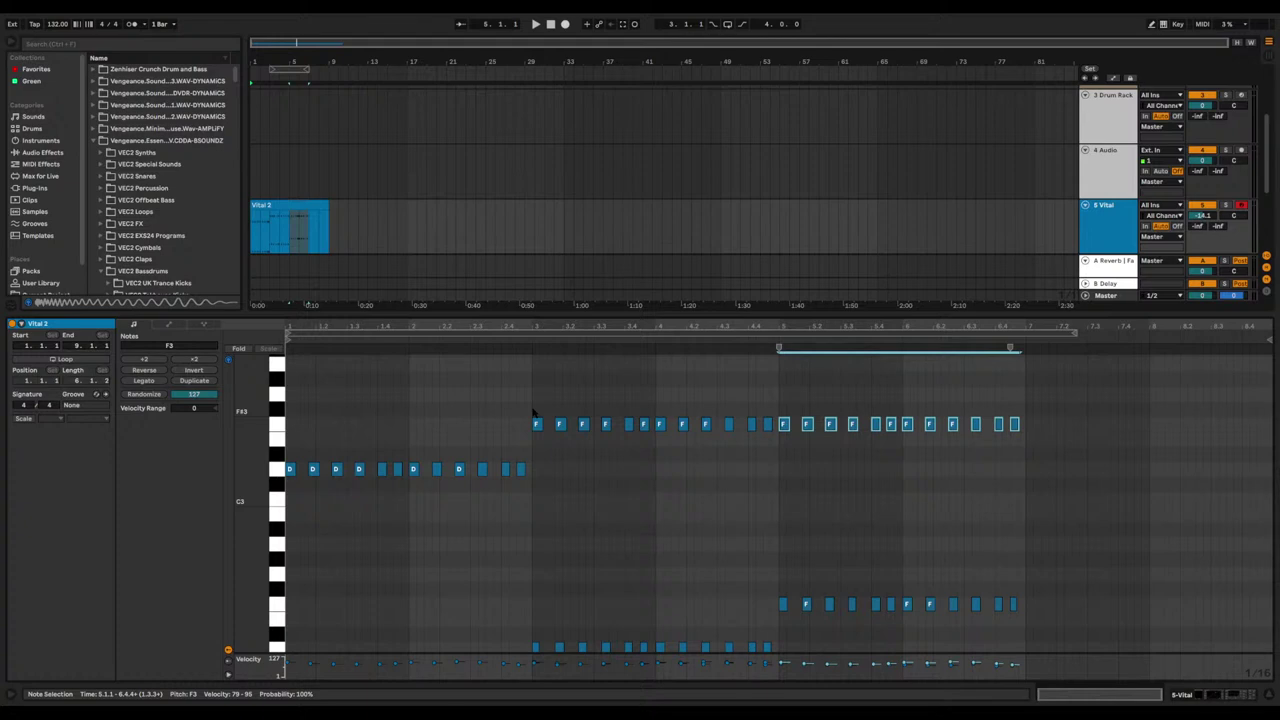
pyautogui.press('Down')
# Step: Play the Vital 2 clip from bar 3, from bar 4 and across the chord change into bar 5
pyautogui.click(537, 404)
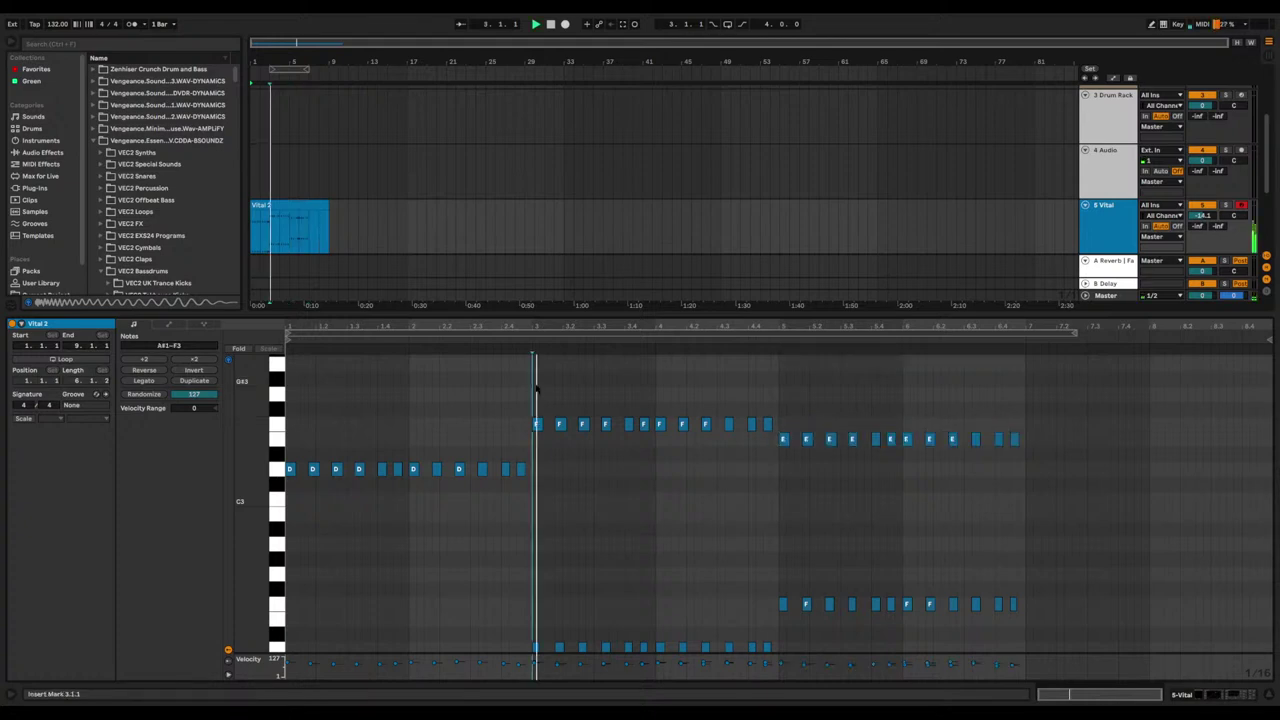
pyautogui.scroll(-2, 634, 517)
pyautogui.click(670, 489)
pyautogui.press('space')
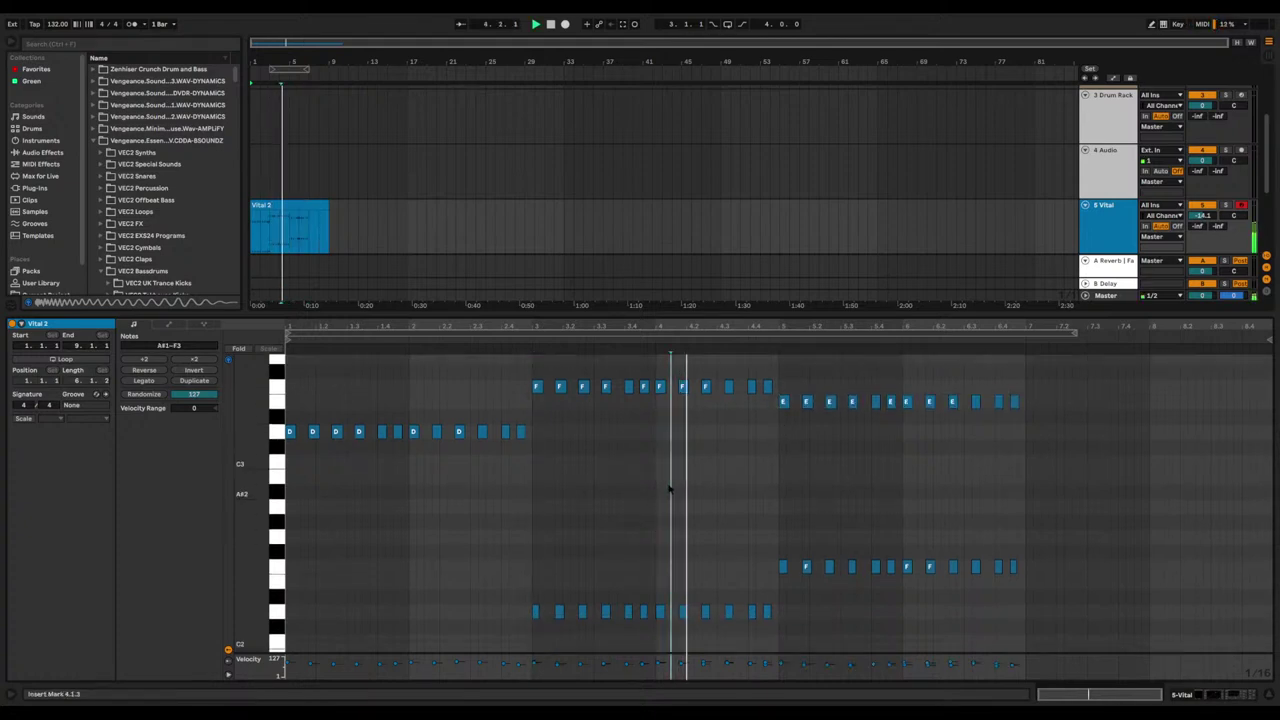
pyautogui.scroll(-2, 942, 575)
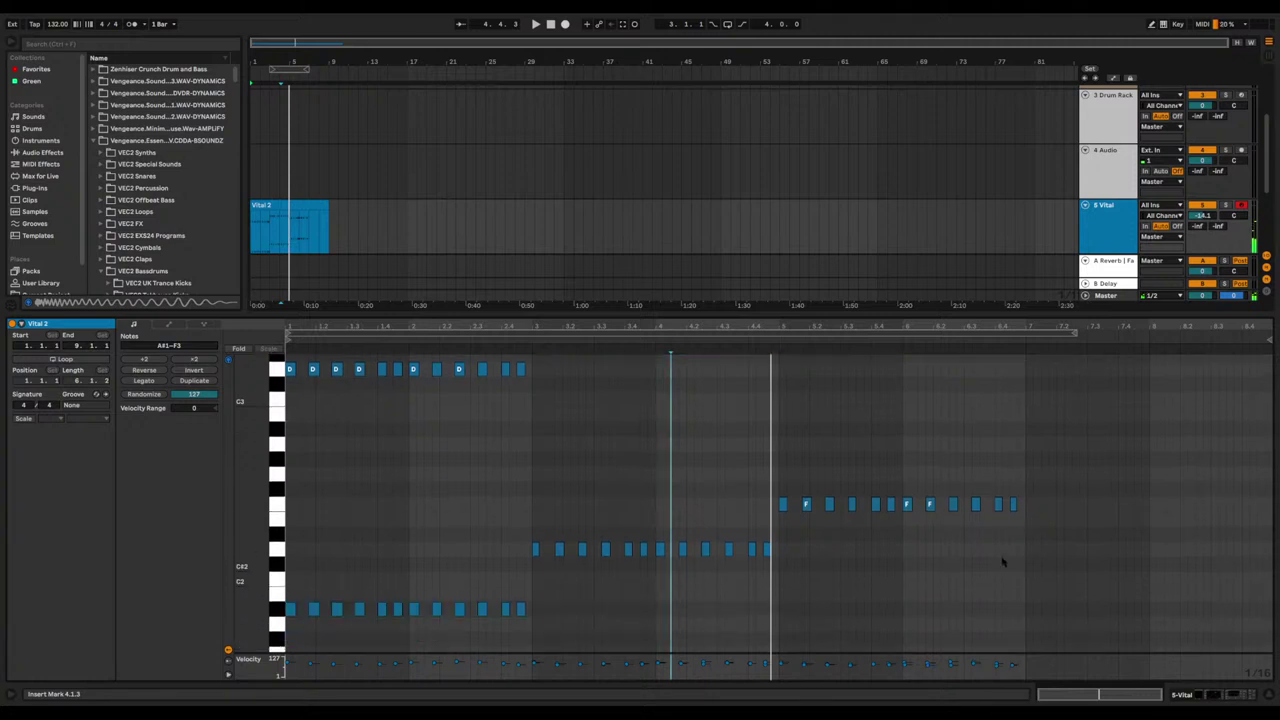
pyautogui.press('space')
pyautogui.moveTo(768, 563)
pyautogui.mouseDown()
pyautogui.moveTo(566, 540)
pyautogui.moveTo(537, 549)
pyautogui.moveTo(768, 541)
pyautogui.mouseUp()
pyautogui.click(754, 510)
pyautogui.press('space')
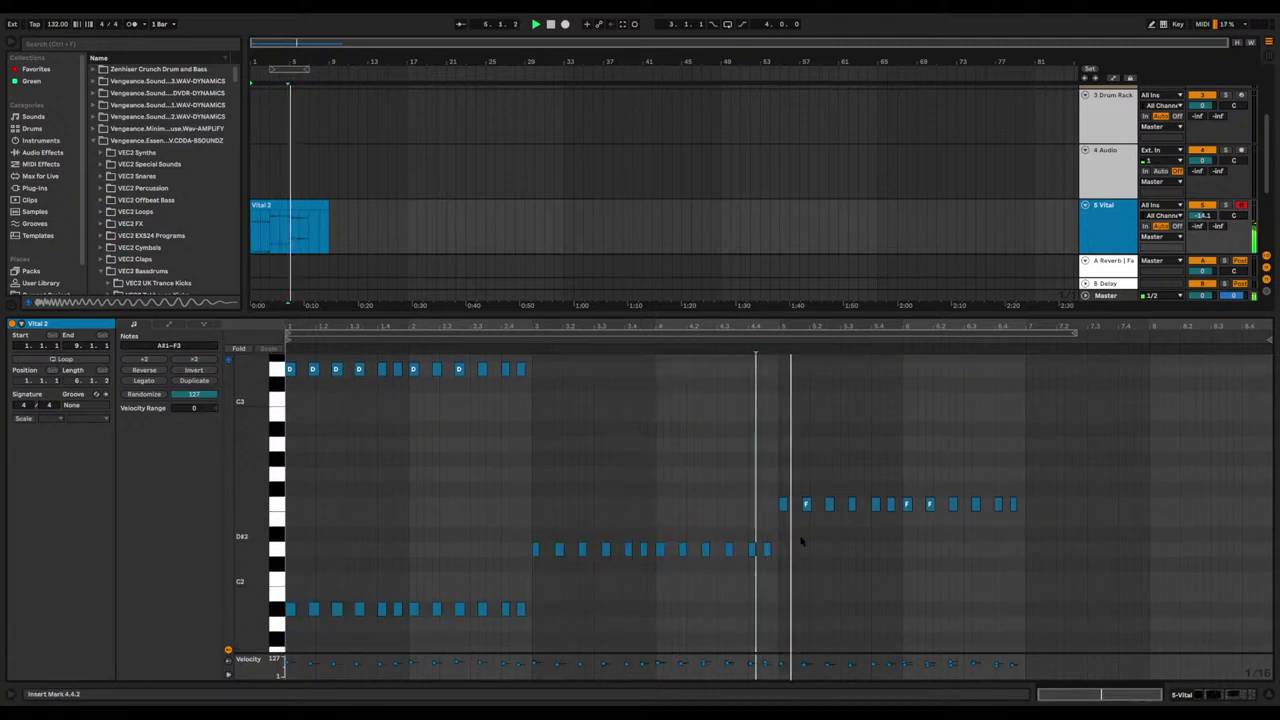
pyautogui.press('space')
# Step: Try lowering the F2 notes in bars 5–6 by an octave, listen to the change and undo it
pyautogui.scroll(2, 820, 550)
pyautogui.moveTo(1012, 581); pyautogui.dragTo(772, 544)
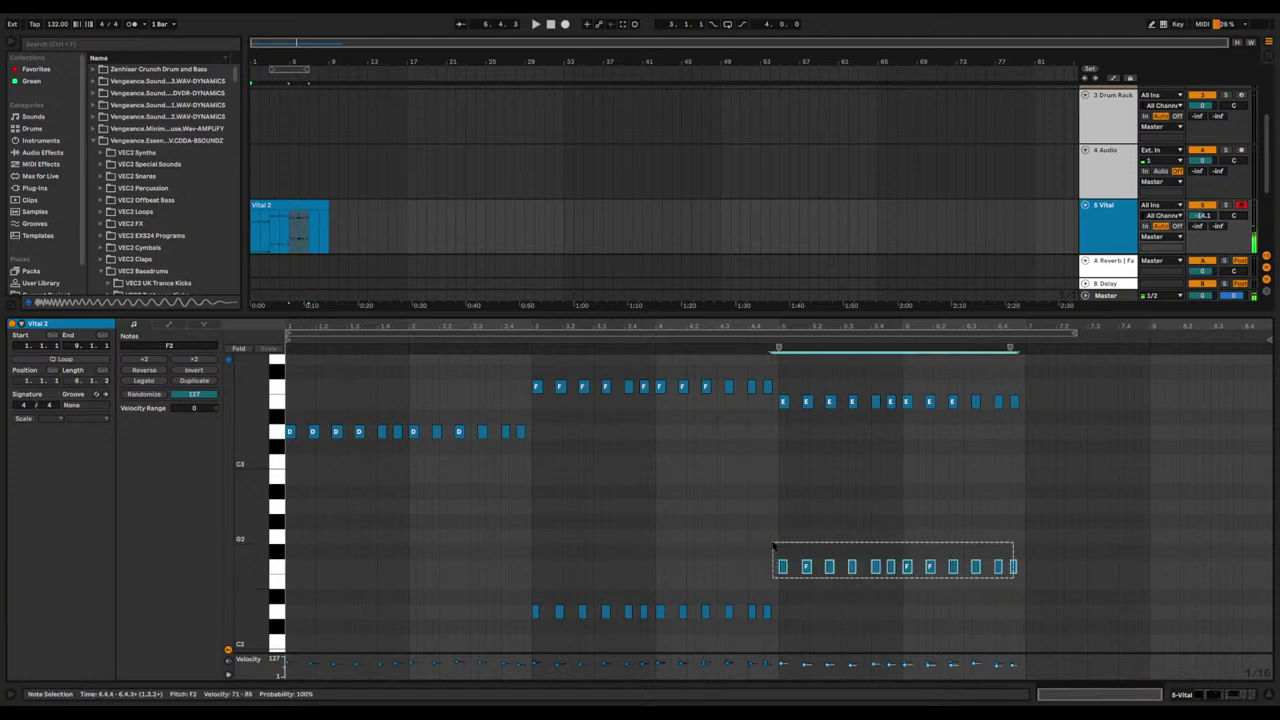
pyautogui.scroll(-3, 774, 545)
pyautogui.hotkey('shift', 'Down')
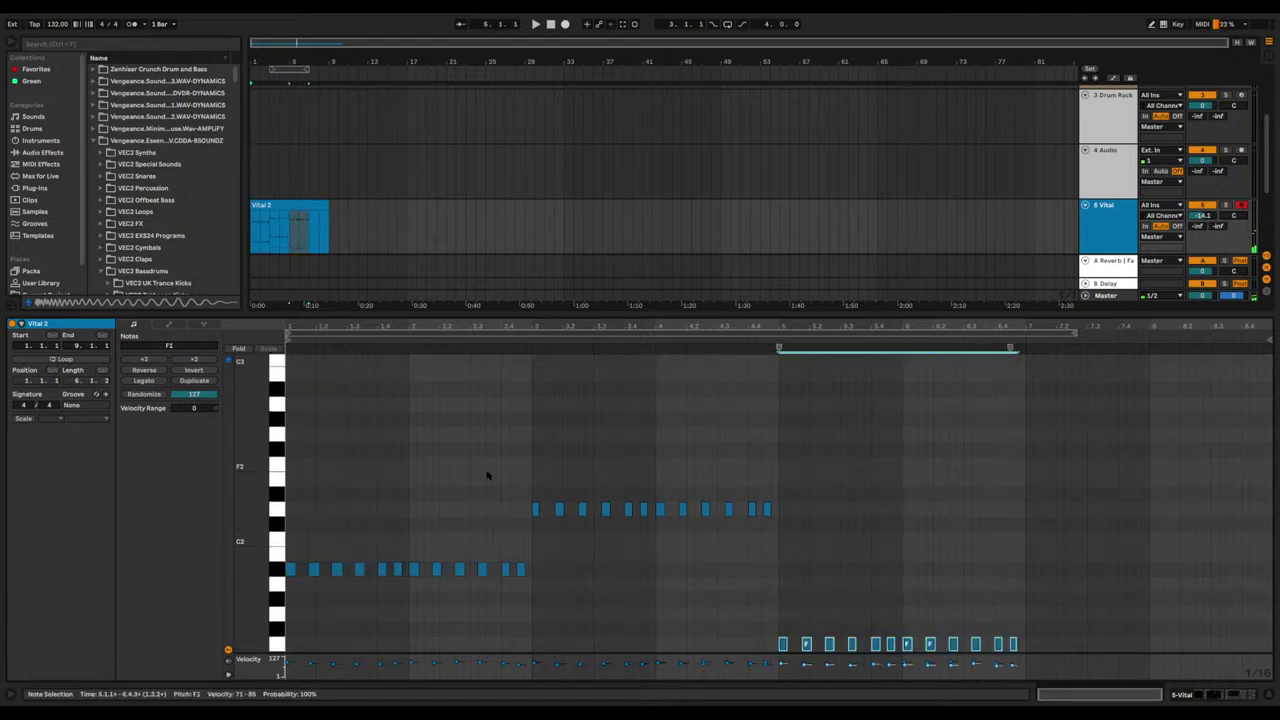
pyautogui.click(749, 436)
pyautogui.press('space')
pyautogui.press('space')
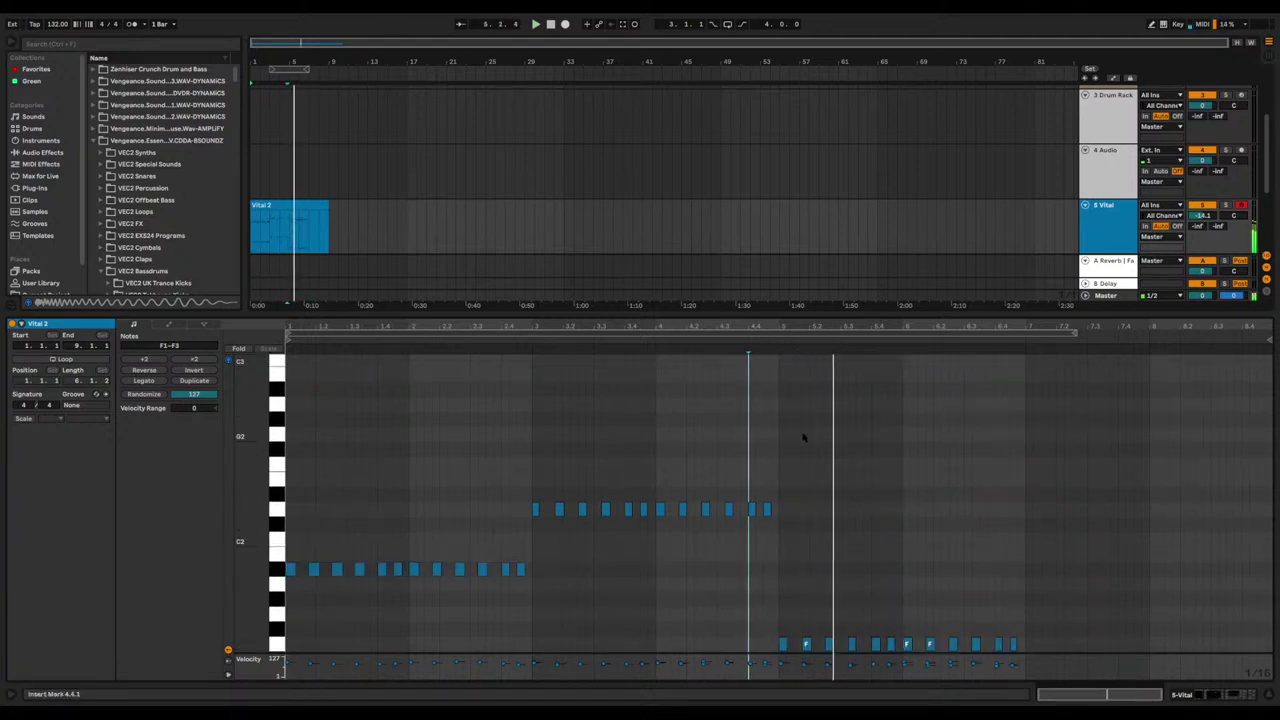
pyautogui.hotkey('ctrl', 'z')
# Step: Play the opening of the Vital 2 clip from bar 1
pyautogui.scroll(2, 827, 432)
pyautogui.press('space')
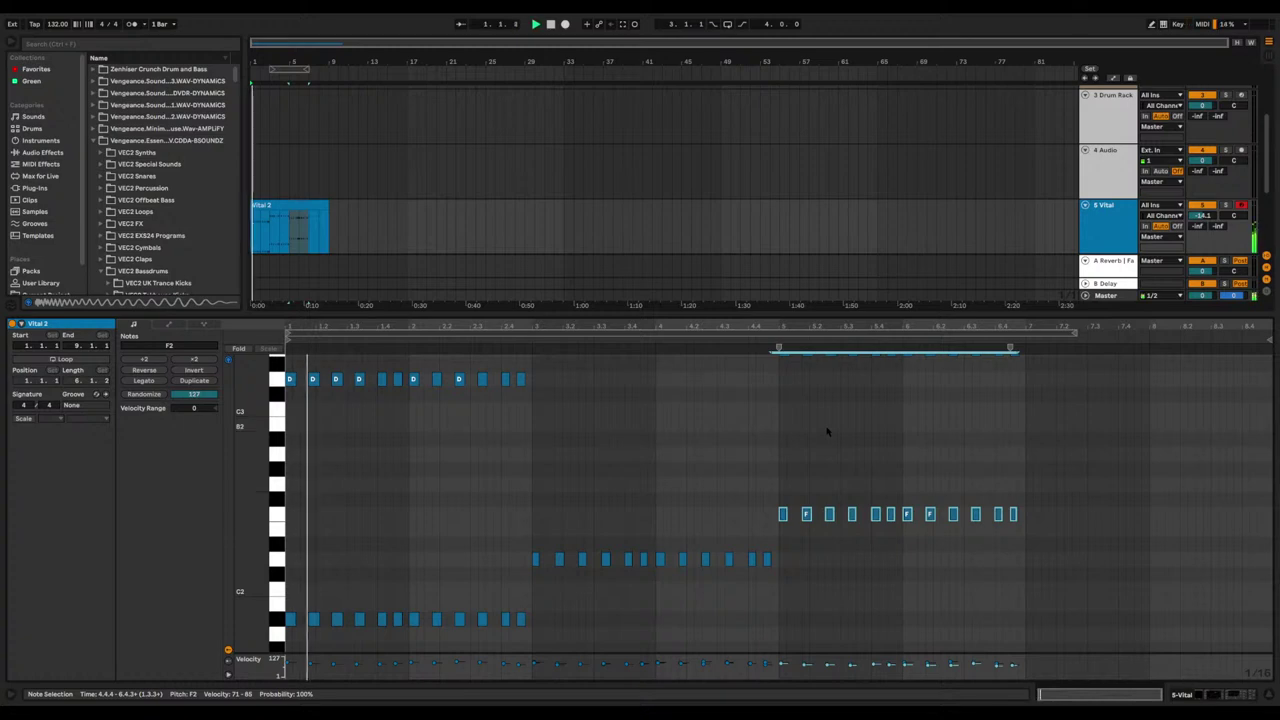
pyautogui.press('space')
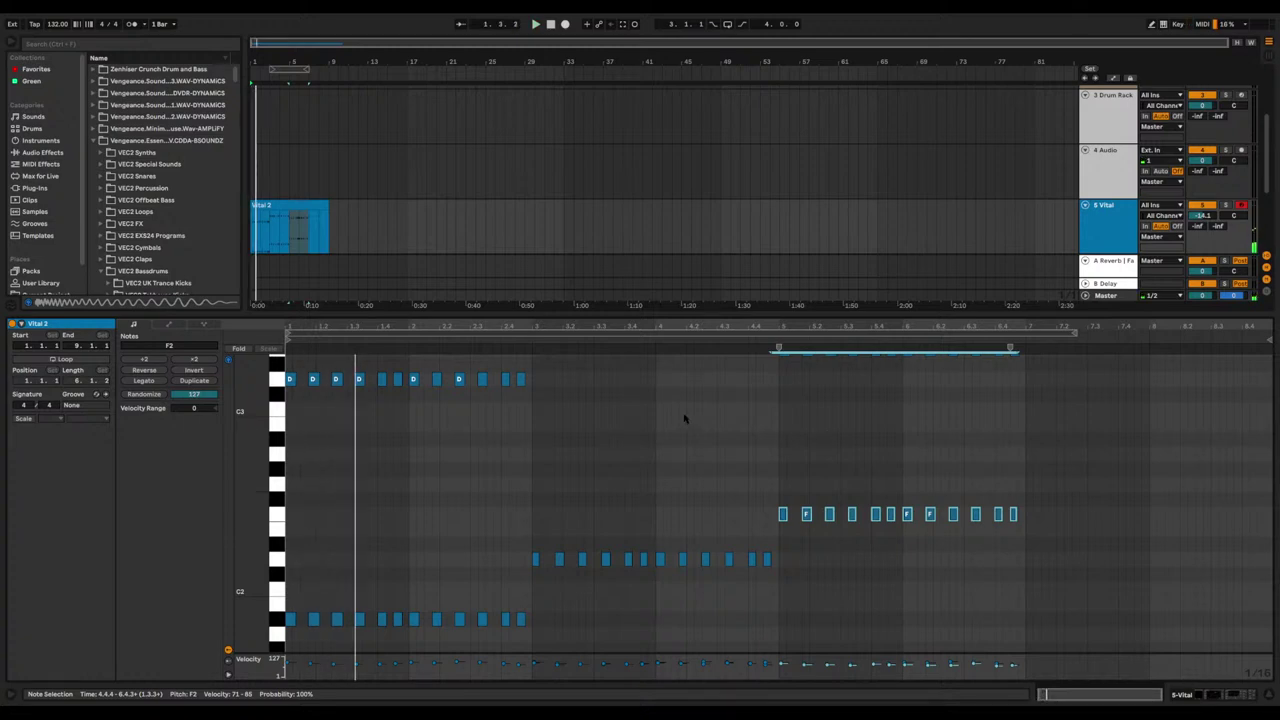
# Step: Return to the Vital track's devices and duplicate the whole track together with its clip
pyautogui.scroll(1, 686, 418)
pyautogui.hotkey('shift', 'Tab')
pyautogui.click(1108, 329)
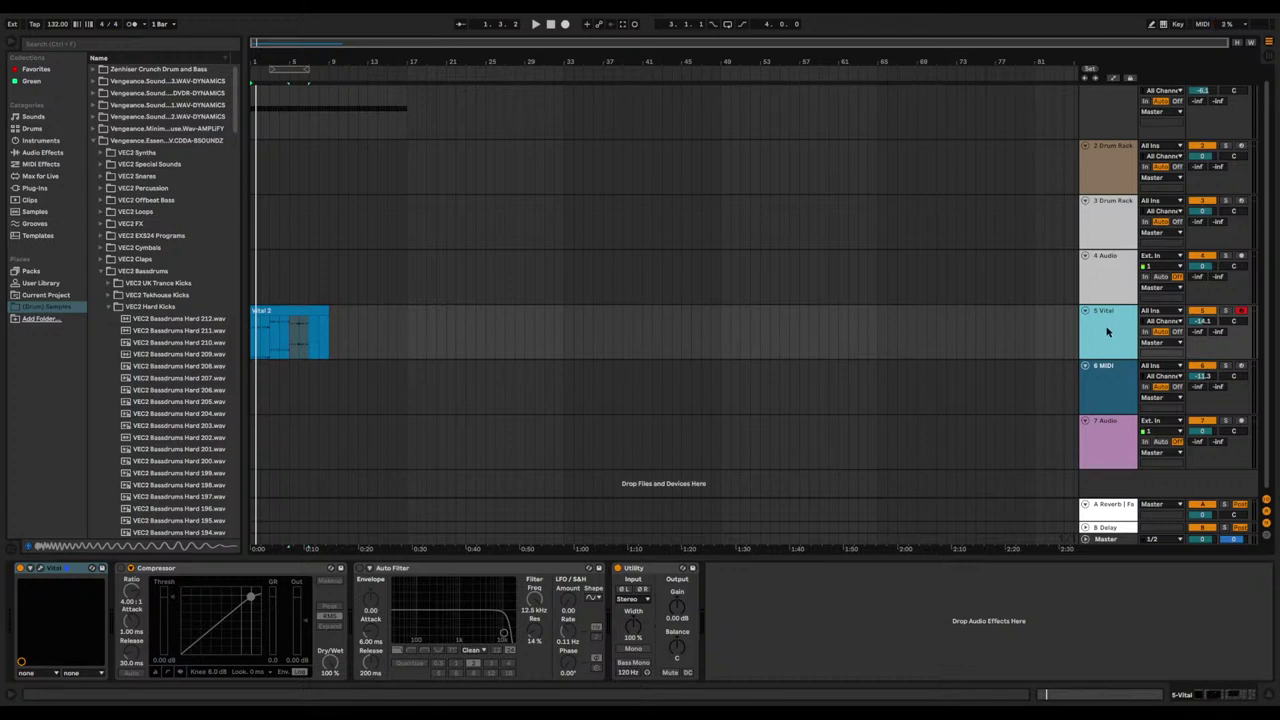
pyautogui.hotkey('ctrl', 'd')
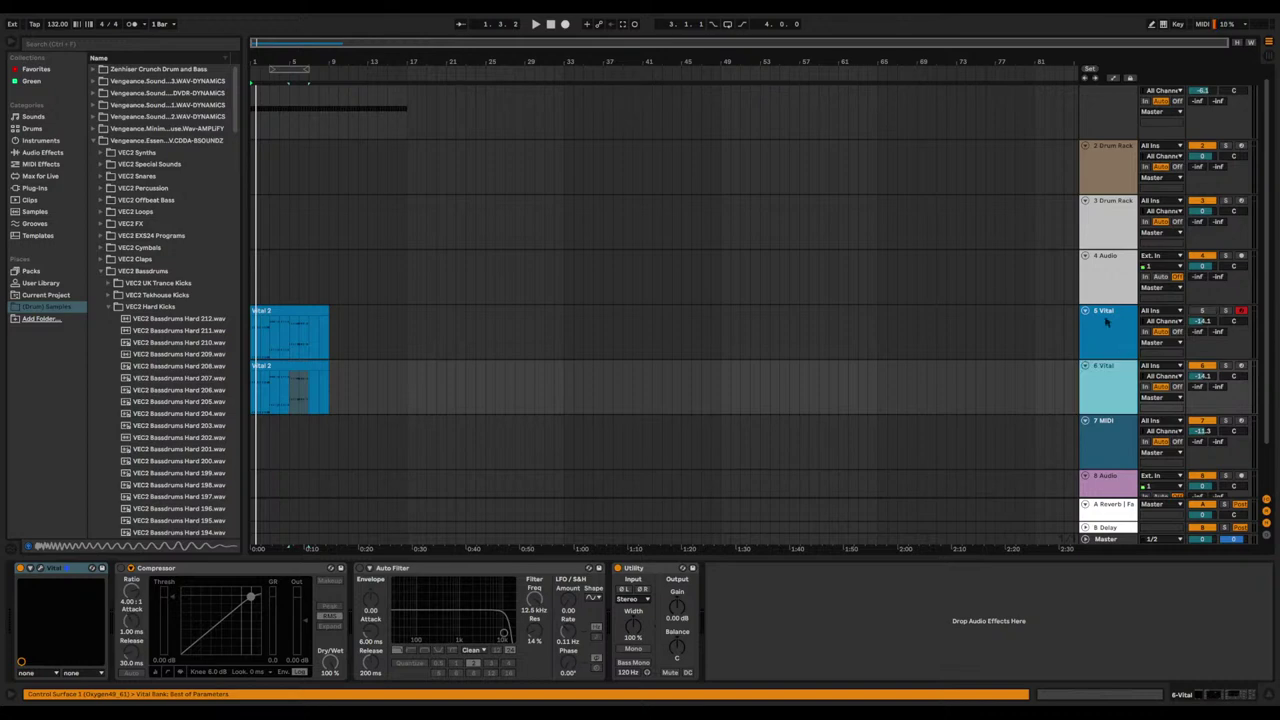
# Step: Colour the duplicated Vital track dark blue and delete its copied clip
pyautogui.scroll(1, 578, 219)
pyautogui.click(363, 91)
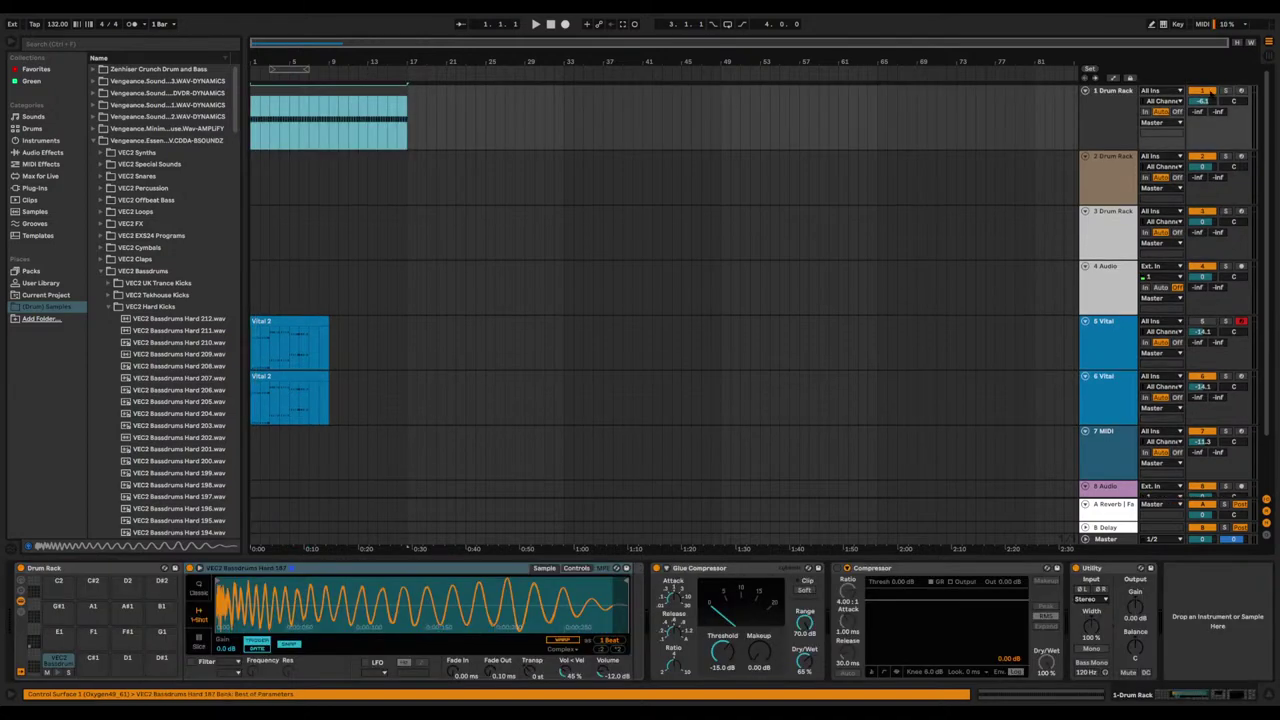
pyautogui.scroll(-2, 1110, 250)
pyautogui.click(1105, 320)
pyautogui.rightClick(1108, 318)
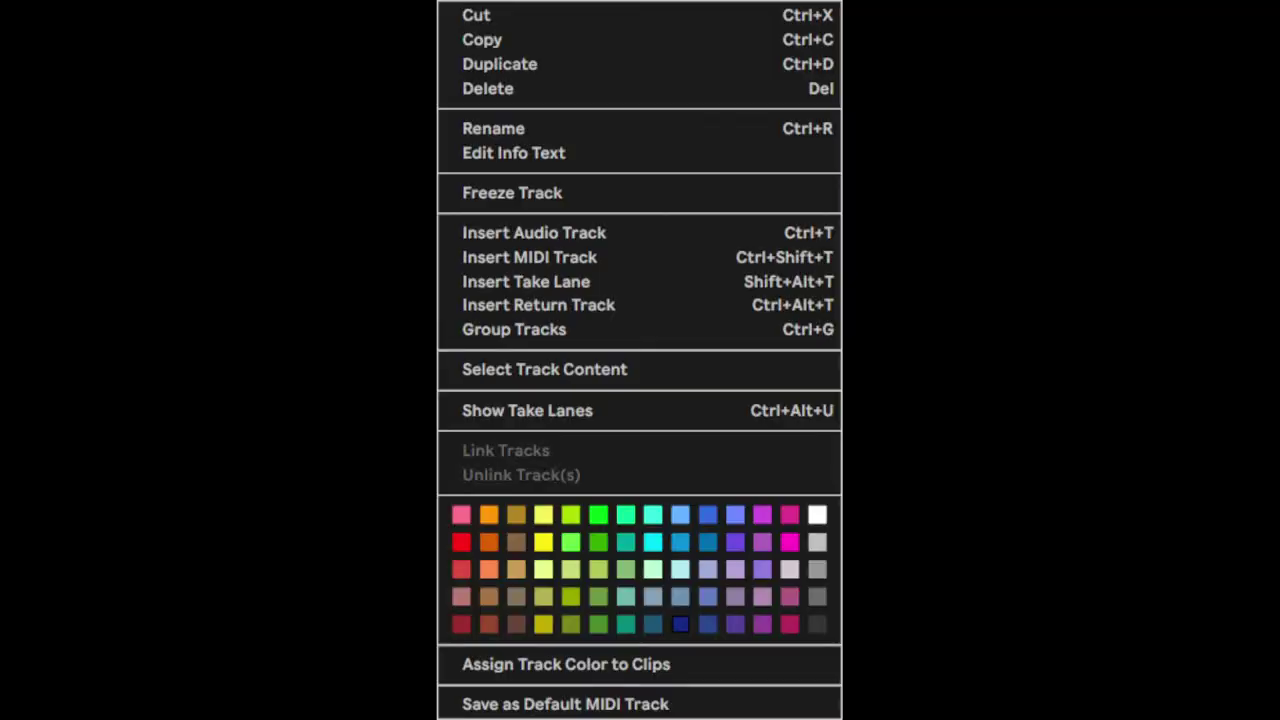
pyautogui.click(708, 624)
pyautogui.hotkey('ctrl', 'z')
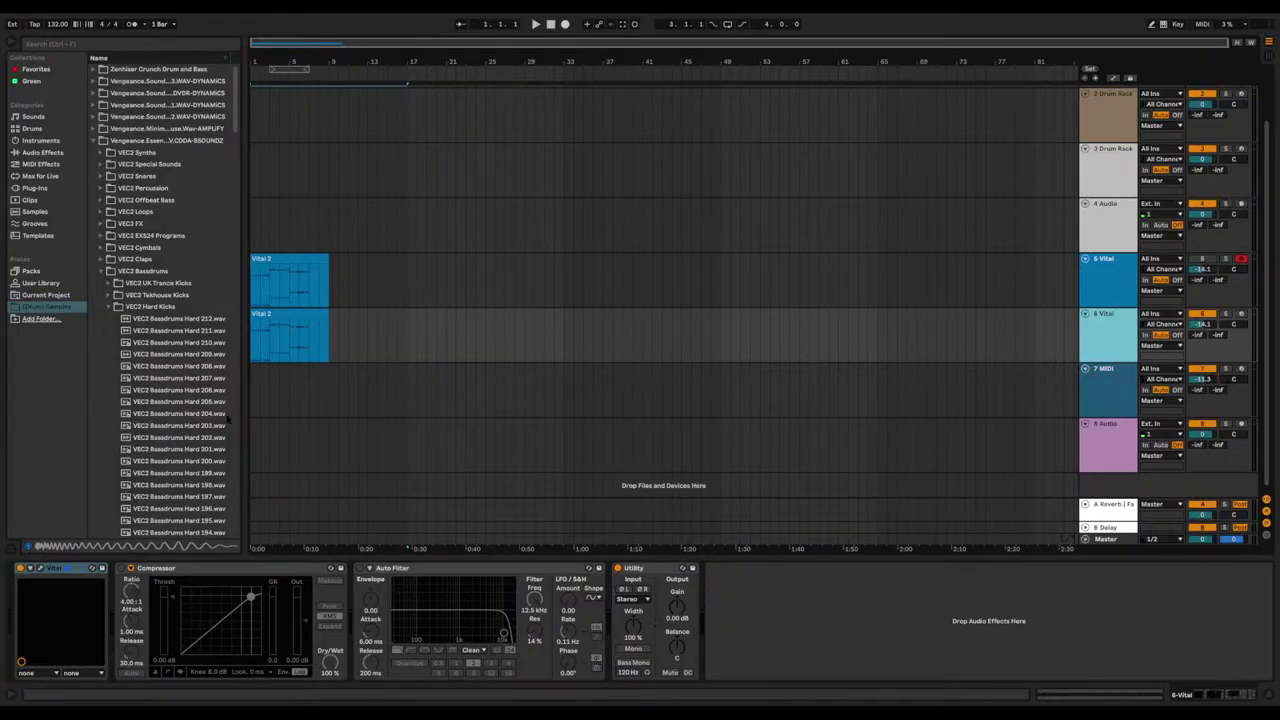
pyautogui.click(277, 313)
pyautogui.press('Delete')
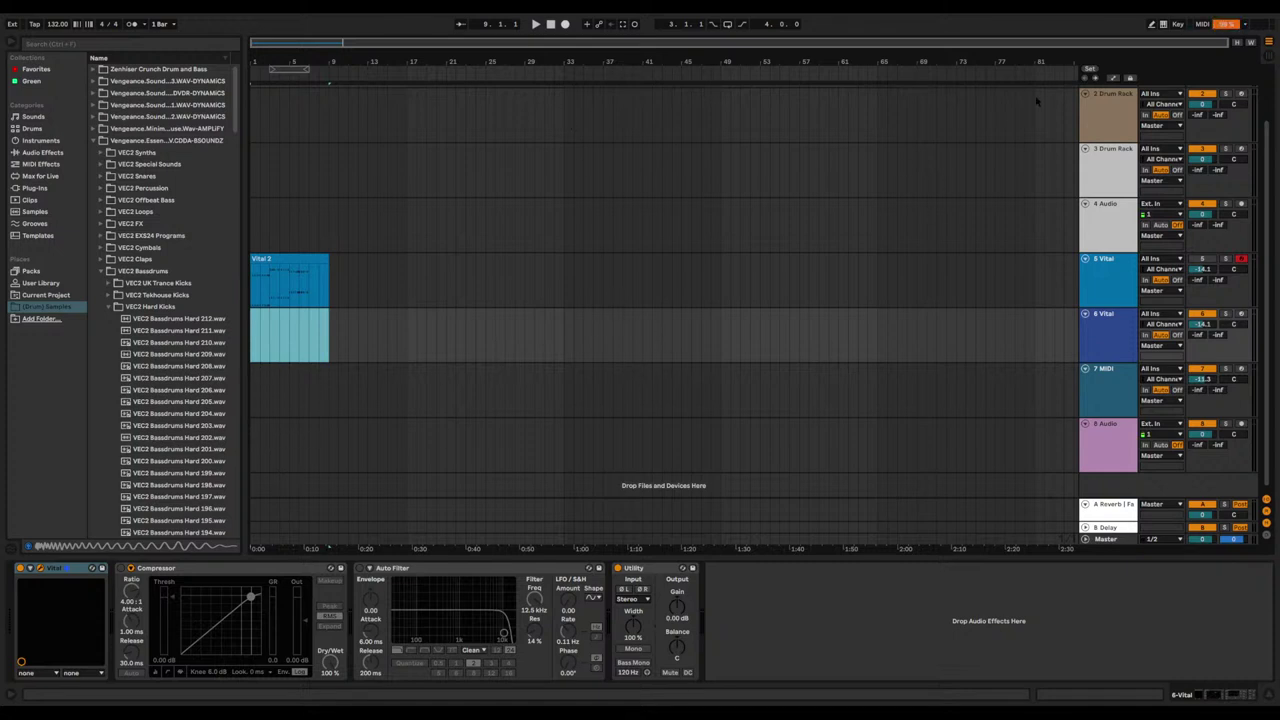
# Step: Filter the presets of the duplicated track's Vital synth to the Pad style and audition pad sounds
pyautogui.click(1040, 348)
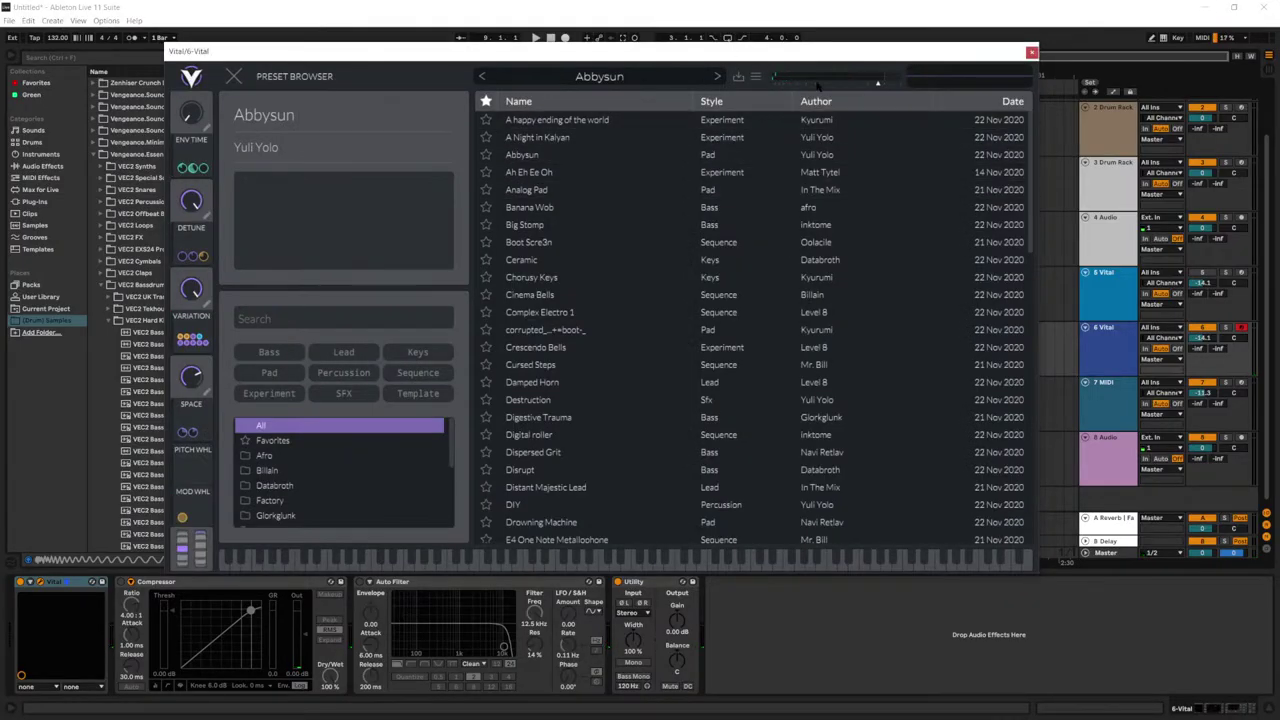
pyautogui.click(269, 372)
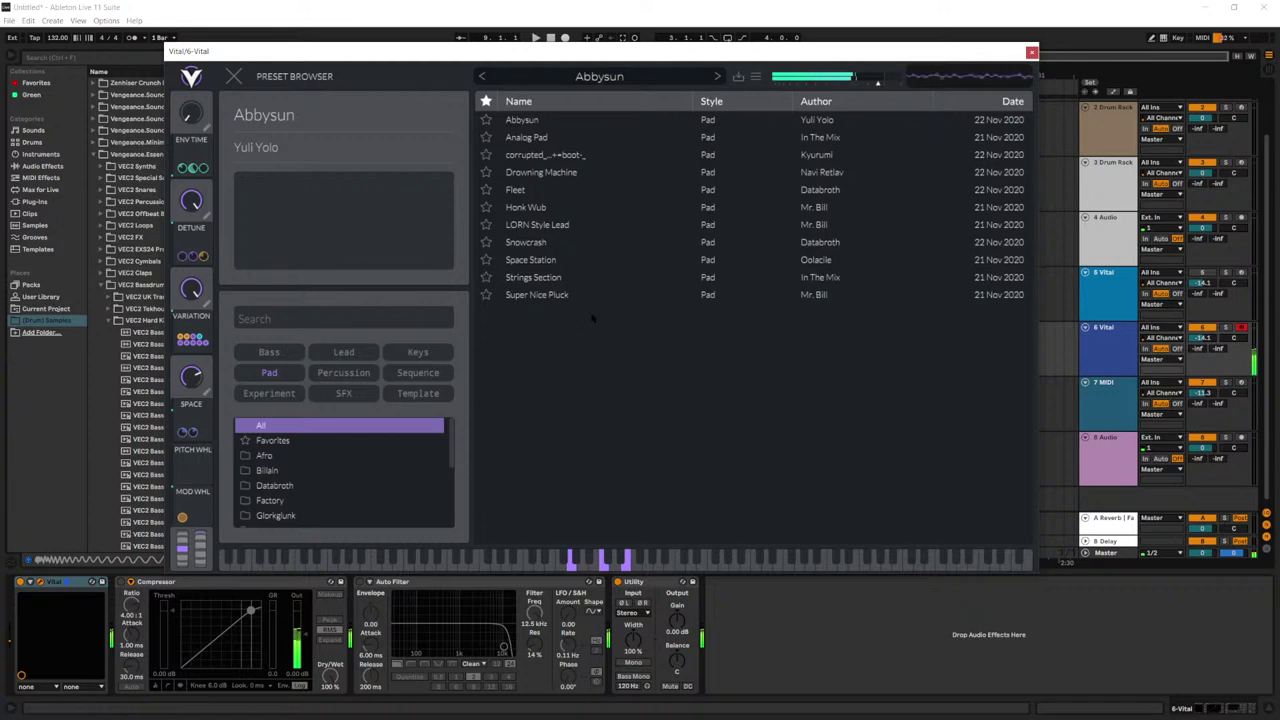
pyautogui.click(481, 281)
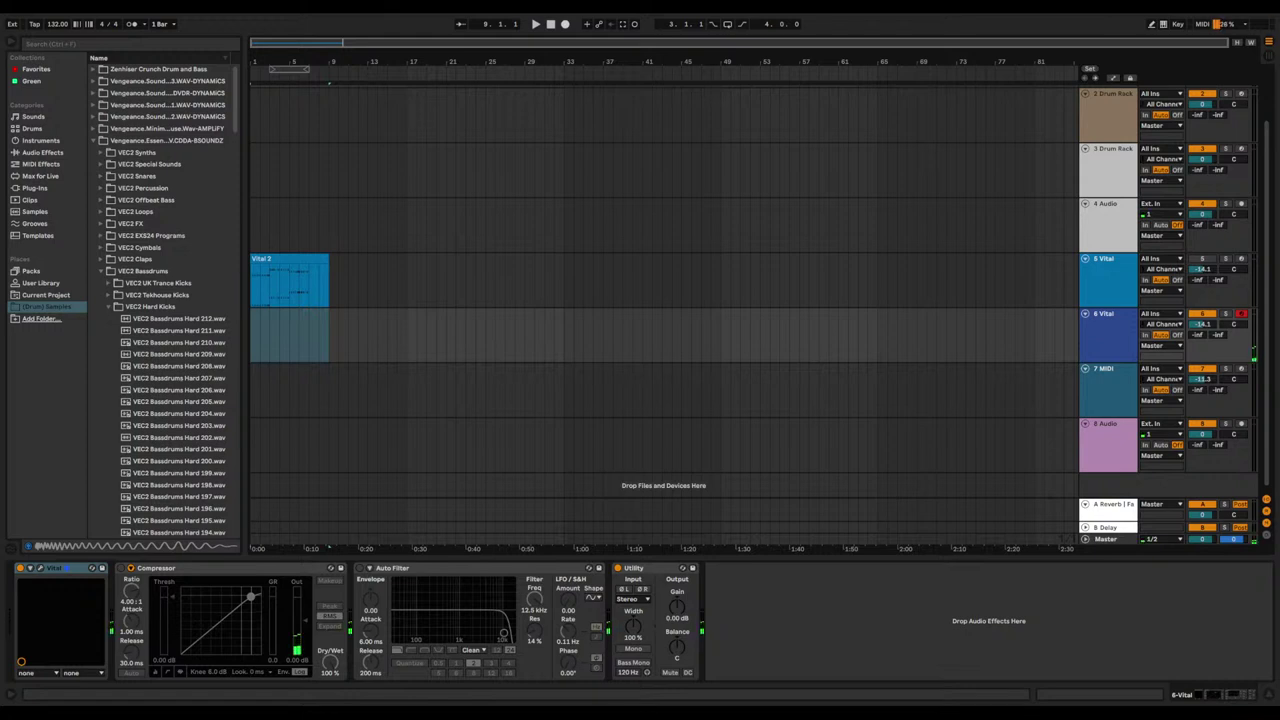
# Step: Clear the dark blue Vital track's timeline and copy the Vital 2 clip from track 5 onto it at bar 1
pyautogui.click(271, 323)
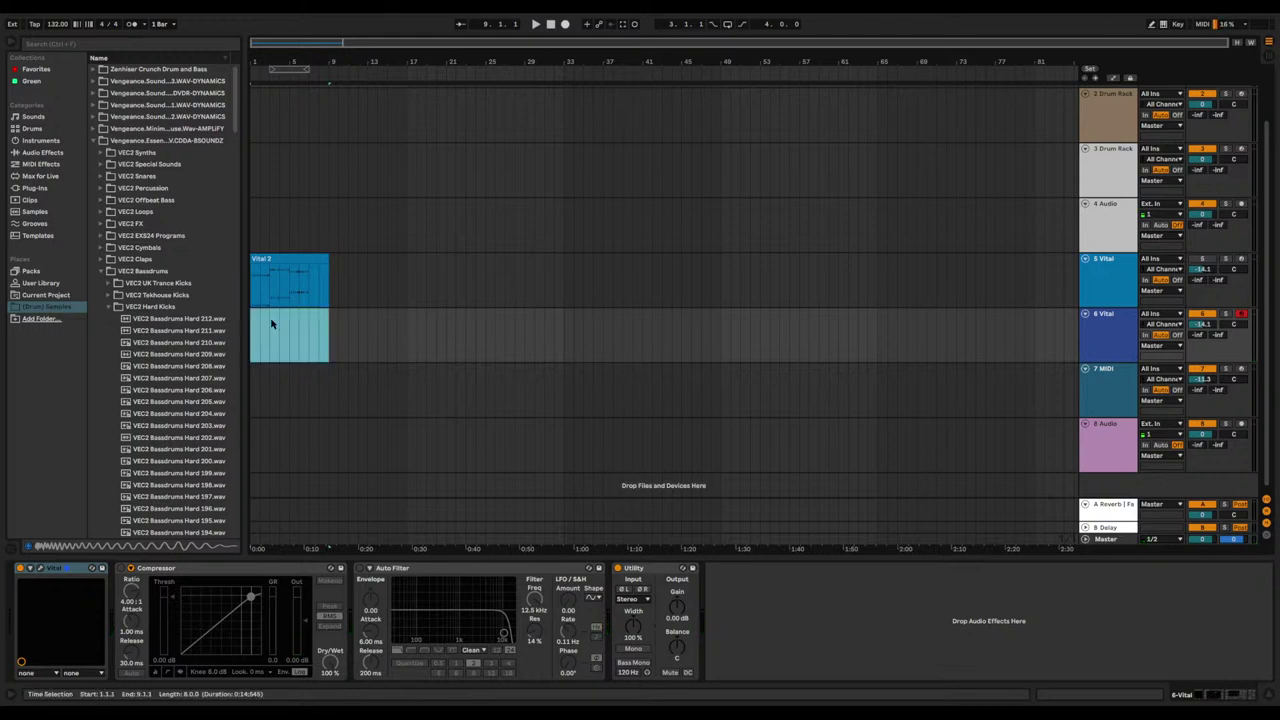
pyautogui.press('Delete')
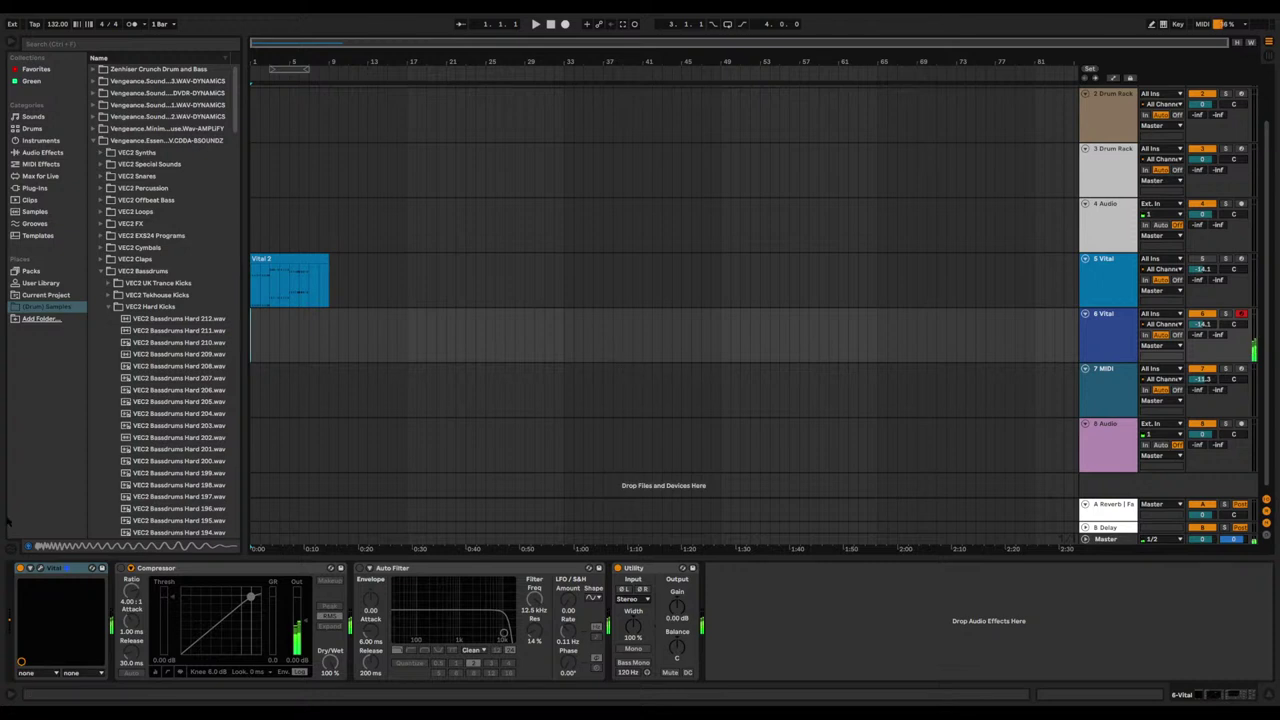
pyautogui.click(276, 257)
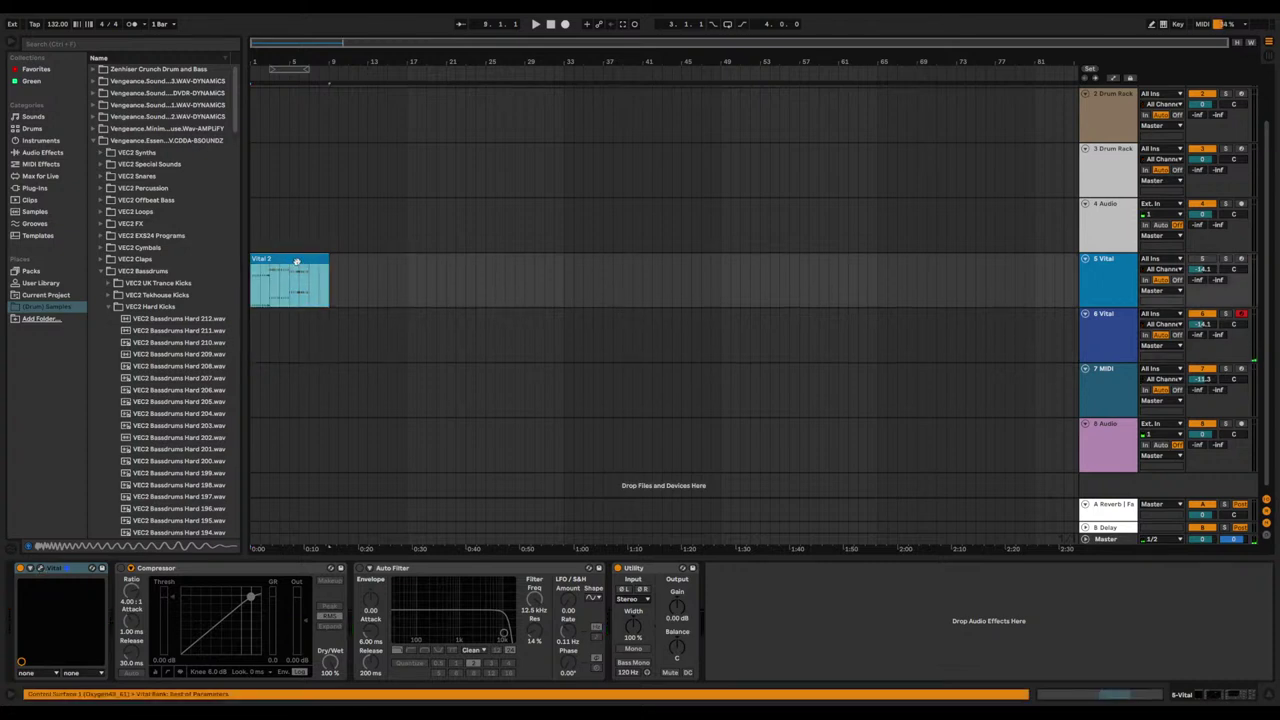
pyautogui.moveTo(296, 262); pyautogui.dragTo(296, 318)
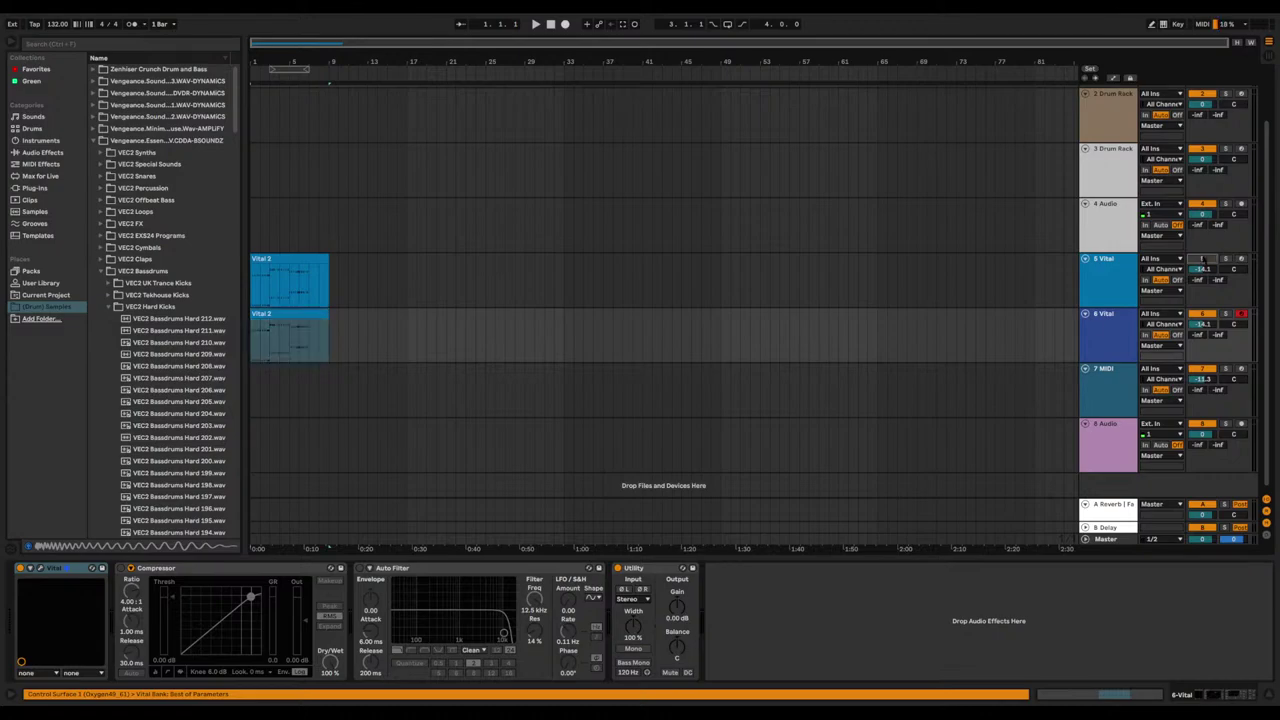
# Step: Assign the dark blue track colour to the copied Vital 2 clip
pyautogui.click(302, 316)
pyautogui.click(1115, 337)
pyautogui.rightClick(1115, 337)
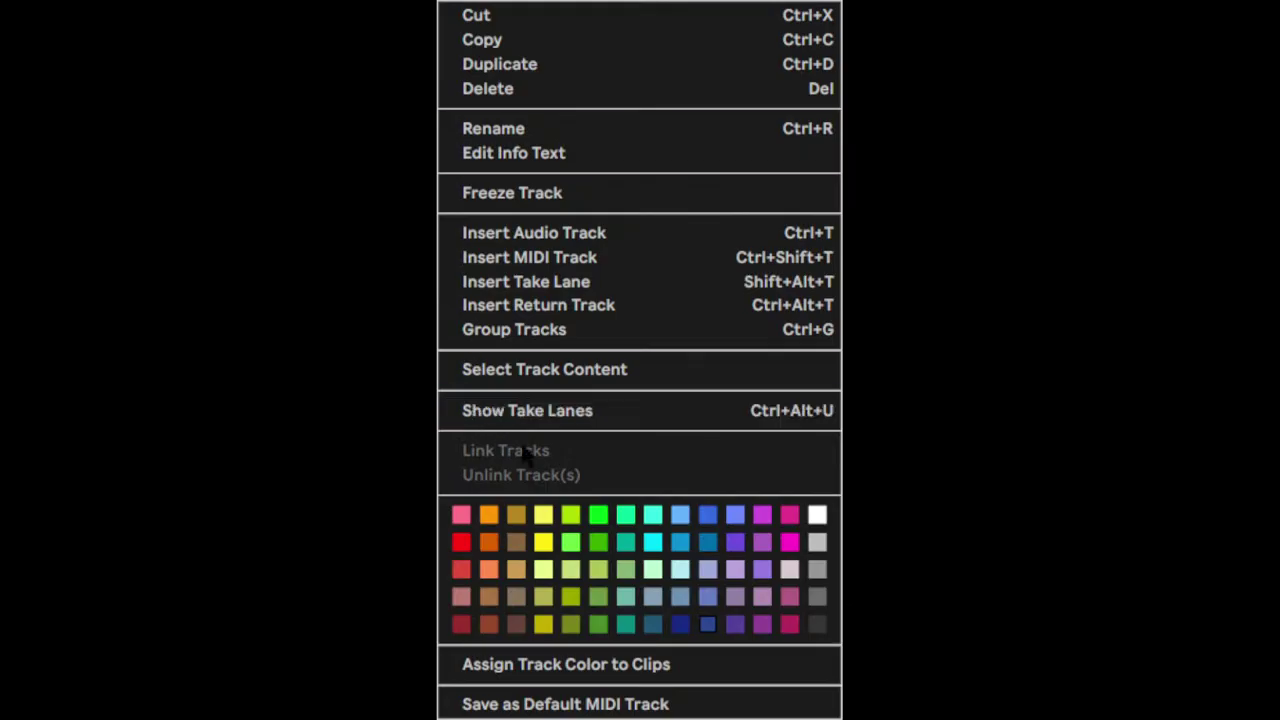
pyautogui.click(591, 661)
# Step: Open the copied clip and turn the repeated A#1 and D3 notes in bars 1–2 into single two-bar sustained notes
pyautogui.doubleClick(274, 318)
pyautogui.press('space')
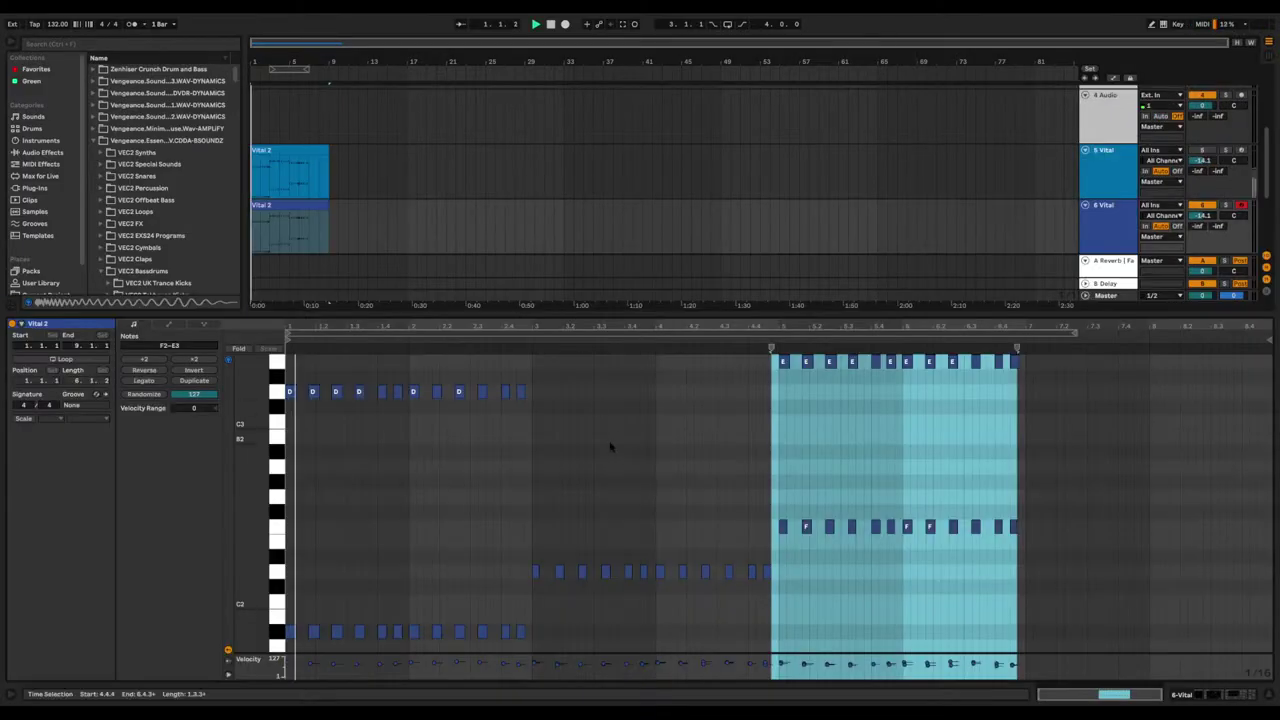
pyautogui.press('space')
pyautogui.moveTo(302, 639); pyautogui.dragTo(531, 392)
pyautogui.scroll(-2, 522, 582)
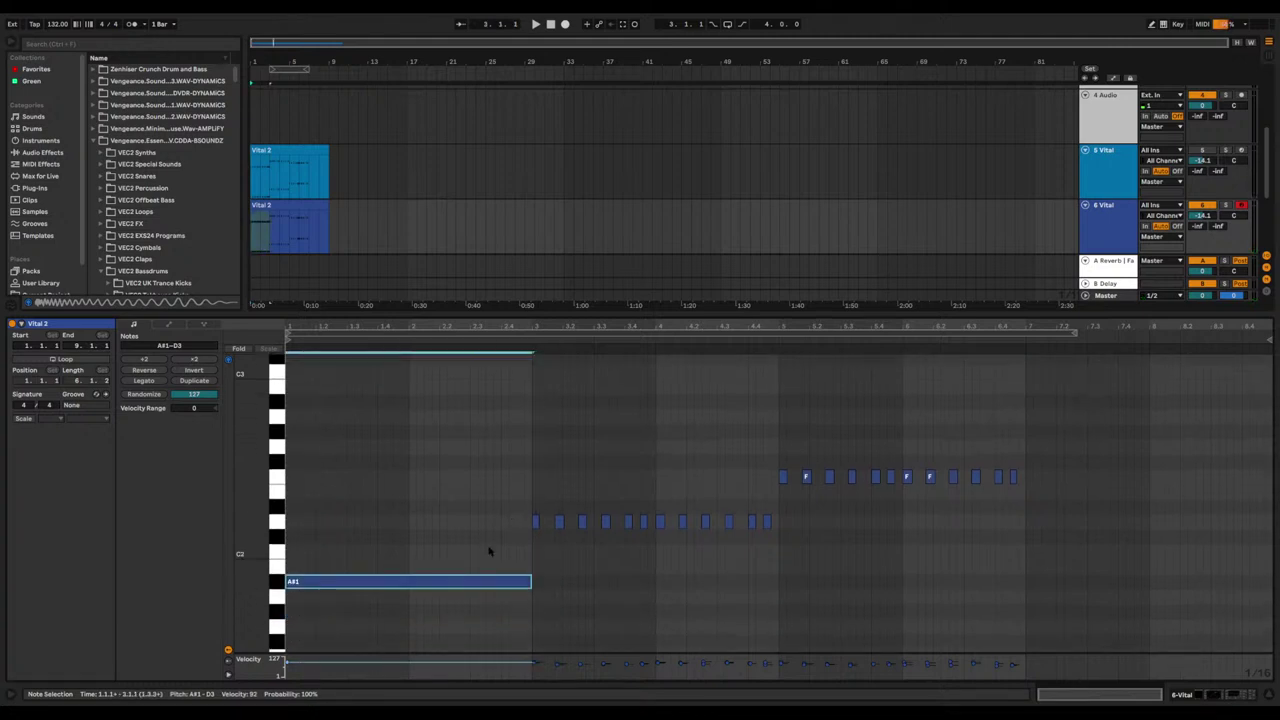
# Step: Turn the repeated D2 notes in bars 3–4 and F2 notes in bars 5–6 into single sustained notes
pyautogui.click(488, 555)
pyautogui.click(435, 586)
pyautogui.moveTo(666, 523); pyautogui.dragTo(917, 478)
pyautogui.scroll(5, 635, 489)
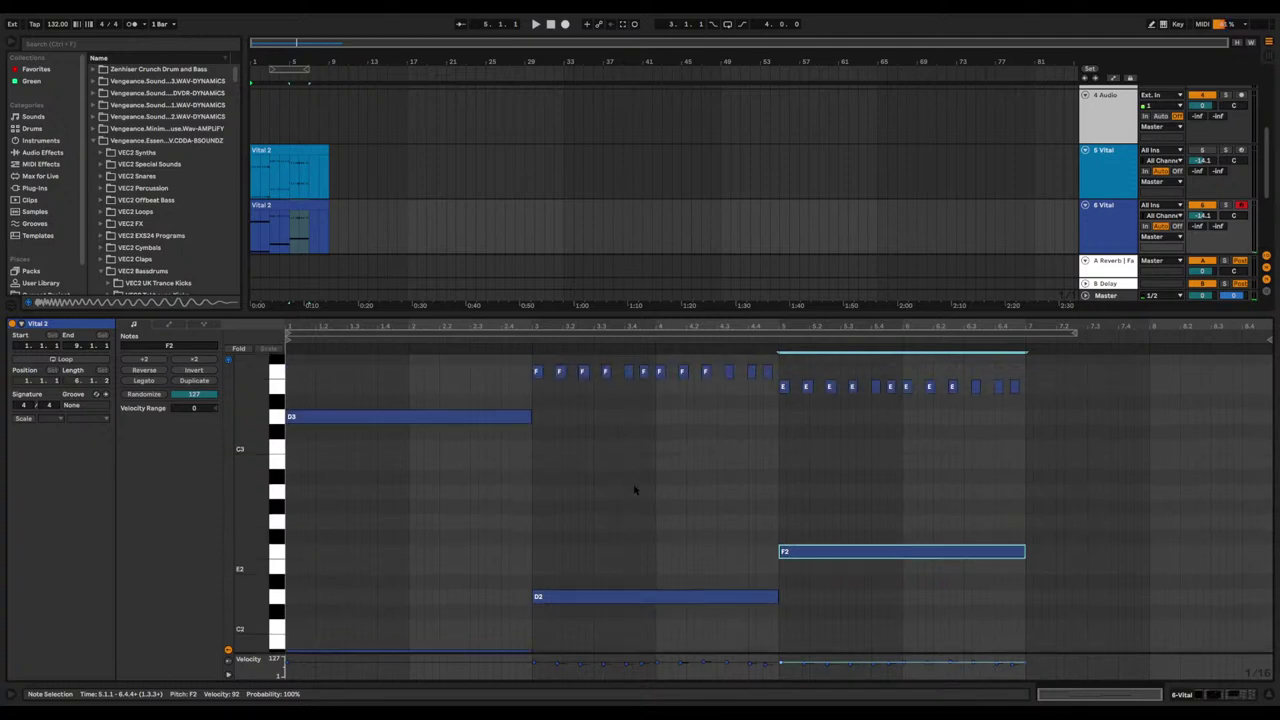
# Step: Transpose all notes of the dark blue Vital 2 clip down one semitone and reopen the clip for playback
pyautogui.press('super+a')
pyautogui.press('Down')
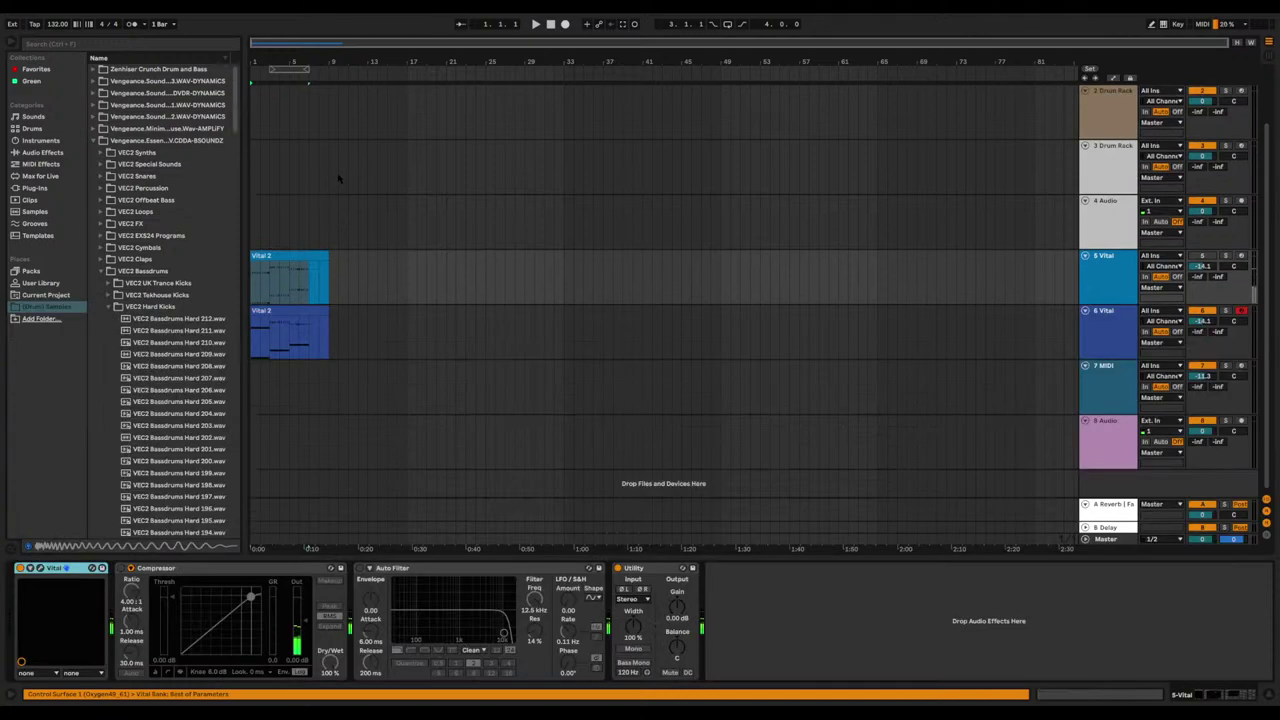
pyautogui.click(270, 308)
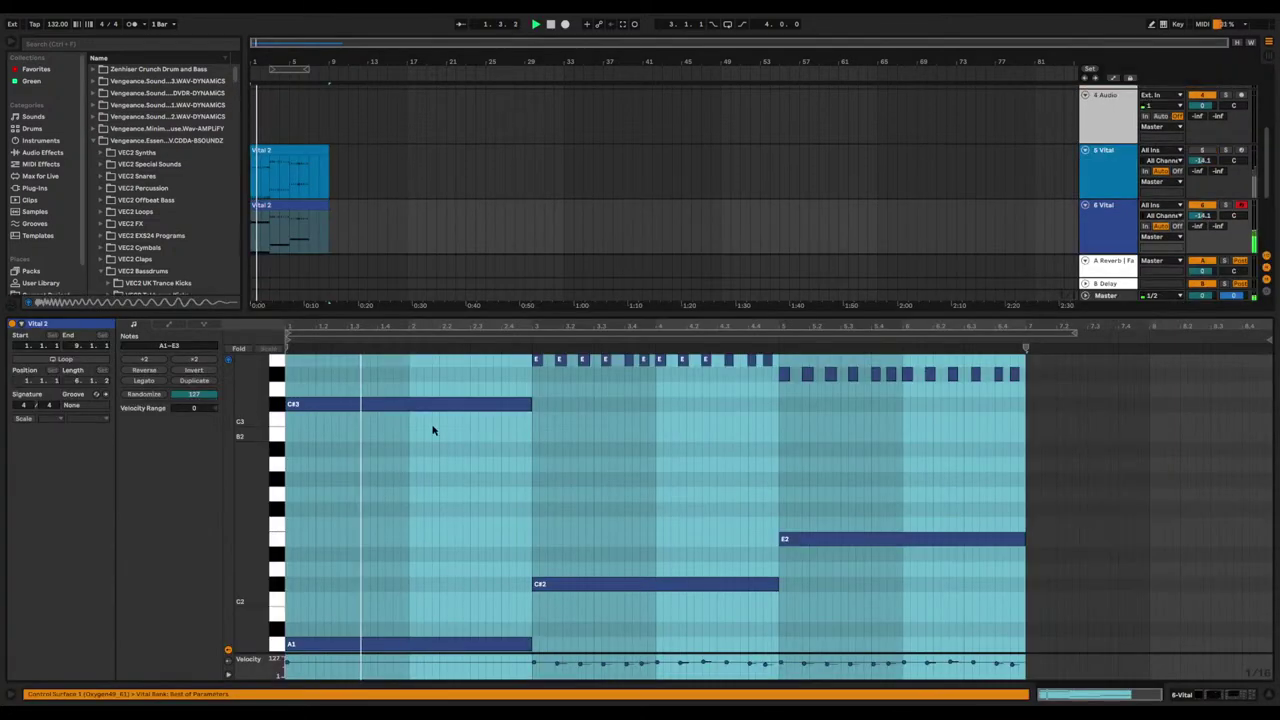
# Step: Turn the repeated E3 notes in bars 3–4 into one sustained note and play the clip from bar 1
pyautogui.moveTo(542, 406); pyautogui.dragTo(779, 404)
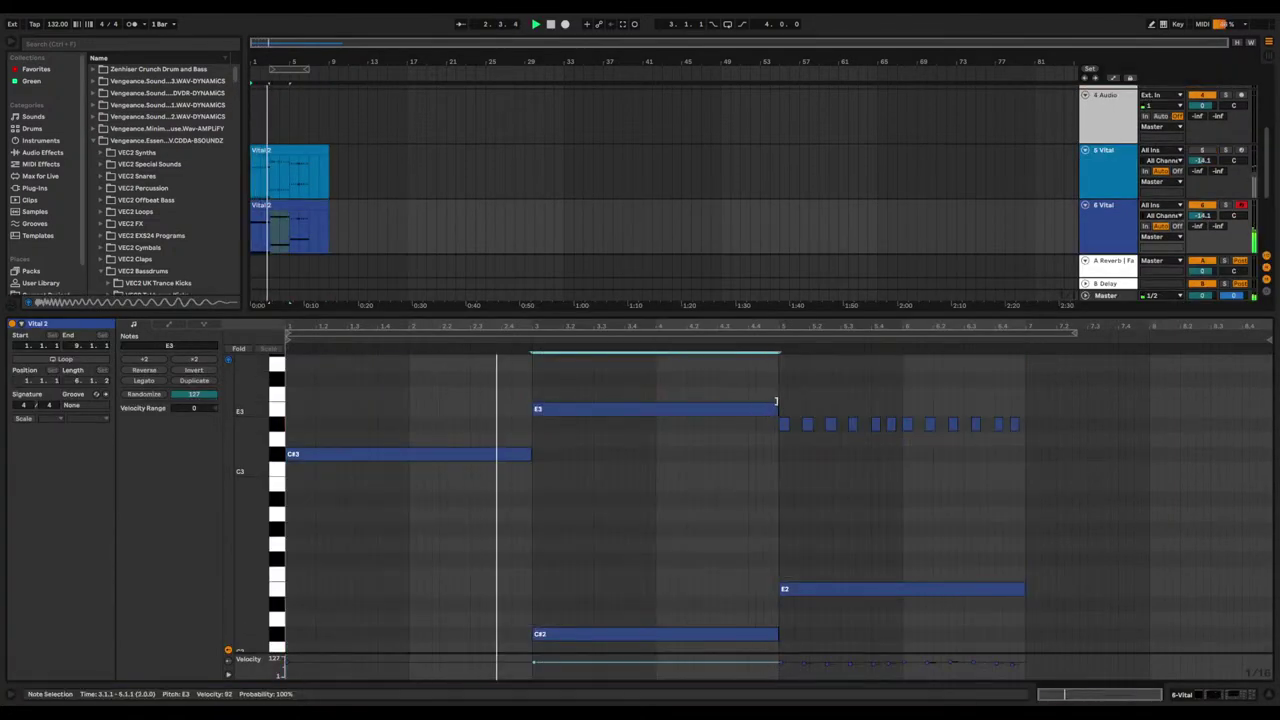
pyautogui.scroll(-1, 777, 404)
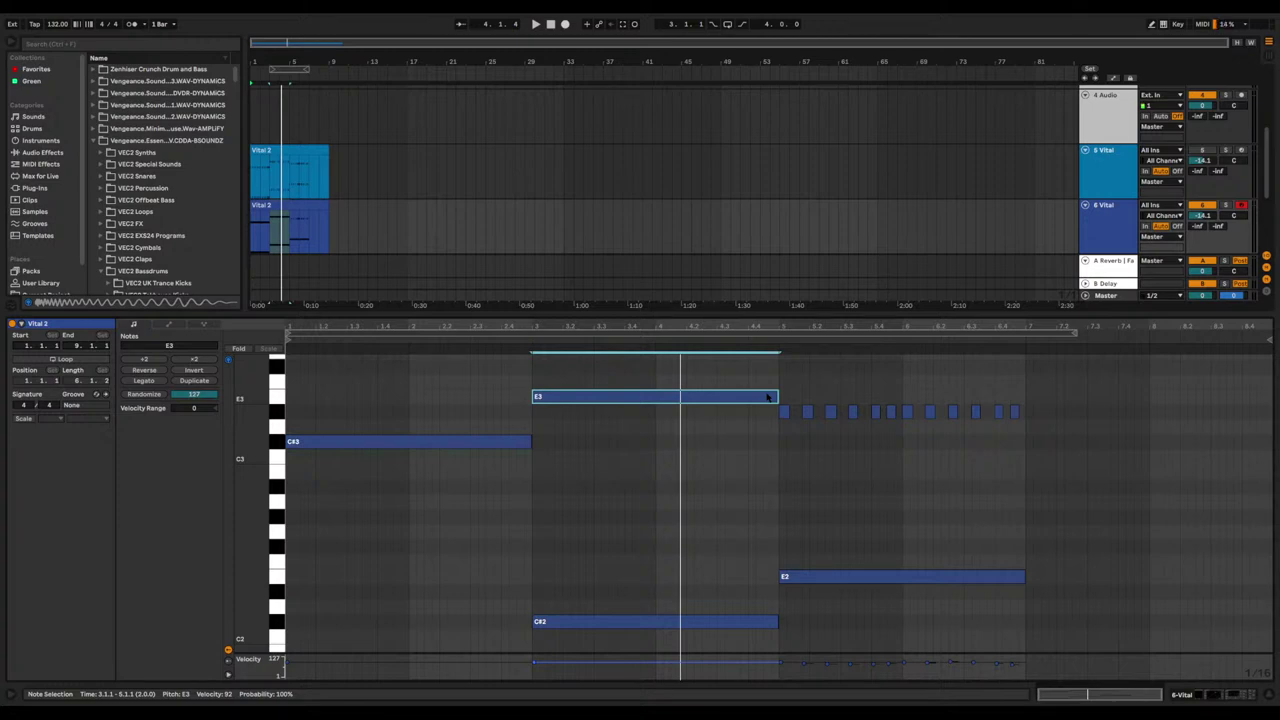
pyautogui.click(346, 408)
pyautogui.click(300, 408)
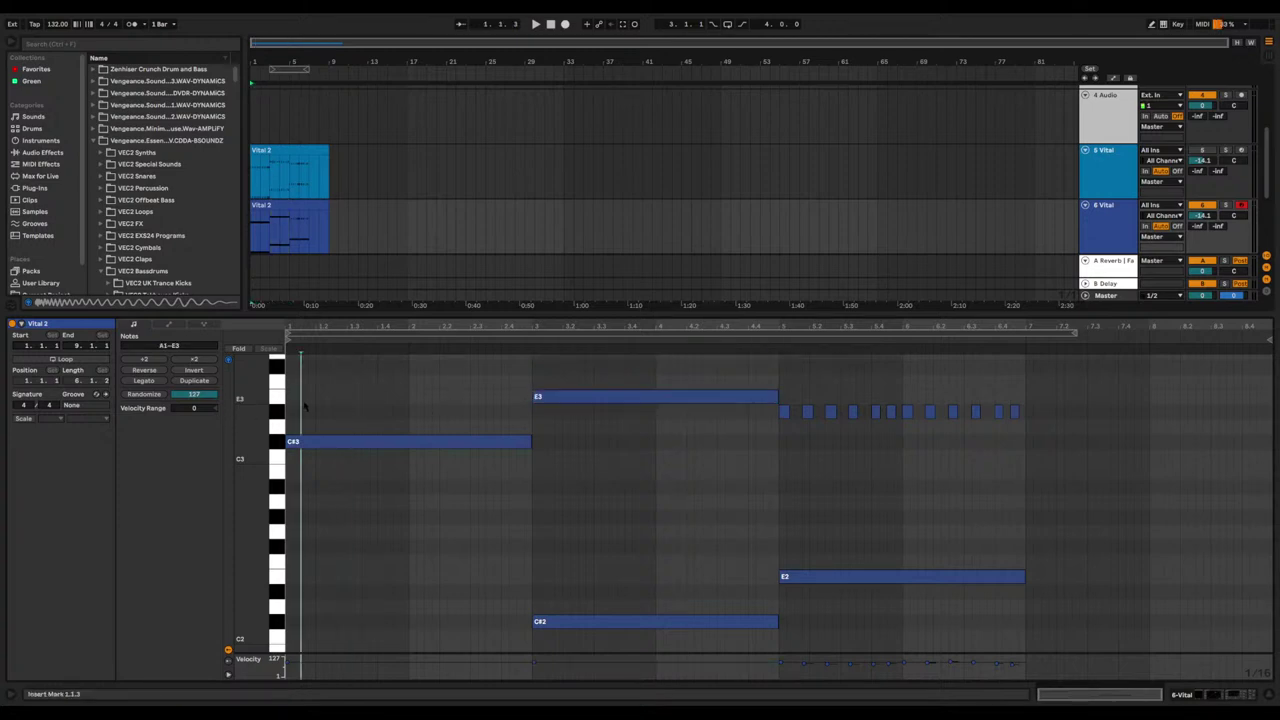
pyautogui.click(292, 410)
pyautogui.press('space')
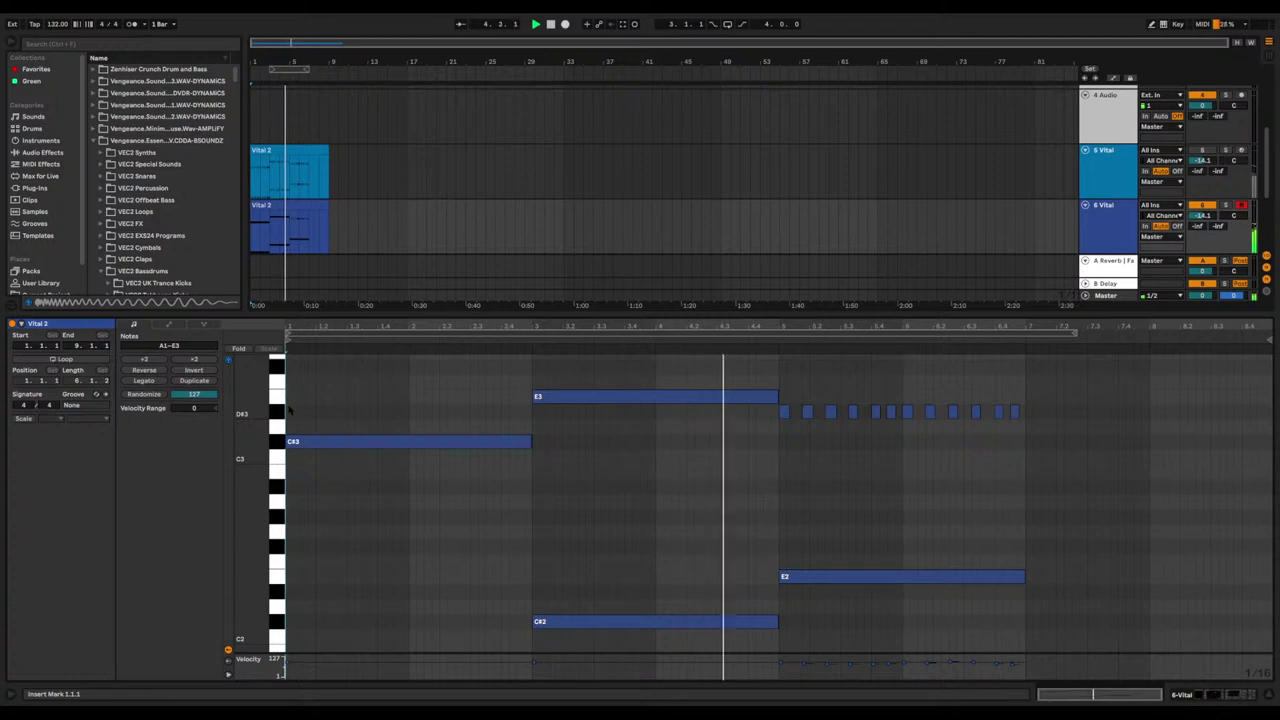
# Step: Stop playback, turn the repeated D#3 notes in bars 5–6 into one sustained note and listen to it
pyautogui.click(749, 371)
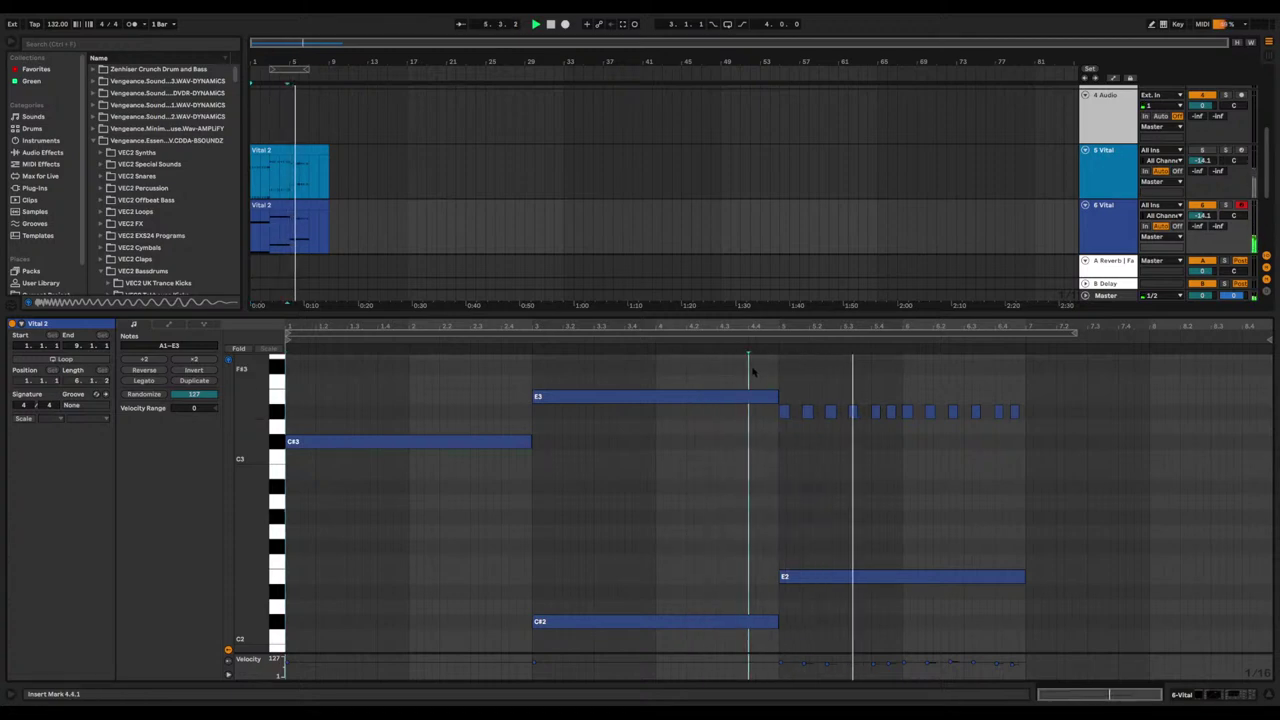
pyautogui.press('space')
pyautogui.moveTo(788, 412); pyautogui.dragTo(1024, 413)
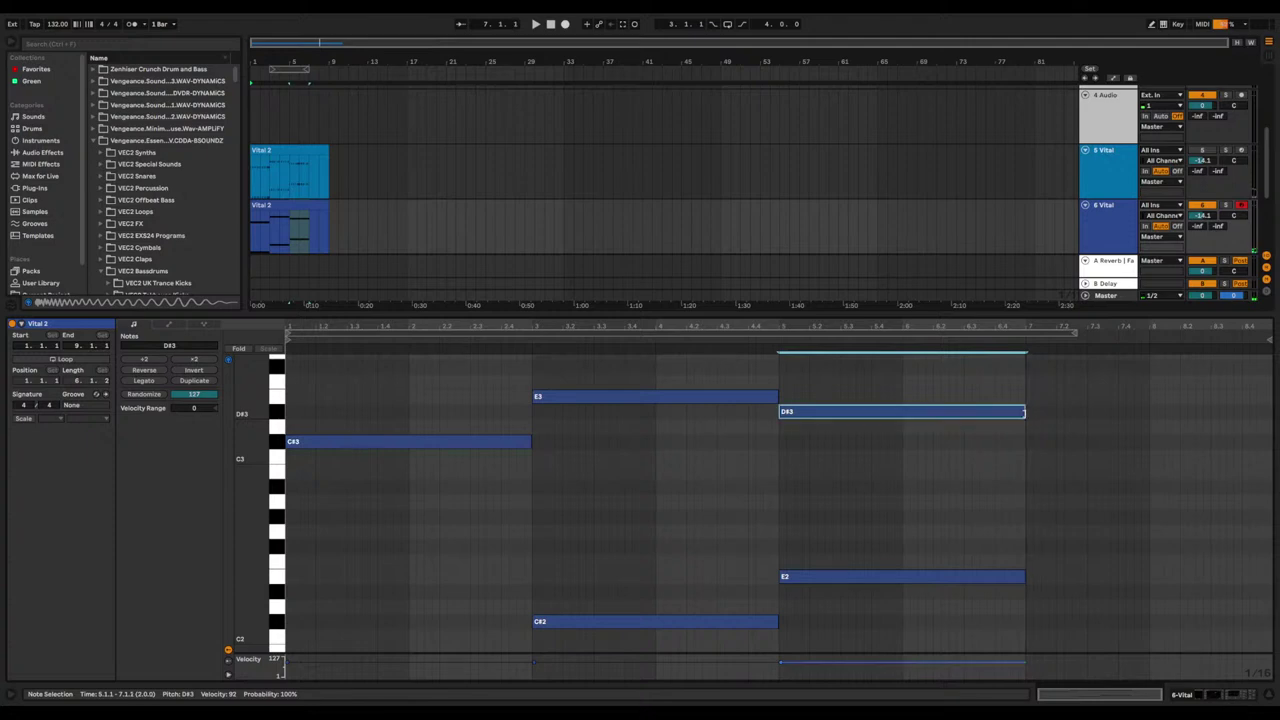
pyautogui.press('space')
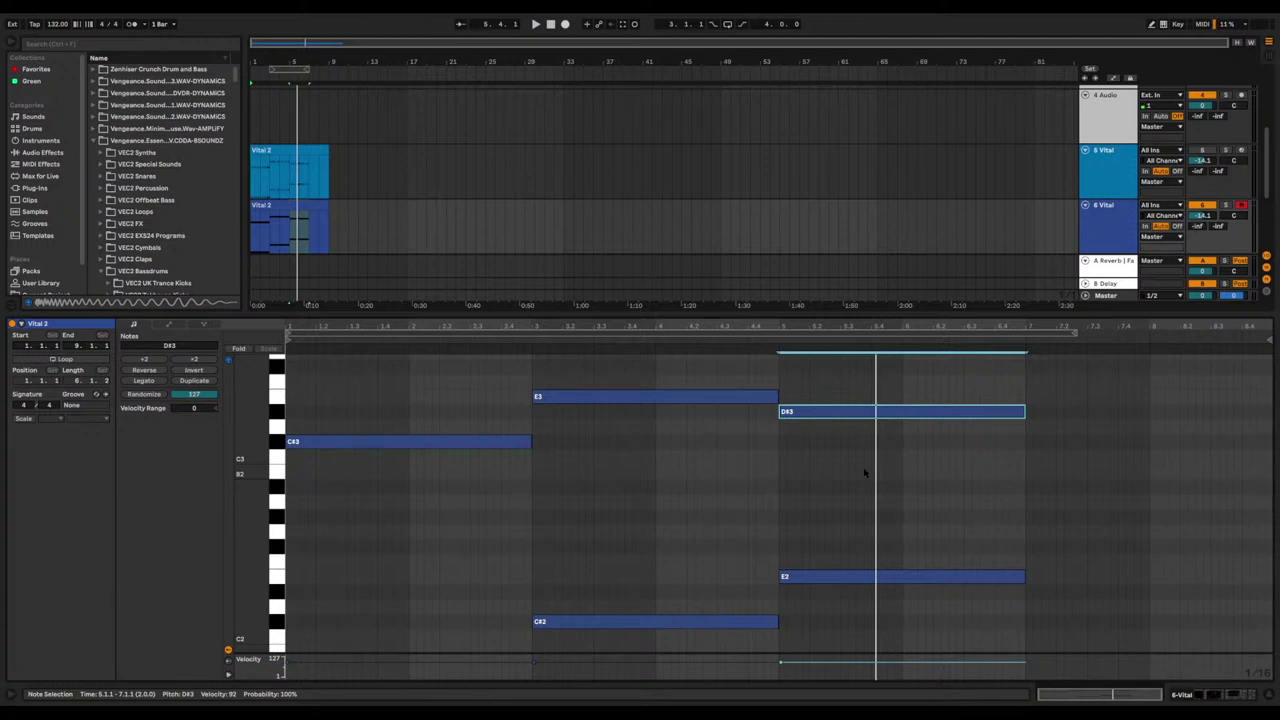
# Step: Return to the Vital tracks' devices and play the sustained clip on the dark blue track from bar 1
pyautogui.scroll(-2, 713, 453)
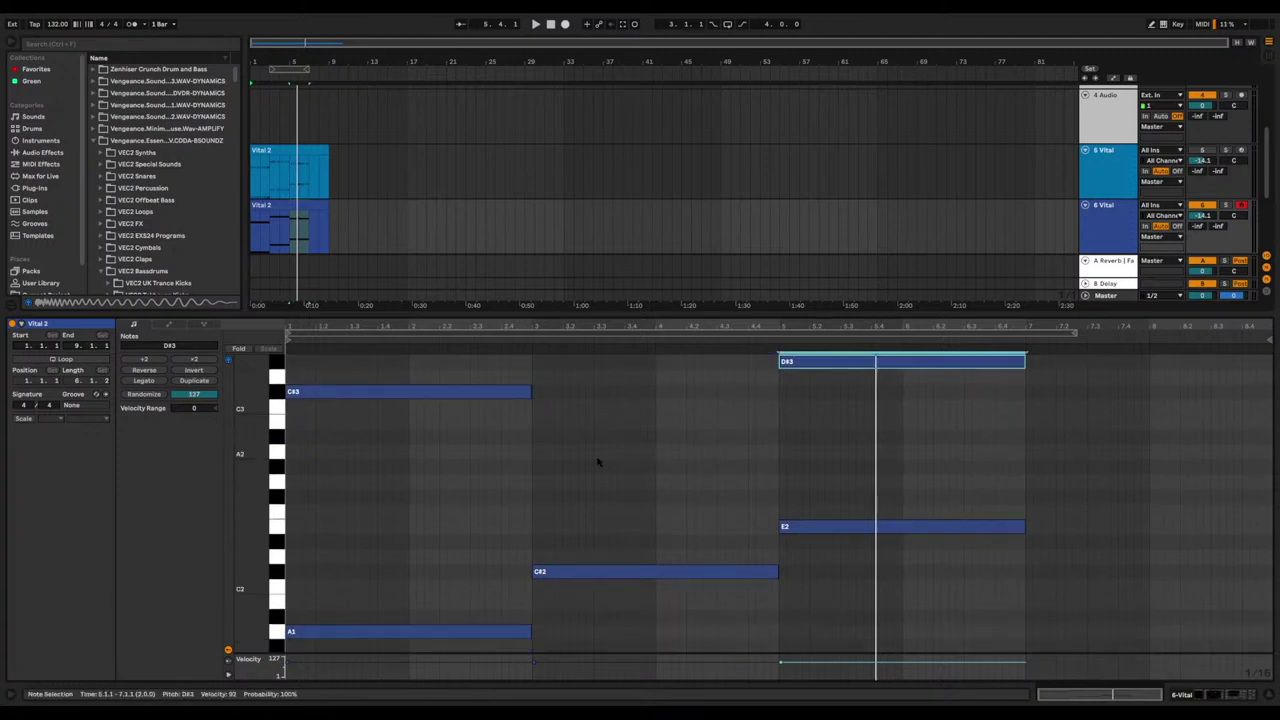
pyautogui.scroll(2, 598, 462)
pyautogui.click(486, 406)
pyautogui.hotkey('shift', 'Tab')
pyautogui.click(1112, 315)
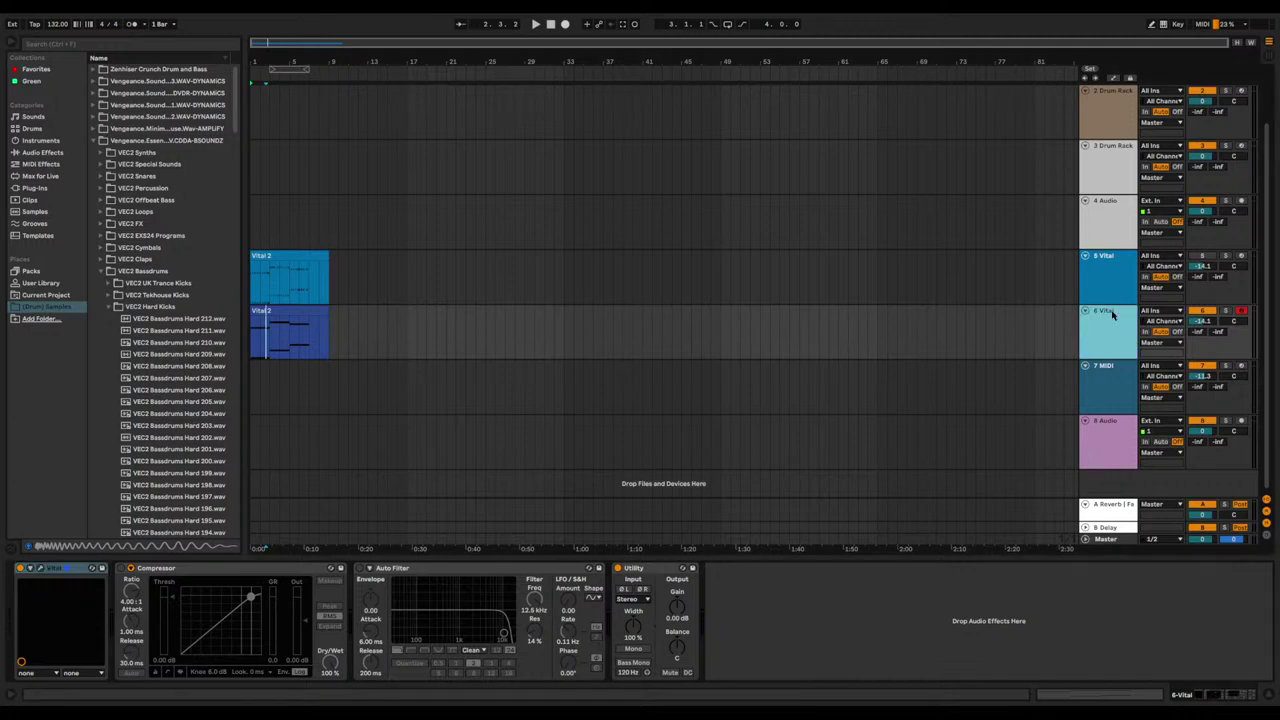
pyautogui.click(1113, 276)
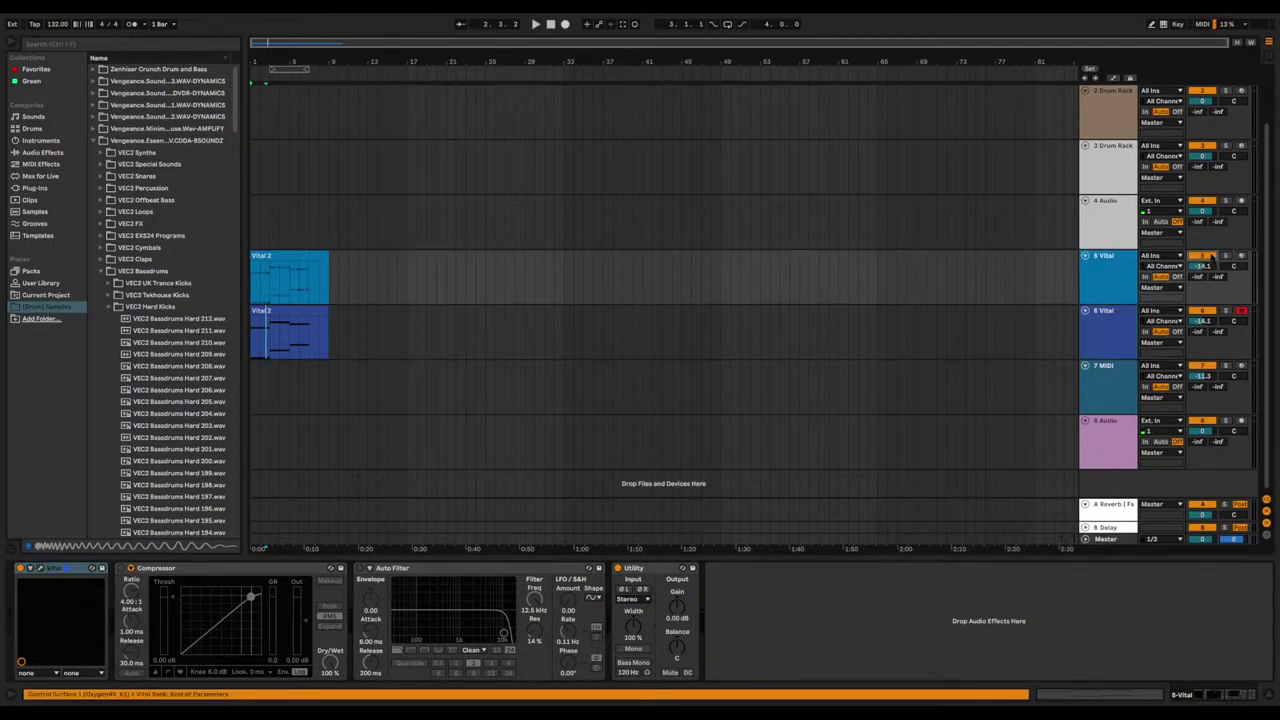
pyautogui.scroll(2, 1100, 292)
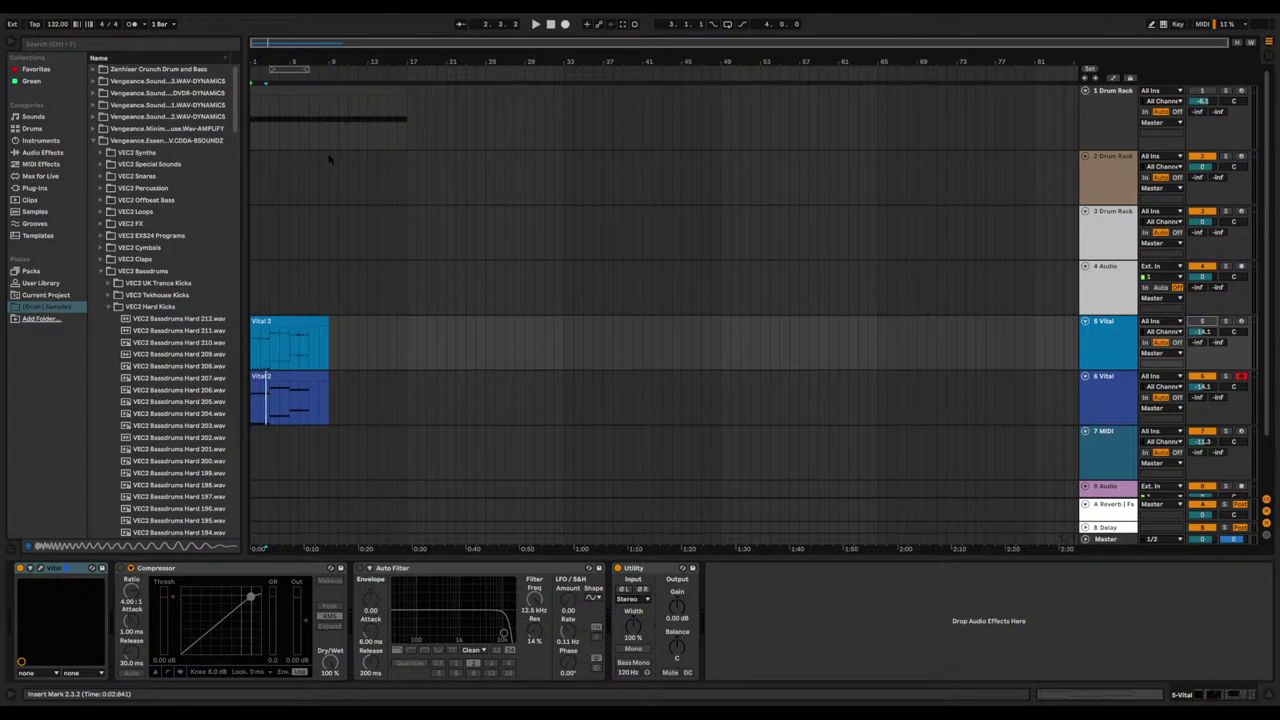
pyautogui.click(265, 376)
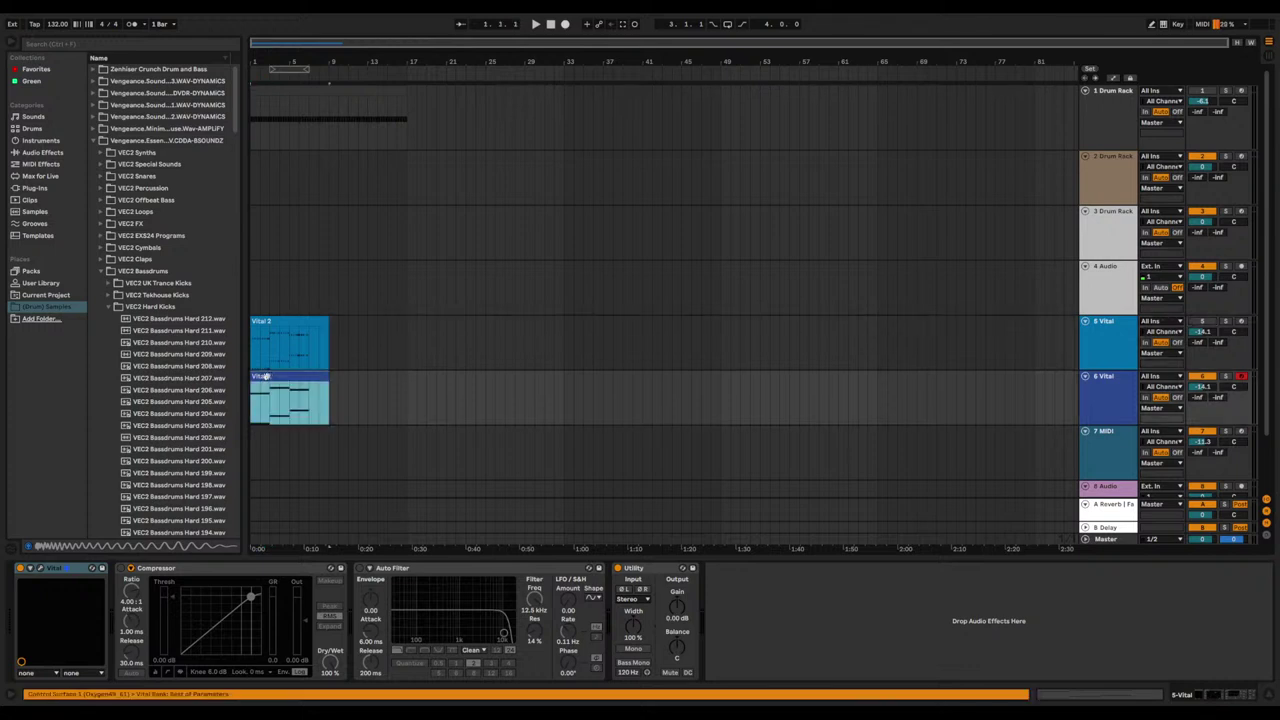
pyautogui.press('space')
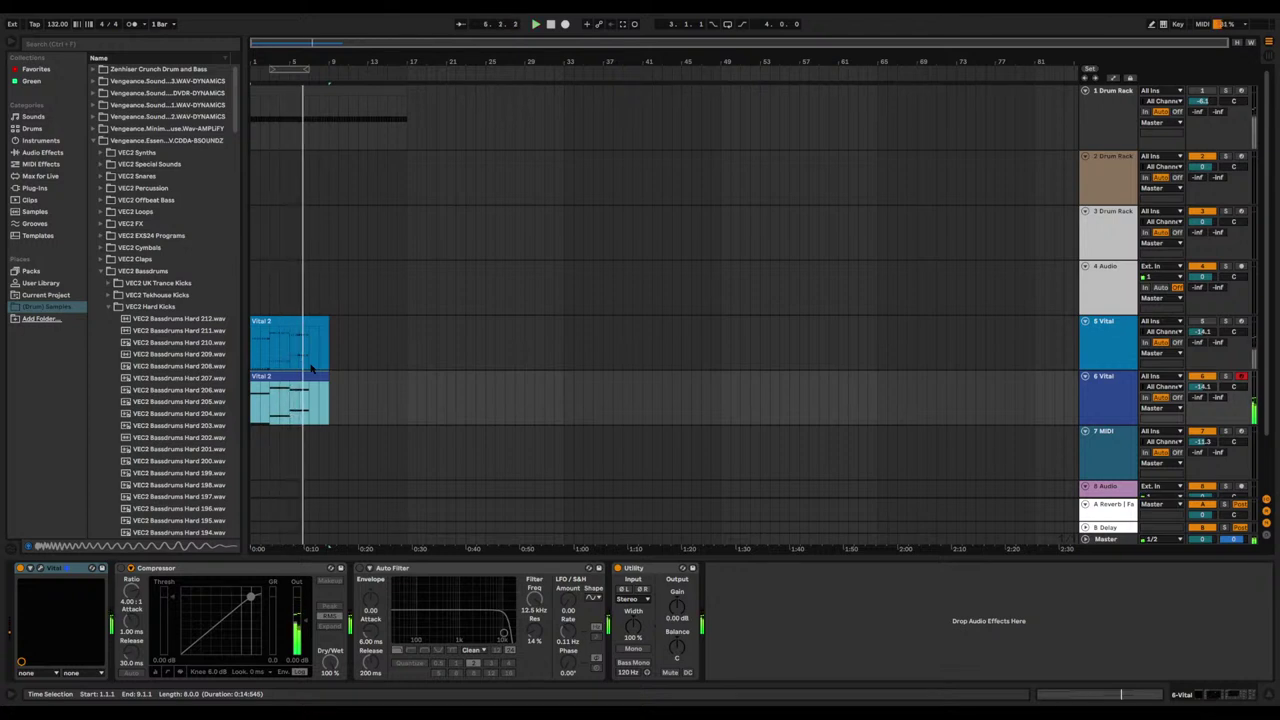
# Step: Set the tempo to 126 BPM and play the sustained Vital 2 clip with its notes open
pyautogui.scroll(-1, 320, 343)
pyautogui.doubleClick(322, 334)
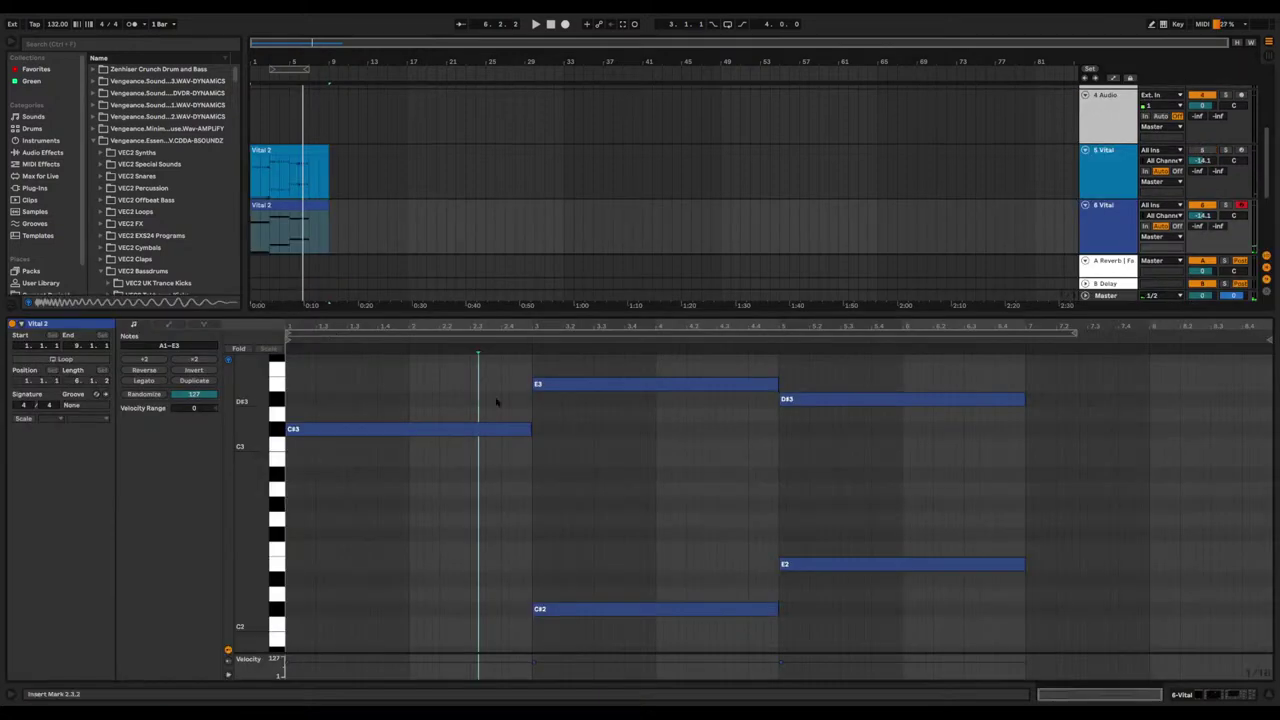
pyautogui.press('space')
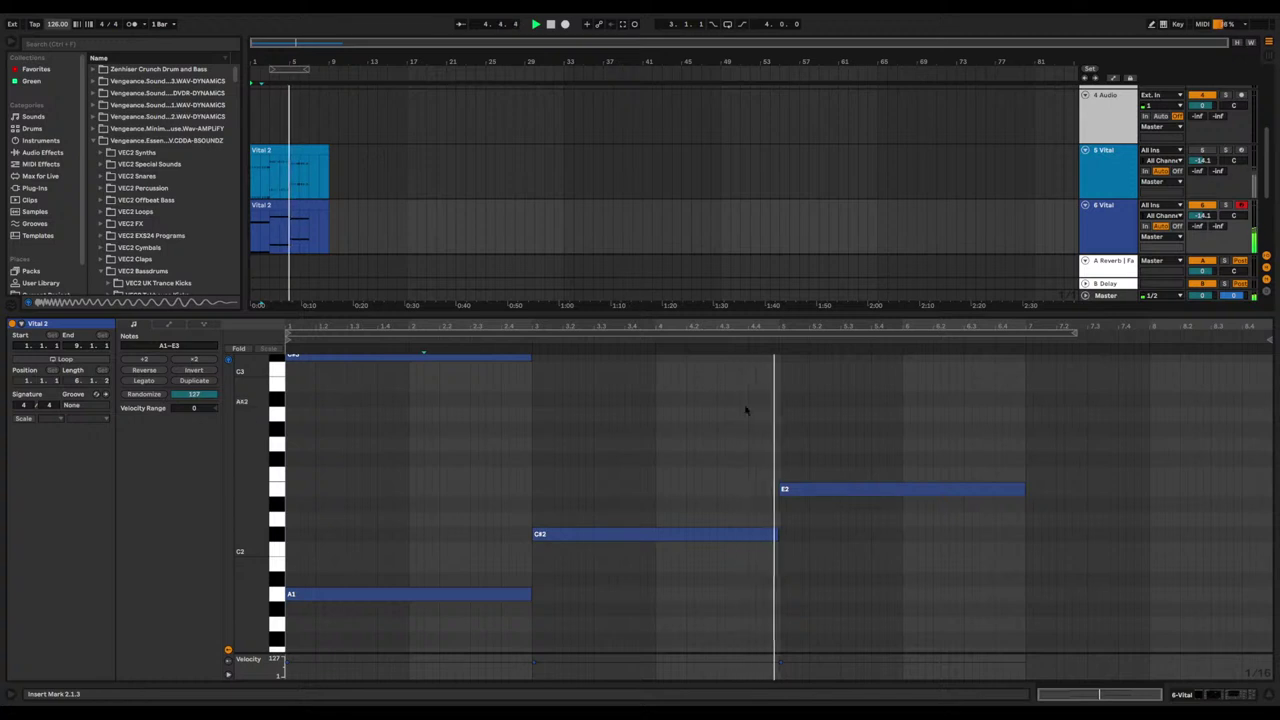
pyautogui.scroll(2, 819, 503)
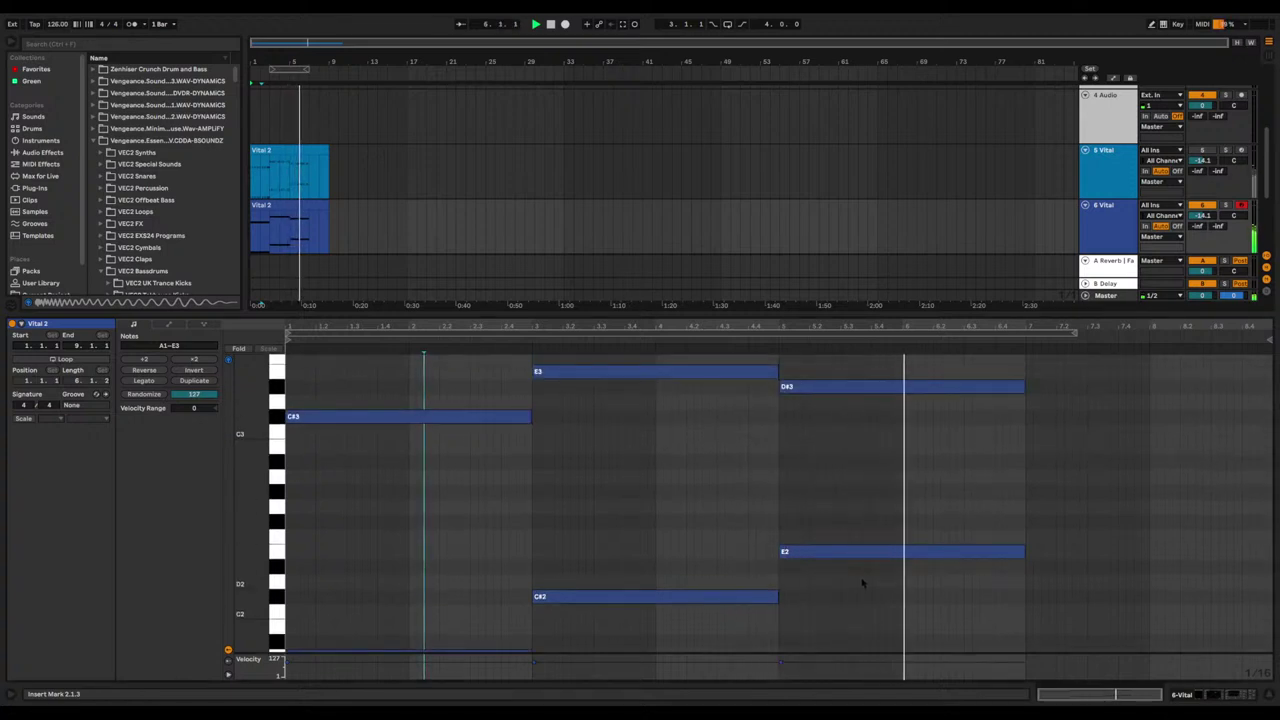
# Step: Extend the E2 and D#3 notes starting at bar 5 to the clip's end at bar 9, then select the D#3 note
pyautogui.moveTo(1048, 590); pyautogui.dragTo(1172, 388)
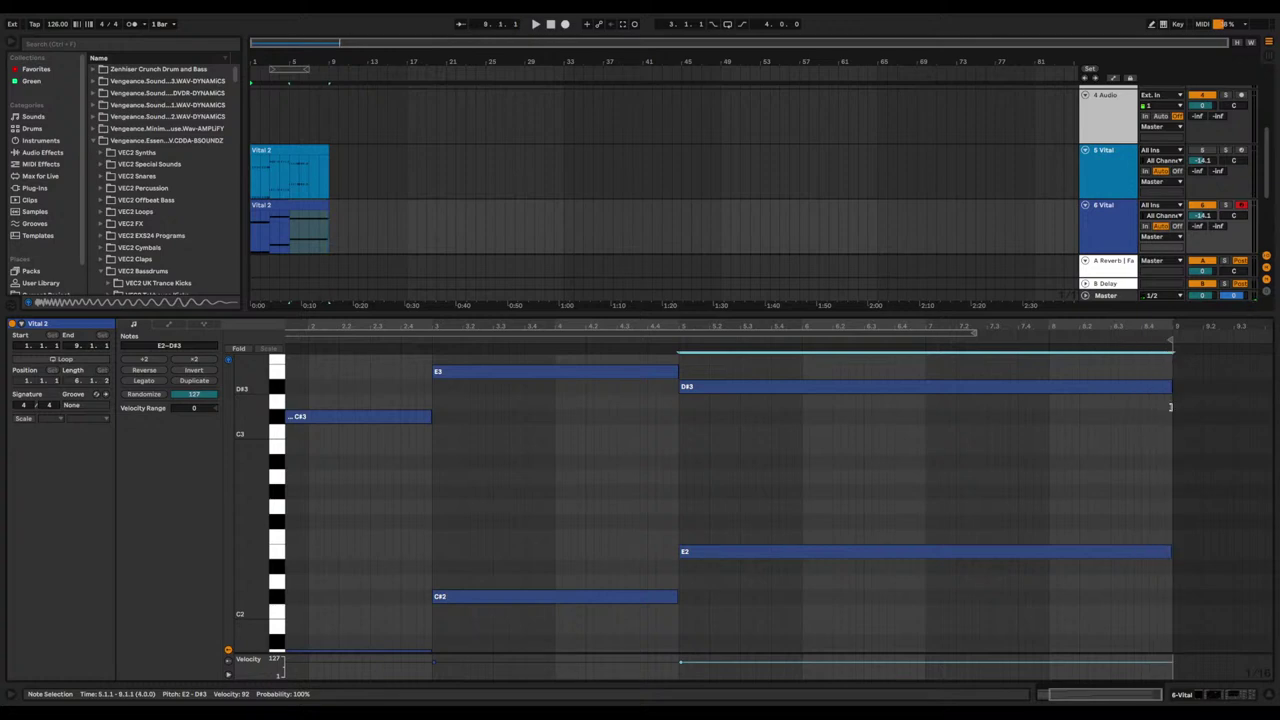
pyautogui.scroll(2, 880, 463)
pyautogui.click(870, 450)
pyautogui.scroll(2, 866, 452)
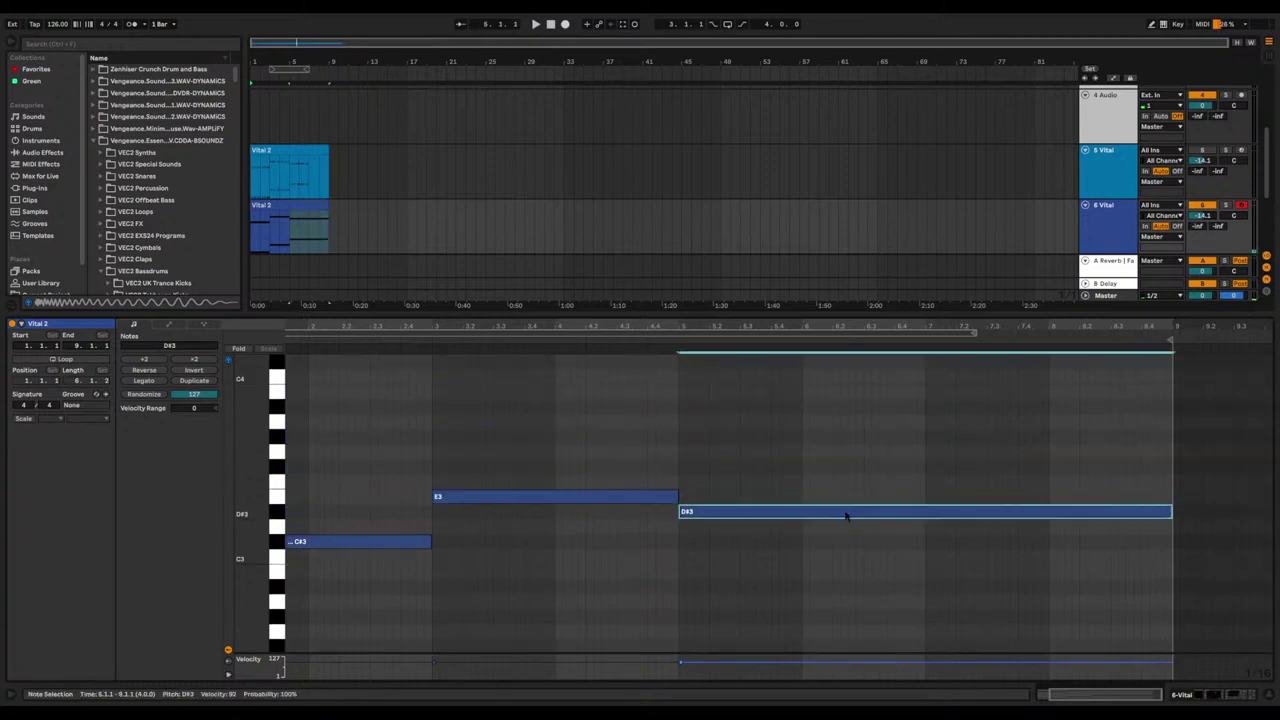
# Step: Copy the D#3 note at bar 5 up to G3, then return to the track's devices
pyautogui.moveTo(846, 513); pyautogui.dragTo(846, 460)
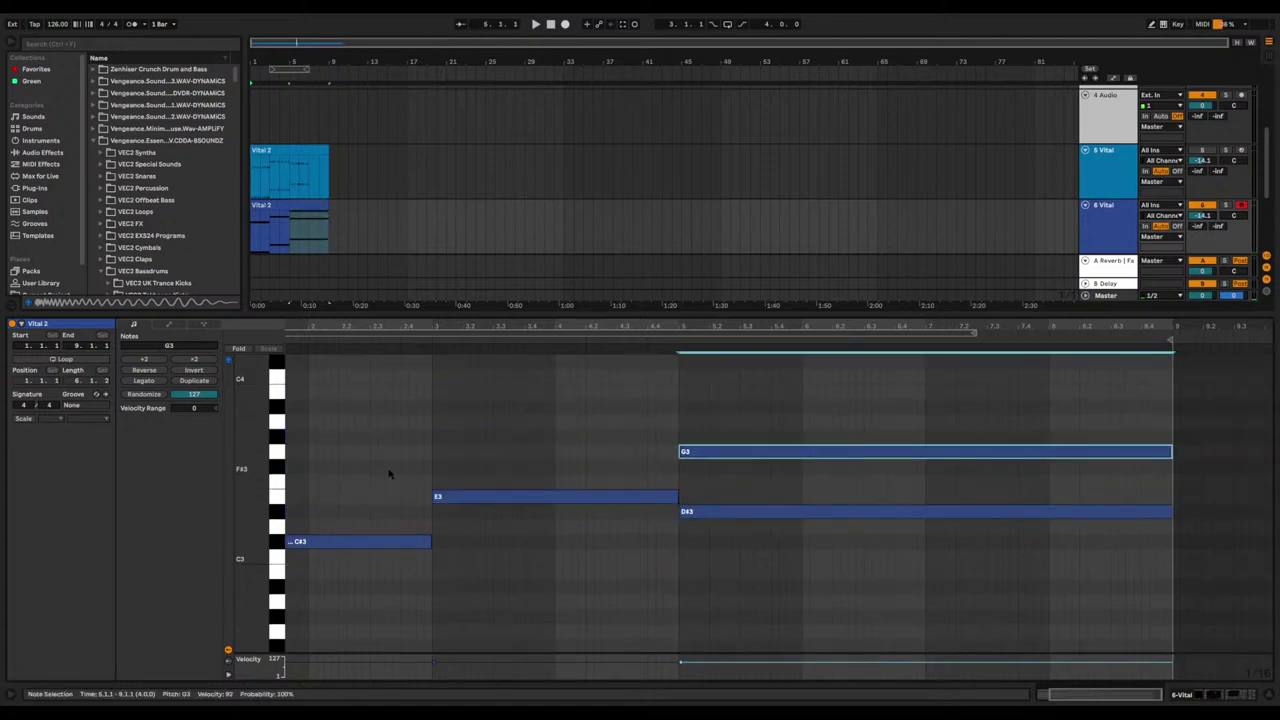
pyautogui.hotkey('shift', 'Tab')
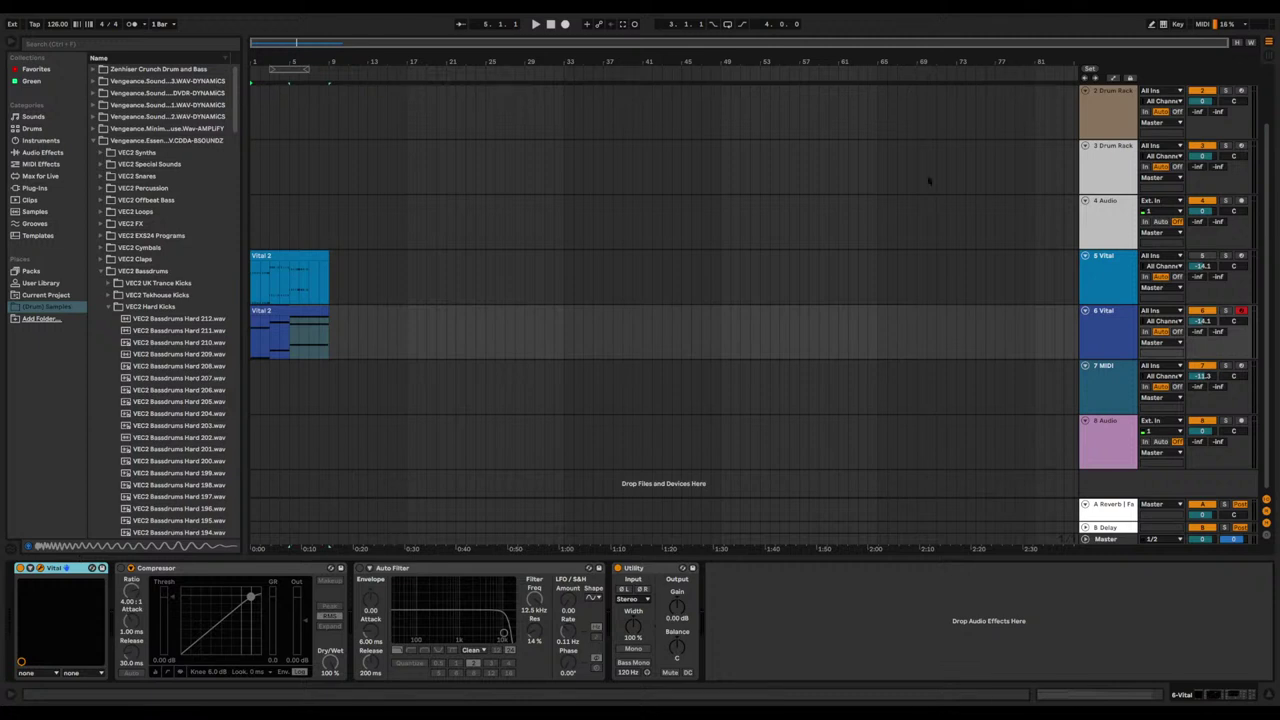
# Step: Duplicate the 6 Vital track, mute the original and play the duplicate from bar 1
pyautogui.click(1102, 332)
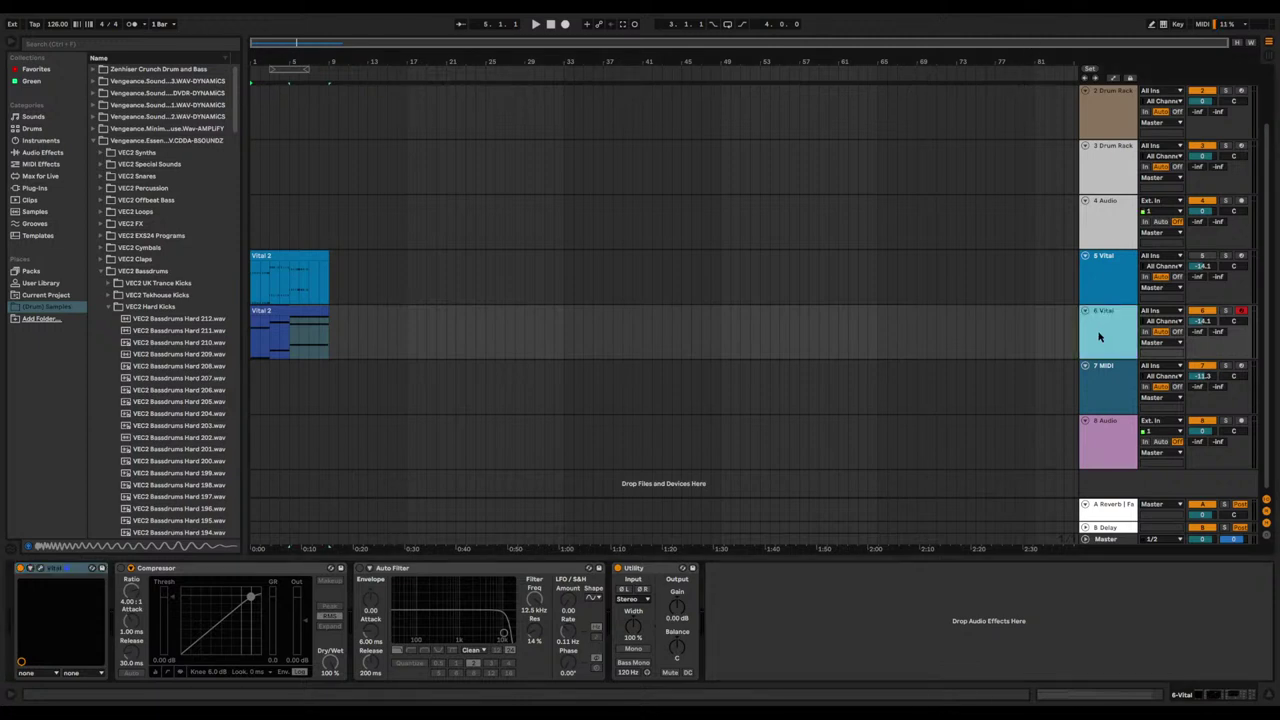
pyautogui.hotkey('ctrl', 'd')
pyautogui.click(1197, 313)
pyautogui.click(1101, 390)
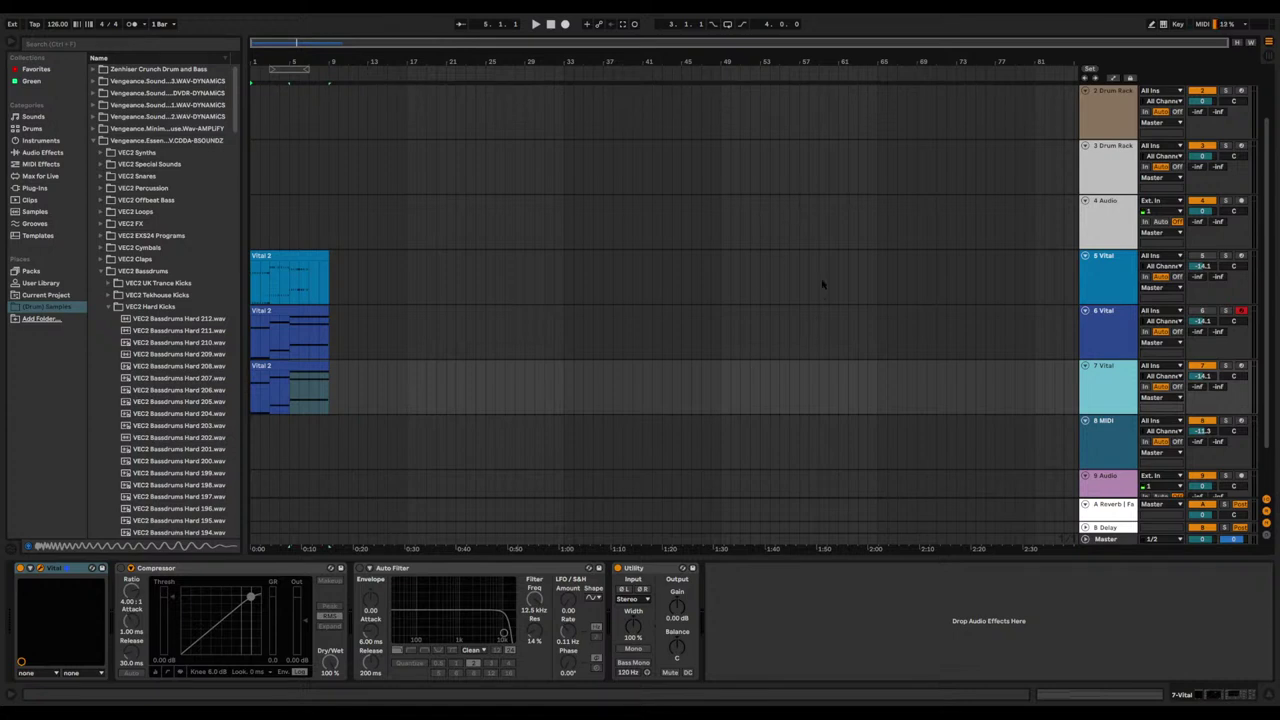
pyautogui.press('space')
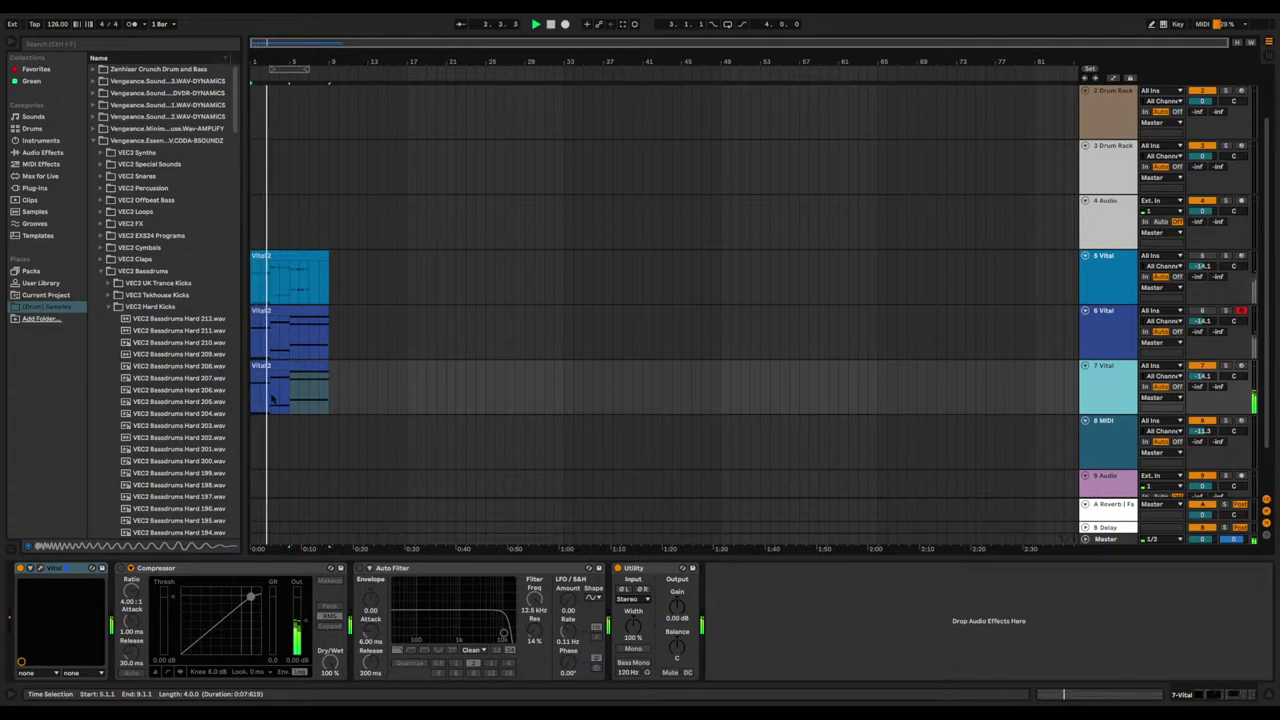
# Step: Raise the G3 note at bar 5 of the 7 Vital clip to G#3 and listen to it from just before bar 5
pyautogui.doubleClick(297, 368)
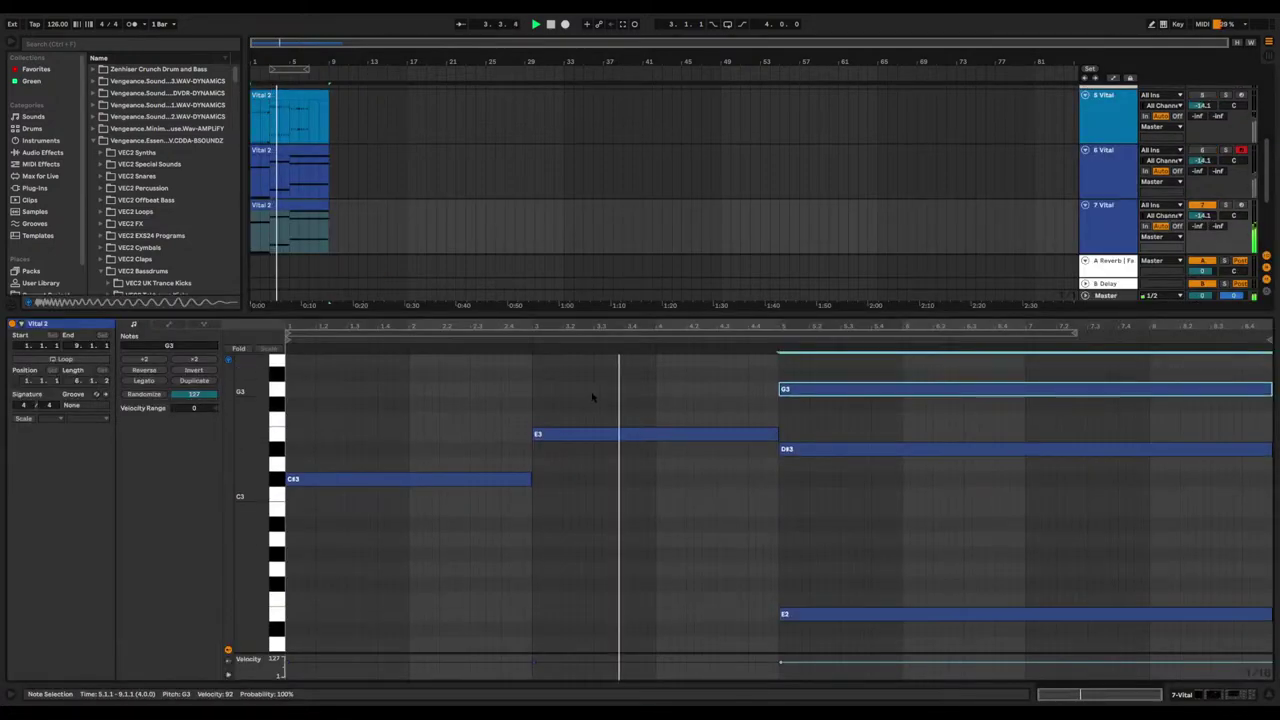
pyautogui.scroll(2, 700, 392)
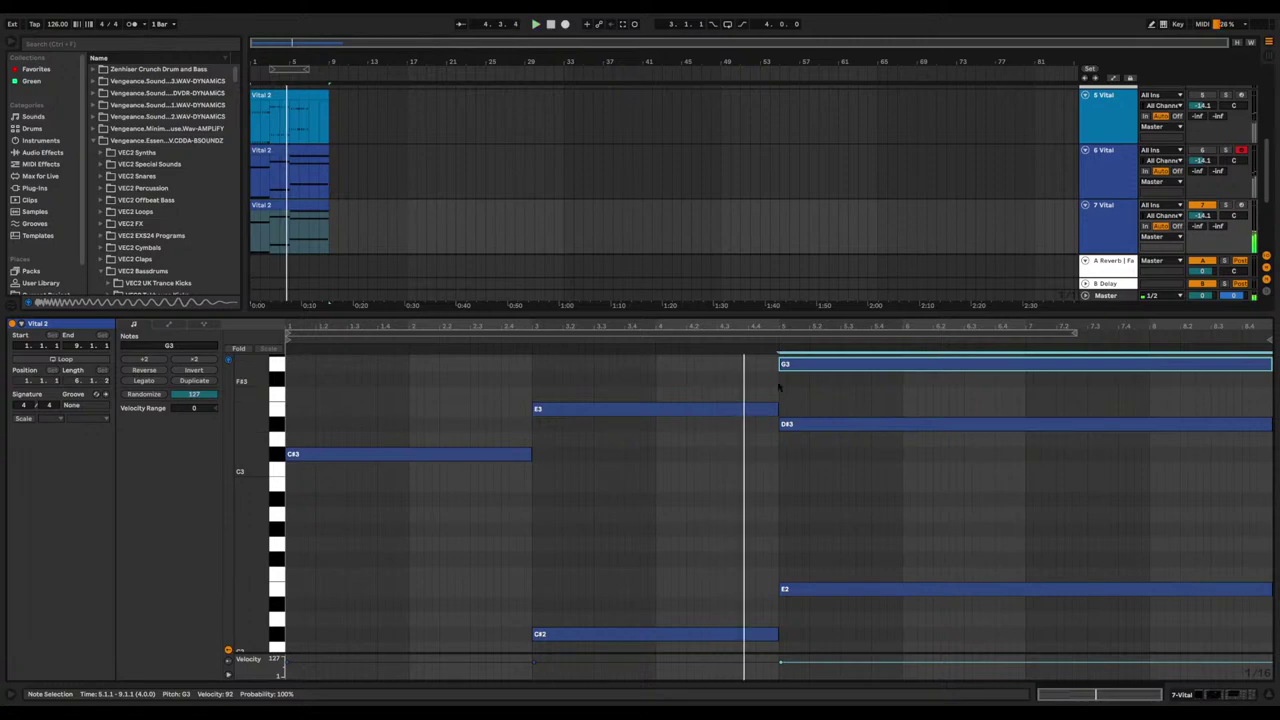
pyautogui.press('Up')
pyautogui.click(750, 376)
pyautogui.press('space')
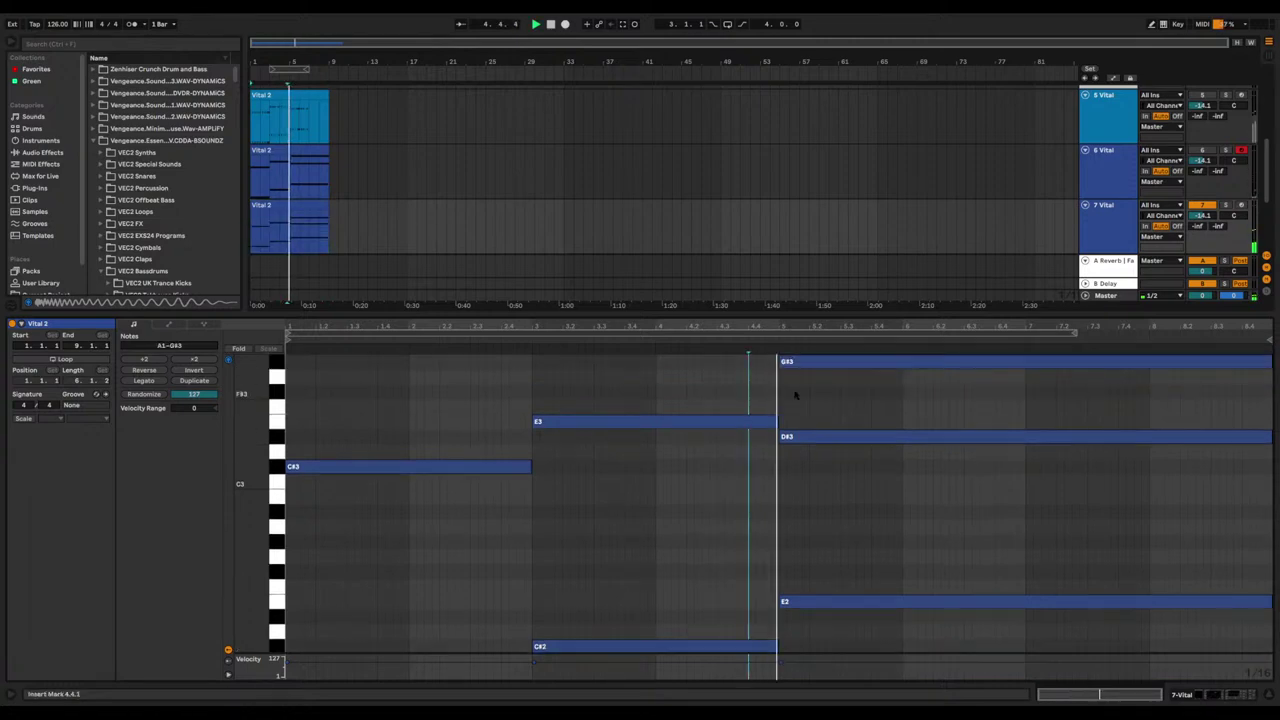
pyautogui.click(843, 363)
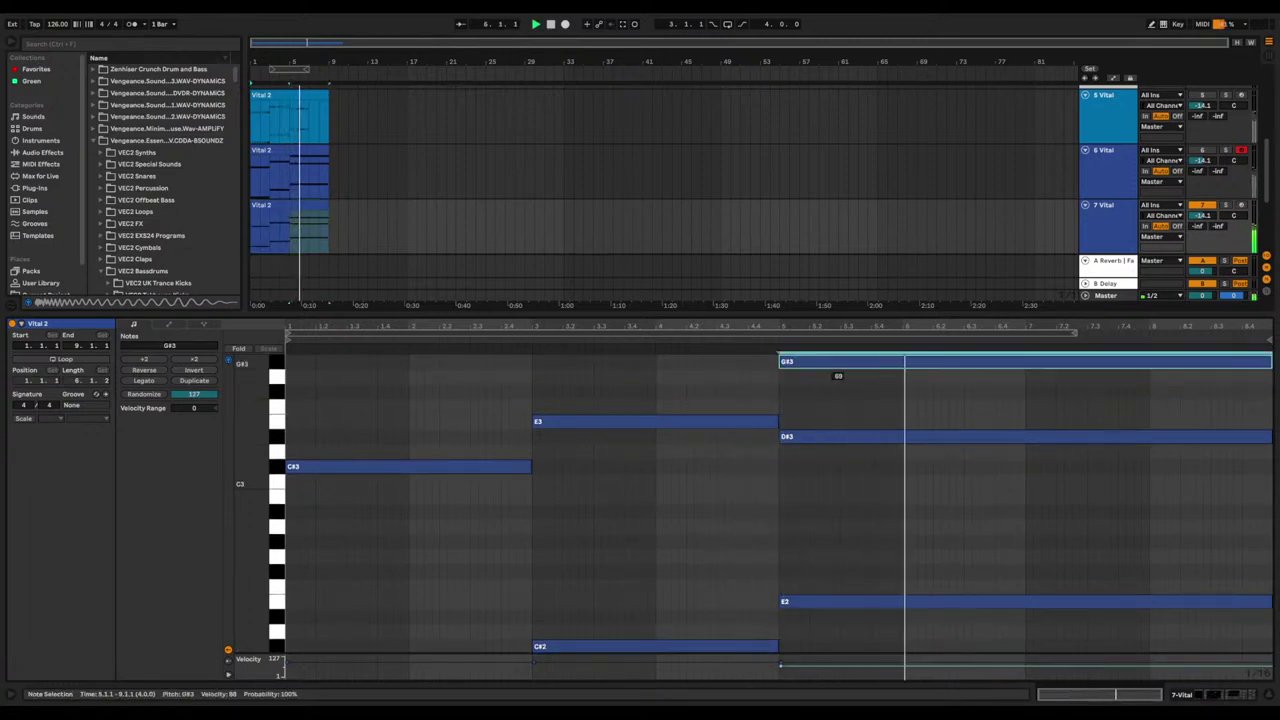
pyautogui.scroll(2, 870, 392)
pyautogui.scroll(-2, 1010, 440)
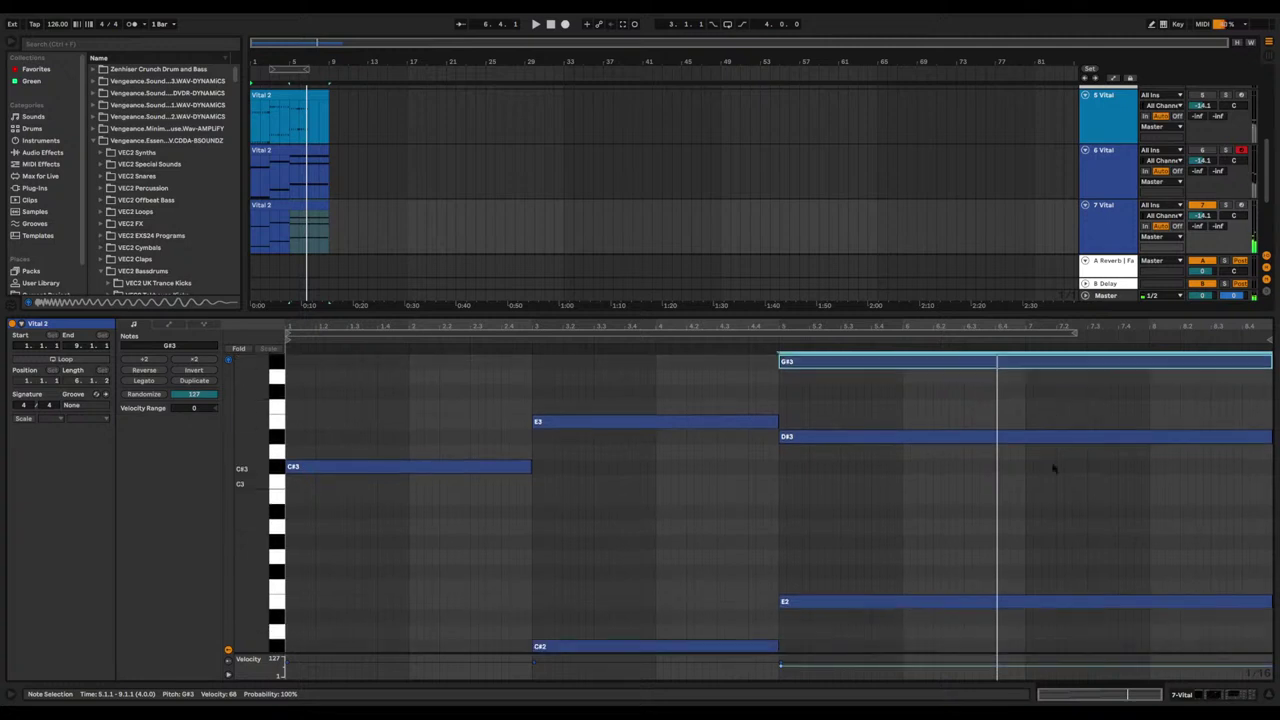
# Step: Shorten the E2, D#3 and G#3 notes from bar 5 to end at bar 7, then duplicate G#3 to bar 7 as A3
pyautogui.moveTo(243, 405); pyautogui.dragTo(205, 467)
pyautogui.moveTo(1134, 607); pyautogui.dragTo(1088, 436)
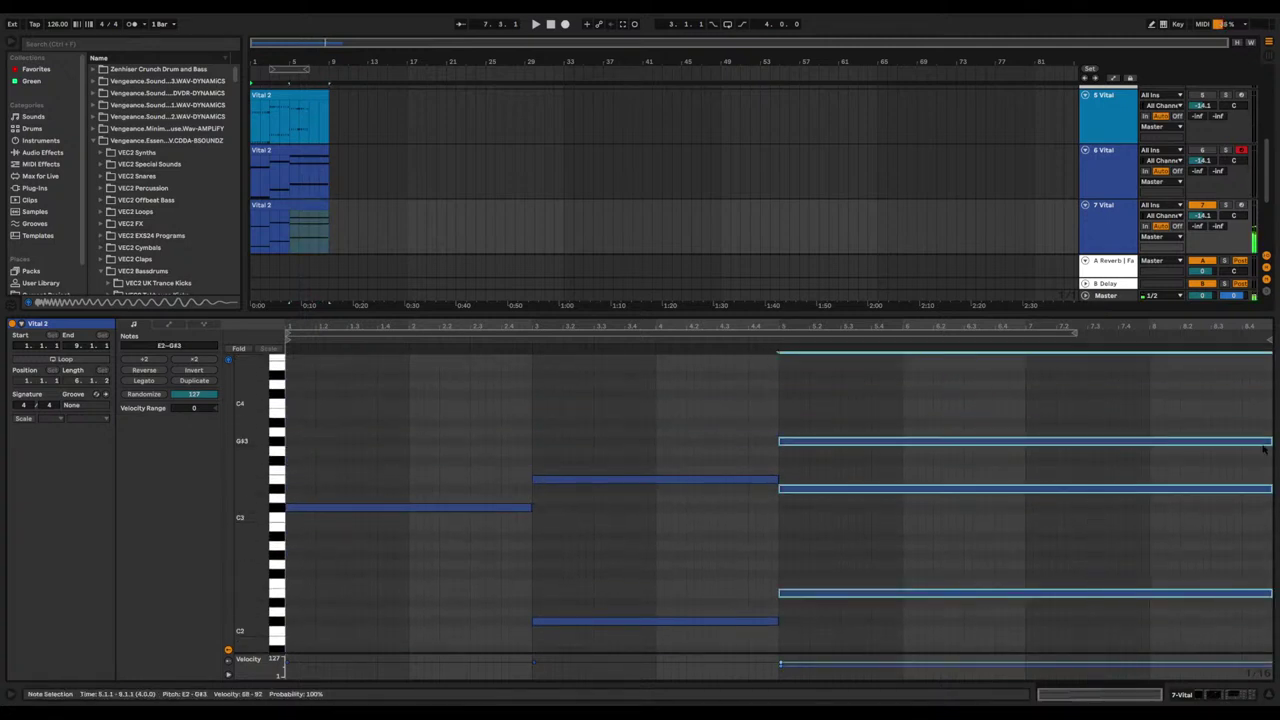
pyautogui.moveTo(1270, 442); pyautogui.dragTo(1024, 442)
pyautogui.click(972, 441)
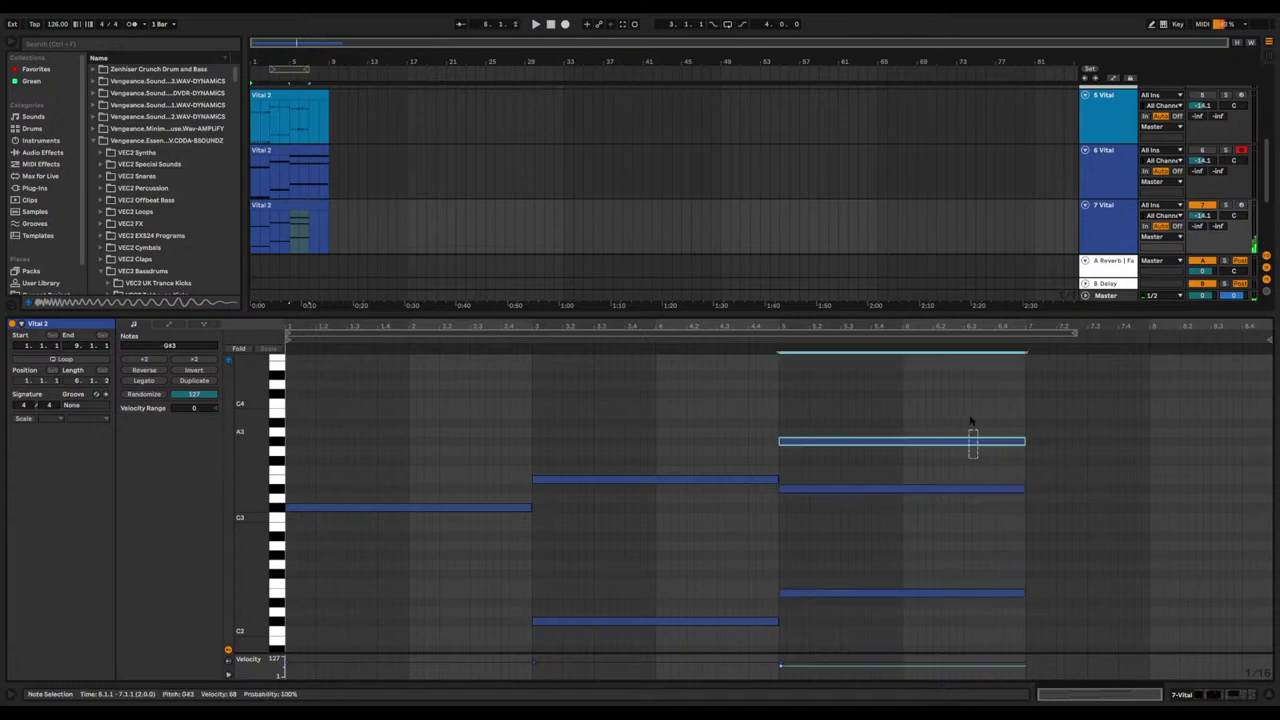
pyautogui.hotkey('ctrl', 'd')
pyautogui.press('Up')
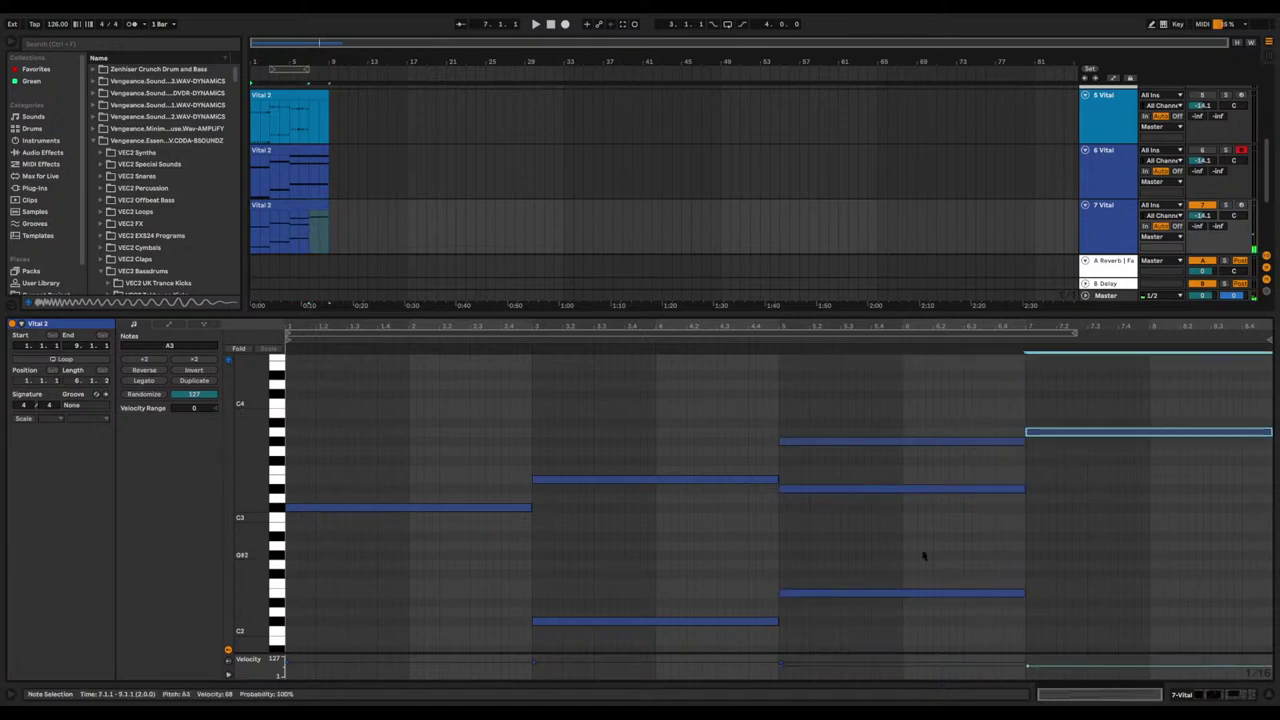
# Step: Duplicate the E2 note at bar 5 to bar 7 and raise the copy to G#2
pyautogui.click(925, 556)
pyautogui.scroll(-3, 640, 640)
pyautogui.moveTo(533, 625); pyautogui.dragTo(451, 577)
pyautogui.moveTo(750, 585); pyautogui.dragTo(690, 543)
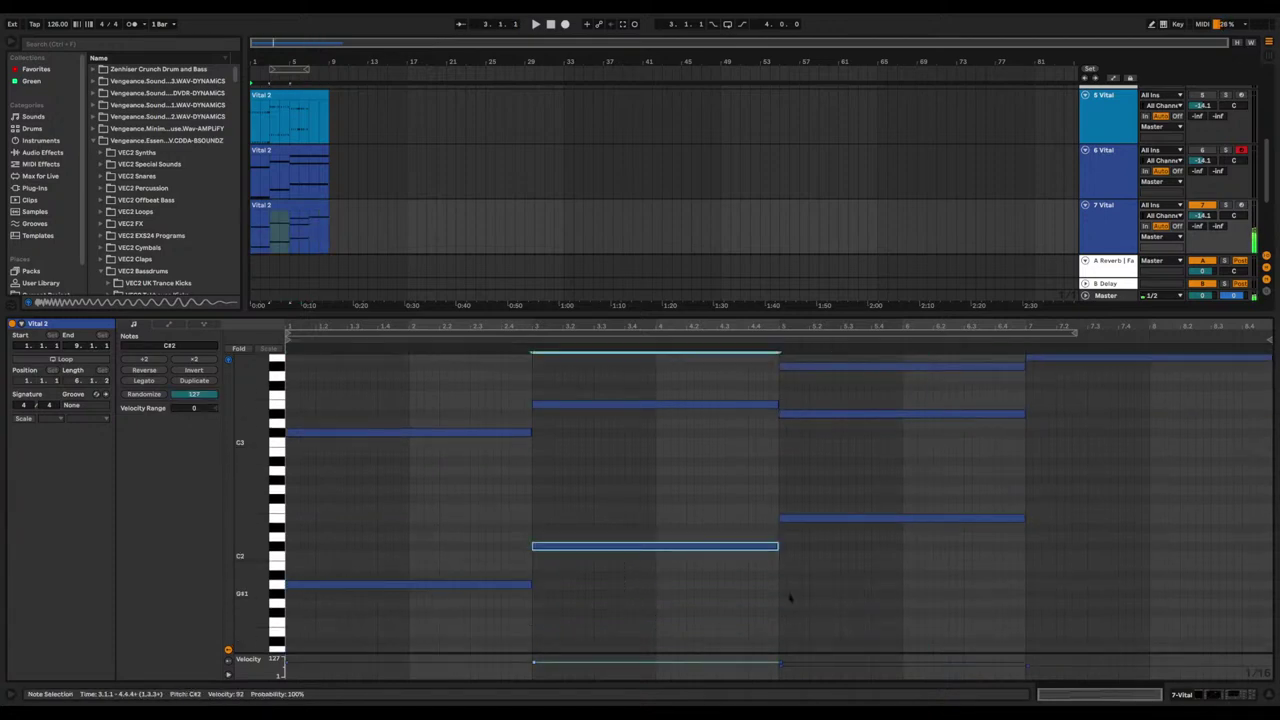
pyautogui.click(852, 518)
pyautogui.hotkey('ctrl', 'd')
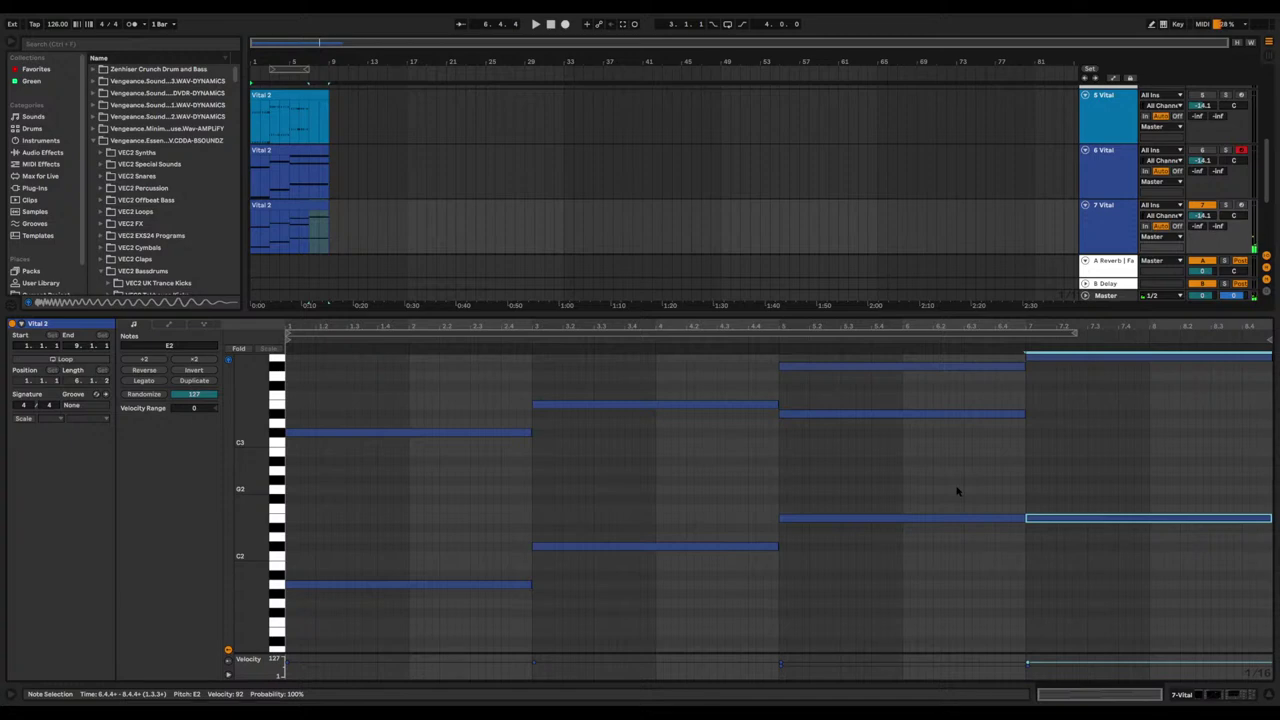
pyautogui.press('Up')
pyautogui.press('Up')
pyautogui.press('Up')
pyautogui.press('Up')
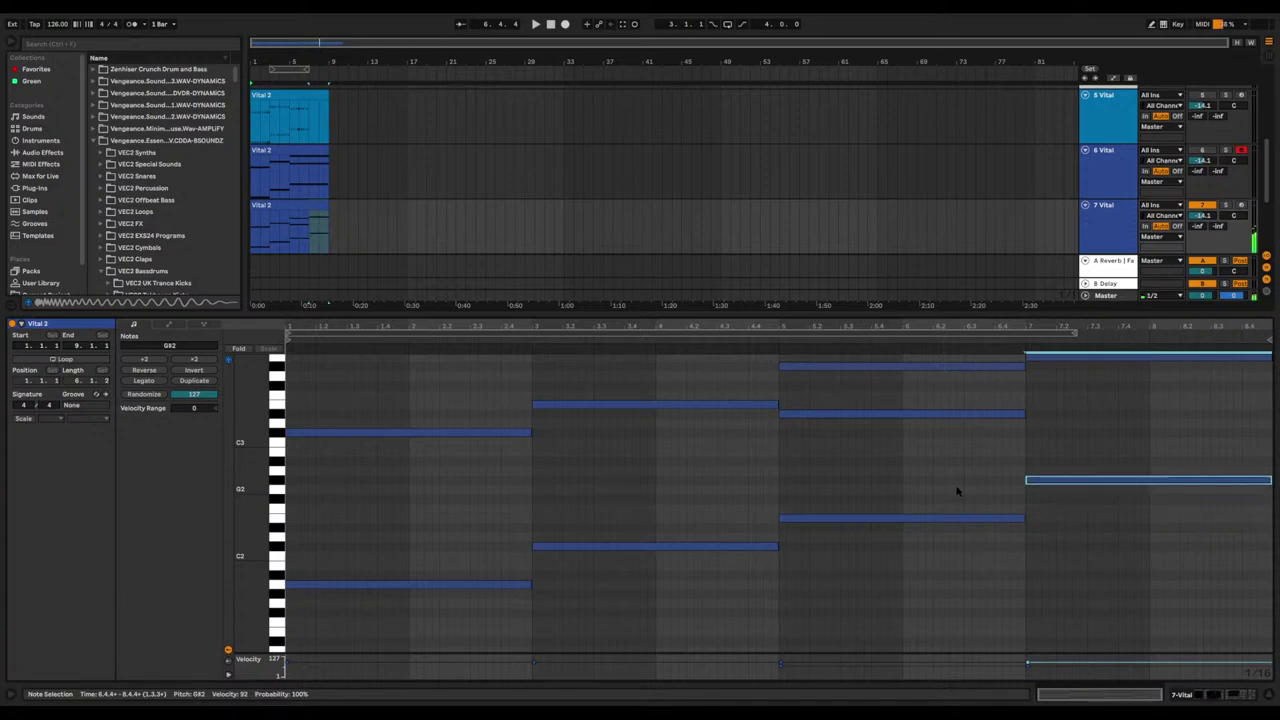
# Step: Review the note pairs from bar 1 onward and delete the G#2 note at bar 7
pyautogui.moveTo(446, 632); pyautogui.dragTo(478, 400)
pyautogui.moveTo(644, 614); pyautogui.dragTo(634, 398)
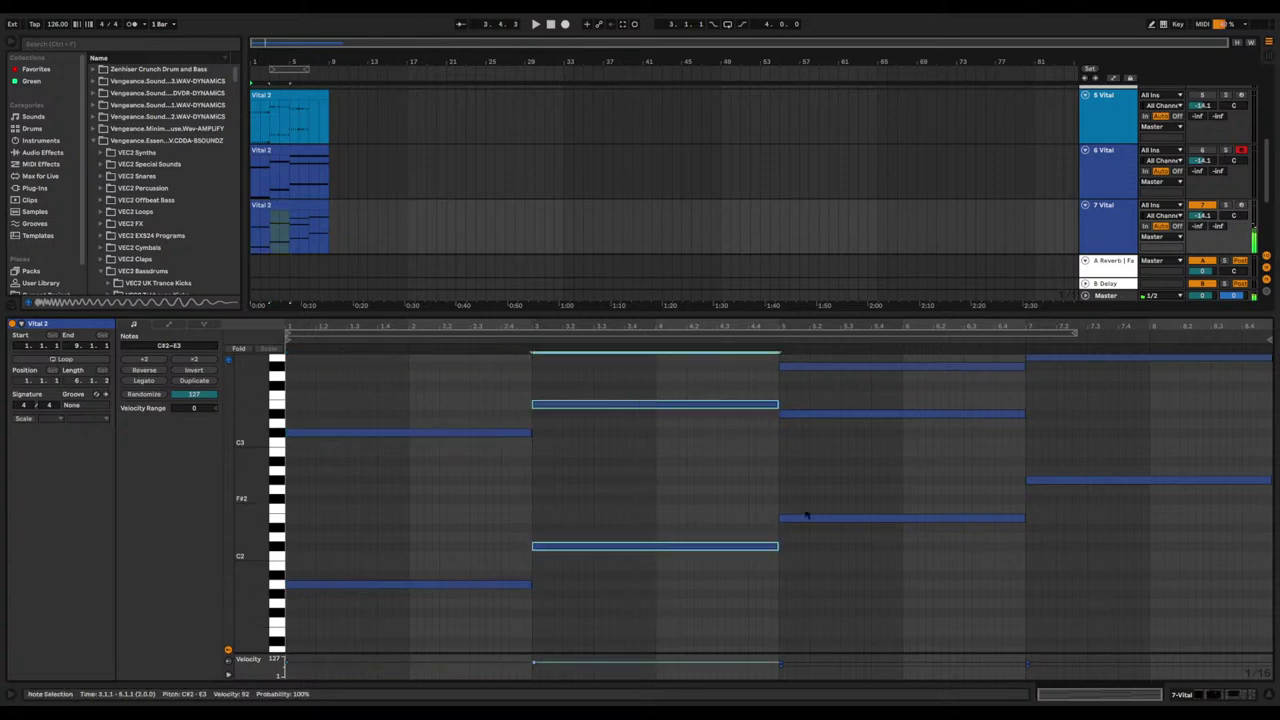
pyautogui.scroll(2, 892, 627)
pyautogui.hotkey('alt', 'Right')
pyautogui.hotkey('alt', 'Right')
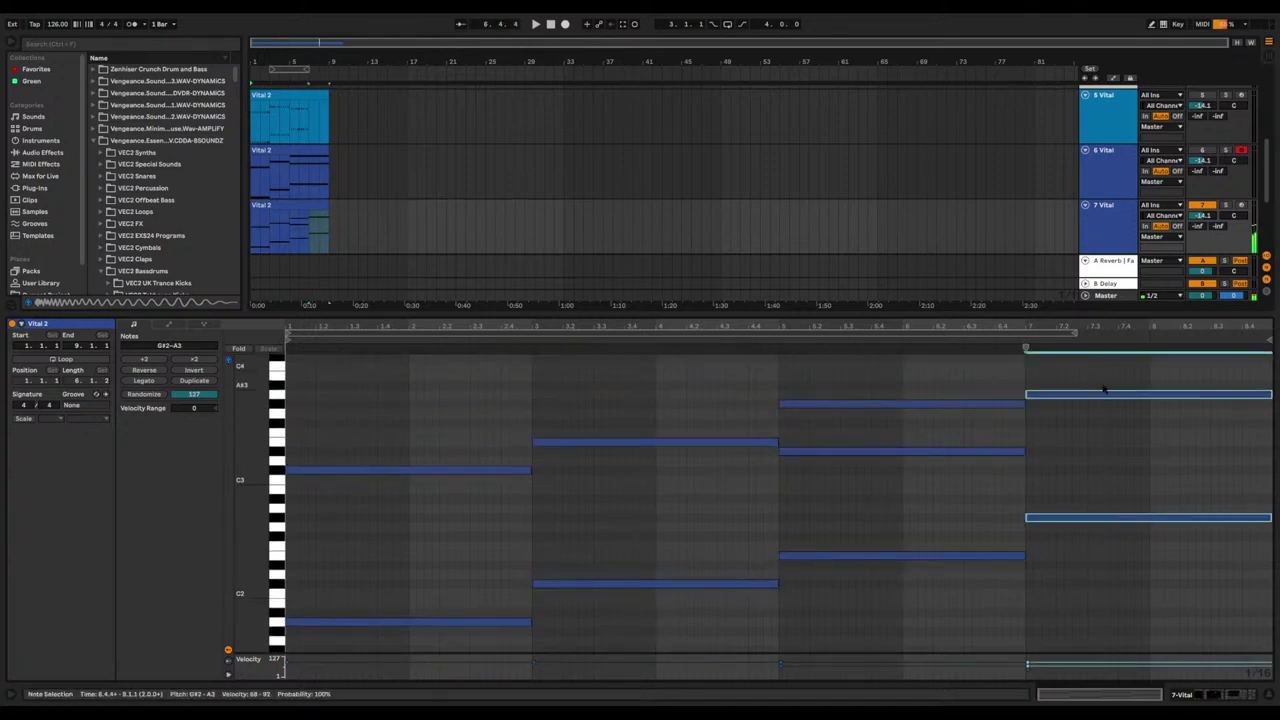
pyautogui.click(1071, 517)
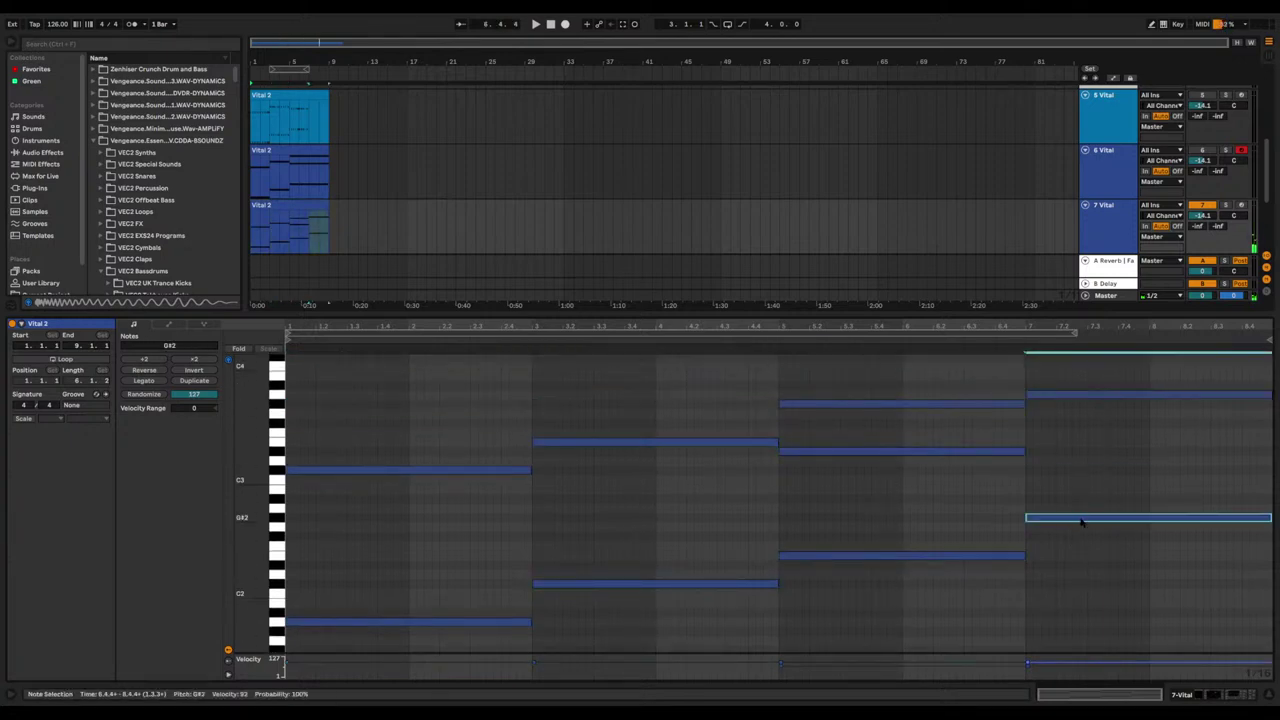
pyautogui.press('Delete')
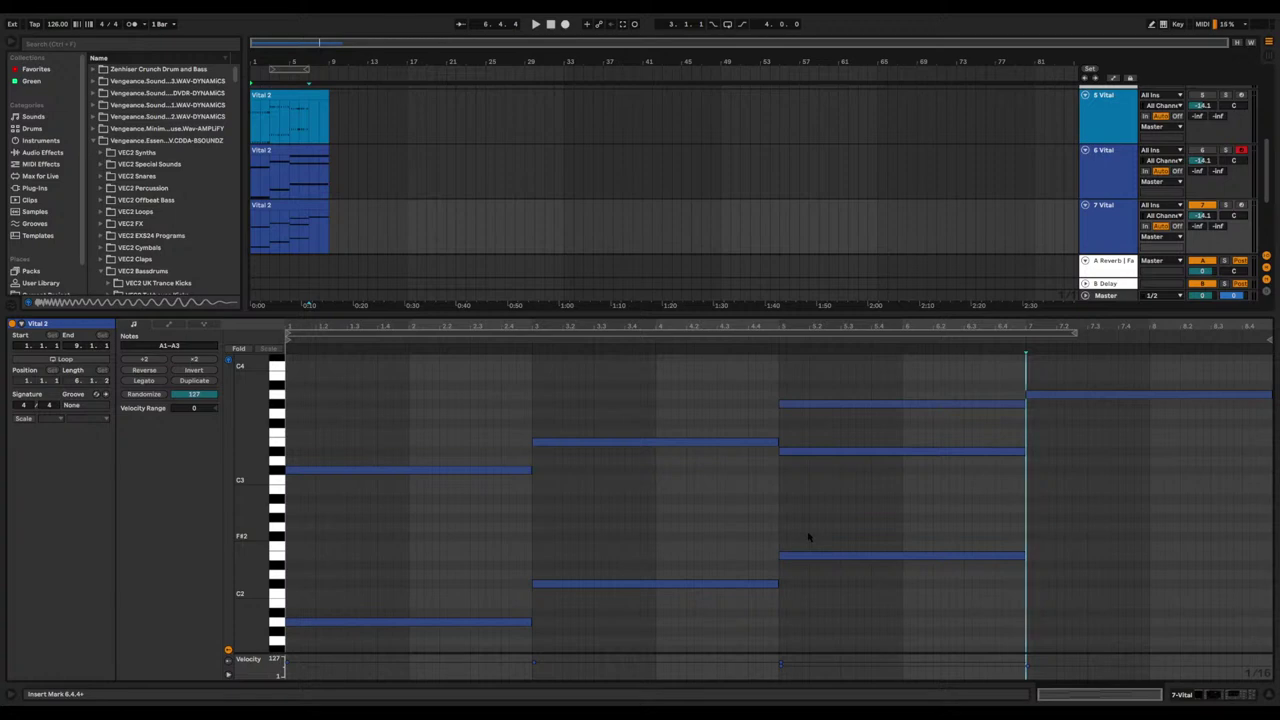
# Step: Mute the 7 Vital track, unmute 6 Vital and play it from bar 1
pyautogui.press('space')
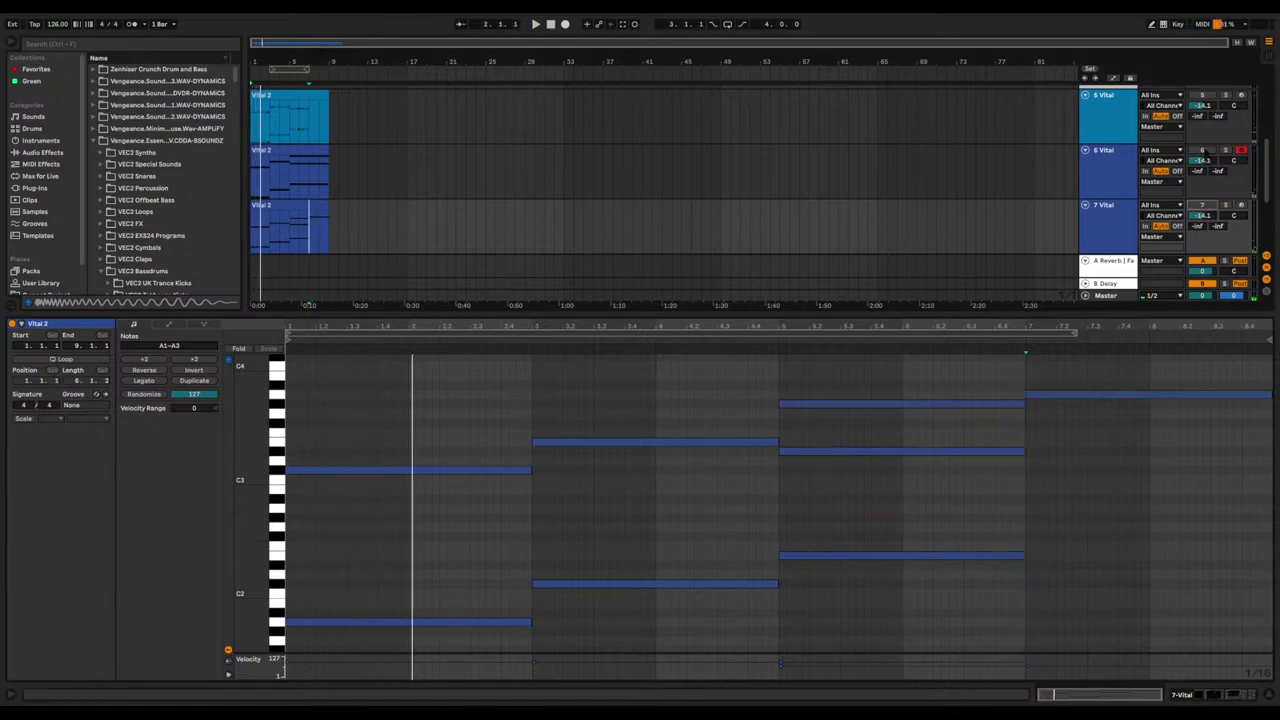
pyautogui.press('space')
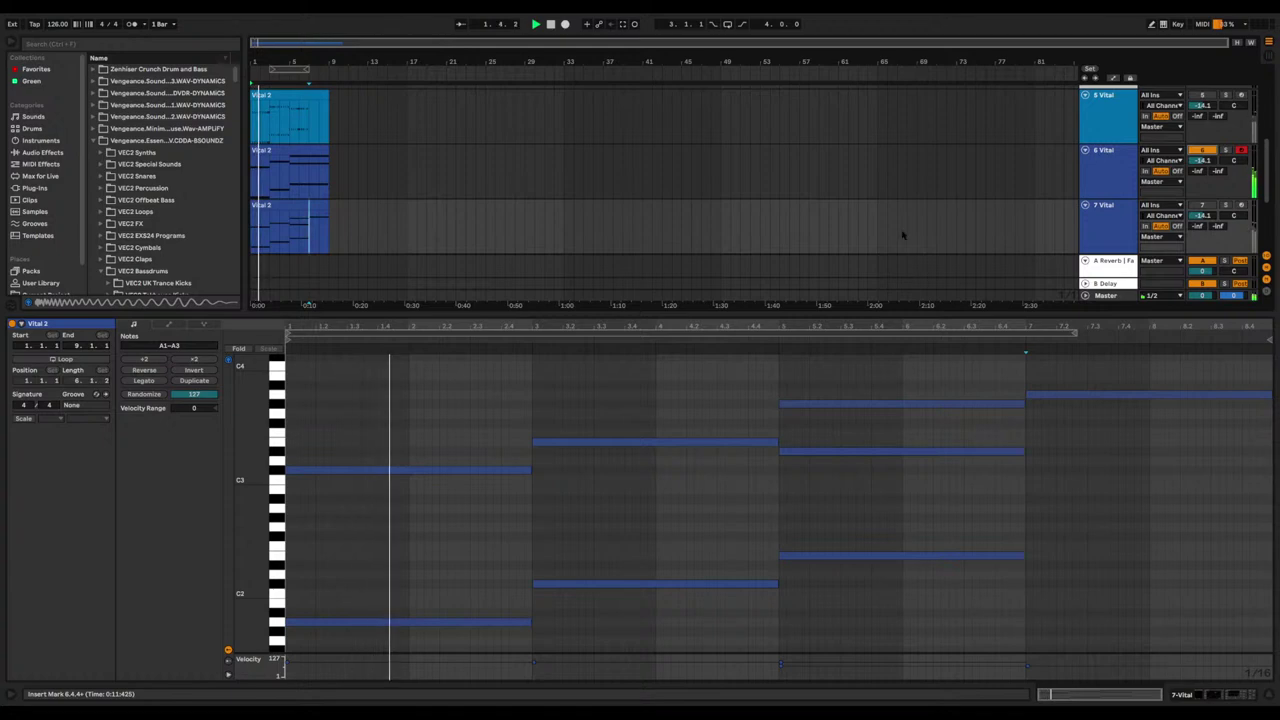
# Step: Stop playback, duplicate the 6 Vital track and mute the original
pyautogui.doubleClick(1094, 177)
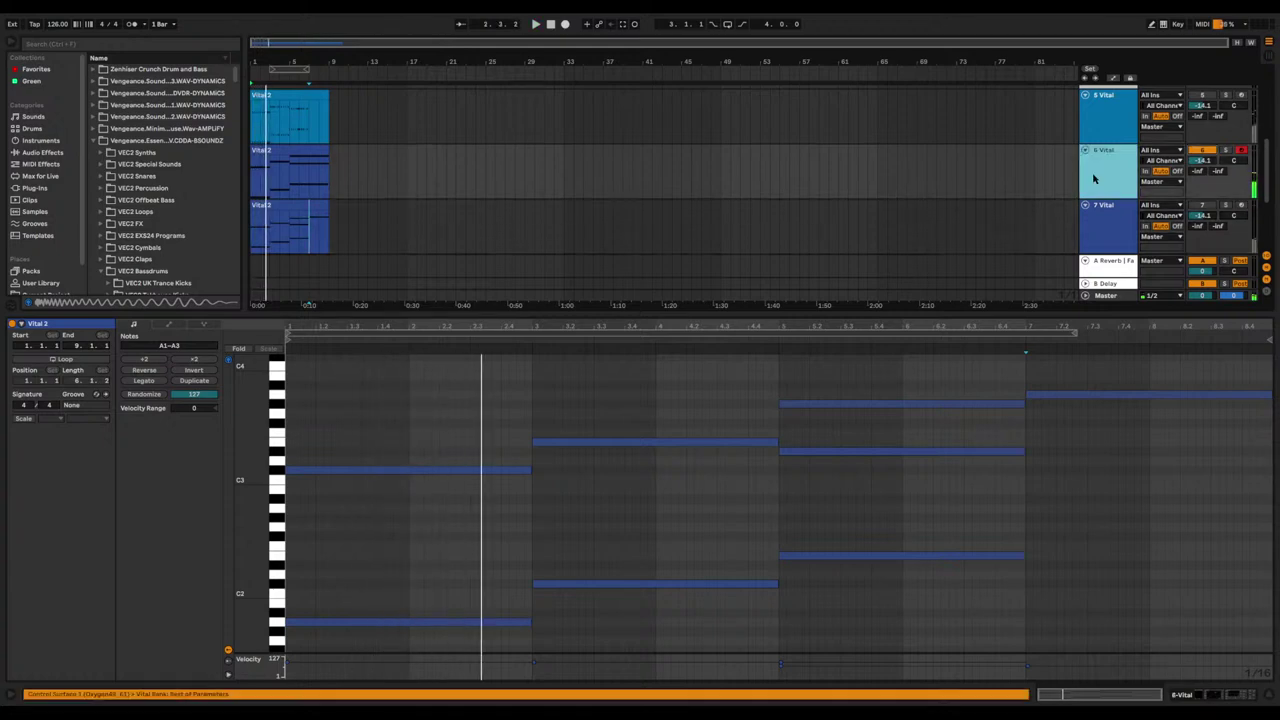
pyautogui.click(1120, 274)
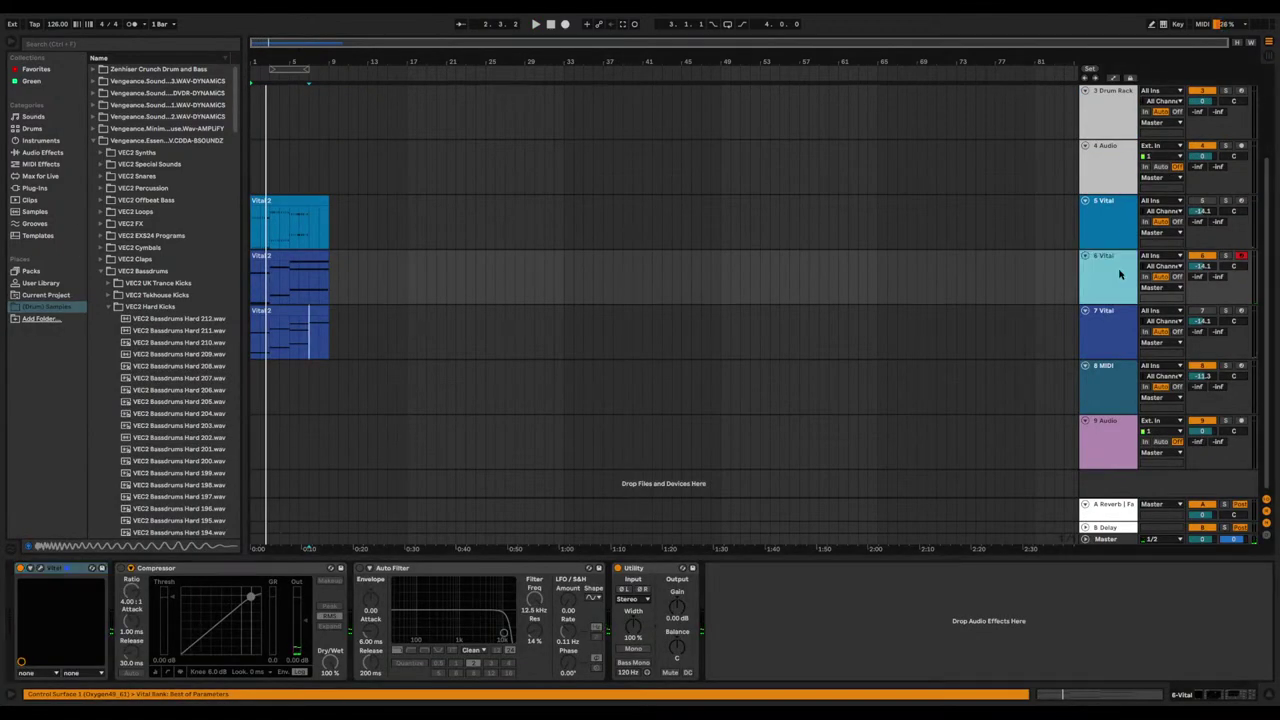
pyautogui.hotkey('ctrl', 'd')
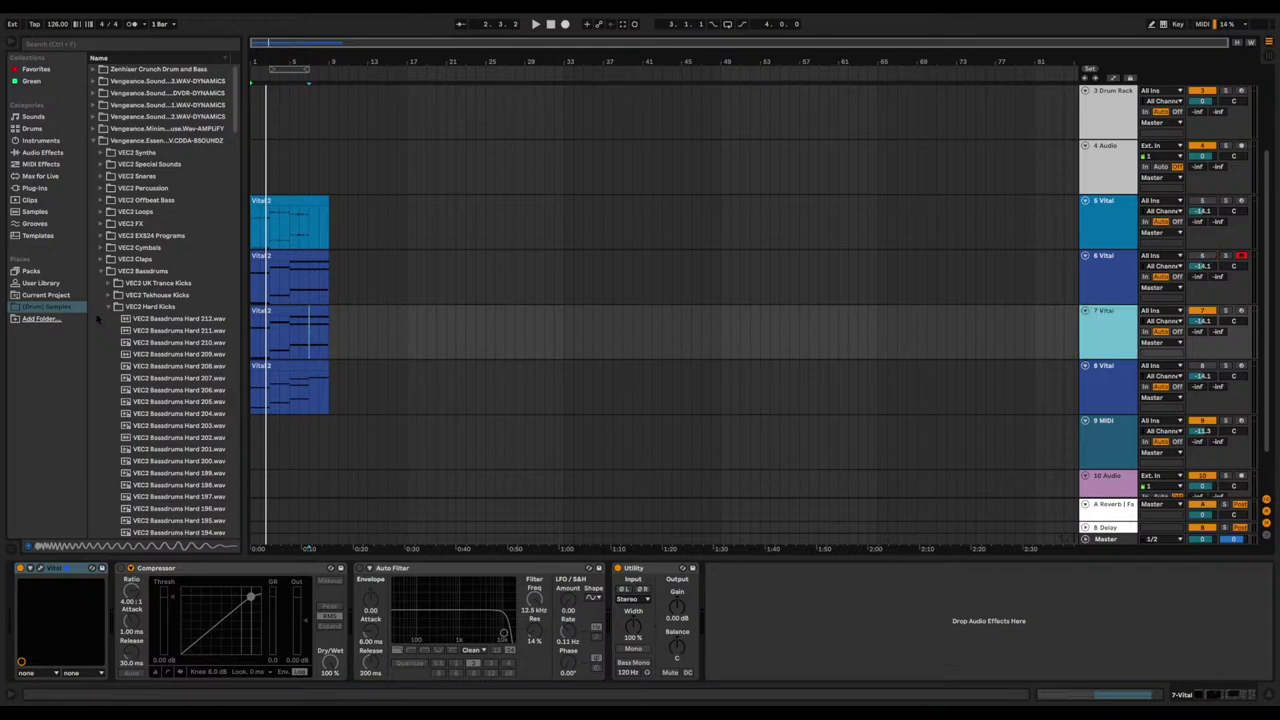
# Step: Find Kontakt among the VST plug-ins and load it on the duplicated 7 Vital track in place of Vital
pyautogui.click(57, 189)
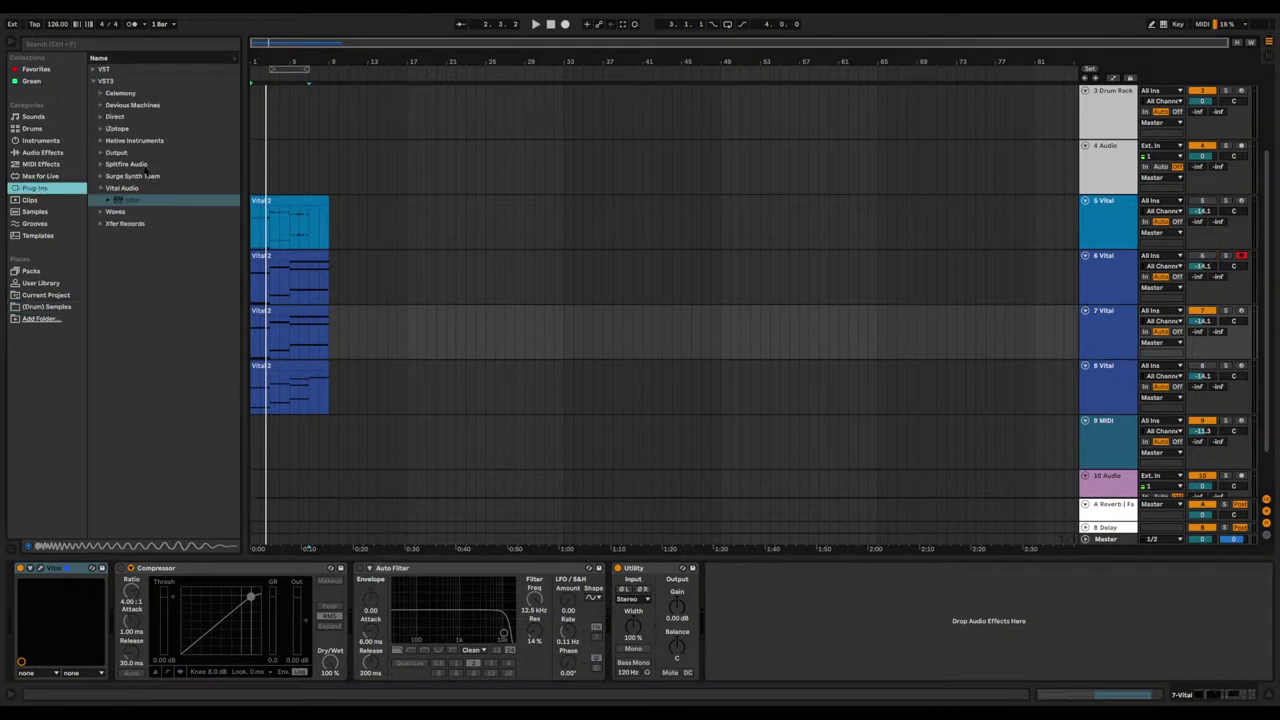
pyautogui.click(92, 82)
pyautogui.click(93, 70)
pyautogui.click(93, 70)
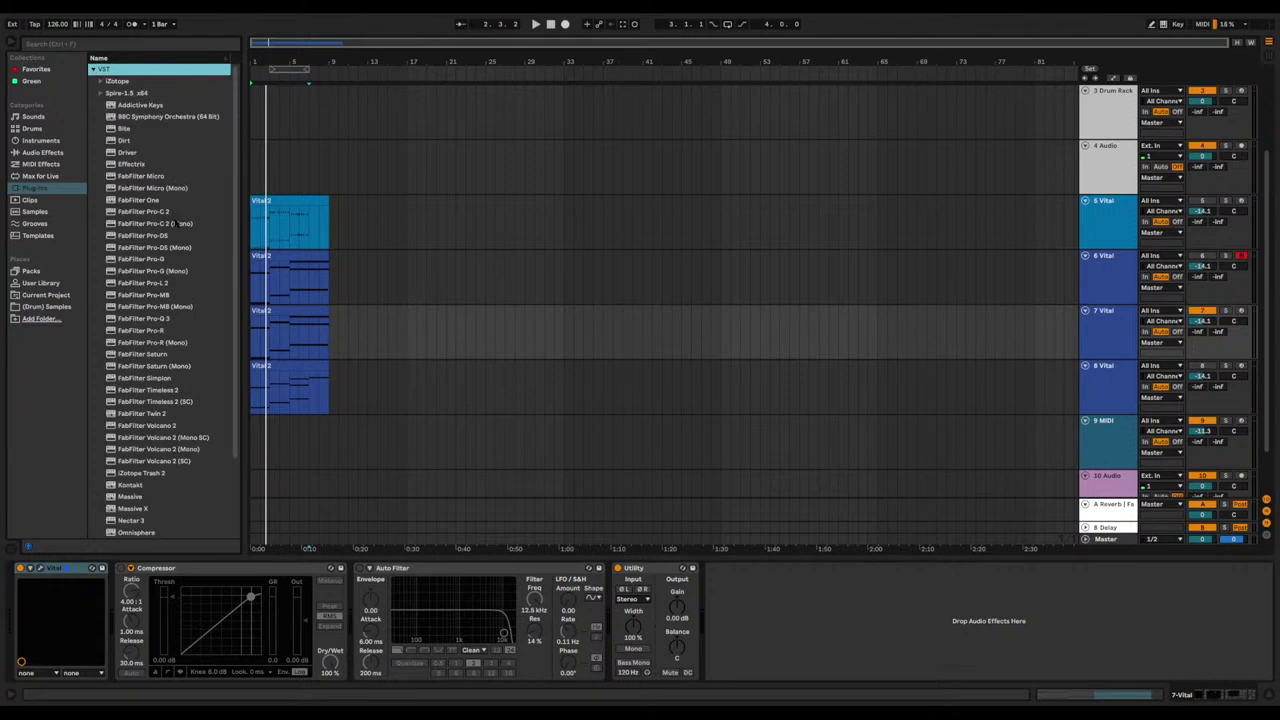
pyautogui.scroll(-1, 195, 262)
pyautogui.scroll(-4, 195, 262)
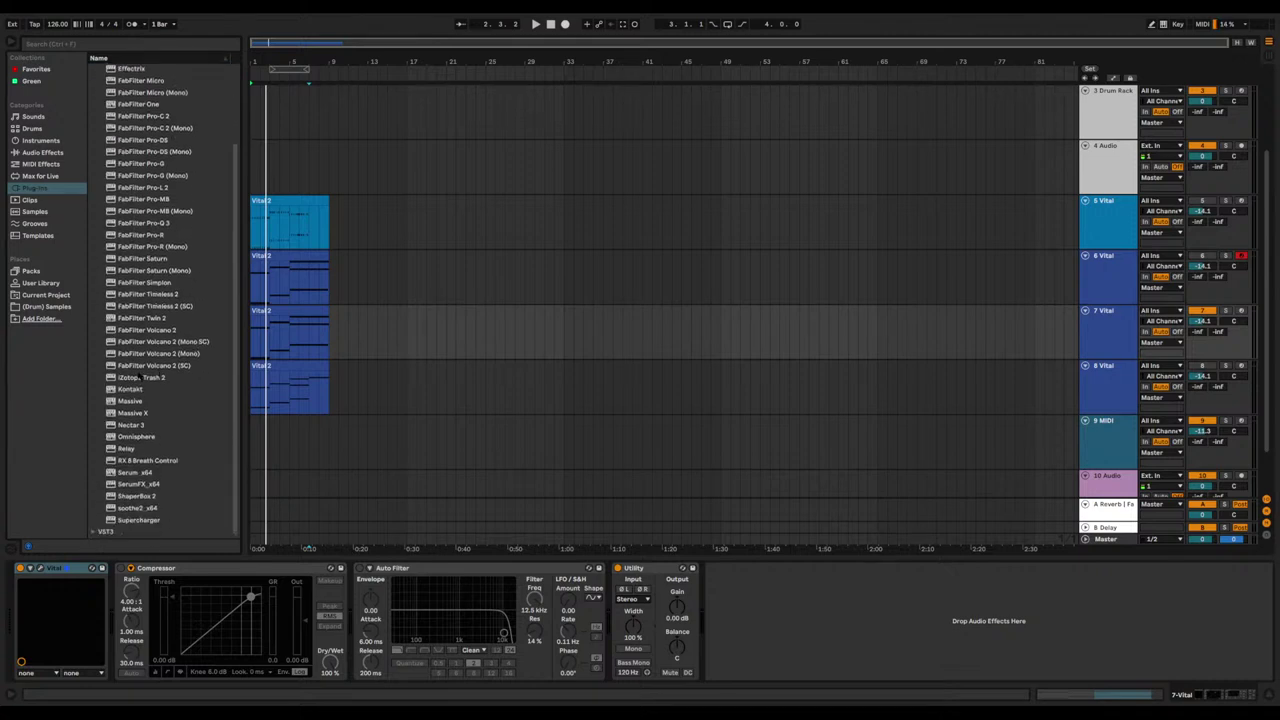
pyautogui.moveTo(111, 389); pyautogui.dragTo(1028, 258)
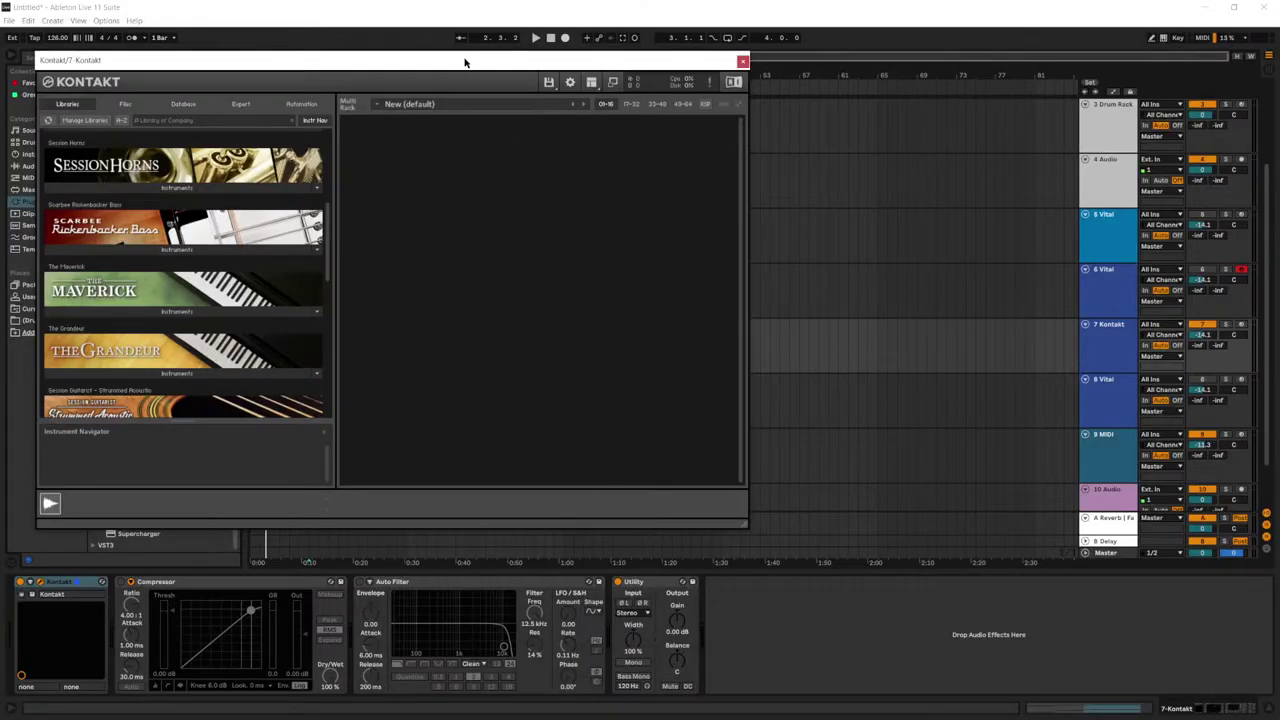
# Step: Load the Session Strings 2 instrument from the Kontakt libraries and close the plug-in window
pyautogui.scroll(-5, 183, 275)
pyautogui.scroll(-1, 183, 273)
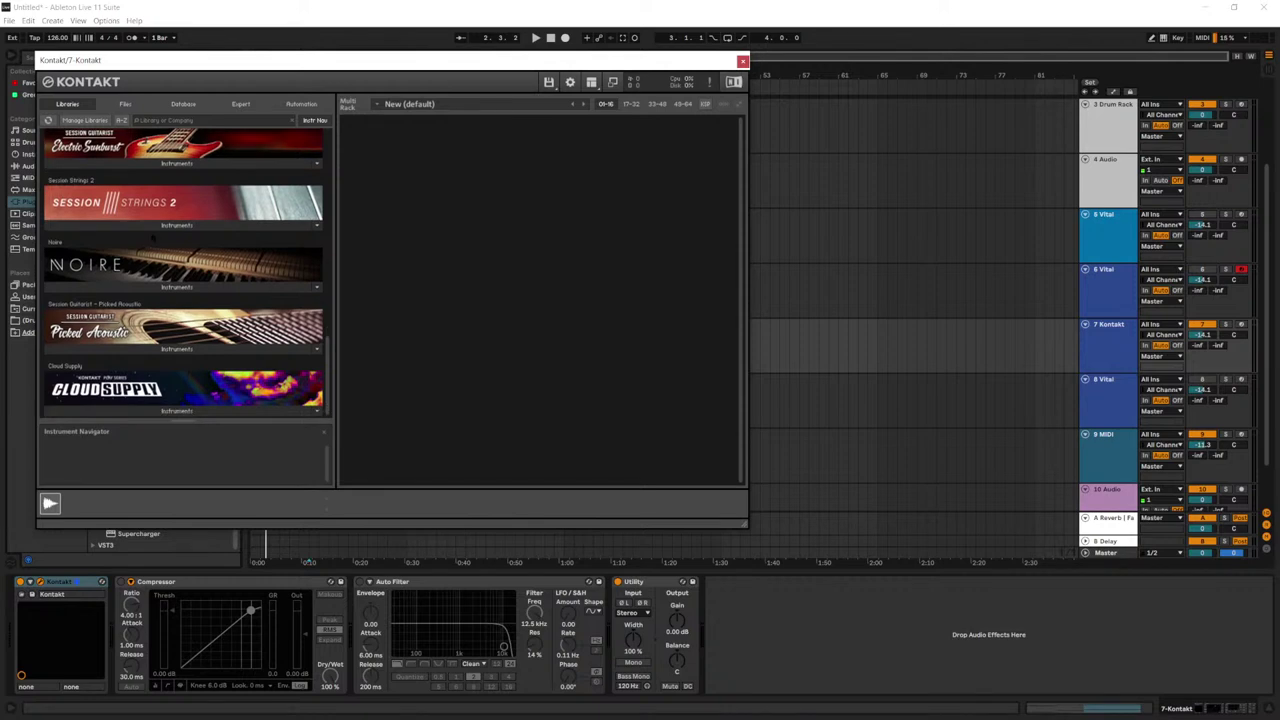
pyautogui.click(177, 225)
pyautogui.doubleClick(117, 240)
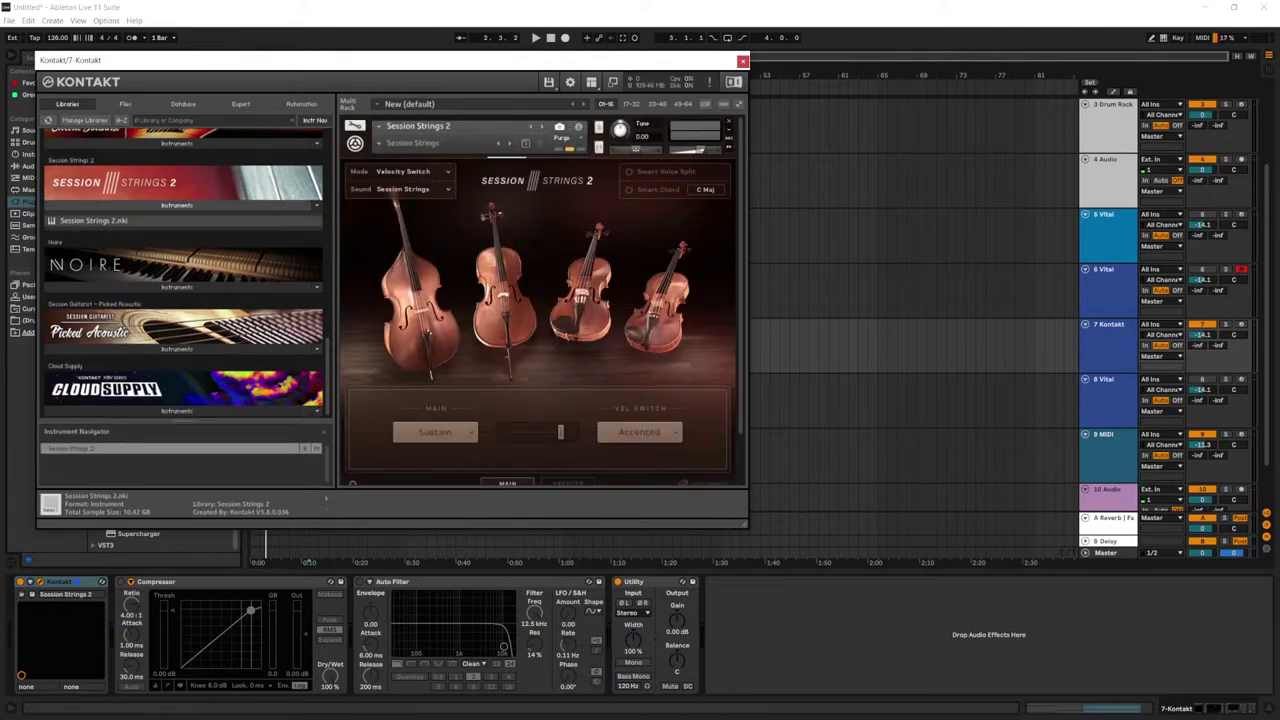
pyautogui.click(742, 61)
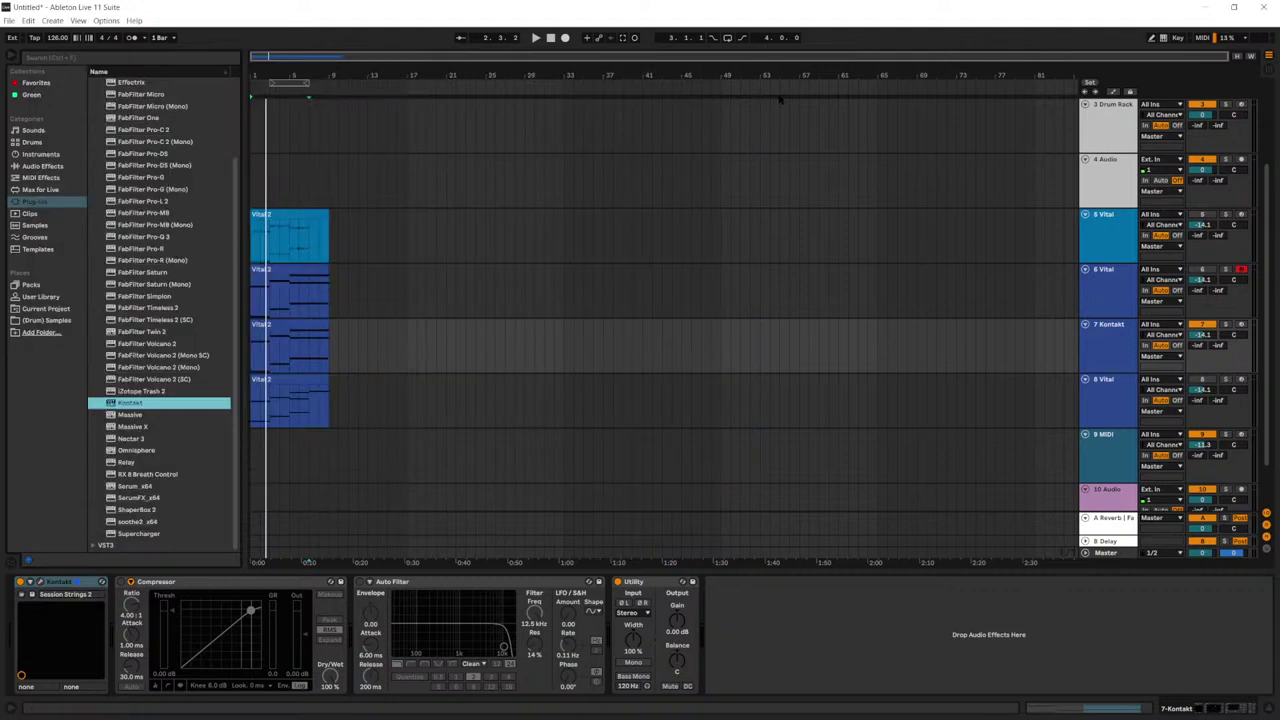
# Step: Unmute 6 Vital, play it together with the 7 Kontakt strings from bar 1 and select the 7 Kontakt track
pyautogui.click(1205, 269)
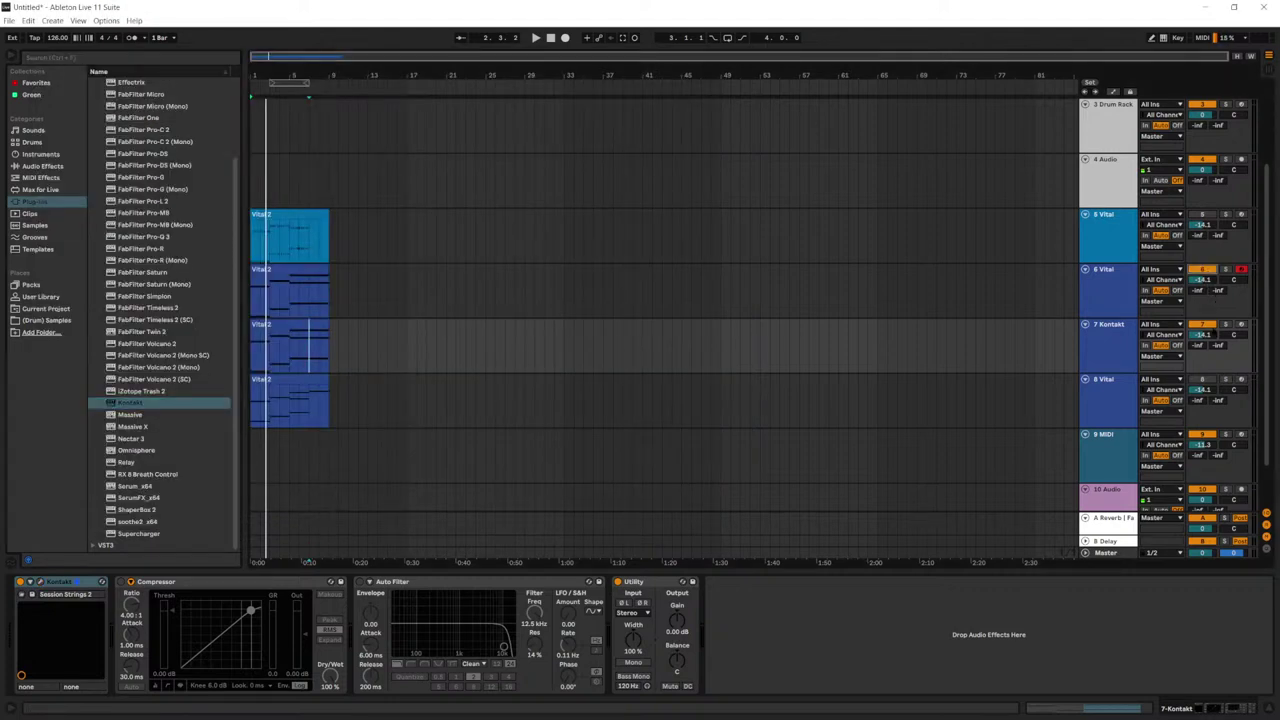
pyautogui.click(317, 271)
pyautogui.press('space')
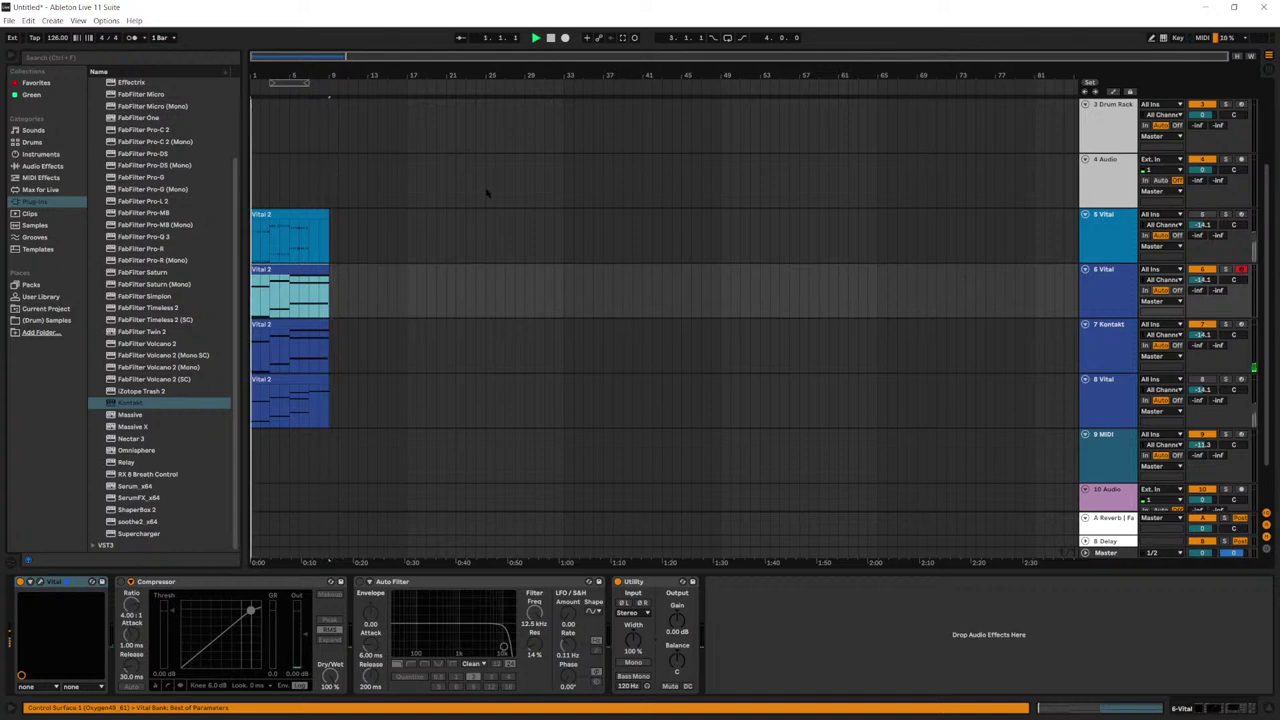
pyautogui.click(1112, 327)
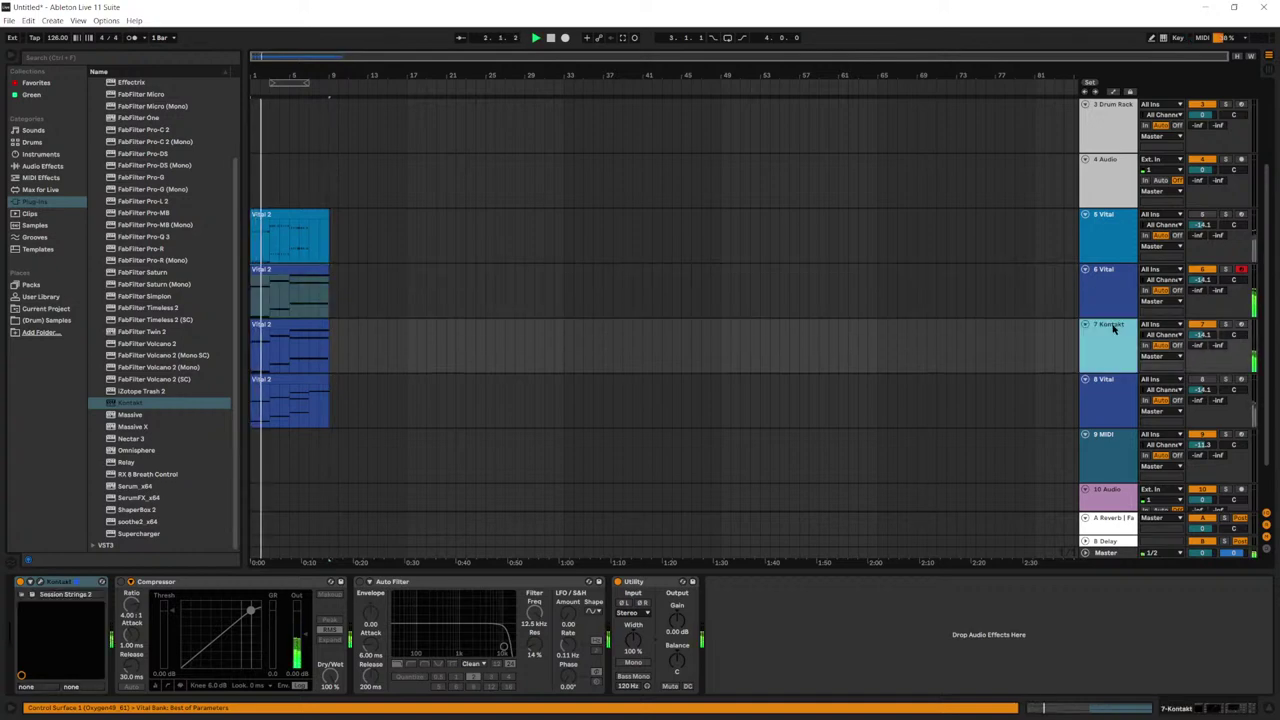
# Step: Stop playback and raise the G3 note at bar 5 of the 7 Kontakt clip to G#3
pyautogui.doubleClick(290, 345)
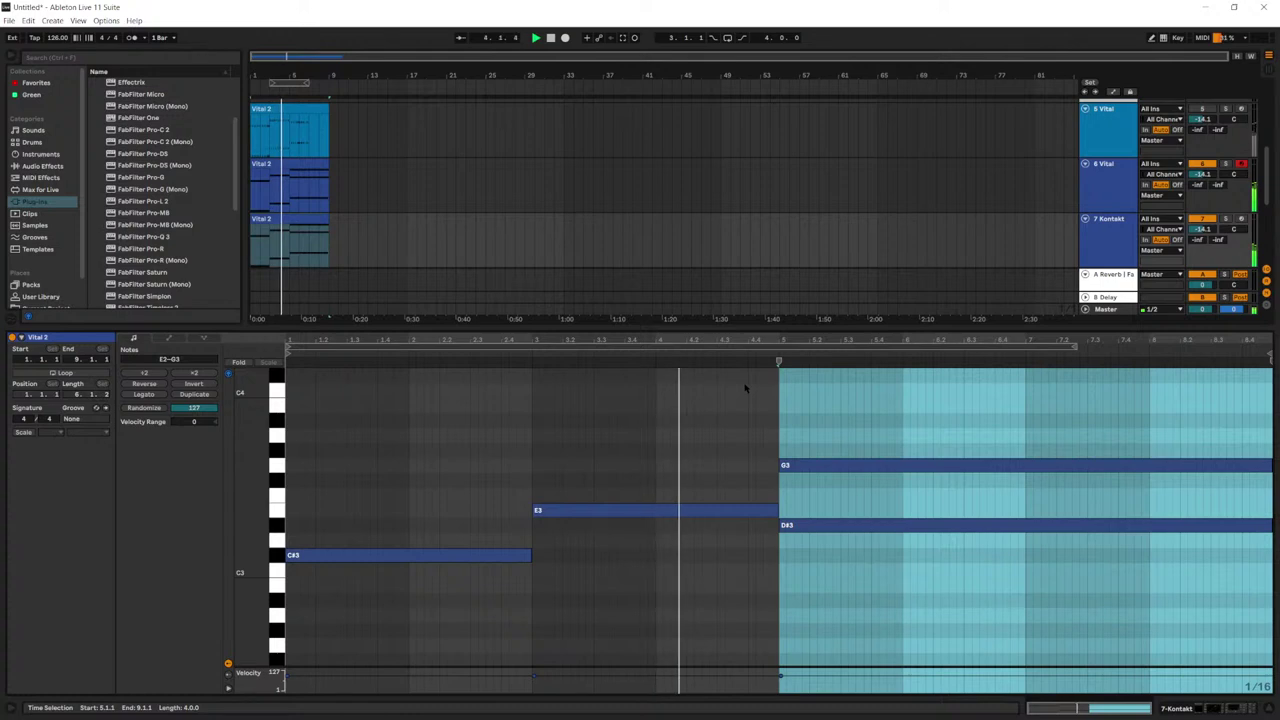
pyautogui.hotkey('shift', 'Tab')
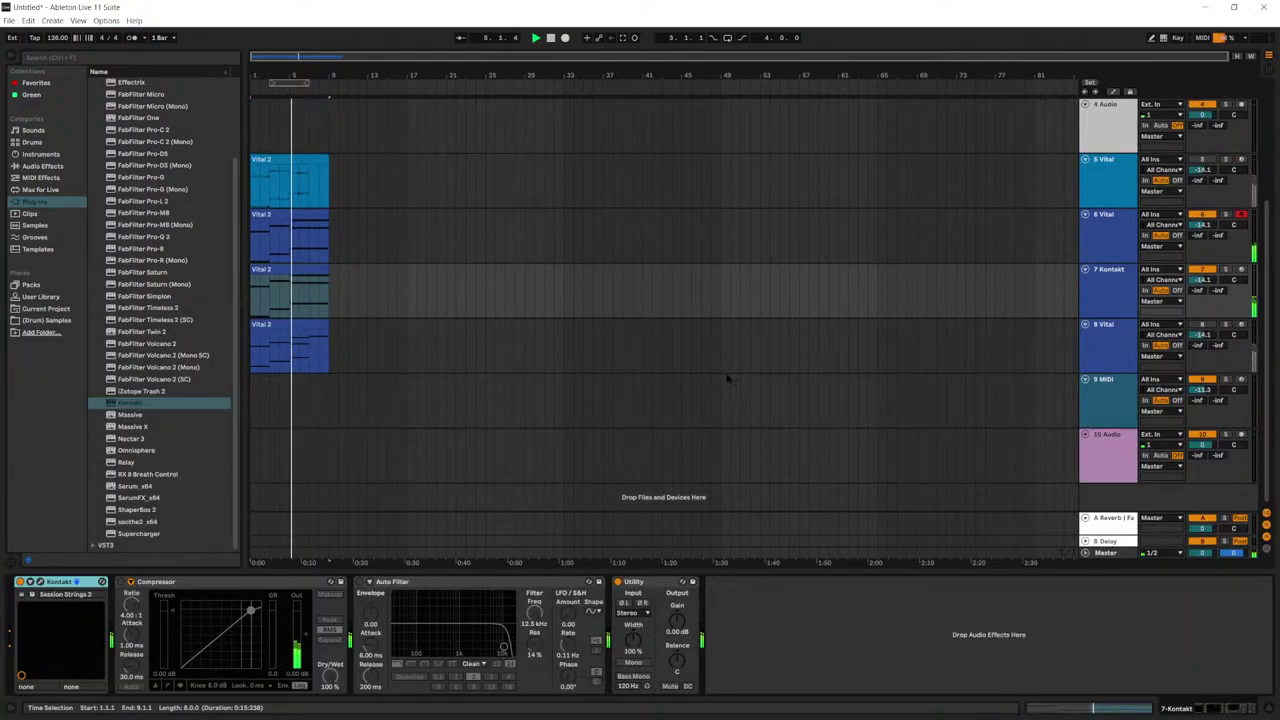
pyautogui.press('space')
pyautogui.click(314, 271)
pyautogui.click(1108, 280)
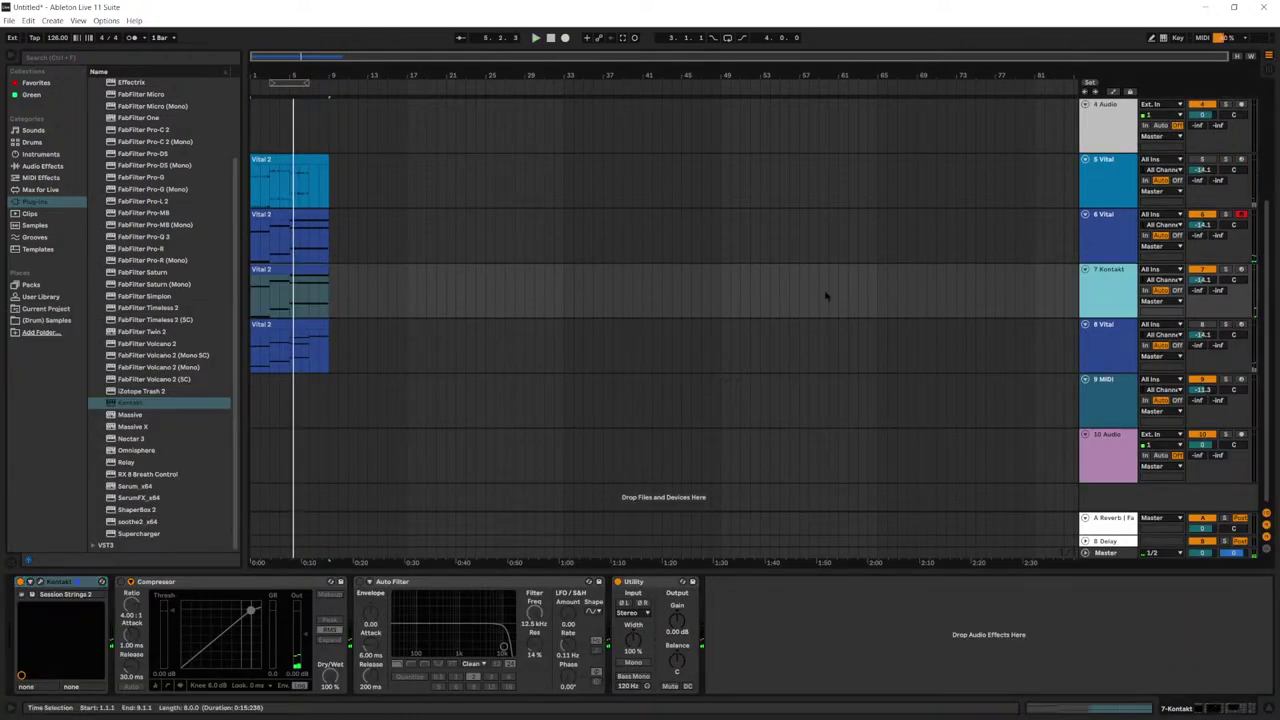
pyautogui.hotkey('shift', 'Tab')
pyautogui.click(834, 457)
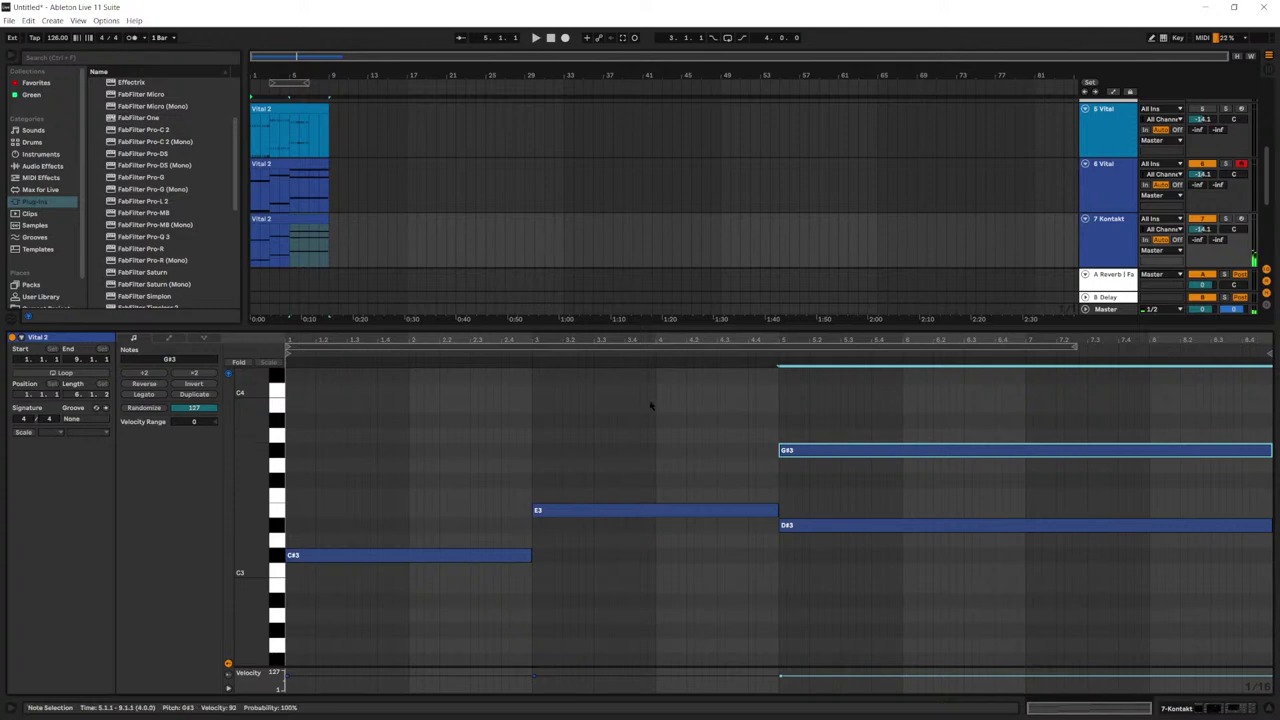
# Step: Play the layers from bar 3, move the matching top note at bar 5 of the 6 Vital clip to G#3, and stop playback
pyautogui.click(532, 405)
pyautogui.press('space')
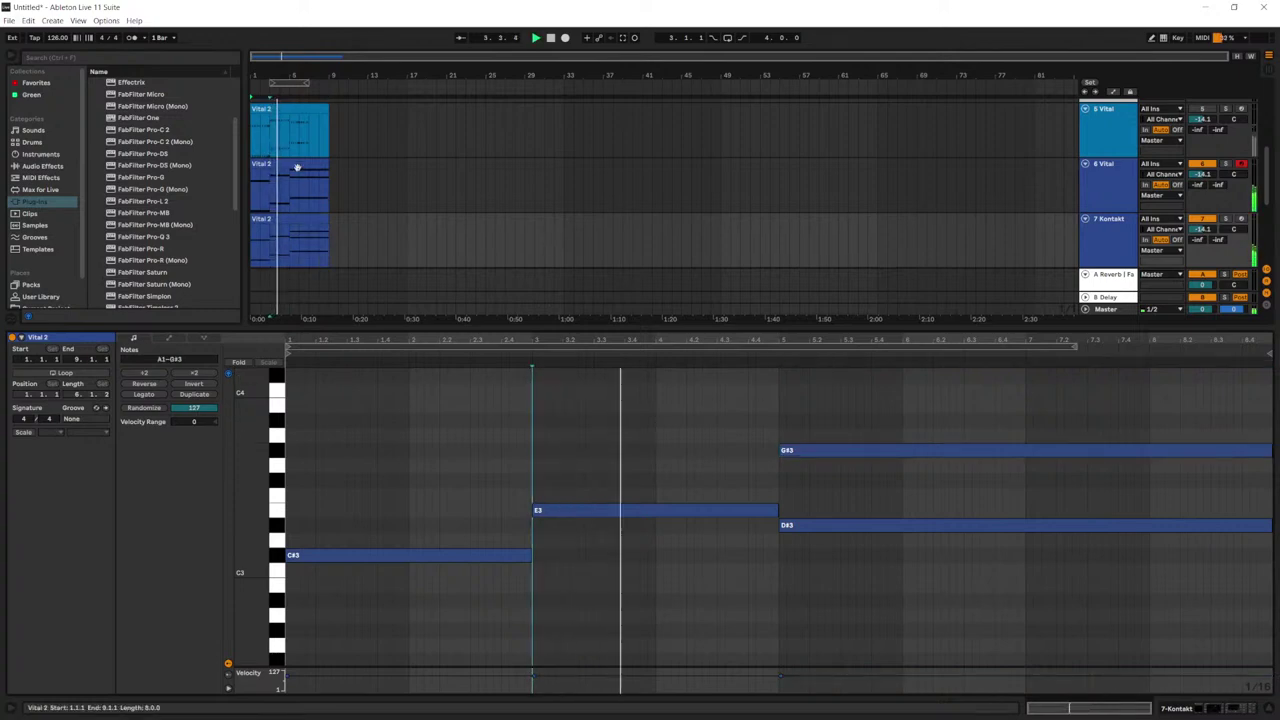
pyautogui.click(876, 451)
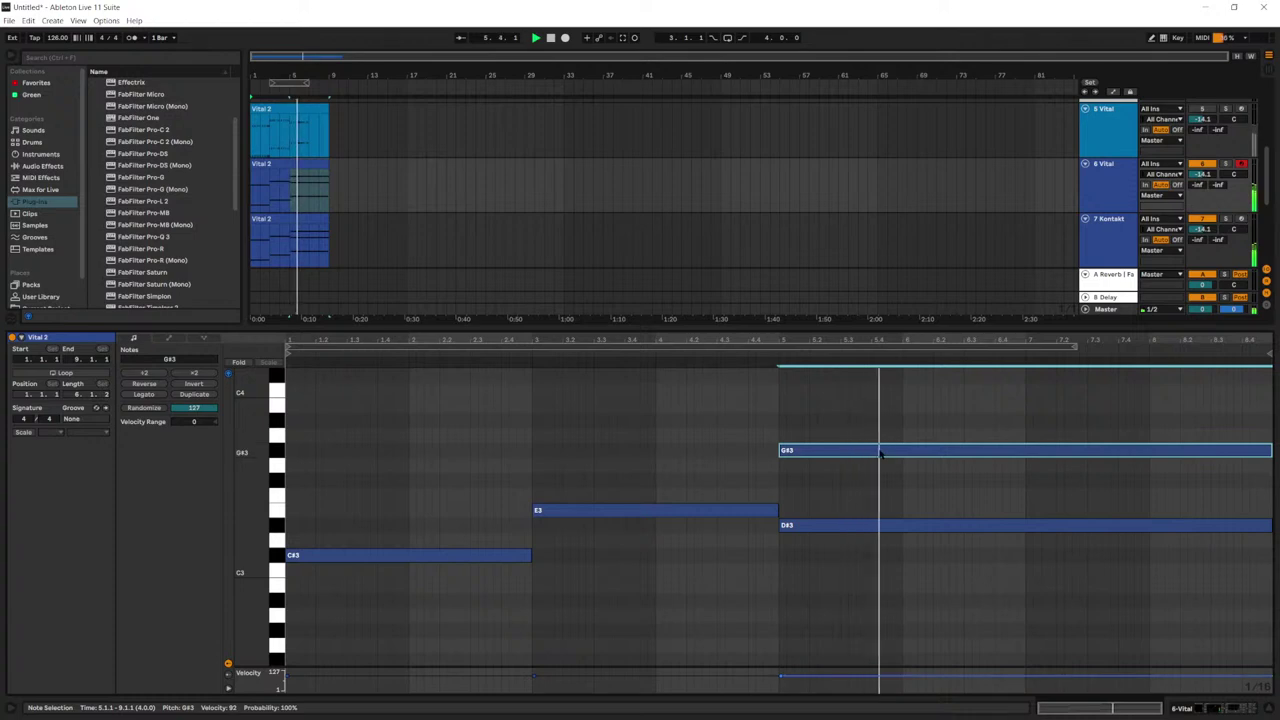
pyautogui.press('space')
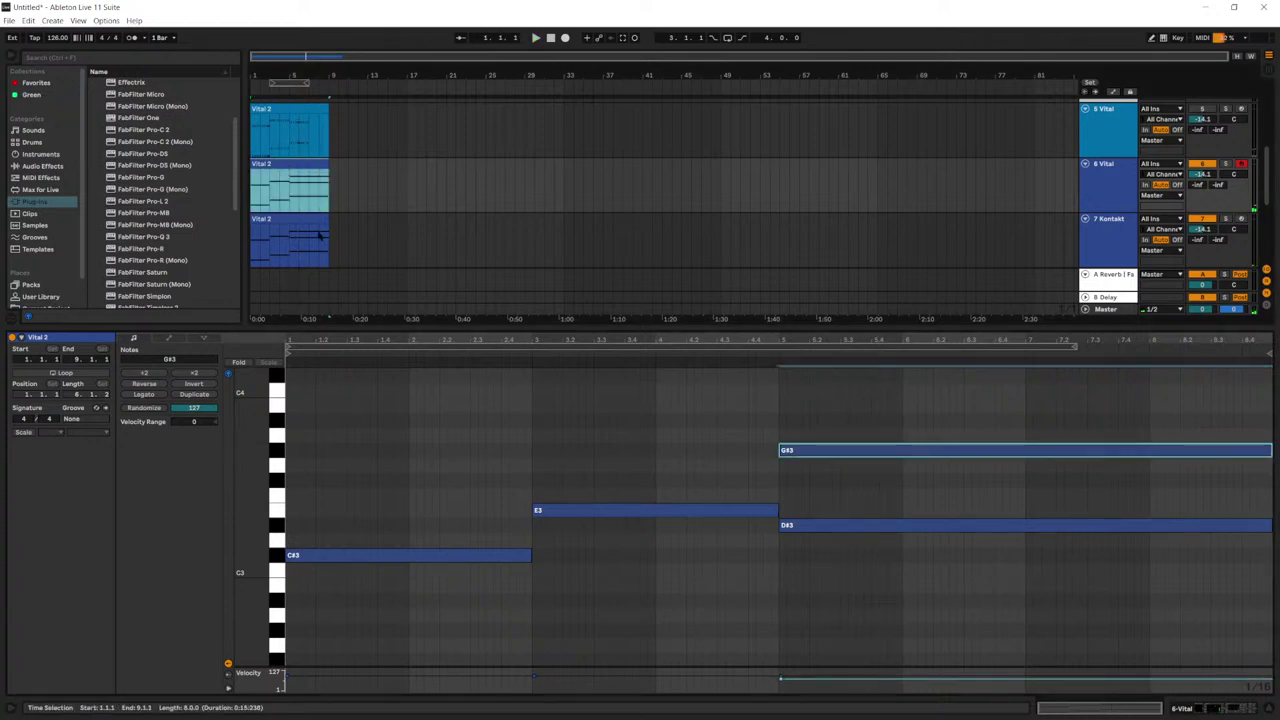
# Step: Randomize the velocities of all notes in the 7 Kontakt clip by an amount of 4
pyautogui.click(320, 235)
pyautogui.click(854, 449)
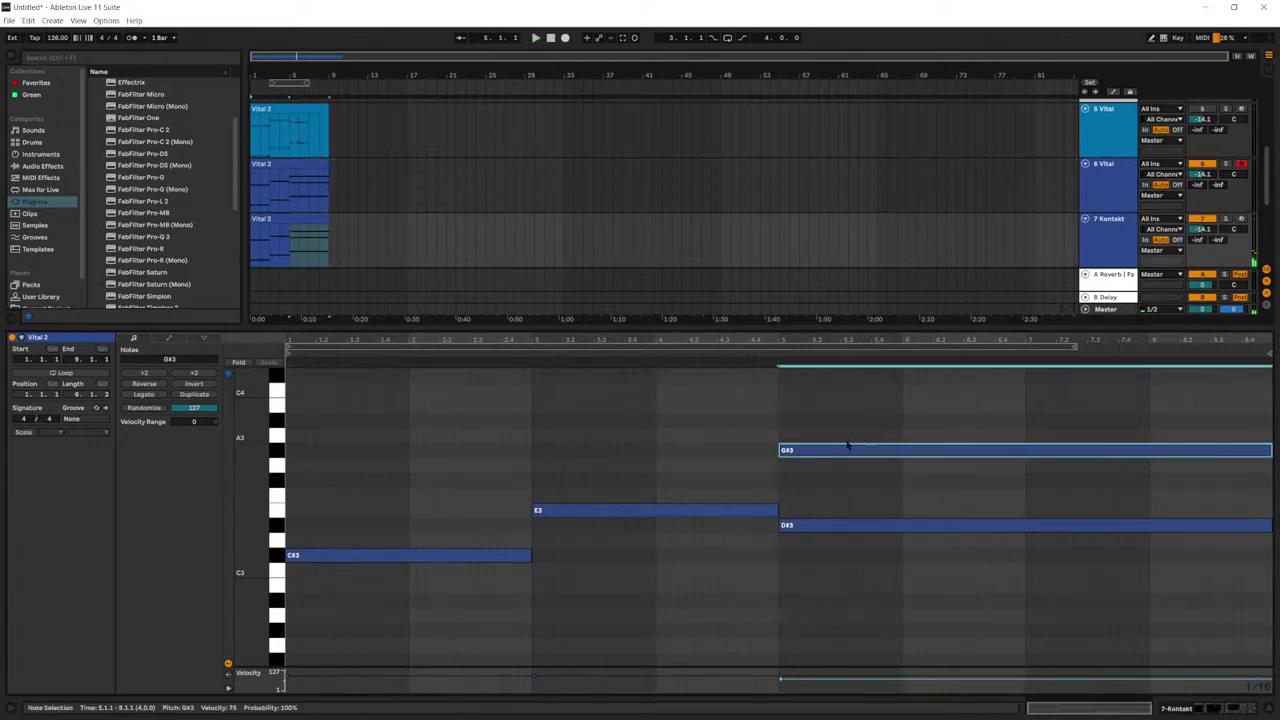
pyautogui.hotkey('ctrl', 'a')
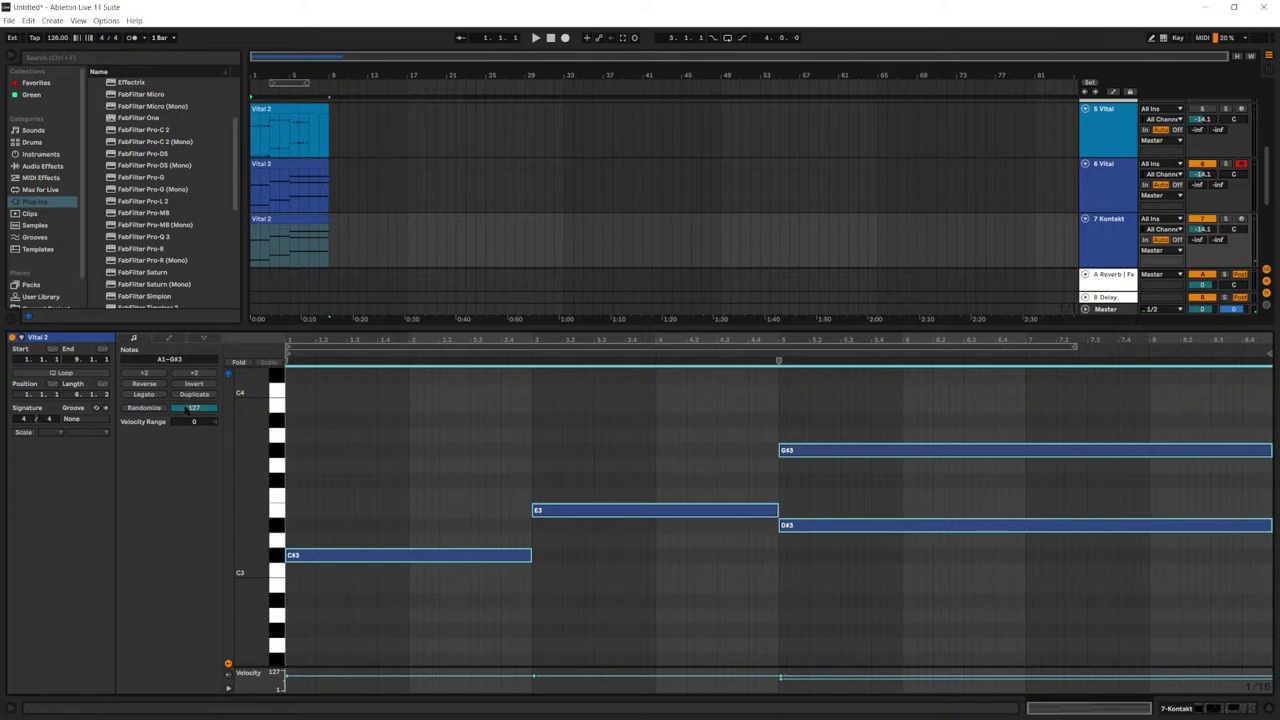
pyautogui.write('1')
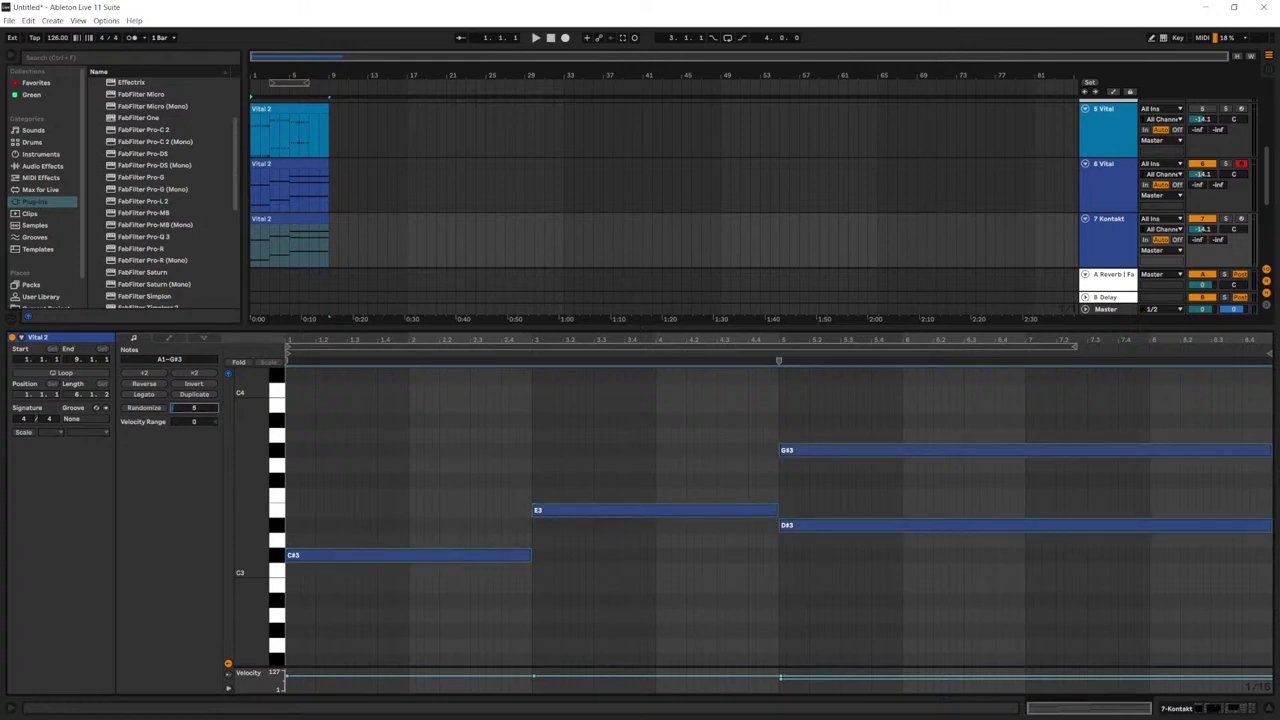
pyautogui.click(155, 408)
pyautogui.click(771, 487)
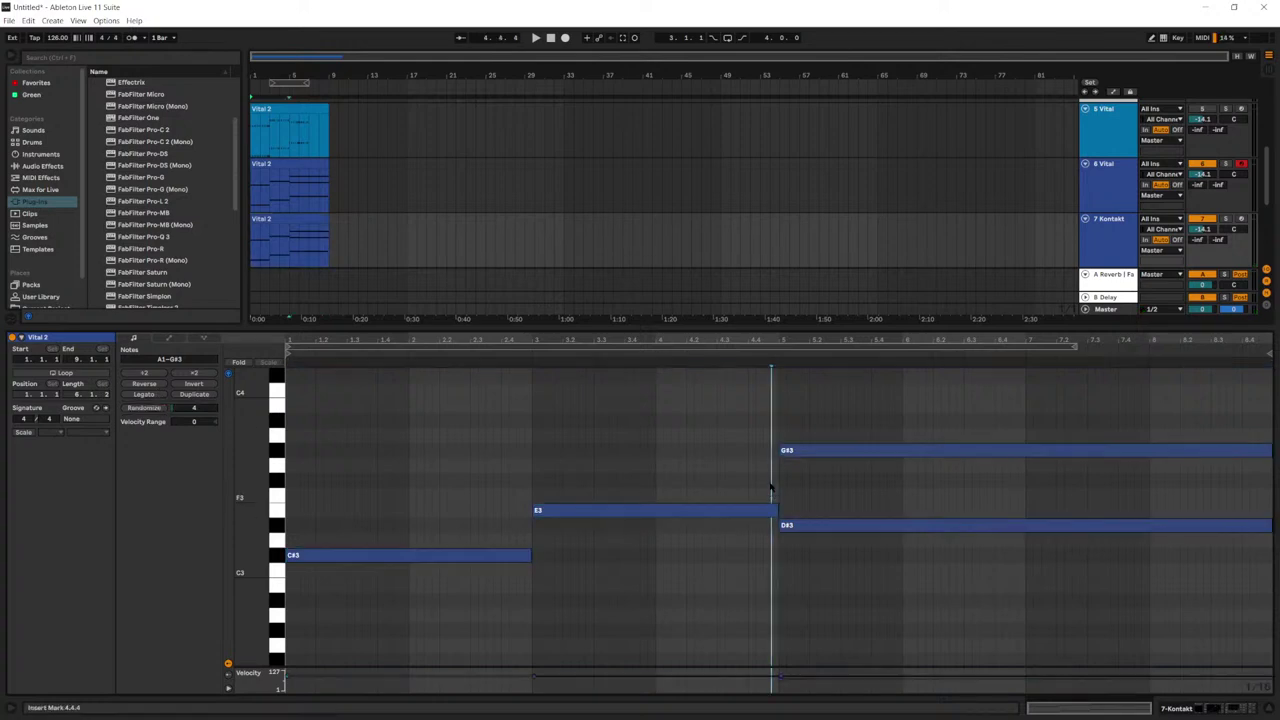
# Step: Nudge the bar 5 notes of the 7 Kontakt clip off the grid, G#3 slightly late and D#3 and E2 slightly early
pyautogui.moveTo(789, 342); pyautogui.dragTo(786, 374)
pyautogui.moveTo(786, 450); pyautogui.dragTo(789, 450)
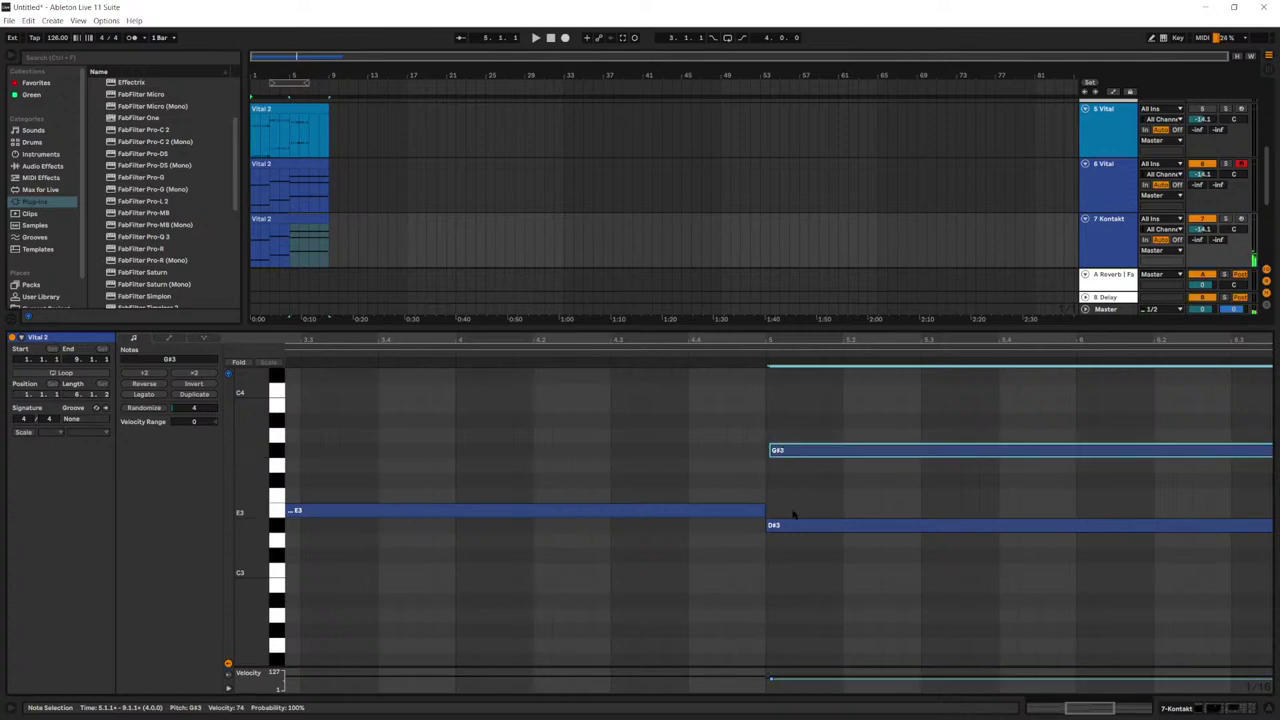
pyautogui.moveTo(791, 526); pyautogui.dragTo(789, 529)
pyautogui.scroll(-4, 790, 530)
pyautogui.click(767, 517)
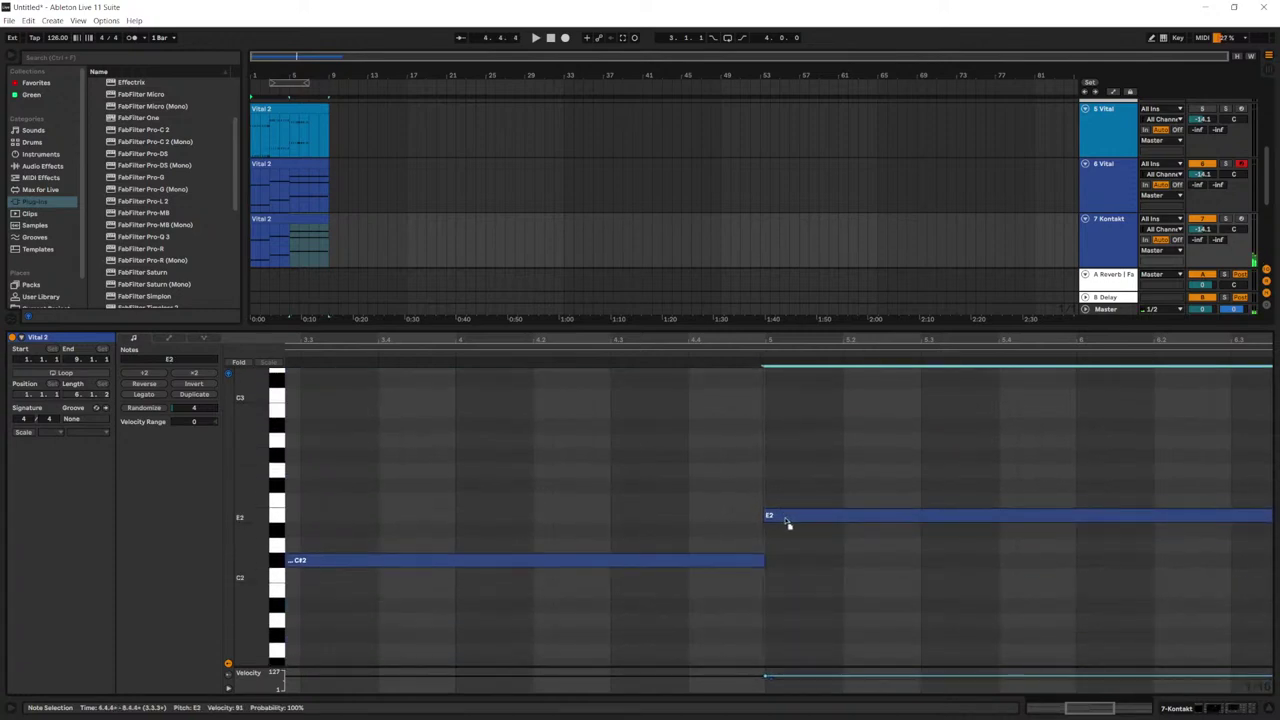
# Step: Nudge the E3 note at bar 3 of the 7 Kontakt clip slightly late and play from bar 1
pyautogui.scroll(1, 598, 492)
pyautogui.scroll(2, 598, 492)
pyautogui.scroll(-1, 318, 472)
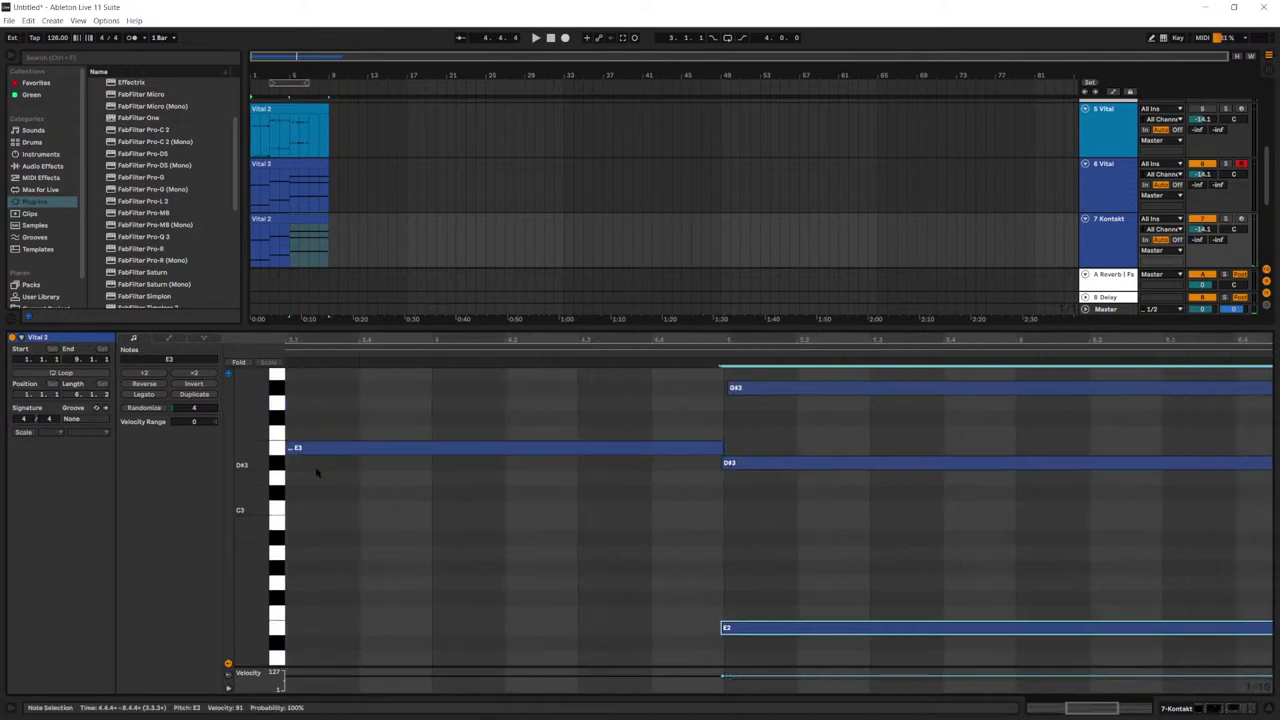
pyautogui.hscroll(-3, 605, 435)
pyautogui.click(590, 448)
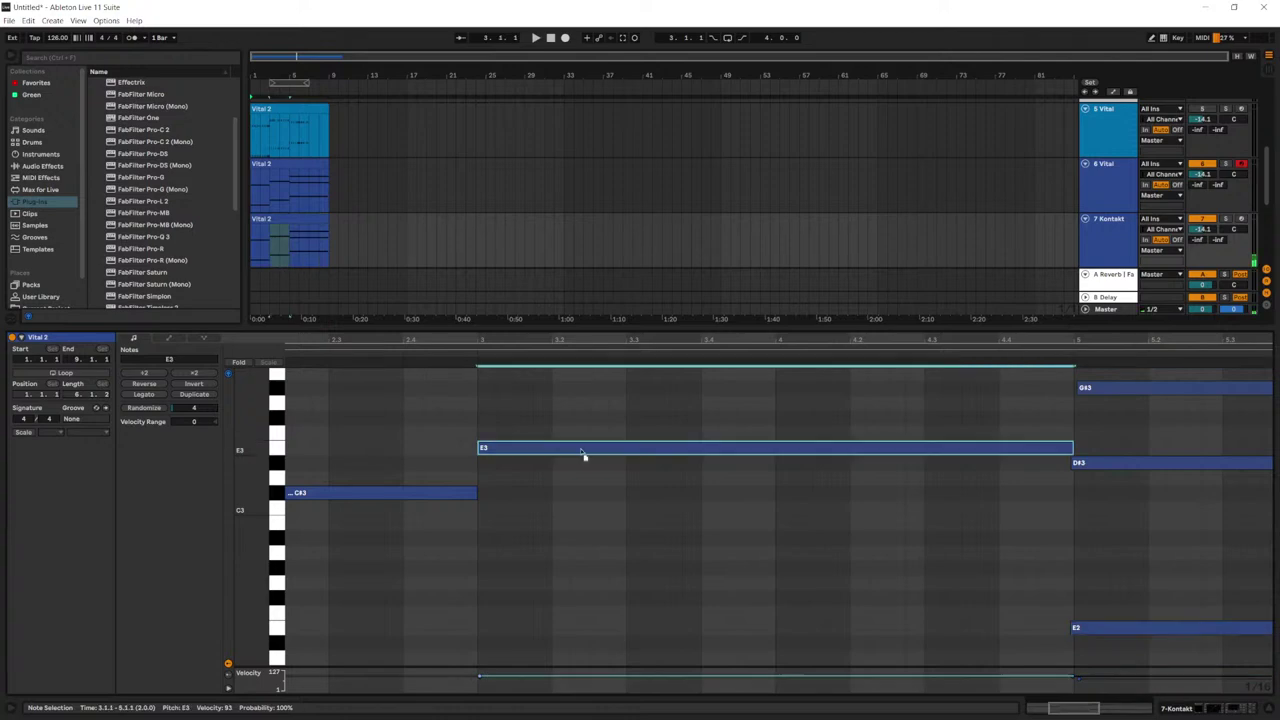
pyautogui.press('space')
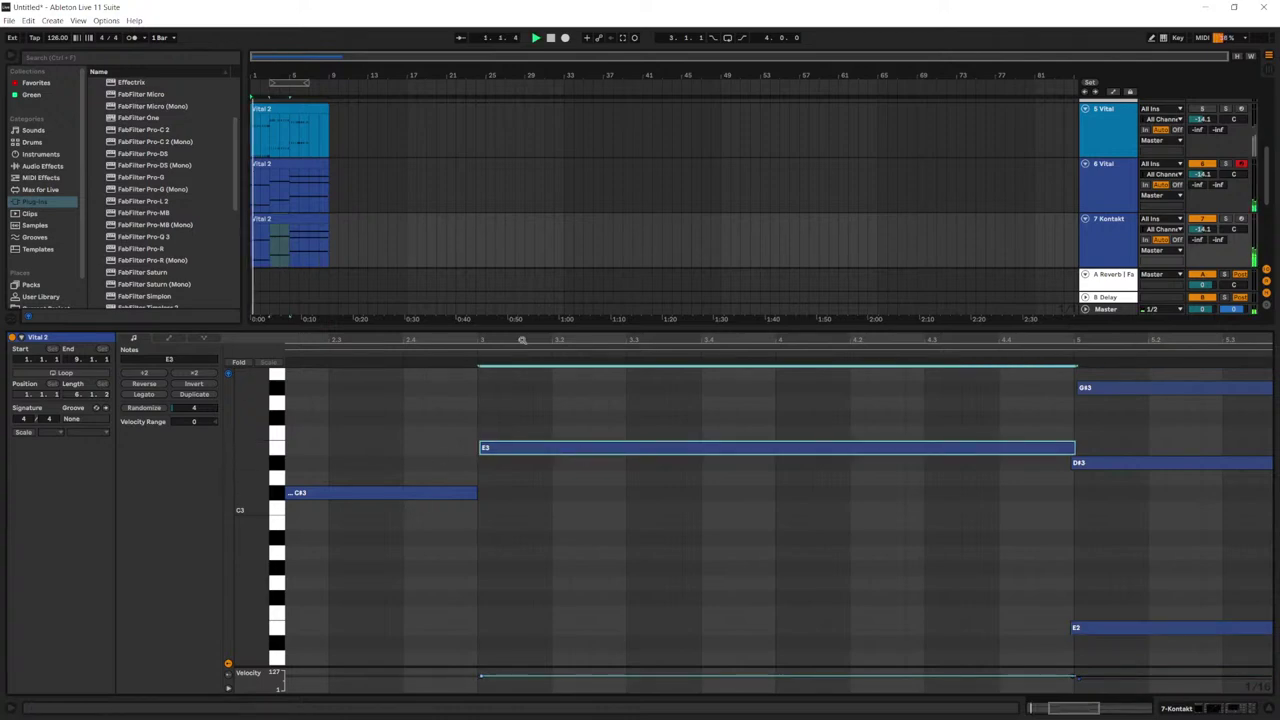
# Step: Stop playback, duplicate the 7 Kontakt track and arm the duplicate for recording
pyautogui.hotkey('shift', 'Tab')
pyautogui.click(1110, 297)
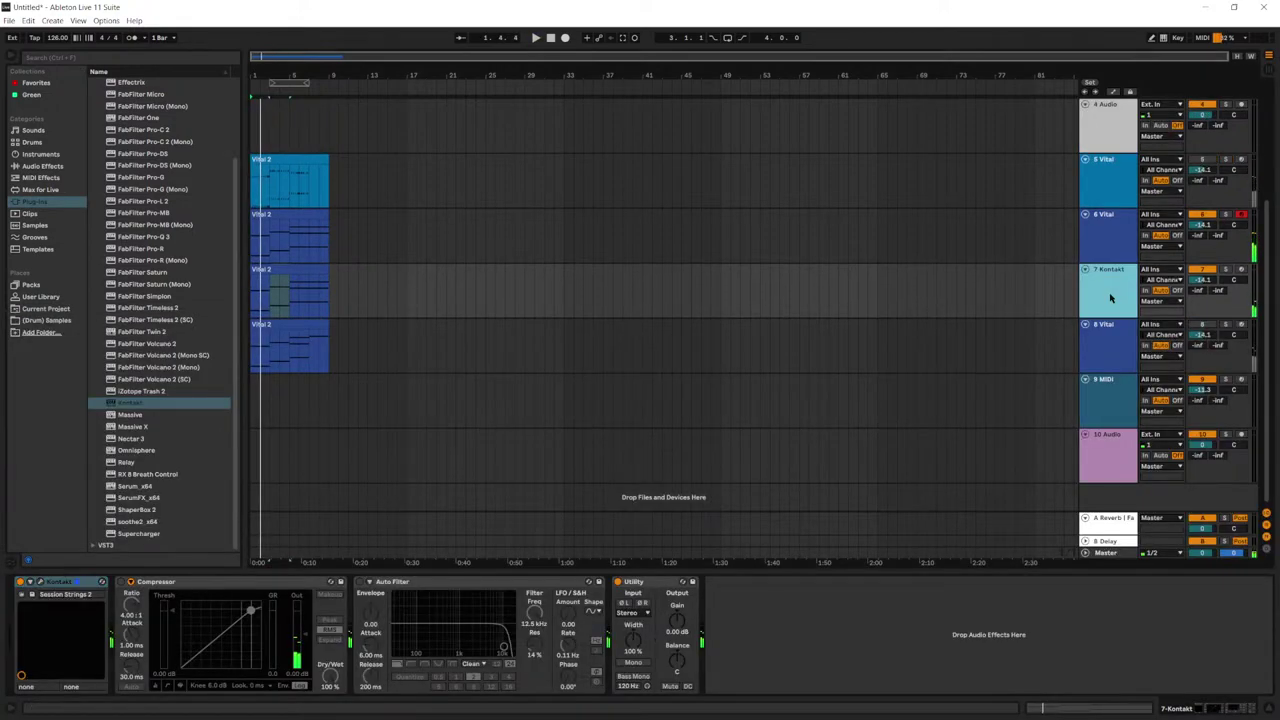
pyautogui.hotkey('ctrl', 'd')
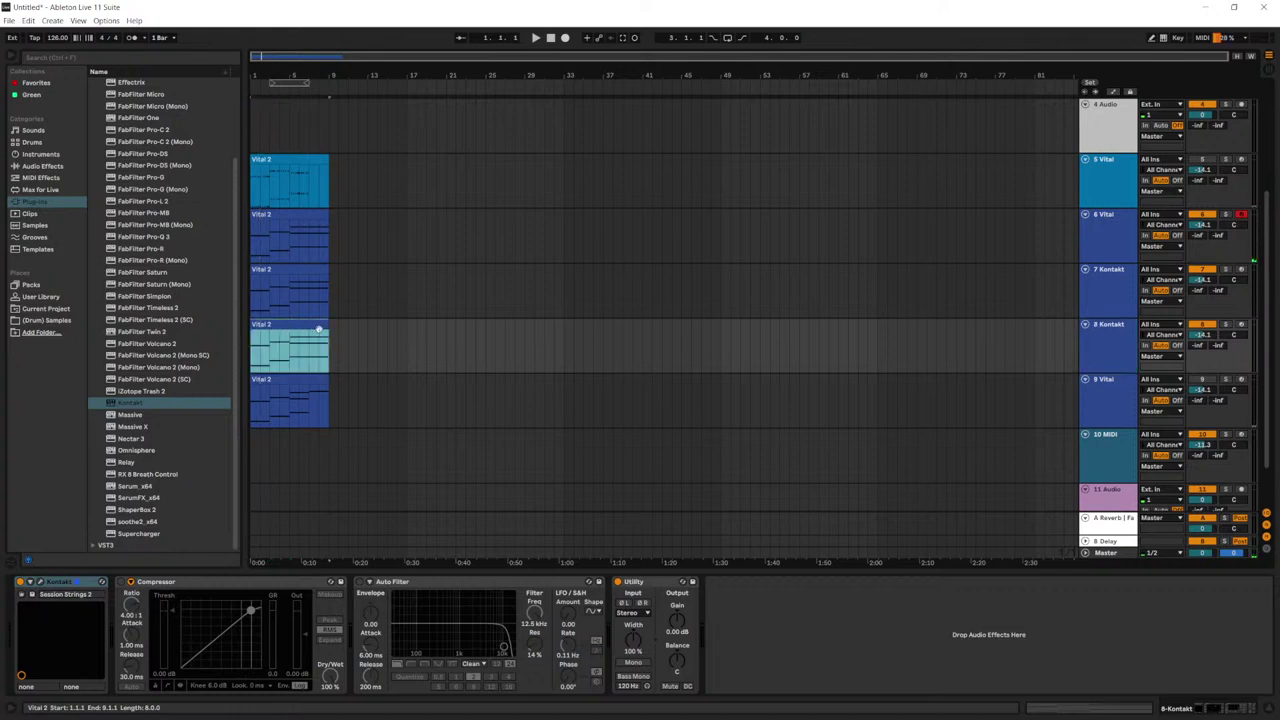
pyautogui.click(1241, 325)
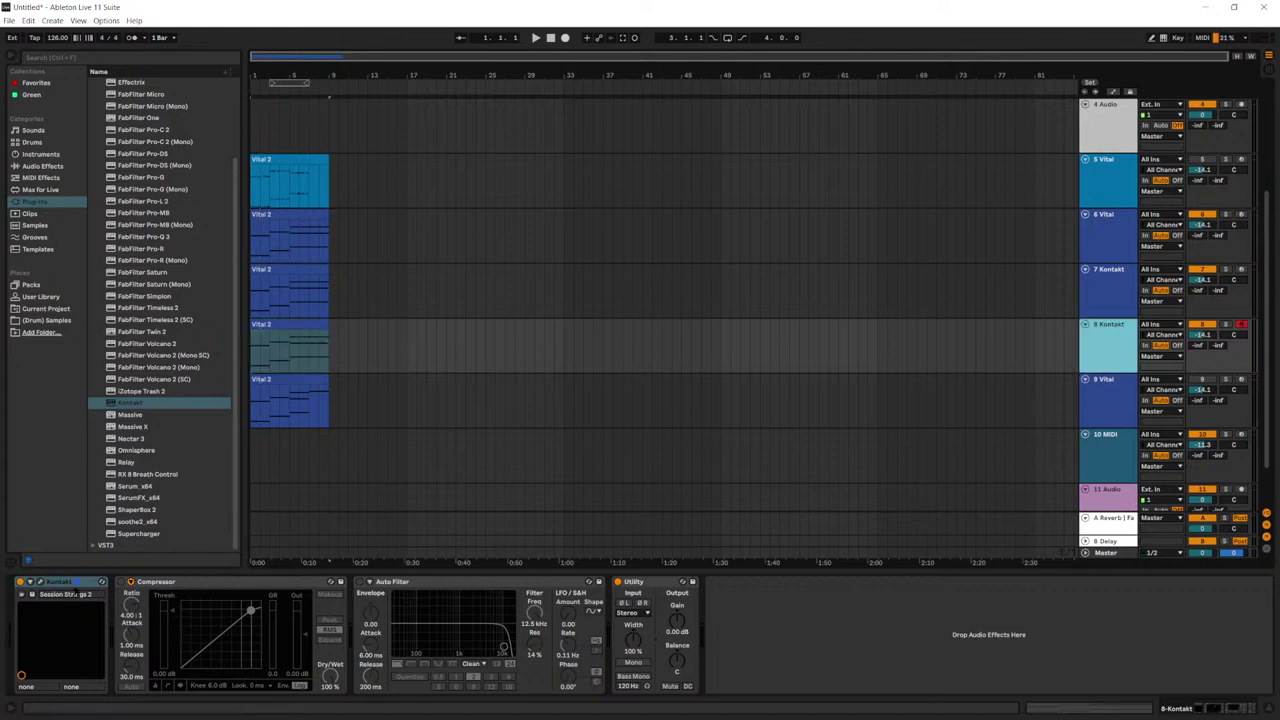
# Step: Set Session Strings 2 on the 8 Kontakt track to the Pizzicato main articulation with a velocity switch threshold of 104
pyautogui.click(42, 583)
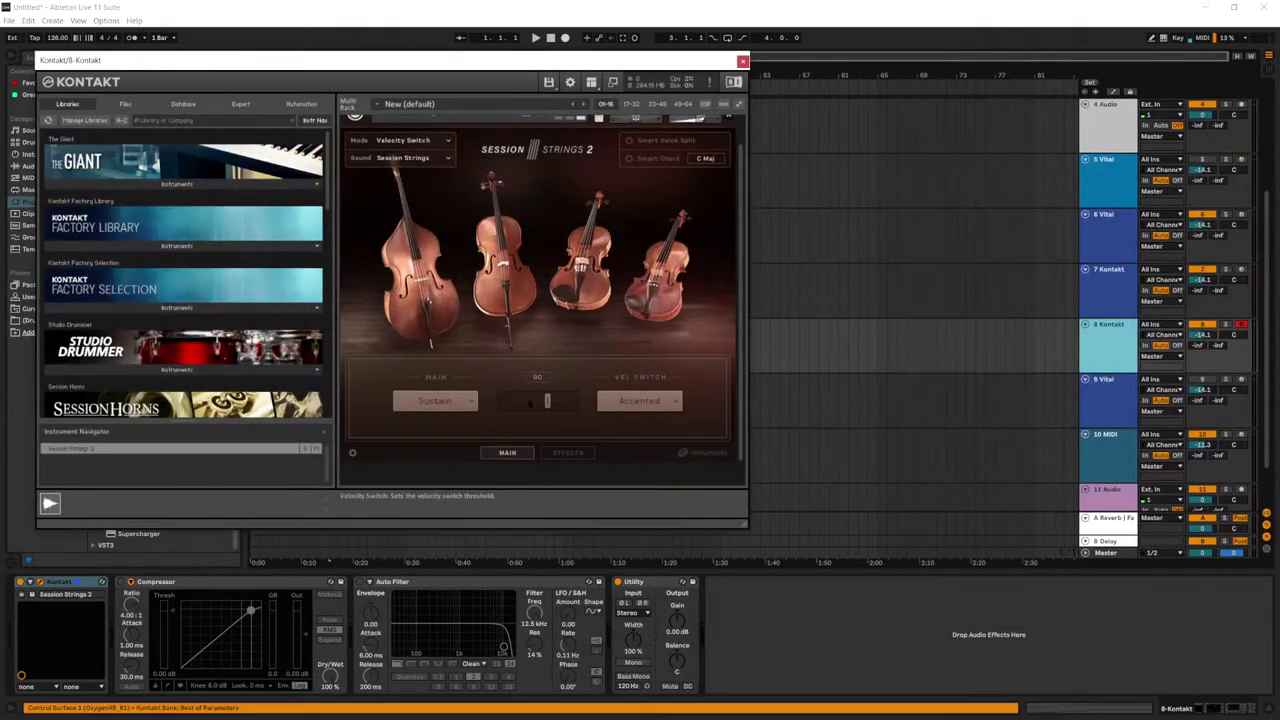
pyautogui.click(433, 401)
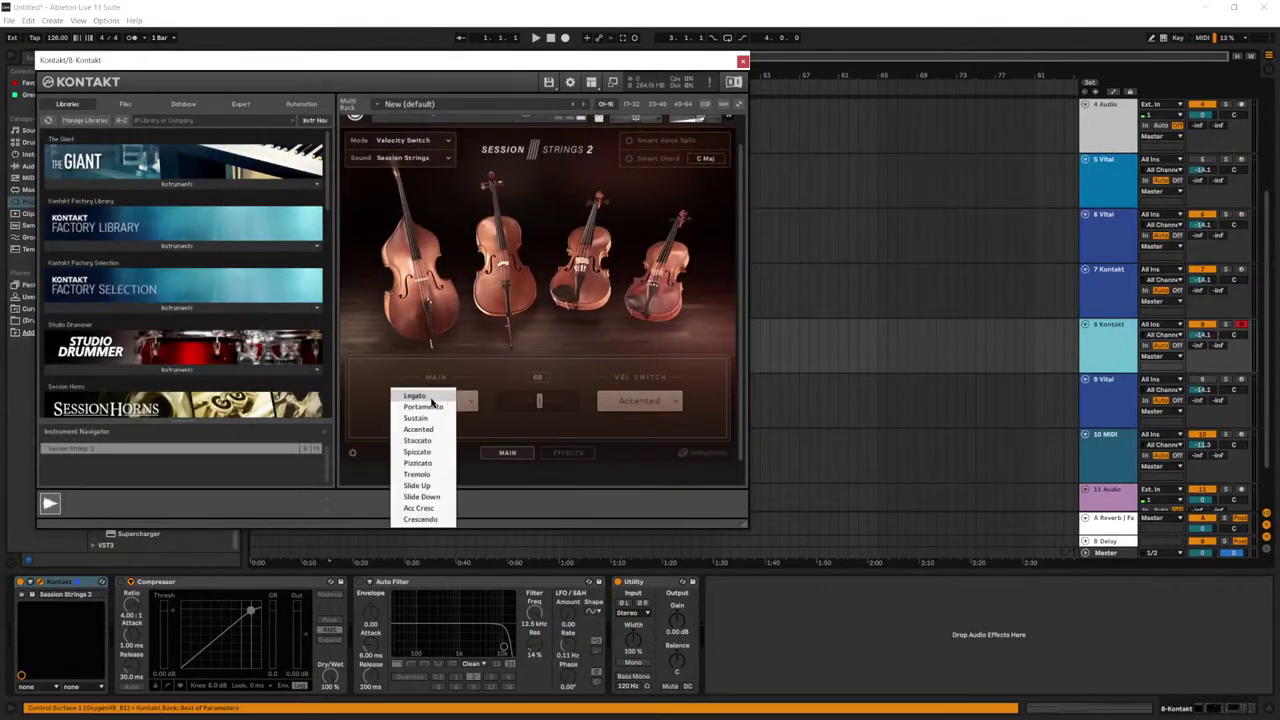
pyautogui.click(435, 464)
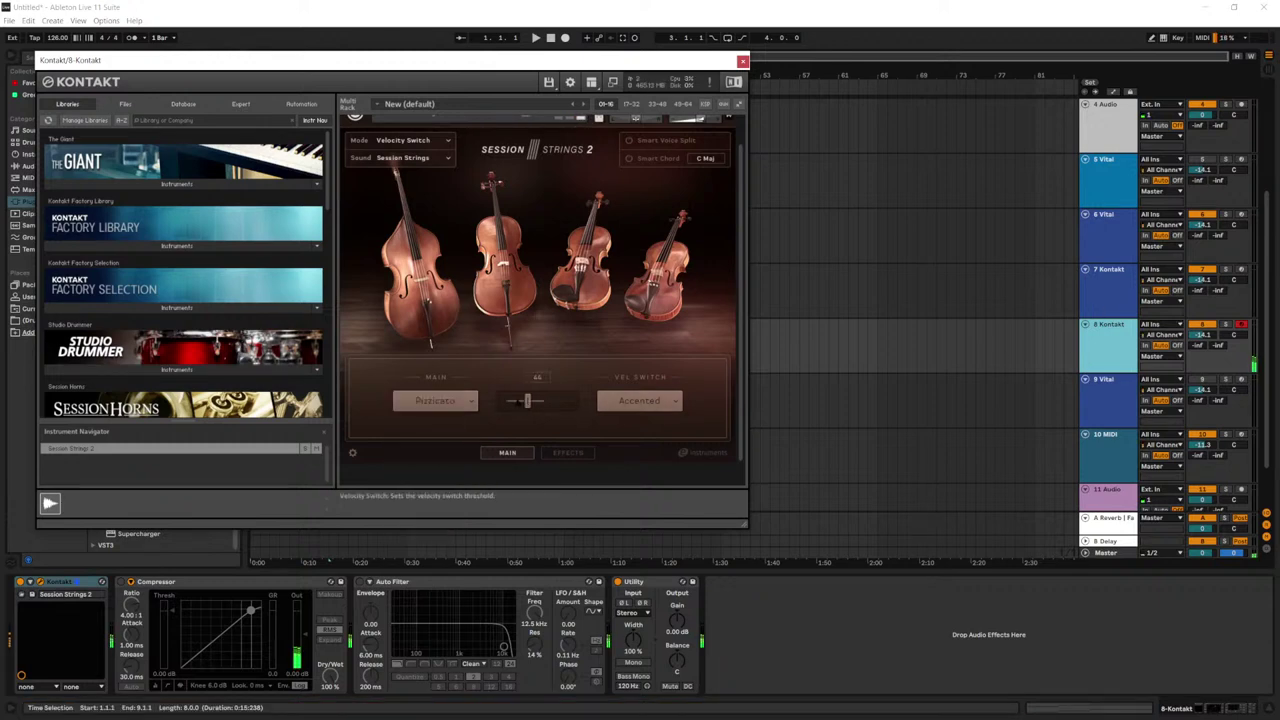
pyautogui.moveTo(566, 400); pyautogui.dragTo(557, 400)
# Step: Try the Staccato and Spiccato main articulations on the 8 Kontakt track and close the plug-in window
pyautogui.click(435, 401)
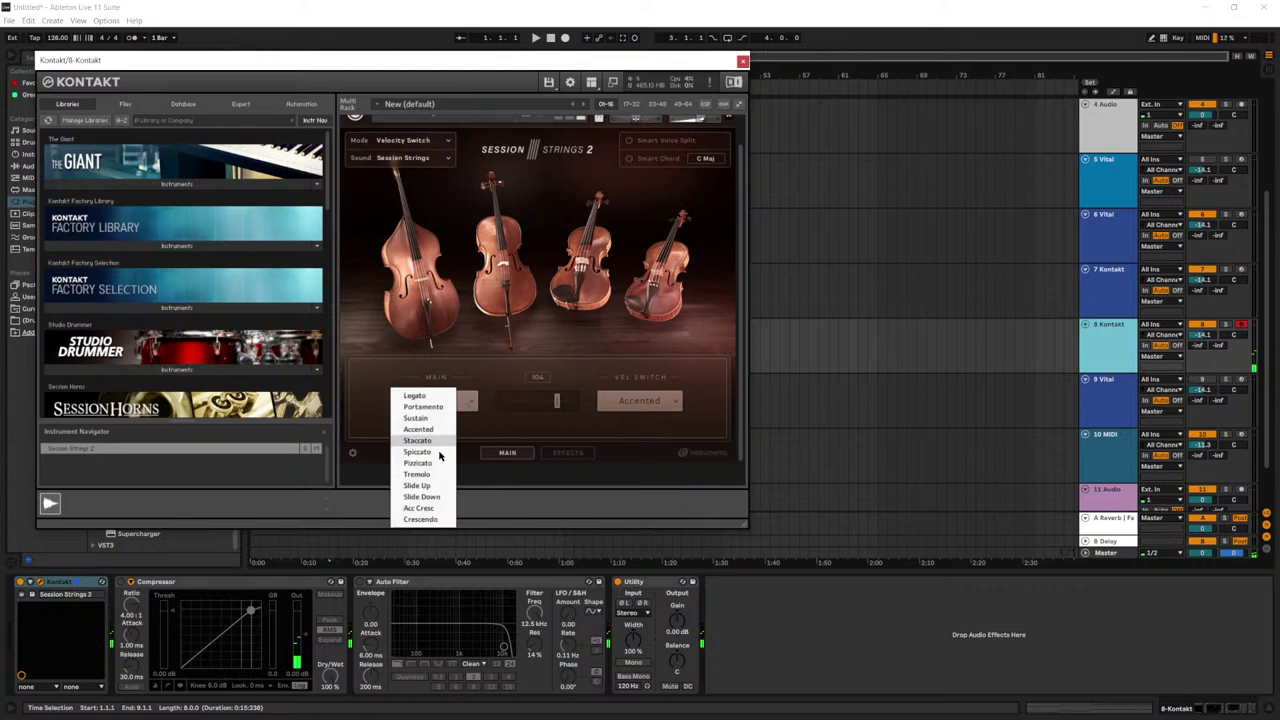
pyautogui.click(434, 442)
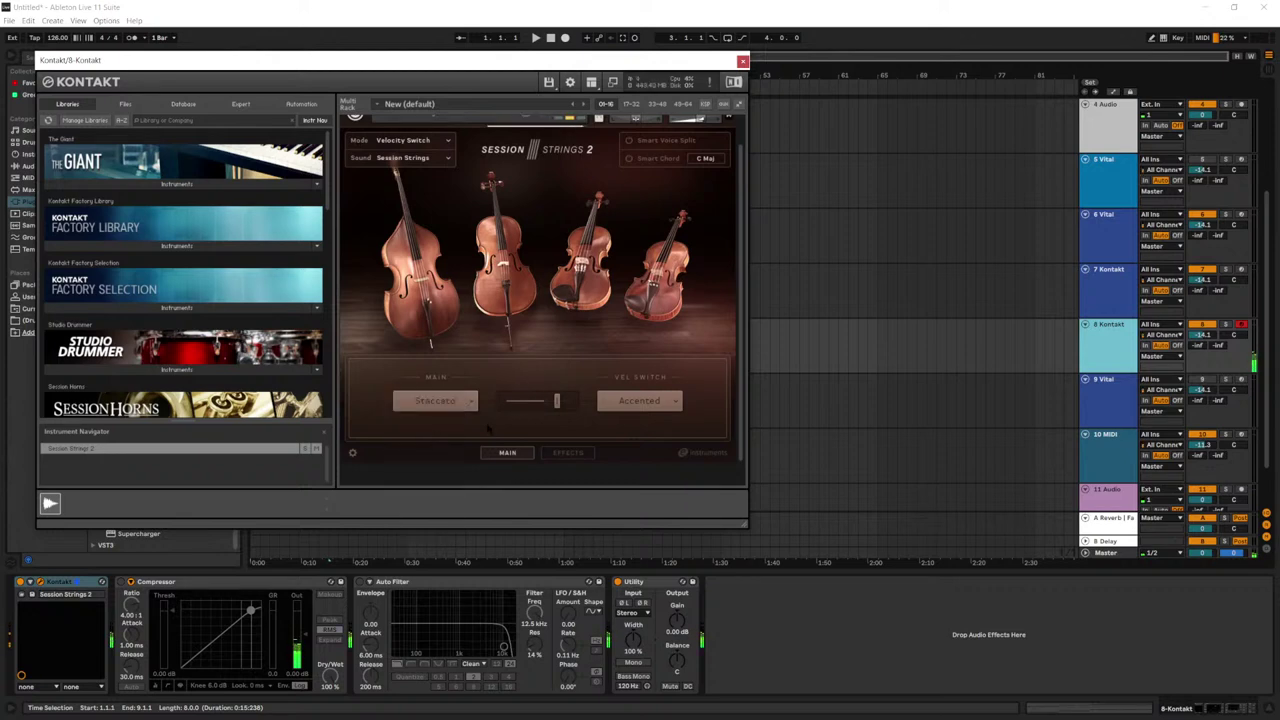
pyautogui.click(435, 401)
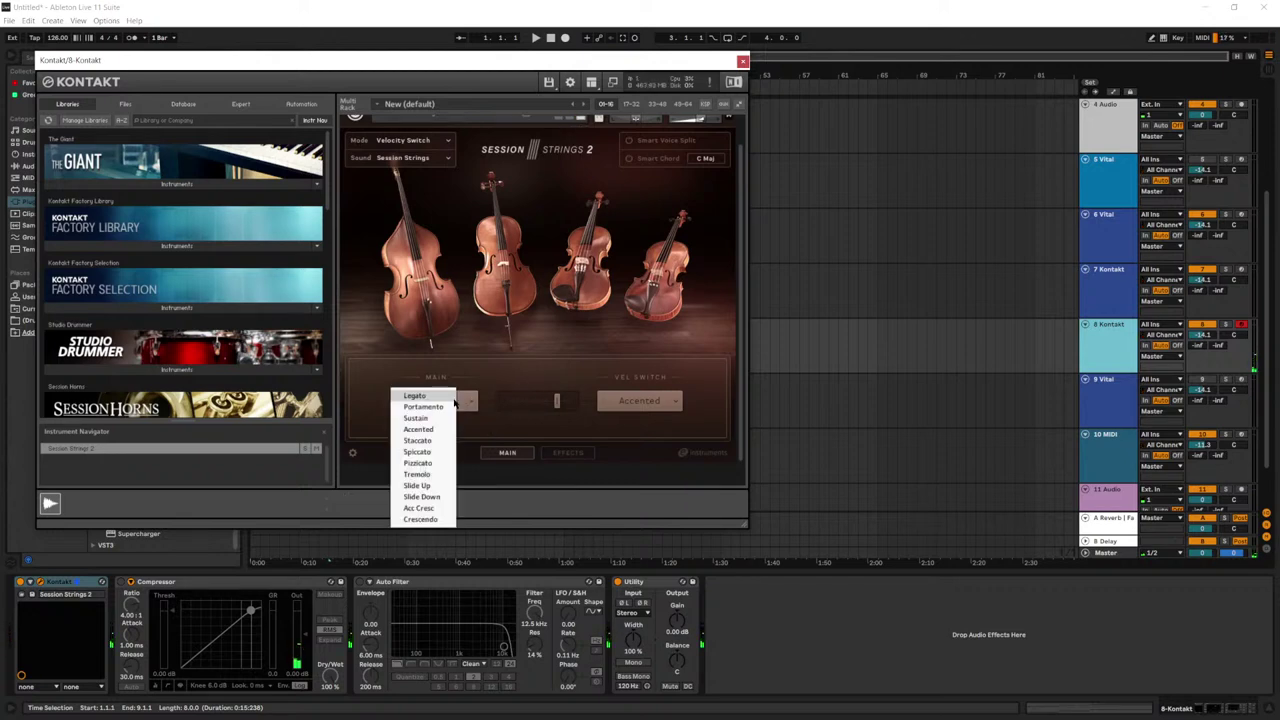
pyautogui.click(434, 450)
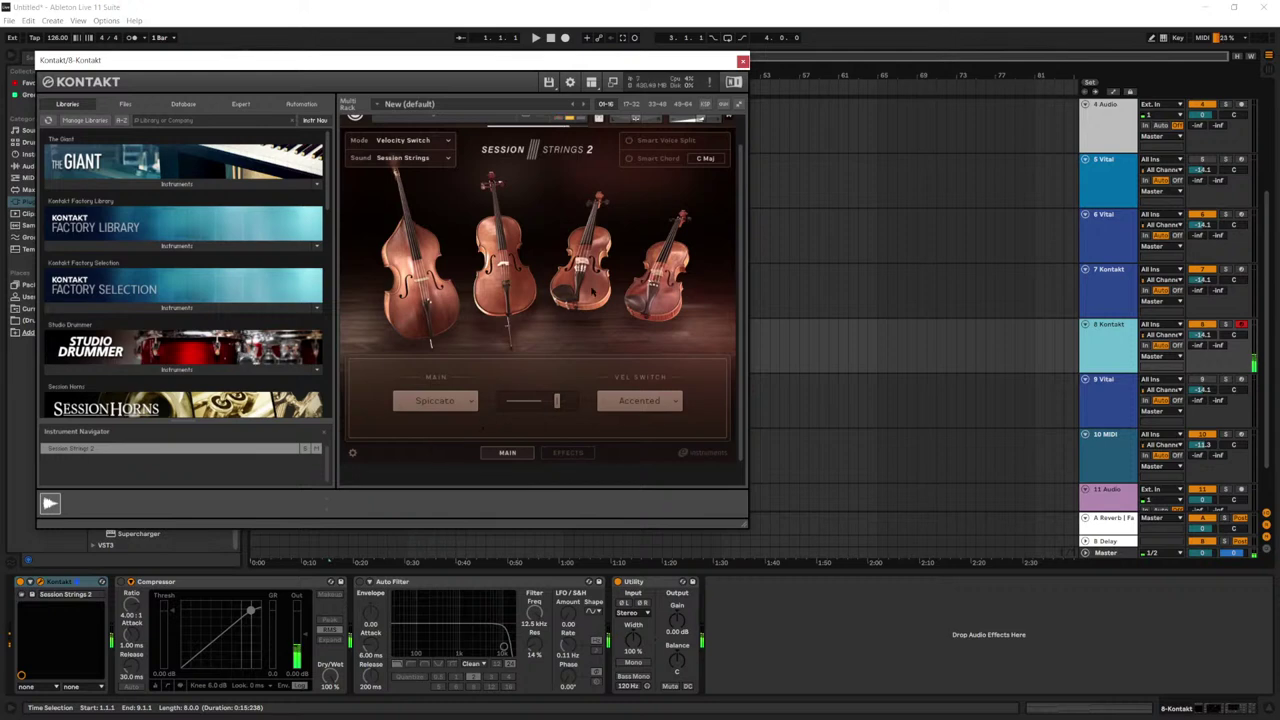
pyautogui.click(742, 61)
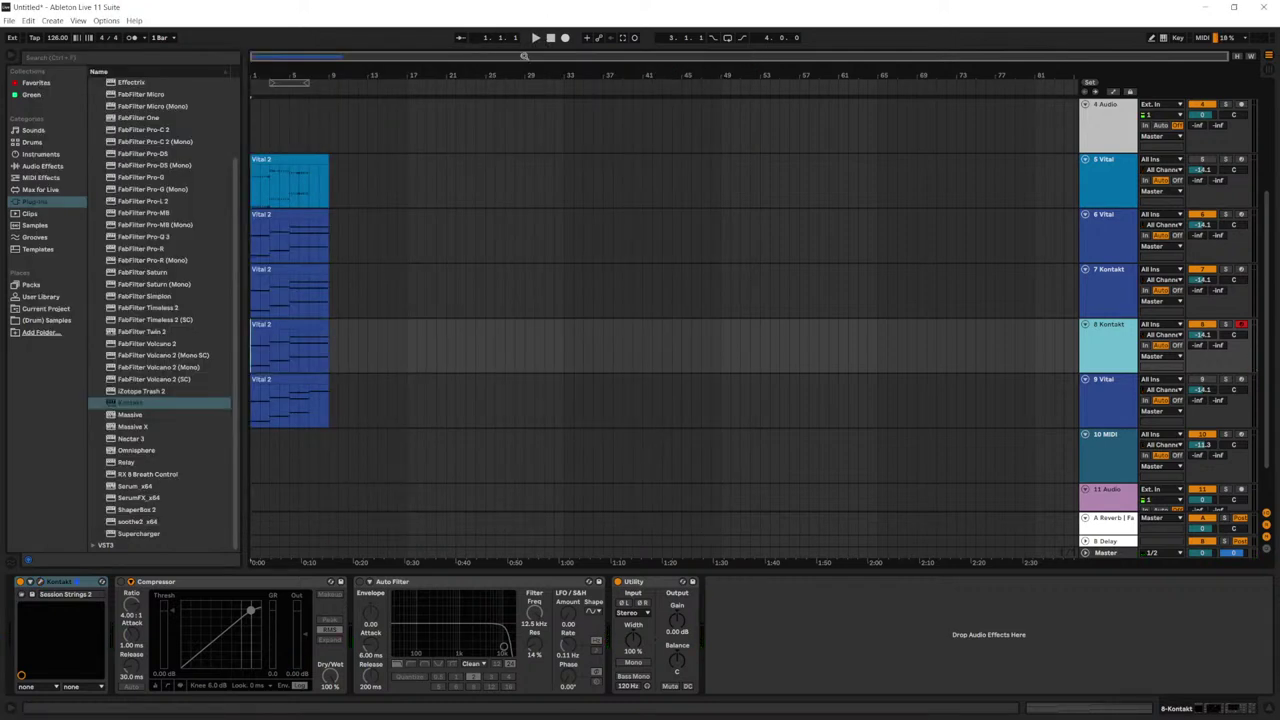
# Step: Inspect the notes of the 8 Kontakt clip while playing it with the other layers, and return to the track's devices
pyautogui.click(315, 321)
pyautogui.doubleClick(318, 322)
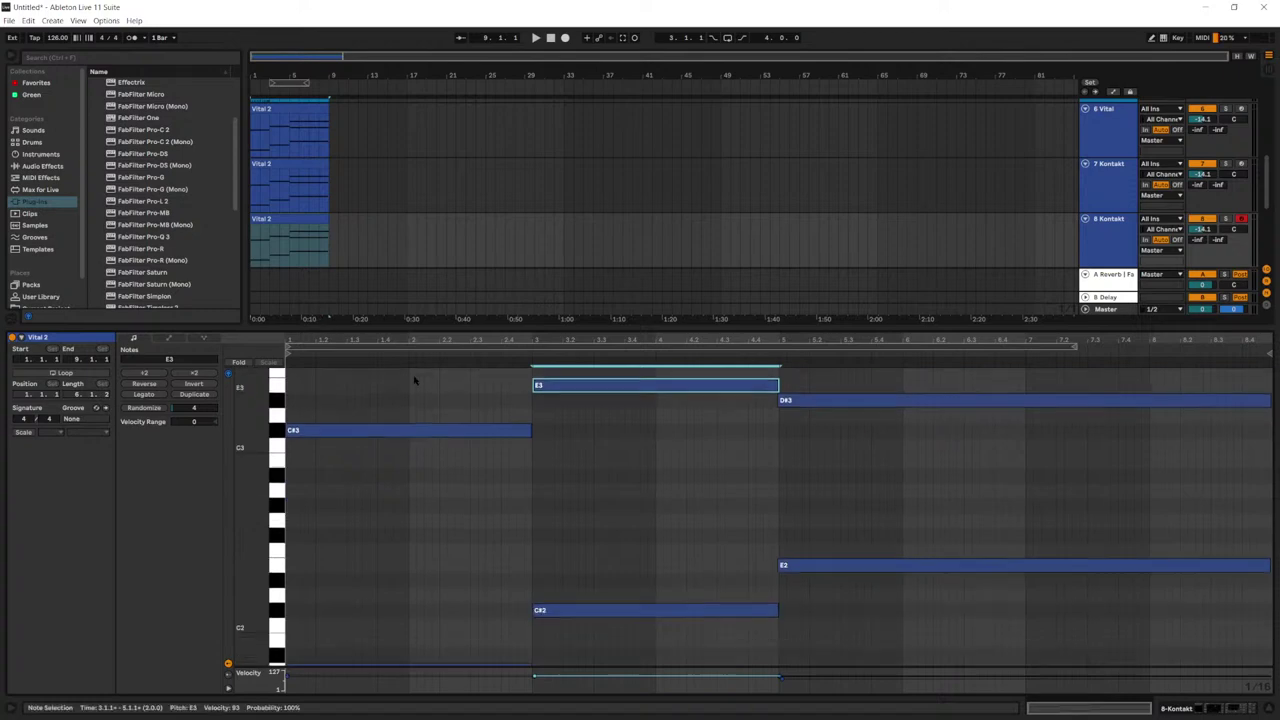
pyautogui.scroll(-2, 417, 378)
pyautogui.scroll(-1, 510, 477)
pyautogui.press('space')
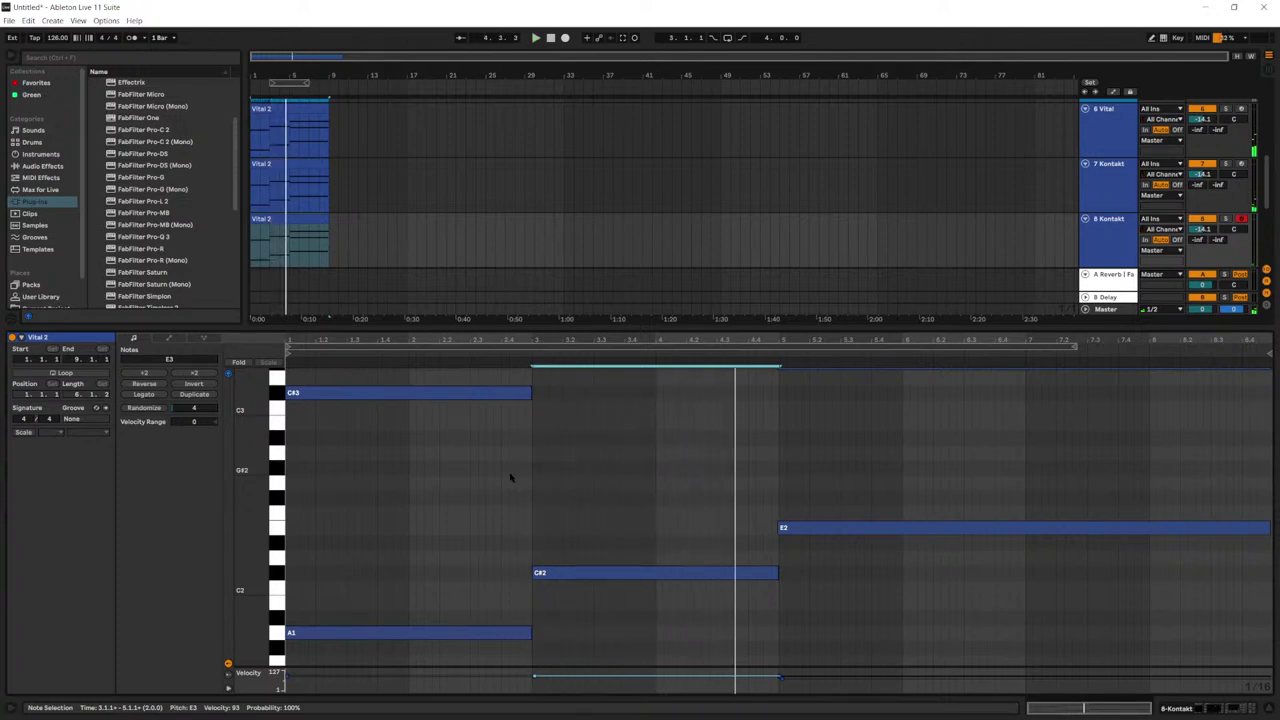
pyautogui.click(1104, 238)
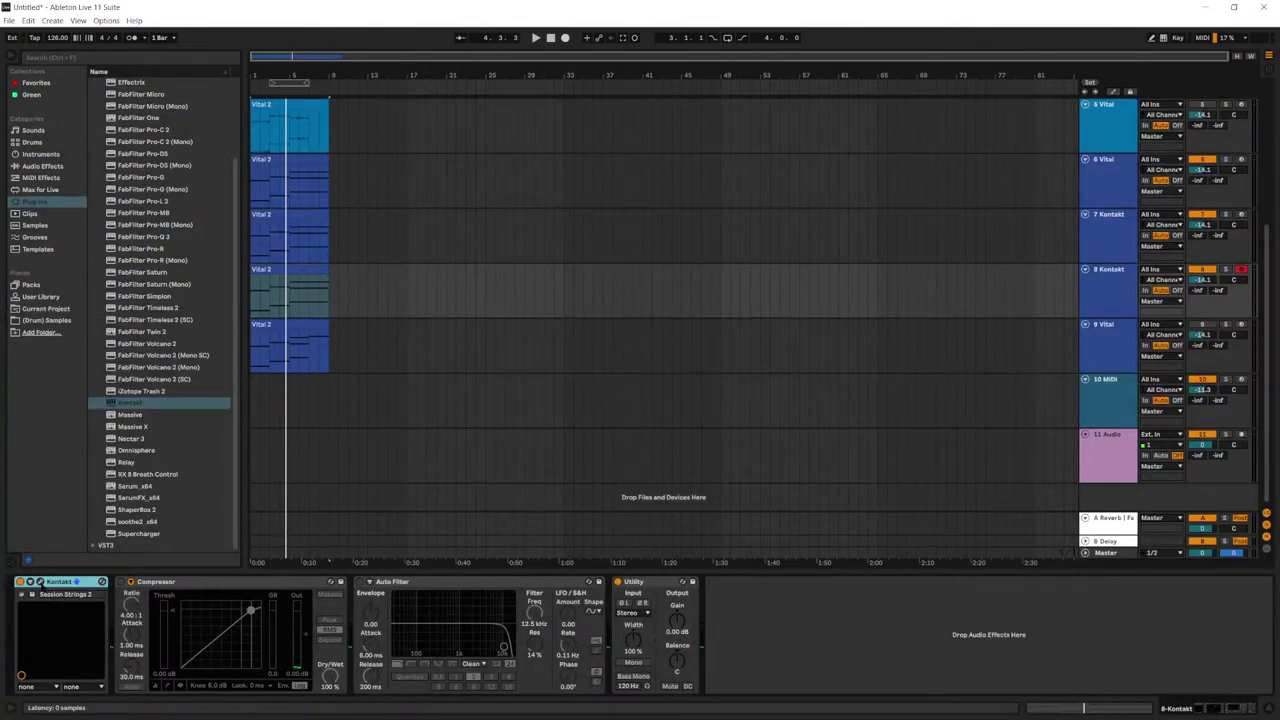
# Step: Set the main articulation on 8 Kontakt to Pizzicato, set the track volume to -7.3 dB and close the plug-in window
pyautogui.click(41, 583)
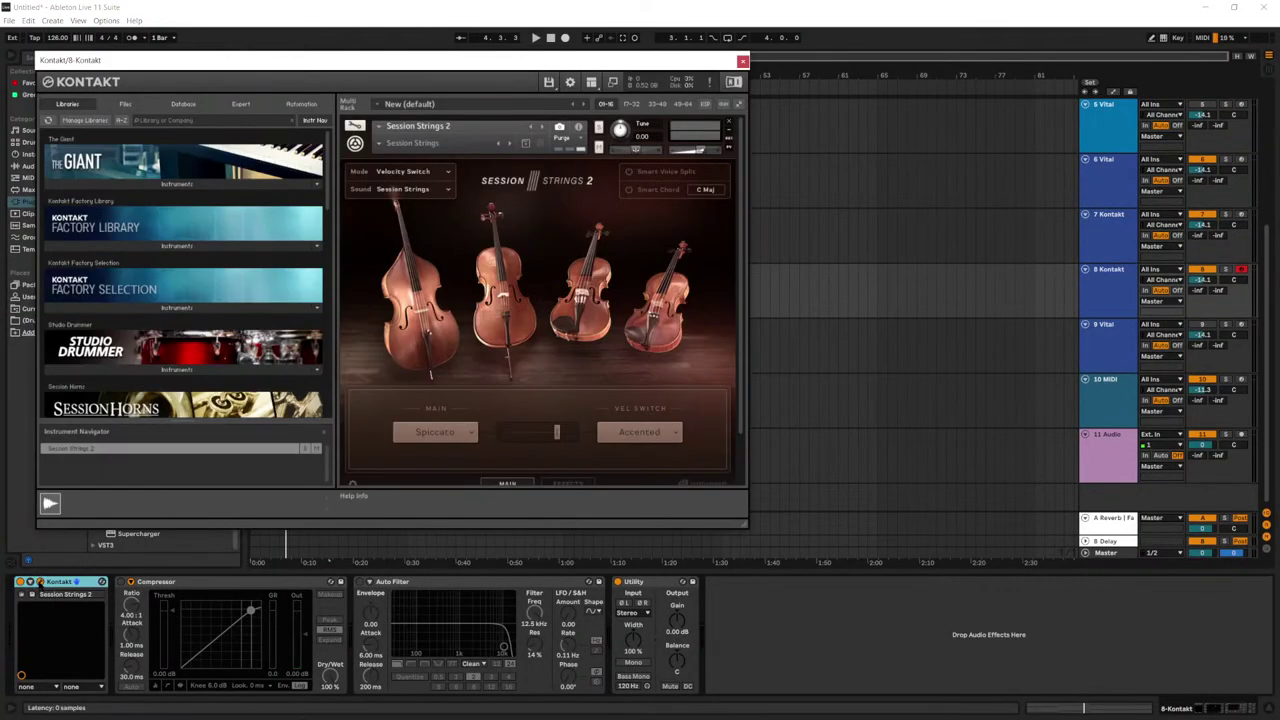
pyautogui.click(440, 432)
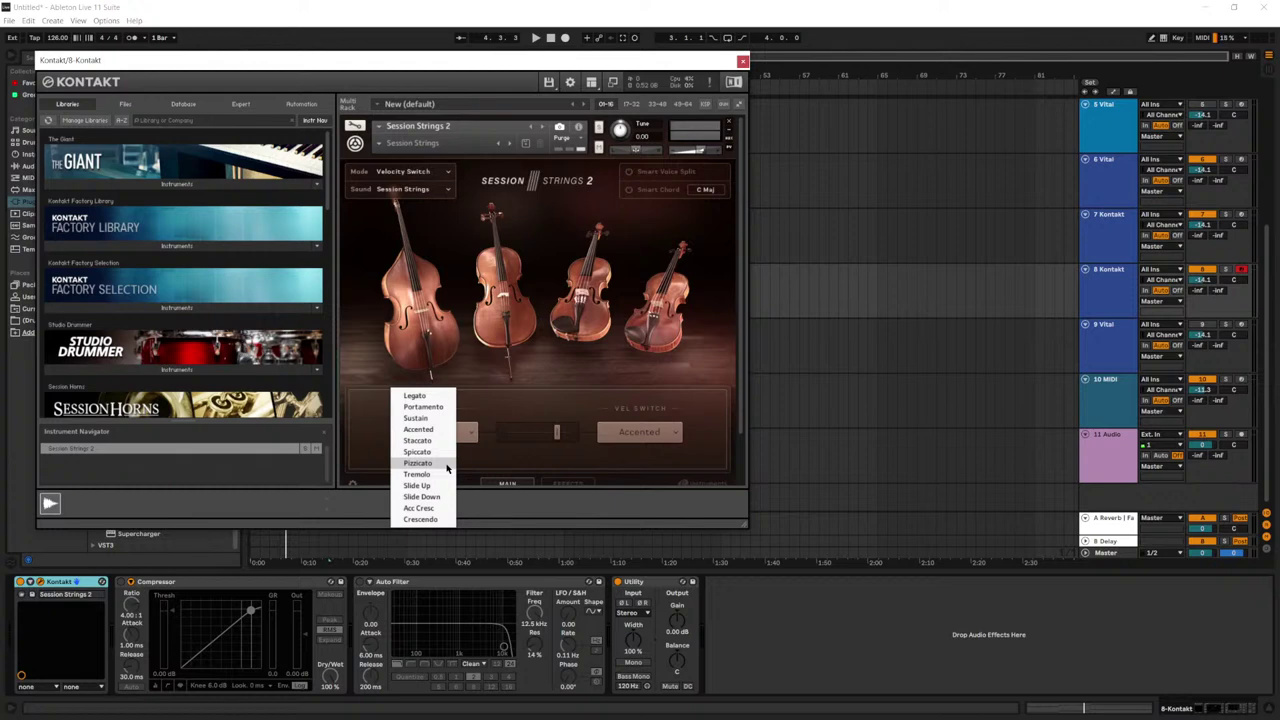
pyautogui.click(418, 463)
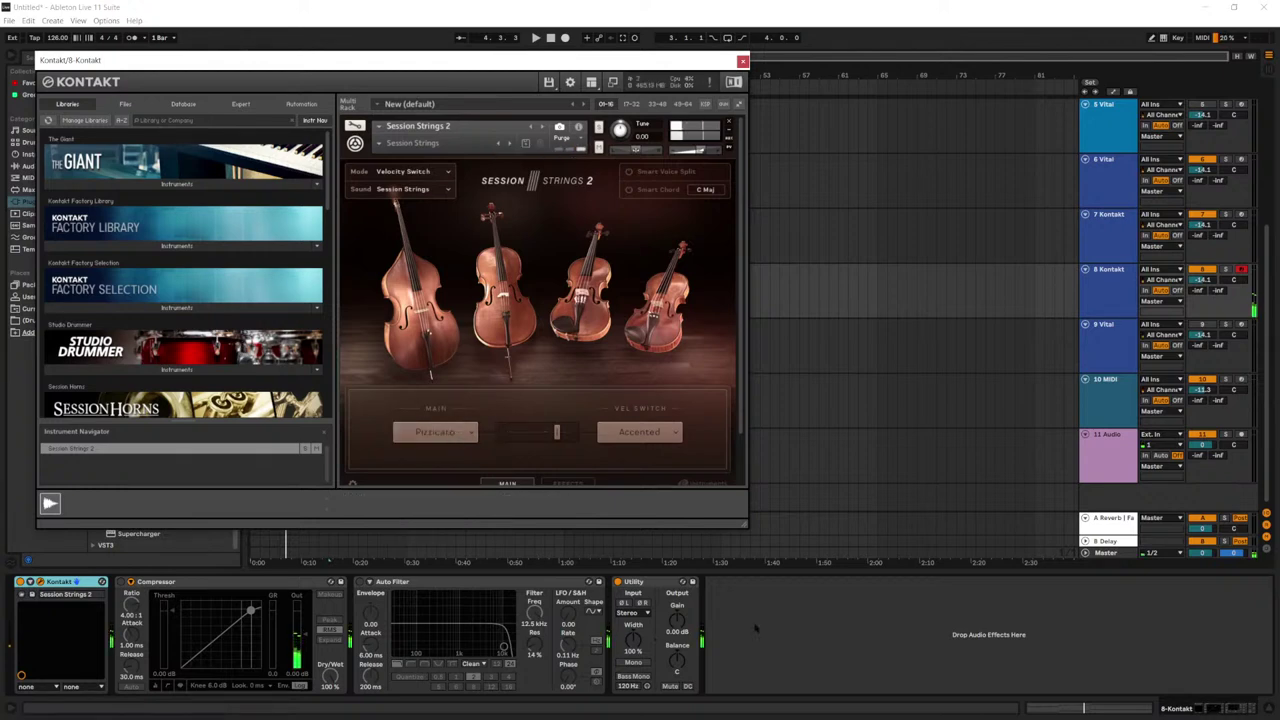
pyautogui.moveTo(1202, 280); pyautogui.dragTo(1204, 274)
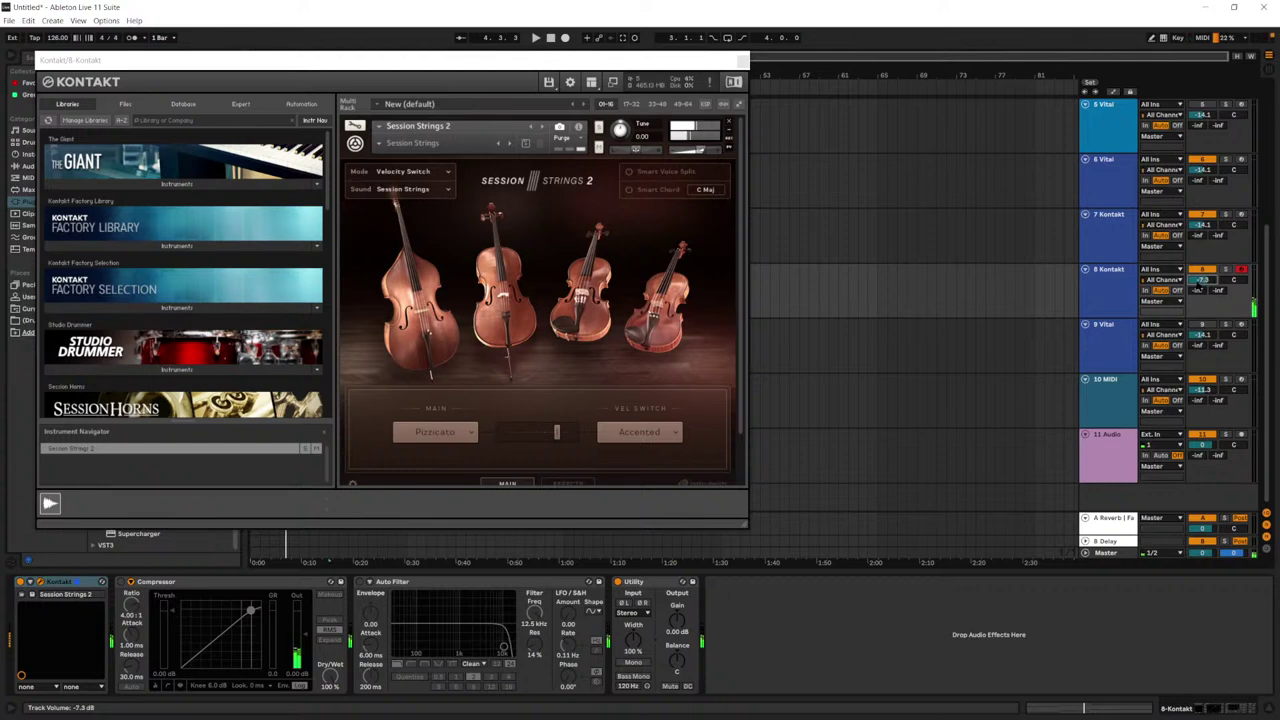
pyautogui.click(743, 61)
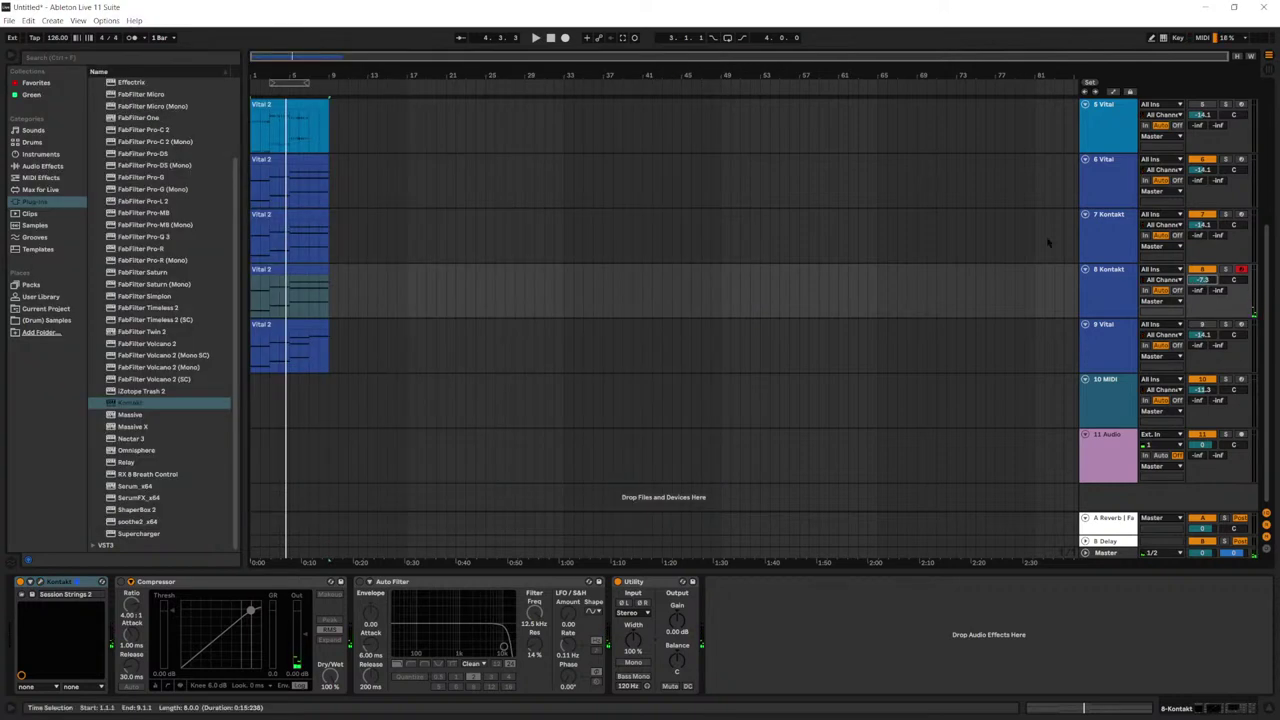
# Step: Group the pad and string tracks from 6 Vital through 9 Vital into one group track
pyautogui.scroll(1, 1110, 220)
pyautogui.click(1118, 215)
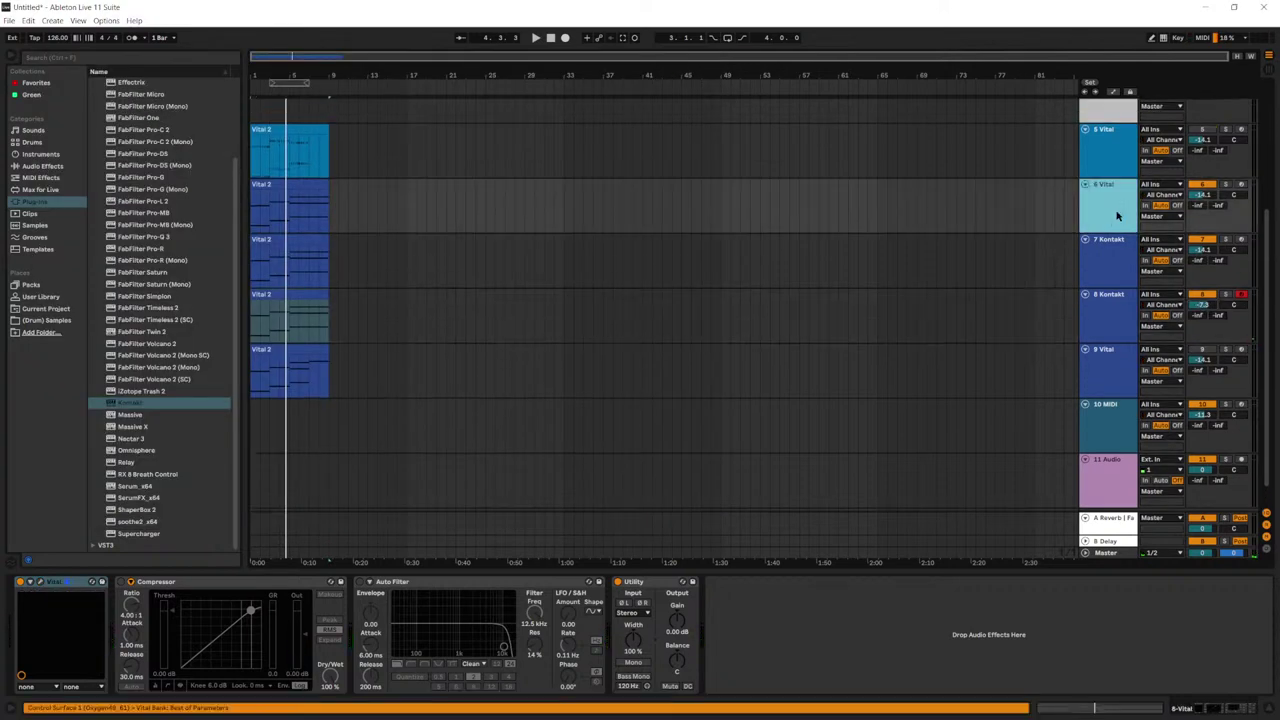
pyautogui.keyDown('shift'); pyautogui.click(1105, 384); pyautogui.keyUp('shift')
pyautogui.hotkey('ctrl', 'g')
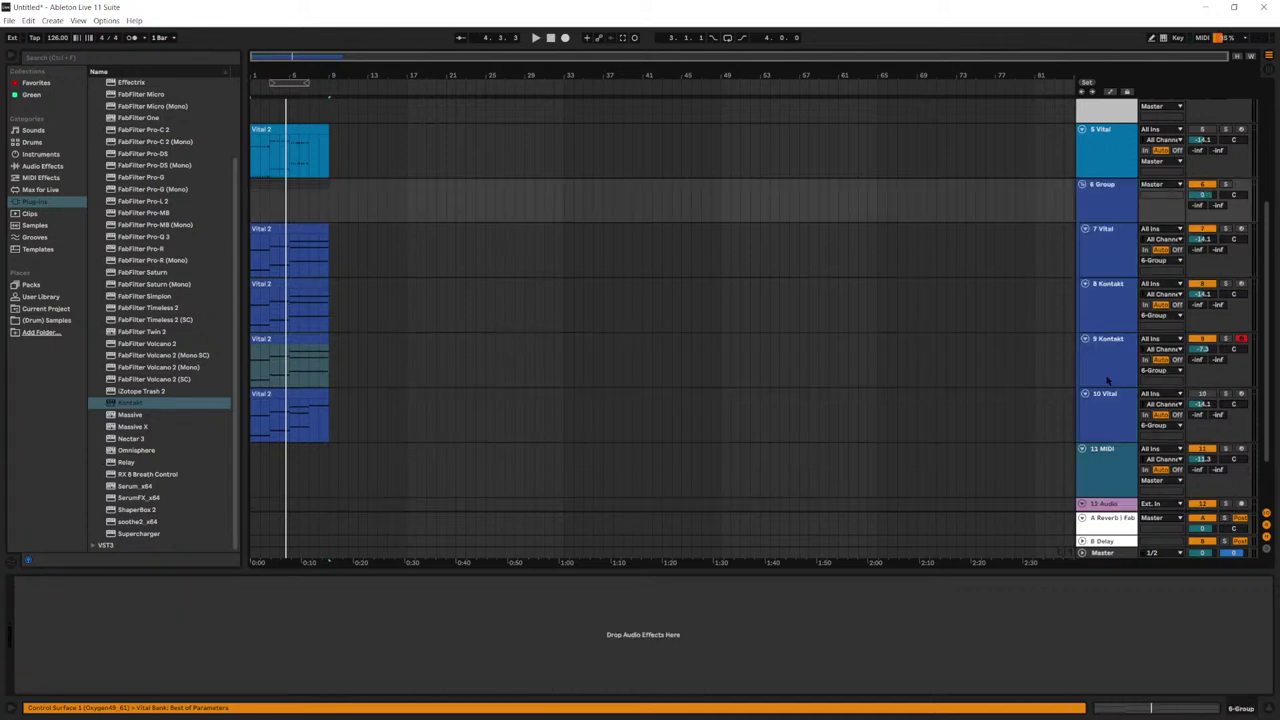
pyautogui.click(1101, 208)
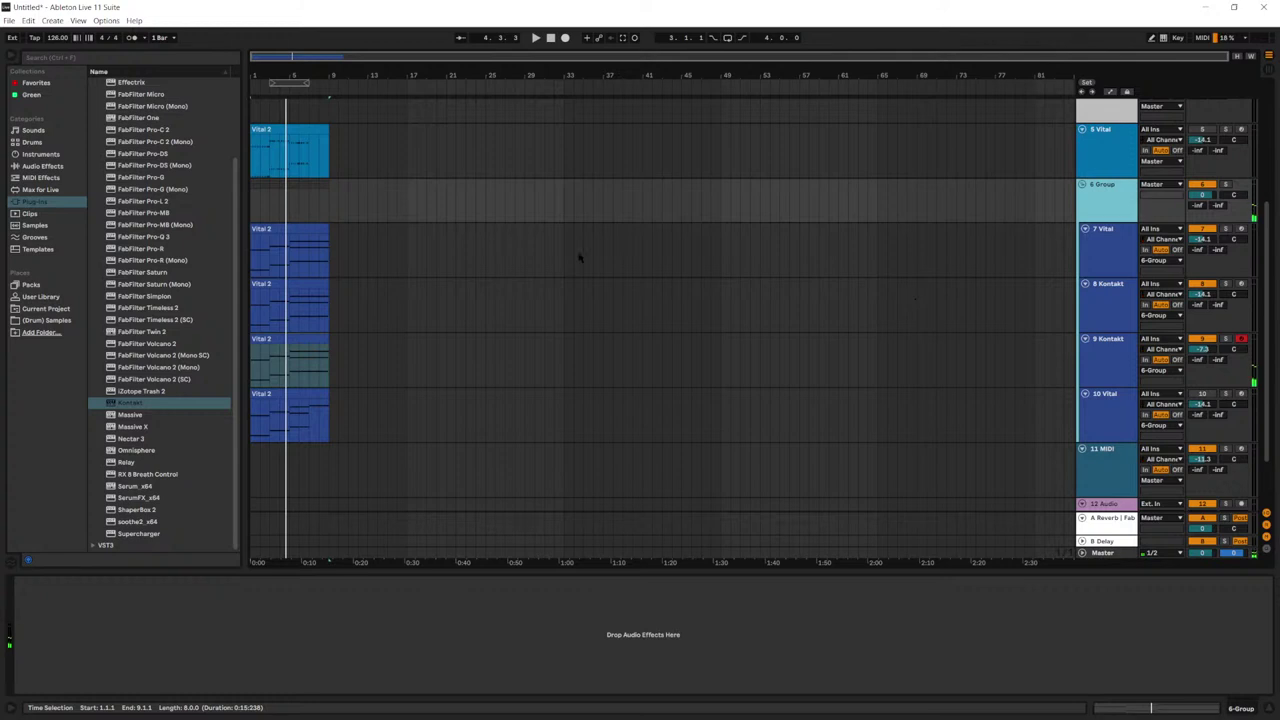
# Step: Delete the sustained chord clip from the 9 Kontakt pizzicato track
pyautogui.click(394, 249)
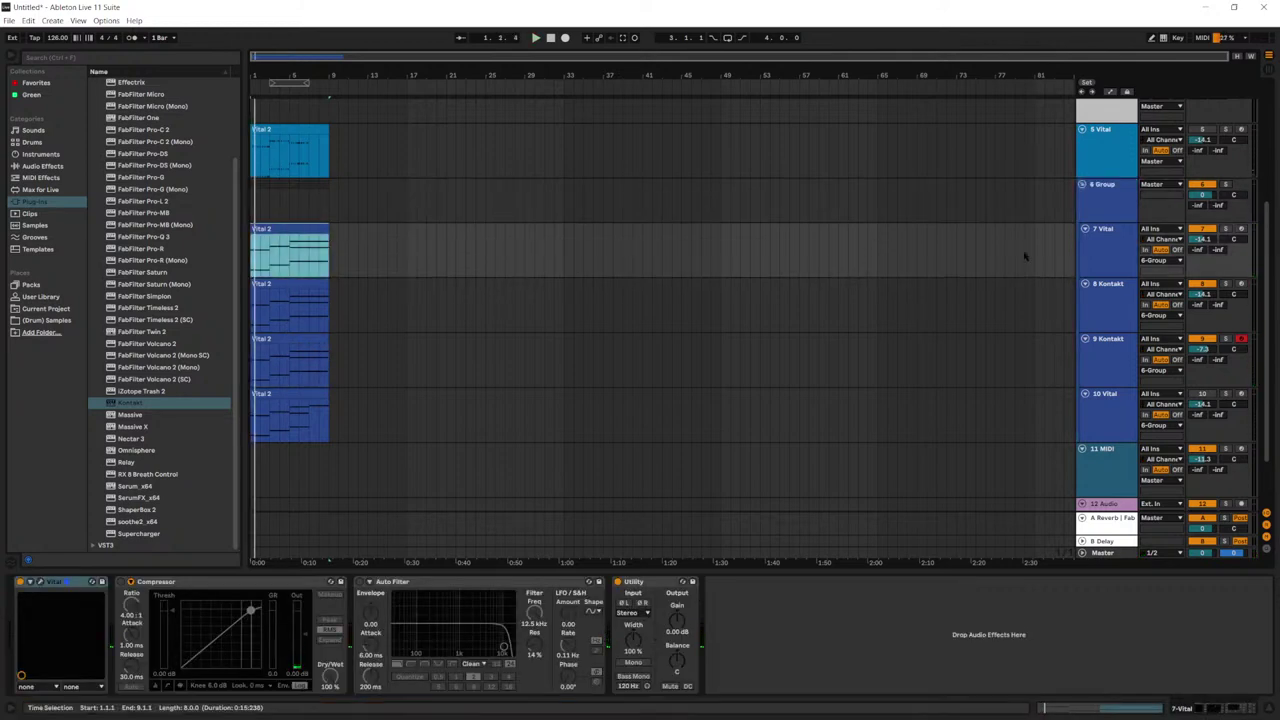
pyautogui.click(1099, 364)
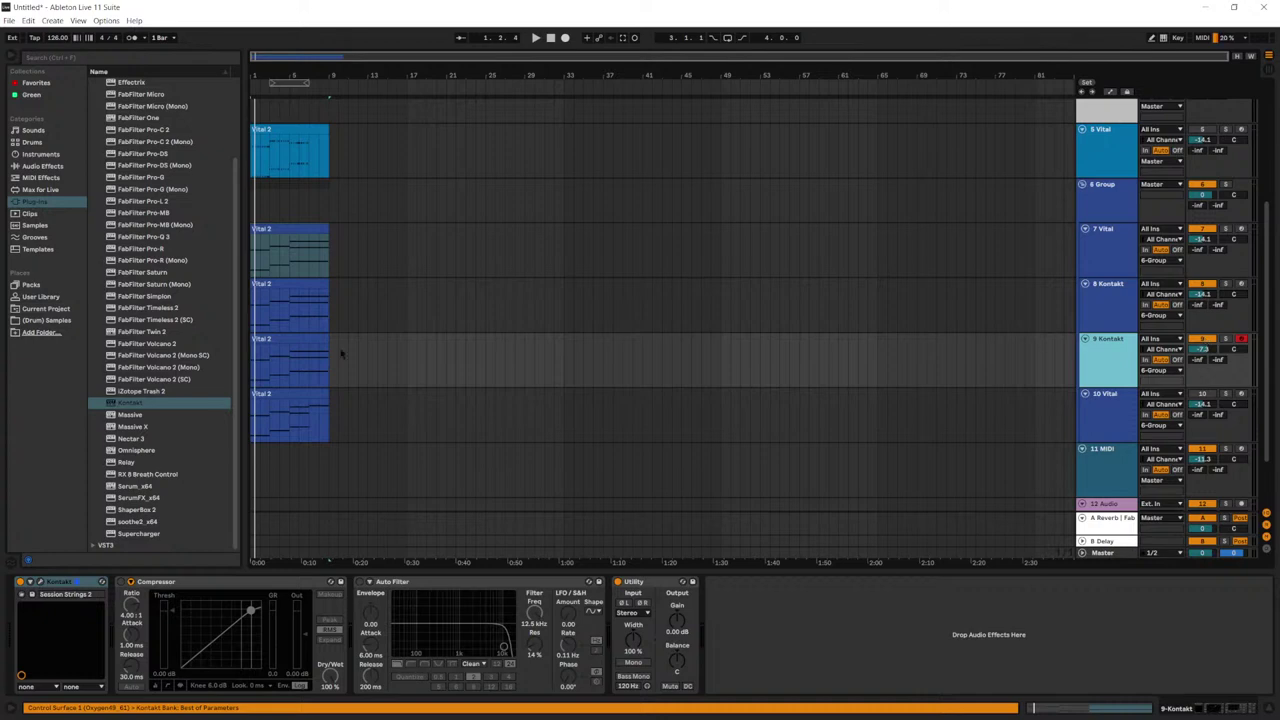
pyautogui.click(283, 341)
pyautogui.press('Delete')
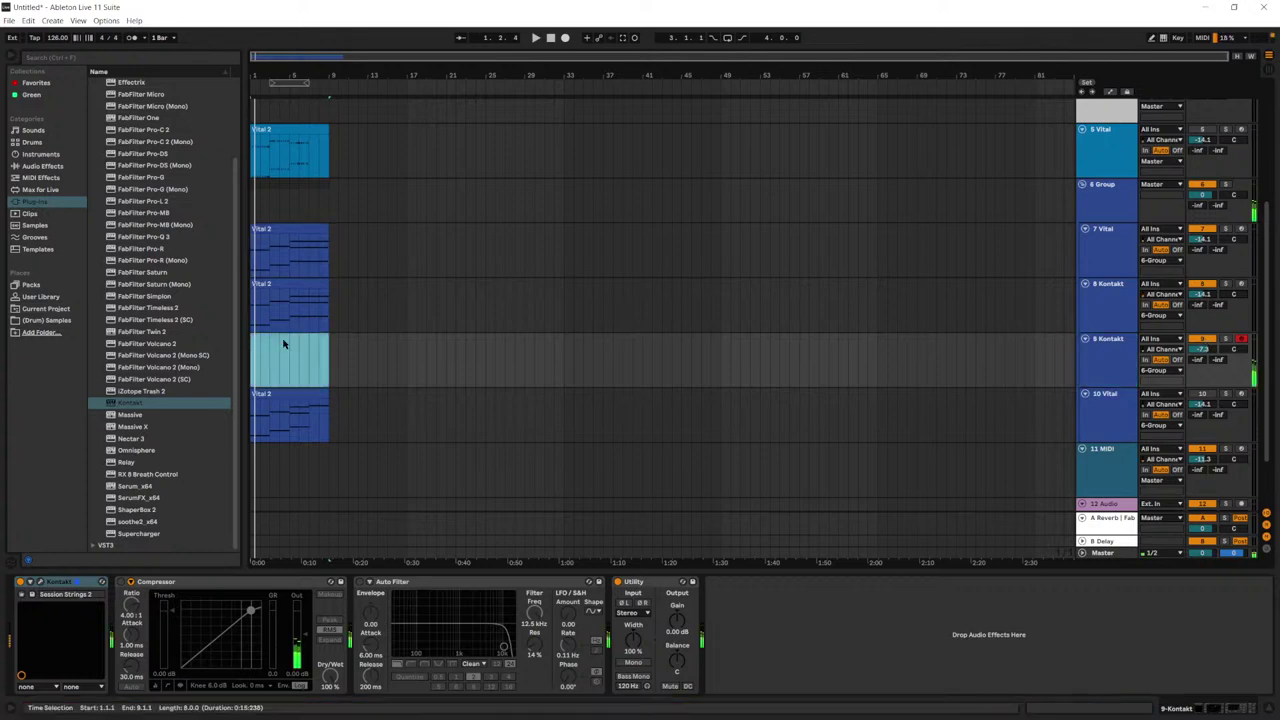
pyautogui.press('Delete')
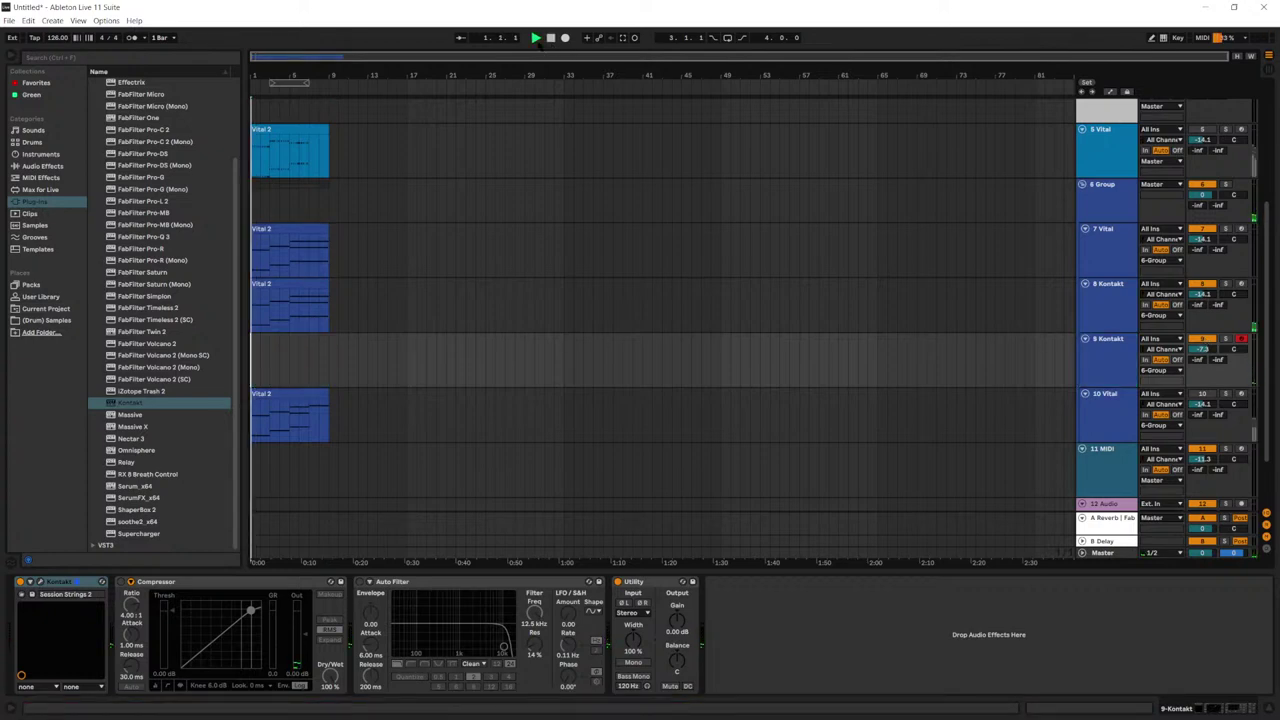
# Step: Play the arrangement from the start several times while trying out a pizzicato part on the armed 9 Kontakt track
pyautogui.press('space')
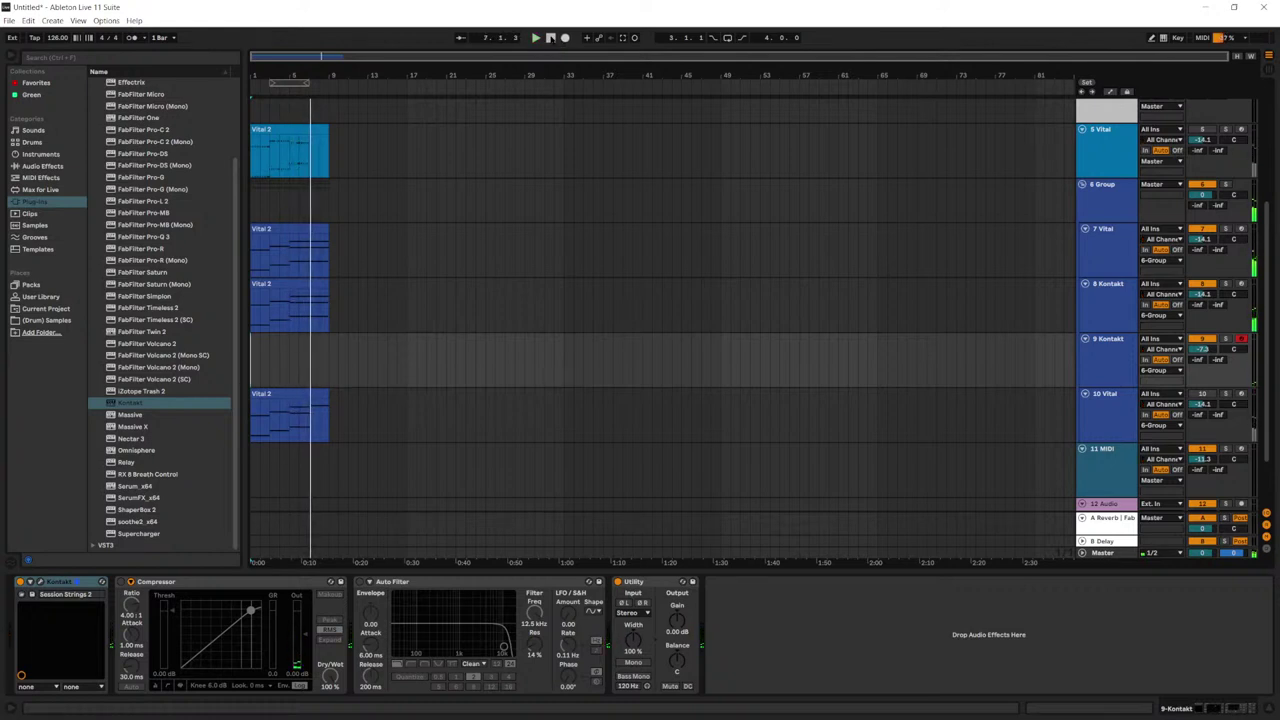
pyautogui.click(536, 38)
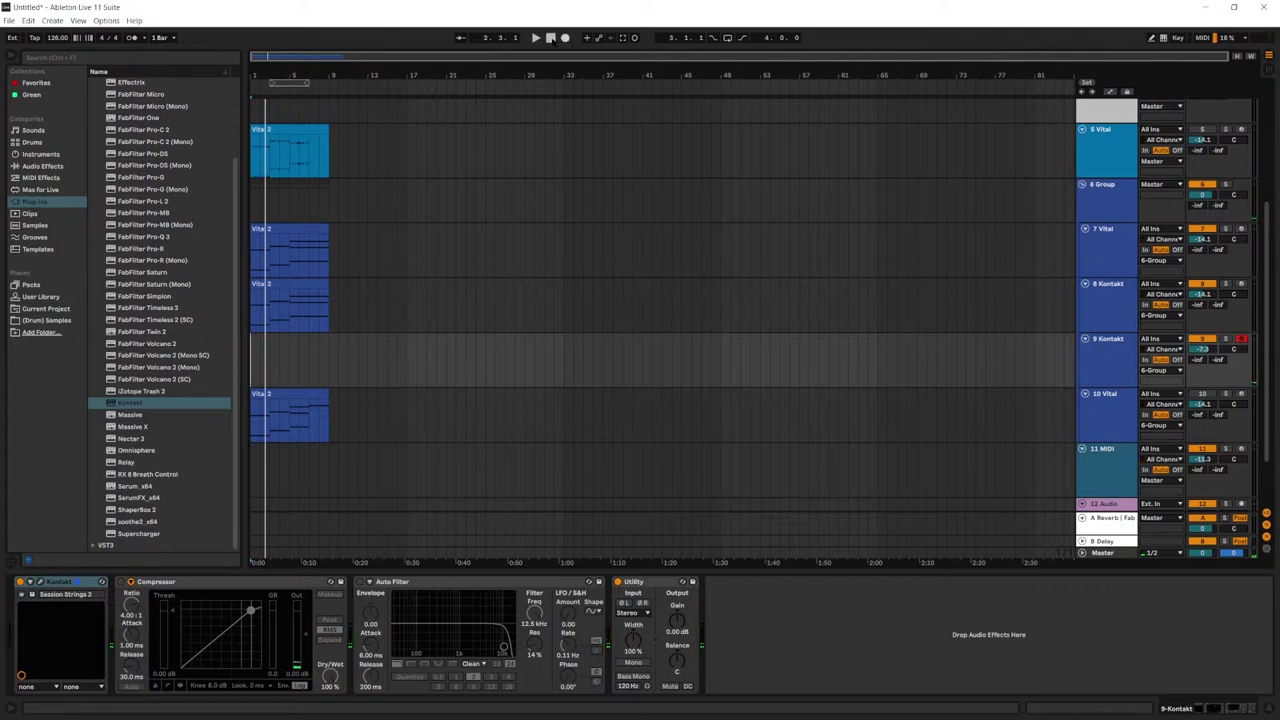
pyautogui.click(536, 38)
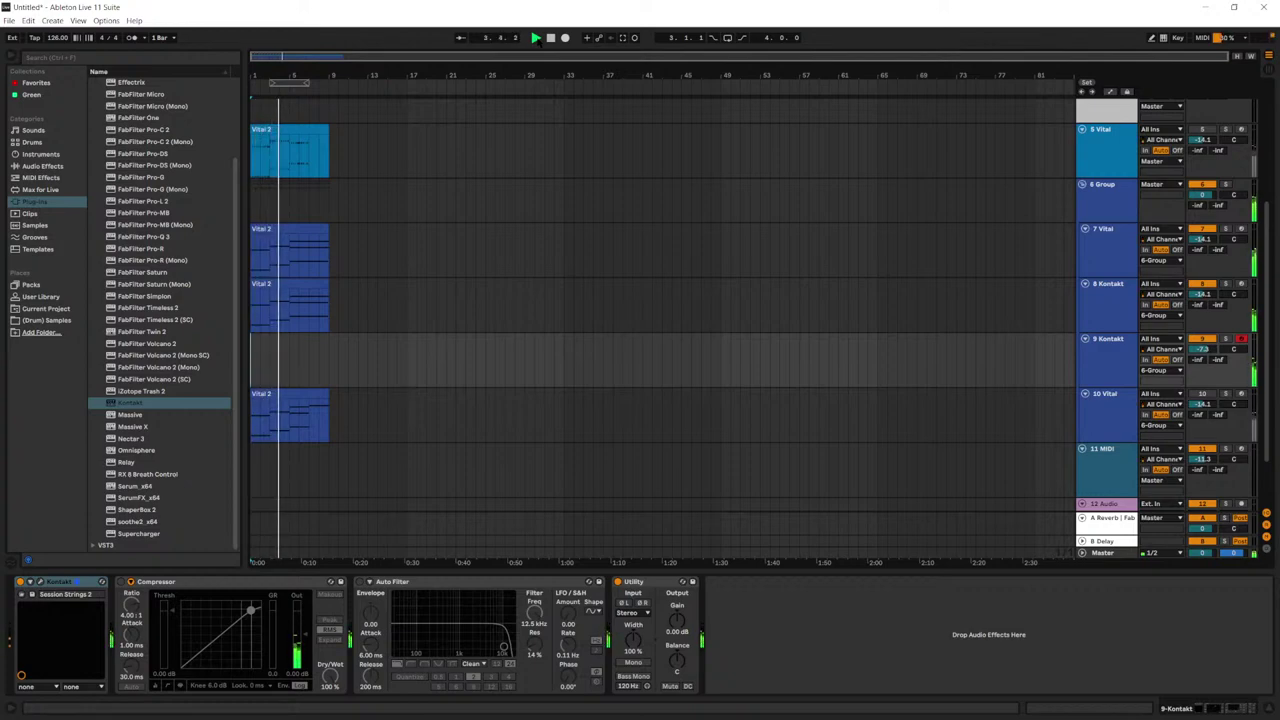
pyautogui.click(550, 38)
# Step: On 9 Kontakt, set the reverb send to -2.0 dB, the delay send to about -6.8 dB and the volume to -3.5 dB
pyautogui.click(1125, 364)
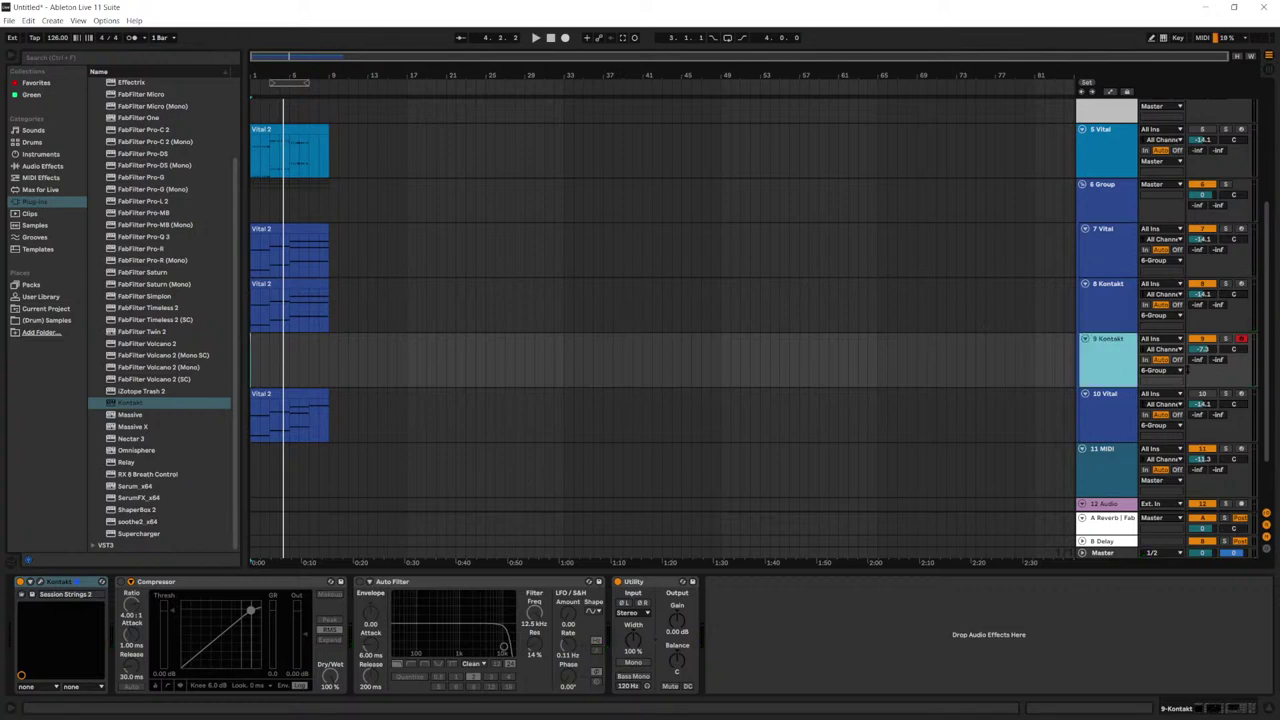
pyautogui.moveTo(1196, 362); pyautogui.dragTo(1196, 358)
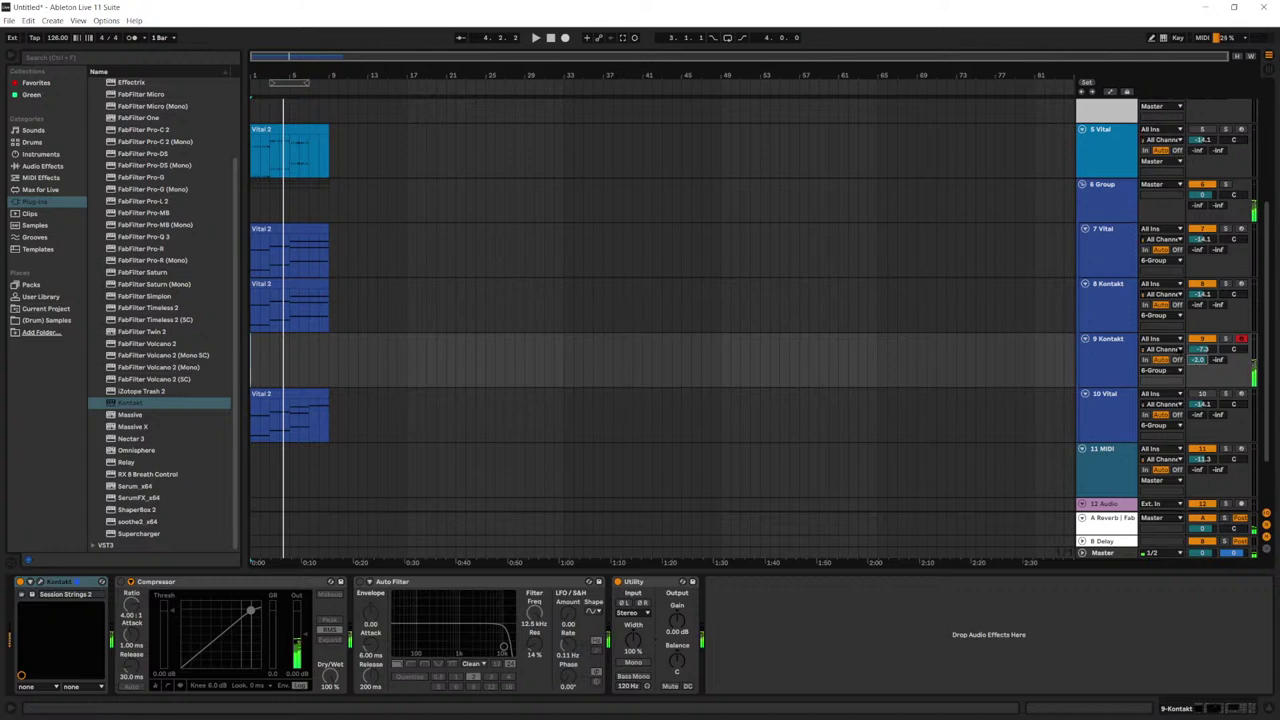
pyautogui.click(1111, 352)
pyautogui.moveTo(1203, 348); pyautogui.dragTo(1203, 344)
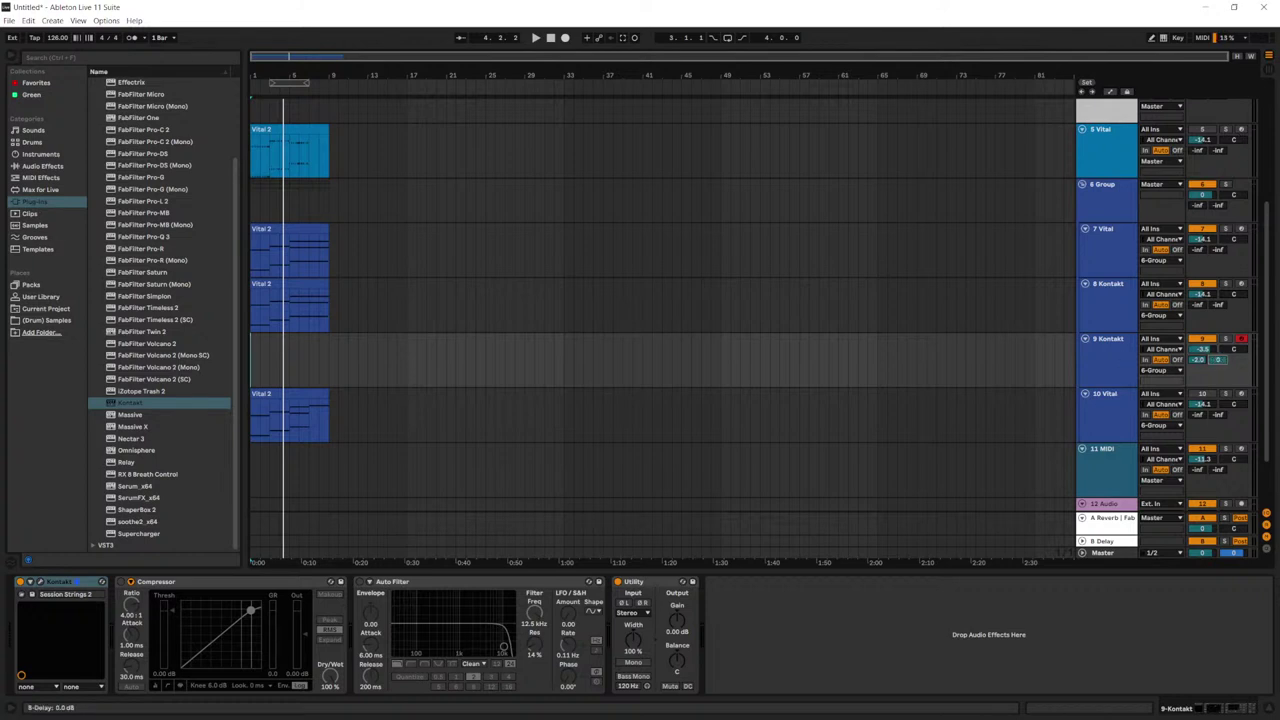
pyautogui.moveTo(1219, 359); pyautogui.dragTo(1219, 368)
# Step: Set both channels of the B Delay return's Delay to 4 sixteenths and its Dry/Wet to 68 %
pyautogui.click(1102, 543)
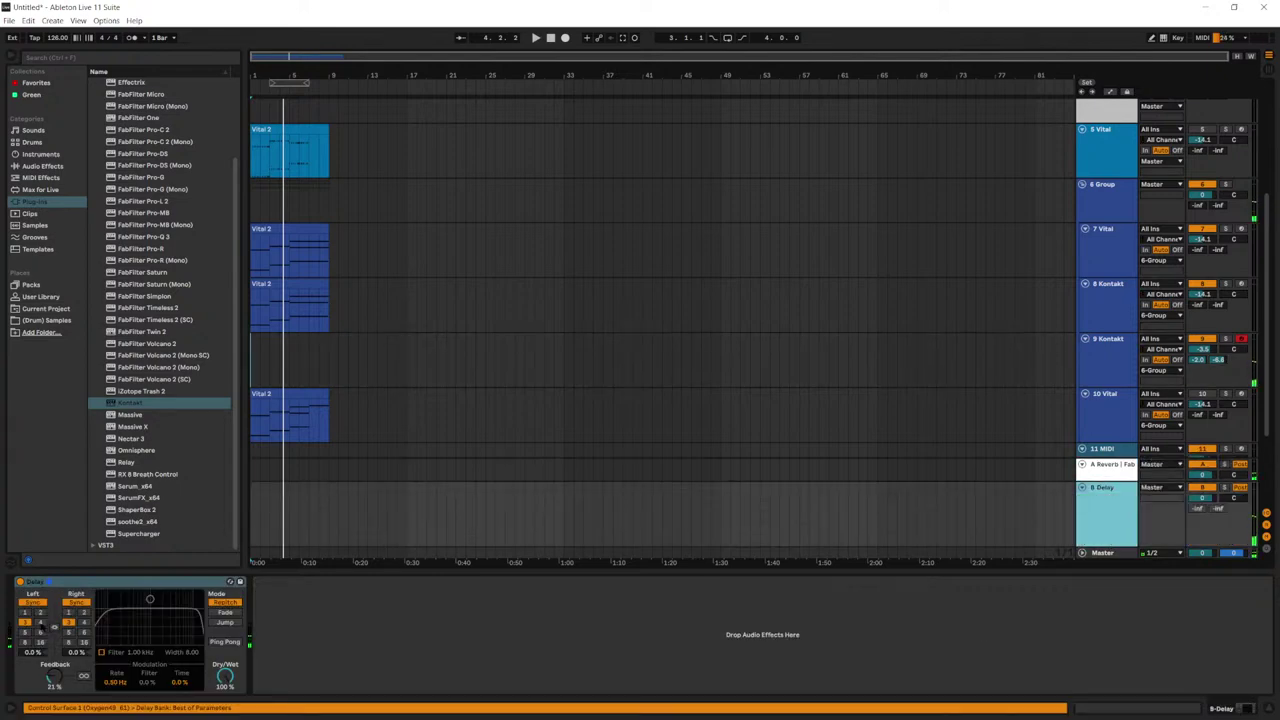
pyautogui.click(40, 622)
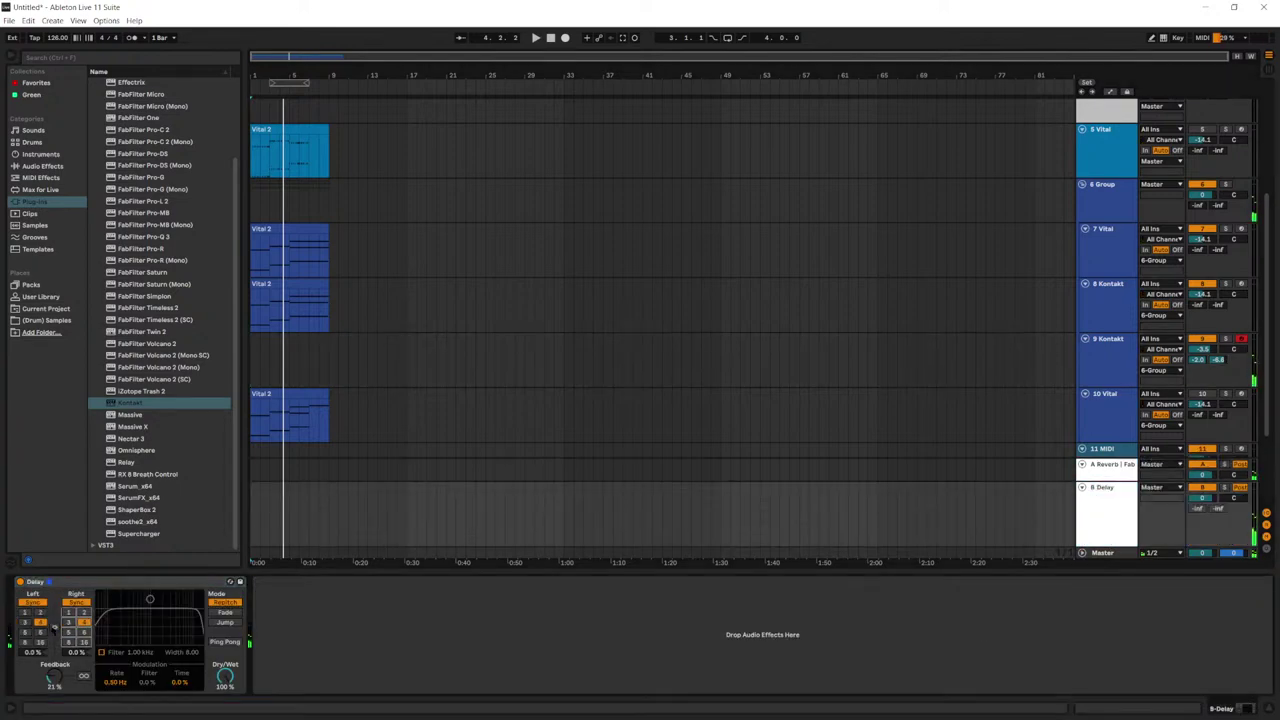
pyautogui.click(68, 632)
pyautogui.moveTo(225, 675); pyautogui.dragTo(225, 692)
pyautogui.click(84, 622)
pyautogui.click(40, 622)
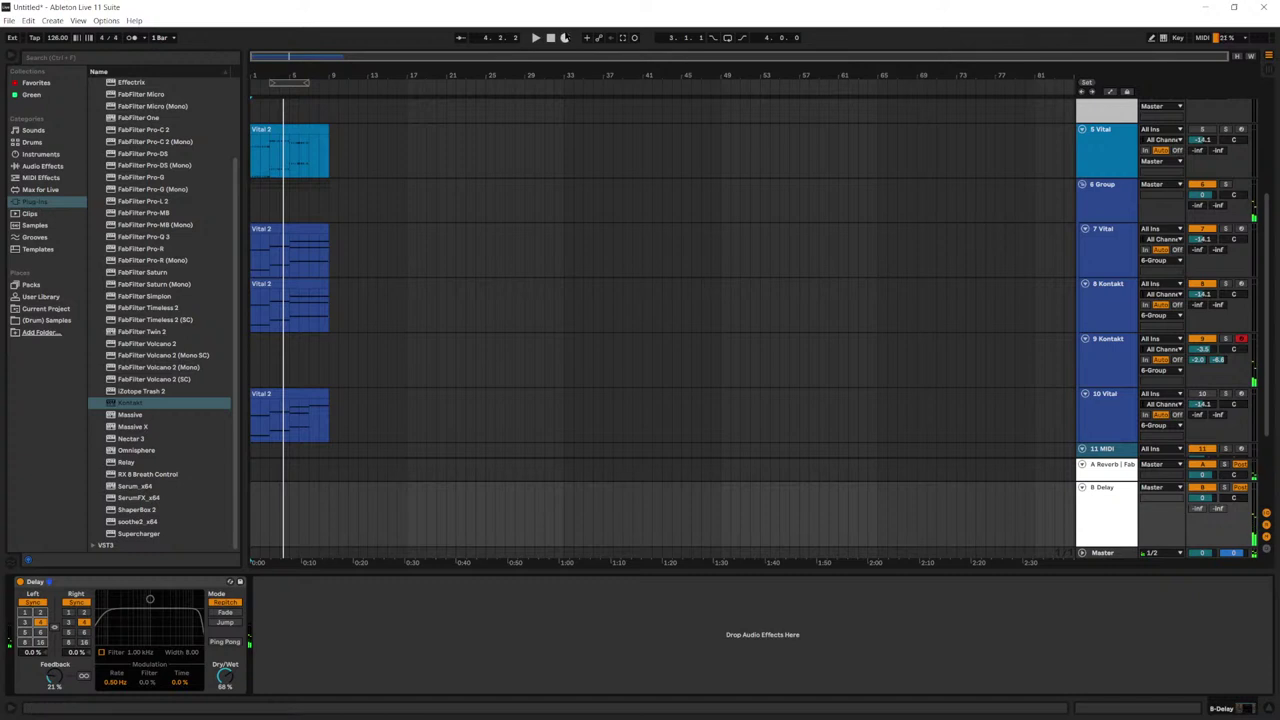
# Step: Record a pizzicato part of about seven bars on the 9 Kontakt track from the start of the arrangement
pyautogui.click(550, 38)
pyautogui.click(536, 38)
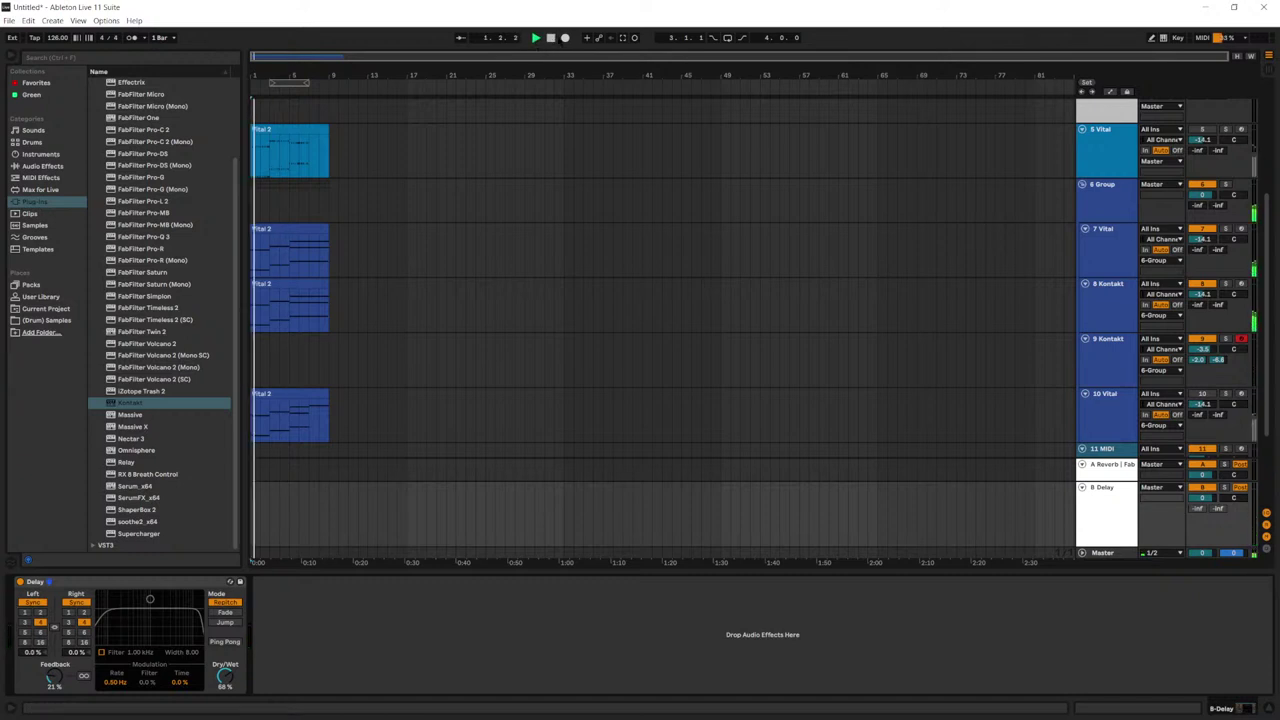
pyautogui.click(550, 38)
pyautogui.click(565, 38)
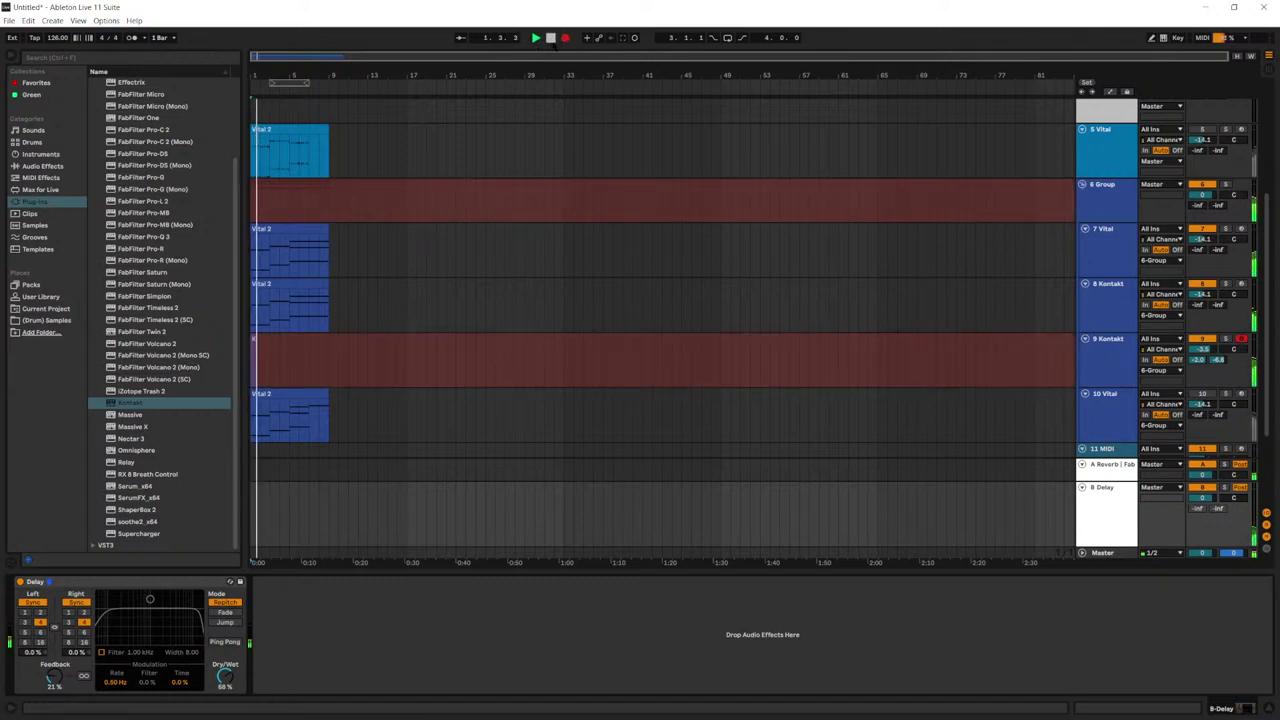
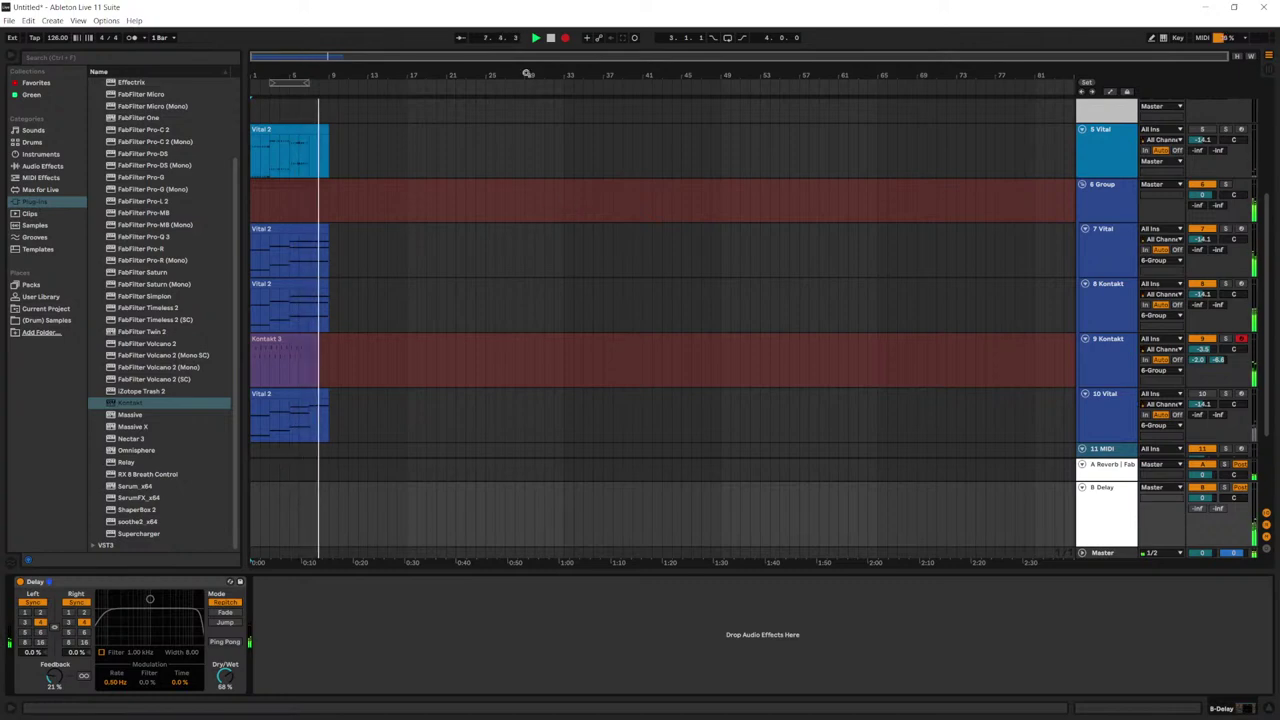
pyautogui.click(551, 38)
# Step: Open the recorded Kontakt 3 clip and nudge all its notes one sixteenth earlier
pyautogui.click(322, 283)
pyautogui.doubleClick(297, 348)
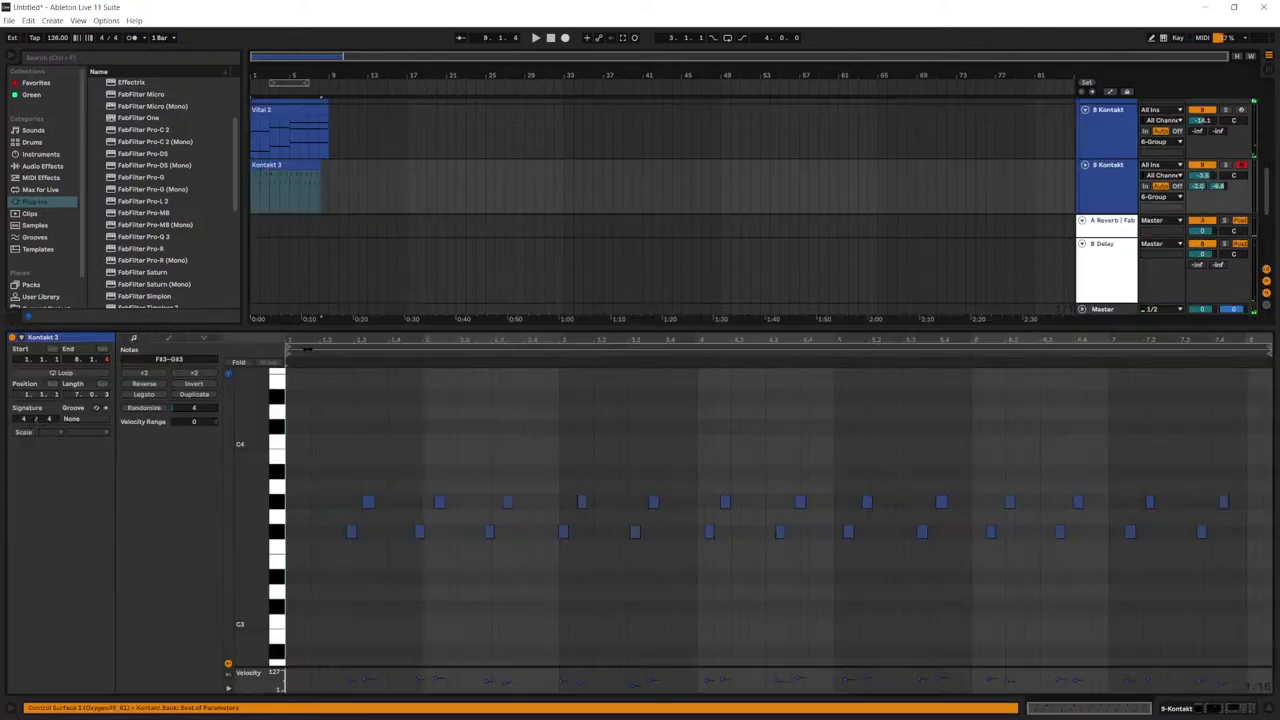
pyautogui.hotkey('ctrl', 'a')
pyautogui.press('space')
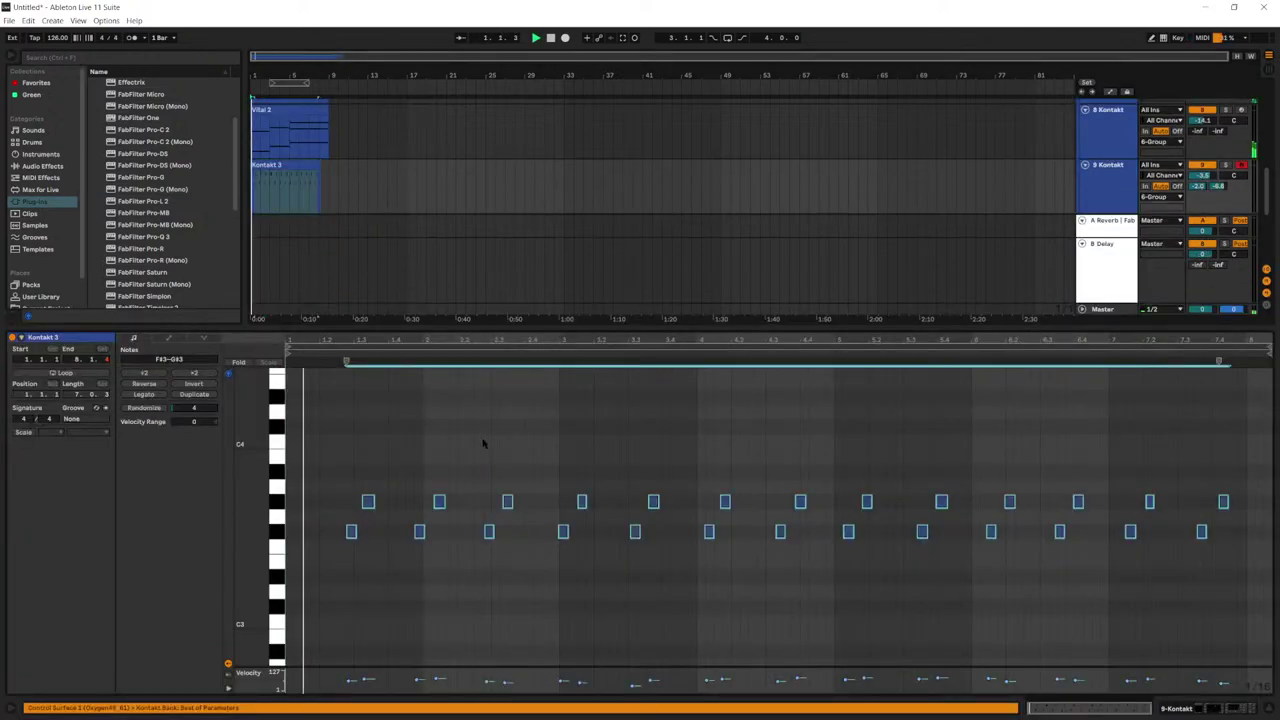
pyautogui.press('space')
pyautogui.press('Left')
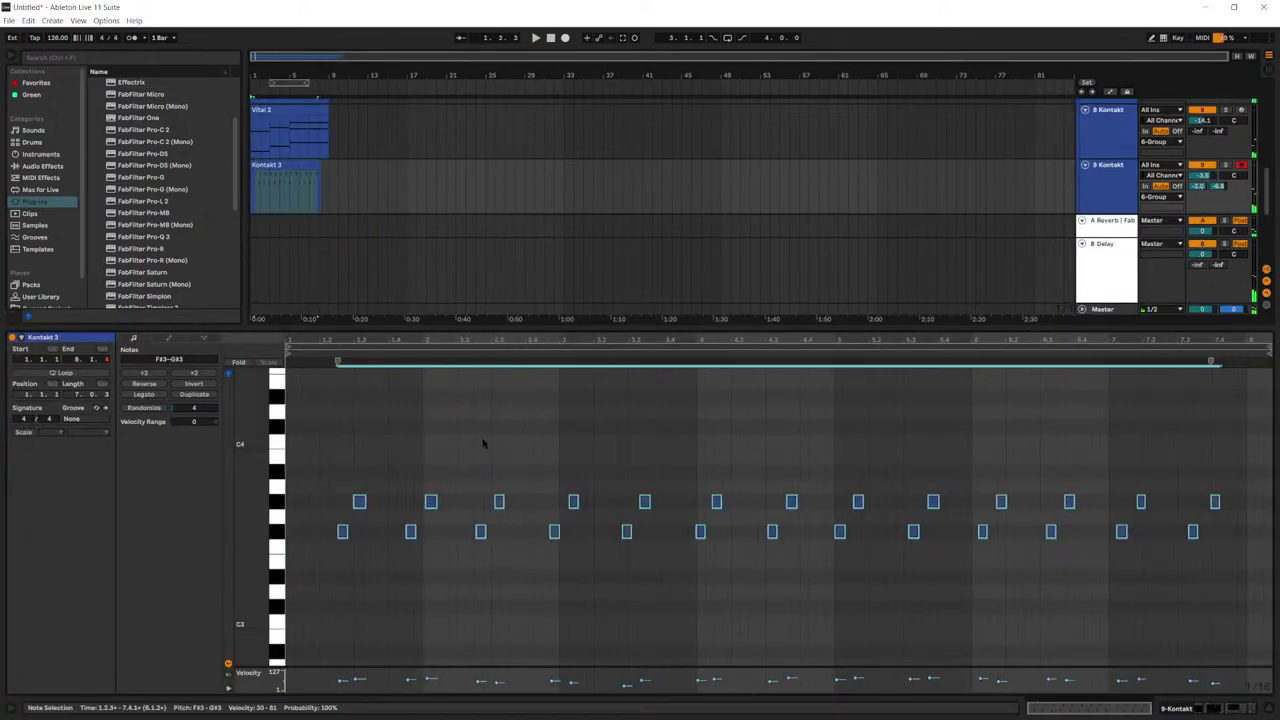
# Step: Nudge all the Kontakt 3 notes back to the next sixteenth, quantize them and play the clip
pyautogui.press('space')
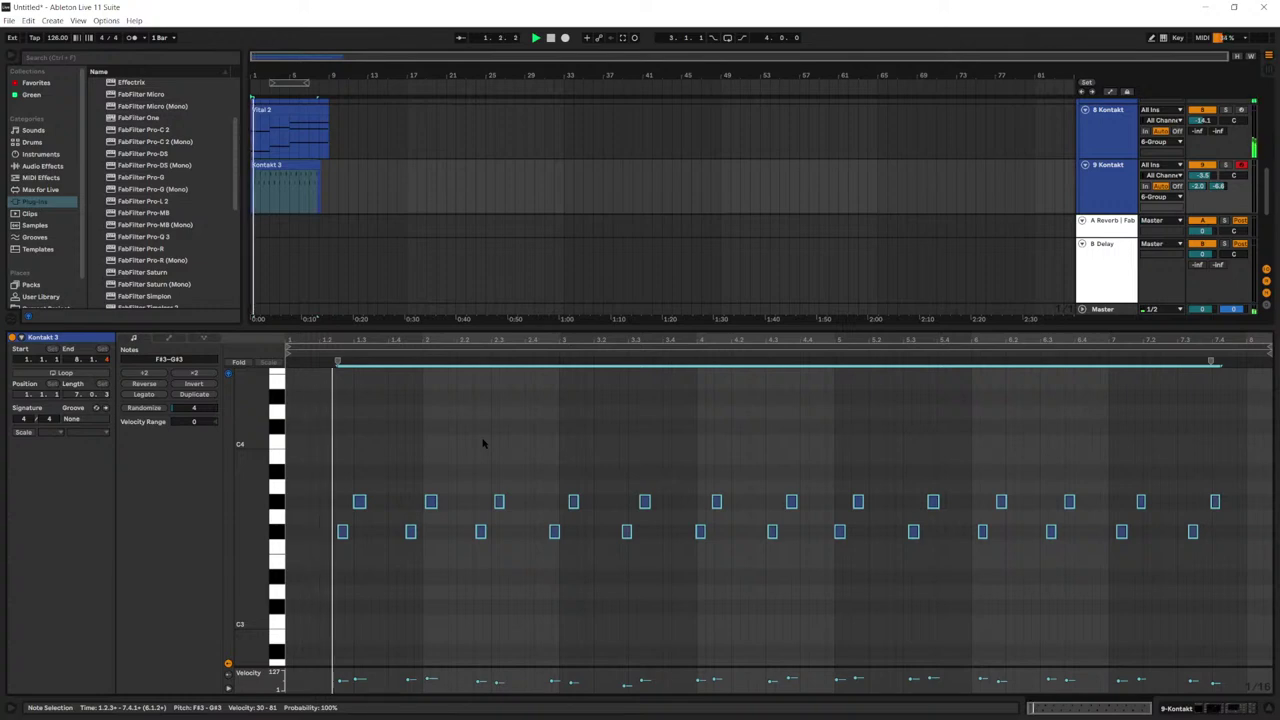
pyautogui.press('space')
pyautogui.press('Right')
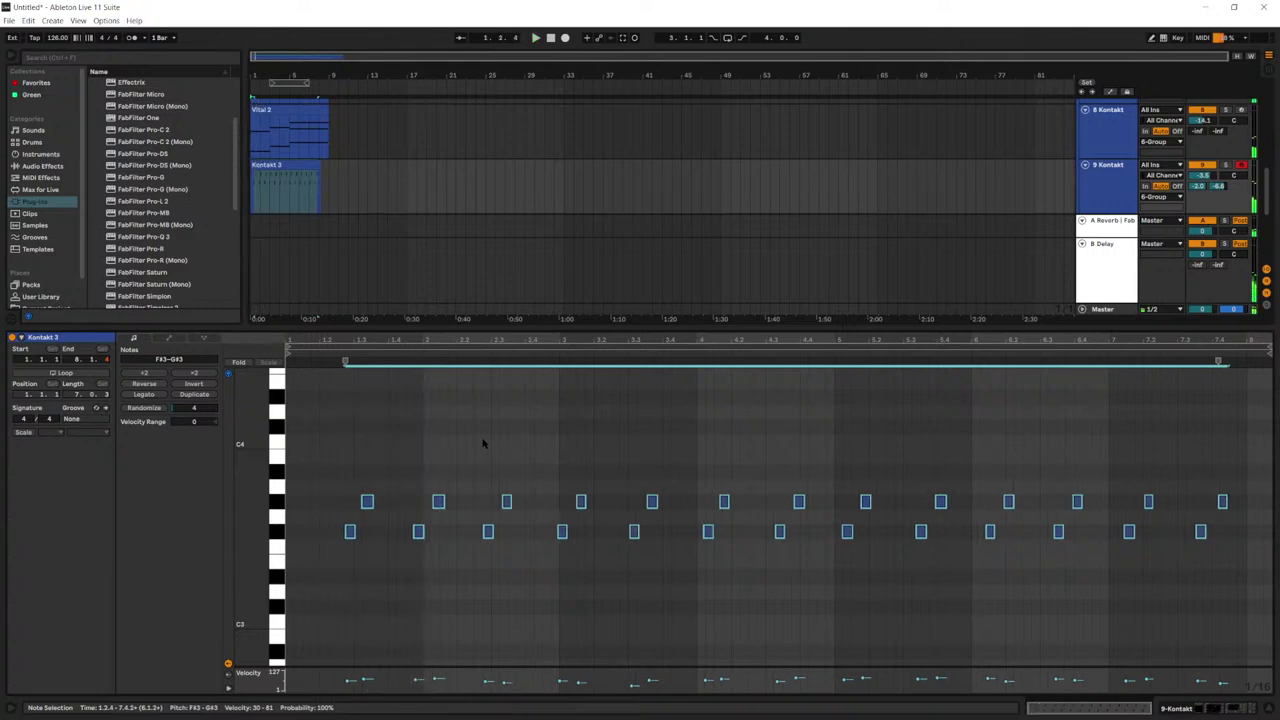
pyautogui.hotkey('ctrl', 'u')
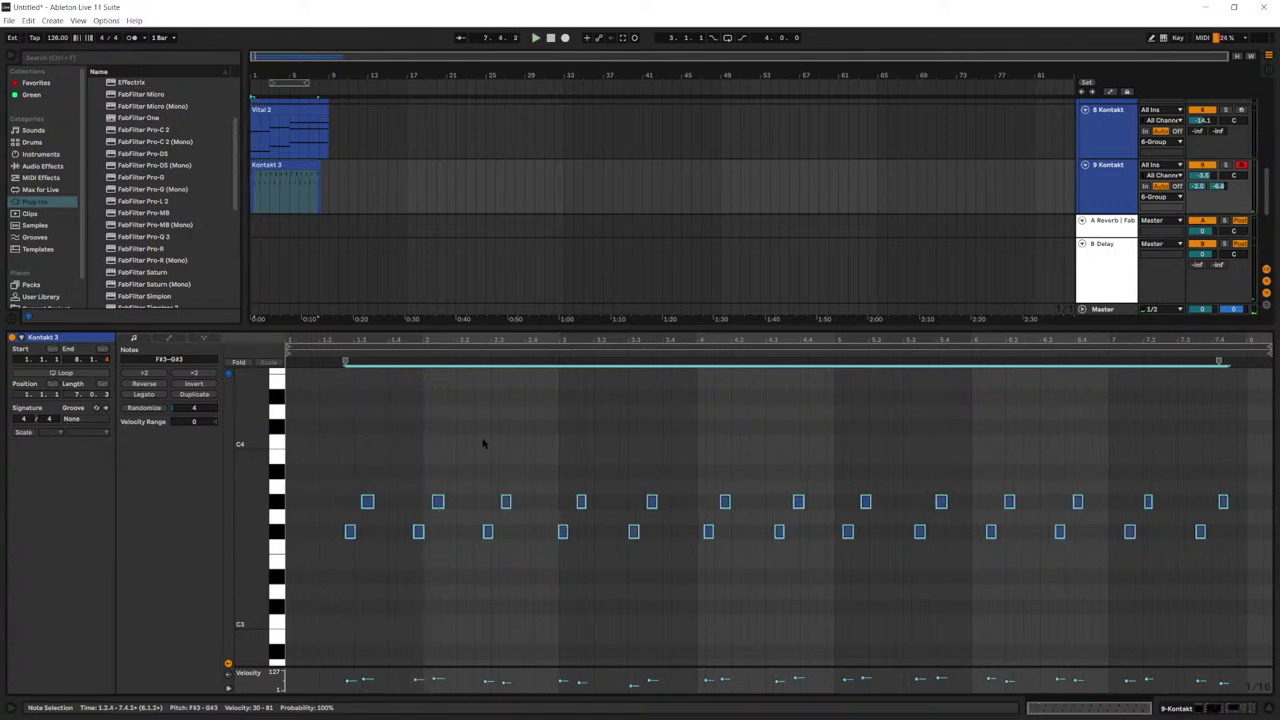
pyautogui.press('space')
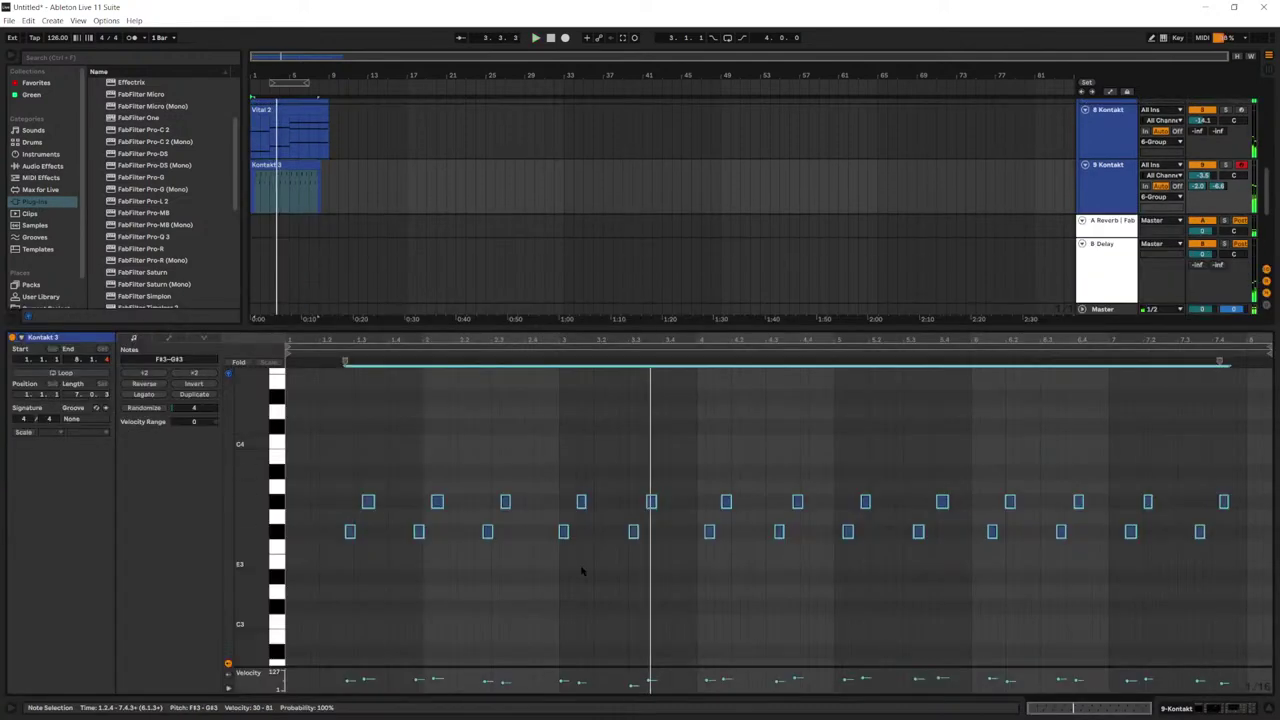
# Step: Move the F#3 and G#3 notes near the start of bar 3 one sixteenth earlier
pyautogui.press('space')
pyautogui.click(563, 531)
pyautogui.press('Left')
pyautogui.moveTo(600, 555); pyautogui.dragTo(568, 480)
pyautogui.press('Left')
pyautogui.press('space')
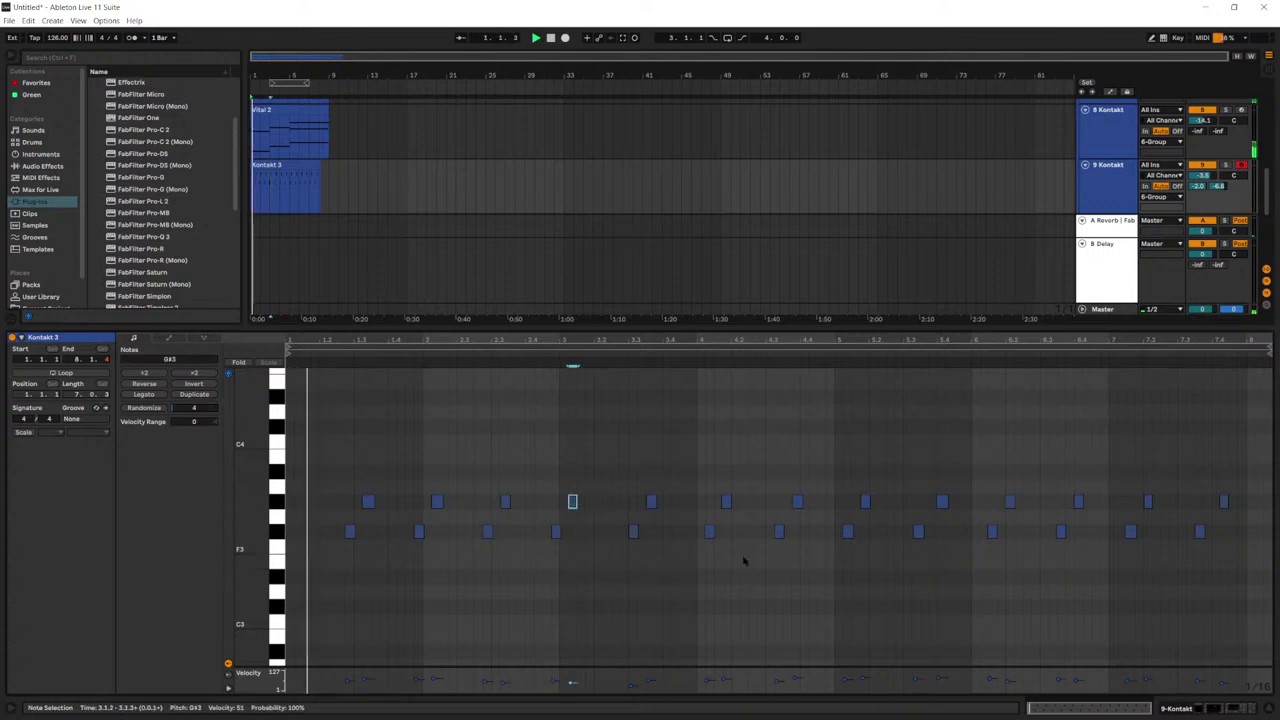
# Step: Shift the F#3–G#3 pair at bar 4 two sixteenths earlier and the preceding pair in bar 3 one sixteenth earlier
pyautogui.moveTo(743, 560); pyautogui.dragTo(691, 486)
pyautogui.press('Left')
pyautogui.press('Left')
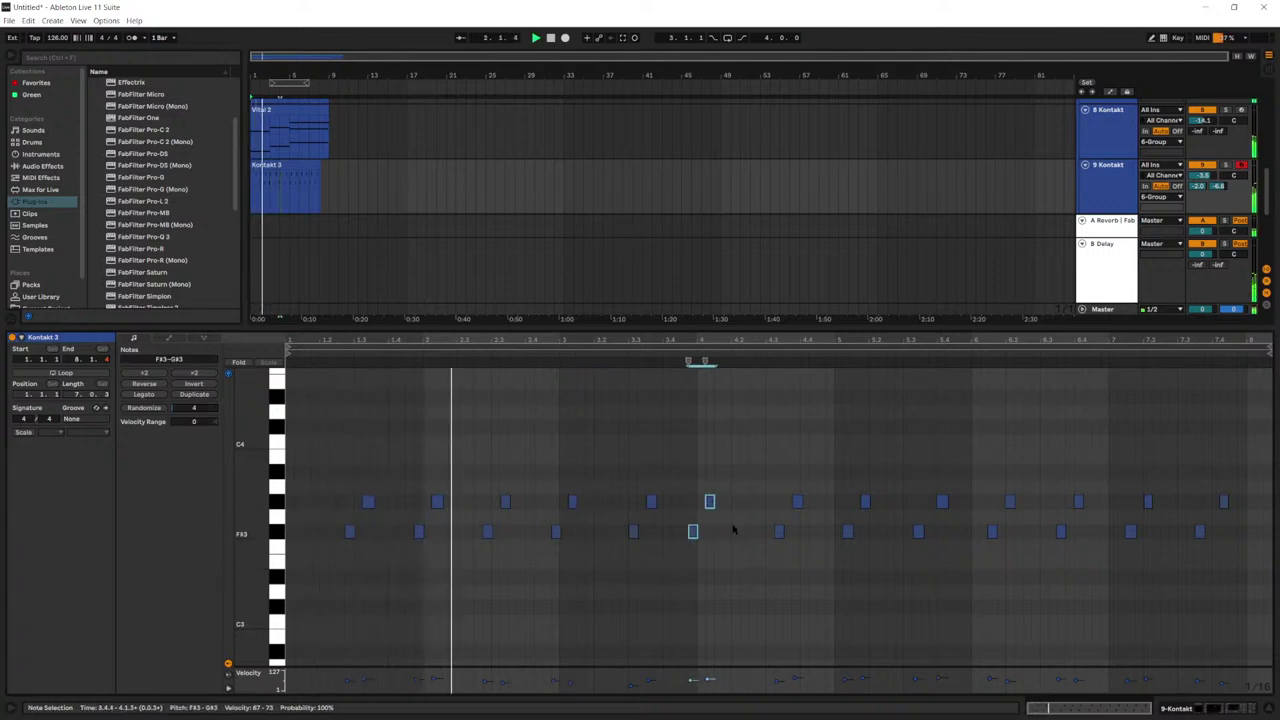
pyautogui.press('Right')
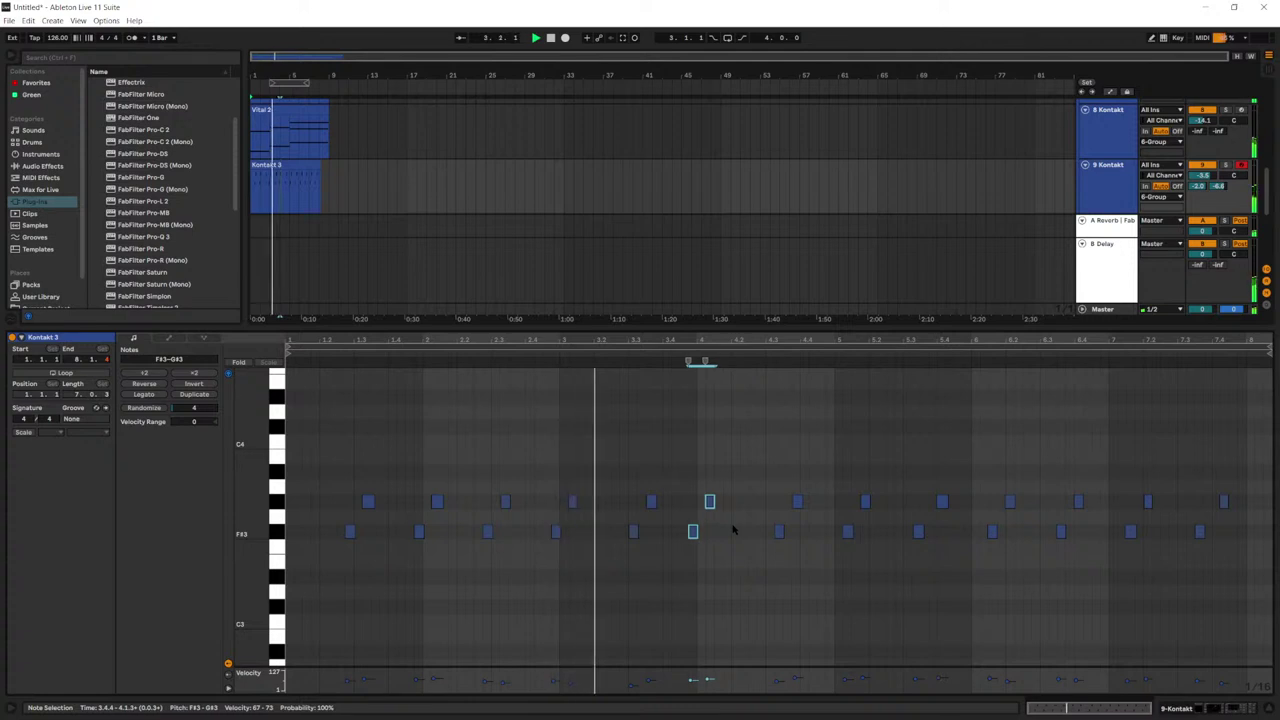
pyautogui.press('Left')
pyautogui.press('Left')
pyautogui.press('Left')
pyautogui.press('Left')
pyautogui.press('Left')
pyautogui.press('Left')
pyautogui.press('Left')
pyautogui.press('Left')
pyautogui.press('Left')
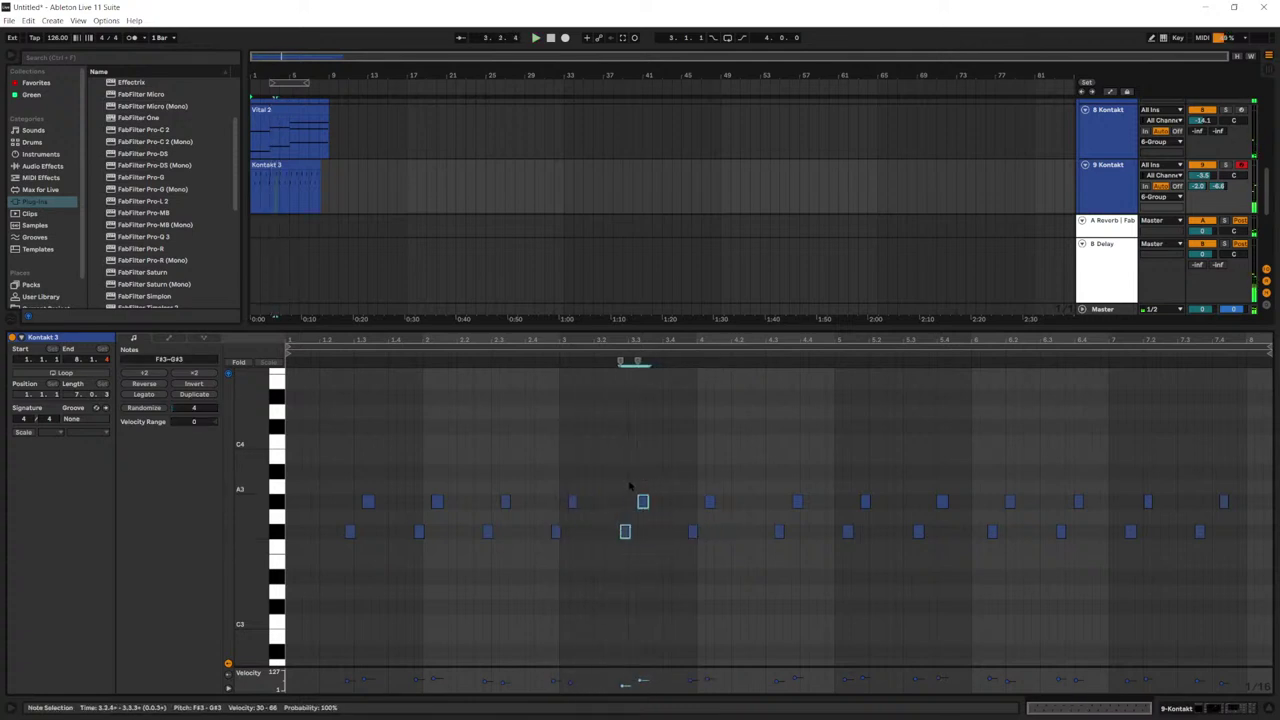
# Step: Delete all notes in the Kontakt 3 clip from 4.2.3 onward
pyautogui.moveTo(805, 559); pyautogui.dragTo(774, 476)
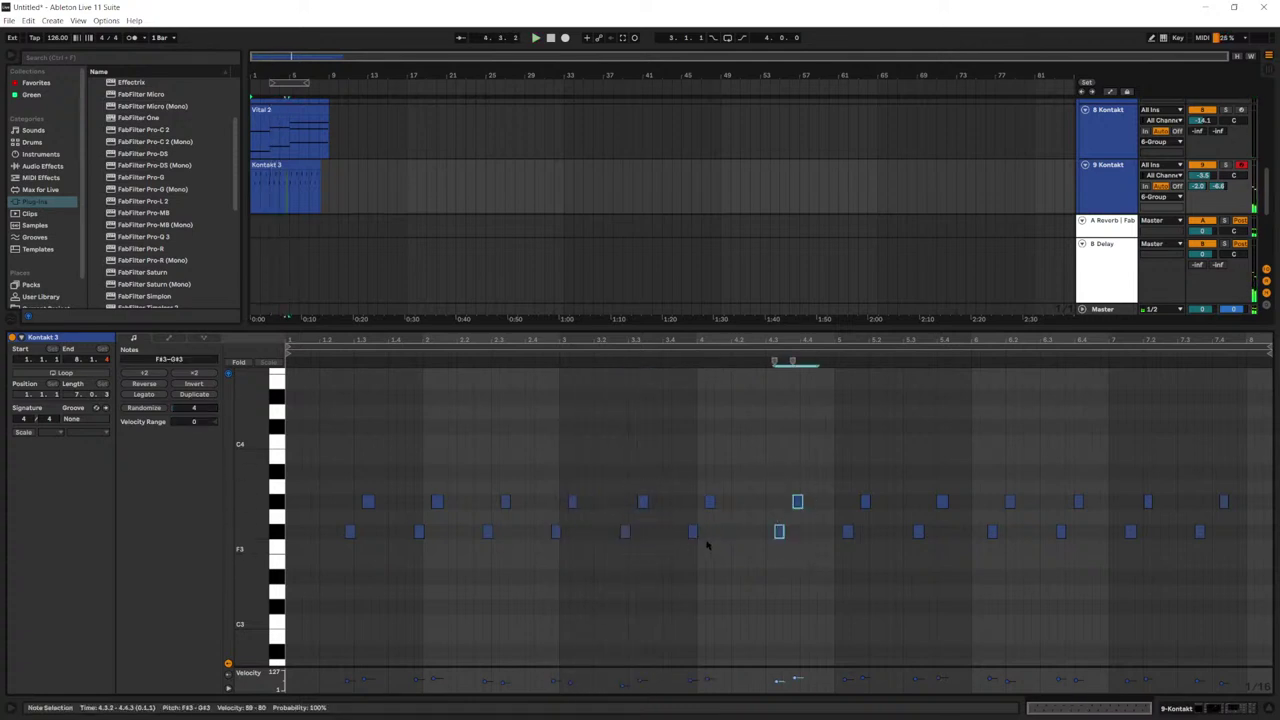
pyautogui.moveTo(1238, 566); pyautogui.dragTo(750, 428)
pyautogui.press('Delete')
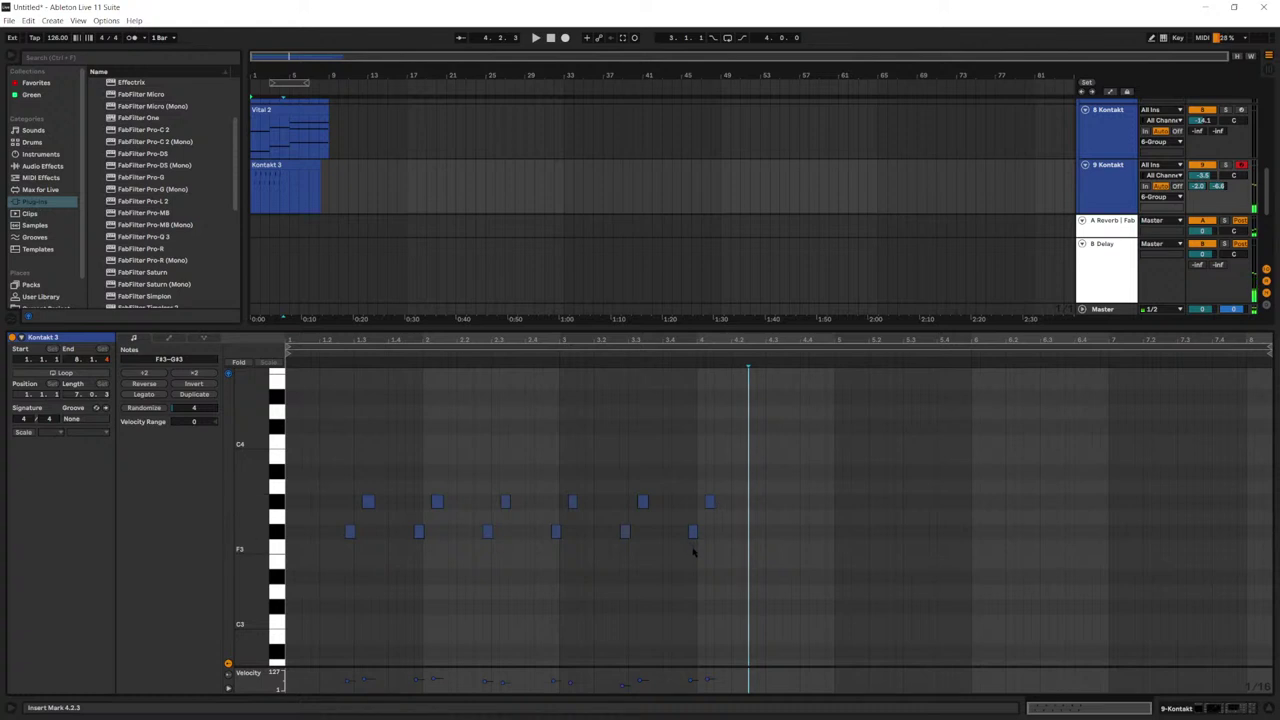
# Step: Duplicate the first three bars of pizzicato notes to start at bar 4, and return to the track's devices
pyautogui.moveTo(693, 551); pyautogui.dragTo(288, 360)
pyautogui.hotkey('ctrl', 'd')
pyautogui.press('space')
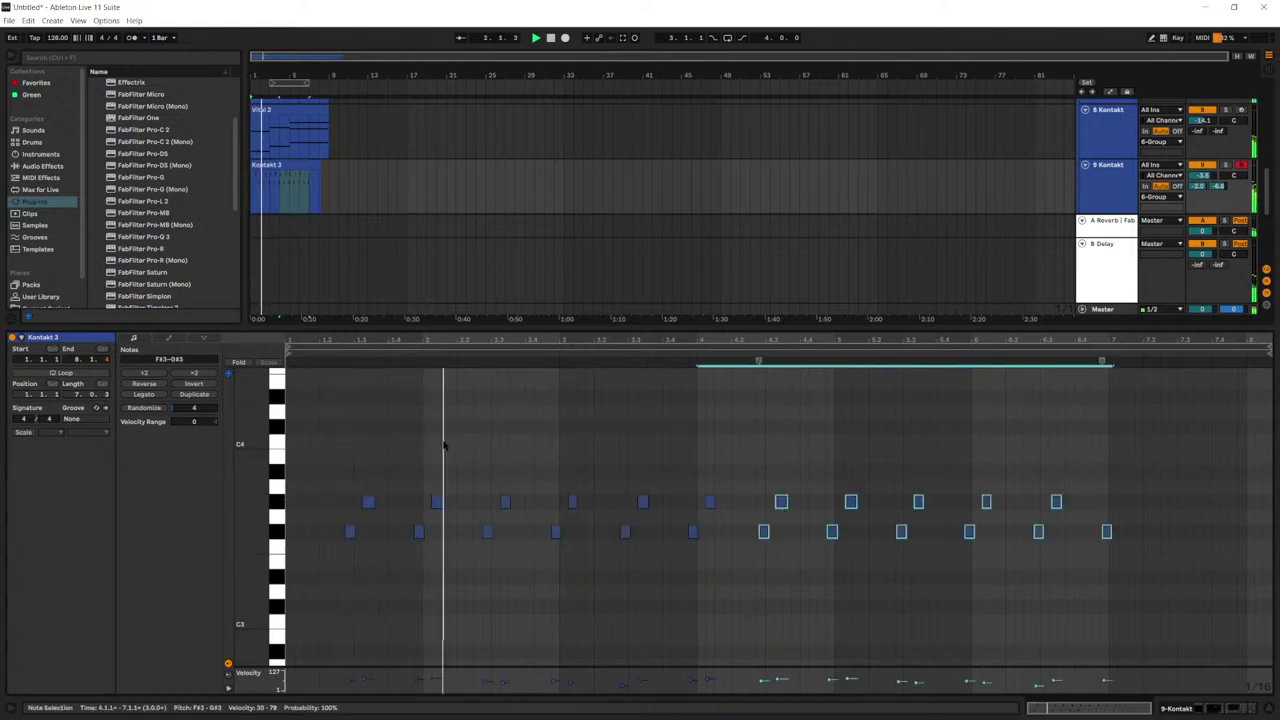
pyautogui.hotkey('ctrl', 'a')
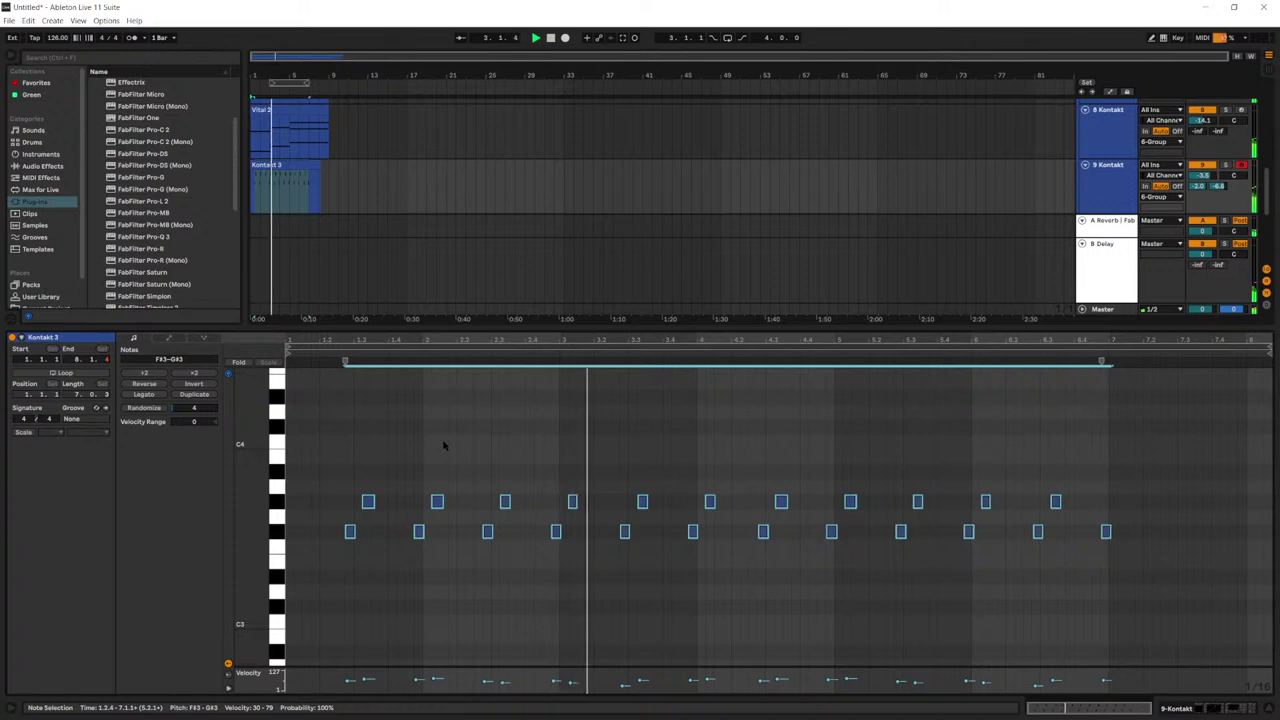
pyautogui.hotkey('shift', 'Tab')
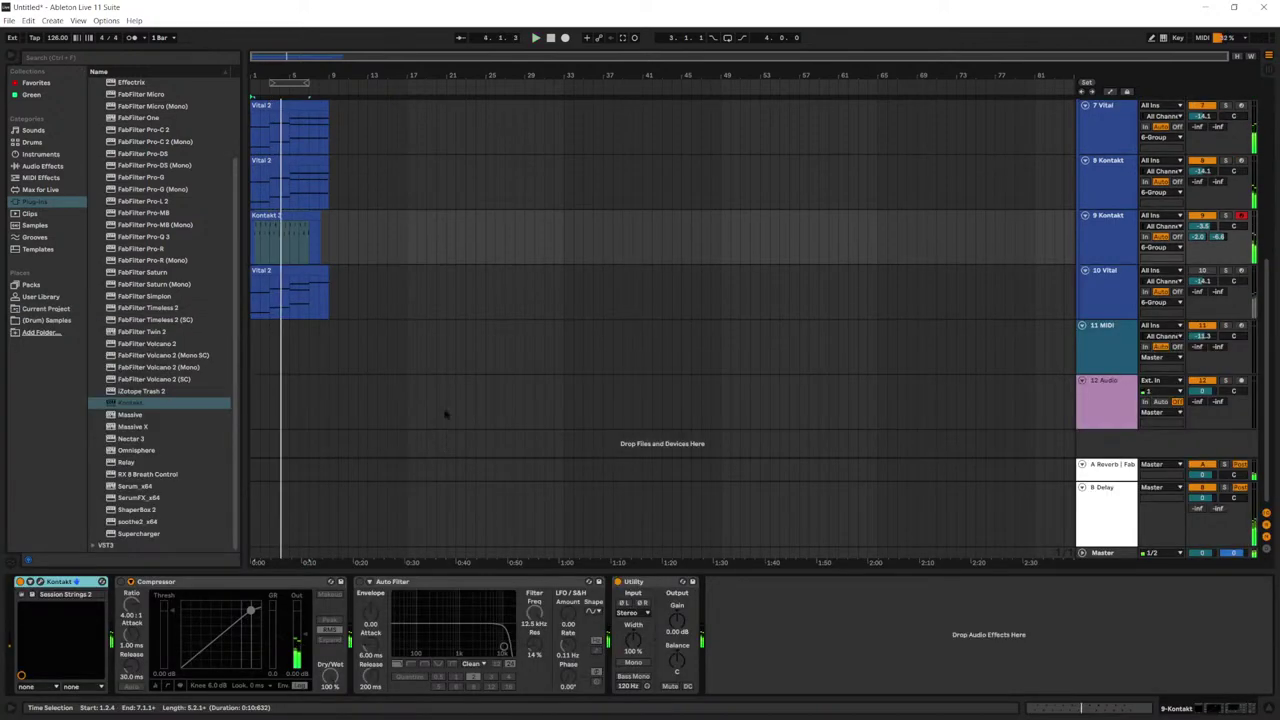
# Step: Duplicate the pizzicato Kontakt track 9 with its clip and mute the original
pyautogui.click(1101, 238)
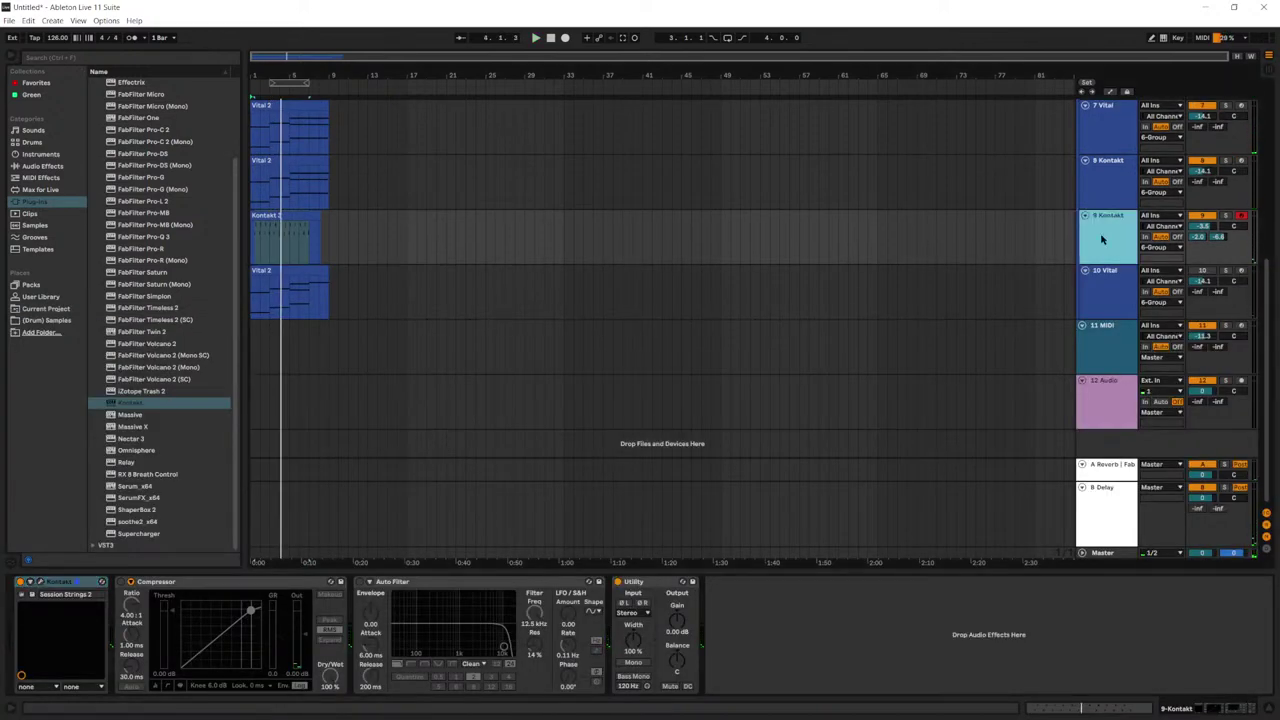
pyautogui.hotkey('ctrl', 'd')
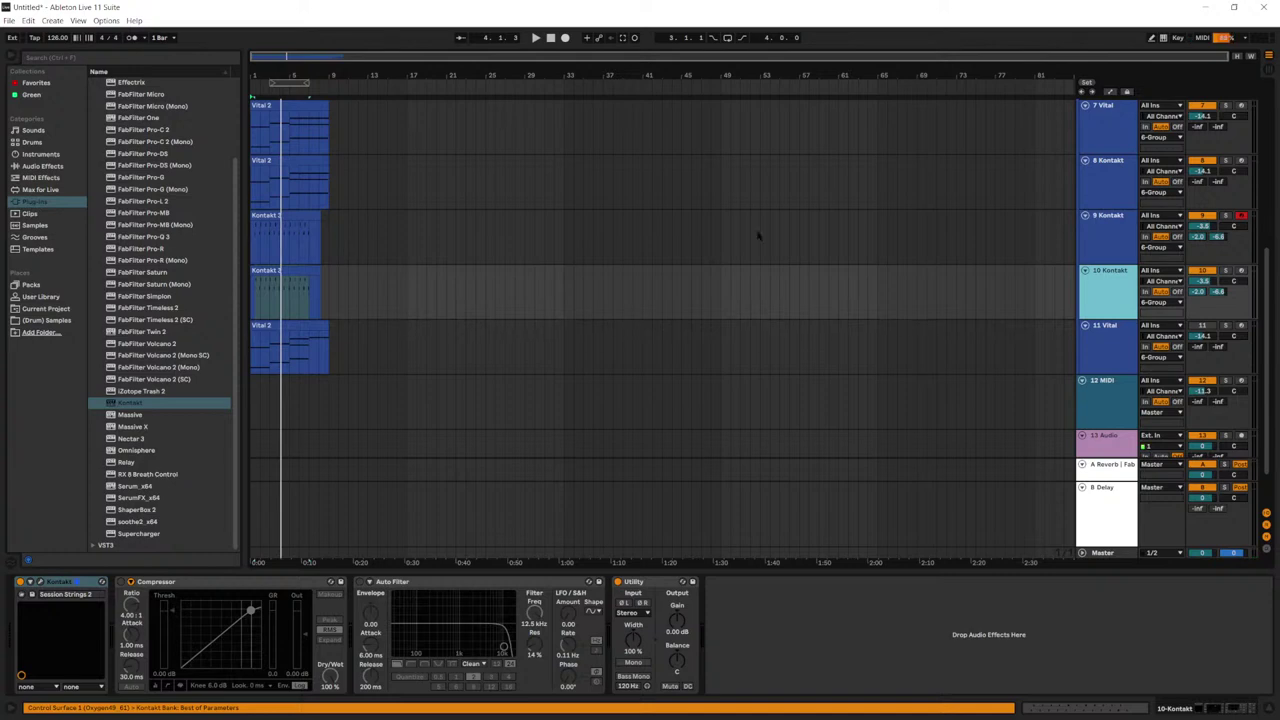
pyautogui.click(1205, 216)
pyautogui.click(1109, 284)
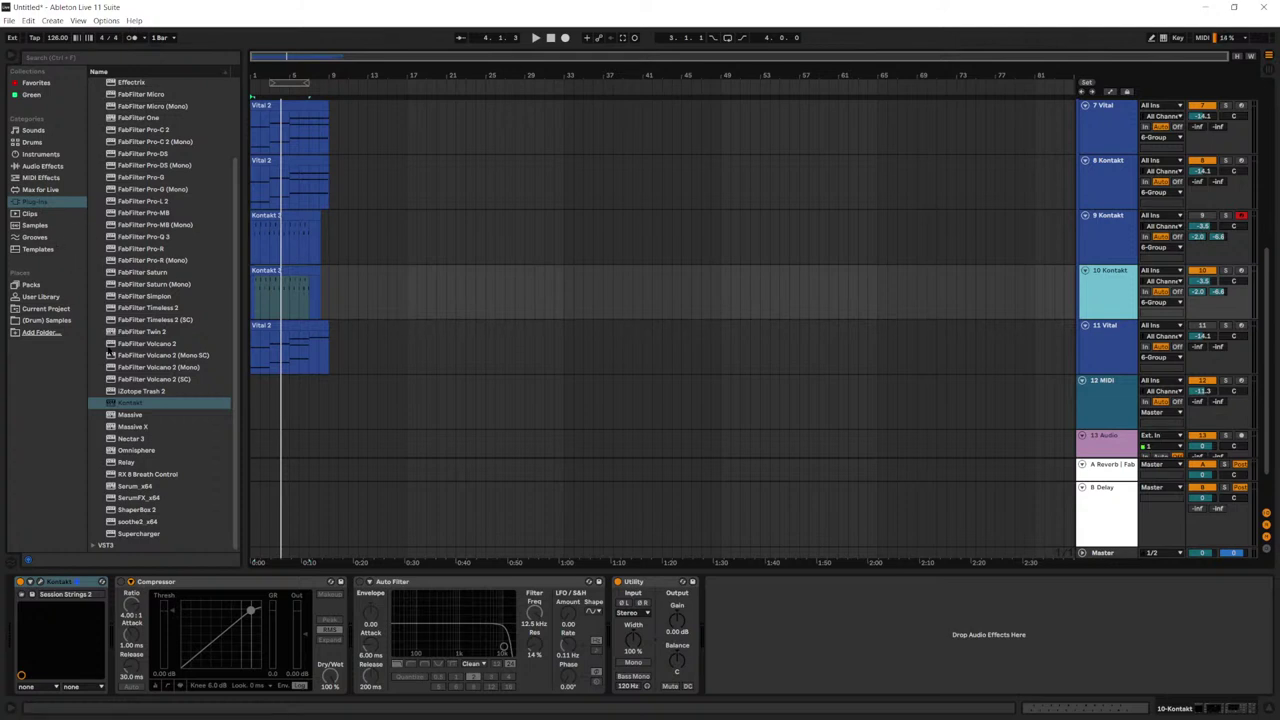
# Step: Replace Kontakt on the duplicated track 10 with the VST3 version of Vital and load its Ceramic preset from the Keys category
pyautogui.click(97, 546)
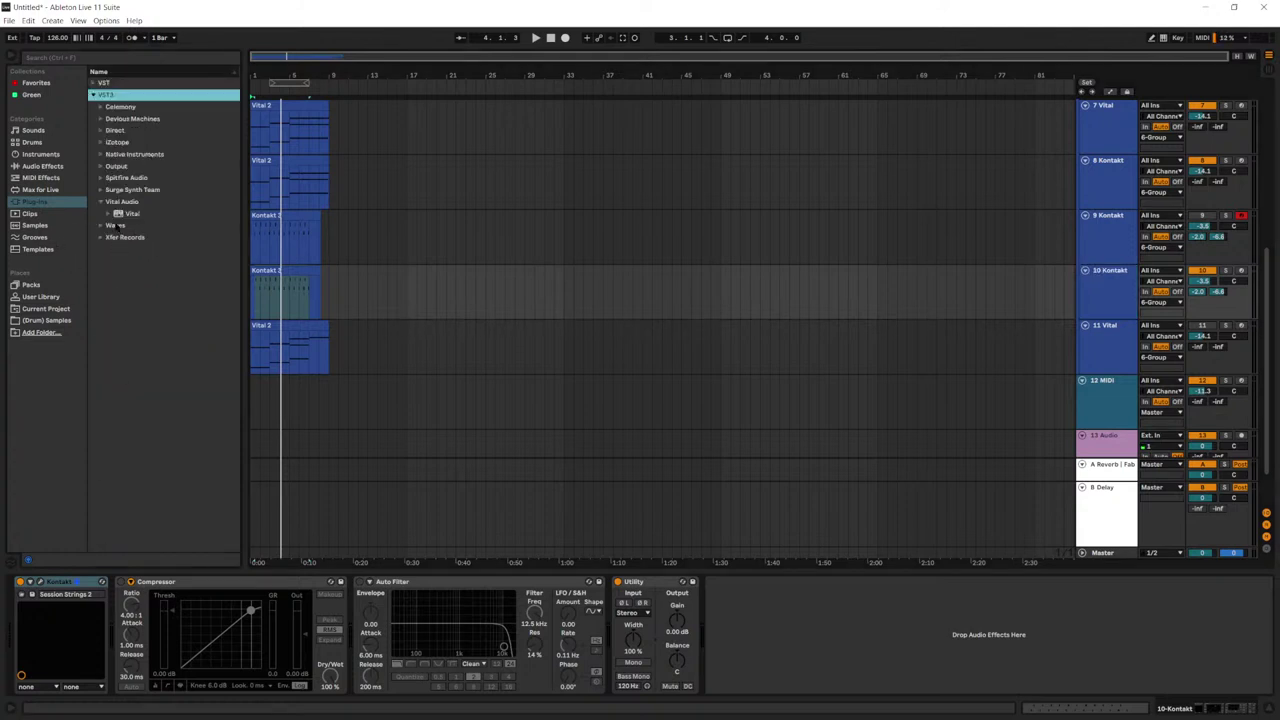
pyautogui.click(122, 214)
pyautogui.moveTo(75, 585); pyautogui.dragTo(66, 582)
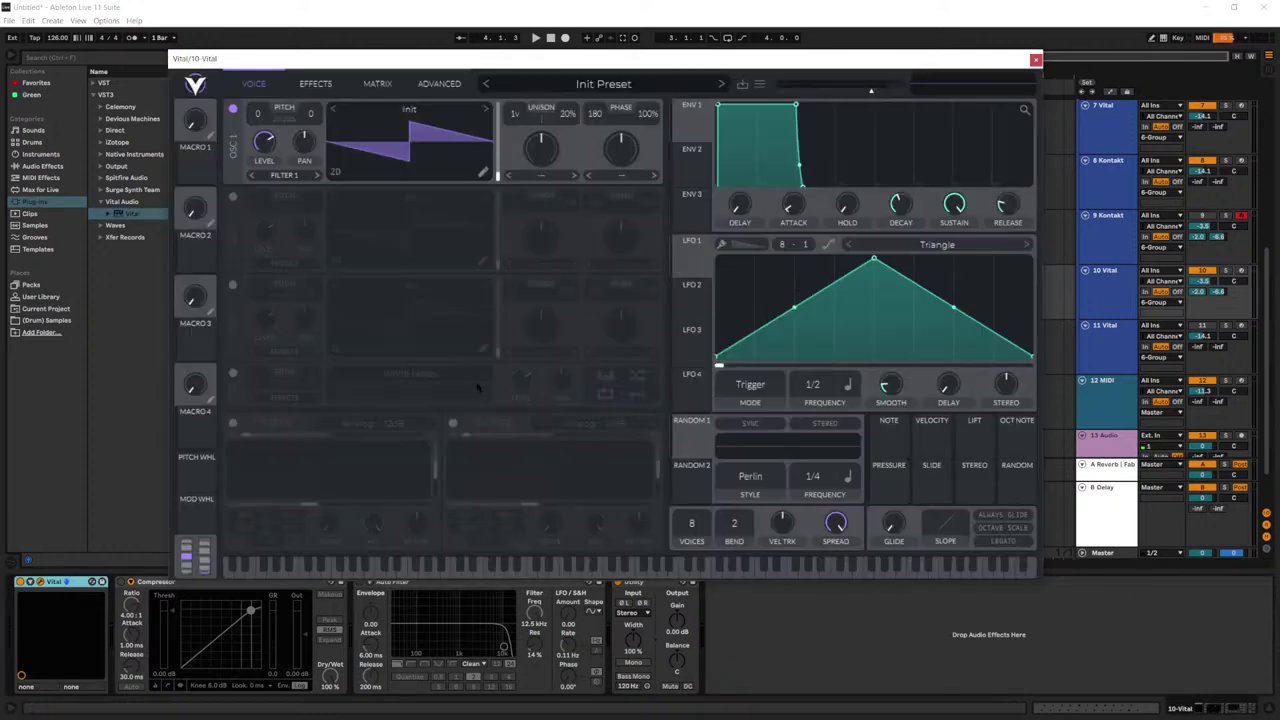
pyautogui.moveTo(640, 60); pyautogui.dragTo(590, 86)
pyautogui.click(554, 110)
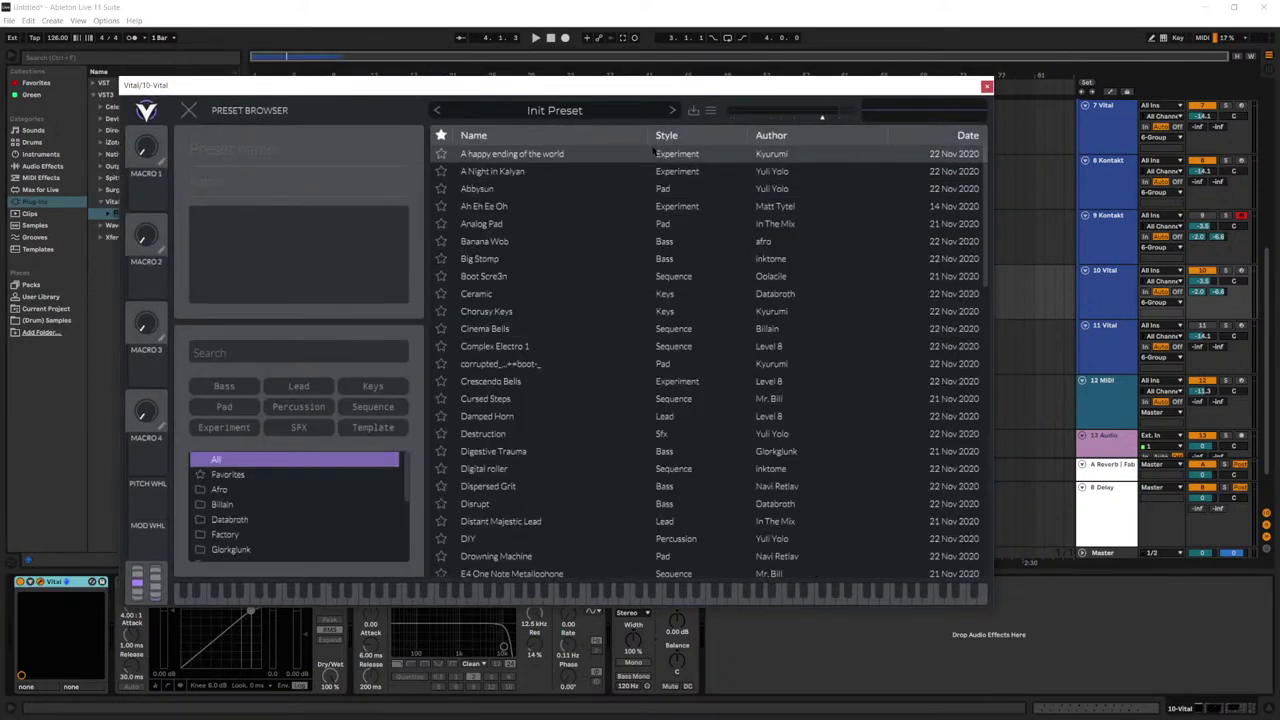
pyautogui.click(370, 387)
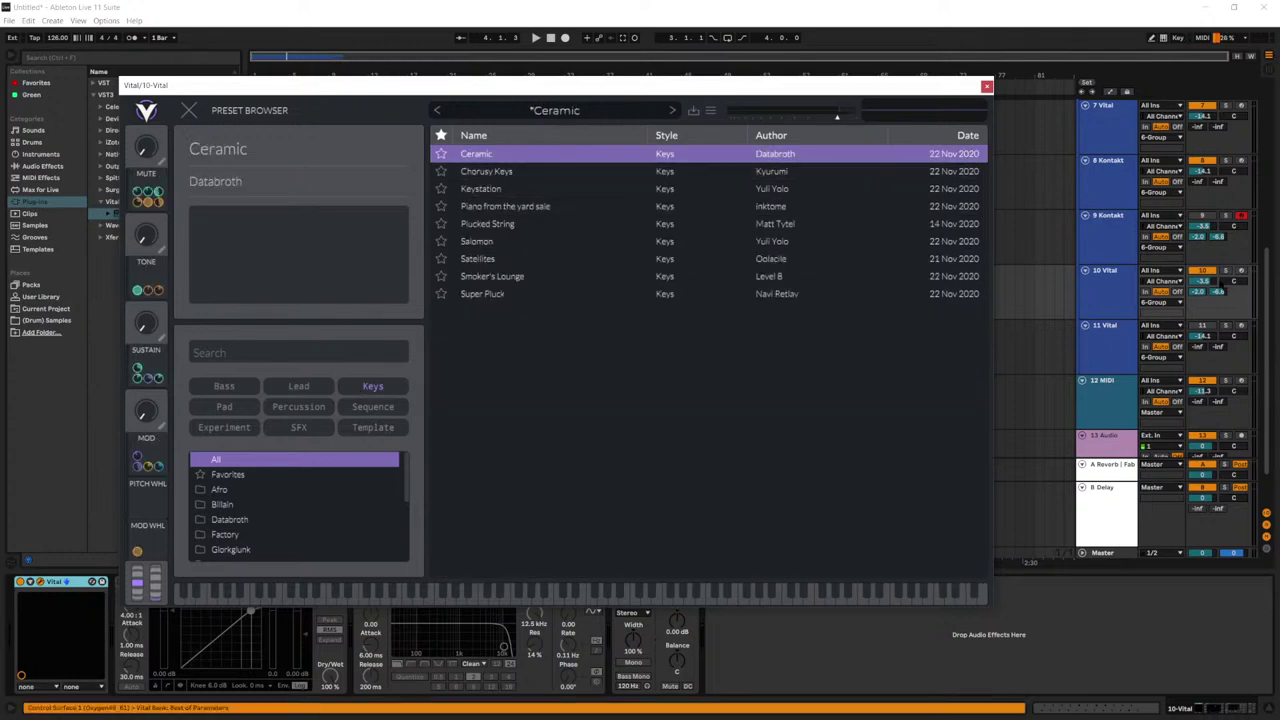
pyautogui.click(1125, 274)
pyautogui.click(980, 87)
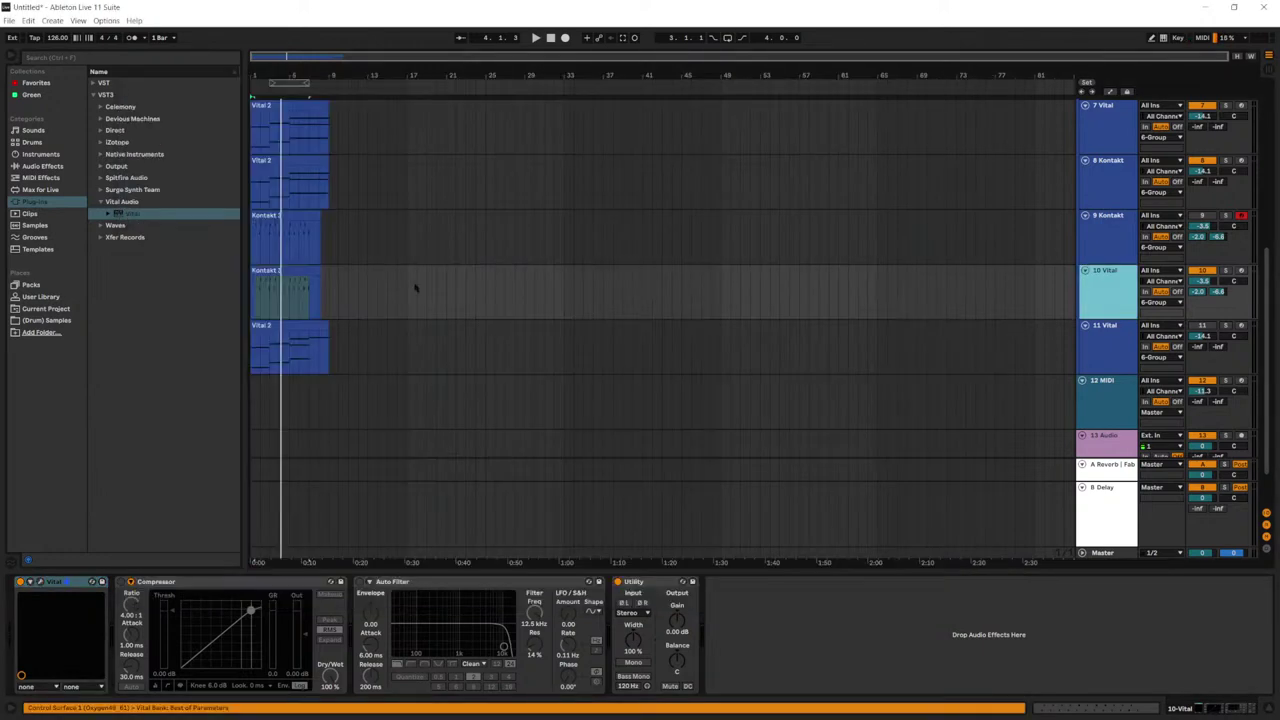
# Step: Move the pizzicato Kontakt track and its Vital copy out of the blue group to just below it, and colour both purple
pyautogui.scroll(1, 1110, 282)
pyautogui.click(1115, 277)
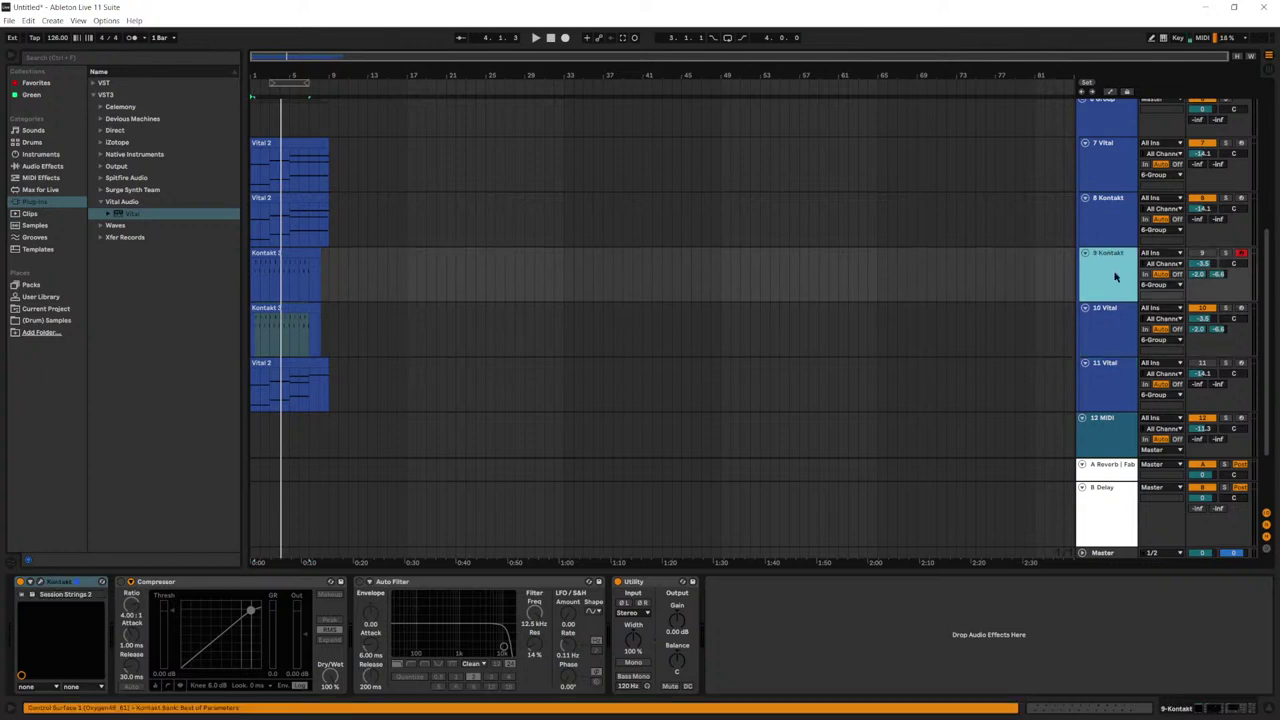
pyautogui.keyDown('shift'); pyautogui.click(1097, 327); pyautogui.keyUp('shift')
pyautogui.scroll(-1, 1110, 285)
pyautogui.moveTo(1111, 284); pyautogui.dragTo(1100, 368)
pyautogui.rightClick(1112, 338)
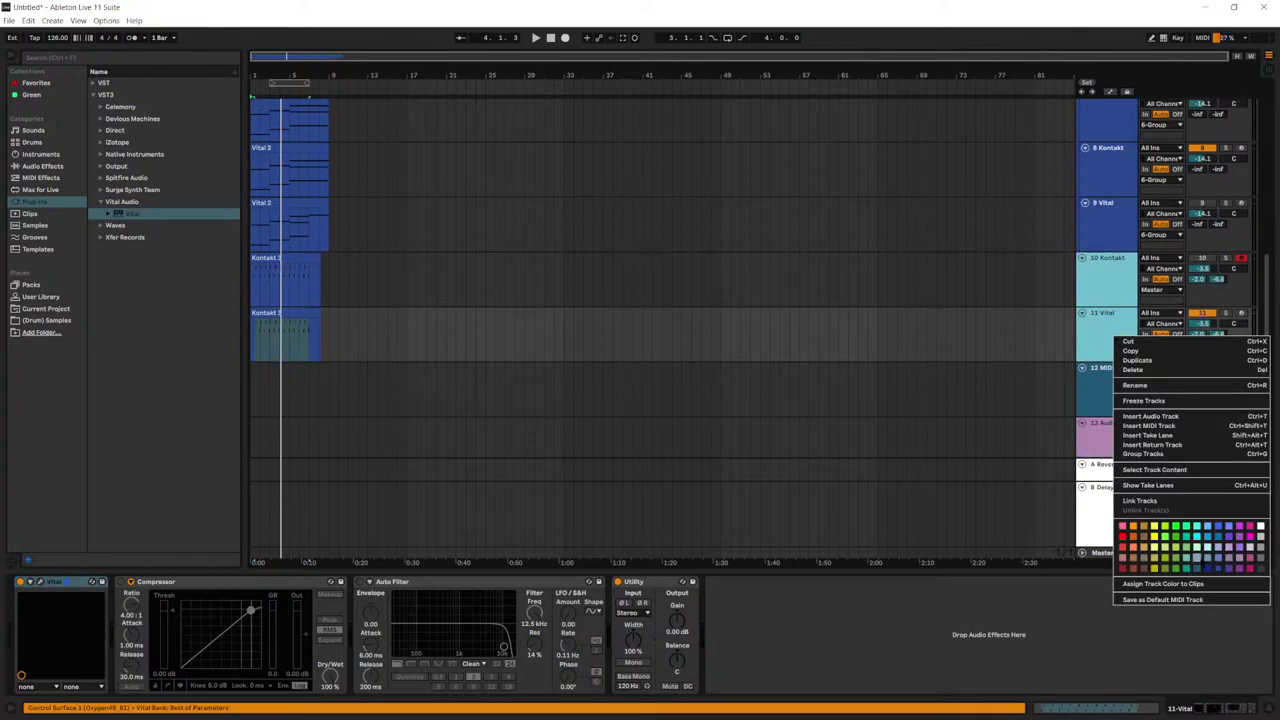
pyautogui.click(1218, 569)
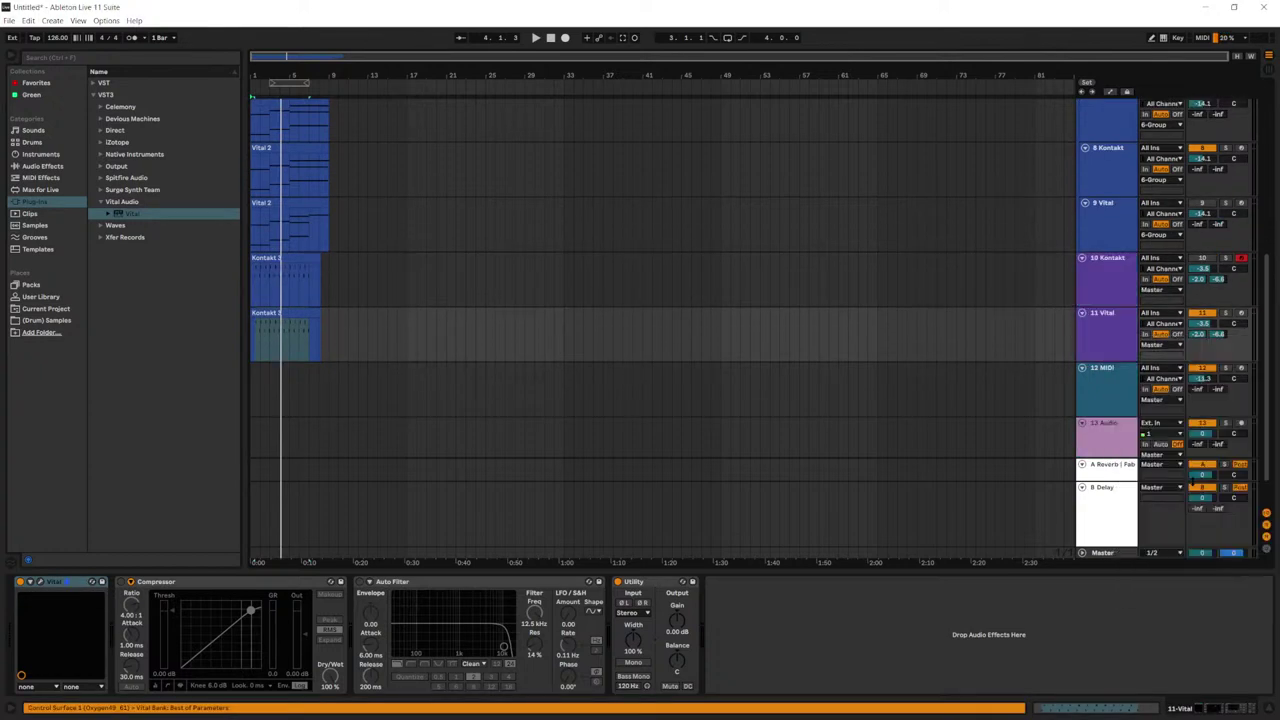
# Step: Group the two purple Kontakt and Vital tracks
pyautogui.click(1111, 285)
pyautogui.keyDown('shift'); pyautogui.click(1111, 326); pyautogui.keyUp('shift')
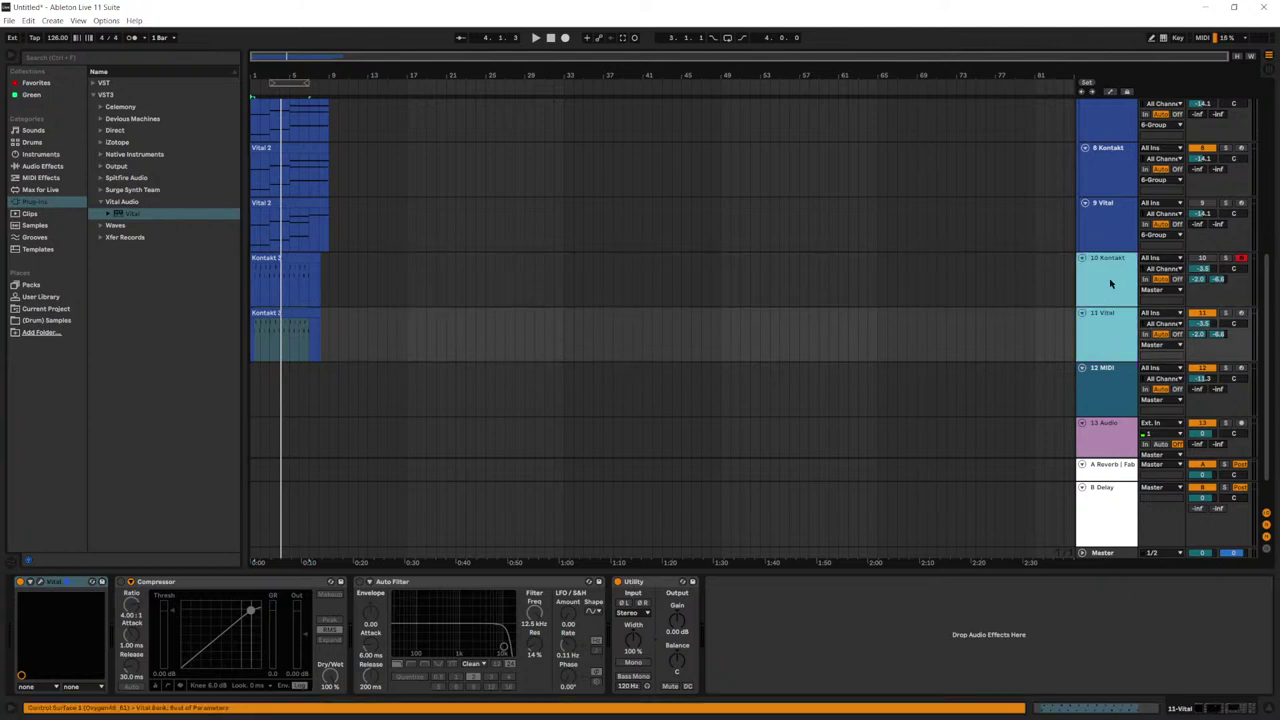
pyautogui.click(1110, 298)
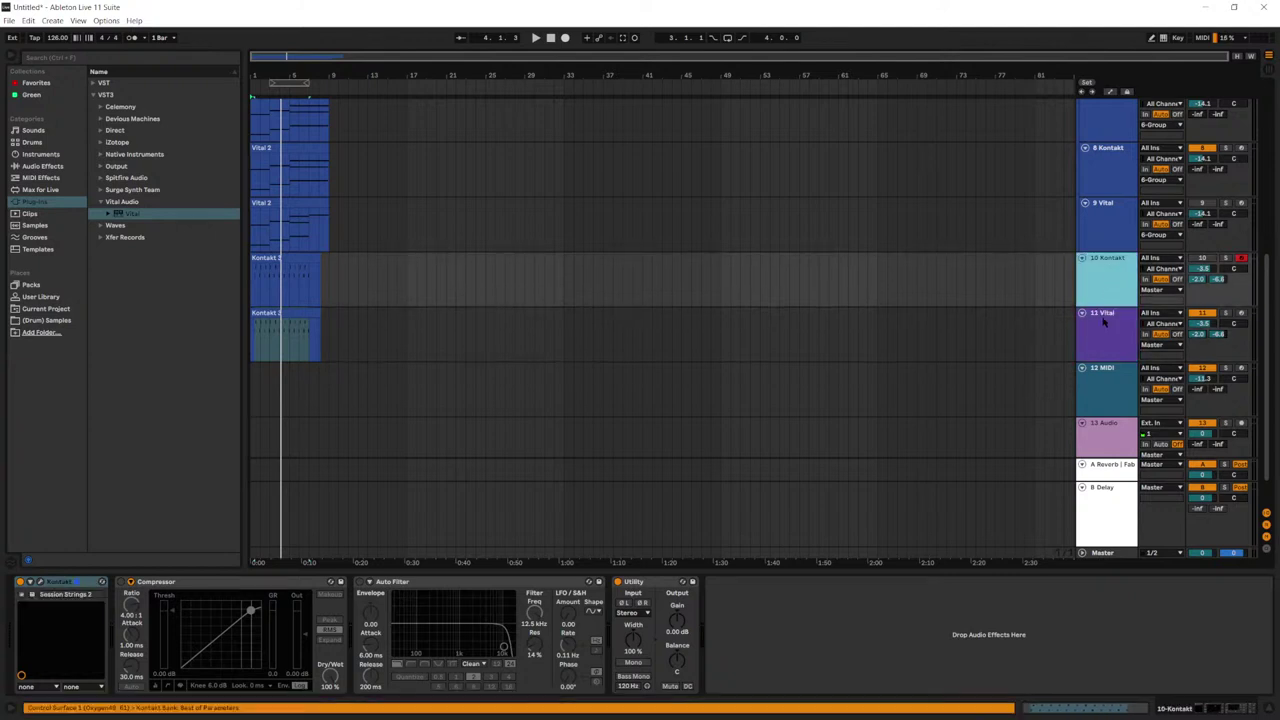
pyautogui.click(1113, 334)
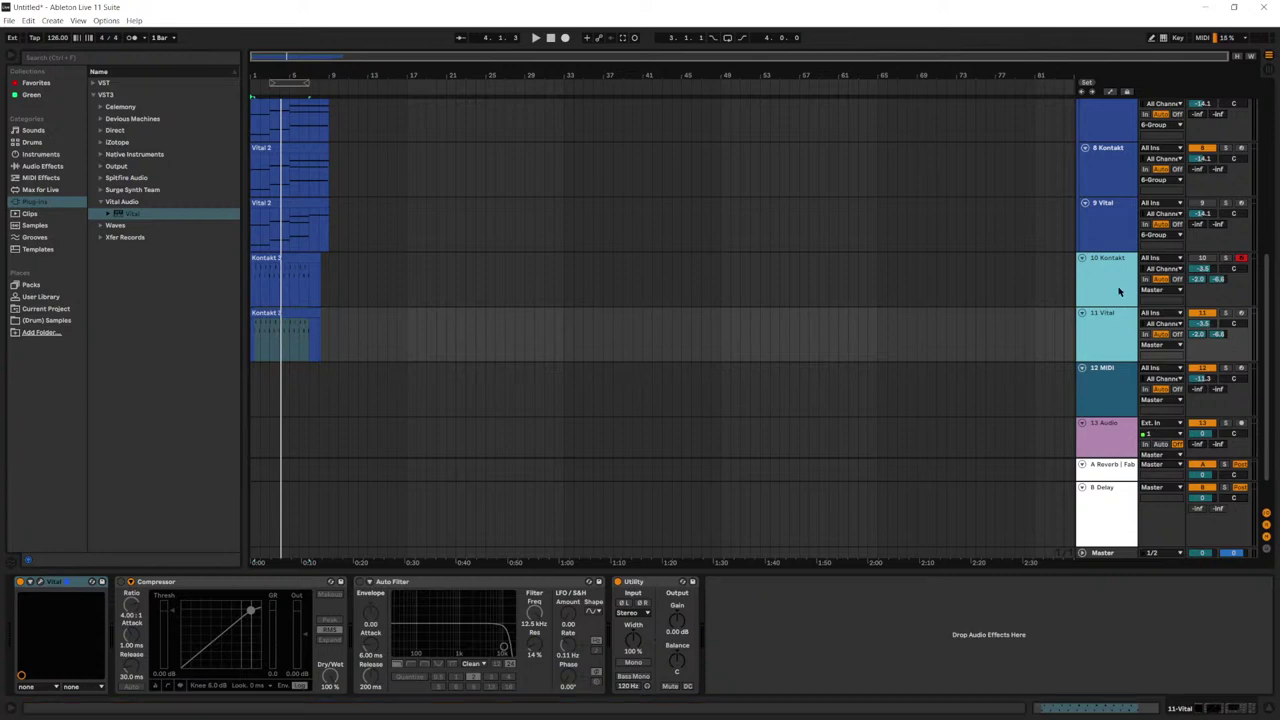
pyautogui.hotkey('ctrl', 'g')
pyautogui.click(1118, 289)
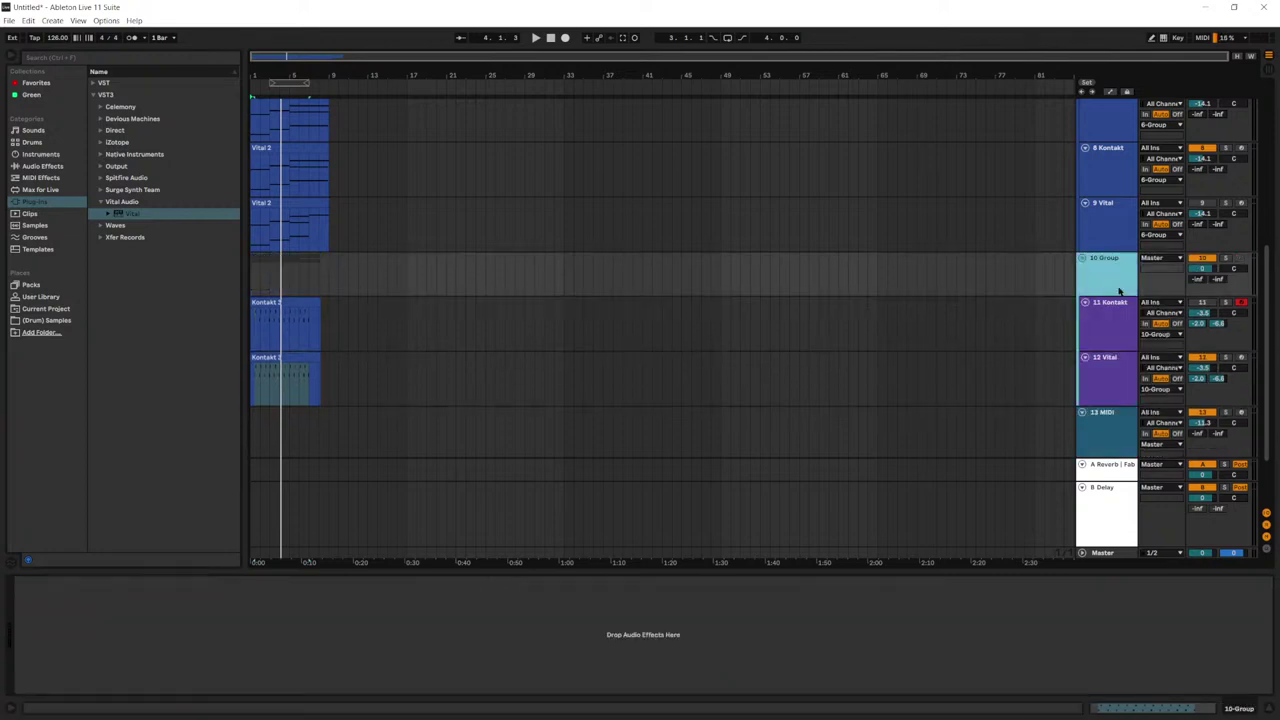
# Step: Set the new purple group's B Delay send to about -5 dB
pyautogui.click(1110, 322)
pyautogui.click(1107, 372)
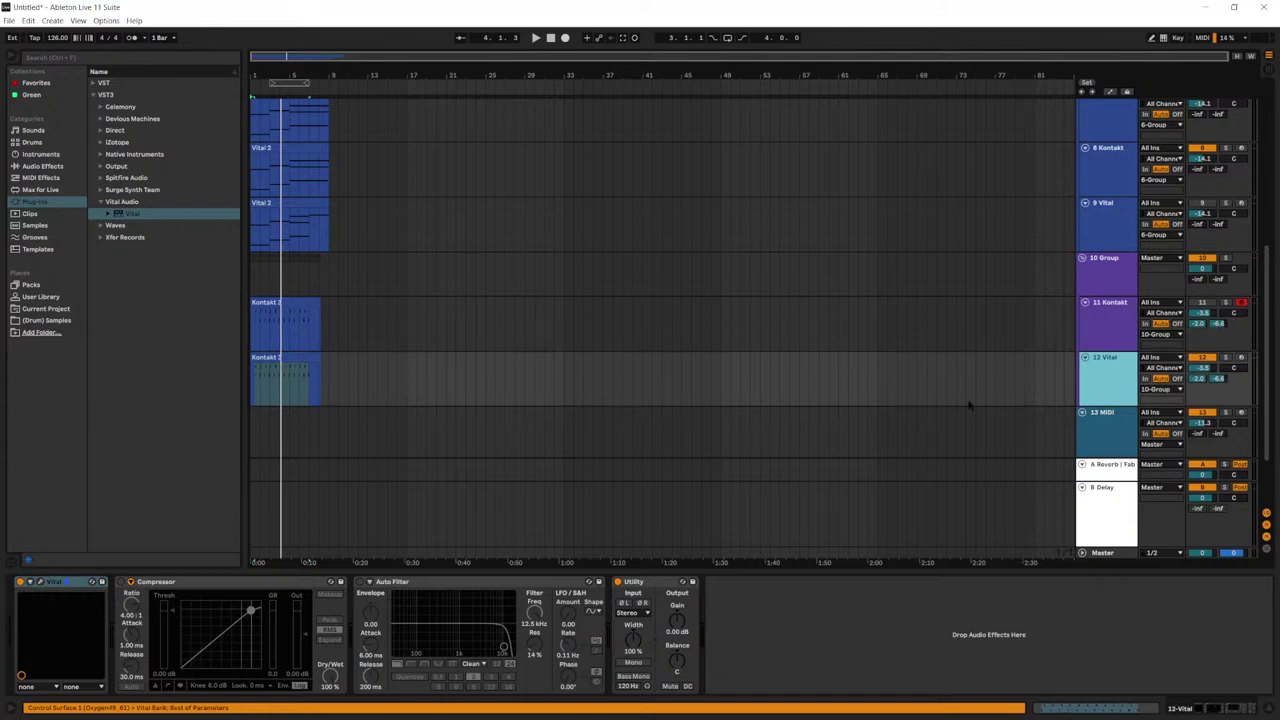
pyautogui.click(1100, 316)
pyautogui.click(1118, 276)
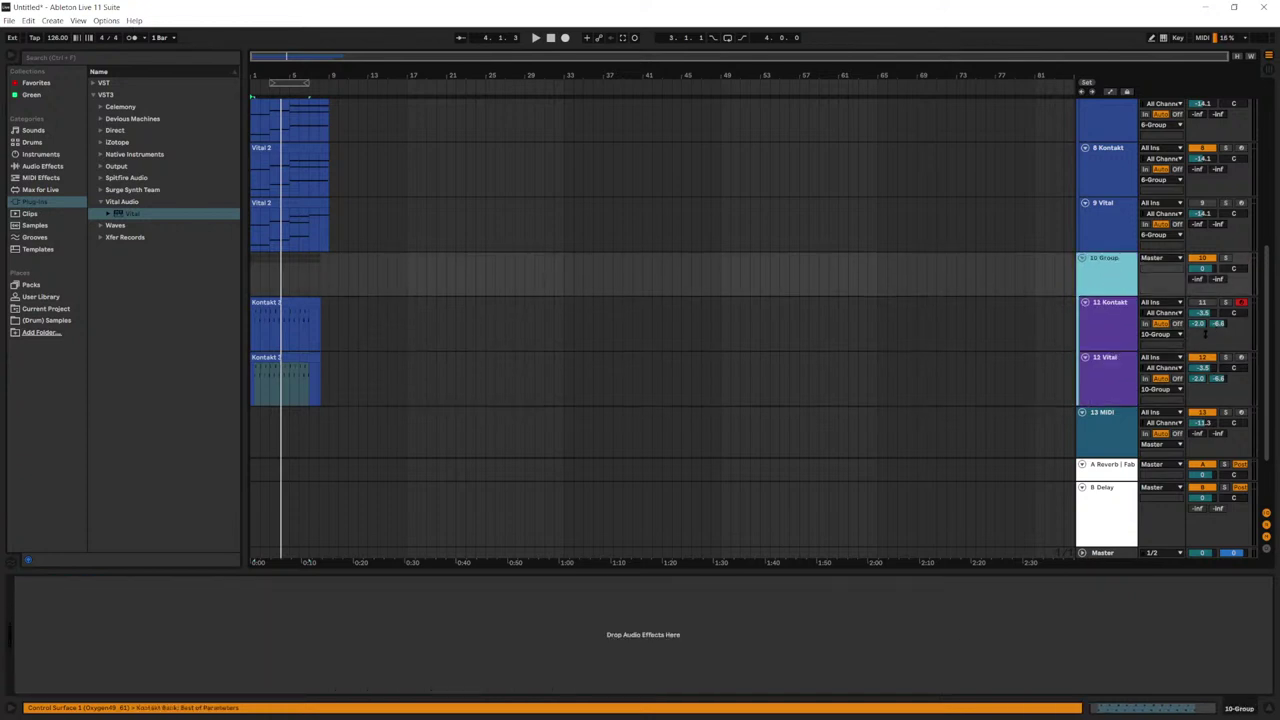
pyautogui.moveTo(1218, 279); pyautogui.dragTo(1218, 220)
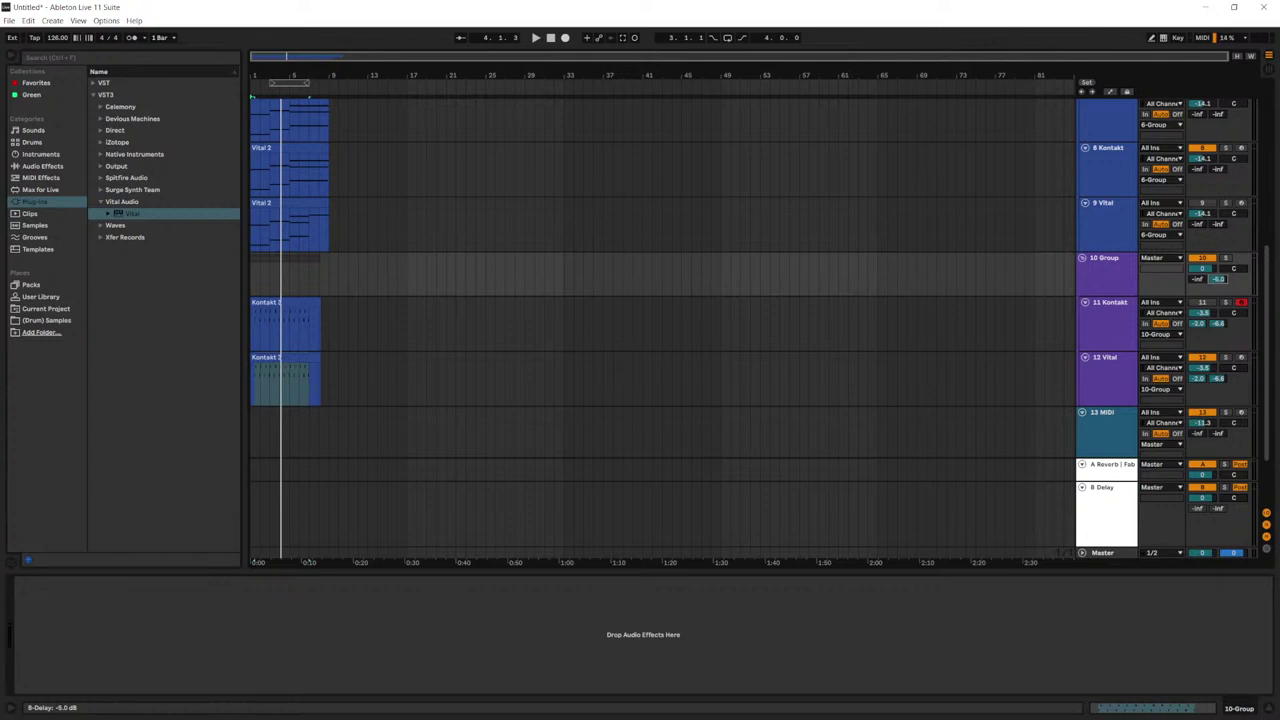
# Step: Reset the reverb and delay sends on the purple Kontakt and Vital tracks to -inf, and set their group's reverb send to about -21 dB
pyautogui.moveTo(1210, 351); pyautogui.dragTo(1208, 500)
pyautogui.scroll(-2, 1204, 390)
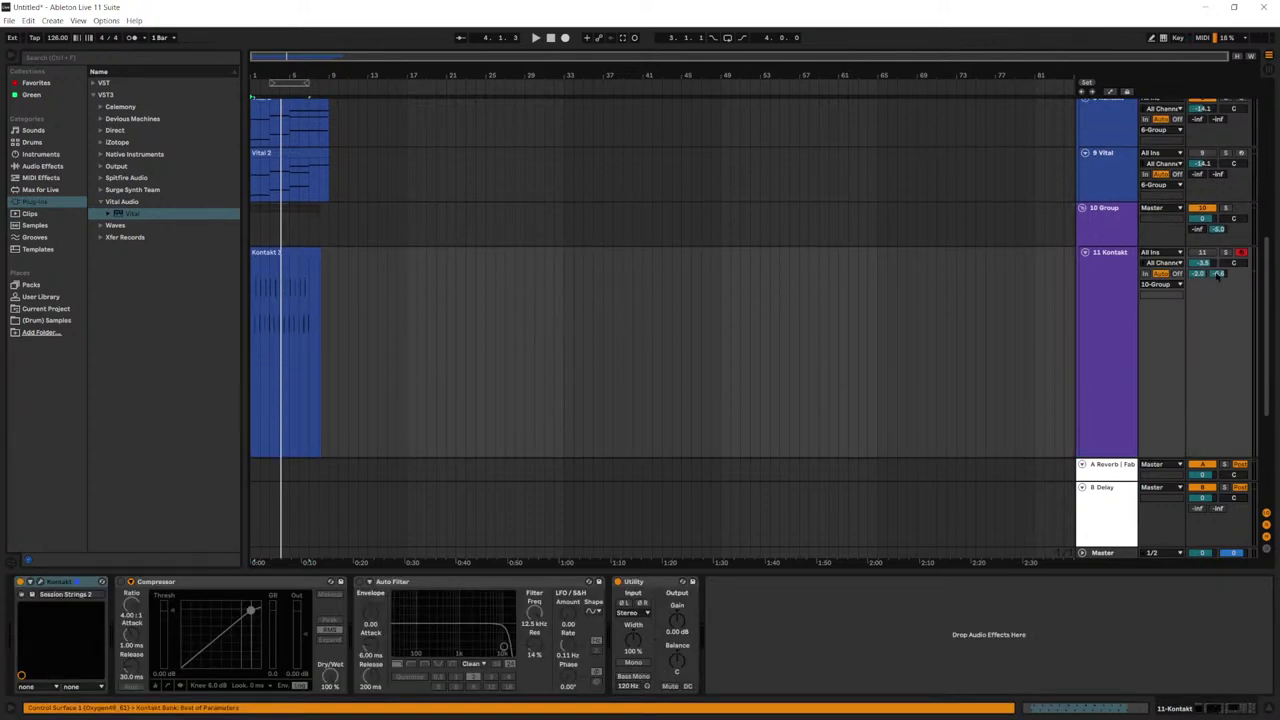
pyautogui.scroll(-2, 1200, 286)
pyautogui.moveTo(1126, 418); pyautogui.dragTo(1134, 268)
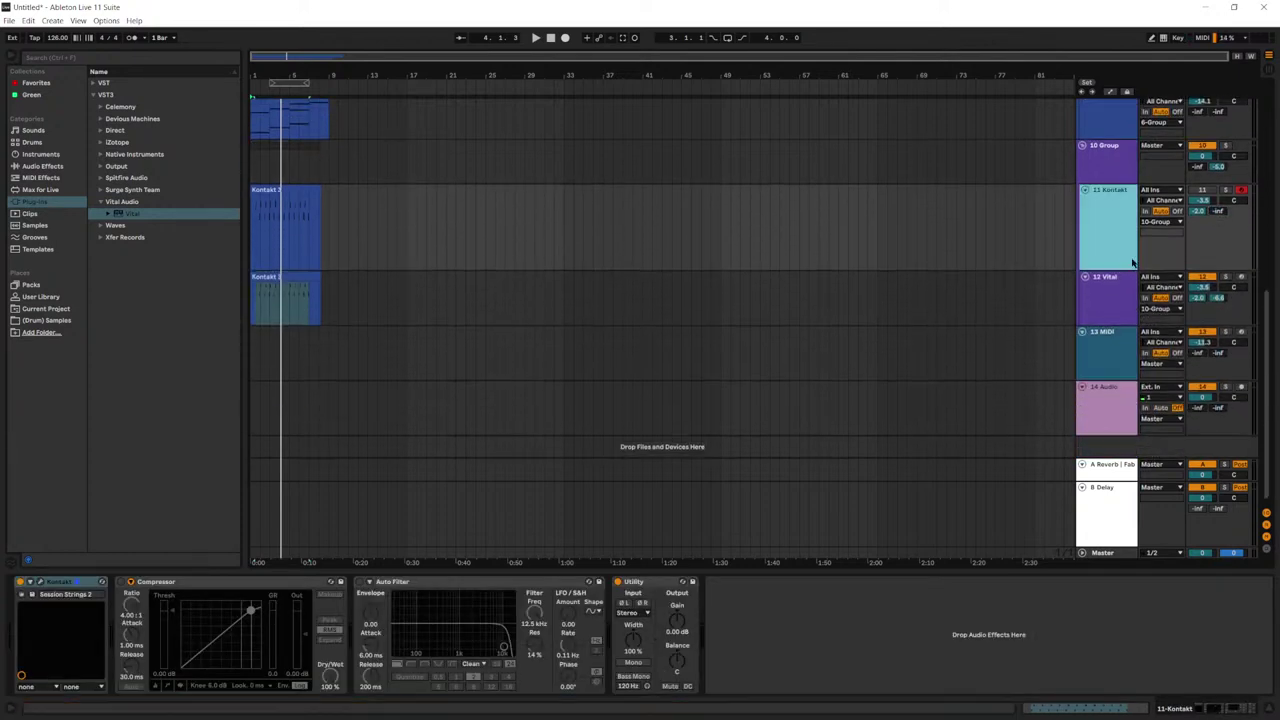
pyautogui.doubleClick(1199, 212)
pyautogui.moveTo(1208, 325); pyautogui.dragTo(1200, 298)
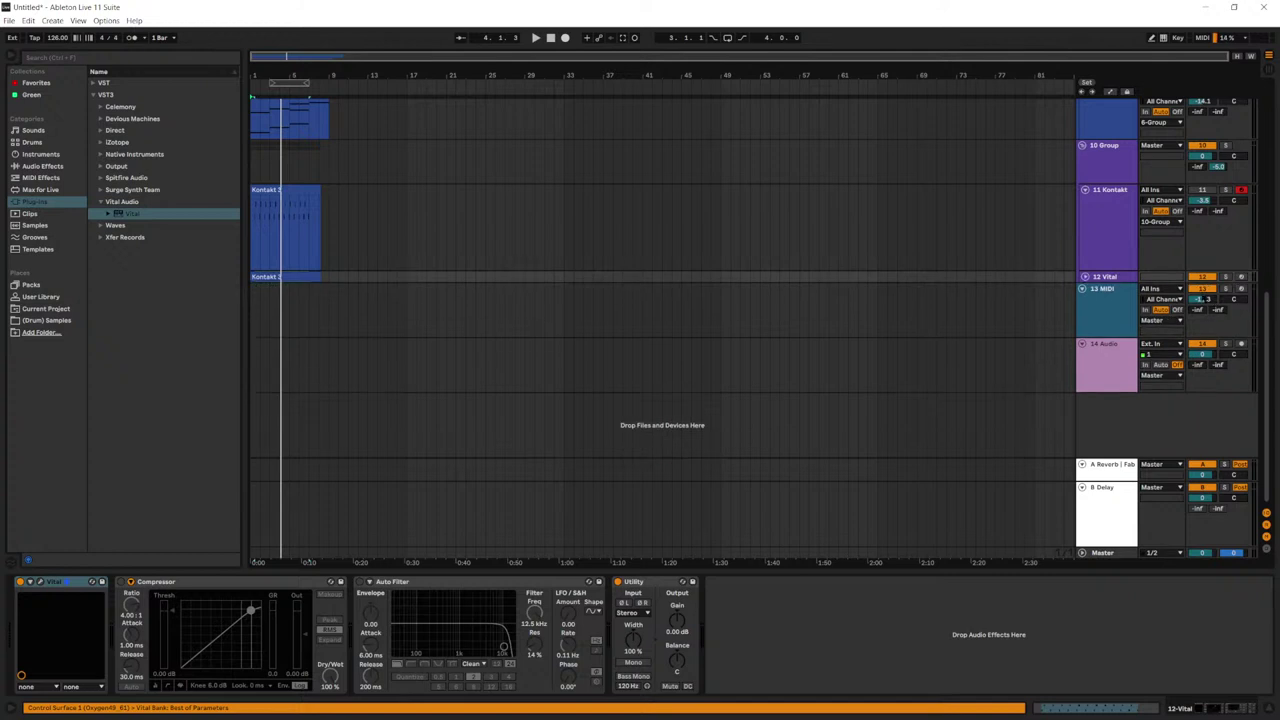
pyautogui.click(1085, 277)
pyautogui.scroll(2, 1113, 302)
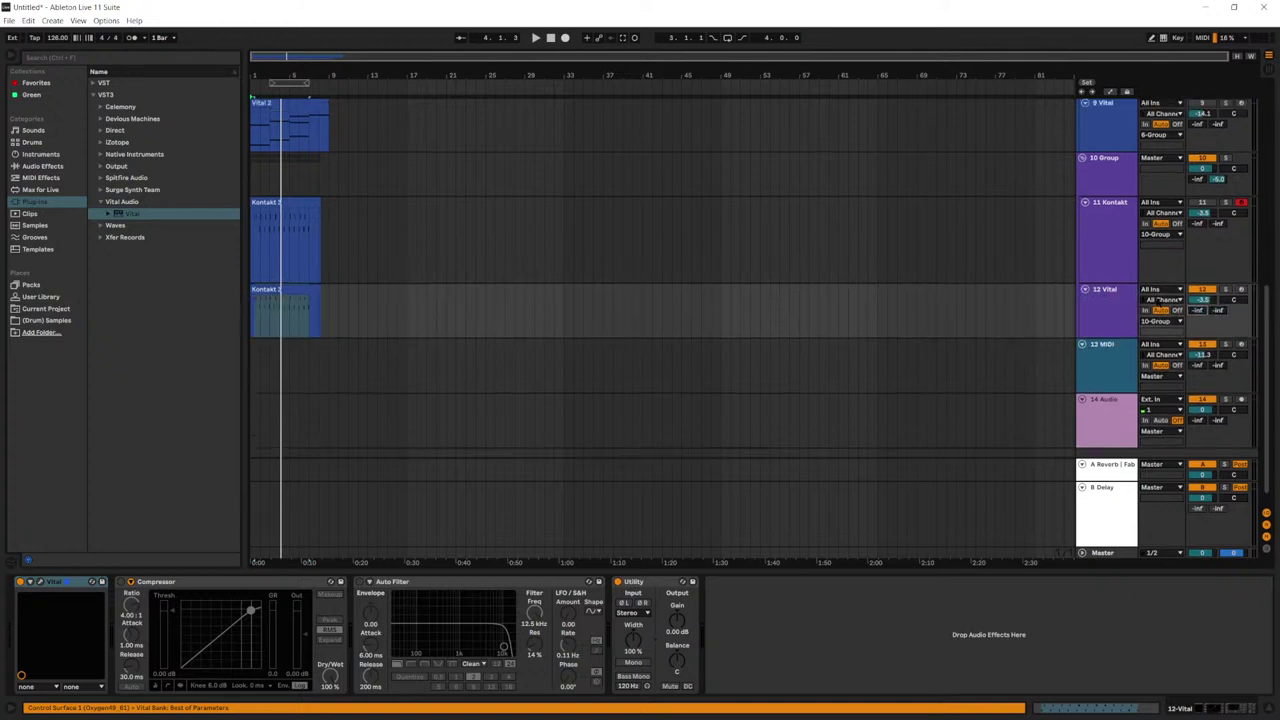
pyautogui.moveTo(1197, 204); pyautogui.dragTo(1197, 194)
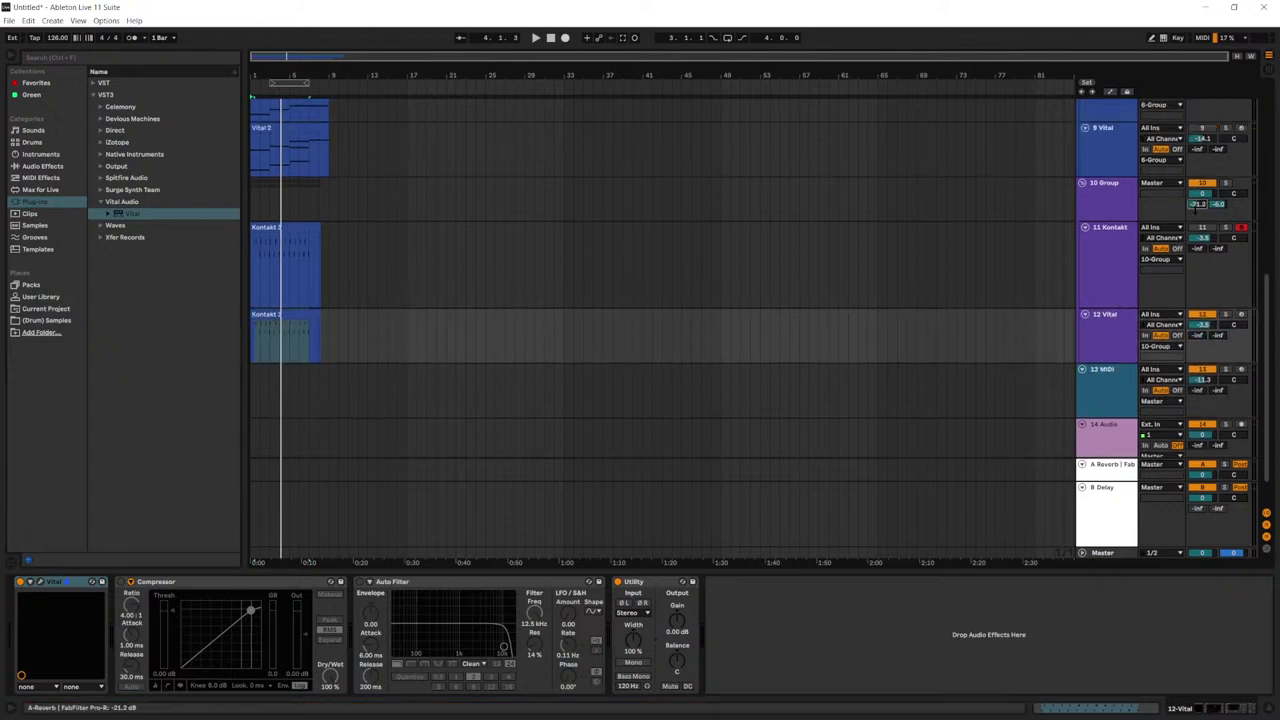
# Step: Play the pizzicato clip from bar 1 with the purple Vital track soloed to hear the Ceramic preset
pyautogui.click(315, 241)
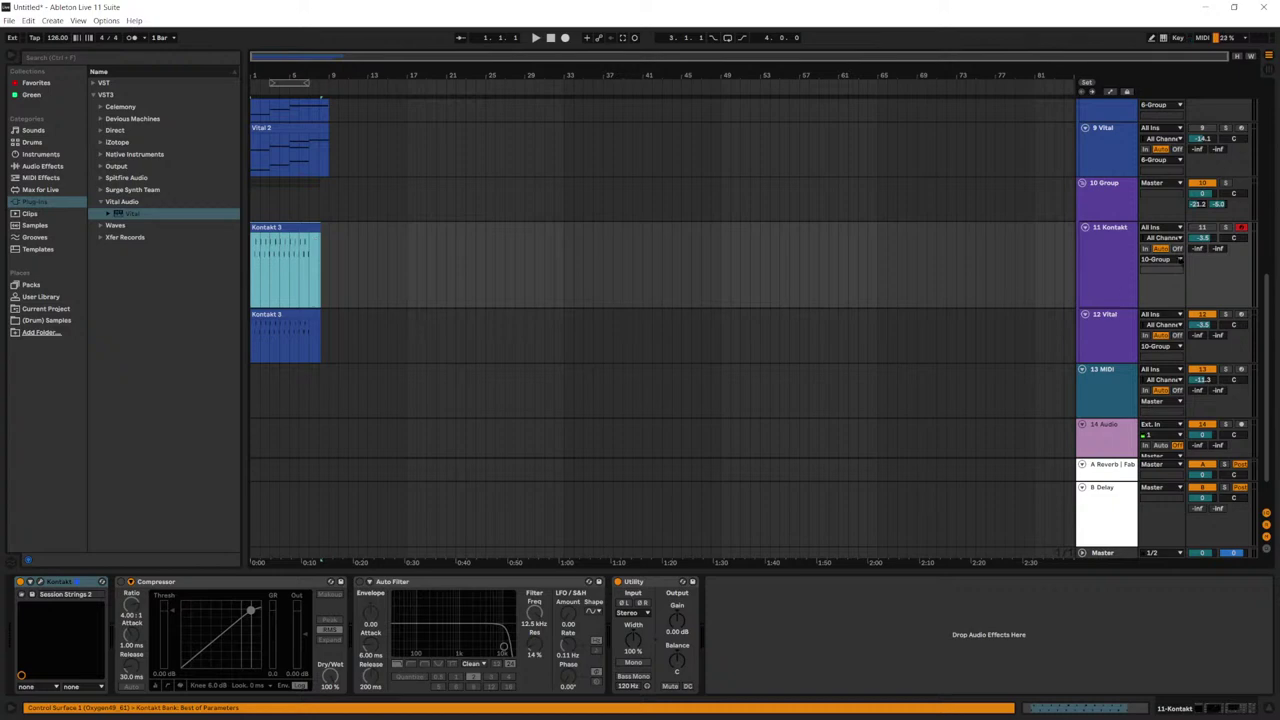
pyautogui.press('space')
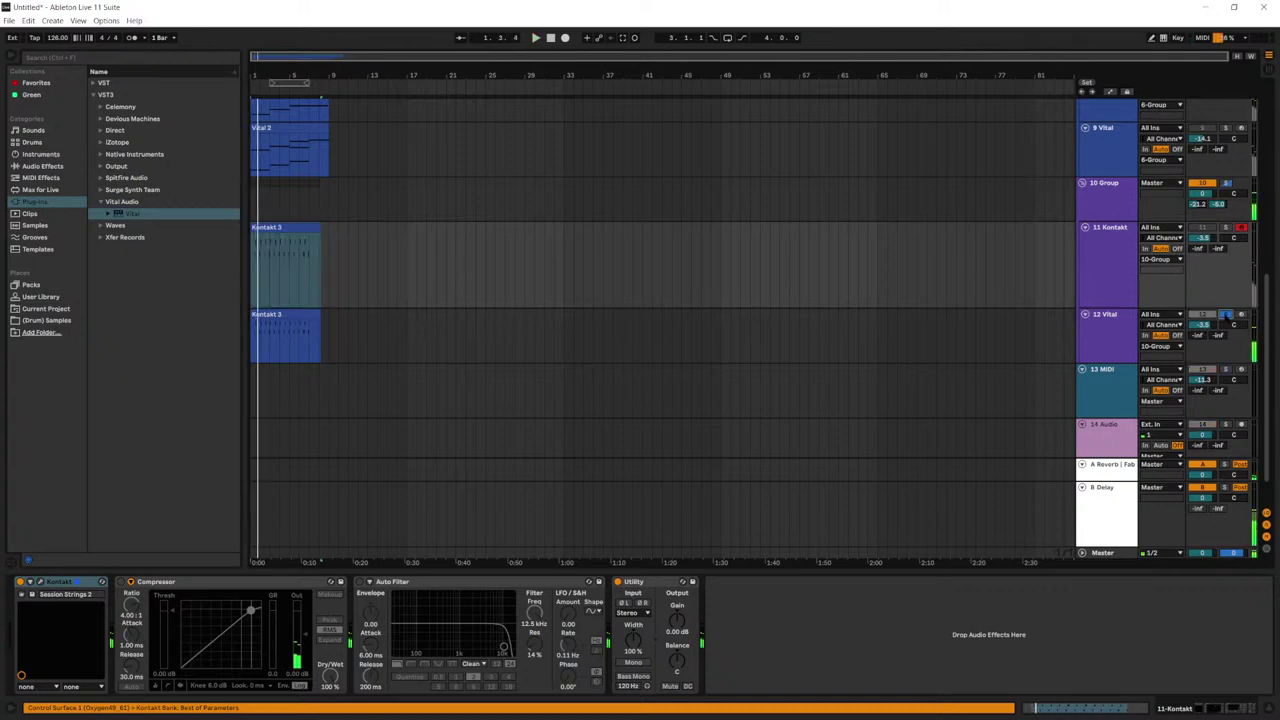
pyautogui.click(1226, 315)
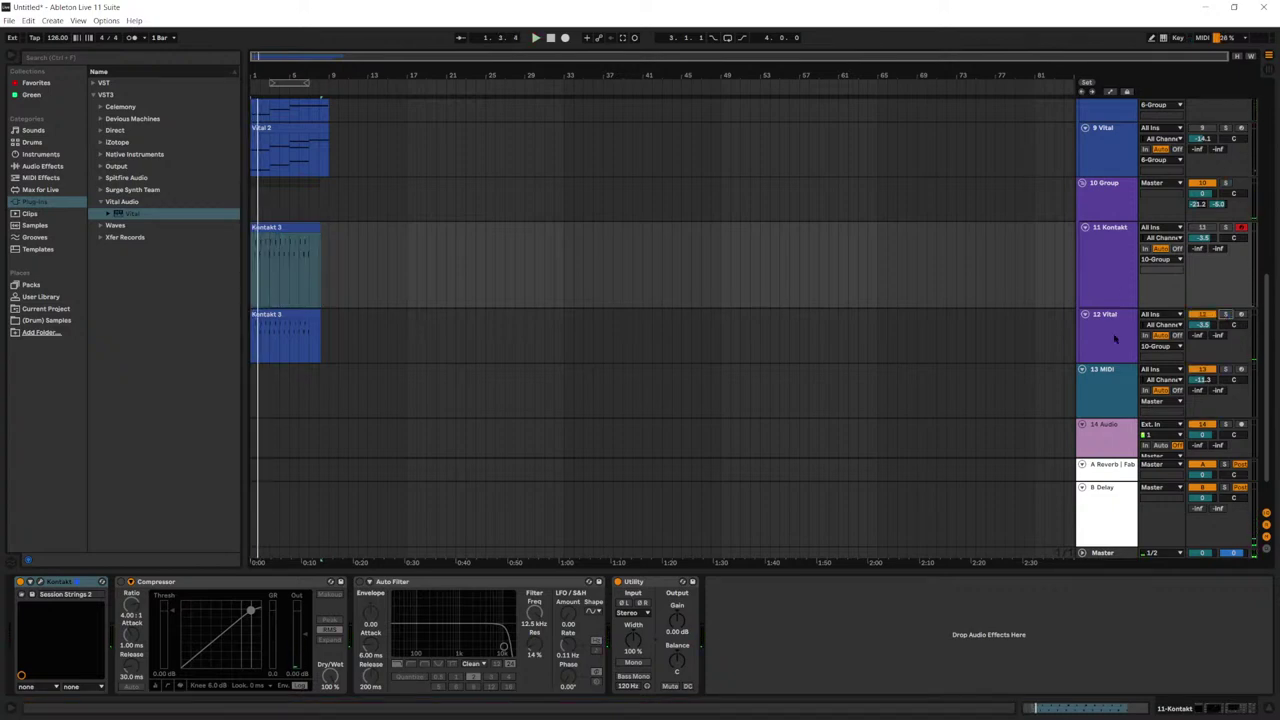
# Step: Arm the purple Vital track and try the Salomon and Plucked String presets from Vital's Keys category
pyautogui.click(1115, 339)
pyautogui.click(50, 581)
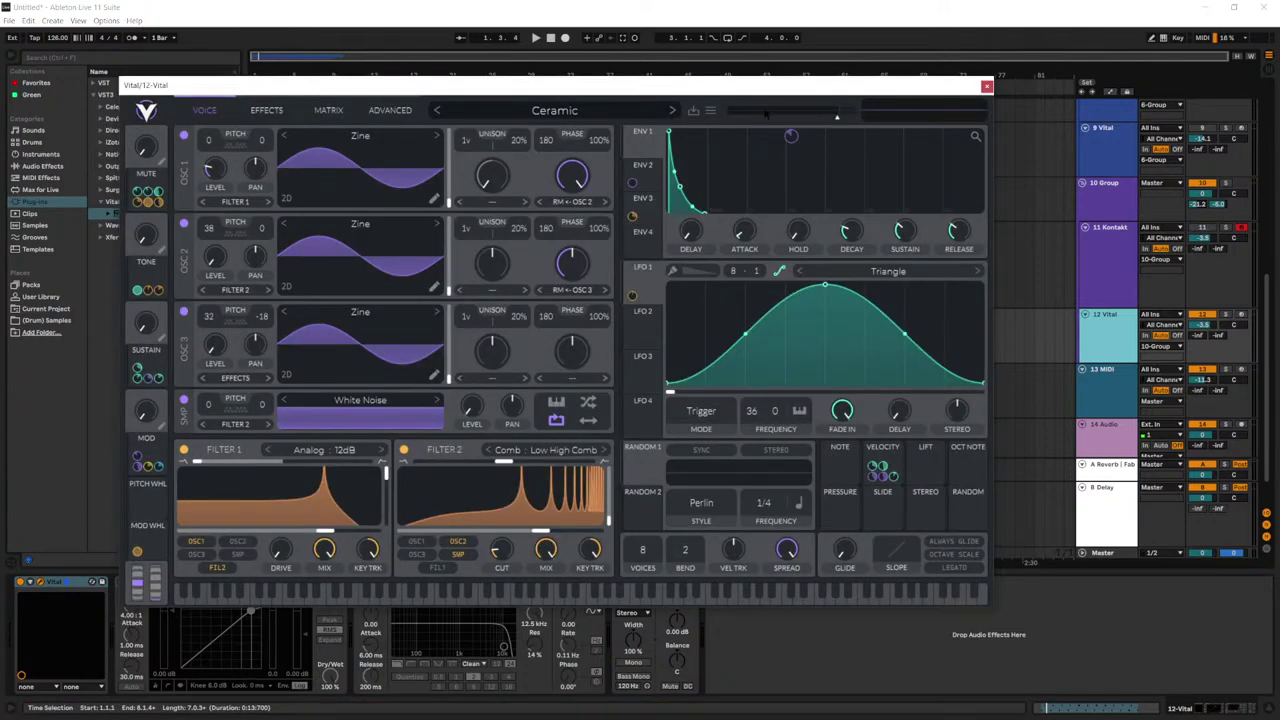
pyautogui.click(554, 110)
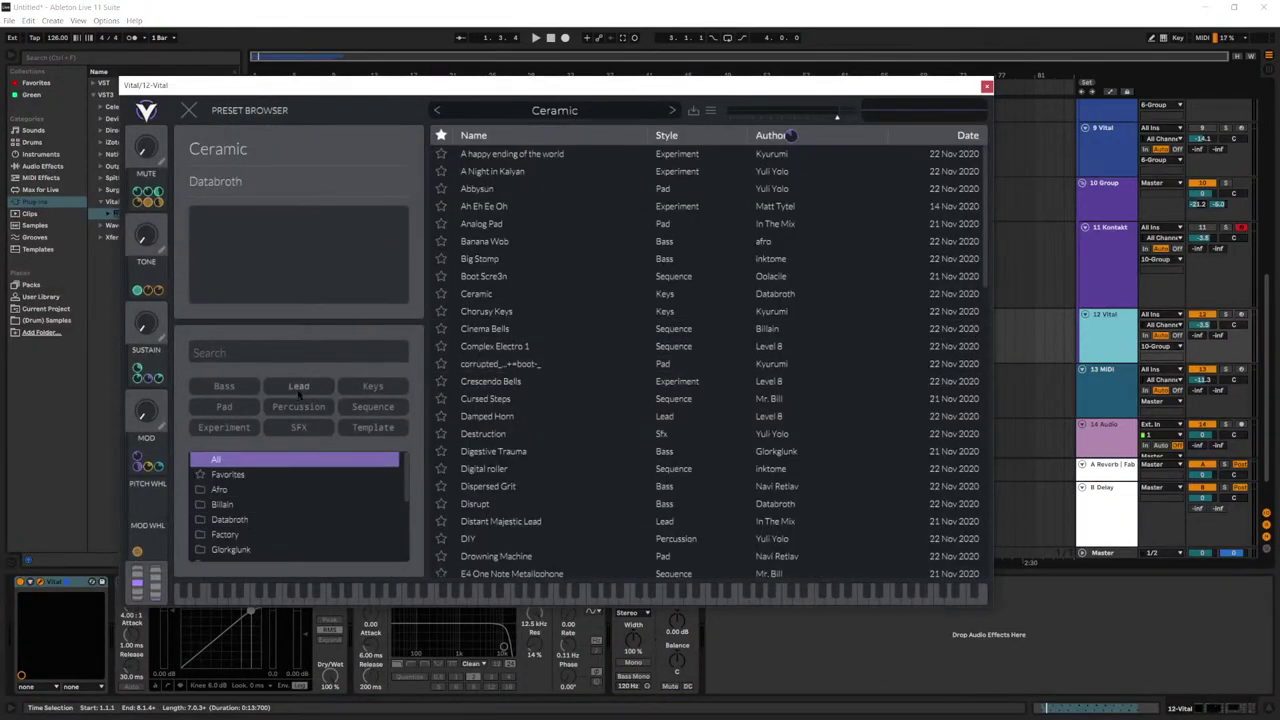
pyautogui.click(354, 391)
pyautogui.click(560, 243)
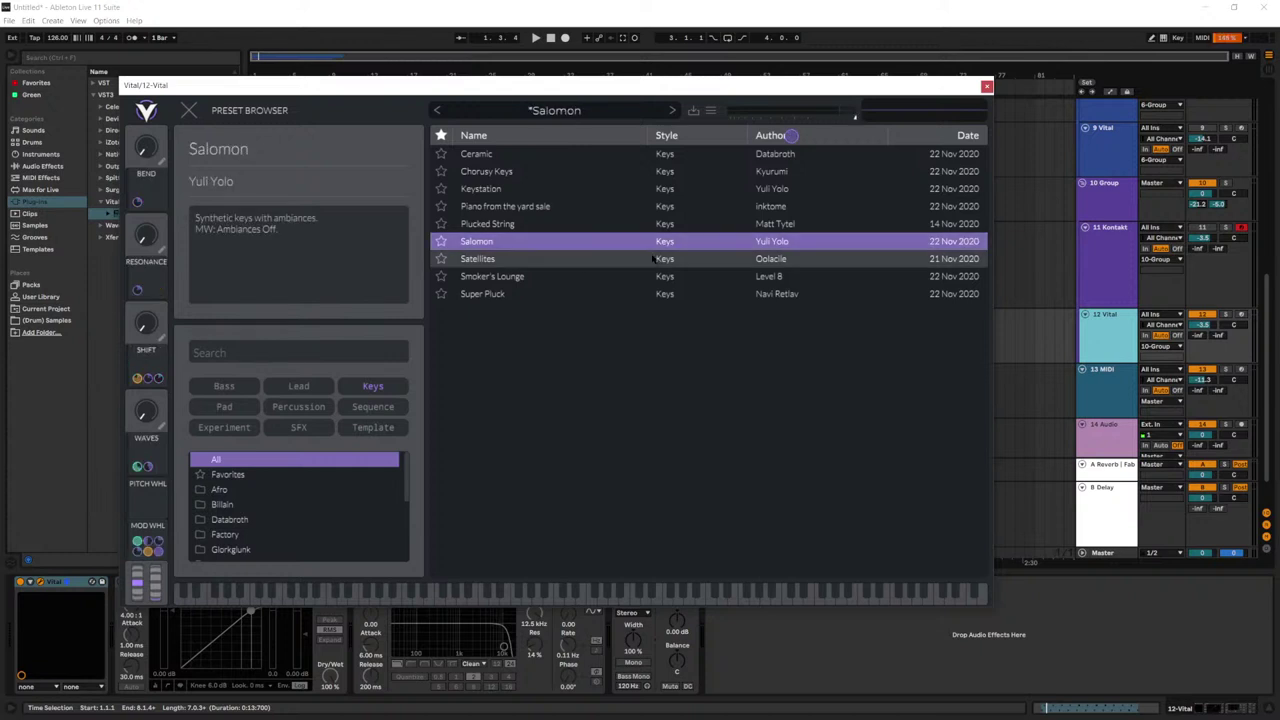
pyautogui.click(1241, 314)
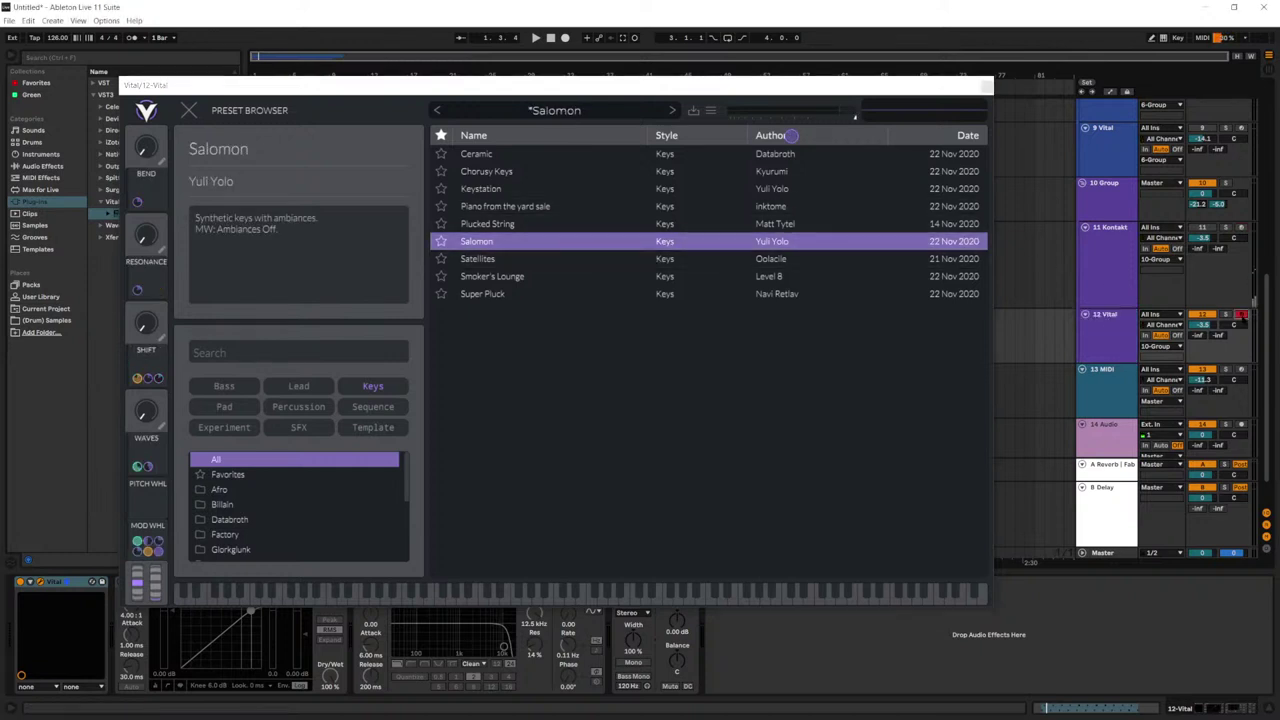
pyautogui.click(905, 224)
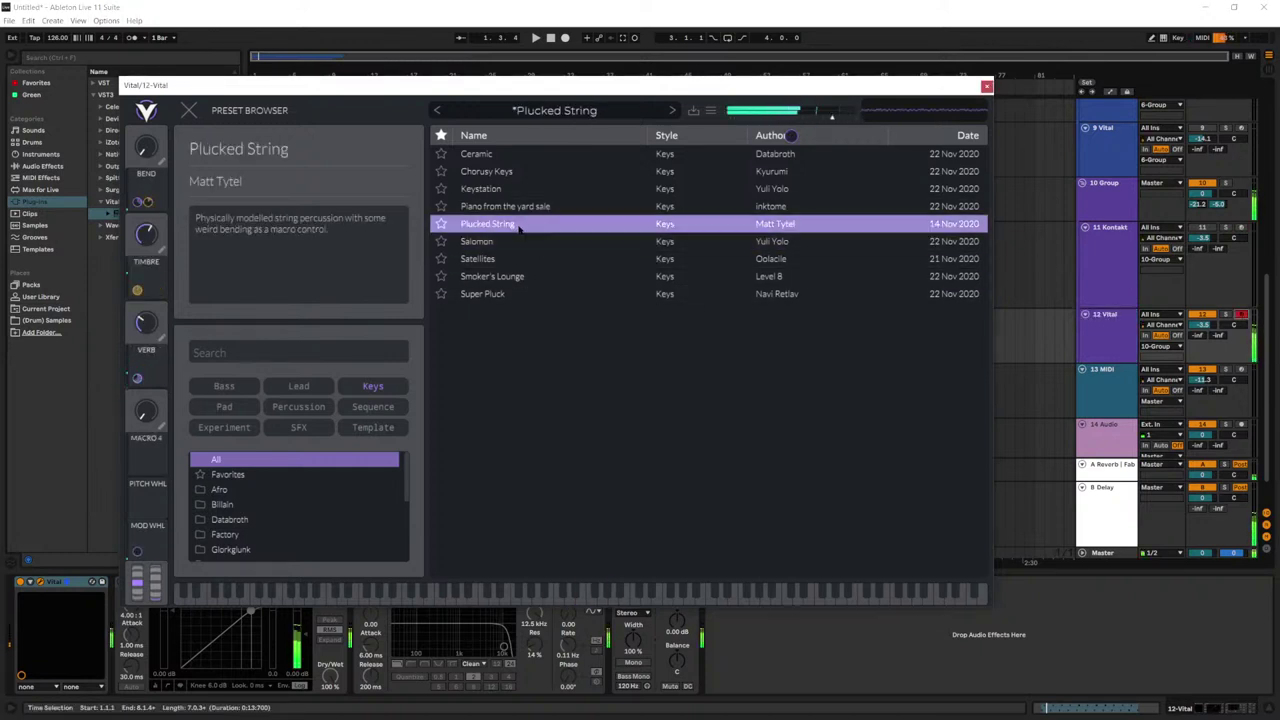
# Step: Lower the purple Vital track's volume to about -16 dB while playing the arrangement
pyautogui.moveTo(1203, 324); pyautogui.dragTo(1203, 342)
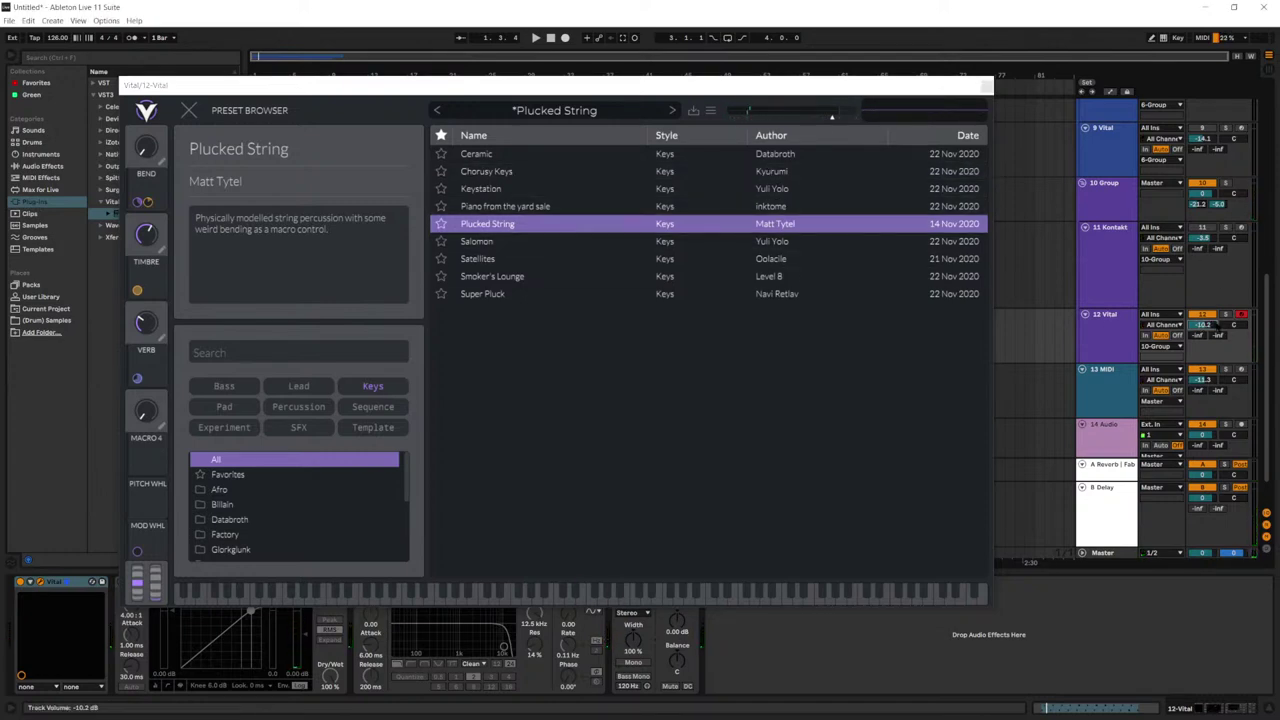
pyautogui.press('space')
pyautogui.moveTo(1203, 325); pyautogui.dragTo(1203, 355)
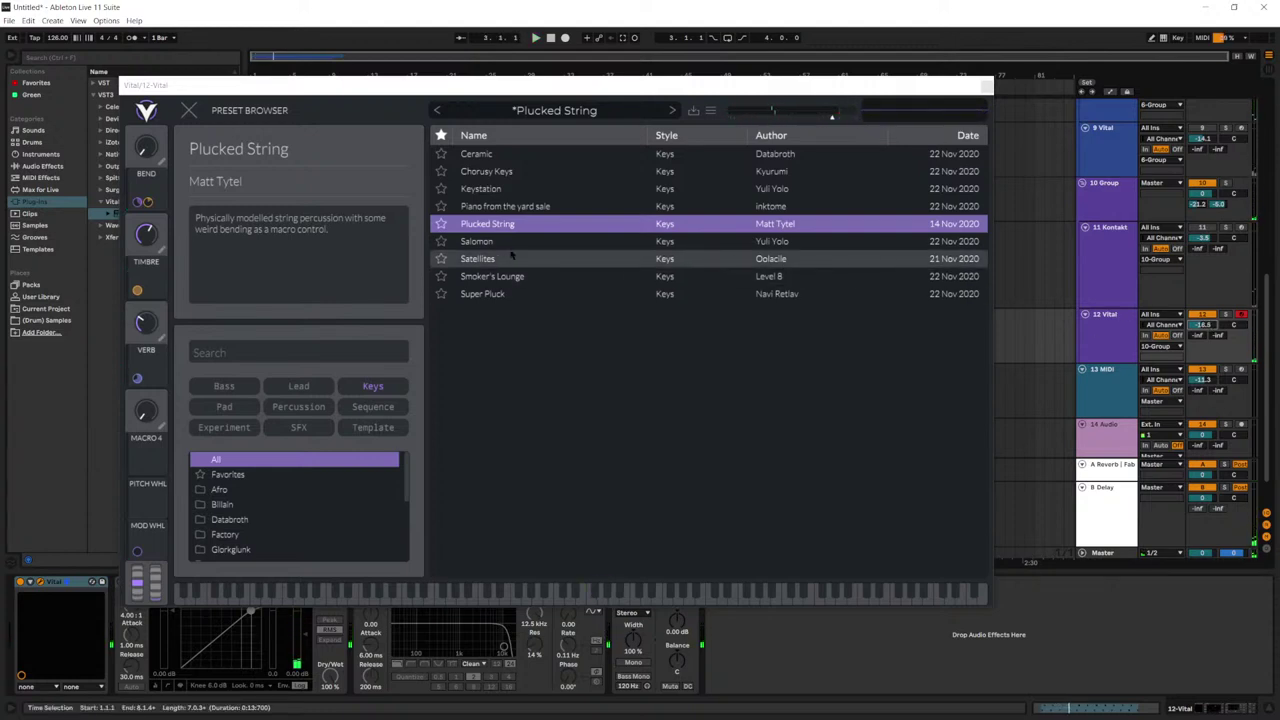
# Step: Load the Keystation keys preset in Vital and audition it with the track soloed
pyautogui.click(510, 190)
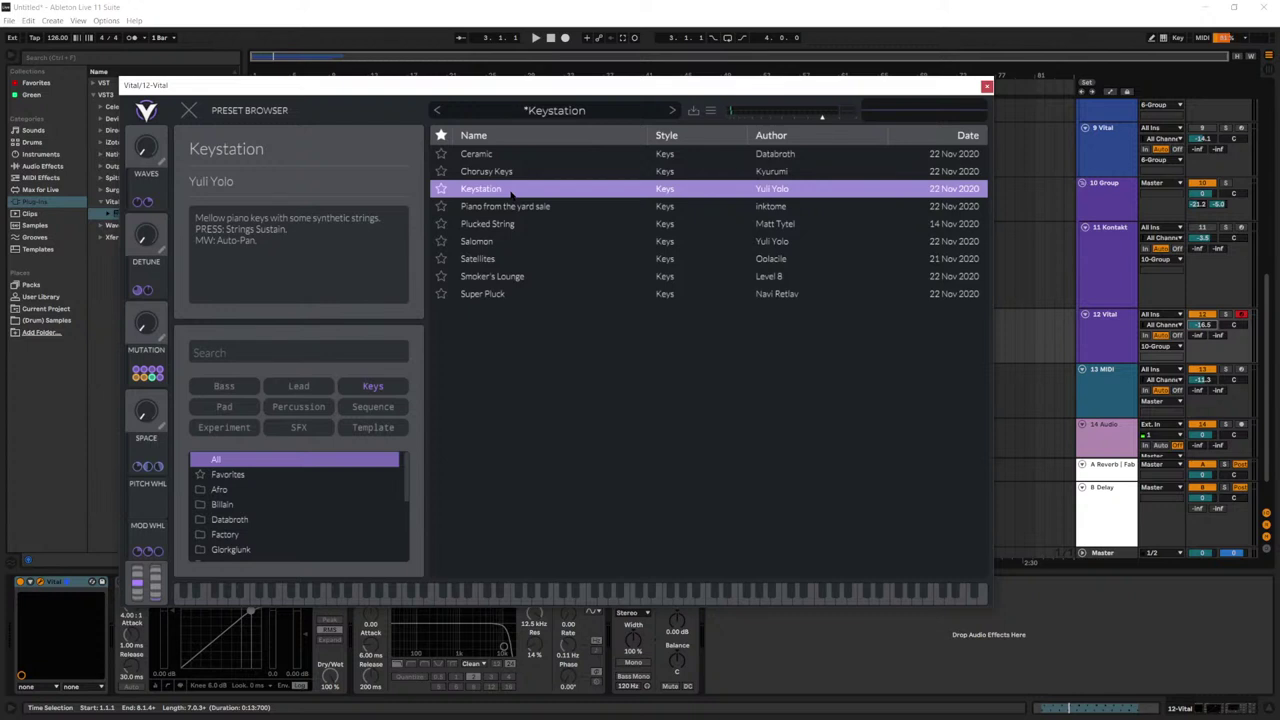
pyautogui.press('space')
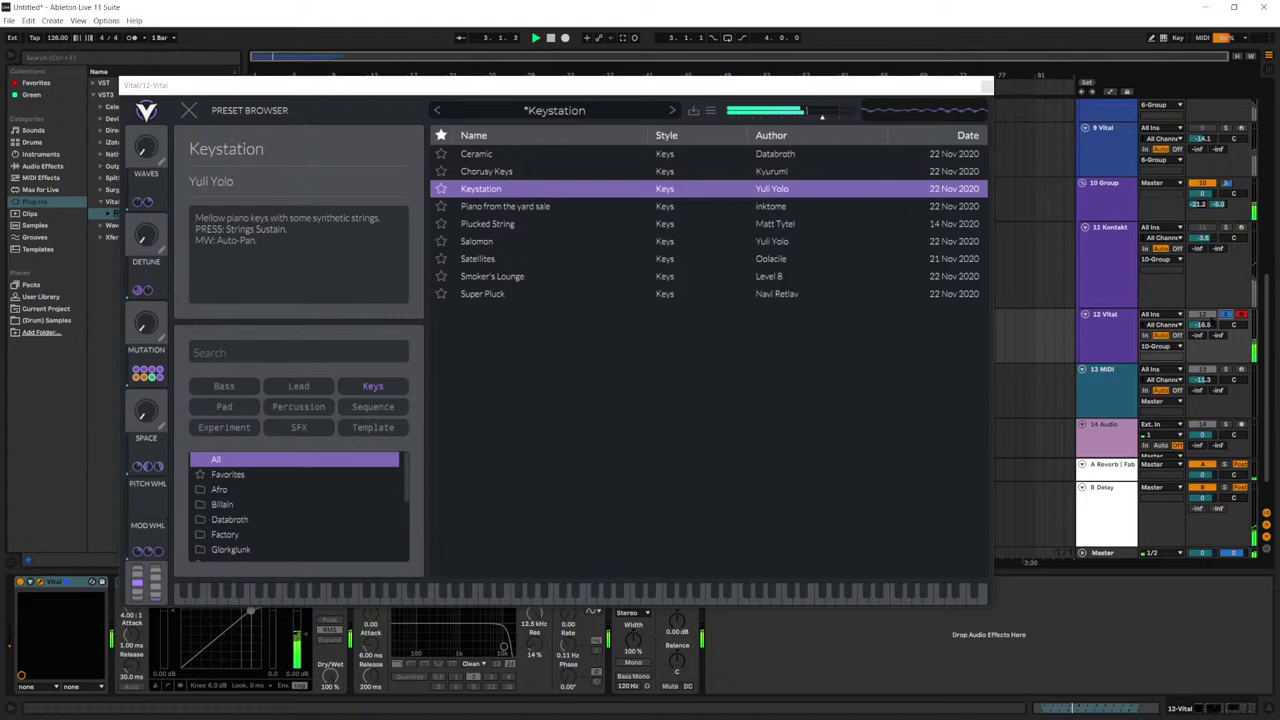
# Step: Try the Chorusy Keys and Piano from the yard sale presets on the soloed purple Vital track
pyautogui.click(509, 170)
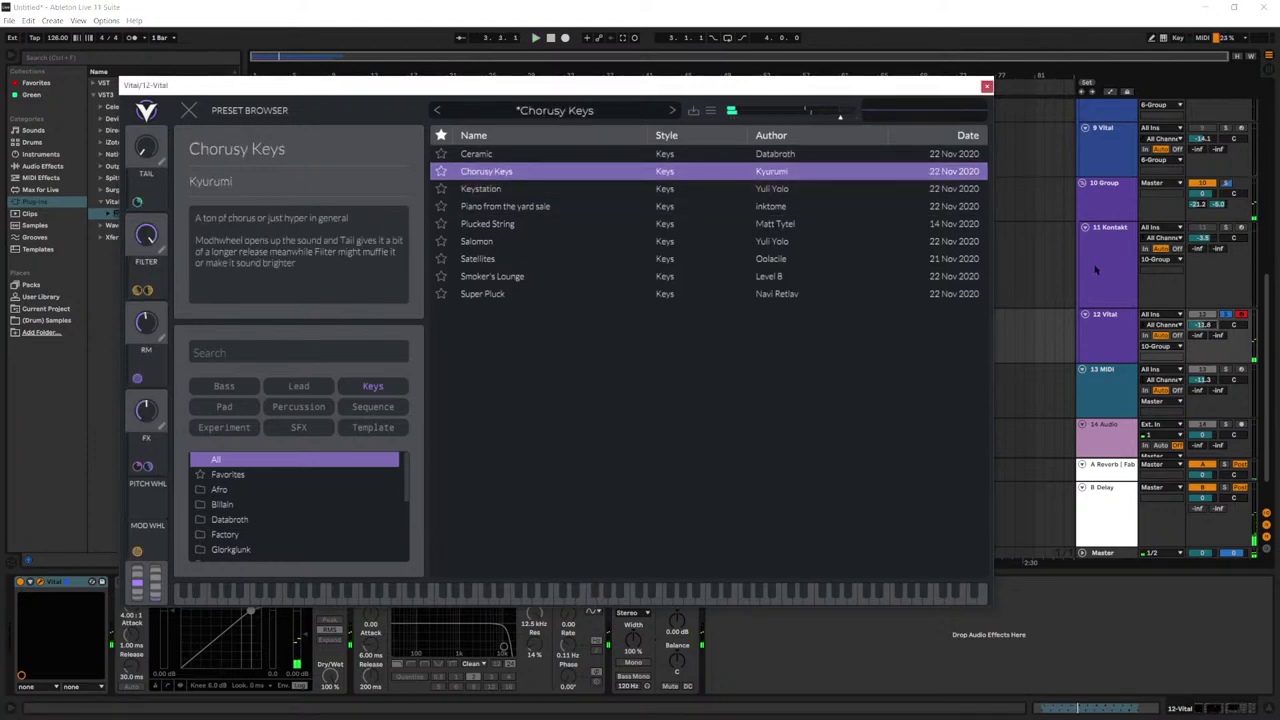
pyautogui.click(505, 154)
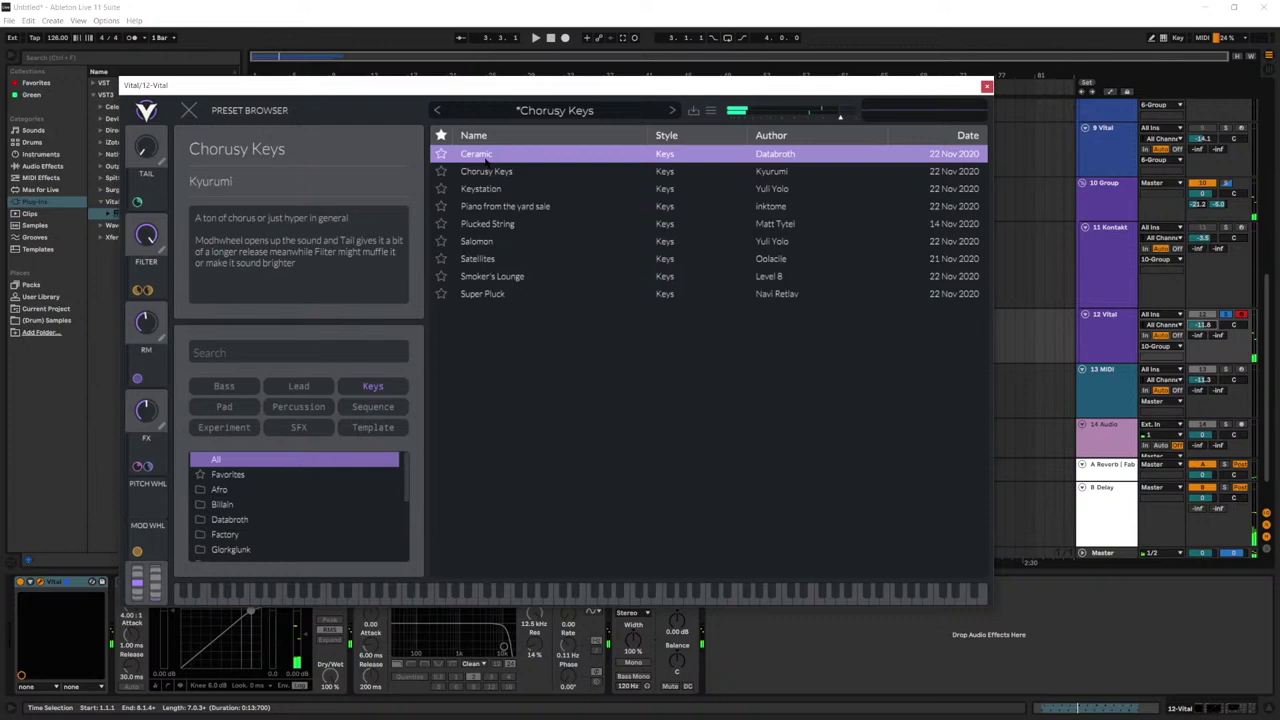
pyautogui.click(521, 208)
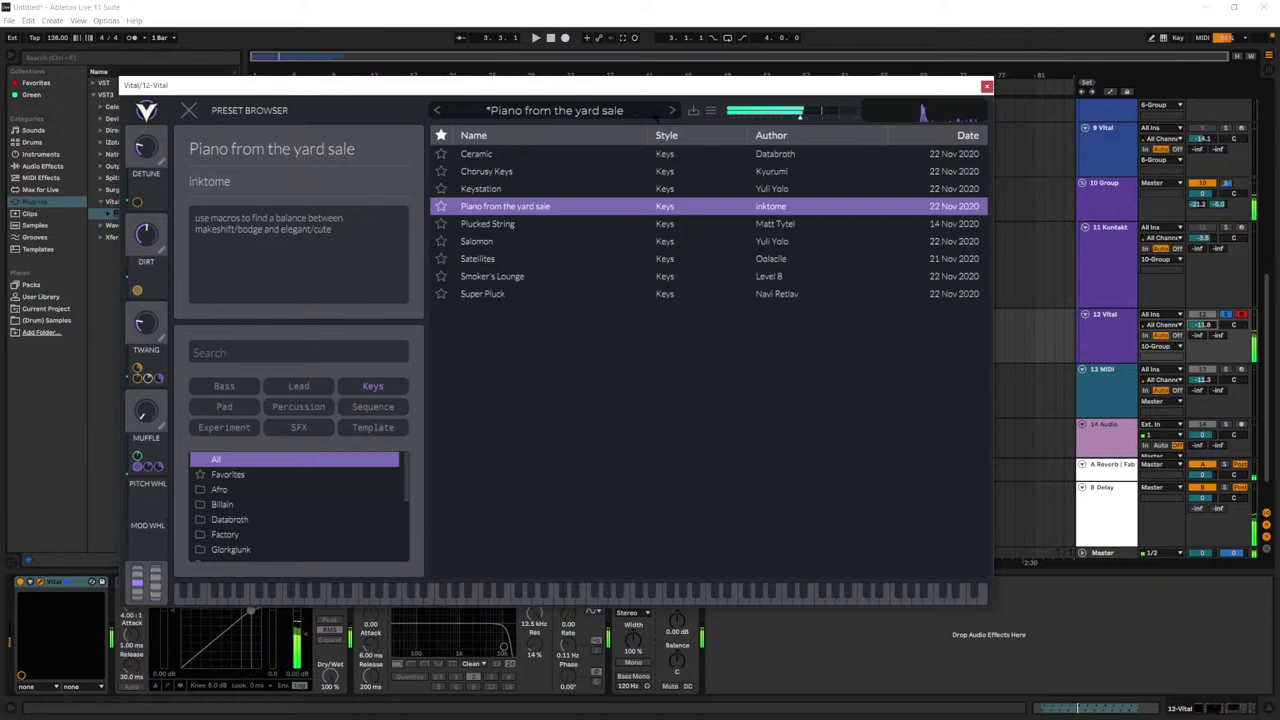
pyautogui.click(535, 38)
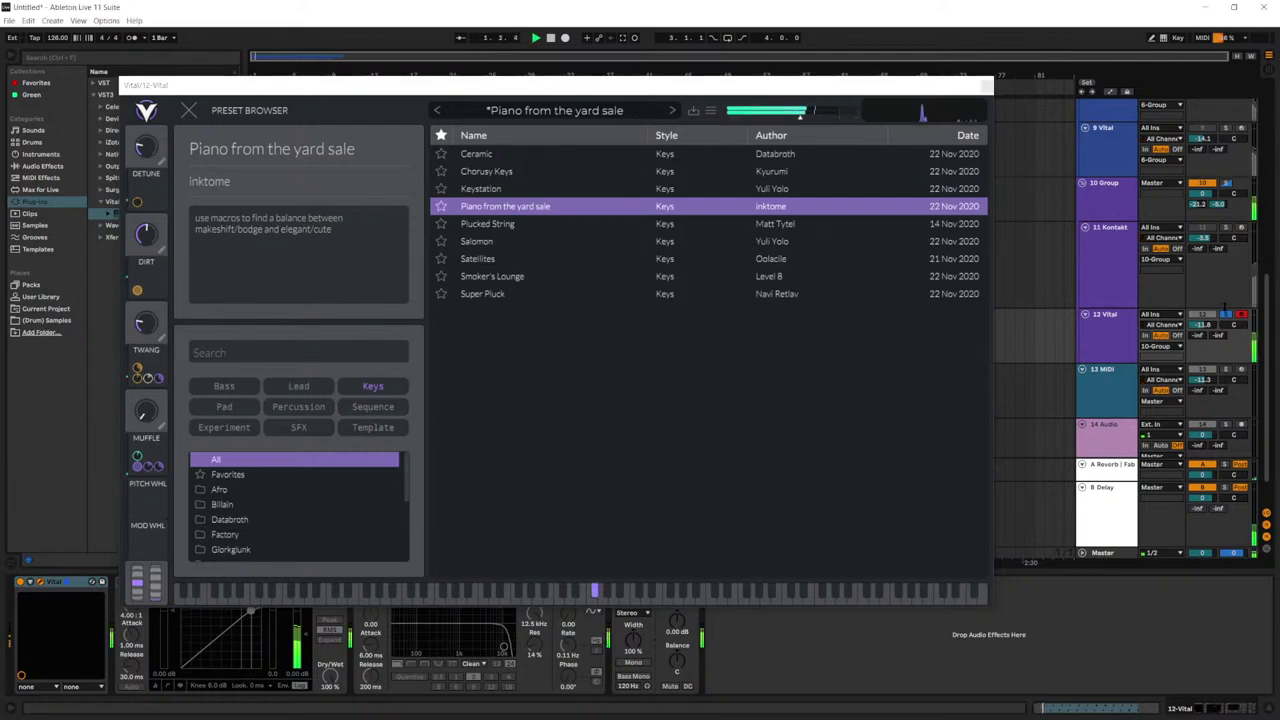
# Step: Unsolo the purple Vital track and balance the purple Kontakt track's volume against it during playback, with the purple group soloed
pyautogui.click(1203, 227)
pyautogui.moveTo(1203, 238); pyautogui.dragTo(1203, 251)
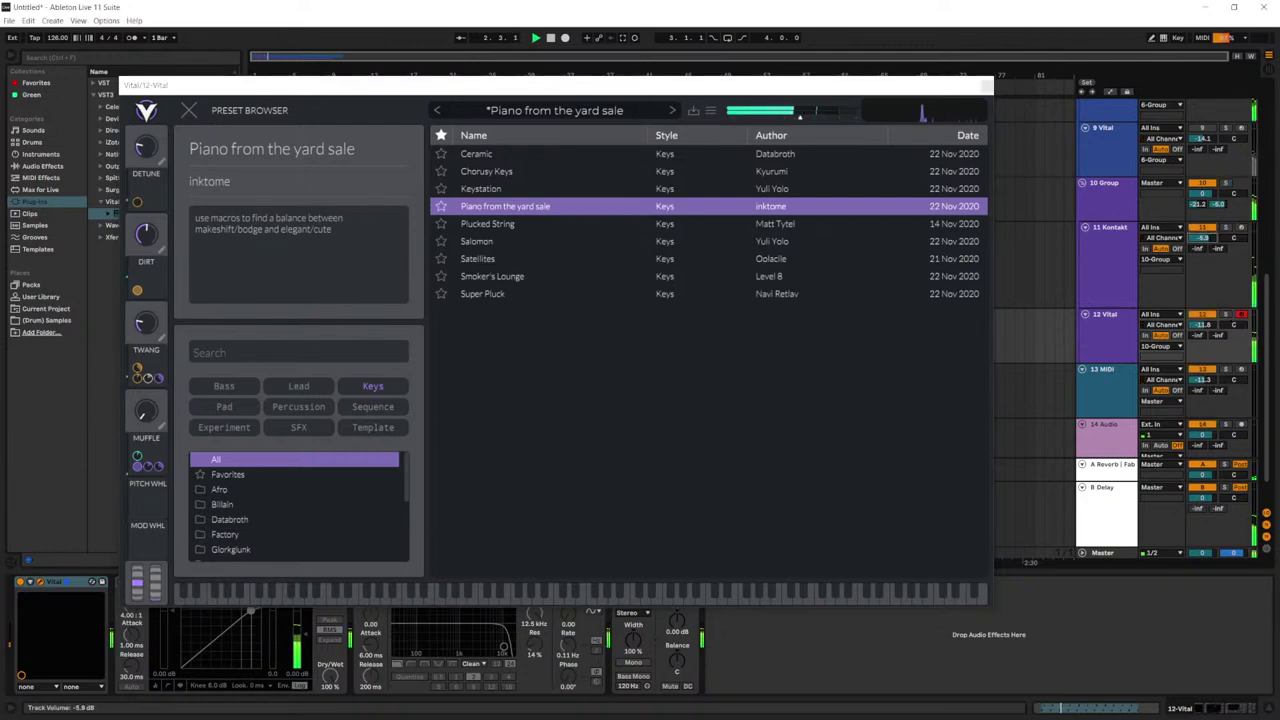
pyautogui.hotkey('ctrl', 'z')
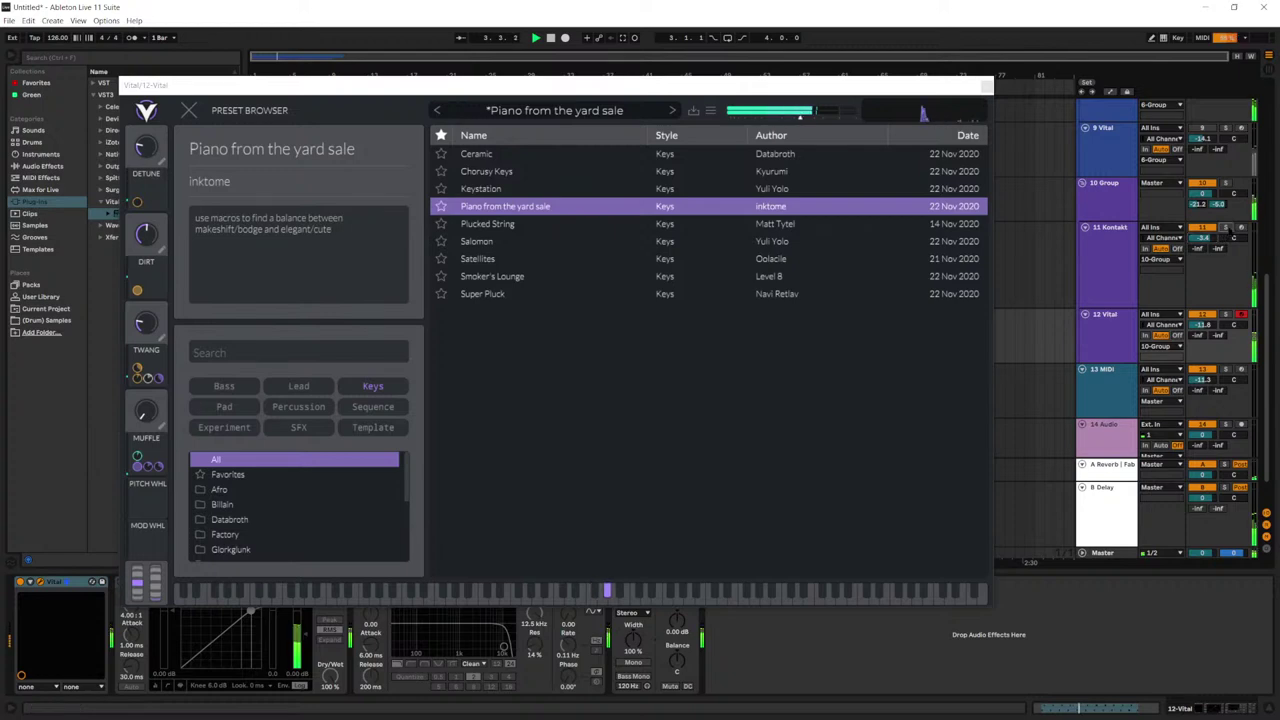
pyautogui.click(1226, 227)
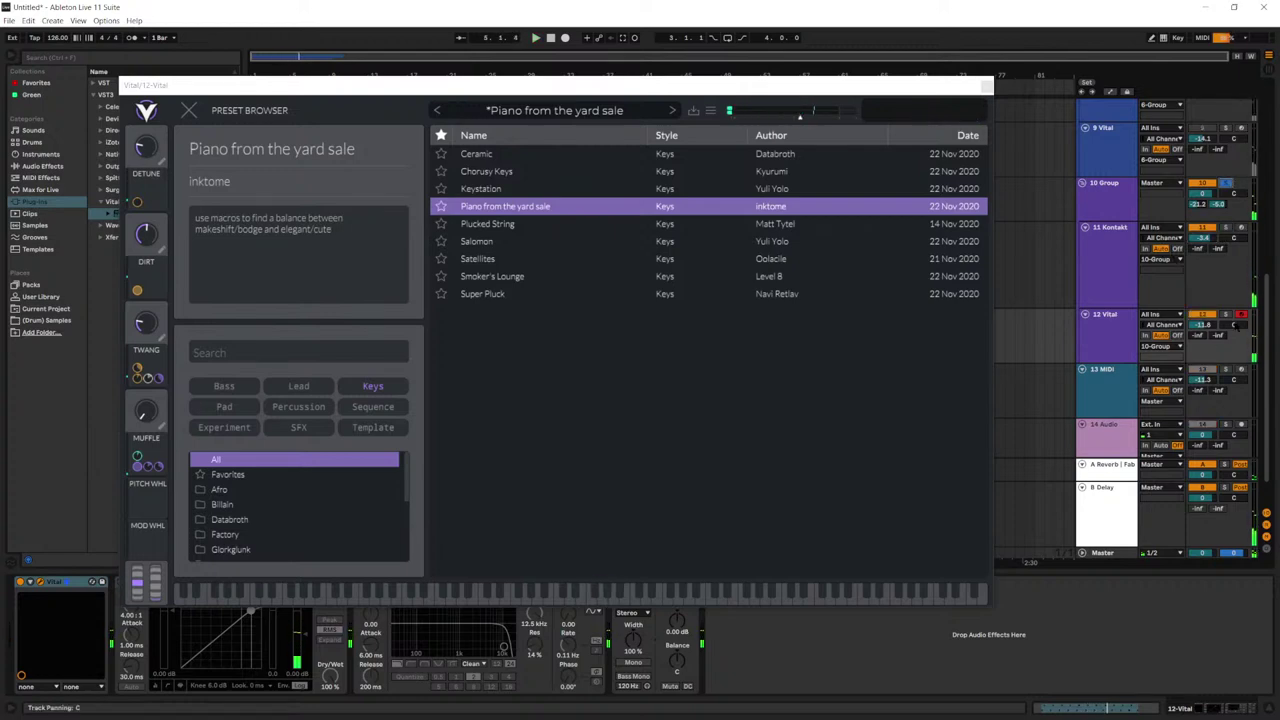
# Step: Pan the purple Kontakt track slightly left and the purple Vital track slightly right, and reduce the Kontakt track's height
pyautogui.press('space')
pyautogui.moveTo(1228, 276)
pyautogui.mouseDown()
pyautogui.moveTo(1228, 297)
pyautogui.moveTo(1228, 286)
pyautogui.mouseUp()
pyautogui.click(1233, 238)
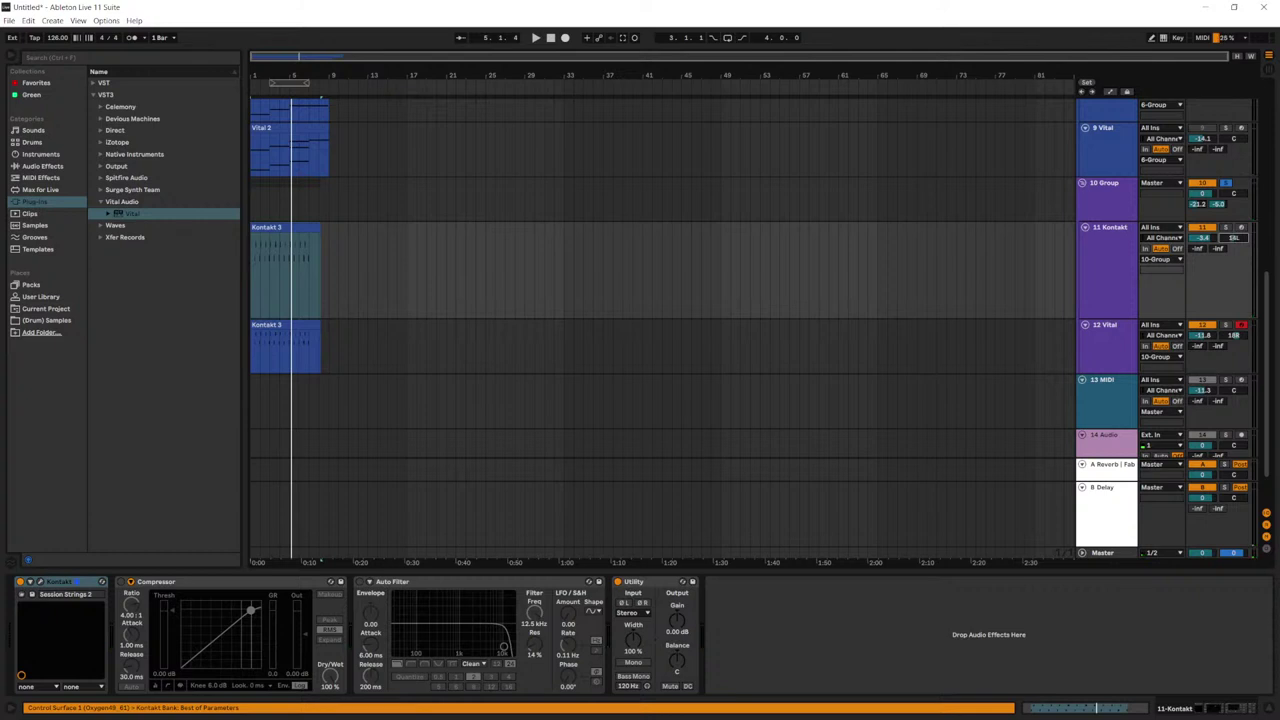
pyautogui.press('space')
pyautogui.moveTo(1121, 319); pyautogui.dragTo(1121, 298)
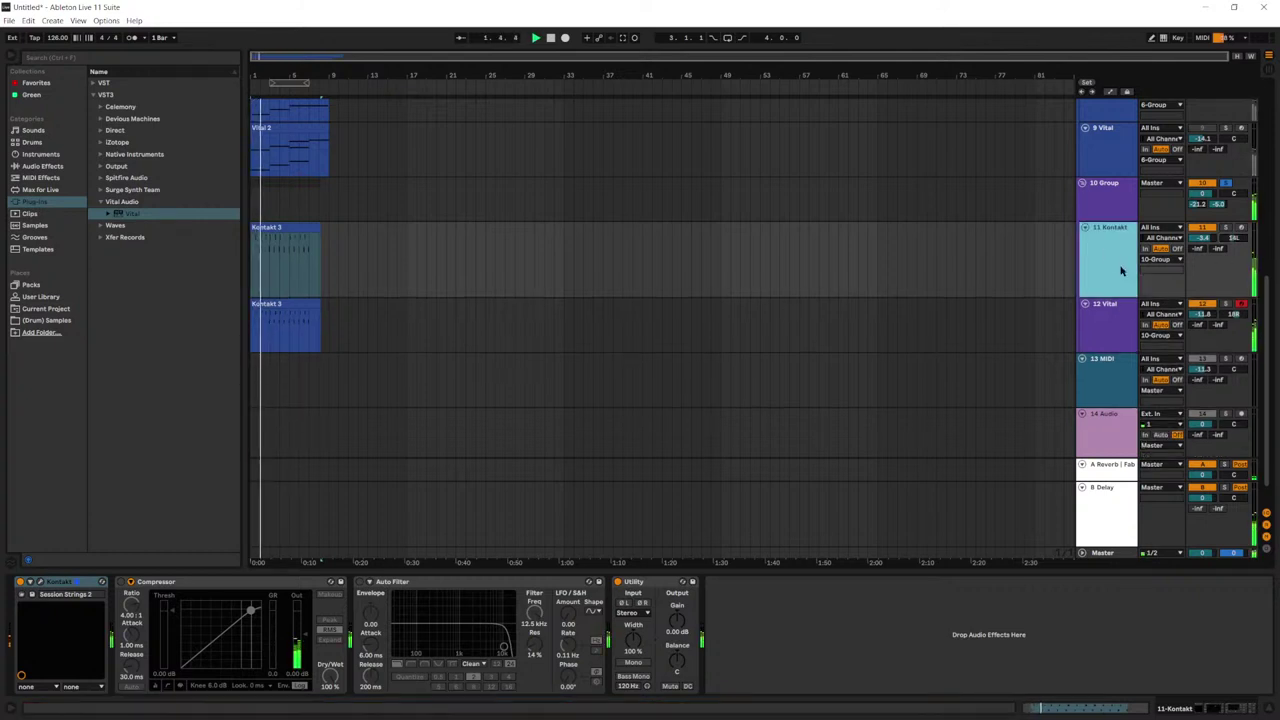
# Step: Audition the Plucked String, Salomon, Satellites, Smoker's Lounge and Super Pluck presets on the purple Vital track
pyautogui.click(1110, 315)
pyautogui.click(630, 224)
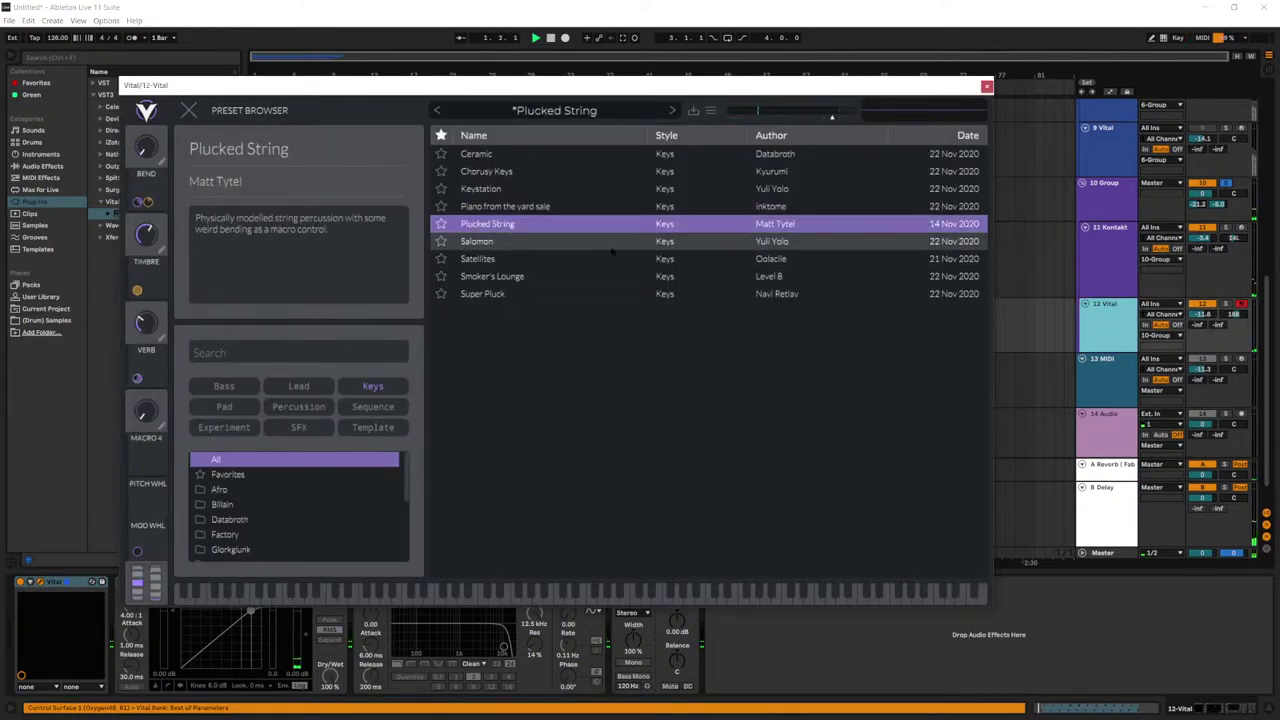
pyautogui.click(610, 245)
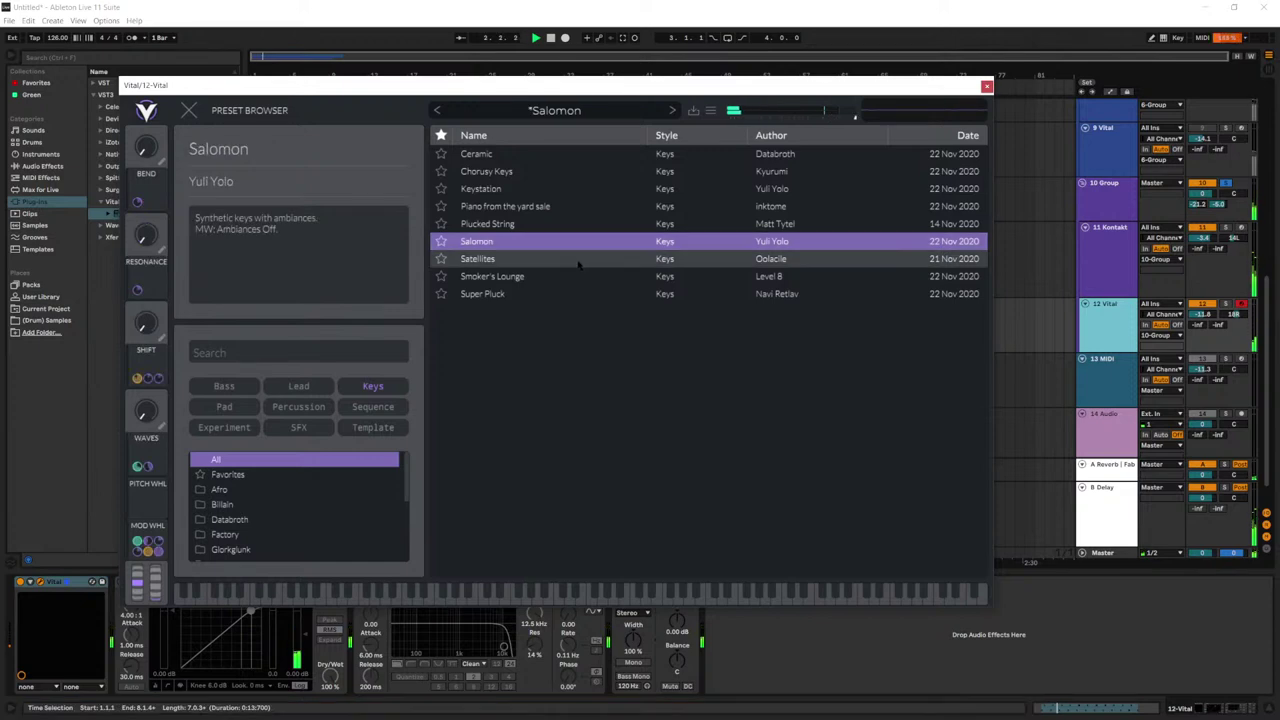
pyautogui.click(578, 262)
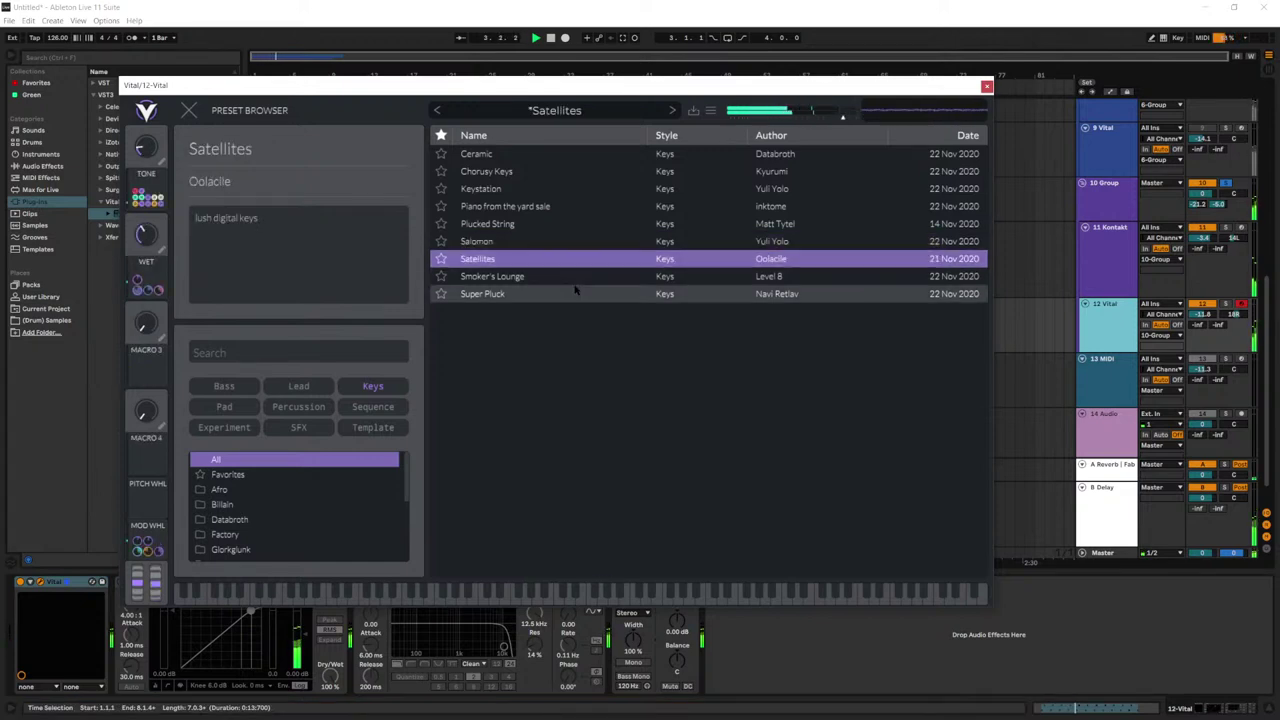
pyautogui.click(575, 284)
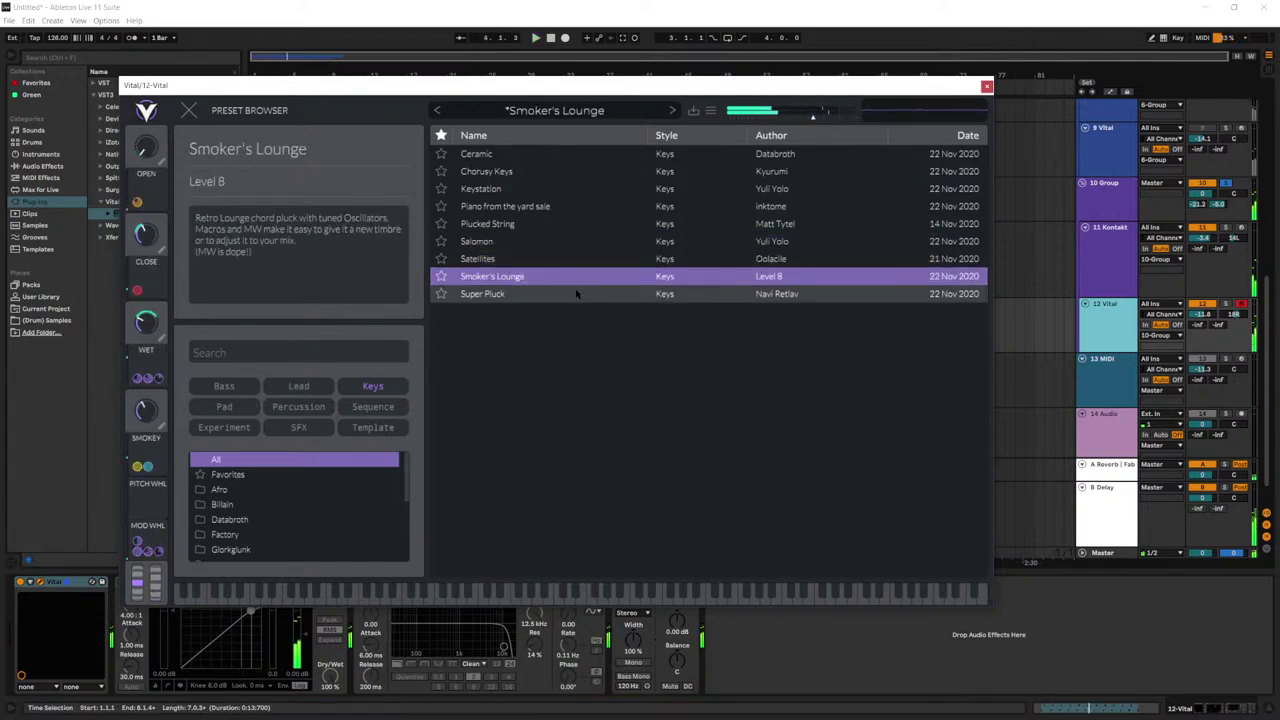
pyautogui.click(576, 293)
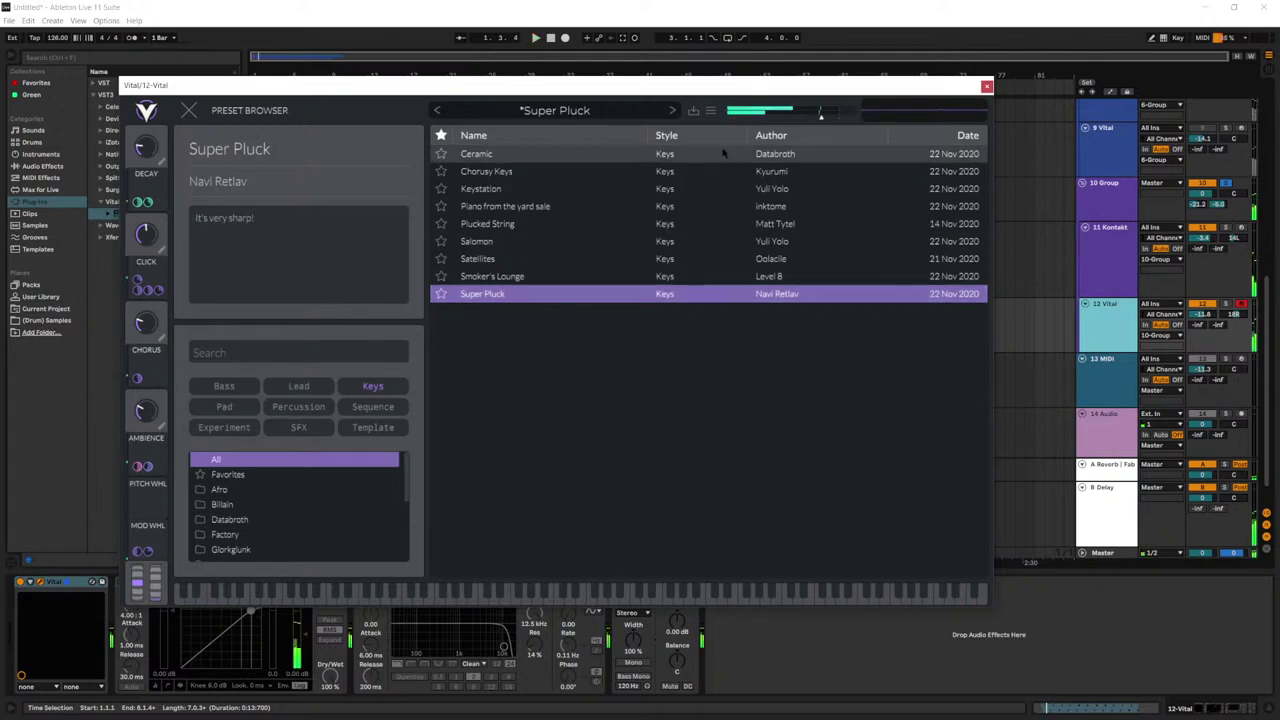
# Step: Switch Vital's preset filter from Keys to Lead, try Swiss Army Knife, and load Synthetic Quartet
pyautogui.click(607, 112)
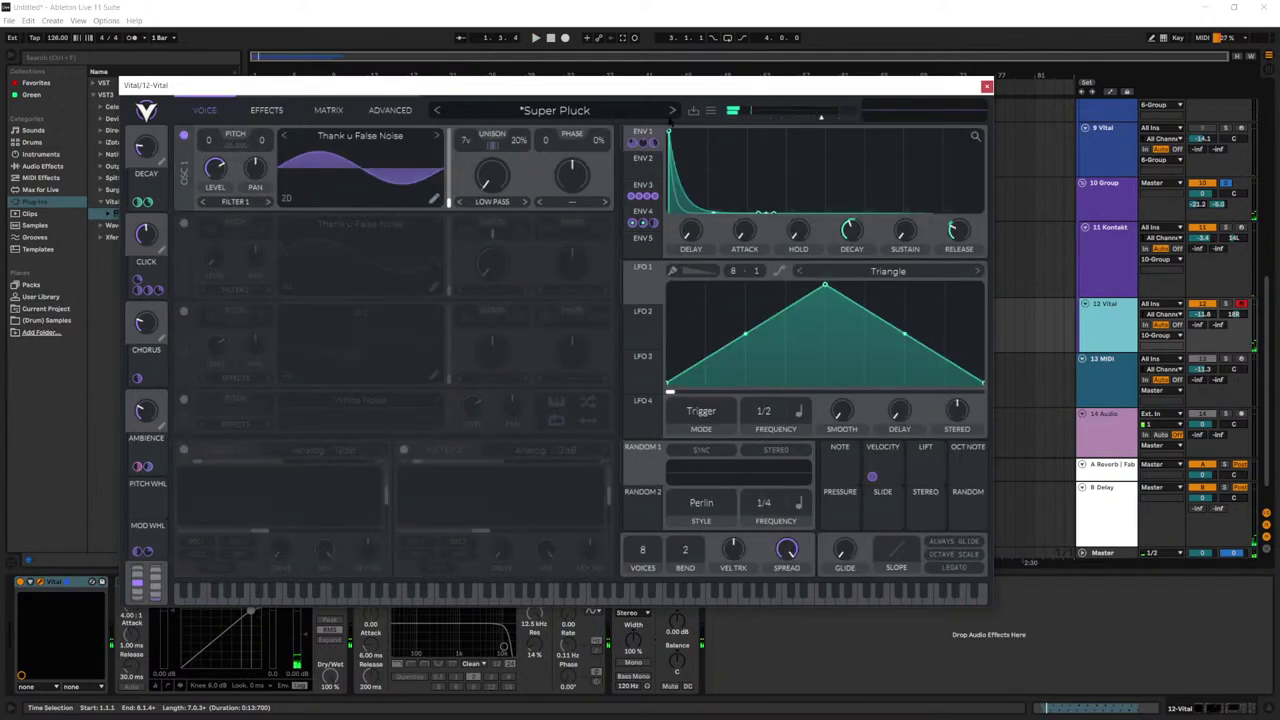
pyautogui.click(607, 112)
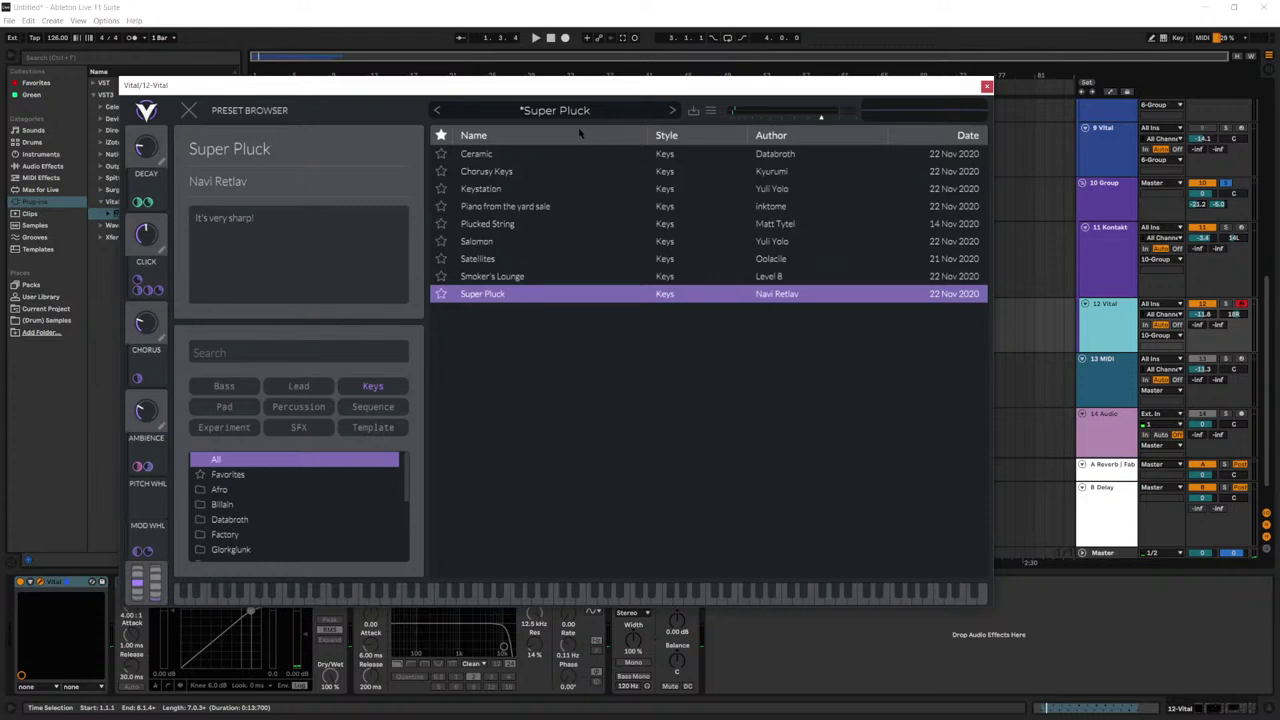
pyautogui.click(373, 387)
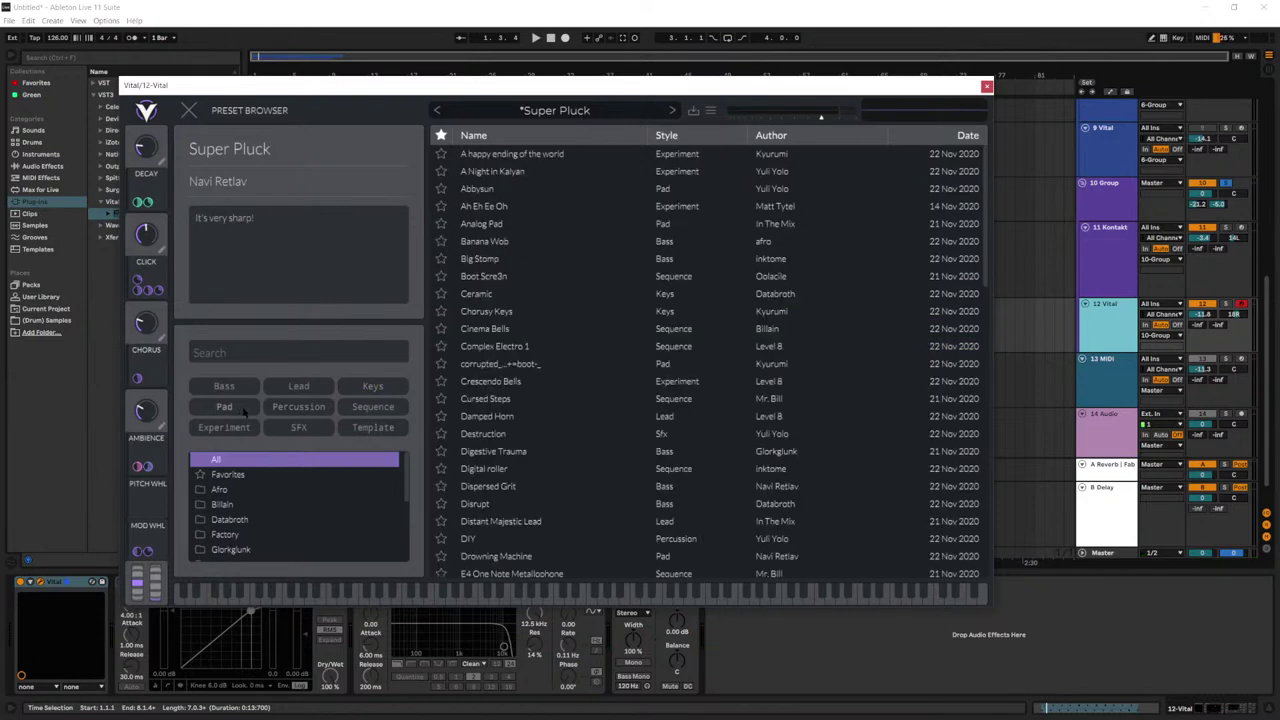
pyautogui.click(297, 388)
pyautogui.click(515, 208)
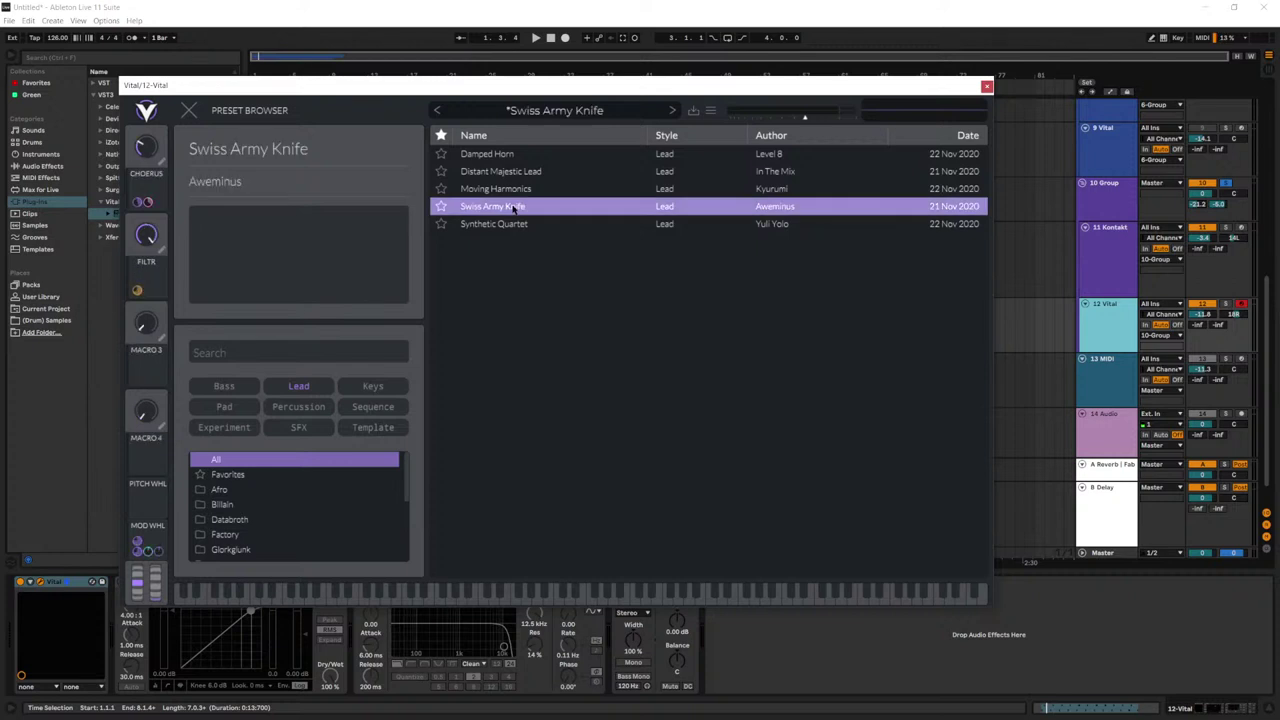
pyautogui.press('space')
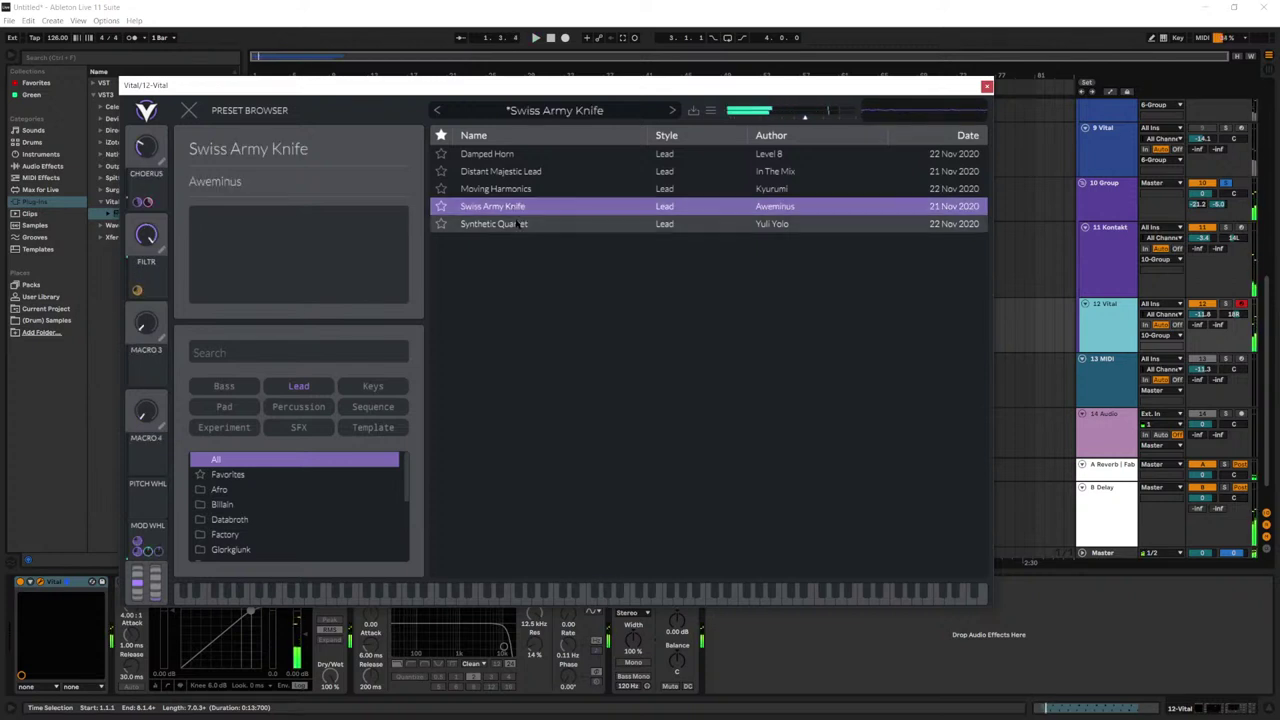
pyautogui.press('space')
pyautogui.click(533, 225)
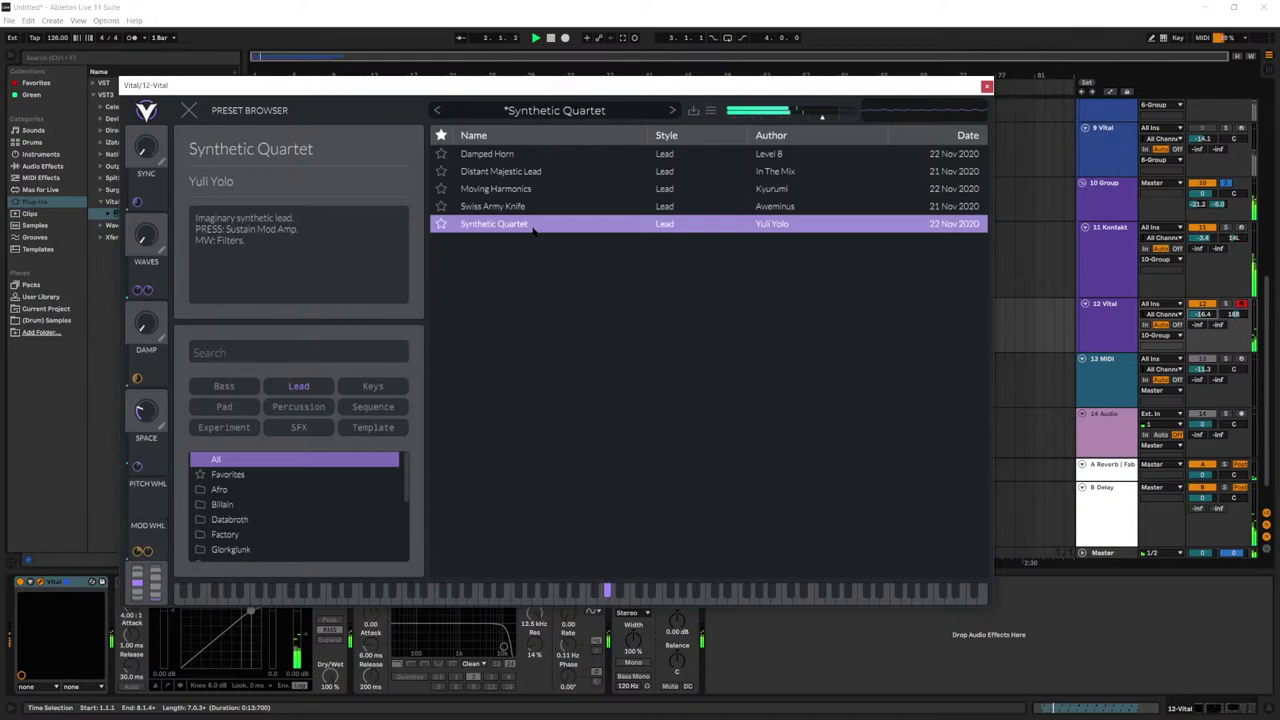
# Step: Solo the purple Vital track to check it, then balance it at about -3.8 dB against the Kontakt track at about -7.2 dB
pyautogui.press('space')
pyautogui.moveTo(1202, 314); pyautogui.dragTo(1202, 306)
pyautogui.click(1225, 304)
pyautogui.press('space')
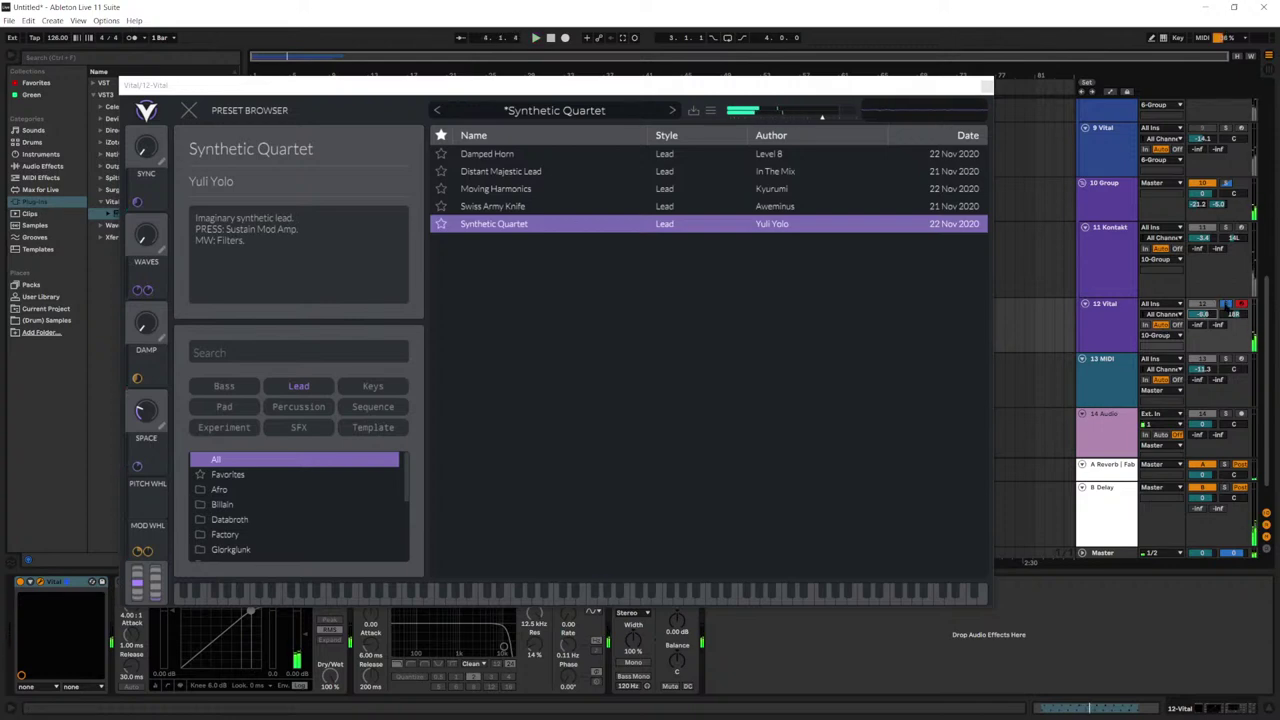
pyautogui.click(1226, 304)
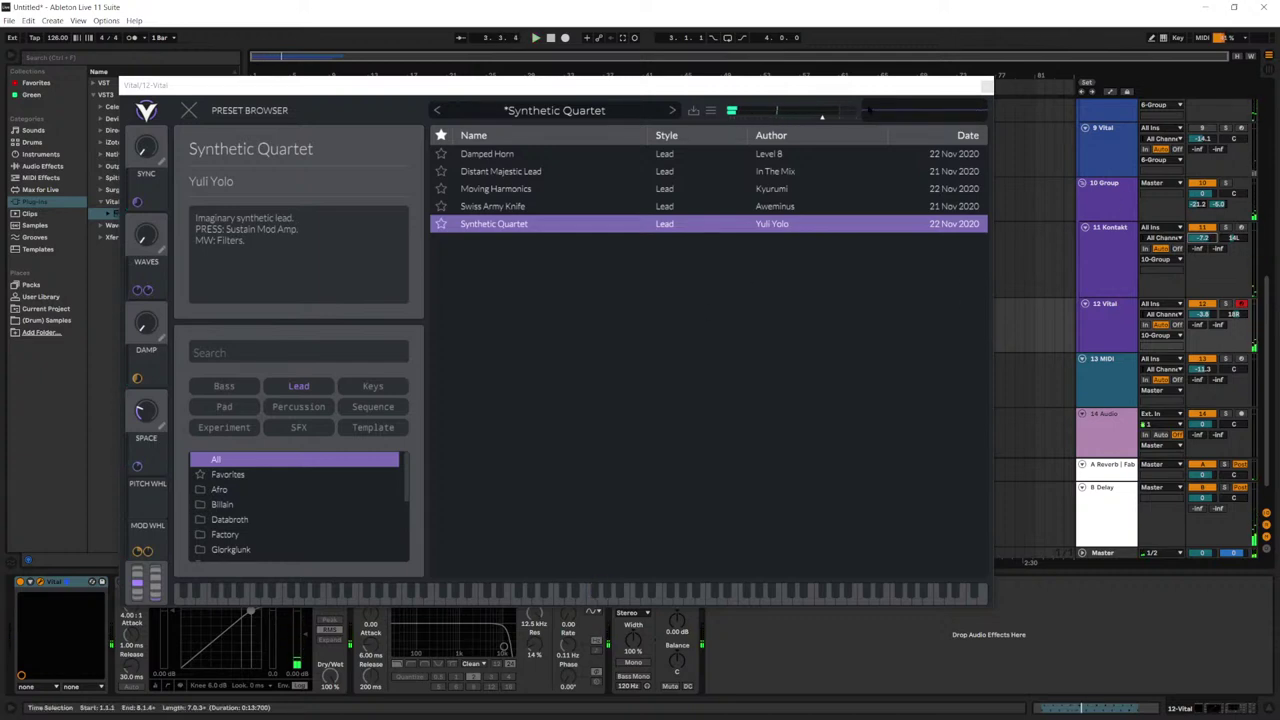
# Step: Close Vital and examine the notes of the purple Vital track's clip in the piano roll with a brief playback
pyautogui.click(986, 86)
pyautogui.doubleClick(295, 304)
pyautogui.click(603, 551)
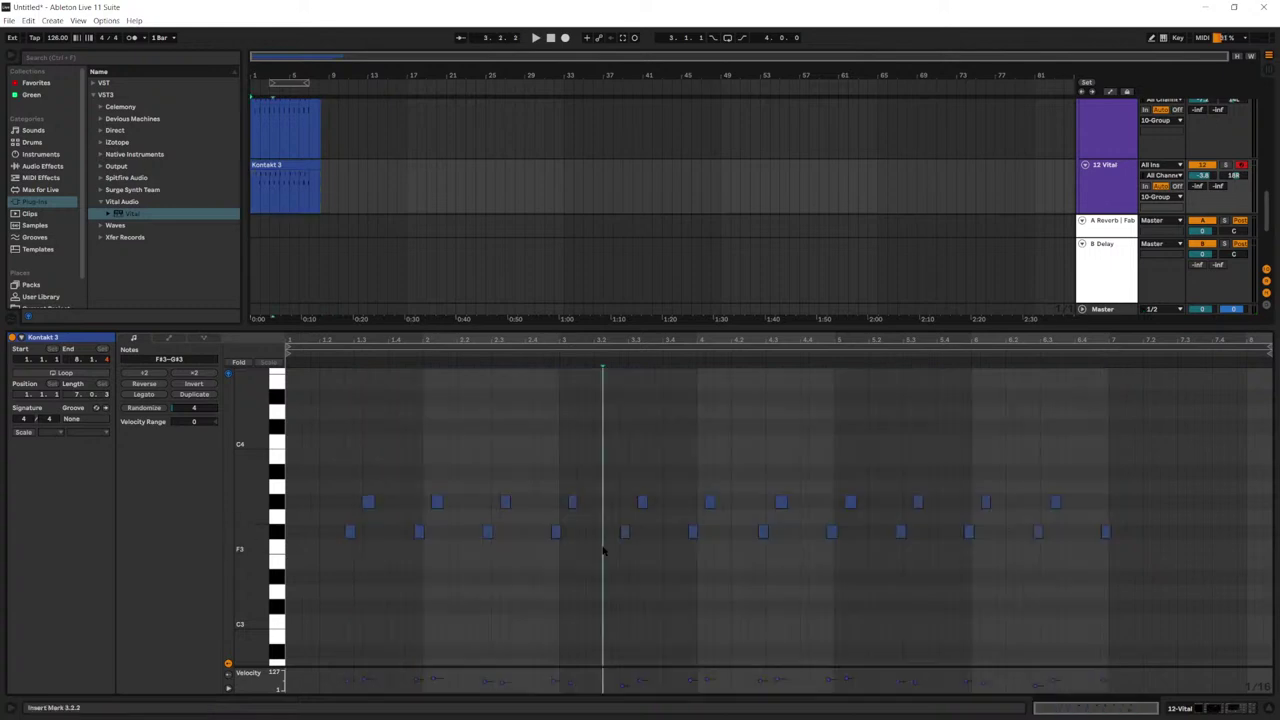
pyautogui.click(569, 576)
pyautogui.press('space')
pyautogui.press('space')
pyautogui.hotkey('shift', 'Tab')
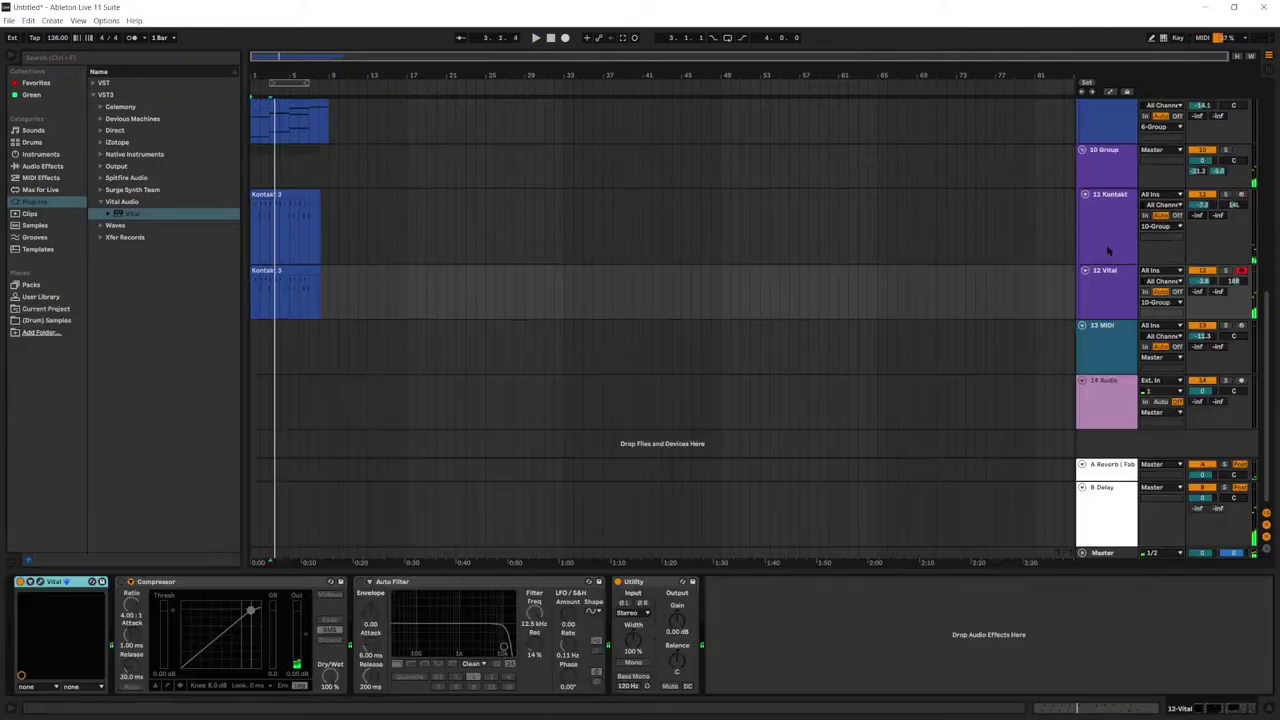
# Step: Copy the light-blue Vital track into the purple group, directly below the Kontakt track
pyautogui.scroll(5, 1037, 290)
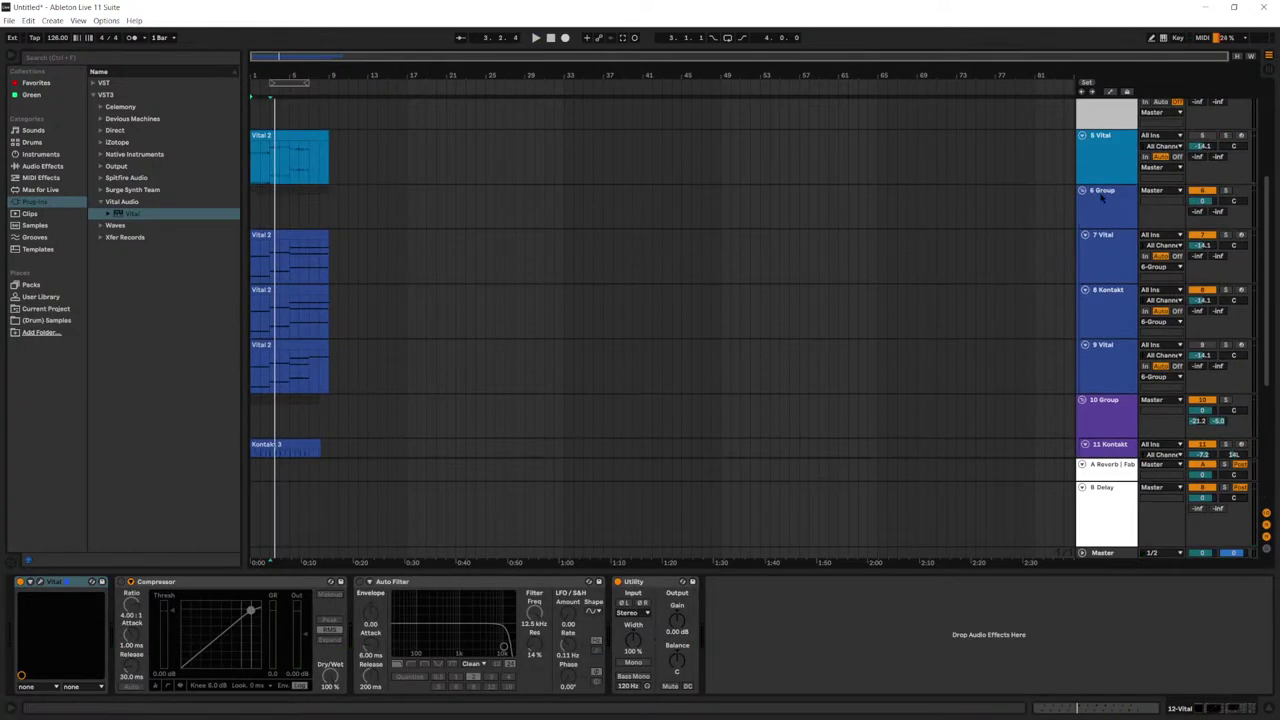
pyautogui.click(1125, 167)
pyautogui.scroll(-4, 568, 325)
pyautogui.scroll(3, 783, 246)
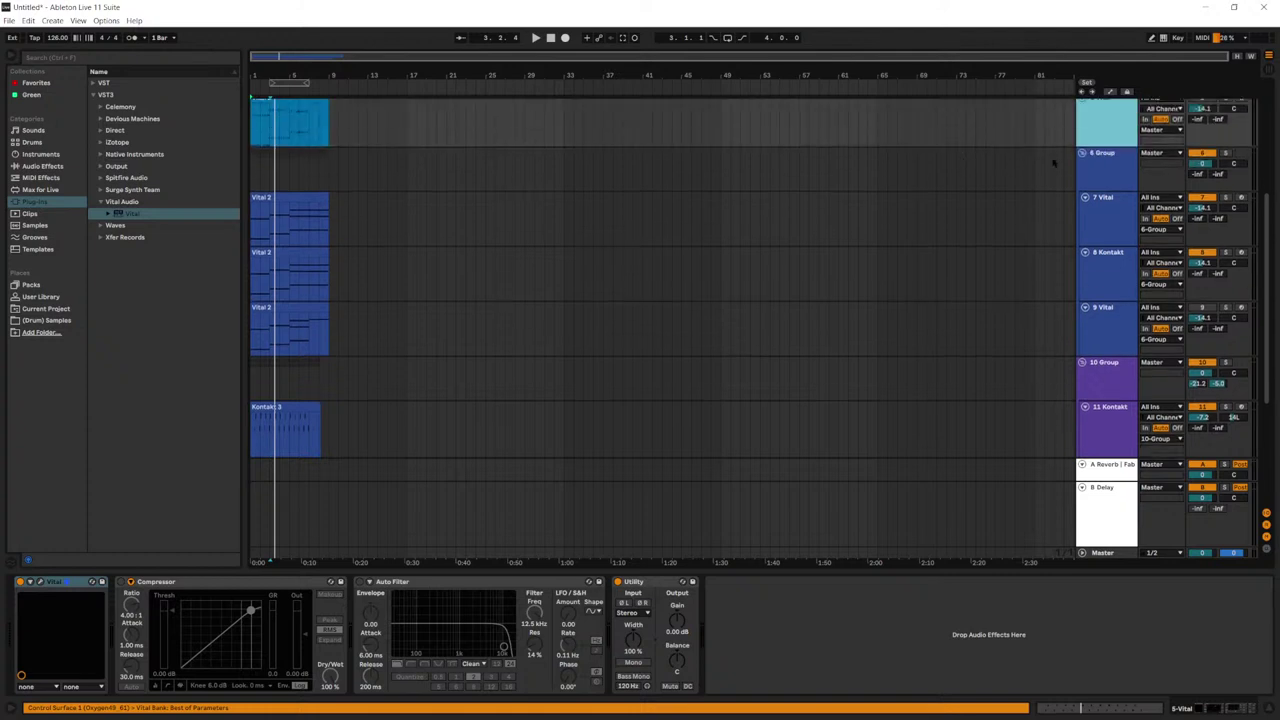
pyautogui.moveTo(1083, 141); pyautogui.dragTo(1098, 401)
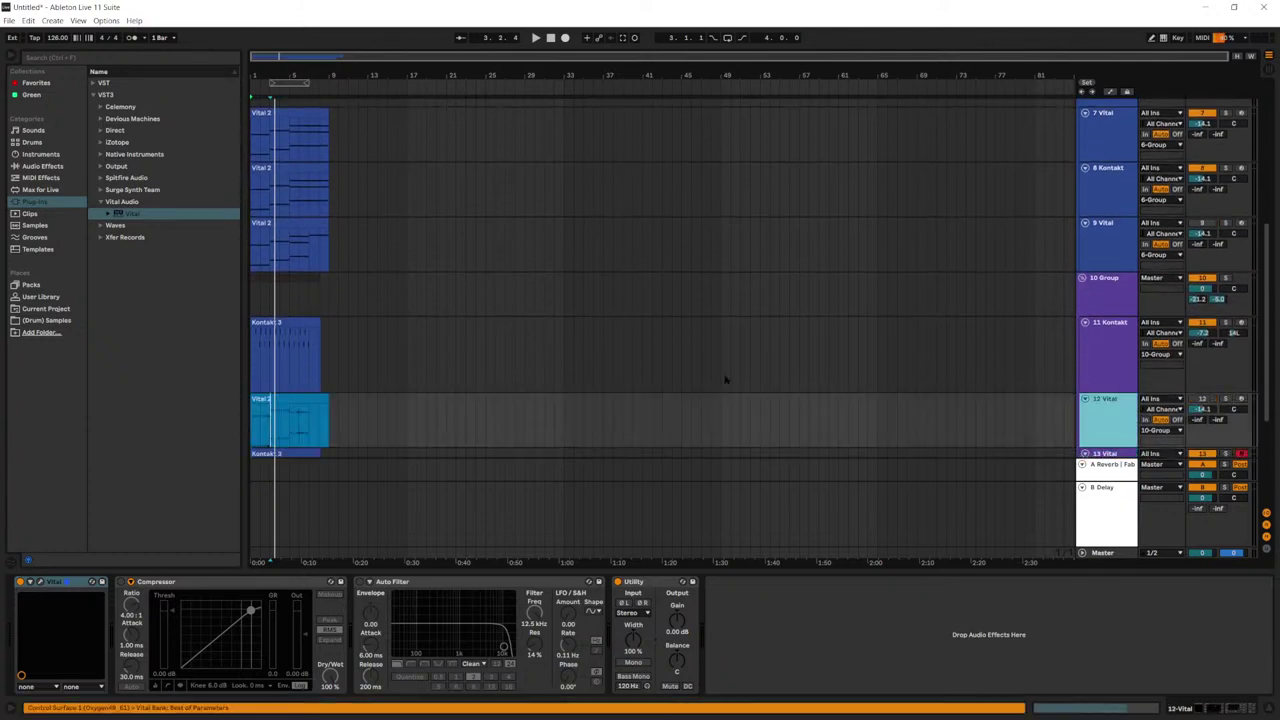
# Step: Delete the Vital 2 clip from the copied track and move the Kontakt 3 clip up onto it from the track below
pyautogui.click(294, 345)
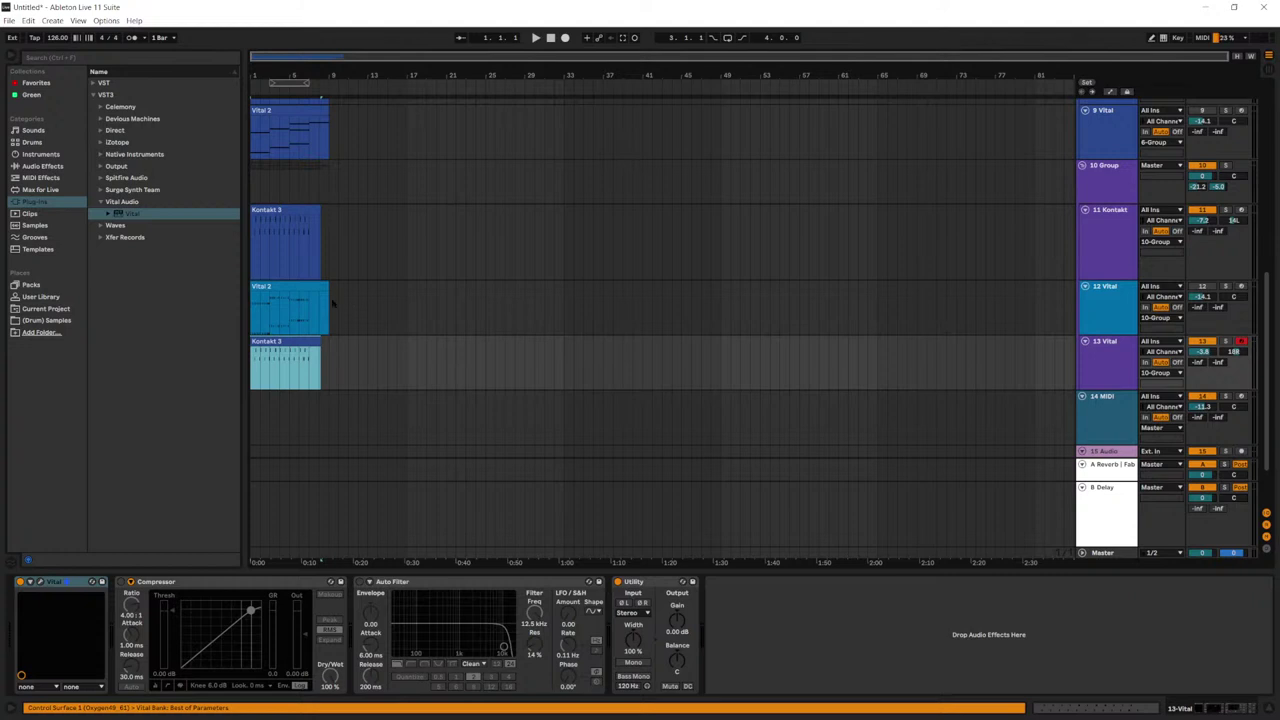
pyautogui.click(304, 287)
pyautogui.press('Delete')
pyautogui.moveTo(291, 340); pyautogui.dragTo(292, 316)
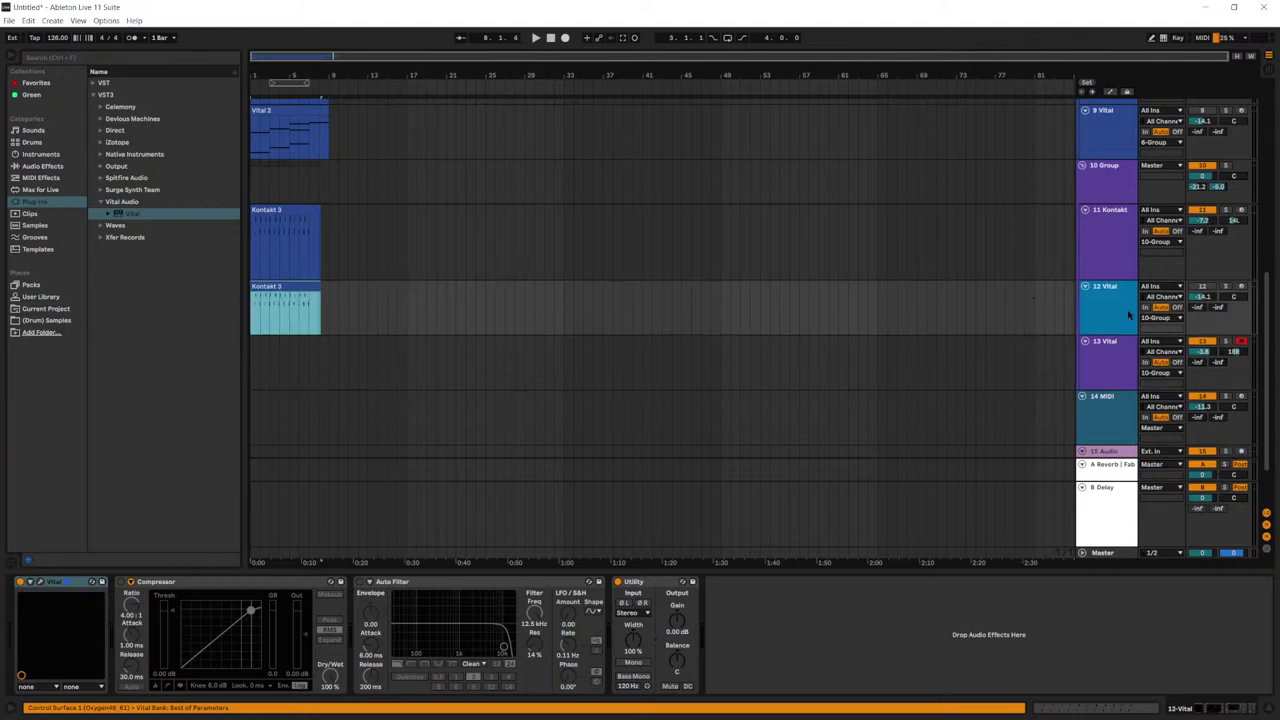
# Step: Activate the copied light-blue Vital track and play its pizzicato clip soloed from bar 1
pyautogui.click(1206, 287)
pyautogui.press('space')
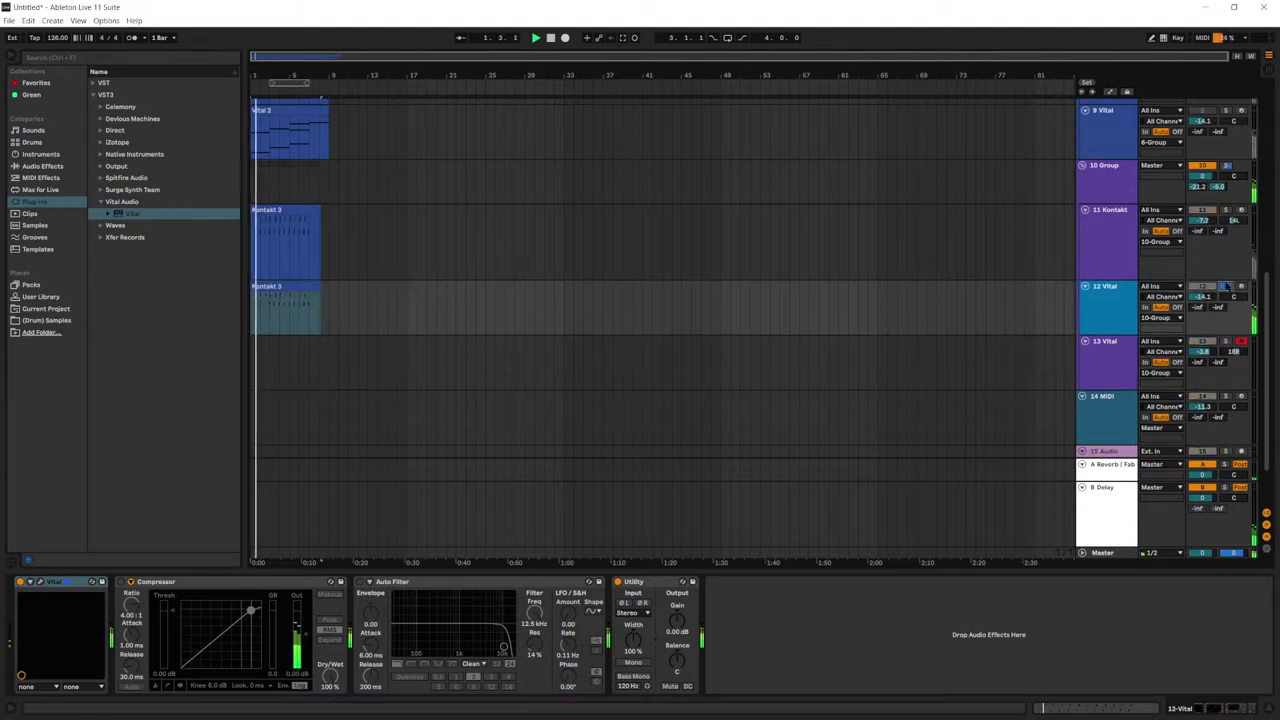
pyautogui.press('space')
# Step: Open the copied track's Vital synth and lower the track's volume while the arrangement plays
pyautogui.click(1112, 297)
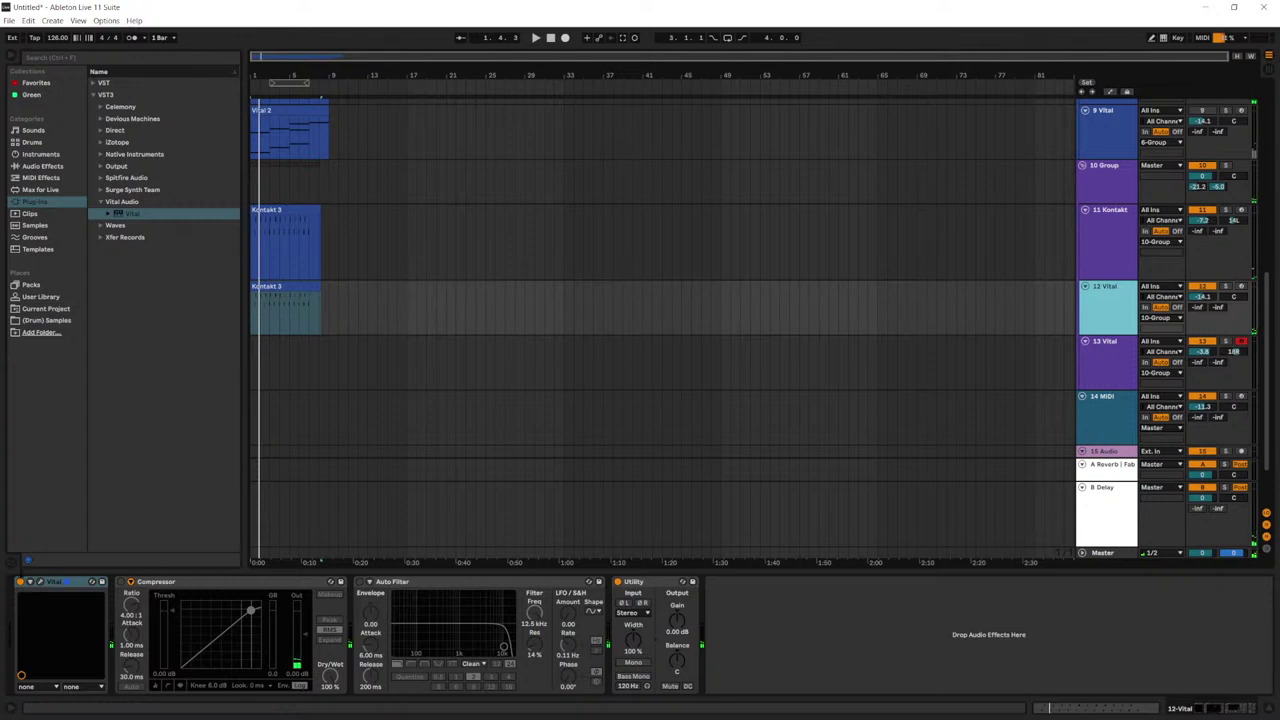
pyautogui.click(40, 583)
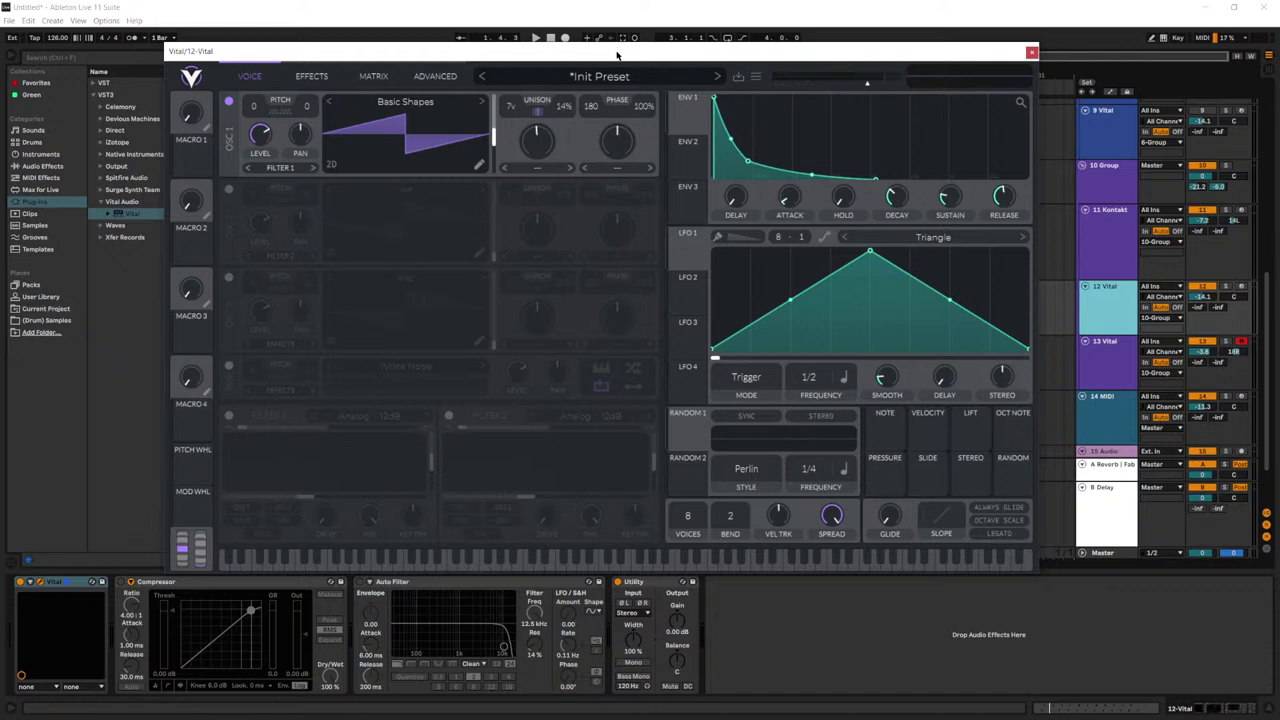
pyautogui.press('space')
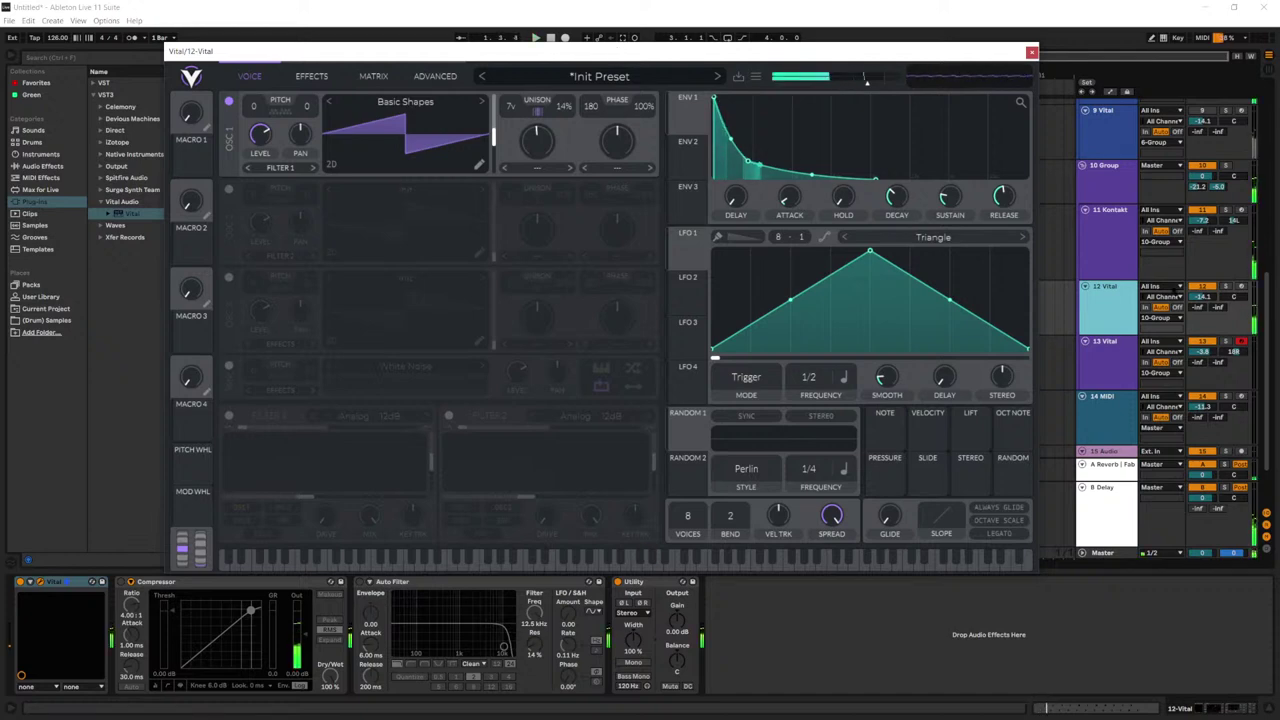
pyautogui.moveTo(1201, 297); pyautogui.dragTo(1201, 306)
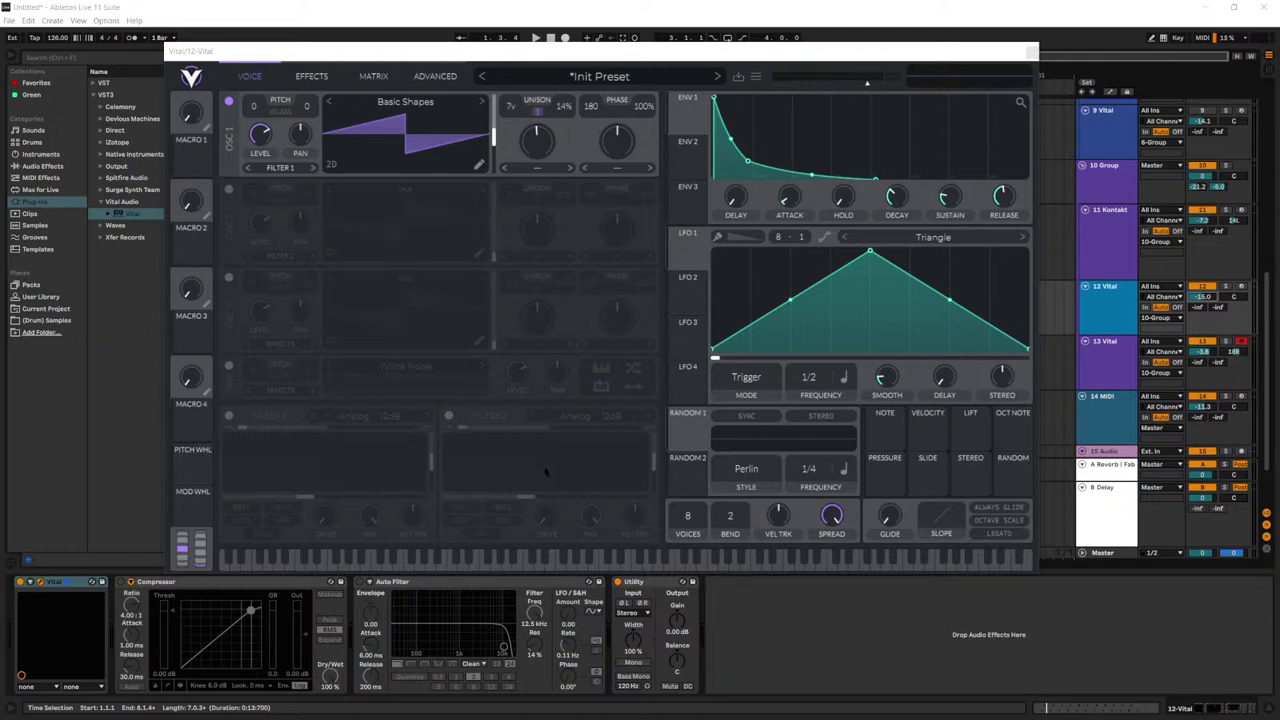
# Step: Enable Filter 1 in the Vital synth, raise its cutoff, and audition the sound before closing the synth window
pyautogui.click(229, 415)
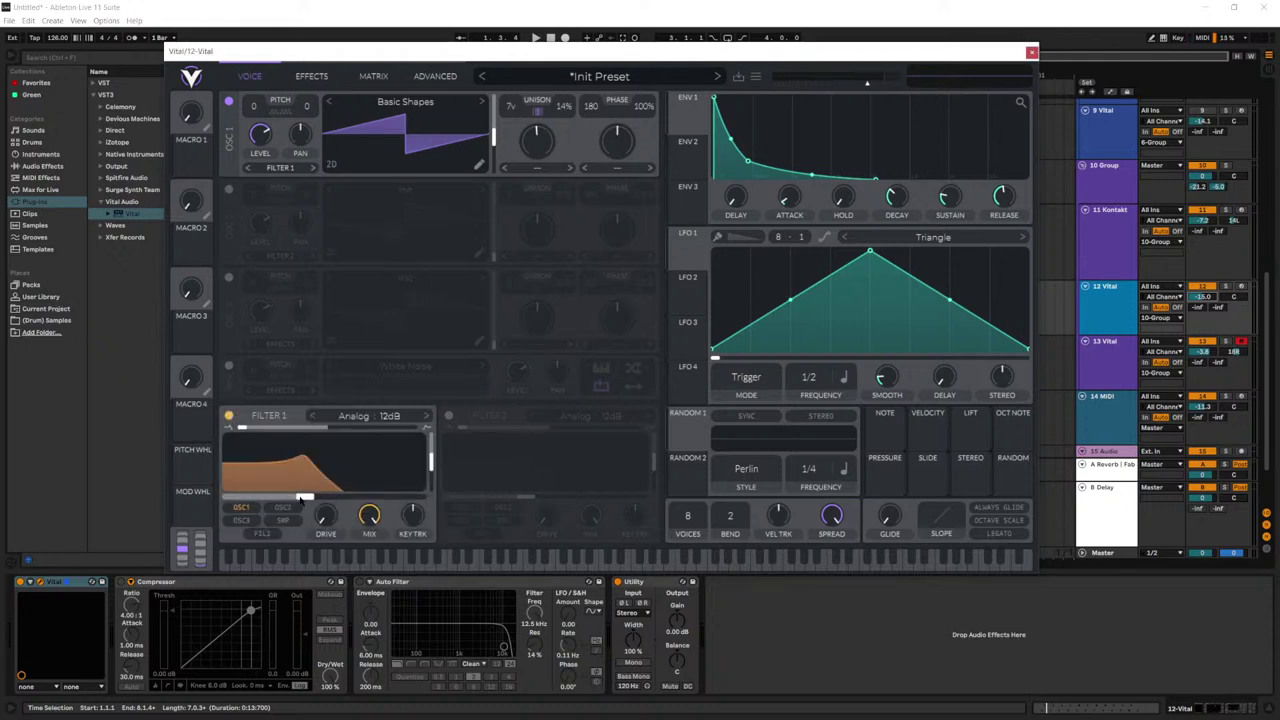
pyautogui.moveTo(305, 496); pyautogui.dragTo(370, 497)
pyautogui.press('space')
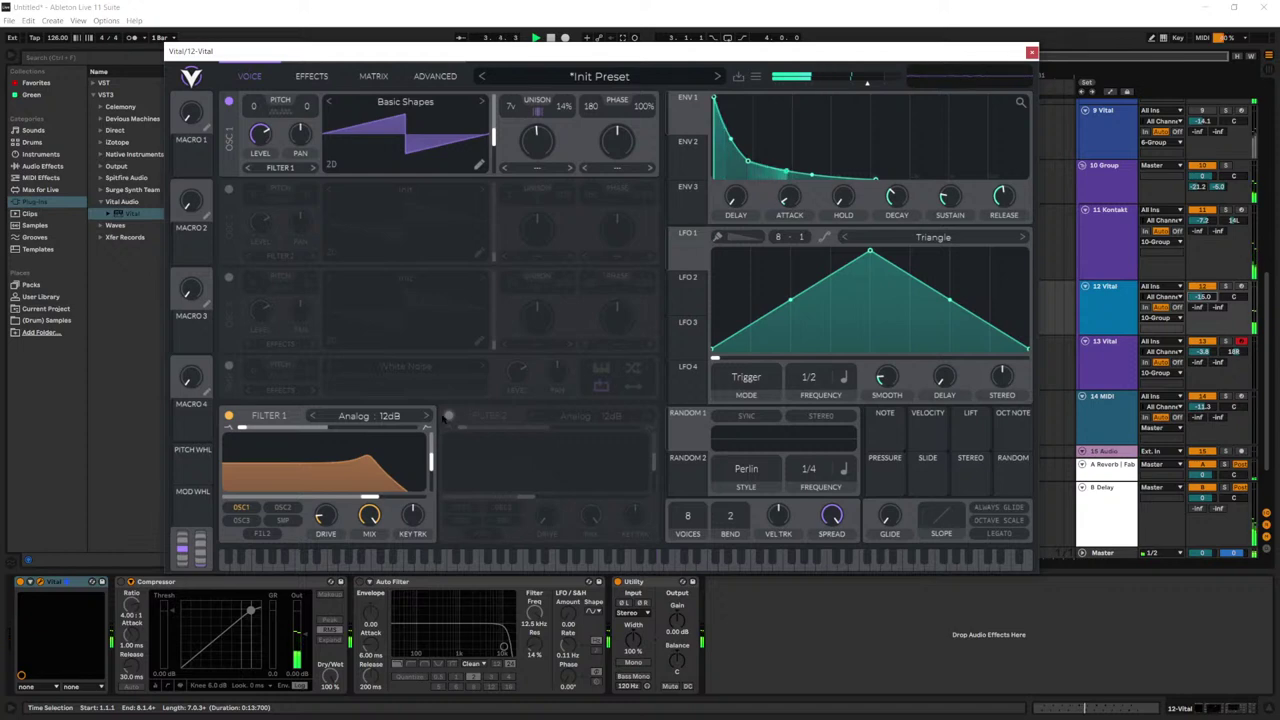
pyautogui.click(1031, 51)
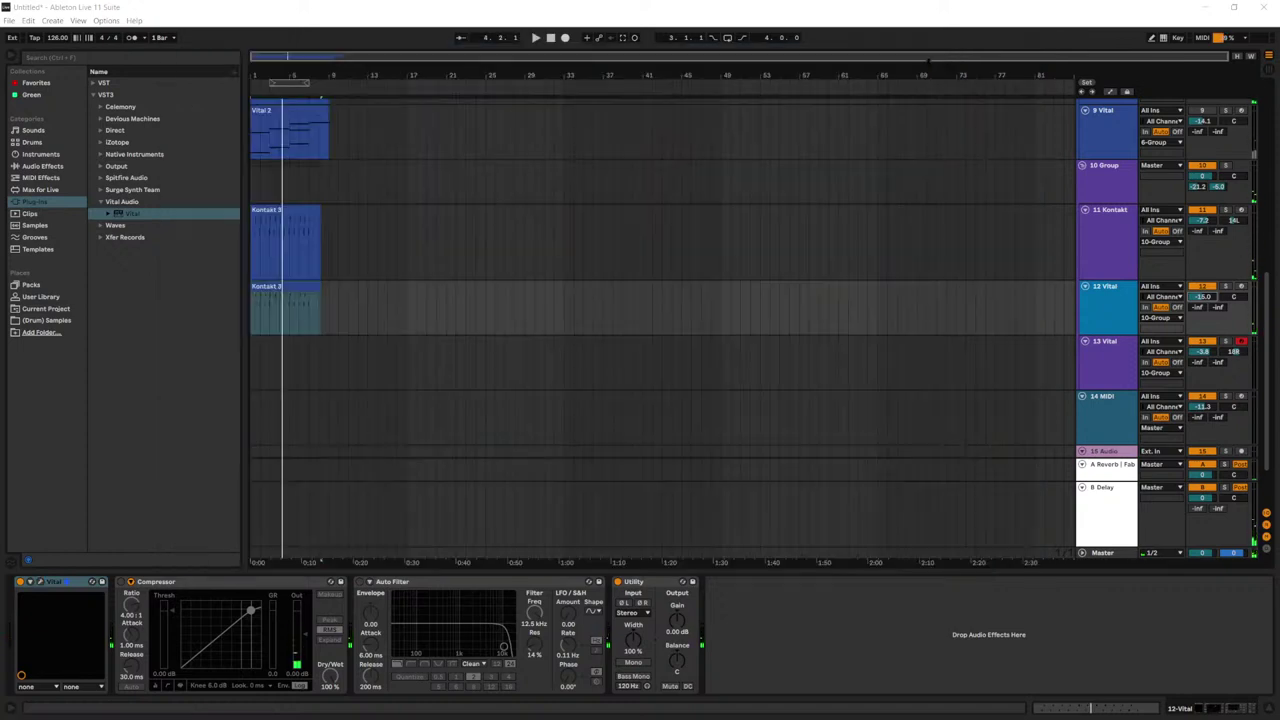
# Step: Play the arrangement from bar 1 and listen to the blue pad and string group soloed
pyautogui.scroll(5, 362, 266)
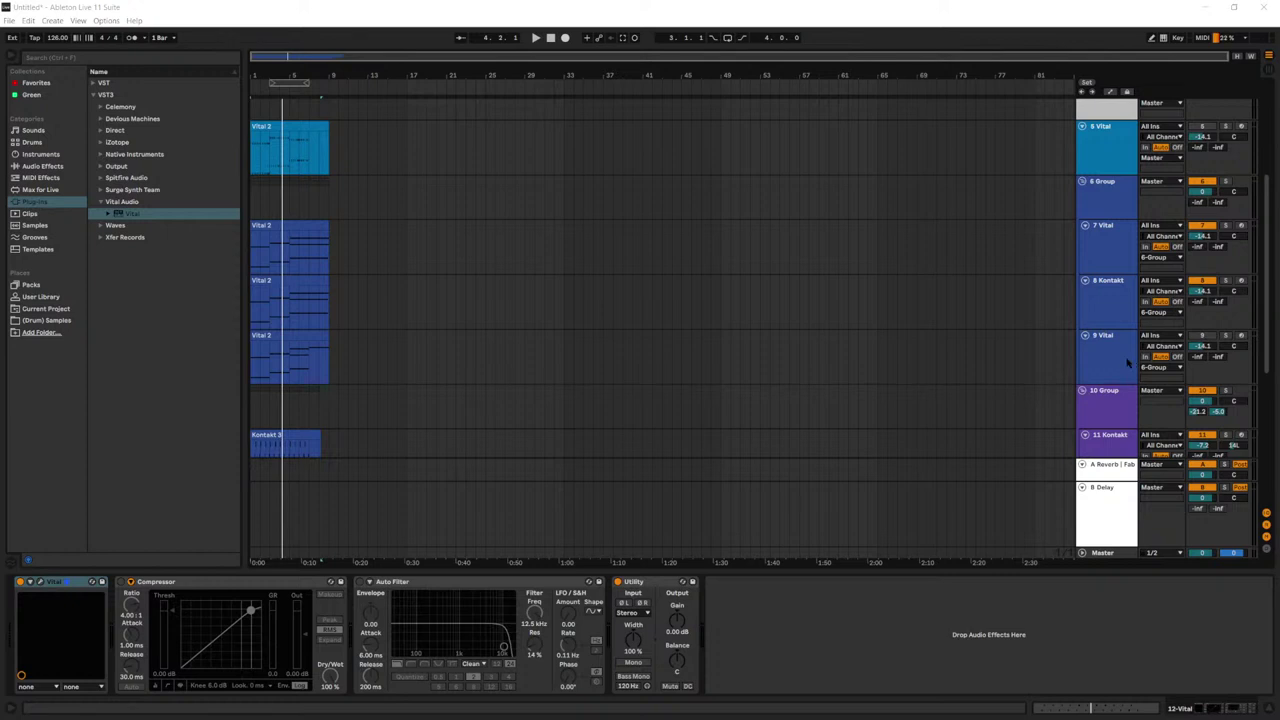
pyautogui.click(309, 236)
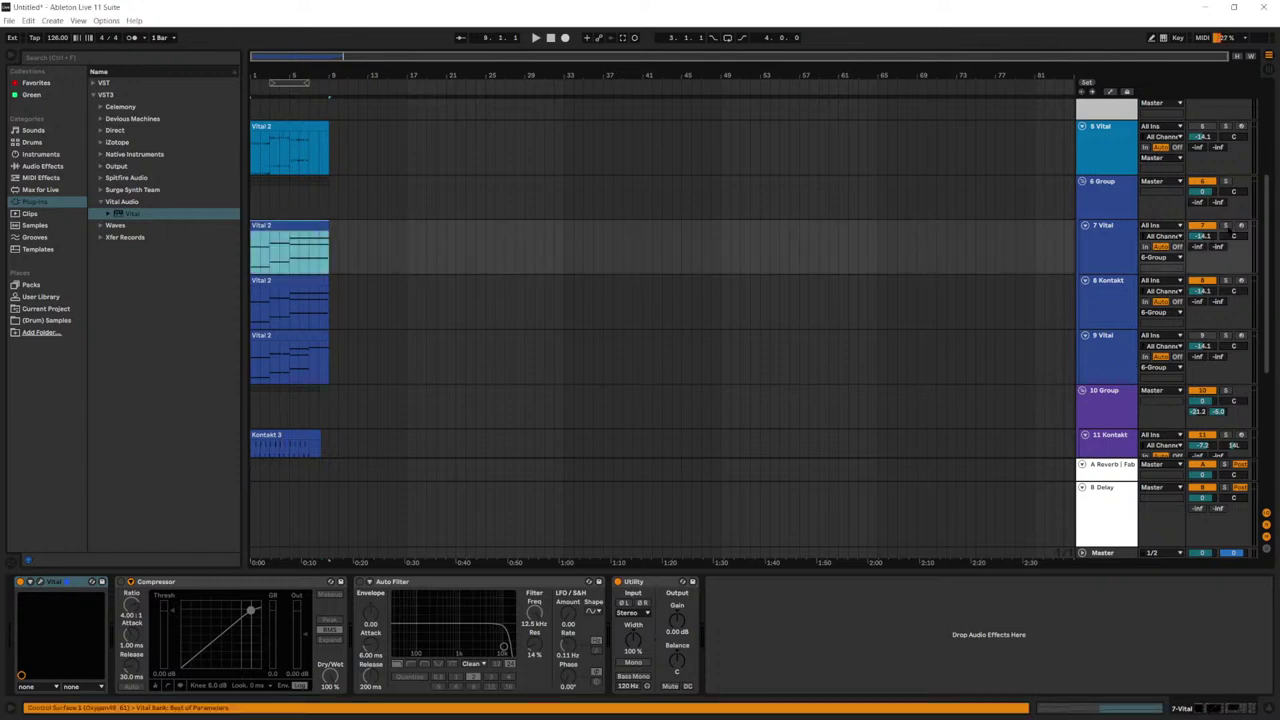
pyautogui.press('space')
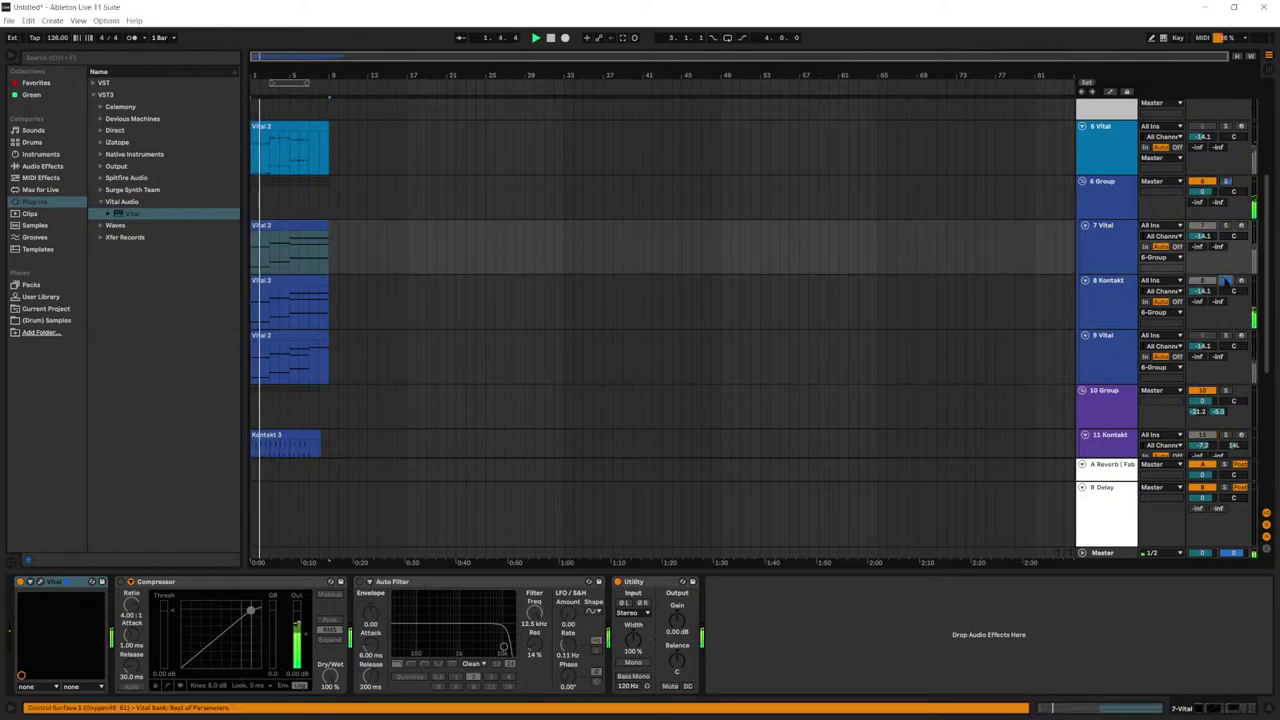
# Step: Add a Glue Compressor followed by a Utility to the blue pad and string group
pyautogui.click(1123, 201)
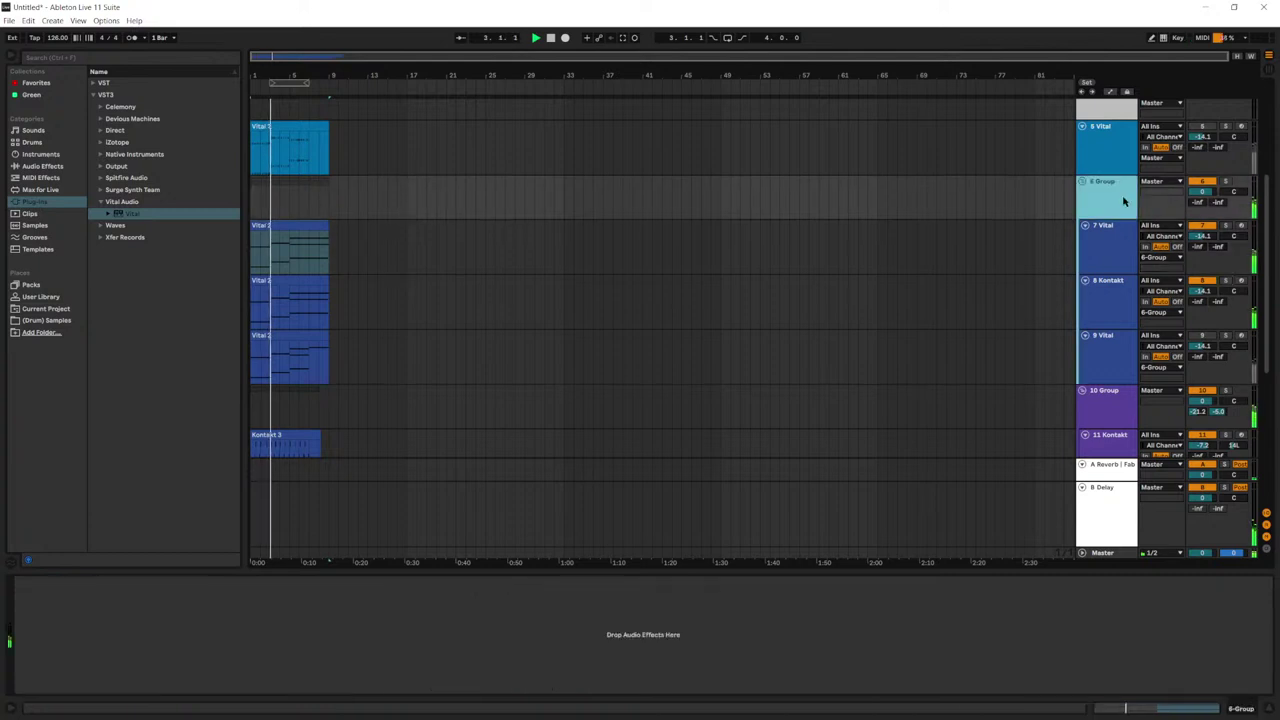
pyautogui.click(70, 153)
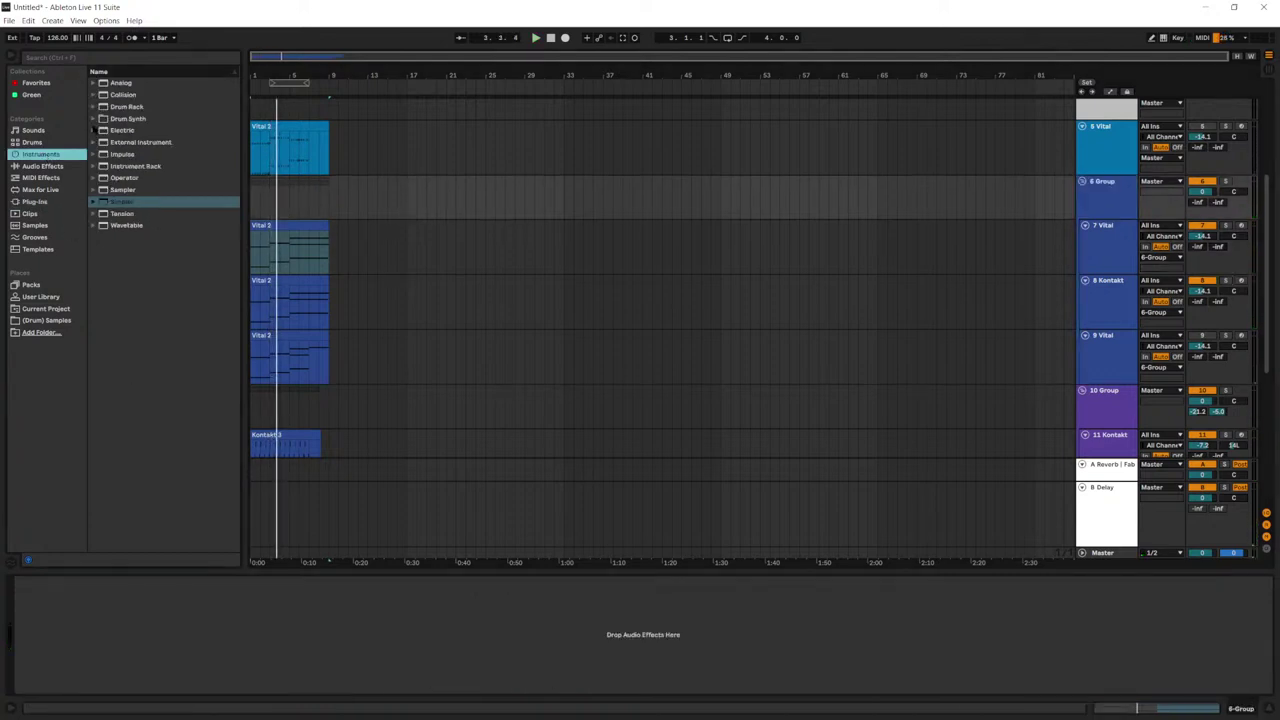
pyautogui.click(45, 166)
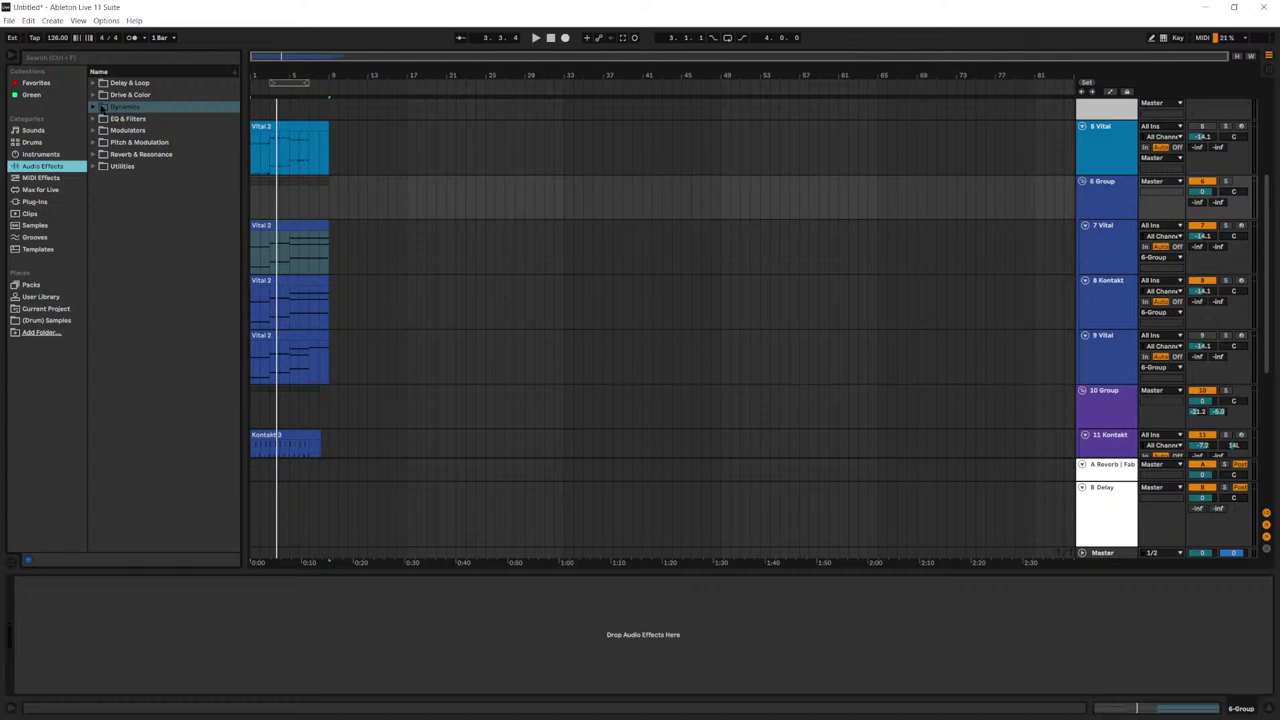
pyautogui.click(93, 107)
pyautogui.moveTo(140, 142); pyautogui.dragTo(114, 651)
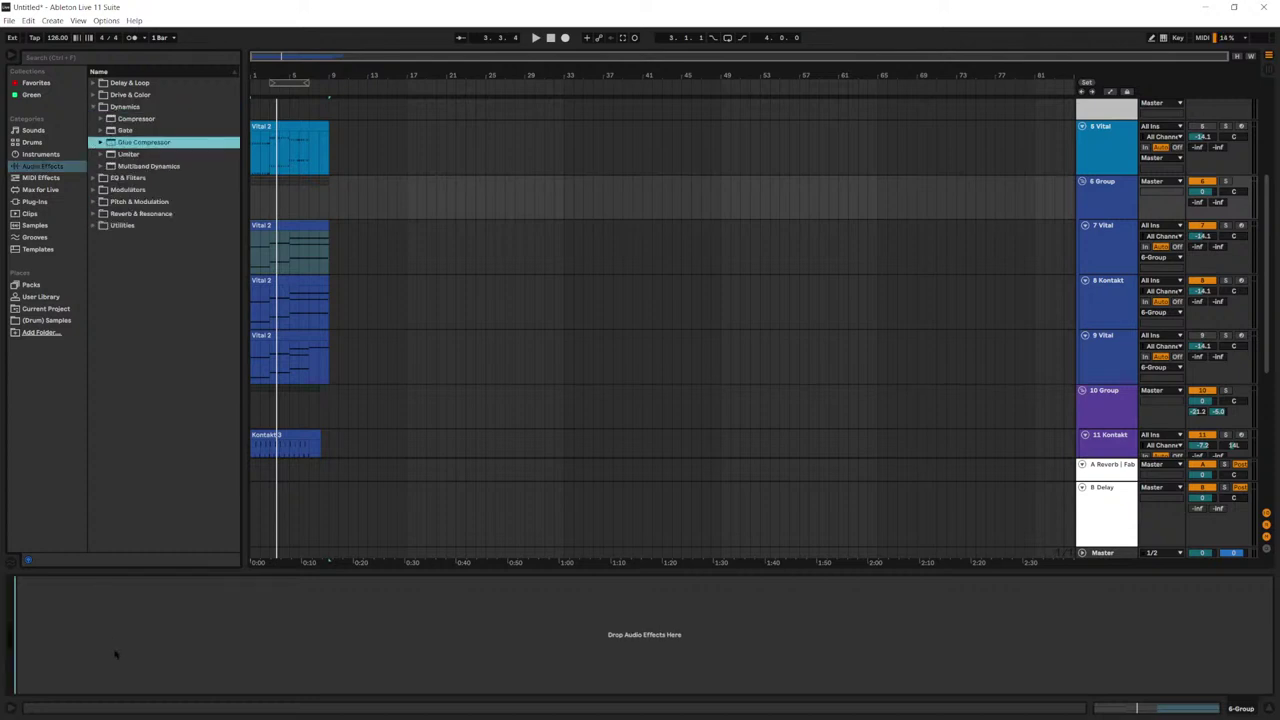
pyautogui.click(100, 225)
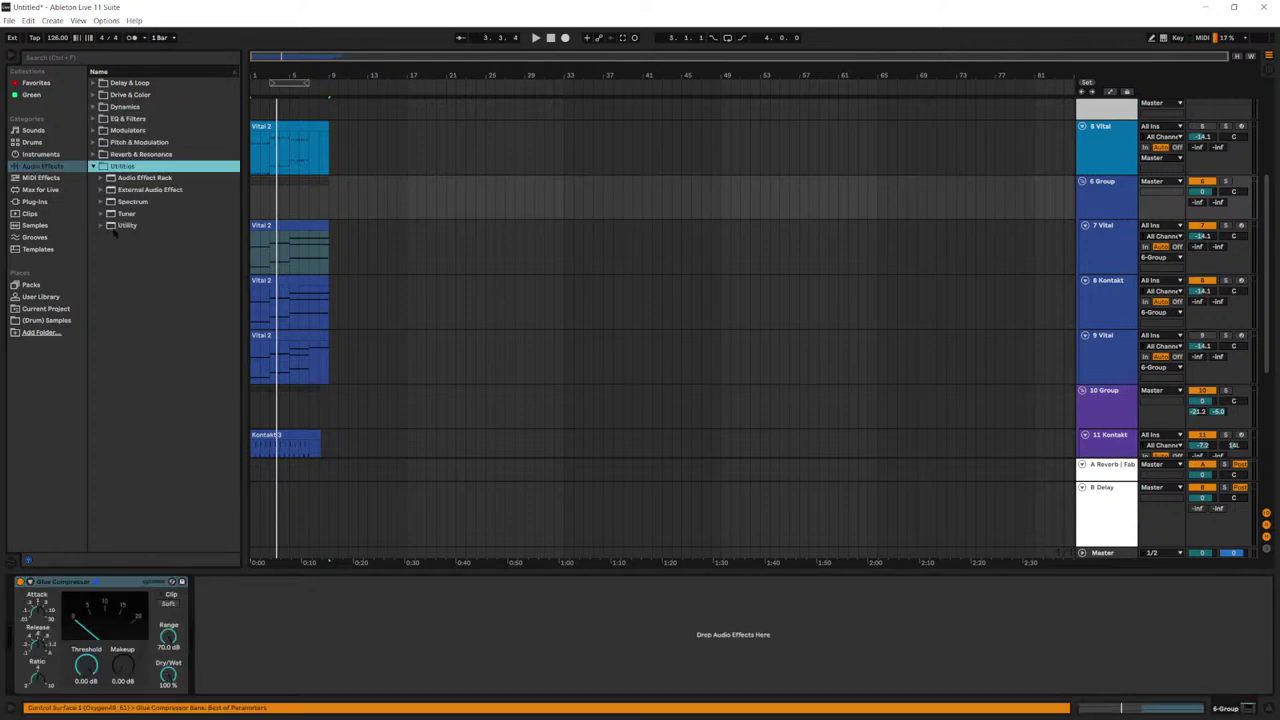
pyautogui.moveTo(127, 225); pyautogui.dragTo(228, 590)
# Step: Set the group's Glue Compressor to a threshold of -22.2 dB and 79% dry/wet while the arrangement plays
pyautogui.moveTo(86, 665); pyautogui.dragTo(86, 706)
pyautogui.press('space')
pyautogui.moveTo(168, 675); pyautogui.dragTo(168, 705)
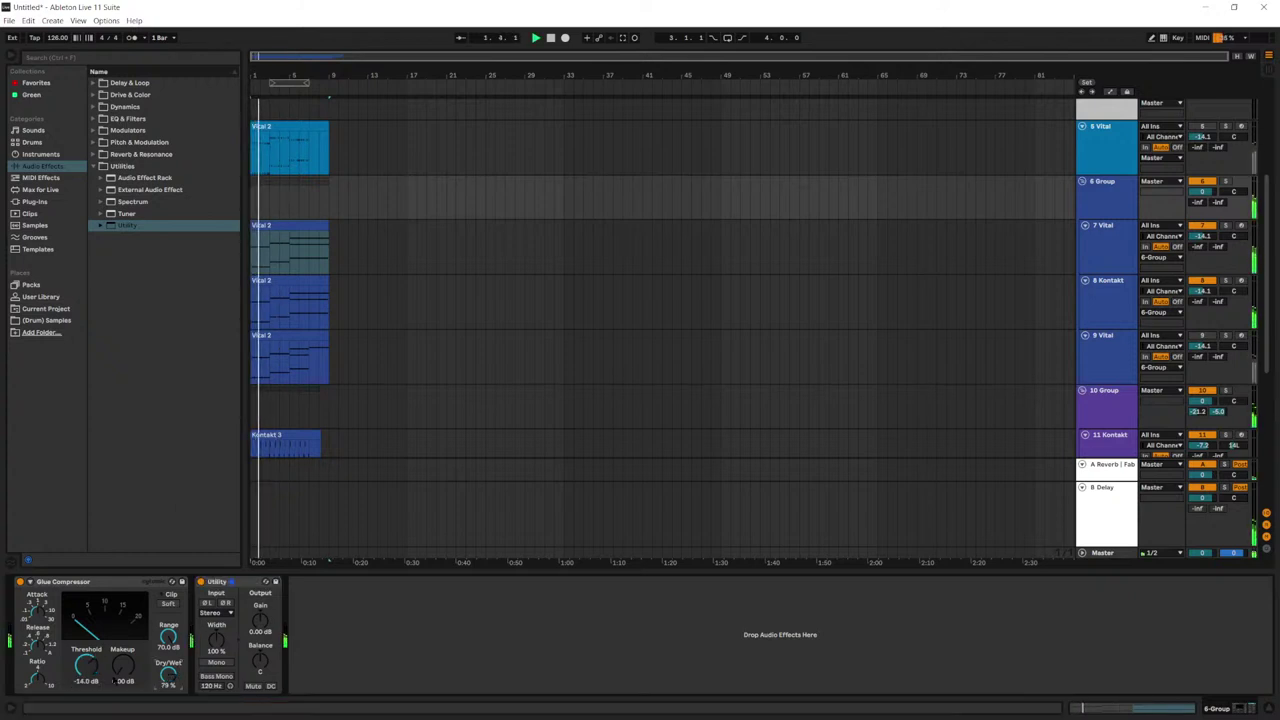
pyautogui.moveTo(86, 665)
pyautogui.mouseDown()
pyautogui.moveTo(86, 702)
pyautogui.moveTo(86, 689)
pyautogui.mouseUp()
pyautogui.press('space')
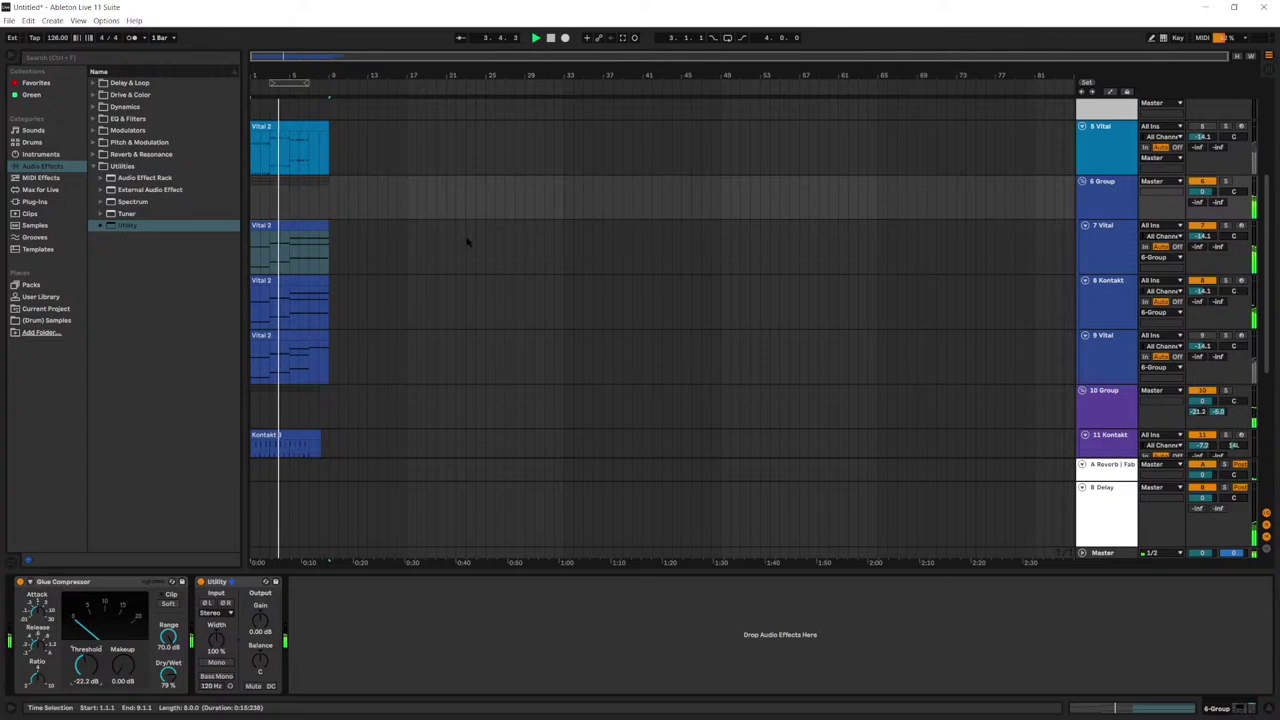
# Step: Open the Vital 2 clip on track 8 Kontakt, start playback, and place the insert marker at bar 3
pyautogui.scroll(-4, 471, 263)
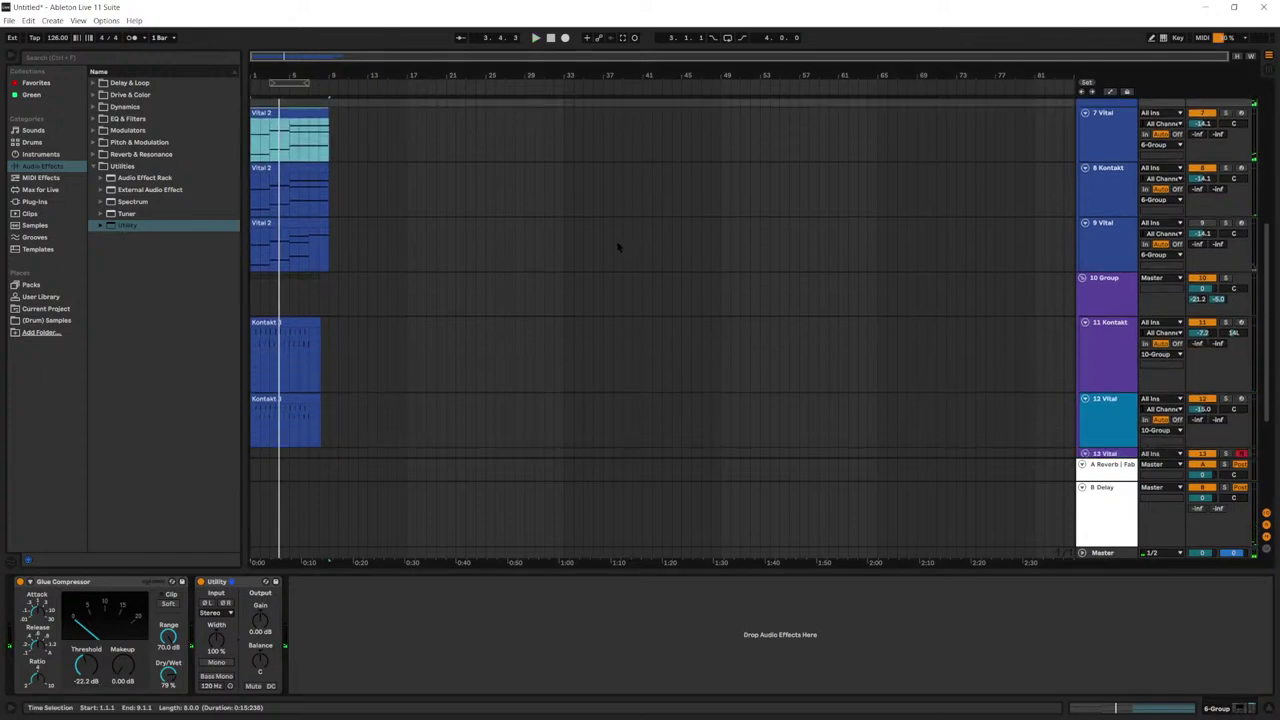
pyautogui.scroll(2, 612, 244)
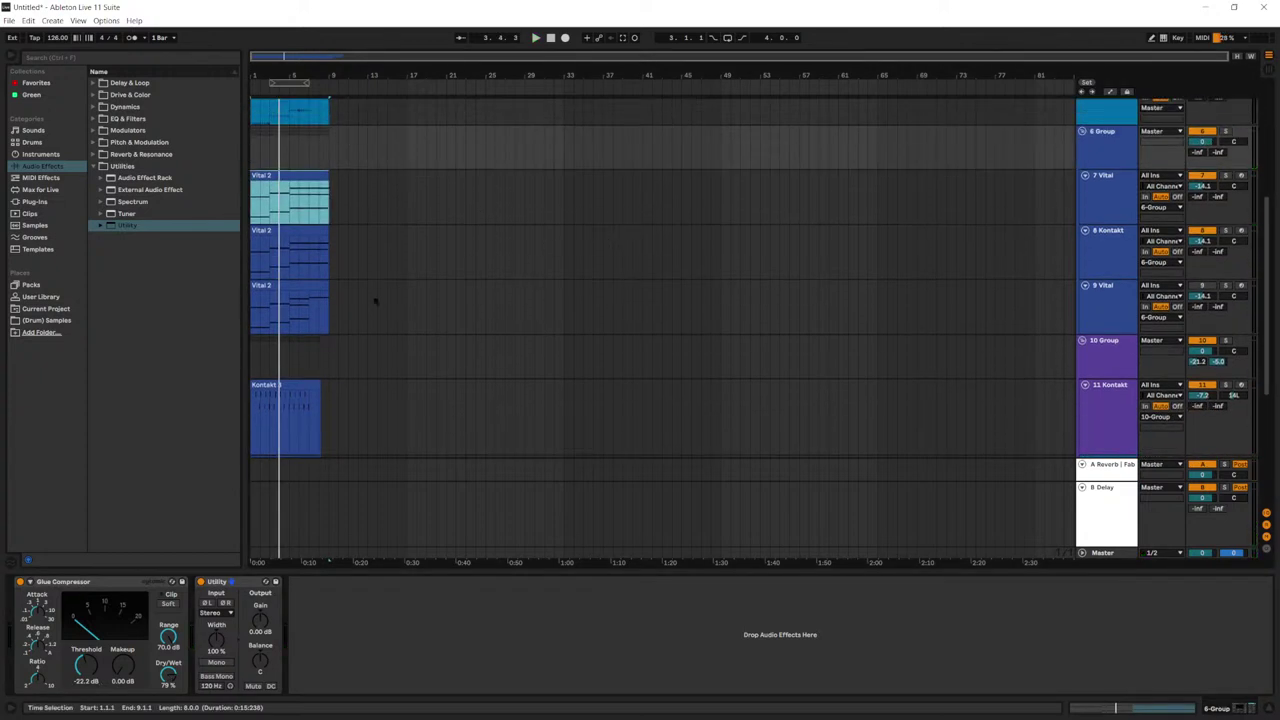
pyautogui.click(288, 189)
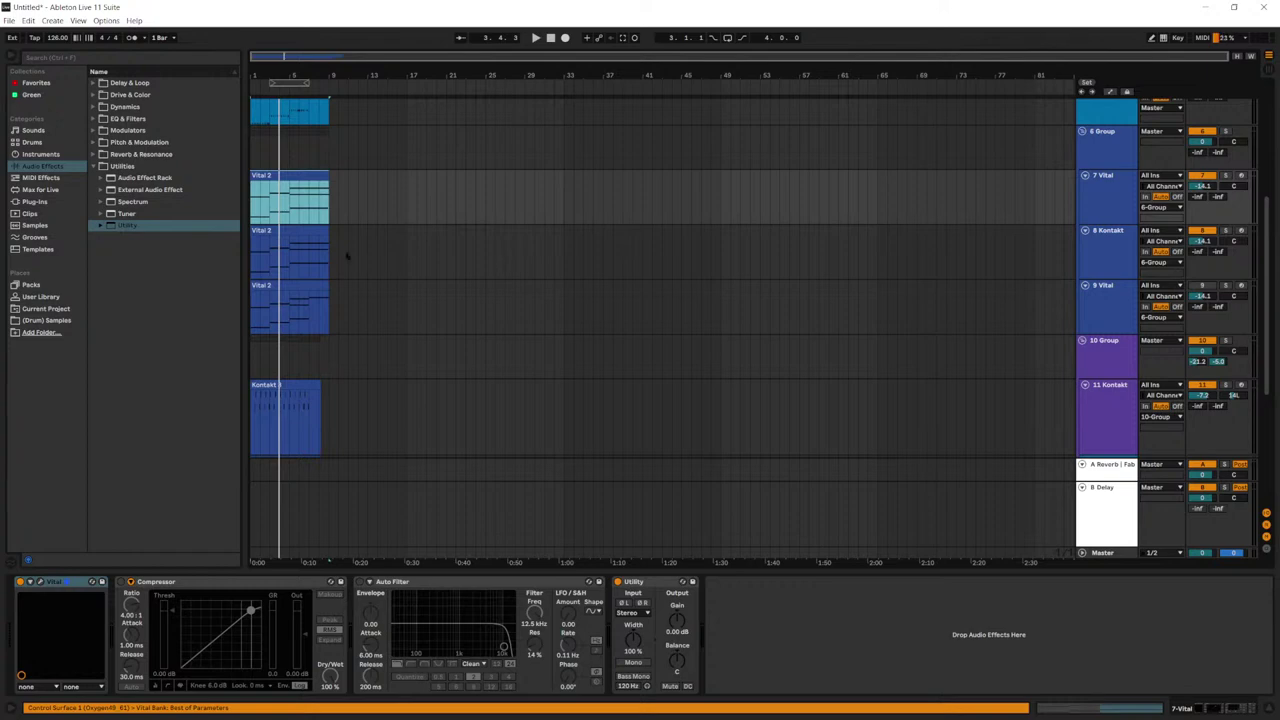
pyautogui.doubleClick(300, 229)
pyautogui.click(526, 404)
pyautogui.press('space')
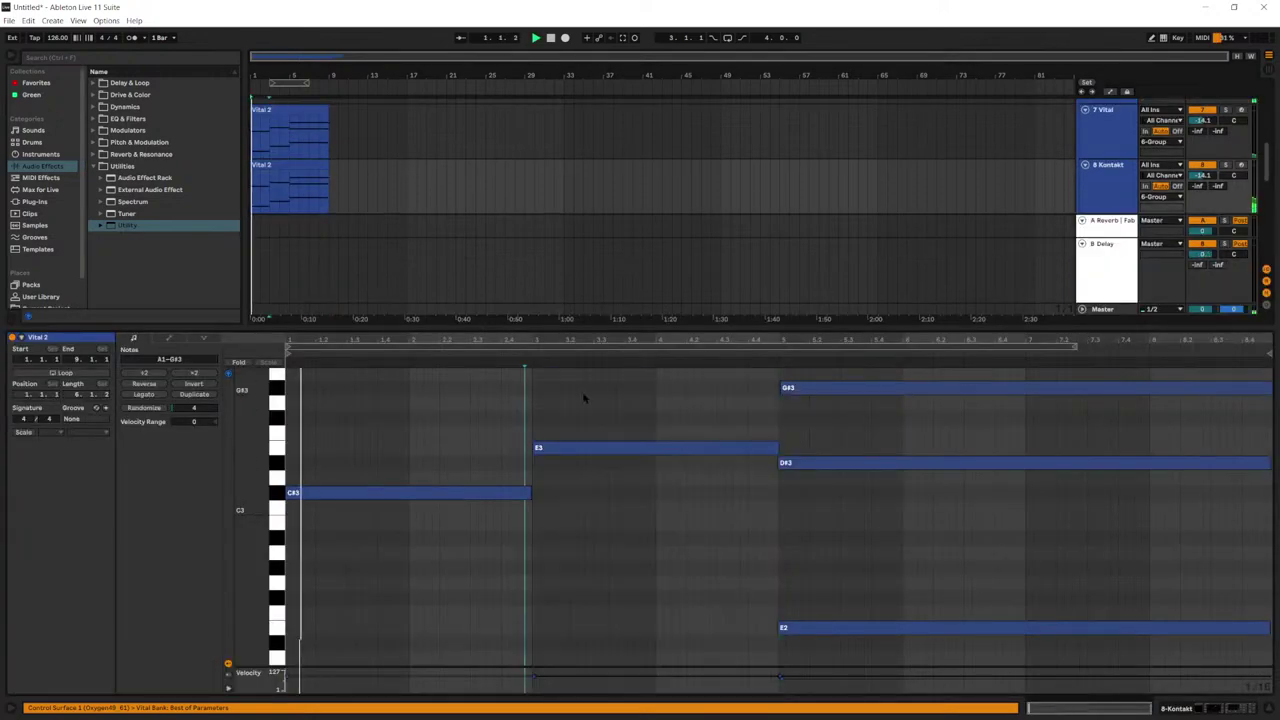
pyautogui.click(532, 398)
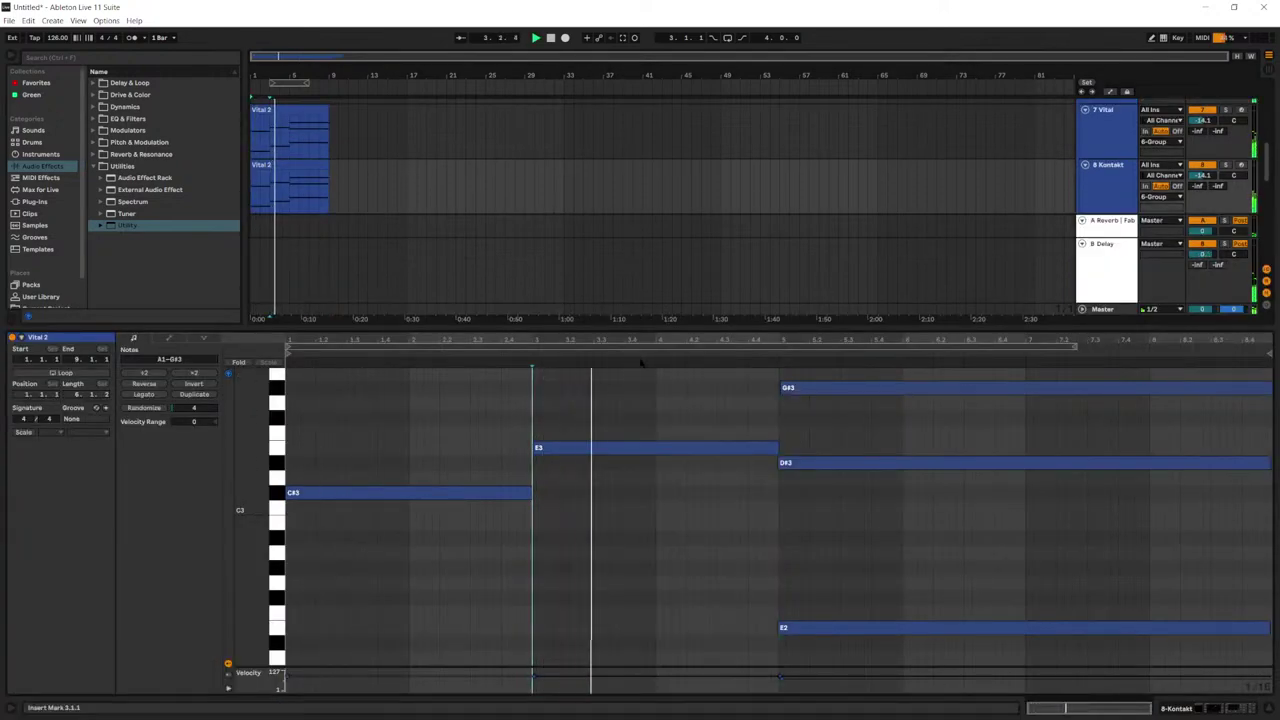
# Step: Lower the light-blue 12 Vital track's volume to about -17.5 dB during playback, unsolo it, and stop playback
pyautogui.scroll(-2, 996, 208)
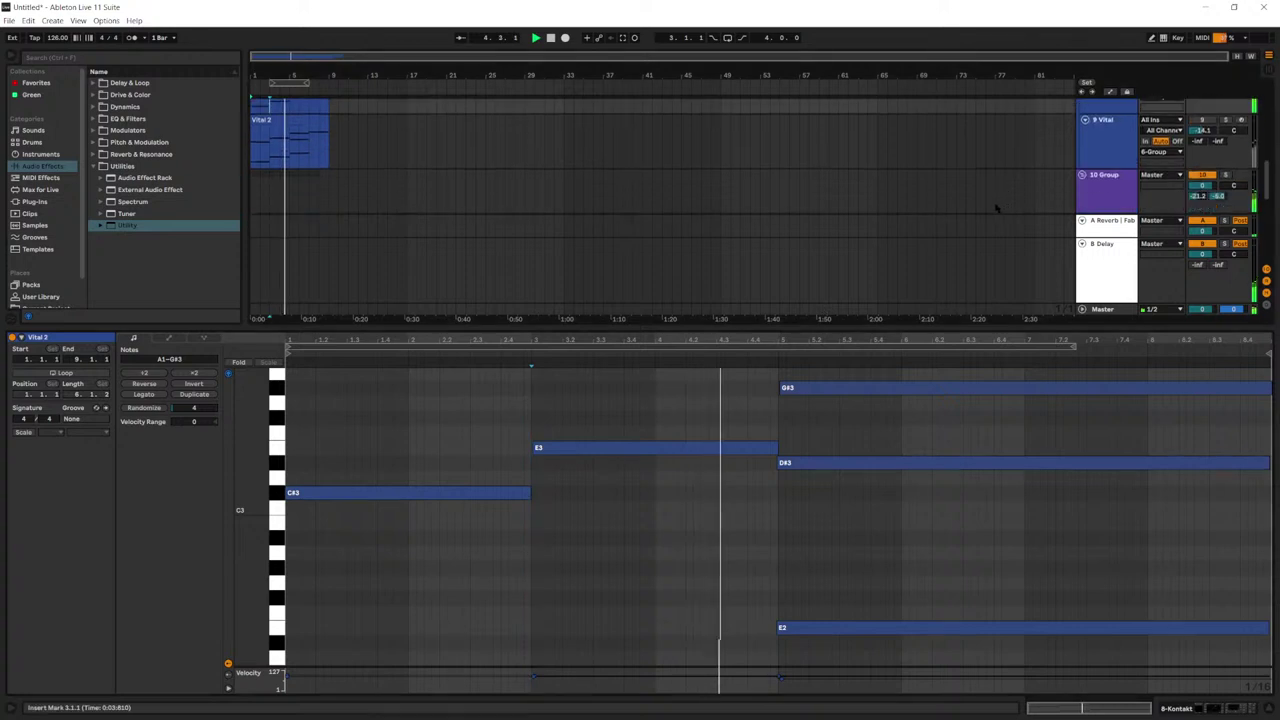
pyautogui.scroll(-2, 996, 208)
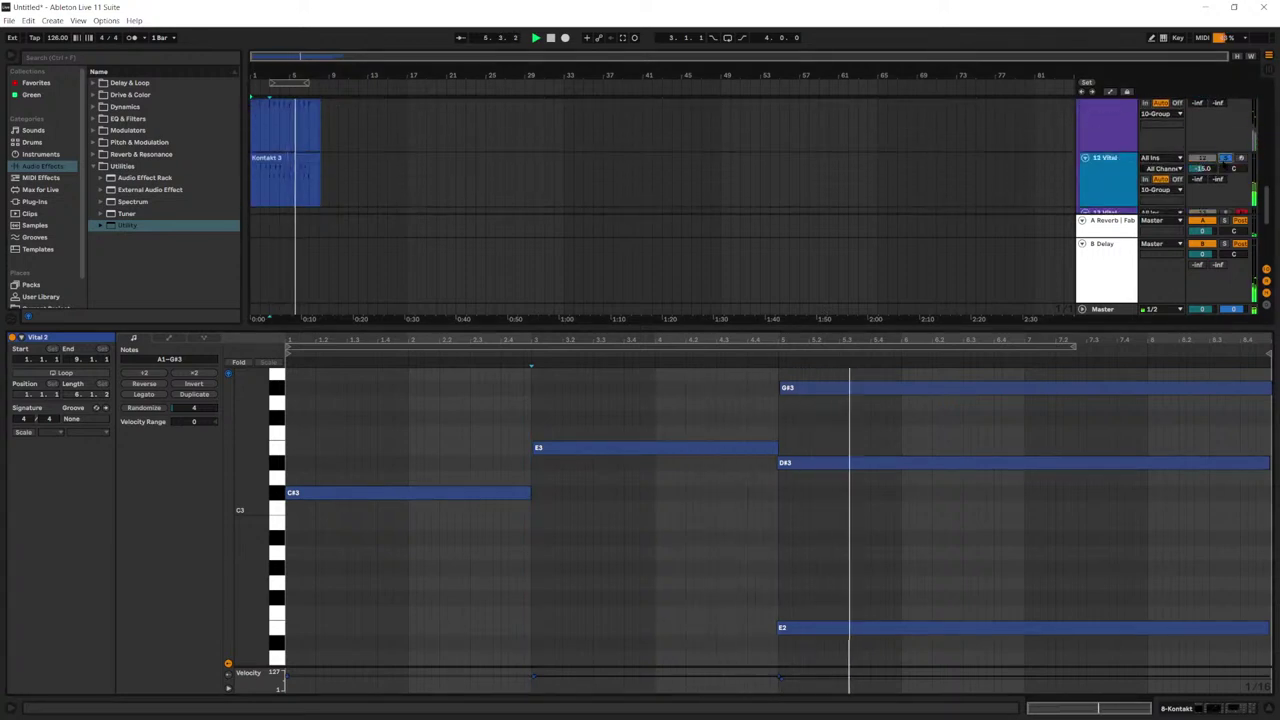
pyautogui.moveTo(1203, 168); pyautogui.dragTo(1203, 177)
pyautogui.click(1225, 157)
pyautogui.click(1202, 157)
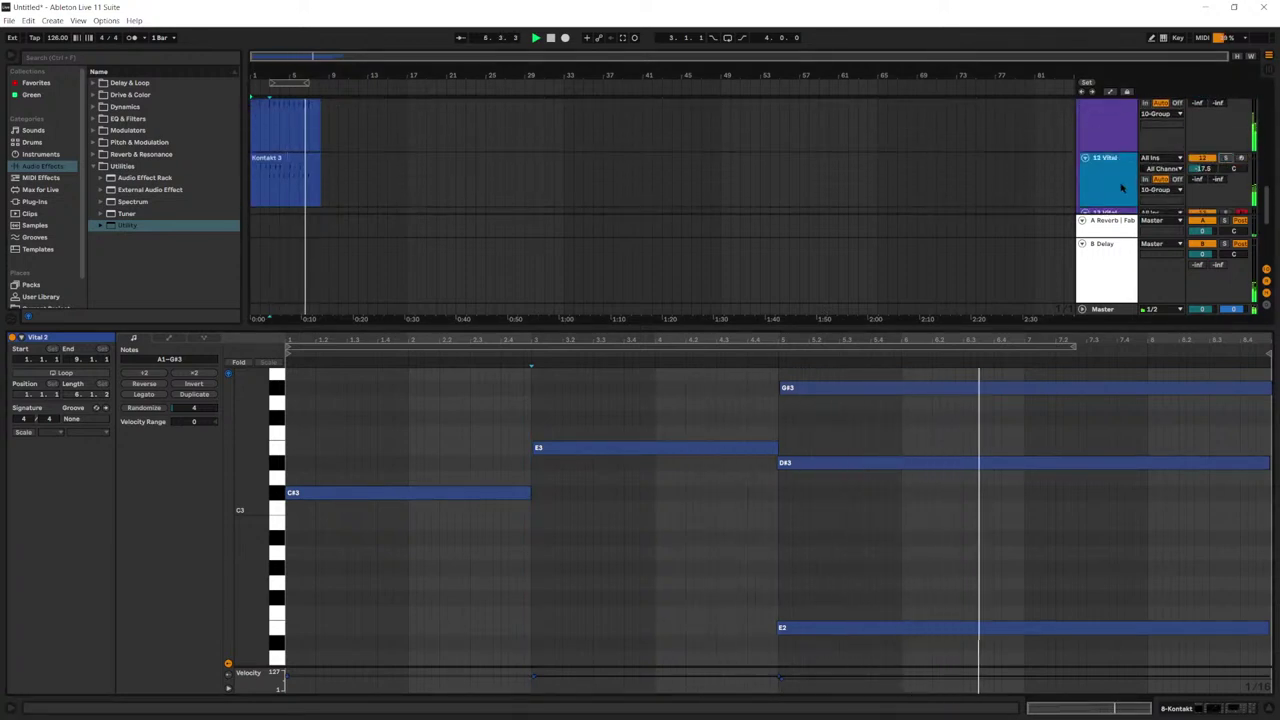
pyautogui.press('space')
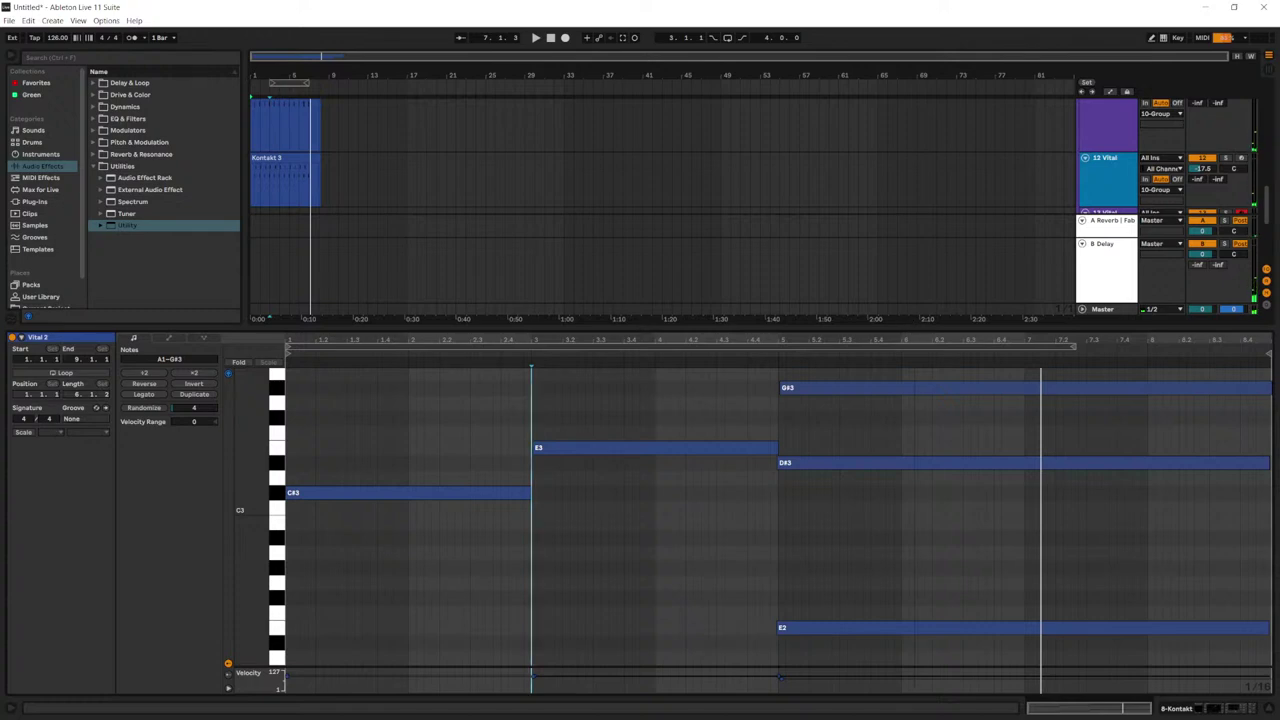
# Step: Shorten the D#3 note of the bar 5 chord to end at bar 7 and place a copy on E3 from bar 7
pyautogui.moveTo(250, 432); pyautogui.dragTo(298, 432)
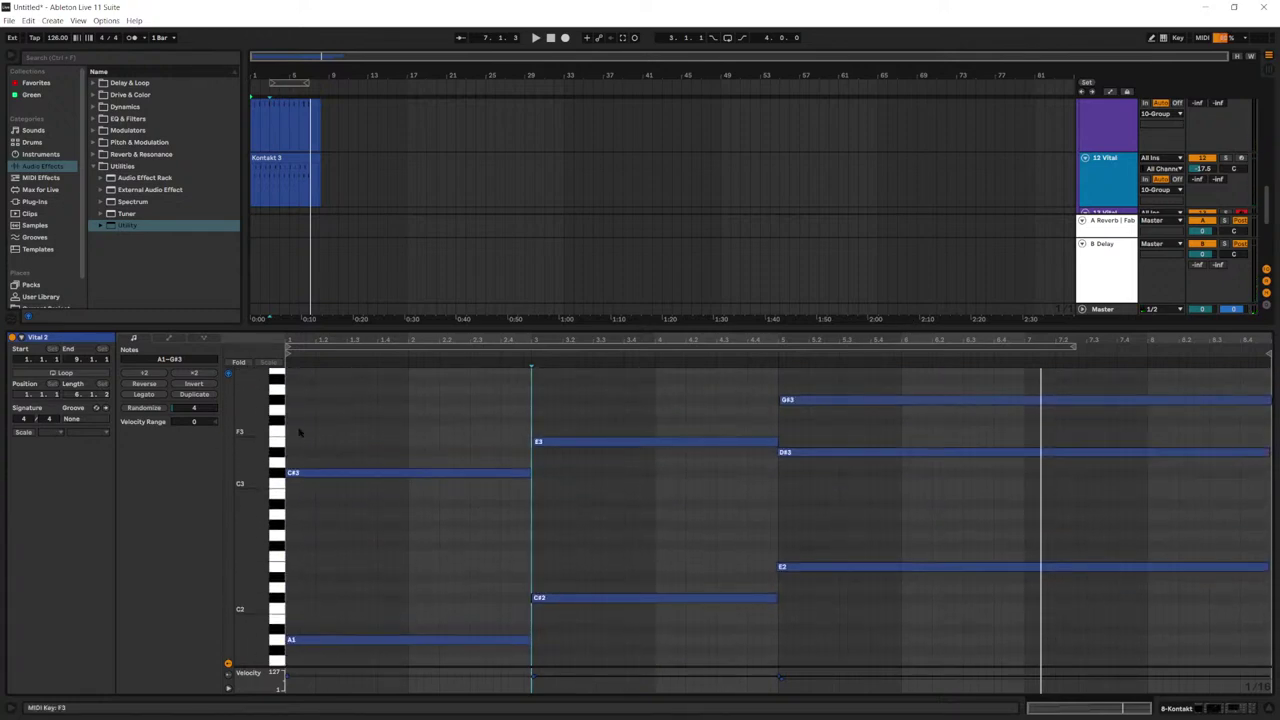
pyautogui.moveTo(434, 432); pyautogui.dragTo(480, 634)
pyautogui.moveTo(617, 426); pyautogui.dragTo(671, 683)
pyautogui.moveTo(850, 384); pyautogui.dragTo(876, 668)
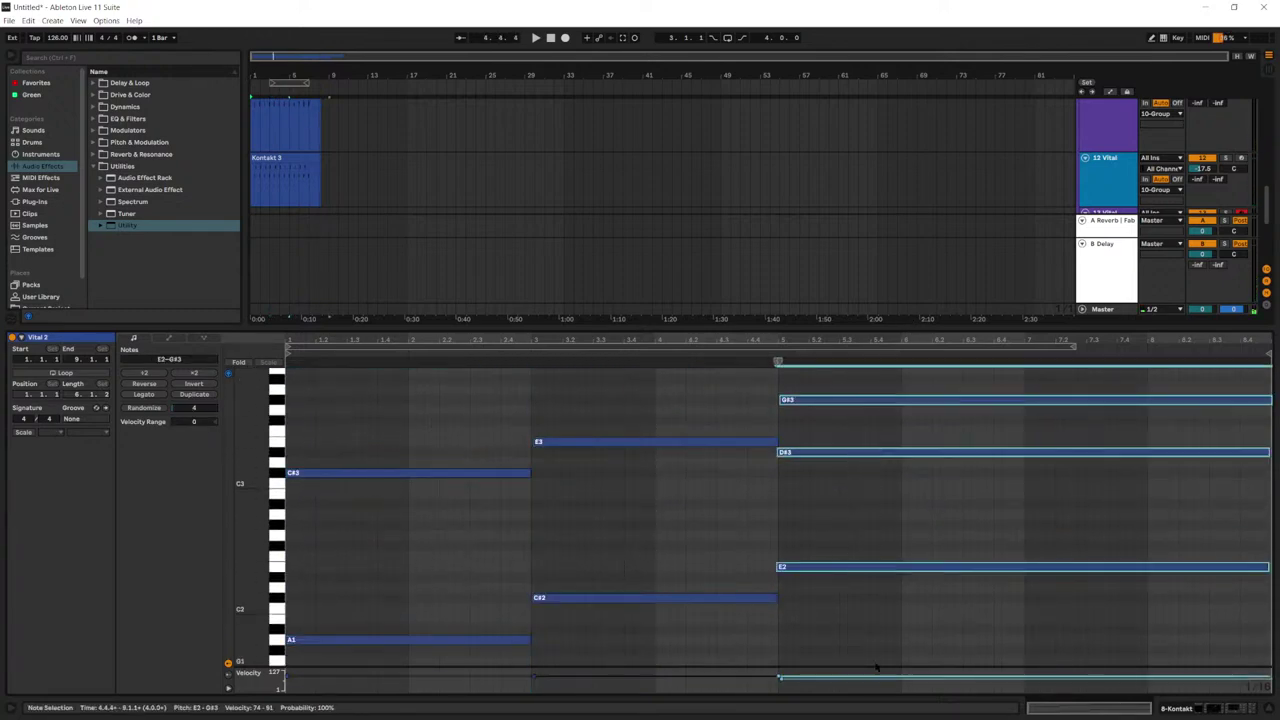
pyautogui.moveTo(976, 338); pyautogui.dragTo(990, 360)
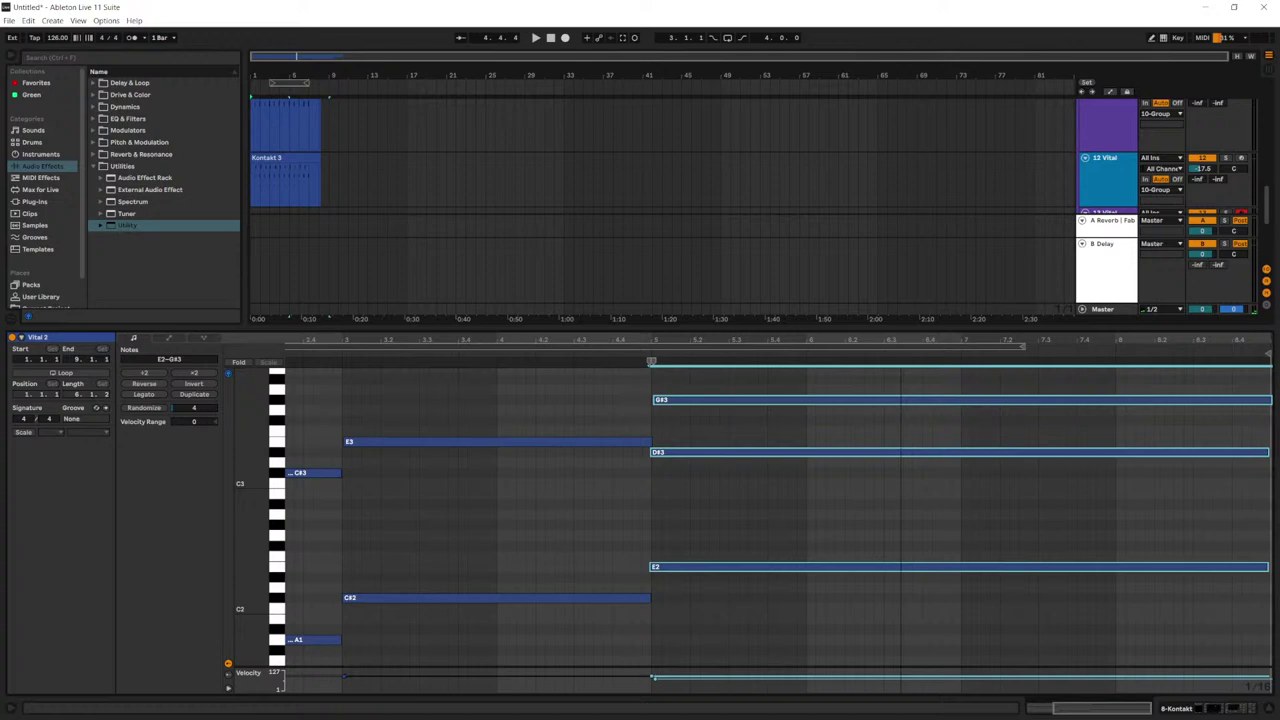
pyautogui.click(1213, 432)
pyautogui.moveTo(1266, 452); pyautogui.dragTo(962, 453)
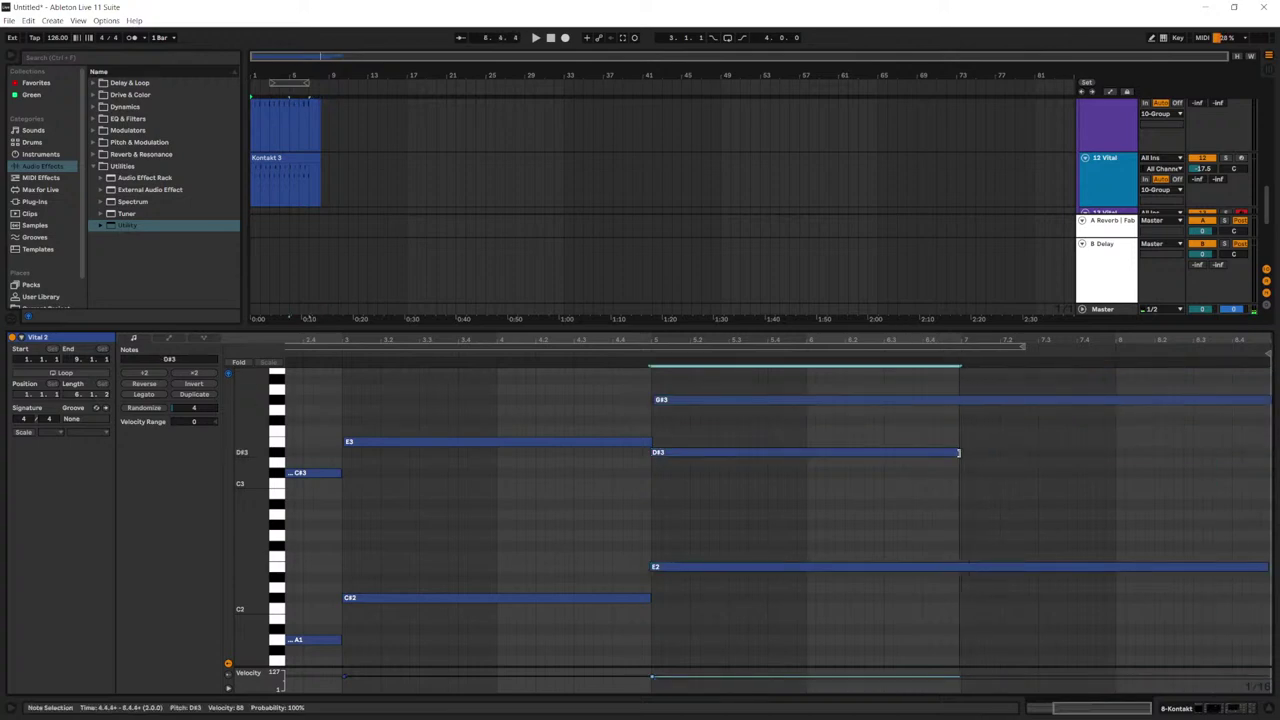
pyautogui.moveTo(854, 453); pyautogui.dragTo(1168, 445)
# Step: Shorten the E2 bass note to end at bar 7, duplicate it right after, and lower the duplicate to D#2
pyautogui.moveTo(572, 628); pyautogui.dragTo(582, 420)
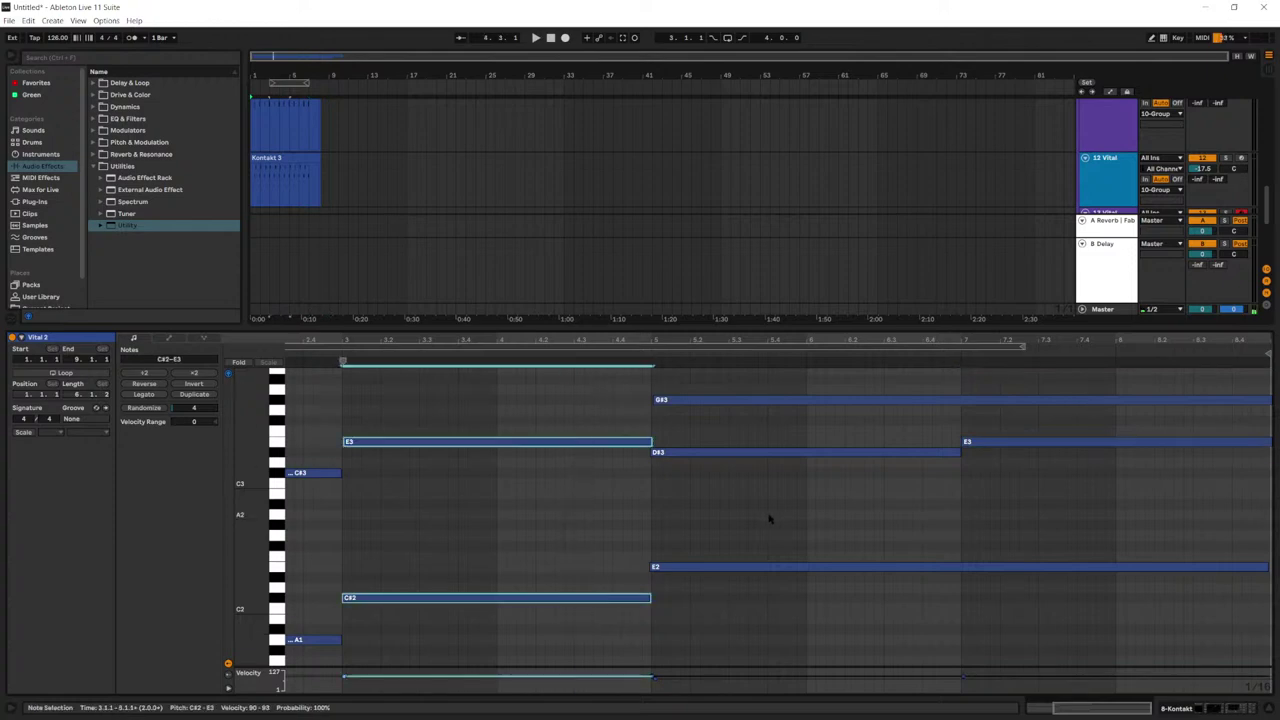
pyautogui.moveTo(769, 512); pyautogui.dragTo(750, 394)
pyautogui.moveTo(1017, 491); pyautogui.dragTo(1035, 381)
pyautogui.click(790, 567)
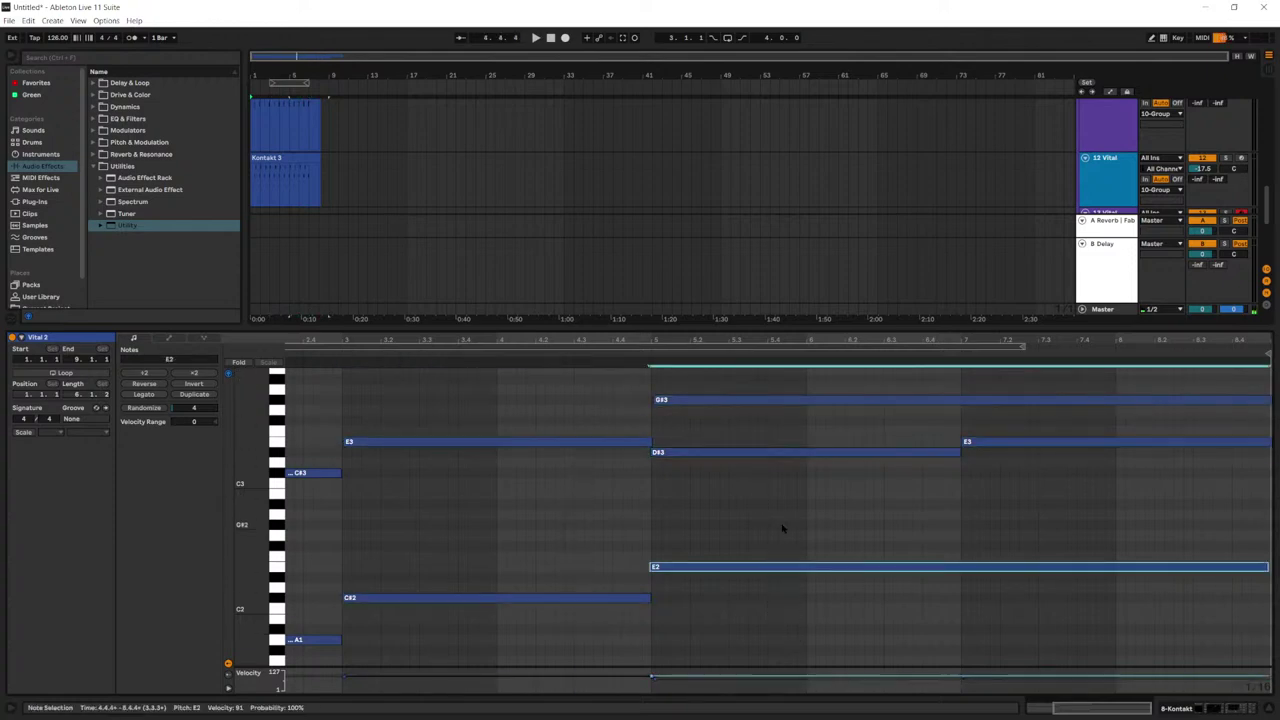
pyautogui.scroll(-2, 1000, 532)
pyautogui.moveTo(1266, 516); pyautogui.dragTo(961, 520)
pyautogui.hotkey('ctrl', 'd')
pyautogui.press('Down')
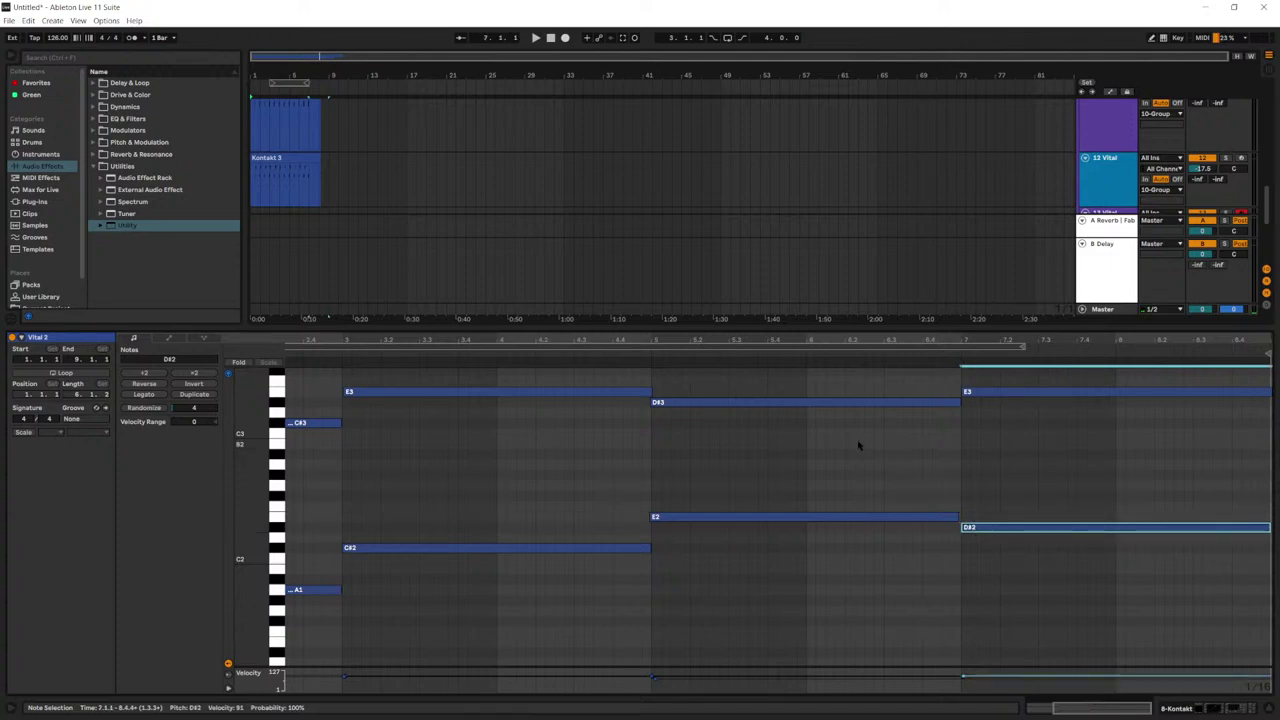
# Step: Return from the note editor to the device view and play the arrangement from bar 1
pyautogui.moveTo(724, 574); pyautogui.dragTo(940, 372)
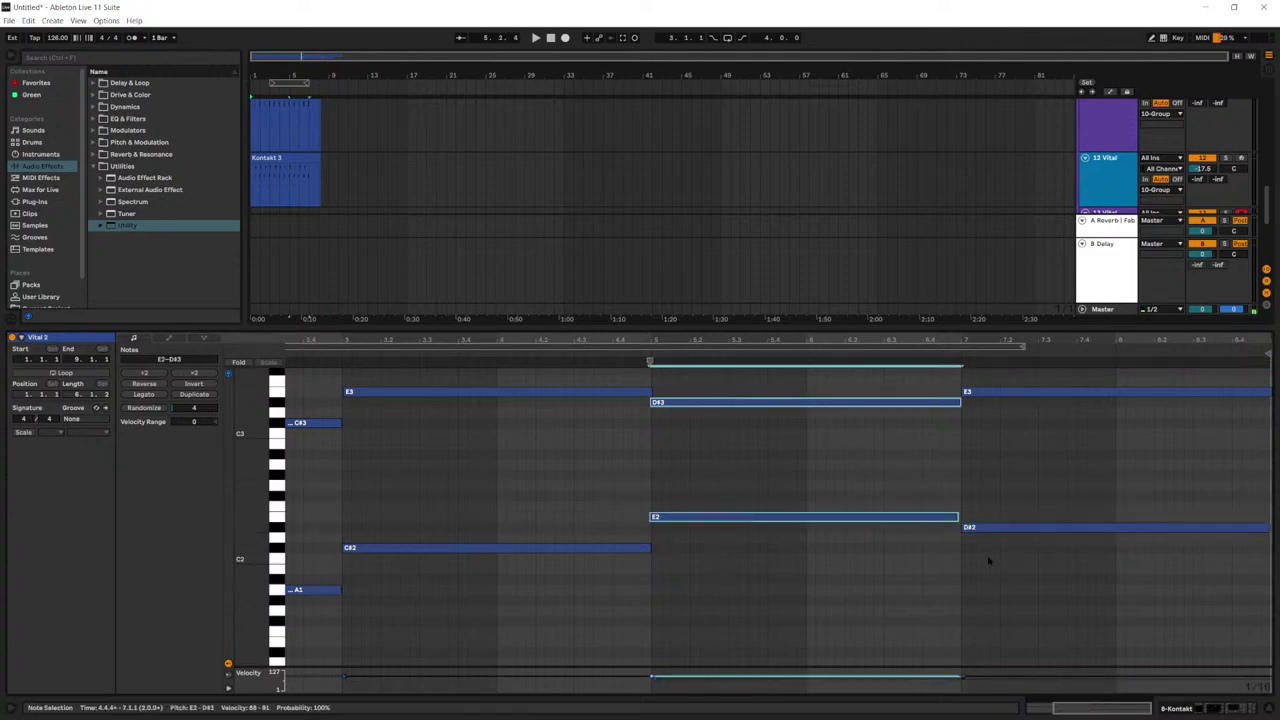
pyautogui.hotkey('shift', 'Tab')
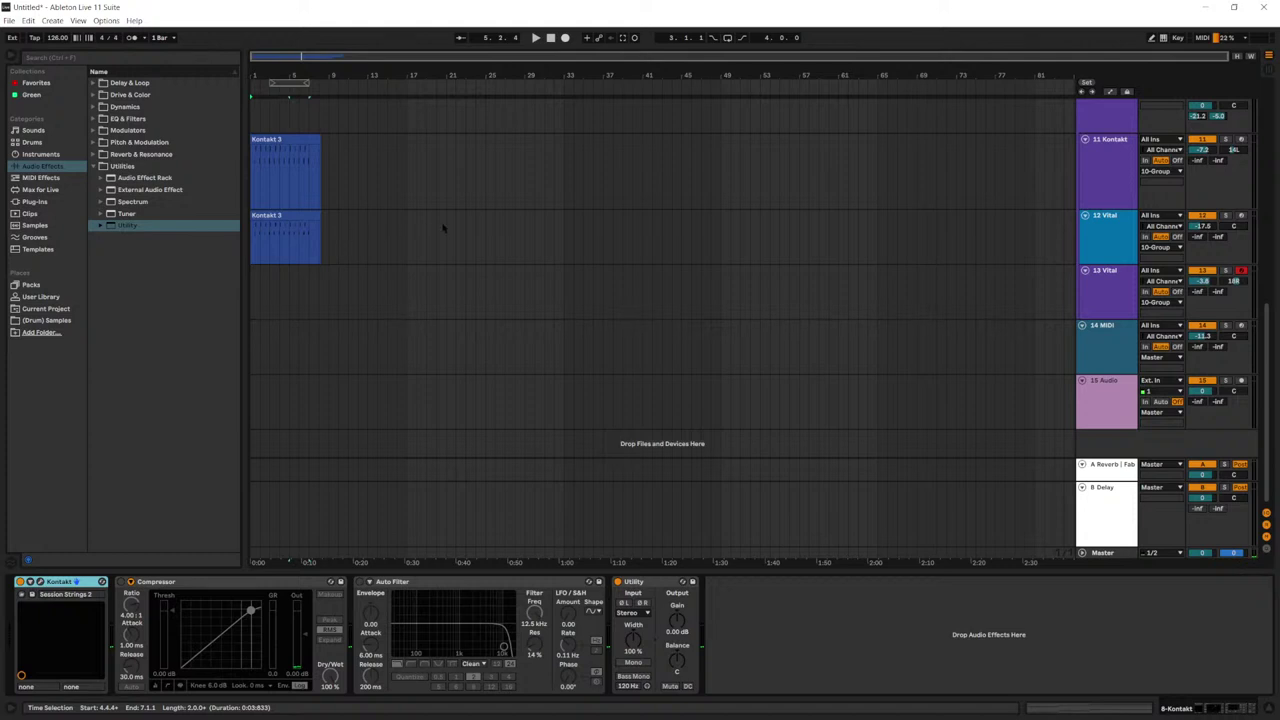
pyautogui.scroll(4, 442, 228)
pyautogui.moveTo(314, 210); pyautogui.dragTo(312, 199)
pyautogui.press('space')
pyautogui.scroll(1, 1109, 166)
pyautogui.scroll(-2, 1040, 171)
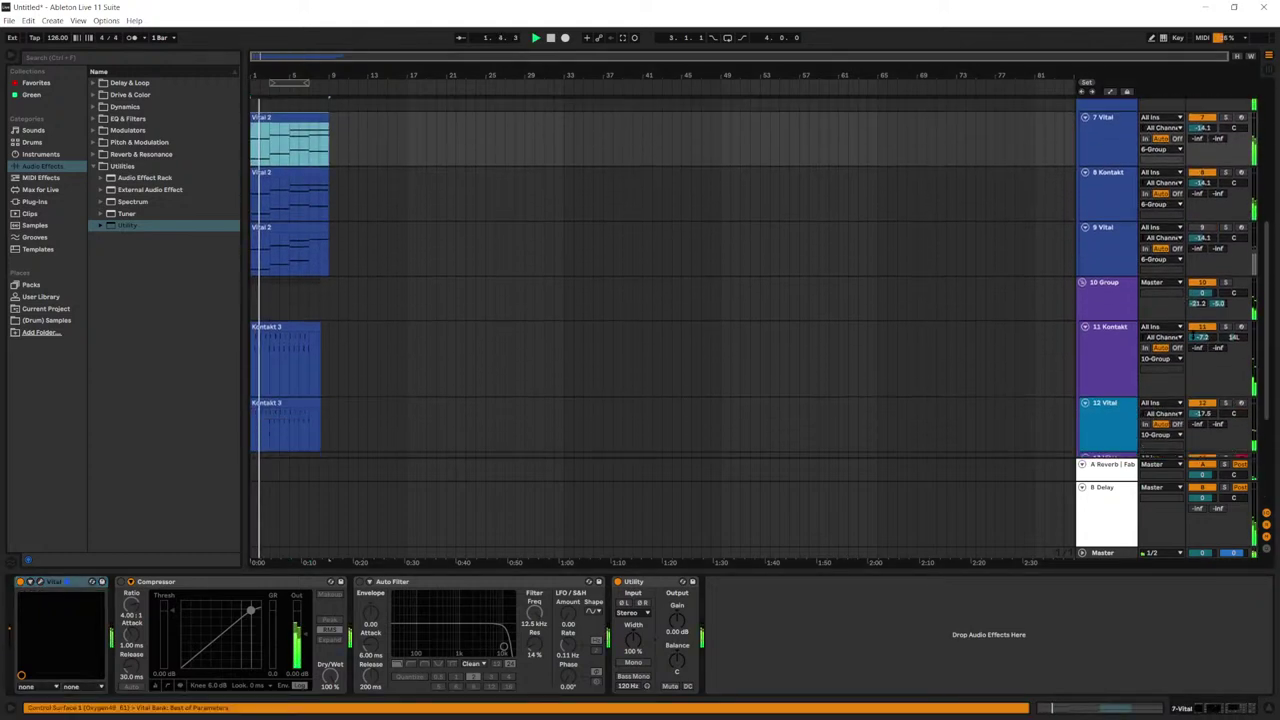
pyautogui.scroll(-1, 1192, 334)
# Step: Lower the Filter 1 cutoff in the 12 Vital track's synth during playback and close the synth window
pyautogui.click(1128, 388)
pyautogui.click(41, 582)
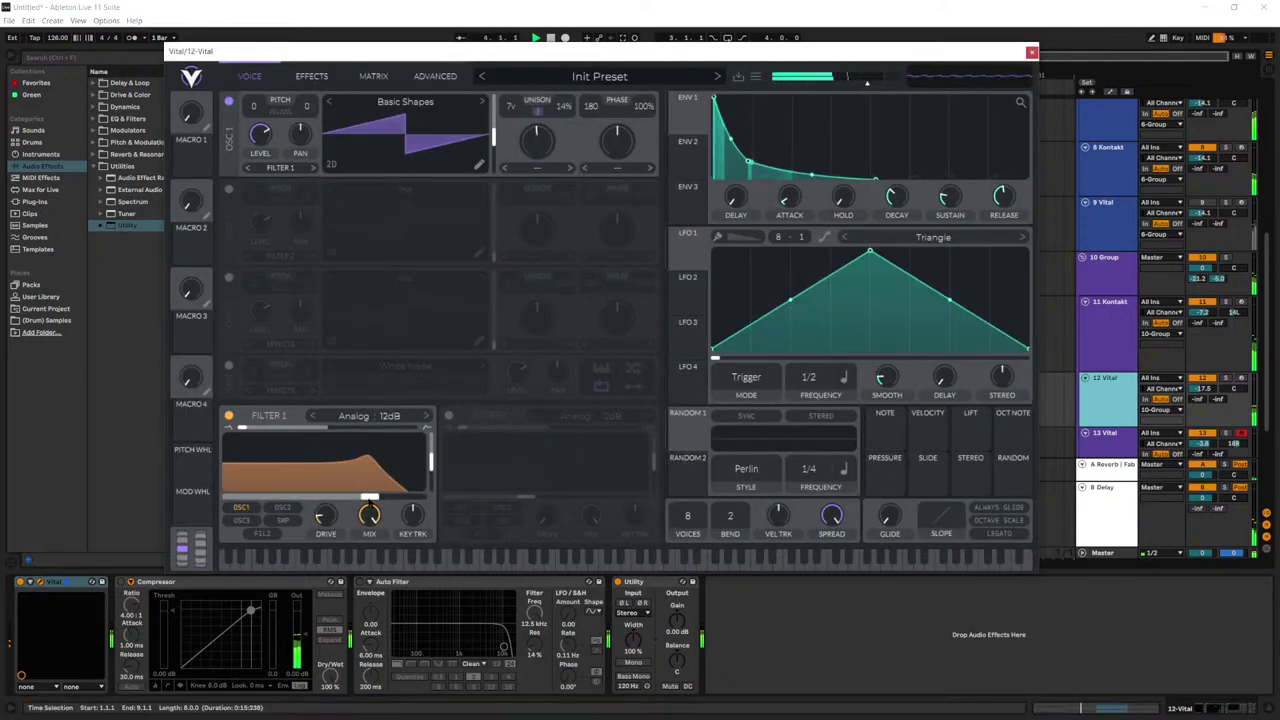
pyautogui.moveTo(370, 497); pyautogui.dragTo(345, 497)
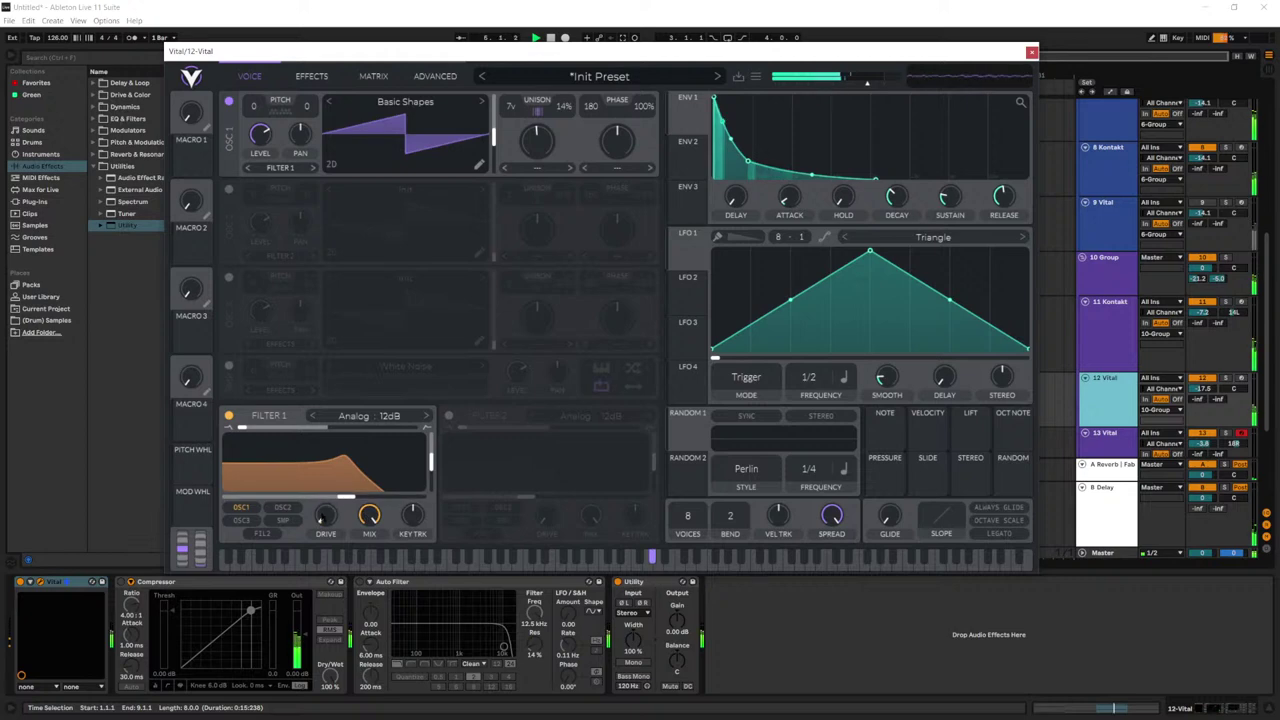
pyautogui.click(1032, 51)
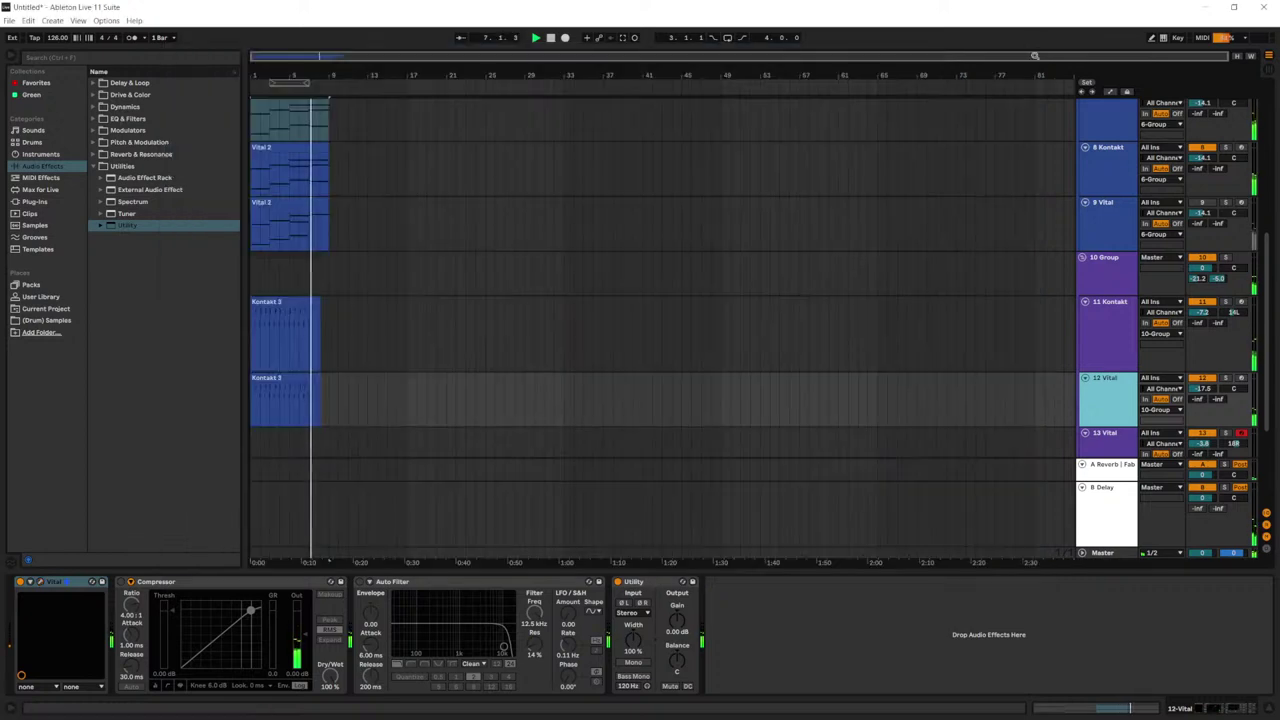
# Step: Stop playback and select the Vital 2 clip on track 7 Vital
pyautogui.scroll(2, 486, 243)
pyautogui.click(318, 220)
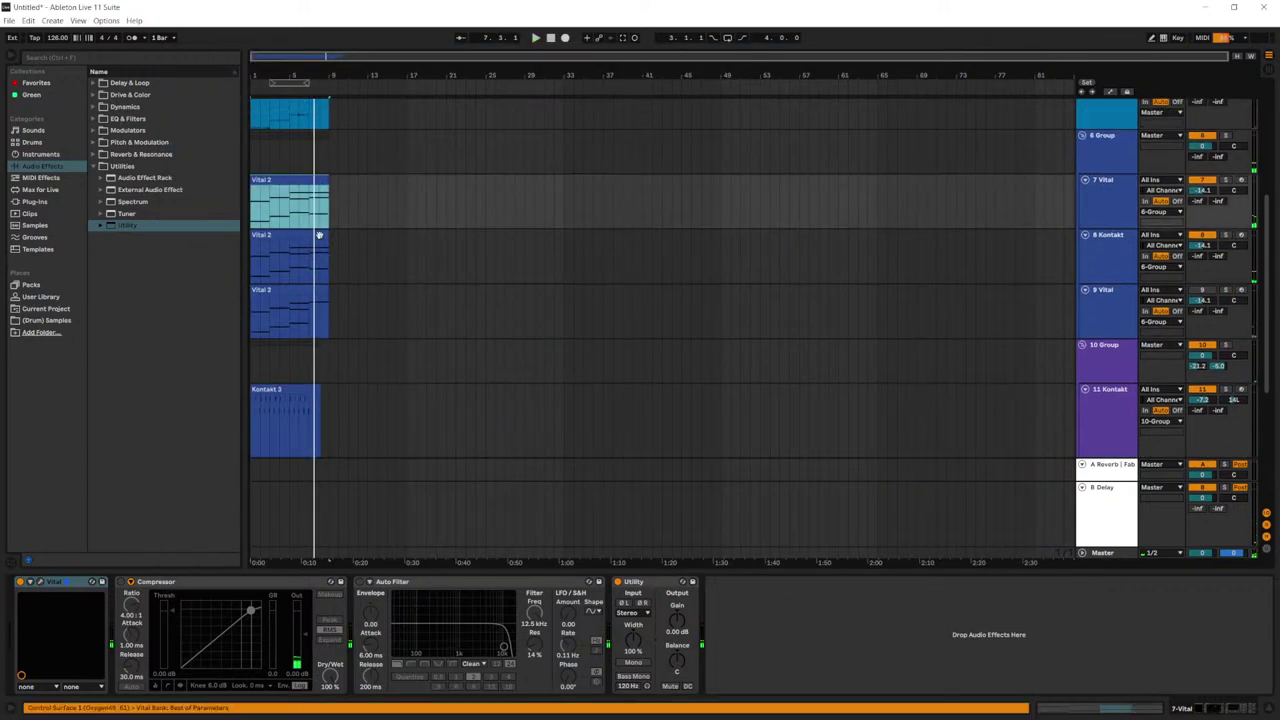
# Step: Deactivate the 7 Vital track and open the notes of the 8 Kontakt track's clip for editing
pyautogui.click(319, 236)
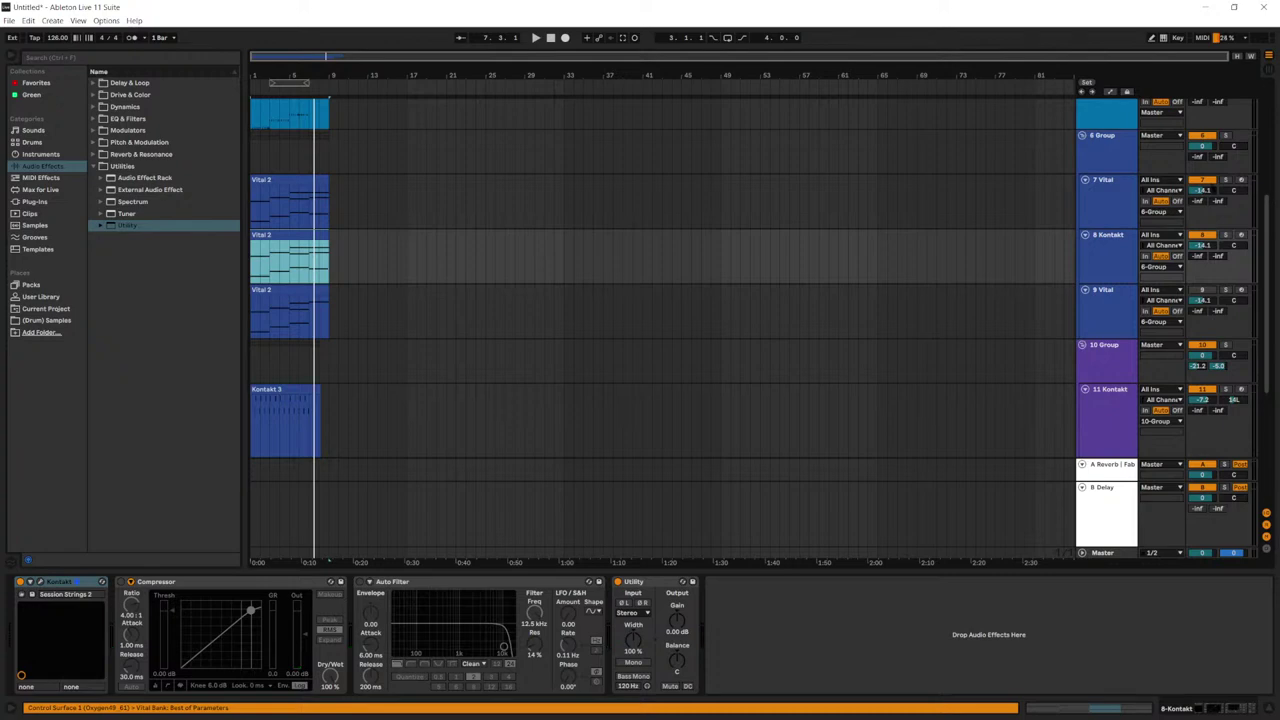
pyautogui.click(1202, 180)
pyautogui.doubleClick(309, 240)
pyautogui.scroll(3, 836, 545)
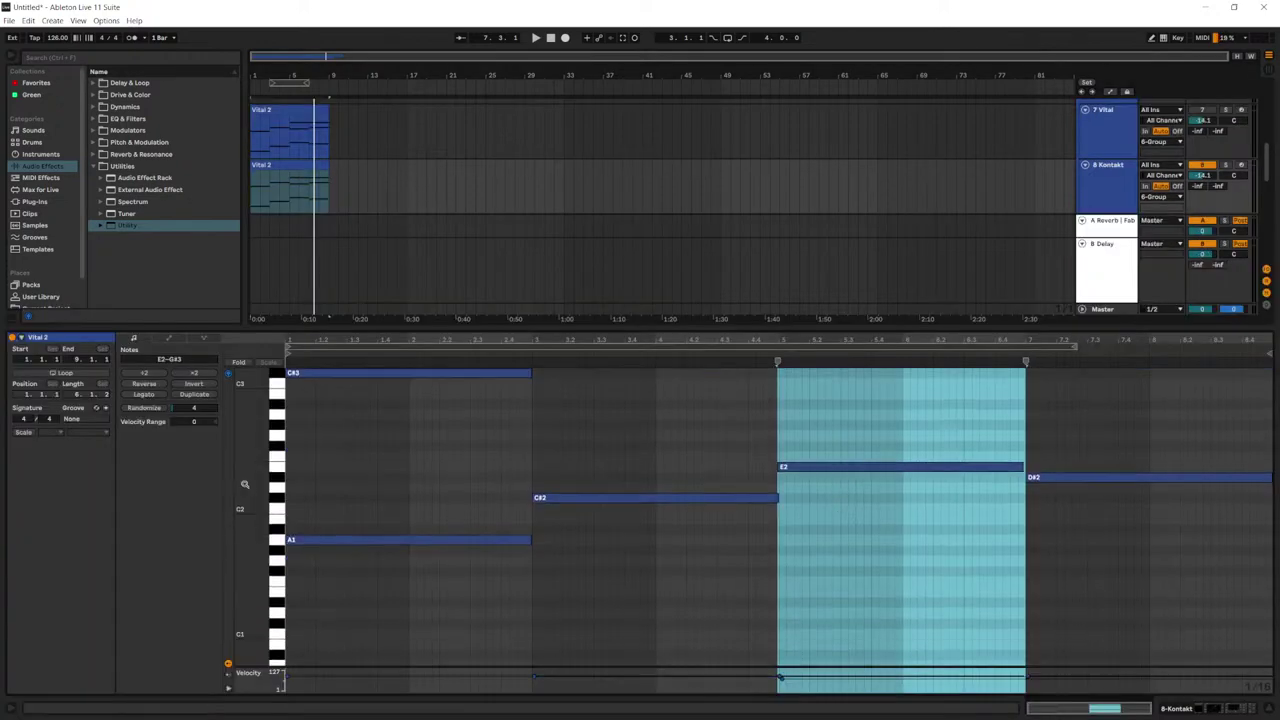
# Step: Audition the last two chords of the clip and play back from bar 5 to judge how they sound
pyautogui.moveTo(844, 598); pyautogui.dragTo(640, 305)
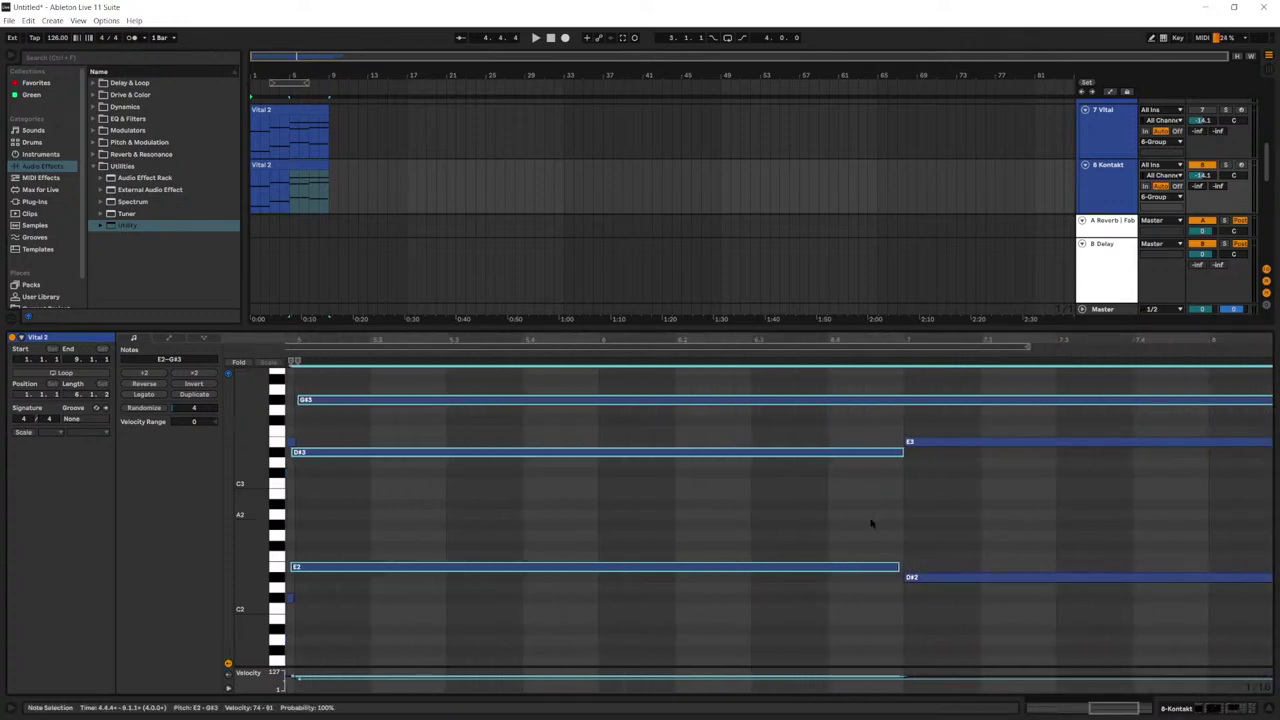
pyautogui.moveTo(940, 598); pyautogui.dragTo(966, 400)
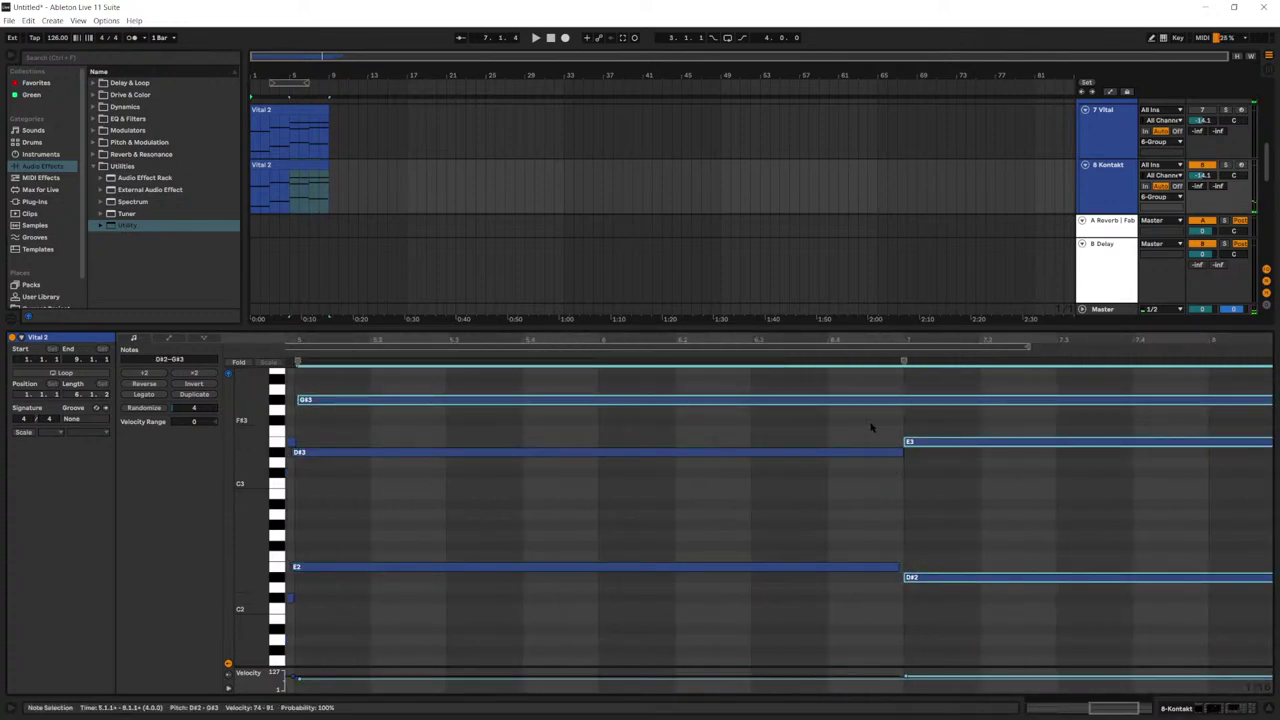
pyautogui.moveTo(716, 605); pyautogui.dragTo(820, 392)
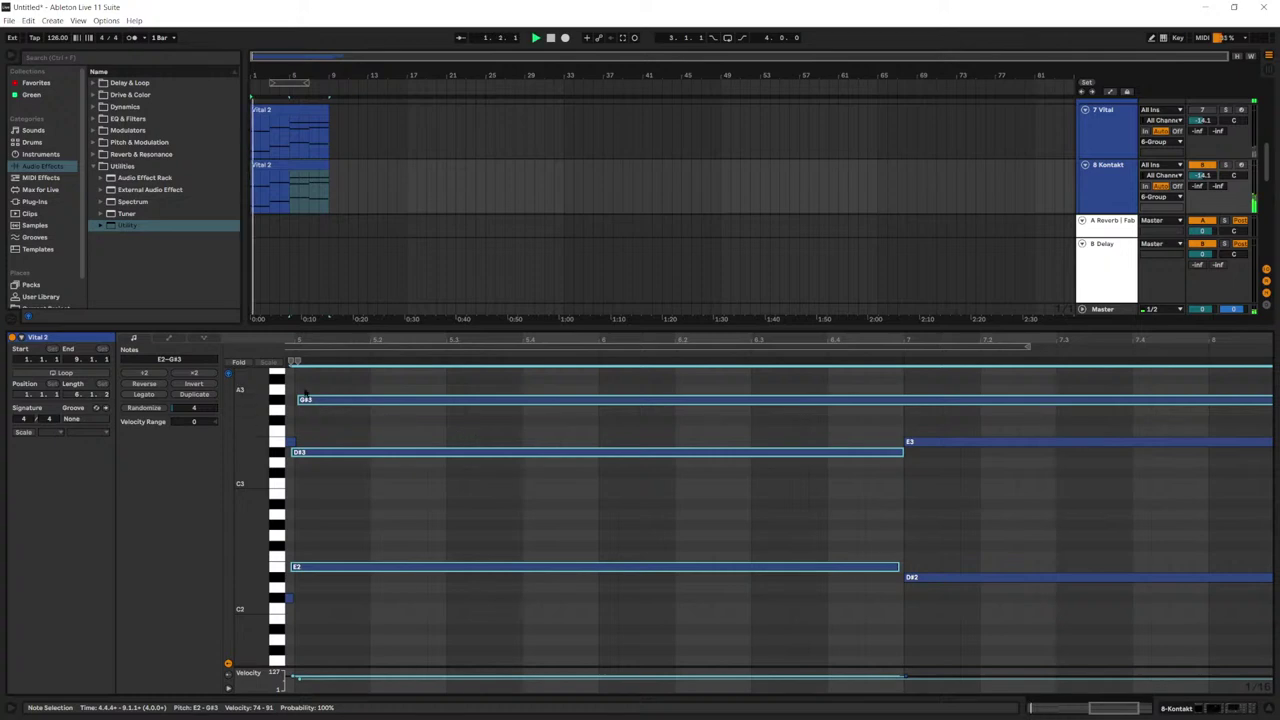
pyautogui.click(460, 432)
pyautogui.press('space')
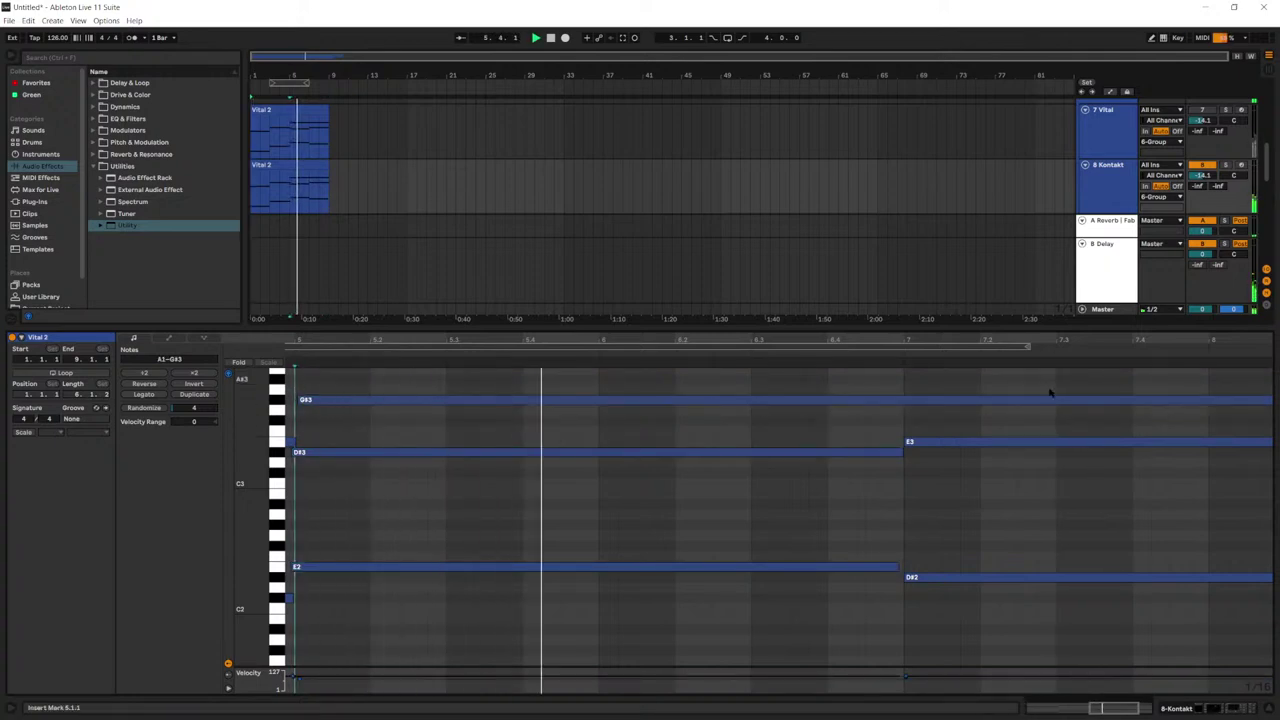
pyautogui.press('space')
# Step: Shorten the long G#3 note to end at bar 7, then duplicate it over the last two bars, lowered to G3
pyautogui.click(740, 401)
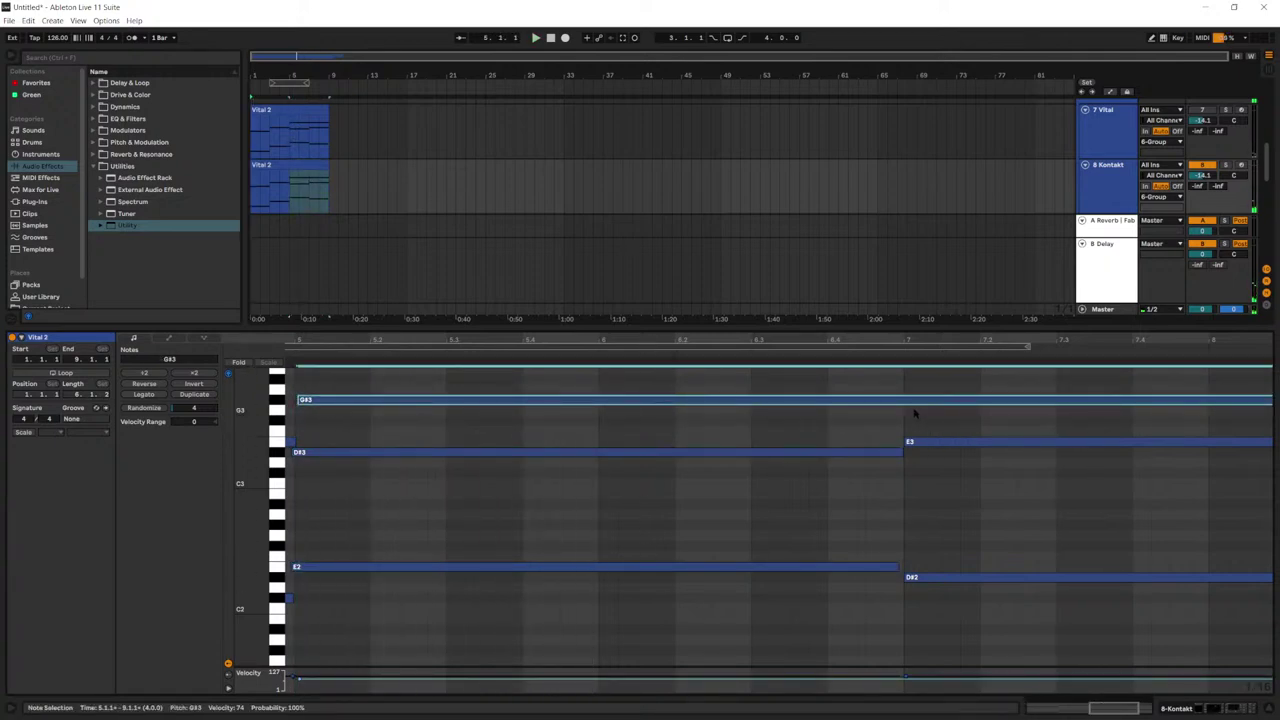
pyautogui.press('-')
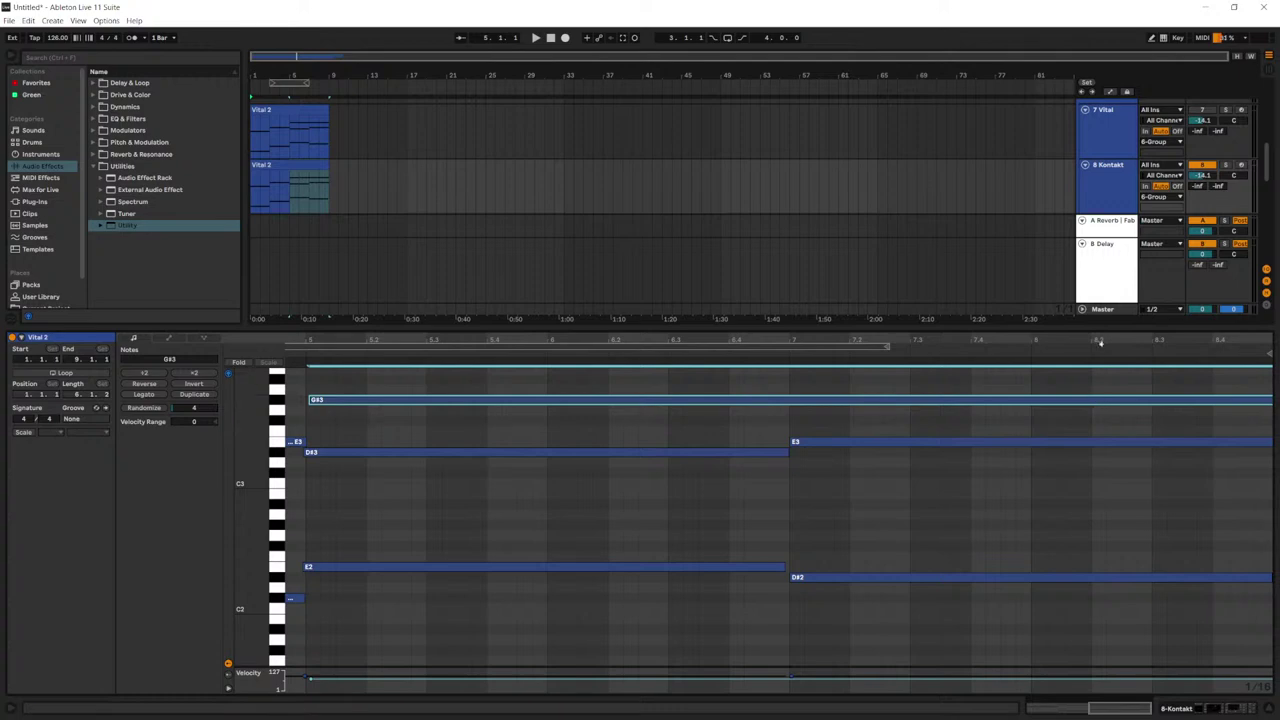
pyautogui.scroll(-1, 1100, 342)
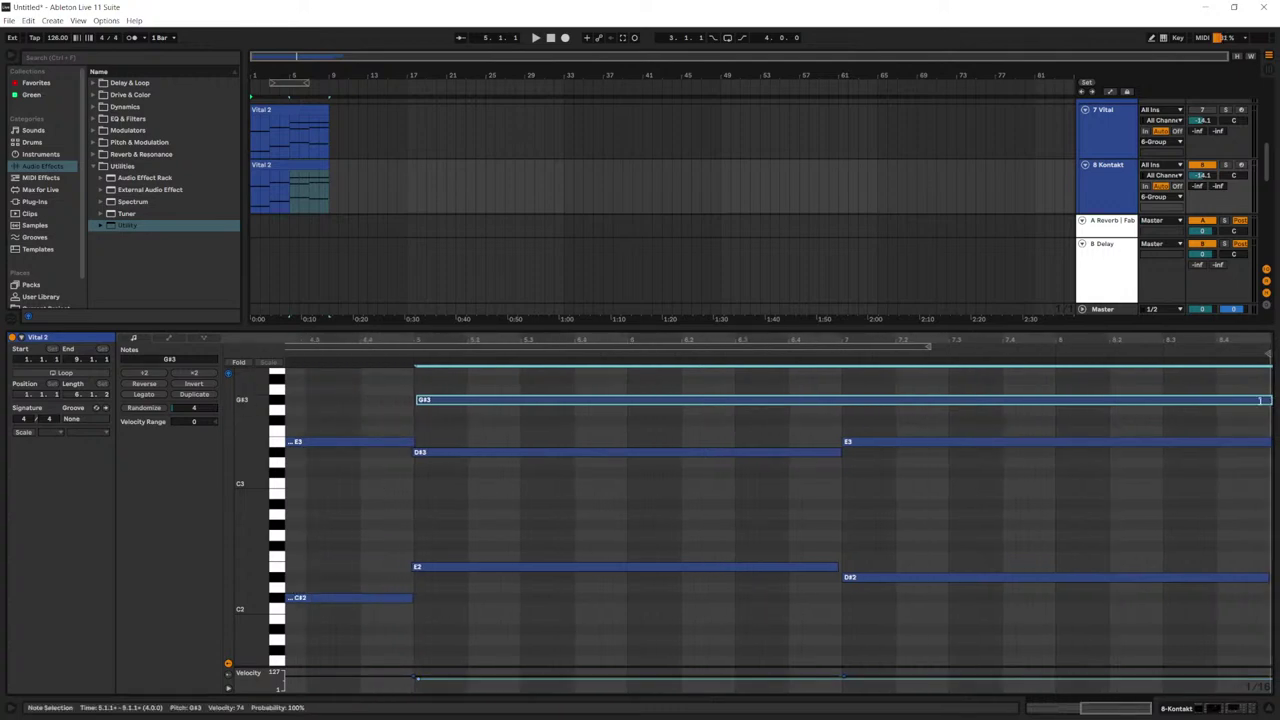
pyautogui.moveTo(1260, 399); pyautogui.dragTo(850, 418)
pyautogui.hotkey('ctrl', 'd')
pyautogui.press('Down')
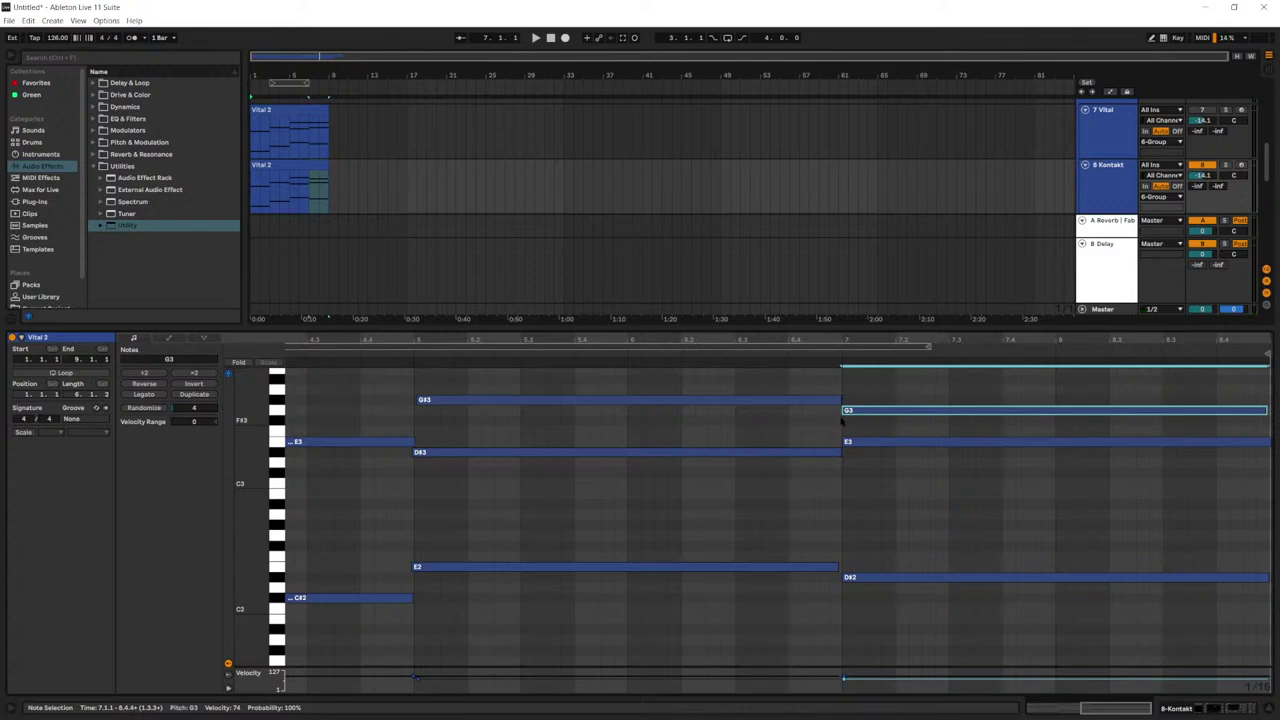
# Step: Compare the last two chords and lower the top note of the last chord to F#3
pyautogui.moveTo(783, 623); pyautogui.dragTo(730, 398)
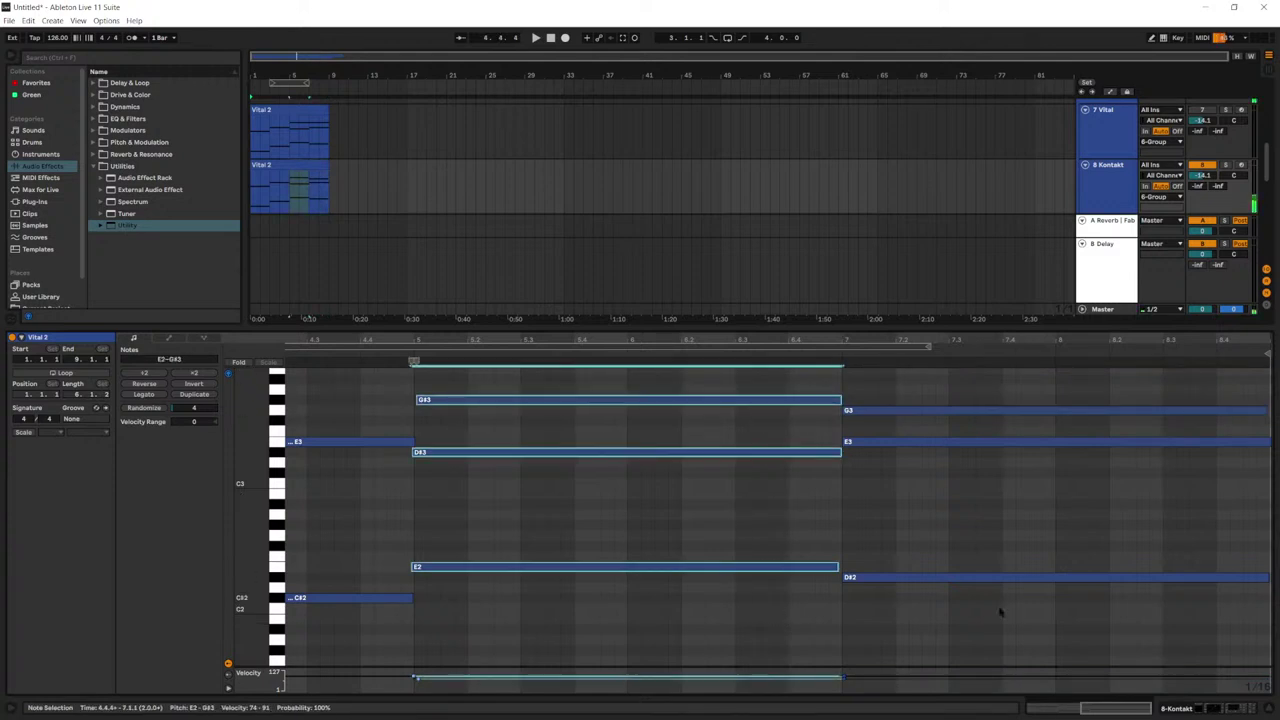
pyautogui.moveTo(996, 631); pyautogui.dragTo(943, 416)
pyautogui.click(940, 410)
pyautogui.moveTo(546, 533); pyautogui.dragTo(546, 398)
# Step: Move the last chord's E3 note down an octave to E2 and delete the D#2 note beneath it
pyautogui.moveTo(888, 510); pyautogui.dragTo(897, 438)
pyautogui.hotkey('shift', 'Down')
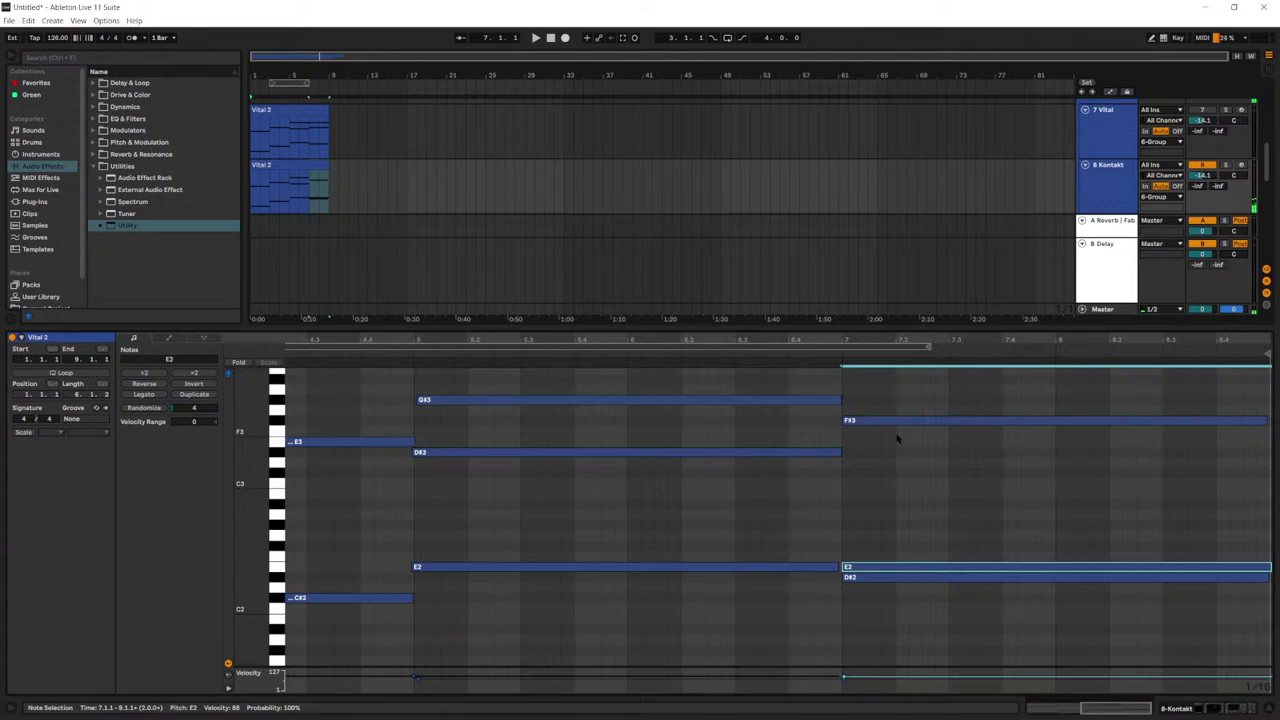
pyautogui.click(907, 578)
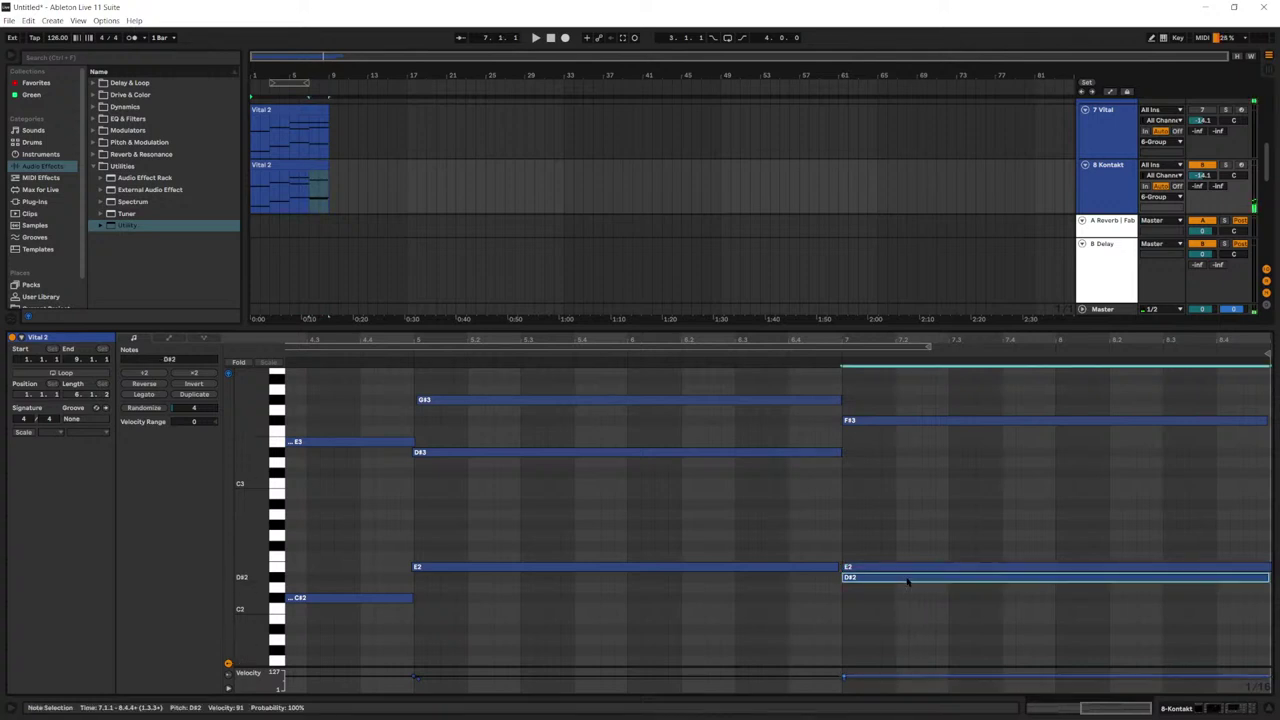
pyautogui.press('Delete')
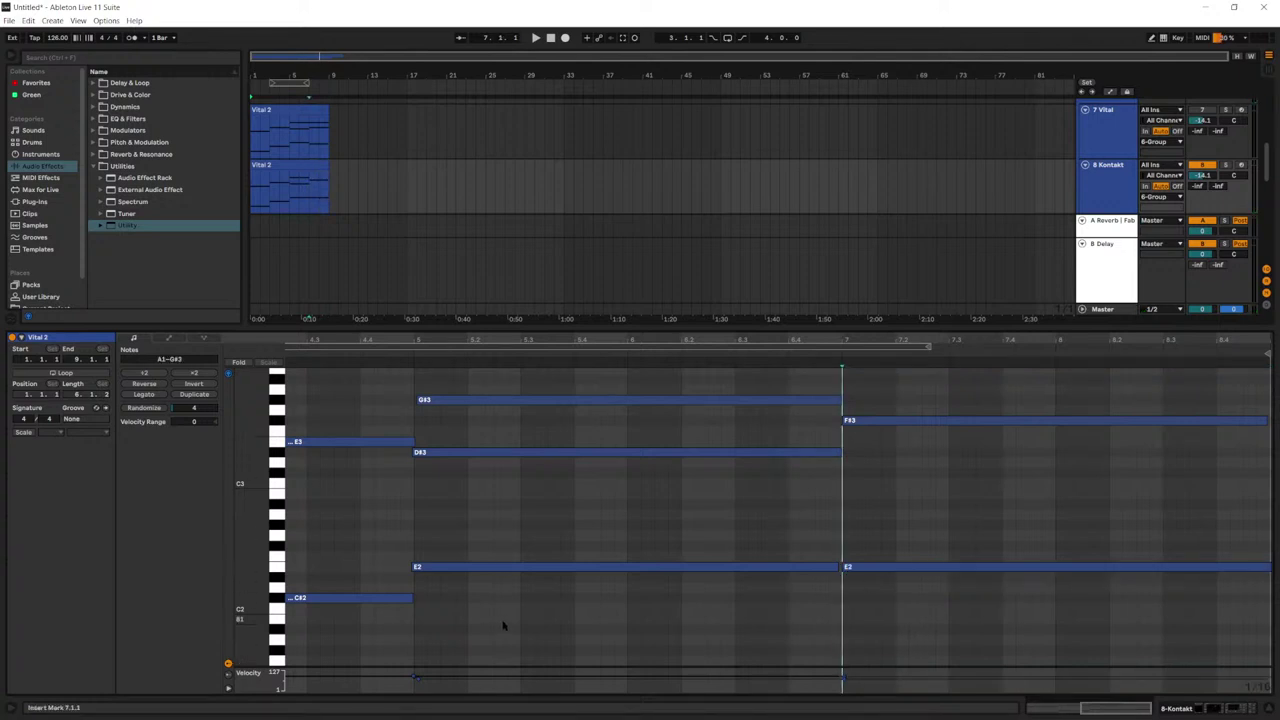
# Step: Play the revised chords from bar 5 and solo the 8 Kontakt track
pyautogui.moveTo(503, 625); pyautogui.dragTo(440, 392)
pyautogui.click(398, 395)
pyautogui.press('space')
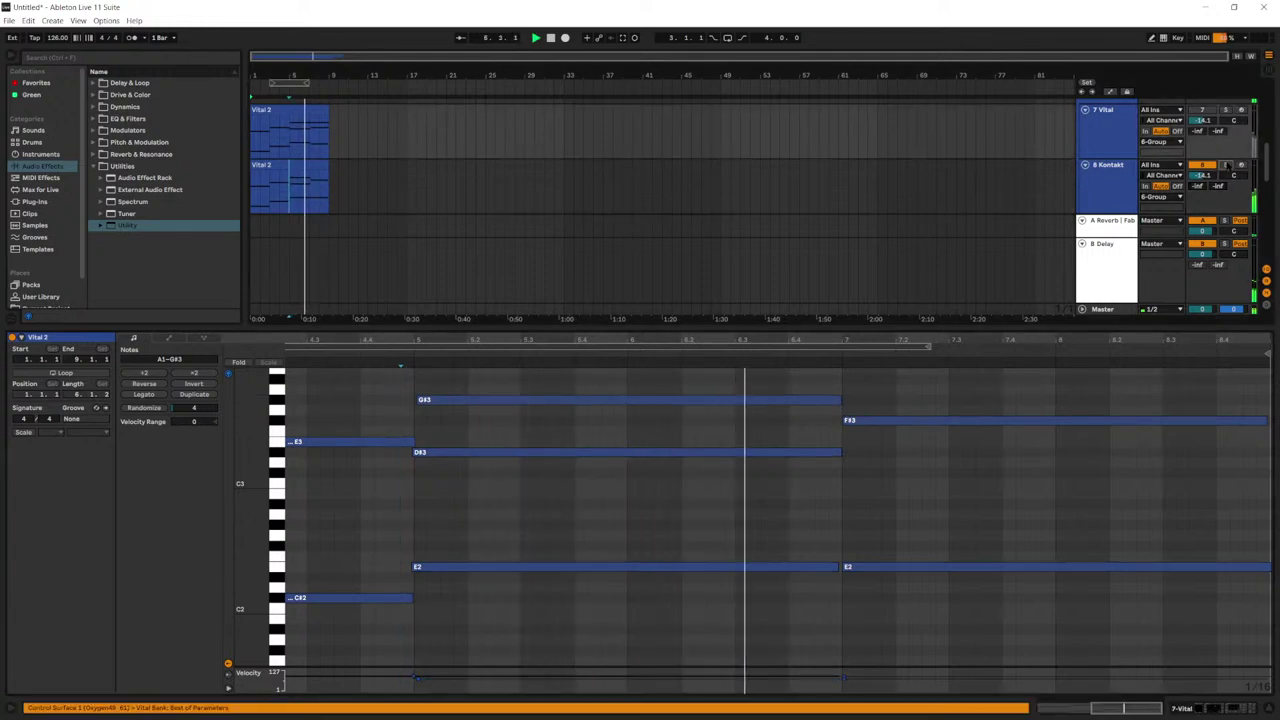
pyautogui.press('space')
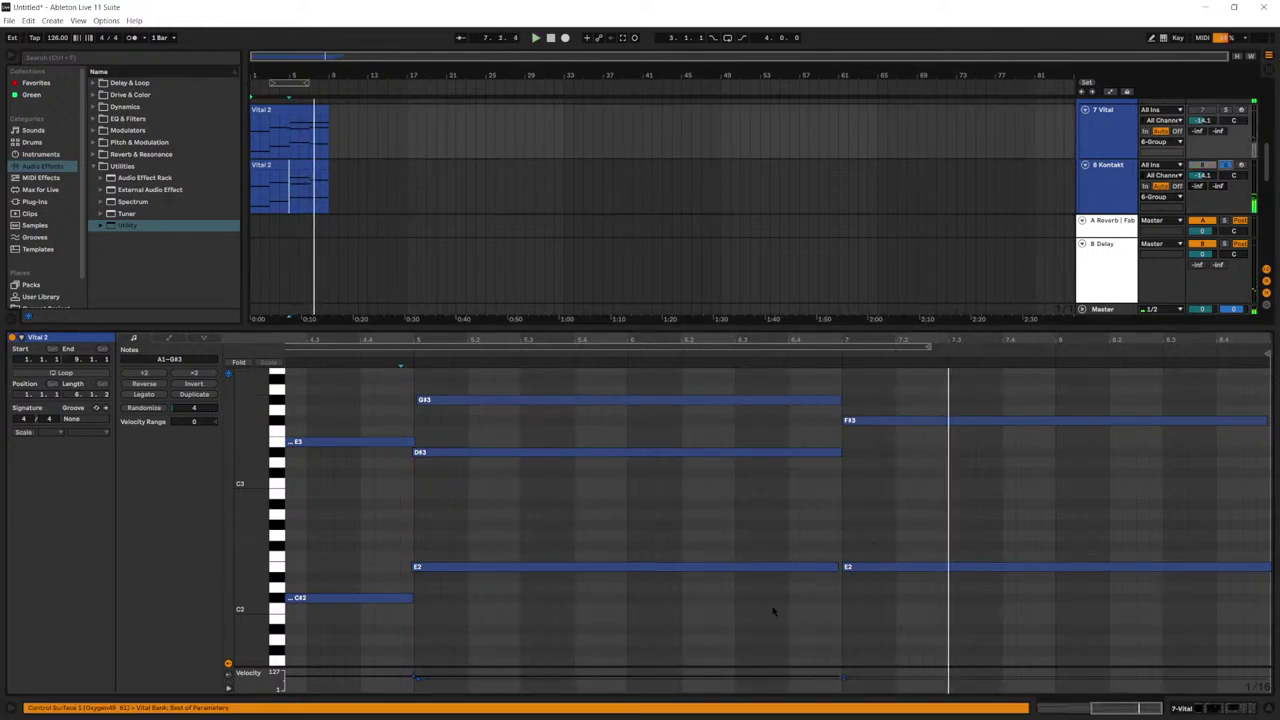
# Step: Copy the E2 note from bar 5 under the last chord and try it at C#2, D2 and D#2
pyautogui.moveTo(722, 568); pyautogui.dragTo(1149, 600)
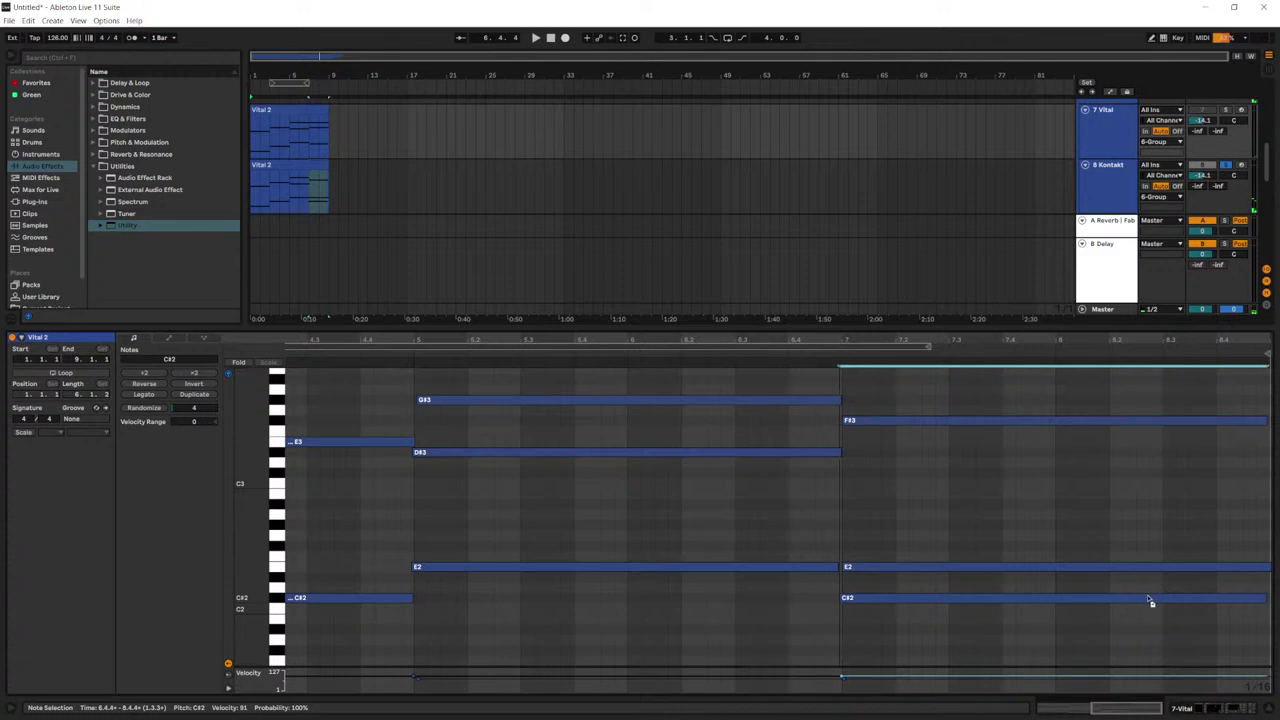
pyautogui.press('Up')
pyautogui.press('Up')
pyautogui.press('Down')
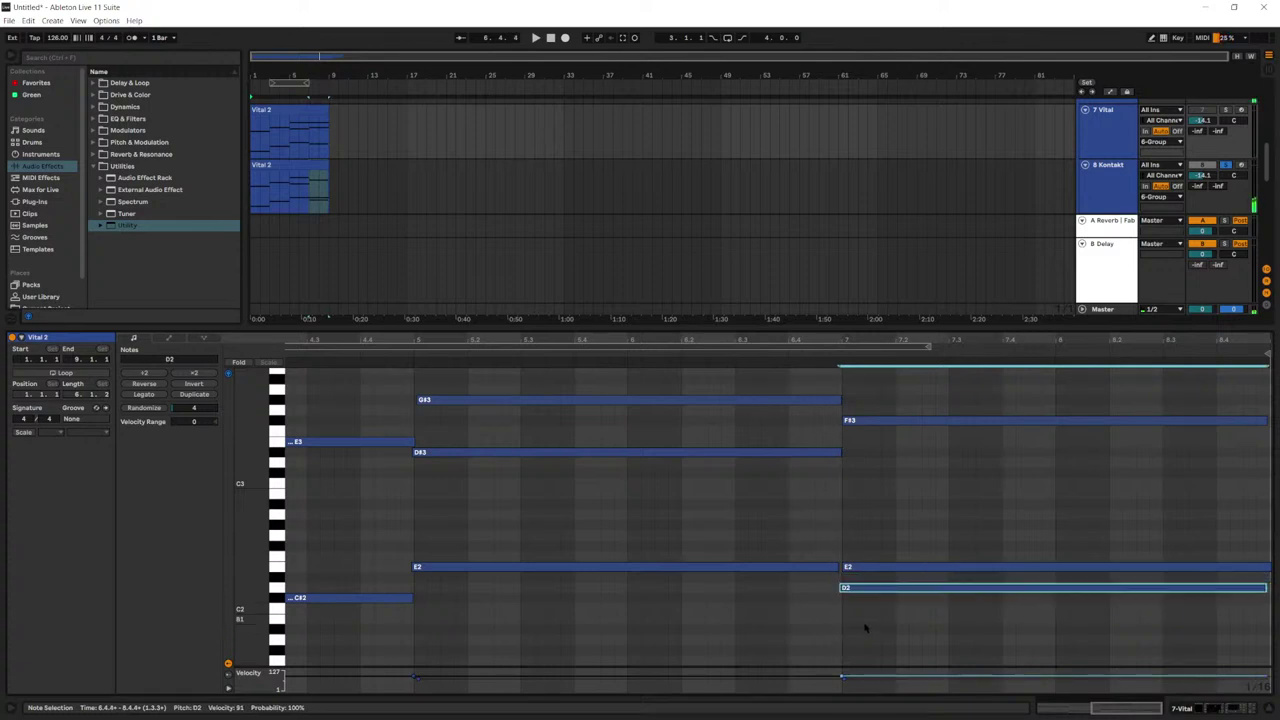
pyautogui.scroll(-3, 968, 580)
pyautogui.press('Up')
pyautogui.scroll(3, 960, 590)
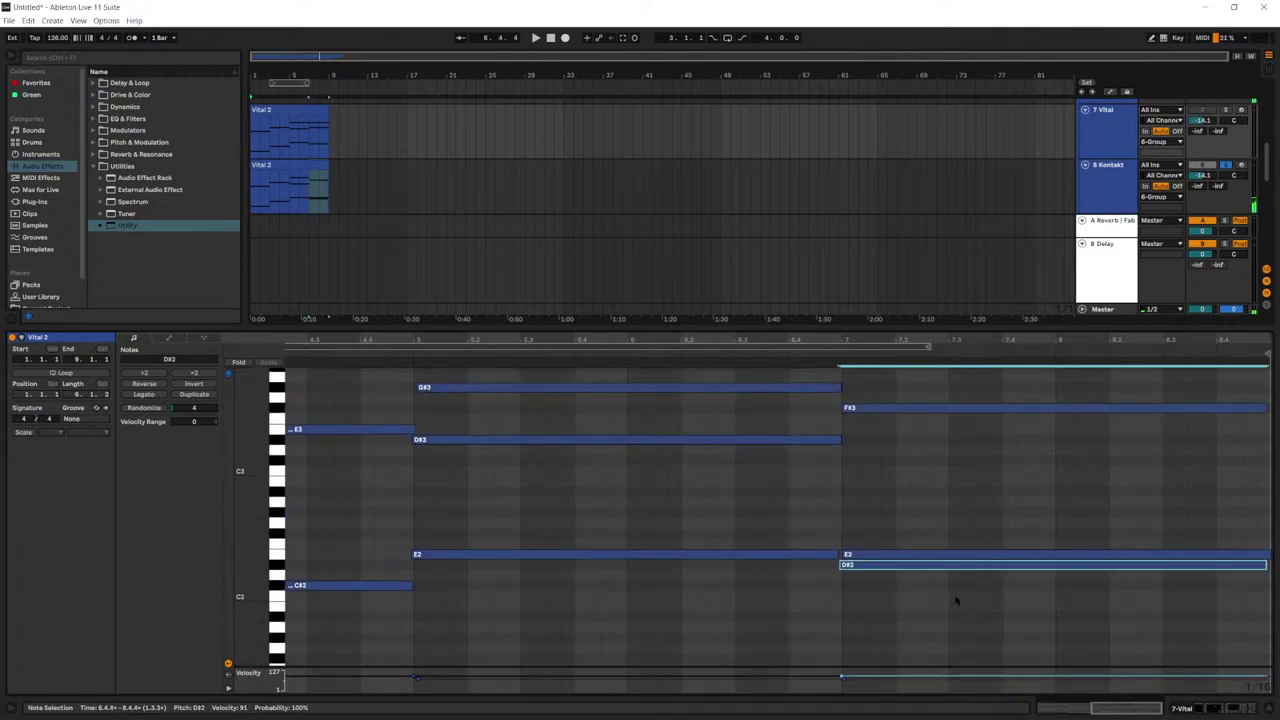
# Step: Try the last chord's added bass note at C#2 and audition it against the preceding chord
pyautogui.press('Down')
pyautogui.press('Down')
pyautogui.press('Down')
pyautogui.press('Down')
pyautogui.press('Up')
pyautogui.press('Up')
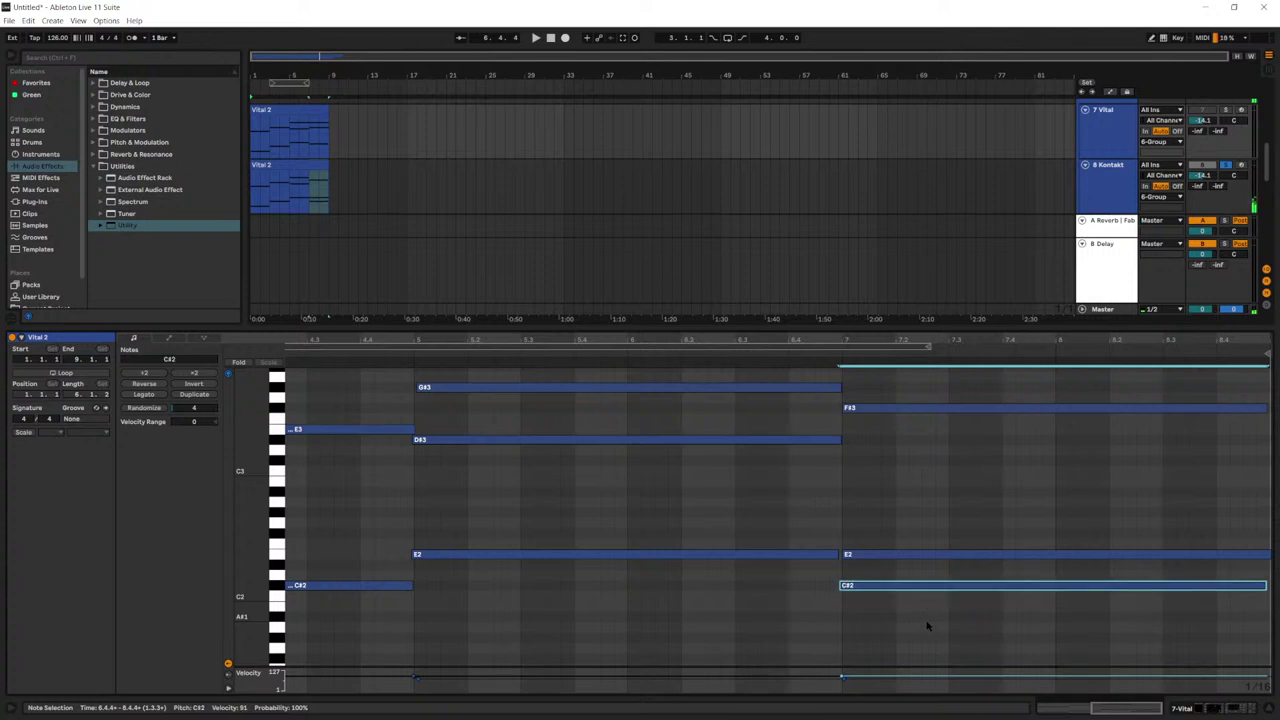
pyautogui.scroll(3, 755, 636)
pyautogui.moveTo(760, 649); pyautogui.dragTo(805, 420)
pyautogui.moveTo(951, 651); pyautogui.dragTo(938, 430)
pyautogui.scroll(-2, 938, 420)
pyautogui.scroll(-1, 938, 420)
# Step: Lower the last chord's bass note through C2 to B1 and audition the last two chords
pyautogui.moveTo(977, 617); pyautogui.dragTo(979, 566)
pyautogui.press('Down')
pyautogui.press('Down')
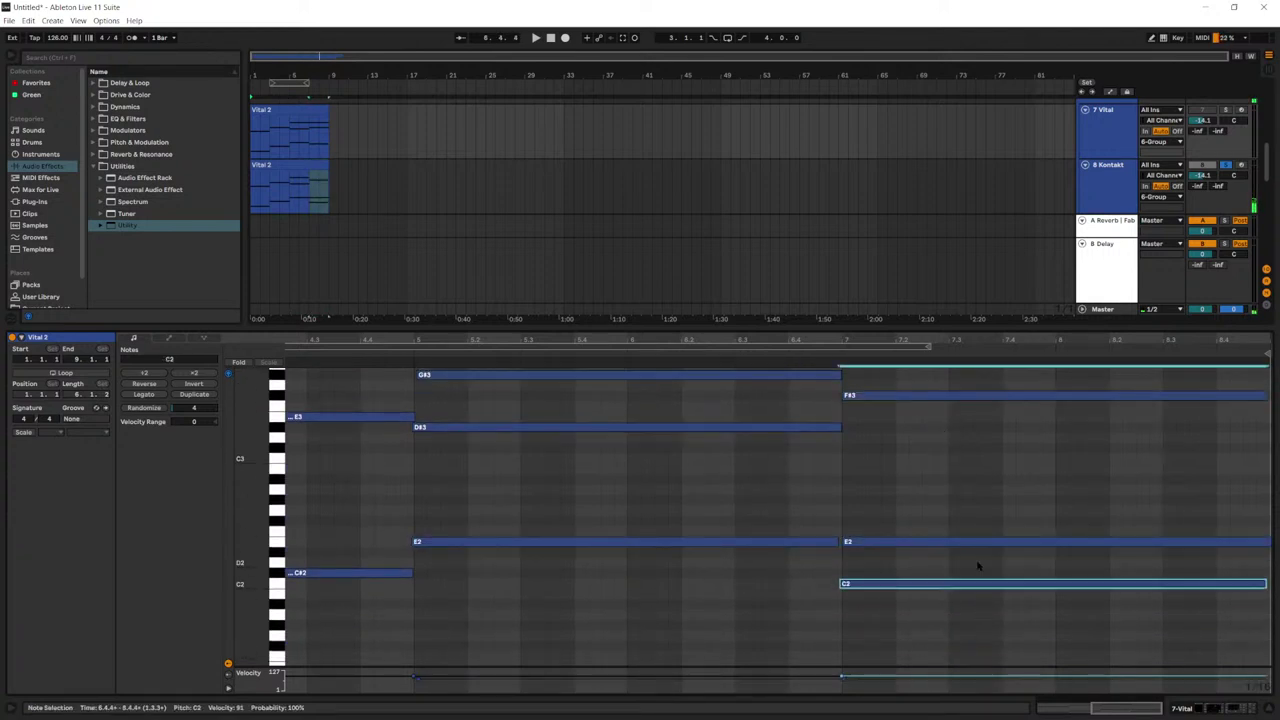
pyautogui.moveTo(743, 630); pyautogui.dragTo(780, 370)
pyautogui.scroll(2, 843, 509)
pyautogui.moveTo(951, 657); pyautogui.dragTo(975, 431)
pyautogui.scroll(-1, 975, 432)
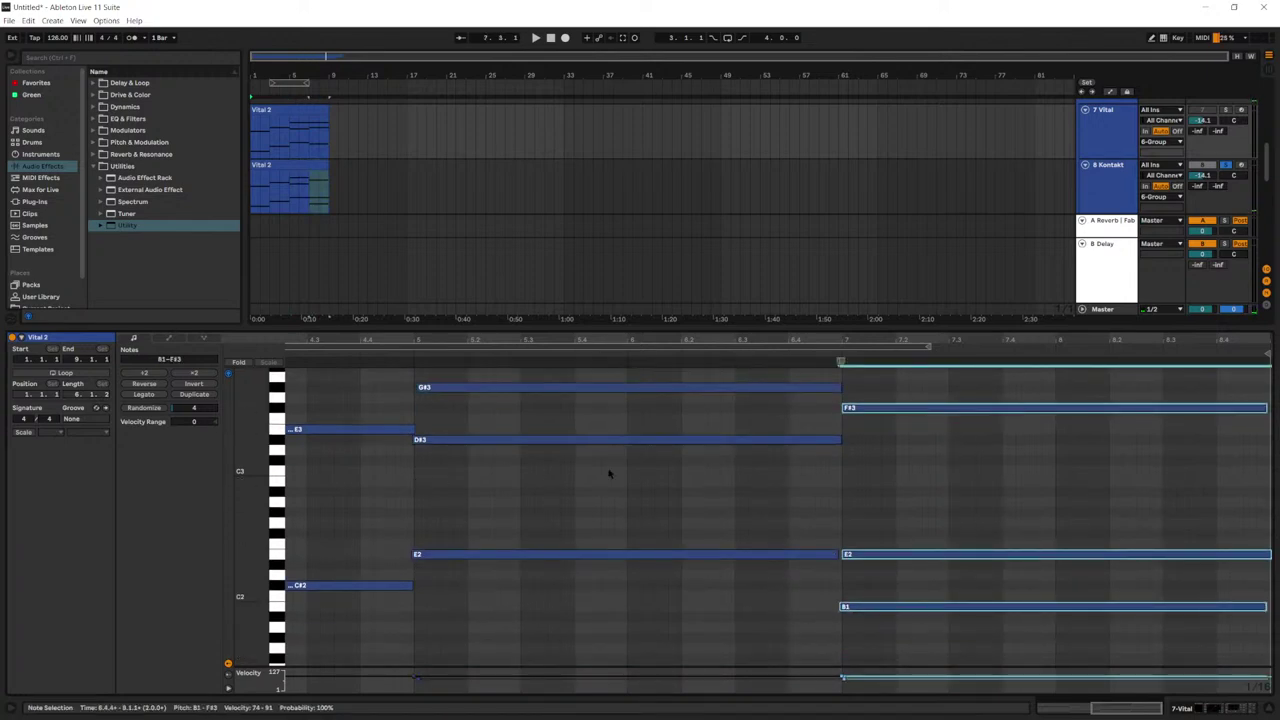
# Step: Align the B1 note's start to bar 7 and undo the stray short C2 note above it
pyautogui.click(868, 636)
pyautogui.click(866, 606)
pyautogui.doubleClick(865, 600)
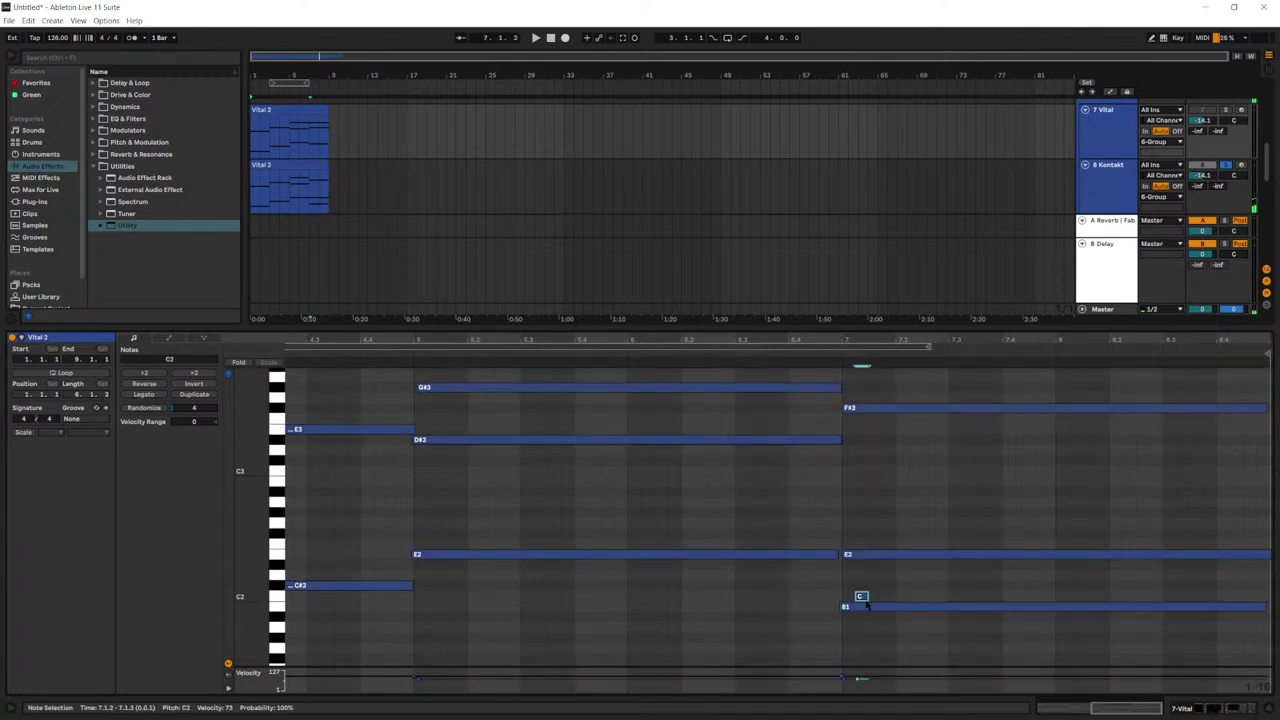
pyautogui.click(866, 607)
pyautogui.hotkey('ctrl', 'z')
pyautogui.click(873, 609)
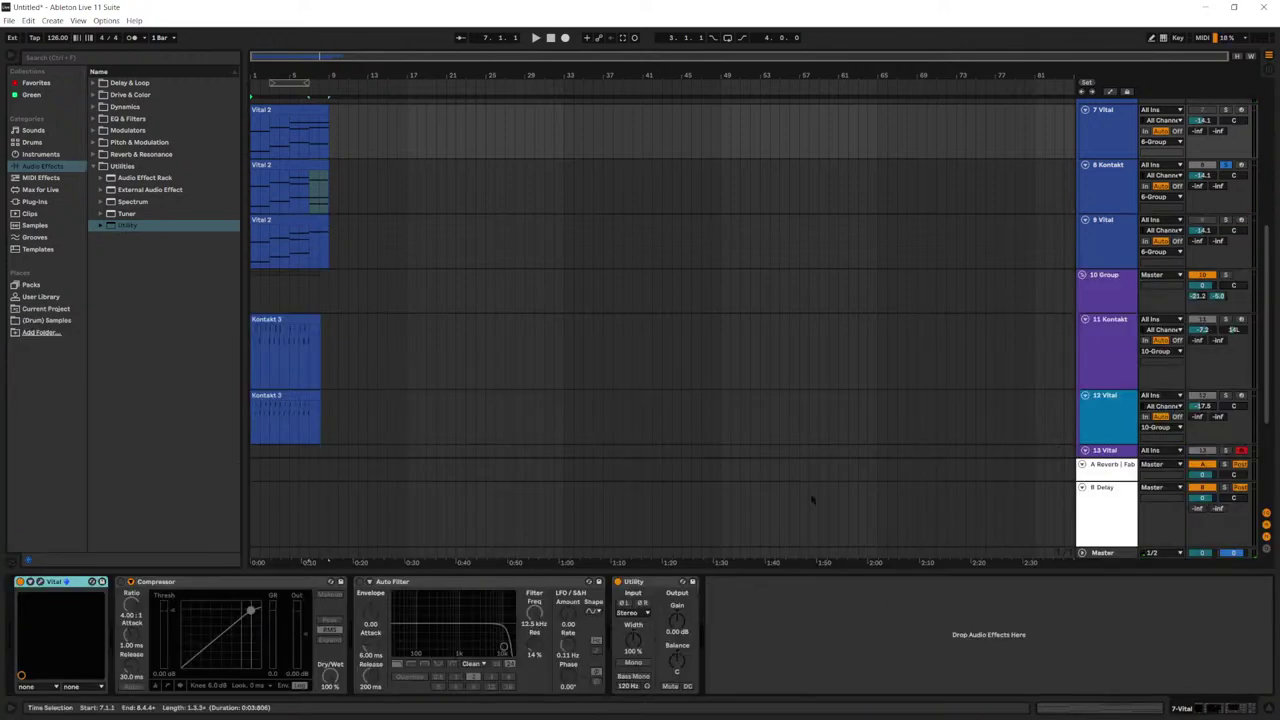
# Step: Play the soloed 8 Kontakt clip from the start and reopen its notes
pyautogui.click(268, 163)
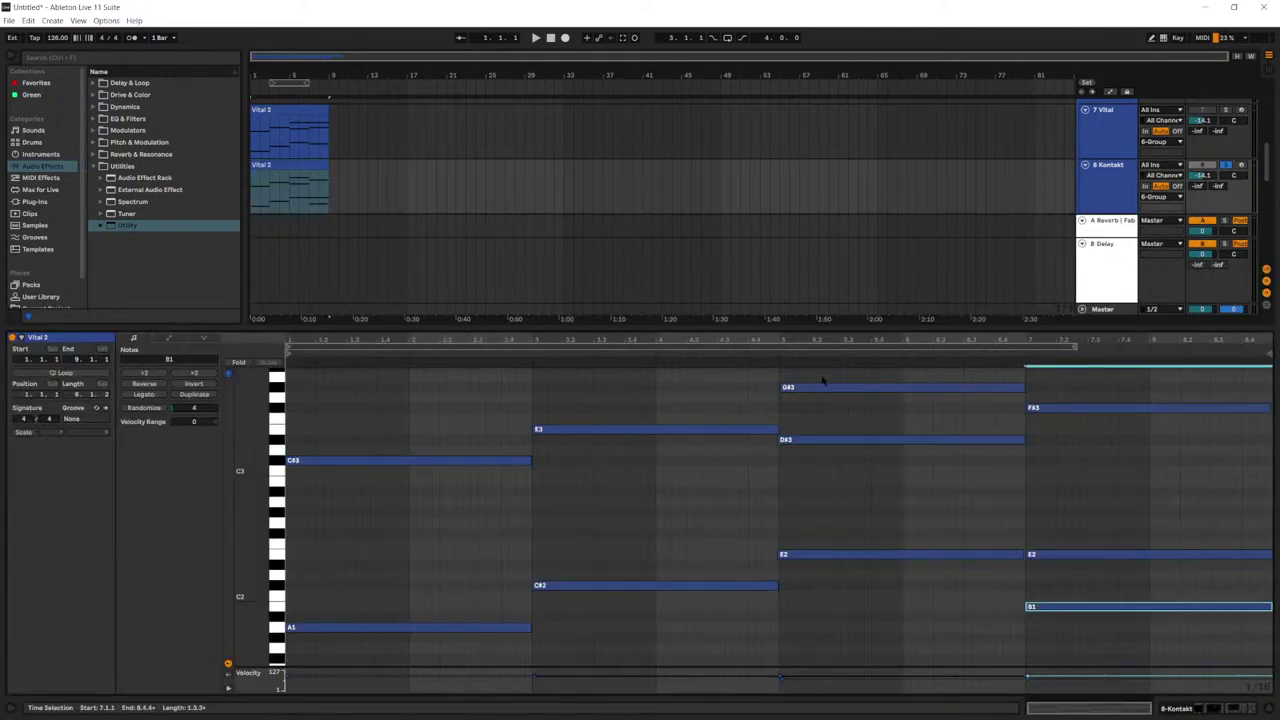
pyautogui.press('space')
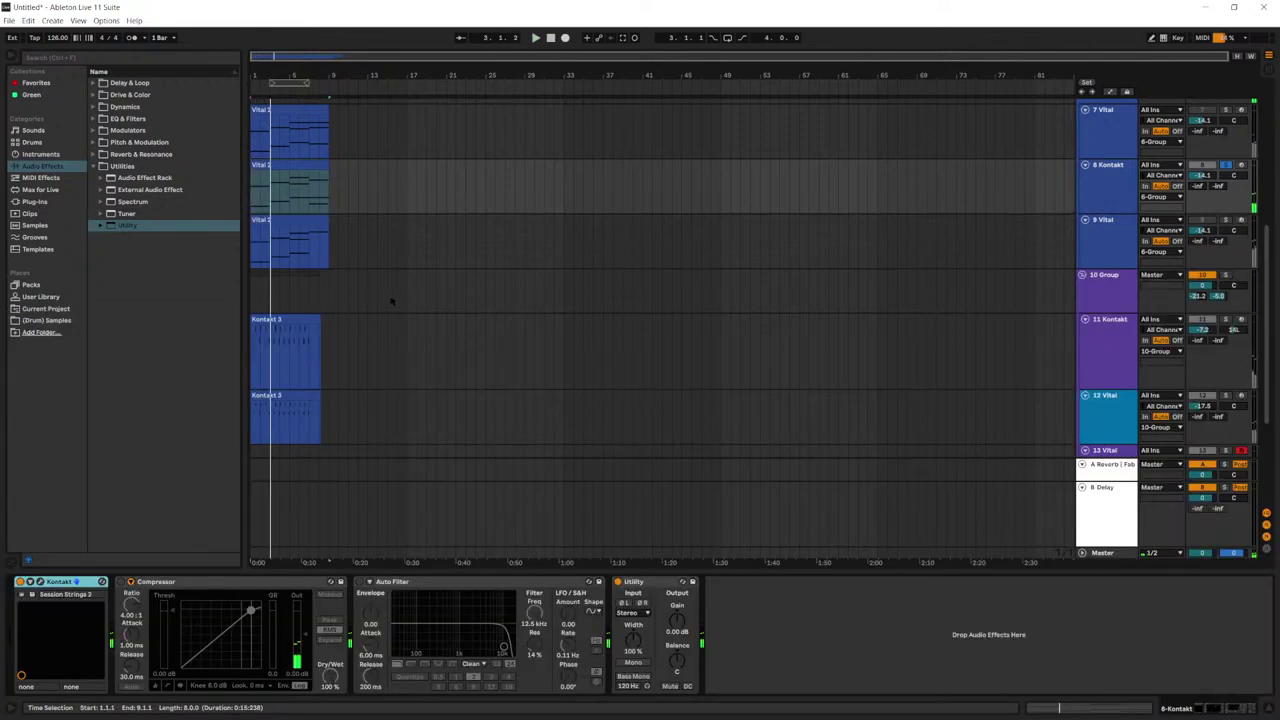
pyautogui.scroll(2, 391, 301)
pyautogui.click(296, 211)
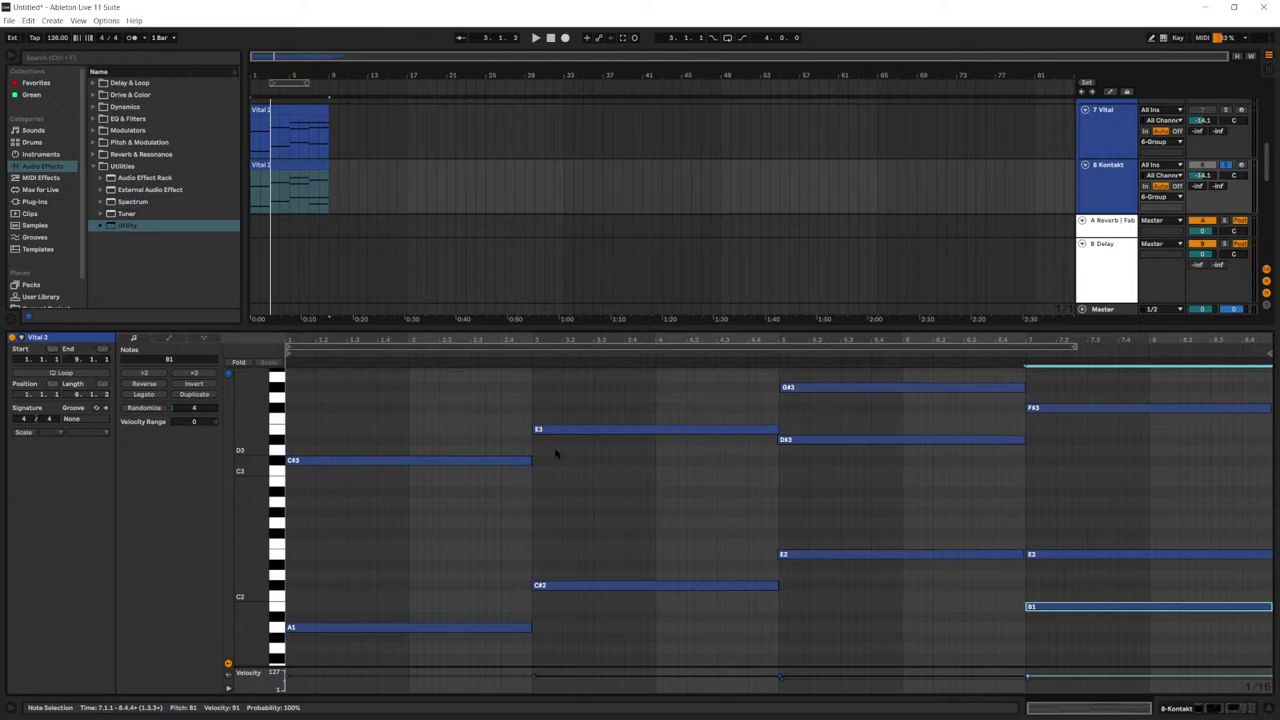
# Step: Copy the first chord's C#3 note into the second chord at G#2 and audition the first two chords
pyautogui.scroll(3, 540, 454)
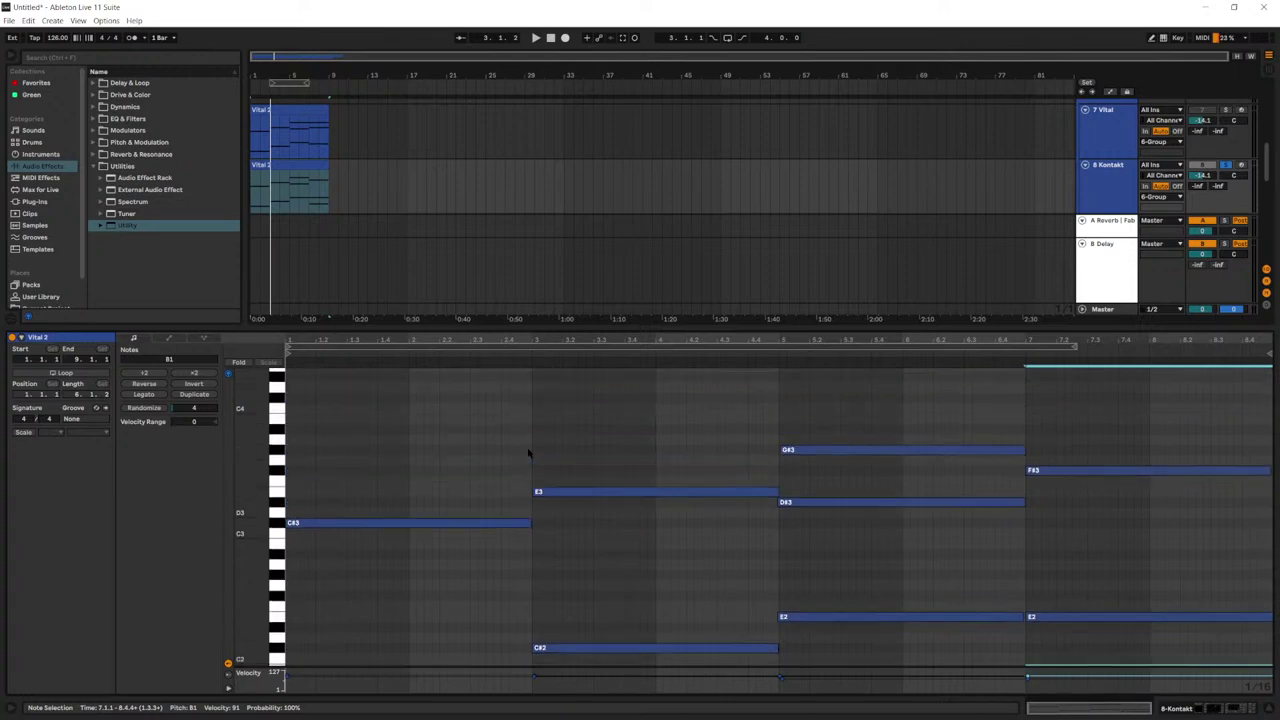
pyautogui.scroll(2, 640, 420)
pyautogui.scroll(-4, 560, 480)
pyautogui.click(405, 487)
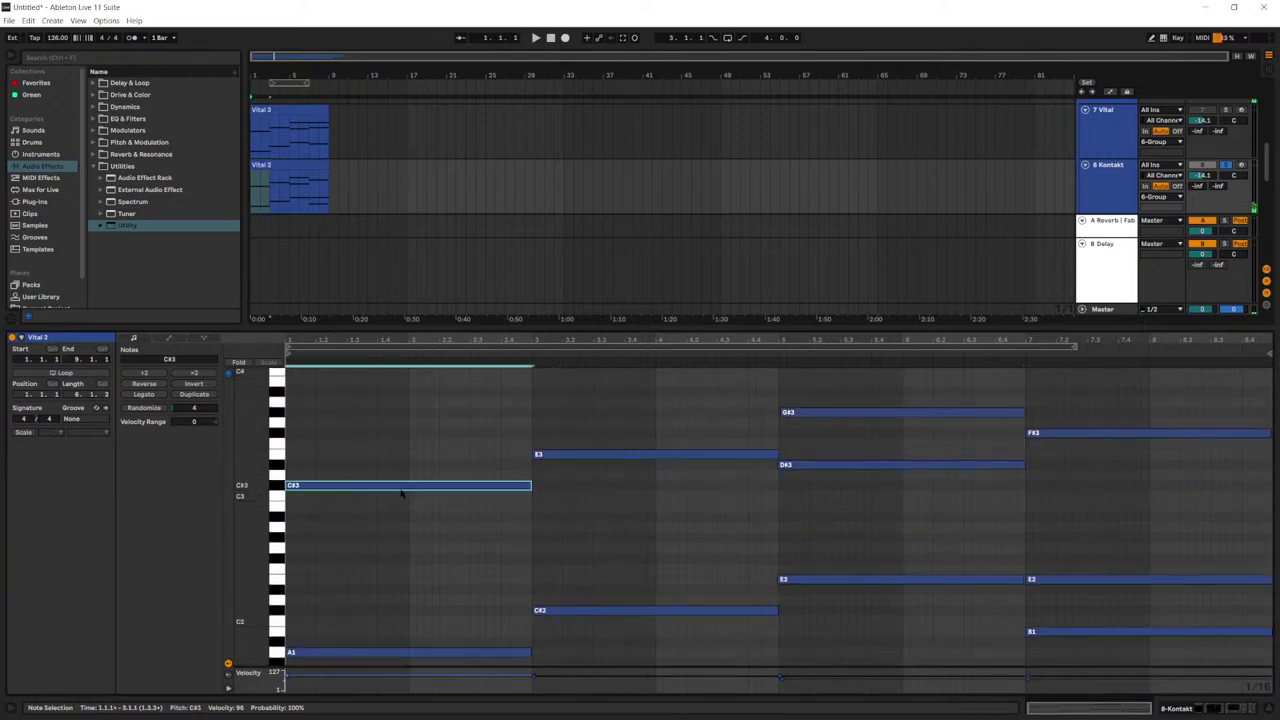
pyautogui.scroll(-4, 420, 450)
pyautogui.moveTo(422, 421); pyautogui.dragTo(669, 463)
pyautogui.scroll(2, 600, 540)
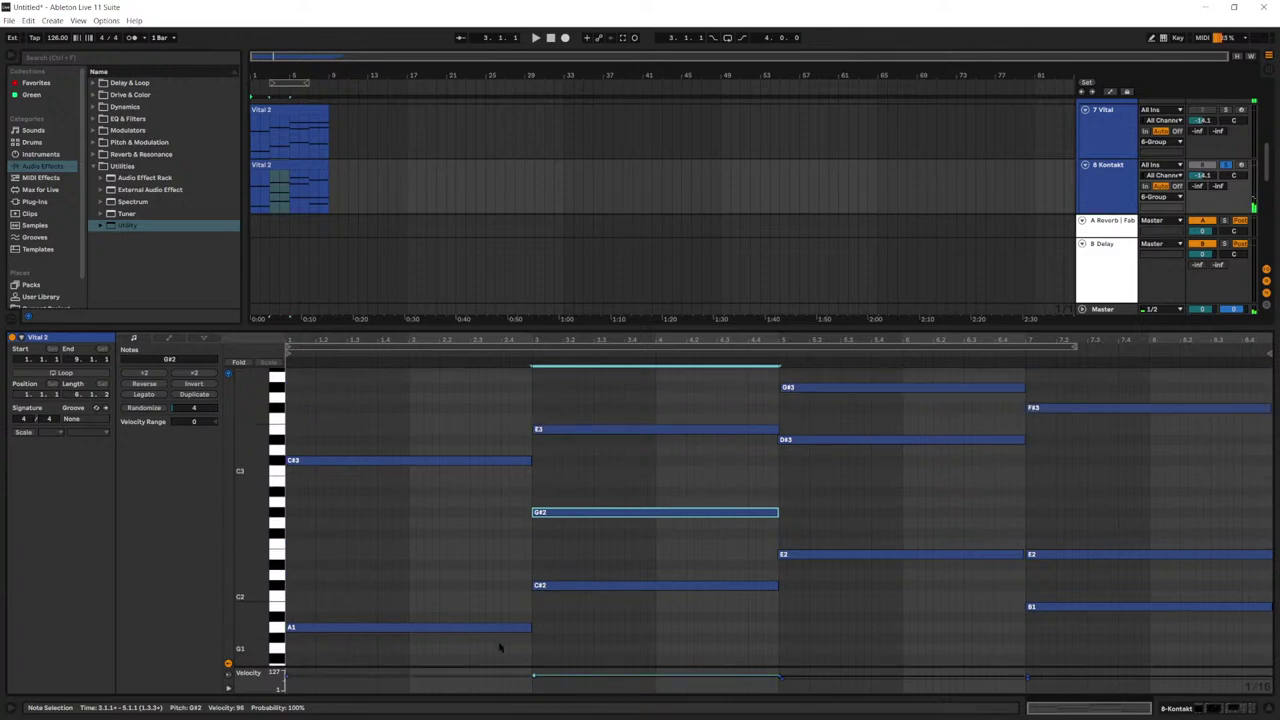
pyautogui.moveTo(500, 646); pyautogui.dragTo(490, 460)
pyautogui.moveTo(657, 602); pyautogui.dragTo(656, 380)
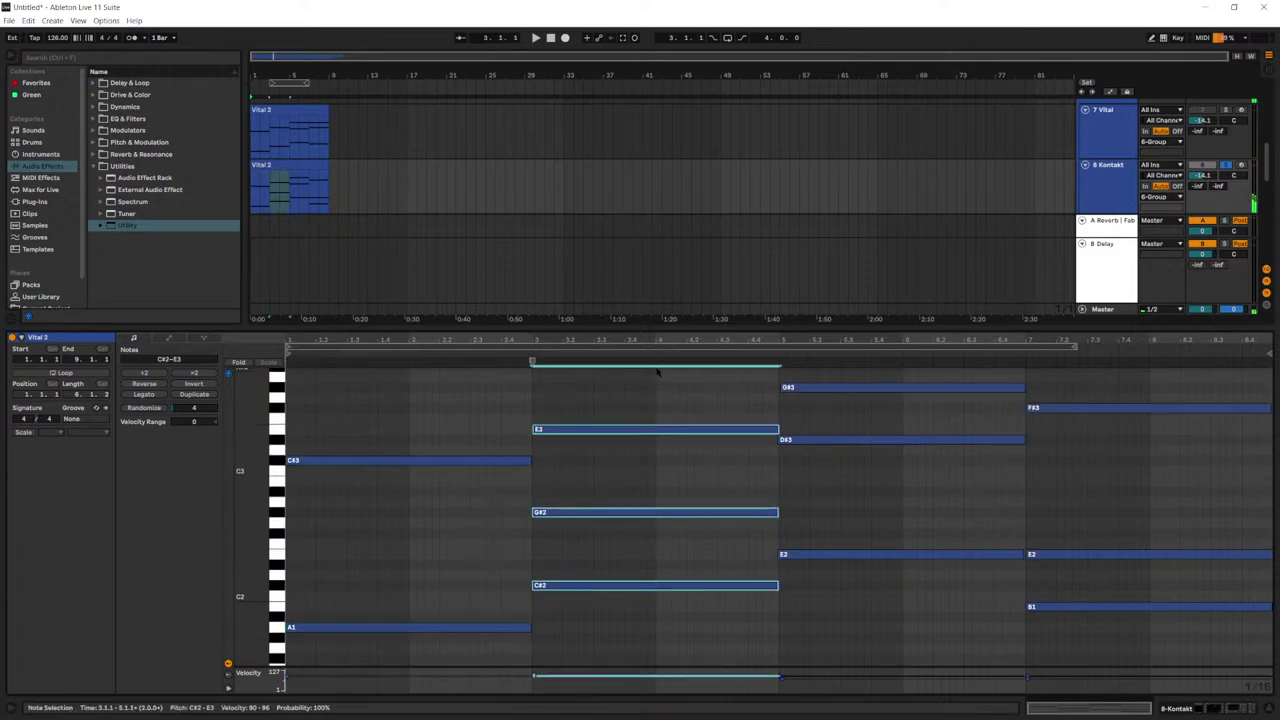
pyautogui.click(697, 536)
pyautogui.click(669, 512)
# Step: Close the note editor and copy the edited 8 Kontakt clip over the clip on the 7 Vital track
pyautogui.hotkey('shift', 'Tab')
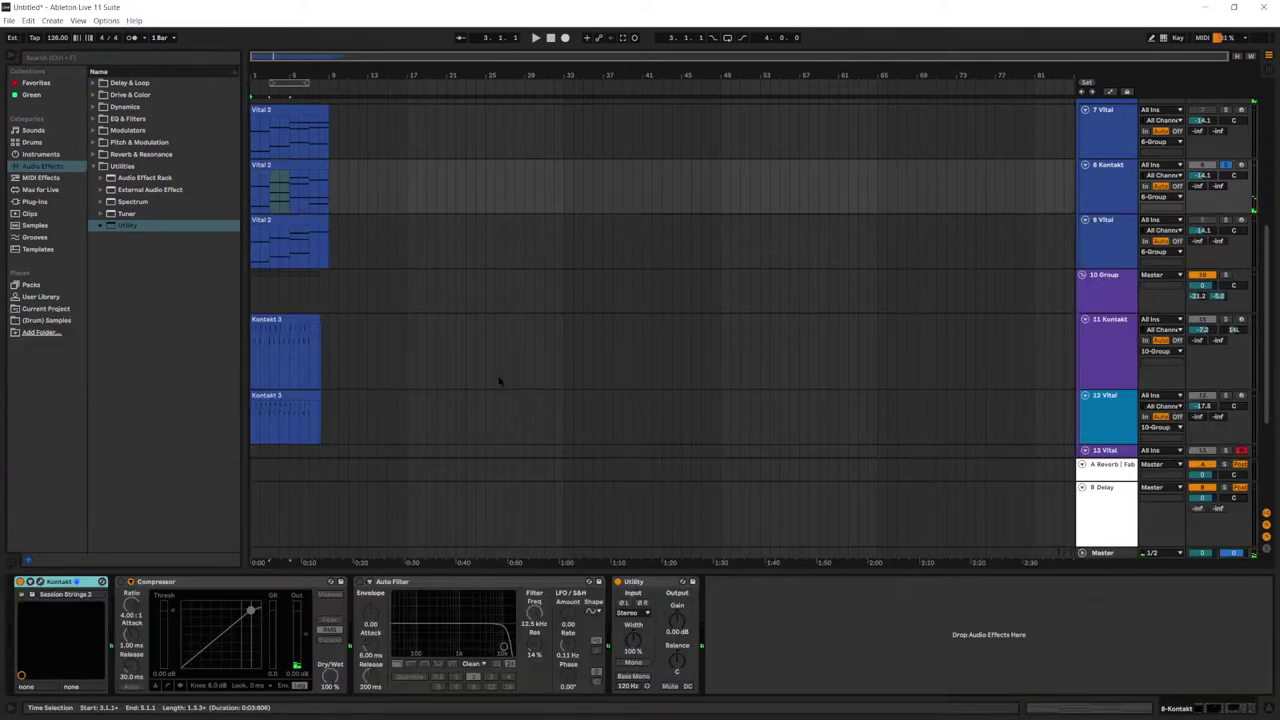
pyautogui.scroll(1, 500, 380)
pyautogui.click(309, 228)
pyautogui.click(318, 173)
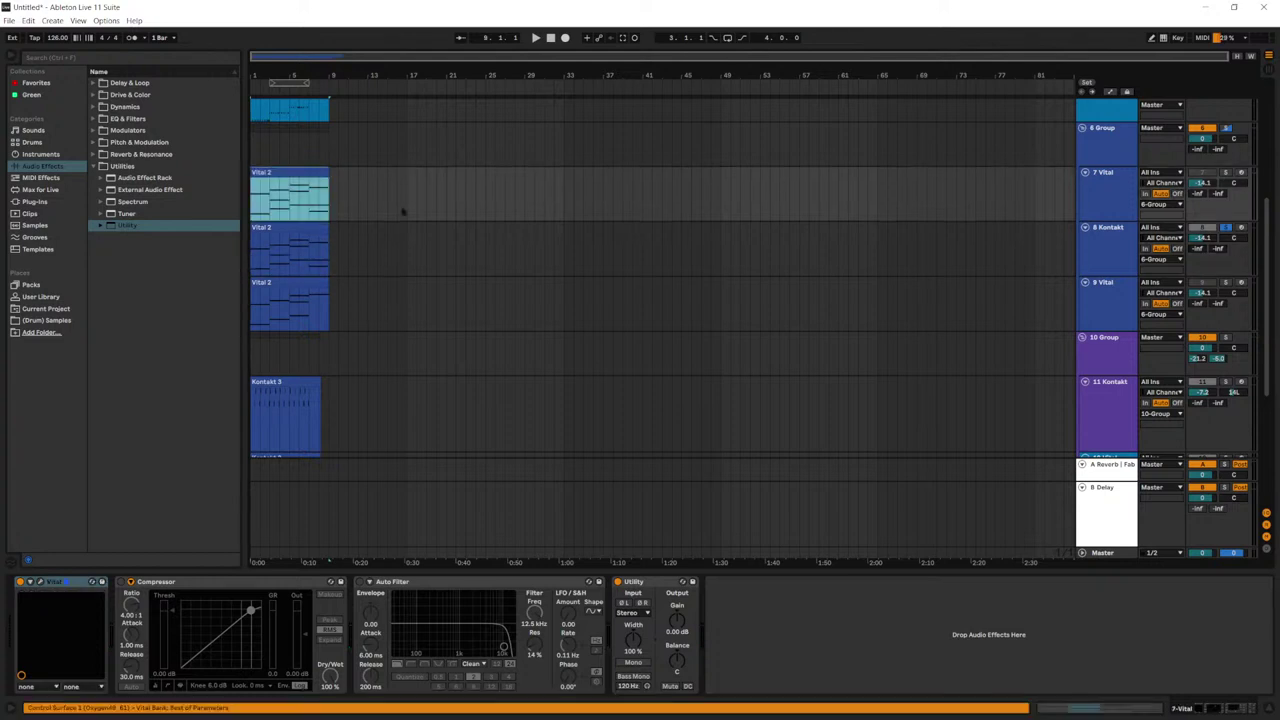
# Step: Insert the VST FabFilter Pro-Q 3 on the 6 Group between the Glue Compressor and the Utility
pyautogui.click(1095, 147)
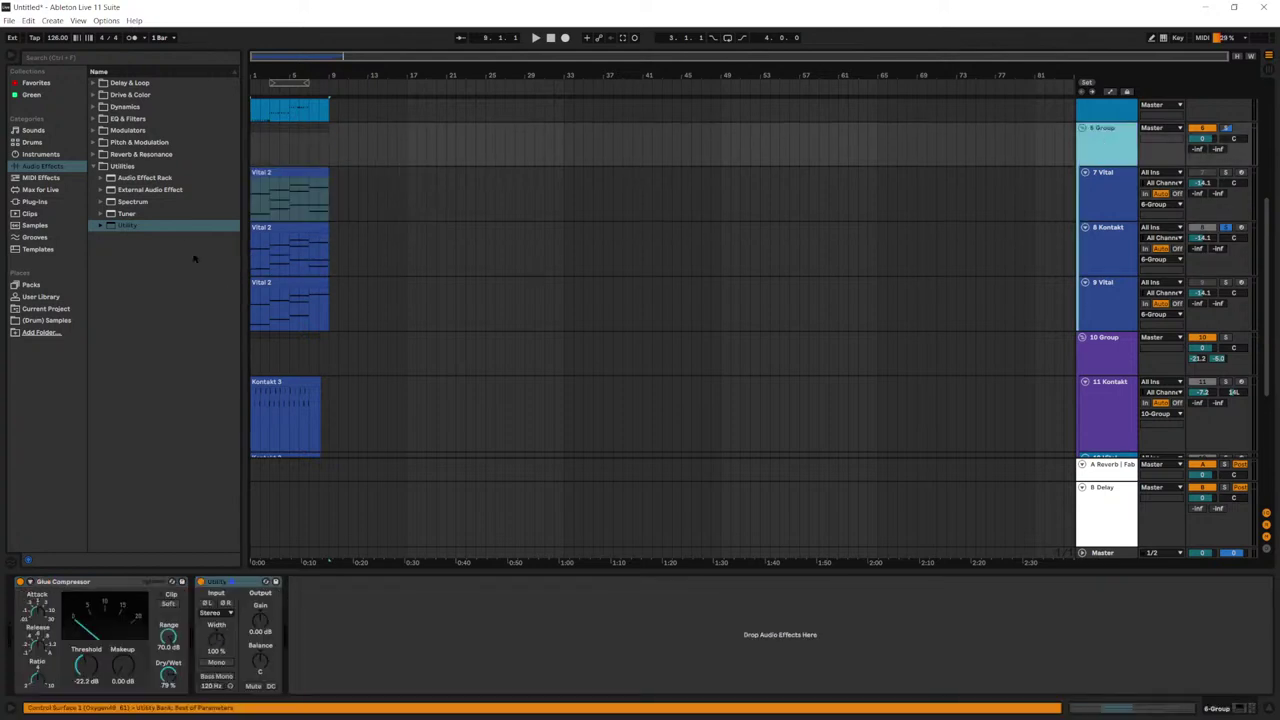
pyautogui.click(40, 201)
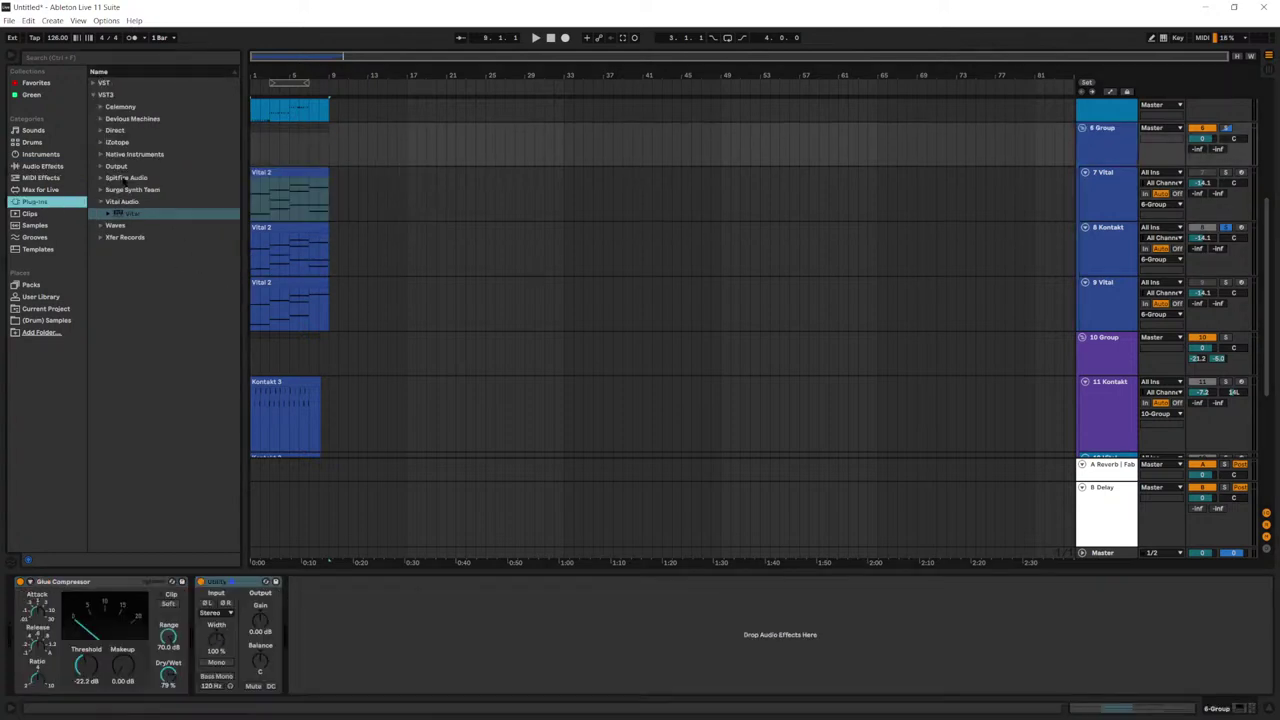
pyautogui.click(93, 83)
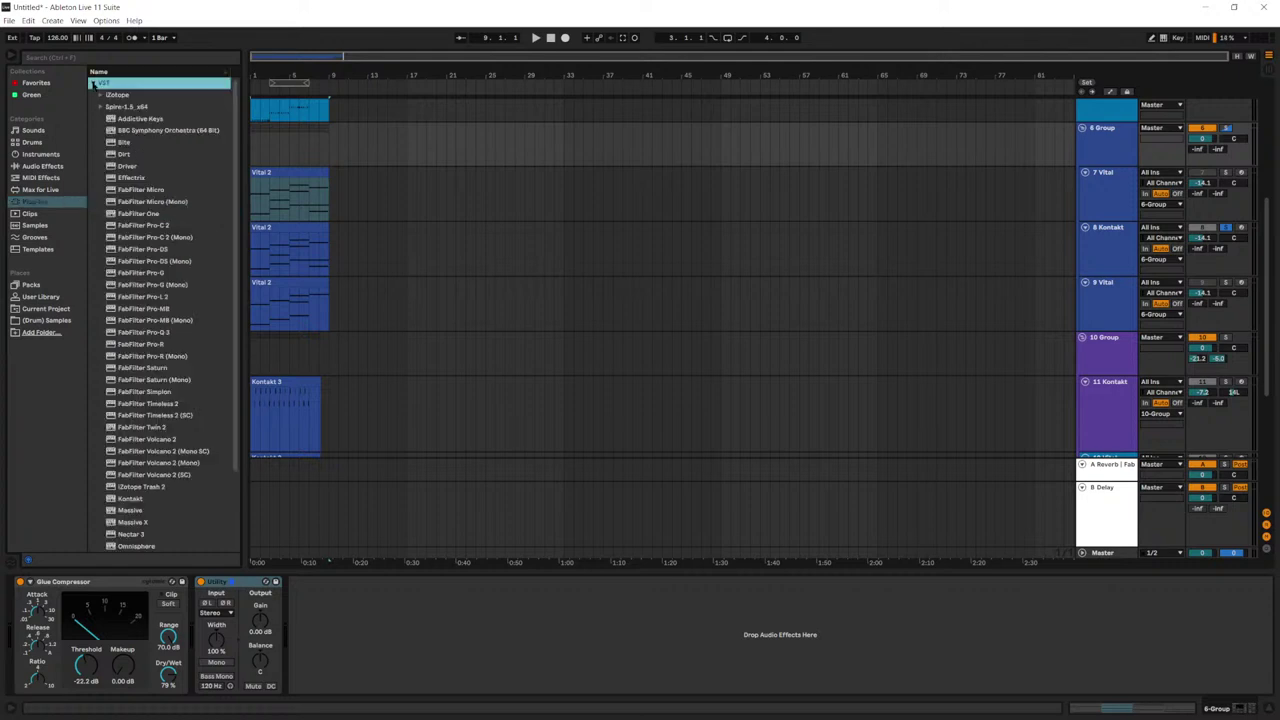
pyautogui.doubleClick(130, 332)
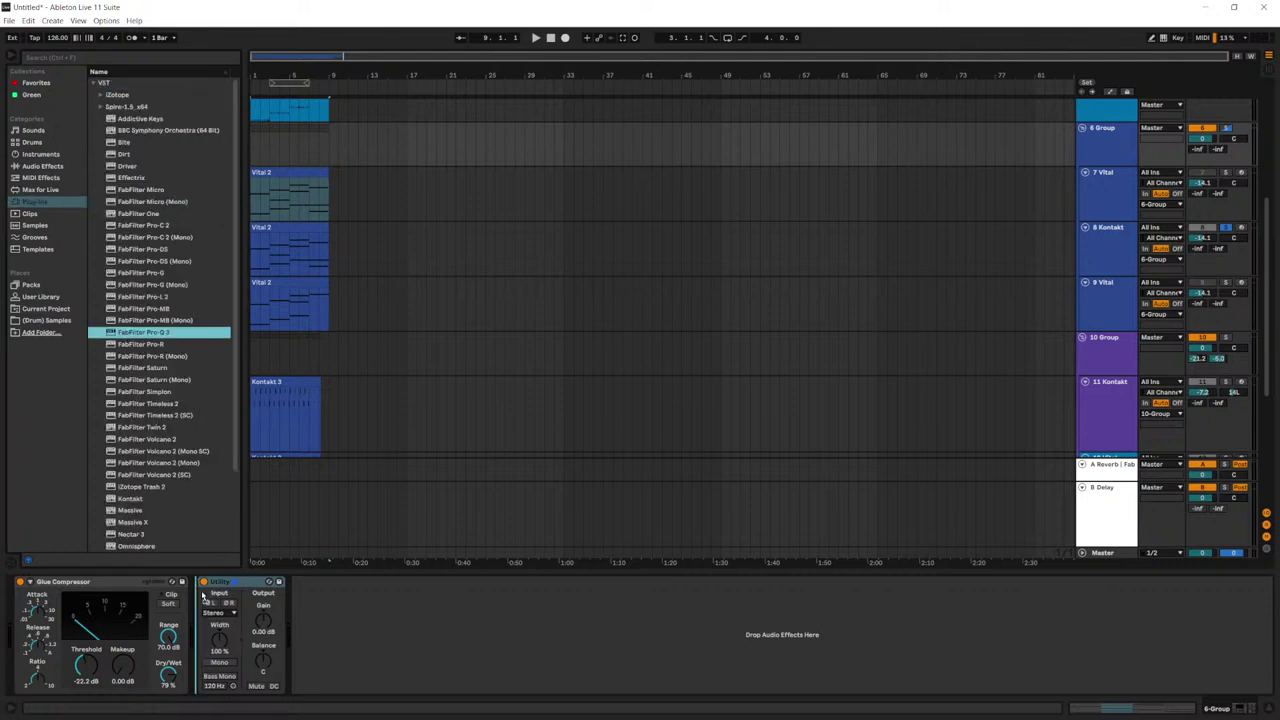
# Step: Add a low cut at about 31 Hz and a bell cut of about -2.6 dB near 845 Hz, and close the equalizer
pyautogui.moveTo(66, 228); pyautogui.dragTo(139, 225)
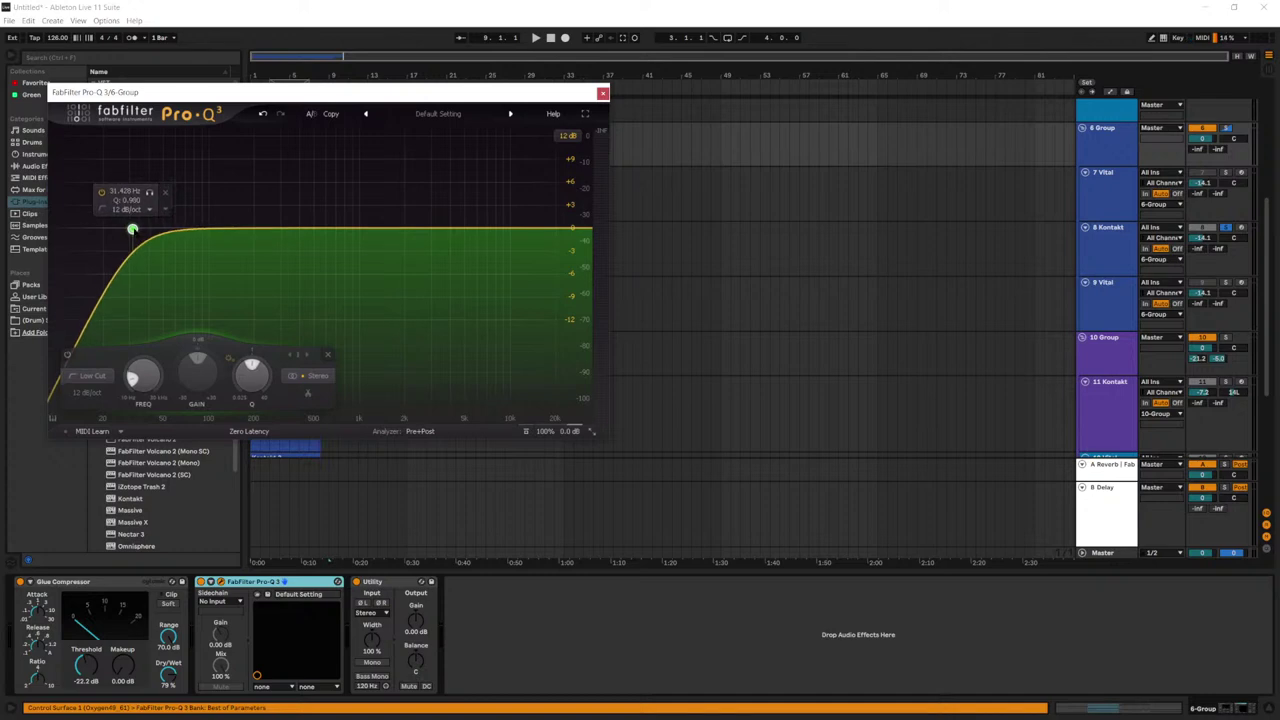
pyautogui.moveTo(349, 228); pyautogui.dragTo(348, 247)
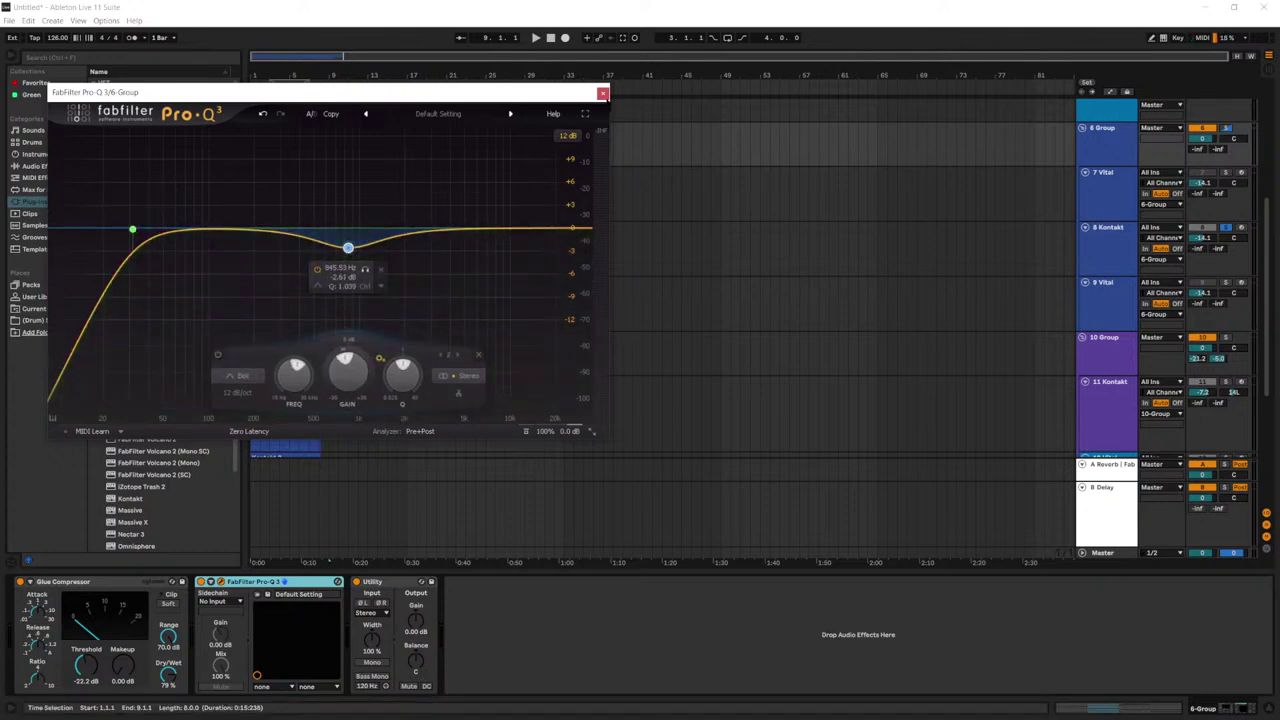
pyautogui.click(602, 93)
# Step: Play the 6 Group and reopen its Pro-Q 3 to shift the bell cut to about 1.2 kHz at -2.1 dB and add a bell near 325 Hz
pyautogui.click(269, 187)
pyautogui.press('space')
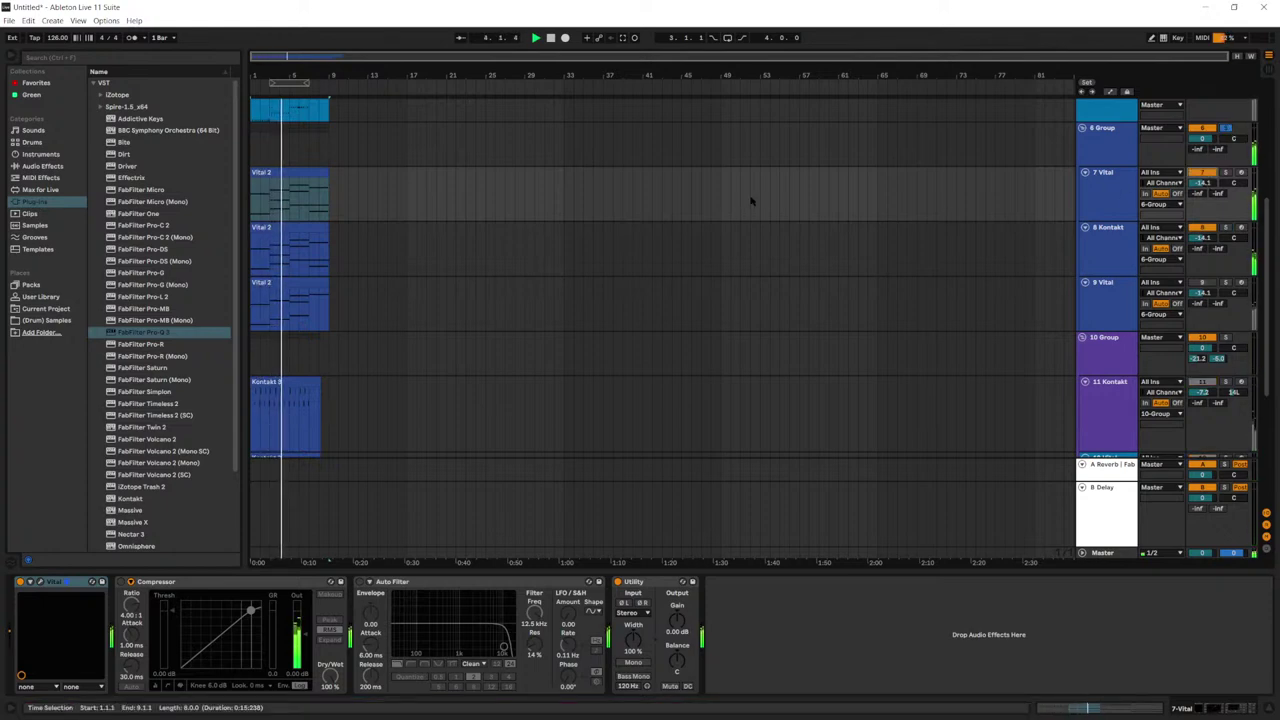
pyautogui.press('Up')
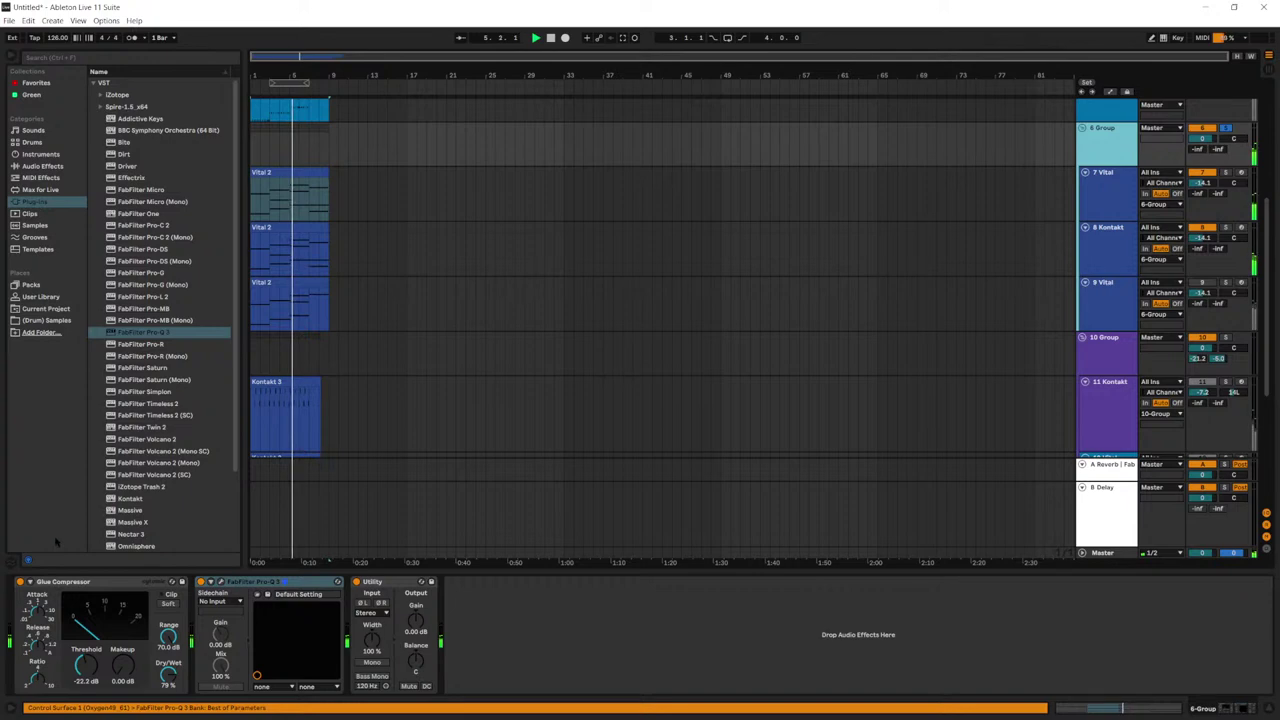
pyautogui.click(222, 582)
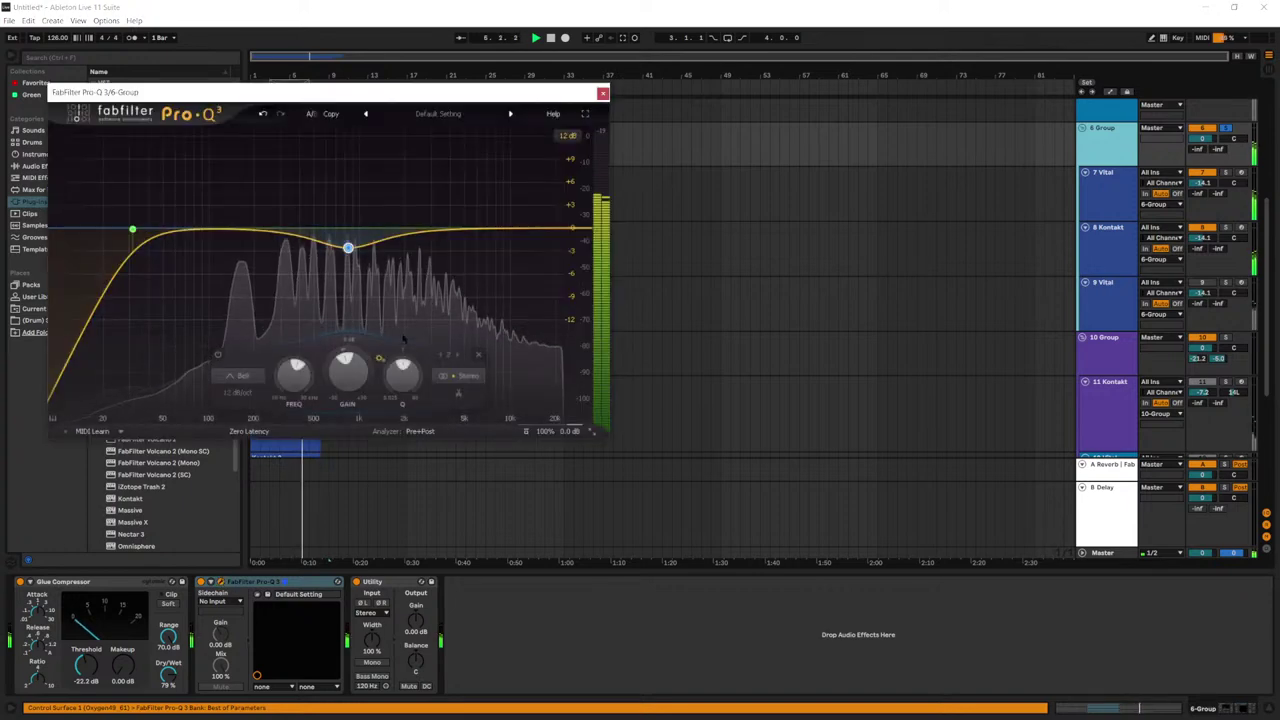
pyautogui.moveTo(347, 247)
pyautogui.mouseDown()
pyautogui.moveTo(349, 206)
pyautogui.moveTo(346, 225)
pyautogui.moveTo(370, 244)
pyautogui.mouseUp()
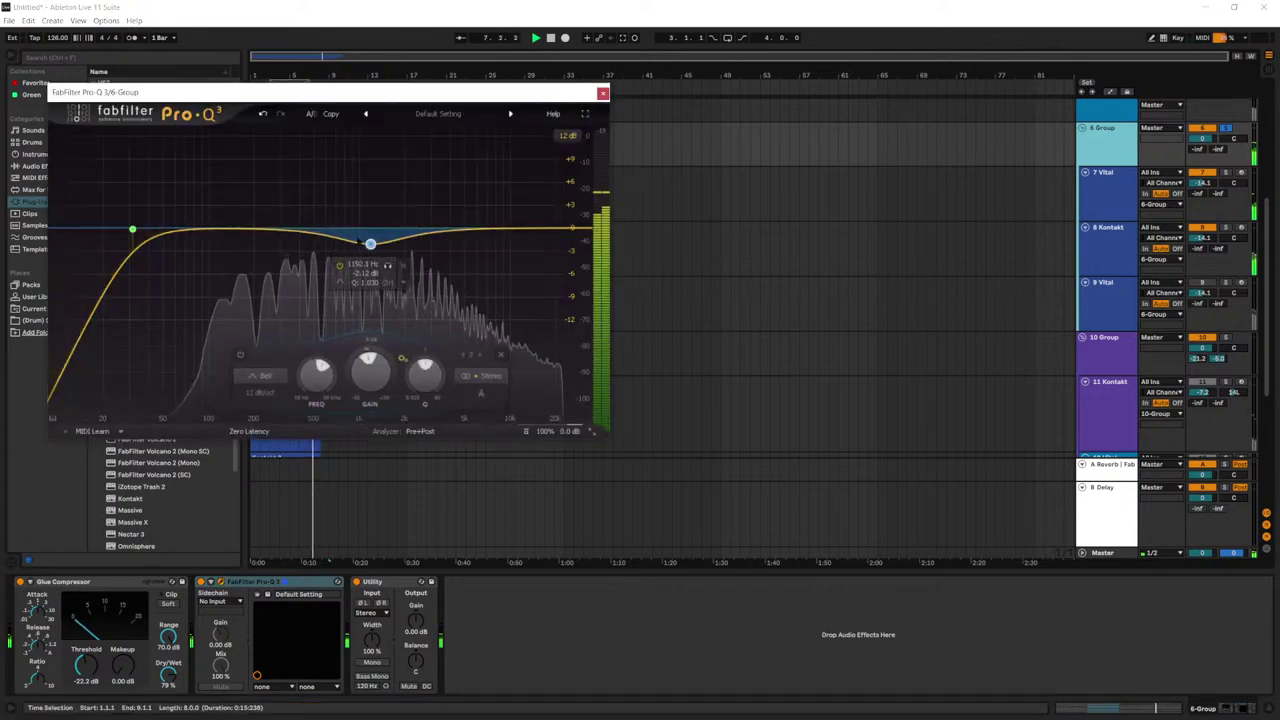
pyautogui.moveTo(287, 229)
pyautogui.mouseDown()
pyautogui.moveTo(286, 214)
pyautogui.moveTo(286, 226)
pyautogui.mouseUp()
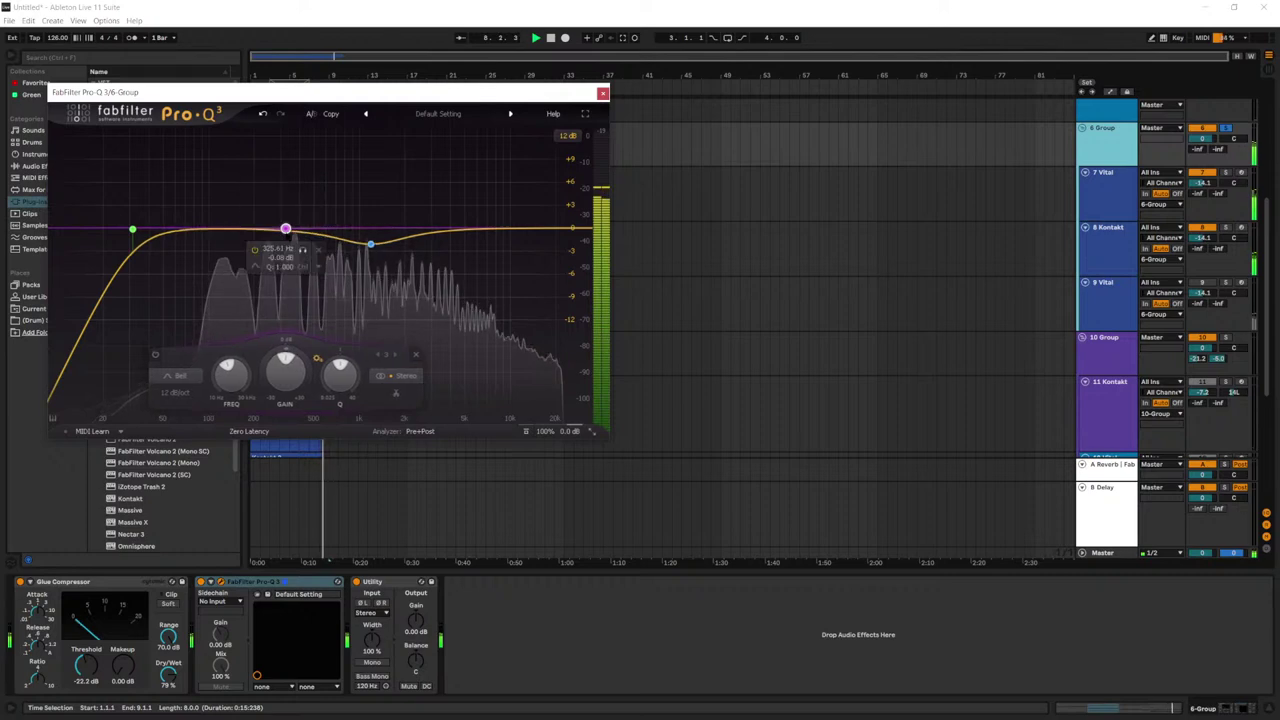
# Step: Move the low cut to about 61 Hz with a 36 dB/oct slope and close the equalizer
pyautogui.moveTo(132, 230); pyautogui.dragTo(176, 233)
pyautogui.click(90, 392)
pyautogui.click(100, 475)
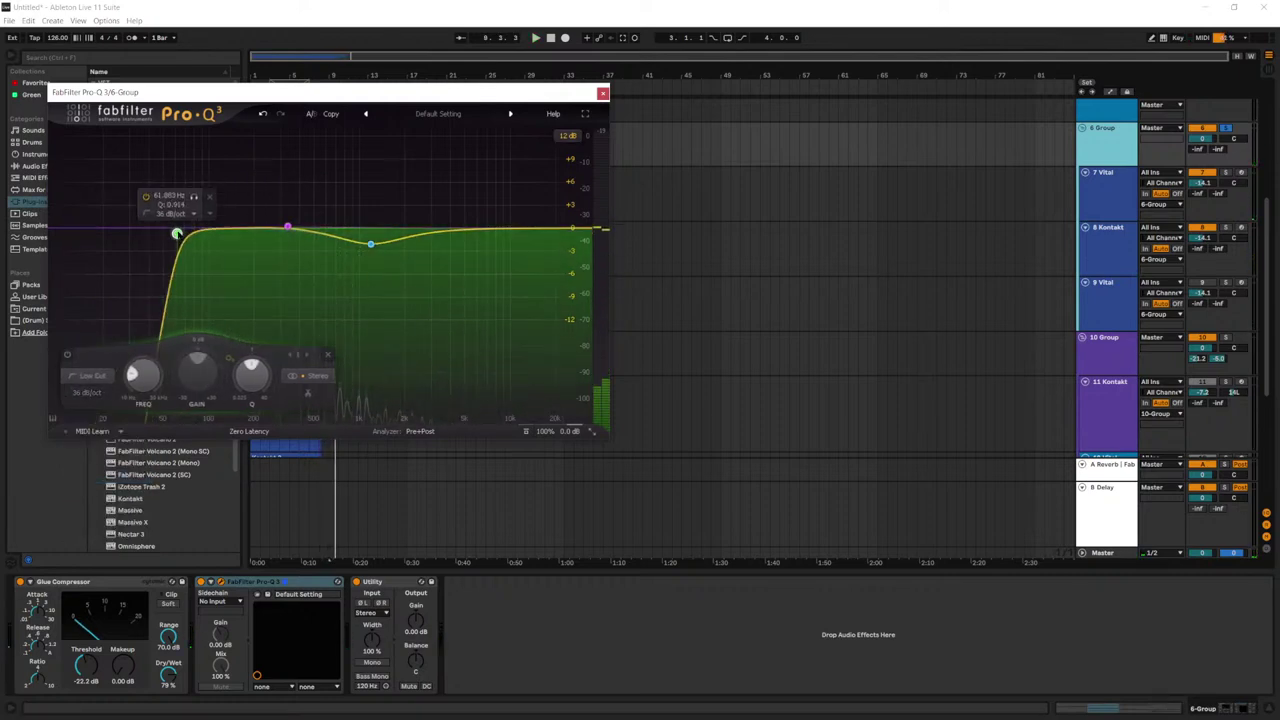
pyautogui.click(602, 93)
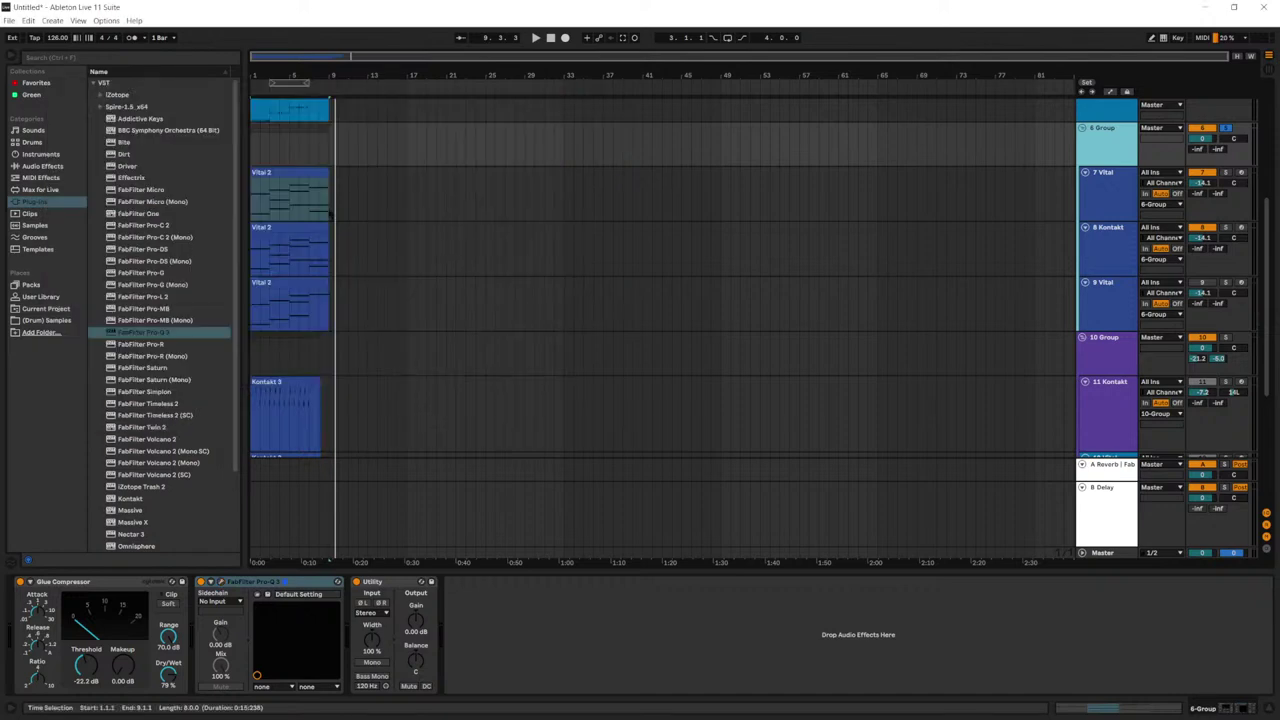
# Step: Play the 6 Group from the start and open the 7 Vital clip's notes to audition the last chord's E2
pyautogui.press('space')
pyautogui.click(291, 202)
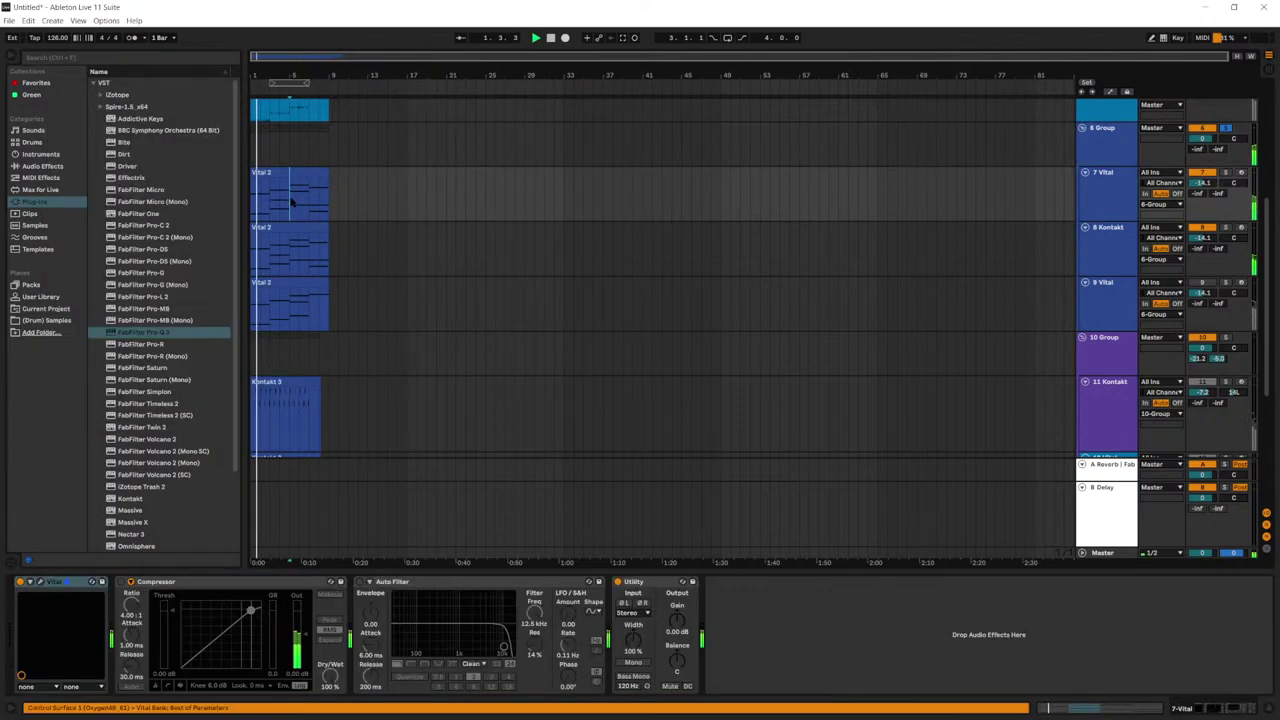
pyautogui.click(310, 195)
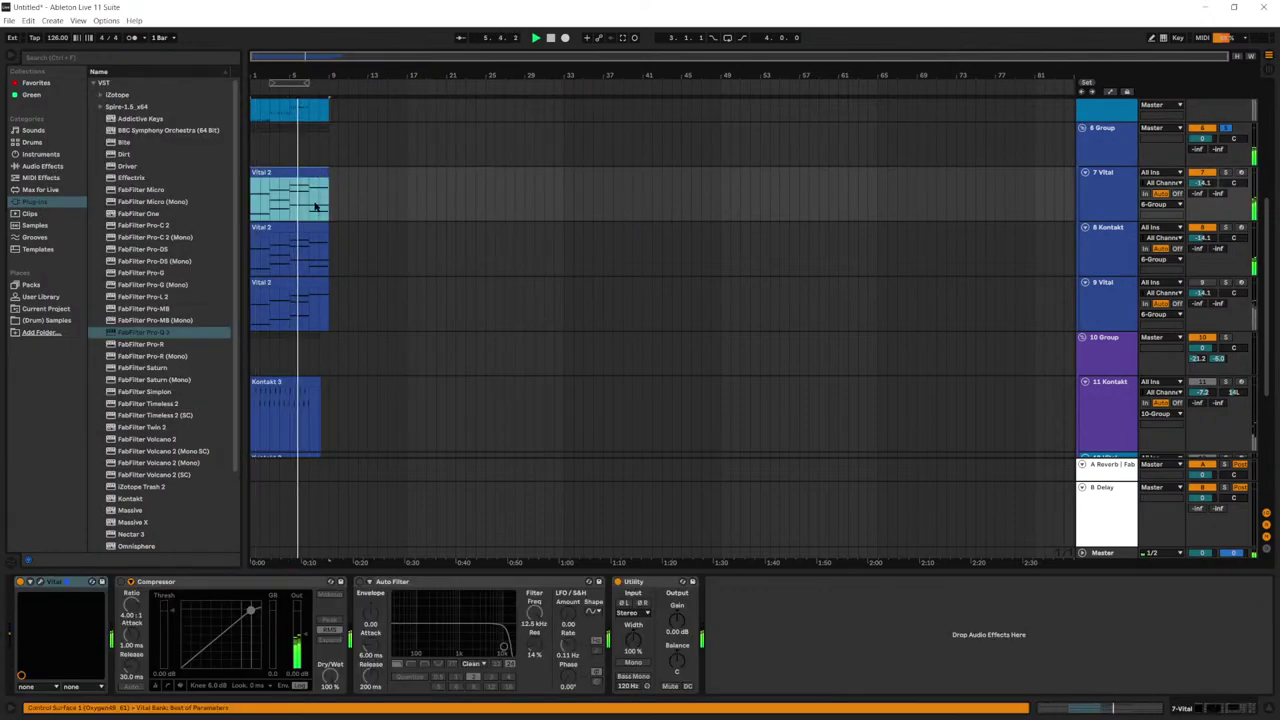
pyautogui.doubleClick(310, 200)
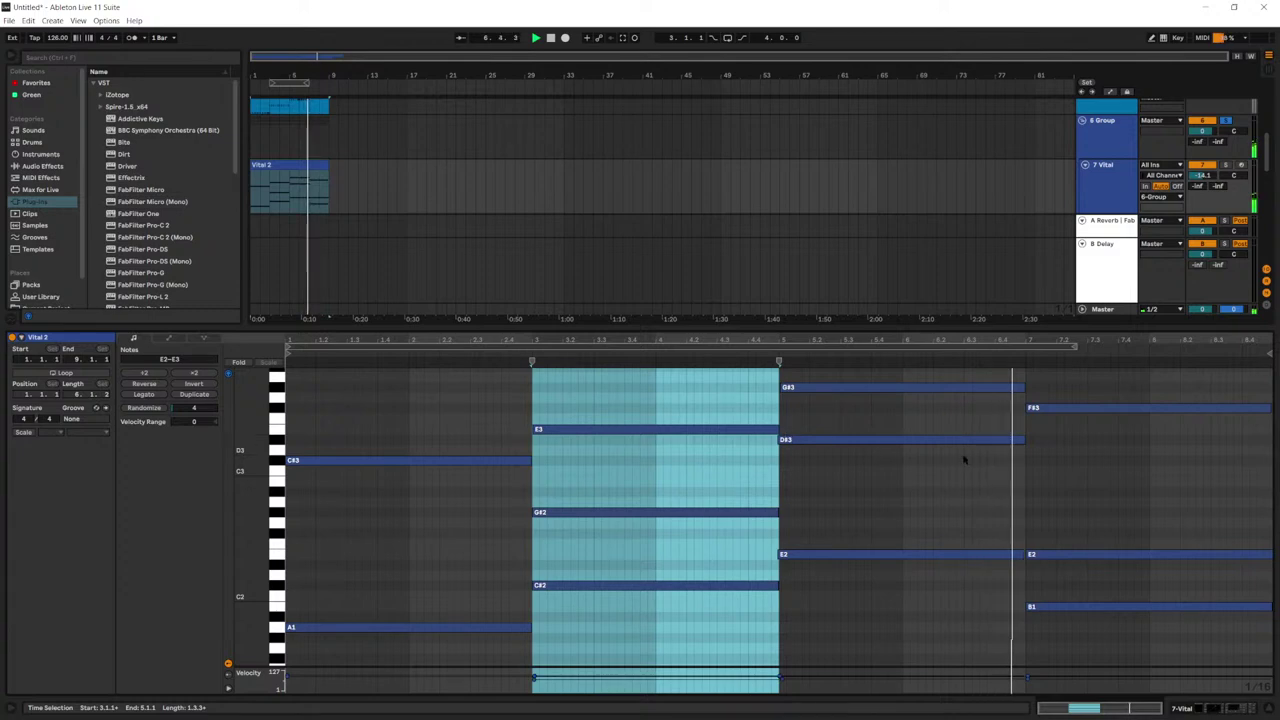
pyautogui.click(1105, 553)
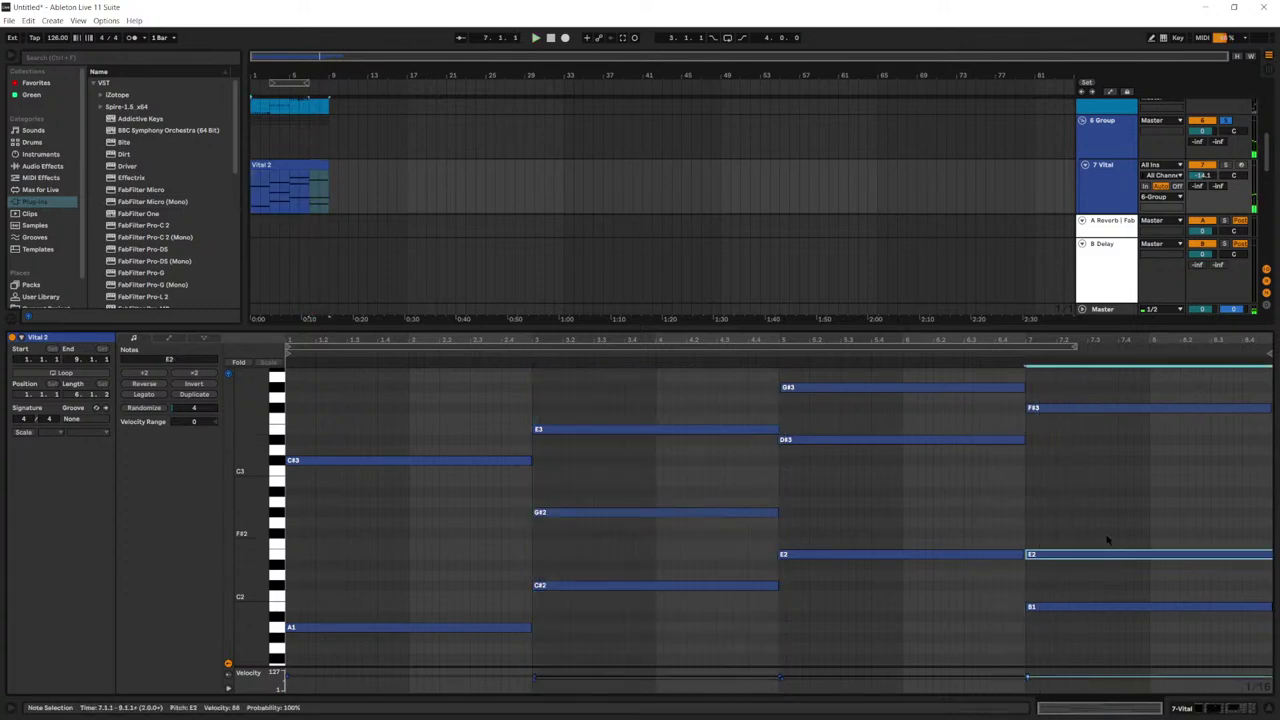
# Step: In the 8 Kontakt clip, audition the last chord's notes and lower its B1 note to A1
pyautogui.scroll(-2, 368, 215)
pyautogui.click(318, 157)
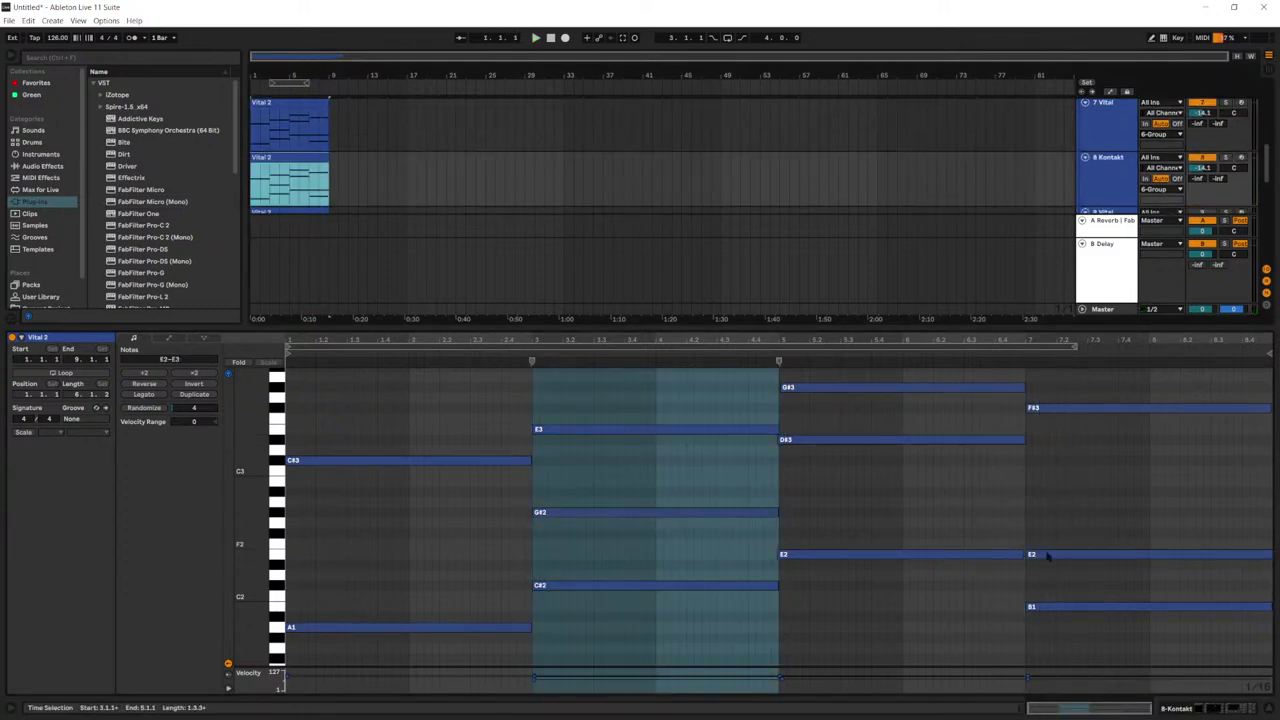
pyautogui.click(1049, 555)
pyautogui.press('space')
pyautogui.click(1079, 514)
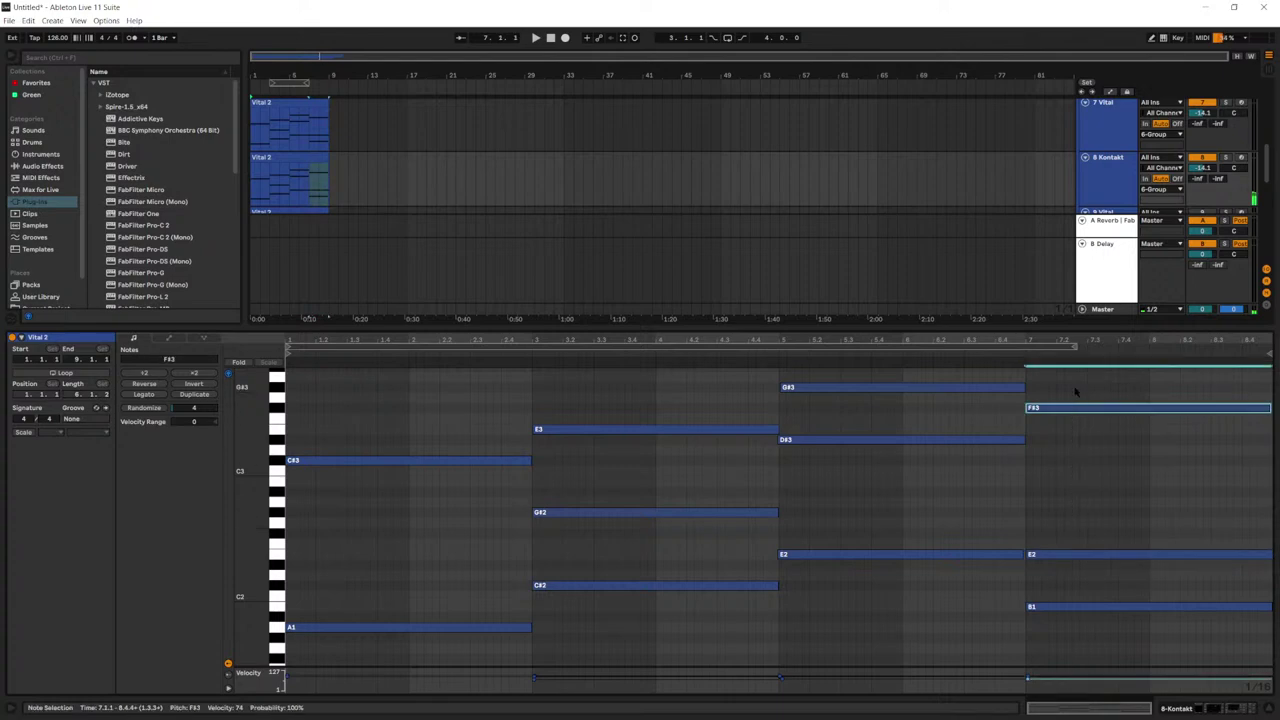
pyautogui.click(1088, 606)
pyautogui.press('Down')
pyautogui.scroll(-3, 1086, 598)
pyautogui.press('Down')
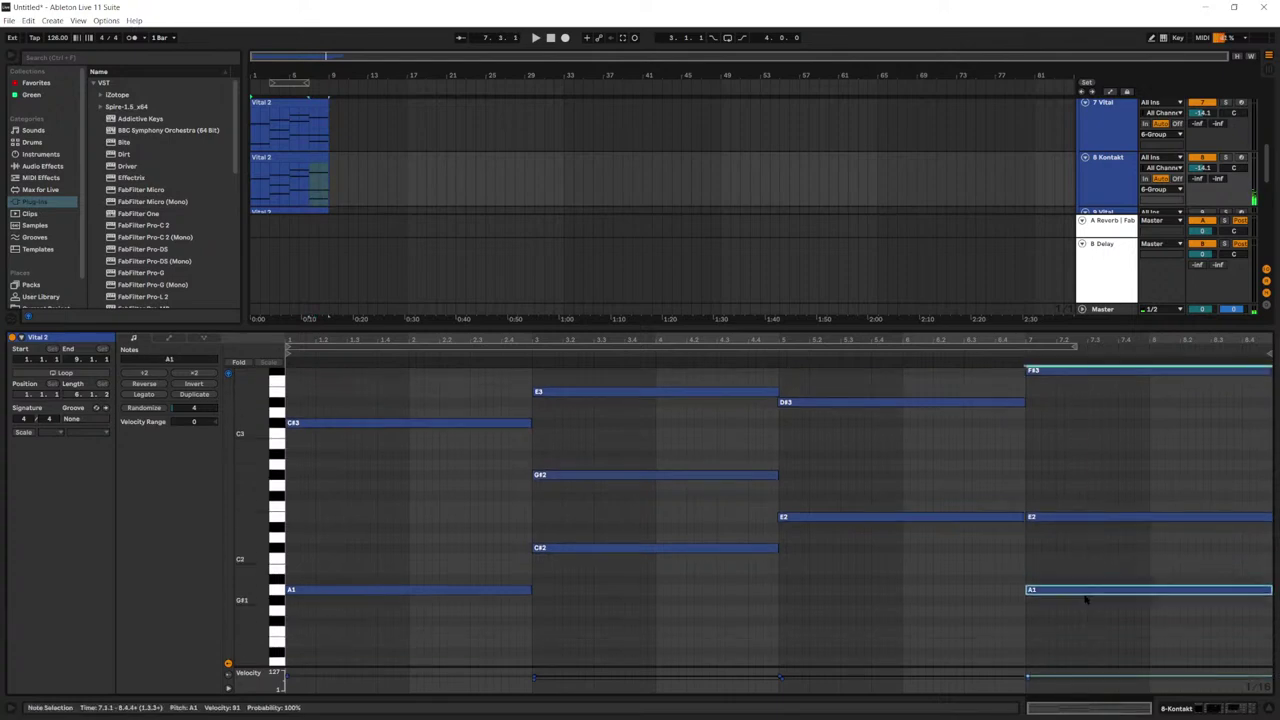
# Step: Audition the third and fourth chords of the 8 Kontakt clip and close the note editor
pyautogui.moveTo(867, 620); pyautogui.dragTo(988, 374)
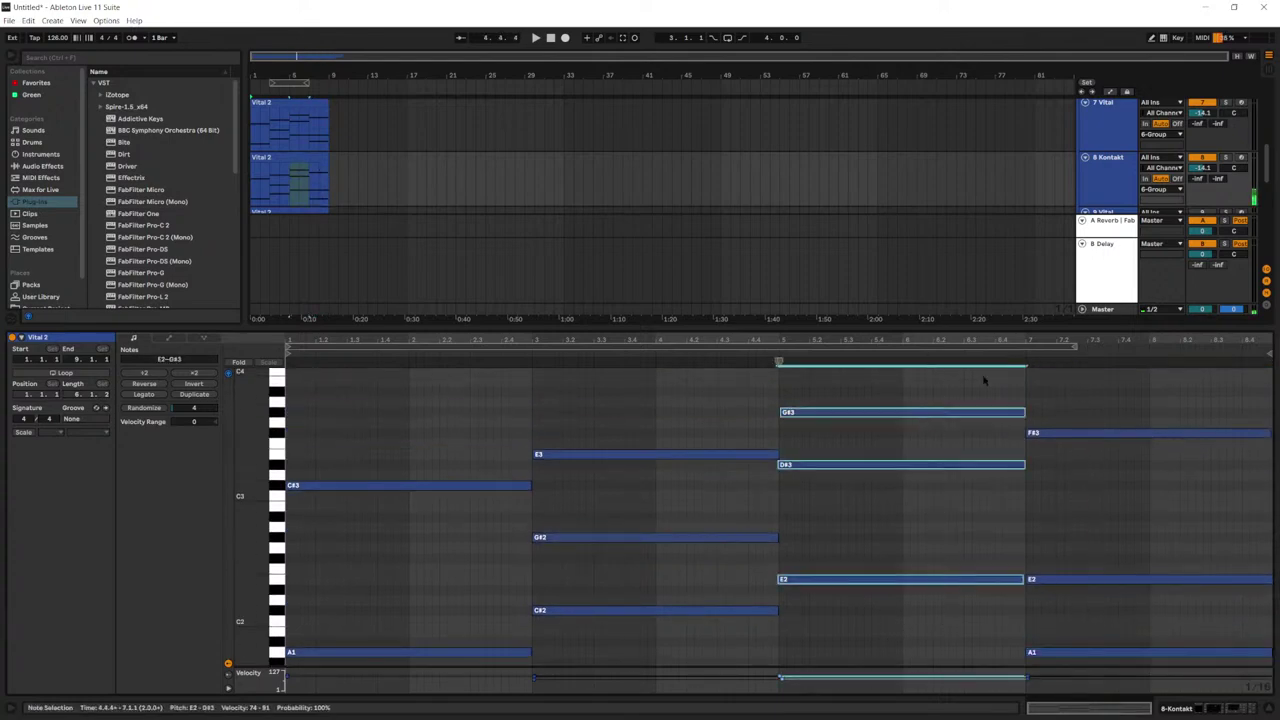
pyautogui.scroll(2, 1115, 625)
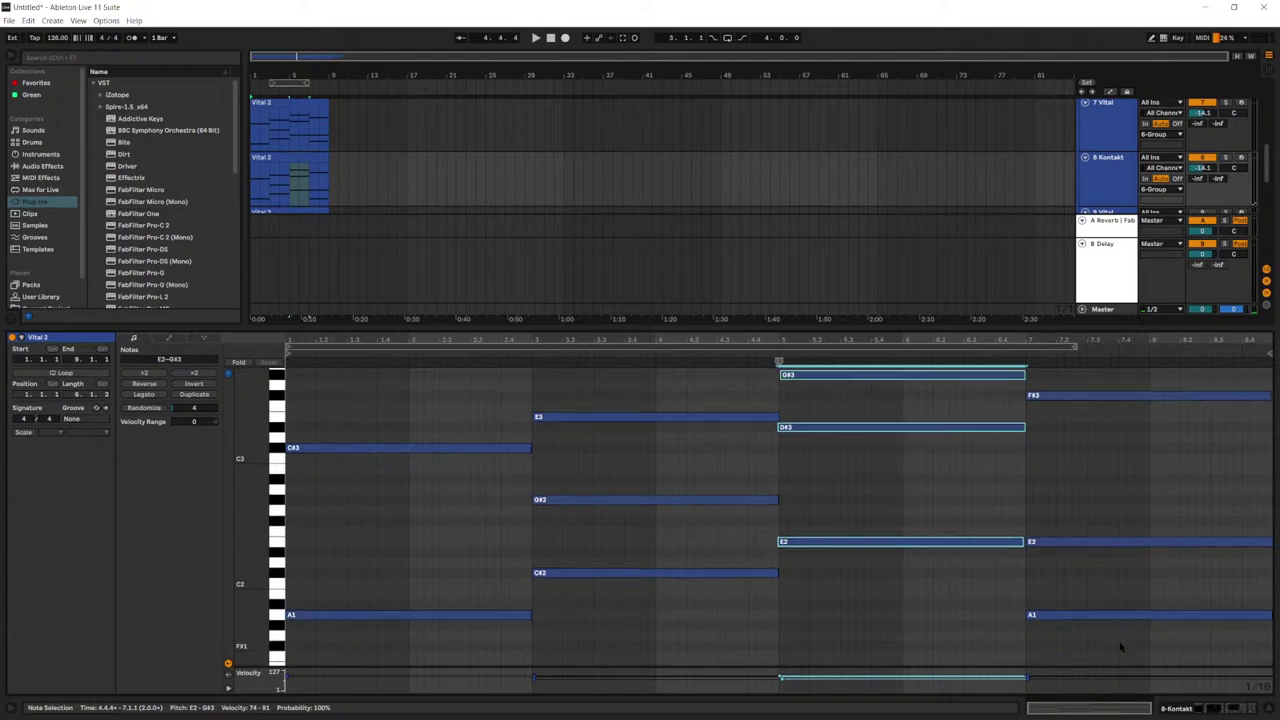
pyautogui.moveTo(1120, 640); pyautogui.dragTo(1101, 359)
pyautogui.hotkey('shift', 'Tab')
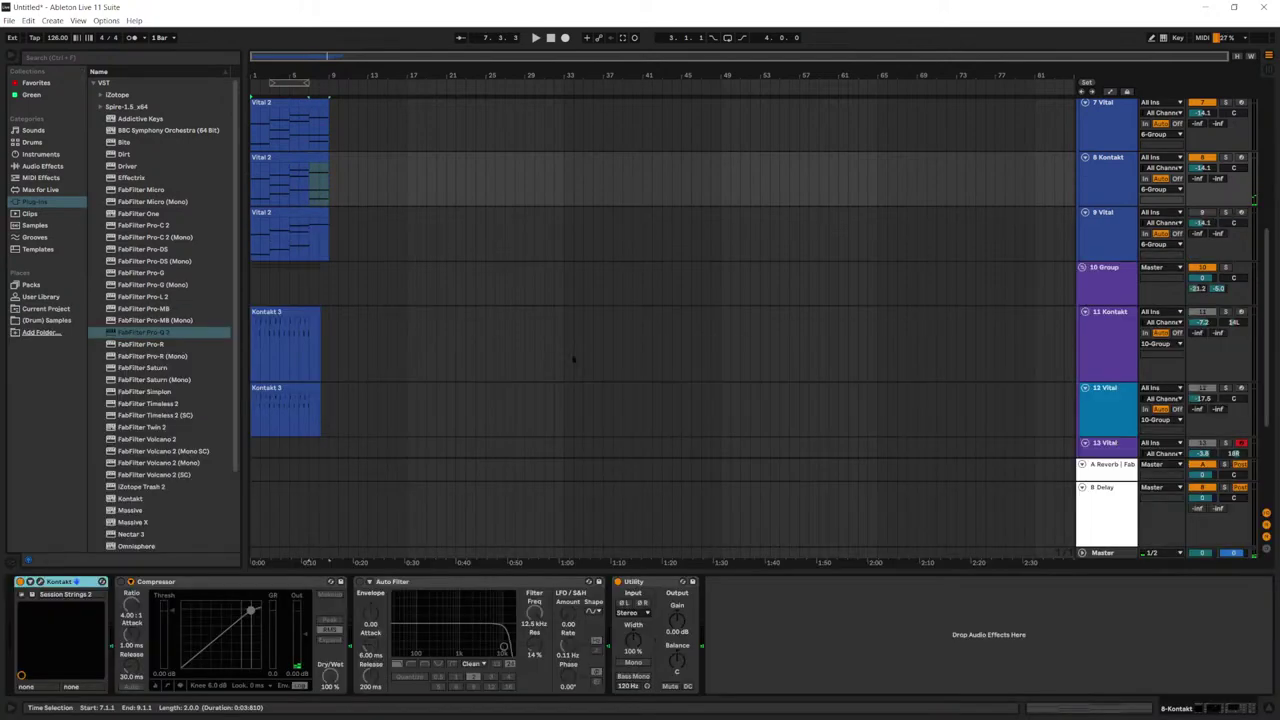
# Step: Copy the revised 8 Kontakt clip over the clip on the 7 Vital track
pyautogui.scroll(2, 310, 165)
pyautogui.click(307, 197)
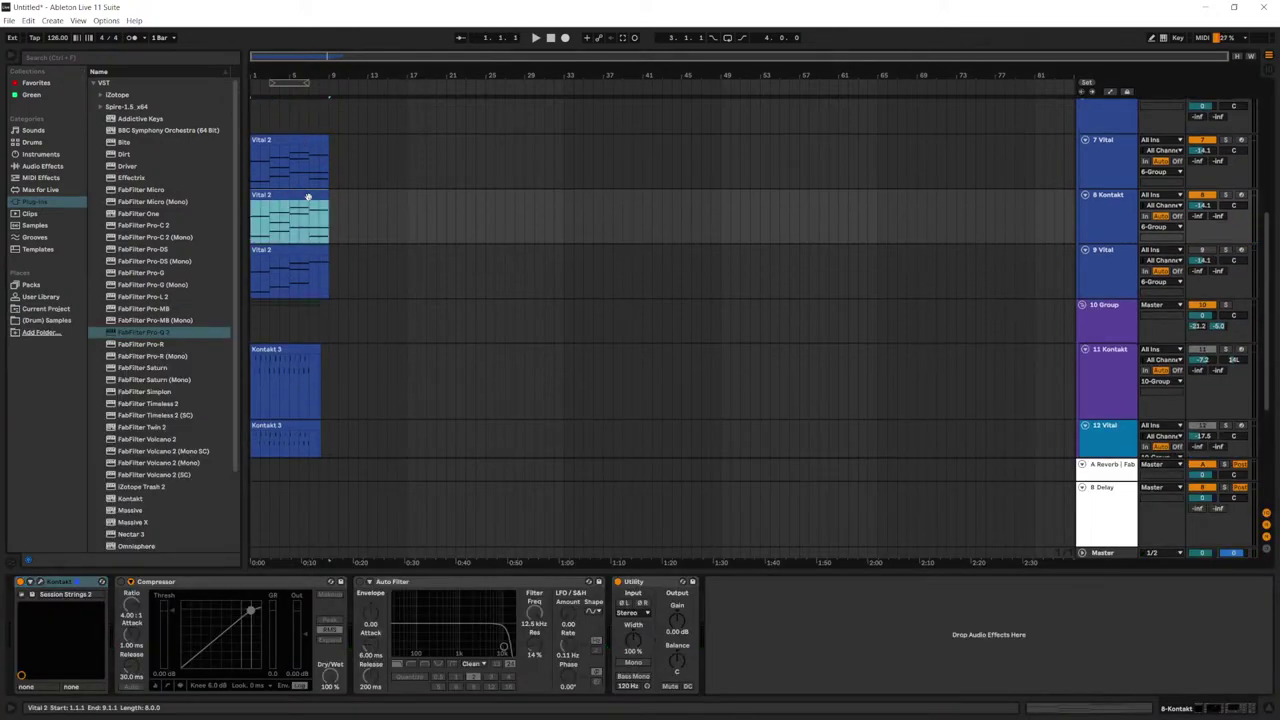
pyautogui.click(308, 185)
# Step: Play the layered 6 Group chords from bar 5 and again from shortly before it
pyautogui.click(290, 176)
pyautogui.press('space')
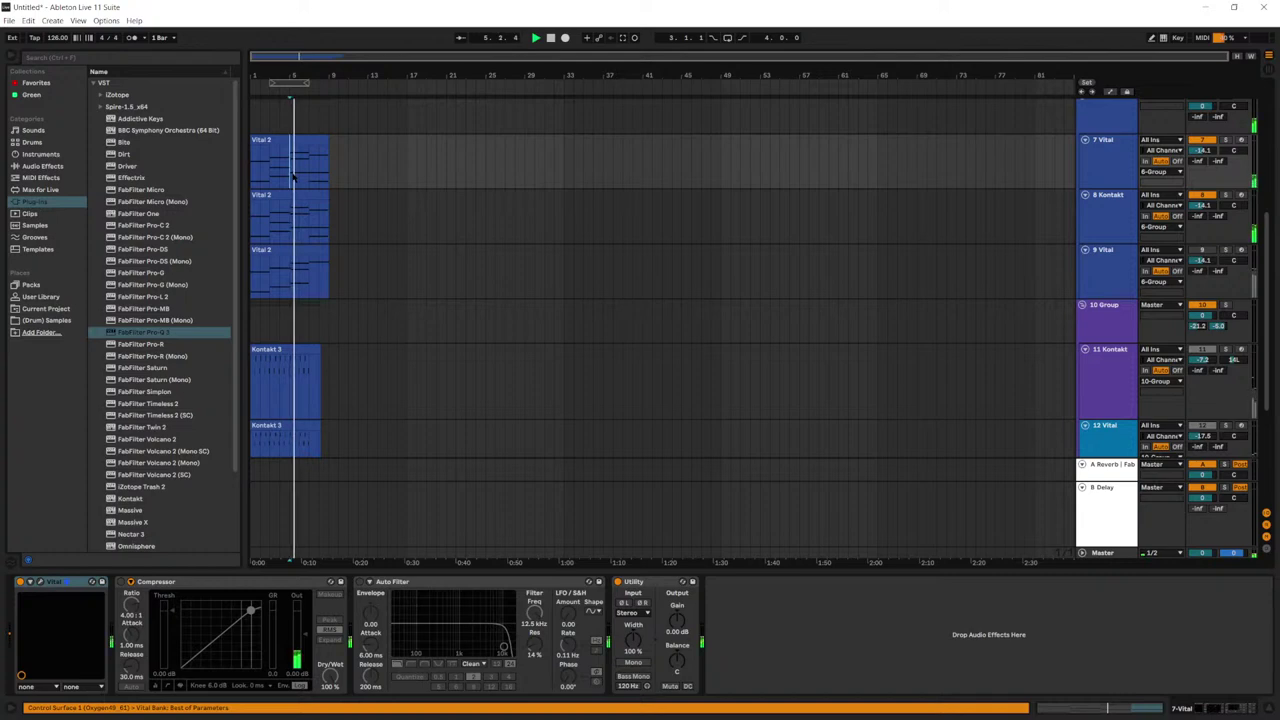
pyautogui.moveTo(294, 75); pyautogui.dragTo(360, 177)
pyautogui.press('space')
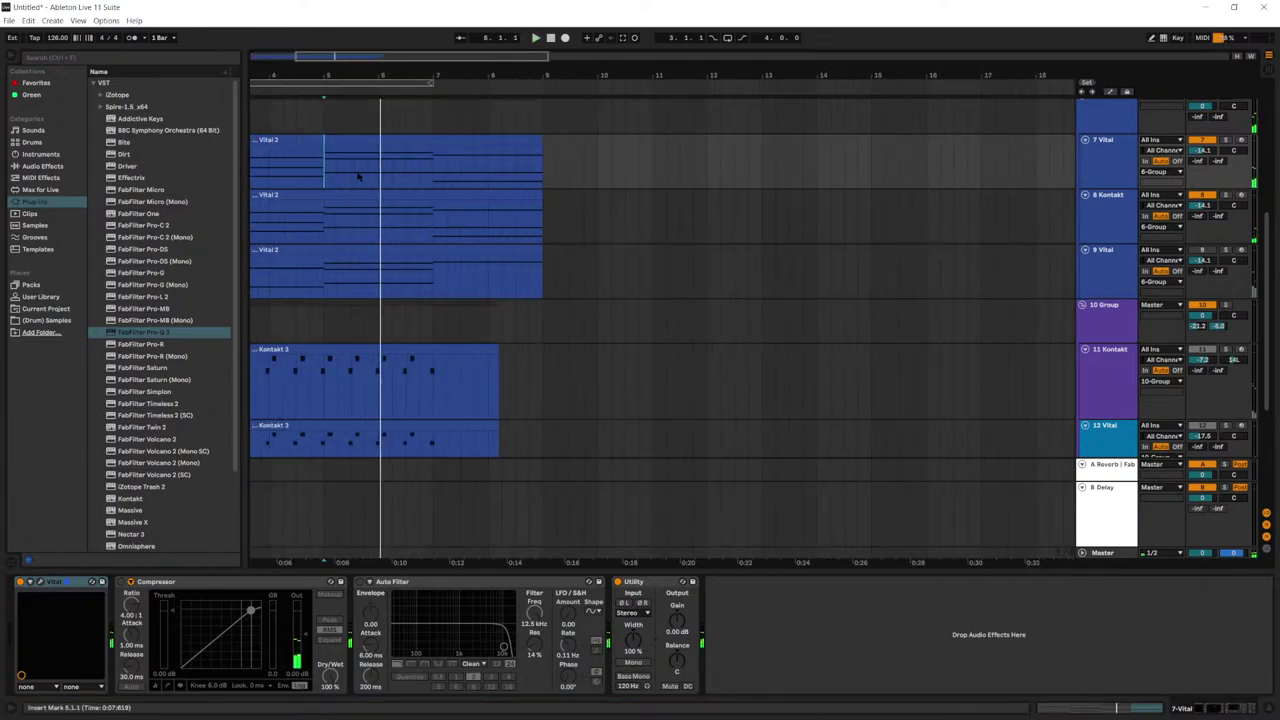
pyautogui.press('space')
pyautogui.press('space')
pyautogui.moveTo(339, 54)
pyautogui.mouseDown()
pyautogui.moveTo(350, 100)
pyautogui.moveTo(316, 100)
pyautogui.mouseUp()
pyautogui.click(463, 176)
pyautogui.press('space')
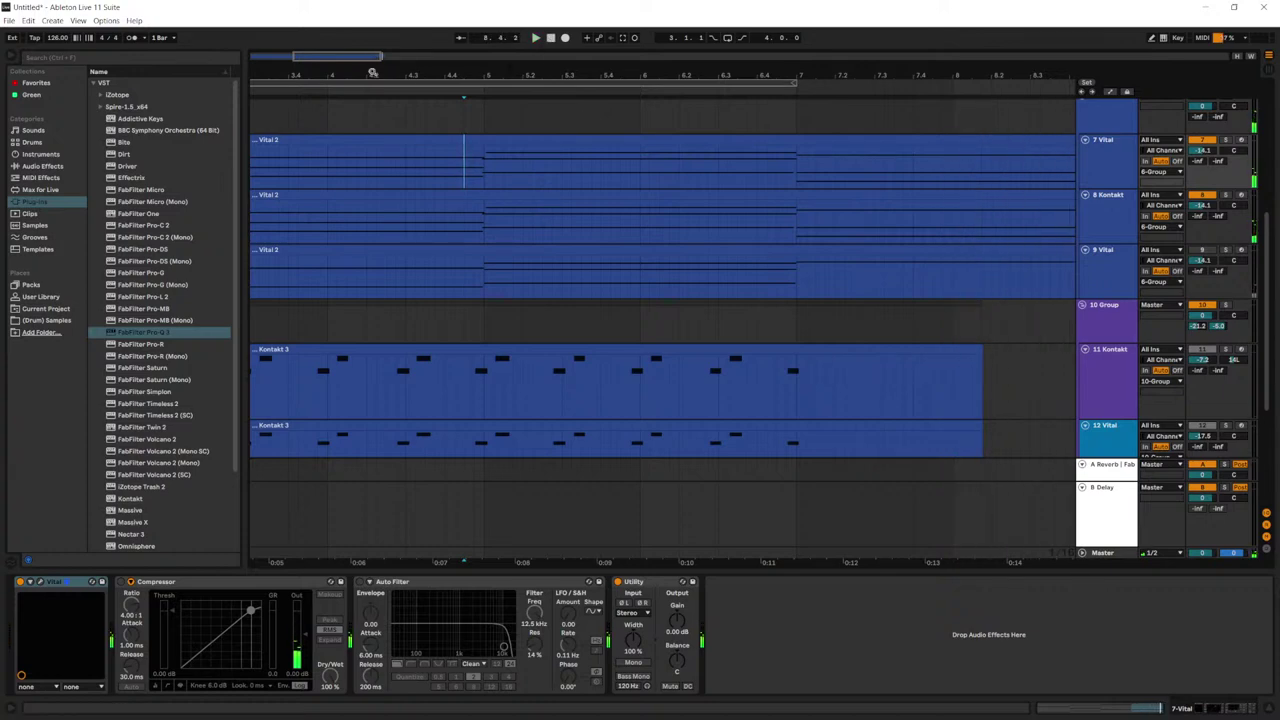
pyautogui.moveTo(372, 74); pyautogui.dragTo(390, 60)
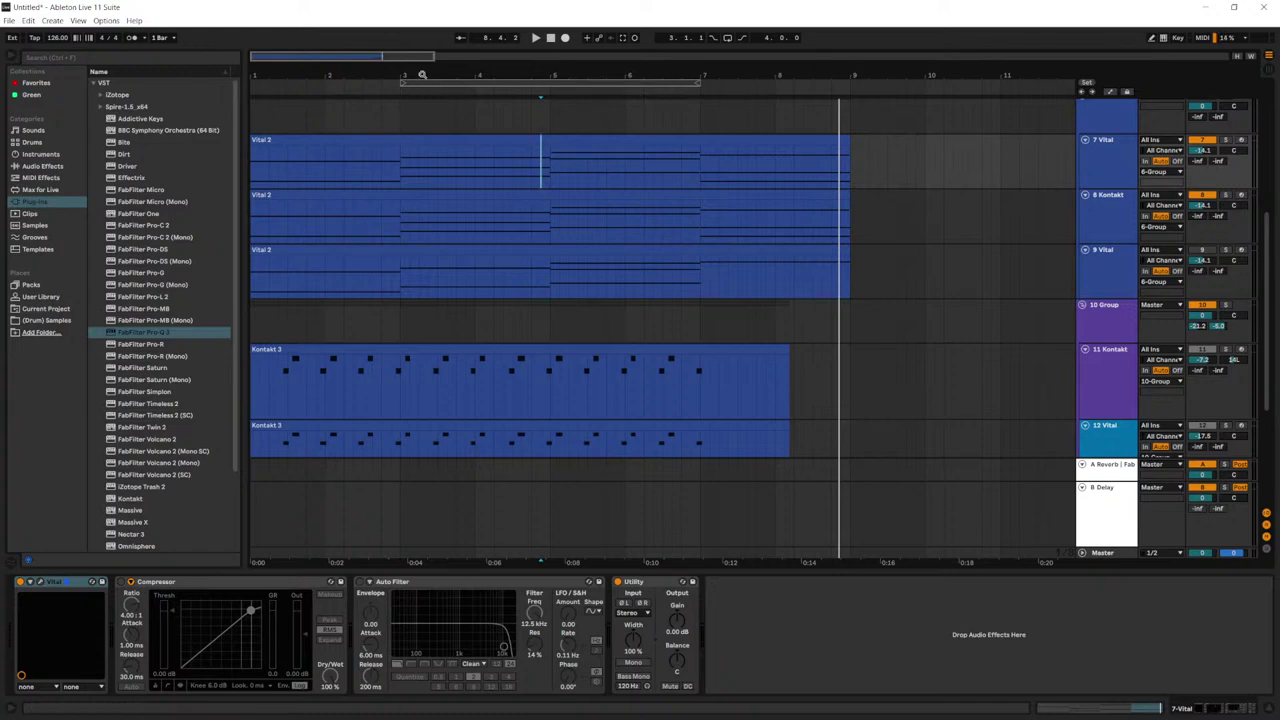
# Step: Solo the 10 Group and play its layered Kontakt and Vital clips from within the first bar
pyautogui.scroll(-2, 537, 190)
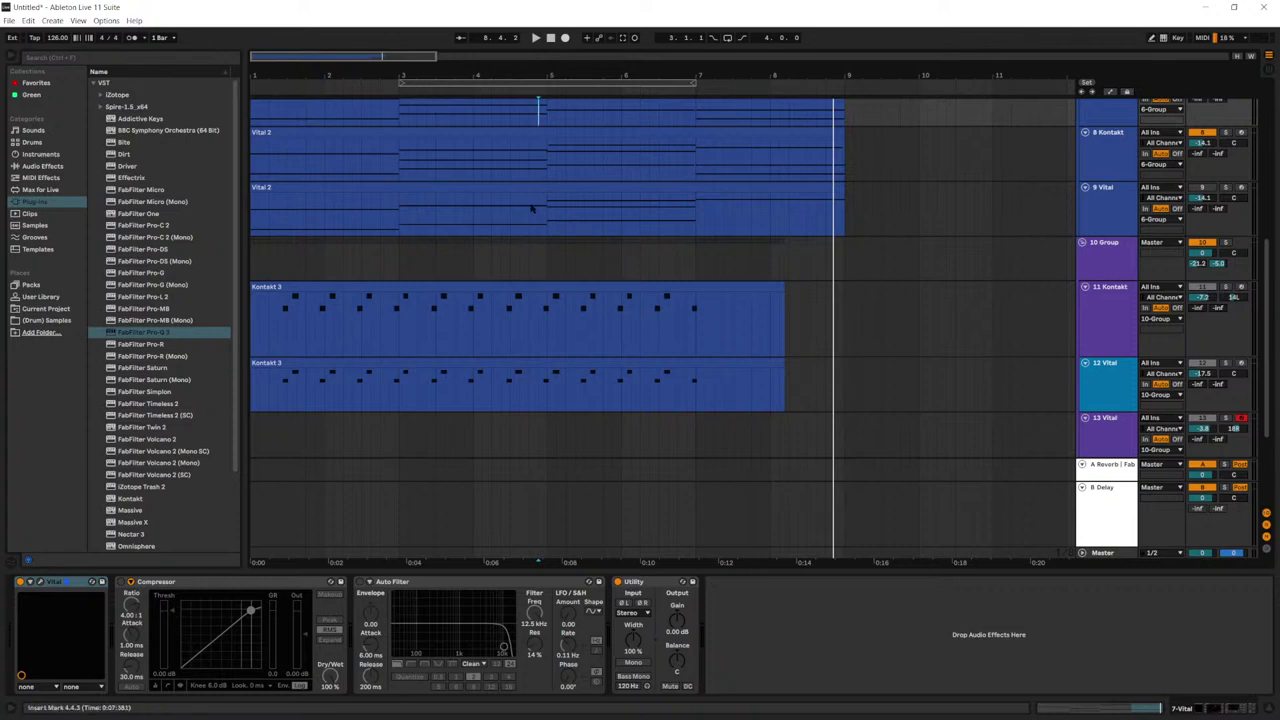
pyautogui.scroll(-3, 532, 210)
pyautogui.click(278, 257)
pyautogui.press('space')
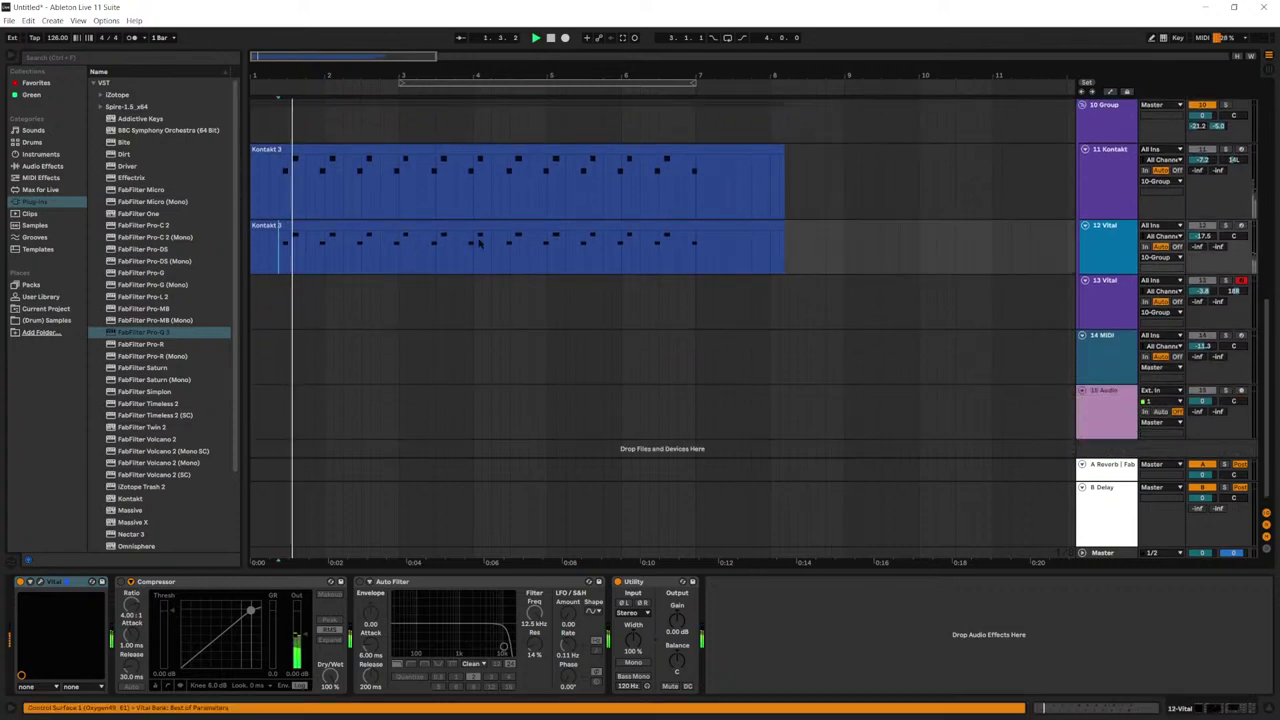
pyautogui.scroll(1, 660, 300)
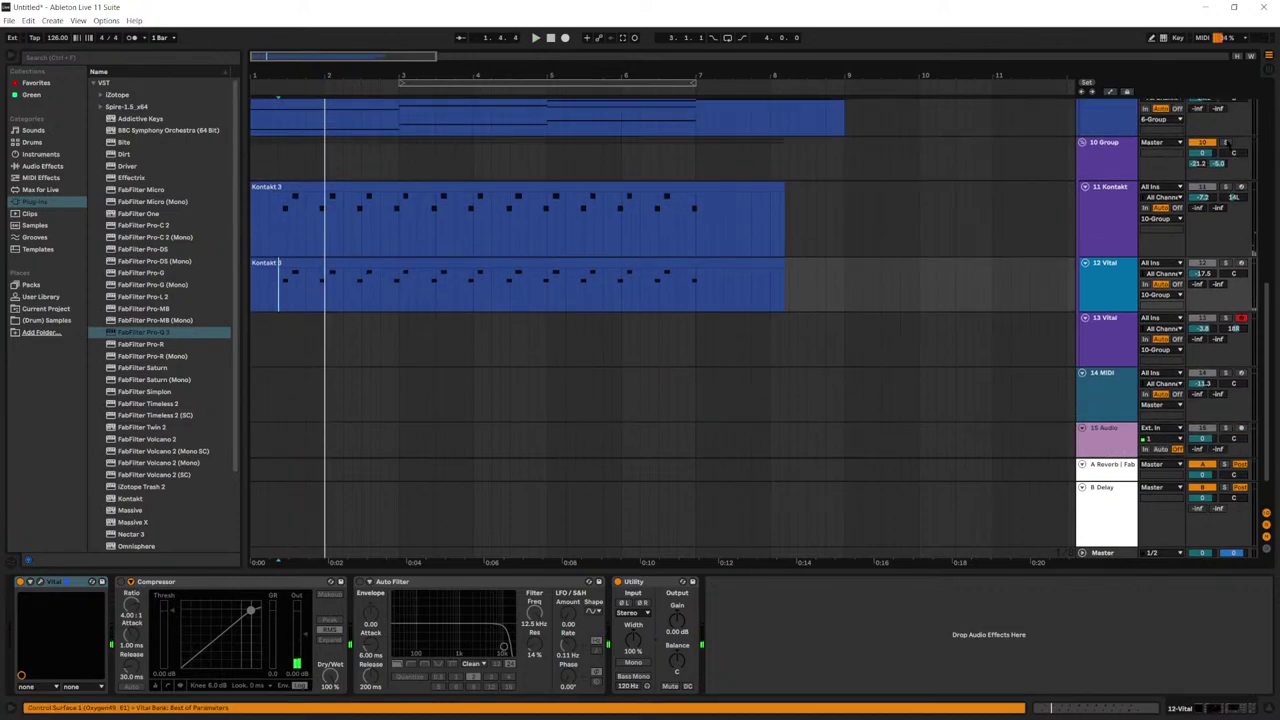
pyautogui.click(1226, 143)
pyautogui.press('space')
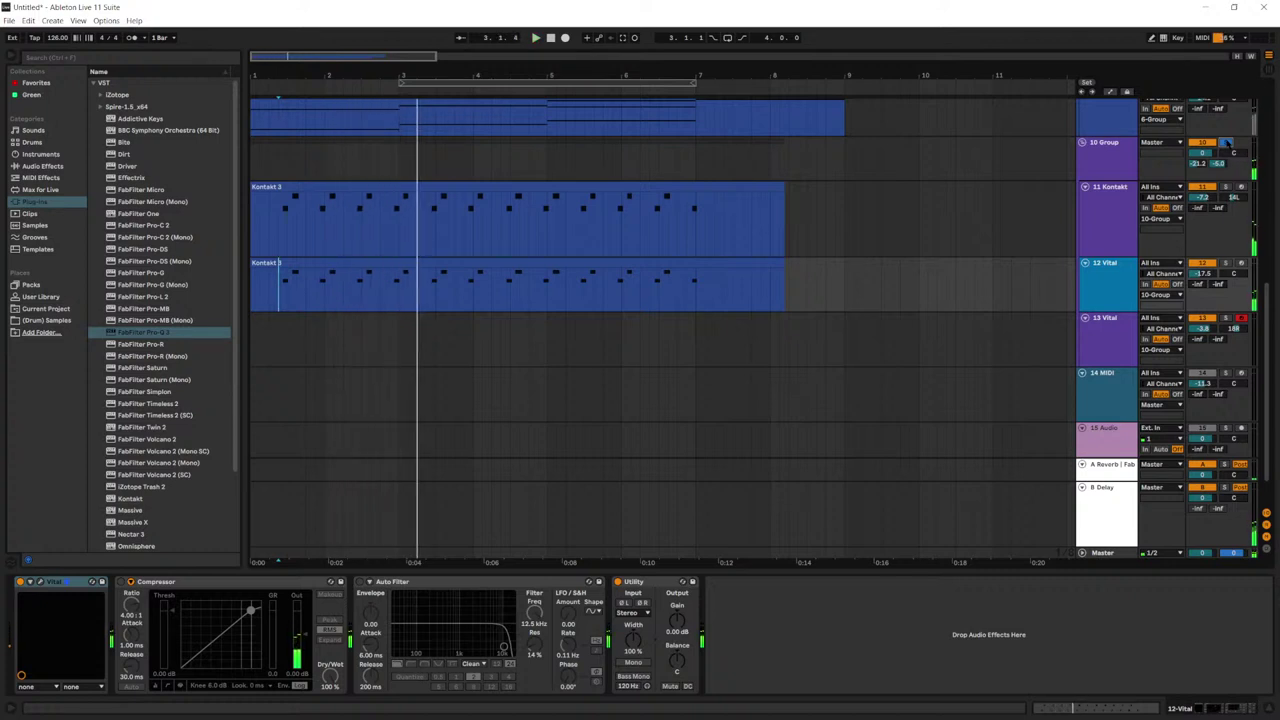
# Step: Add a Glue Compressor to the 10 Group from the Dynamics audio effects
pyautogui.click(1079, 189)
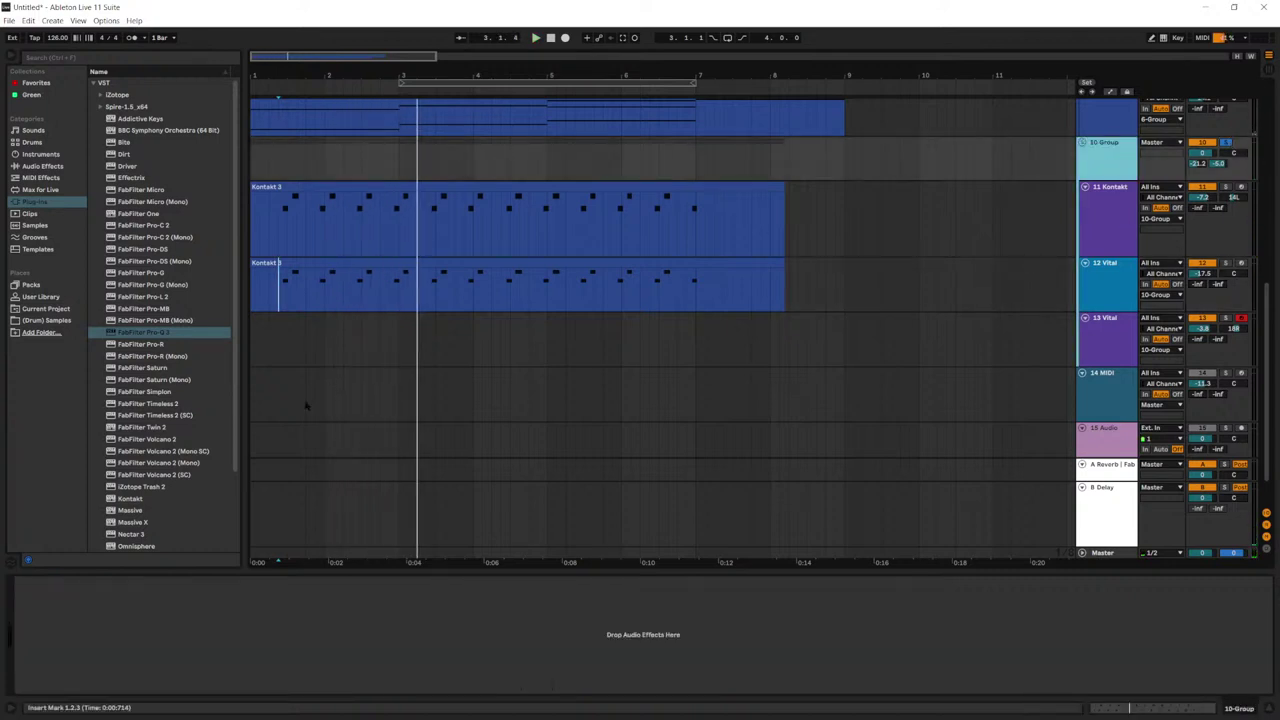
pyautogui.scroll(2, 275, 375)
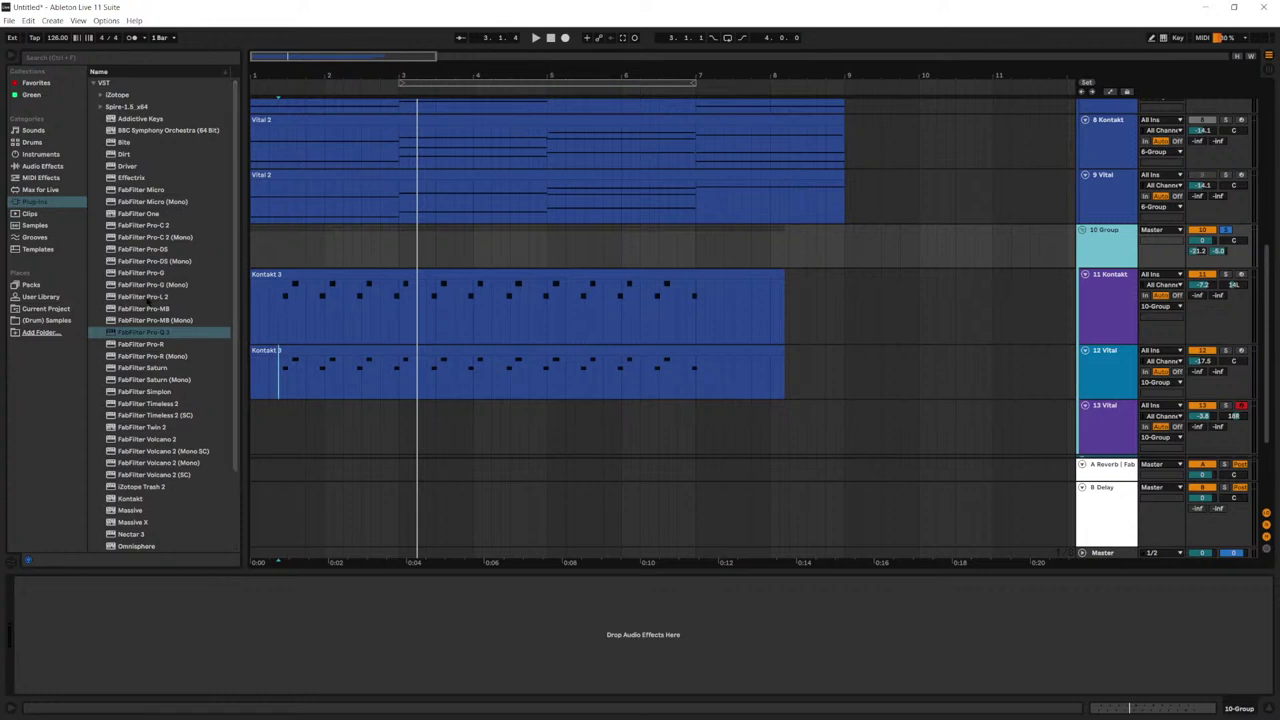
pyautogui.click(33, 177)
pyautogui.click(44, 167)
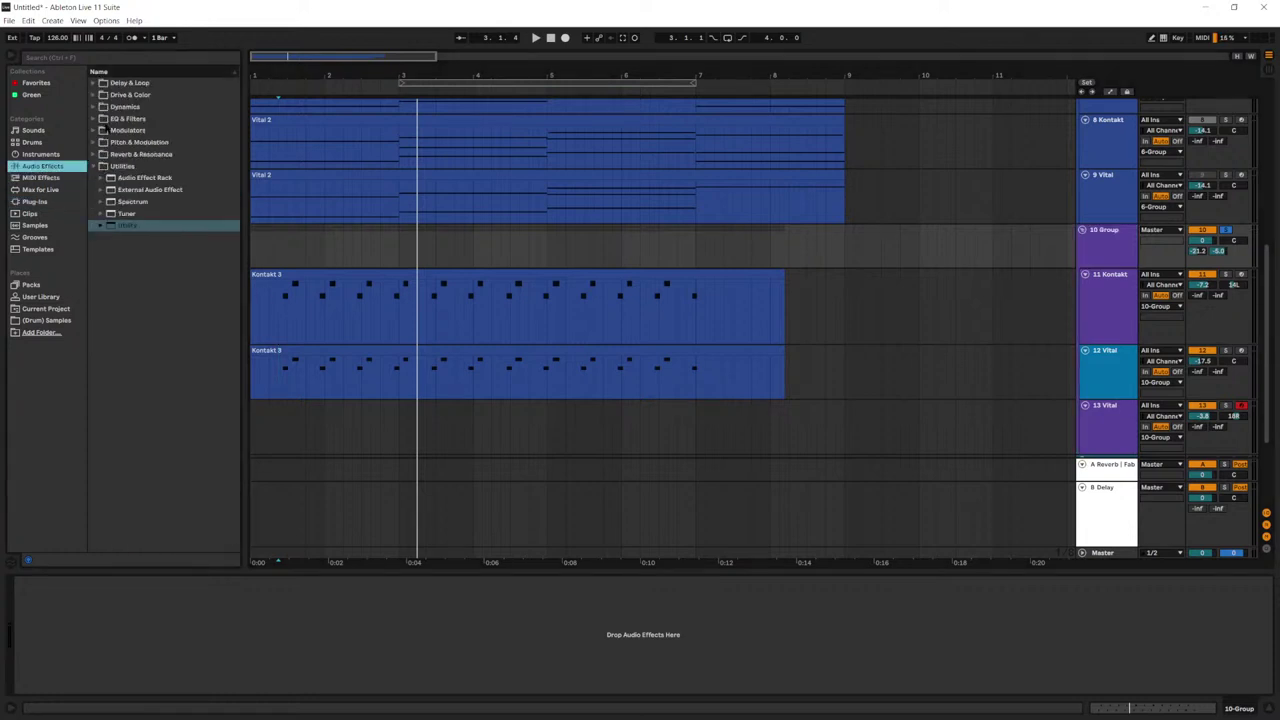
pyautogui.click(95, 107)
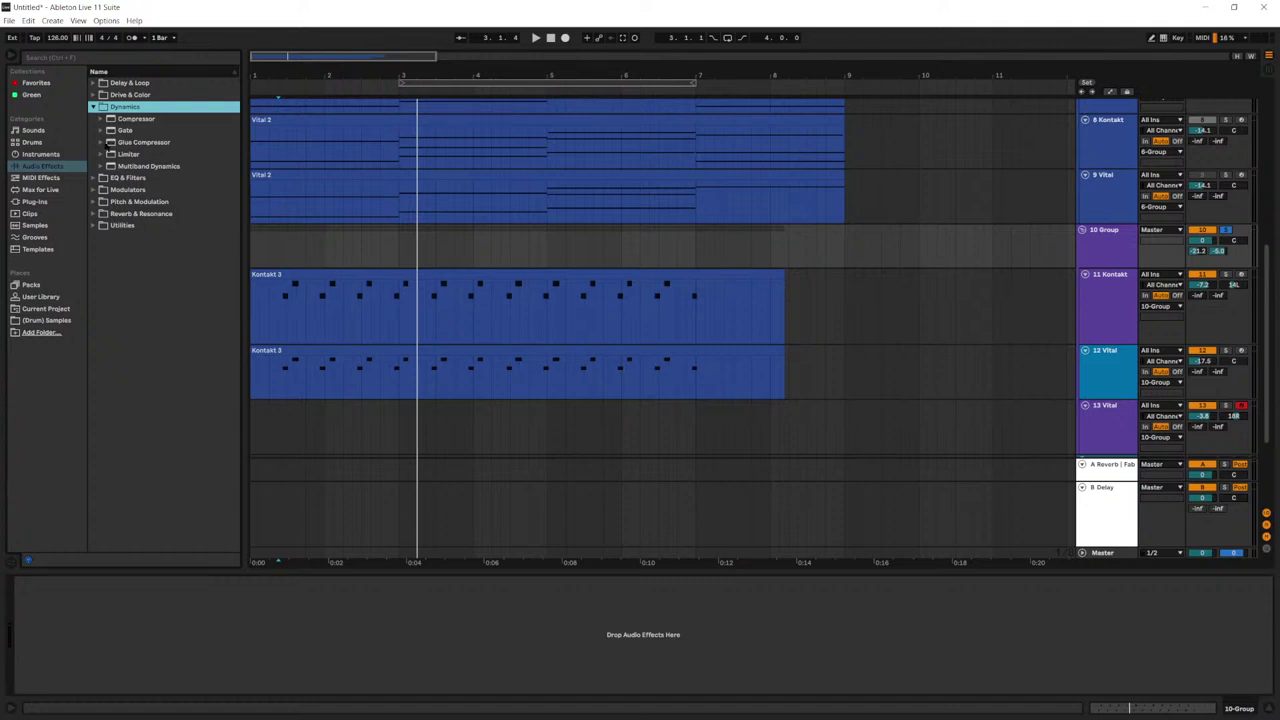
pyautogui.moveTo(112, 145); pyautogui.dragTo(102, 453)
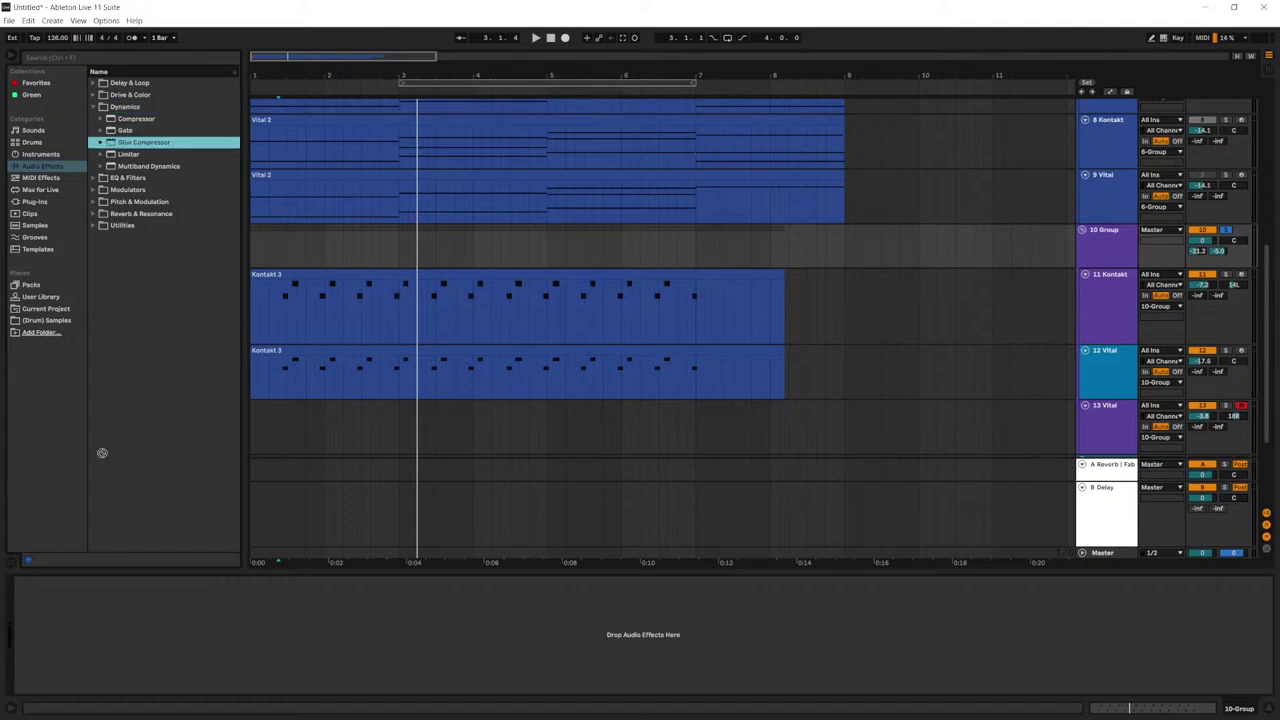
pyautogui.press('Return')
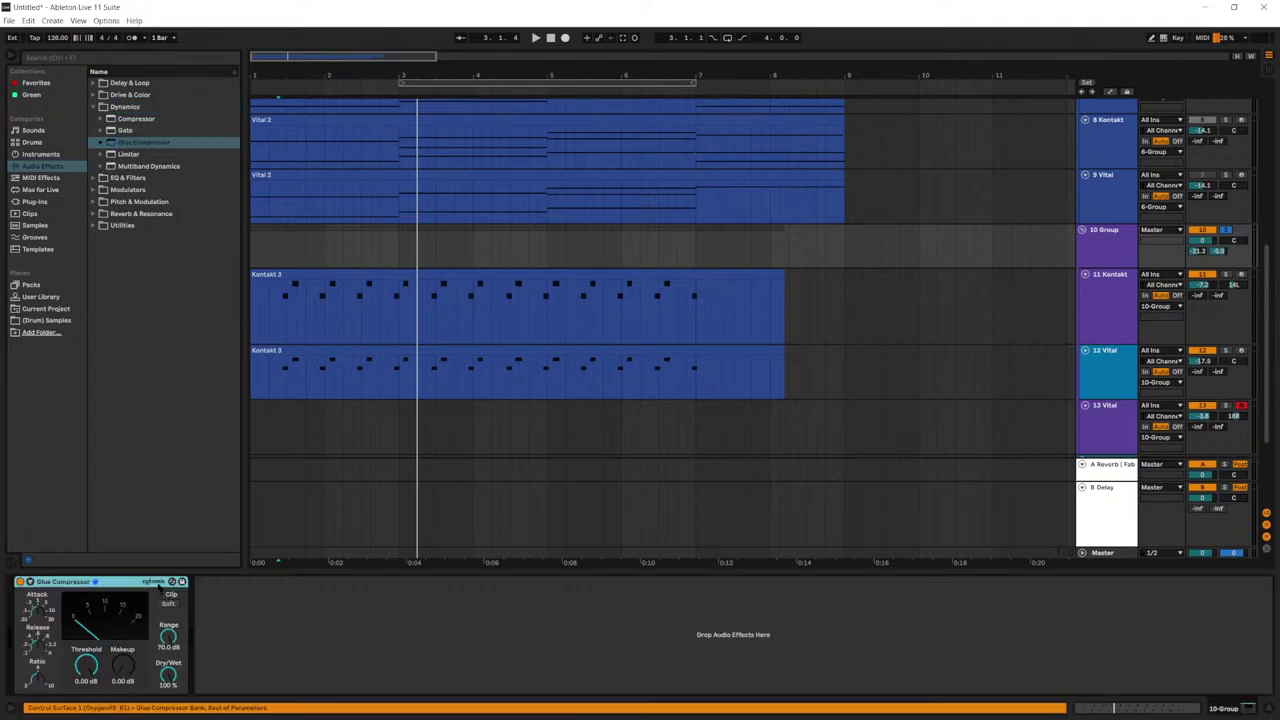
# Step: Set the 10 Group's Glue Compressor to a threshold of -26.7 dB and 73% dry/wet during playback
pyautogui.moveTo(86, 666); pyautogui.dragTo(86, 712)
pyautogui.press('space')
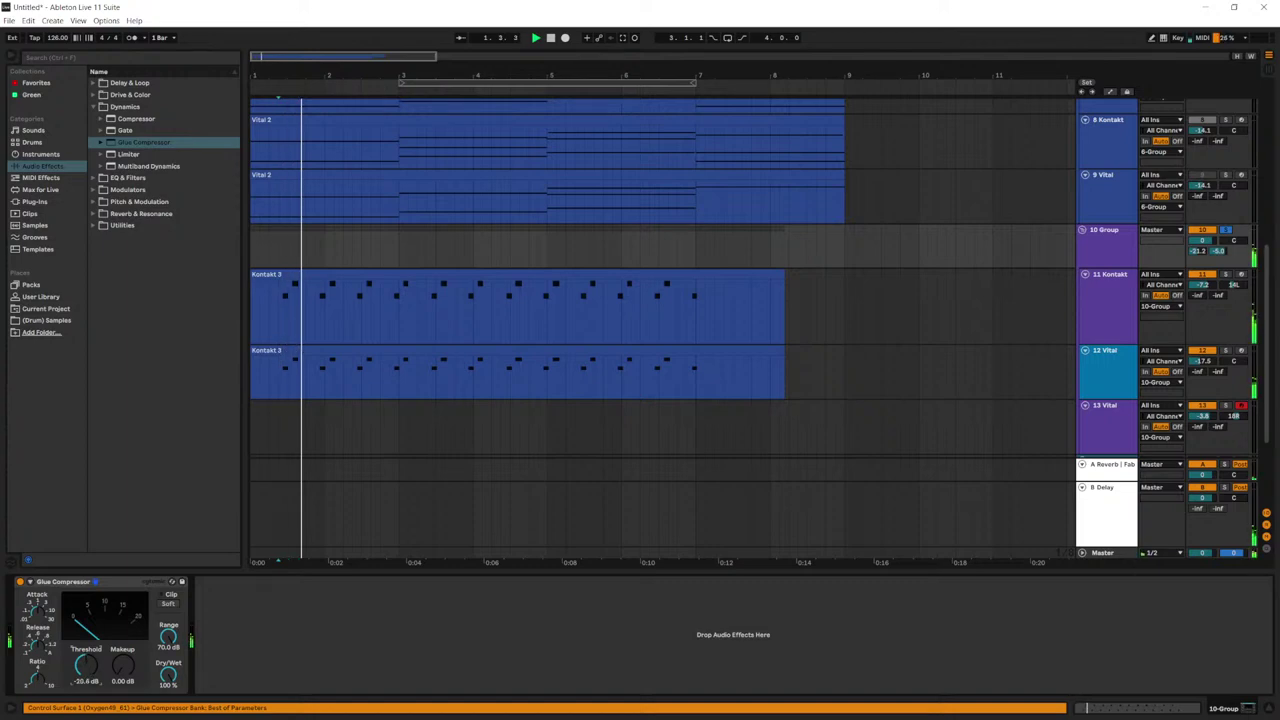
pyautogui.click(1110, 241)
pyautogui.moveTo(86, 666); pyautogui.dragTo(86, 682)
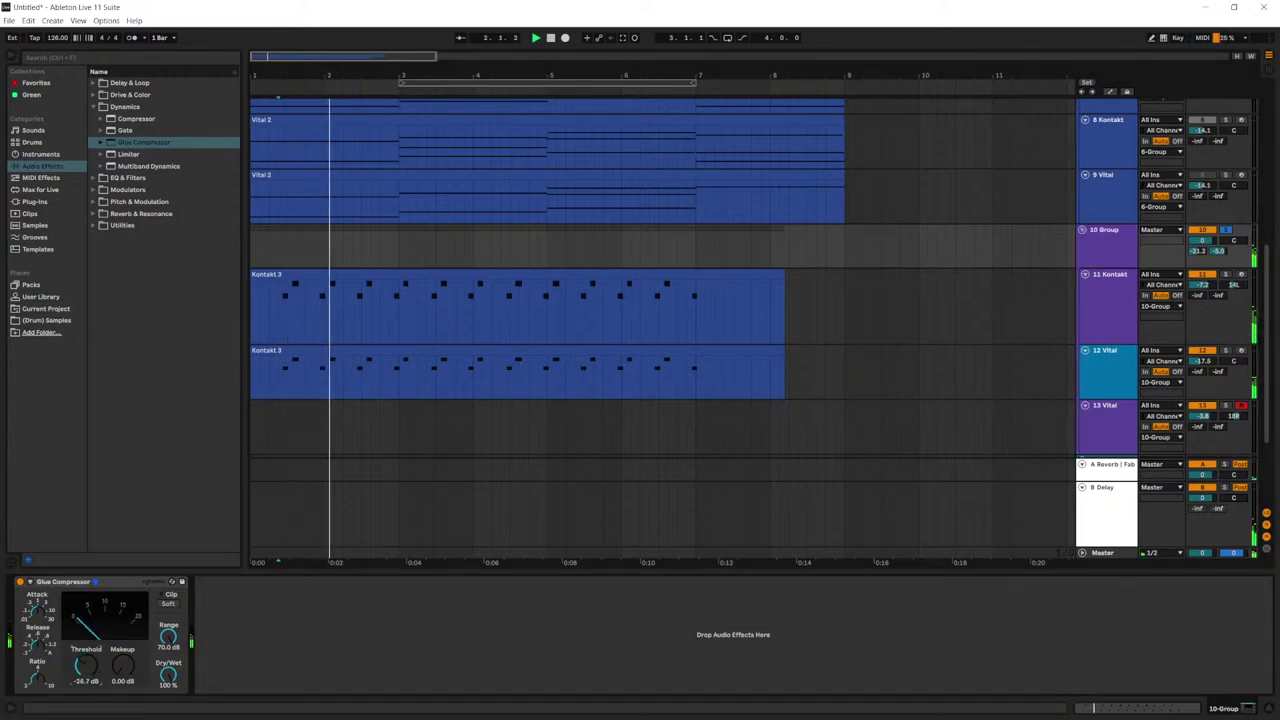
# Step: Add a Utility after the 10 Group's Glue Compressor and play the group unsoloed from bar 1
pyautogui.click(125, 225)
pyautogui.moveTo(113, 225); pyautogui.dragTo(250, 630)
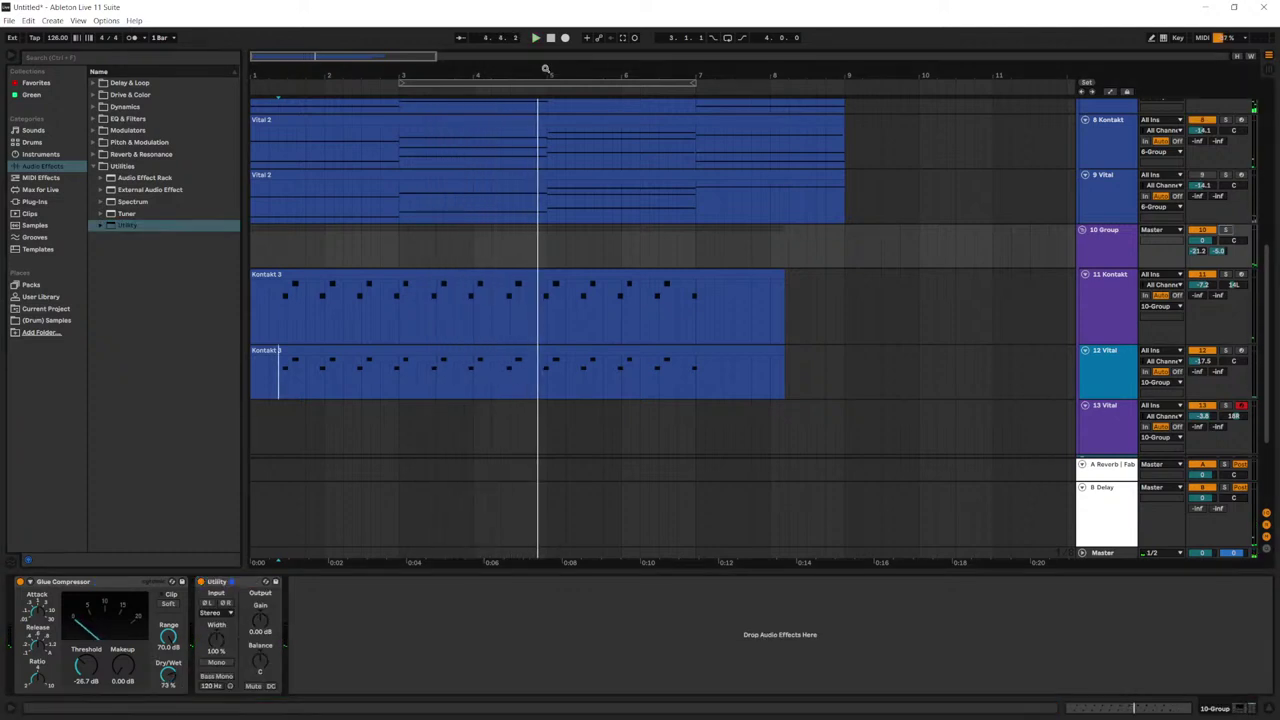
pyautogui.click(550, 38)
pyautogui.press('space')
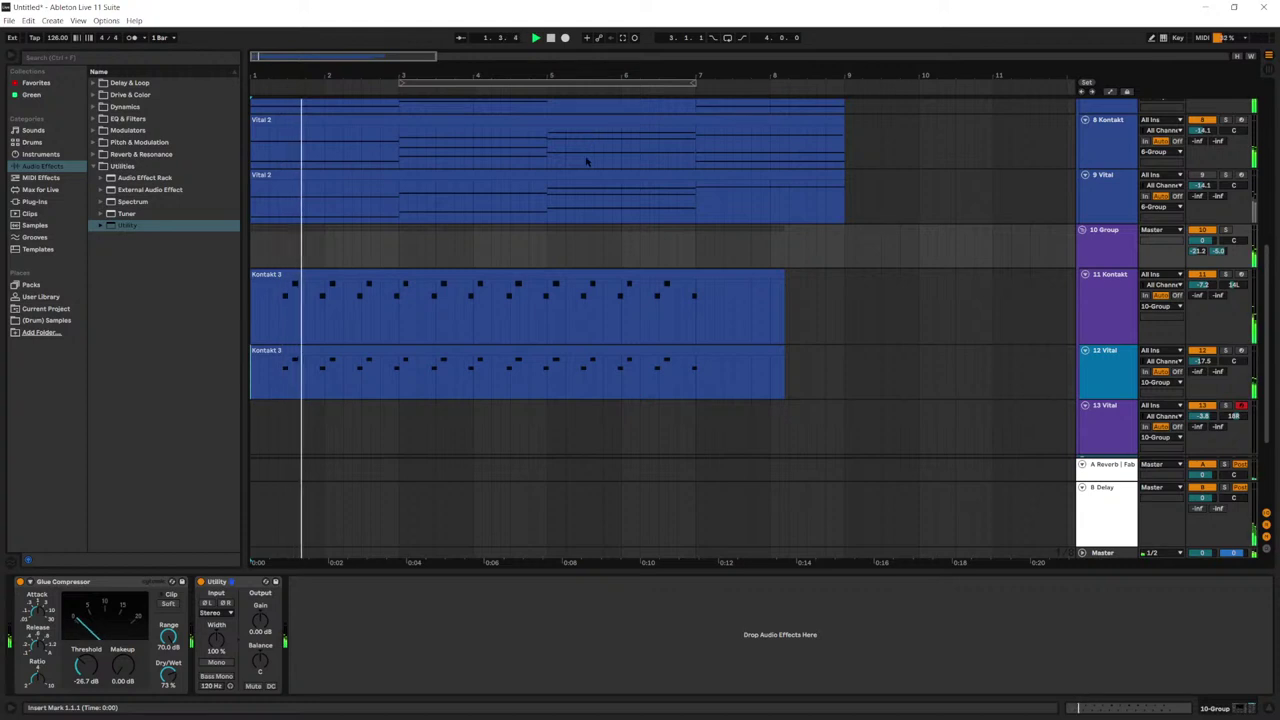
# Step: Look through the EQ & Filters, Drive & Color, Dynamics and Modulators audio effects for one that suits the 10 Group
pyautogui.click(1103, 237)
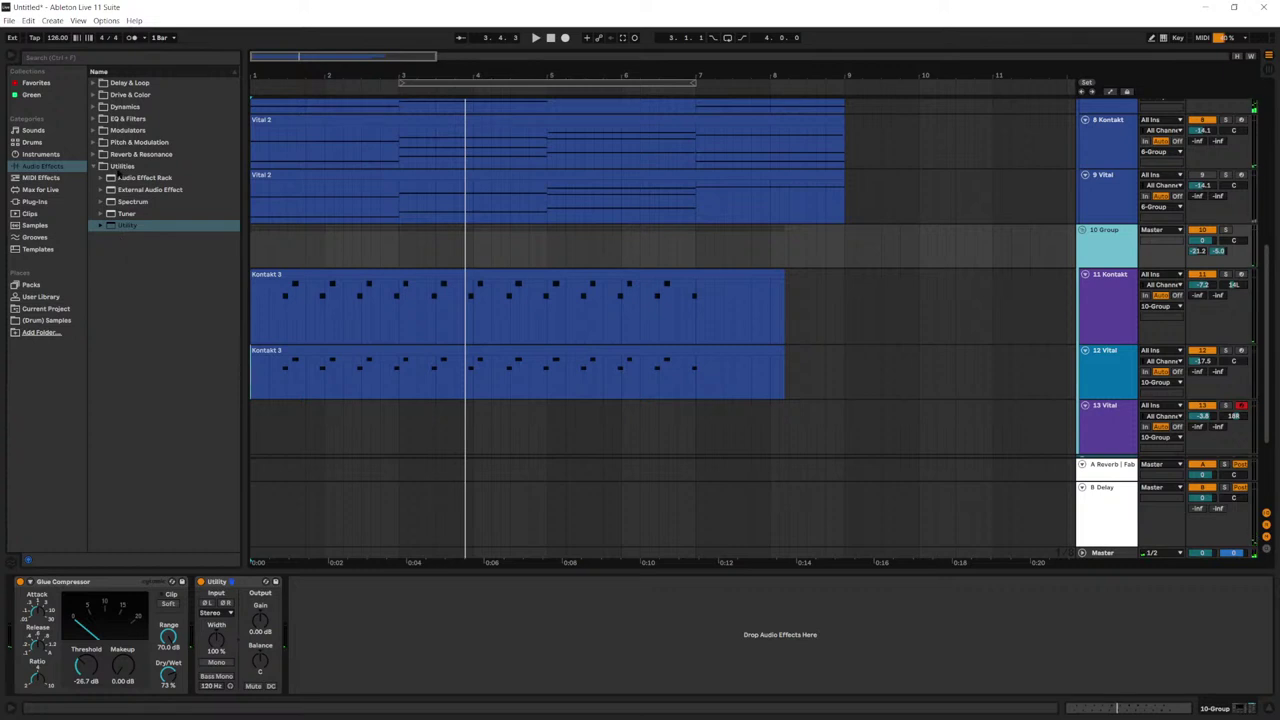
pyautogui.click(93, 118)
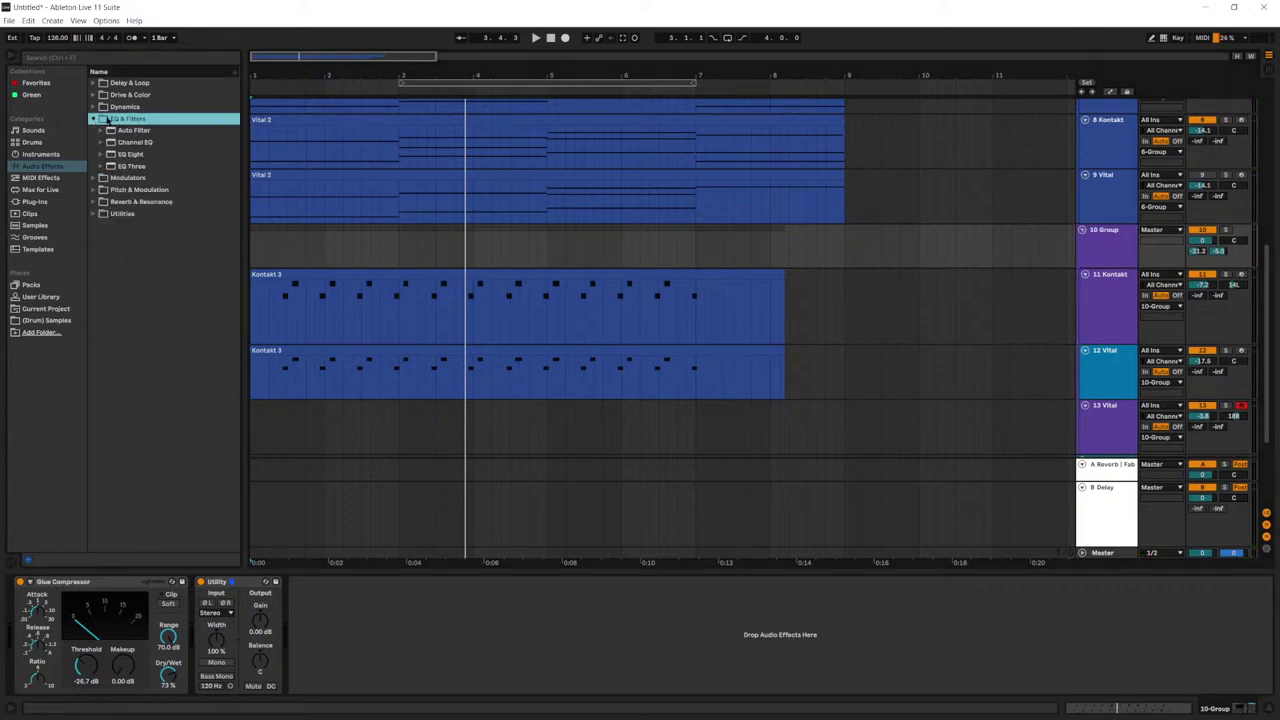
pyautogui.click(93, 94)
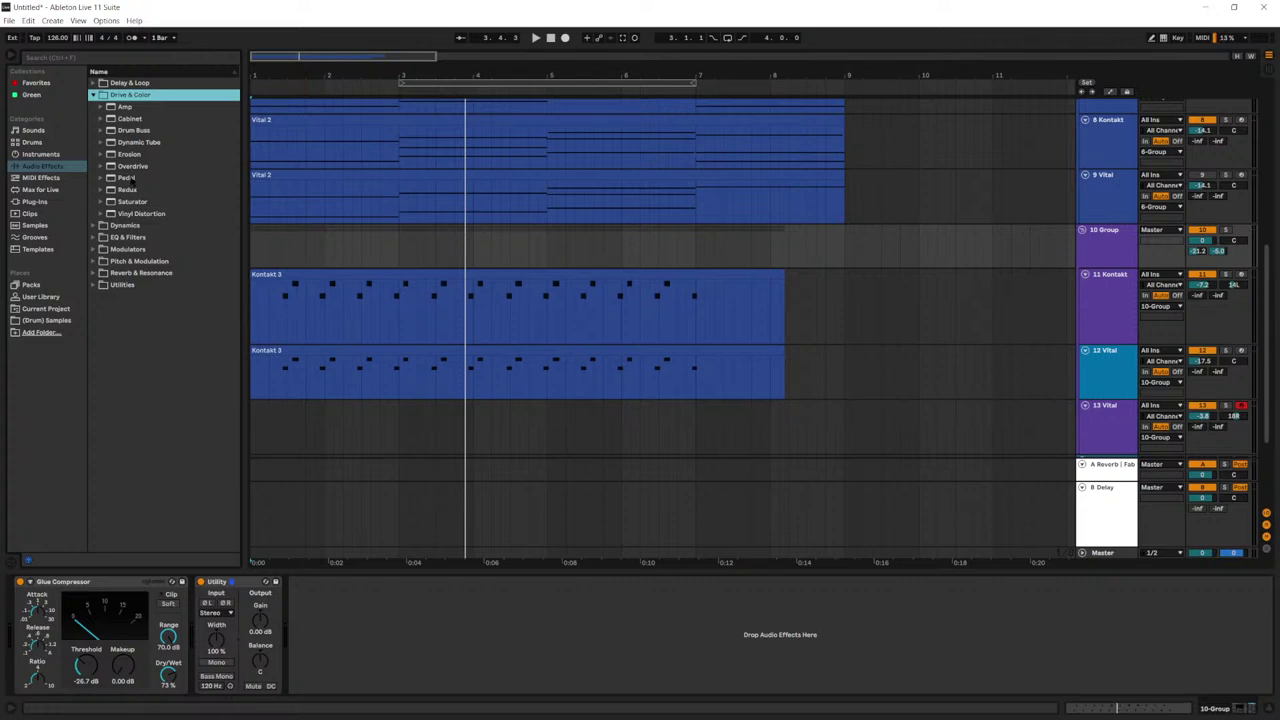
pyautogui.click(100, 143)
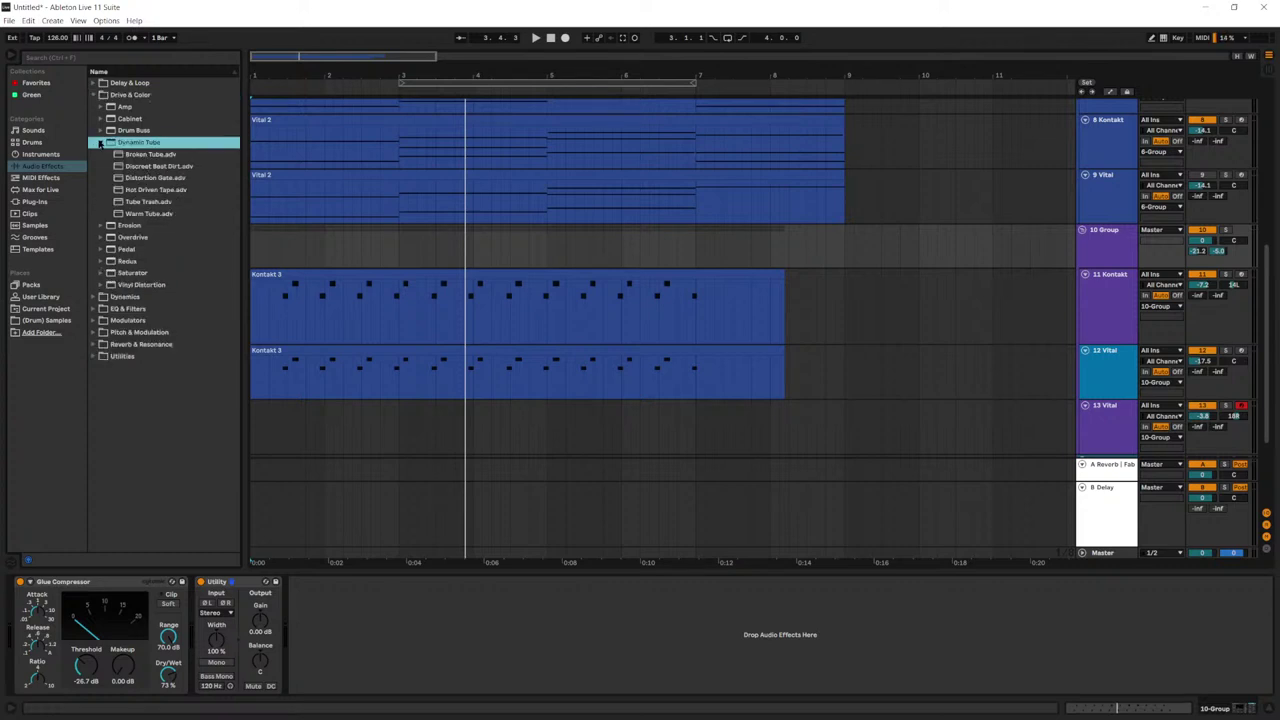
pyautogui.click(93, 95)
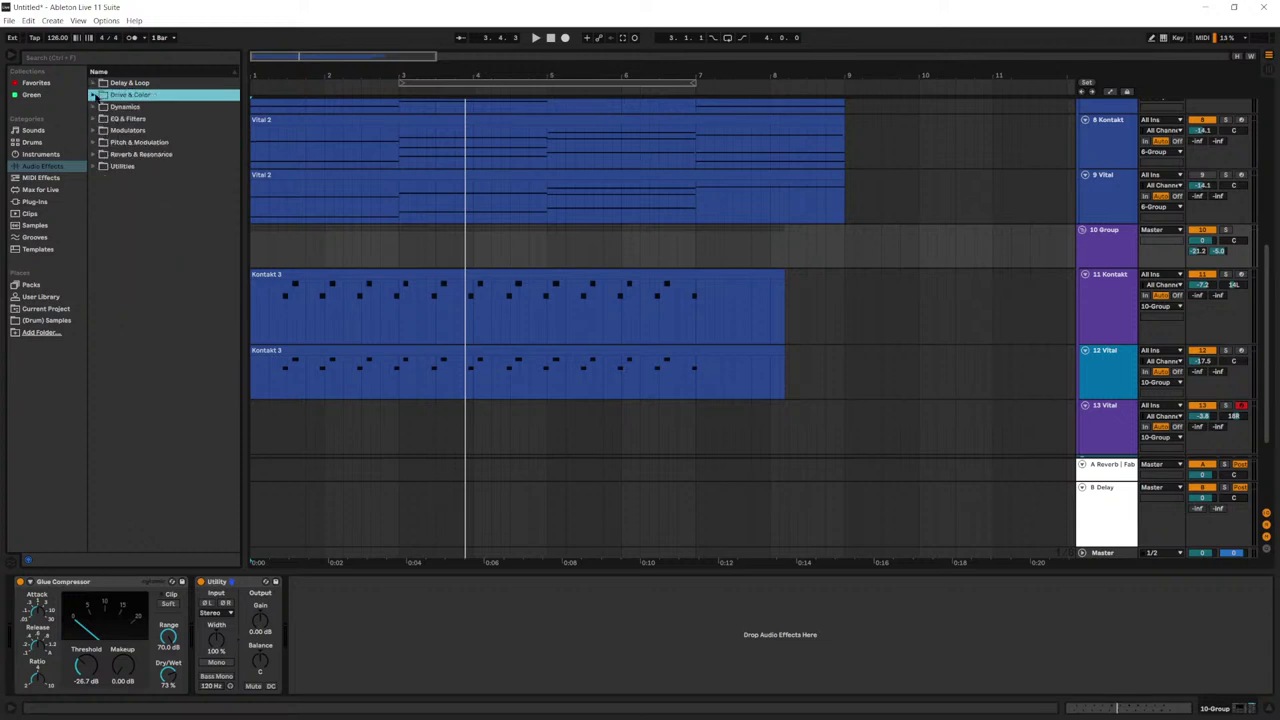
pyautogui.click(93, 119)
pyautogui.click(93, 118)
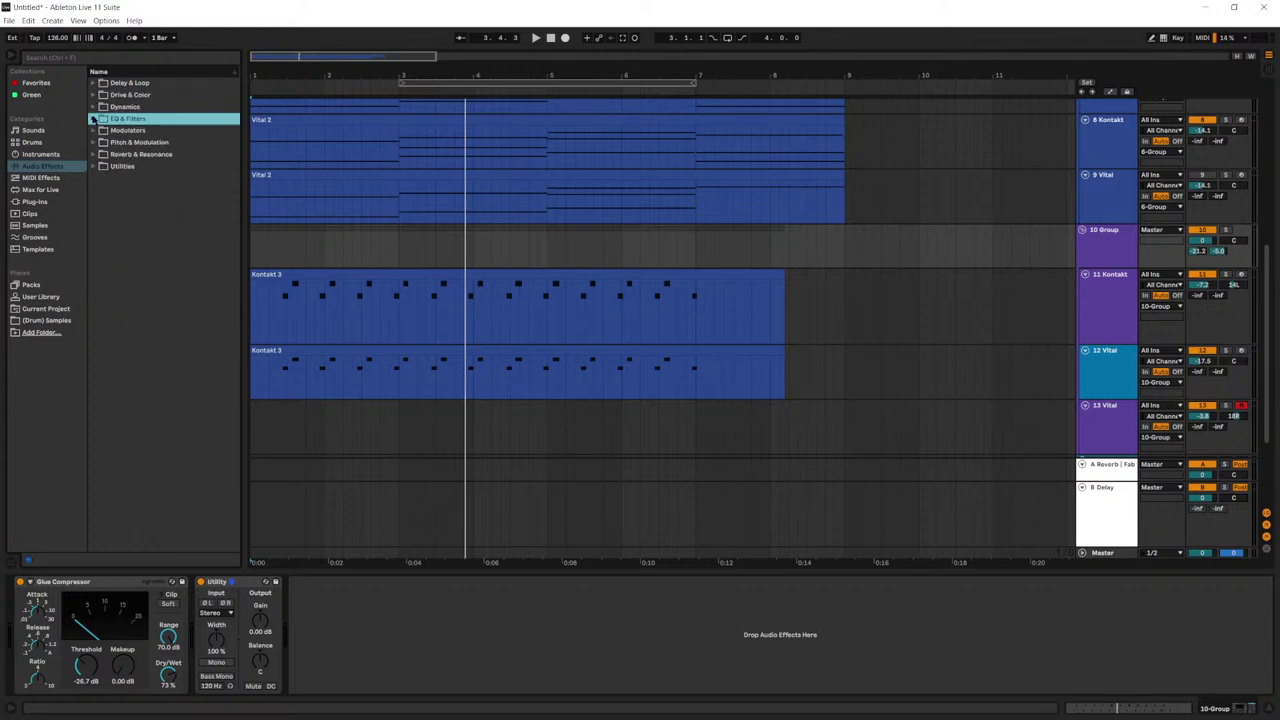
pyautogui.click(93, 107)
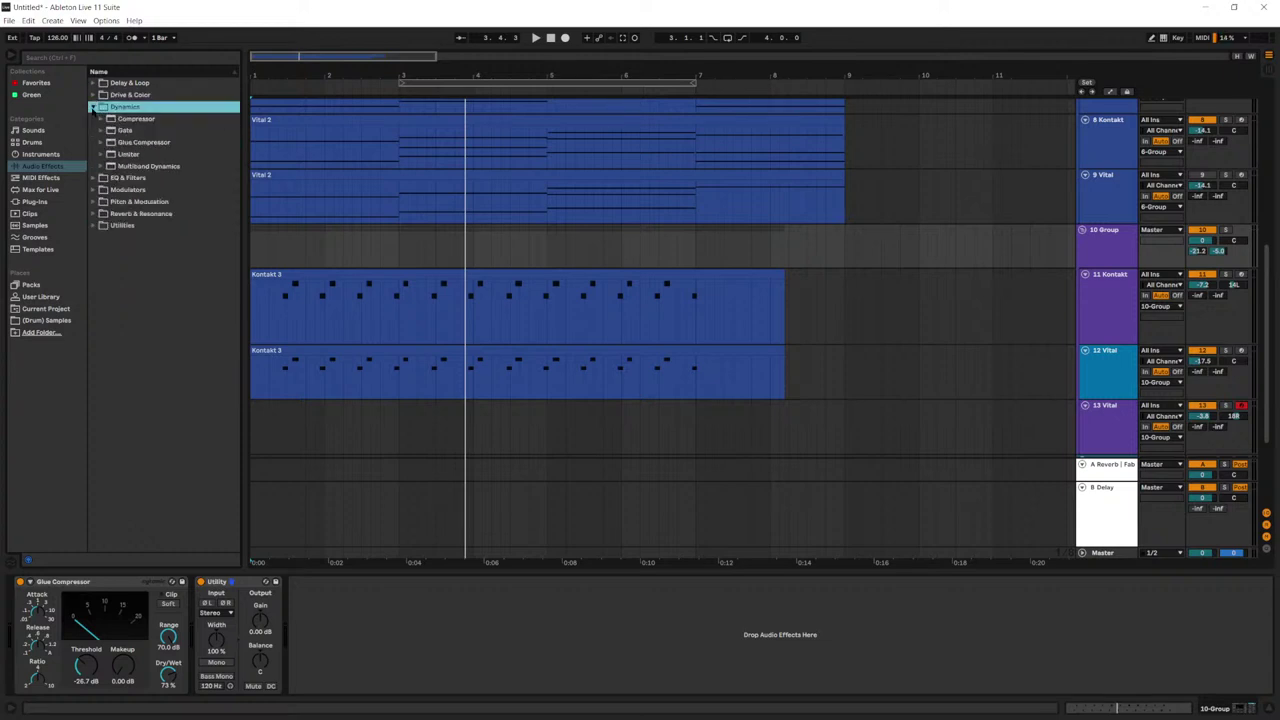
pyautogui.click(93, 107)
pyautogui.click(94, 130)
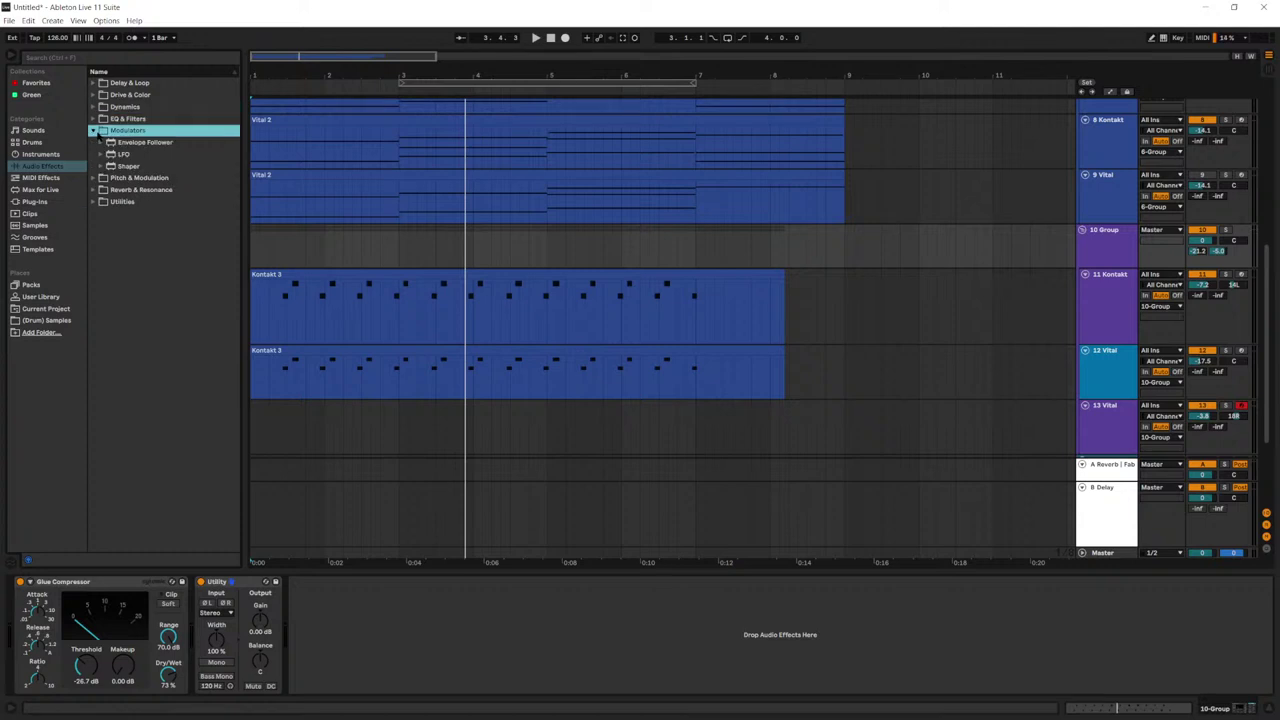
pyautogui.click(99, 131)
# Step: Insert a Phaser-Flanger between the 10 Group's Glue Compressor and Utility, and play it from within the first bar
pyautogui.click(100, 142)
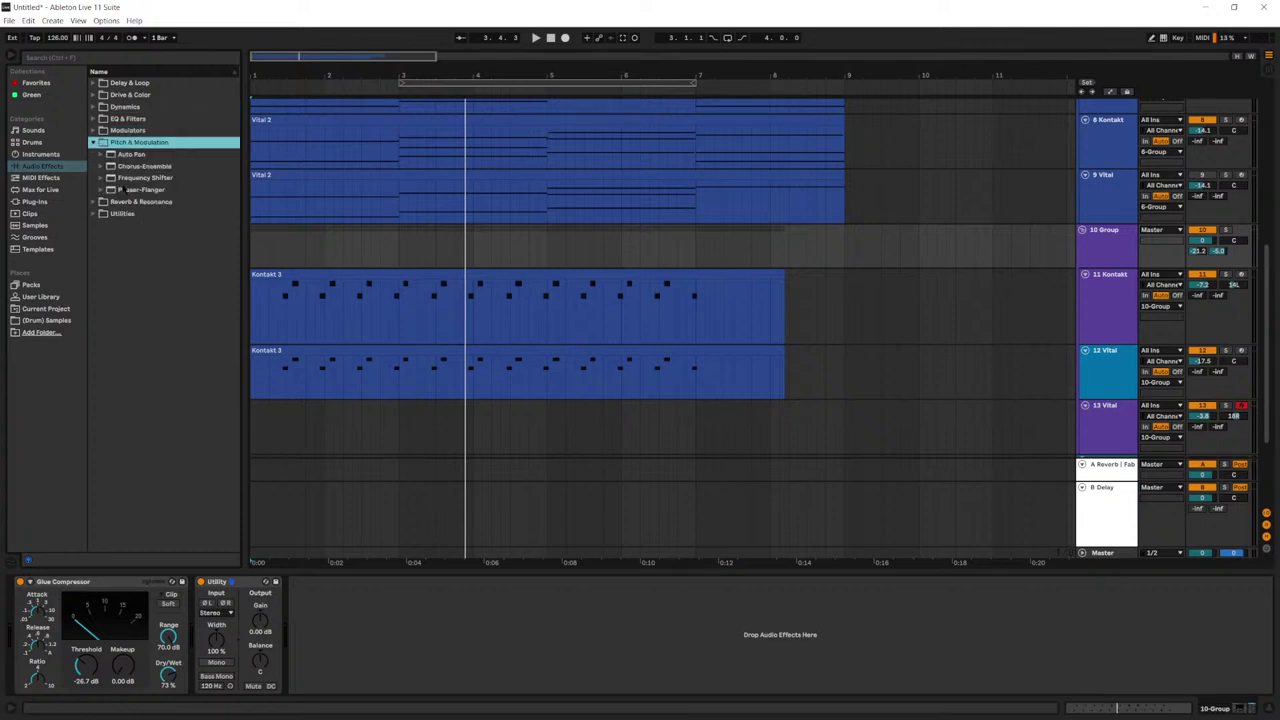
pyautogui.moveTo(140, 189)
pyautogui.mouseDown()
pyautogui.moveTo(205, 644)
pyautogui.moveTo(207, 610)
pyautogui.mouseUp()
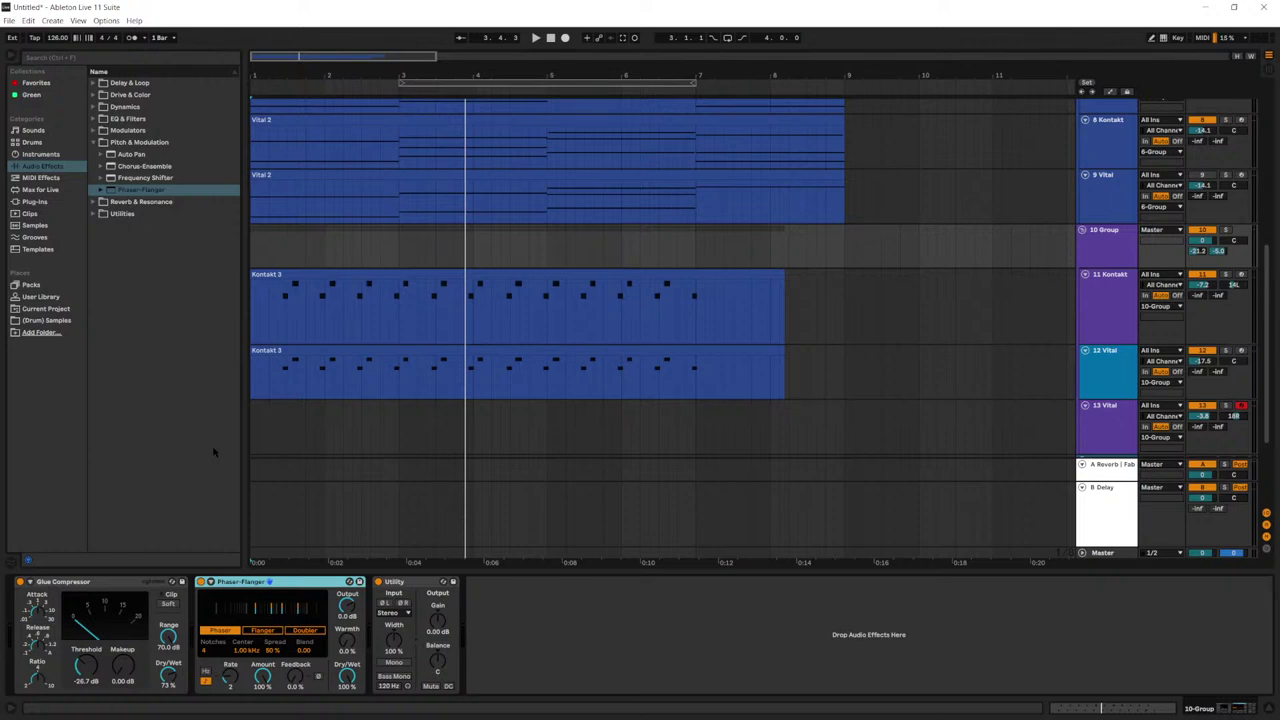
pyautogui.click(260, 248)
pyautogui.press('space')
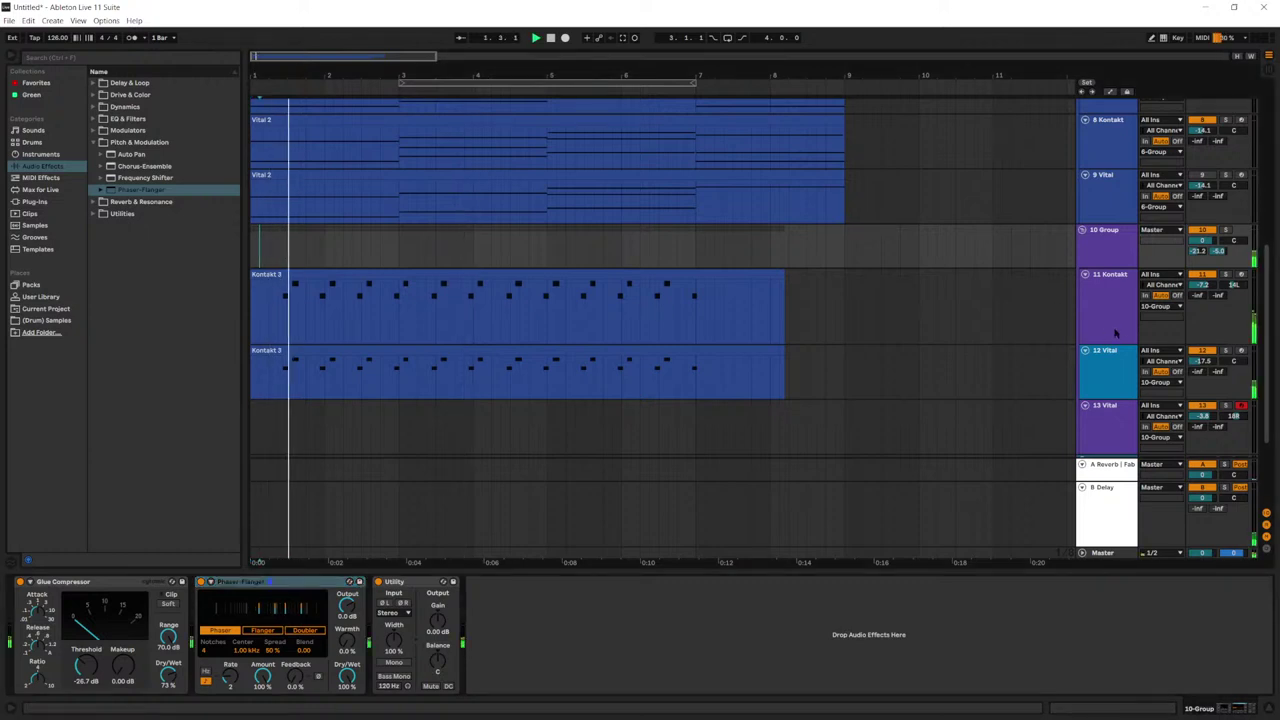
pyautogui.press('space')
pyautogui.scroll(4, 420, 285)
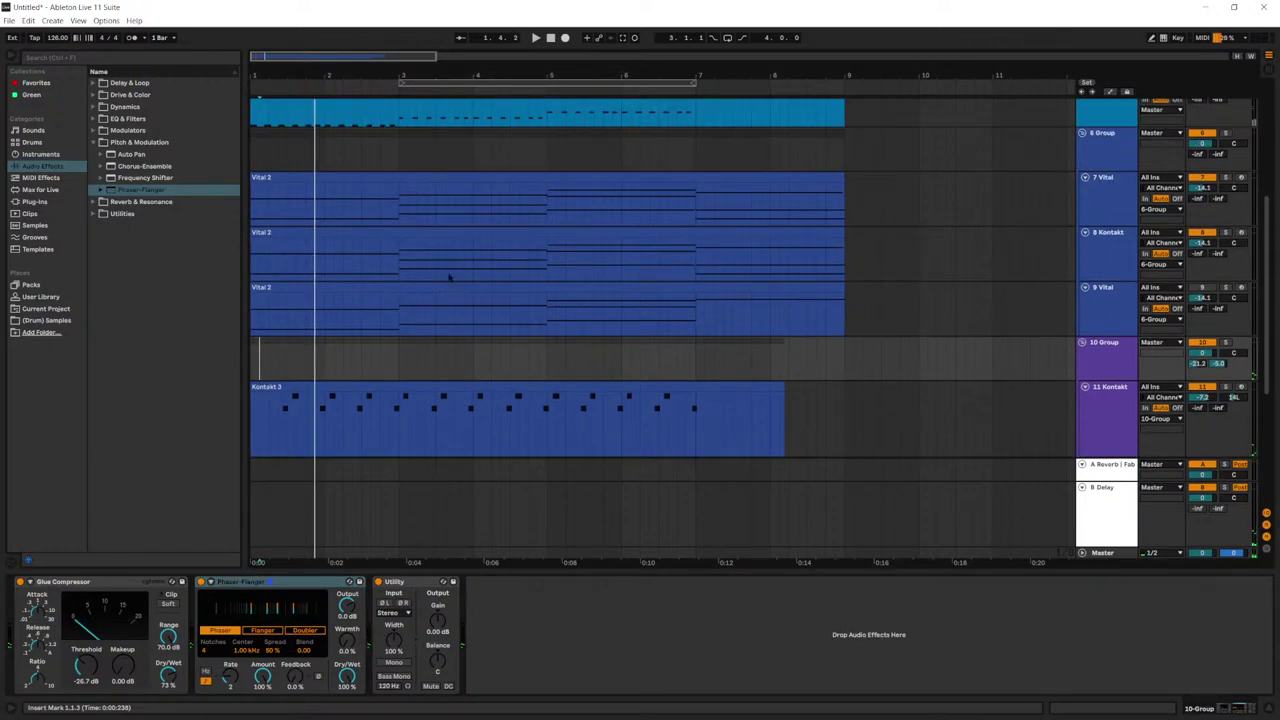
pyautogui.scroll(3, 425, 270)
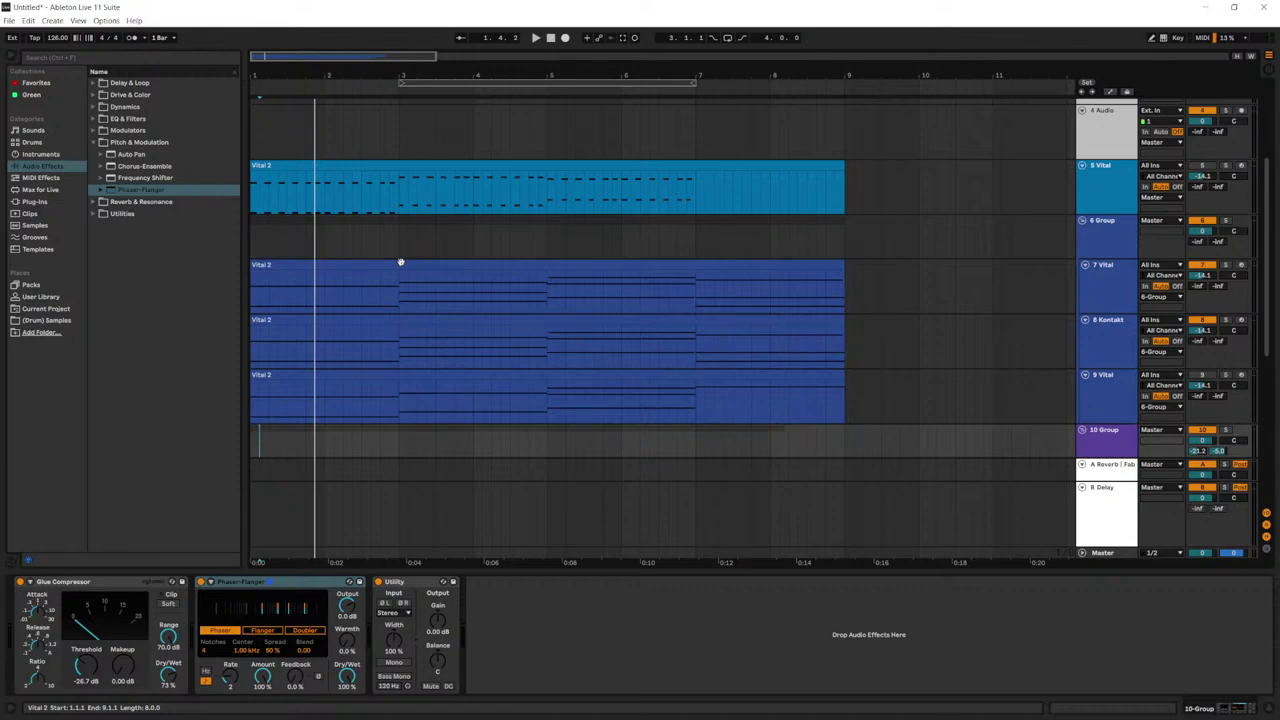
pyautogui.click(307, 245)
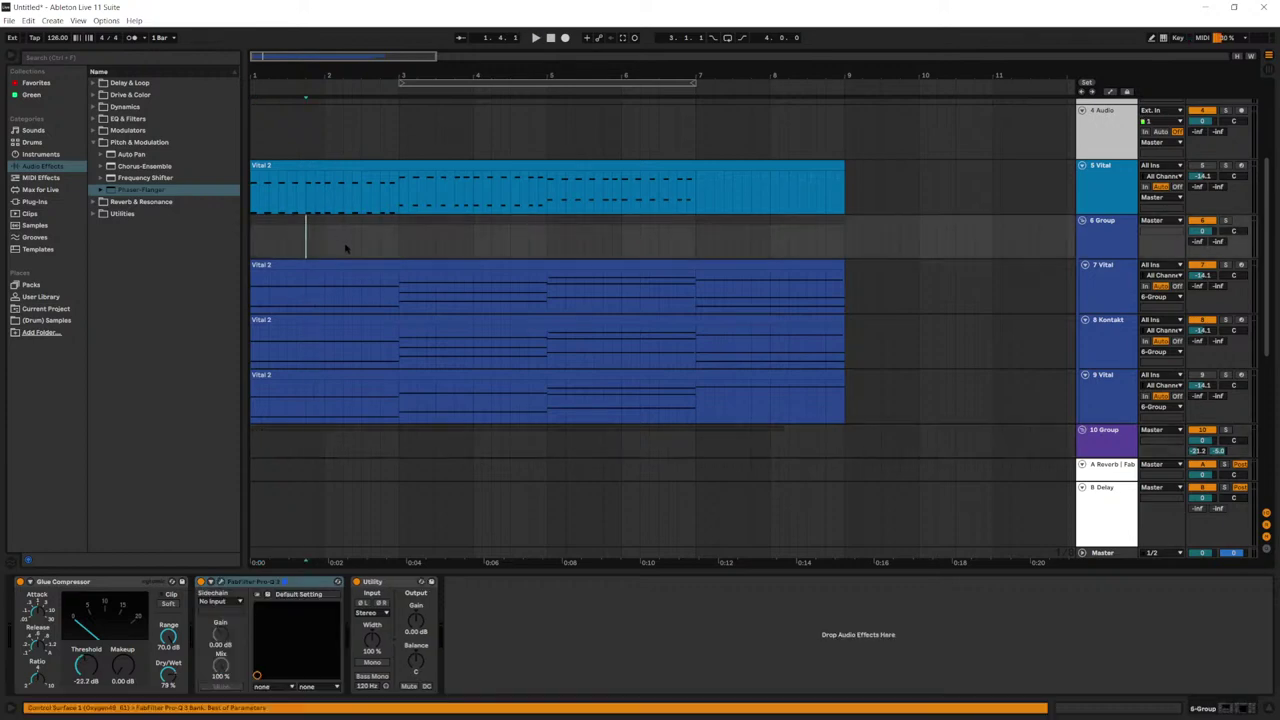
pyautogui.press('space')
# Step: Add an Auto Filter to the Master between FabFilter Pro-L 2 and Utility
pyautogui.scroll(2, 346, 249)
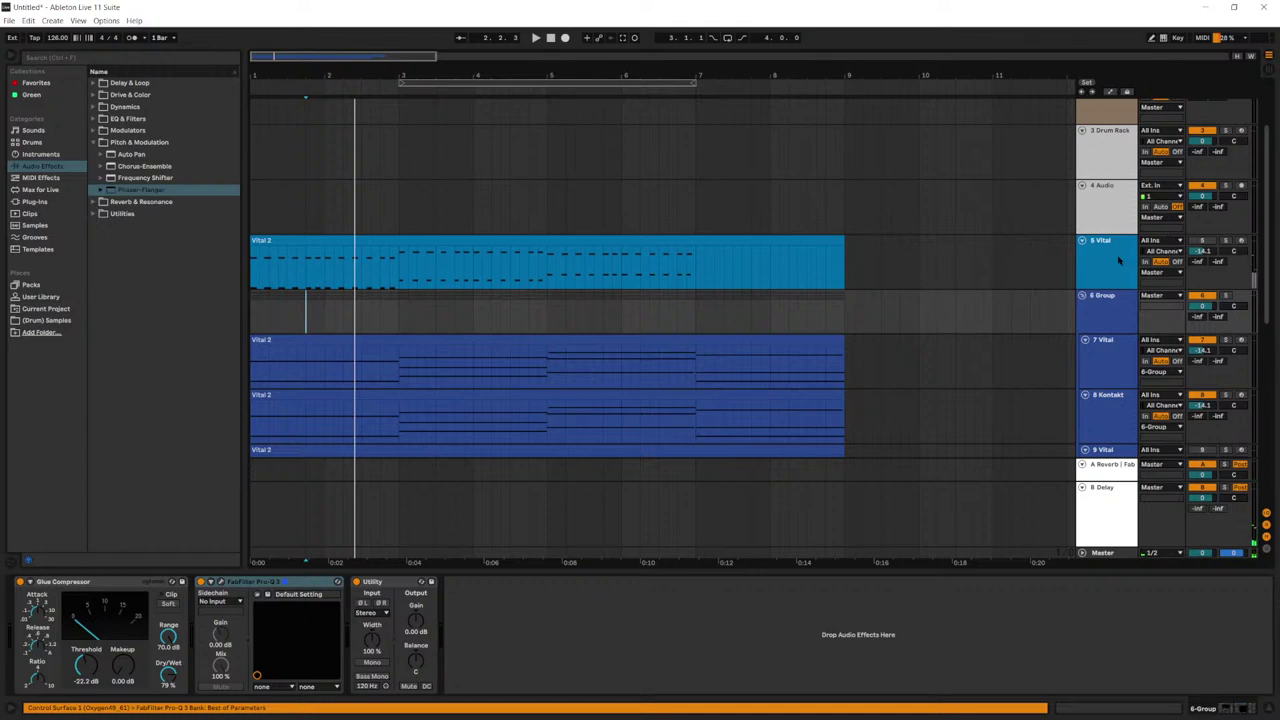
pyautogui.scroll(-1, 1120, 513)
pyautogui.click(1082, 552)
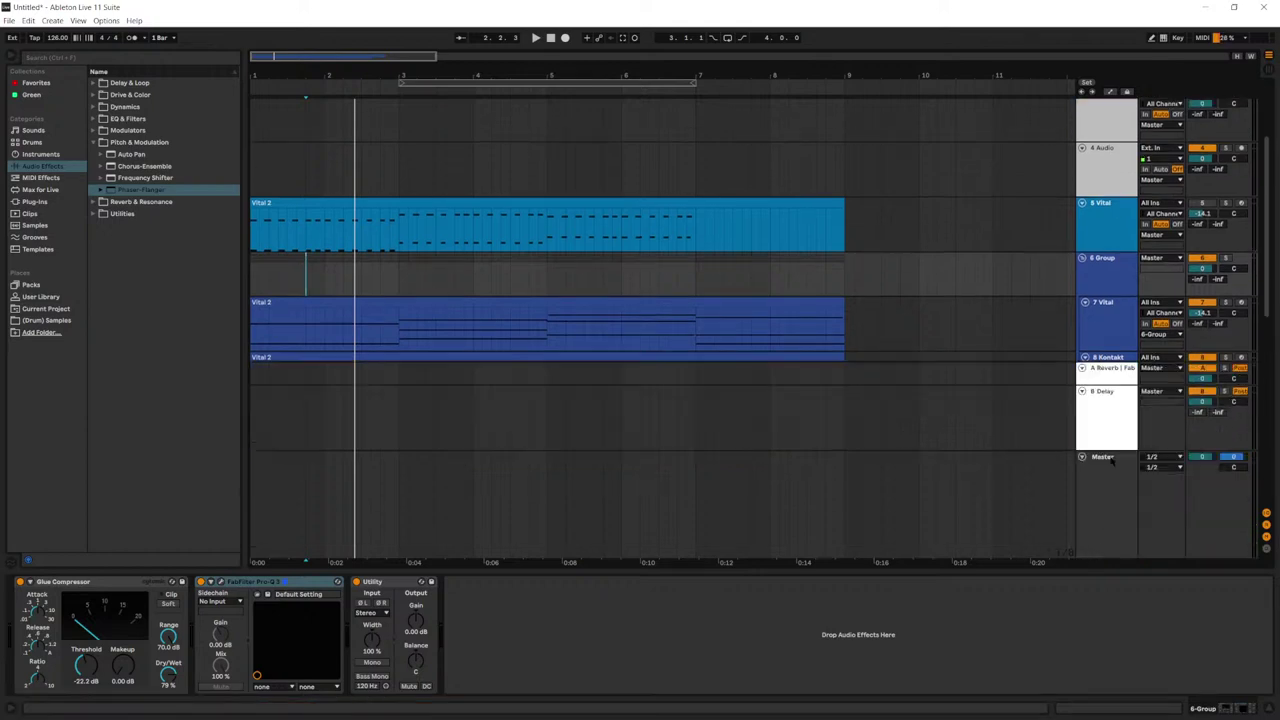
pyautogui.click(1110, 457)
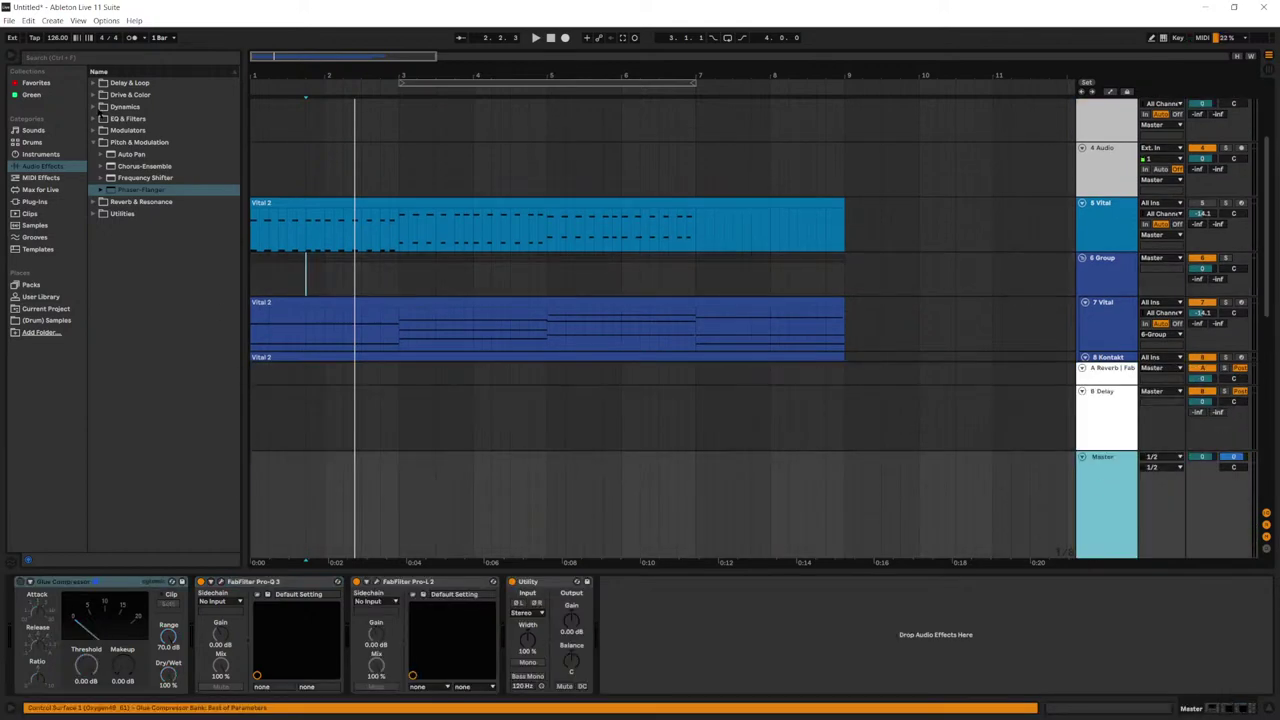
pyautogui.click(95, 118)
pyautogui.moveTo(106, 129); pyautogui.dragTo(502, 621)
# Step: Set the Master's Auto Filter to a low-pass cutoff of 5.33 kHz while playing the arrangement
pyautogui.press('space')
pyautogui.moveTo(688, 614); pyautogui.dragTo(688, 660)
pyautogui.press('space')
pyautogui.moveTo(701, 616); pyautogui.dragTo(701, 597)
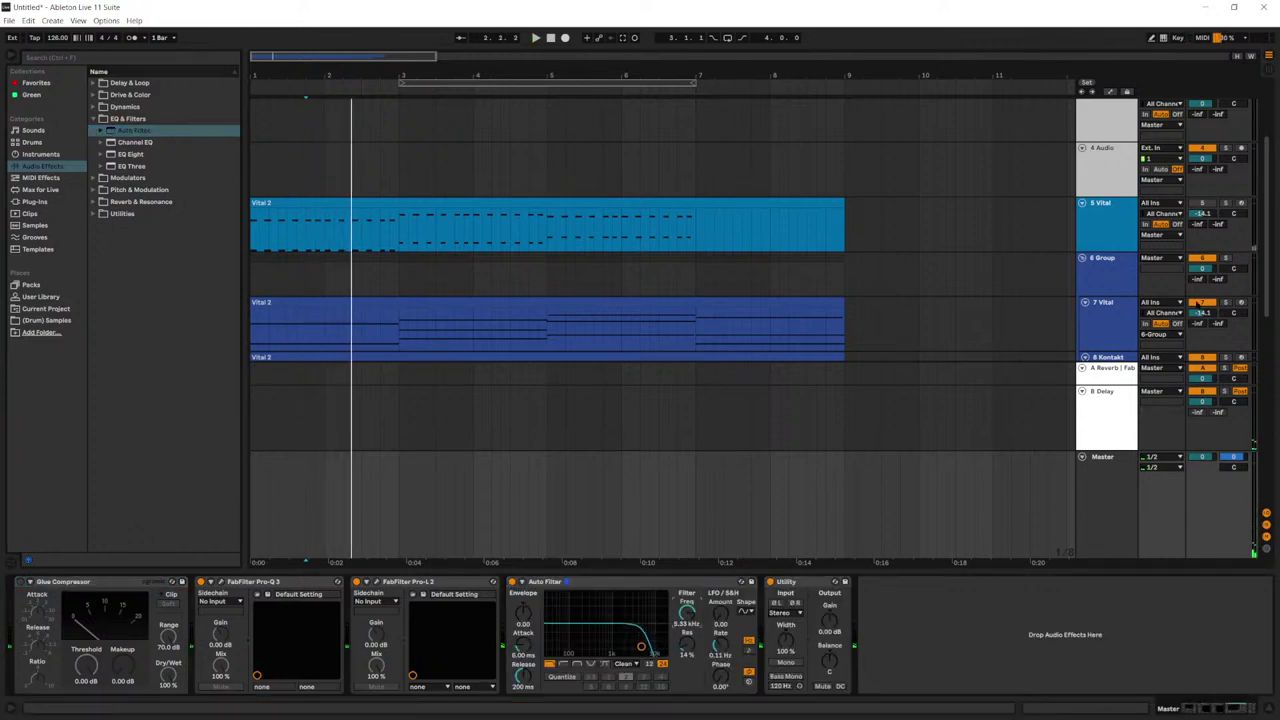
# Step: Play the arrangement from bar 1 and switch off the Master's Auto Filter during playback
pyautogui.moveTo(1266, 280); pyautogui.dragTo(1266, 200)
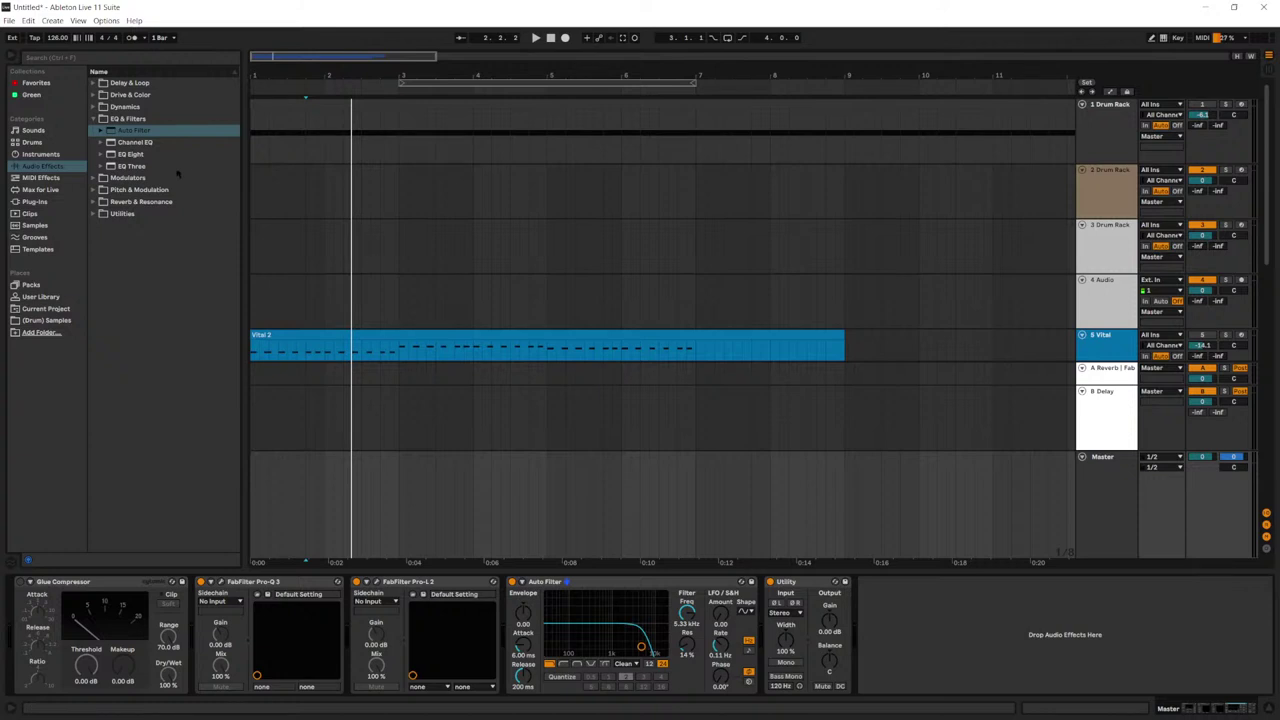
pyautogui.hotkey('ctrl', 'z')
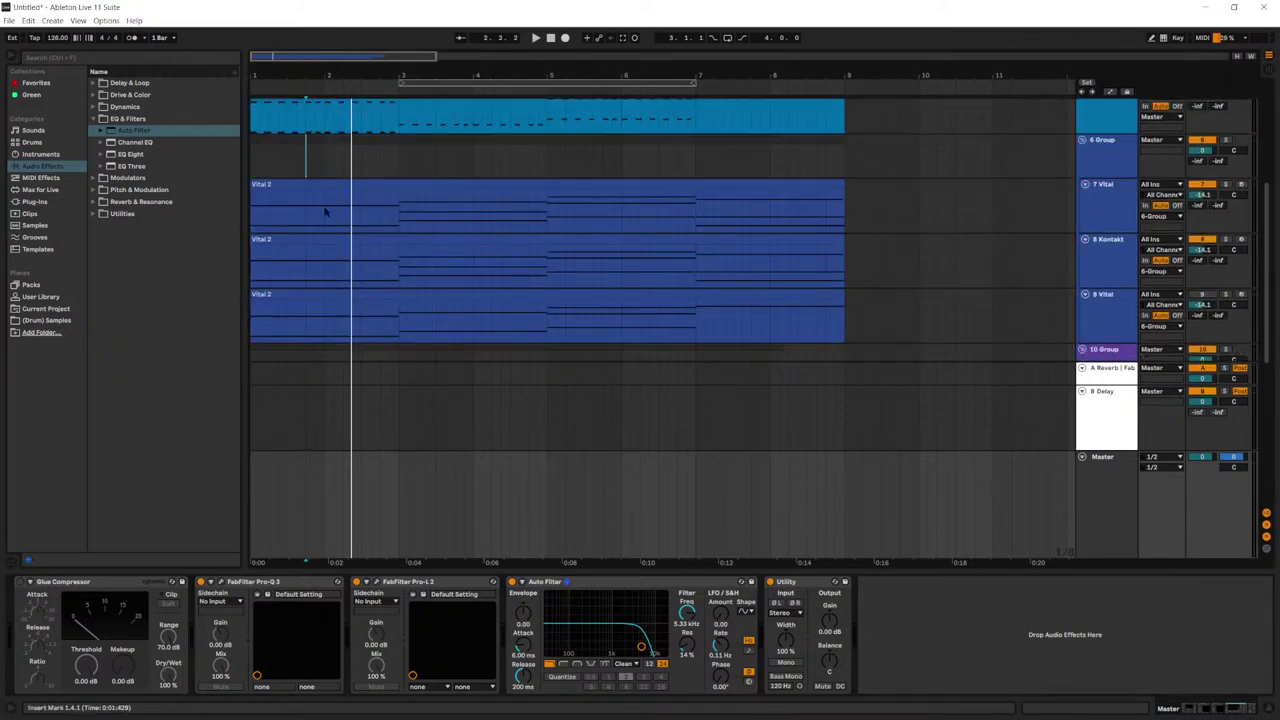
pyautogui.click(255, 160)
pyautogui.scroll(1, 300, 130)
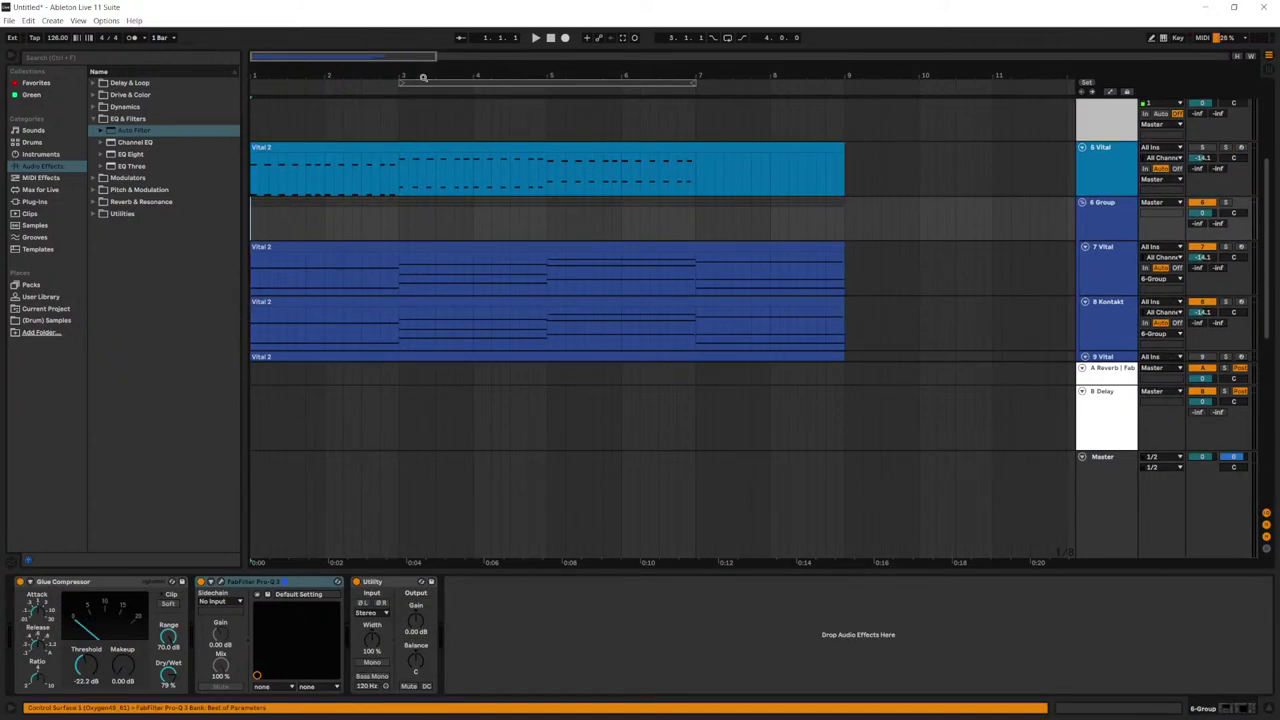
pyautogui.press('space')
pyautogui.scroll(-5, 1152, 183)
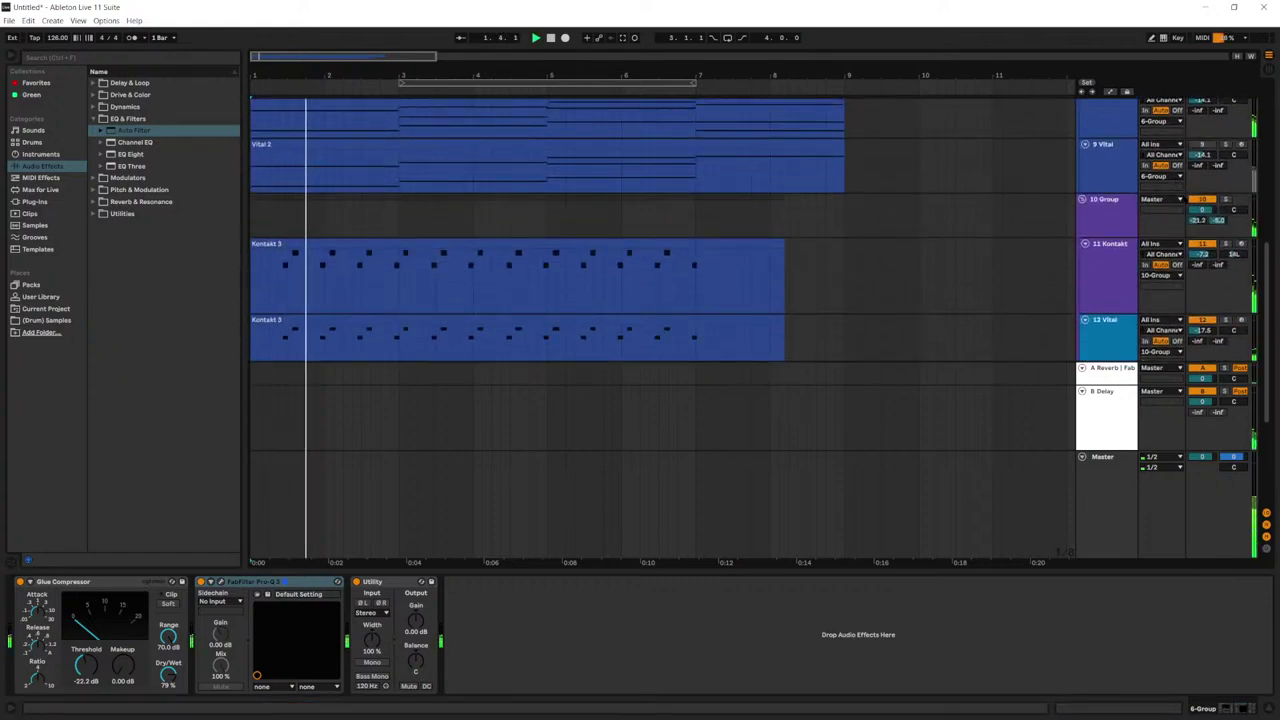
pyautogui.click(1068, 537)
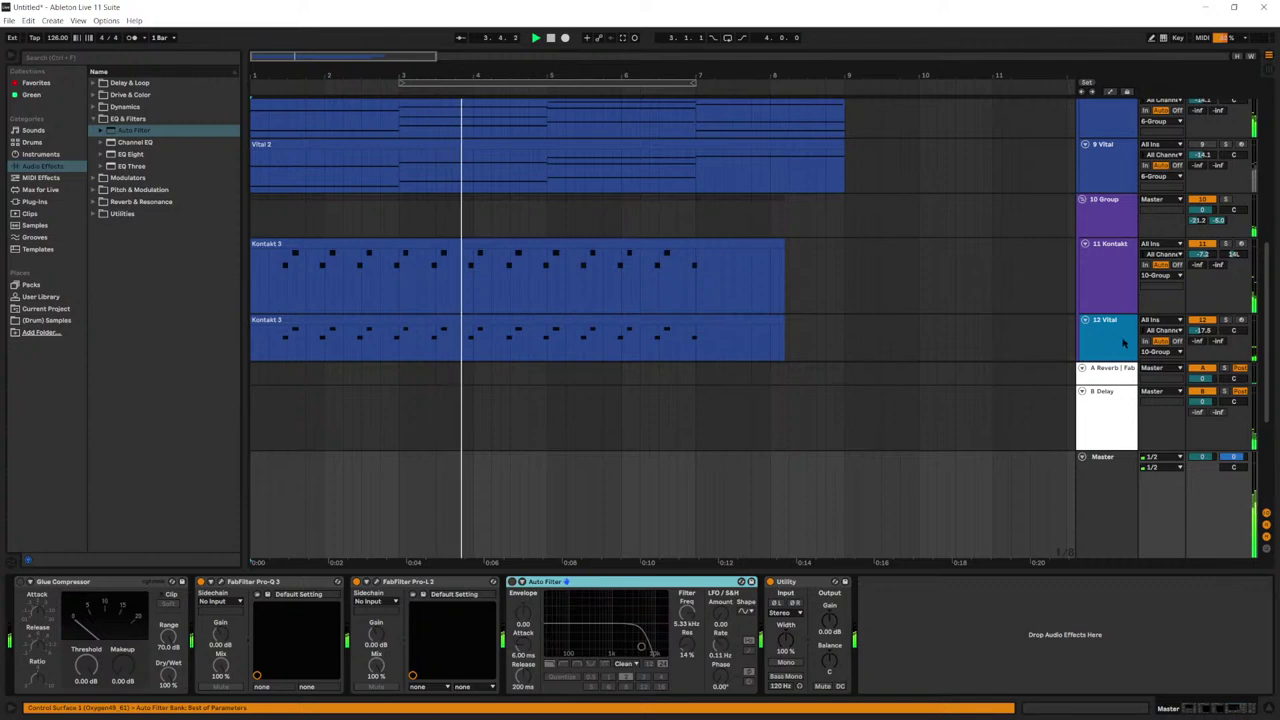
# Step: Set the gain of the 10 Group's Utility to 4.11 dB, stop playback and place the insert marker at 1.2.3
pyautogui.click(1117, 227)
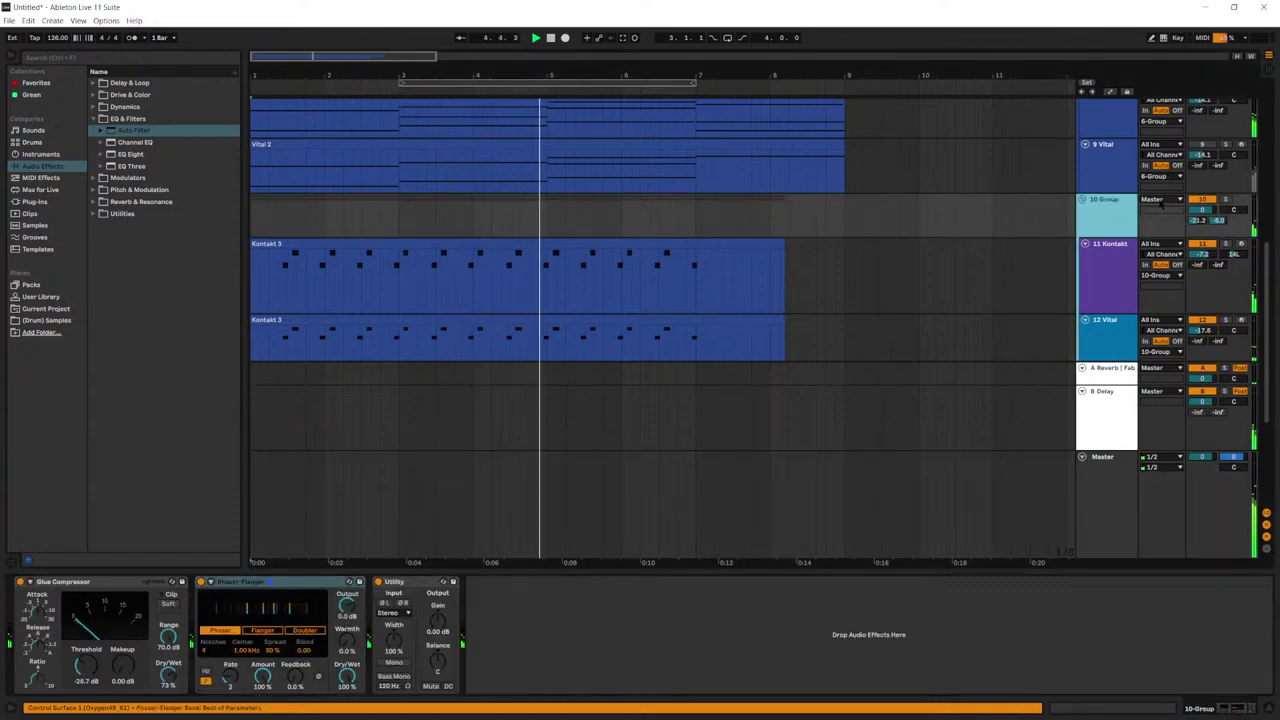
pyautogui.moveTo(439, 622); pyautogui.dragTo(439, 600)
pyautogui.press('space')
pyautogui.click(279, 215)
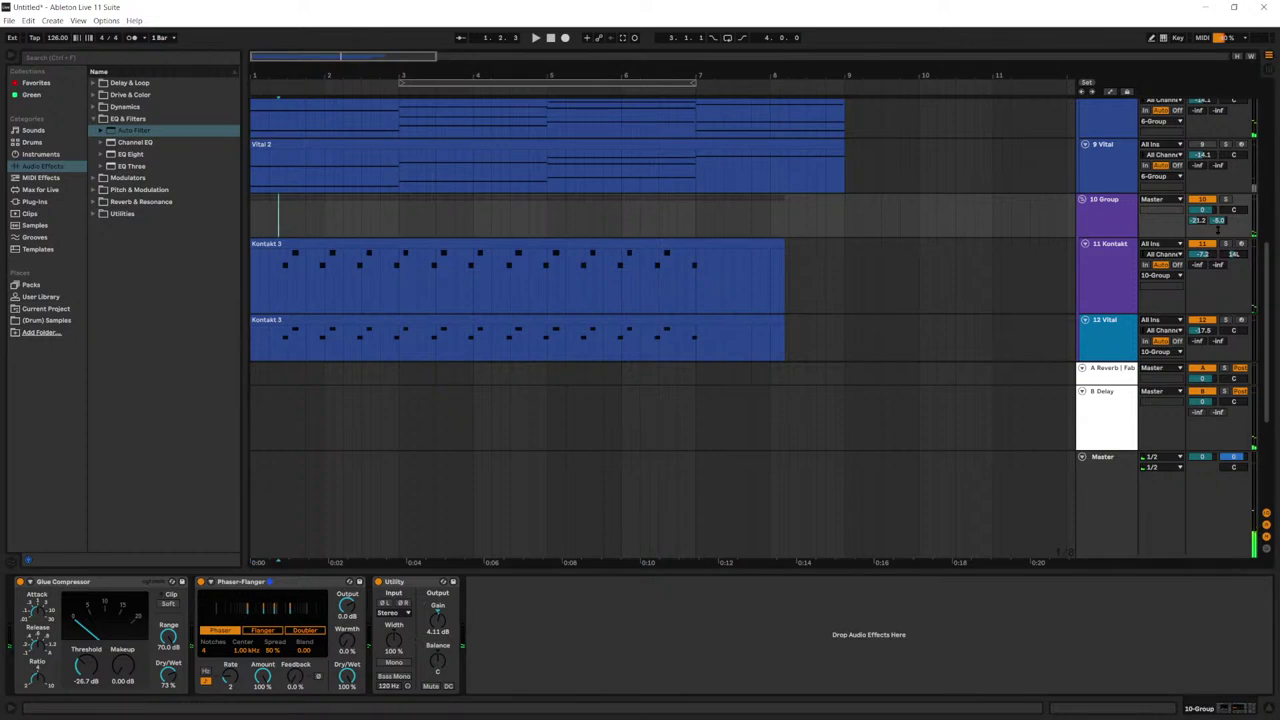
# Step: During playback, switch the 10 Group's Phaser-Flanger to Doubler mode with Dry/Wet at 50% and Amount at 94%
pyautogui.press('space')
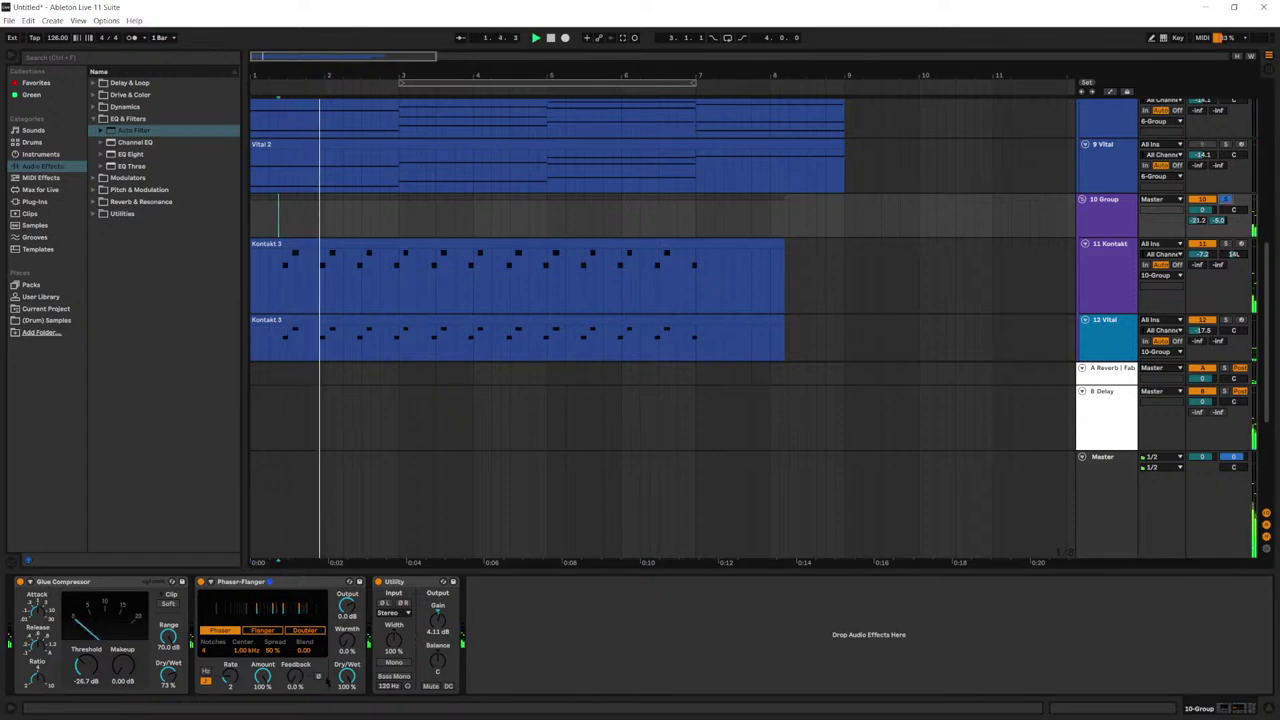
pyautogui.click(262, 630)
pyautogui.moveTo(346, 676); pyautogui.dragTo(346, 712)
pyautogui.moveTo(262, 676); pyautogui.dragTo(262, 684)
pyautogui.click(304, 630)
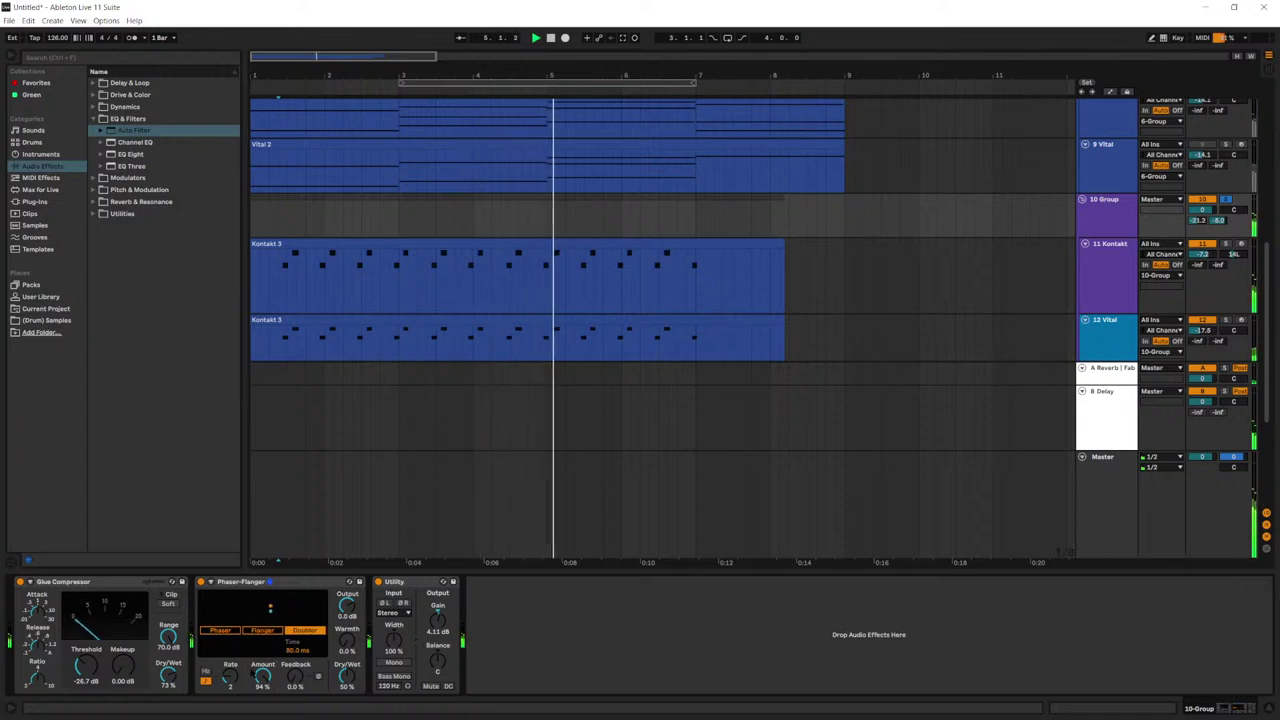
# Step: Check the 12 Vital synth patch and assign the 10 Group's track color to its grouped tracks and clips
pyautogui.click(1054, 342)
pyautogui.scroll(-1, 1054, 342)
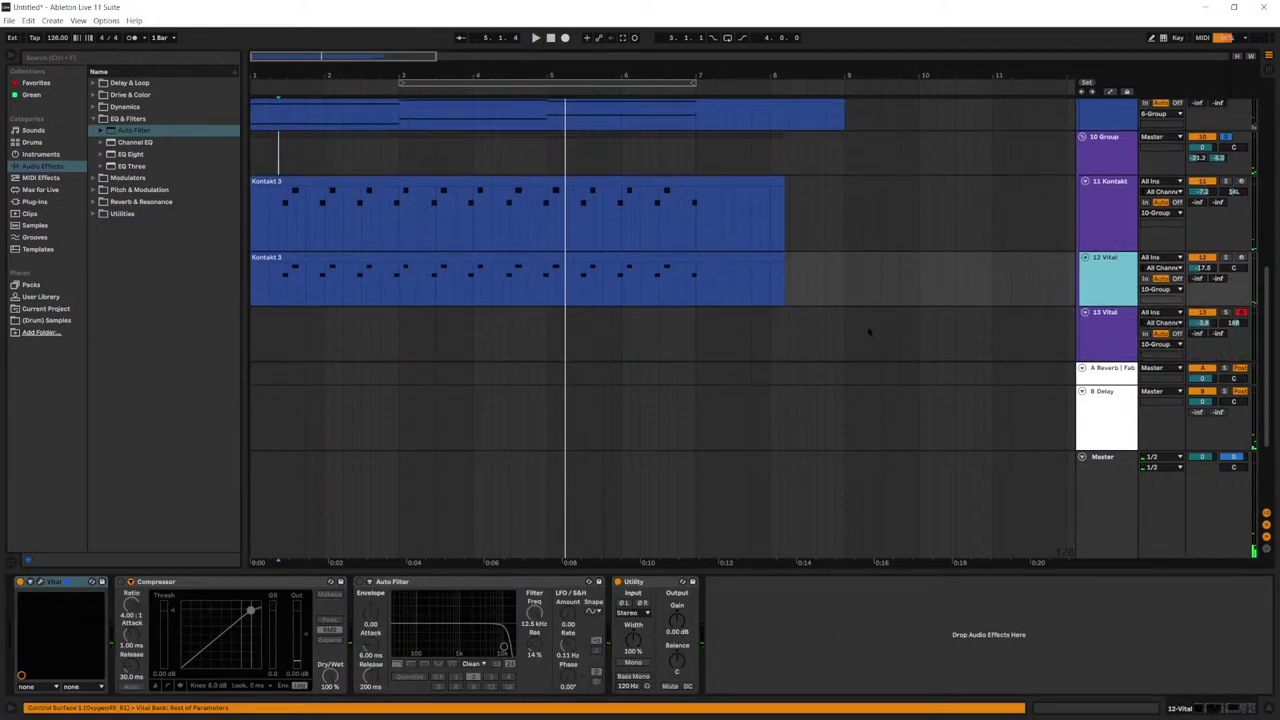
pyautogui.press('space')
pyautogui.click(40, 582)
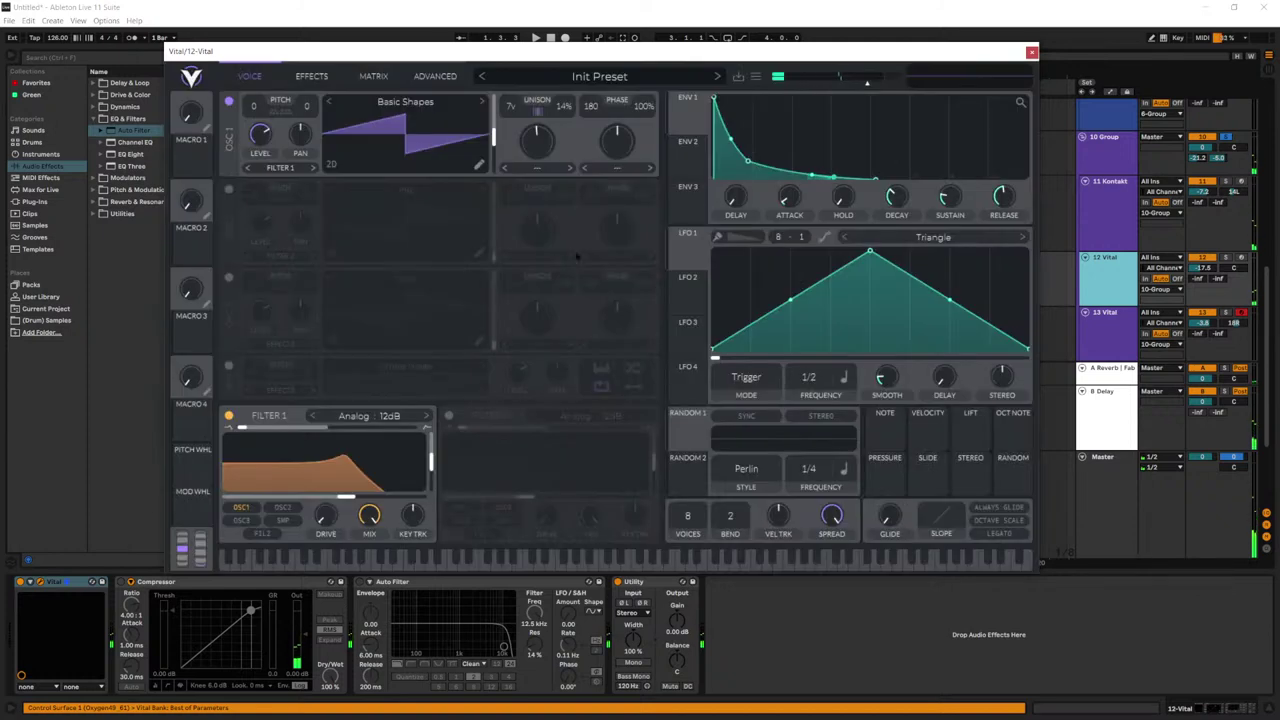
pyautogui.click(1032, 51)
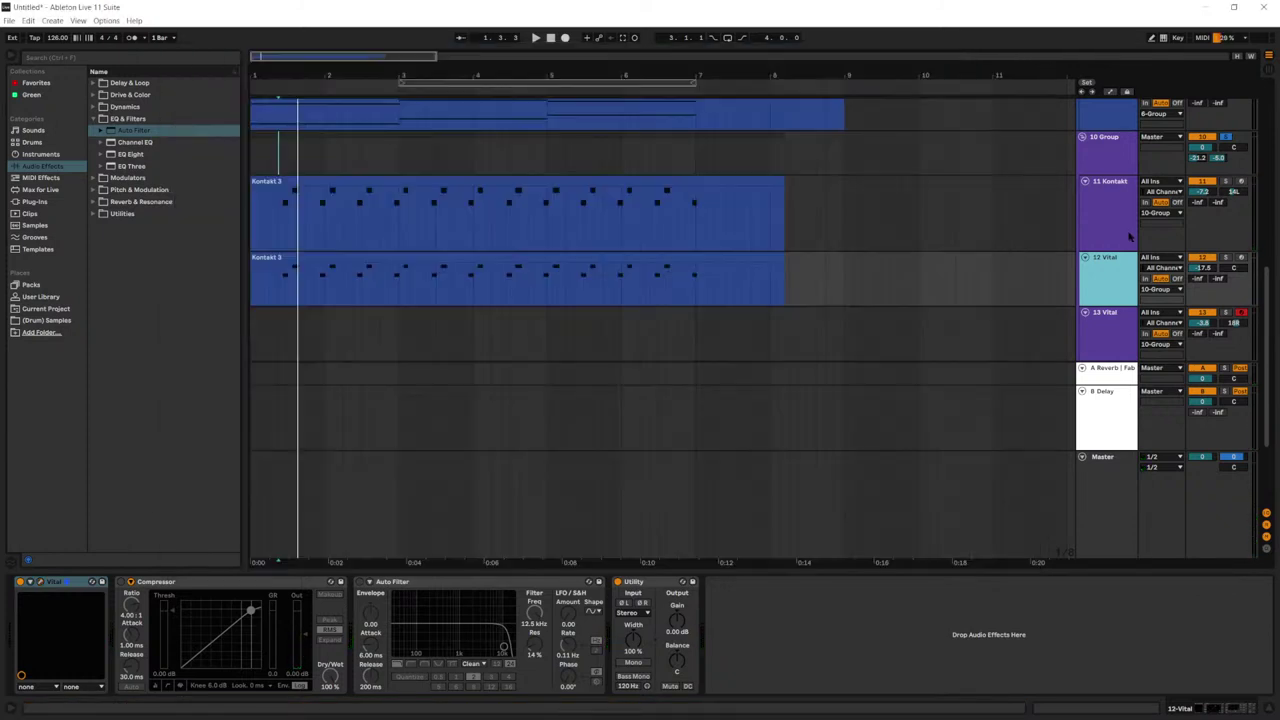
pyautogui.rightClick(1122, 160)
pyautogui.click(1035, 390)
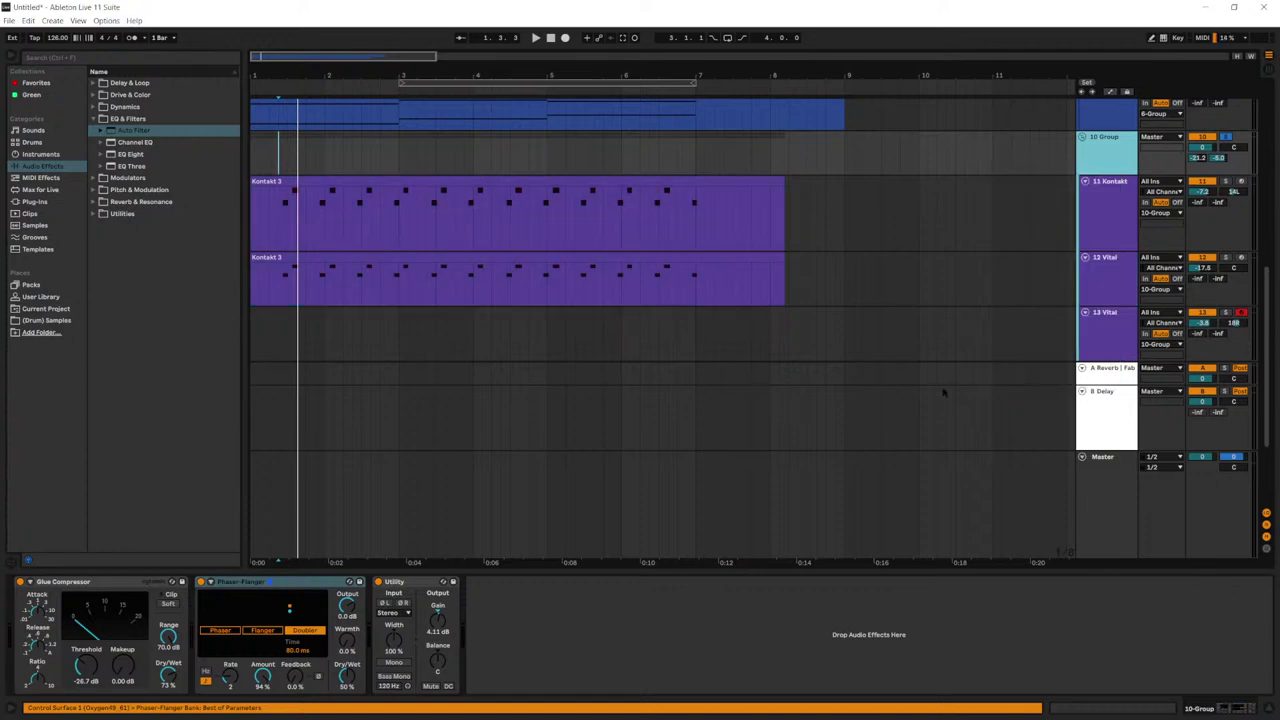
# Step: Enable the Distortion effect in 12 Vital's synth and raise its Soft Clip drive to 15 dB during playback
pyautogui.click(1098, 300)
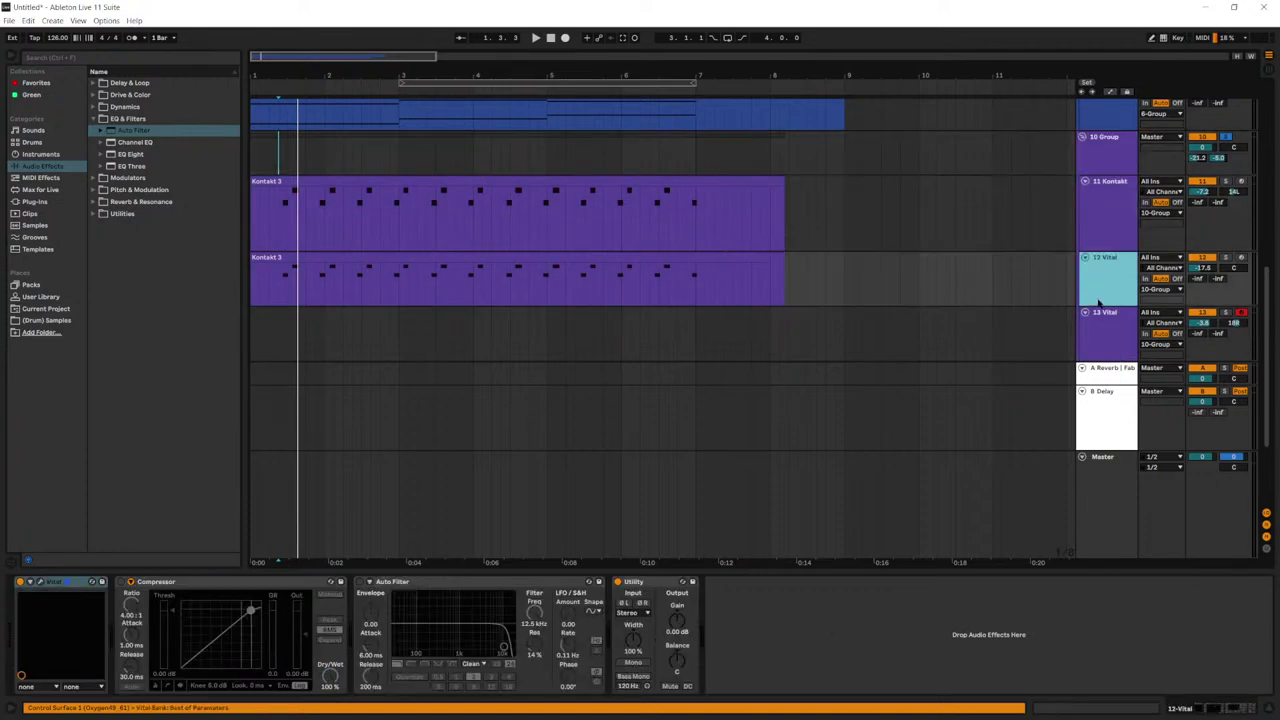
pyautogui.click(40, 581)
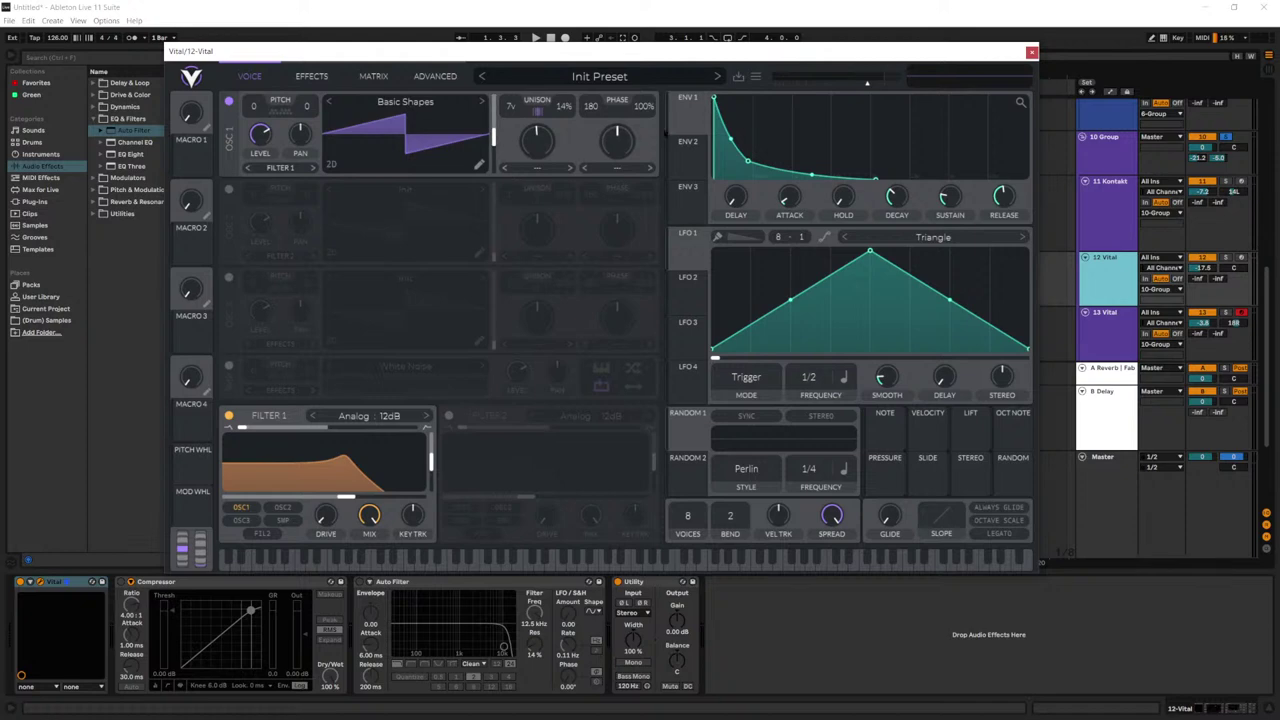
pyautogui.press('space')
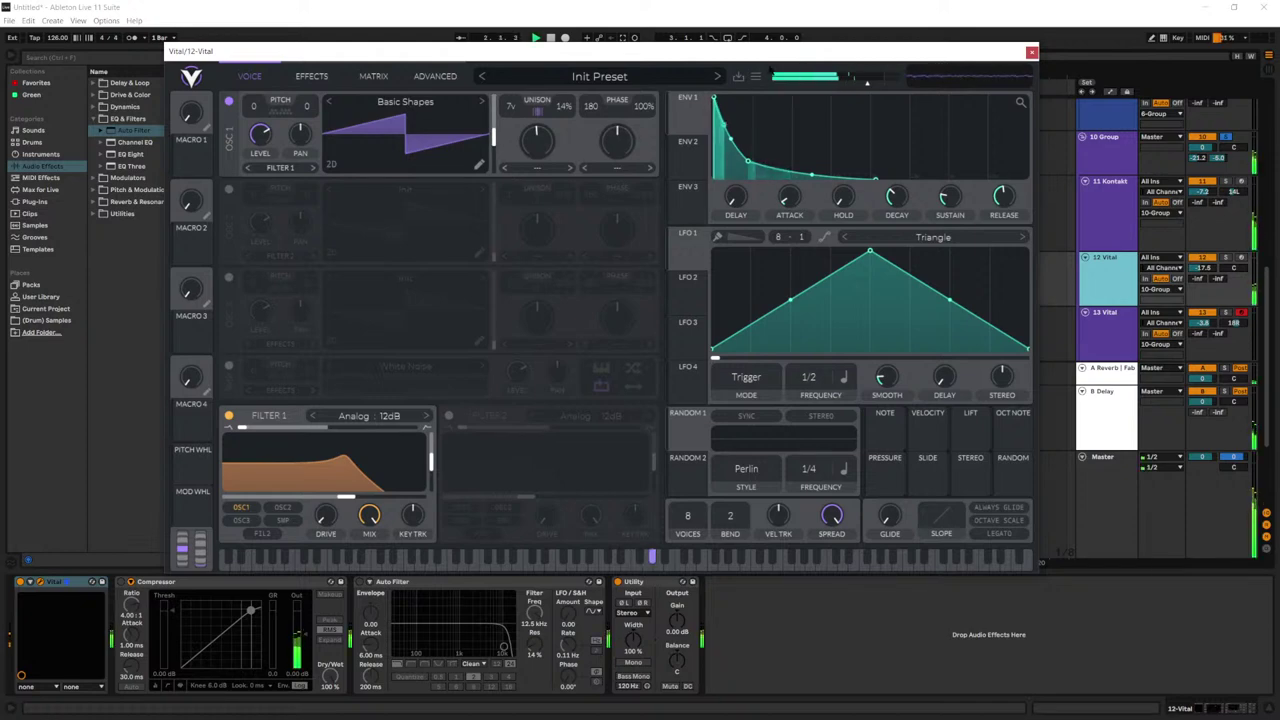
pyautogui.click(313, 78)
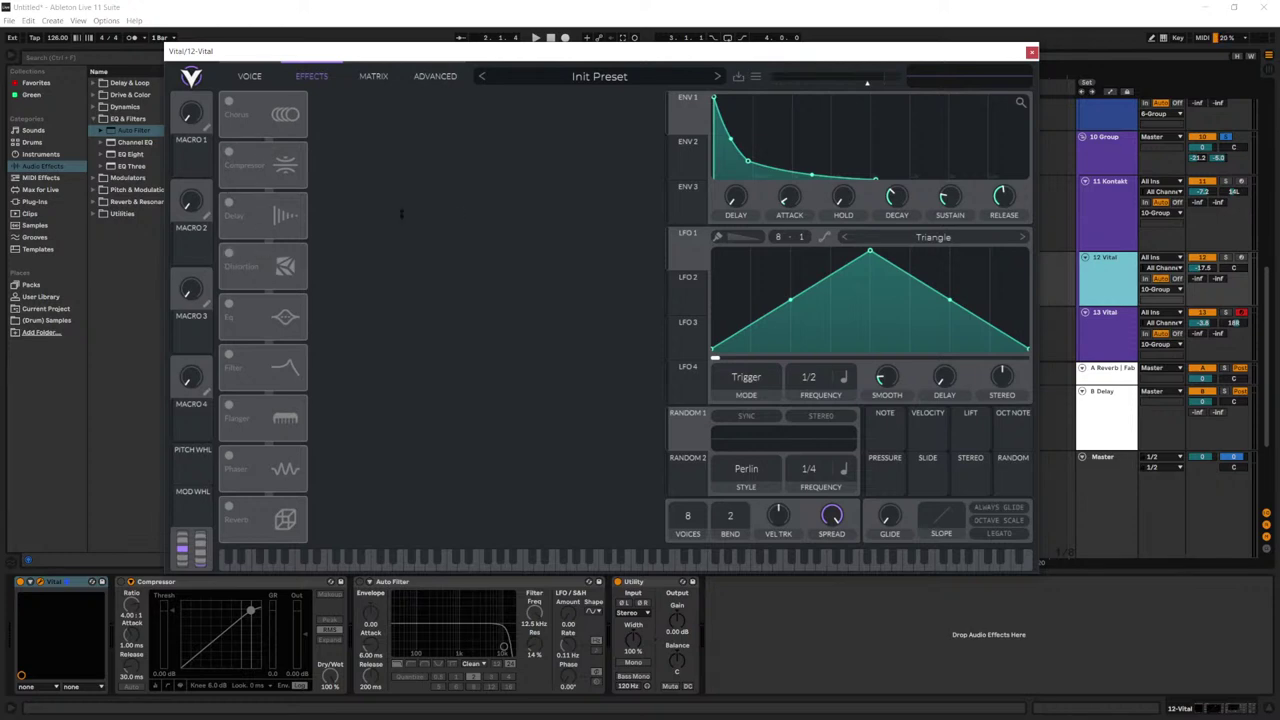
pyautogui.click(228, 254)
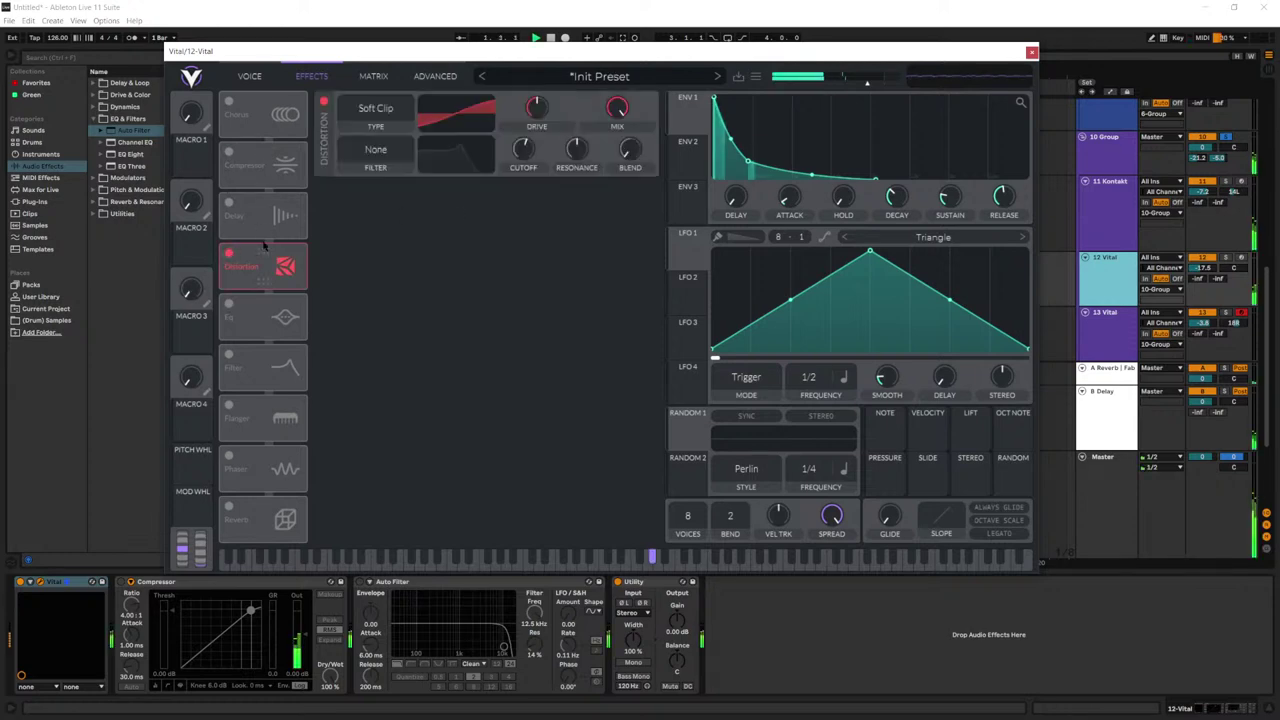
pyautogui.moveTo(539, 119)
pyautogui.mouseDown()
pyautogui.moveTo(540, 78)
pyautogui.moveTo(541, 109)
pyautogui.mouseUp()
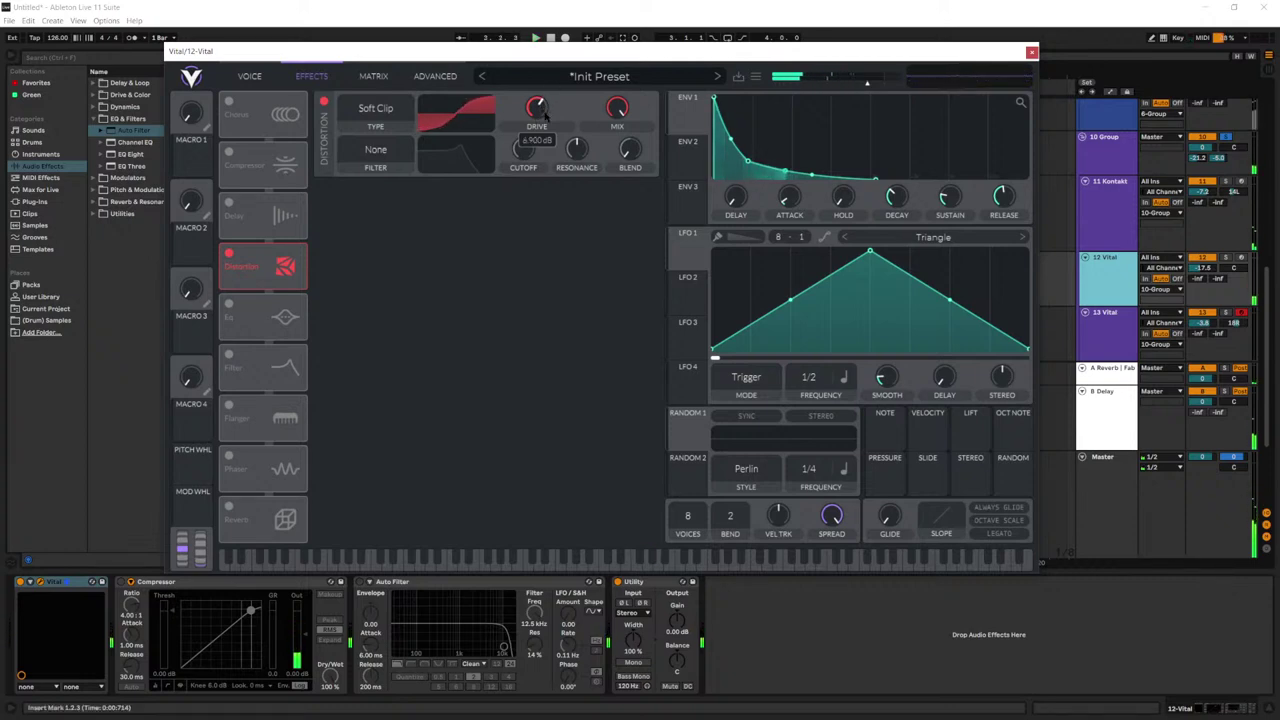
pyautogui.scroll(5, 541, 109)
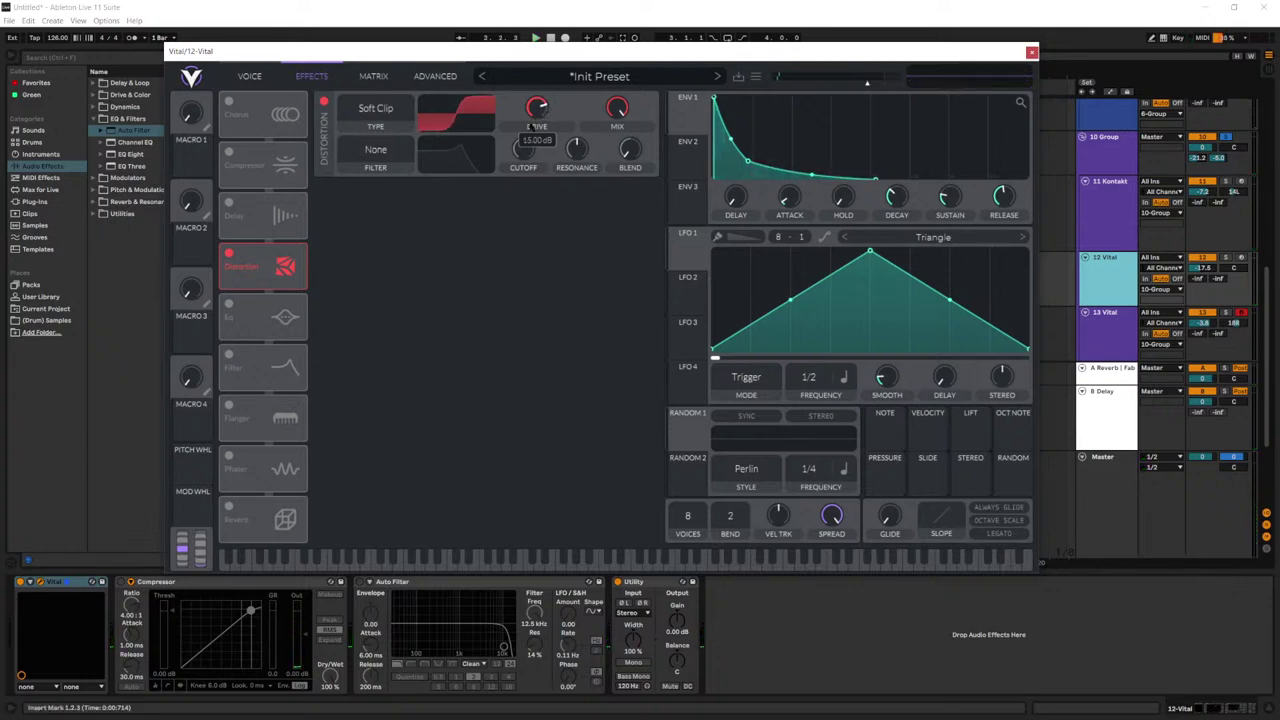
# Step: Change the distortion type in 12 Vital to Hard Clip and lower its drive while listening
pyautogui.click(393, 118)
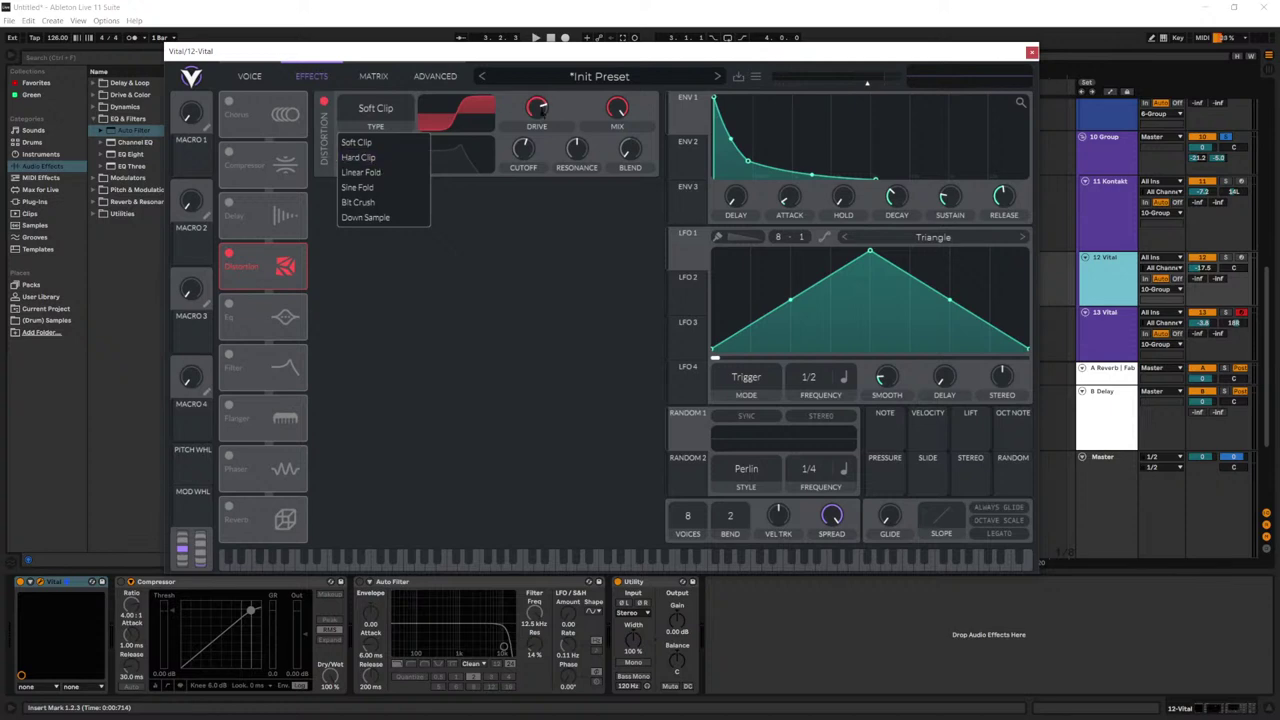
pyautogui.click(360, 157)
pyautogui.moveTo(536, 124)
pyautogui.press('space')
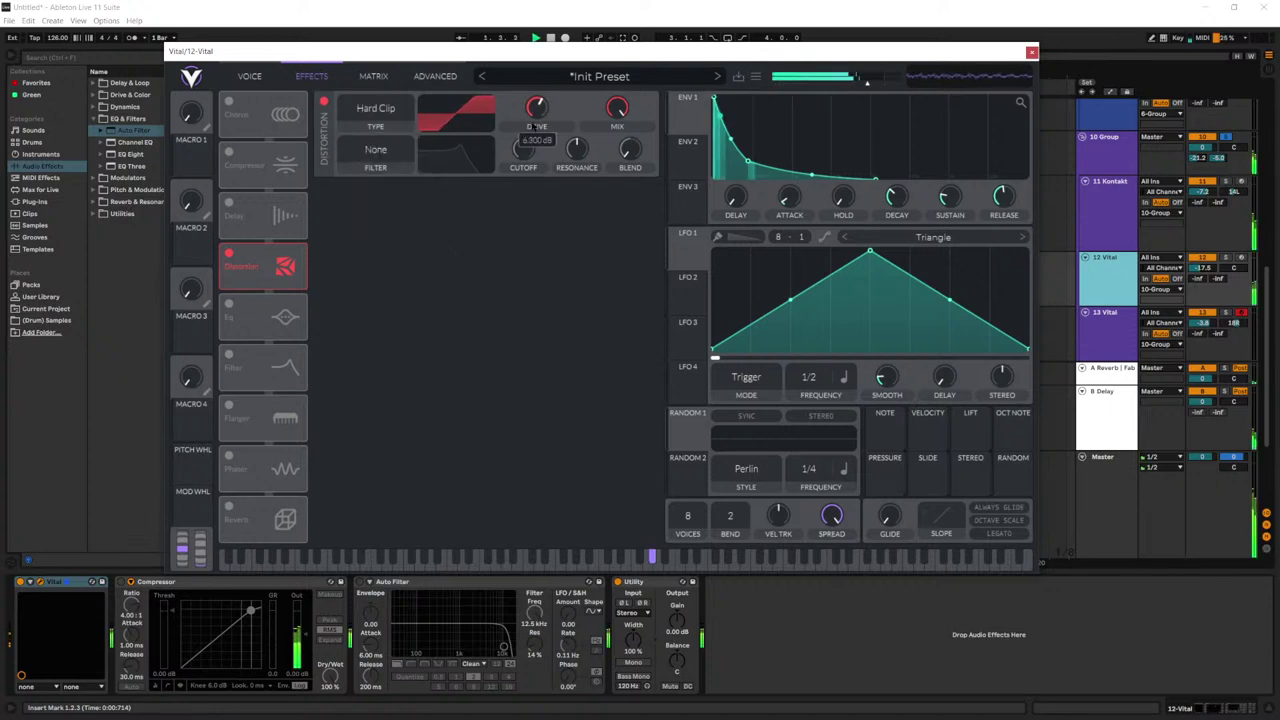
pyautogui.scroll(2, 536, 124)
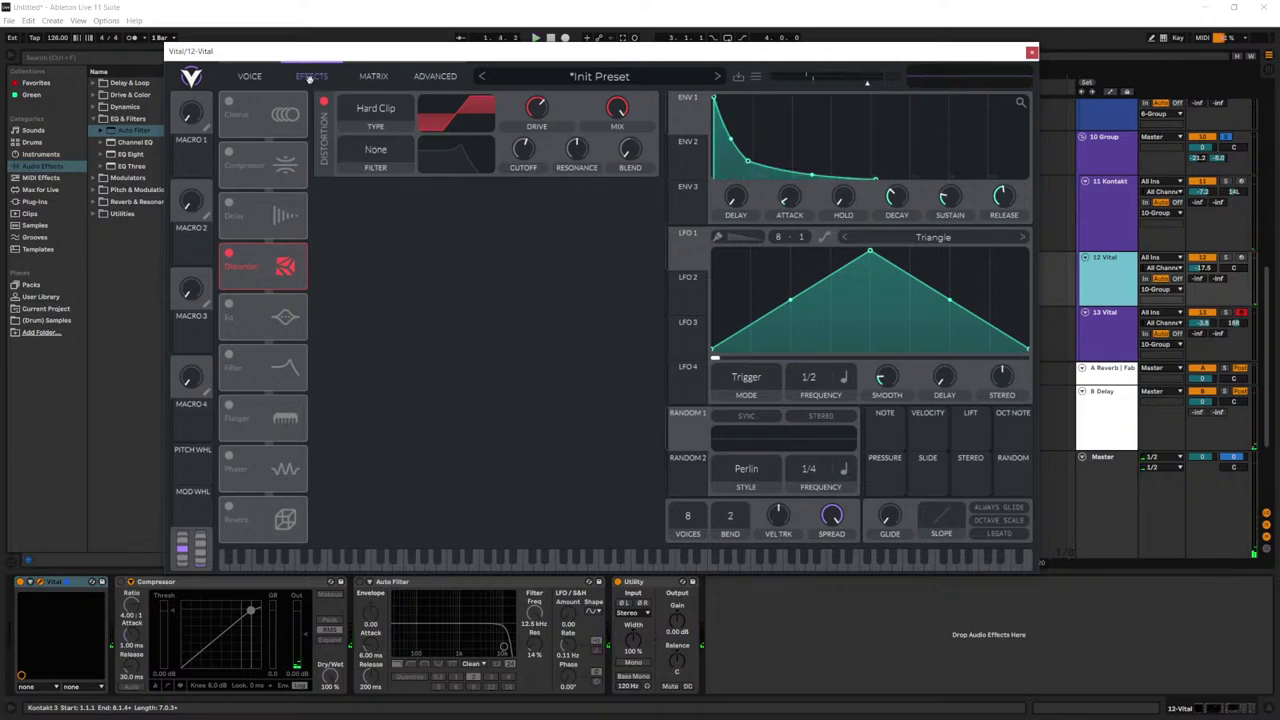
# Step: Raise 12 Vital's Filter 1 cutoff to about 32.28 semitones and increase the filter blend slightly during playback
pyautogui.click(250, 77)
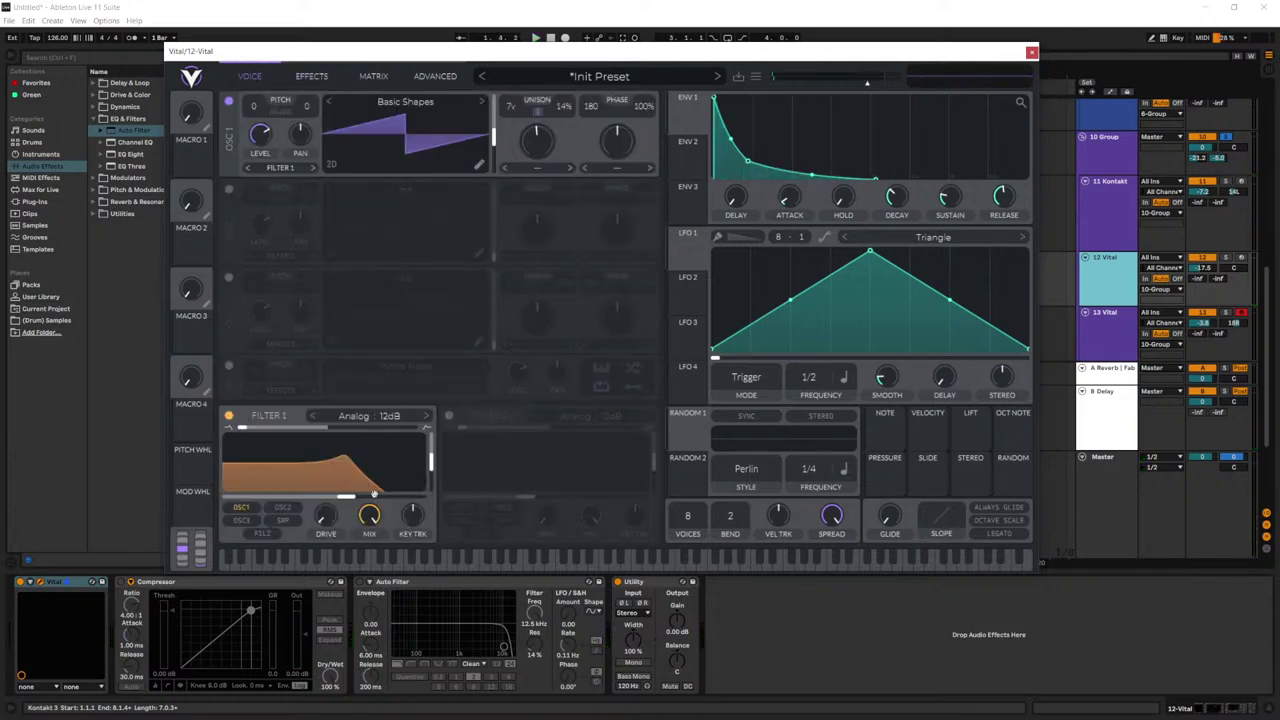
pyautogui.press('space')
pyautogui.moveTo(350, 497); pyautogui.dragTo(361, 498)
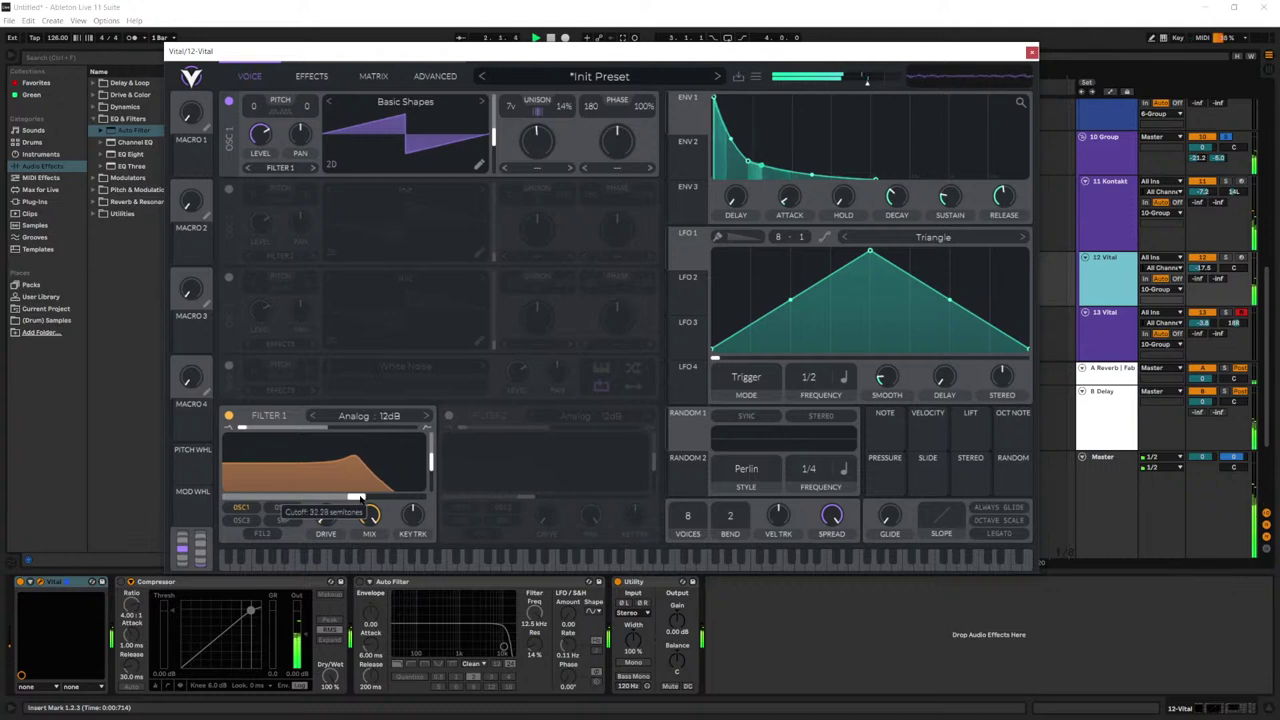
pyautogui.moveTo(242, 428)
pyautogui.mouseDown()
pyautogui.moveTo(280, 428)
pyautogui.moveTo(256, 430)
pyautogui.mouseUp()
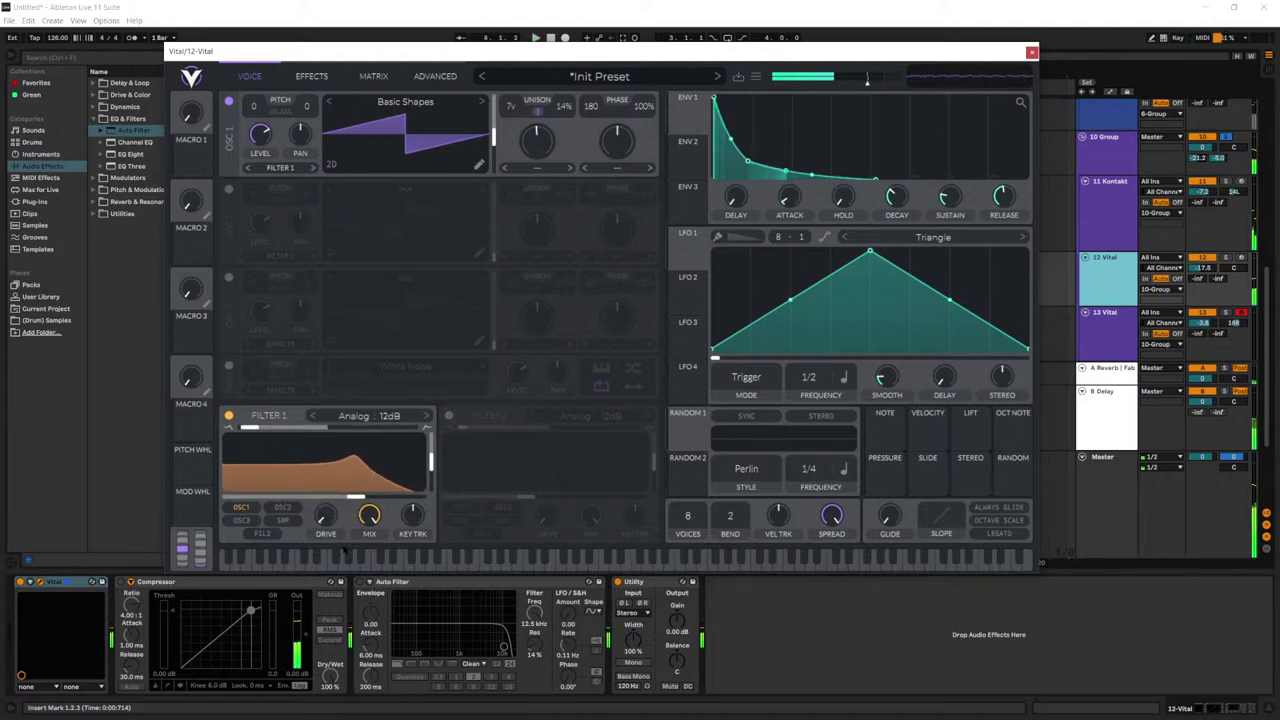
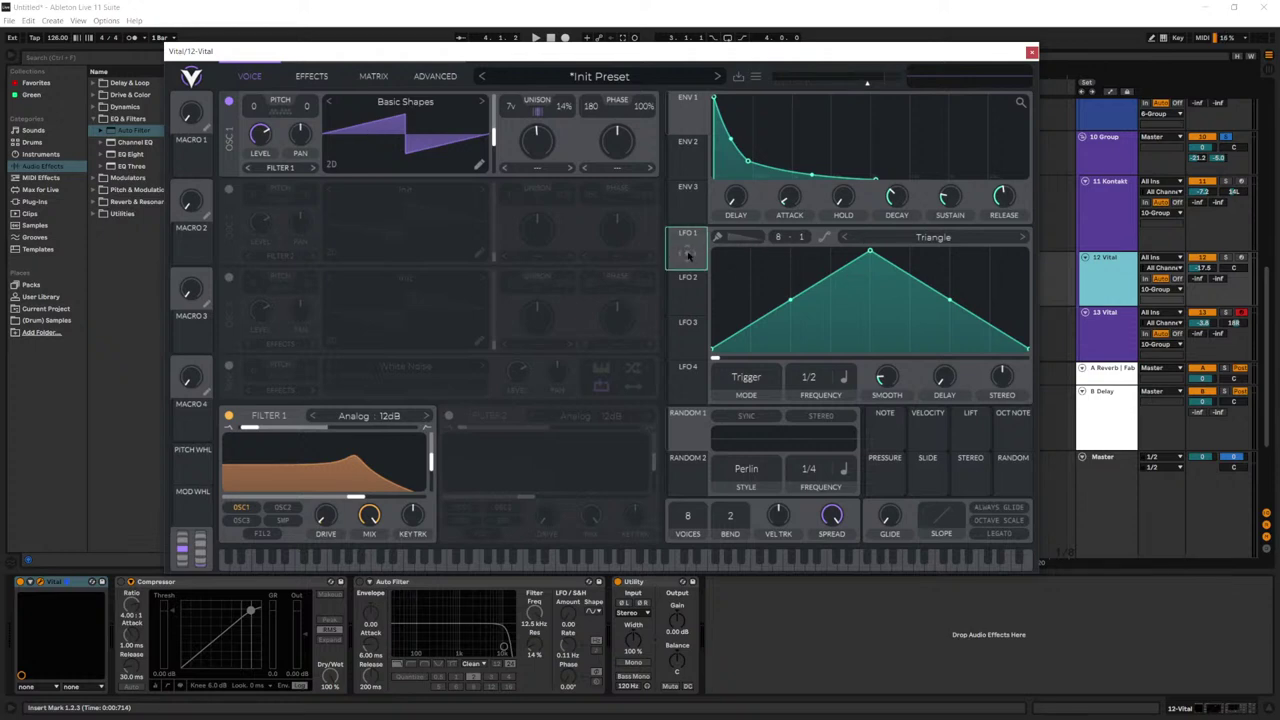
# Step: Route LFO 1 to oscillator 1 in 12 Vital, set its frequency to 0.659 secs, audition it and close the synth
pyautogui.moveTo(688, 245); pyautogui.dragTo(303, 126)
pyautogui.click(843, 378)
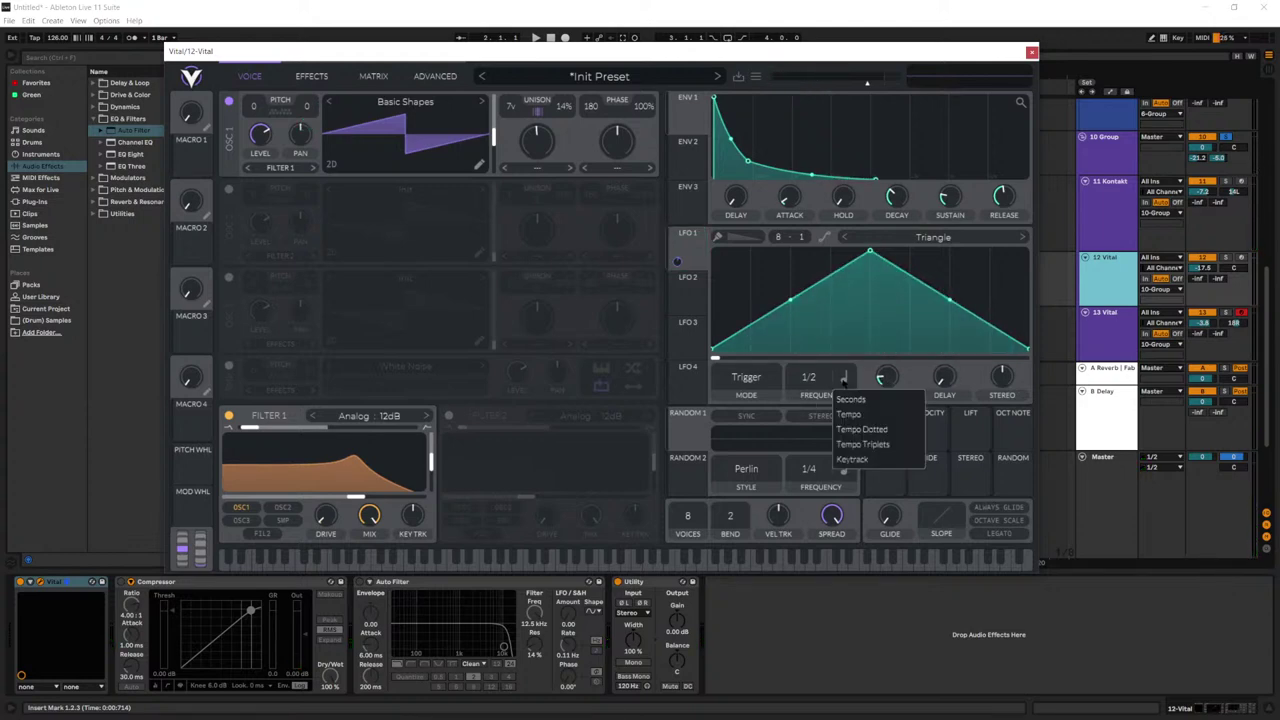
pyautogui.click(851, 399)
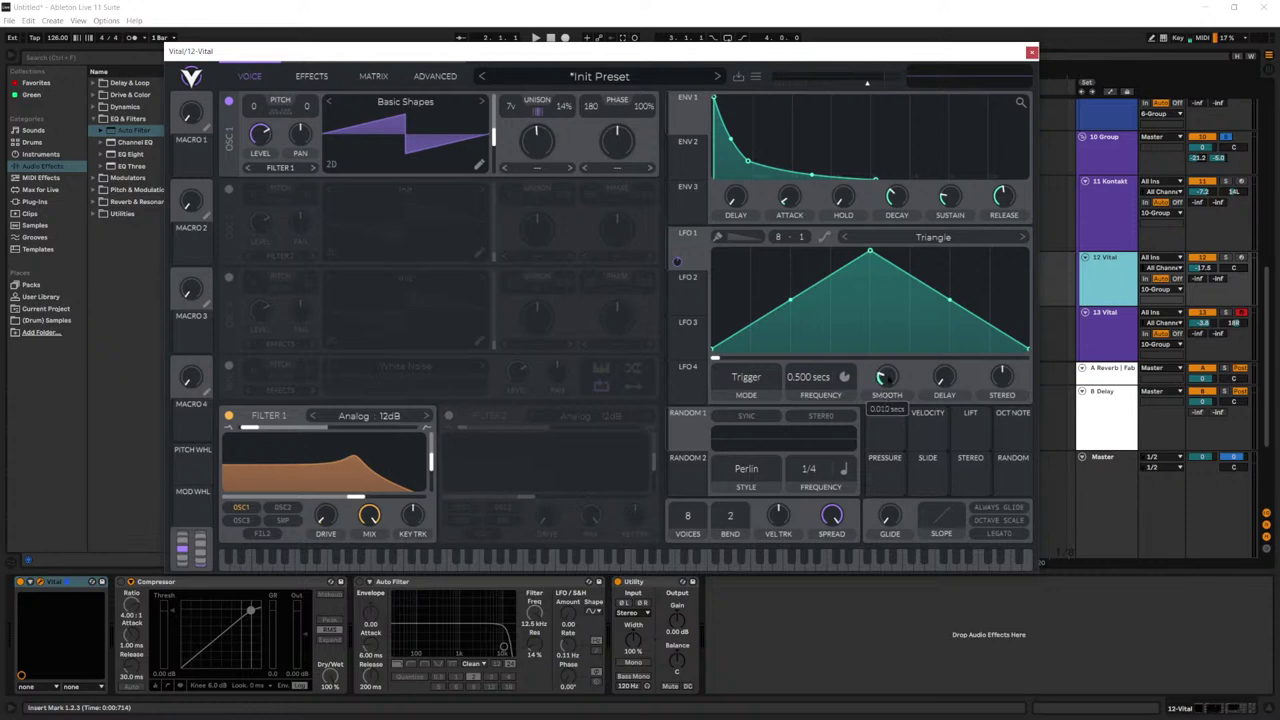
pyautogui.moveTo(806, 378)
pyautogui.mouseDown()
pyautogui.moveTo(809, 405)
pyautogui.moveTo(817, 396)
pyautogui.mouseUp()
pyautogui.press('space')
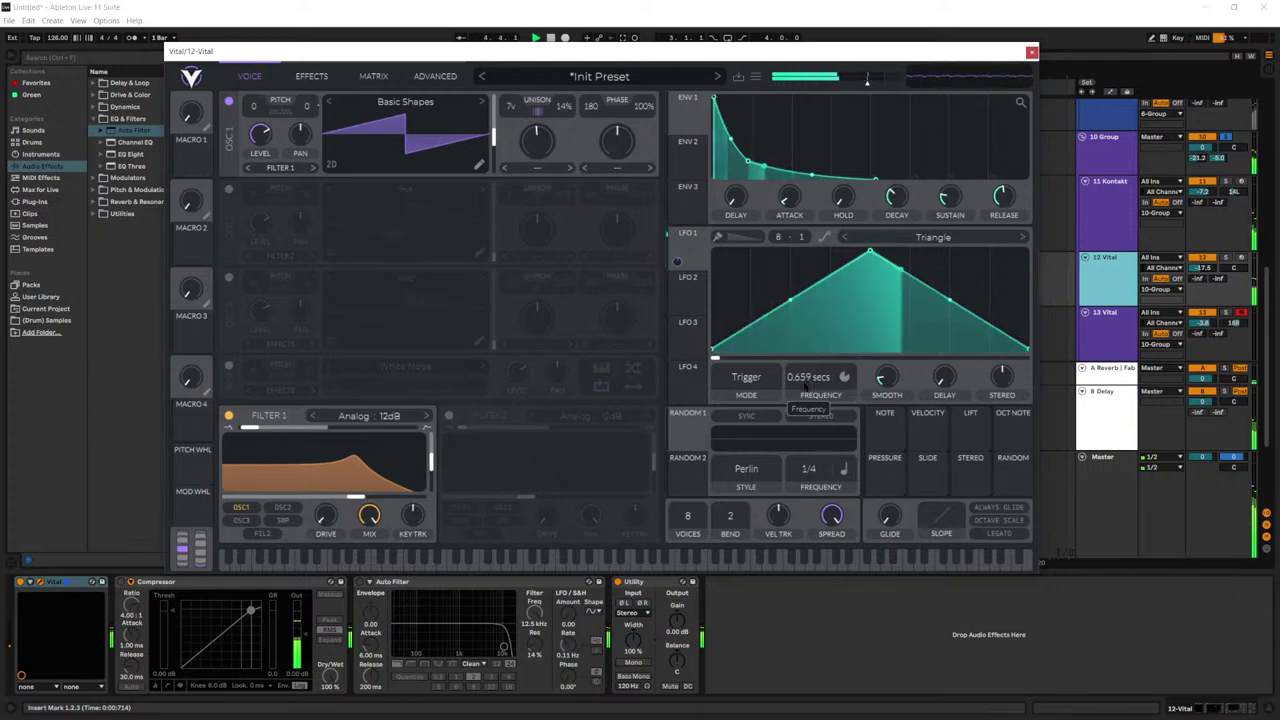
pyautogui.press('space')
pyautogui.click(1031, 52)
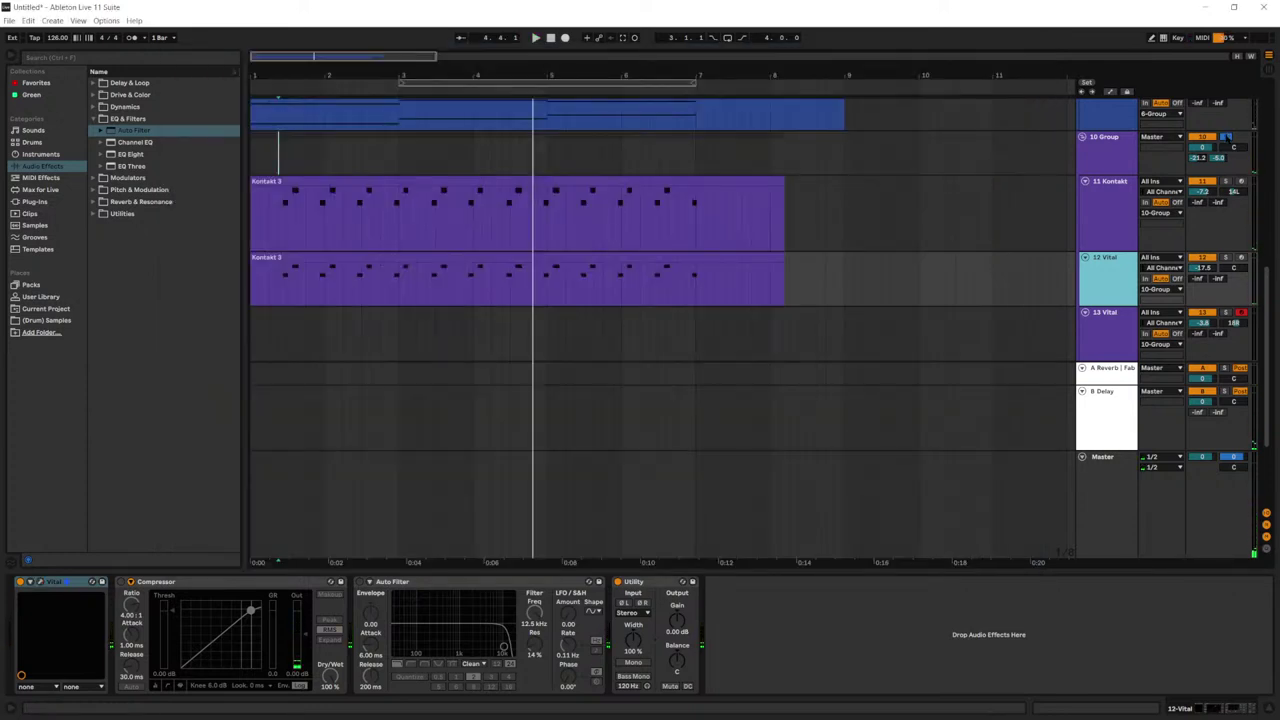
# Step: Unsolo the 10 Group and lower its volume to -2.2 dB while playing the full arrangement from bar 3
pyautogui.click(1226, 137)
pyautogui.press('space')
pyautogui.scroll(3, 840, 279)
pyautogui.scroll(3, 471, 234)
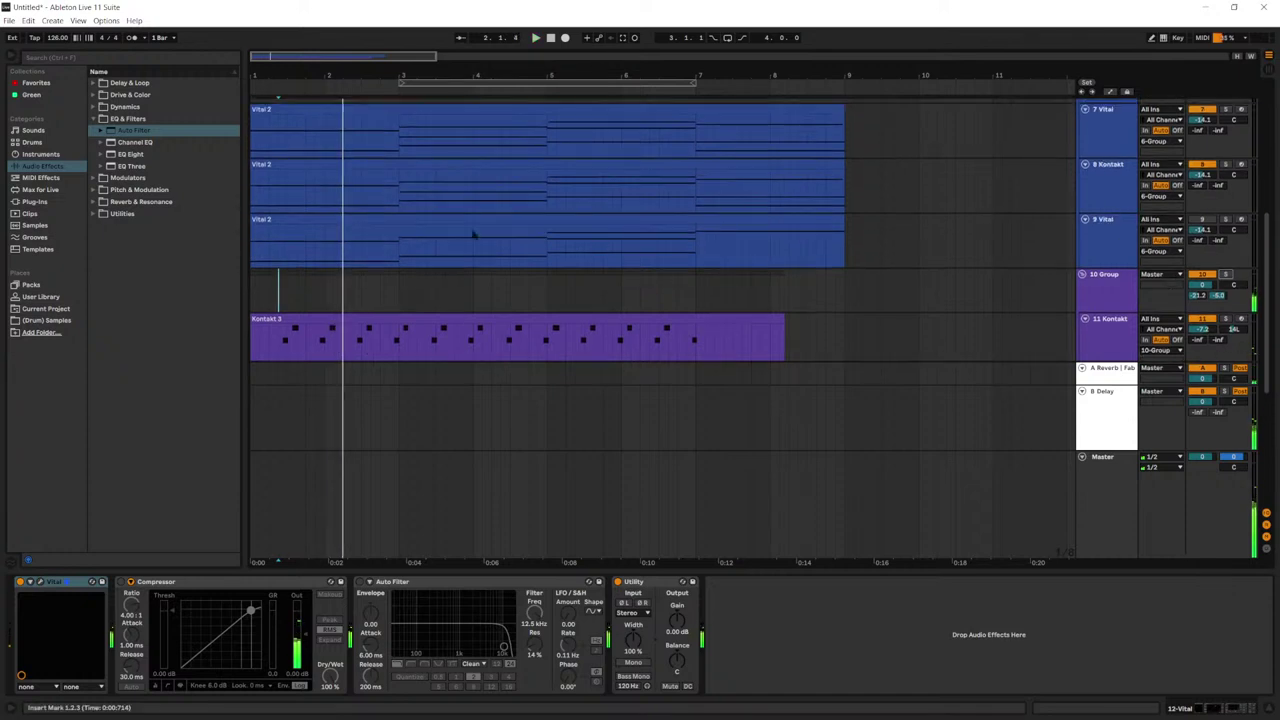
pyautogui.scroll(2, 393, 247)
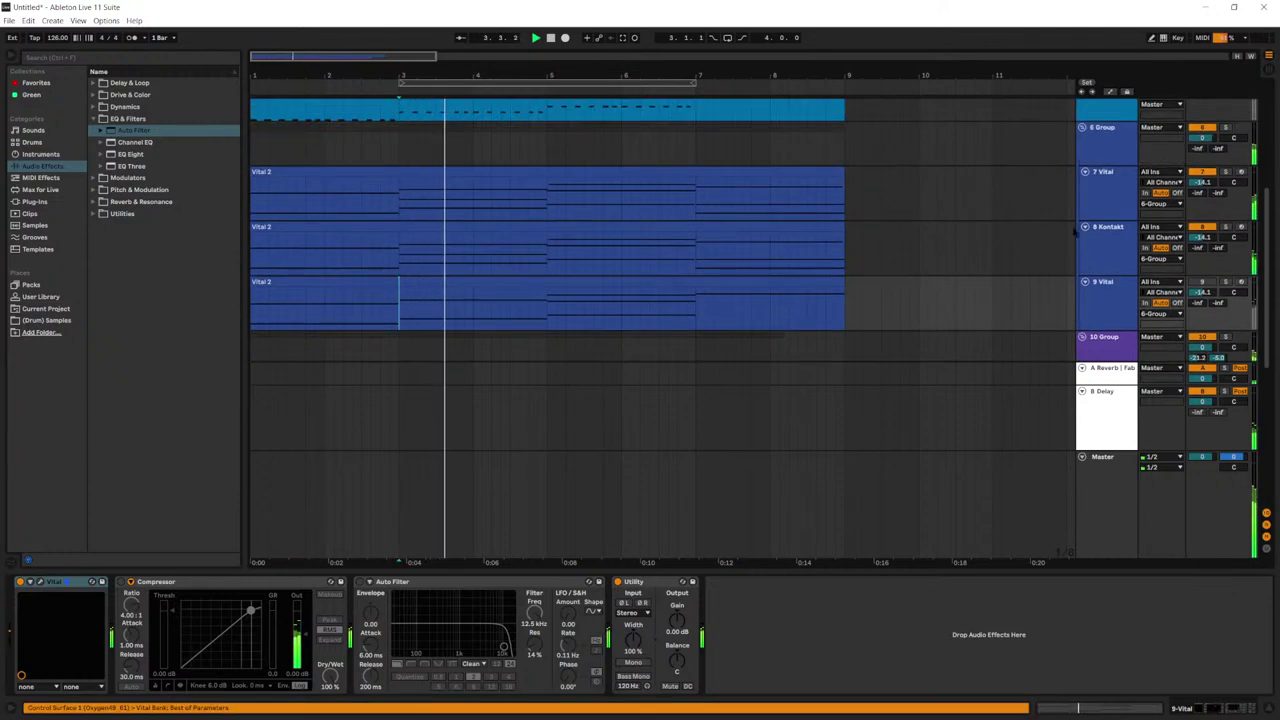
pyautogui.scroll(-2, 547, 300)
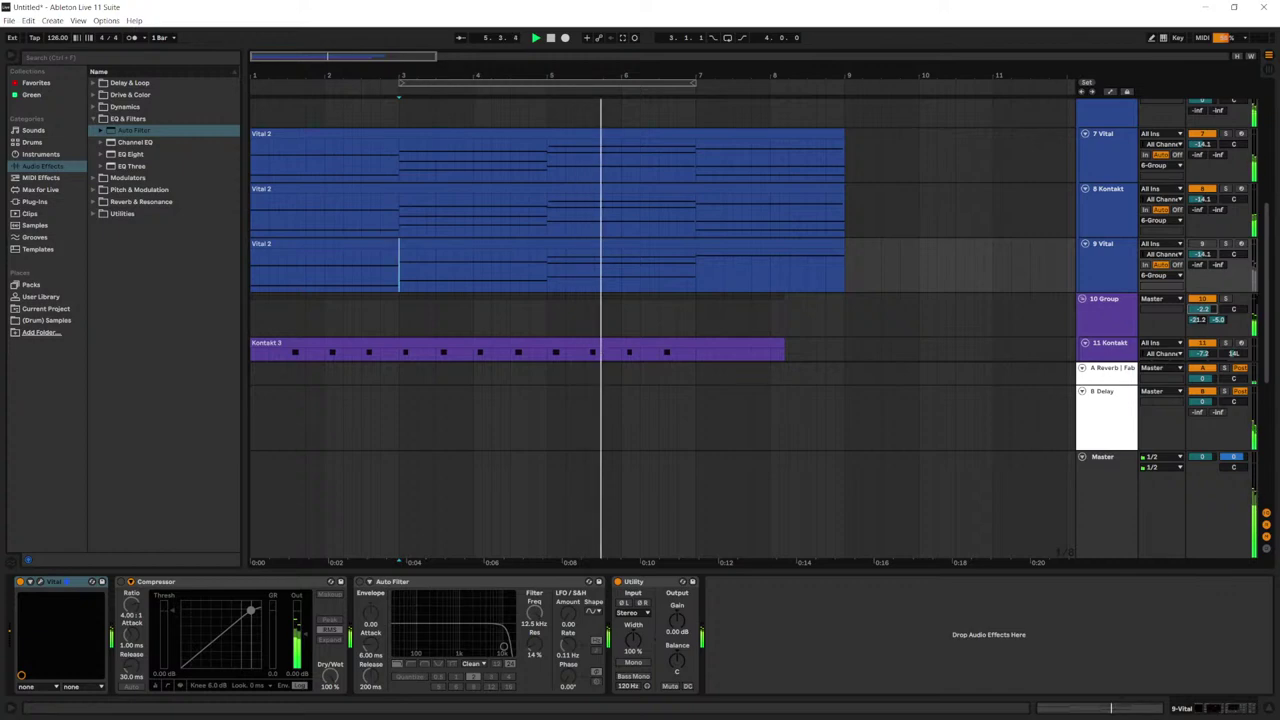
# Step: Duplicate bars 5 to 7 of the 11 Kontakt and 12 Vital clips to bars 7 to 9 and audition the result
pyautogui.scroll(3, 660, 330)
pyautogui.moveTo(1264, 227); pyautogui.dragTo(1264, 170)
pyautogui.scroll(-1, 415, 189)
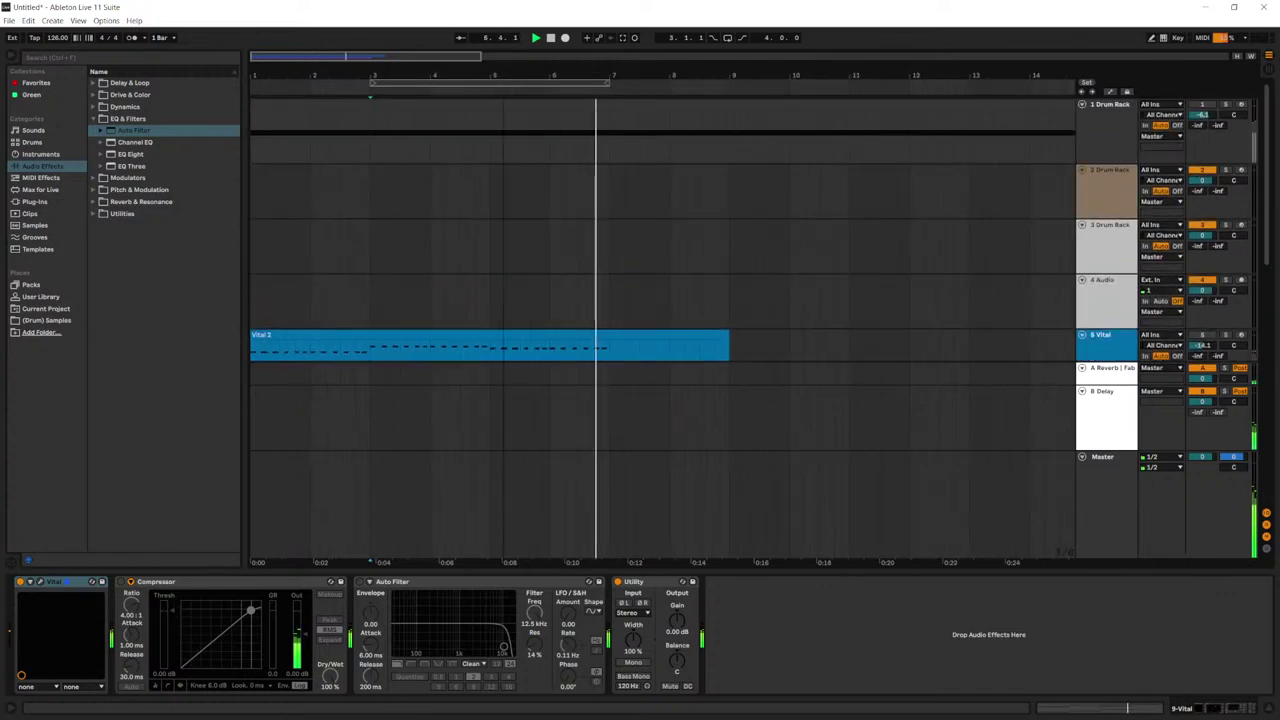
pyautogui.scroll(-2, 415, 189)
pyautogui.scroll(-5, 415, 188)
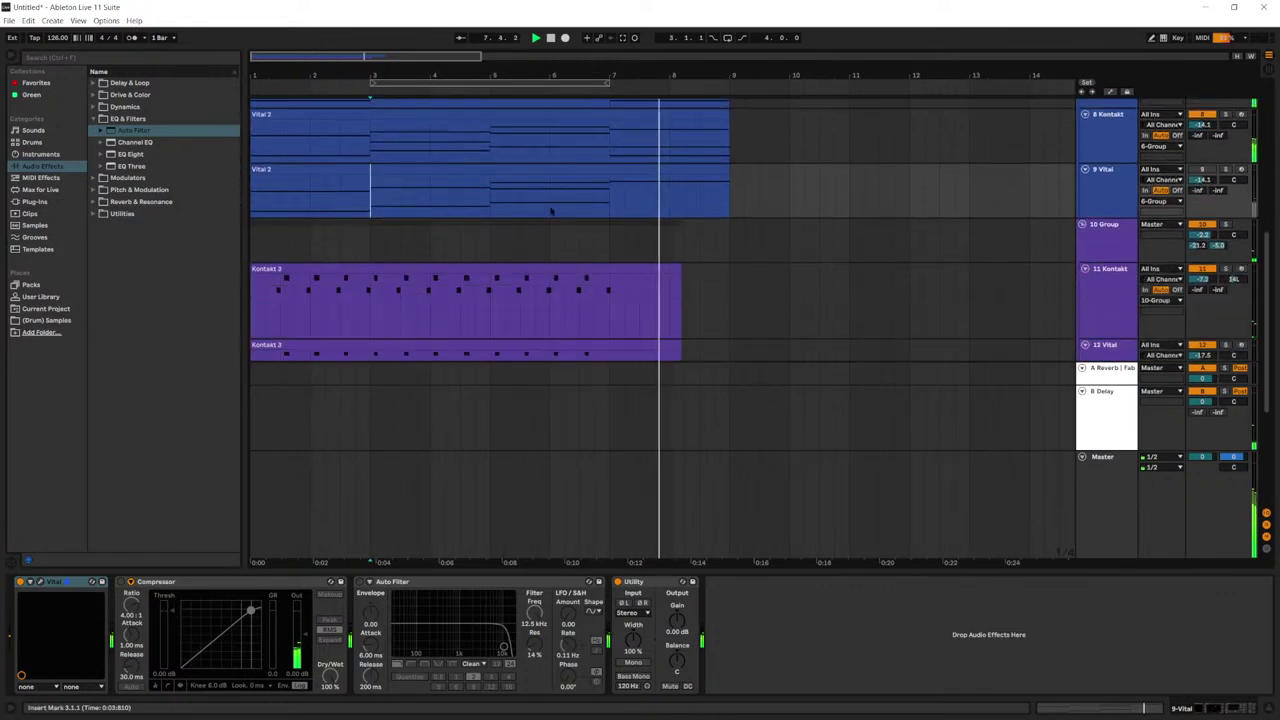
pyautogui.moveTo(615, 283); pyautogui.dragTo(490, 192)
pyautogui.hotkey('ctrl', 'd')
pyautogui.press('space')
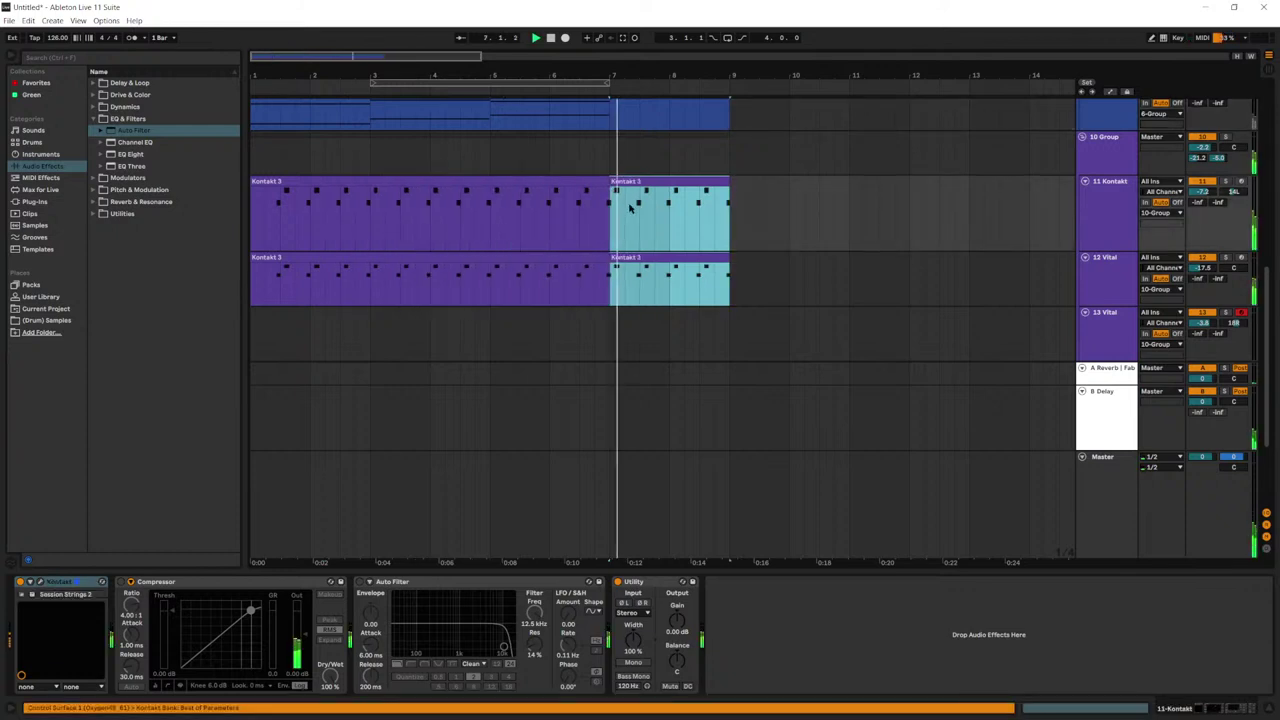
# Step: Examine the 10 Group's devices and the 13 Vital synth patch, and select the 12 Vital track
pyautogui.click(1104, 145)
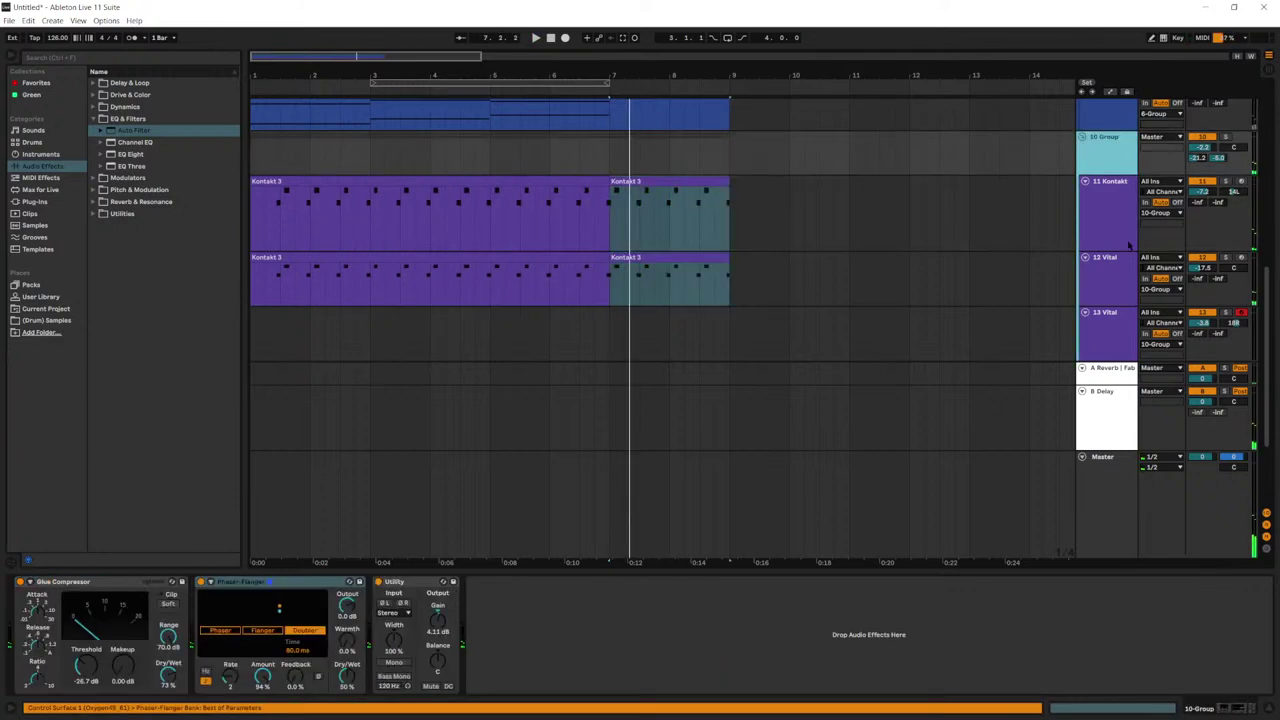
pyautogui.click(1115, 322)
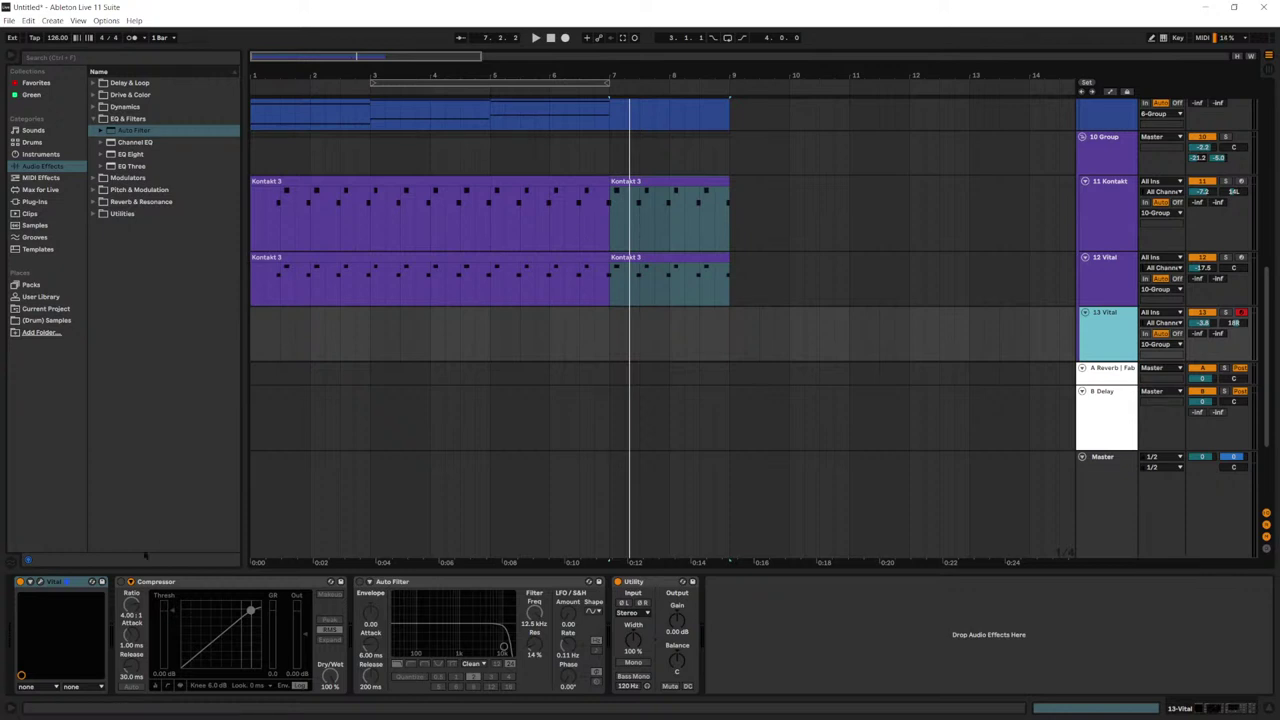
pyautogui.click(40, 583)
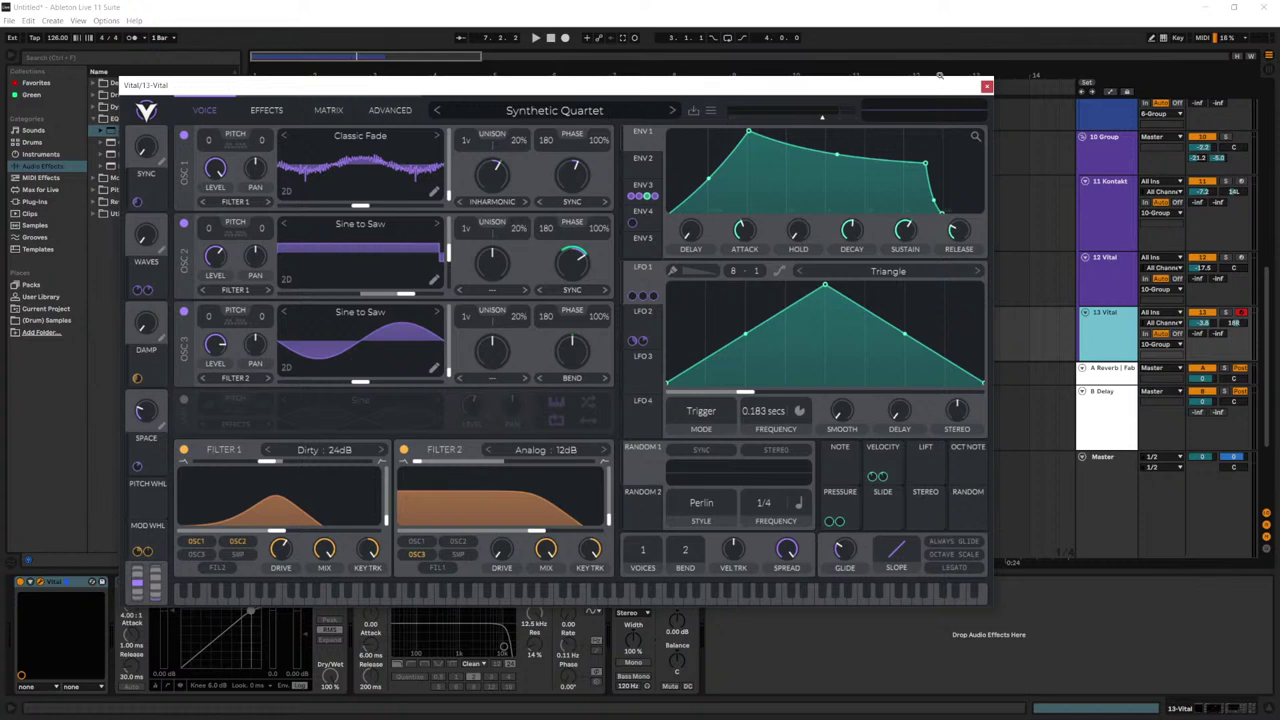
pyautogui.click(986, 86)
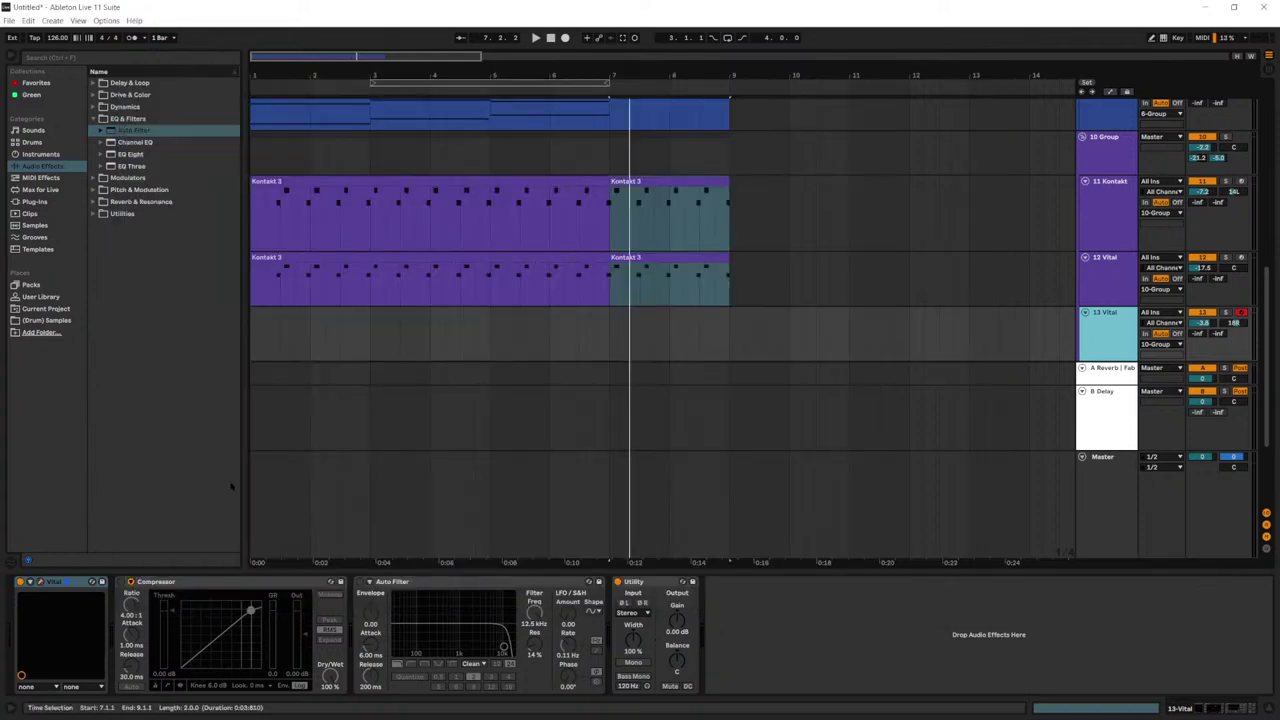
pyautogui.click(1111, 262)
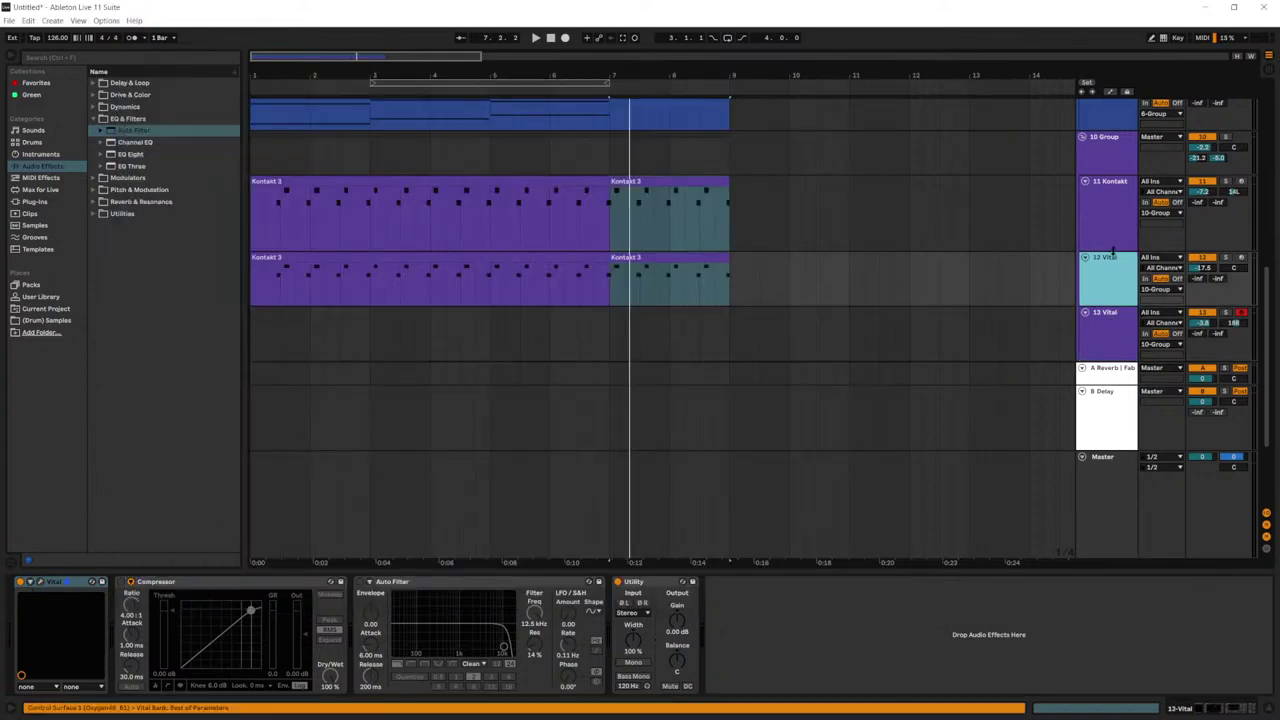
# Step: Lower the Filter 1 cutoff in the 12 Vital synth while playing the track, and close the synth
pyautogui.click(41, 582)
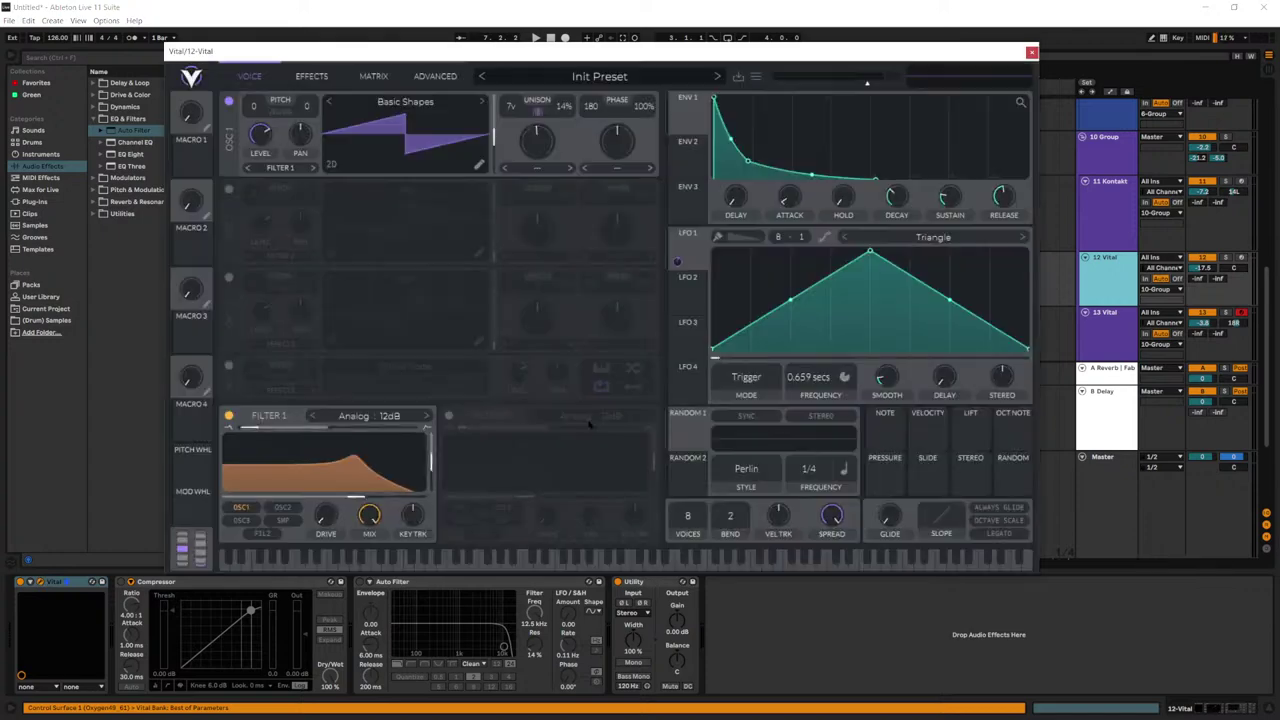
pyautogui.press('space')
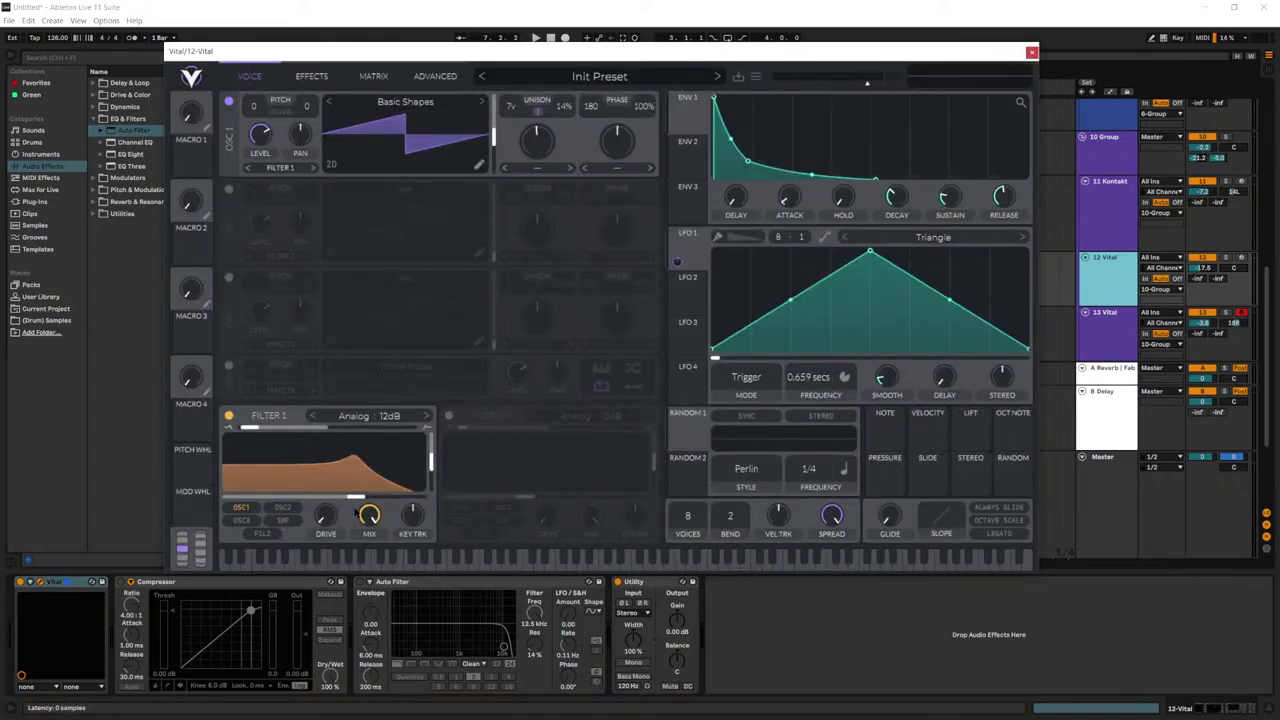
pyautogui.moveTo(355, 497); pyautogui.dragTo(335, 497)
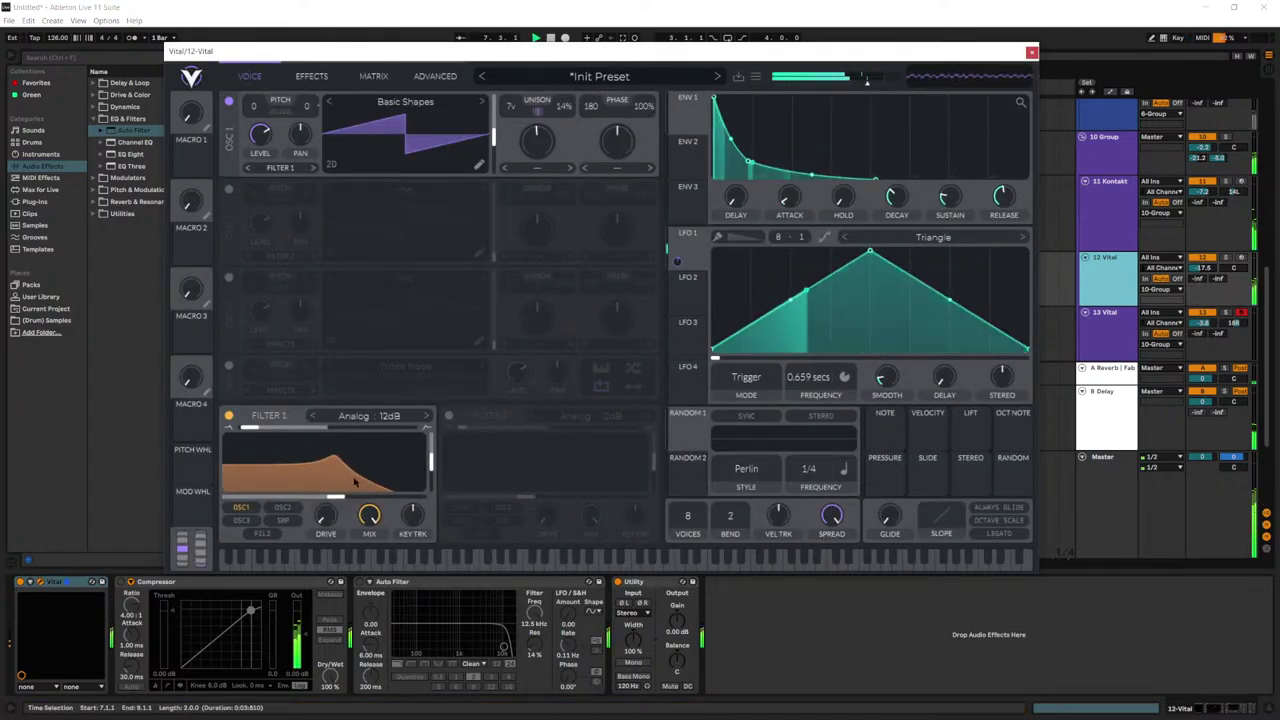
pyautogui.click(1031, 51)
# Step: Audition the arrangement from bar 3 and again from bar 7 with the duplicated melody clips
pyautogui.scroll(5, 481, 234)
pyautogui.scroll(5, 481, 234)
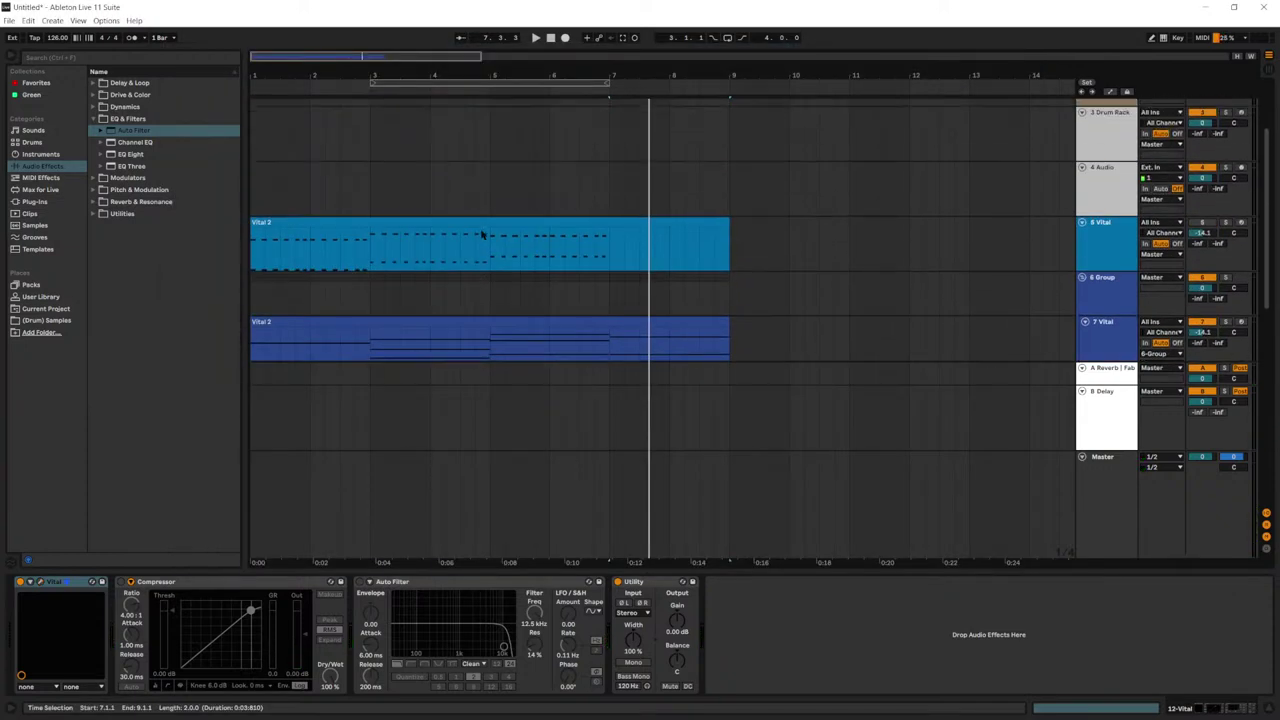
pyautogui.scroll(-5, 464, 238)
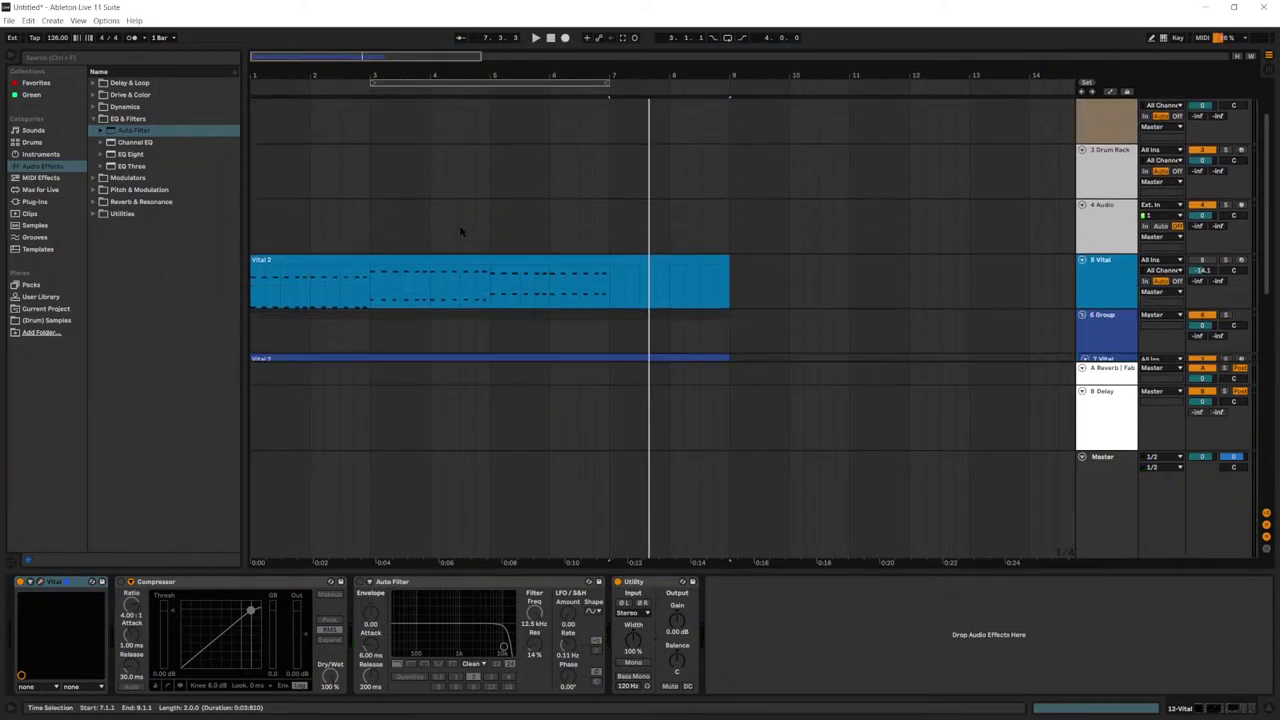
pyautogui.scroll(2, 440, 240)
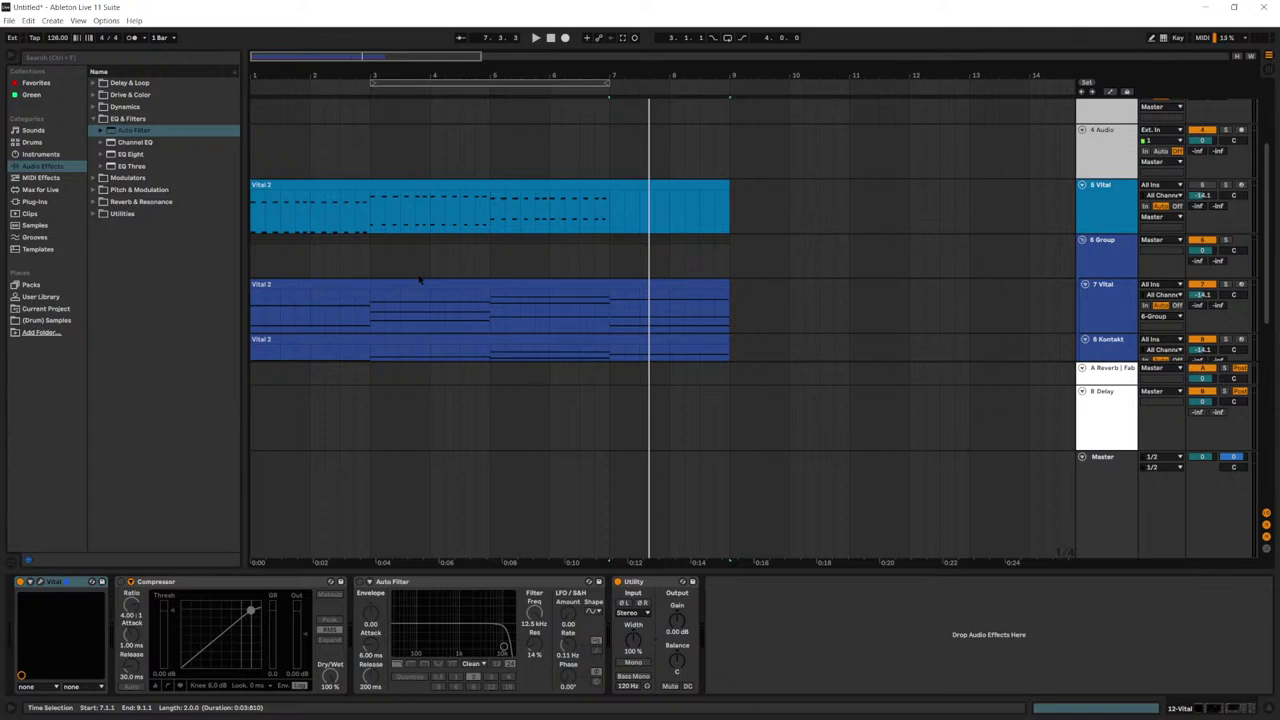
pyautogui.click(364, 262)
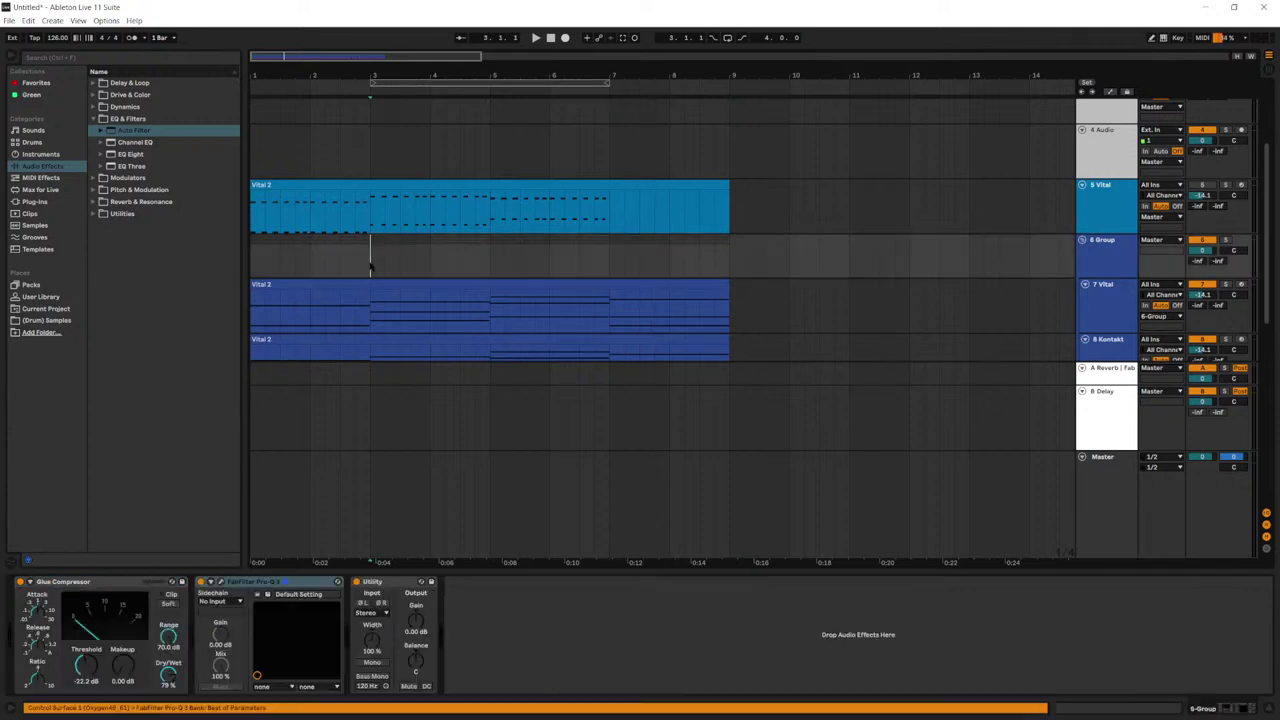
pyautogui.scroll(-8, 474, 257)
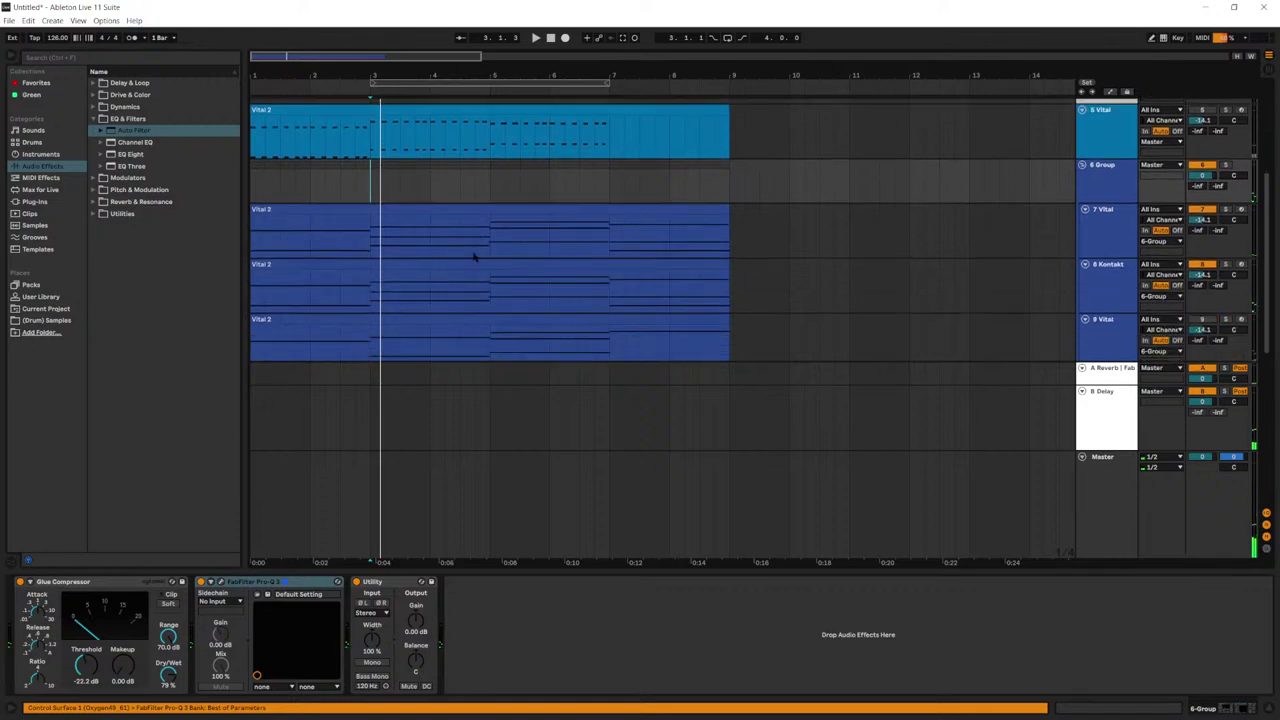
pyautogui.click(608, 225)
pyautogui.press('space')
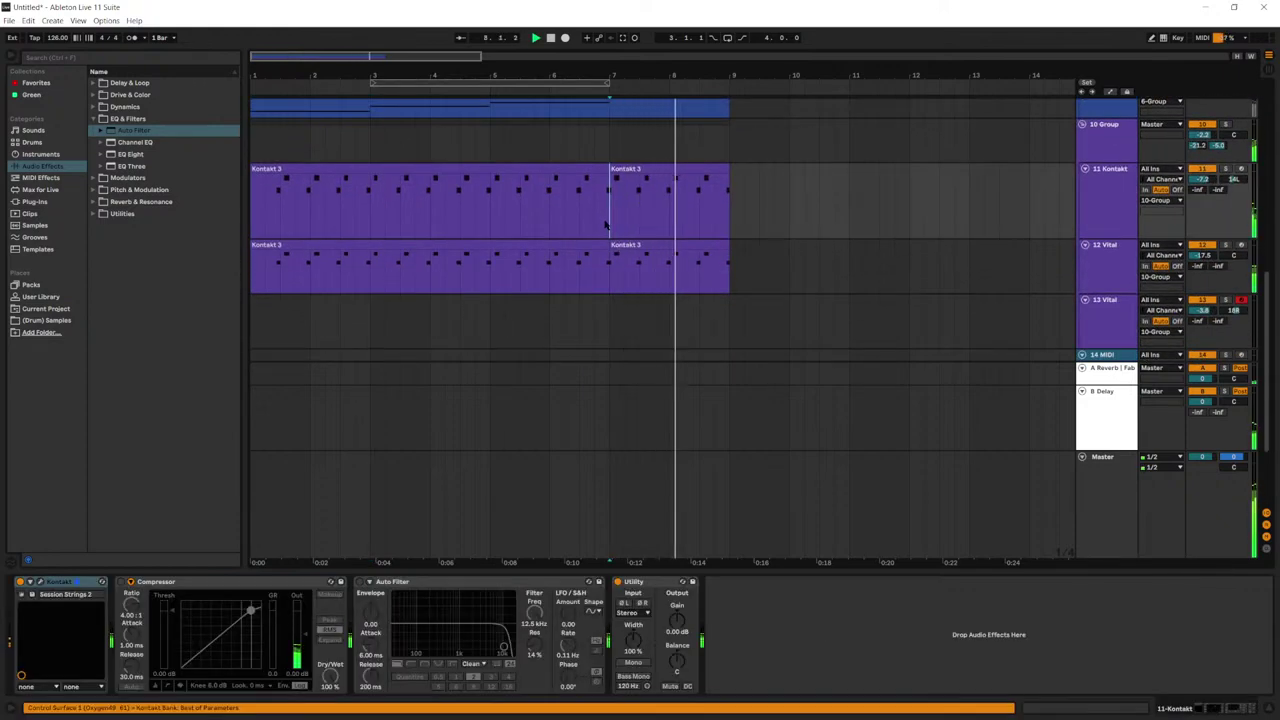
pyautogui.press('space')
# Step: Duplicate the 5 Vital track and delete the clip from the copied 6 Vital track
pyautogui.scroll(10, 927, 245)
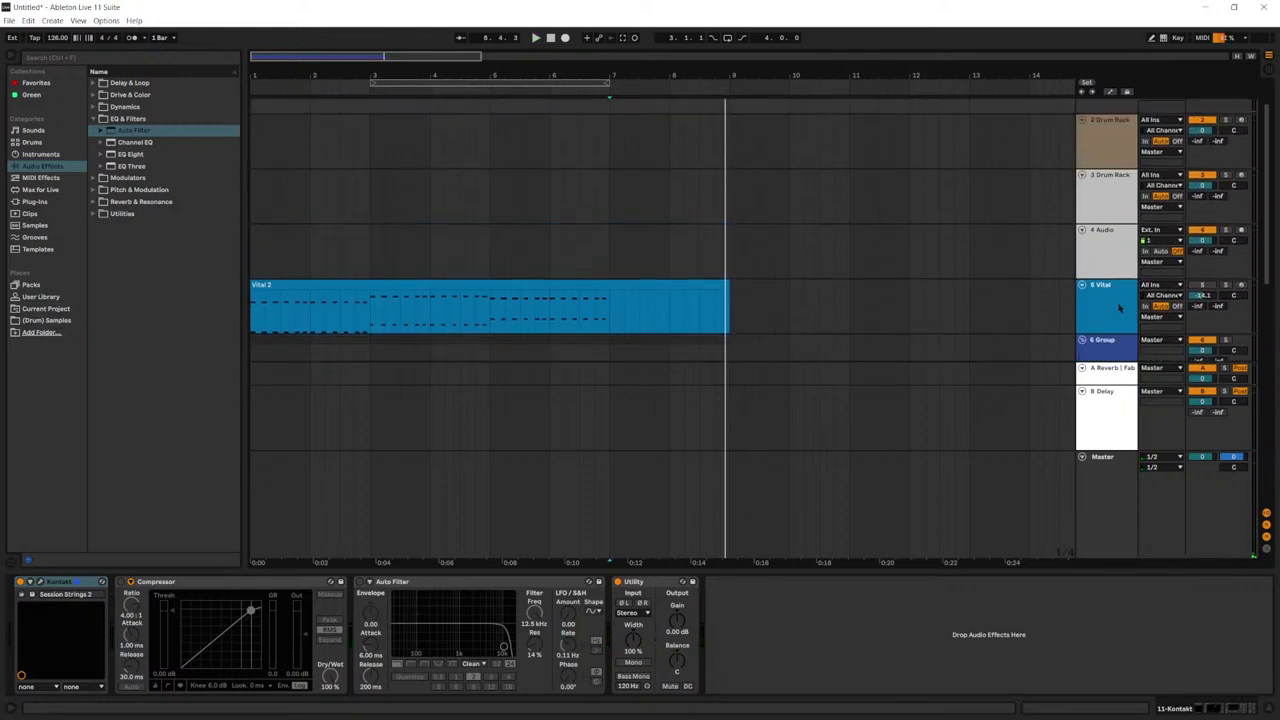
pyautogui.click(1119, 308)
pyautogui.scroll(-2, 1119, 290)
pyautogui.hotkey('ctrl', 'd')
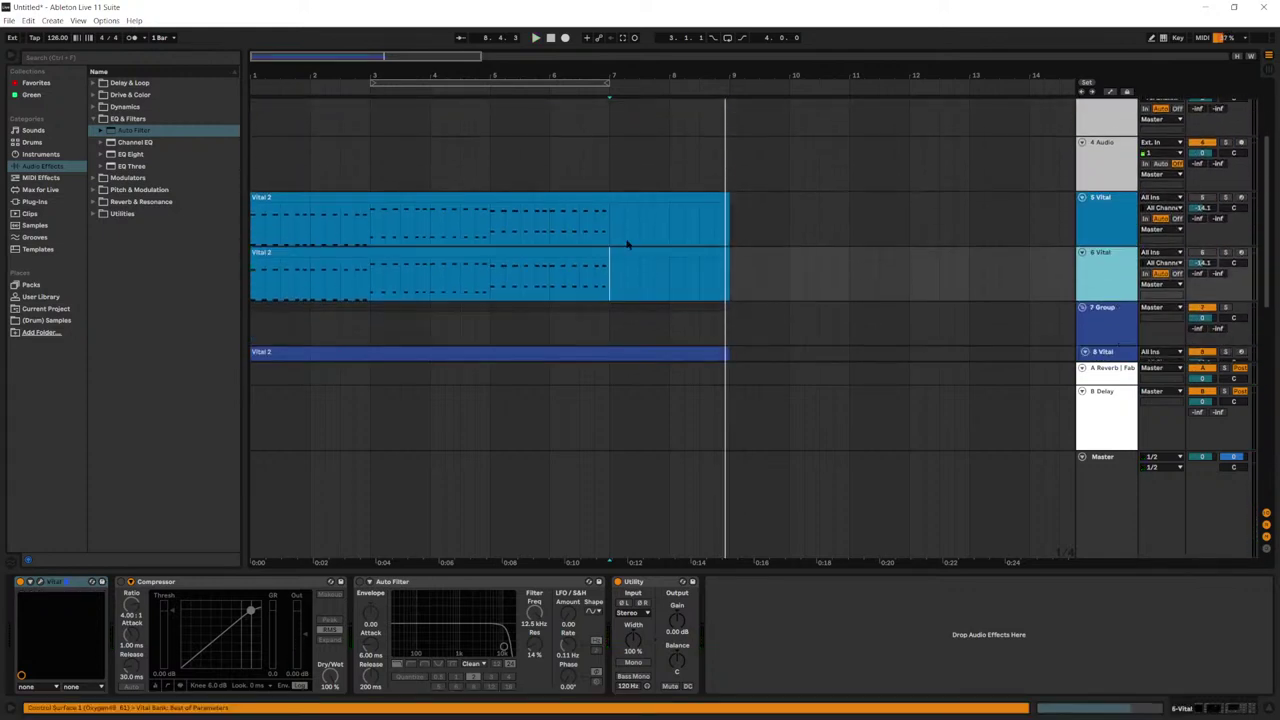
pyautogui.click(666, 249)
# Step: Change the new 6 Vital track's colour to red
pyautogui.rightClick(1092, 270)
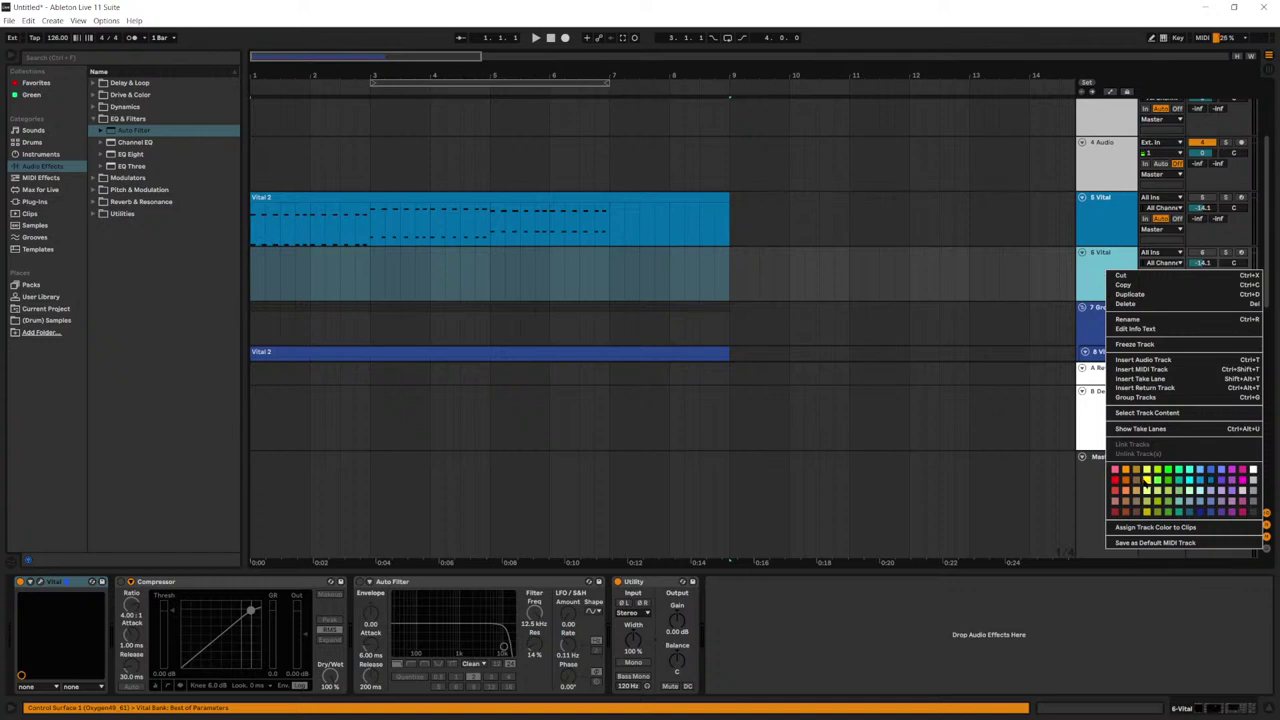
pyautogui.click(1119, 511)
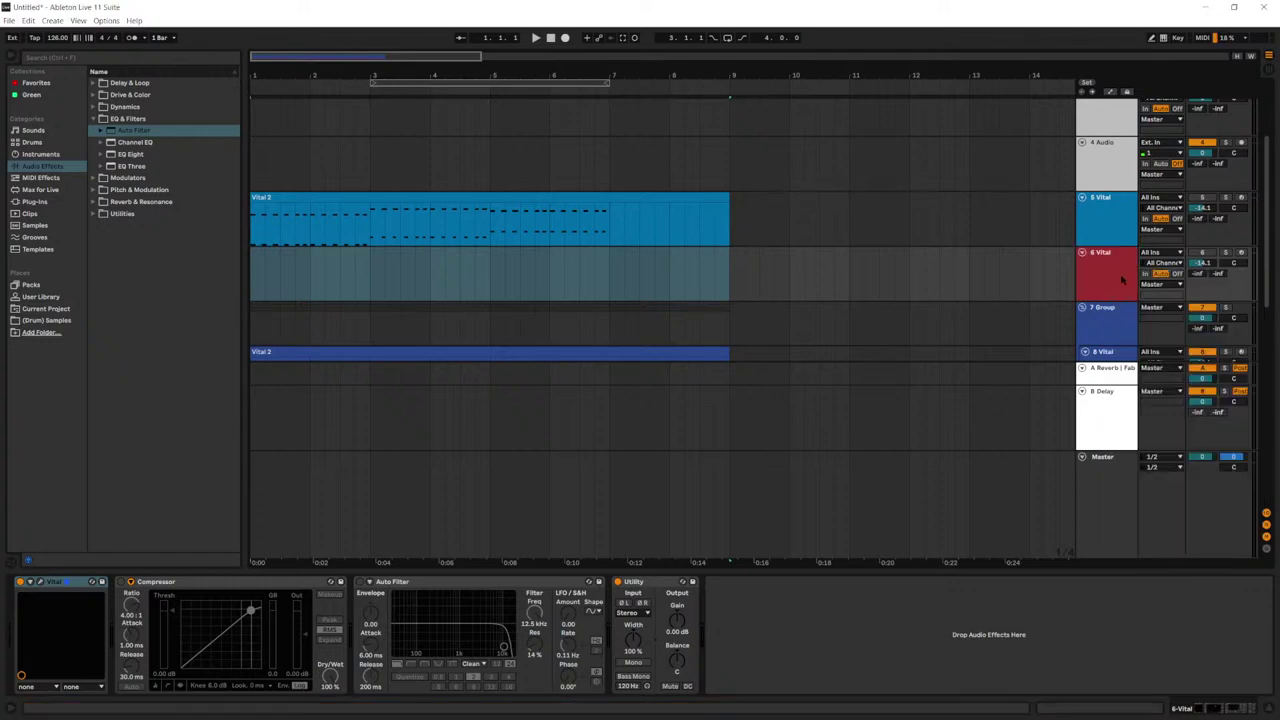
pyautogui.rightClick(1122, 280)
pyautogui.click(1232, 480)
# Step: Load the Jupiter Bass preset from the Bass category in the 6 Vital synth and close the synth
pyautogui.click(40, 582)
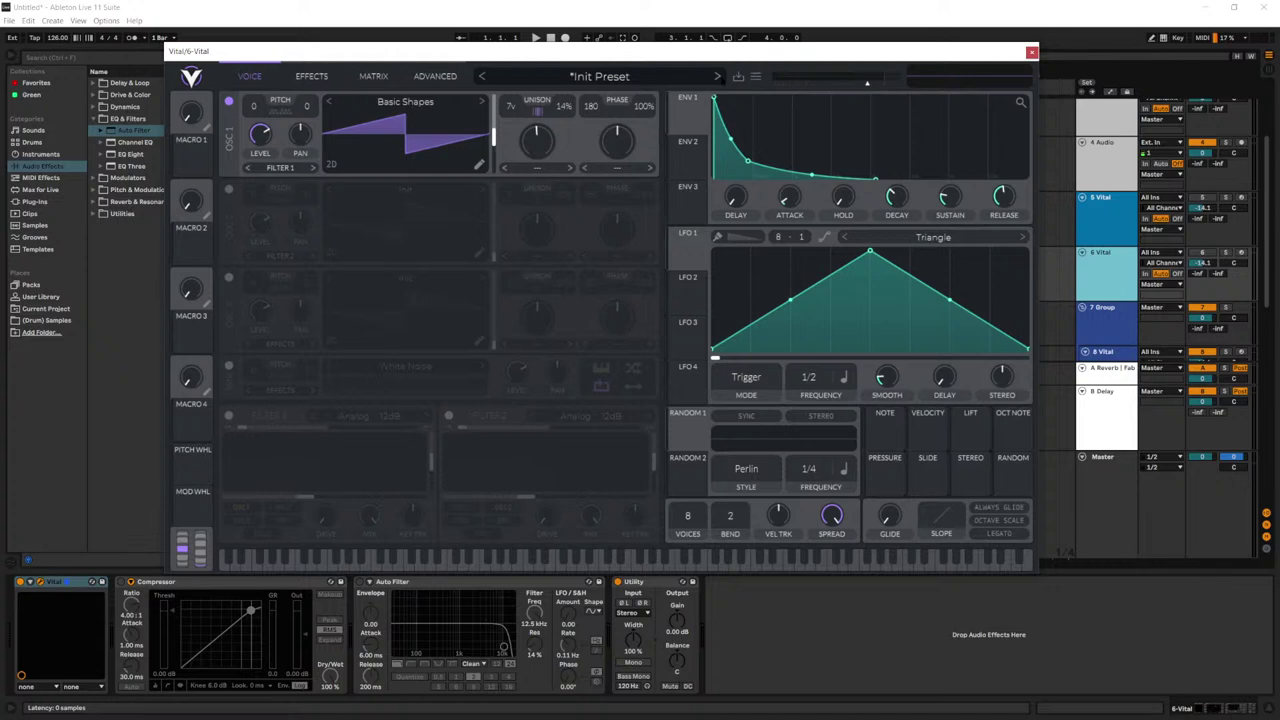
pyautogui.click(689, 79)
pyautogui.click(689, 79)
pyautogui.click(571, 76)
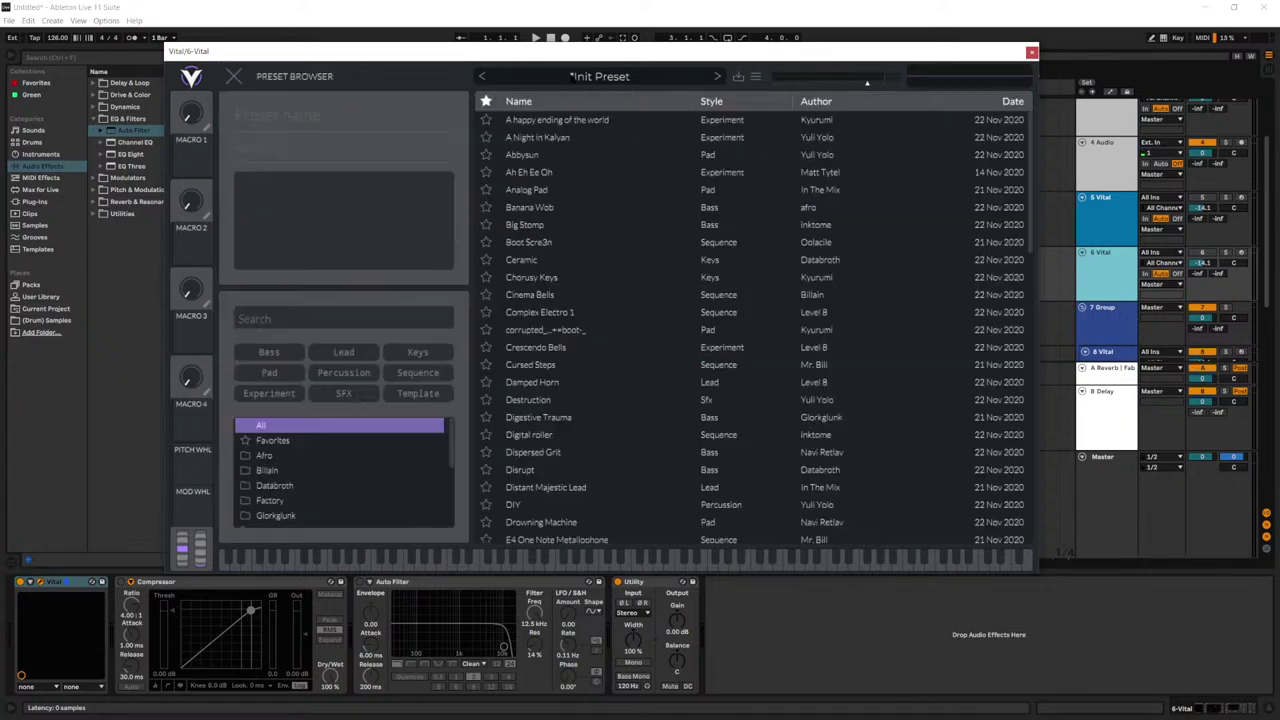
pyautogui.click(269, 352)
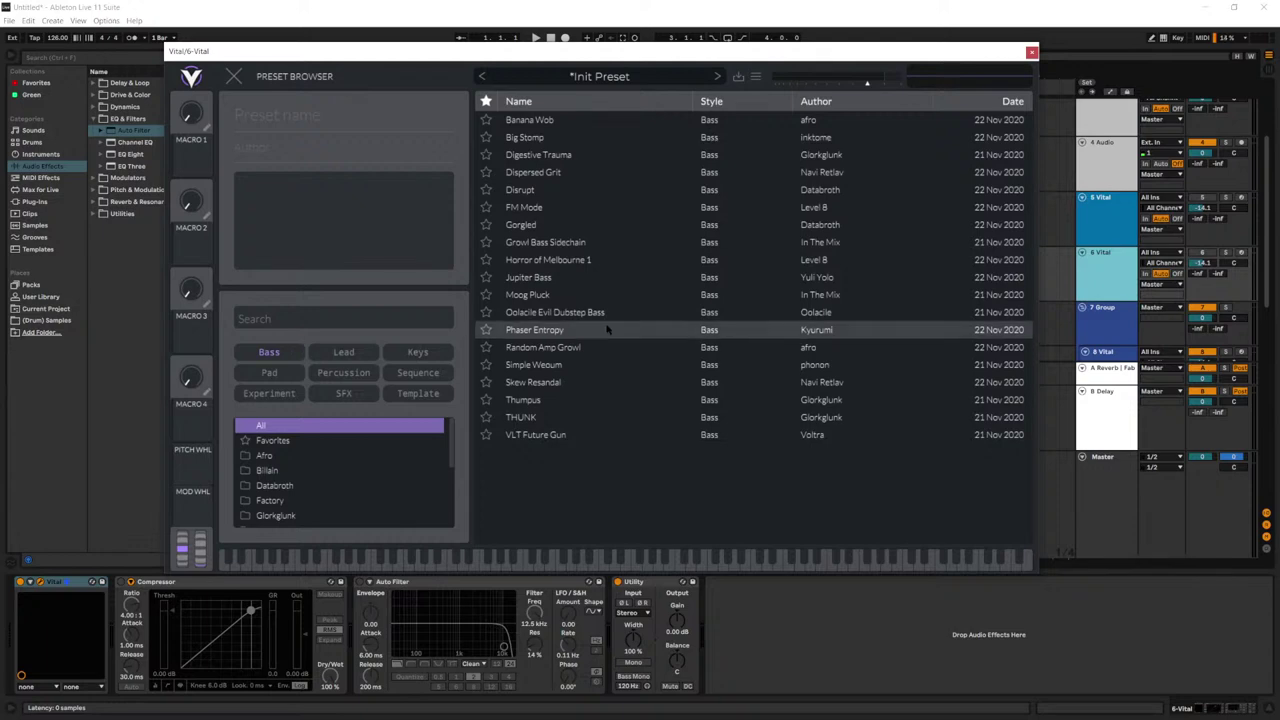
pyautogui.click(583, 281)
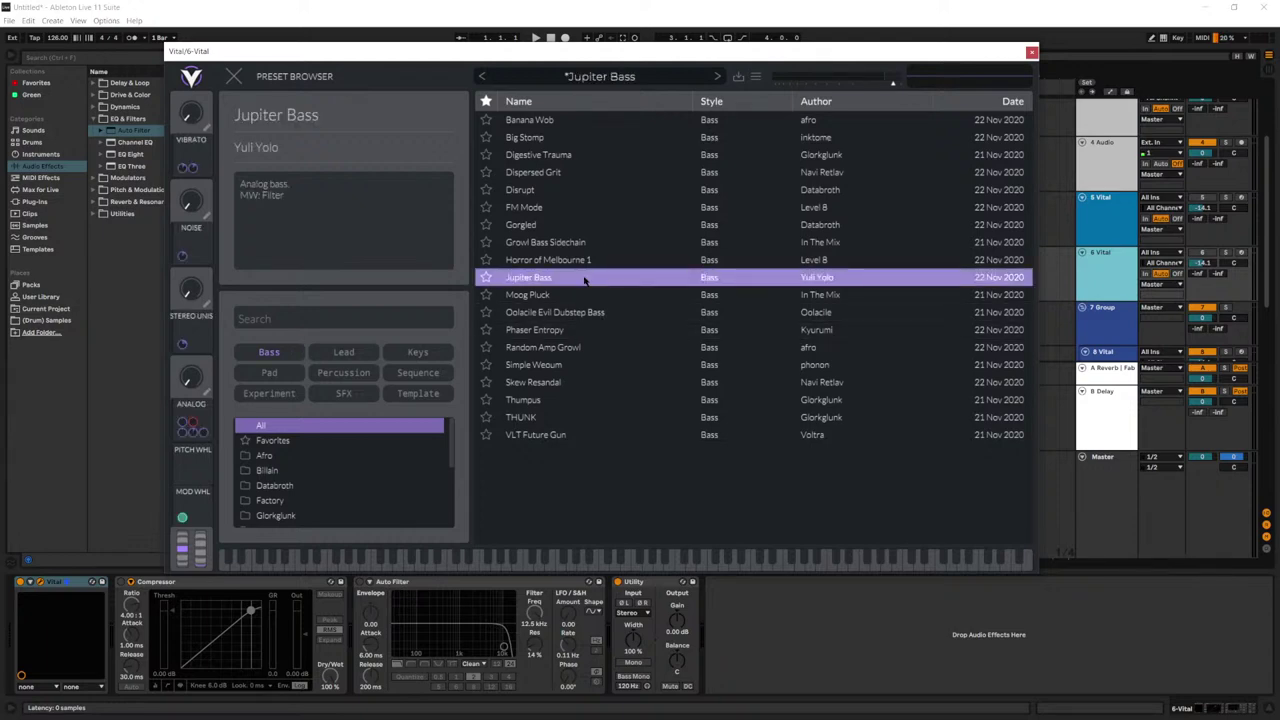
pyautogui.click(1032, 52)
# Step: Copy the 8 Vital chord clip onto the 6 Vital track at bar 9 and open its notes
pyautogui.scroll(-4, 640, 240)
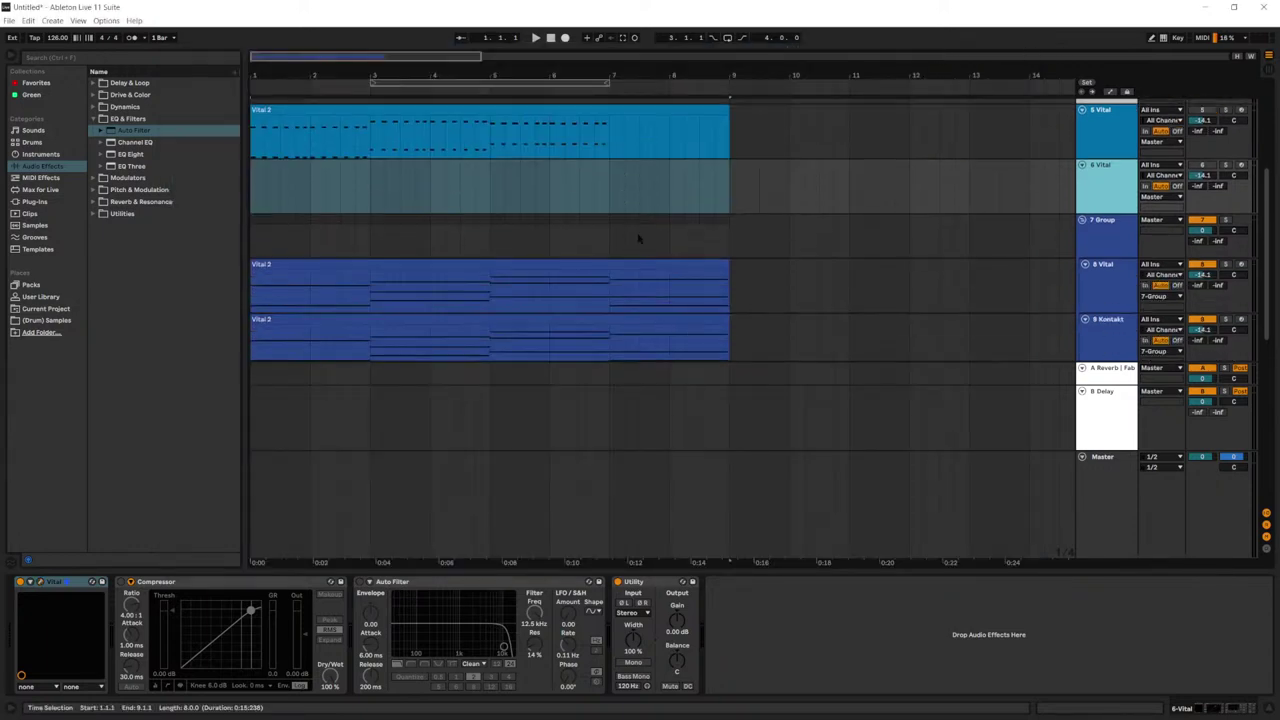
pyautogui.click(675, 178)
pyautogui.scroll(2, 677, 184)
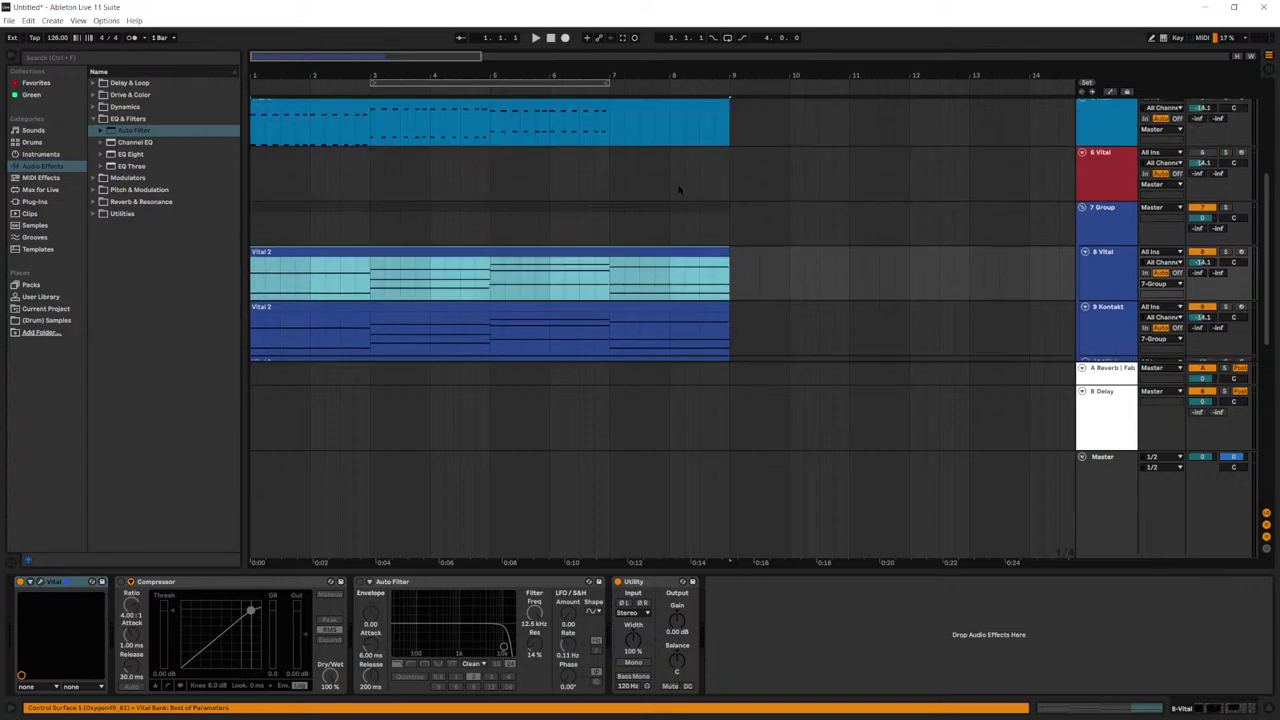
pyautogui.moveTo(665, 252); pyautogui.dragTo(1000, 149)
pyautogui.doubleClick(1000, 150)
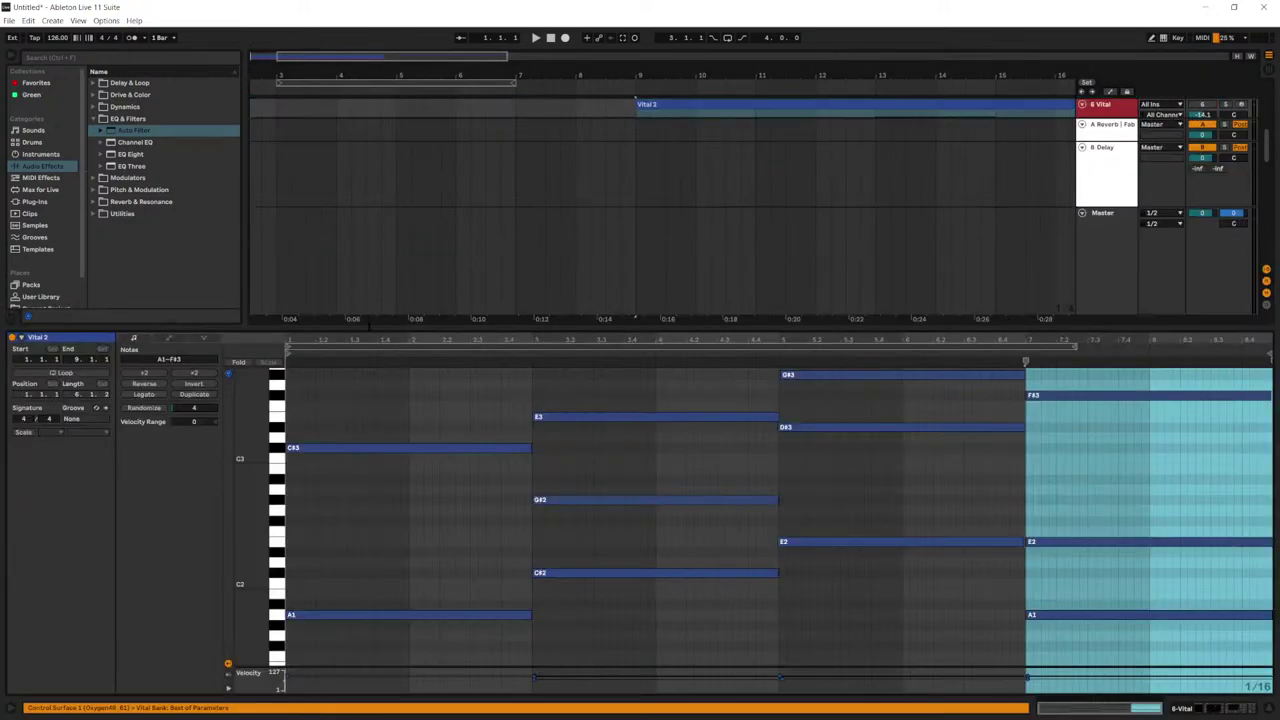
# Step: Delete the upper notes of each chord in the copied clip, keeping only the bass notes A1, C#2, E2 and A1
pyautogui.moveTo(473, 391); pyautogui.dragTo(474, 388)
pyautogui.press('Delete')
pyautogui.moveTo(637, 536); pyautogui.dragTo(645, 398)
pyautogui.press('Delete')
pyautogui.moveTo(840, 466); pyautogui.dragTo(848, 368)
pyautogui.press('Delete')
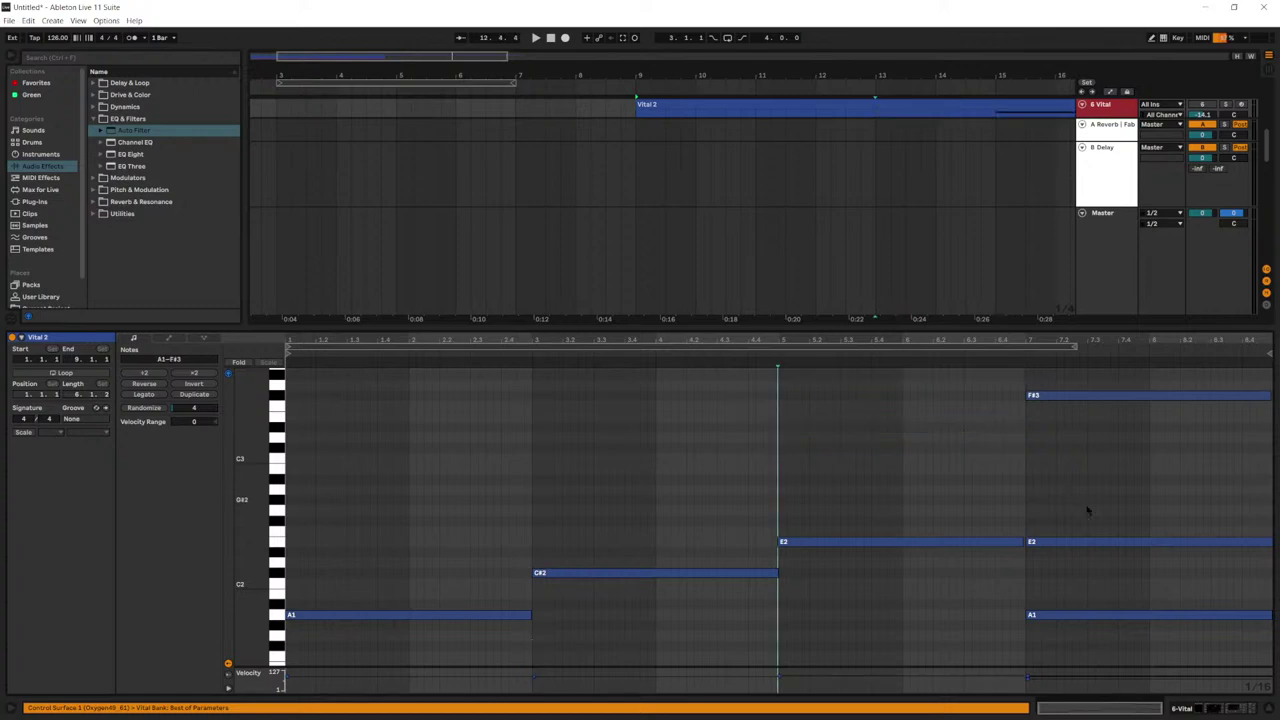
pyautogui.moveTo(1114, 585); pyautogui.dragTo(1117, 379)
pyautogui.press('Delete')
pyautogui.hotkey('shift', 'Tab')
# Step: Activate the 6 Vital track and assign its track colour to its clip
pyautogui.click(1204, 104)
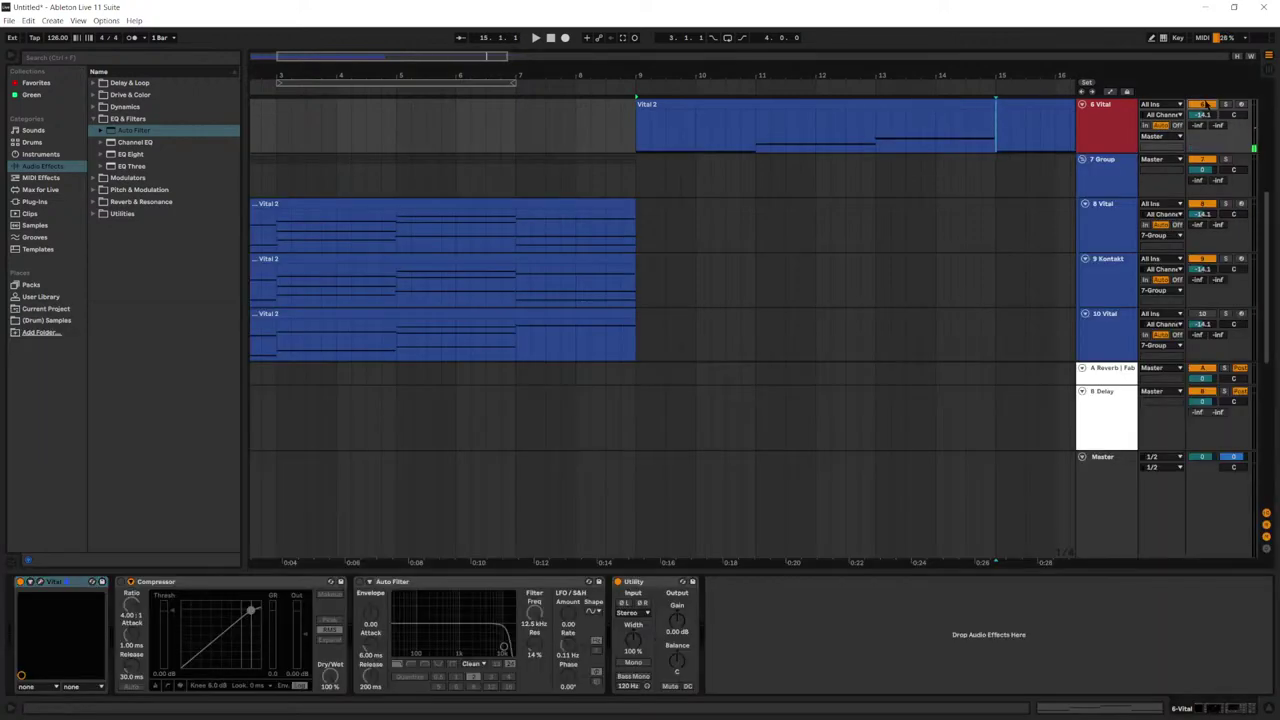
pyautogui.click(1106, 120)
pyautogui.rightClick(1106, 120)
pyautogui.click(1138, 353)
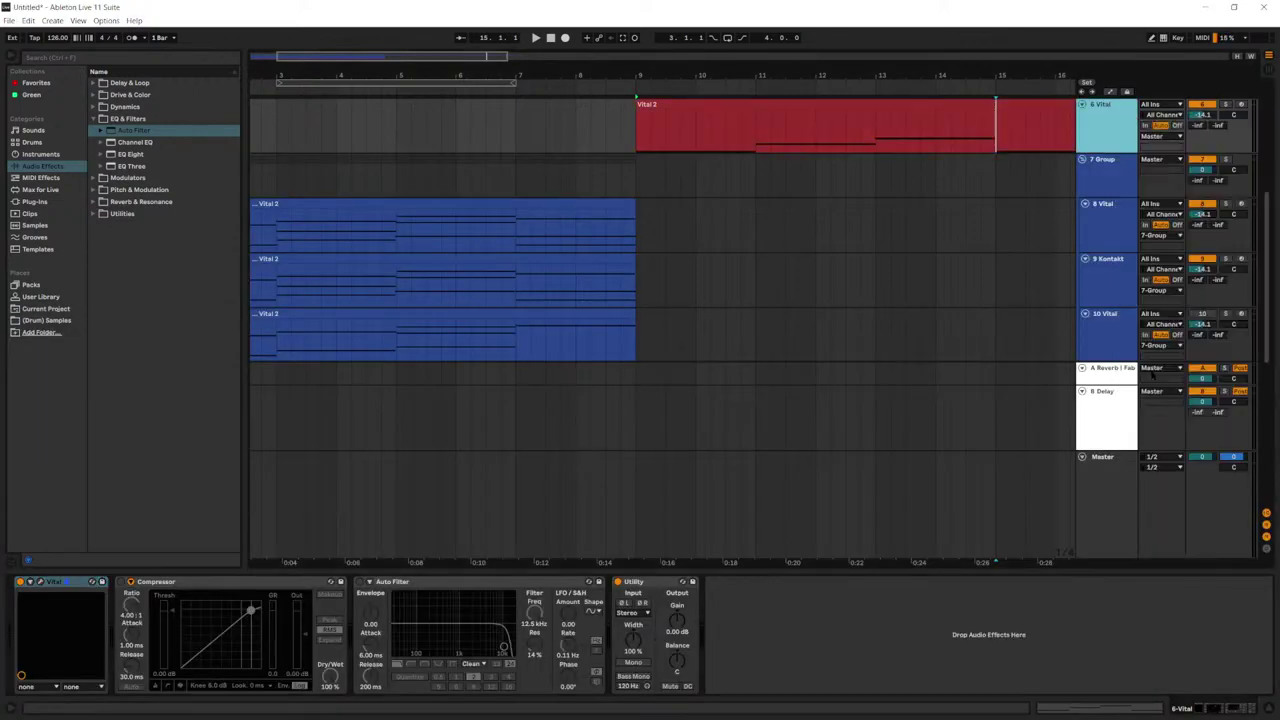
# Step: Play the 6 Vital bass clip from bar 9 and raise the track's volume to -10.0 dB
pyautogui.moveTo(441, 61)
pyautogui.mouseDown()
pyautogui.moveTo(441, 40)
pyautogui.moveTo(396, 40)
pyautogui.mouseUp()
pyautogui.click(528, 129)
pyautogui.press('space')
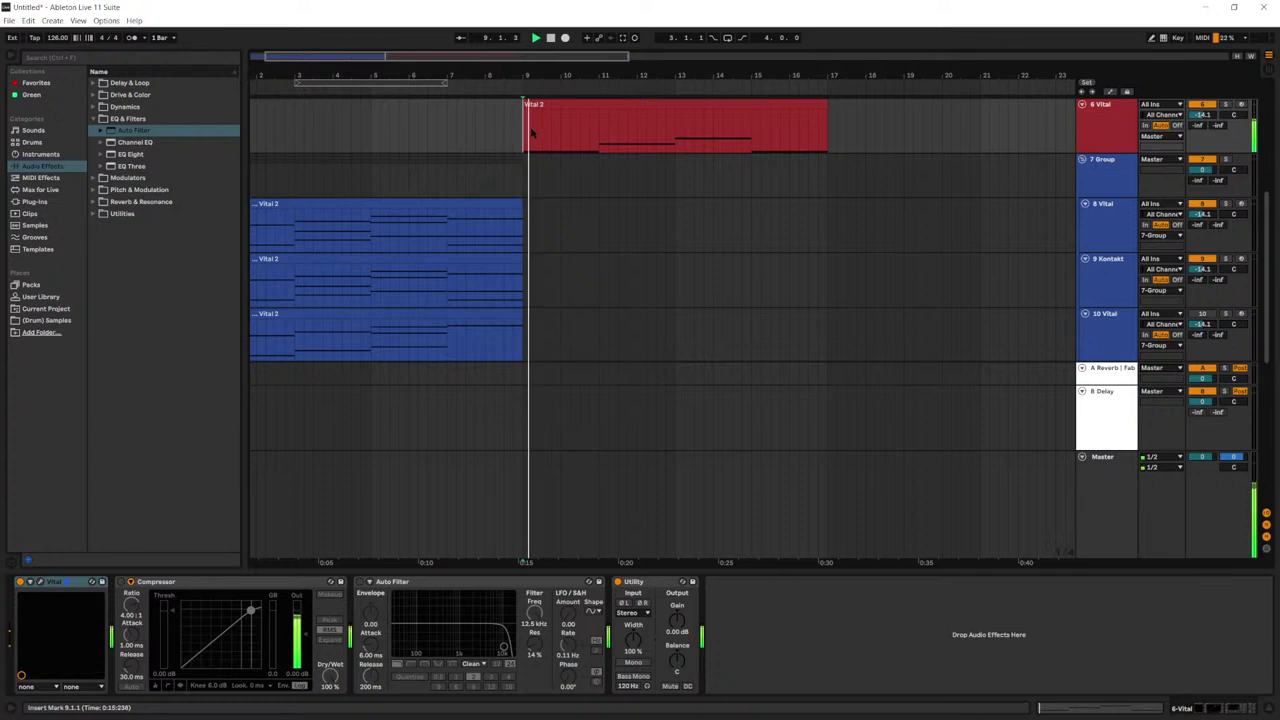
pyautogui.click(749, 106)
pyautogui.doubleClick(749, 106)
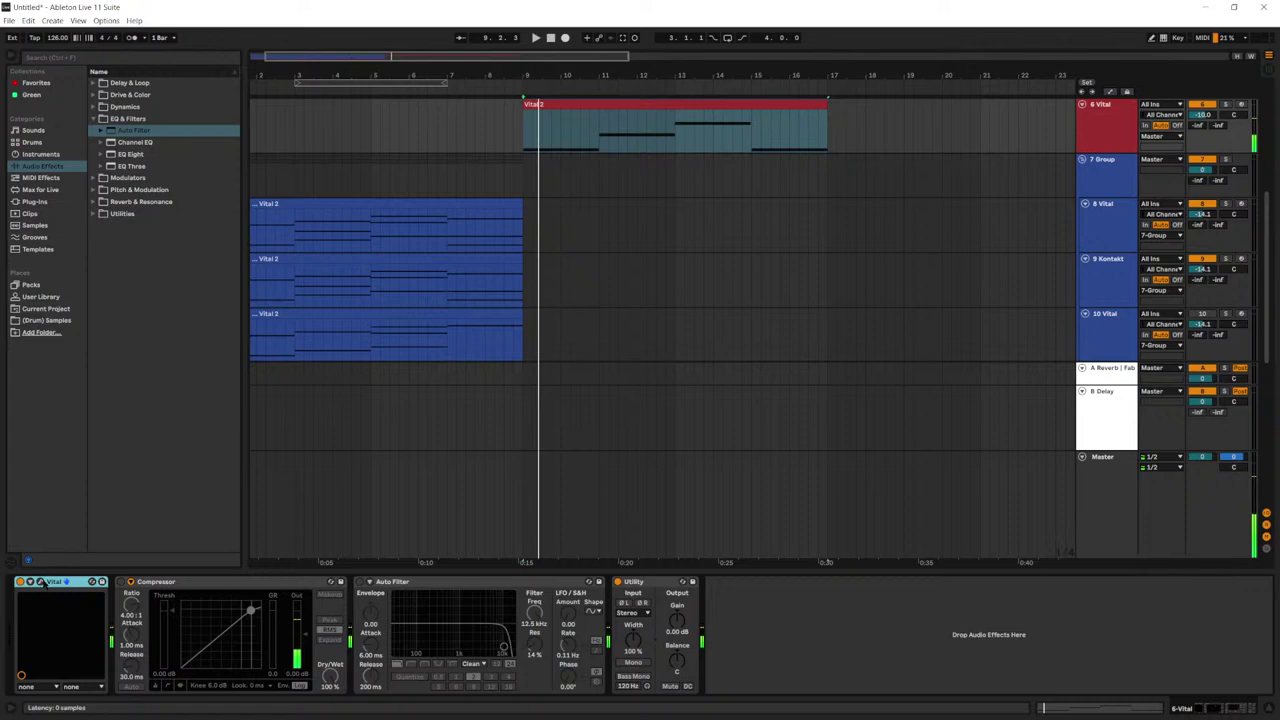
# Step: Open the preset browser in the 6 Vital synth and filter it to Bass presets
pyautogui.click(40, 581)
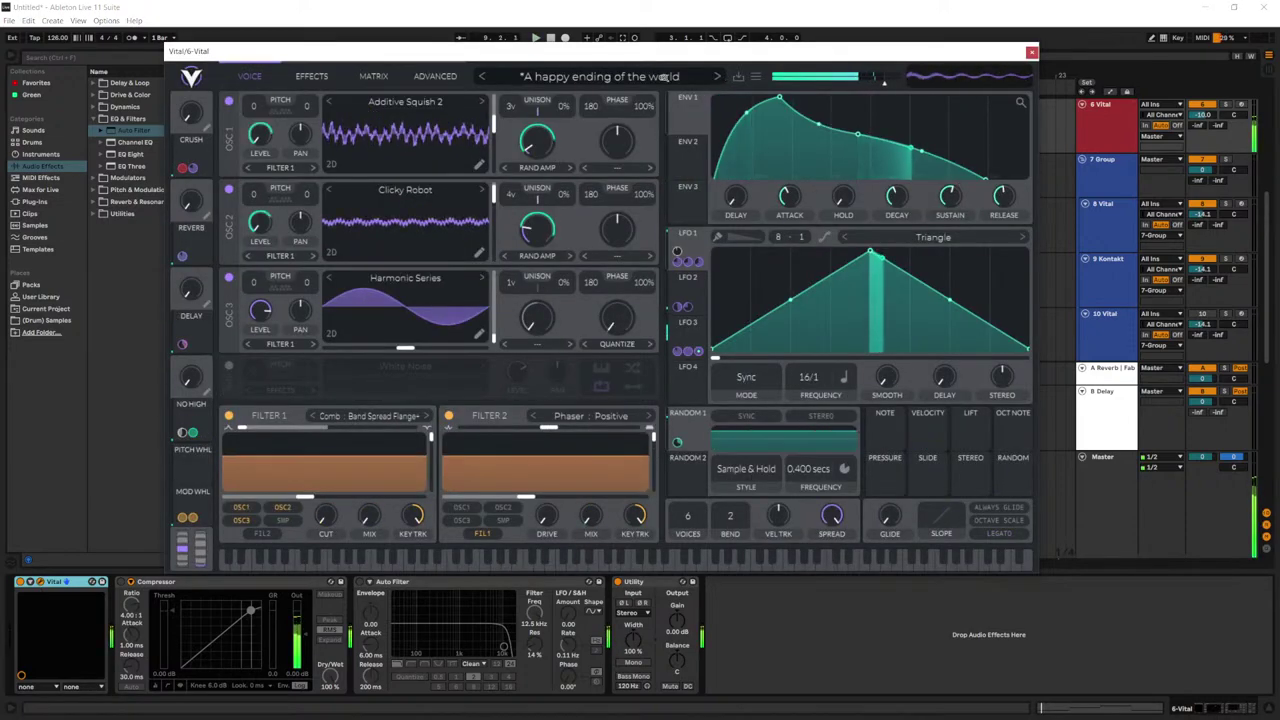
pyautogui.click(663, 77)
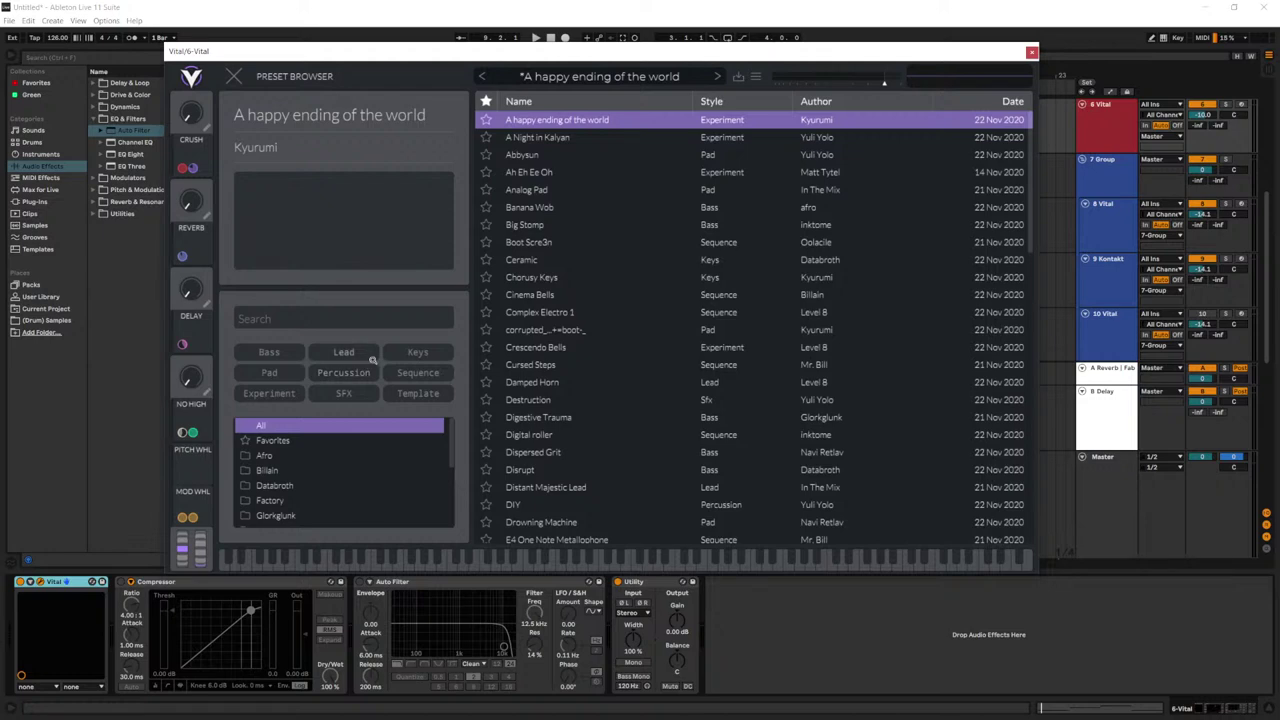
pyautogui.click(270, 352)
# Step: Try the bass presets Oolacile Evil Dubstep Bass, Big Stomp and Digestive Trauma
pyautogui.click(589, 313)
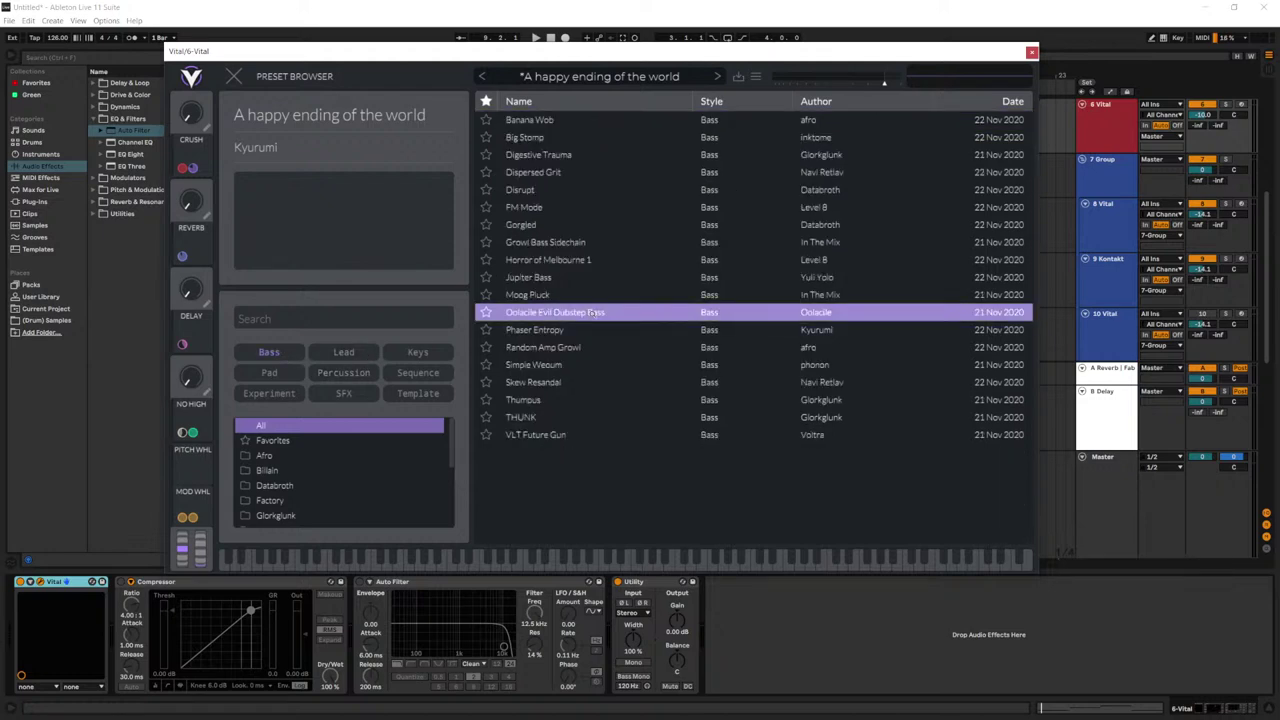
pyautogui.click(589, 134)
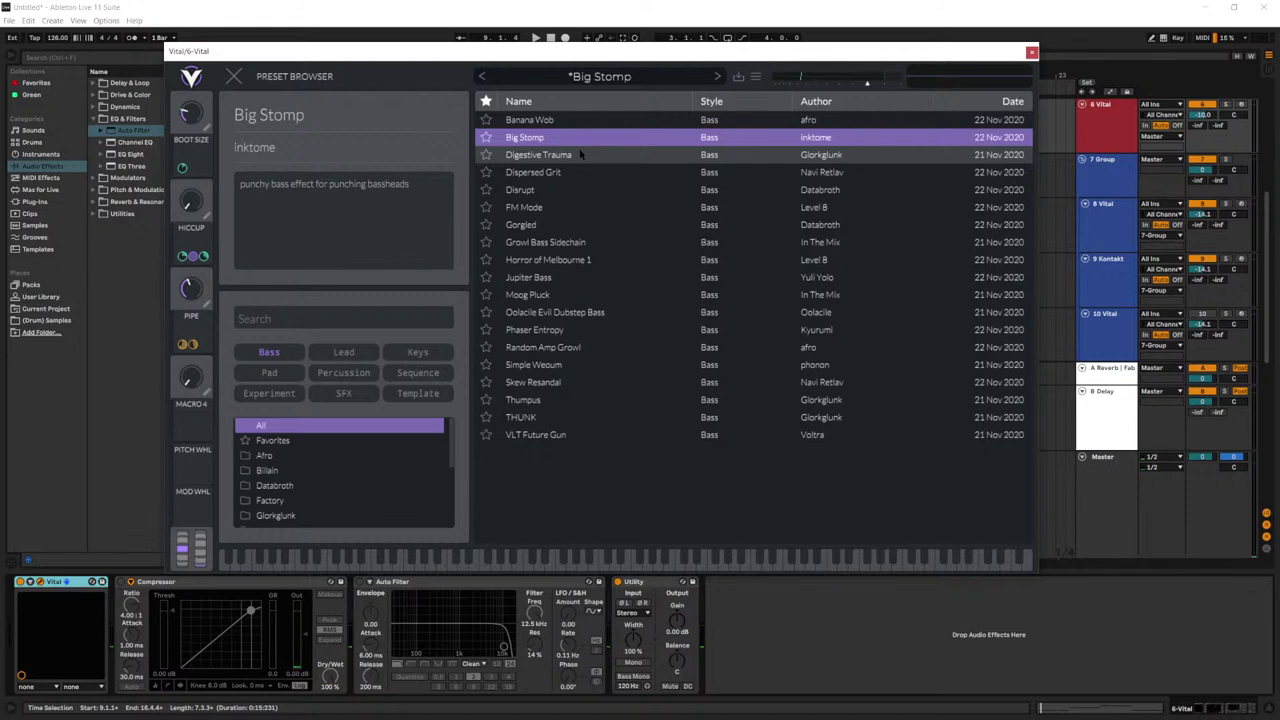
pyautogui.click(582, 154)
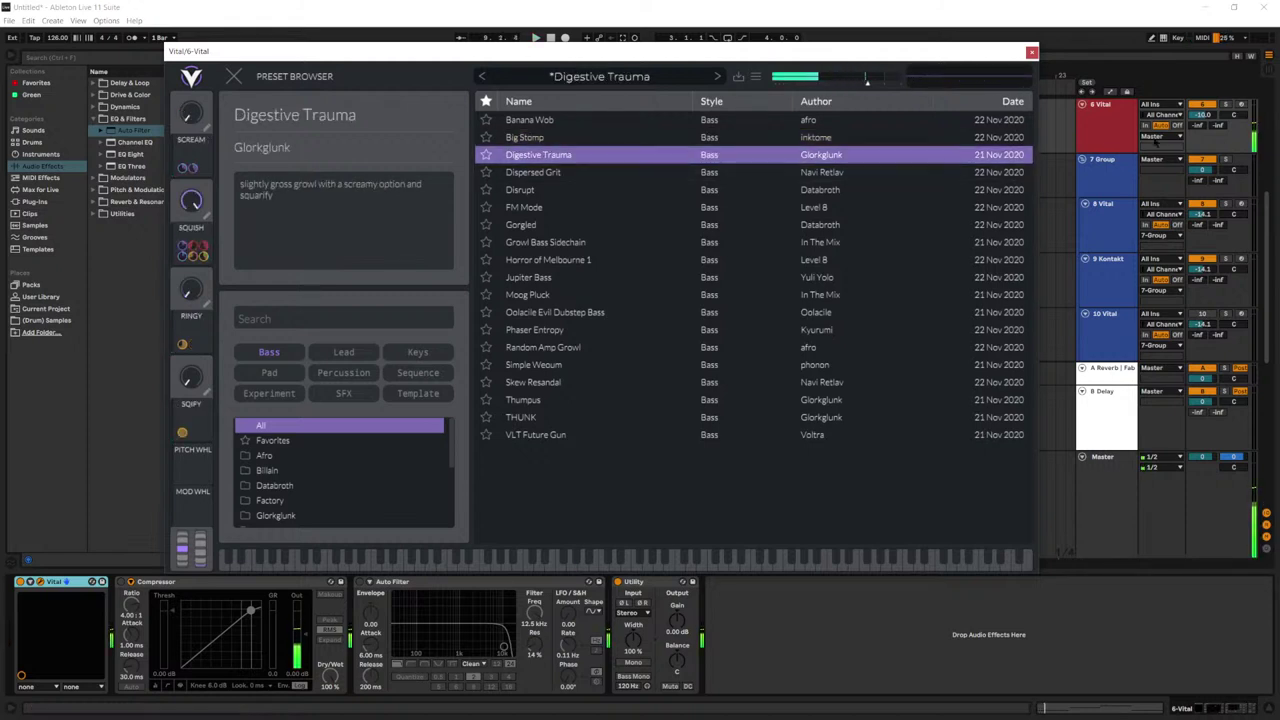
# Step: Lower 6 Vital's volume to -14.6 dB, load and audition the Dispersed Grit preset, and close the synth
pyautogui.click(1203, 114)
pyautogui.click(636, 172)
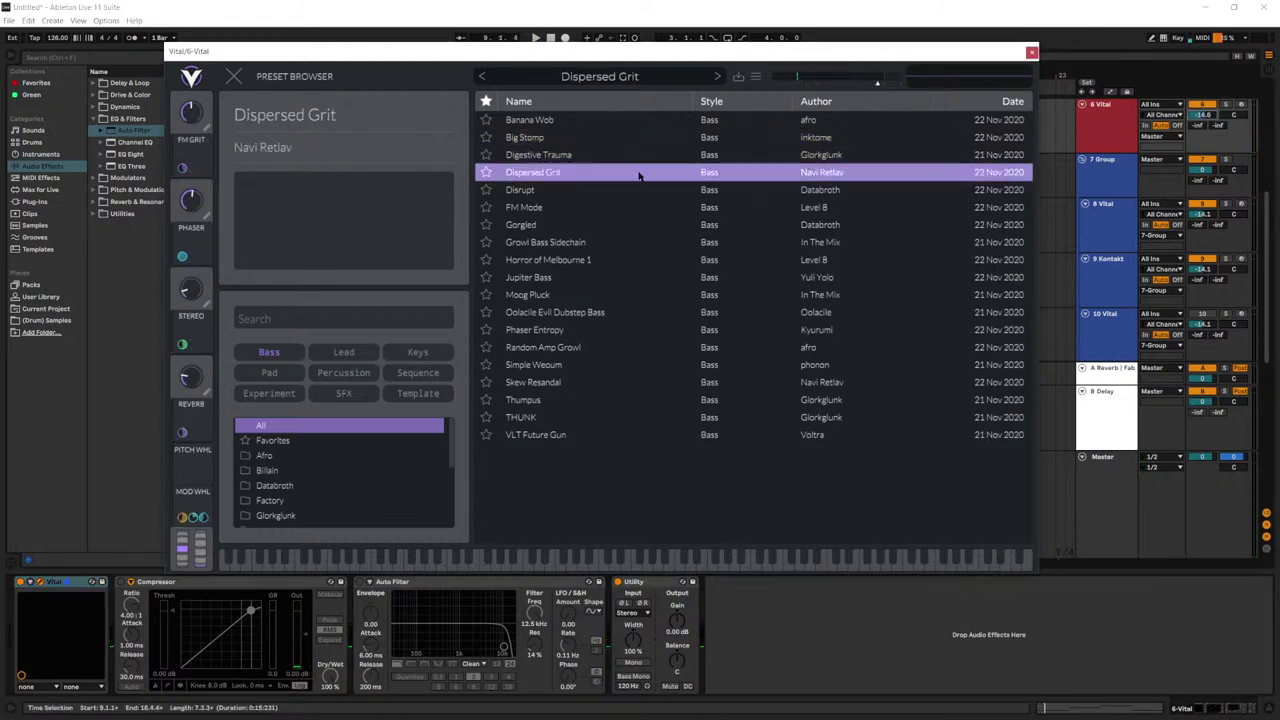
pyautogui.press('space')
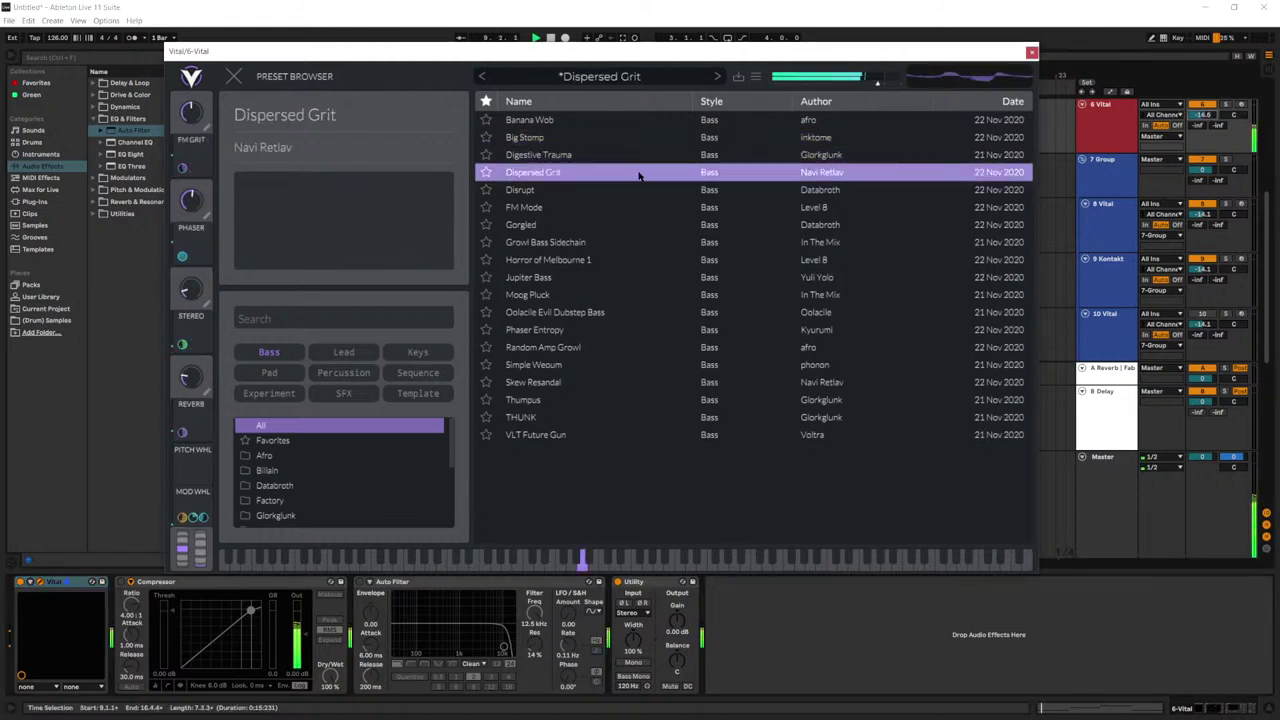
pyautogui.click(1031, 52)
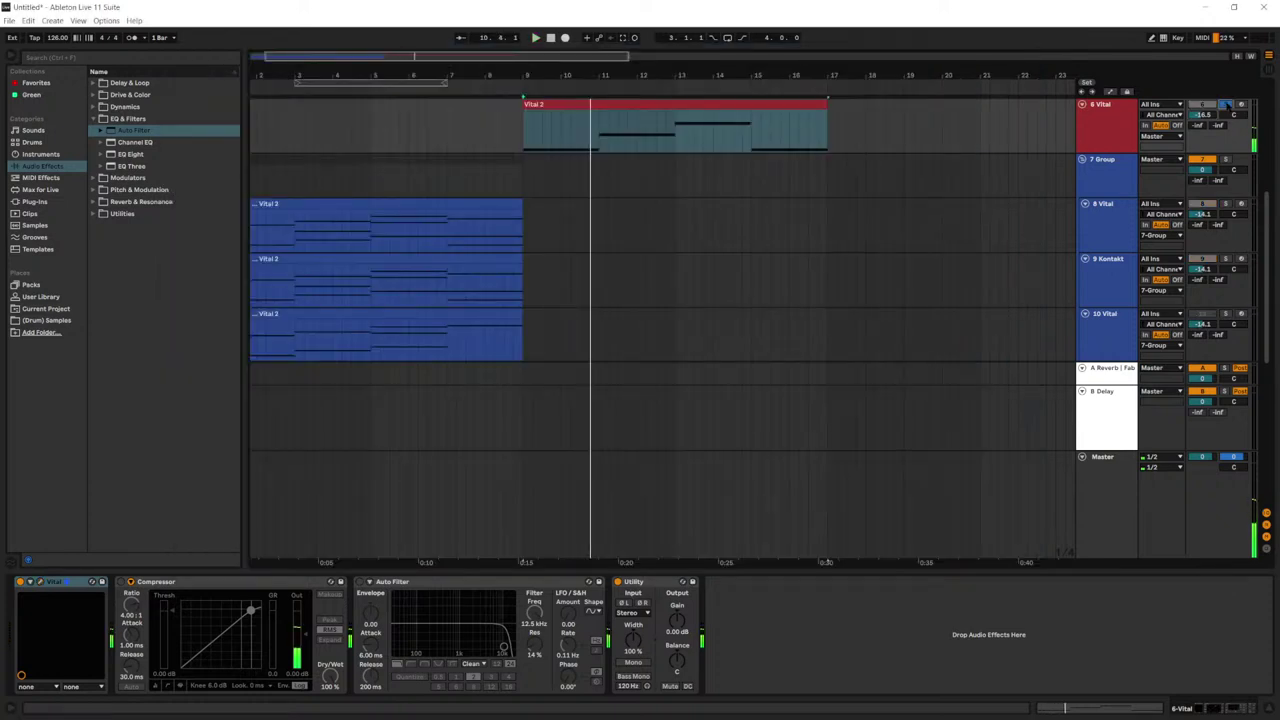
# Step: Duplicate the eight-bar chord clips on the 8 Vital, 9 Kontakt and 10 Vital tracks so they repeat from bar 9
pyautogui.scroll(-1, 497, 217)
pyautogui.moveTo(424, 69); pyautogui.dragTo(392, 80)
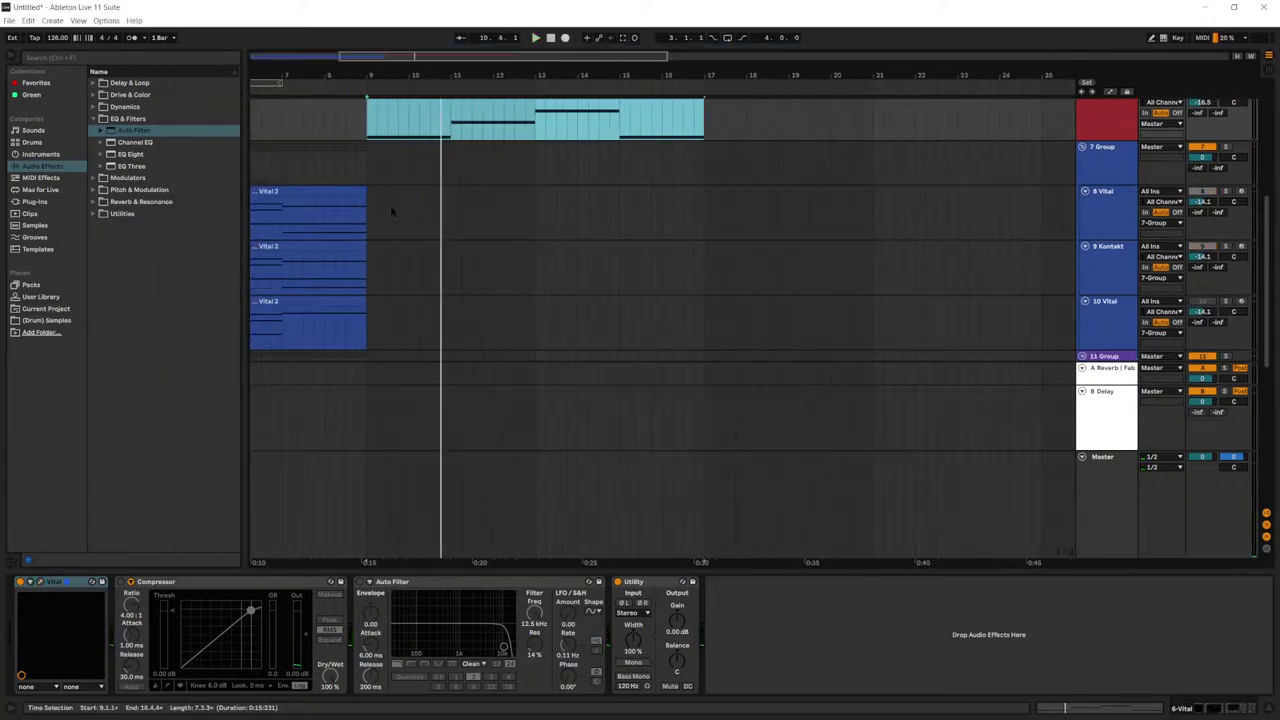
pyautogui.hscroll(-5, 392, 212)
pyautogui.click(586, 330)
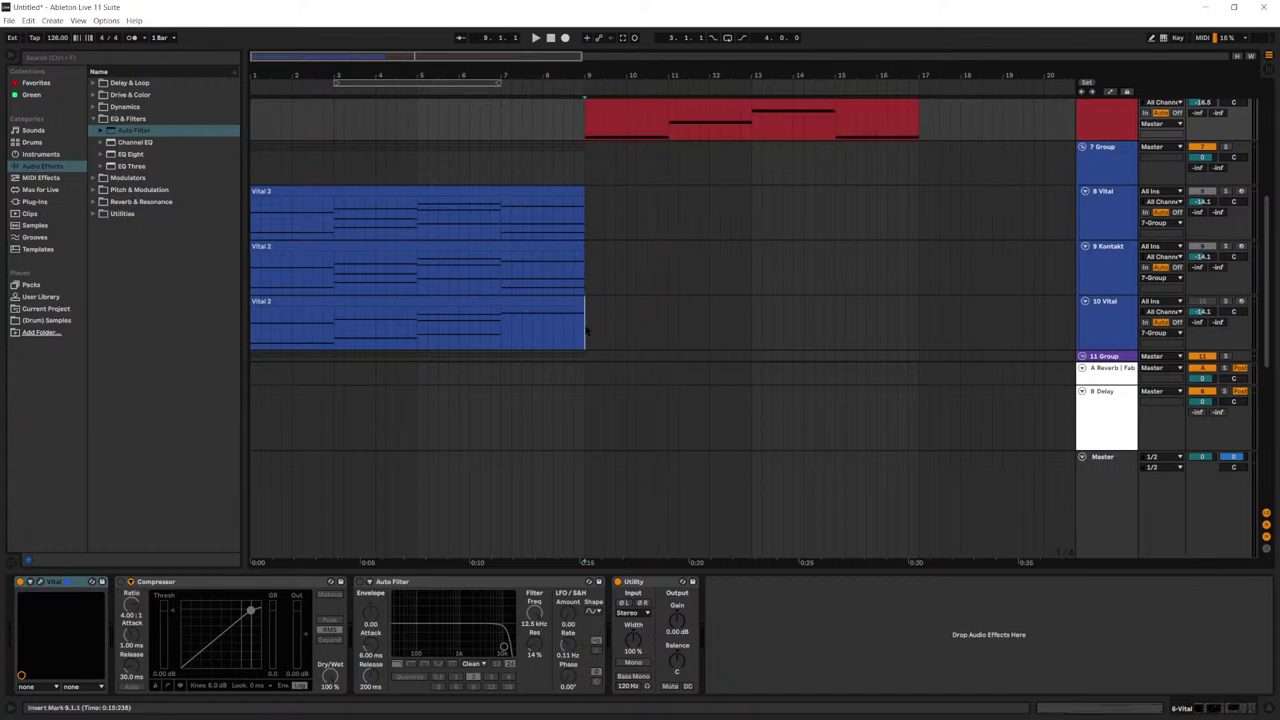
pyautogui.moveTo(586, 330); pyautogui.dragTo(183, 192)
pyautogui.hotkey('ctrl', 'd')
# Step: Duplicate the eight-bar melody clips on the 12 Kontakt and 13 Vital tracks so they repeat from bar 9
pyautogui.scroll(-4, 623, 232)
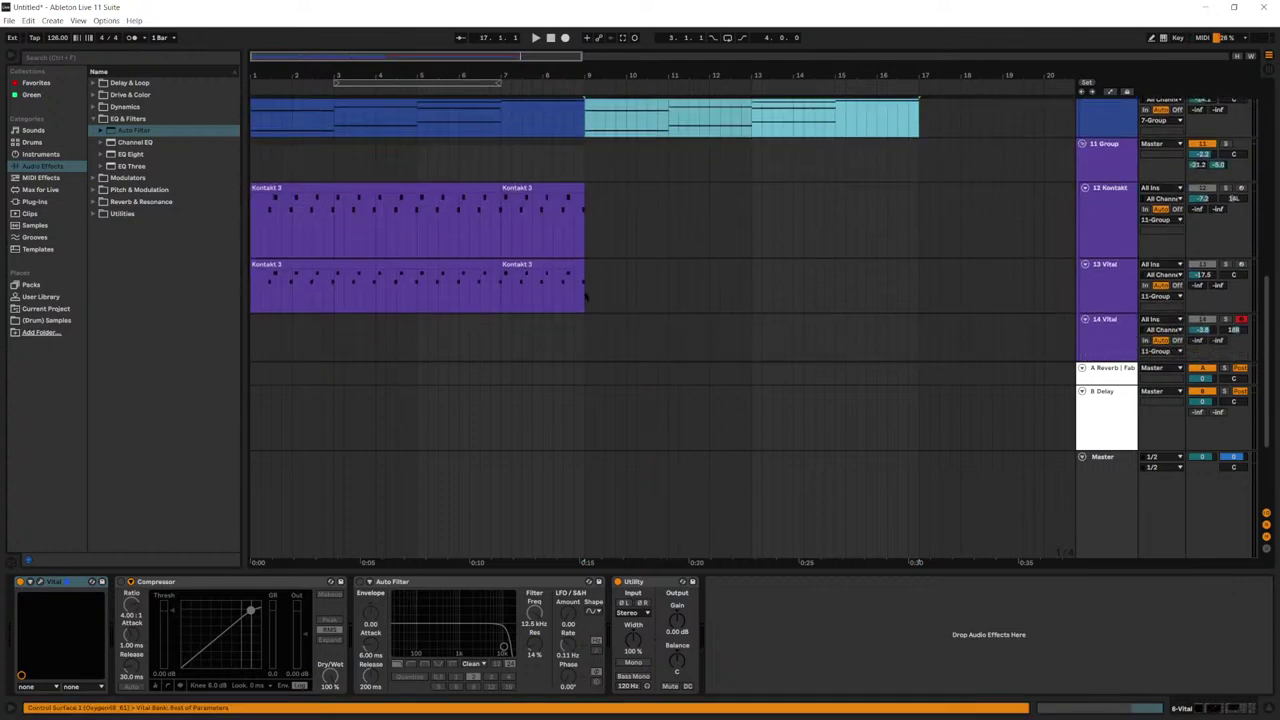
pyautogui.moveTo(586, 296); pyautogui.dragTo(252, 190)
pyautogui.hotkey('ctrl', 'd')
# Step: Duplicate the 6 Vital bass track together with its clip and solo the copy
pyautogui.scroll(5, 618, 183)
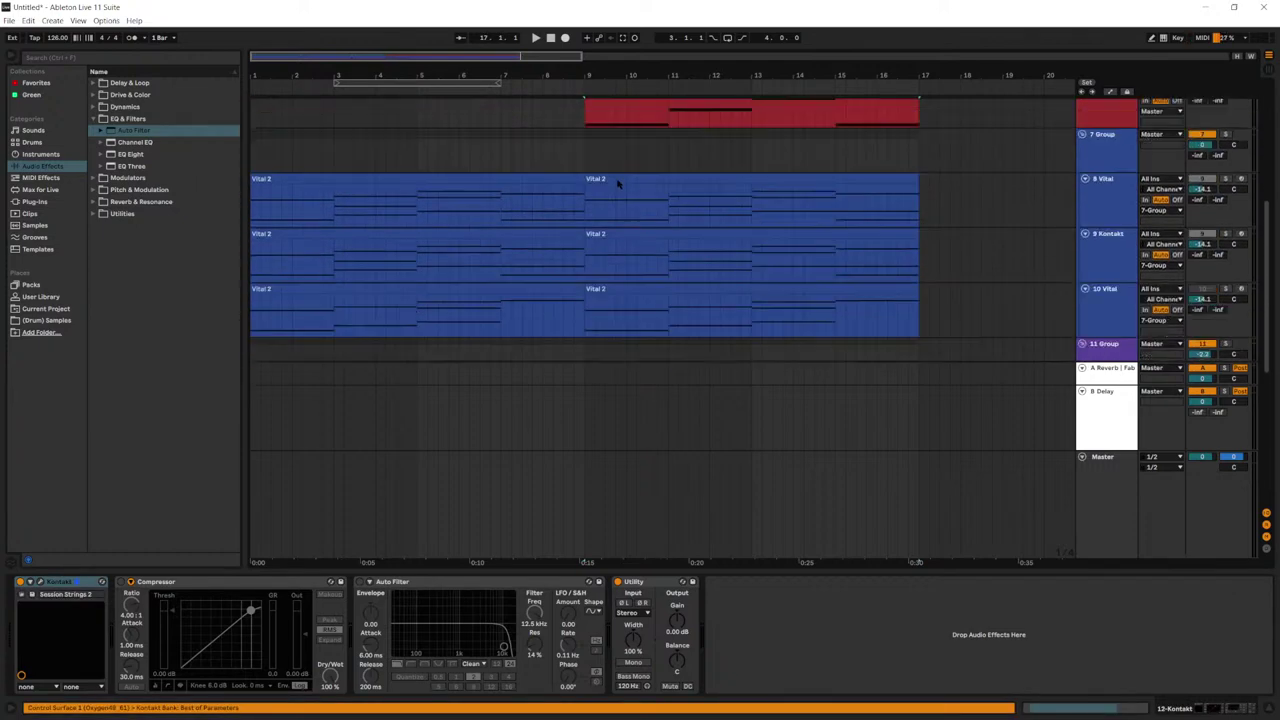
pyautogui.scroll(3, 618, 183)
pyautogui.click(586, 204)
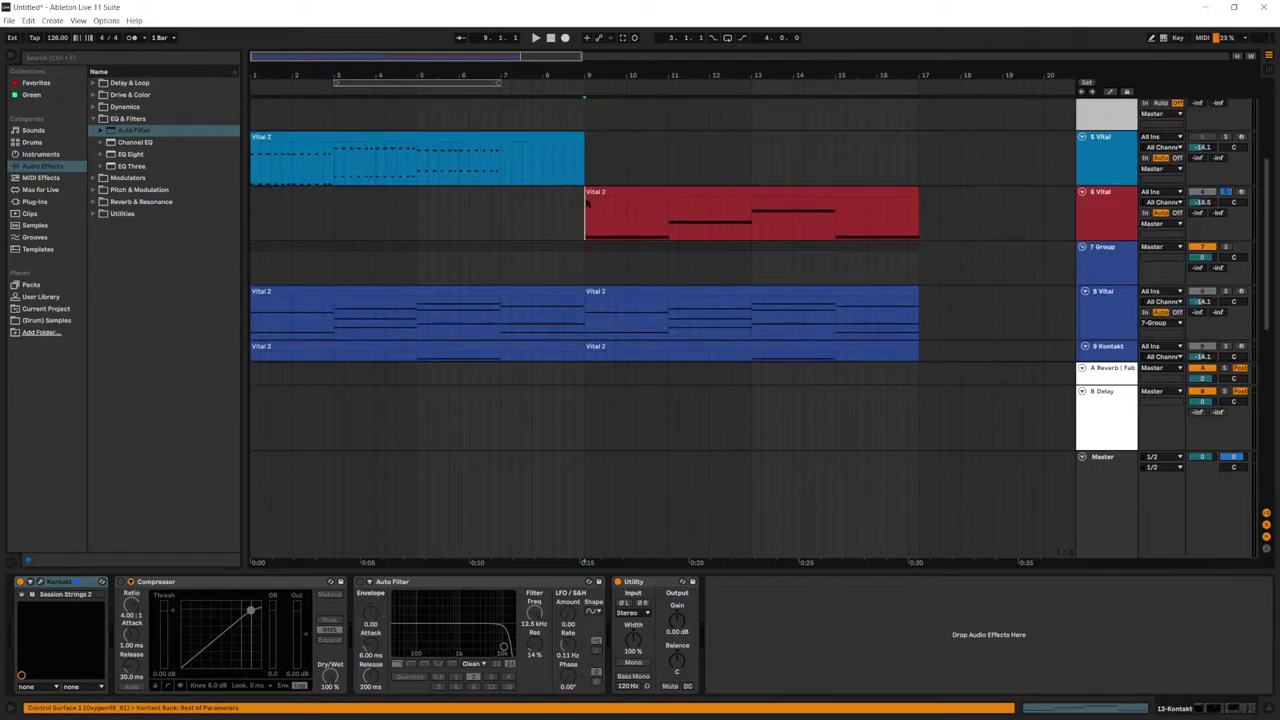
pyautogui.click(1110, 218)
pyautogui.hotkey('ctrl', 'd')
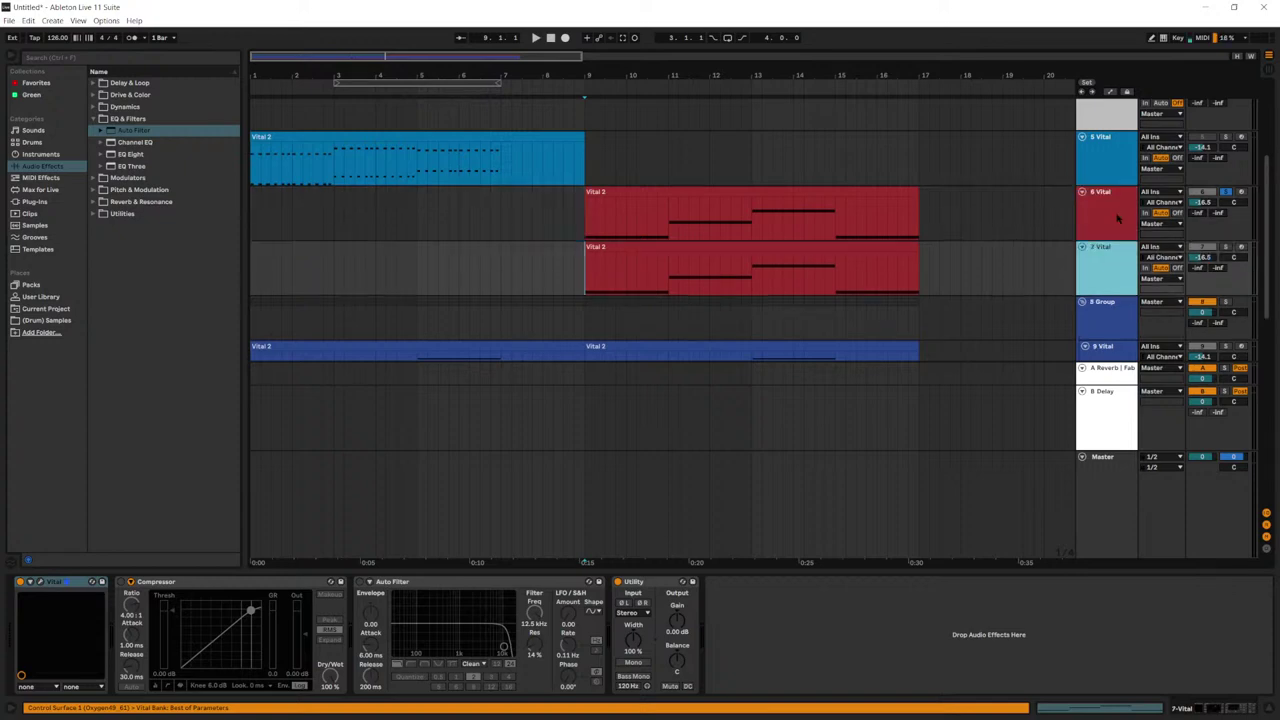
pyautogui.click(1226, 247)
# Step: Open the Vital synth on the duplicated bass track, initialize its preset and close the preset browser
pyautogui.rightClick(104, 544)
pyautogui.click(38, 582)
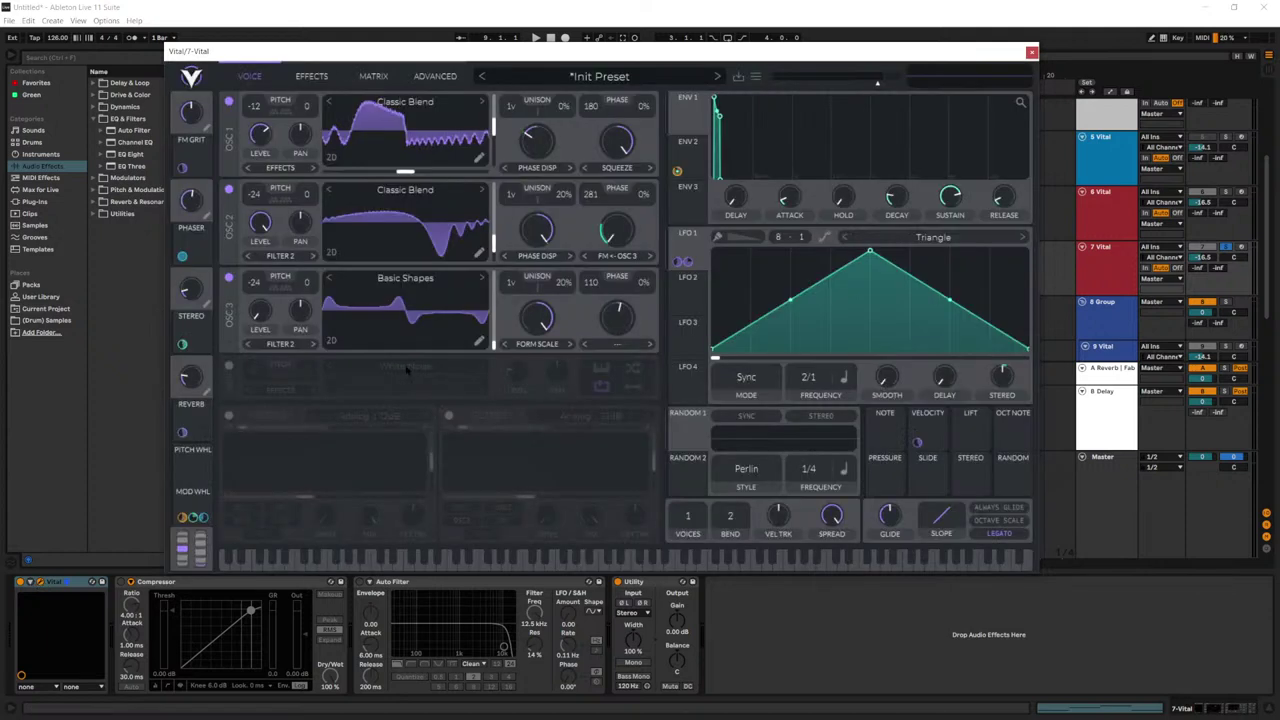
pyautogui.click(676, 78)
pyautogui.click(756, 76)
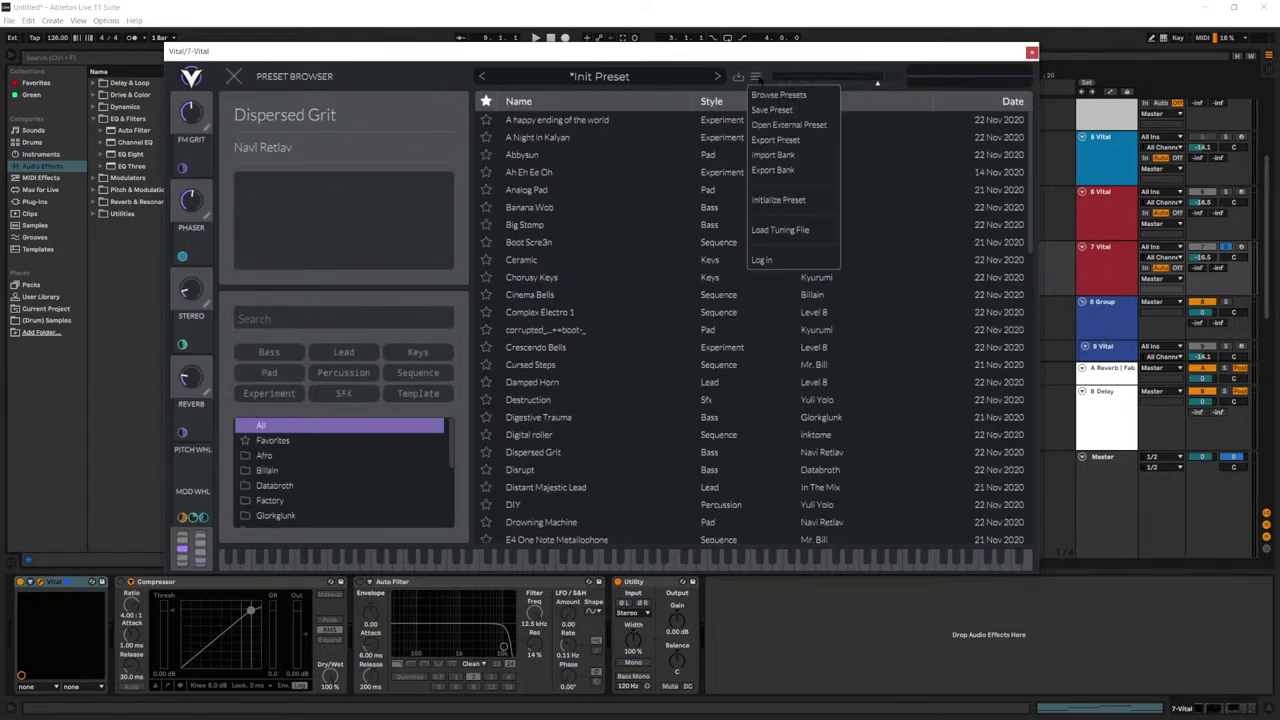
pyautogui.click(778, 200)
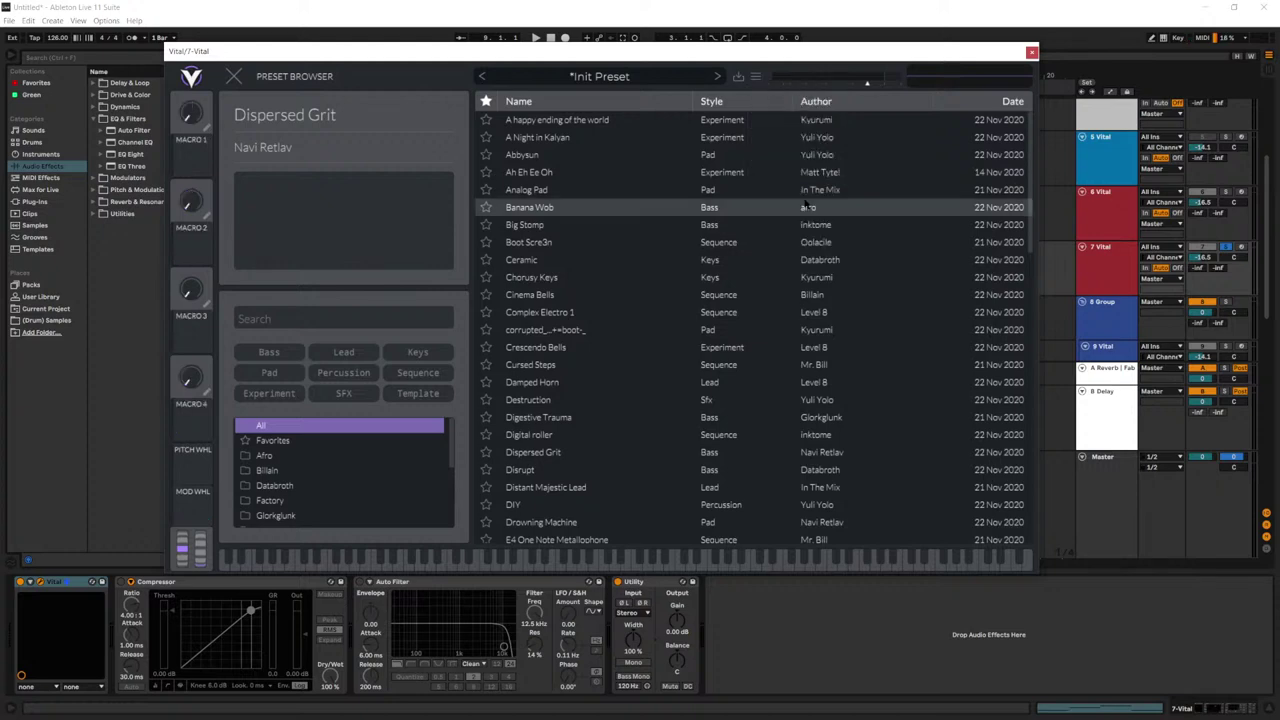
pyautogui.click(620, 80)
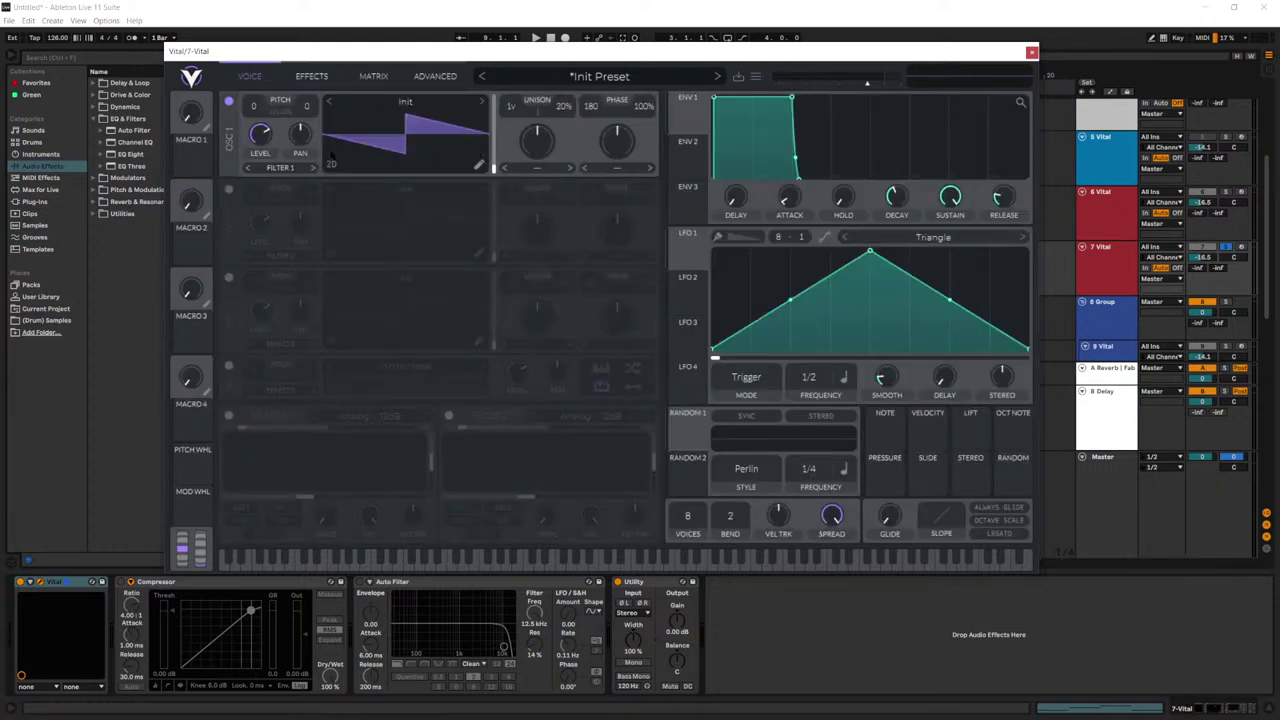
# Step: Switch oscillator 1 to the Basic Shapes wavetable and raise Envelope 1's release to about 1.148 secs
pyautogui.click(482, 102)
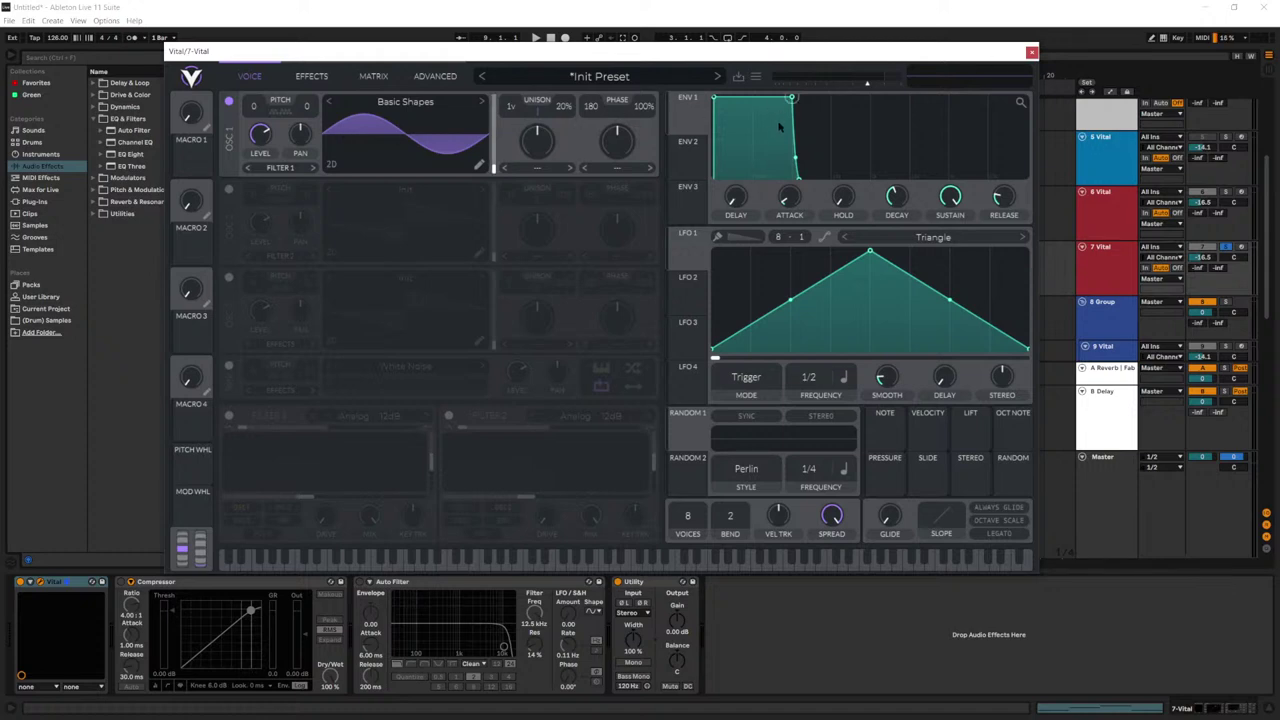
pyautogui.moveTo(1004, 199); pyautogui.dragTo(1004, 170)
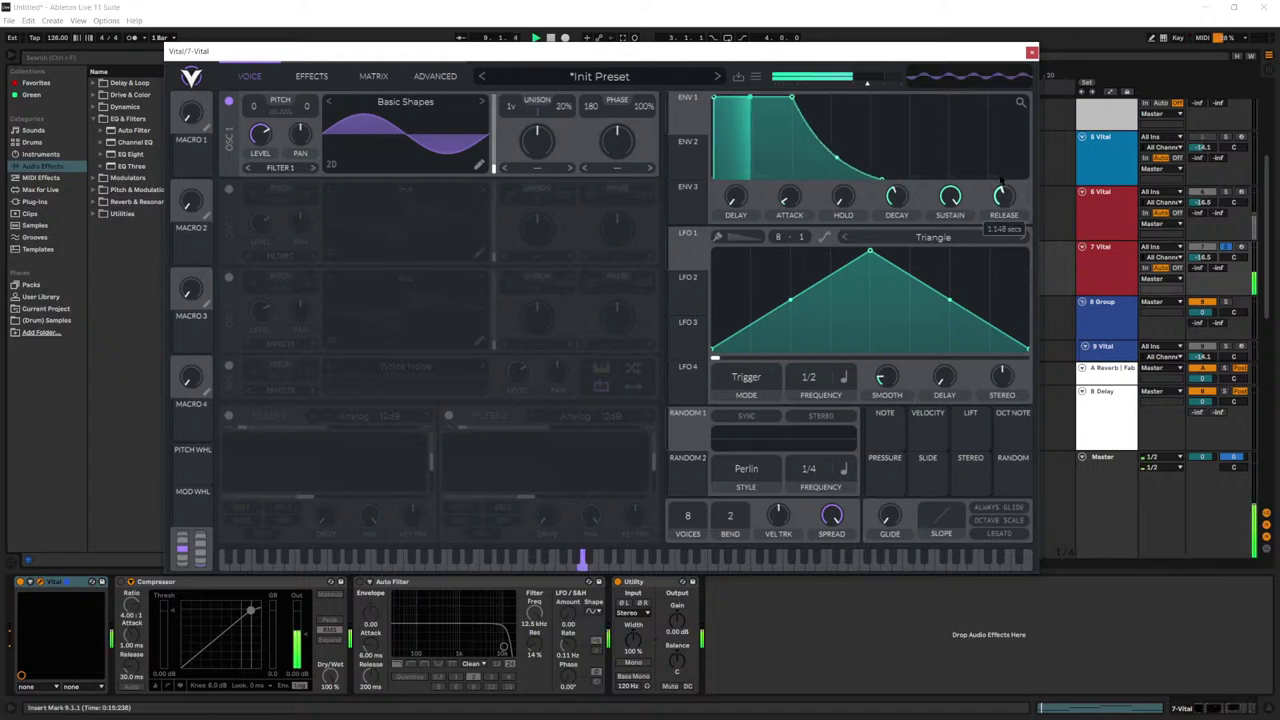
# Step: Transpose oscillator 1 to -24 semitones and audition the bass sound
pyautogui.scroll(-3, 255, 108)
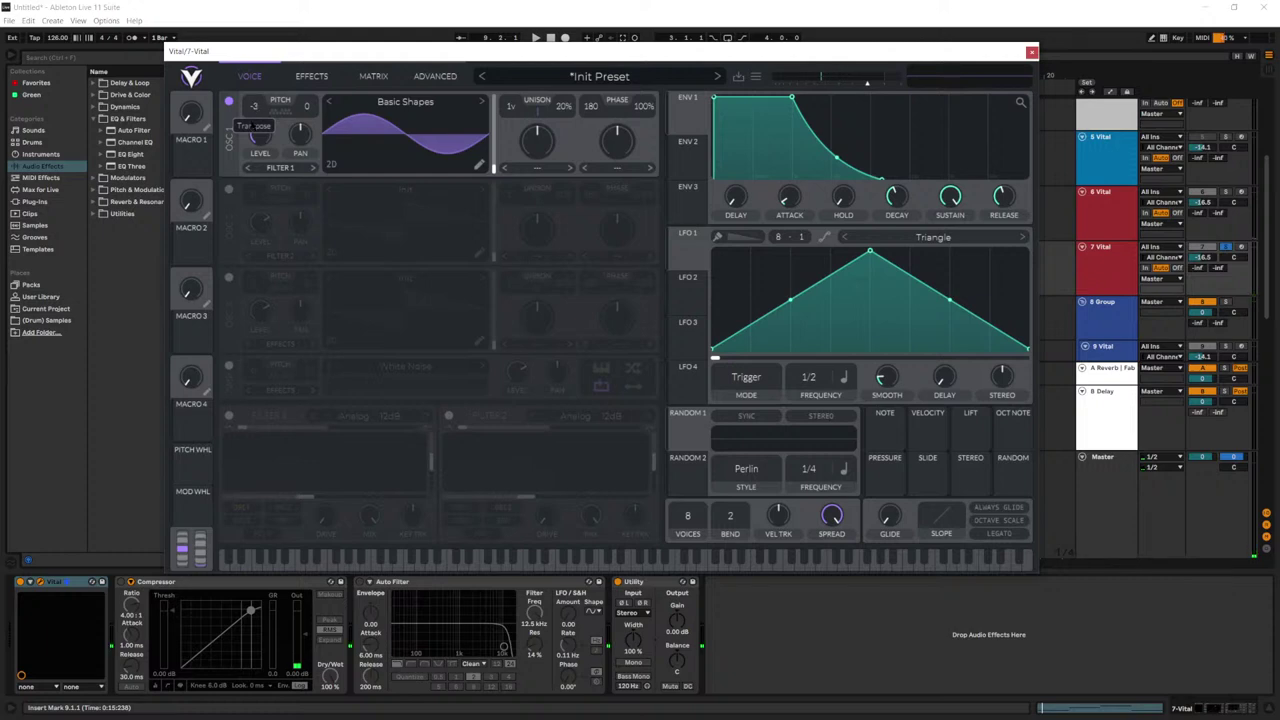
pyautogui.moveTo(253, 127); pyautogui.dragTo(259, 150)
pyautogui.scroll(-1, 255, 108)
pyautogui.scroll(-20, 256, 117)
pyautogui.moveTo(262, 187); pyautogui.dragTo(261, 94)
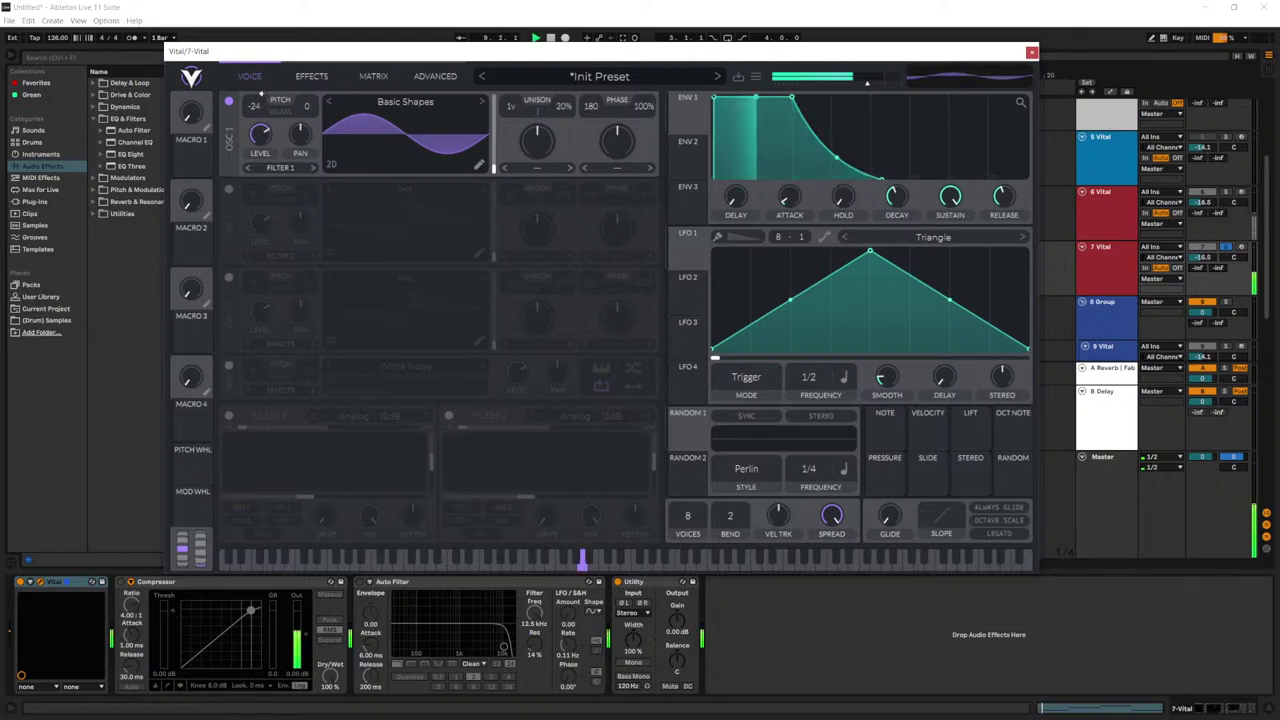
pyautogui.press('space')
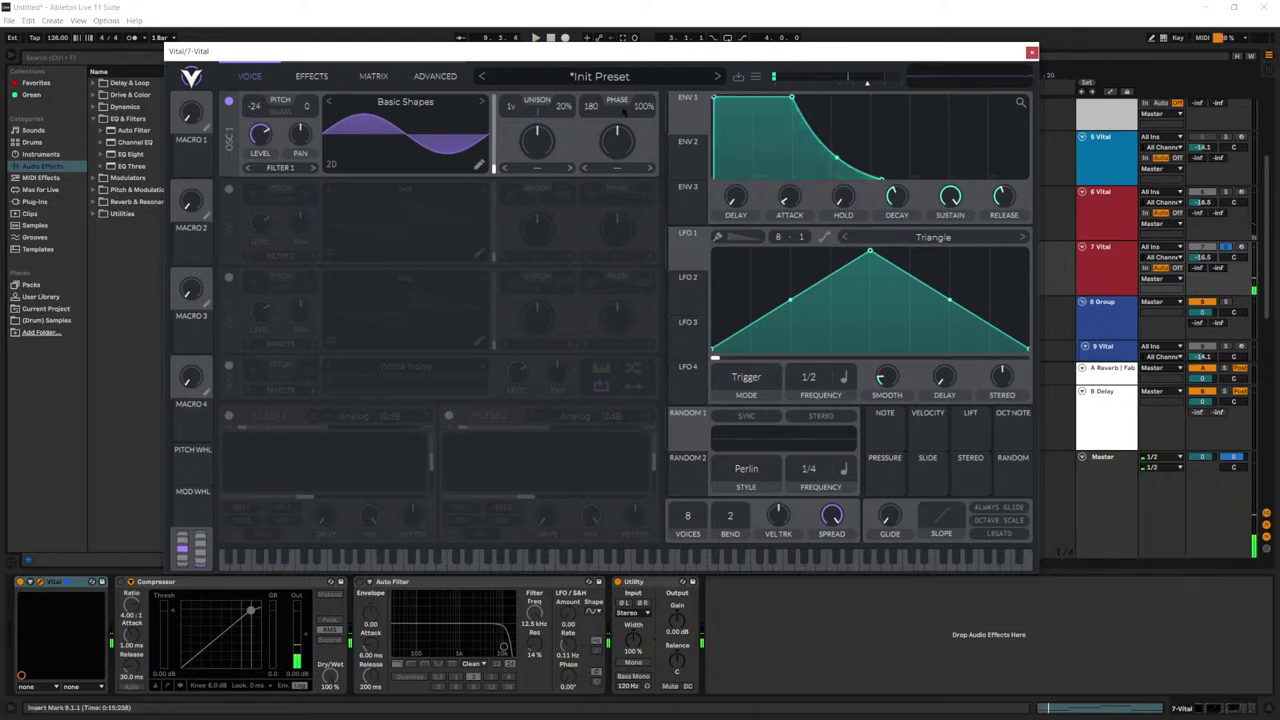
pyautogui.press('space')
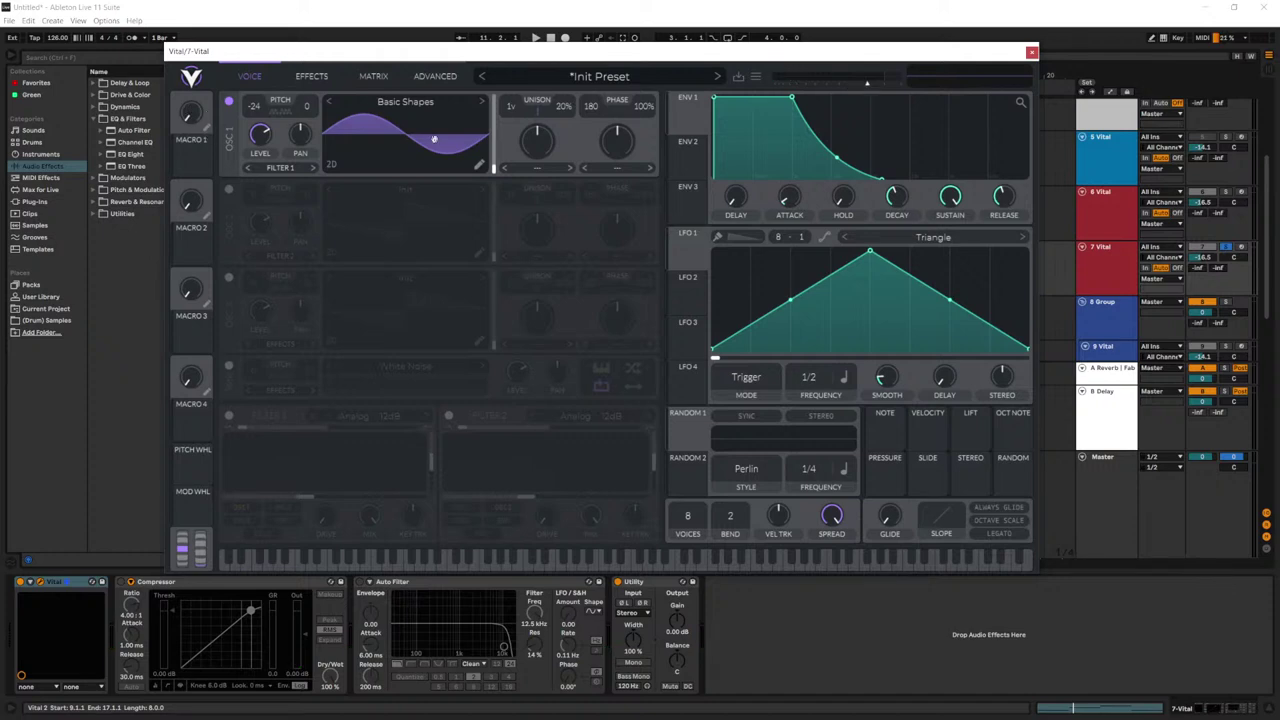
# Step: Reshape Envelope 1 with a lower sustain, a decay of about 1.337 secs and a steeper decay curve
pyautogui.press('space')
pyautogui.moveTo(793, 98); pyautogui.dragTo(748, 134)
pyautogui.moveTo(886, 196); pyautogui.dragTo(887, 175)
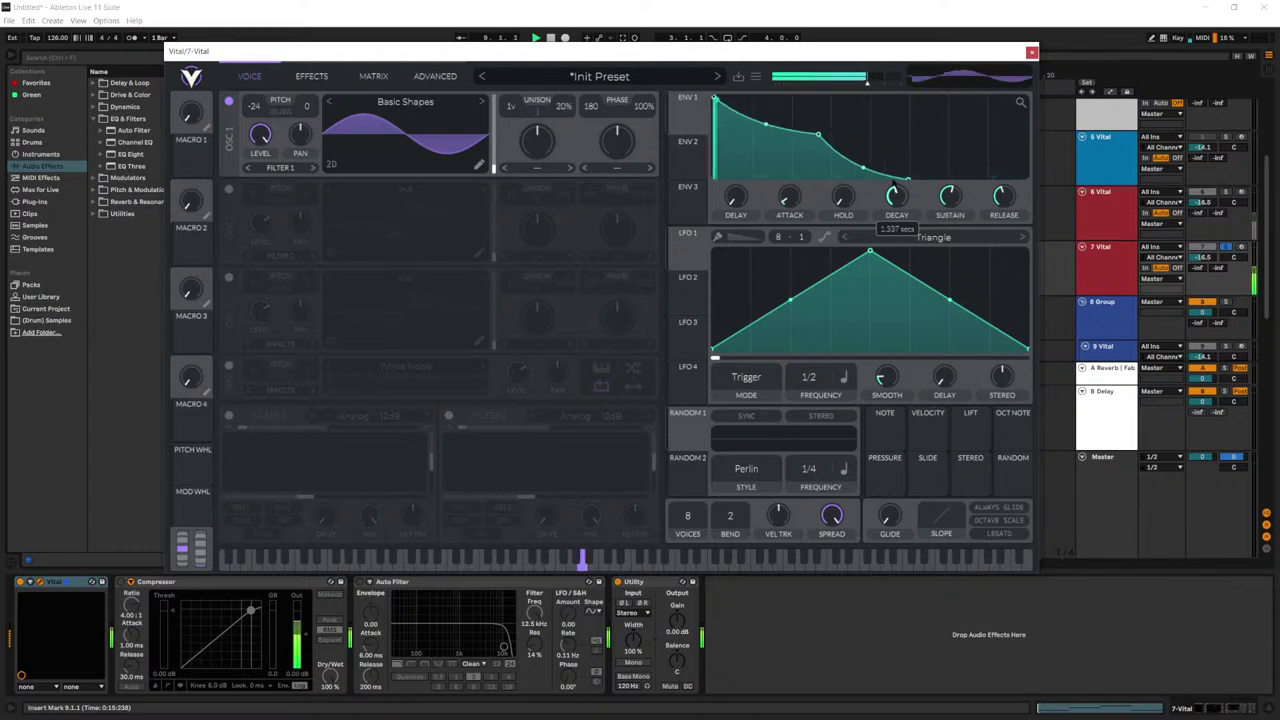
pyautogui.moveTo(768, 150); pyautogui.dragTo(768, 213)
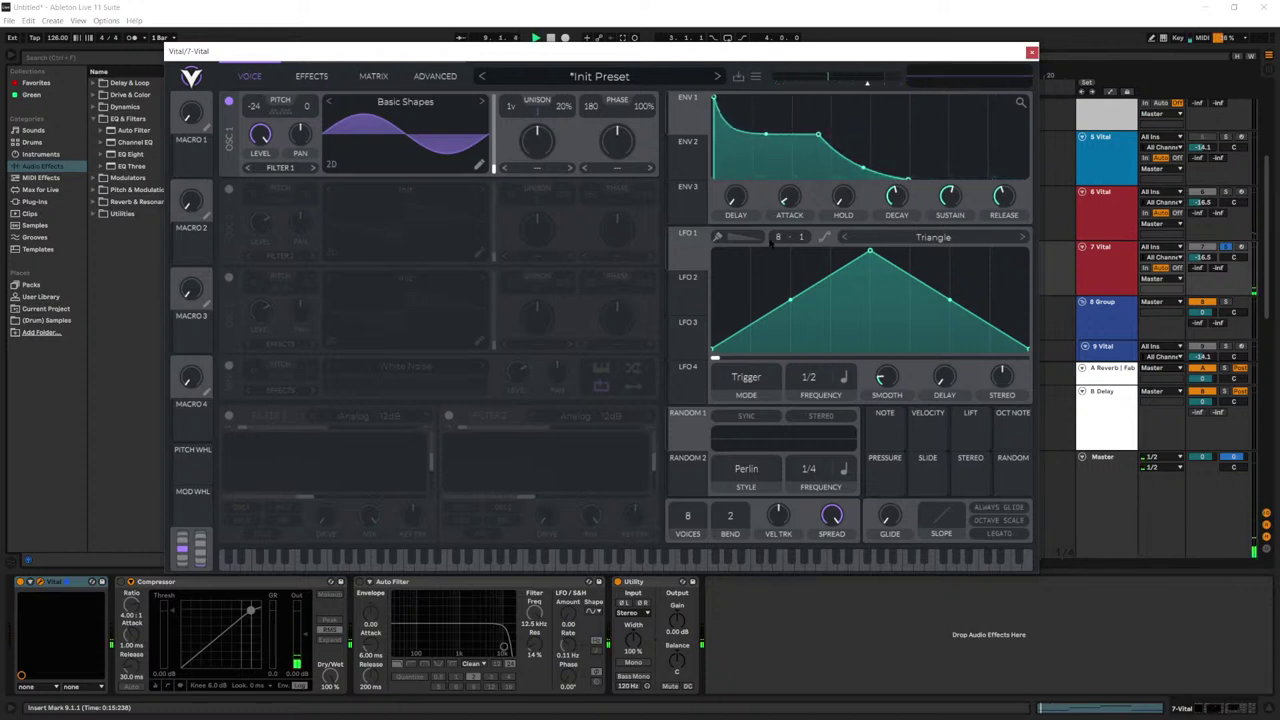
# Step: Enable Filter 1, raise its cutoff and assign Envelope 1 to modulate the cutoff
pyautogui.click(229, 416)
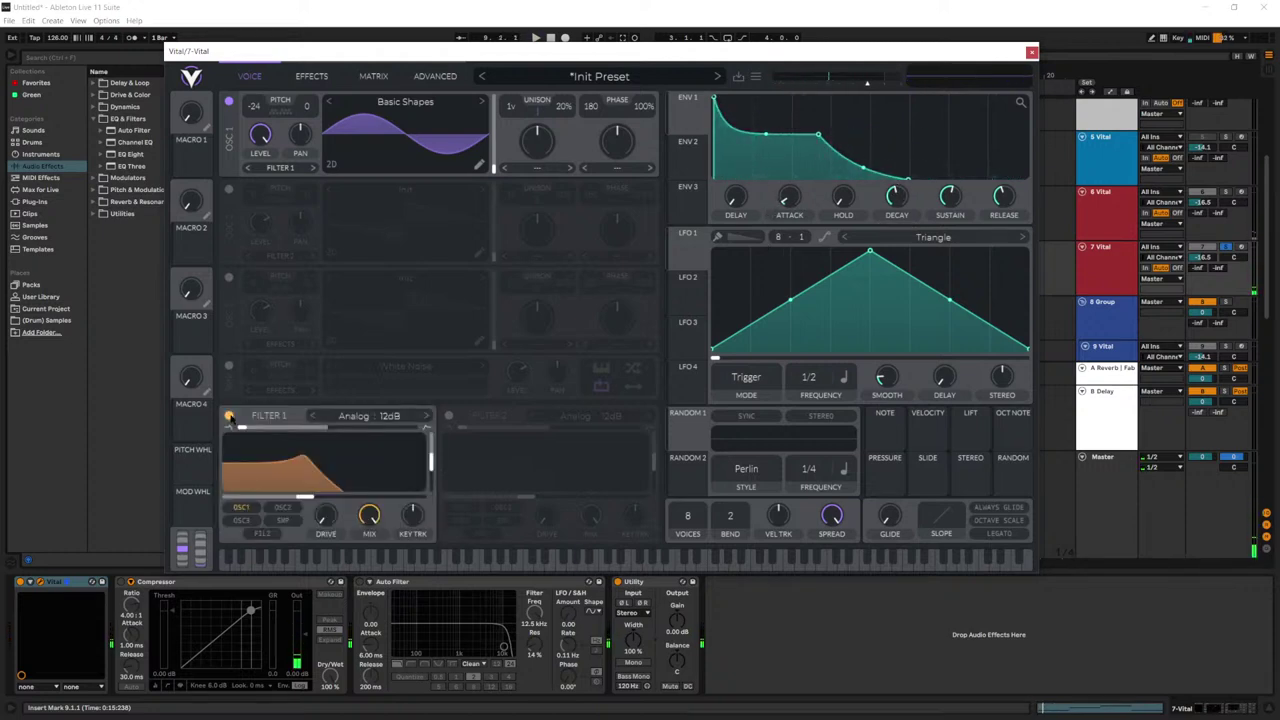
pyautogui.moveTo(304, 496); pyautogui.dragTo(341, 496)
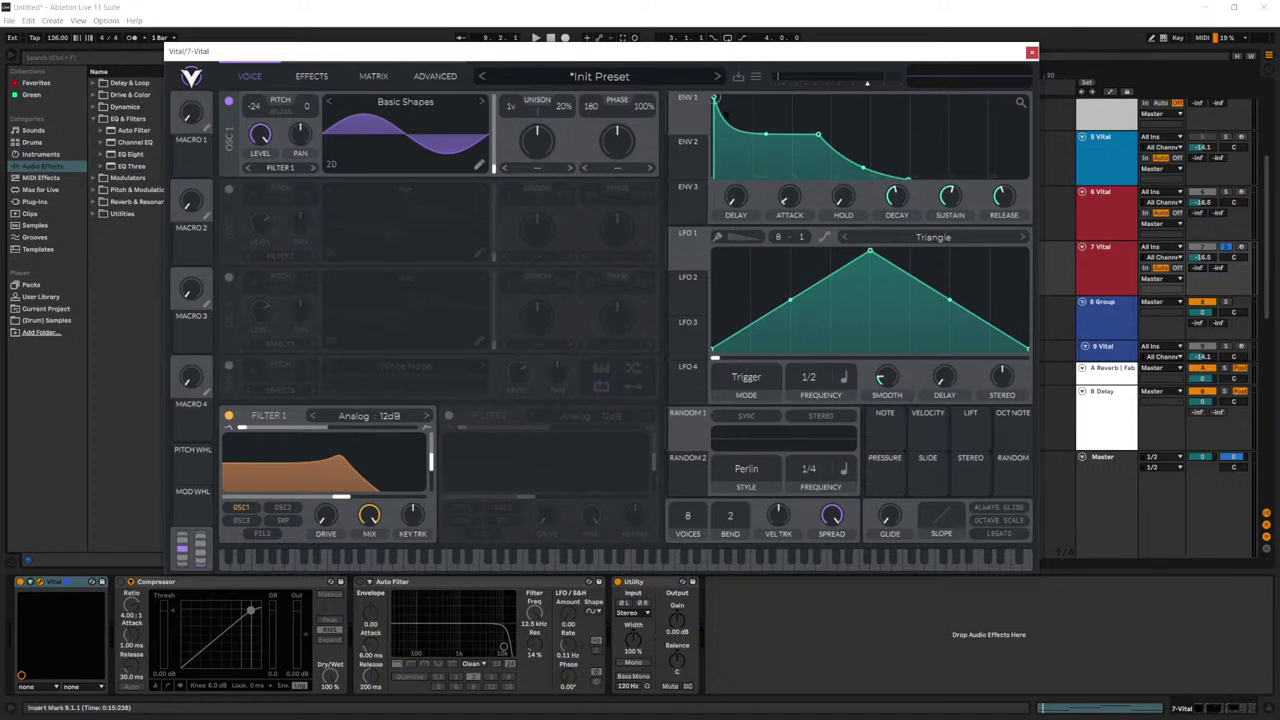
pyautogui.moveTo(690, 125)
pyautogui.mouseDown()
pyautogui.moveTo(349, 482)
pyautogui.moveTo(685, 120)
pyautogui.mouseUp()
pyautogui.moveTo(688, 113); pyautogui.dragTo(316, 498)
# Step: Audition the filter modulation and make Envelope 1's decay curve gentler
pyautogui.press('space')
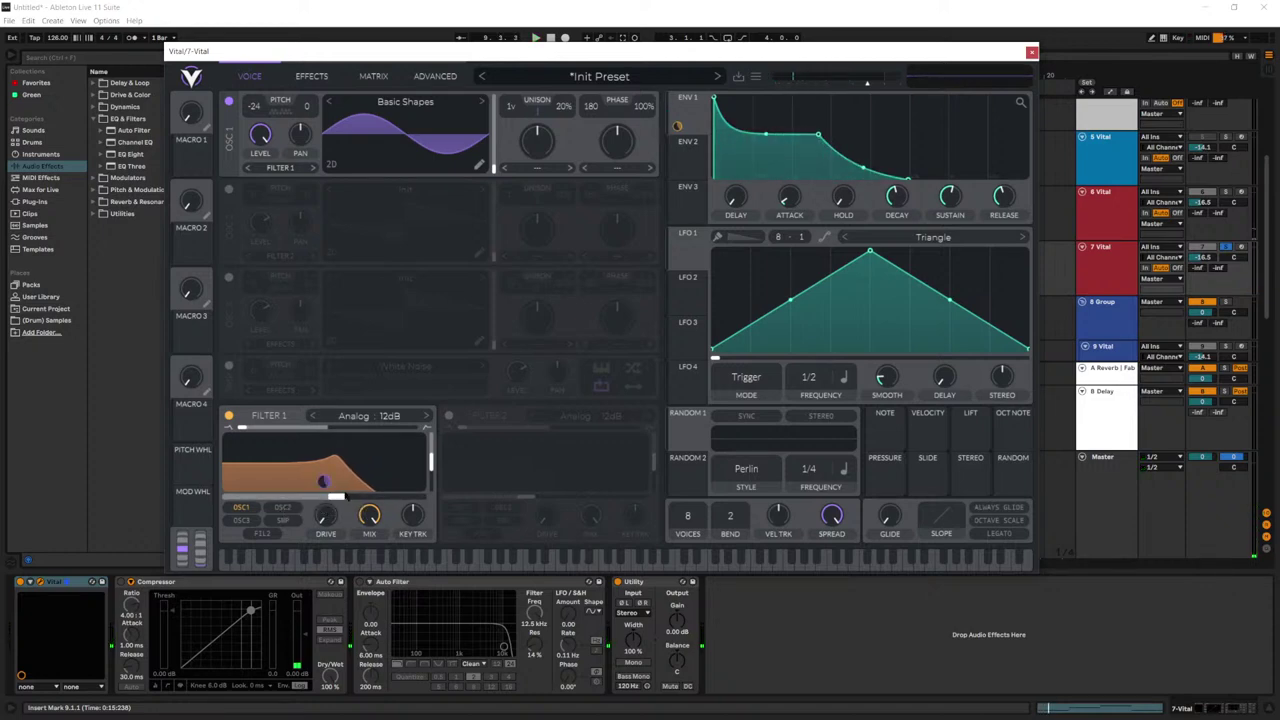
pyautogui.moveTo(324, 480)
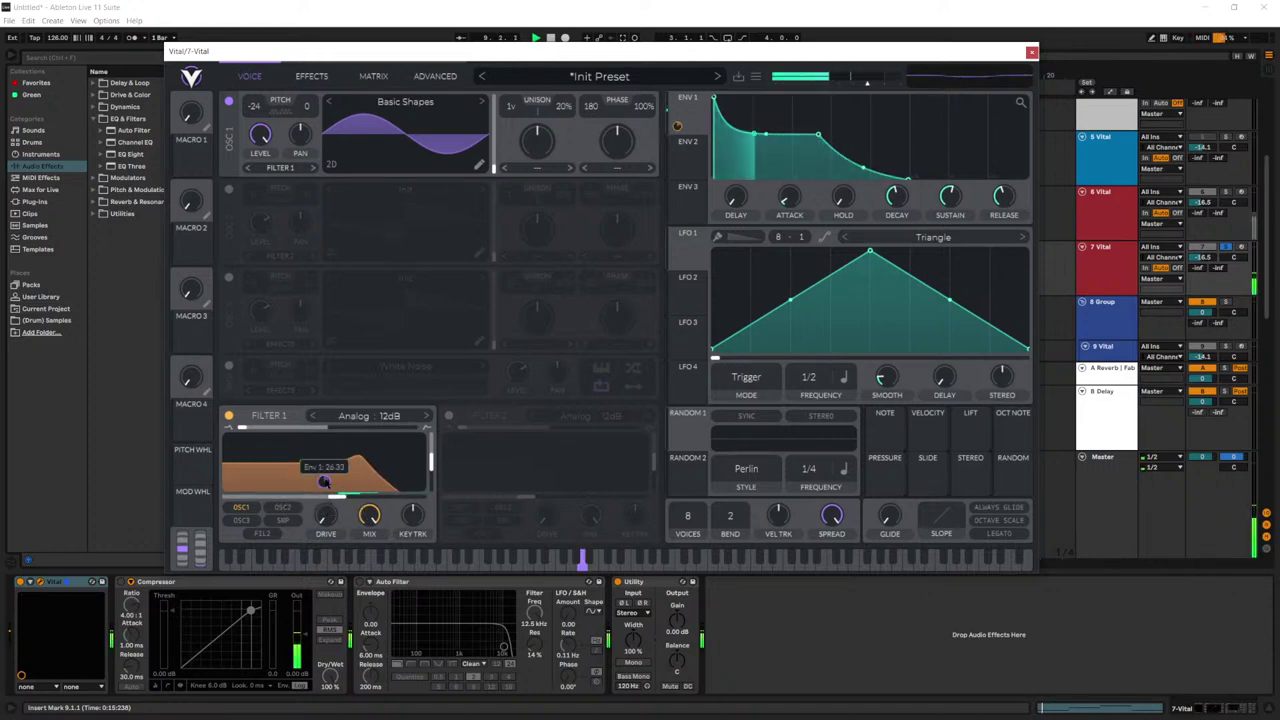
pyautogui.press('space')
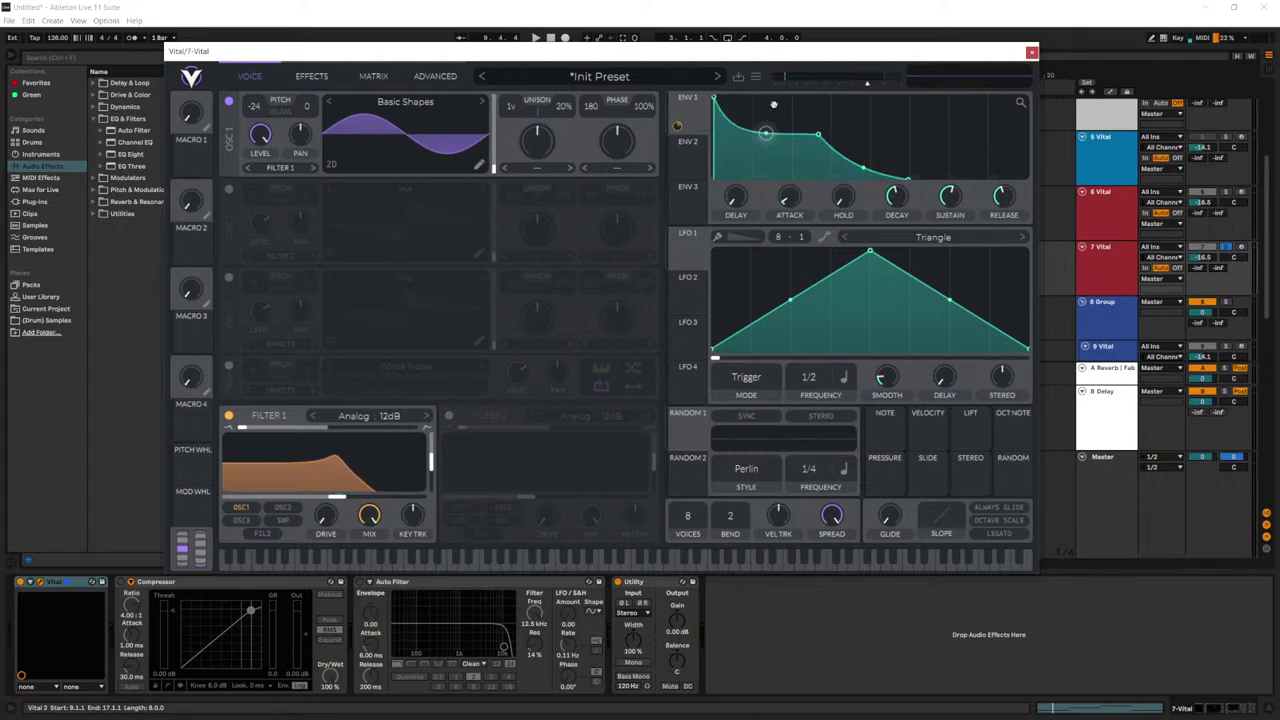
pyautogui.press('space')
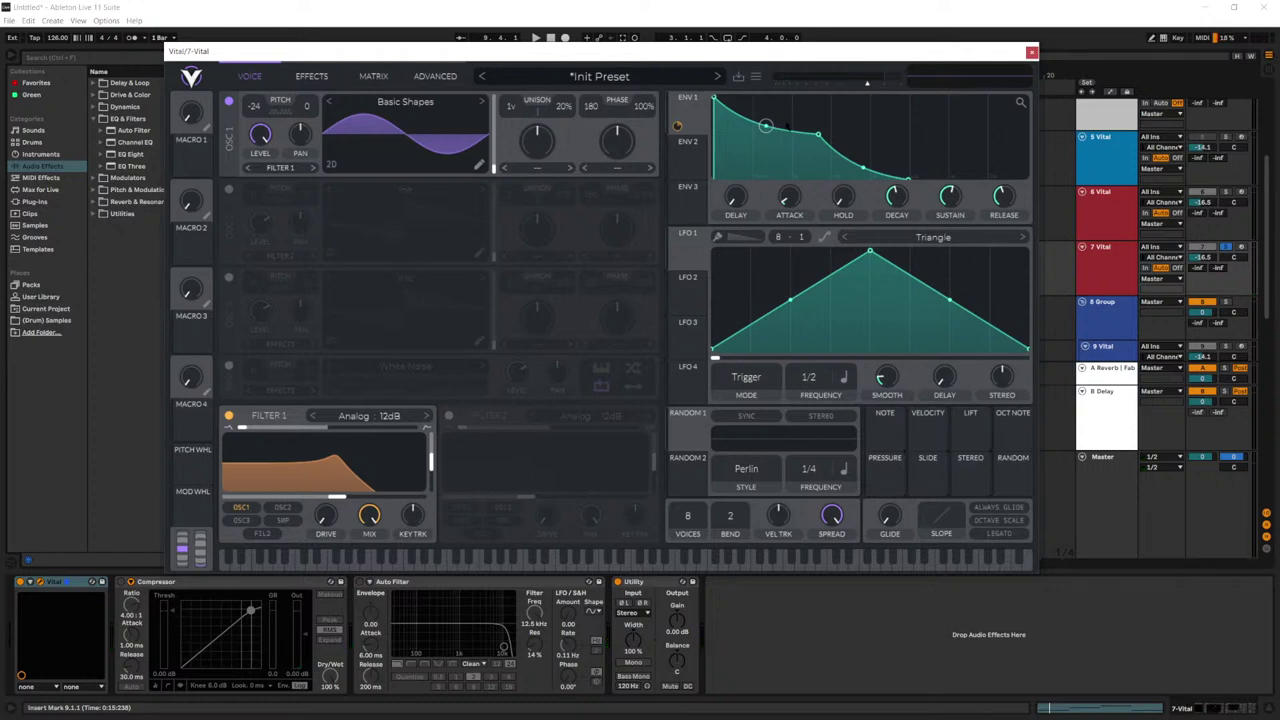
# Step: Enable Vital's Soft Clip distortion effect, adjust its drive while auditioning the bass, and close the synth
pyautogui.click(320, 80)
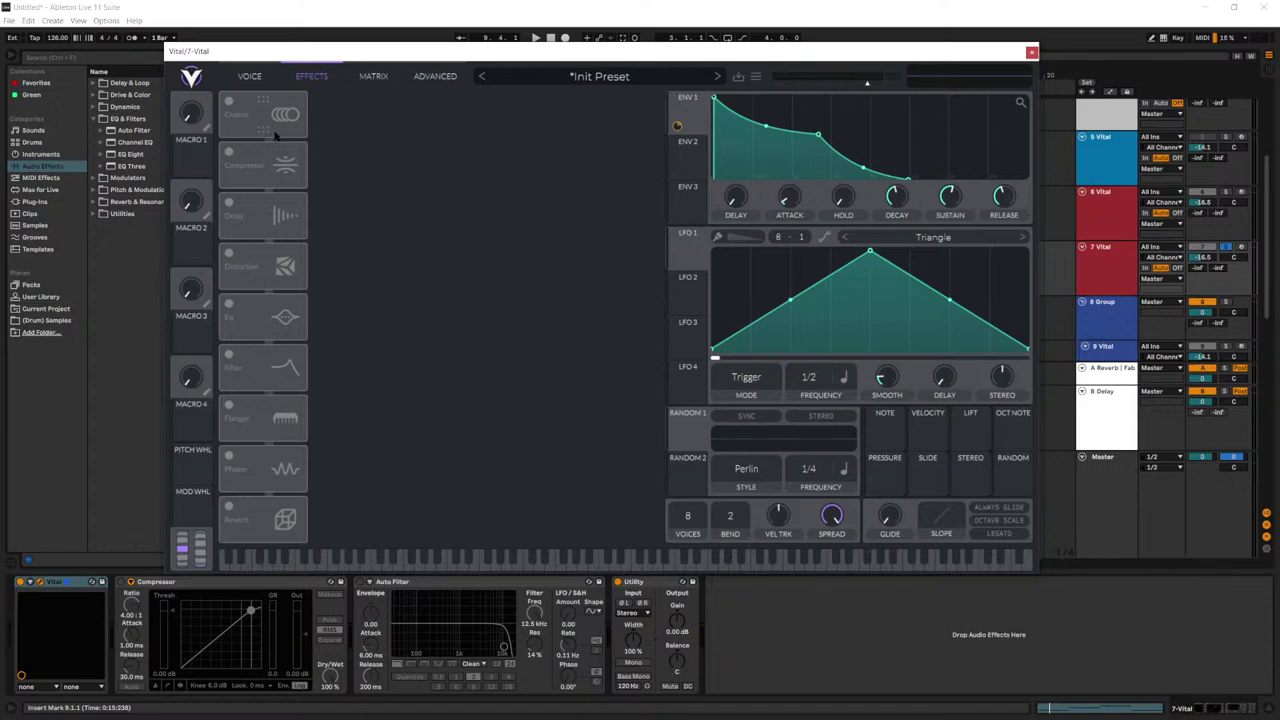
pyautogui.click(237, 265)
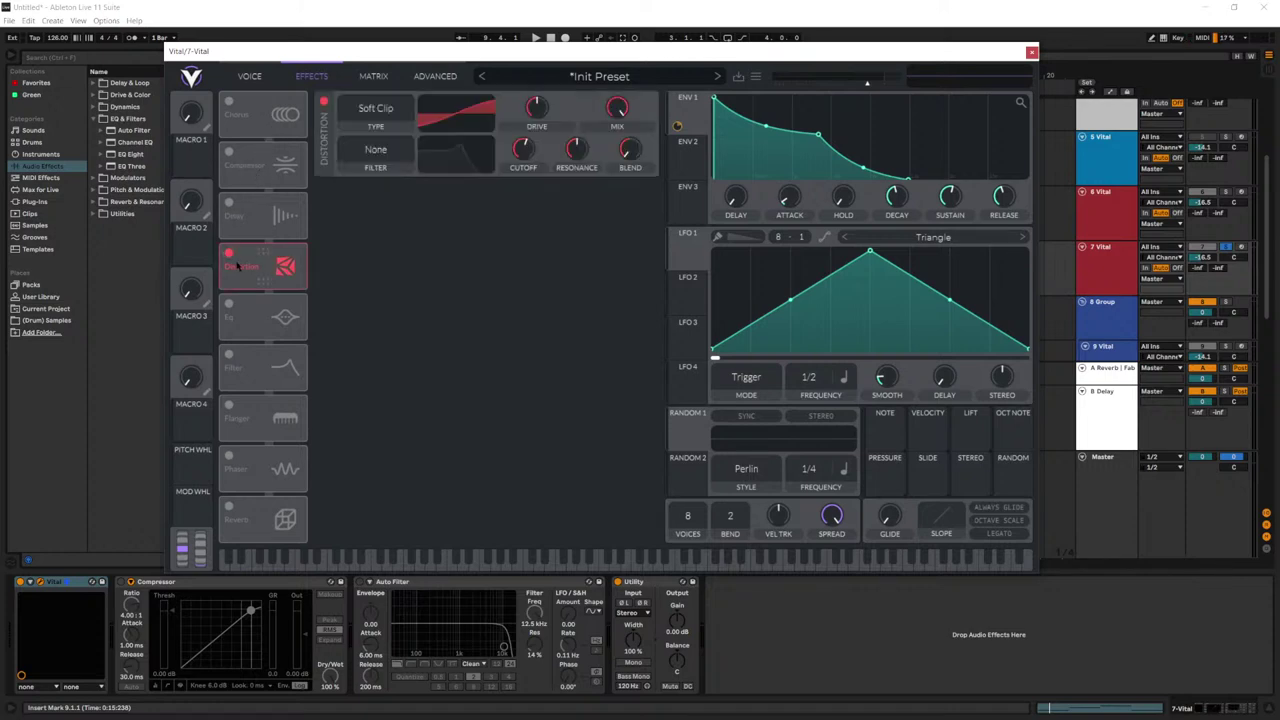
pyautogui.moveTo(536, 112); pyautogui.dragTo(538, 40)
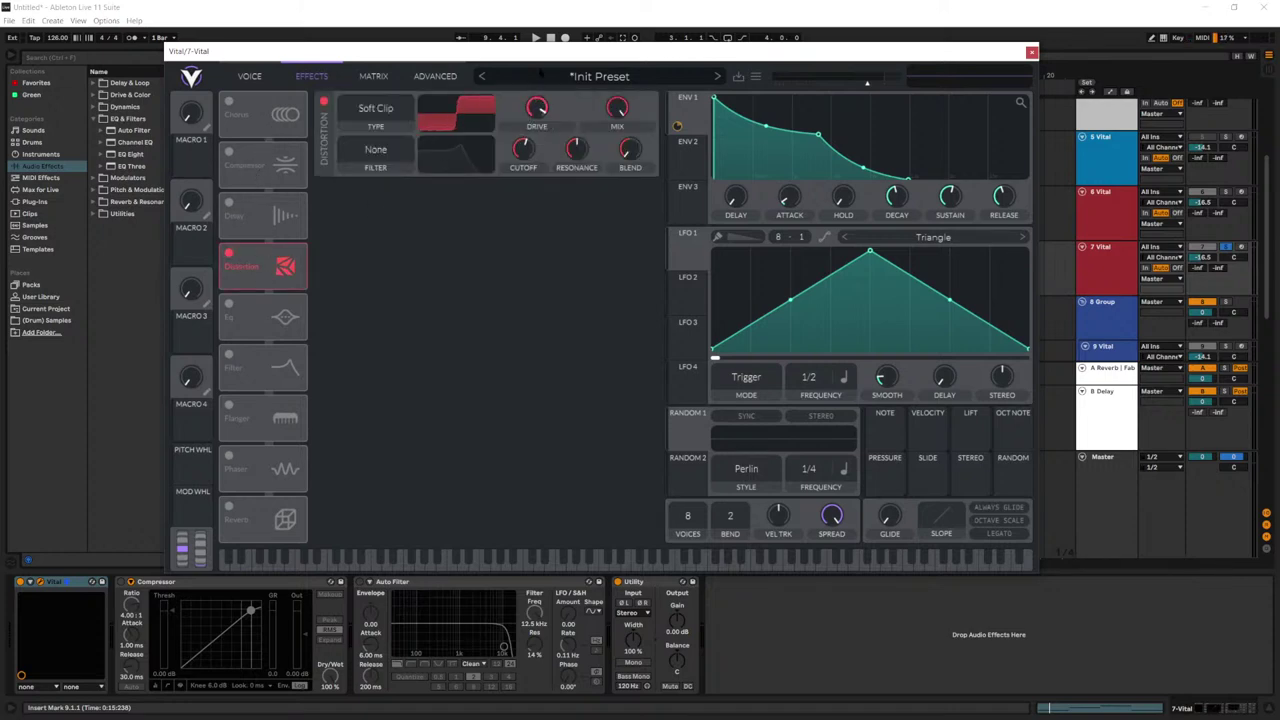
pyautogui.press('space')
pyautogui.moveTo(536, 106)
pyautogui.mouseDown()
pyautogui.moveTo(533, 130)
pyautogui.moveTo(542, 112)
pyautogui.mouseUp()
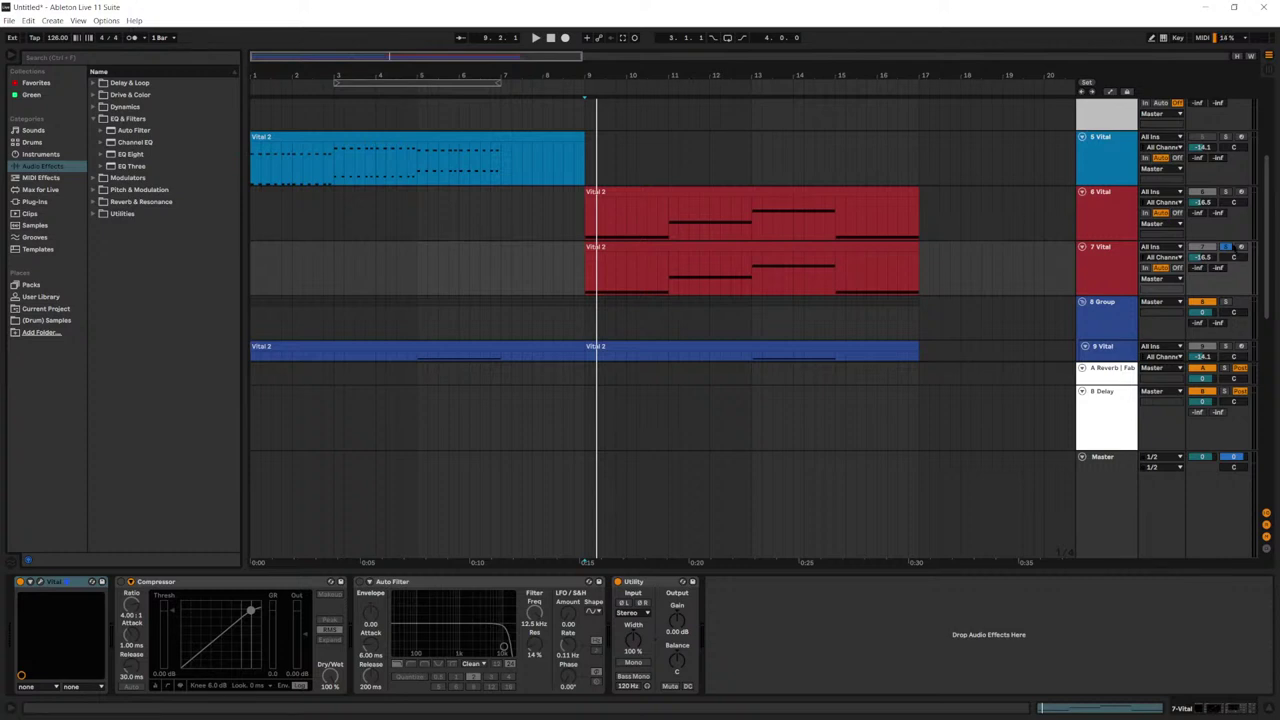
# Step: Unsolo 7 Vital, play it with the other tracks from bar 9 and lower its volume to -20.4 dB
pyautogui.click(1229, 247)
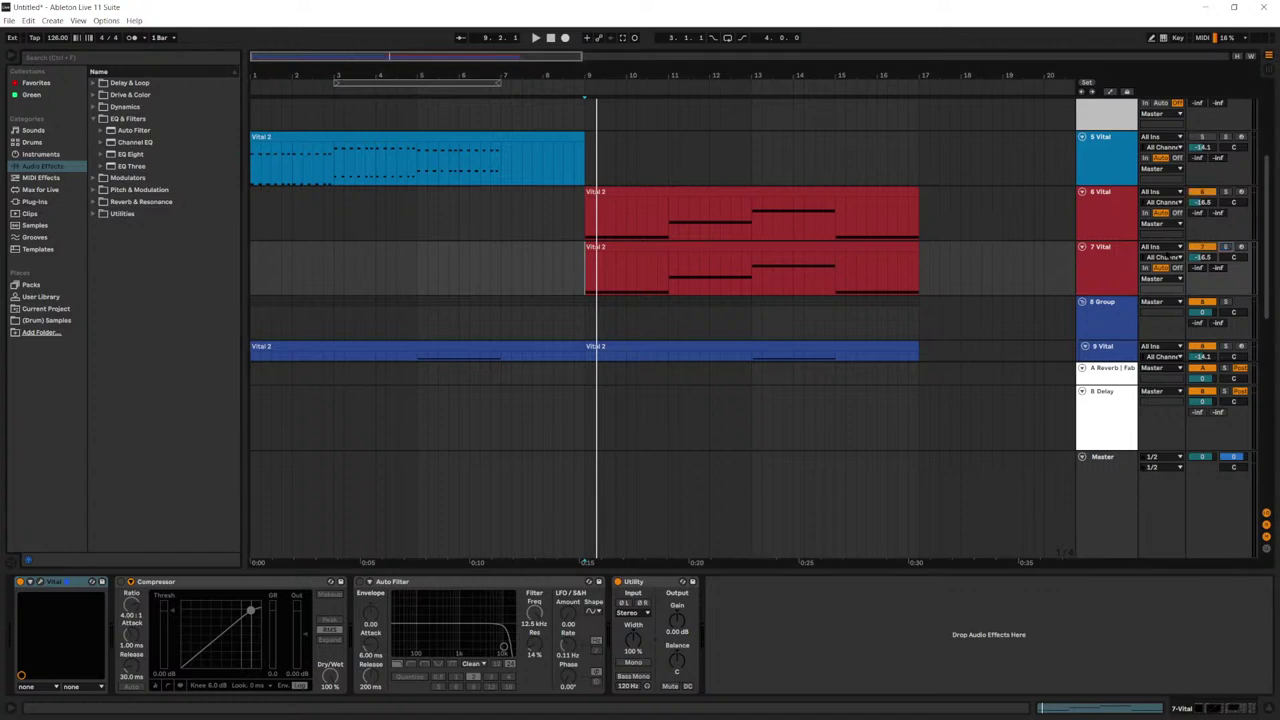
pyautogui.click(616, 245)
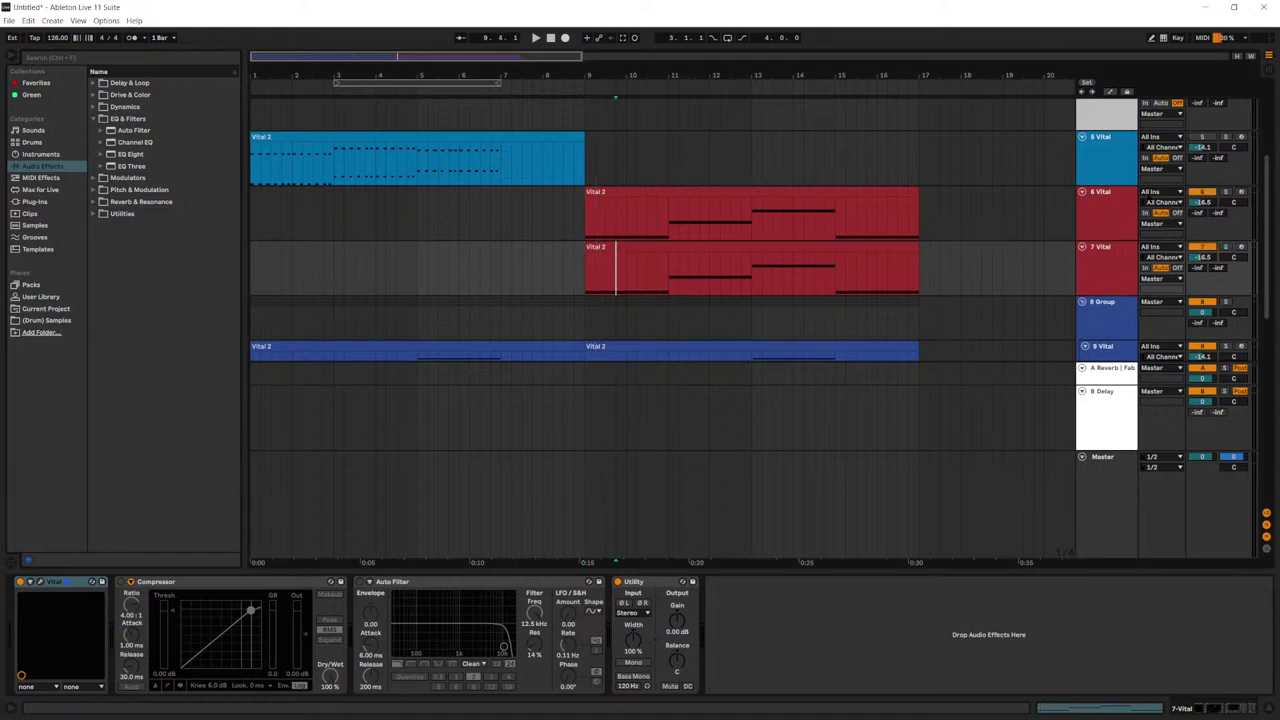
pyautogui.press('space')
pyautogui.press('space')
pyautogui.click(631, 245)
pyautogui.press('space')
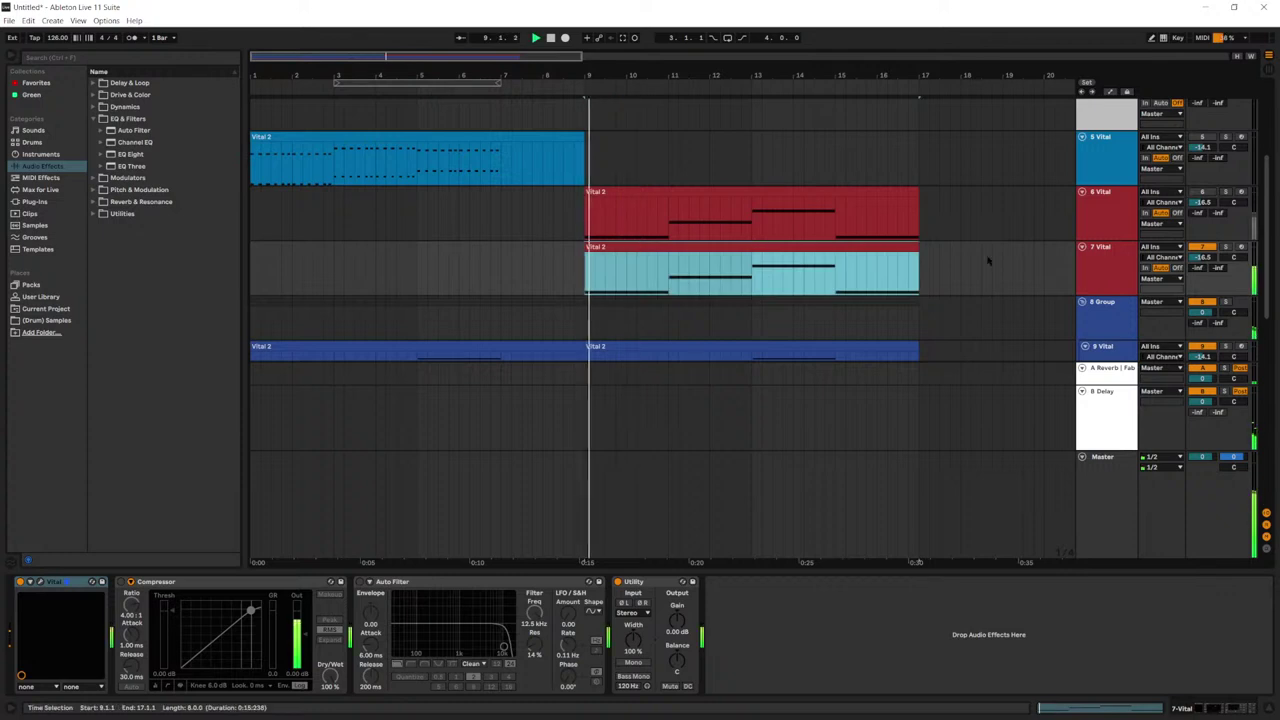
pyautogui.moveTo(1207, 257); pyautogui.dragTo(1207, 277)
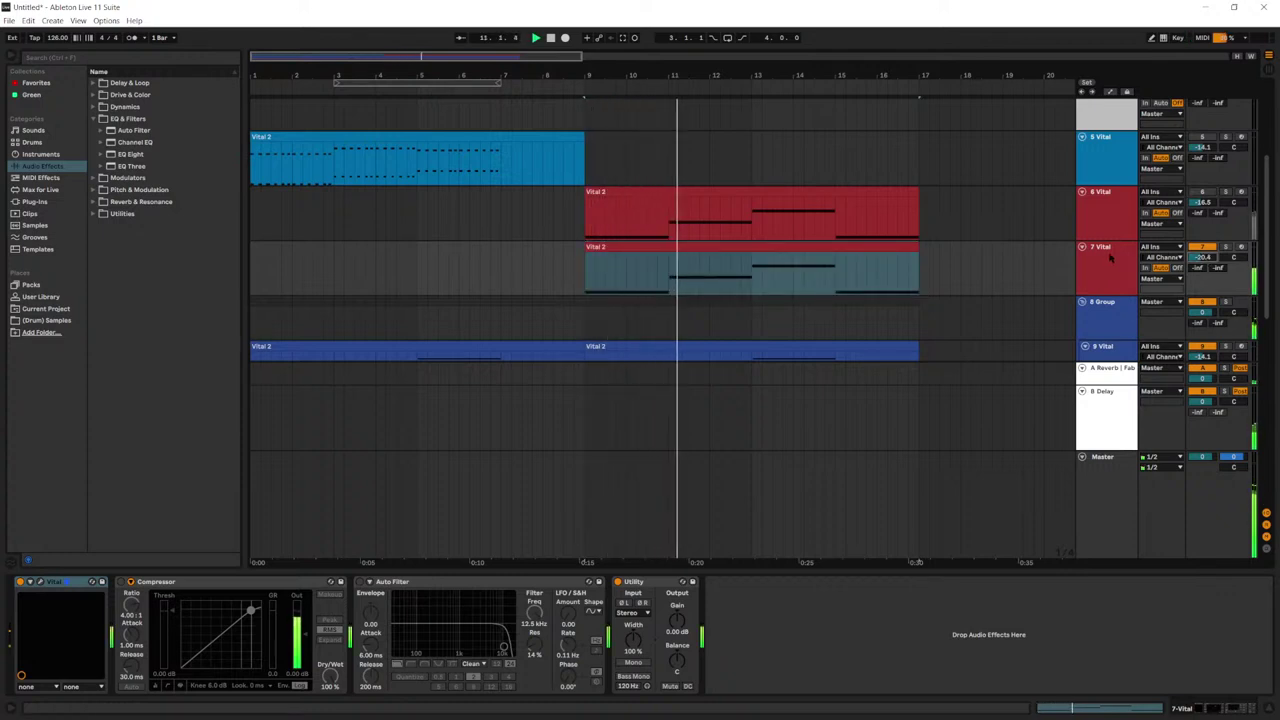
pyautogui.click(950, 276)
# Step: Open the 7 Vital bass clip and examine the pitches of its four root notes
pyautogui.scroll(-3, 662, 243)
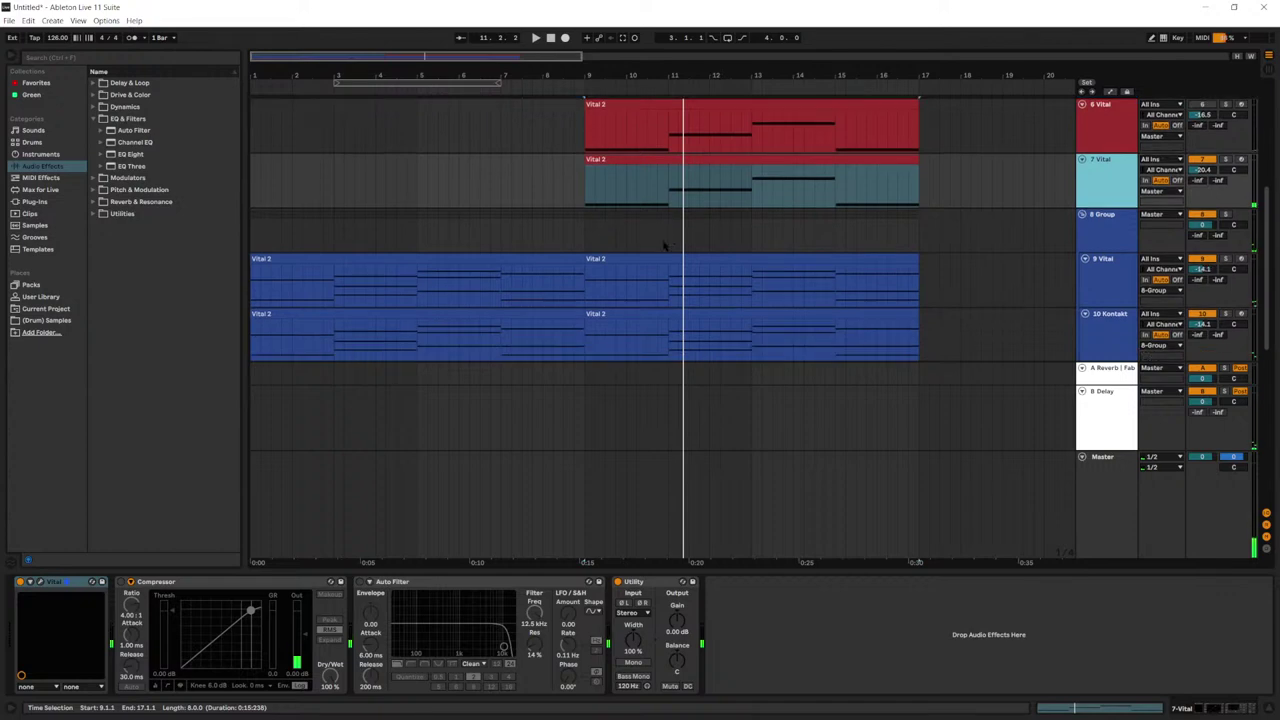
pyautogui.scroll(3, 668, 248)
pyautogui.click(676, 255)
pyautogui.doubleClick(684, 236)
pyautogui.moveTo(671, 557); pyautogui.dragTo(643, 414)
pyautogui.moveTo(560, 337); pyautogui.dragTo(560, 410)
pyautogui.moveTo(580, 339); pyautogui.dragTo(566, 282)
pyautogui.moveTo(957, 484); pyautogui.dragTo(926, 374)
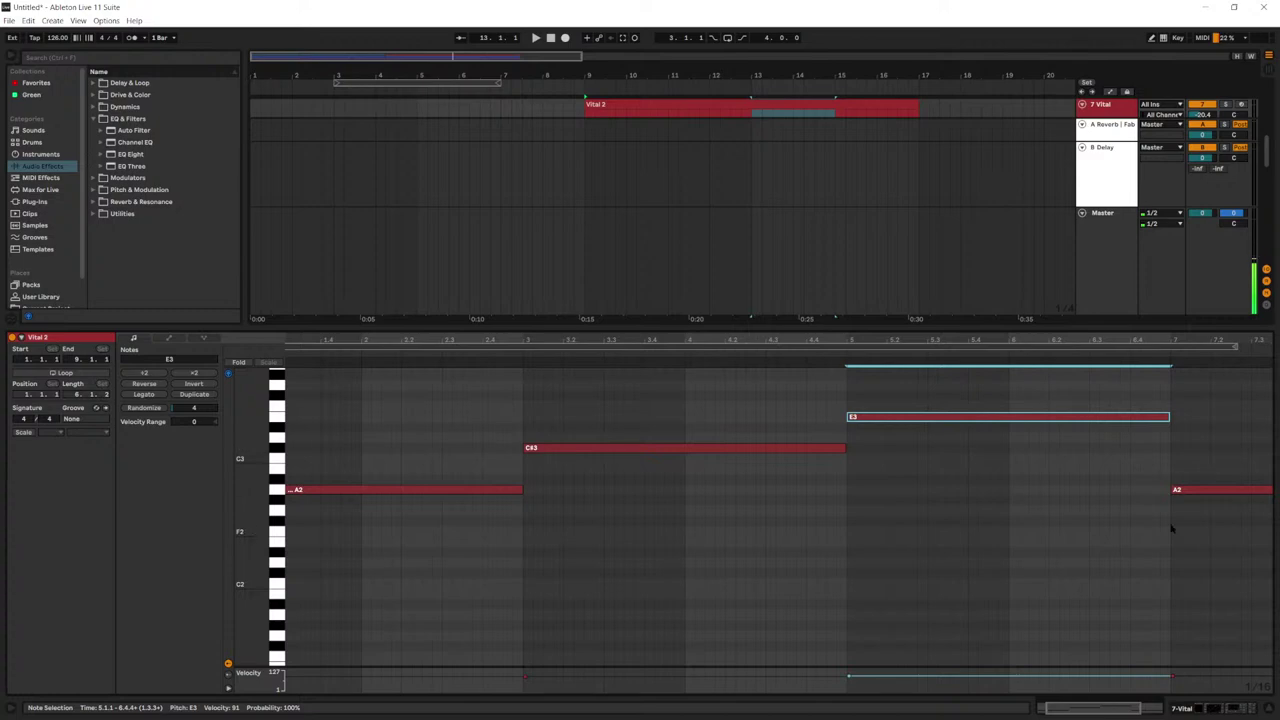
pyautogui.click(1200, 489)
pyautogui.hscroll(3, 1205, 463)
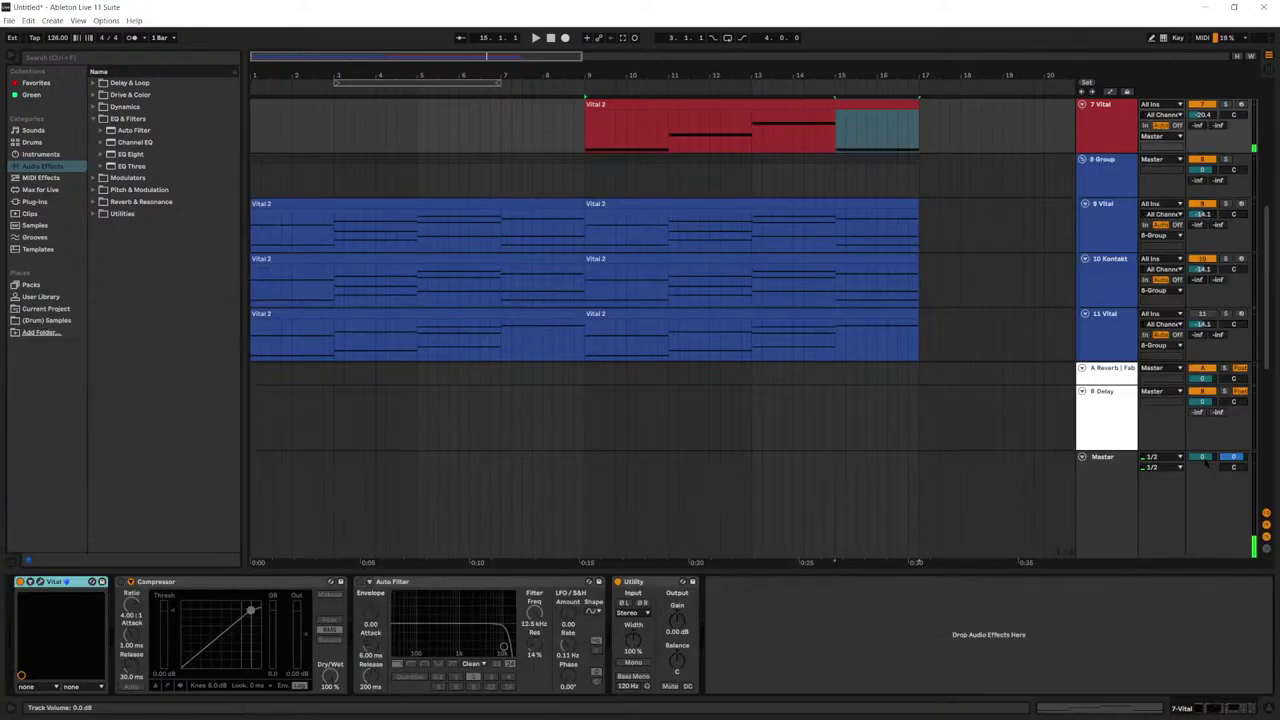
# Step: Lower the Filter 1 cutoff in 7 Vital's synth while auditioning the bass, and close the synth
pyautogui.scroll(3, 614, 246)
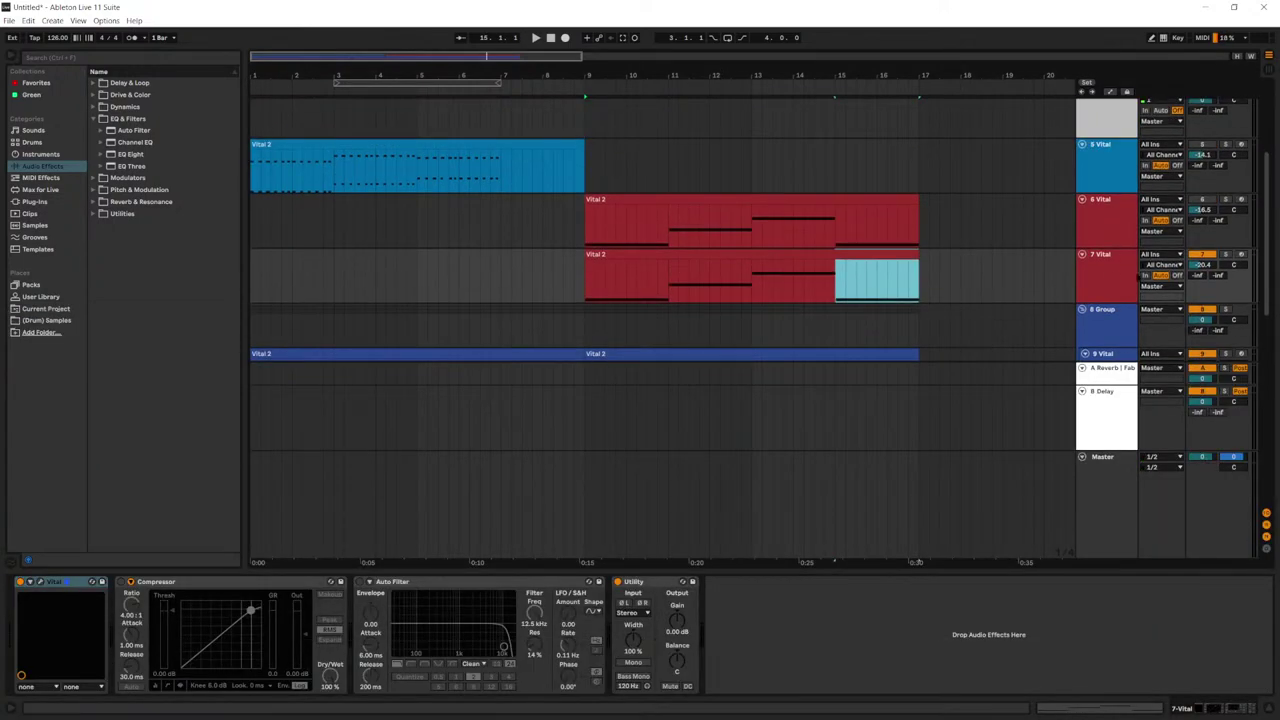
pyautogui.click(50, 583)
pyautogui.click(40, 582)
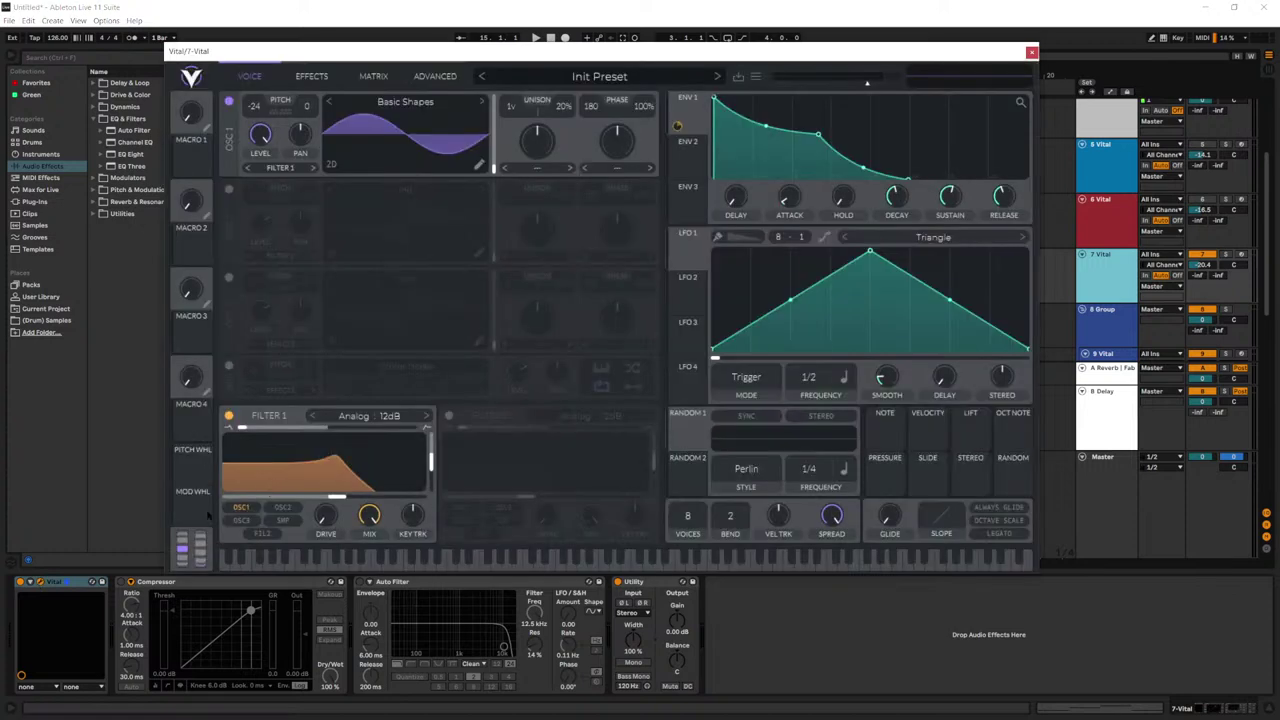
pyautogui.moveTo(338, 497); pyautogui.dragTo(311, 497)
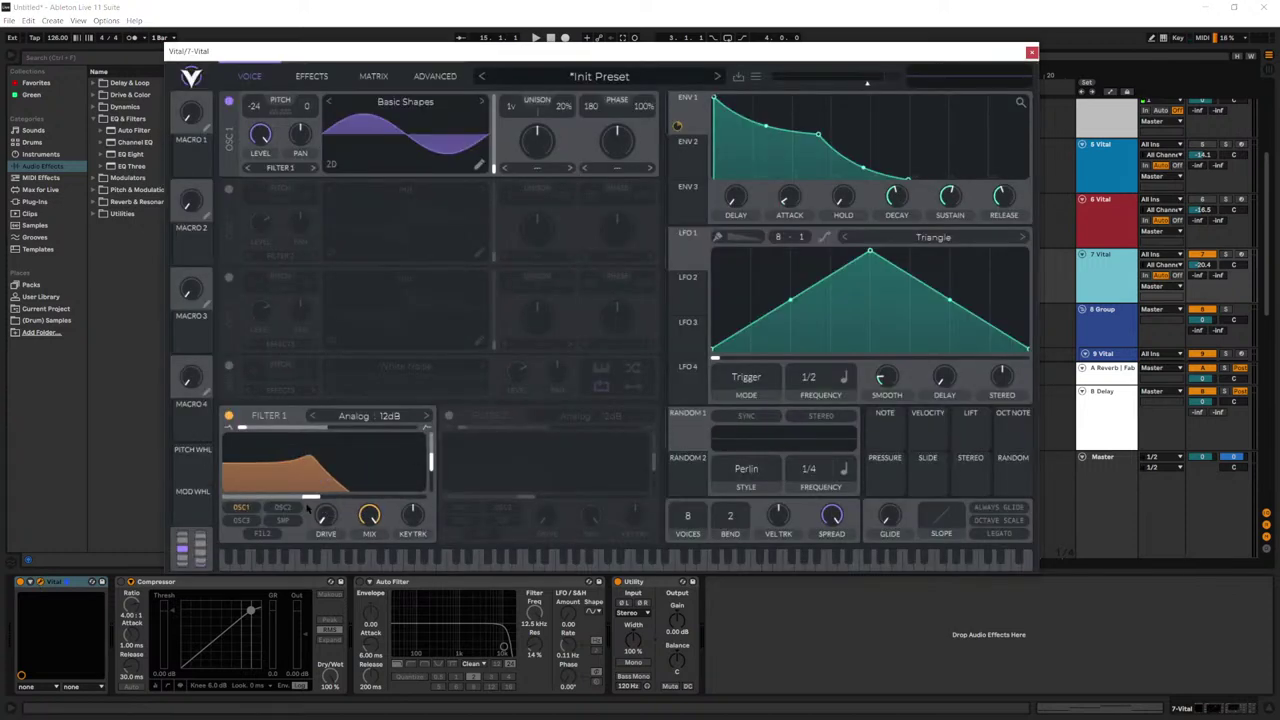
pyautogui.press('space')
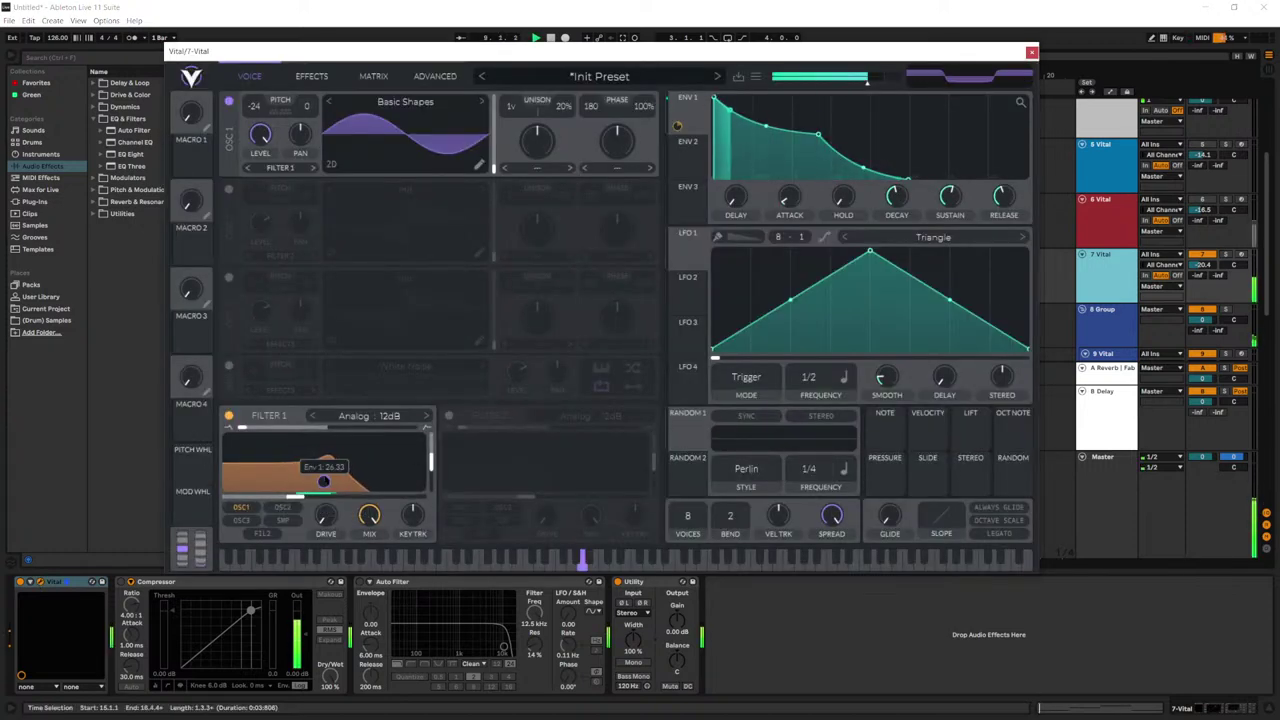
pyautogui.moveTo(298, 497); pyautogui.dragTo(262, 500)
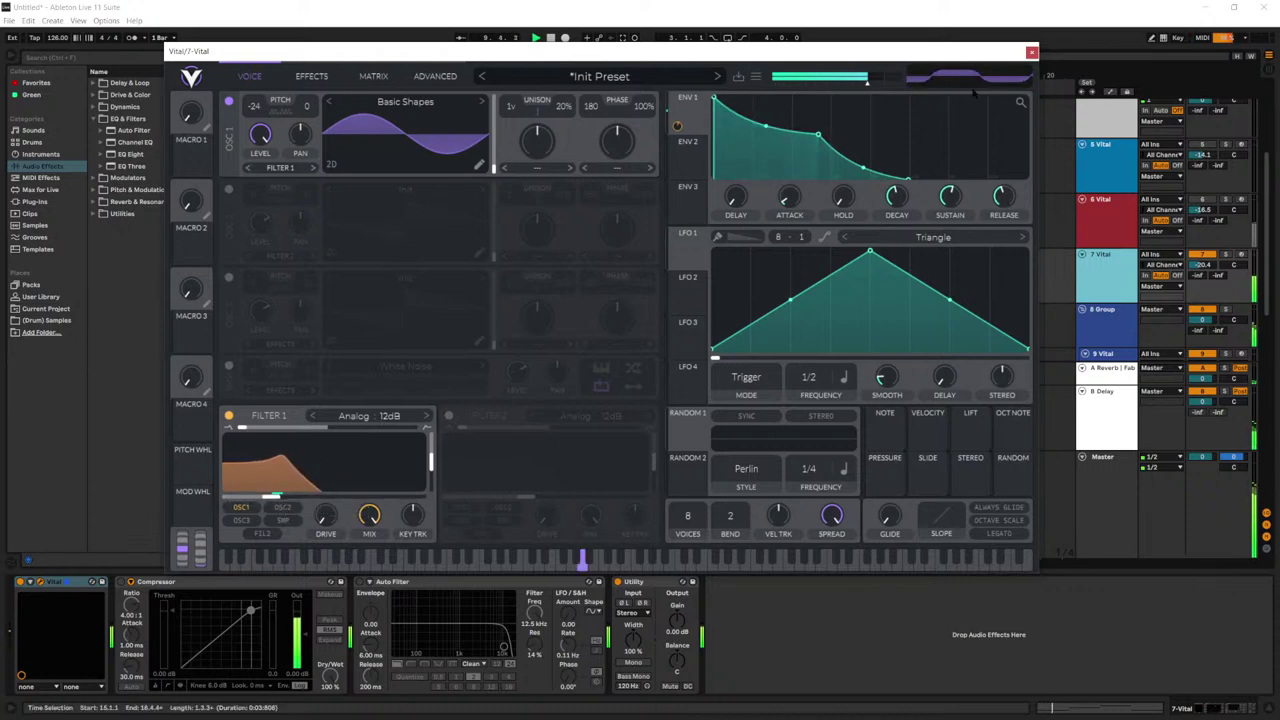
pyautogui.click(1032, 51)
# Step: Activate the 6 Vital track, play its clip from bar 9, and filter its synth's preset browser to Bass
pyautogui.click(1107, 207)
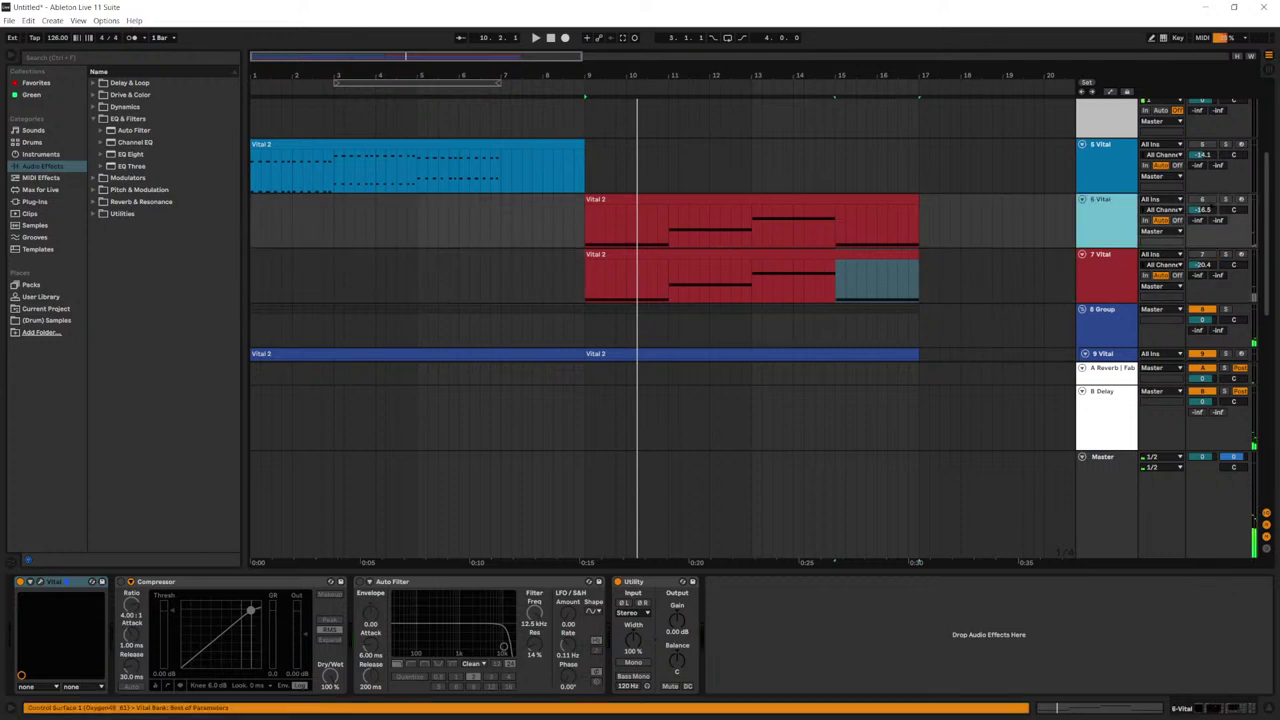
pyautogui.click(683, 211)
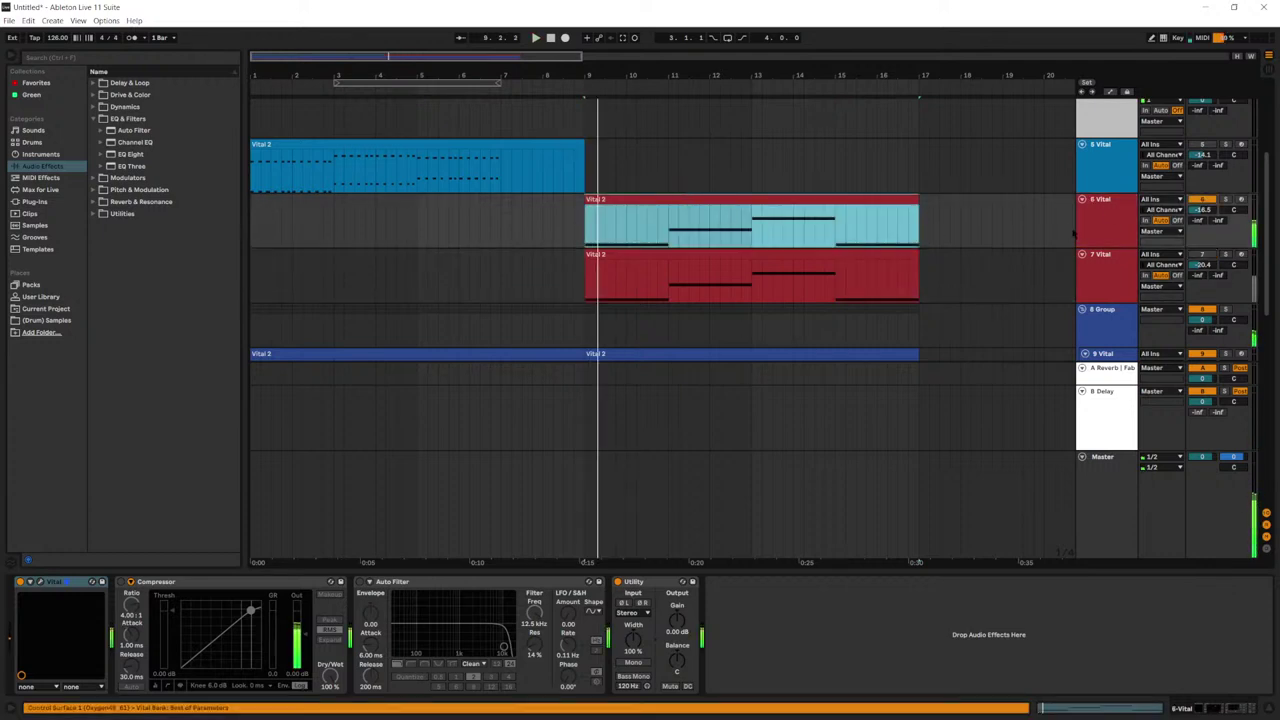
pyautogui.click(41, 581)
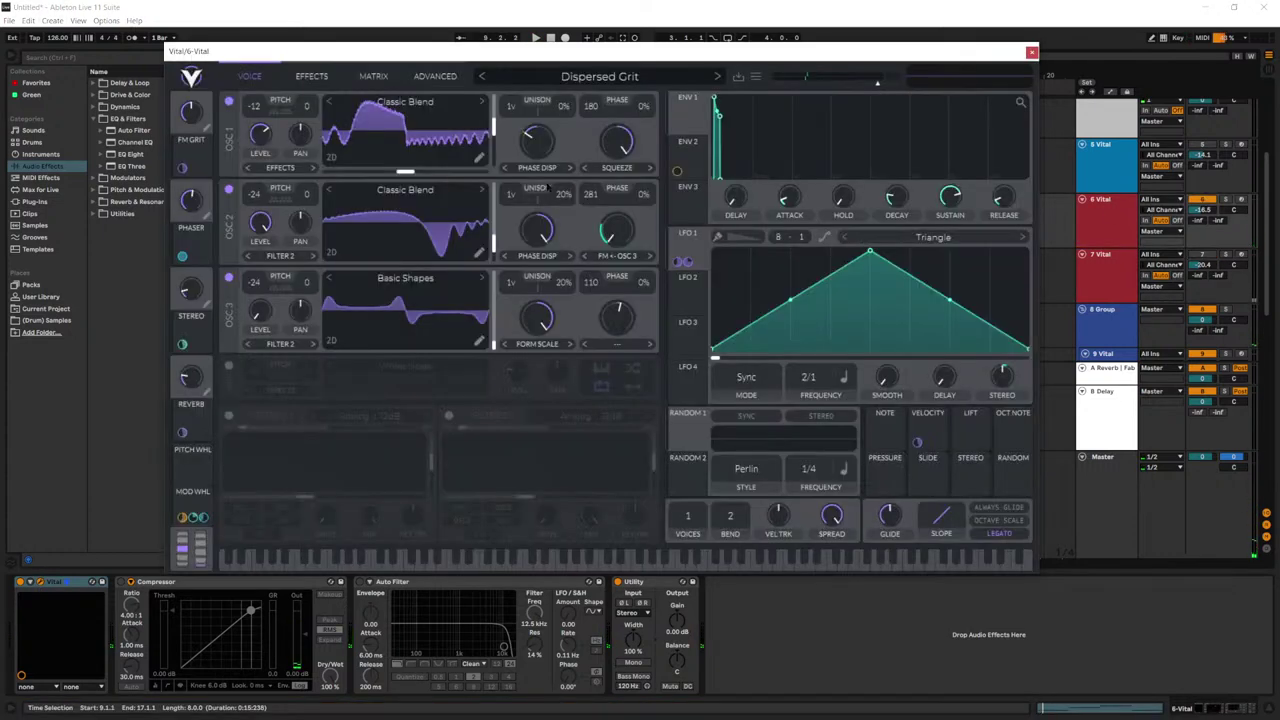
pyautogui.click(663, 79)
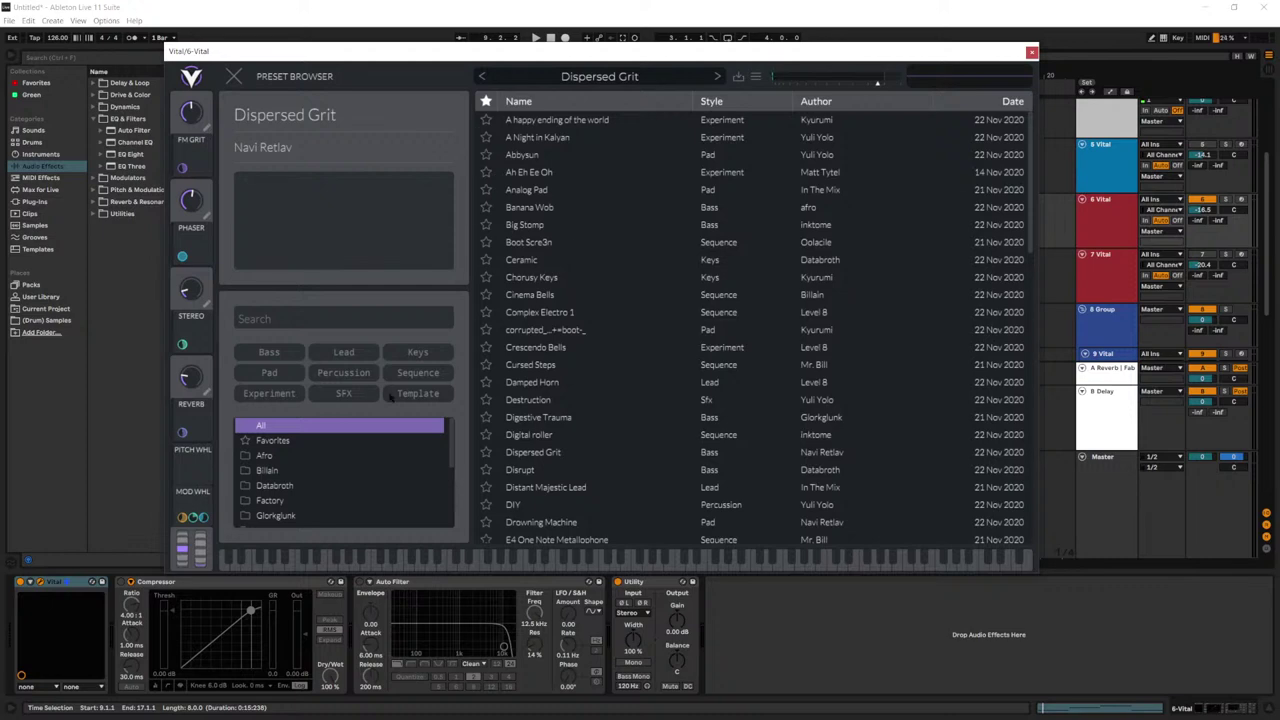
pyautogui.click(290, 356)
# Step: Audition the bass presets on 6 Vital one after another from Moog Pluck to Thumpus
pyautogui.click(666, 292)
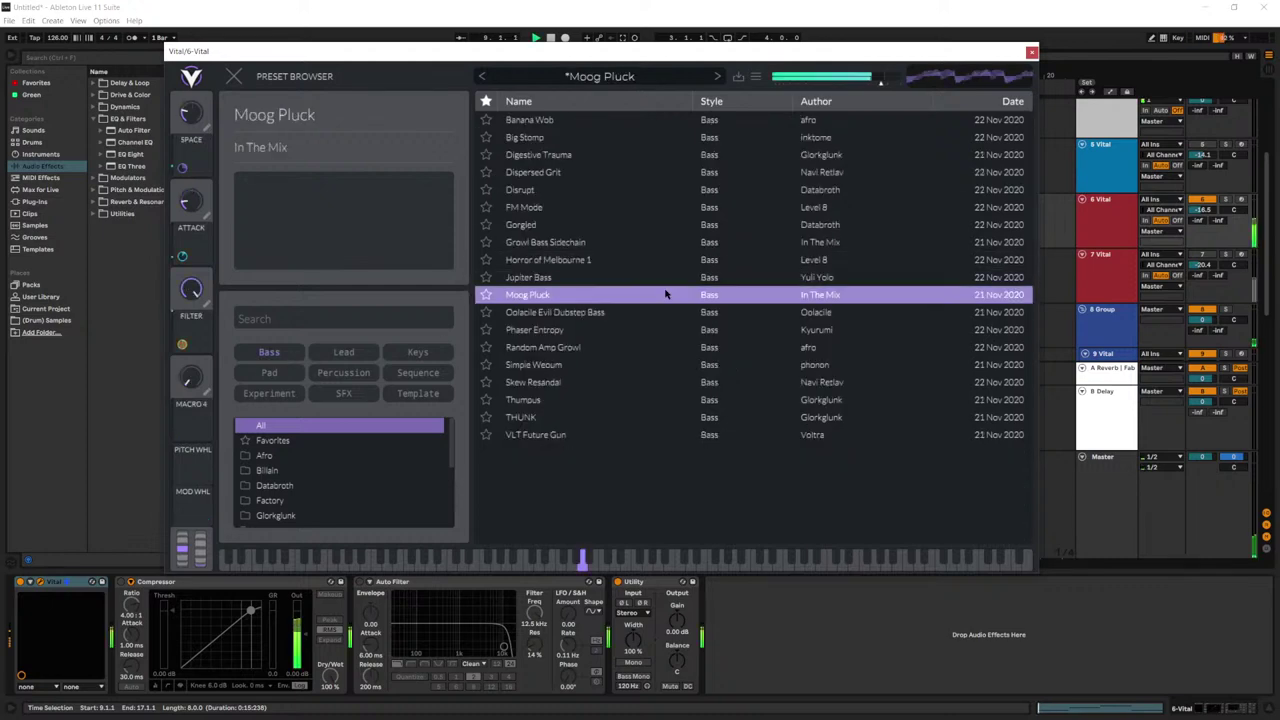
pyautogui.click(657, 312)
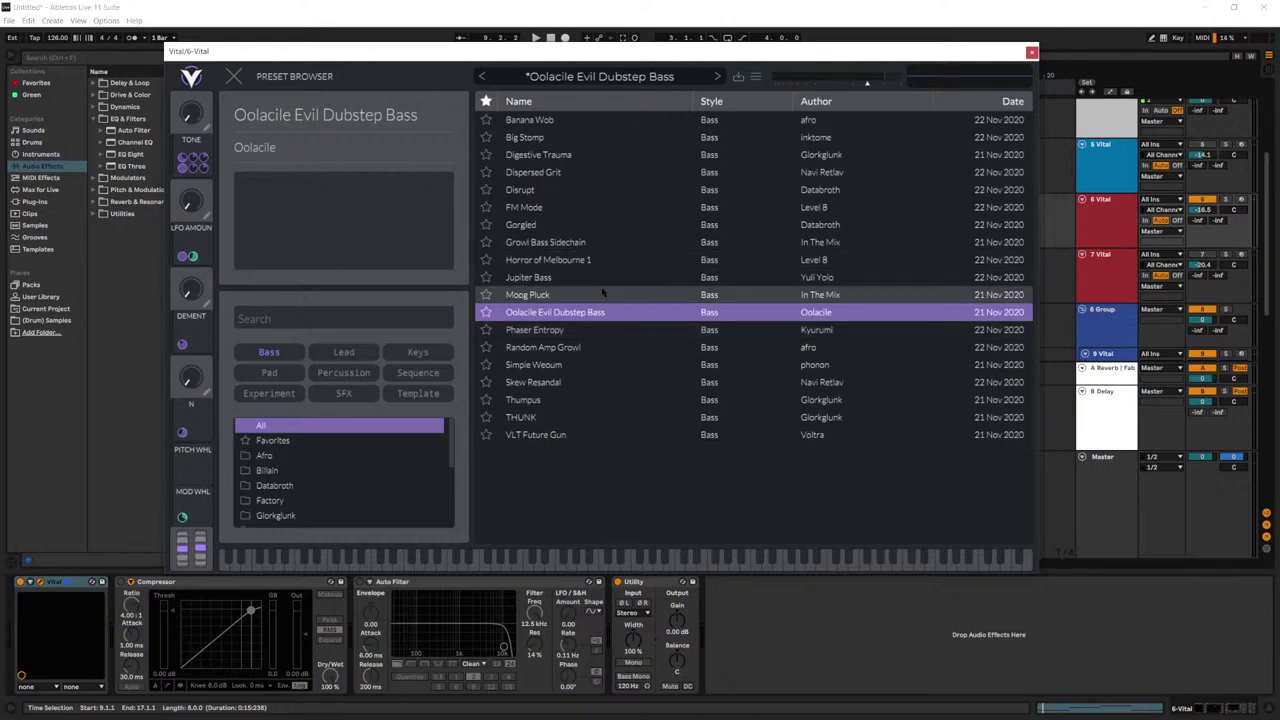
pyautogui.click(545, 331)
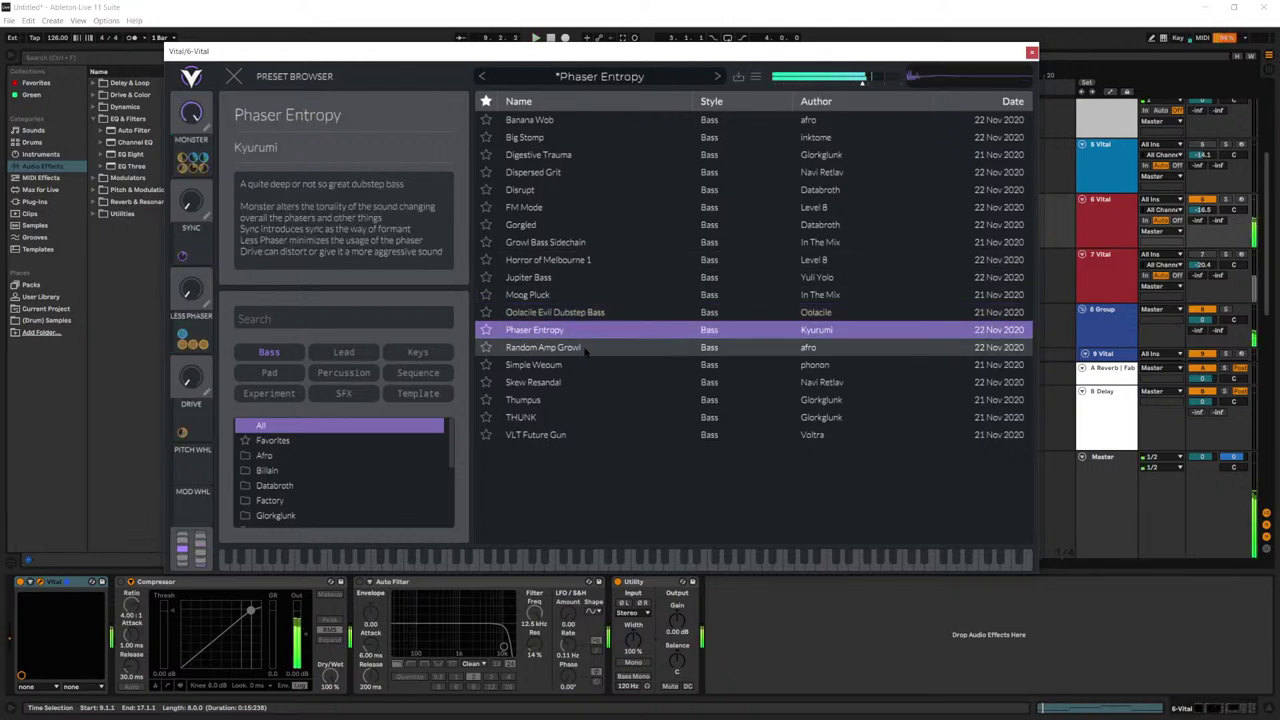
pyautogui.click(623, 349)
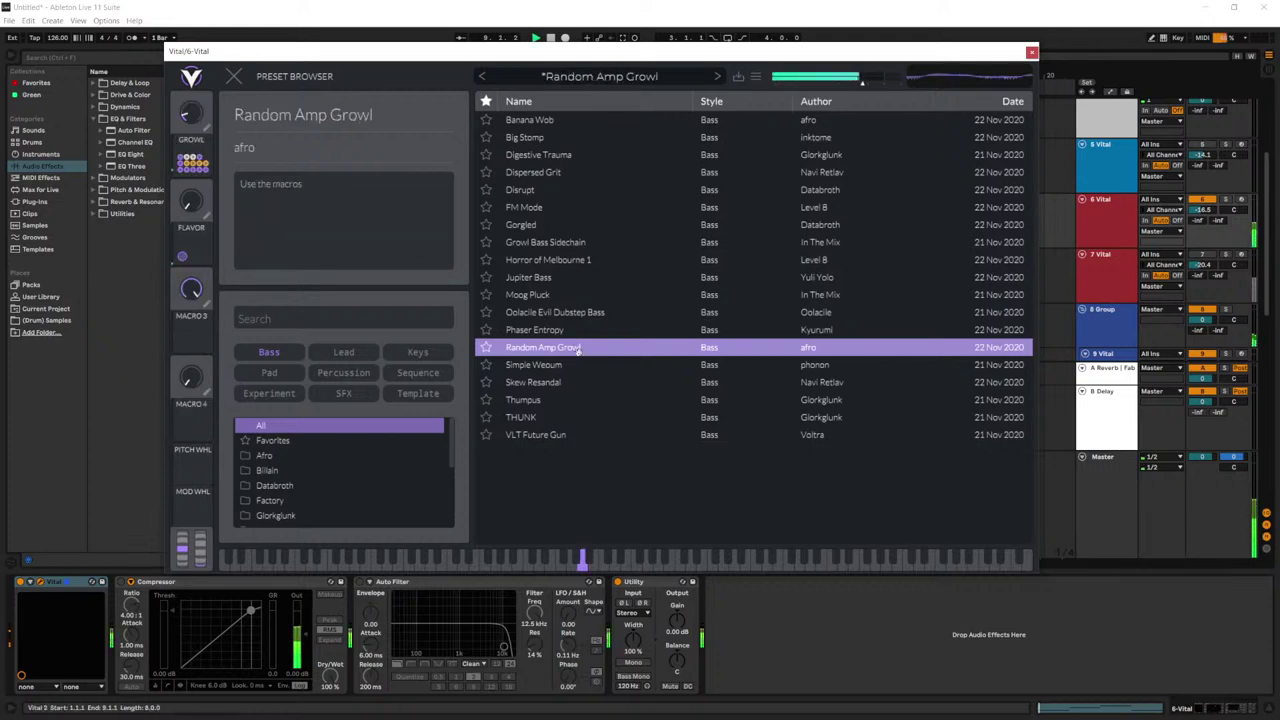
pyautogui.click(612, 365)
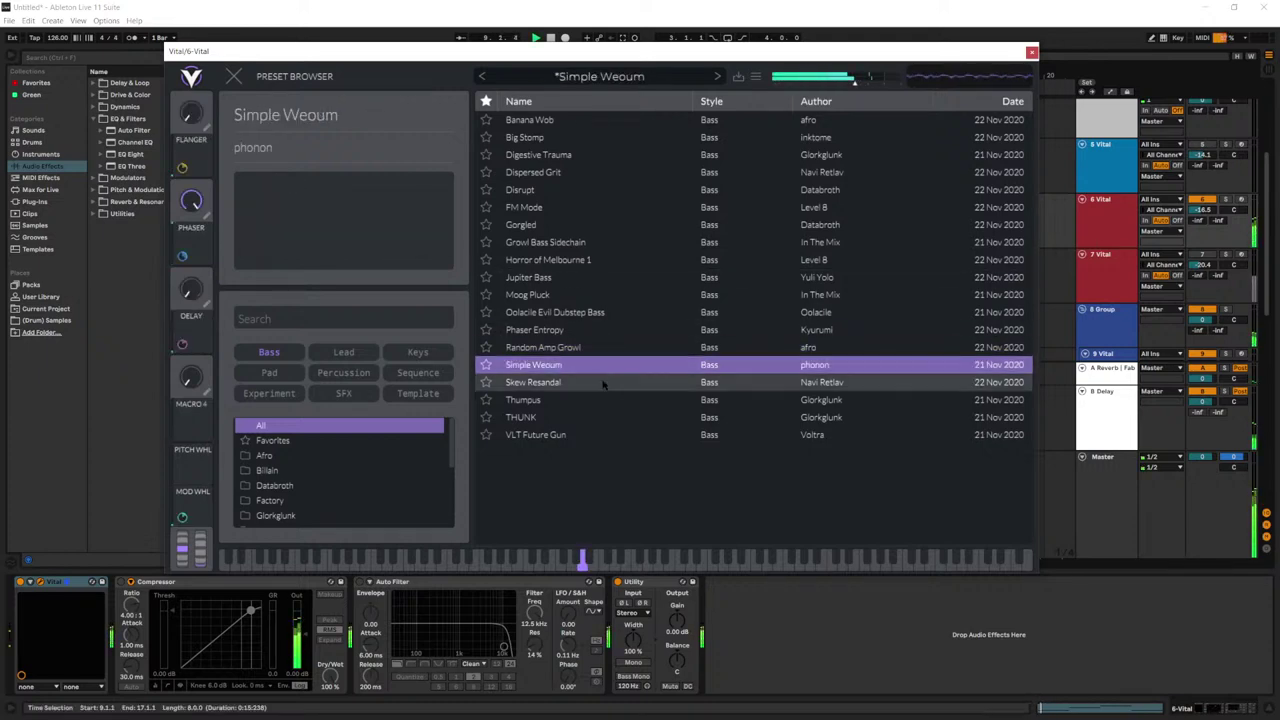
pyautogui.click(602, 383)
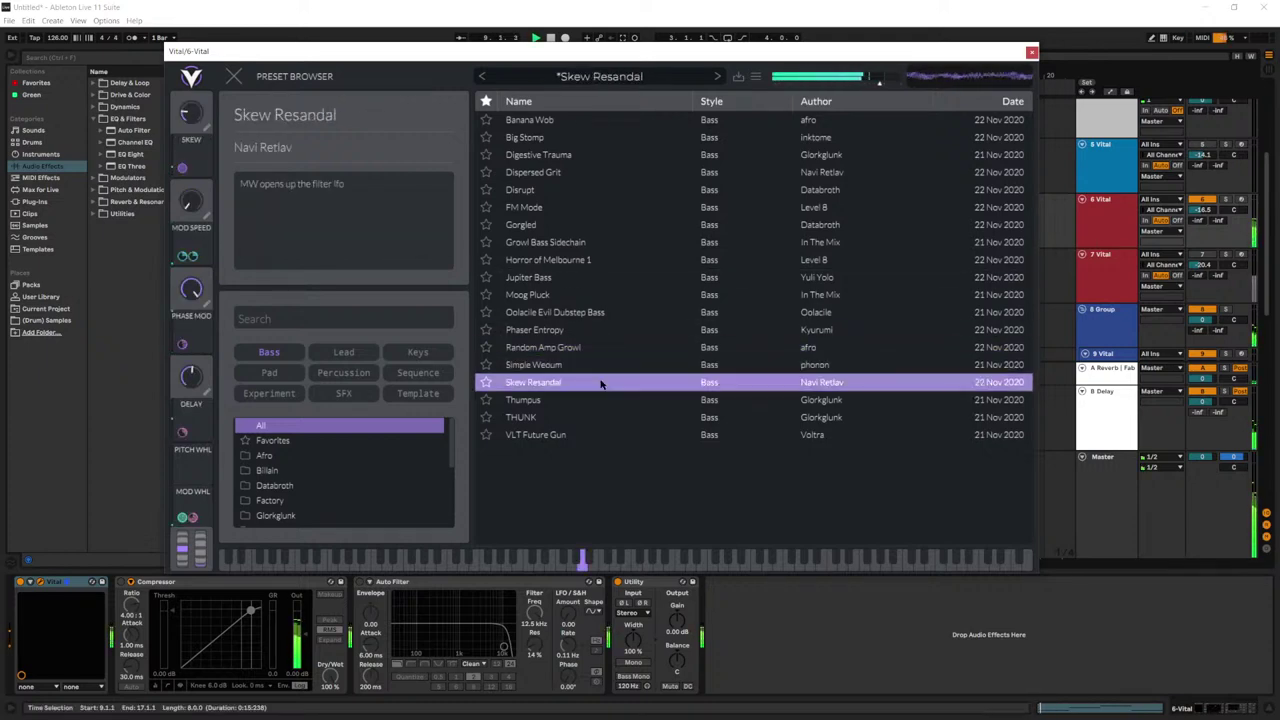
pyautogui.click(581, 400)
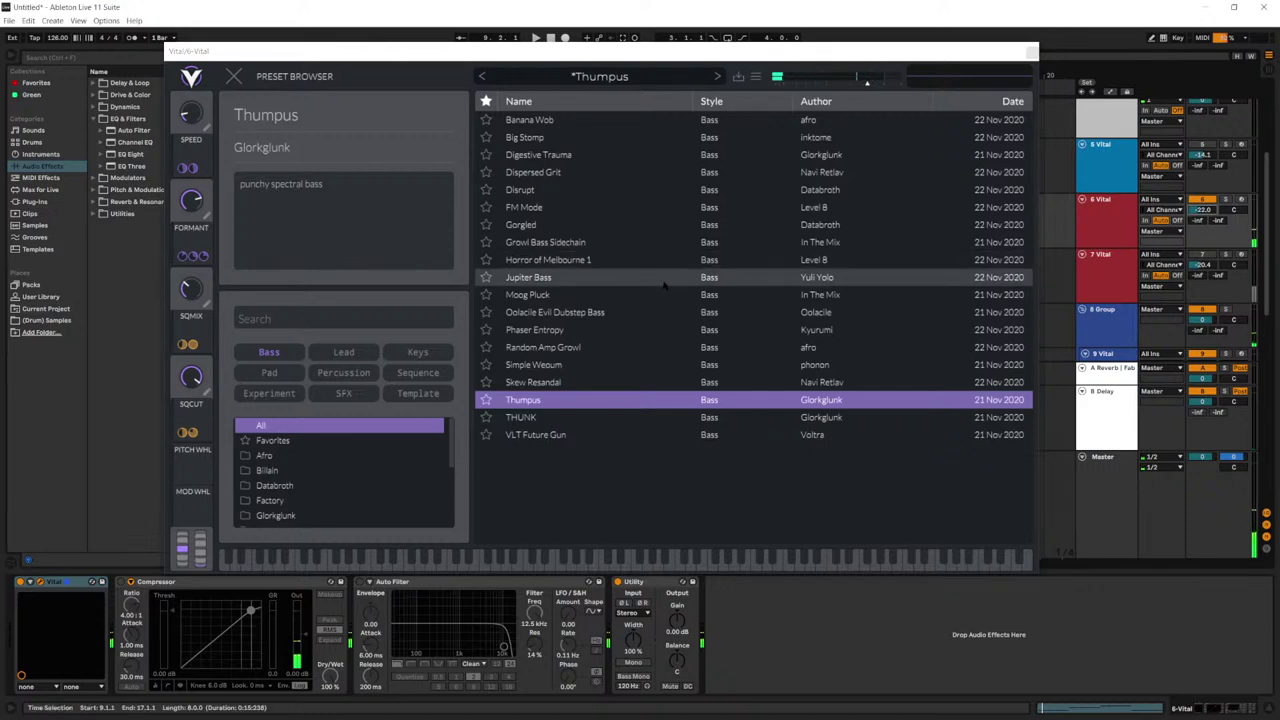
# Step: Load the Growl Bass Sidechain preset, lower 6 Vital's volume to -26.8 dB, and play its clip from bar 9
pyautogui.click(575, 261)
pyautogui.click(576, 243)
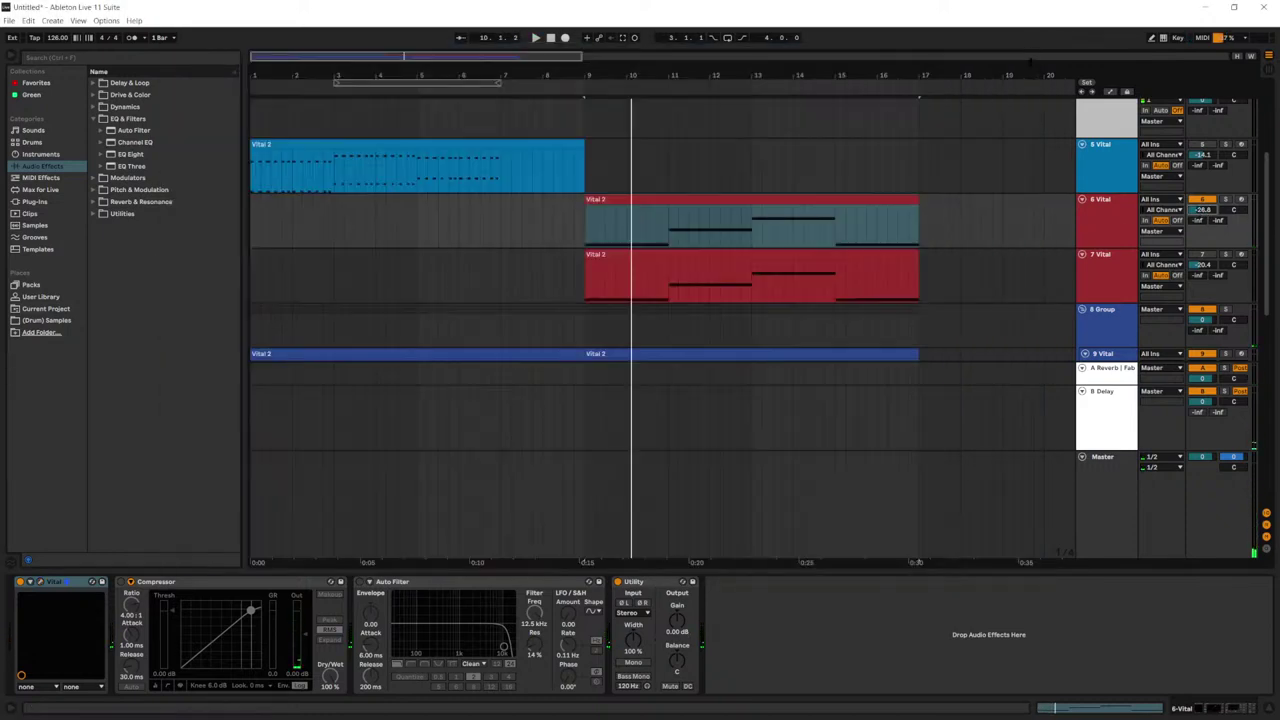
pyautogui.click(1097, 203)
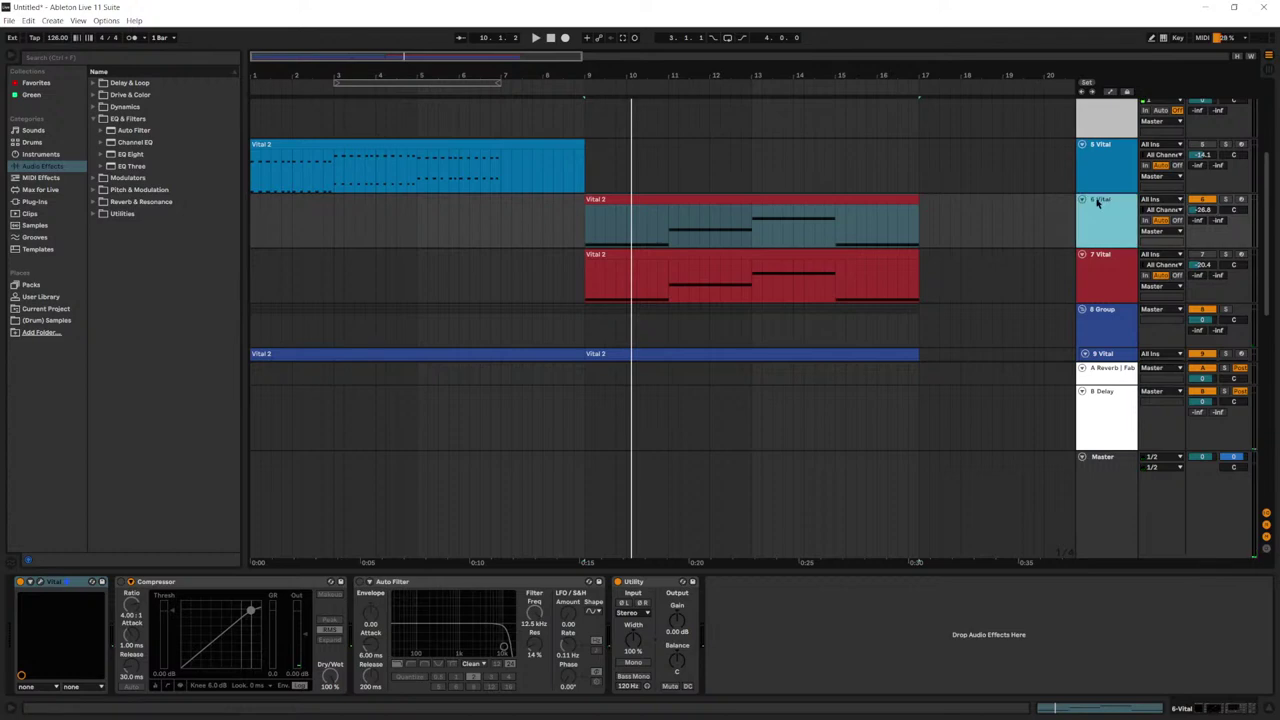
pyautogui.click(731, 200)
pyautogui.press('space')
pyautogui.doubleClick(723, 211)
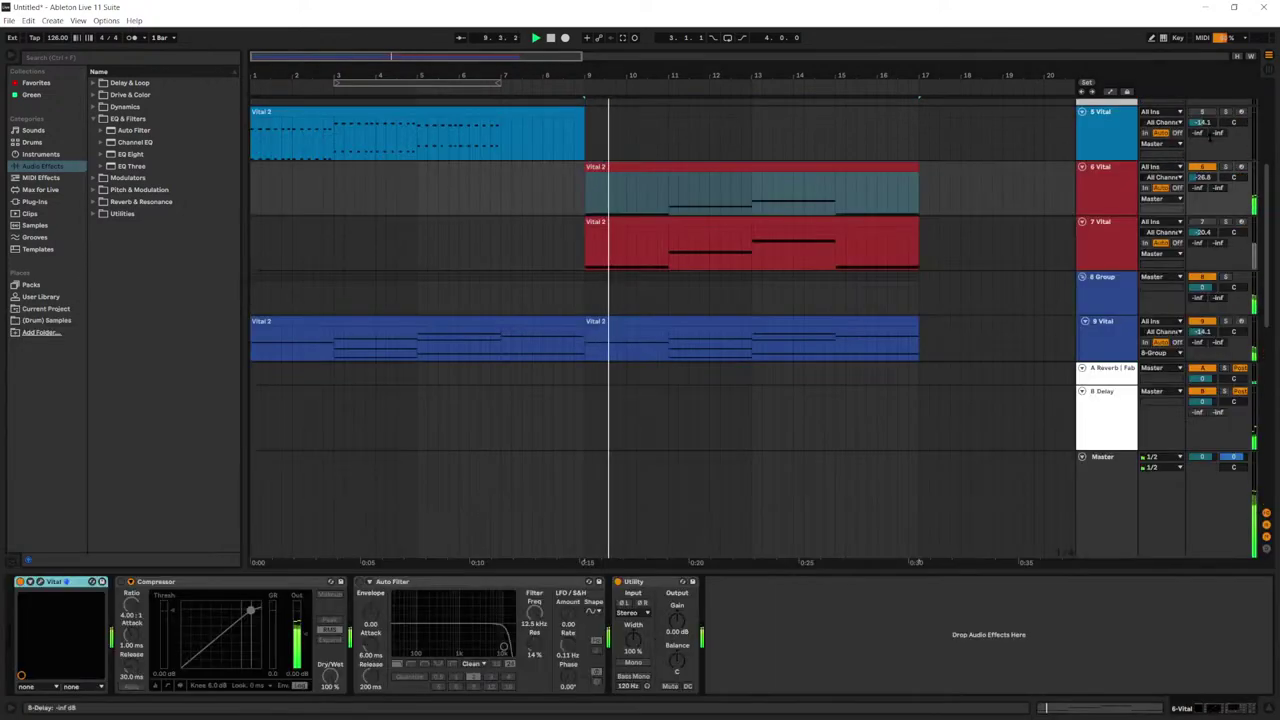
# Step: Group the 6 Vital and 7 Vital bass tracks
pyautogui.click(1106, 184)
pyautogui.keyDown('shift'); pyautogui.click(1108, 233); pyautogui.keyUp('shift')
pyautogui.hotkey('ctrl', 'g')
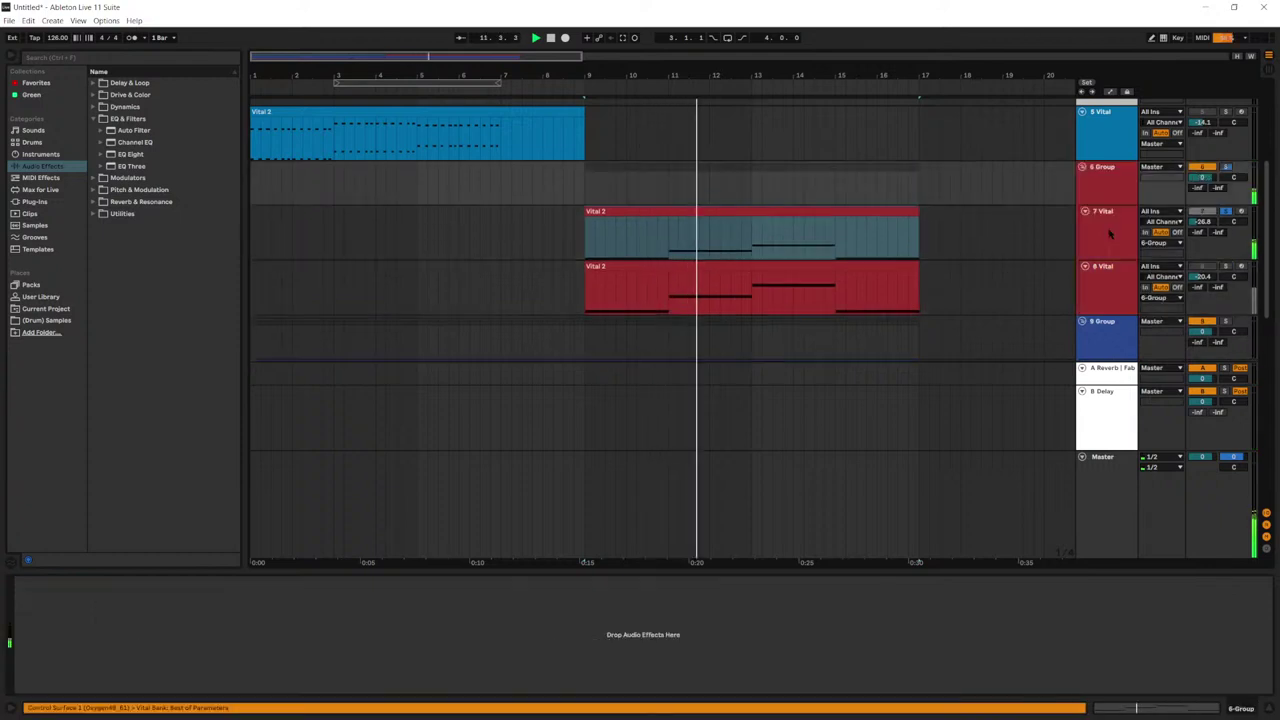
# Step: Unsolo 7 Vital and lower it to -29.8 dB, then deactivate it and play 8 Vital at -22.3 dB instead
pyautogui.click(1110, 220)
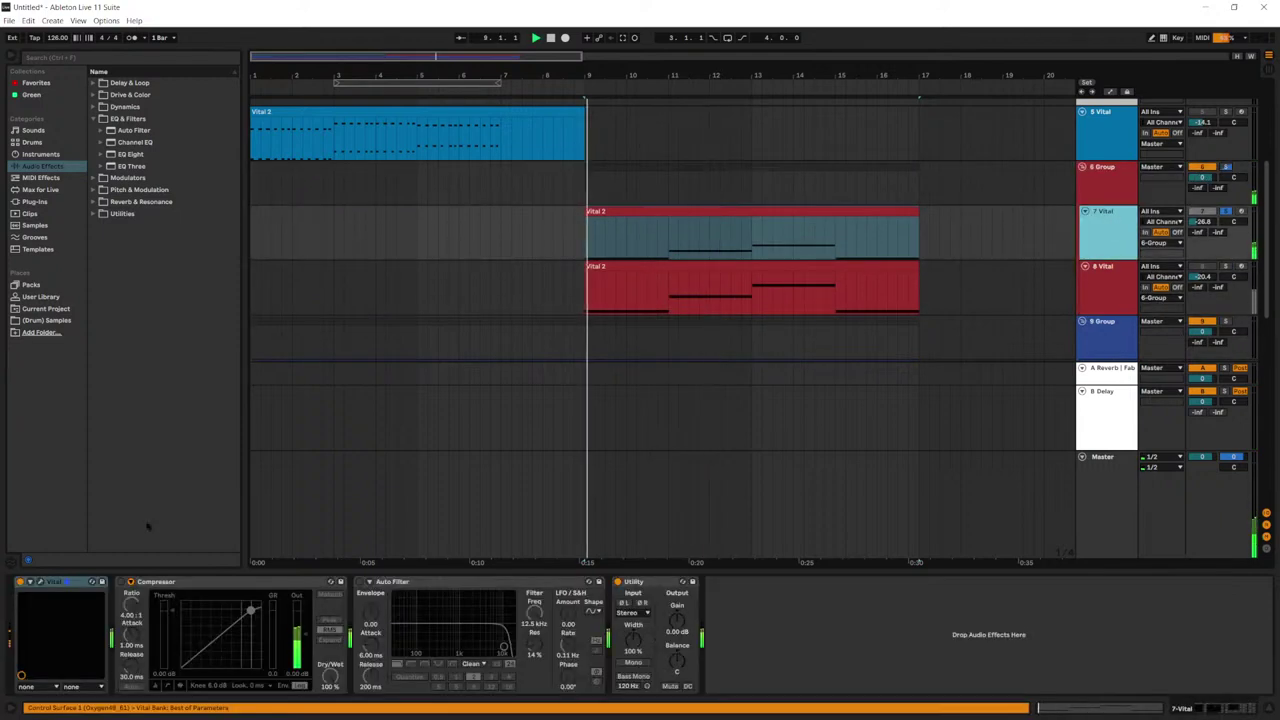
pyautogui.click(1225, 211)
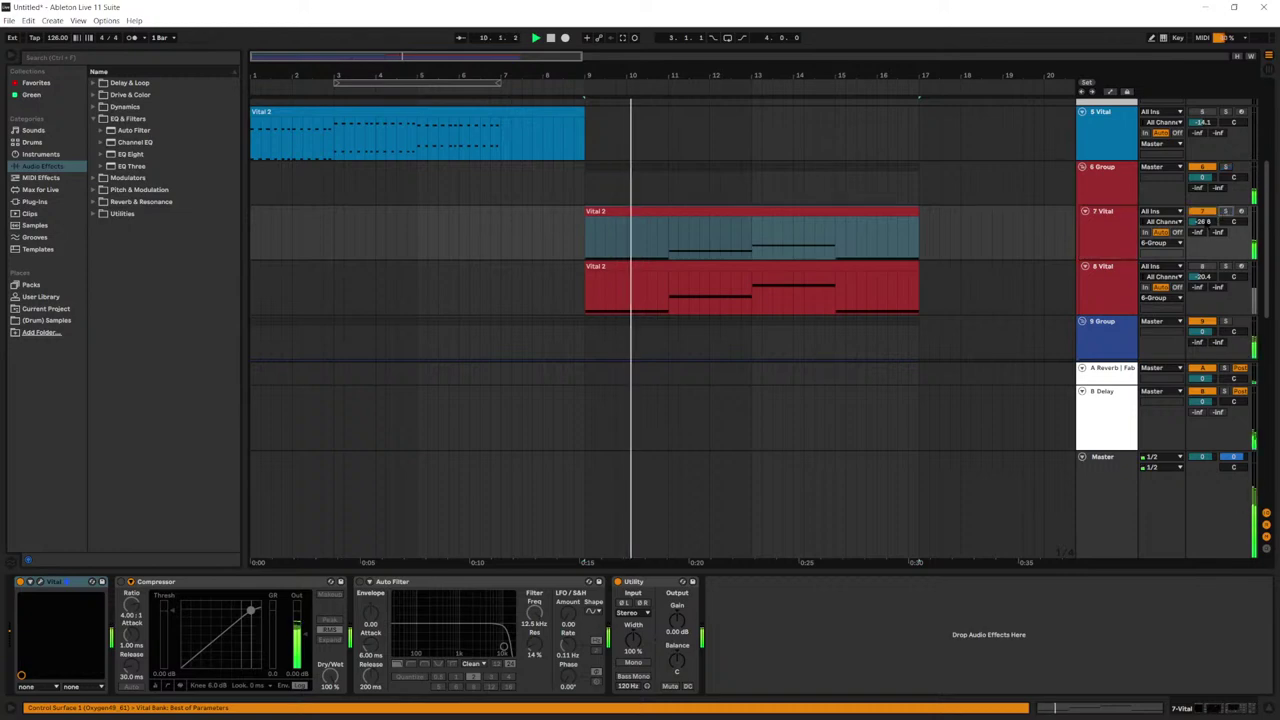
pyautogui.moveTo(1203, 221); pyautogui.dragTo(1203, 241)
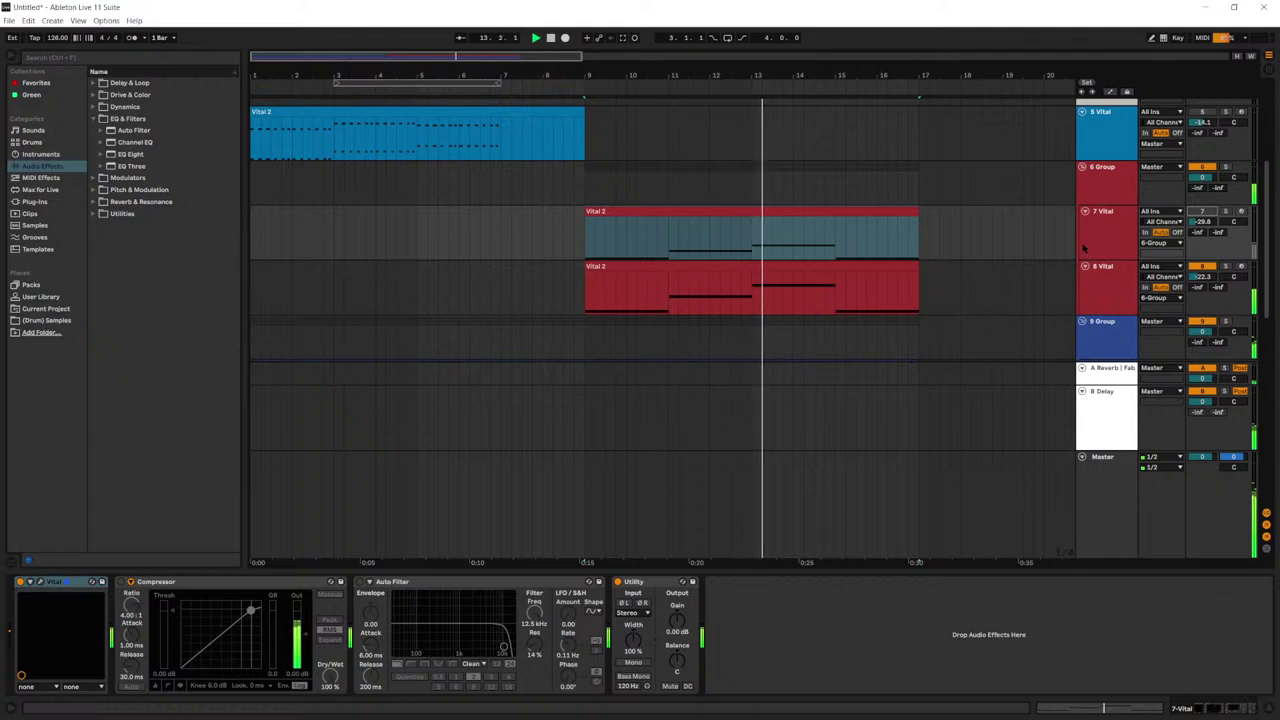
pyautogui.click(831, 270)
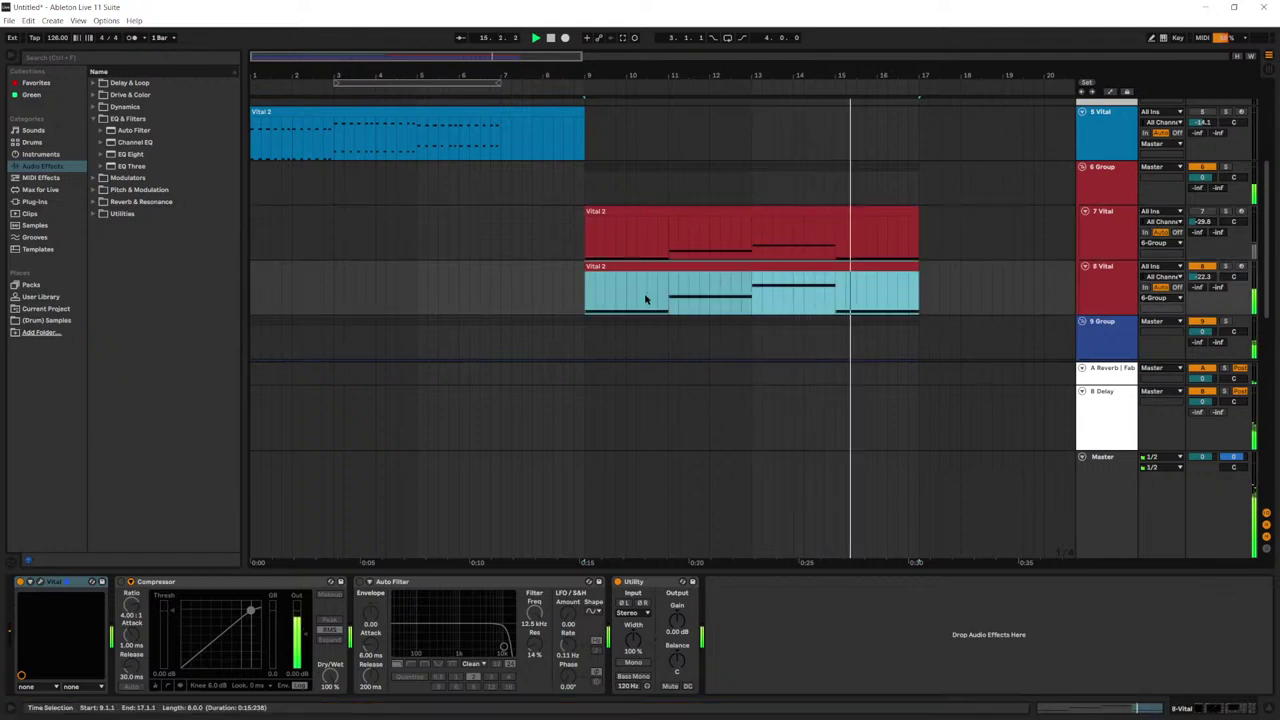
# Step: Shorten the kick clip on 1 Drum Rack to end at bar 9 and preview its kick sample
pyautogui.scroll(5, 886, 233)
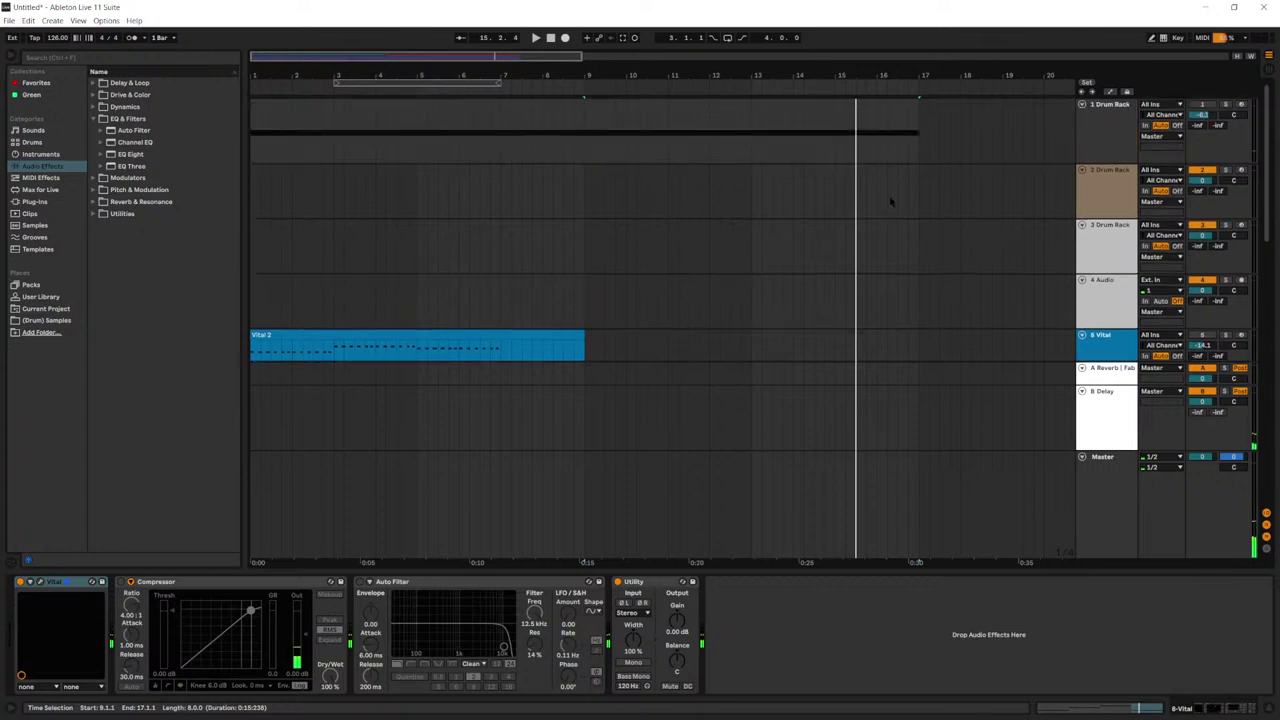
pyautogui.moveTo(917, 106); pyautogui.dragTo(585, 111)
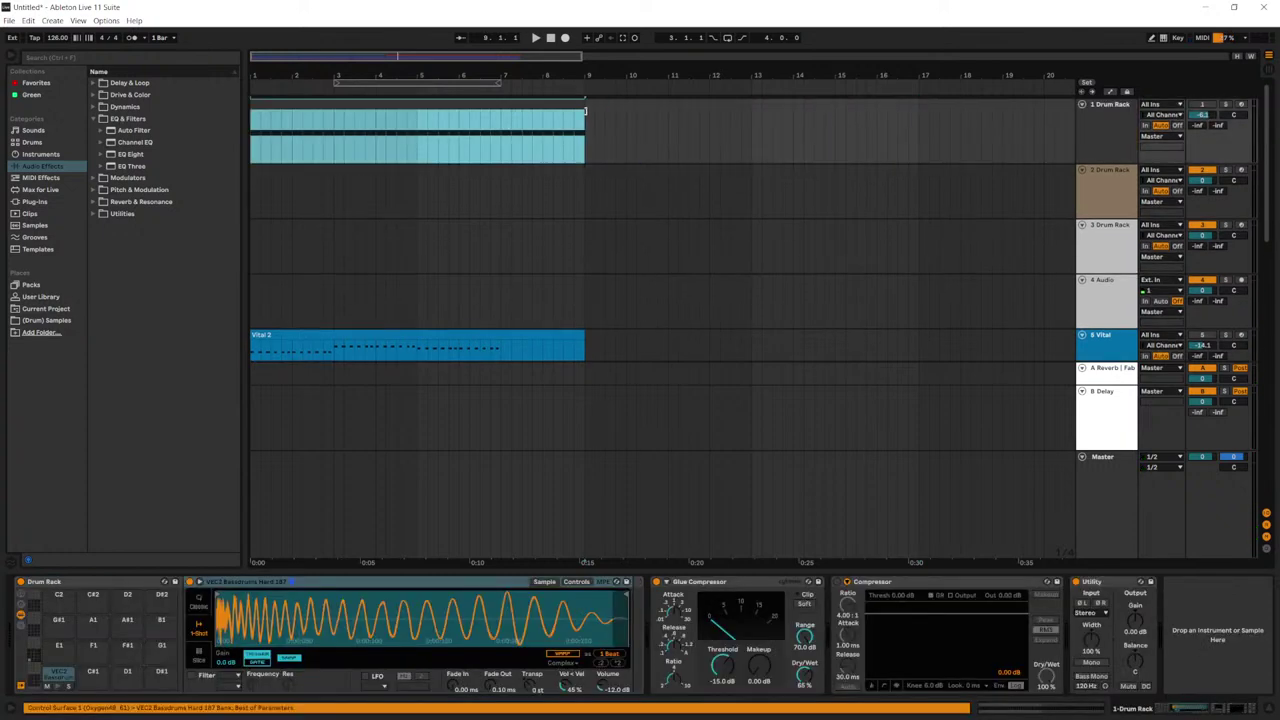
pyautogui.click(1105, 148)
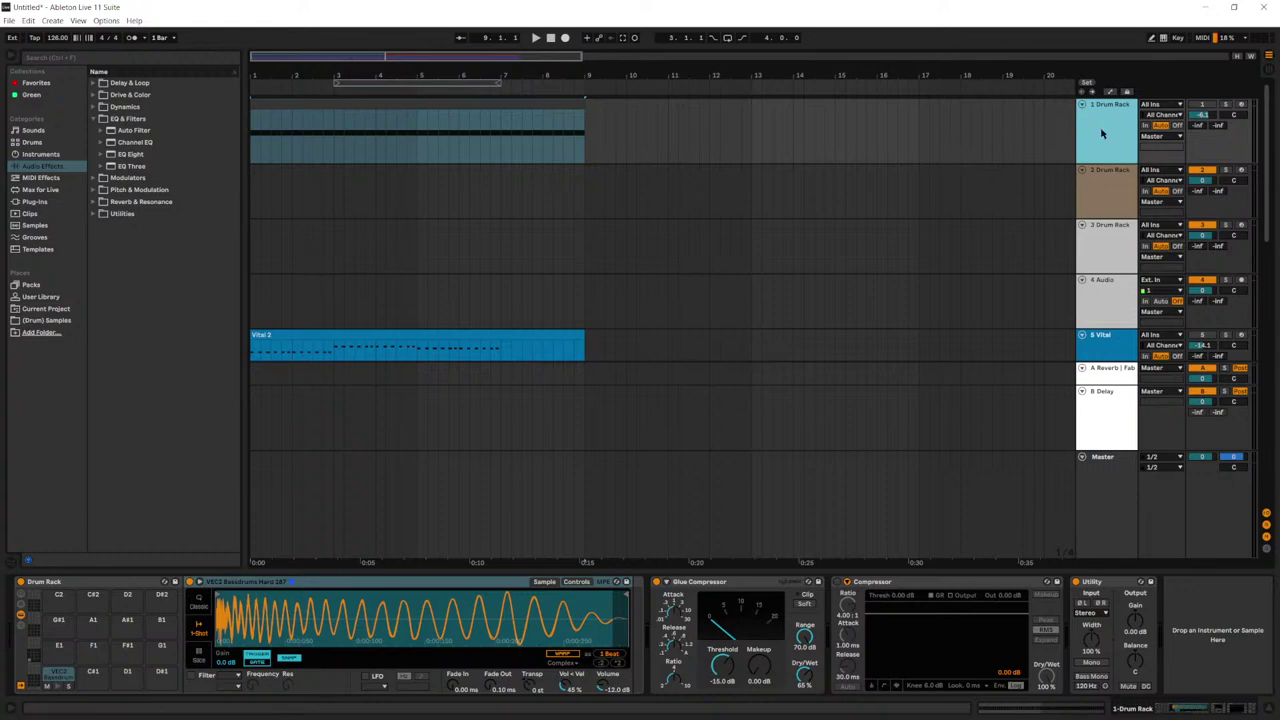
pyautogui.click(57, 686)
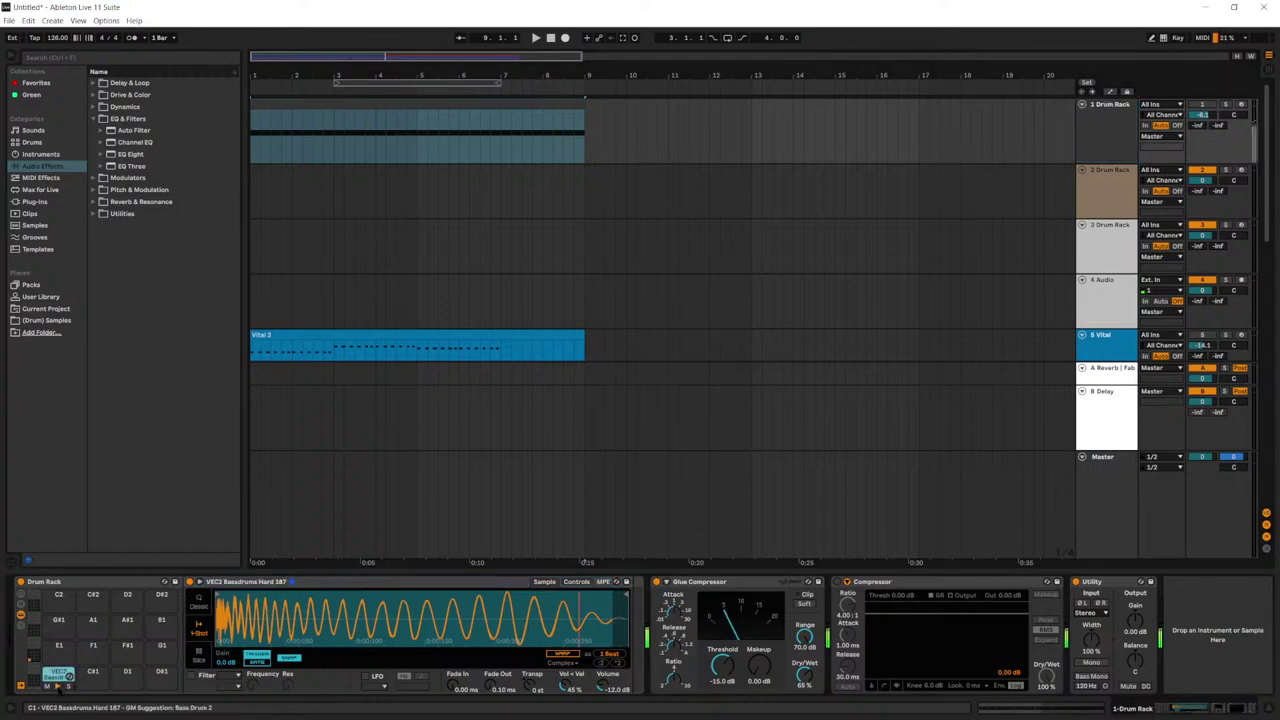
# Step: Duplicate the kick's bars 7 to 9 to bar 9, activate 1 Drum Rack, and delete the kick pattern before bar 9
pyautogui.moveTo(583, 156); pyautogui.dragTo(501, 117)
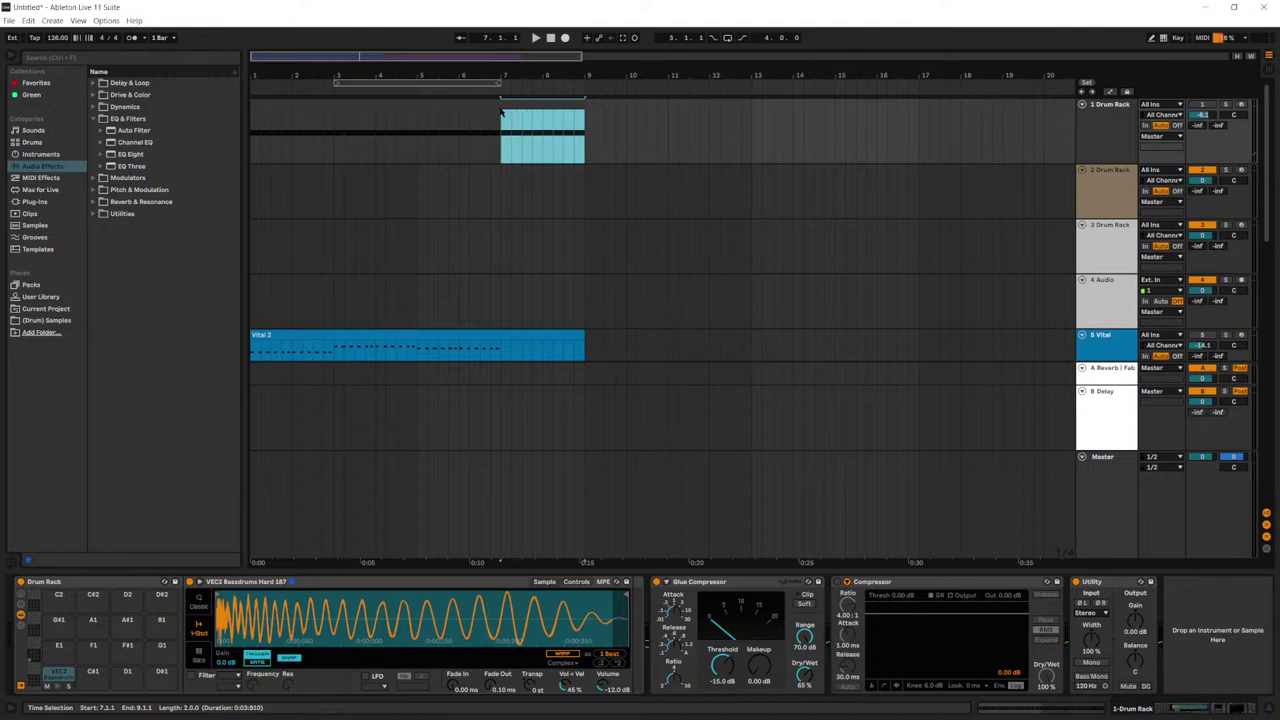
pyautogui.hotkey('ctrl', 'd')
pyautogui.click(1205, 105)
pyautogui.moveTo(586, 149); pyautogui.dragTo(119, 106)
pyautogui.press('Delete')
pyautogui.click(584, 138)
pyautogui.press('space')
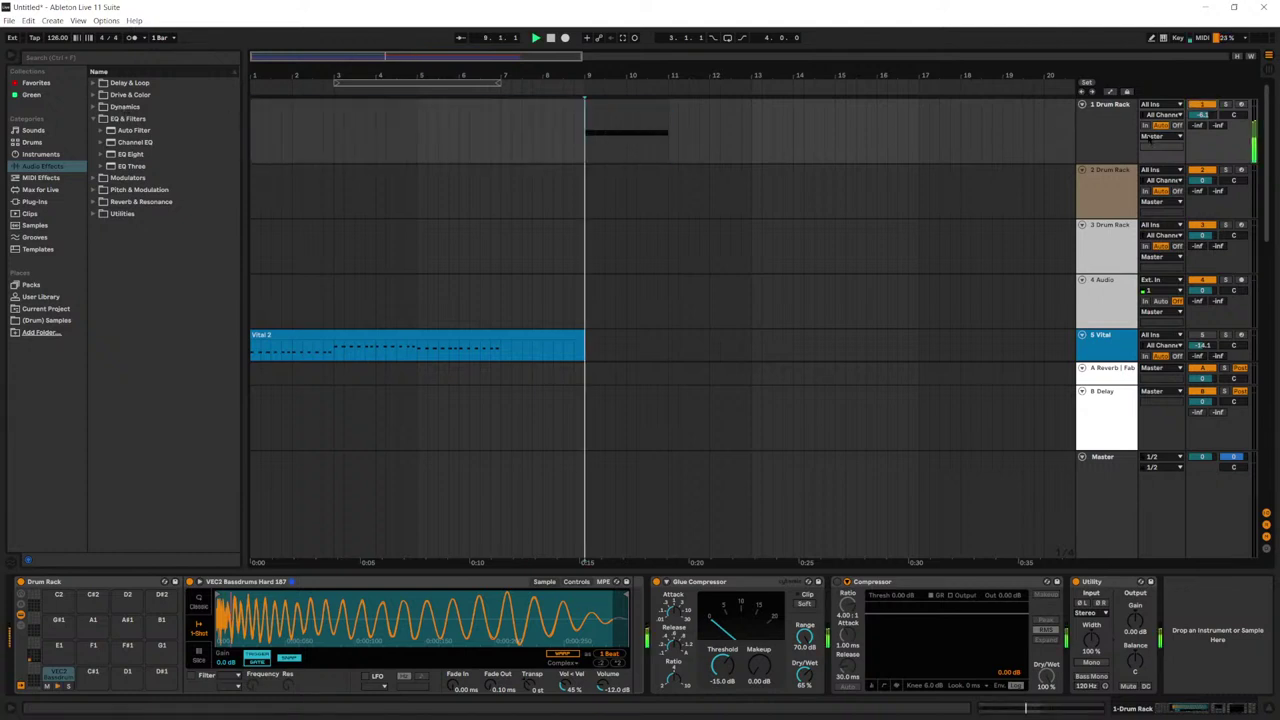
# Step: Swap the kick sample for VEC2 Bassdrums Hard 188, audition it with the track, and select the kick clip at bar 9
pyautogui.click(1120, 118)
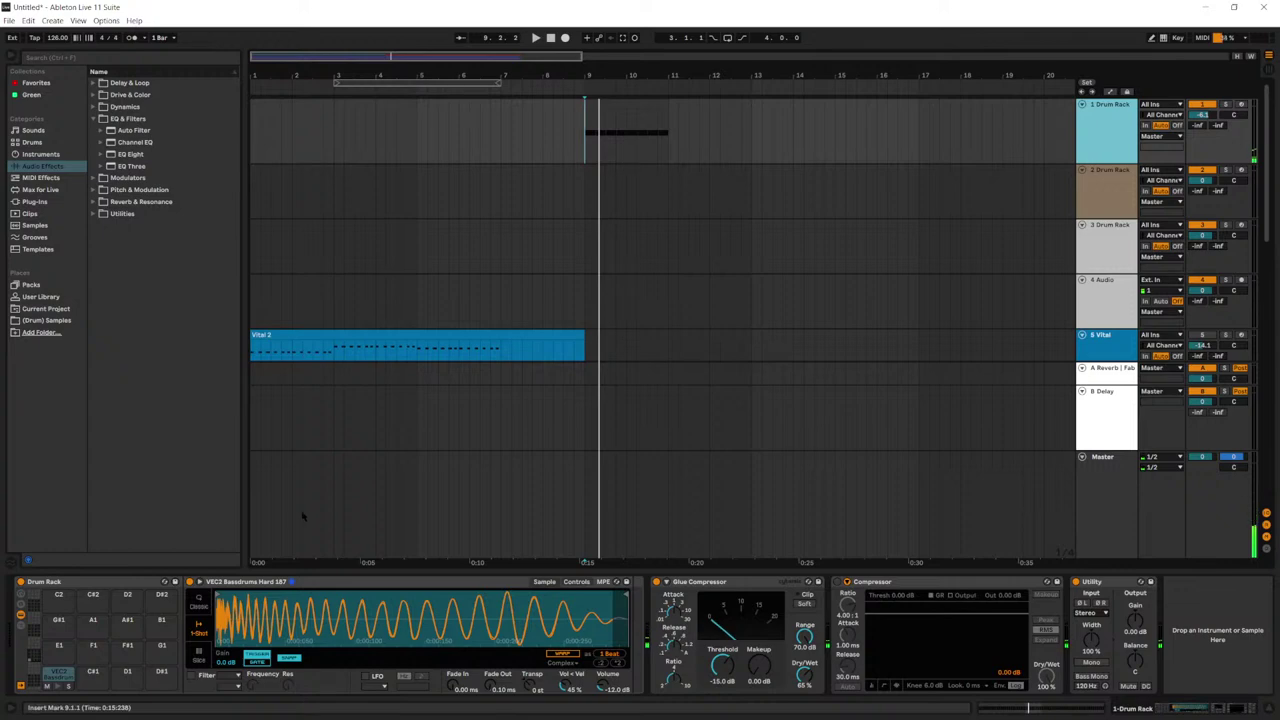
pyautogui.click(70, 676)
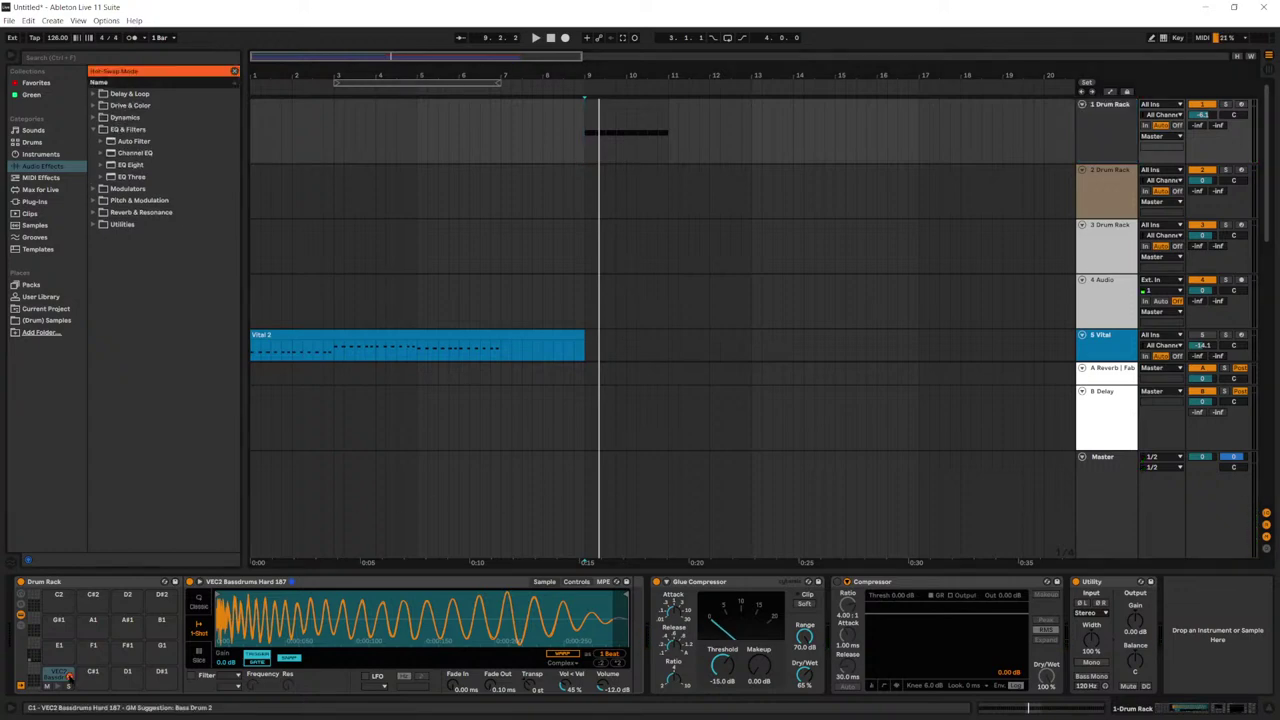
pyautogui.press('Up')
pyautogui.press('Down')
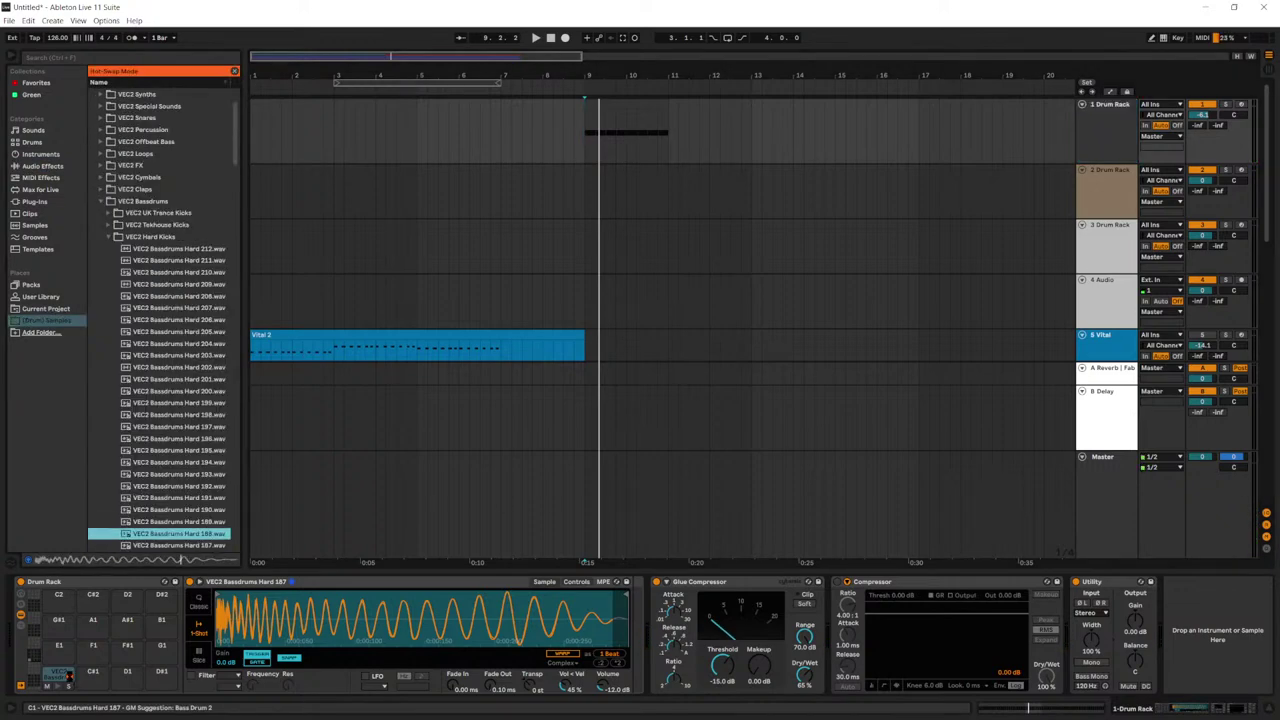
pyautogui.press('Return')
pyautogui.press('space')
pyautogui.press('Up')
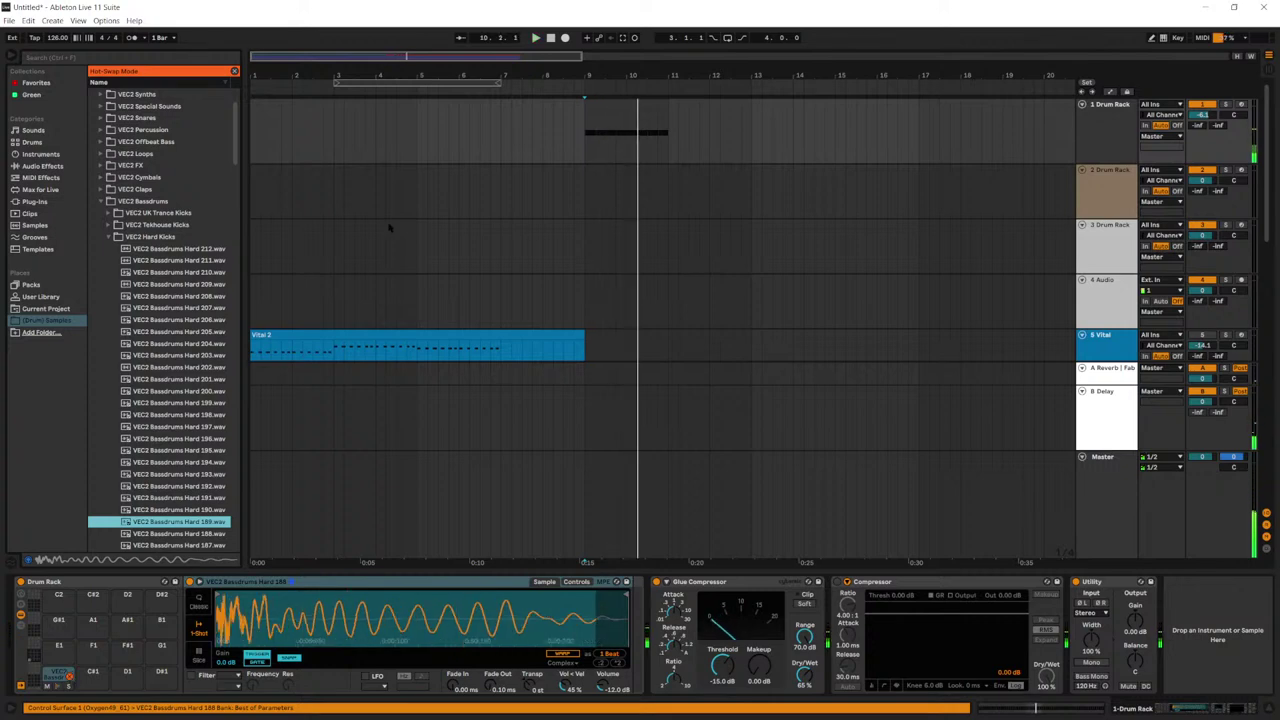
pyautogui.press('space')
pyautogui.click(612, 117)
pyautogui.click(611, 102)
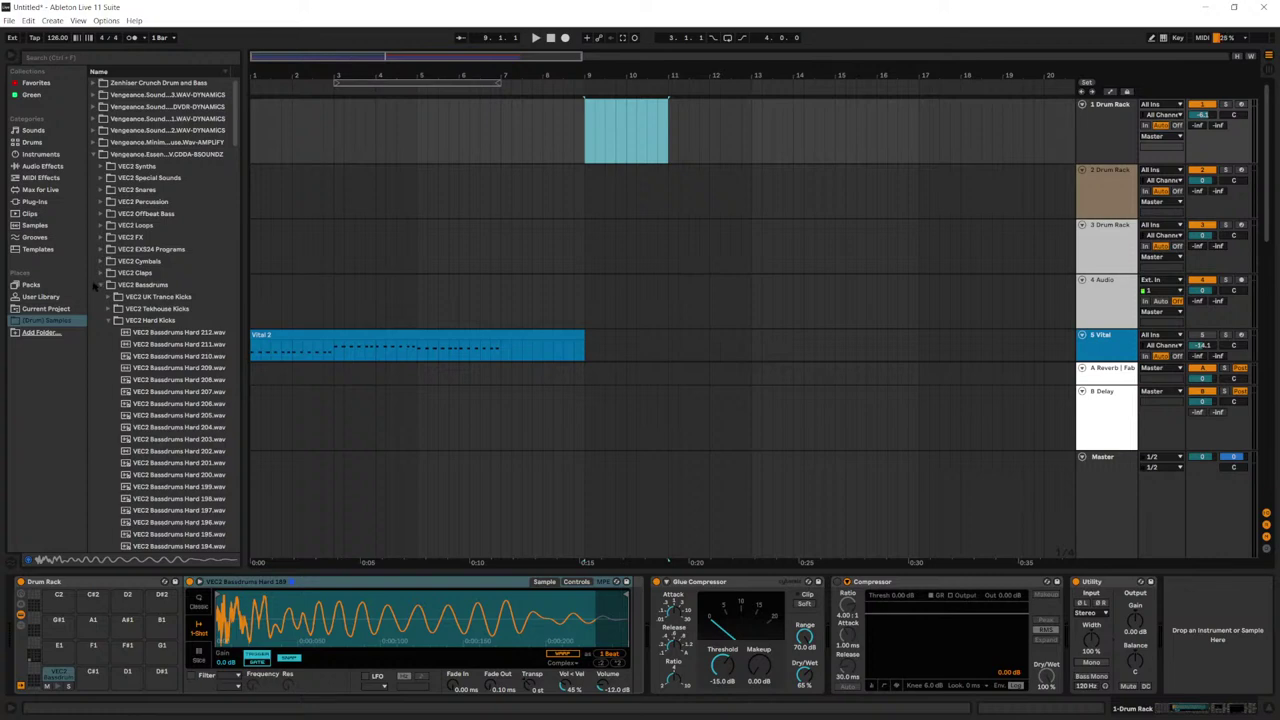
# Step: Select 2 Drum Rack, search the drum samples for "snare", and expand the VEC2 Snares folder
pyautogui.click(96, 286)
pyautogui.click(1093, 199)
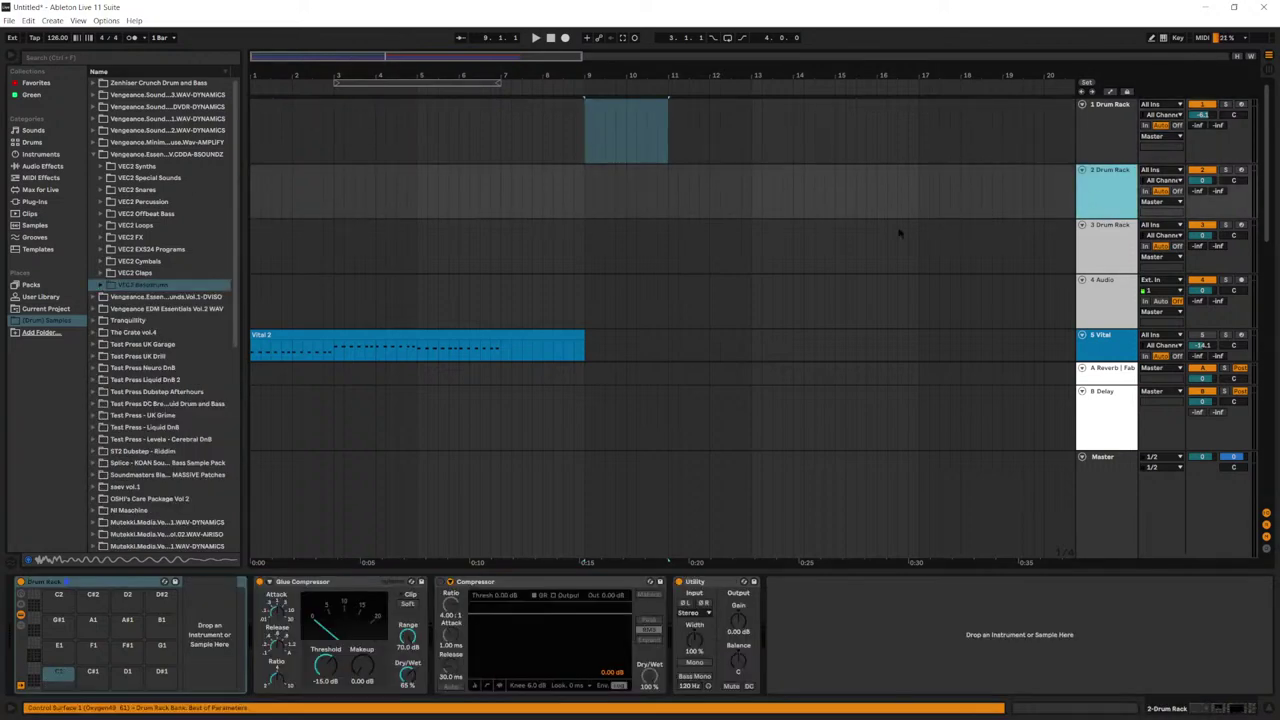
pyautogui.click(124, 57)
pyautogui.write('s')
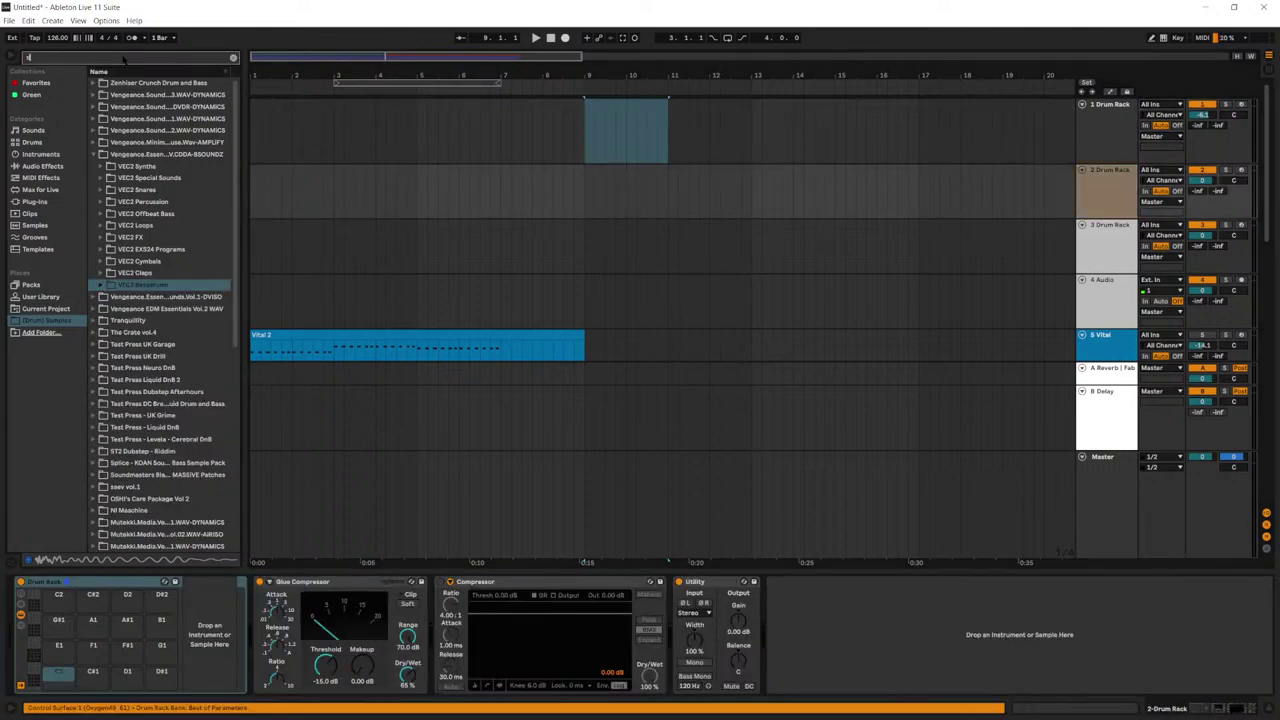
pyautogui.write('nare')
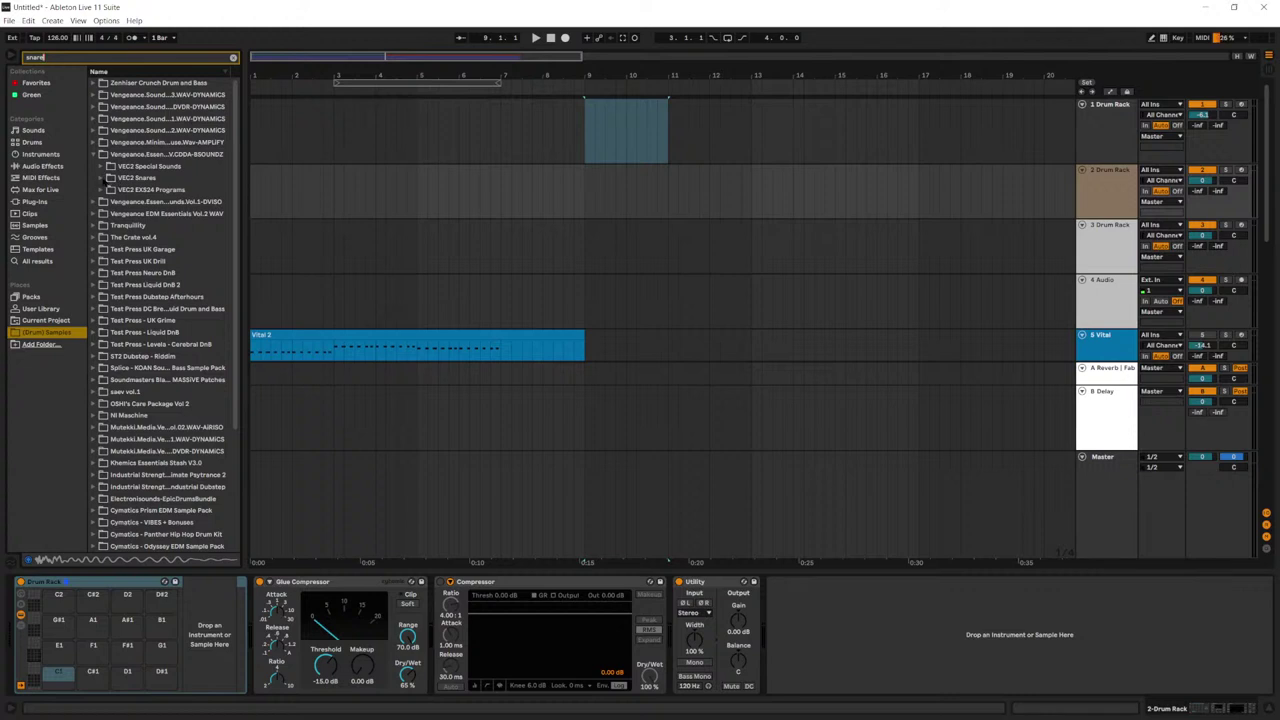
pyautogui.click(102, 178)
# Step: Audition several VEC2 Snares samples and load VEC2 Snares 048 onto the C1 pad of 2 Drum Rack
pyautogui.click(150, 213)
pyautogui.press('Down')
pyautogui.press('Down')
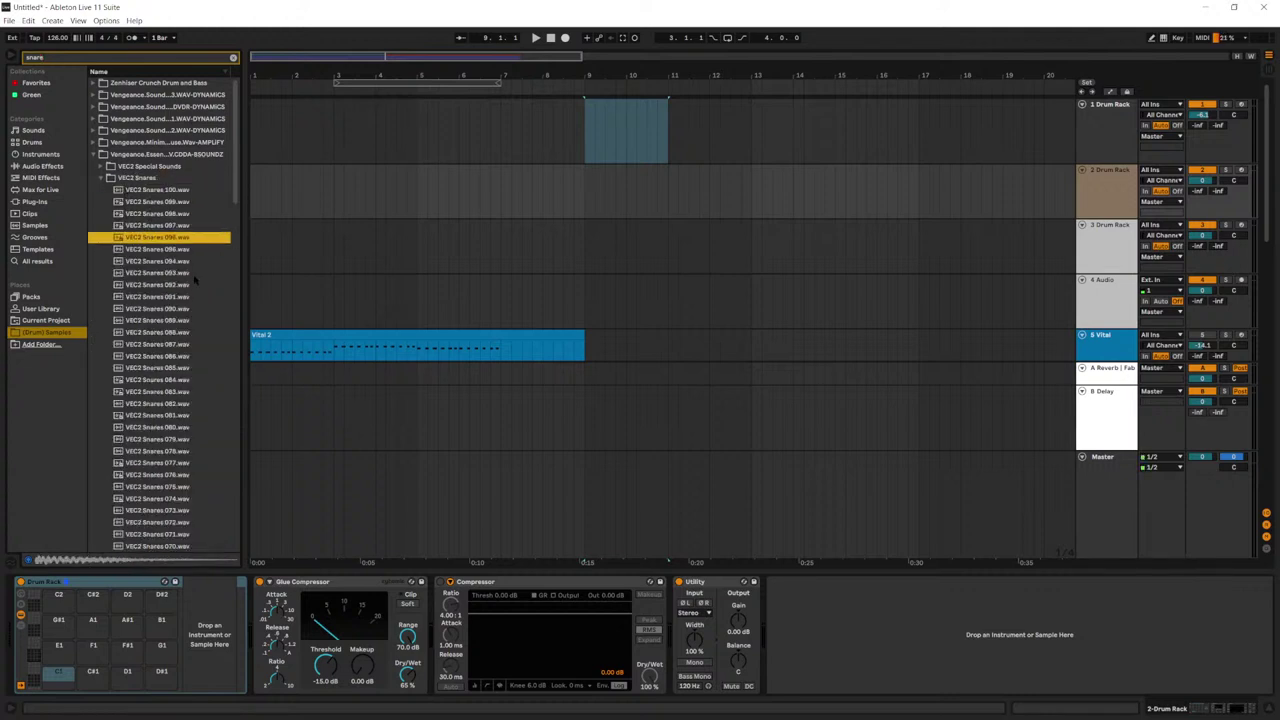
pyautogui.click(185, 320)
pyautogui.click(173, 381)
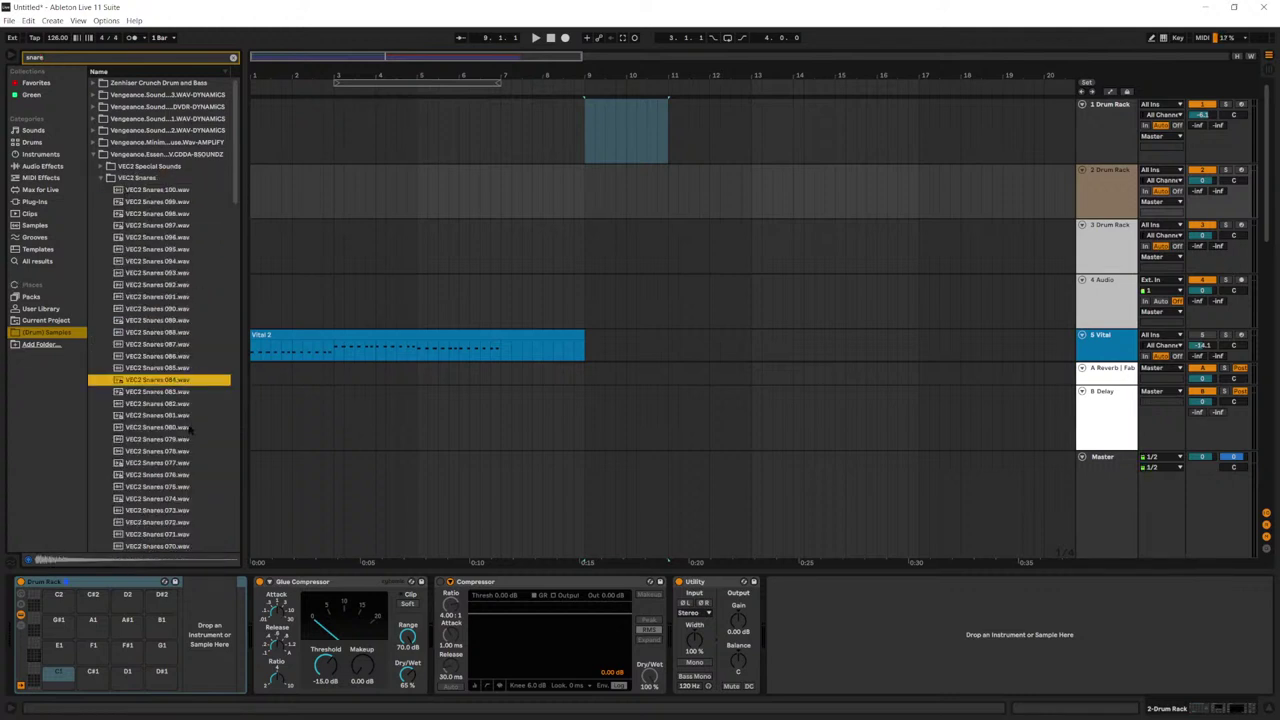
pyautogui.scroll(-2, 188, 425)
pyautogui.click(183, 402)
pyautogui.scroll(-3, 183, 402)
pyautogui.click(183, 403)
pyautogui.scroll(-3, 183, 404)
pyautogui.click(183, 407)
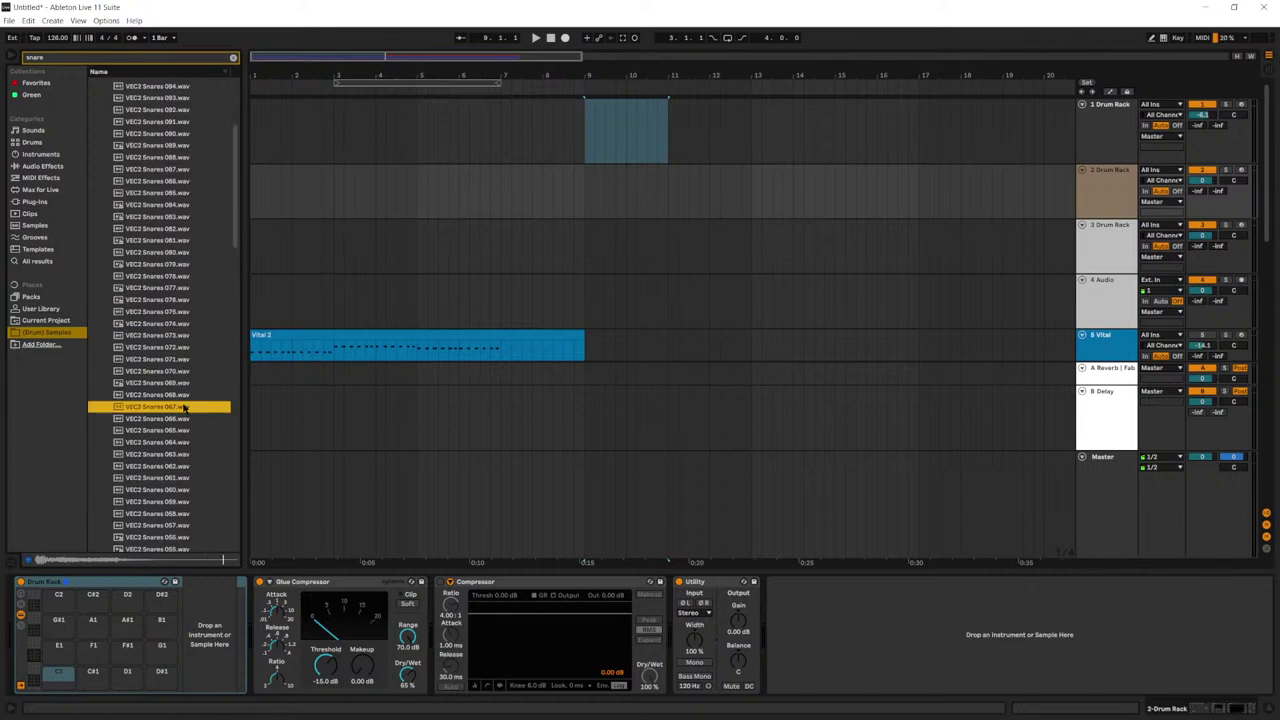
pyautogui.scroll(-3, 183, 410)
pyautogui.click(183, 425)
pyautogui.scroll(-3, 183, 425)
pyautogui.click(183, 424)
pyautogui.scroll(-3, 183, 428)
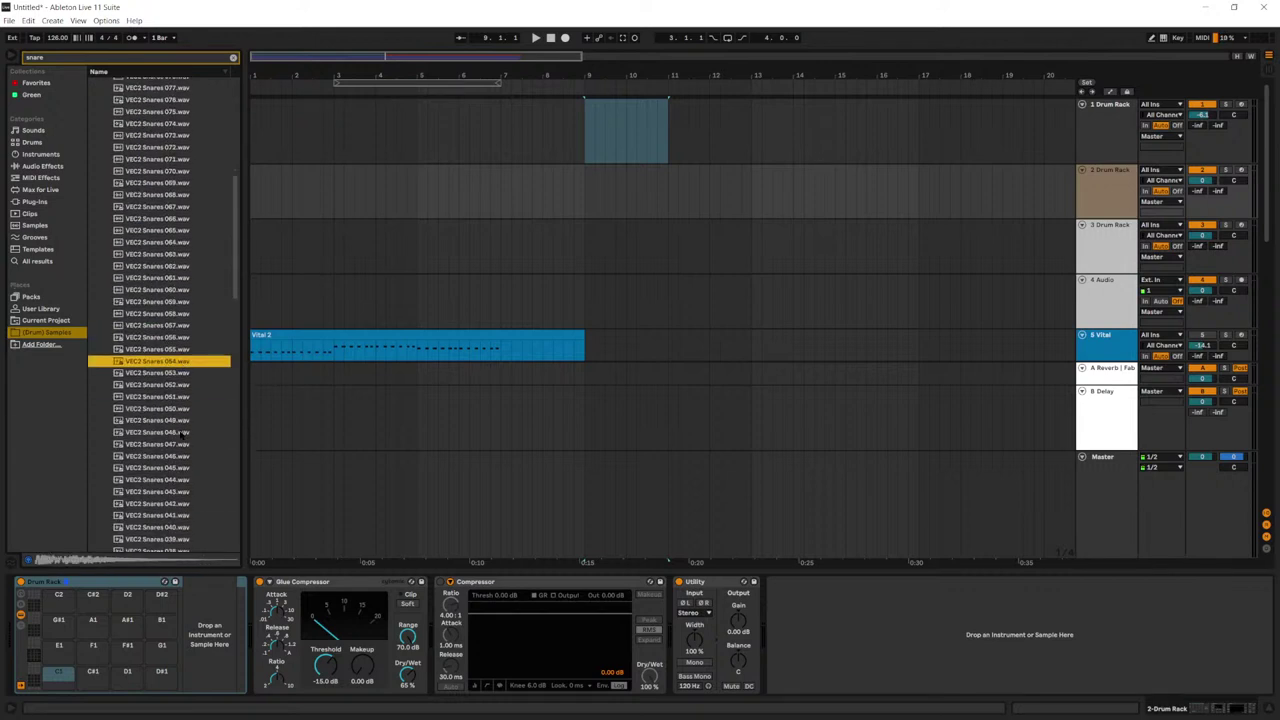
pyautogui.click(183, 433)
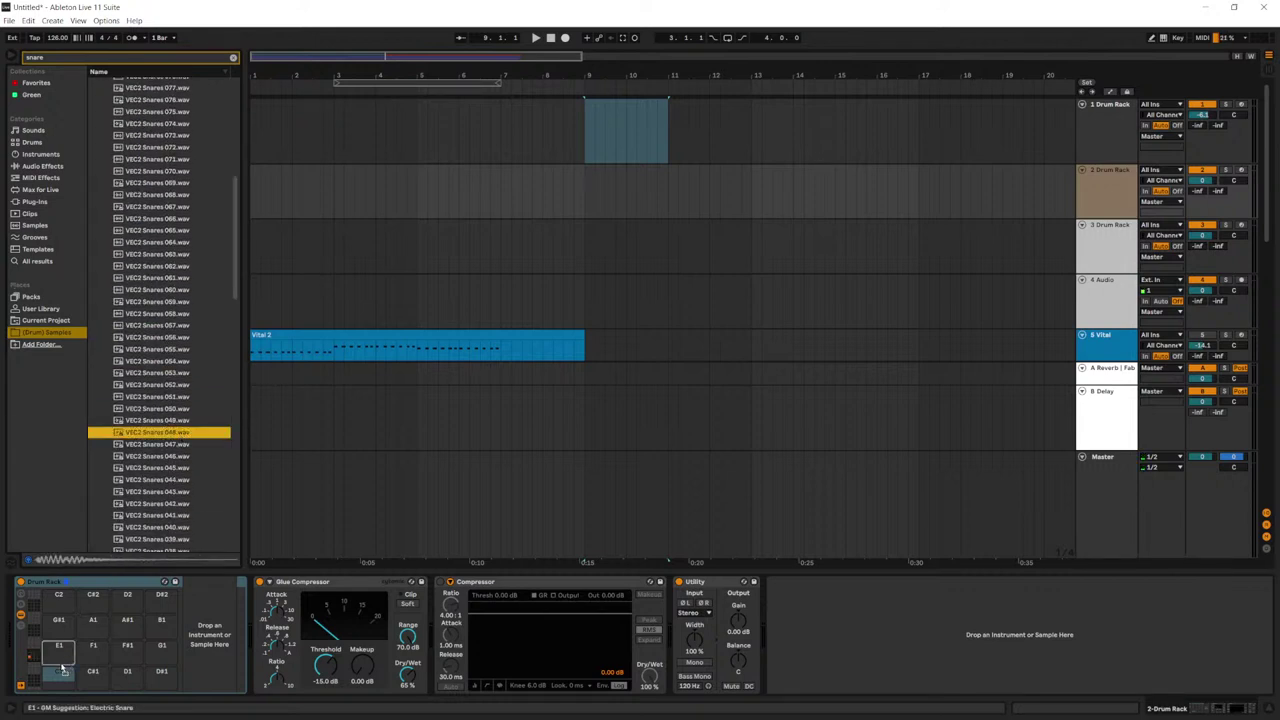
pyautogui.moveTo(62, 670); pyautogui.dragTo(60, 666)
# Step: Create an empty MIDI clip on 2 Drum Rack from 9.1.1 to 10.4.1
pyautogui.click(655, 208)
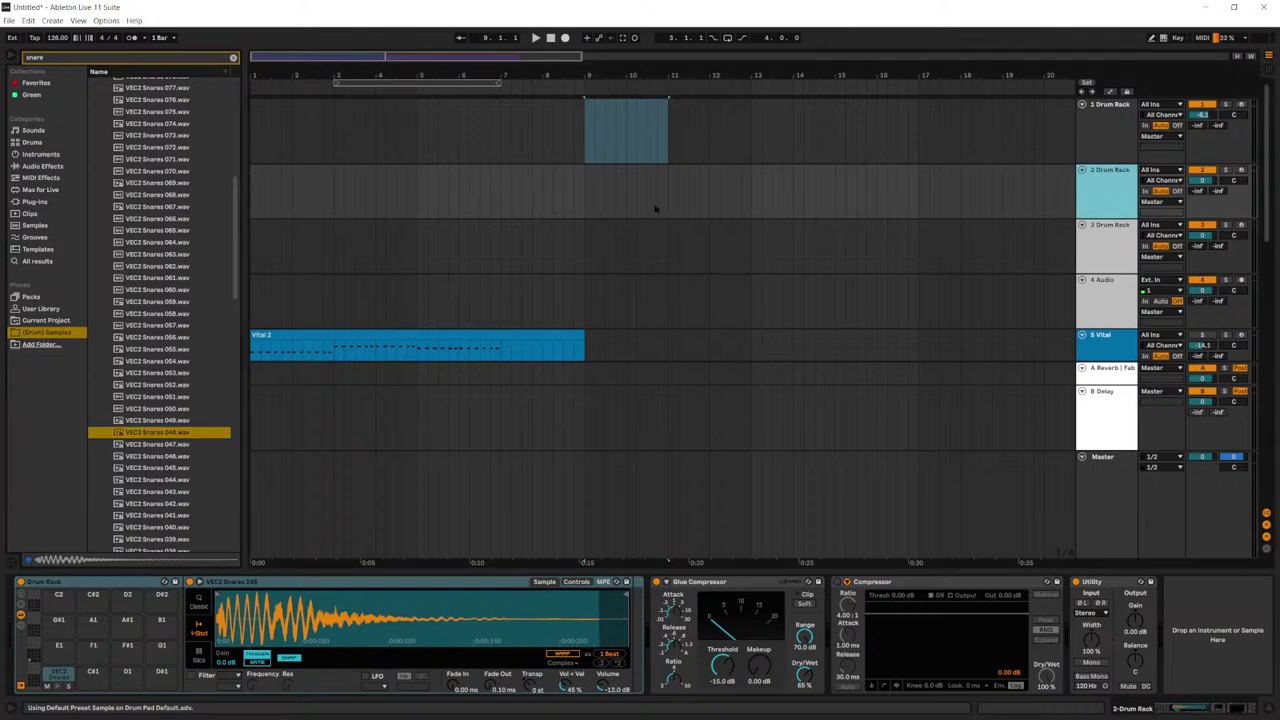
pyautogui.moveTo(658, 193); pyautogui.dragTo(587, 173)
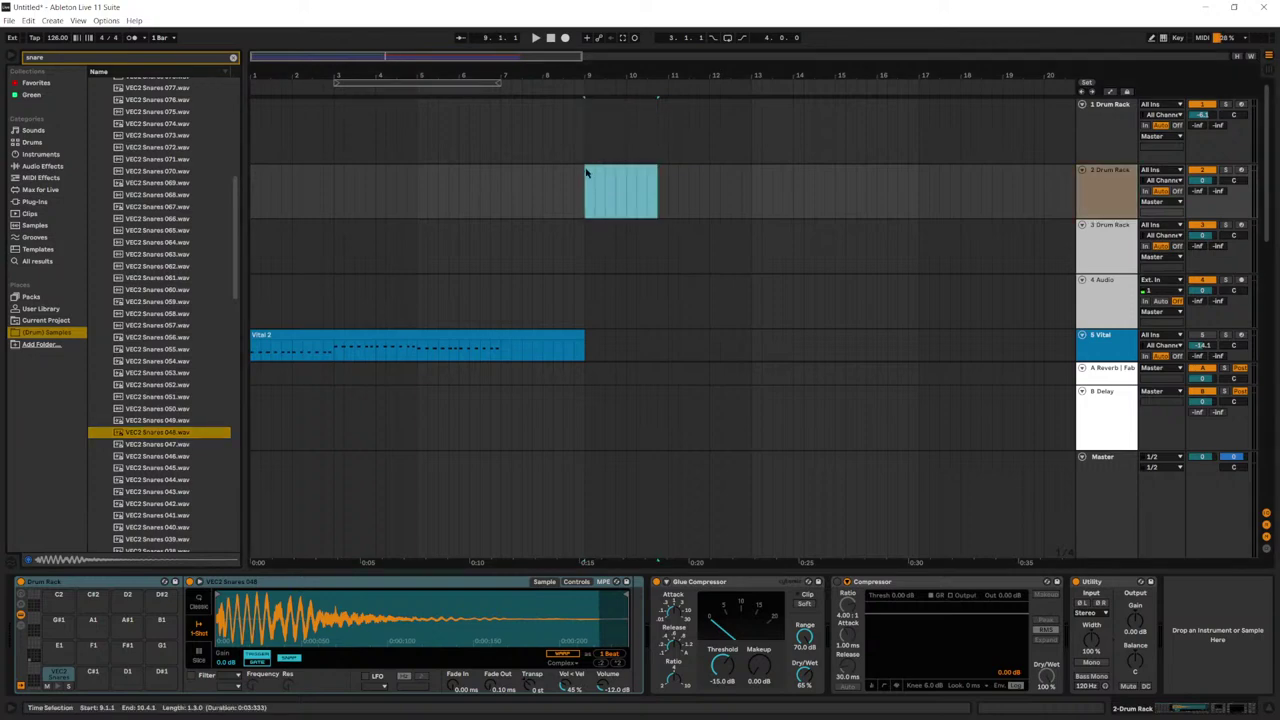
pyautogui.hotkey('ctrl', 'shift', 'm')
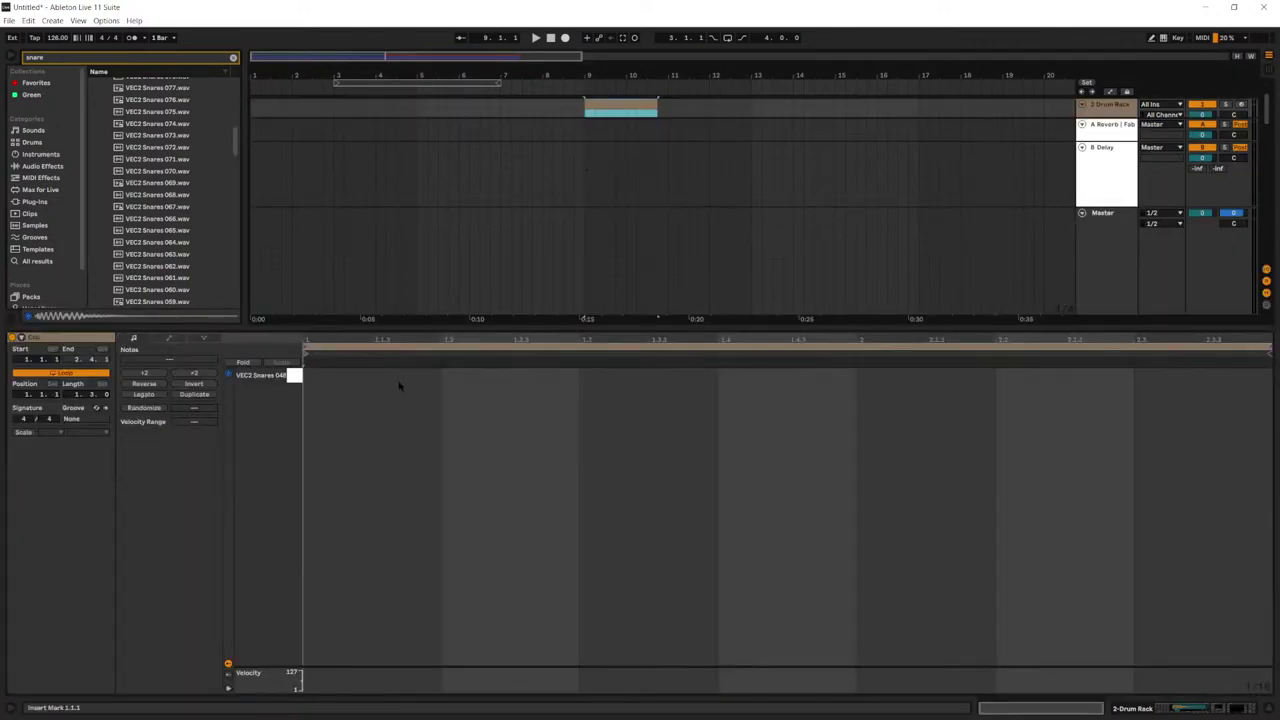
# Step: Add snare hits at 1.2, 1.4 and 2.2 in the new clip and play them back with the track
pyautogui.press('space')
pyautogui.press('space')
pyautogui.doubleClick(455, 377)
pyautogui.click(733, 376)
pyautogui.doubleClick(735, 376)
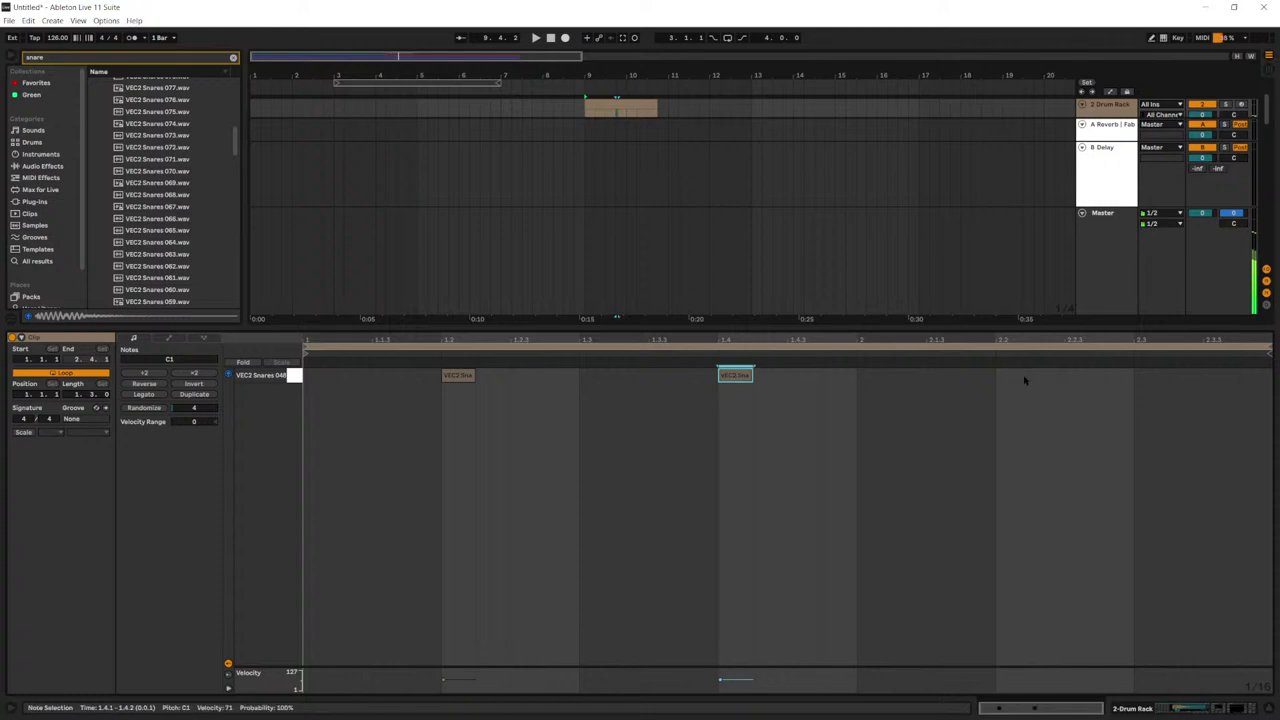
pyautogui.doubleClick(1012, 376)
pyautogui.press('space')
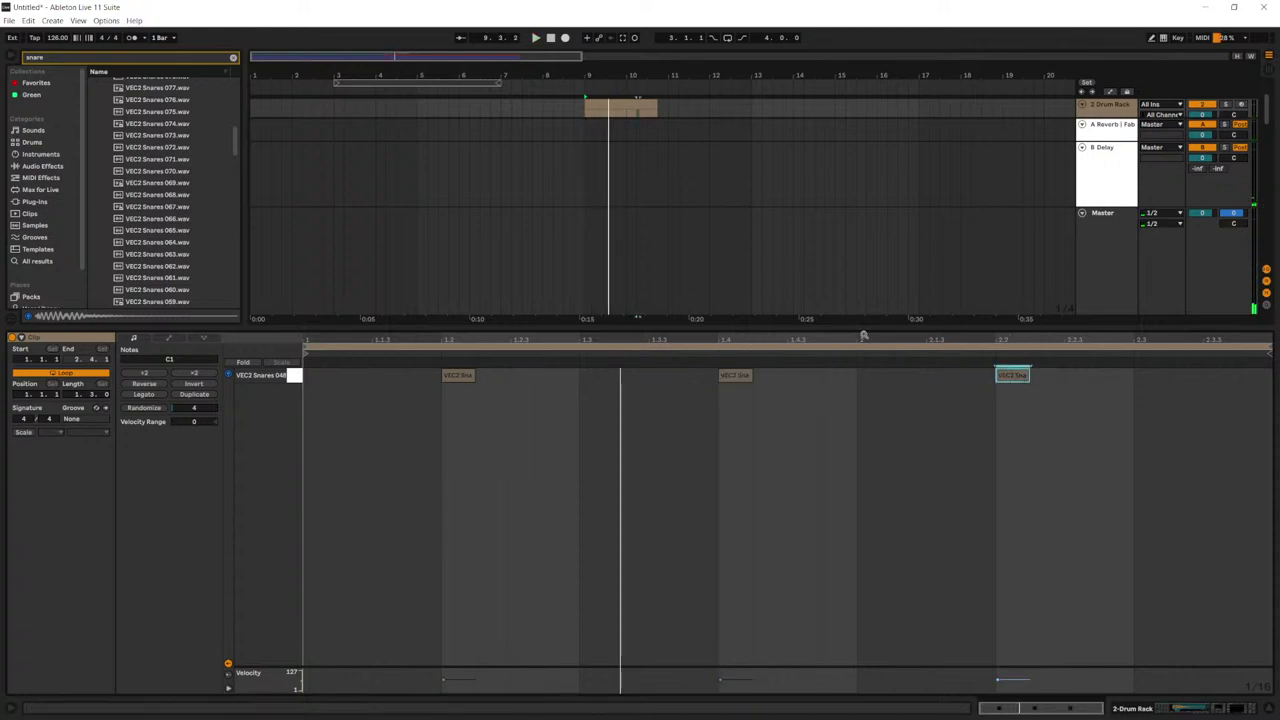
pyautogui.press('space')
pyautogui.hotkey('shift', 'Tab')
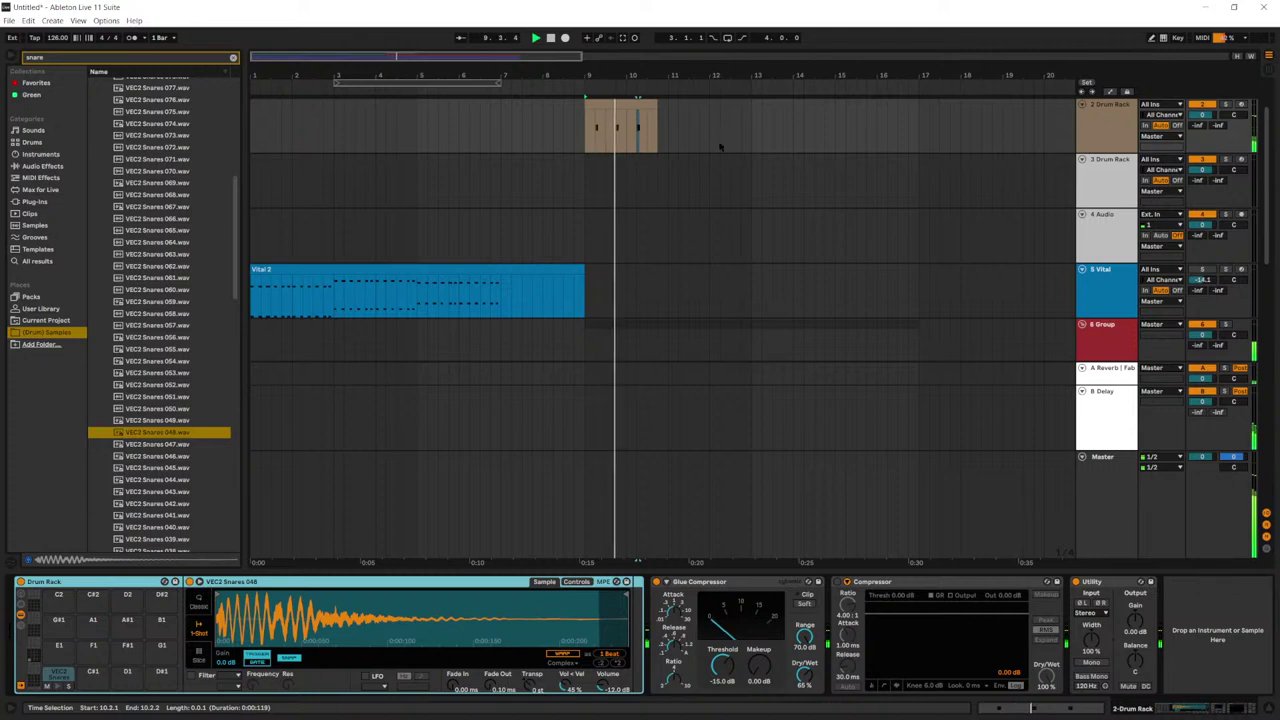
# Step: Deactivate 2 Drum Rack and select 1 Drum Rack to show its kick
pyautogui.click(634, 105)
pyautogui.scroll(2, 1057, 203)
pyautogui.click(1202, 170)
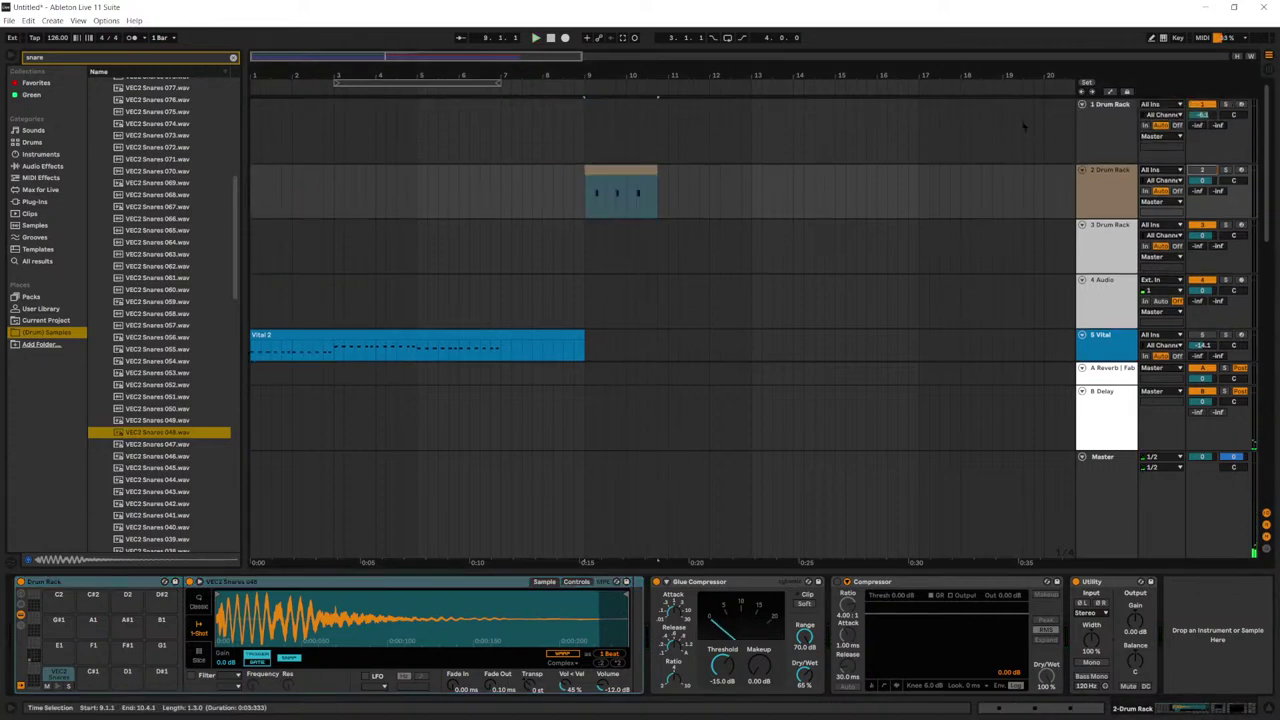
pyautogui.click(1090, 119)
pyautogui.scroll(10, 199, 238)
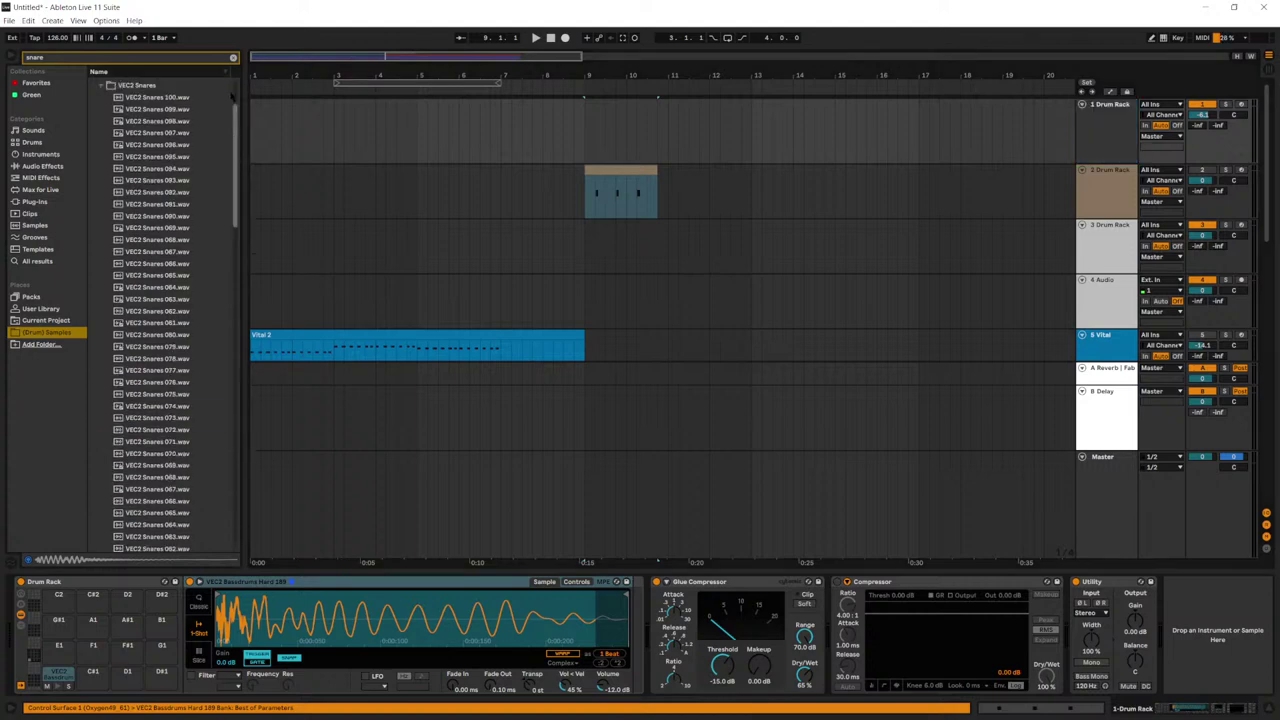
# Step: Clear the sample search and expand the kicks folder in the drum_hits of Test Press - UK Grime
pyautogui.click(233, 57)
pyautogui.click(95, 156)
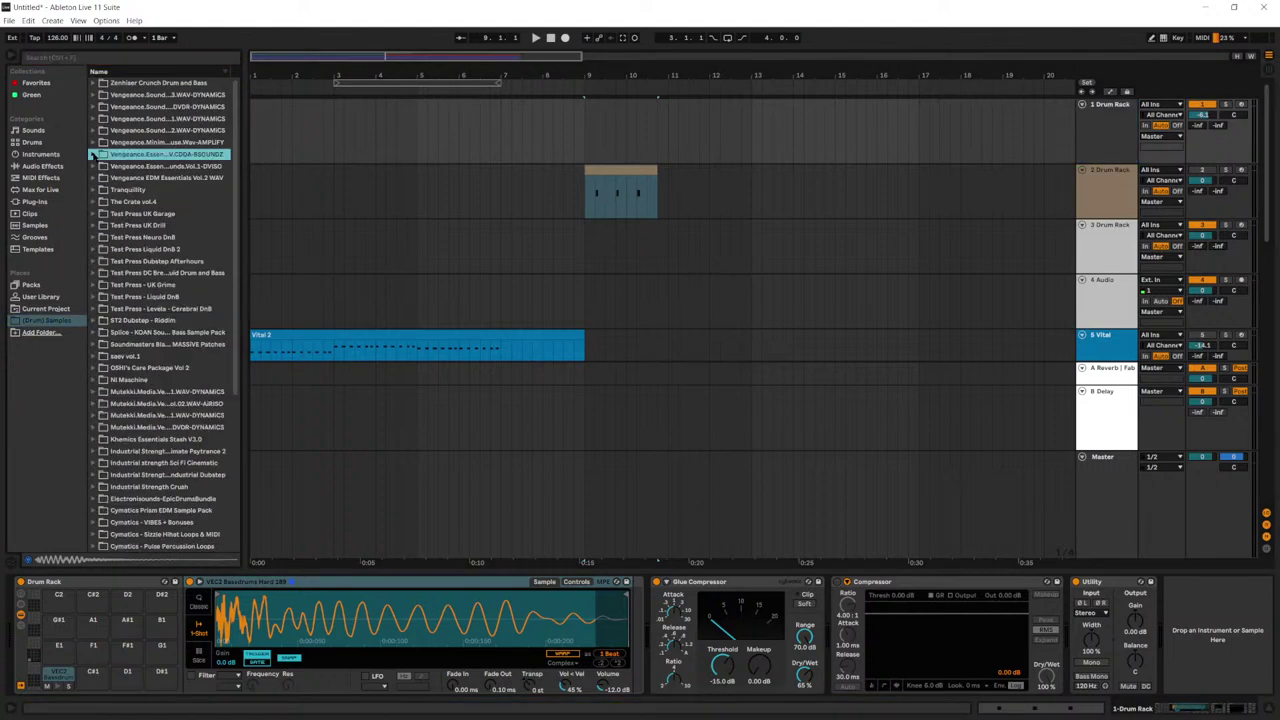
pyautogui.scroll(-2, 107, 222)
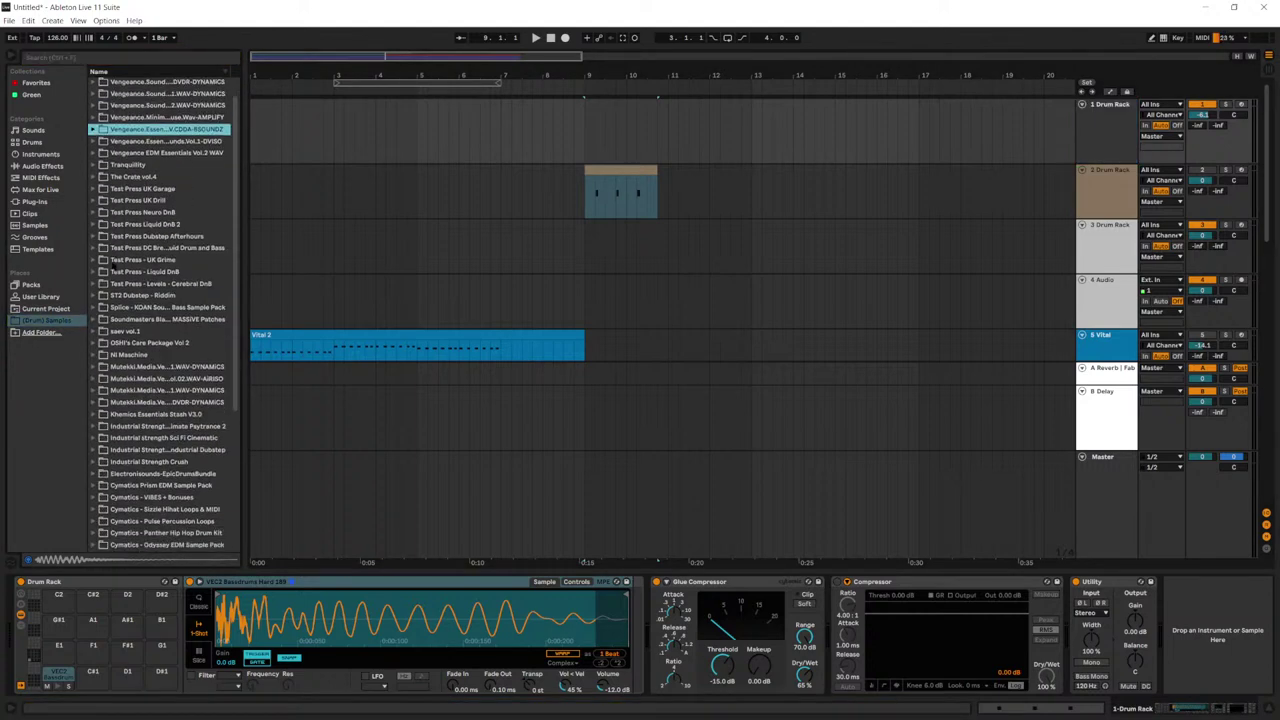
pyautogui.click(95, 260)
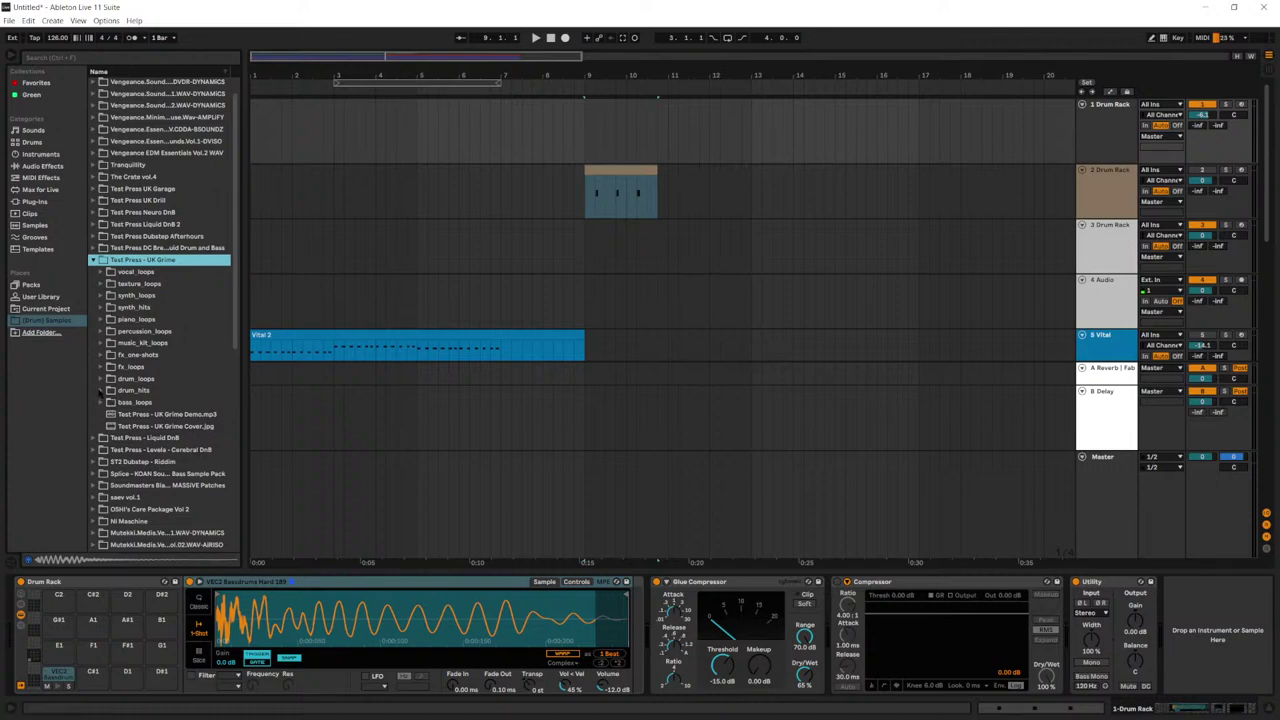
pyautogui.click(102, 390)
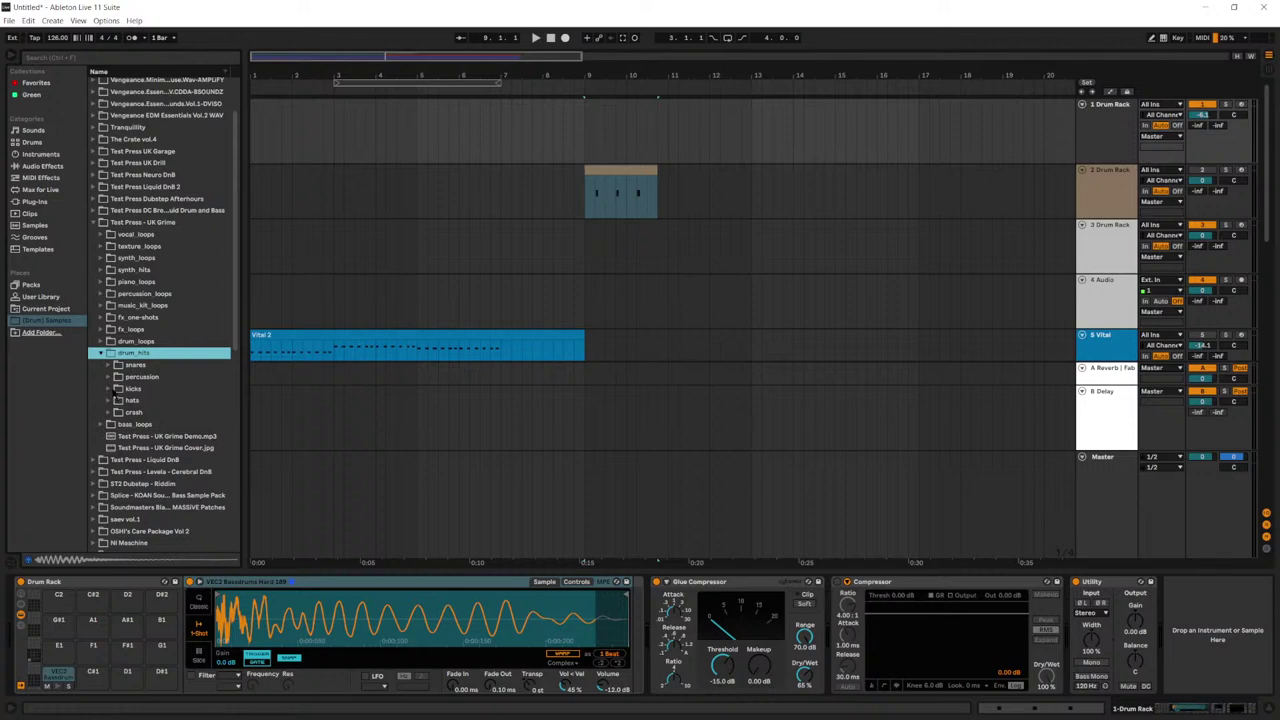
pyautogui.click(116, 389)
# Step: Audition the UK Grime kicks and replace the C1 pad sample of 1 Drum Rack with ukg_kick_one_shot_synthetic_low_anticipate
pyautogui.click(200, 373)
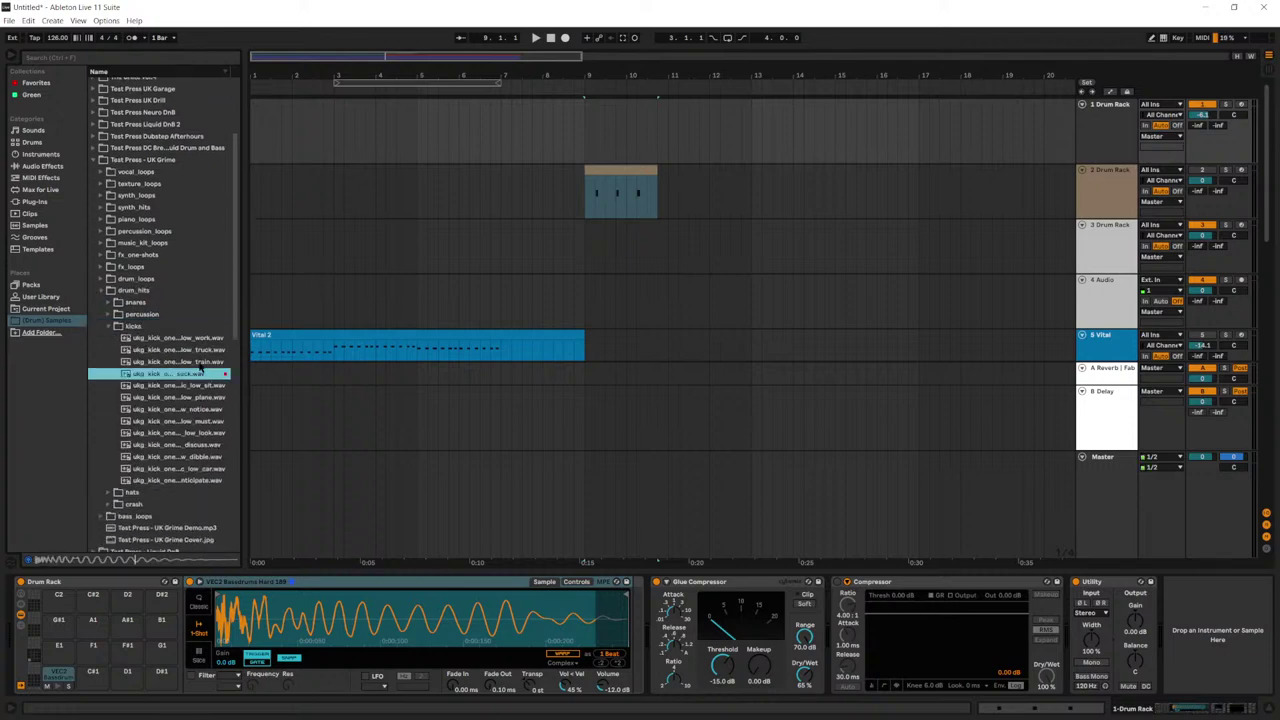
pyautogui.click(201, 362)
pyautogui.click(200, 350)
pyautogui.click(186, 446)
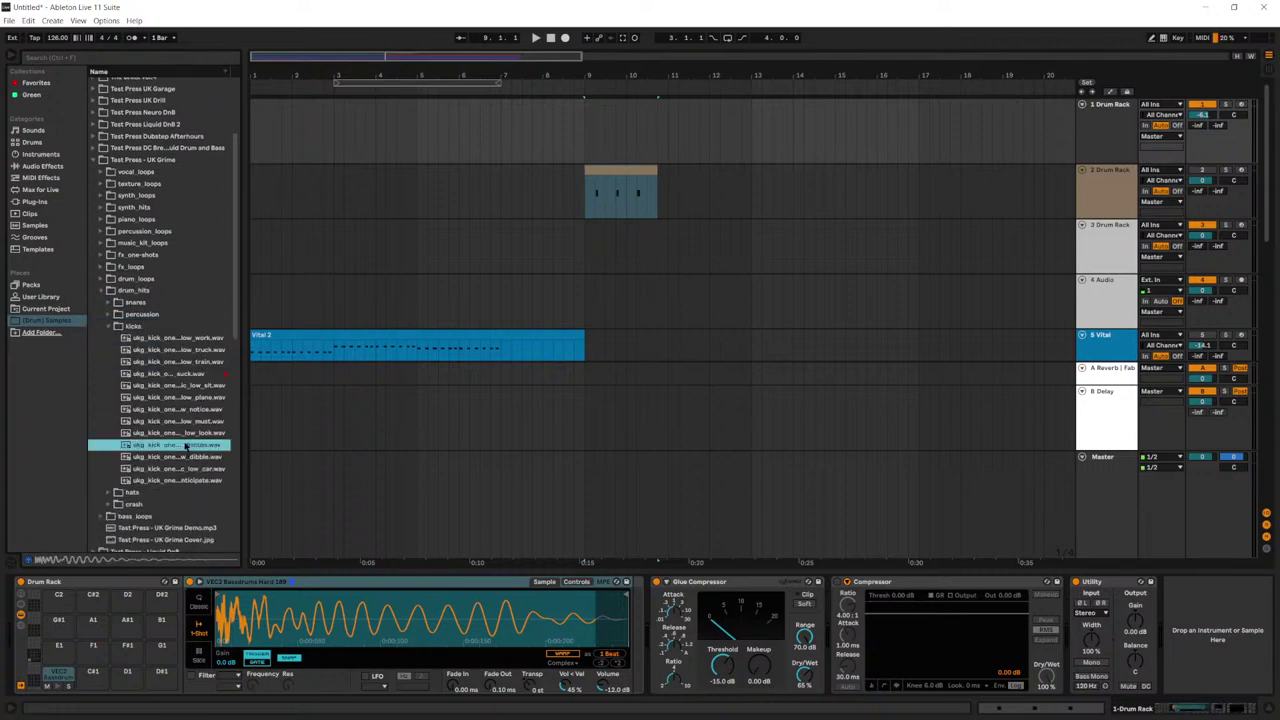
pyautogui.click(193, 434)
pyautogui.click(187, 446)
pyautogui.click(200, 468)
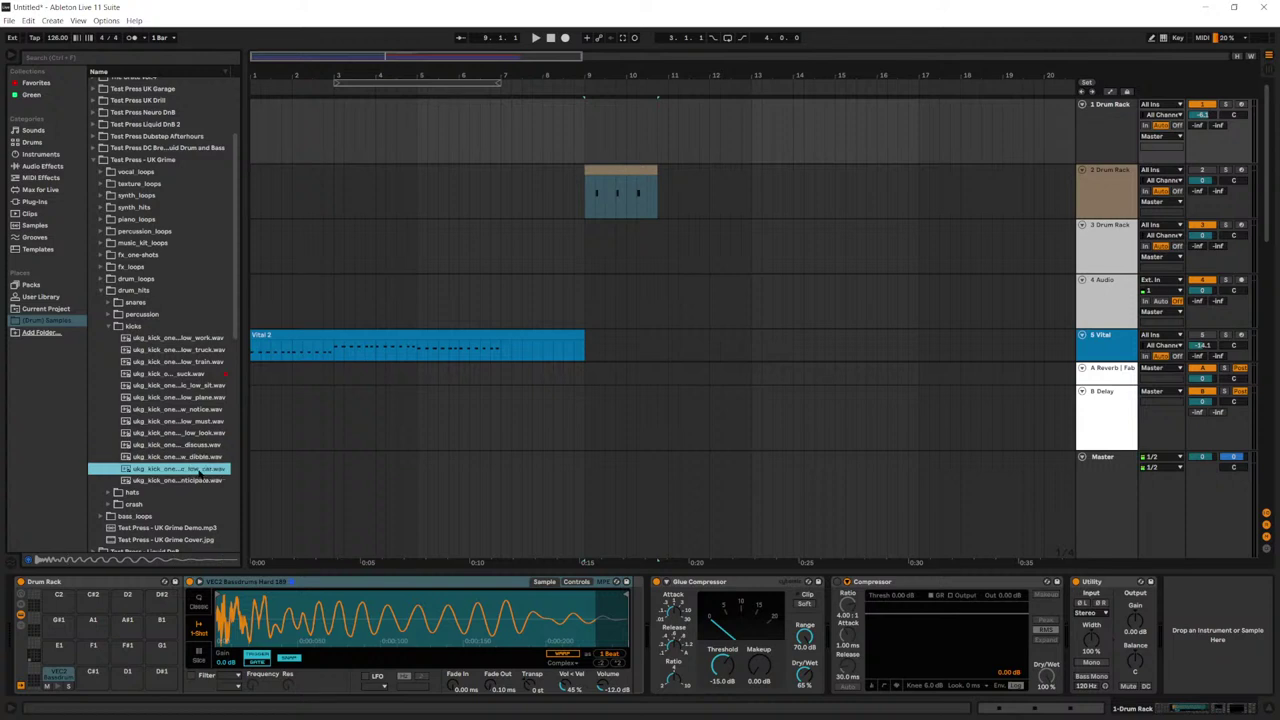
pyautogui.moveTo(243, 455); pyautogui.dragTo(258, 455)
pyautogui.press('Up')
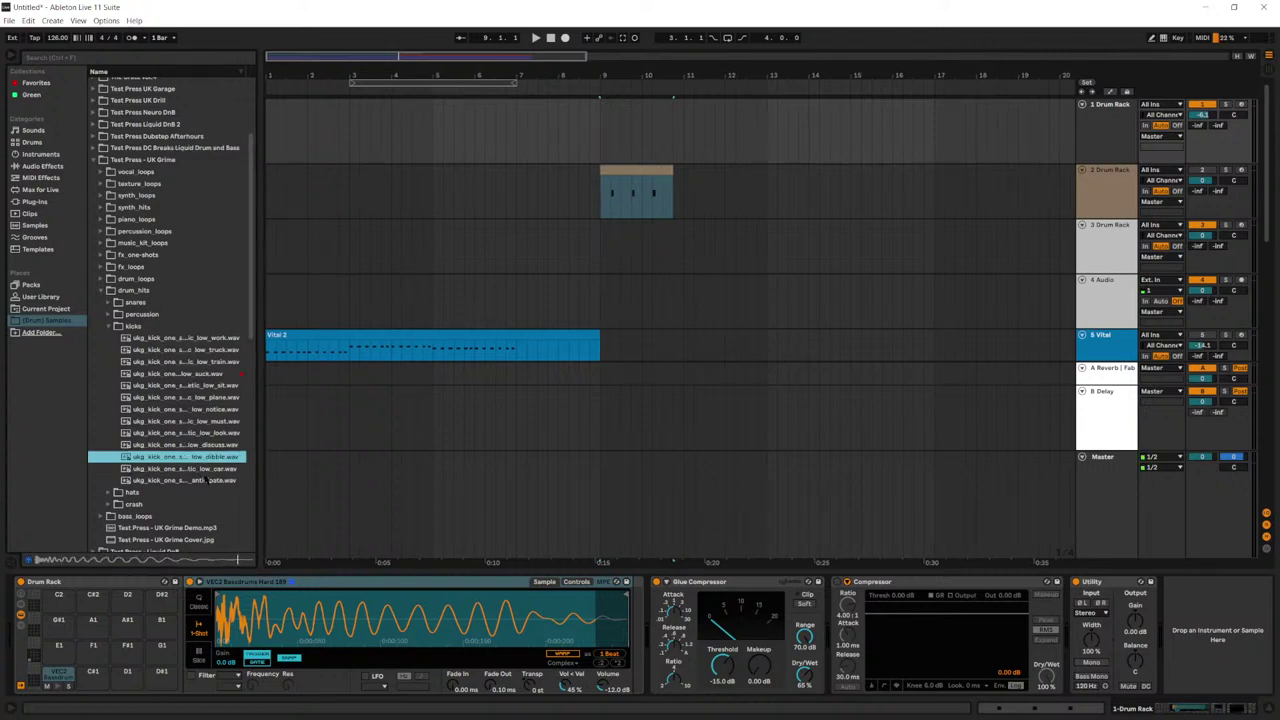
pyautogui.click(218, 481)
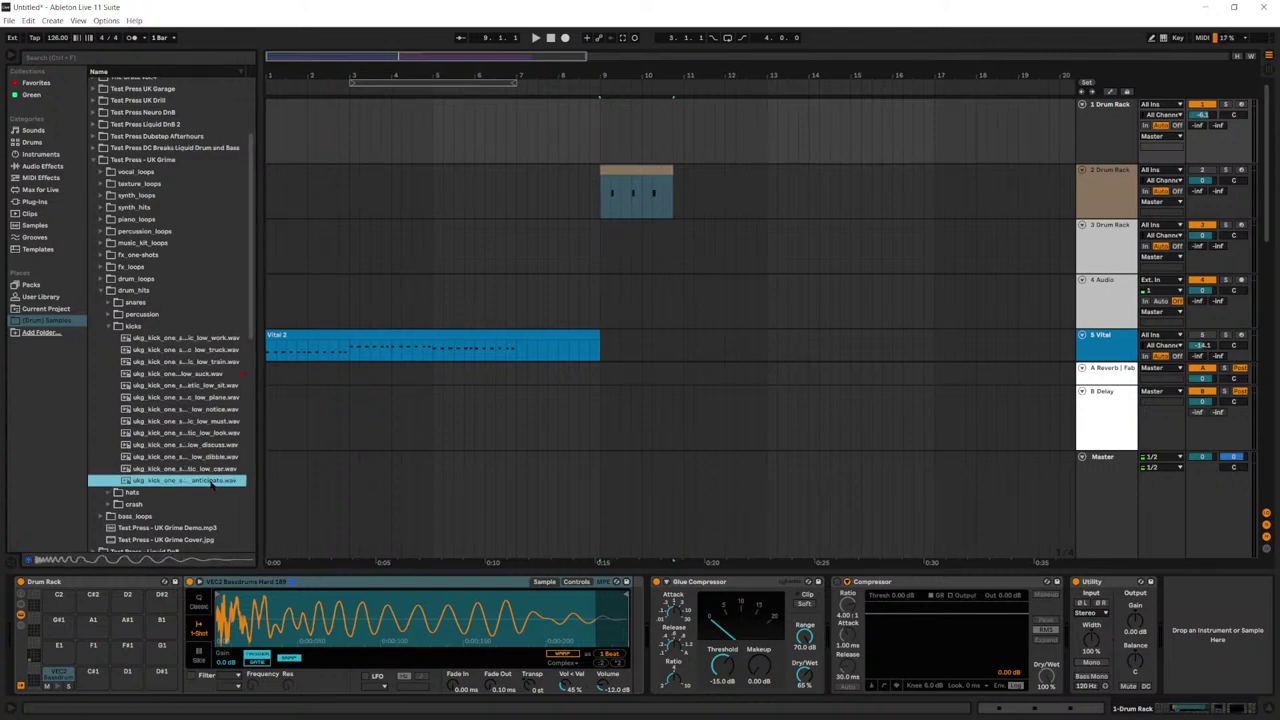
pyautogui.moveTo(62, 665); pyautogui.dragTo(687, 288)
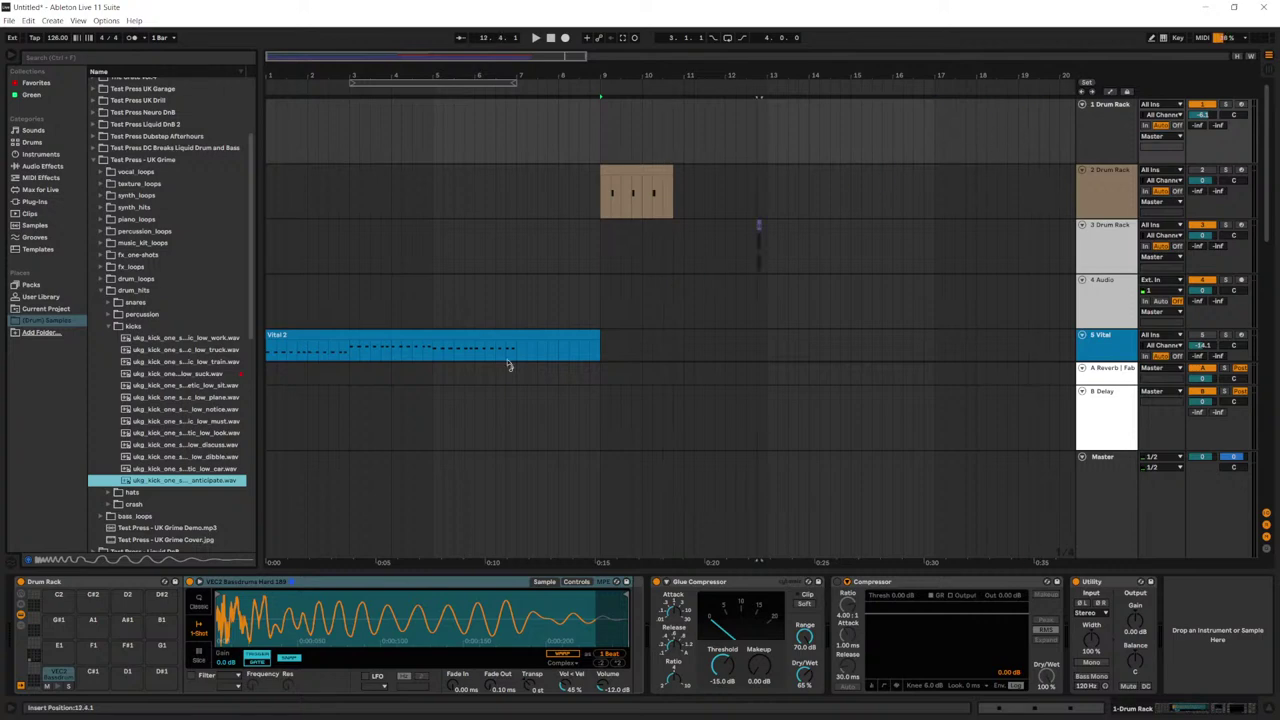
pyautogui.moveTo(508, 364); pyautogui.dragTo(59, 676)
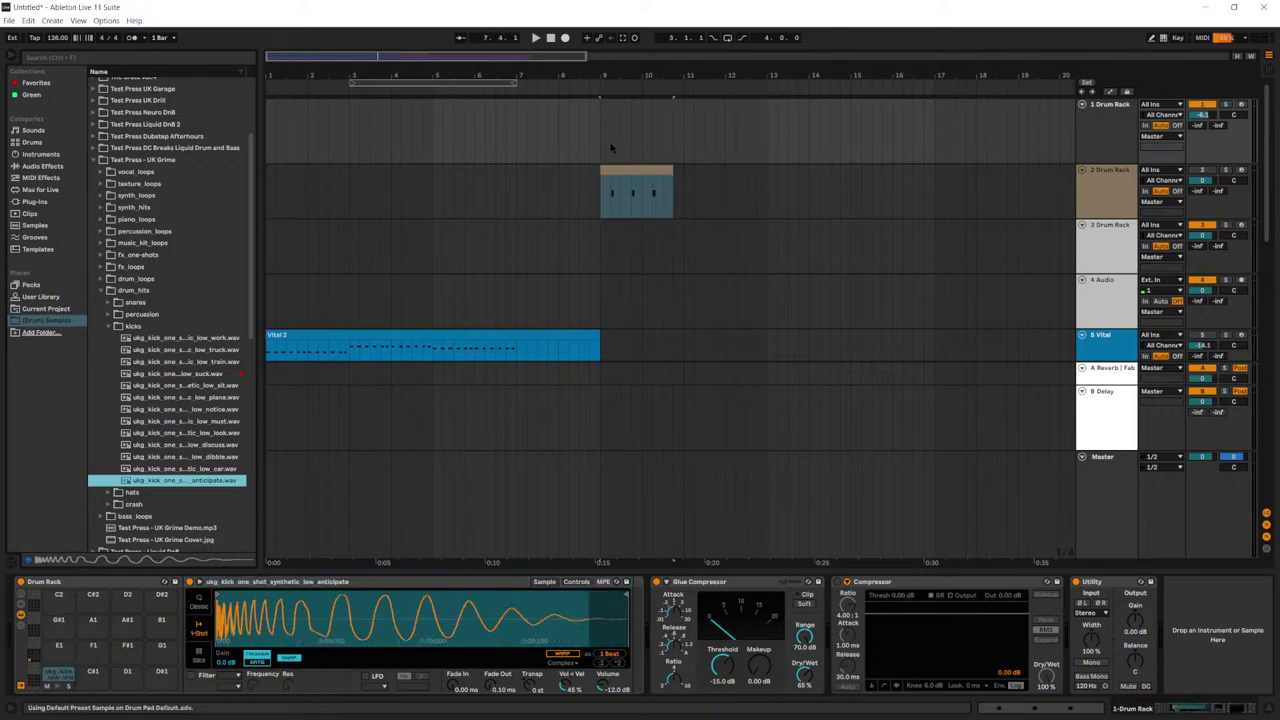
# Step: Create a one-bar MIDI clip at bar 9 on 1 Drum Rack with a kick on its first beat, and set the track volume to -2.9 dB
pyautogui.click(609, 147)
pyautogui.click(1098, 128)
pyautogui.press('space')
pyautogui.press('space')
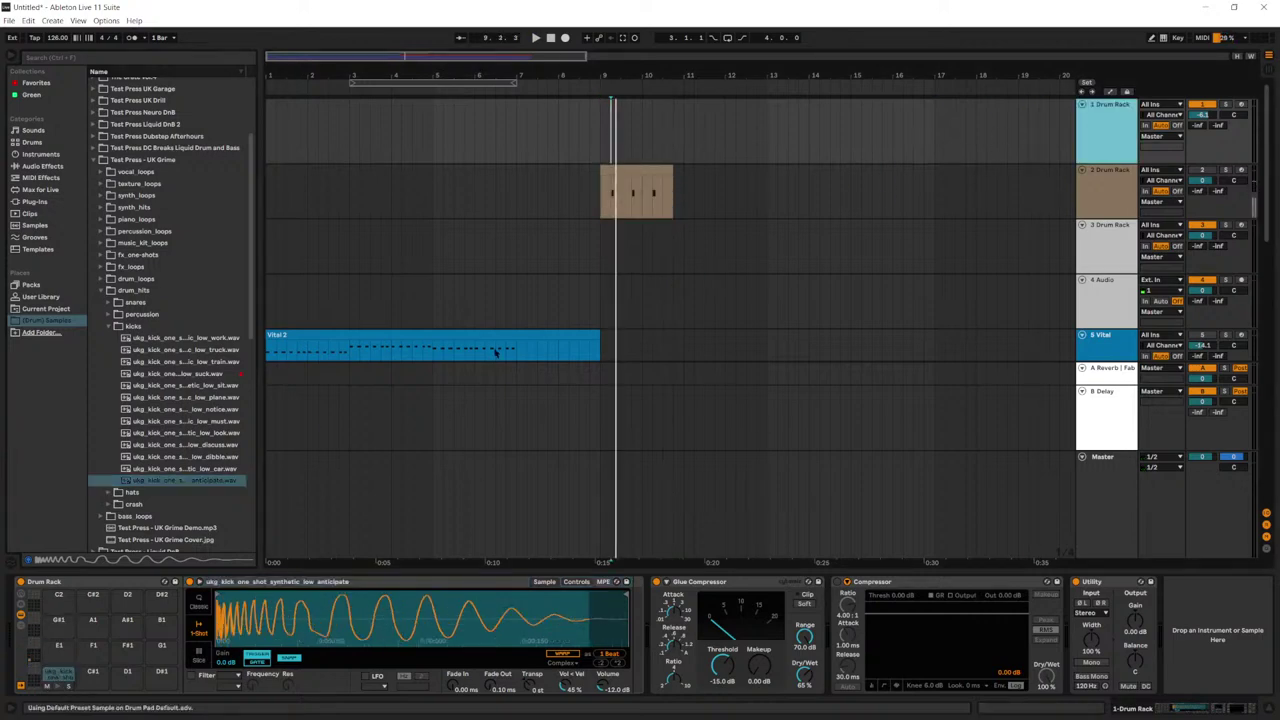
pyautogui.click(637, 140)
pyautogui.moveTo(637, 140); pyautogui.dragTo(600, 107)
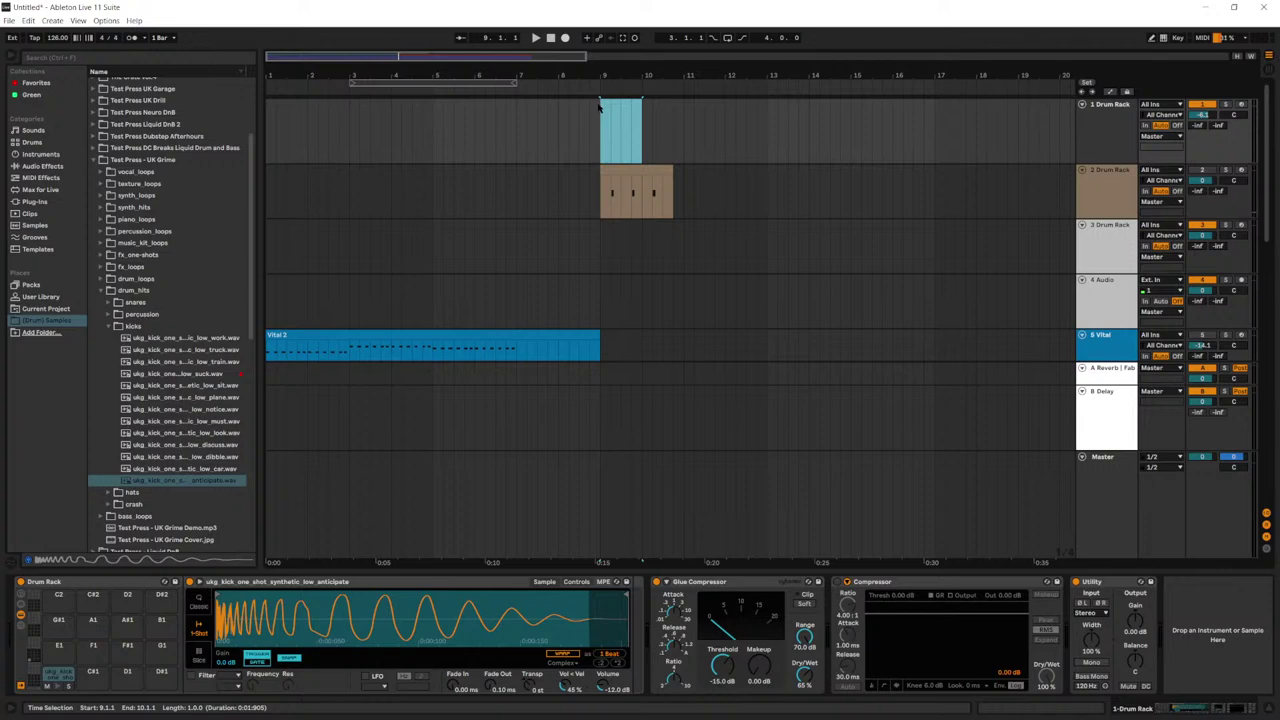
pyautogui.hotkey('ctrl', 'shift', 'm')
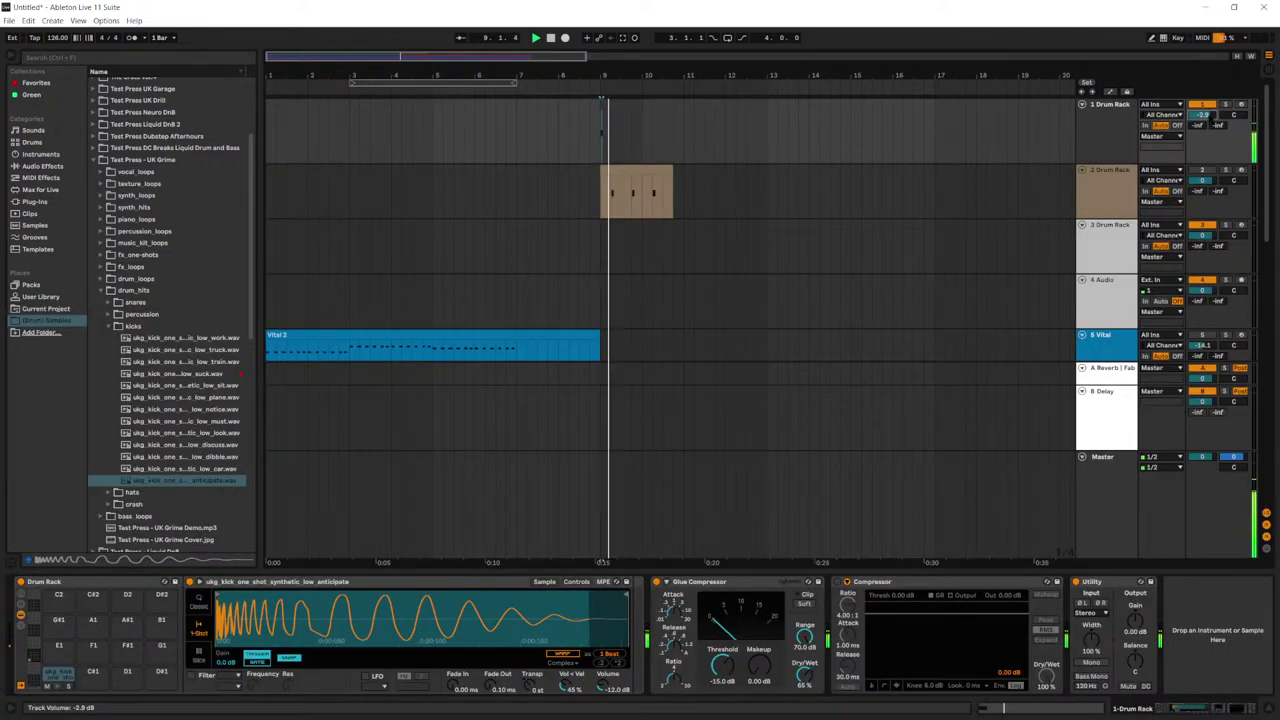
# Step: Duplicate the kick note in the bar 9 clip and move the copy to beat 1.2 while playing the track
pyautogui.doubleClick(614, 106)
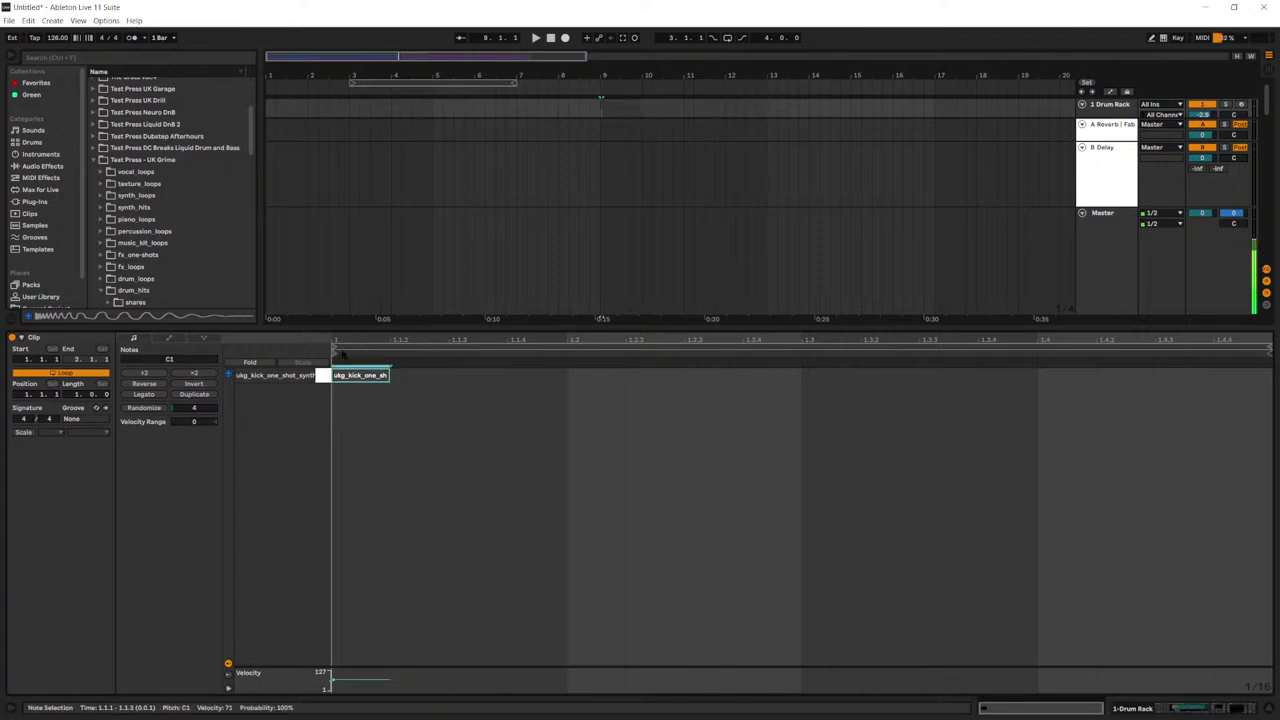
pyautogui.hotkey('ctrl', 'd')
pyautogui.press('space')
pyautogui.moveTo(425, 383); pyautogui.dragTo(597, 380)
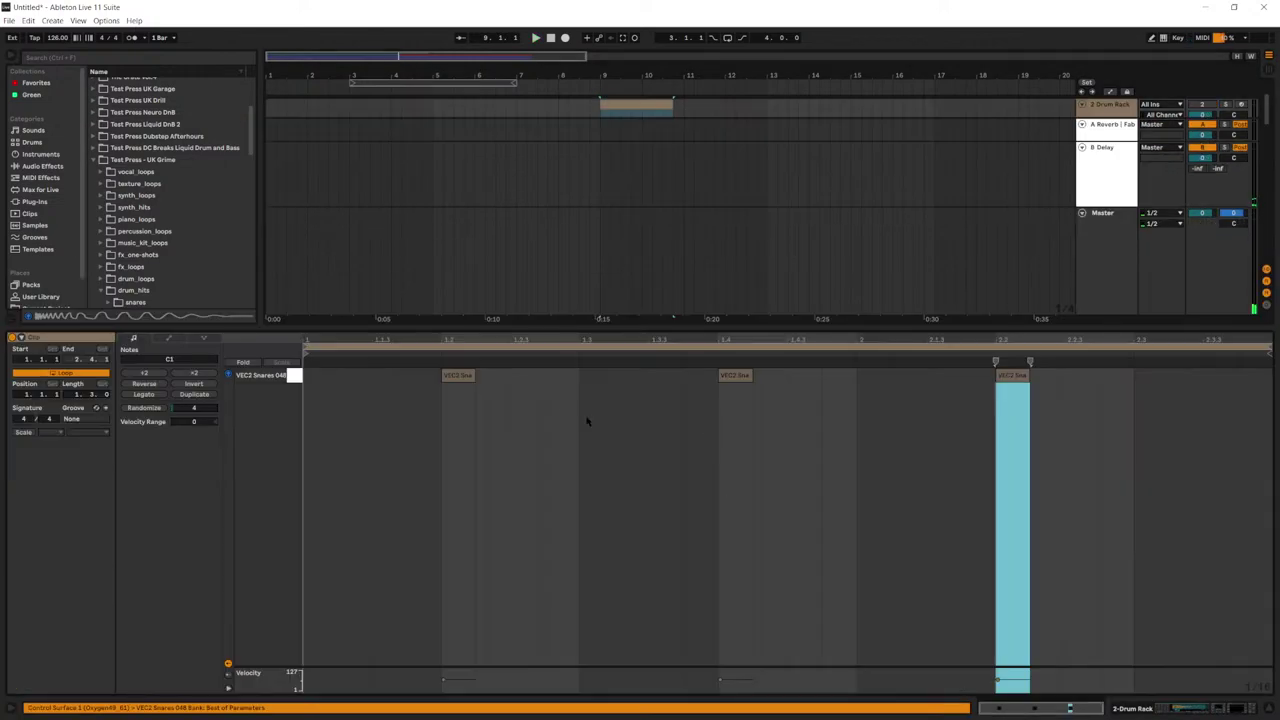
# Step: Shift the three snare hits one beat later to 1.3, 2.1 and 2.3, and reactivate 2 Drum Rack
pyautogui.moveTo(461, 378); pyautogui.dragTo(600, 378)
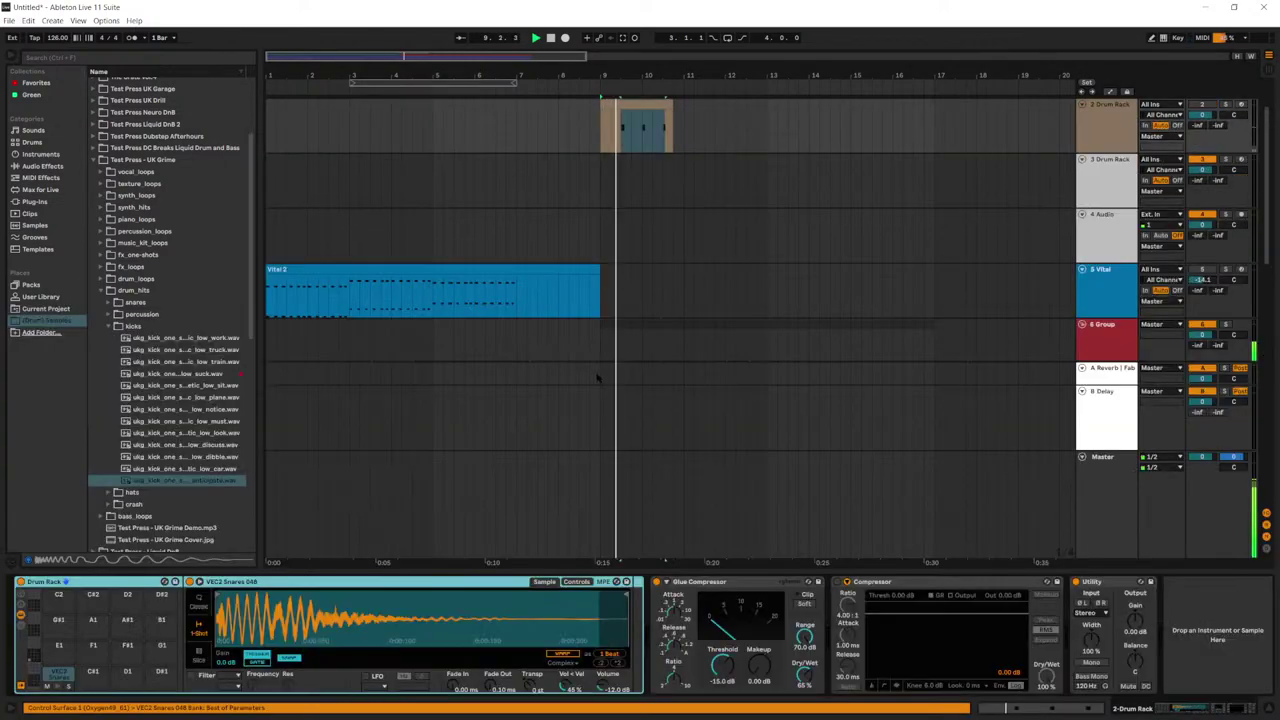
pyautogui.press('space')
pyautogui.click(1201, 170)
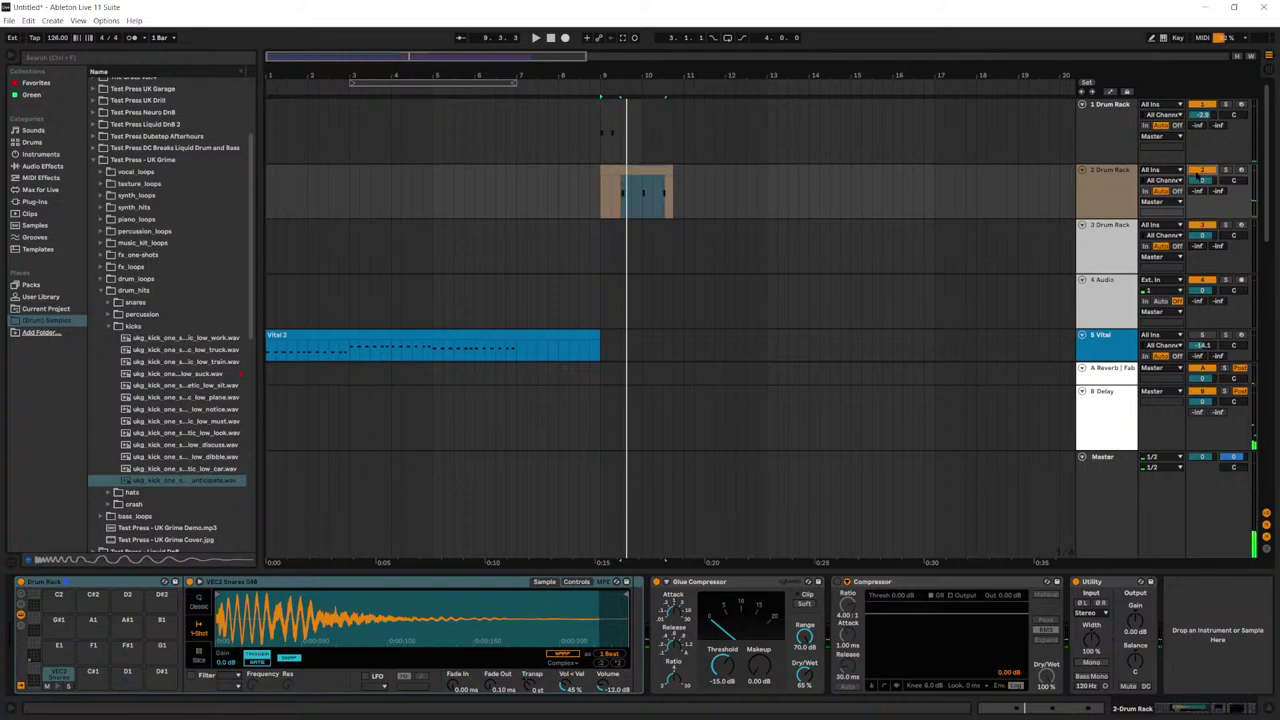
pyautogui.click(1036, 118)
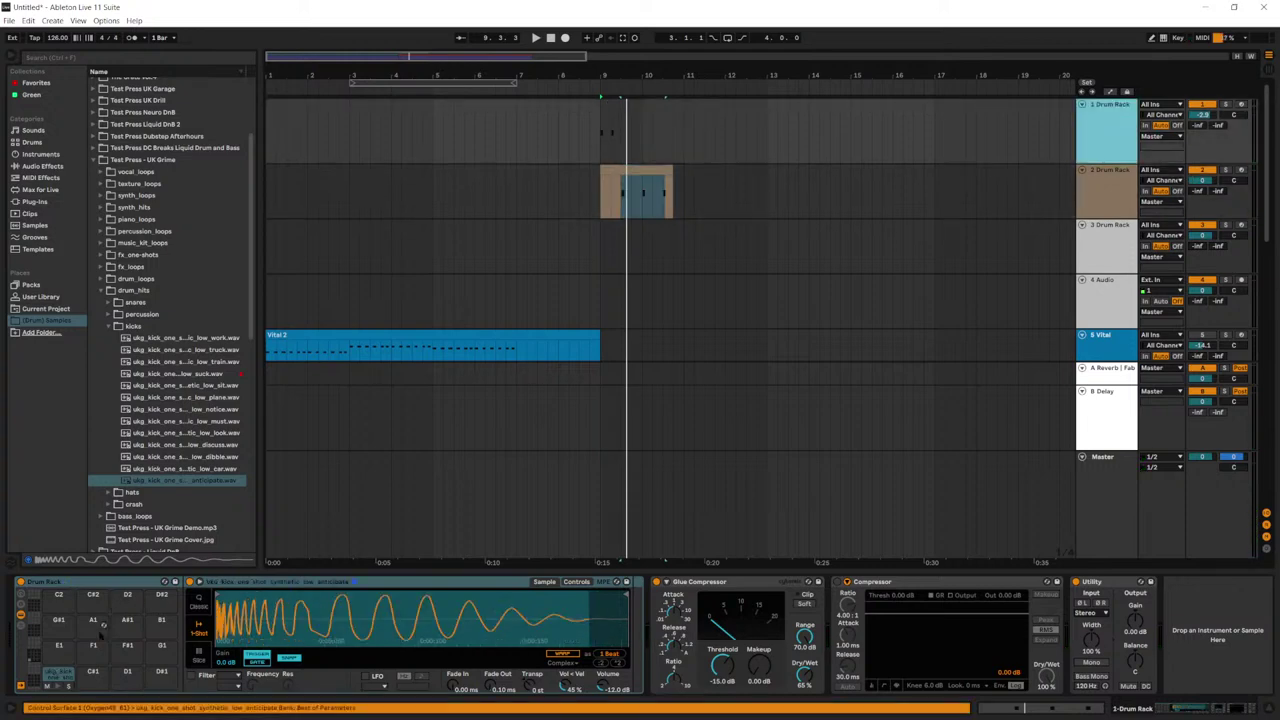
# Step: Audition other UK Grime kicks and replace the kick sample of 1 Drum Rack with ukg_kick_one_shot_synthetic_low_plane
pyautogui.click(69, 677)
pyautogui.press('Up')
pyautogui.press('Up')
pyautogui.press('Up')
pyautogui.press('Up')
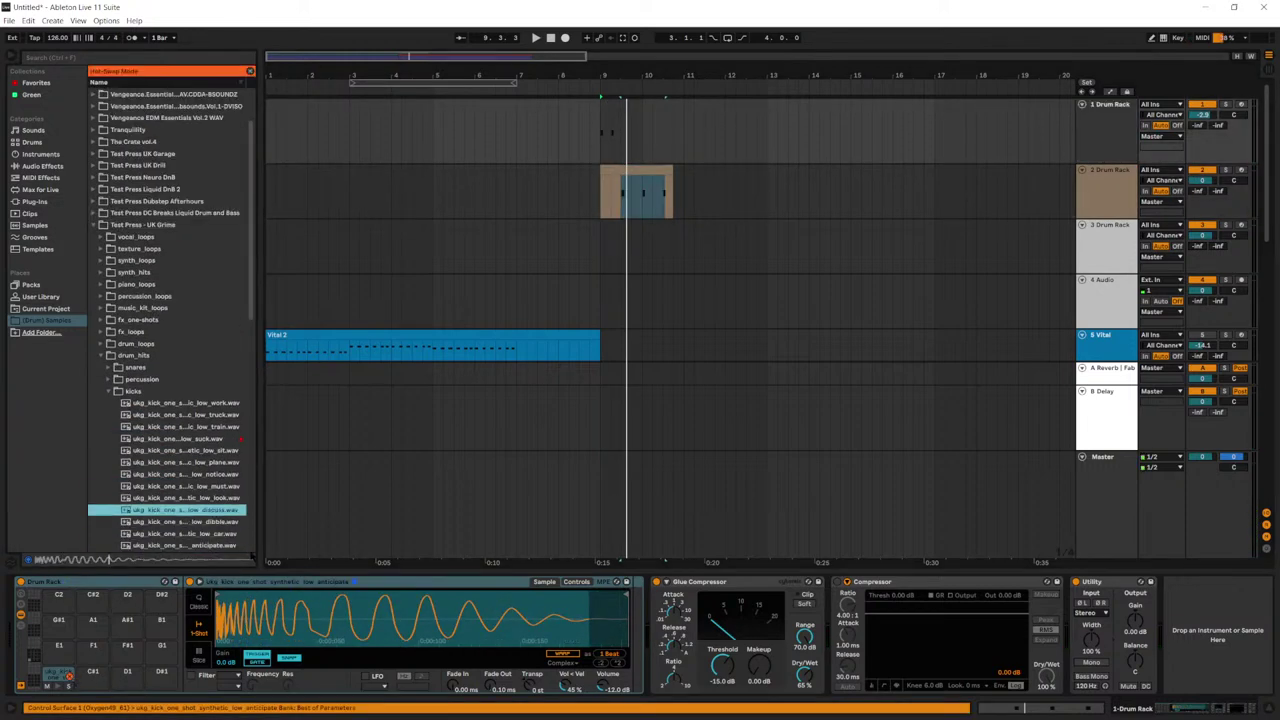
pyautogui.press('Up')
pyautogui.press('Up')
pyautogui.press('Up')
pyautogui.press('Up')
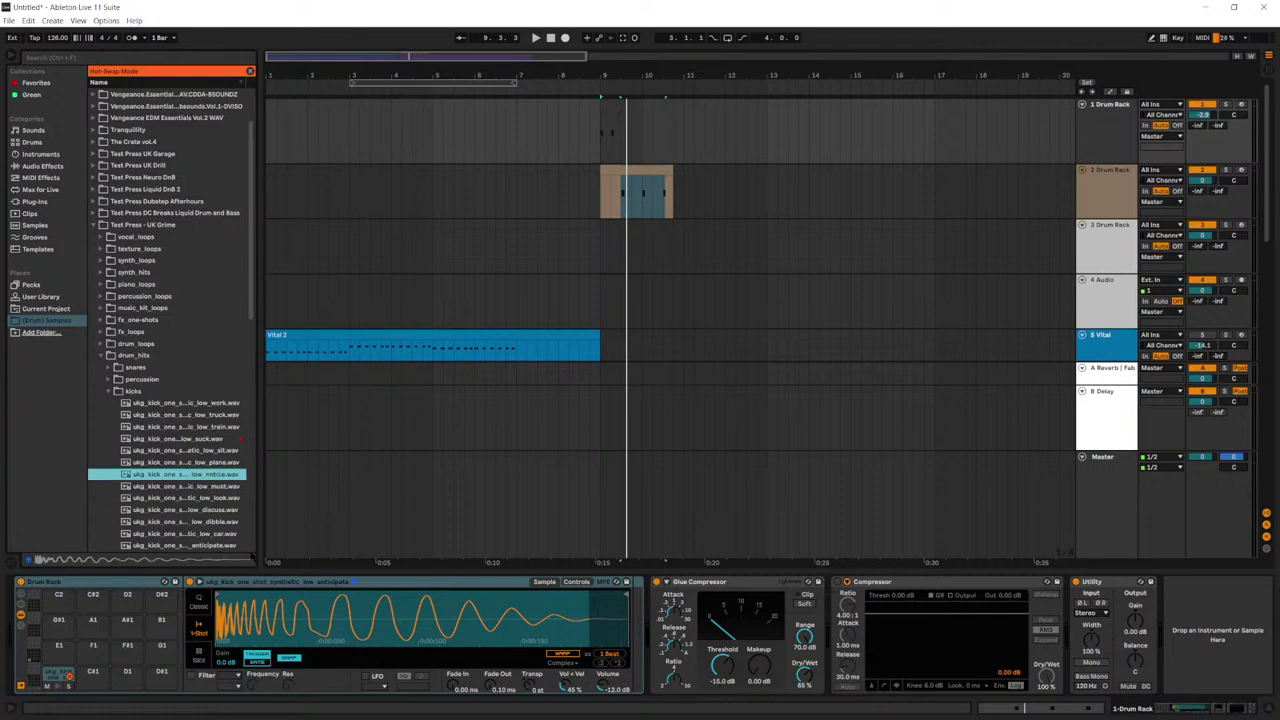
pyautogui.press('Down')
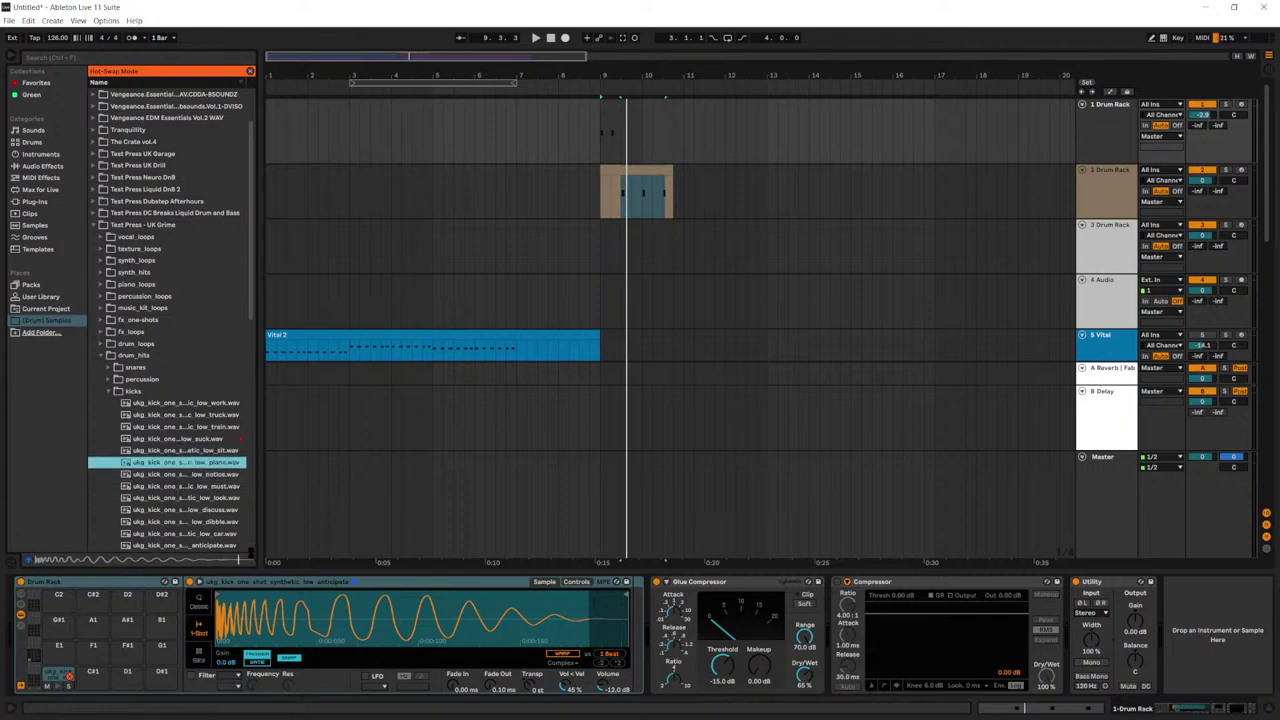
pyautogui.press('Return')
# Step: Duplicate the two kicks in the bar 9 clip to beats 1.3 and 1.4, and shift the second kick one sixteenth earlier to 1.1.4
pyautogui.doubleClick(609, 107)
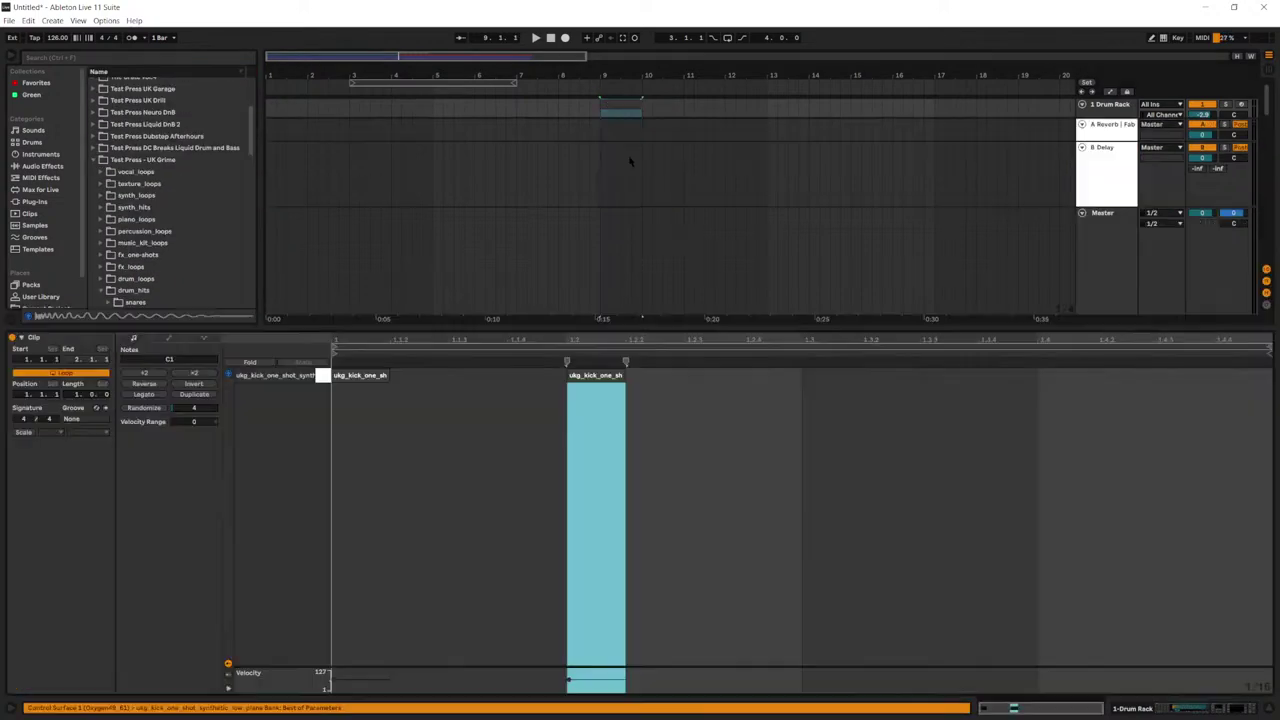
pyautogui.moveTo(606, 424); pyautogui.dragTo(425, 352)
pyautogui.moveTo(801, 393); pyautogui.dragTo(338, 358)
pyautogui.hotkey('ctrl', 'd')
pyautogui.press('space')
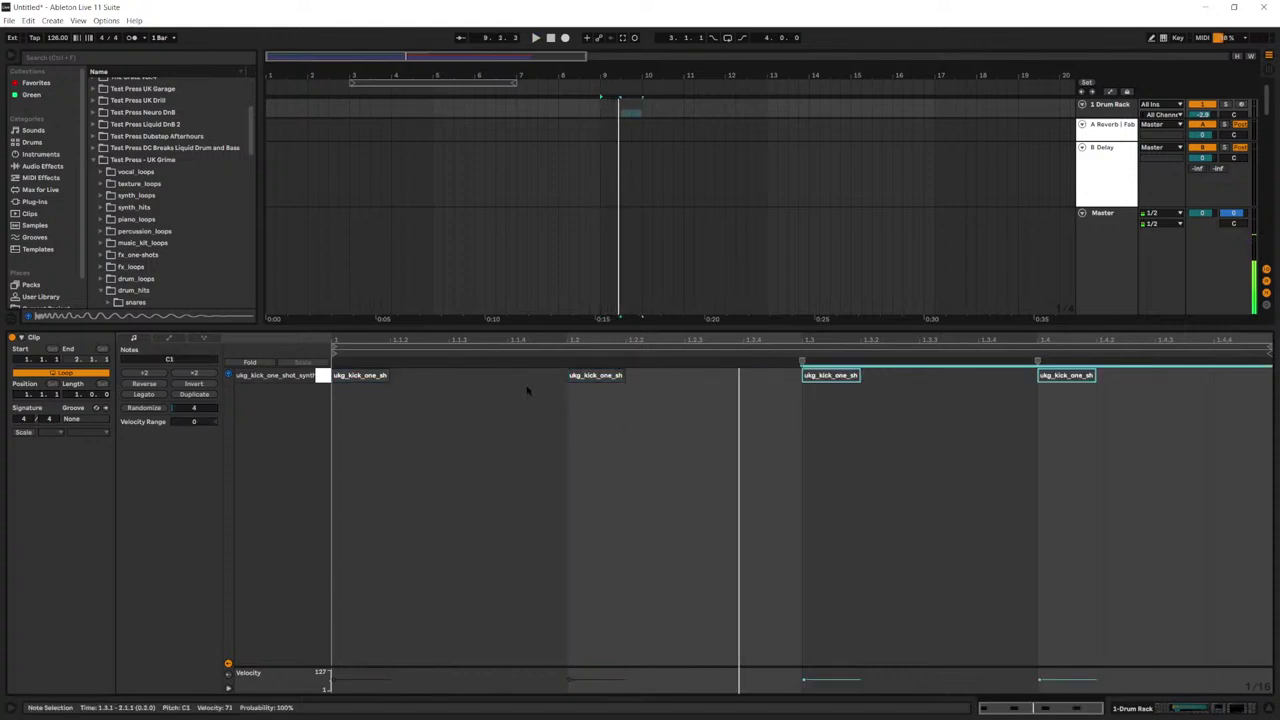
pyautogui.moveTo(612, 378); pyautogui.dragTo(552, 378)
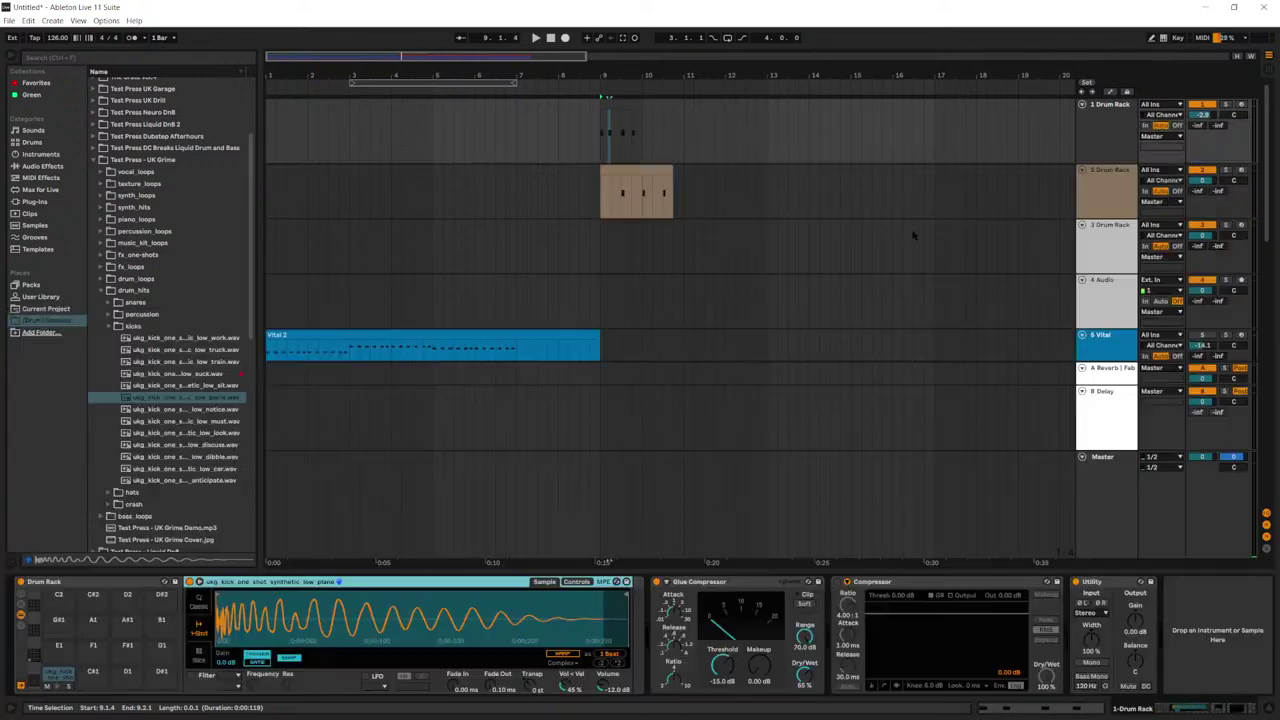
# Step: Select 3 Drum Rack, search the samples for "hat" and open the Hats folder in ST2 Dubstep - Riddim's Drum Hits
pyautogui.click(1117, 245)
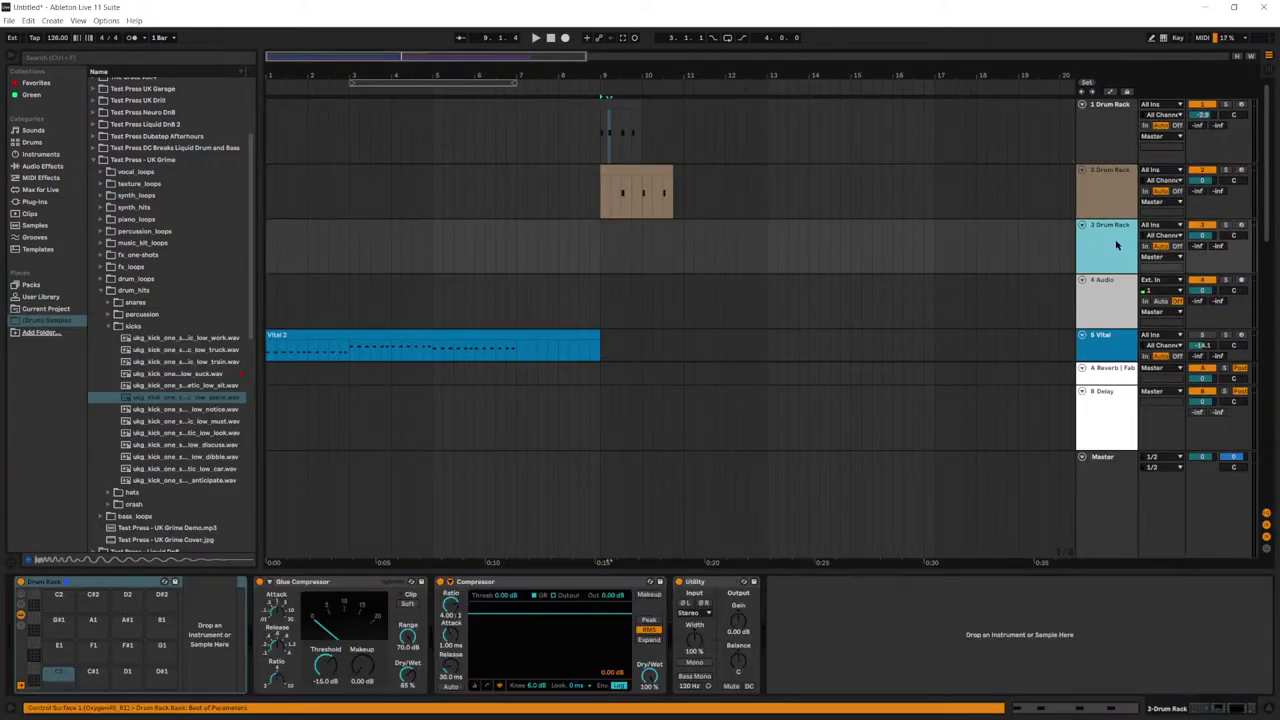
pyautogui.click(127, 59)
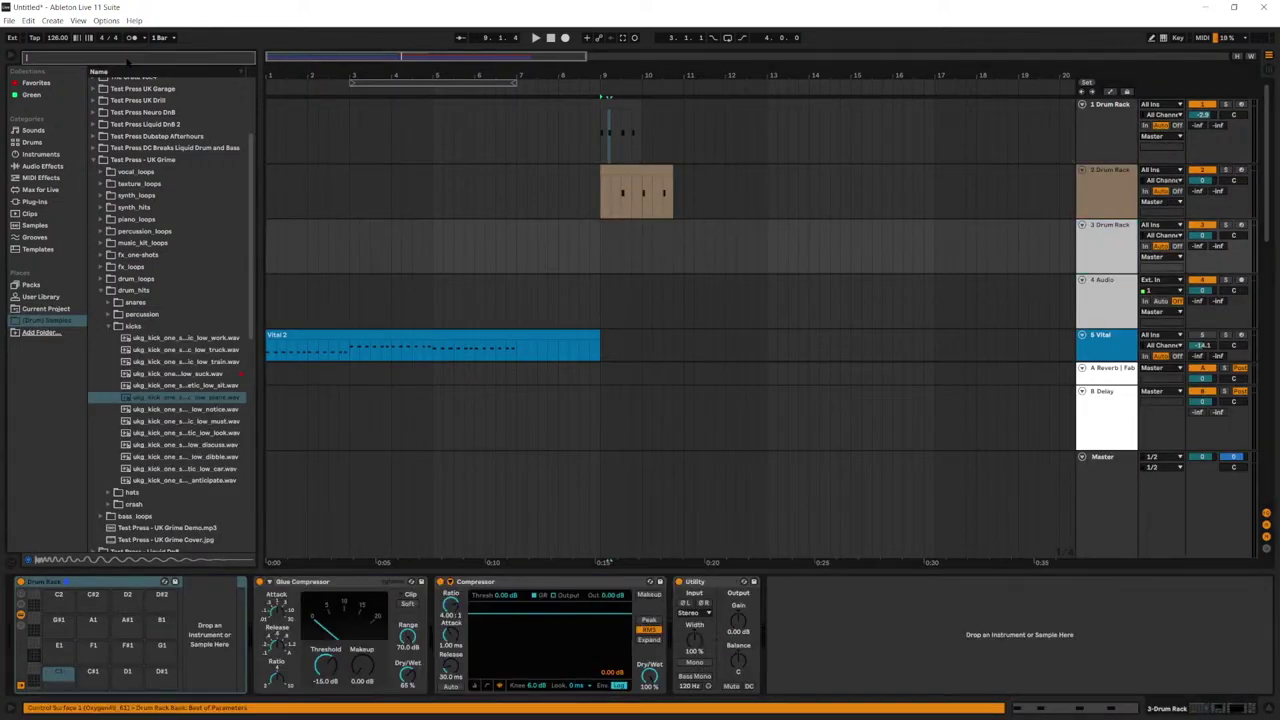
pyautogui.write('hat')
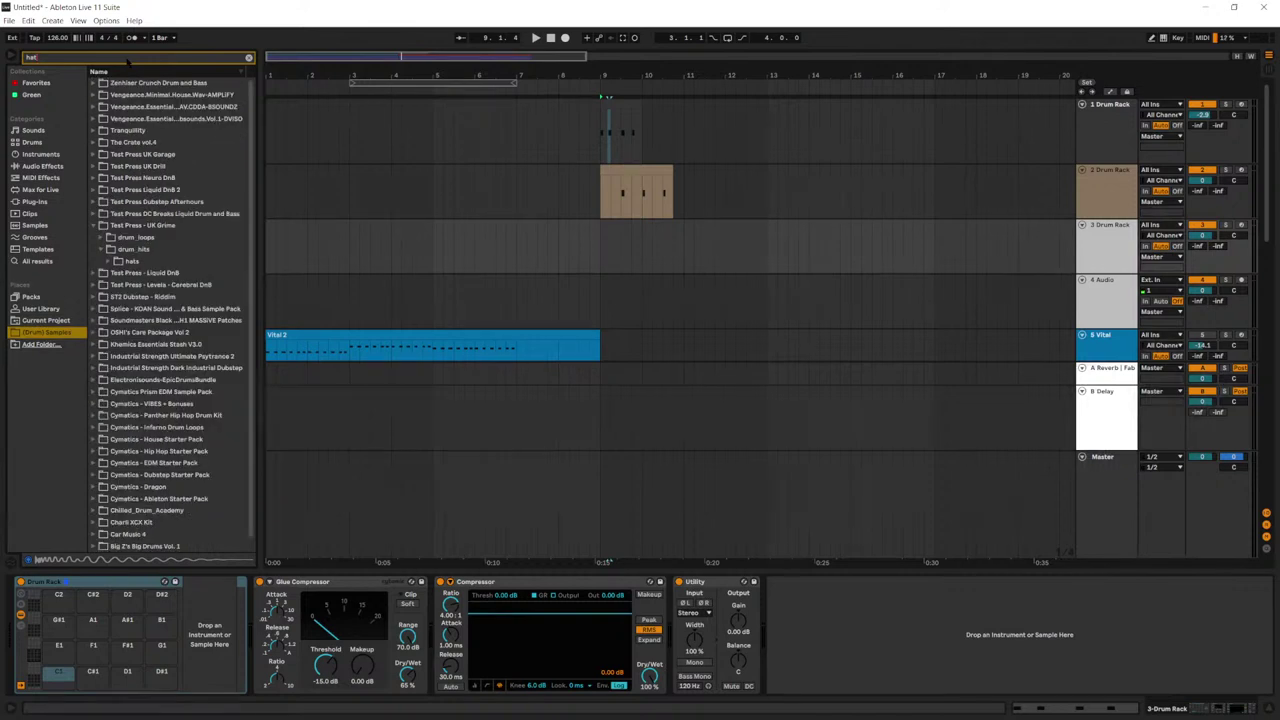
pyautogui.write('s')
pyautogui.press('BackSpace')
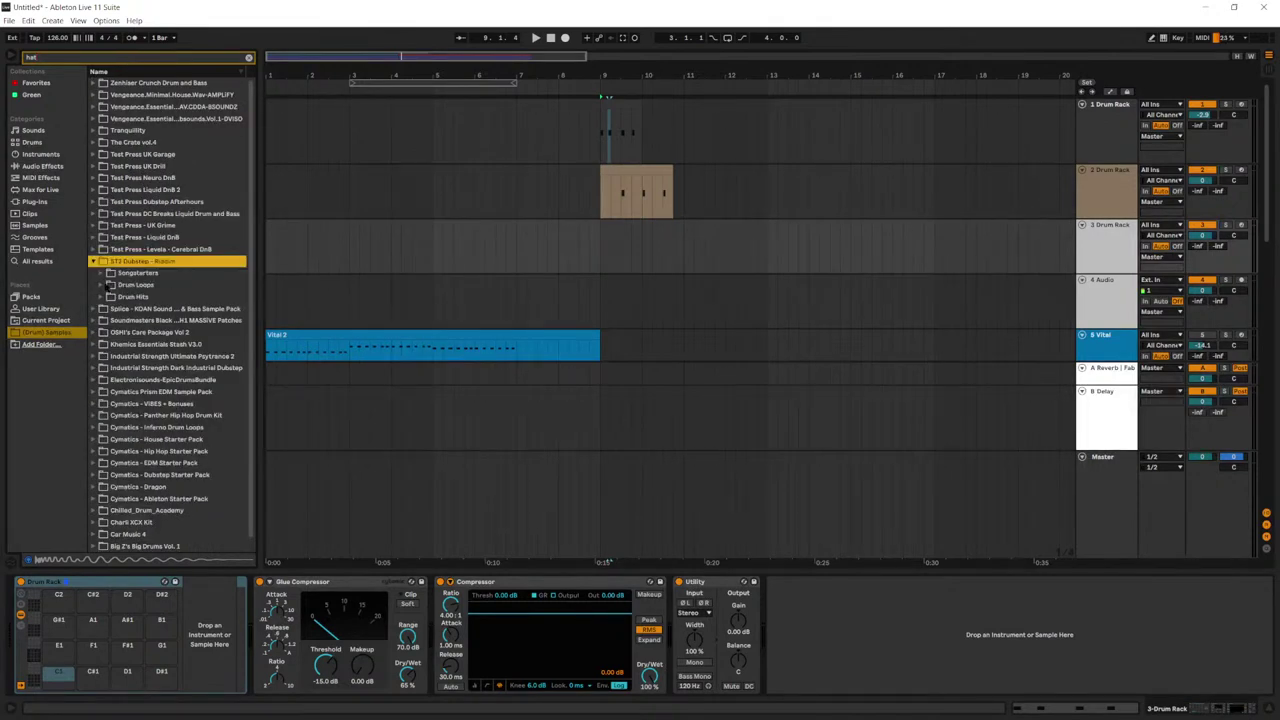
pyautogui.click(97, 296)
pyautogui.click(107, 308)
# Step: Audition the RR hats and load 06_RR_Hat onto the C1 pad of 3 Drum Rack
pyautogui.click(145, 356)
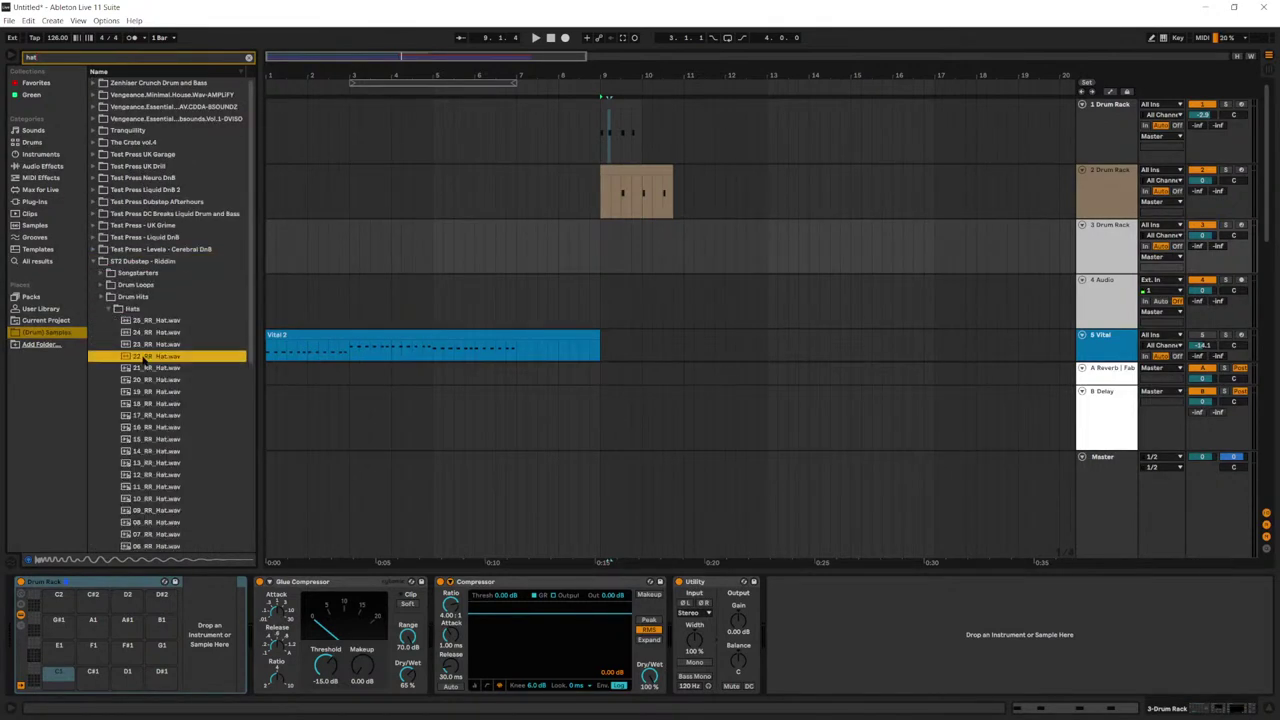
pyautogui.scroll(-3, 148, 356)
pyautogui.click(150, 353)
pyautogui.scroll(-2, 151, 354)
pyautogui.click(170, 361)
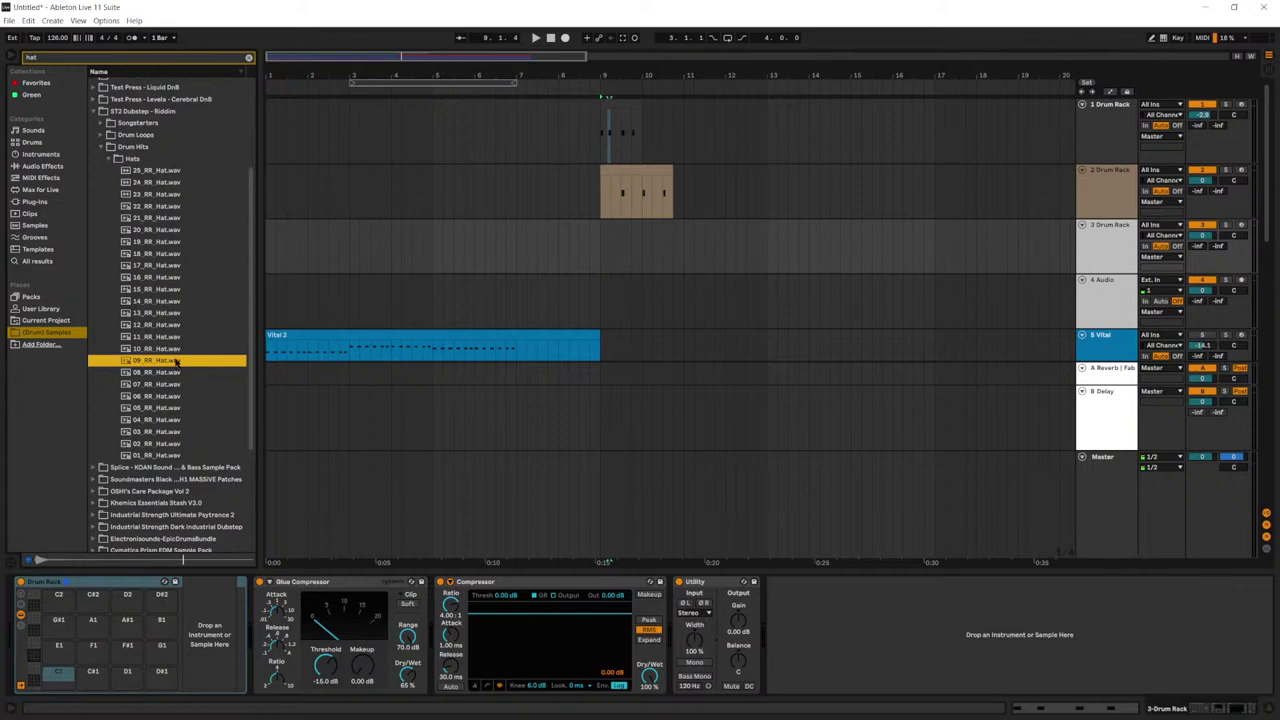
pyautogui.click(180, 373)
pyautogui.press('Down')
pyautogui.press('Down')
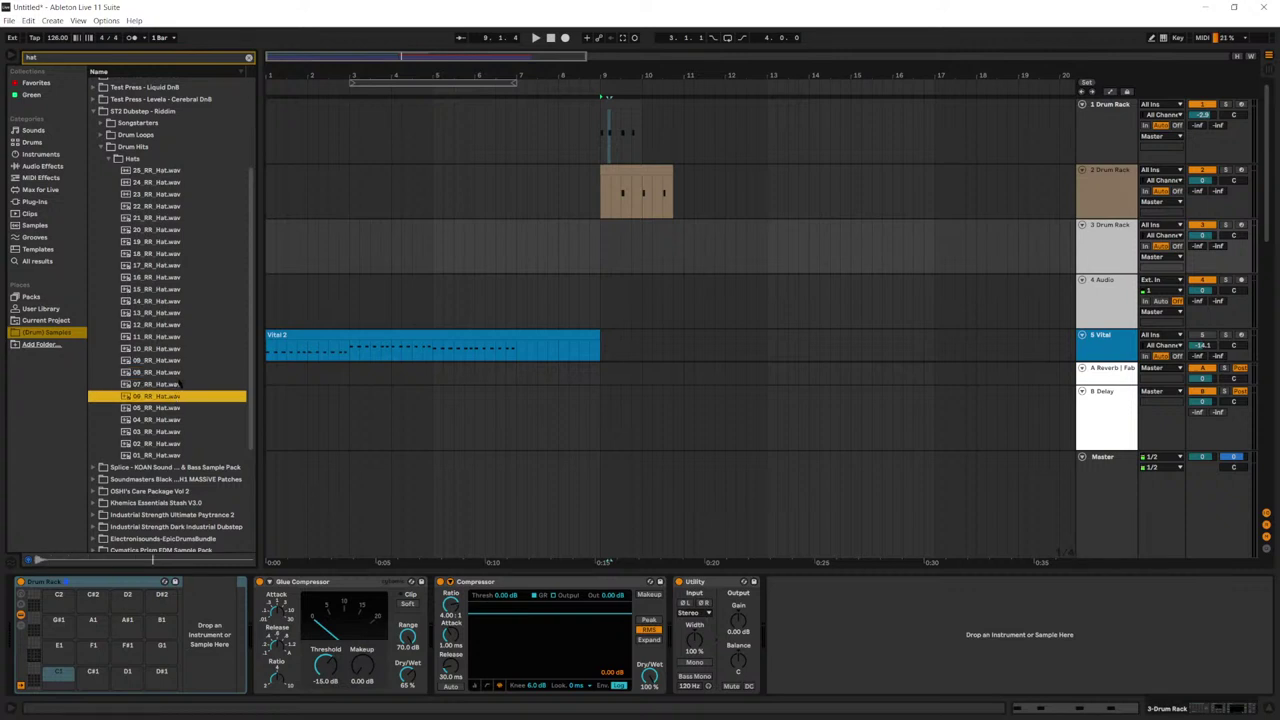
pyautogui.press('Down')
pyautogui.click(167, 399)
pyautogui.moveTo(81, 634); pyautogui.dragTo(59, 679)
# Step: Create a four-bar MIDI clip at bar 9 on 3 Drum Rack with eighth-note hats at 1.1.1, 1.1.3 and 1.2.1
pyautogui.moveTo(768, 242); pyautogui.dragTo(600, 227)
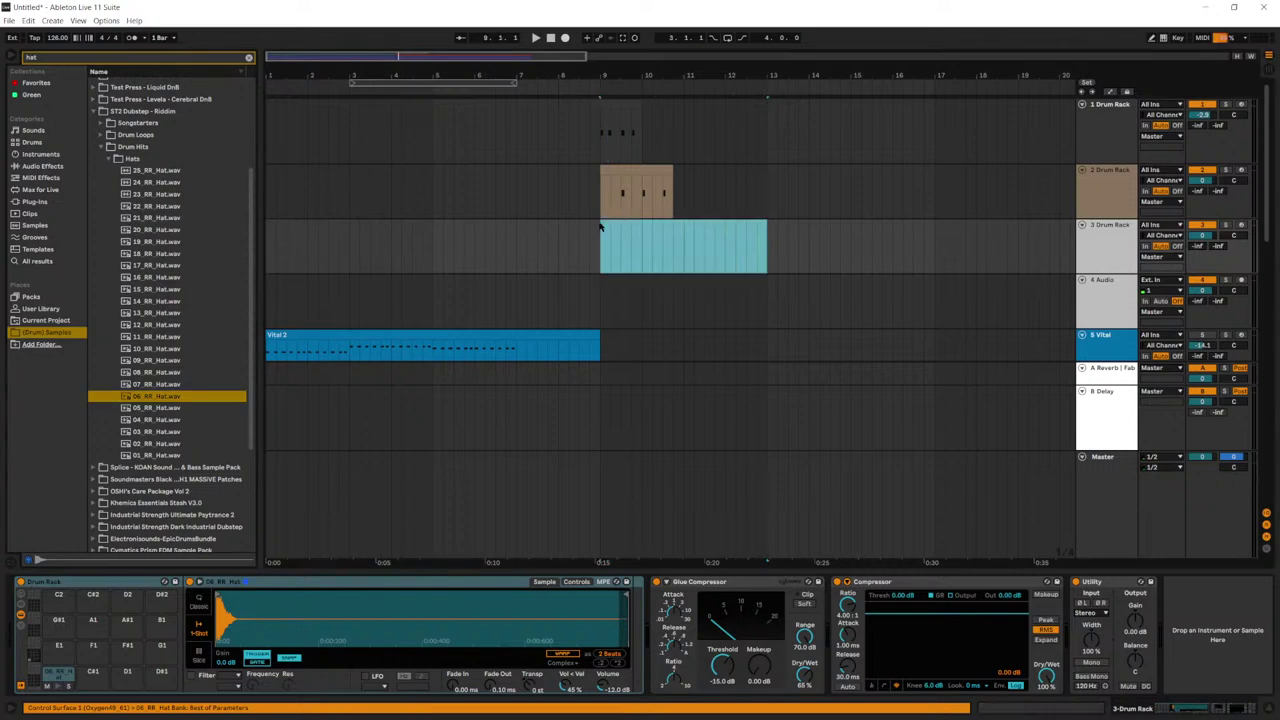
pyautogui.hotkey('ctrl', 'shift', 'm')
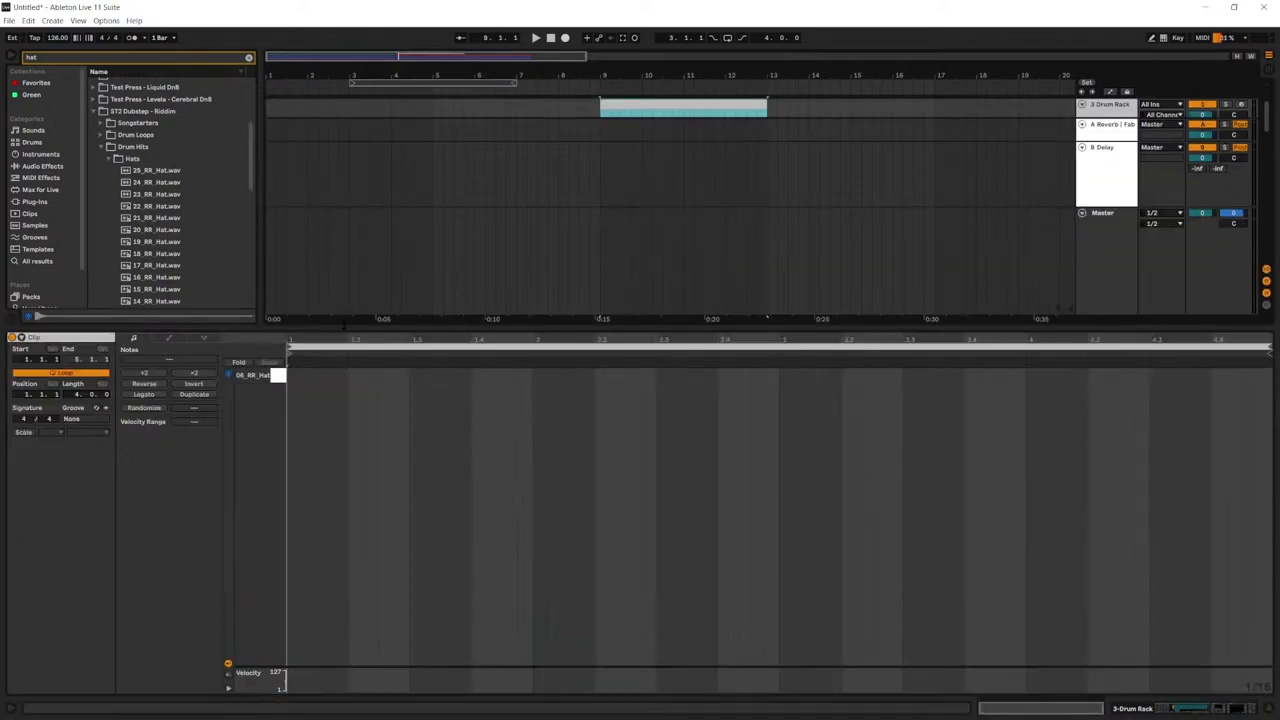
pyautogui.doubleClick(292, 374)
pyautogui.doubleClick(323, 374)
pyautogui.doubleClick(355, 374)
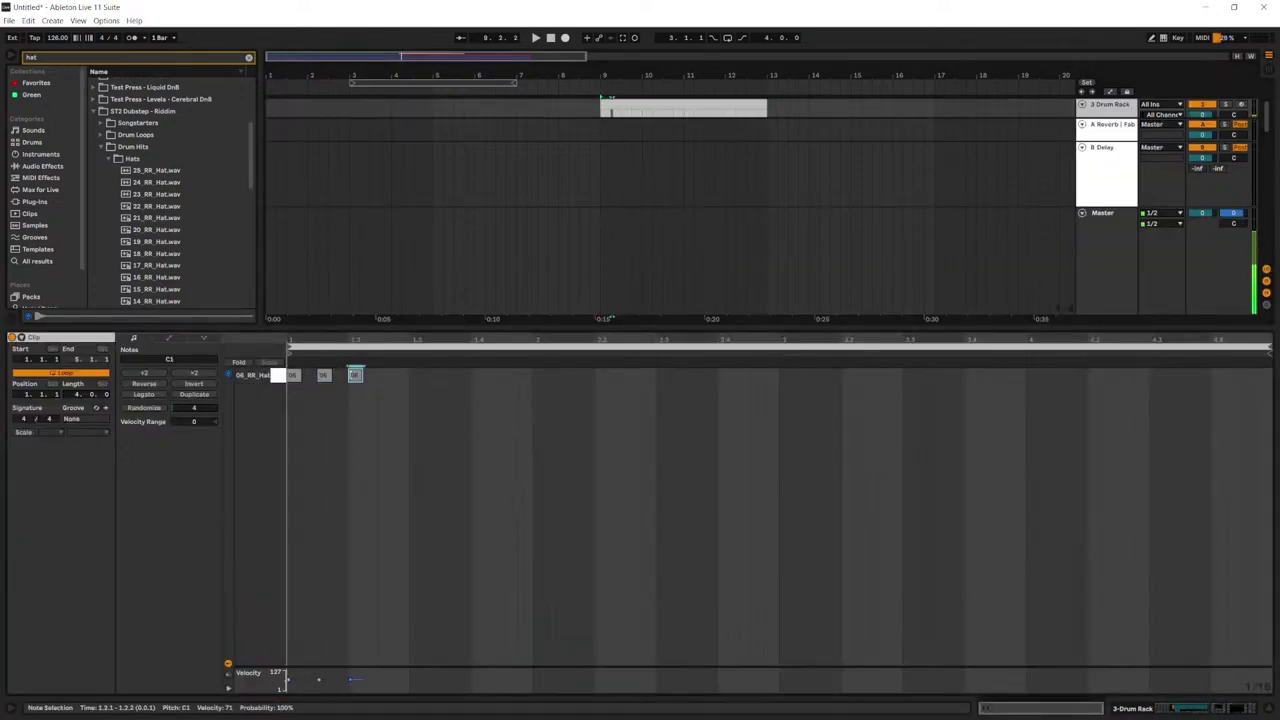
# Step: Duplicate the first beat's pair of hats nine times along the clip to continue the eighth-note pattern
pyautogui.moveTo(348, 393); pyautogui.dragTo(290, 372)
pyautogui.hotkey('ctrl', 'd')
pyautogui.hotkey('ctrl', 'd')
pyautogui.hotkey('ctrl', 'd')
pyautogui.hotkey('ctrl', 'd')
pyautogui.hotkey('ctrl', 'd')
pyautogui.hotkey('ctrl', 'd')
pyautogui.hotkey('ctrl', 'd')
pyautogui.hotkey('ctrl', 'd')
pyautogui.hotkey('ctrl', 'd')
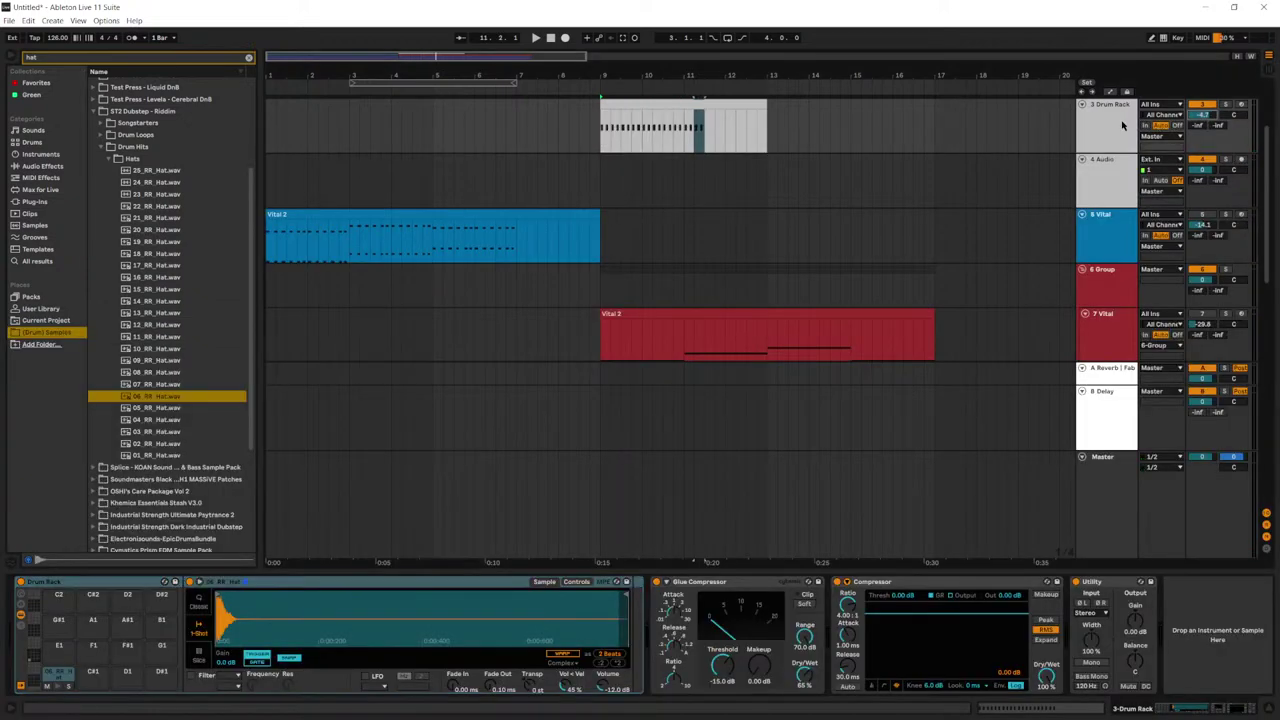
# Step: Lower the Utility gain on 3 Drum Rack to about -5.6 dB, and deactivate the track after a playback check
pyautogui.moveTo(1134, 619); pyautogui.dragTo(1134, 646)
pyautogui.press('space')
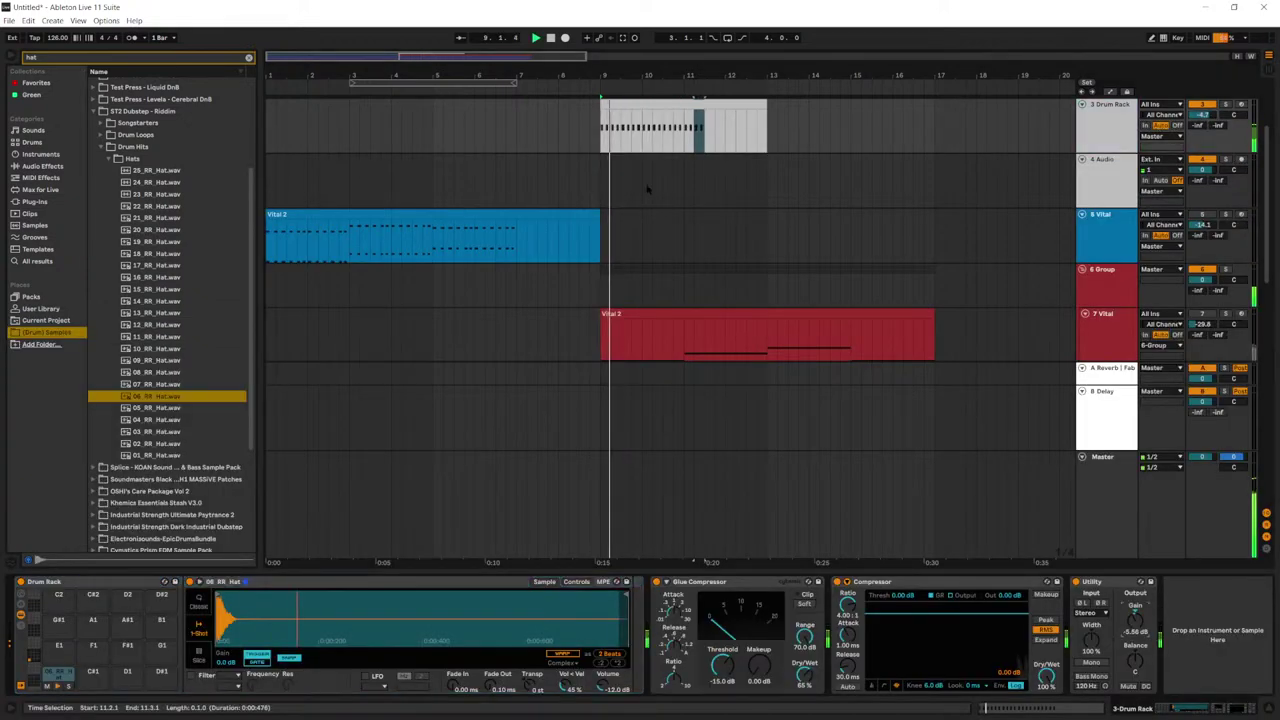
pyautogui.press('space')
pyautogui.scroll(5, 843, 194)
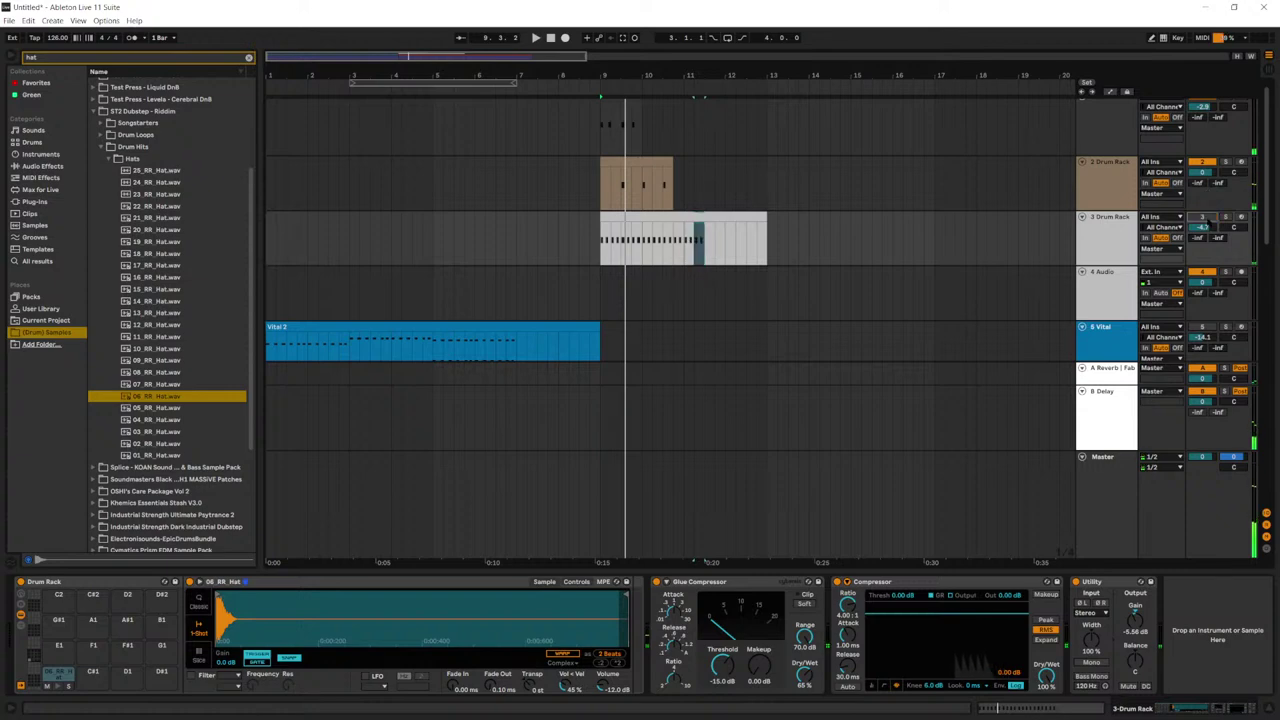
# Step: Play the section from bar 9 without the hats to check the snare clip on 2 Drum Rack against the kicks
pyautogui.click(623, 171)
pyautogui.press('space')
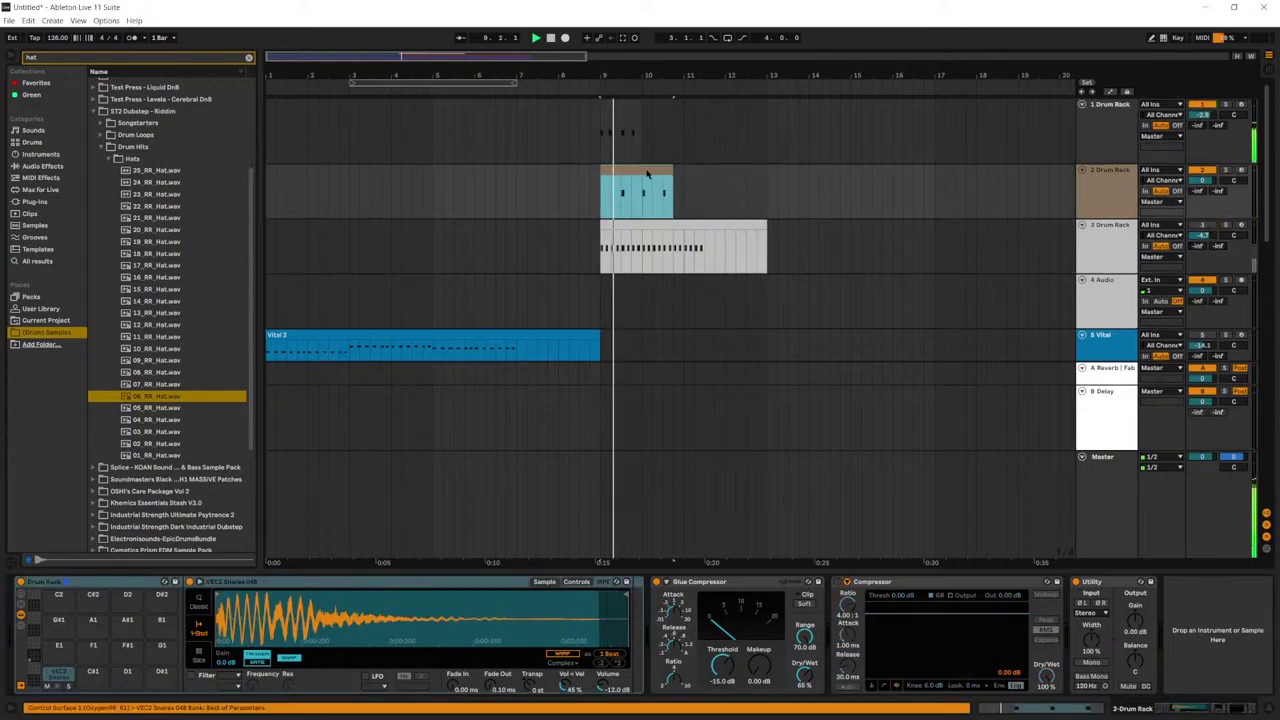
pyautogui.doubleClick(646, 172)
pyautogui.press('space')
pyautogui.hotkey('shift', 'Tab')
pyautogui.scroll(1, 649, 201)
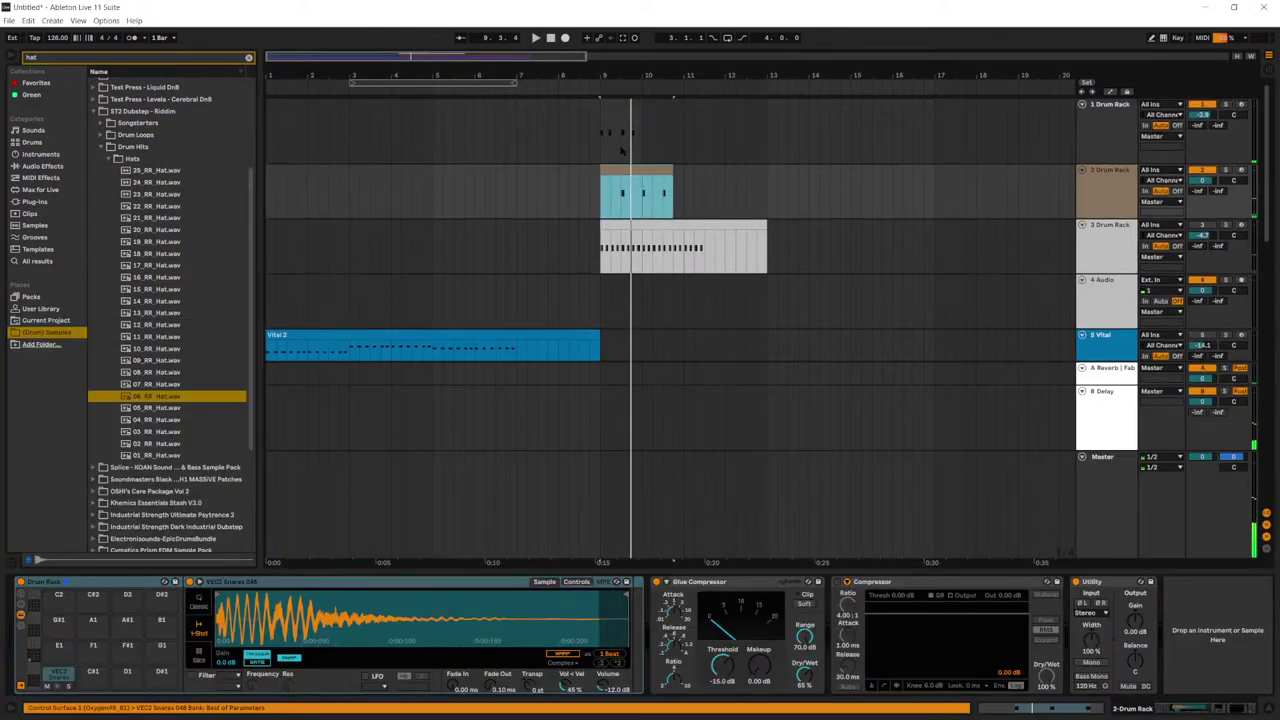
# Step: Add a copy of the kick at 1.2.3 in the bar 9 clip on 1 Drum Rack and delete the kick at 1.3
pyautogui.doubleClick(620, 104)
pyautogui.moveTo(554, 474); pyautogui.dragTo(710, 375)
pyautogui.press('space')
pyautogui.press('space')
pyautogui.click(823, 375)
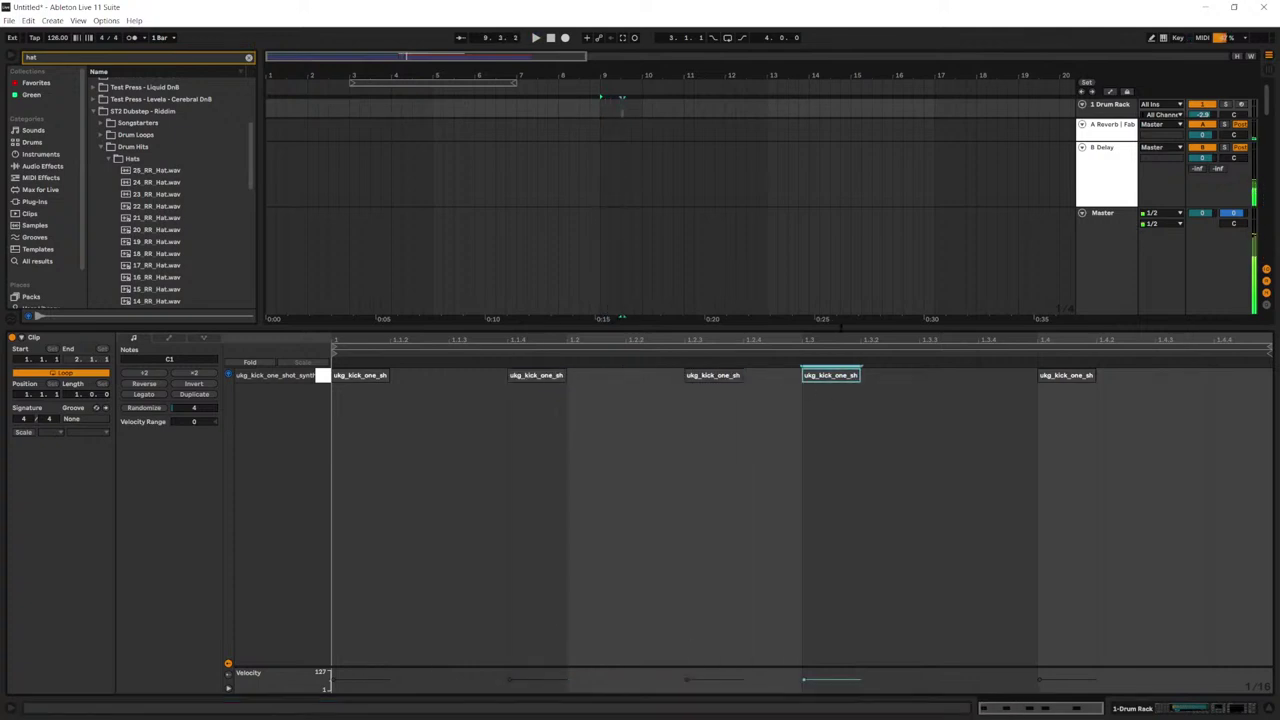
pyautogui.press('Delete')
pyautogui.hotkey('shift', 'Tab')
# Step: Audition the VEC2 snares and load VEC2 Snares 066 onto the C#1 pad of 2 Drum Rack
pyautogui.click(655, 173)
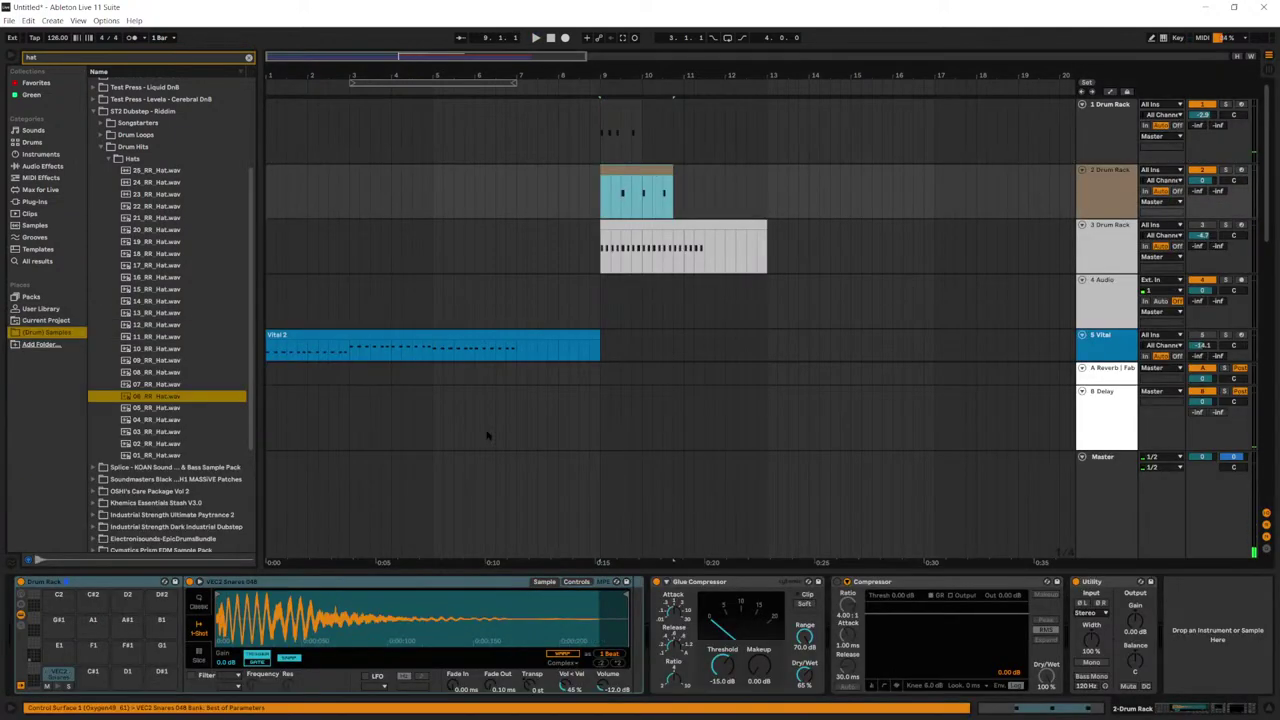
pyautogui.click(69, 677)
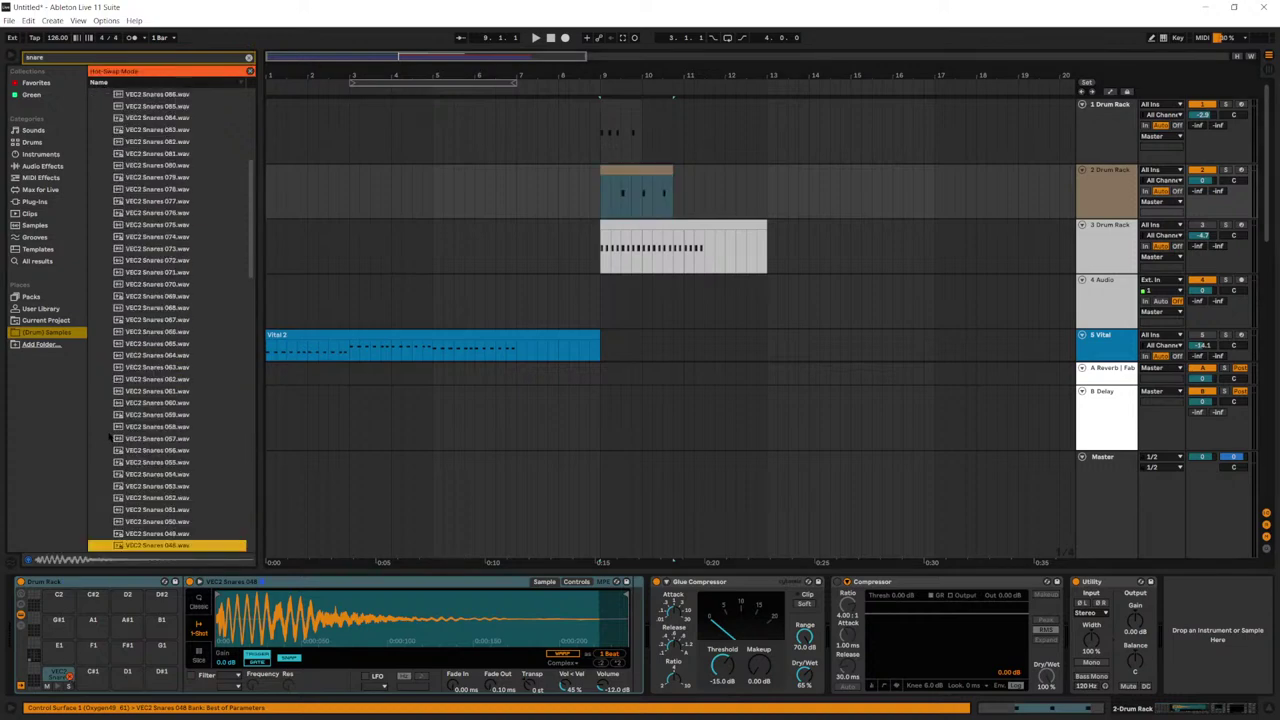
pyautogui.click(151, 335)
pyautogui.press('Up')
pyautogui.press('Up')
pyautogui.scroll(2, 151, 338)
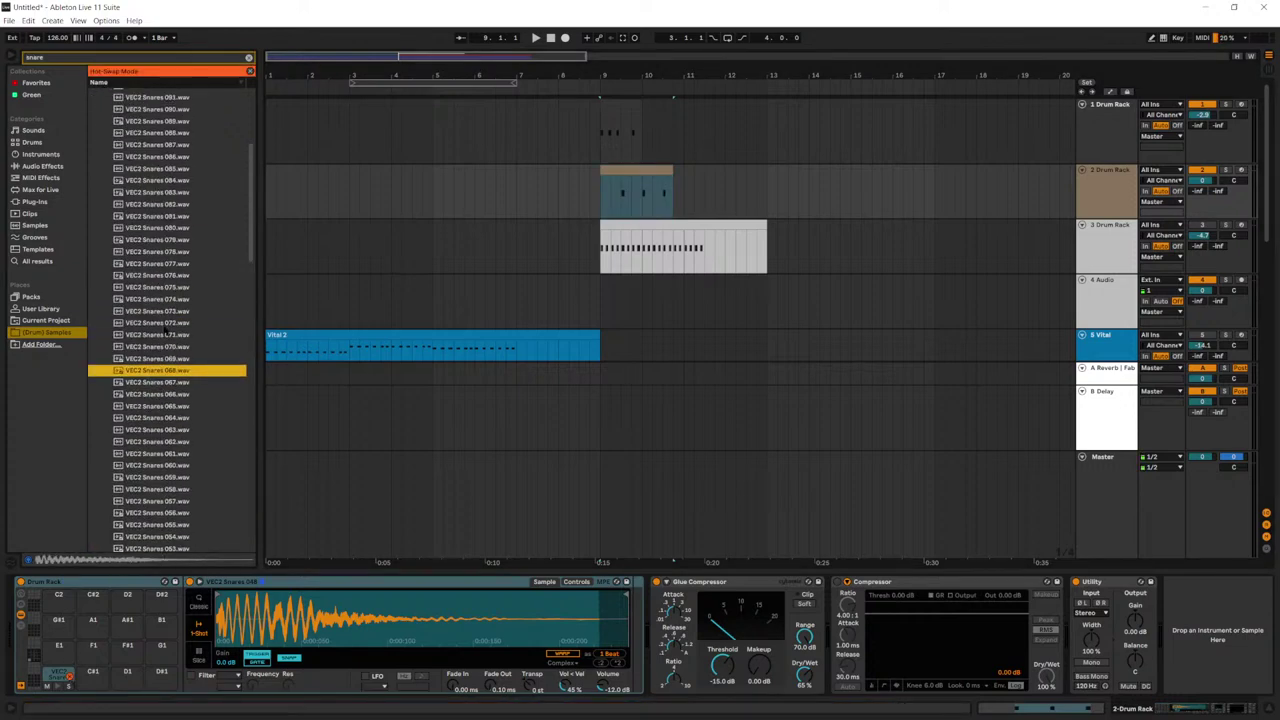
pyautogui.press('Up')
pyautogui.press('Down')
pyautogui.press('Down')
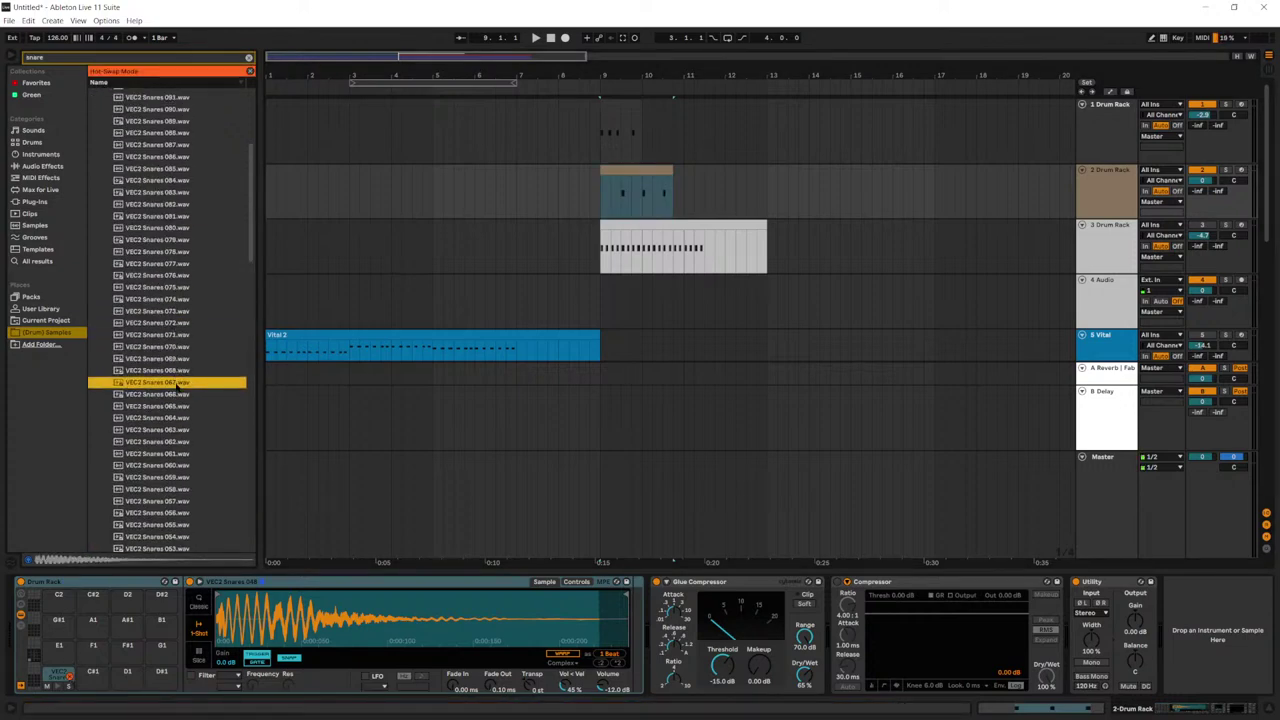
pyautogui.press('Down')
pyautogui.press('Down')
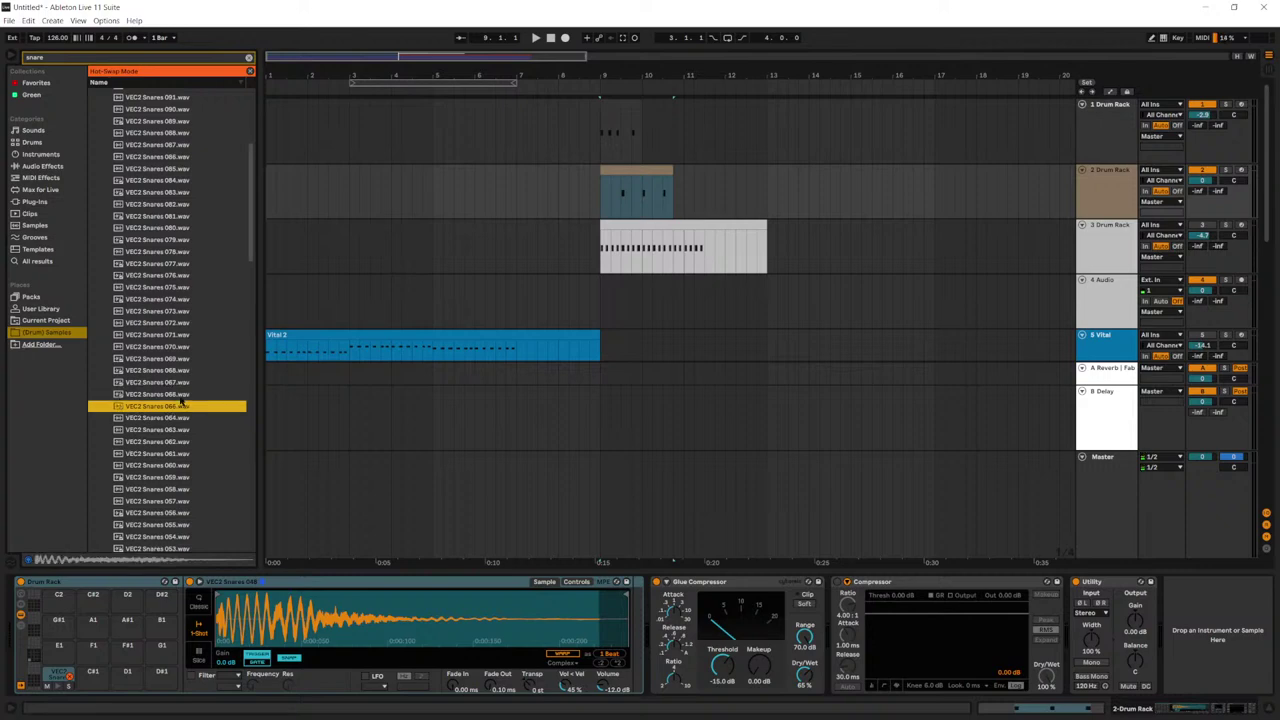
pyautogui.press('Up')
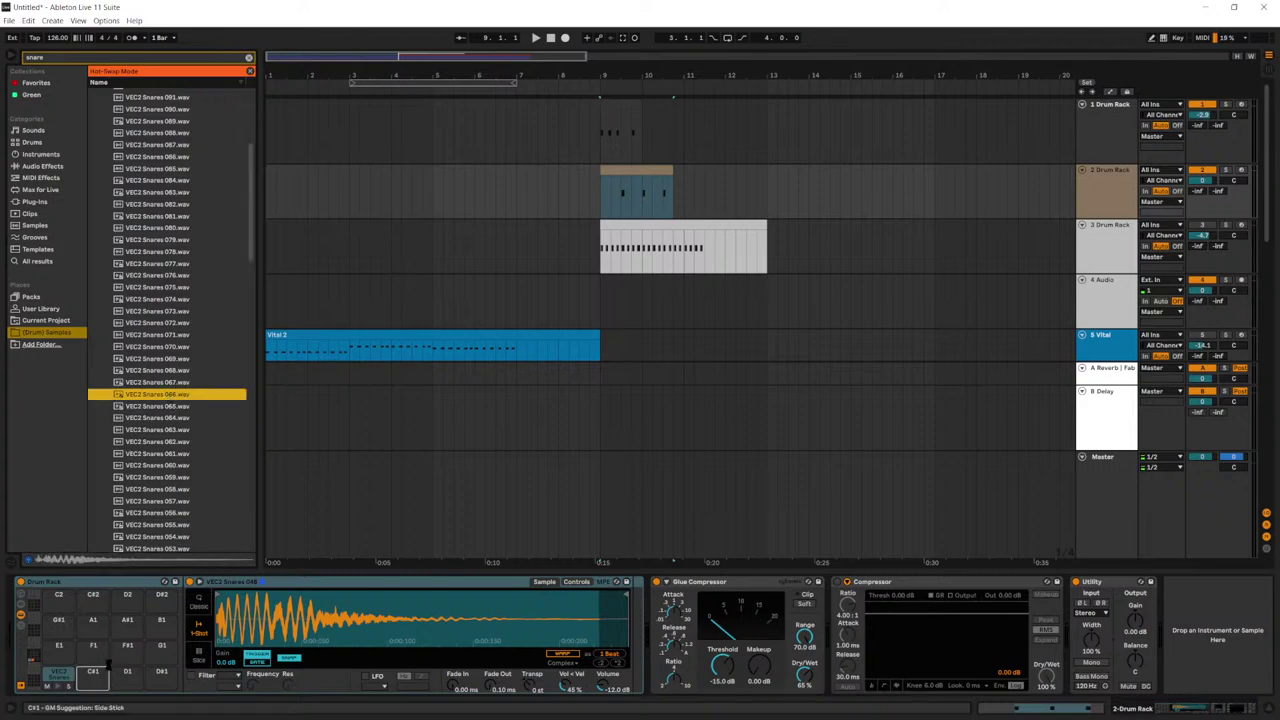
pyautogui.press('Return')
# Step: Mute the old snare on the C1 pad and move the three snare notes up to the VEC2 Snares 066 row
pyautogui.press('space')
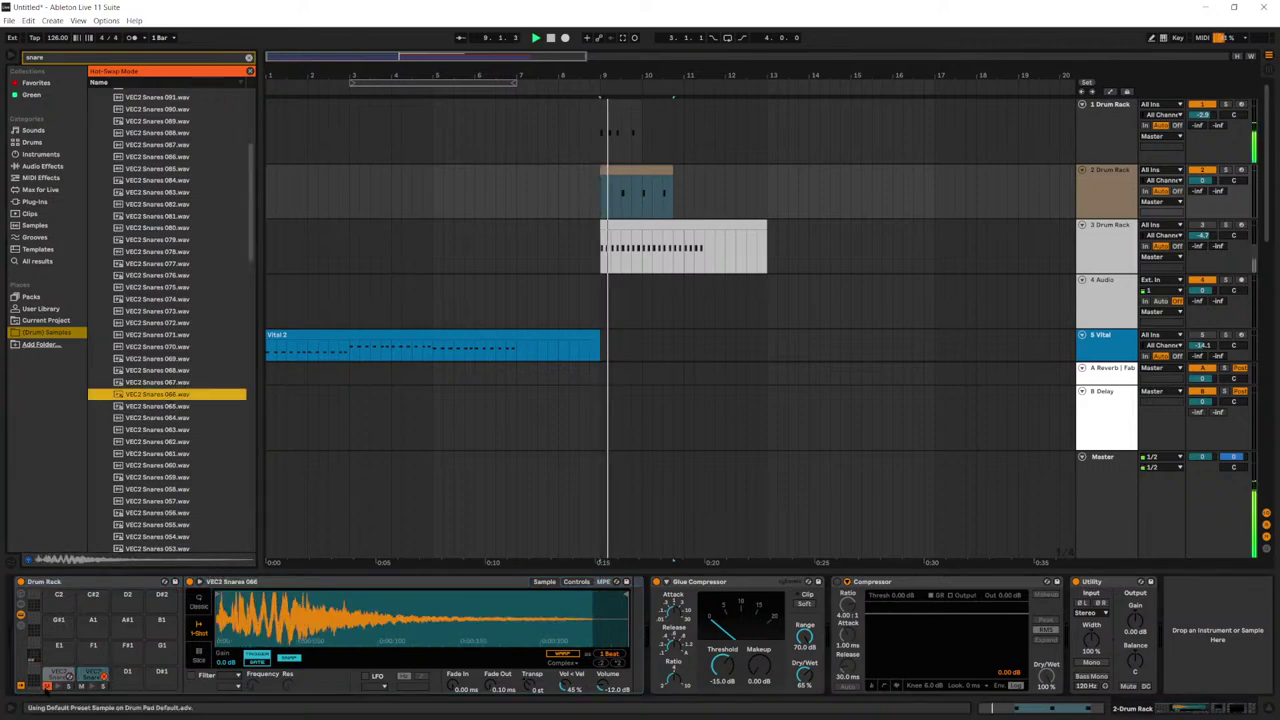
pyautogui.press('space')
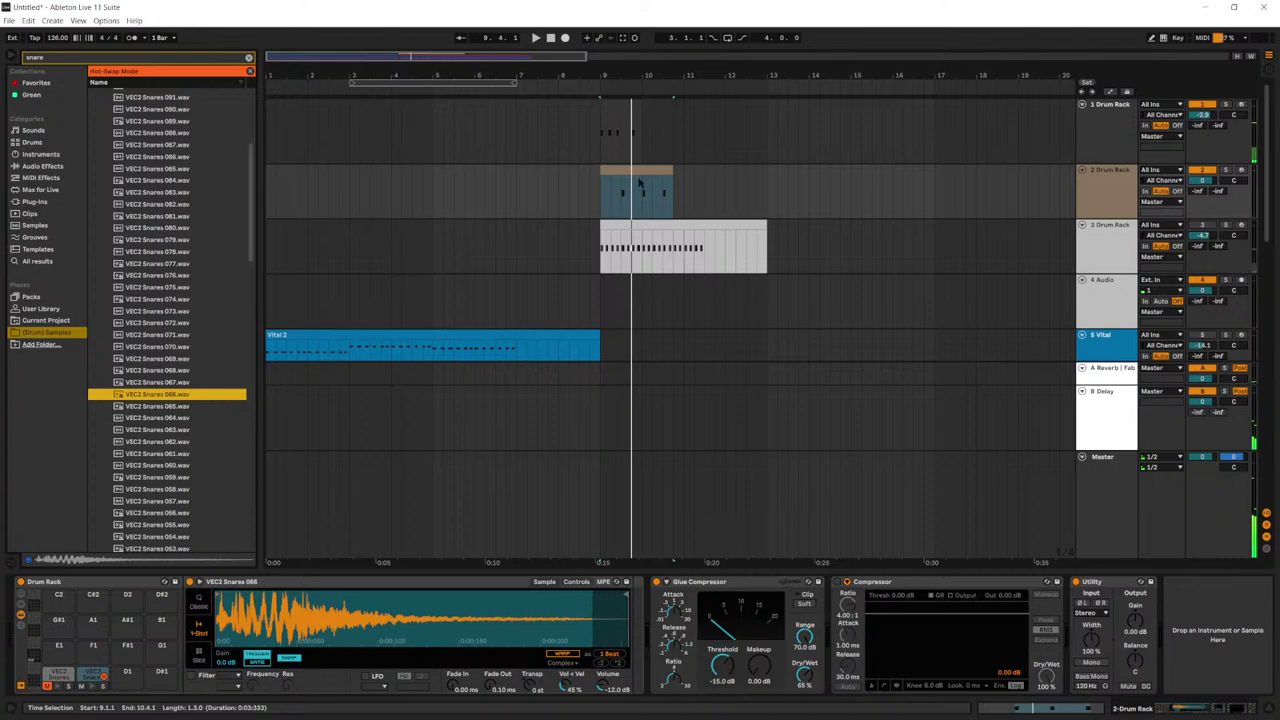
pyautogui.doubleClick(640, 183)
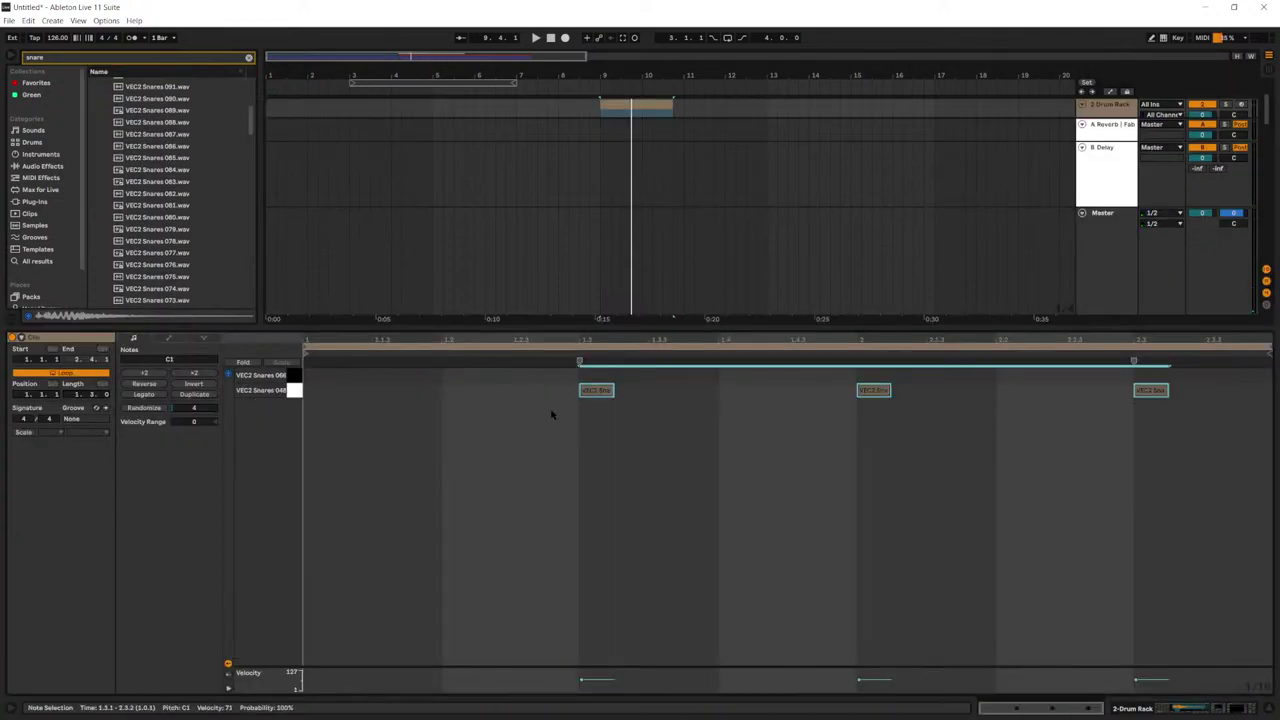
pyautogui.moveTo(606, 391); pyautogui.dragTo(605, 376)
pyautogui.press('space')
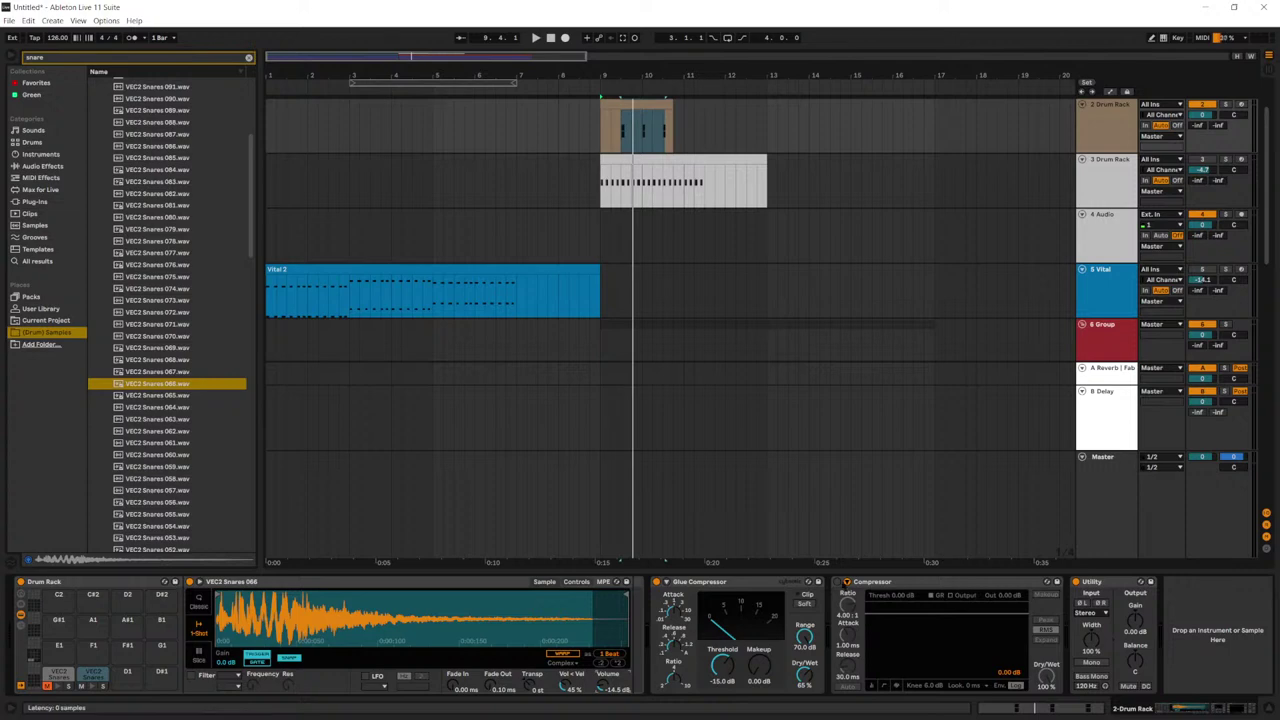
# Step: Turn on the Compressor on 2 Drum Rack, lower its threshold and set the ratio to 6.40:1 while playing from bar 9
pyautogui.click(846, 581)
pyautogui.click(884, 686)
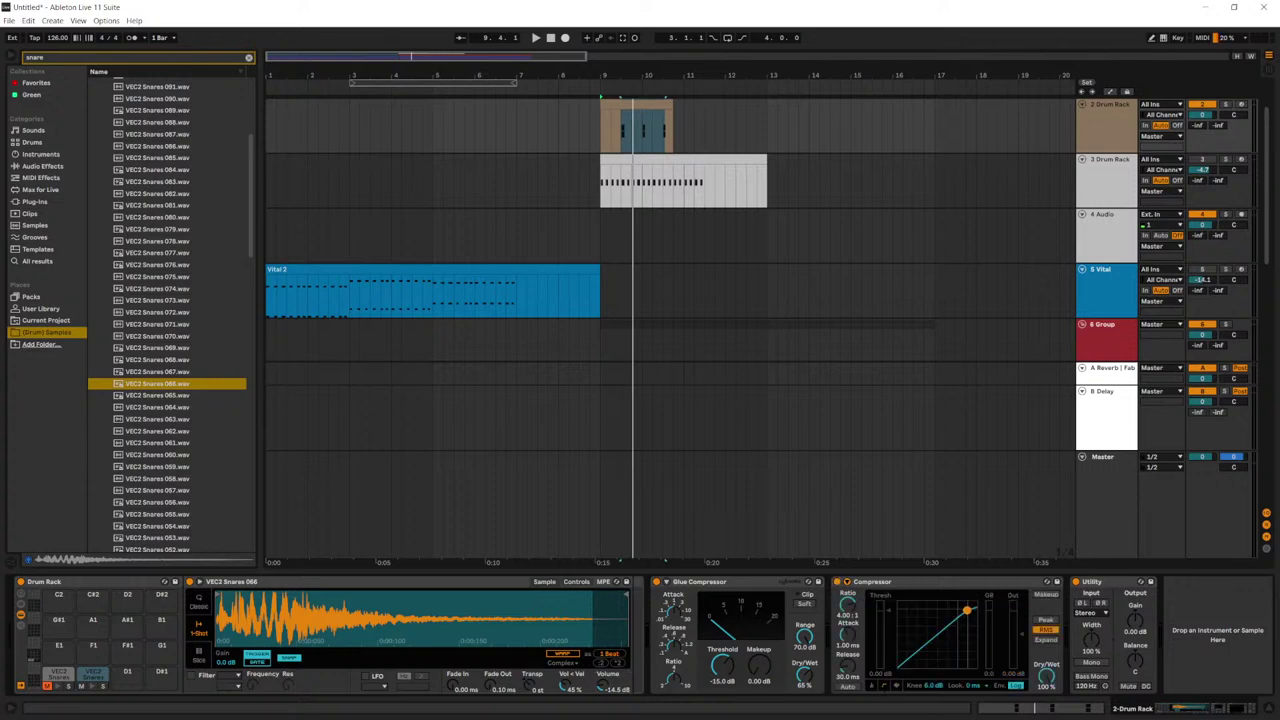
pyautogui.moveTo(966, 610); pyautogui.dragTo(941, 632)
pyautogui.press('space')
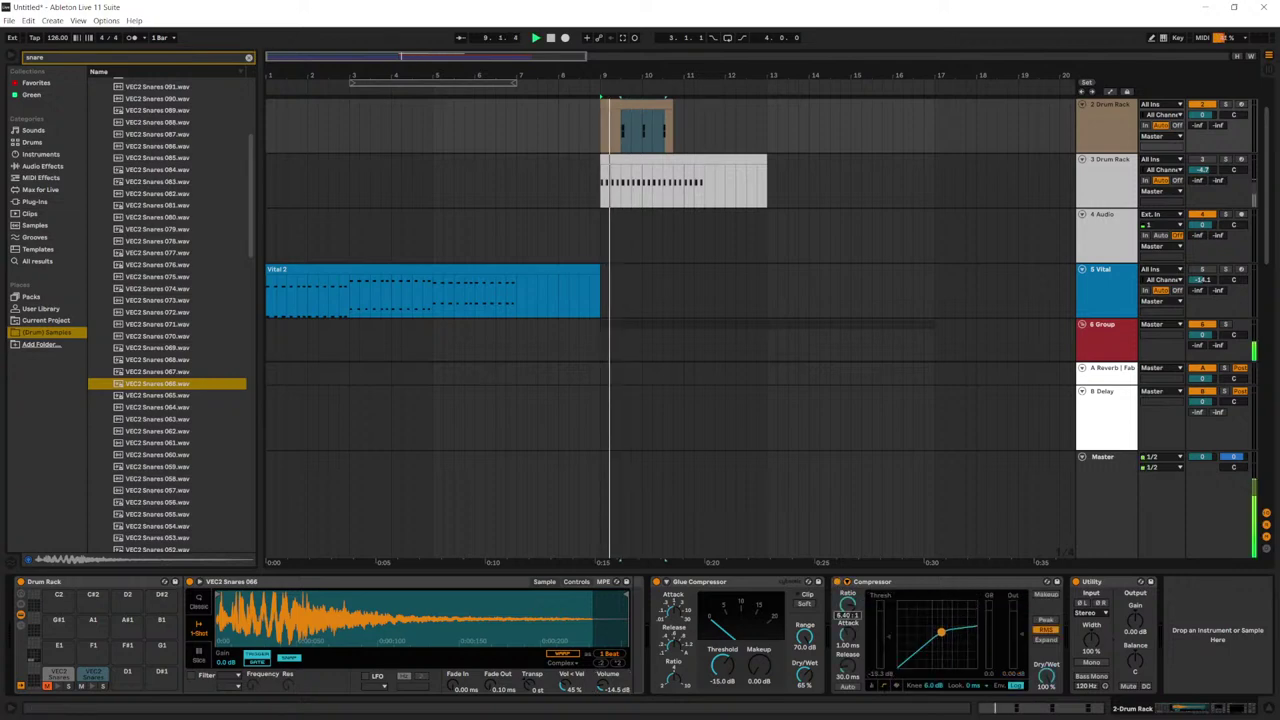
pyautogui.press('space')
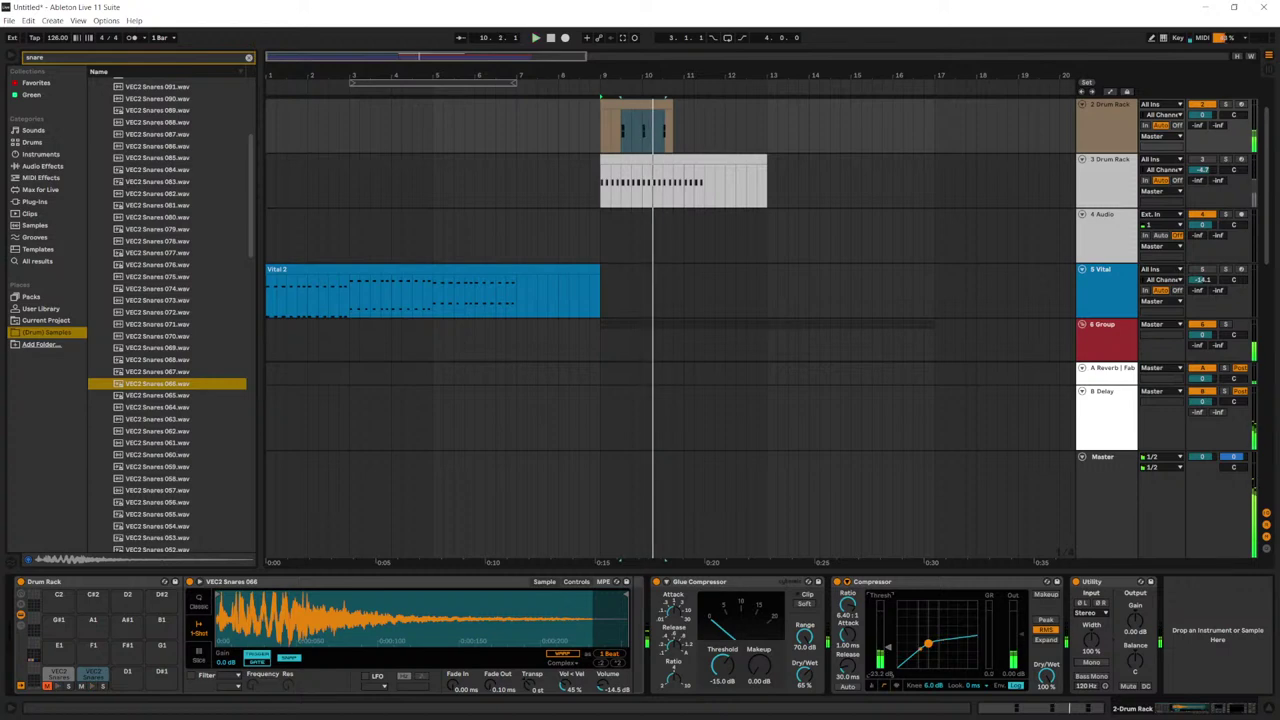
# Step: Delete the snare notes at 2.1 in the bar 9 clip on 2 Drum Rack
pyautogui.scroll(1, 647, 163)
pyautogui.click(644, 185)
pyautogui.doubleClick(647, 166)
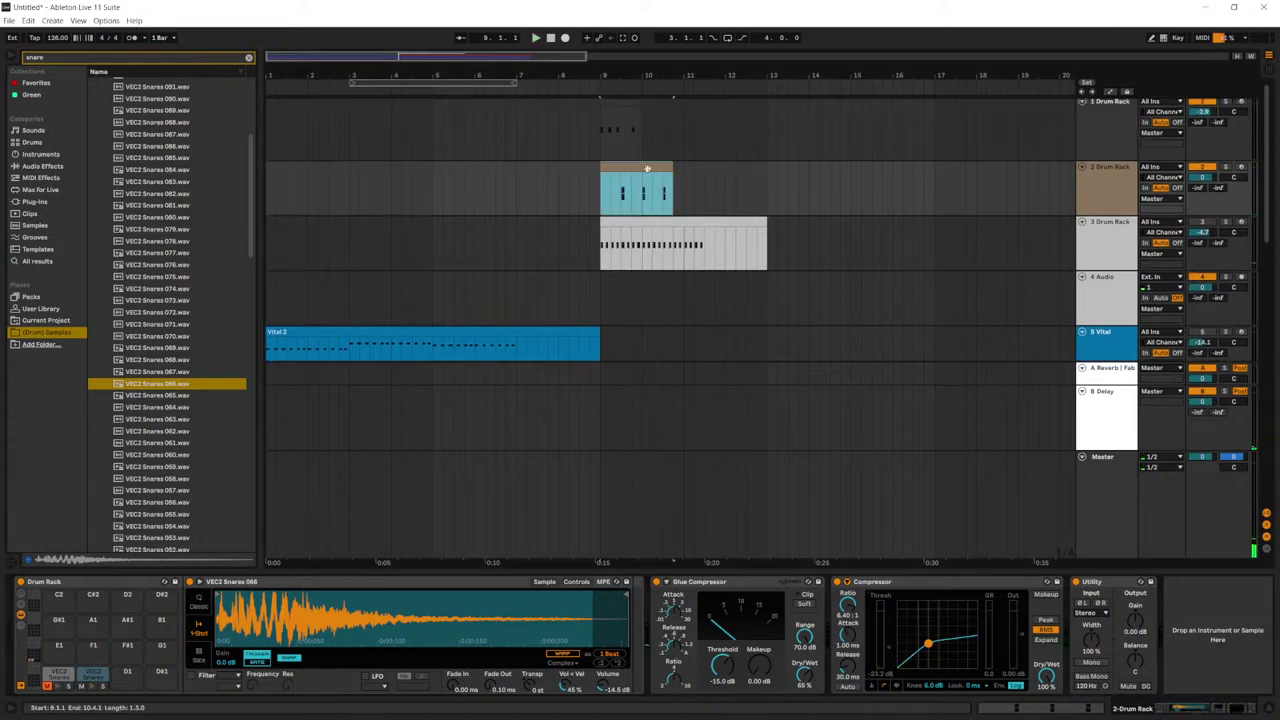
pyautogui.moveTo(920, 460); pyautogui.dragTo(866, 372)
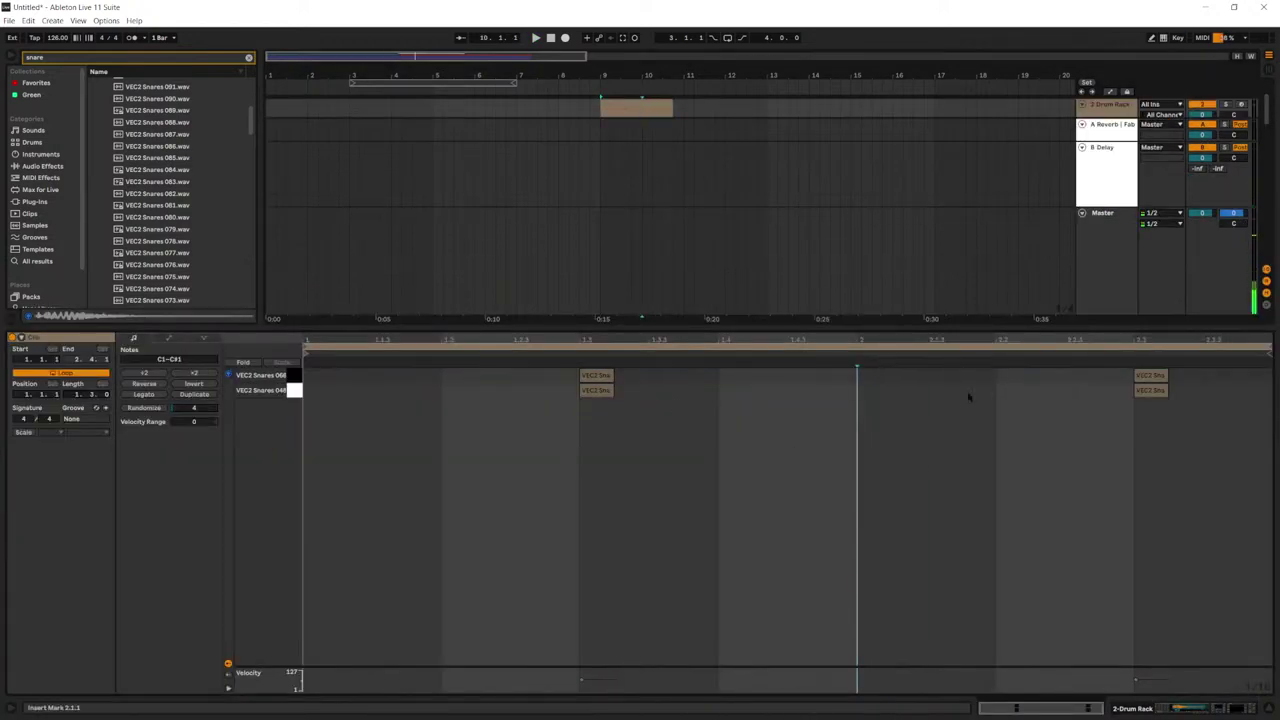
pyautogui.hotkey('shift', 'Tab')
# Step: Duplicate the one-bar kick clip on 1 Drum Rack three times so the kicks fill bars 9 to 13
pyautogui.scroll(2, 740, 234)
pyautogui.click(632, 128)
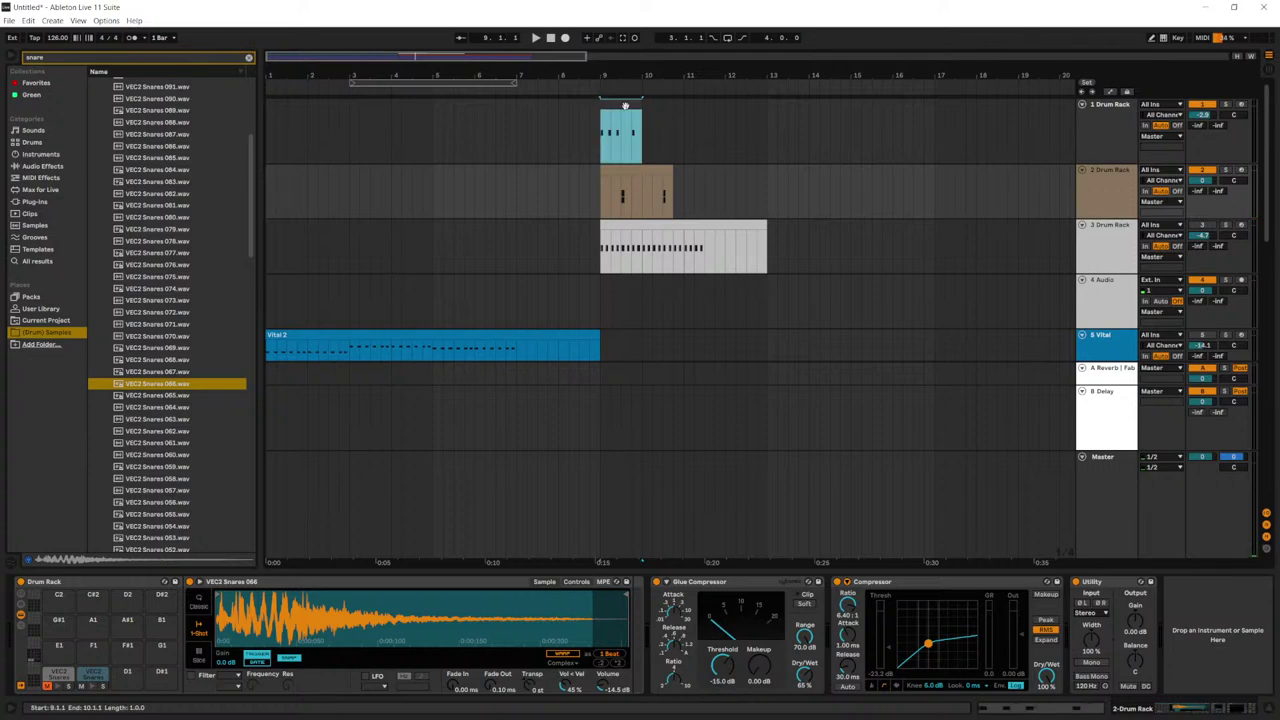
pyautogui.hotkey('ctrl', 'd')
pyautogui.hotkey('ctrl', 'd')
pyautogui.hotkey('ctrl', 'd')
# Step: Select bars 9 to 11 on 2 Drum Rack and duplicate the snare pattern into bars 11 to 13
pyautogui.click(643, 170)
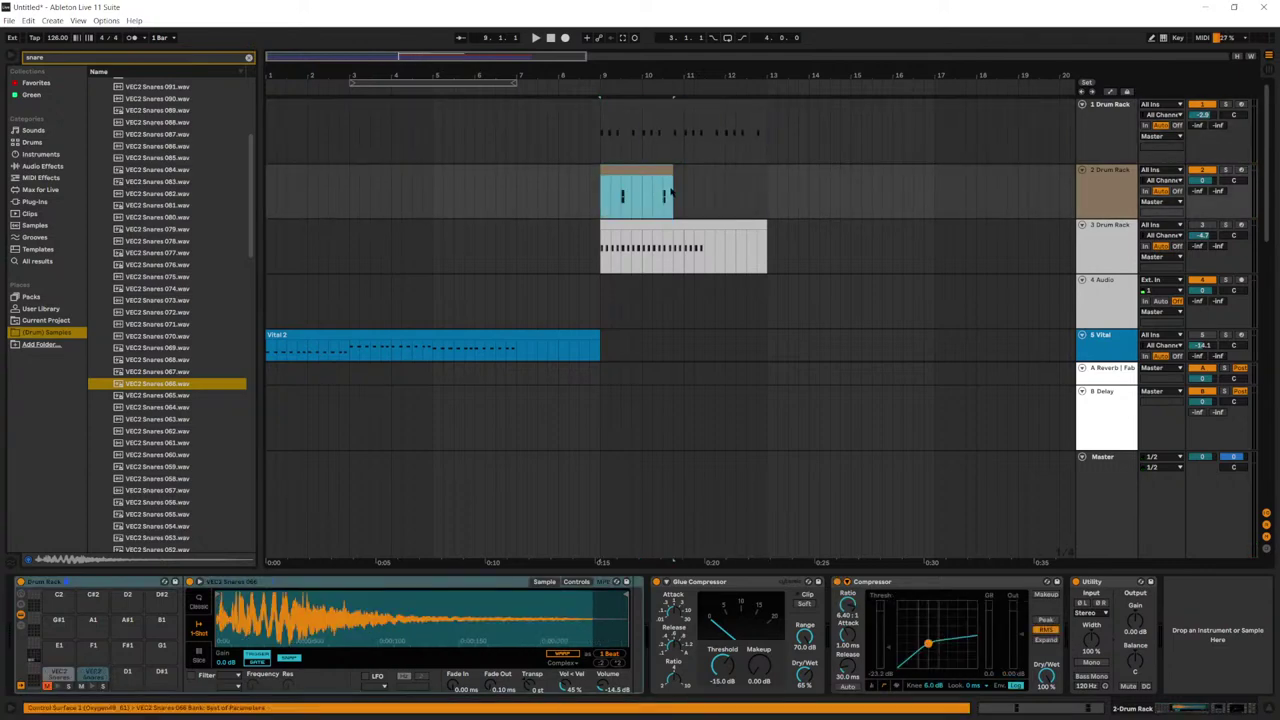
pyautogui.click(686, 180)
pyautogui.moveTo(673, 172); pyautogui.dragTo(601, 167)
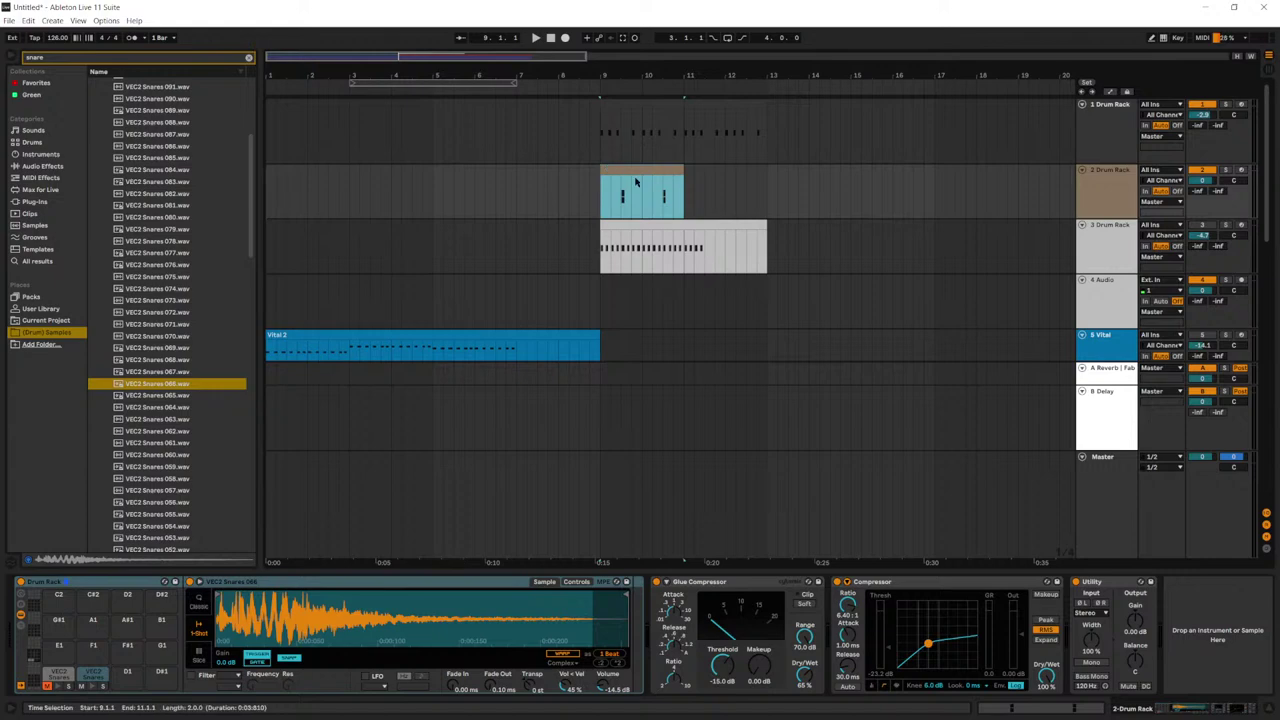
pyautogui.hotkey('ctrl', 'd')
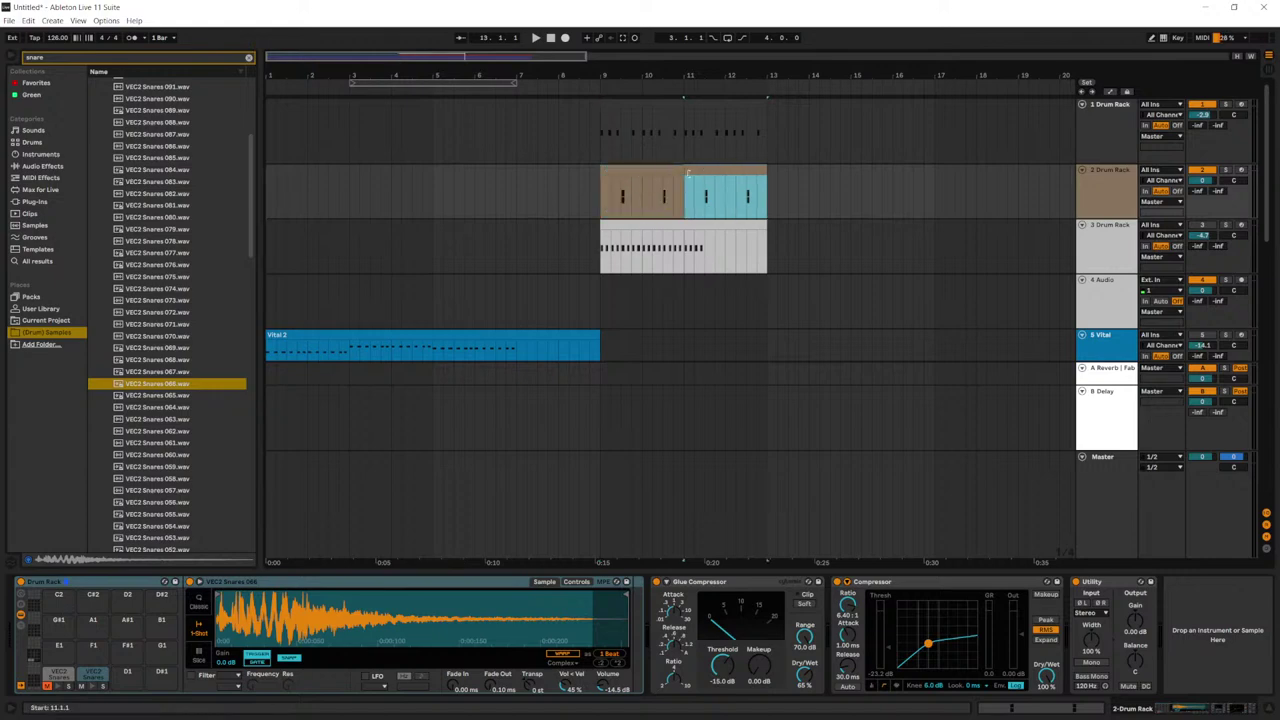
# Step: Duplicate the hat pattern of bars 9 to 11 on 3 Drum Rack into bars 11 to 13
pyautogui.click(642, 202)
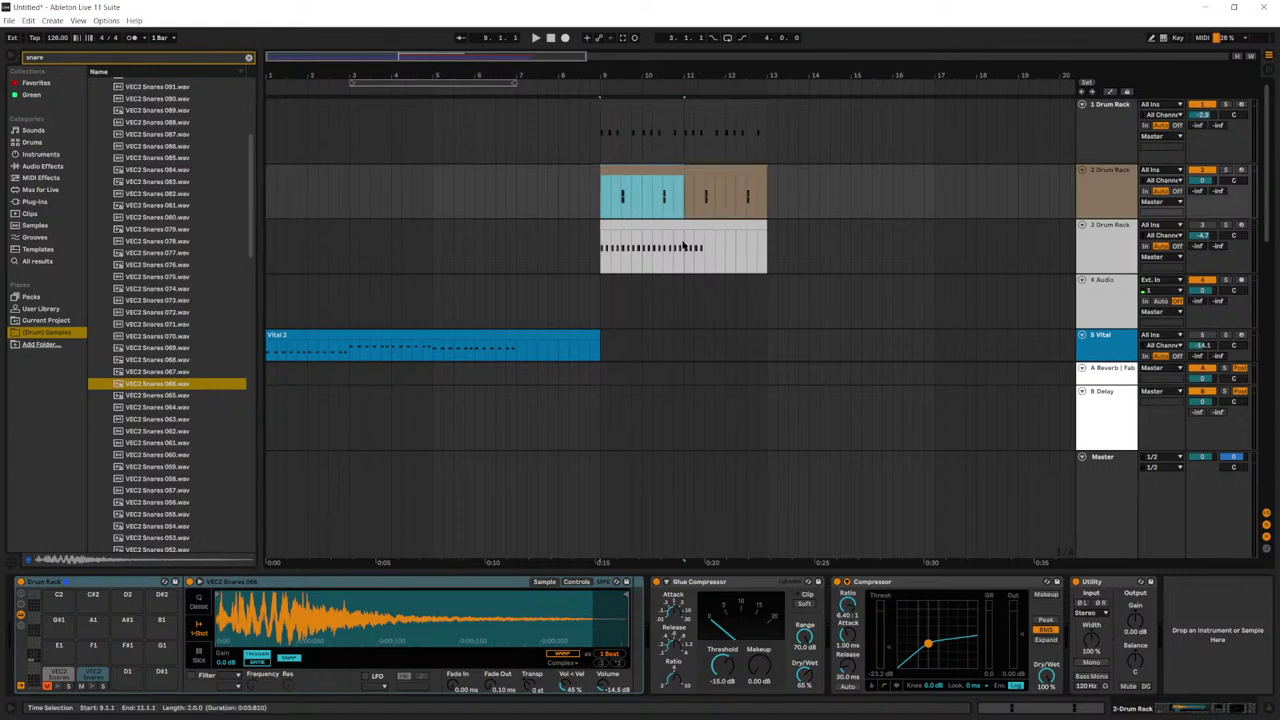
pyautogui.press('Down')
pyautogui.hotkey('ctrl', 'd')
# Step: Play the section from bar 9 and lower the hat track 3 Drum Rack to -7.4 dB
pyautogui.click(629, 242)
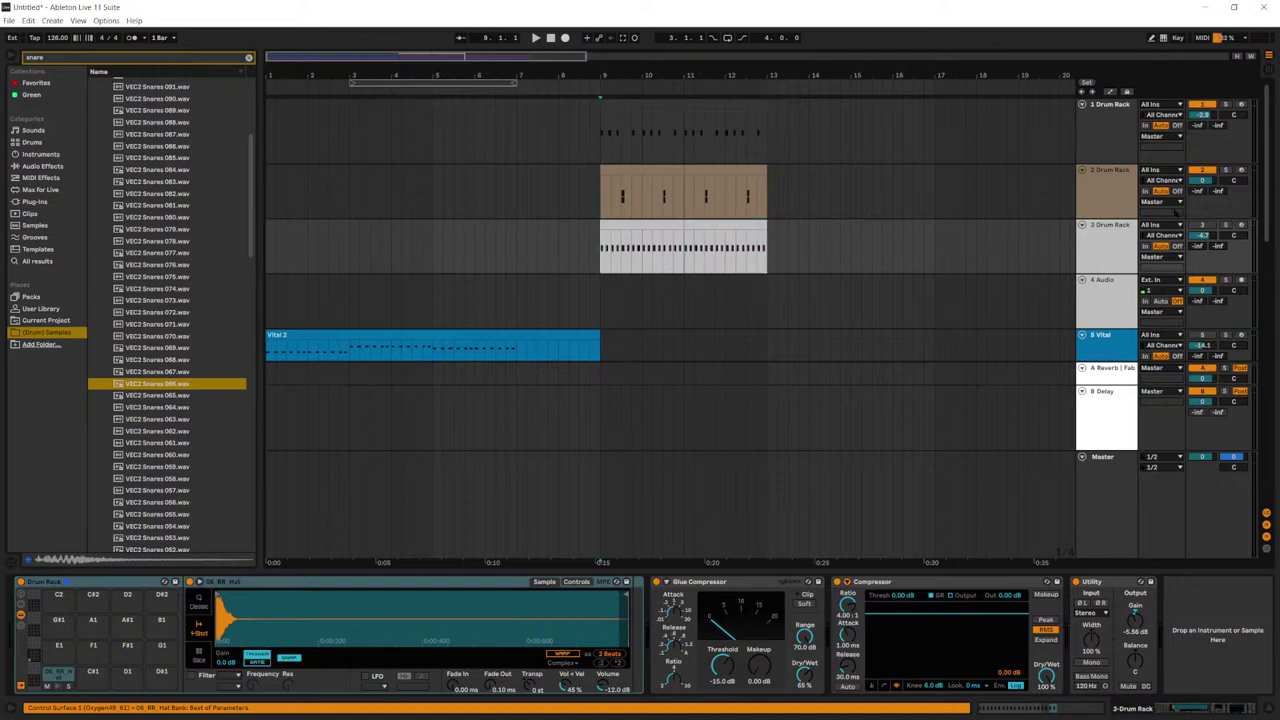
pyautogui.press('space')
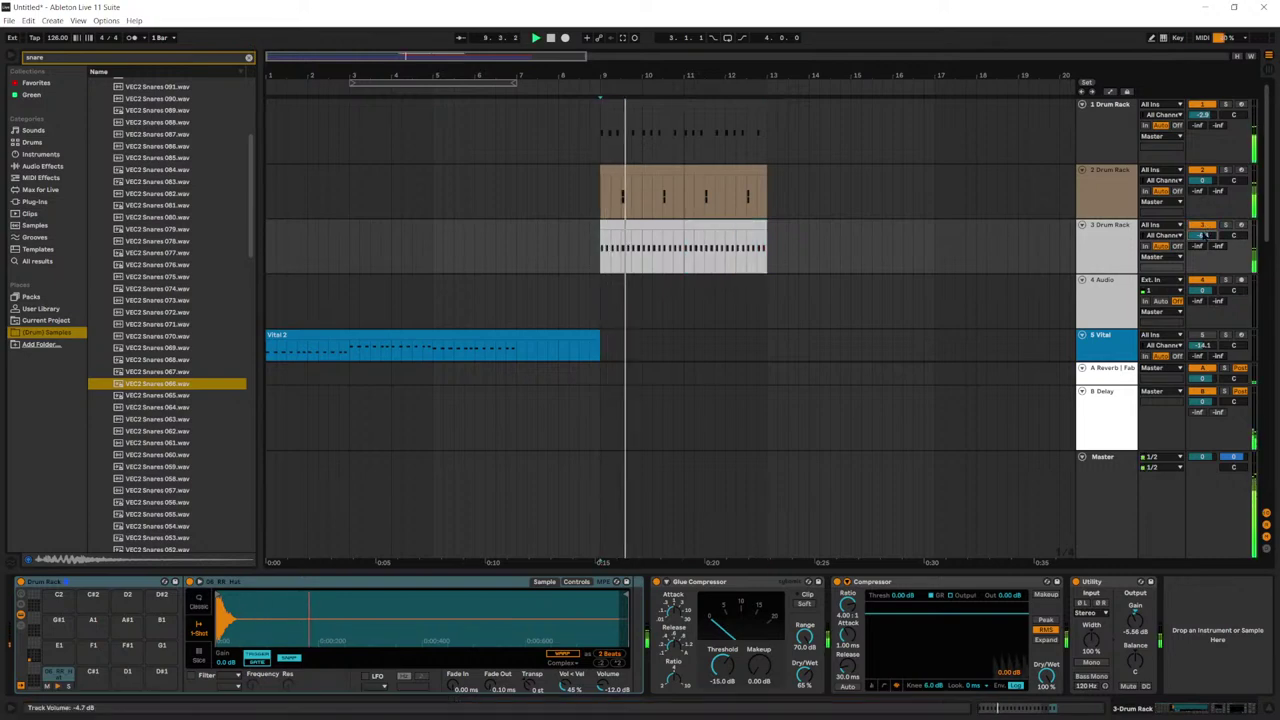
pyautogui.moveTo(1205, 236); pyautogui.dragTo(1207, 239)
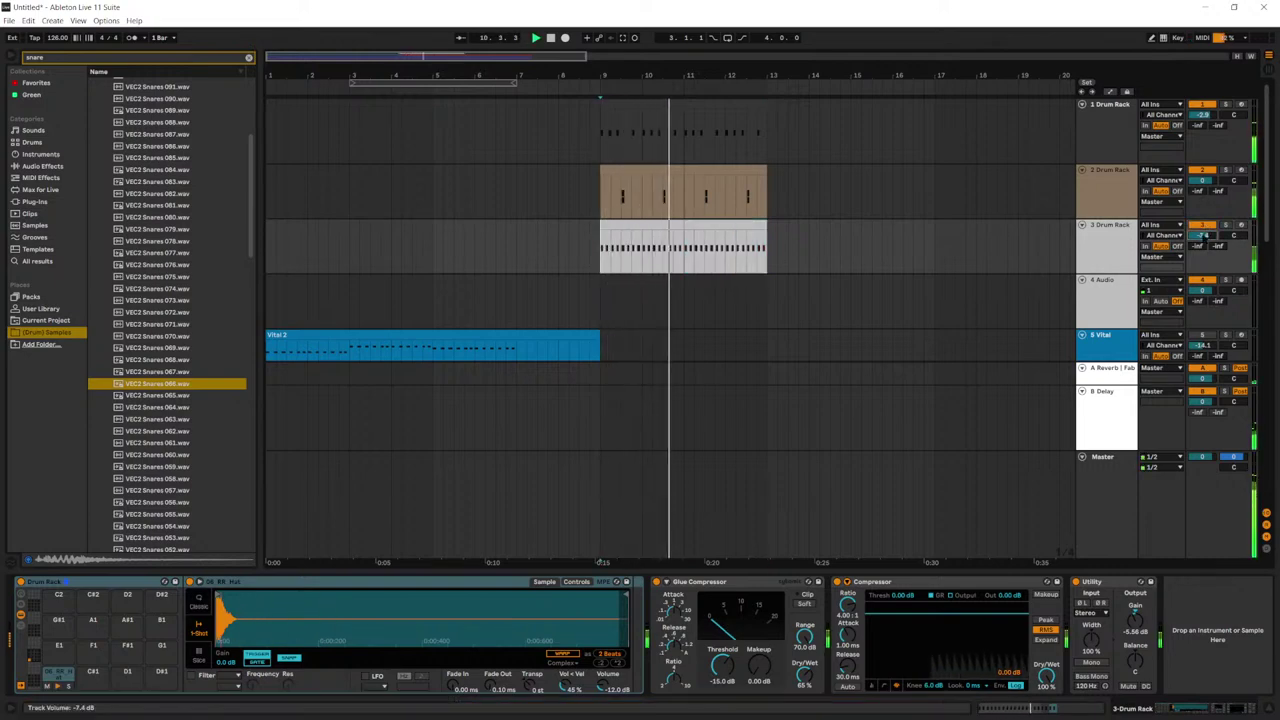
# Step: Look through the bass, chord and Kontakt tracks below the drums to find a layer worth building on
pyautogui.scroll(-5, 1205, 240)
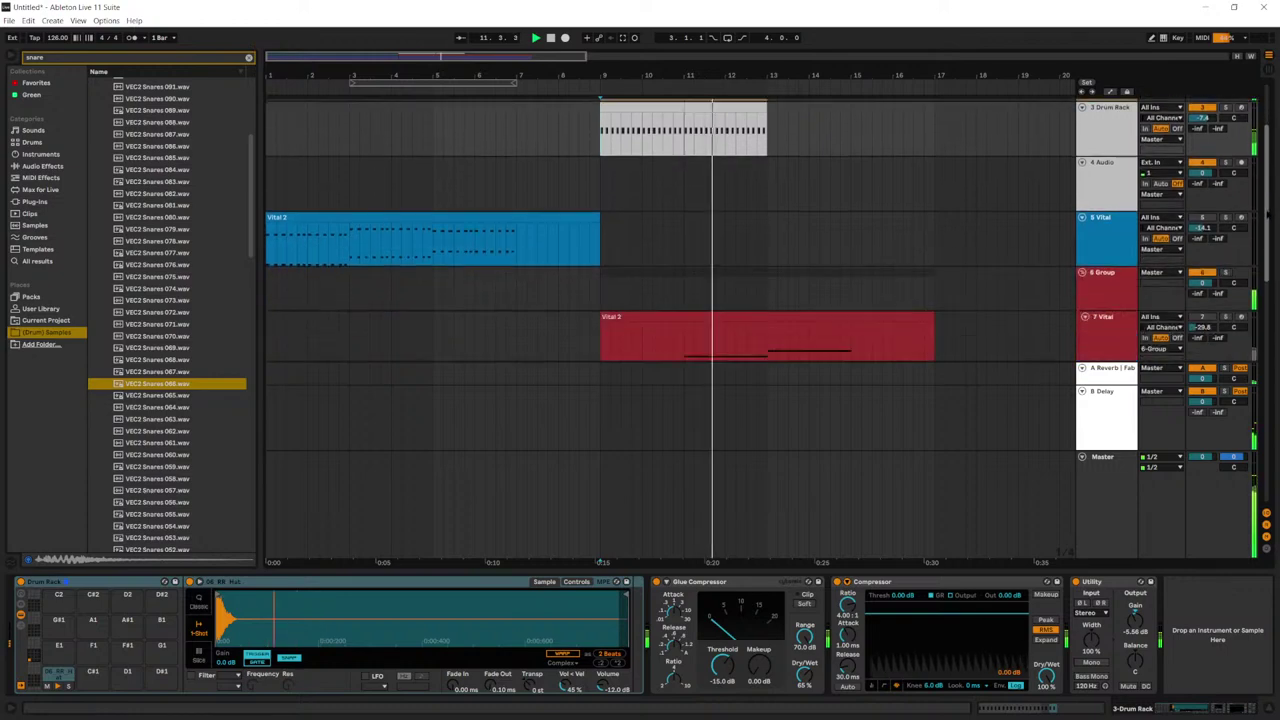
pyautogui.click(537, 263)
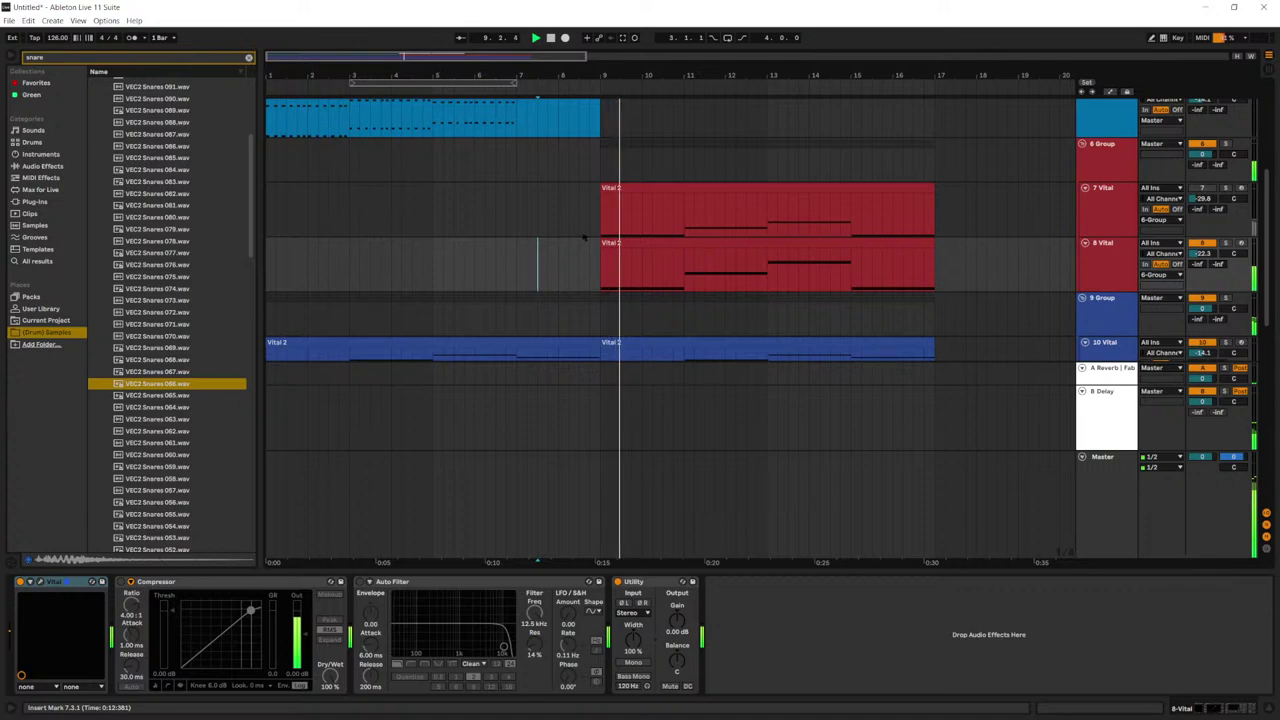
pyautogui.scroll(-6, 700, 225)
pyautogui.scroll(-4, 668, 216)
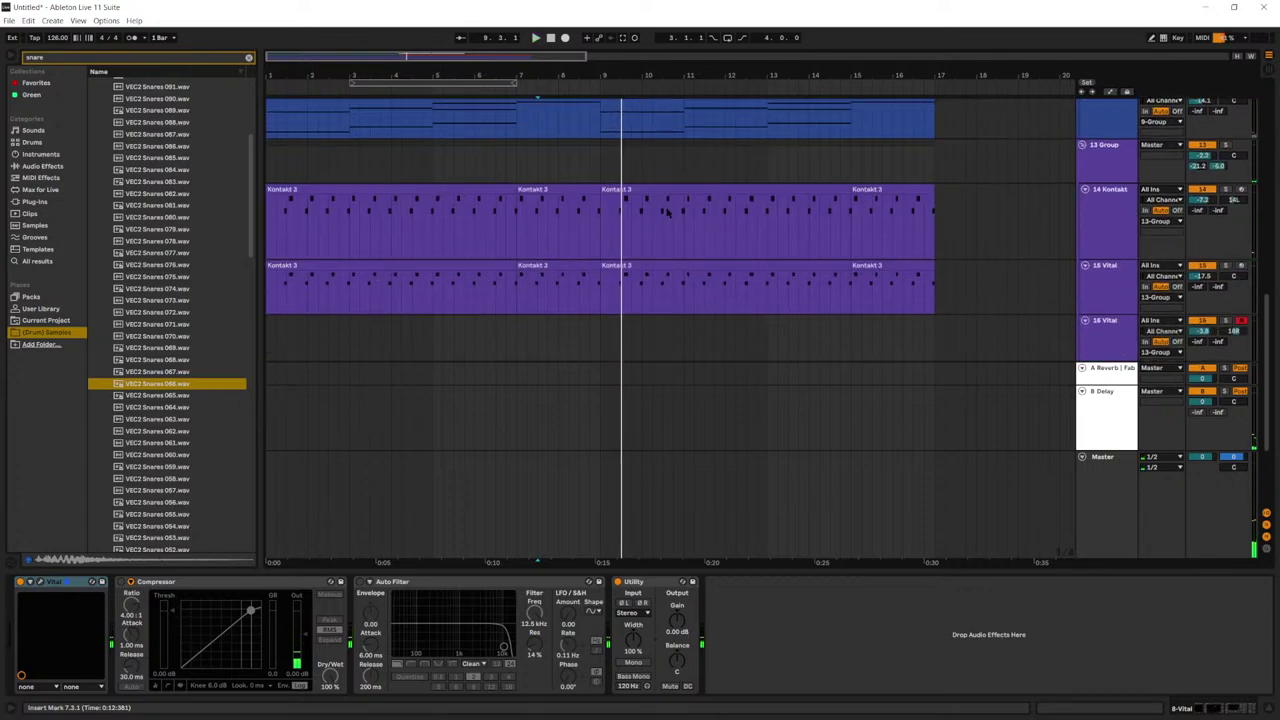
pyautogui.scroll(8, 960, 250)
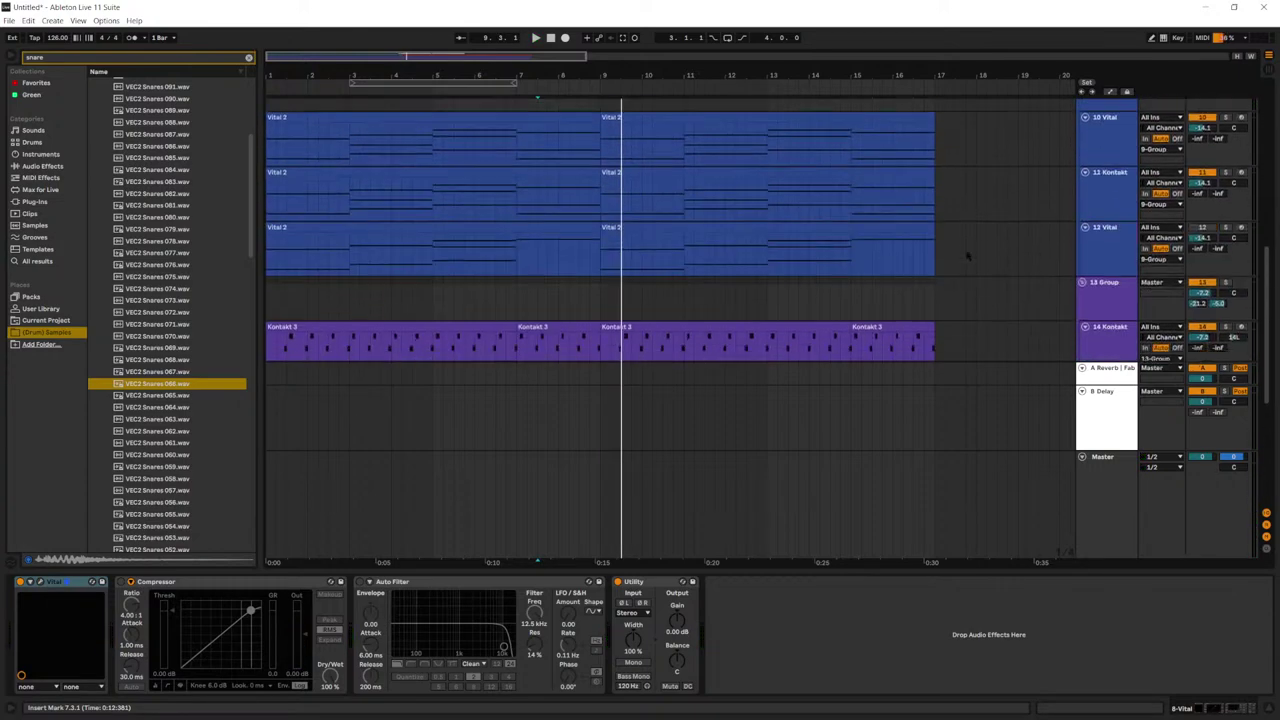
pyautogui.scroll(-2, 1116, 206)
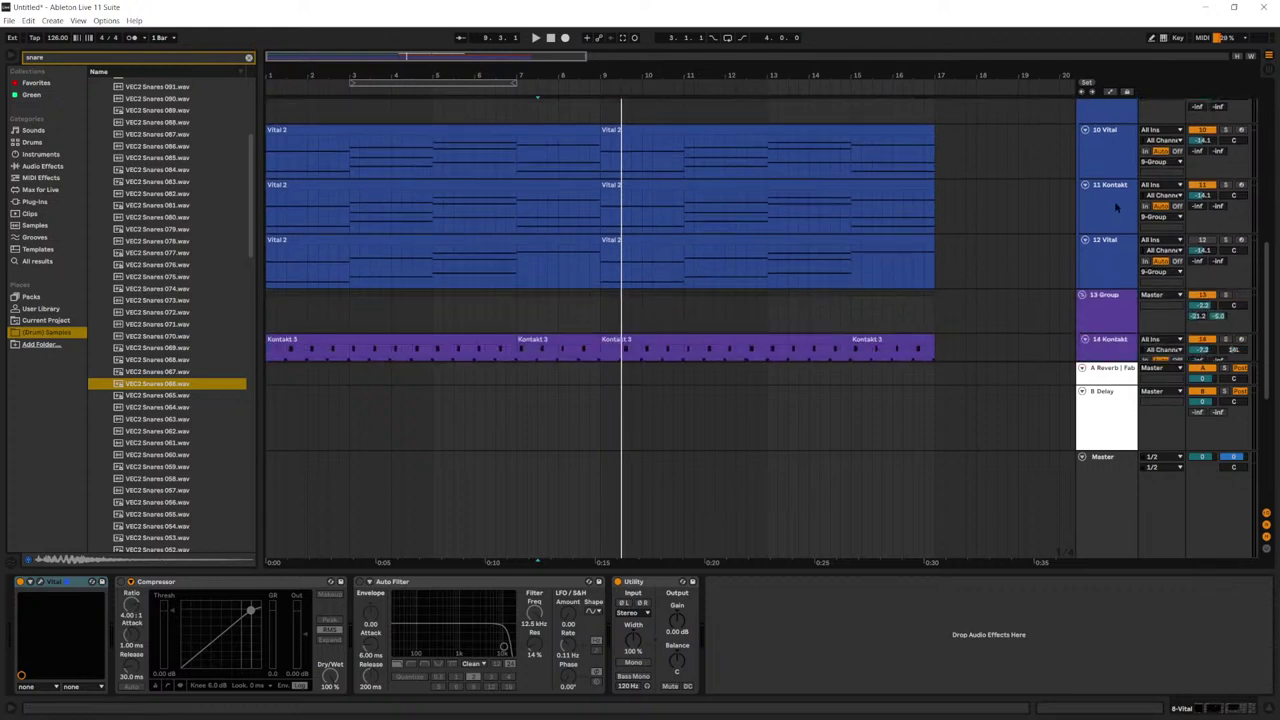
pyautogui.scroll(2, 984, 208)
pyautogui.click(1094, 177)
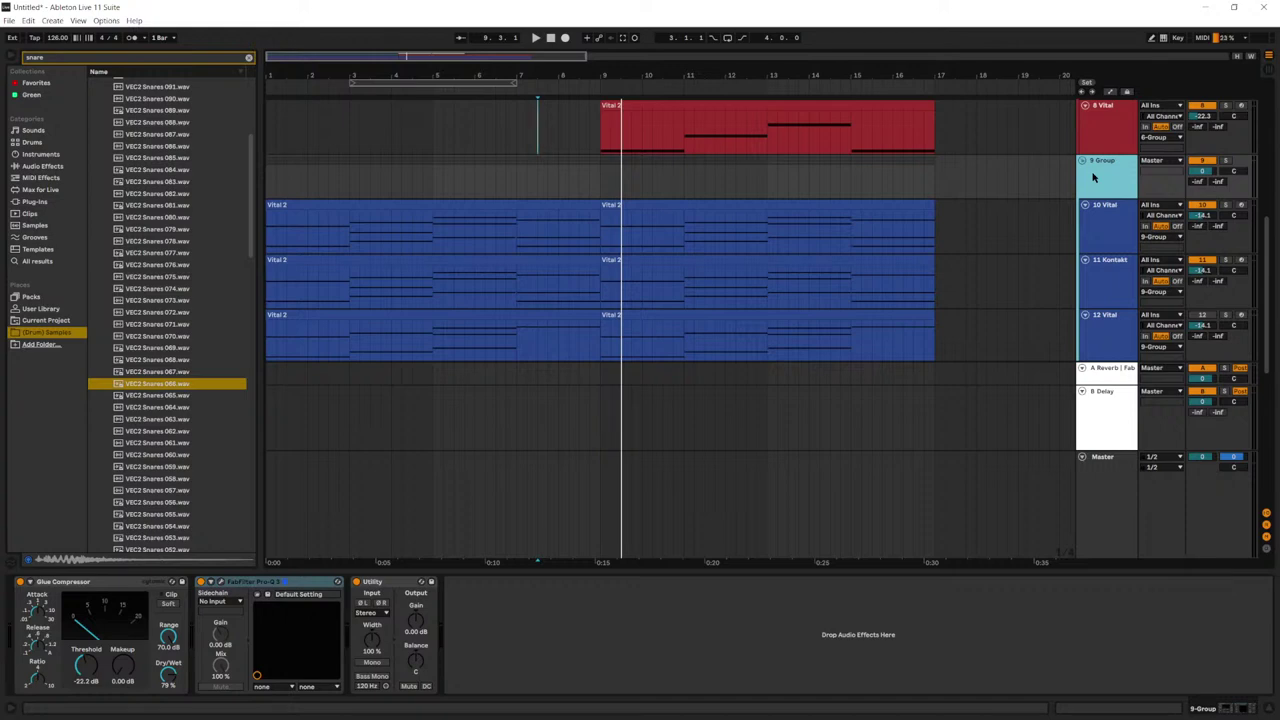
# Step: Duplicate the 12 Vital track and delete the copy's clip in bars 1 to 9
pyautogui.scroll(-3, 1093, 177)
pyautogui.click(1112, 209)
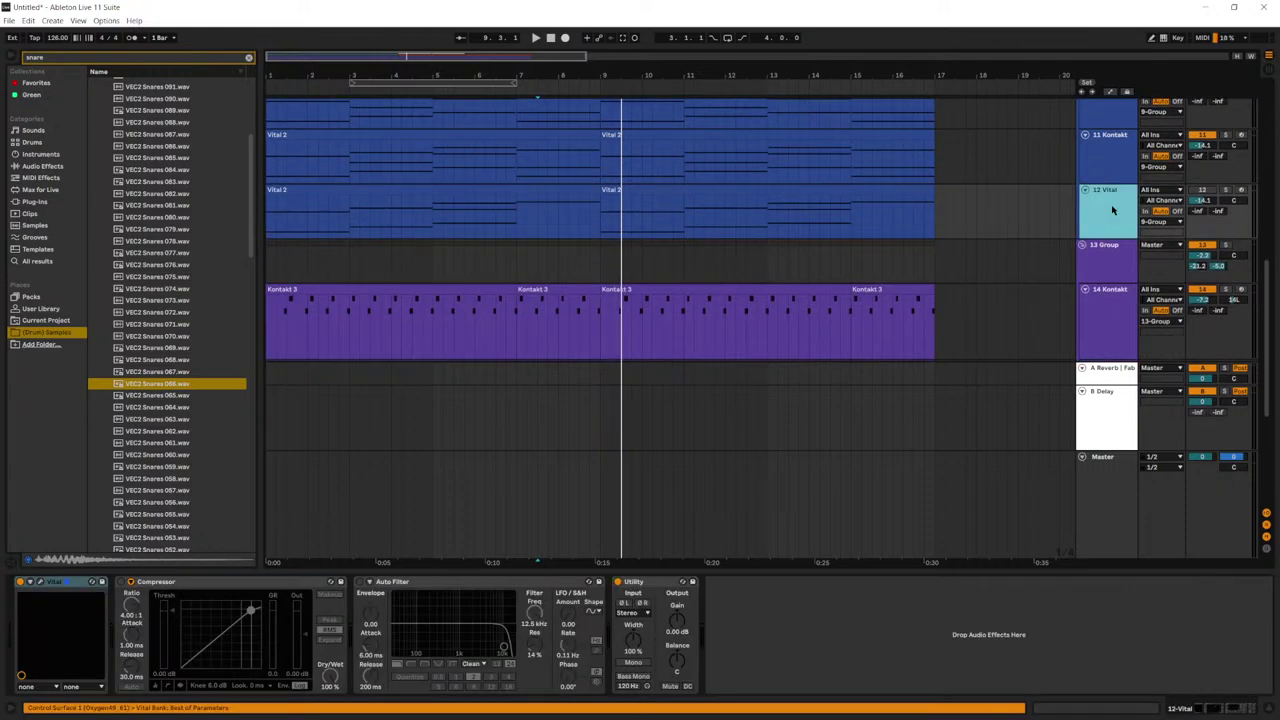
pyautogui.hotkey('ctrl', 'd')
pyautogui.click(596, 244)
pyautogui.scroll(2, 598, 245)
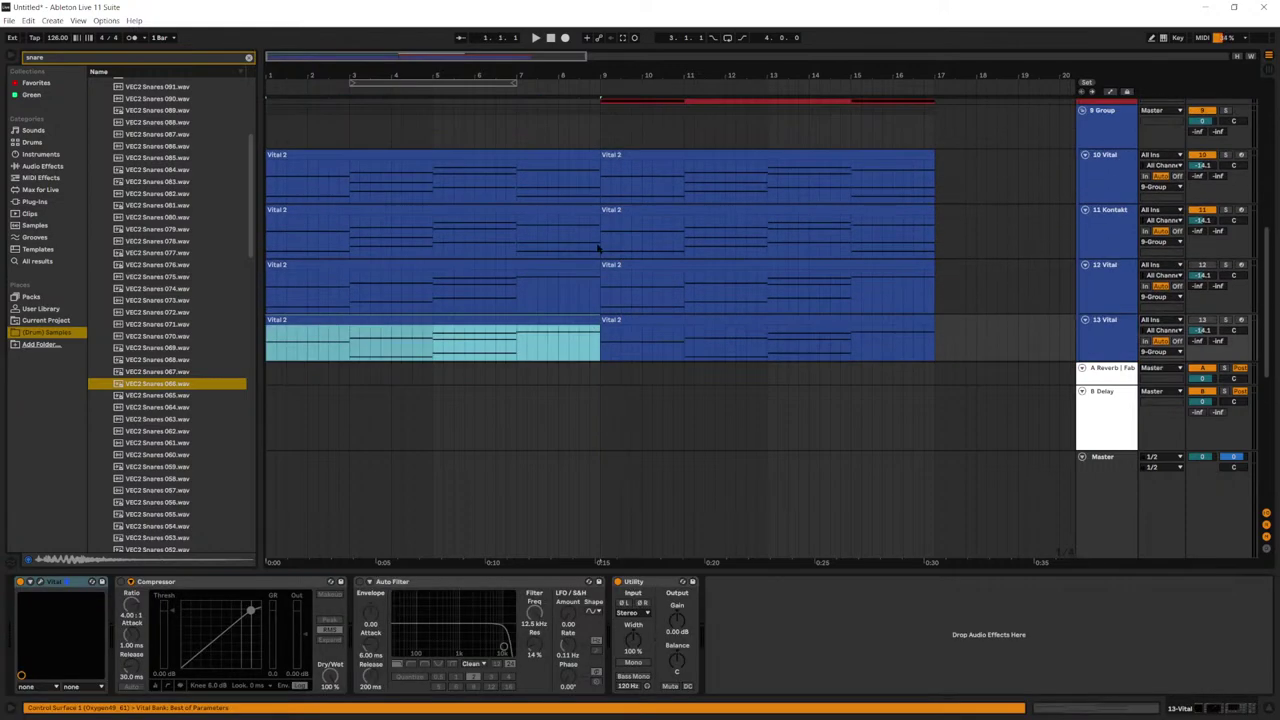
pyautogui.press('Delete')
# Step: Activate and solo the new 13 Vital track and play its clip from bar 9
pyautogui.click(663, 316)
pyautogui.scroll(-2, 1035, 267)
pyautogui.click(1108, 261)
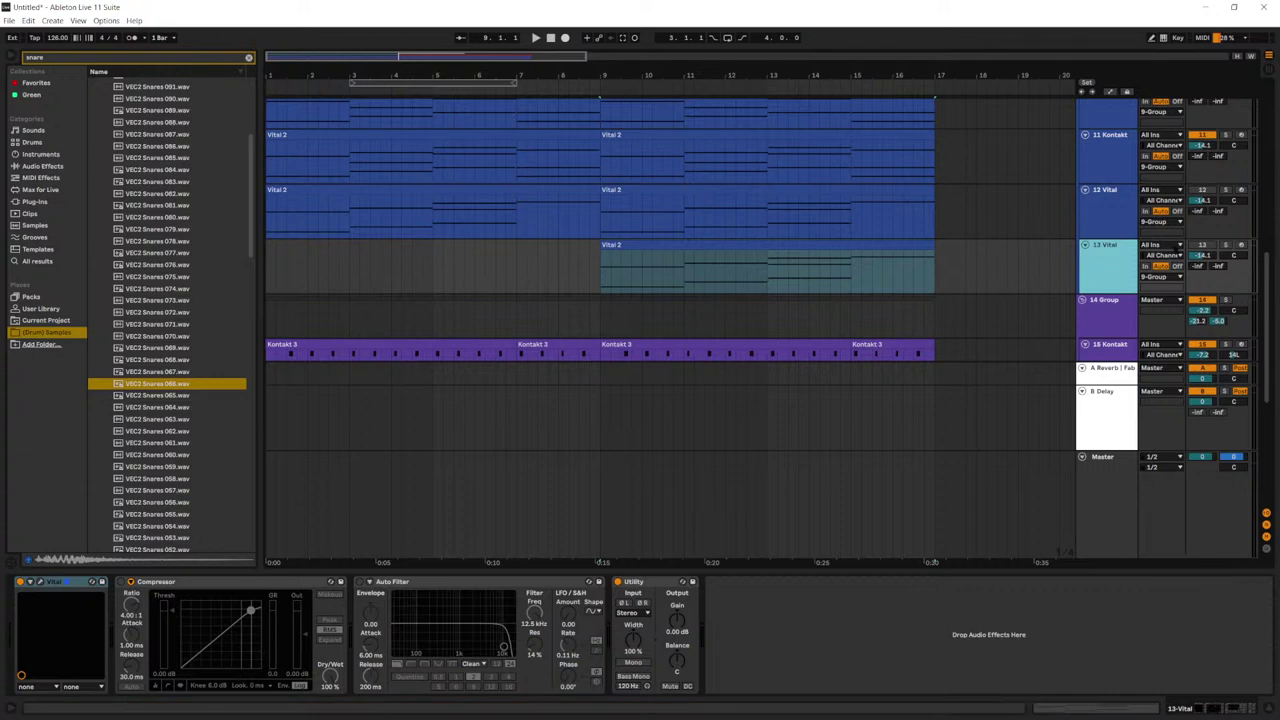
pyautogui.click(1201, 245)
pyautogui.click(1225, 245)
pyautogui.click(756, 247)
pyautogui.press('space')
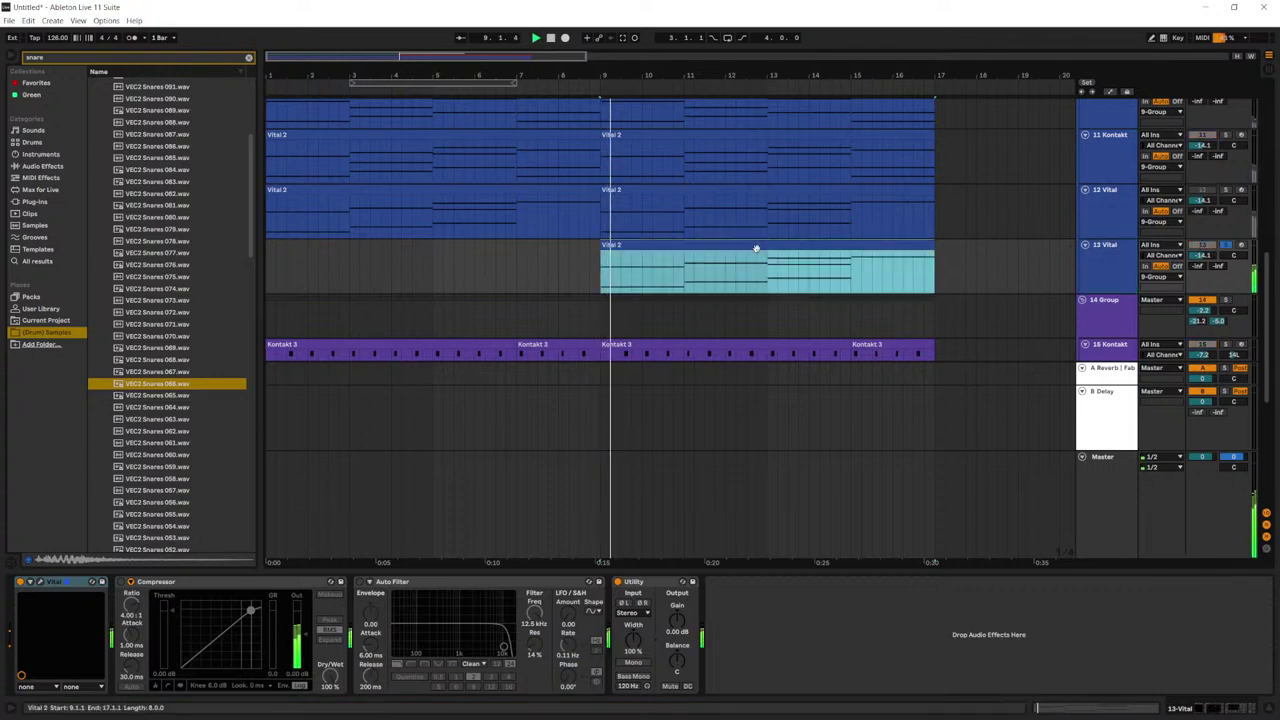
# Step: Open the Vital instrument on 13 Vital and arm the track for playing notes live
pyautogui.click(40, 582)
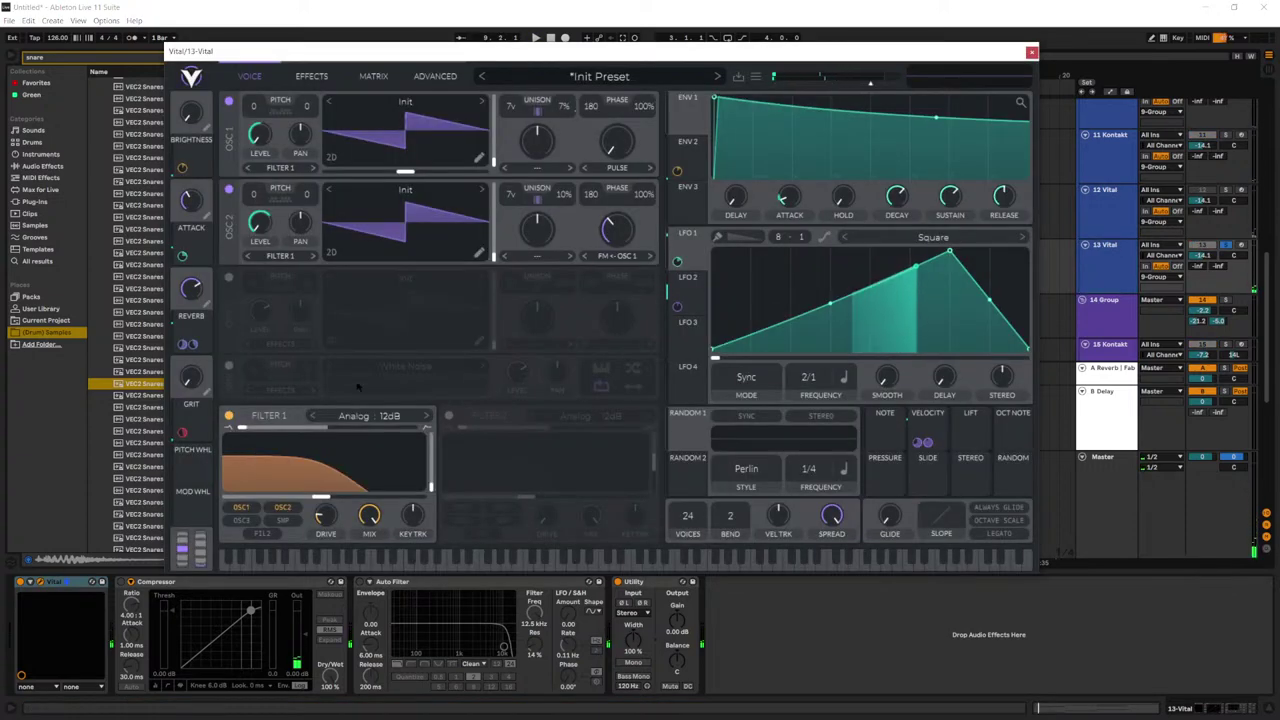
pyautogui.click(590, 78)
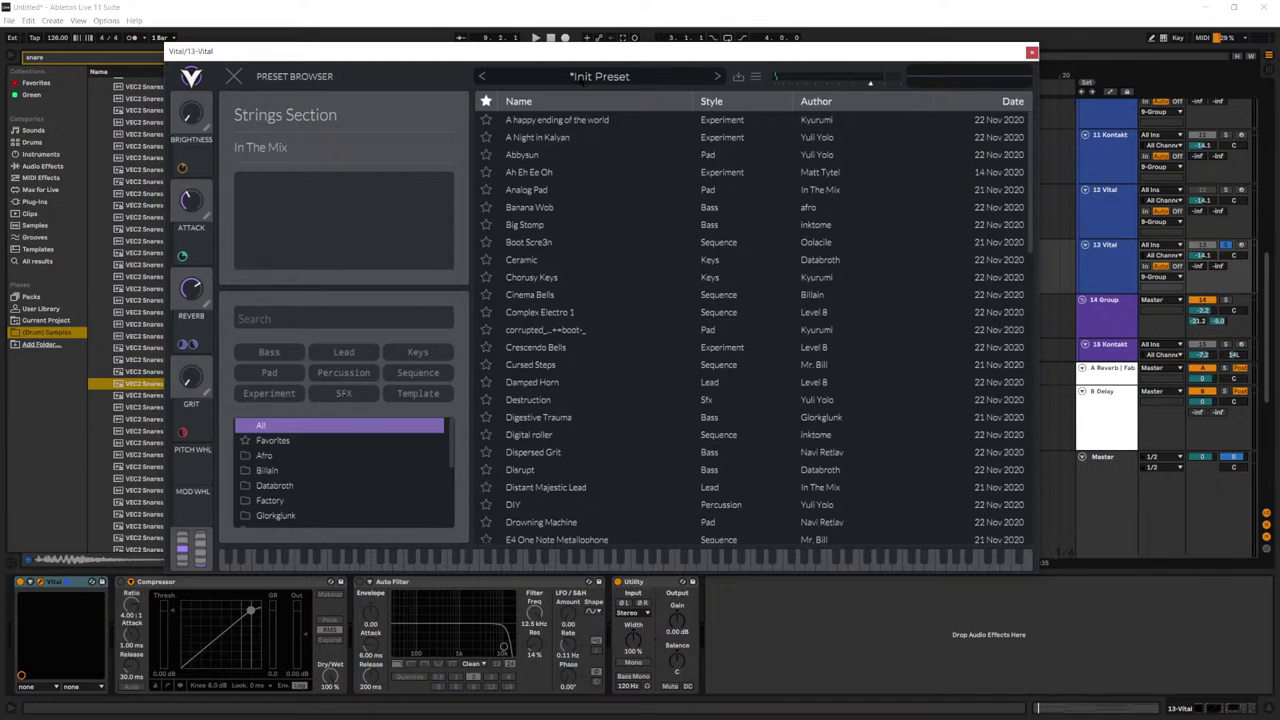
pyautogui.click(585, 78)
pyautogui.click(1240, 245)
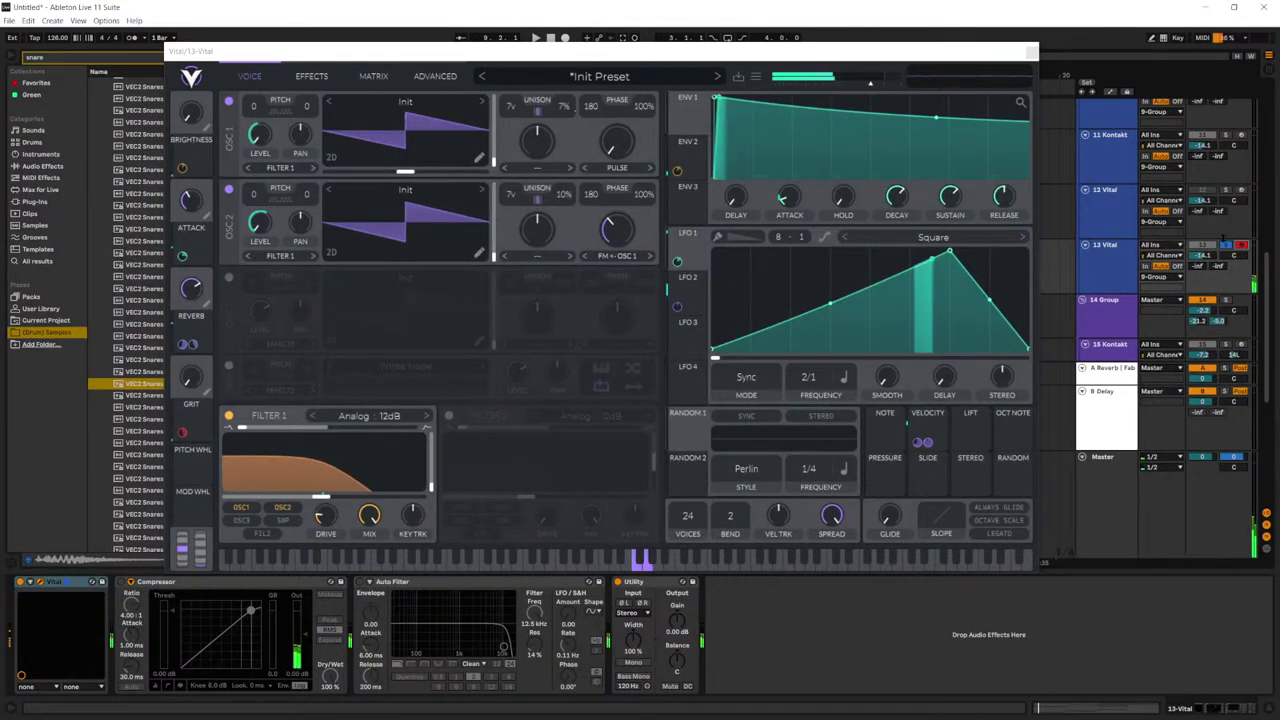
# Step: Audition the Sequence presets Float Chords, Feeder, E4 One Note Metallophone, Complex Electro 1 and Cinema Bells on 13 Vital
pyautogui.click(600, 76)
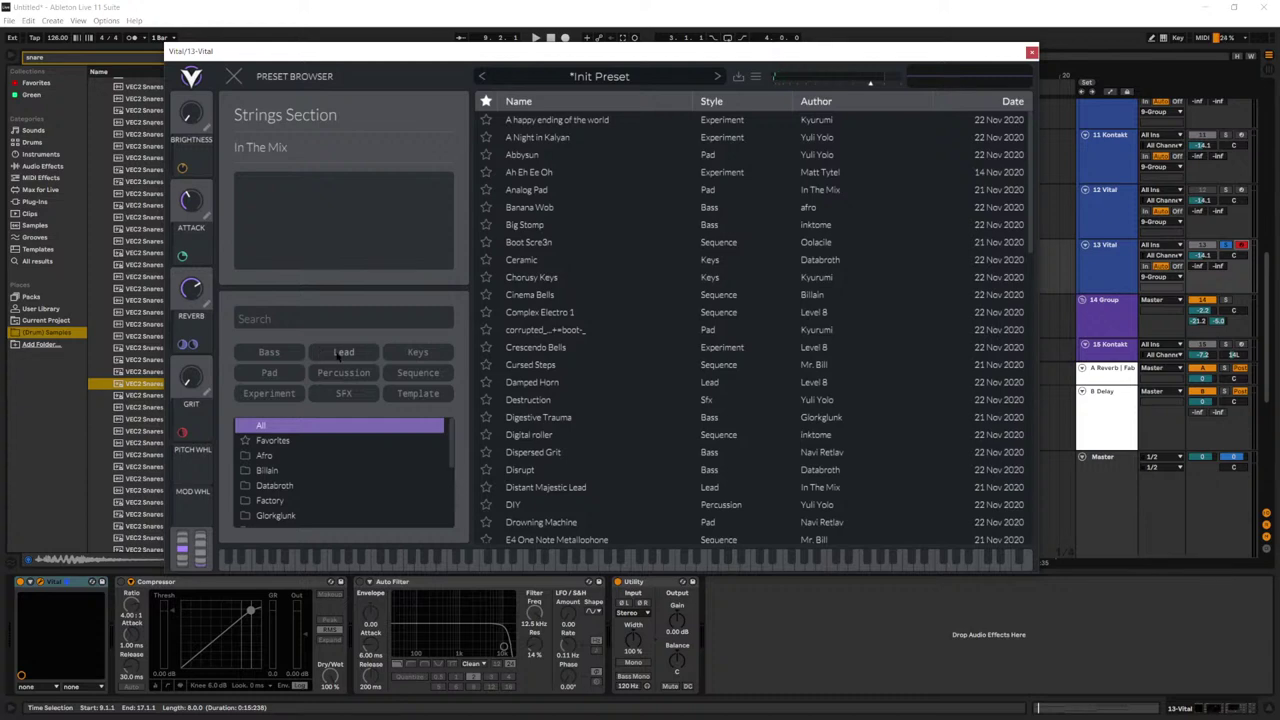
pyautogui.click(424, 372)
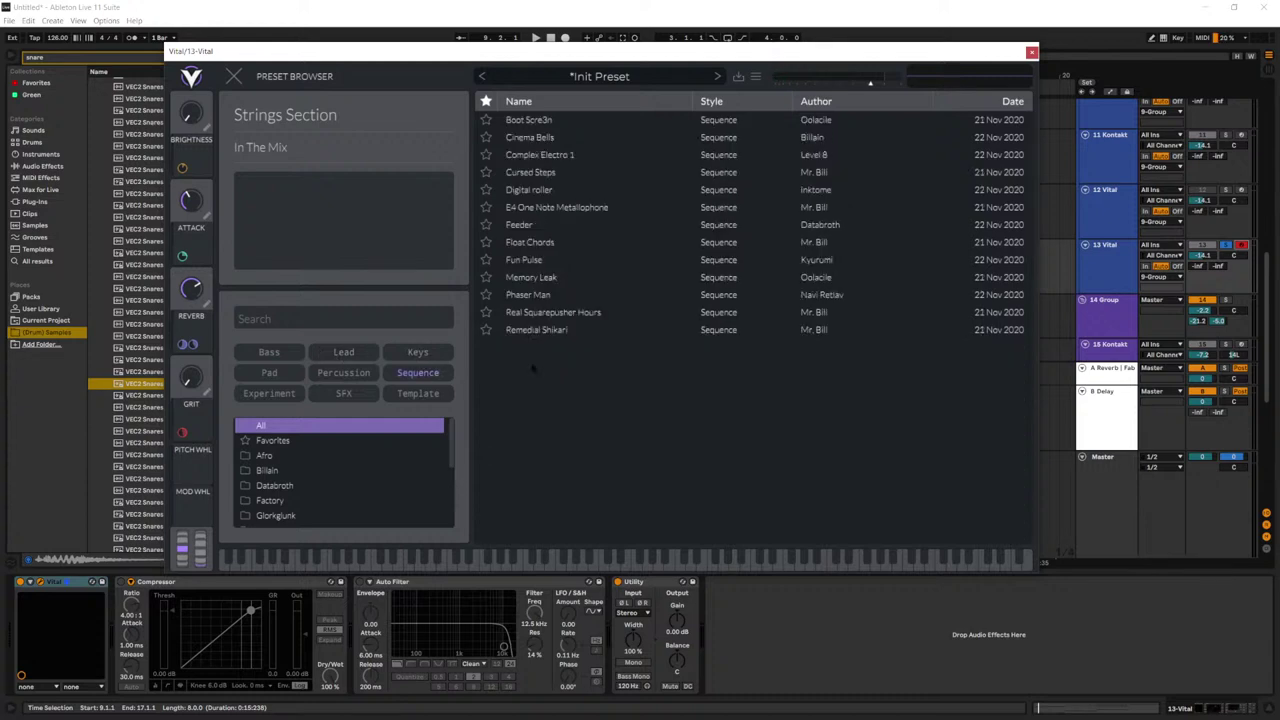
pyautogui.click(589, 242)
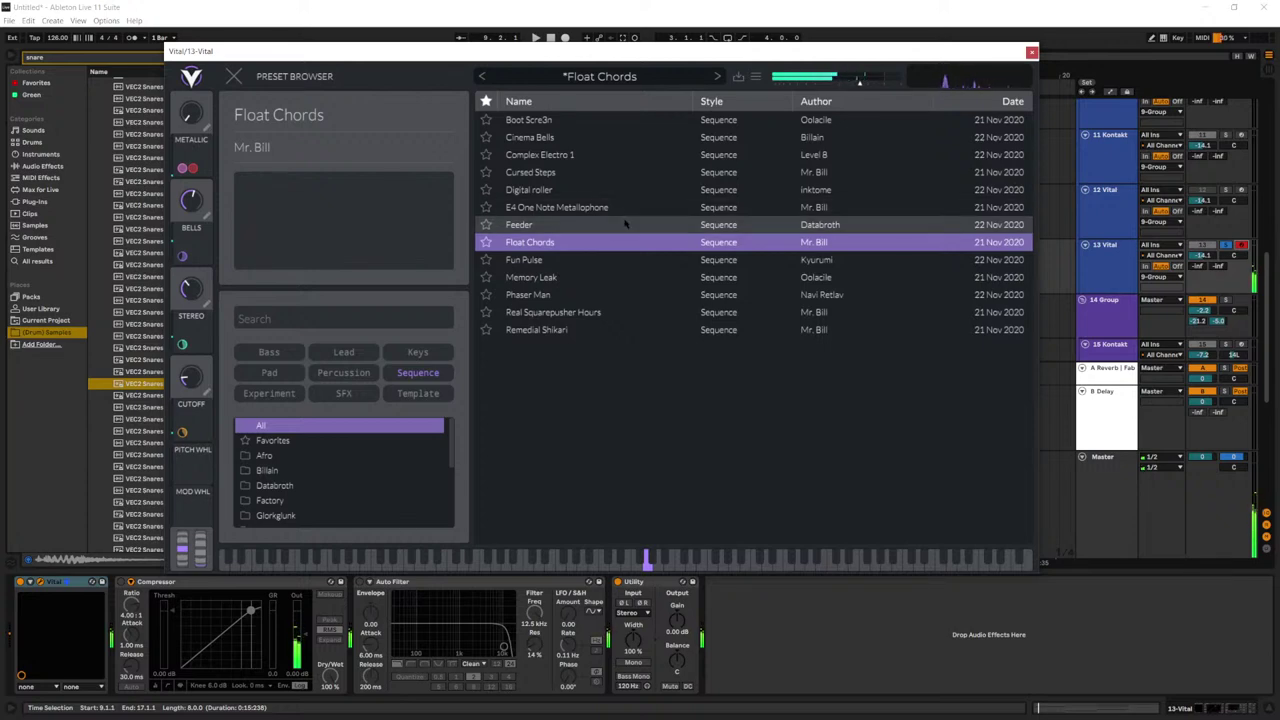
pyautogui.click(625, 224)
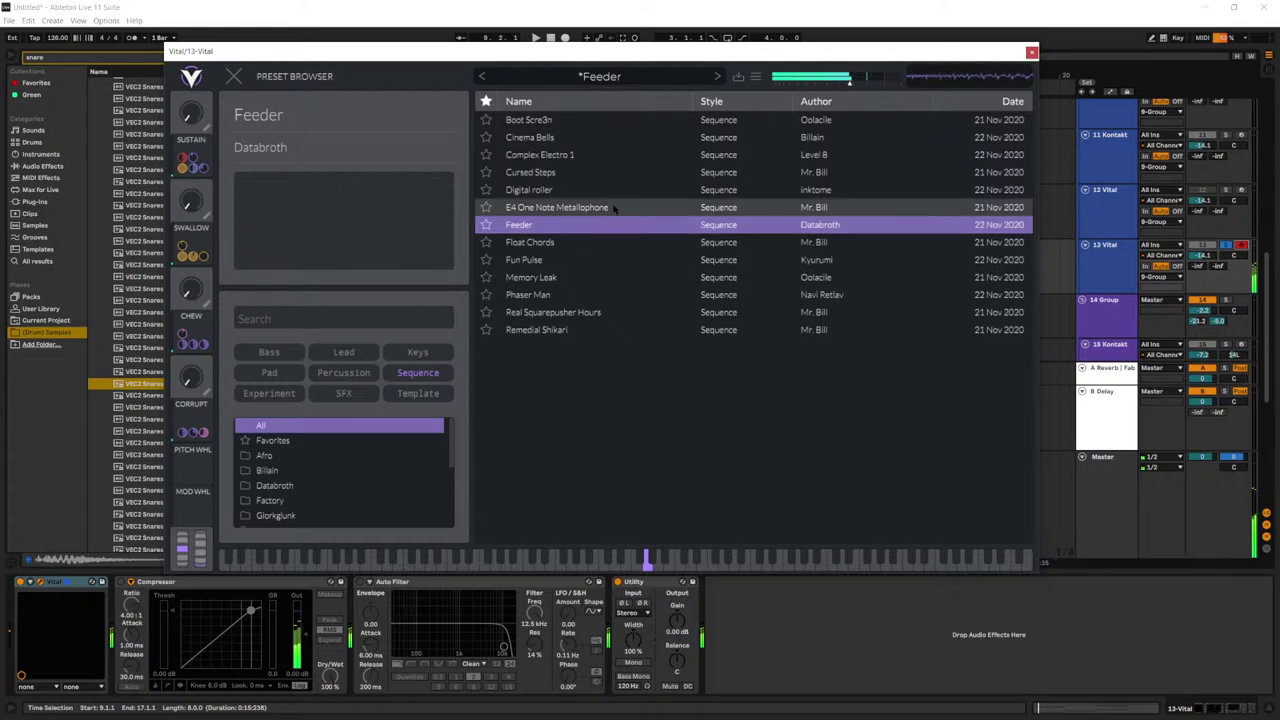
pyautogui.click(620, 207)
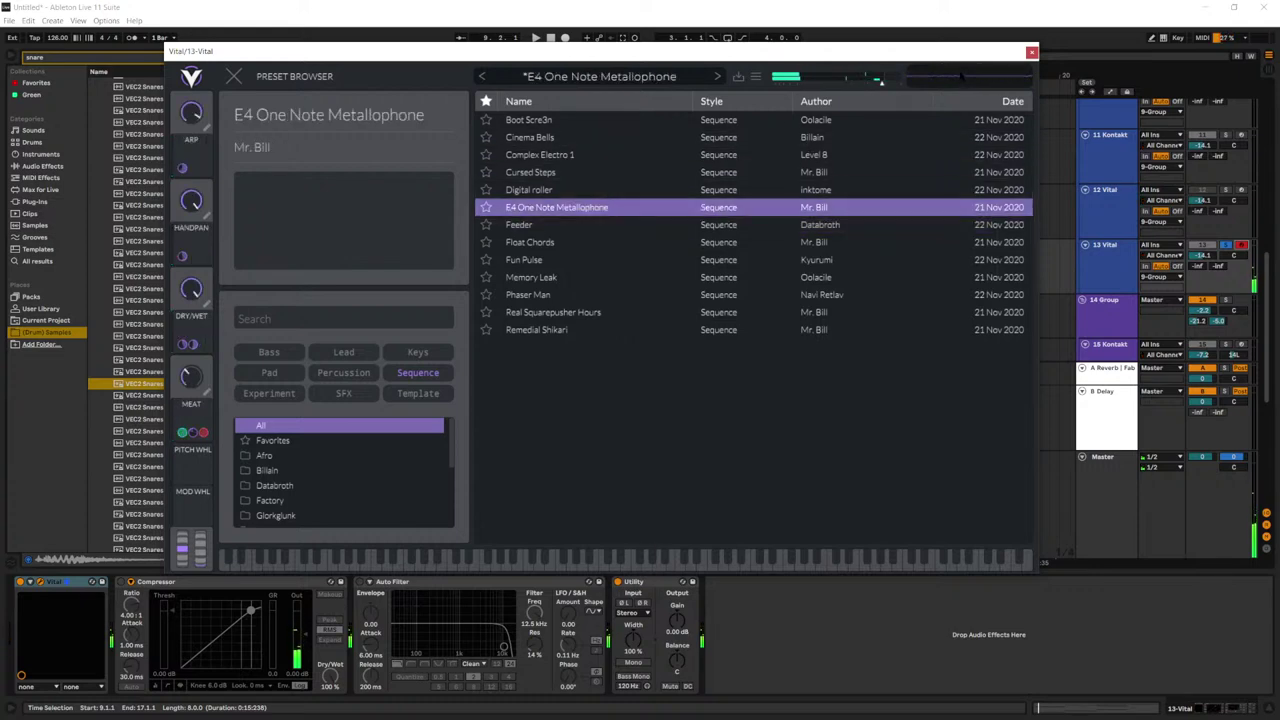
pyautogui.click(568, 154)
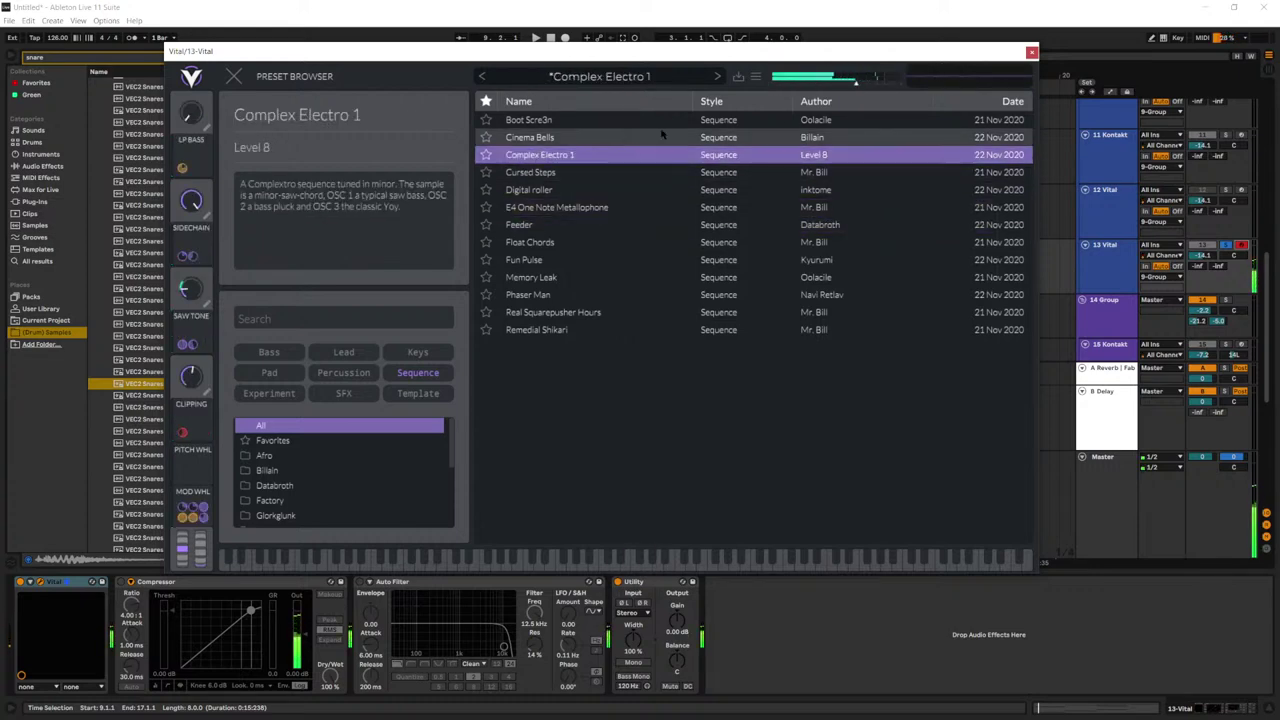
pyautogui.click(600, 138)
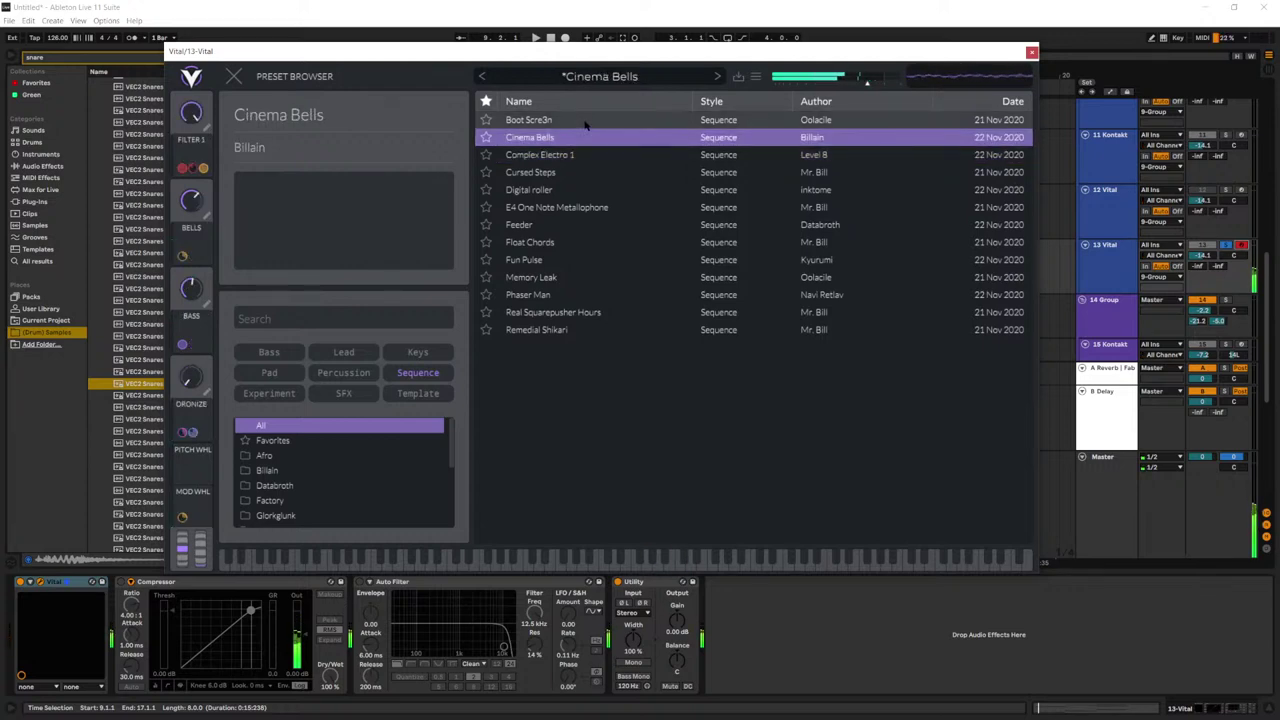
pyautogui.click(663, 78)
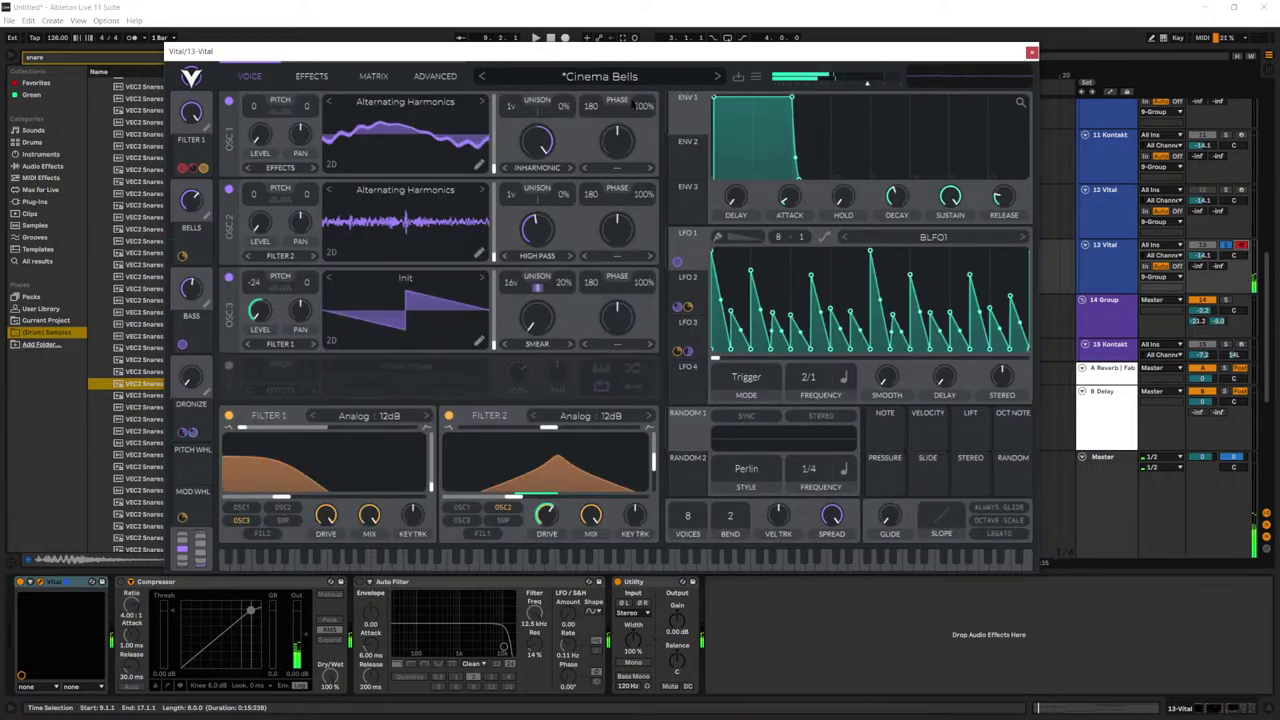
# Step: Switch the preset browser's style filter from Sequence to Lead and audition the Damped Horn preset
pyautogui.click(670, 78)
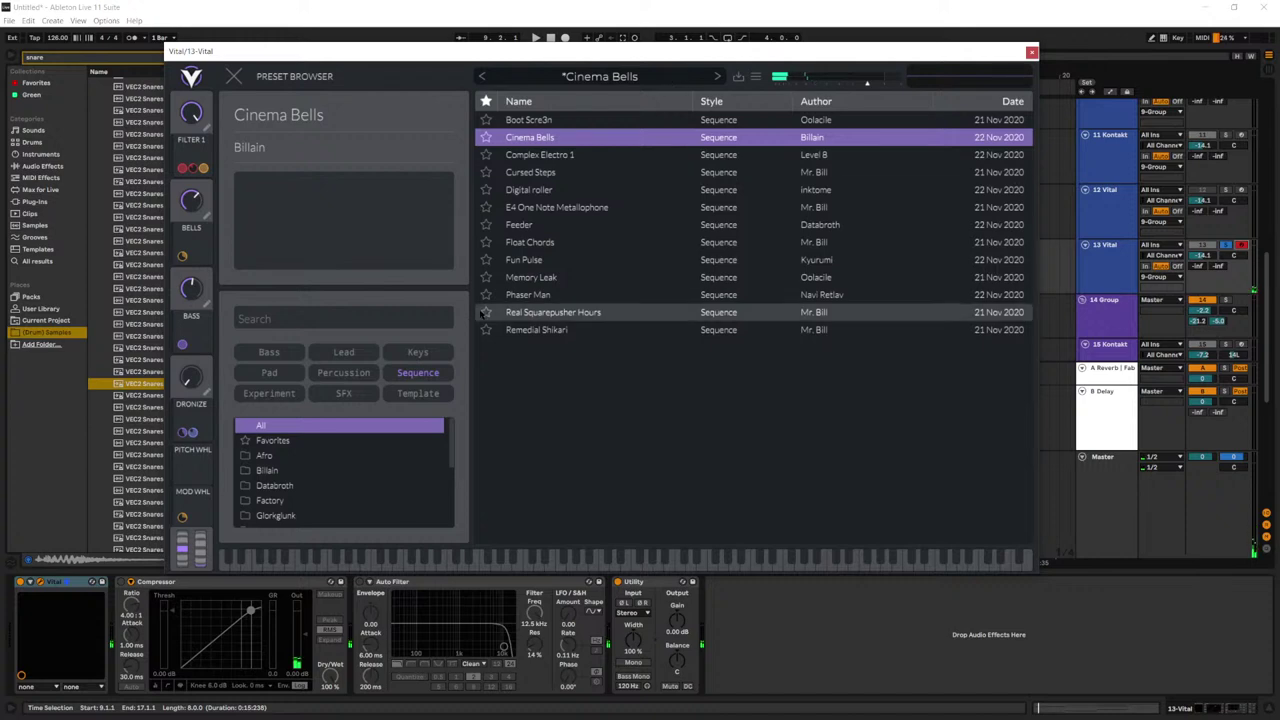
pyautogui.click(343, 352)
pyautogui.click(621, 190)
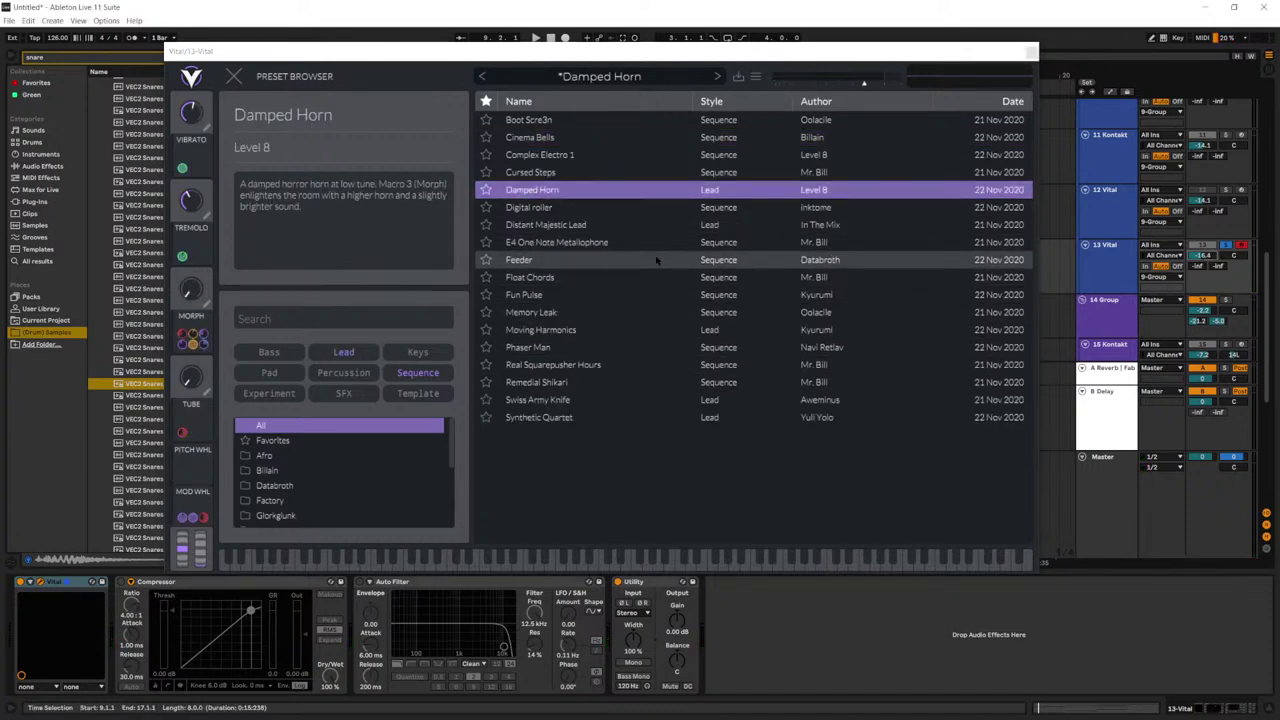
pyautogui.click(645, 208)
pyautogui.click(638, 197)
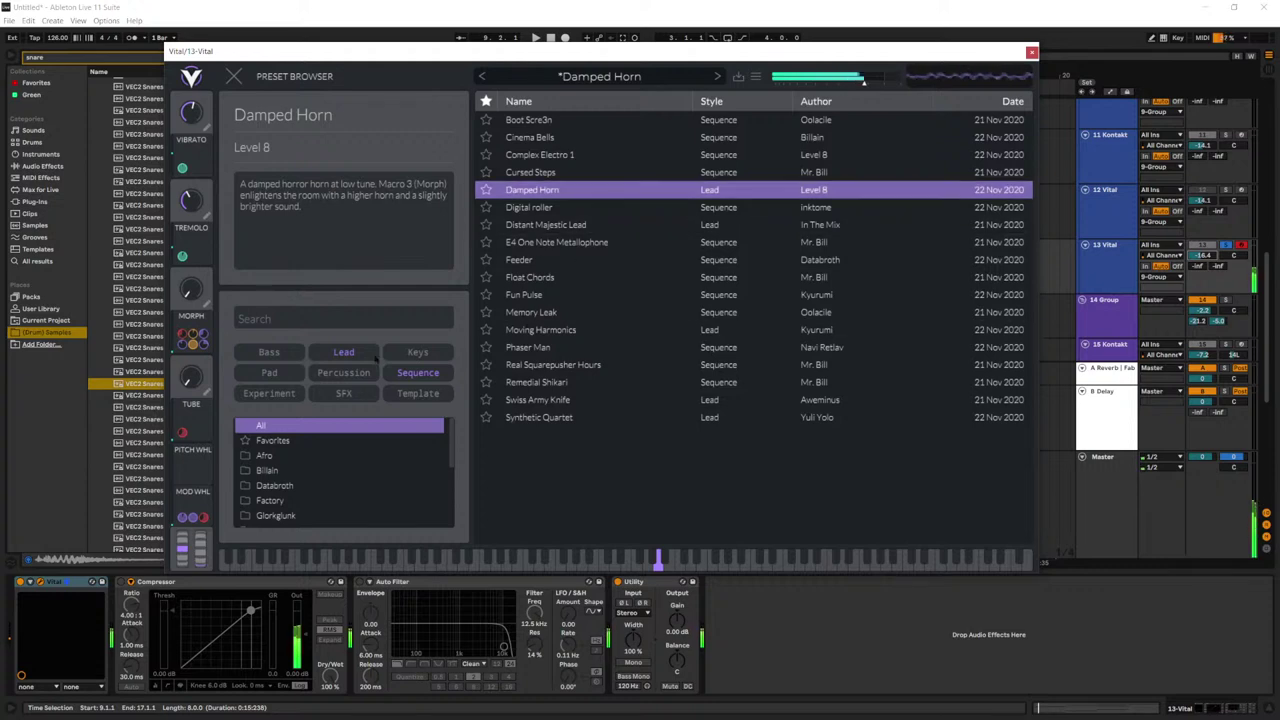
pyautogui.click(418, 372)
# Step: Audition Distant Majestic Lead, Synthetic Quartet and Swiss Army Knife, settle on the Moving Harmonics preset and close Vital
pyautogui.click(601, 138)
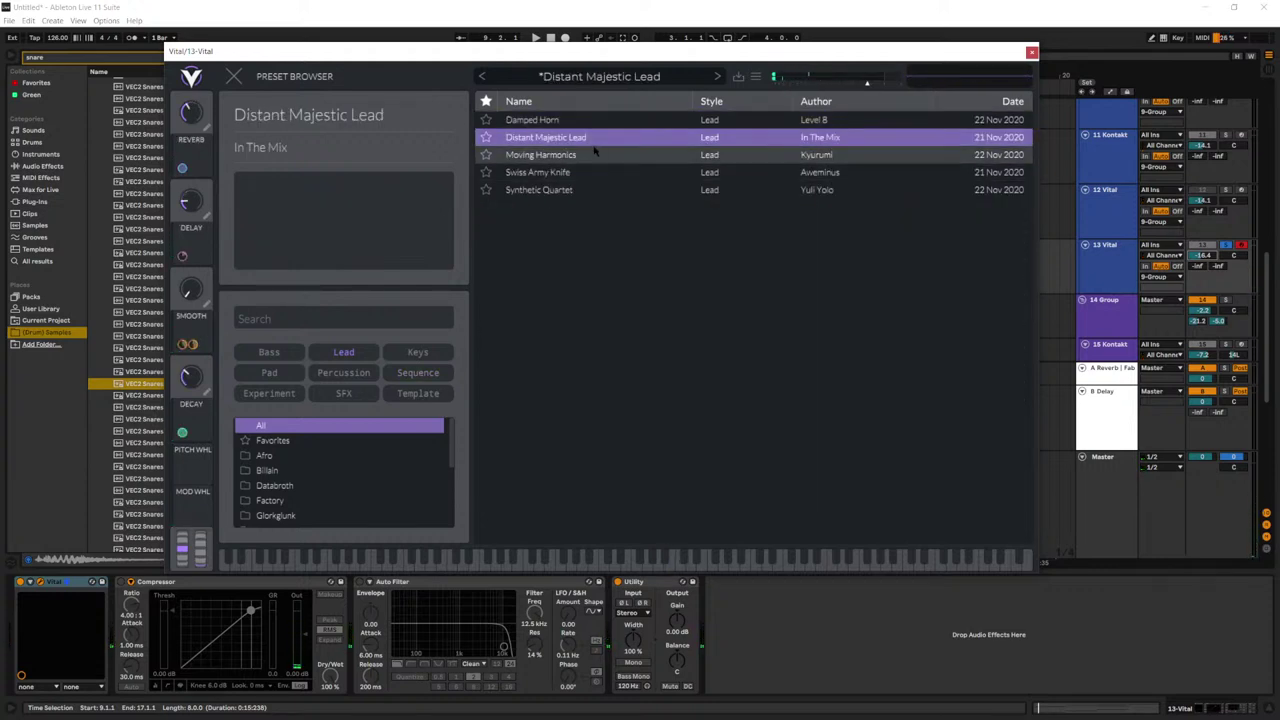
pyautogui.click(594, 154)
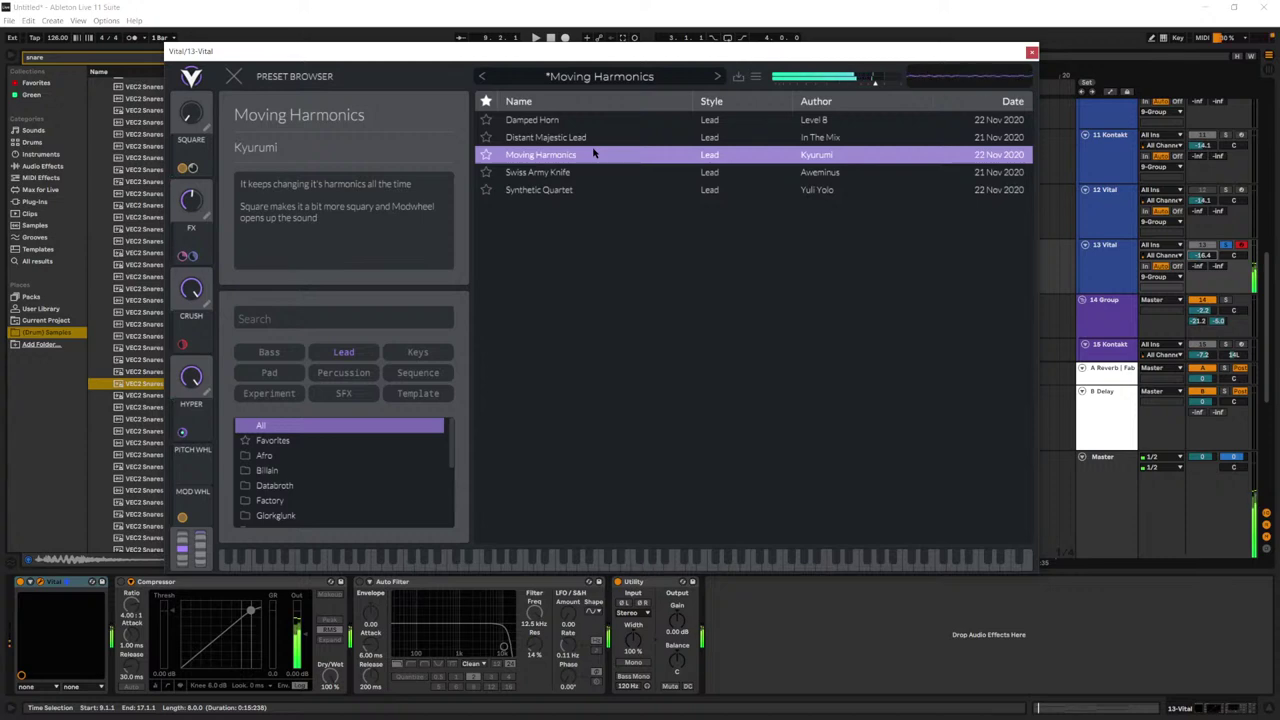
pyautogui.click(599, 188)
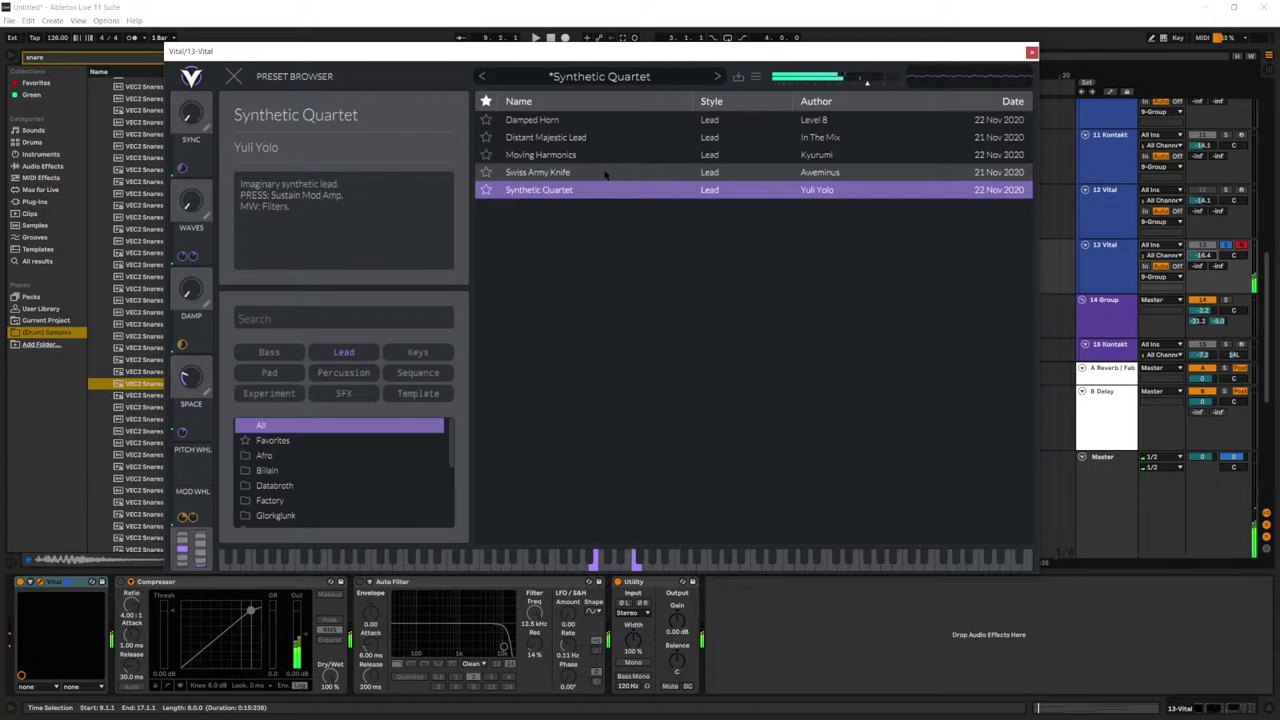
pyautogui.click(605, 173)
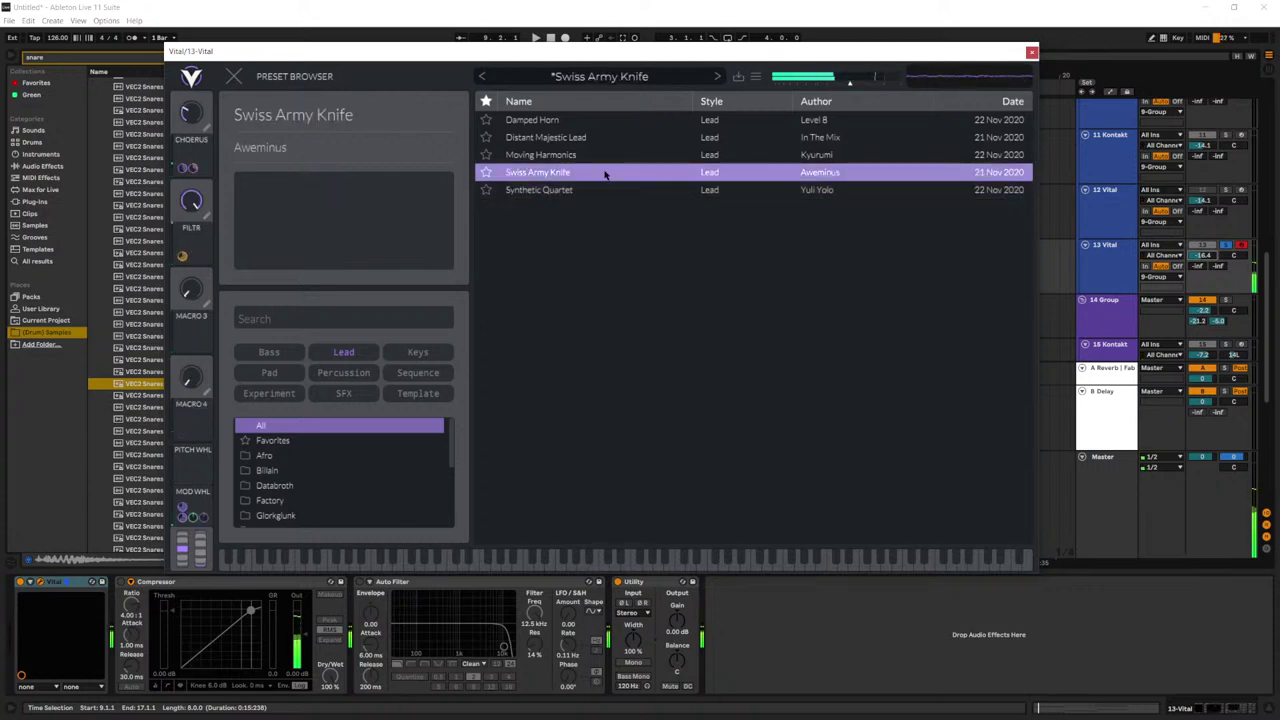
pyautogui.click(597, 158)
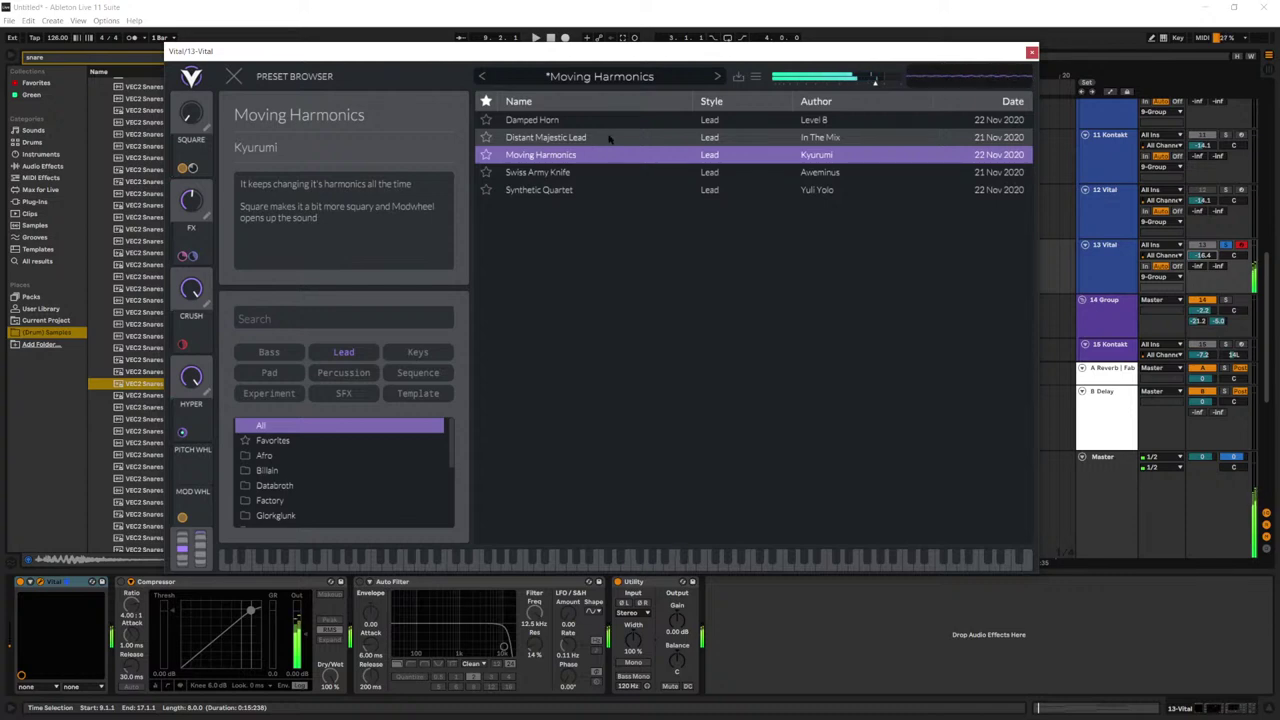
pyautogui.click(663, 83)
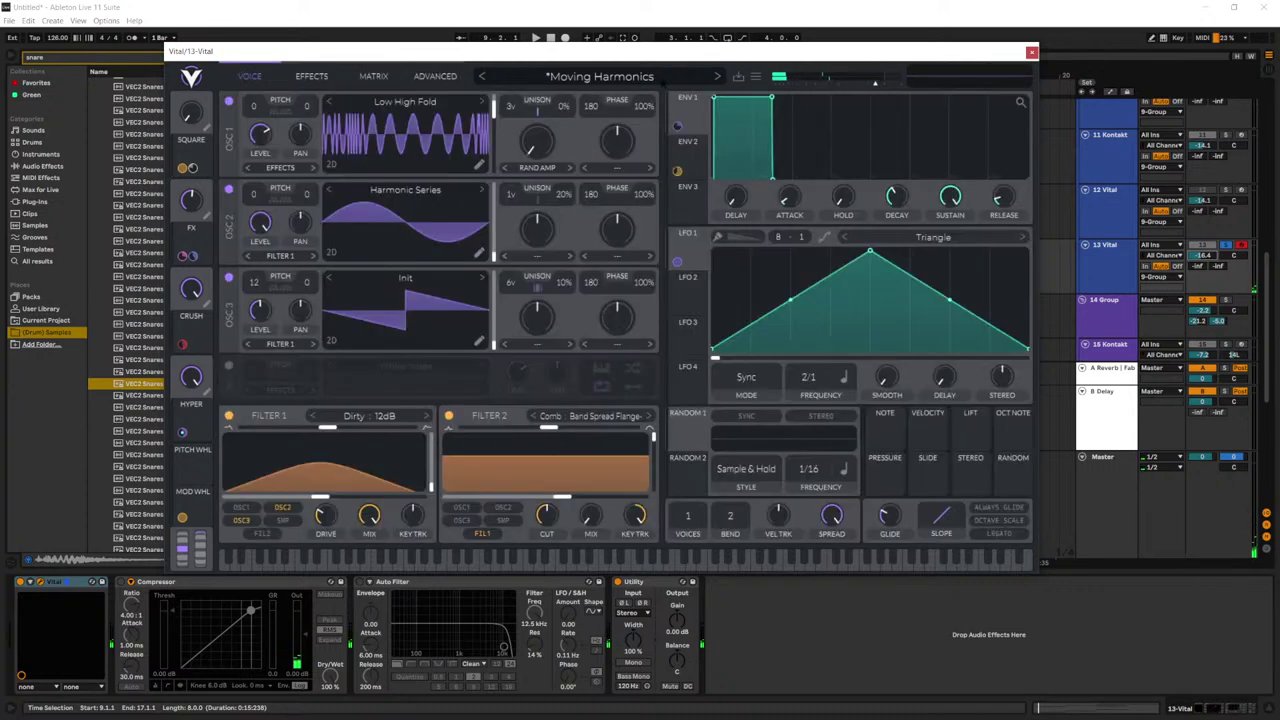
pyautogui.click(1032, 53)
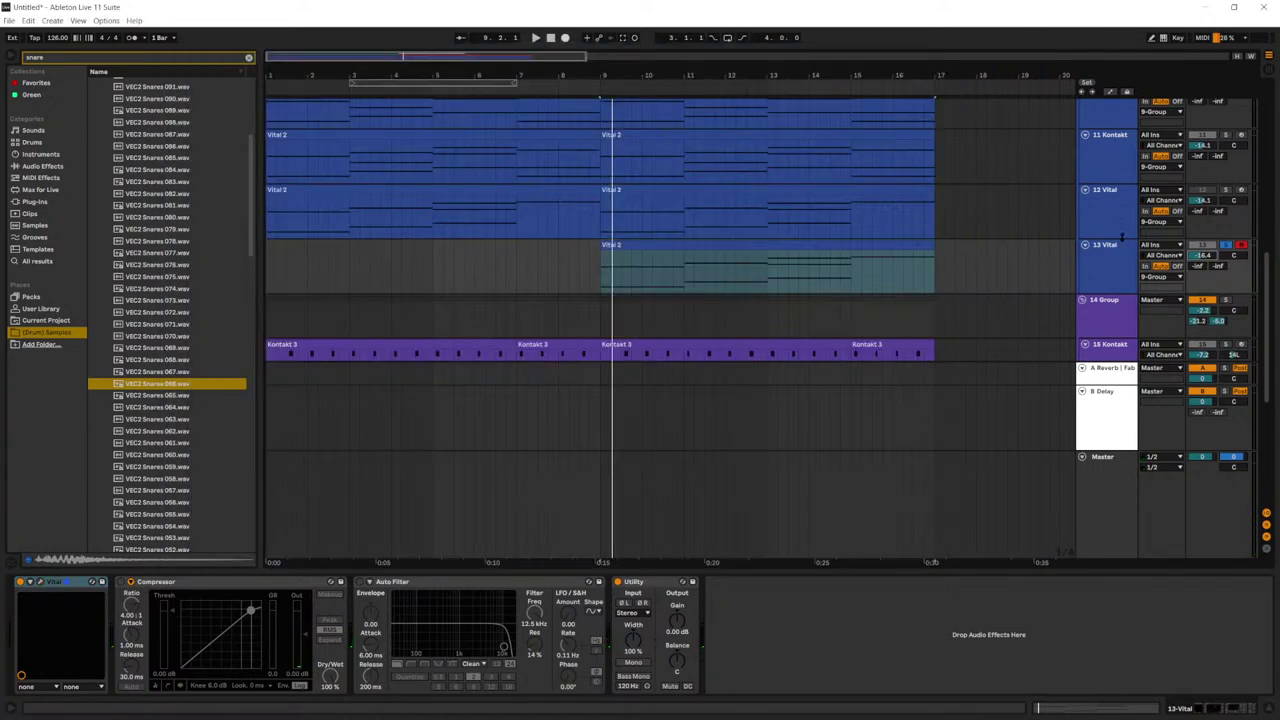
# Step: Solo the 16 Vital track in the purple group and play it from bar 11
pyautogui.click(1104, 278)
pyautogui.scroll(-5, 1010, 266)
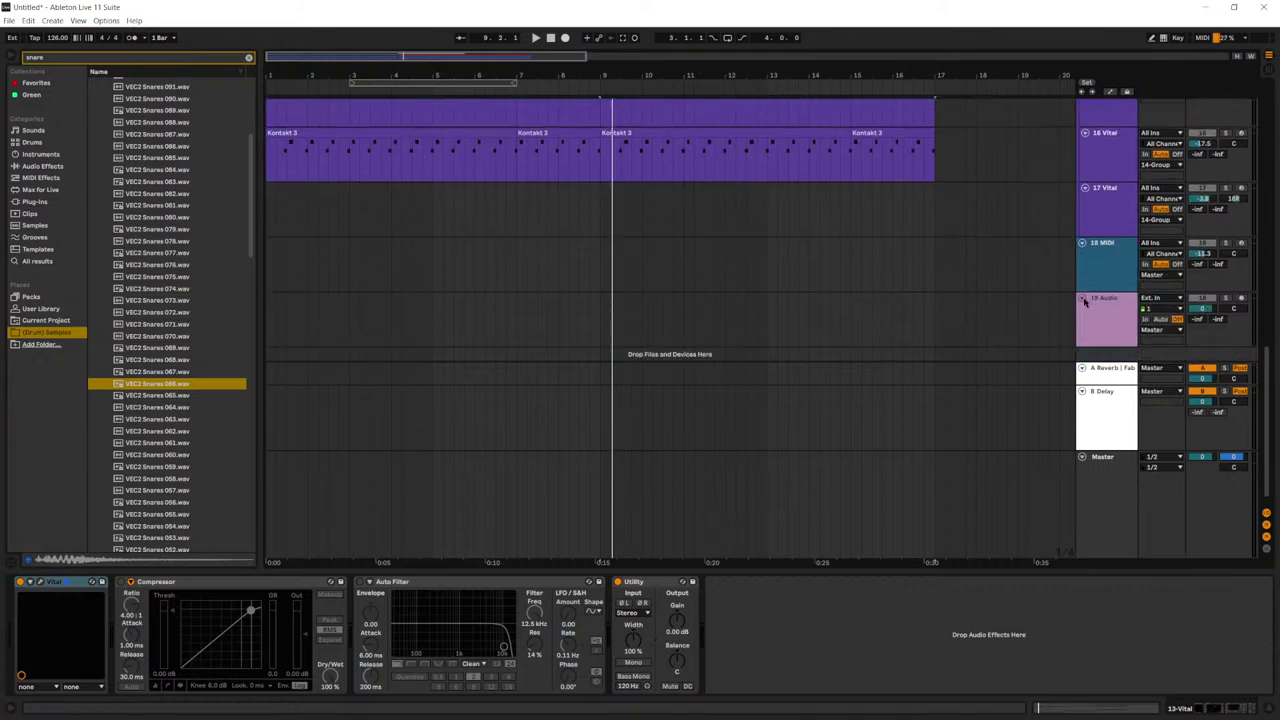
pyautogui.scroll(1, 1091, 249)
pyautogui.scroll(2, 1092, 249)
pyautogui.click(1110, 306)
pyautogui.click(1228, 283)
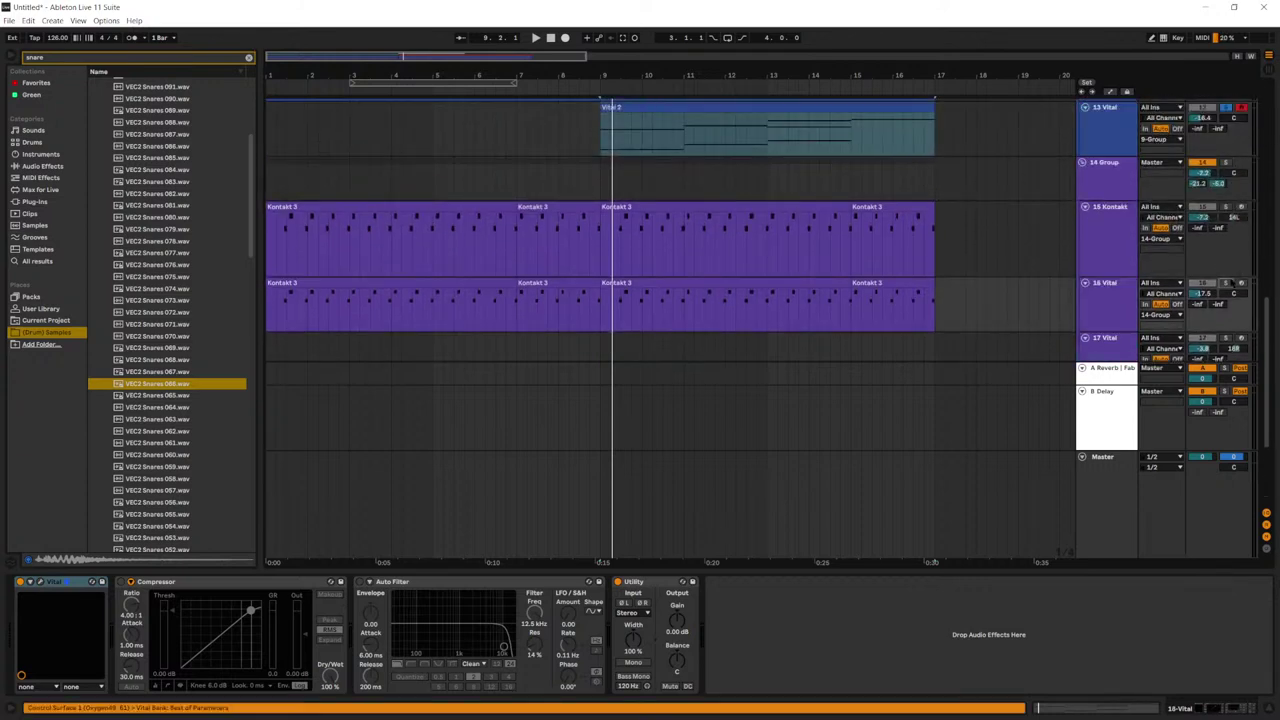
pyautogui.click(705, 308)
pyautogui.press('space')
pyautogui.press('space')
# Step: Copy the 16 Vital track into the blue group above 13 Vital and delete the copy's Kontakt 3 clips
pyautogui.click(1092, 313)
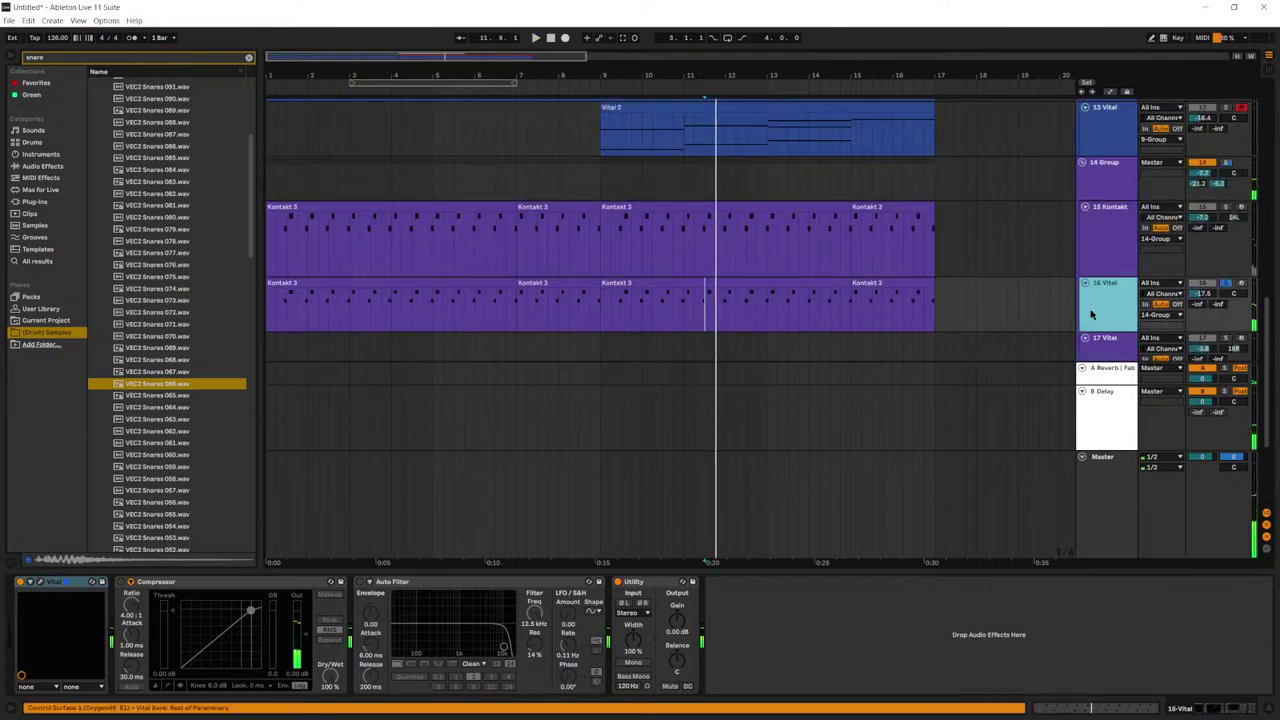
pyautogui.scroll(2, 1110, 358)
pyautogui.moveTo(1110, 358); pyautogui.dragTo(1110, 158)
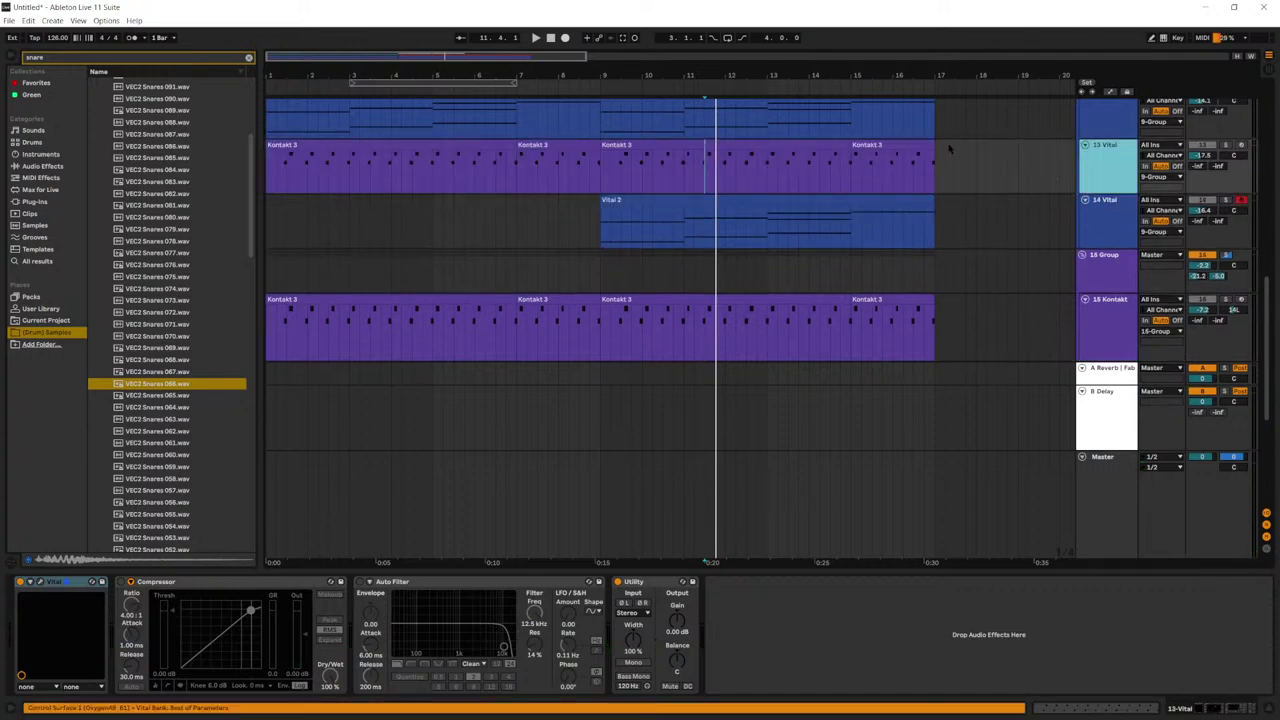
pyautogui.moveTo(945, 150); pyautogui.dragTo(234, 166)
pyautogui.press('Delete')
# Step: Move the Vital 2 clip from 14 Vital up to the copied 13 Vital and assign the blue group's colour to its tracks and clips
pyautogui.moveTo(887, 204); pyautogui.dragTo(888, 150)
pyautogui.rightClick(1097, 169)
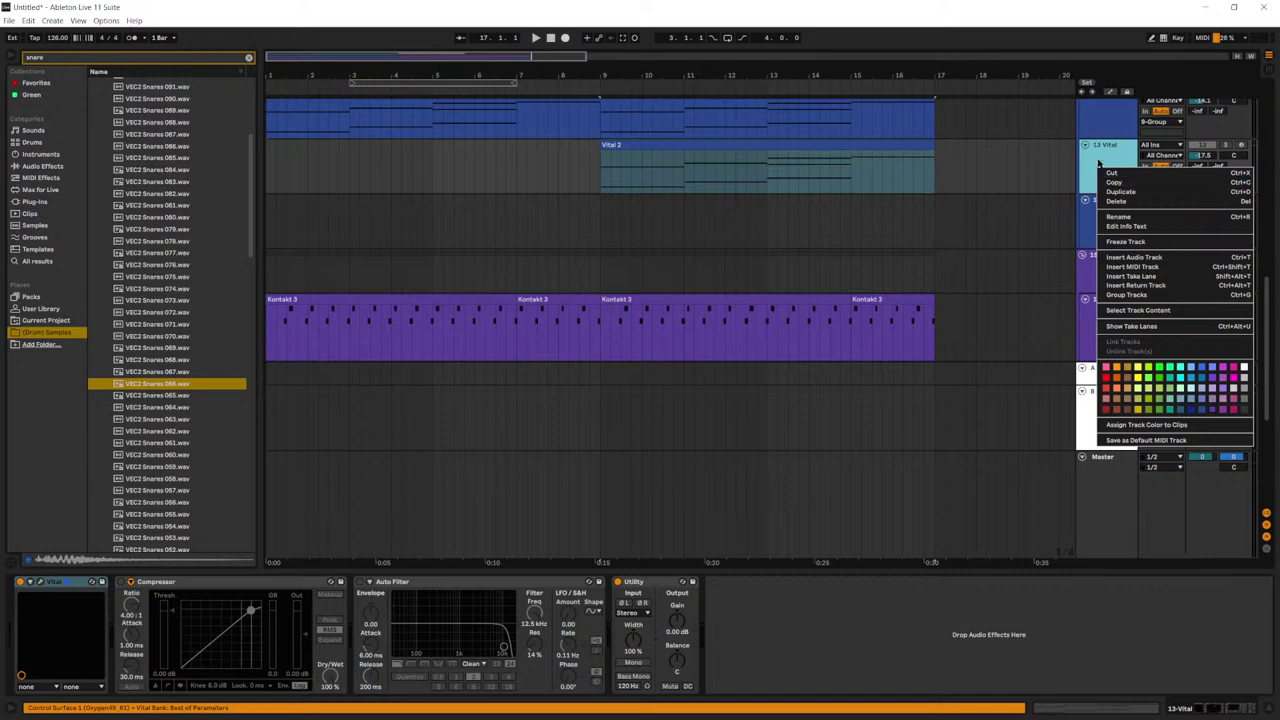
pyautogui.click(1098, 163)
pyautogui.scroll(3, 1104, 135)
pyautogui.rightClick(1109, 114)
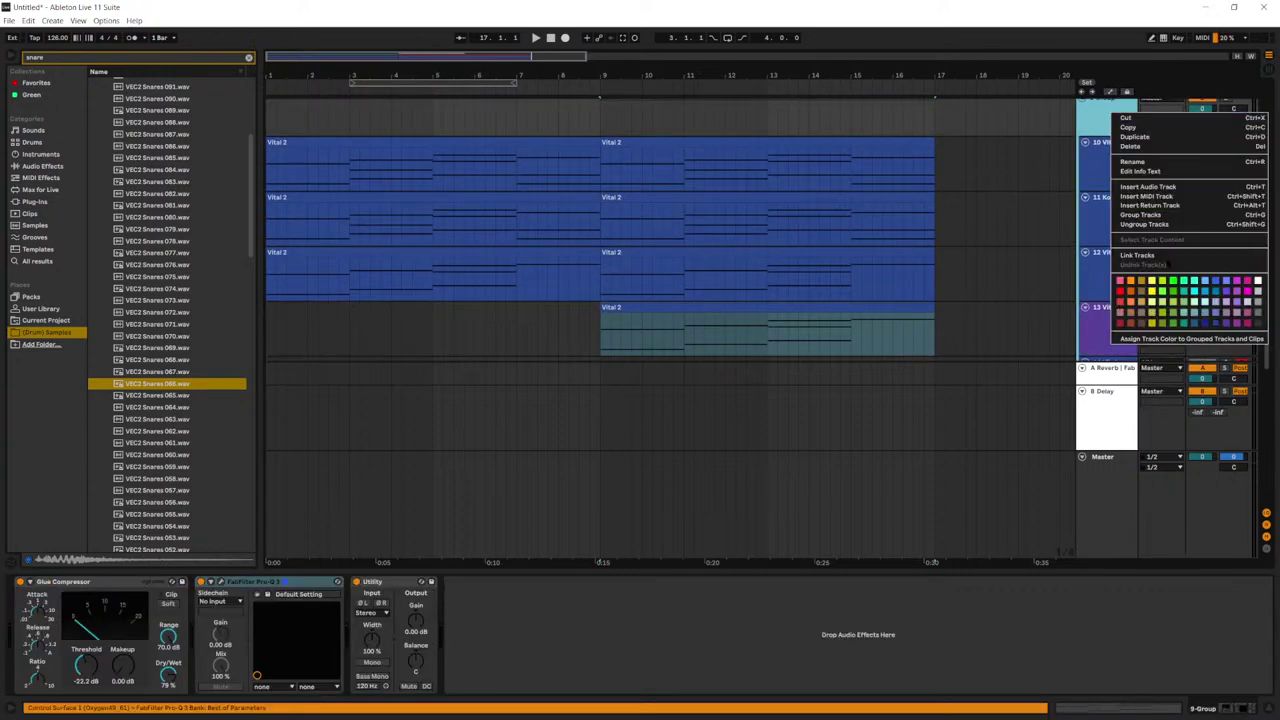
pyautogui.click(1170, 339)
pyautogui.scroll(-2, 849, 225)
# Step: Open the Vital 2 clip on 13 Vital and select the notes of its first chord
pyautogui.click(838, 207)
pyautogui.click(1129, 243)
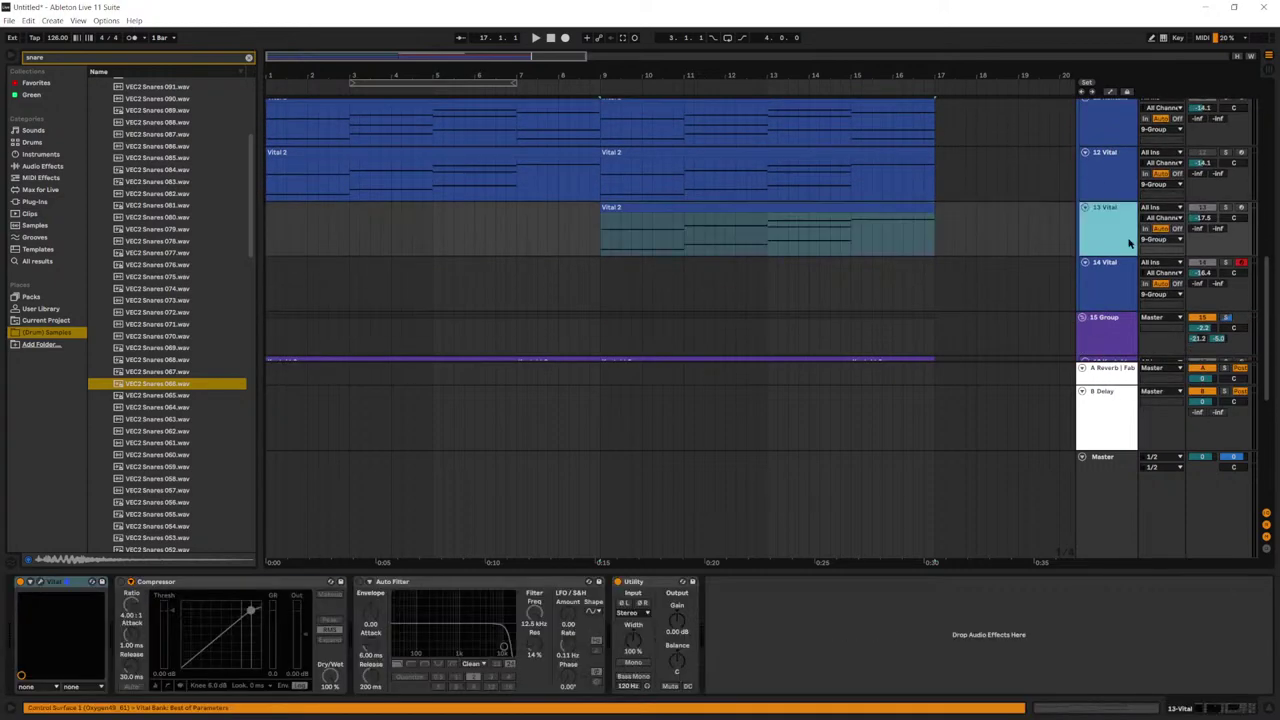
pyautogui.doubleClick(728, 208)
pyautogui.scroll(-2, 477, 609)
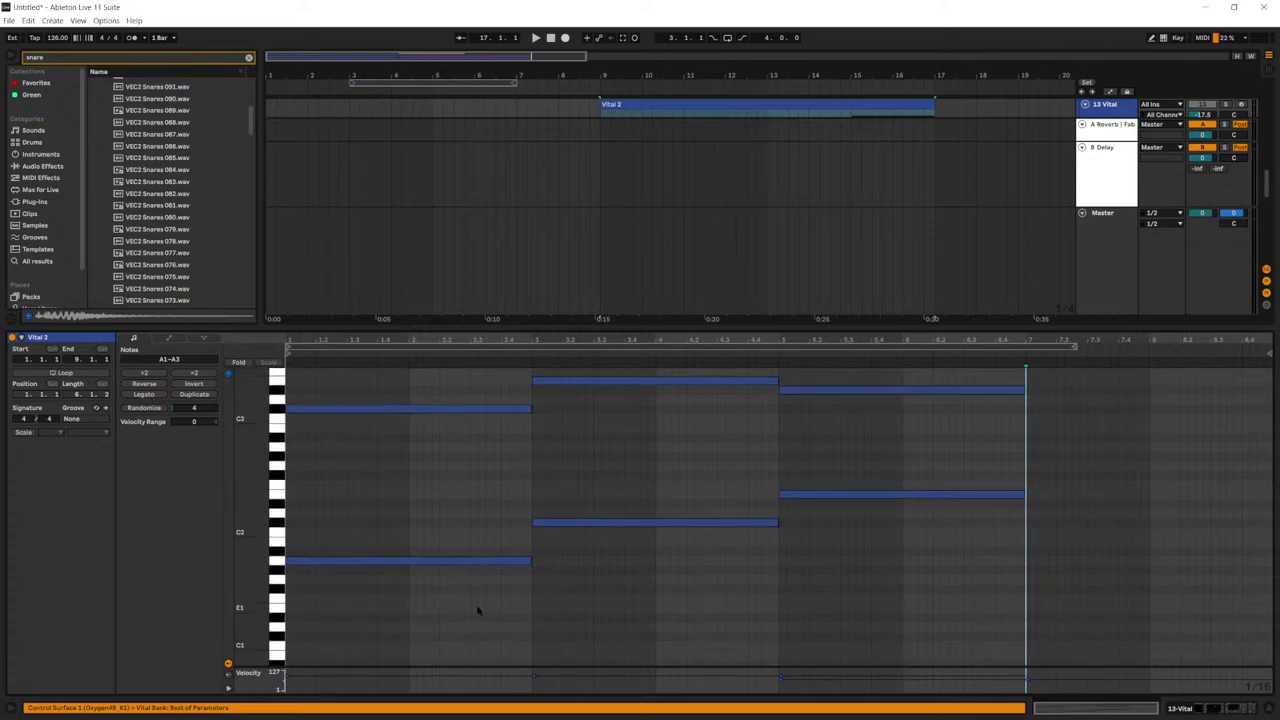
pyautogui.moveTo(478, 613); pyautogui.dragTo(443, 408)
pyautogui.hotkey('shift', 'Tab')
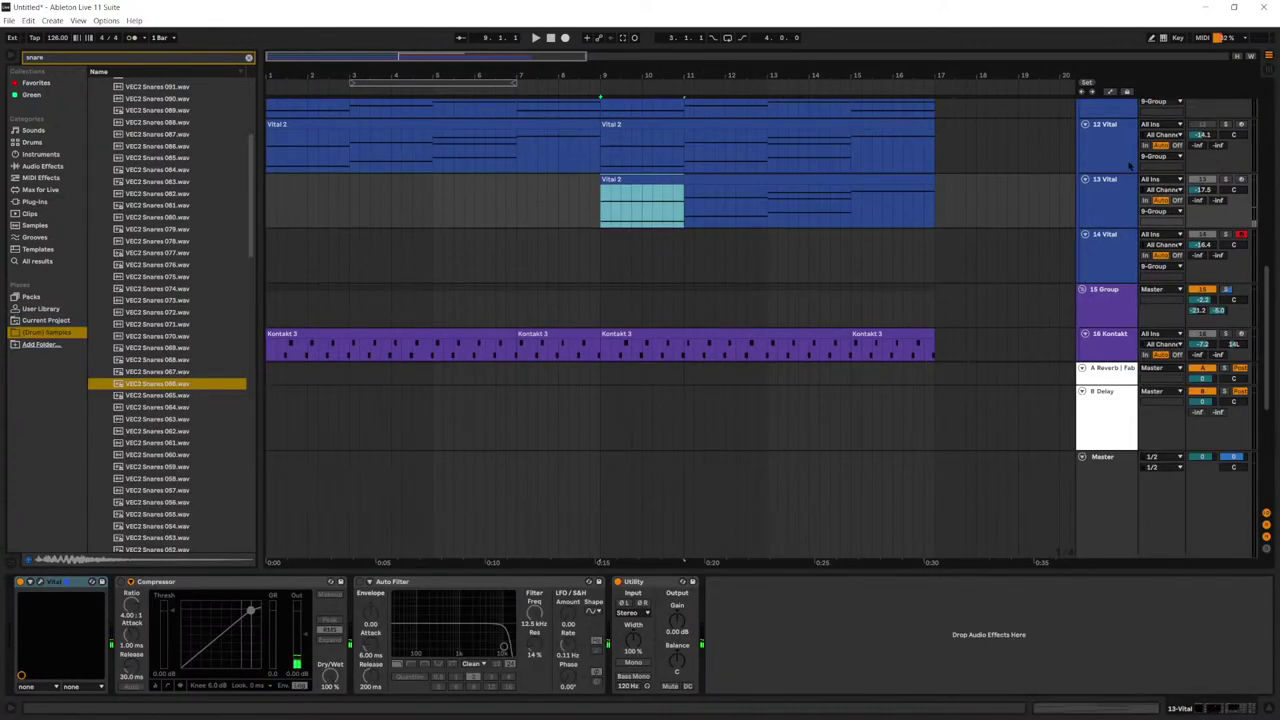
# Step: Solo 13 Vital and play its Vital 2 clip from bar 9
pyautogui.click(1226, 180)
pyautogui.click(681, 180)
pyautogui.press('space')
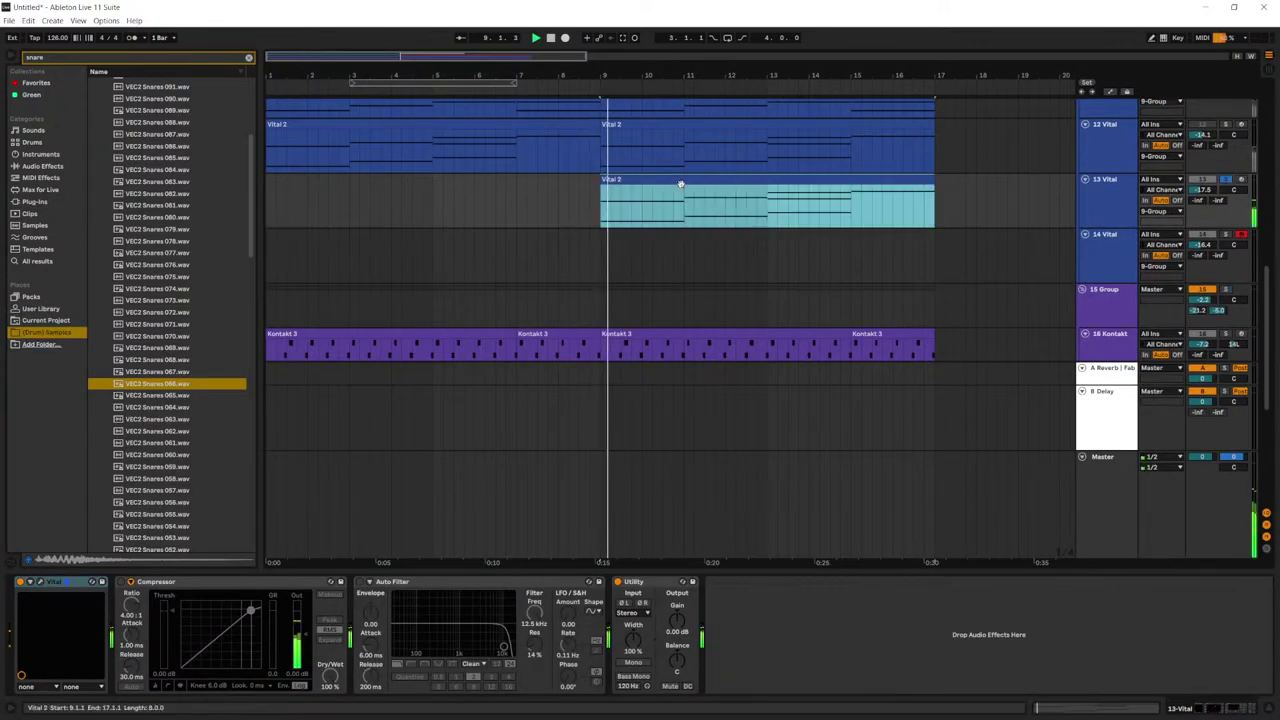
# Step: Shorten the first chord's A1 and C#3 notes in the 13 Vital clip to about an eighth note
pyautogui.hotkey('shift', 'Tab')
pyautogui.moveTo(491, 608); pyautogui.dragTo(437, 423)
pyautogui.moveTo(599, 586); pyautogui.dragTo(314, 420)
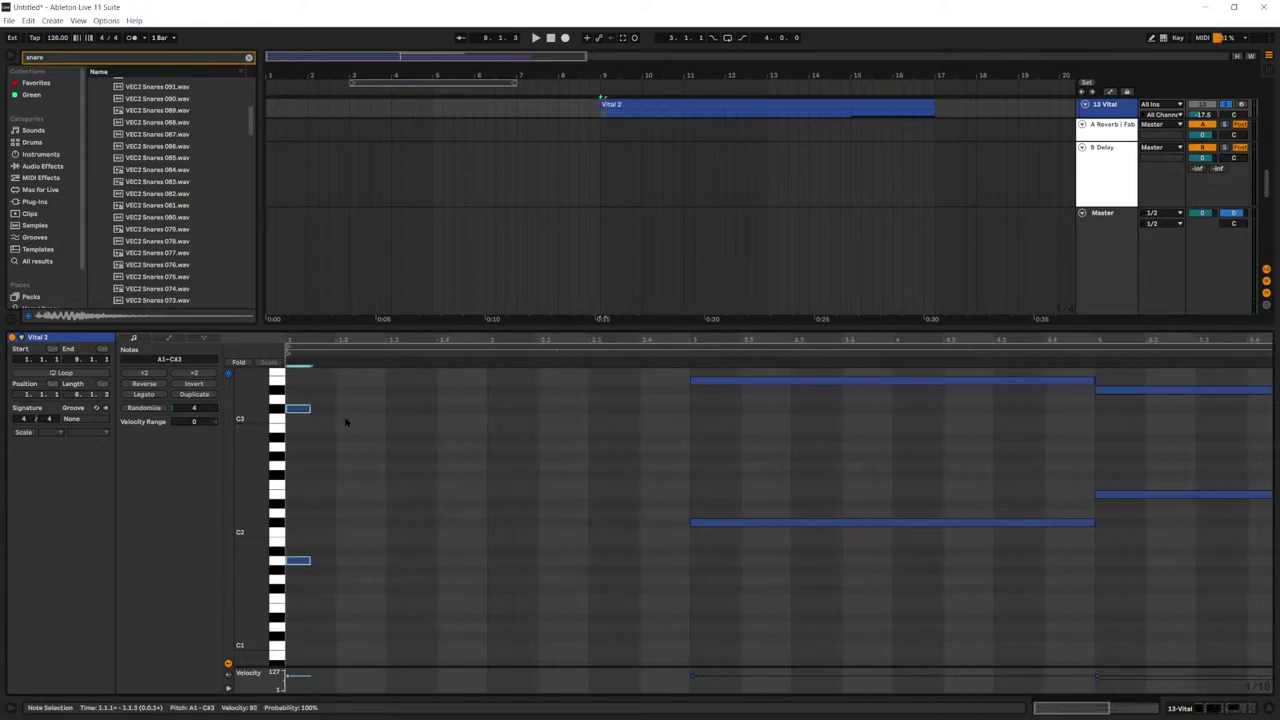
pyautogui.press('+')
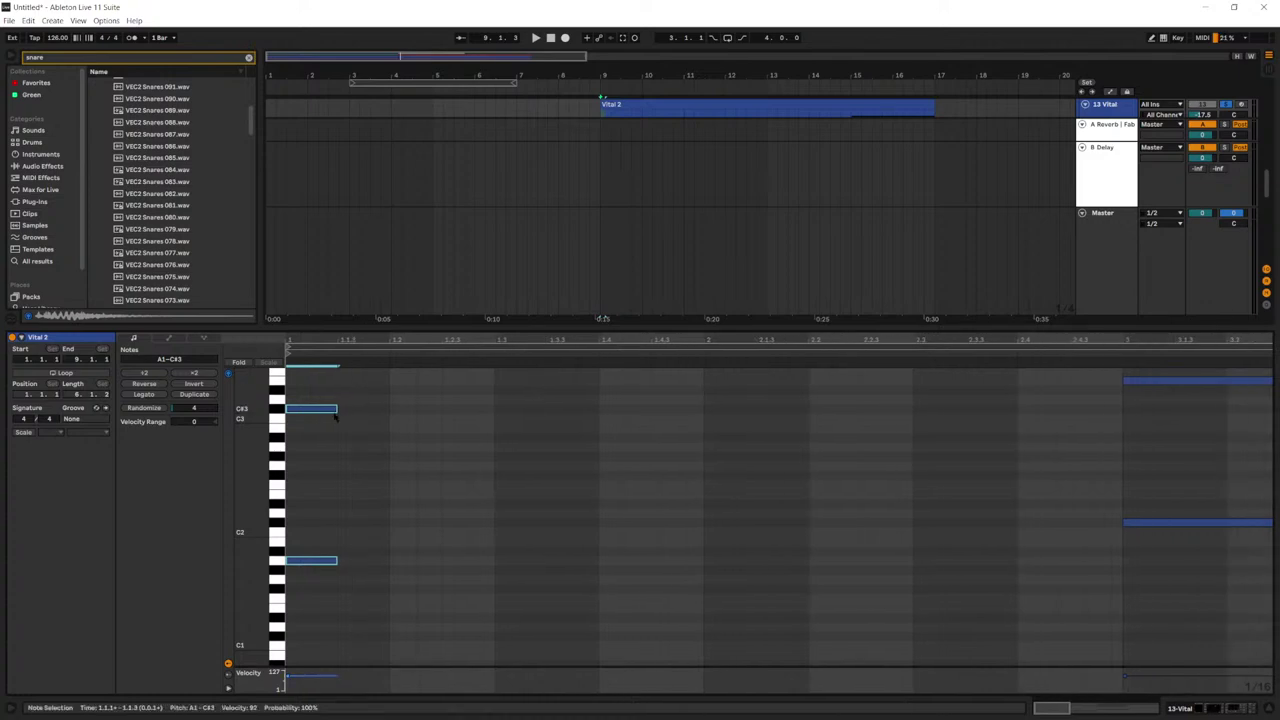
# Step: Lengthen the short A1 and C#3 notes to three sixteenths, duplicate them twice in a row and play the result
pyautogui.moveTo(336, 410); pyautogui.dragTo(363, 410)
pyautogui.hotkey('ctrl', 'z')
pyautogui.hotkey('ctrl', 'd')
pyautogui.hotkey('ctrl', 'd')
pyautogui.press('space')
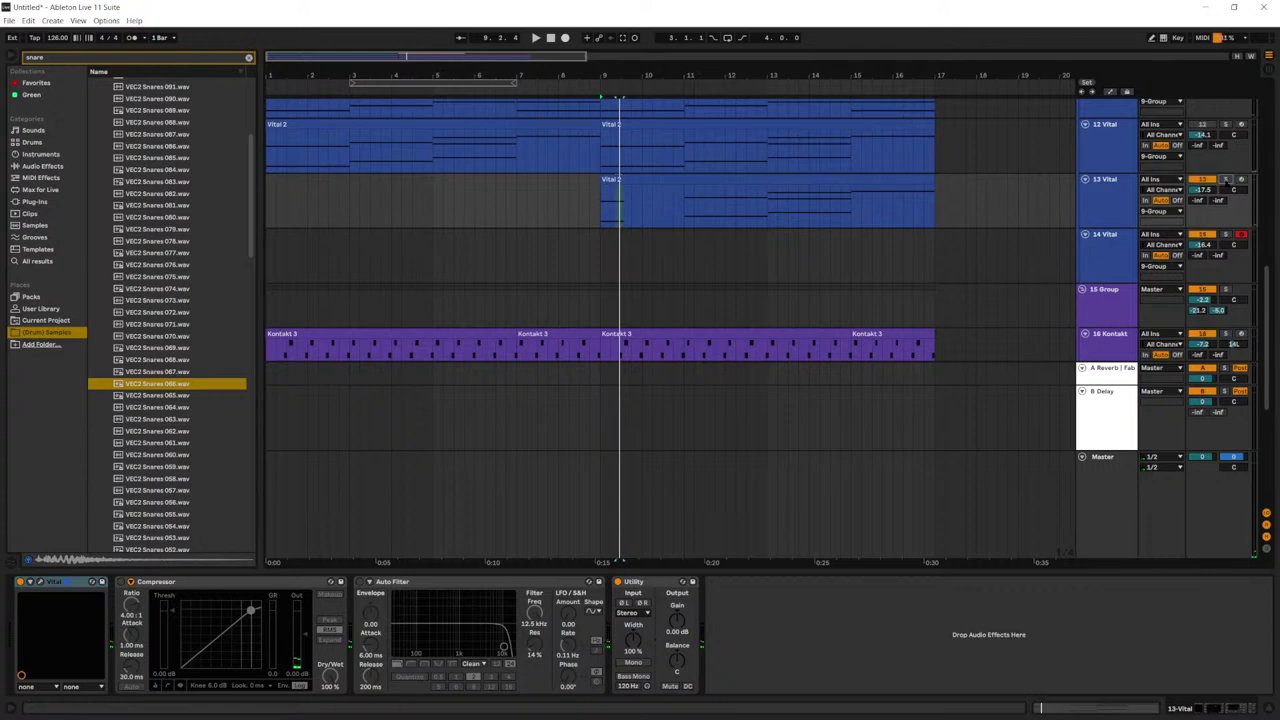
# Step: Solo 13 Vital and view the settings of its Vital instrument
pyautogui.click(1227, 180)
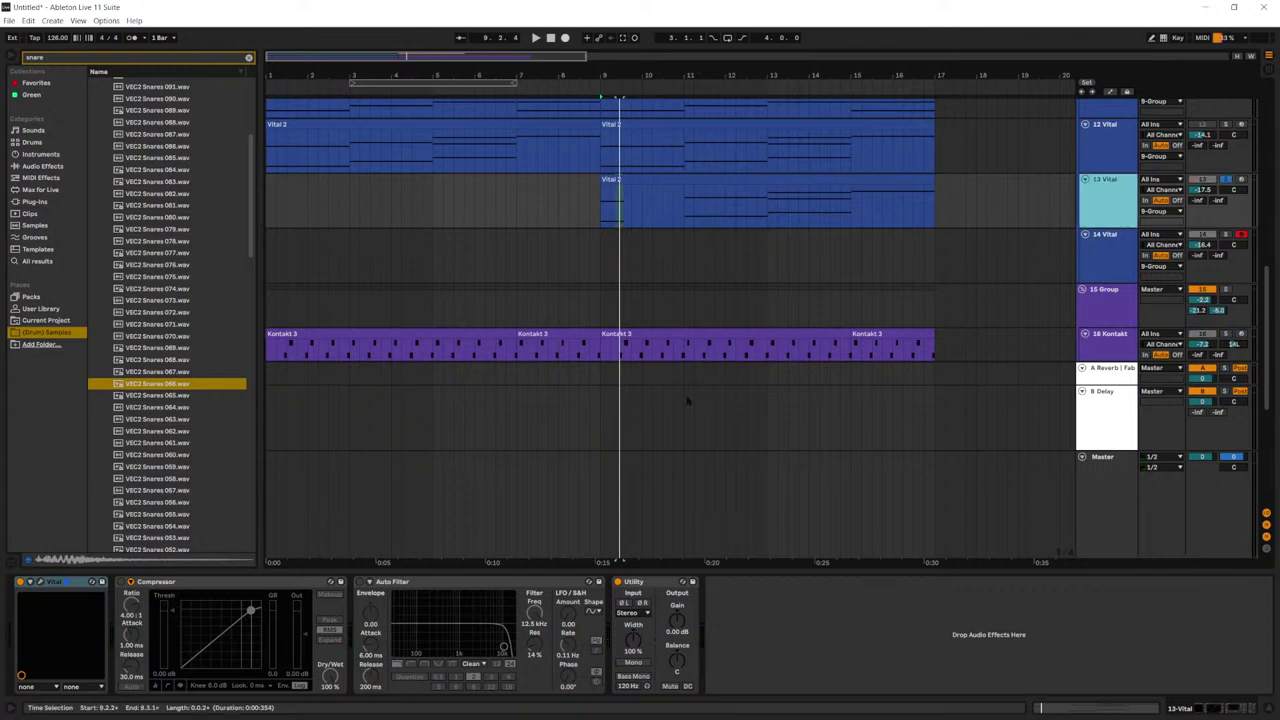
pyautogui.click(40, 582)
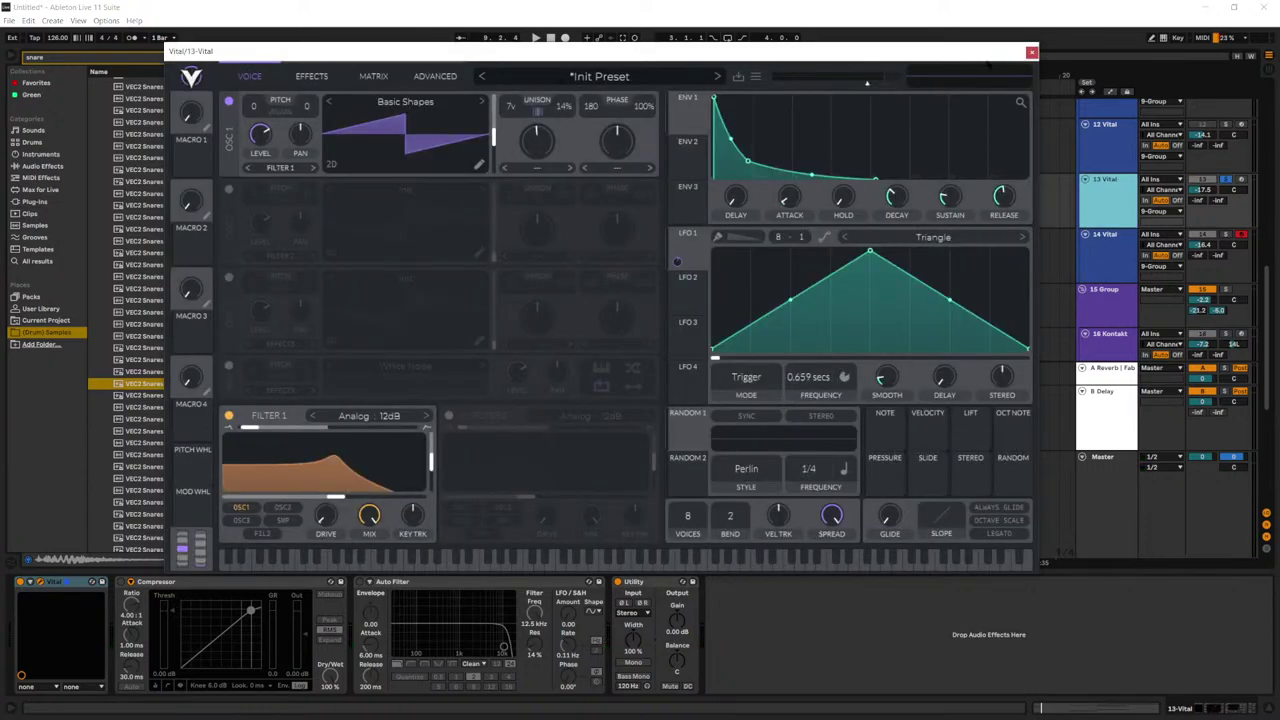
pyautogui.click(1031, 52)
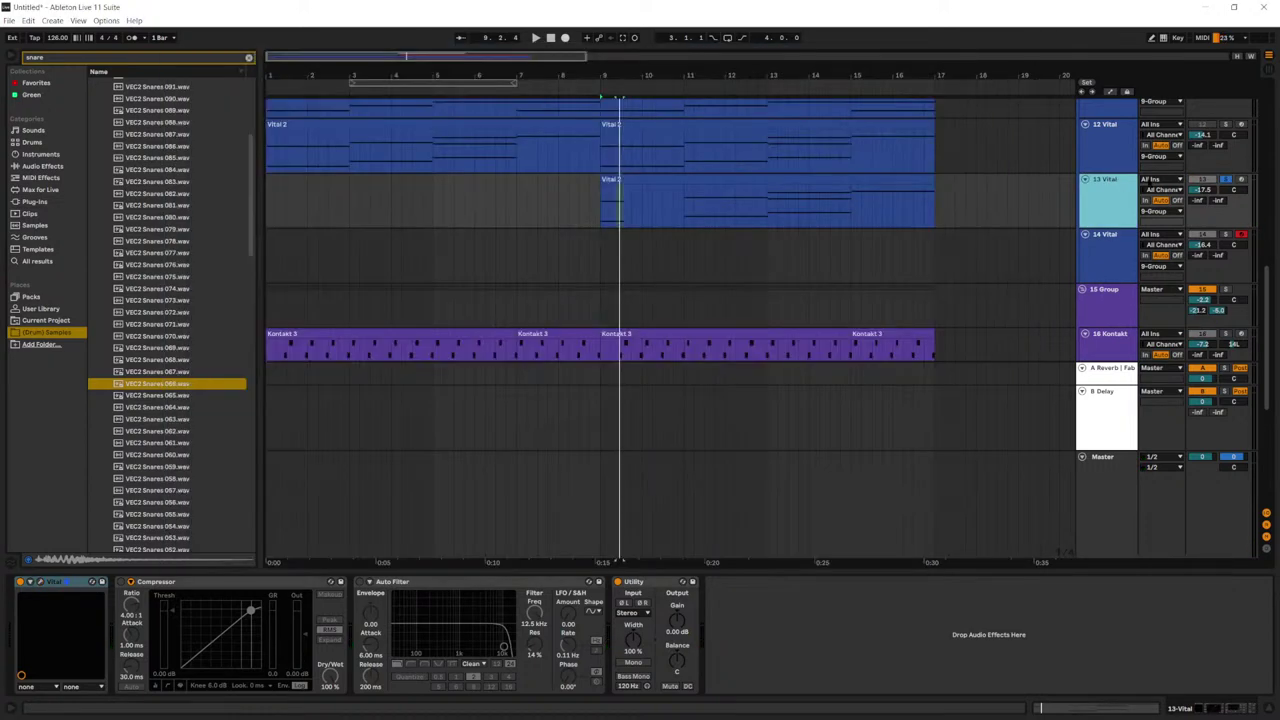
# Step: Unsolo 13 Vital, open its Vital 2 clip and play it with the other tracks from bar 9
pyautogui.doubleClick(651, 203)
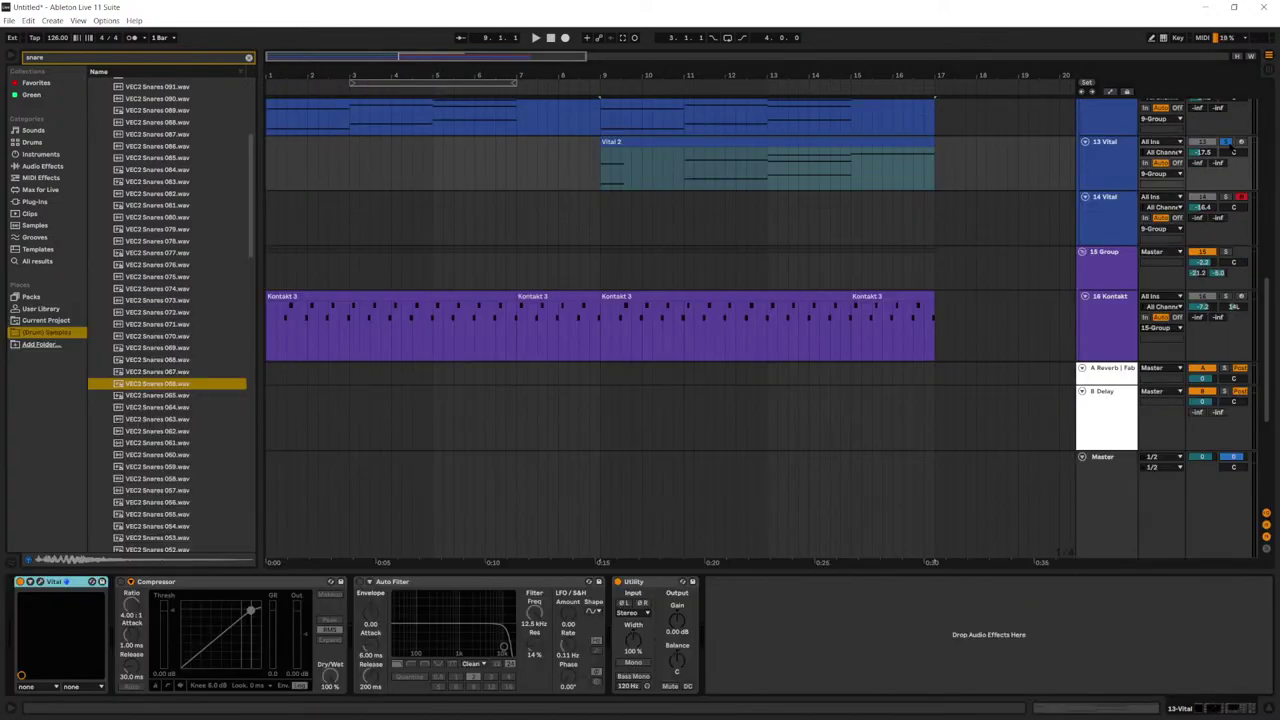
pyautogui.doubleClick(837, 145)
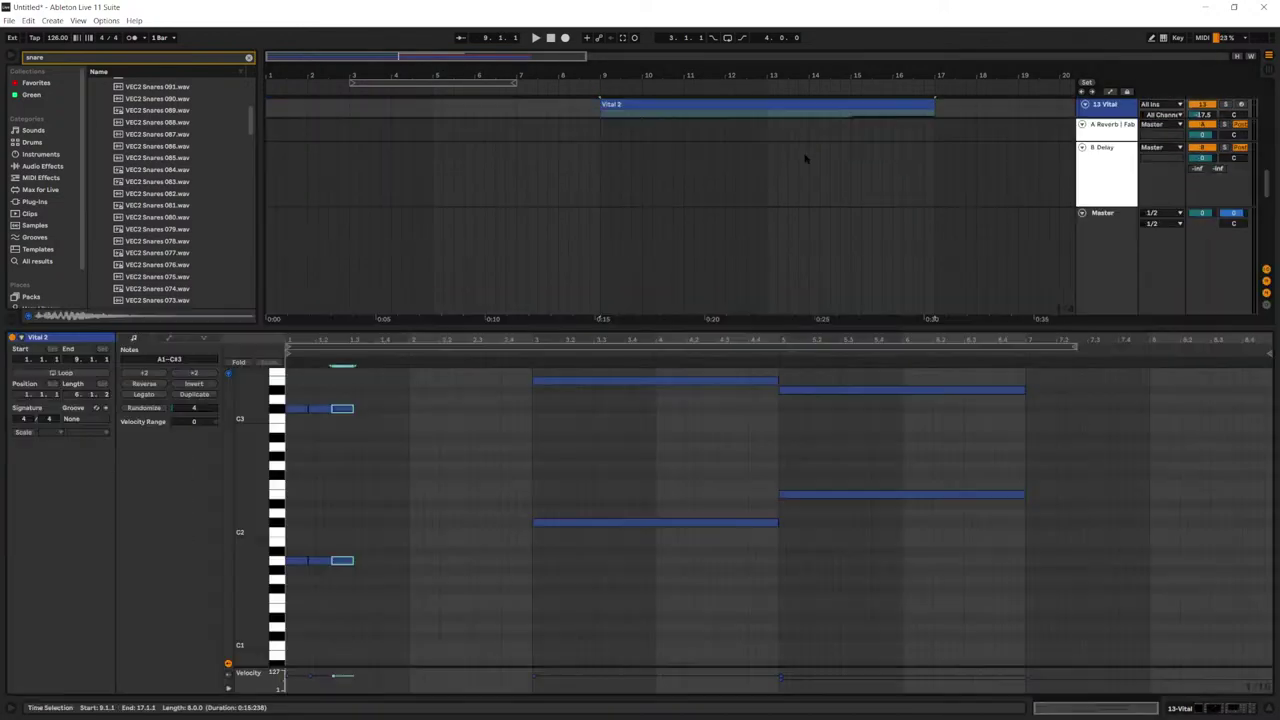
pyautogui.press('space')
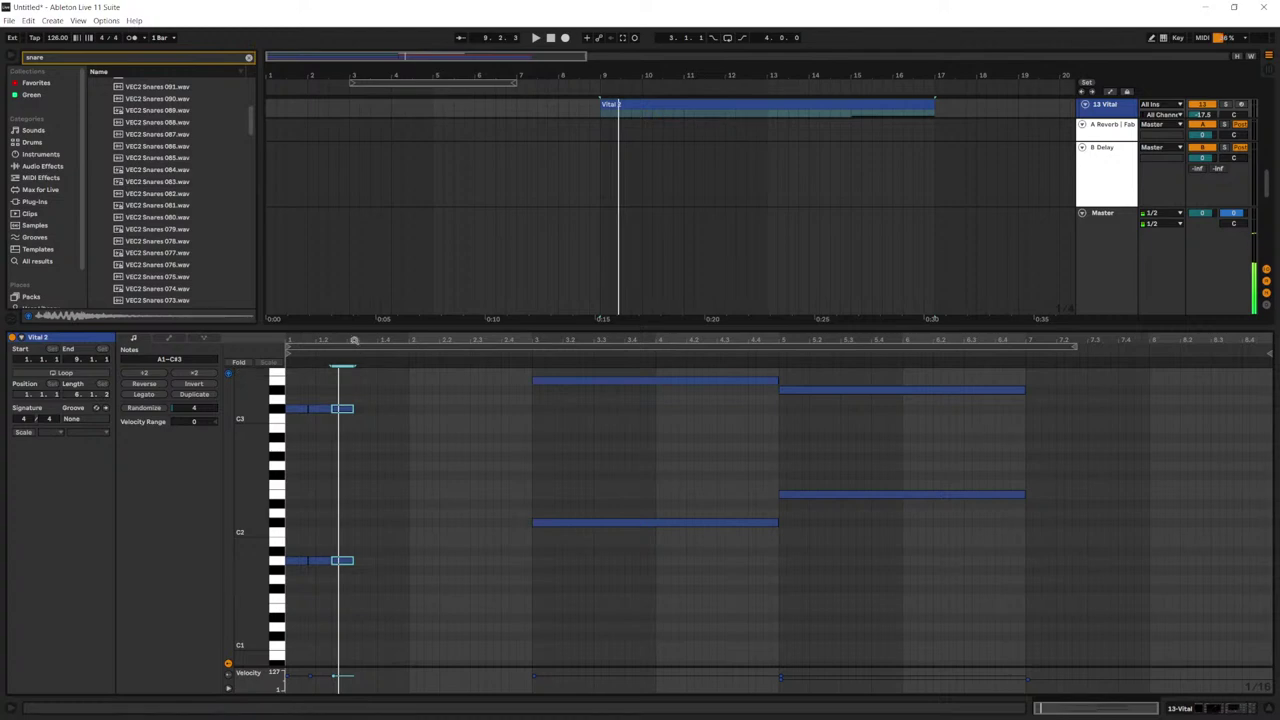
# Step: Duplicate the last short chord seven more times to fill the clip up to just before bar 3, and play it
pyautogui.moveTo(354, 340); pyautogui.dragTo(354, 440)
pyautogui.moveTo(446, 592); pyautogui.dragTo(442, 378)
pyautogui.hotkey('ctrl', 'd')
pyautogui.hotkey('ctrl', 'd')
pyautogui.hotkey('ctrl', 'd')
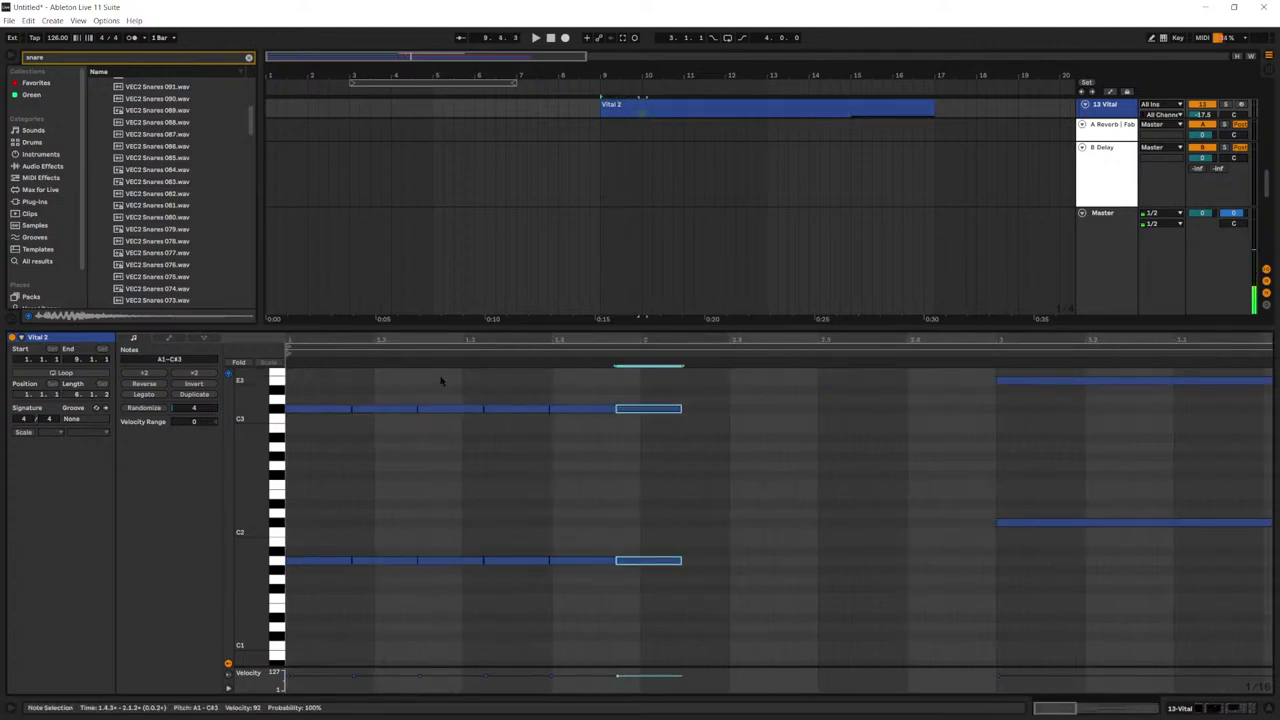
pyautogui.hotkey('ctrl', 'd')
pyautogui.hotkey('ctrl', 'd')
pyautogui.hotkey('ctrl', 'd')
pyautogui.hotkey('ctrl', 'd')
pyautogui.click(308, 460)
pyautogui.press('space')
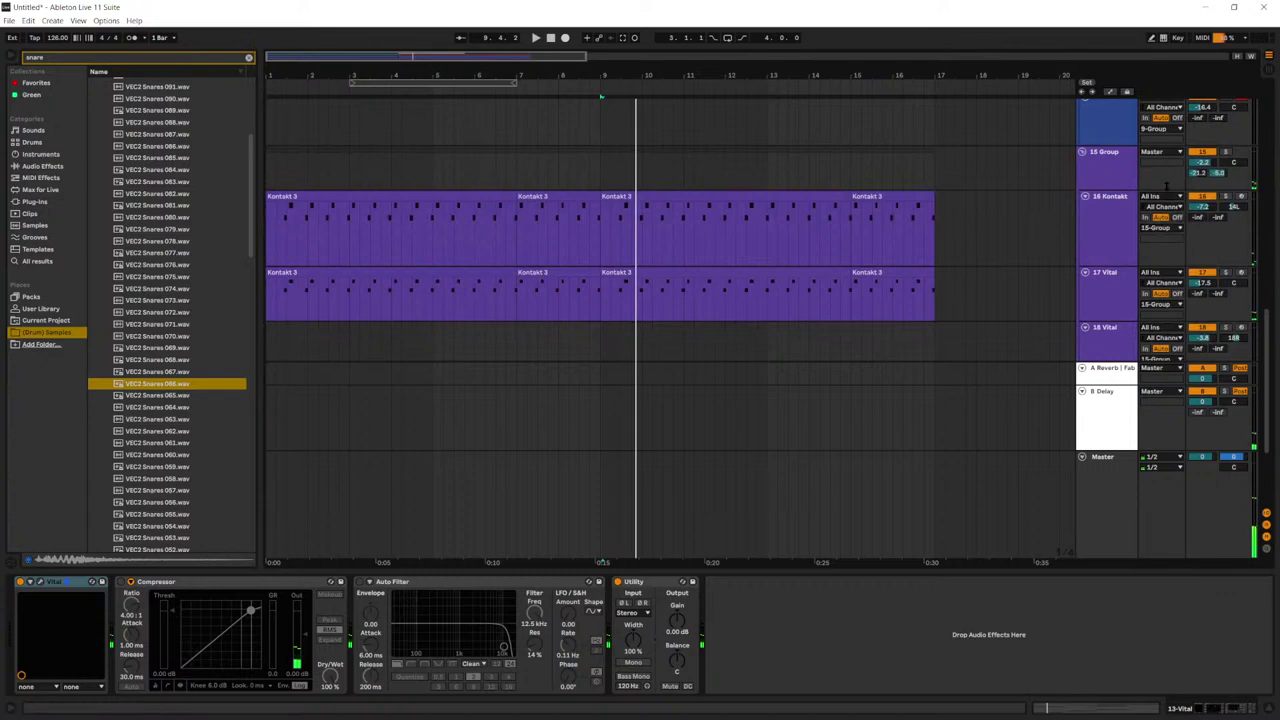
# Step: Delete the Kontakt 3 clips on 16 Kontakt and 17 Vital from bar 9 to 17 and play from bar 9
pyautogui.moveTo(936, 307); pyautogui.dragTo(600, 240)
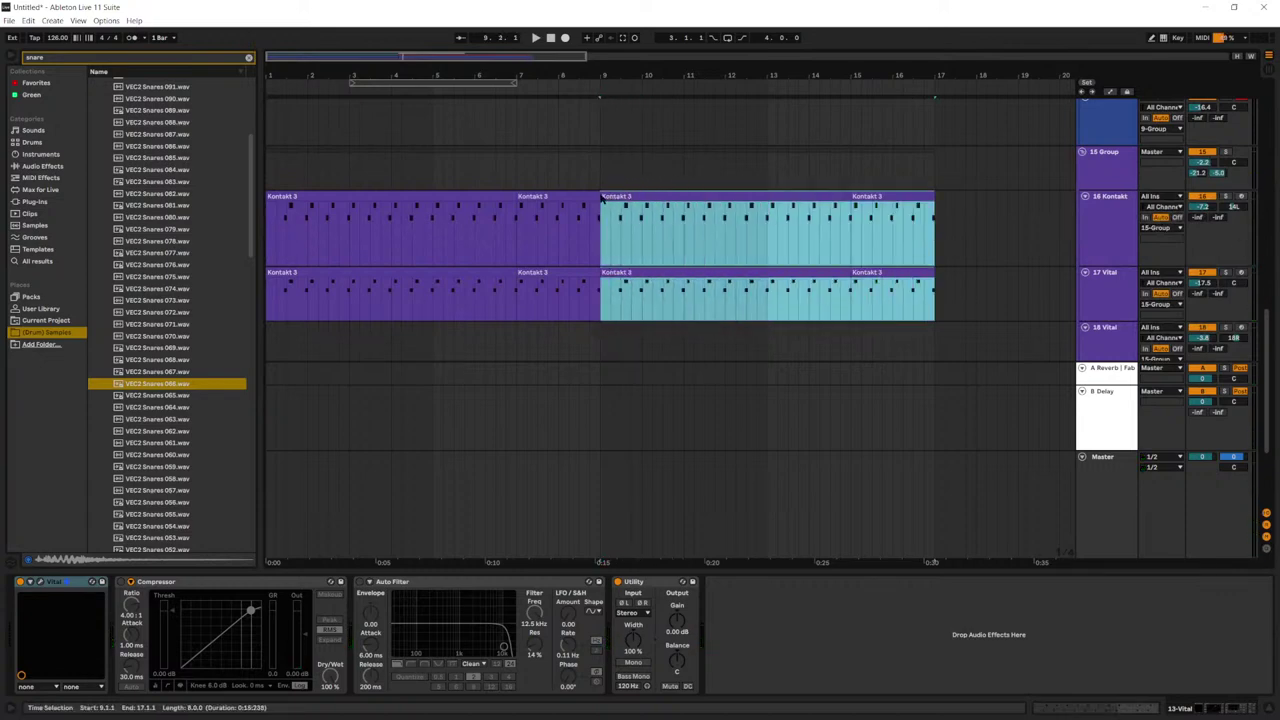
pyautogui.scroll(3, 638, 208)
pyautogui.press('space')
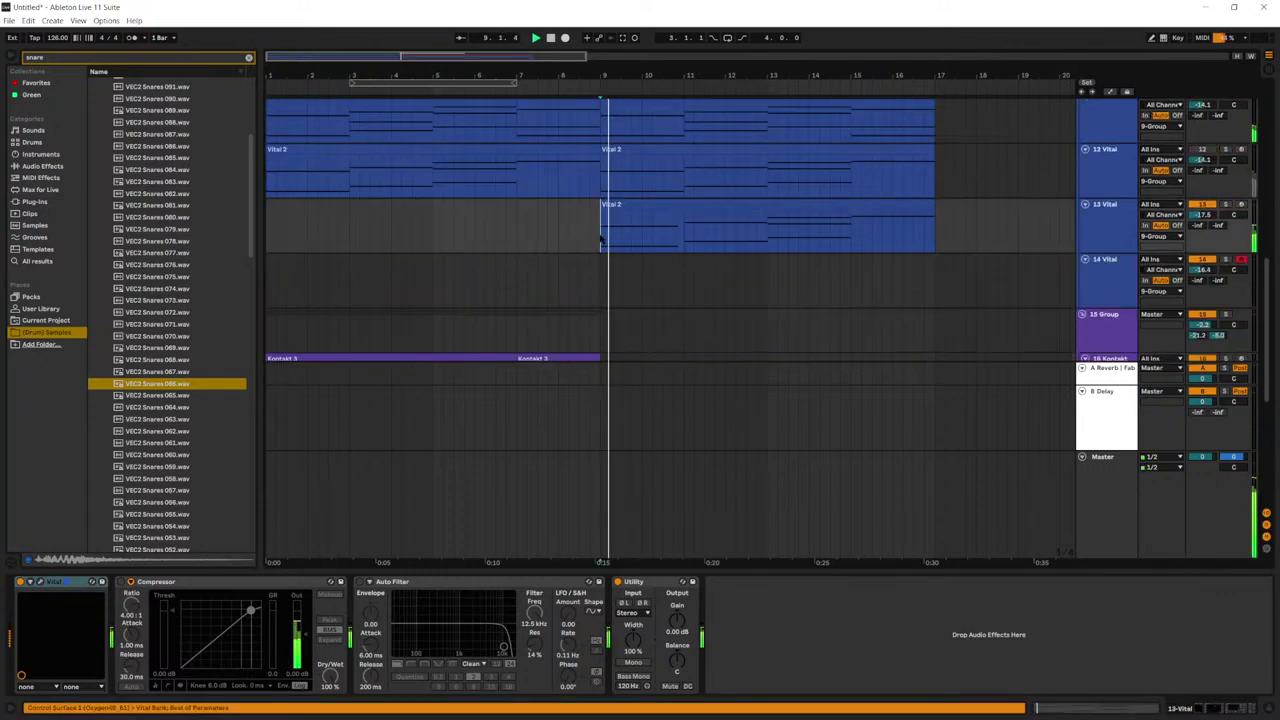
# Step: Open the Vital 2 clip at bar 9 on 13 Vital and listen to its repeated chords up to bar 3
pyautogui.doubleClick(601, 238)
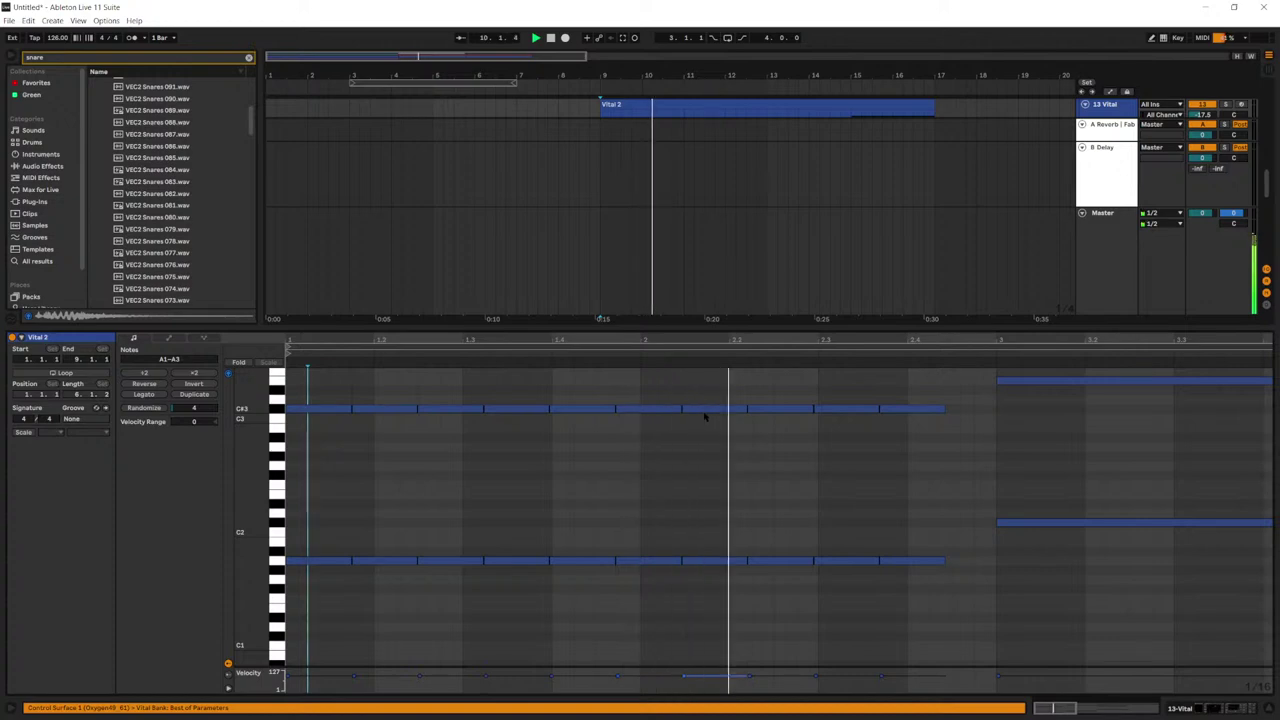
pyautogui.moveTo(909, 339); pyautogui.dragTo(760, 330)
pyautogui.press('space')
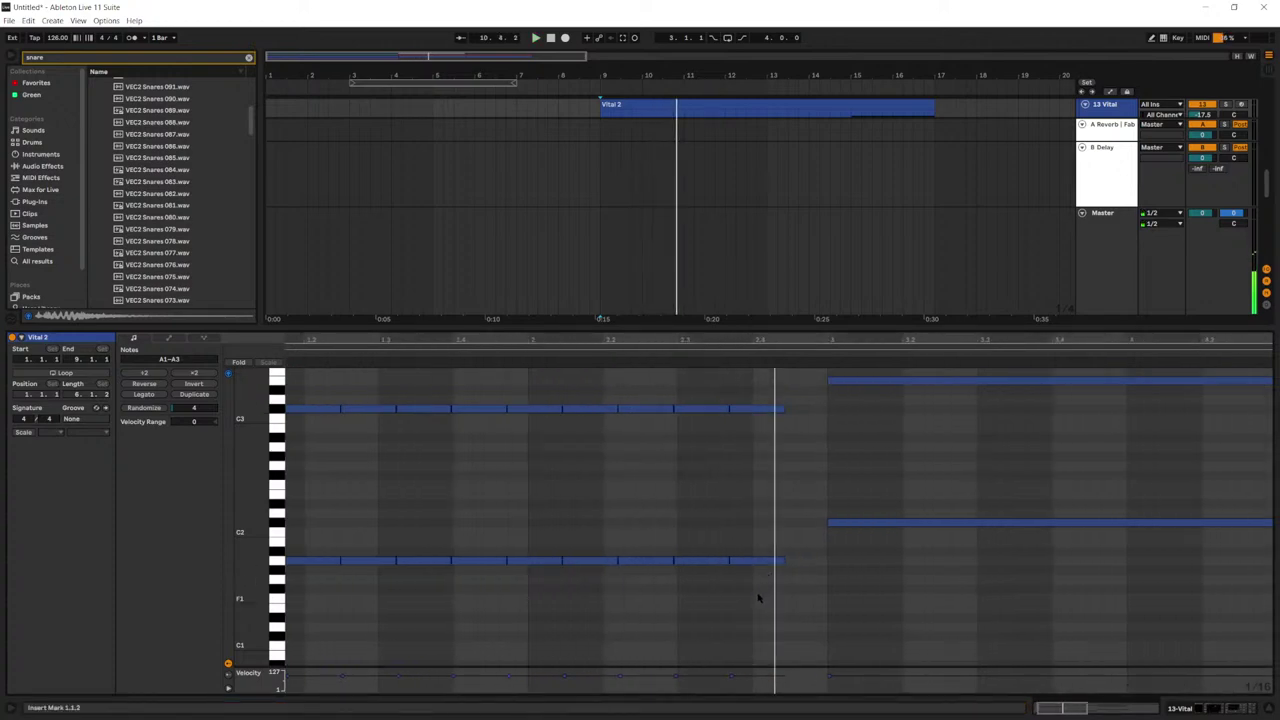
pyautogui.press('space')
# Step: Nudge the repeated short chords between 1.3 and 2.4 of the clip slightly later, one chord at a time
pyautogui.moveTo(758, 598); pyautogui.dragTo(676, 402)
pyautogui.moveTo(659, 558); pyautogui.dragTo(643, 406)
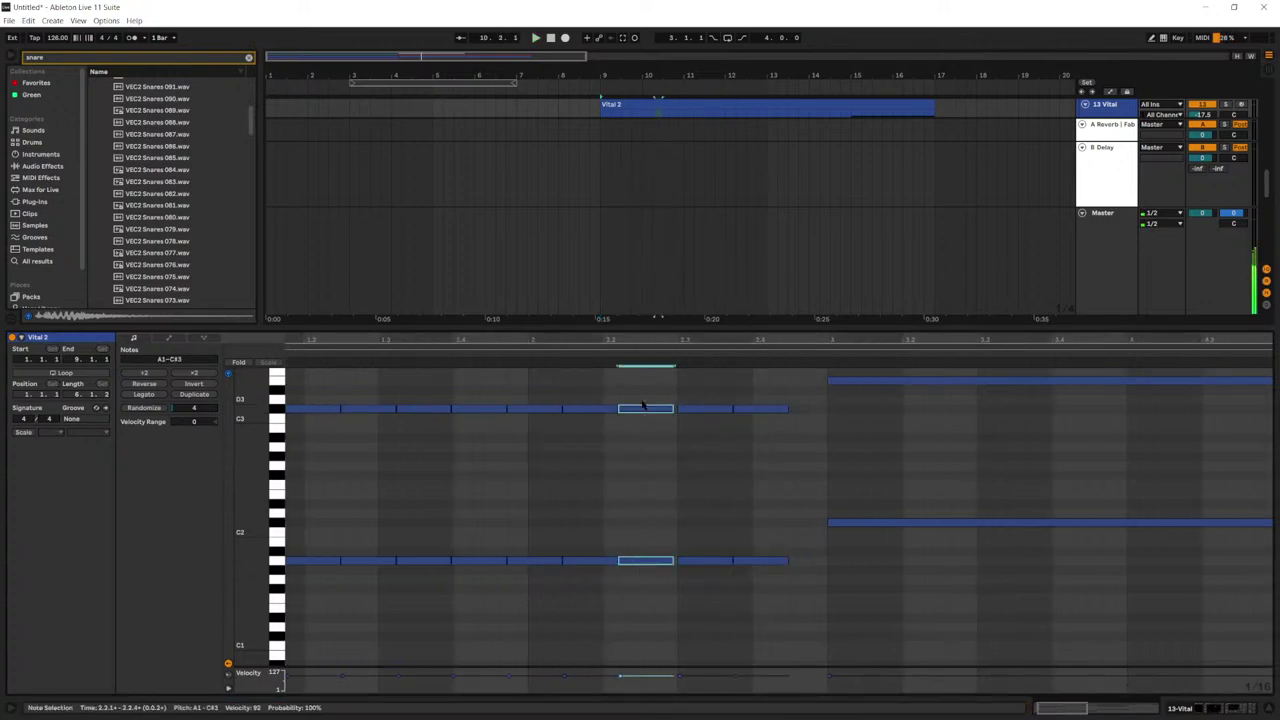
pyautogui.moveTo(588, 577); pyautogui.dragTo(583, 390)
pyautogui.moveTo(557, 577); pyautogui.dragTo(538, 382)
pyautogui.moveTo(488, 591); pyautogui.dragTo(480, 378)
pyautogui.moveTo(431, 575); pyautogui.dragTo(428, 368)
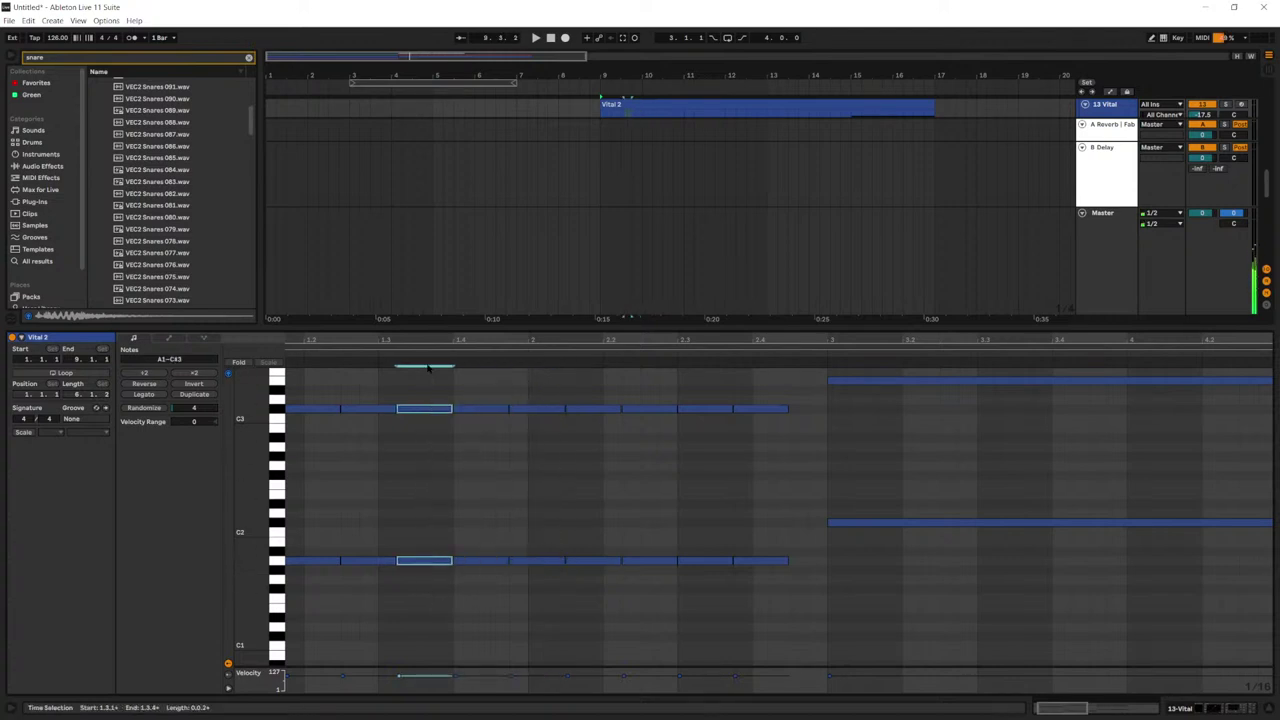
# Step: Play the clip to check the timing of the repeated chords leading up to bar 3
pyautogui.click(677, 602)
pyautogui.press('space')
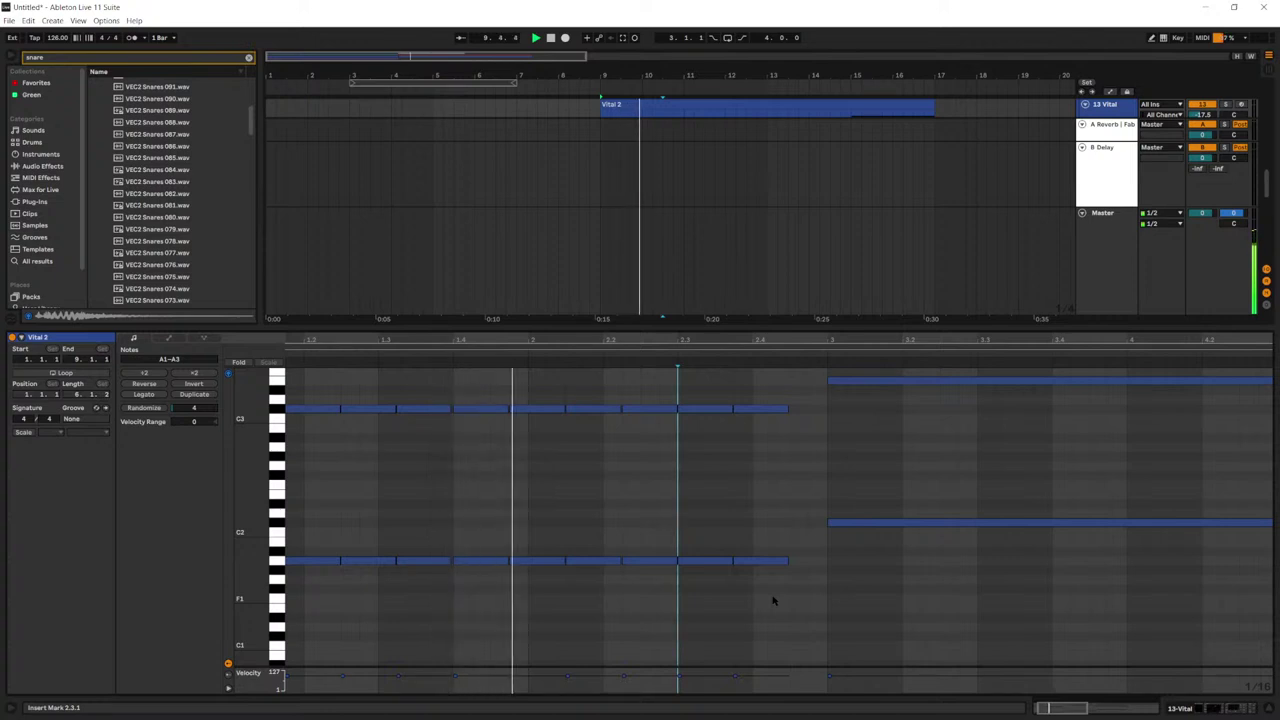
pyautogui.click(757, 594)
pyautogui.press('space')
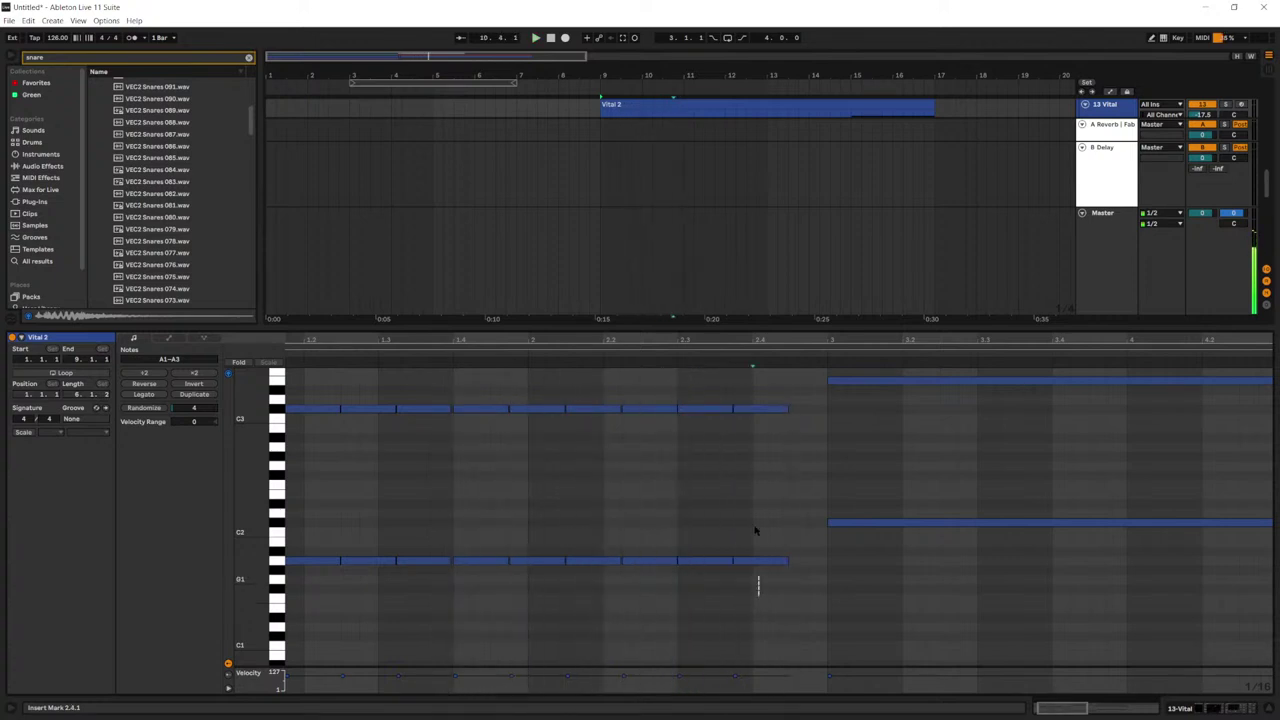
# Step: Duplicate the last short A1–C#3 chord once more so the repeats reach the start of bar 3
pyautogui.moveTo(755, 530); pyautogui.dragTo(774, 386)
pyautogui.hotkey('ctrl', 'd')
pyautogui.scroll(1, 812, 421)
pyautogui.moveTo(825, 337); pyautogui.dragTo(690, 310)
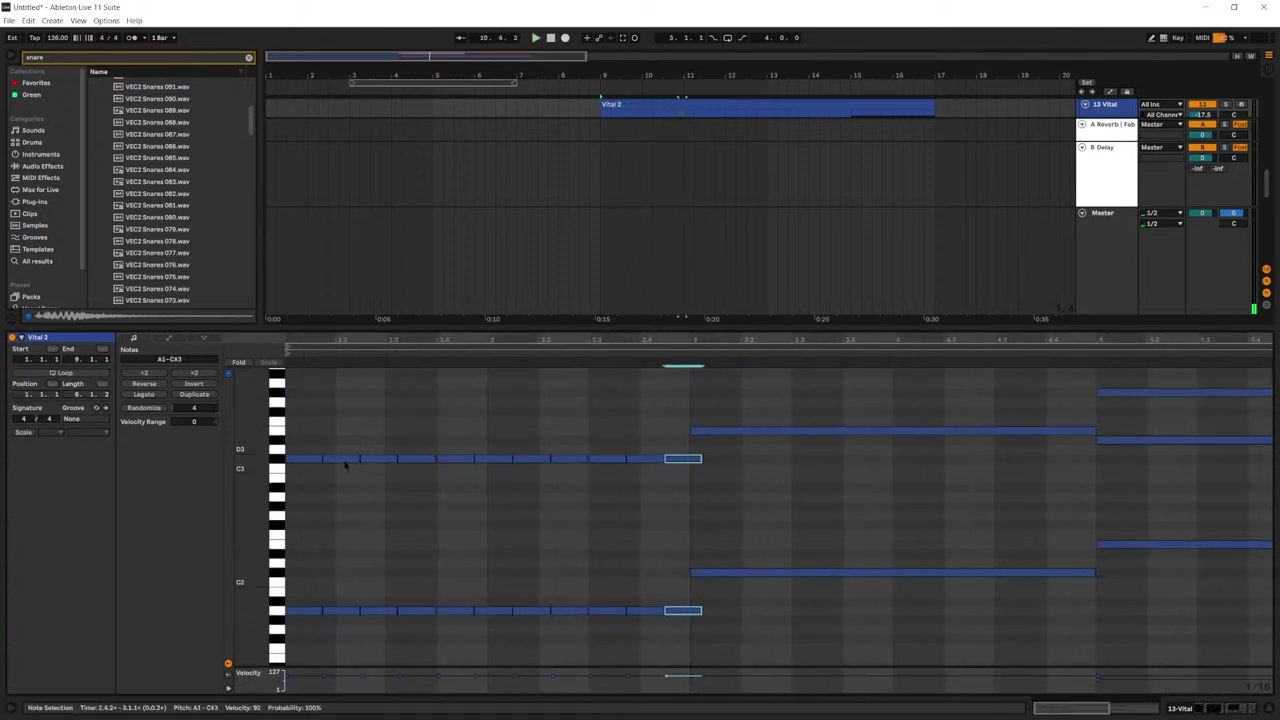
pyautogui.moveTo(255, 457); pyautogui.dragTo(377, 481)
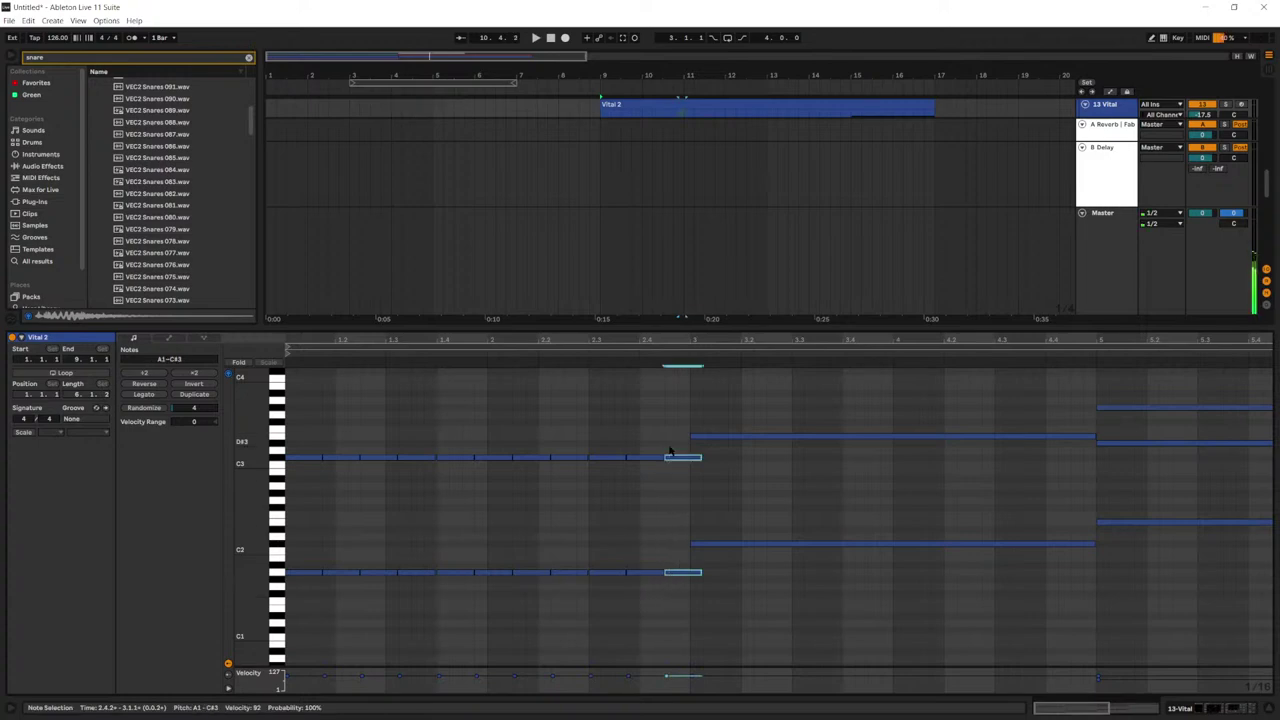
# Step: Replace the long chord at bar 3 with a transposed copy of the short chord, C#2 and E3, starting at 3.1.1
pyautogui.press('Right')
pyautogui.press('Up')
pyautogui.press('Up')
pyautogui.press('Up')
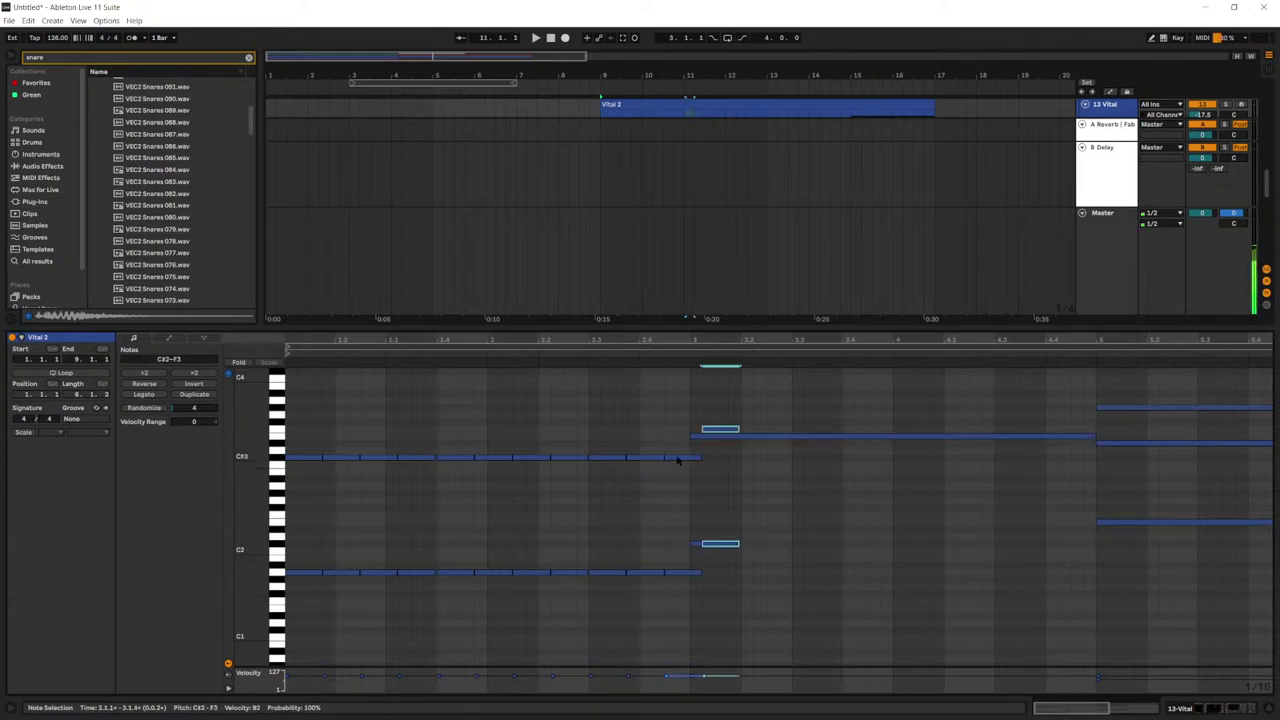
pyautogui.moveTo(743, 585); pyautogui.dragTo(726, 547)
pyautogui.press('Up')
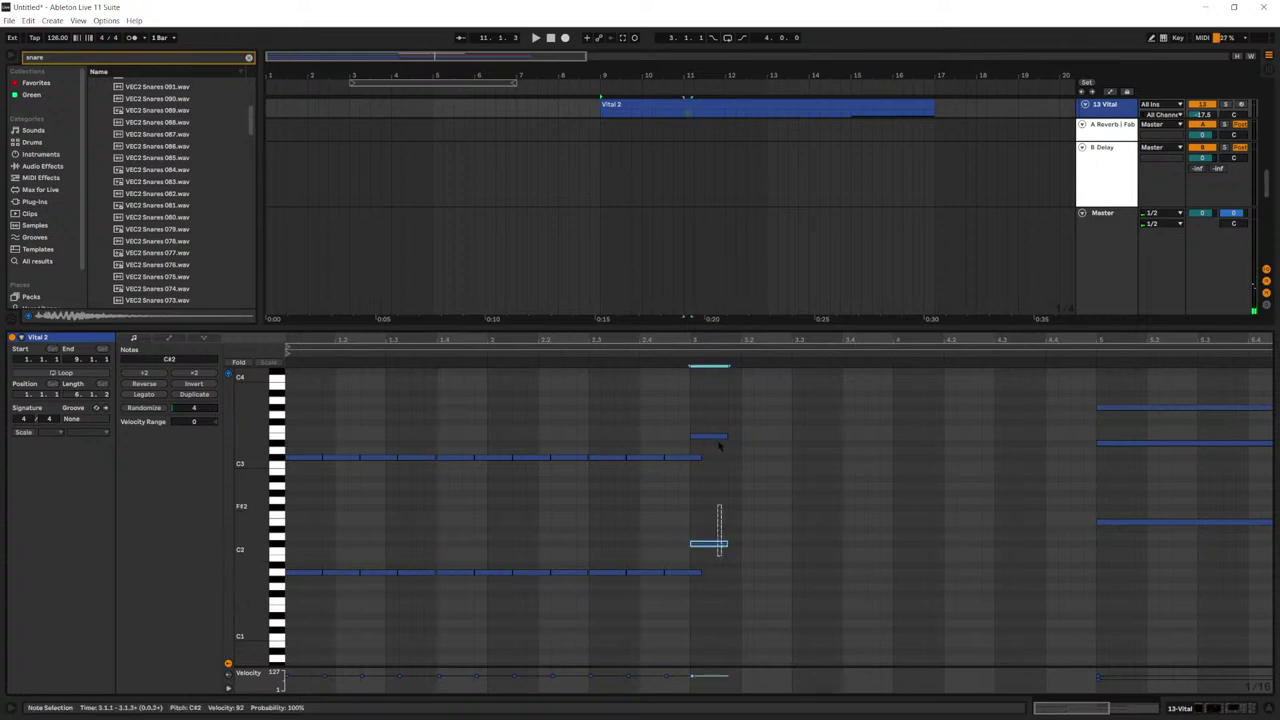
# Step: Fill bars 3 and 4 of the clip with repeated short chords on C2 and E3
pyautogui.keyDown('shift'); pyautogui.click(720, 436); pyautogui.keyUp('shift')
pyautogui.moveTo(673, 590); pyautogui.dragTo(703, 433)
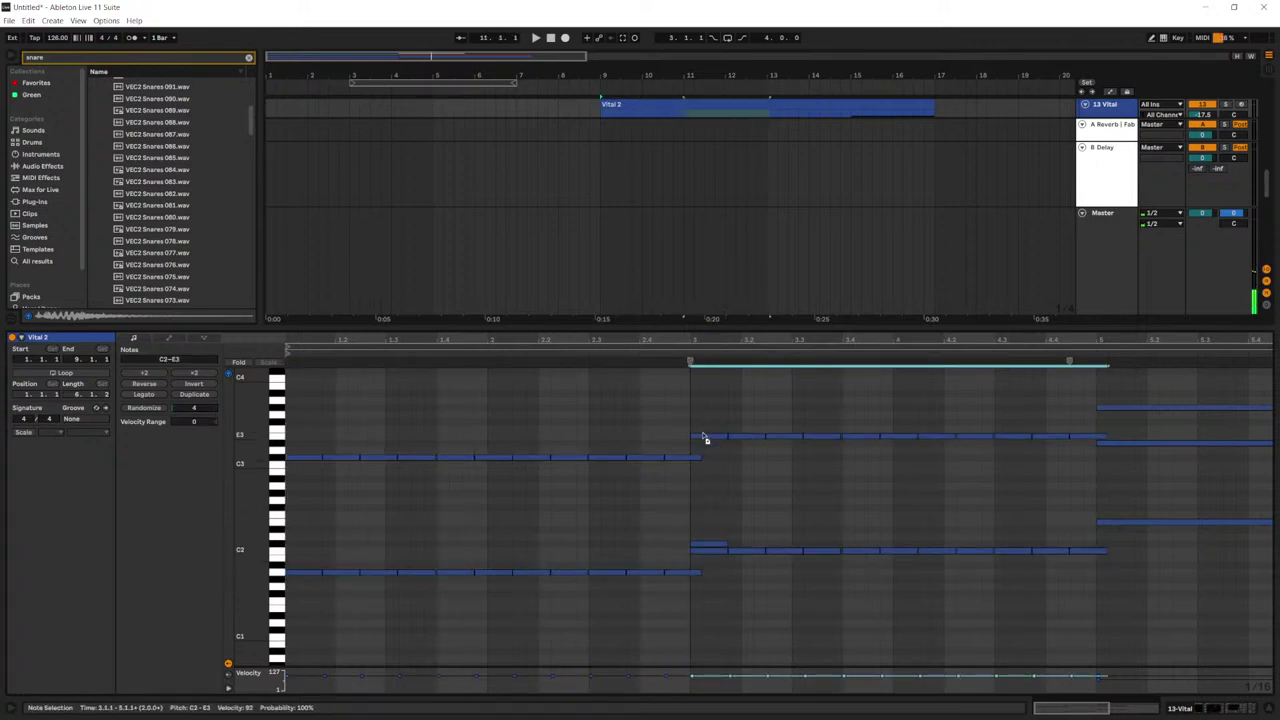
# Step: Raise the lower row of repeated notes from bar 3 to C#2, keep the upper row on E3, and play back the clip
pyautogui.press('Up')
pyautogui.moveTo(678, 394); pyautogui.dragTo(1088, 427)
pyautogui.press('Down')
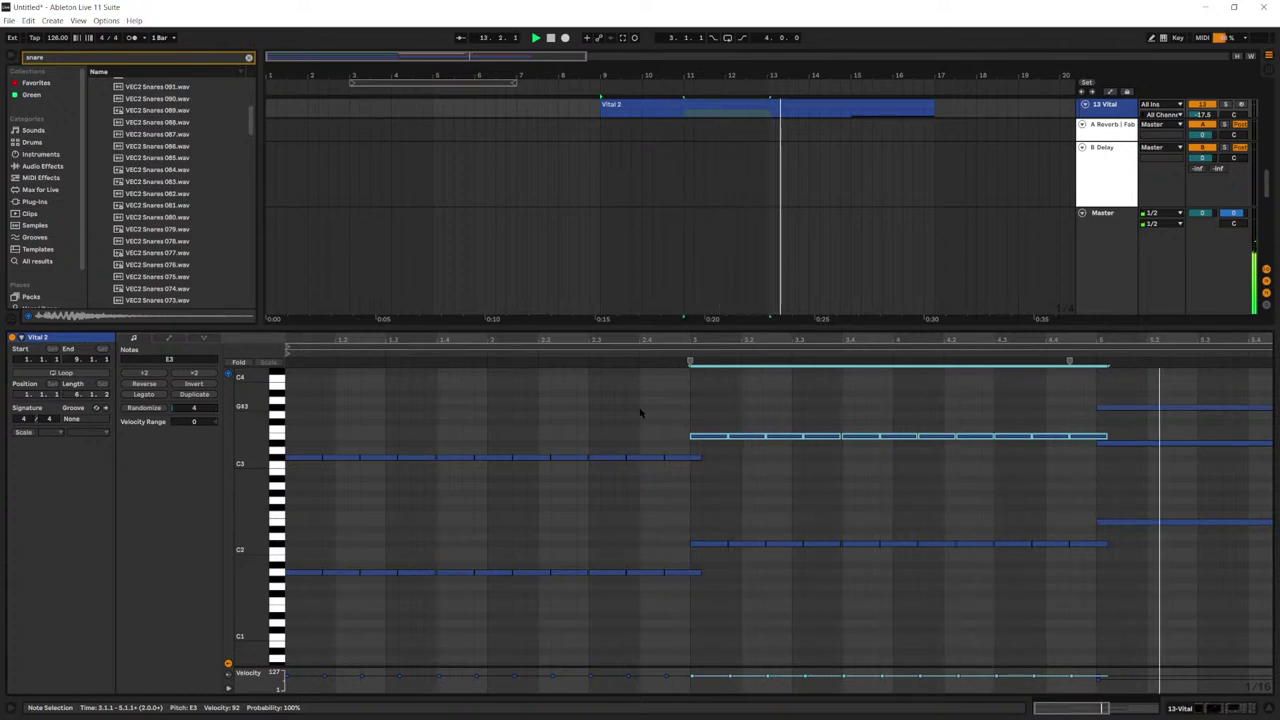
pyautogui.click(702, 412)
pyautogui.press('space')
# Step: Duplicate the E3 row of repeated notes to bar 5, transpose the copy down to D#3 and align it to start exactly at 5.1.1
pyautogui.moveTo(771, 340); pyautogui.dragTo(456, 428)
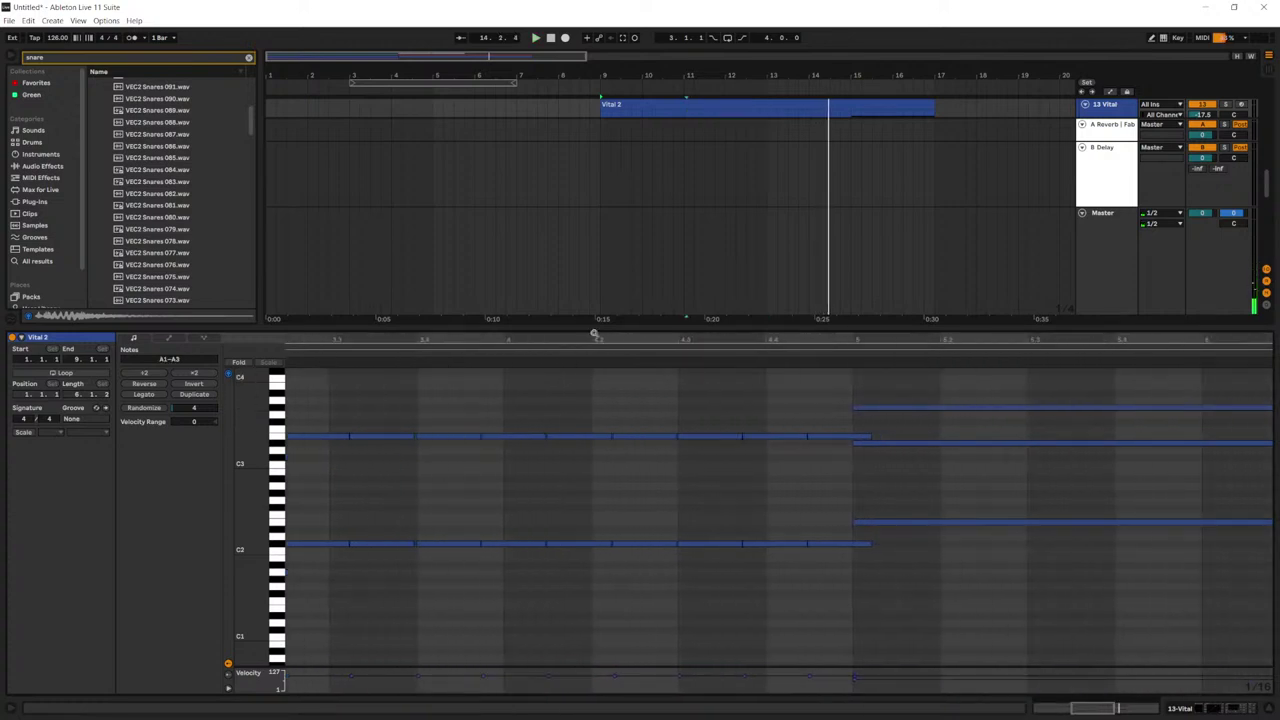
pyautogui.moveTo(594, 333); pyautogui.dragTo(580, 334)
pyautogui.moveTo(860, 600); pyautogui.dragTo(775, 398)
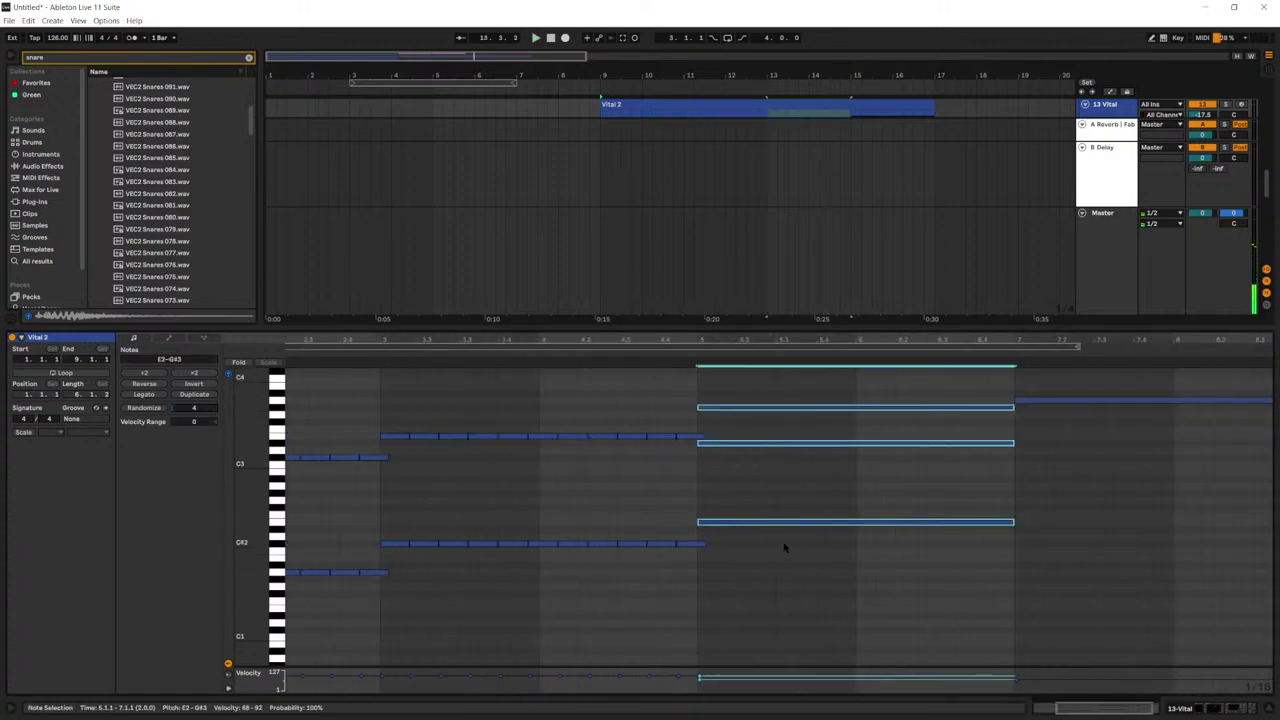
pyautogui.moveTo(690, 460); pyautogui.dragTo(420, 432)
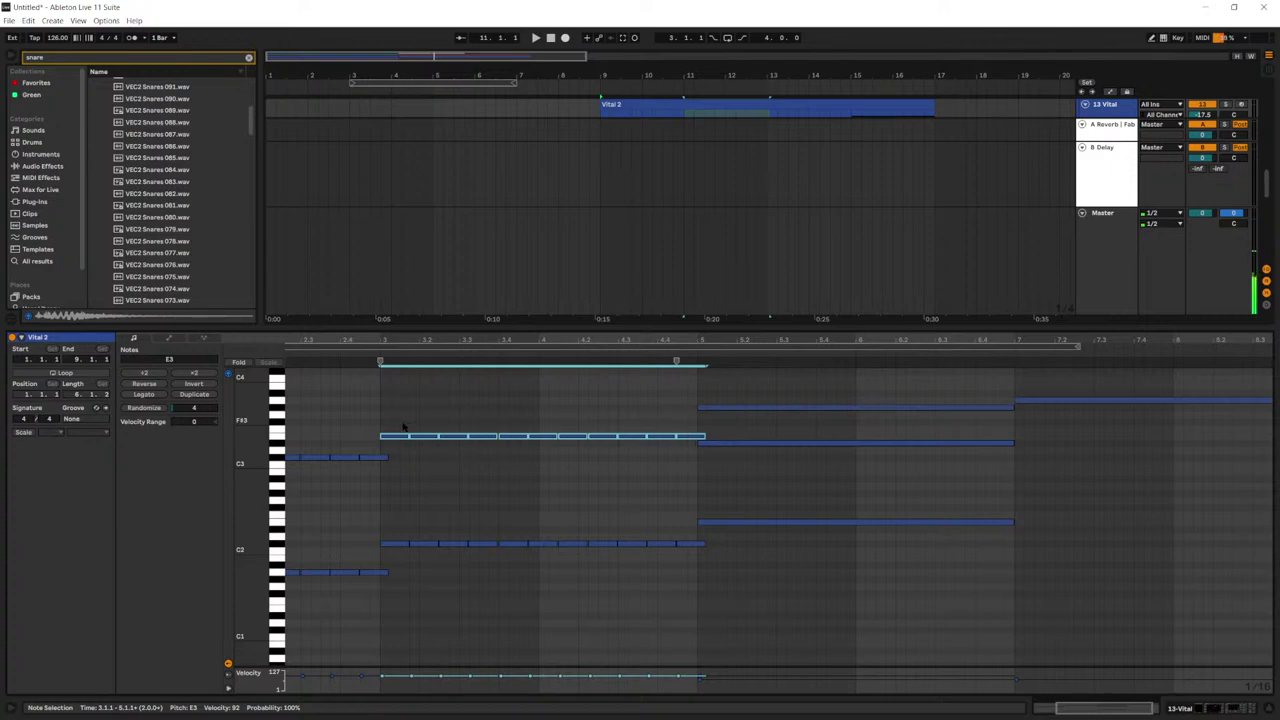
pyautogui.hotkey('ctrl', 'd')
pyautogui.press('Down')
pyautogui.press('Left')
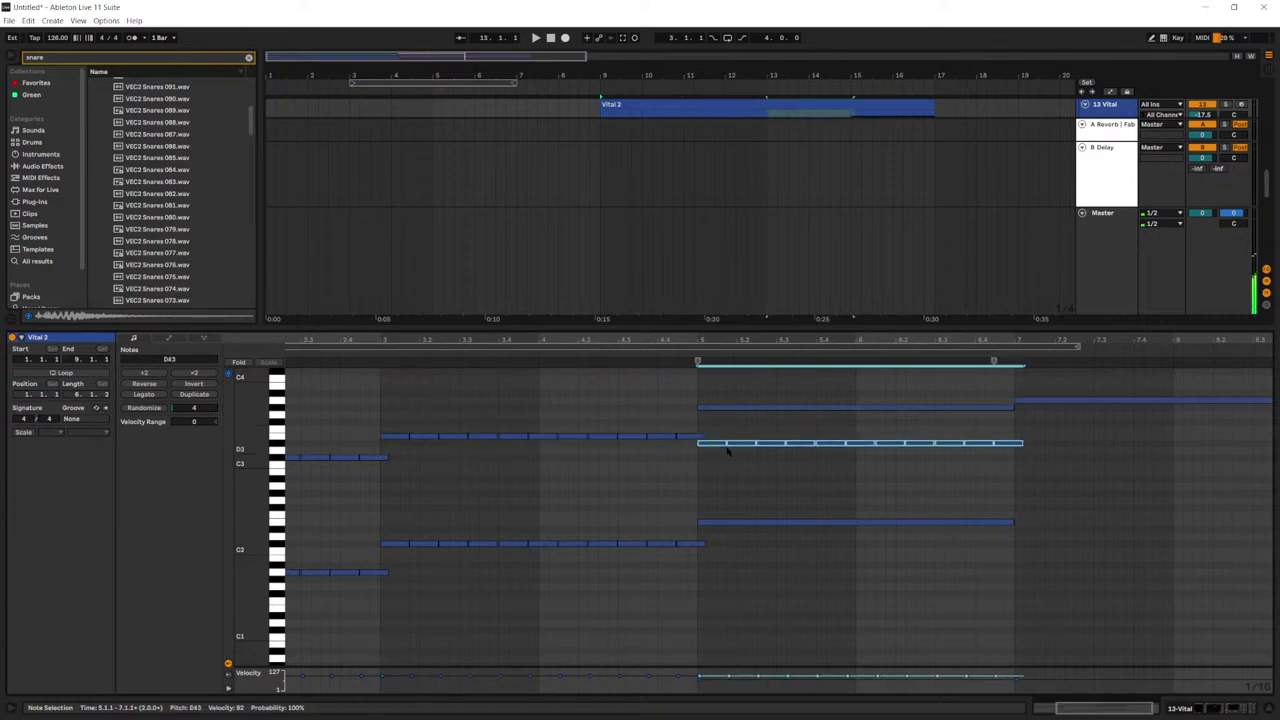
# Step: Remove the long G#3 note in bars 5–6 and raise the velocity of the D#3 row to 117
pyautogui.click(727, 451)
pyautogui.moveTo(1020, 466); pyautogui.dragTo(726, 444)
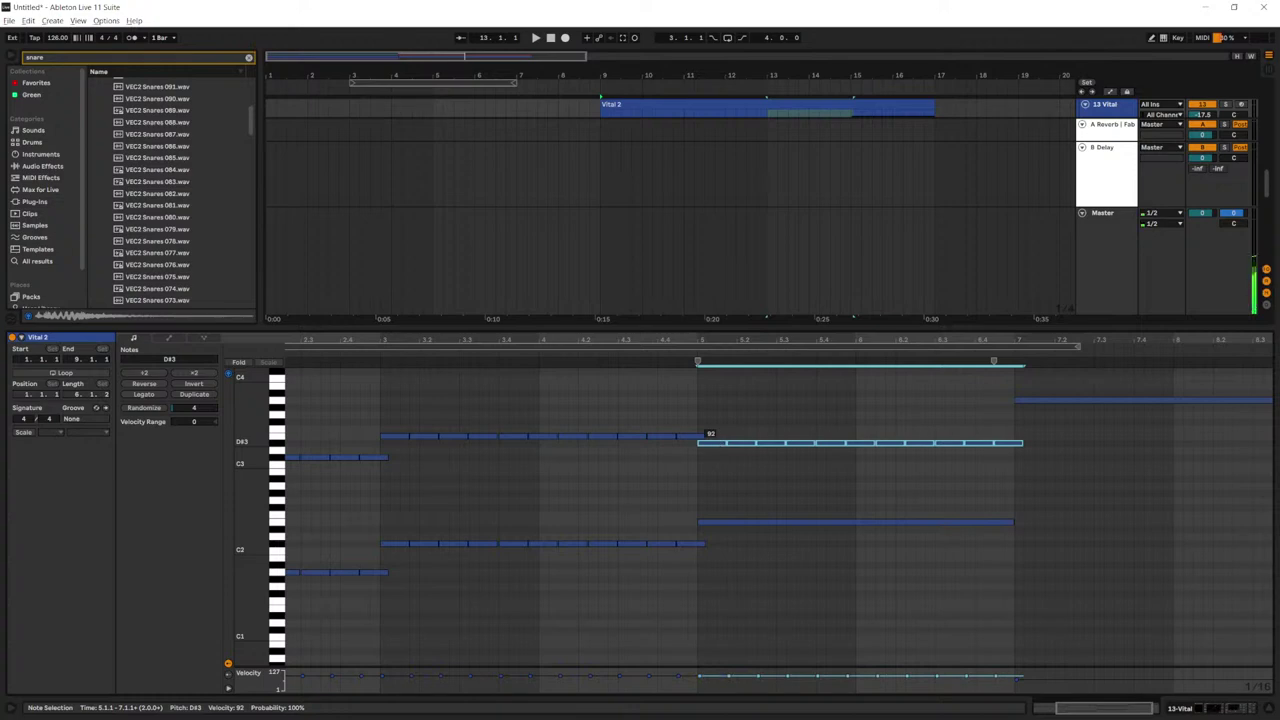
pyautogui.moveTo(721, 444); pyautogui.dragTo(721, 415)
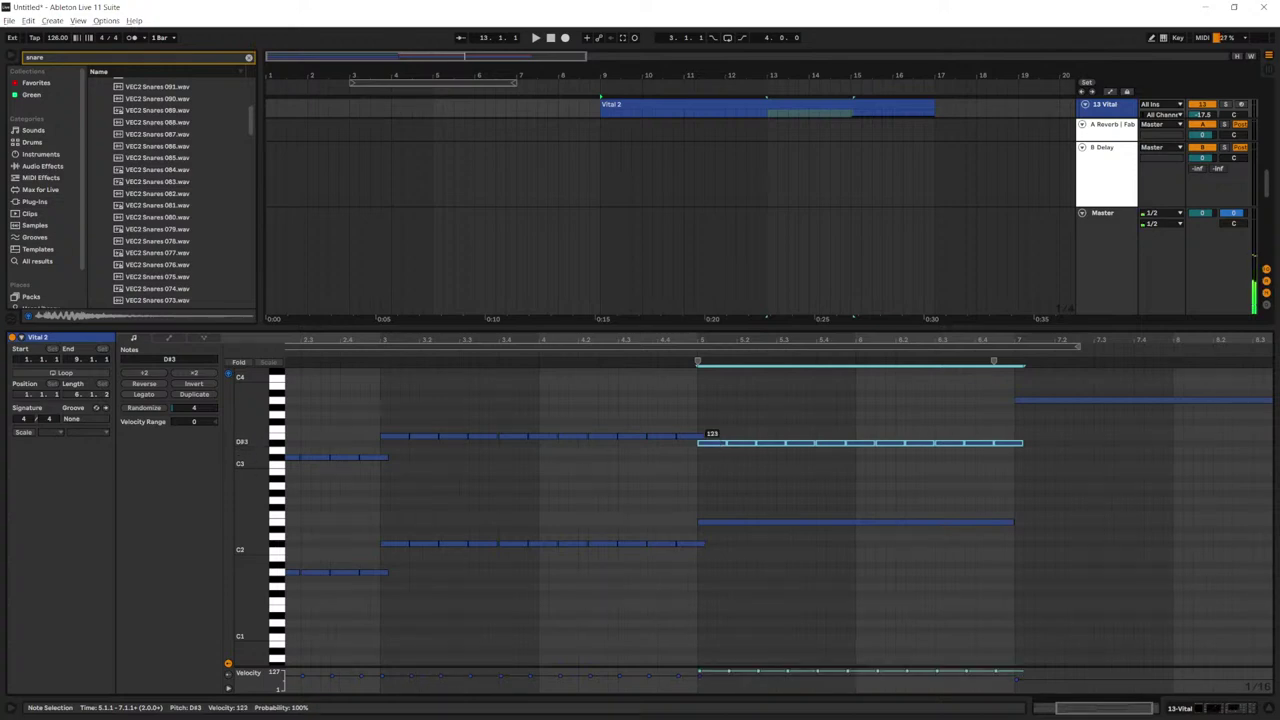
# Step: Duplicate the C#2 row to bar 5, transpose the copy up to E2 starting at 5.1.1, and play back the result
pyautogui.click(452, 544)
pyautogui.hotkey('ctrl', 'd')
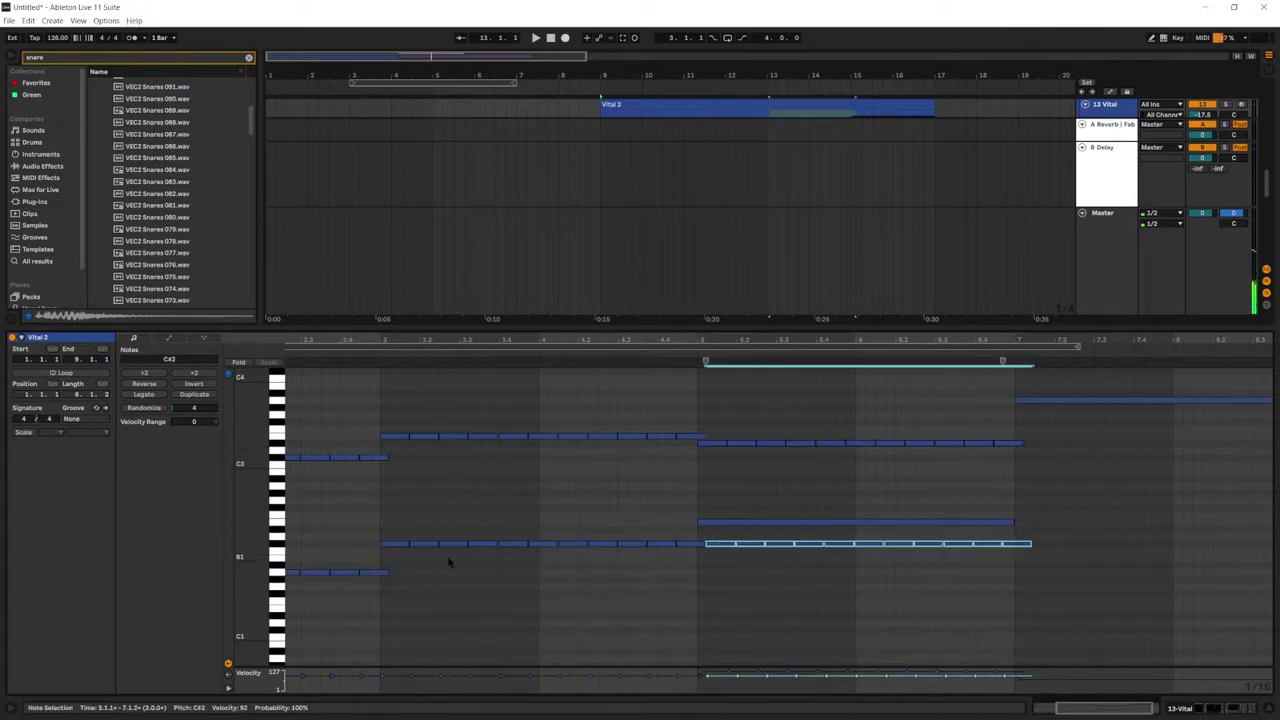
pyautogui.press('Up')
pyautogui.press('Up')
pyautogui.press('Up')
pyautogui.press('Left')
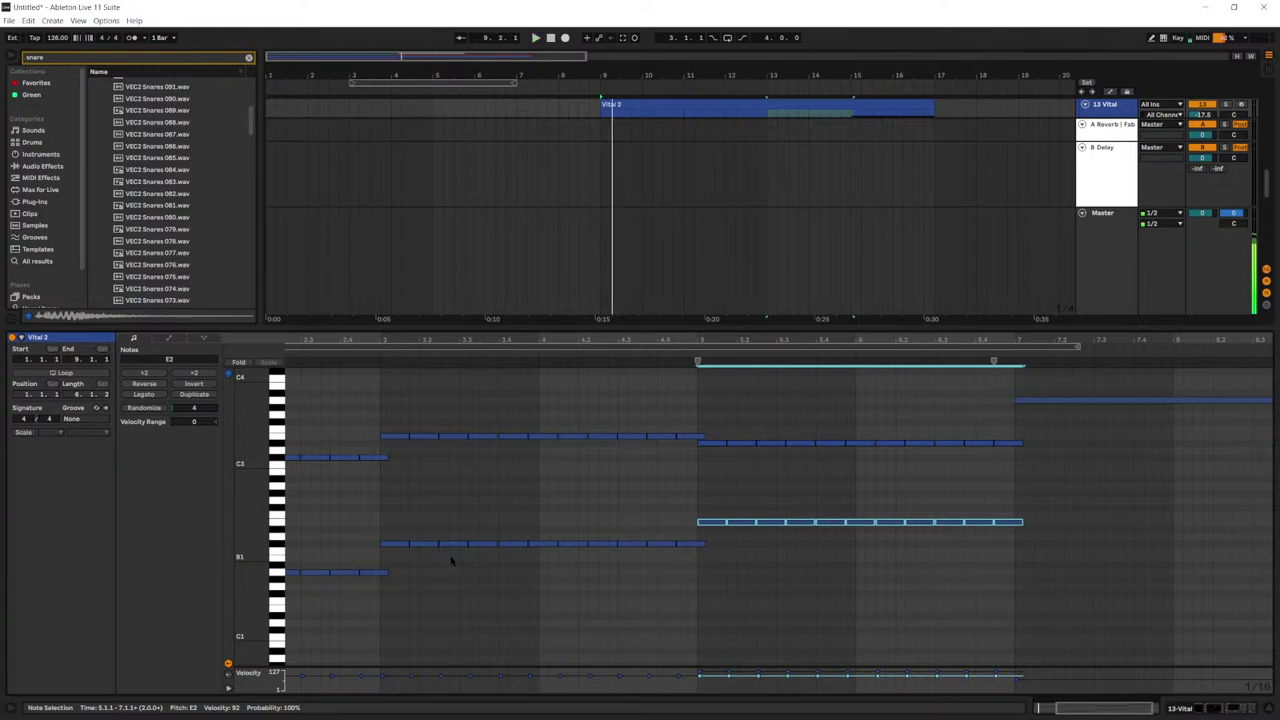
pyautogui.click(375, 503)
pyautogui.press('space')
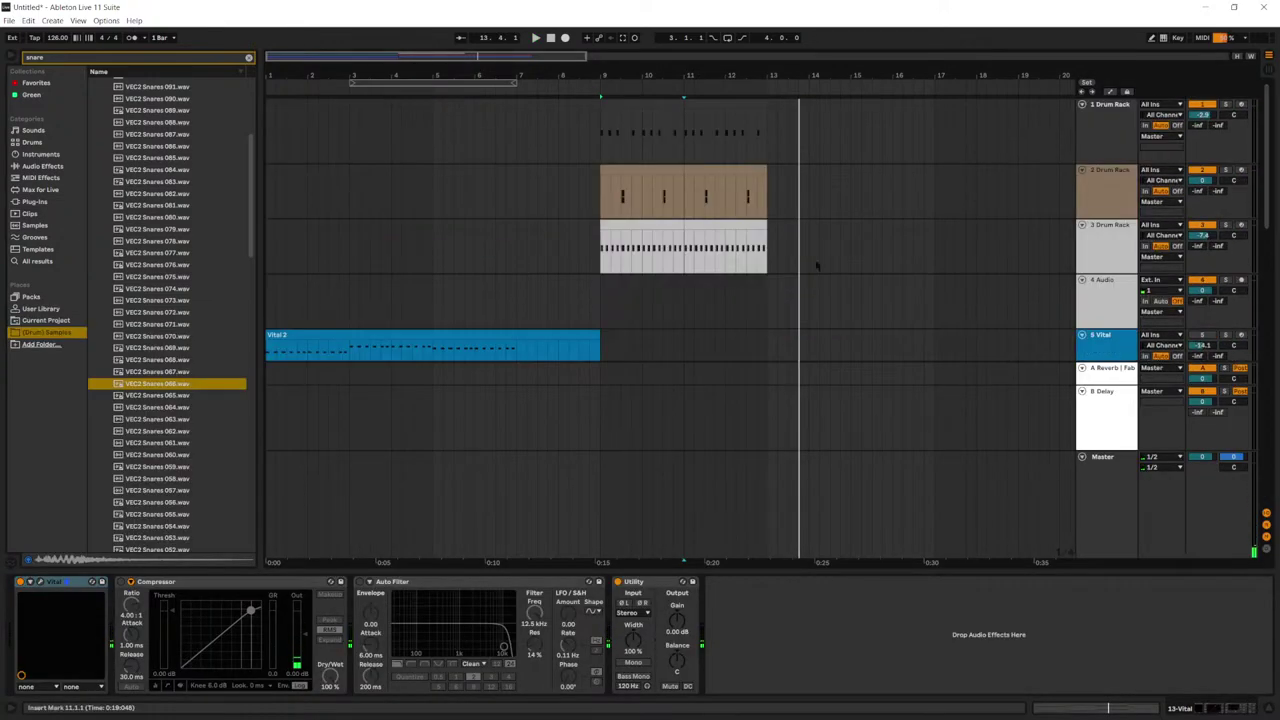
# Step: Duplicate the clips of the three Drum Rack tracks in bars 9–12 so the copies start at bar 13
pyautogui.moveTo(768, 268); pyautogui.dragTo(607, 100)
pyautogui.hotkey('ctrl', 'd')
pyautogui.scroll(-5, 757, 266)
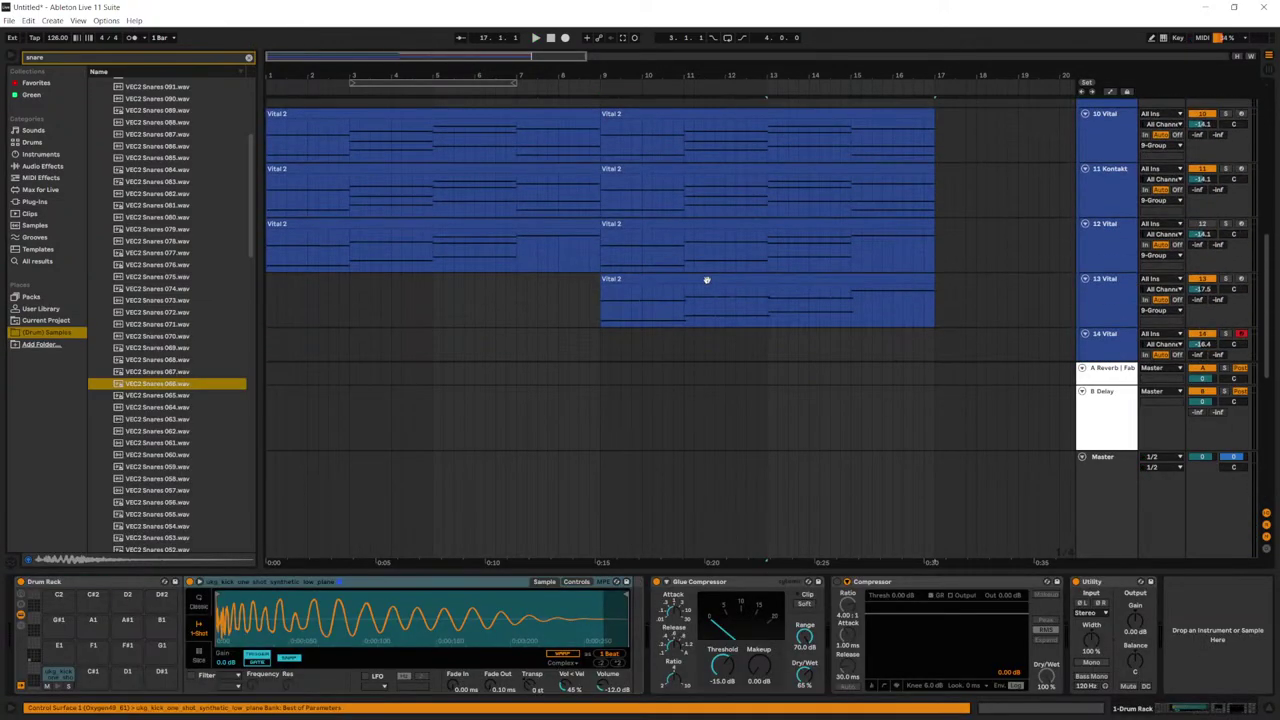
# Step: Open the Vital 2 clip on track 13 for note editing and play back its second half
pyautogui.click(773, 315)
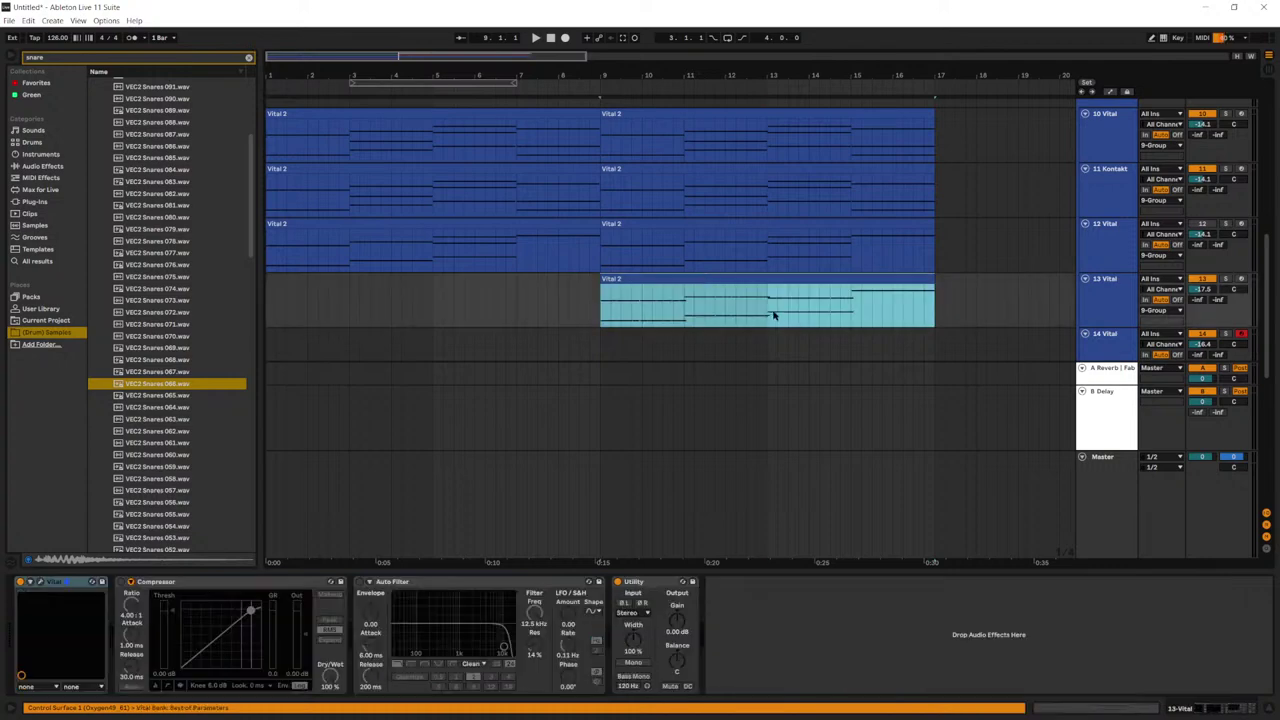
pyautogui.doubleClick(857, 284)
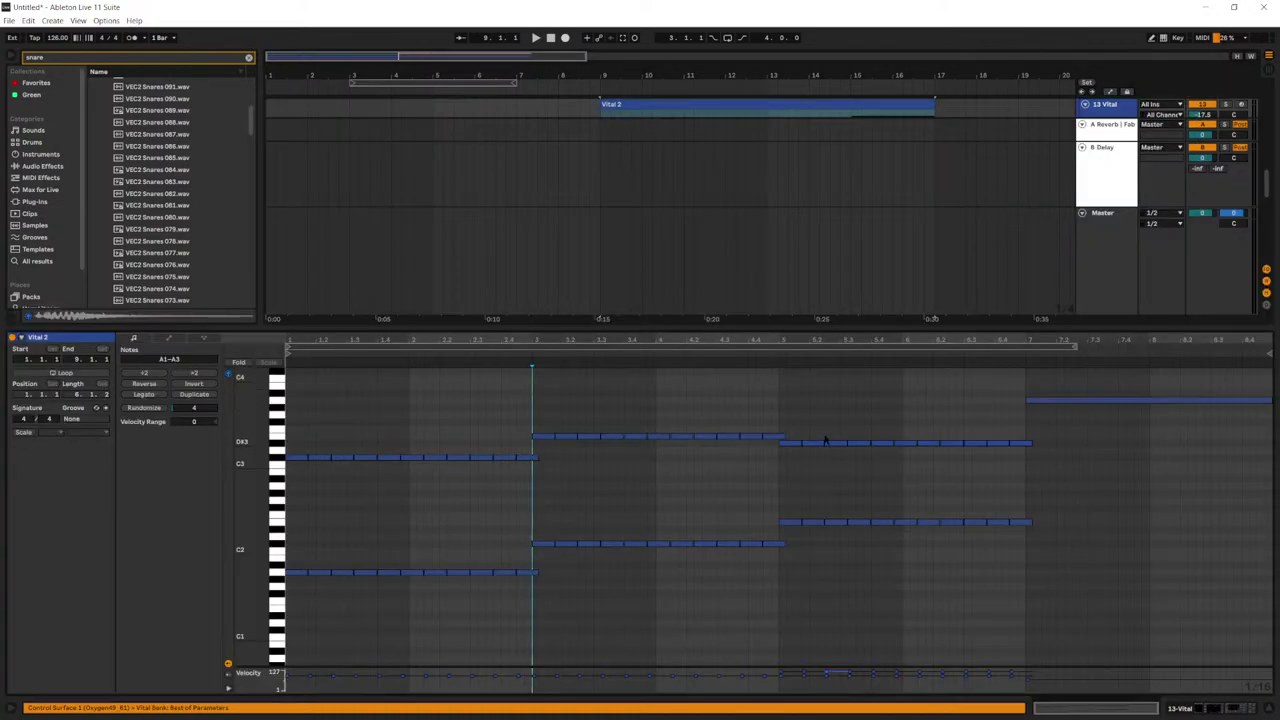
pyautogui.press('space')
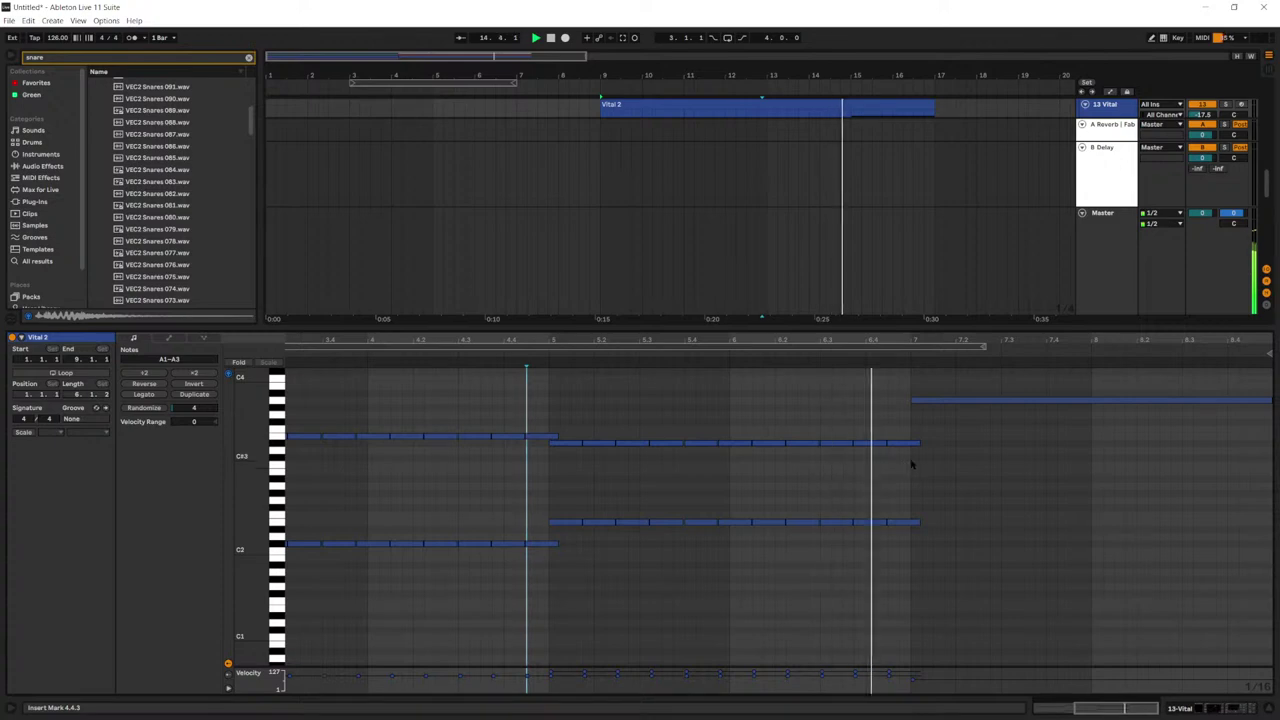
pyautogui.press('space')
# Step: Trim the last D#3 and E2 notes to end at bar 7 and duplicate the D#3 row into bars 7–8
pyautogui.moveTo(922, 531); pyautogui.dragTo(919, 446)
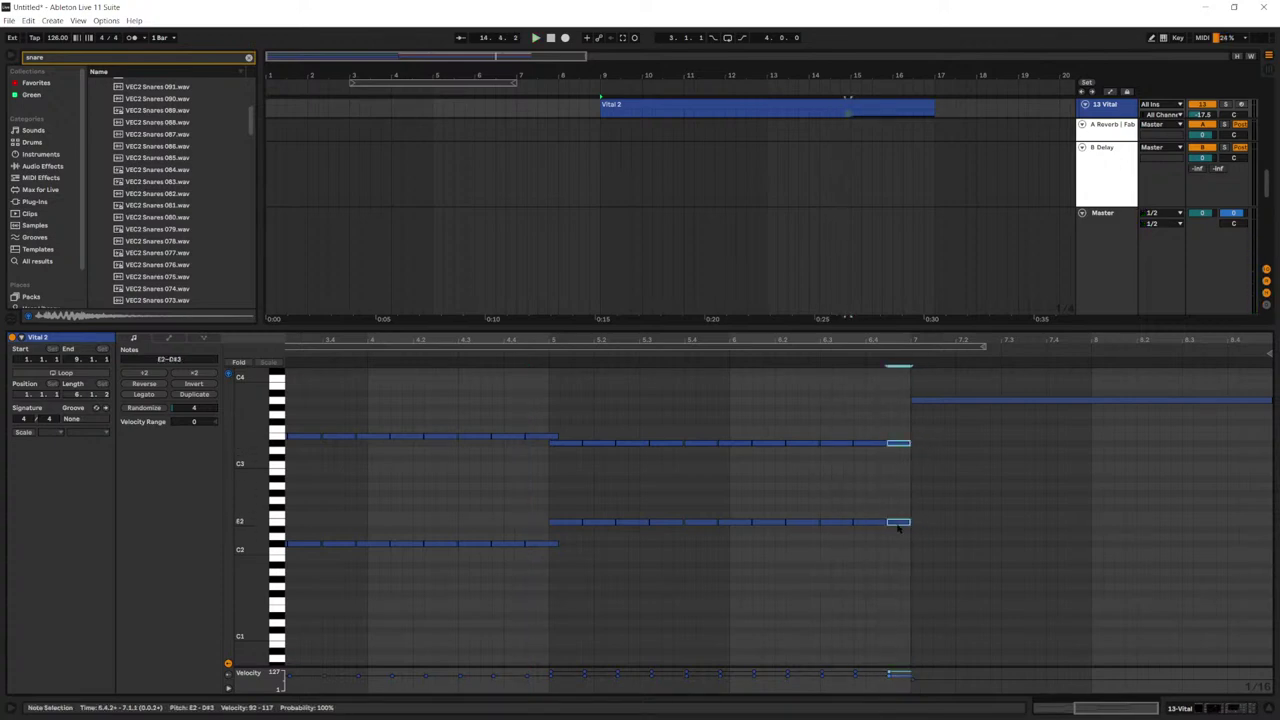
pyautogui.moveTo(910, 473); pyautogui.dragTo(555, 441)
pyautogui.hotkey('ctrl', 'd')
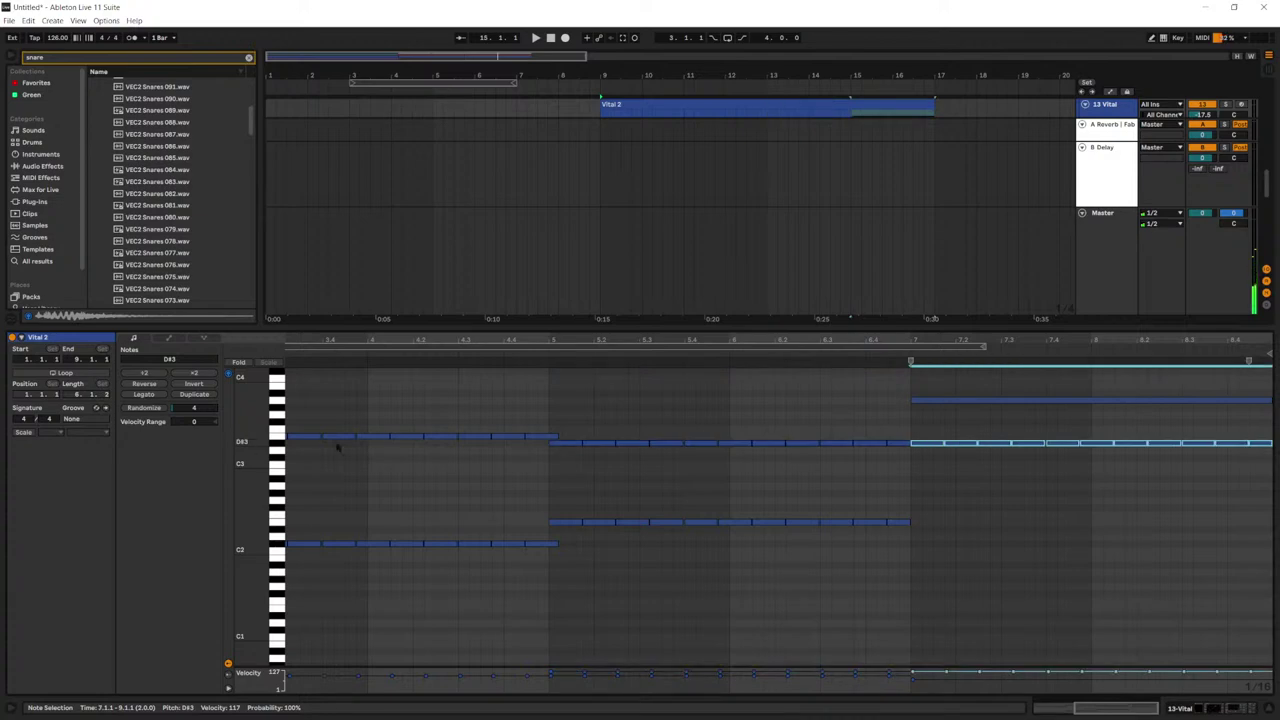
# Step: Copy the C#3 row in bars 1–2 up to D#3, keeping the original row
pyautogui.moveTo(361, 339); pyautogui.dragTo(361, 300)
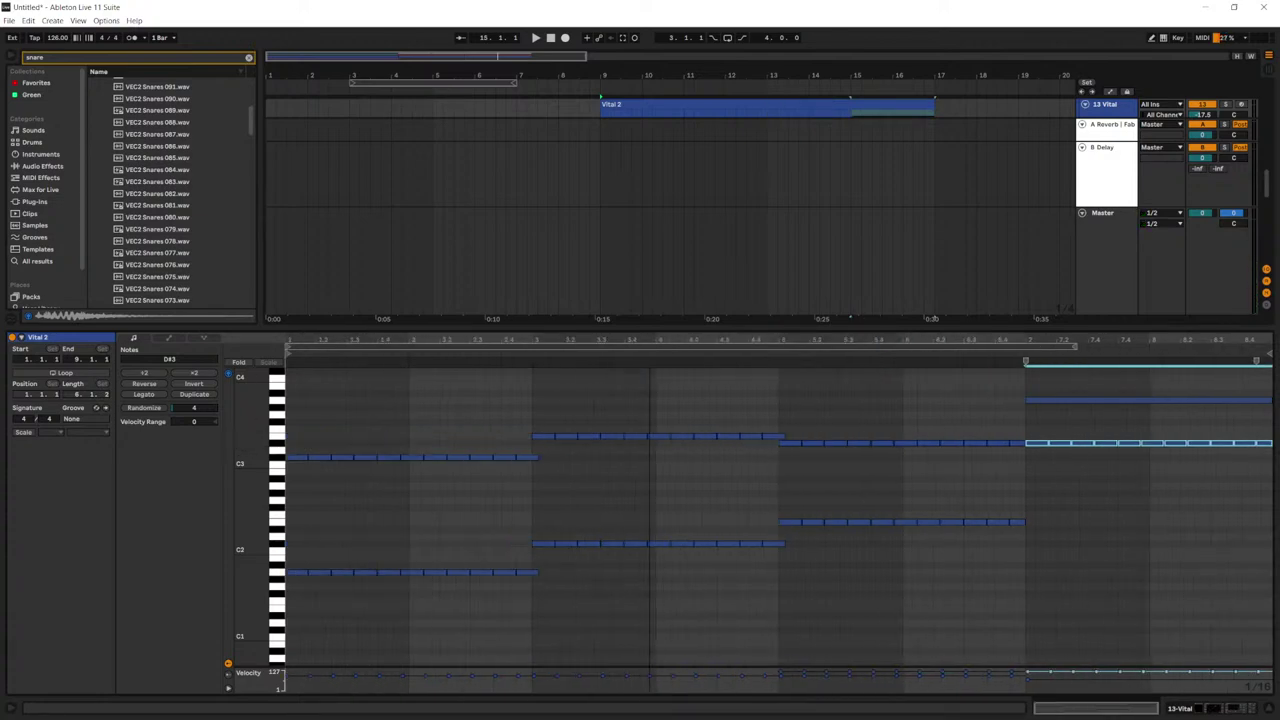
pyautogui.moveTo(517, 475); pyautogui.dragTo(306, 439)
pyautogui.moveTo(528, 483); pyautogui.dragTo(298, 455)
pyautogui.moveTo(304, 457); pyautogui.dragTo(289, 446)
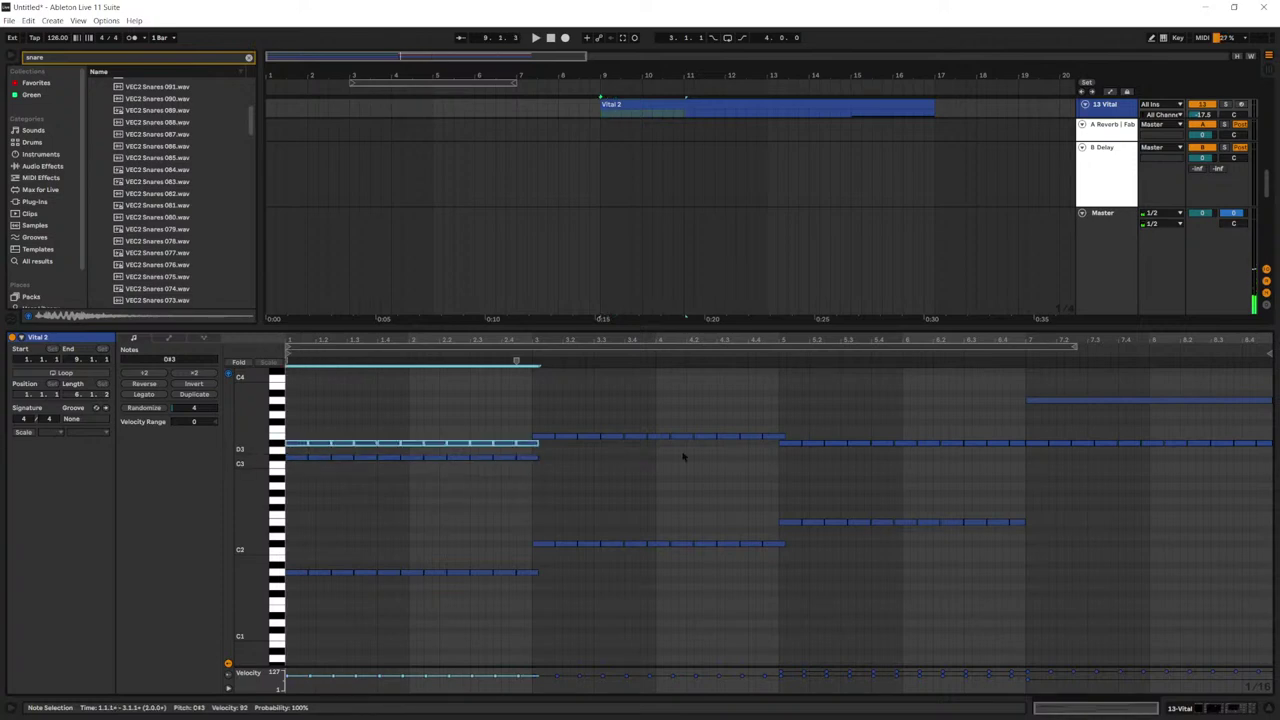
# Step: Replace the E3 row in bars 3–4 with a duplicate of the D#3 row trimmed to end at bar 5, and play back the clip
pyautogui.hotkey('ctrl', 'd')
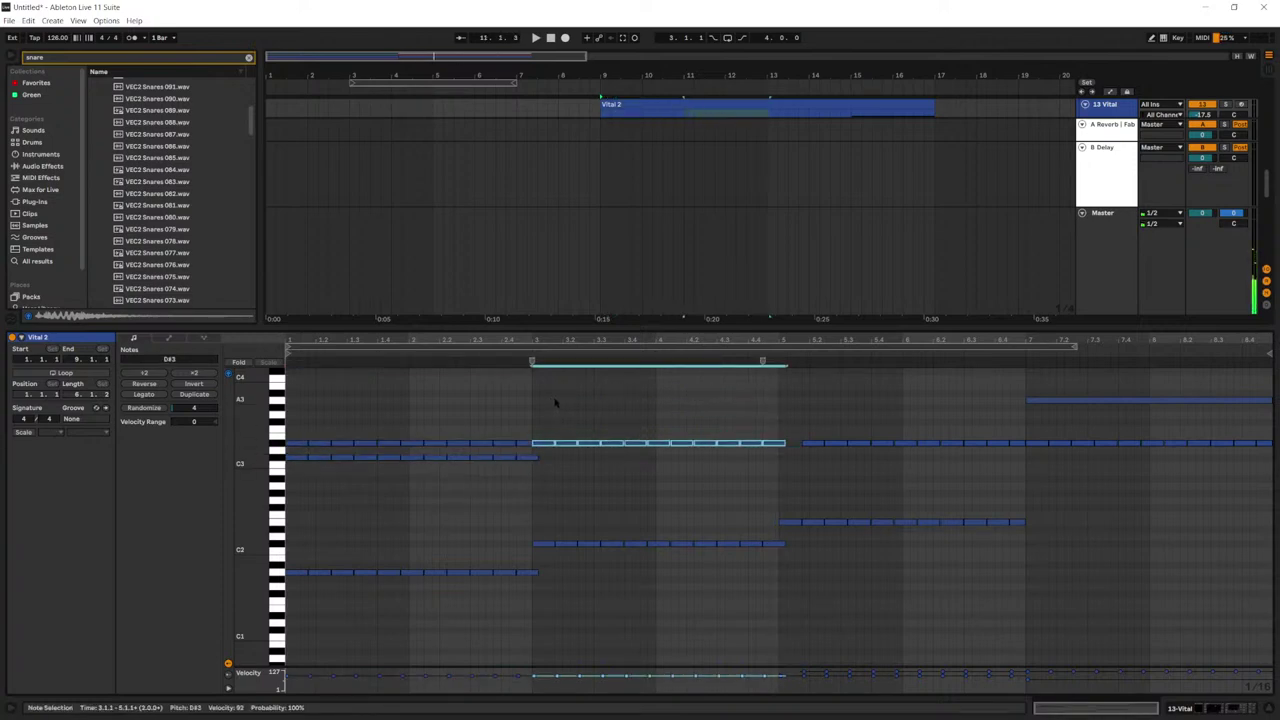
pyautogui.press('Up')
pyautogui.moveTo(785, 435); pyautogui.dragTo(559, 419)
pyautogui.press('Down')
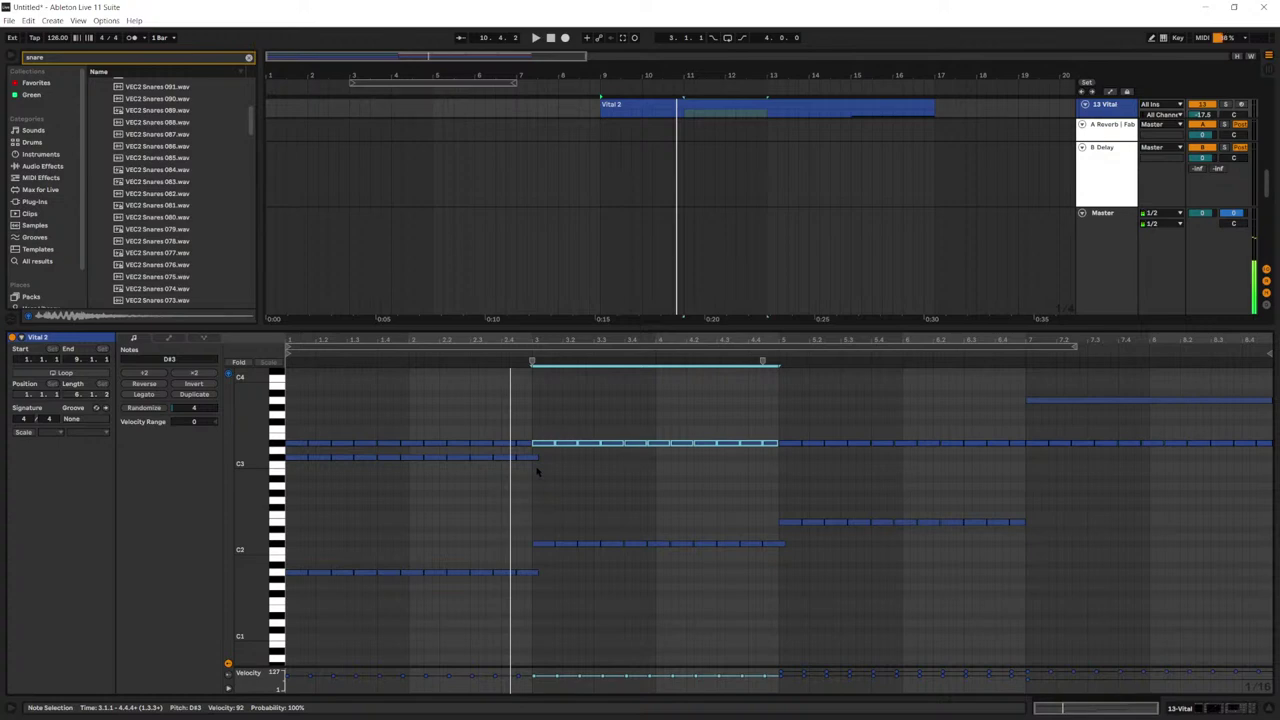
pyautogui.moveTo(447, 339); pyautogui.dragTo(538, 405)
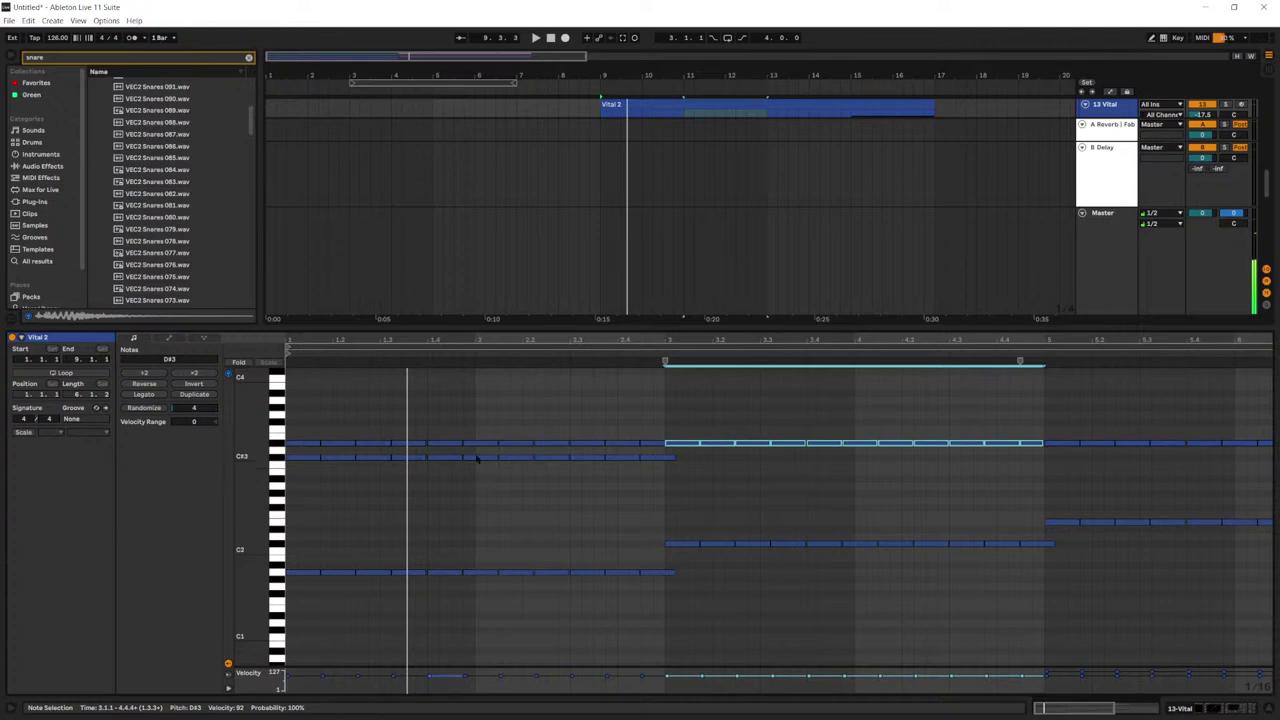
pyautogui.press('space')
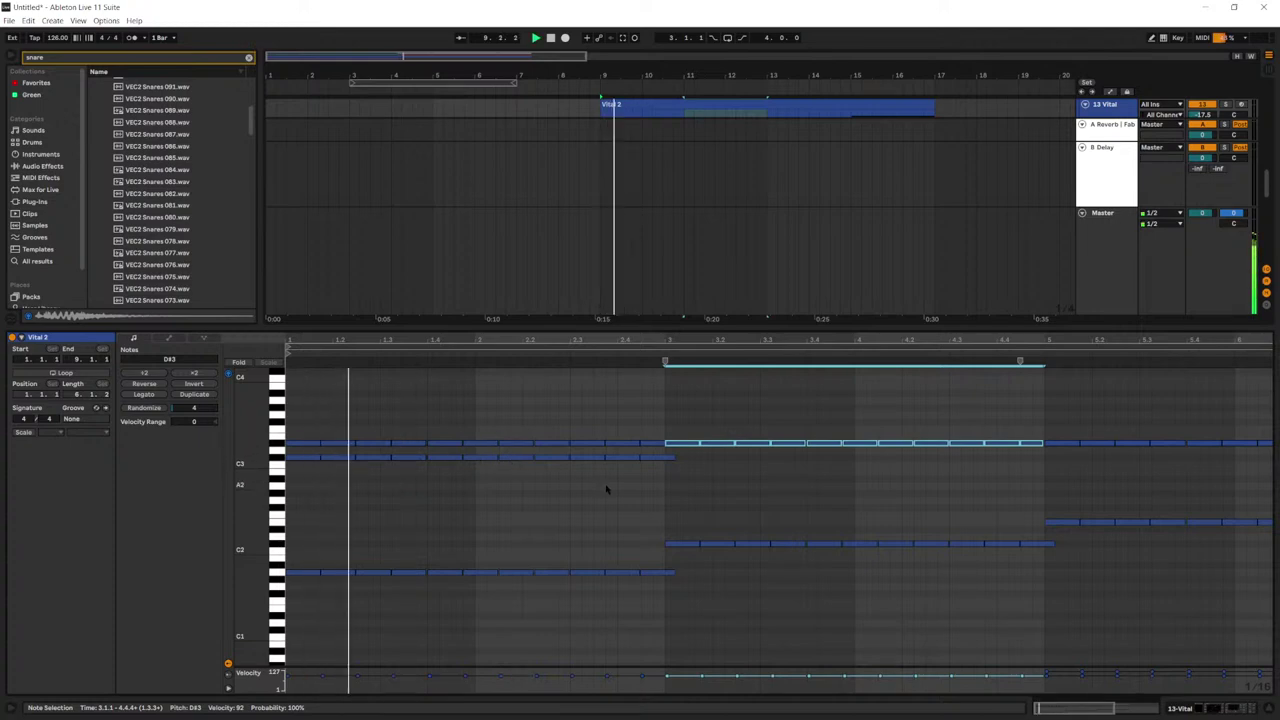
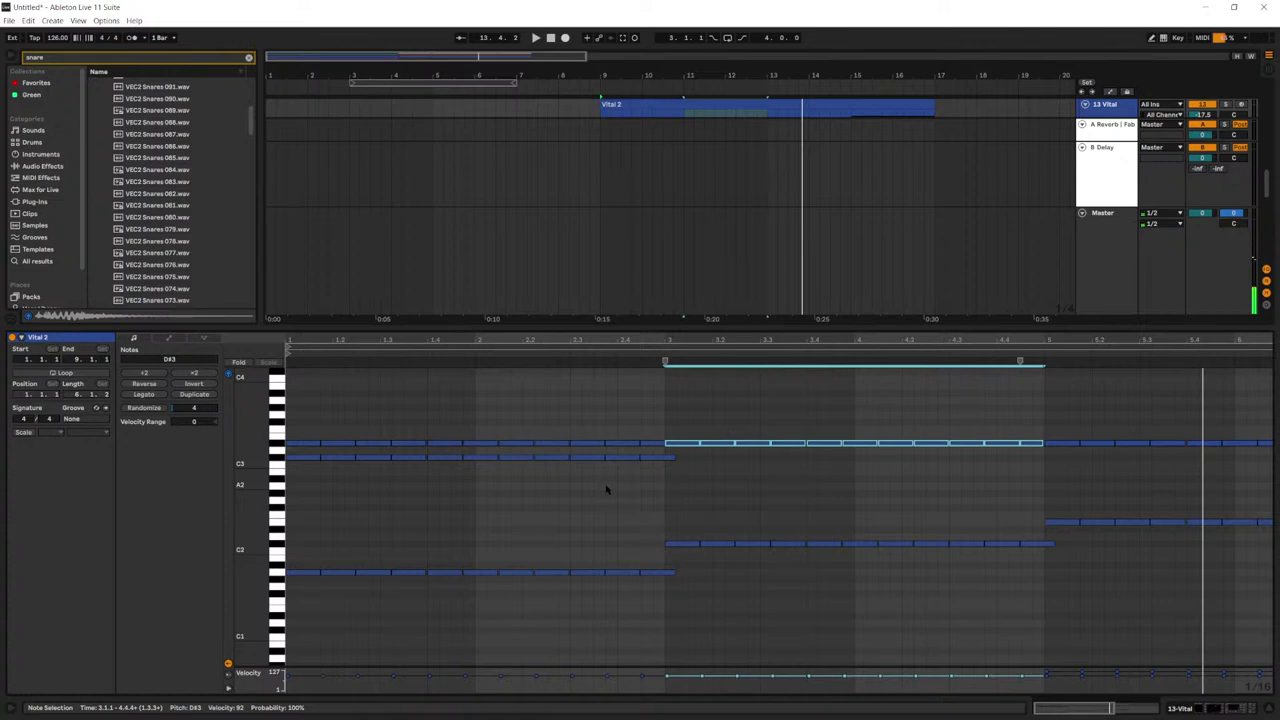
# Step: Deactivate the D#3 row in bars 1–2 and play back the transition into bar 3
pyautogui.moveTo(651, 452); pyautogui.dragTo(303, 410)
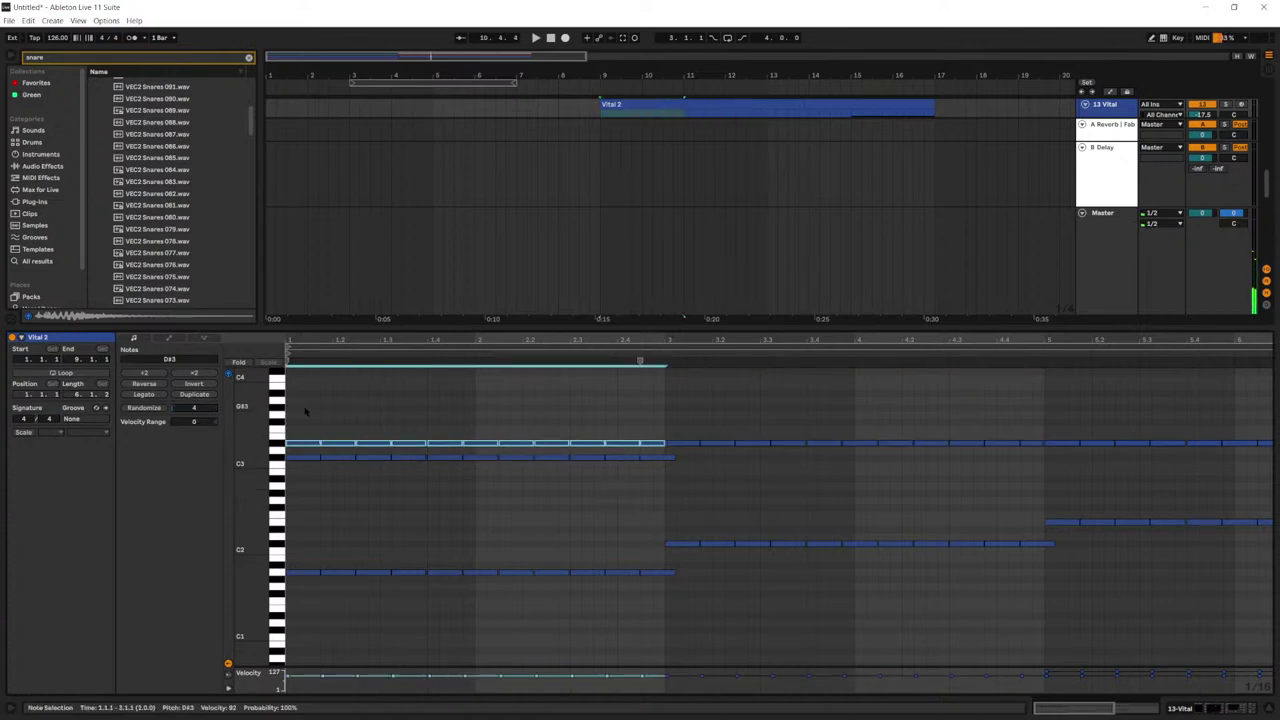
pyautogui.press('0')
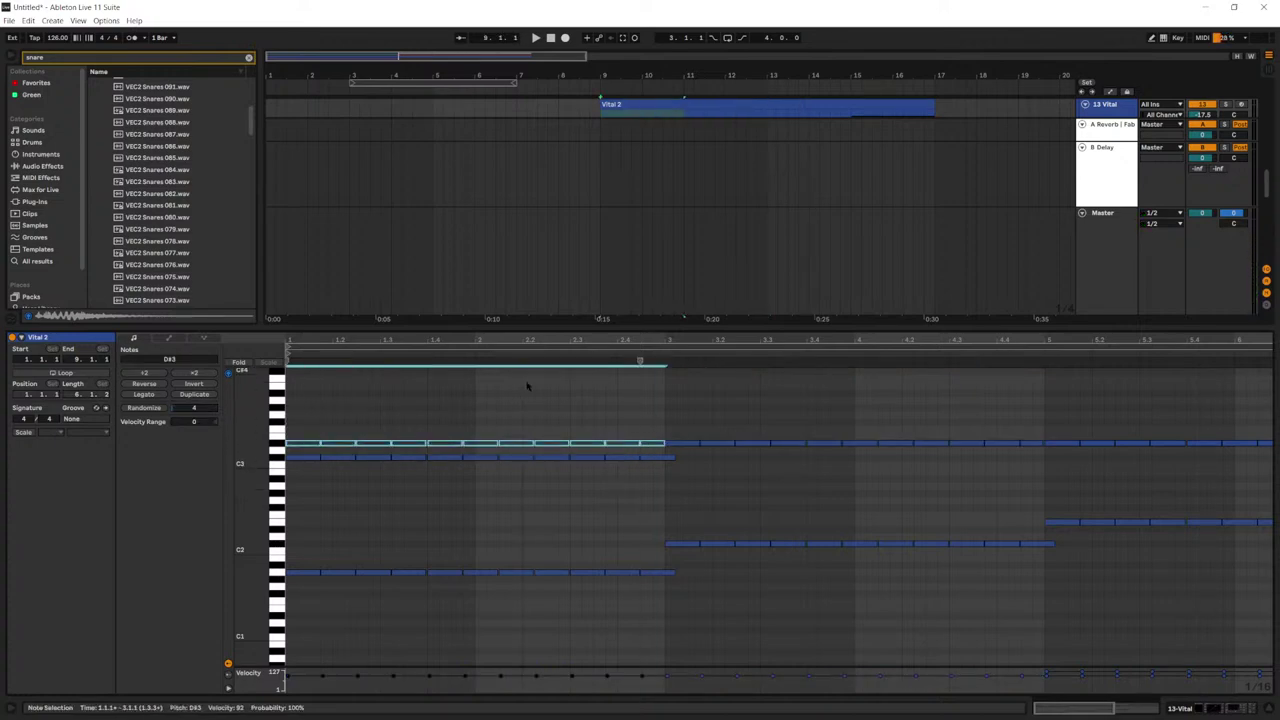
pyautogui.click(527, 386)
pyautogui.press('space')
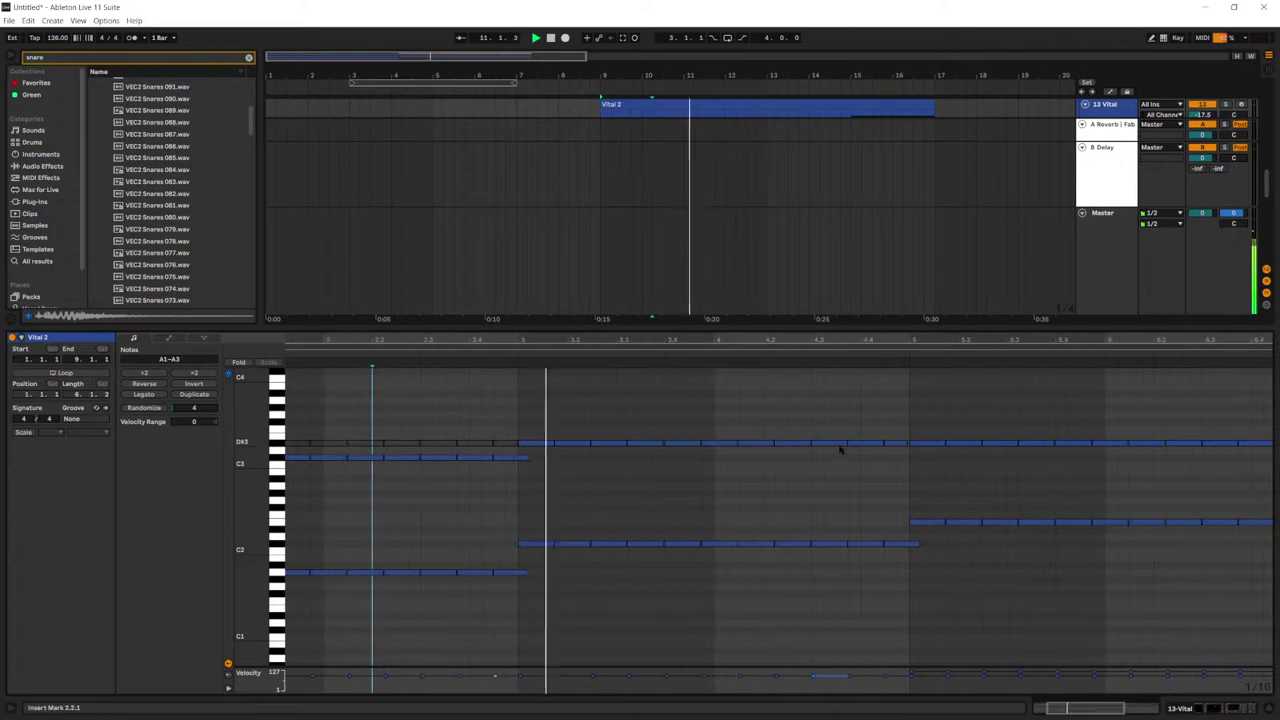
pyautogui.press('space')
# Step: Raise the D#3 notes in bars 3–4, except the first two, to E3 and play back the passage
pyautogui.moveTo(898, 457); pyautogui.dragTo(540, 431)
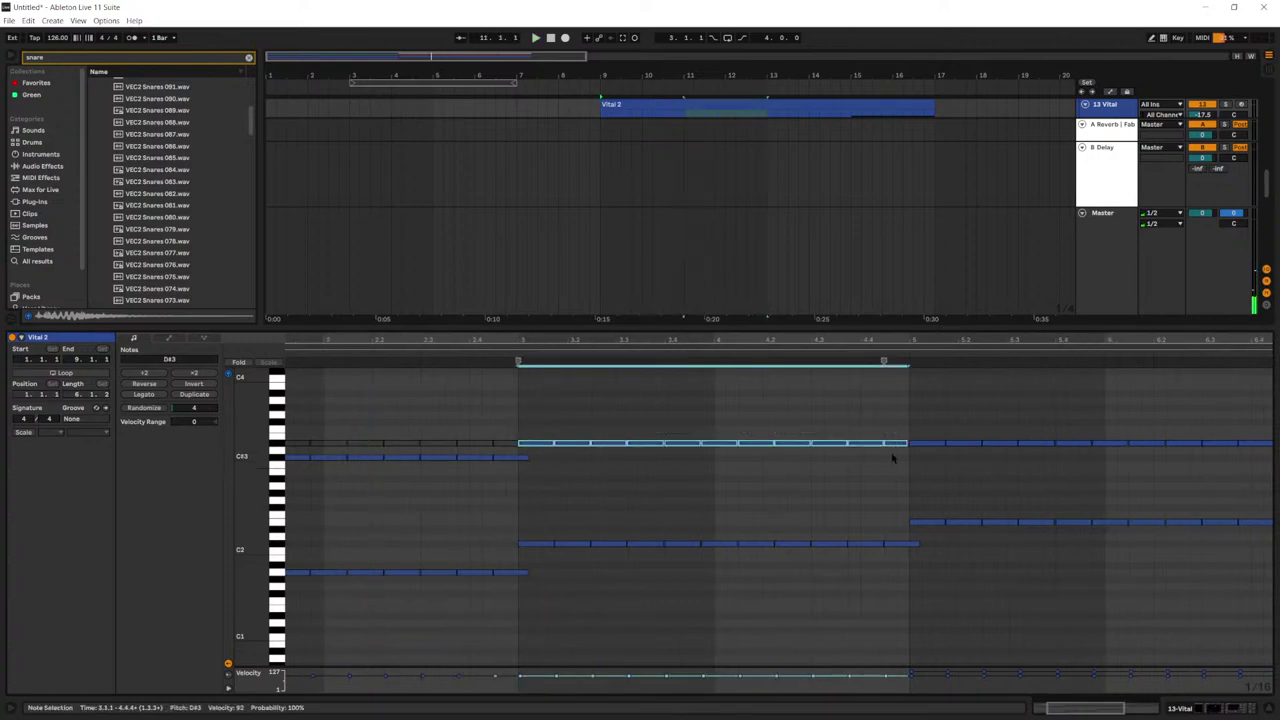
pyautogui.moveTo(893, 458); pyautogui.dragTo(600, 424)
pyautogui.press('Up')
pyautogui.click(481, 394)
pyautogui.press('space')
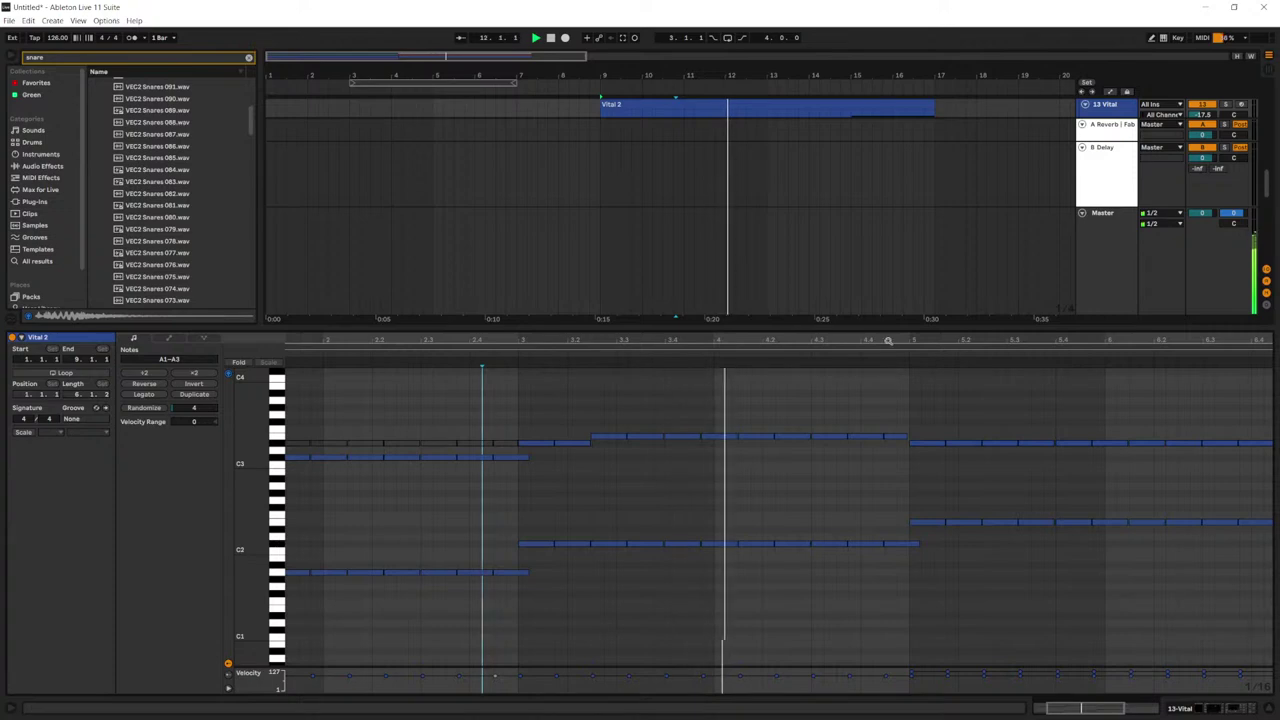
pyautogui.moveTo(257, 482); pyautogui.dragTo(300, 482)
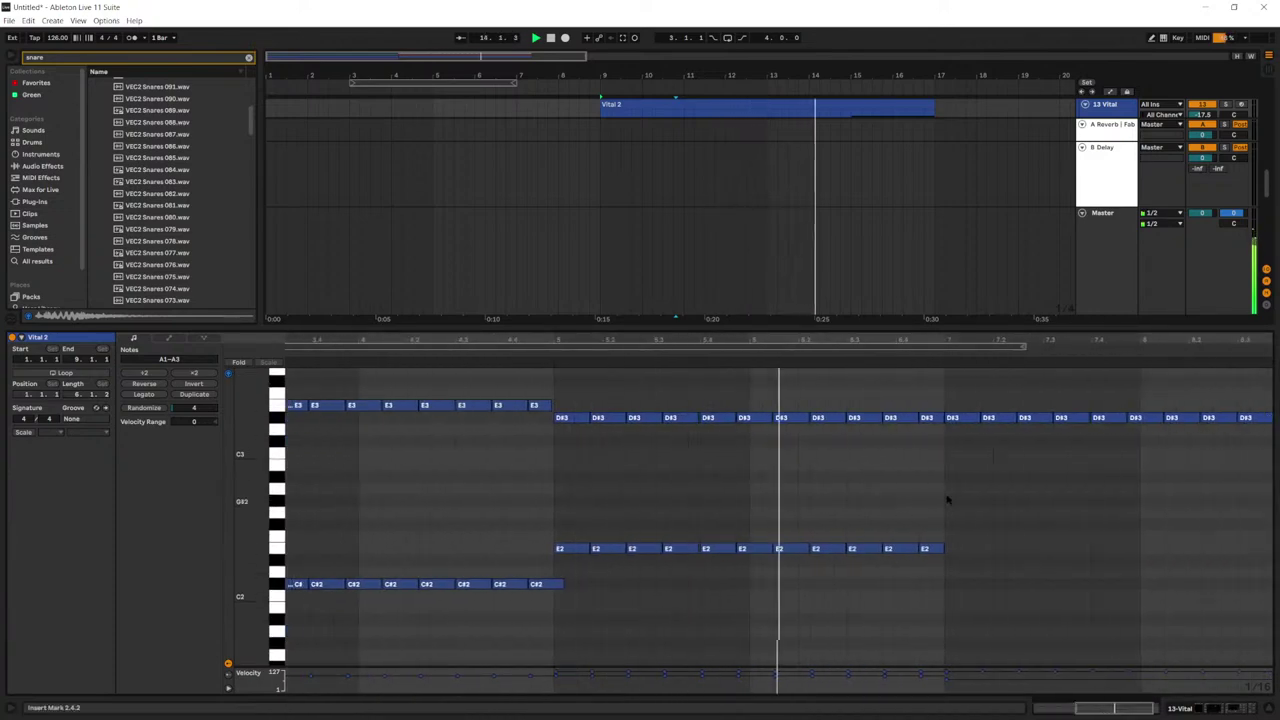
pyautogui.press('space')
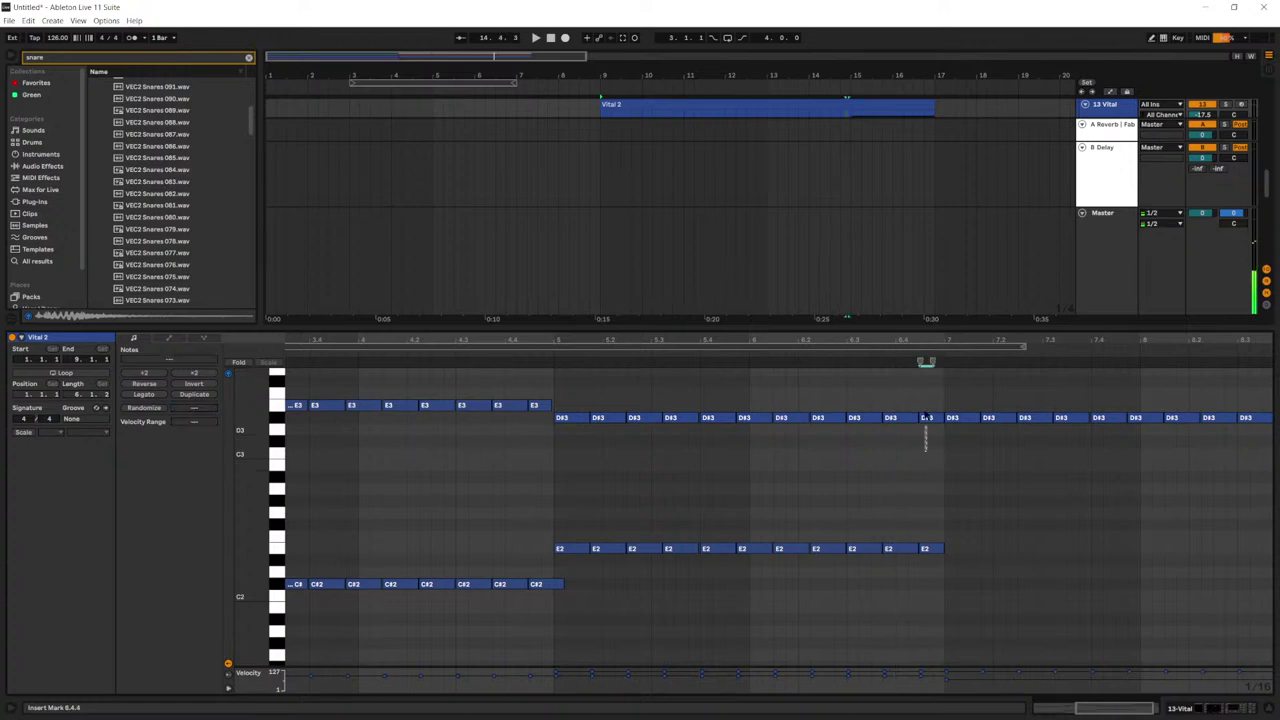
# Step: Move the last short D#3 note before bar 7 down to B2
pyautogui.click(927, 418)
pyautogui.moveTo(927, 418); pyautogui.dragTo(932, 462)
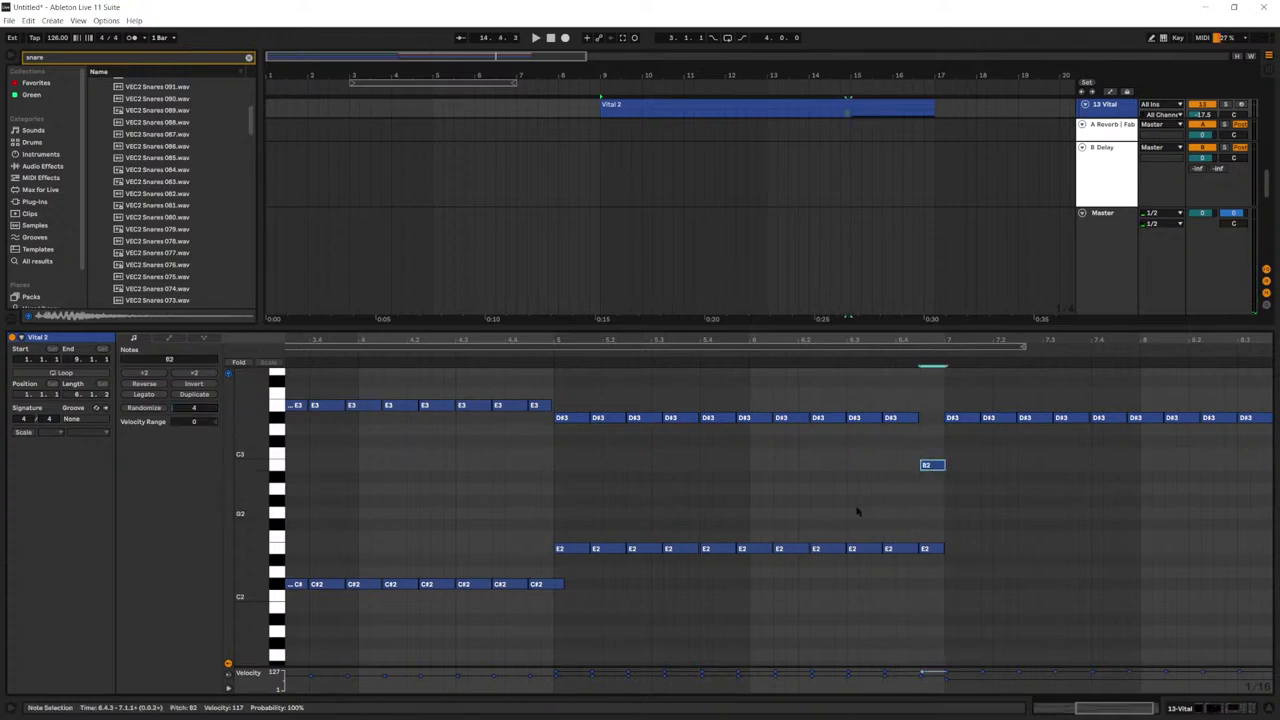
pyautogui.click(862, 418)
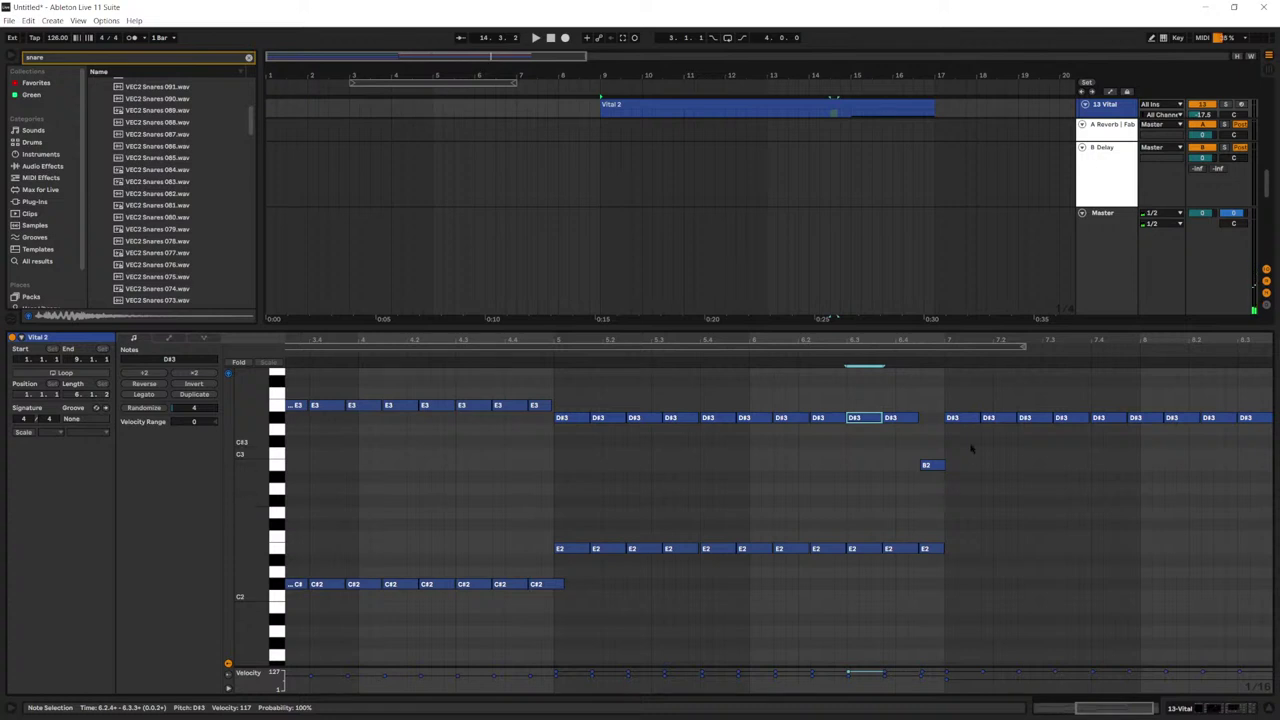
# Step: Transpose the D#3 row starting at bar 7 down to C#3
pyautogui.moveTo(970, 449); pyautogui.dragTo(1240, 405)
pyautogui.press('Down')
pyautogui.press('Down')
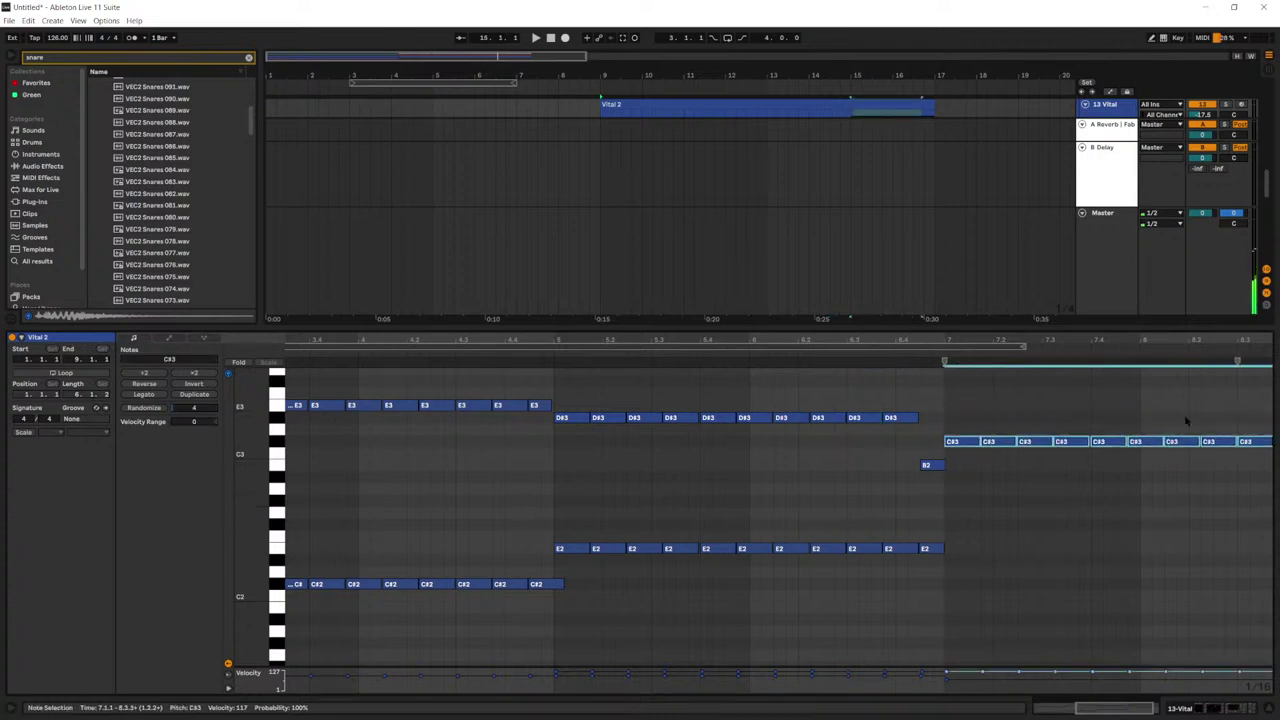
# Step: Play back the clip from 5.1.1 to check the B2 note and the C#3 row in bar 7
pyautogui.moveTo(839, 588); pyautogui.dragTo(845, 398)
pyautogui.moveTo(942, 584); pyautogui.dragTo(920, 438)
pyautogui.moveTo(939, 597); pyautogui.dragTo(931, 524)
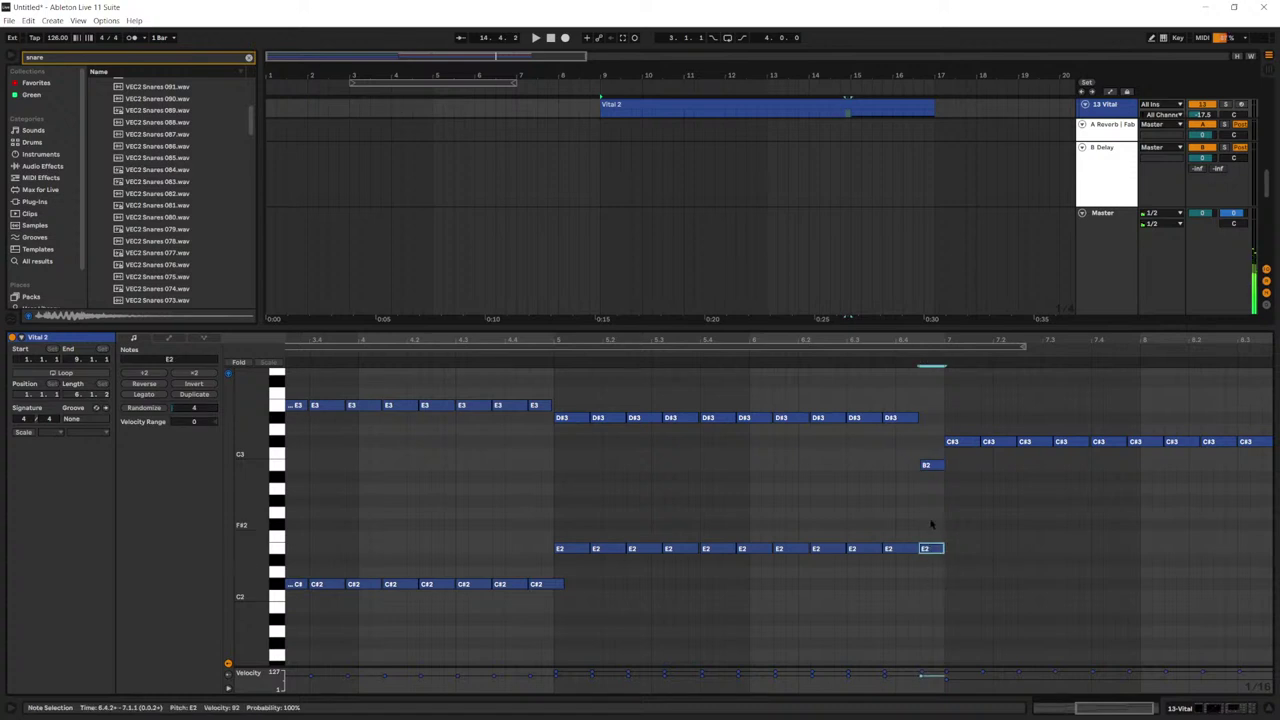
pyautogui.click(553, 468)
pyautogui.press('space')
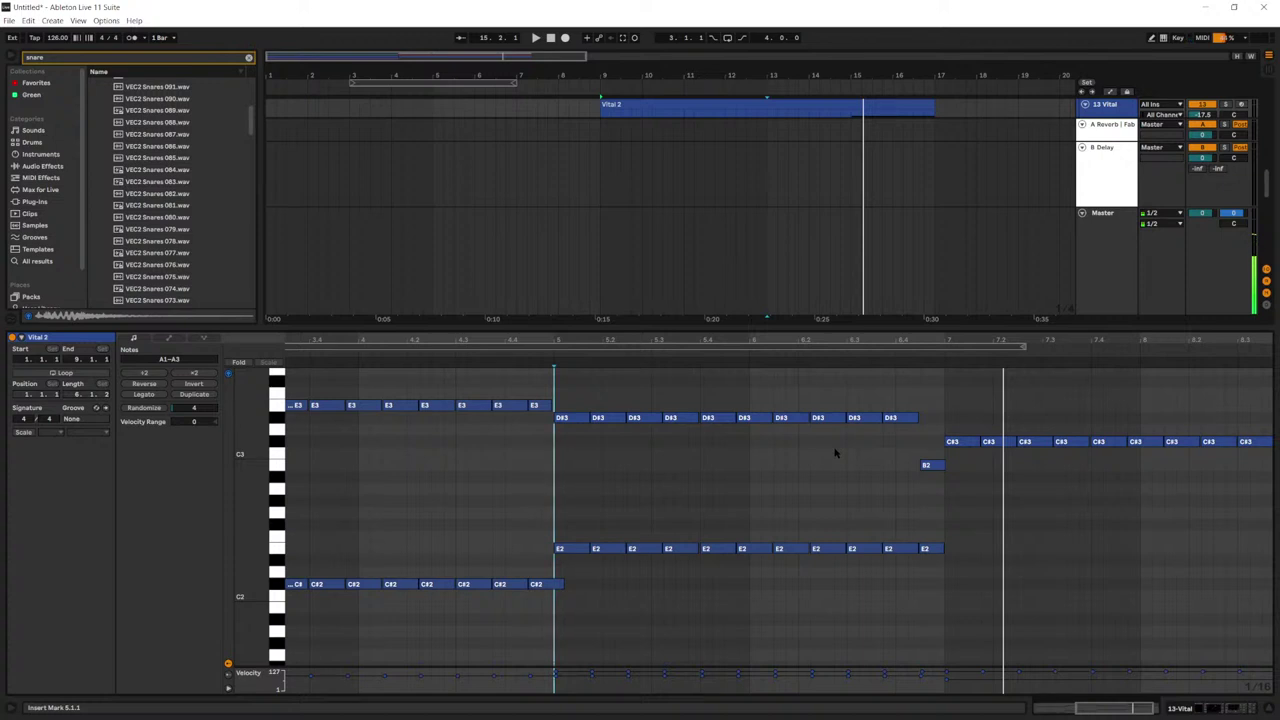
# Step: Duplicate the E2 row of bars 5–6 into bars 7–8, transpose the copy down to A#1 and play it back
pyautogui.scroll(-2, 836, 452)
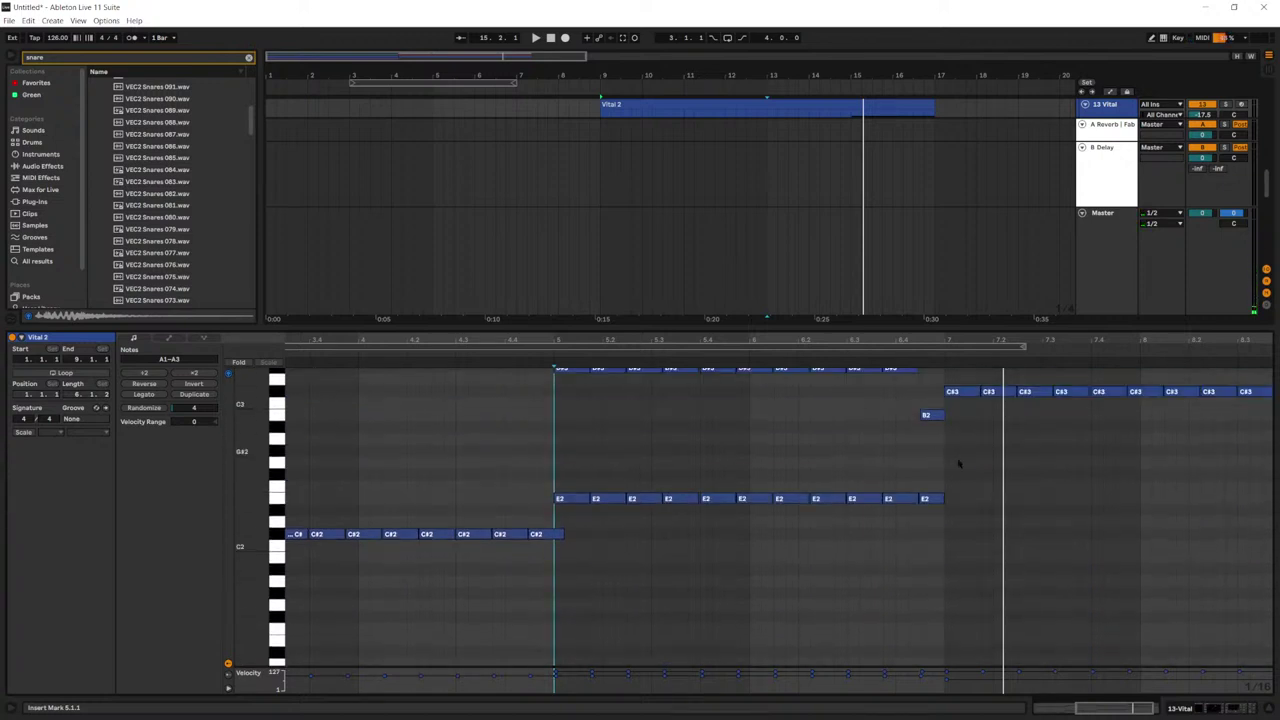
pyautogui.moveTo(958, 463); pyautogui.dragTo(556, 520)
pyautogui.hotkey('ctrl', 'd')
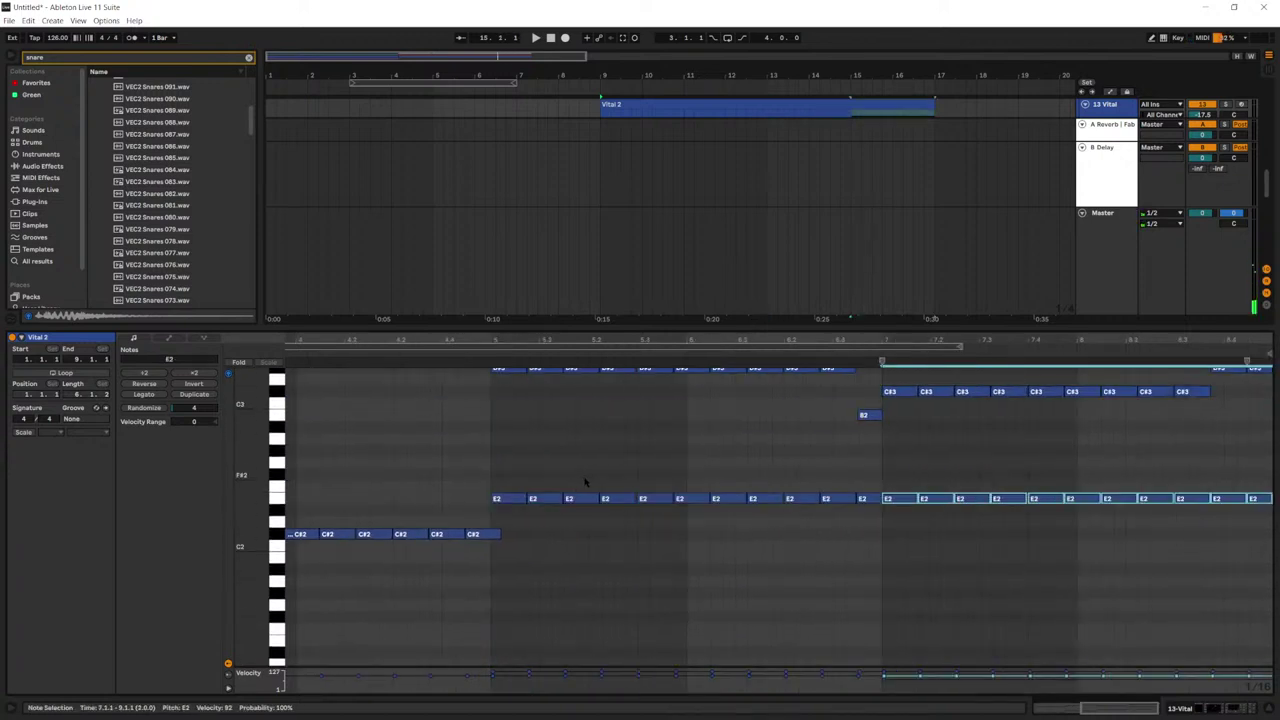
pyautogui.press('Down')
pyautogui.press('Down')
pyautogui.press('Down')
pyautogui.press('Down')
pyautogui.press('Down')
pyautogui.press('Down')
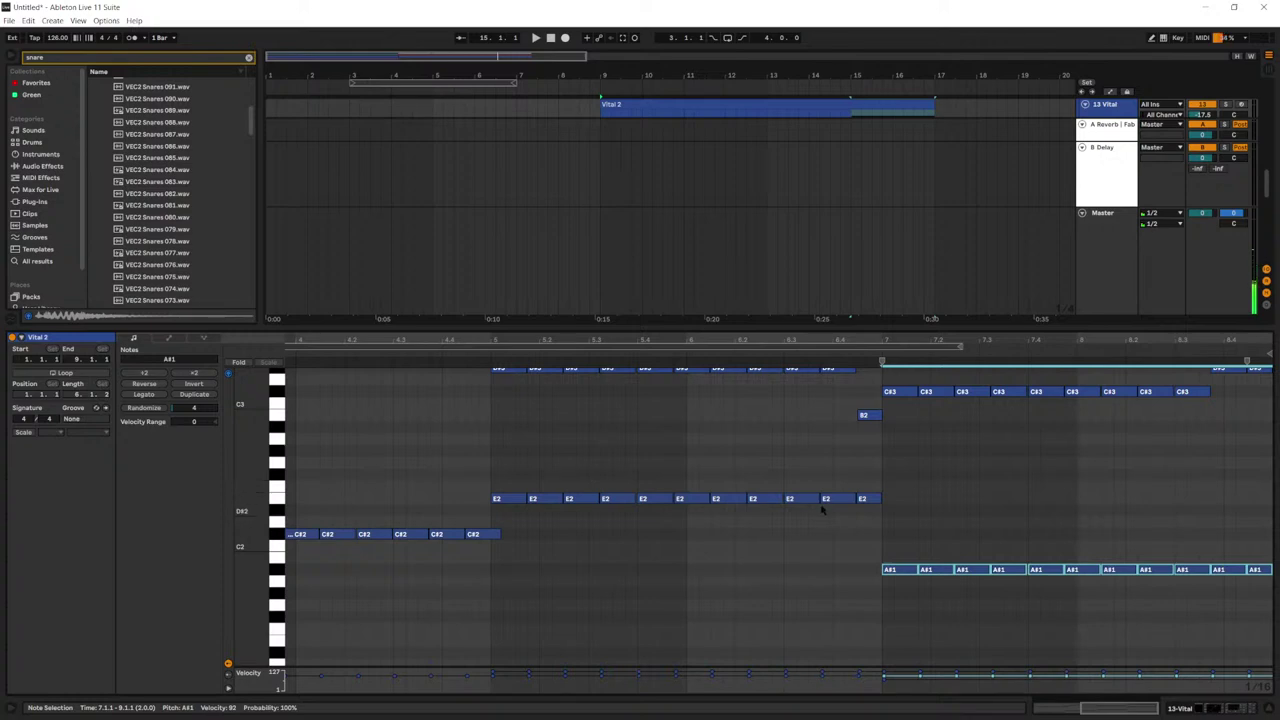
pyautogui.click(822, 510)
pyautogui.press('space')
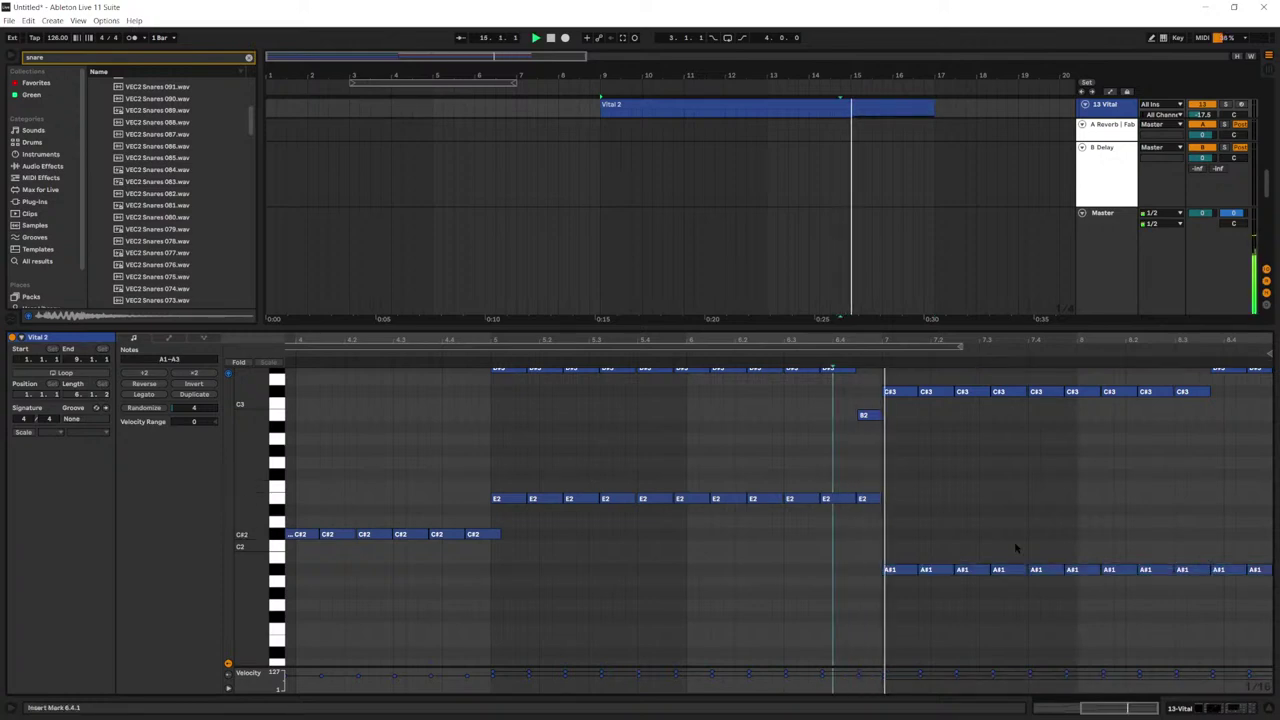
# Step: Lower the A#1 row in bars 7–8 to A1 and play back the passage from the short B2 note
pyautogui.moveTo(1260, 581); pyautogui.dragTo(914, 551)
pyautogui.press('Down')
pyautogui.click(857, 471)
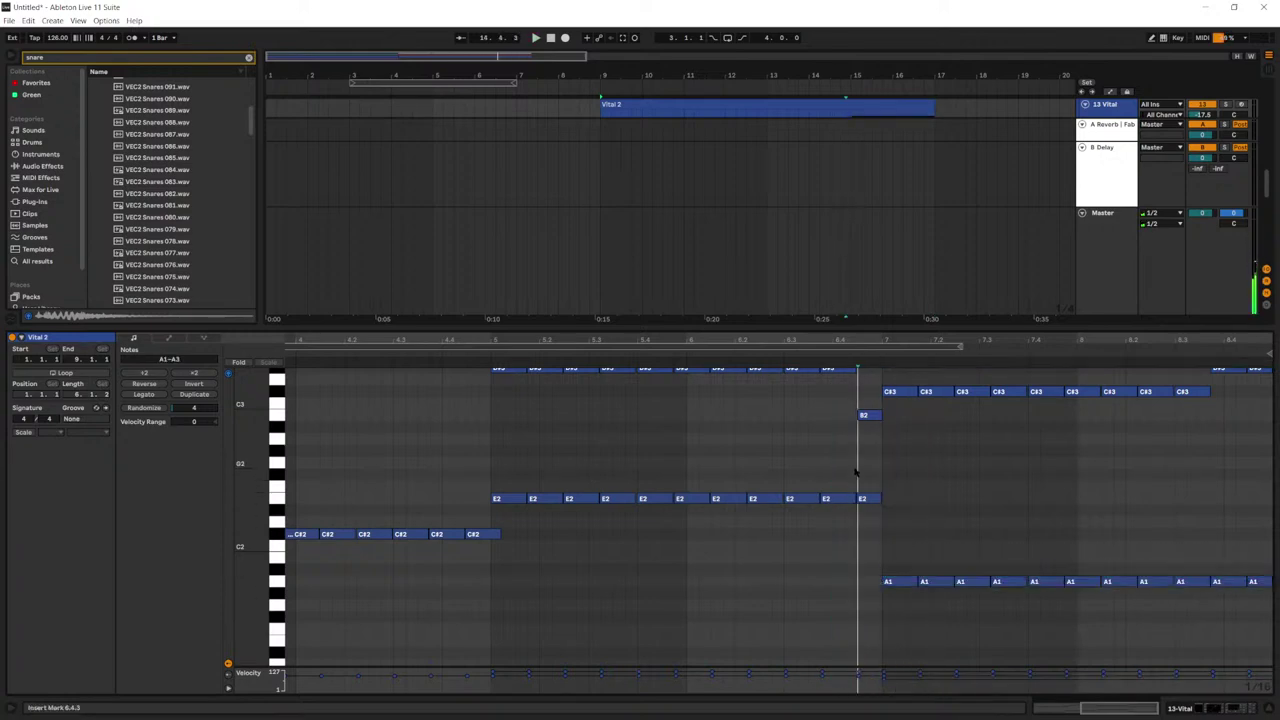
pyautogui.press('space')
pyautogui.scroll(2, 1131, 449)
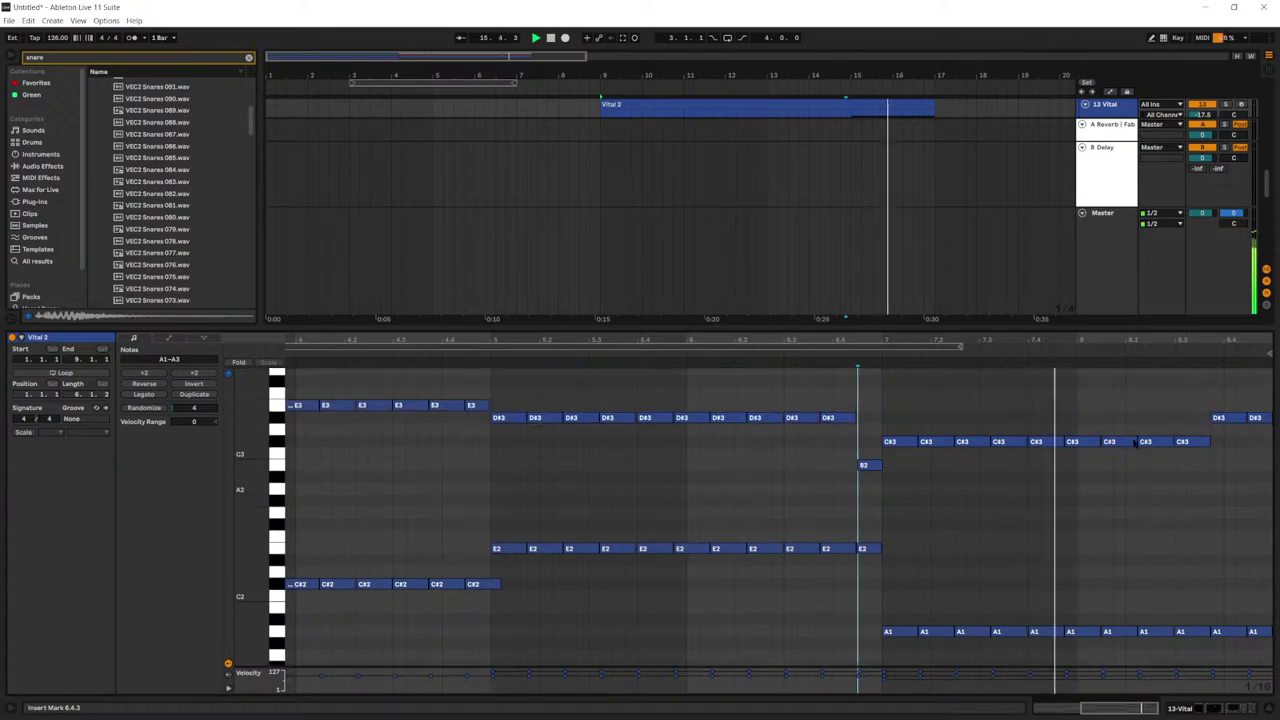
pyautogui.moveTo(1109, 336); pyautogui.dragTo(1109, 305)
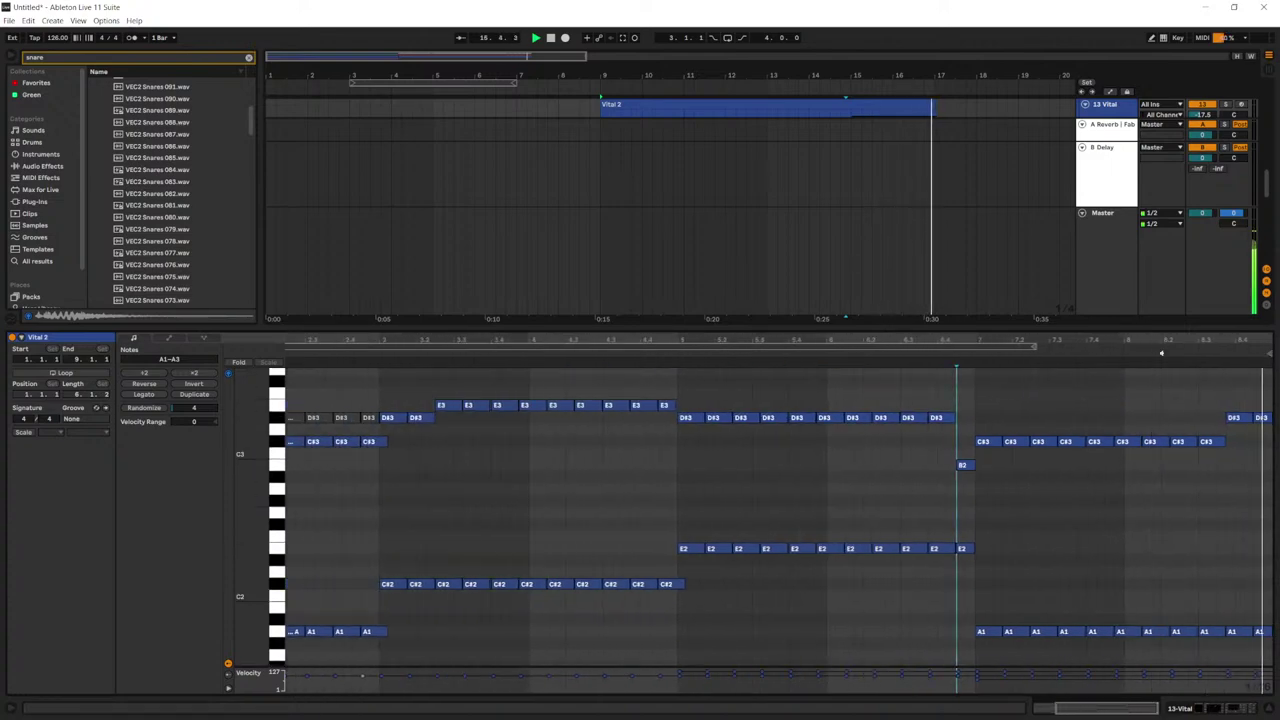
pyautogui.press('space')
# Step: Play back the last notes of bar 8 to check the end of the clip
pyautogui.moveTo(1262, 650); pyautogui.dragTo(1236, 626)
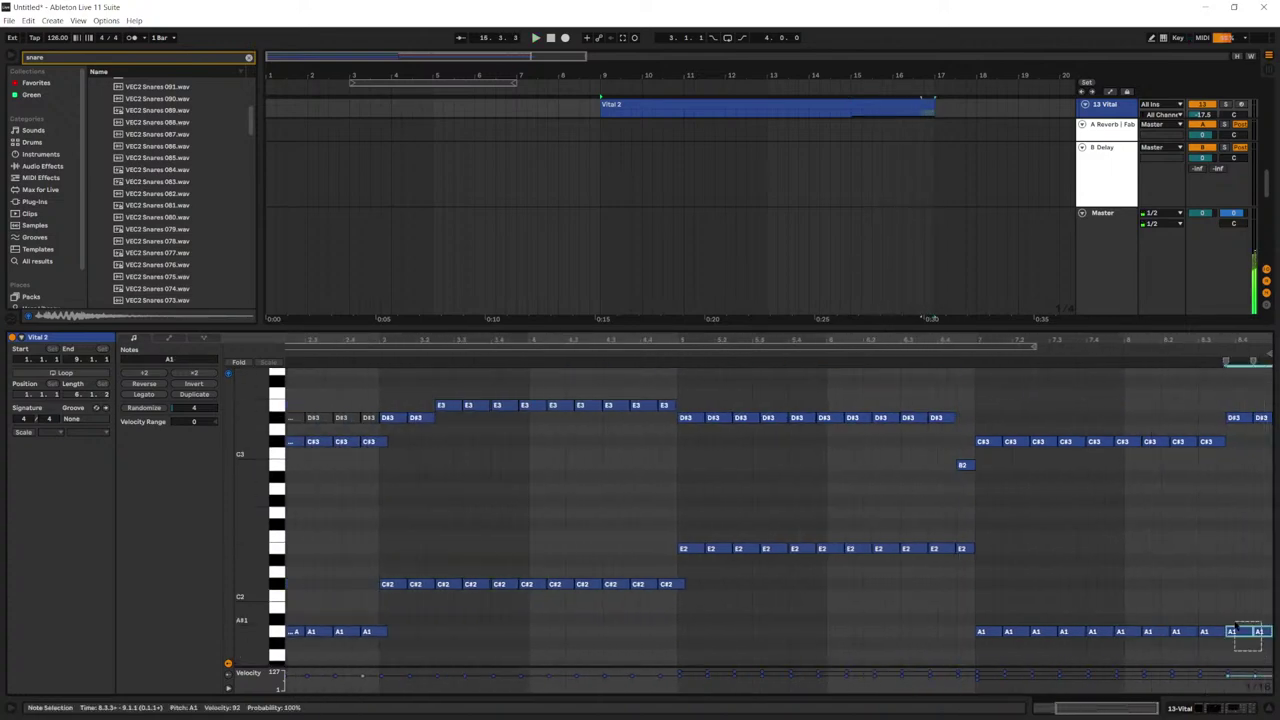
pyautogui.click(1208, 419)
pyautogui.press('space')
pyautogui.hotkey('shift', 'Tab')
pyautogui.press('space')
# Step: Duplicate the Vital 2 clip on track 13 directly after itself and consolidate bars 9–25 into one clip
pyautogui.scroll(2, 915, 240)
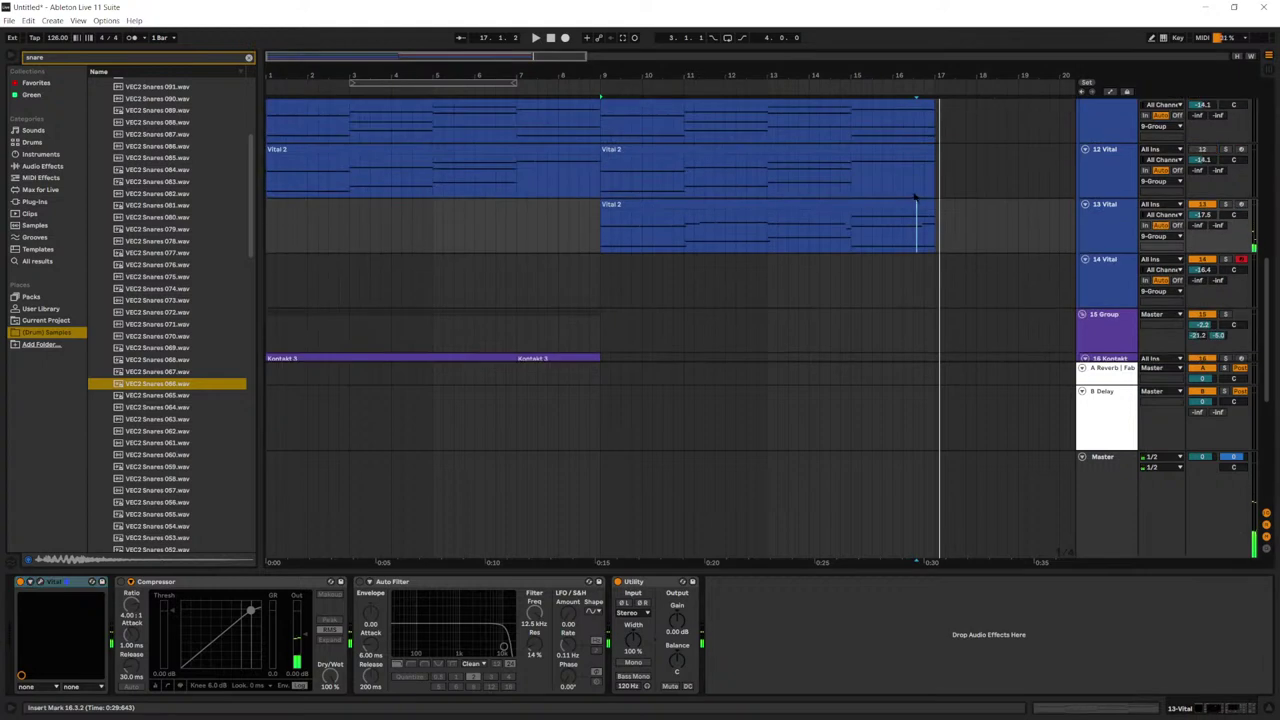
pyautogui.click(915, 201)
pyautogui.hotkey('ctrl', 'd')
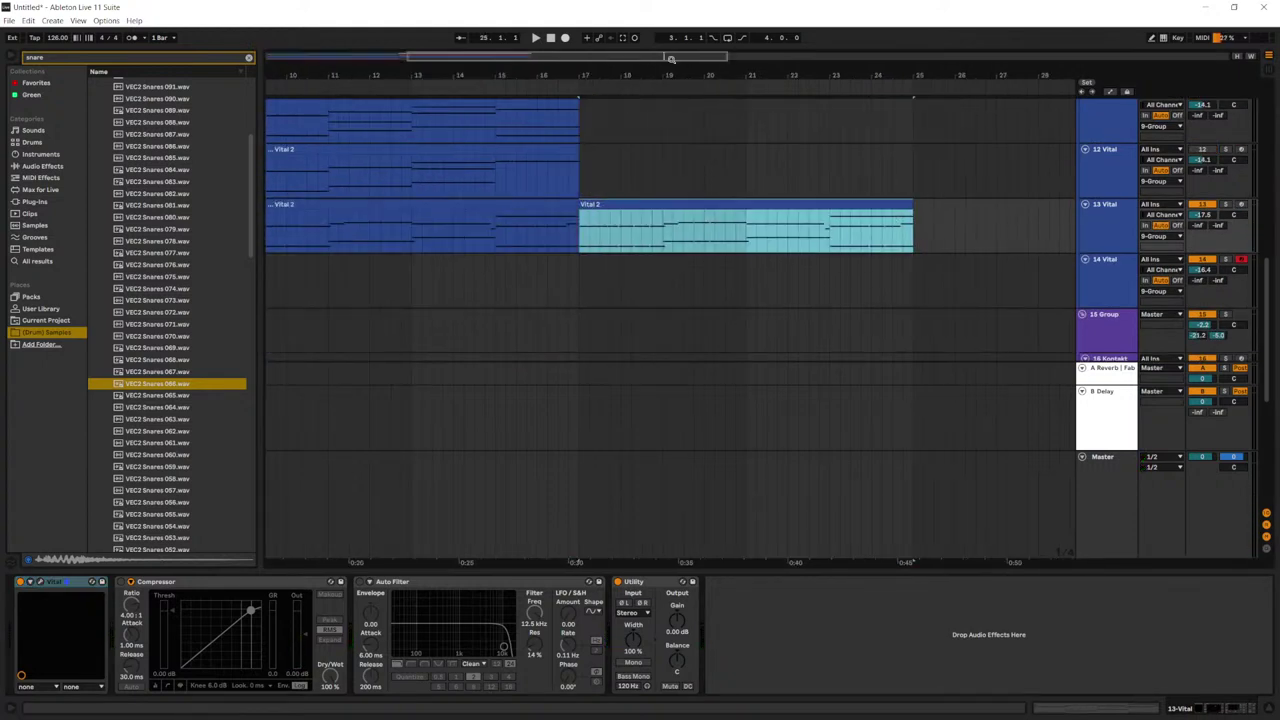
pyautogui.moveTo(668, 58); pyautogui.dragTo(668, 40)
pyautogui.click(944, 236)
pyautogui.moveTo(945, 237); pyautogui.dragTo(499, 207)
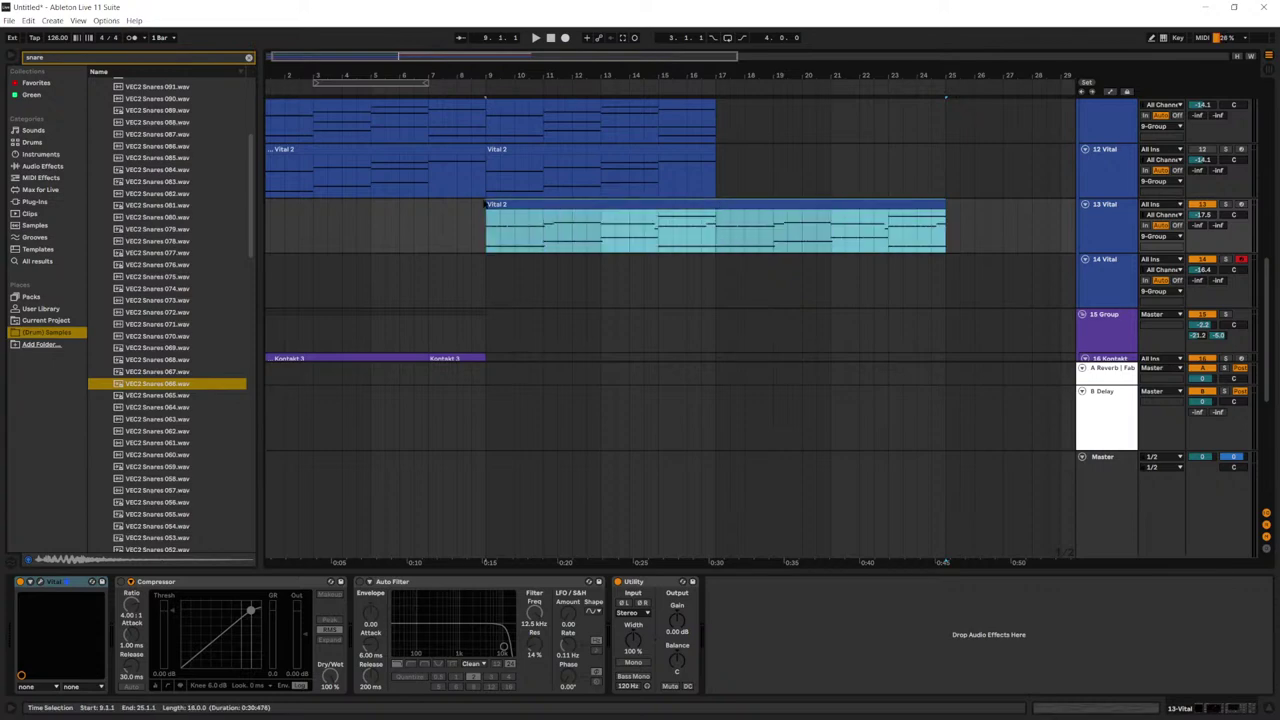
# Step: Open the Vital instrument on track 13 and raise Filter 1's cutoff slightly during playback
pyautogui.doubleClick(691, 207)
pyautogui.hotkey('shift', 'Tab')
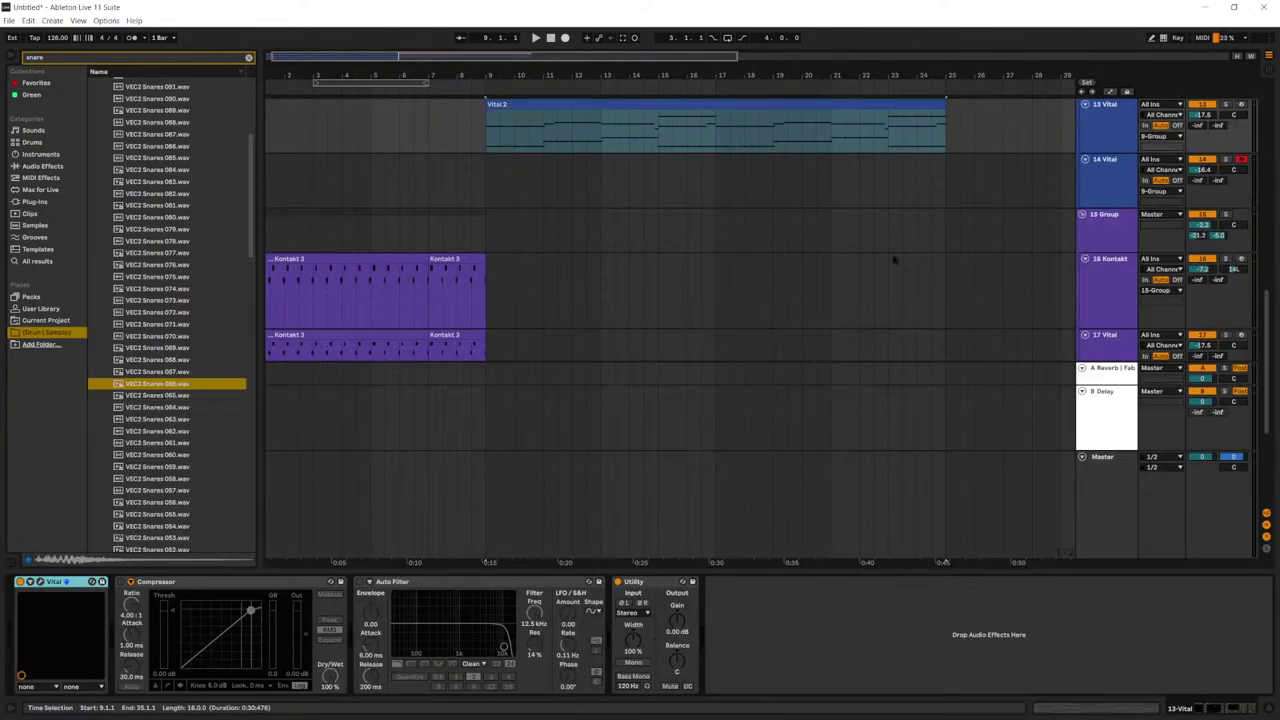
pyautogui.click(1125, 133)
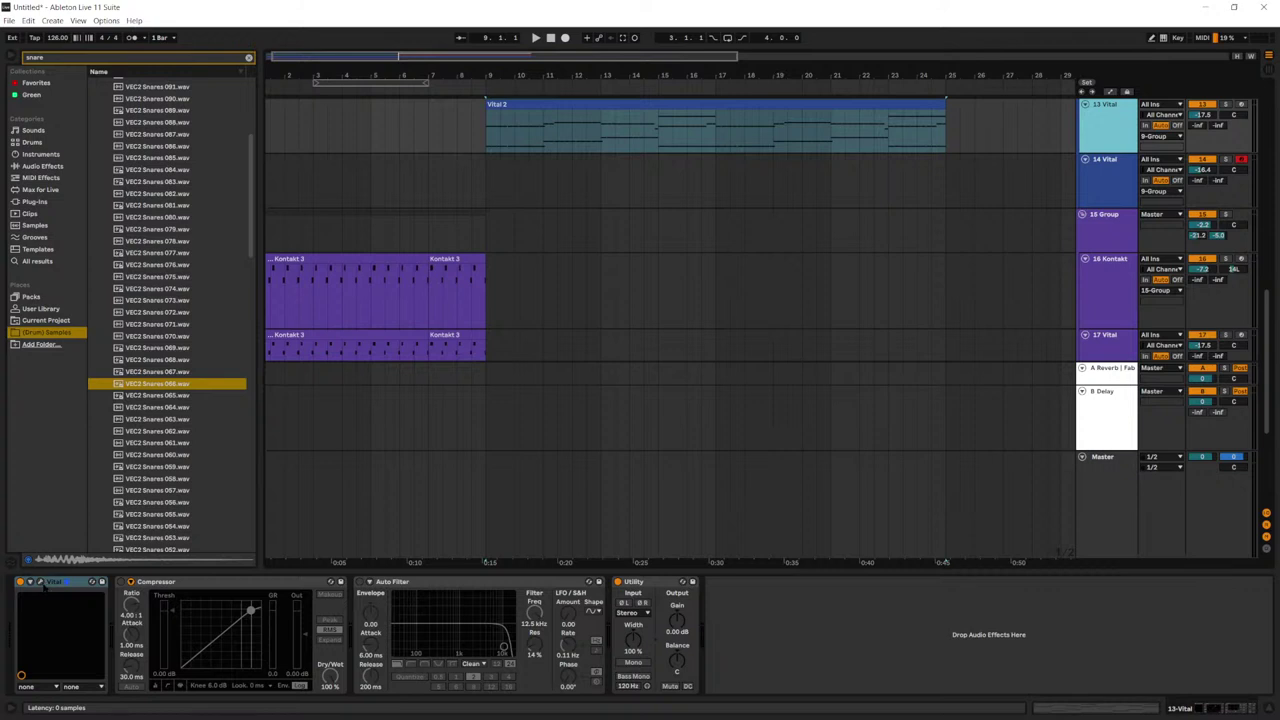
pyautogui.click(40, 582)
pyautogui.press('space')
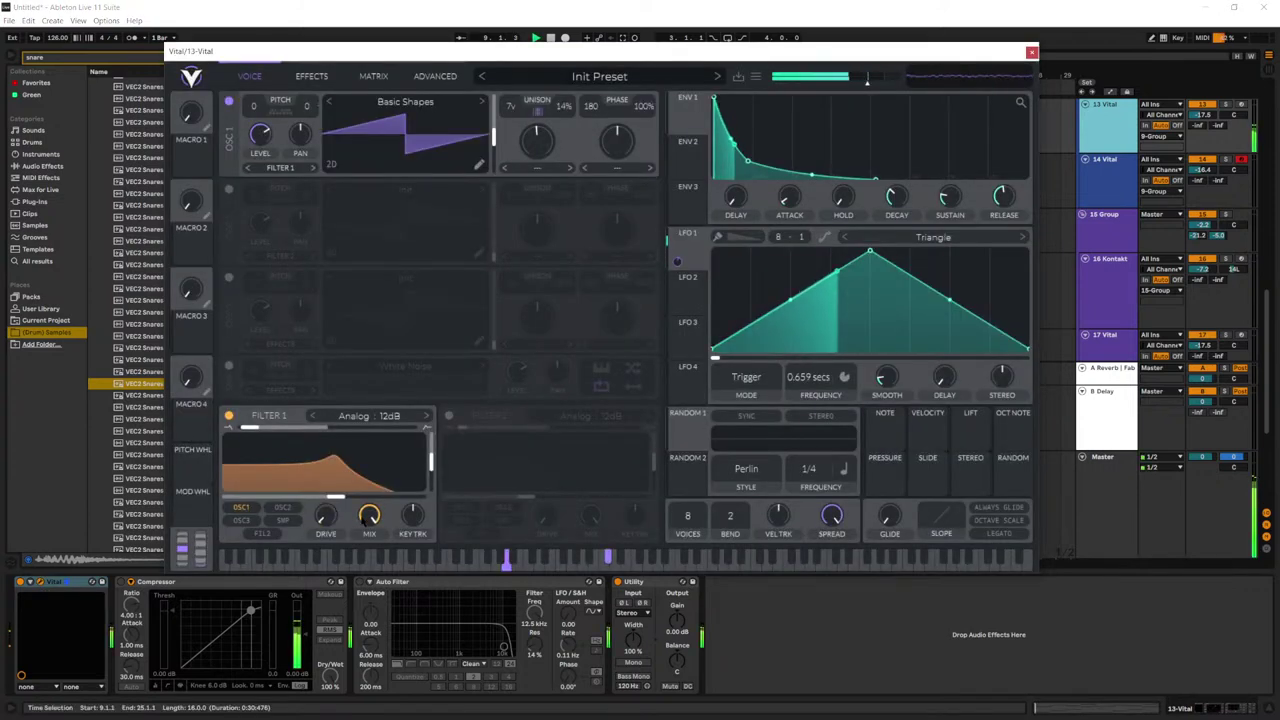
pyautogui.moveTo(336, 497)
pyautogui.mouseDown()
pyautogui.moveTo(357, 497)
pyautogui.moveTo(343, 497)
pyautogui.mouseUp()
# Step: Enable oscillator 2 with the Harmonic Series wavetable, pitch 12 and three unison voices at 9% detune
pyautogui.click(229, 189)
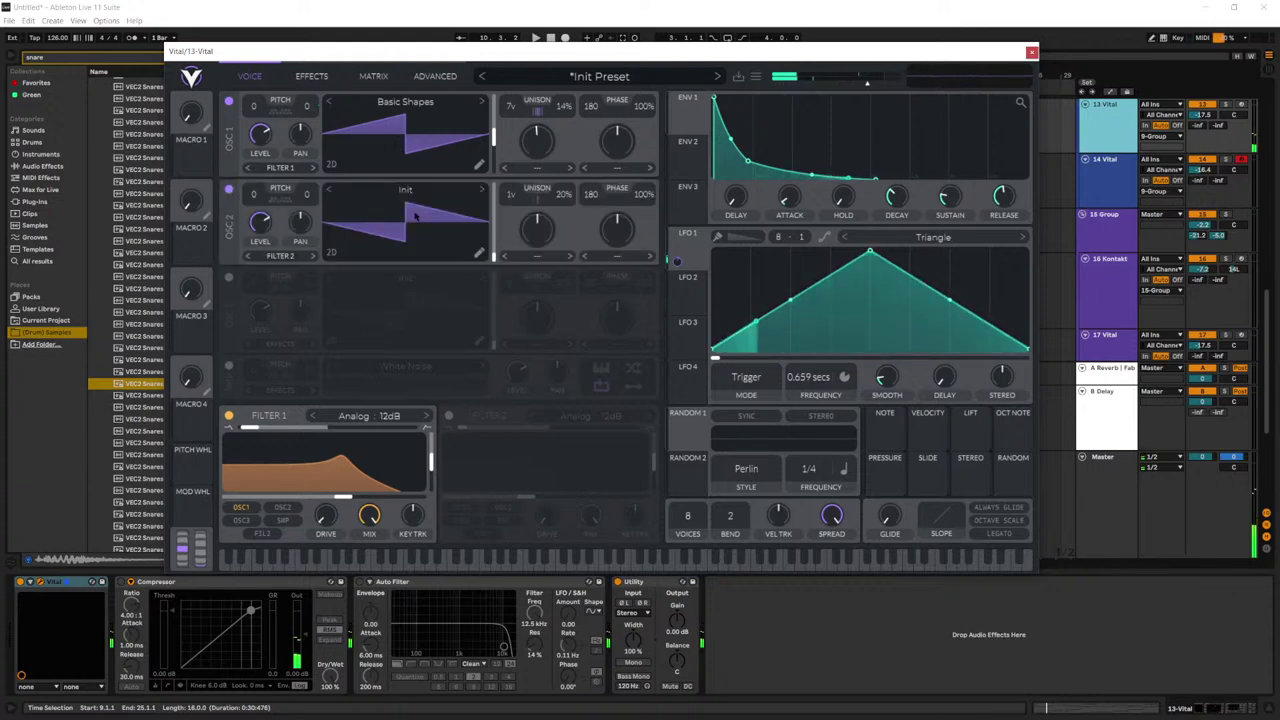
pyautogui.click(481, 189)
pyautogui.click(481, 189)
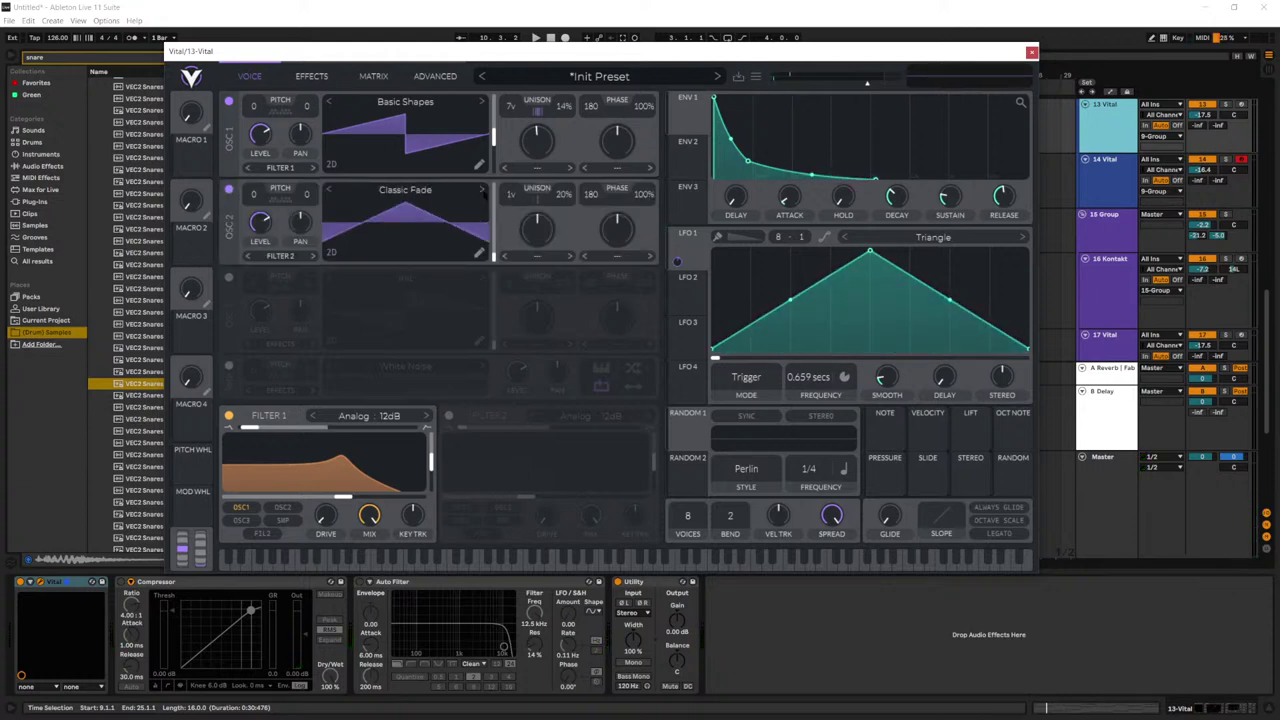
pyautogui.click(482, 190)
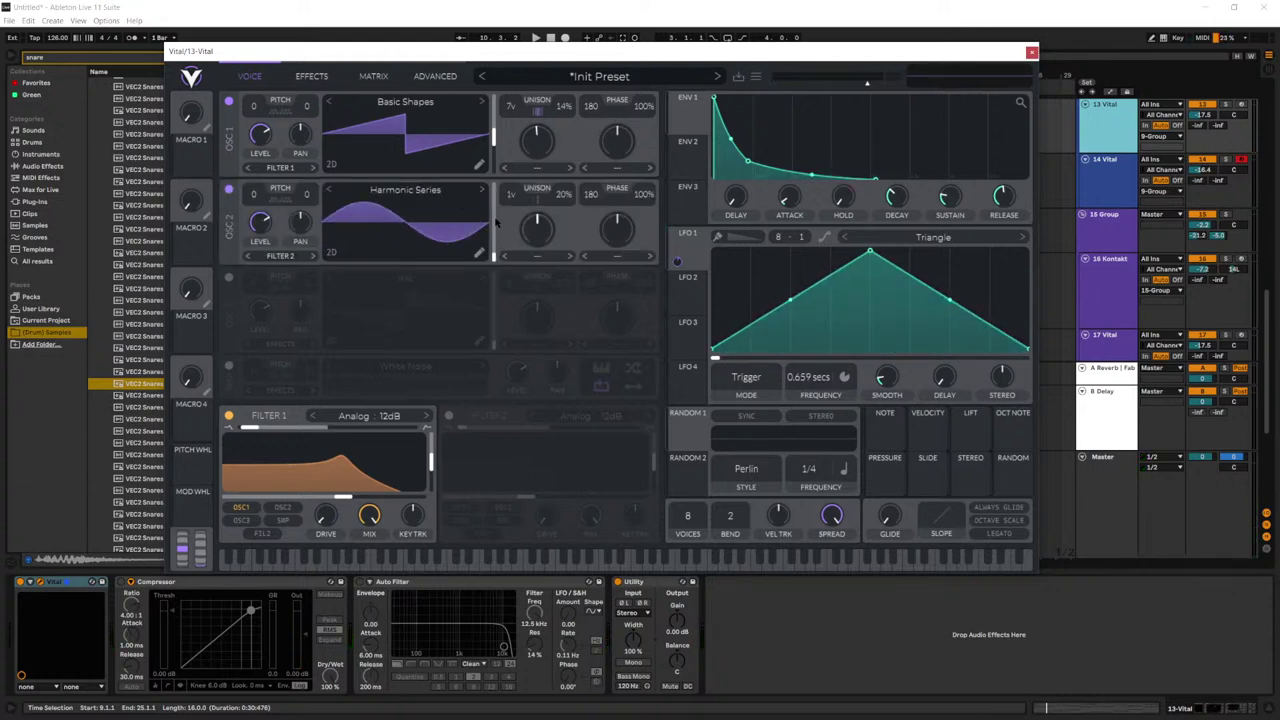
pyautogui.press('space')
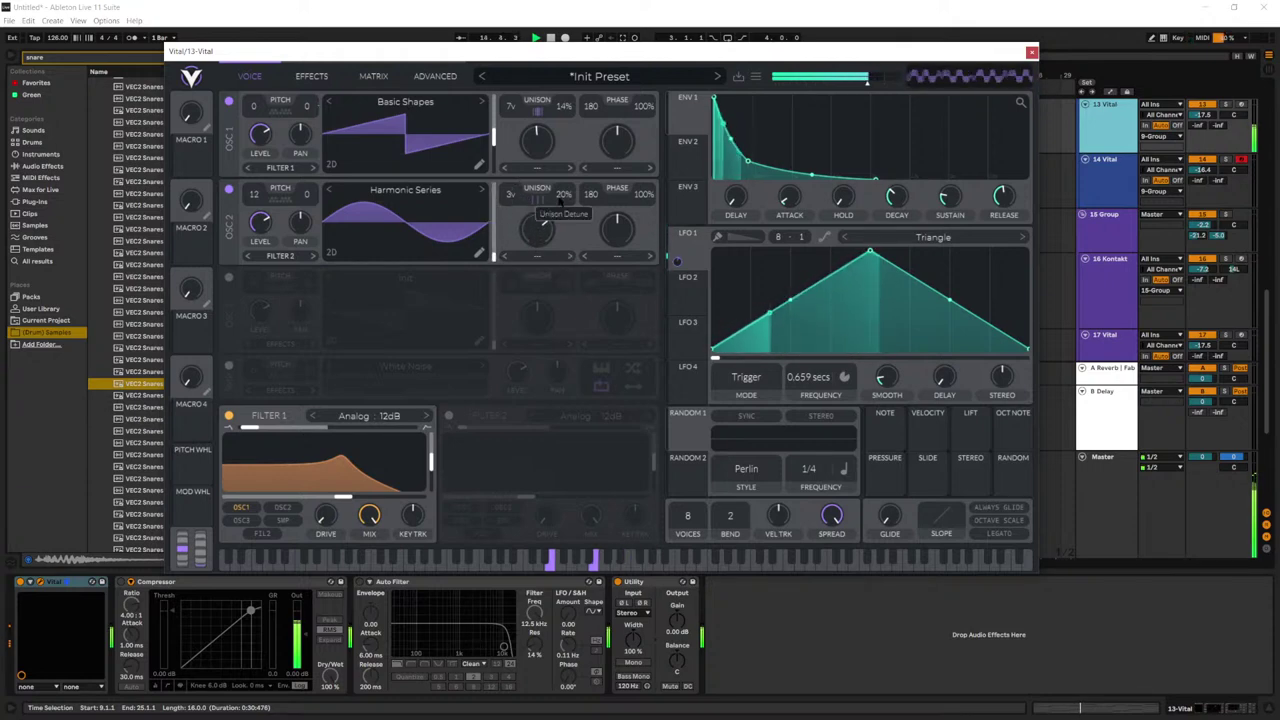
pyautogui.press('space')
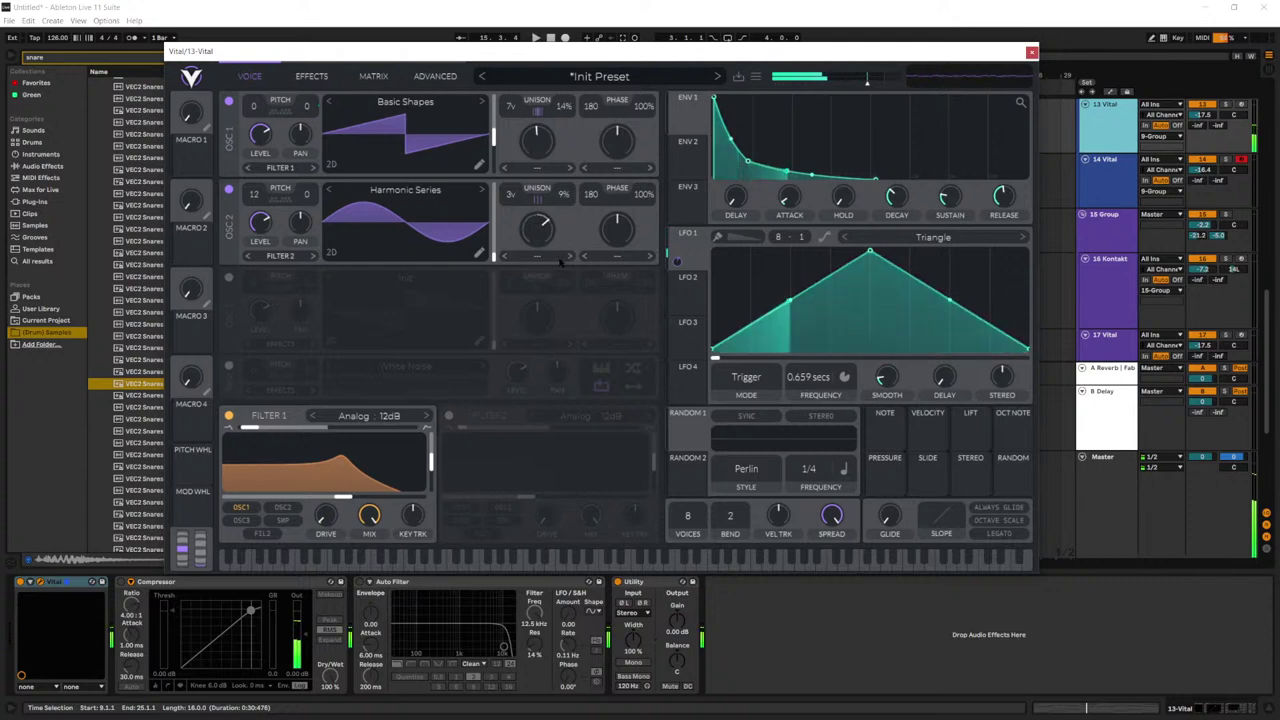
# Step: Switch Filter 1 to Analog 24dB and slightly lower its cutoff and oscillator 2's level during playback
pyautogui.click(425, 420)
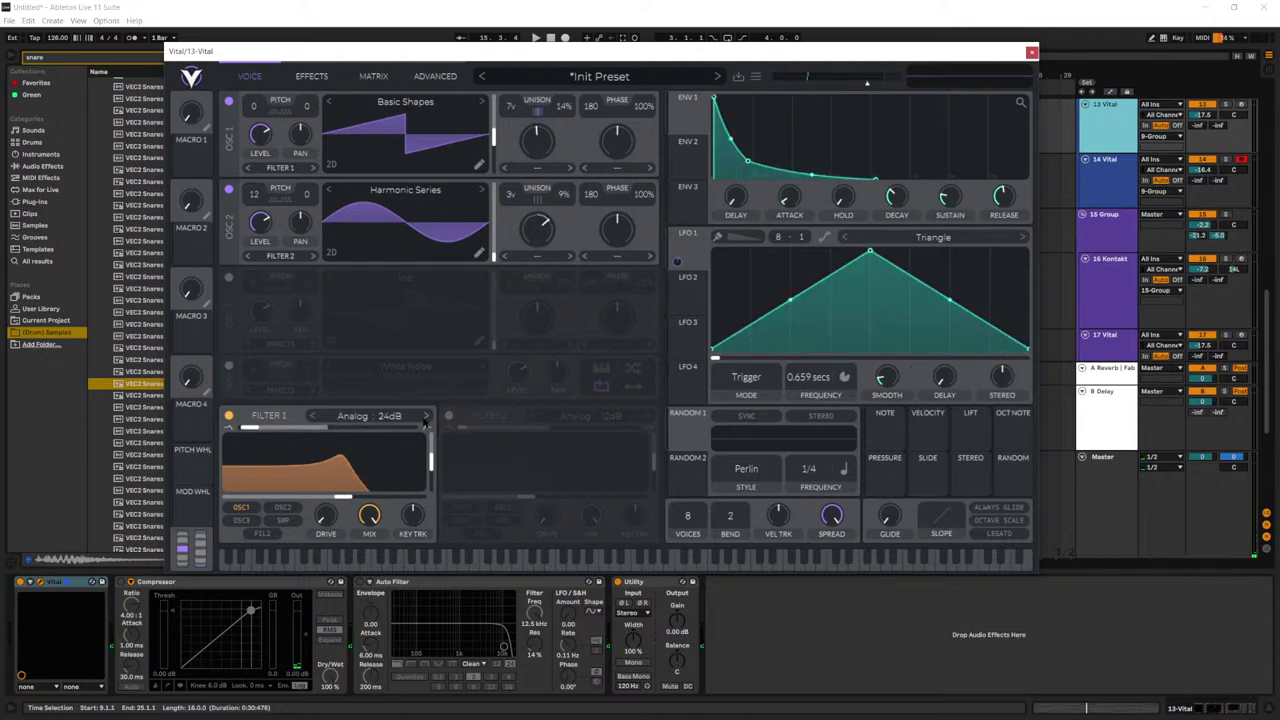
pyautogui.press('space')
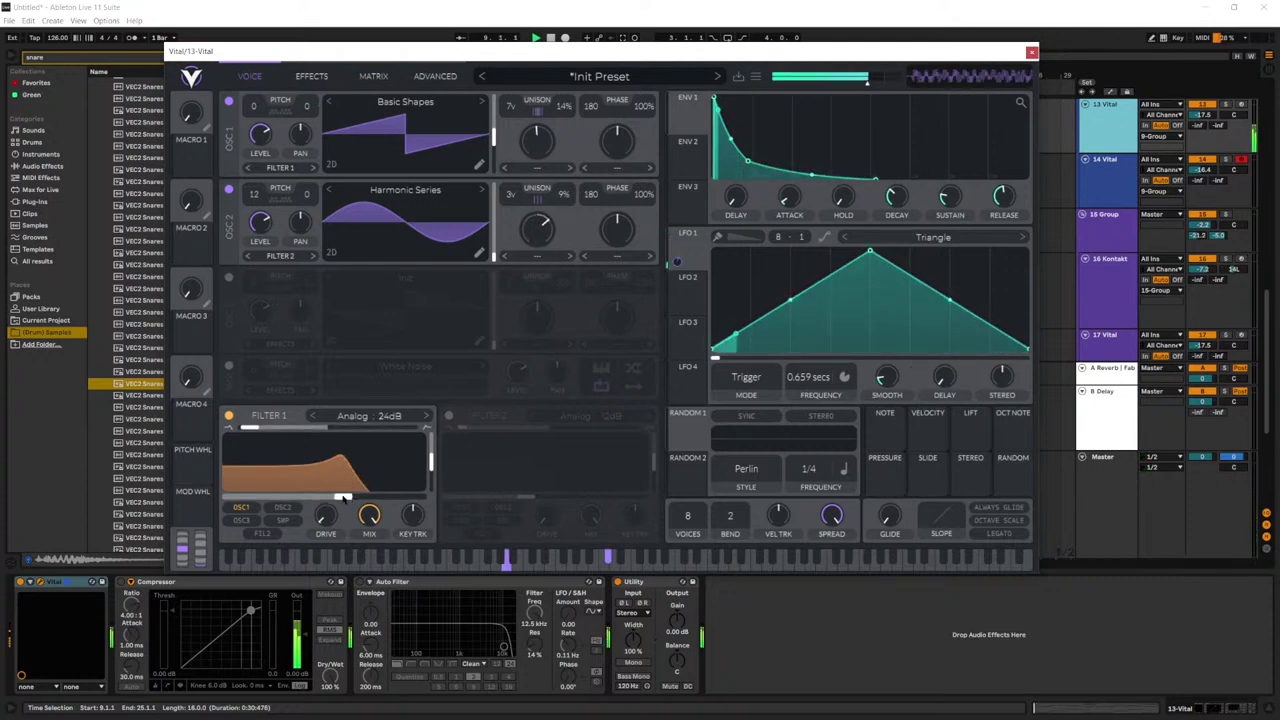
pyautogui.moveTo(347, 496)
pyautogui.mouseDown()
pyautogui.moveTo(400, 497)
pyautogui.moveTo(343, 496)
pyautogui.mouseUp()
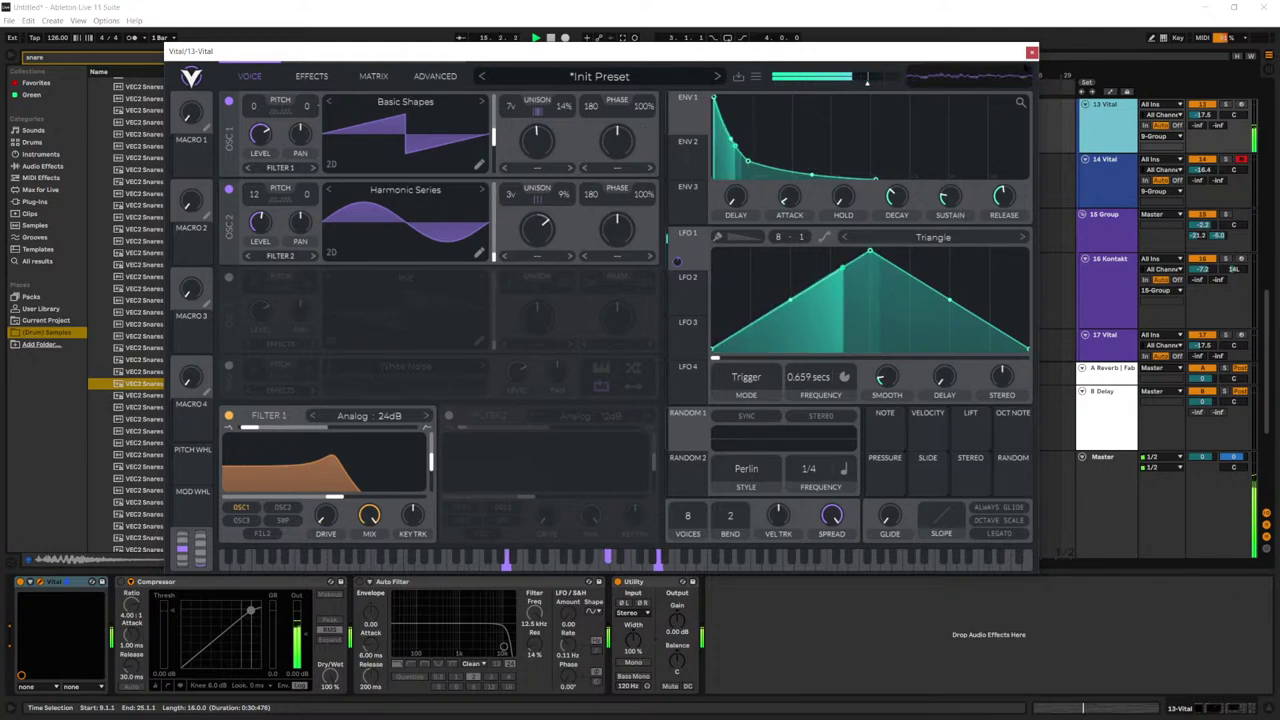
pyautogui.hotkey('ctrl', 'alt', 'p')
# Step: Open the notes of the Vital 2 clip and delete the long A3 note in bars 7–8
pyautogui.scroll(1, 786, 120)
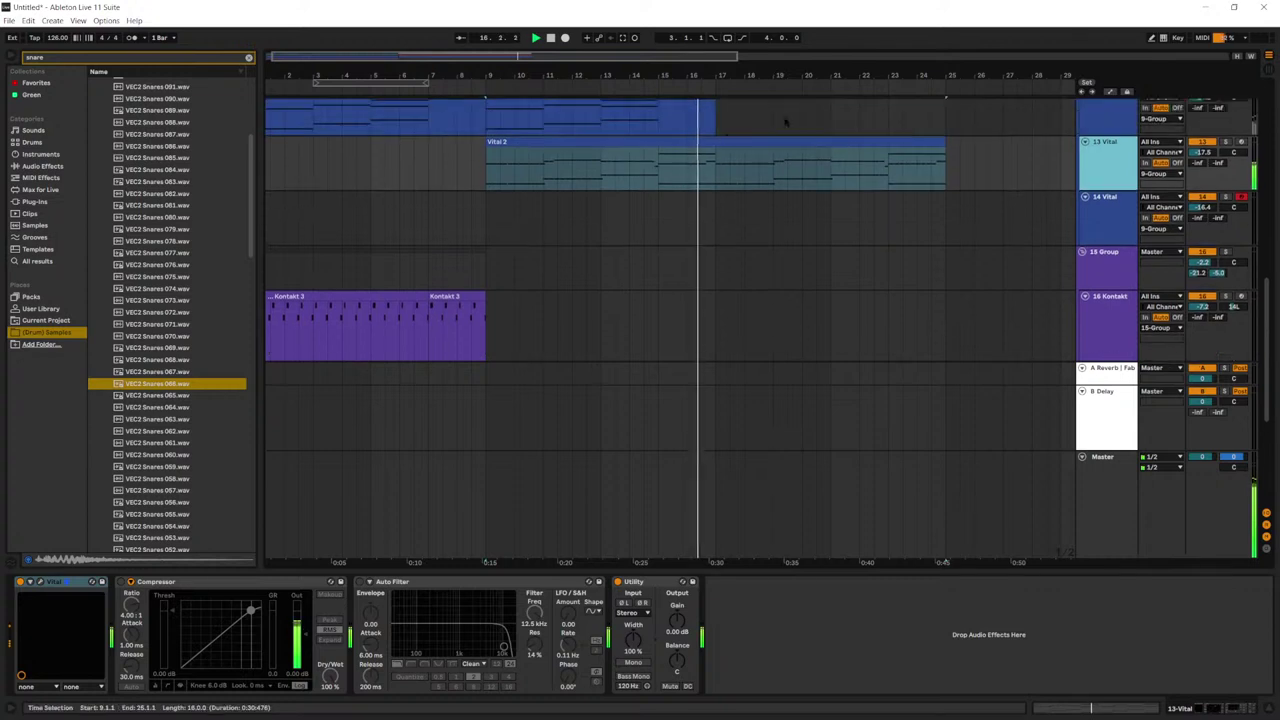
pyautogui.doubleClick(724, 139)
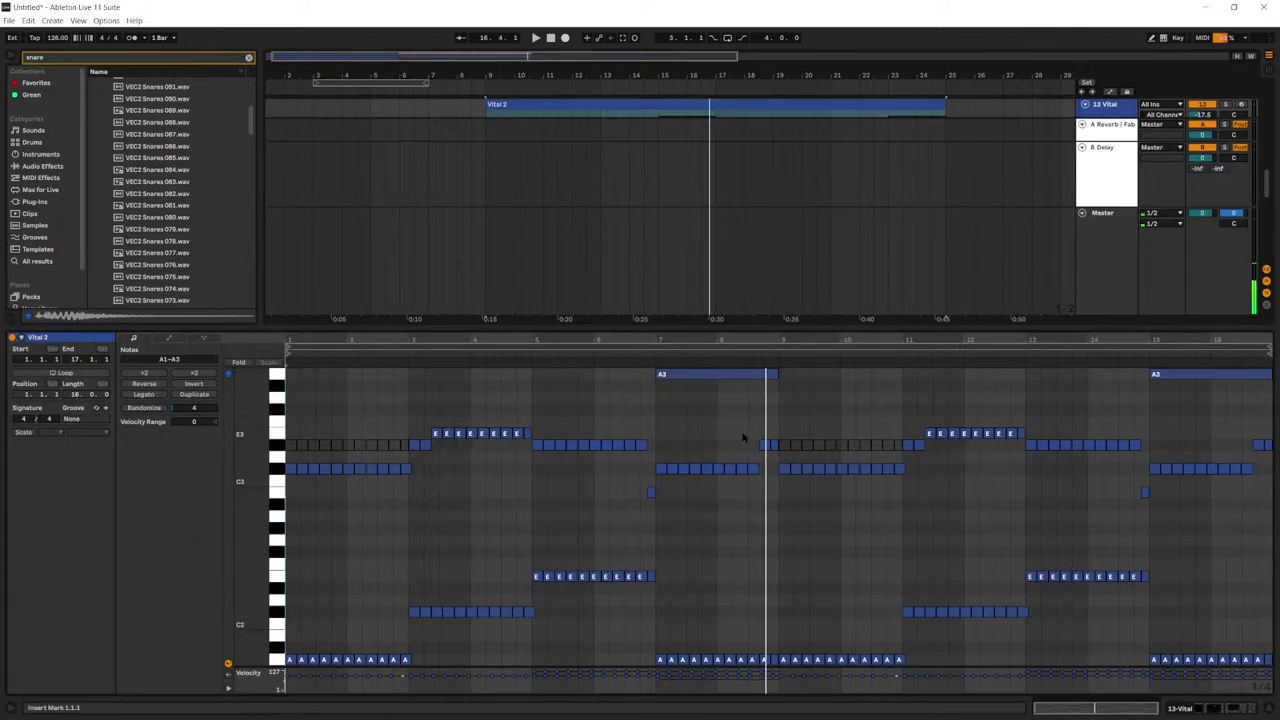
pyautogui.scroll(1, 738, 410)
pyautogui.click(712, 436)
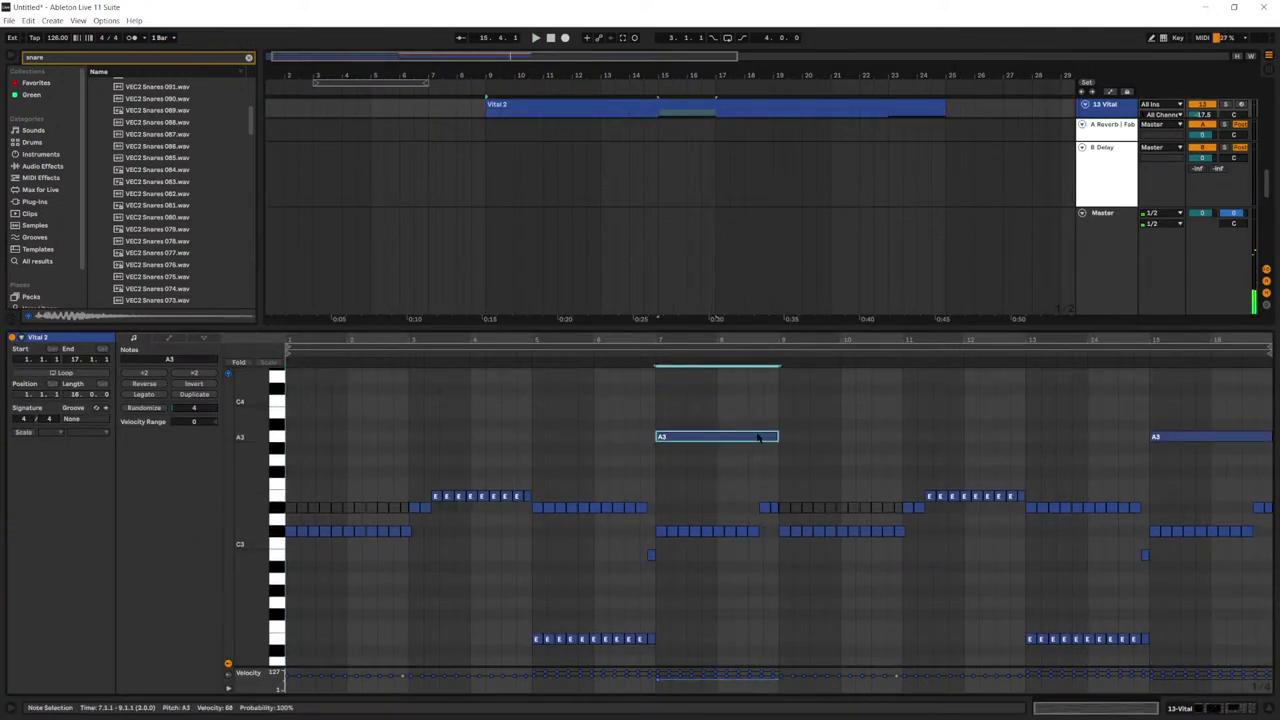
pyautogui.moveTo(753, 437); pyautogui.dragTo(753, 458)
pyautogui.press('Delete')
# Step: Play back the clip from 6.3.1 through bar 8 to check the passage without the long note
pyautogui.scroll(-1, 654, 411)
pyautogui.click(625, 408)
pyautogui.press('space')
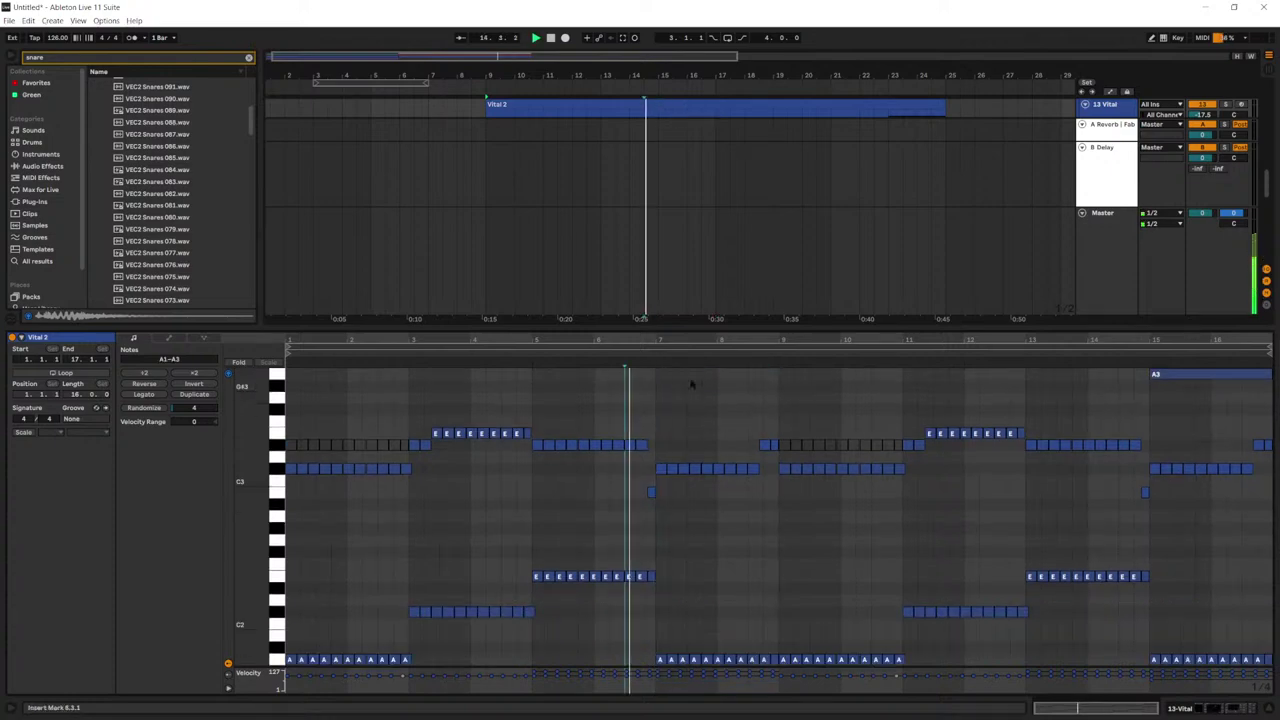
pyautogui.moveTo(600, 341); pyautogui.dragTo(492, 357)
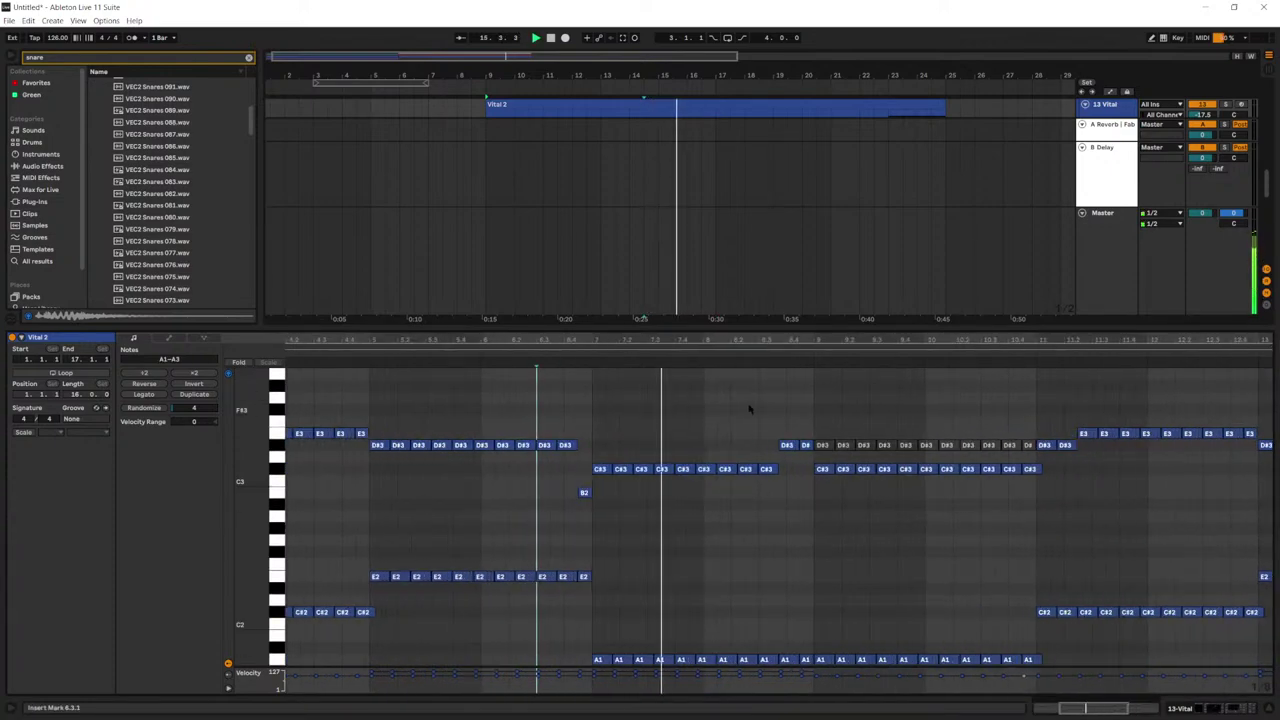
pyautogui.moveTo(866, 349)
pyautogui.mouseDown()
pyautogui.moveTo(866, 360)
pyautogui.moveTo(590, 357)
pyautogui.mouseUp()
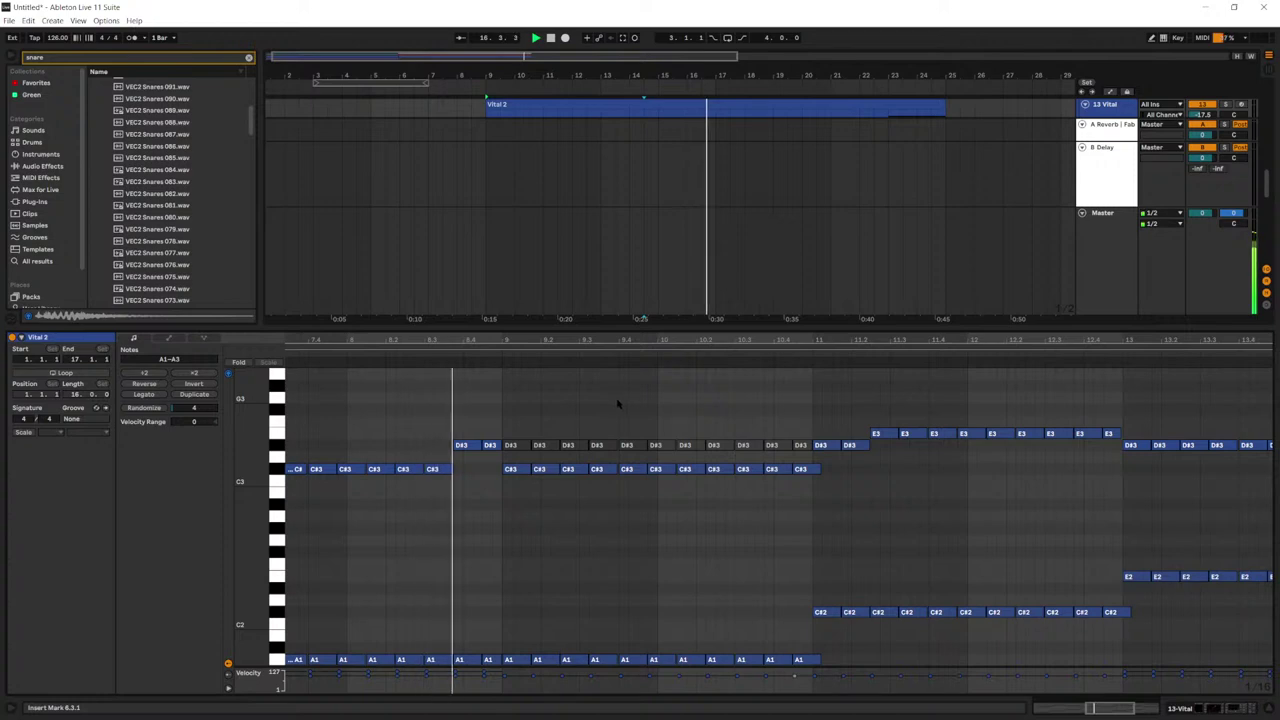
pyautogui.press('space')
# Step: Raise the C#3 row in bars 9–10 to E3 and play back the transition from bar 8
pyautogui.click(799, 485)
pyautogui.moveTo(795, 486); pyautogui.dragTo(522, 463)
pyautogui.press('Up')
pyautogui.press('Up')
pyautogui.press('Up')
pyautogui.press('Up')
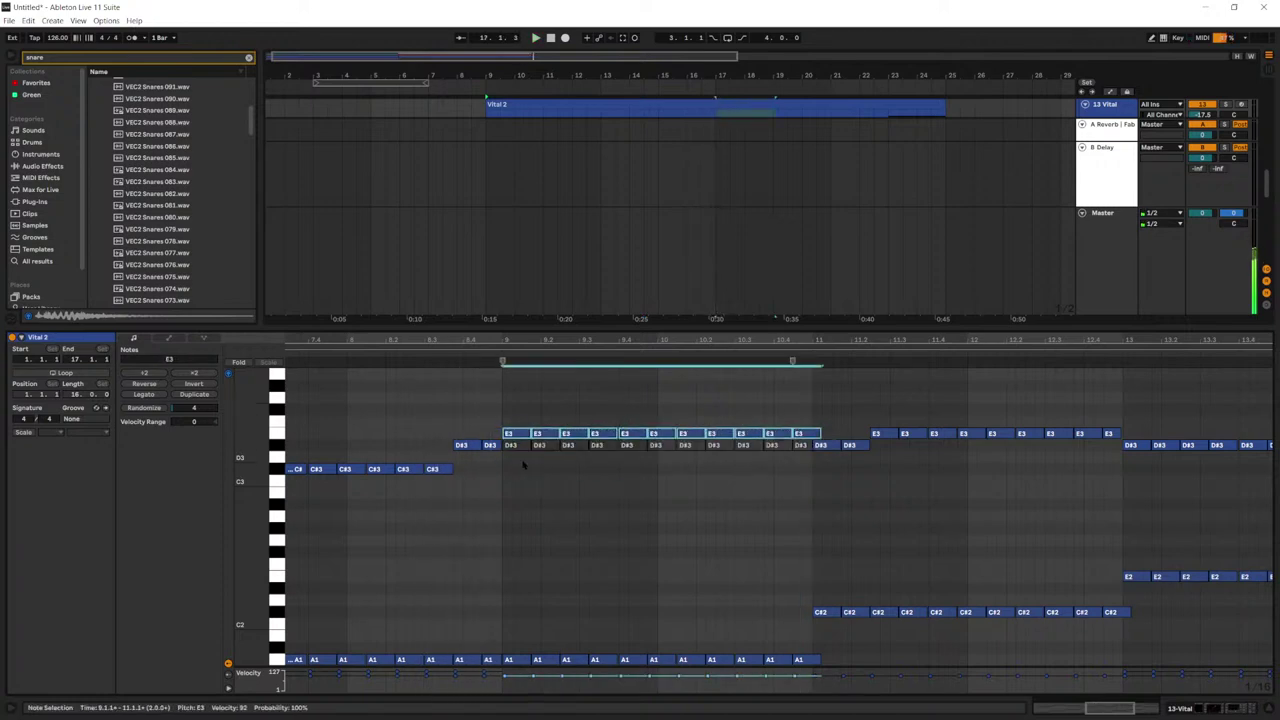
pyautogui.press('Down')
pyautogui.click(405, 434)
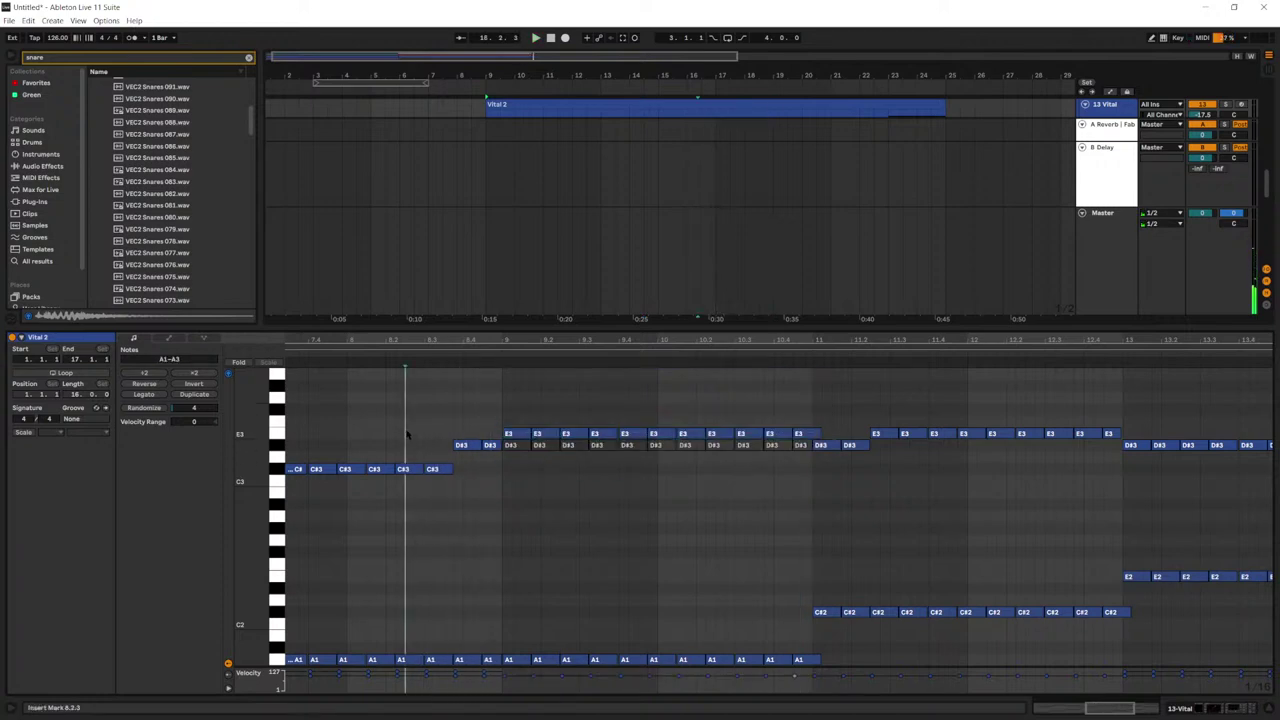
pyautogui.press('space')
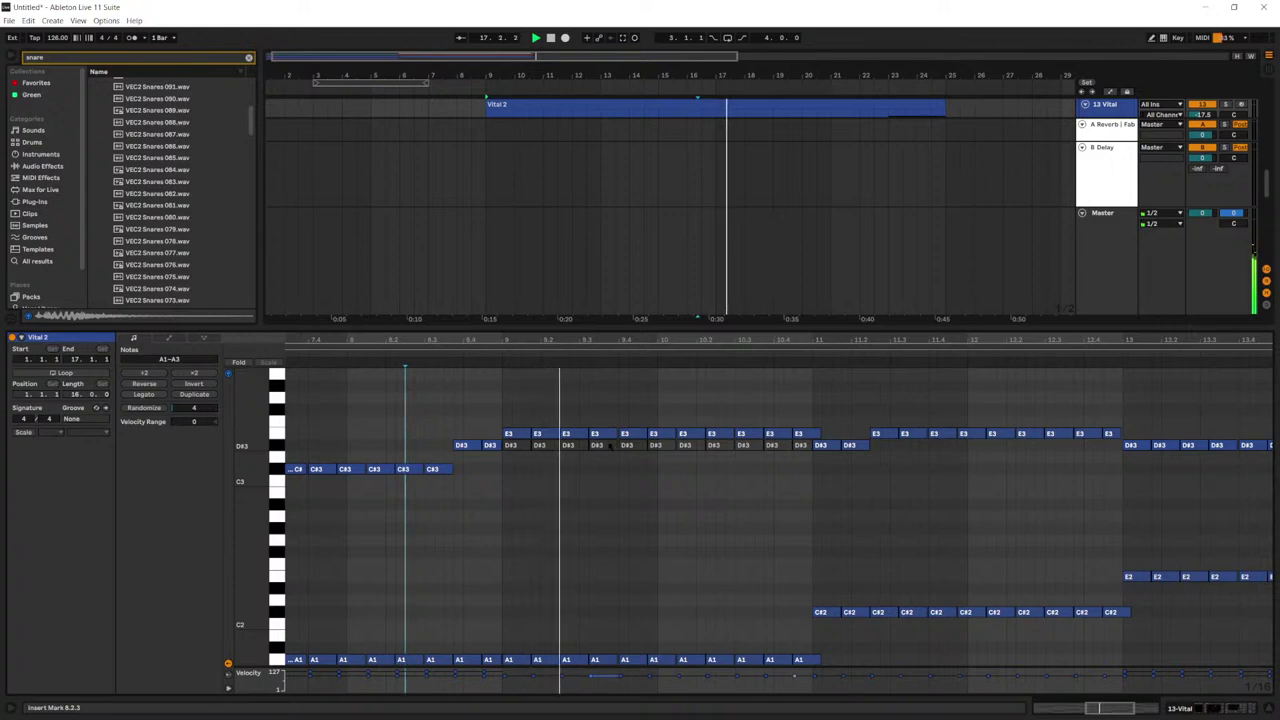
# Step: Copy the E3 row in bars 9–10 up to G3 and play back from 8.3.1
pyautogui.scroll(-1, 612, 445)
pyautogui.scroll(2, 614, 444)
pyautogui.moveTo(831, 475); pyautogui.dragTo(515, 444)
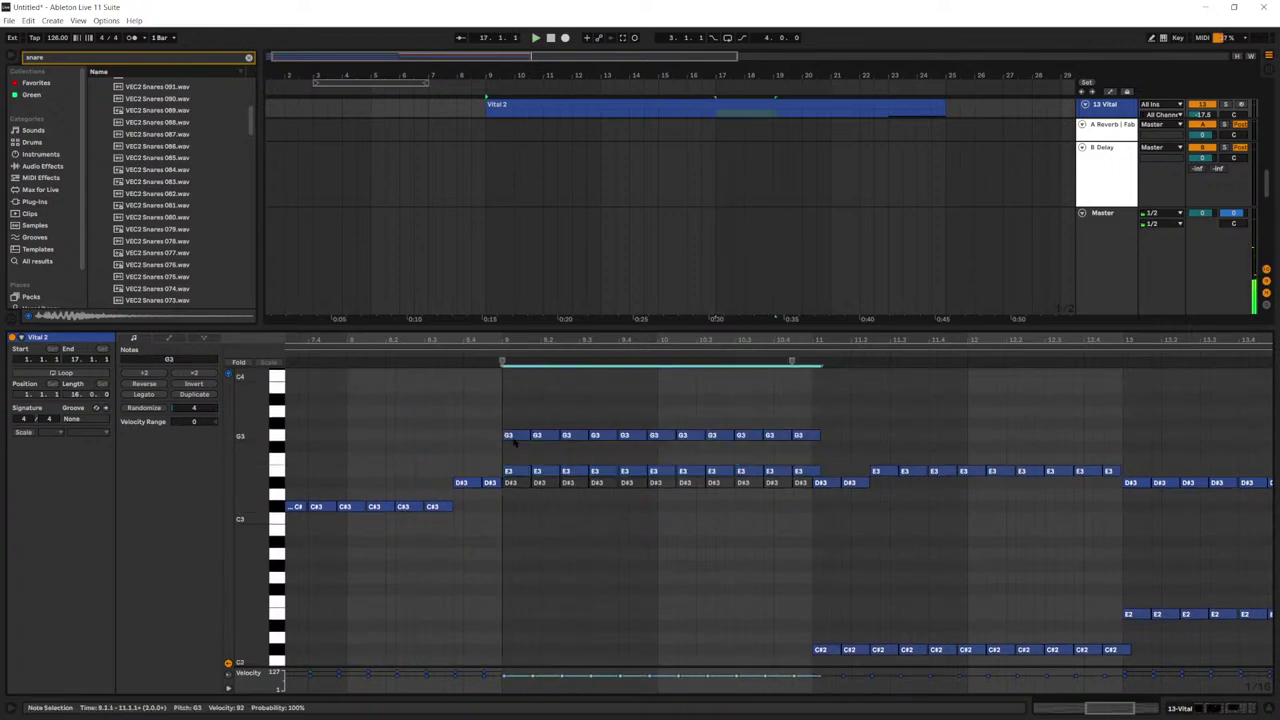
pyautogui.click(430, 429)
pyautogui.press('space')
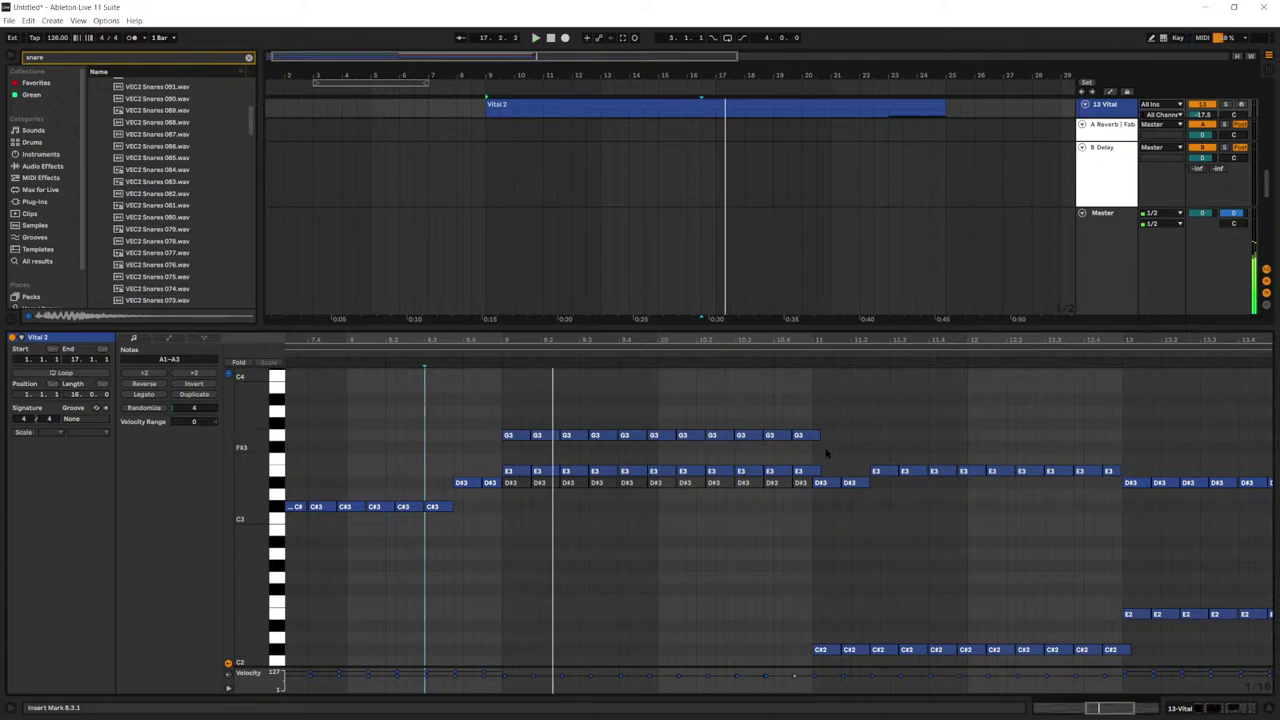
# Step: Raise the G3 row in bars 9–10 to A3, set its velocity to 74 and play back the passage
pyautogui.moveTo(826, 454); pyautogui.dragTo(497, 428)
pyautogui.press('Up')
pyautogui.press('Up')
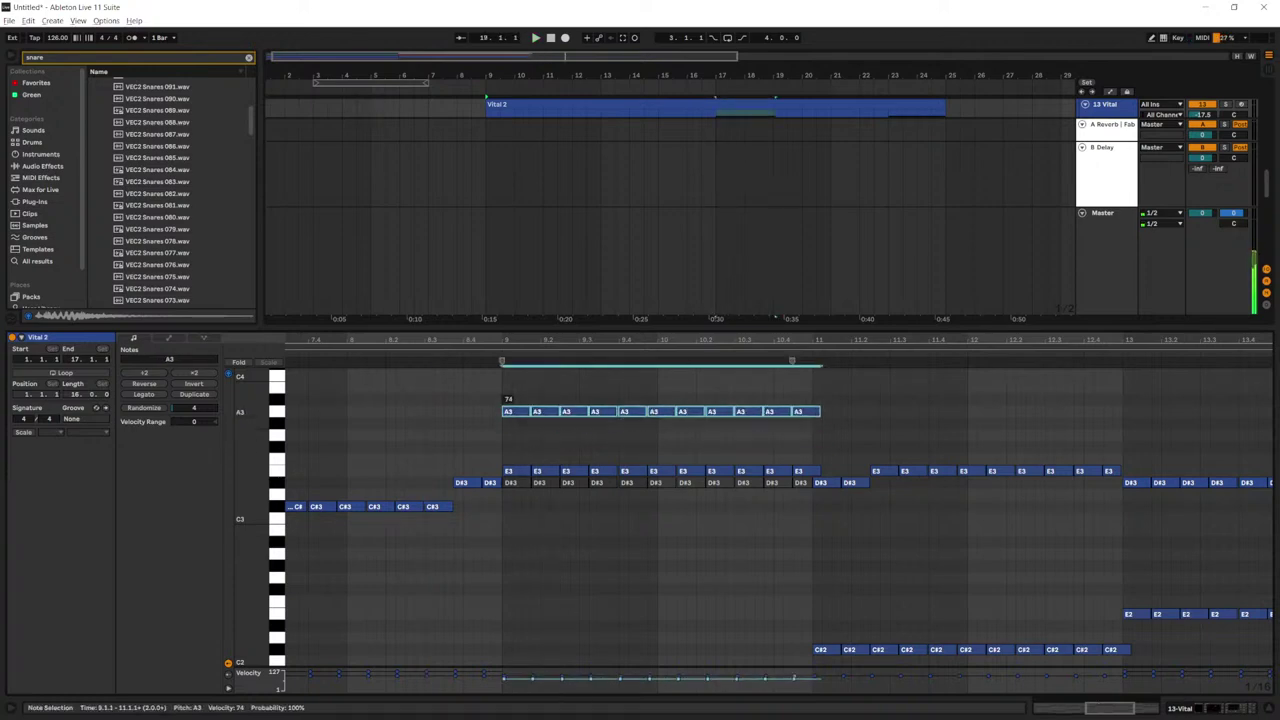
pyautogui.click(434, 423)
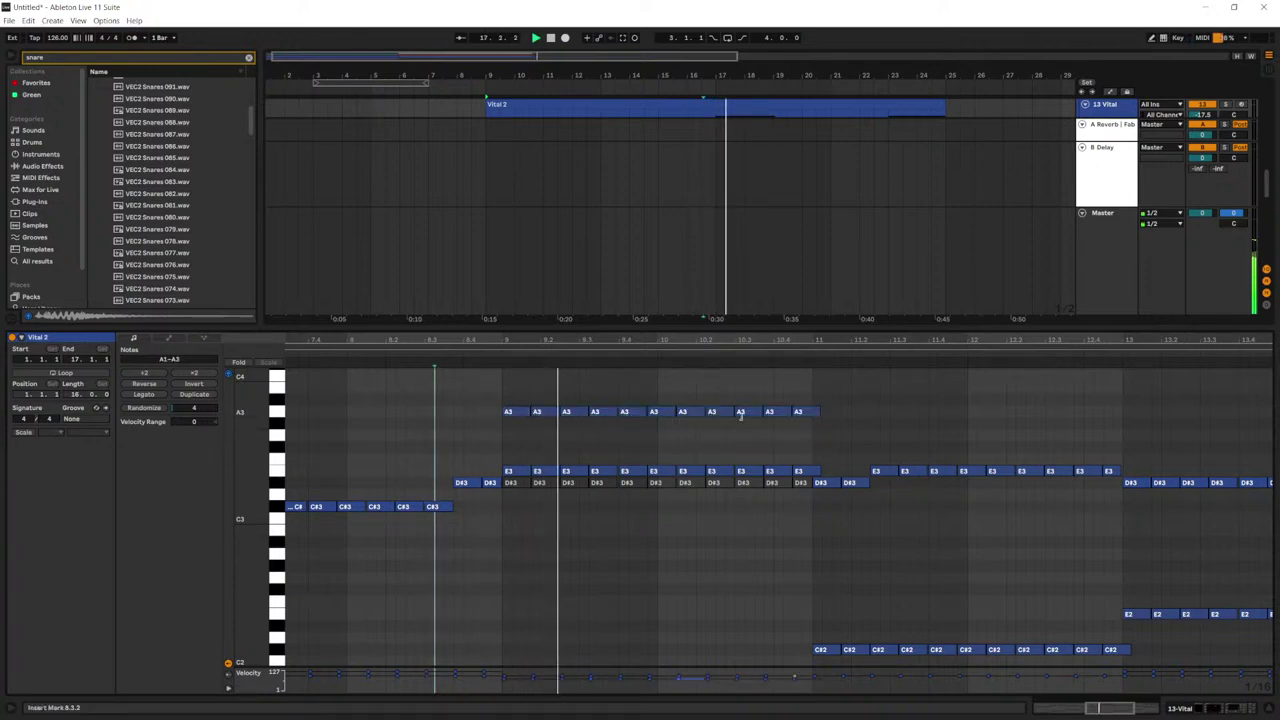
# Step: Play back the passage with the A3 row from 8.4.1 and show the track's device chain
pyautogui.moveTo(840, 418); pyautogui.dragTo(520, 422)
pyautogui.moveTo(832, 434); pyautogui.dragTo(512, 455)
pyautogui.click(463, 402)
pyautogui.press('space')
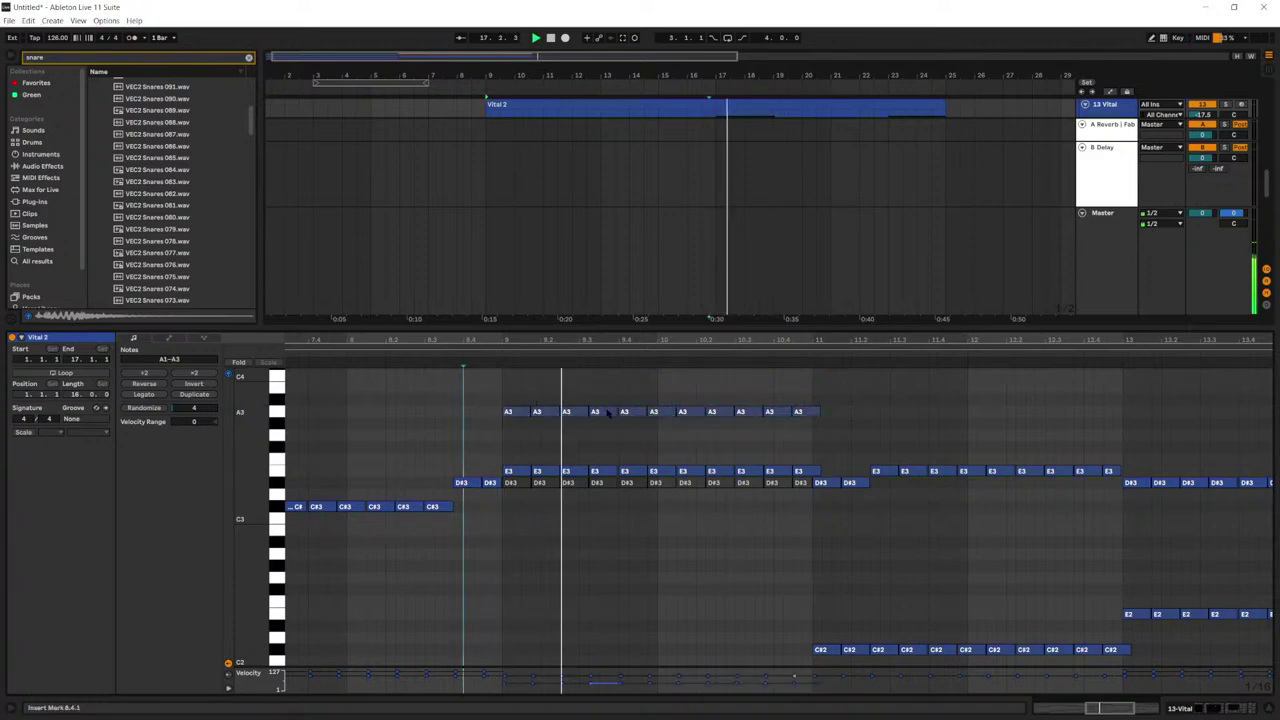
pyautogui.hotkey('shift', 'Tab')
pyautogui.press('space')
# Step: Duplicate the two Vital 2 clips starting at bar 9 on tracks 7 and 8 to bar 17, and play back from bar 9
pyautogui.scroll(3, 669, 386)
pyautogui.scroll(5, 870, 326)
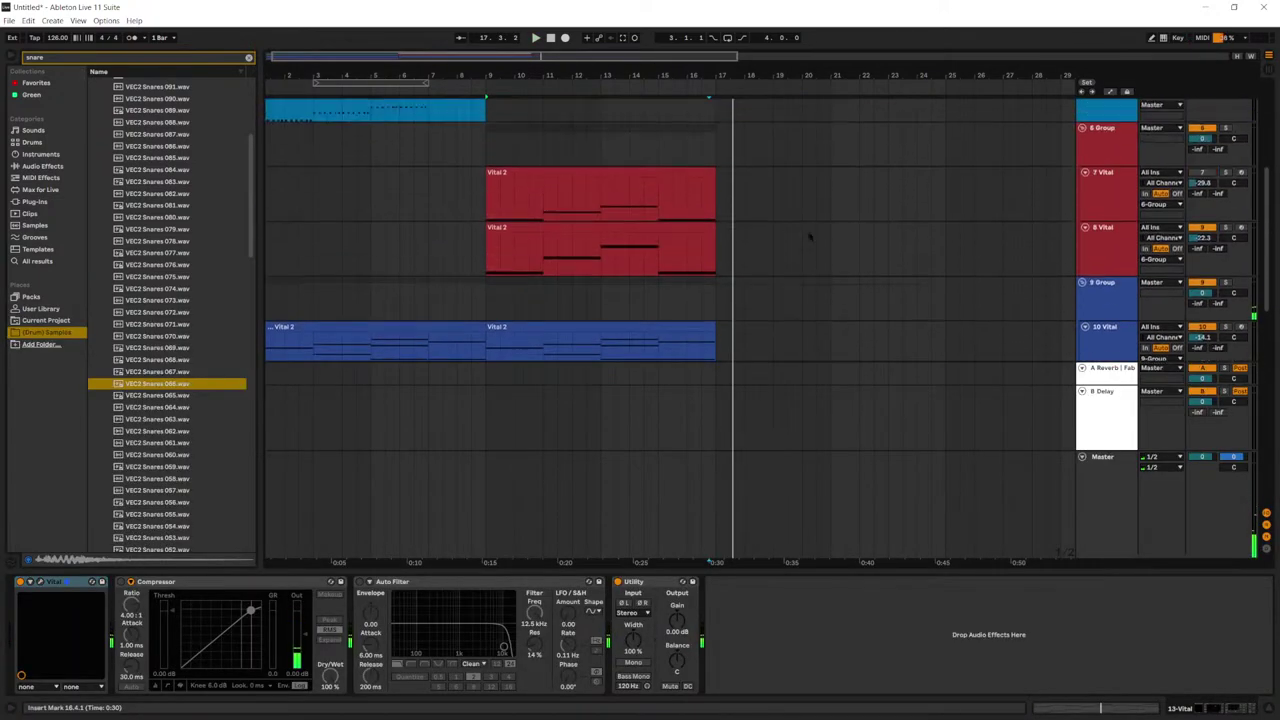
pyautogui.moveTo(716, 296); pyautogui.dragTo(492, 238)
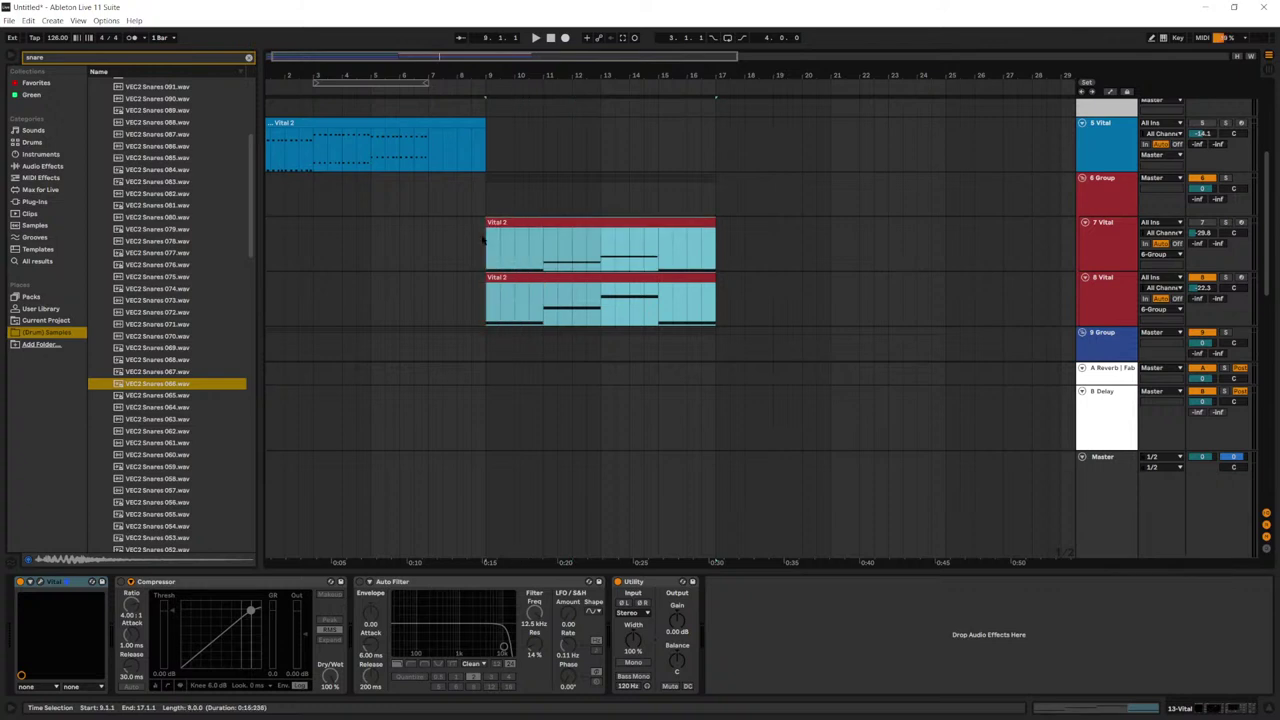
pyautogui.hotkey('ctrl', 'd')
pyautogui.click(505, 224)
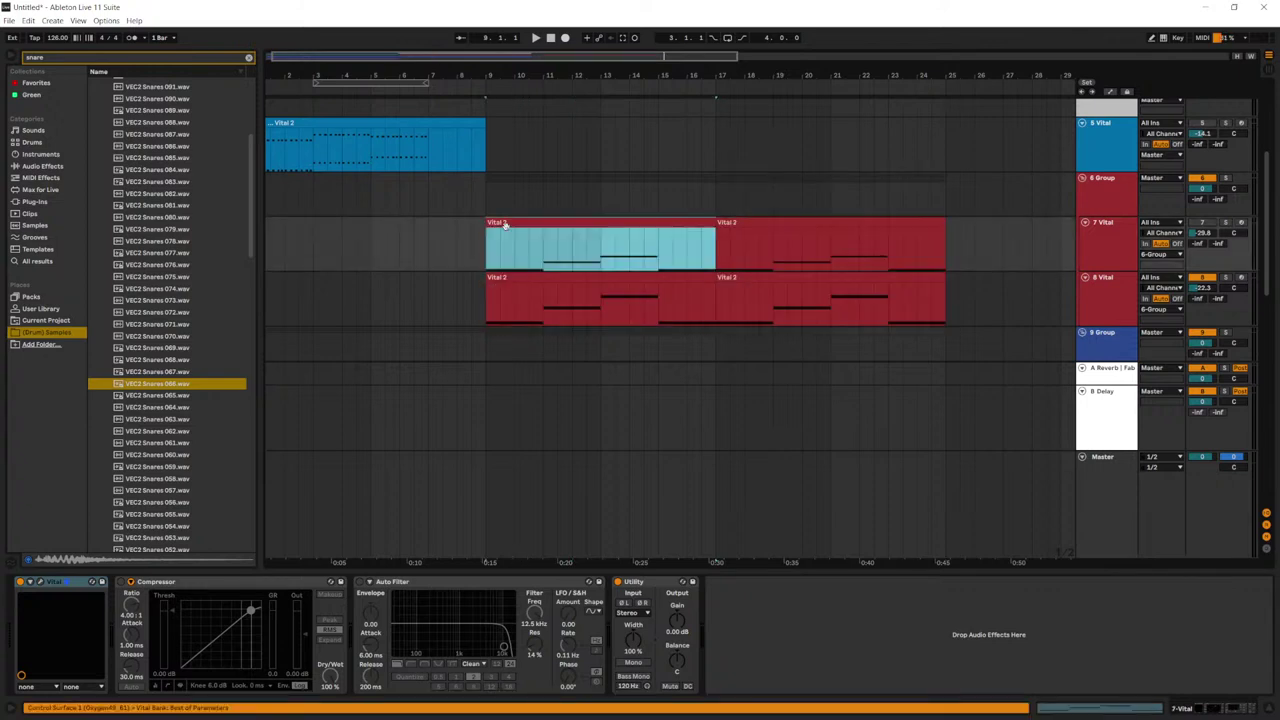
pyautogui.press('space')
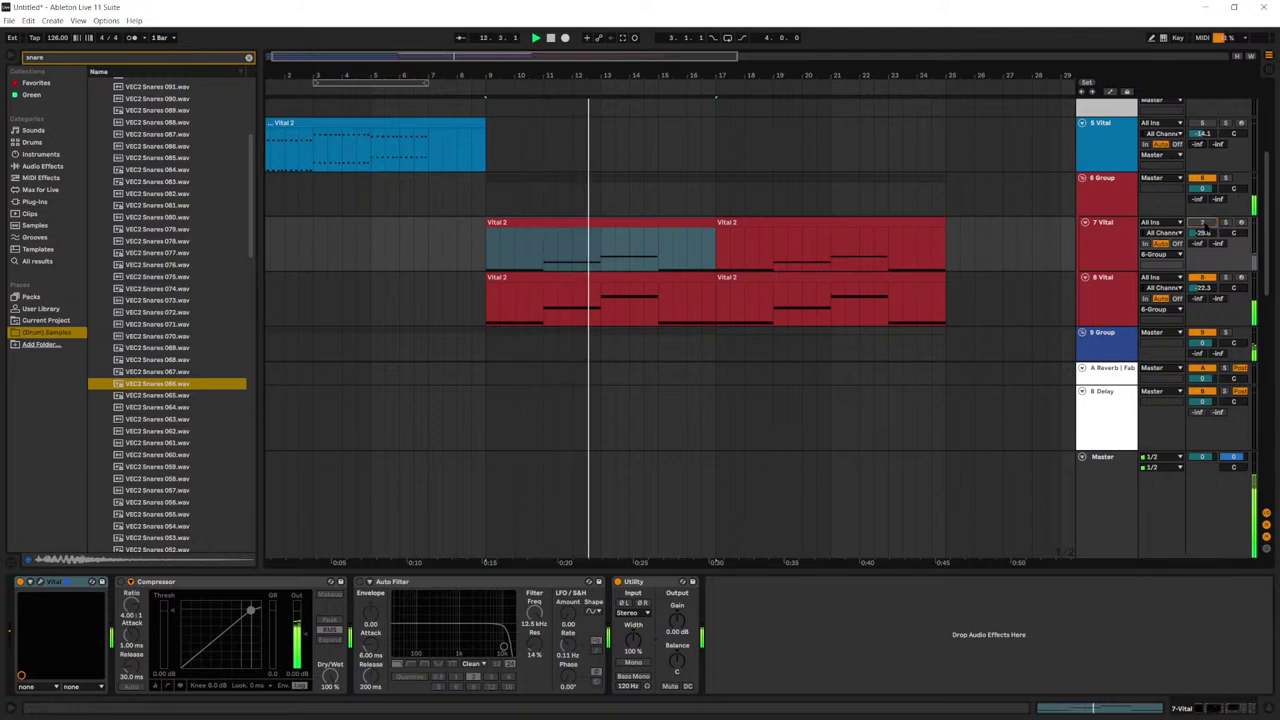
# Step: Mute the VEC2 Snares 066 pad in track 2's Drum Rack and play back the drums from bar 9
pyautogui.scroll(5, 566, 203)
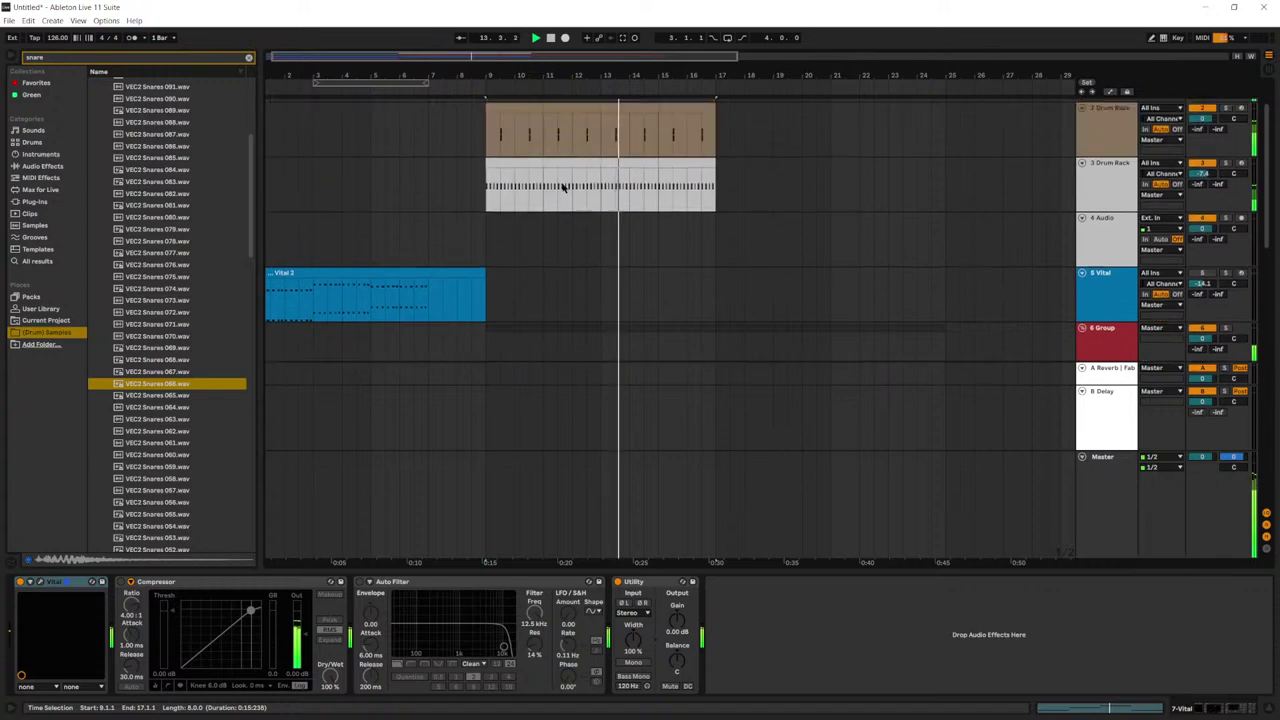
pyautogui.click(492, 142)
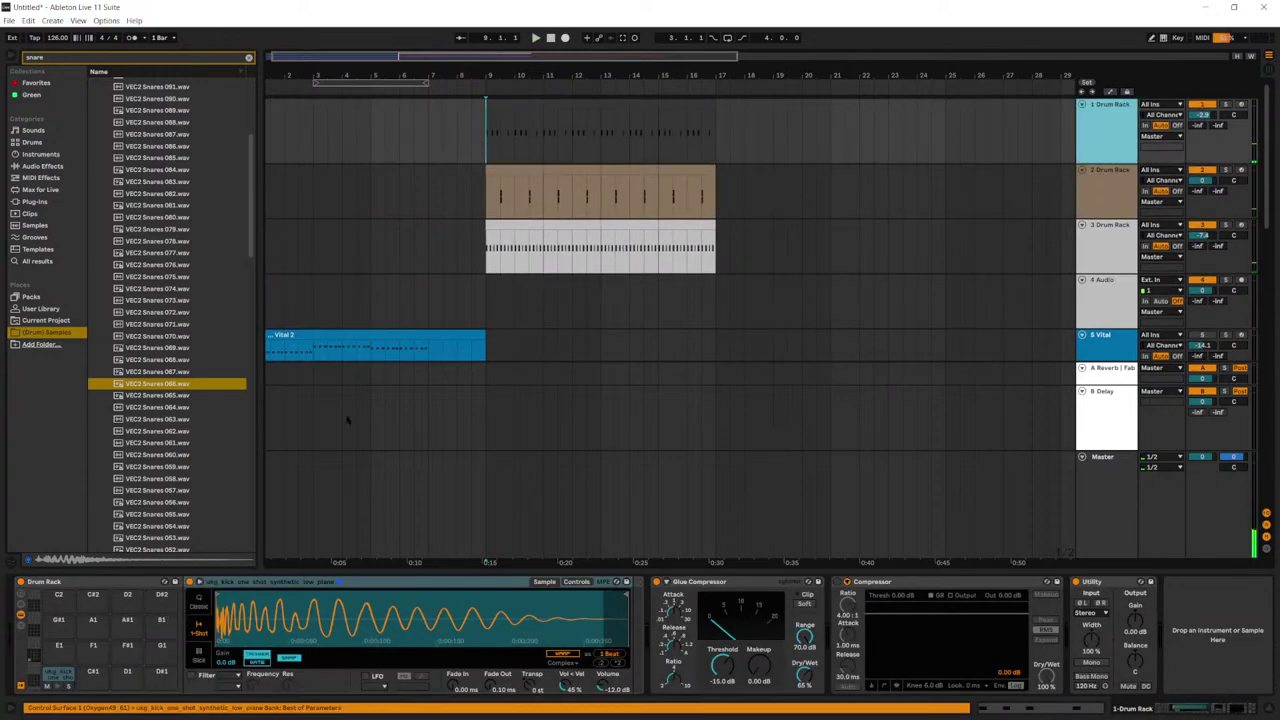
pyautogui.click(1089, 176)
pyautogui.moveTo(526, 189); pyautogui.dragTo(496, 200)
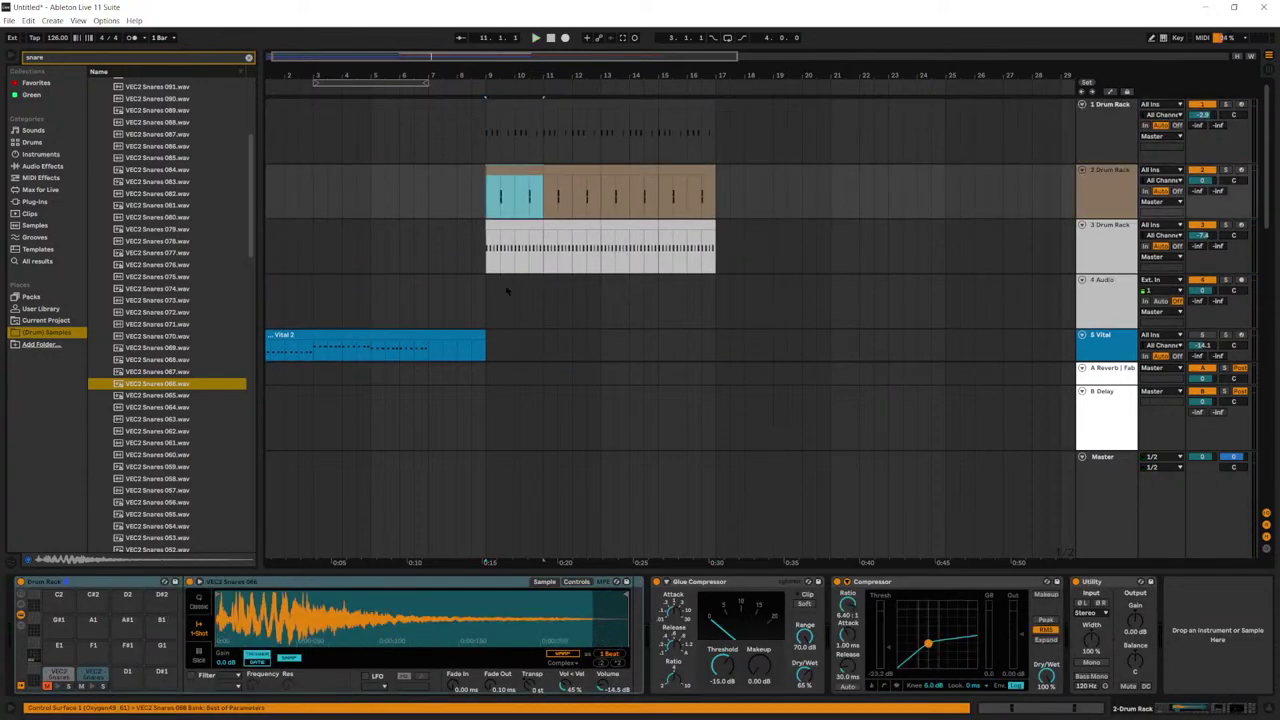
pyautogui.click(95, 676)
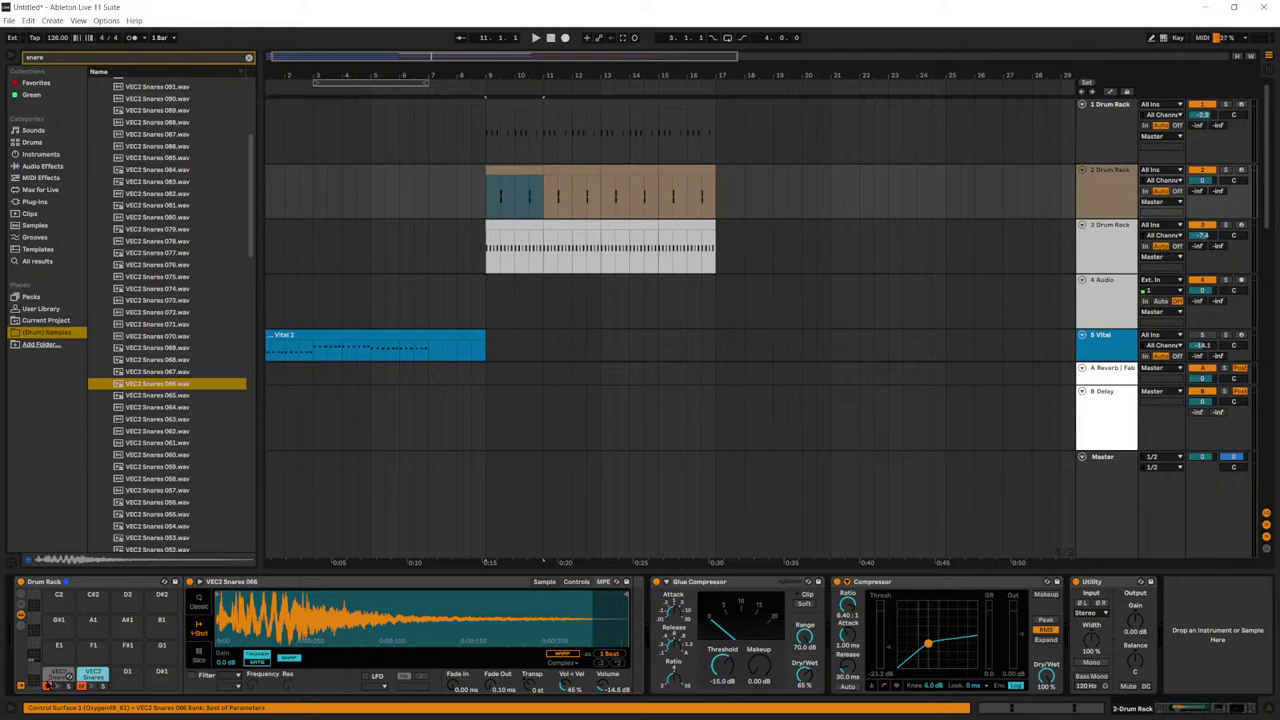
pyautogui.press('space')
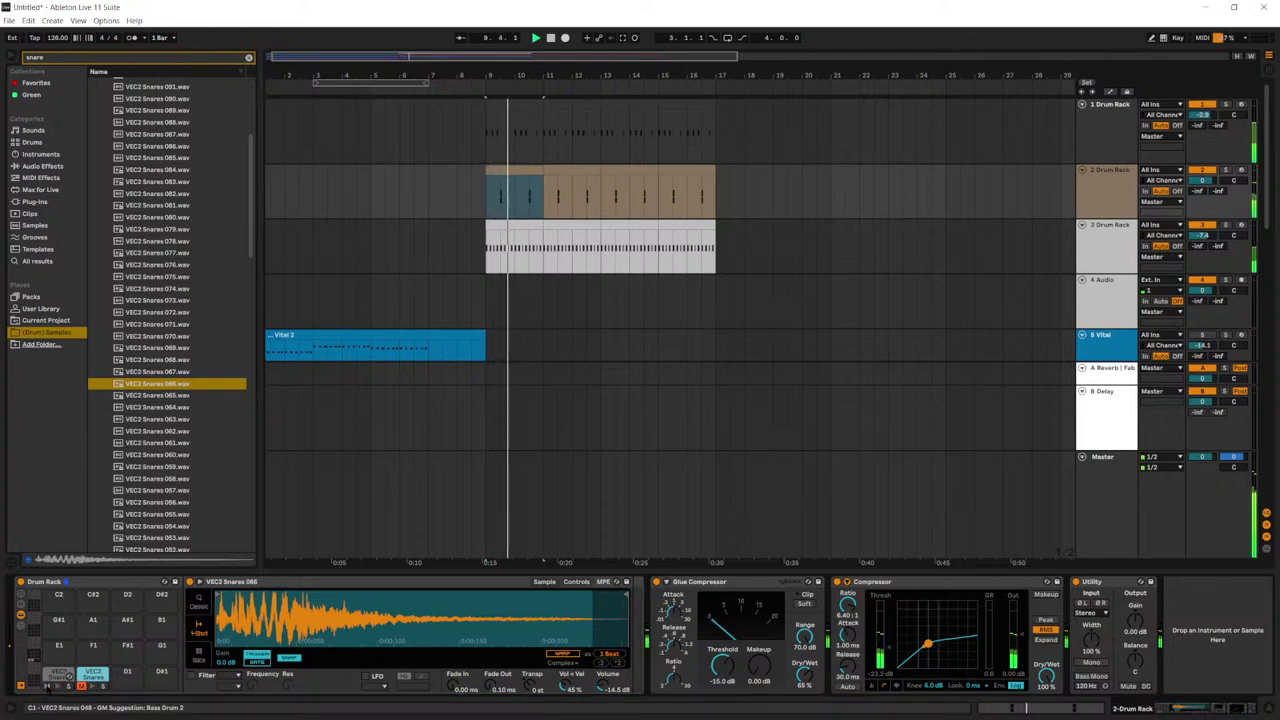
# Step: Move the VEC2 Snares 048 sample from pad C1 to pad B1 and select the emptied C1 pad
pyautogui.click(58, 676)
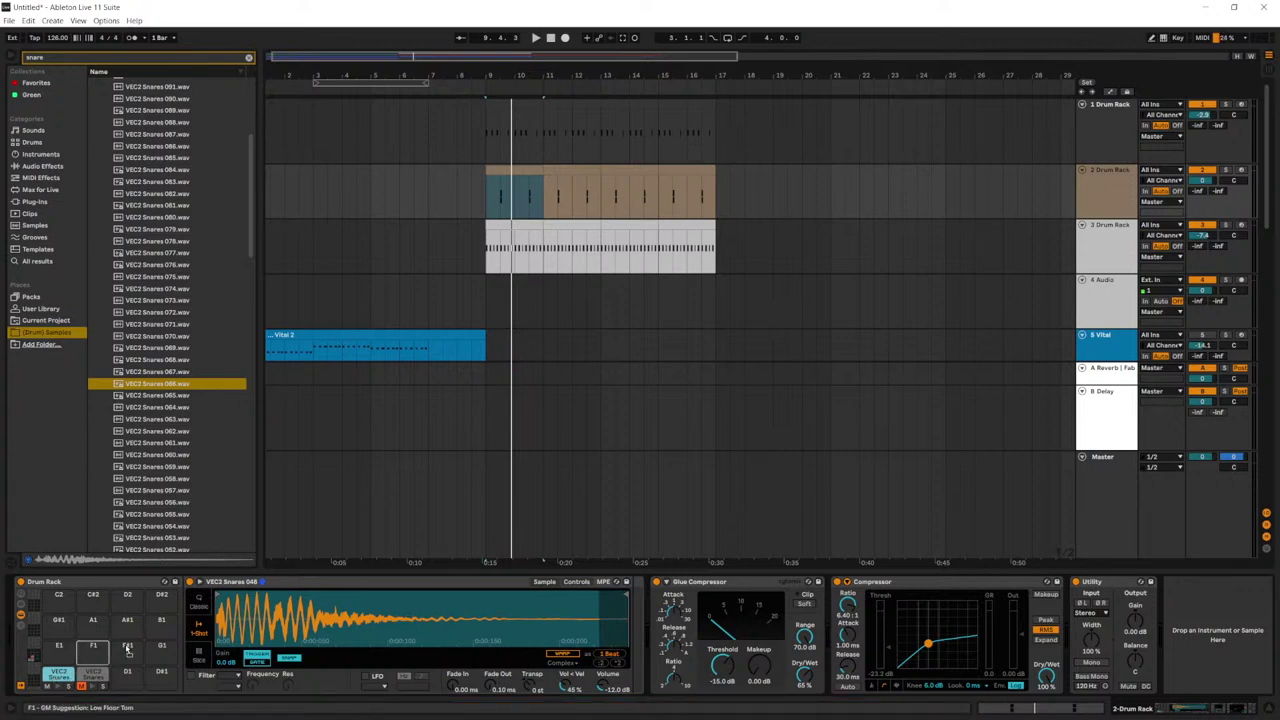
pyautogui.moveTo(165, 630); pyautogui.dragTo(162, 628)
pyautogui.click(64, 672)
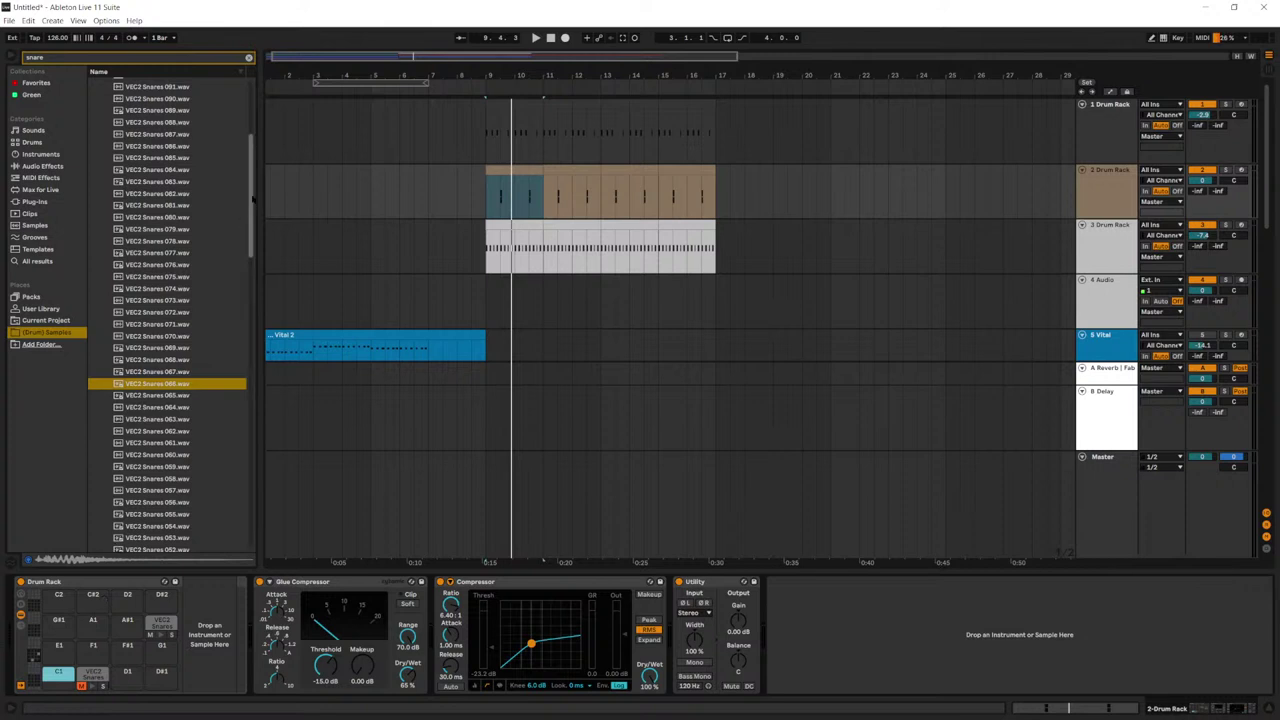
# Step: Browse to the snares folder of Test Press - UK Grime and audition its first snare sample
pyautogui.moveTo(250, 192); pyautogui.dragTo(225, 92)
pyautogui.click(94, 155)
pyautogui.scroll(-4, 96, 158)
pyautogui.click(94, 155)
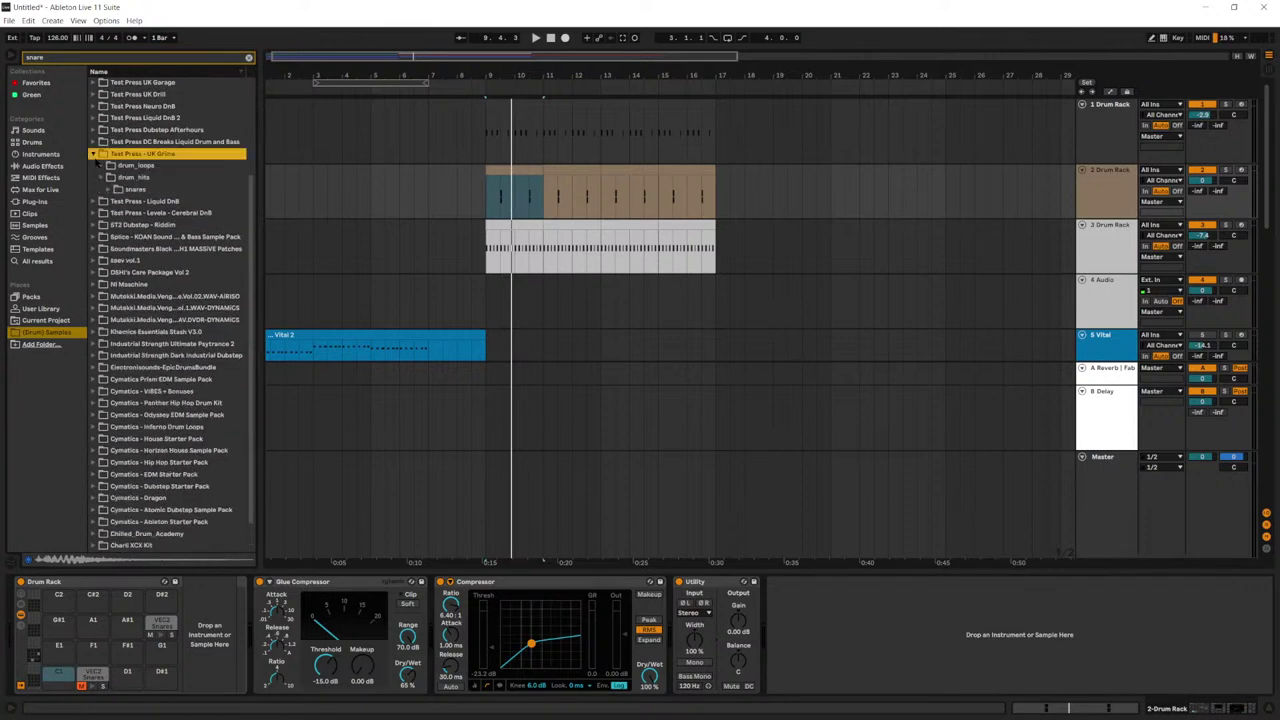
pyautogui.click(108, 189)
pyautogui.click(140, 201)
pyautogui.scroll(-2, 155, 214)
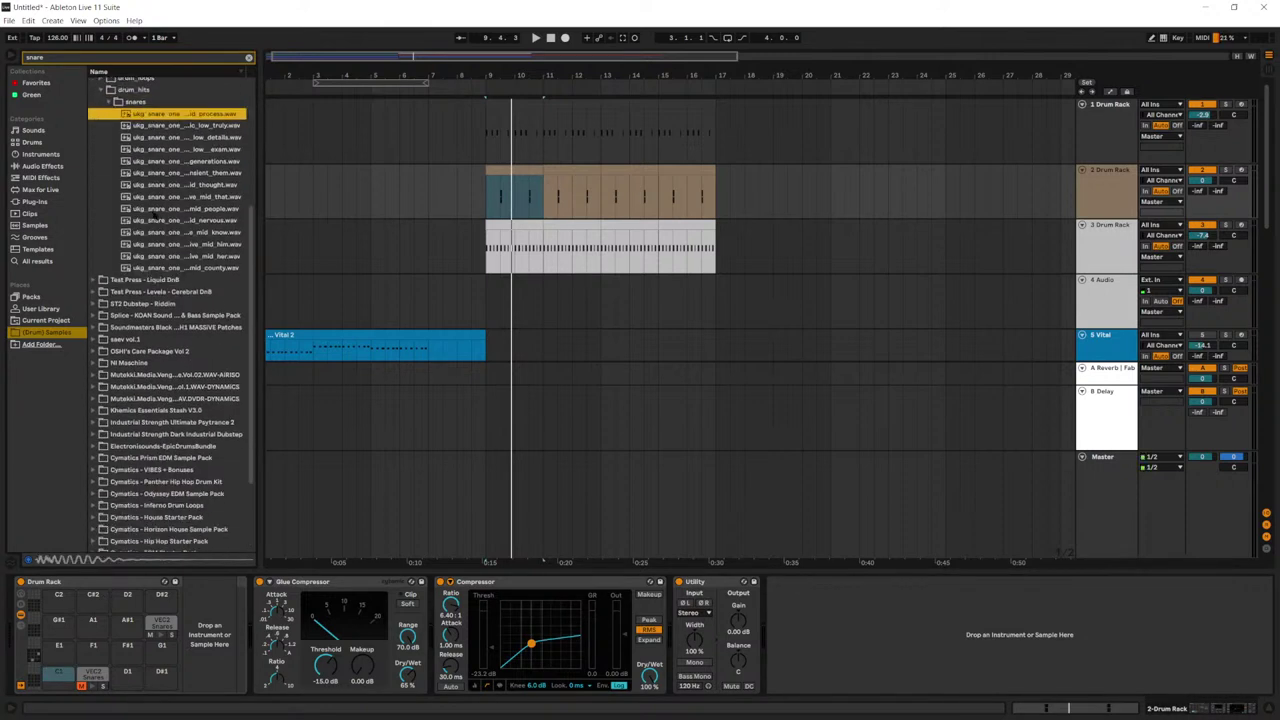
# Step: Audition the UK Grime snares, load the synthetic low_details one onto pad C1, and play it back transposed +2 st
pyautogui.press('Down')
pyautogui.press('Down')
pyautogui.press('Down')
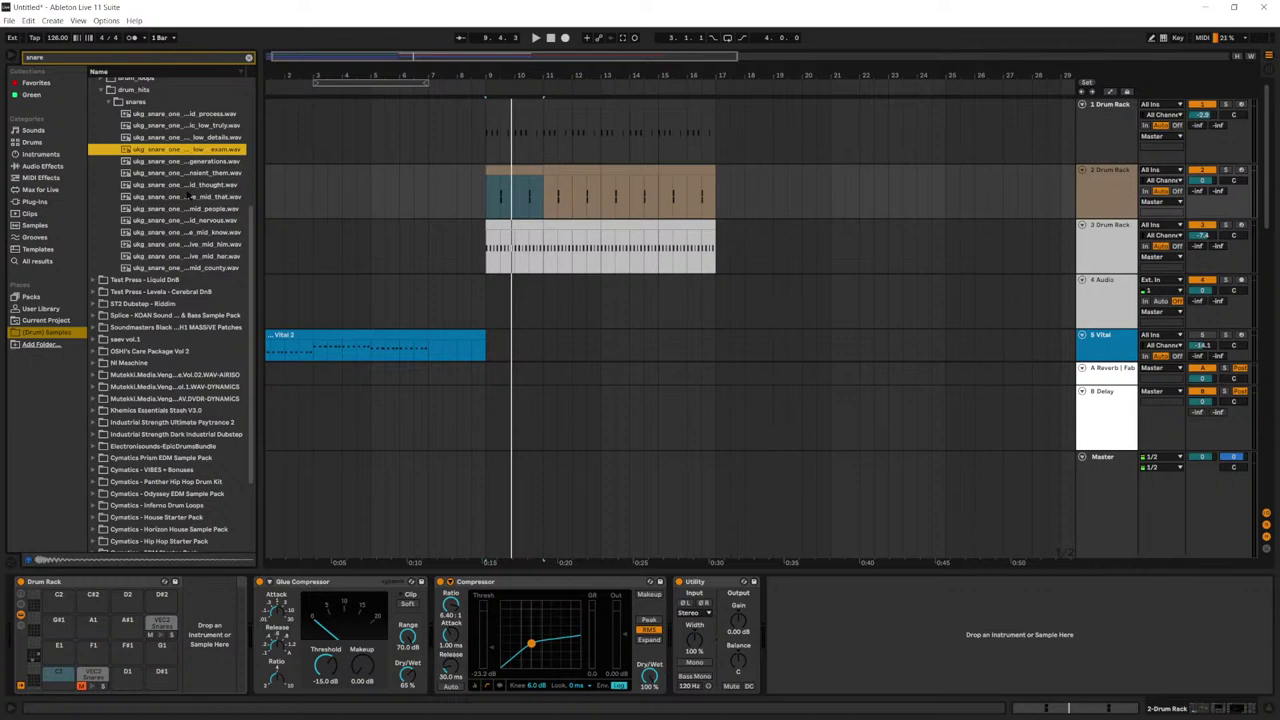
pyautogui.press('Up')
pyautogui.moveTo(108, 497); pyautogui.dragTo(58, 679)
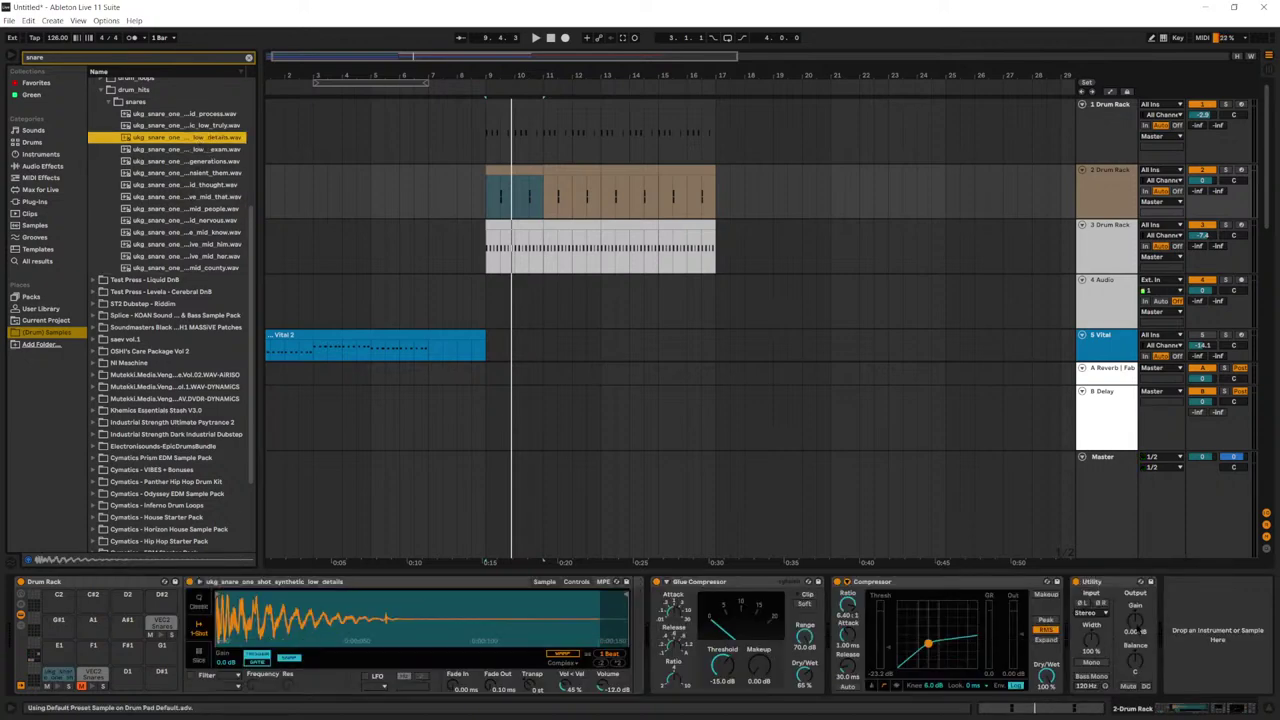
pyautogui.press('space')
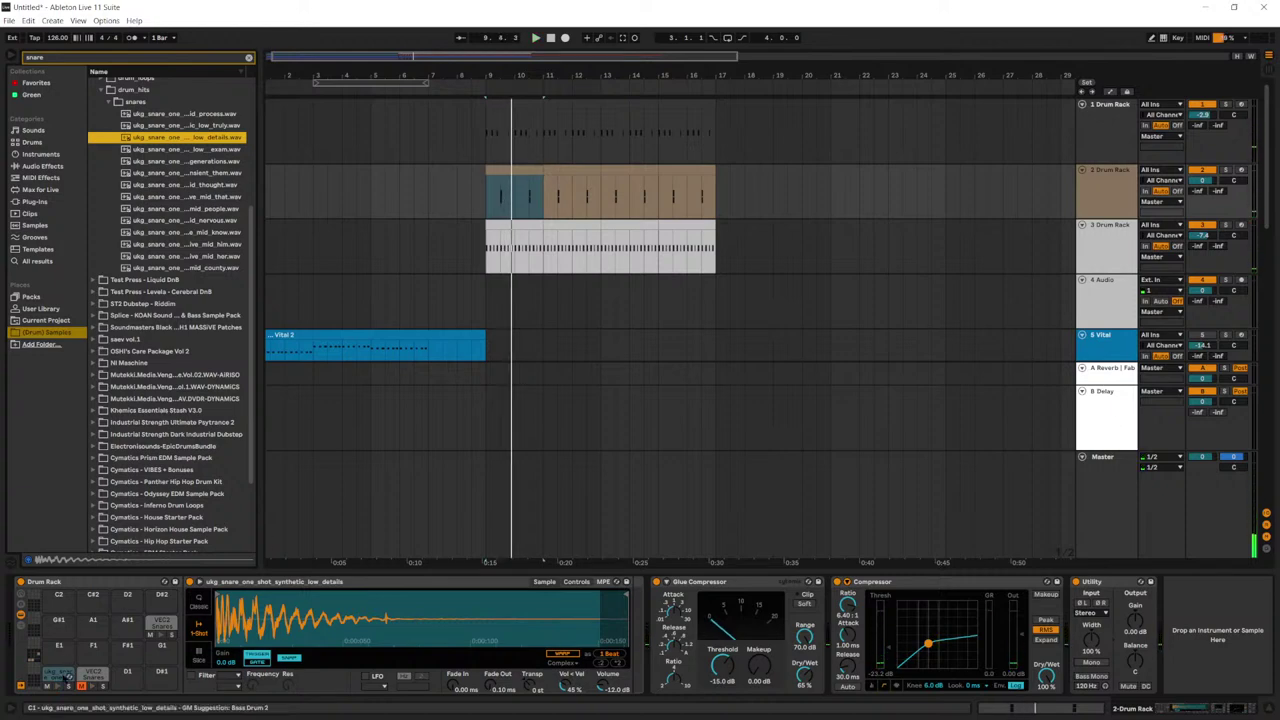
pyautogui.press('space')
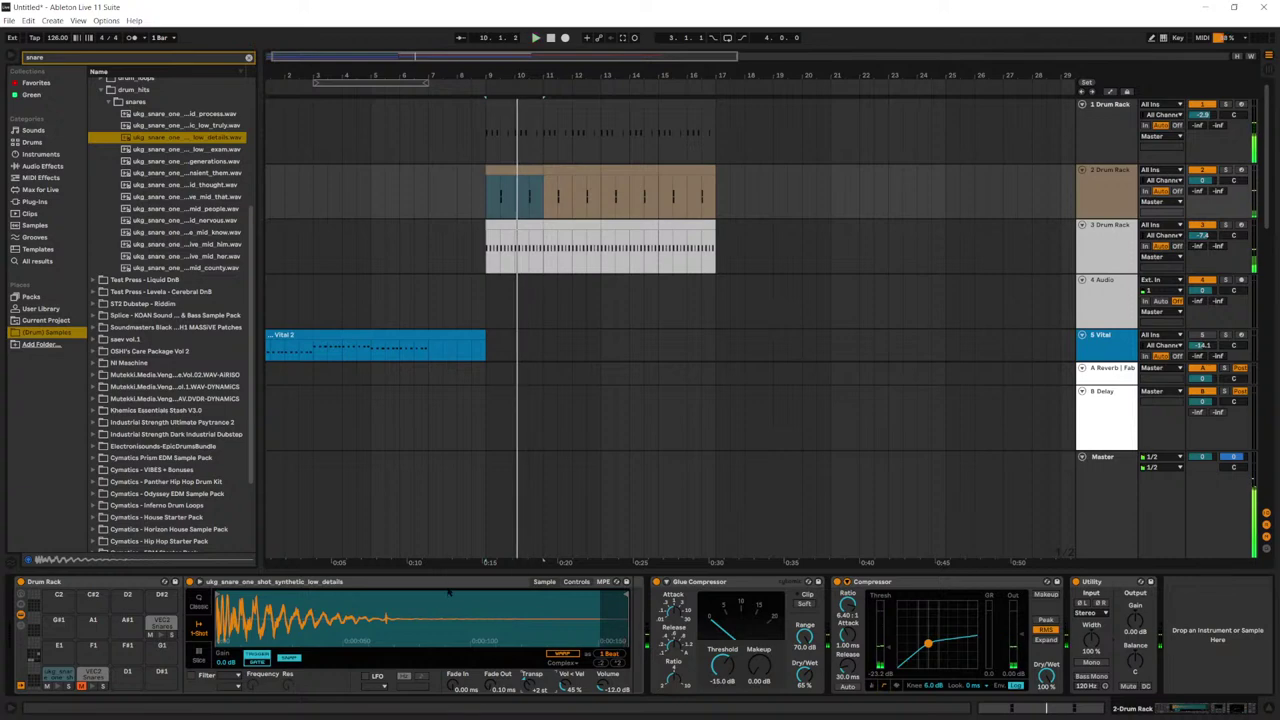
# Step: Move the low_details snare to pad E1, load the live mid_people snare onto pad C1 and play it back
pyautogui.moveTo(57, 651); pyautogui.dragTo(58, 648)
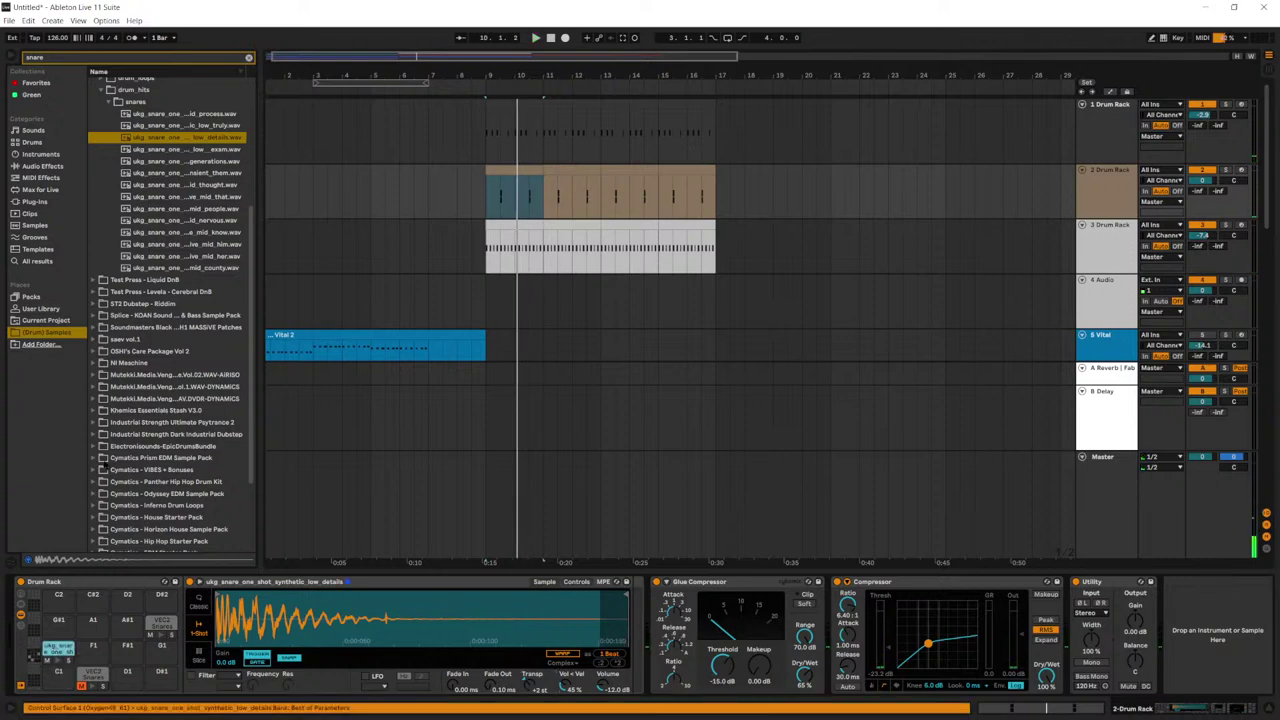
pyautogui.click(200, 225)
pyautogui.press('Up')
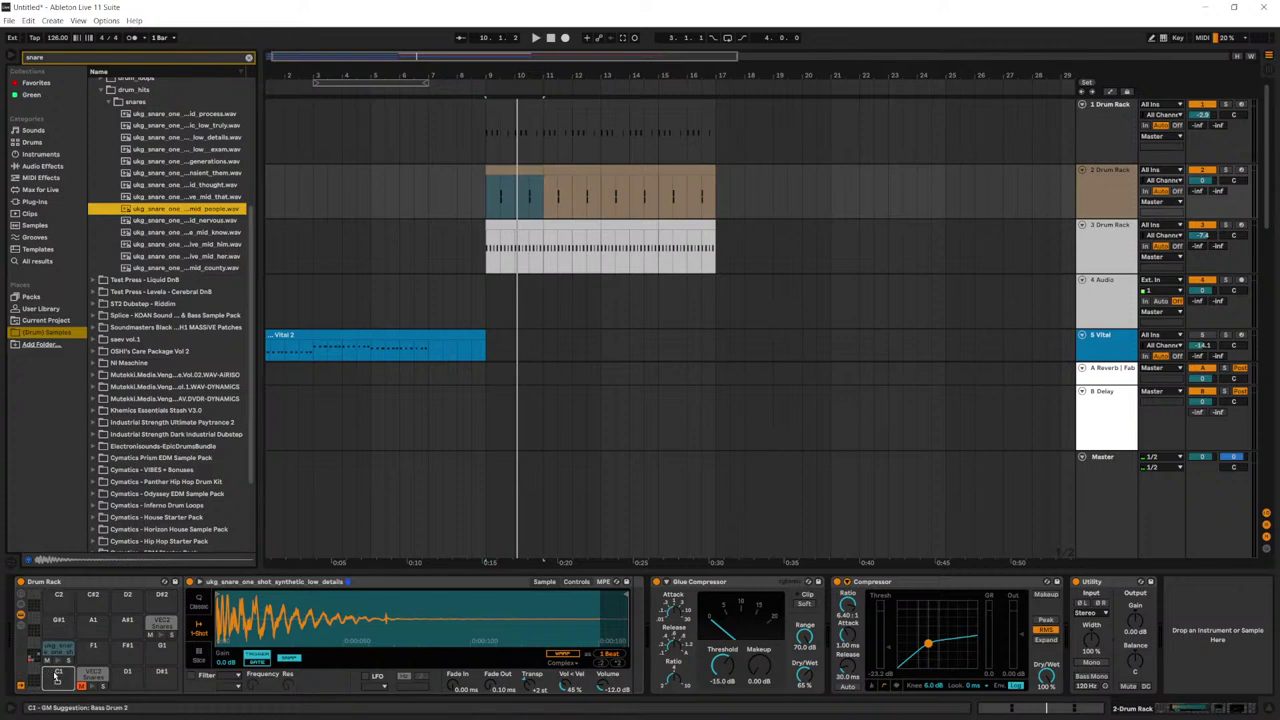
pyautogui.moveTo(53, 670); pyautogui.dragTo(56, 668)
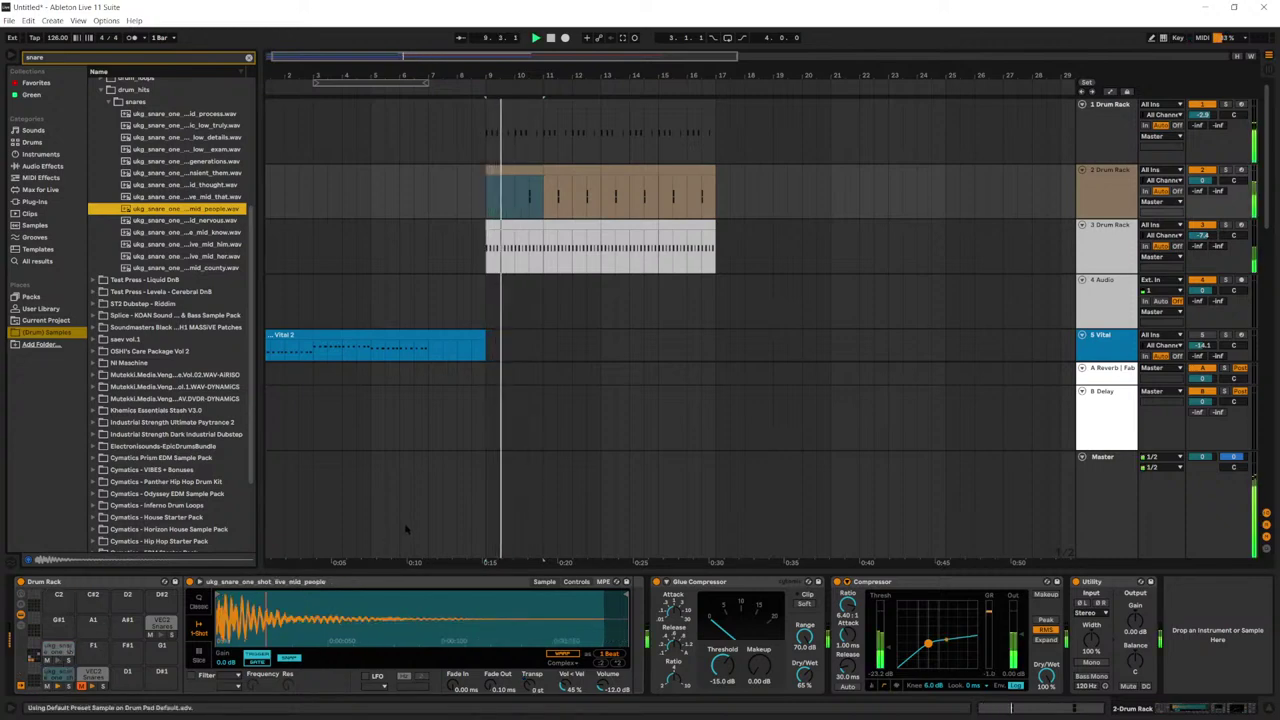
pyautogui.click(1117, 204)
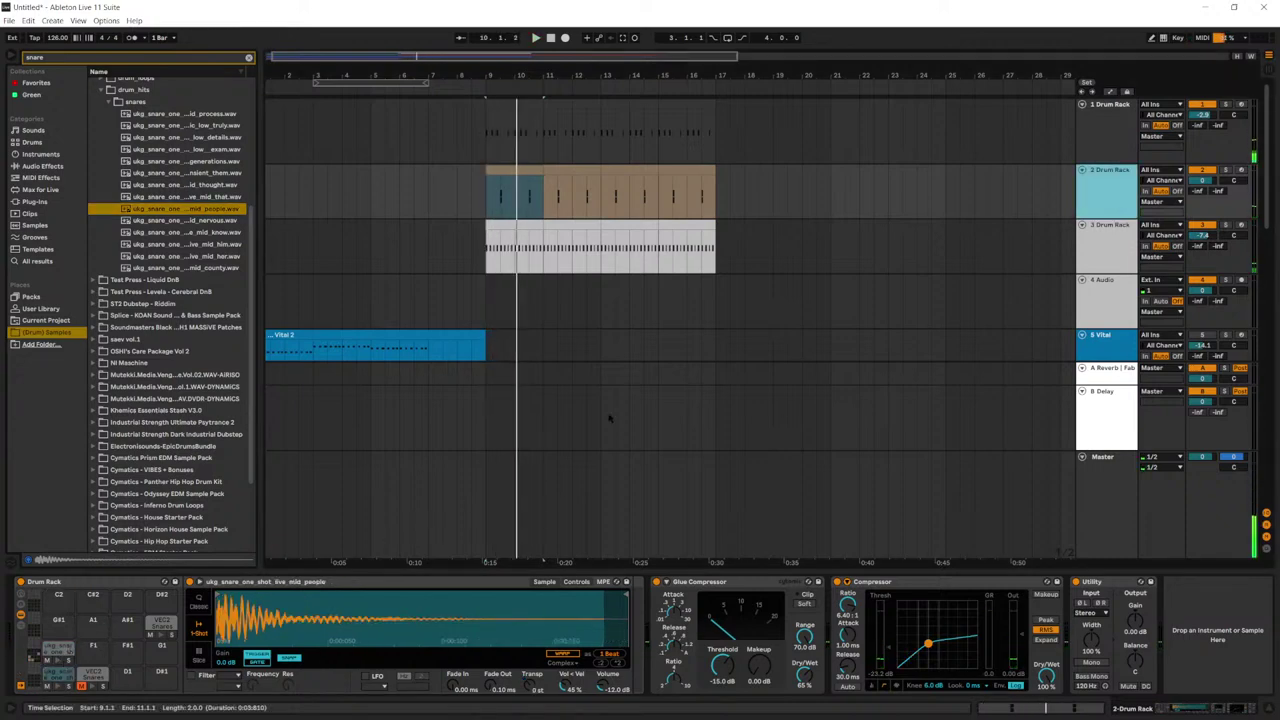
# Step: Set track 2's Utility gain to about -3.2 dB and its Reverb send to -6.0 dB while playing back the drums
pyautogui.press('space')
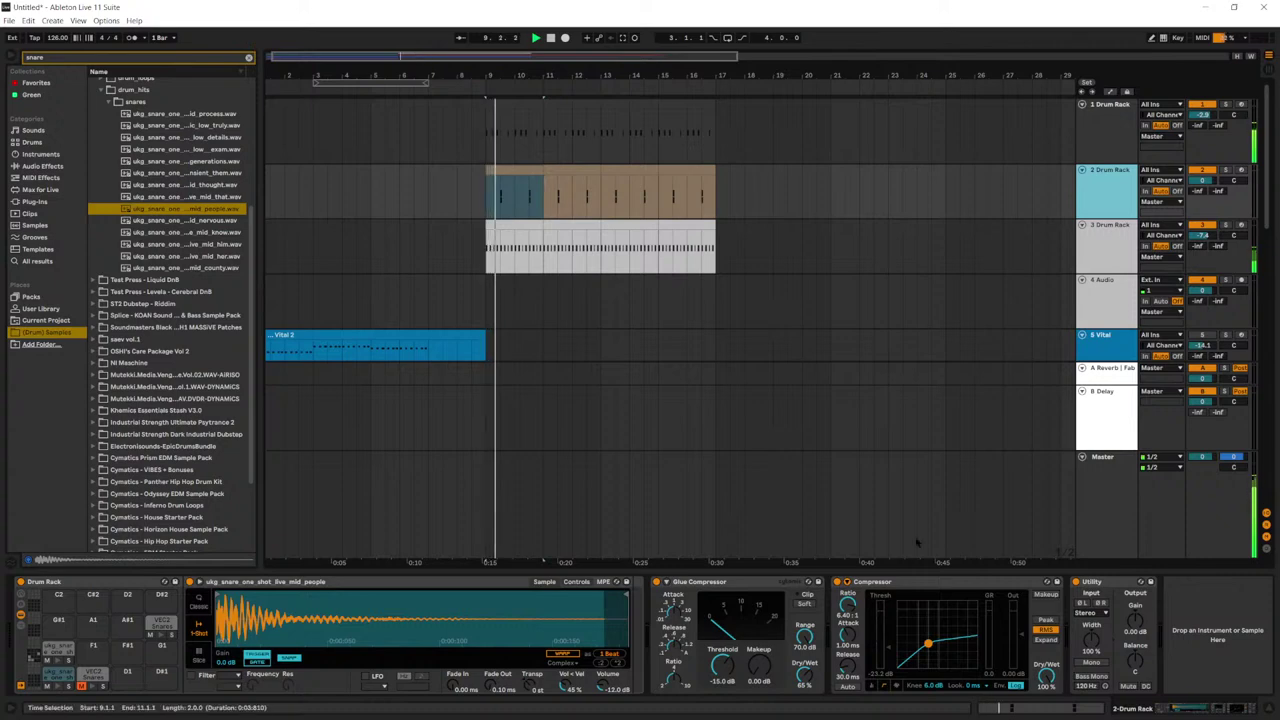
pyautogui.moveTo(1135, 622); pyautogui.dragTo(1135, 636)
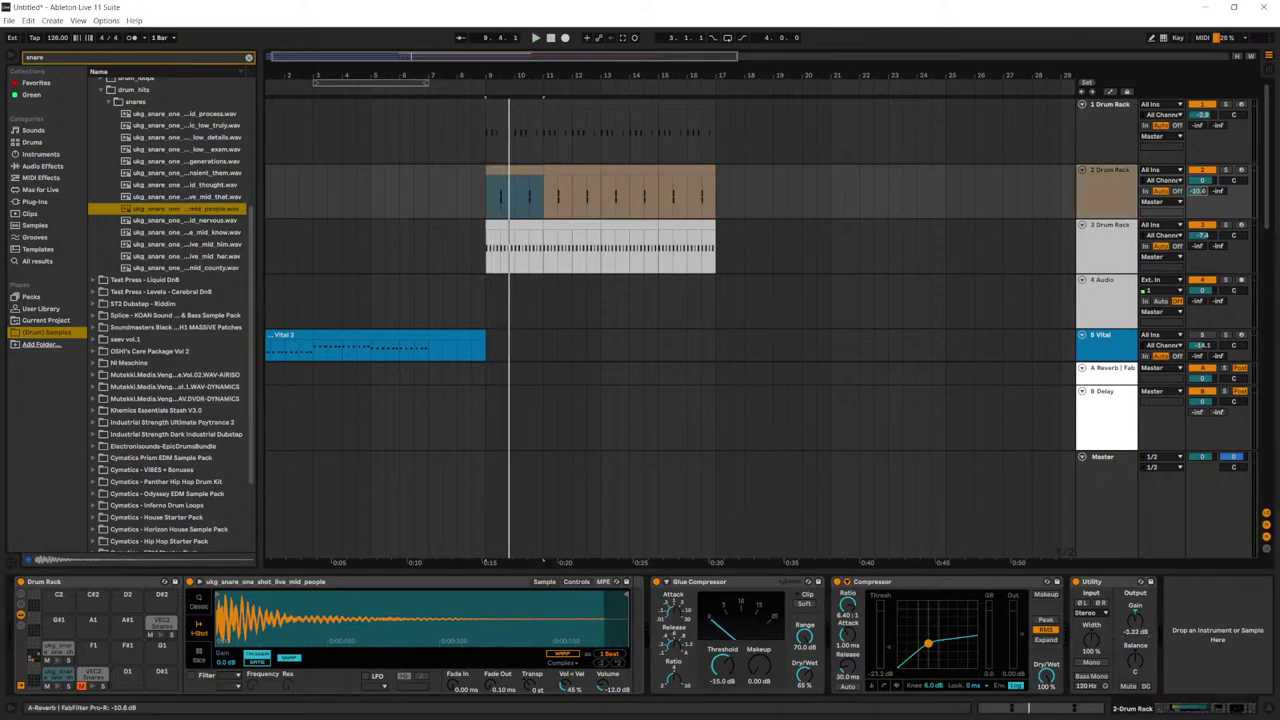
pyautogui.press('space')
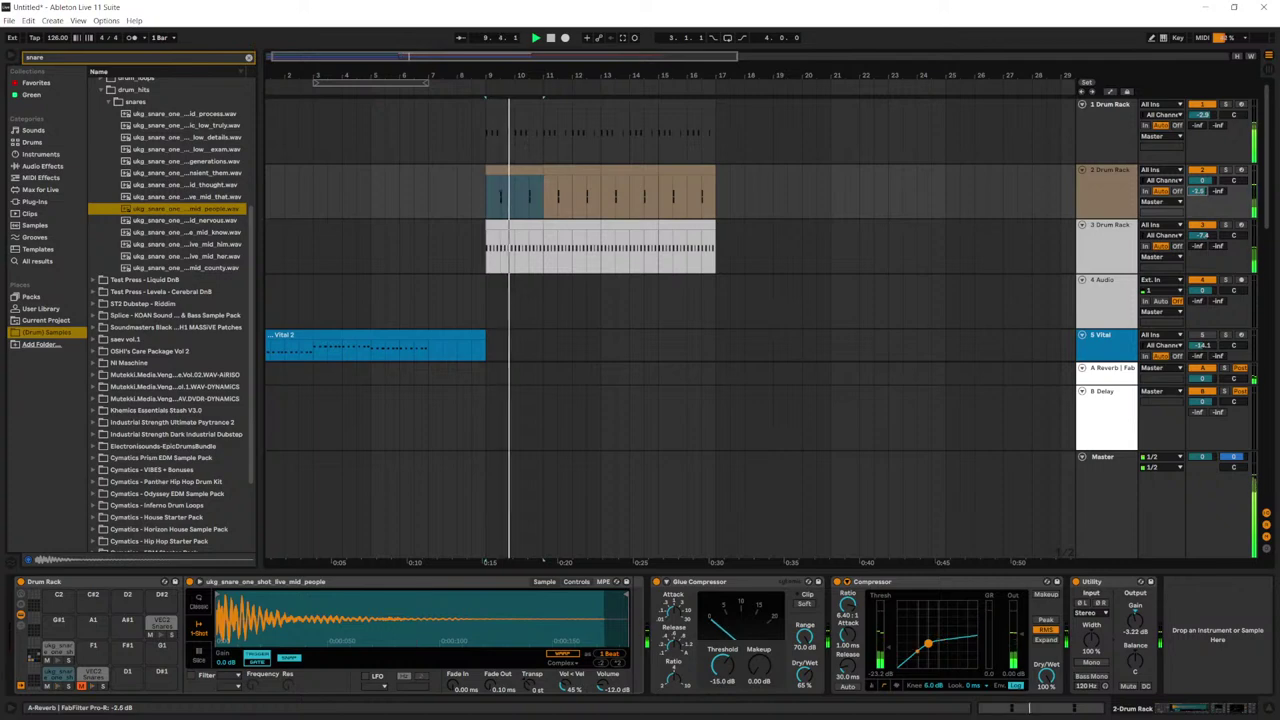
pyautogui.click(1113, 193)
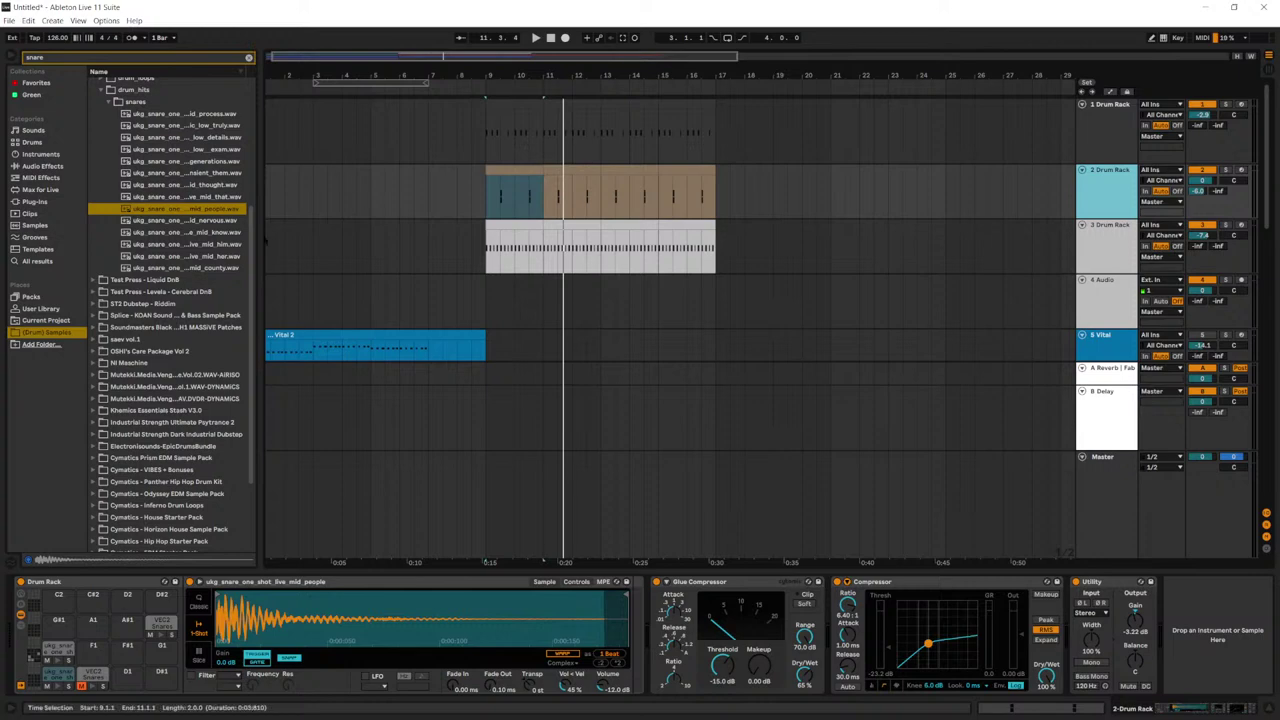
# Step: Browse to the drum_one_shots folder of Test Press Dubstep Afterhours and audition several snares, including tp_da_snare_fat_rim
pyautogui.scroll(5, 100, 135)
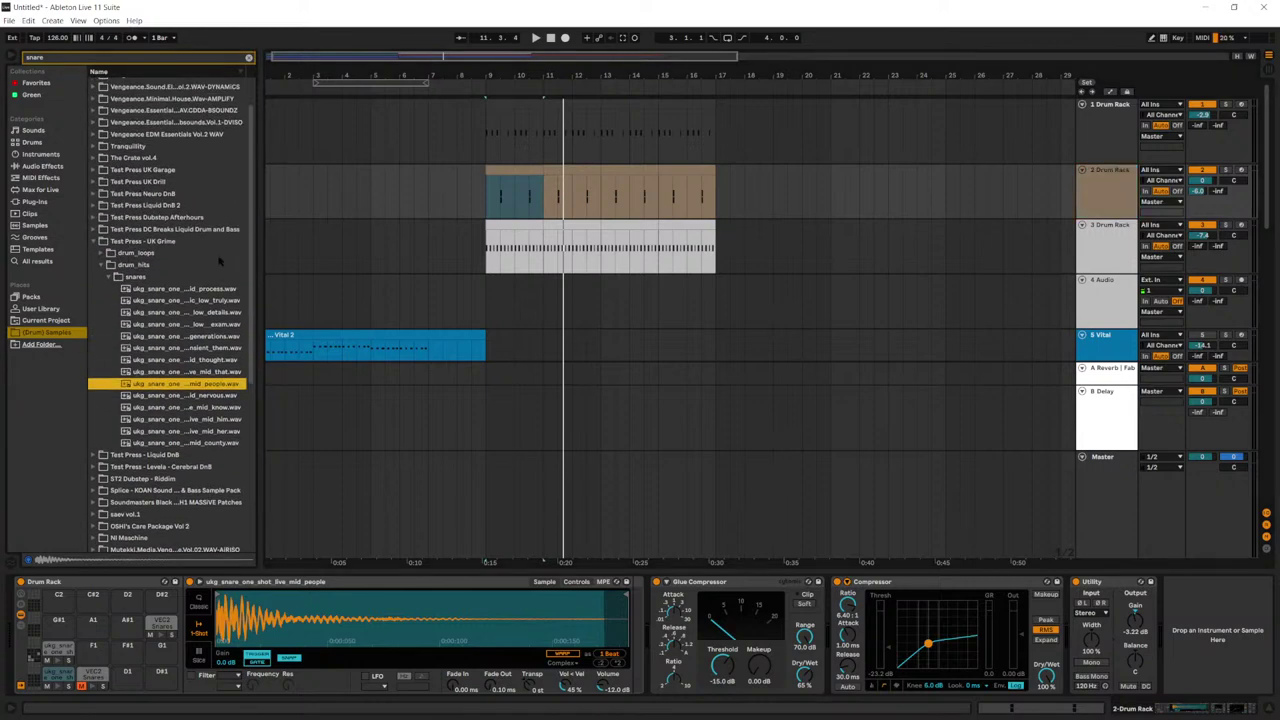
pyautogui.click(96, 217)
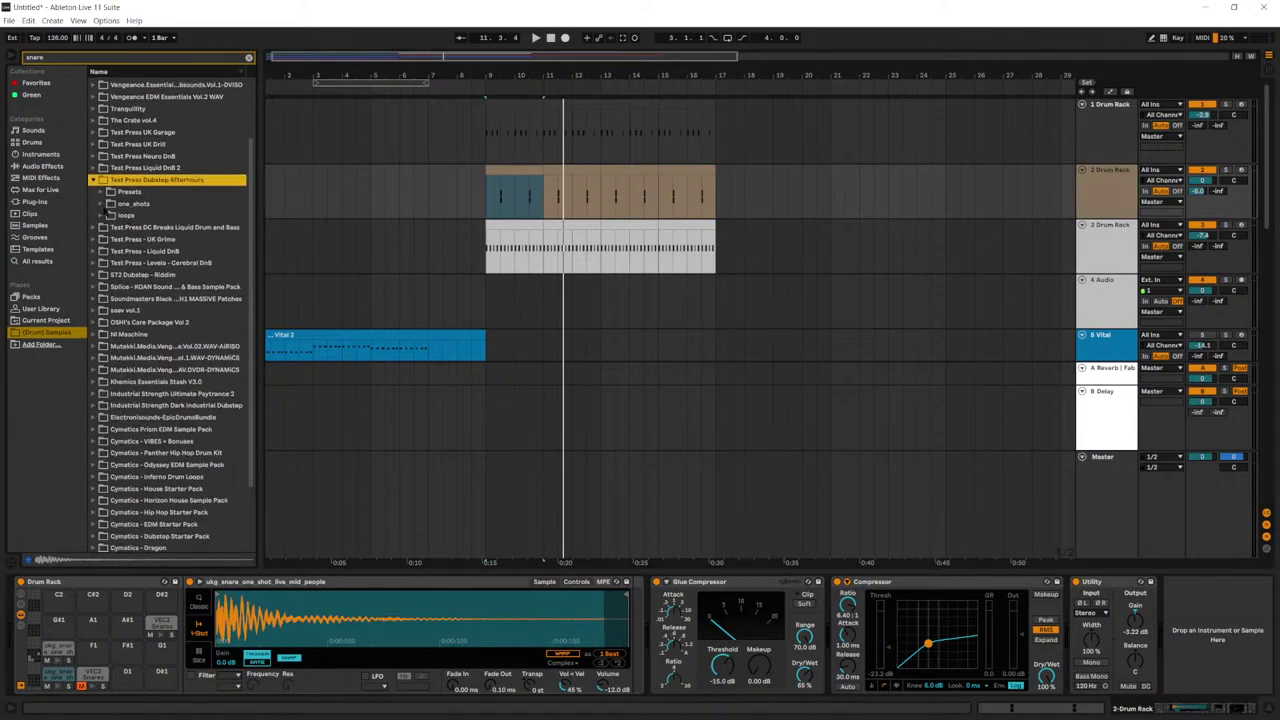
pyautogui.click(104, 204)
pyautogui.click(109, 217)
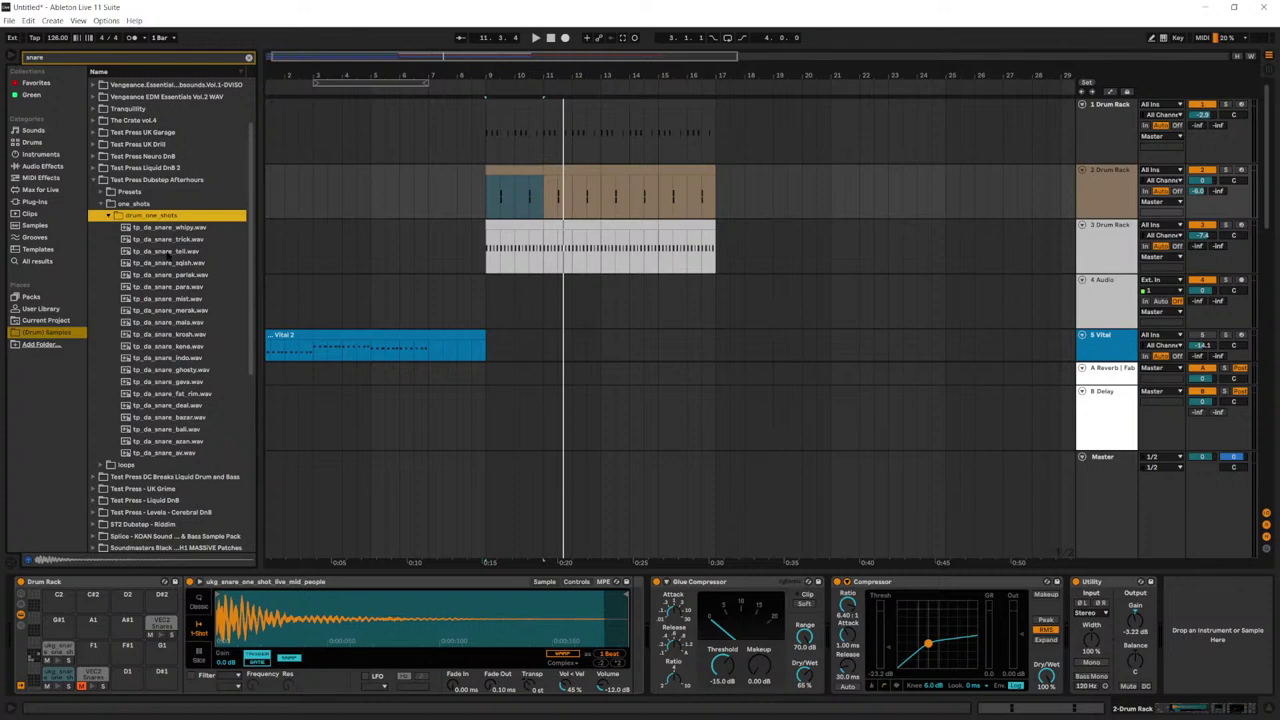
pyautogui.click(170, 262)
pyautogui.click(179, 300)
pyautogui.scroll(-2, 179, 303)
pyautogui.click(181, 333)
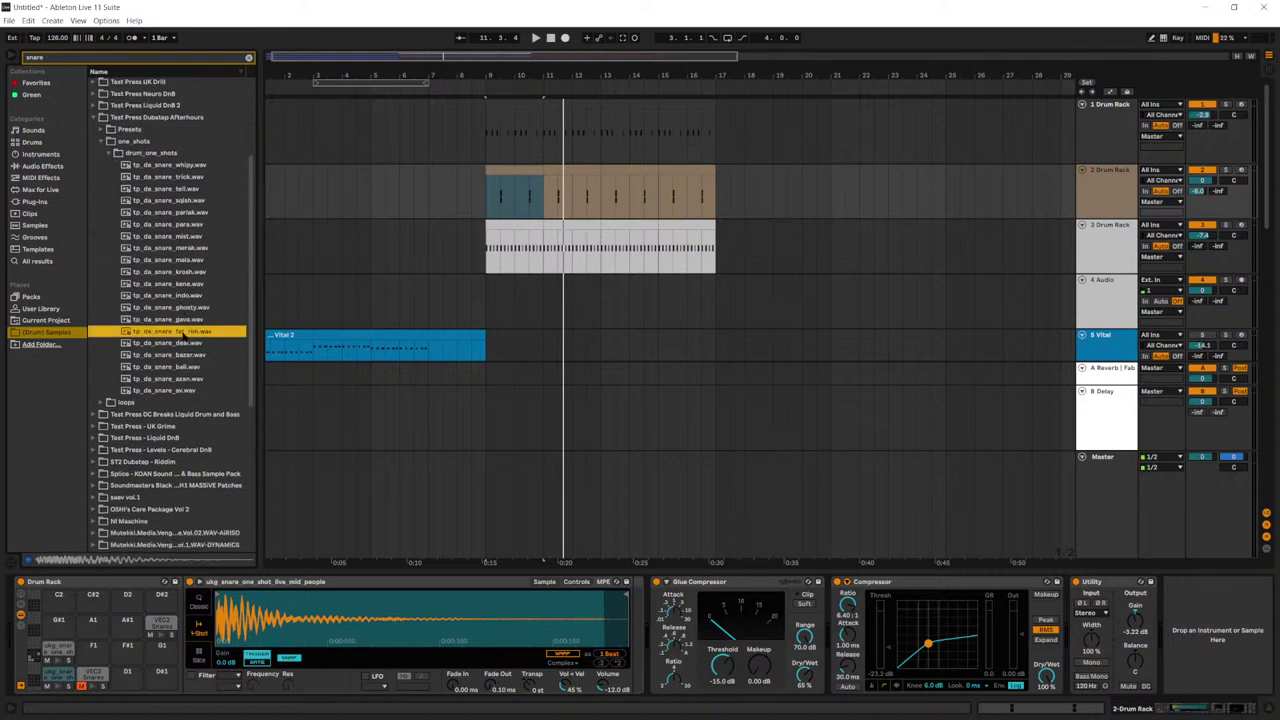
# Step: Audition the Dubstep Afterhours snares in sequence from tp_da_snare_whipy to tp_da_snare_av
pyautogui.scroll(2, 180, 330)
pyautogui.click(109, 203)
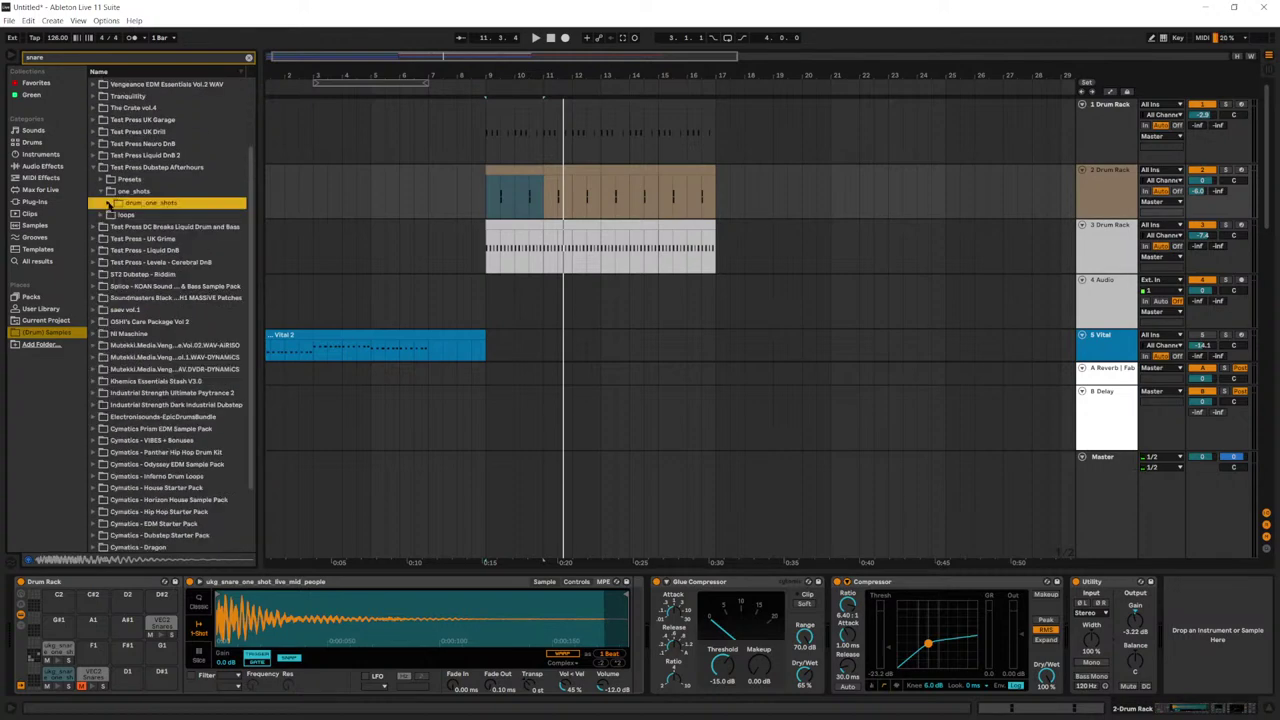
pyautogui.click(109, 203)
pyautogui.press('Down')
pyautogui.press('Down')
pyautogui.press('Down')
pyautogui.press('Down')
pyautogui.press('Down')
pyautogui.press('Down')
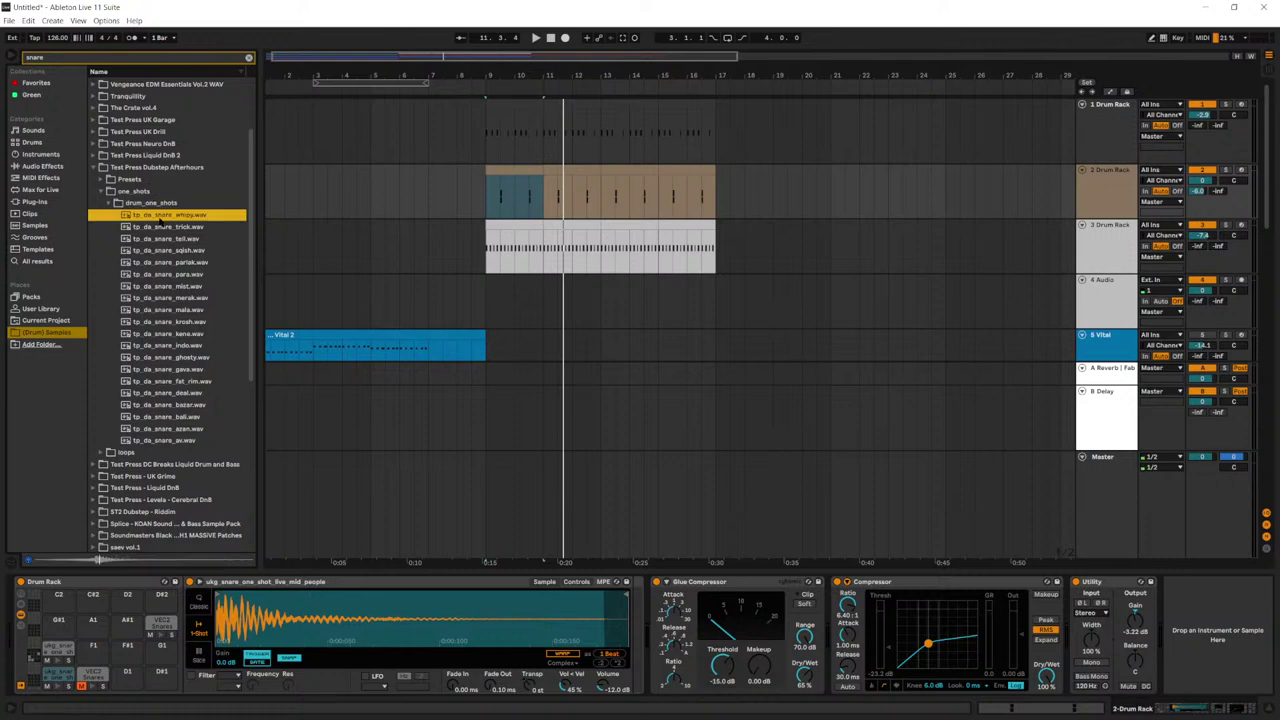
pyautogui.press('Down')
pyautogui.press('Down')
pyautogui.press('Down')
pyautogui.press('Down')
pyautogui.press('Down')
pyautogui.press('Down')
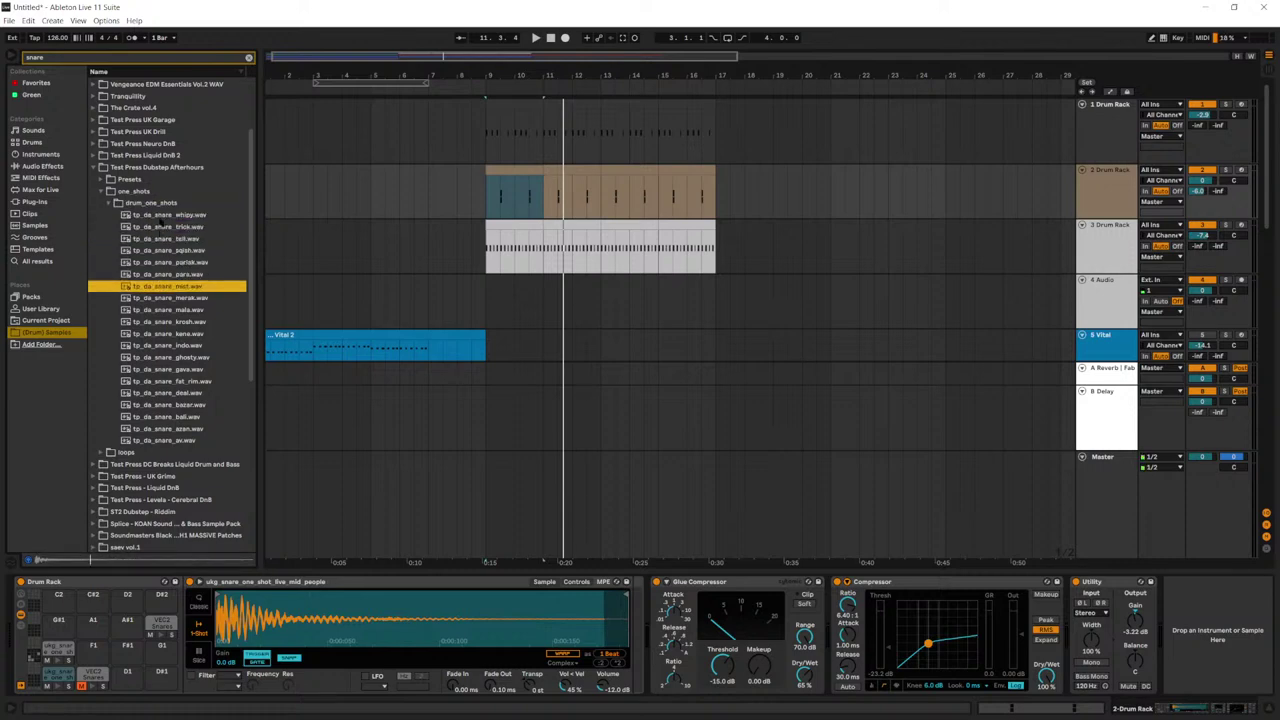
pyautogui.press('Down')
pyautogui.press('Down')
pyautogui.press('Down')
pyautogui.press('Down')
pyautogui.press('Down')
pyautogui.press('Down')
pyautogui.press('Down')
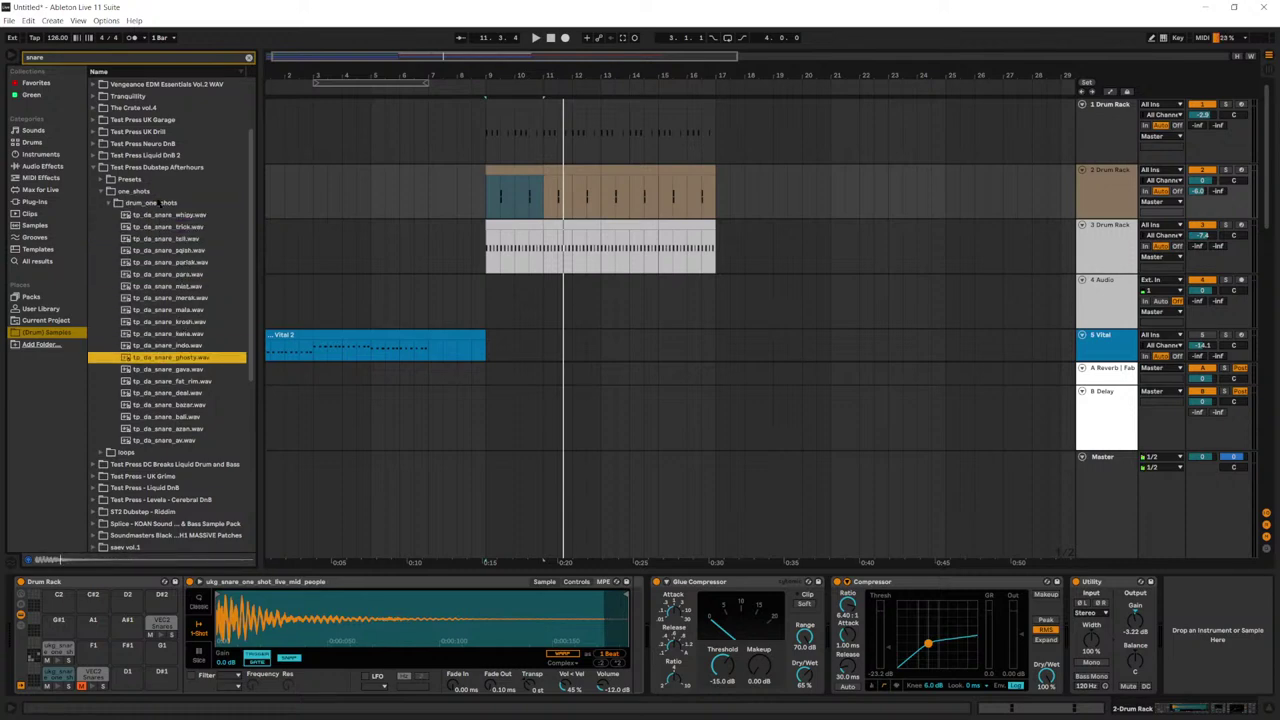
pyautogui.press('Down')
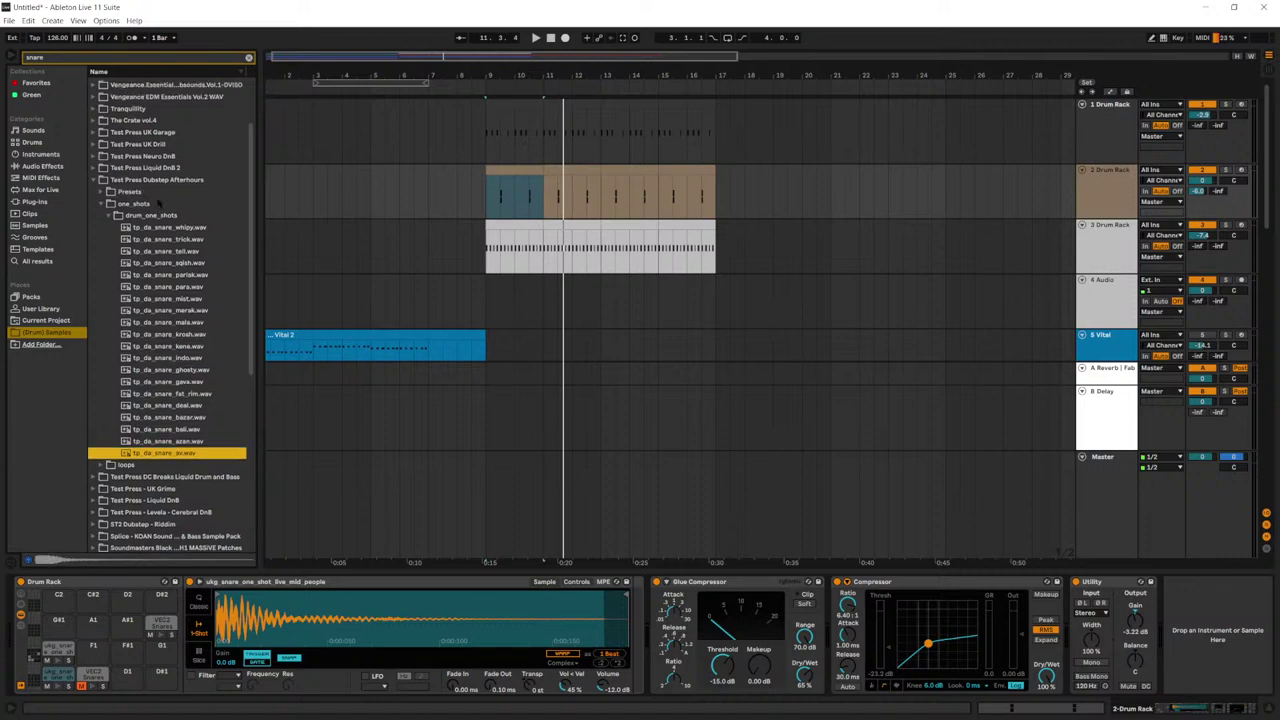
# Step: Browse to the snares folder of Test Press Neuro DnB and audition several one-shots, ending on tp_ndnb_snare_slapper
pyautogui.scroll(1, 150, 222)
pyautogui.click(92, 218)
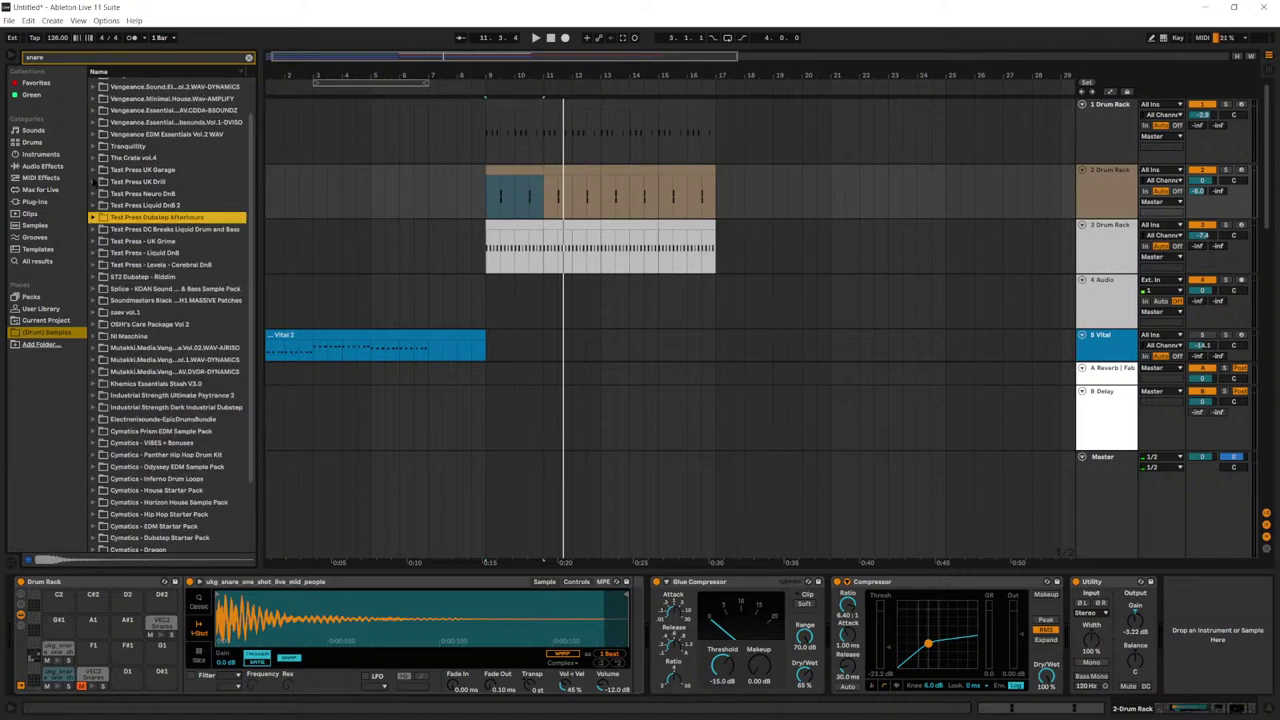
pyautogui.click(93, 193)
pyautogui.click(105, 217)
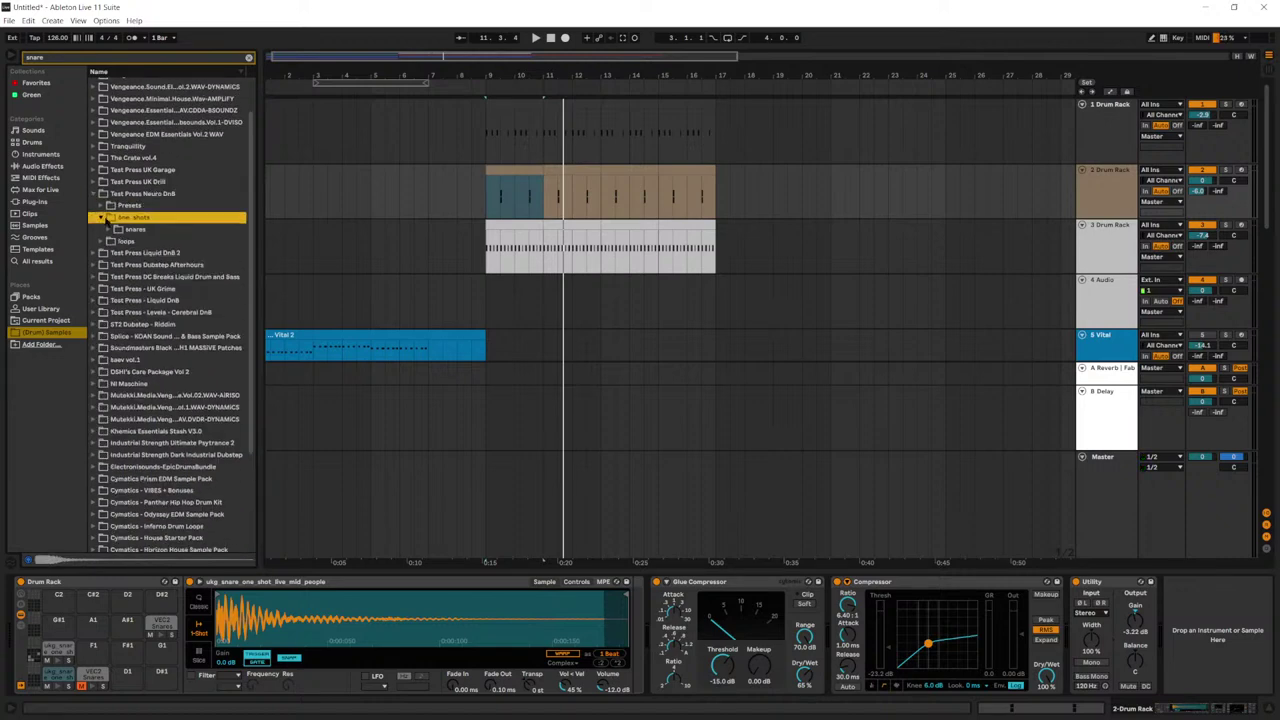
pyautogui.click(112, 230)
pyautogui.click(157, 276)
pyautogui.press('Down')
pyautogui.press('Down')
pyautogui.press('Down')
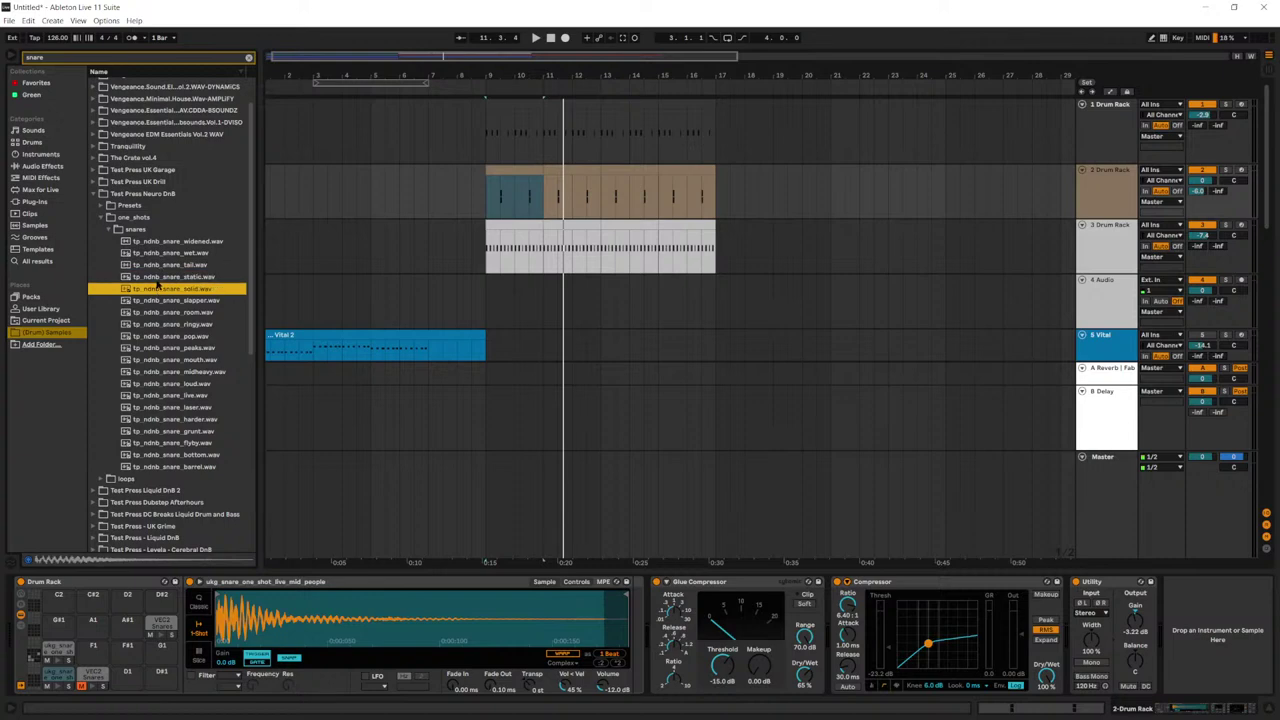
pyautogui.press('Up')
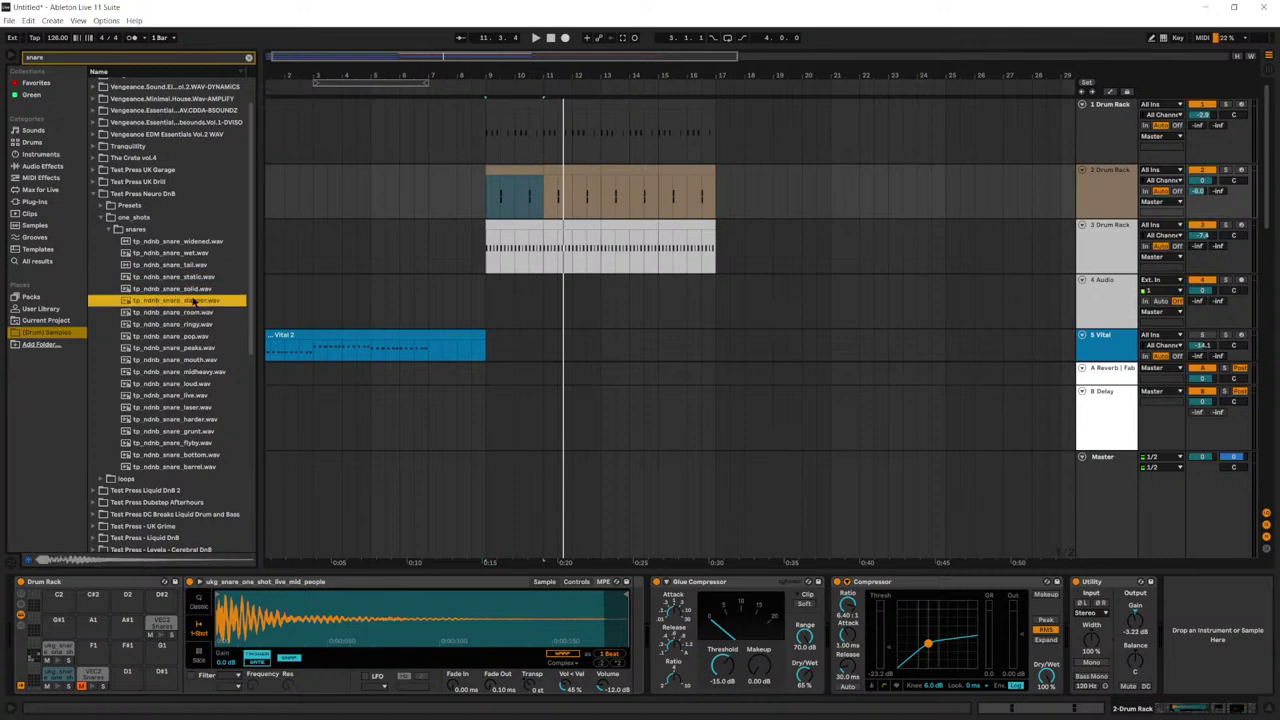
# Step: Load tp_ndnb_snare_slapper onto pad D1, extend the snare notes in track 2's first clip to the layered pads, and play it back
pyautogui.moveTo(193, 300); pyautogui.dragTo(128, 678)
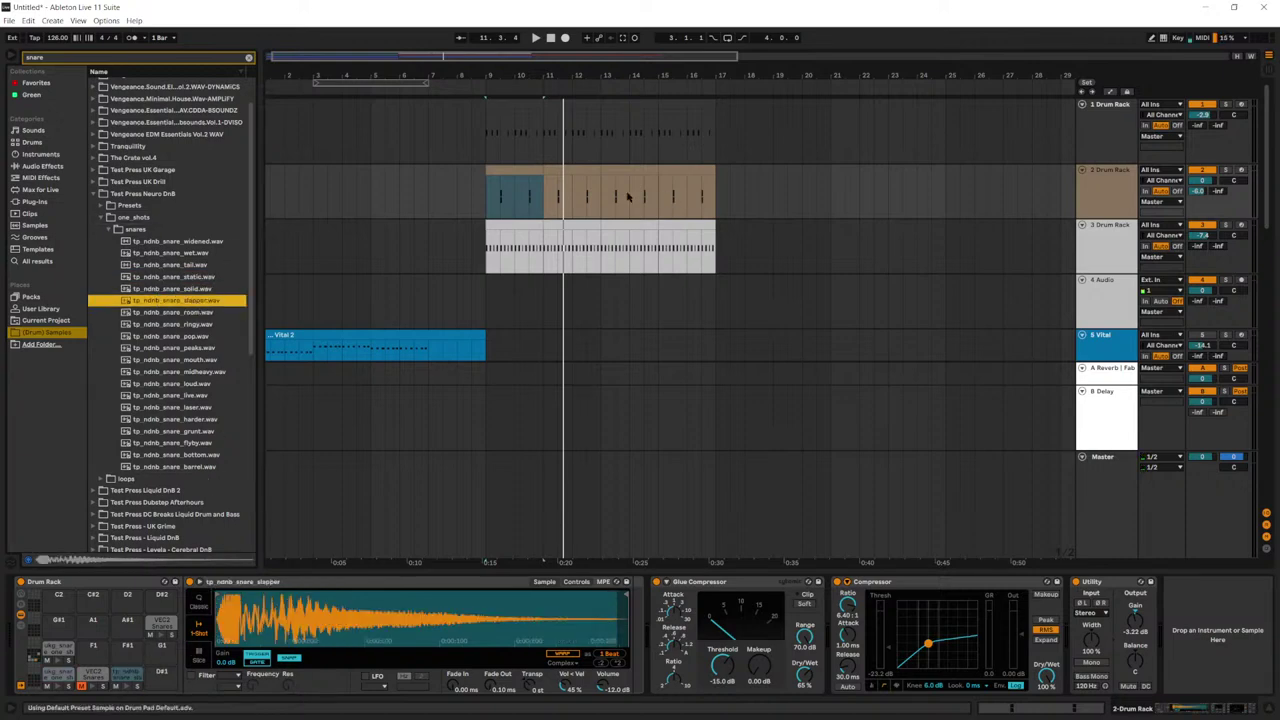
pyautogui.doubleClick(515, 192)
pyautogui.moveTo(582, 414); pyautogui.dragTo(583, 370)
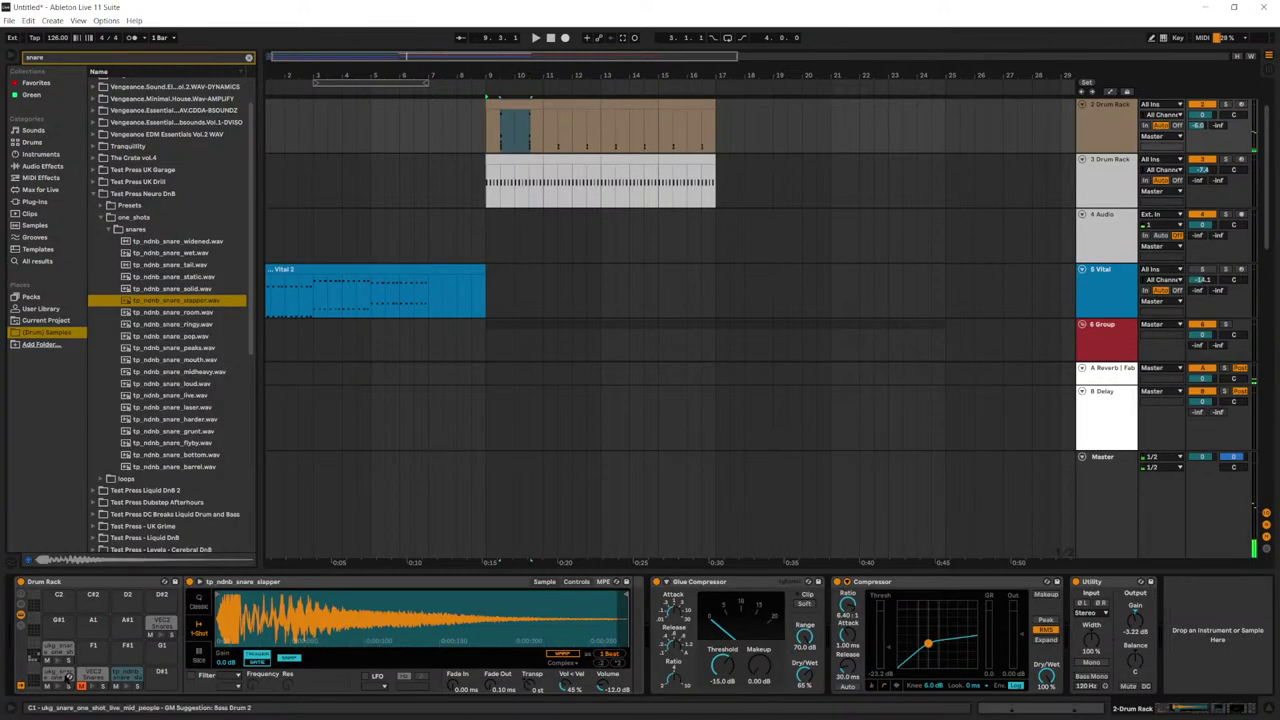
pyautogui.press('space')
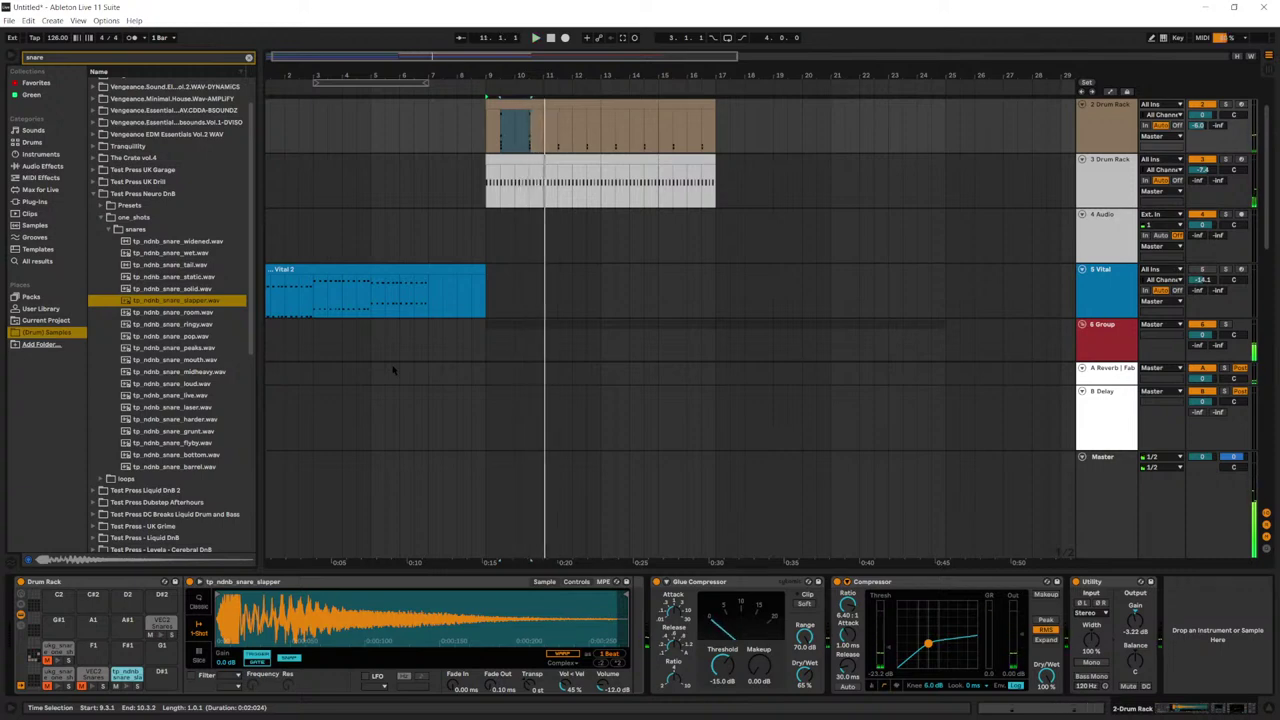
# Step: Play the drums from the first snare hit and toggle mutes on pads D1 and E1 to compare the snare layers
pyautogui.click(503, 143)
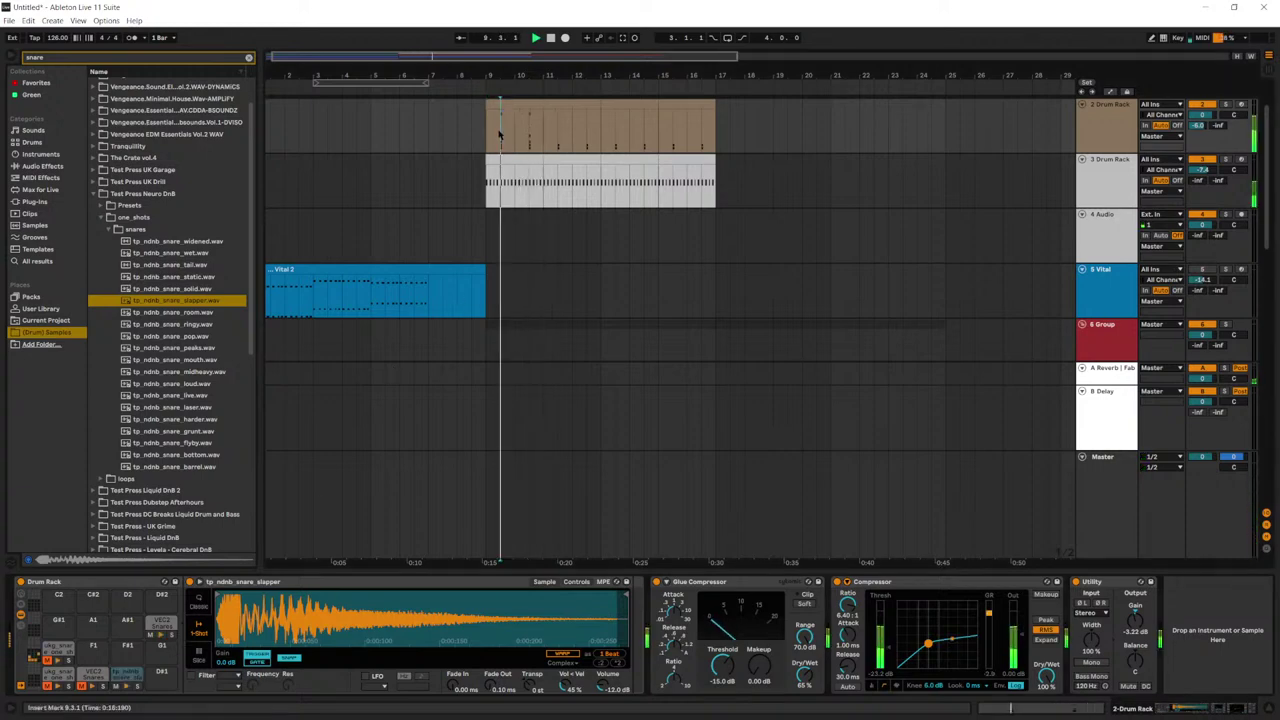
pyautogui.click(116, 686)
pyautogui.click(47, 660)
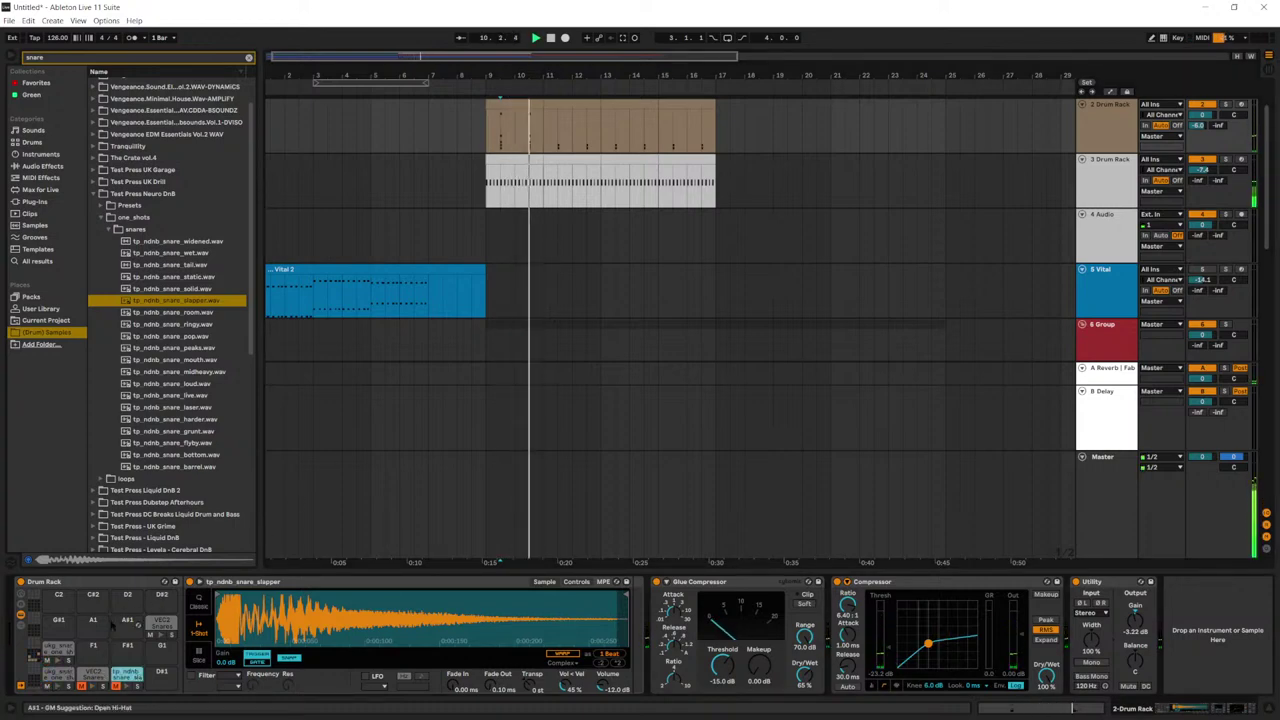
pyautogui.rightClick(58, 660)
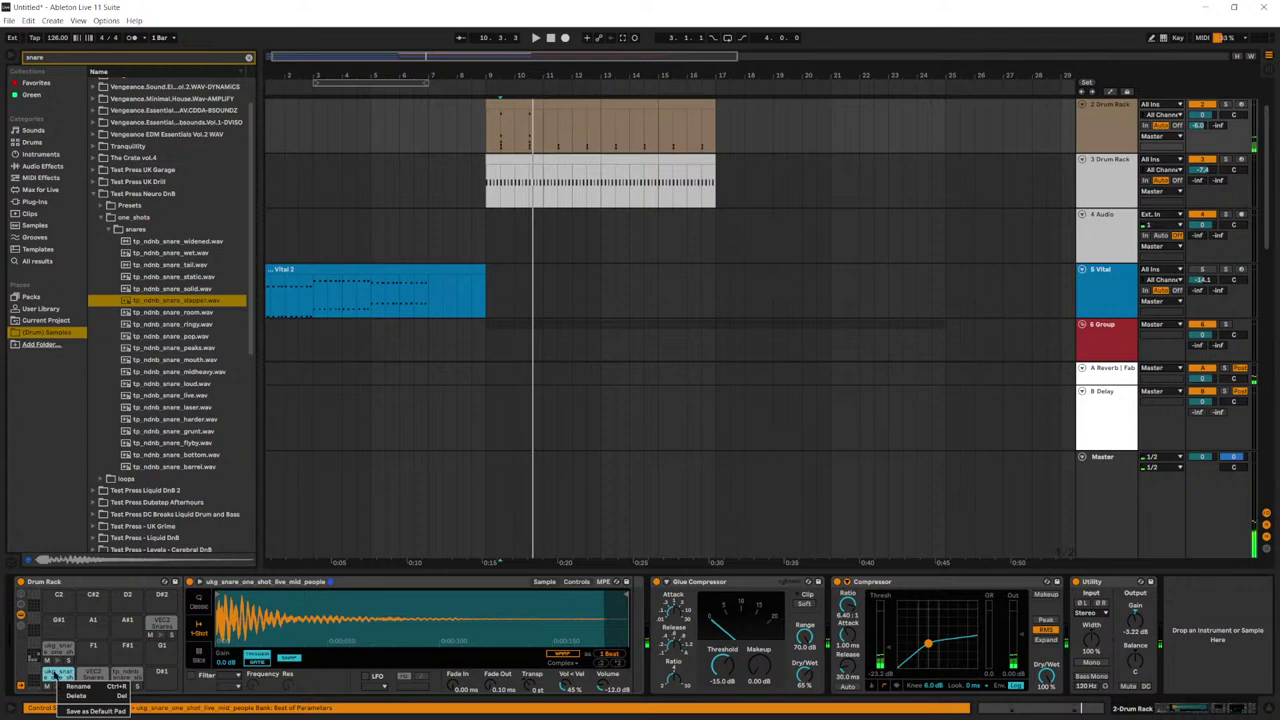
pyautogui.click(66, 675)
pyautogui.press('space')
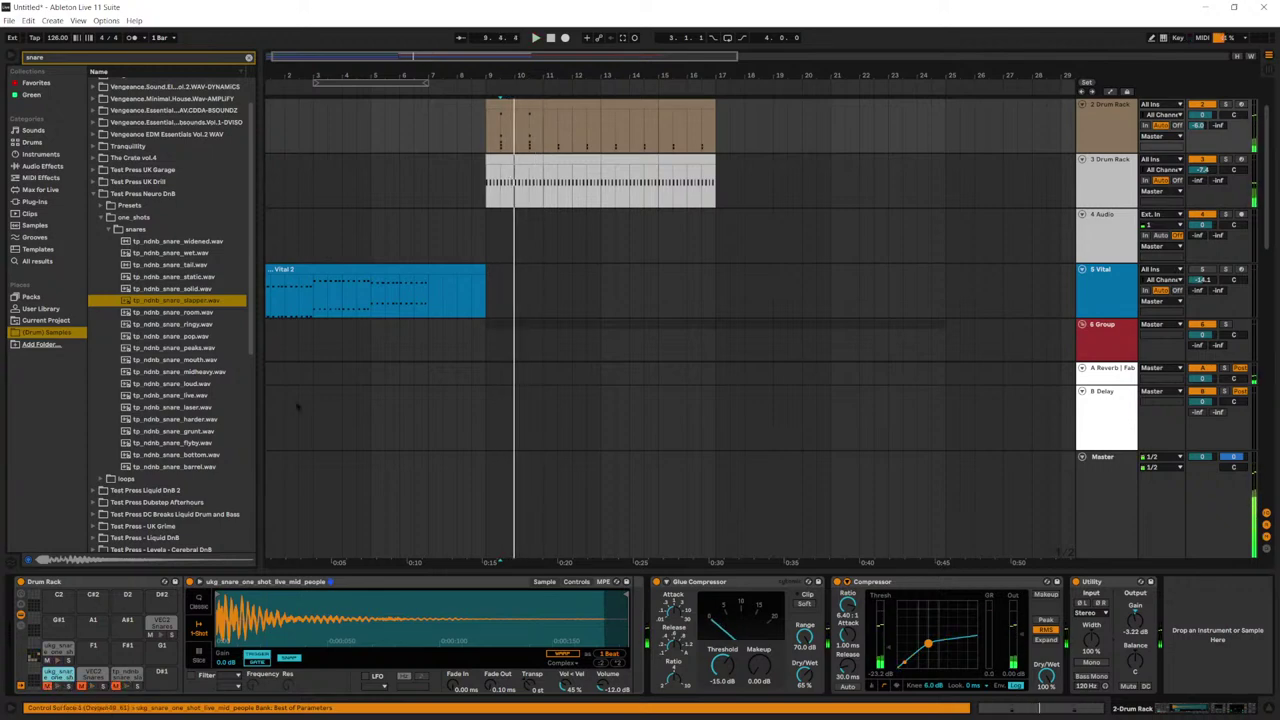
# Step: Play the drums from bar 9 and unmute the live mid_people snare on pad C1 in track 2's Drum Rack
pyautogui.click(491, 191)
pyautogui.press('space')
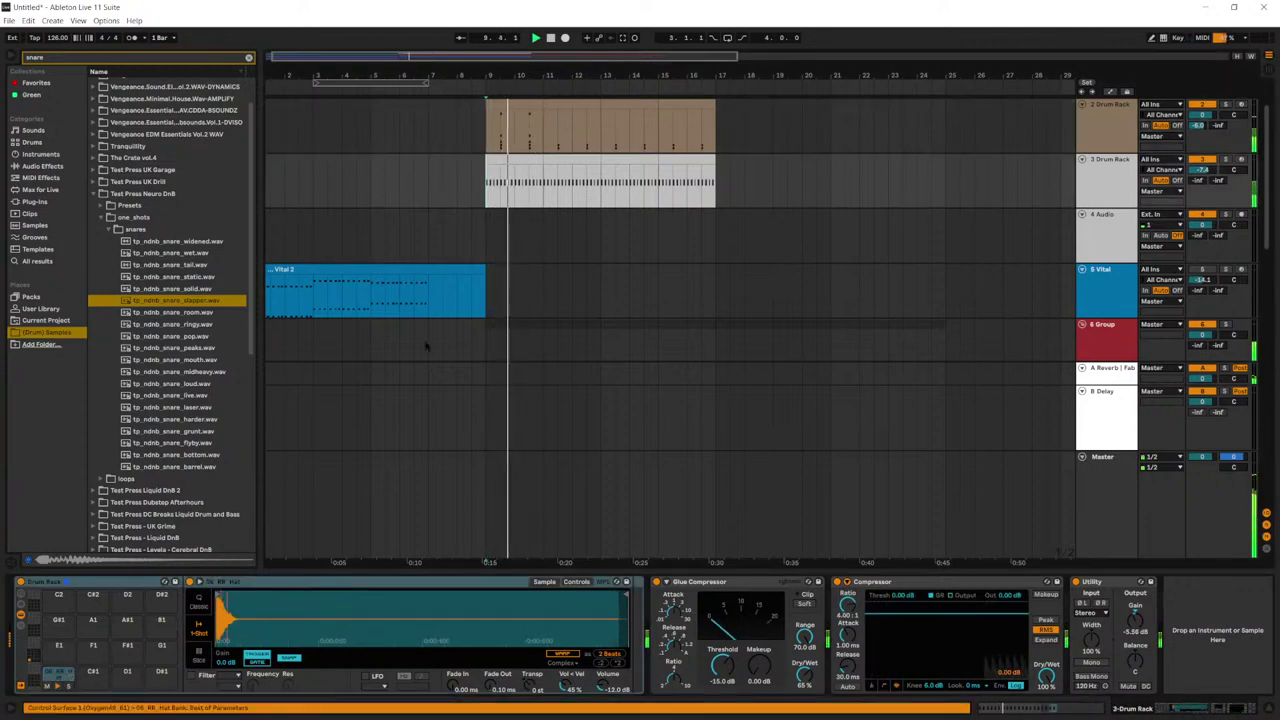
pyautogui.scroll(1, 1054, 191)
pyautogui.click(1100, 190)
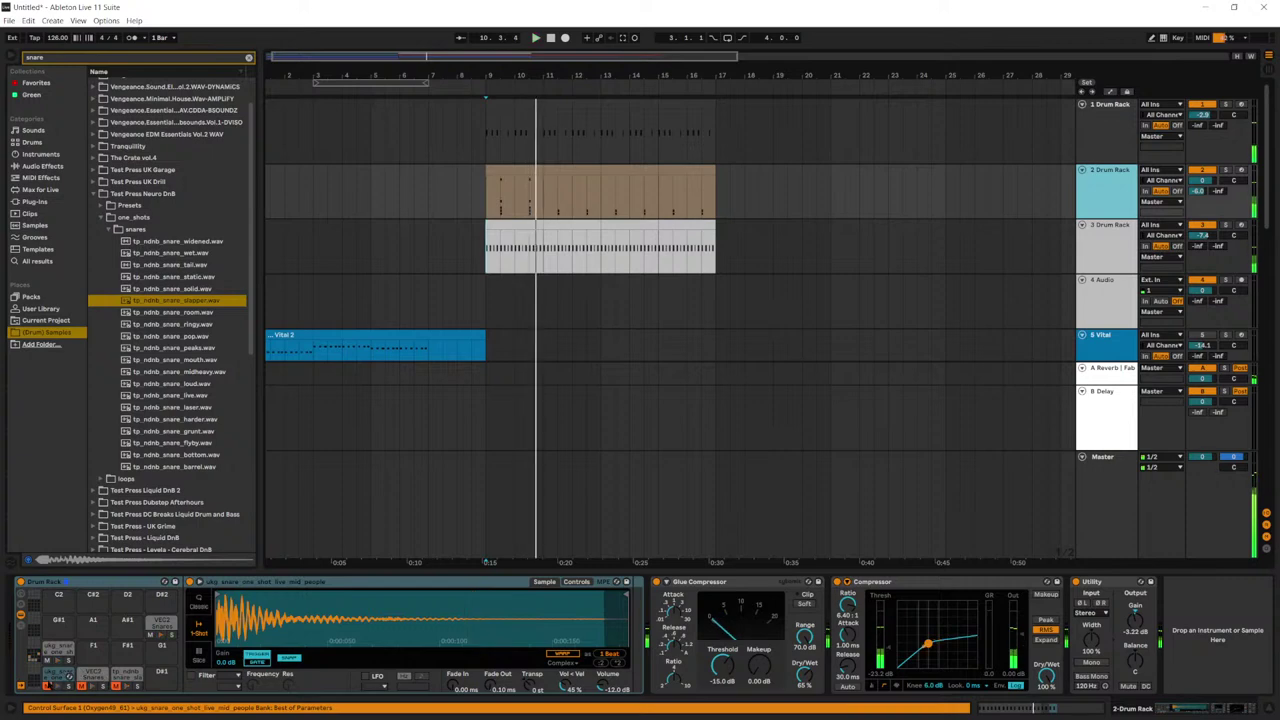
pyautogui.click(47, 685)
pyautogui.press('space')
pyautogui.press('space')
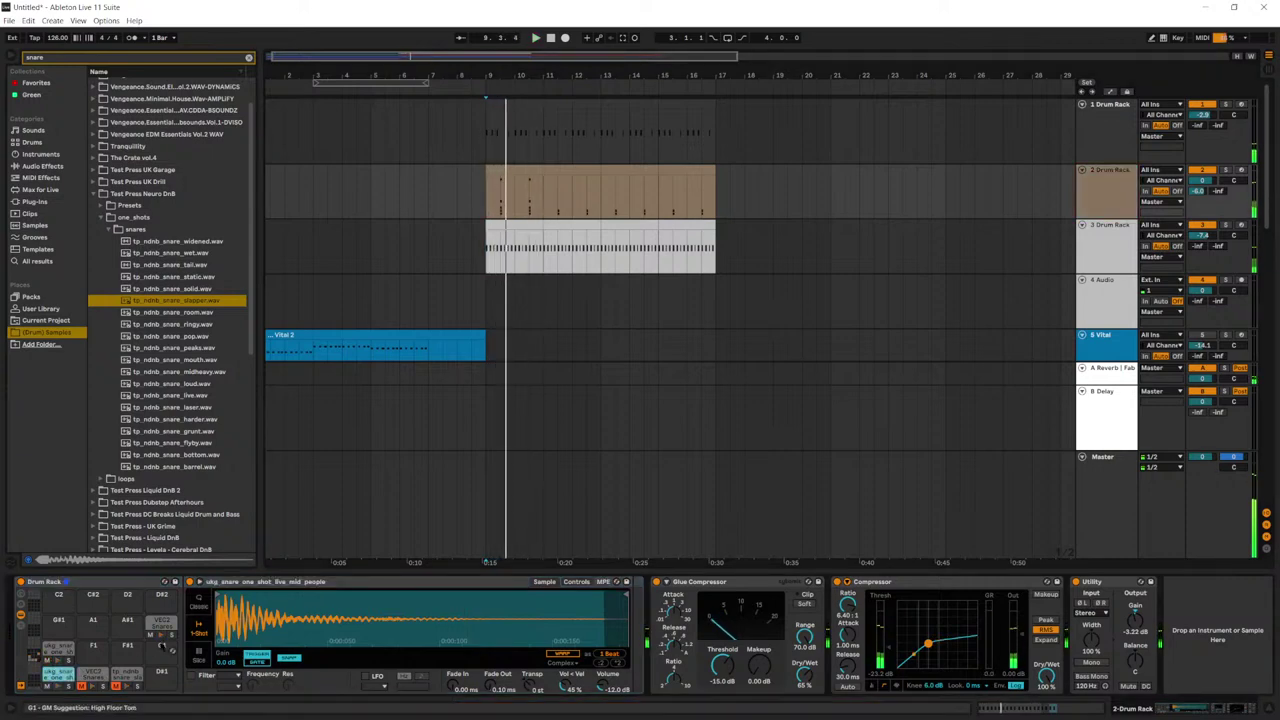
# Step: Shorten the VEC2 Snares 048 sample on pad B1 to roughly its first quarter and play the drums back
pyautogui.click(160, 627)
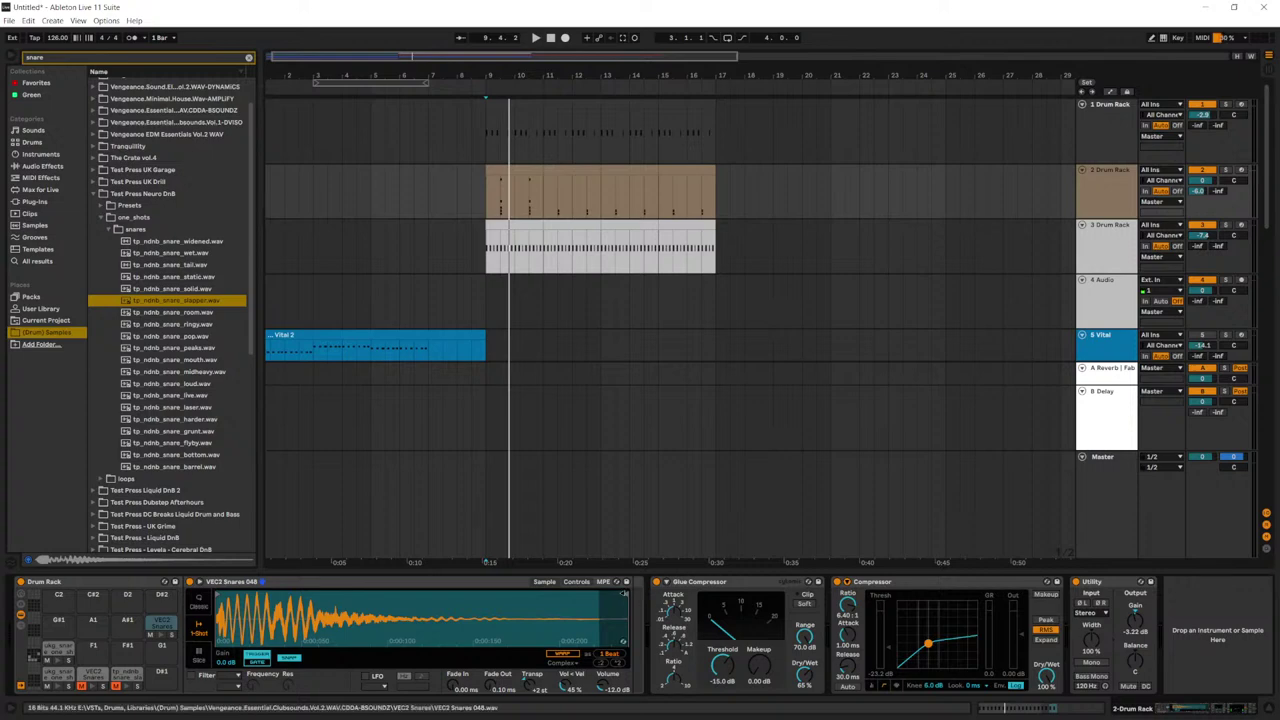
pyautogui.moveTo(626, 595); pyautogui.dragTo(306, 592)
pyautogui.press('space')
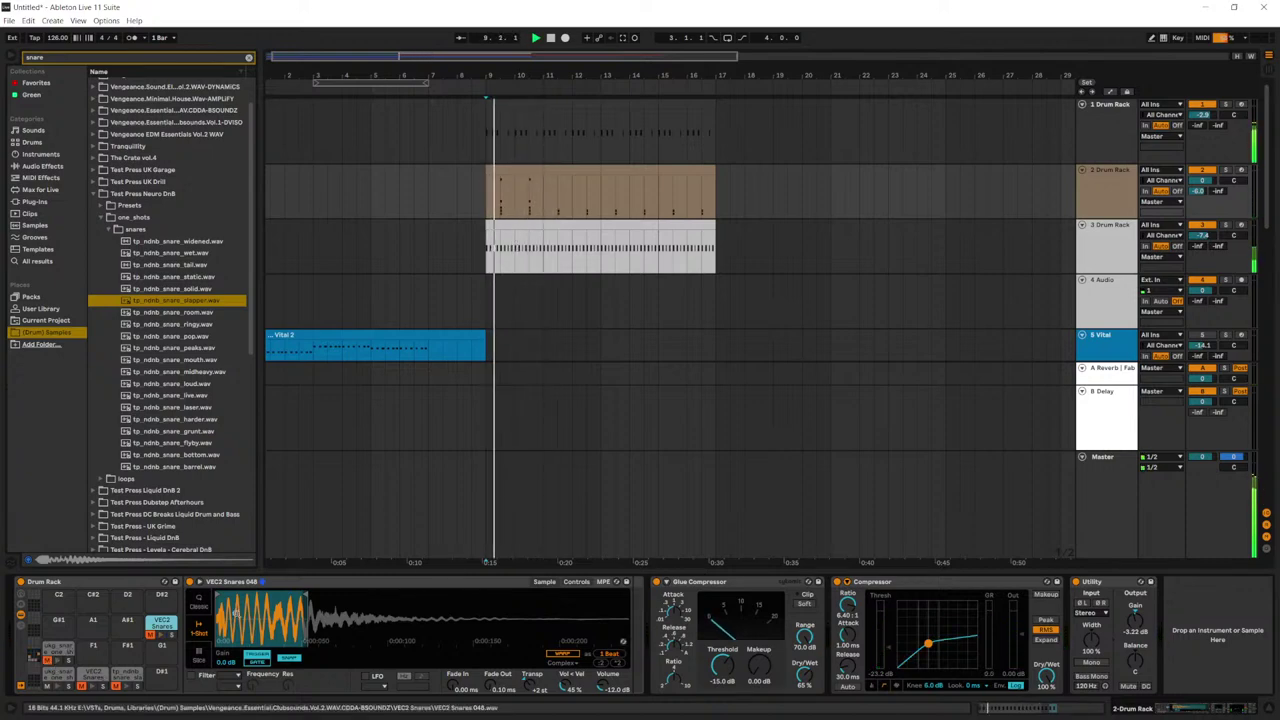
# Step: Select the low_details snare on pad E1 and lower its volume to about -9.26 dB while playing from bar 9
pyautogui.click(54, 649)
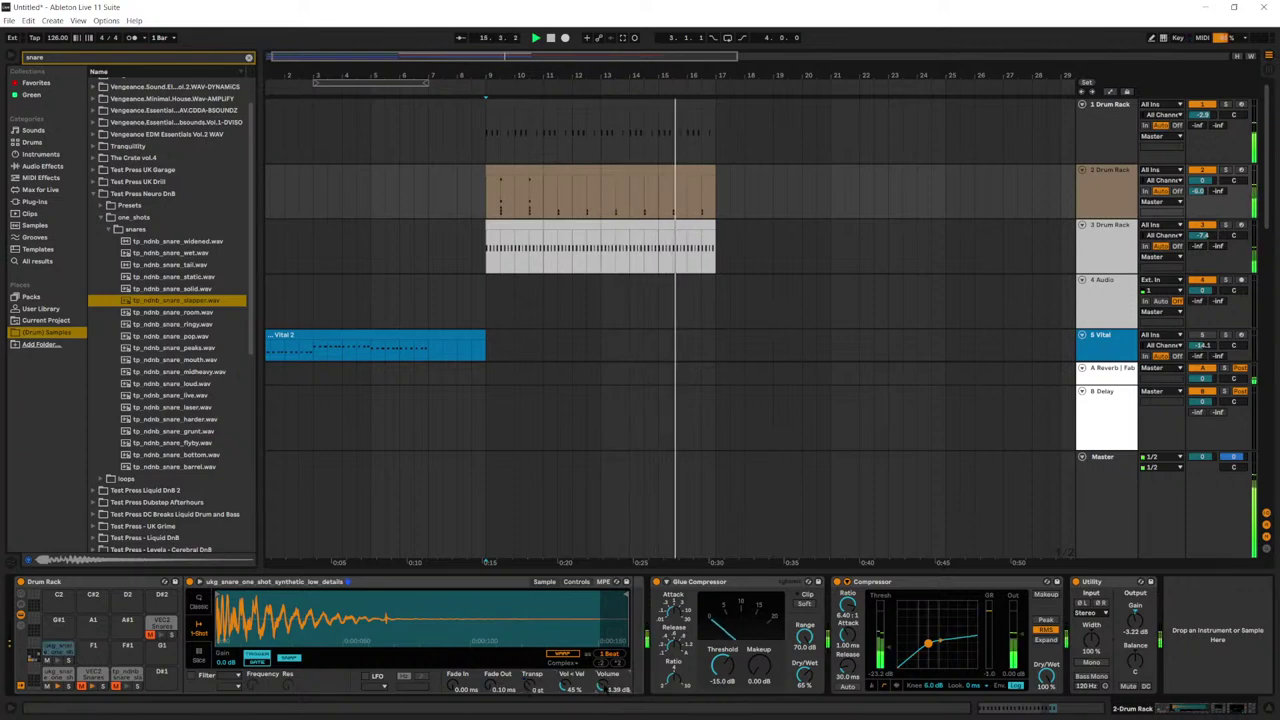
pyautogui.click(55, 652)
pyautogui.press('space')
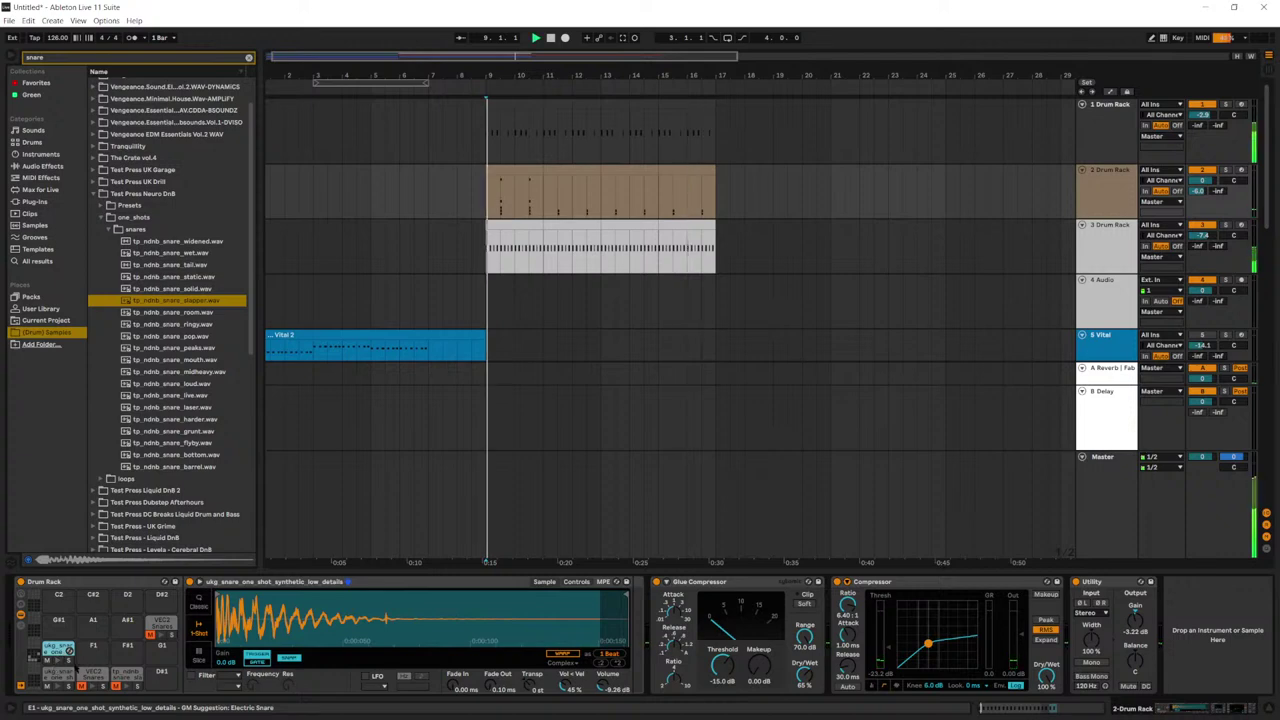
# Step: Duplicate track 2's edited two-bar snare clip three times to fill the section up to bar 17
pyautogui.click(529, 175)
pyautogui.hotkey('ctrl', 'd')
pyautogui.hotkey('ctrl', 'd')
pyautogui.hotkey('ctrl', 'd')
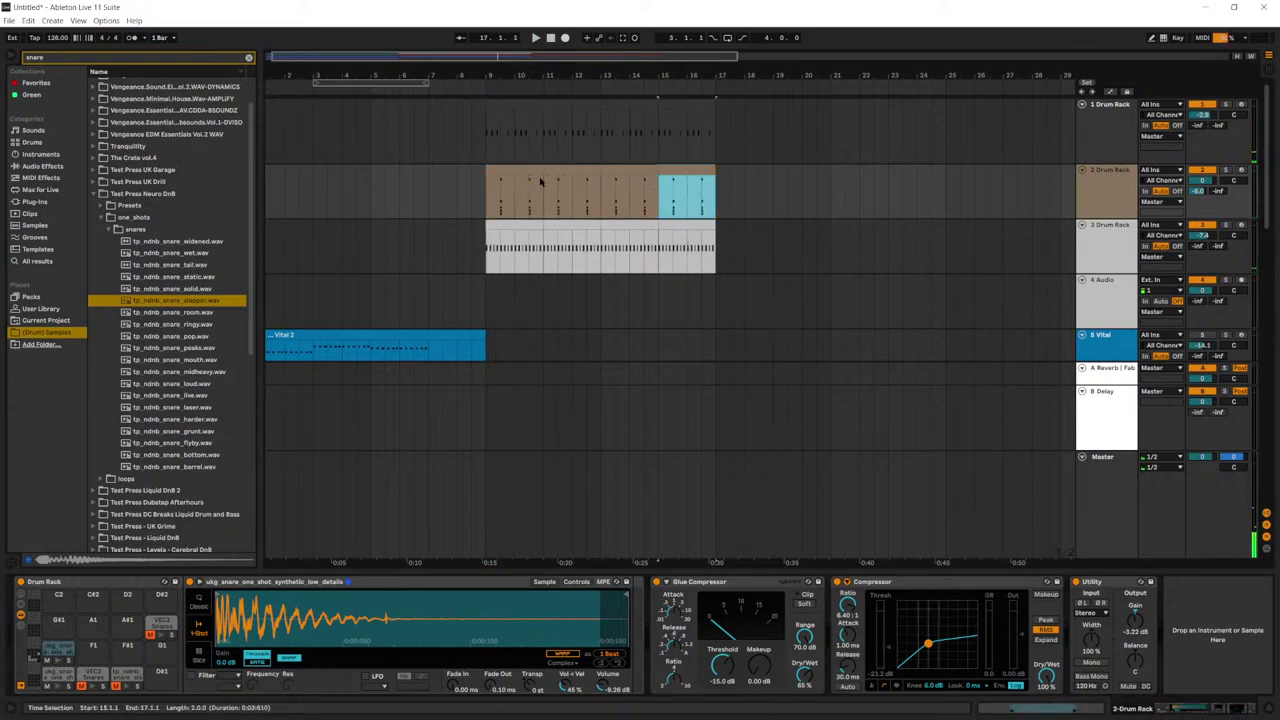
# Step: Play the full snare pattern from bar 9 and lower the low_details snare's volume to about -14.5 dB
pyautogui.click(497, 192)
pyautogui.click(508, 170)
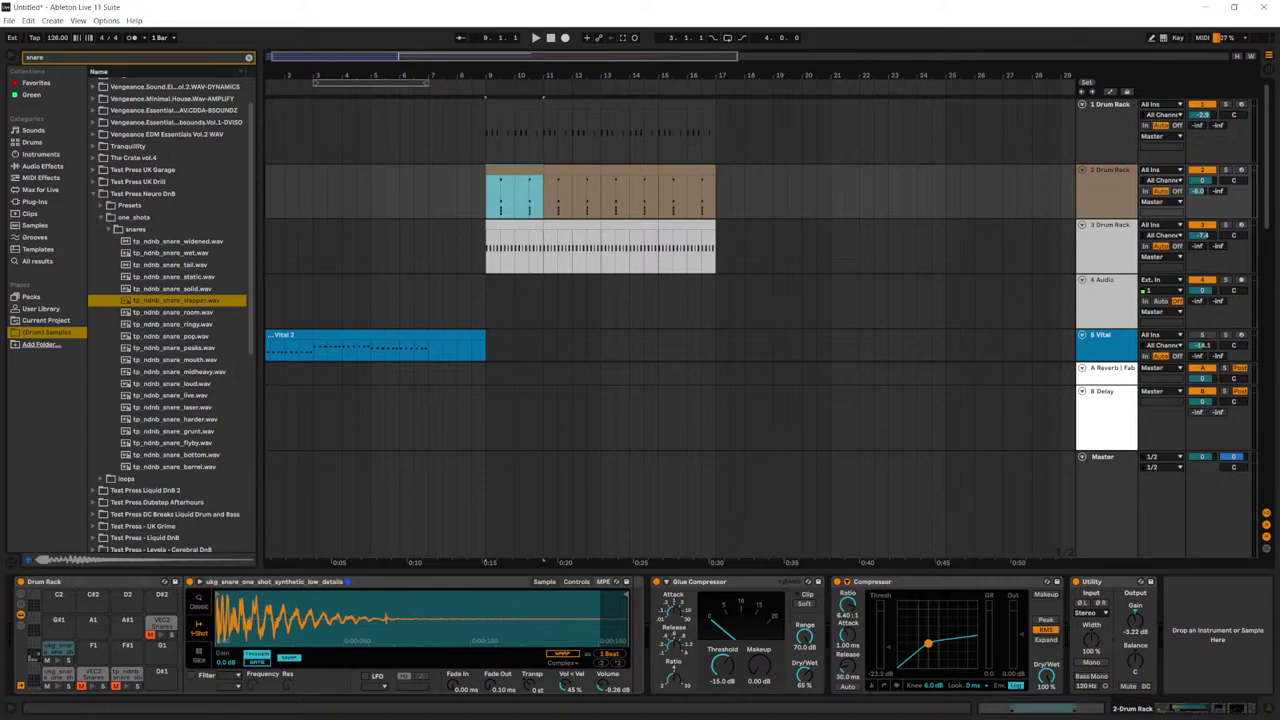
pyautogui.press('space')
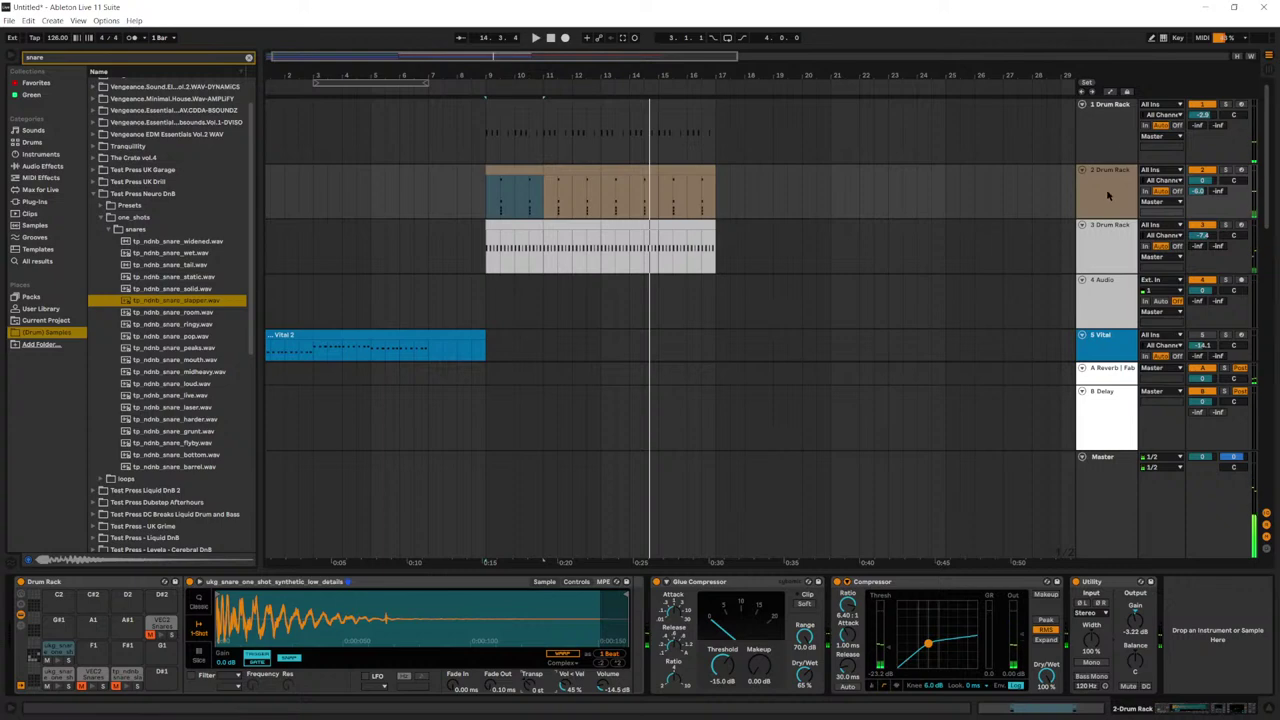
# Step: Open the hat clip on track 3, review its notes and return to the device view
pyautogui.click(1077, 240)
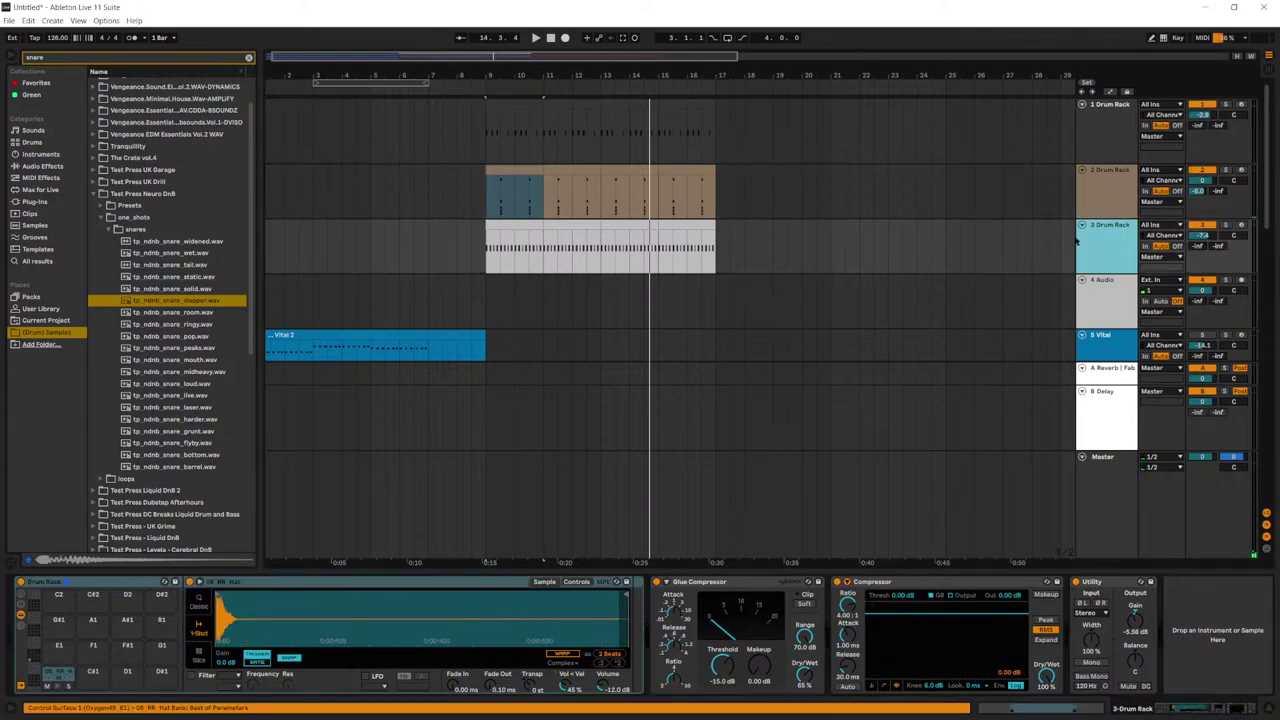
pyautogui.click(521, 223)
pyautogui.doubleClick(518, 224)
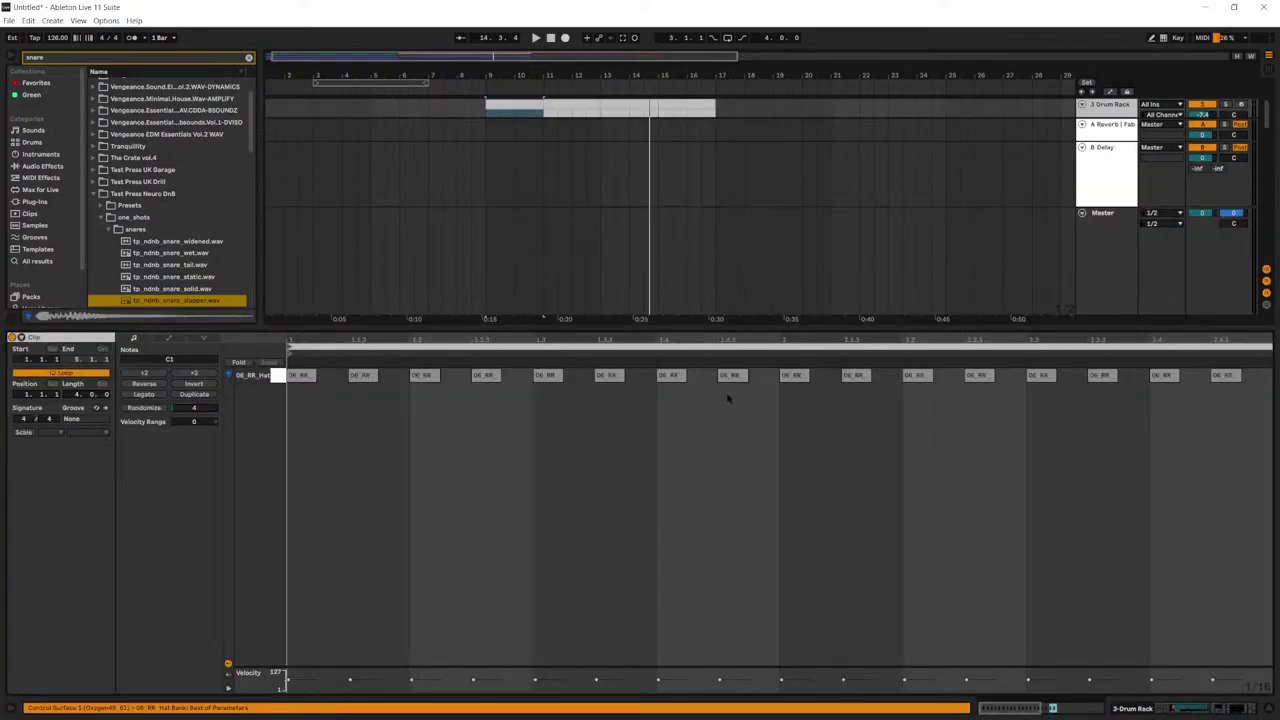
pyautogui.hotkey('shift', 'Tab')
pyautogui.scroll(1, 1109, 143)
# Step: Duplicate the track 3 hat Drum Rack and delete the clips on the copied track
pyautogui.click(1113, 167)
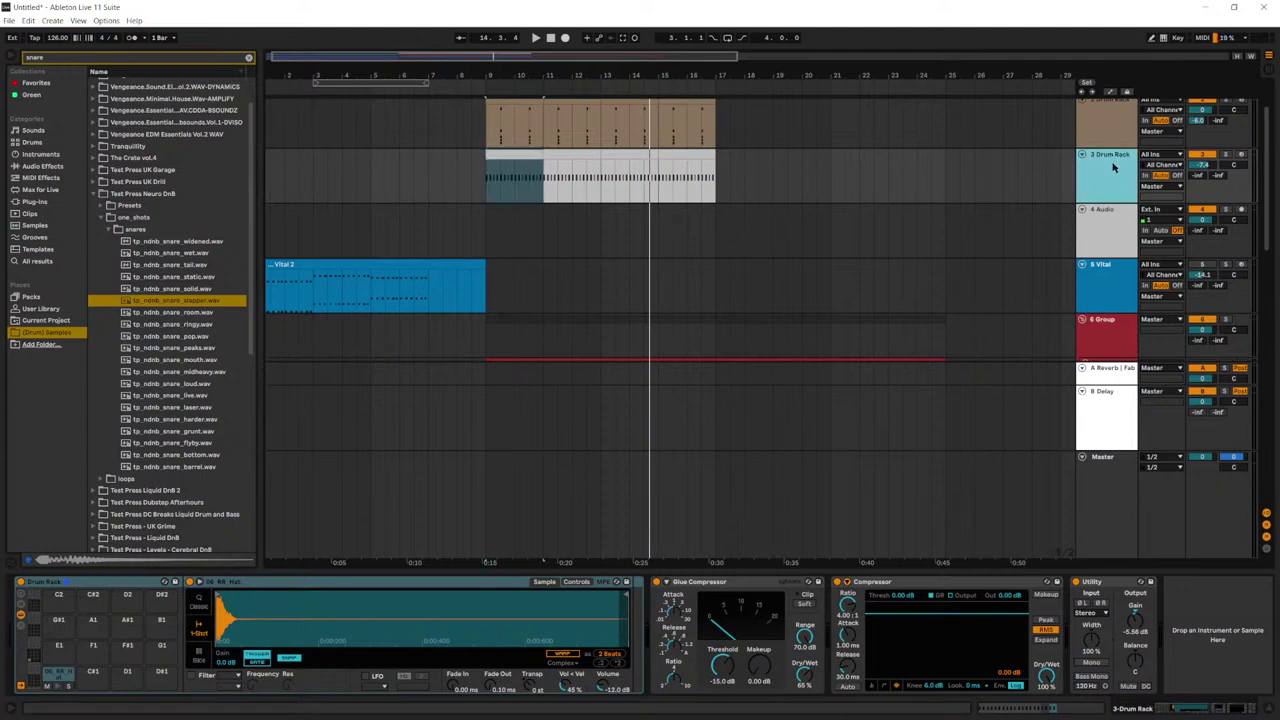
pyautogui.hotkey('ctrl', 'd')
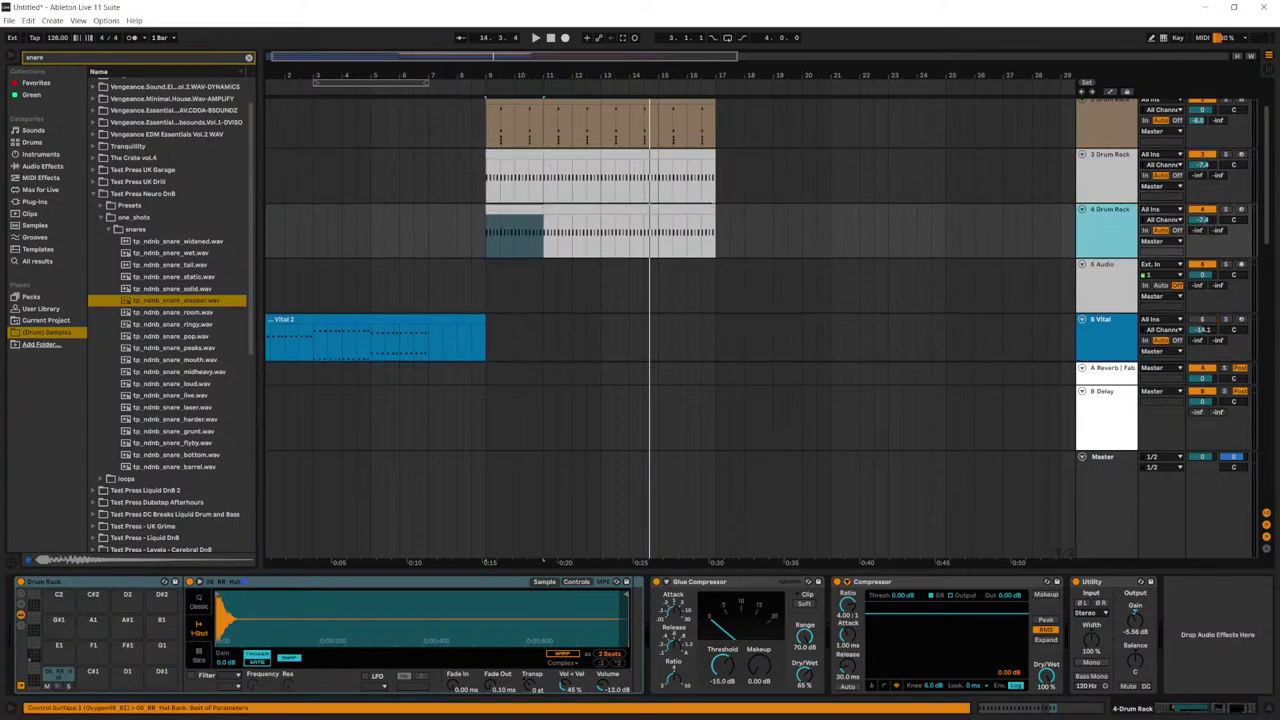
pyautogui.moveTo(729, 229); pyautogui.dragTo(486, 175)
pyautogui.press('Delete')
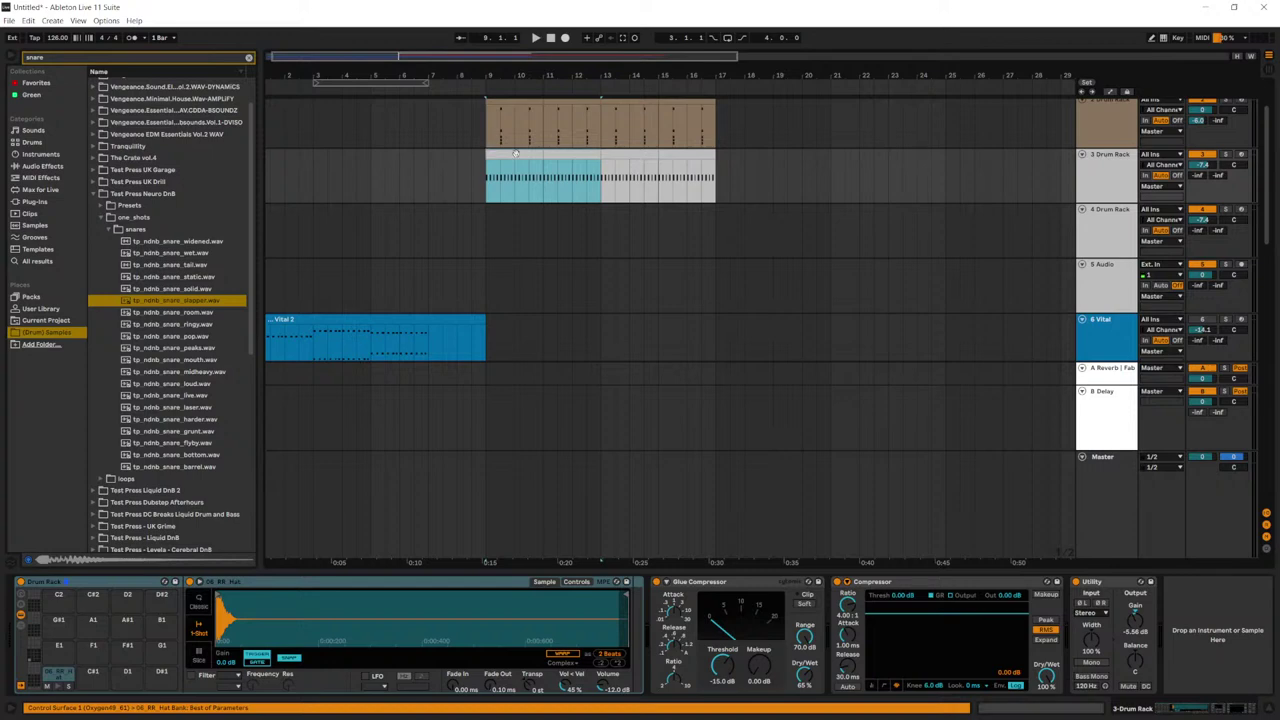
# Step: Play the first hat clip, move track 3's hat sample from pad C1 to C#1, mute that pad and extend the clip's notes to it
pyautogui.doubleClick(516, 153)
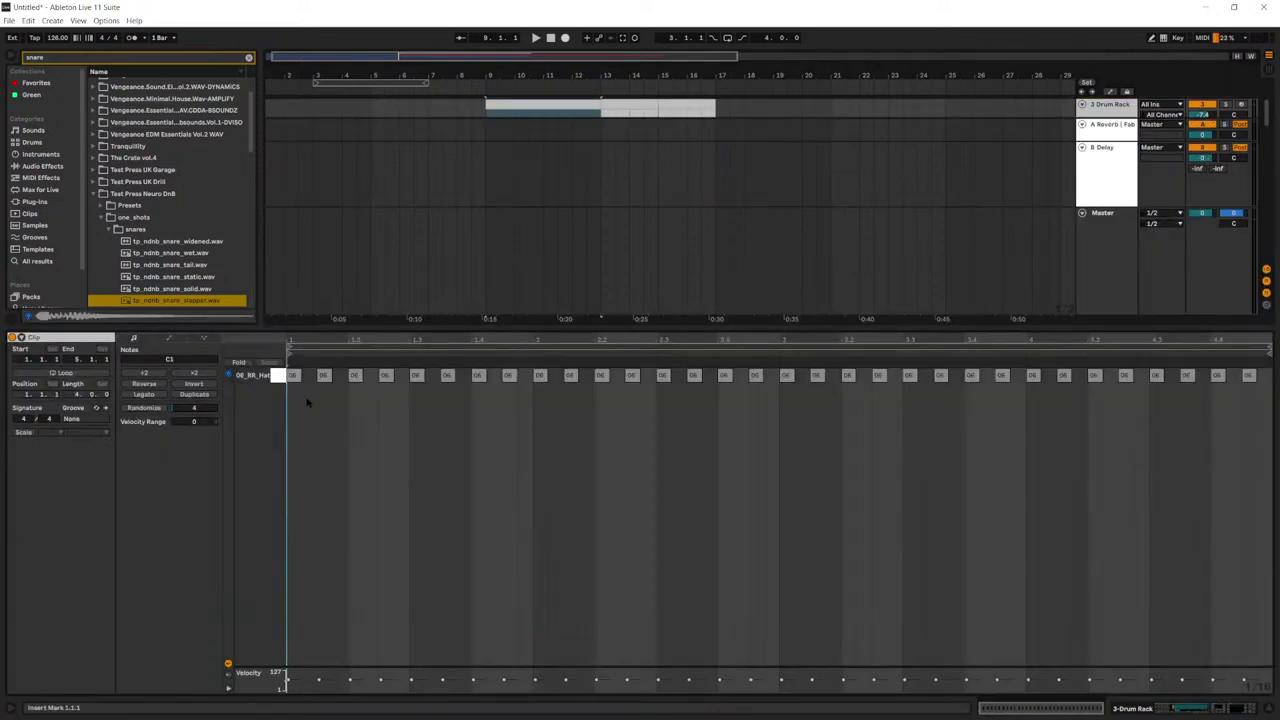
pyautogui.press('space')
pyautogui.press('space')
pyautogui.hotkey('shift', 'Tab')
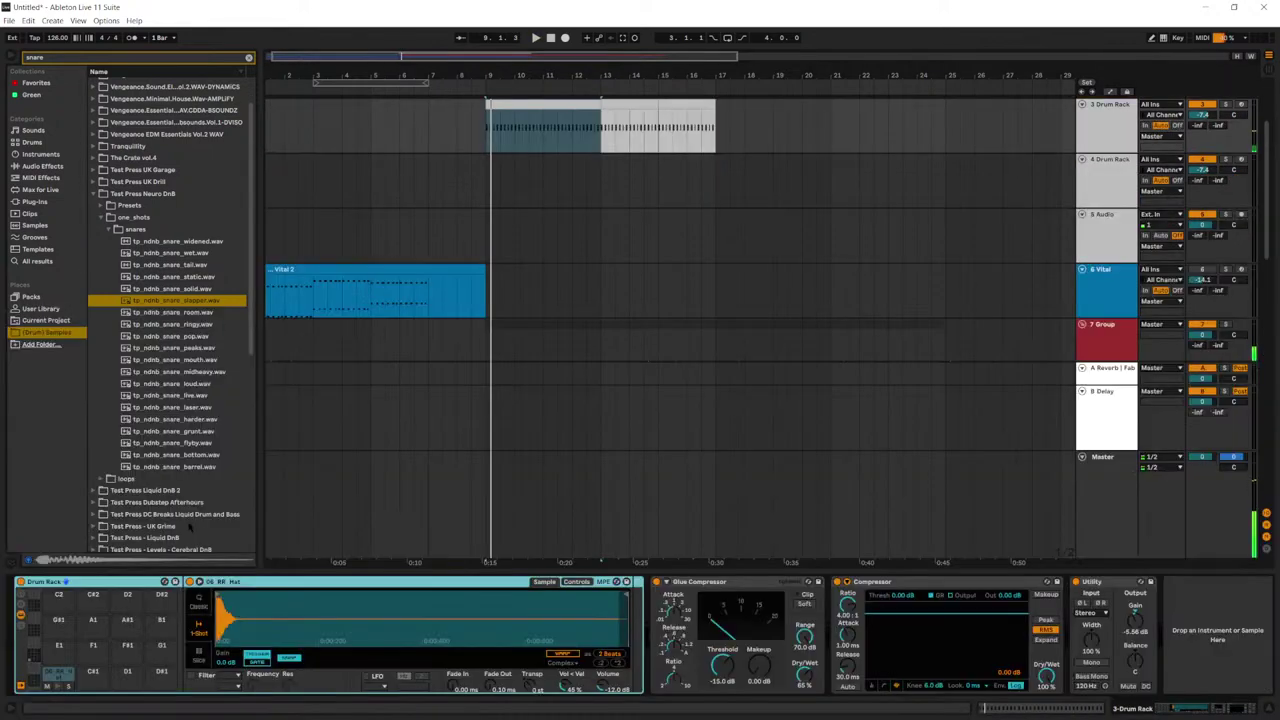
pyautogui.moveTo(55, 676); pyautogui.dragTo(93, 673)
pyautogui.doubleClick(531, 107)
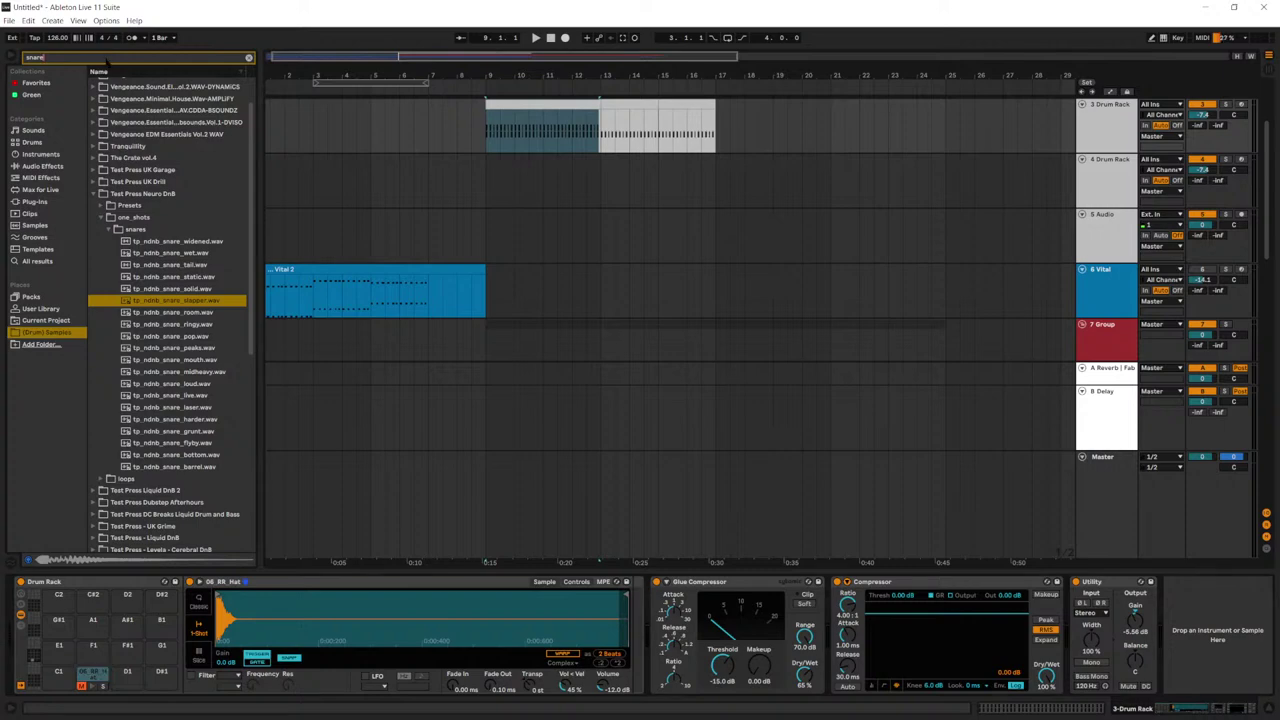
# Step: Search the drum samples for "hat", browse to the KOAN Sound heavy snares folder and audition the punch_08 sample
pyautogui.write('hat')
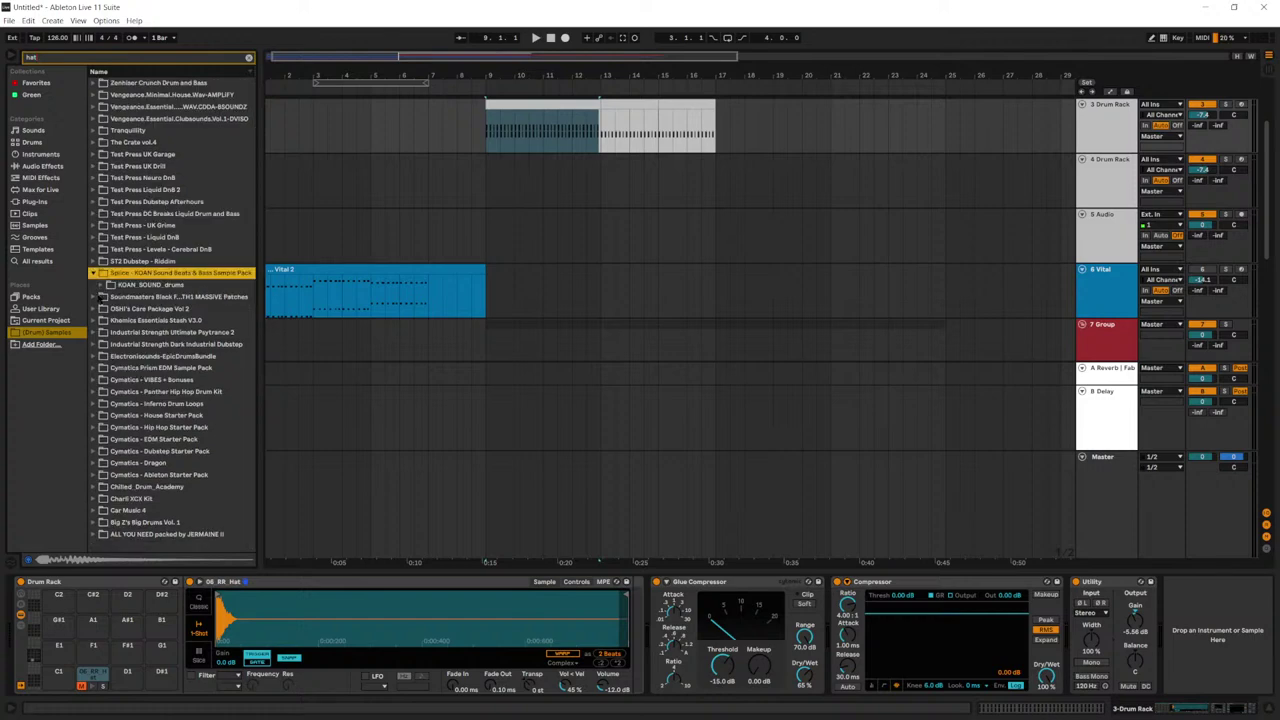
pyautogui.click(97, 284)
pyautogui.press('Down')
pyautogui.press('Right')
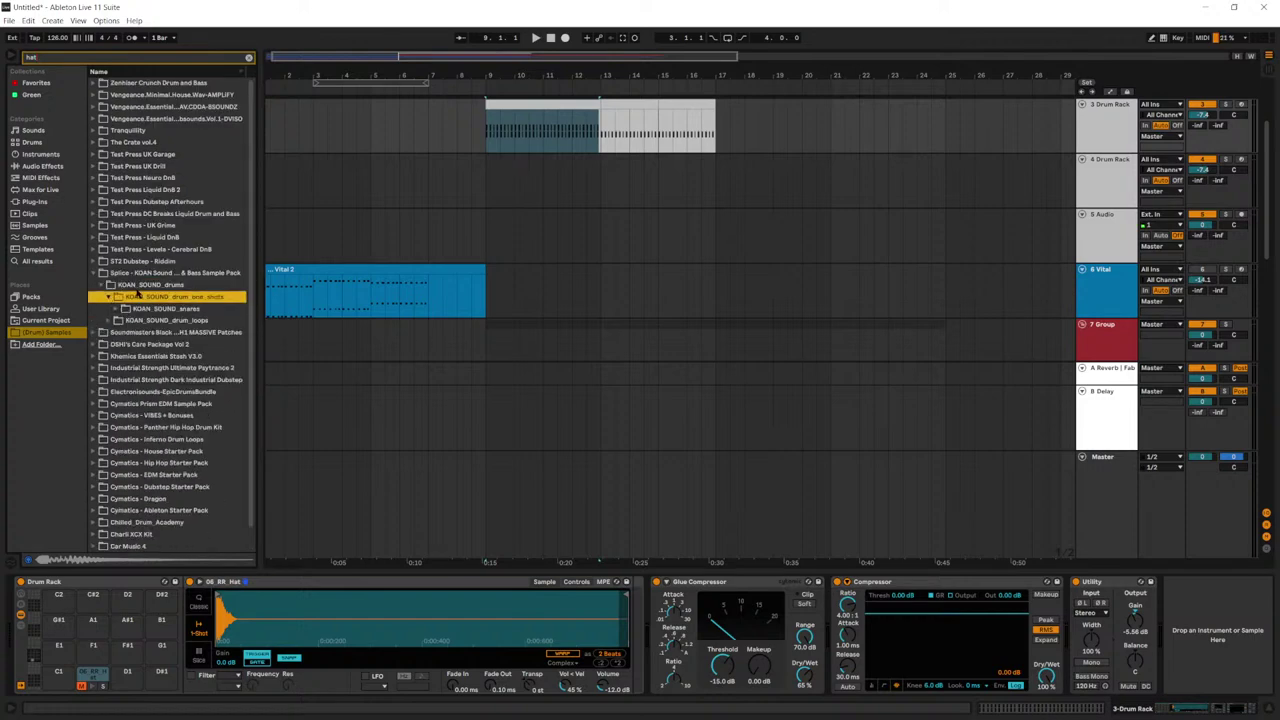
pyautogui.click(116, 308)
pyautogui.doubleClick(137, 321)
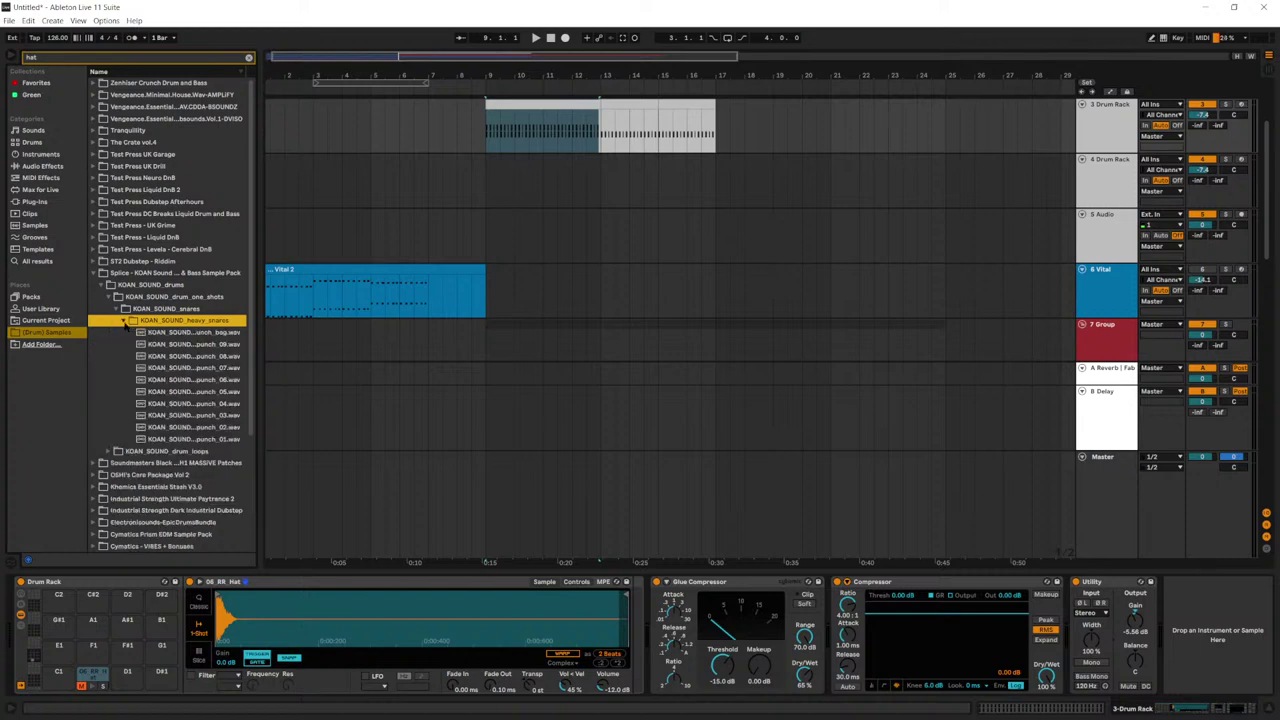
pyautogui.click(138, 355)
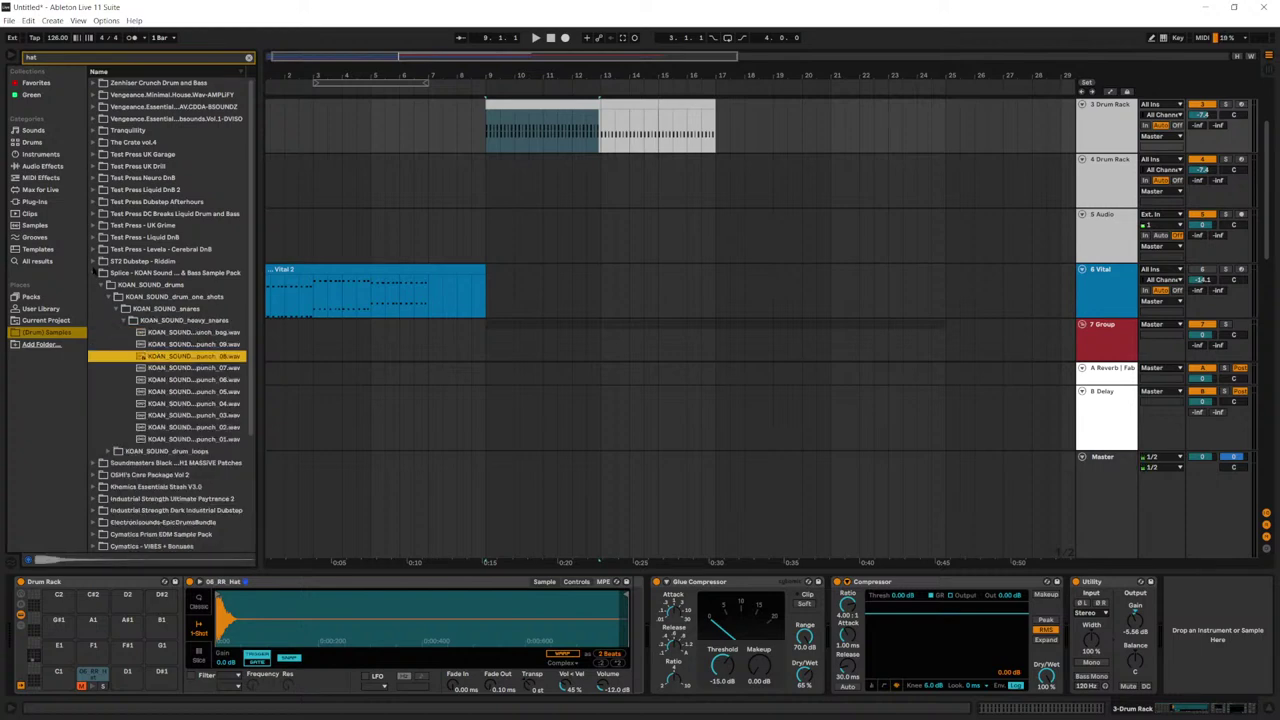
# Step: Browse from the KOAN Sound pack to the Open Hats folder of Big Z's Big Drums Vol. 1 and audition the first samples
pyautogui.click(93, 272)
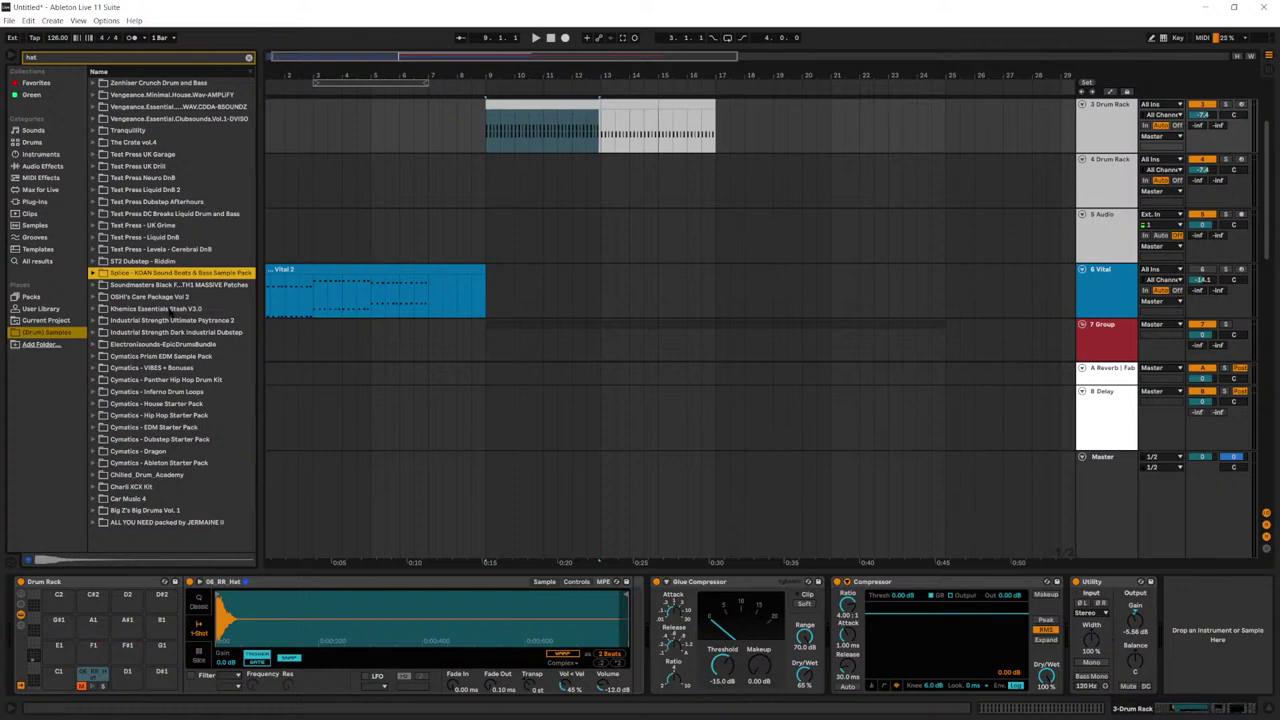
pyautogui.click(93, 511)
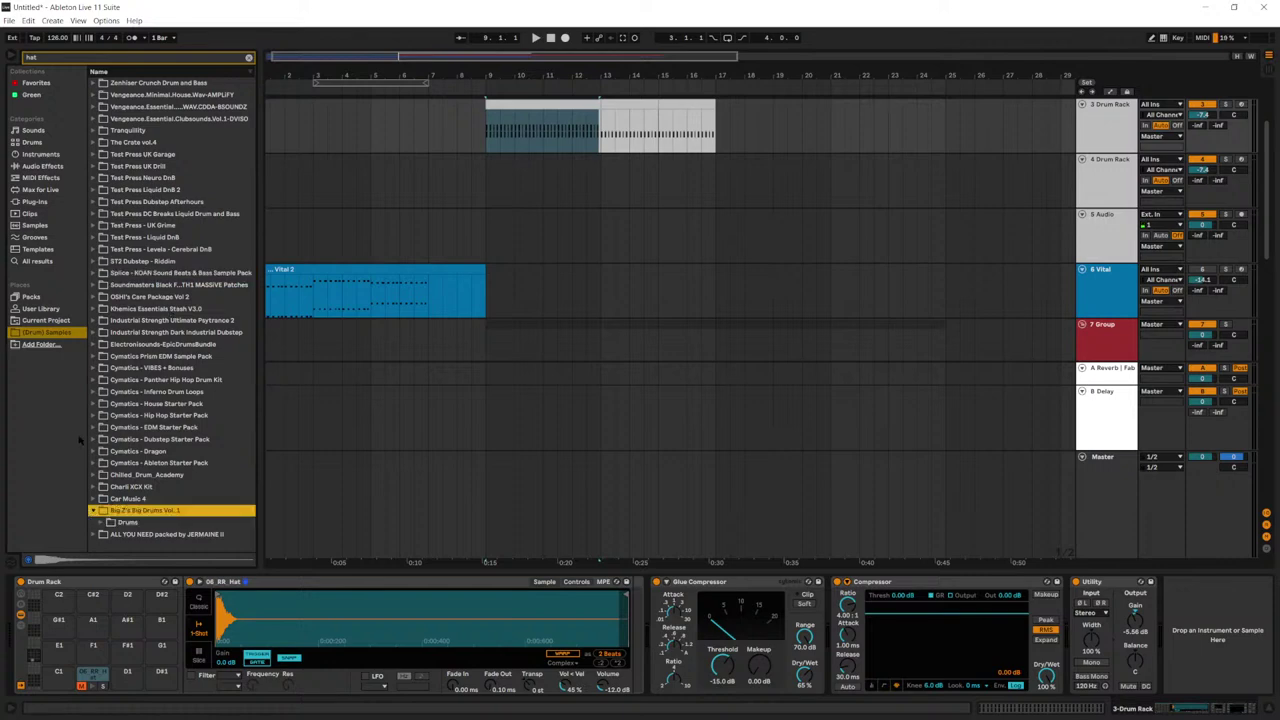
pyautogui.click(104, 521)
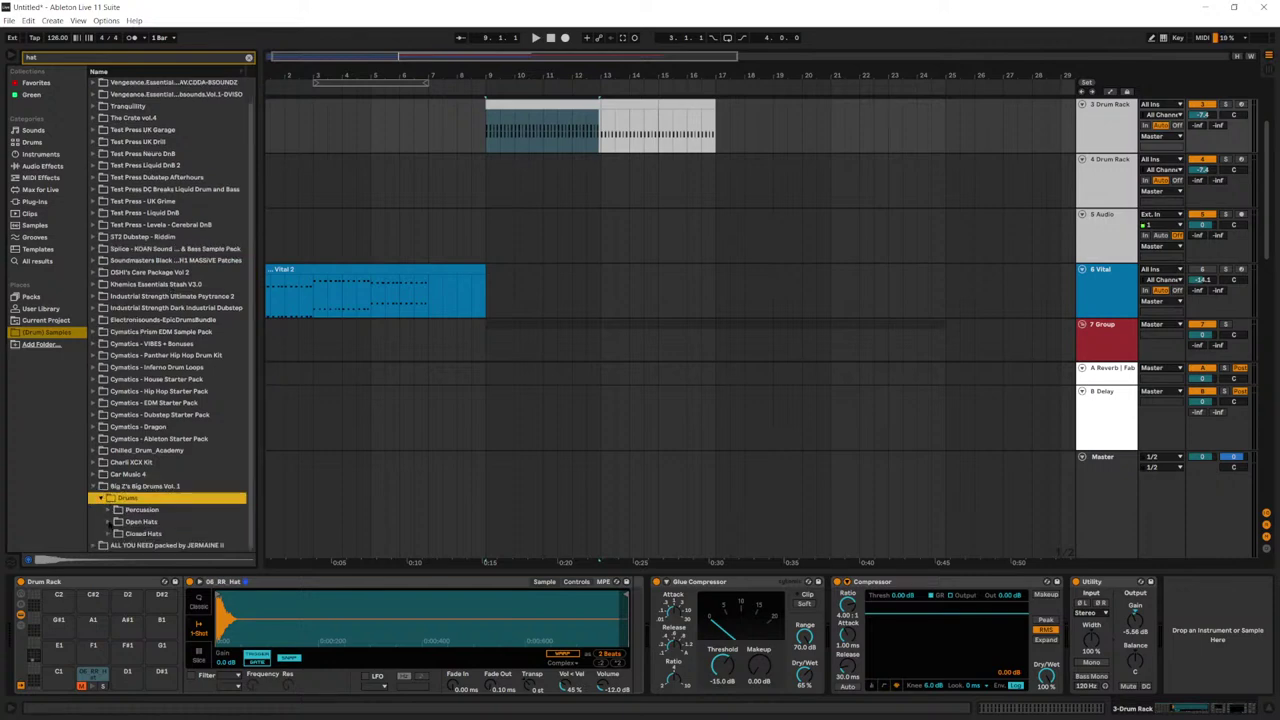
pyautogui.click(108, 522)
pyautogui.press('Down')
pyautogui.press('Down')
pyautogui.press('Down')
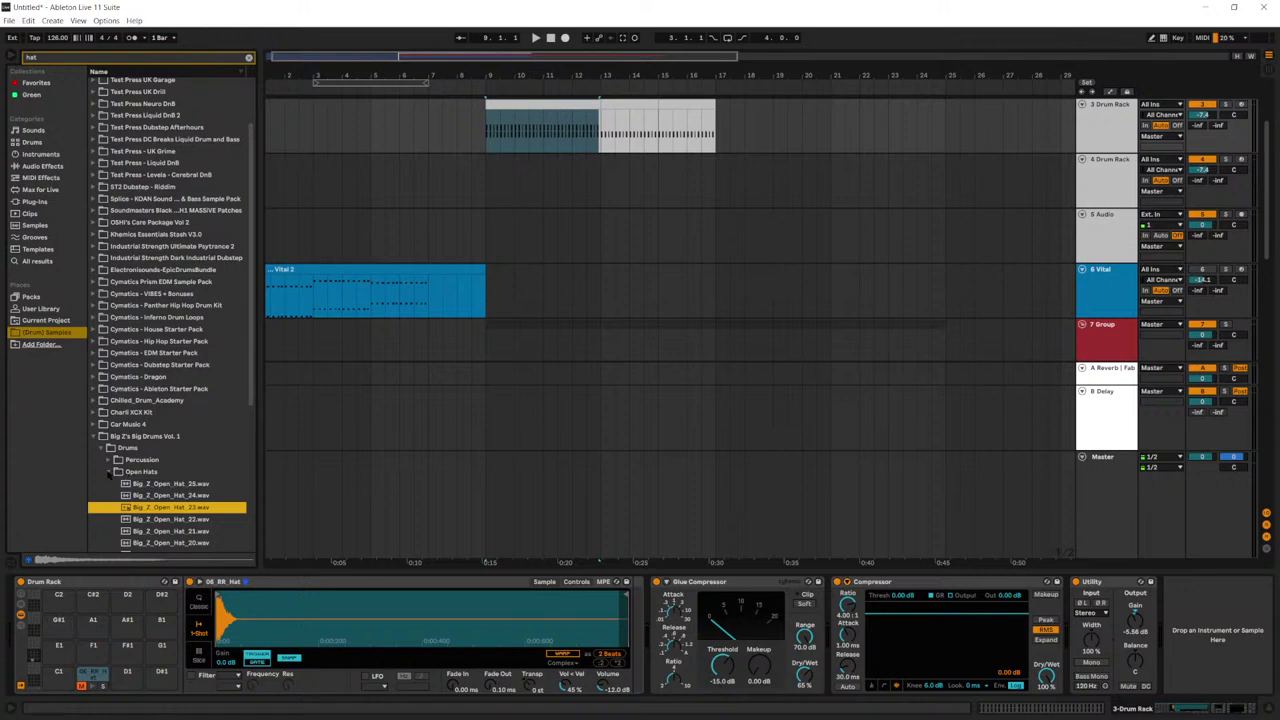
# Step: Audition the pack's closed hats, load Big_Z_Closed_Hat_5 onto pad C1 of track 3's Drum Rack and play the hat clip
pyautogui.click(108, 472)
pyautogui.click(109, 534)
pyautogui.scroll(-2, 114, 530)
pyautogui.click(158, 497)
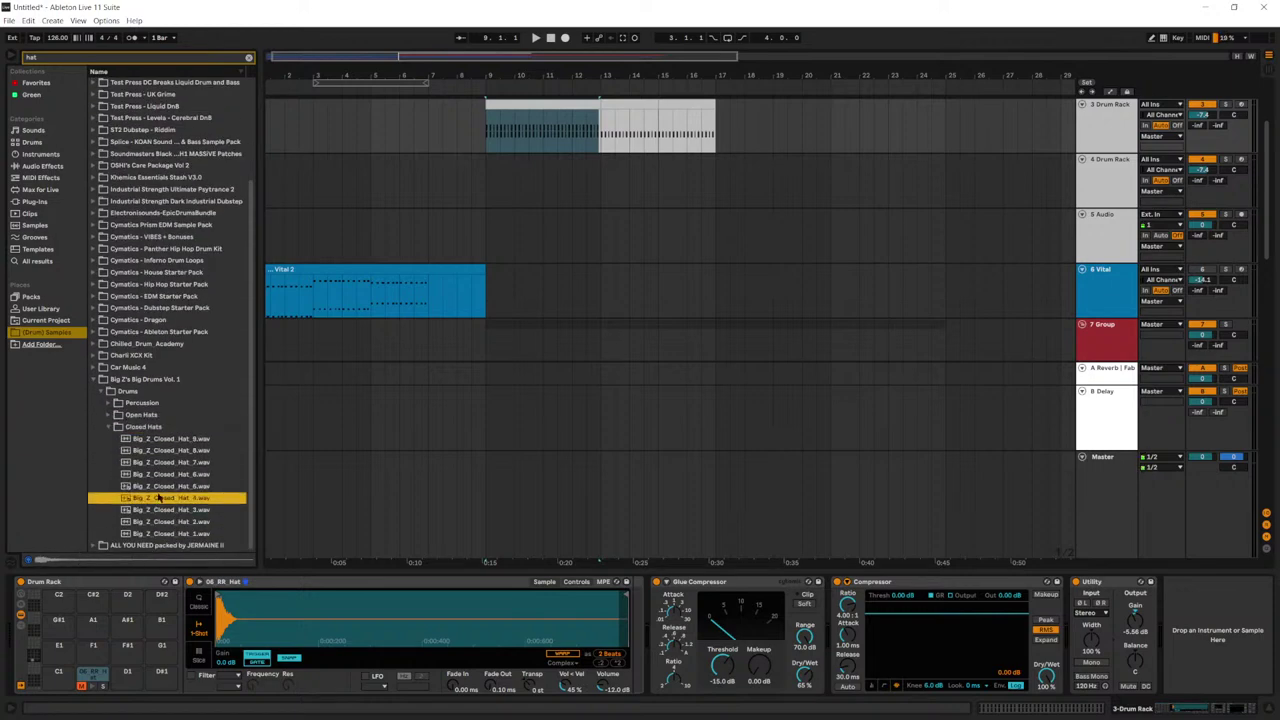
pyautogui.press('Up')
pyautogui.press('Up')
pyautogui.click(150, 487)
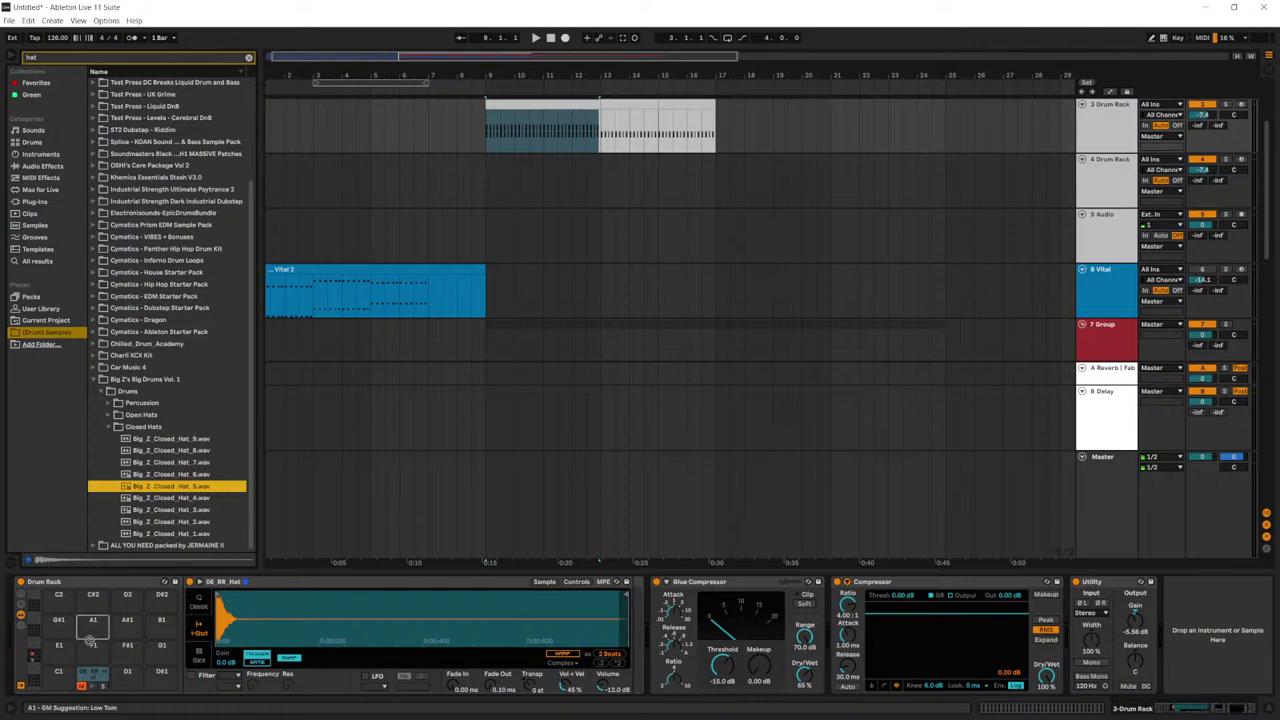
pyautogui.press('Return')
pyautogui.press('space')
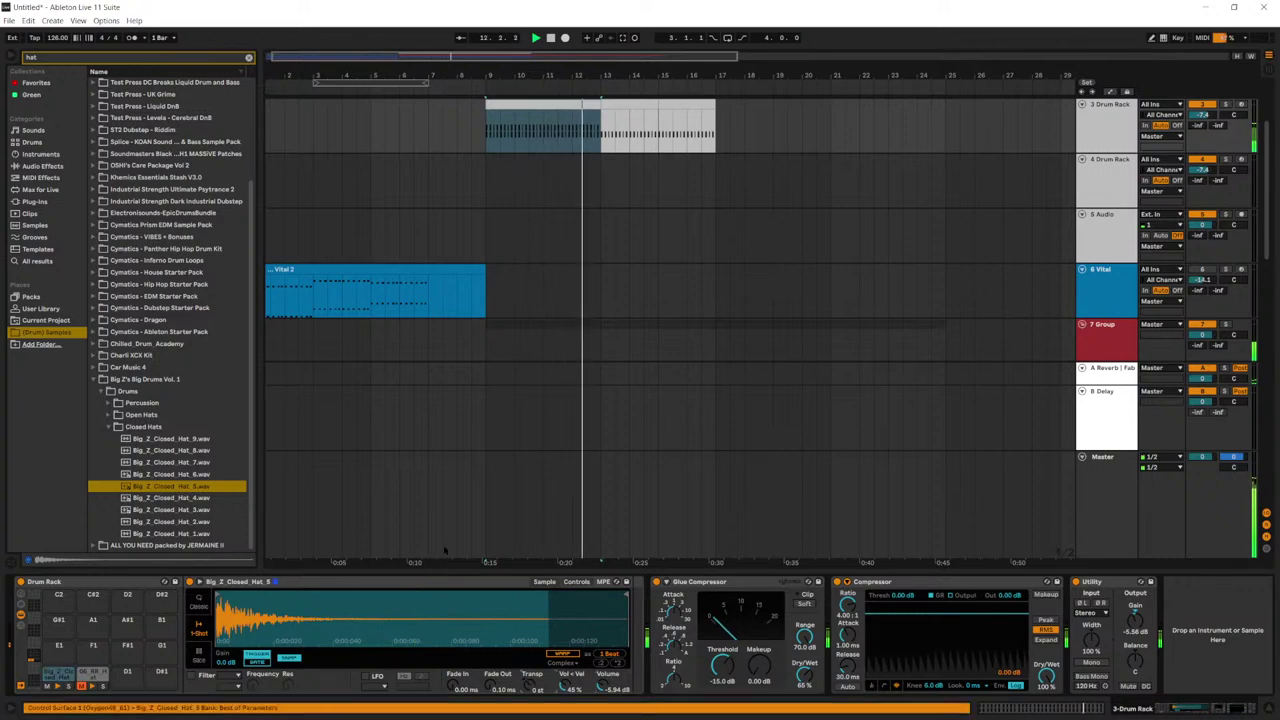
pyautogui.press('space')
# Step: Hot-swap the C1 pad sample through the neighbouring Big Z closed hats during playback and settle on Big_Z_Closed_Hat_4
pyautogui.click(69, 677)
pyautogui.press('Up')
pyautogui.press('Up')
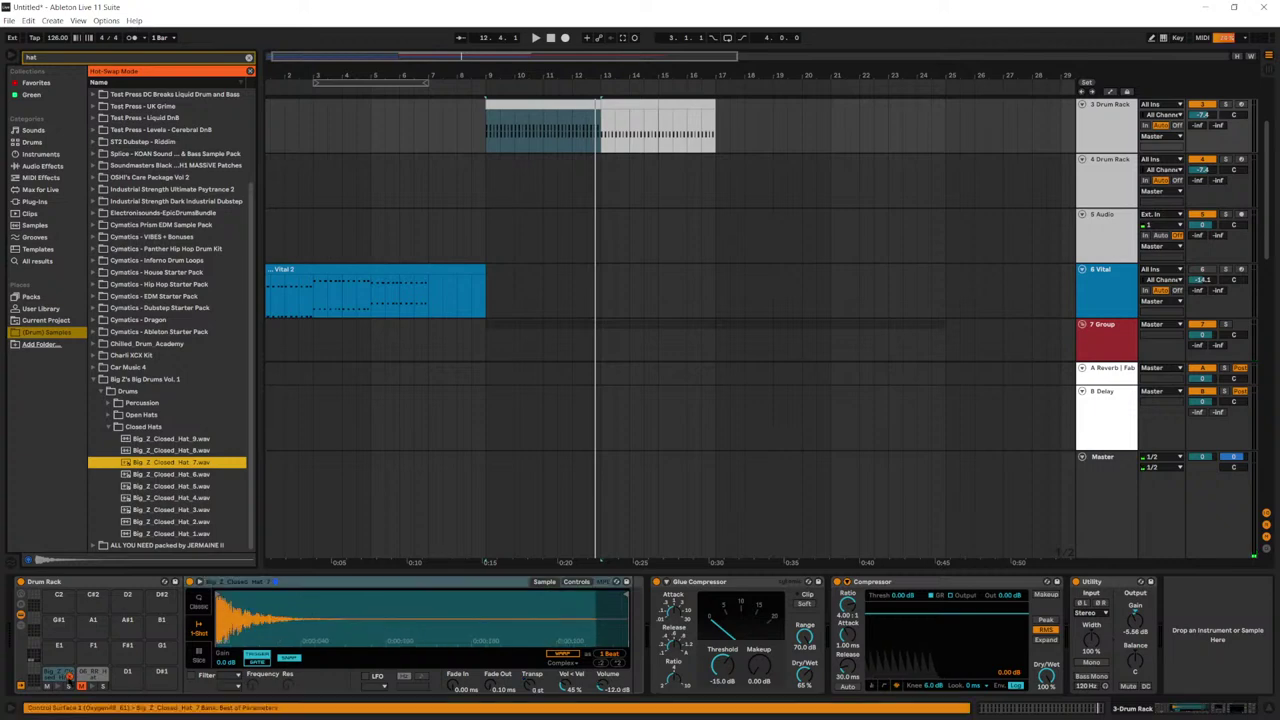
pyautogui.press('Up')
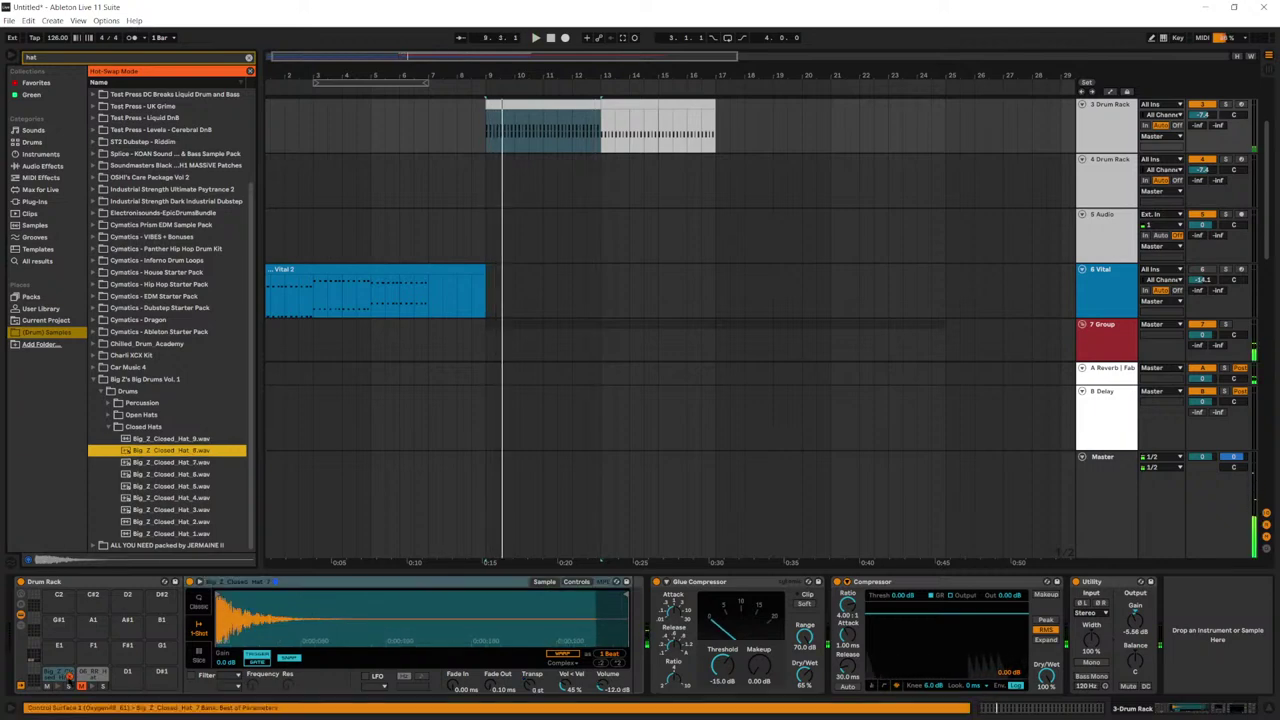
pyautogui.press('Down')
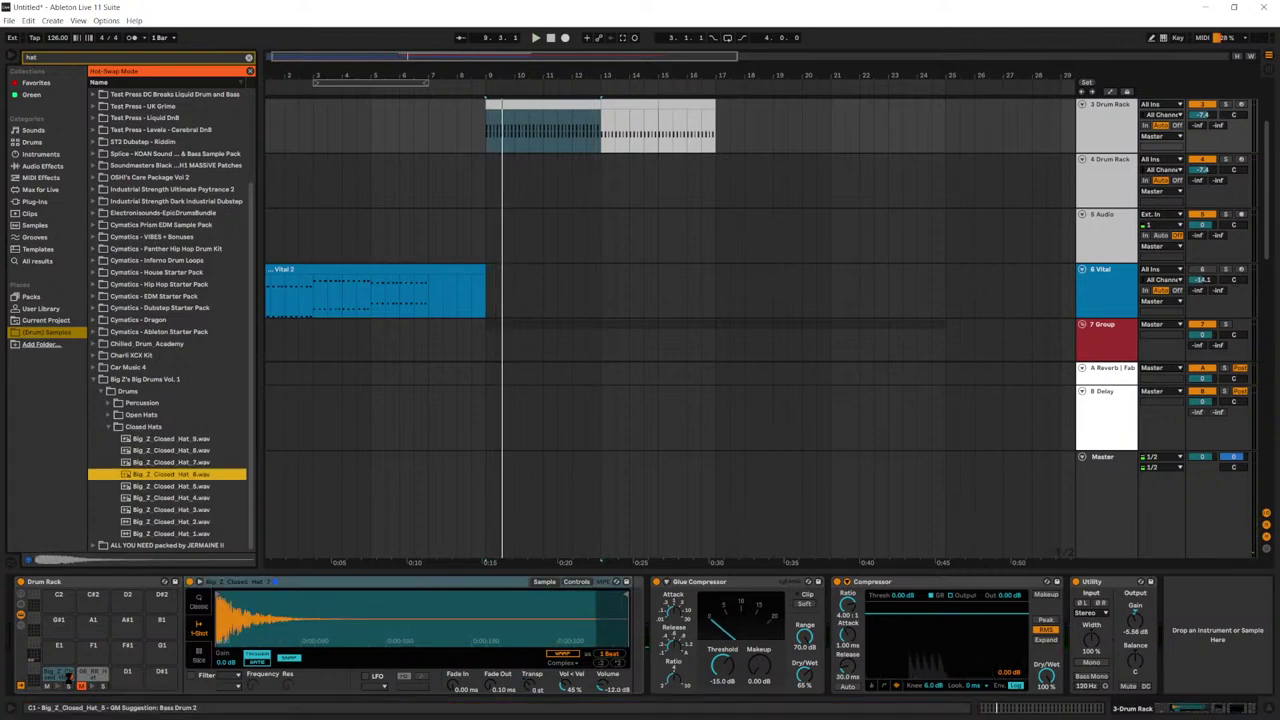
pyautogui.press('Return')
pyautogui.press('space')
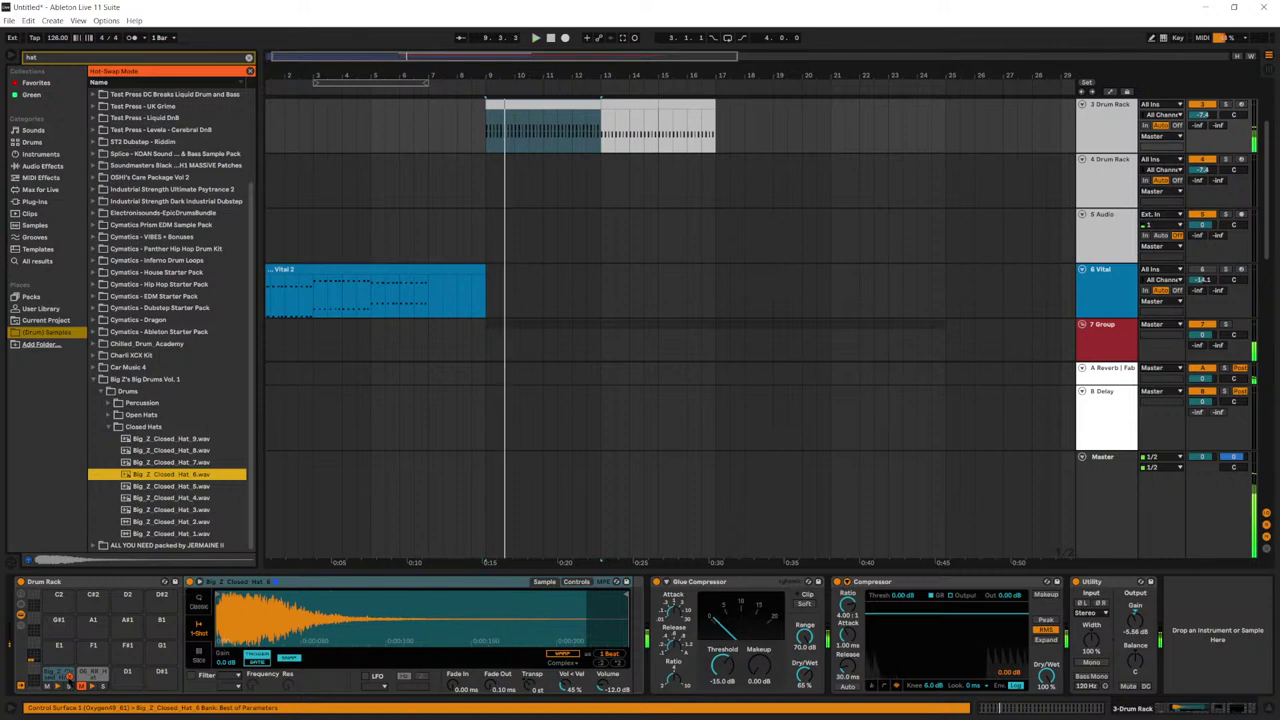
pyautogui.press('space')
pyautogui.press('Down')
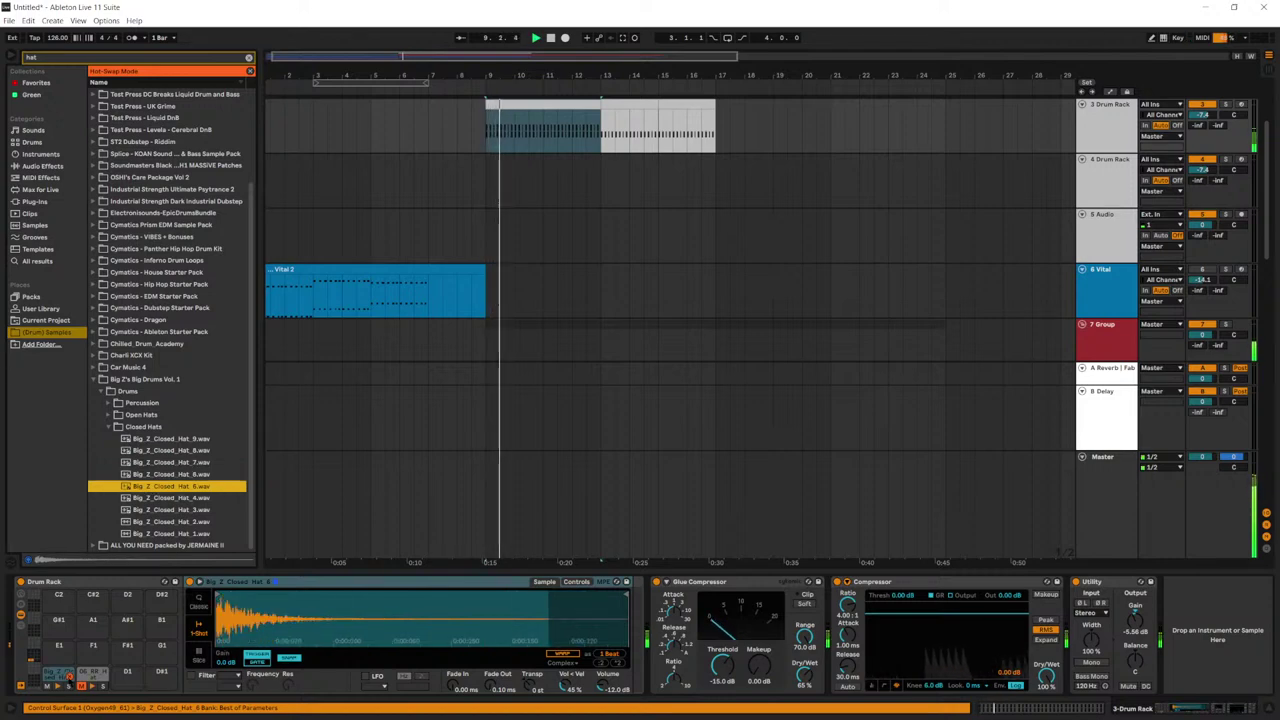
pyautogui.press('Down')
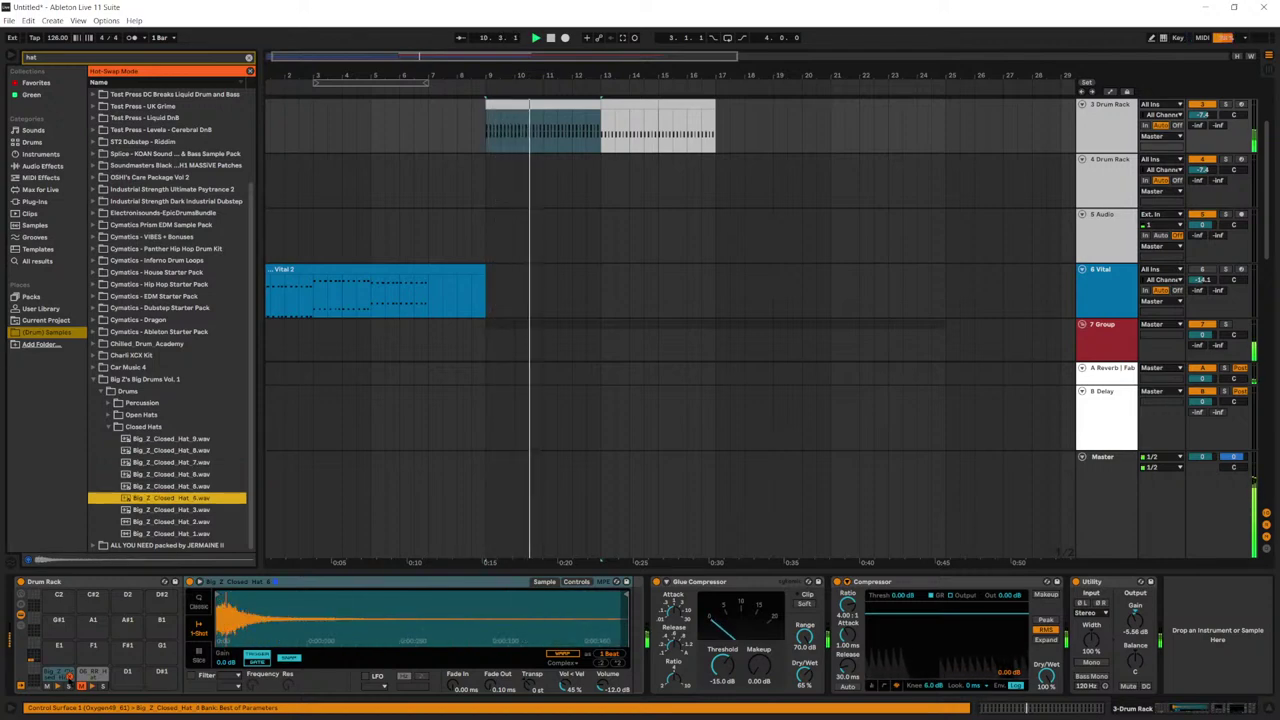
pyautogui.press('Down')
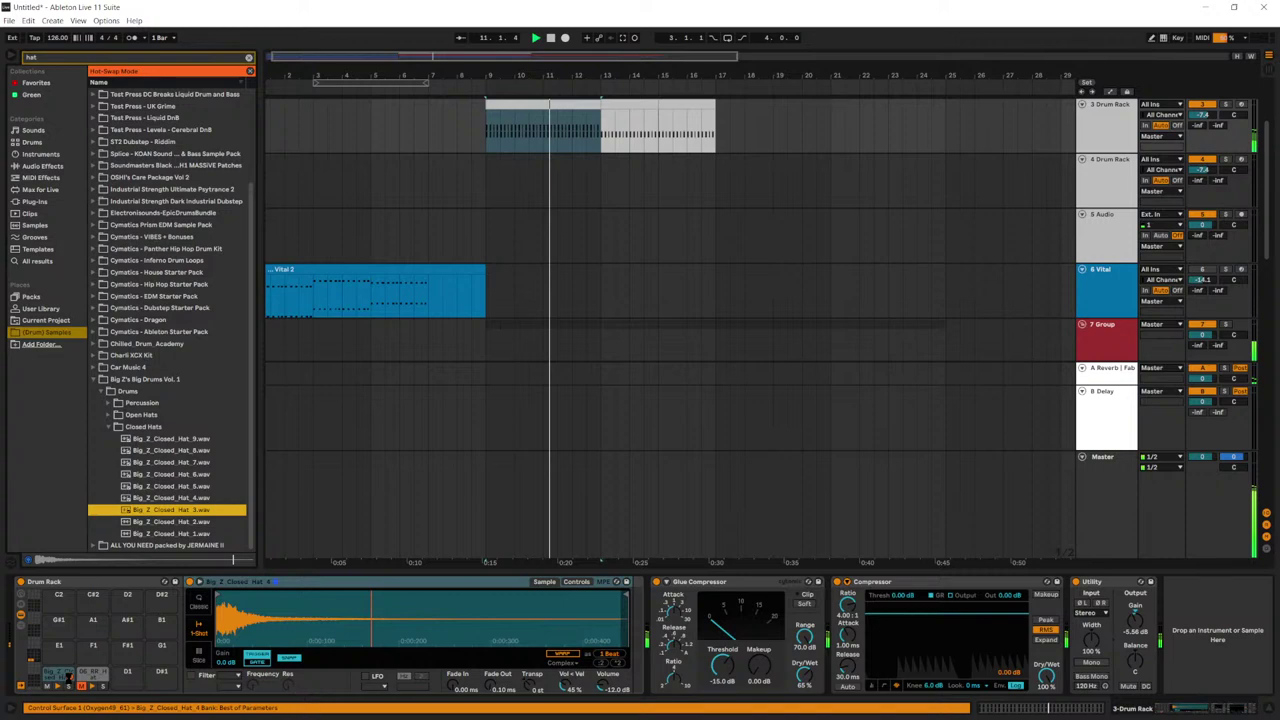
pyautogui.press('Up')
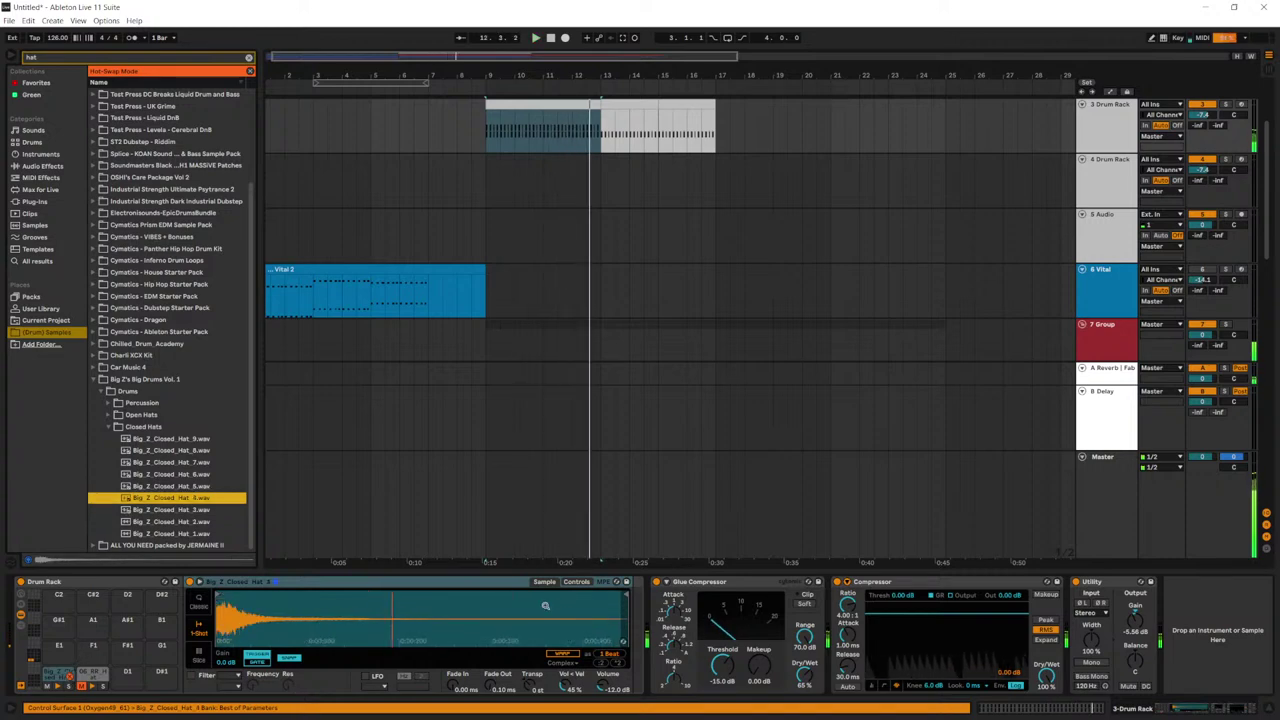
pyautogui.press('Return')
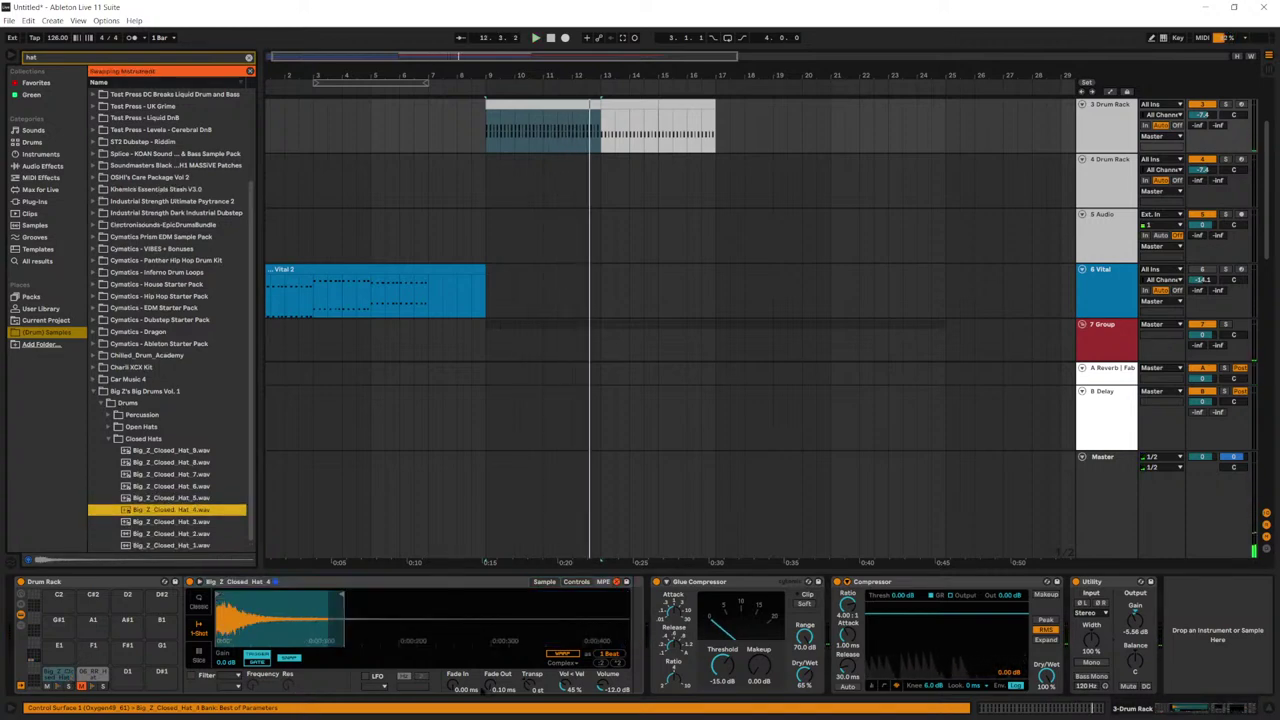
# Step: Set the closed hat's Fade Out to 74.1 ms and toggle the mute on pad C#1 while playing the clip
pyautogui.moveTo(453, 685)
pyautogui.mouseDown()
pyautogui.moveTo(453, 668)
pyautogui.moveTo(489, 645)
pyautogui.mouseUp()
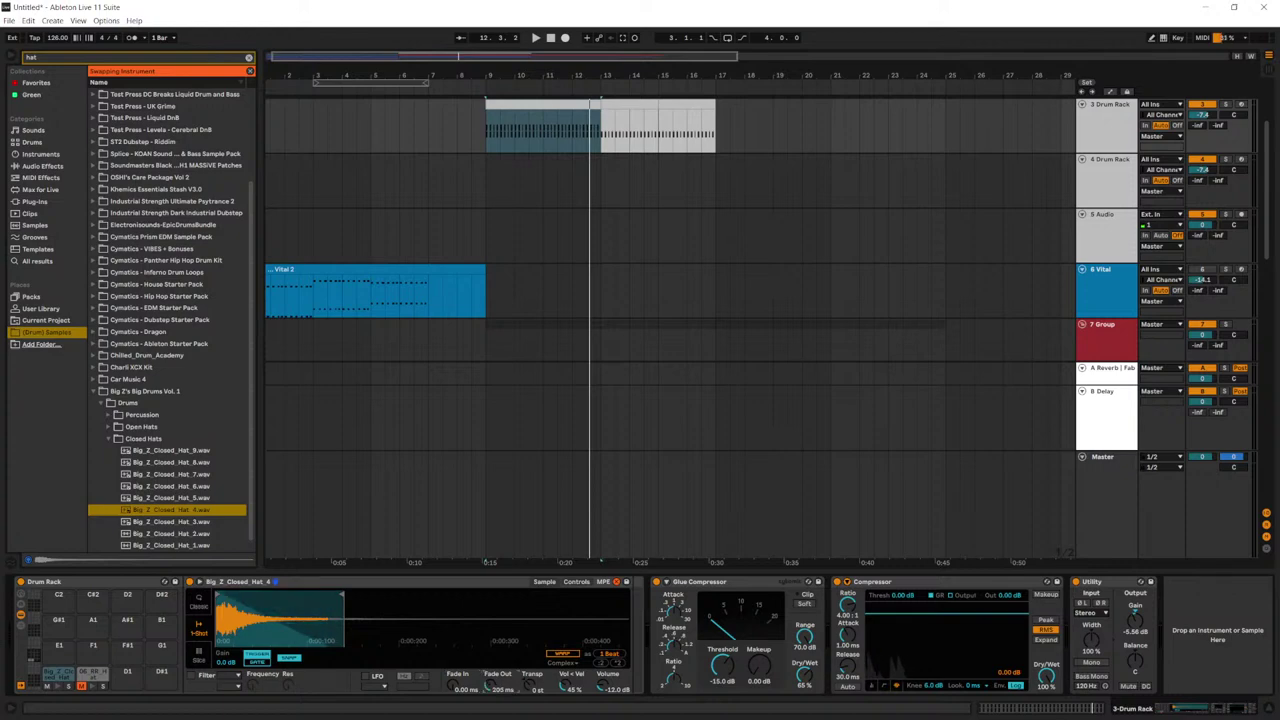
pyautogui.press('space')
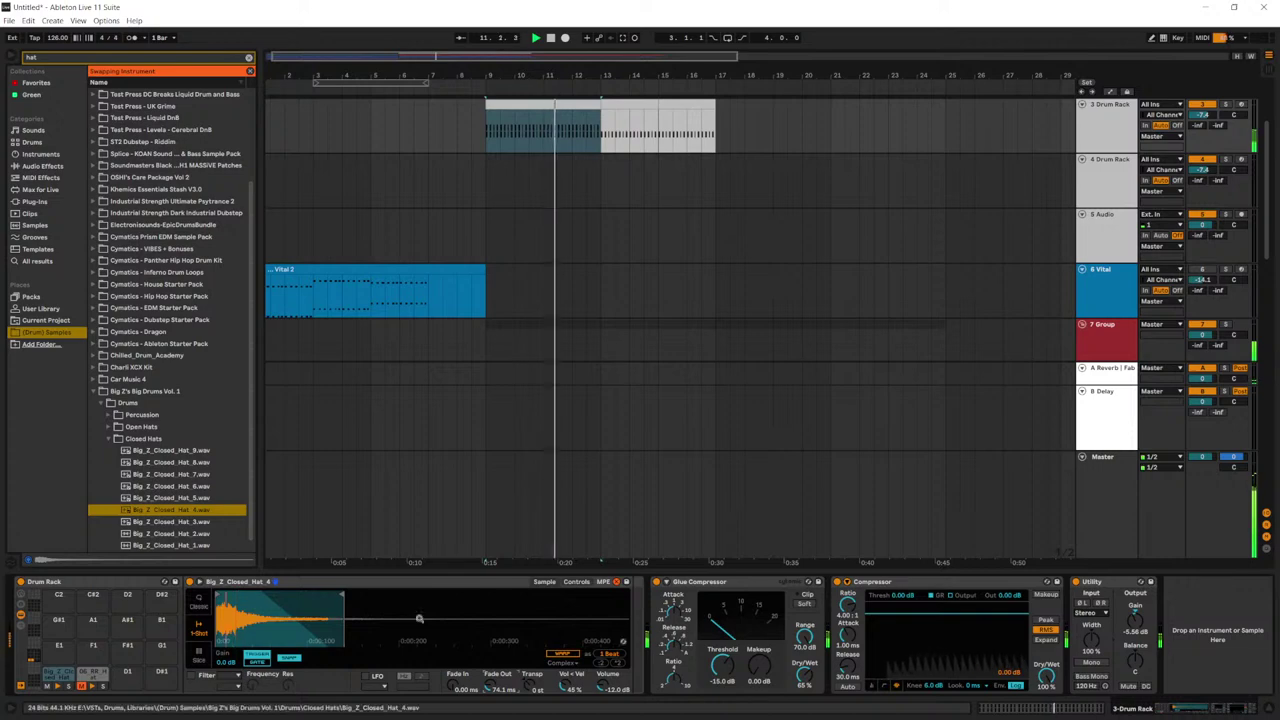
pyautogui.click(82, 686)
pyautogui.press('space')
pyautogui.press('space')
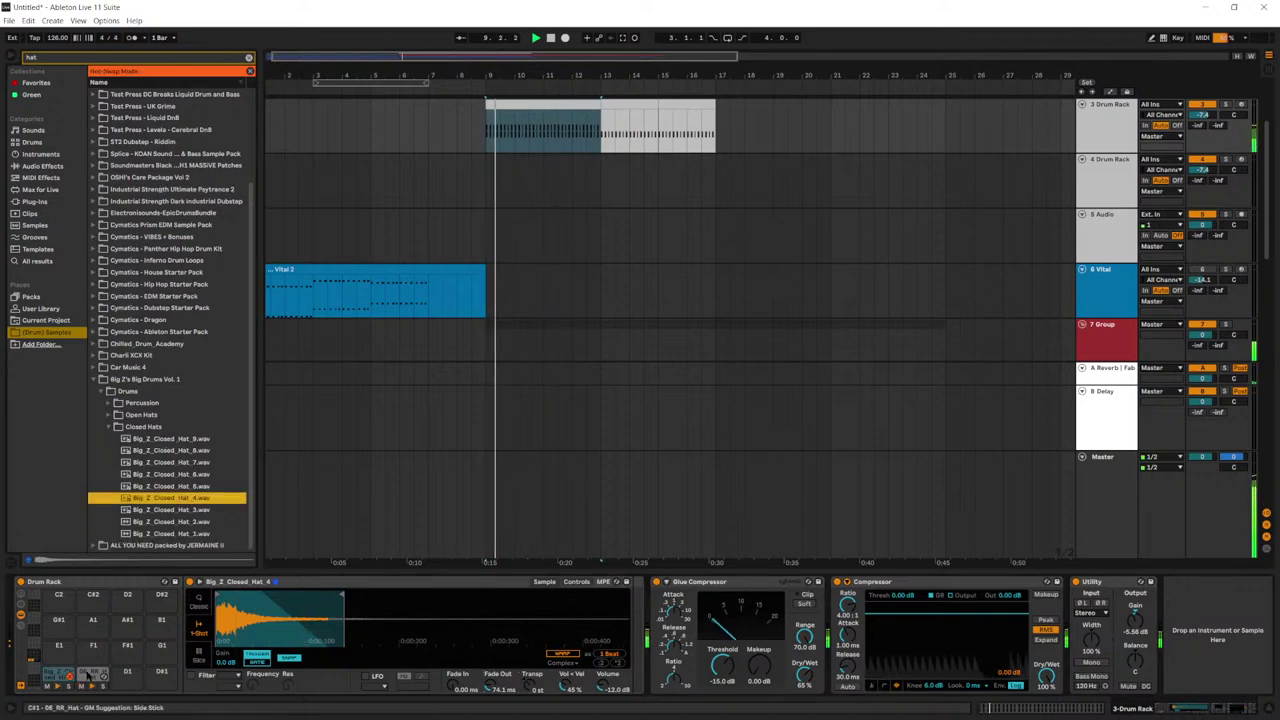
# Step: Reselect the C1 pad, keep Big_Z_Closed_Hat_4 and lower its volume to -16.6 dB during playback
pyautogui.click(104, 676)
pyautogui.click(58, 675)
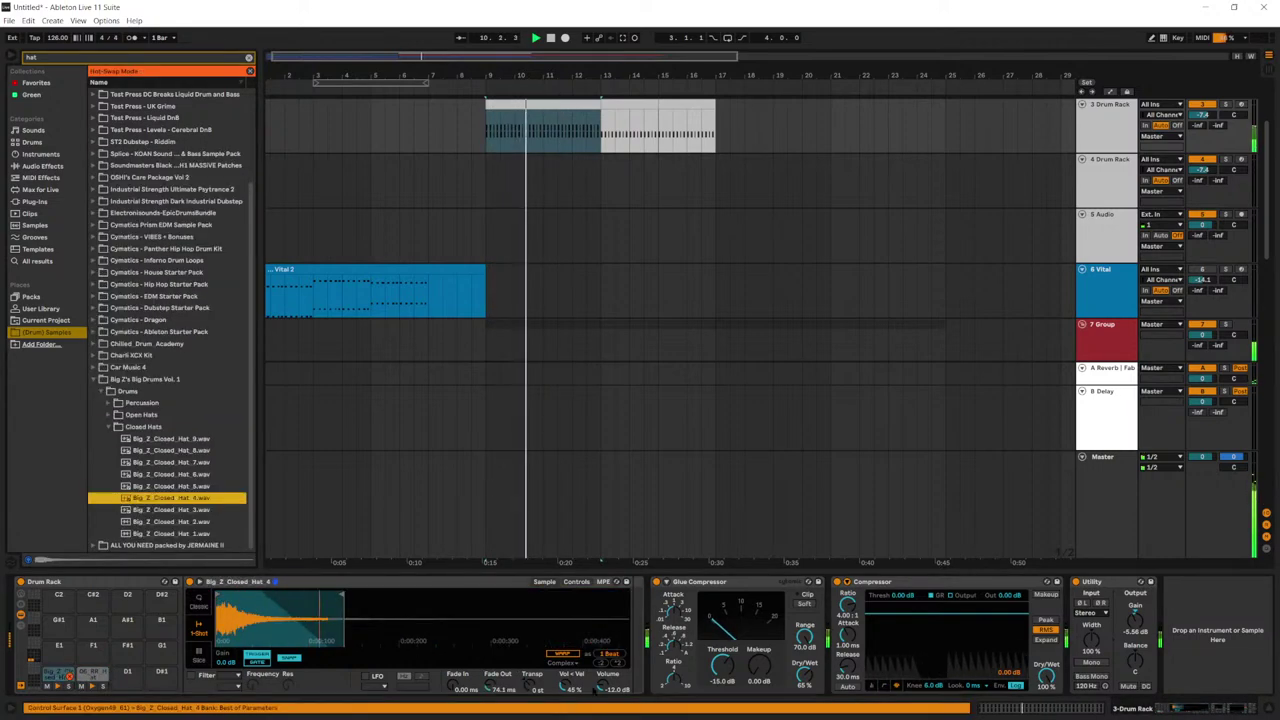
pyautogui.press('Down')
pyautogui.press('Return')
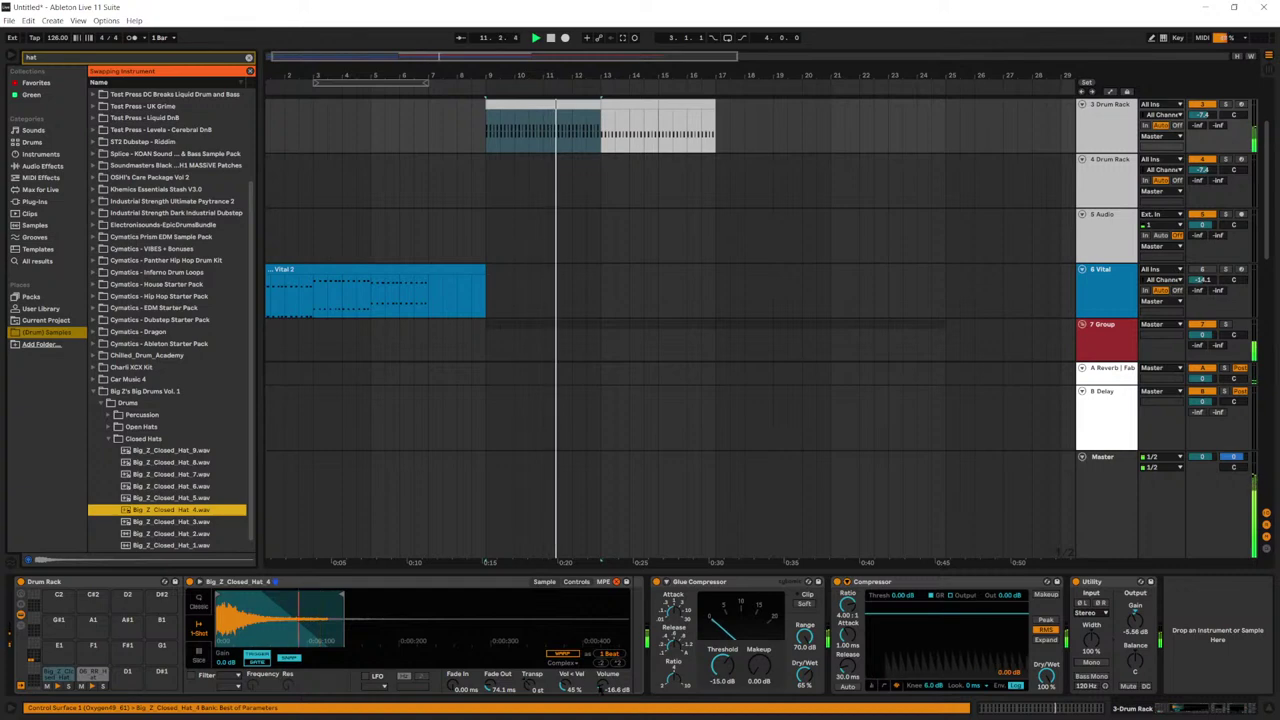
pyautogui.moveTo(602, 686); pyautogui.dragTo(602, 676)
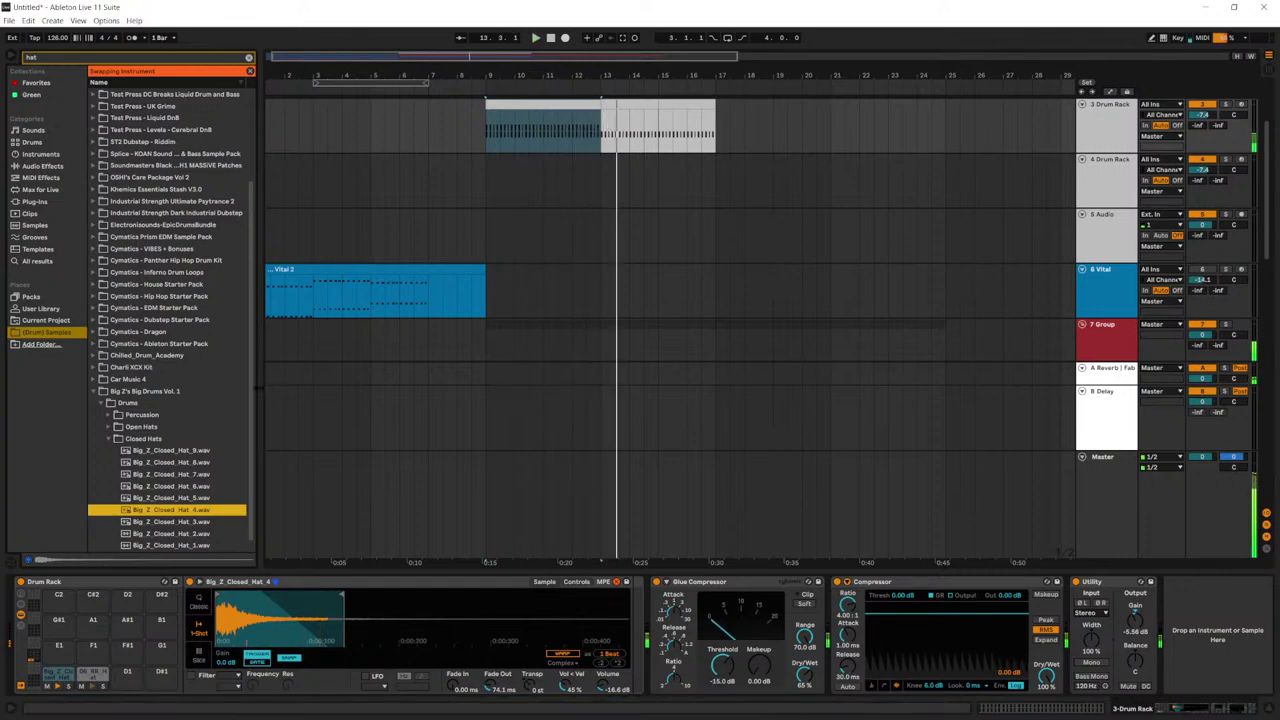
# Step: Stop playback and duplicate track 3's four-bar hat clip three times, filling the track up to bar 25
pyautogui.click(535, 108)
pyautogui.press('space')
pyautogui.hotkey('ctrl', 'd')
pyautogui.hotkey('ctrl', 'd')
pyautogui.hotkey('ctrl', 'd')
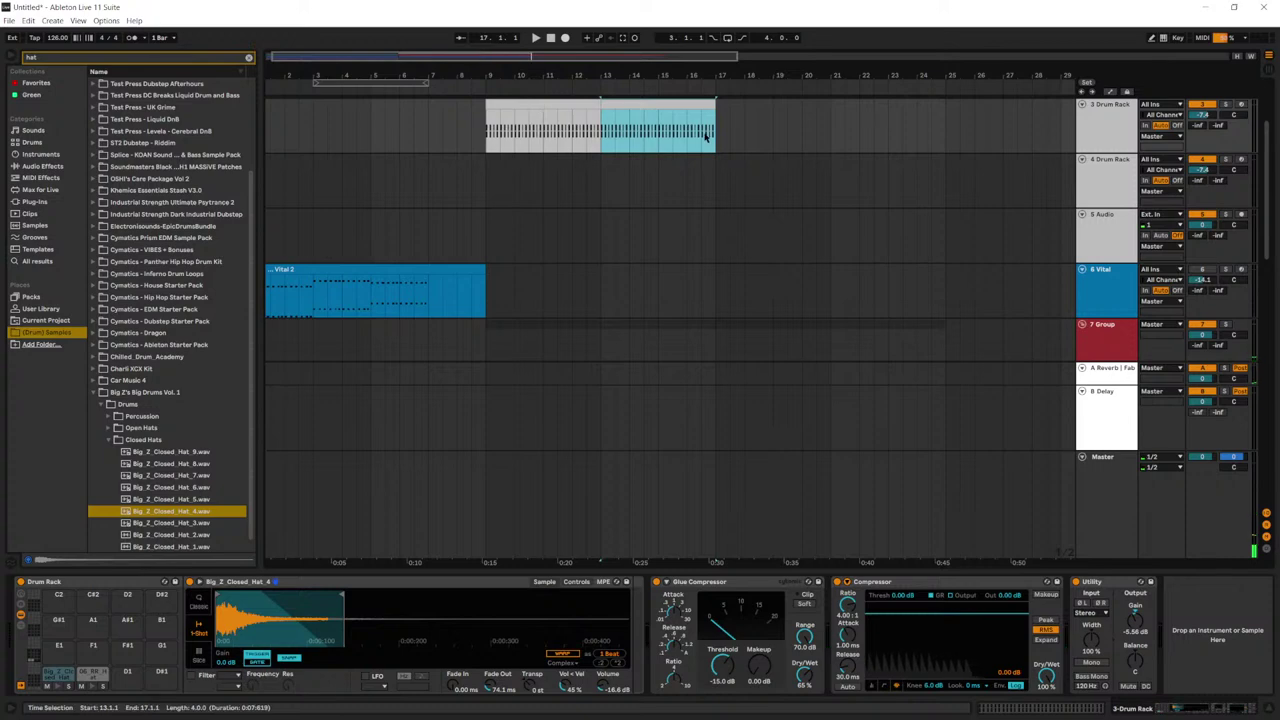
# Step: Duplicate the clips of tracks 1 and 2 from bars 9–17 to bars 17–25 and play the arrangement from bar 9
pyautogui.scroll(2, 700, 145)
pyautogui.scroll(2, 690, 190)
pyautogui.scroll(-4, 685, 210)
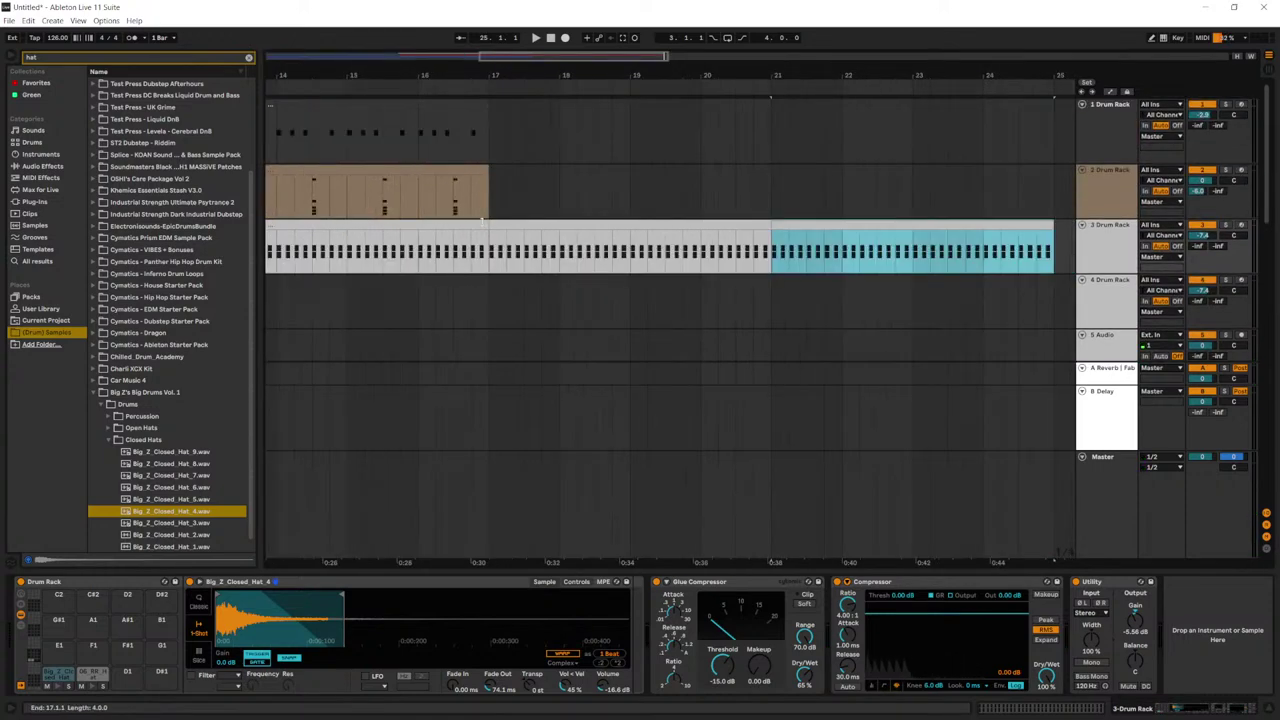
pyautogui.moveTo(487, 212); pyautogui.dragTo(380, 112)
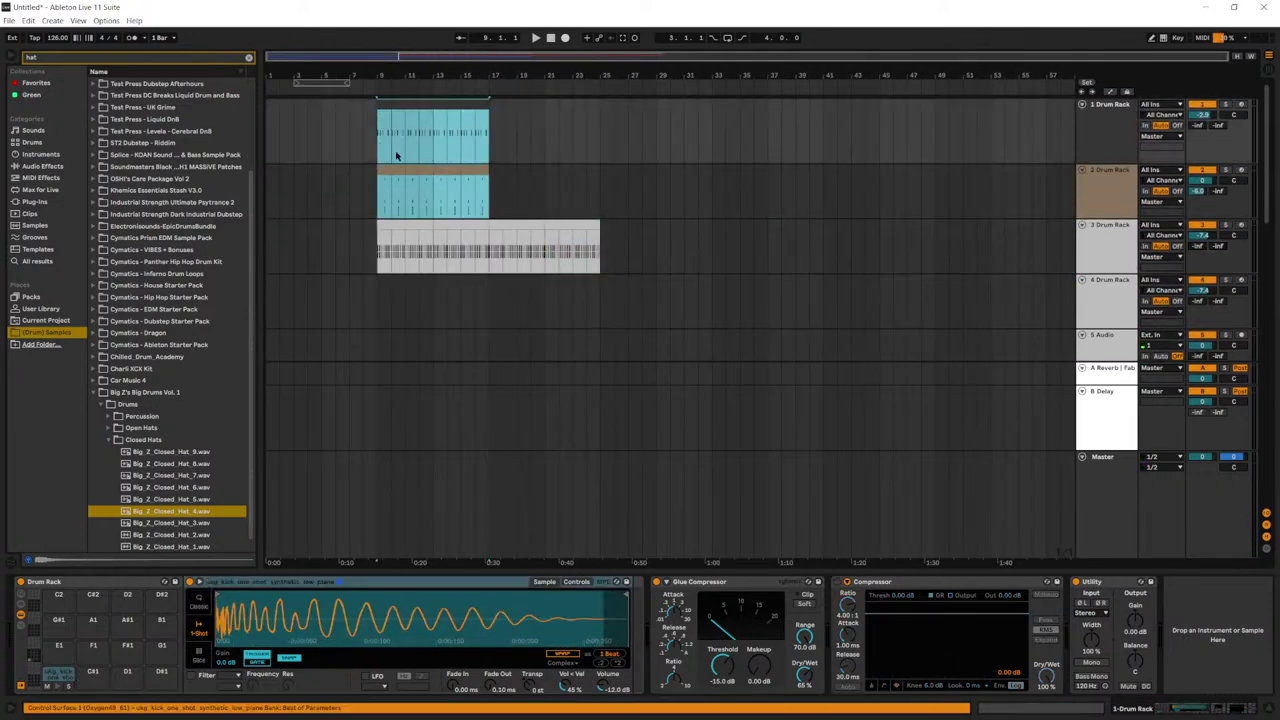
pyautogui.hotkey('ctrl', 'd')
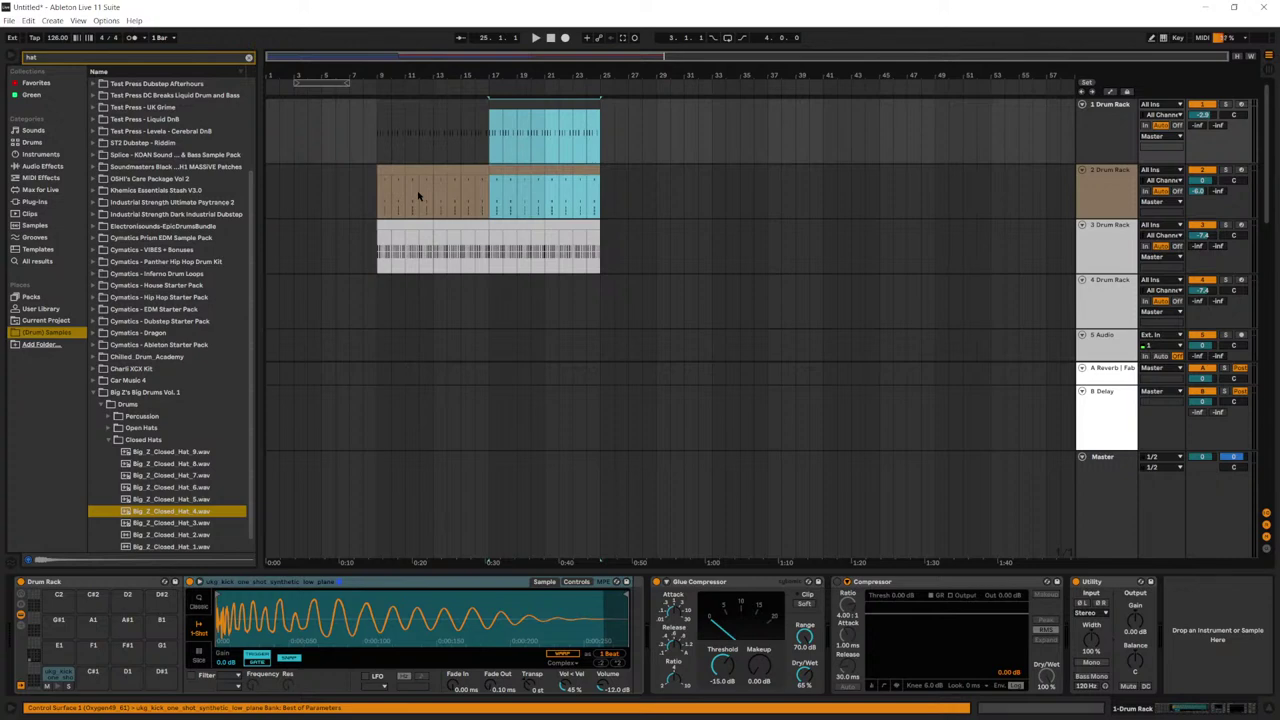
pyautogui.click(380, 136)
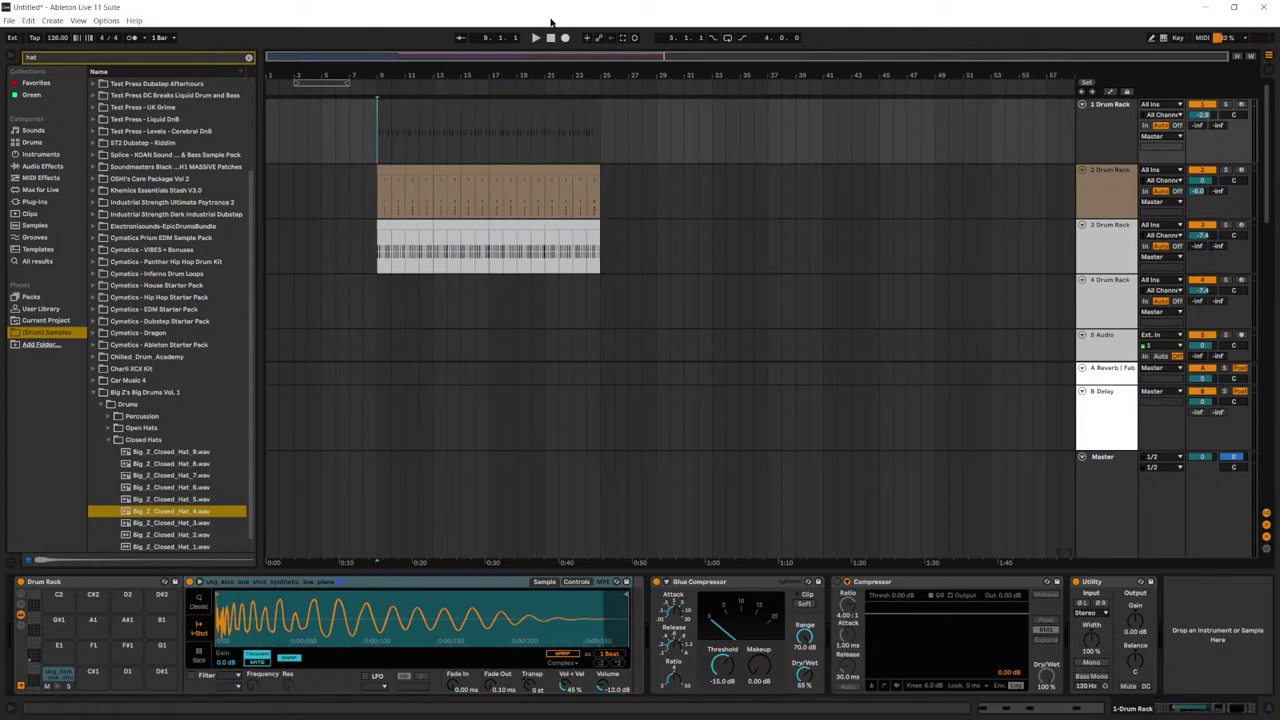
pyautogui.click(536, 38)
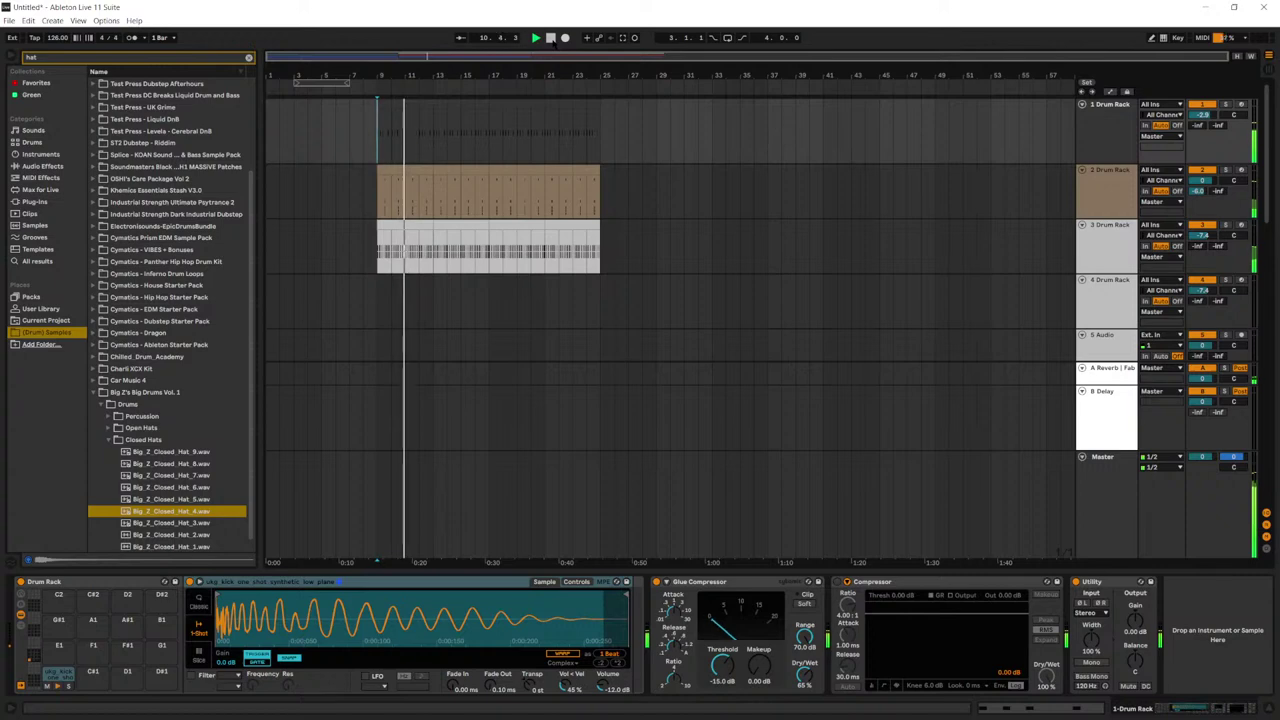
pyautogui.click(551, 38)
# Step: Select the first Vital 2 clip on track 8 and open that track's Vital synth window
pyautogui.scroll(-5, 455, 198)
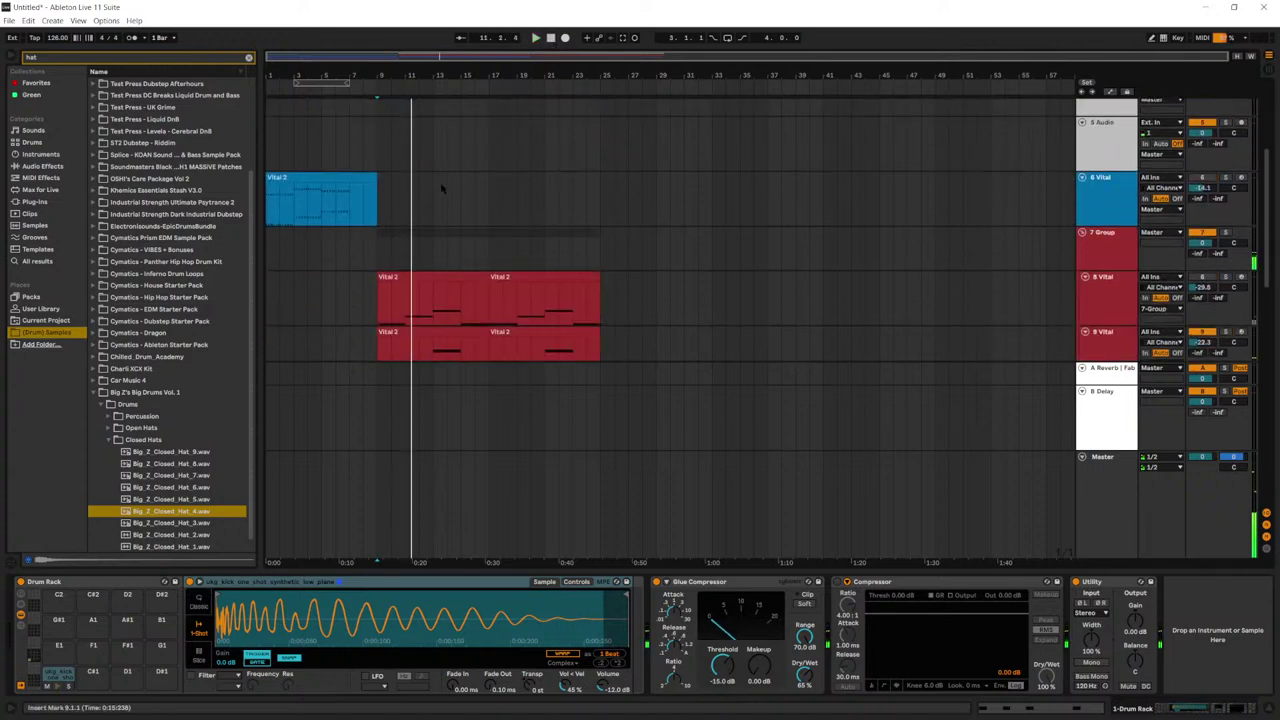
pyautogui.click(430, 215)
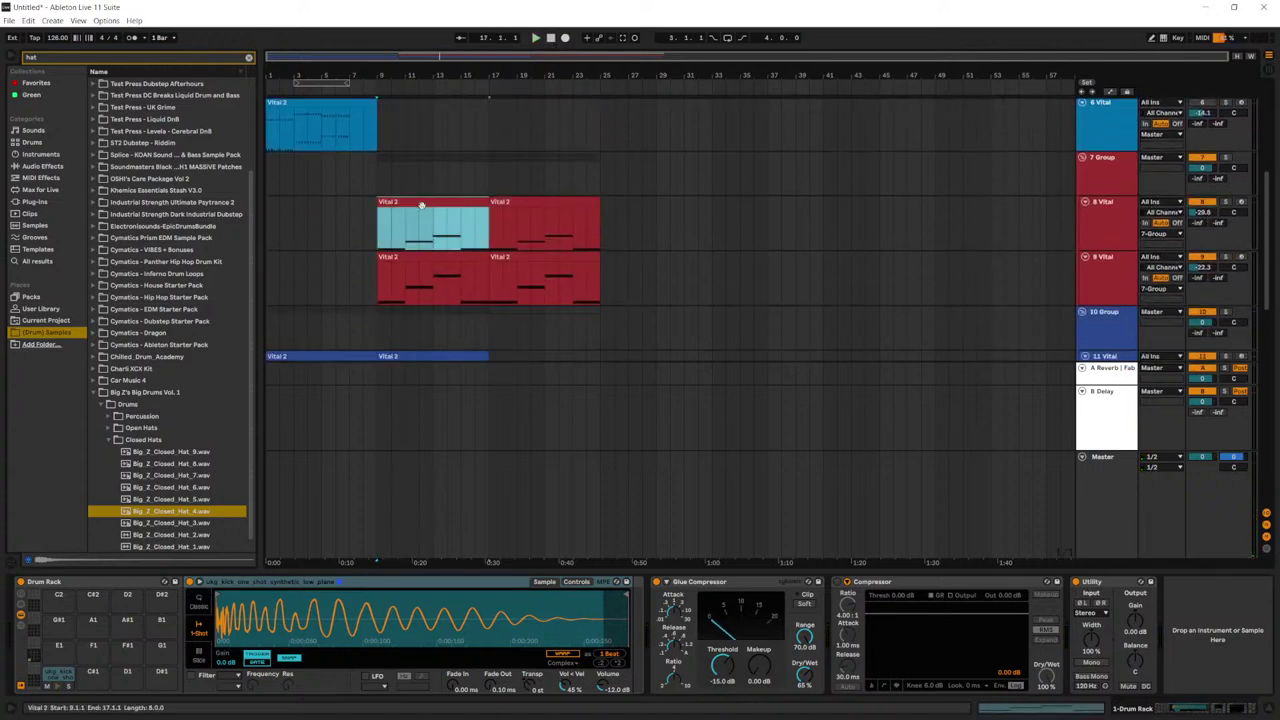
pyautogui.rightClick(54, 580)
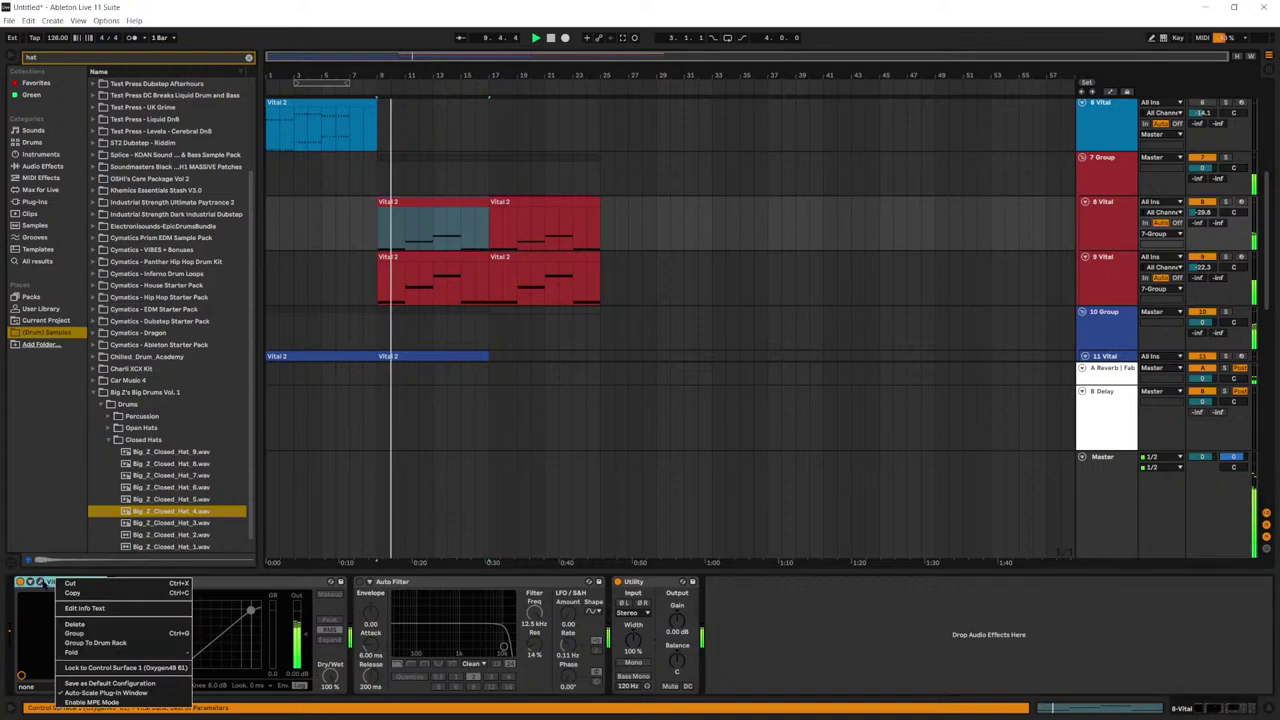
pyautogui.click(42, 582)
pyautogui.click(42, 585)
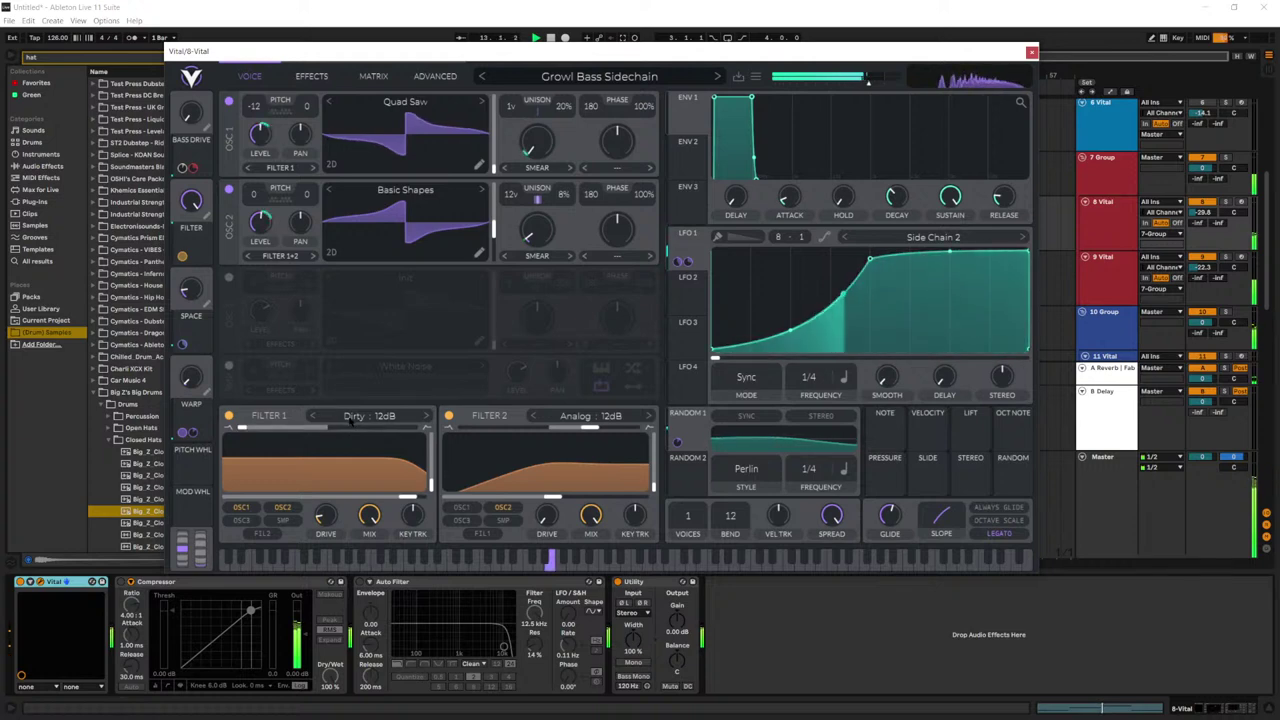
# Step: Solo track 8, listen to the growl bass on its own and inspect envelopes 2 and 1 in Vital
pyautogui.press('space')
pyautogui.click(1226, 202)
pyautogui.press('space')
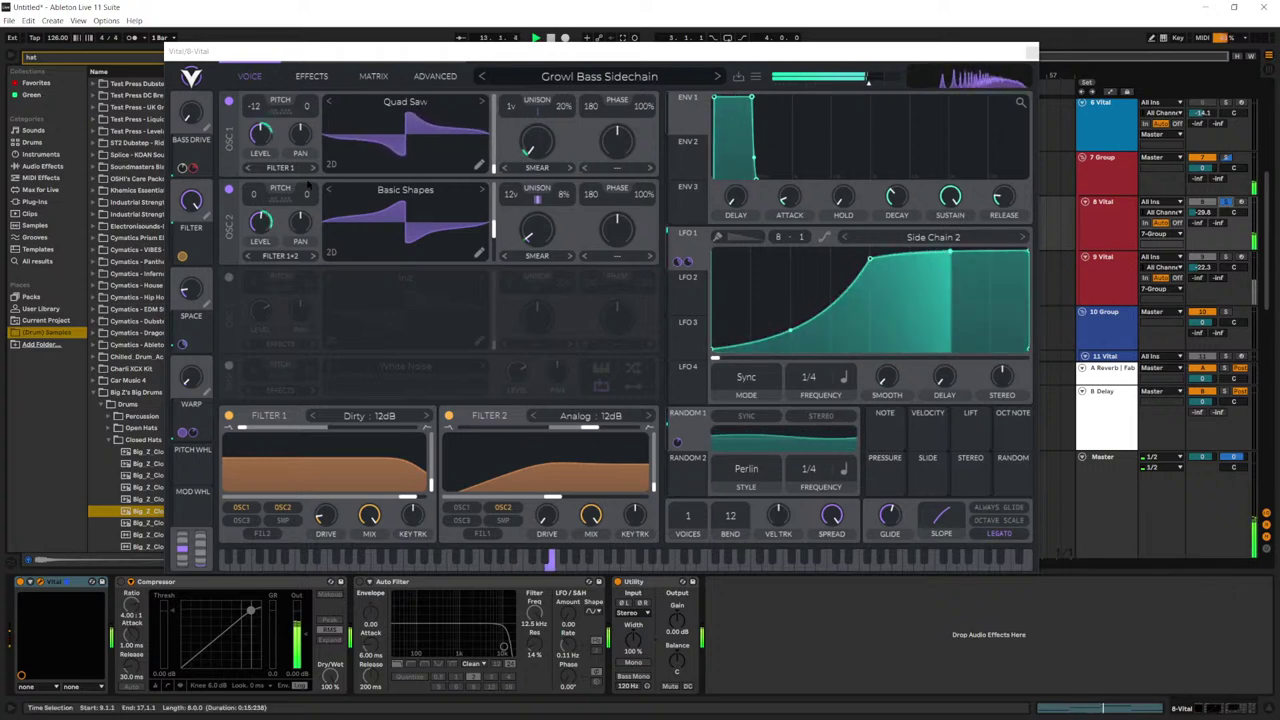
pyautogui.press('space')
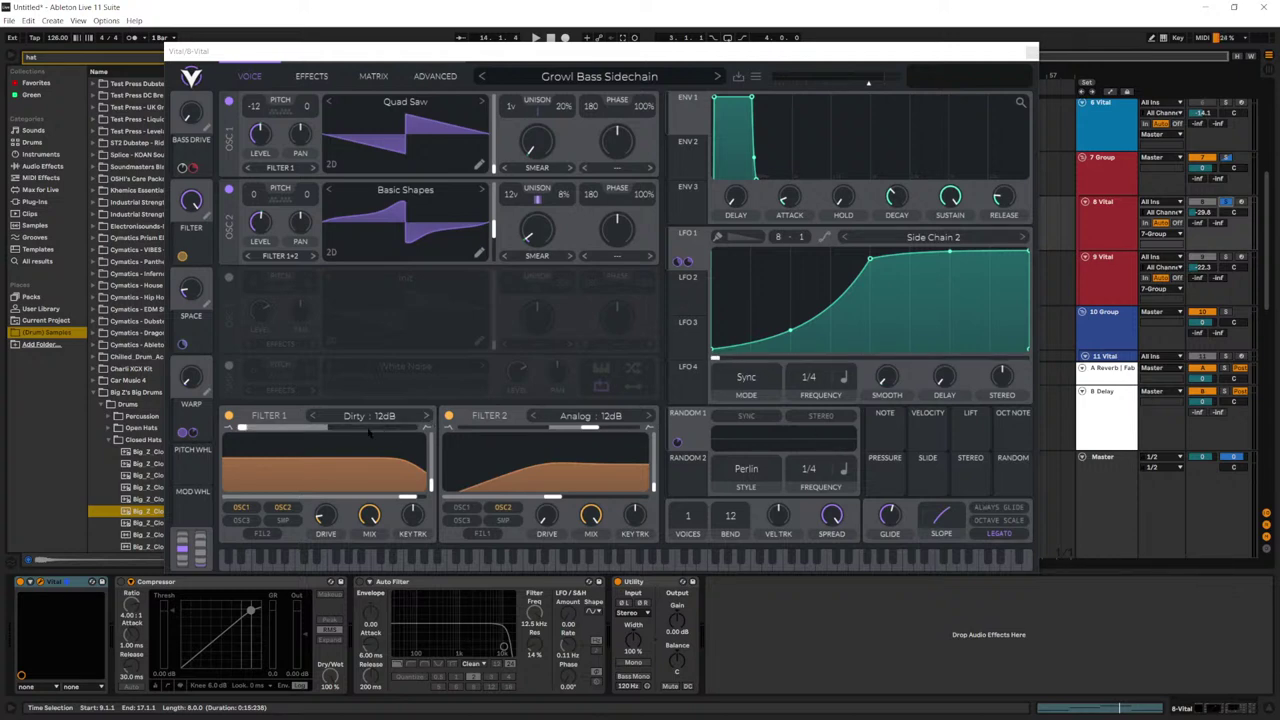
pyautogui.click(686, 154)
pyautogui.click(686, 125)
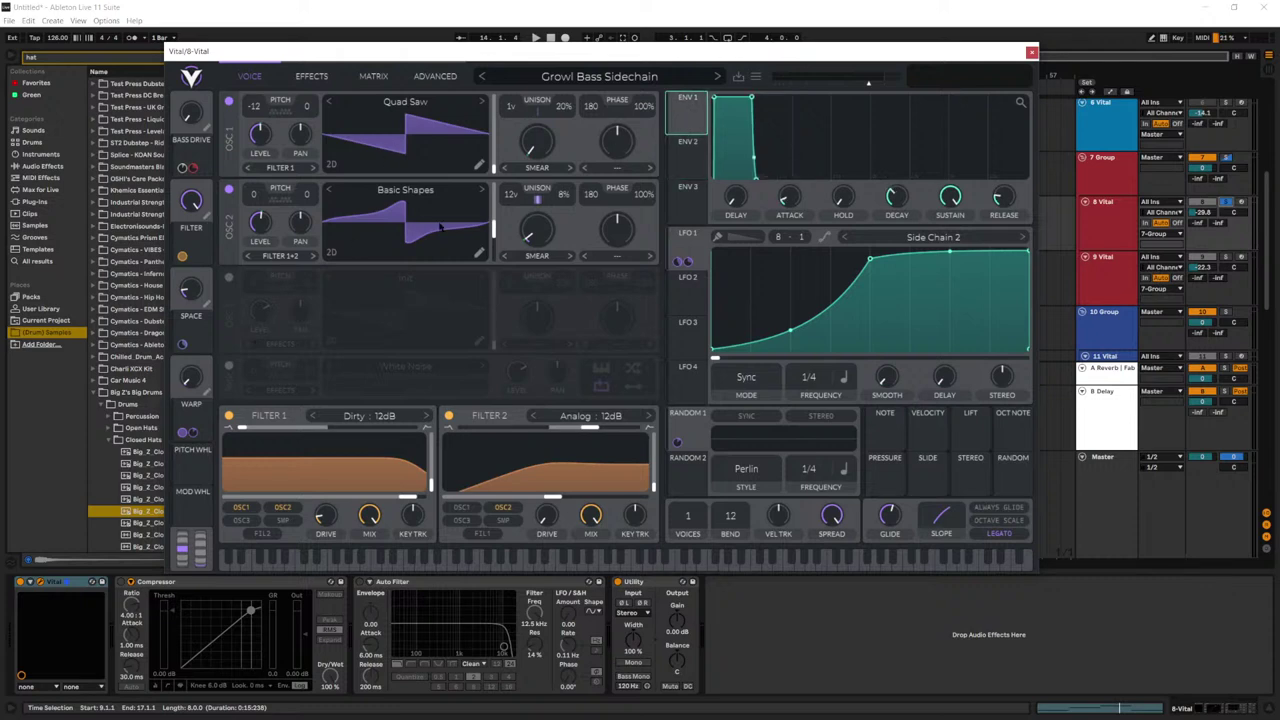
# Step: Check Vital's modulation assignments, transpose oscillator 2 to -12 and play the growl bass to hear the change
pyautogui.click(376, 77)
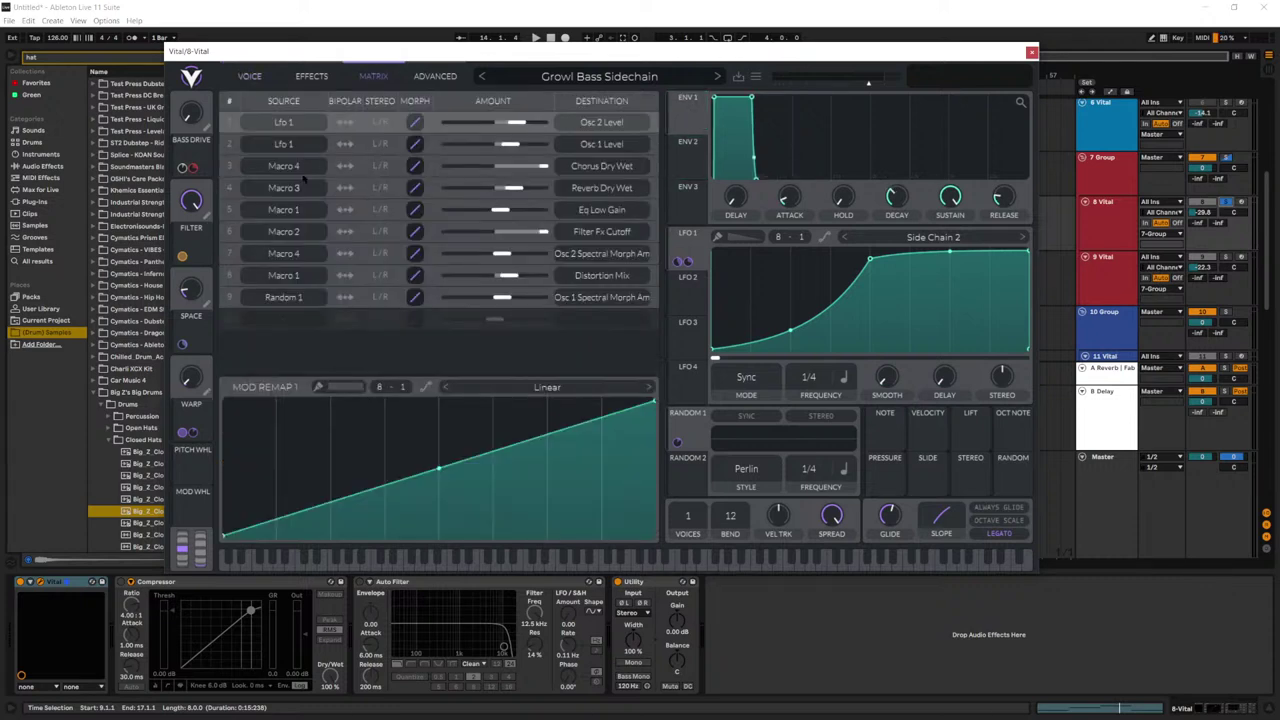
pyautogui.click(250, 77)
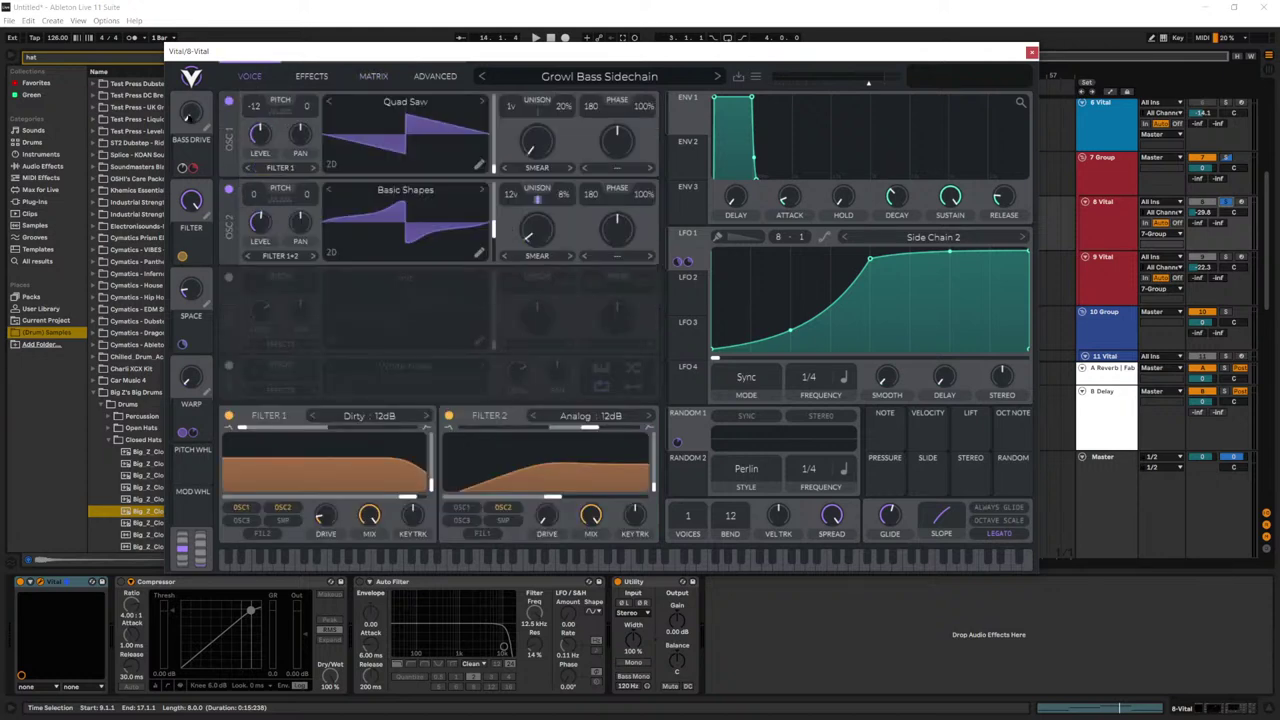
pyautogui.press('space')
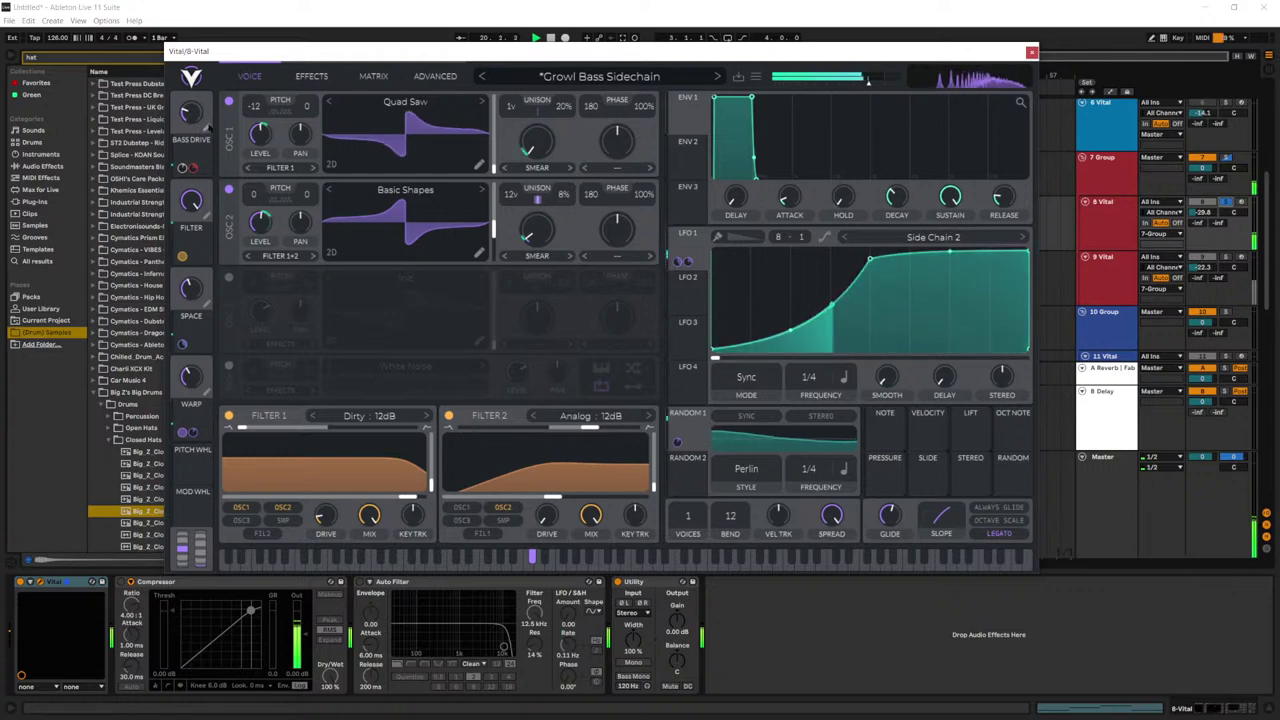
pyautogui.press('space')
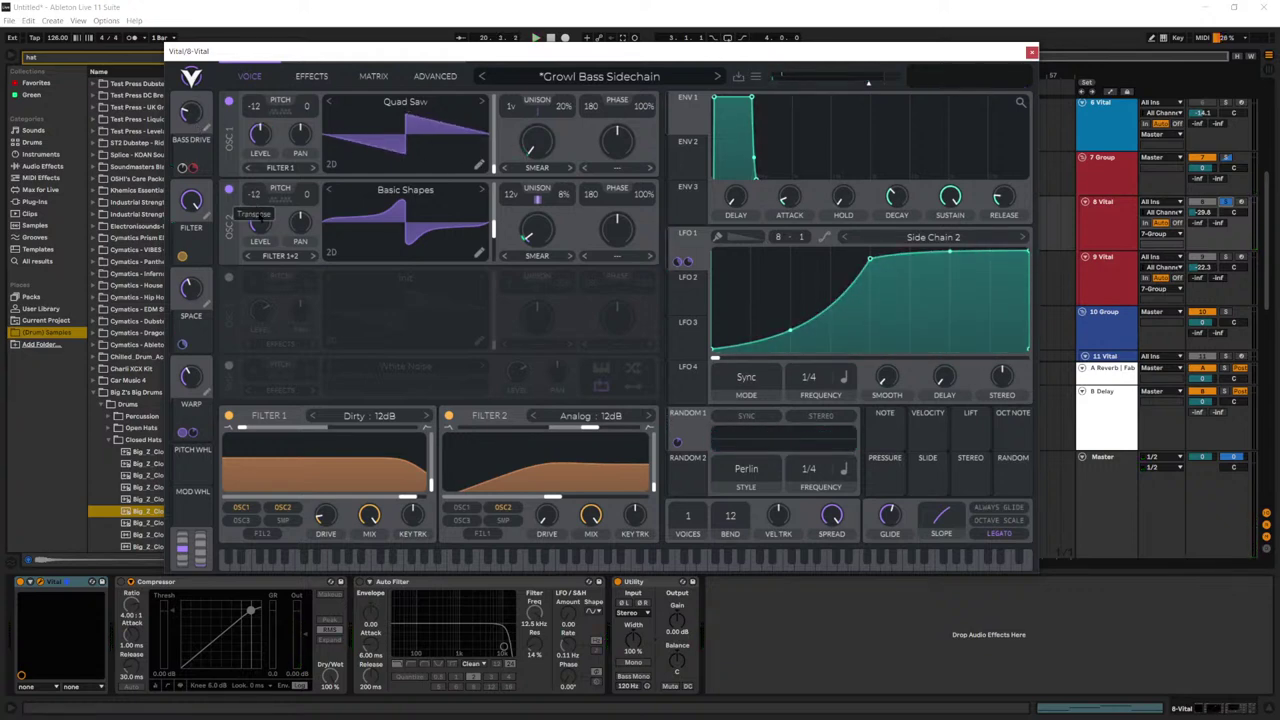
pyautogui.press('space')
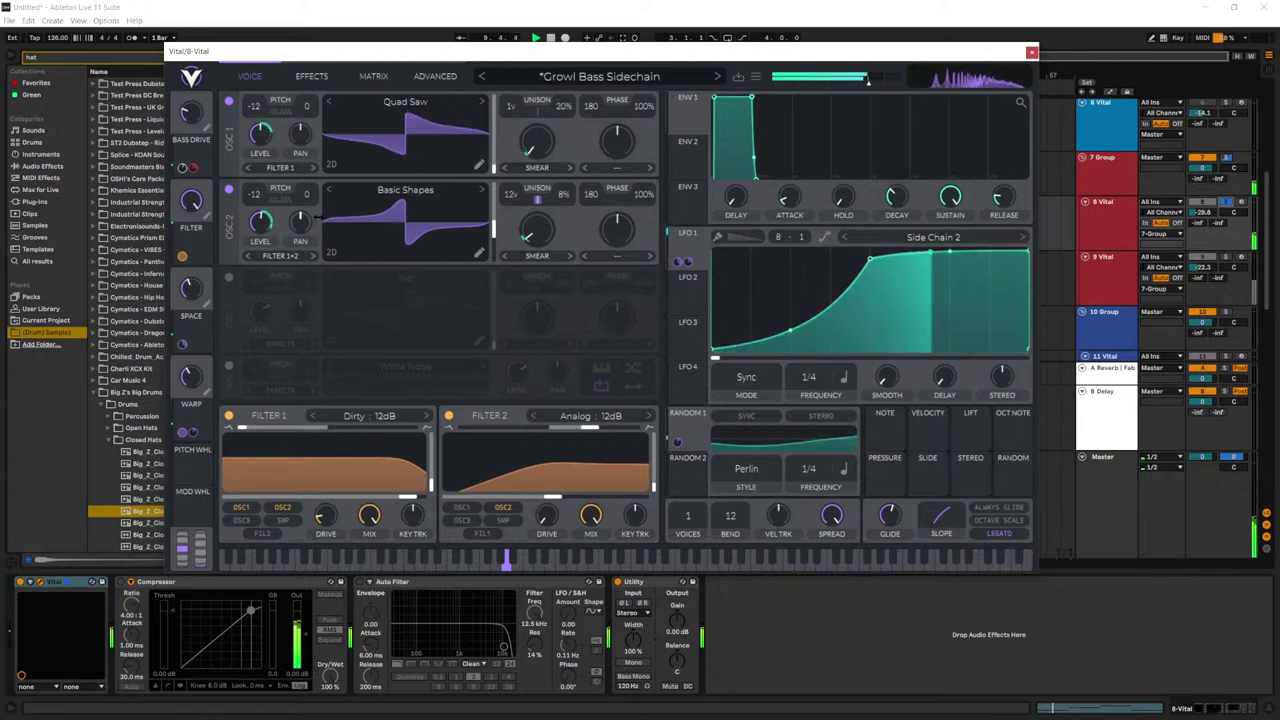
# Step: Lower the mix of Vital's distortion effect while the growl bass plays, and stop playback
pyautogui.click(315, 78)
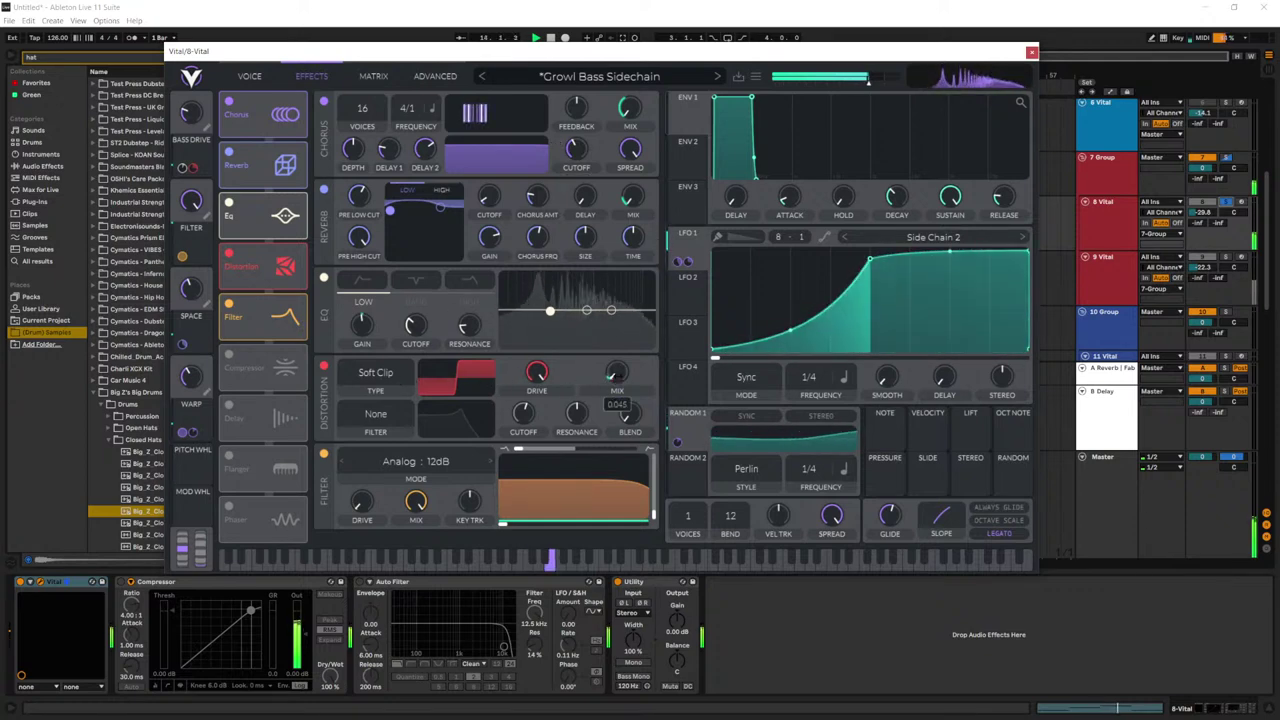
pyautogui.moveTo(617, 380)
pyautogui.mouseDown()
pyautogui.moveTo(621, 343)
pyautogui.moveTo(618, 398)
pyautogui.mouseUp()
pyautogui.press('space')
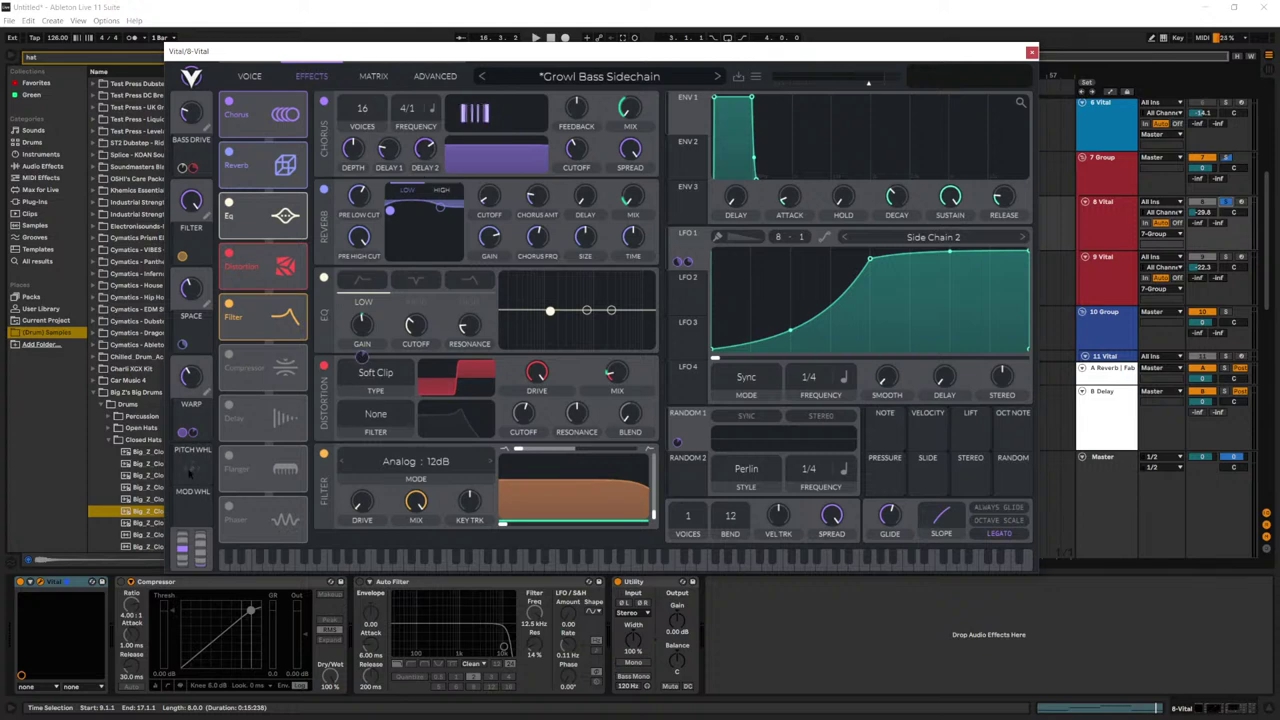
# Step: Disconnect the Space macro from the Reverb Mix in Vital
pyautogui.rightClick(198, 292)
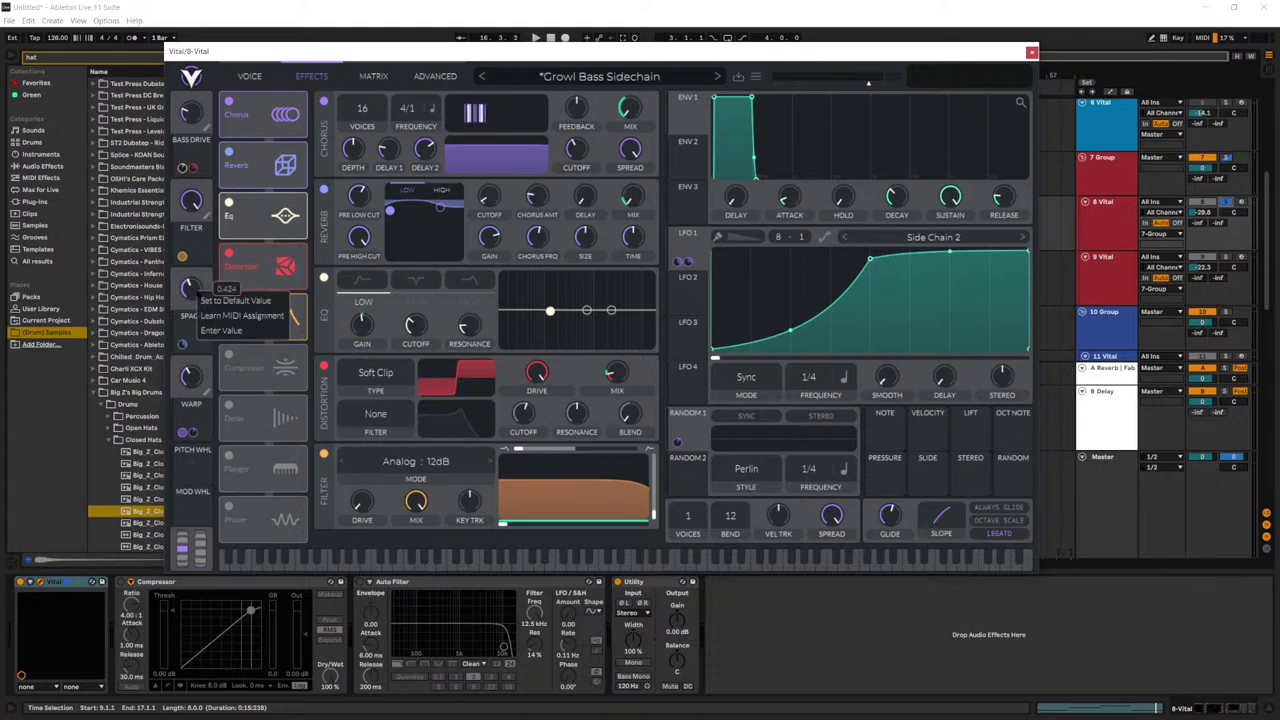
pyautogui.click(236, 300)
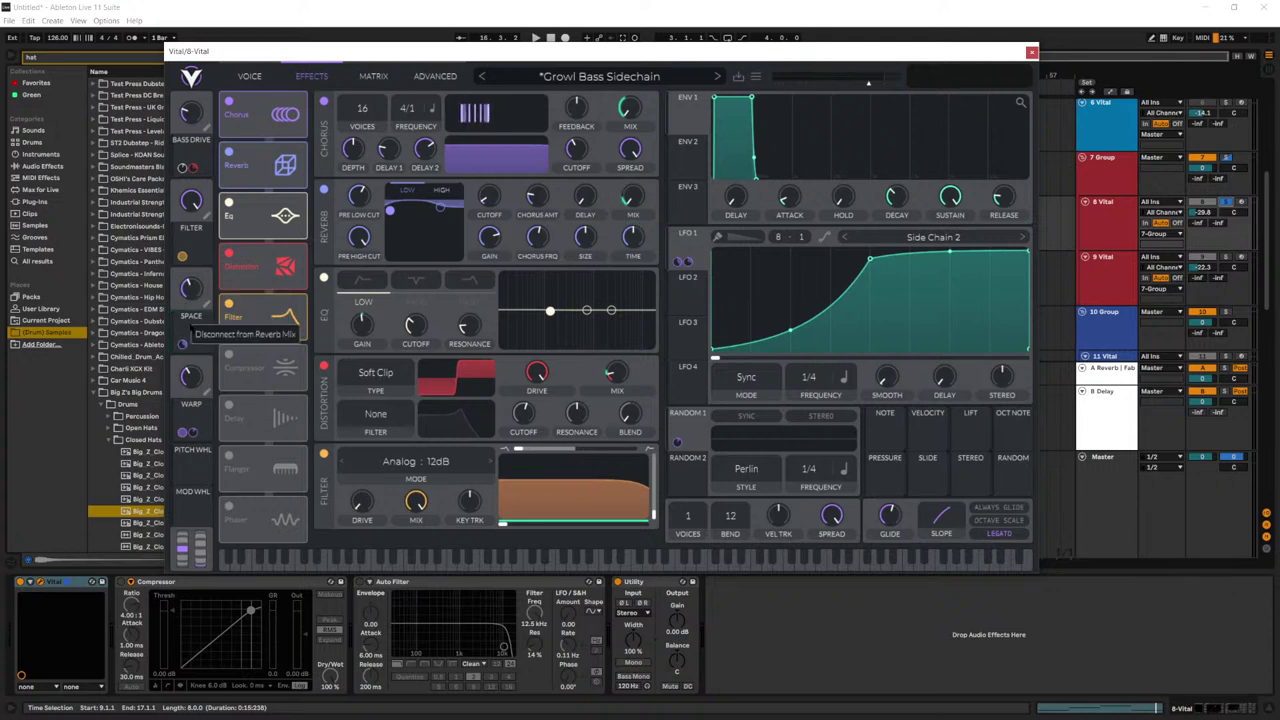
pyautogui.click(199, 337)
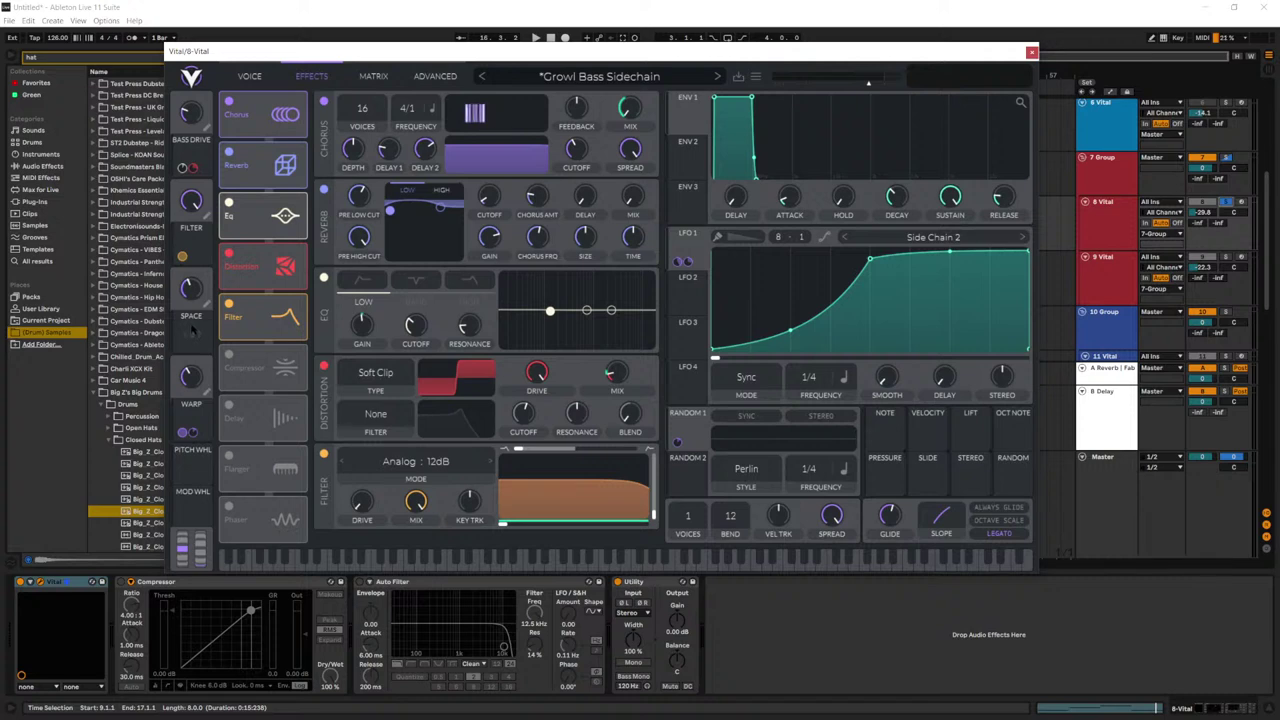
pyautogui.moveTo(191, 286)
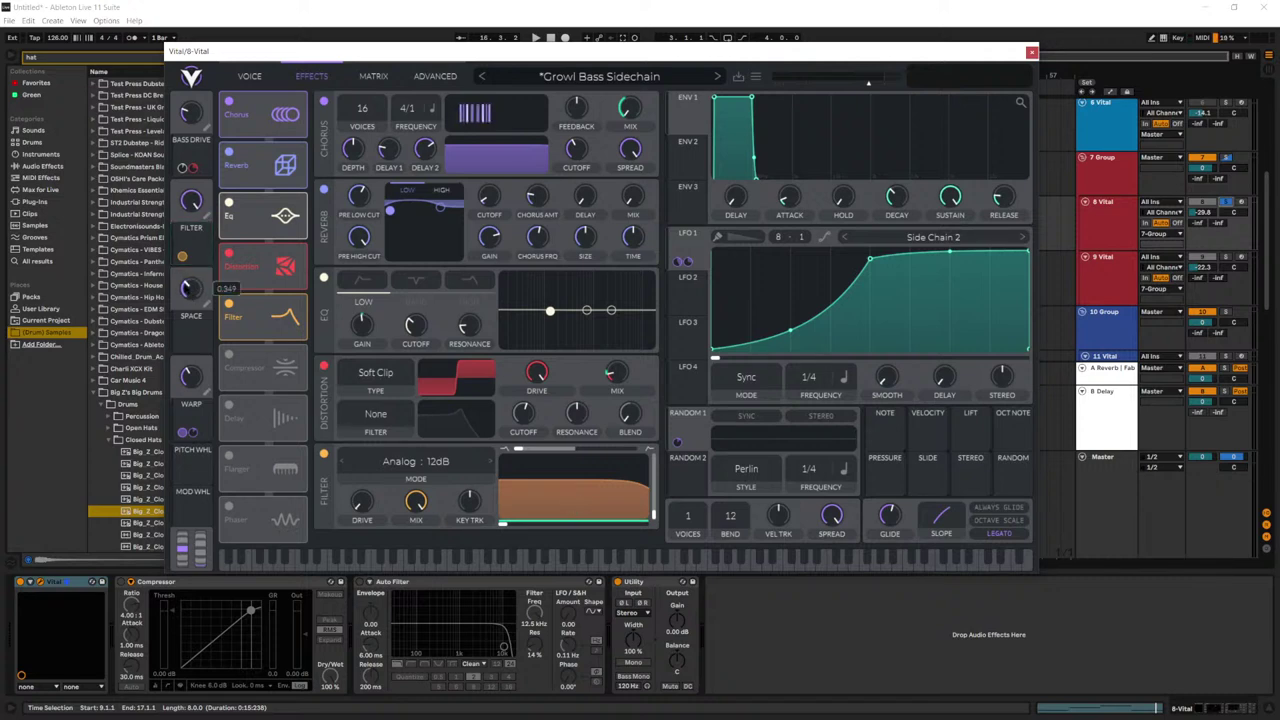
pyautogui.rightClick(186, 288)
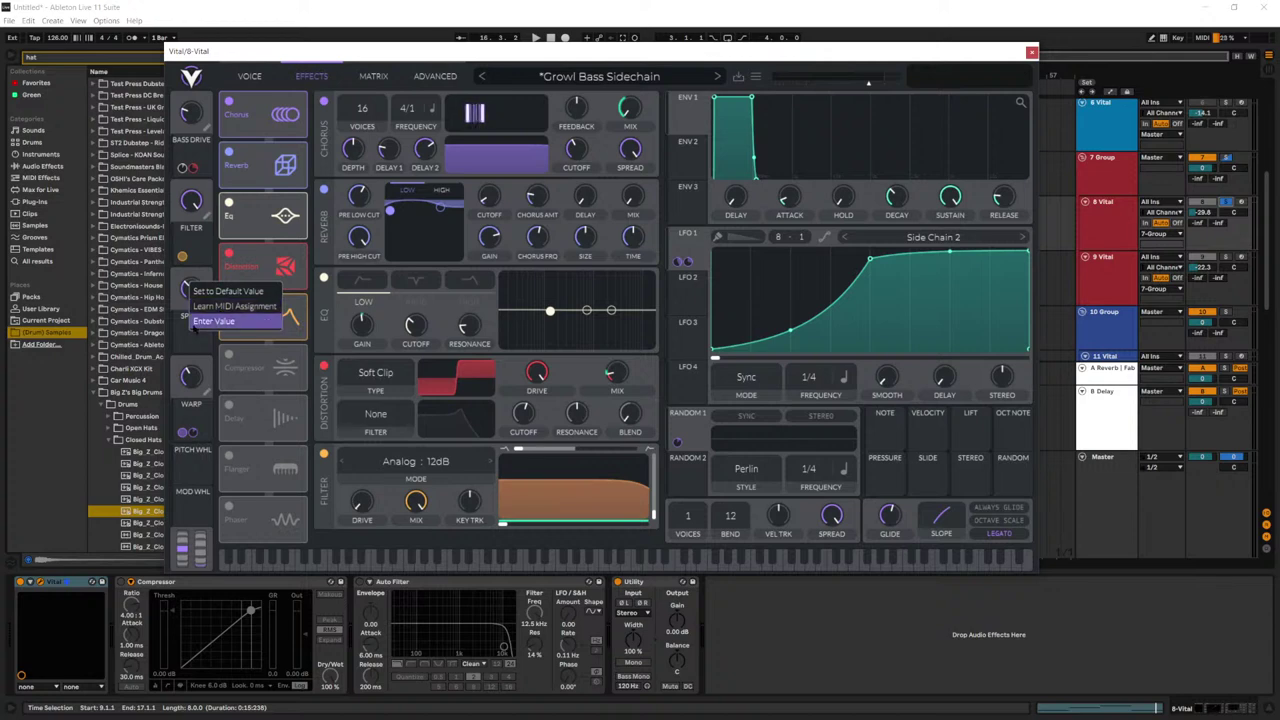
pyautogui.click(213, 321)
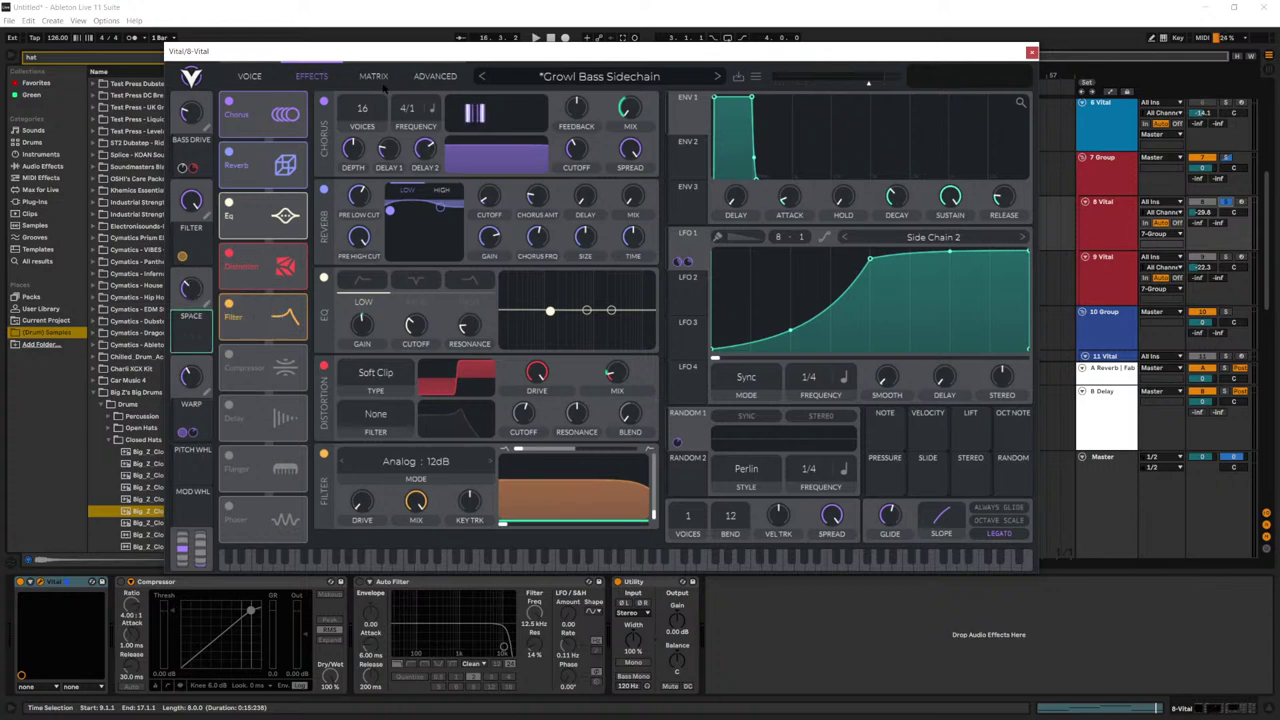
# Step: Route Macro 3 to Filter 1 Cutoff in Vital's modulation matrix with a moderate positive amount
pyautogui.click(373, 77)
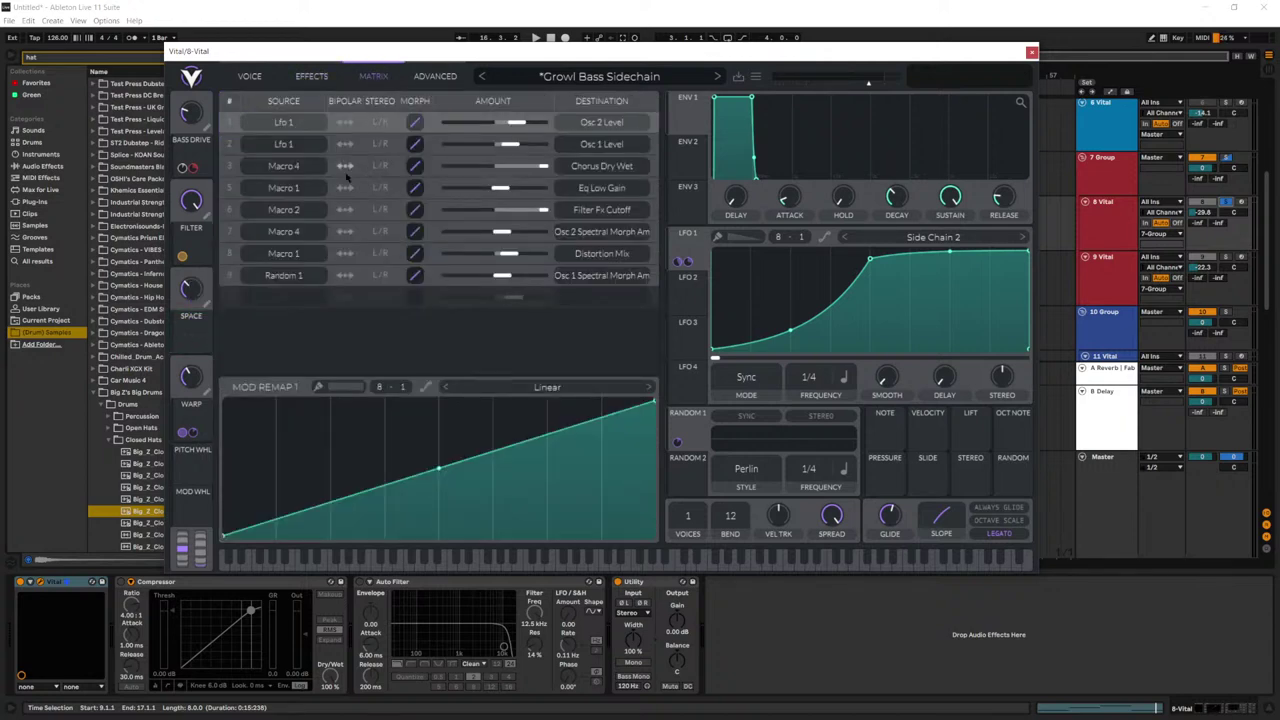
pyautogui.moveTo(192, 201)
pyautogui.click(283, 231)
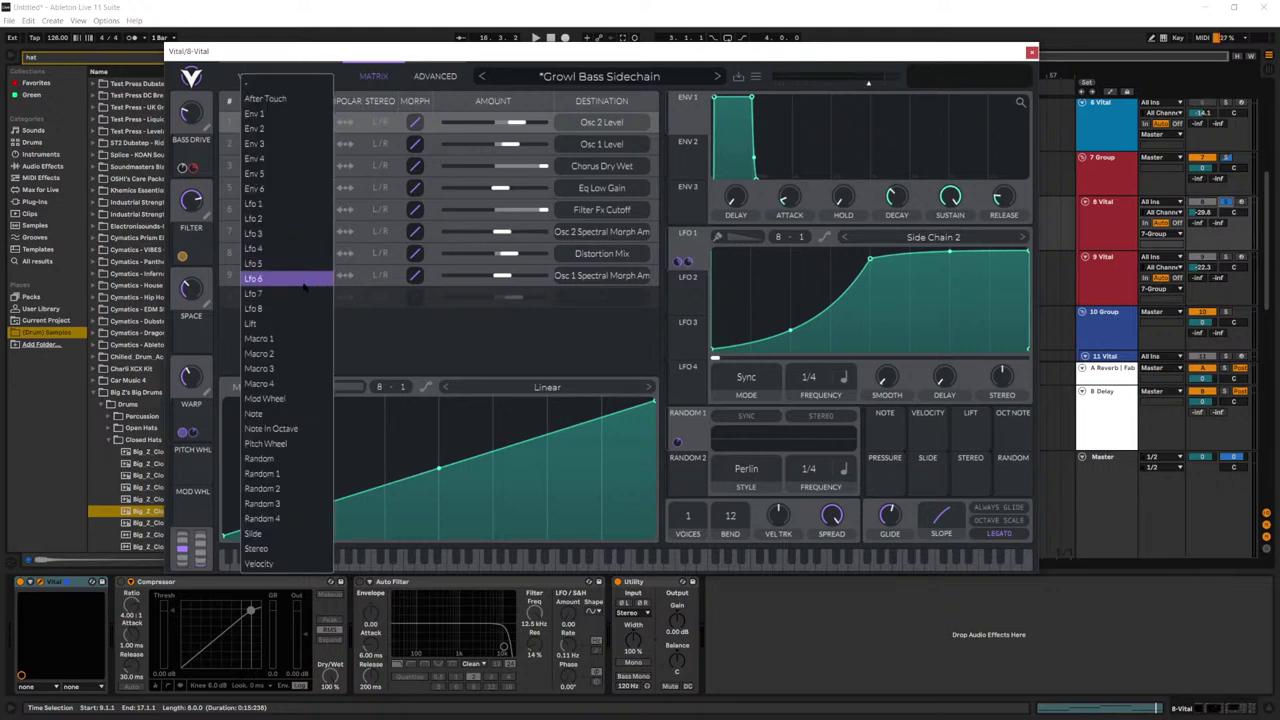
pyautogui.click(338, 306)
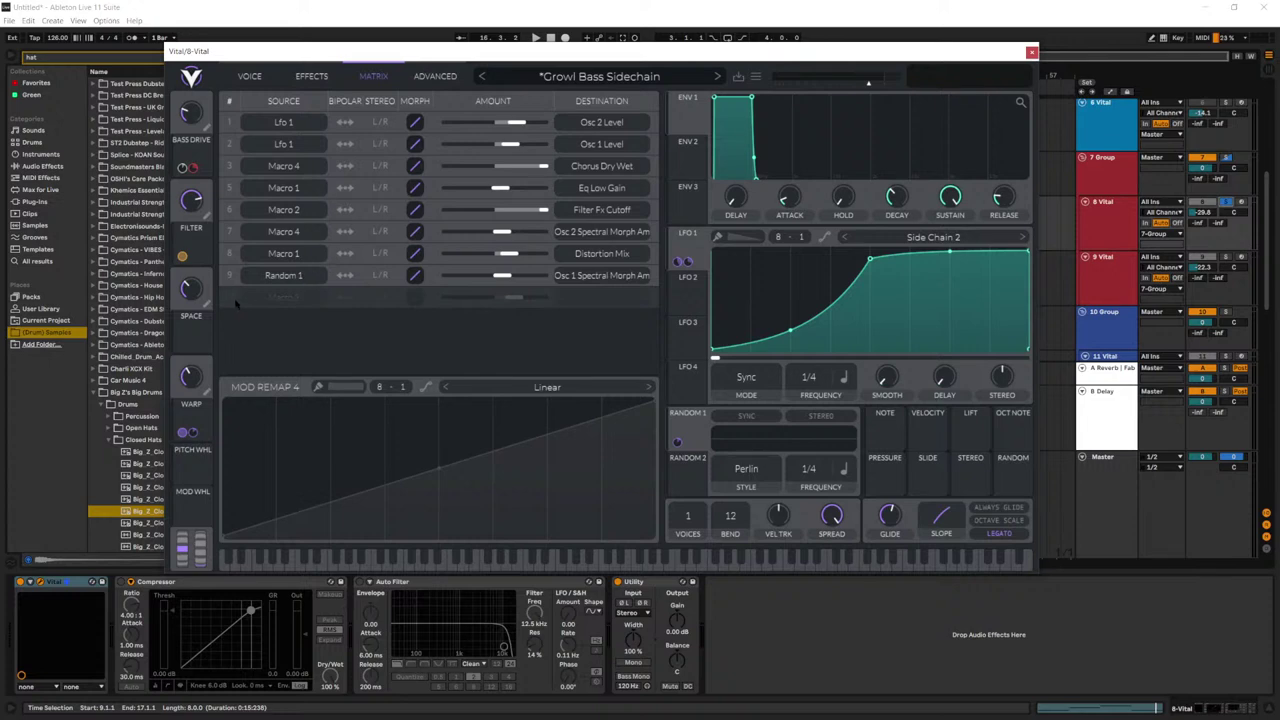
pyautogui.click(590, 307)
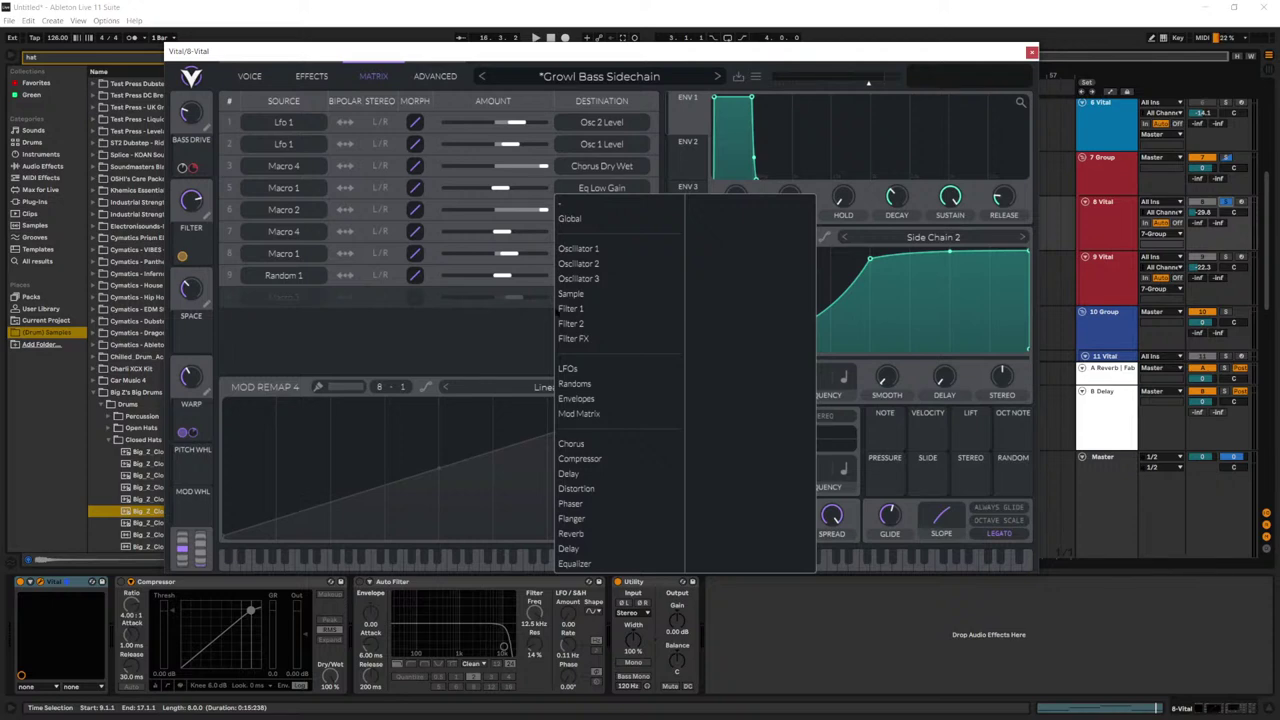
pyautogui.click(580, 309)
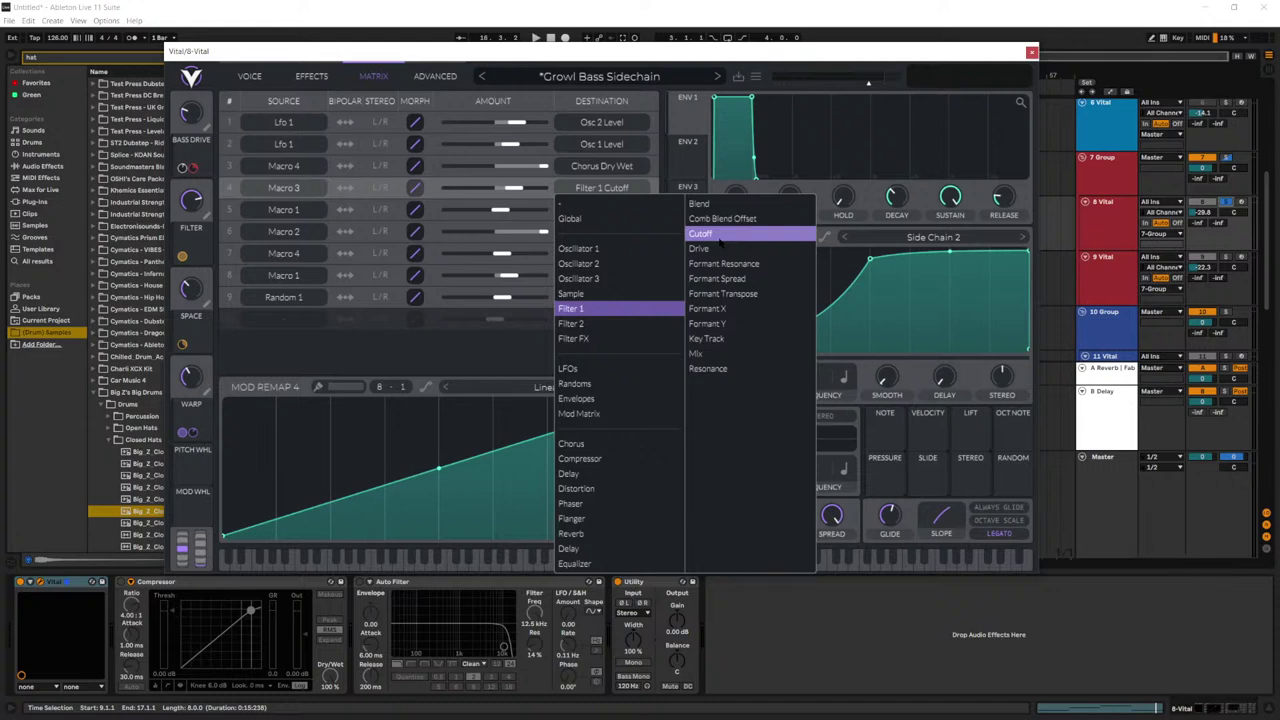
pyautogui.moveTo(516, 190)
pyautogui.mouseDown()
pyautogui.moveTo(497, 191)
pyautogui.moveTo(523, 191)
pyautogui.mouseUp()
pyautogui.click(276, 319)
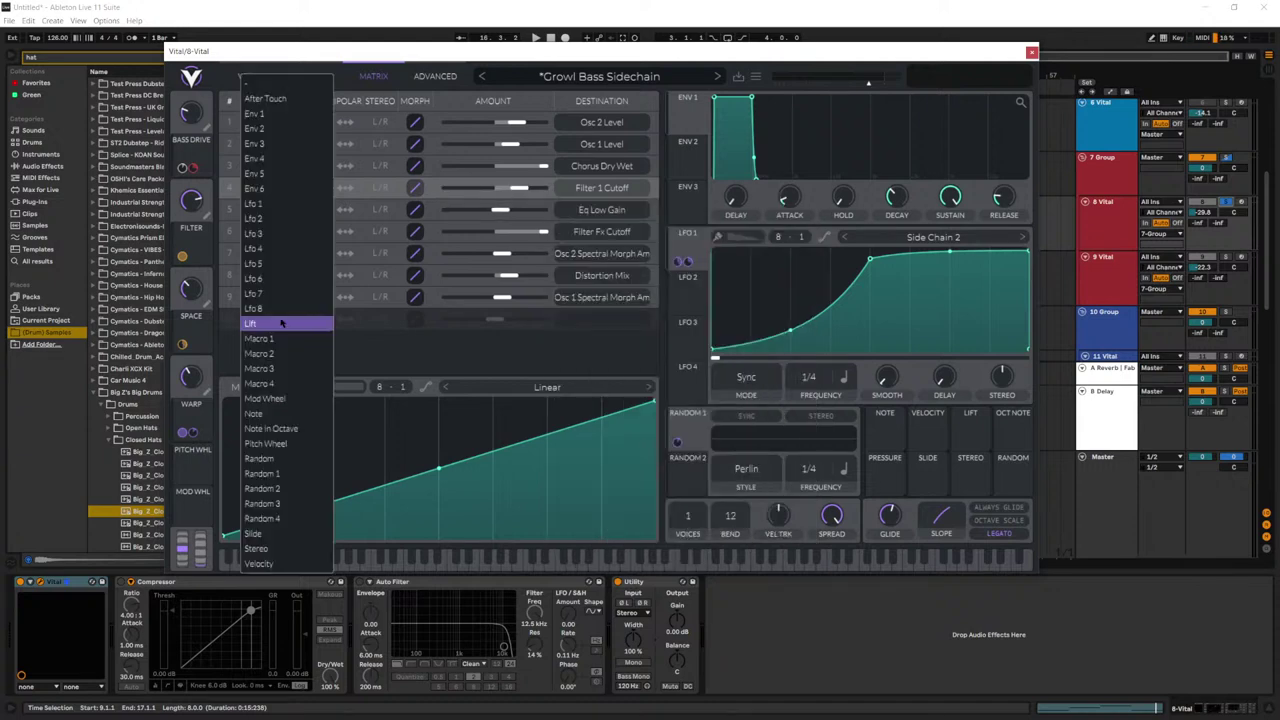
pyautogui.click(289, 370)
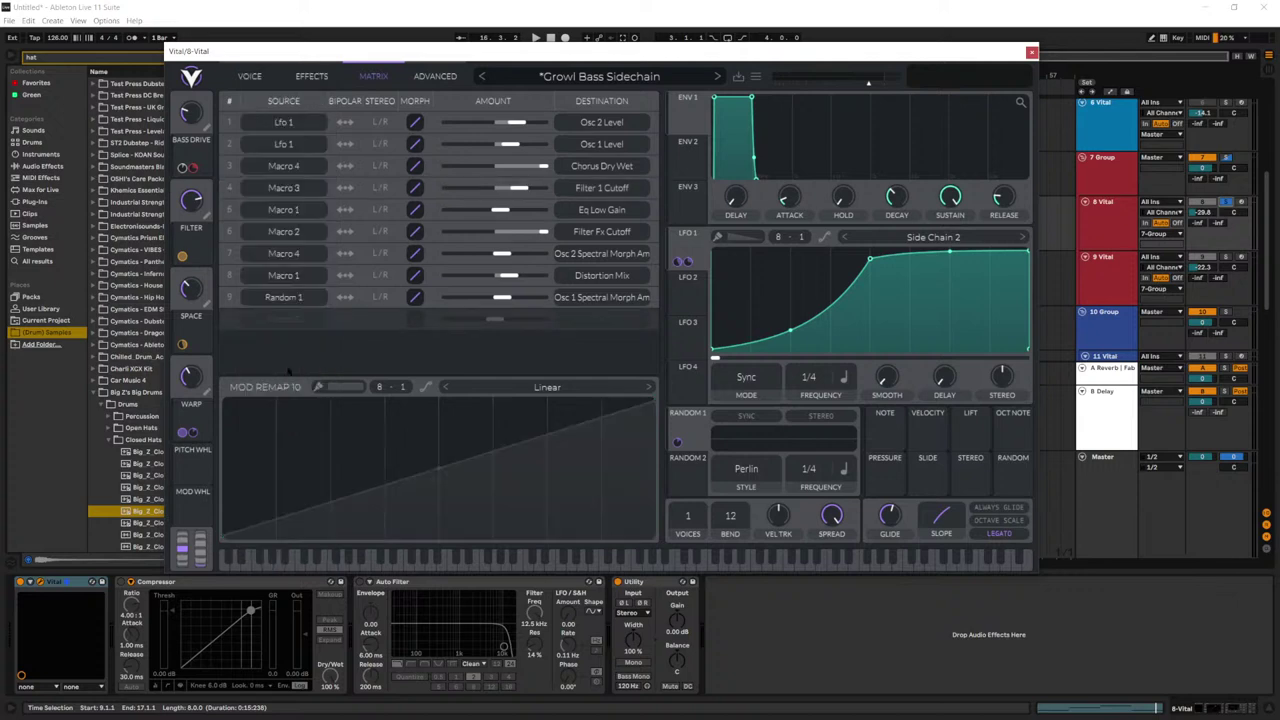
# Step: Add a Macro 3 to Distortion Mix modulation with a positive amount during playback and turn the Space macro up to about halfway
pyautogui.click(311, 76)
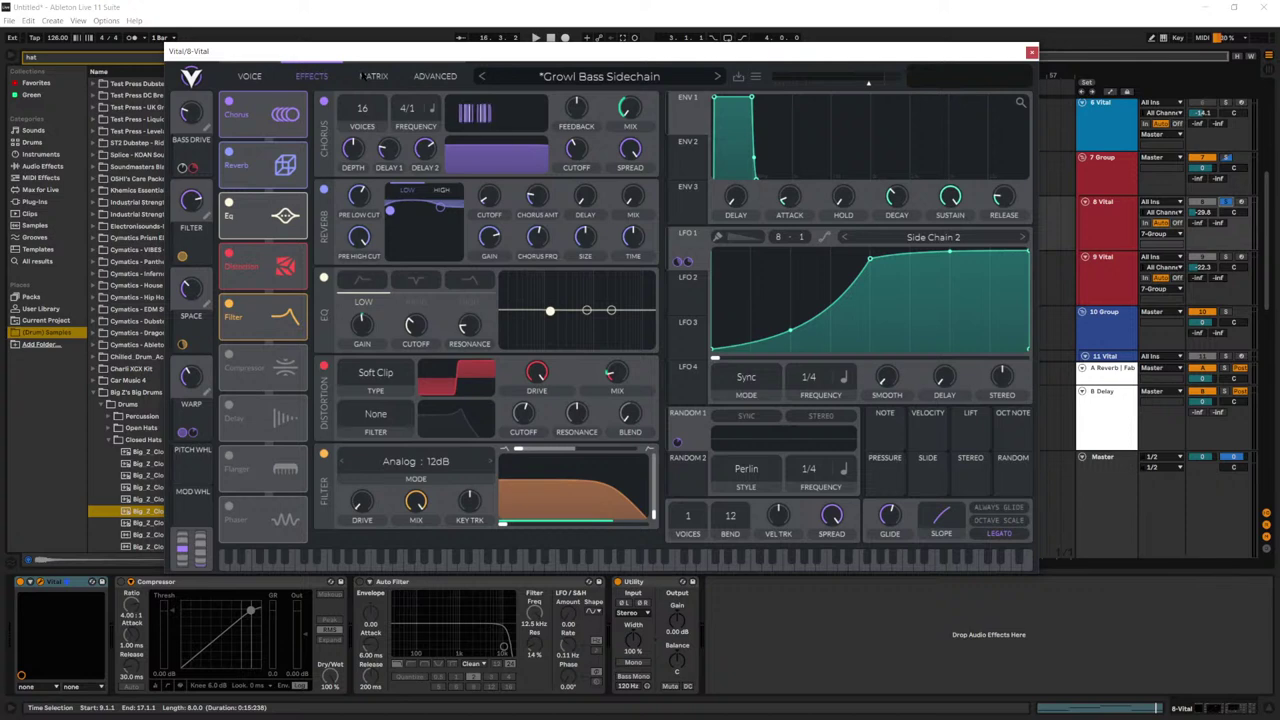
pyautogui.click(368, 76)
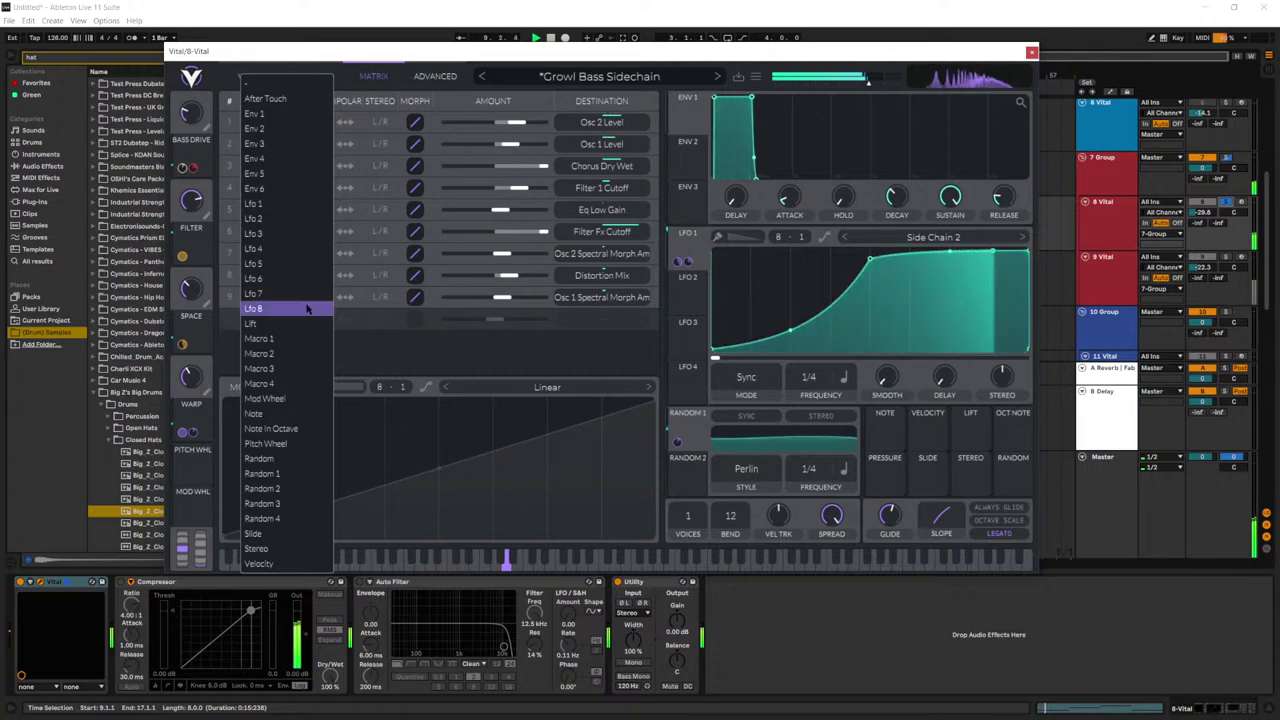
pyautogui.click(280, 355)
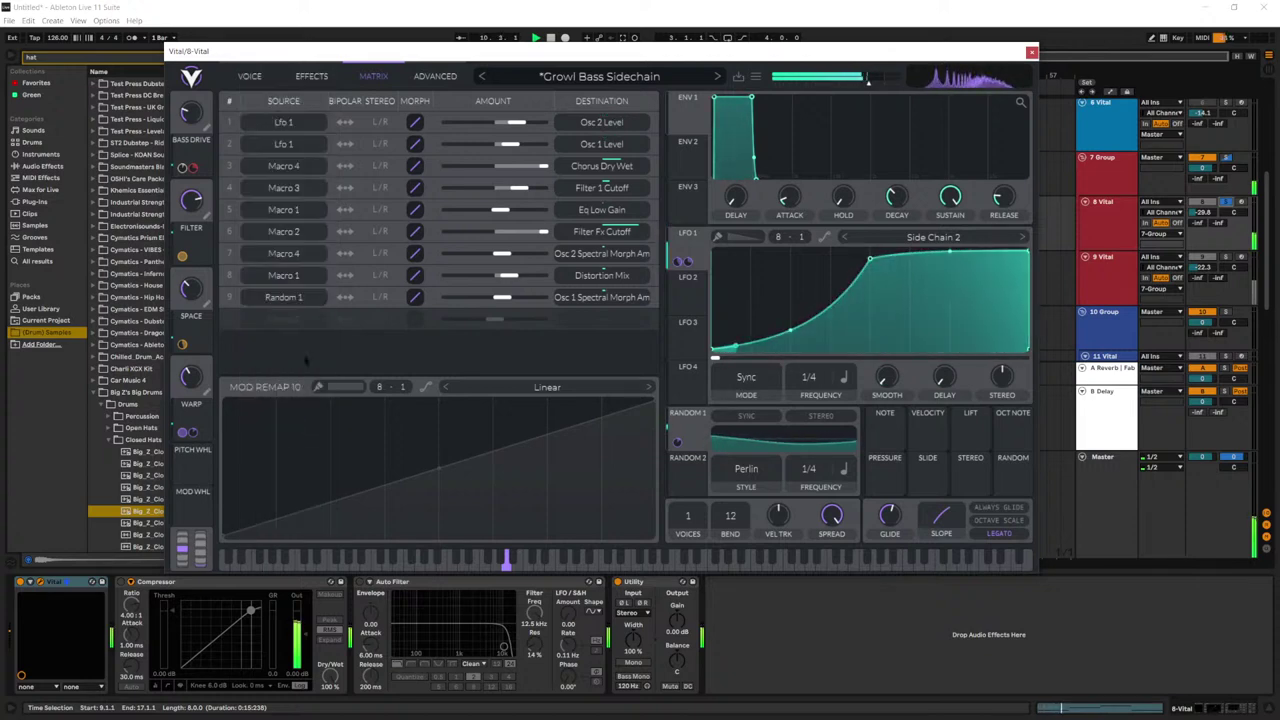
pyautogui.click(590, 320)
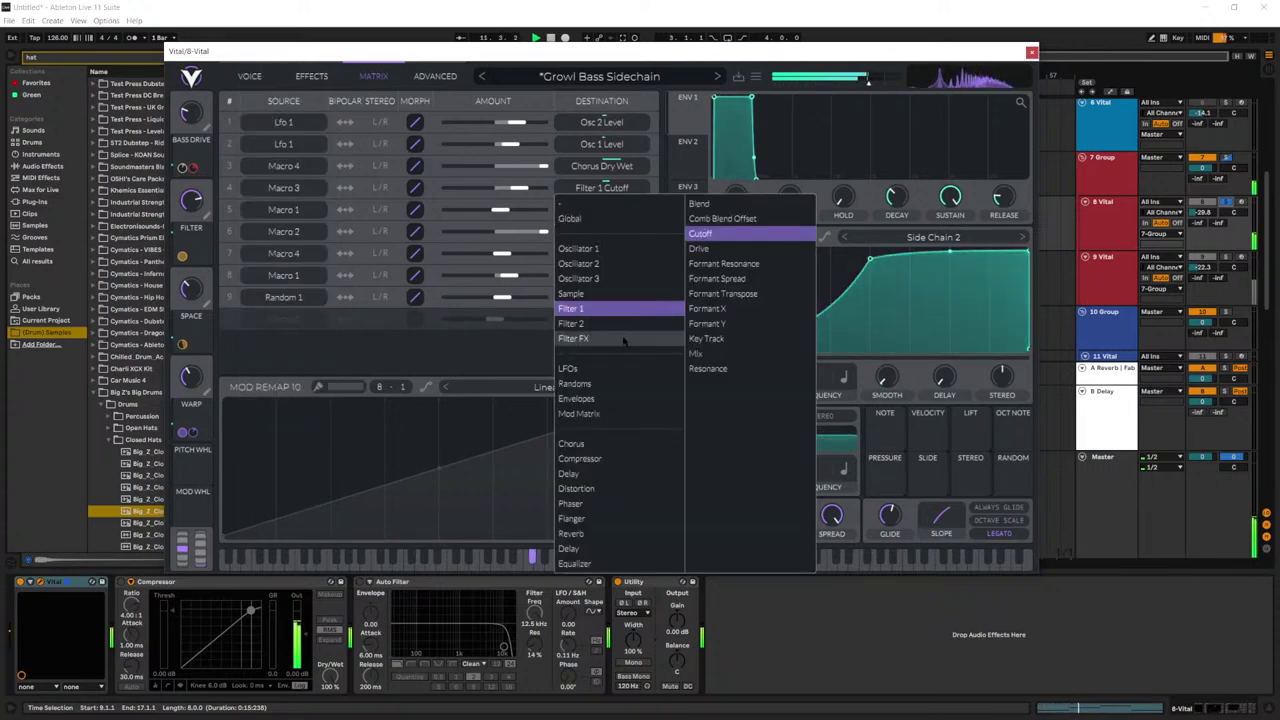
pyautogui.moveTo(576, 488)
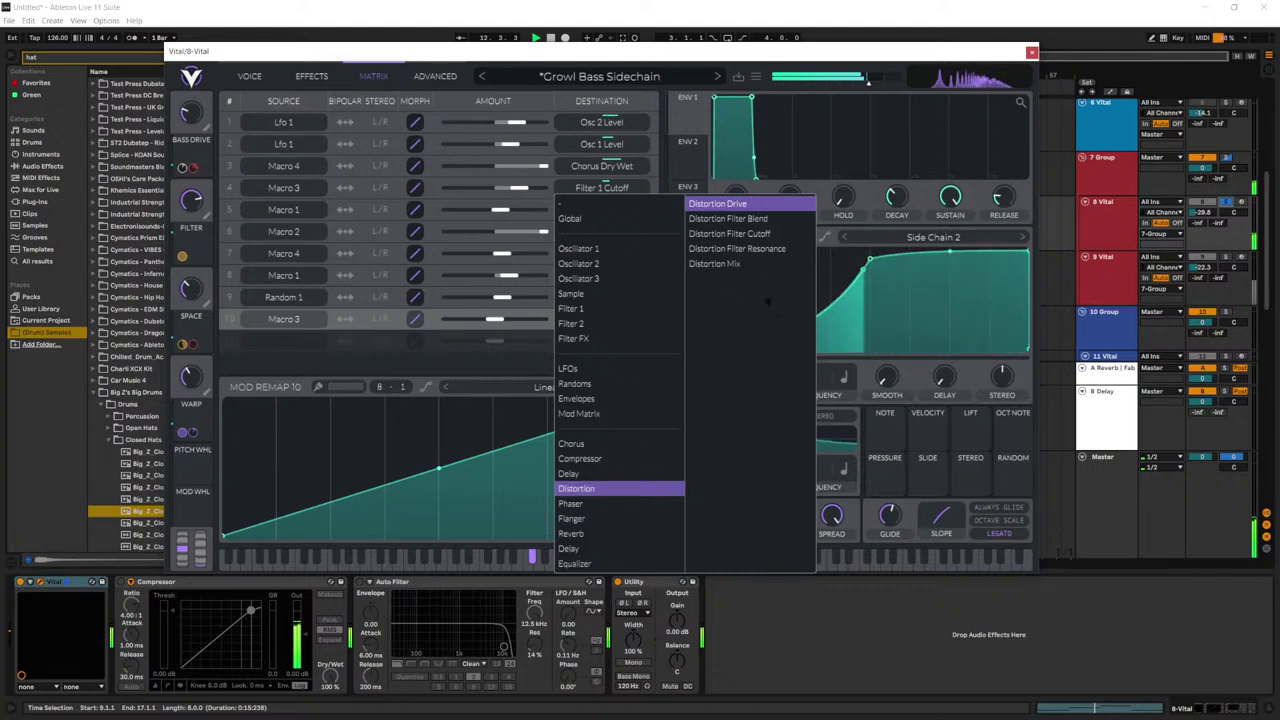
pyautogui.click(727, 265)
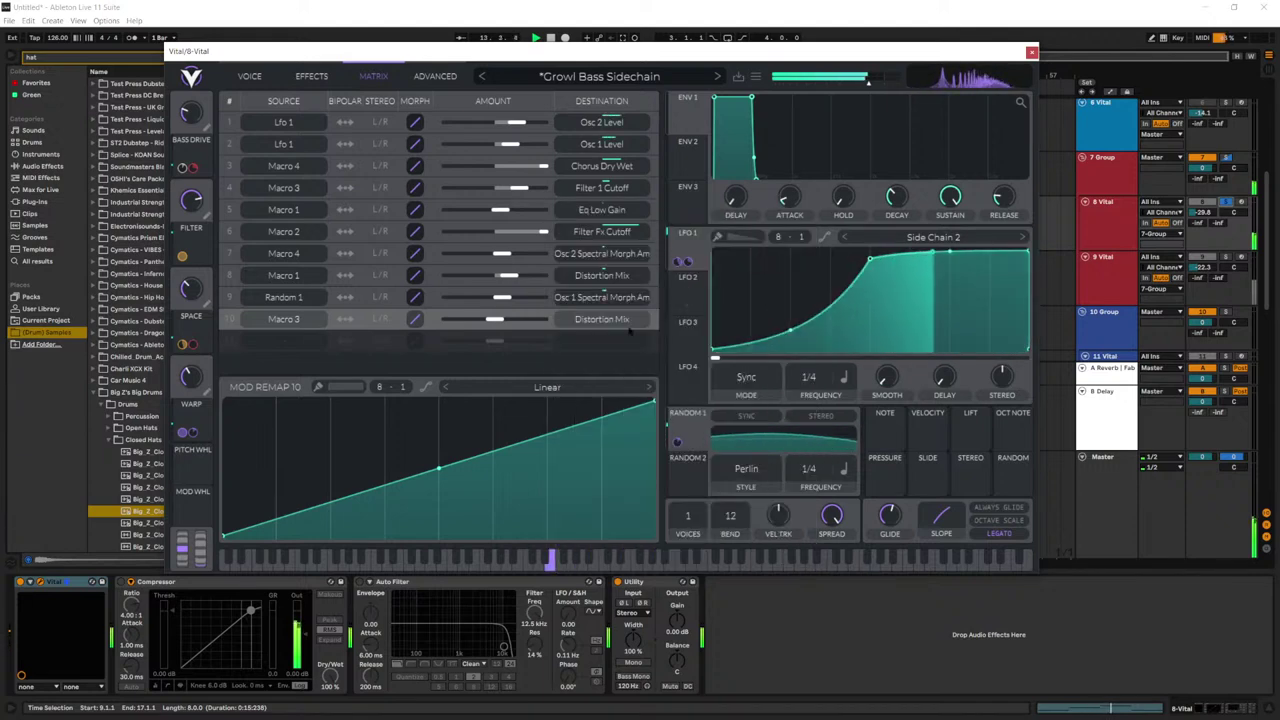
pyautogui.moveTo(496, 319); pyautogui.dragTo(528, 320)
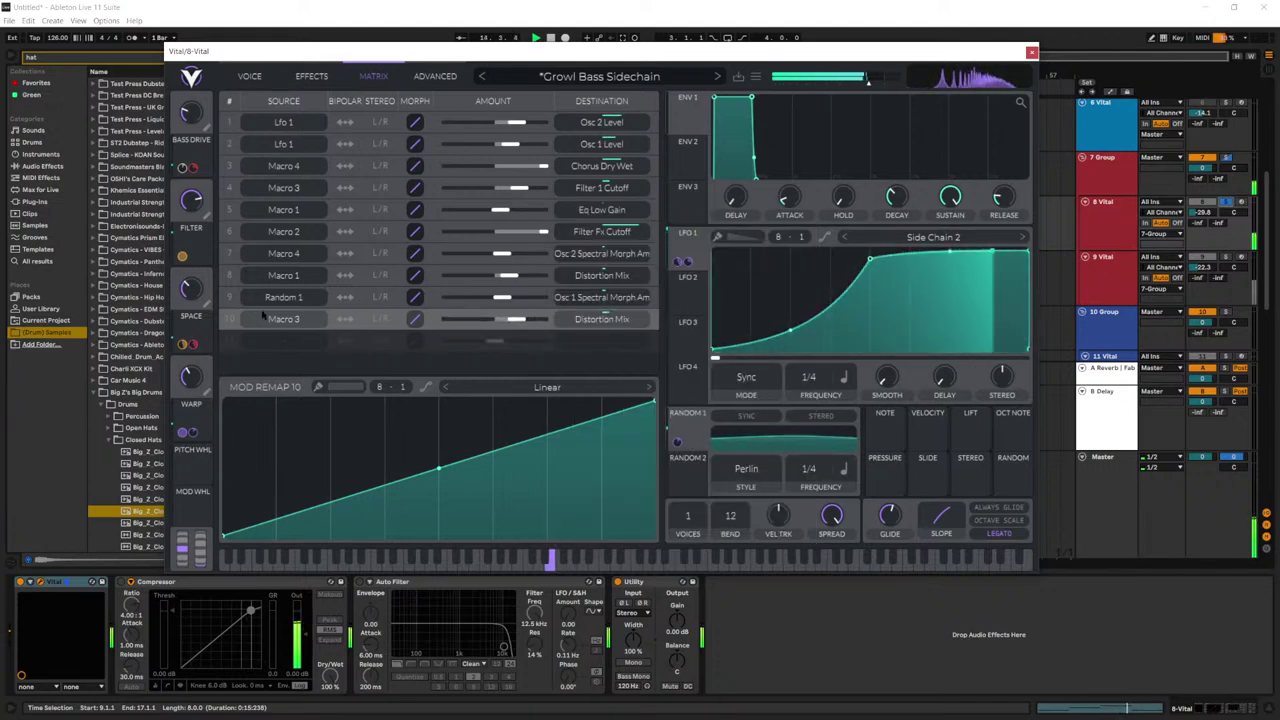
pyautogui.moveTo(190, 290); pyautogui.dragTo(194, 236)
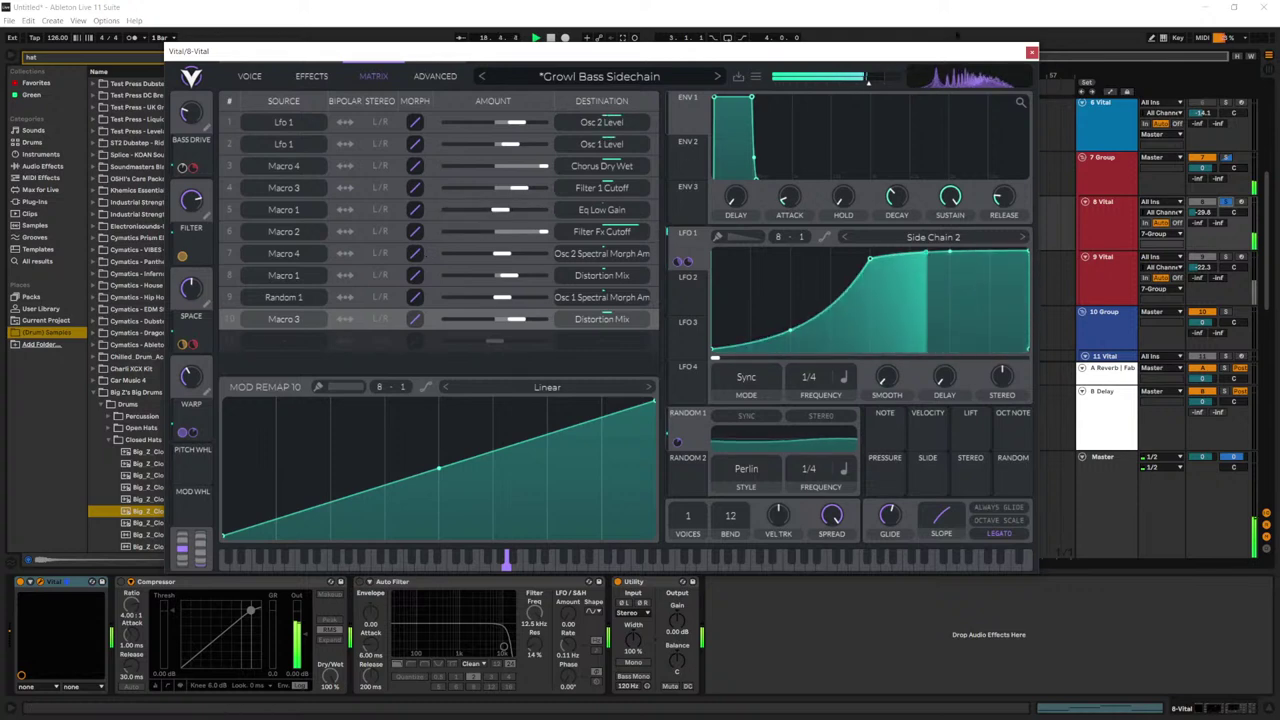
# Step: Take track 8 out of solo, select its first Vital 2 clip and play the full mix with Vital reopened
pyautogui.click(1031, 52)
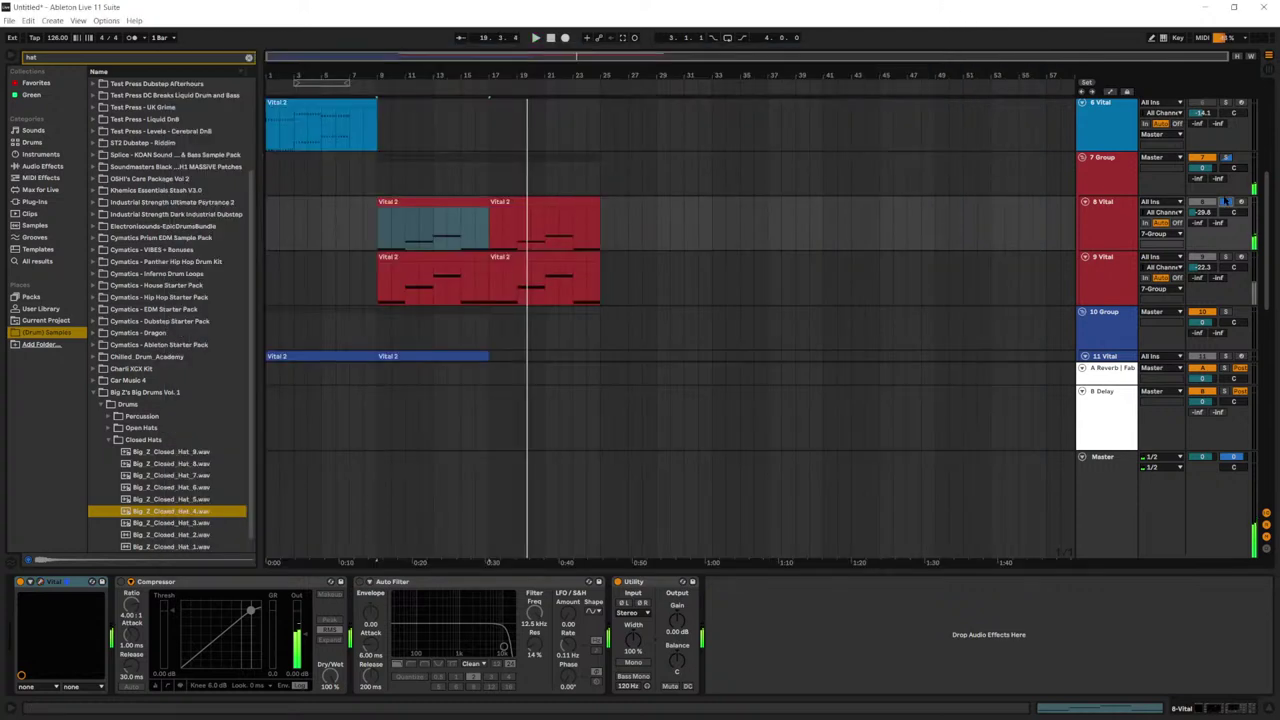
pyautogui.click(469, 227)
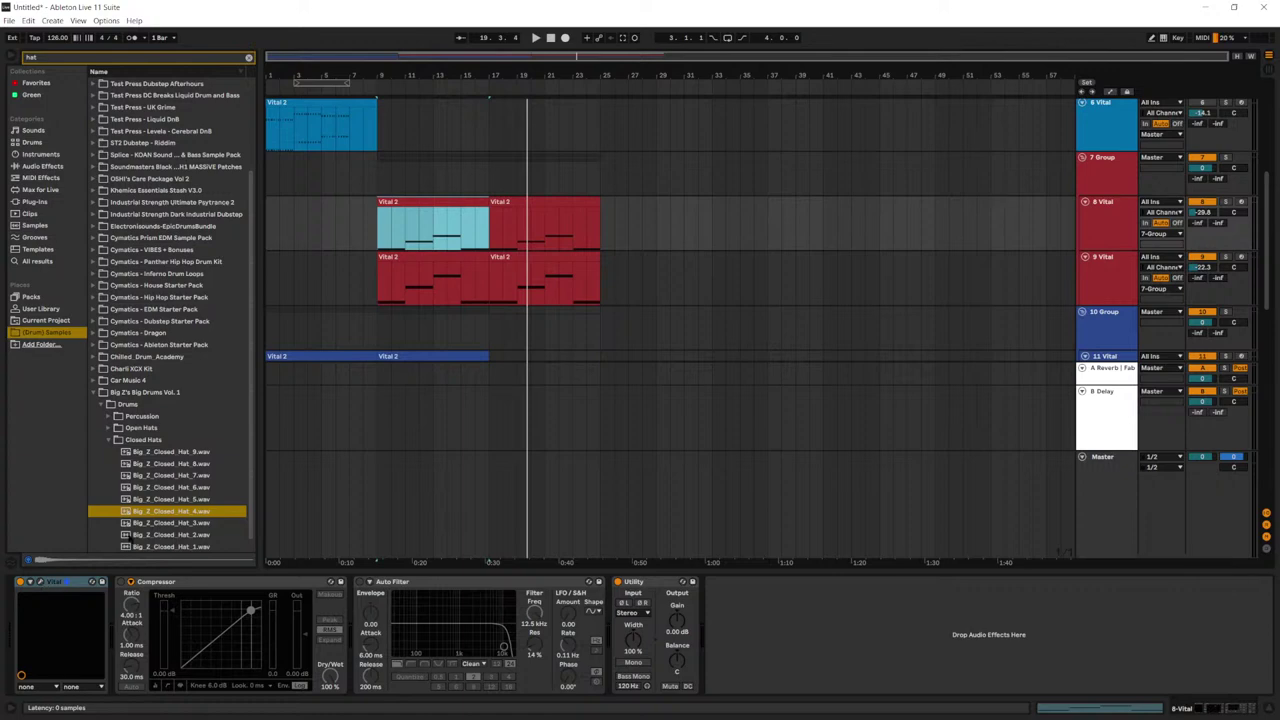
pyautogui.click(40, 582)
pyautogui.press('space')
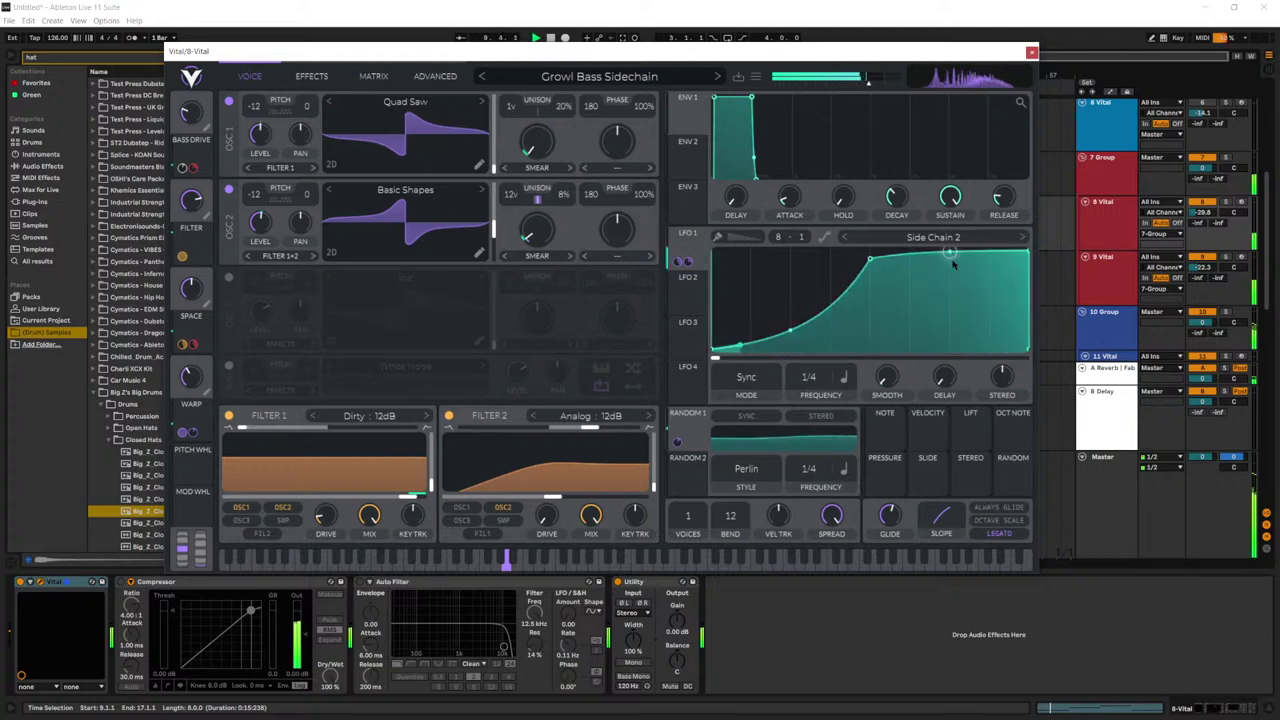
# Step: Reshape LFO 1 into a low symmetrical triangle with straight slopes and a zero end point, stop playback and close Vital
pyautogui.moveTo(952, 260); pyautogui.dragTo(947, 304)
pyautogui.moveTo(1026, 253); pyautogui.dragTo(1026, 285)
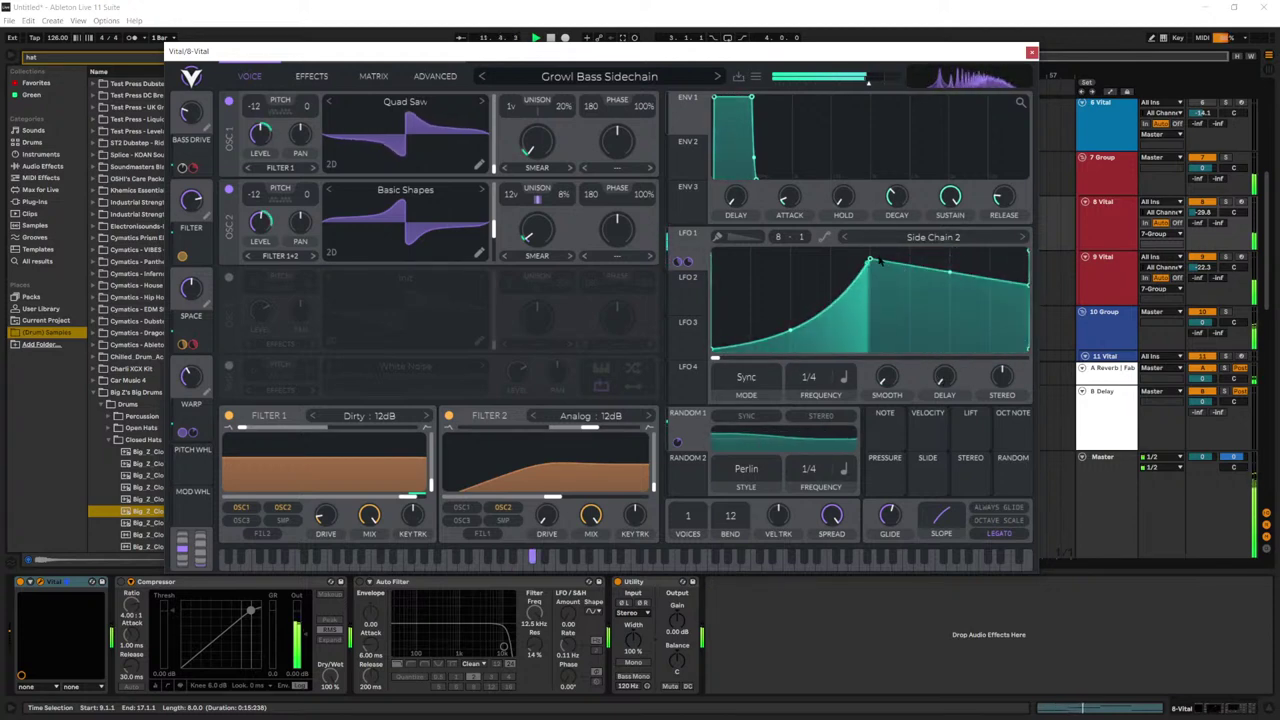
pyautogui.moveTo(870, 262); pyautogui.dragTo(854, 316)
pyautogui.moveTo(1027, 284); pyautogui.dragTo(1027, 350)
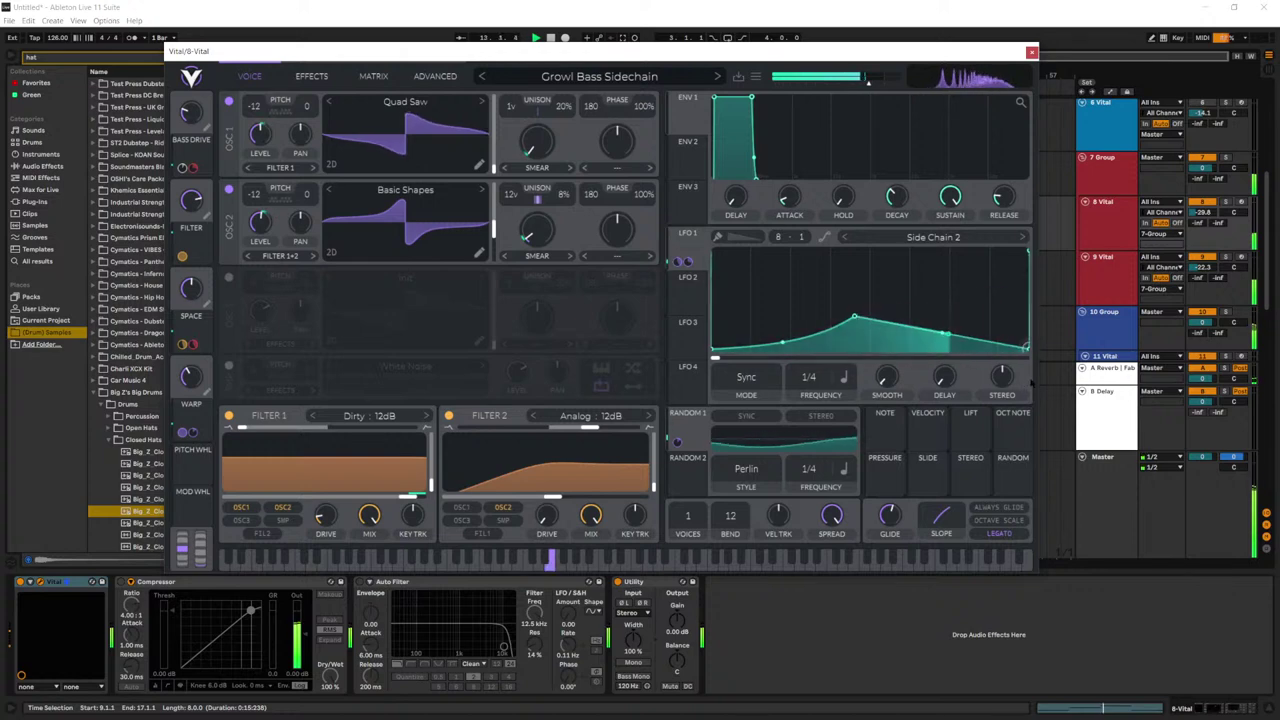
pyautogui.doubleClick(783, 336)
pyautogui.press('space')
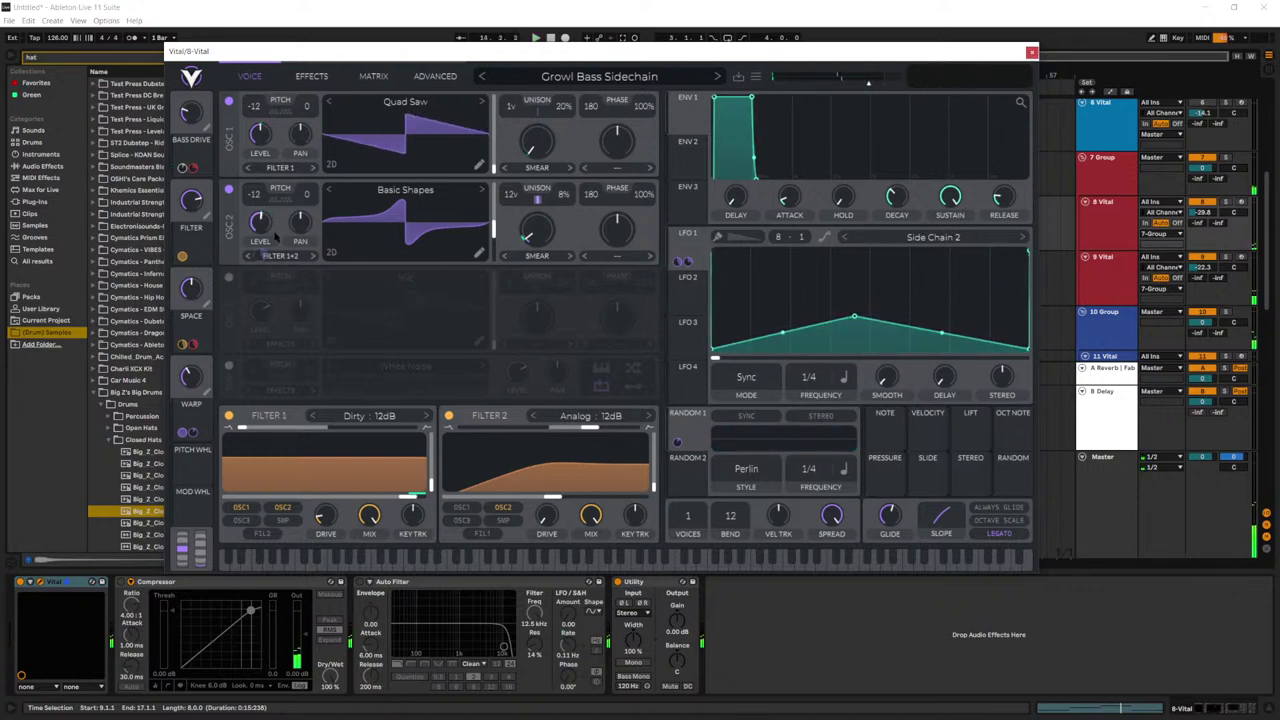
pyautogui.click(1031, 51)
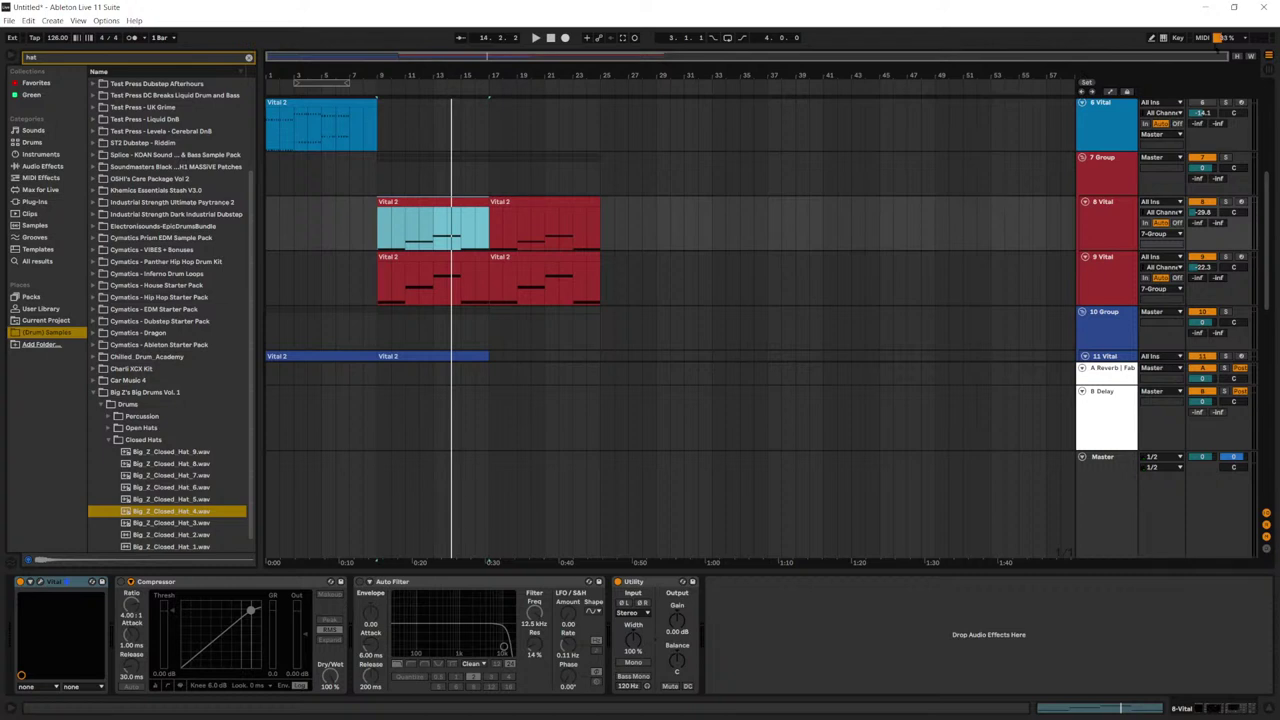
# Step: Place the insert marker at bar 9 on track 8, where its first Vital 2 clip starts
pyautogui.moveTo(412, 54); pyautogui.dragTo(337, 100)
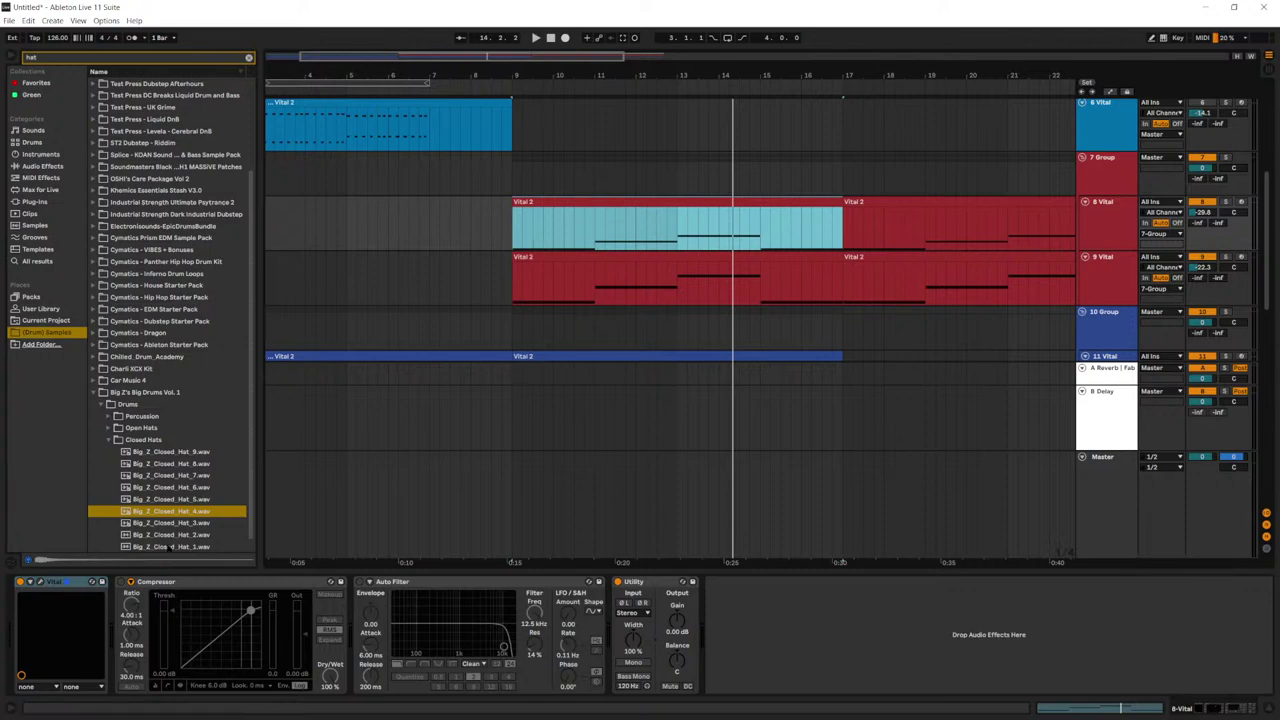
pyautogui.click(40, 583)
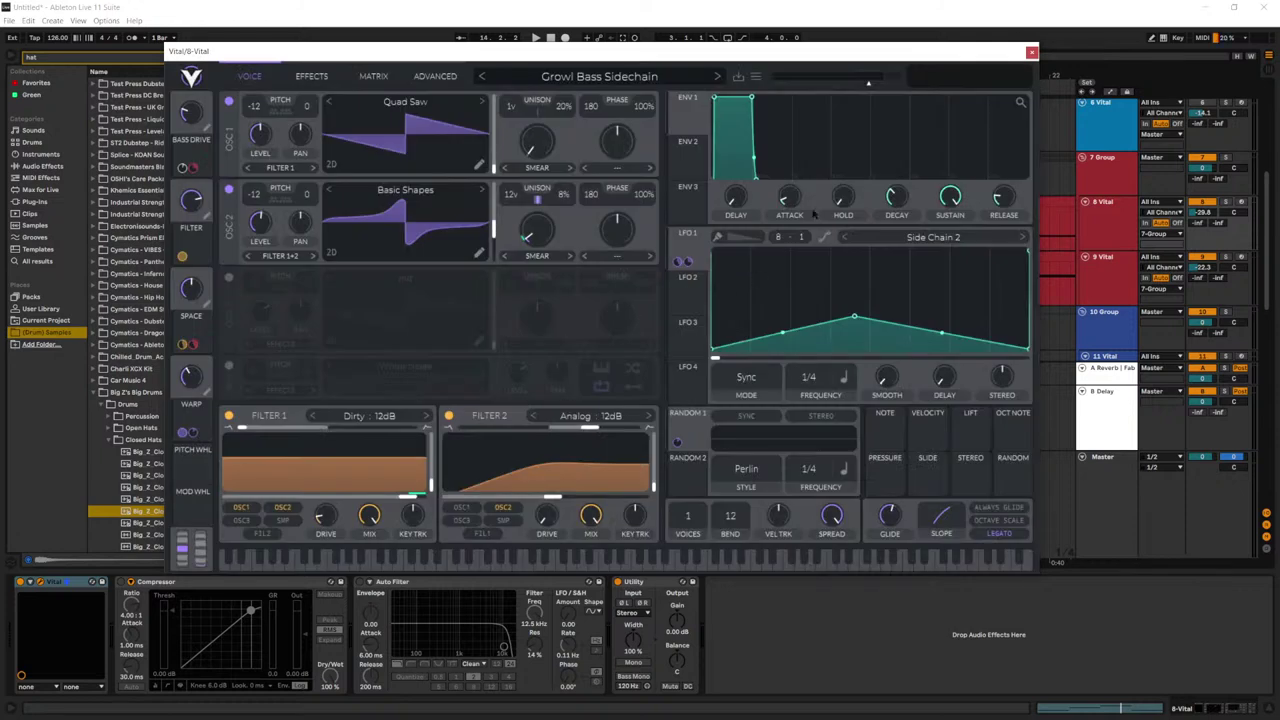
pyautogui.click(1031, 52)
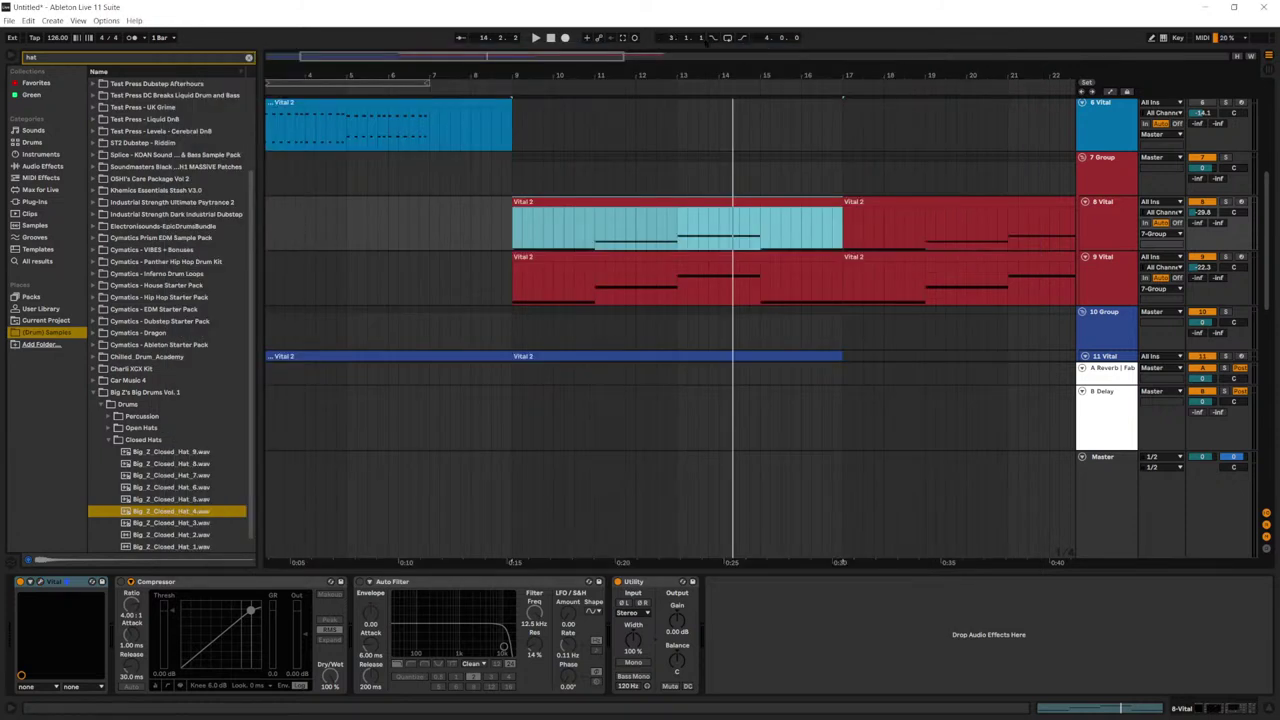
pyautogui.click(513, 230)
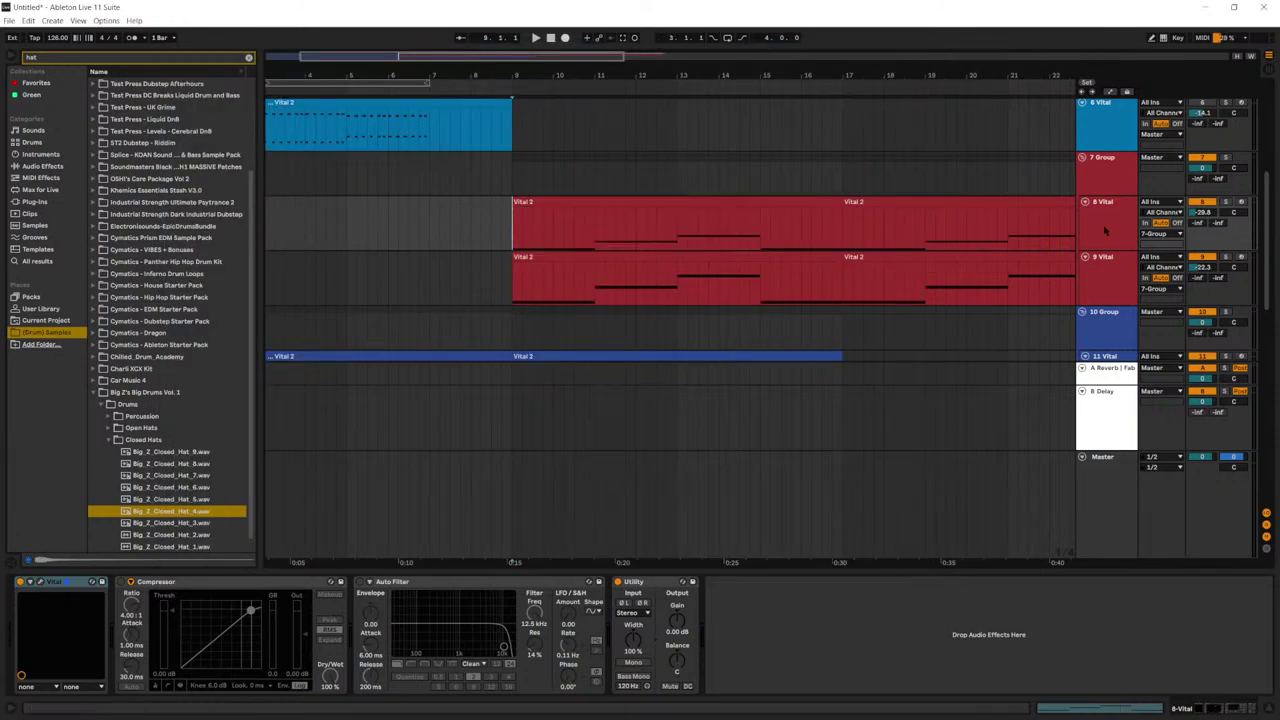
# Step: Arm automation recording and show the automation of the Utility's Gain on track 8
pyautogui.click(598, 37)
pyautogui.click(1119, 233)
pyautogui.rightClick(1126, 229)
pyautogui.click(1117, 219)
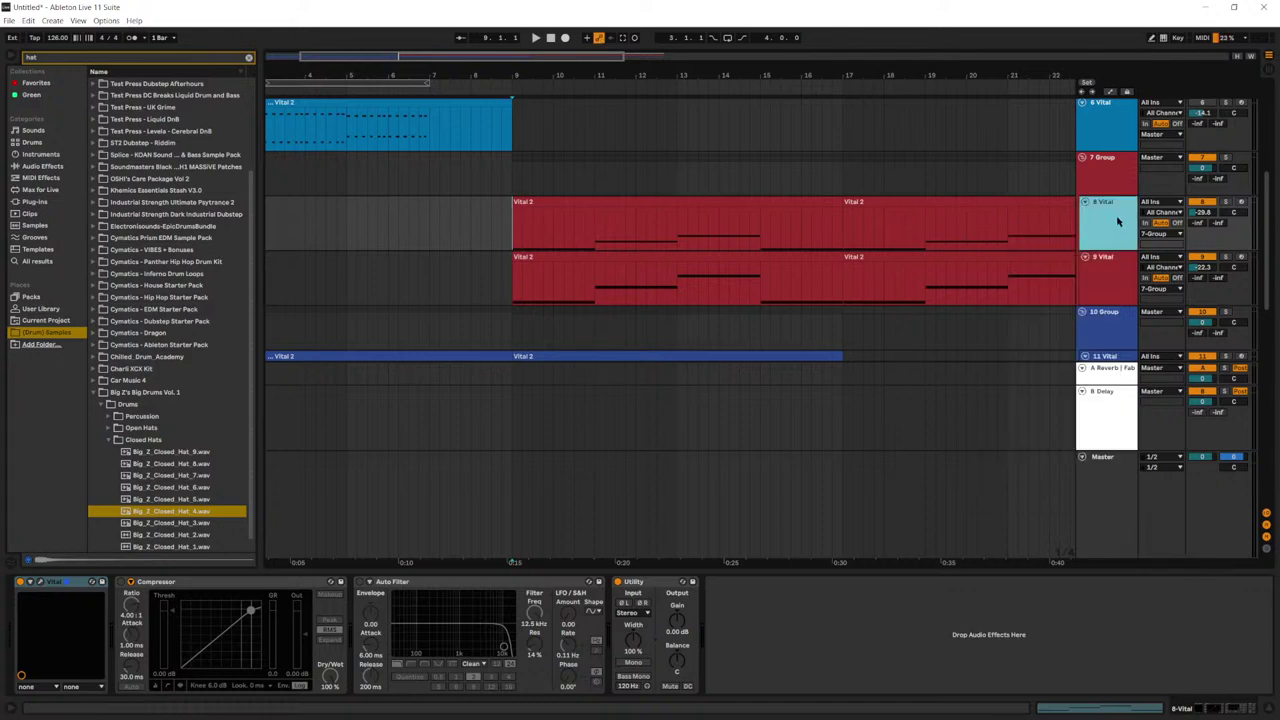
pyautogui.click(1203, 215)
pyautogui.rightClick(677, 622)
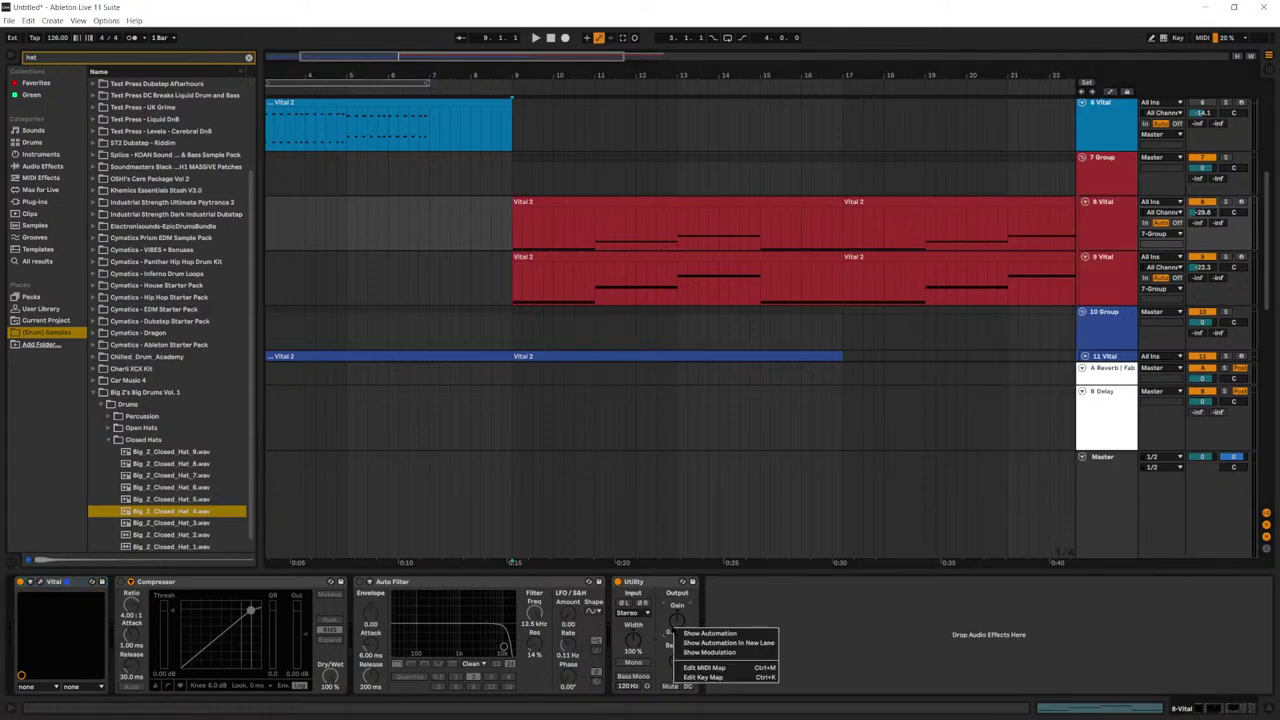
pyautogui.click(686, 633)
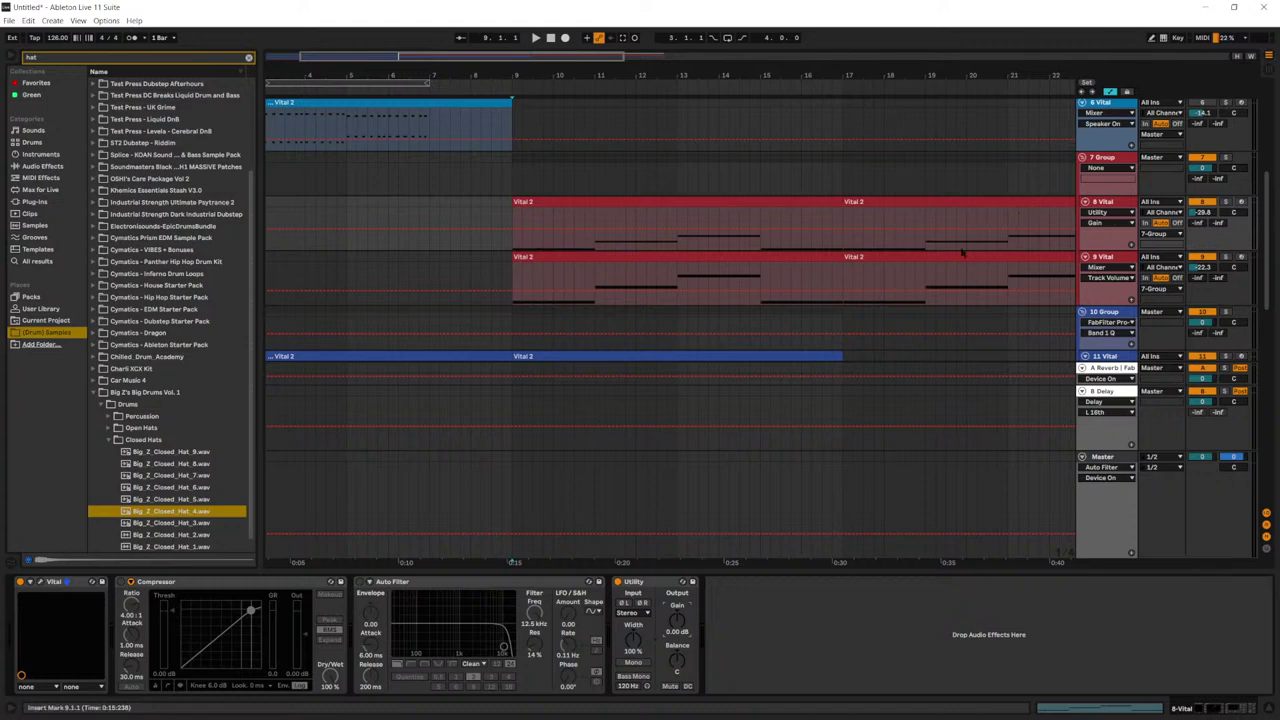
# Step: Display Vital's Macro 3 automation on track 8 and set the playback start to bar 9
pyautogui.click(40, 582)
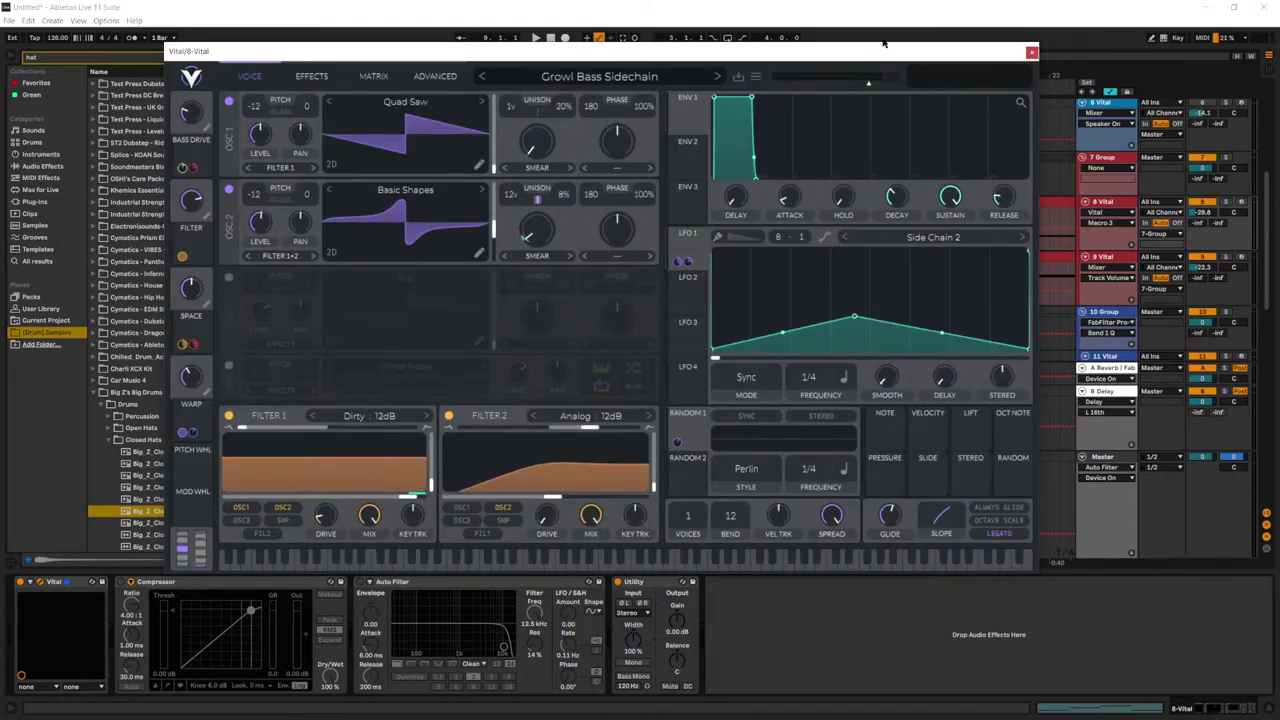
pyautogui.click(1031, 52)
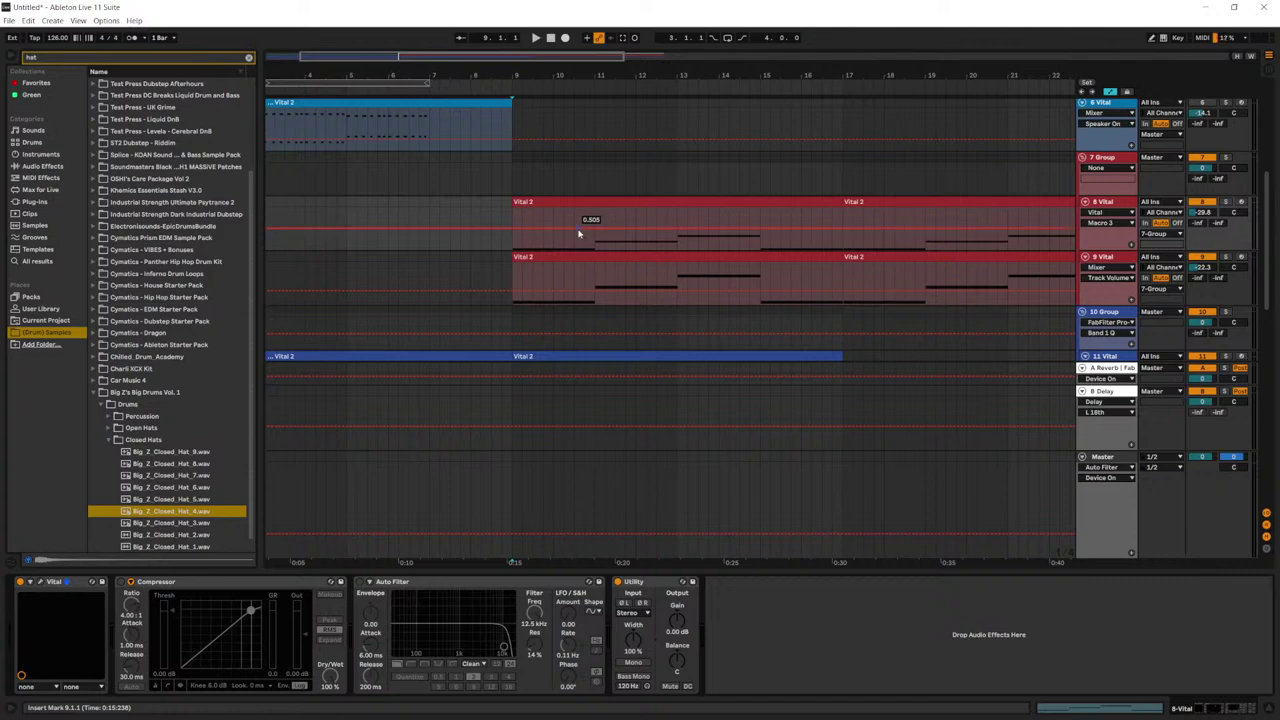
pyautogui.click(512, 229)
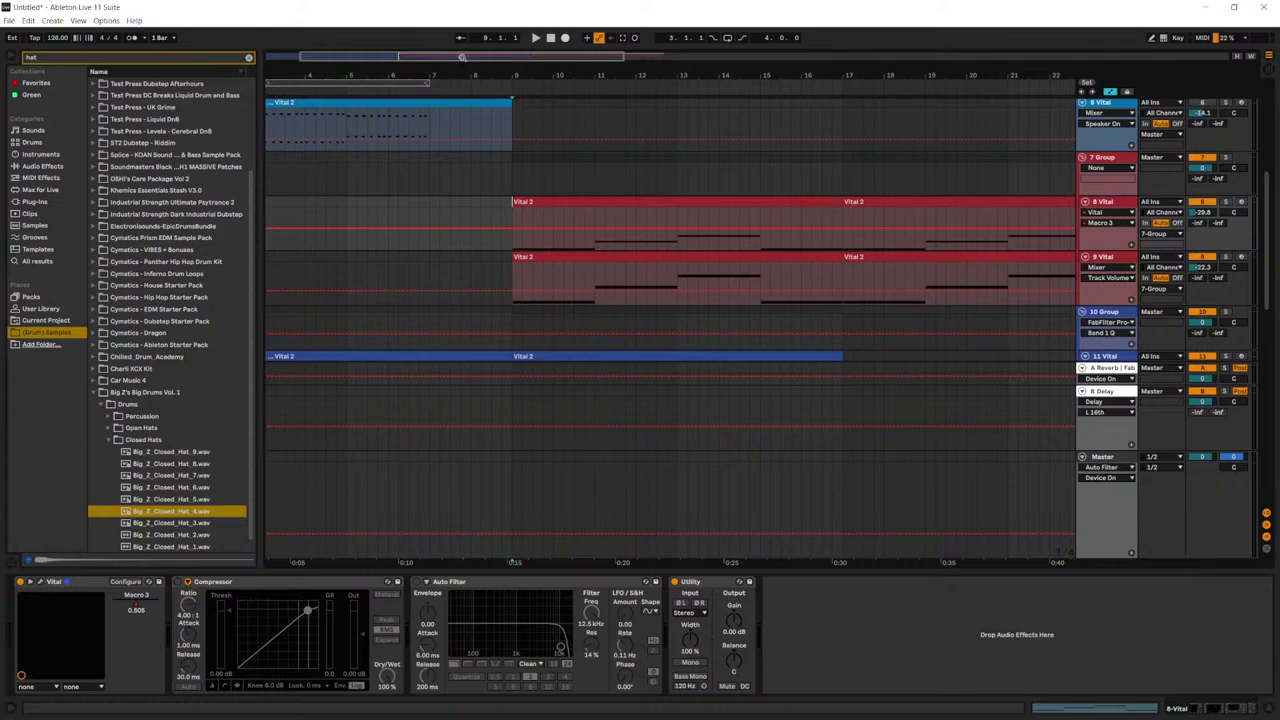
# Step: Draw Macro 3 automation rising from 0 at bar 9 to 1 at bar 10, then curving back down by bar 11, with playback
pyautogui.press('space')
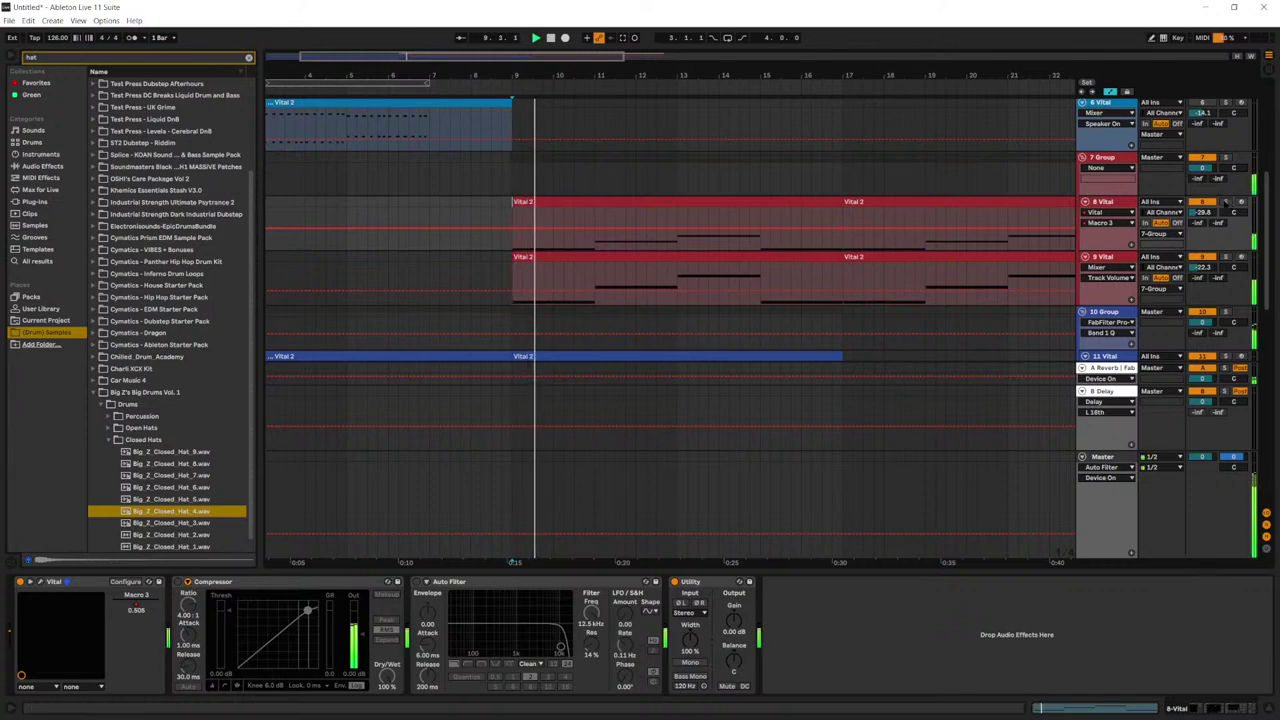
pyautogui.moveTo(513, 232); pyautogui.dragTo(595, 249)
pyautogui.press('space')
pyautogui.press('space')
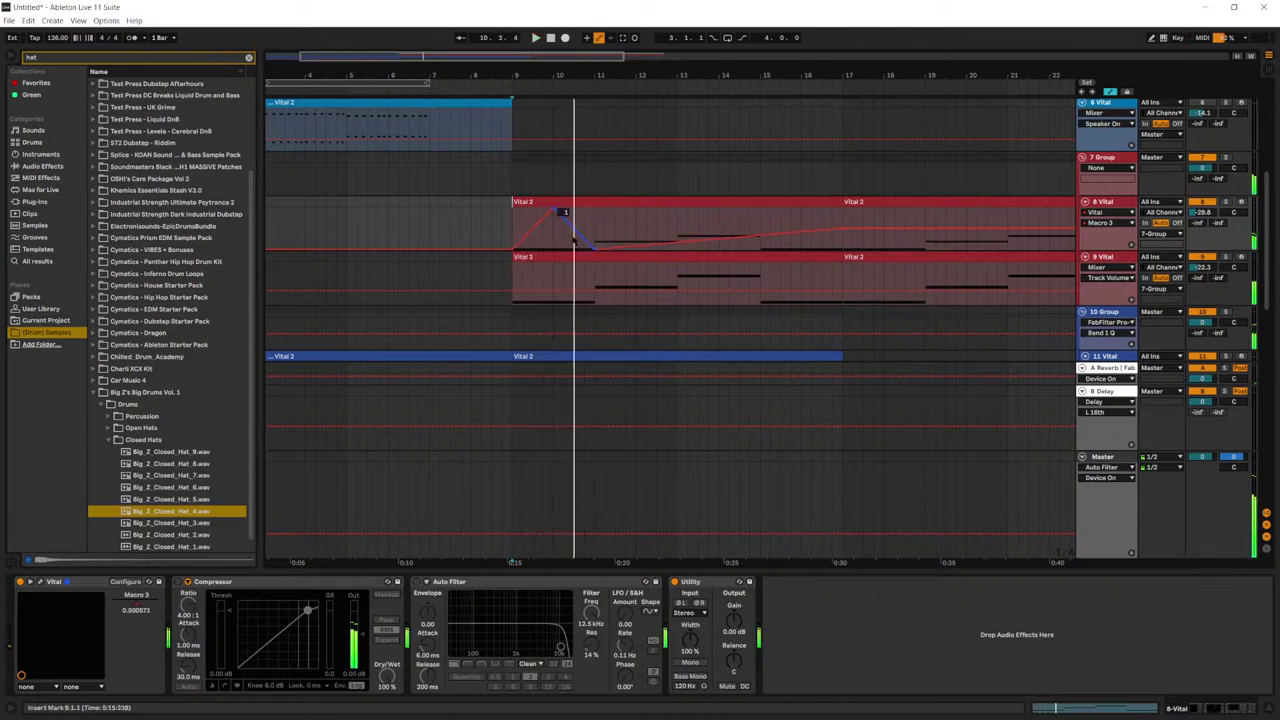
# Step: Lower Filter 1's cutoff in track 8's Vital, adjust its Macro 3 modulation amount and rename the Space macro as IDK
pyautogui.click(1100, 201)
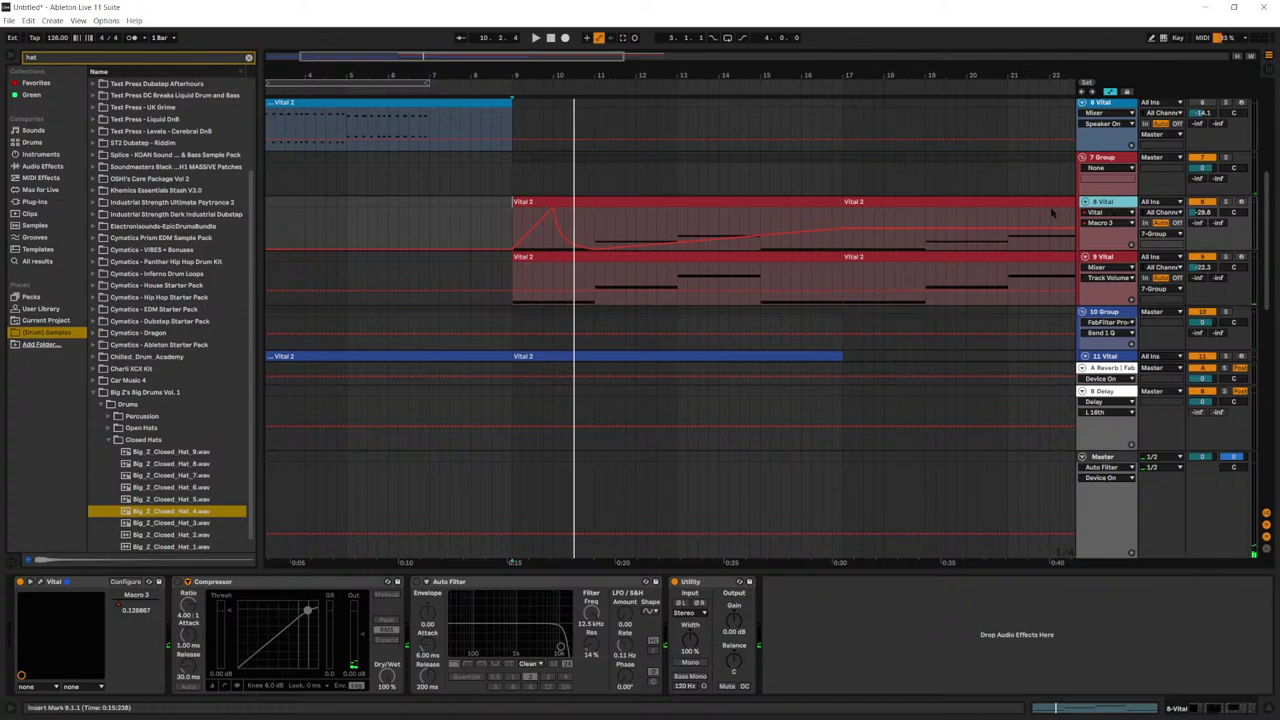
pyautogui.click(42, 582)
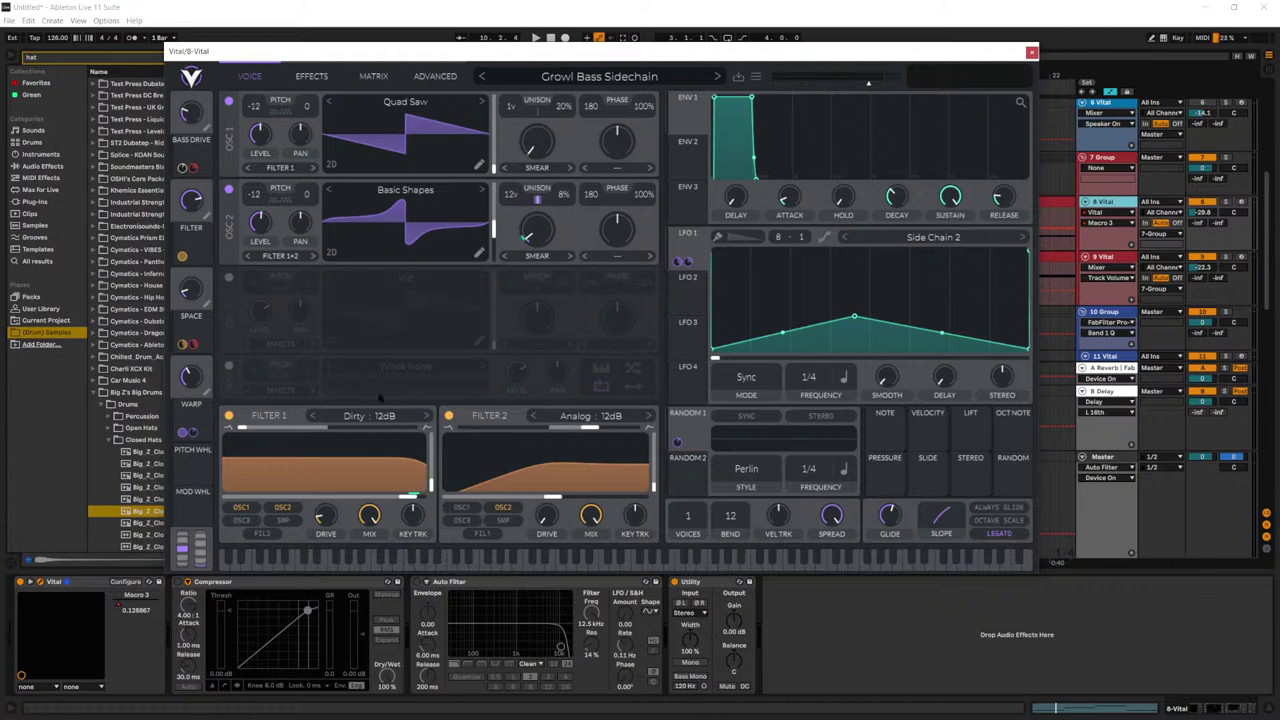
pyautogui.press('space')
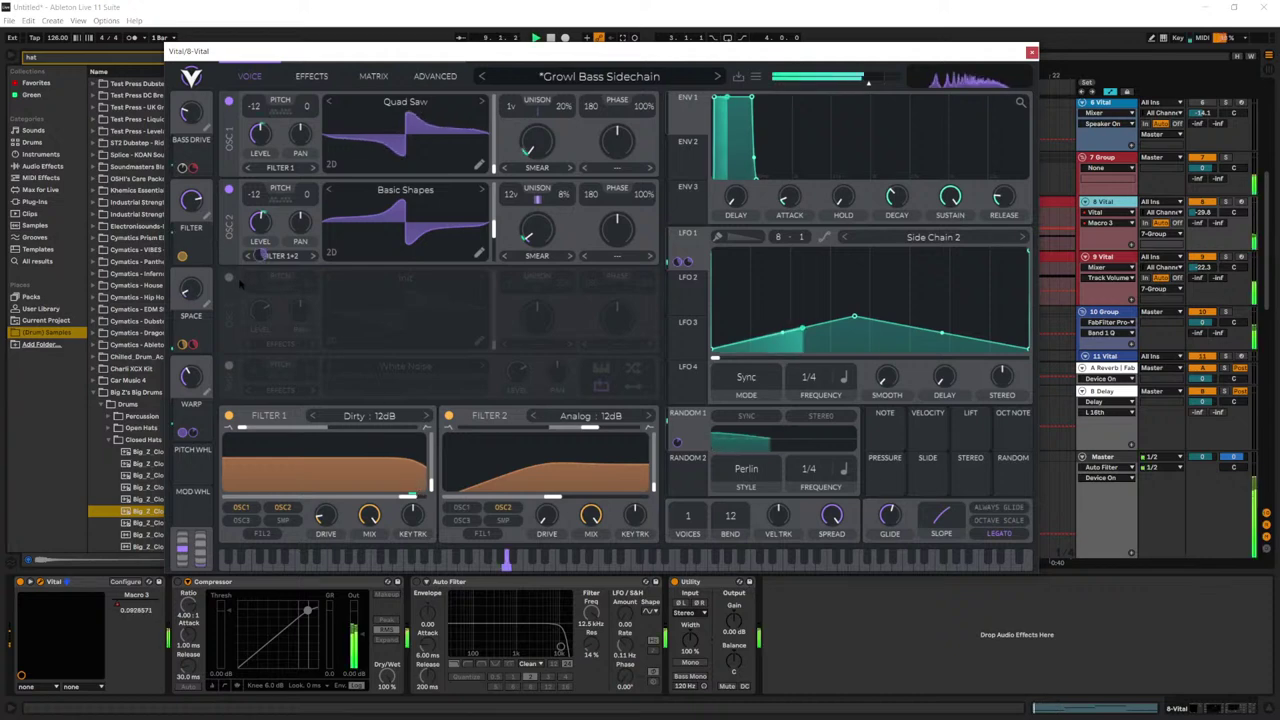
pyautogui.moveTo(325, 481); pyautogui.dragTo(325, 486)
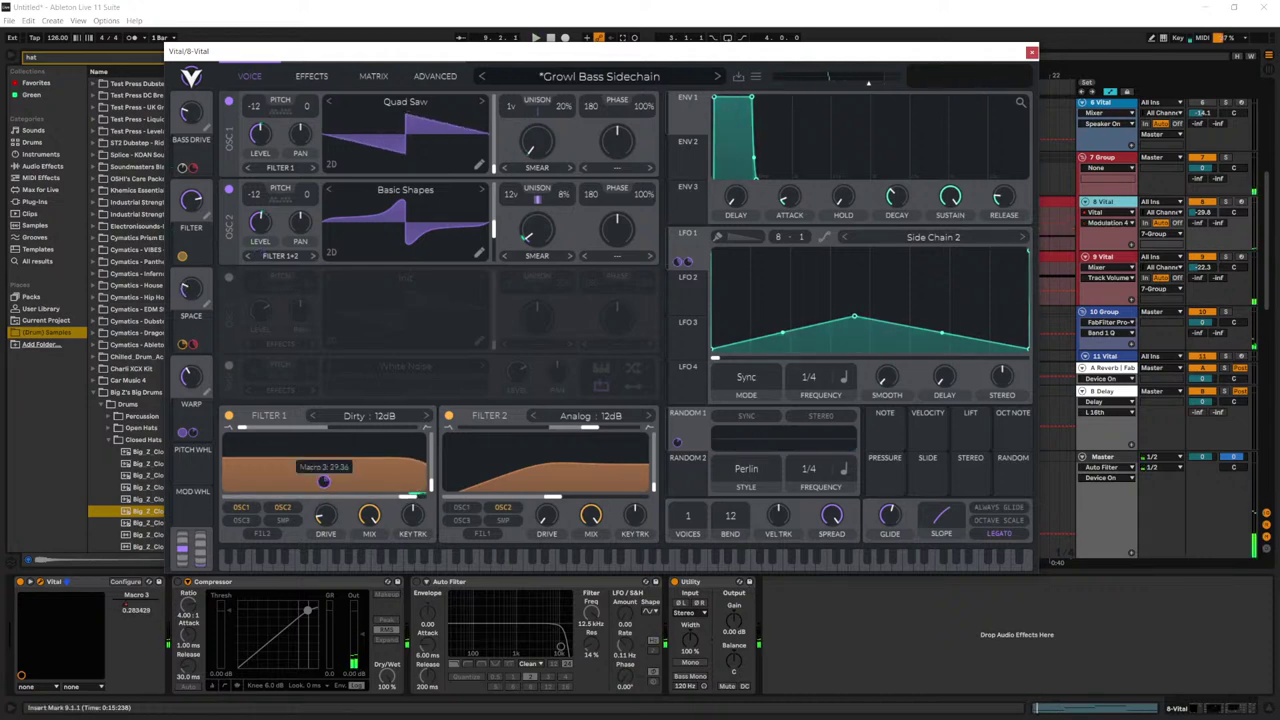
pyautogui.moveTo(408, 496); pyautogui.dragTo(323, 483)
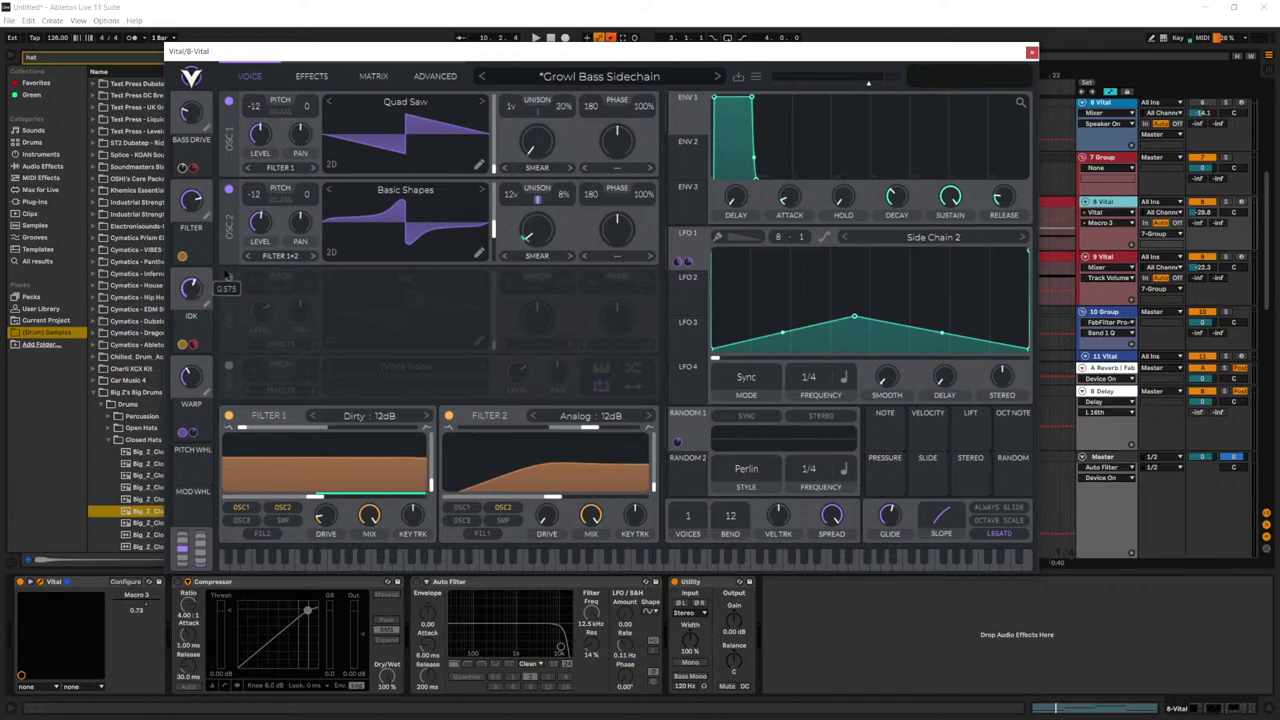
# Step: Route the IDK macro to oscillator 2's unison detune with an amount of about -0.090 and play the result
pyautogui.moveTo(193, 343)
pyautogui.mouseDown()
pyautogui.moveTo(221, 328)
pyautogui.moveTo(208, 328)
pyautogui.mouseUp()
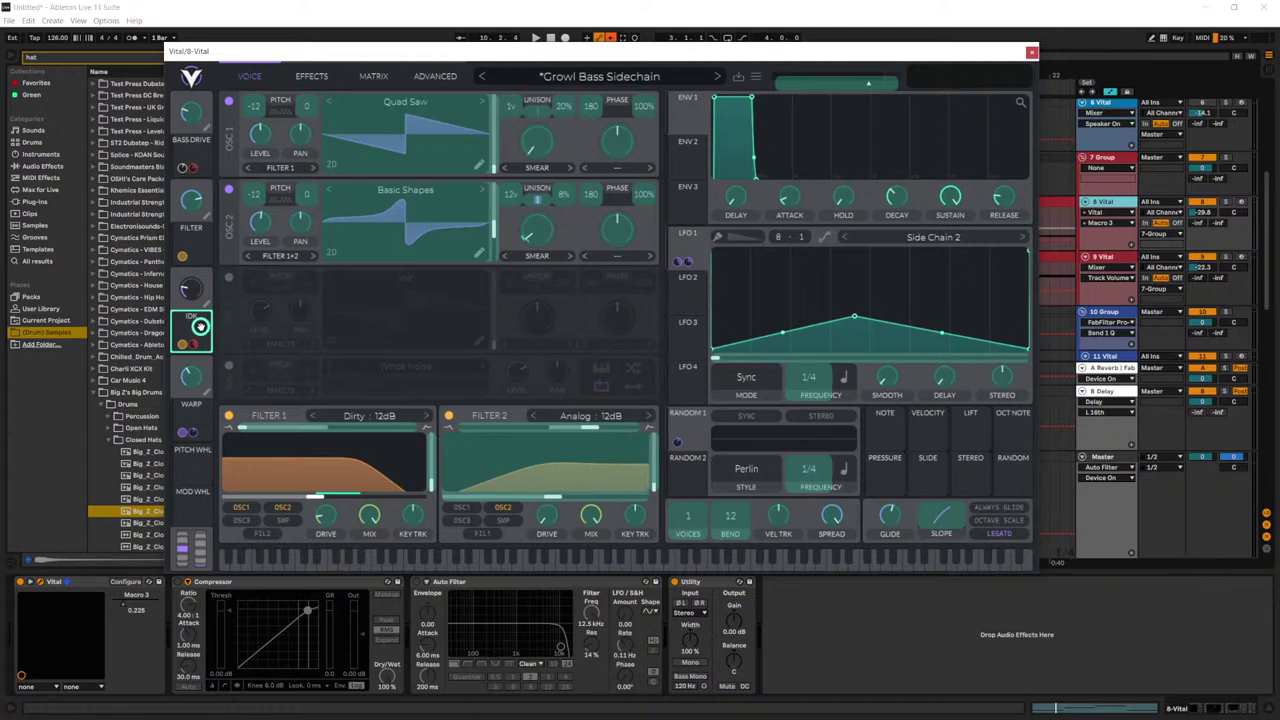
pyautogui.moveTo(200, 327); pyautogui.dragTo(565, 183)
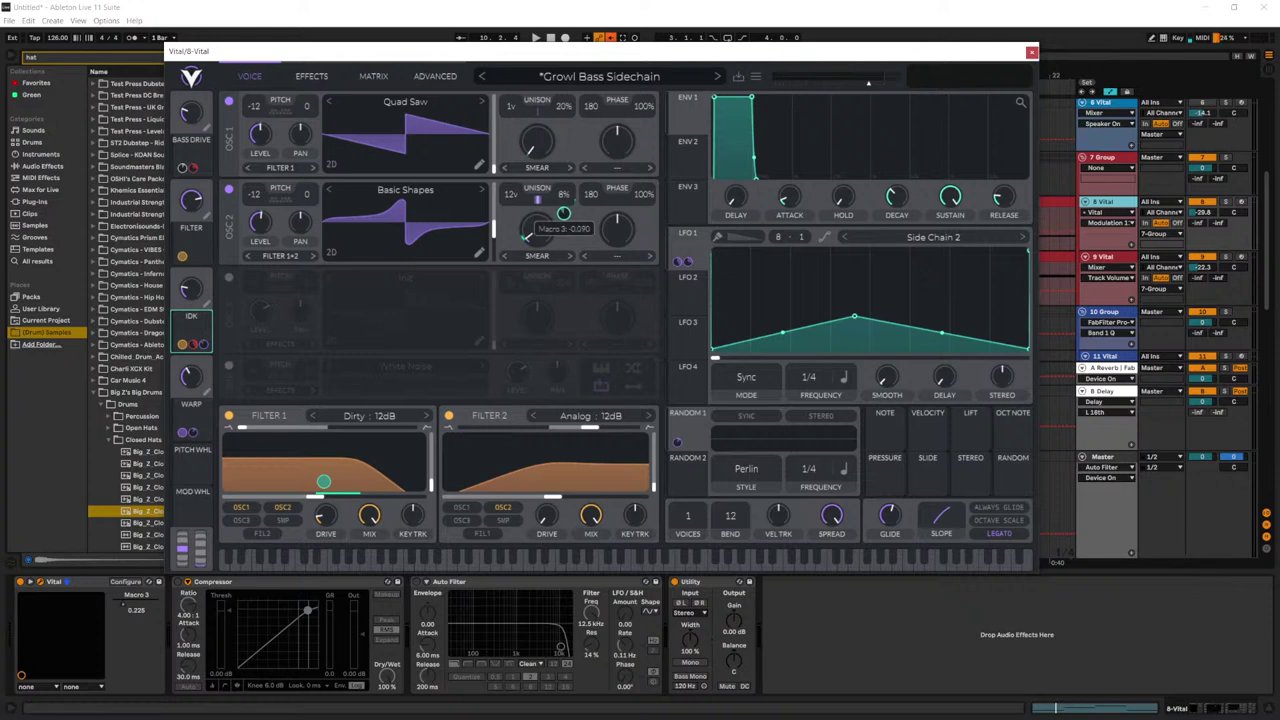
pyautogui.press('space')
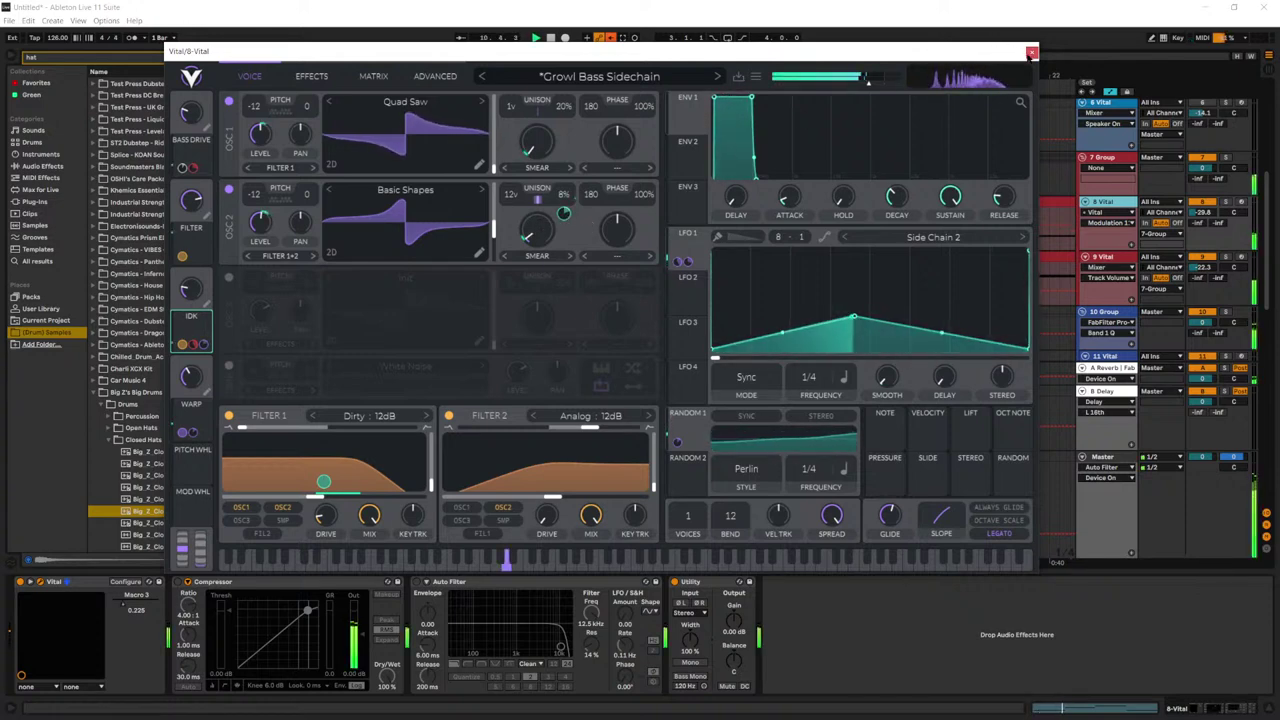
# Step: Return to track 8's Macro 3 automation, re-enable the overridden automation and play from bar 9 while checking Vital
pyautogui.click(1031, 52)
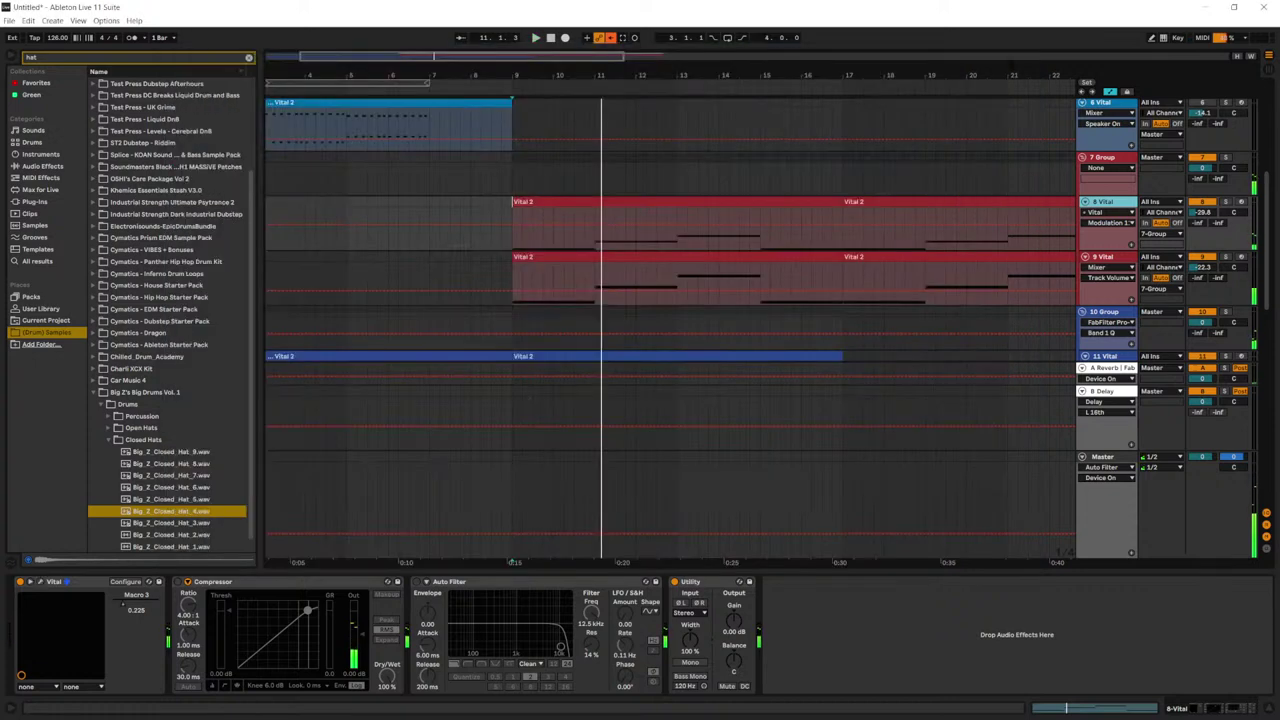
pyautogui.click(124, 606)
pyautogui.click(611, 38)
pyautogui.press('space')
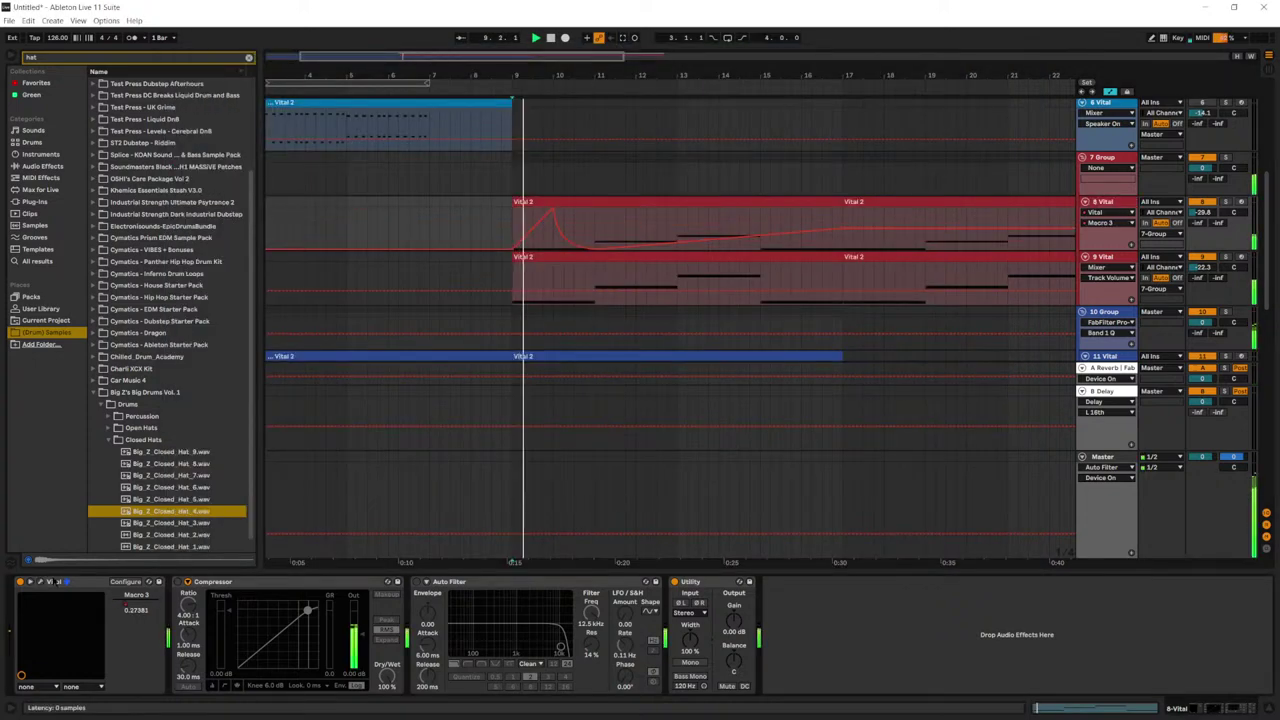
pyautogui.click(40, 581)
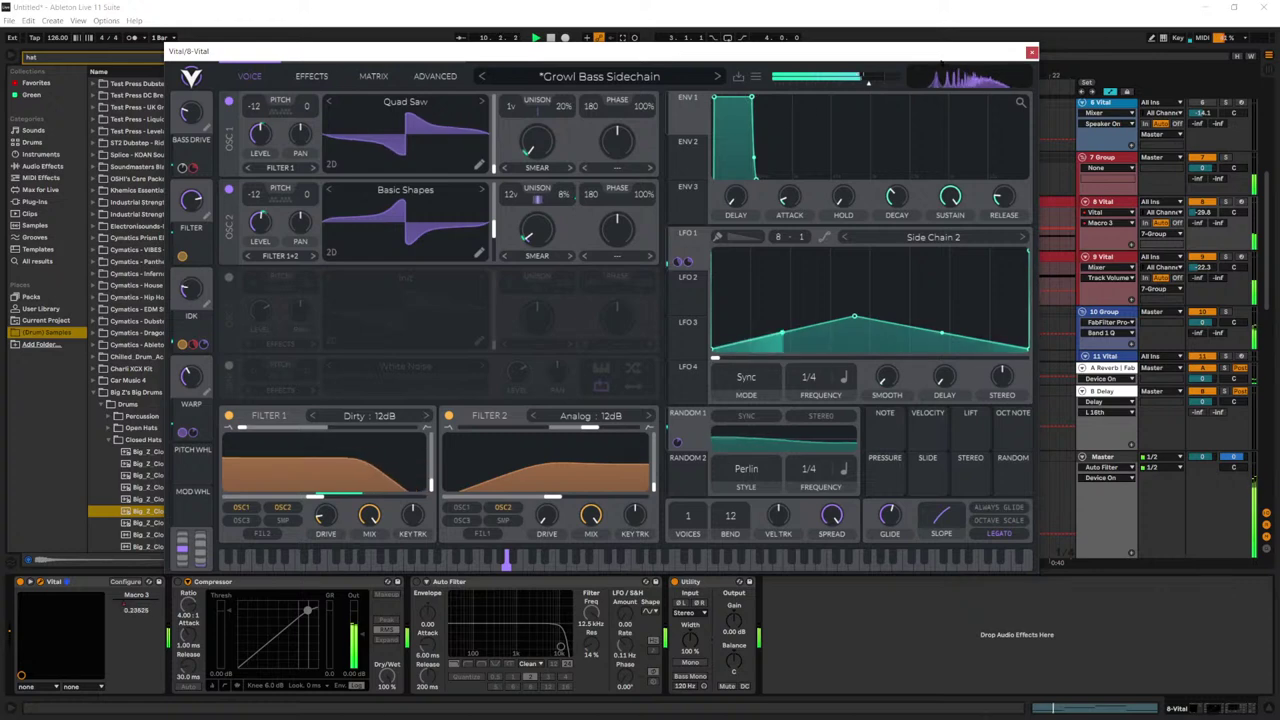
pyautogui.hotkey('ctrl', 'alt', 'p')
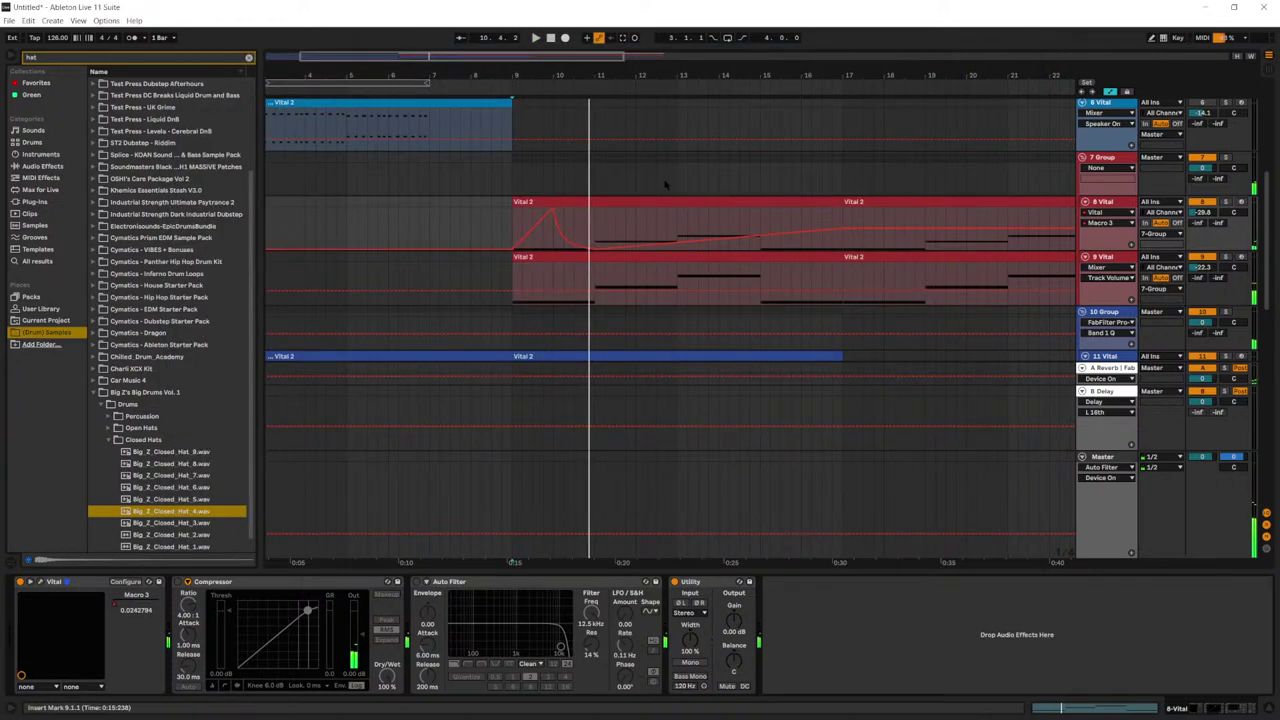
# Step: Try the flanger in Vital's effects with its depth at about 68% during playback, switch it off and close Vital
pyautogui.click(40, 582)
pyautogui.click(318, 77)
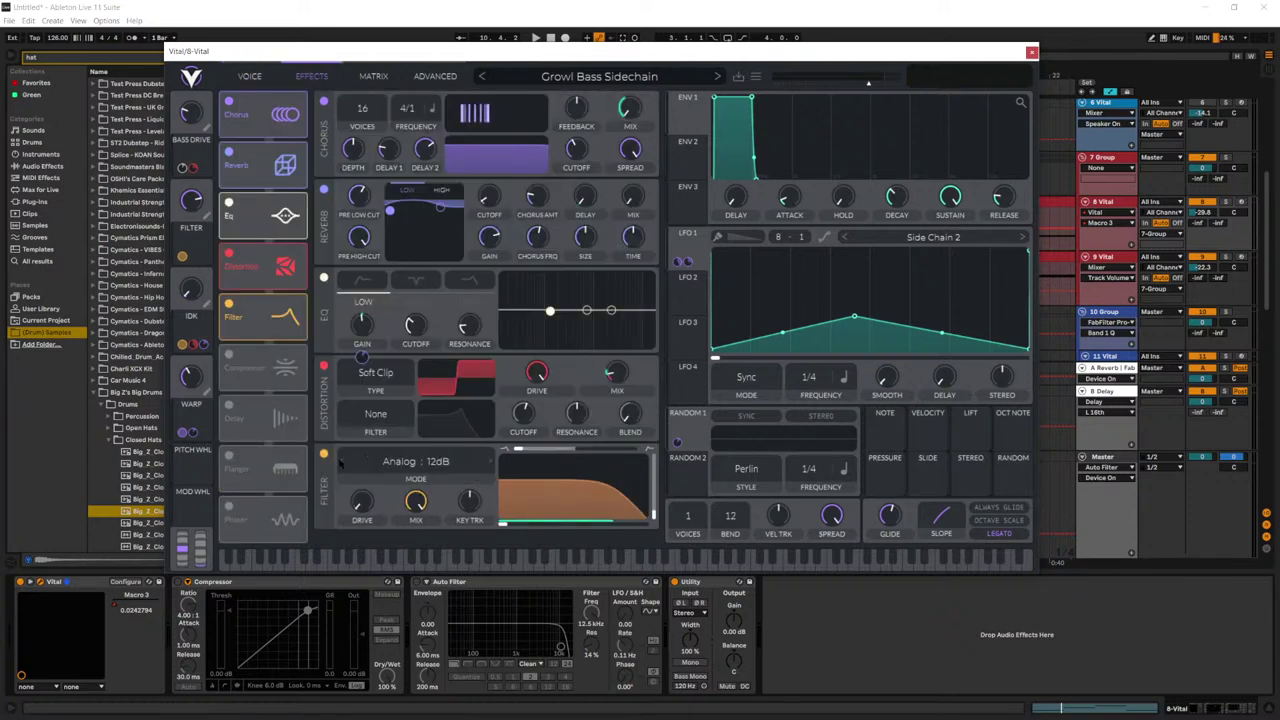
pyautogui.click(236, 462)
pyautogui.scroll(-2, 537, 523)
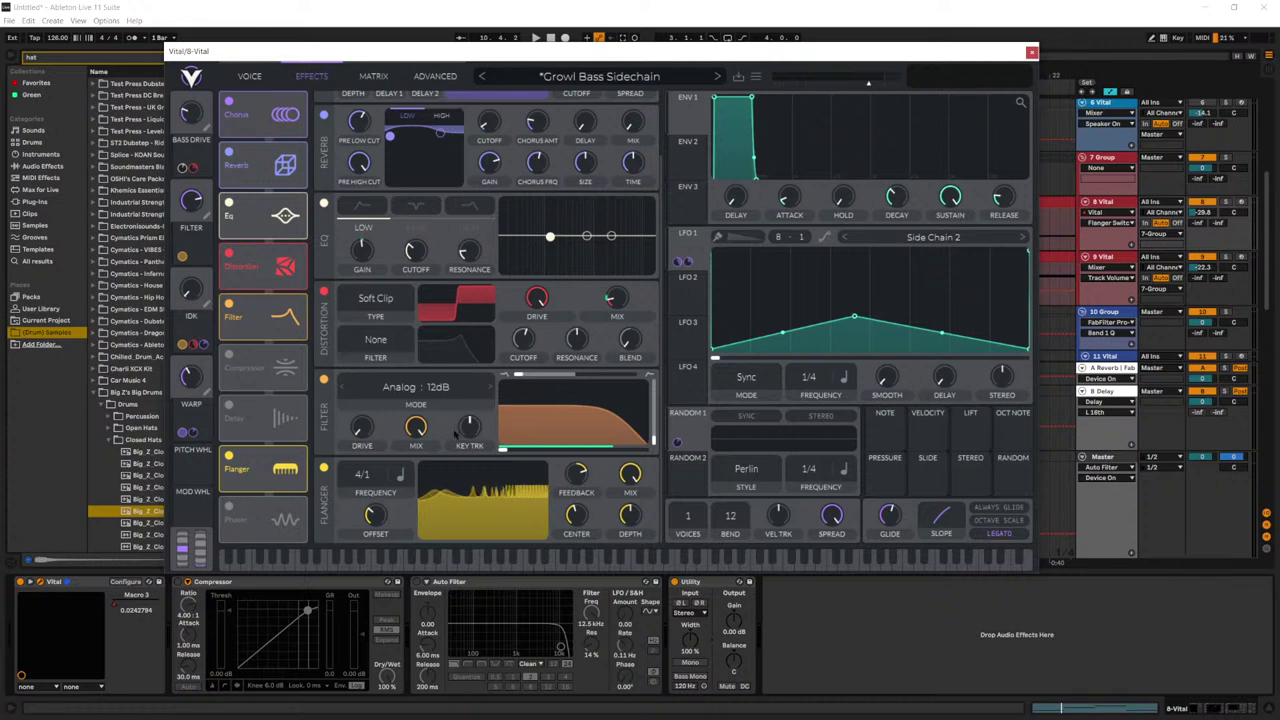
pyautogui.press('space')
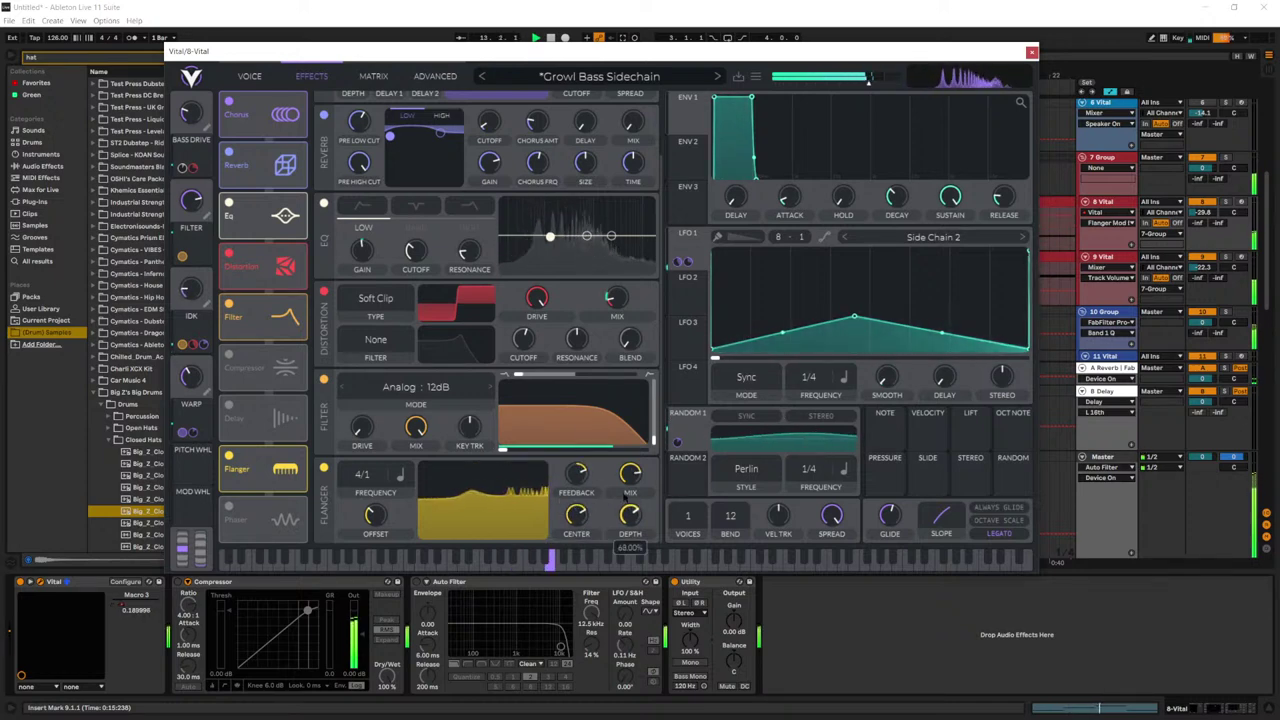
pyautogui.click(229, 456)
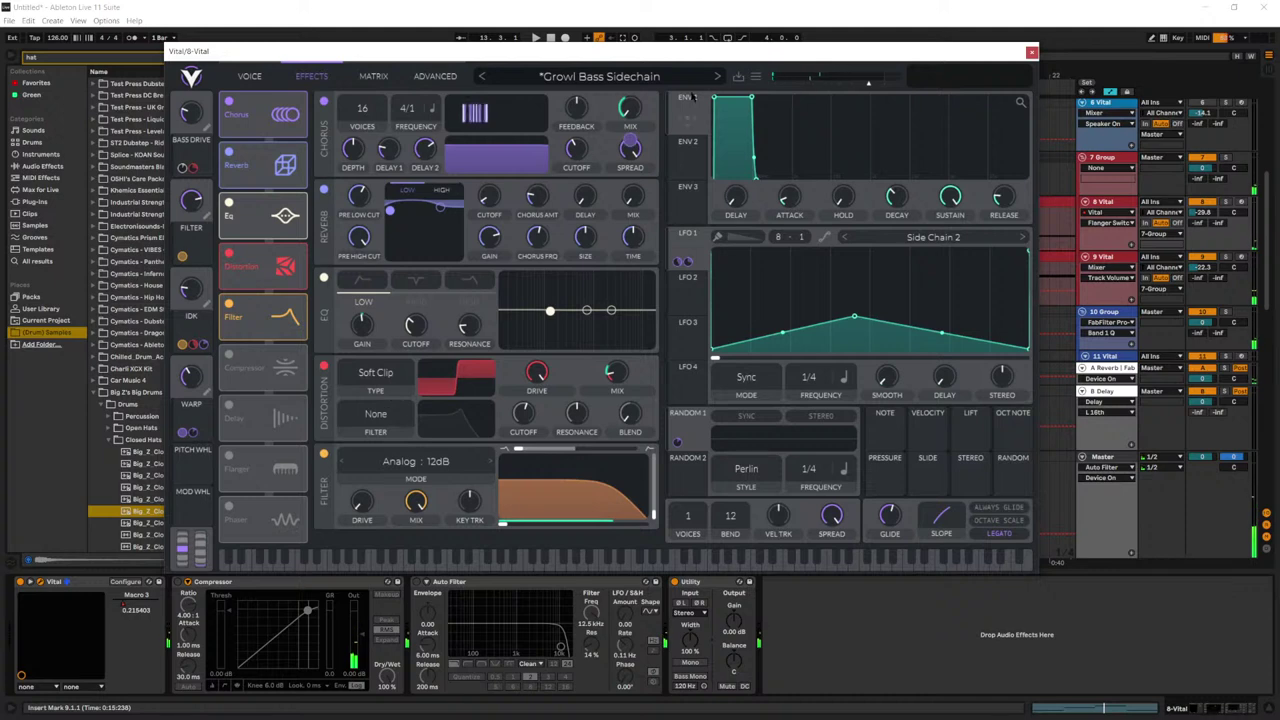
pyautogui.click(1032, 52)
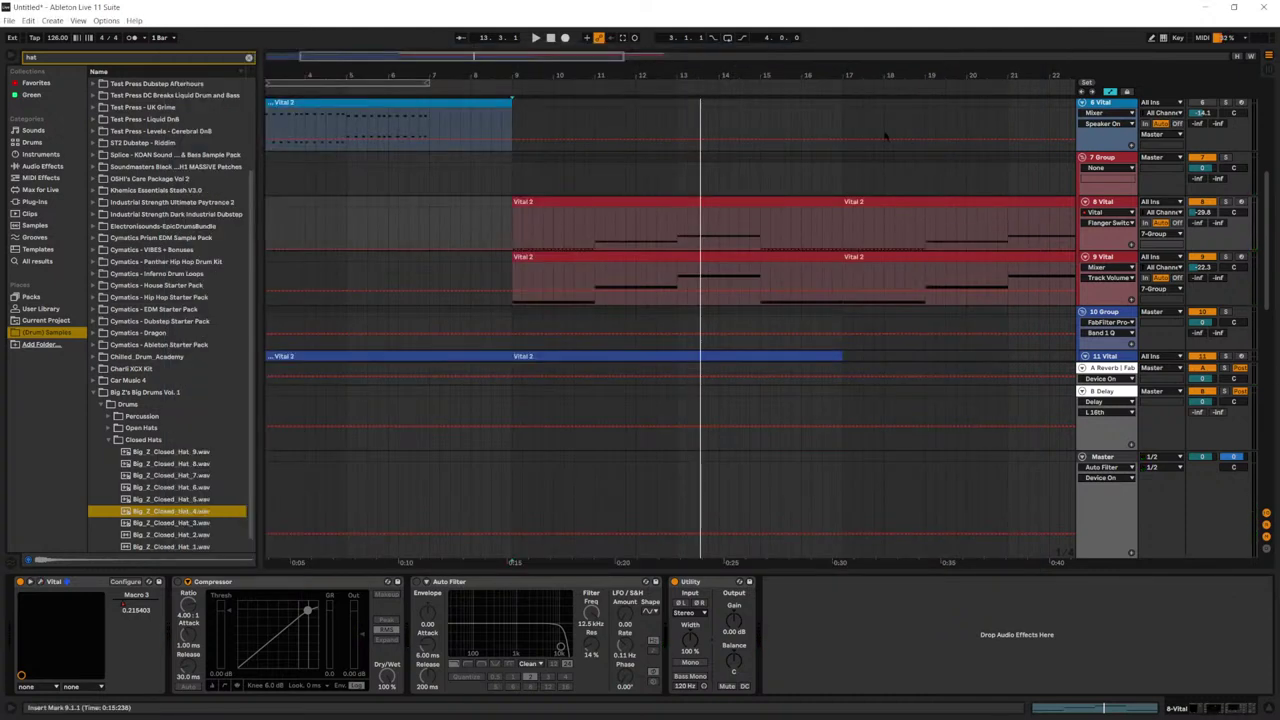
# Step: Insert the OTT preset of Multiband Dynamics between Vital and the Compressor on track 8, set its amount to 33% and play
pyautogui.click(249, 57)
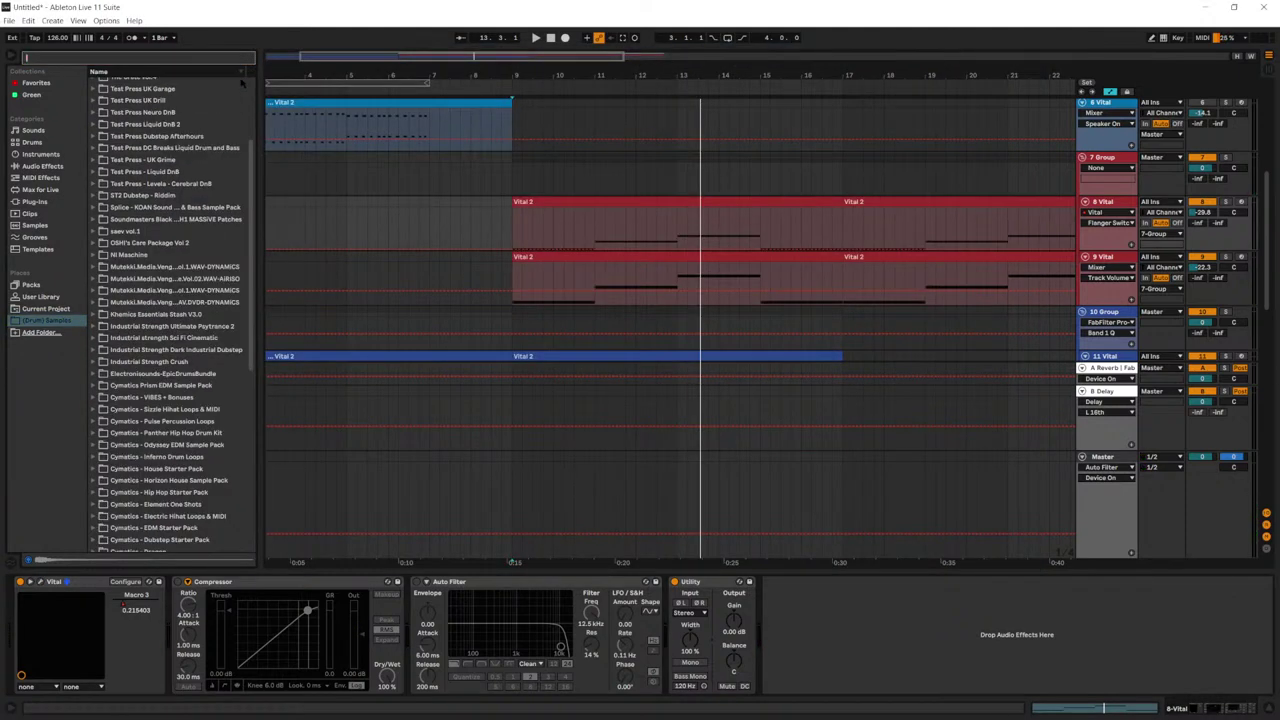
pyautogui.click(30, 165)
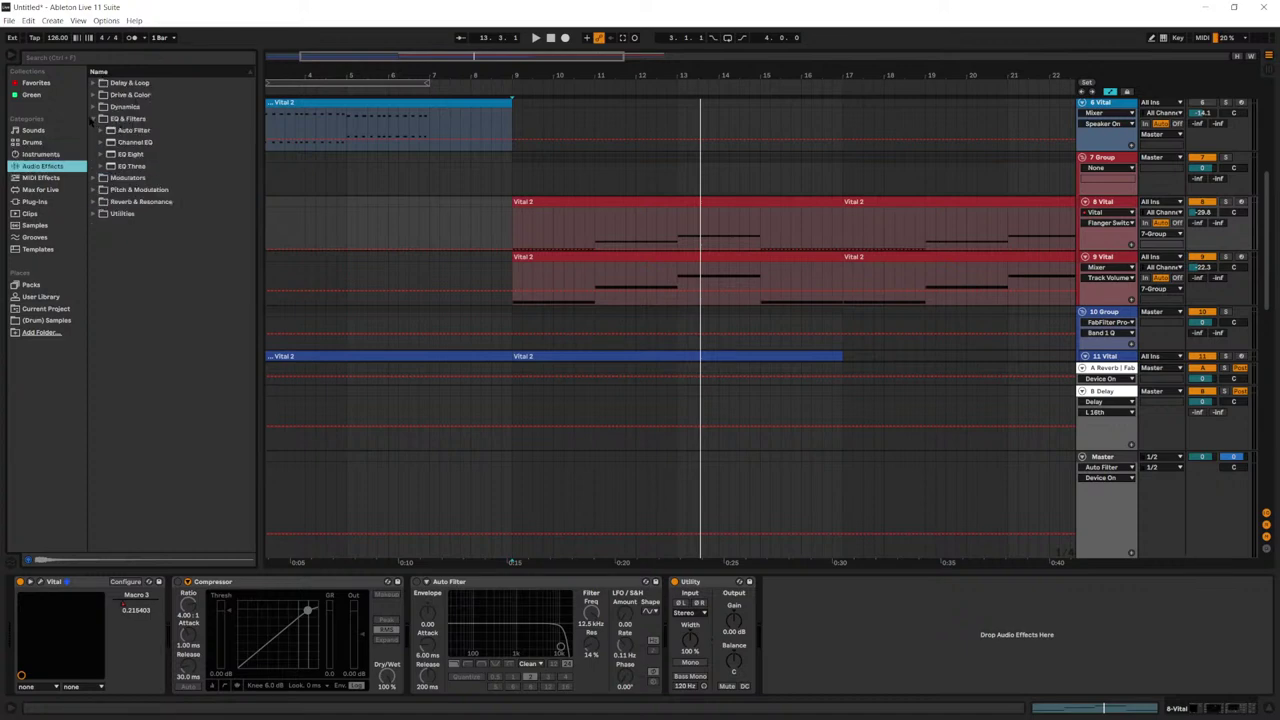
pyautogui.click(92, 118)
pyautogui.click(93, 107)
pyautogui.click(101, 166)
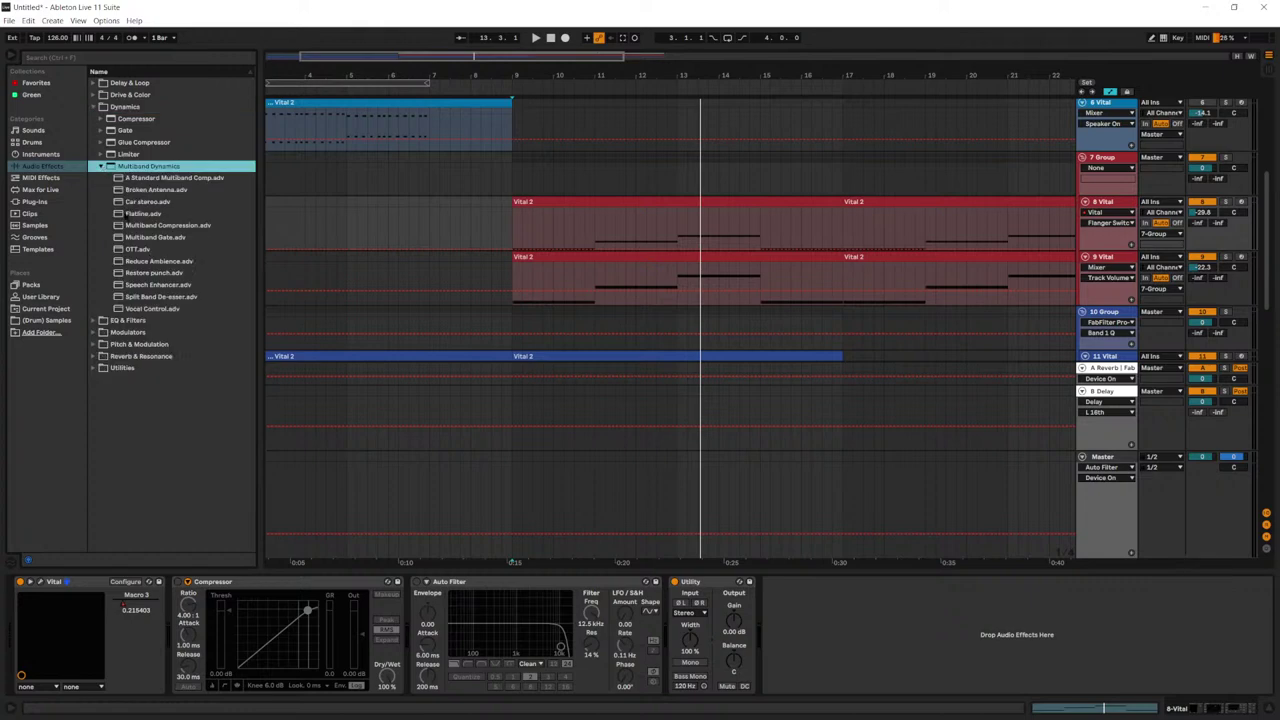
pyautogui.moveTo(140, 249)
pyautogui.mouseDown()
pyautogui.moveTo(660, 620)
pyautogui.moveTo(199, 615)
pyautogui.moveTo(187, 595)
pyautogui.mouseUp()
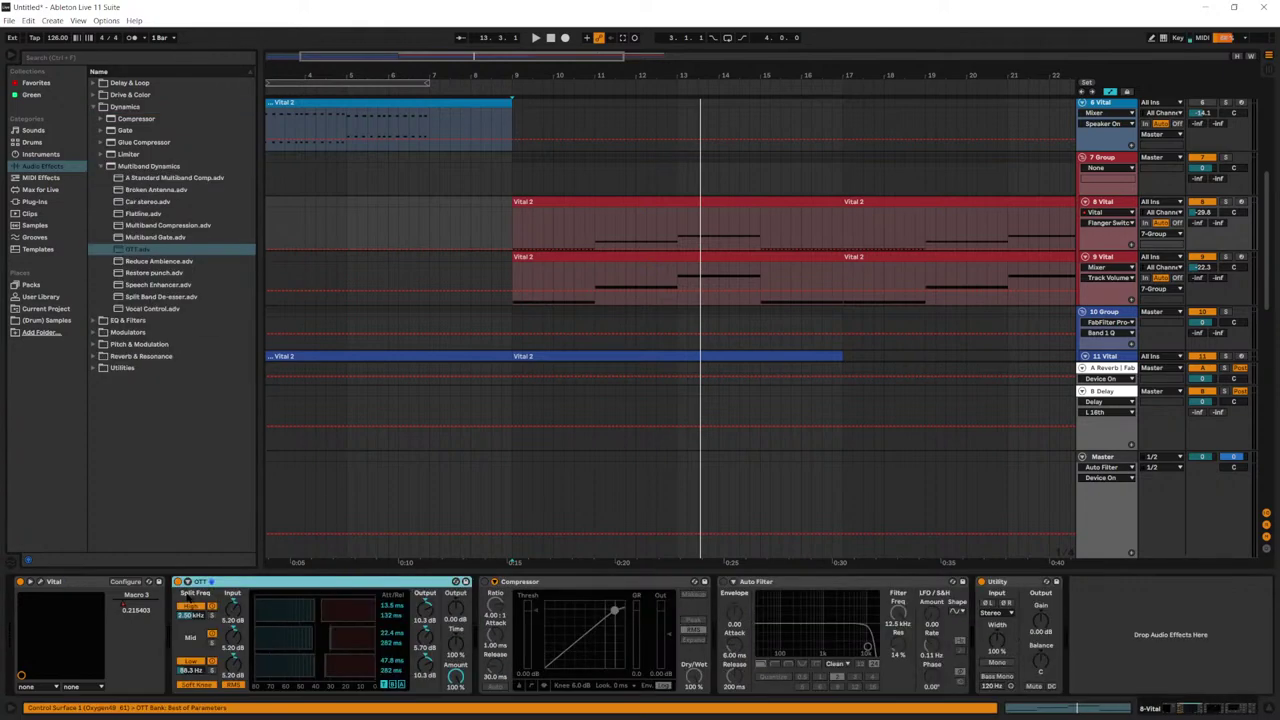
pyautogui.press('space')
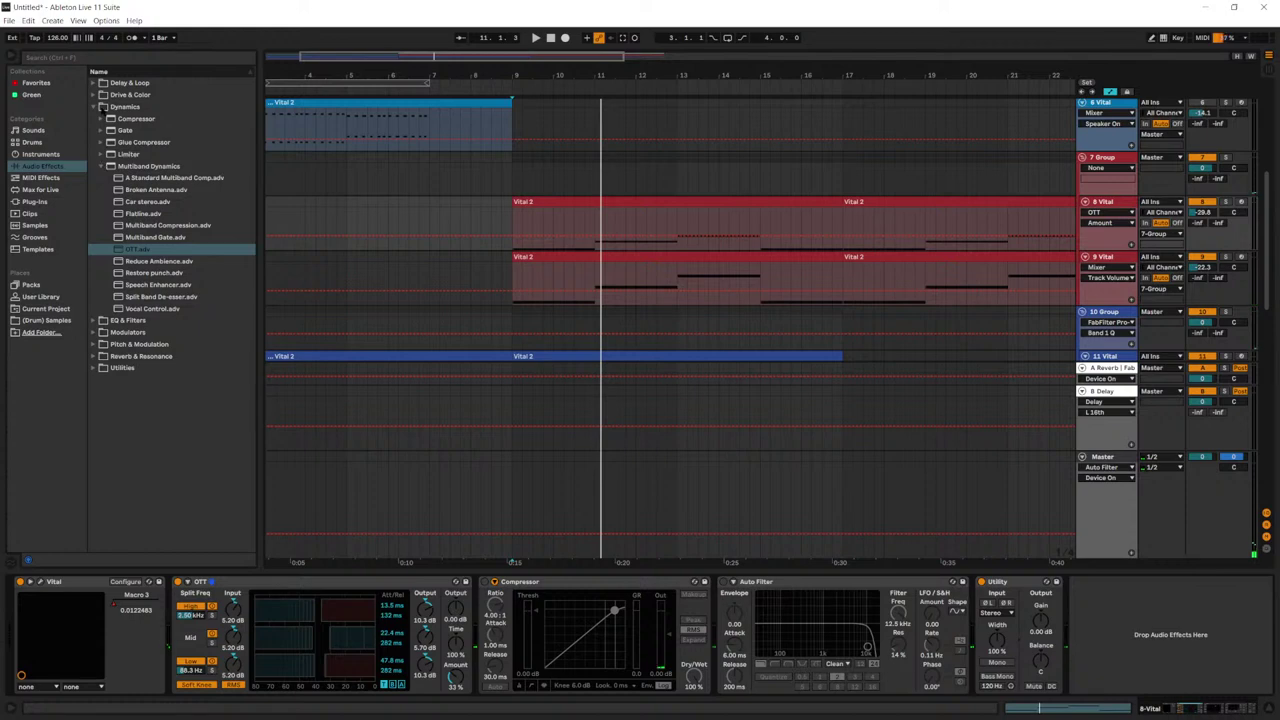
# Step: Insert the Overdrive audio effect between Vital and OTT on track 8 and play the result
pyautogui.click(93, 106)
pyautogui.click(92, 95)
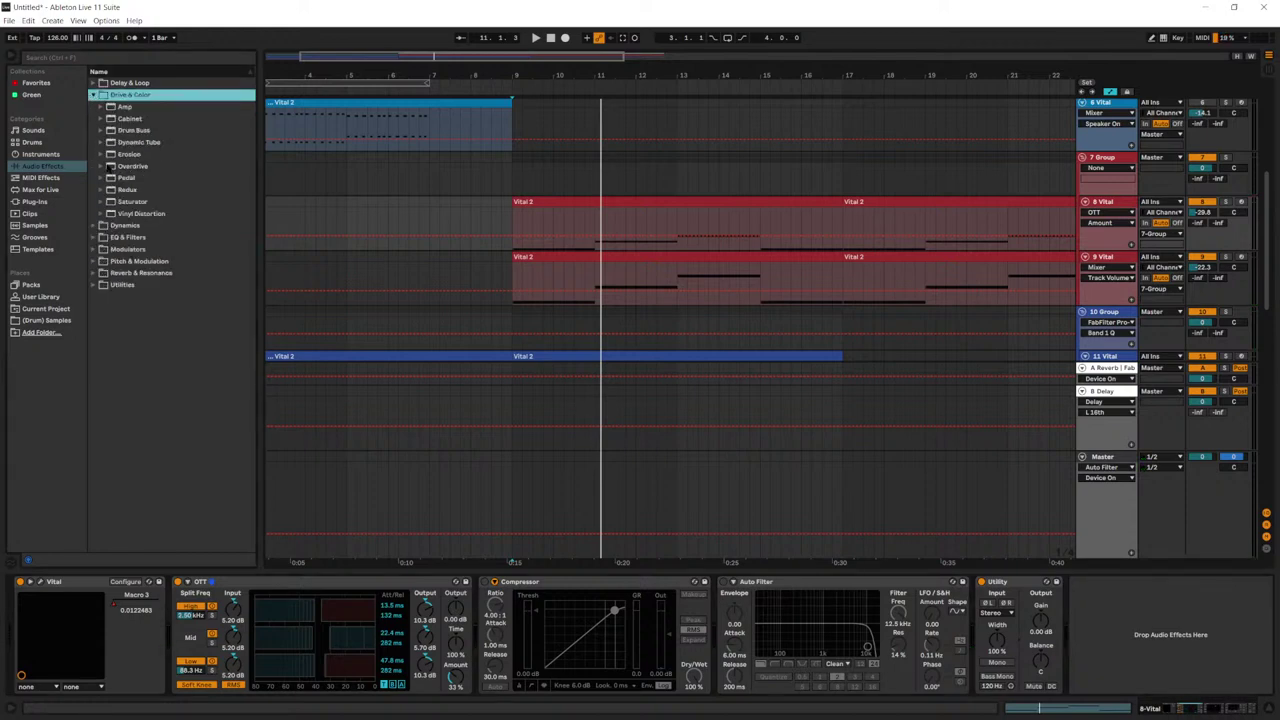
pyautogui.moveTo(109, 167); pyautogui.dragTo(174, 597)
pyautogui.press('space')
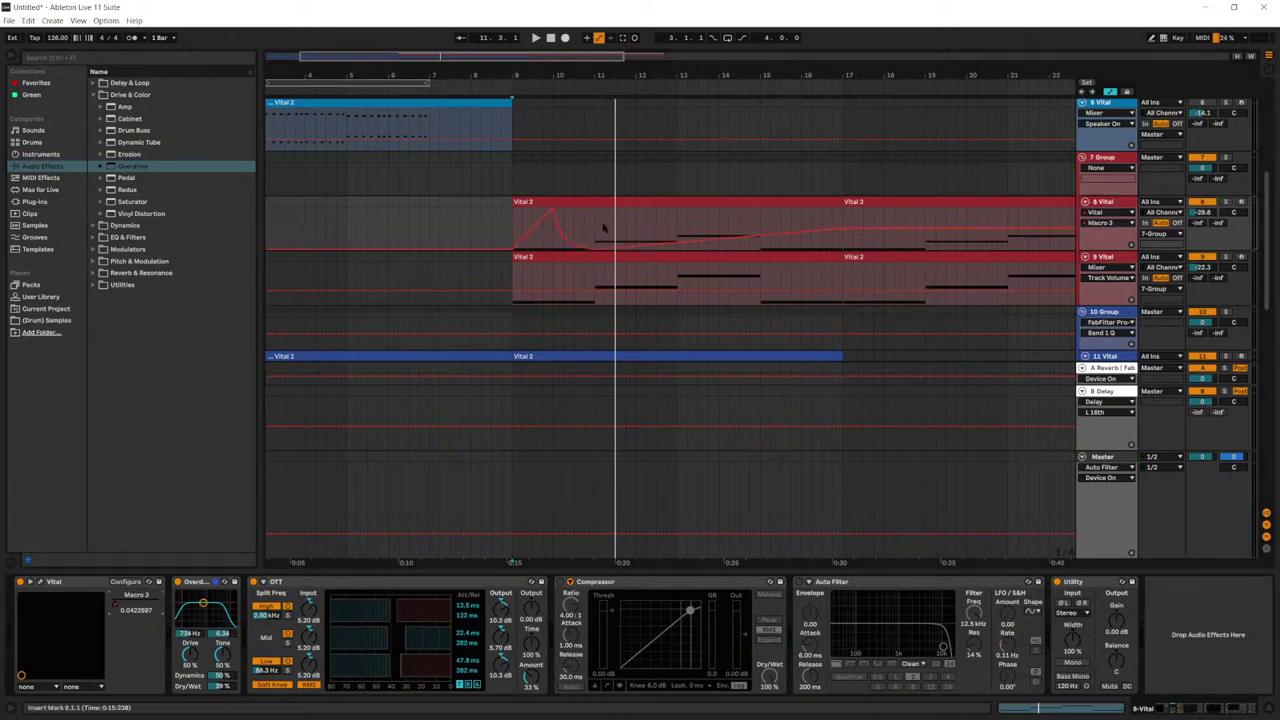
# Step: Duplicate the first two-bar Macro 3 automation curve on track 8 three times up to bar 17 and play from bar 9
pyautogui.keyDown('shift'); pyautogui.click(522, 214); pyautogui.keyUp('shift')
pyautogui.hotkey('ctrl', 'd')
pyautogui.hotkey('ctrl', 'd')
pyautogui.hotkey('ctrl', 'd')
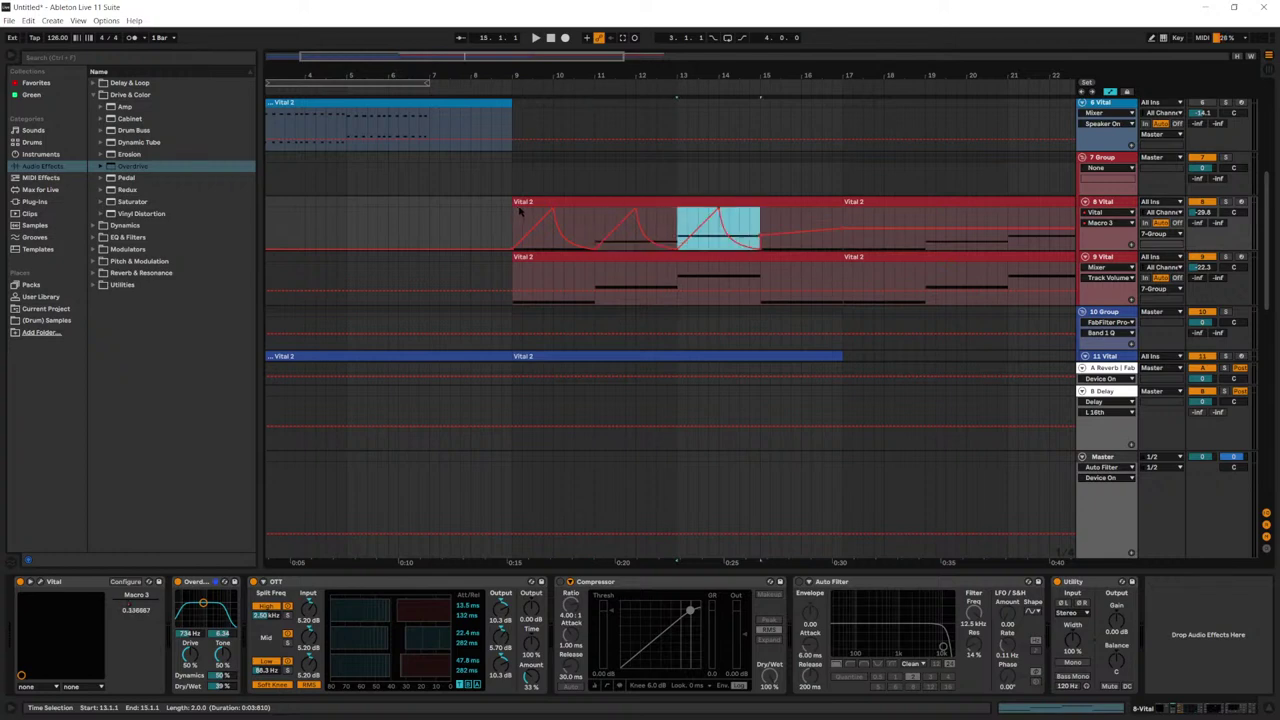
pyautogui.click(513, 218)
pyautogui.press('space')
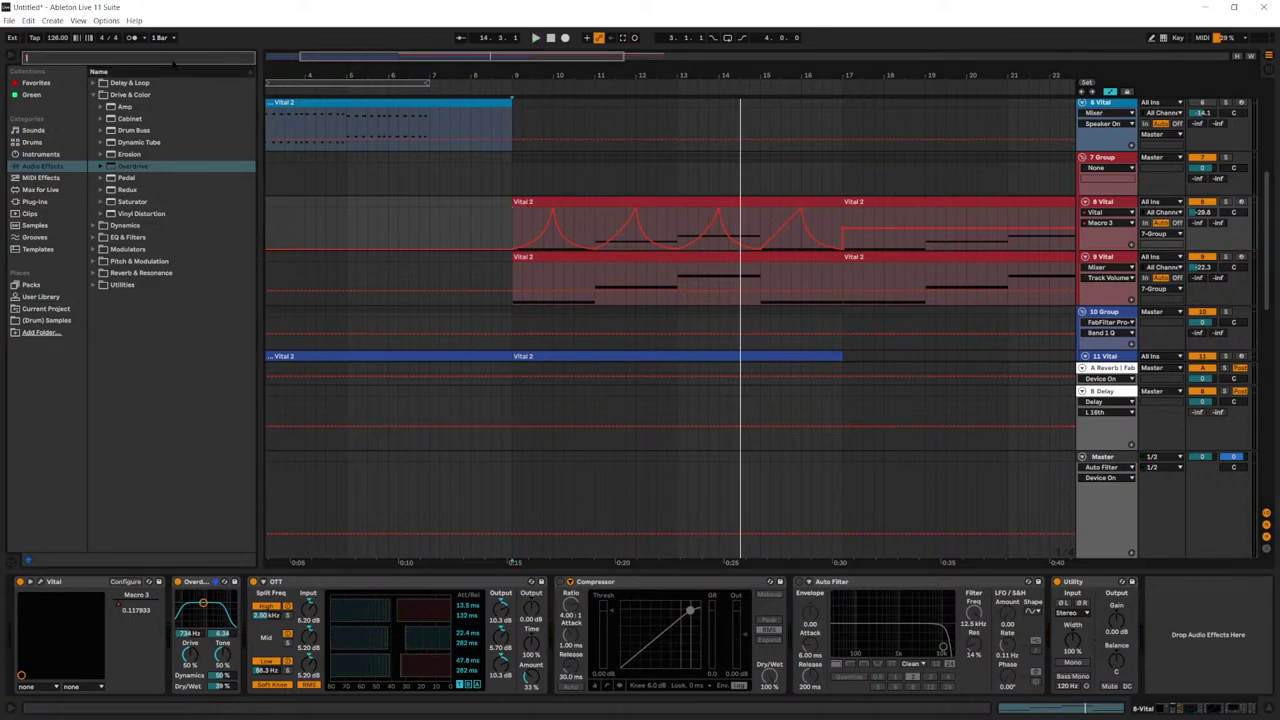
# Step: Try an Auto Filter between OTT and the Compressor on track 8 during playback
pyautogui.write('filter')
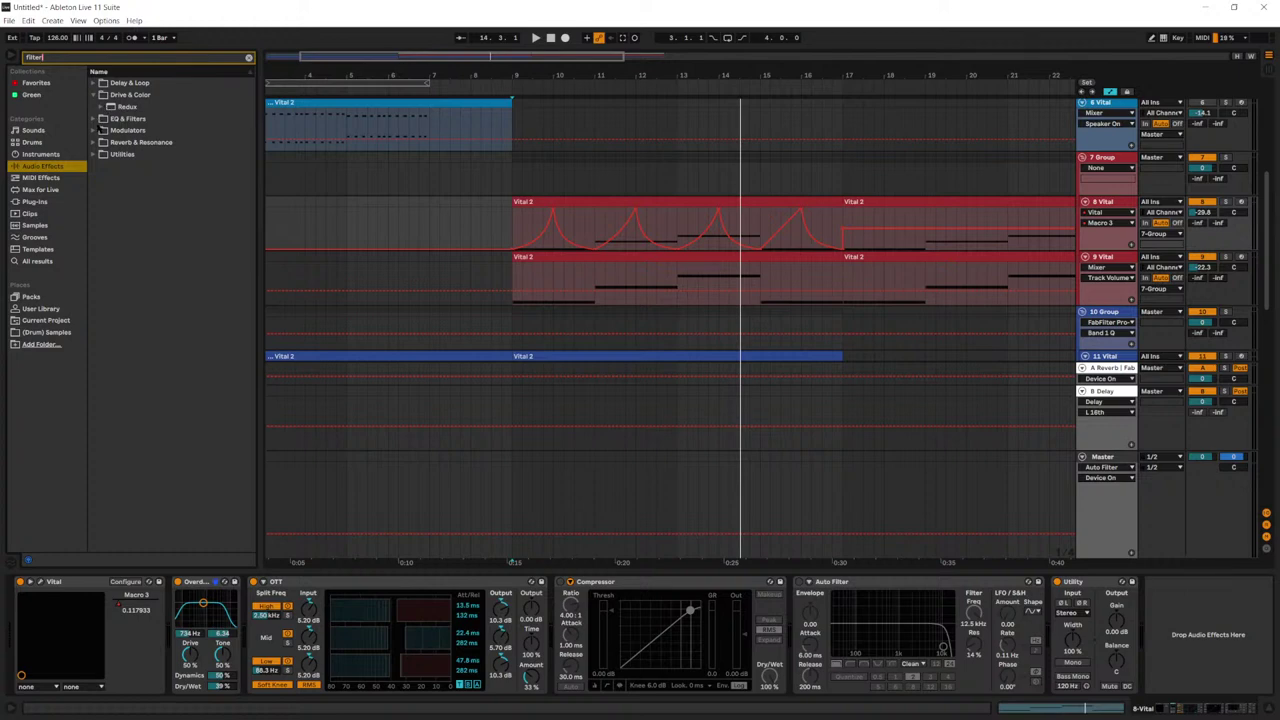
pyautogui.click(98, 118)
pyautogui.moveTo(134, 118)
pyautogui.mouseDown()
pyautogui.moveTo(434, 444)
pyautogui.moveTo(570, 635)
pyautogui.mouseUp()
pyautogui.press('space')
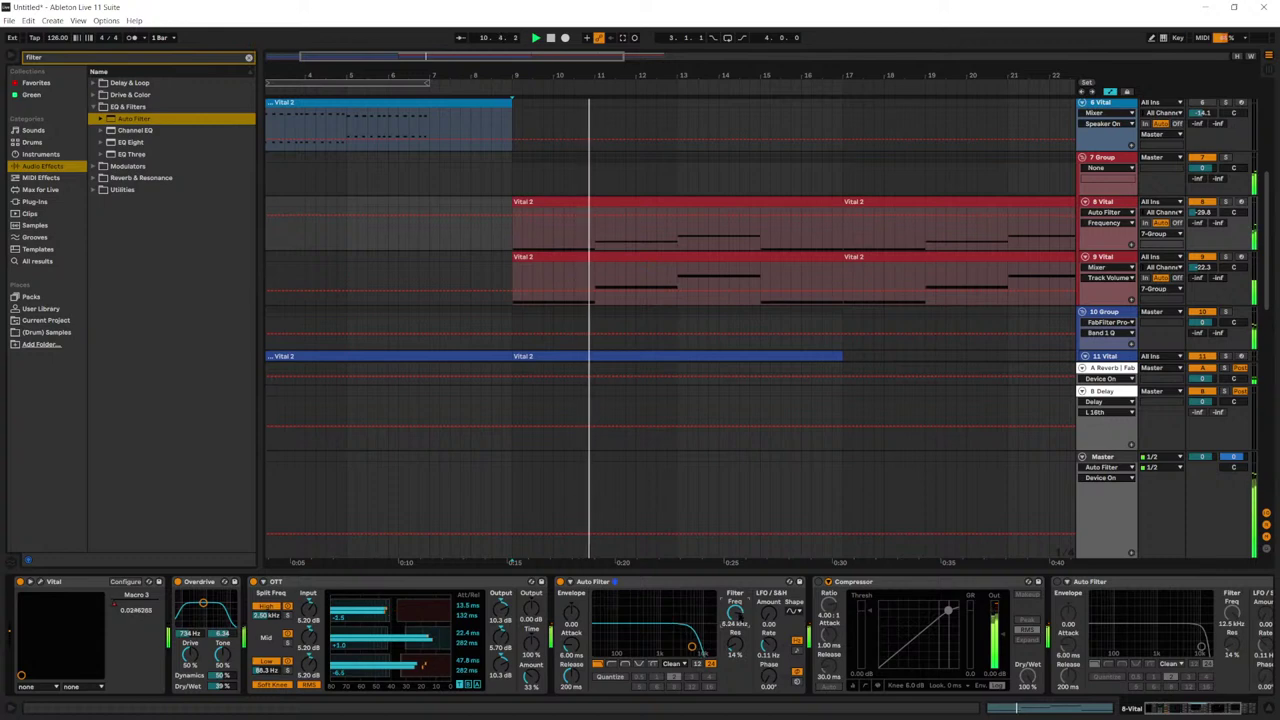
pyautogui.click(730, 581)
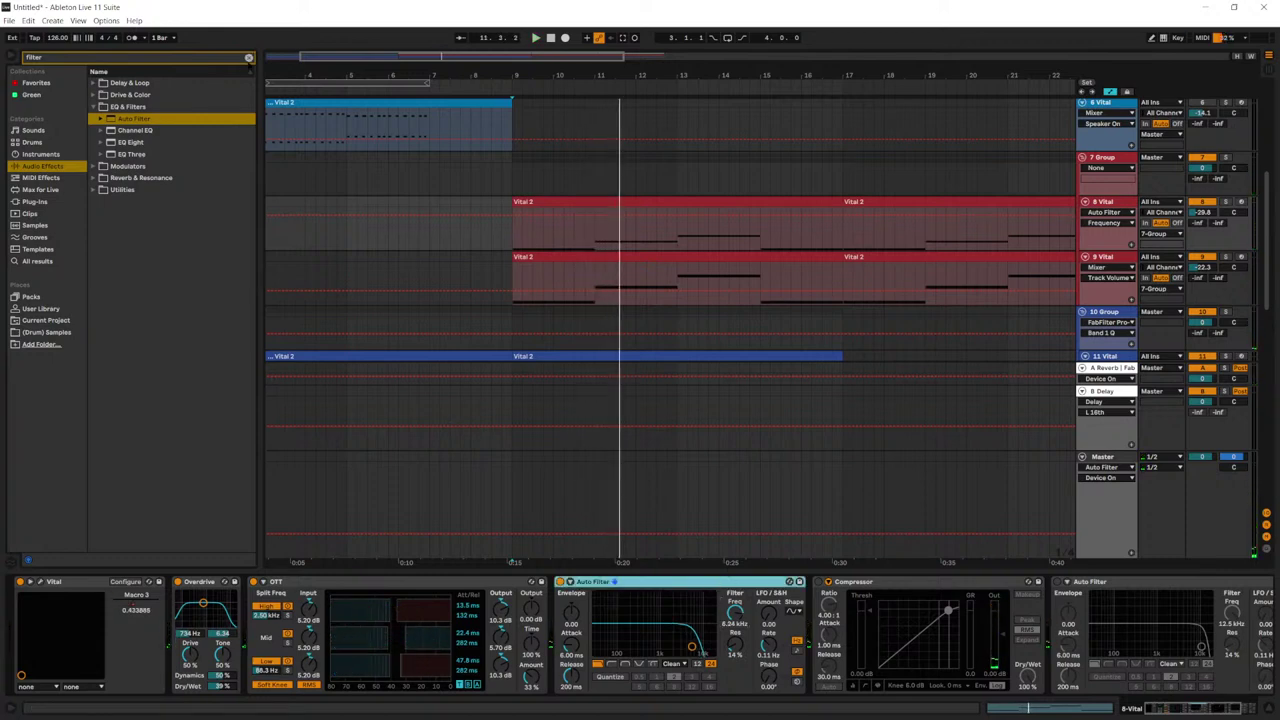
# Step: Replace the Auto Filter after OTT on track 8 with FabFilter Pro-Q 3
pyautogui.click(248, 58)
pyautogui.click(36, 202)
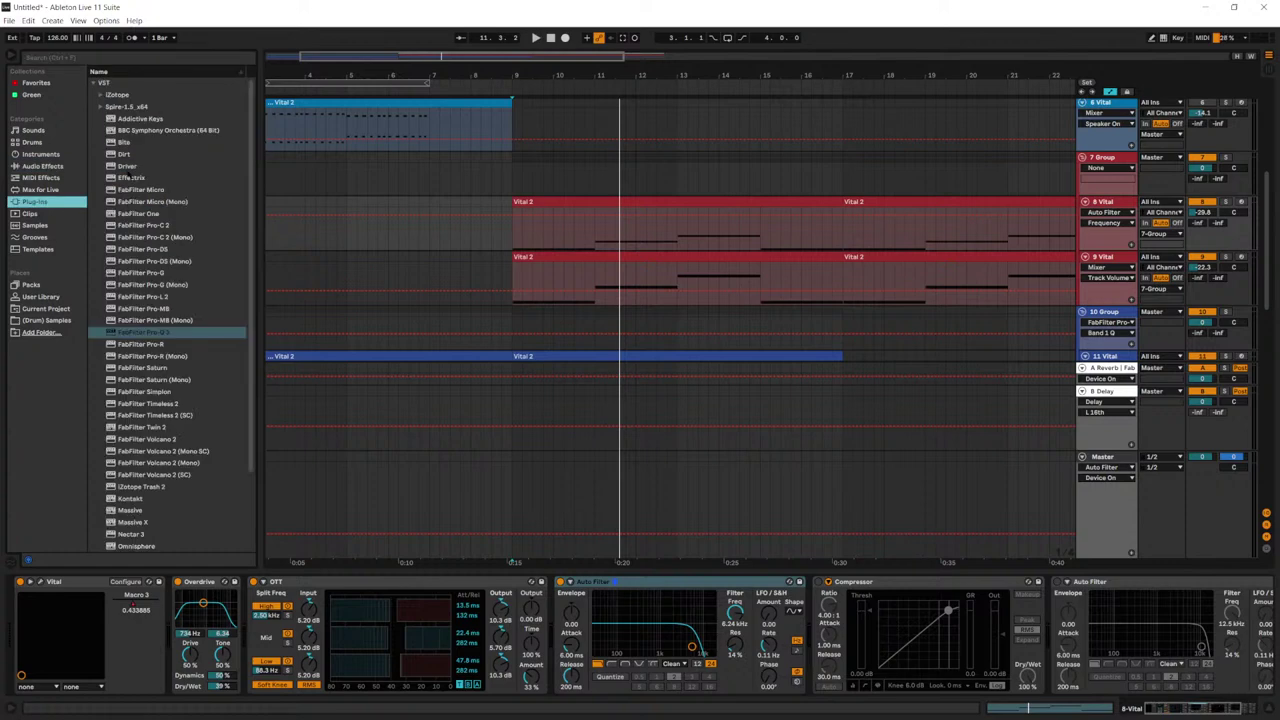
pyautogui.doubleClick(137, 331)
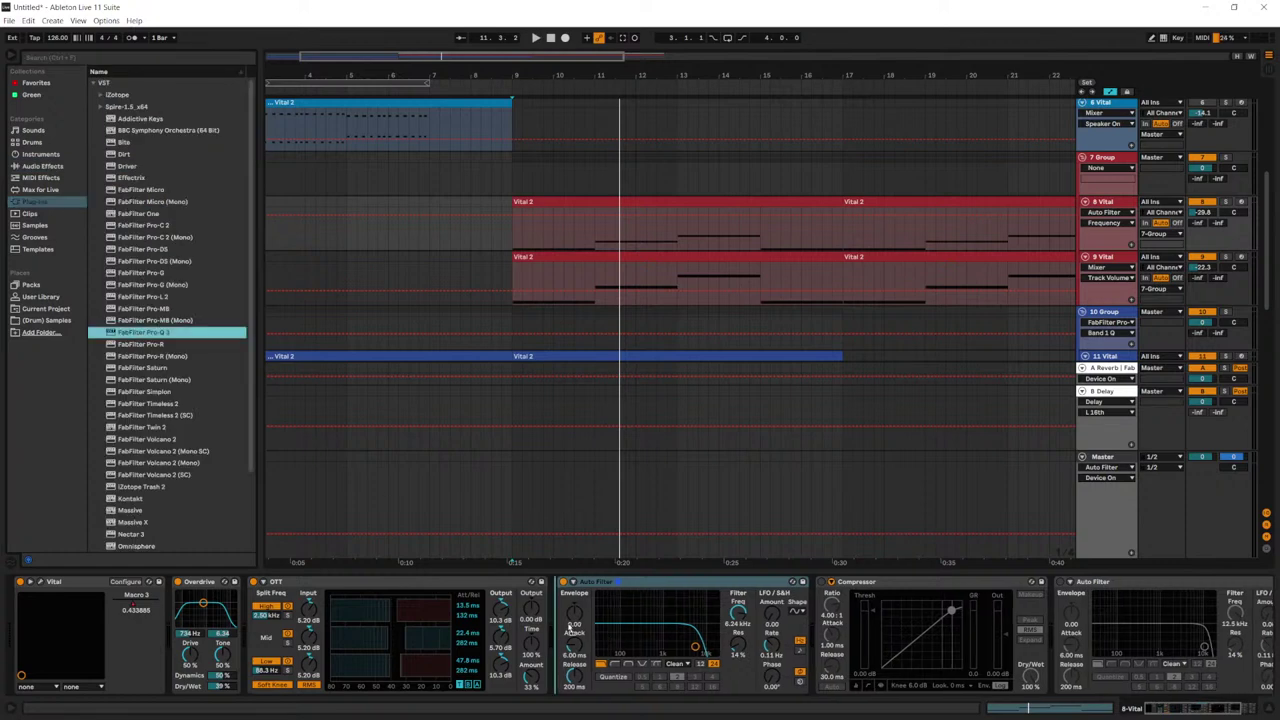
pyautogui.click(769, 582)
pyautogui.press('Delete')
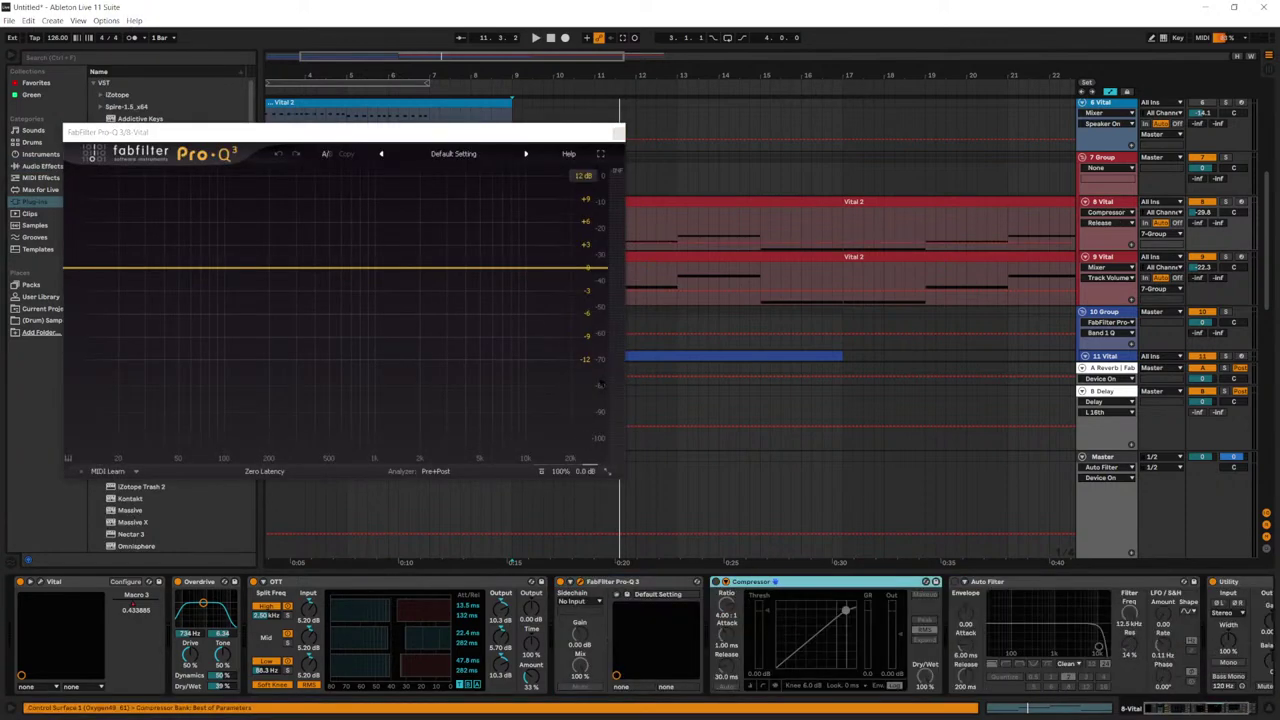
# Step: Add a low-end band and a slightly lowered high-frequency band in Pro-Q 3 during playback and close the plug-in
pyautogui.doubleClick(75, 267)
pyautogui.press('space')
pyautogui.moveTo(75, 267); pyautogui.dragTo(145, 262)
pyautogui.click(103, 432)
pyautogui.click(118, 505)
pyautogui.moveTo(570, 267); pyautogui.dragTo(525, 278)
pyautogui.click(618, 133)
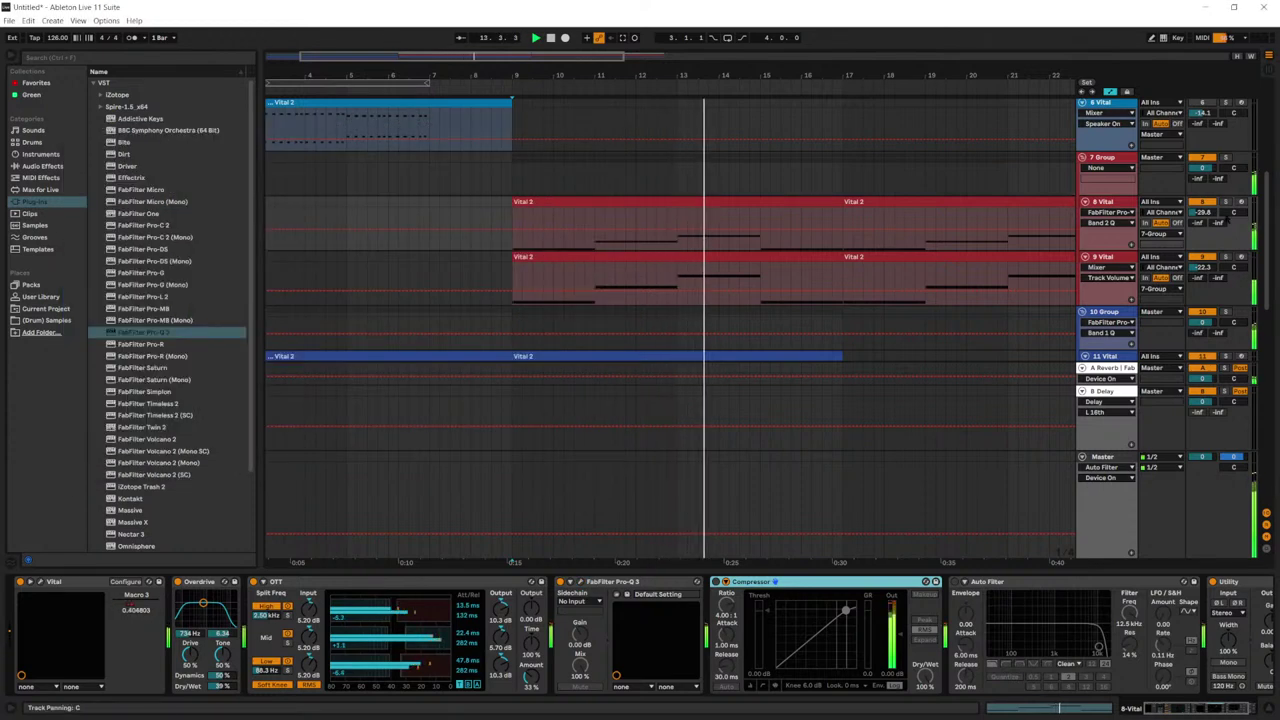
# Step: Lower track 8's volume to -32.0 dB and select its Compressor
pyautogui.moveTo(1203, 212); pyautogui.dragTo(1203, 214)
pyautogui.click(1108, 202)
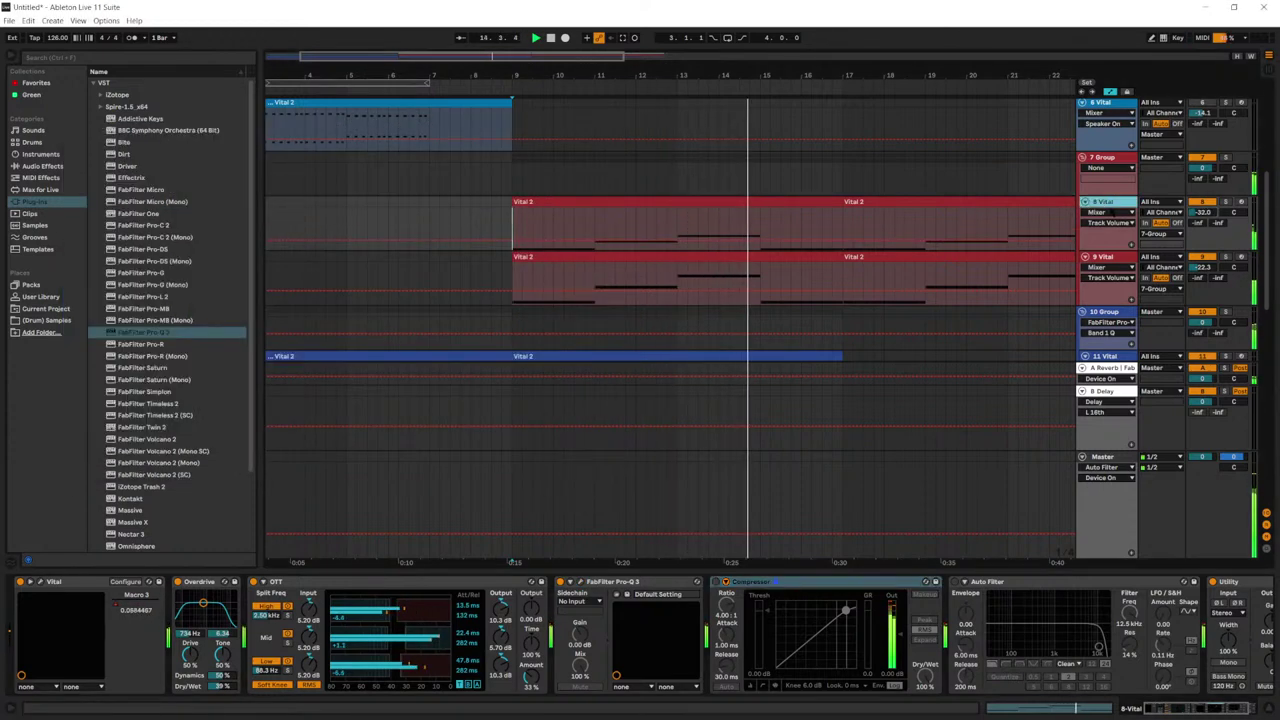
pyautogui.click(776, 581)
pyautogui.hscroll(1, 776, 634)
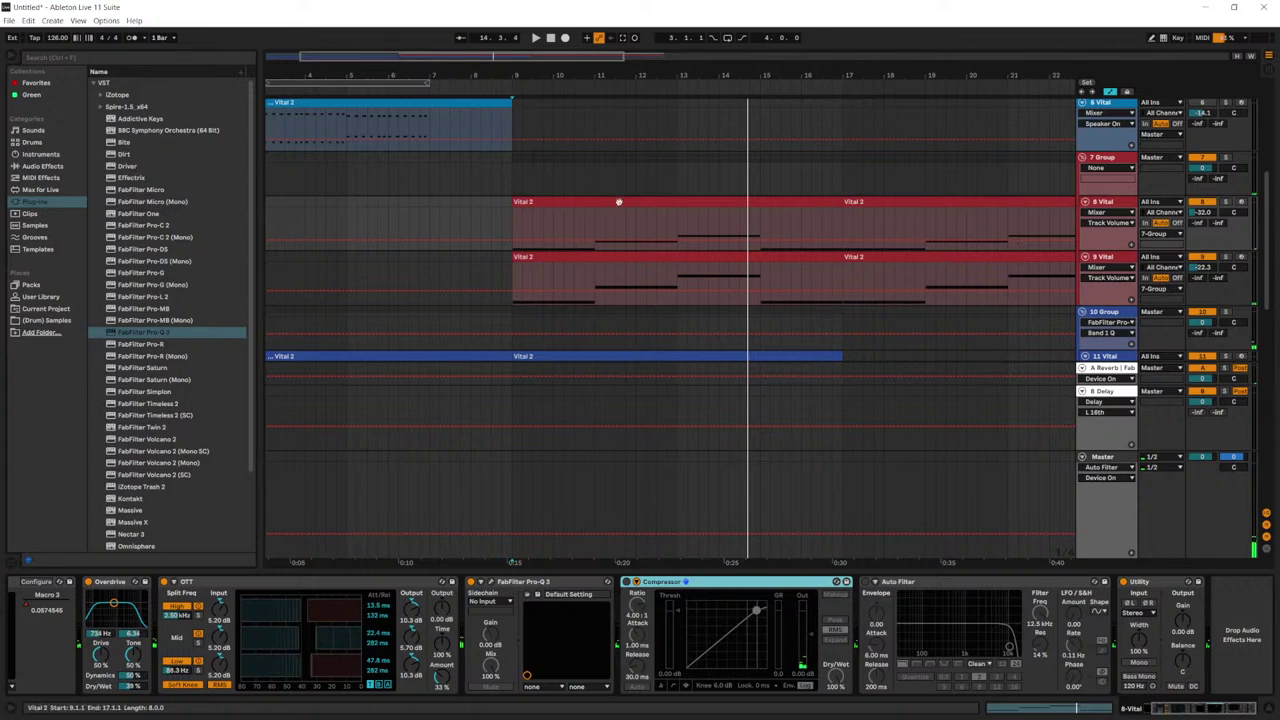
# Step: Look over the tracks of the whole arrangement while checking the section from bar 9 in playback
pyautogui.scroll(5, 909, 122)
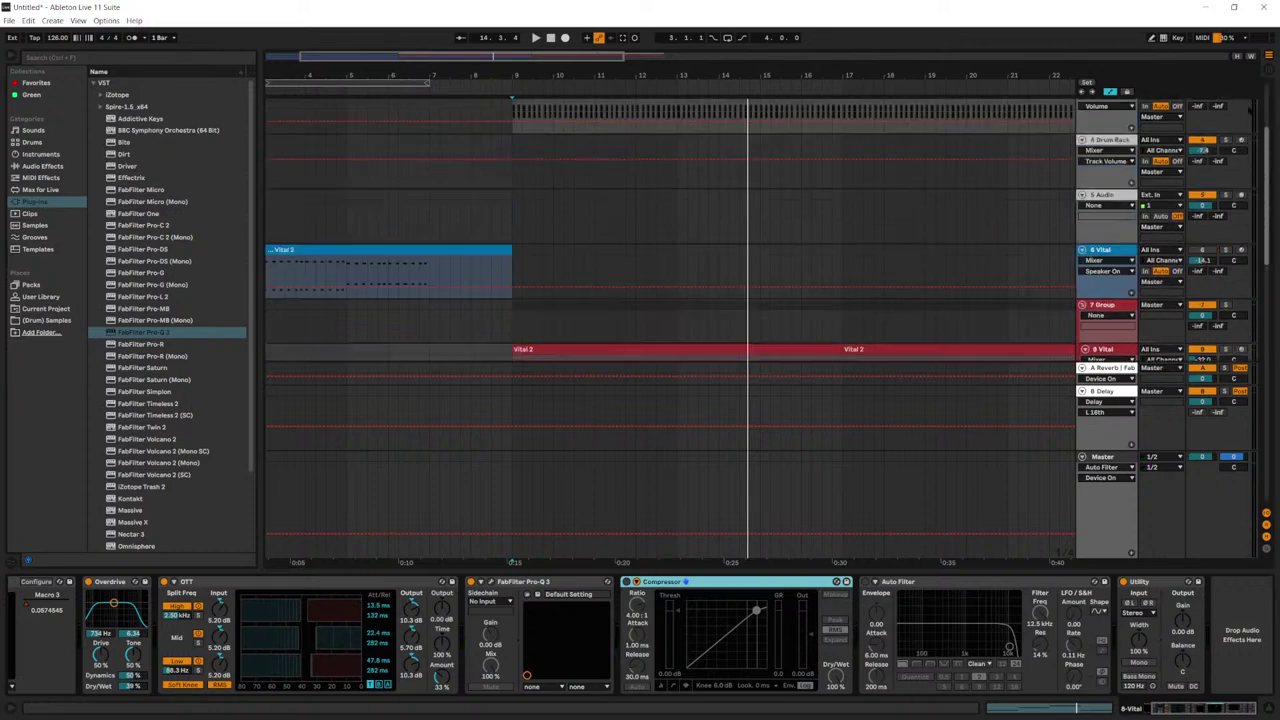
pyautogui.scroll(-8, 640, 230)
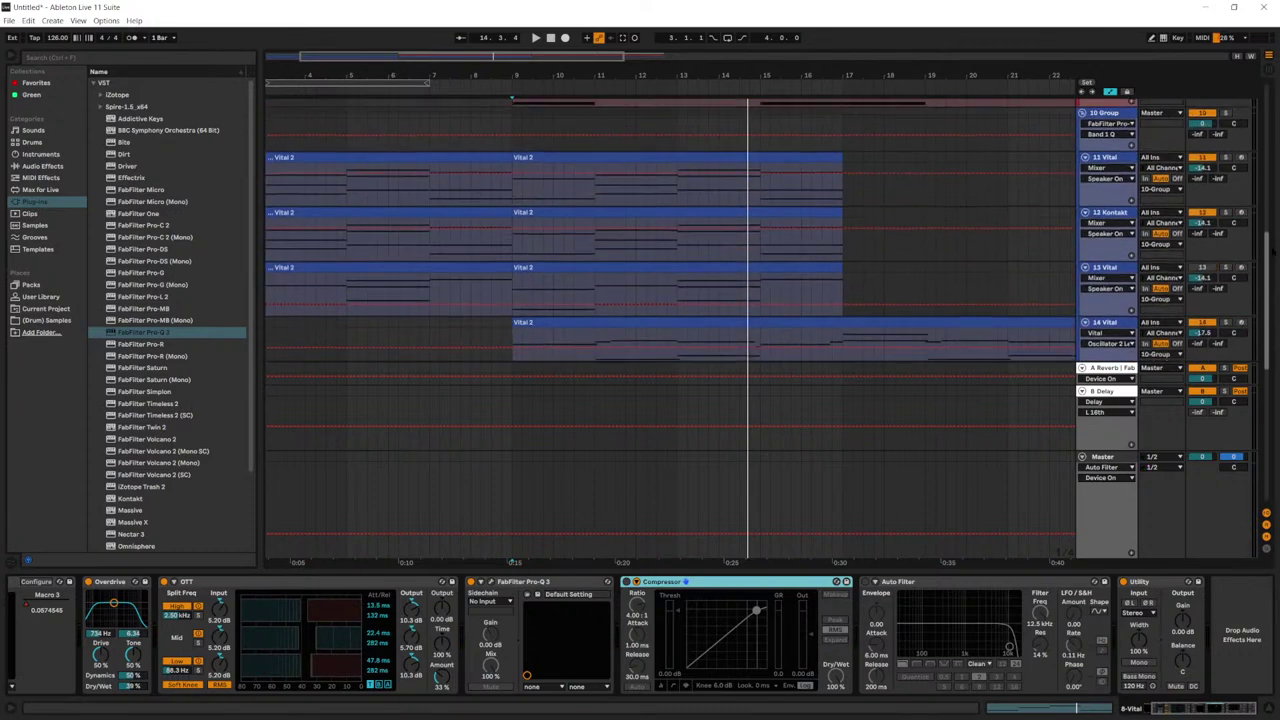
pyautogui.moveTo(435, 60); pyautogui.dragTo(435, 20)
pyautogui.scroll(-3, 420, 257)
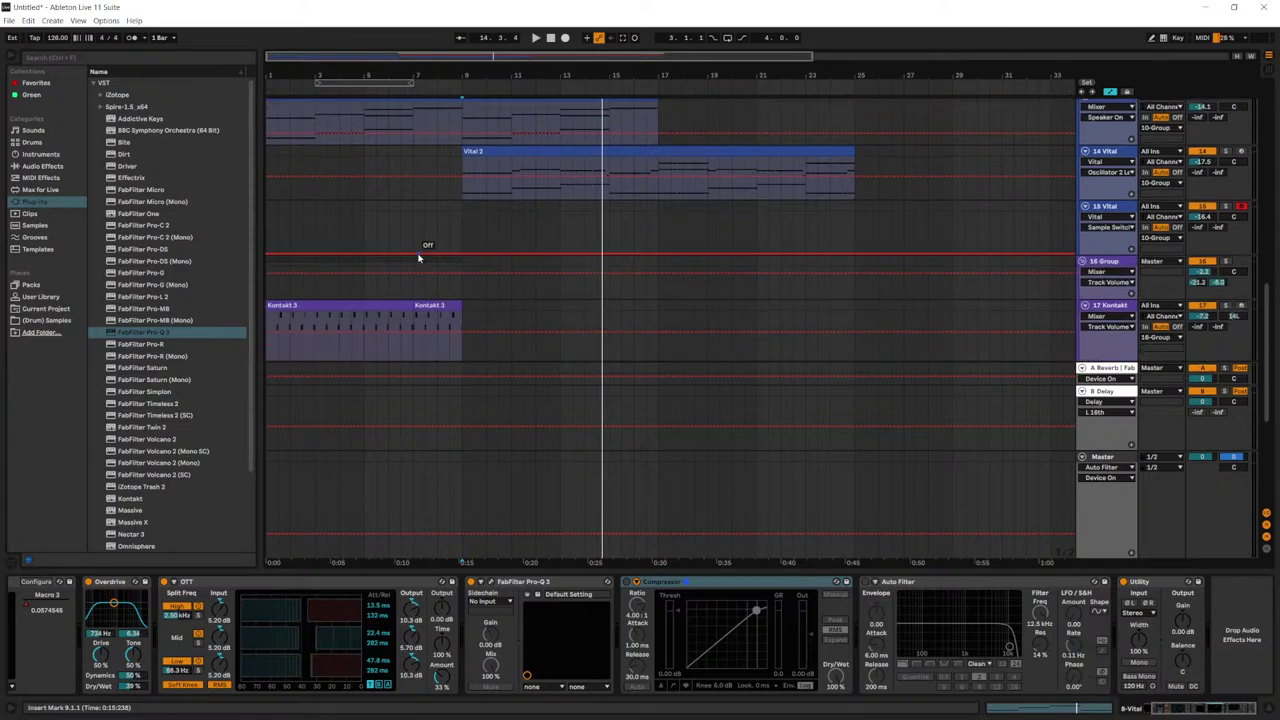
pyautogui.click(550, 37)
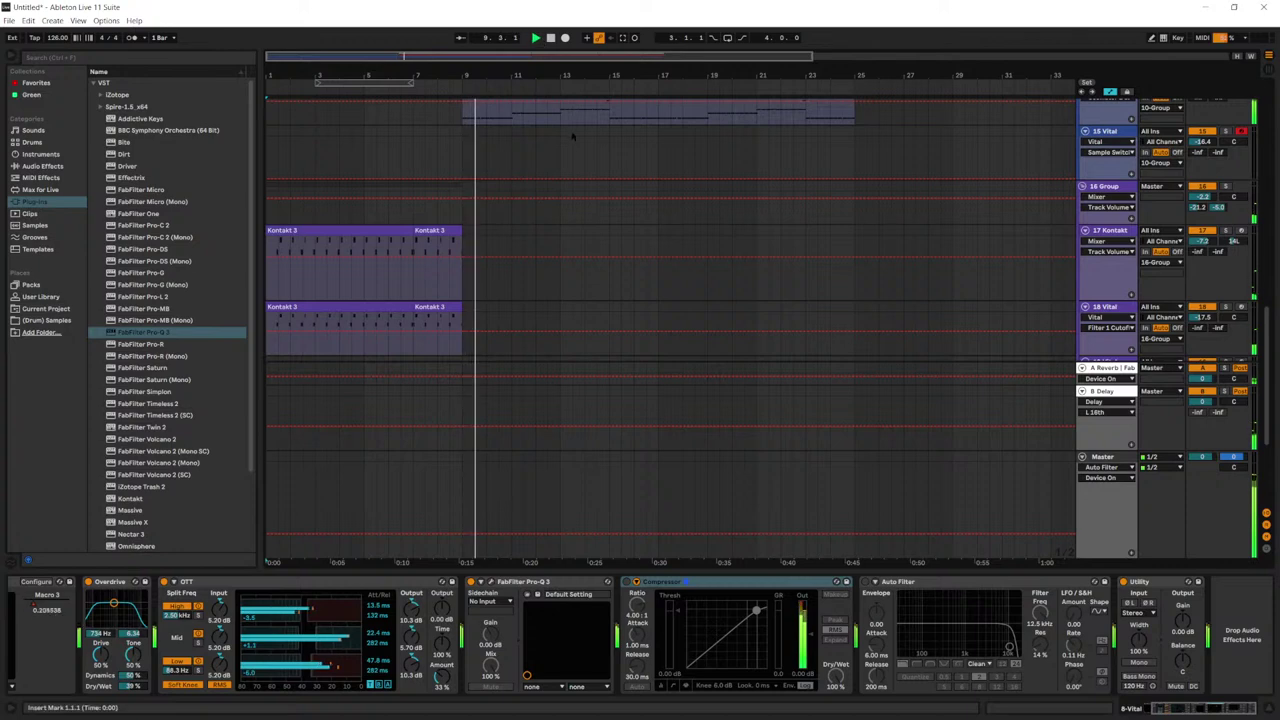
pyautogui.click(468, 144)
pyautogui.press('space')
pyautogui.scroll(3, 467, 145)
pyautogui.scroll(10, 467, 140)
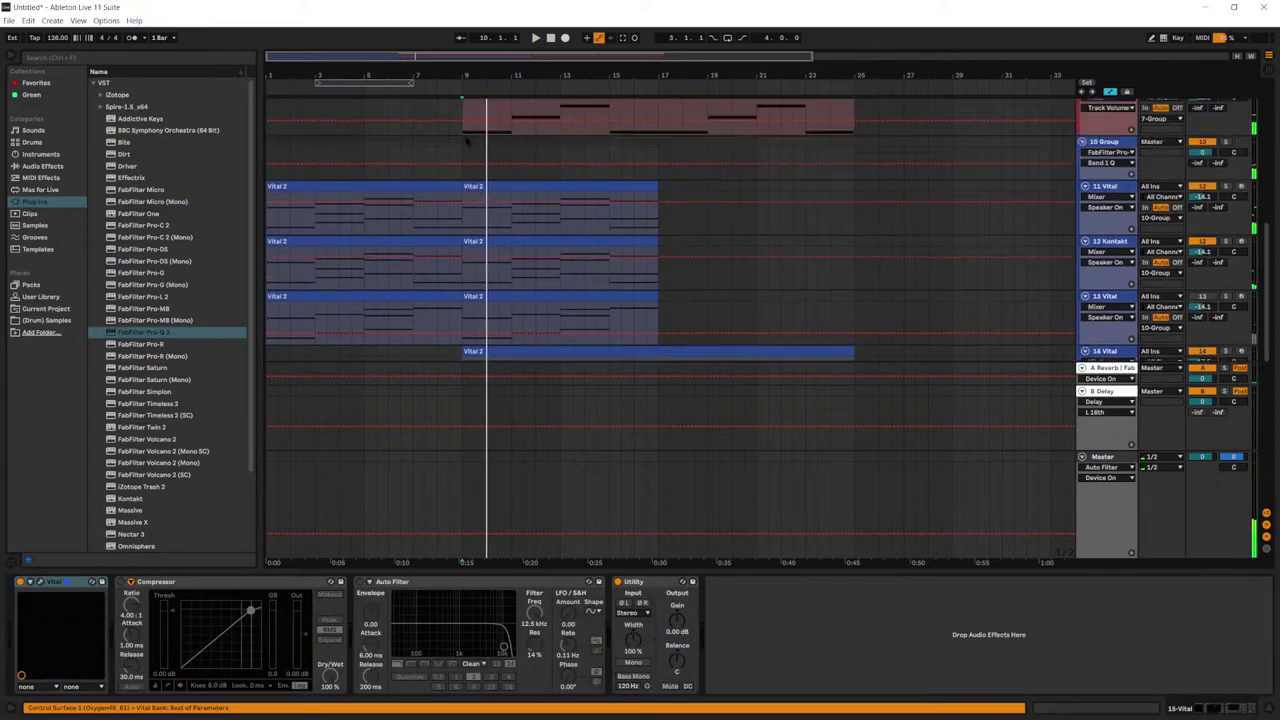
pyautogui.scroll(1, 465, 136)
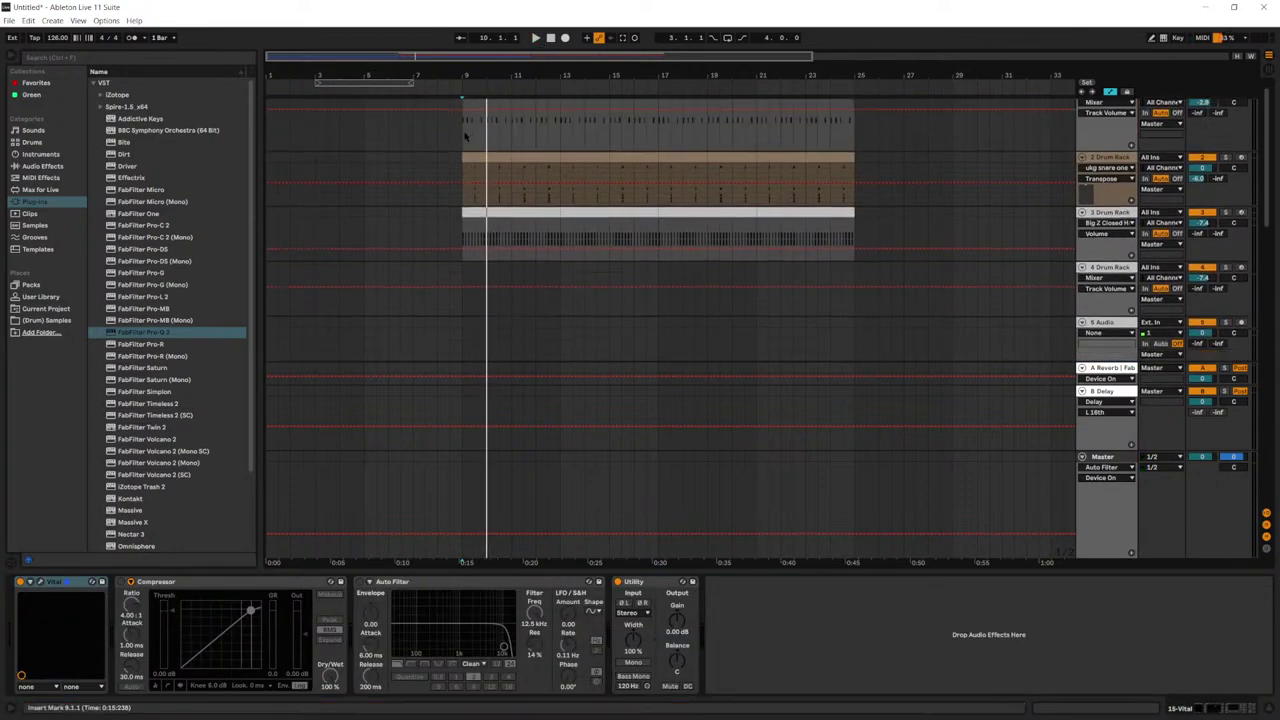
pyautogui.scroll(-4, 465, 136)
pyautogui.scroll(-6, 387, 213)
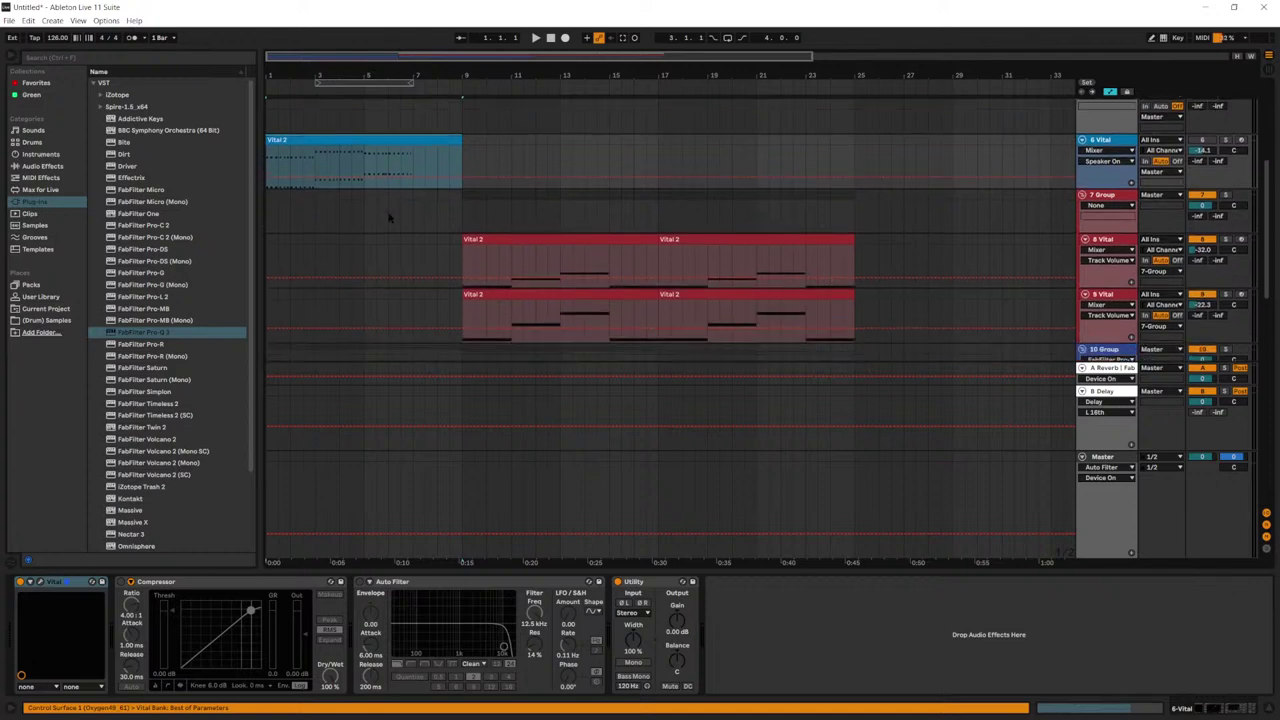
# Step: Load the Serum_x64 instrument onto the empty MIDI track 20
pyautogui.scroll(-1, 387, 213)
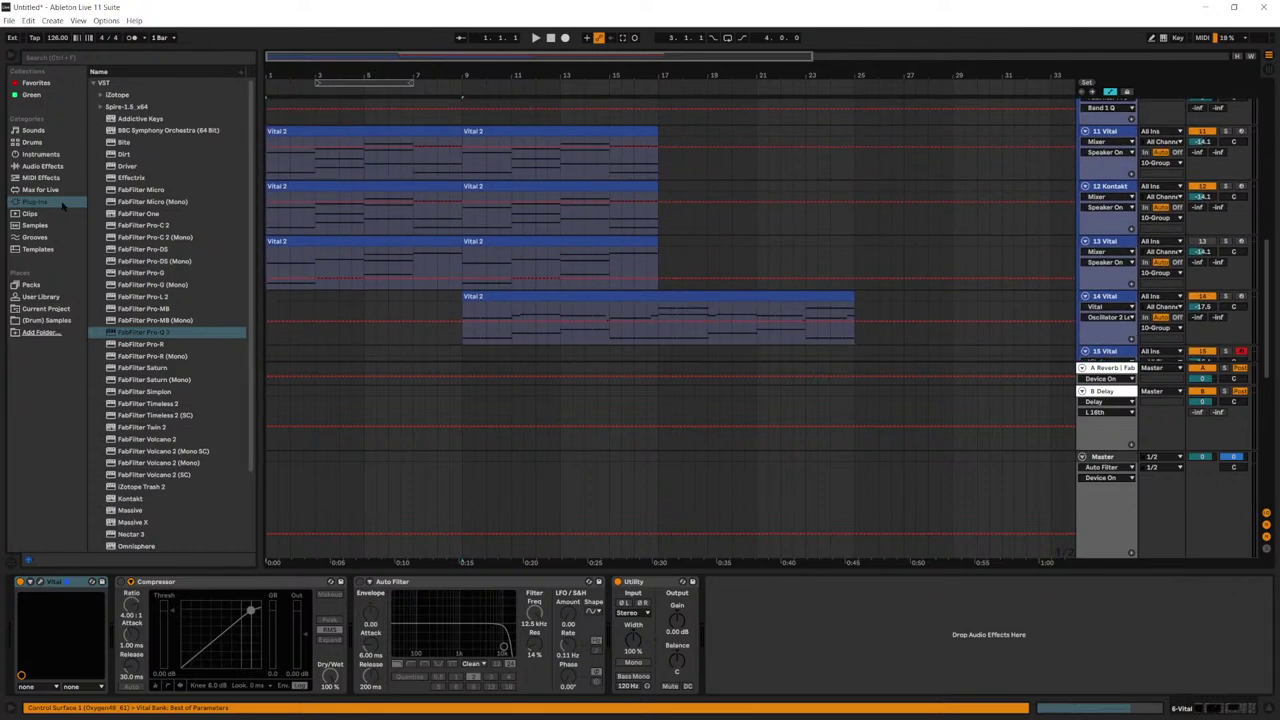
pyautogui.scroll(-3, 228, 213)
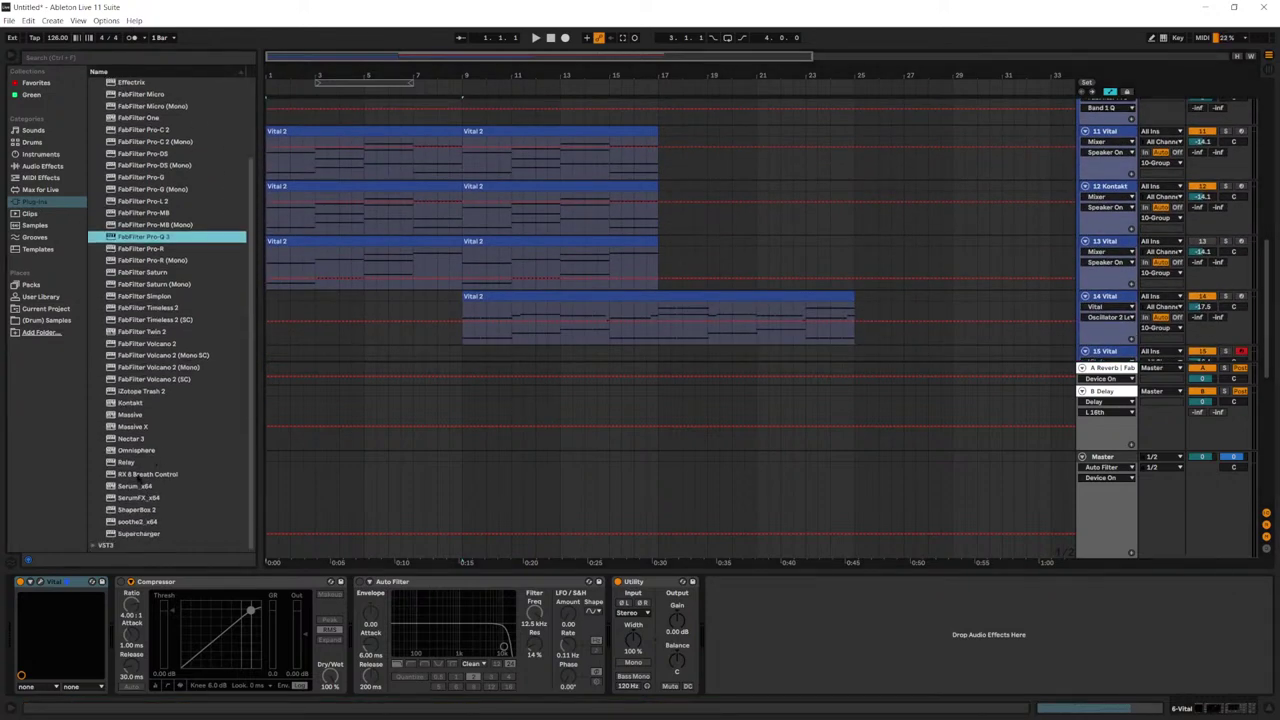
pyautogui.scroll(-5, 985, 288)
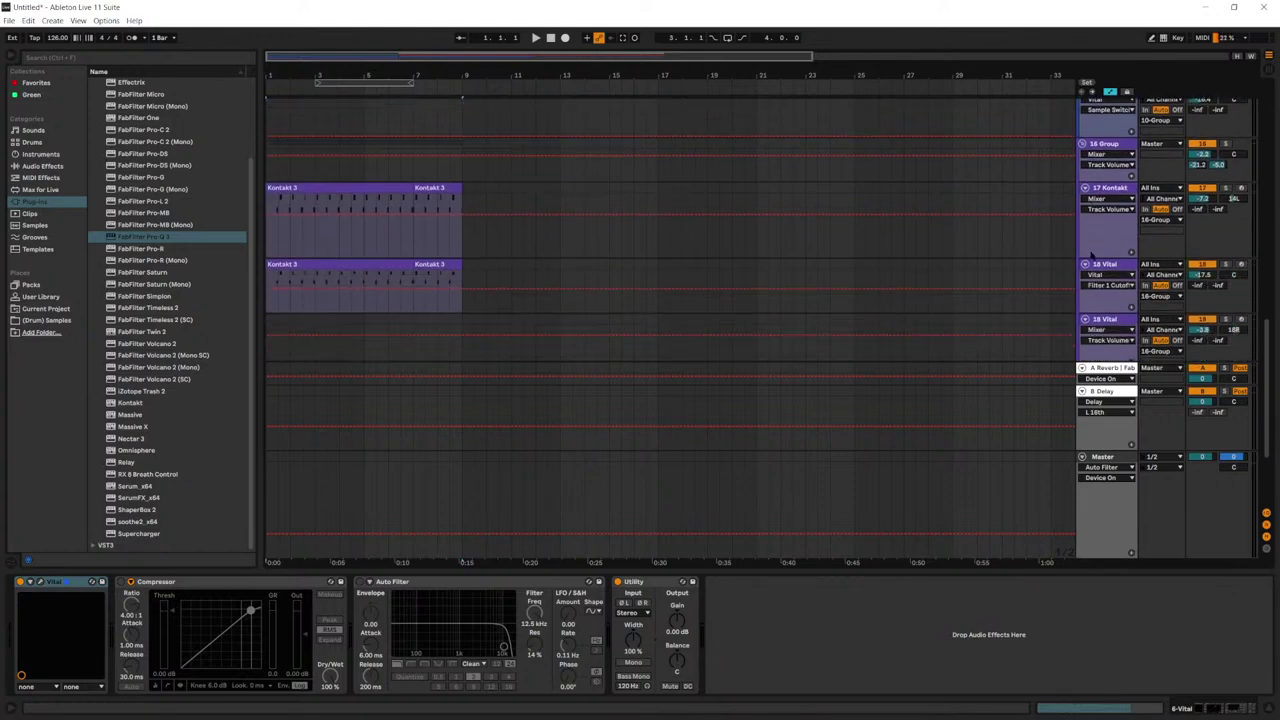
pyautogui.scroll(-3, 1132, 192)
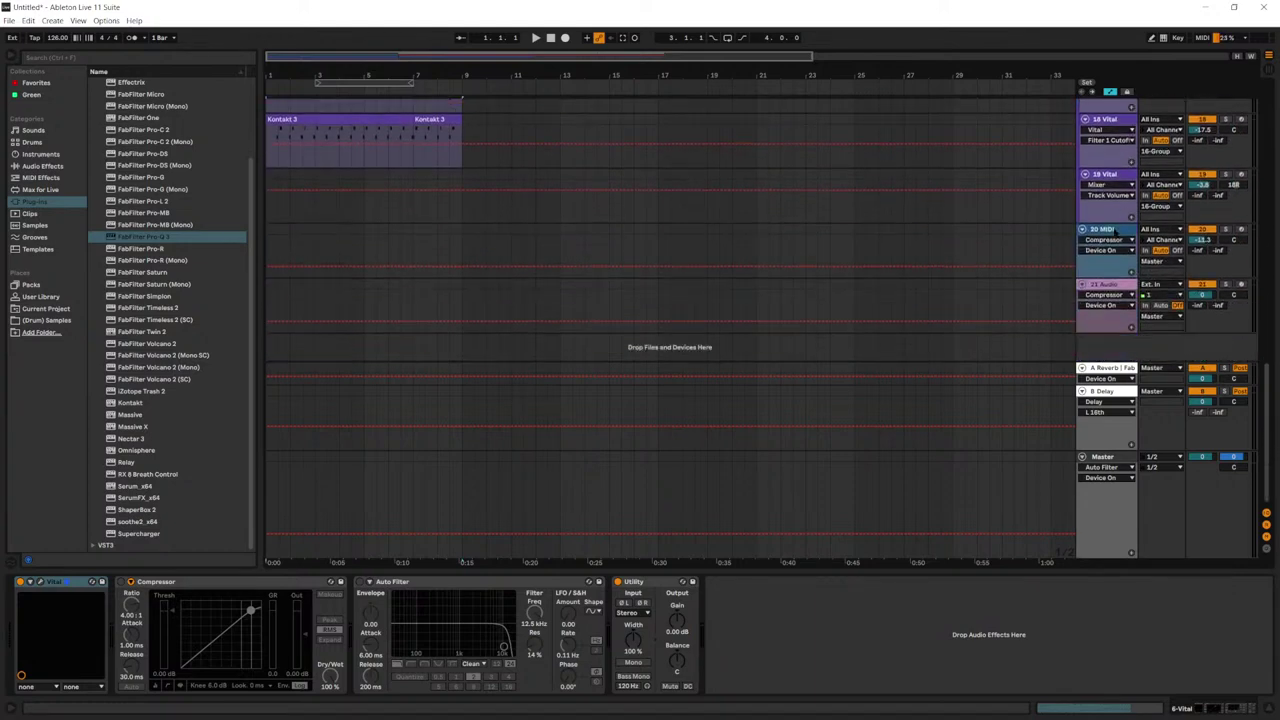
pyautogui.click(1110, 230)
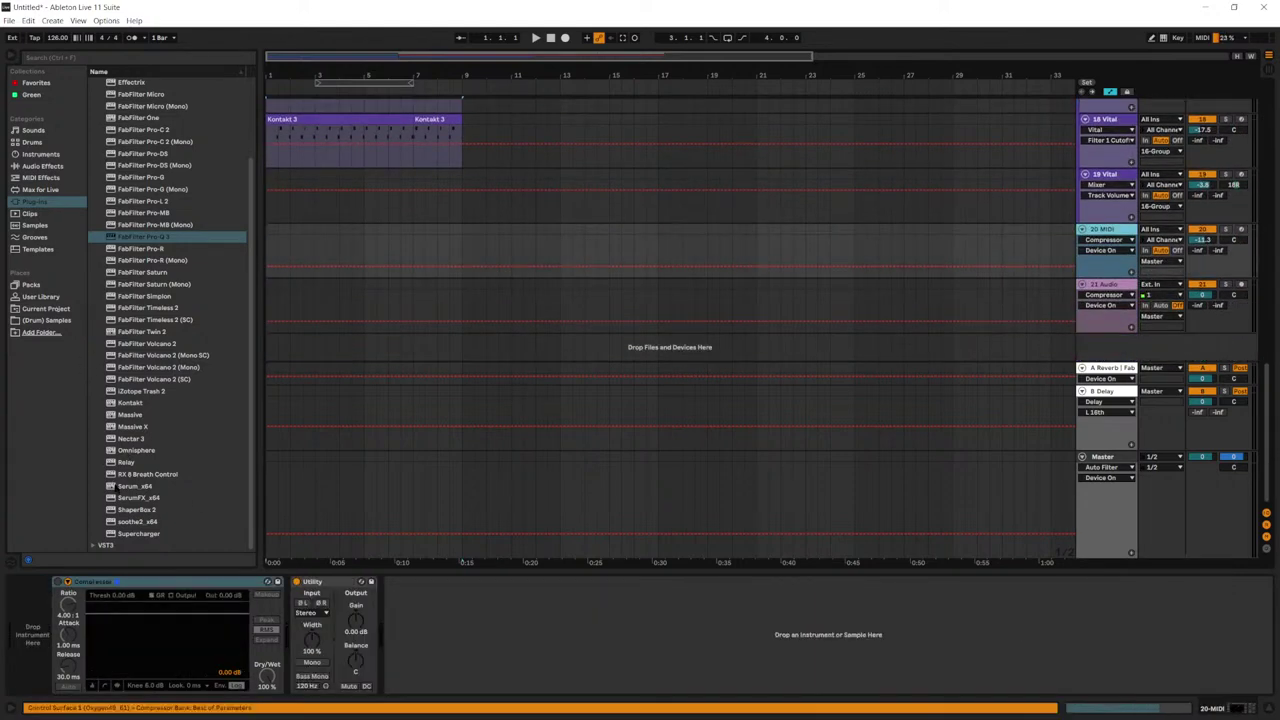
pyautogui.doubleClick(115, 489)
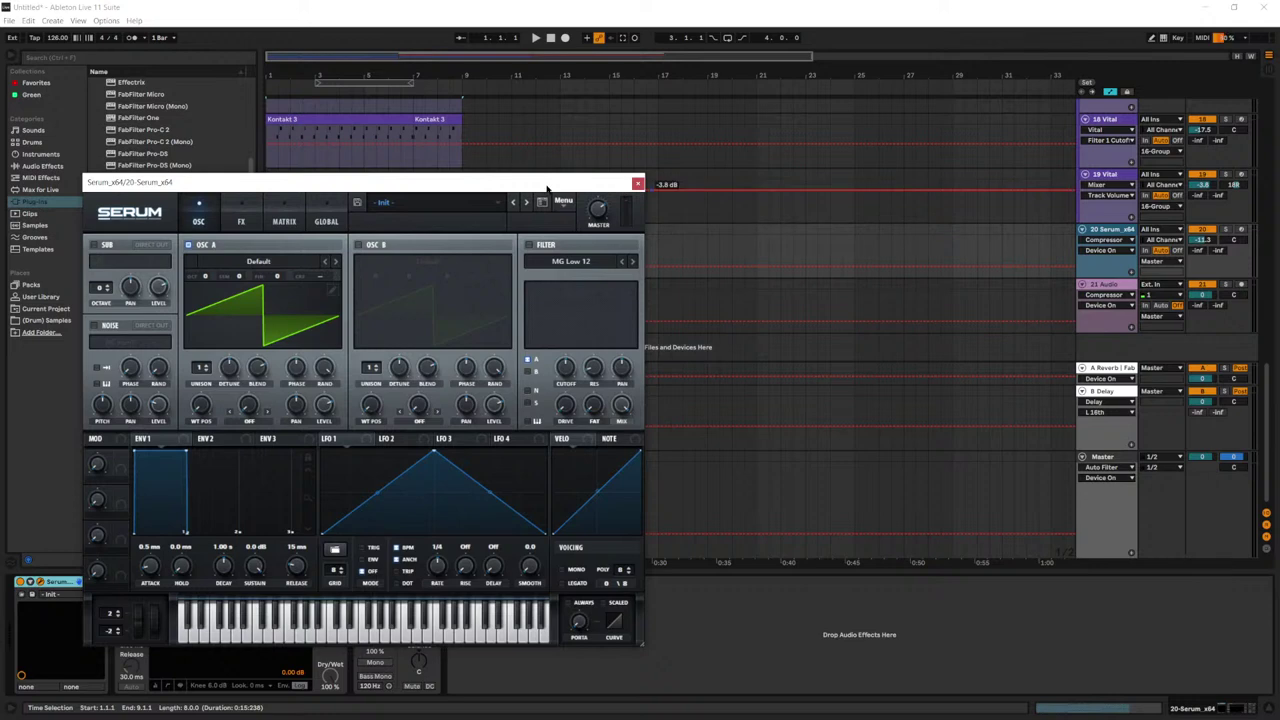
# Step: Audition Serum bass presets from the Car Music4 folder, starting at BS - Chain and advancing to BS - Lonely
pyautogui.click(426, 206)
pyautogui.moveTo(440, 246)
pyautogui.click(612, 297)
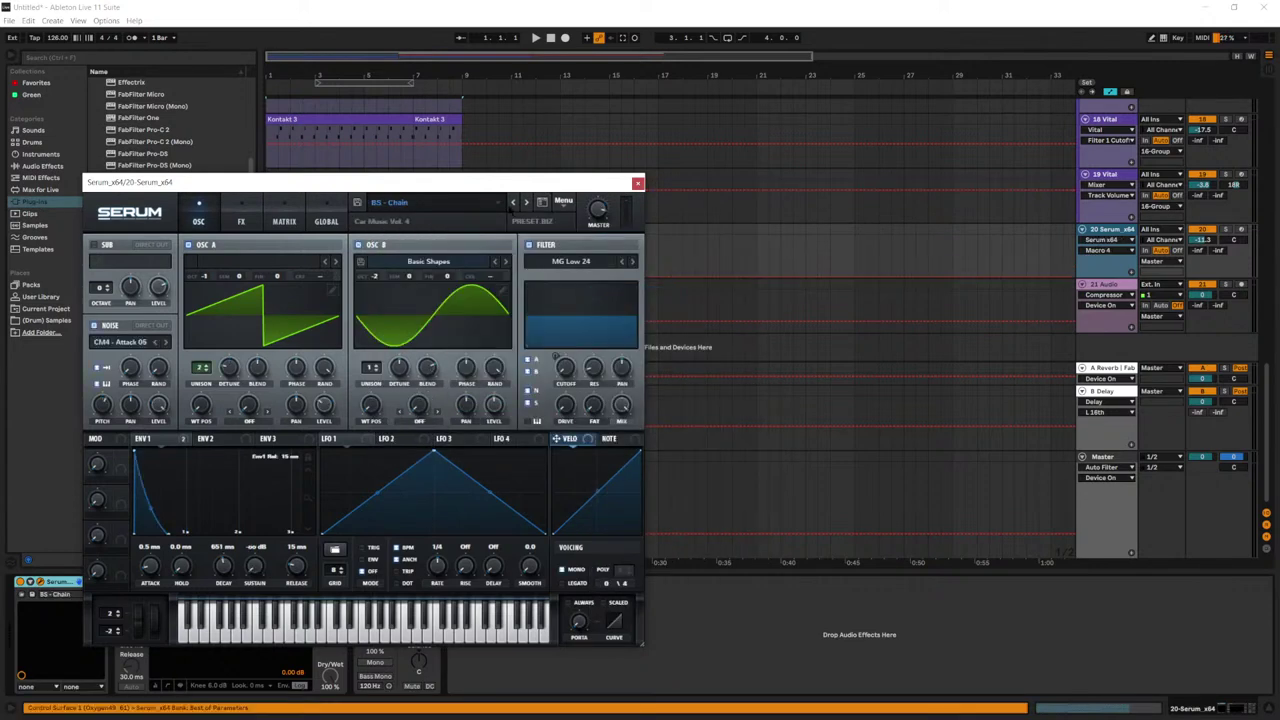
pyautogui.click(526, 203)
pyautogui.click(526, 203)
pyautogui.click(526, 203)
pyautogui.click(526, 203)
# Step: Load the LD - Woa preset from the Car Music4 folder in Serum and move its window clear of the browser
pyautogui.click(472, 203)
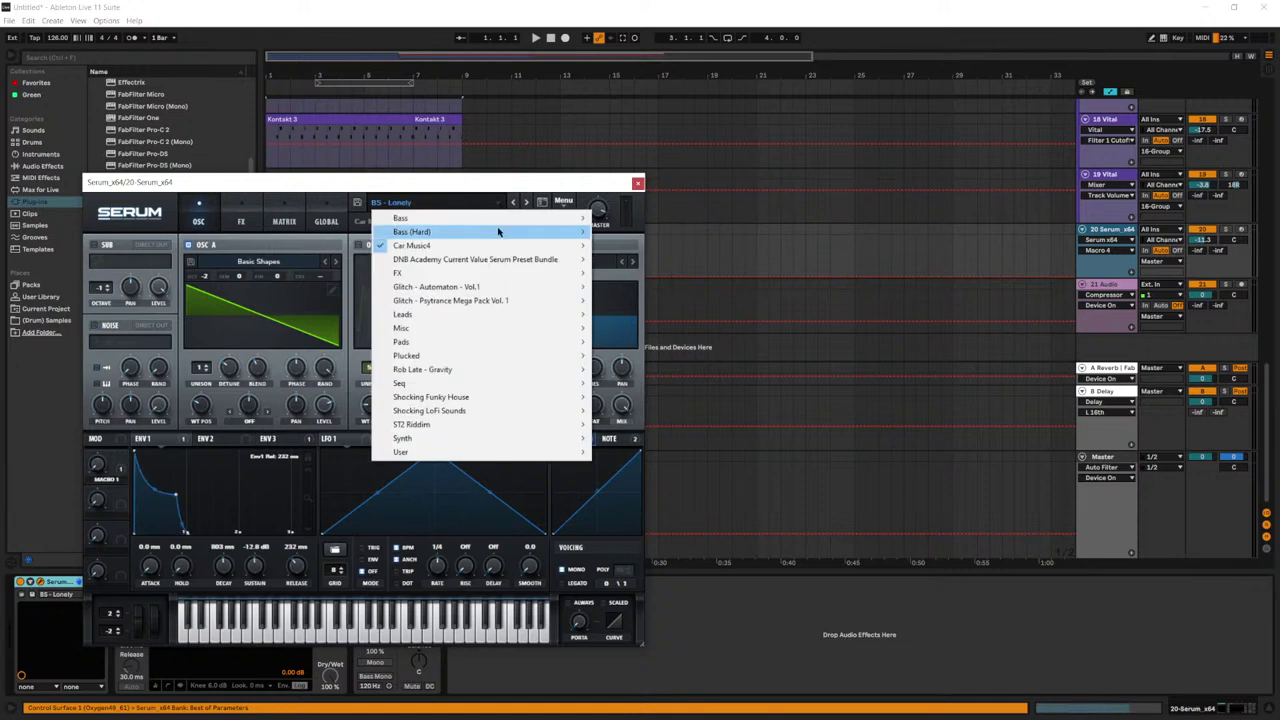
pyautogui.moveTo(480, 245)
pyautogui.click(700, 308)
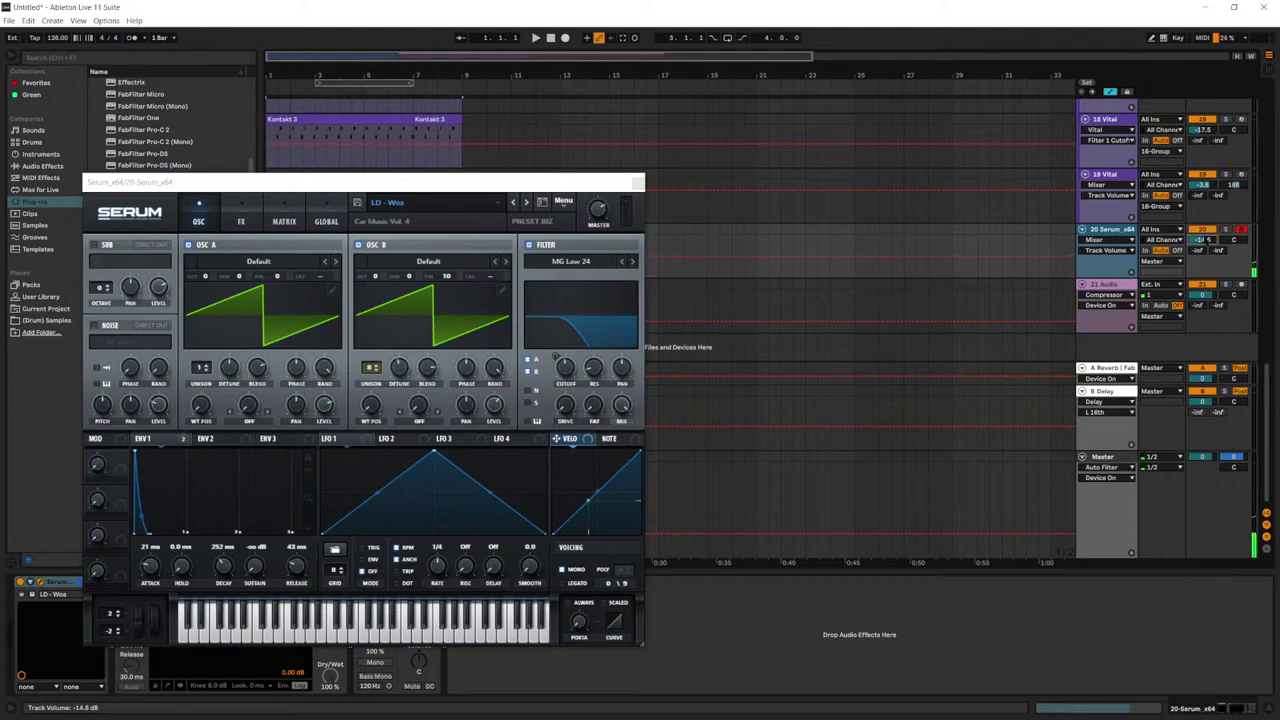
pyautogui.moveTo(568, 187); pyautogui.dragTo(919, 183)
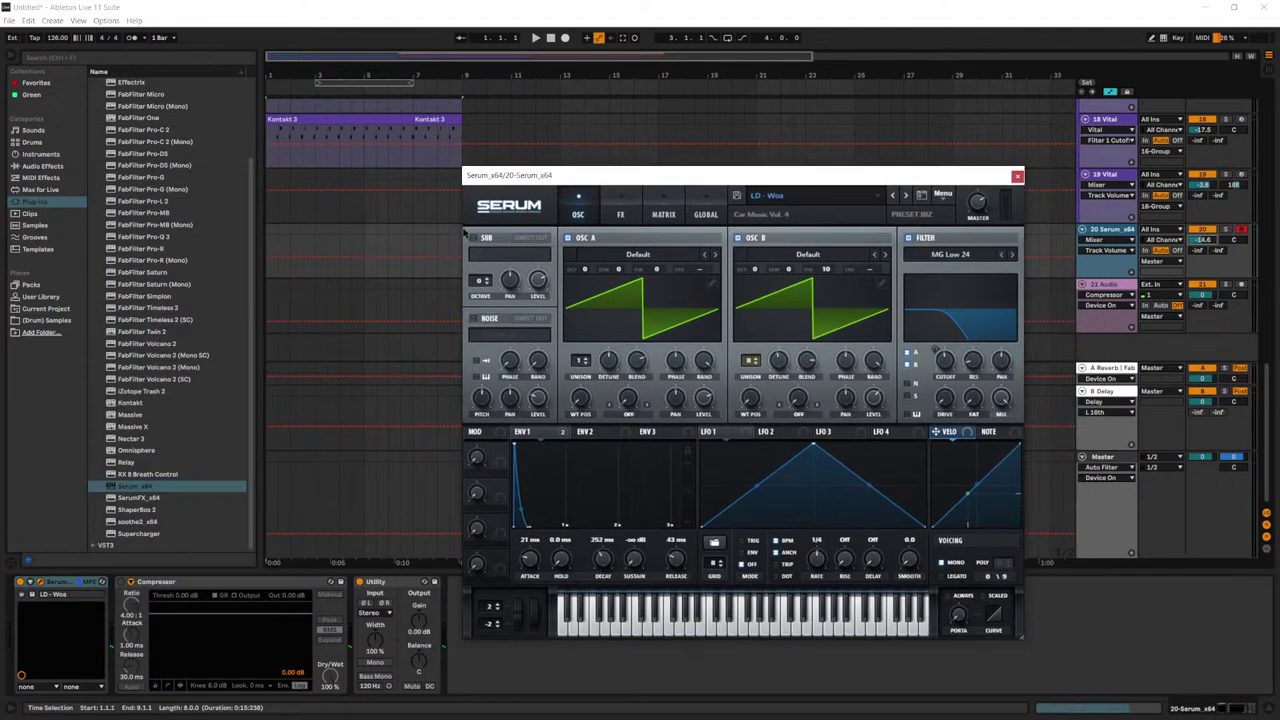
pyautogui.moveTo(683, 180); pyautogui.dragTo(611, 177)
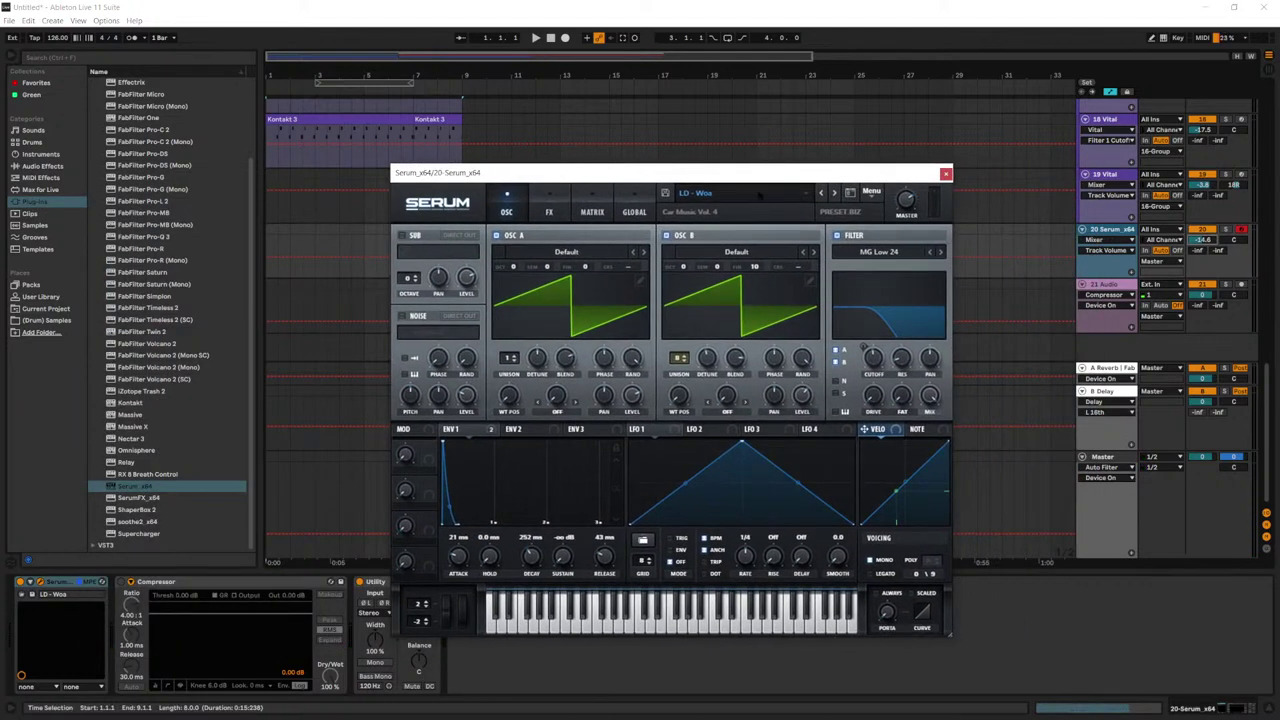
# Step: Switch Serum on track 20 to the PL - Bounce preset during playback
pyautogui.click(797, 195)
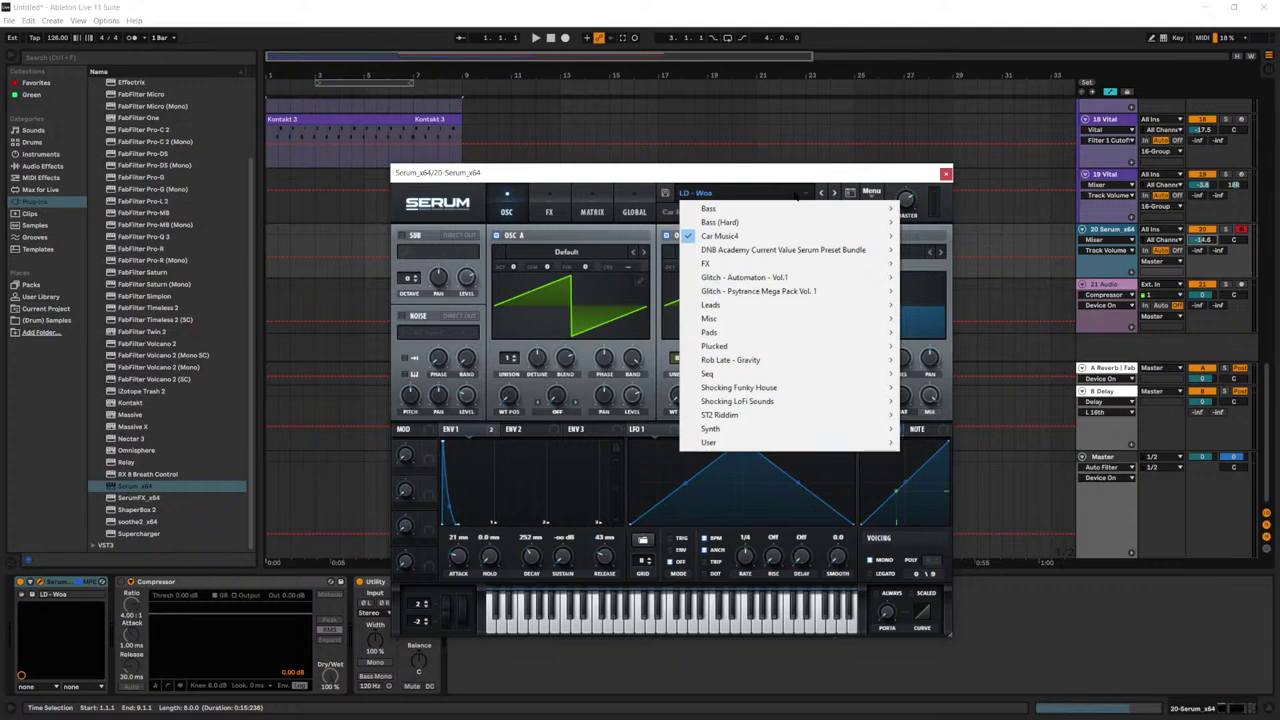
pyautogui.click(755, 176)
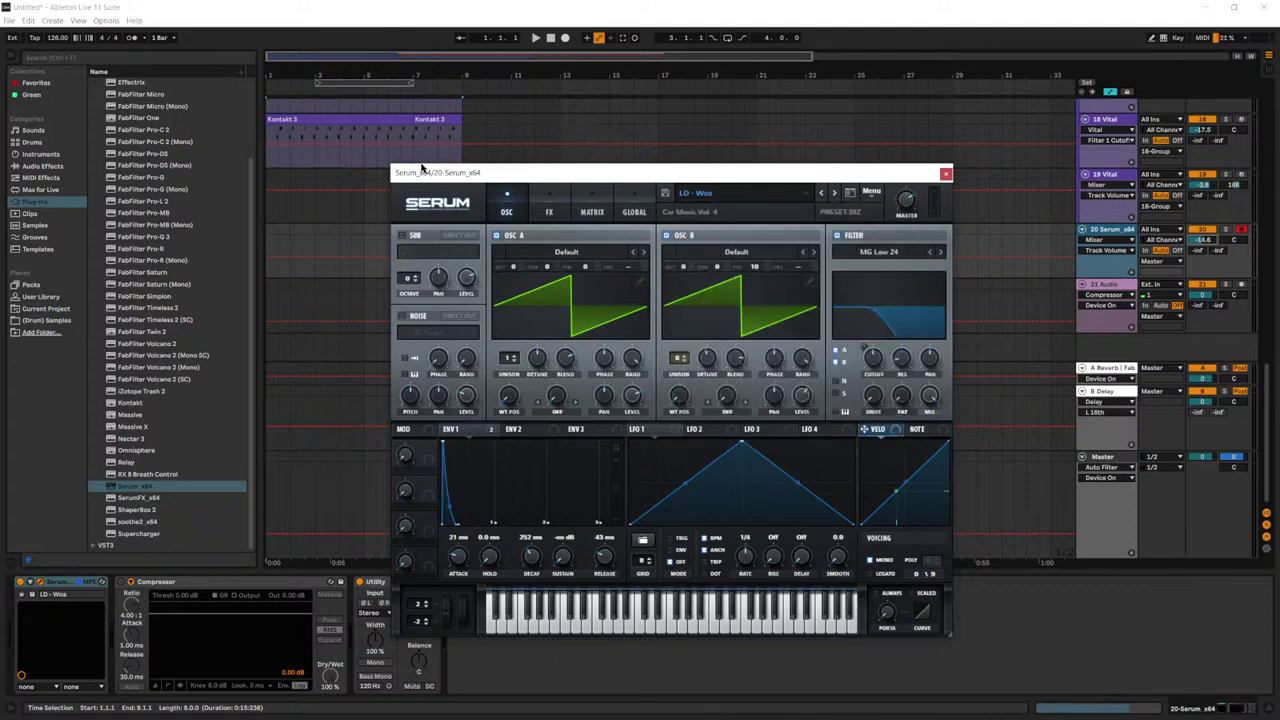
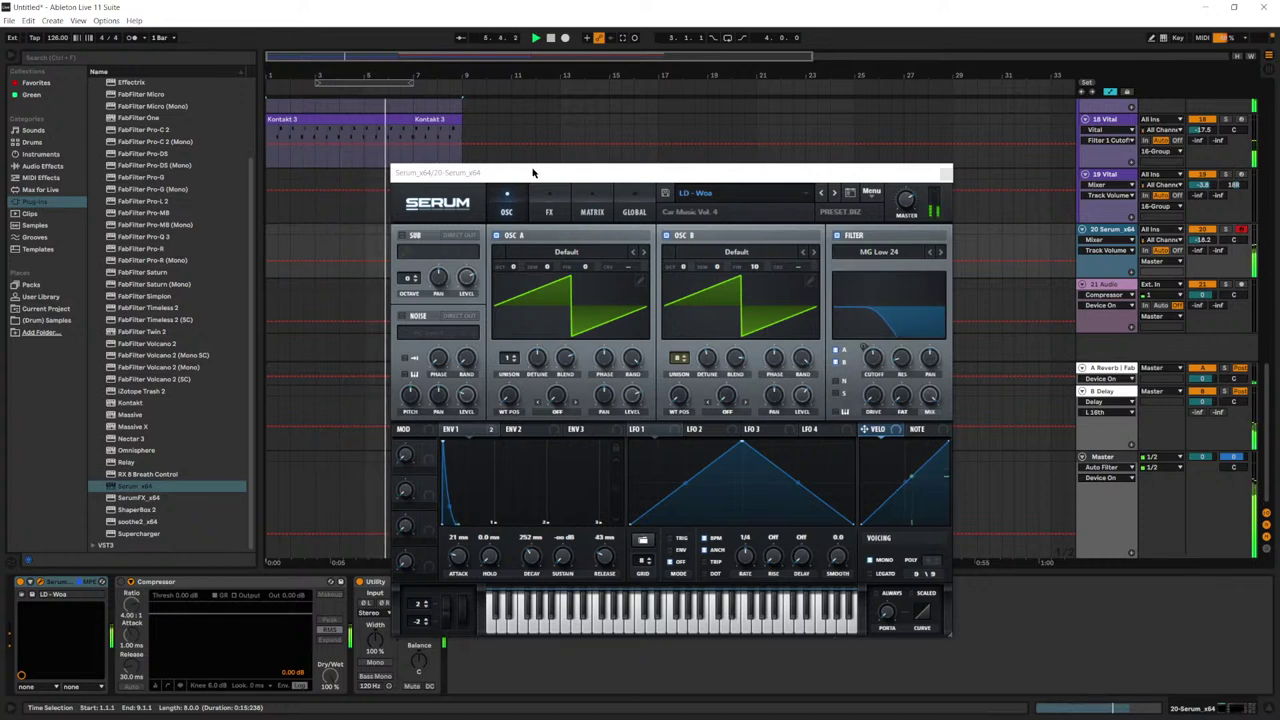
pyautogui.click(834, 192)
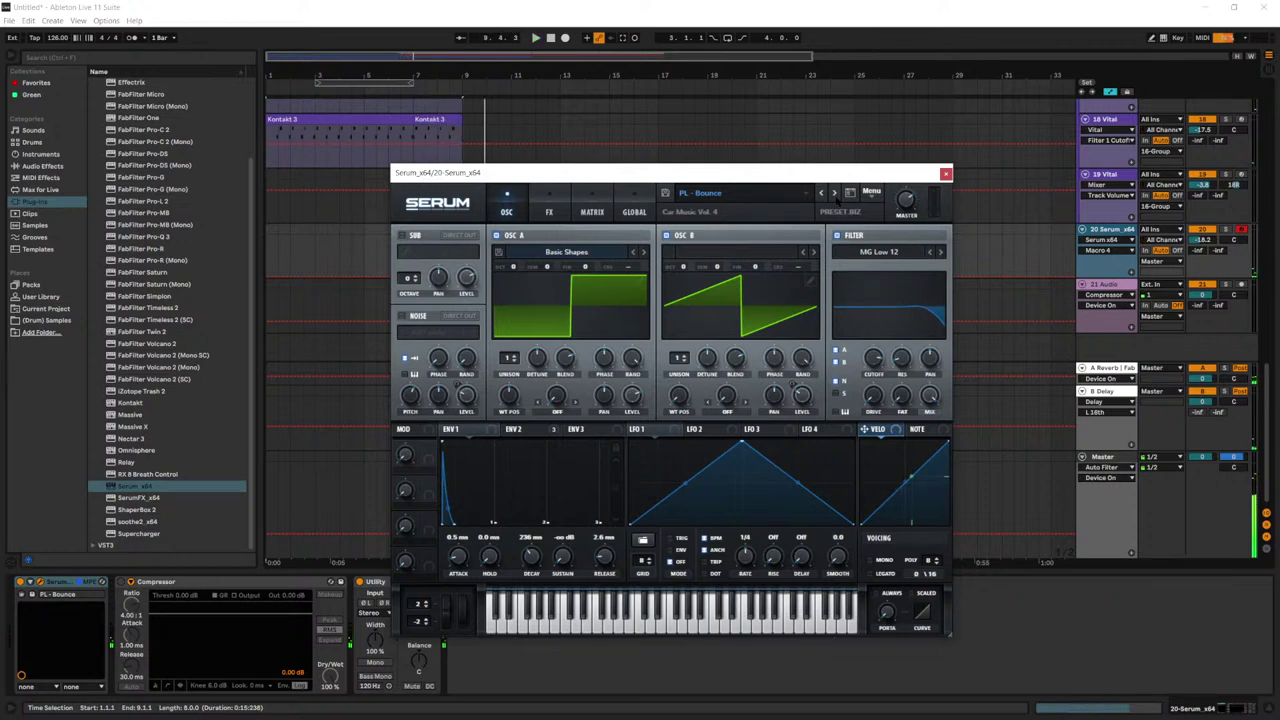
# Step: Move the Serum window clear of the arrangement, loop bars 1 to 9, and start playback with track 20 selected
pyautogui.moveTo(795, 165); pyautogui.dragTo(923, 113)
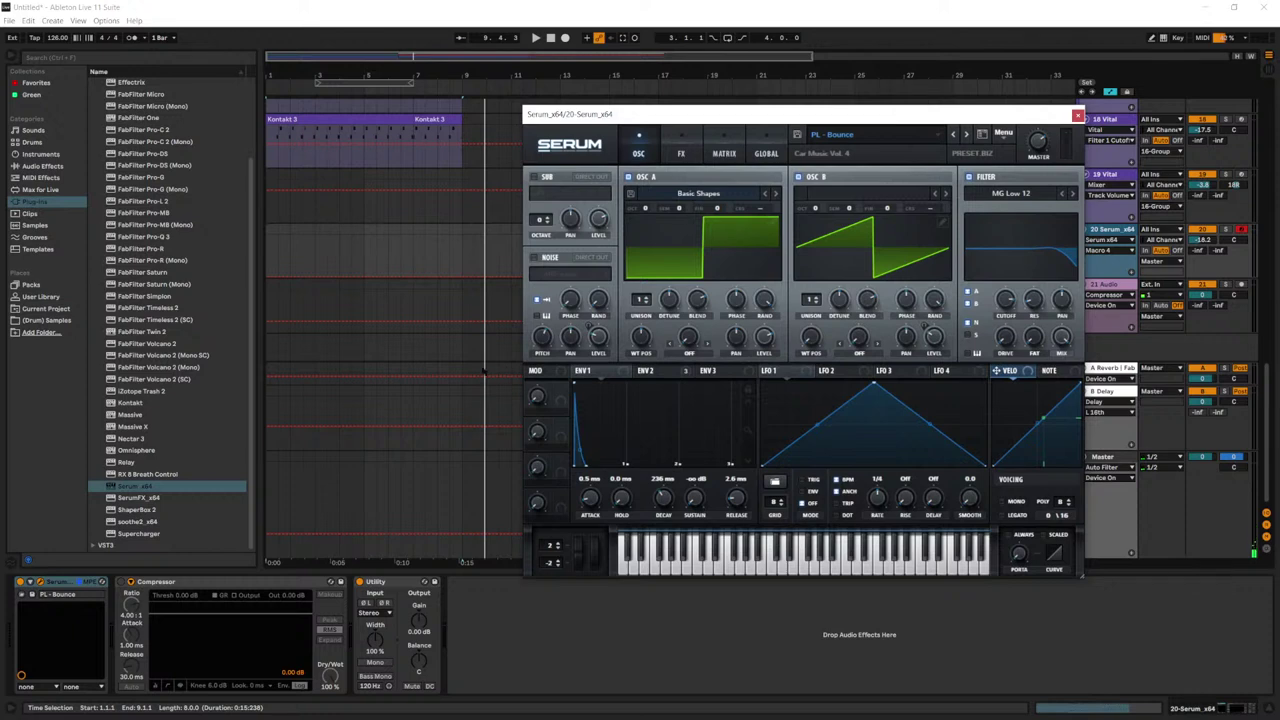
pyautogui.click(458, 295)
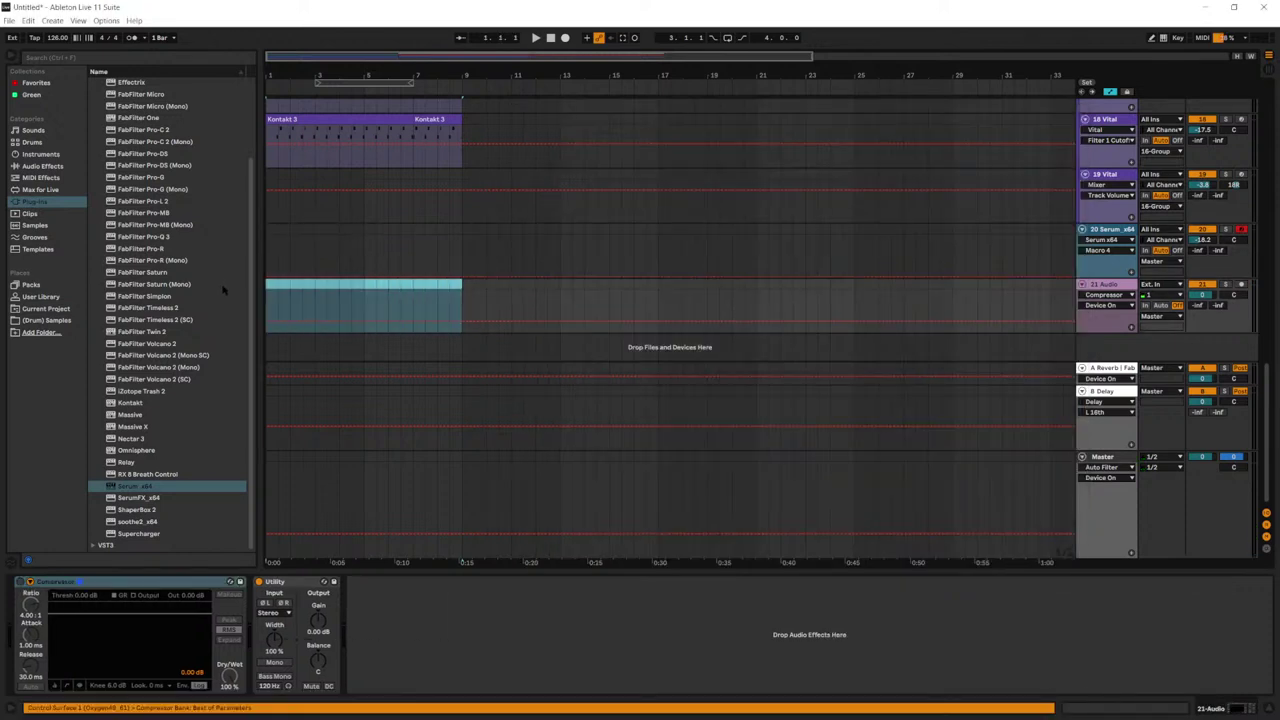
pyautogui.hotkey('ctrl', 'l')
pyautogui.click(1118, 229)
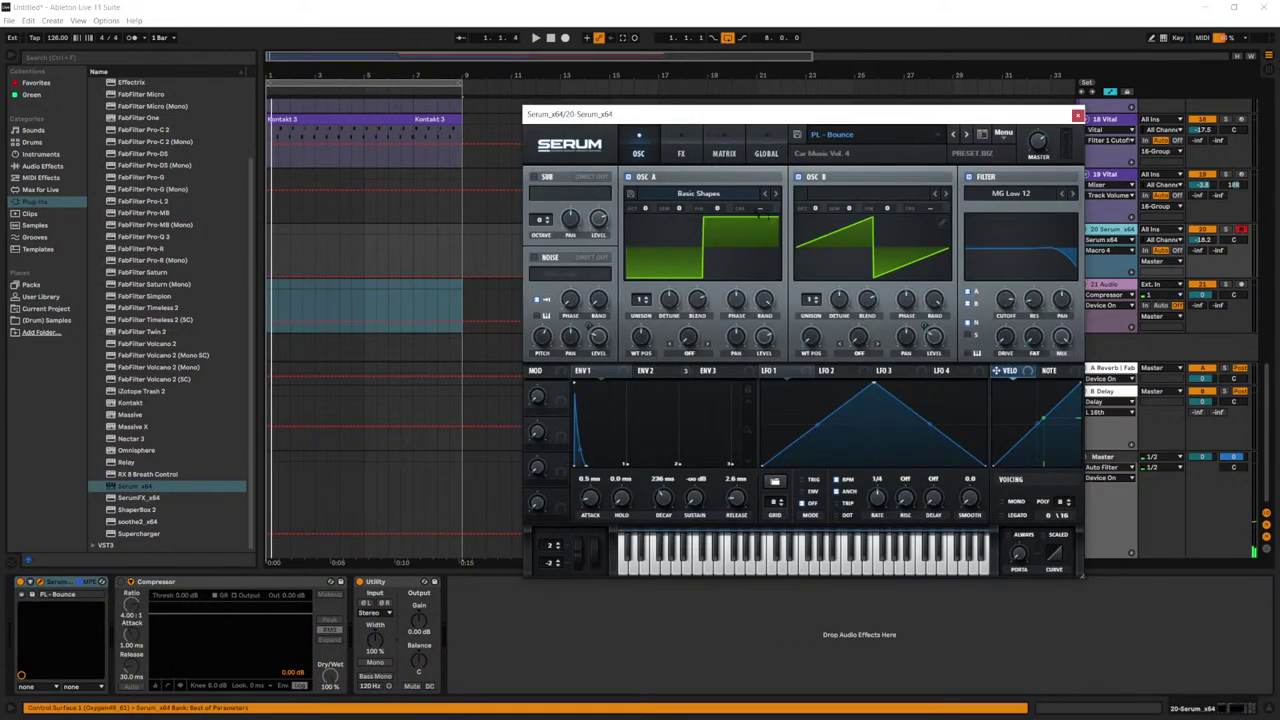
pyautogui.press('space')
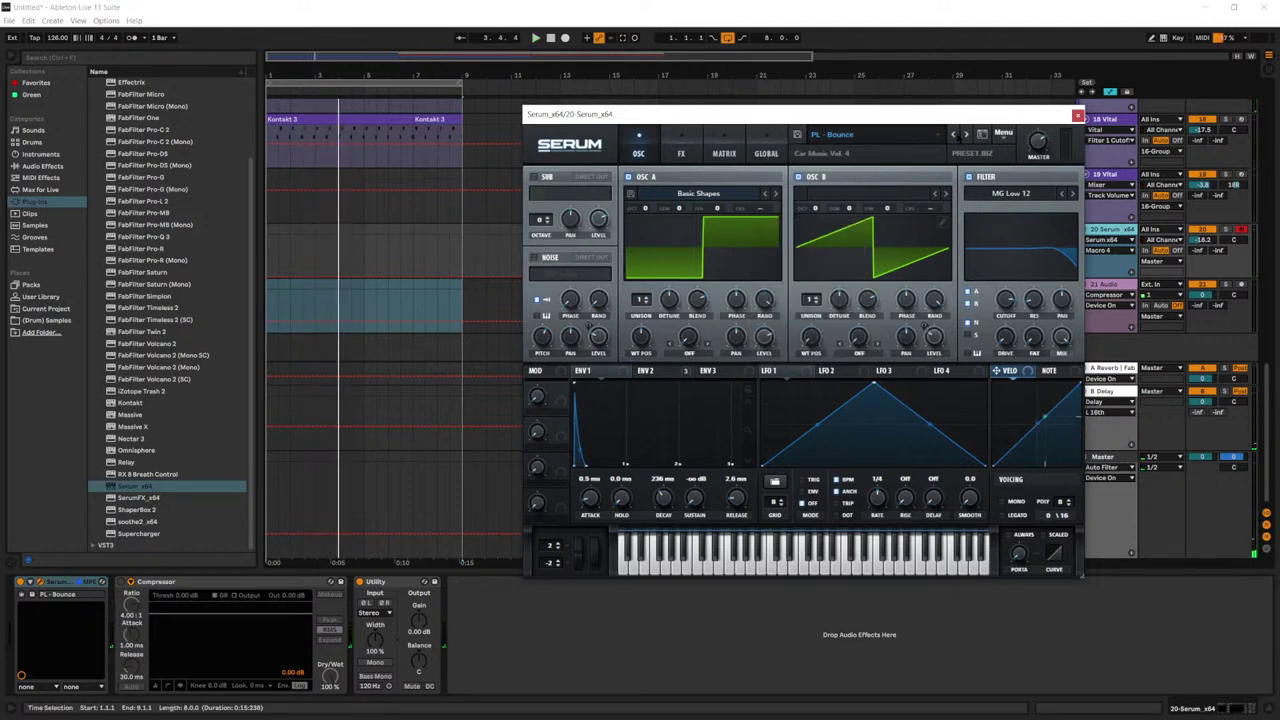
# Step: Audition Serum presets on track 20 from LD - Woa through PL - Bounce to PL - Find during looped playback
pyautogui.click(955, 135)
pyautogui.click(550, 37)
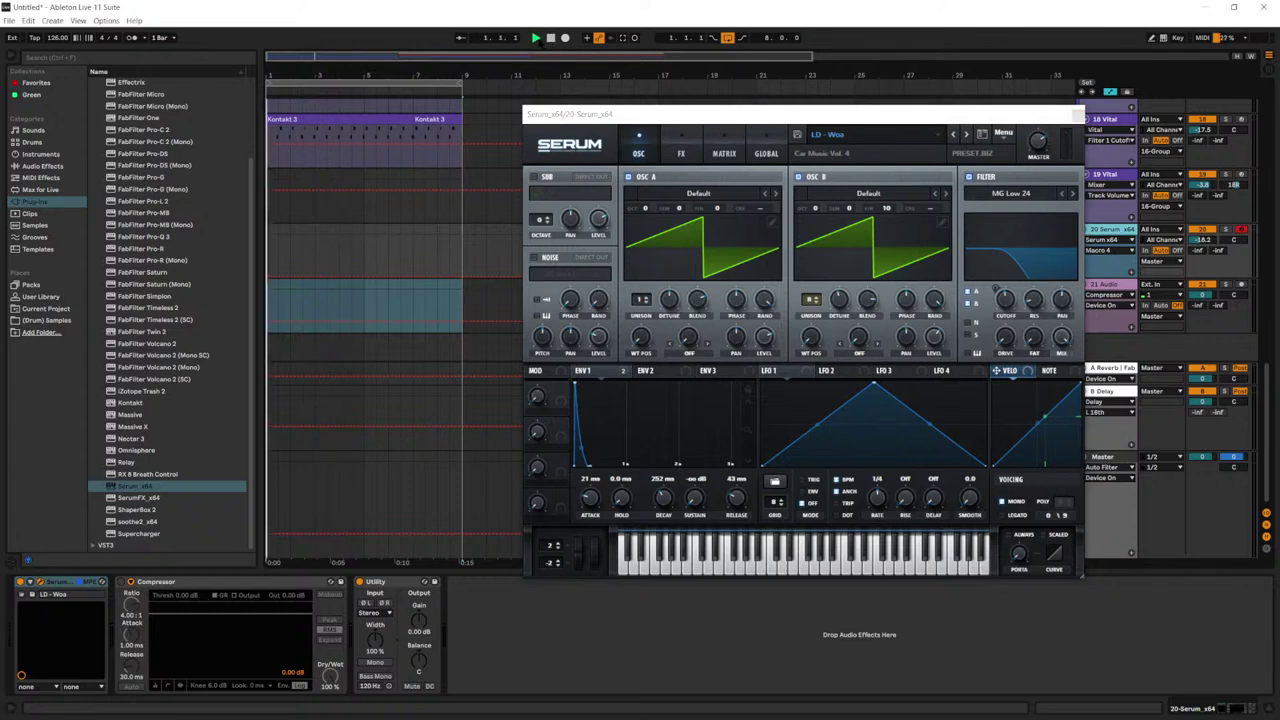
pyautogui.press('space')
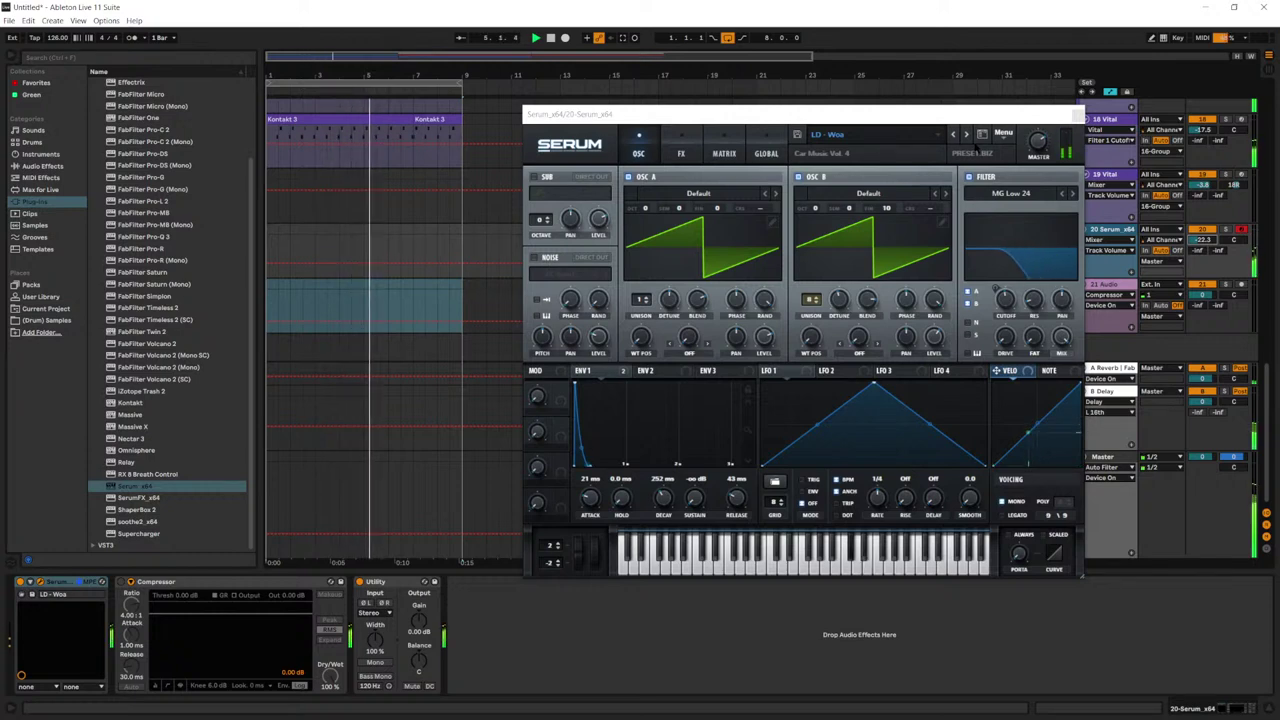
pyautogui.click(967, 135)
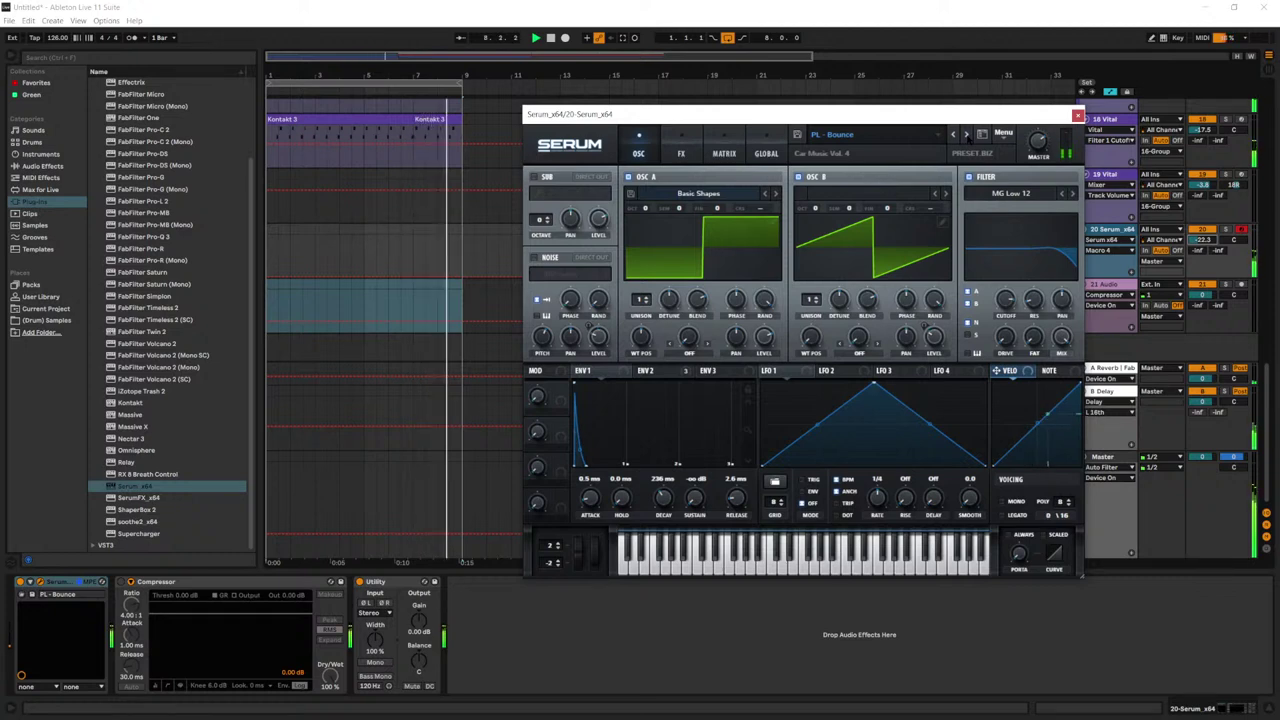
pyautogui.click(966, 134)
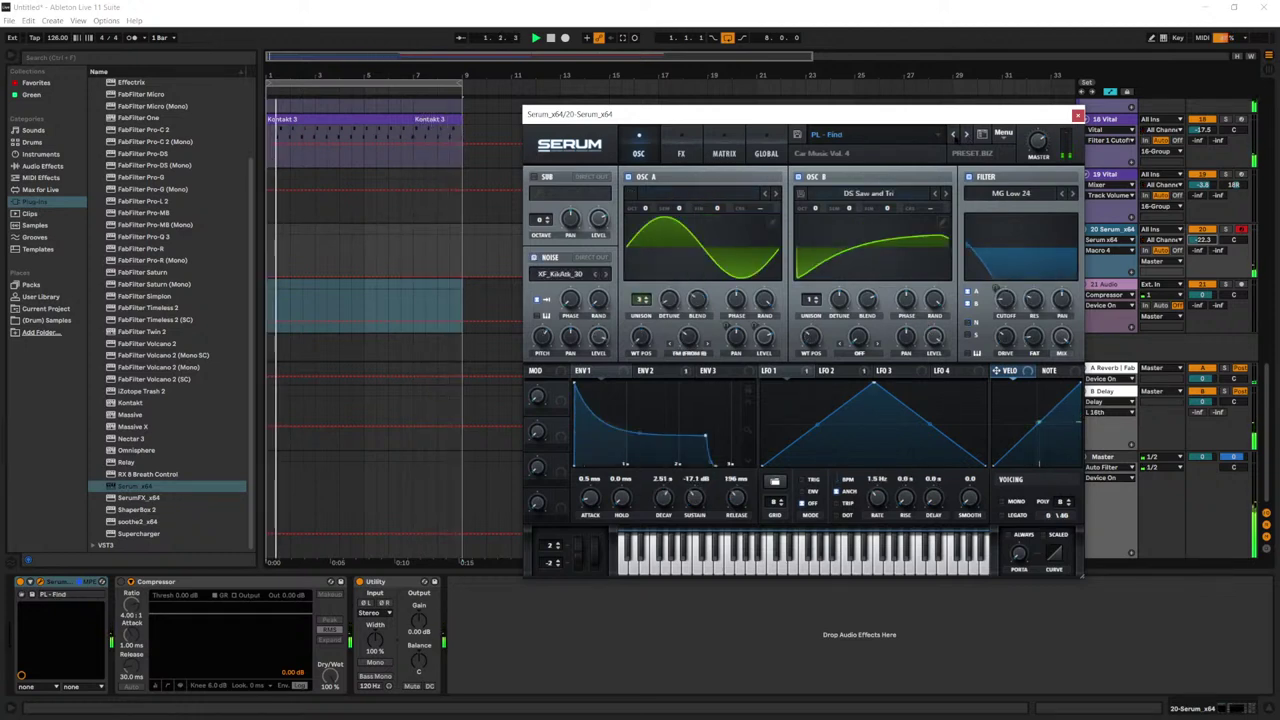
# Step: Step back through the Car Music4 lead presets to LD - Gang and settle on LD - Highway for track 20
pyautogui.click(953, 134)
pyautogui.click(953, 134)
pyautogui.click(953, 134)
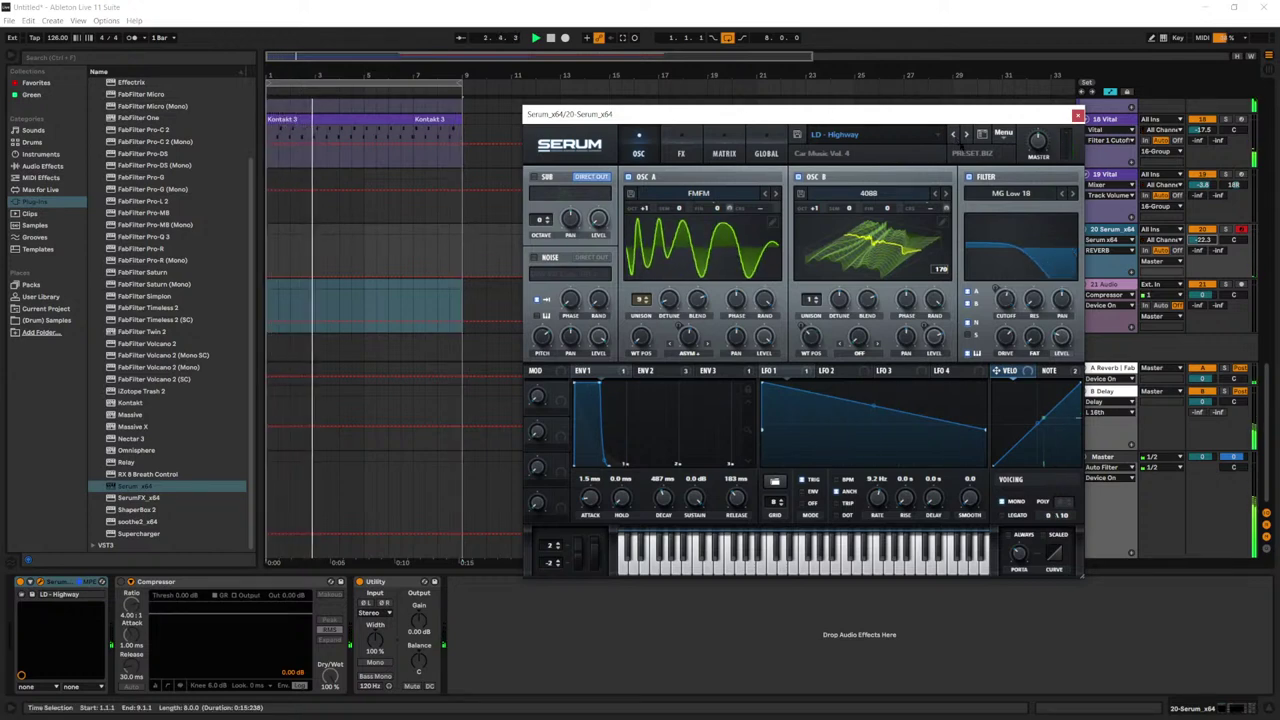
pyautogui.click(953, 134)
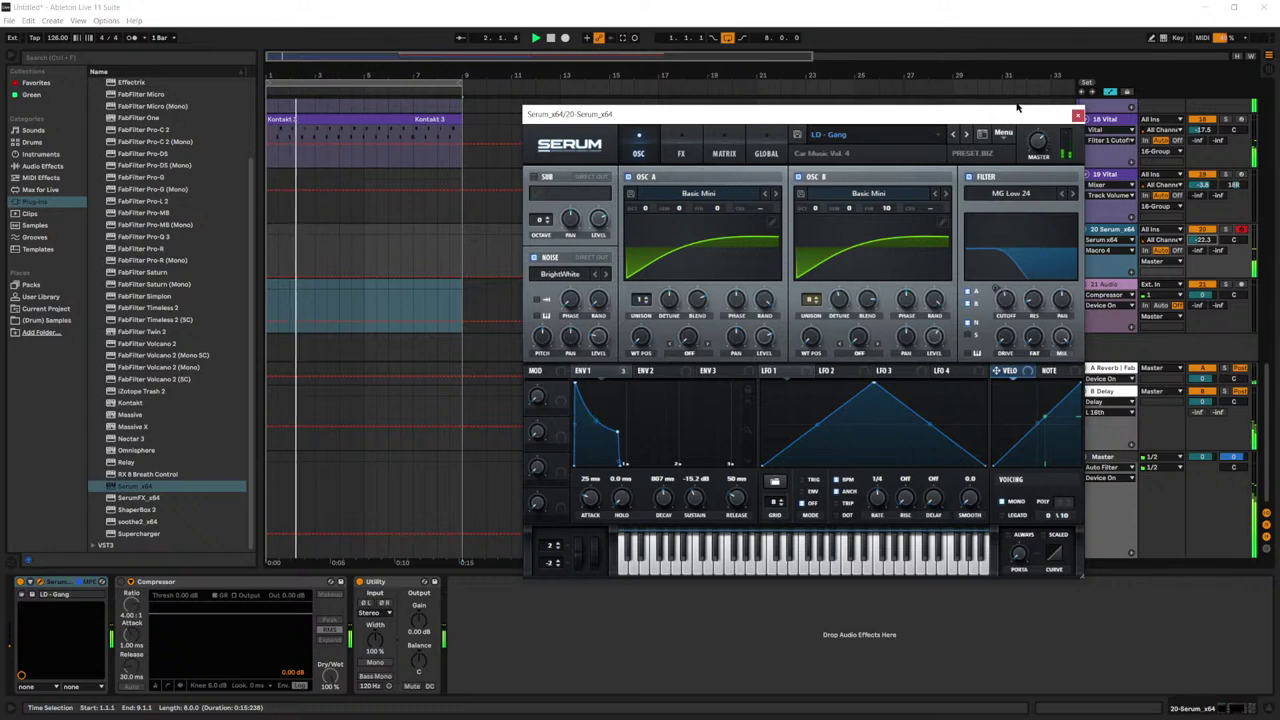
pyautogui.click(965, 134)
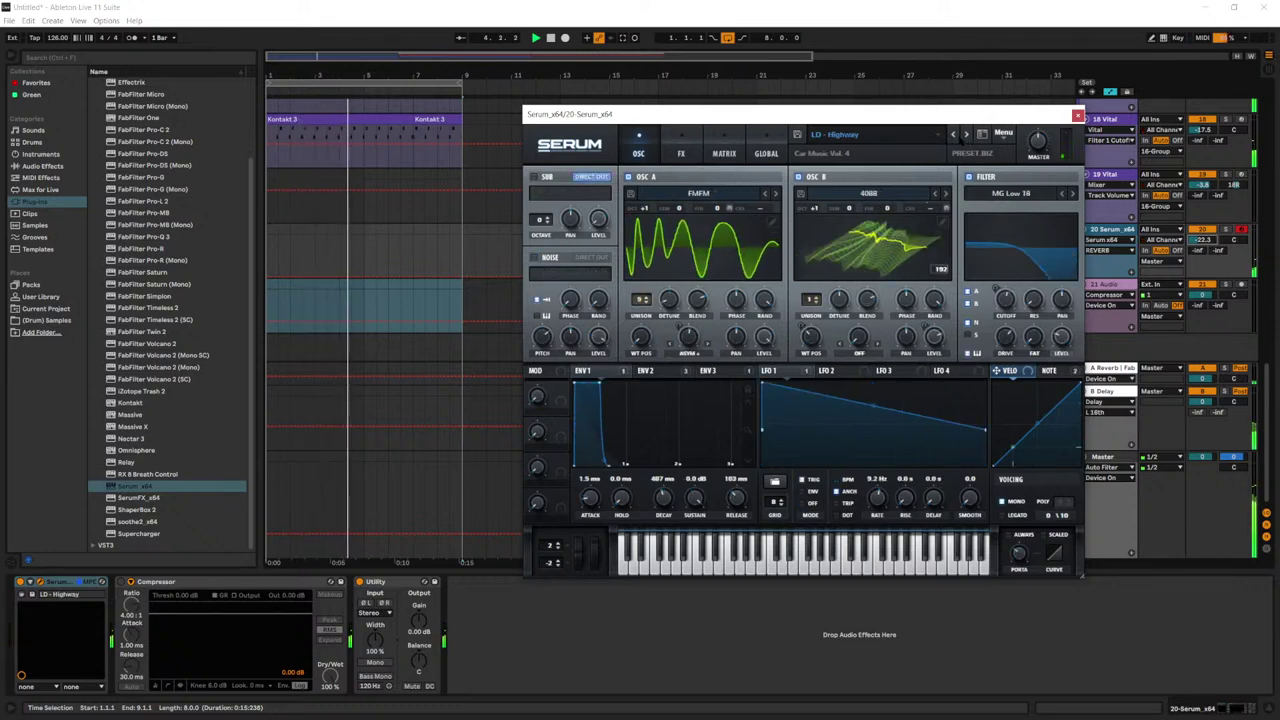
# Step: Duplicate Serum track 20 and reopen Serum on the original track
pyautogui.click(1077, 115)
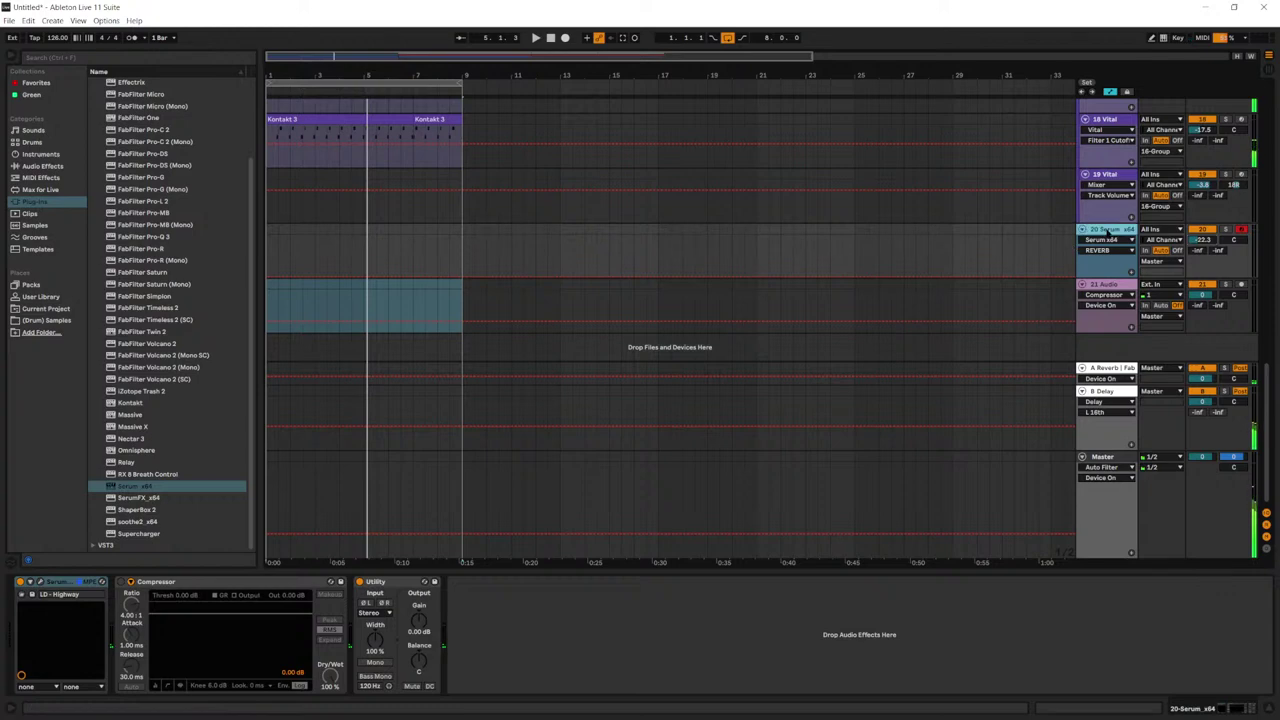
pyautogui.hotkey('ctrl', 'd')
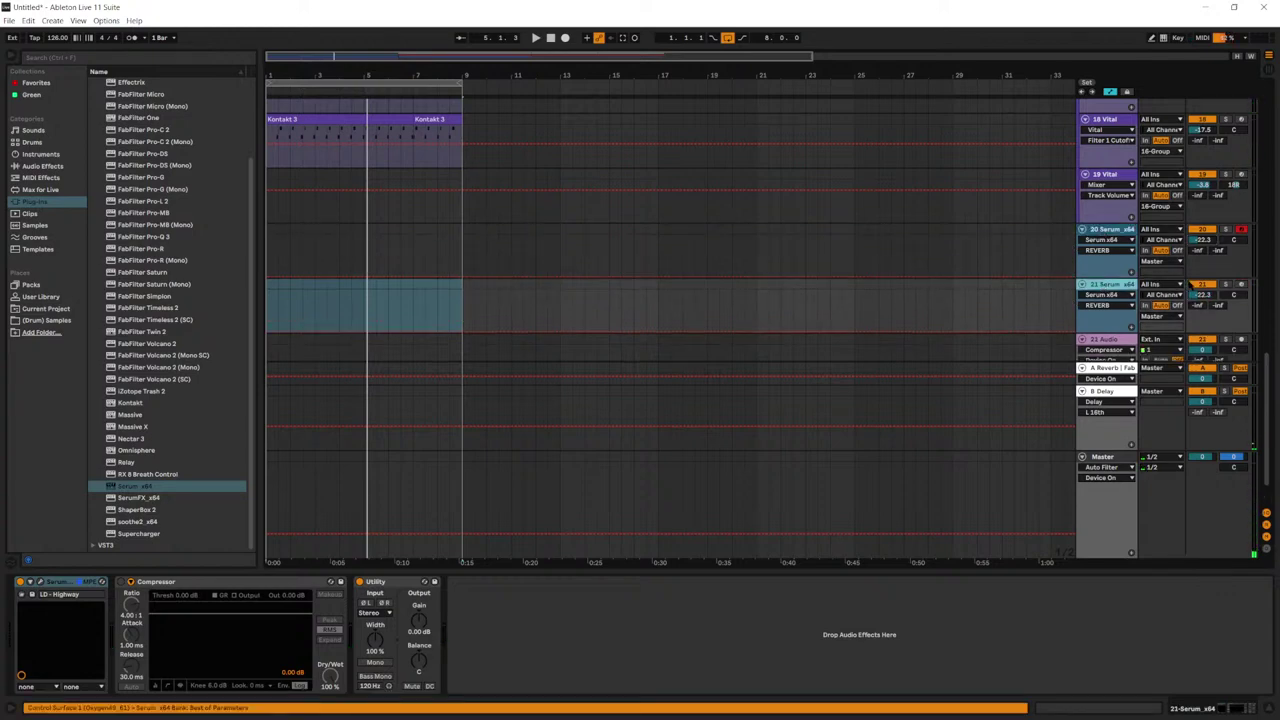
pyautogui.click(1110, 231)
pyautogui.click(41, 581)
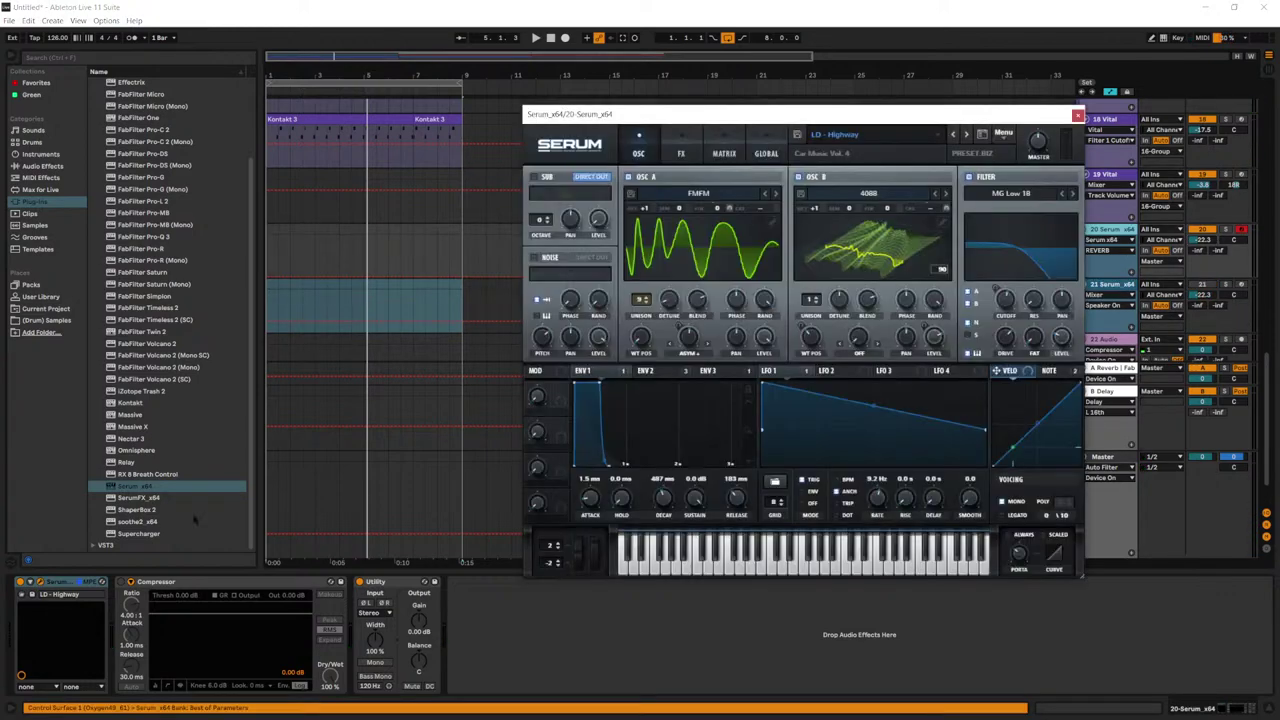
# Step: Audition track 20's Serum presets during playback, from LD - My Heart through LD - Return, LD - Sciece and LD - Woa to PL - Bounce
pyautogui.press('space')
pyautogui.click(952, 134)
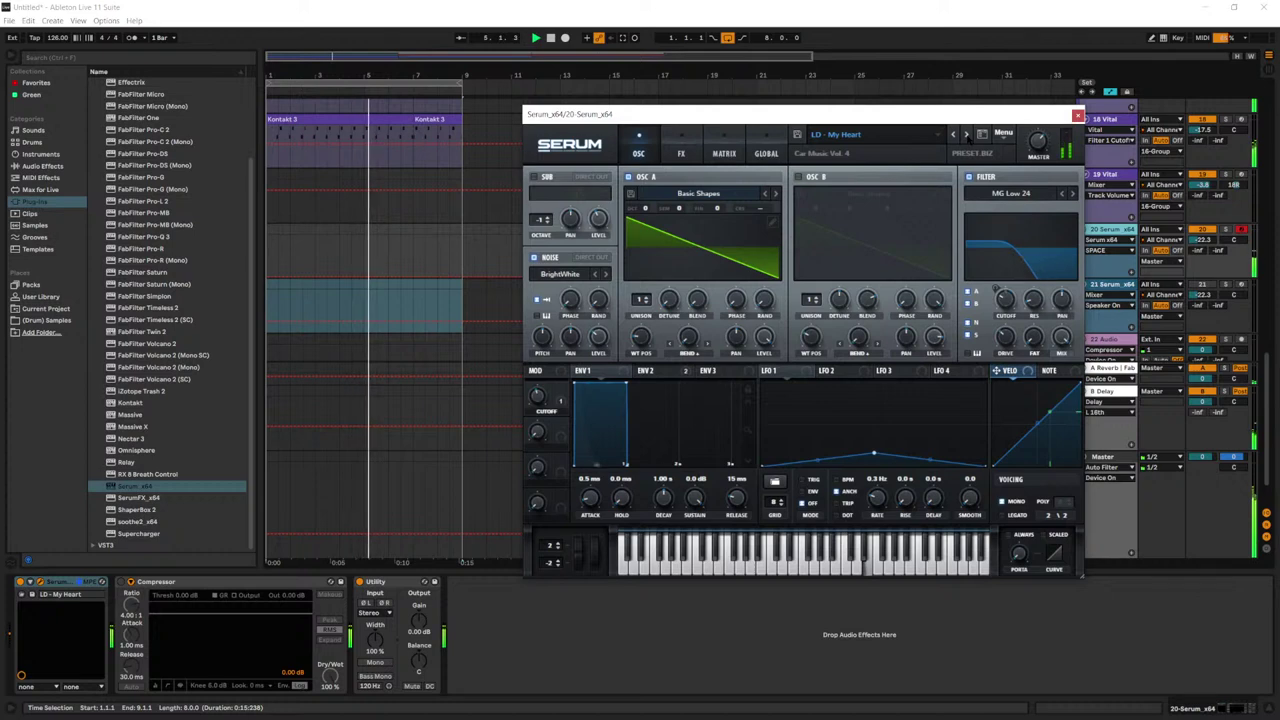
pyautogui.click(967, 137)
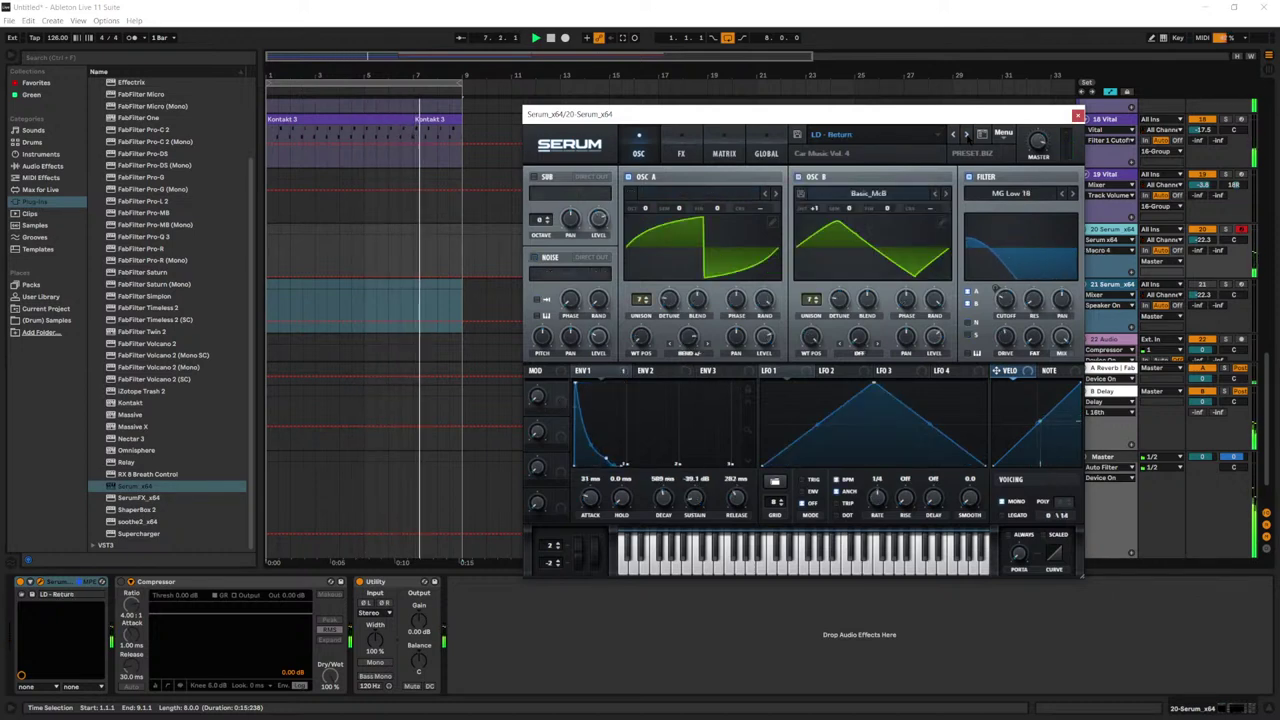
pyautogui.click(967, 137)
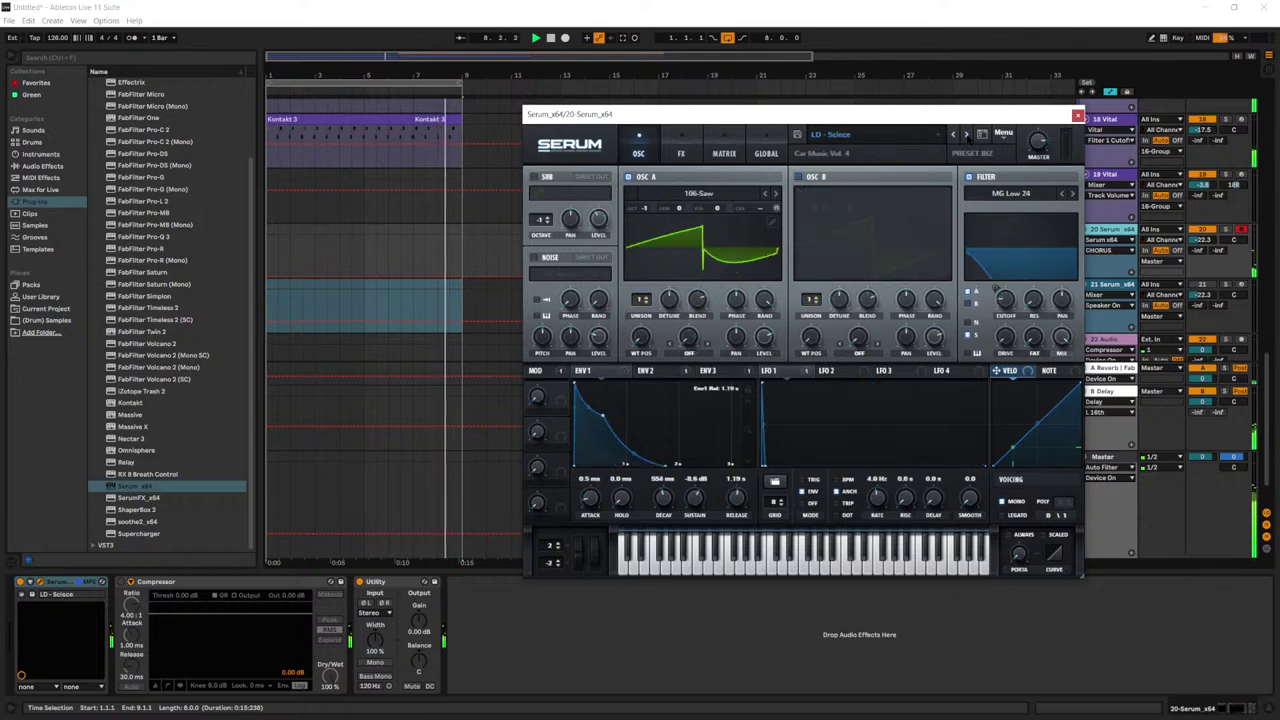
pyautogui.click(967, 137)
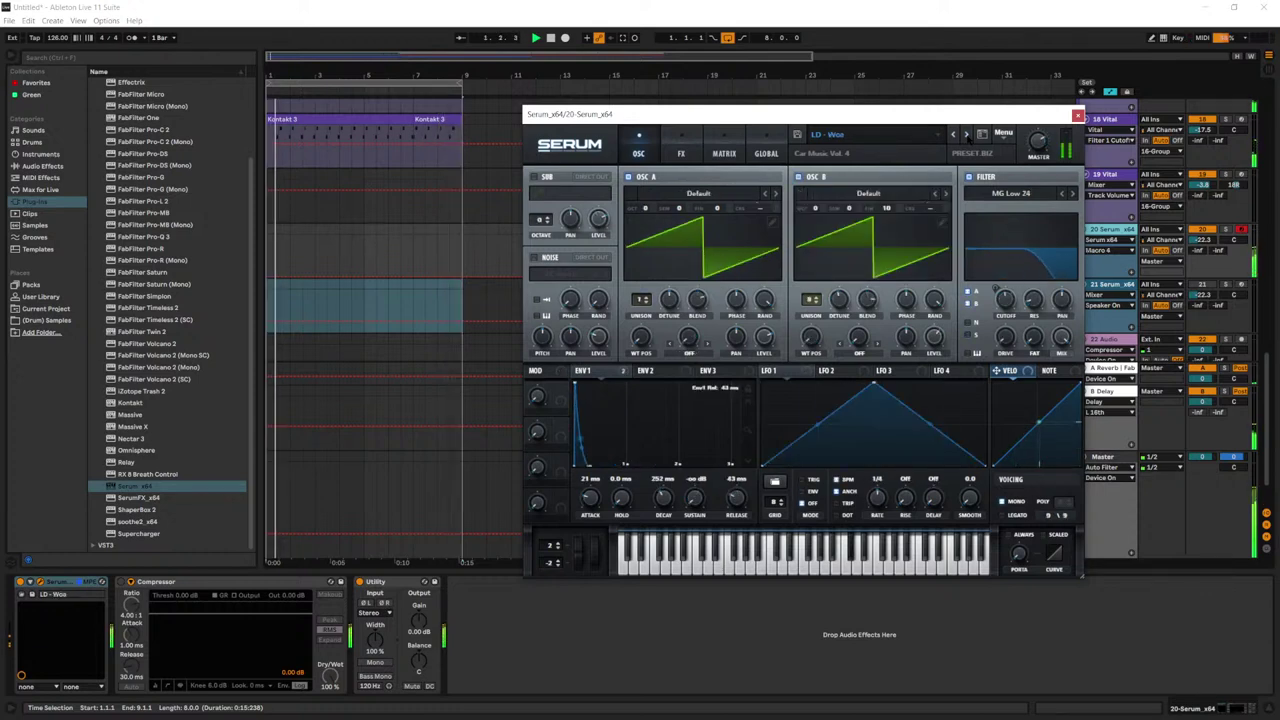
pyautogui.click(967, 137)
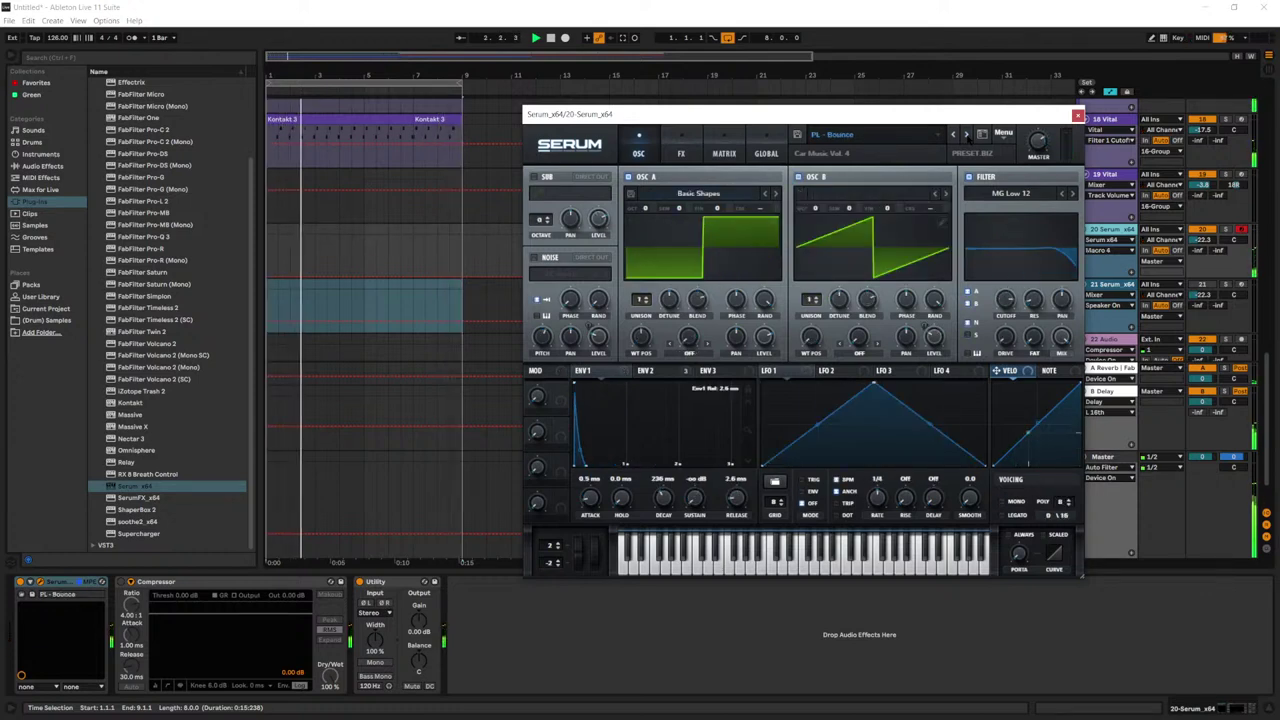
# Step: Load the SQ Tuned Perc 2 preset from the Glitch - Automaton - Vol.1 folder in Serum on track 21
pyautogui.click(349, 300)
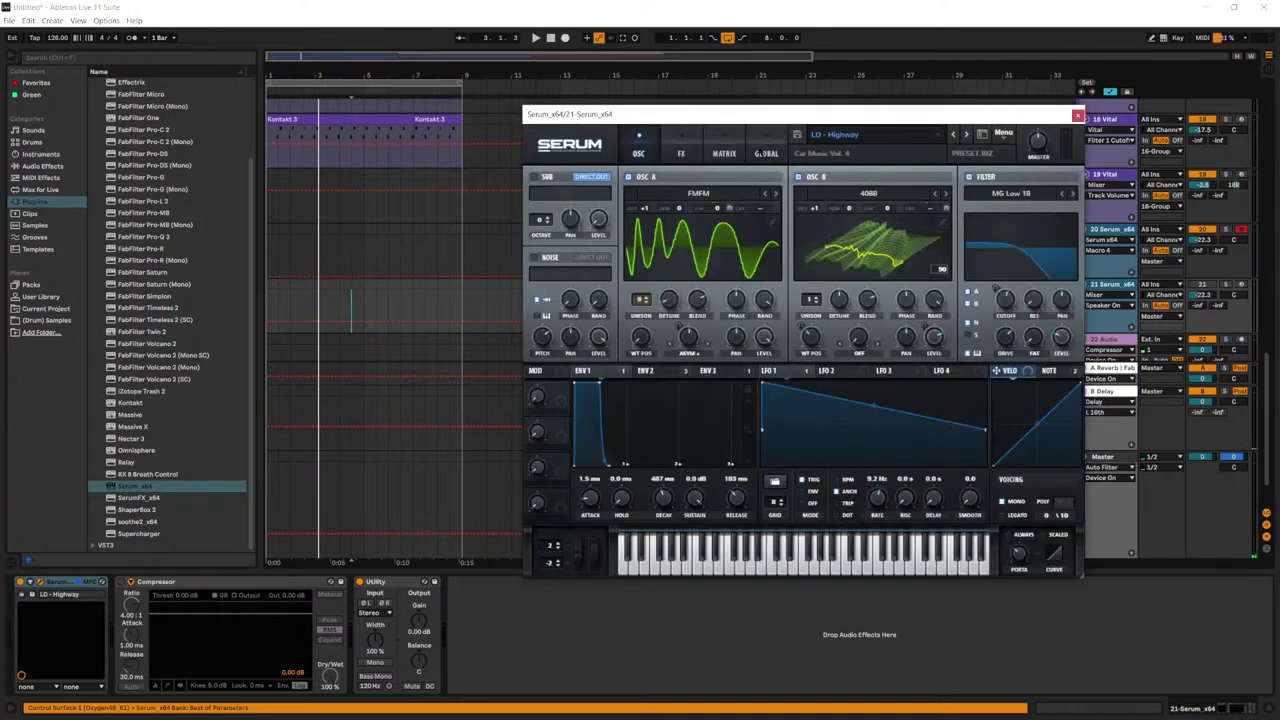
pyautogui.click(838, 134)
pyautogui.moveTo(852, 155)
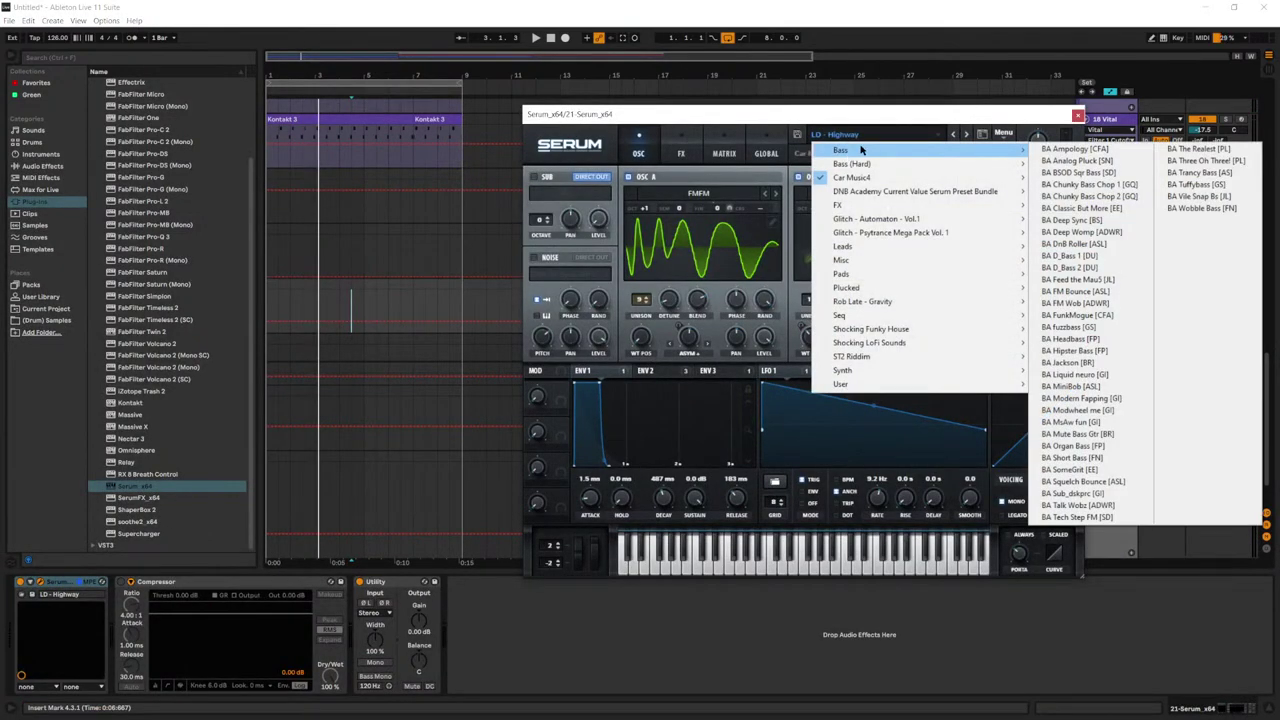
pyautogui.moveTo(863, 318)
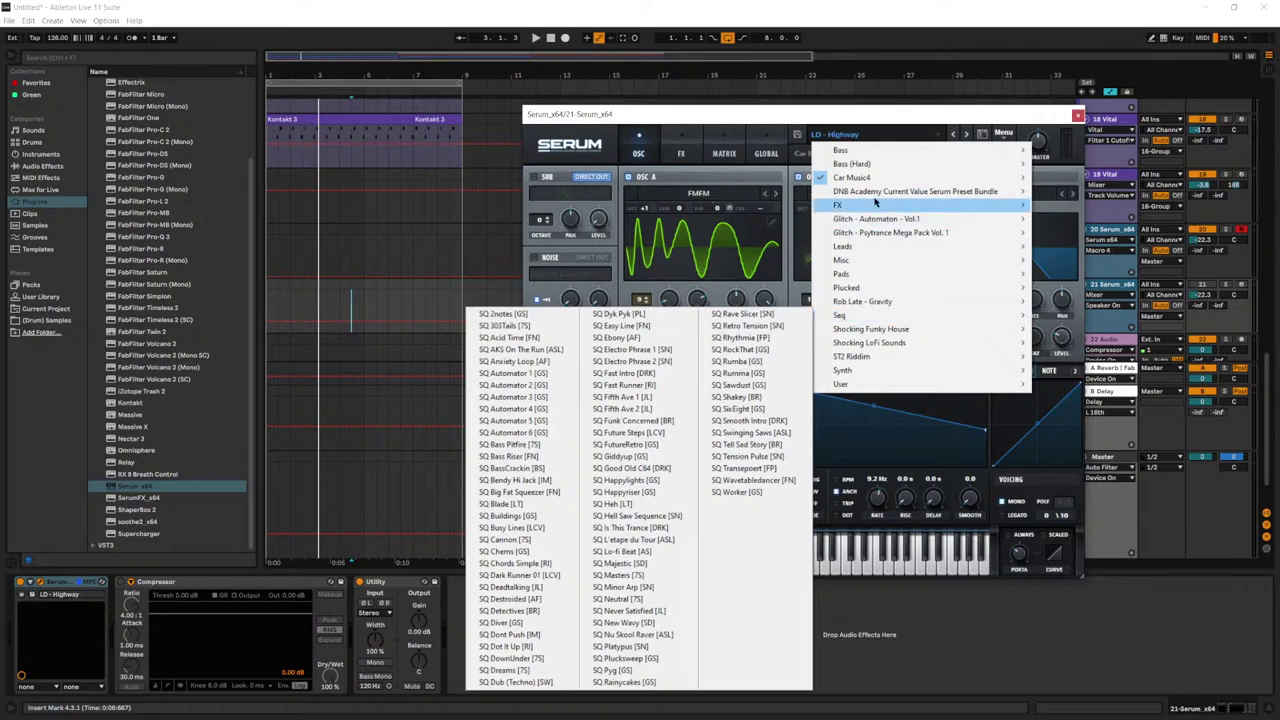
pyautogui.moveTo(875, 182)
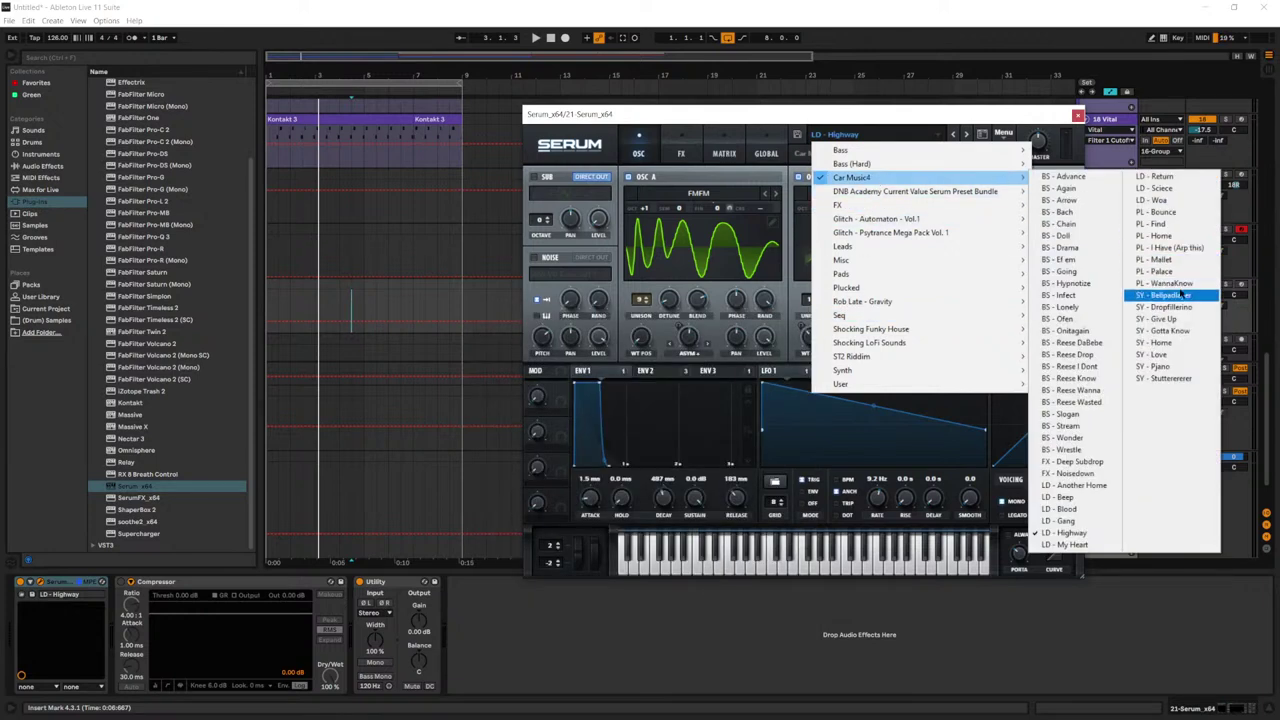
pyautogui.moveTo(915, 191)
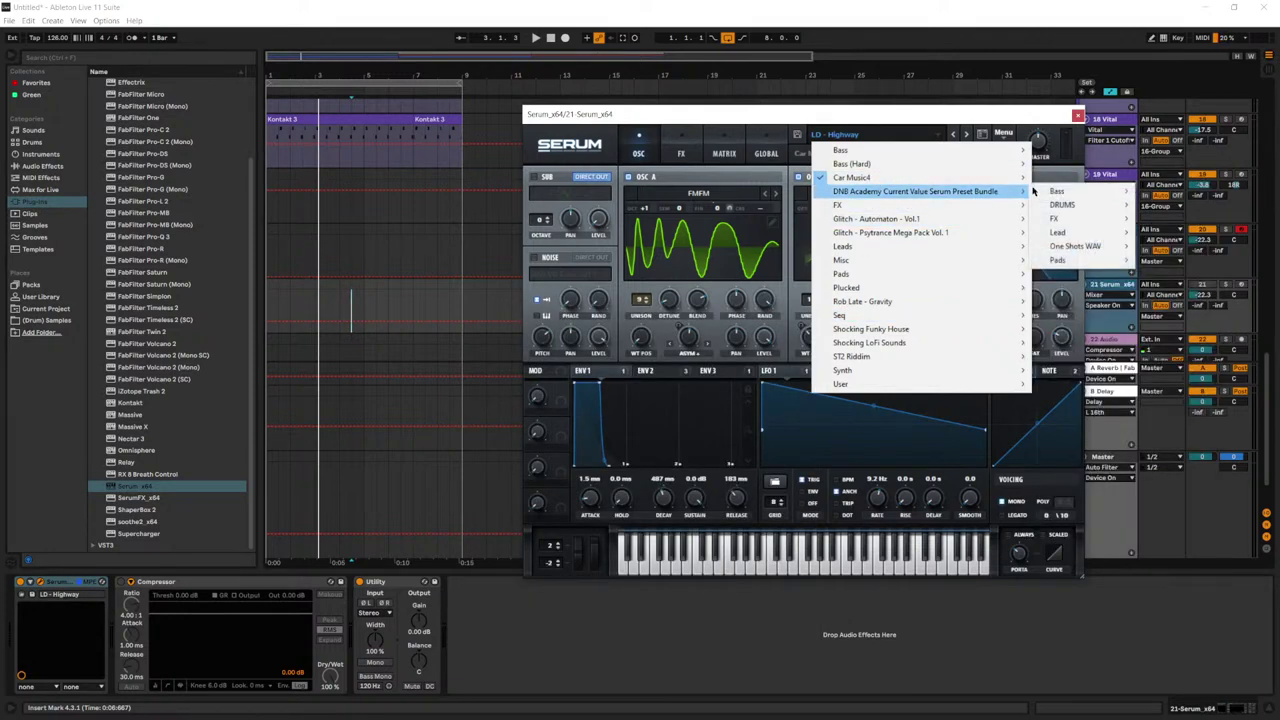
pyautogui.moveTo(1076, 190)
pyautogui.moveTo(1080, 232)
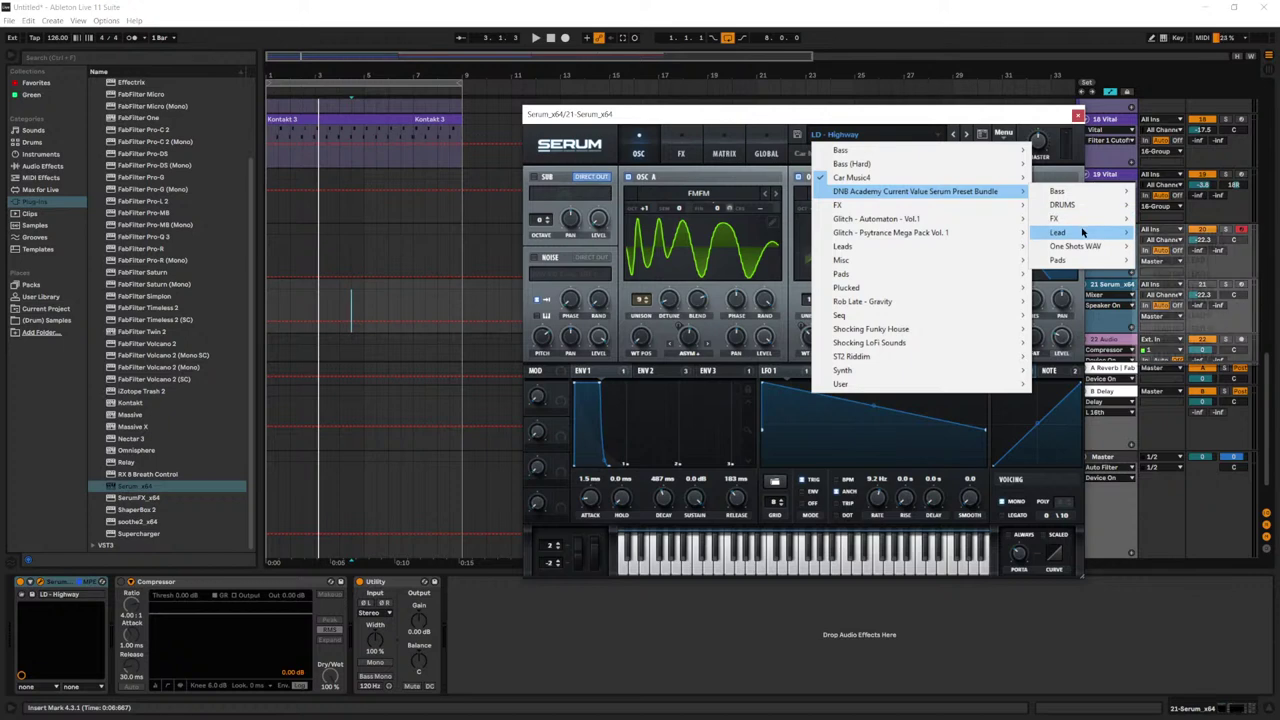
pyautogui.moveTo(923, 221)
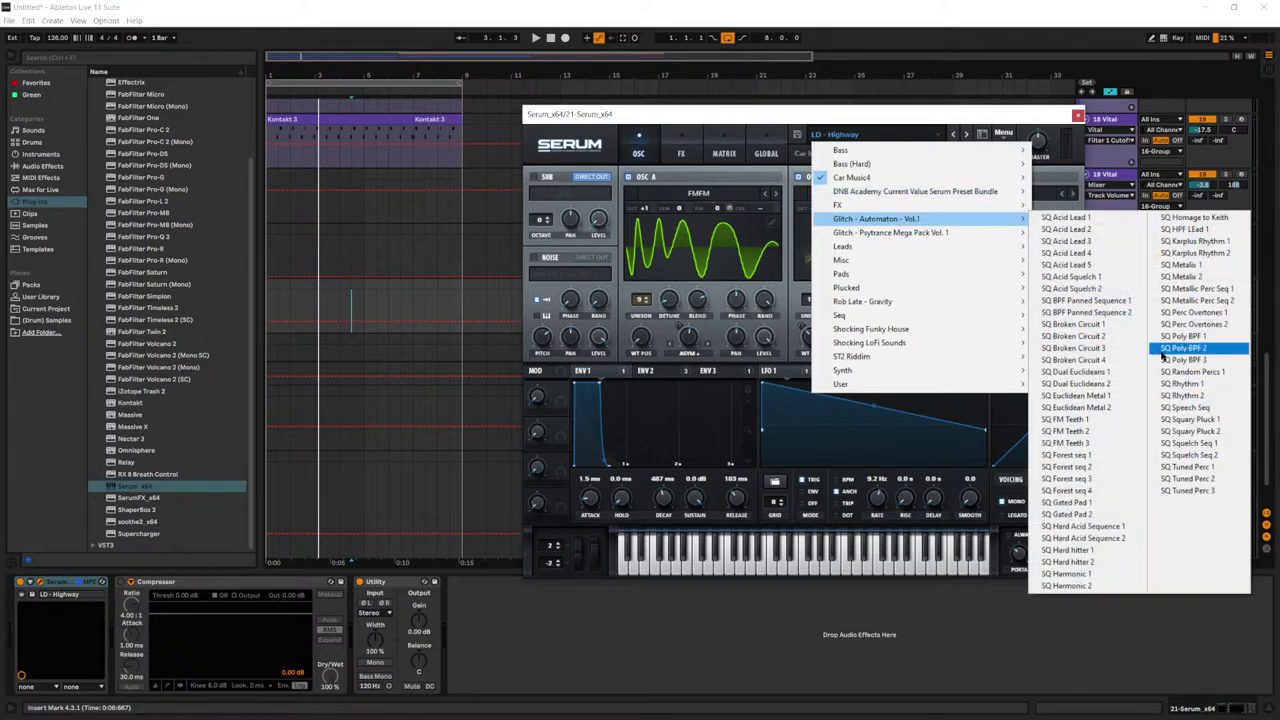
pyautogui.click(1205, 480)
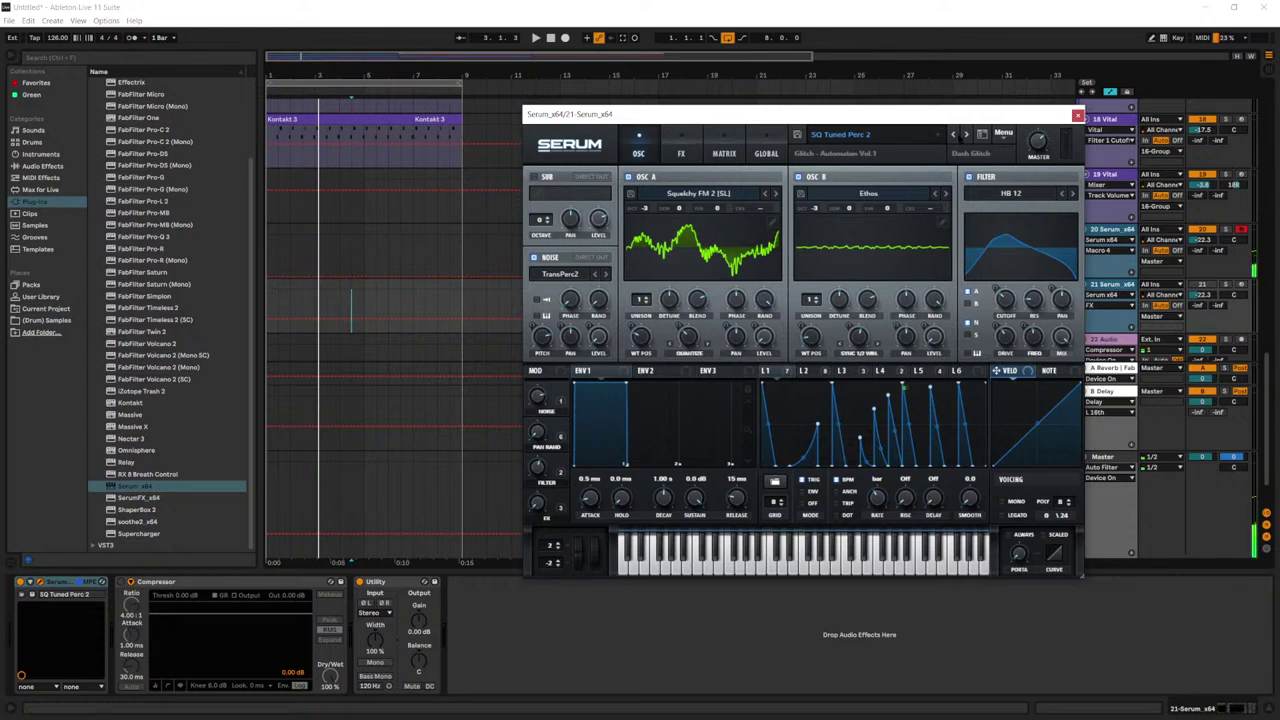
# Step: Switch Serum on track 20 back to the LD - Highway preset and hide the plug-in window
pyautogui.click(1112, 229)
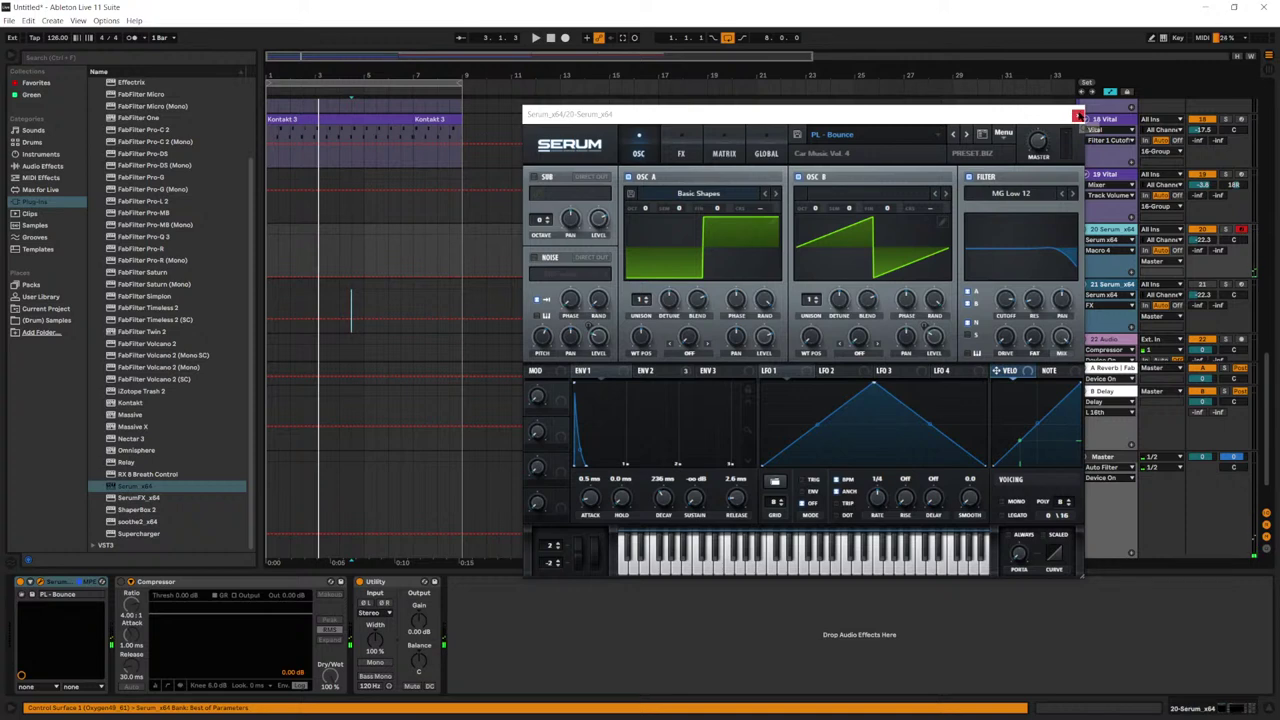
pyautogui.click(955, 135)
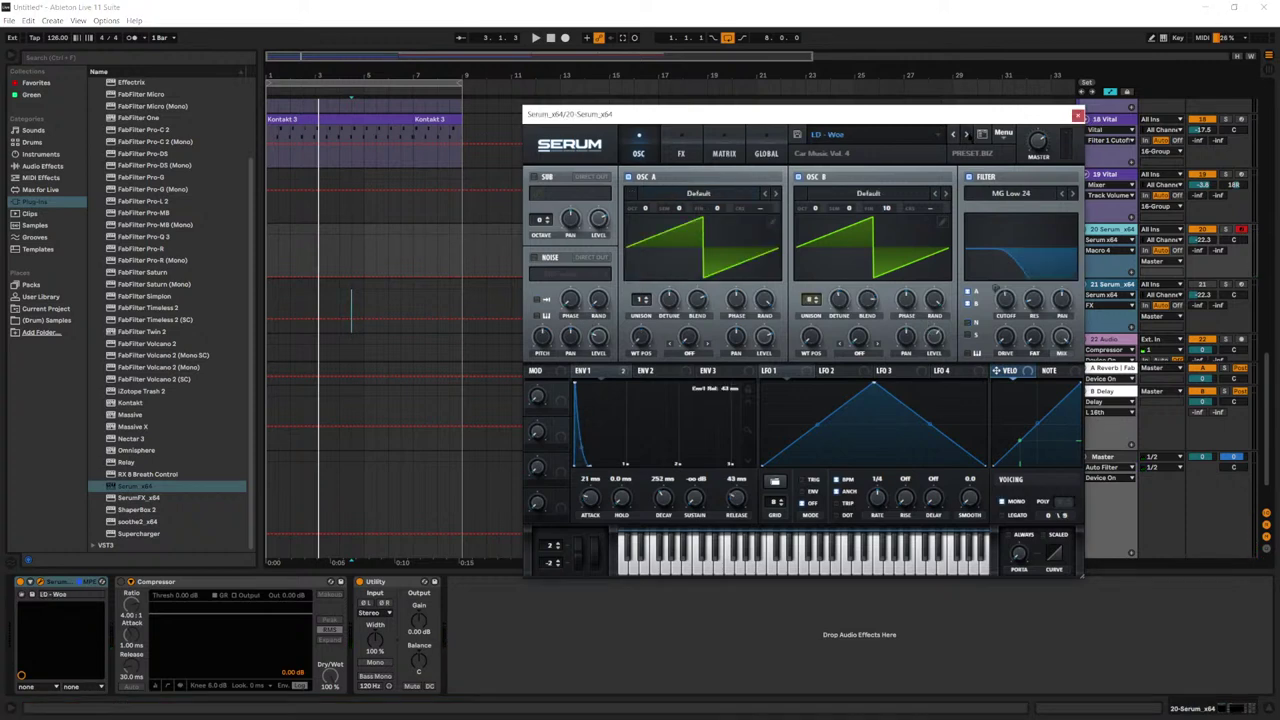
pyautogui.click(966, 134)
pyautogui.click(966, 134)
pyautogui.click(966, 134)
pyautogui.click(966, 134)
pyautogui.click(954, 135)
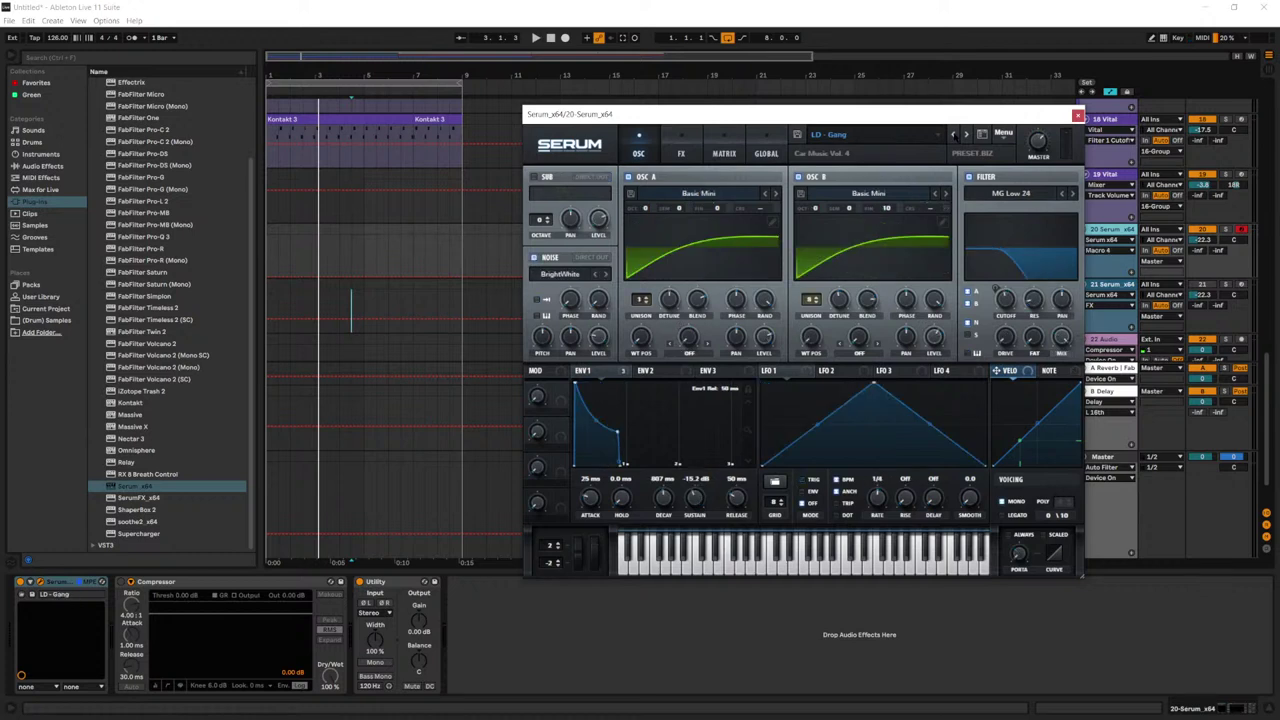
pyautogui.hotkey('ctrl', 'alt', 'p')
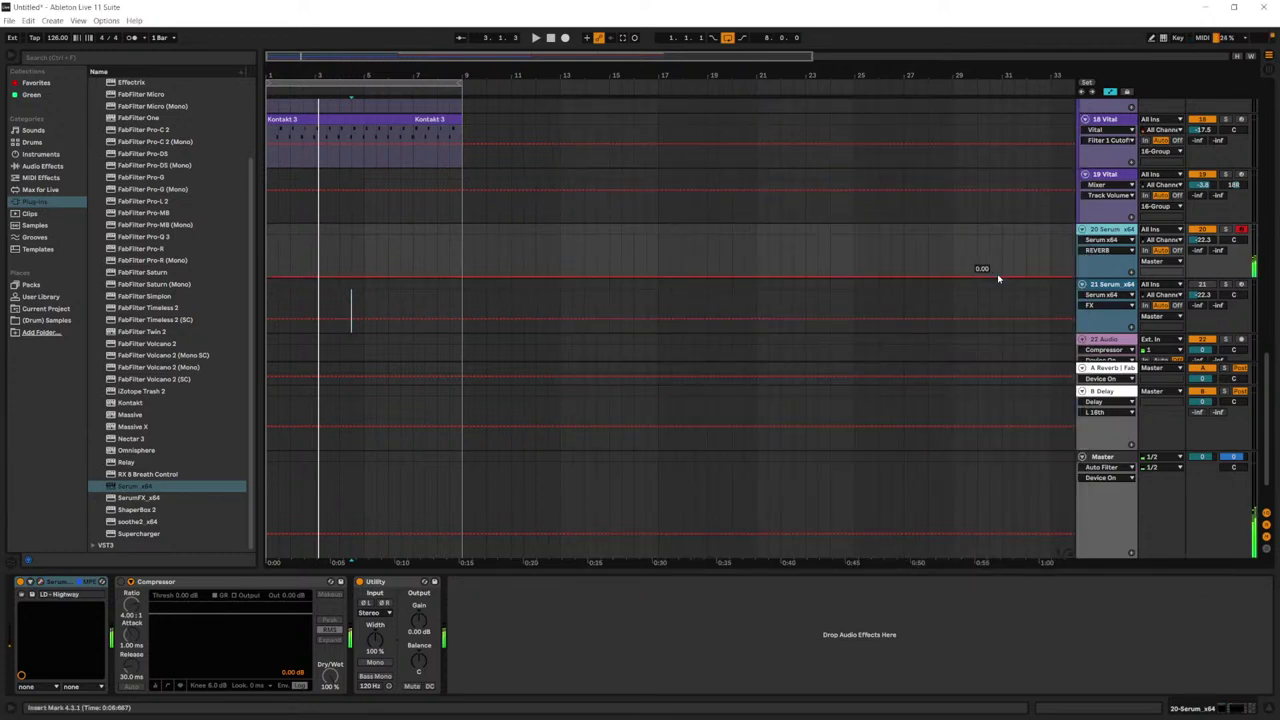
# Step: Move the SQ Tuned Perc 2 Serum track above the LD - Highway track and arm it for recording
pyautogui.moveTo(1127, 283); pyautogui.dragTo(1113, 234)
pyautogui.click(1225, 229)
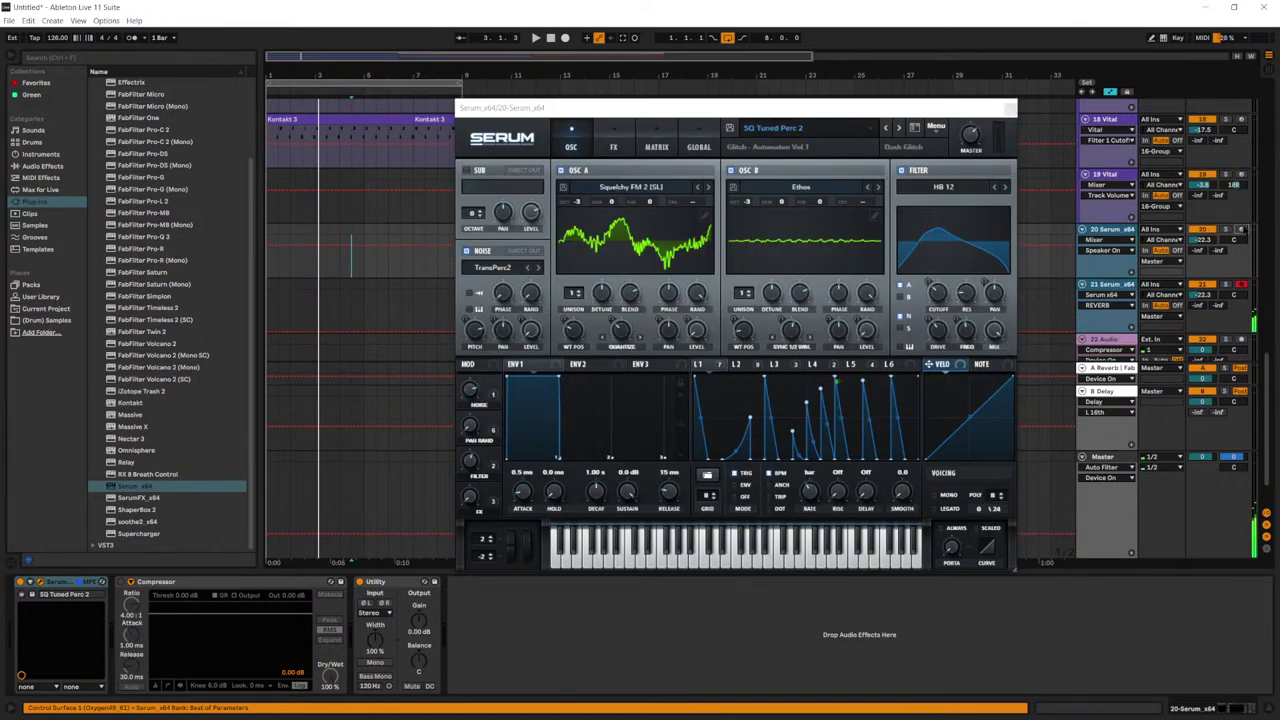
# Step: Audition earlier Glitch - Automaton presets on the new track 20, from SQ Tuned Perc 1 back to SQ Squary Pluck 2
pyautogui.click(885, 128)
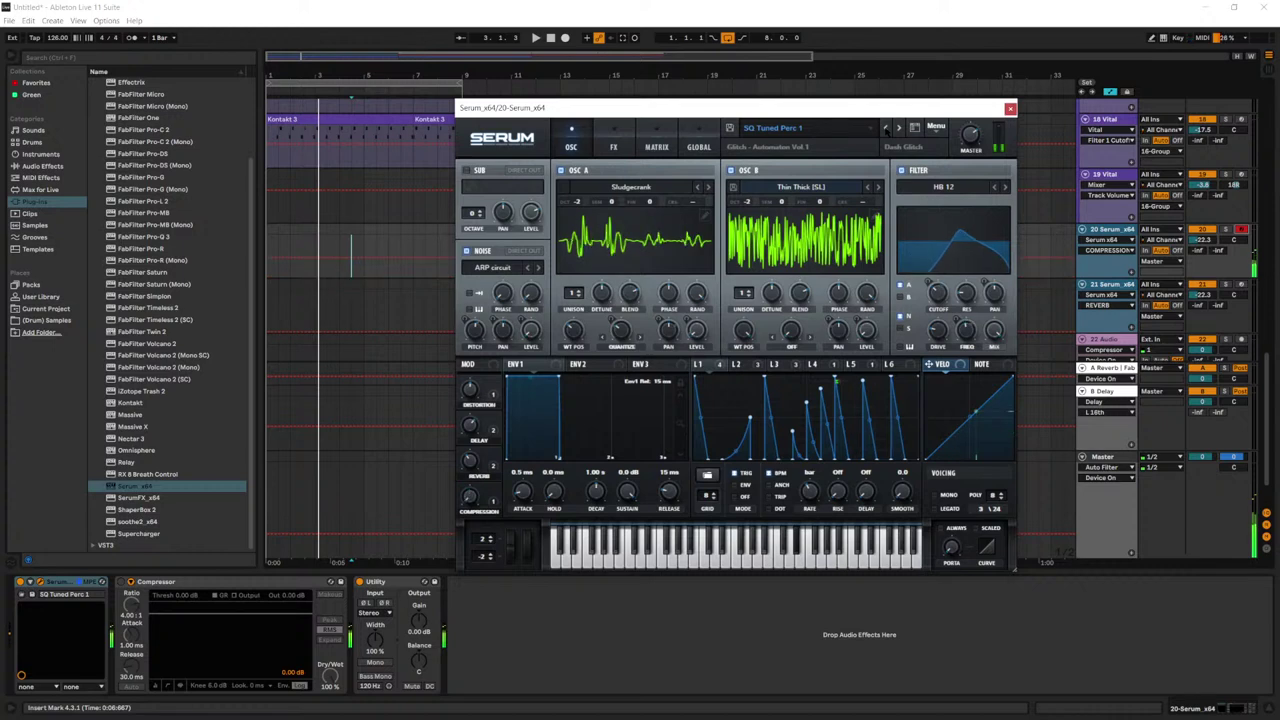
pyautogui.click(885, 128)
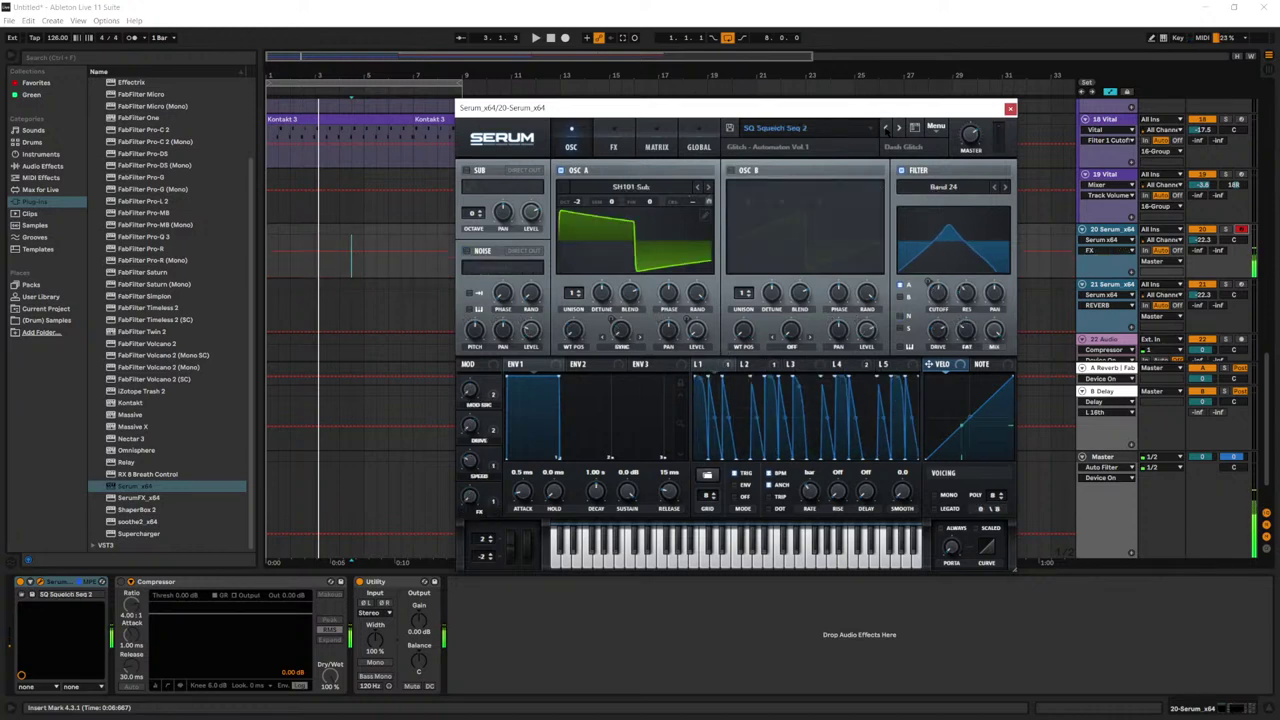
pyautogui.click(885, 128)
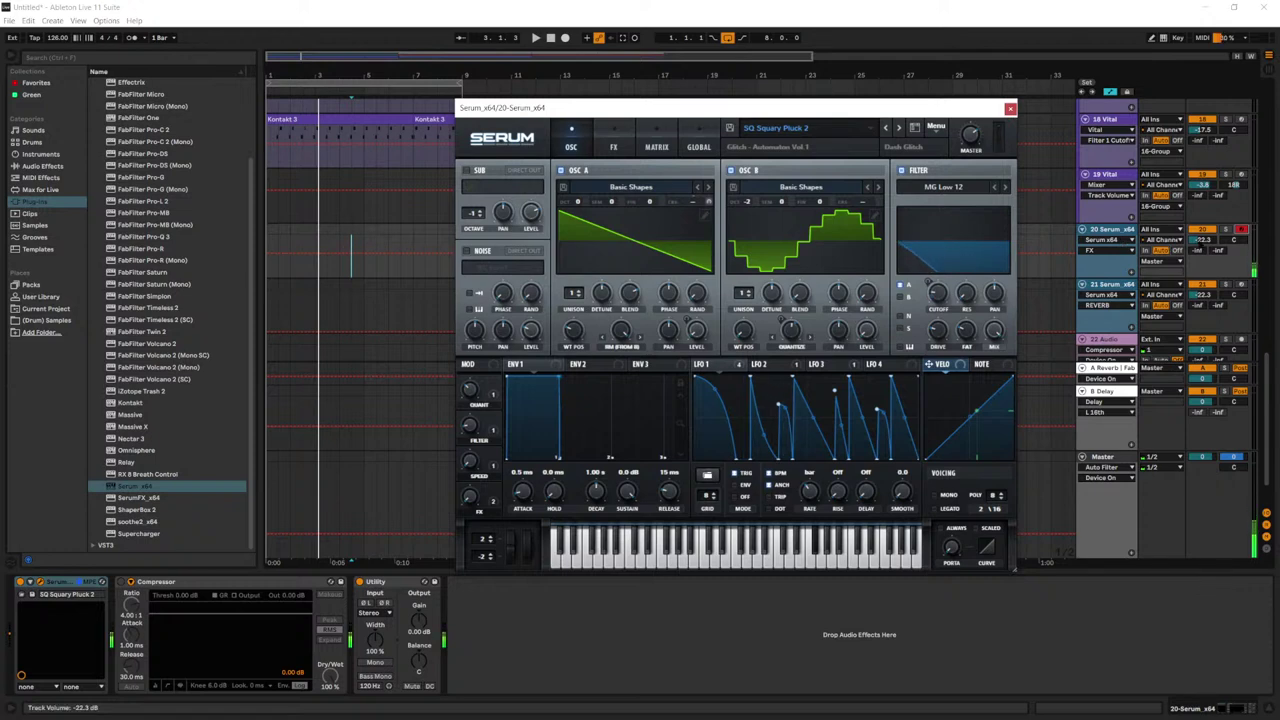
# Step: Audition earlier Glitch - Automaton presets in Serum on track 20, from SQ Squary Pluck 1 back to SQ Poly BPF 1
pyautogui.click(885, 128)
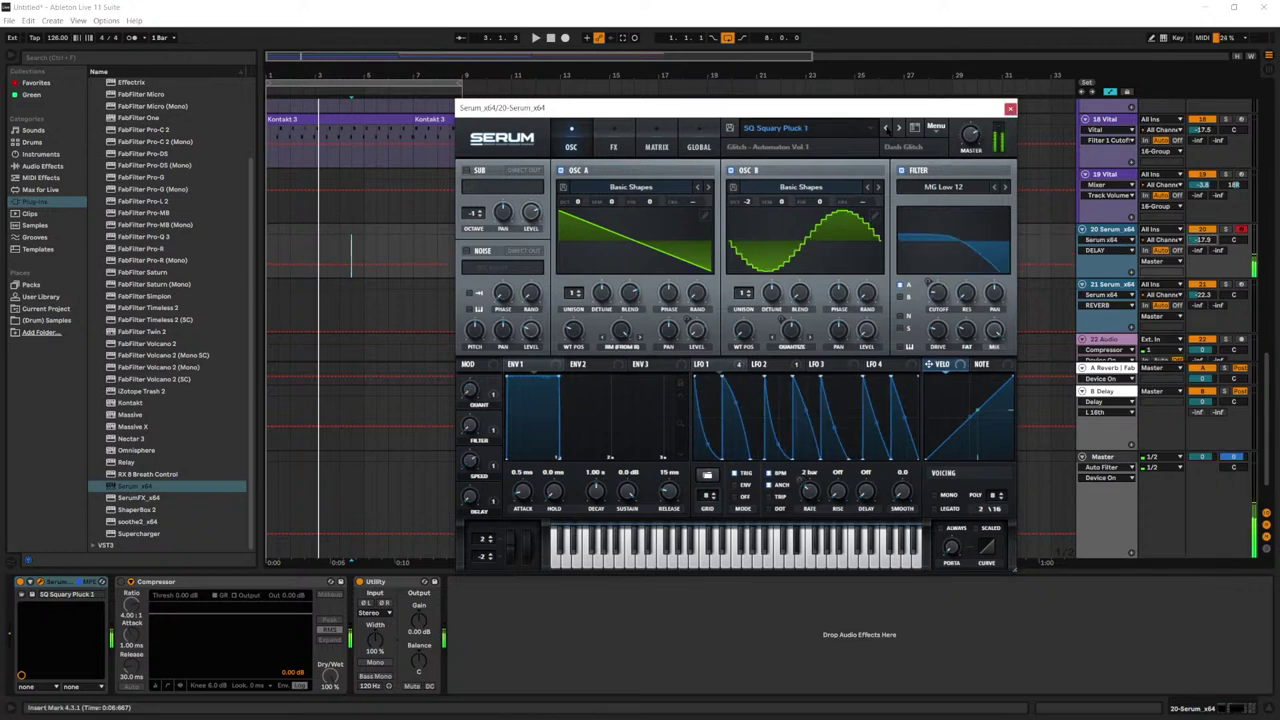
pyautogui.click(885, 128)
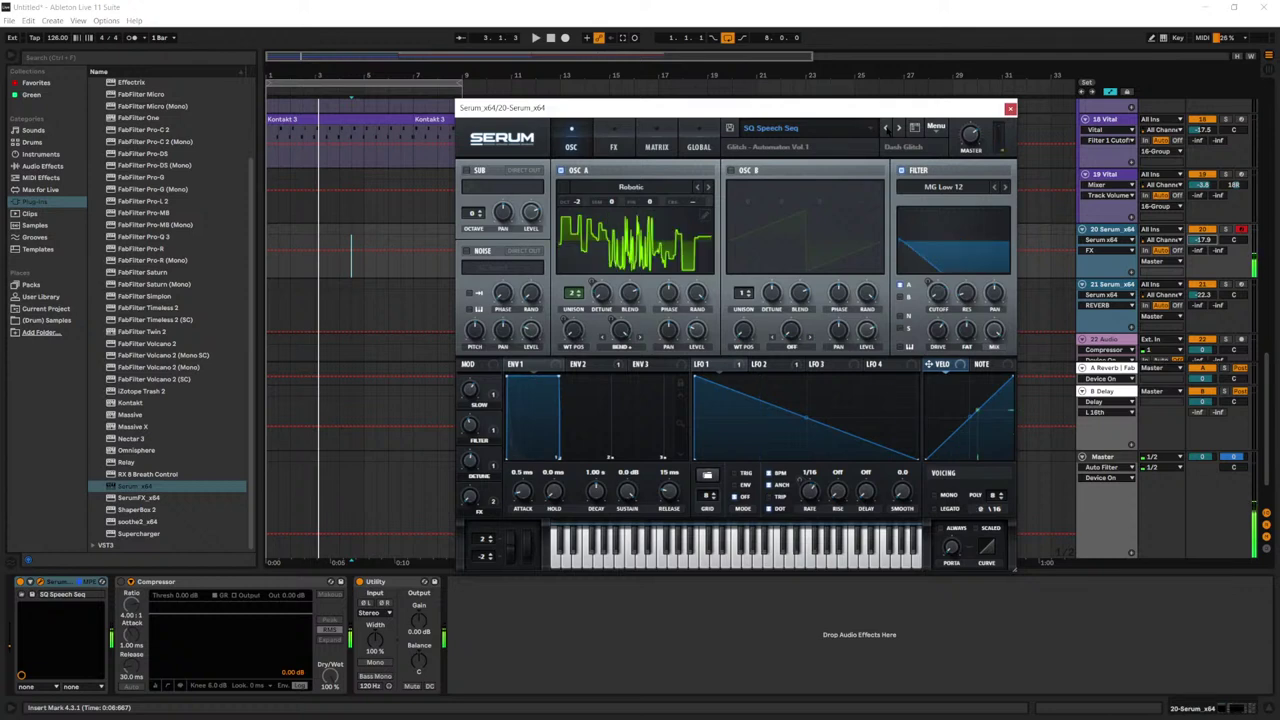
pyautogui.click(885, 128)
pyautogui.click(885, 128)
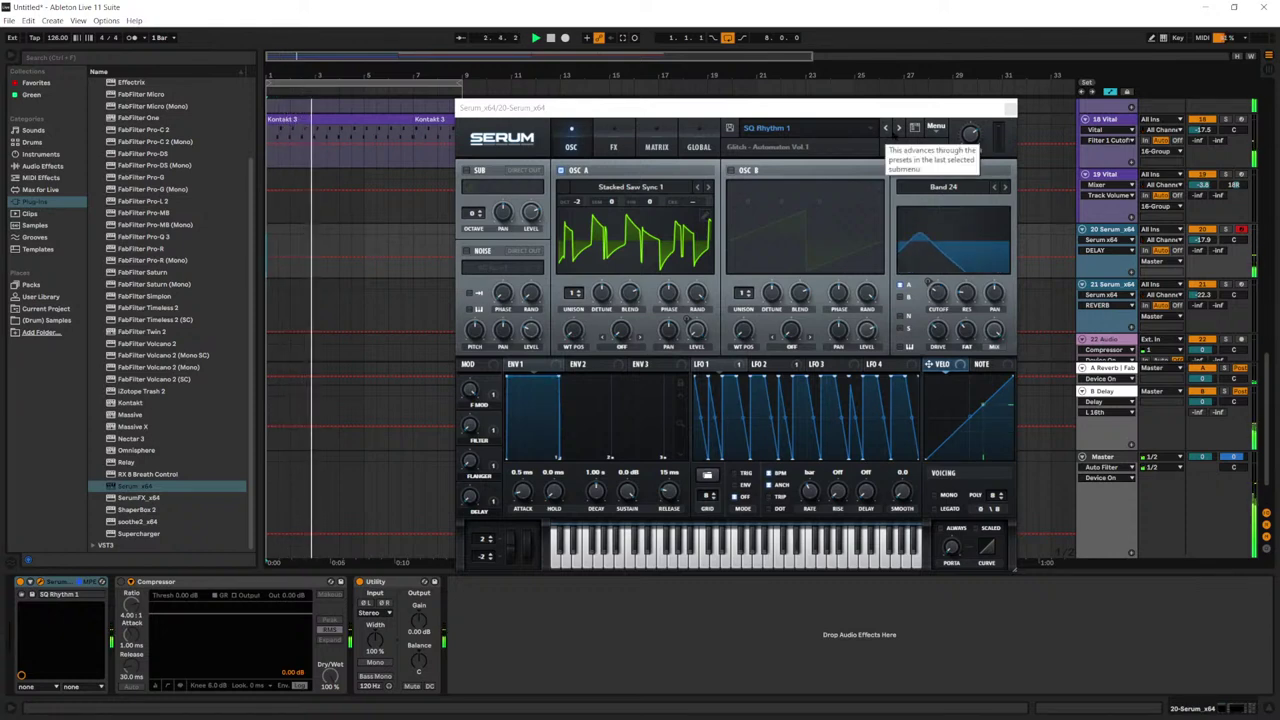
pyautogui.click(885, 128)
pyautogui.click(885, 128)
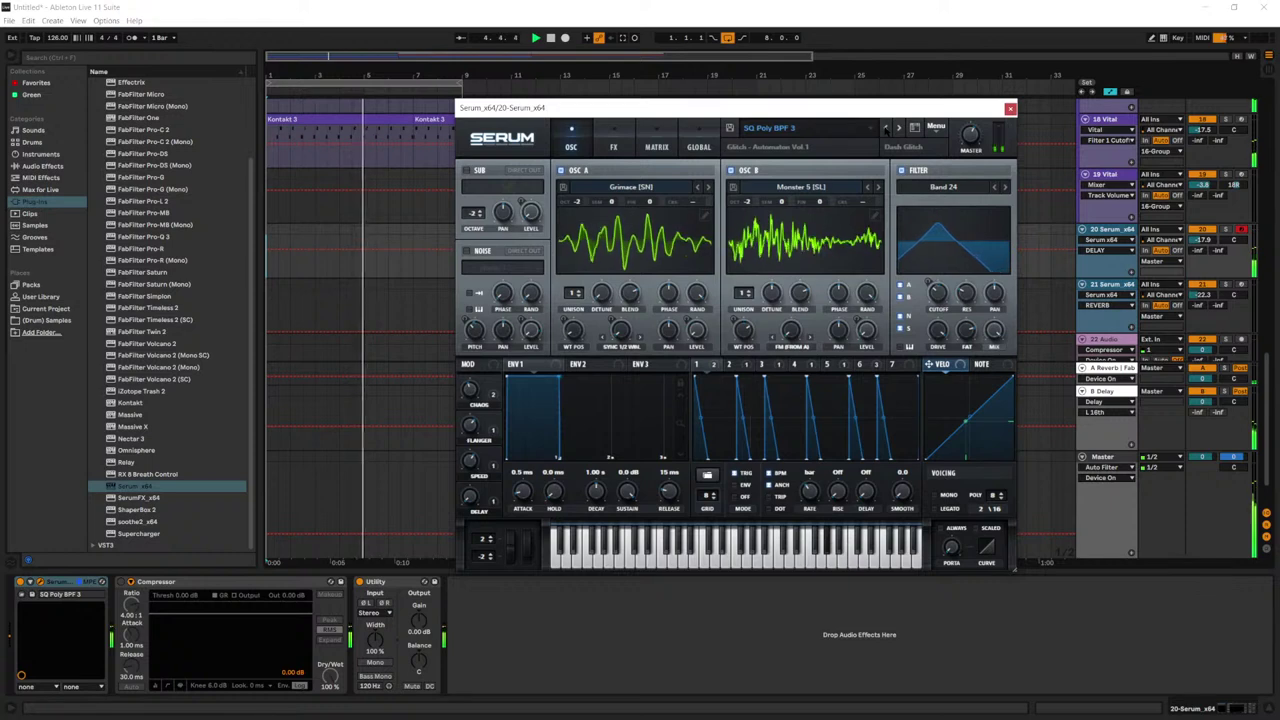
pyautogui.click(885, 128)
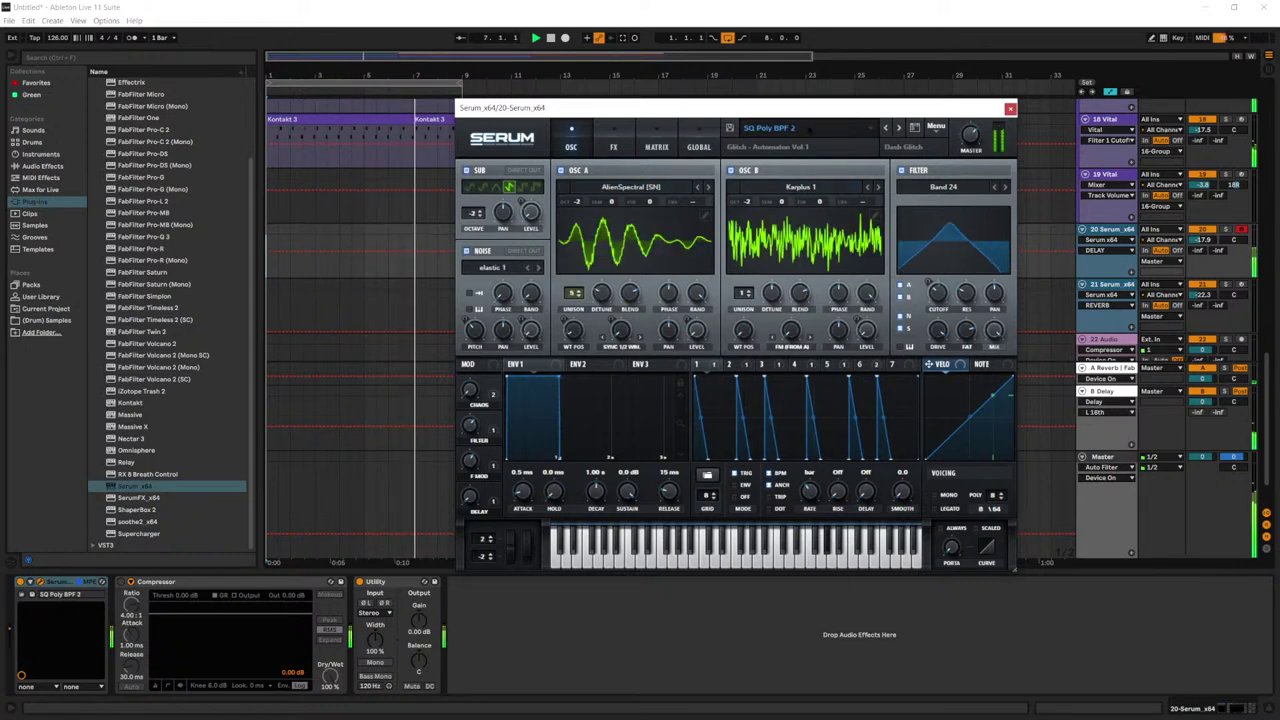
pyautogui.click(885, 128)
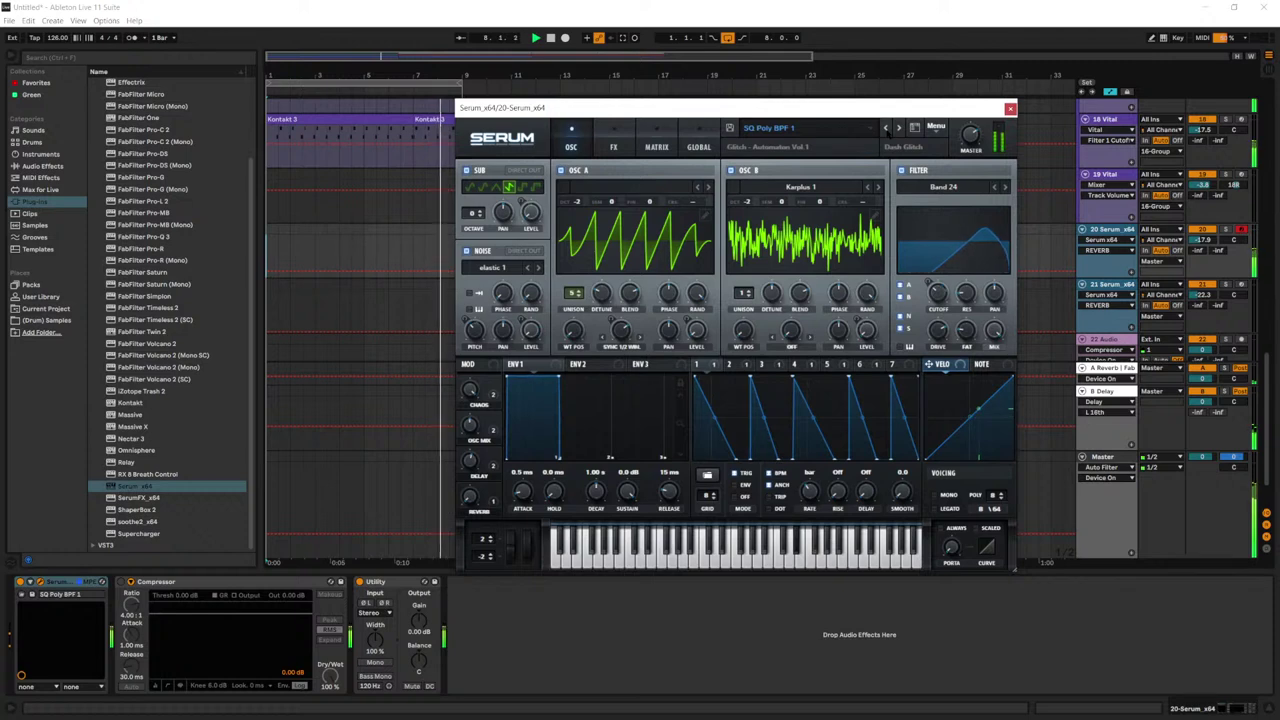
# Step: Continue back through the Glitch - Automaton presets from SQ Perc Overtones 2 and settle on SQ Harmonic 2
pyautogui.click(885, 128)
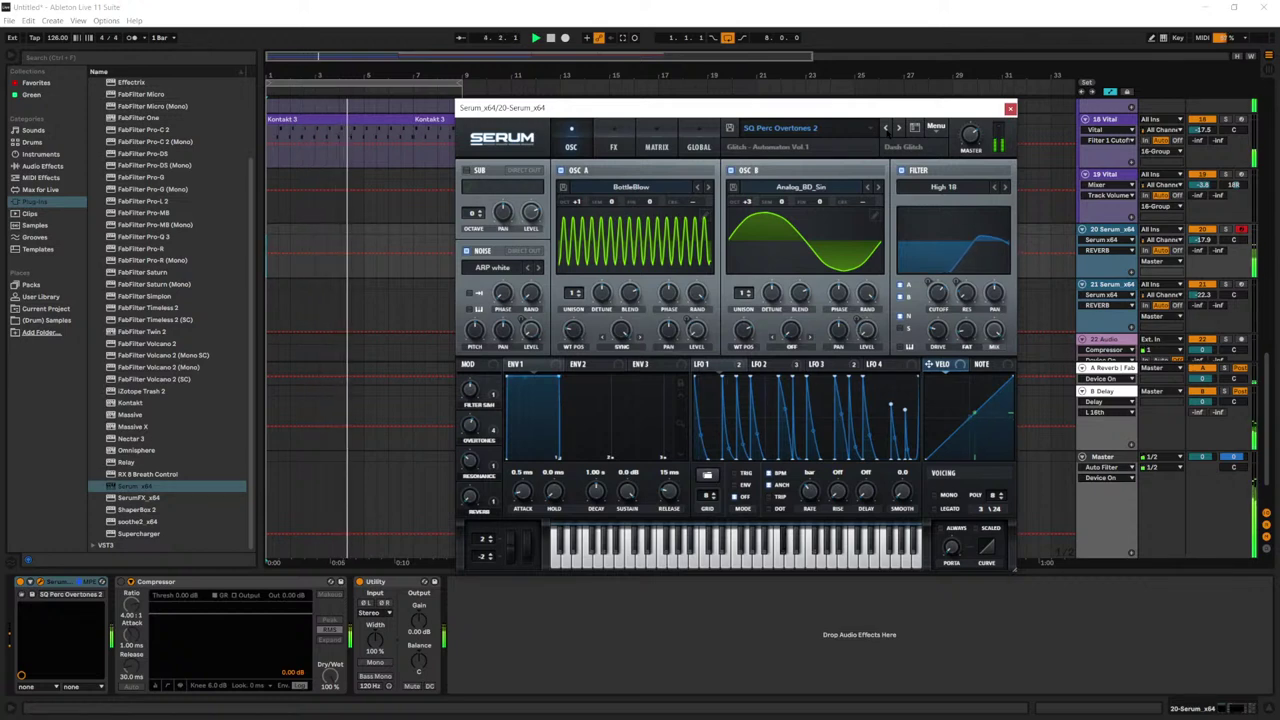
pyautogui.click(885, 128)
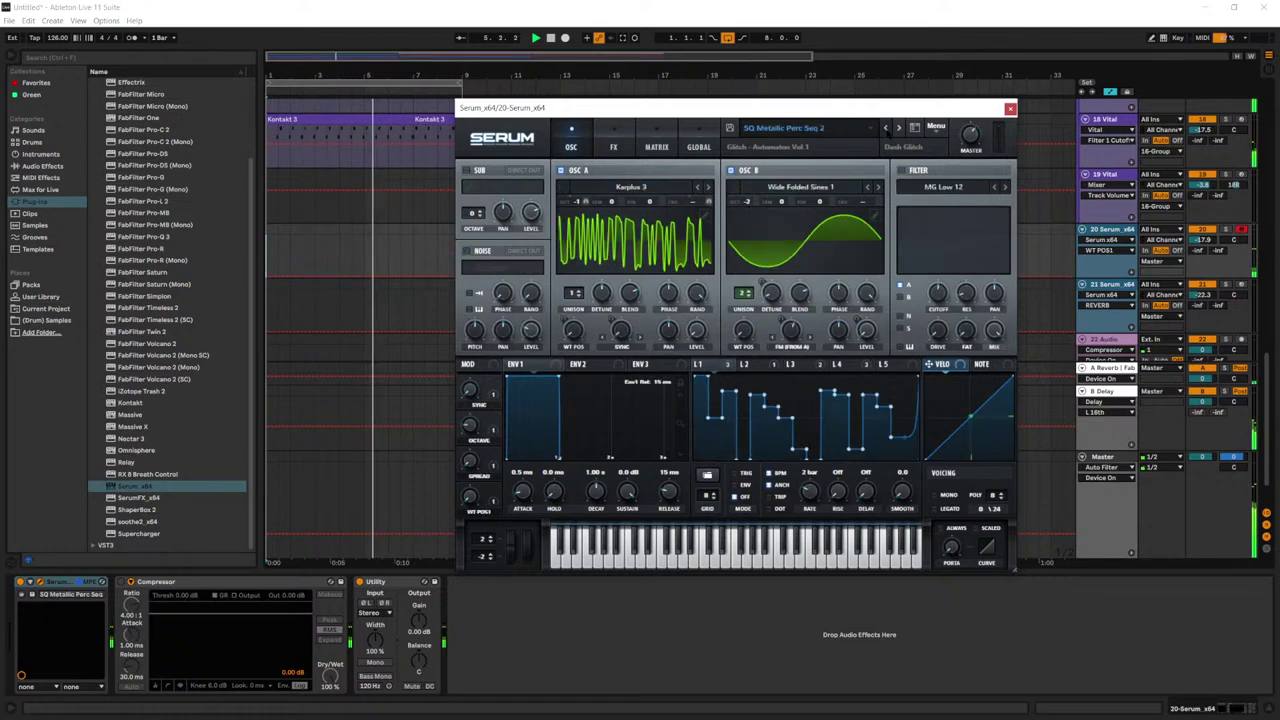
pyautogui.click(899, 128)
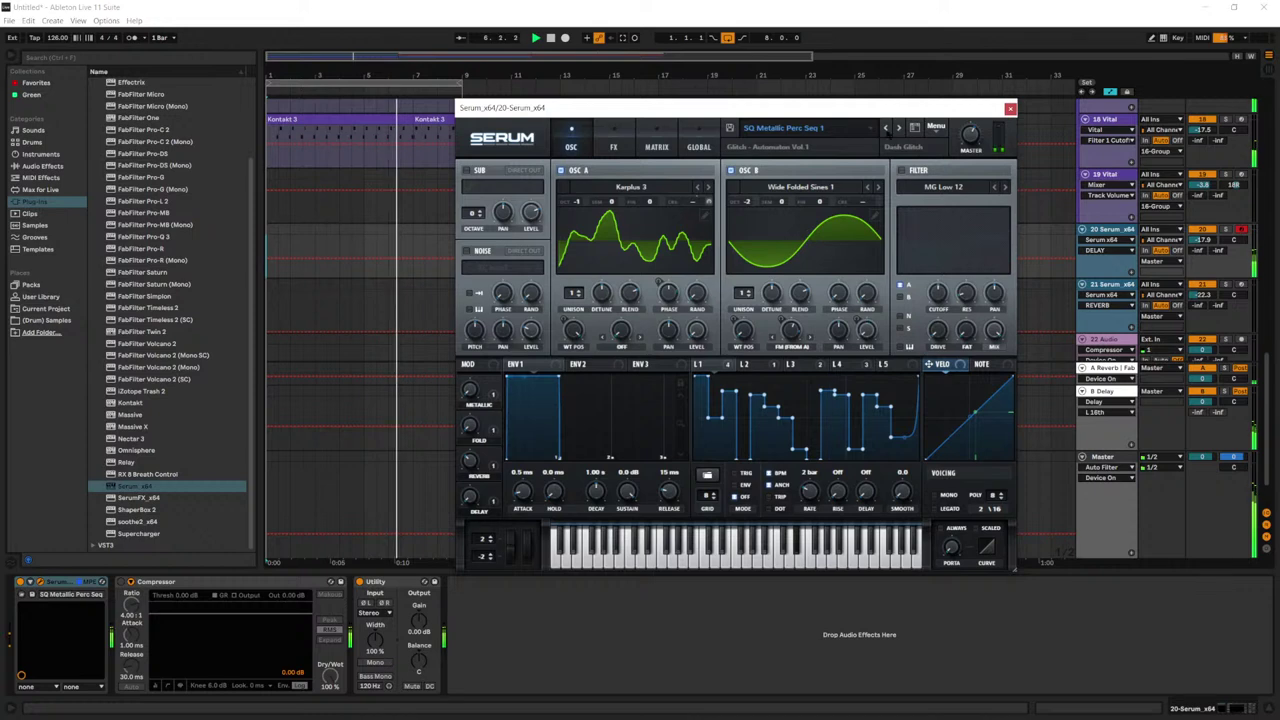
pyautogui.click(885, 128)
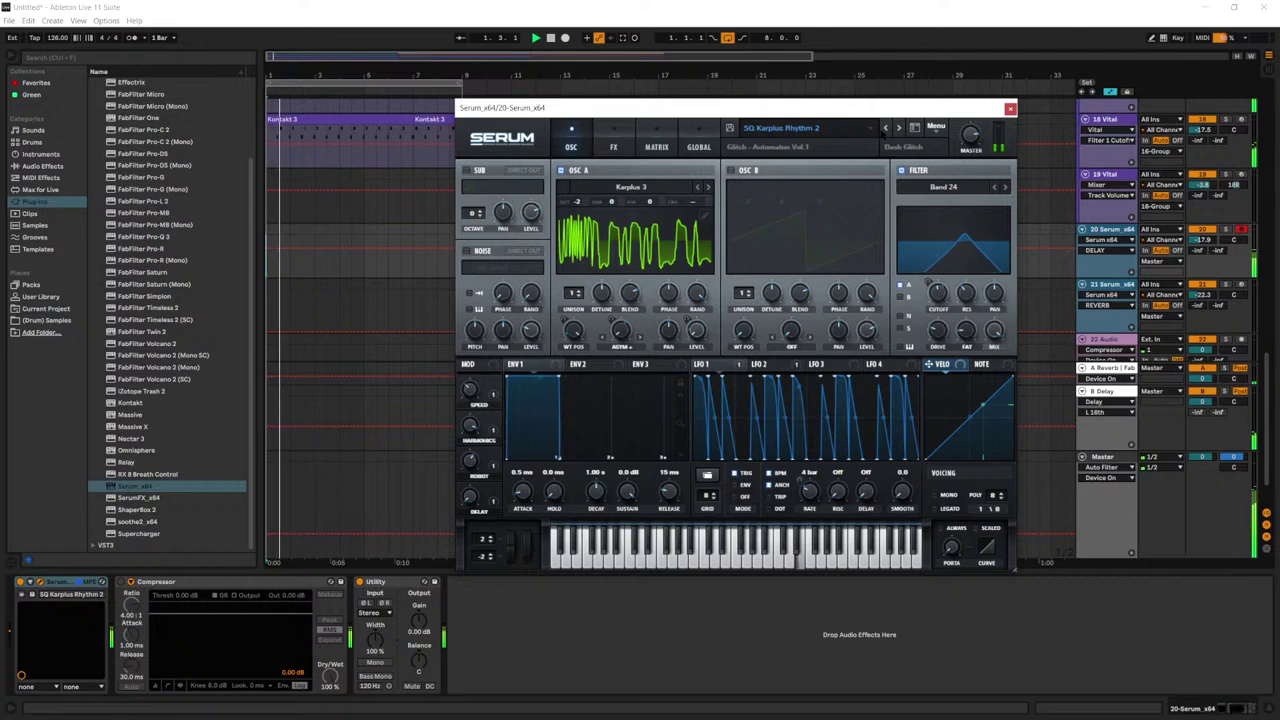
pyautogui.click(885, 128)
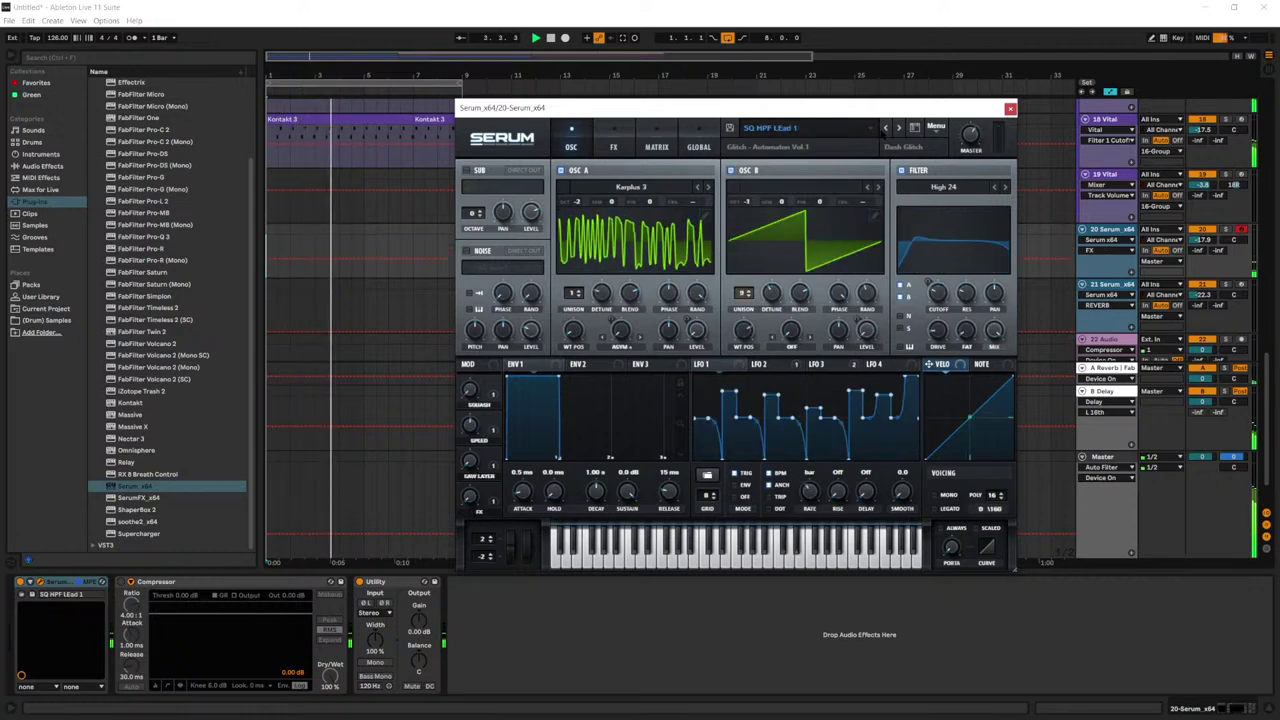
pyautogui.click(885, 128)
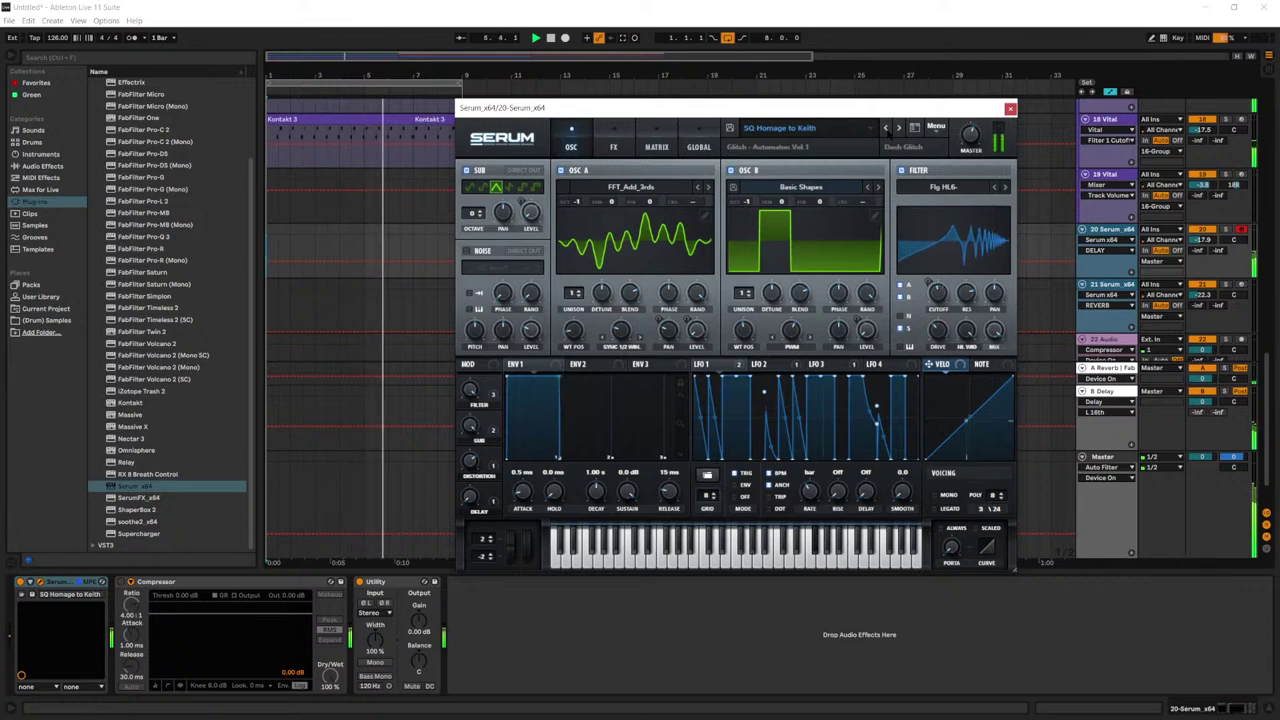
pyautogui.click(885, 128)
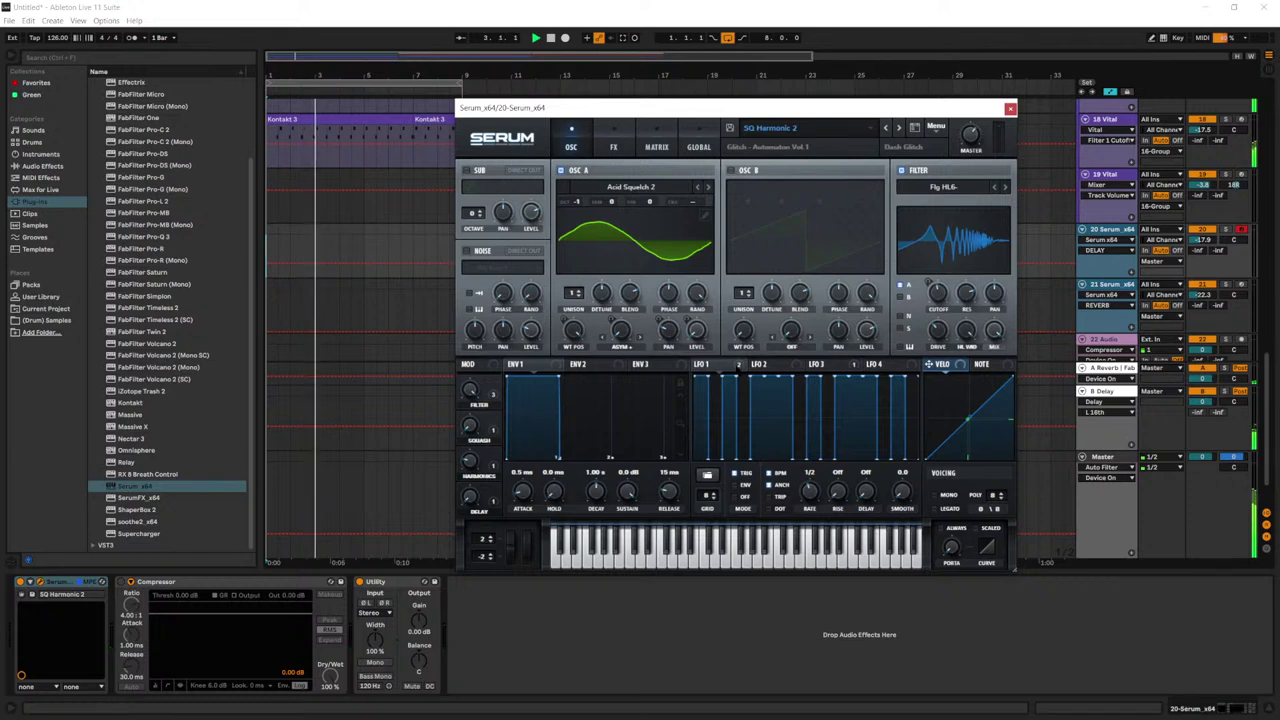
# Step: Cut the LFO 1 to A Vol modulation amount to nearly zero and slightly raise the LFO 1 to CmpGain amount
pyautogui.click(653, 147)
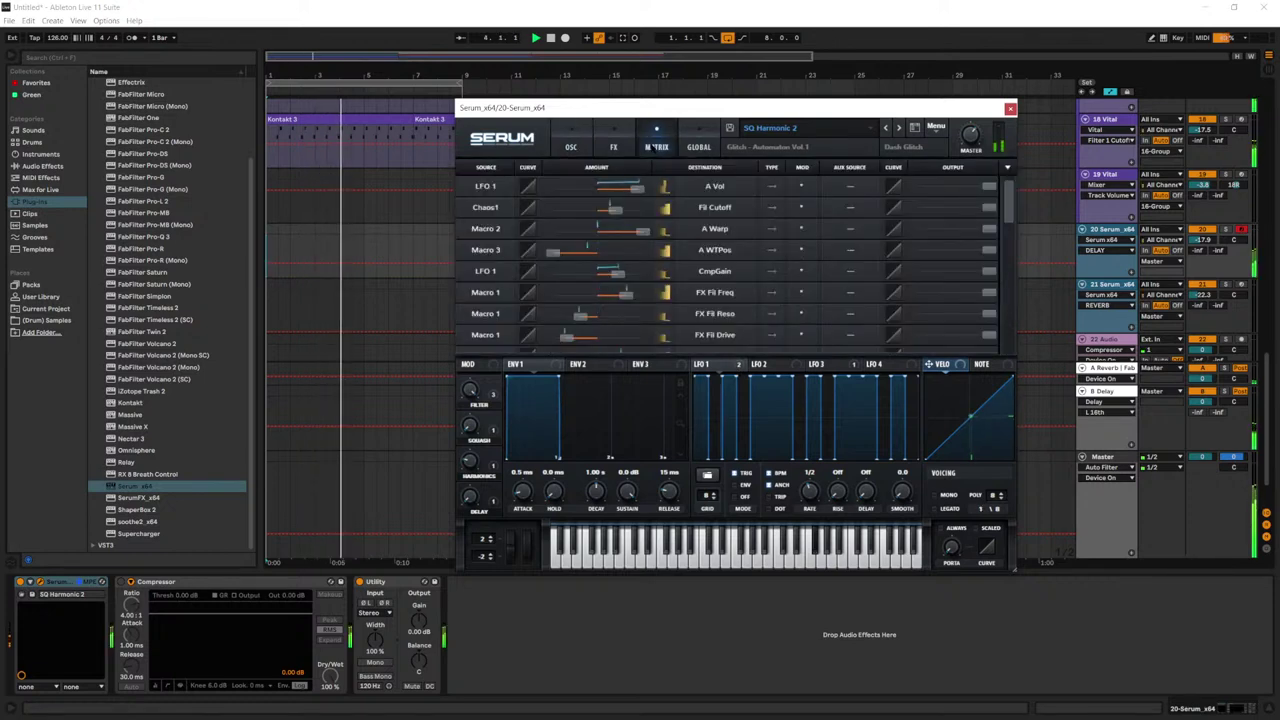
pyautogui.moveTo(636, 188); pyautogui.dragTo(594, 197)
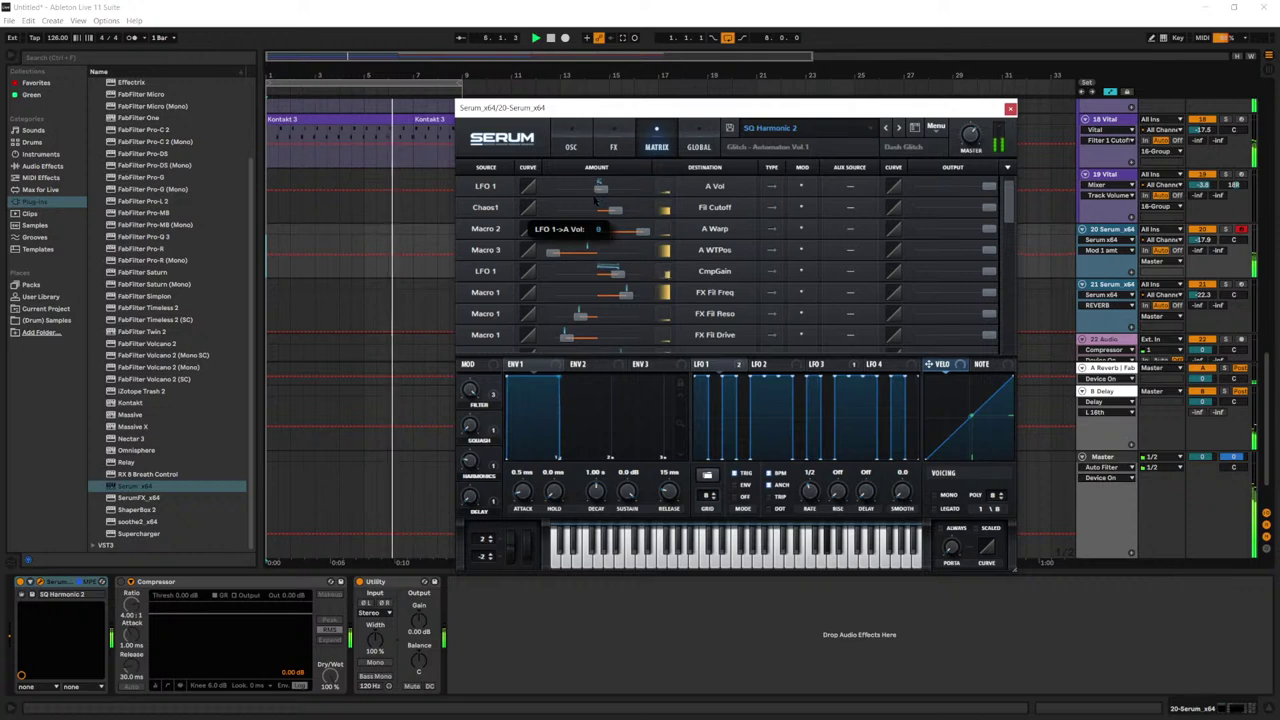
pyautogui.moveTo(617, 273)
pyautogui.mouseDown()
pyautogui.moveTo(602, 281)
pyautogui.moveTo(621, 273)
pyautogui.mouseUp()
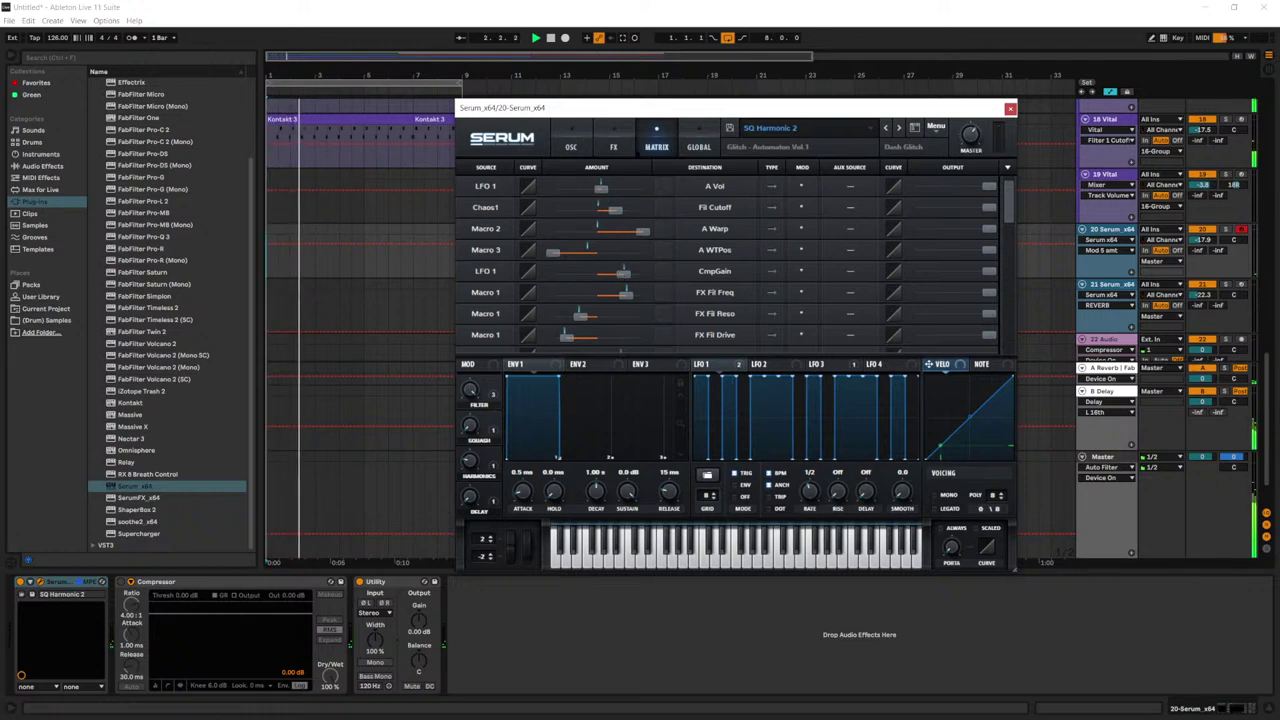
# Step: Raise the gain of the compressor in the SQ Harmonic 2 effects chain slightly
pyautogui.click(699, 146)
pyautogui.click(614, 146)
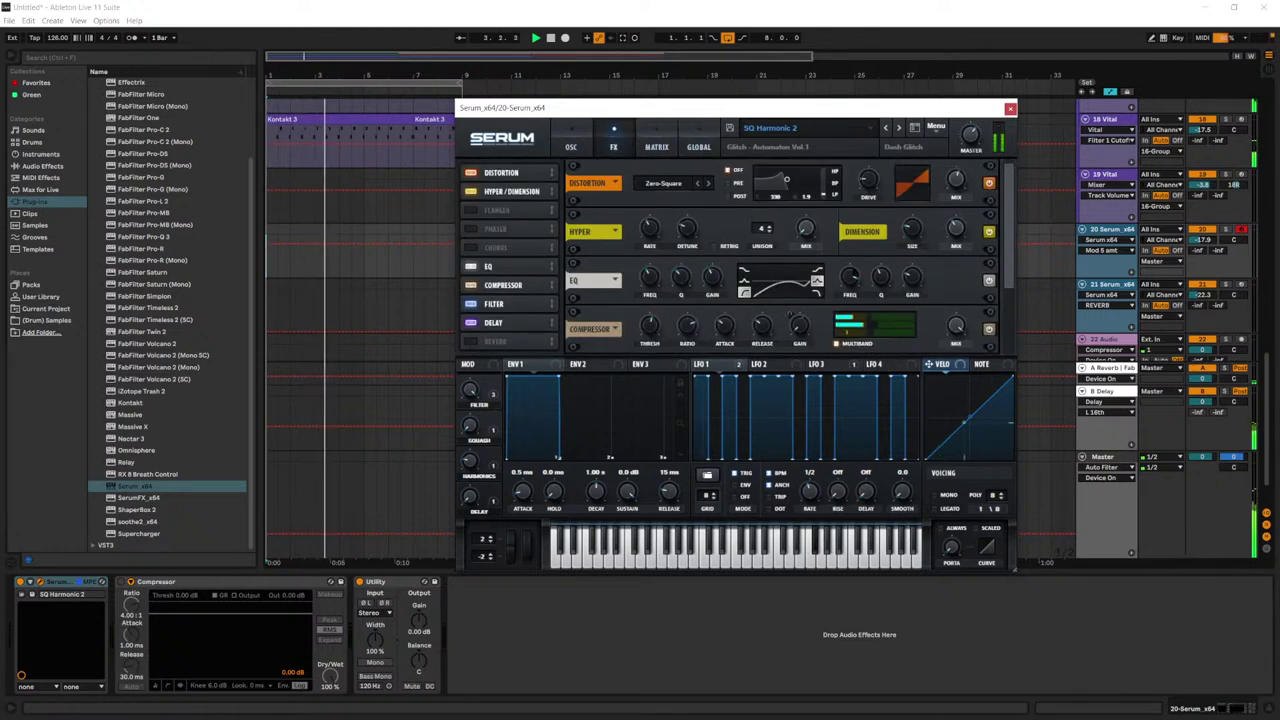
pyautogui.moveTo(792, 318); pyautogui.dragTo(790, 313)
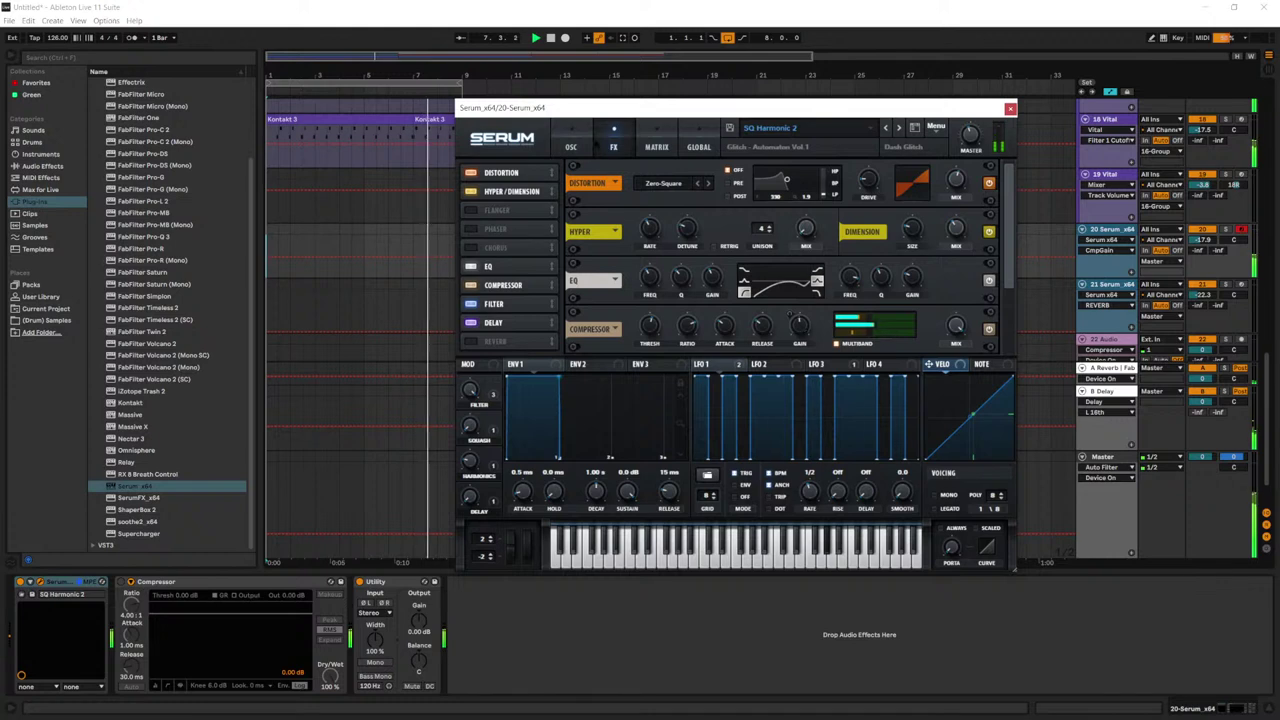
# Step: Reduce the LFO 1 to CmpGain modulation amount in the SQ Harmonic 2 patch
pyautogui.click(571, 147)
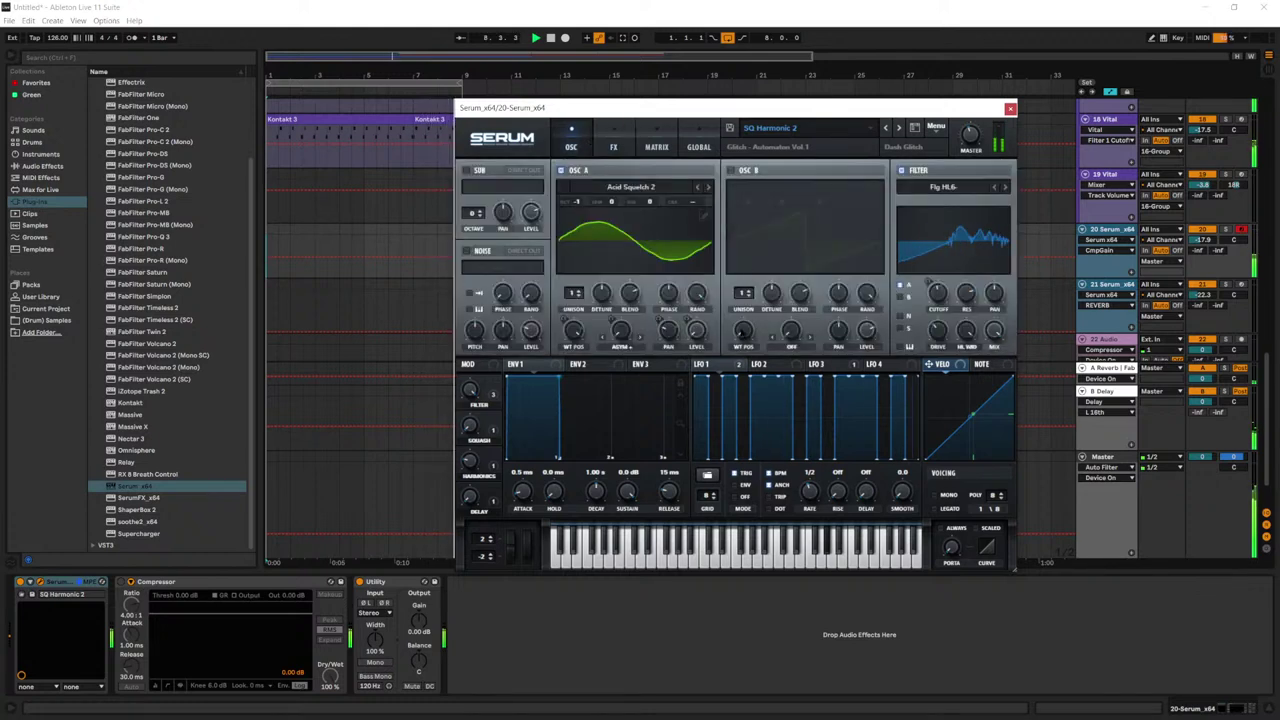
pyautogui.click(656, 147)
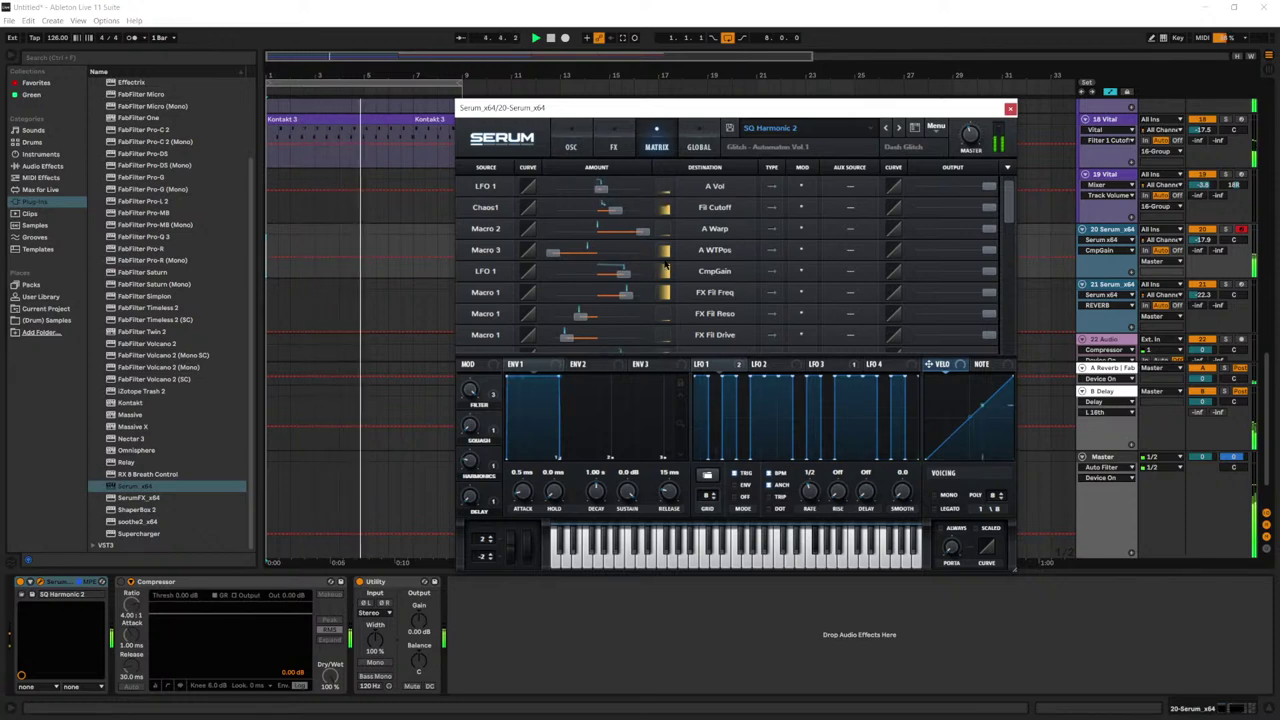
pyautogui.moveTo(625, 276); pyautogui.dragTo(609, 275)
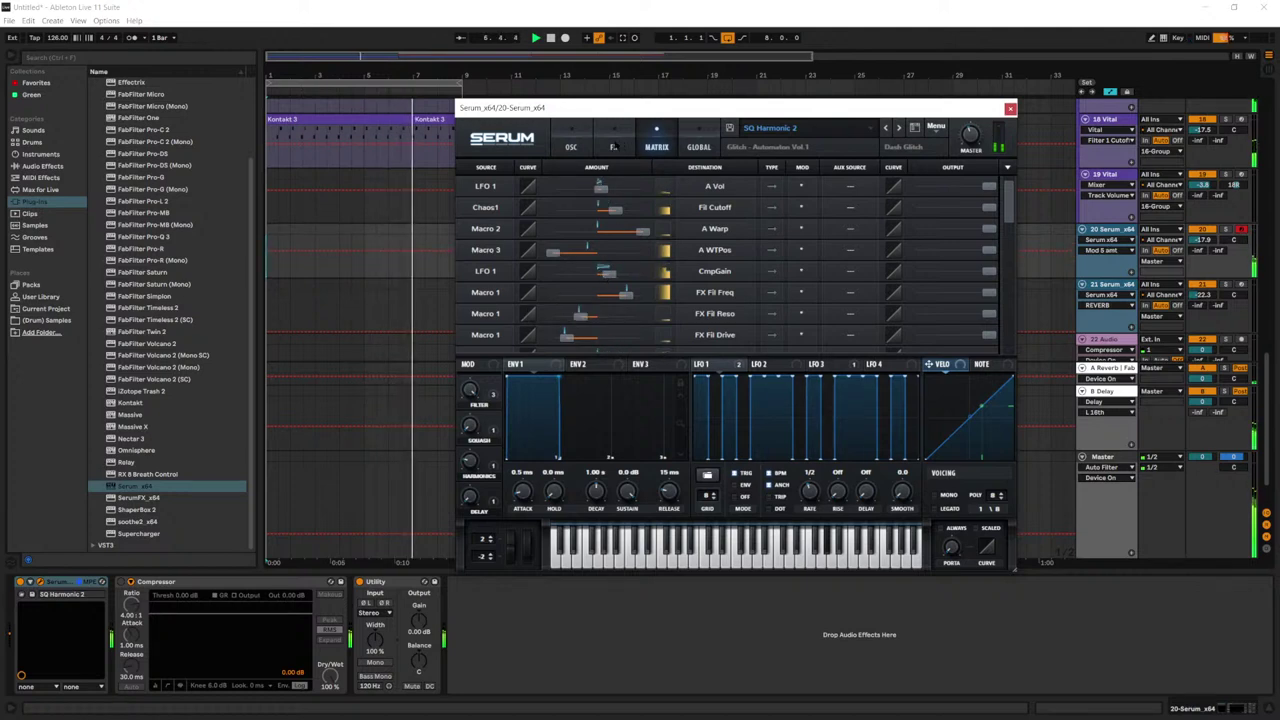
# Step: Readjust the compressor's gain and tweak the distortion's mix in the effects chain
pyautogui.click(614, 147)
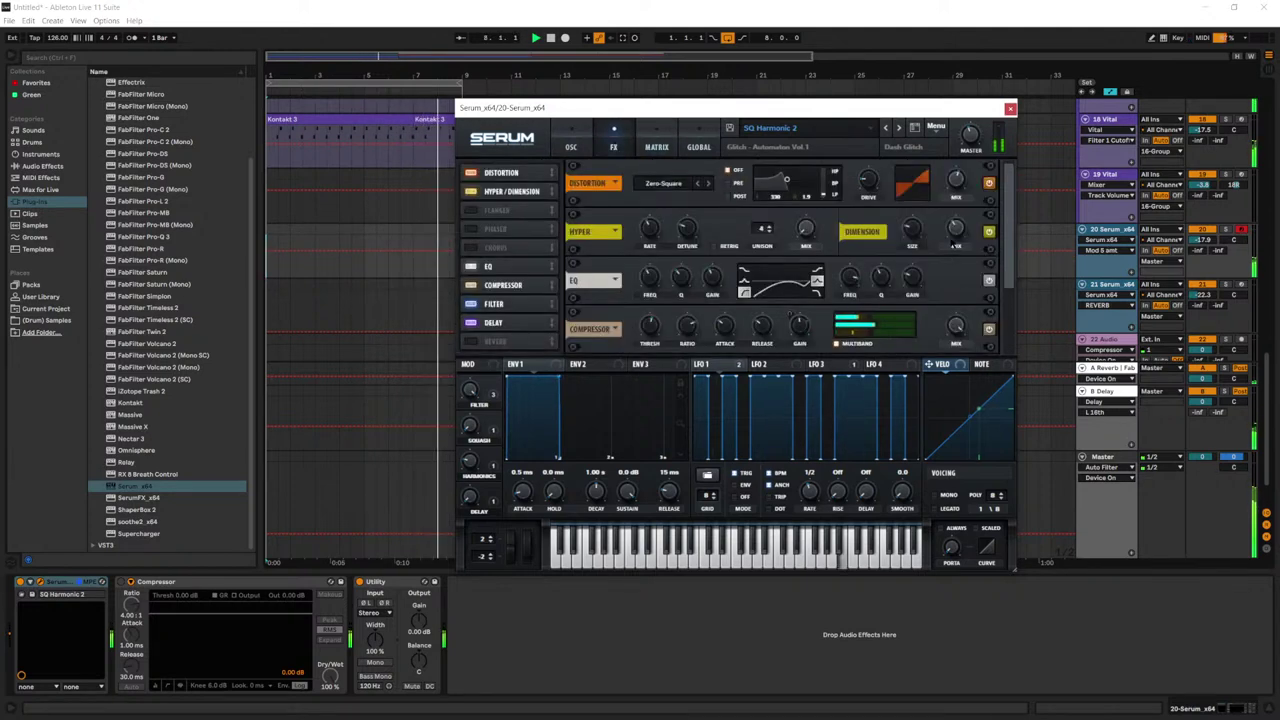
pyautogui.click(799, 320)
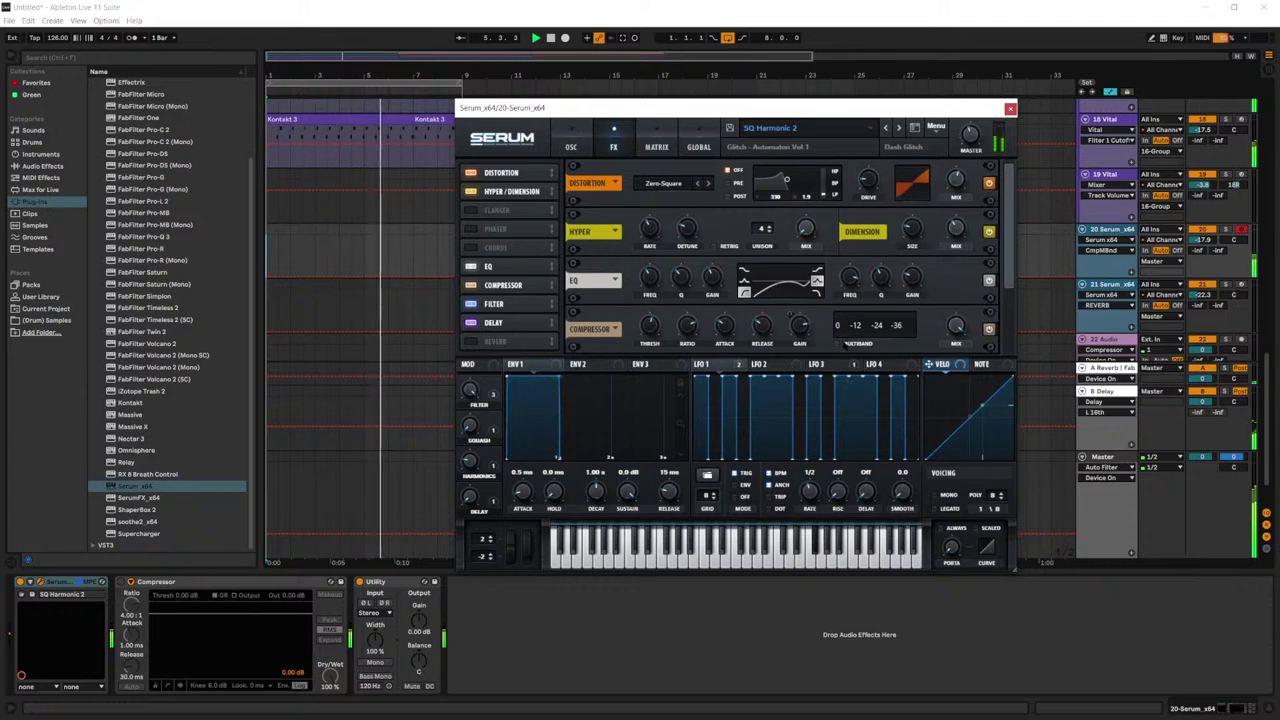
pyautogui.moveTo(800, 326); pyautogui.dragTo(800, 314)
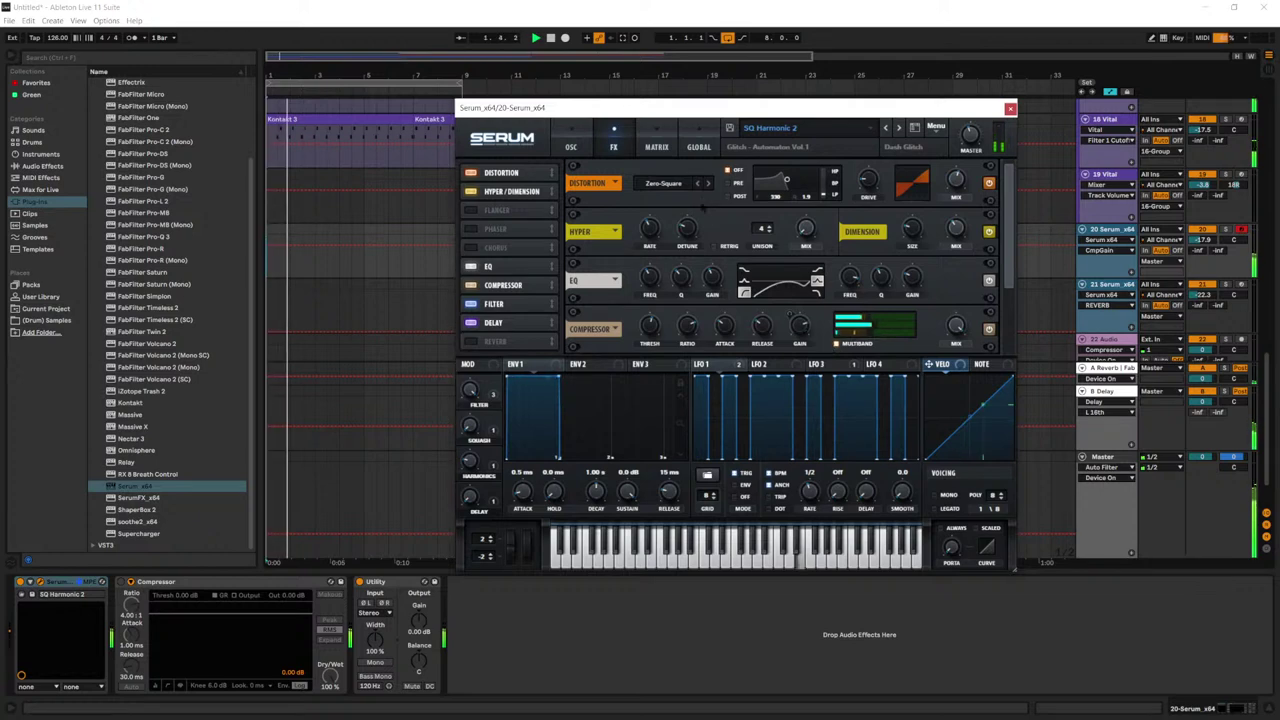
pyautogui.moveTo(956, 180)
pyautogui.mouseDown()
pyautogui.moveTo(956, 212)
pyautogui.moveTo(956, 192)
pyautogui.mouseUp()
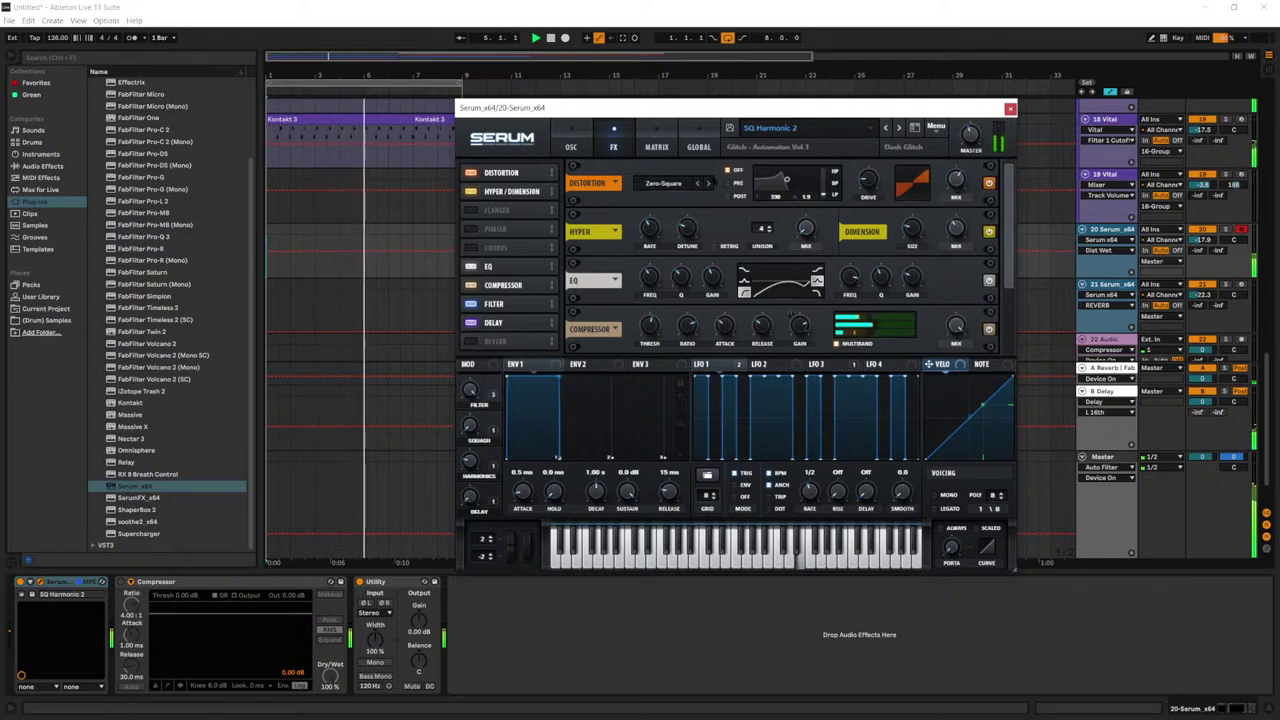
pyautogui.click(657, 147)
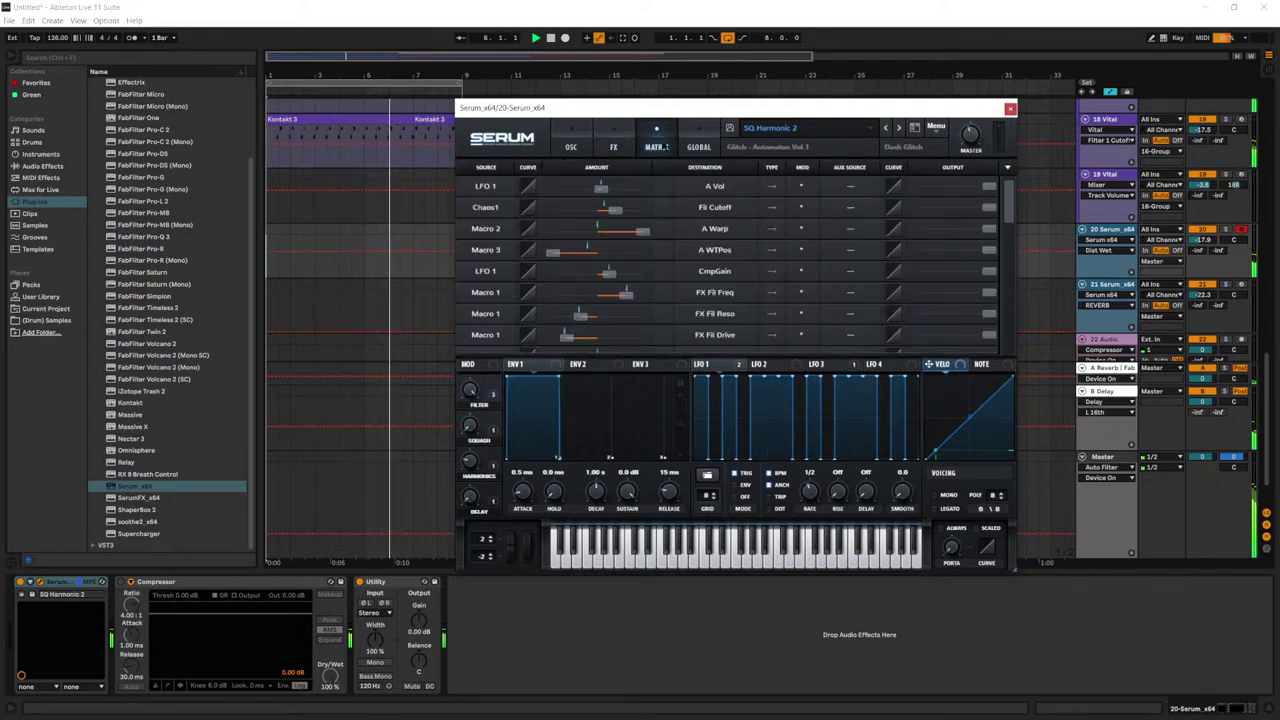
pyautogui.scroll(-5, 651, 274)
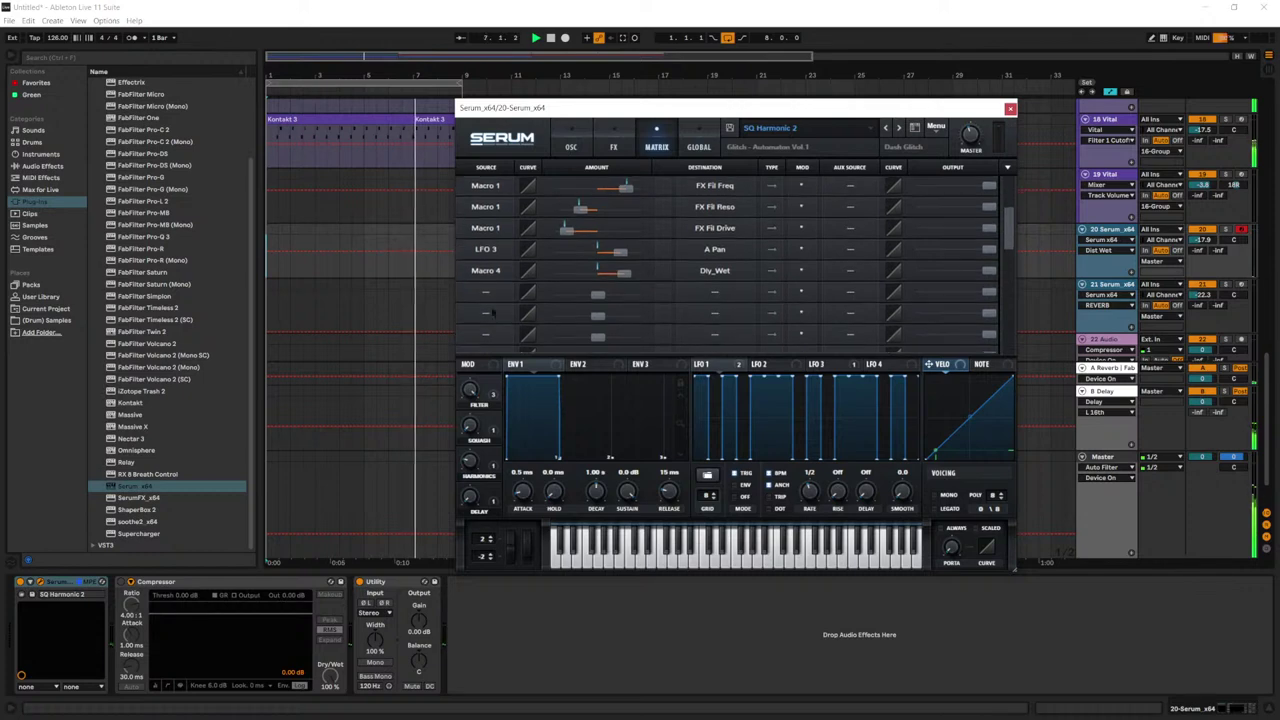
pyautogui.click(496, 293)
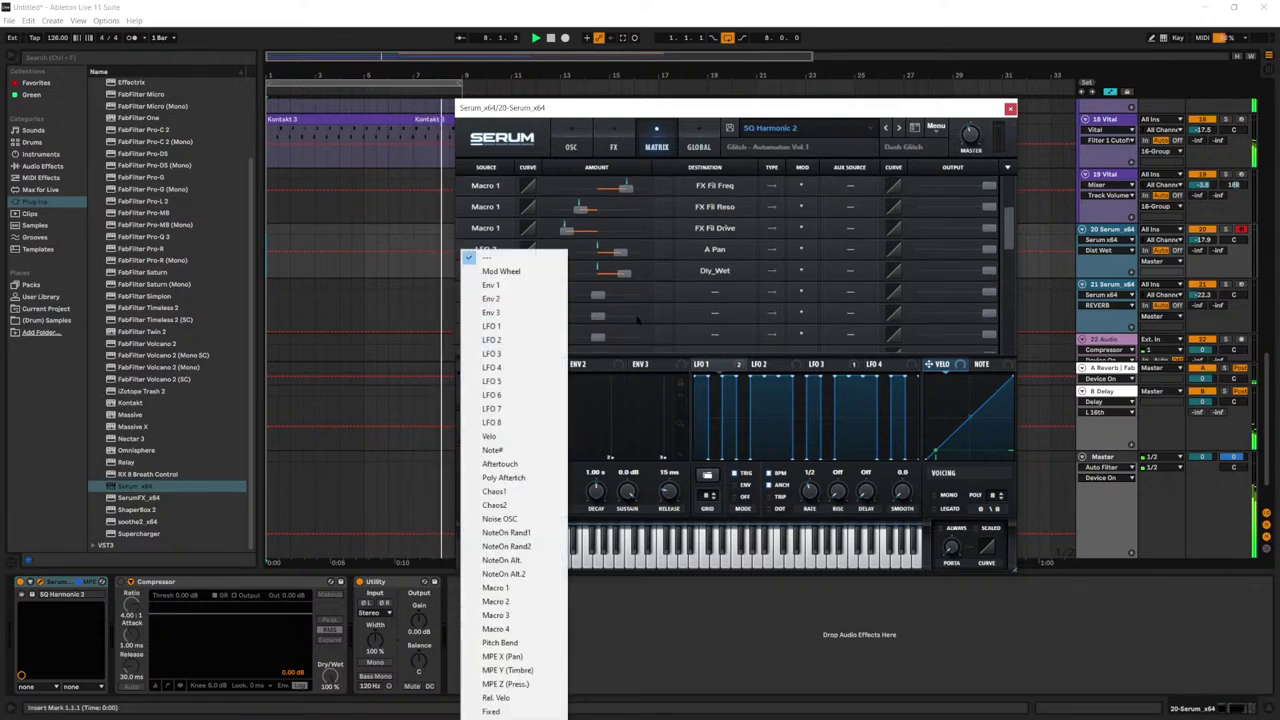
pyautogui.click(576, 144)
pyautogui.click(648, 142)
pyautogui.scroll(5, 545, 288)
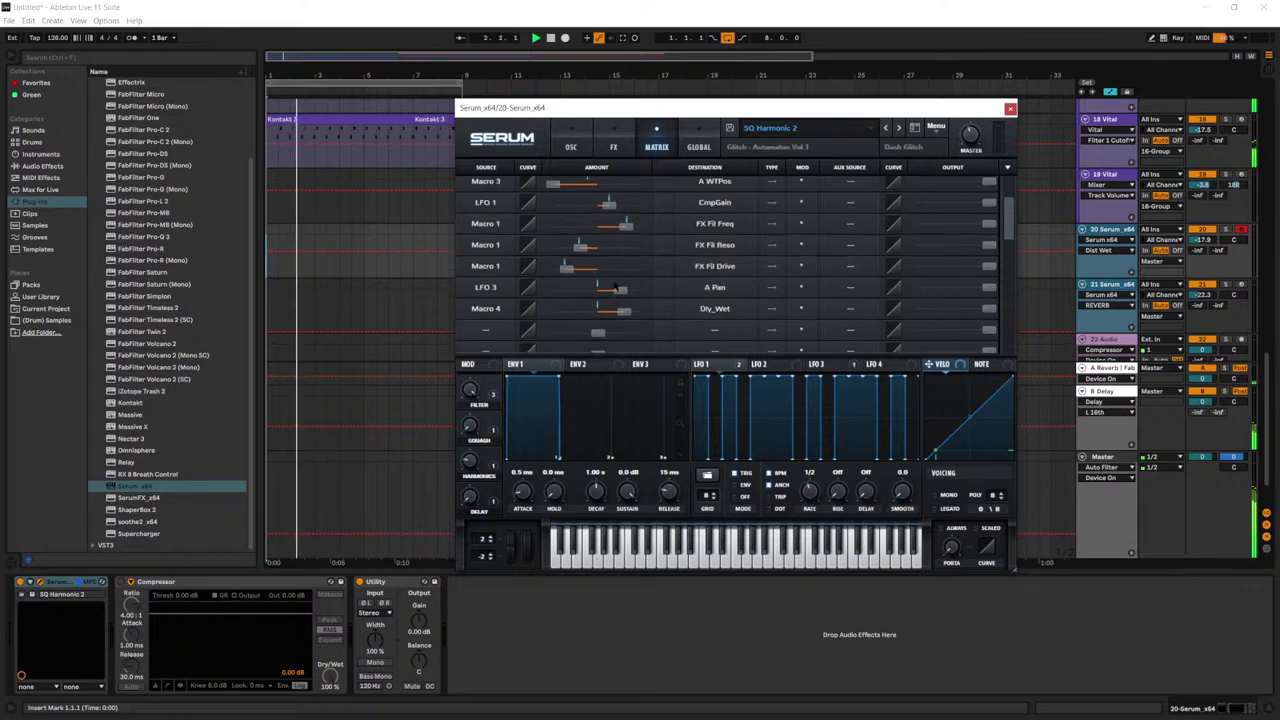
pyautogui.scroll(-3, 530, 290)
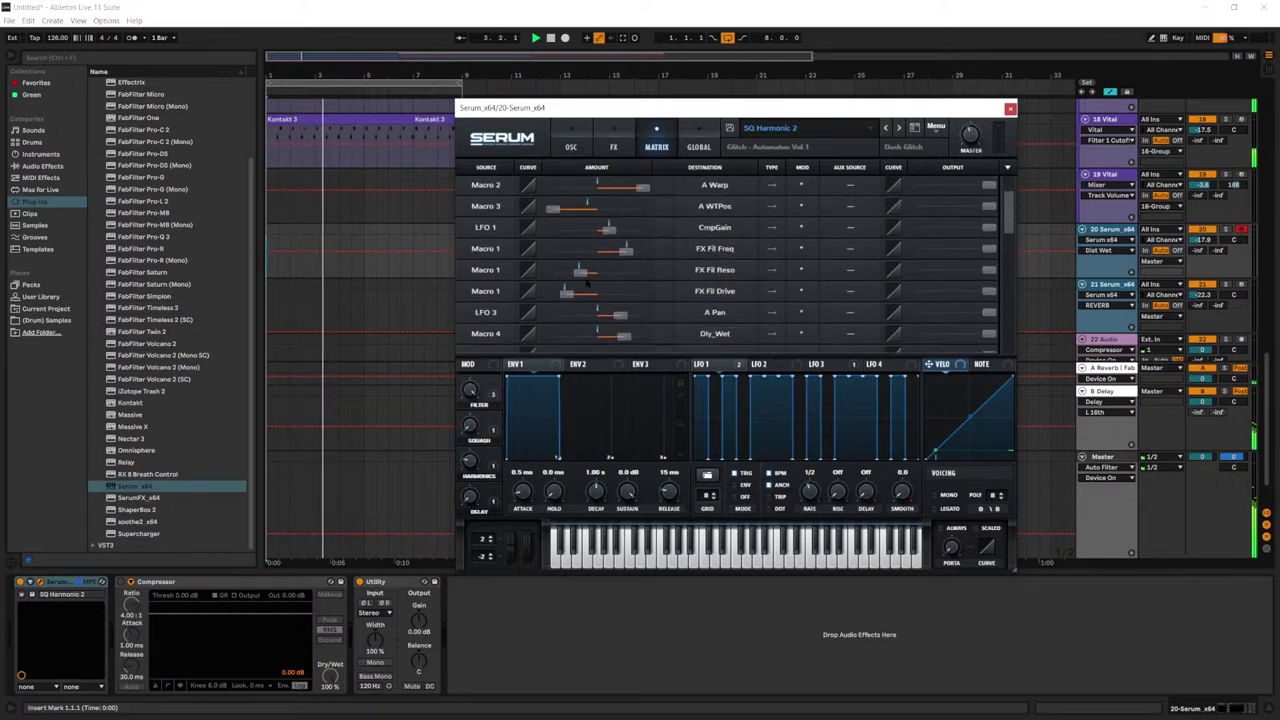
pyautogui.click(490, 322)
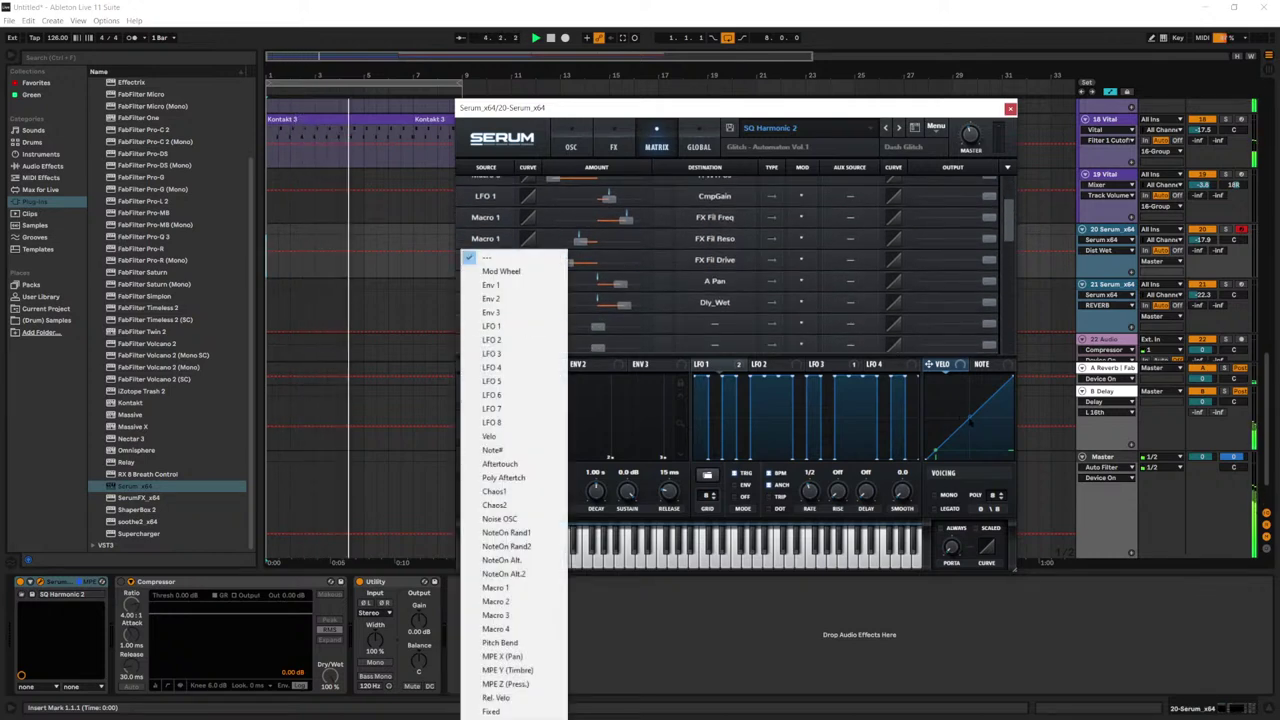
pyautogui.click(980, 412)
# Step: Set Note# as the source of the first empty modulation matrix row, below Macro 4 to Dly_Wet
pyautogui.click(984, 365)
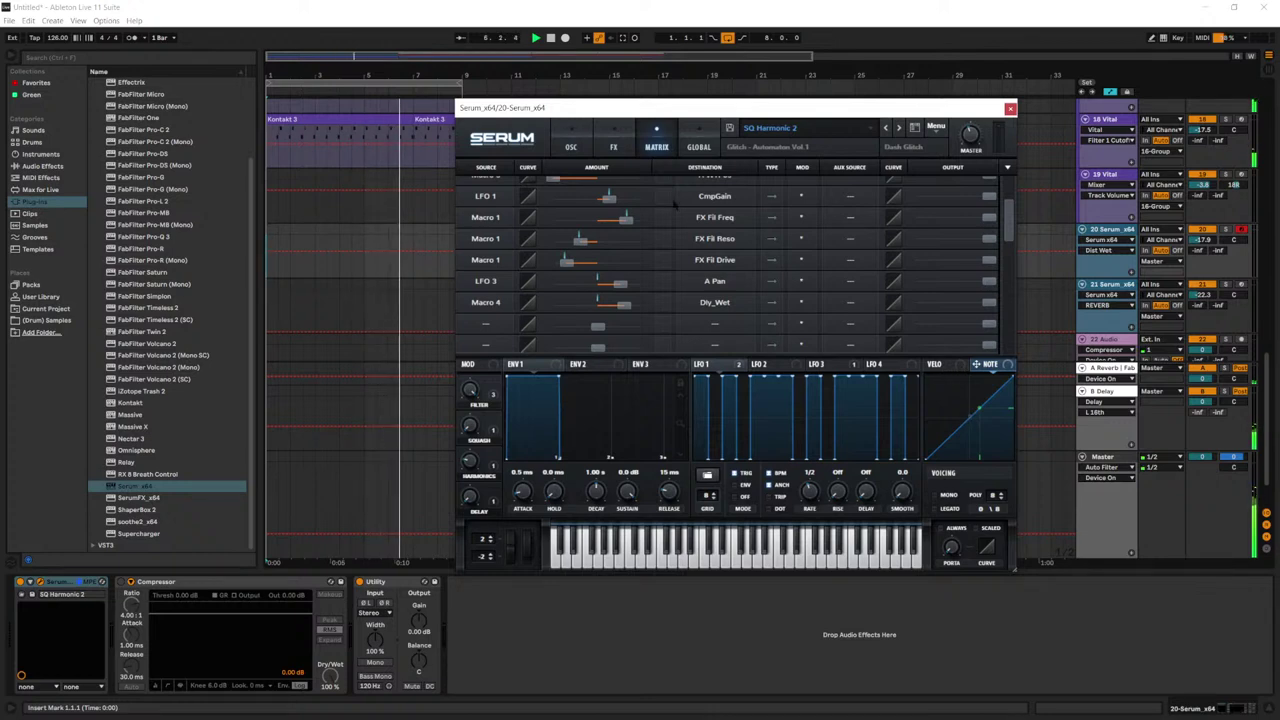
pyautogui.click(690, 146)
pyautogui.click(613, 147)
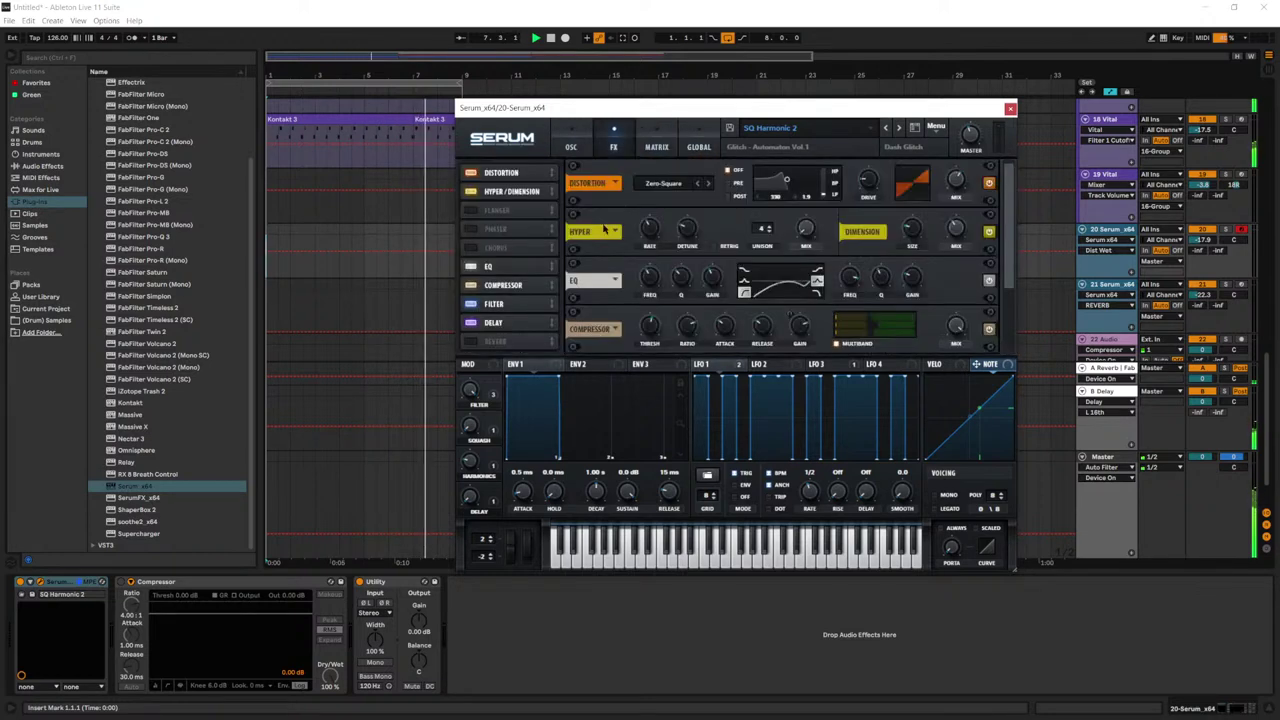
pyautogui.click(656, 147)
pyautogui.click(495, 327)
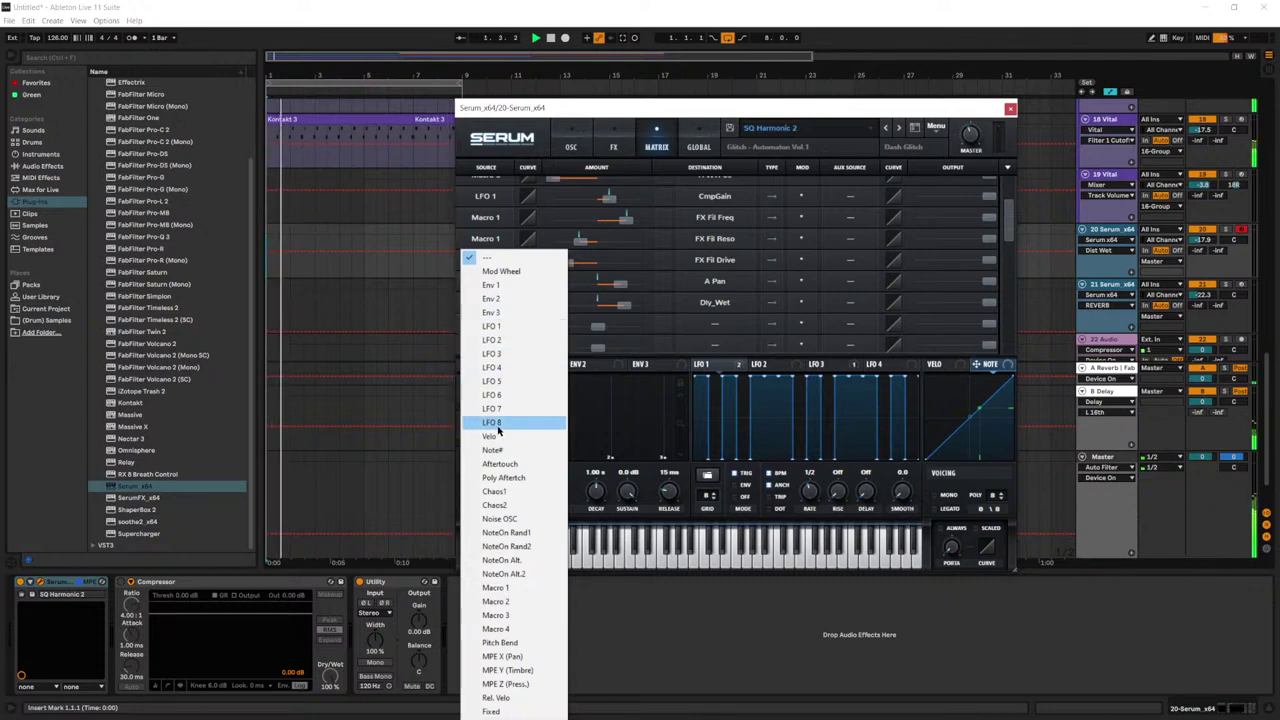
pyautogui.click(492, 450)
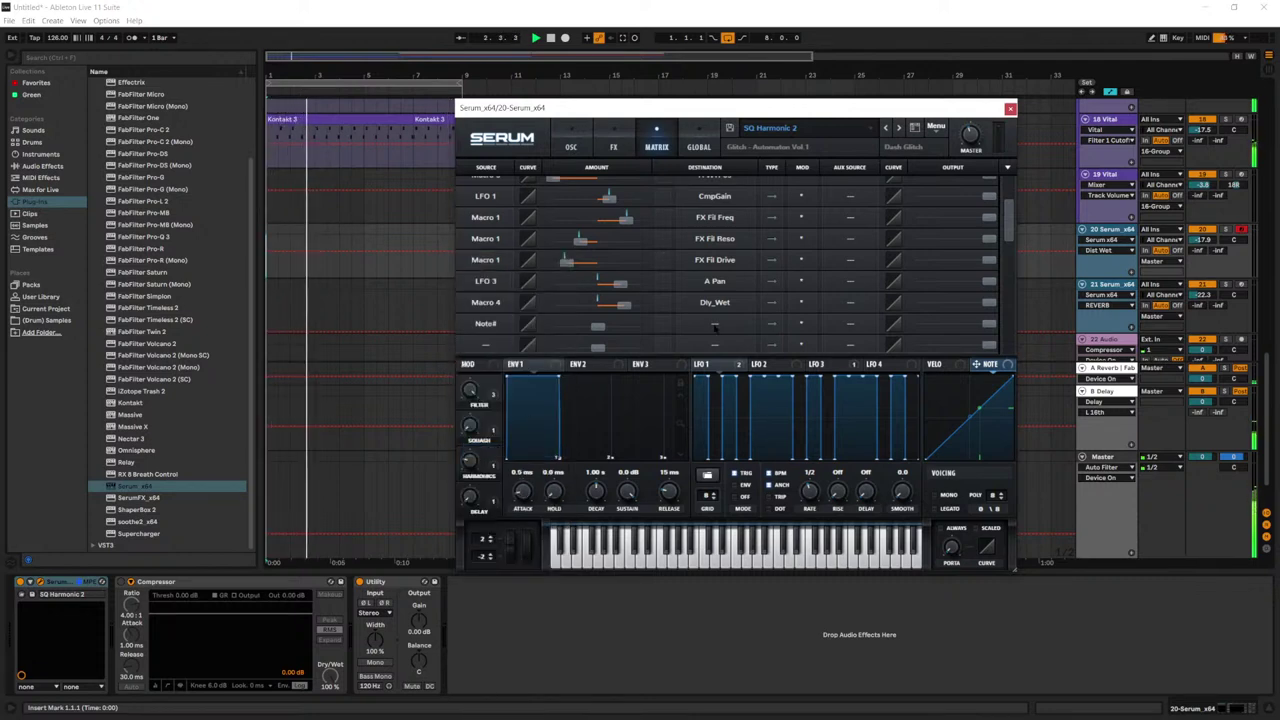
# Step: Route the Note# modulation to the distortion drive (Dist_Drv) and give it a small positive amount
pyautogui.click(622, 146)
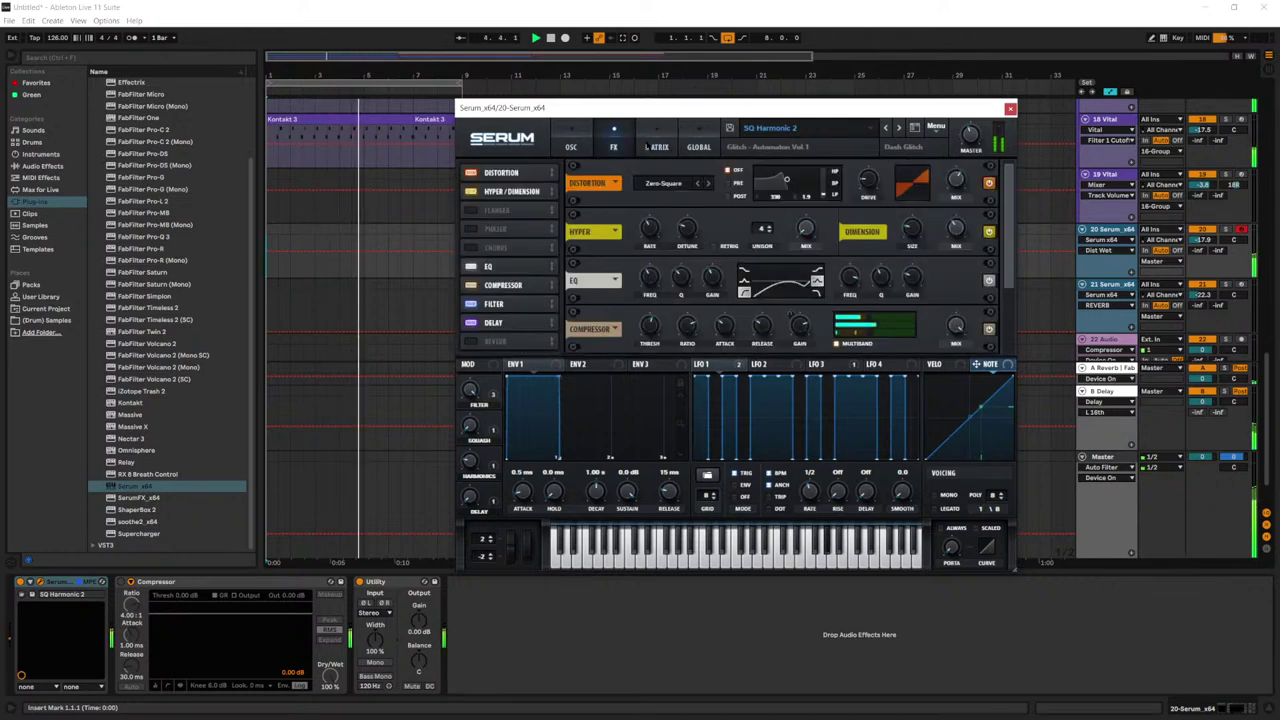
pyautogui.click(650, 146)
pyautogui.click(676, 326)
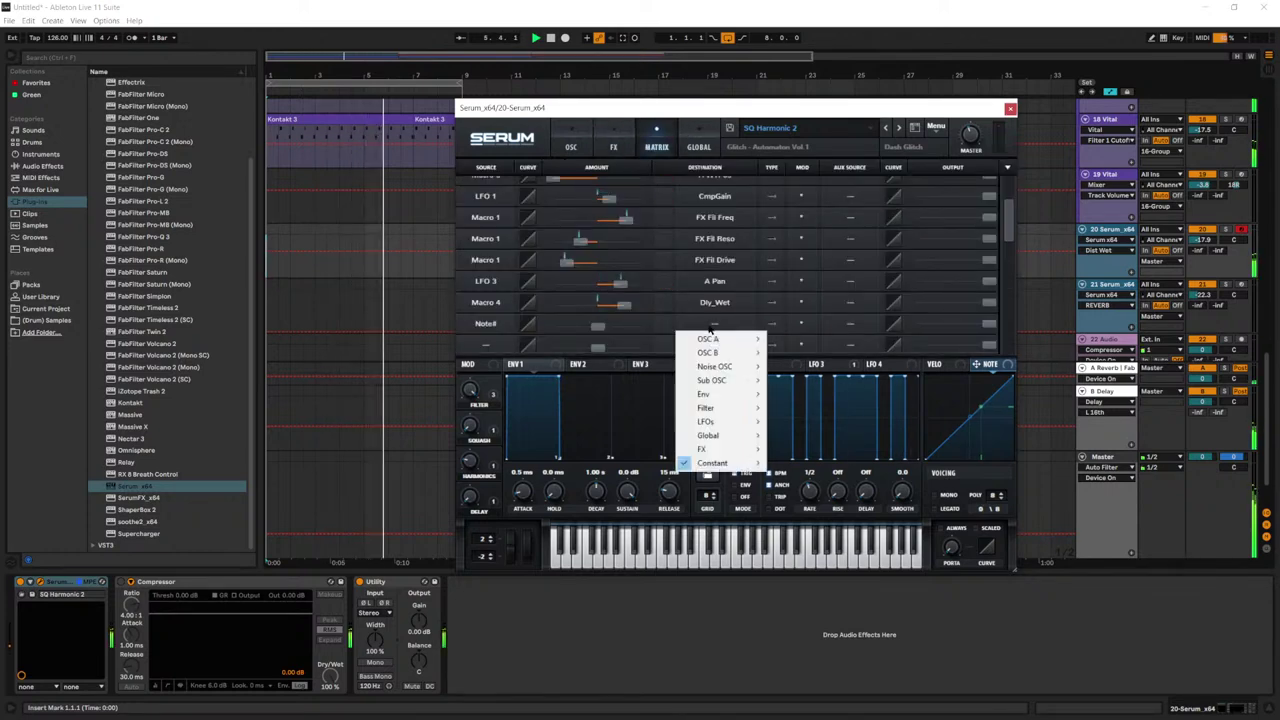
pyautogui.moveTo(731, 452)
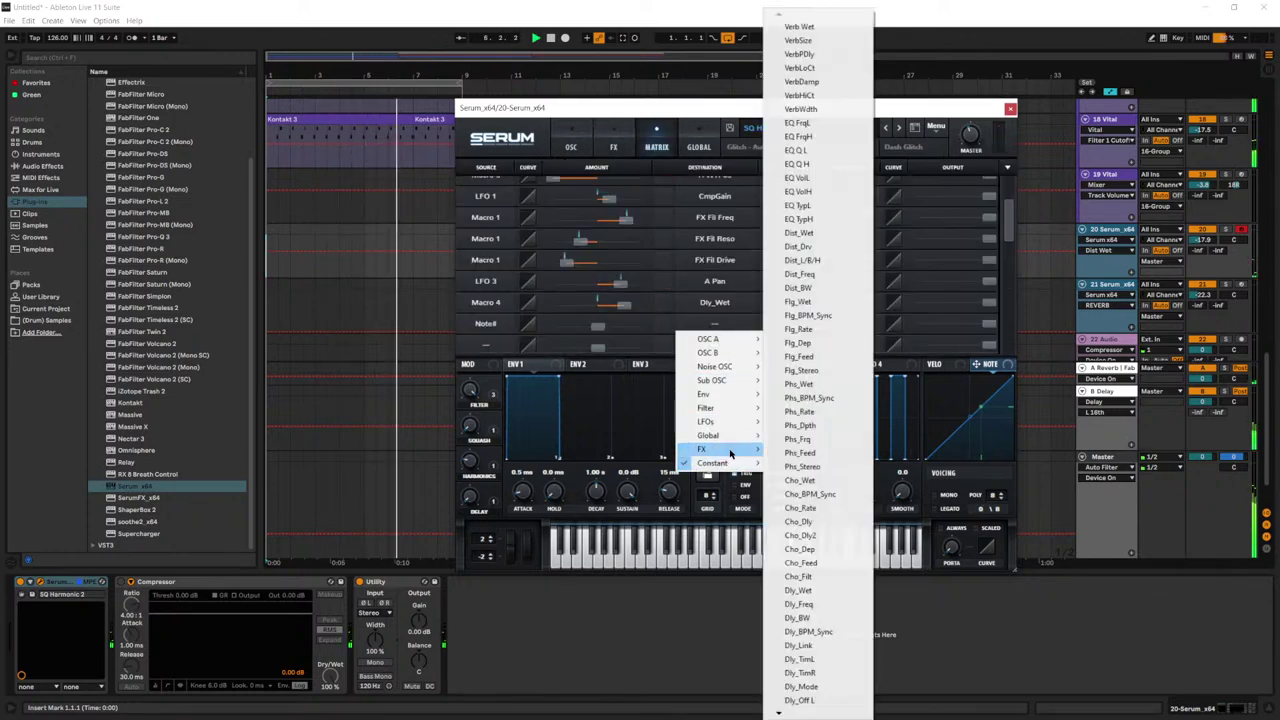
pyautogui.click(831, 248)
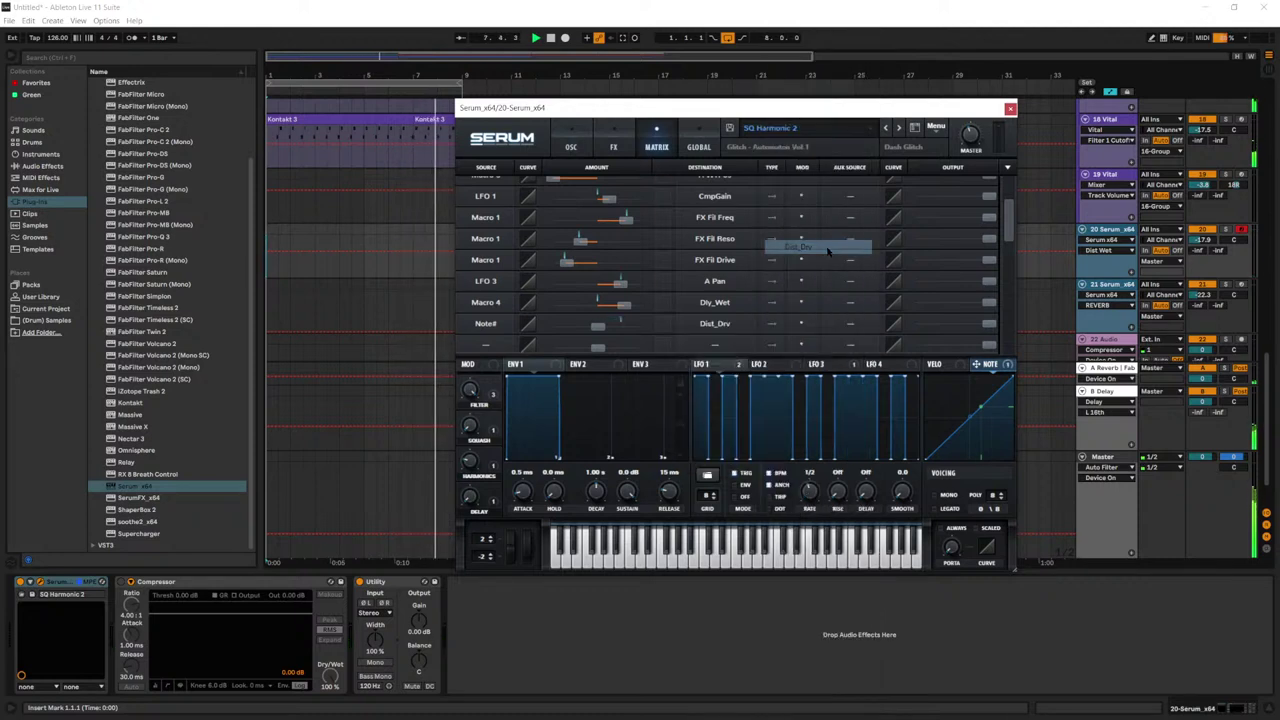
pyautogui.moveTo(608, 328); pyautogui.dragTo(617, 327)
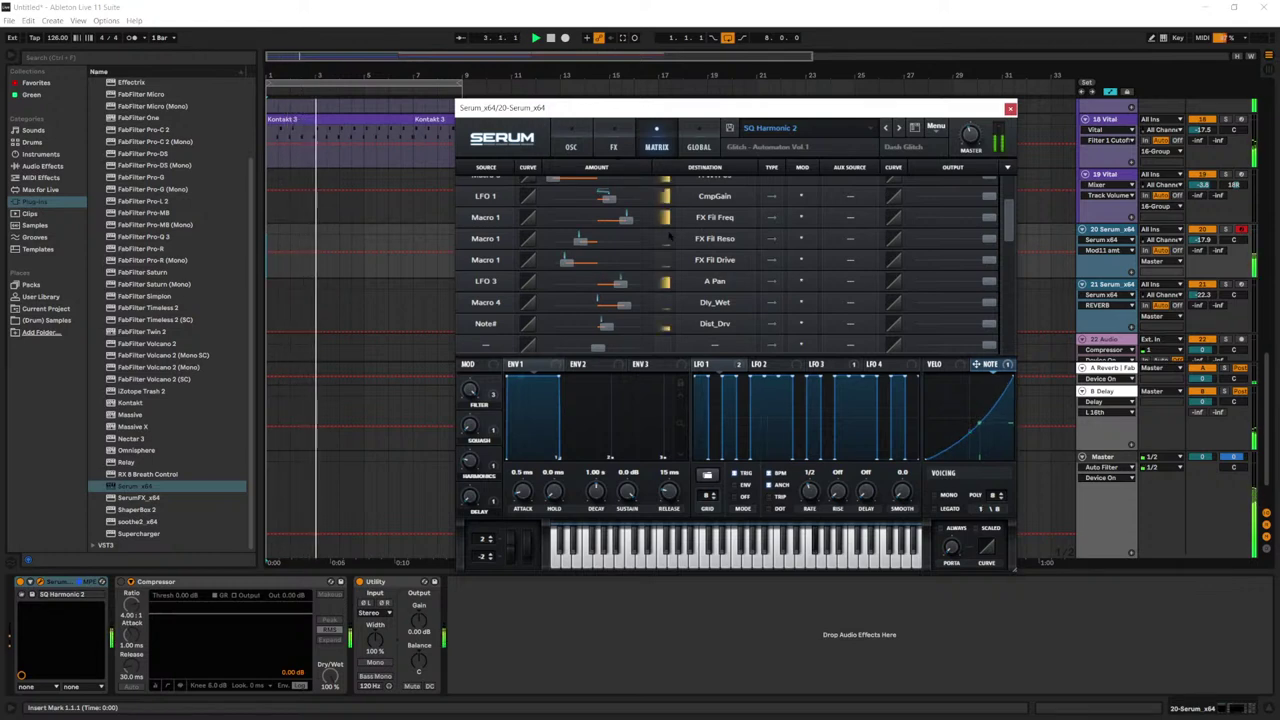
# Step: Reduce the LFO 1 to CmpGain modulation amount to zero and set LFO 1 to A Vol to a small positive amount
pyautogui.click(603, 197)
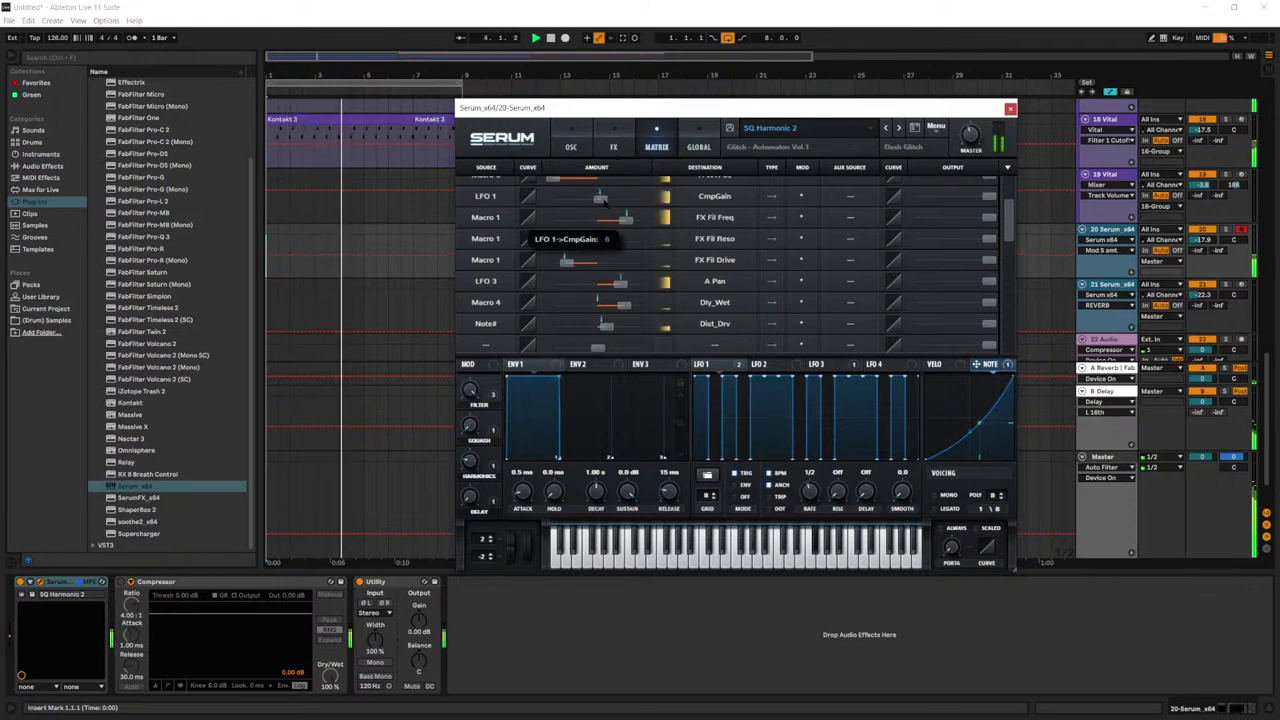
pyautogui.scroll(4, 610, 215)
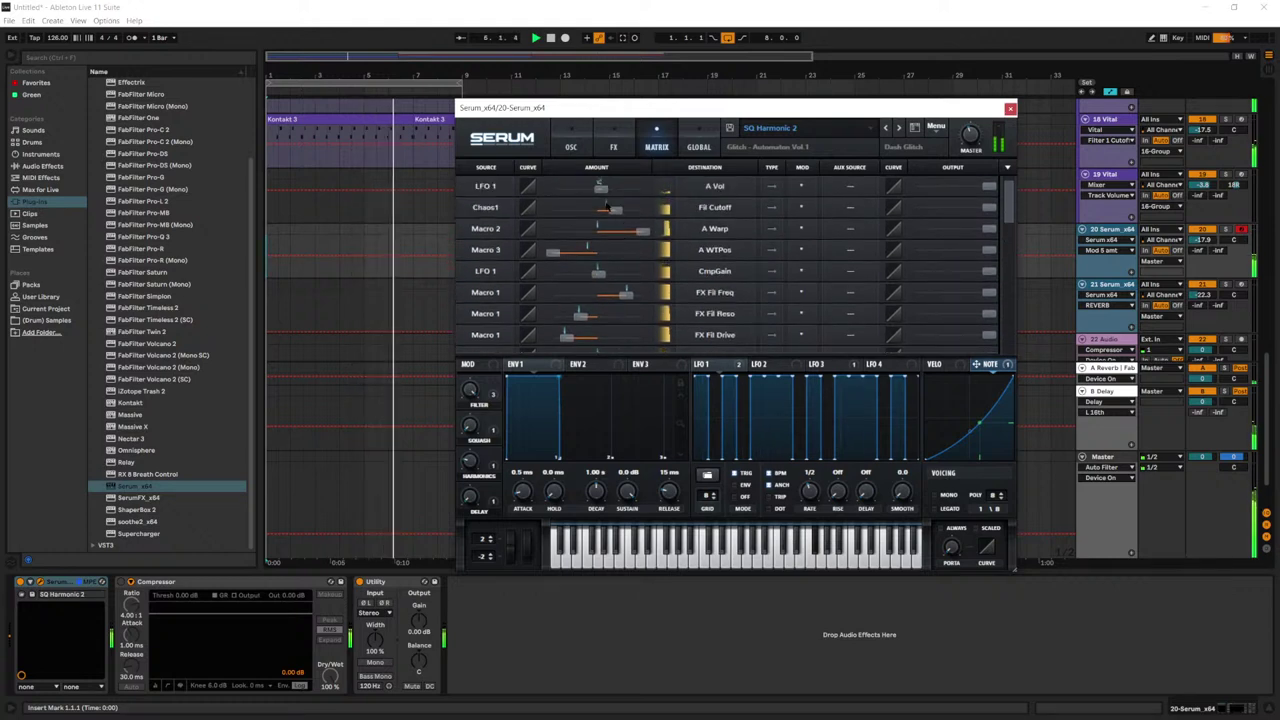
pyautogui.click(599, 196)
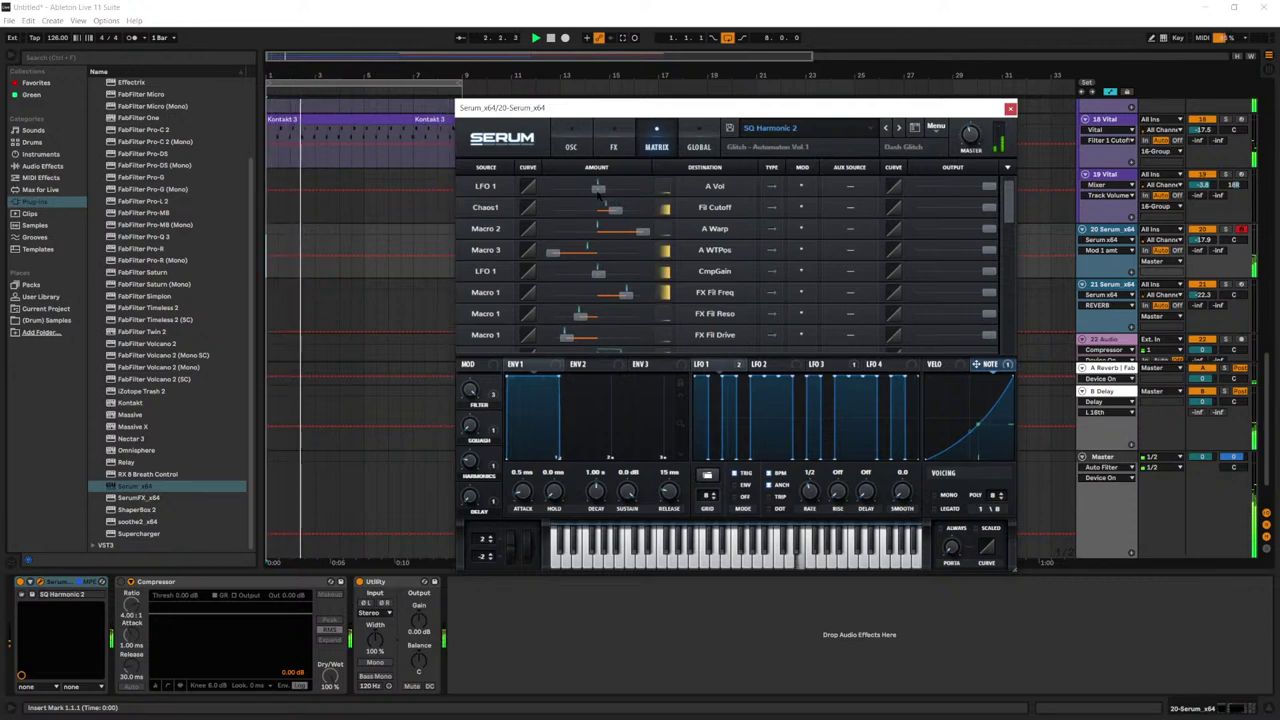
pyautogui.moveTo(598, 193)
pyautogui.mouseDown()
pyautogui.moveTo(645, 187)
pyautogui.moveTo(604, 191)
pyautogui.mouseUp()
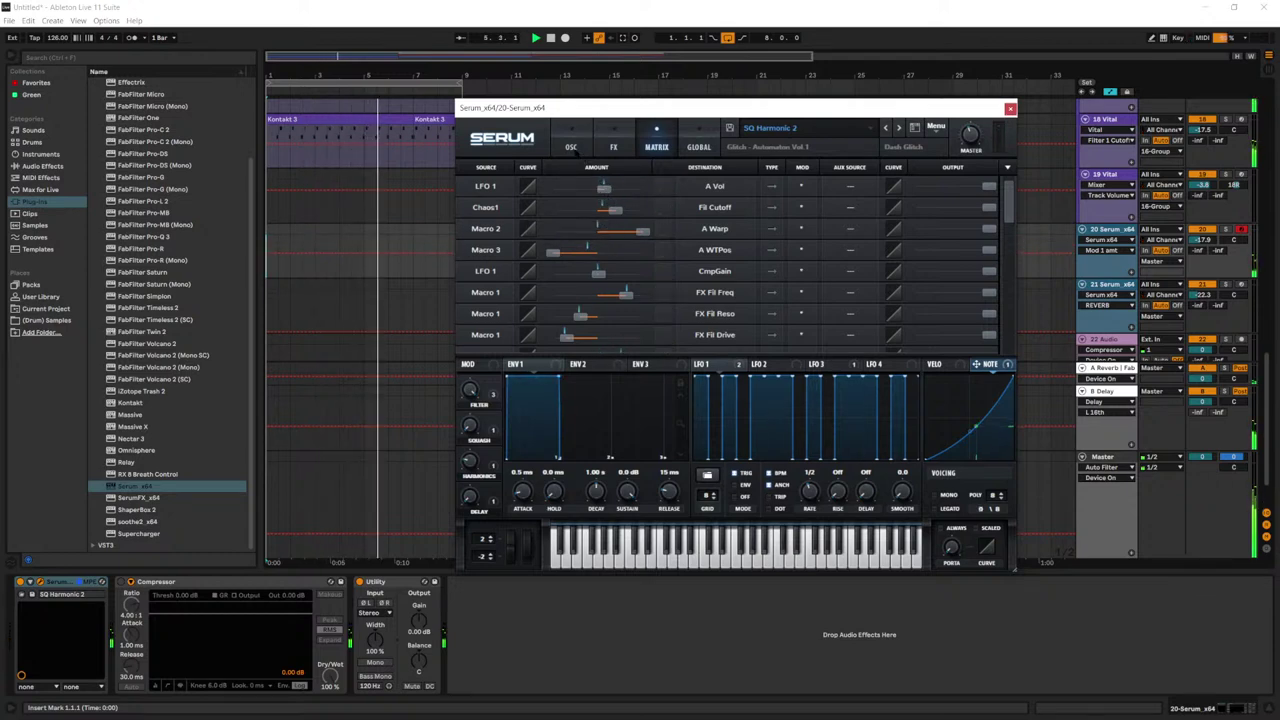
# Step: Raise the distortion's drive slightly in the SQ Harmonic 2 effects chain
pyautogui.click(579, 150)
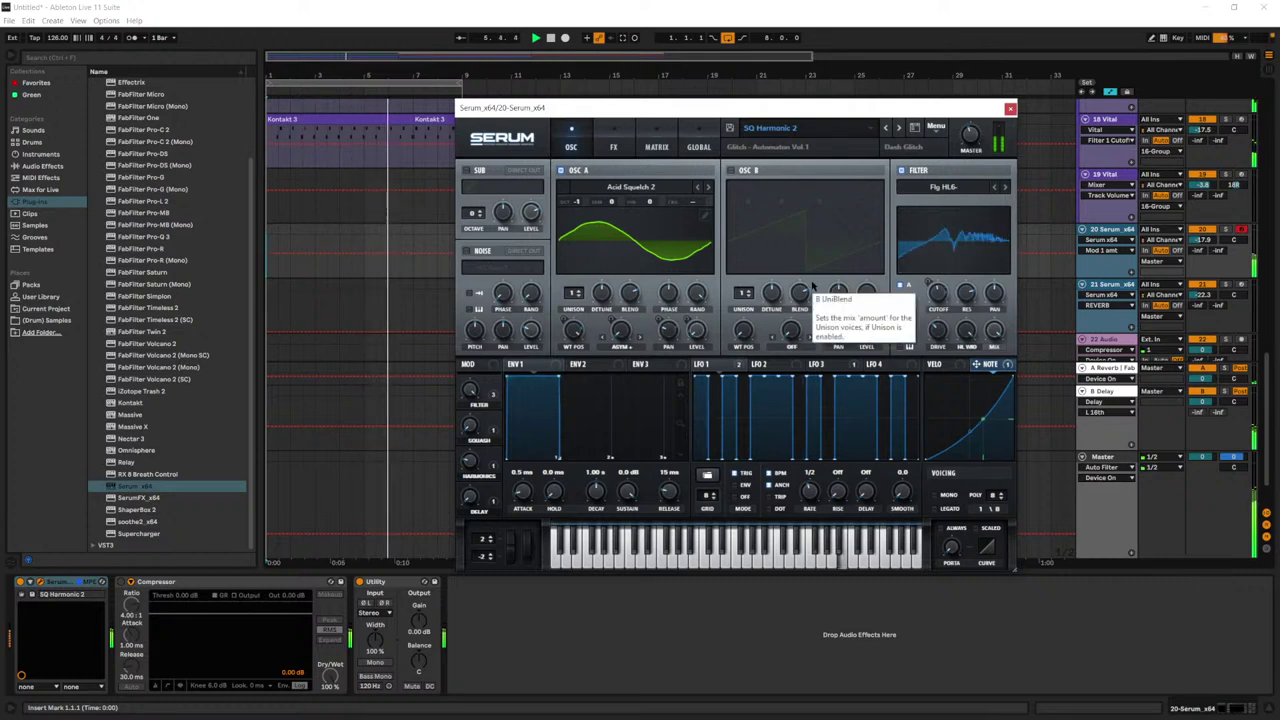
pyautogui.click(613, 147)
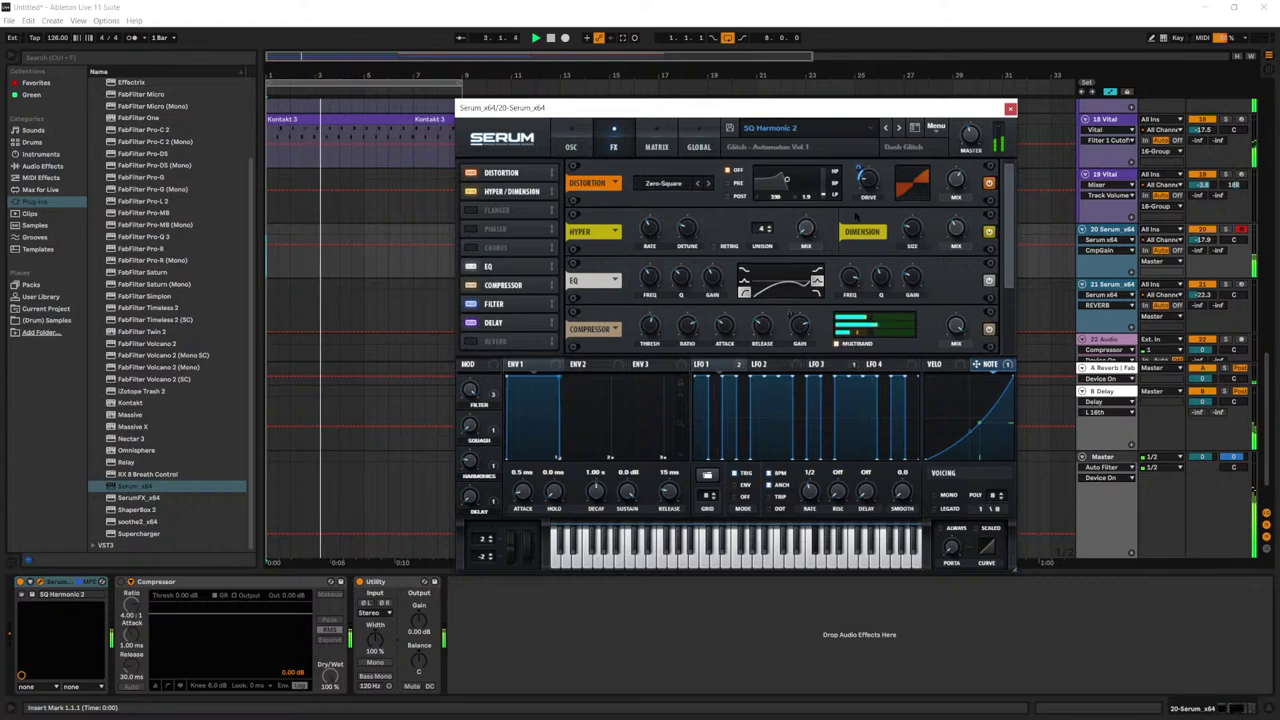
pyautogui.moveTo(868, 186)
pyautogui.mouseDown()
pyautogui.moveTo(869, 118)
pyautogui.moveTo(862, 170)
pyautogui.mouseUp()
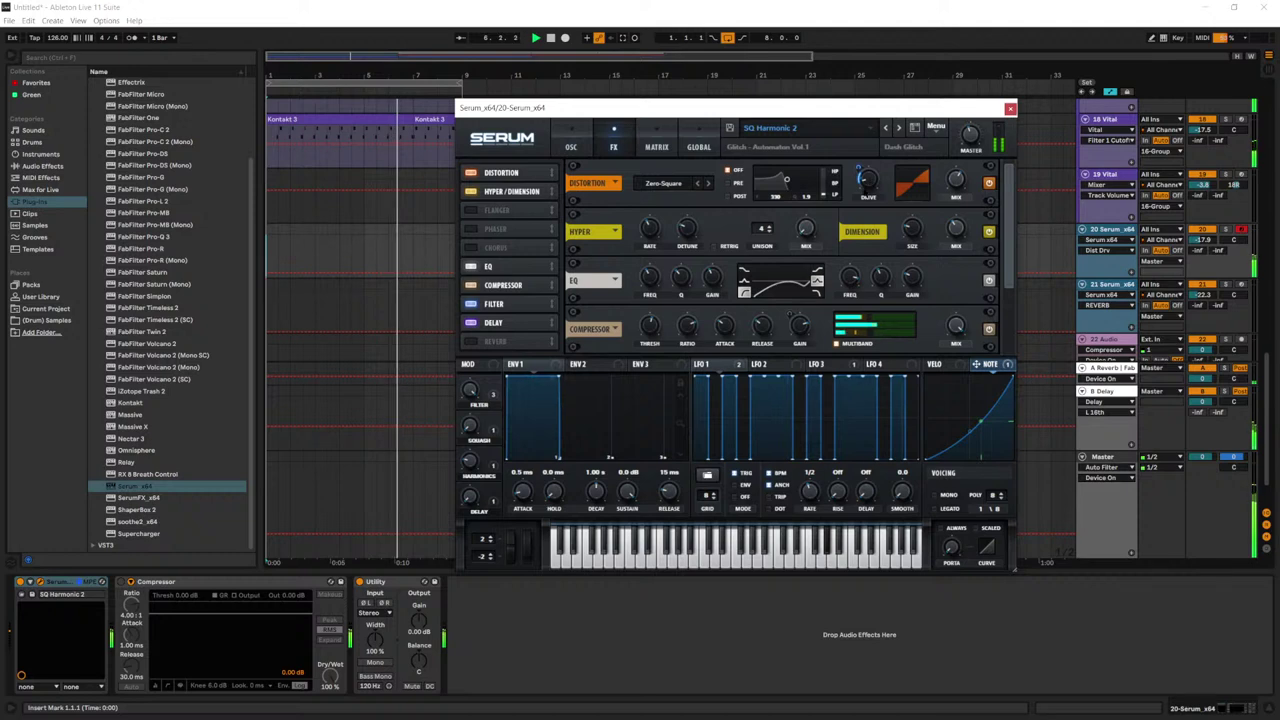
# Step: Lower the Chaos1 to Fil Cutoff modulation amount and readjust the filter's cutoff, then close the Serum window
pyautogui.click(573, 145)
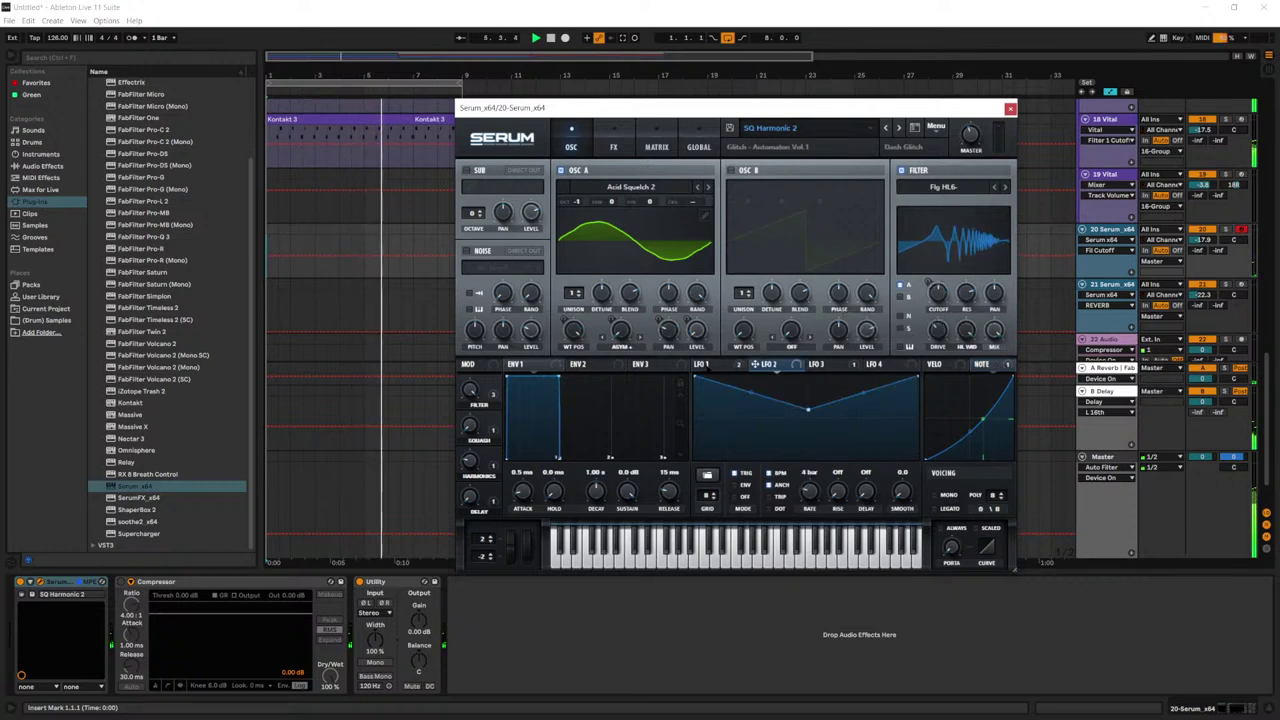
pyautogui.click(613, 143)
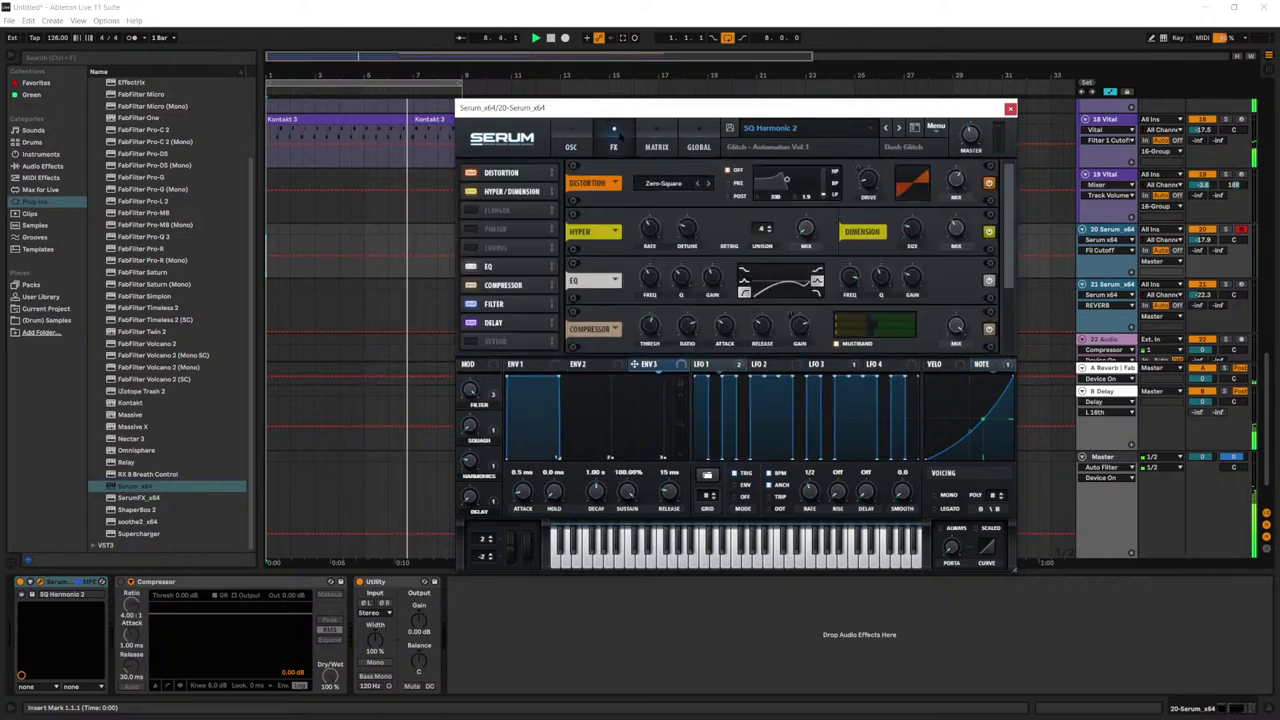
pyautogui.click(654, 142)
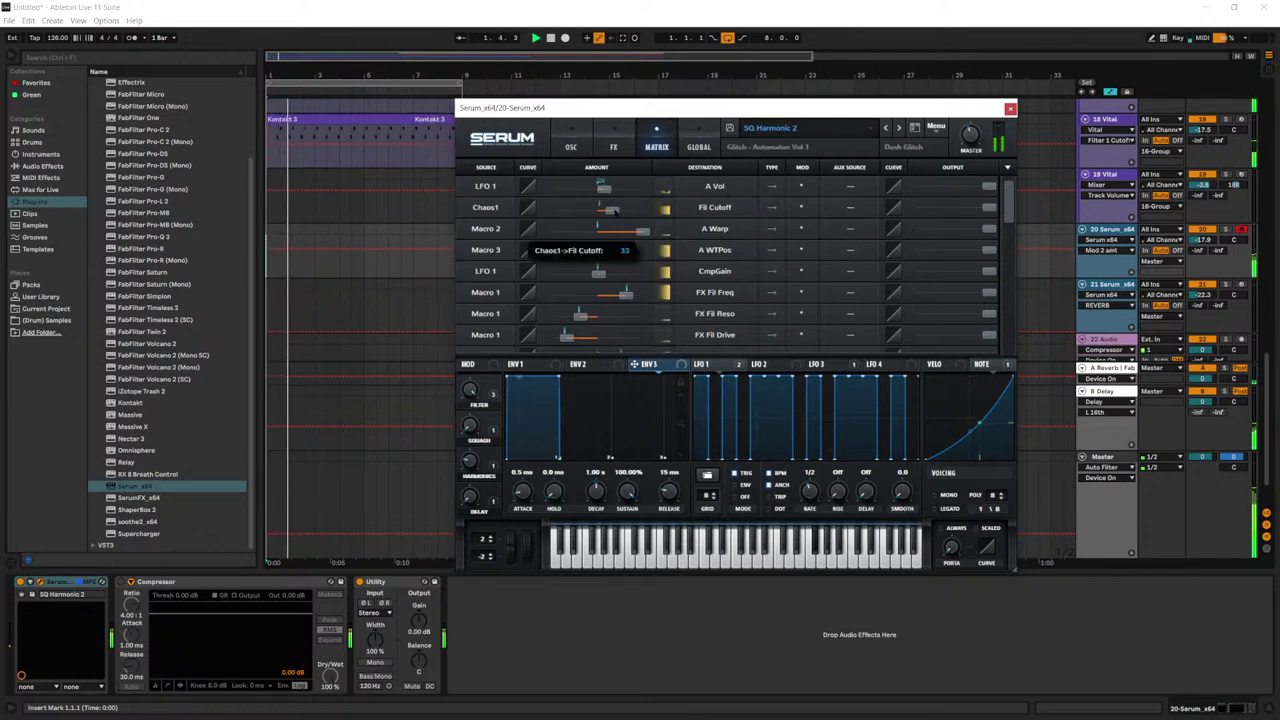
pyautogui.moveTo(615, 209); pyautogui.dragTo(607, 210)
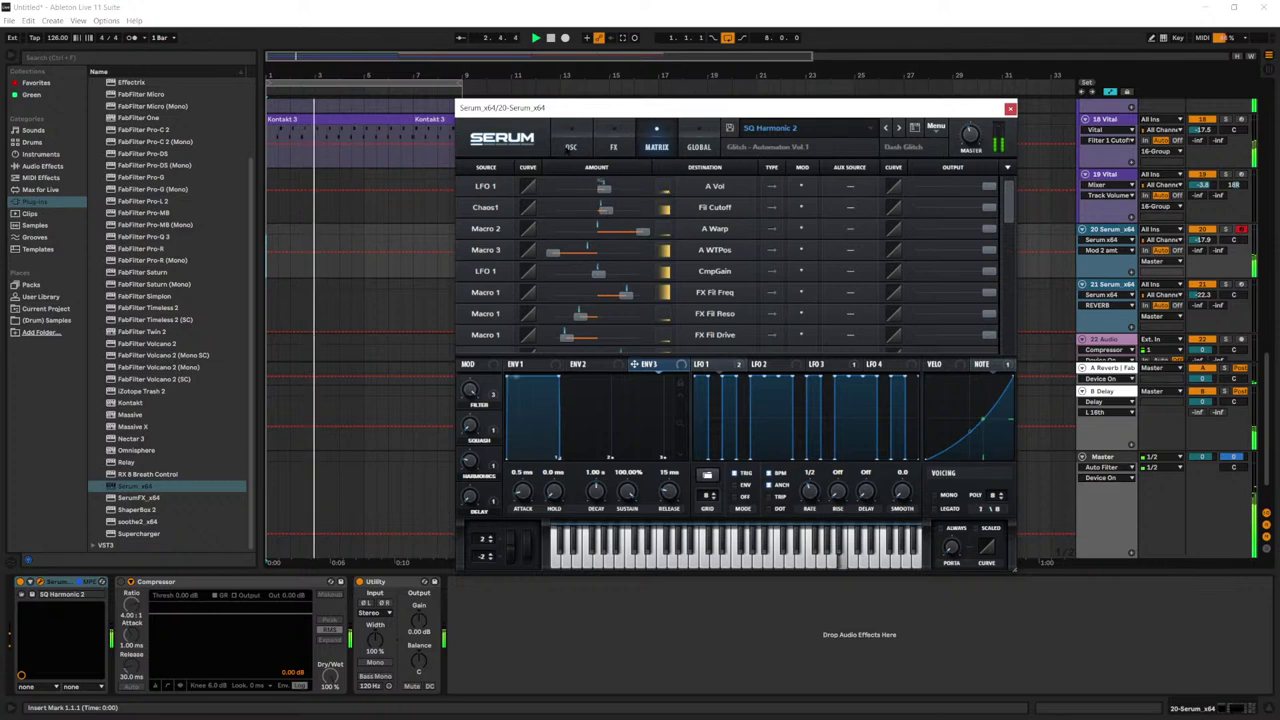
pyautogui.click(571, 147)
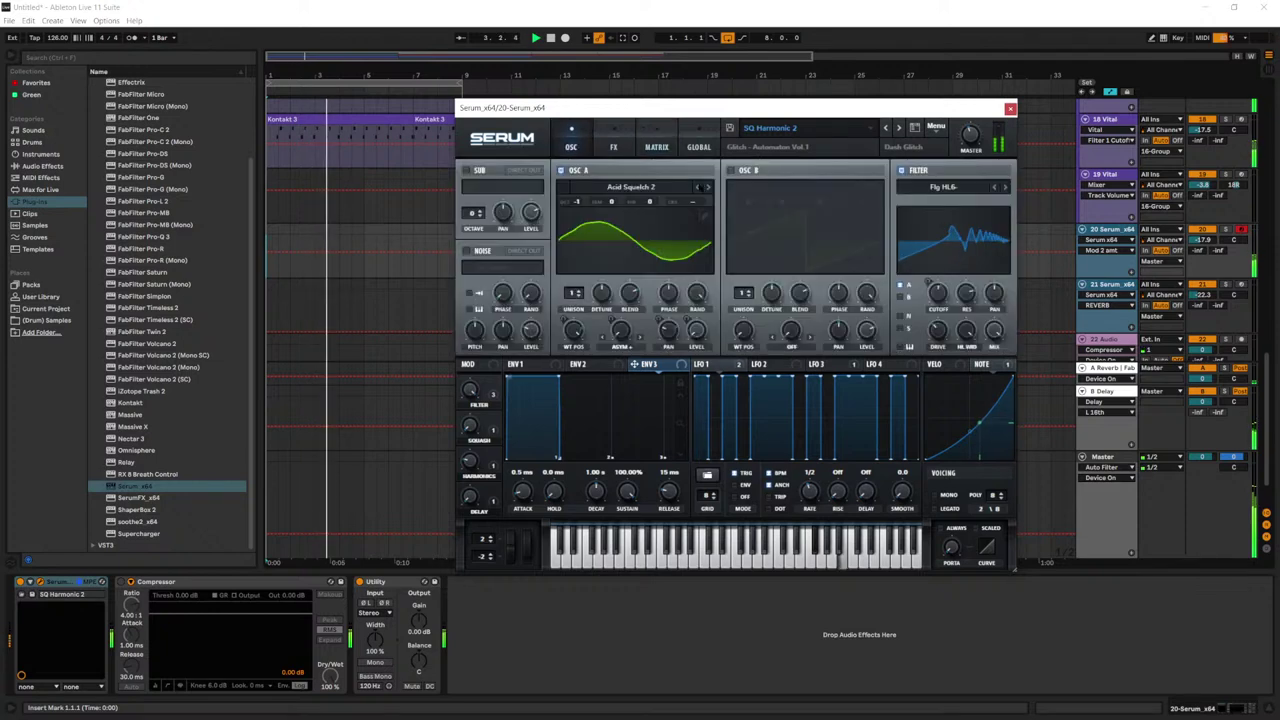
pyautogui.click(930, 285)
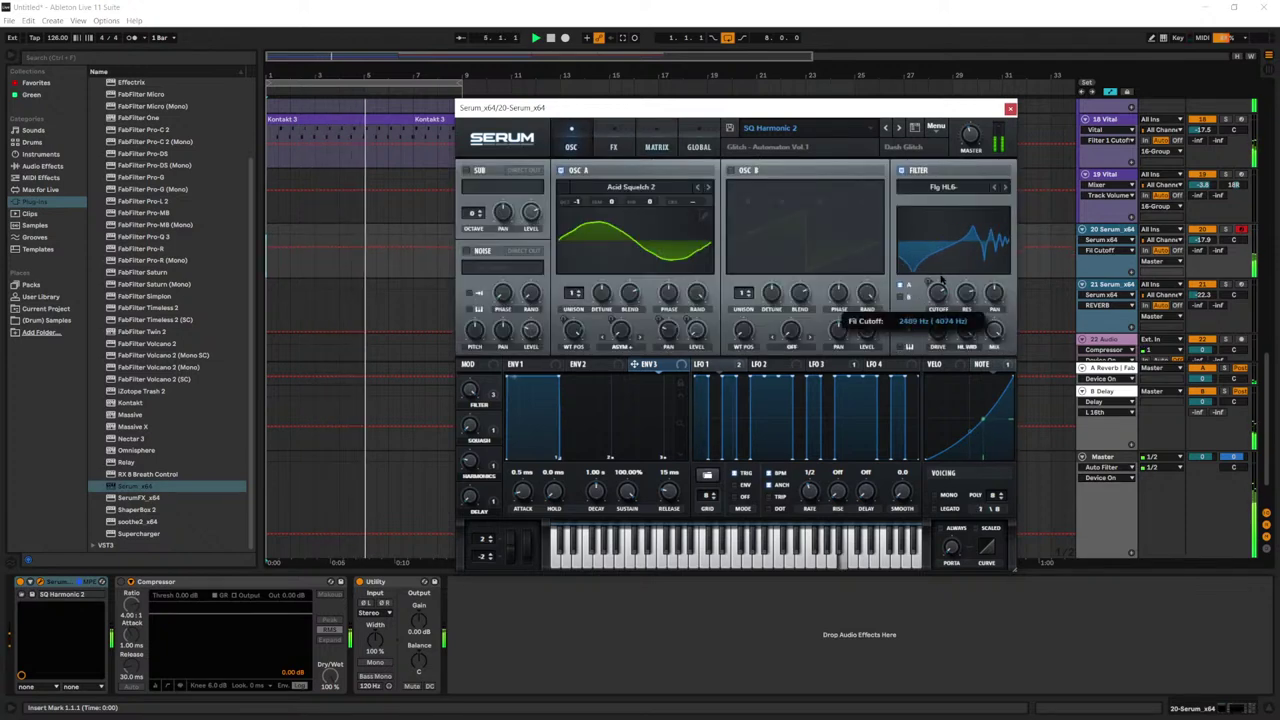
pyautogui.click(1010, 108)
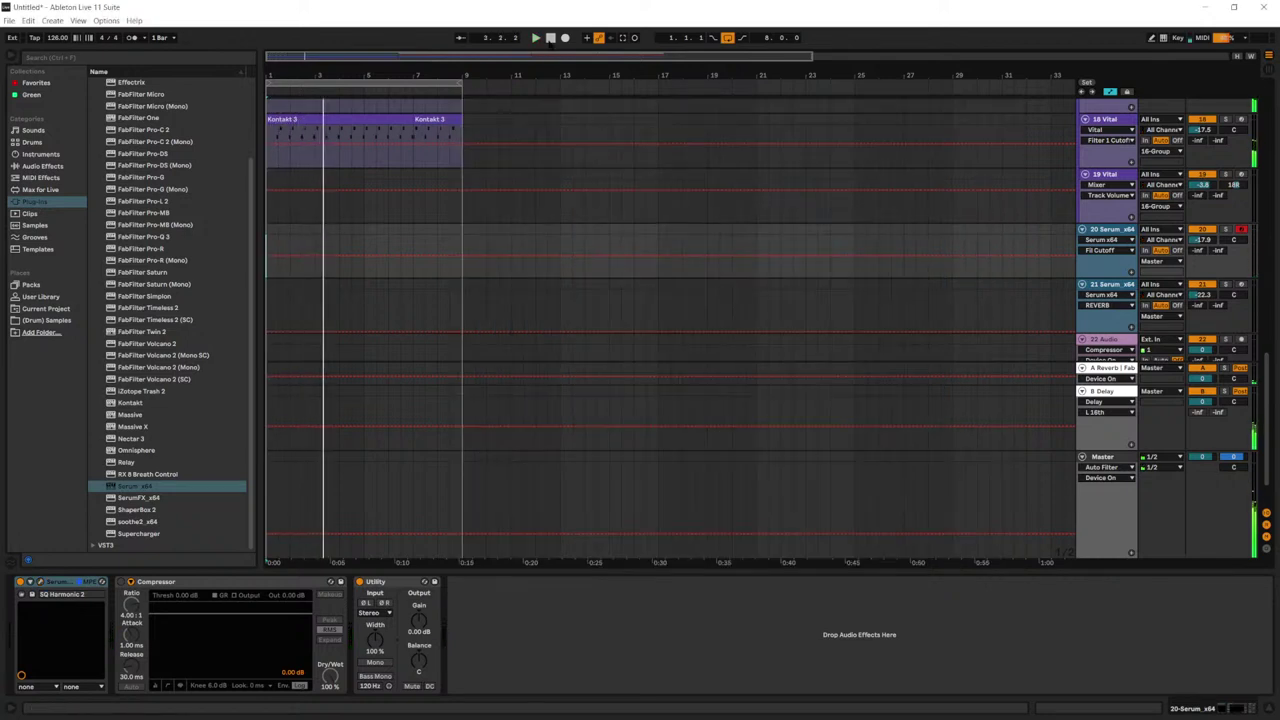
# Step: Stop playback and insert FabFilter Pro-Q 3 directly after Serum on track 20
pyautogui.click(550, 38)
pyautogui.scroll(3, 346, 120)
pyautogui.scroll(-1, 1069, 247)
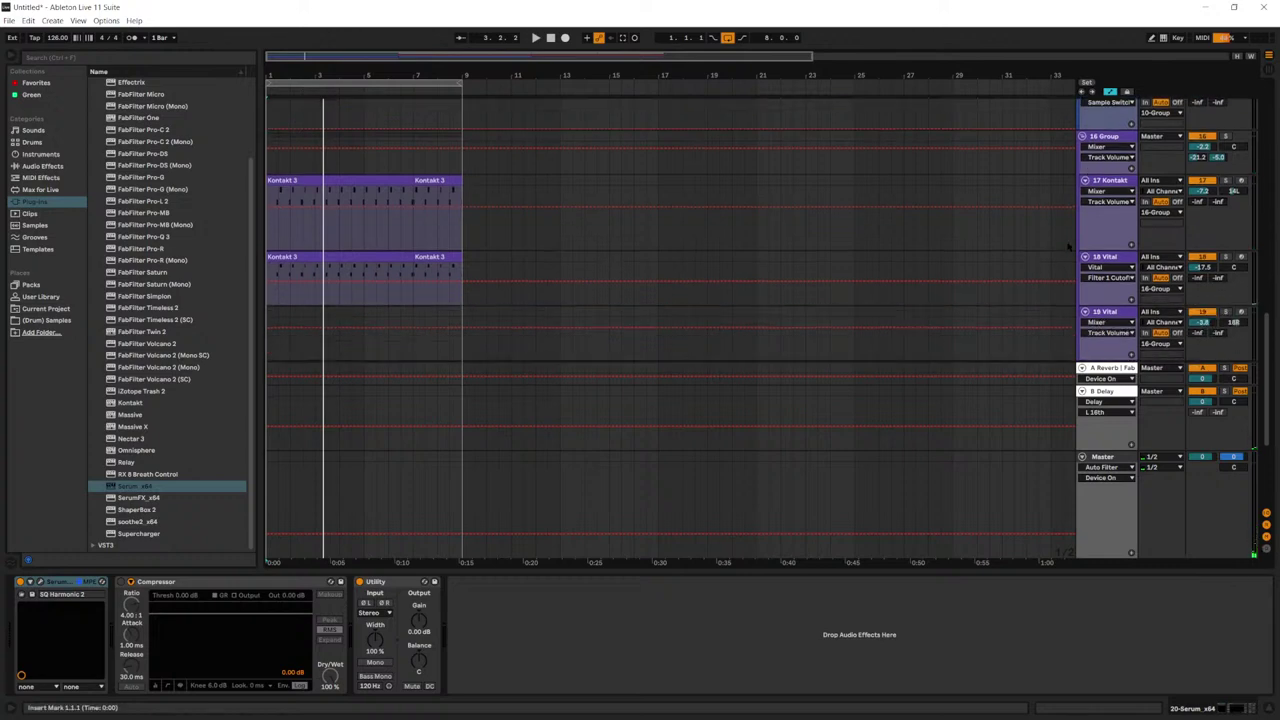
pyautogui.scroll(-3, 1068, 245)
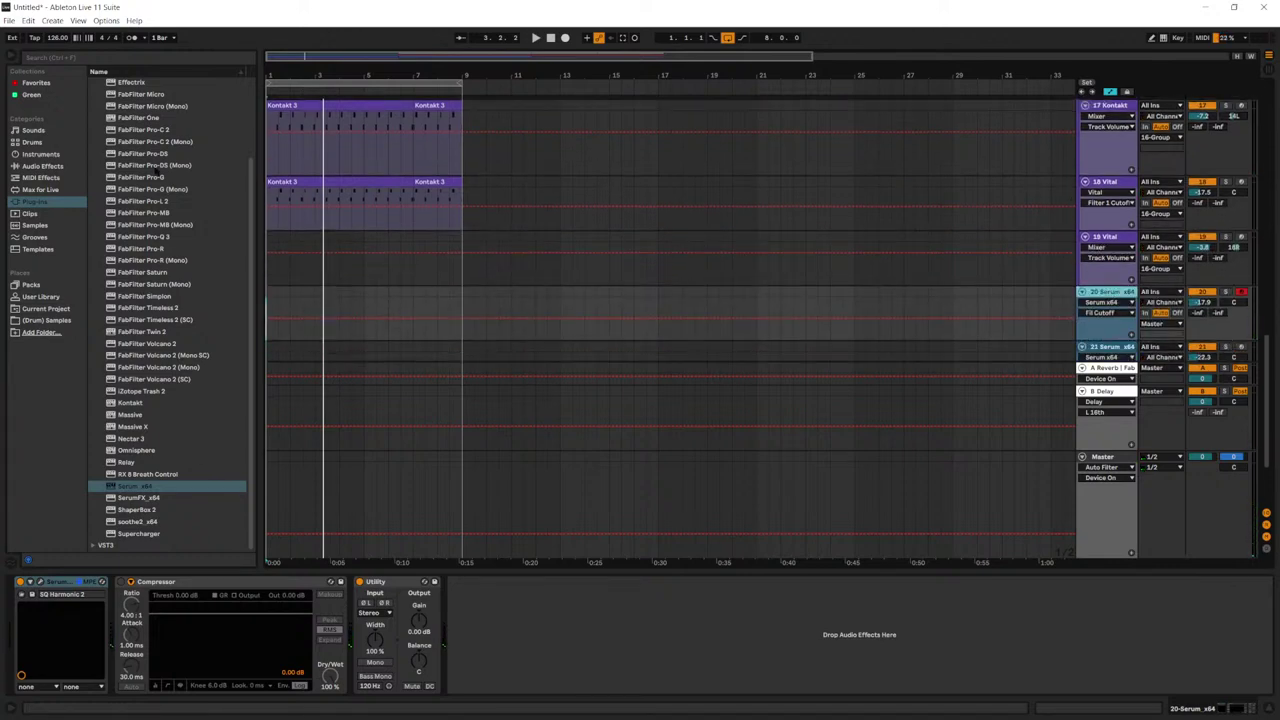
pyautogui.scroll(4, 171, 152)
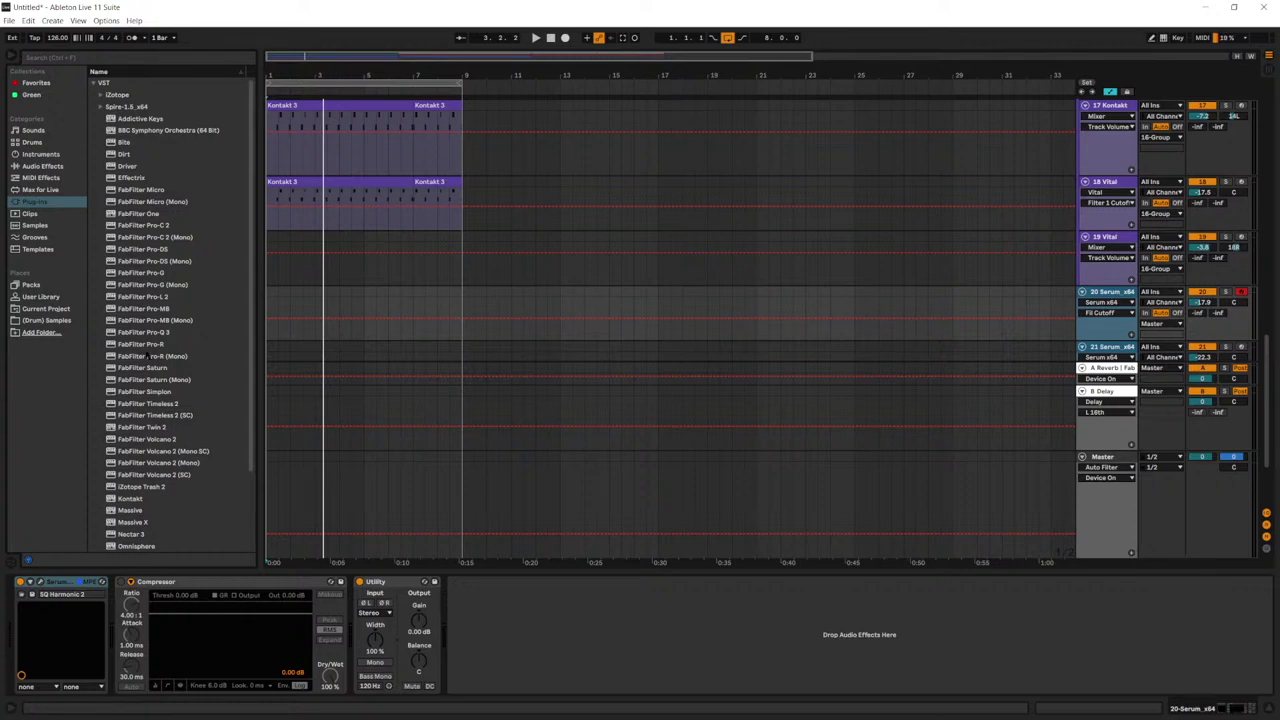
pyautogui.moveTo(113, 333); pyautogui.dragTo(120, 600)
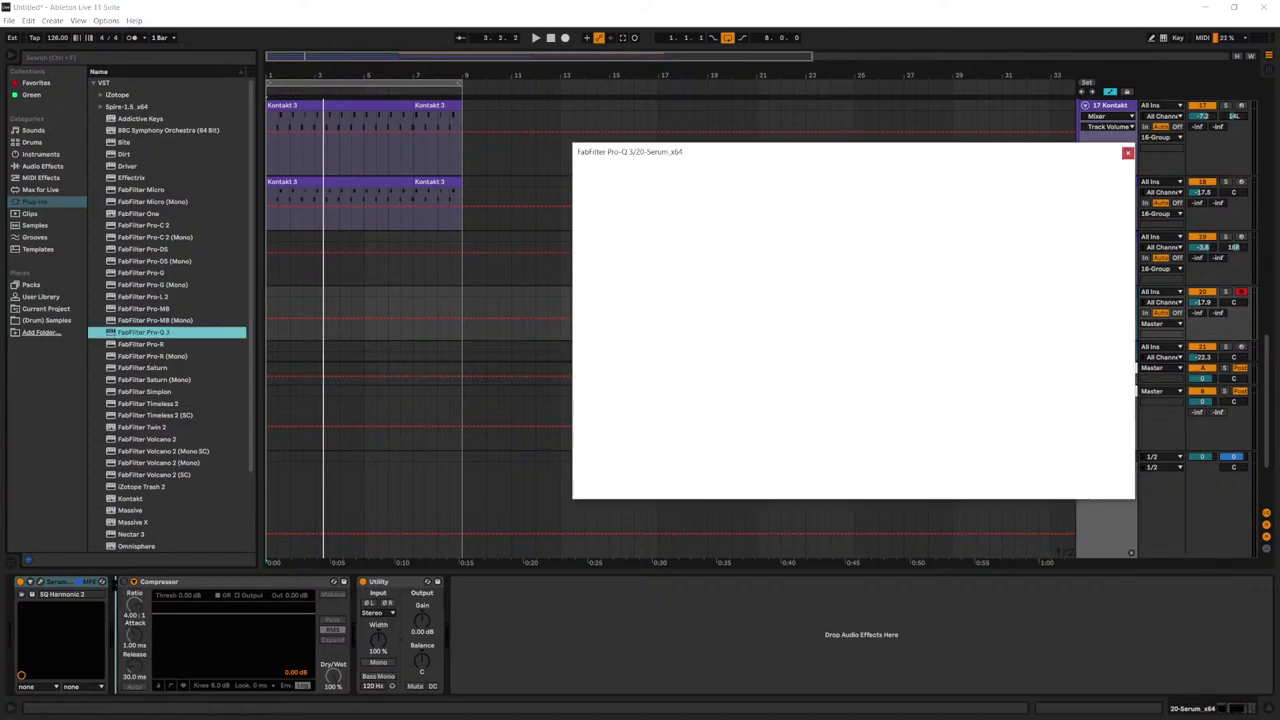
# Step: Shape track 20's EQ with a low cut at about 129 Hz, a reduction in the highs and a slight upper-mid boost
pyautogui.moveTo(594, 300); pyautogui.dragTo(750, 280)
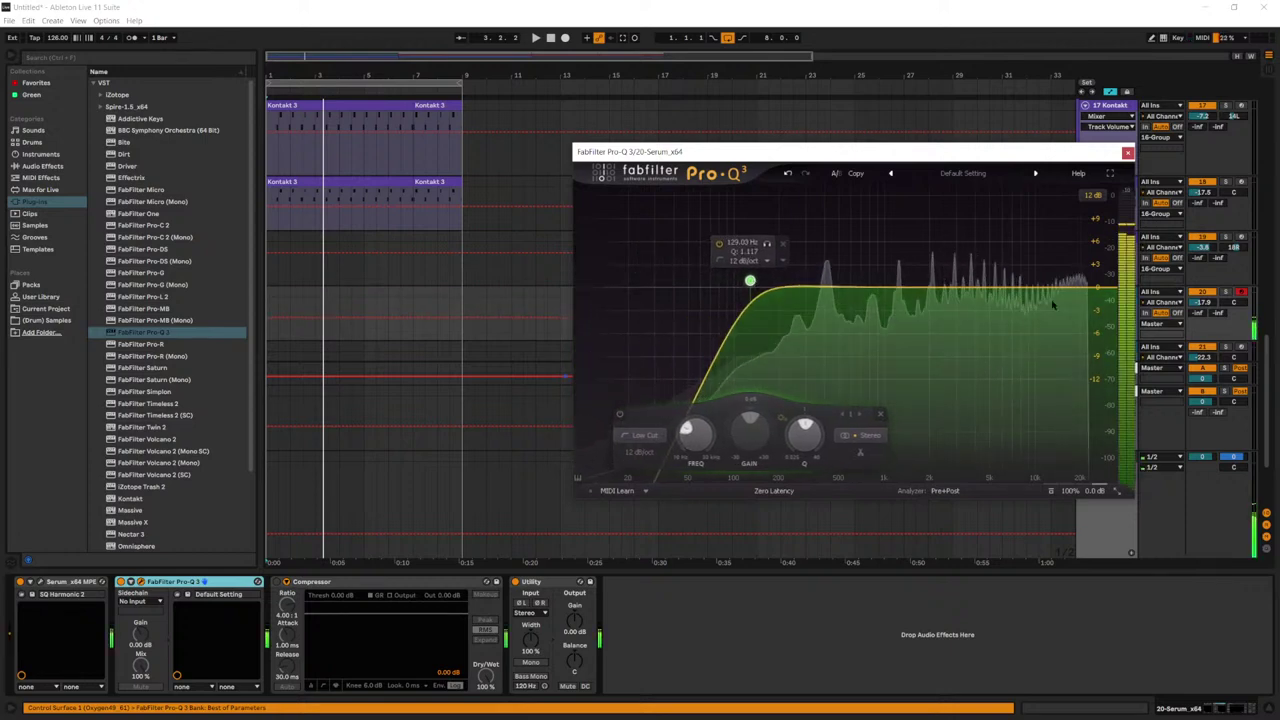
pyautogui.moveTo(1096, 287); pyautogui.dragTo(1054, 314)
pyautogui.moveTo(900, 290); pyautogui.dragTo(909, 266)
pyautogui.click(1127, 152)
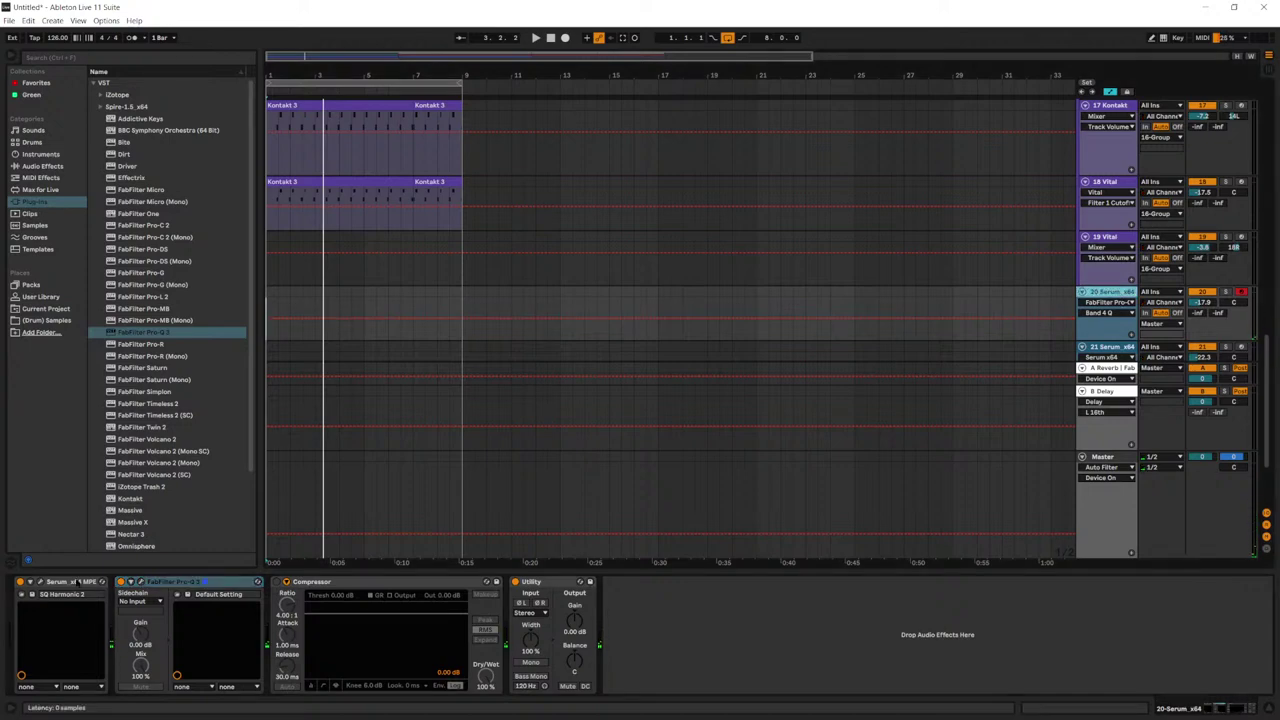
# Step: Reduce Serum's Chaos1 to Fil Cutoff modulation amount to zero and readjust the Flg HL6 filter's cutoff
pyautogui.click(40, 582)
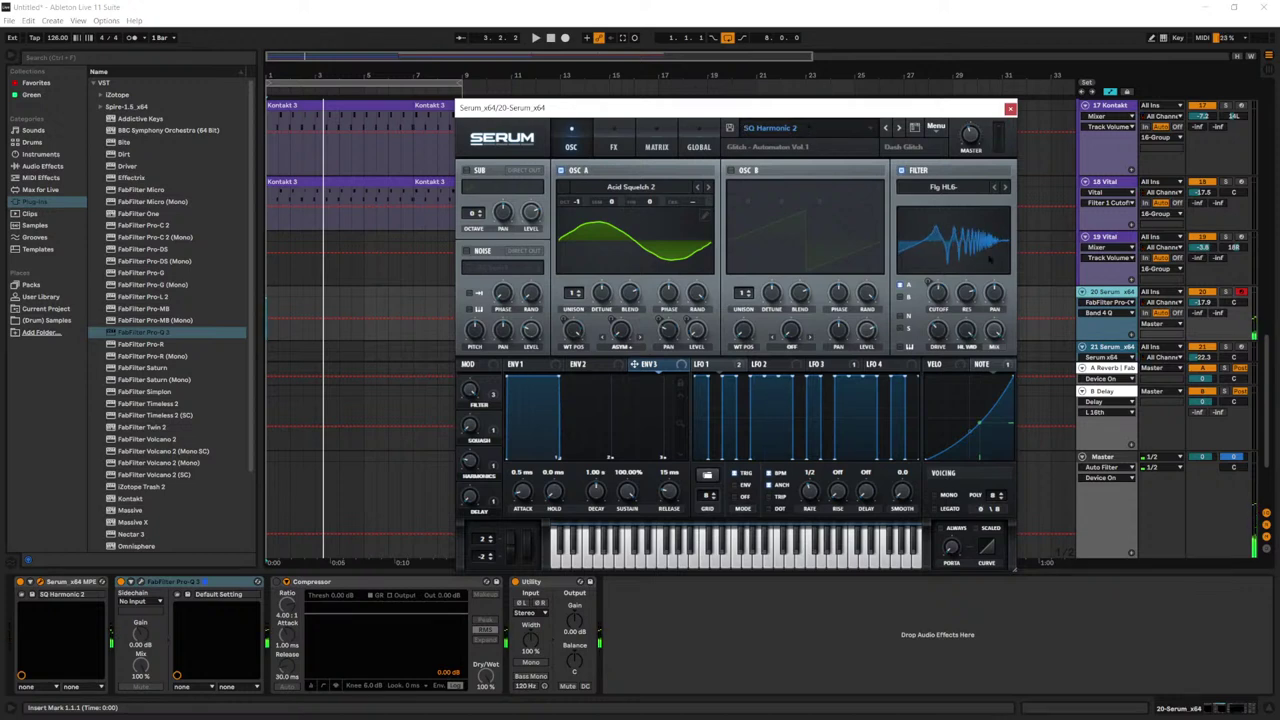
pyautogui.moveTo(934, 287); pyautogui.dragTo(939, 275)
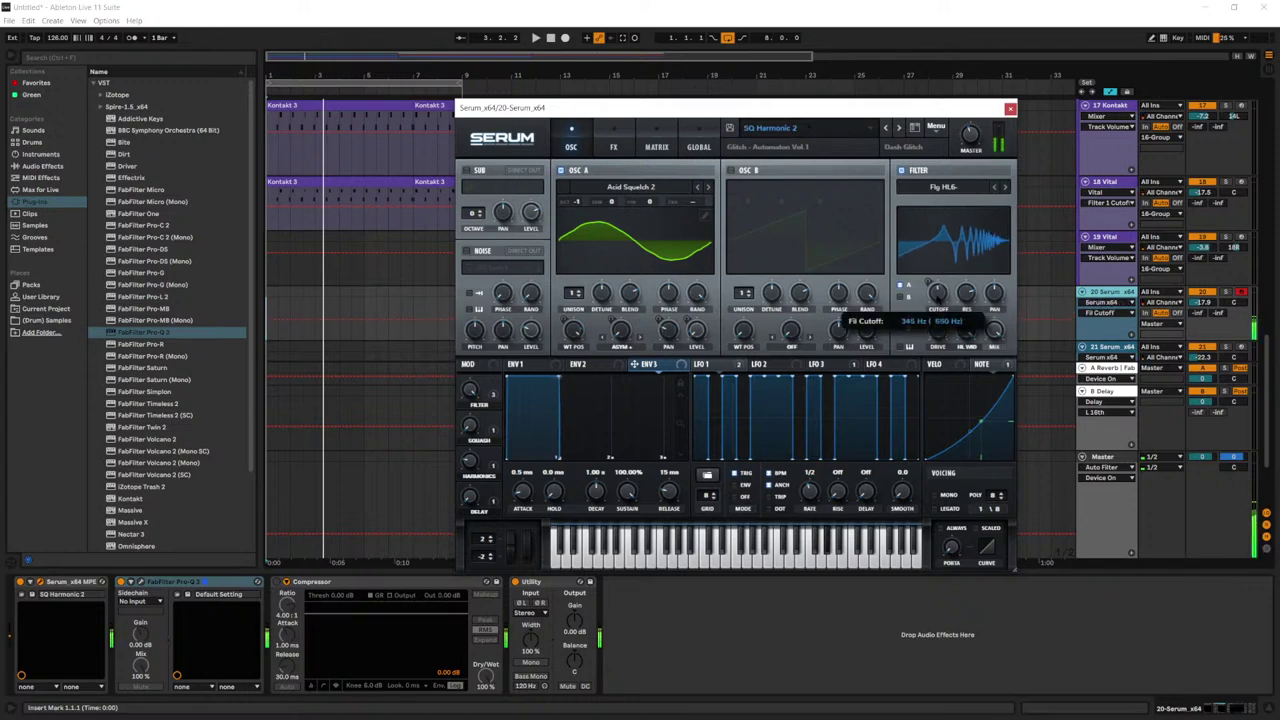
pyautogui.click(656, 143)
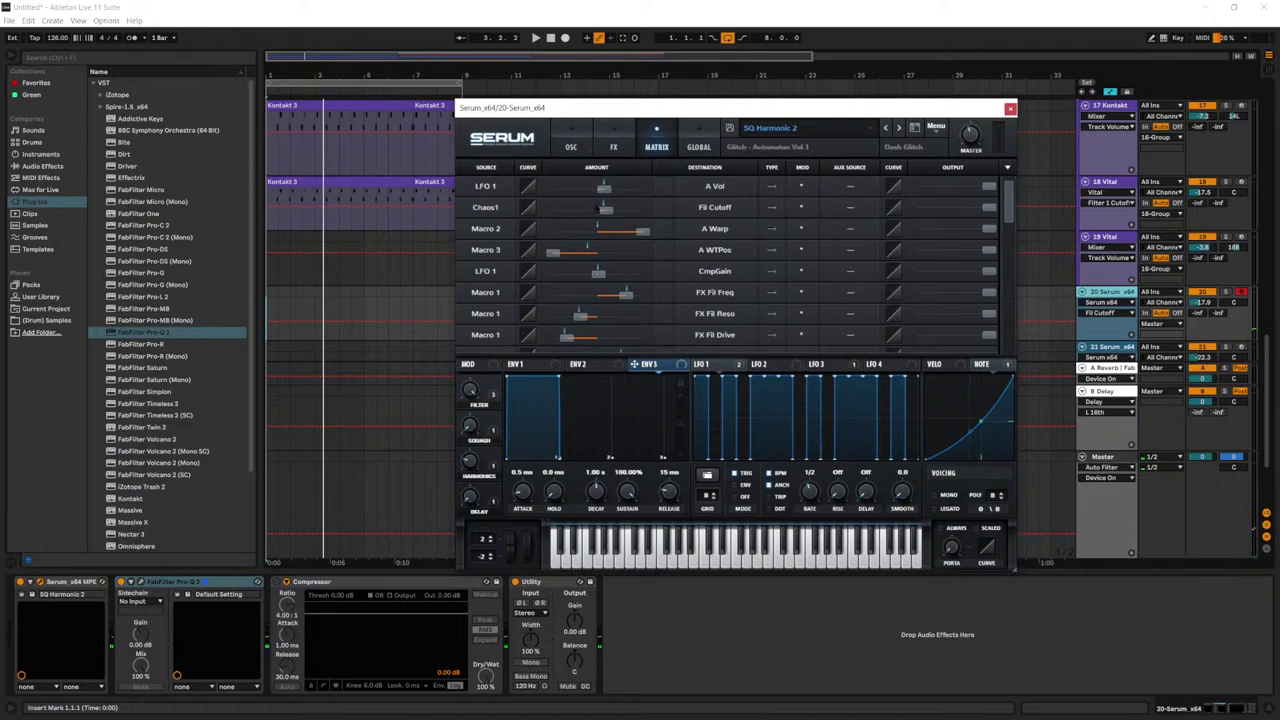
pyautogui.moveTo(604, 210); pyautogui.dragTo(599, 210)
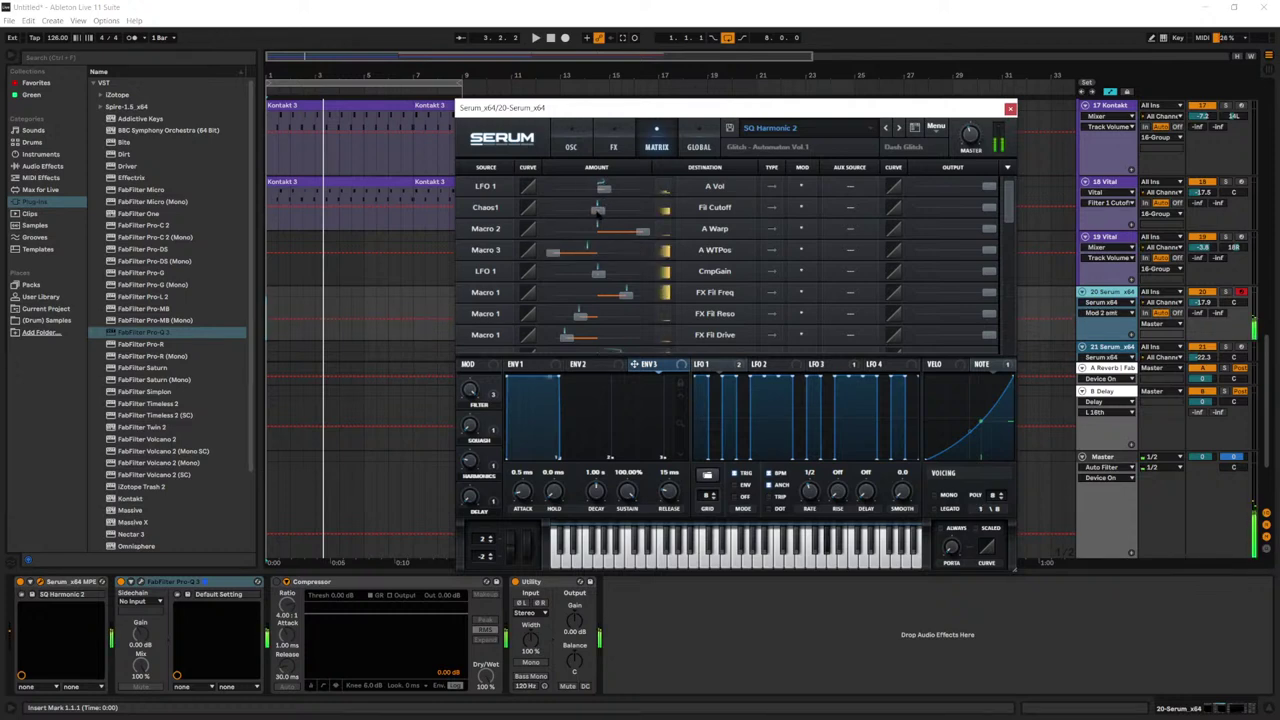
pyautogui.click(570, 146)
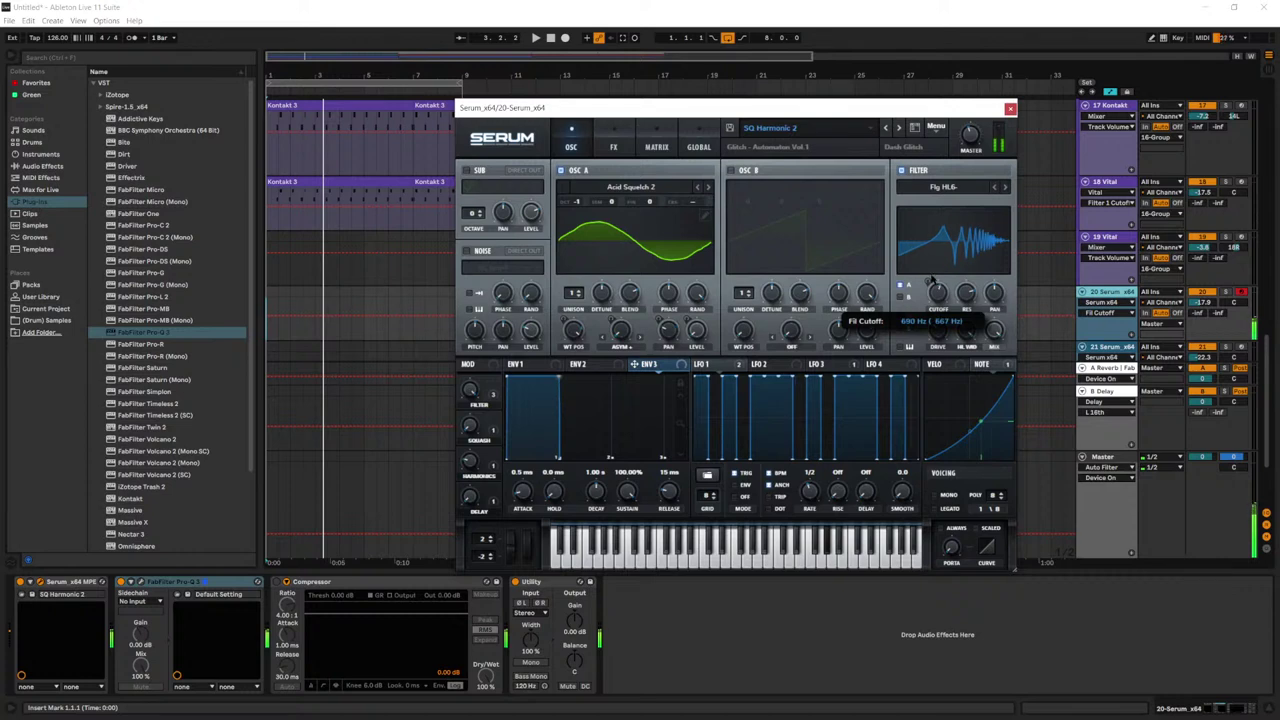
pyautogui.moveTo(933, 278); pyautogui.dragTo(941, 262)
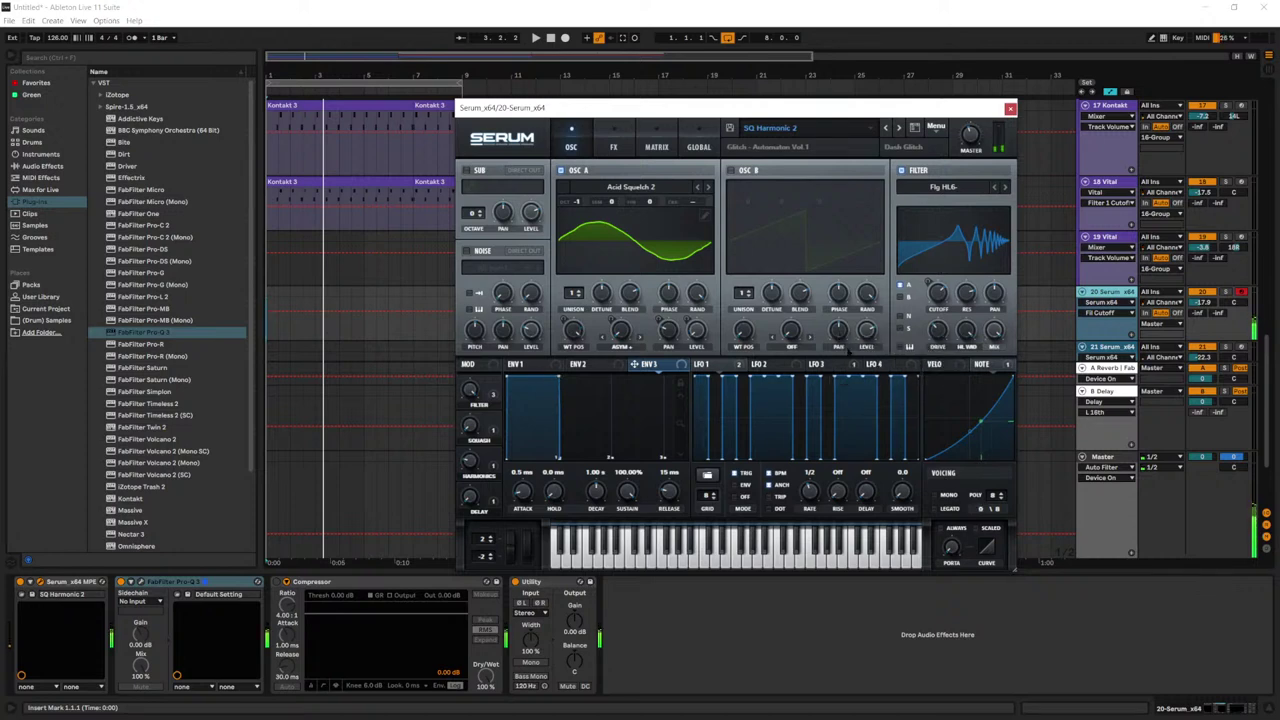
# Step: Raise the Flg HL6 filter's cutoff in track 20's Serum, check the cutoff's assigned modulators, and close the Serum window
pyautogui.moveTo(940, 291); pyautogui.dragTo(944, 277)
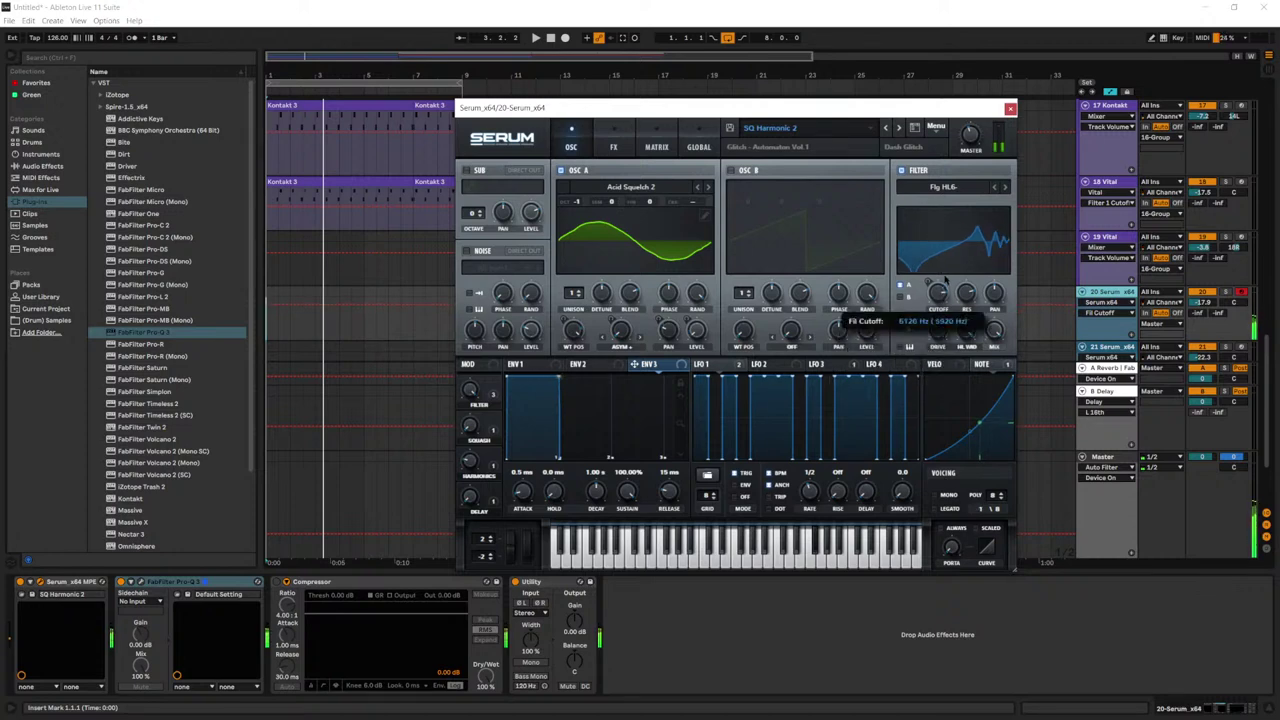
pyautogui.rightClick(937, 285)
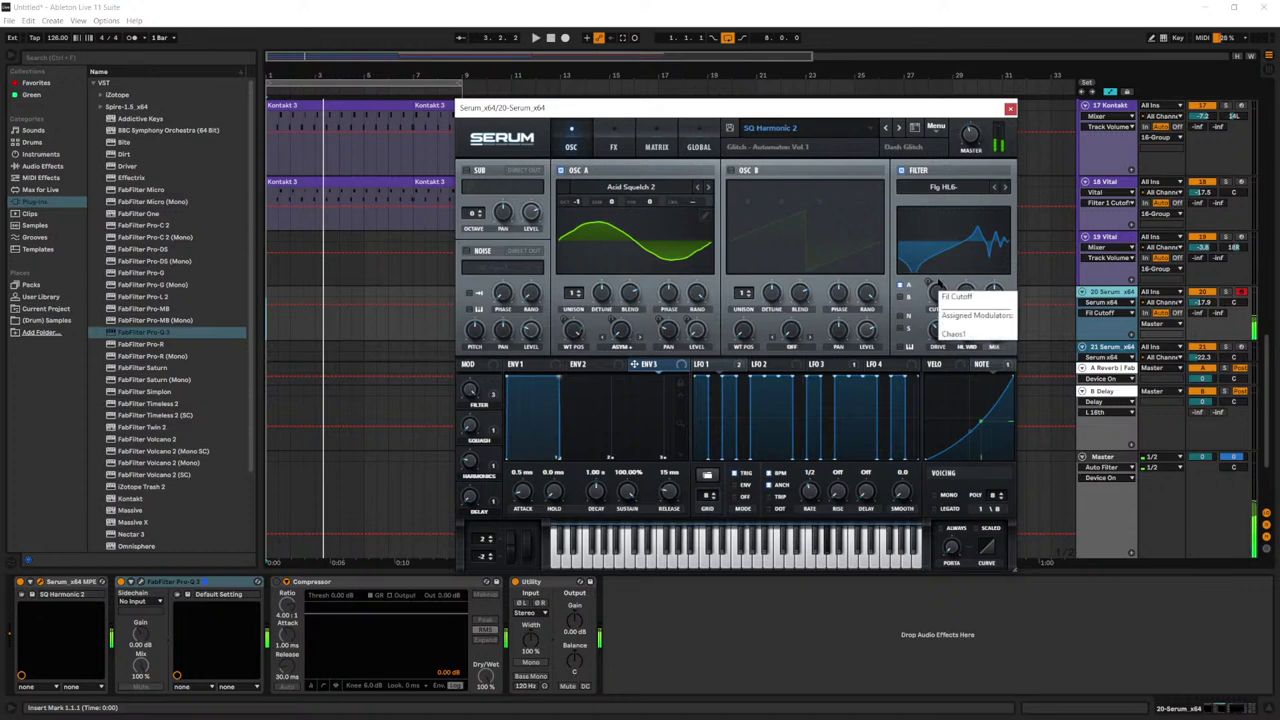
pyautogui.click(929, 282)
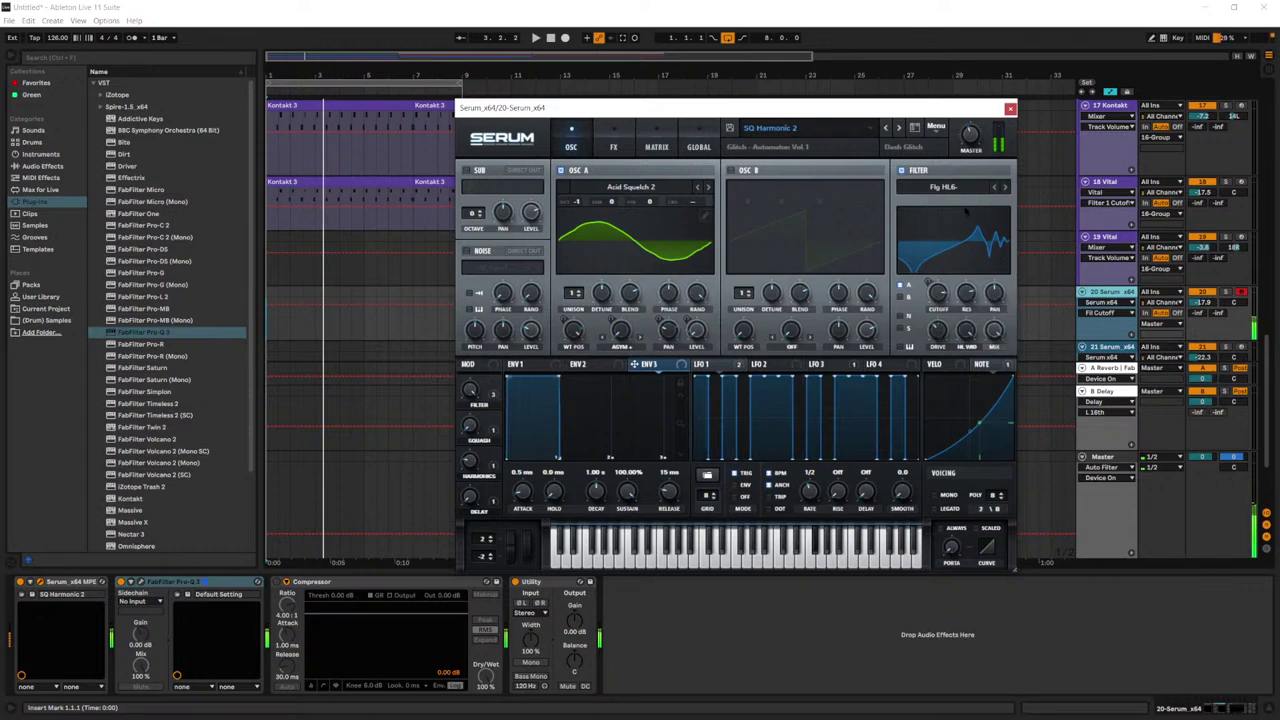
pyautogui.click(1010, 108)
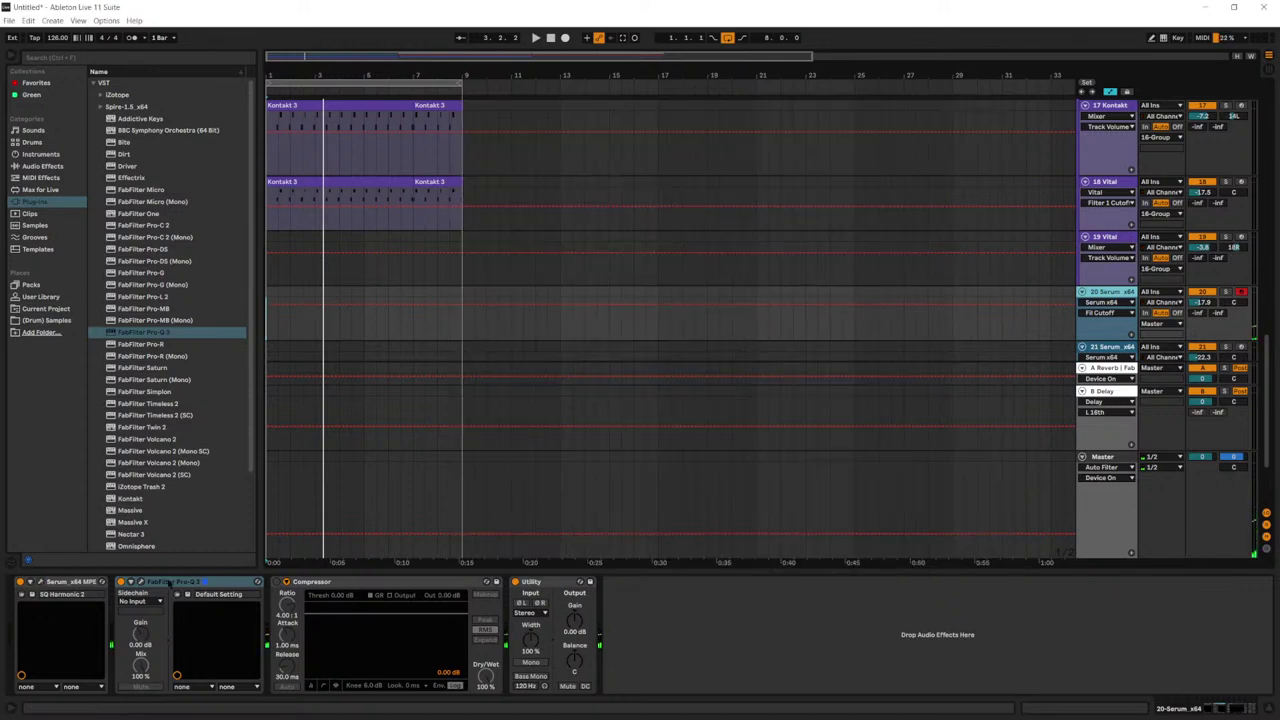
# Step: Look over FabFilter Pro-Q 3 on track 20, close it, and reopen Serum to view its effects rack
pyautogui.click(141, 582)
pyautogui.click(1128, 156)
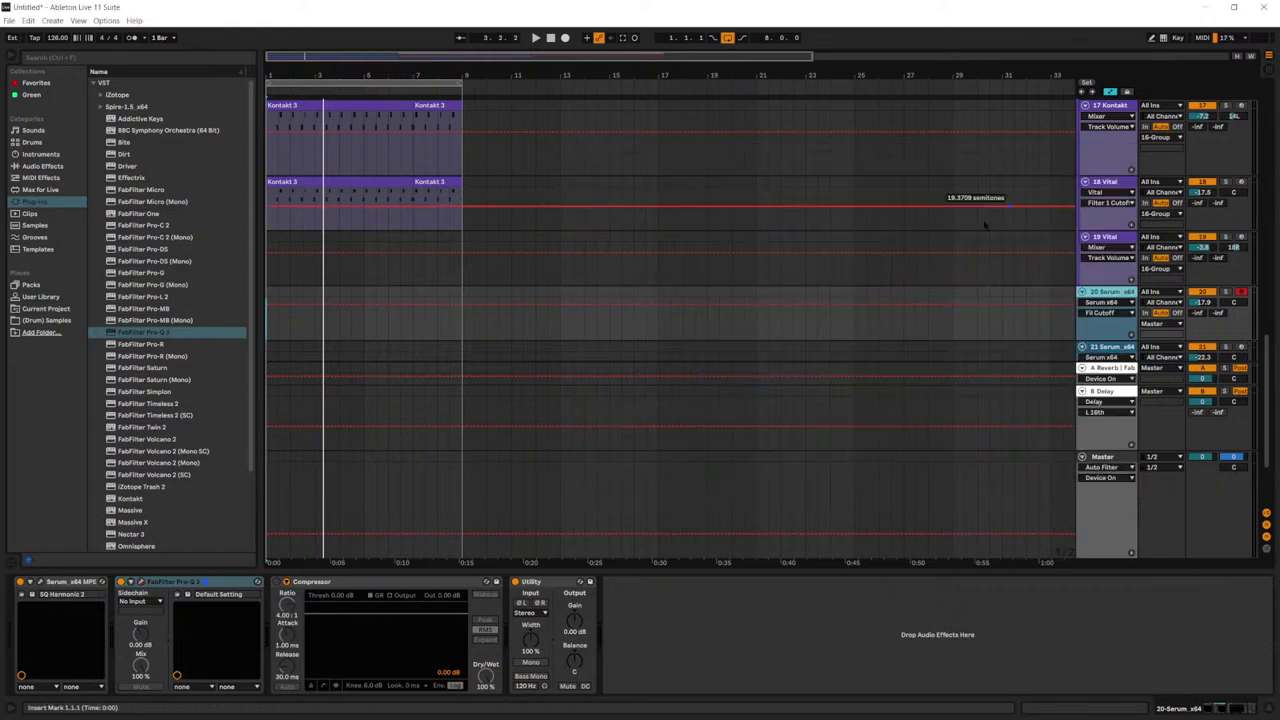
pyautogui.click(40, 582)
pyautogui.click(614, 147)
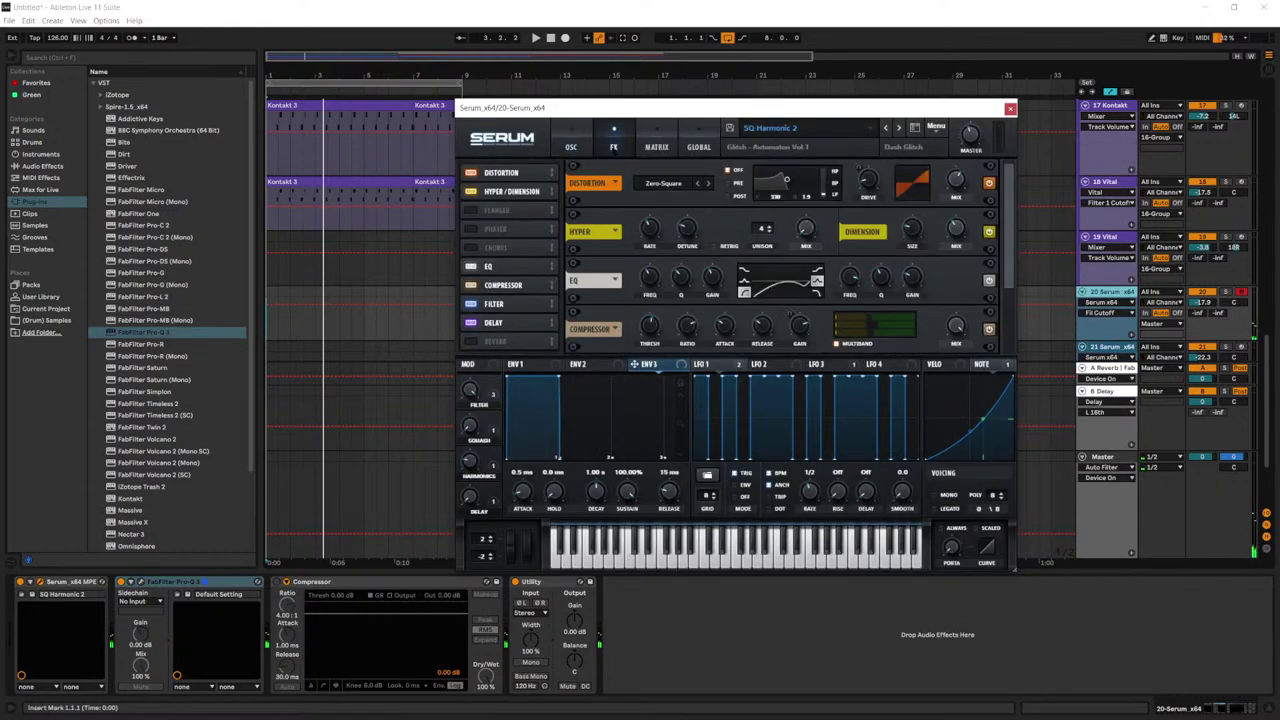
# Step: In the Serum track's Pro-Q 3, lower the high cut, cut about 2.3 dB near 1.73 kHz and add a roughly 3 dB low-mid boost
pyautogui.scroll(-3, 616, 292)
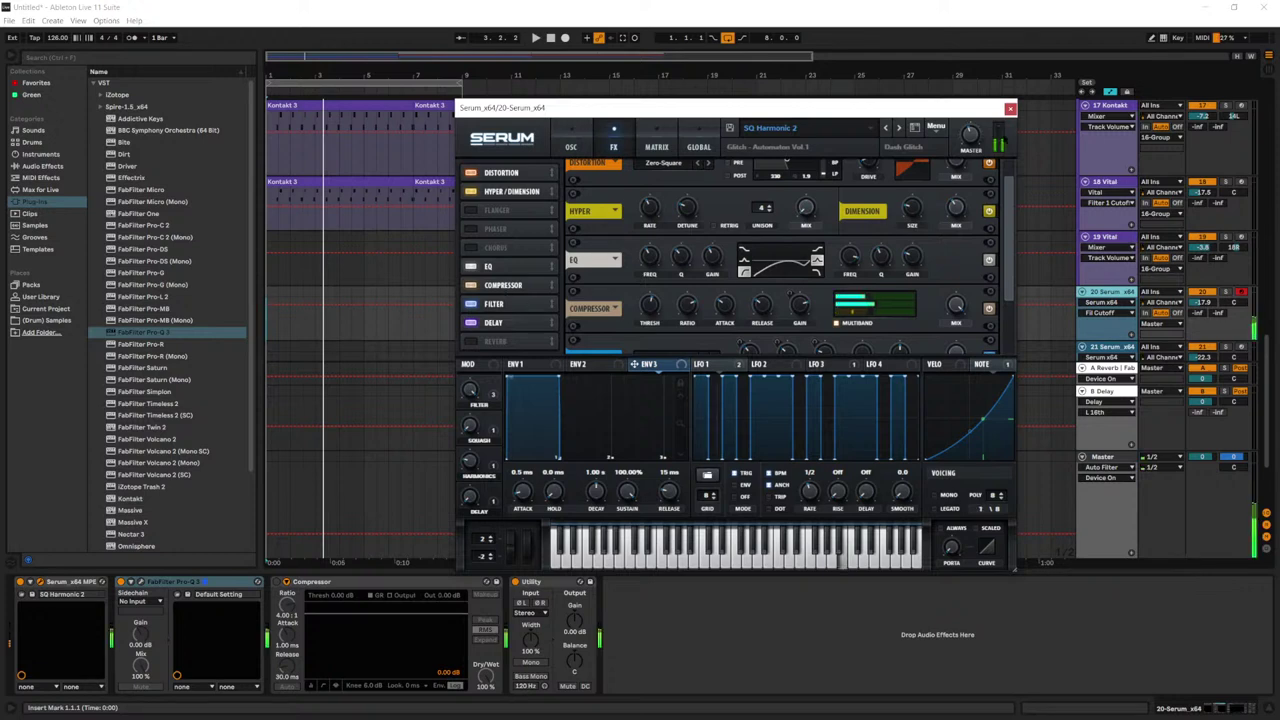
pyautogui.click(1010, 108)
pyautogui.click(140, 582)
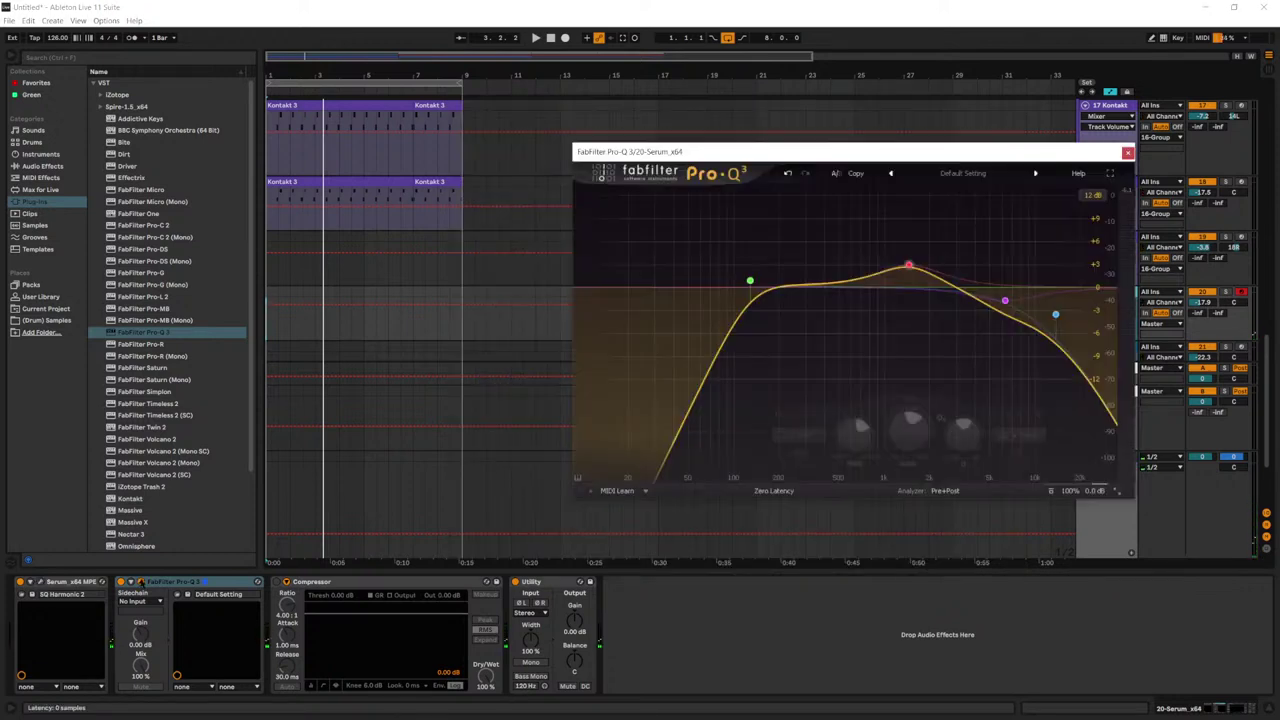
pyautogui.moveTo(1020, 280); pyautogui.dragTo(1004, 305)
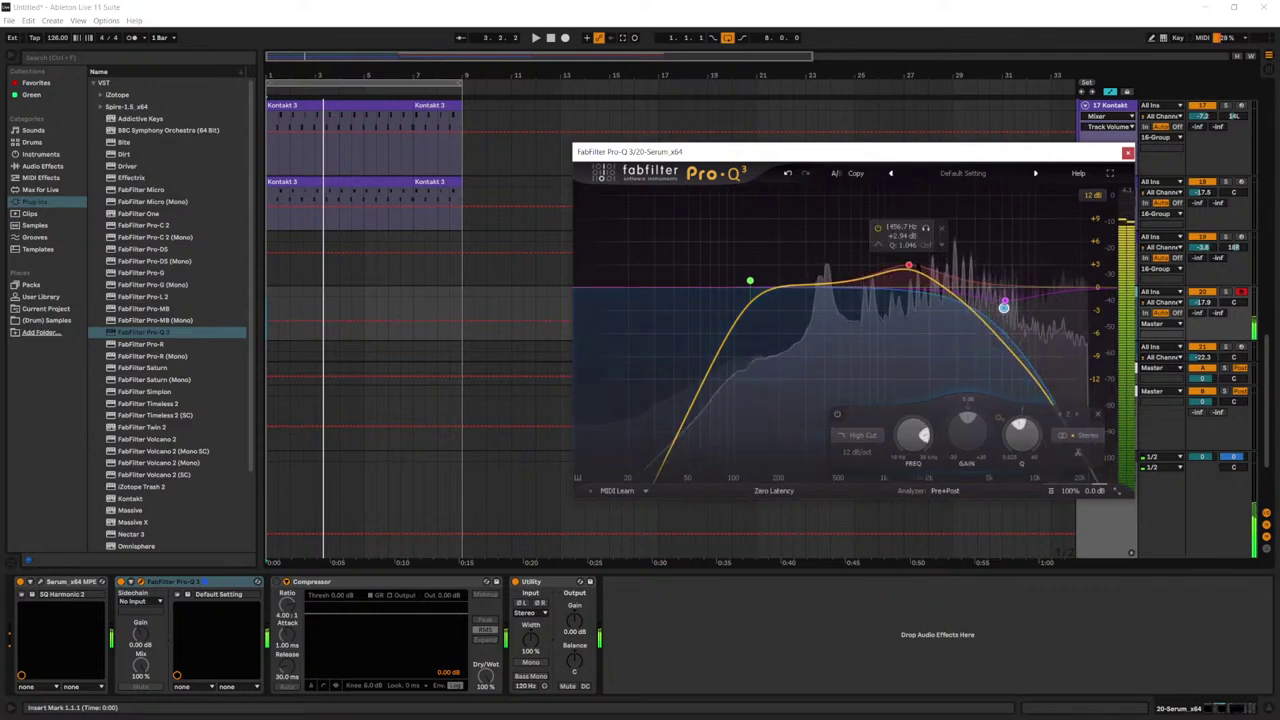
pyautogui.moveTo(909, 265); pyautogui.dragTo(860, 265)
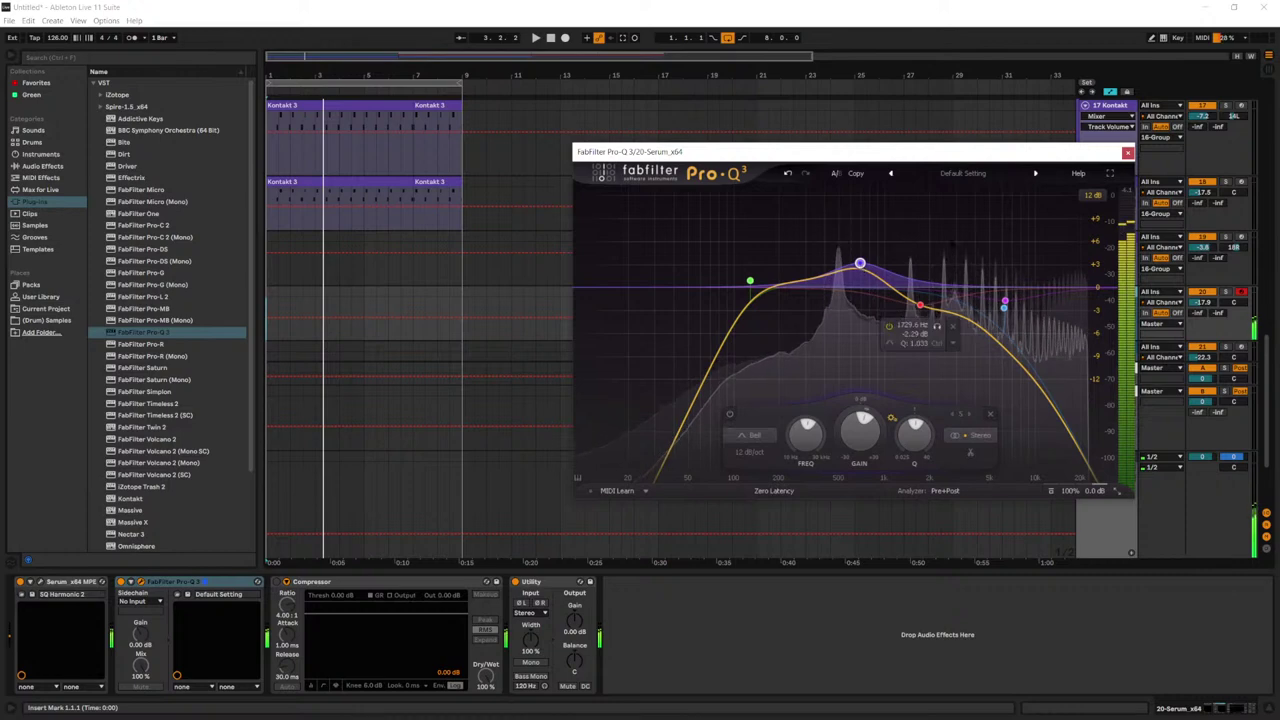
pyautogui.click(1127, 154)
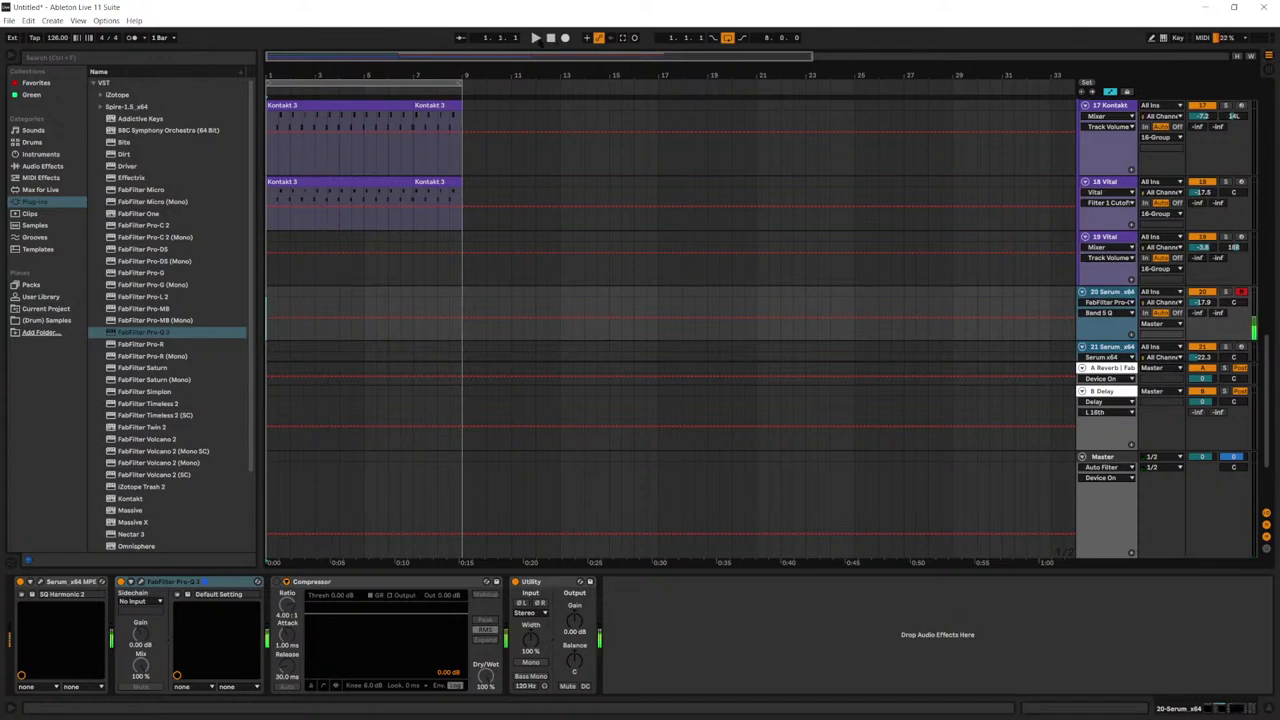
# Step: Record an eight-bar melody on the 20 Serum_x64 track and align all its notes to the grid, starting at 2.1.1
pyautogui.click(565, 37)
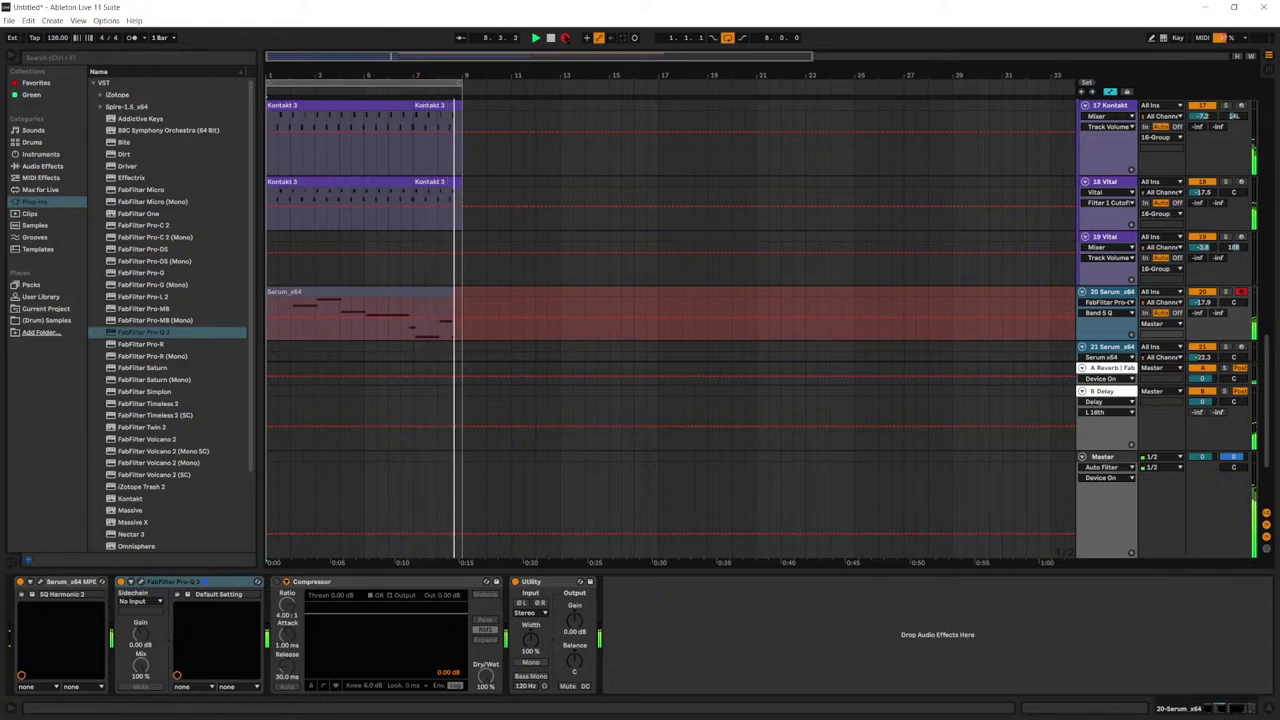
pyautogui.click(550, 37)
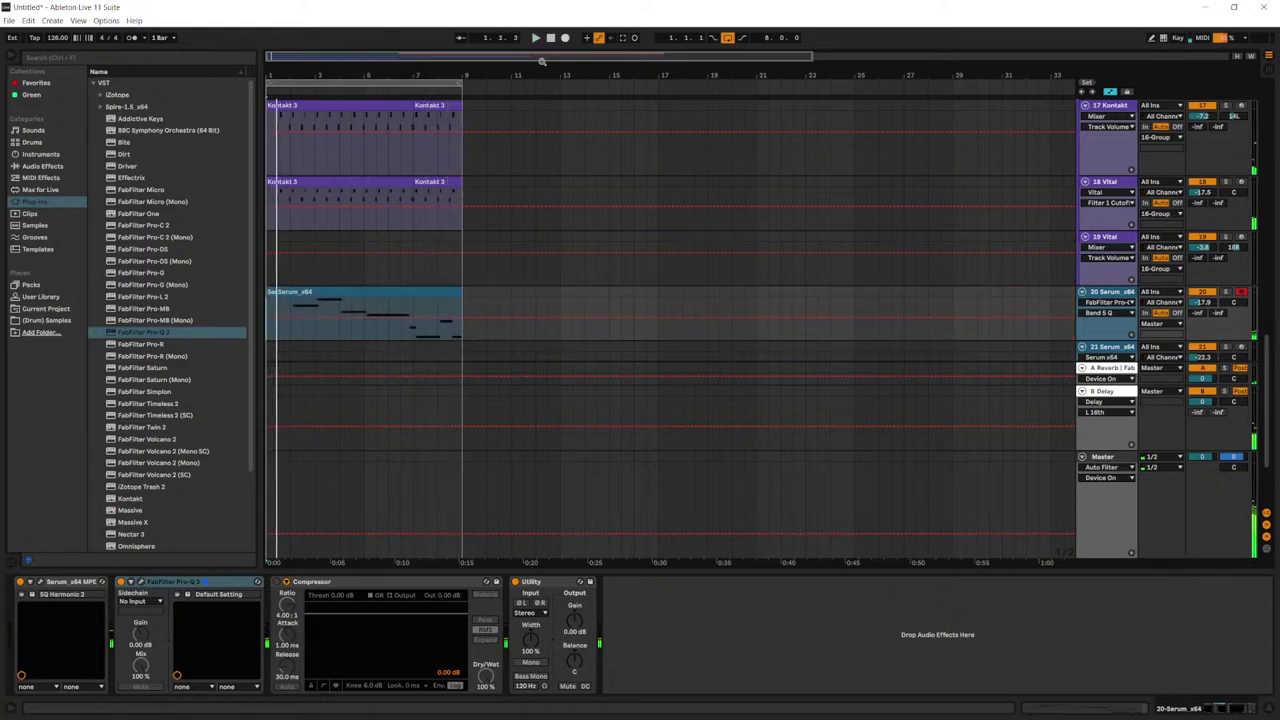
pyautogui.doubleClick(324, 289)
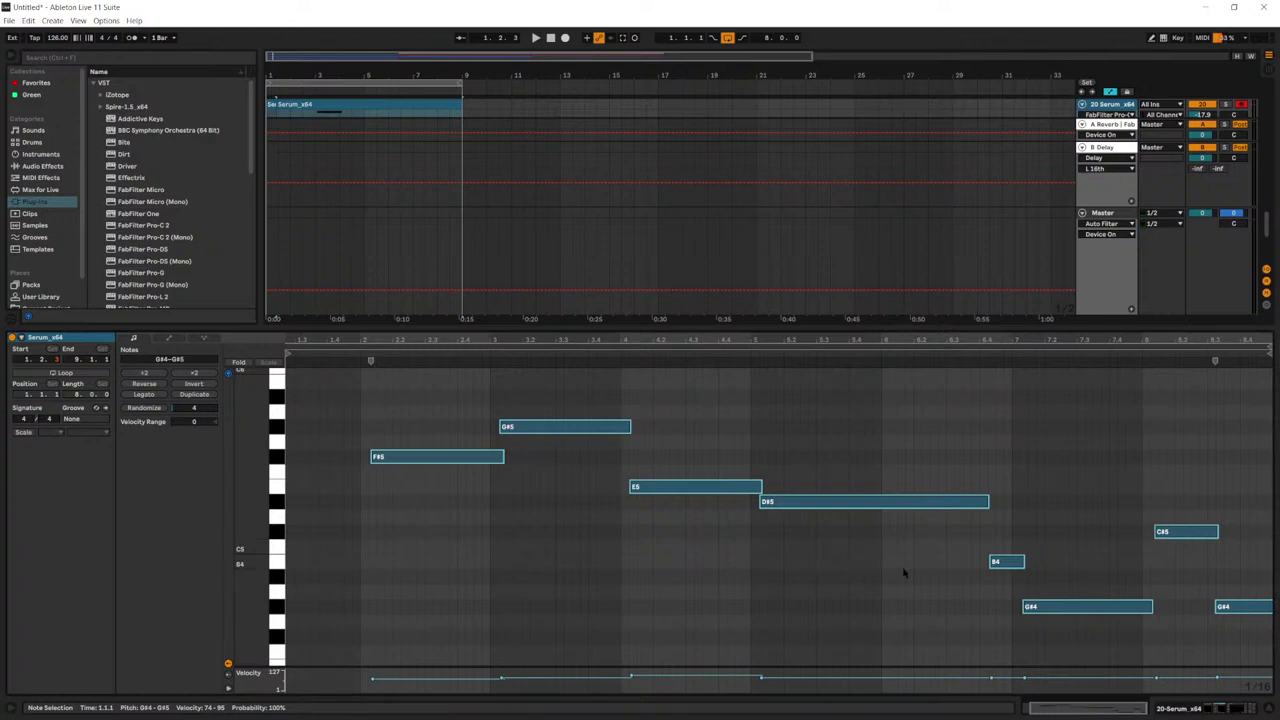
pyautogui.moveTo(1238, 650); pyautogui.dragTo(403, 408)
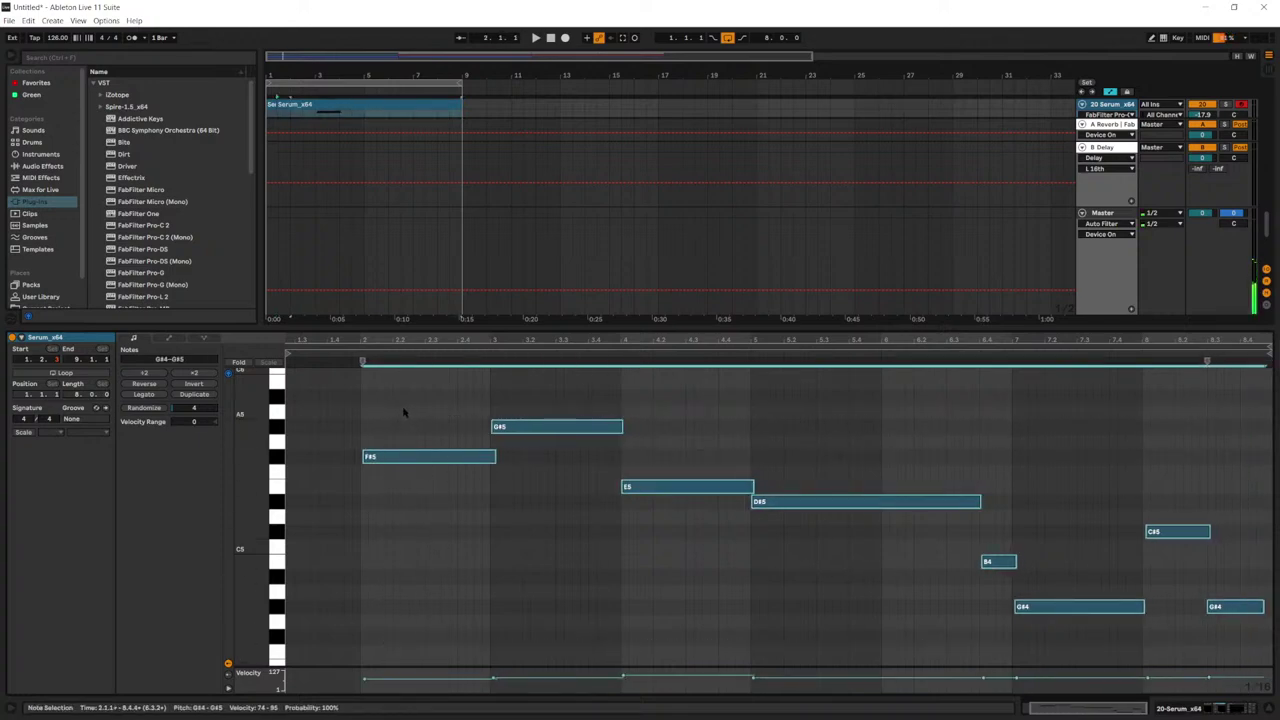
pyautogui.hotkey('ctrl', 'z')
pyautogui.click(421, 440)
# Step: Copy the F#5 note to C#5 at the start of the Serum clip and shorten the copy to end around bar 2
pyautogui.click(397, 458)
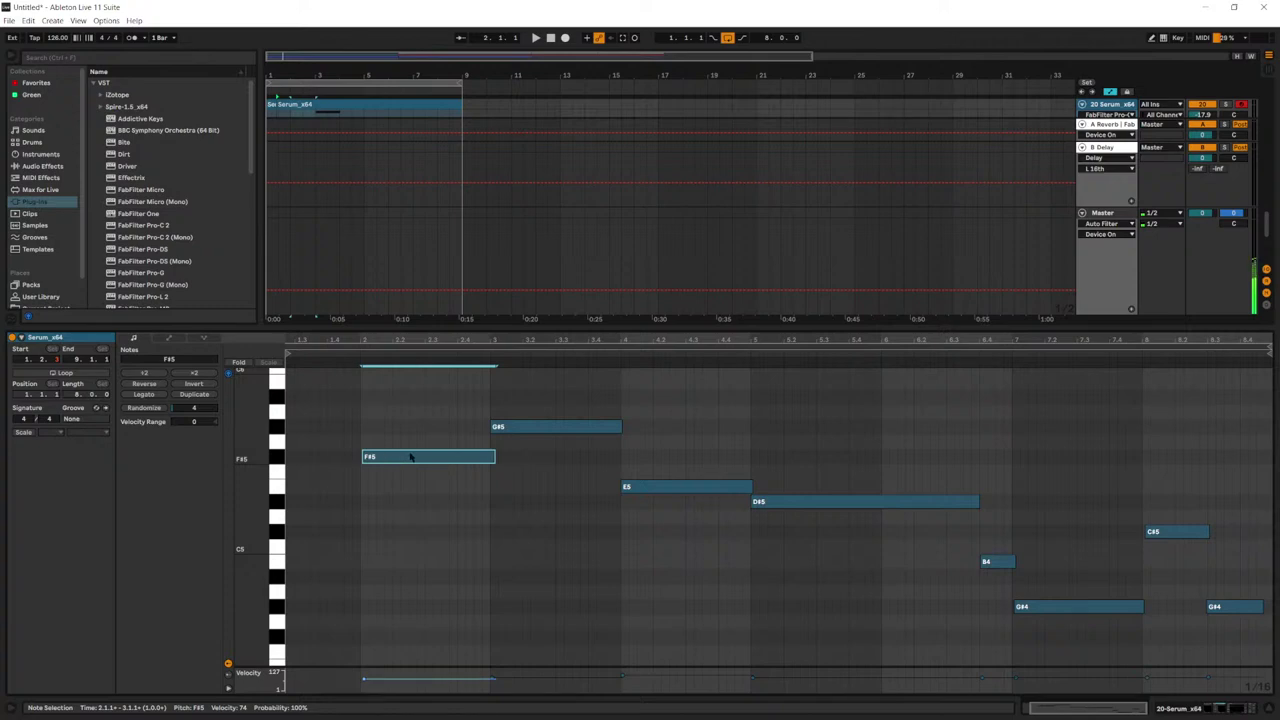
pyautogui.moveTo(410, 457); pyautogui.dragTo(336, 535)
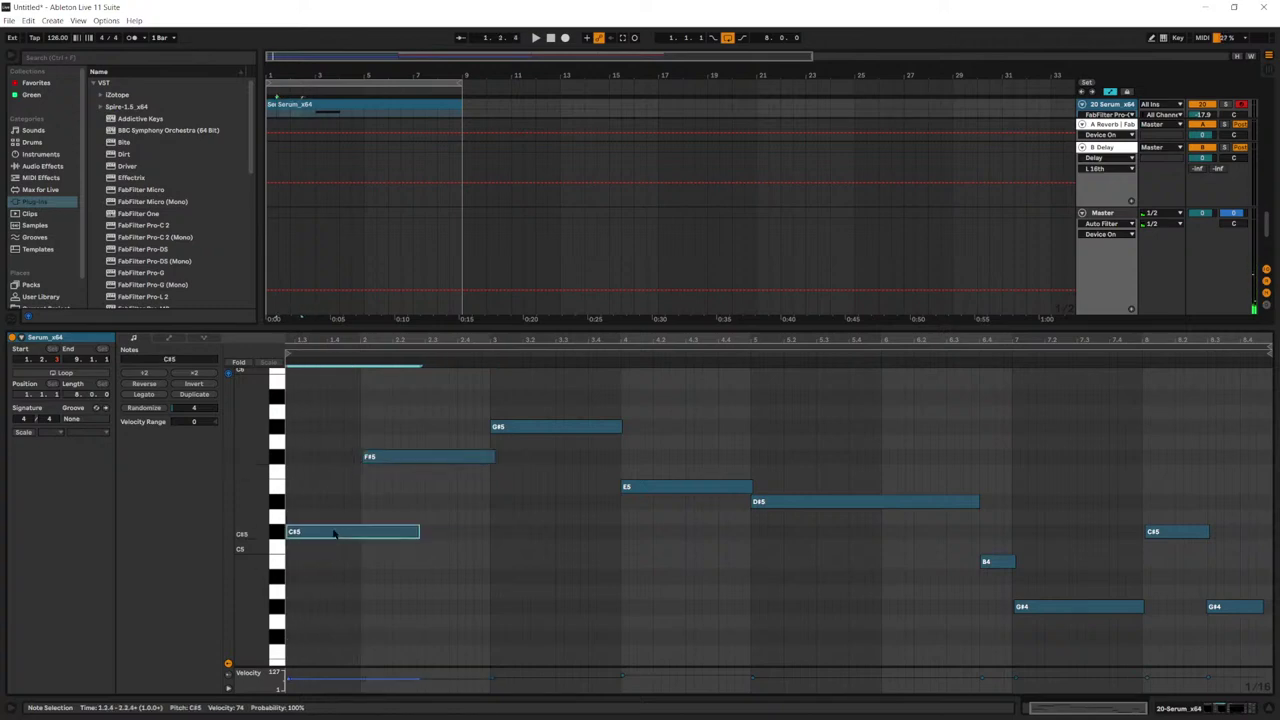
pyautogui.press('space')
pyautogui.press('space')
pyautogui.moveTo(418, 531); pyautogui.dragTo(357, 531)
pyautogui.moveTo(357, 340); pyautogui.dragTo(400, 315)
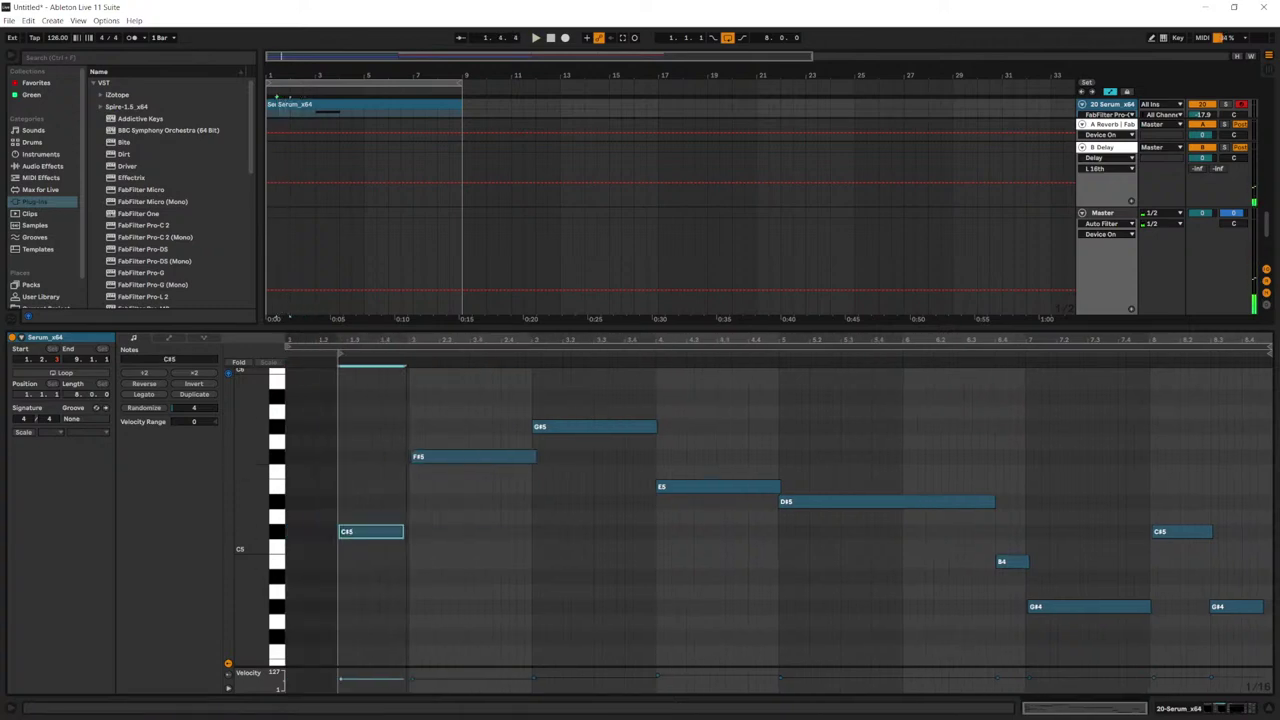
pyautogui.press('space')
pyautogui.hotkey('shift', 'Tab')
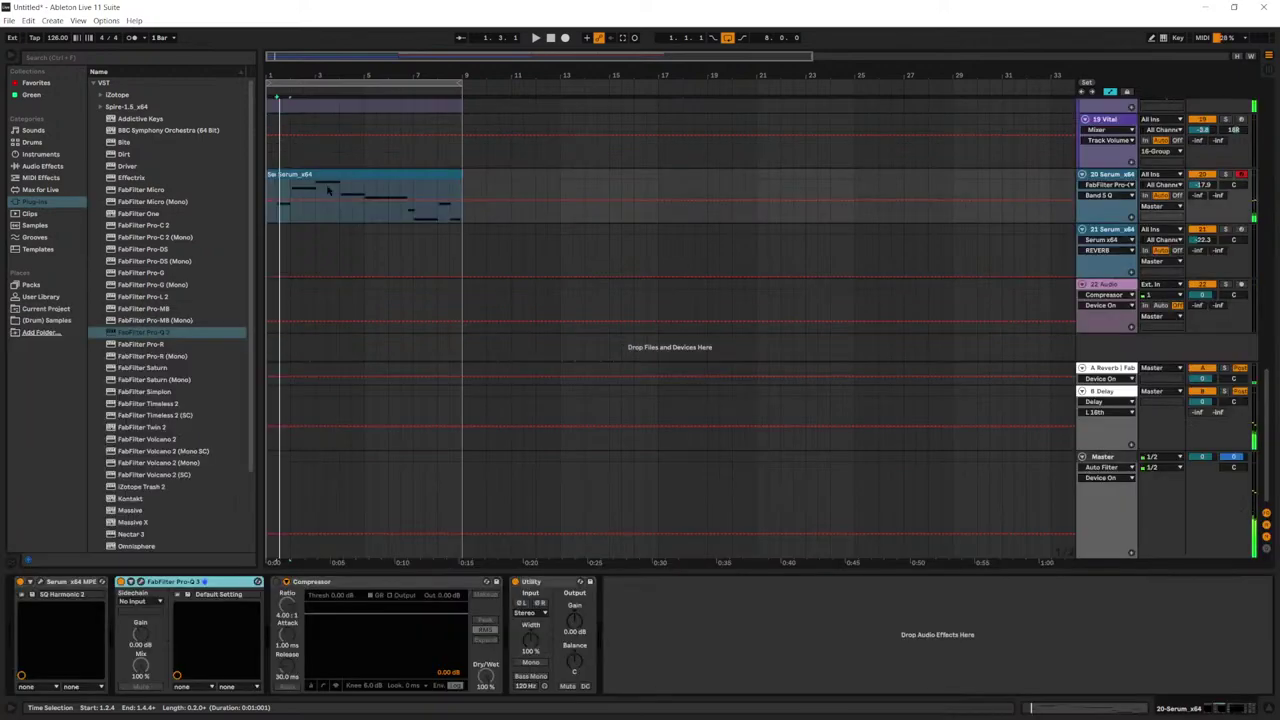
# Step: Extend the Serum clip to start at 1.1.1, move the opening C#5 note to its beginning and lengthen it to about one bar
pyautogui.click(280, 175)
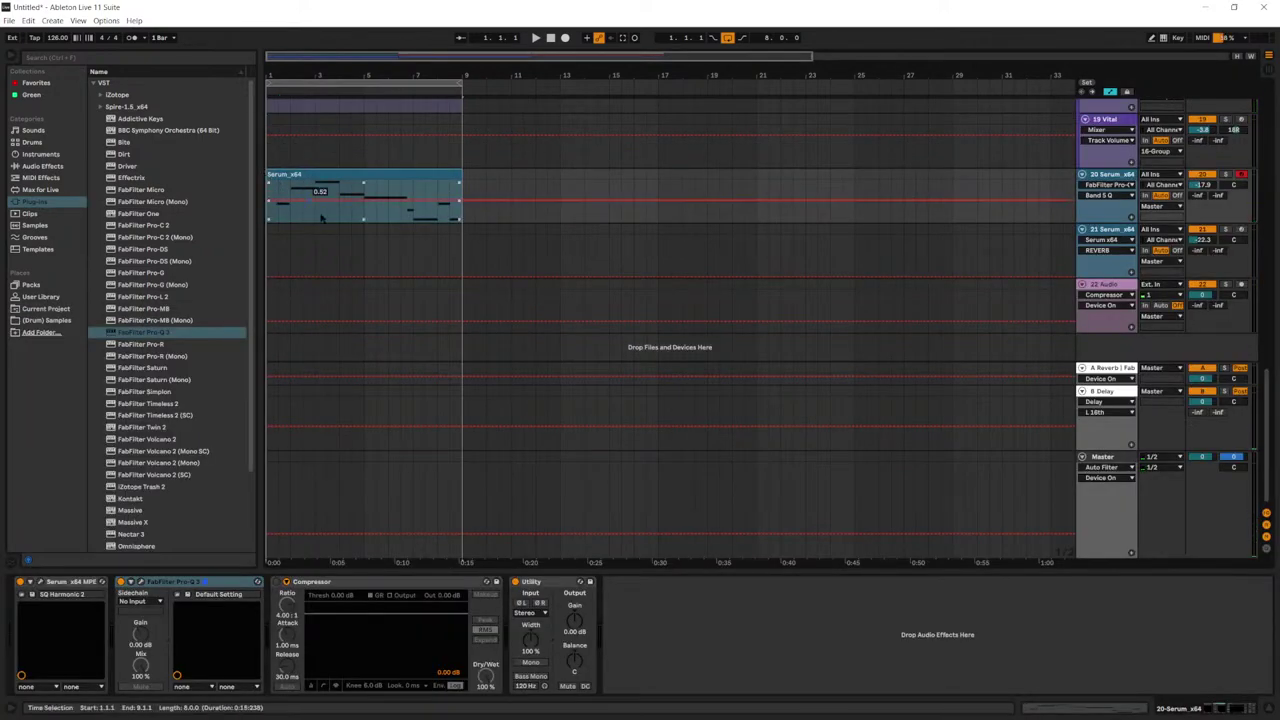
pyautogui.doubleClick(322, 218)
pyautogui.click(316, 534)
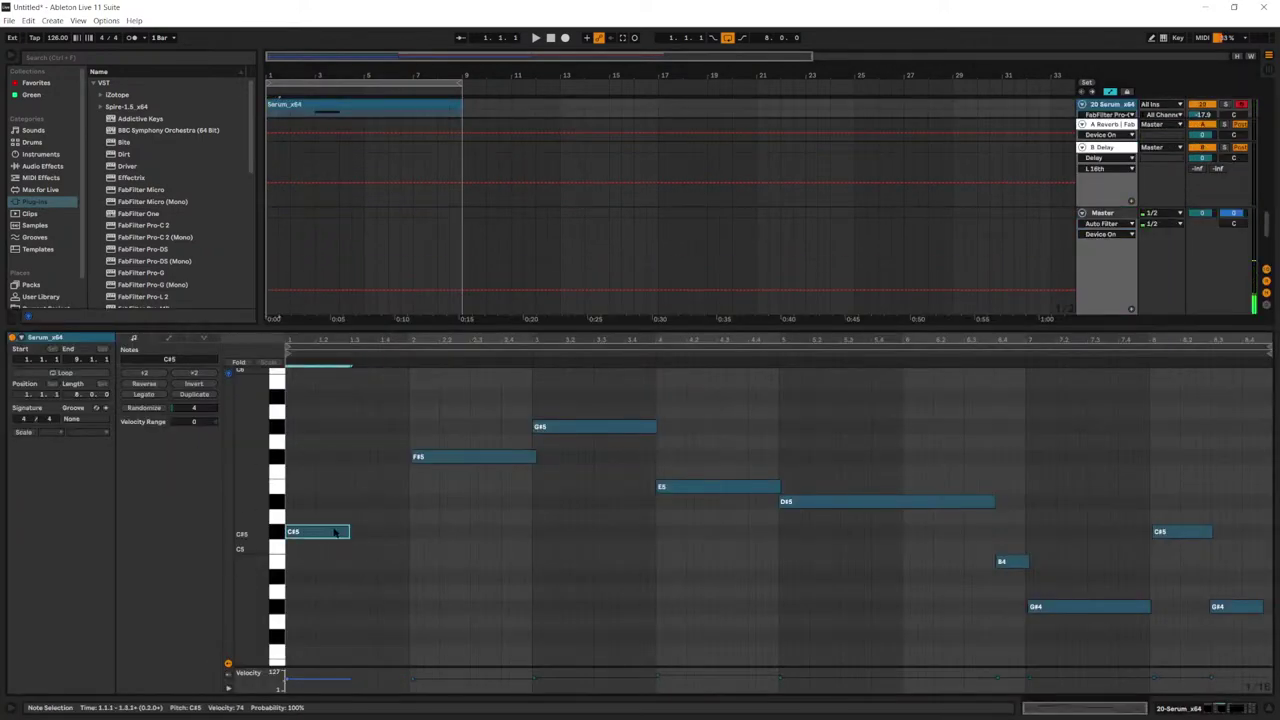
pyautogui.moveTo(349, 531); pyautogui.dragTo(414, 531)
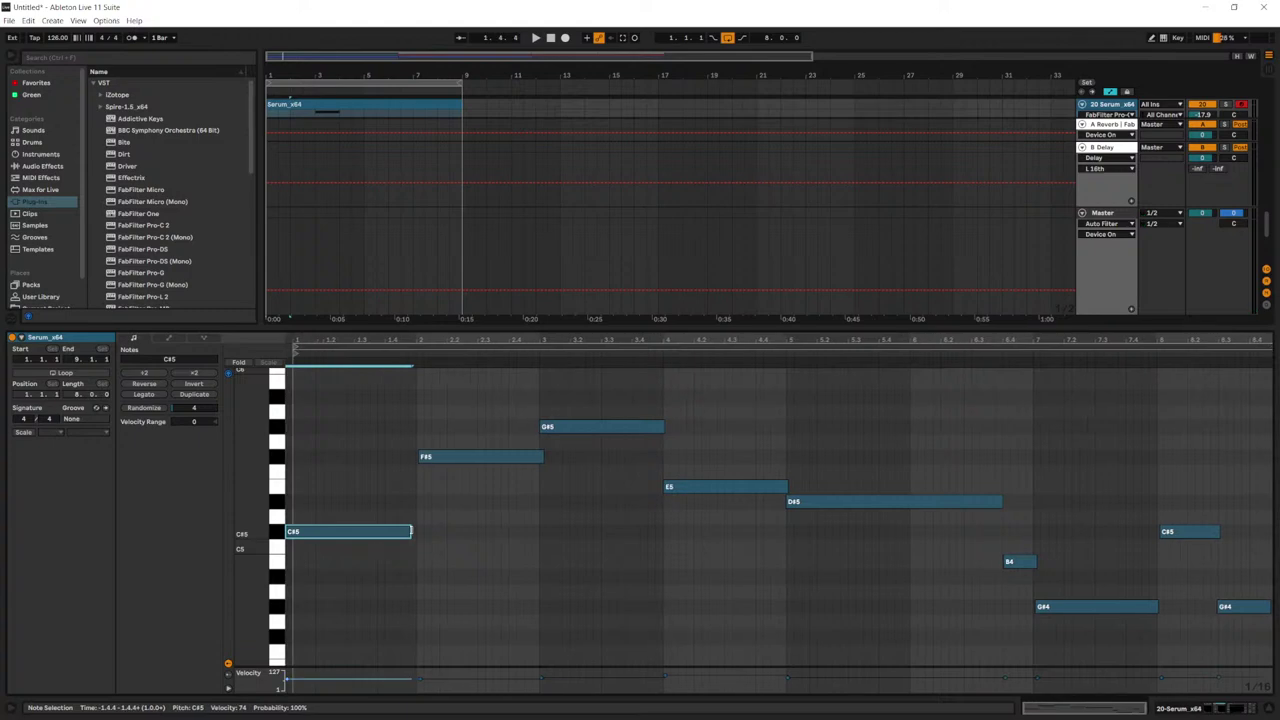
# Step: Transpose the opening note down an octave to C#4 and fit it exactly from 1.1.1 to 2.1.1
pyautogui.hotkey('shift', 'Down')
pyautogui.press('space')
pyautogui.press('space')
pyautogui.click(417, 659)
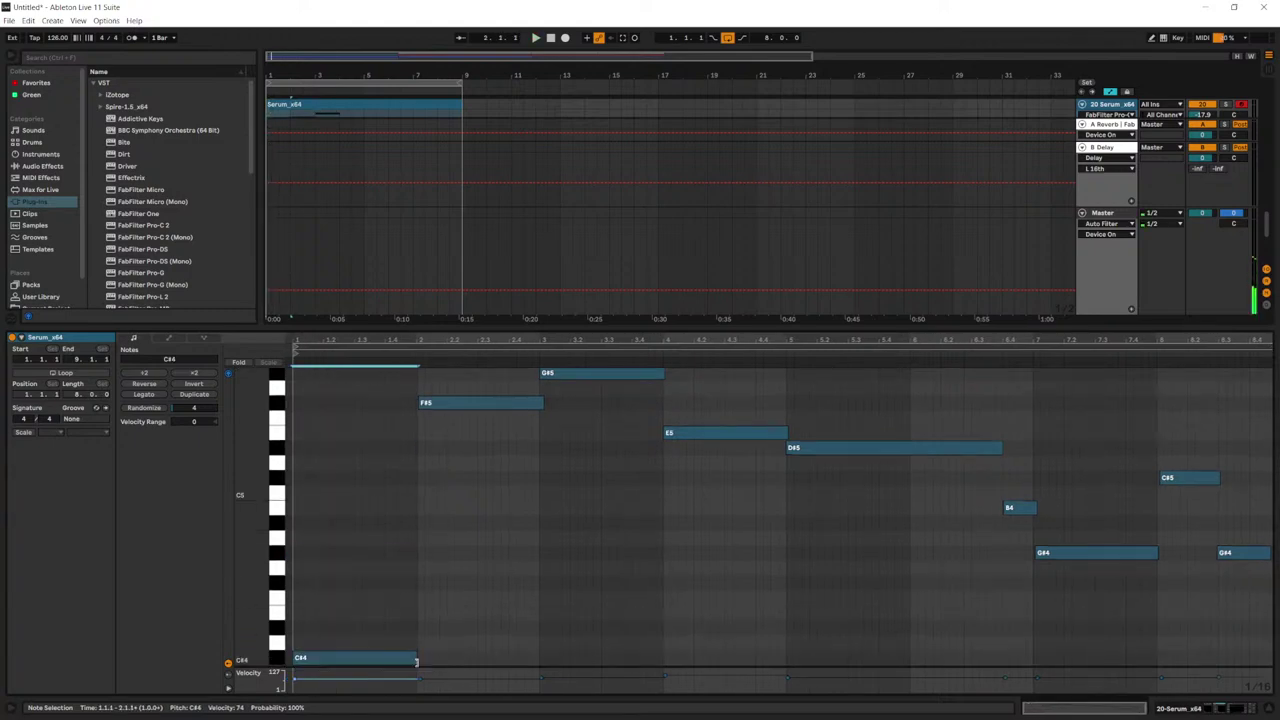
pyautogui.hotkey('shift', 'Tab')
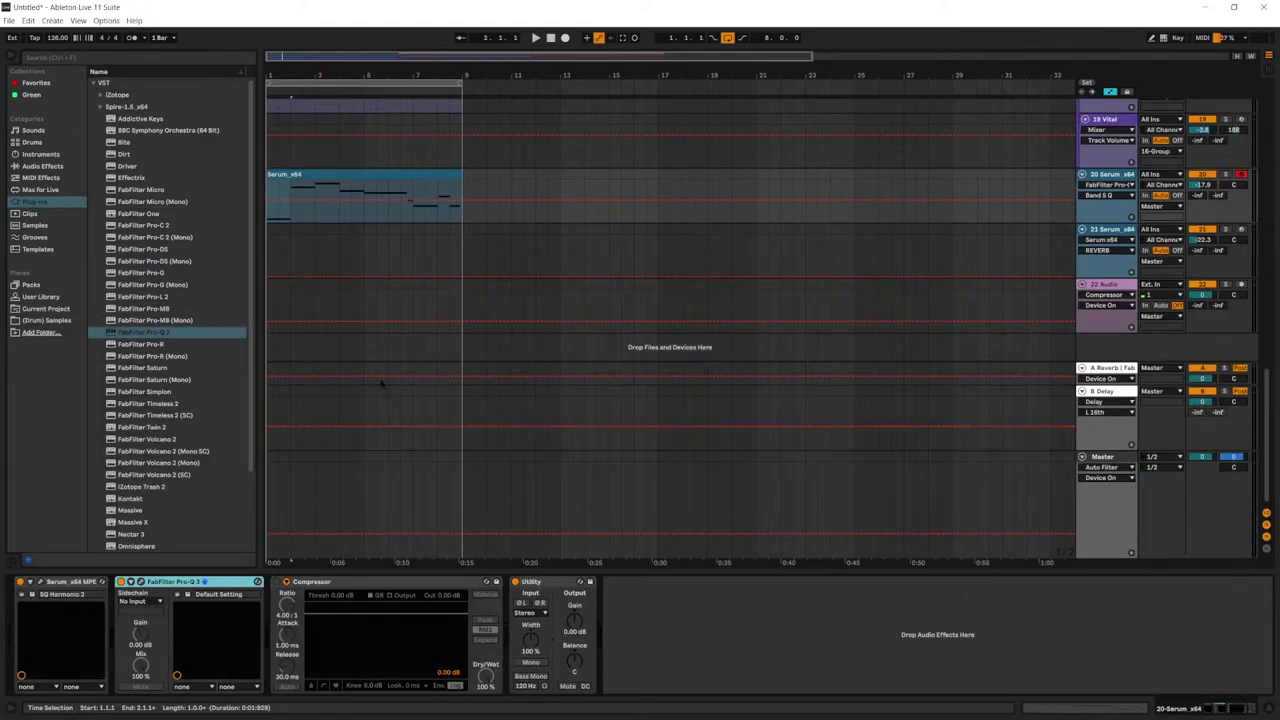
# Step: Set the Serum track's A-Reverb send to -3.0 dB and slightly reduce the low-mid boost in its FabFilter Pro-Q 3
pyautogui.click(1198, 198)
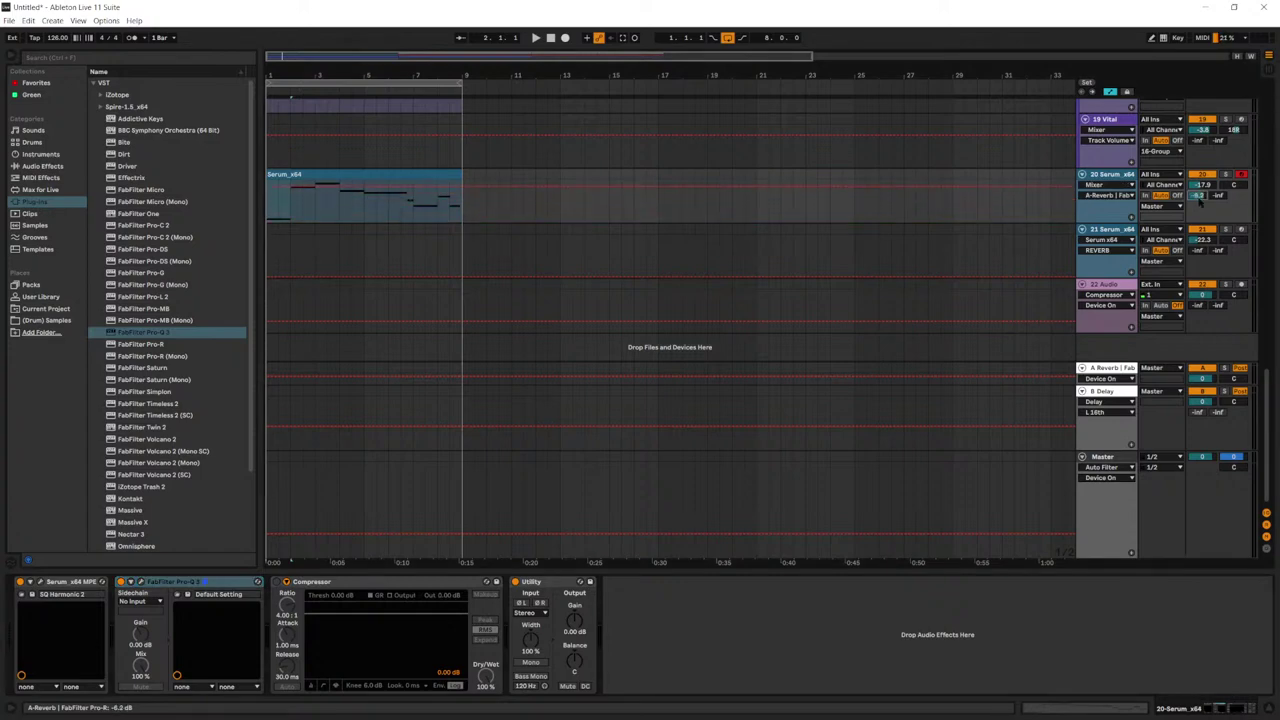
pyautogui.press('space')
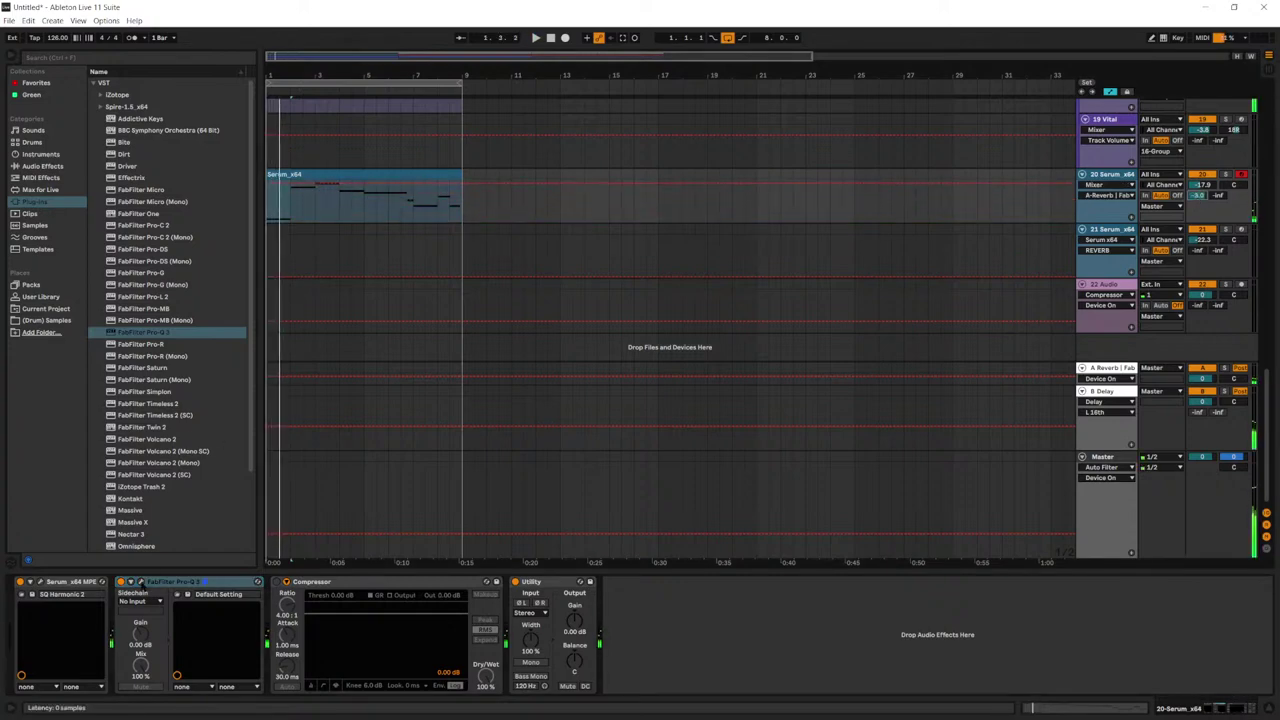
pyautogui.click(142, 582)
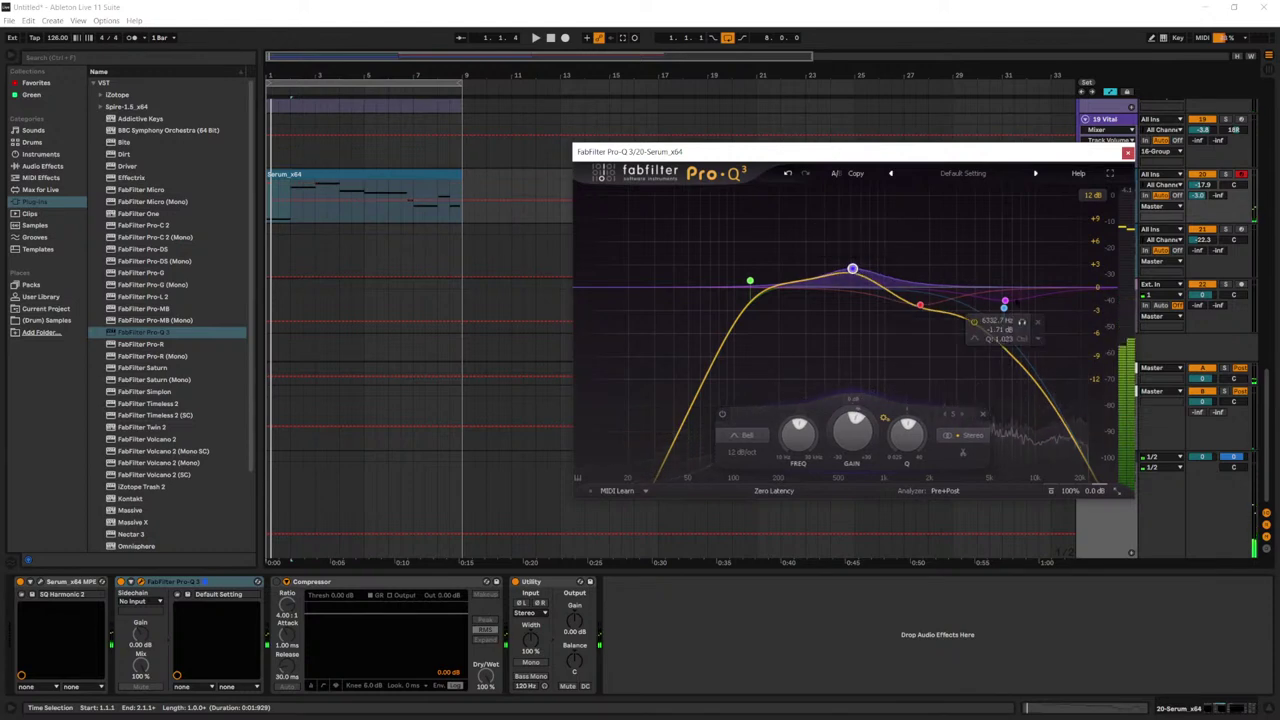
pyautogui.click(1127, 152)
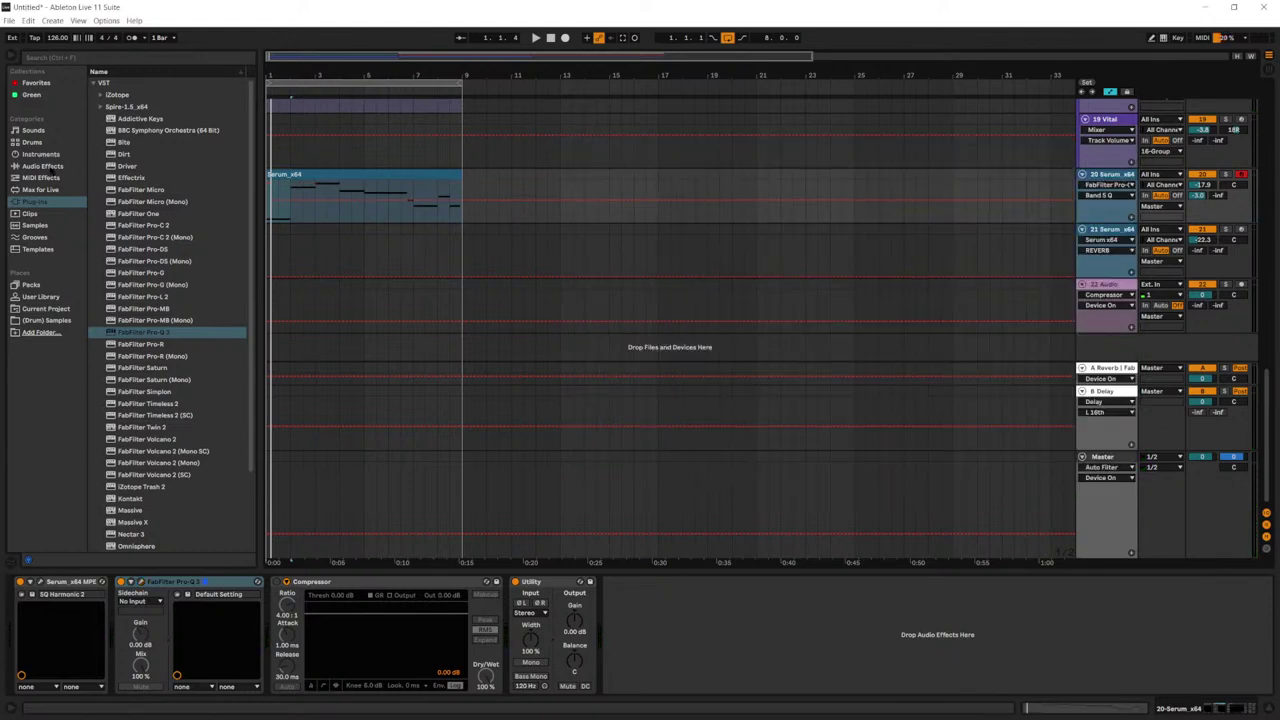
# Step: Insert an Auto Filter between FabFilter Pro-Q 3 and the Compressor on the Serum track and lower its cutoff to about 3 kHz during playback
pyautogui.click(70, 165)
pyautogui.click(94, 105)
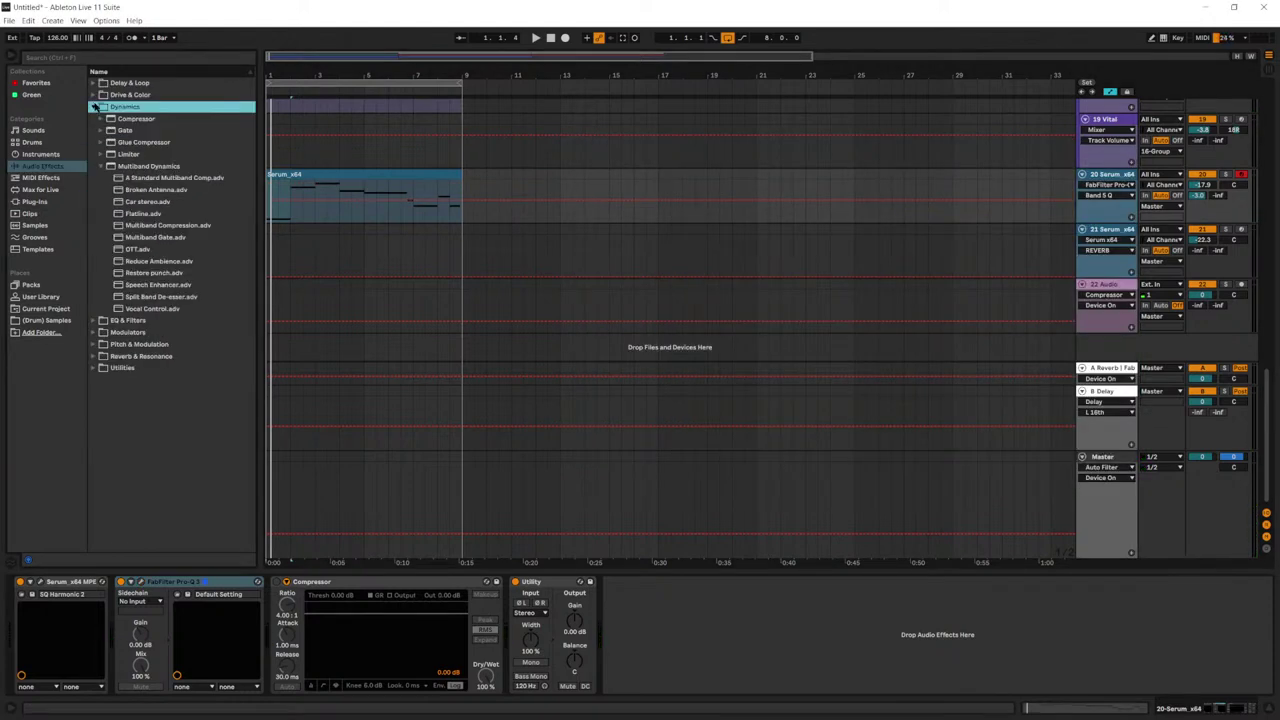
pyautogui.click(95, 106)
pyautogui.click(95, 106)
pyautogui.click(110, 166)
pyautogui.click(94, 106)
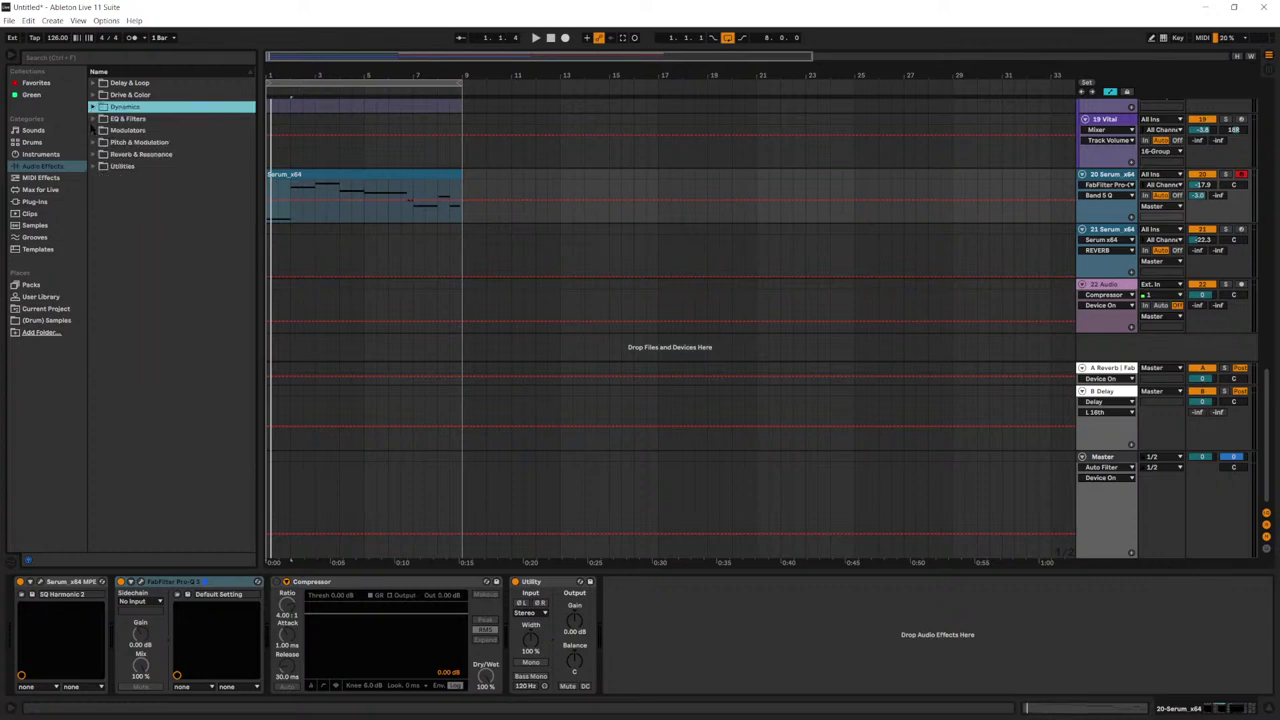
pyautogui.click(92, 120)
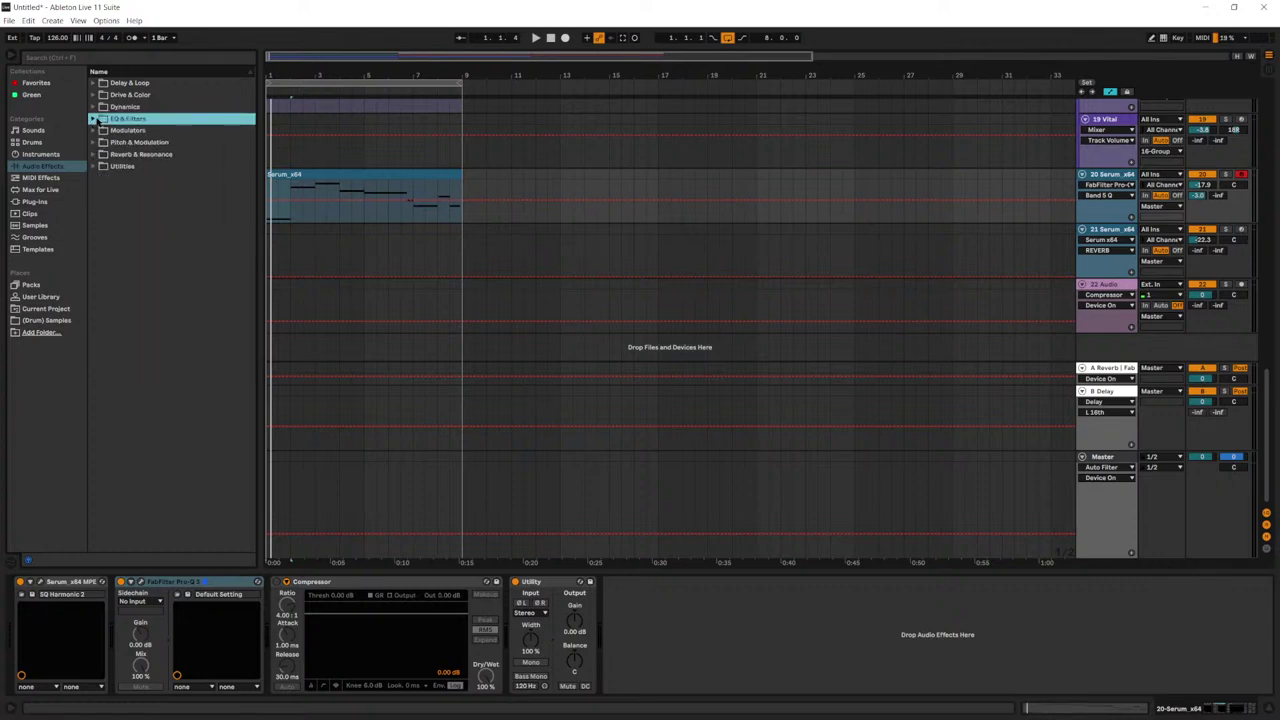
pyautogui.click(95, 119)
pyautogui.moveTo(115, 131); pyautogui.dragTo(270, 597)
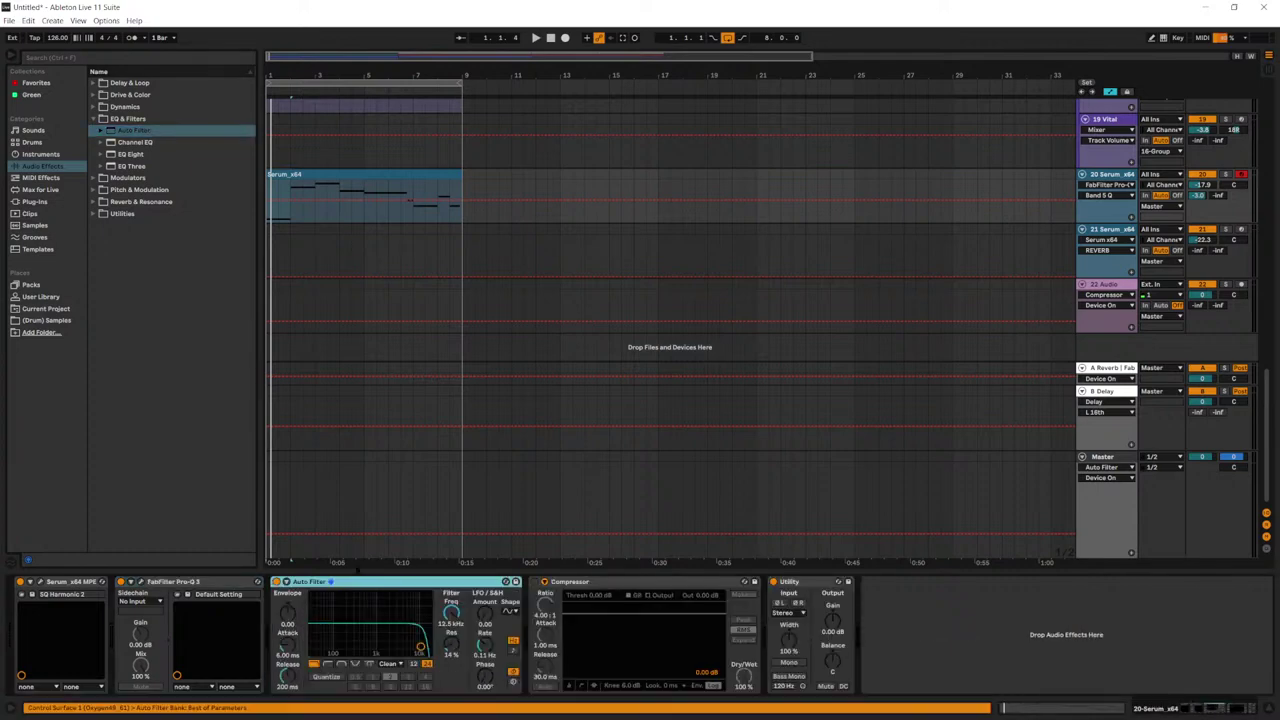
pyautogui.press('space')
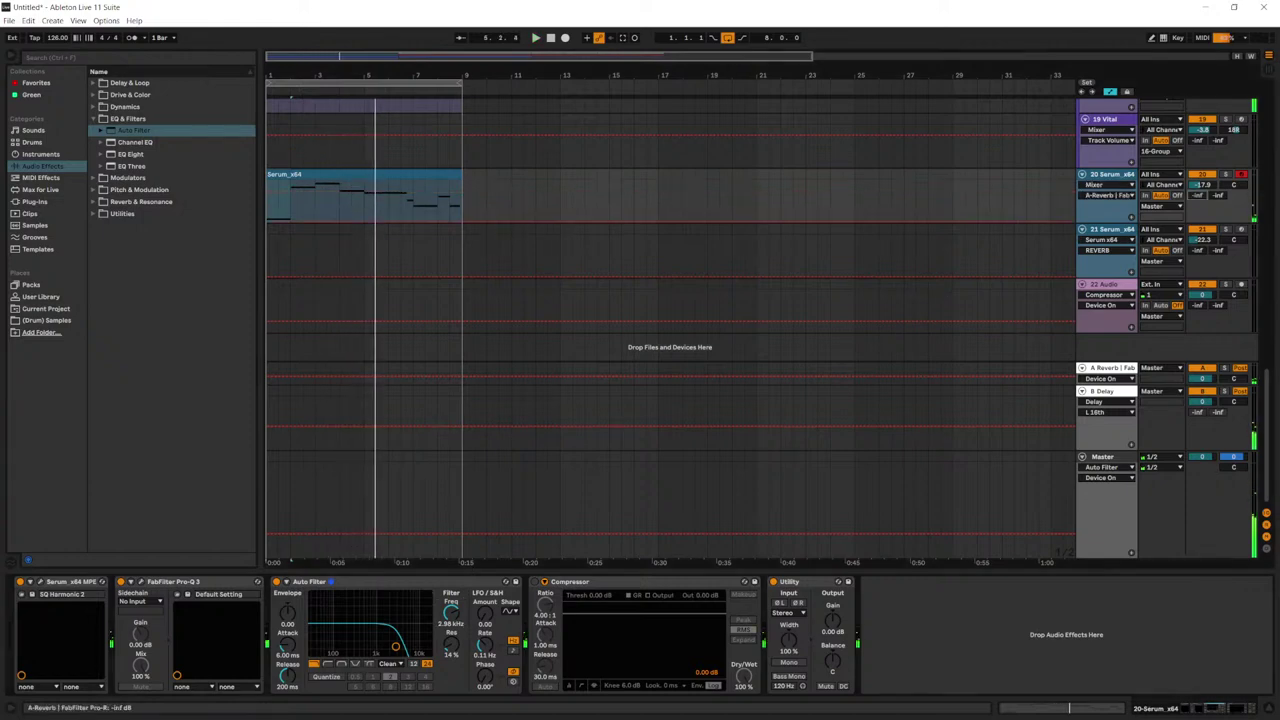
# Step: Tighten the first melody notes in the Serum clip, trimming F#5 to end at bar 3 and aligning G#5 and E5 to the grid
pyautogui.doubleClick(398, 205)
pyautogui.click(522, 405)
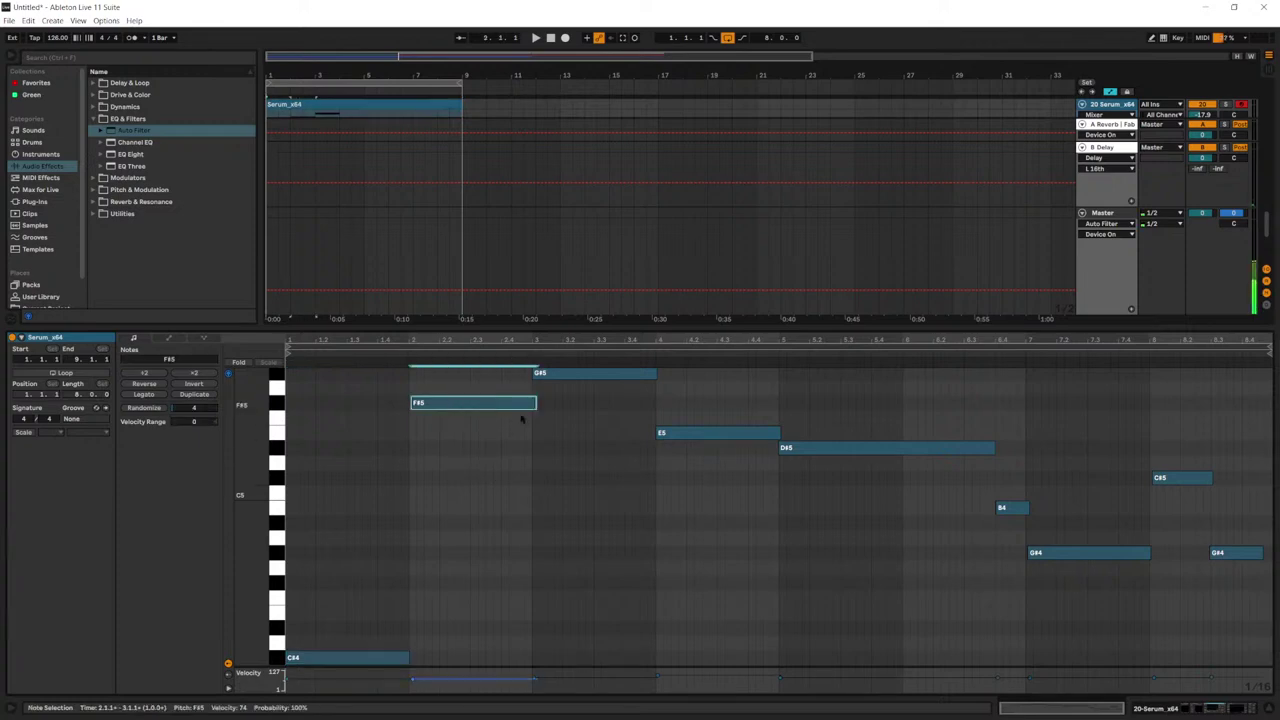
pyautogui.moveTo(534, 402); pyautogui.dragTo(530, 403)
pyautogui.click(545, 373)
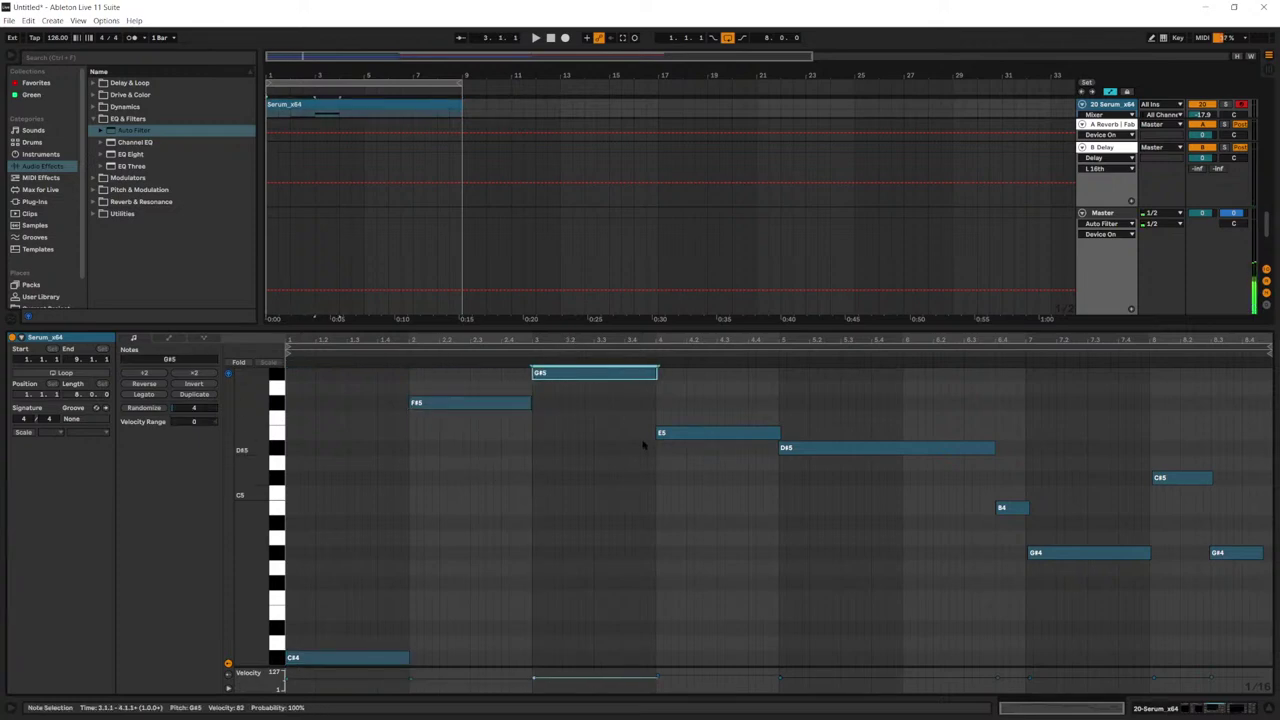
pyautogui.click(700, 433)
pyautogui.hotkey('alt', 'Right')
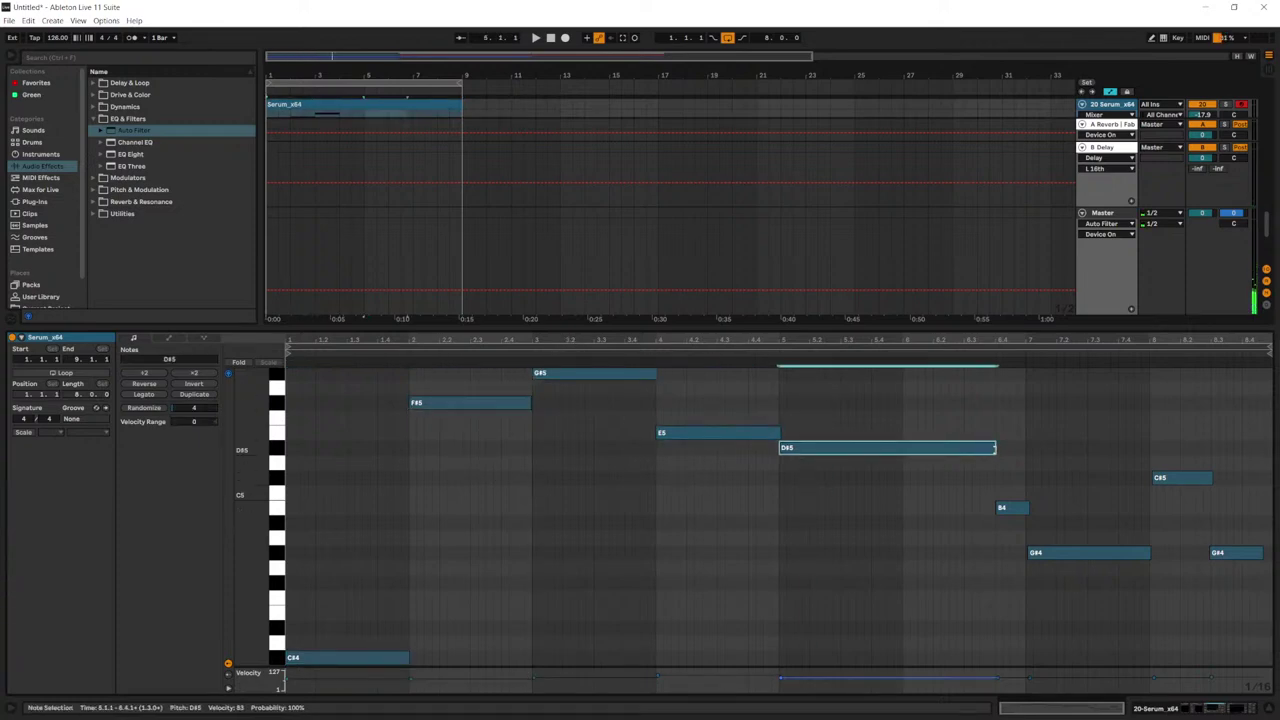
# Step: Trim the long D#5 note to end at 6.4.1 and B4 at 7.1.1, and align the following G#4 to 7.1.1
pyautogui.moveTo(994, 448); pyautogui.dragTo(998, 448)
pyautogui.hotkey('alt', 'Right')
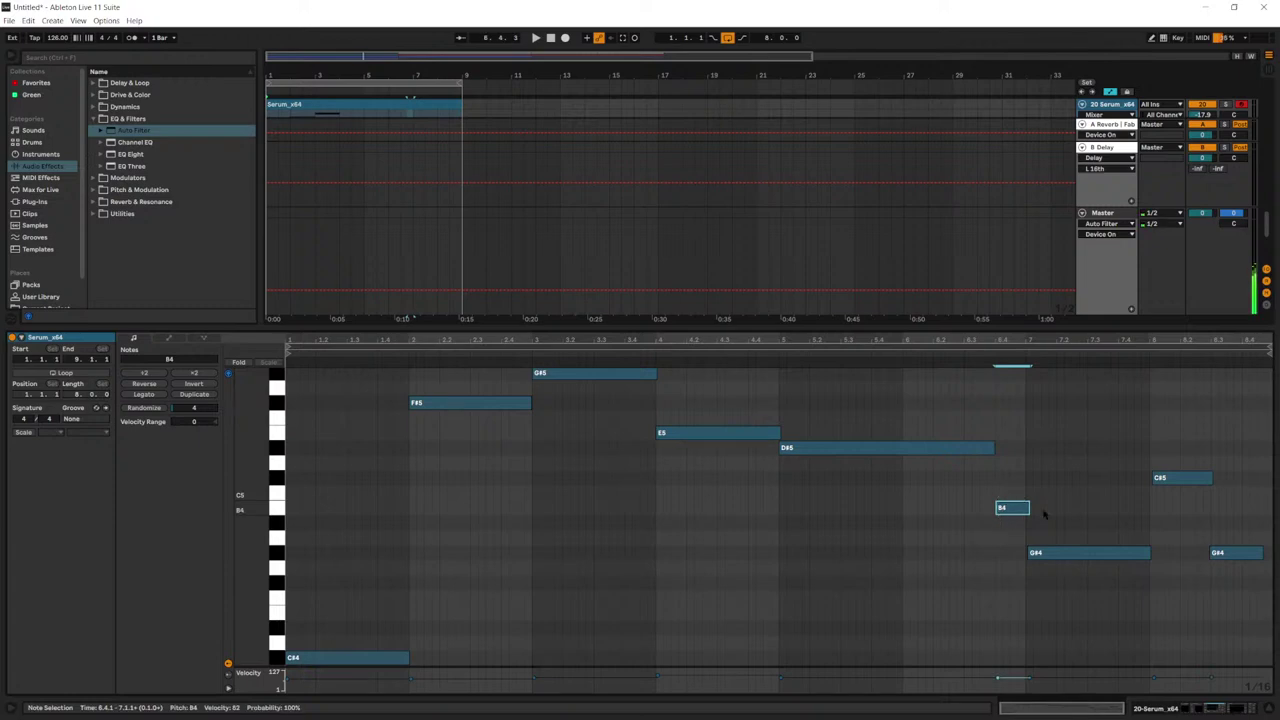
pyautogui.hotkey('alt', 'Right')
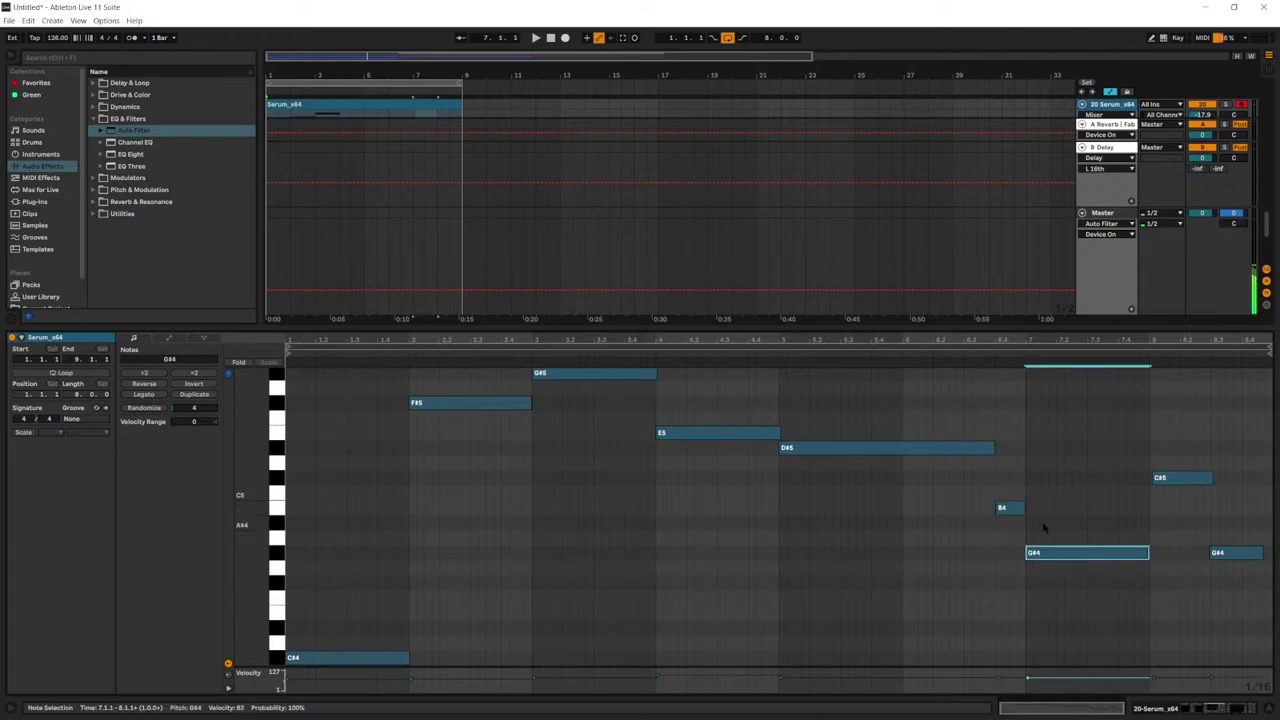
# Step: Play the end of the melody and align the final C#5 note to 8.1.1 and the last G#4 to 8.3.1
pyautogui.click(979, 537)
pyautogui.press('space')
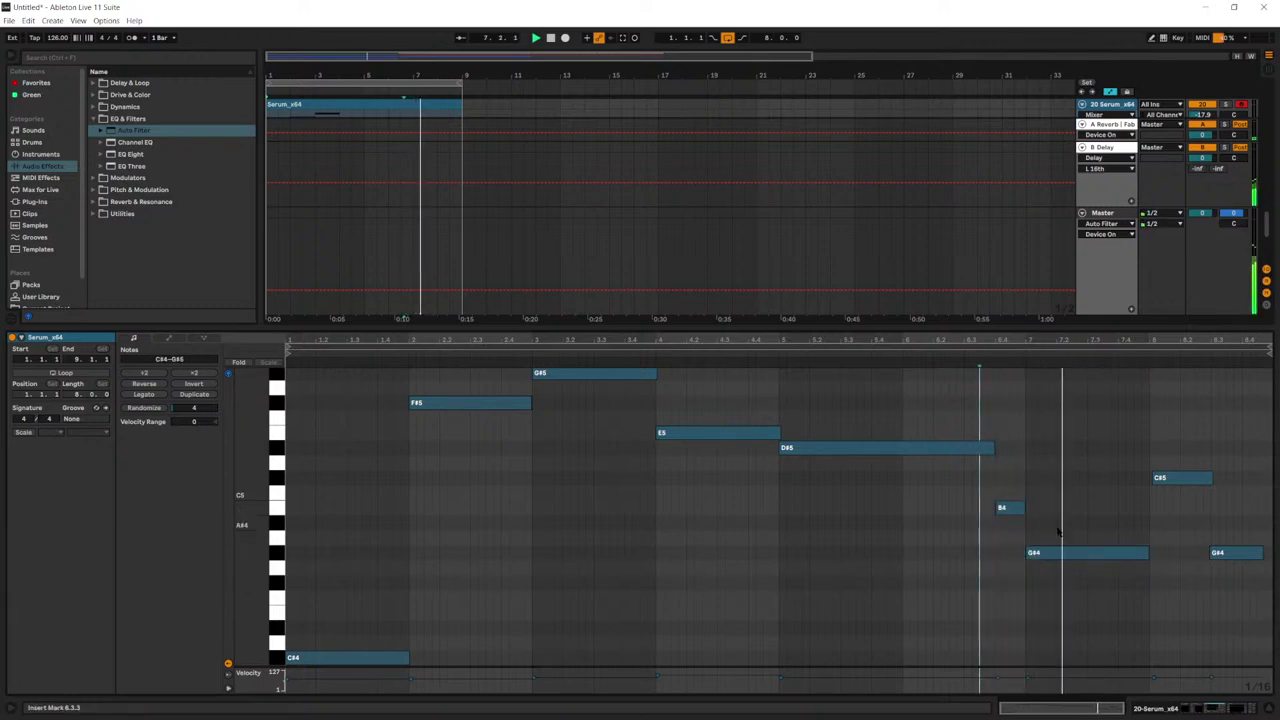
pyautogui.click(1190, 478)
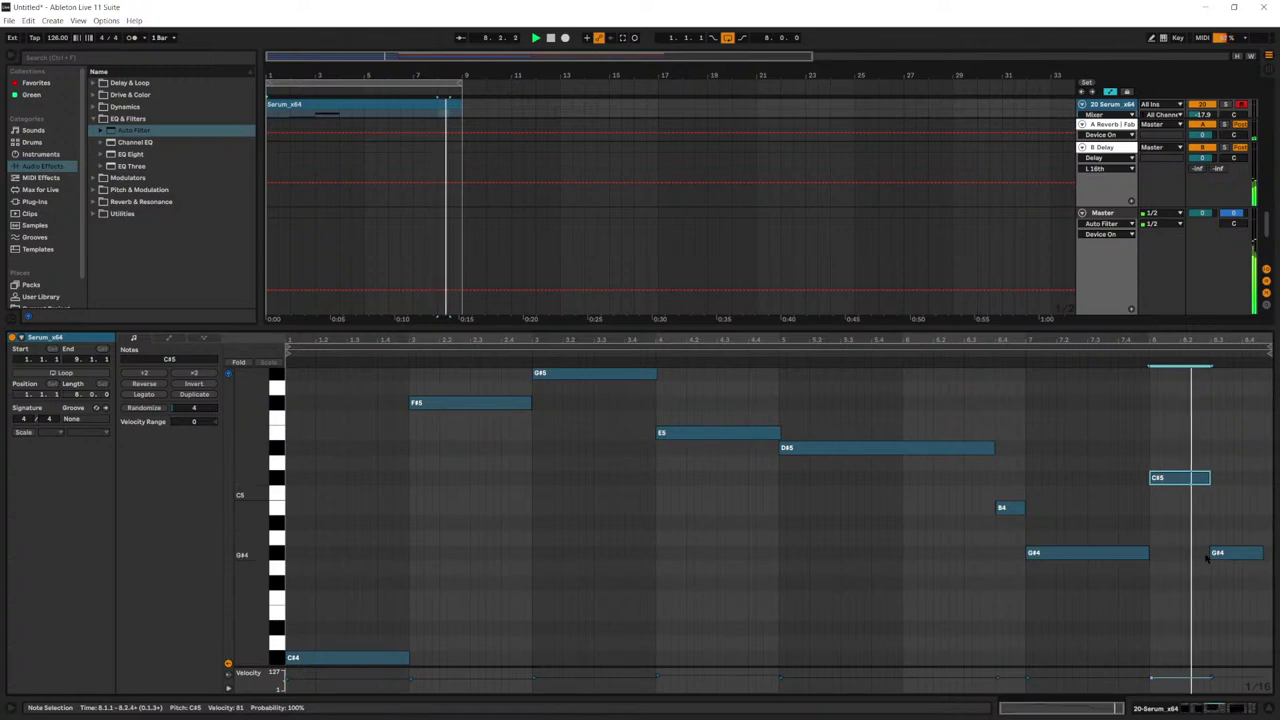
pyautogui.click(1232, 556)
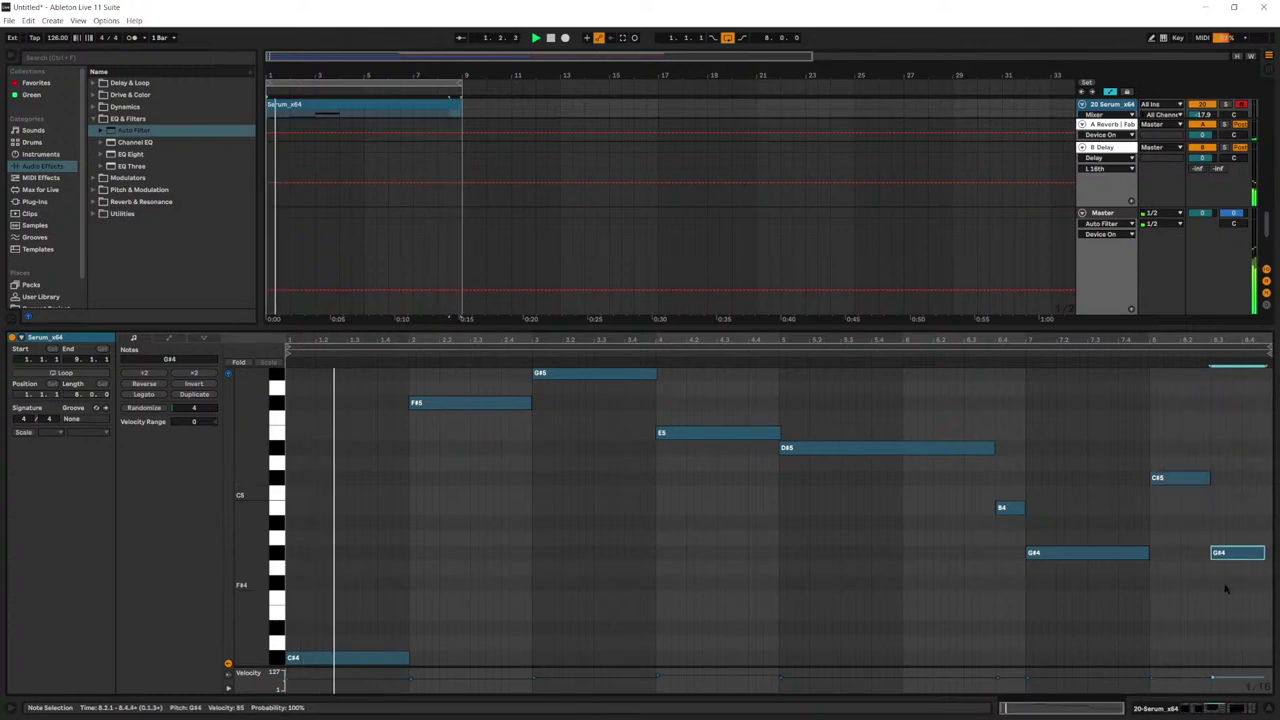
# Step: Compare the Serum lead with oscillator B switched on during playback, and leave oscillator B off
pyautogui.hotkey('shift', 'Tab')
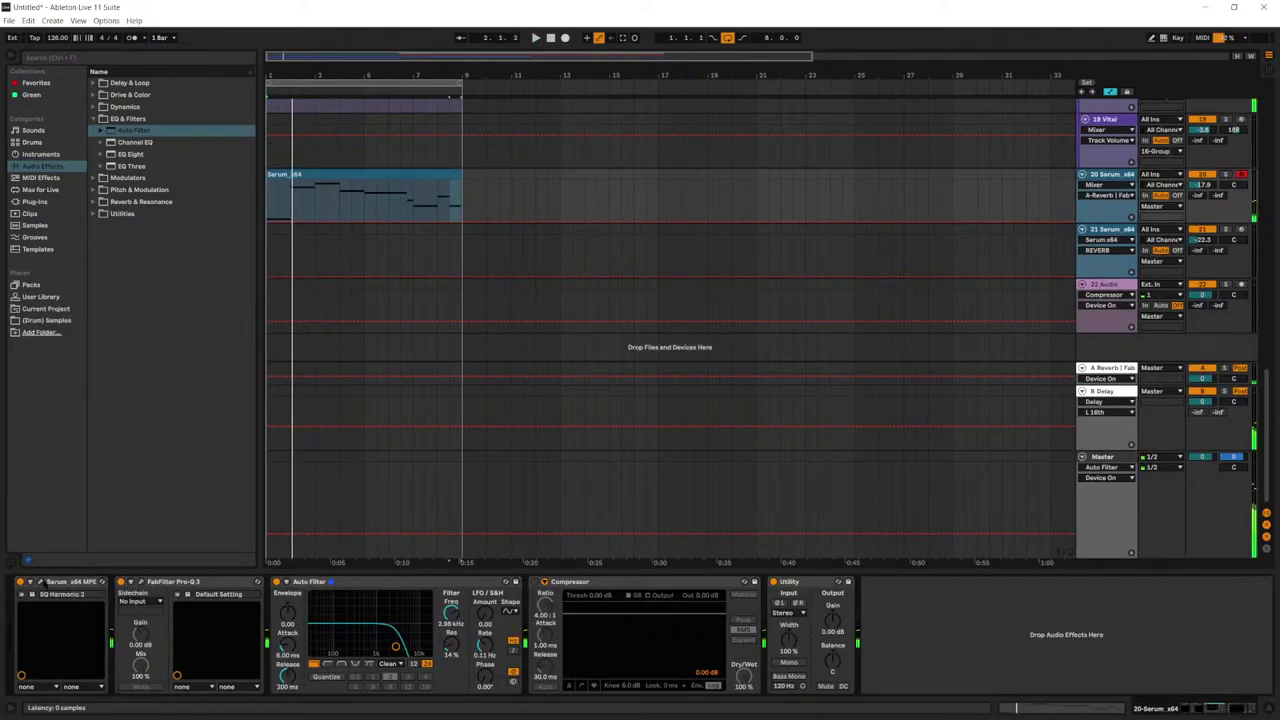
pyautogui.click(41, 582)
pyautogui.click(733, 171)
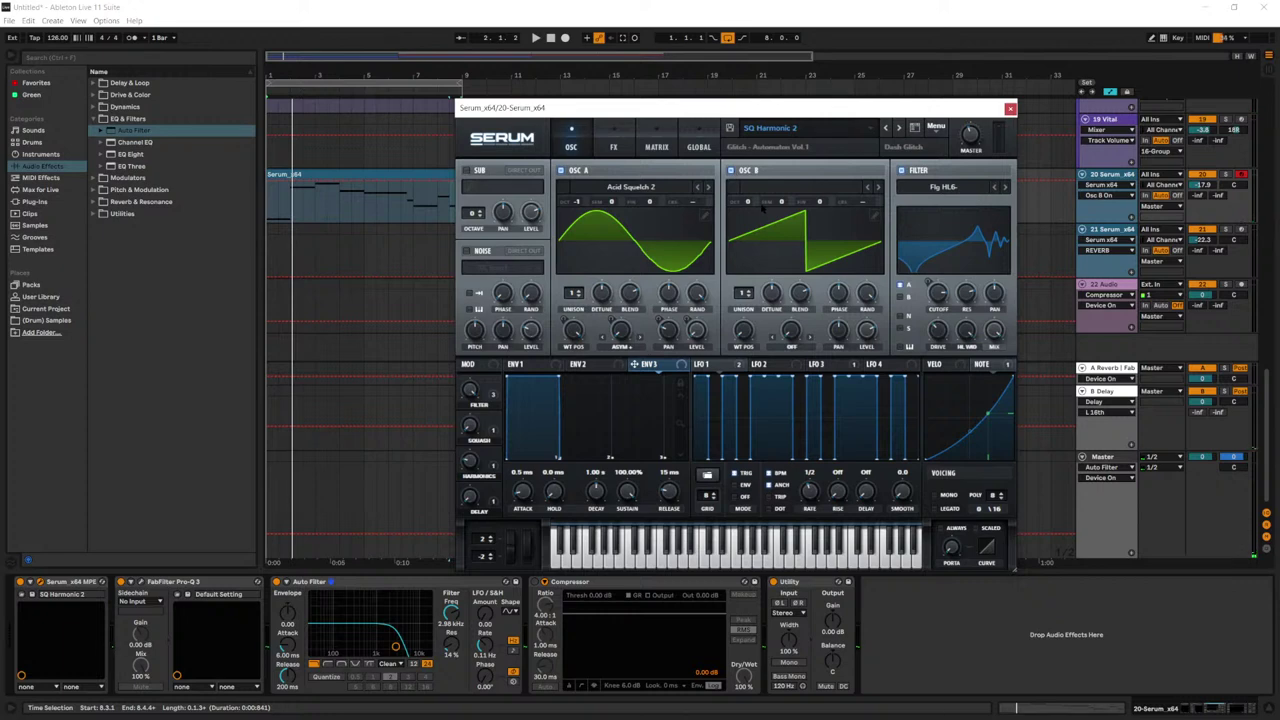
pyautogui.press('space')
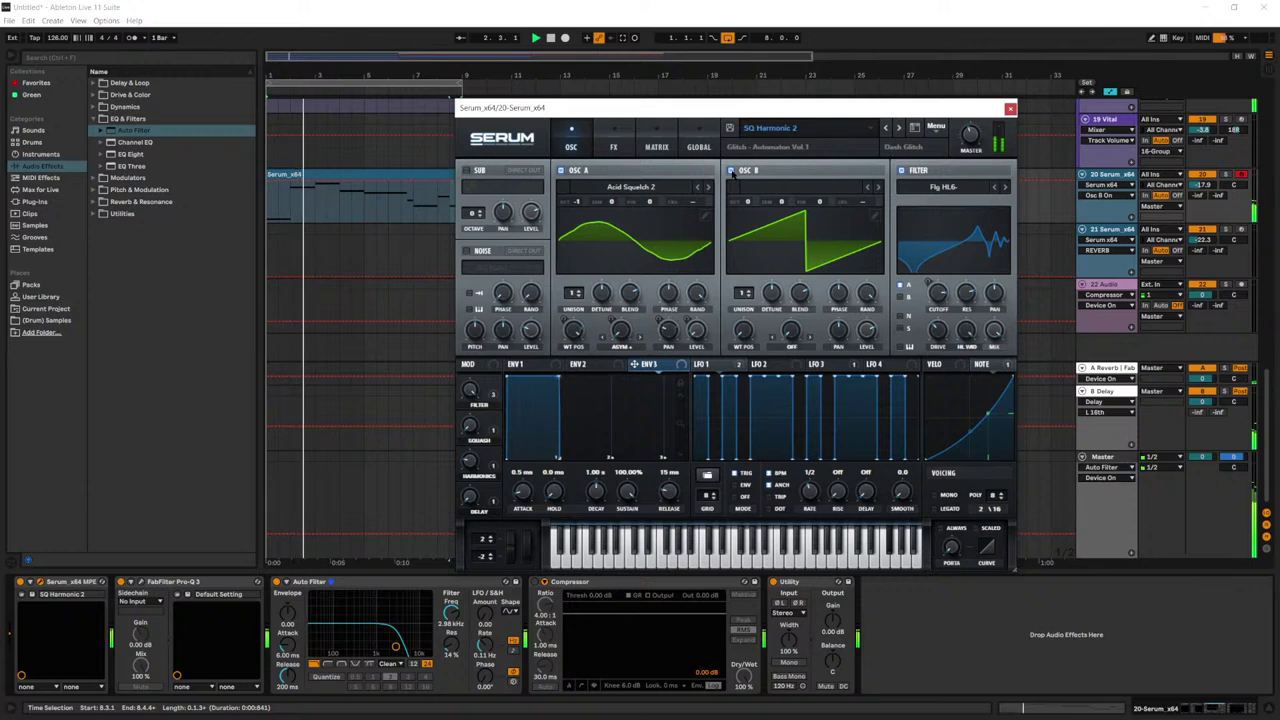
pyautogui.click(731, 171)
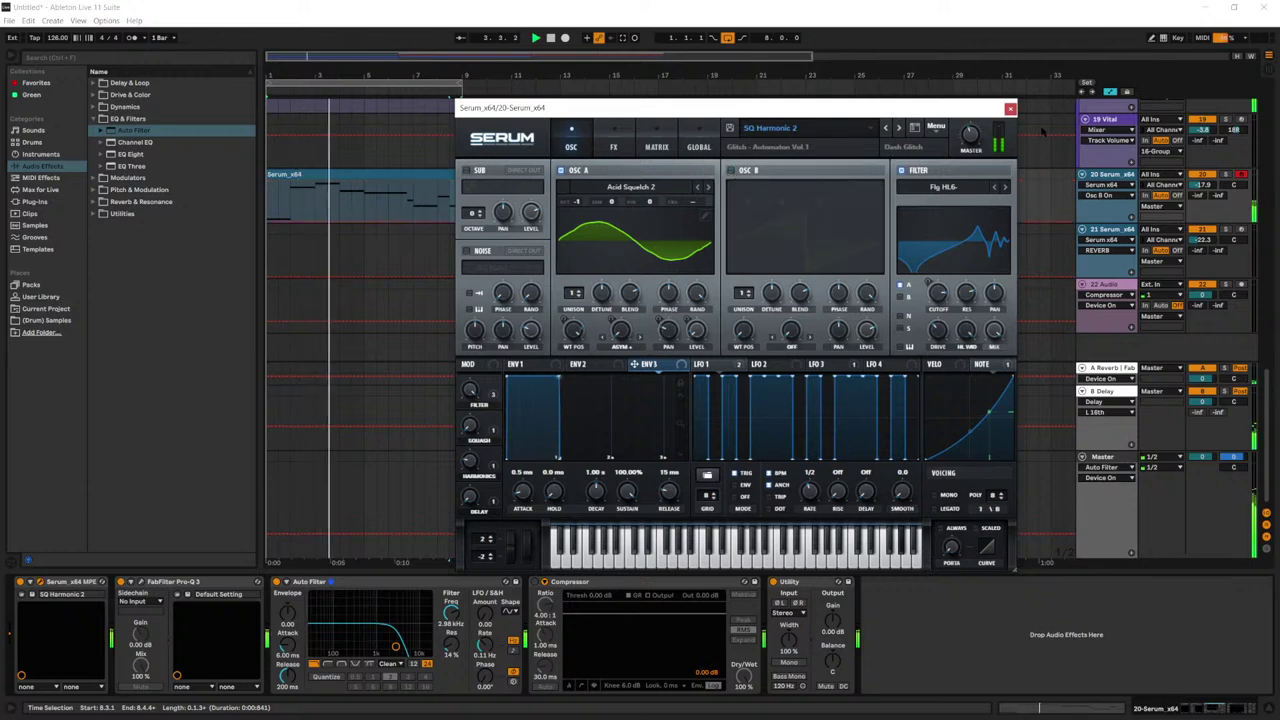
pyautogui.click(1010, 108)
# Step: Try the whole Serum melody an octave lower during playback and move all notes back up an octave
pyautogui.doubleClick(414, 191)
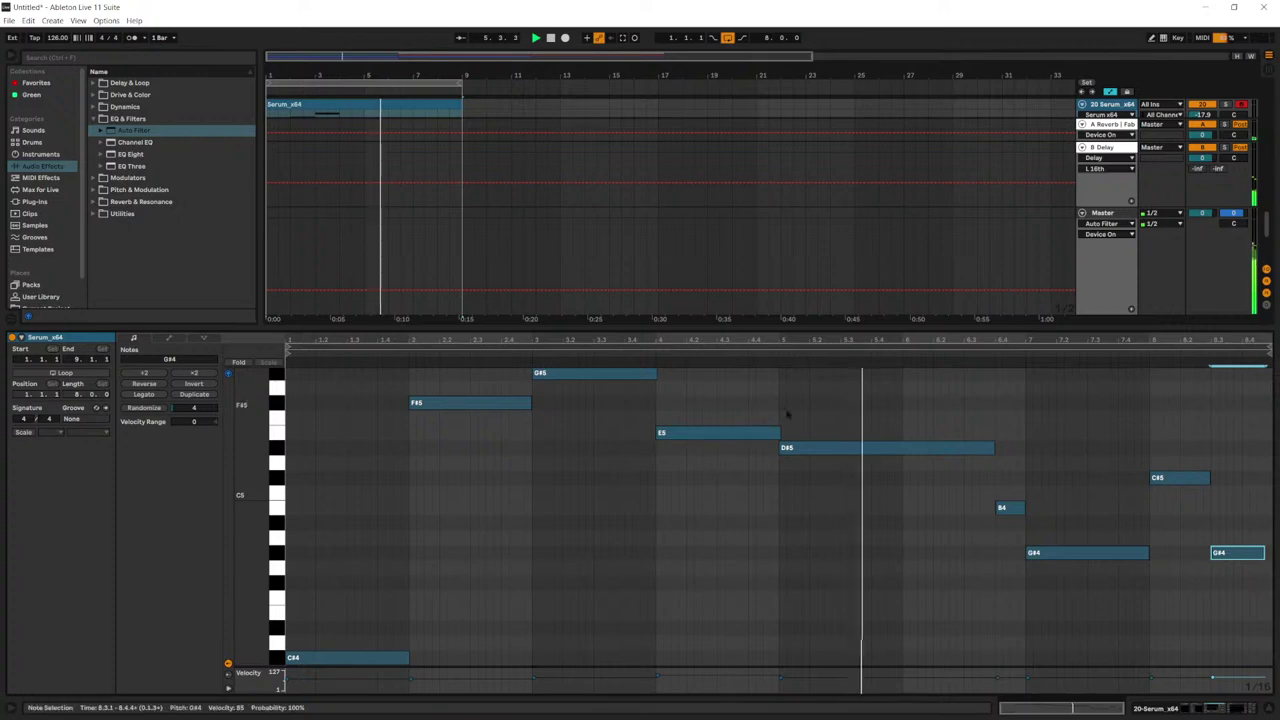
pyautogui.click(787, 366)
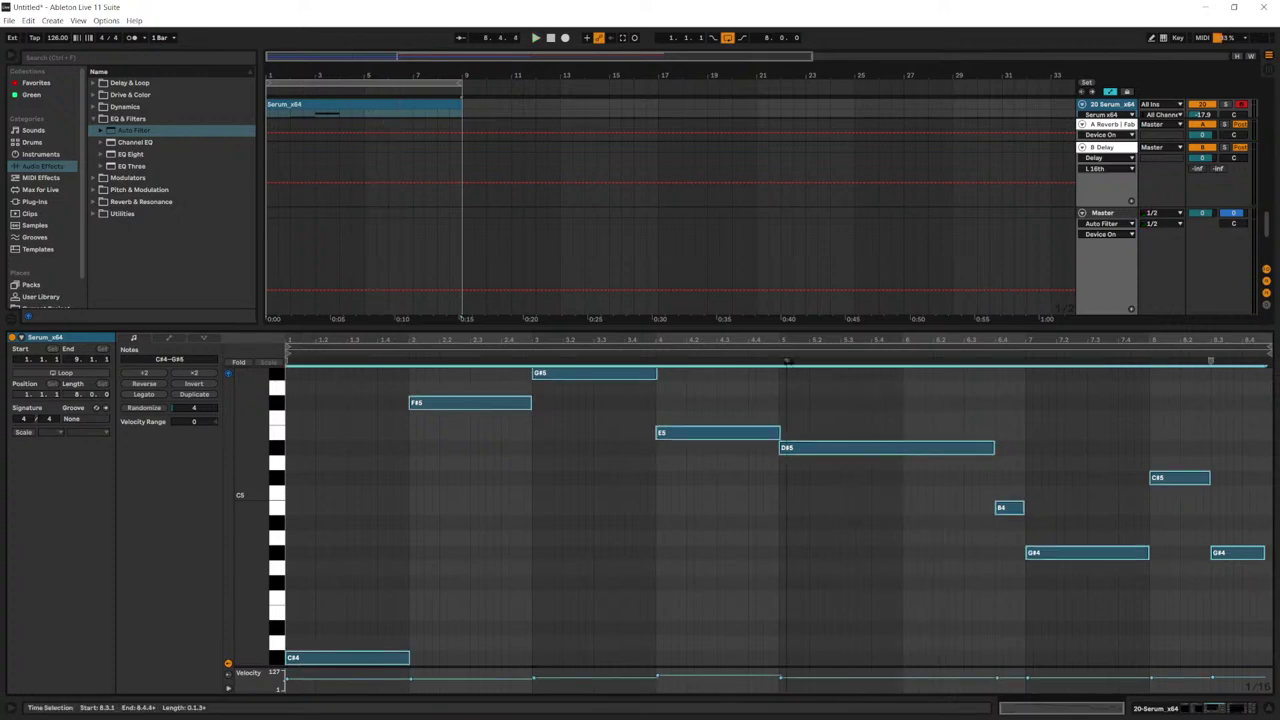
pyautogui.hotkey('shift', 'Tab')
pyautogui.hotkey('shift', 'Tab')
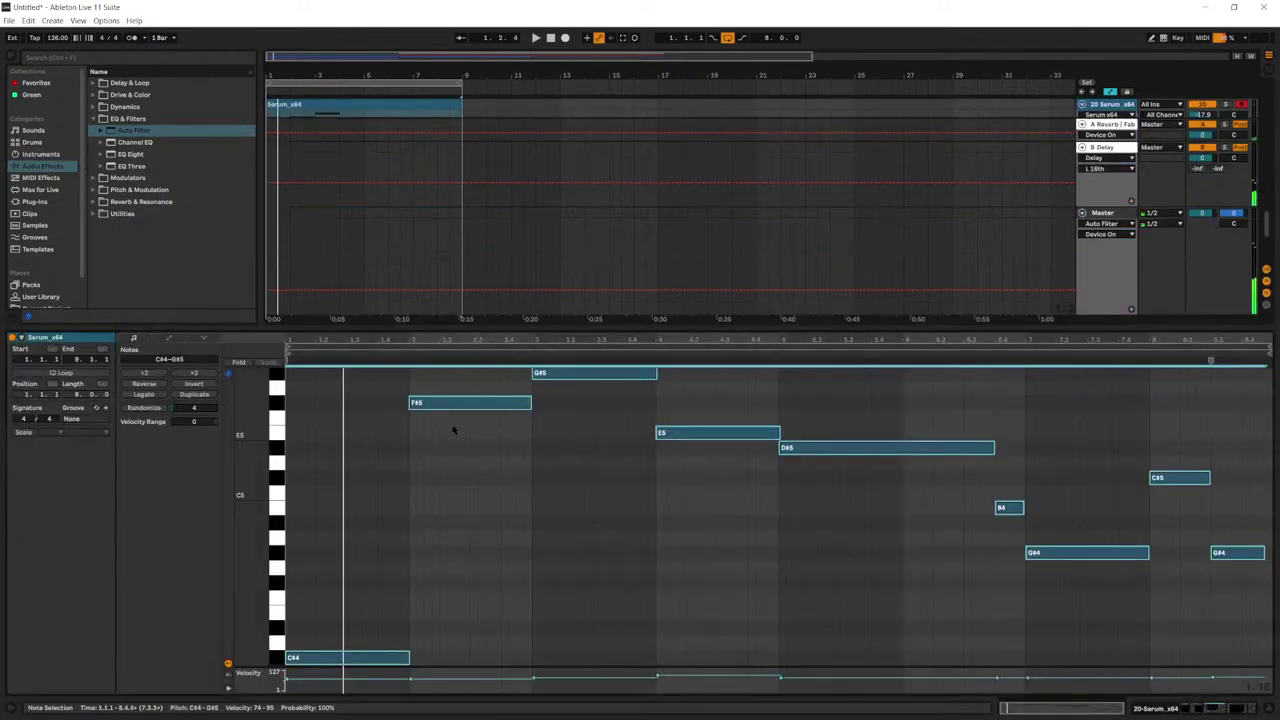
pyautogui.press('space')
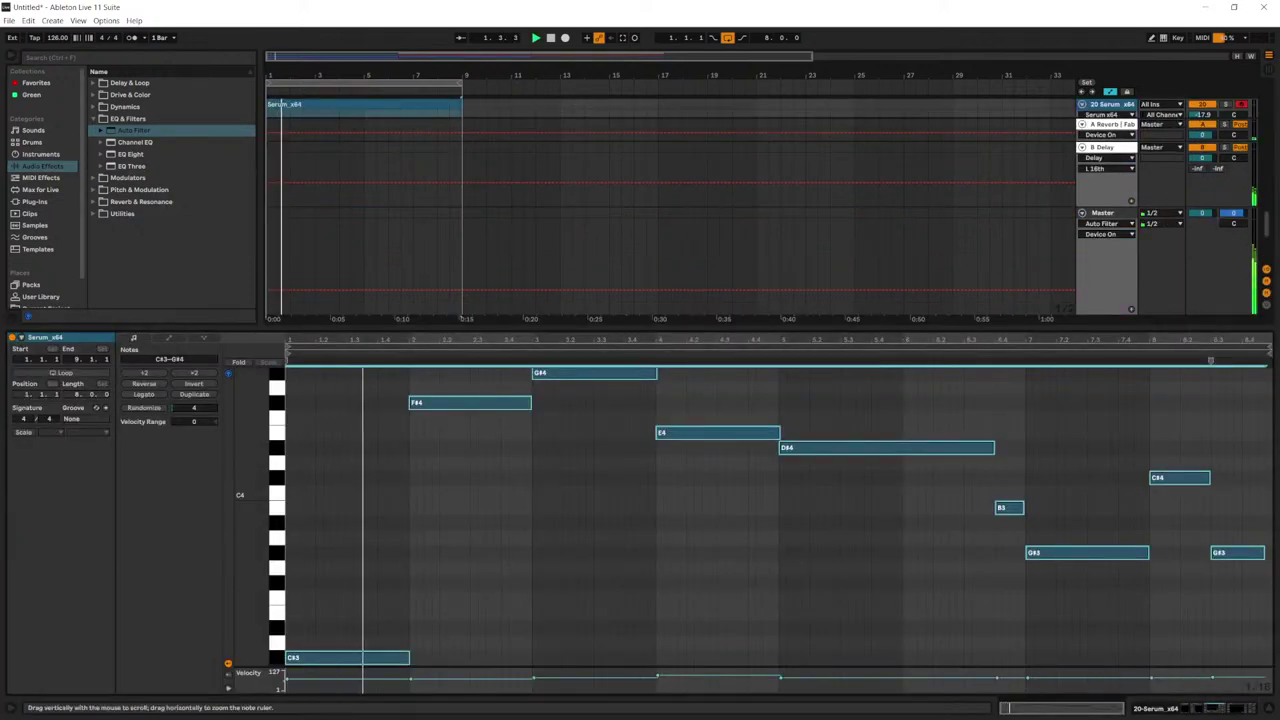
pyautogui.moveTo(250, 462); pyautogui.dragTo(289, 462)
pyautogui.hotkey('shift', 'Up')
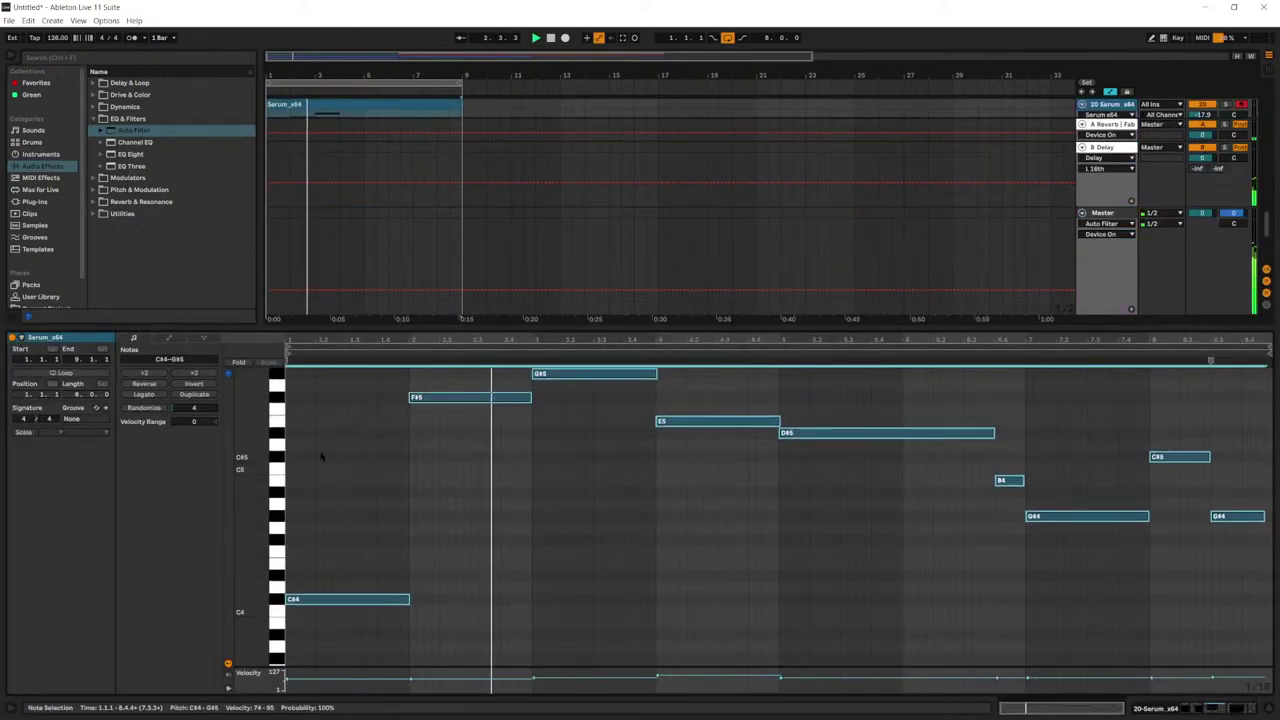
# Step: Insert a Reverb between Auto Filter and Compressor on the Serum track, with Dry/Wet at 43% and Decay Time at 1.68 s
pyautogui.hotkey('shift', 'Tab')
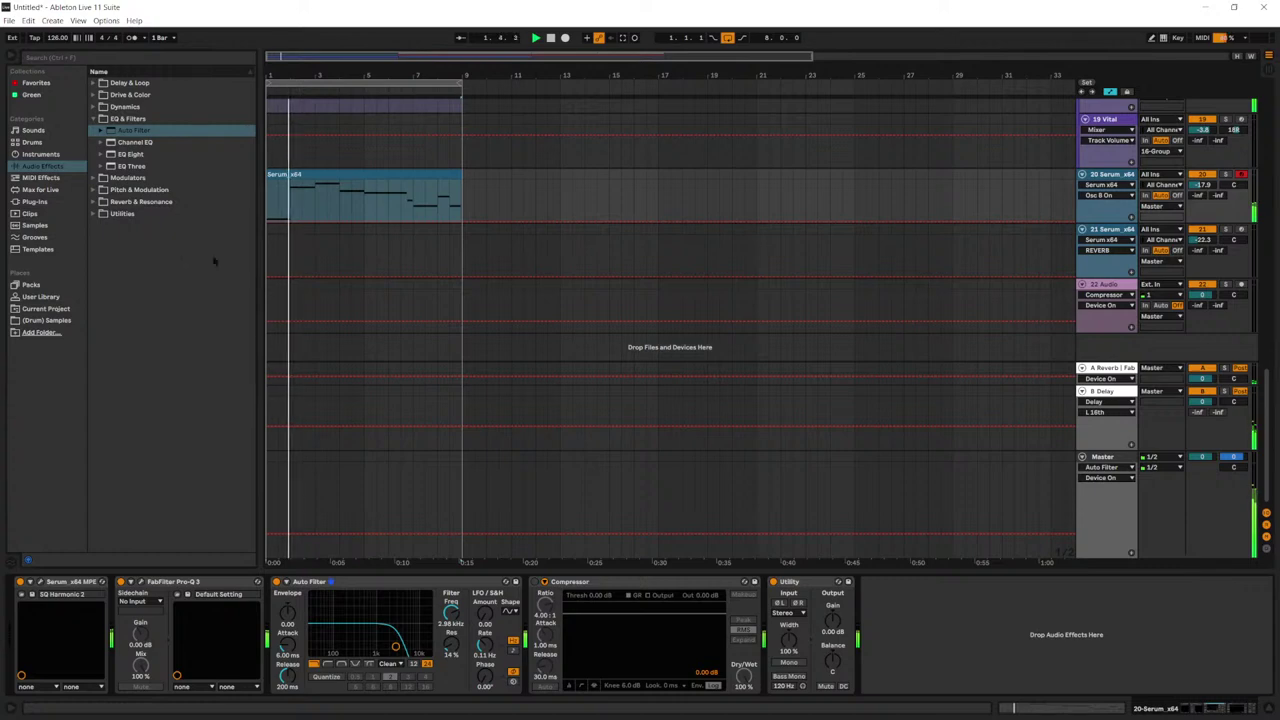
pyautogui.click(141, 201)
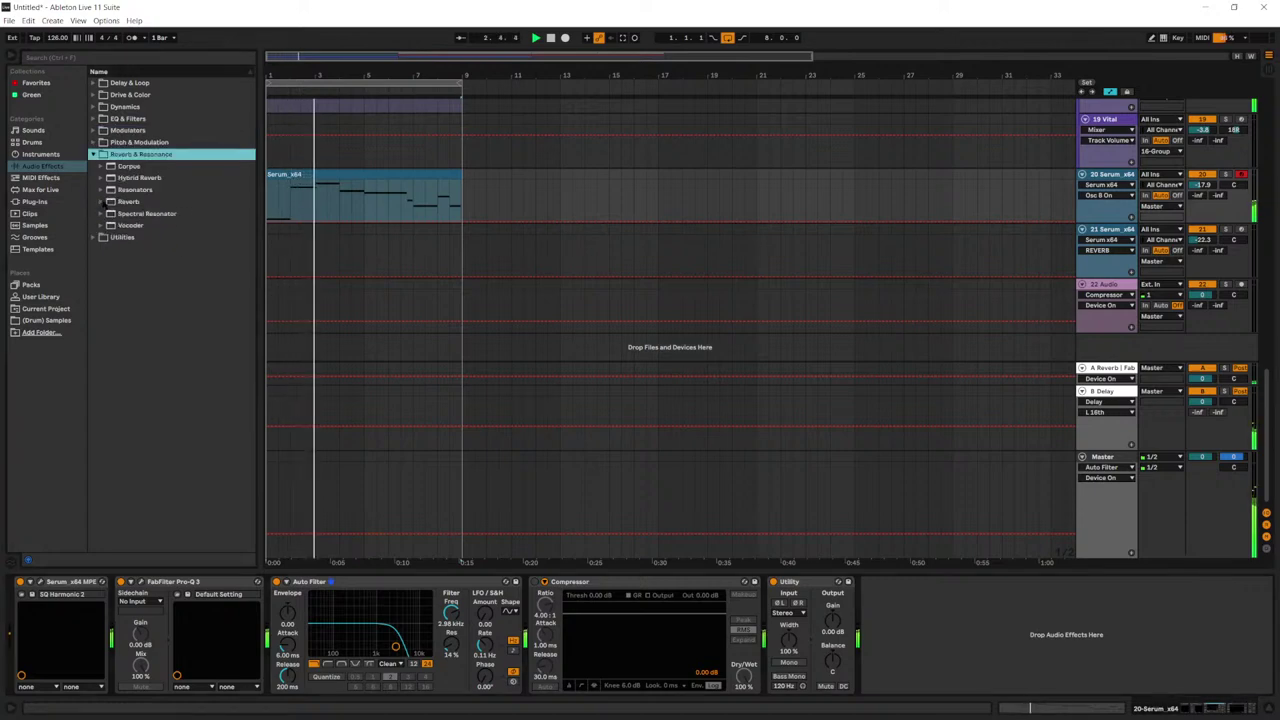
pyautogui.click(100, 203)
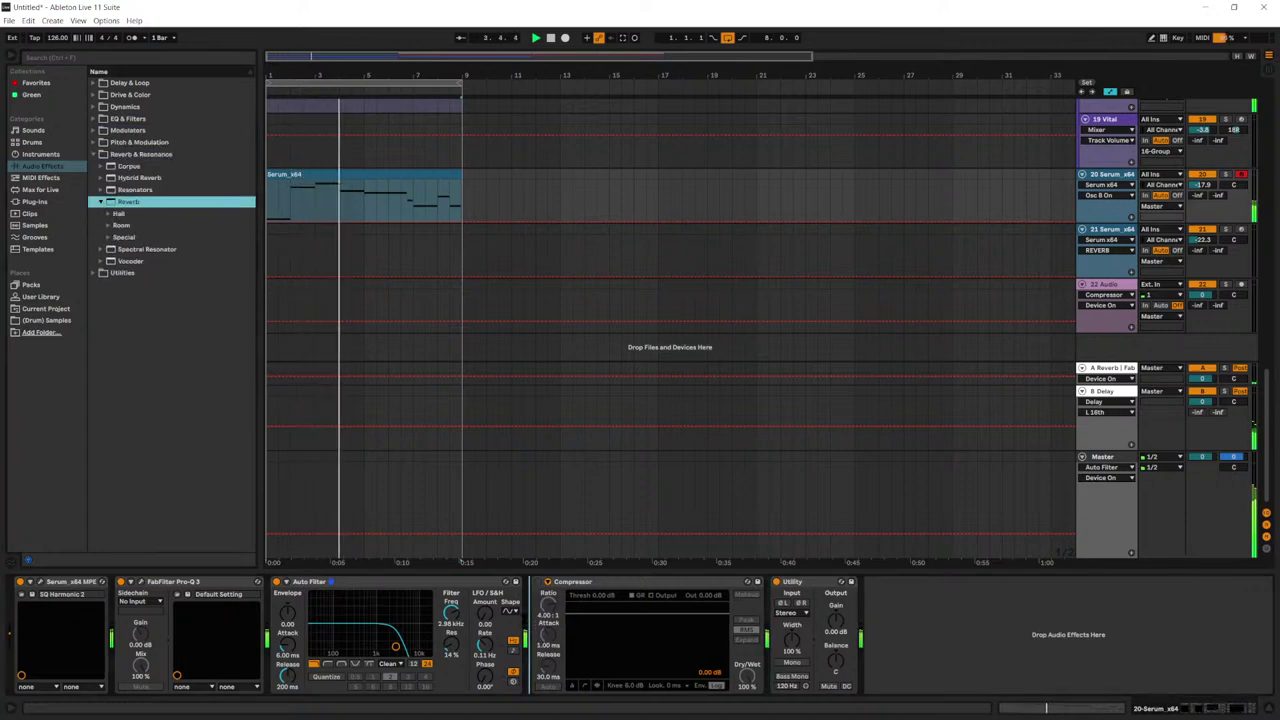
pyautogui.press('Return')
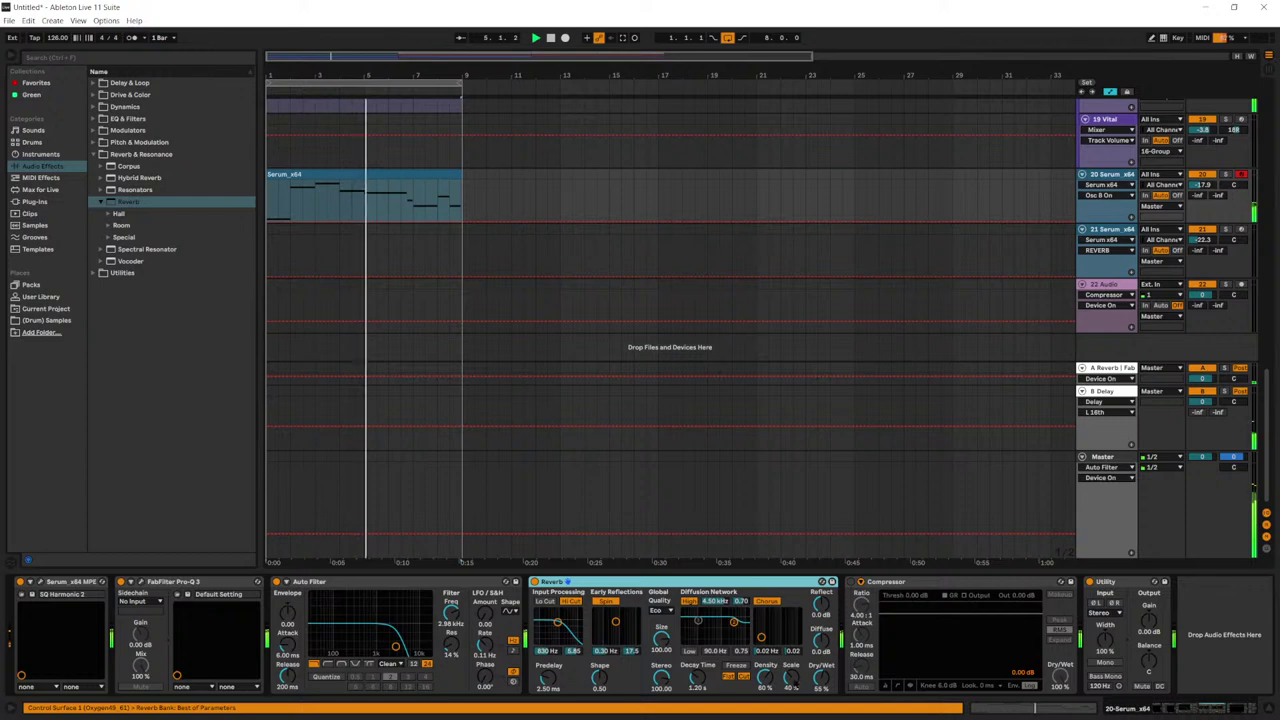
pyautogui.click(818, 686)
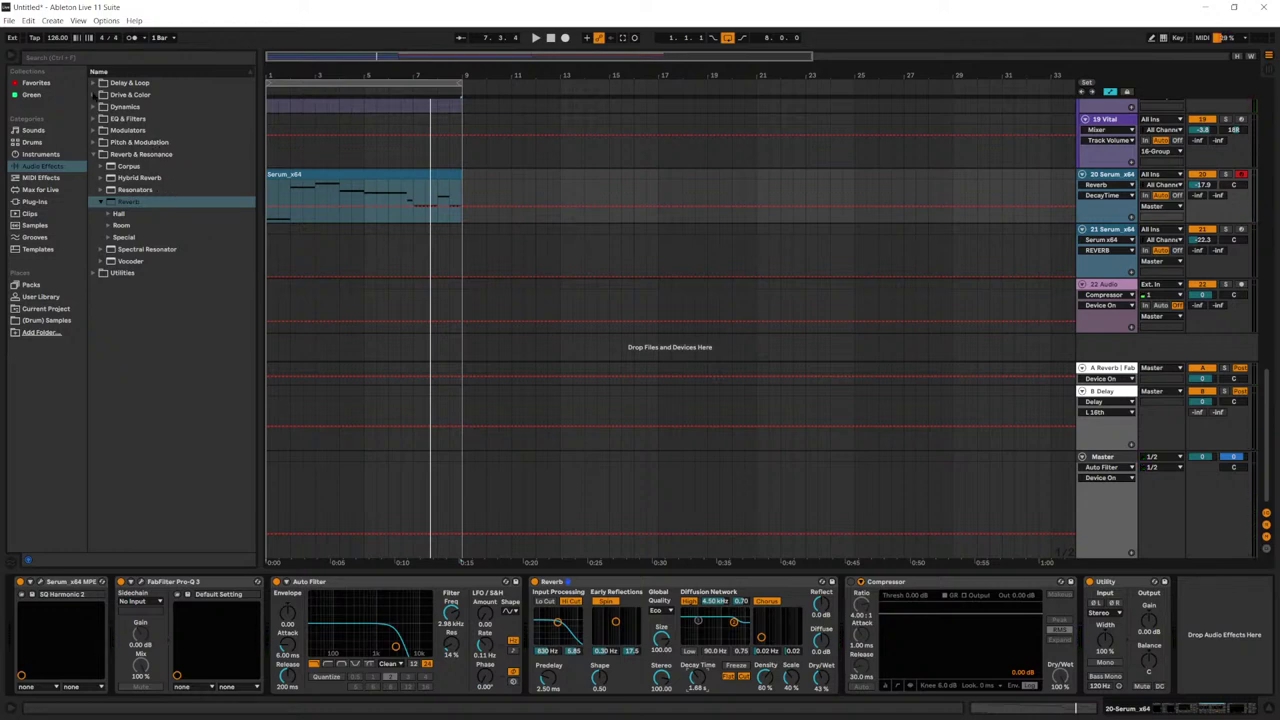
# Step: Insert an Overdrive before the Reverb and set Drive to 44%, Tone to 25%, Dynamics to 34% and Dry/Wet to 39%
pyautogui.click(93, 95)
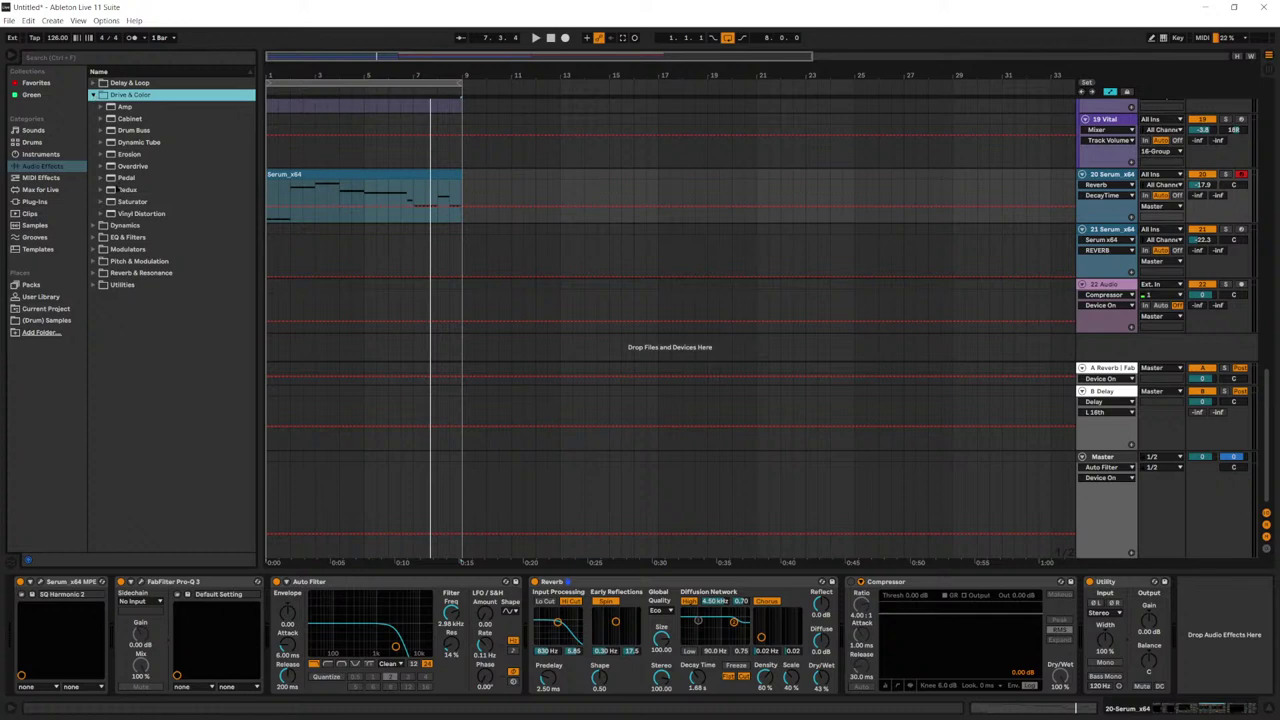
pyautogui.moveTo(130, 166); pyautogui.dragTo(554, 616)
pyautogui.press('space')
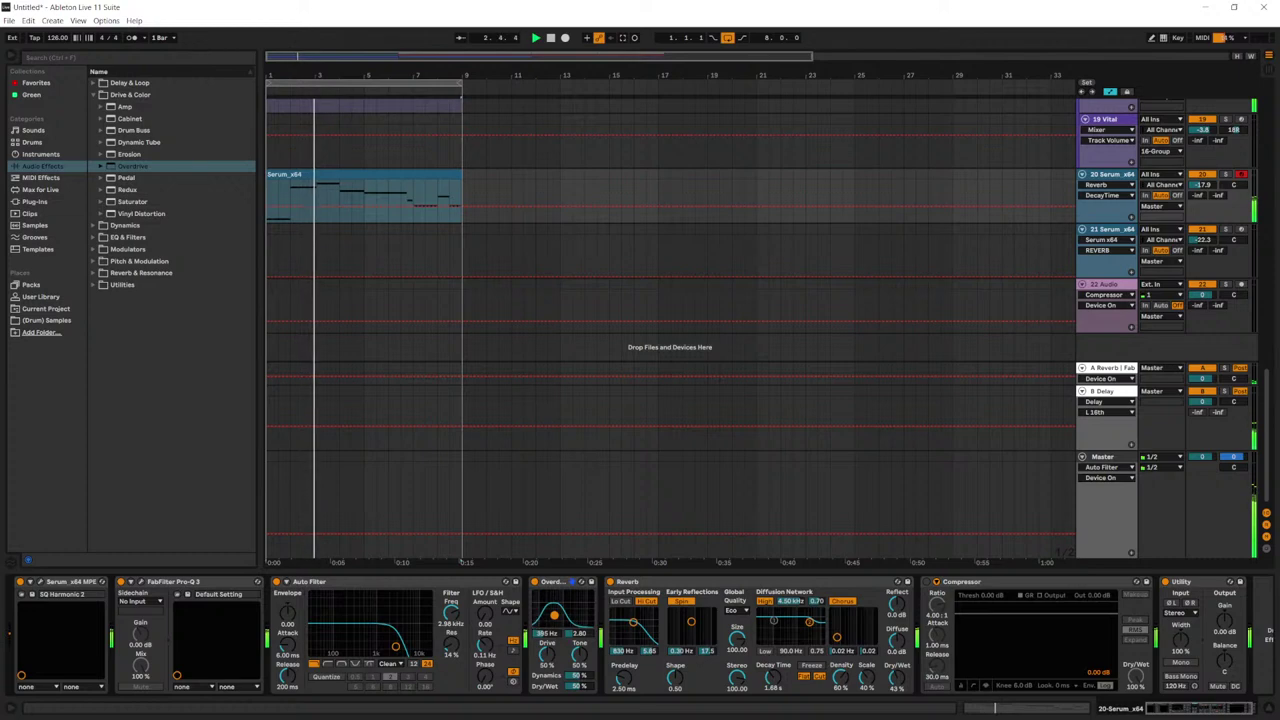
pyautogui.moveTo(574, 686); pyautogui.dragTo(575, 626)
pyautogui.click(547, 655)
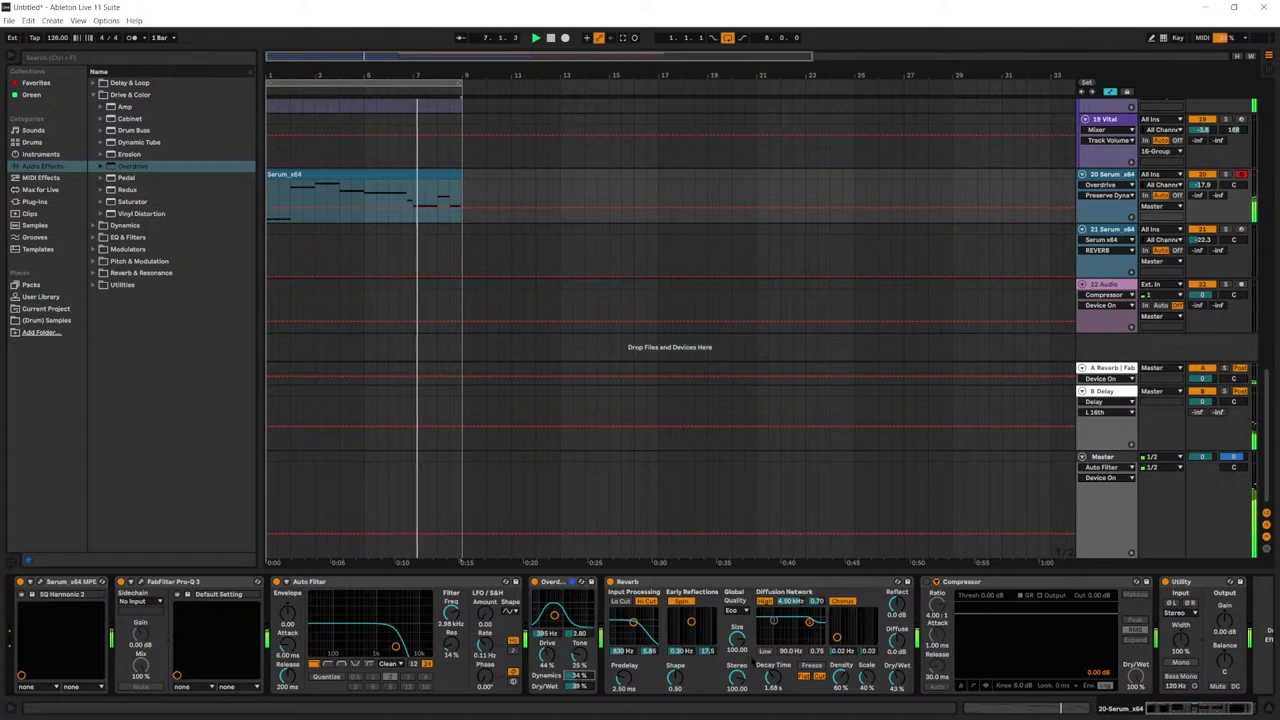
# Step: Extend the B4 note in the Serum clip to end at 7.1.1 and trim E5 to end at 5.1.1
pyautogui.doubleClick(410, 170)
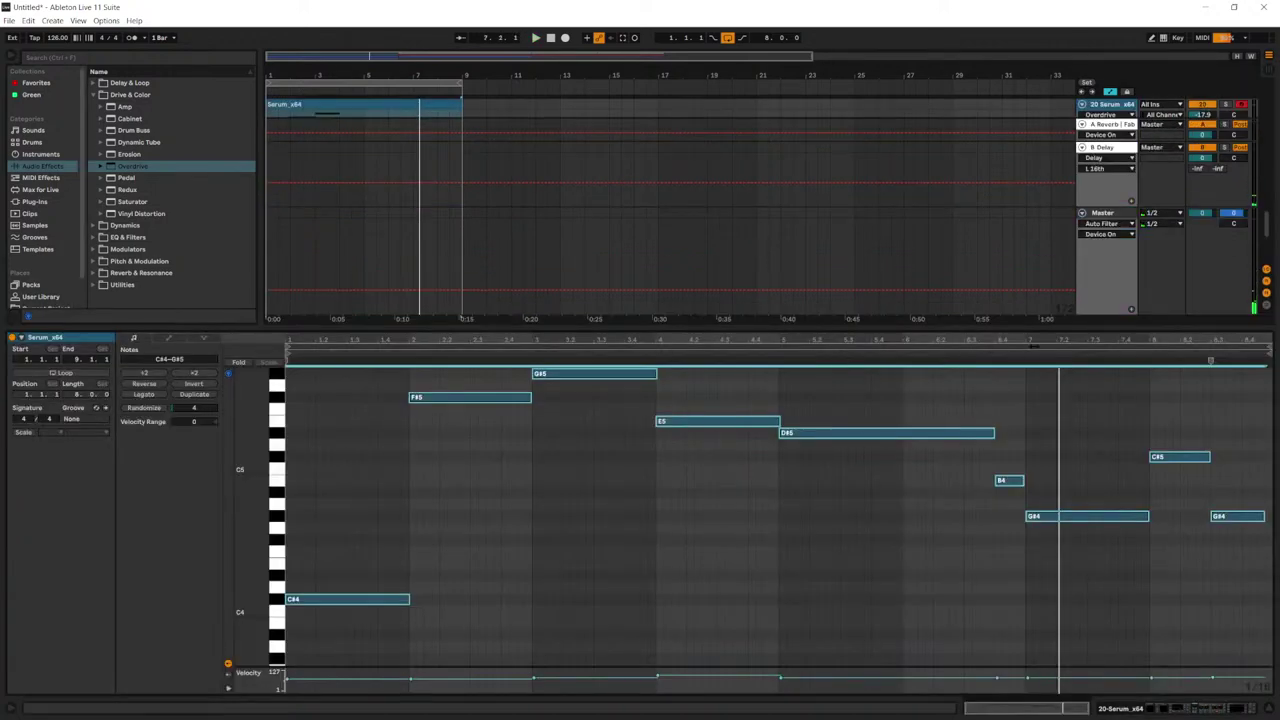
pyautogui.moveTo(1033, 346); pyautogui.dragTo(837, 554)
pyautogui.click(836, 480)
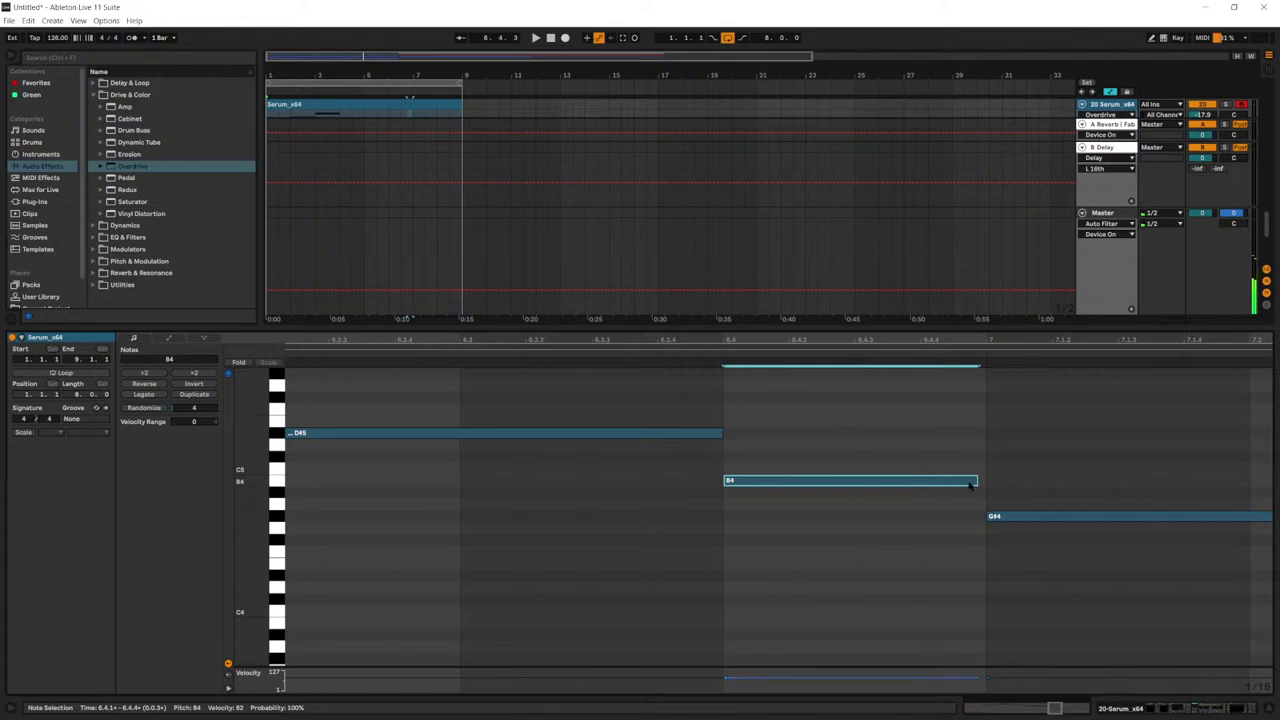
pyautogui.moveTo(976, 481); pyautogui.dragTo(989, 481)
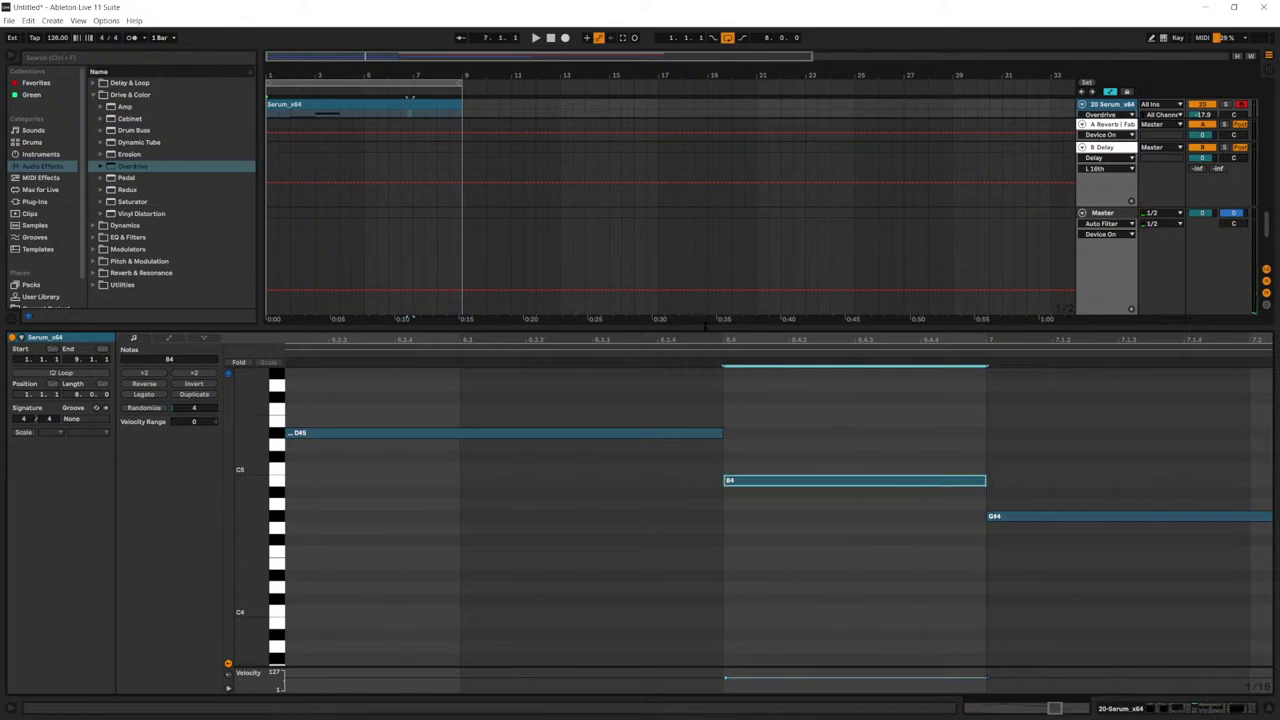
pyautogui.moveTo(706, 338); pyautogui.dragTo(1059, 280)
pyautogui.click(450, 432)
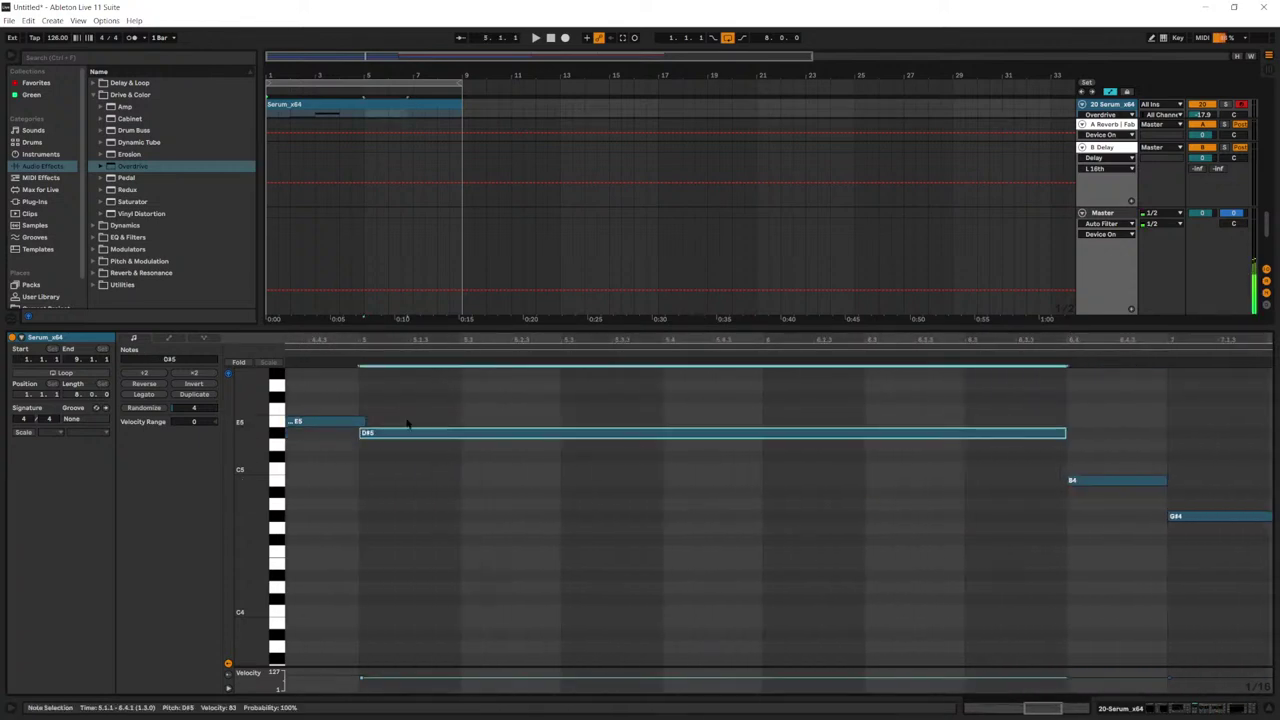
pyautogui.click(363, 421)
# Step: Check the Serum synth settings while the corrected melody plays
pyautogui.hotkey('shift', 'Tab')
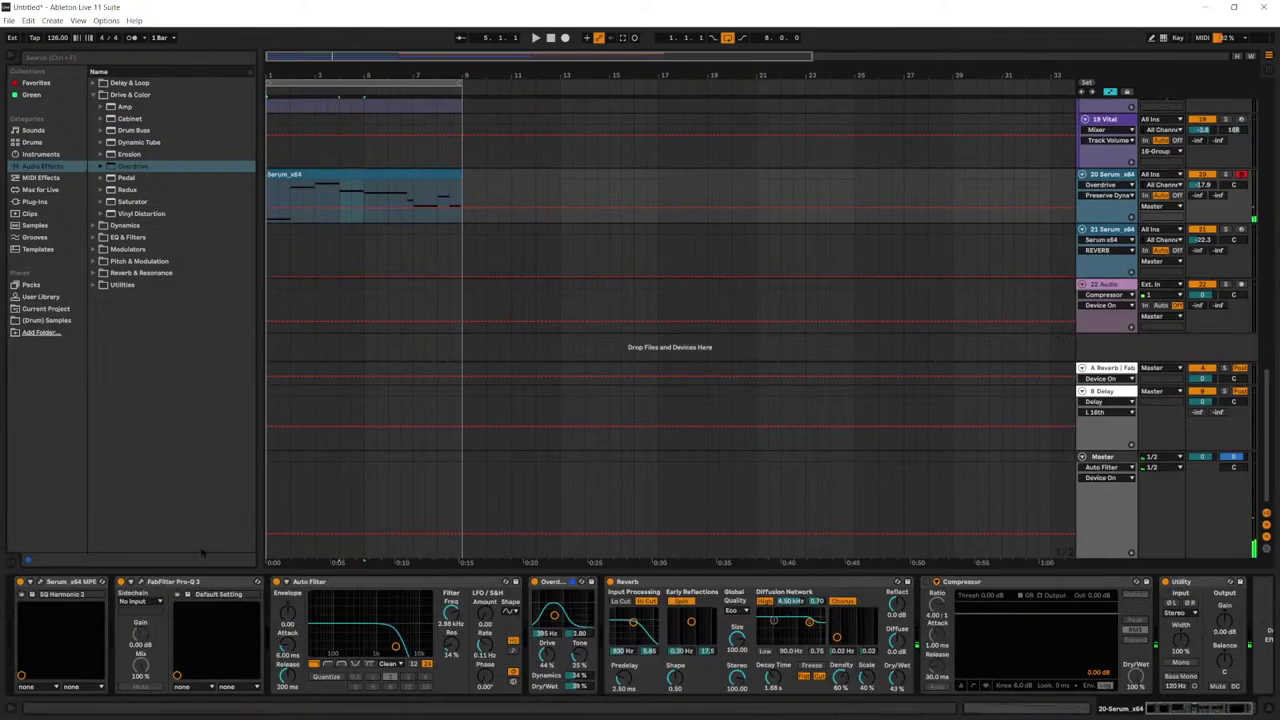
pyautogui.click(38, 582)
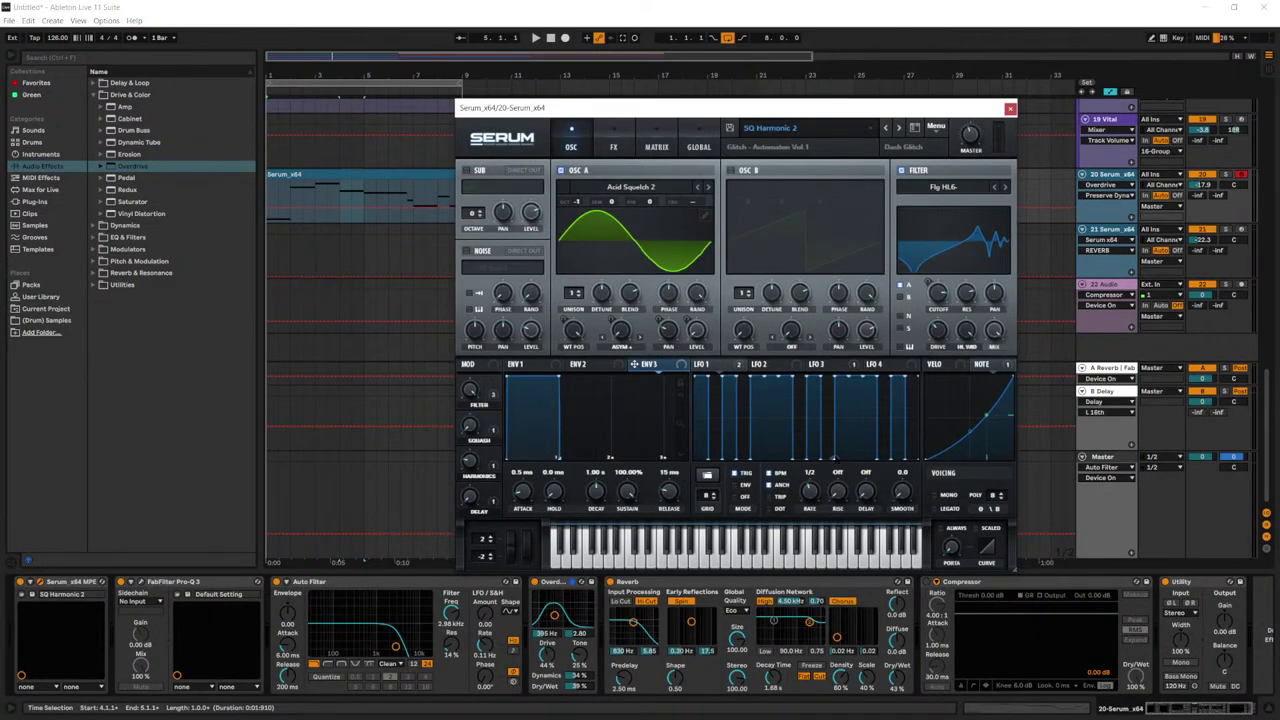
pyautogui.press('space')
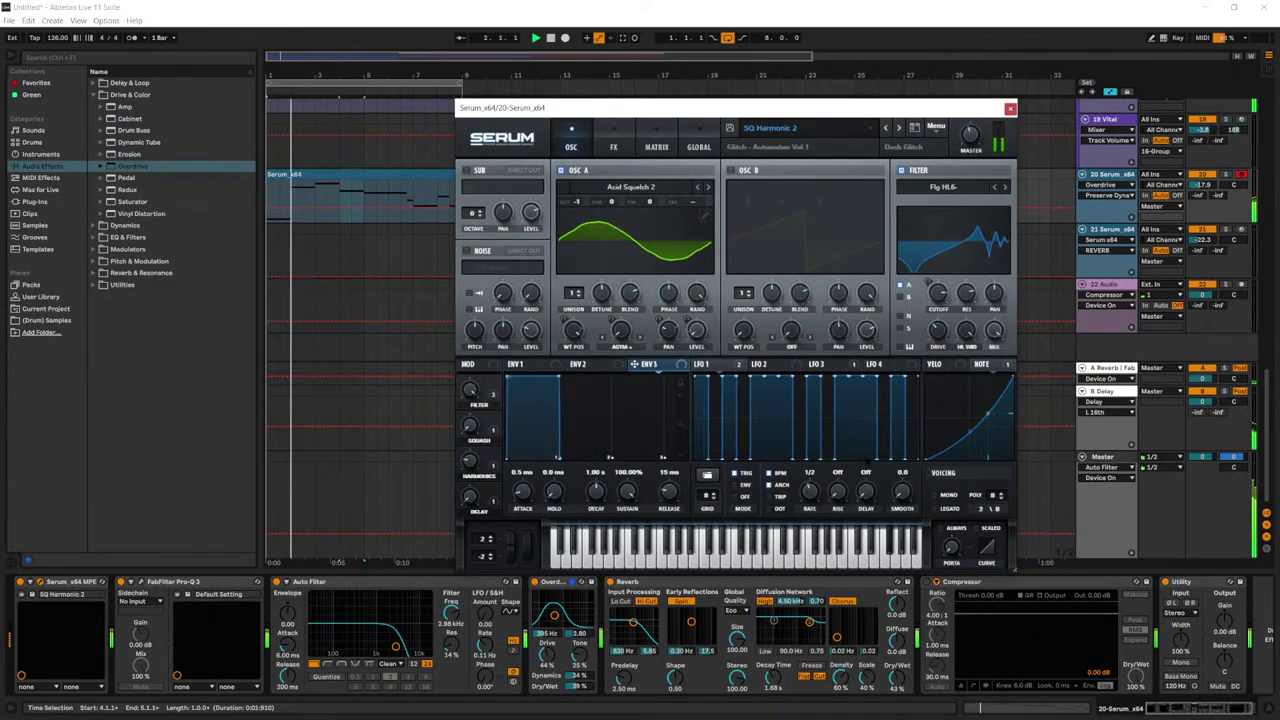
pyautogui.hotkey('shift', 'Tab')
pyautogui.click(1009, 108)
pyautogui.hotkey('shift', 'Tab')
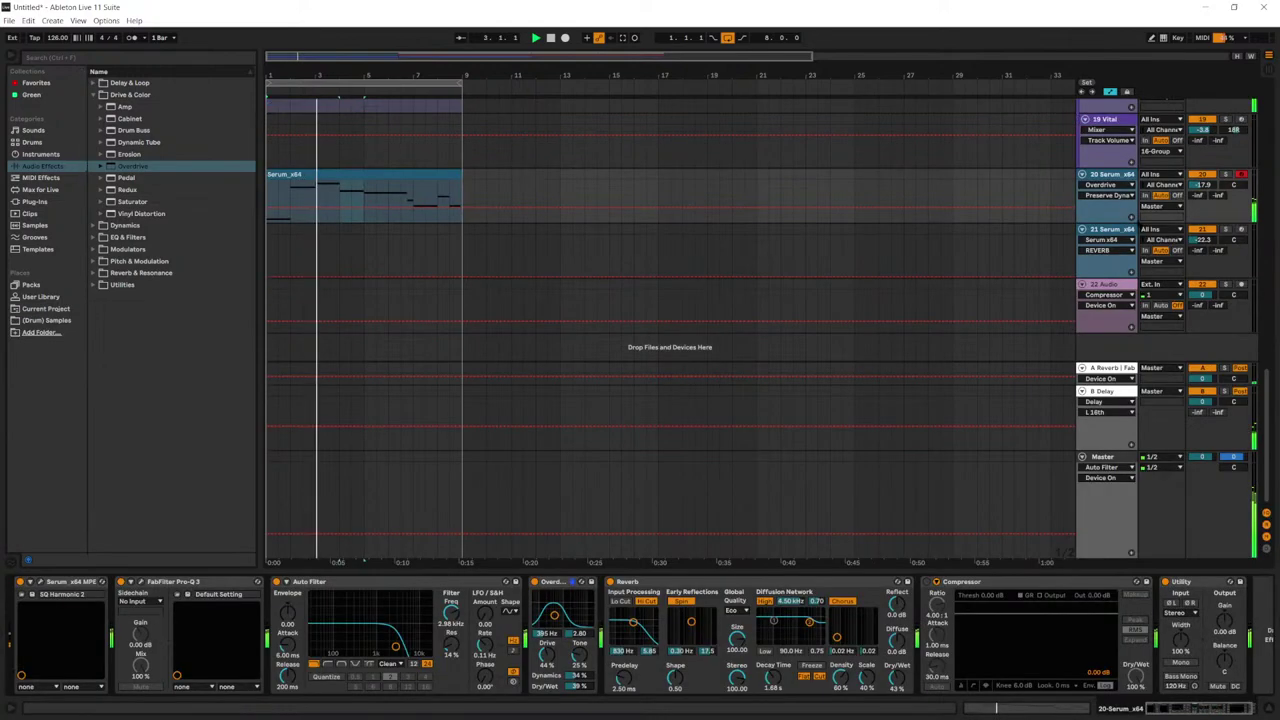
# Step: Automate the Reverb Dry/Wet on the Serum track to fall from a wetter start at bar 1 to 43% at bar 3
pyautogui.hscroll(1, 640, 634)
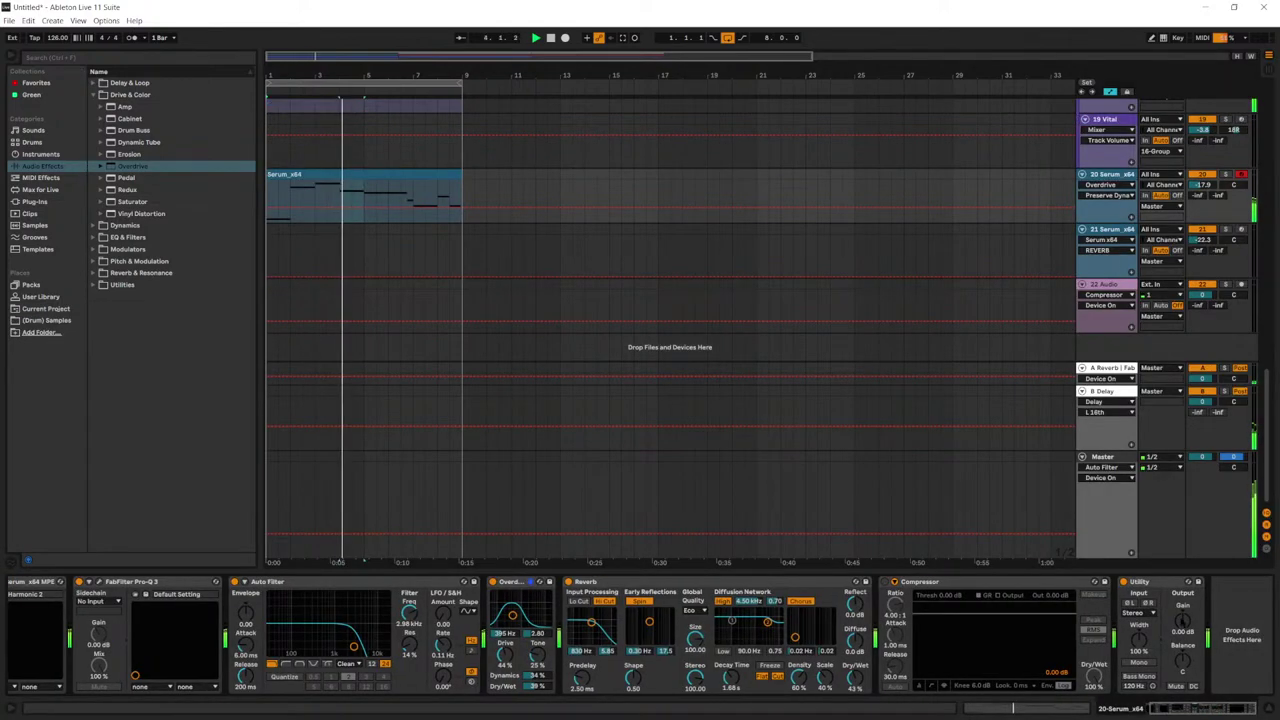
pyautogui.click(1182, 620)
pyautogui.moveTo(271, 76); pyautogui.dragTo(331, 211)
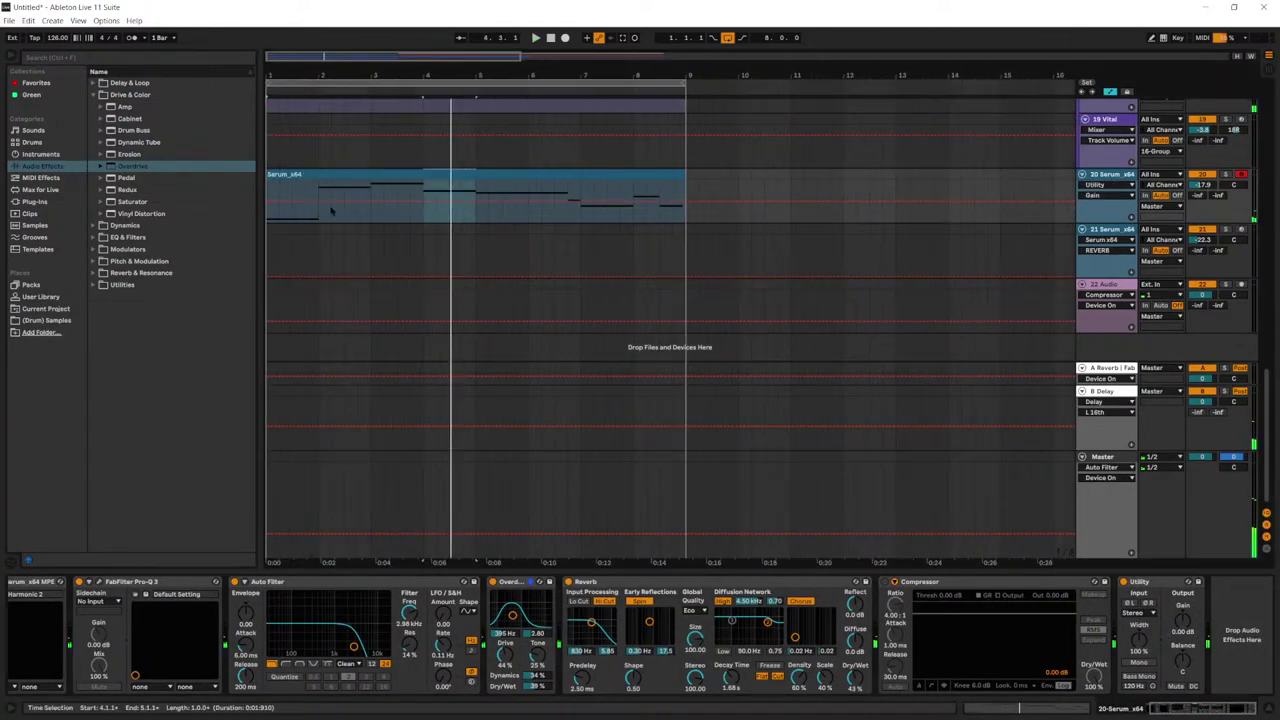
pyautogui.press('space')
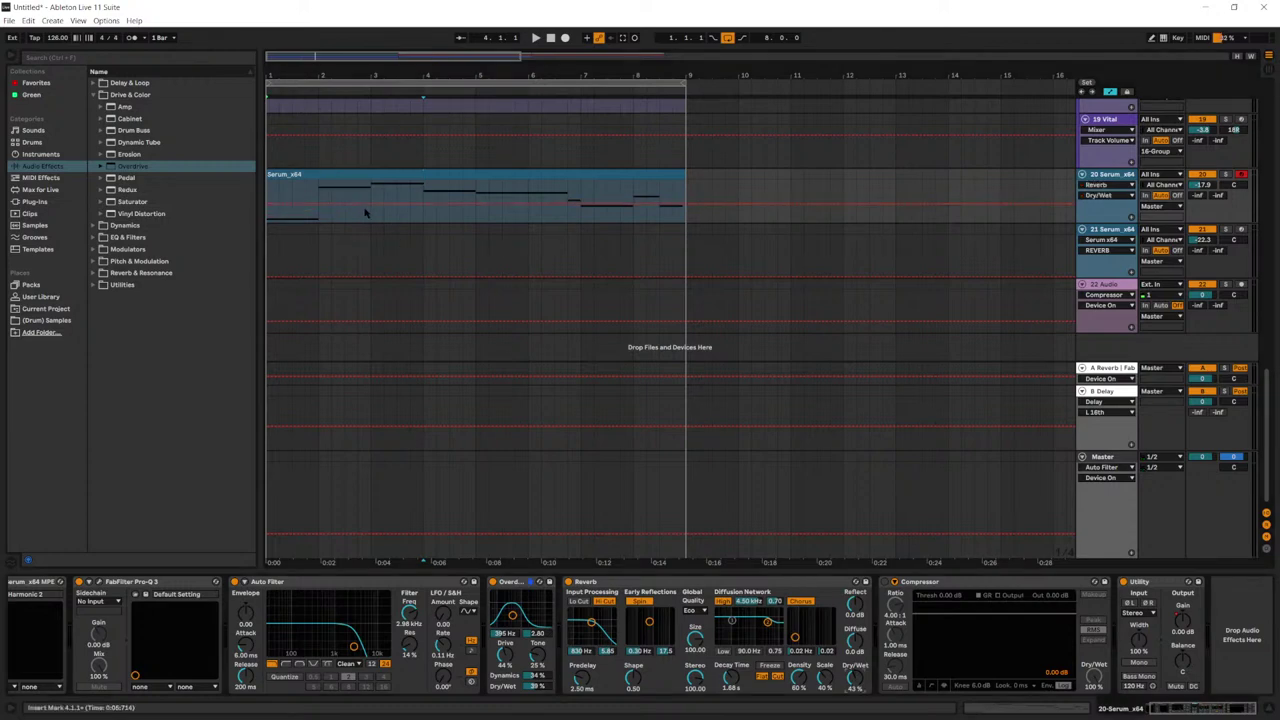
pyautogui.press('space')
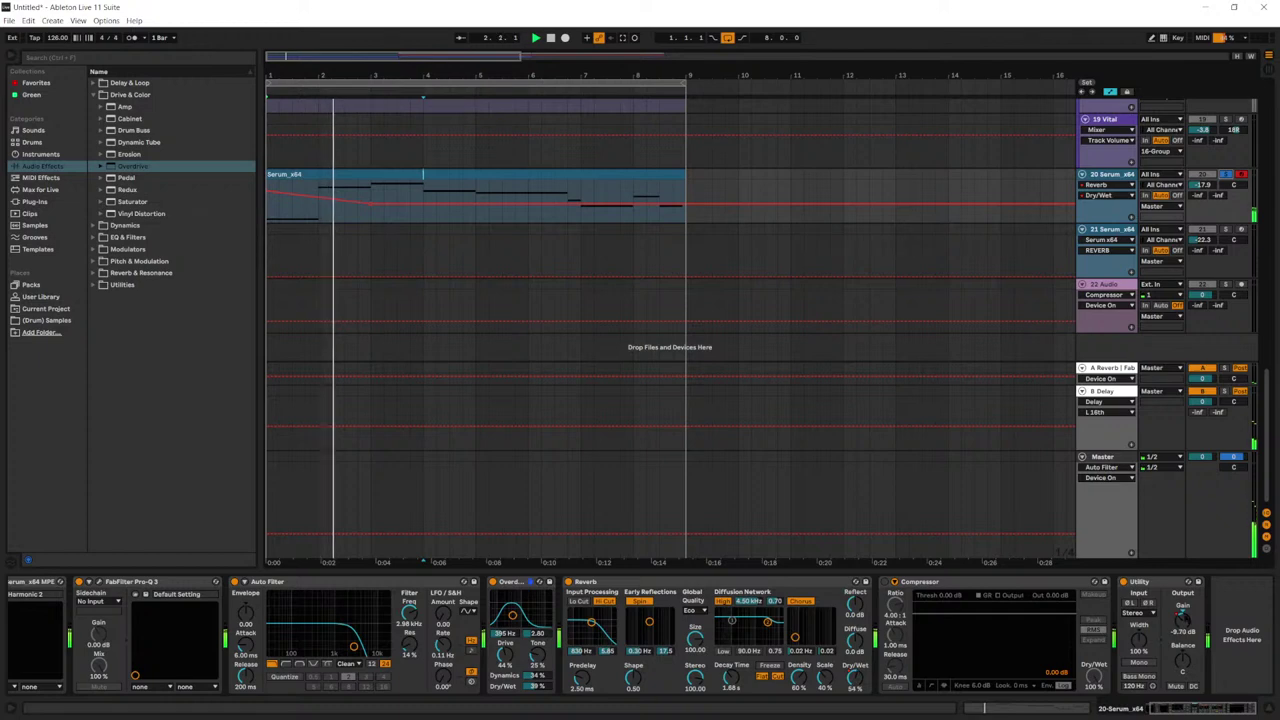
# Step: Automate the Serum track's Utility Gain as a curved fade-in from about -29 dB at bar 1, levelling off by about bar 4, and unsolo the track
pyautogui.click(1182, 620)
pyautogui.press('space')
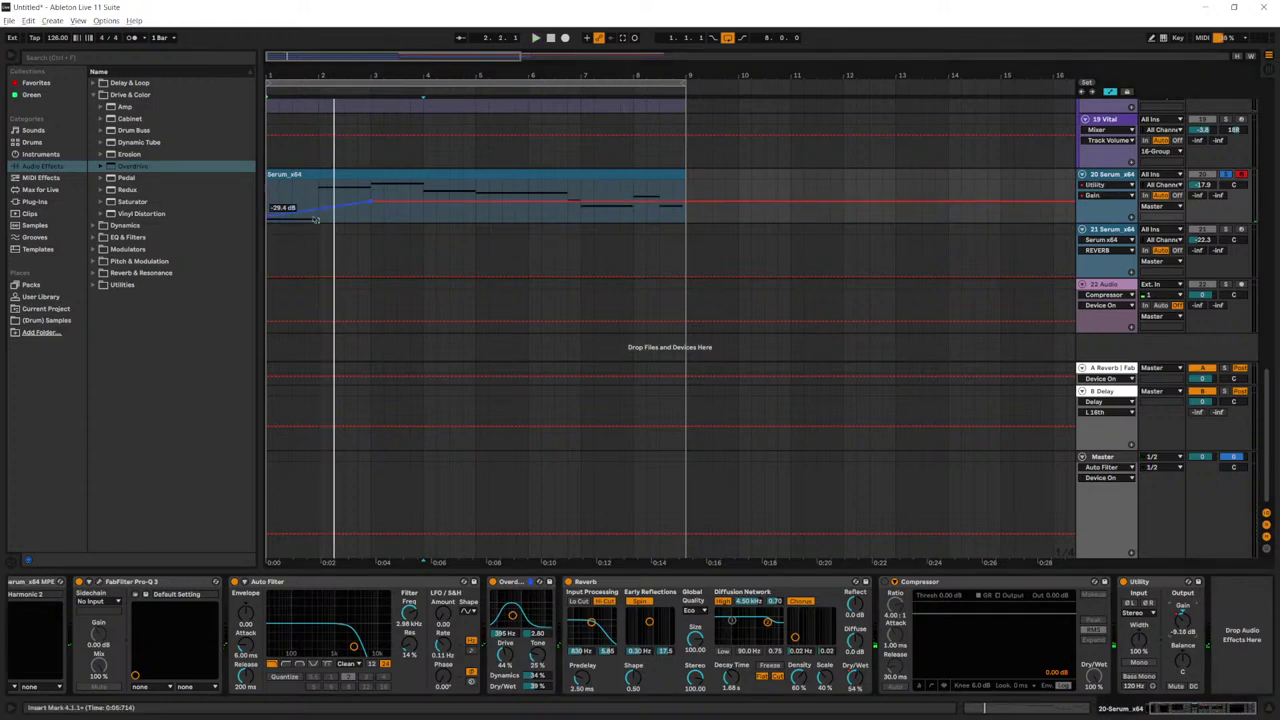
pyautogui.press('space')
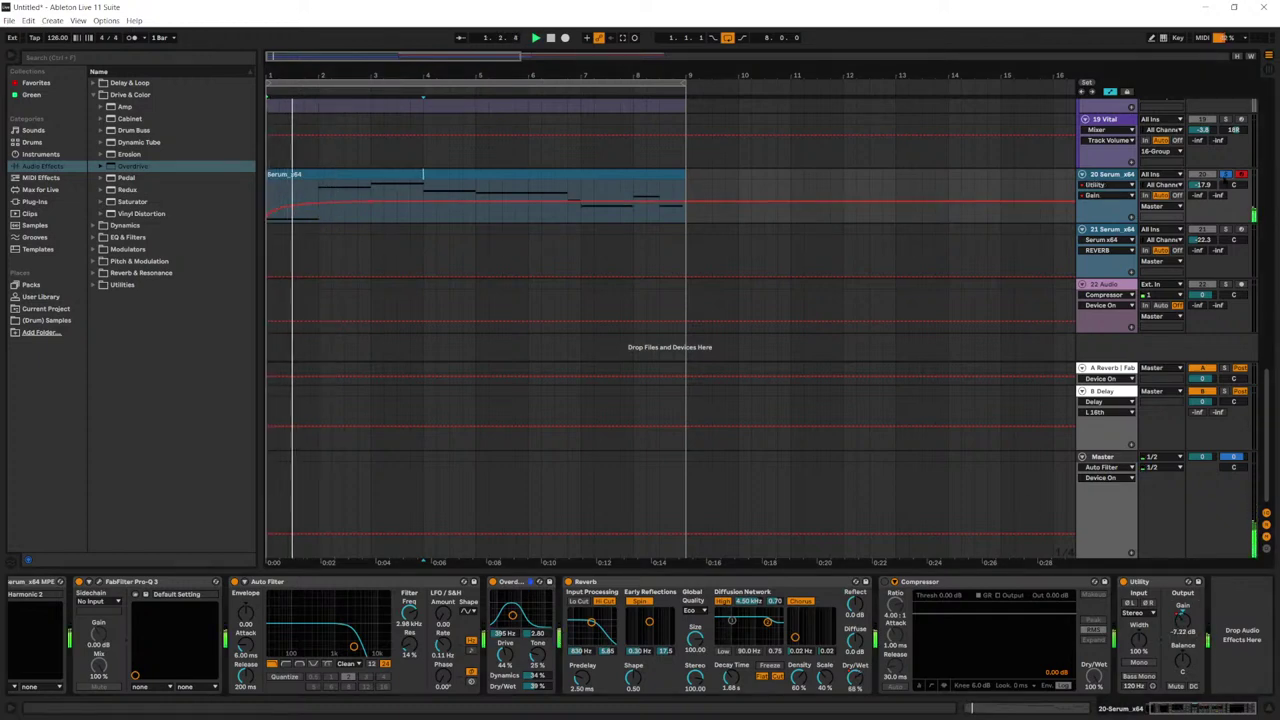
pyautogui.click(1225, 174)
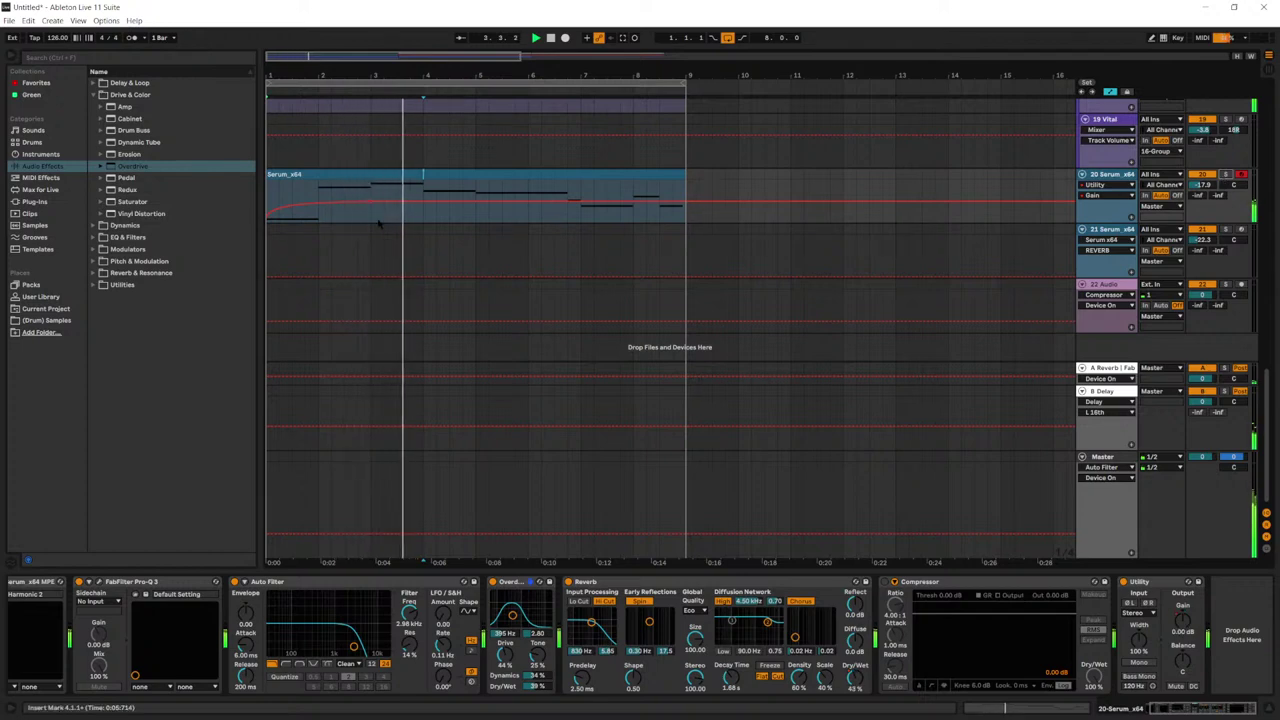
pyautogui.moveTo(369, 203); pyautogui.dragTo(371, 208)
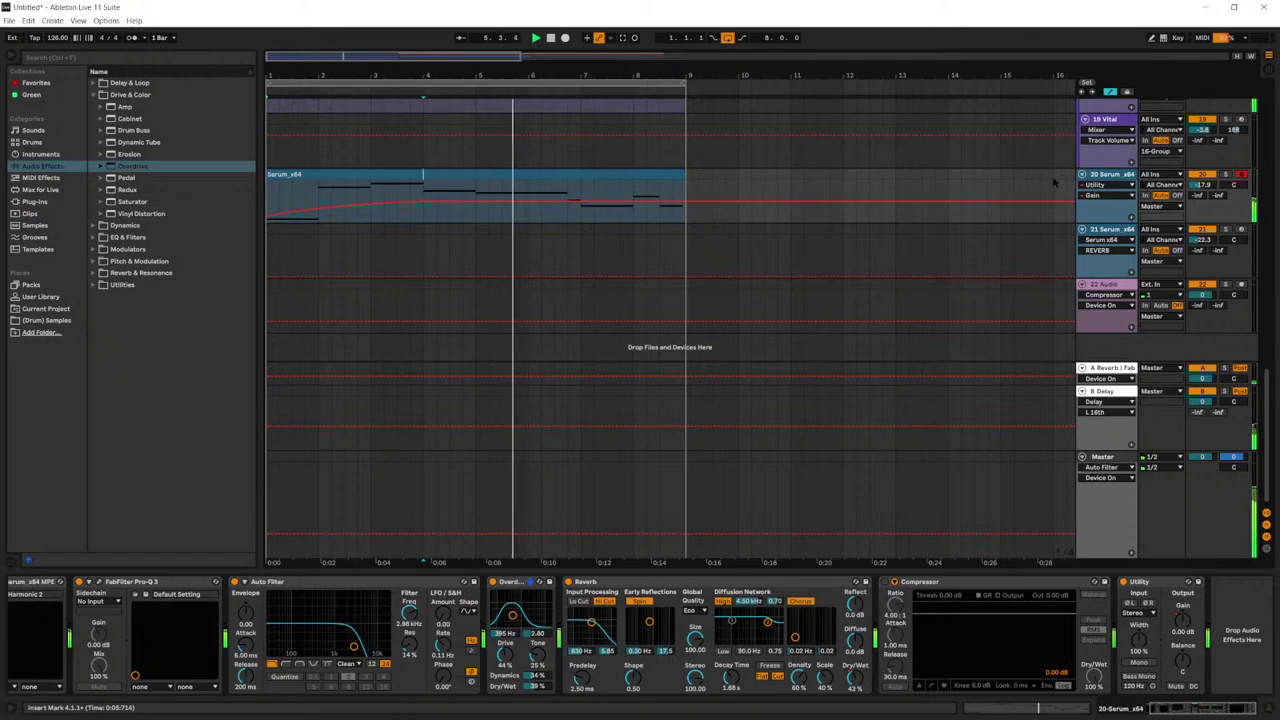
# Step: Open the Serum clip's notes around bar 6 and audition the passage from 6.3.2
pyautogui.click(567, 180)
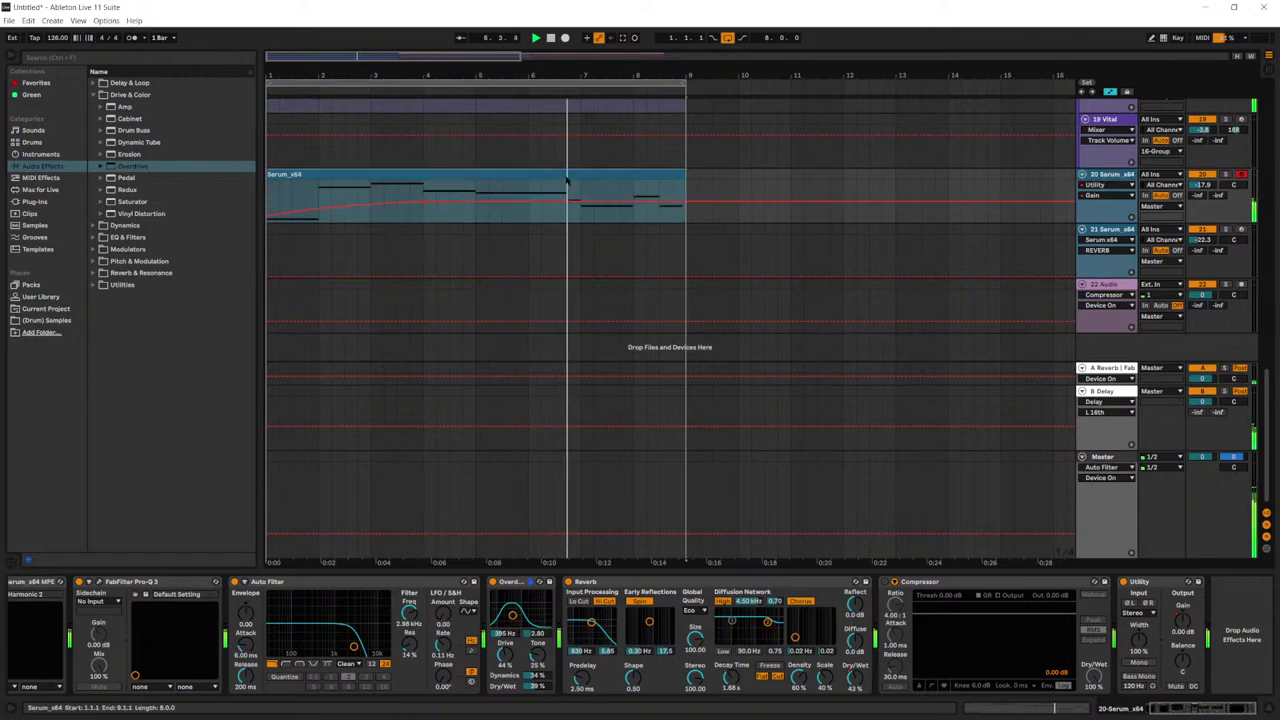
pyautogui.doubleClick(567, 180)
pyautogui.moveTo(1009, 339); pyautogui.dragTo(851, 392)
pyautogui.click(821, 481)
pyautogui.click(527, 406)
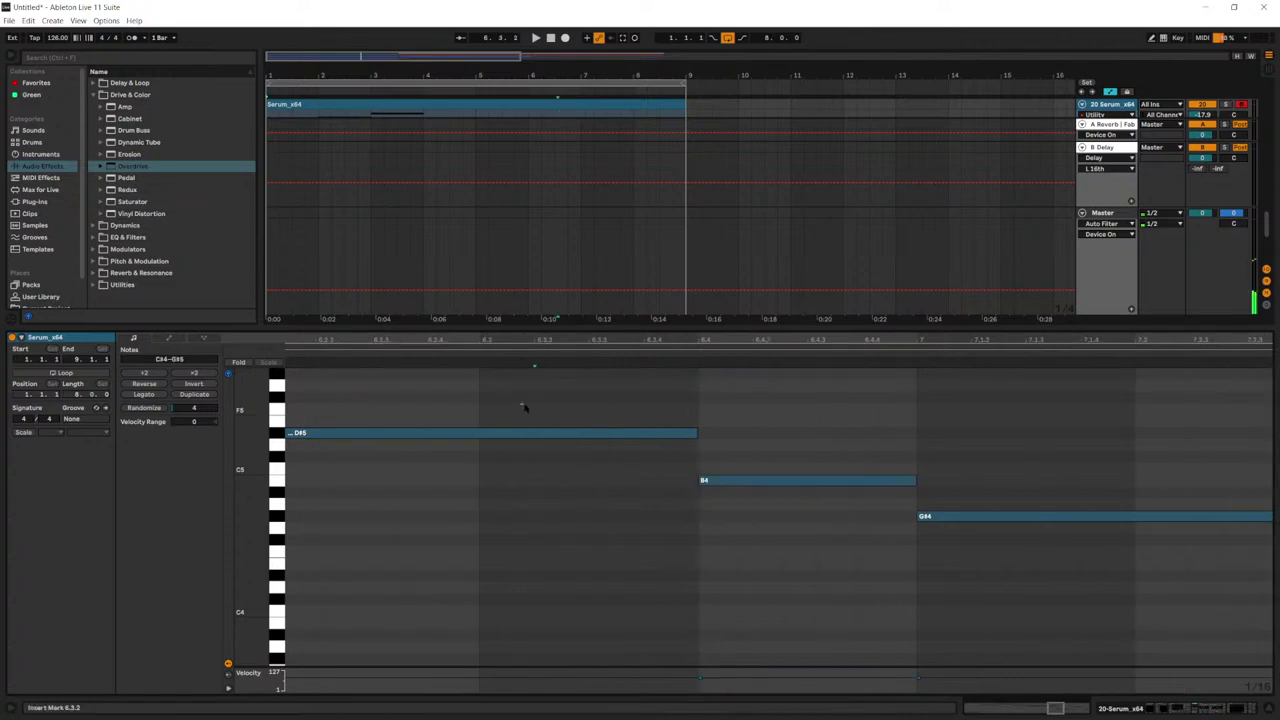
pyautogui.press('space')
# Step: Make the B4 note span 6.3.3 to 7.1.1, end D#5 at 6.3.3, and audition the transition
pyautogui.moveTo(724, 488); pyautogui.dragTo(617, 491)
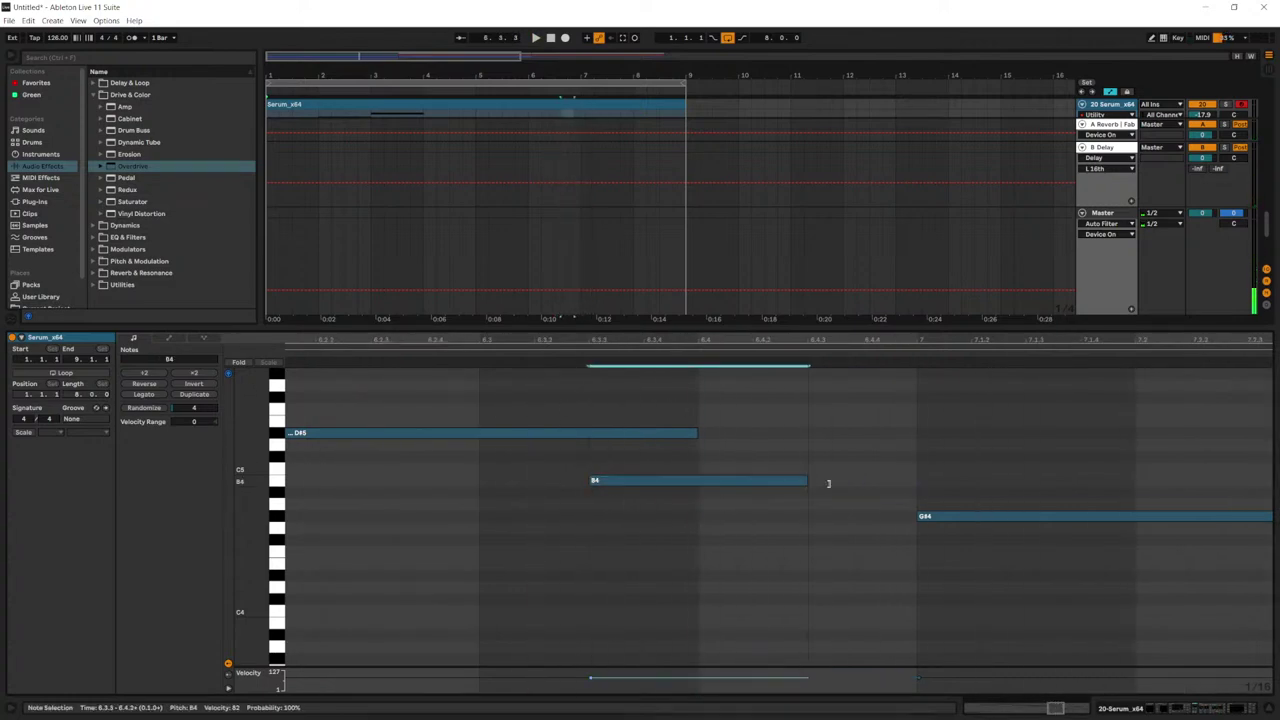
pyautogui.moveTo(828, 483); pyautogui.dragTo(917, 481)
pyautogui.moveTo(697, 431); pyautogui.dragTo(588, 434)
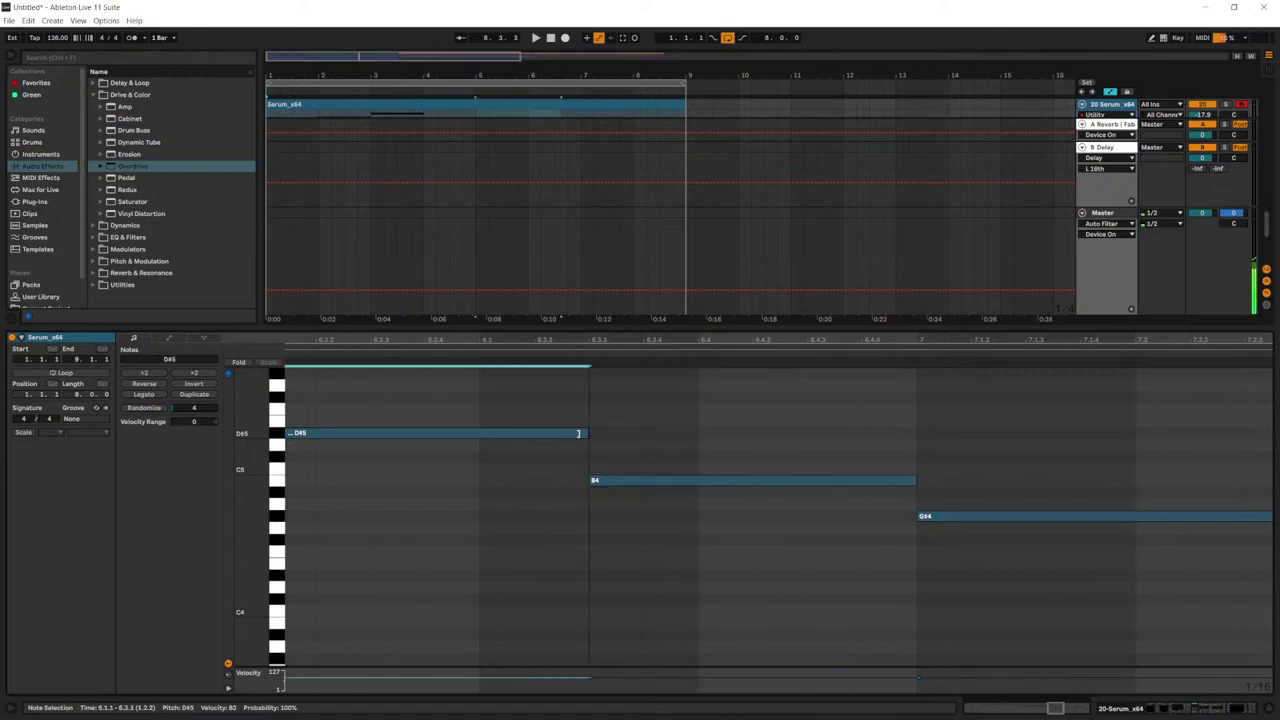
pyautogui.click(498, 469)
pyautogui.press('space')
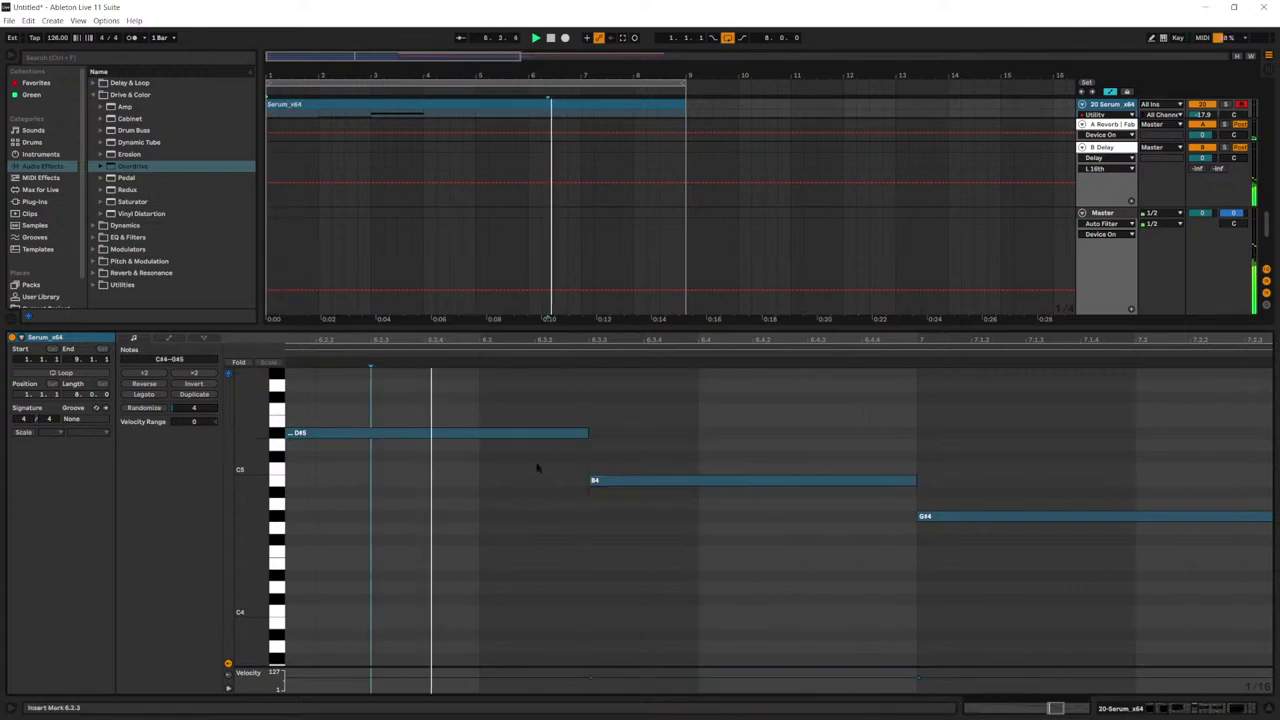
pyautogui.press('space')
# Step: Delete the B4 note following D#5 and play the melody from 4.4.4
pyautogui.moveTo(798, 341); pyautogui.dragTo(798, 270)
pyautogui.doubleClick(784, 480)
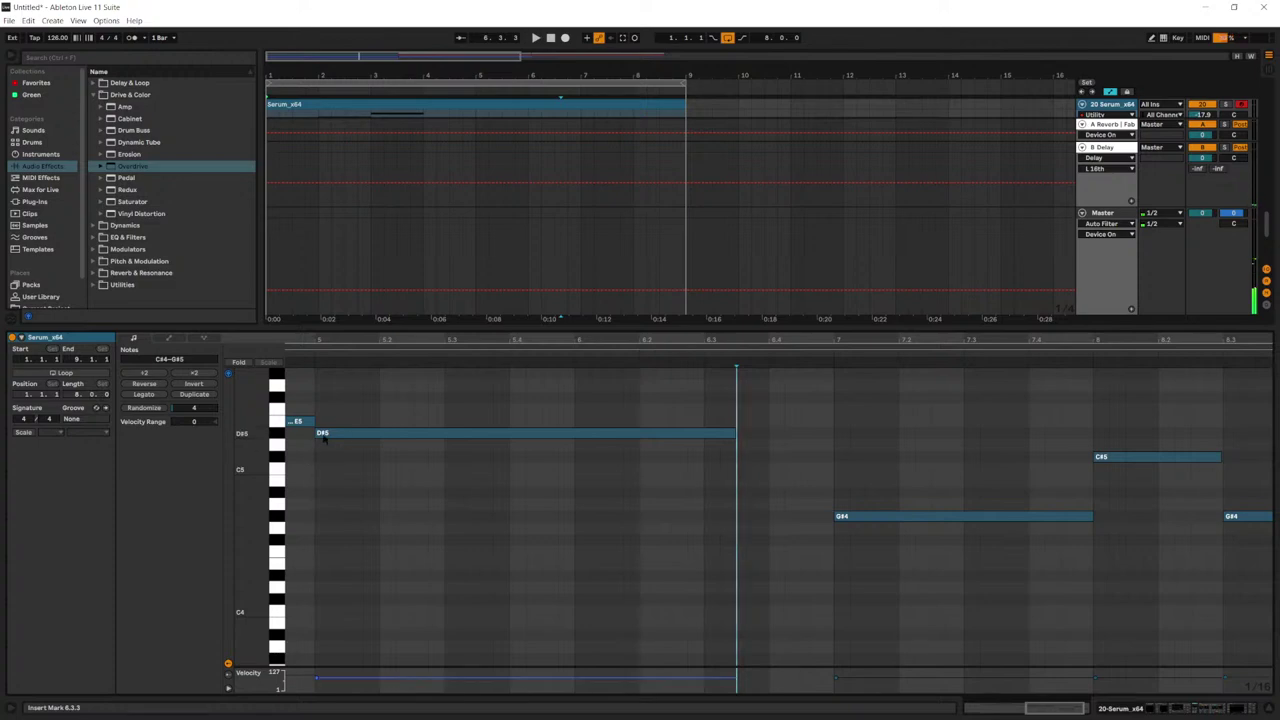
pyautogui.click(322, 435)
pyautogui.click(316, 465)
pyautogui.press('space')
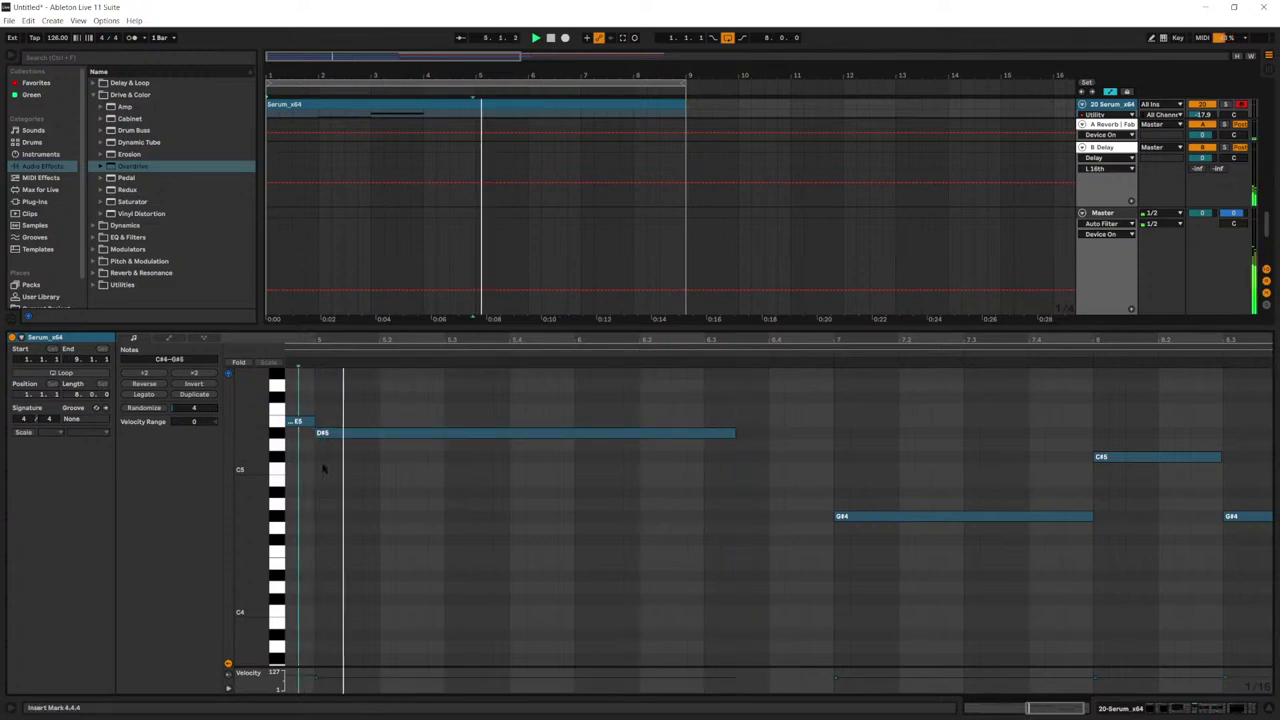
# Step: Trim D#5 to end at 6.3.1 and add a B4 note from 6.3.1 to 8.1.1, checking the melody by playback
pyautogui.moveTo(736, 433); pyautogui.dragTo(703, 434)
pyautogui.moveTo(522, 437); pyautogui.dragTo(921, 482)
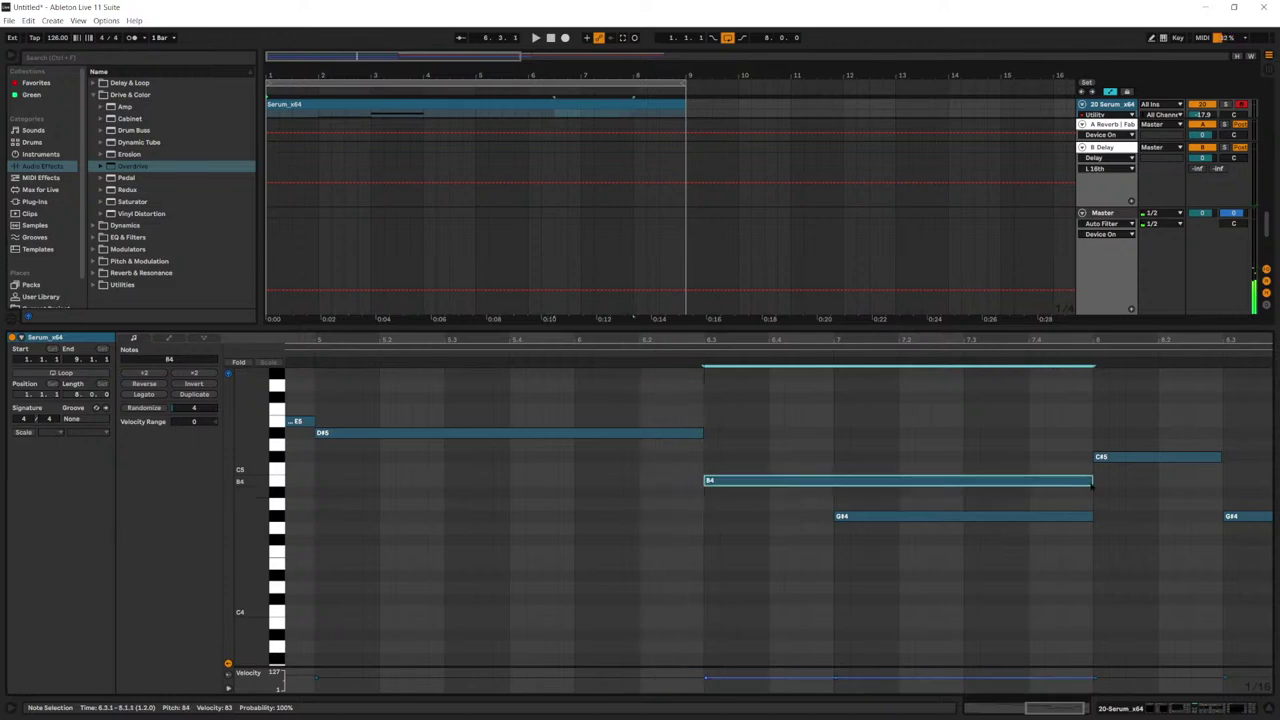
pyautogui.click(688, 501)
pyautogui.press('space')
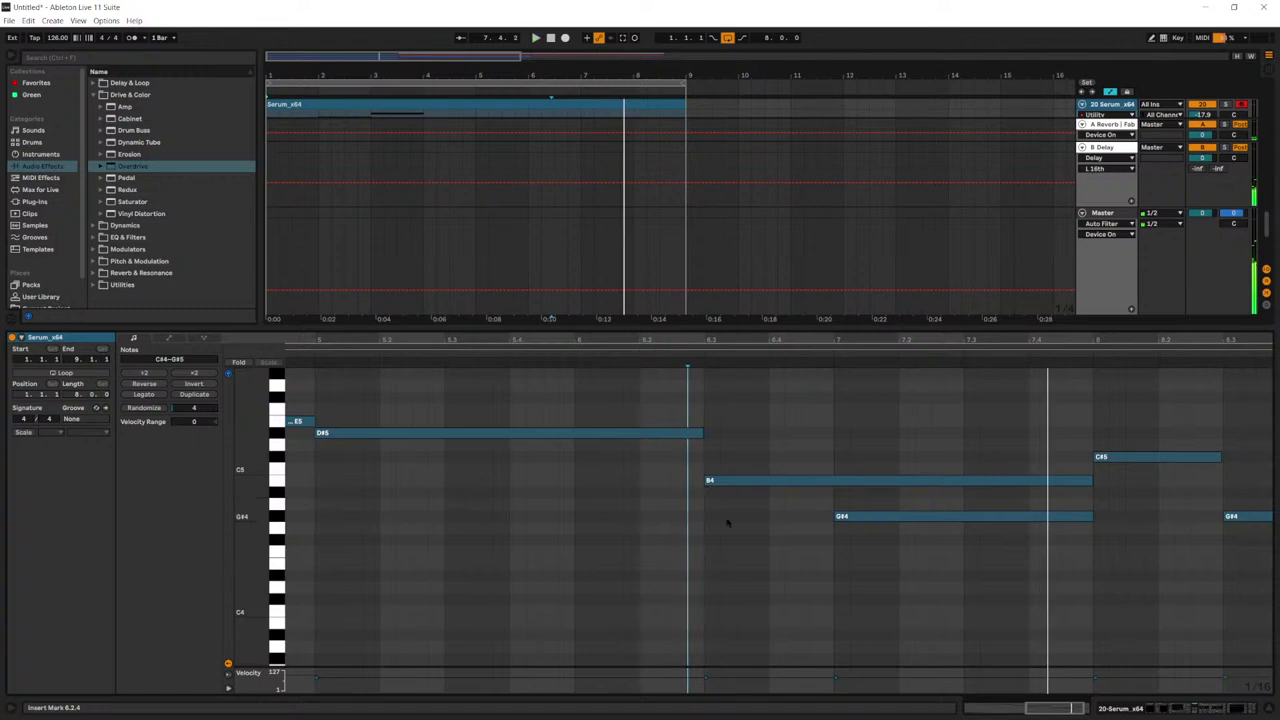
pyautogui.click(704, 511)
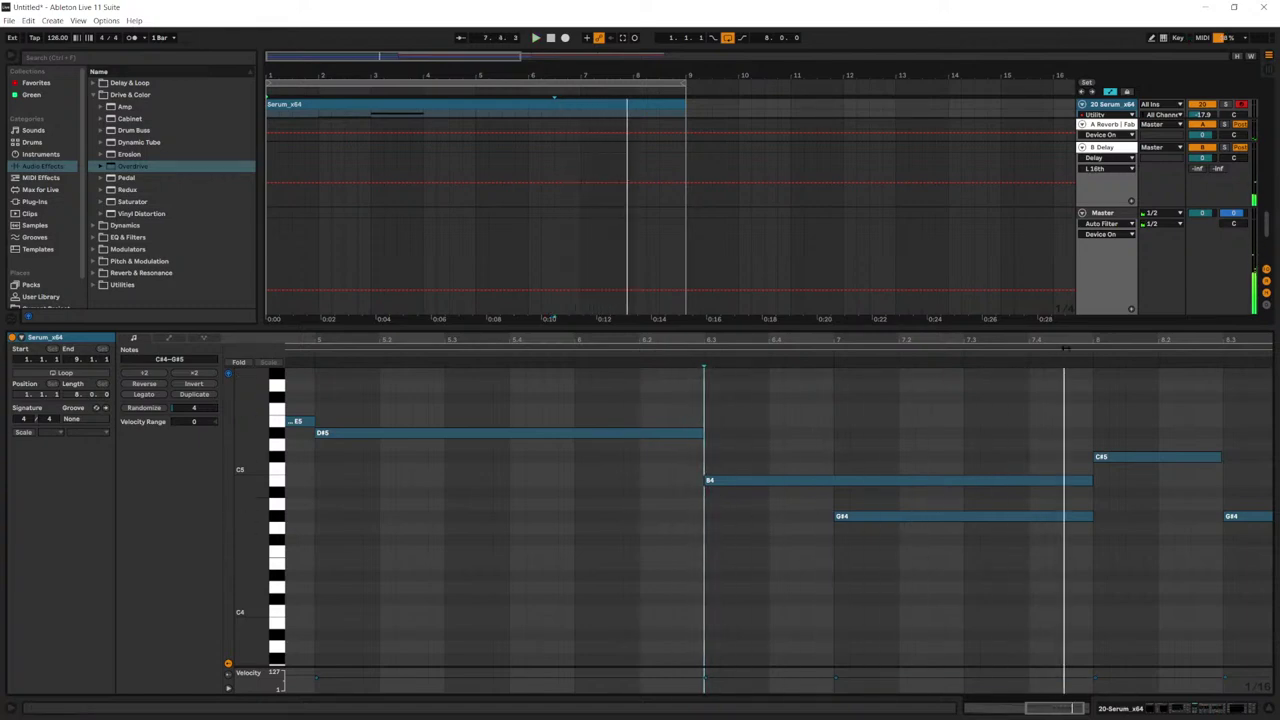
pyautogui.moveTo(1090, 339); pyautogui.dragTo(1090, 250)
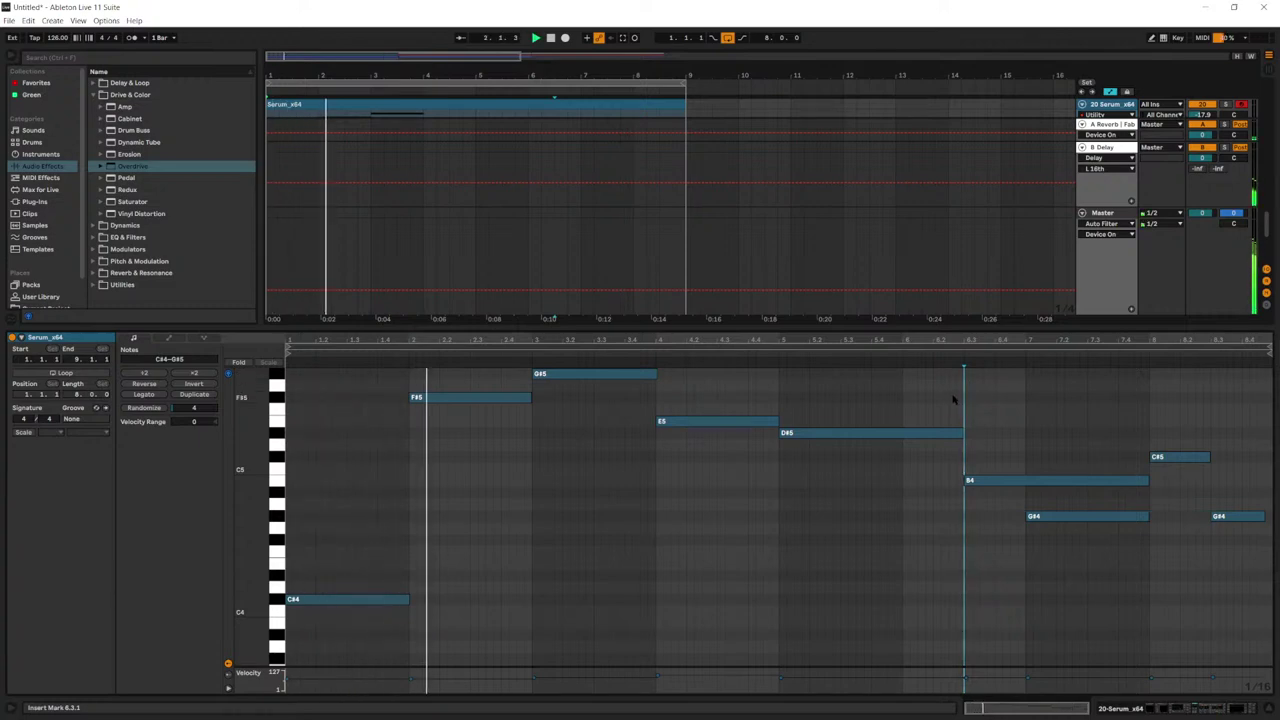
pyautogui.hotkey('shift', 'Tab')
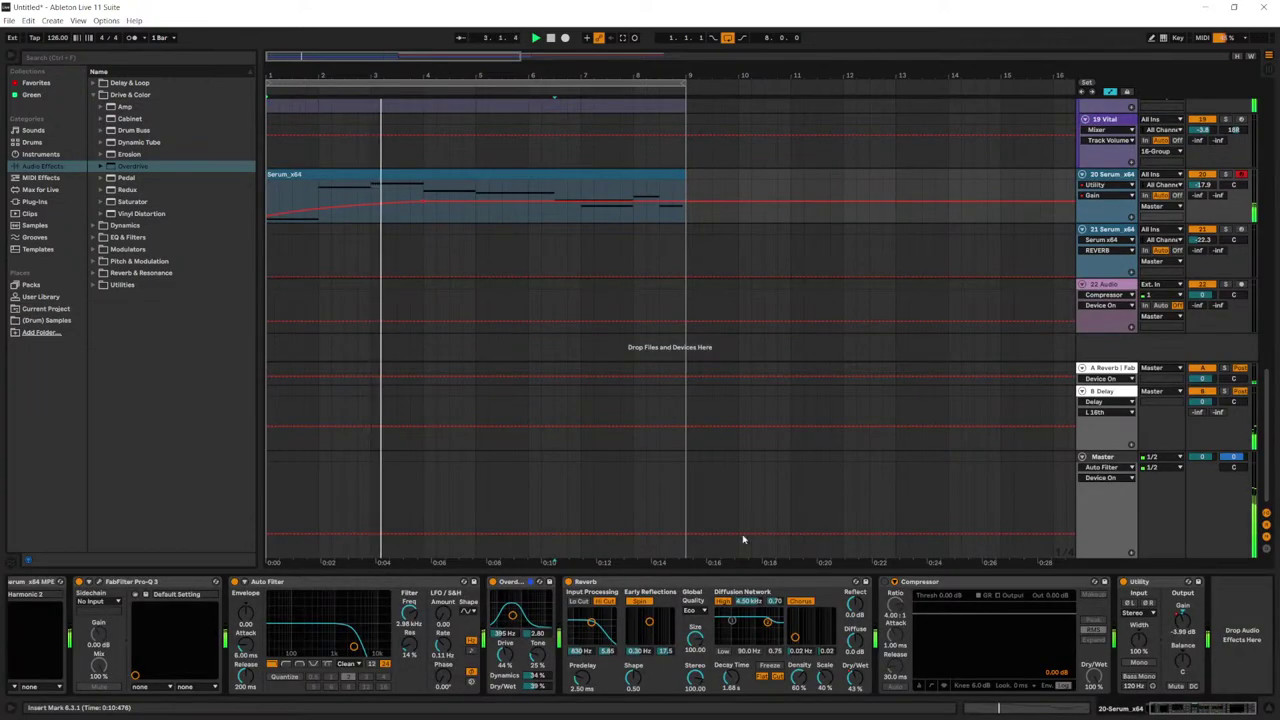
# Step: Raise the Serum track's Reverb Dry/Wet automation to 67% from about bar 5 onward and lower the Auto Filter frequency to 2.40 kHz
pyautogui.click(854, 677)
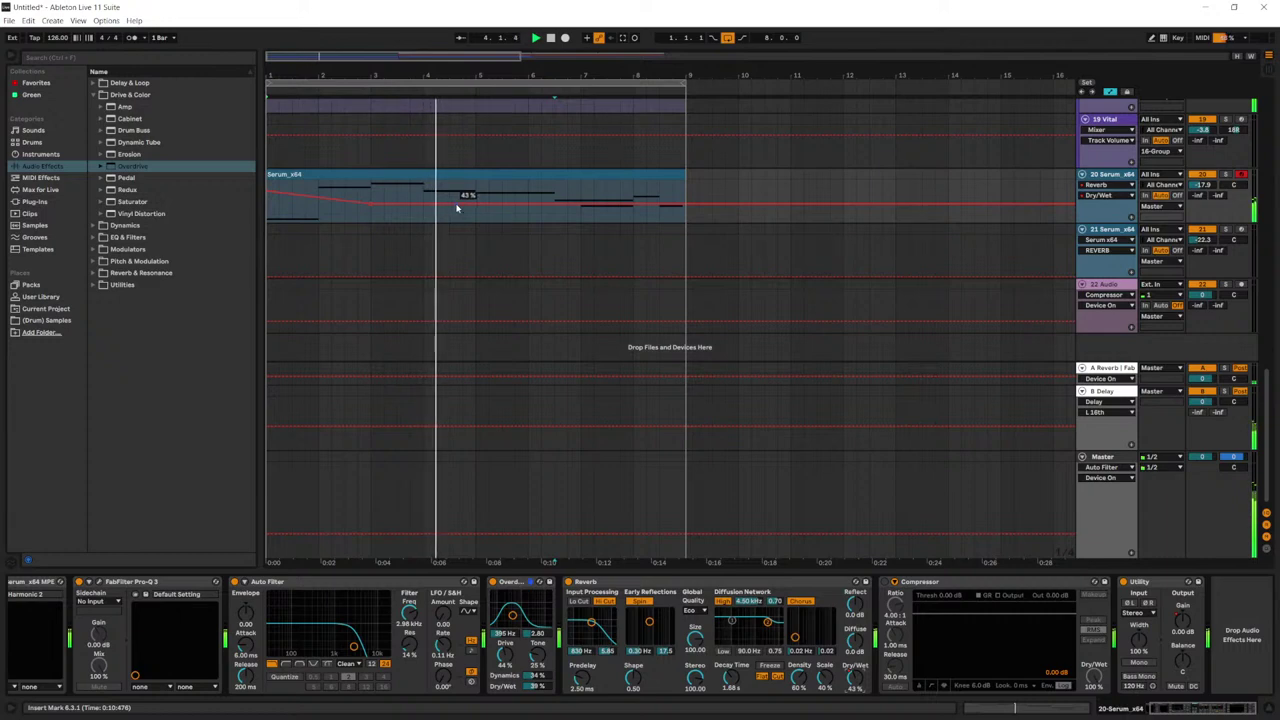
pyautogui.moveTo(456, 205); pyautogui.dragTo(463, 193)
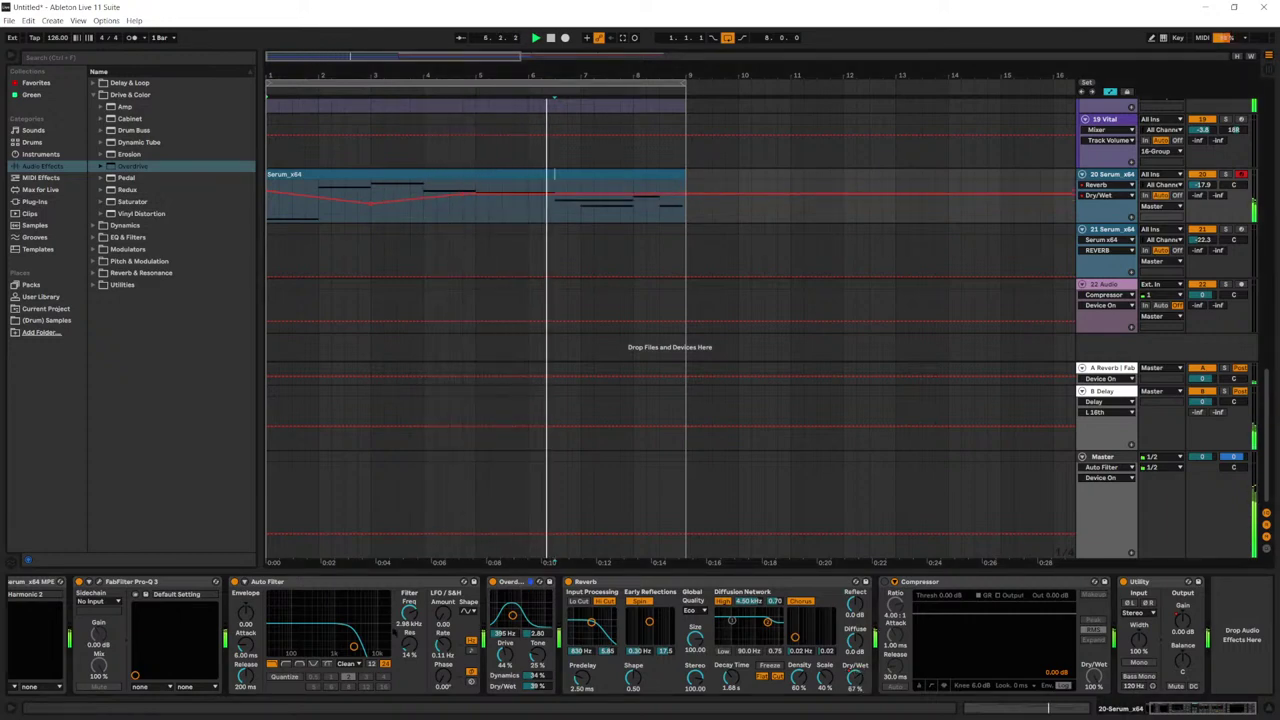
pyautogui.moveTo(409, 613); pyautogui.dragTo(409, 622)
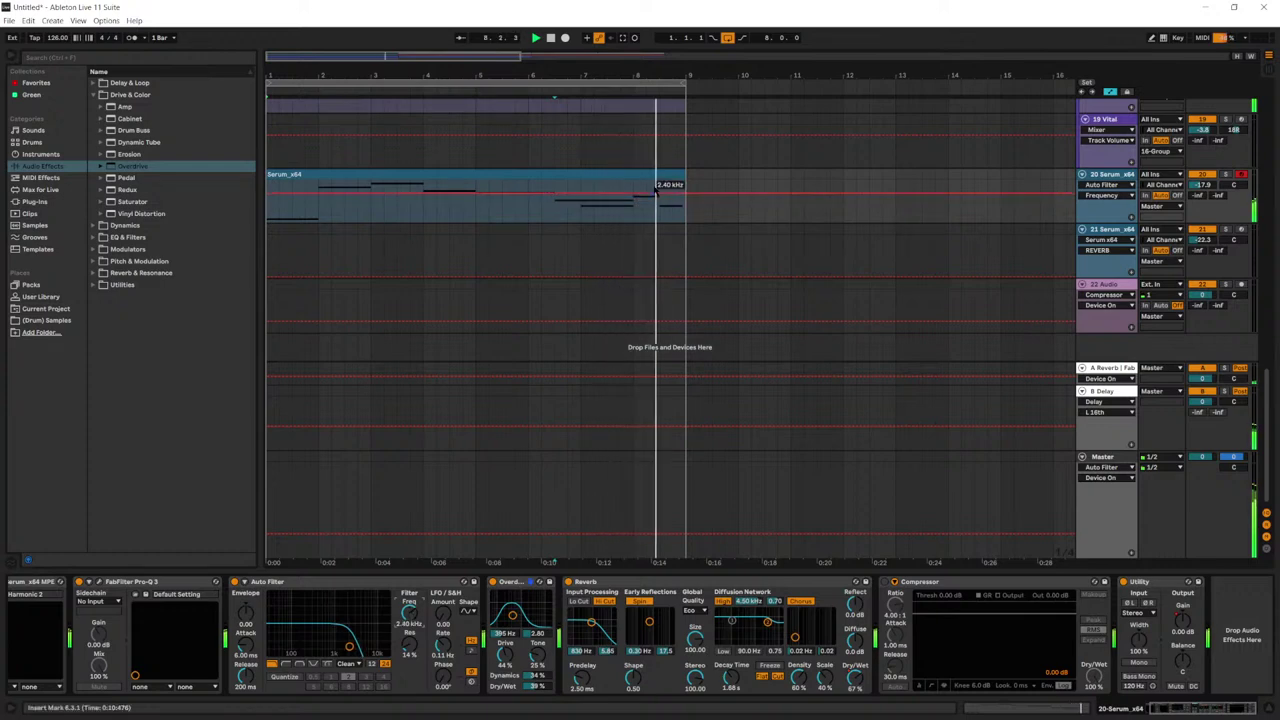
pyautogui.click(656, 178)
pyautogui.press('space')
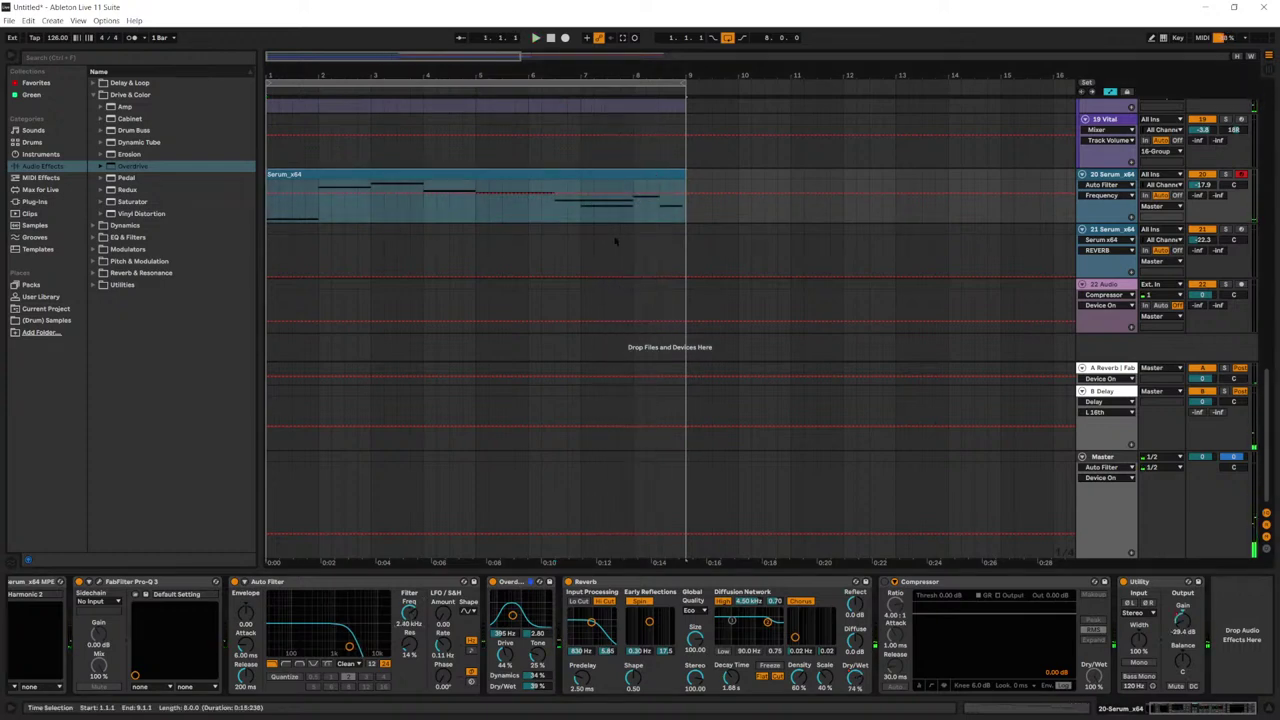
# Step: Inspect the Serum synth's settings and play the arrangement from bar 1
pyautogui.scroll(1, 396, 630)
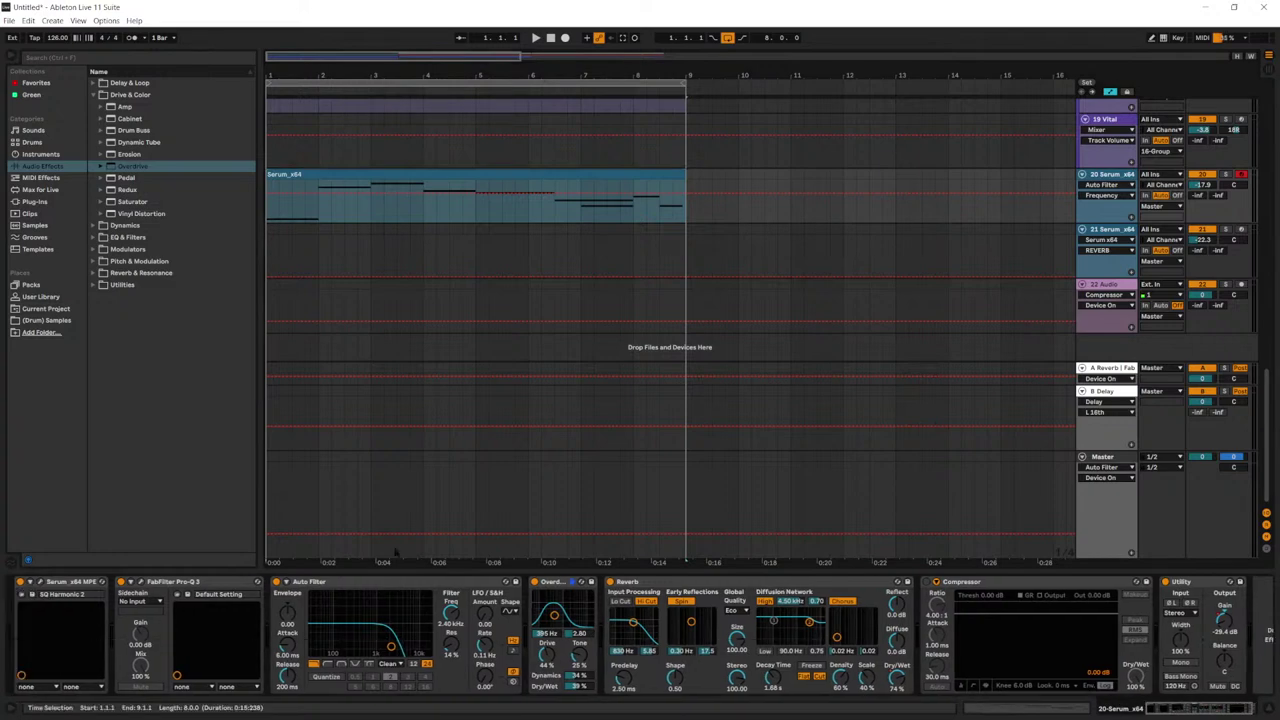
pyautogui.click(38, 582)
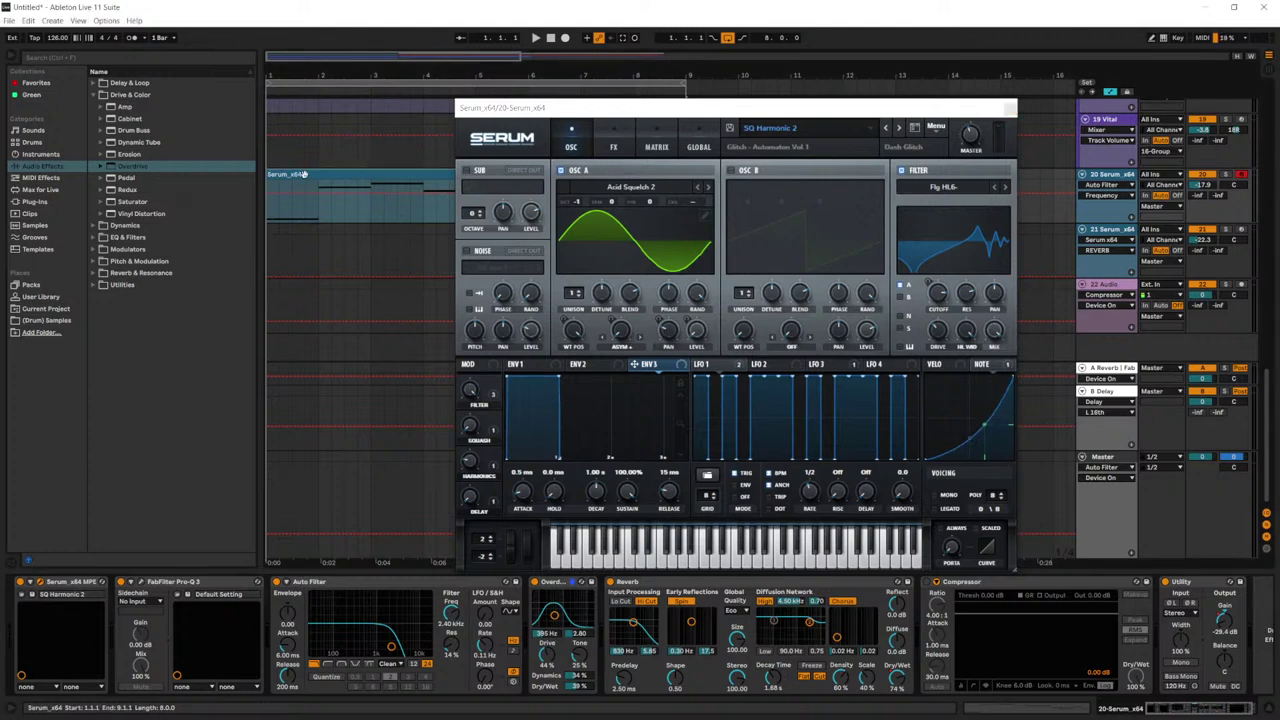
pyautogui.press('space')
pyautogui.click(1009, 107)
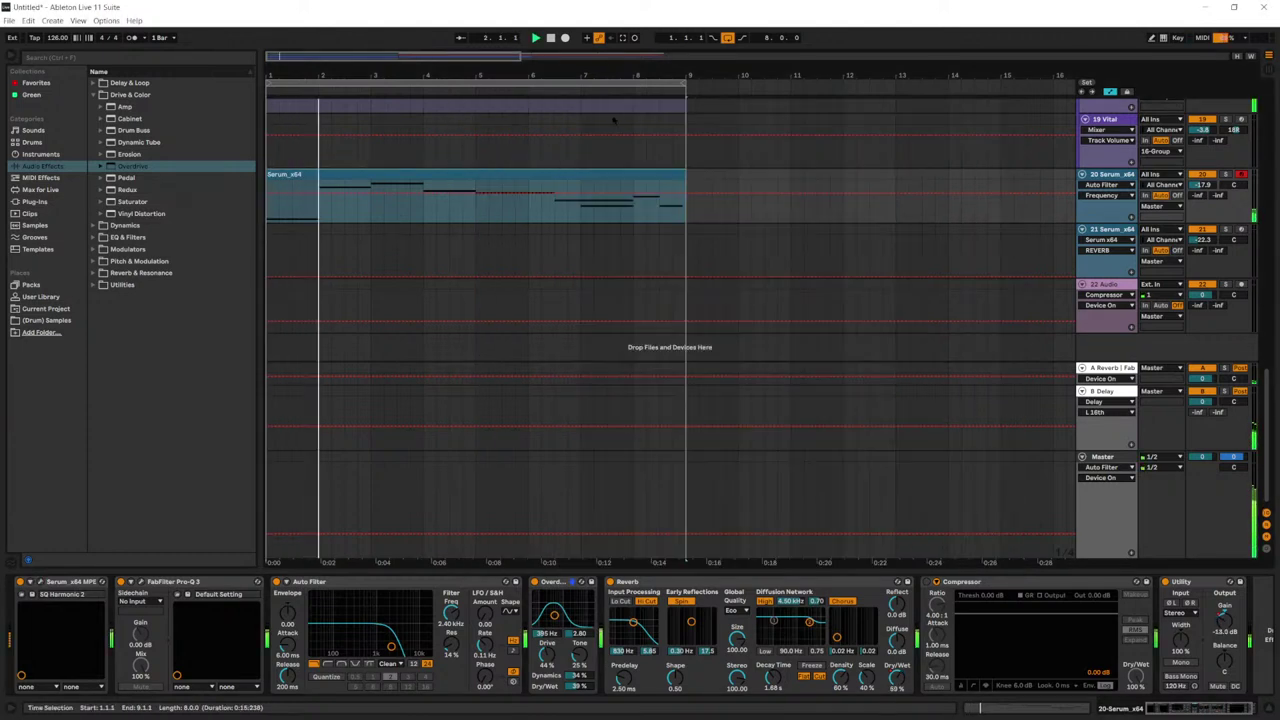
# Step: Add FabFilter Pro-Q 3 to the 16 Group track between the Glue Compressor and the Phaser-Flanger
pyautogui.scroll(6, 1108, 168)
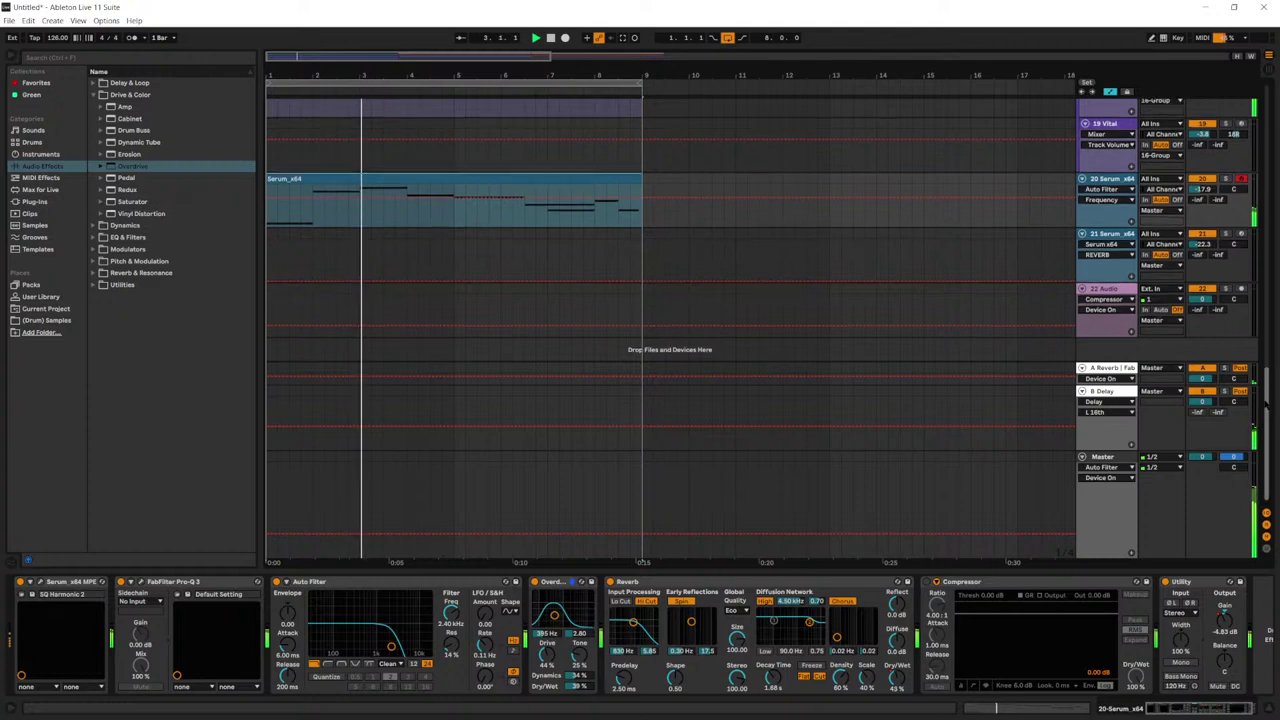
pyautogui.click(1107, 160)
pyautogui.click(1105, 178)
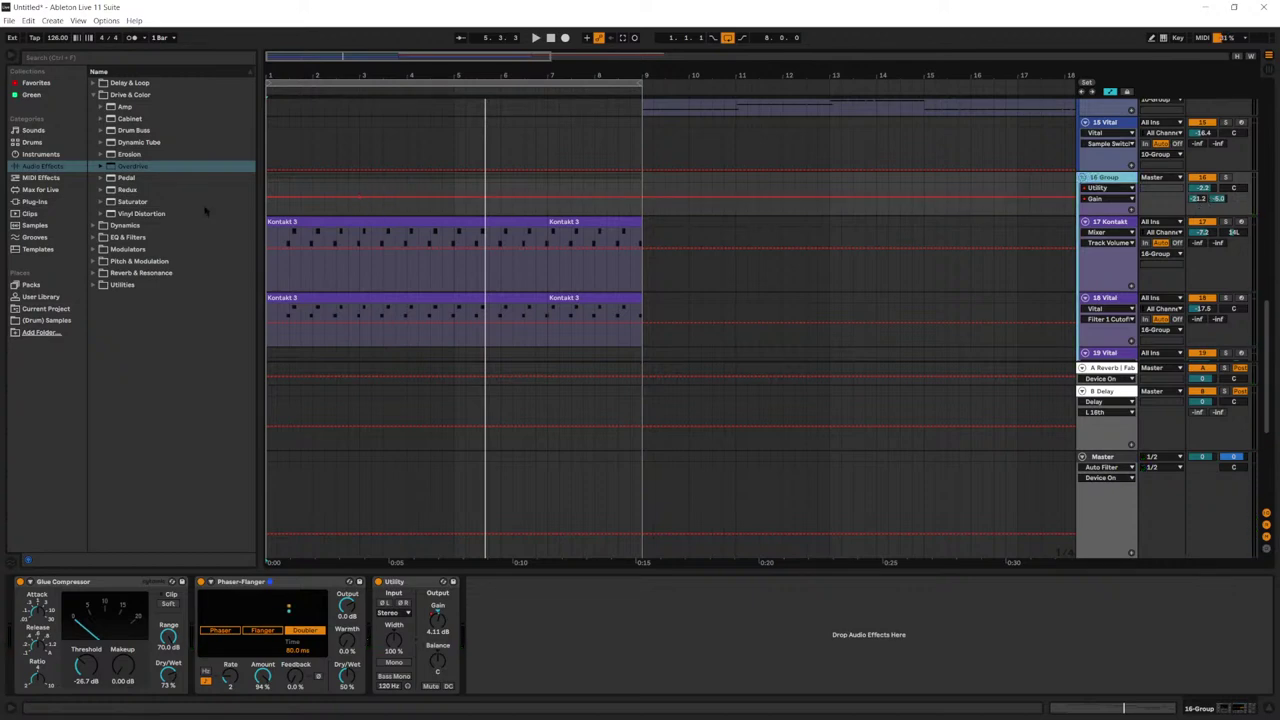
pyautogui.click(36, 202)
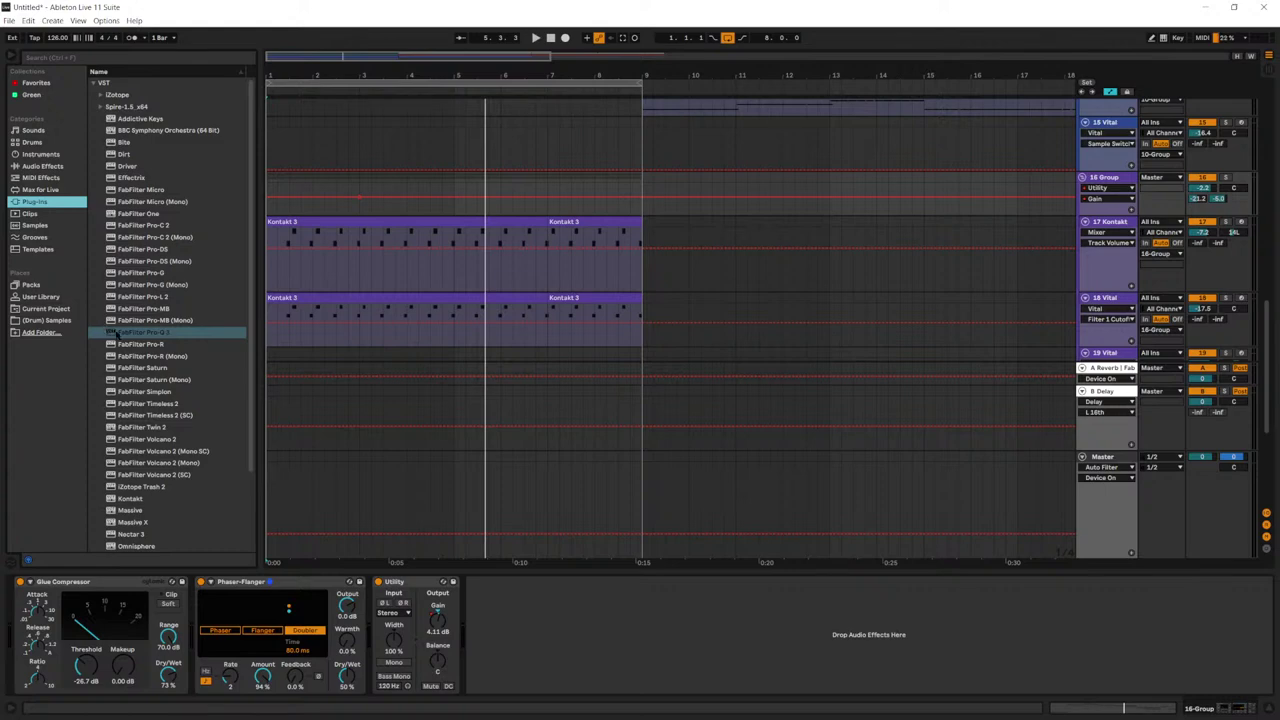
pyautogui.moveTo(116, 333); pyautogui.dragTo(190, 610)
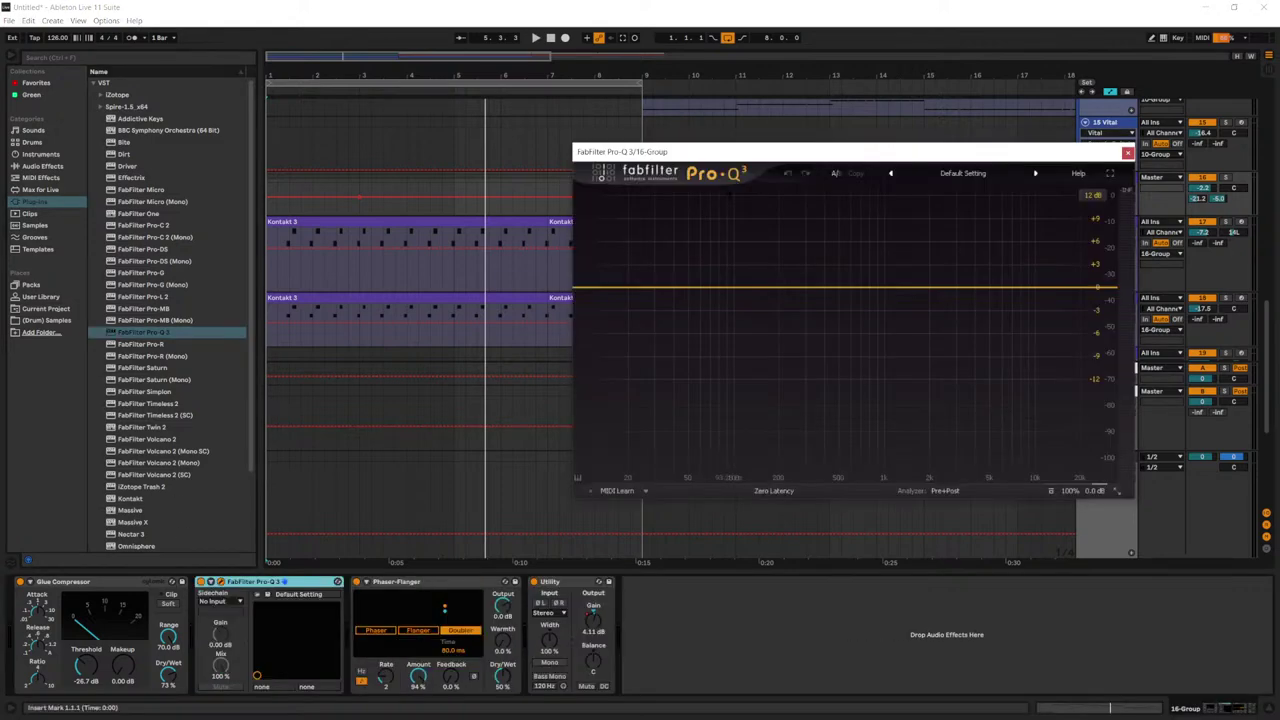
# Step: Shape the group's Pro-Q 3 curve during playback with a low-end band, a slight upper-mid boost and a dip in the highs
pyautogui.moveTo(580, 288); pyautogui.dragTo(767, 287)
pyautogui.press('space')
pyautogui.moveTo(959, 287); pyautogui.dragTo(969, 218)
pyautogui.moveTo(767, 288); pyautogui.dragTo(808, 323)
pyautogui.moveTo(969, 218); pyautogui.dragTo(963, 279)
pyautogui.doubleClick(1059, 283)
pyautogui.moveTo(1058, 283); pyautogui.dragTo(1072, 309)
pyautogui.click(1128, 152)
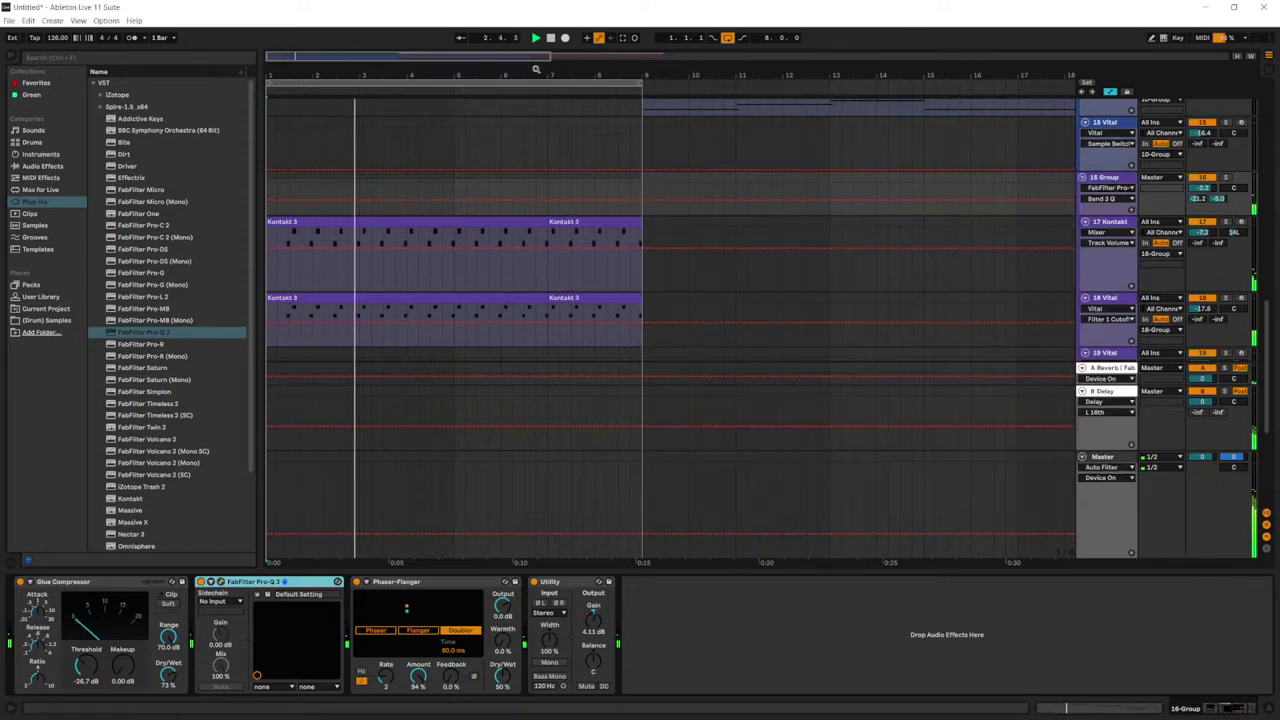
# Step: Turn off arrangement looping and duplicate the Serum clip to bar 9
pyautogui.rightClick(547, 82)
pyautogui.click(570, 90)
pyautogui.scroll(-3, 622, 223)
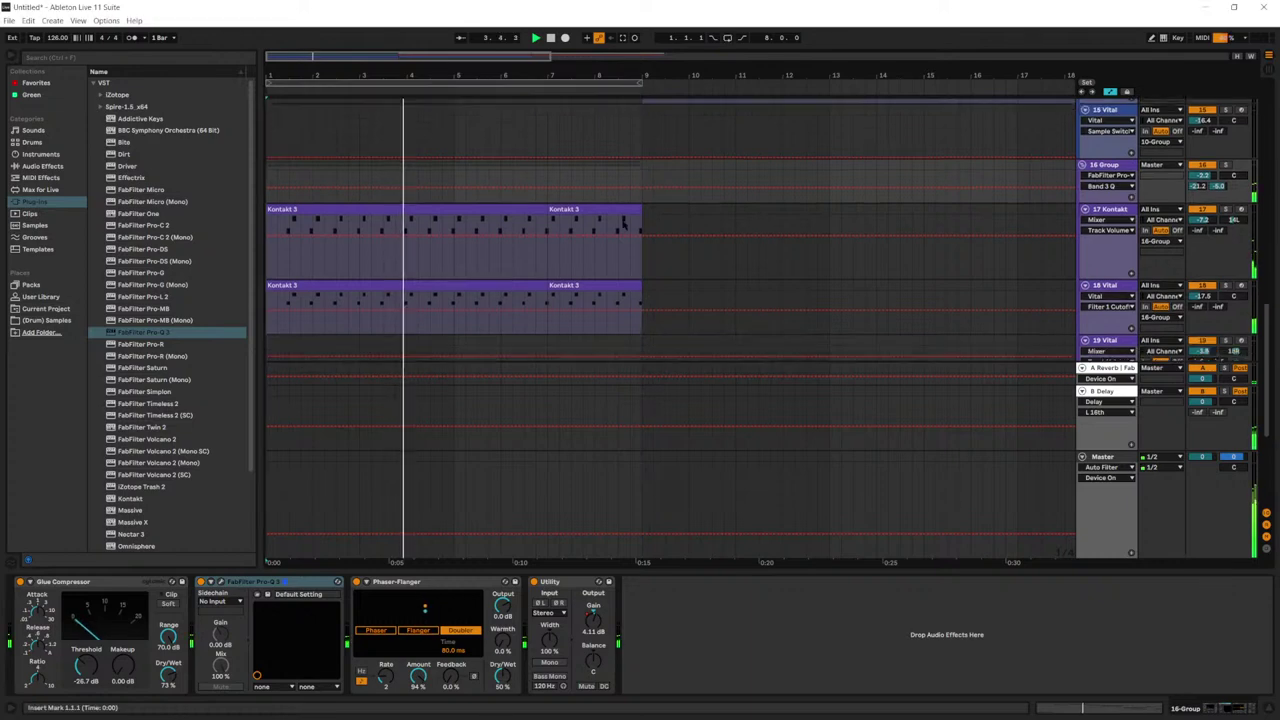
pyautogui.click(620, 242)
pyautogui.hotkey('ctrl', 'd')
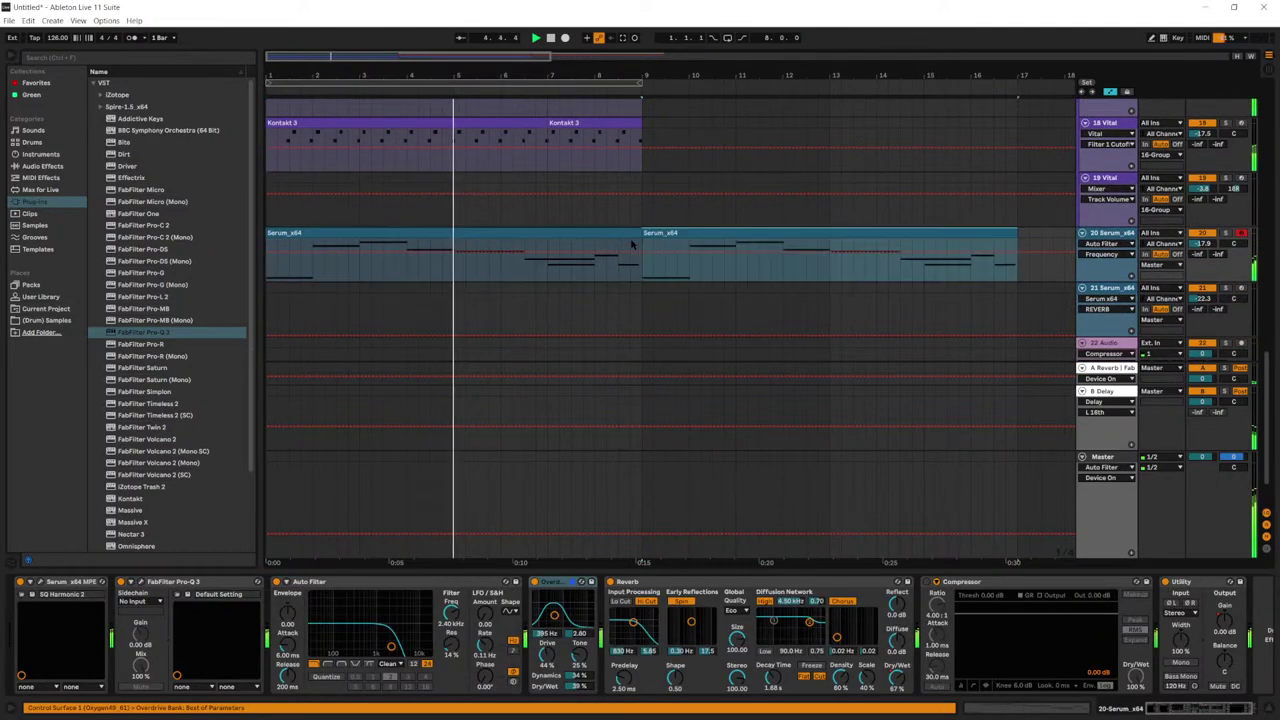
# Step: Consolidate both Serum clips into one 16-bar clip and extend the G#4 note at 8.3.1 to end at 10.1.1
pyautogui.moveTo(1015, 271); pyautogui.dragTo(262, 265)
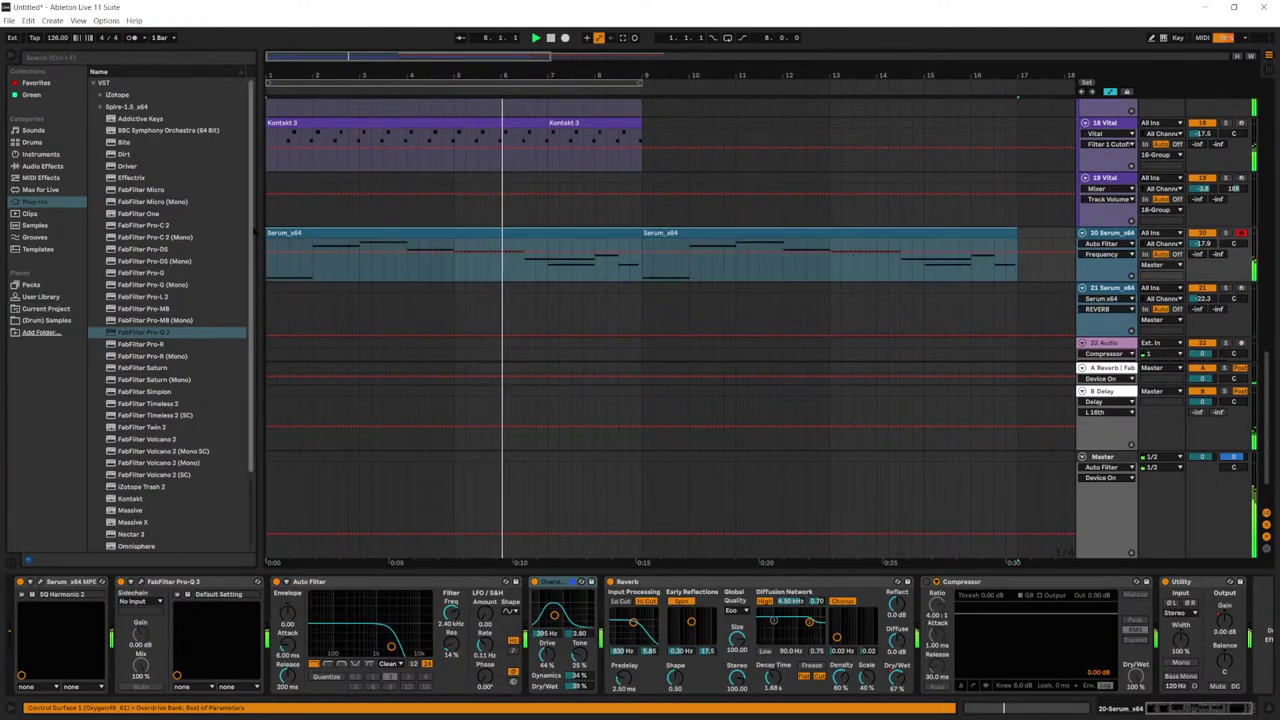
pyautogui.hotkey('ctrl', 'j')
pyautogui.doubleClick(706, 262)
pyautogui.moveTo(771, 555); pyautogui.dragTo(840, 555)
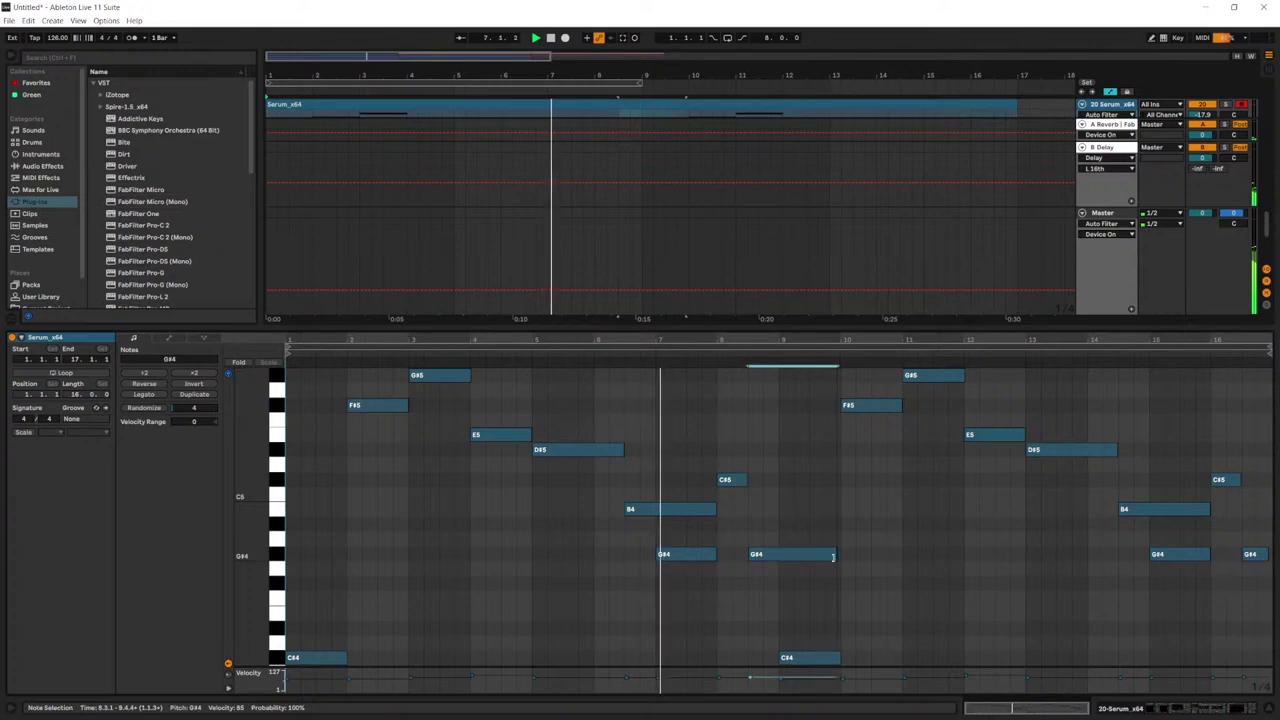
# Step: Transpose the C#4 note at 9.1.1 up an octave to C#5 and return to the arrangement
pyautogui.scroll(-2, 840, 555)
pyautogui.click(820, 594)
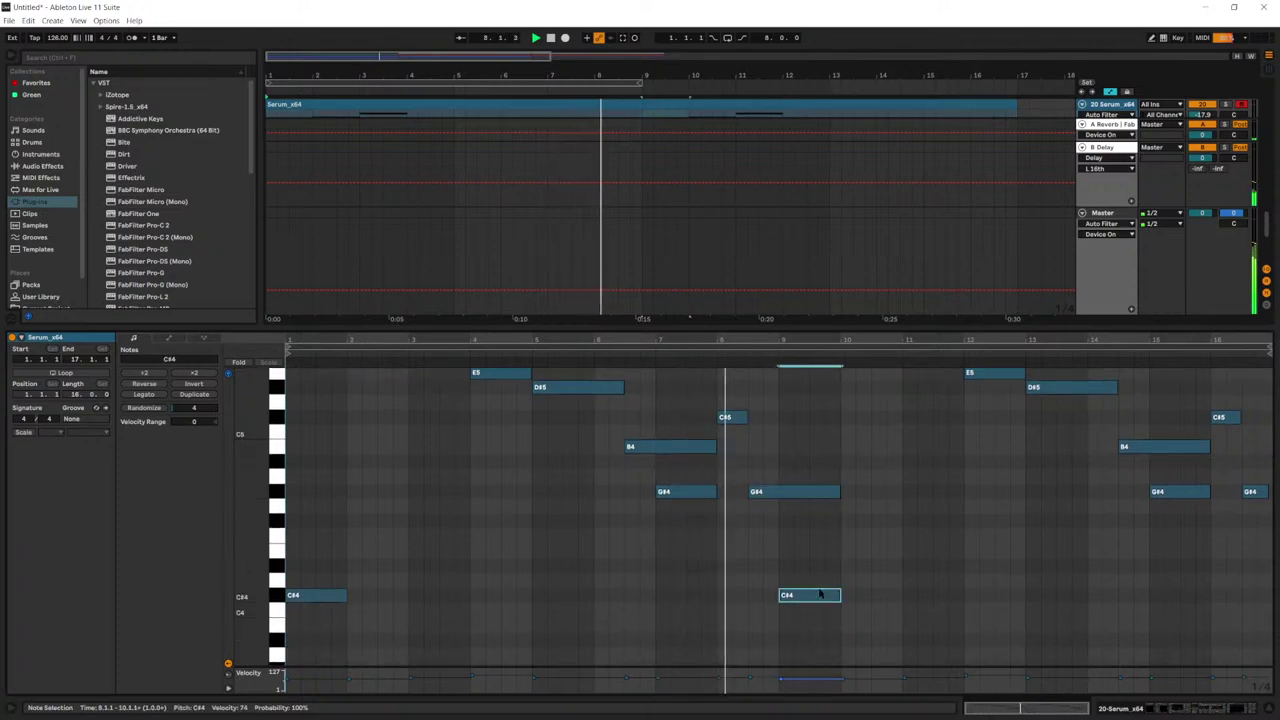
pyautogui.hotkey('shift', 'Up')
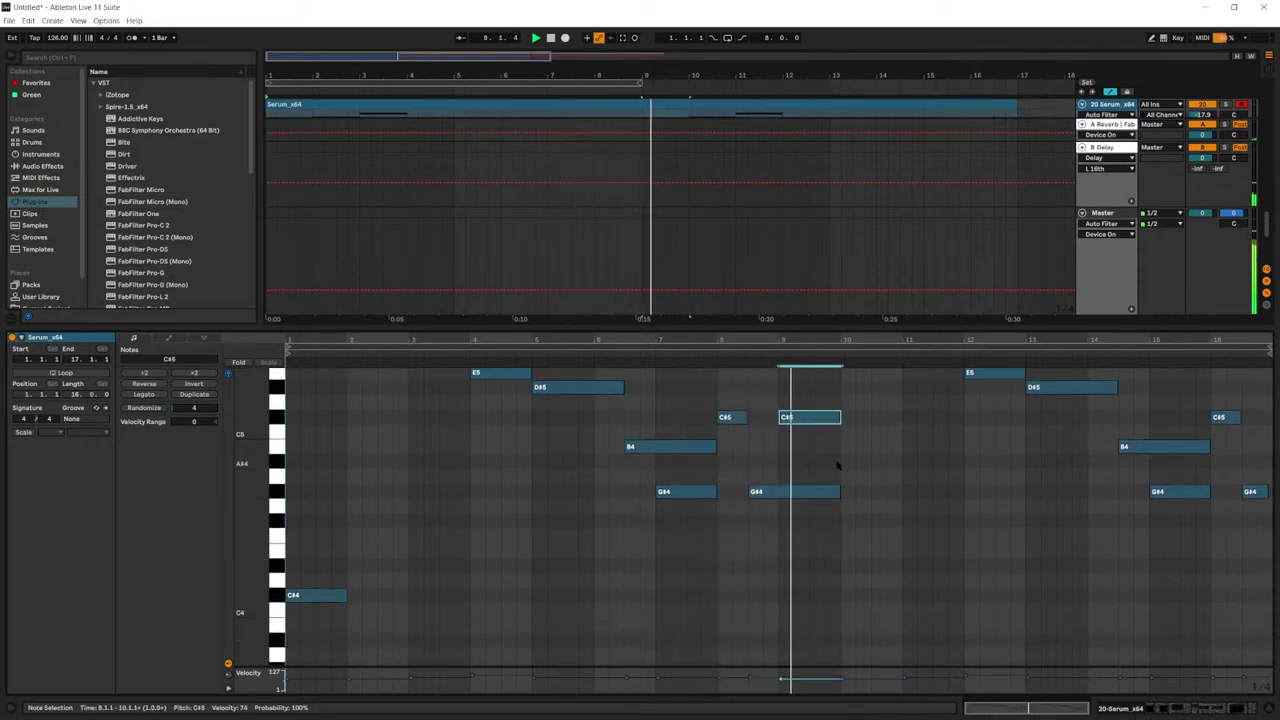
pyautogui.scroll(1, 829, 461)
pyautogui.scroll(2, 831, 462)
pyautogui.hotkey('shift', 'Tab')
pyautogui.press('space')
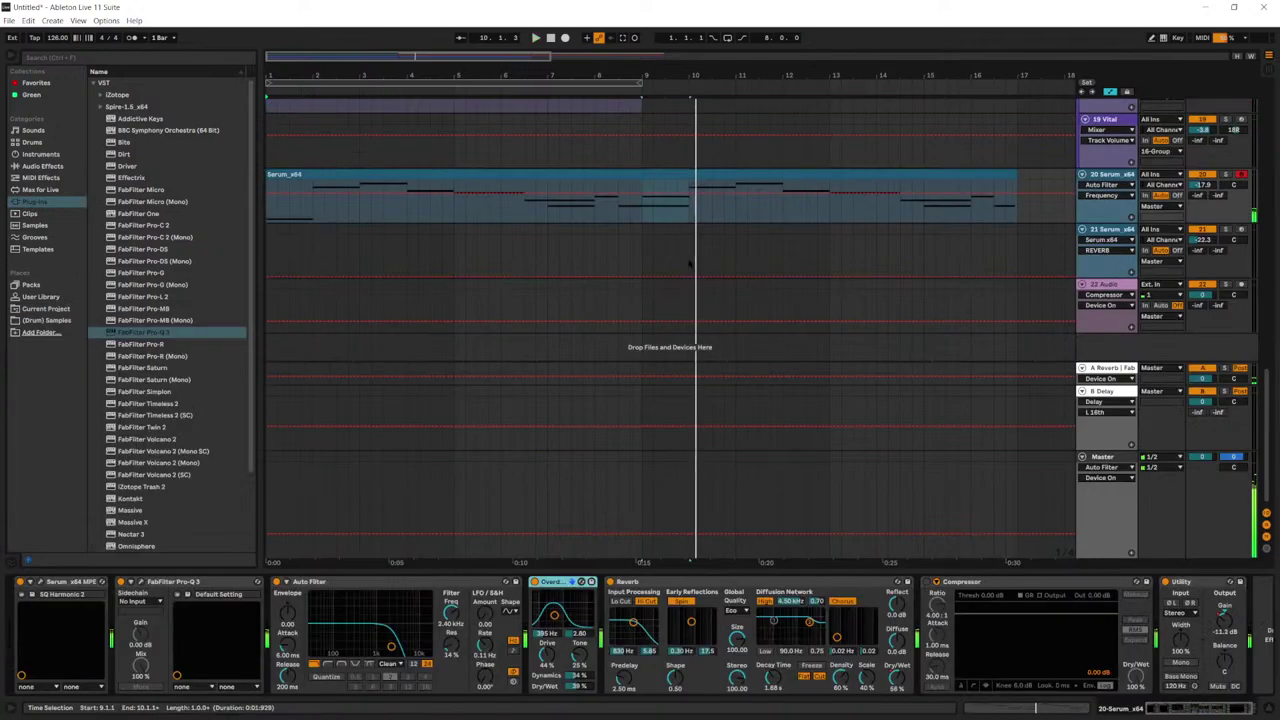
# Step: Drop the Serum track's Reverb Dry/Wet automation to 43% from bar 9 onward
pyautogui.scroll(2, 804, 319)
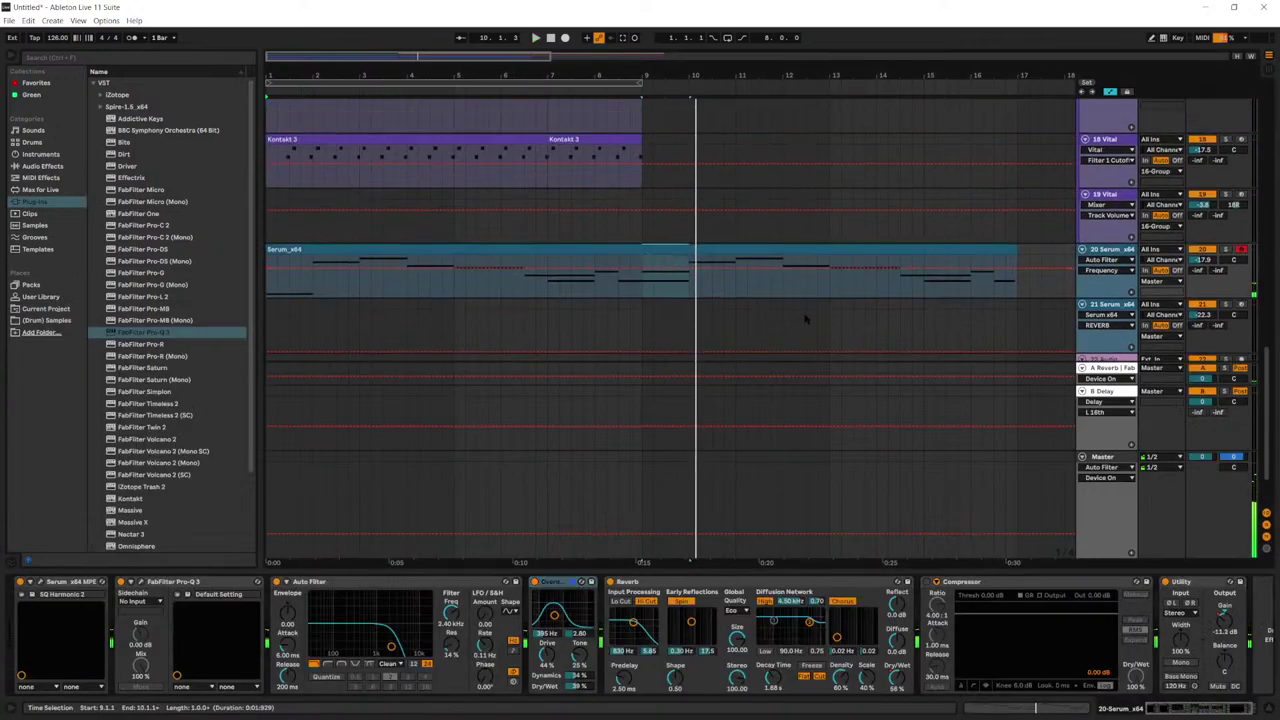
pyautogui.press('space')
pyautogui.click(642, 291)
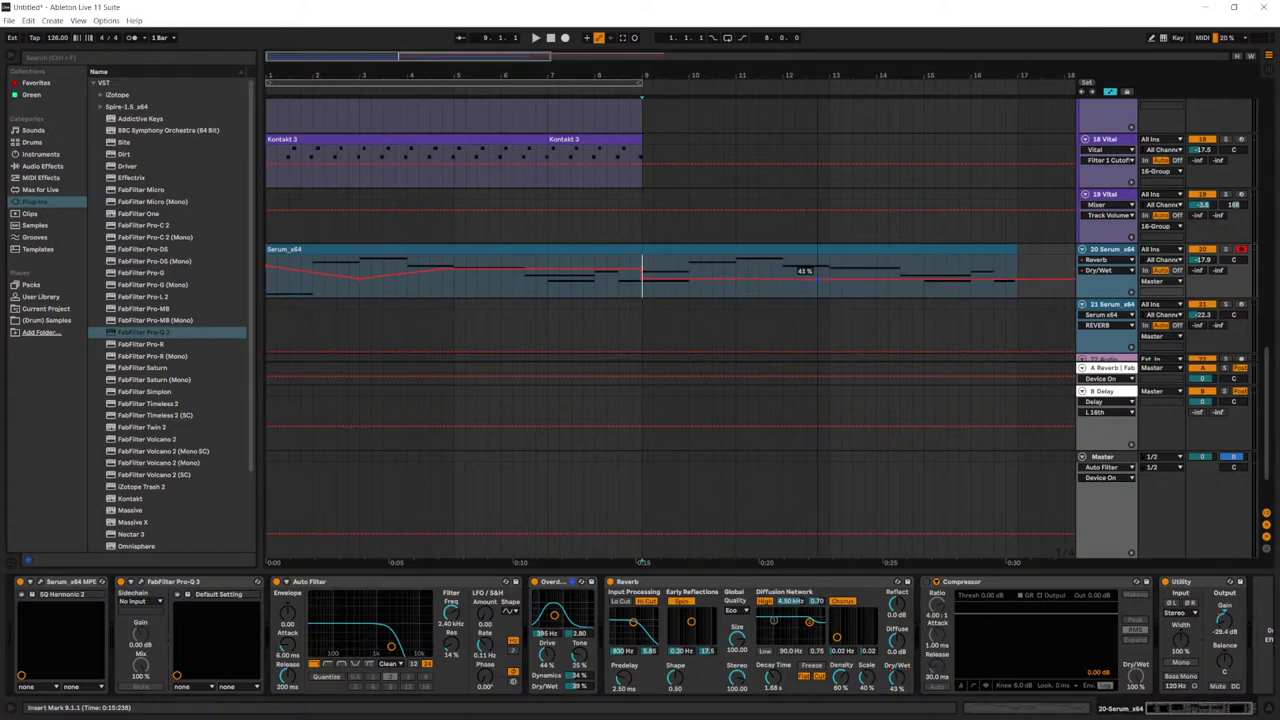
# Step: Raise the Serum track's Utility Gain automation to 3.34 dB from bar 9 onward, checking the transition by playing from bar 8
pyautogui.click(595, 275)
pyautogui.press('space')
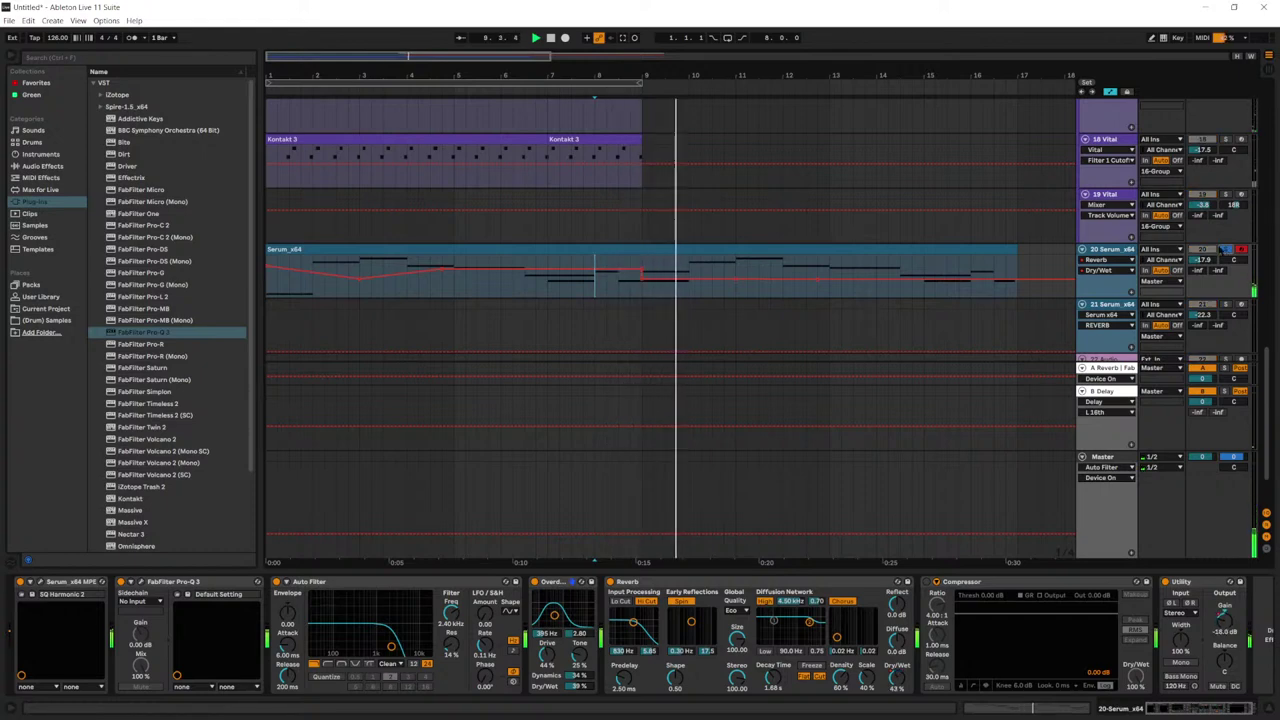
pyautogui.click(1224, 620)
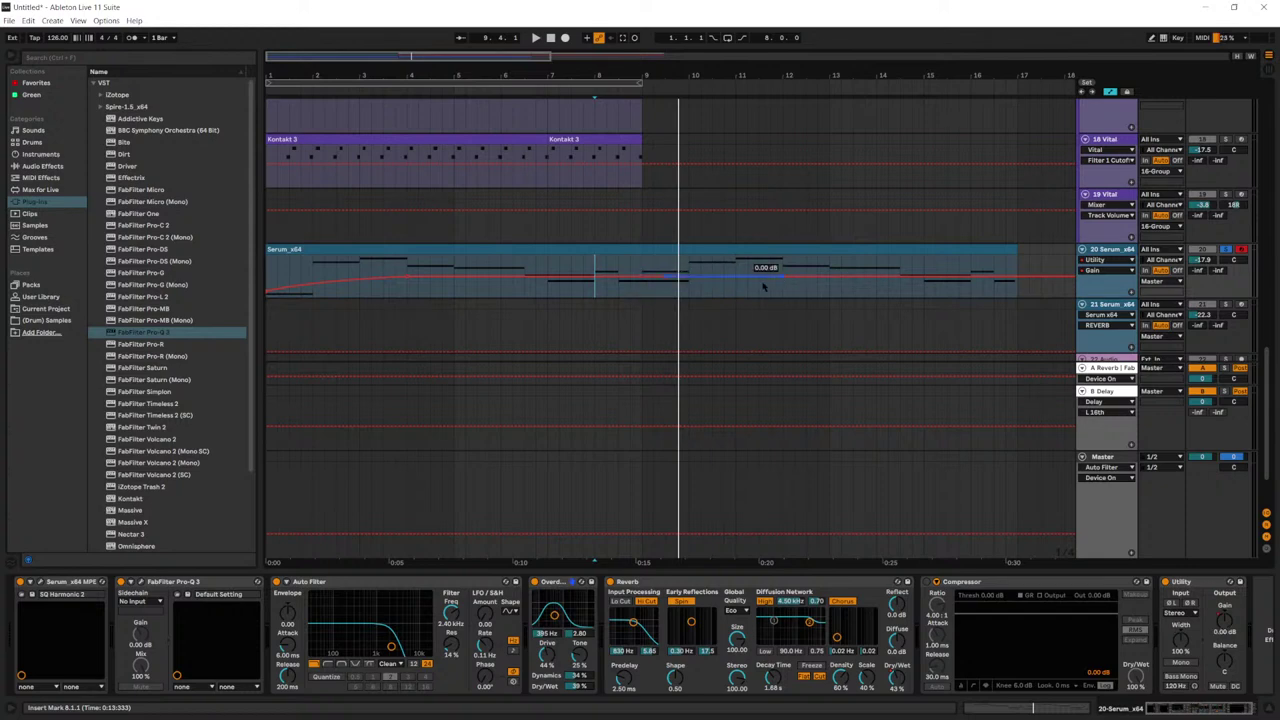
pyautogui.click(613, 273)
pyautogui.press('space')
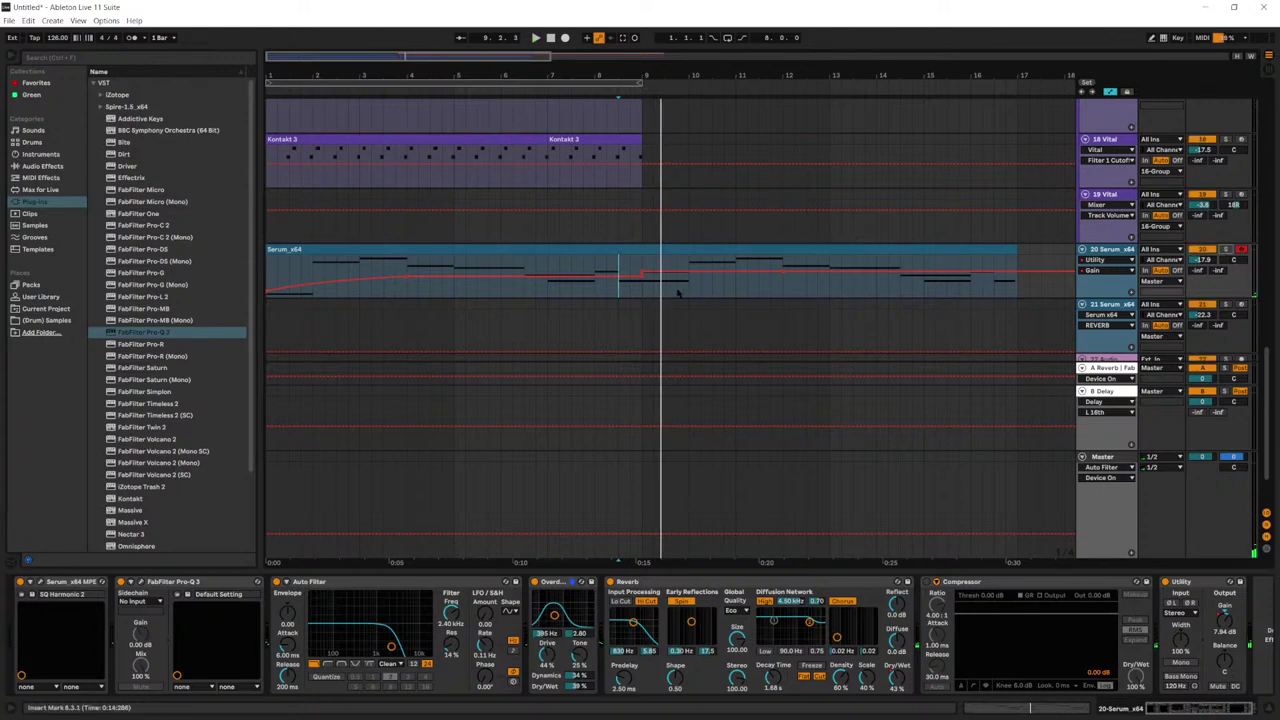
pyautogui.click(593, 265)
pyautogui.press('space')
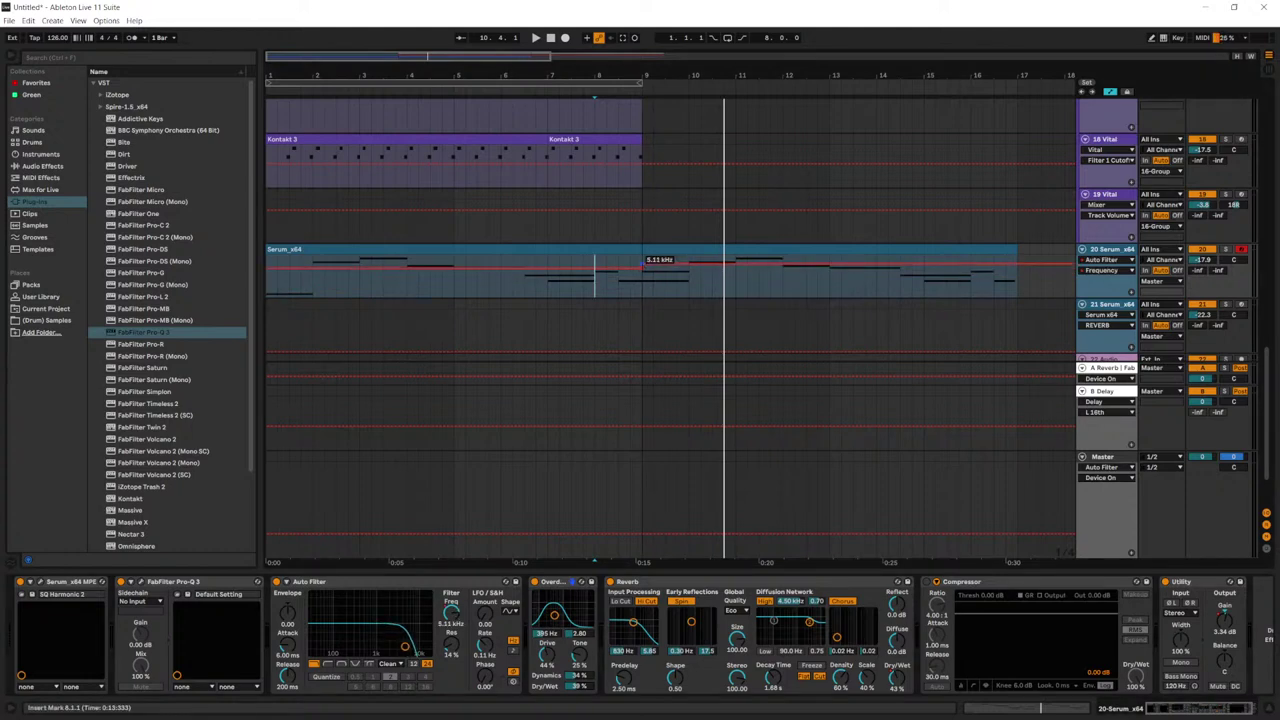
# Step: Raise the Serum track's Auto Filter Frequency automation to 7.78 kHz from bar 9 and lower the track volume to -20.9 dB
pyautogui.click(642, 285)
pyautogui.press('space')
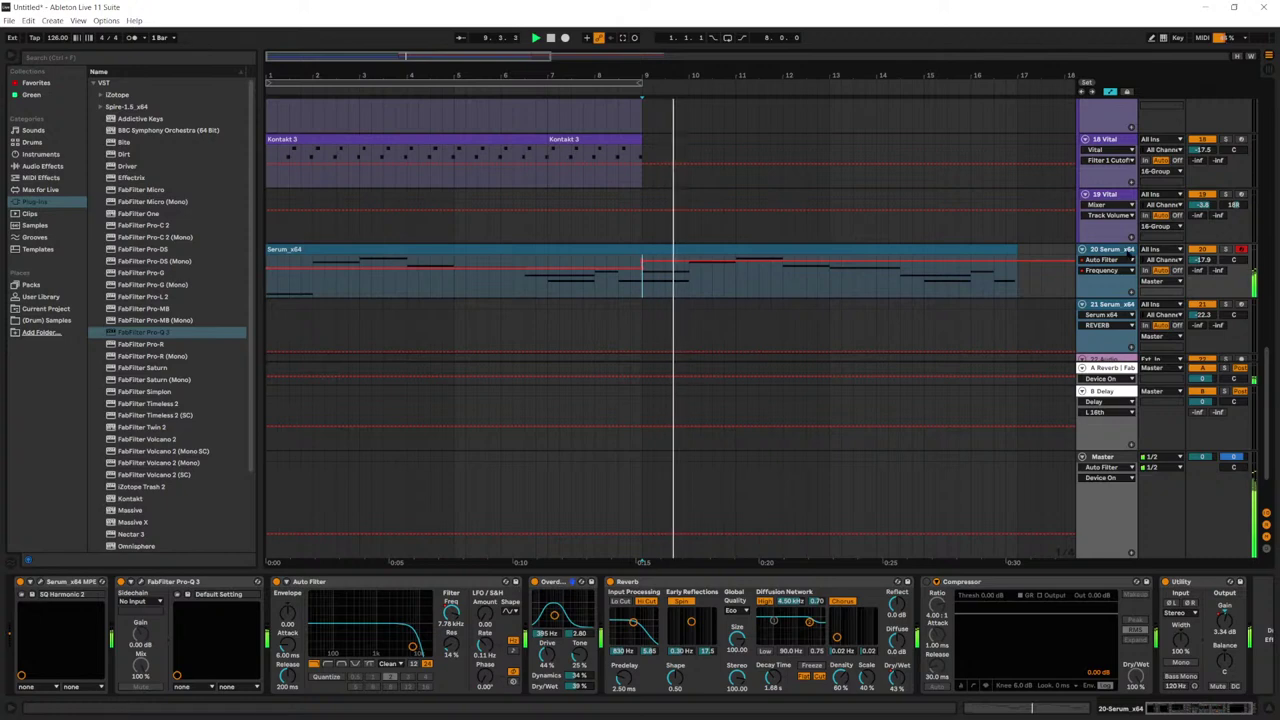
pyautogui.click(1126, 251)
pyautogui.moveTo(1202, 259); pyautogui.dragTo(1202, 277)
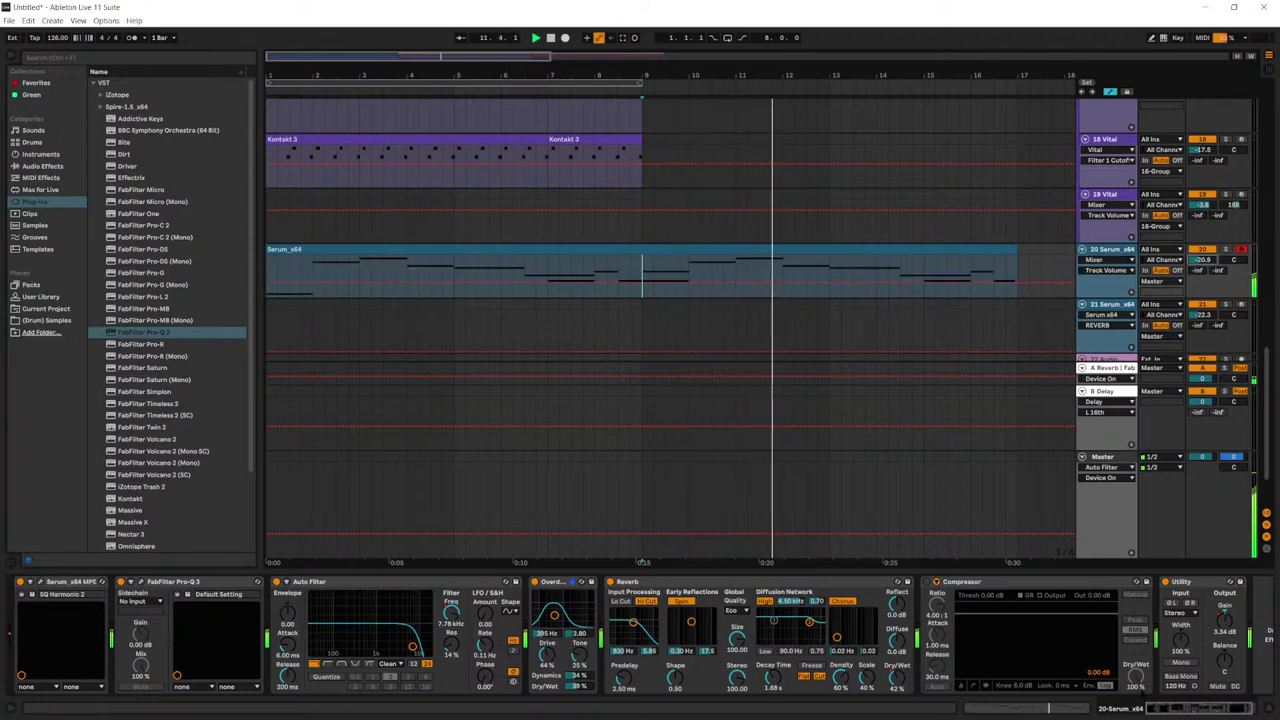
pyautogui.click(1205, 709)
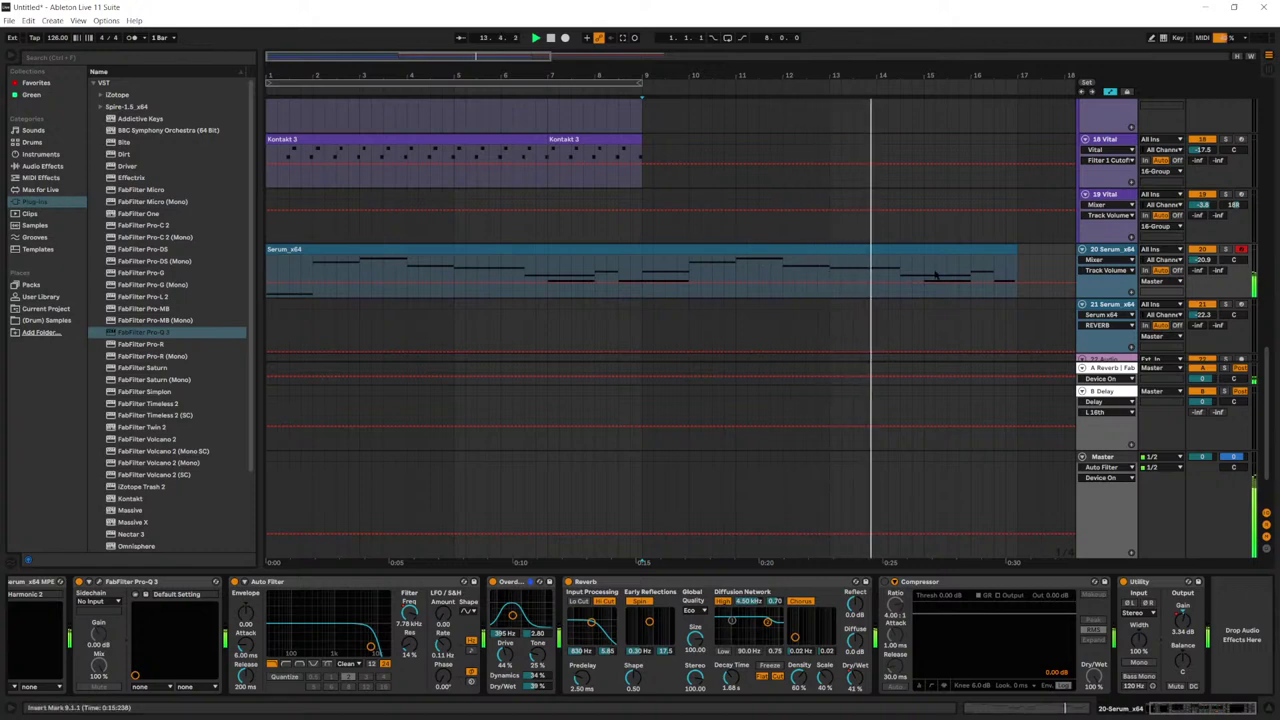
# Step: Duplicate the 2 Drum Rack snare track together with its clip
pyautogui.scroll(2, 745, 243)
pyautogui.scroll(5, 1100, 226)
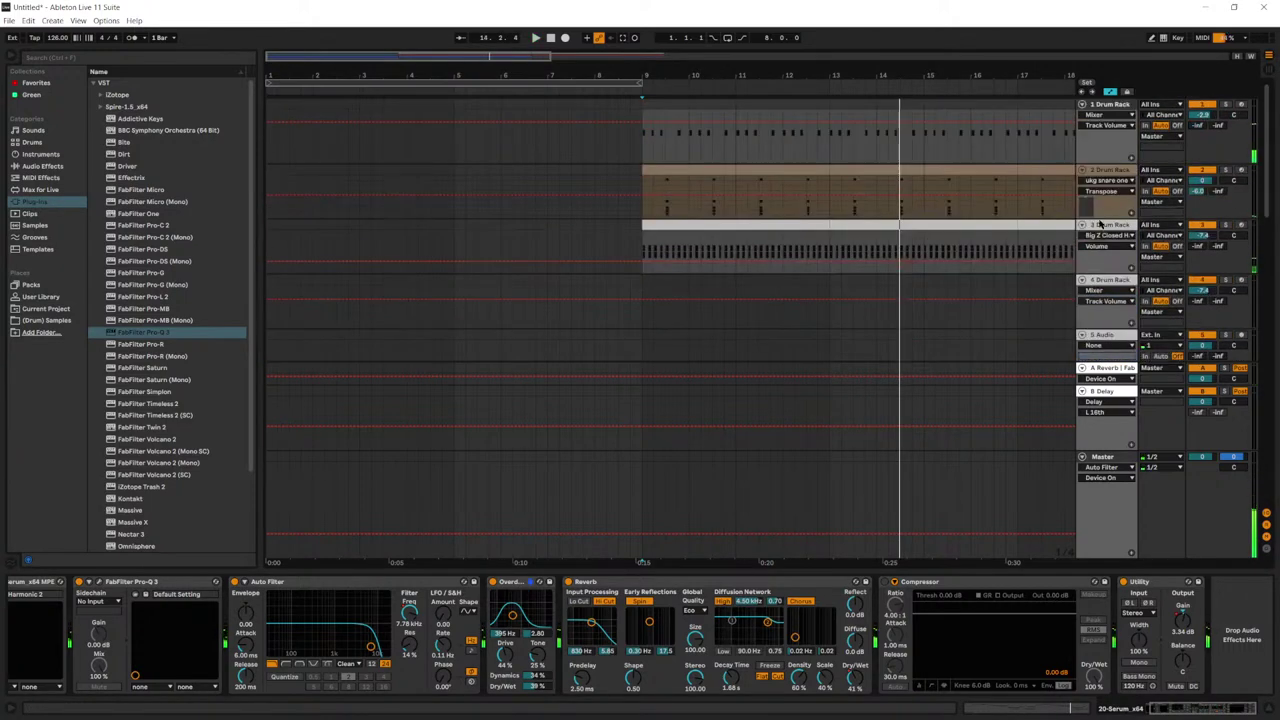
pyautogui.click(1122, 172)
pyautogui.hotkey('ctrl', 'd')
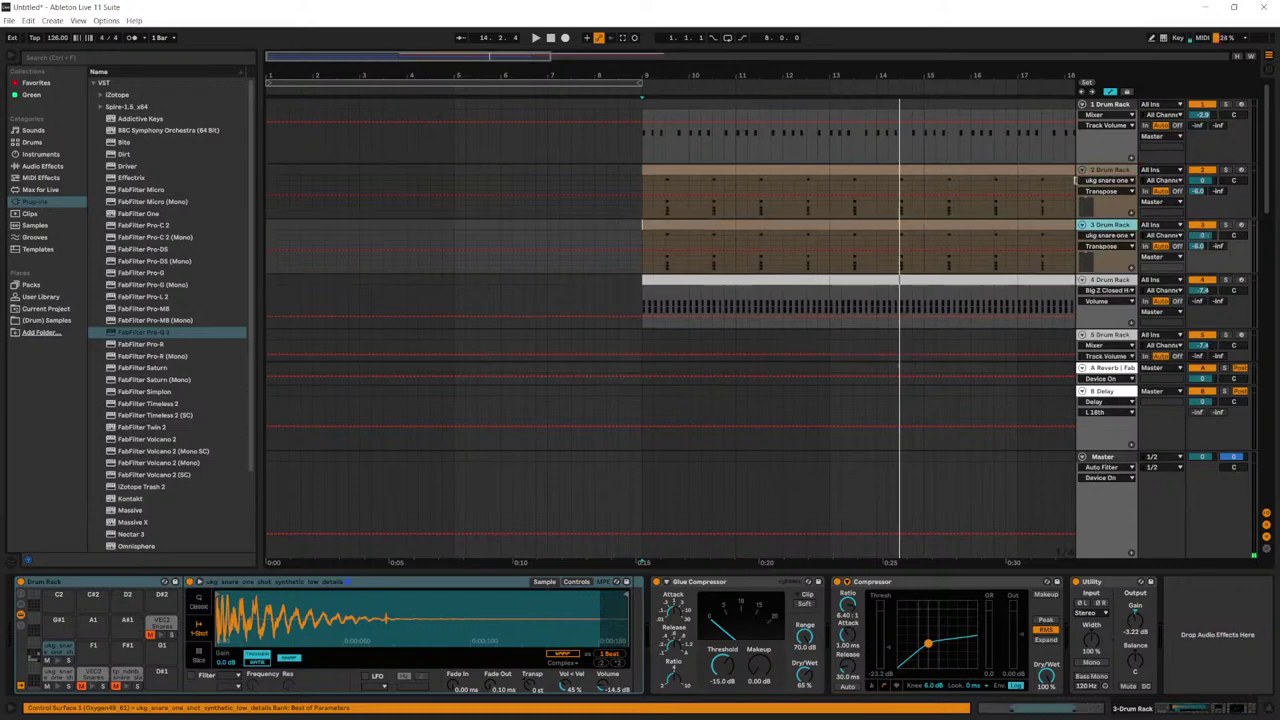
pyautogui.press('-')
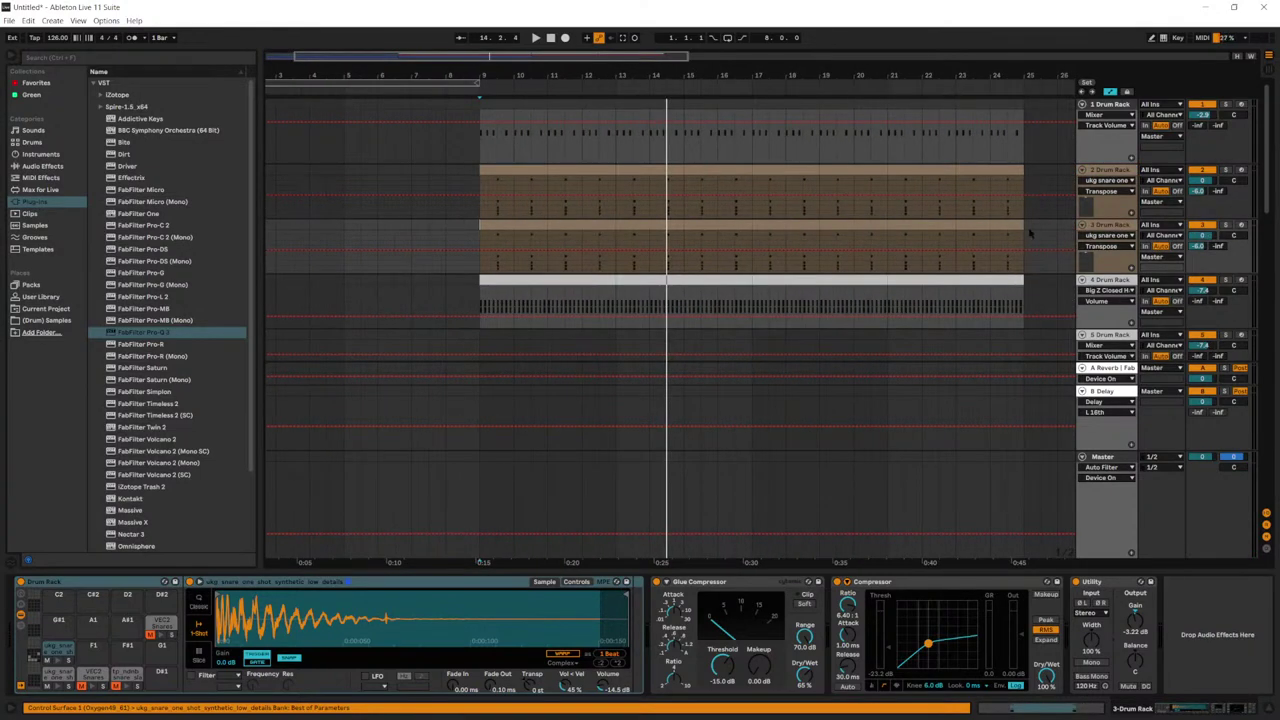
pyautogui.moveTo(1040, 225)
pyautogui.mouseDown()
pyautogui.moveTo(808, 234)
pyautogui.moveTo(1033, 232)
pyautogui.mouseUp()
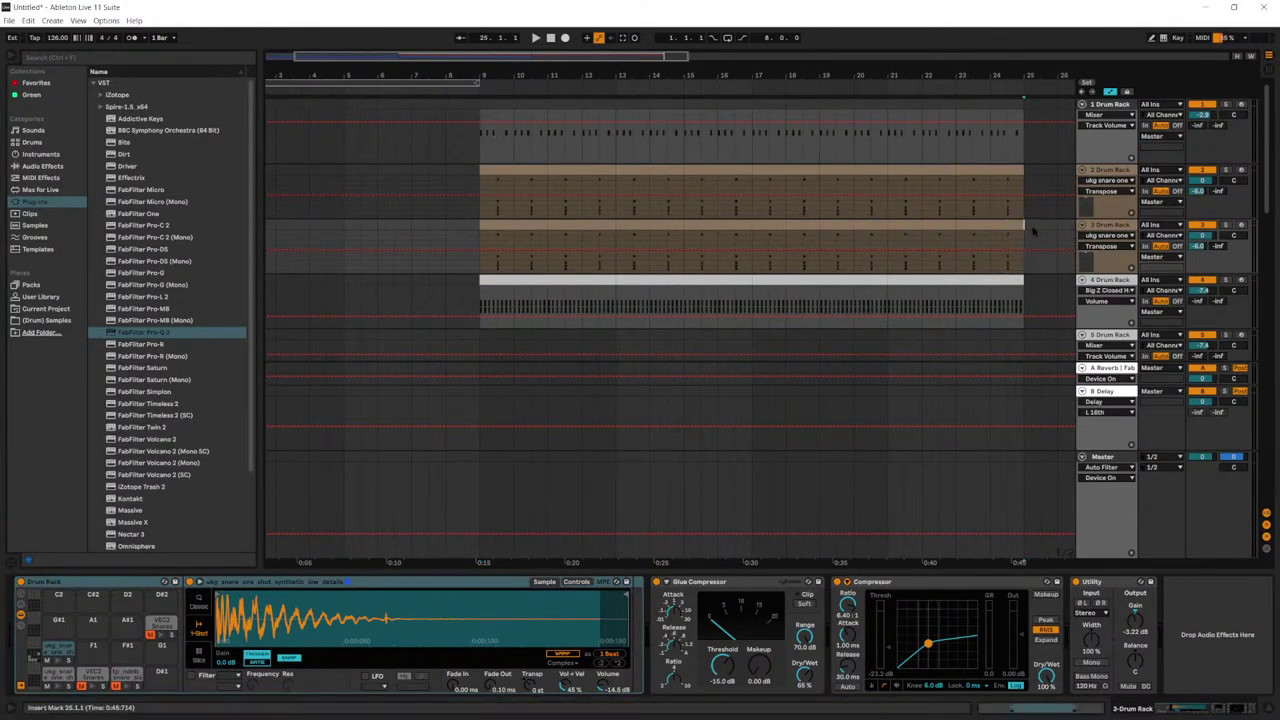
# Step: Start hot-swapping the ukg_snare_one_shot_live_mid_people pad in the duplicated rack and browse the Test Press - UK Grime snares for a replacement
pyautogui.click(60, 648)
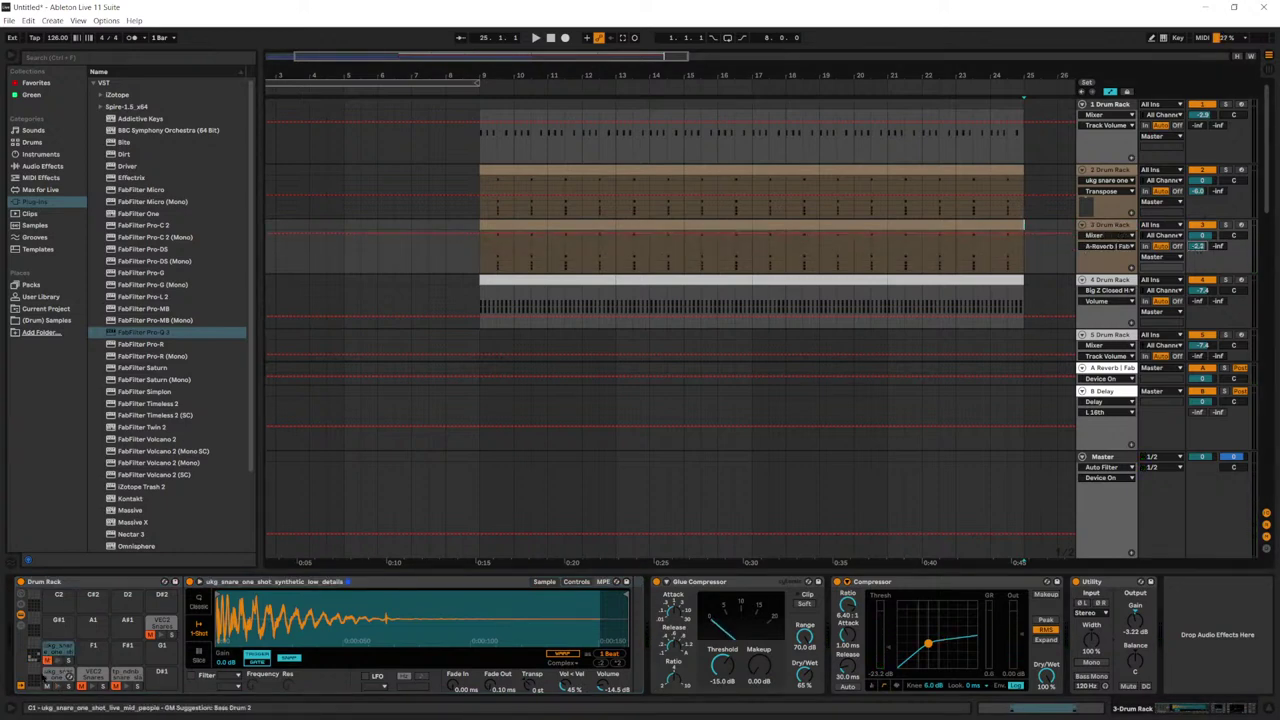
pyautogui.click(58, 676)
pyautogui.click(69, 677)
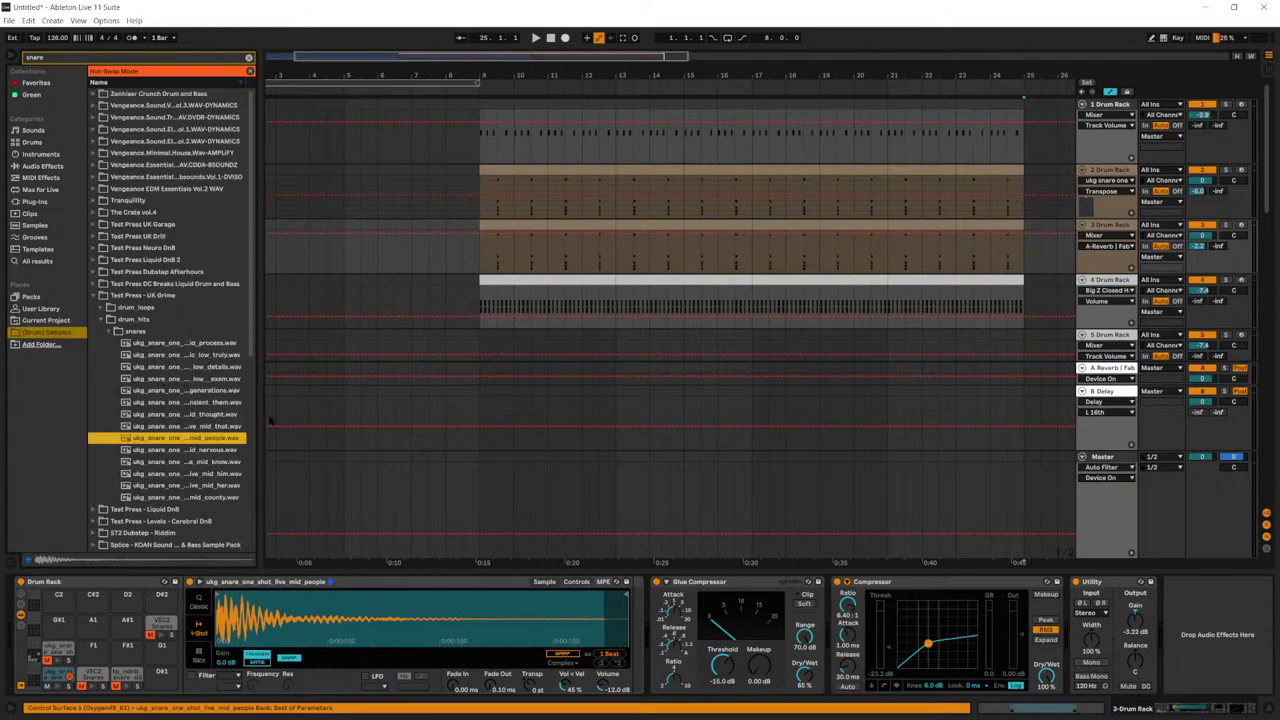
pyautogui.press('Down')
pyautogui.press('Up')
pyautogui.press('Up')
pyautogui.press('Up')
pyautogui.click(102, 295)
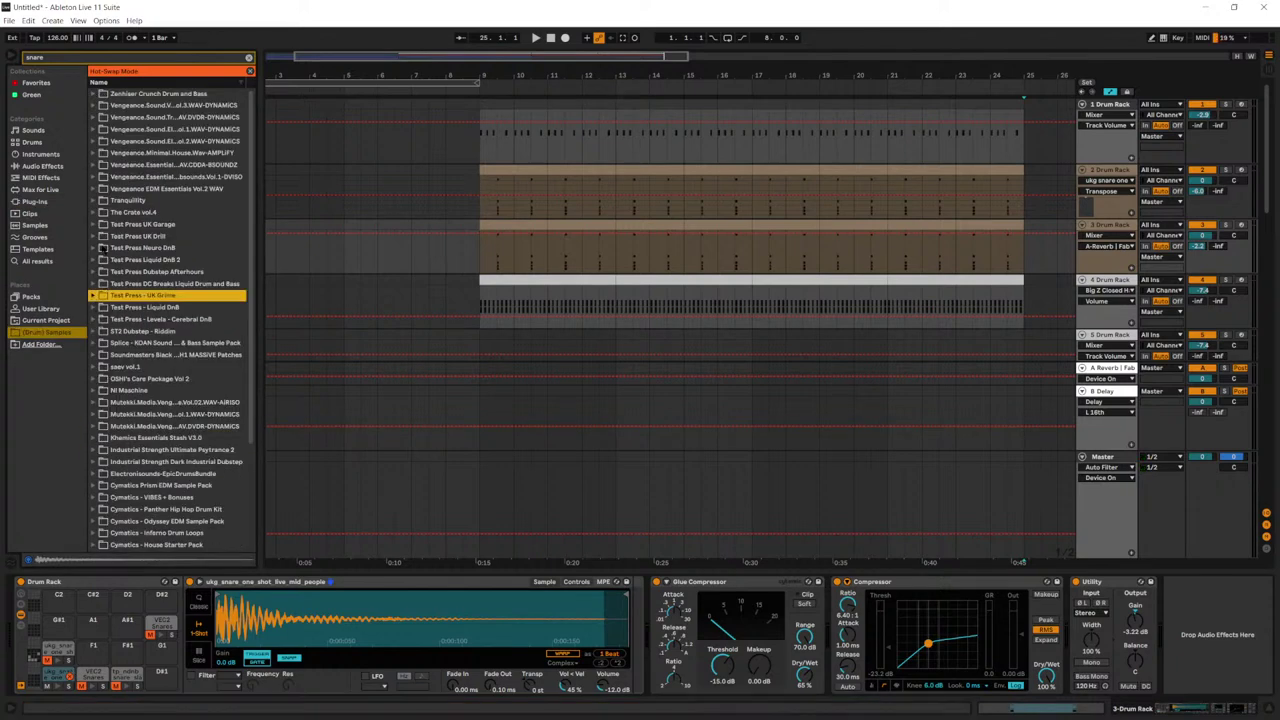
# Step: Audition the Test Press Neuro DnB snares and load tp_ndnb_snare_room.wav into the duplicated rack's pad
pyautogui.click(95, 248)
pyautogui.click(165, 343)
pyautogui.press('Up')
pyautogui.press('Up')
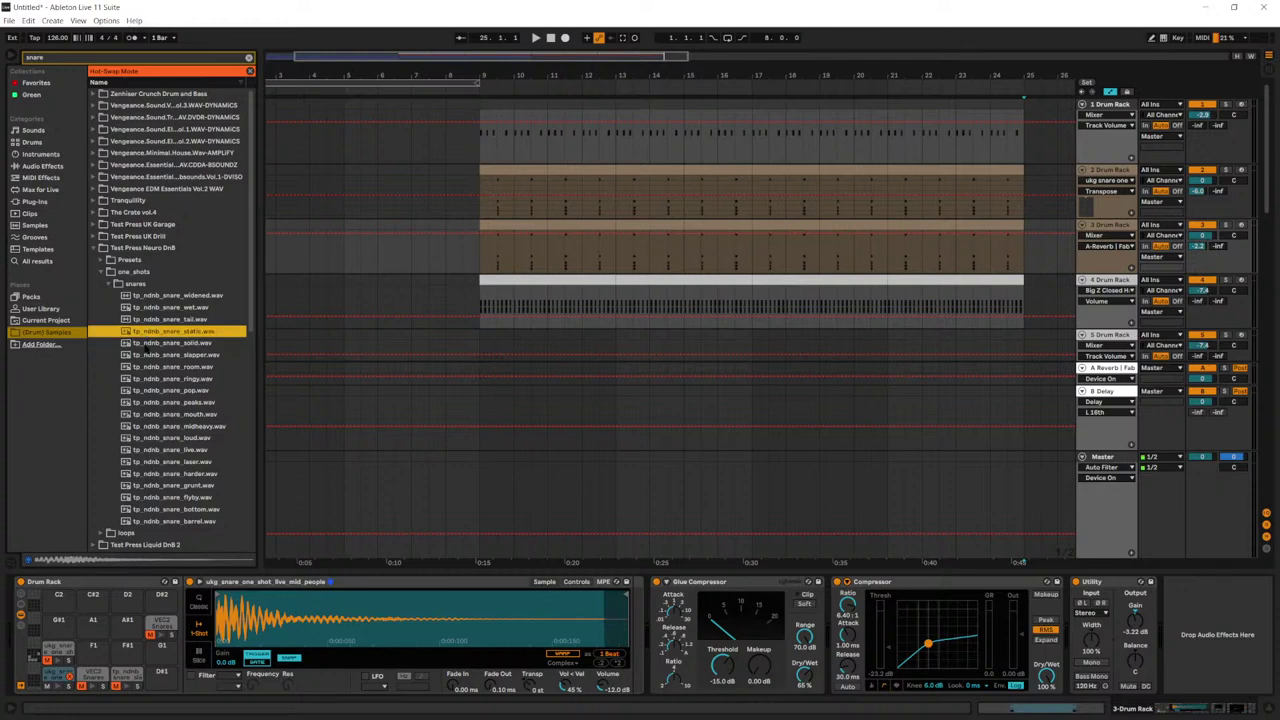
pyautogui.press('Up')
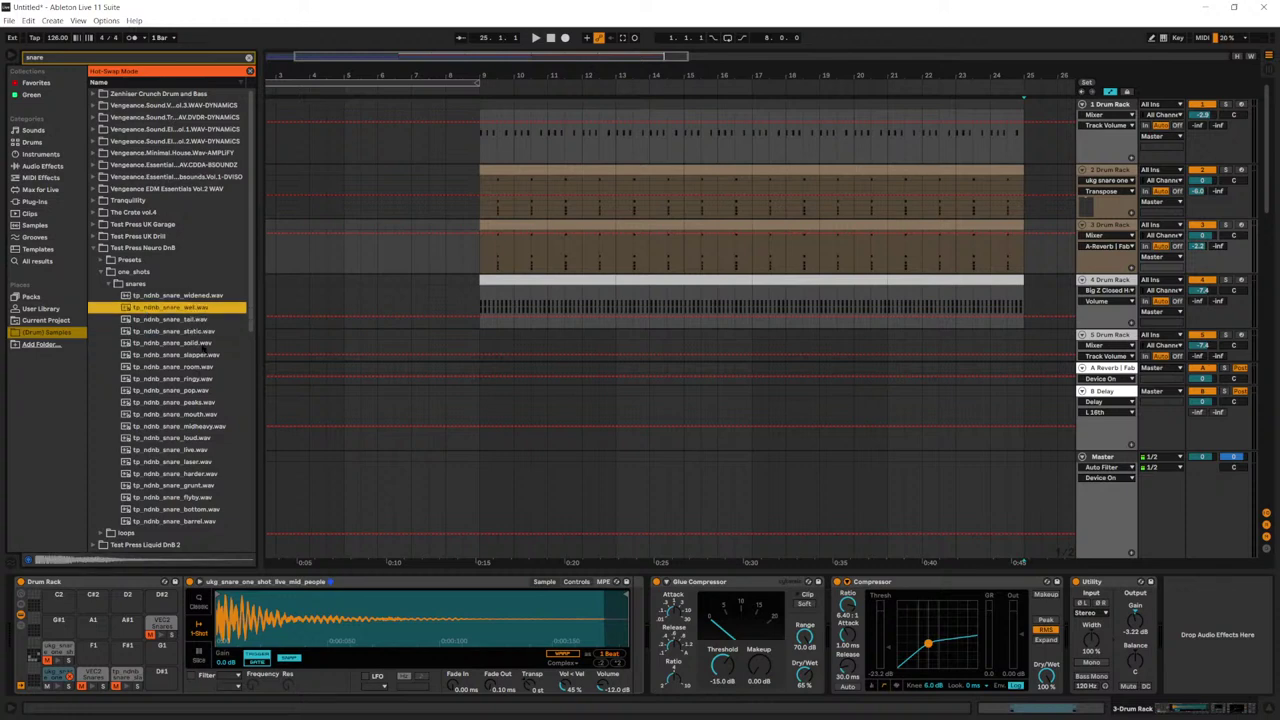
pyautogui.press('Down')
pyautogui.press('Down')
pyautogui.press('Down')
pyautogui.press('Down')
pyautogui.press('Down')
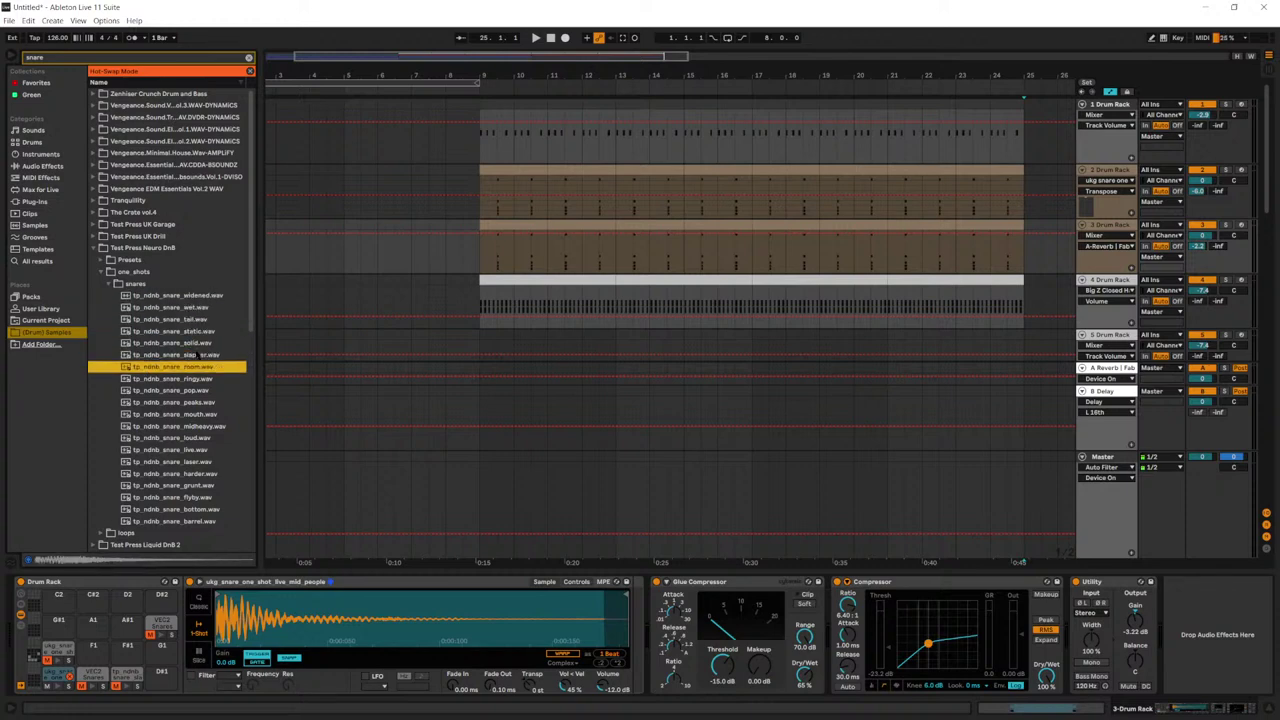
pyautogui.press('Return')
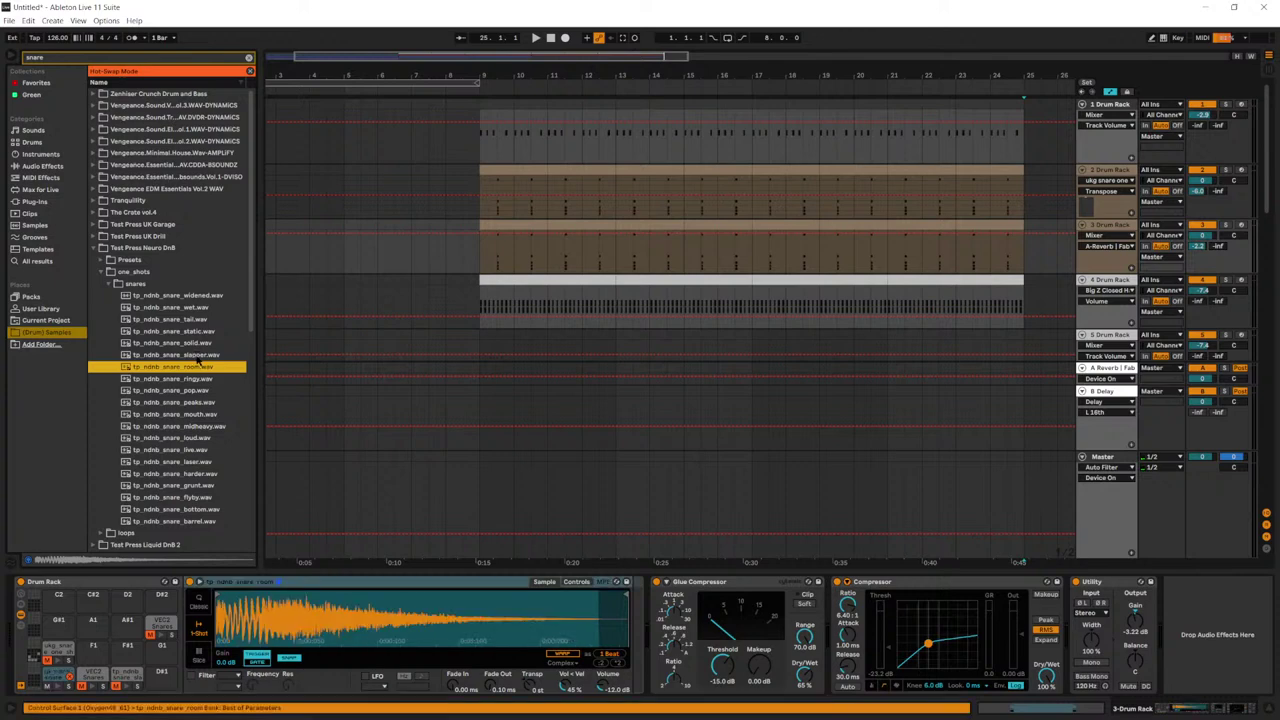
# Step: Audition the new snare layer from bar 9, setting its track volume to -1.8 dB, Fade Out to 73.5 ms and Utility Width to 43%
pyautogui.click(1108, 228)
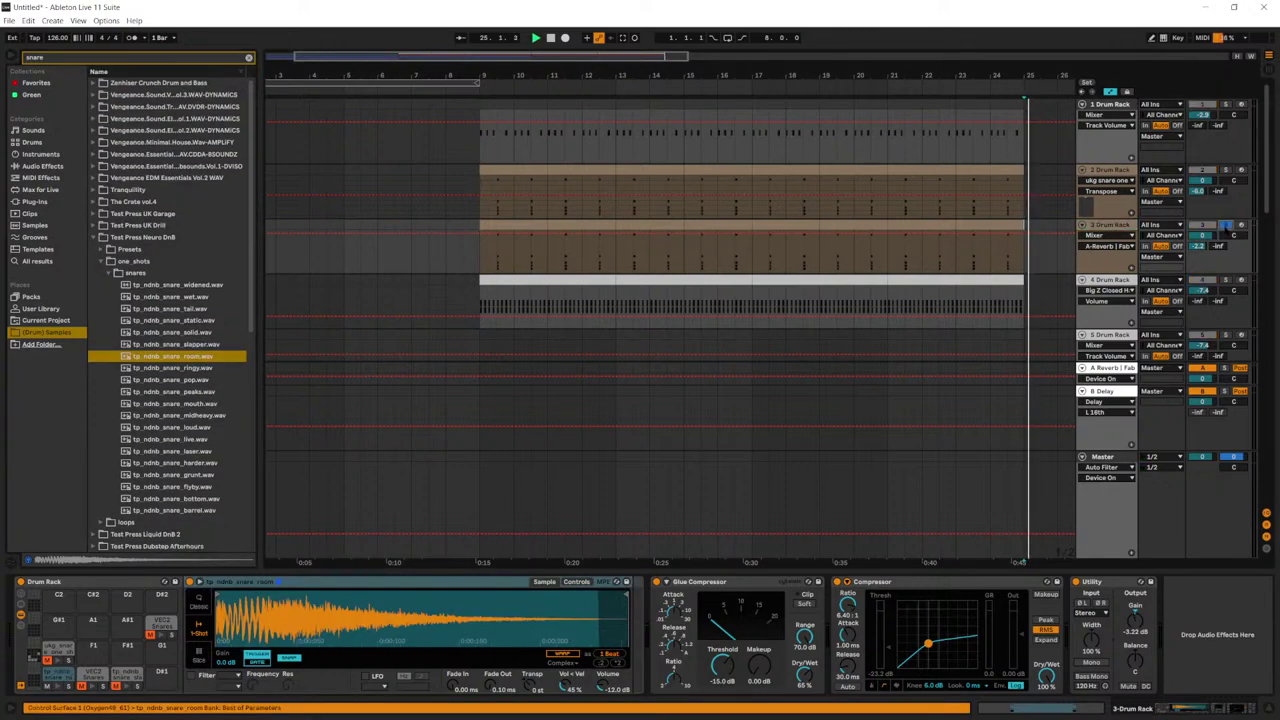
pyautogui.click(527, 225)
pyautogui.press('space')
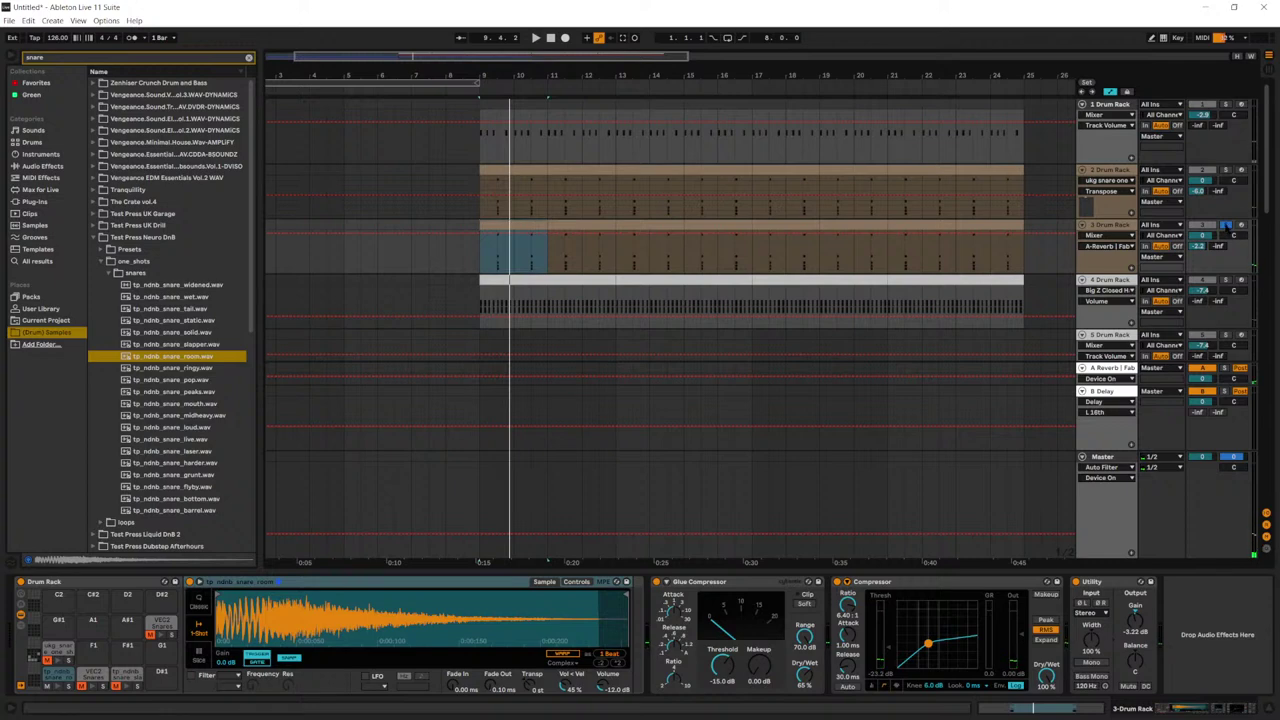
pyautogui.click(480, 266)
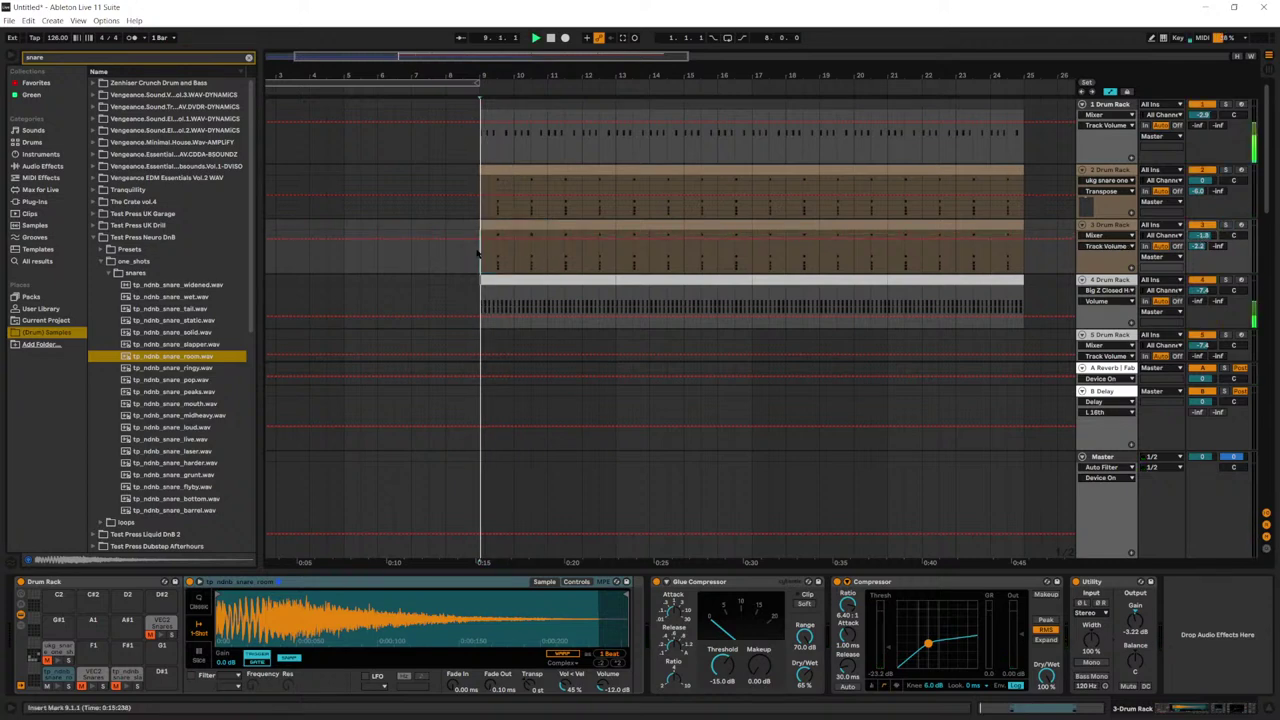
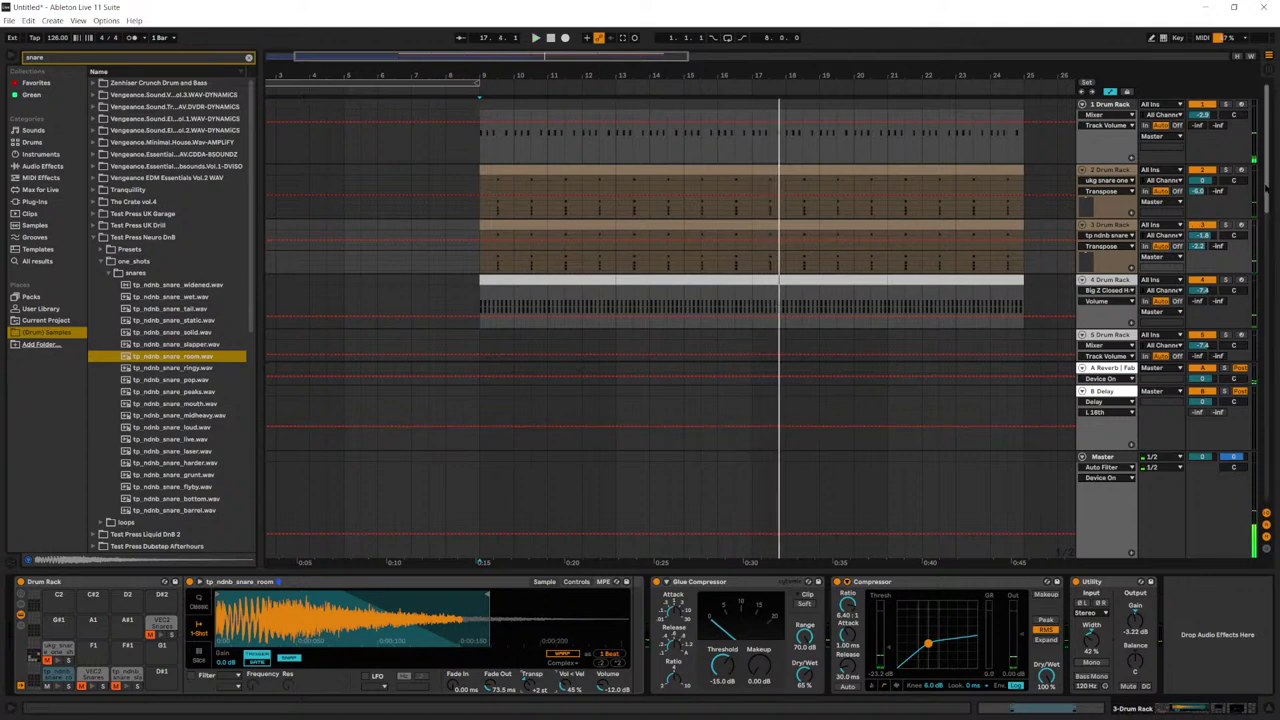
# Step: Play the arrangement from bar 9 and check how far the Vital, Kontakt and Serum clips extend
pyautogui.scroll(-8, 531, 189)
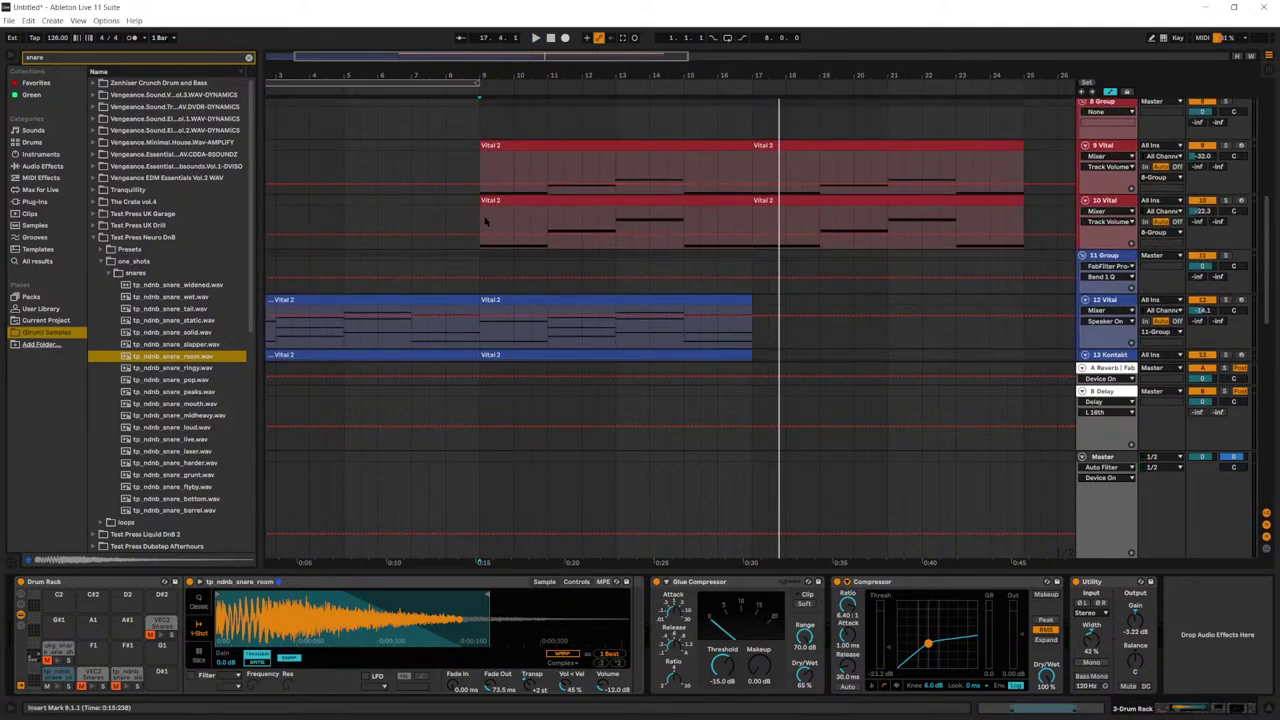
pyautogui.click(485, 221)
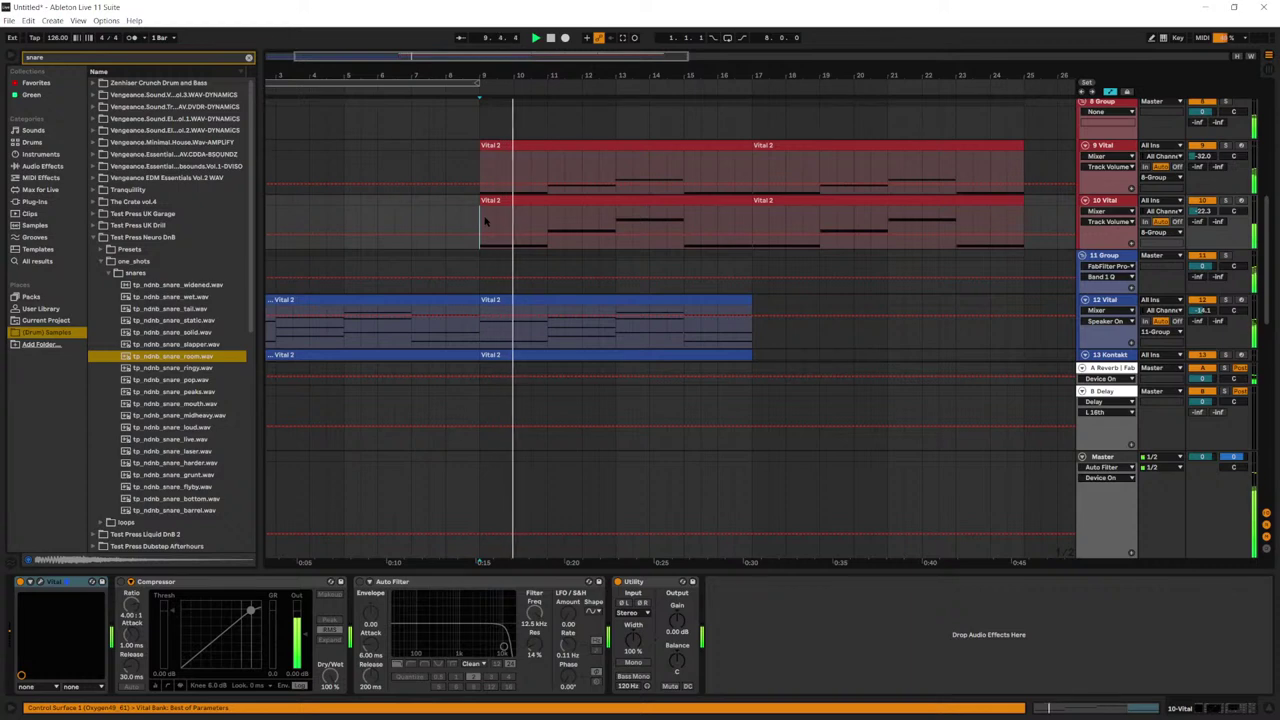
pyautogui.scroll(-1, 589, 261)
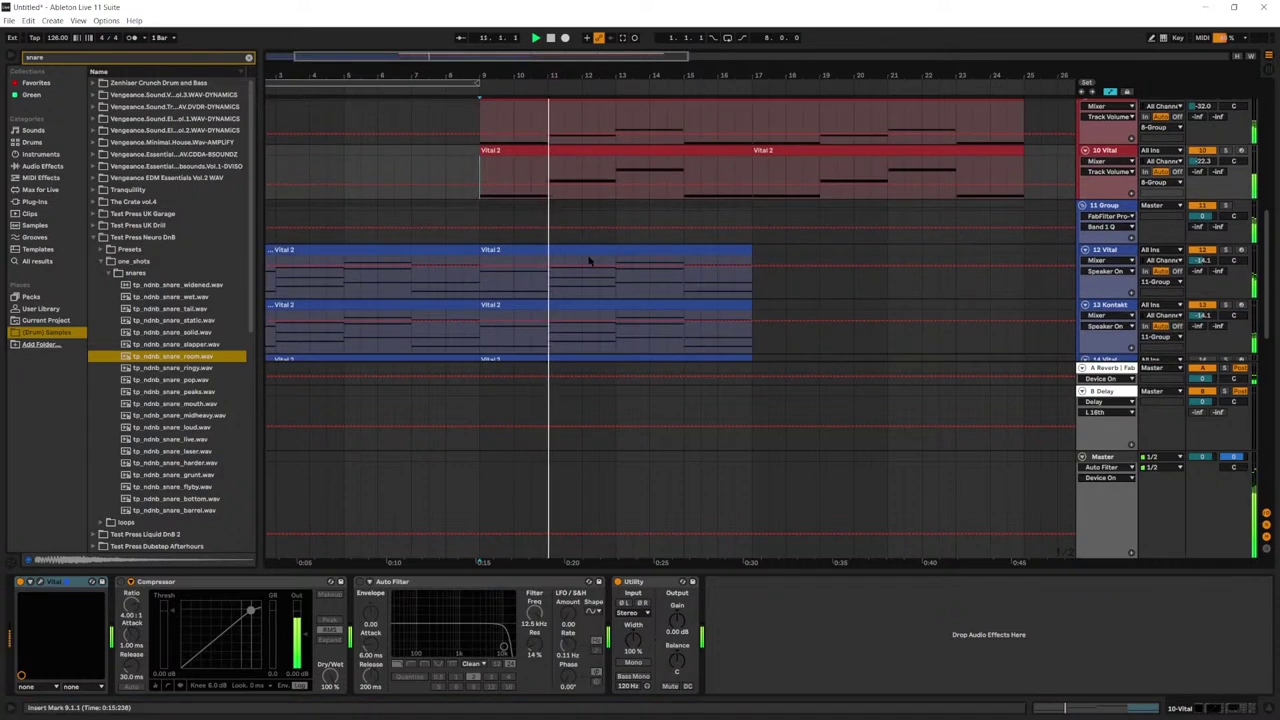
pyautogui.scroll(-5, 592, 263)
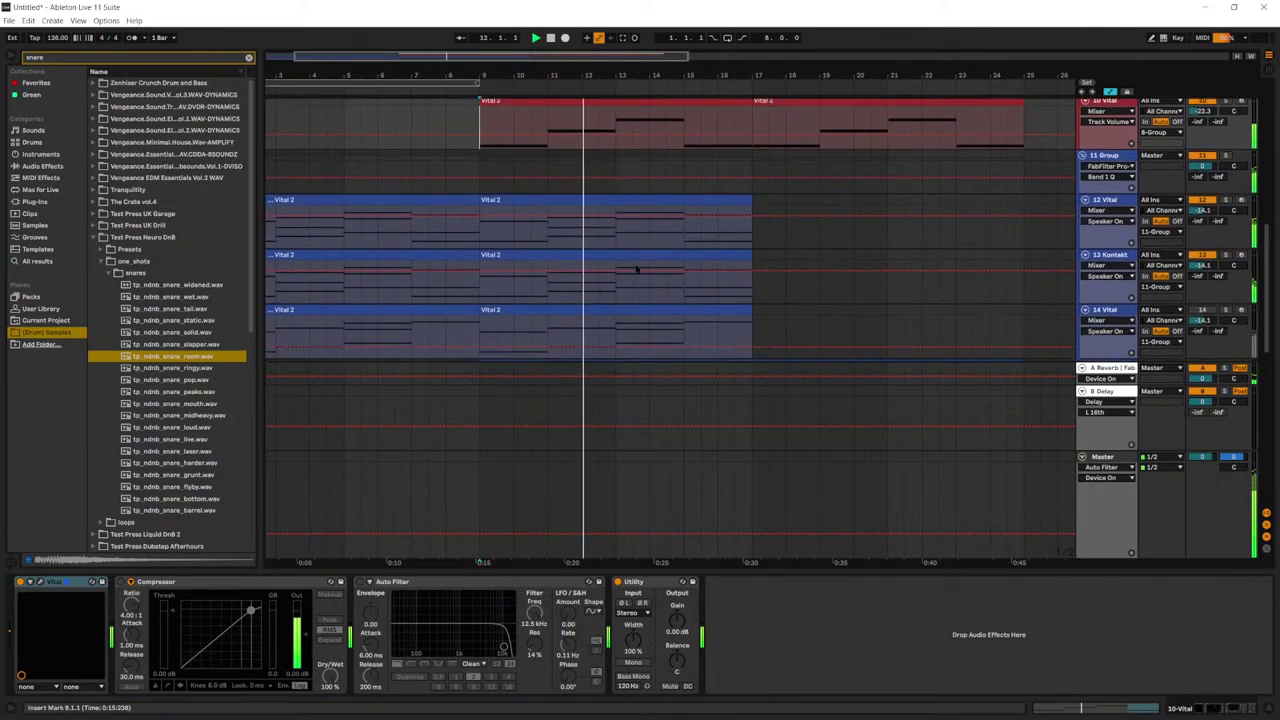
pyautogui.scroll(1, 646, 275)
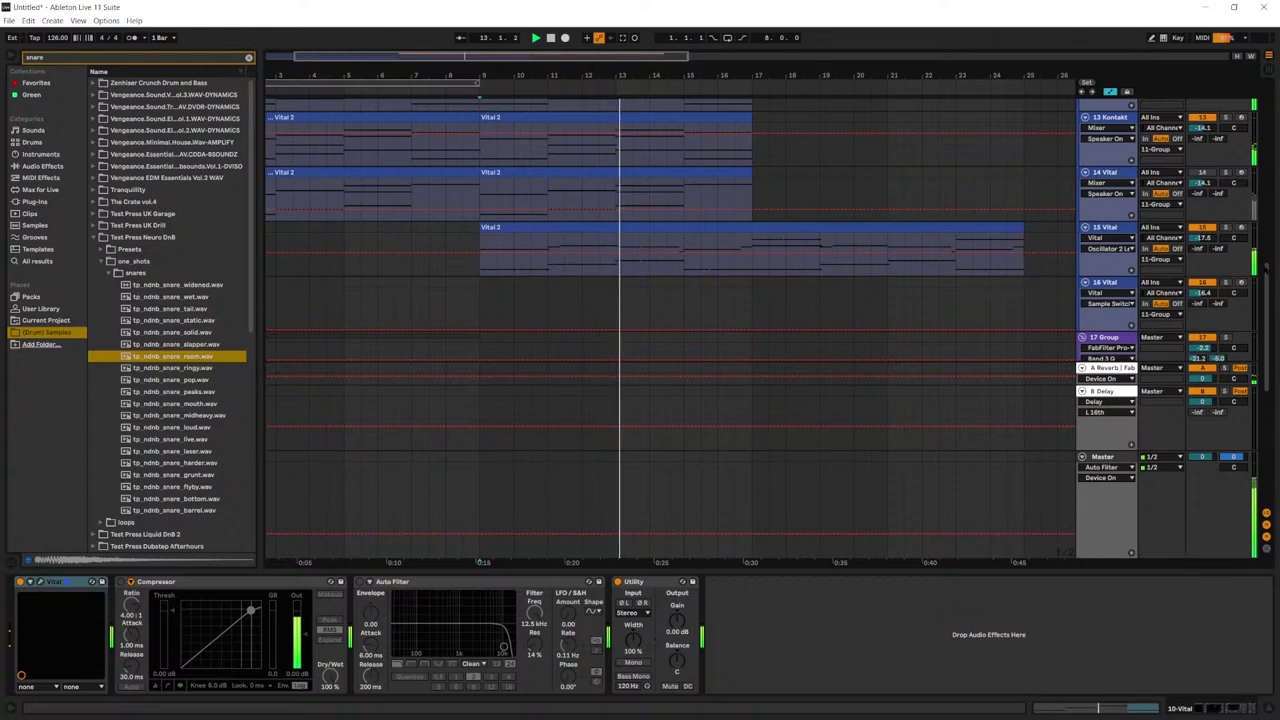
pyautogui.moveTo(1267, 285); pyautogui.dragTo(1265, 411)
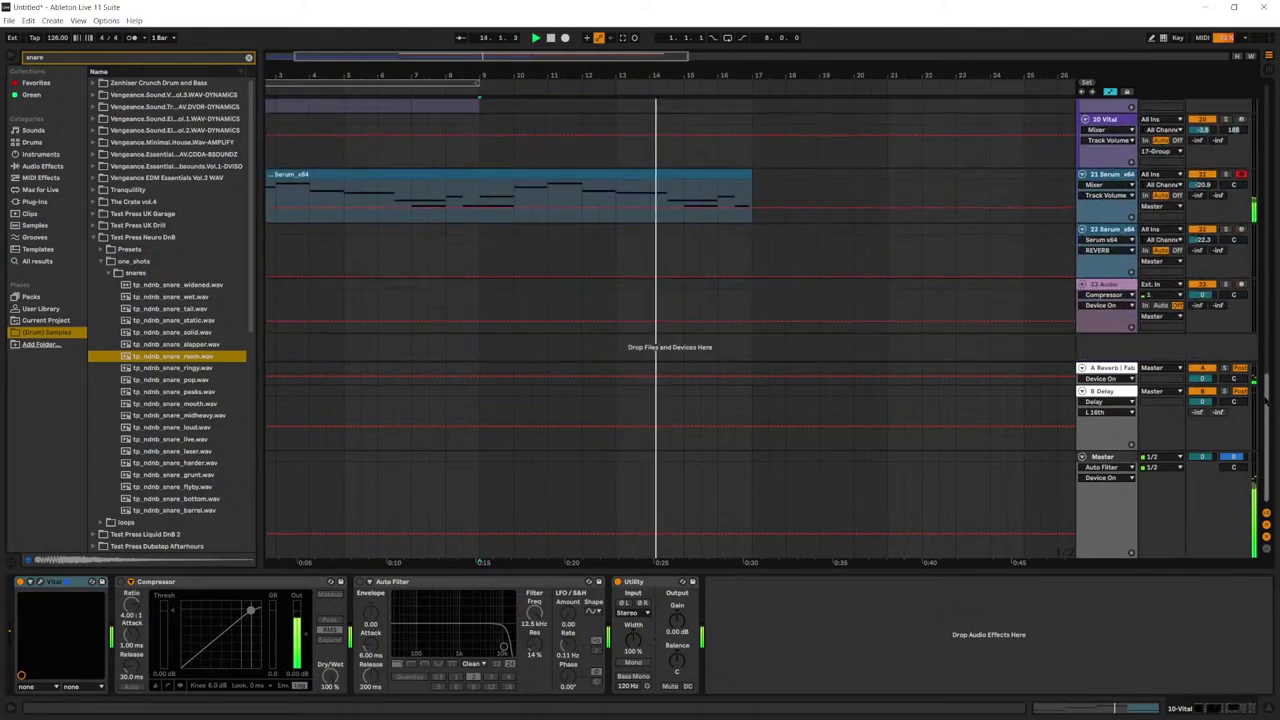
pyautogui.click(744, 173)
pyautogui.moveTo(1266, 411); pyautogui.dragTo(1266, 254)
pyautogui.press('space')
# Step: Duplicate the bar 9 clips on the 12 Vital and 13 Kontakt tracks to bar 17
pyautogui.click(716, 234)
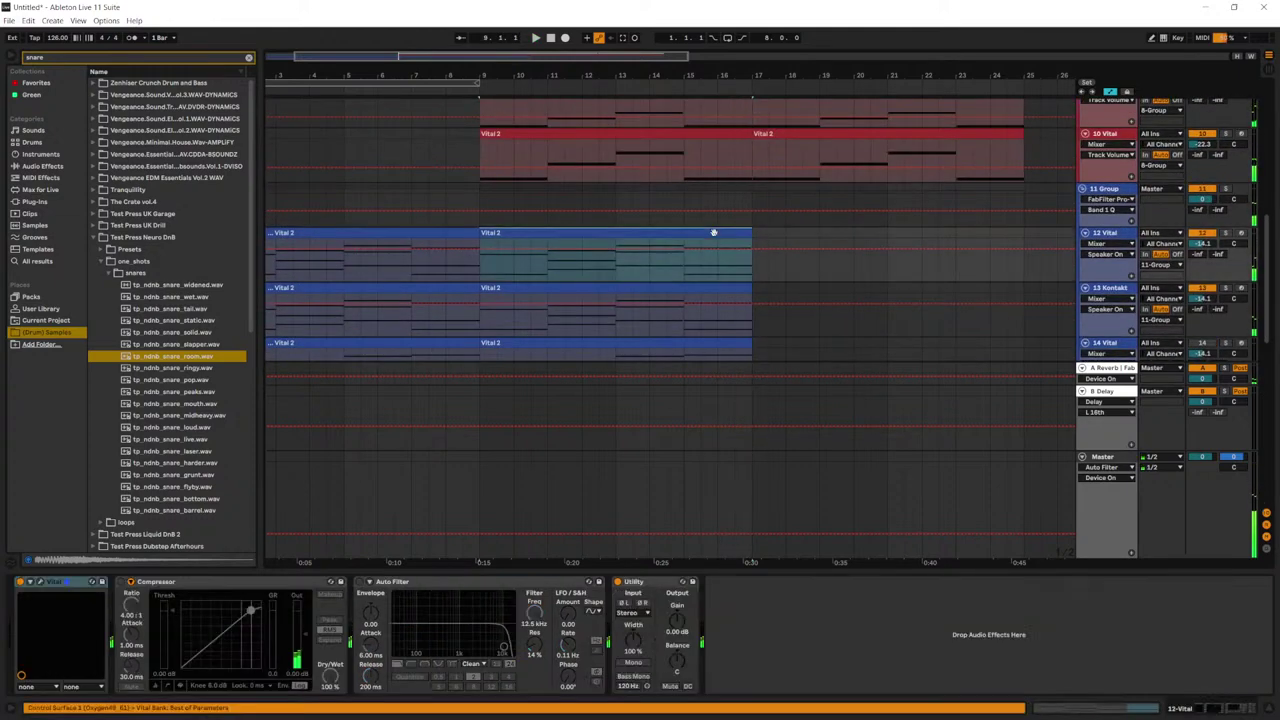
pyautogui.hotkey('ctrl', 'd')
pyautogui.scroll(-2, 828, 230)
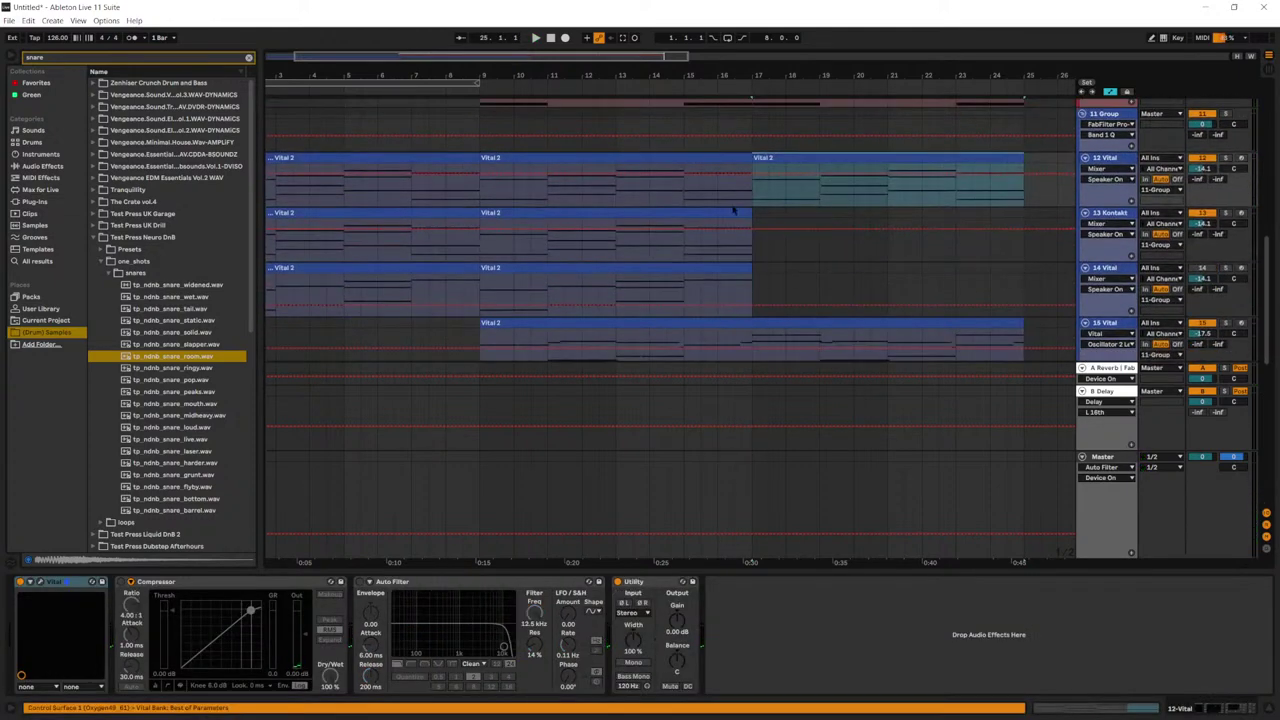
pyautogui.click(735, 211)
pyautogui.hotkey('ctrl', 'd')
# Step: Listen to the soloed 13 Kontakt track from bar 17, examine its clip's chord notes and return to the arrangement
pyautogui.press('space')
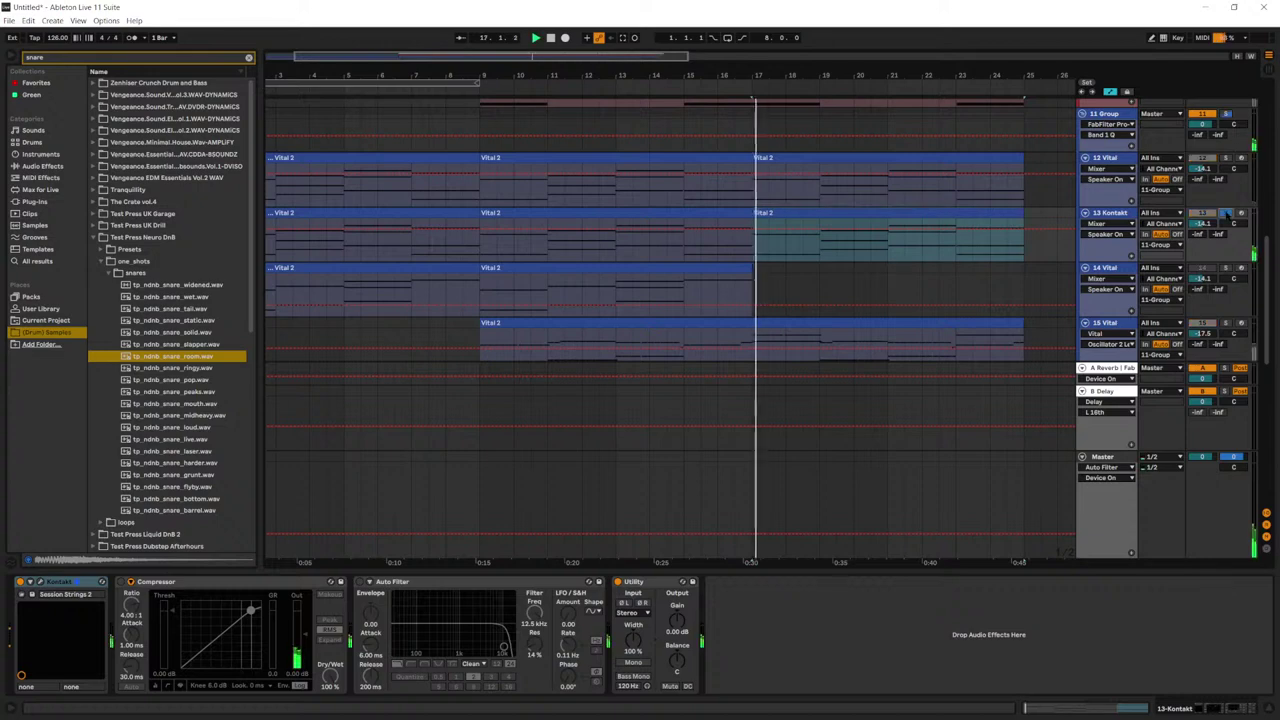
pyautogui.doubleClick(925, 214)
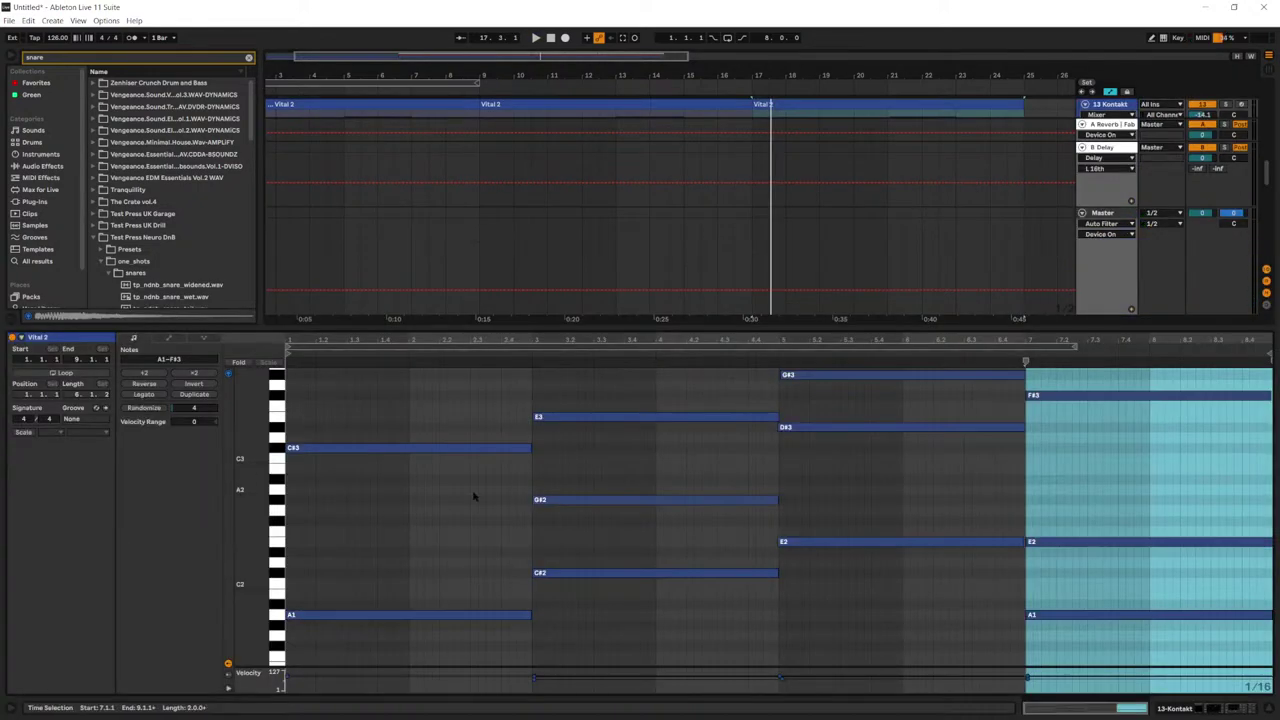
pyautogui.click(453, 448)
pyautogui.scroll(2, 438, 521)
pyautogui.scroll(-3, 438, 515)
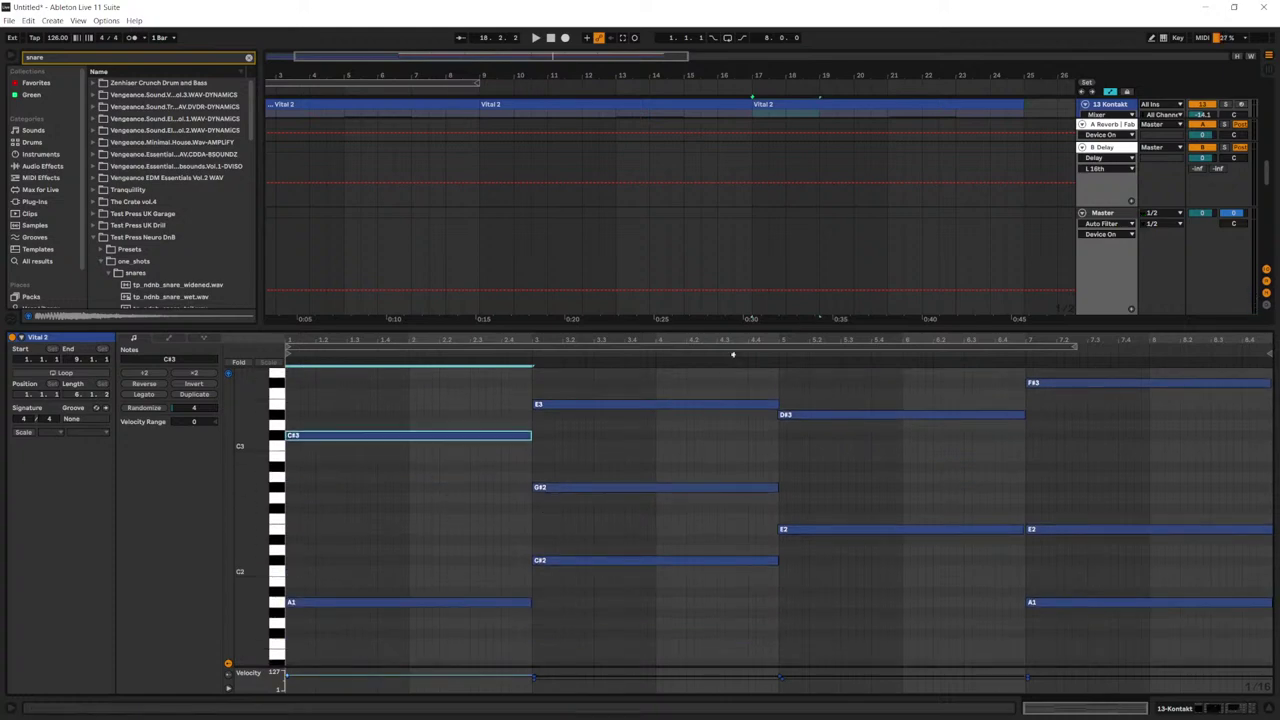
pyautogui.hotkey('shift', 'Tab')
pyautogui.scroll(1, 670, 334)
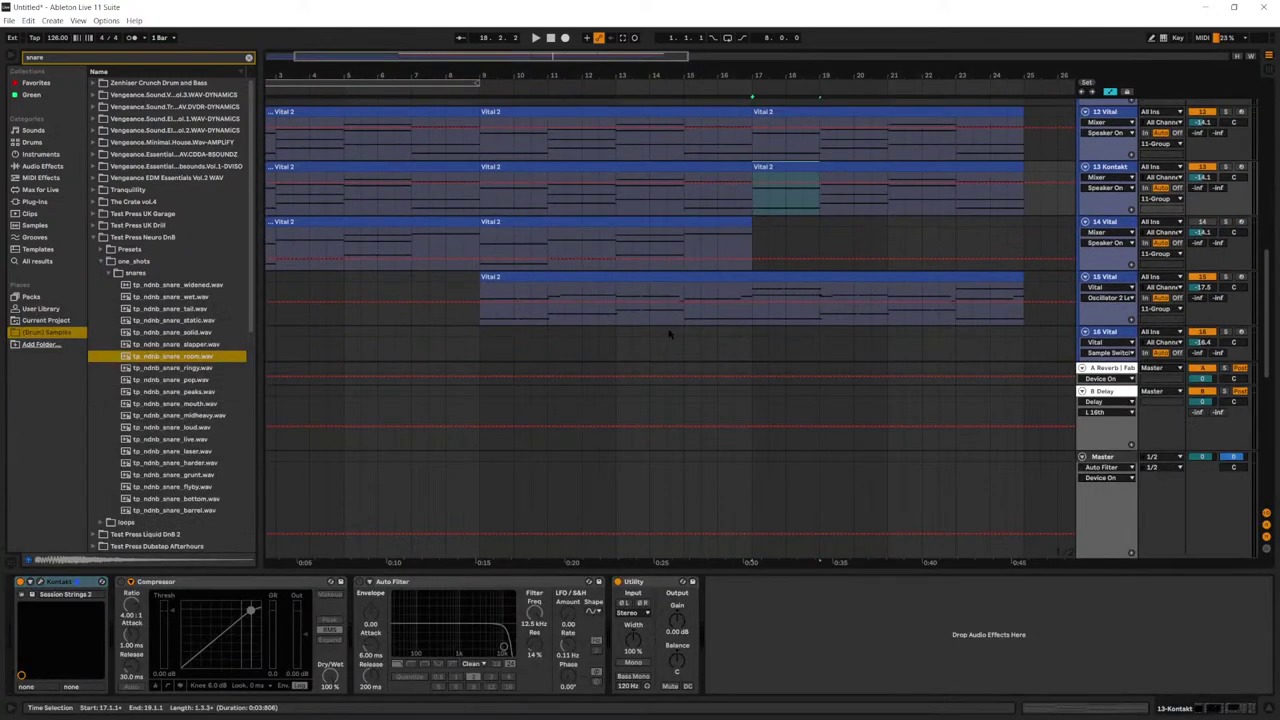
# Step: Play the 15 Vital track's clip from bar 9 and move that track out of the 11-Group
pyautogui.click(479, 290)
pyautogui.press('space')
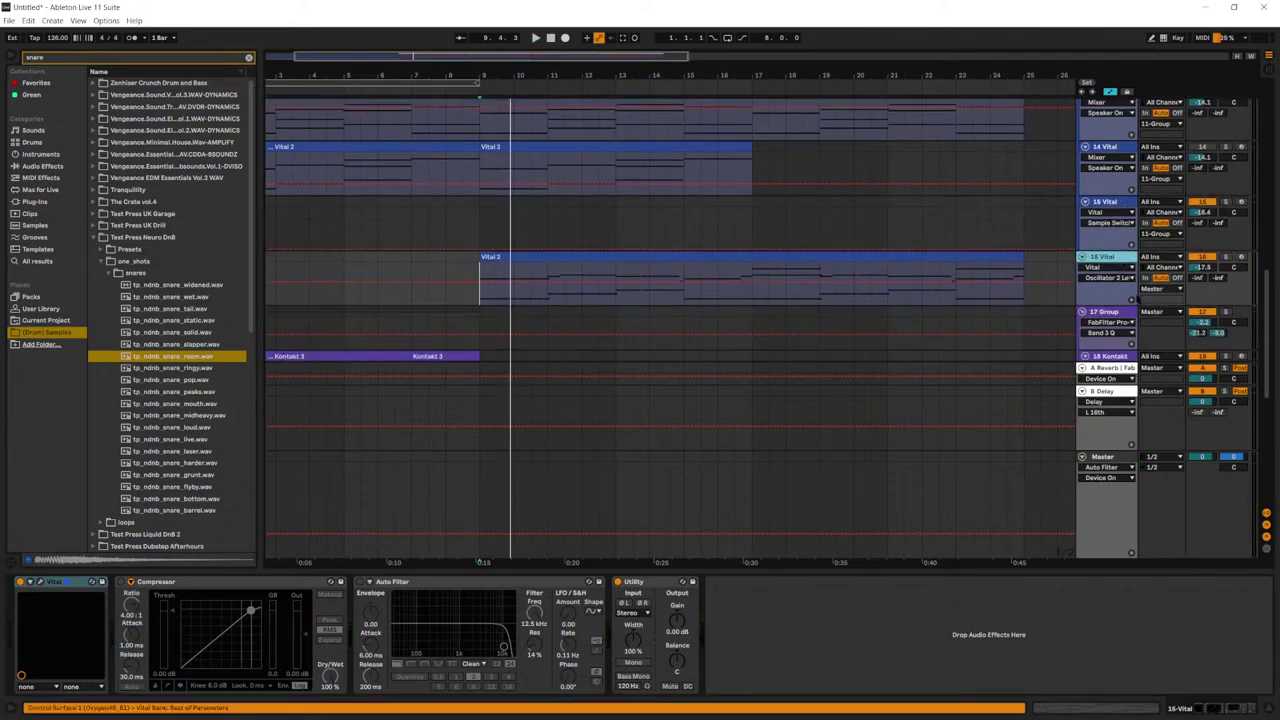
# Step: Colour the 16 Vital track green and assign that track colour to its clips
pyautogui.rightClick(1120, 254)
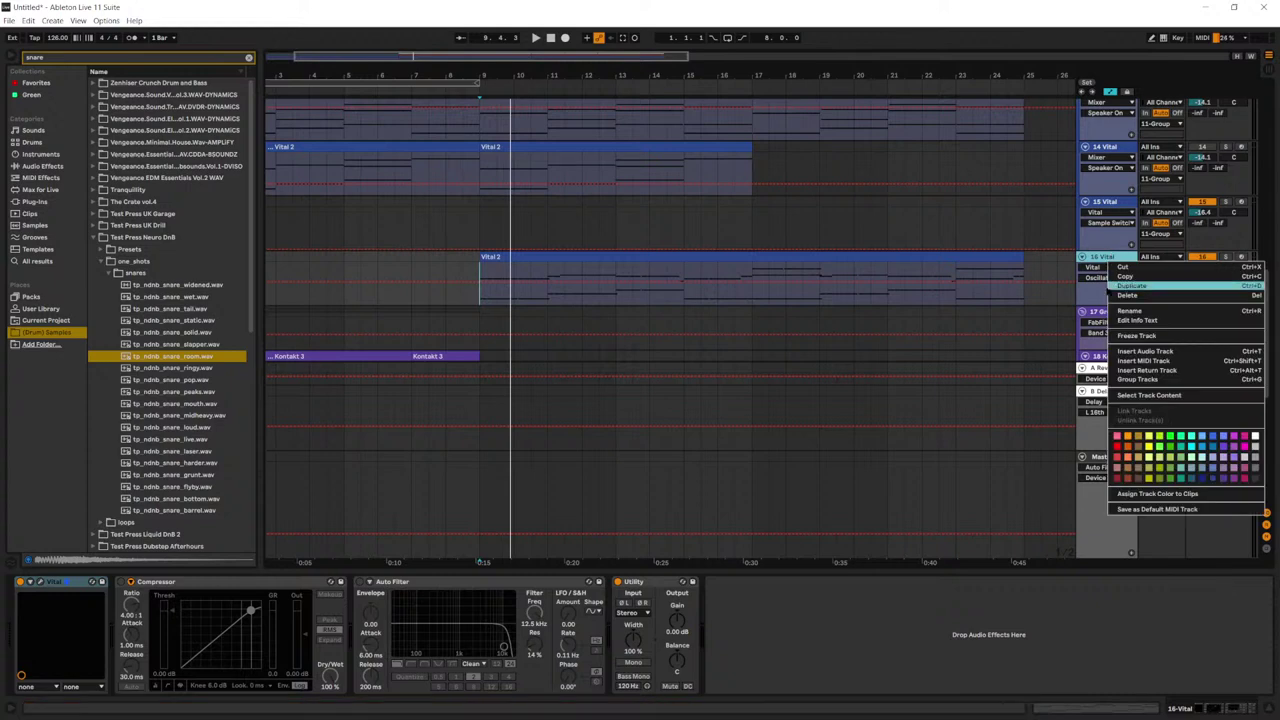
pyautogui.click(1168, 478)
pyautogui.rightClick(1124, 259)
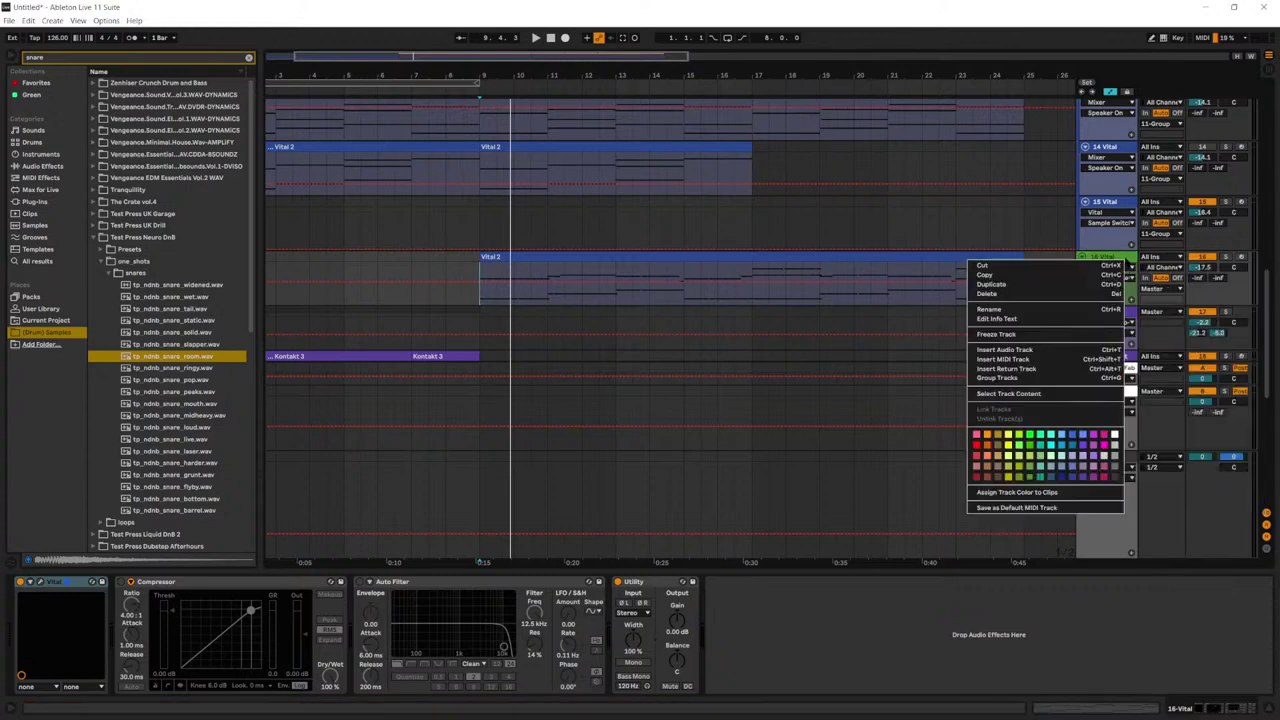
pyautogui.click(1017, 492)
# Step: Play the arrangement from bar 17 and from bar 9, comparing the chord tracks with the 16 Vital clip
pyautogui.scroll(2, 1117, 320)
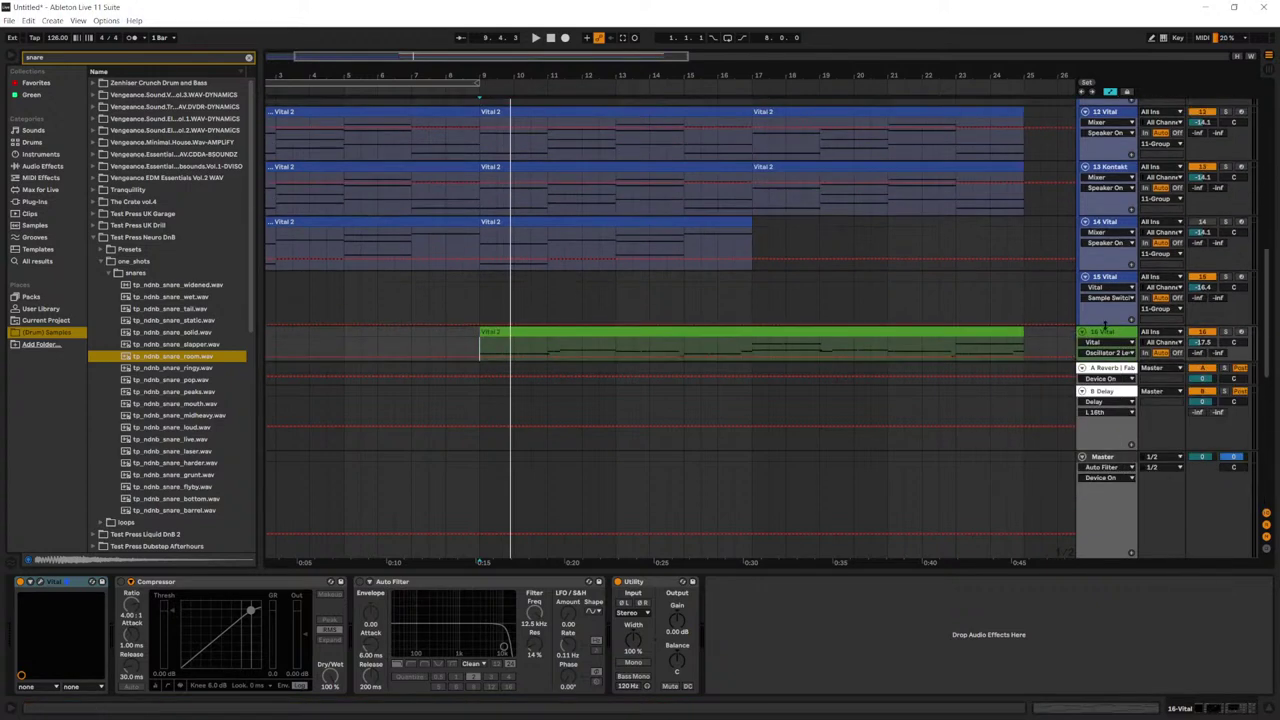
pyautogui.scroll(-1, 1117, 320)
pyautogui.scroll(2, 1113, 251)
pyautogui.click(753, 243)
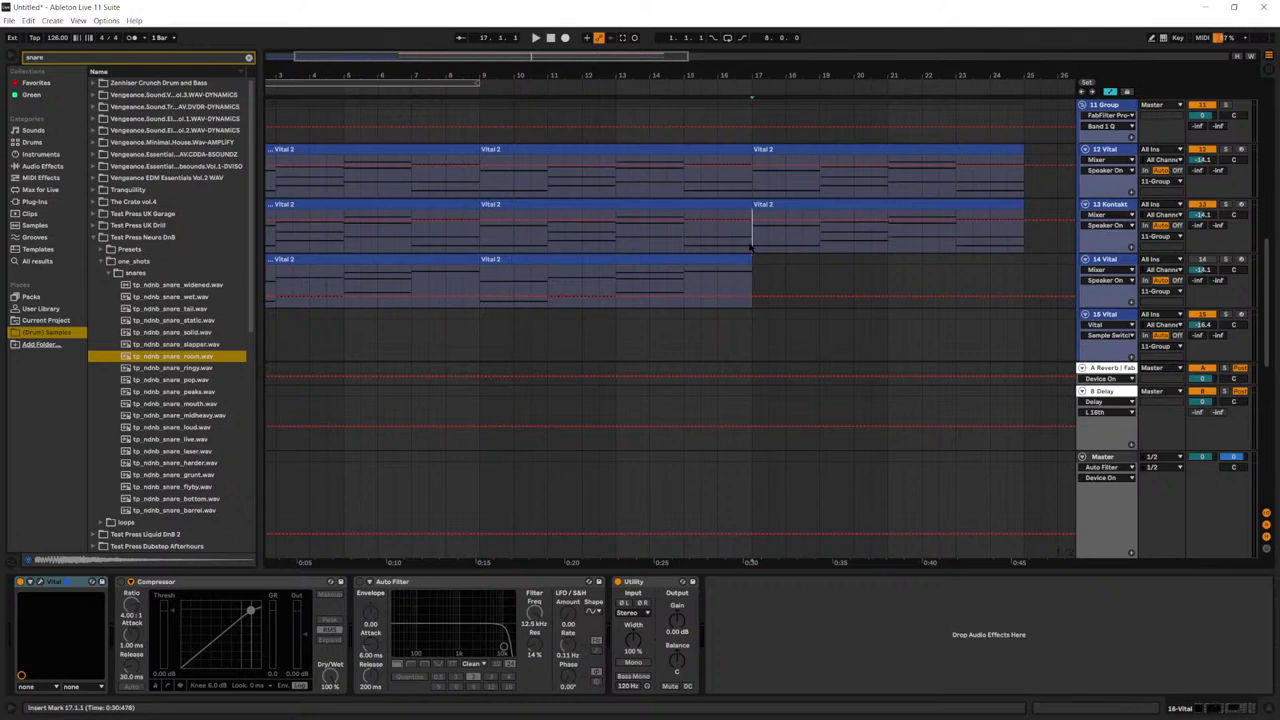
pyautogui.press('space')
pyautogui.scroll(-1, 1213, 176)
pyautogui.scroll(-2, 753, 190)
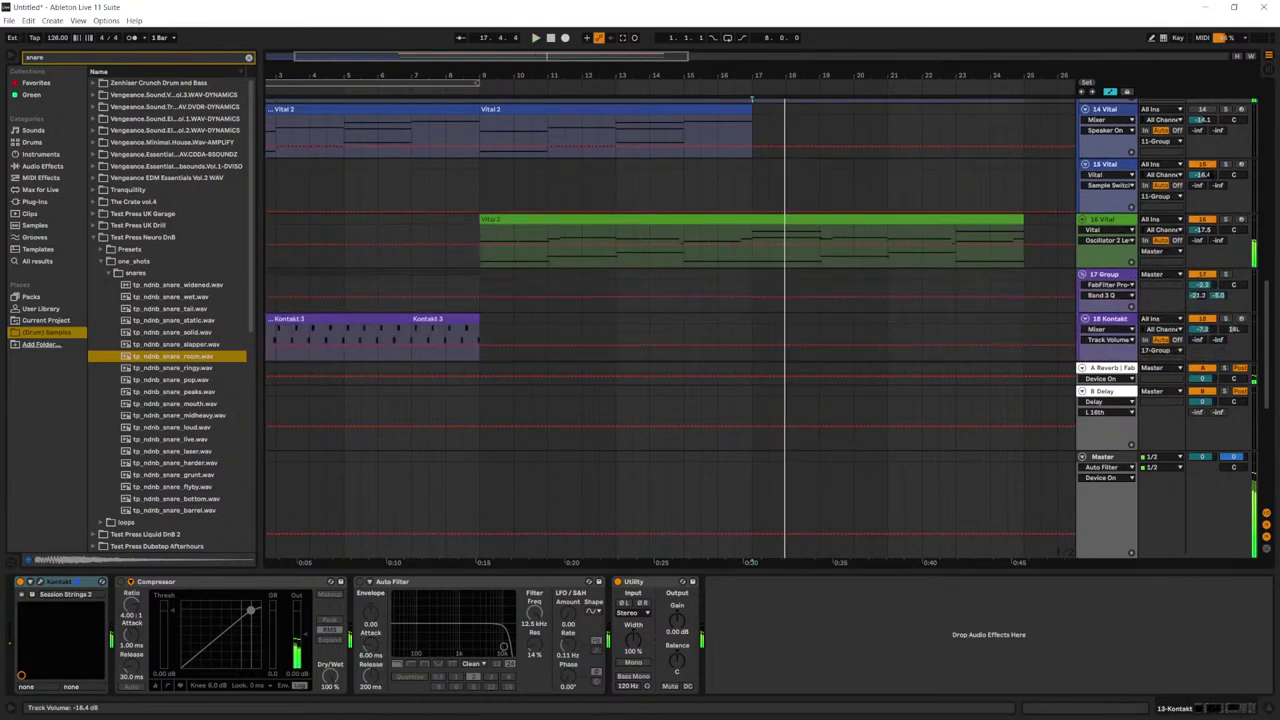
pyautogui.click(1226, 220)
pyautogui.press('space')
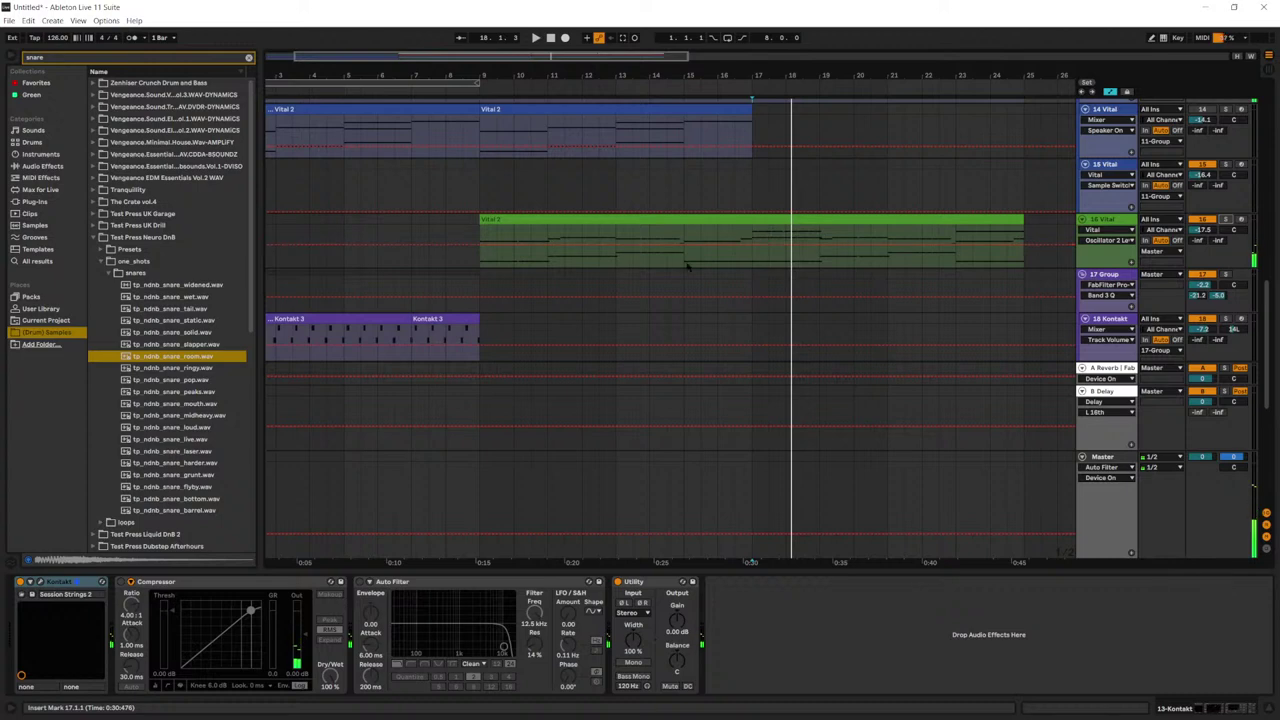
pyautogui.click(483, 257)
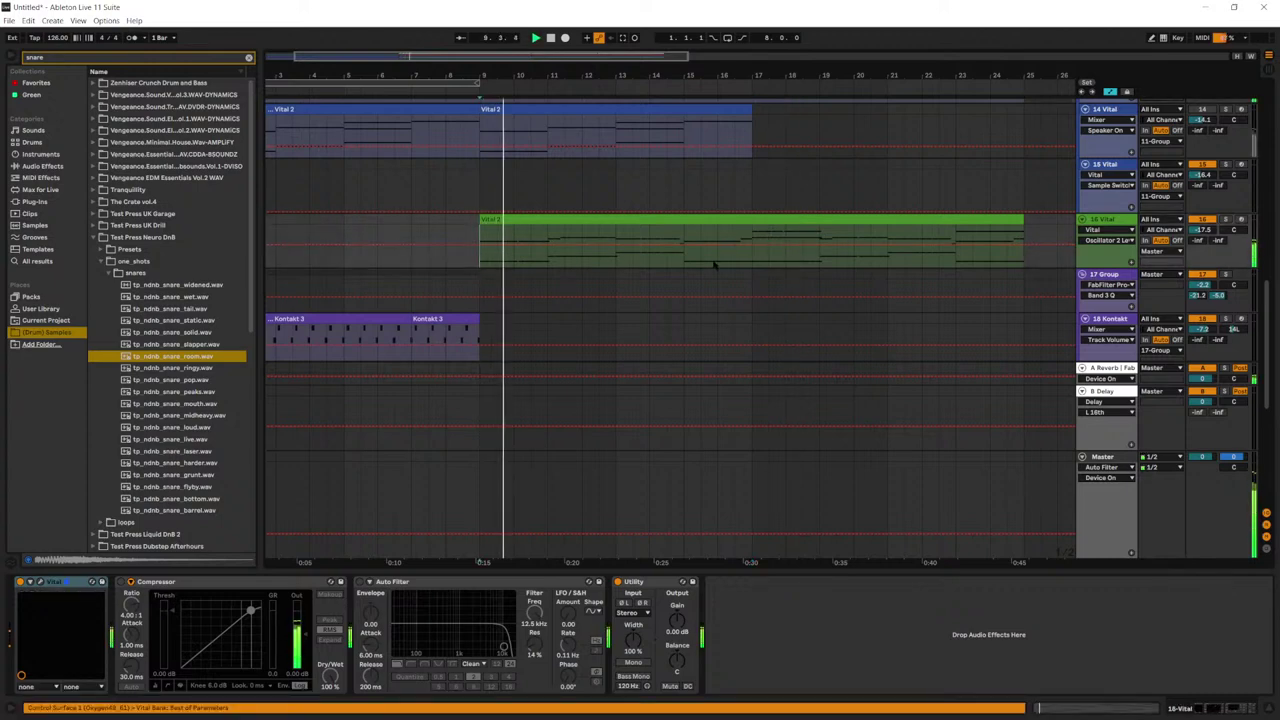
pyautogui.scroll(1, 938, 247)
pyautogui.scroll(2, 1090, 196)
# Step: Examine the FabFilter Pro-Q 3 curve on the 11-Group and close the plugin window
pyautogui.click(1105, 118)
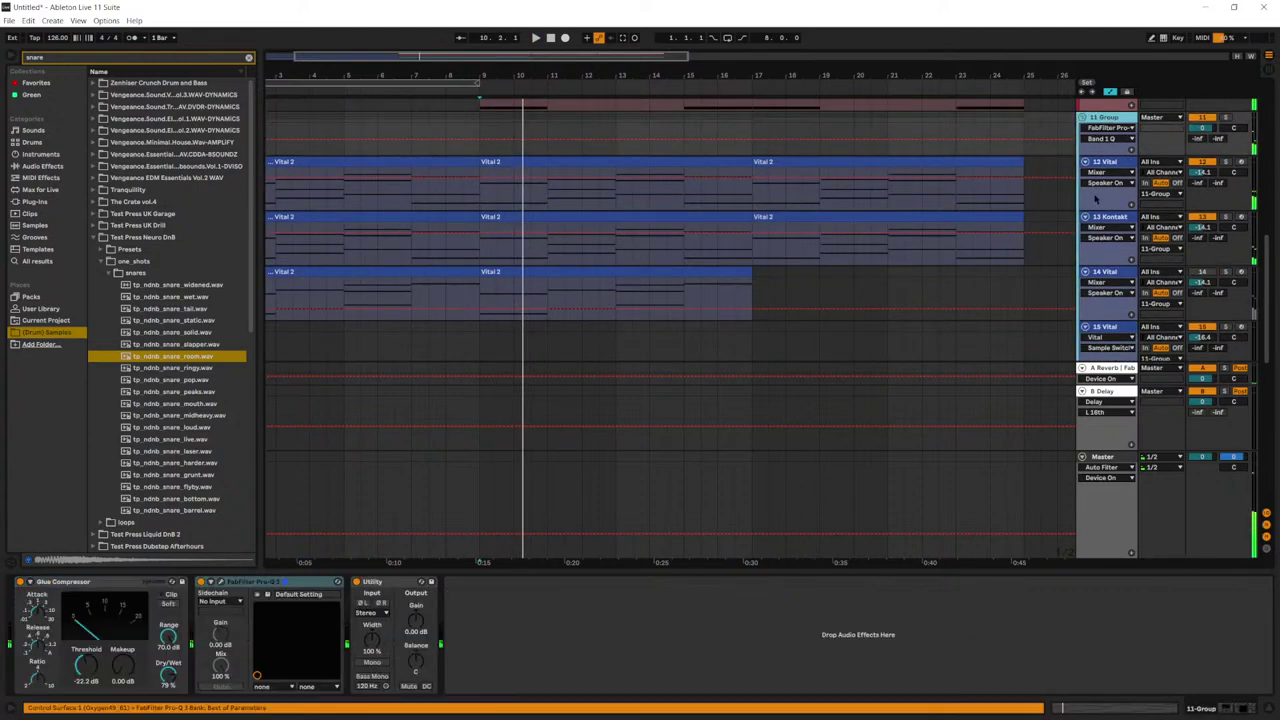
pyautogui.scroll(-3, 1088, 248)
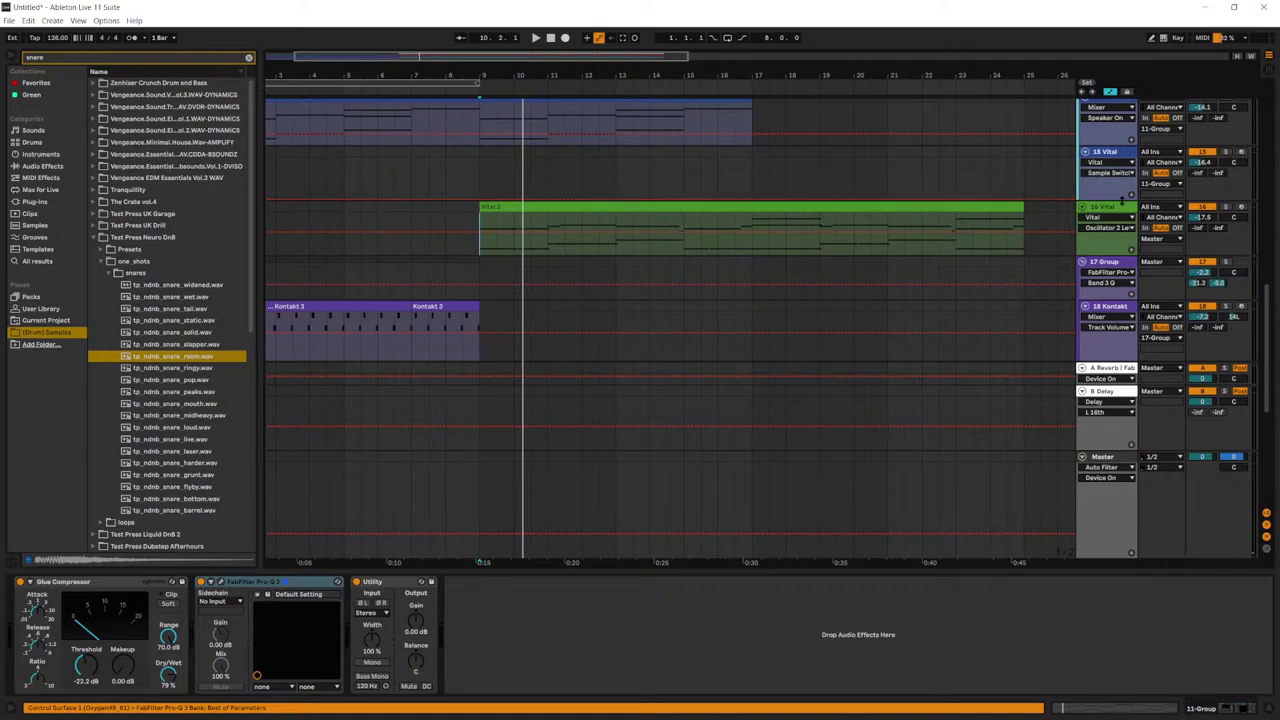
pyautogui.click(311, 583)
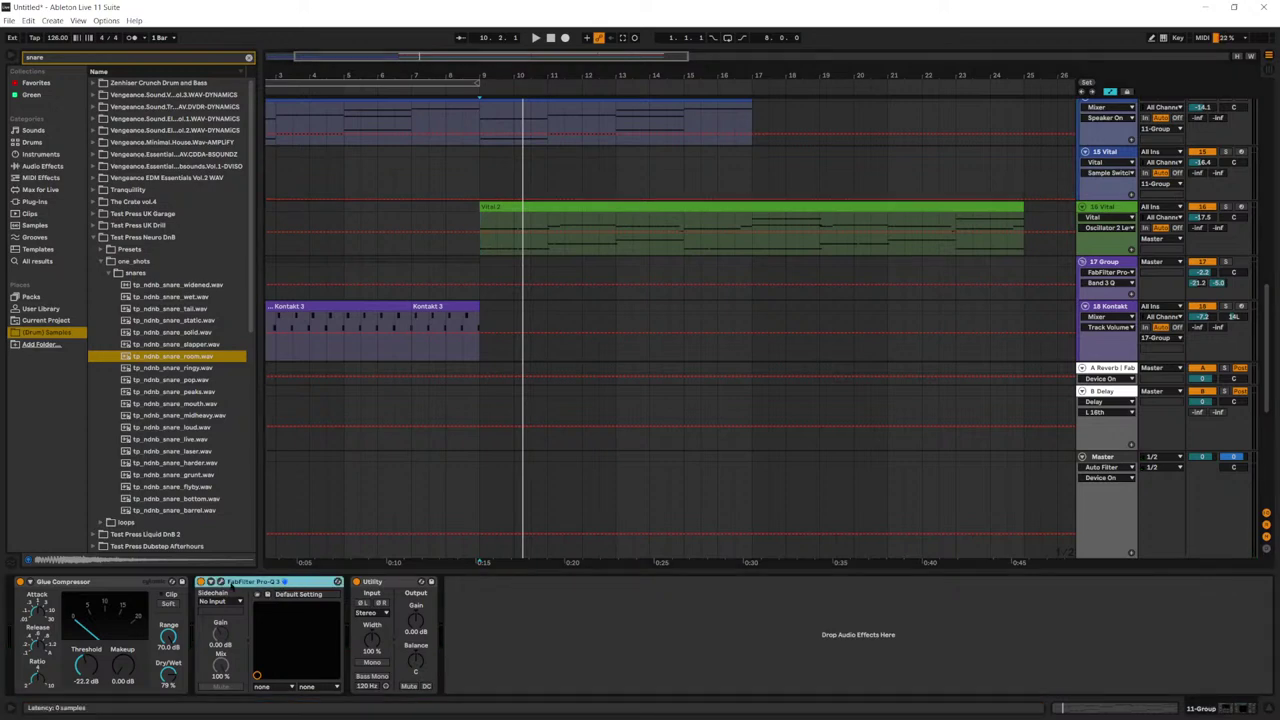
pyautogui.click(220, 583)
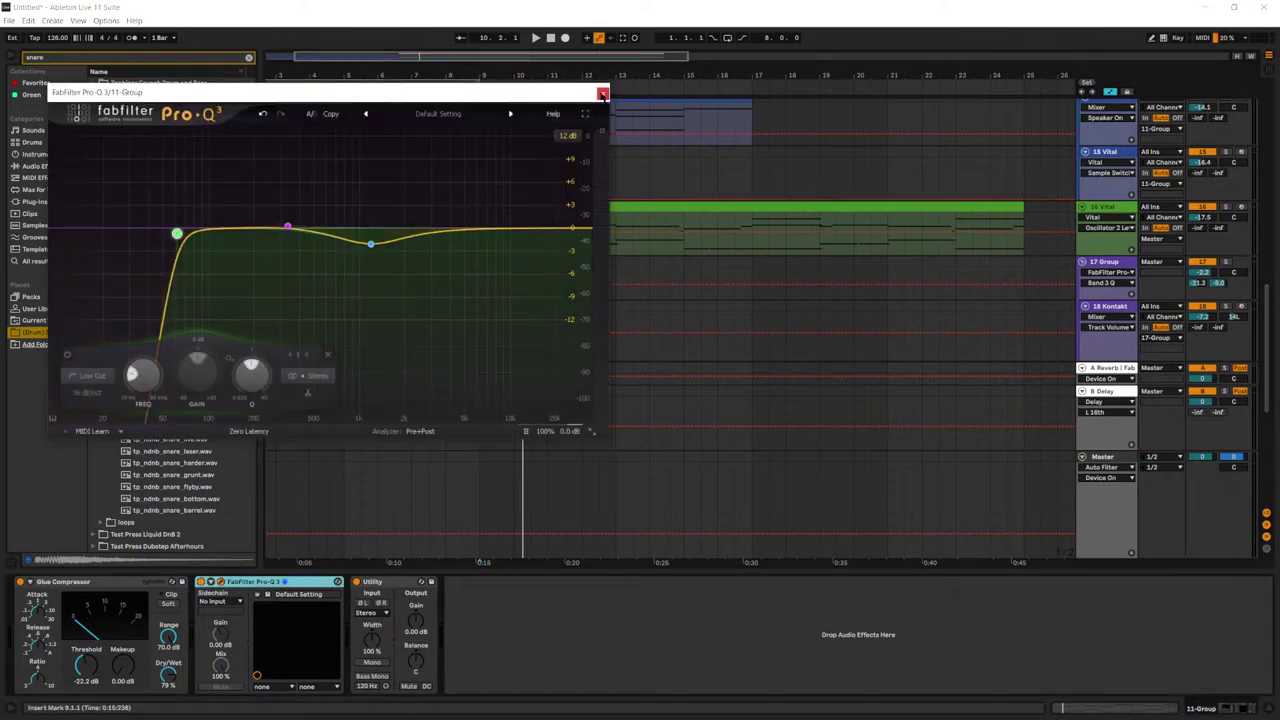
pyautogui.click(602, 93)
# Step: In the 16 Vital clip, duplicate the repeated A3 notes from clip bar 9 to bar 11 and lower the copies to G#3
pyautogui.click(660, 208)
pyautogui.press('space')
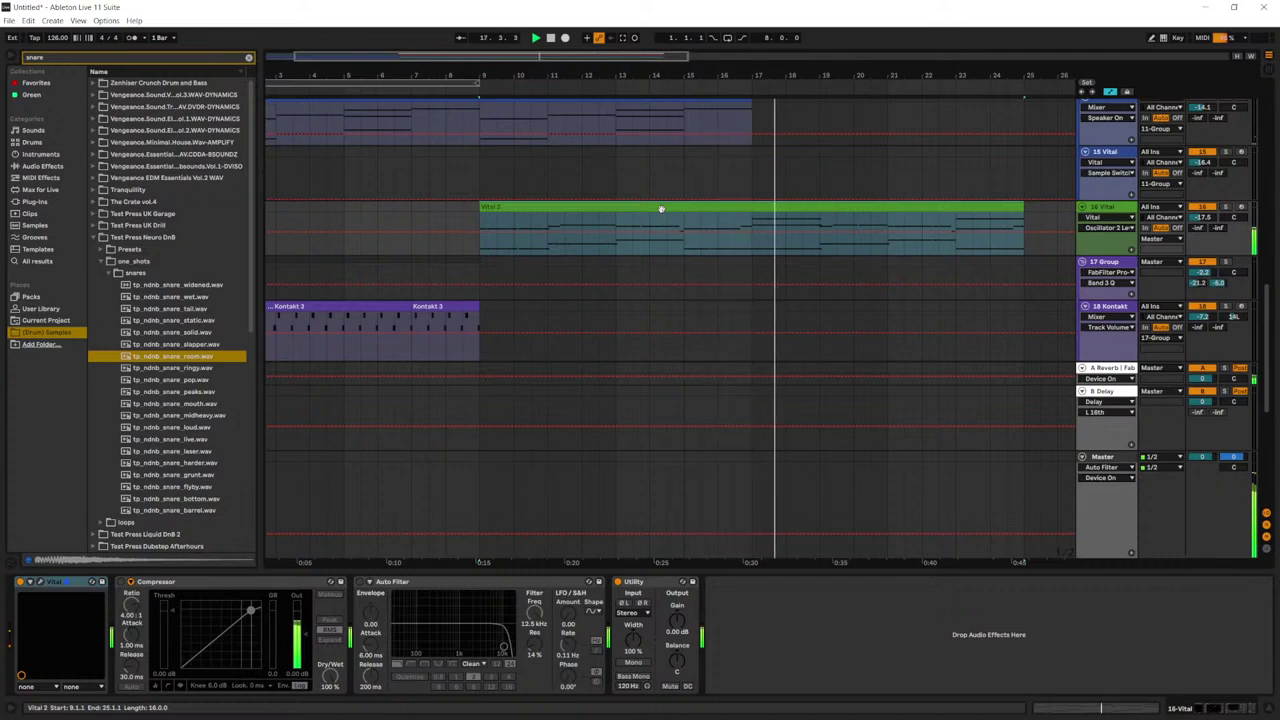
pyautogui.doubleClick(797, 207)
pyautogui.press('space')
pyautogui.moveTo(915, 426); pyautogui.dragTo(781, 398)
pyautogui.hotkey('ctrl', 'd')
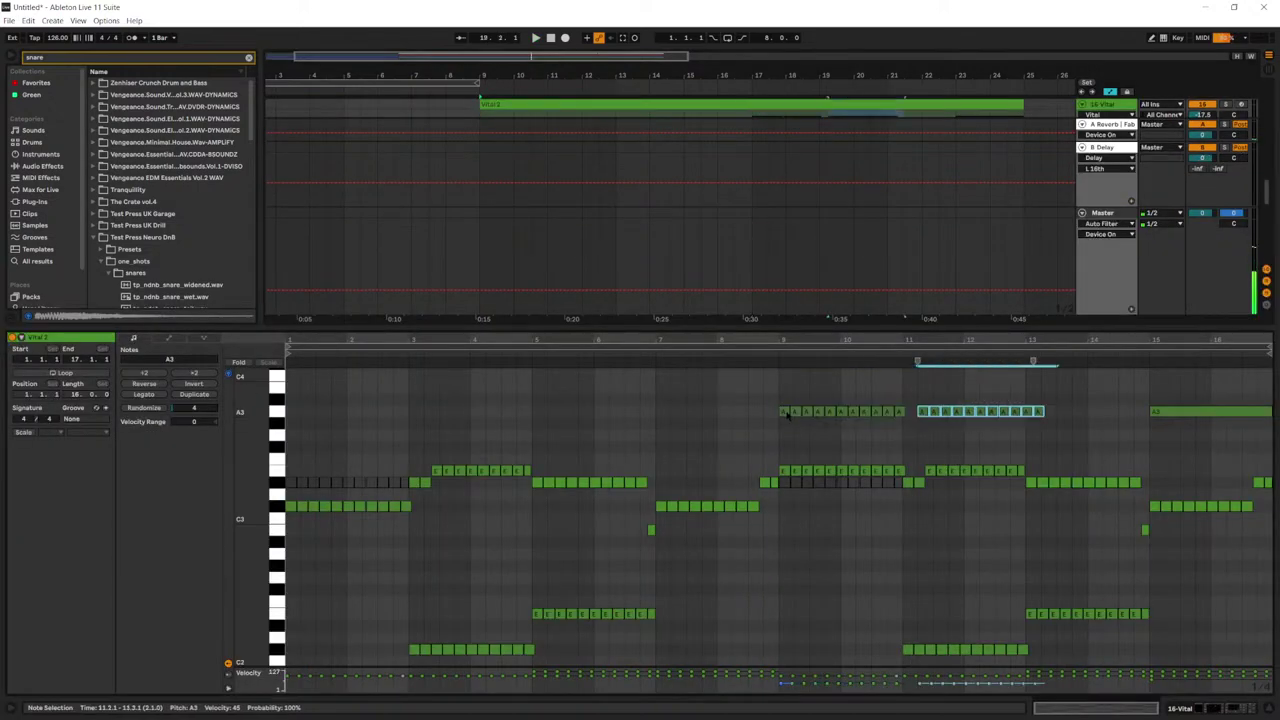
pyautogui.press('Left')
pyautogui.press('Down')
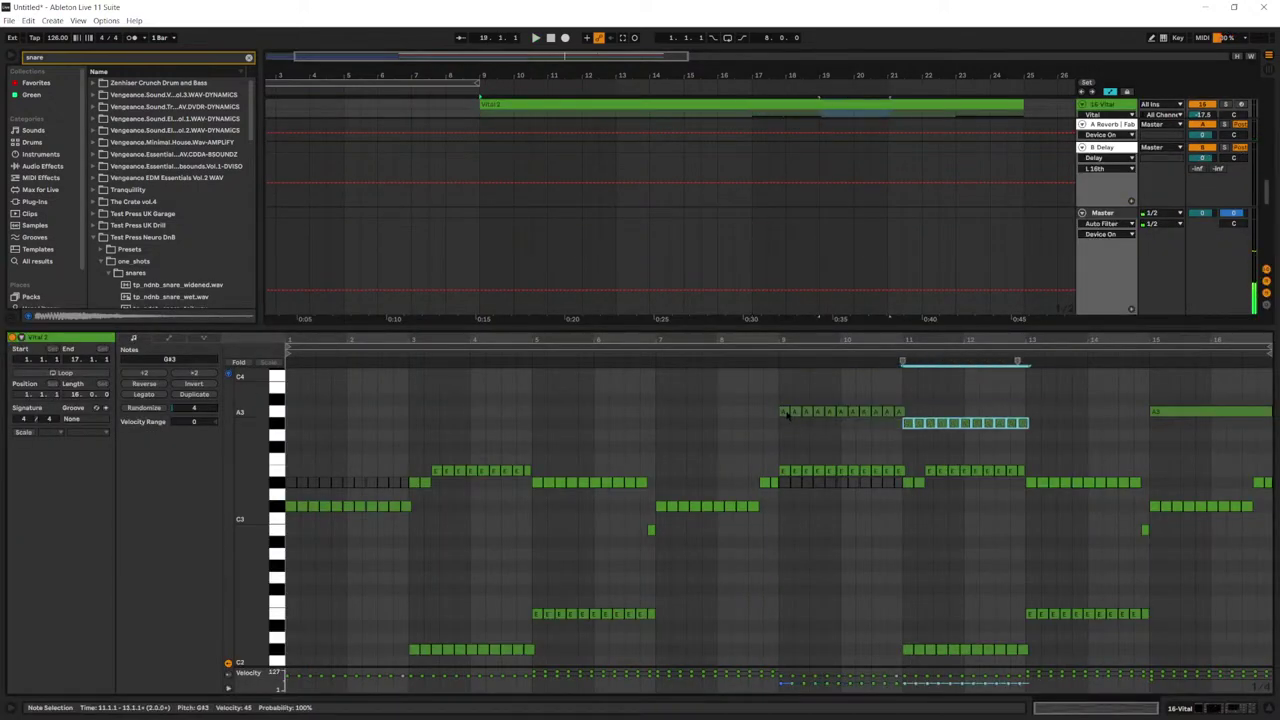
# Step: Play the 16 Vital clip from its bar 9 and try raising the last three G#3 notes of bar 12 to A3
pyautogui.click(786, 416)
pyautogui.press('space')
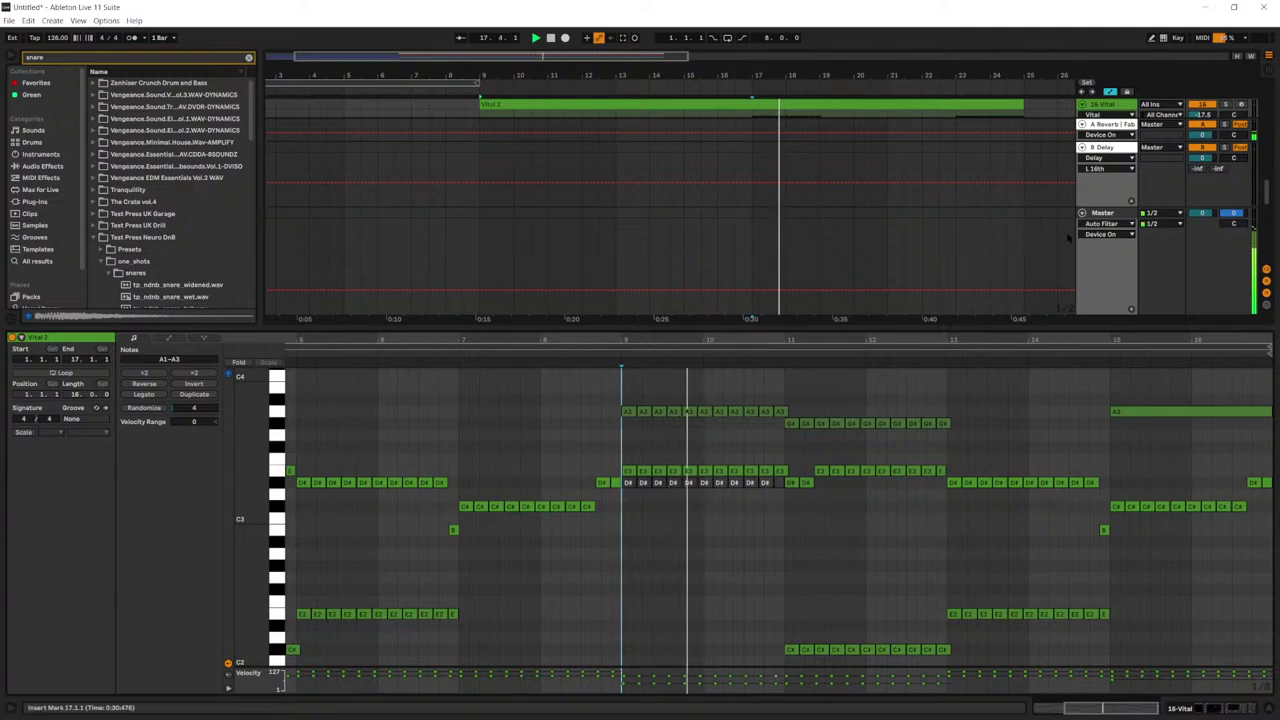
pyautogui.moveTo(891, 339); pyautogui.dragTo(858, 375)
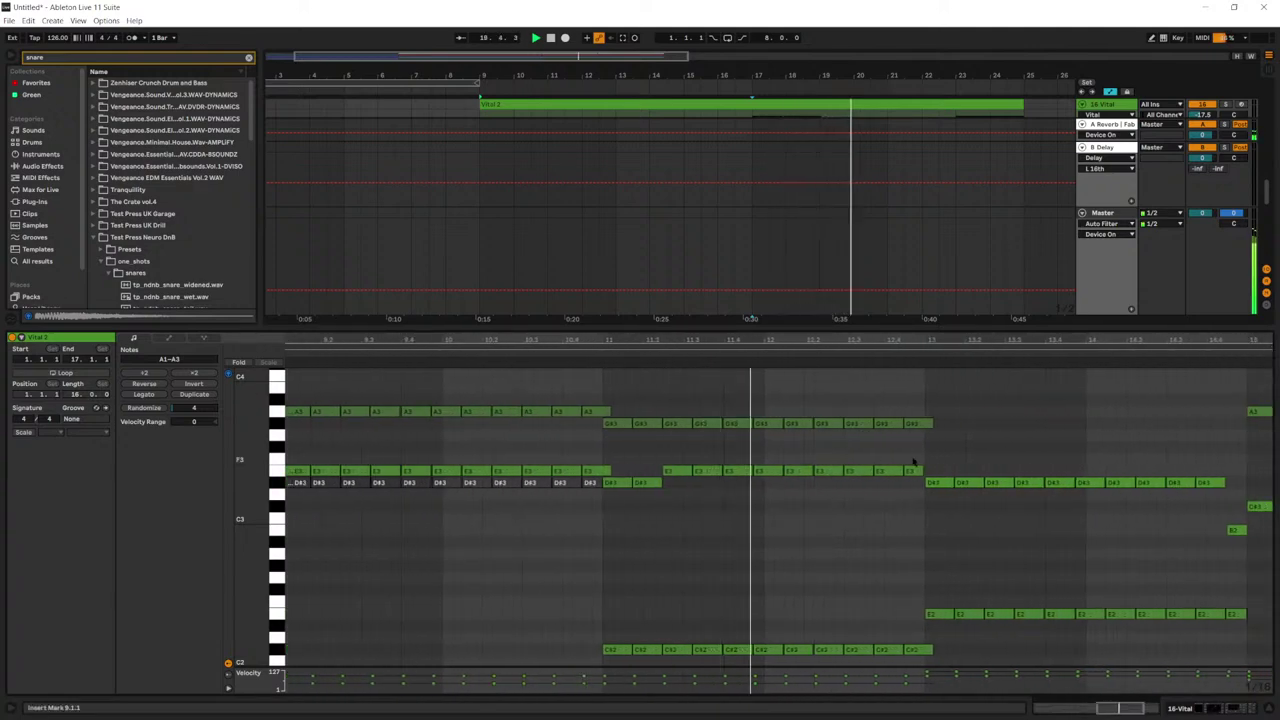
pyautogui.moveTo(930, 442); pyautogui.dragTo(840, 421)
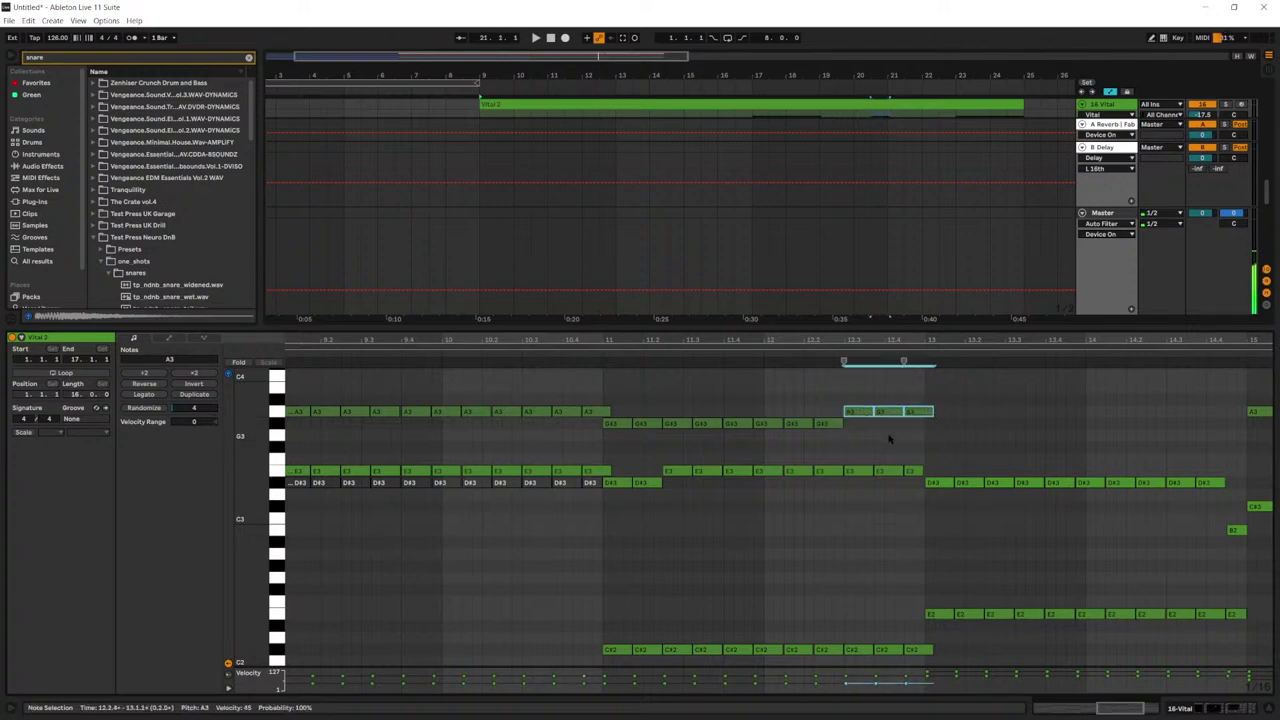
# Step: Raise the last three E3 notes of clip bar 12 to F#3 and listen to the 16 Vital part from clip bar 11
pyautogui.moveTo(888, 426); pyautogui.dragTo(853, 463)
pyautogui.press('Up')
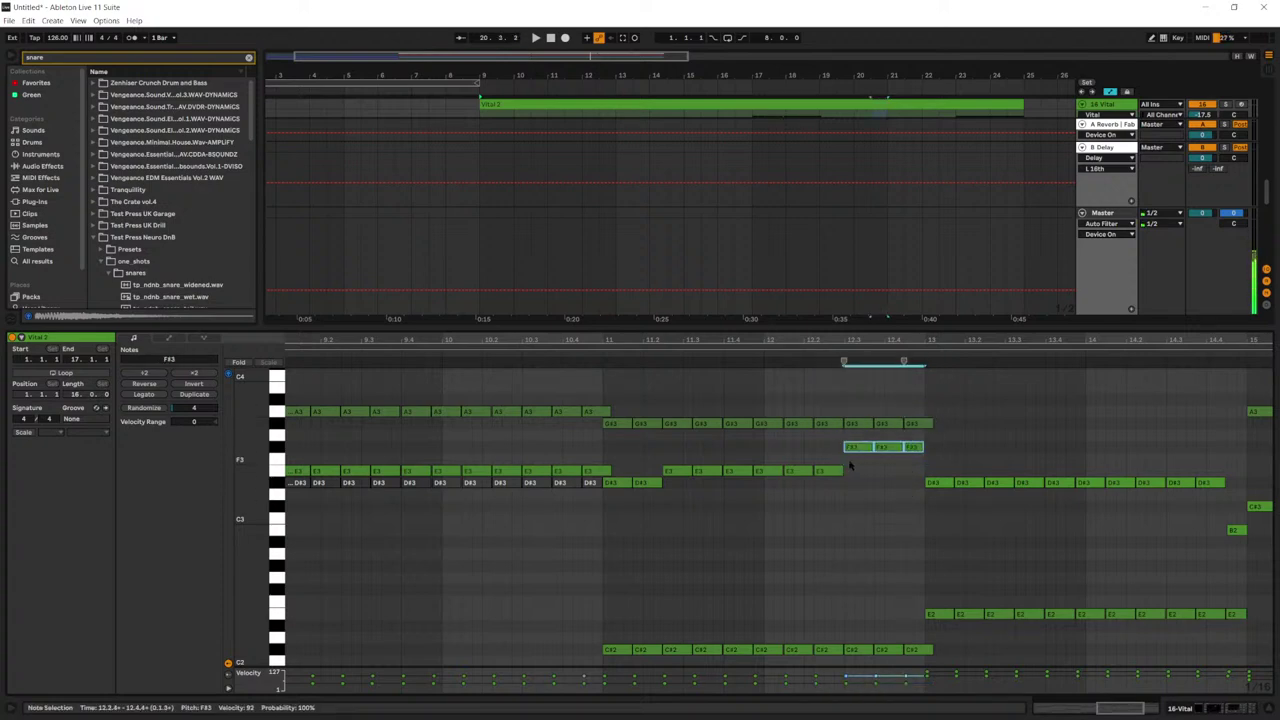
pyautogui.press('space')
pyautogui.hotkey('shift', 'Tab')
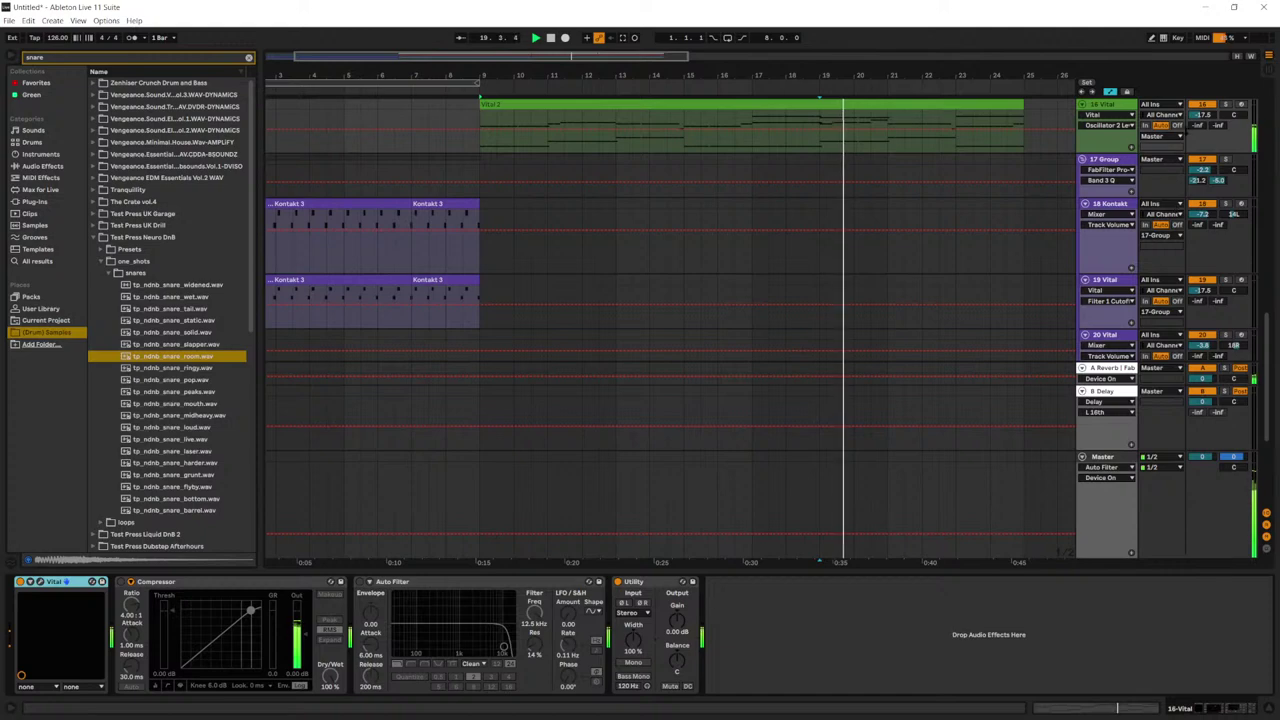
pyautogui.hotkey('shift', 'Tab')
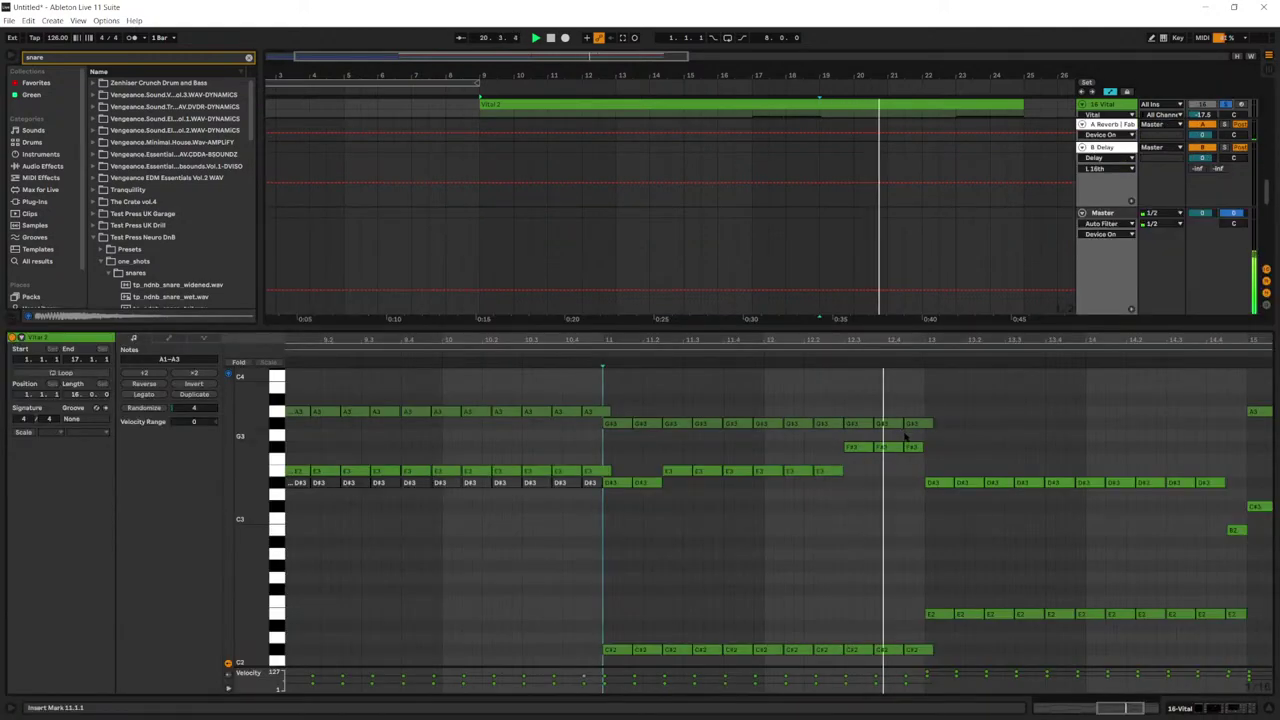
pyautogui.hotkey('shift', 'Tab')
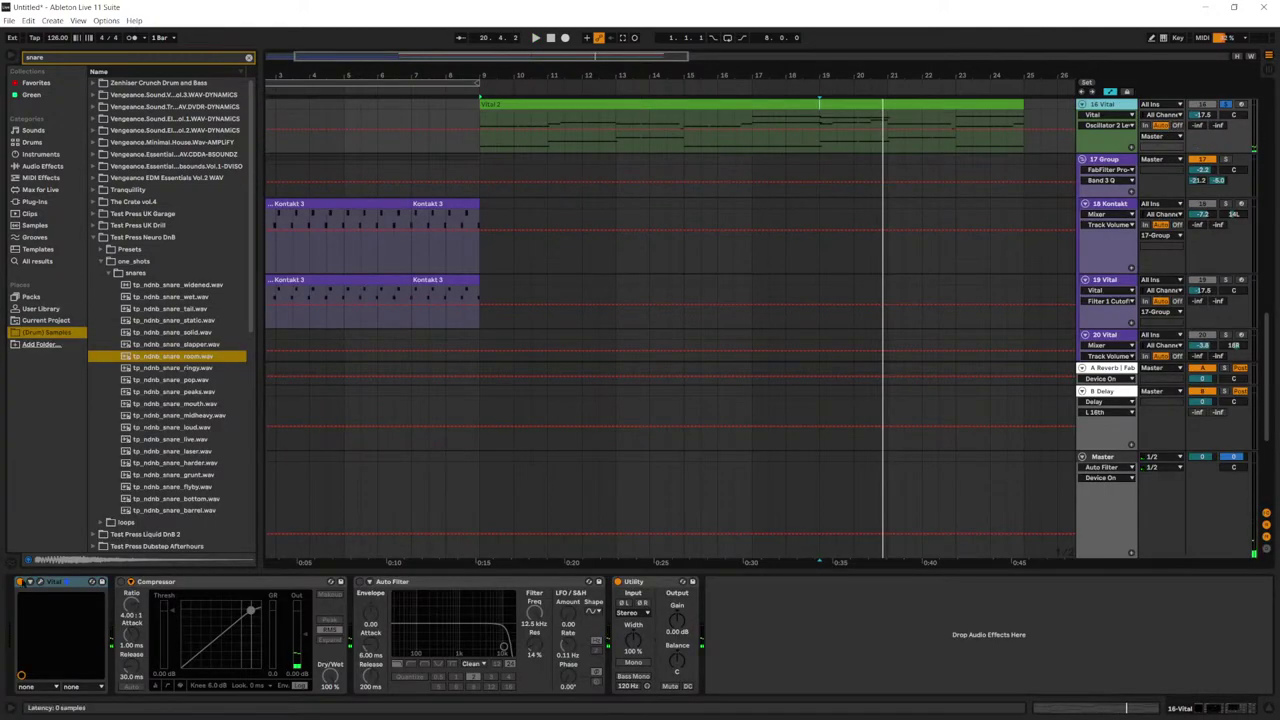
# Step: Open the Vital synth on the 16 Vital track and set its distortion drive to about 8.4 dB
pyautogui.click(40, 585)
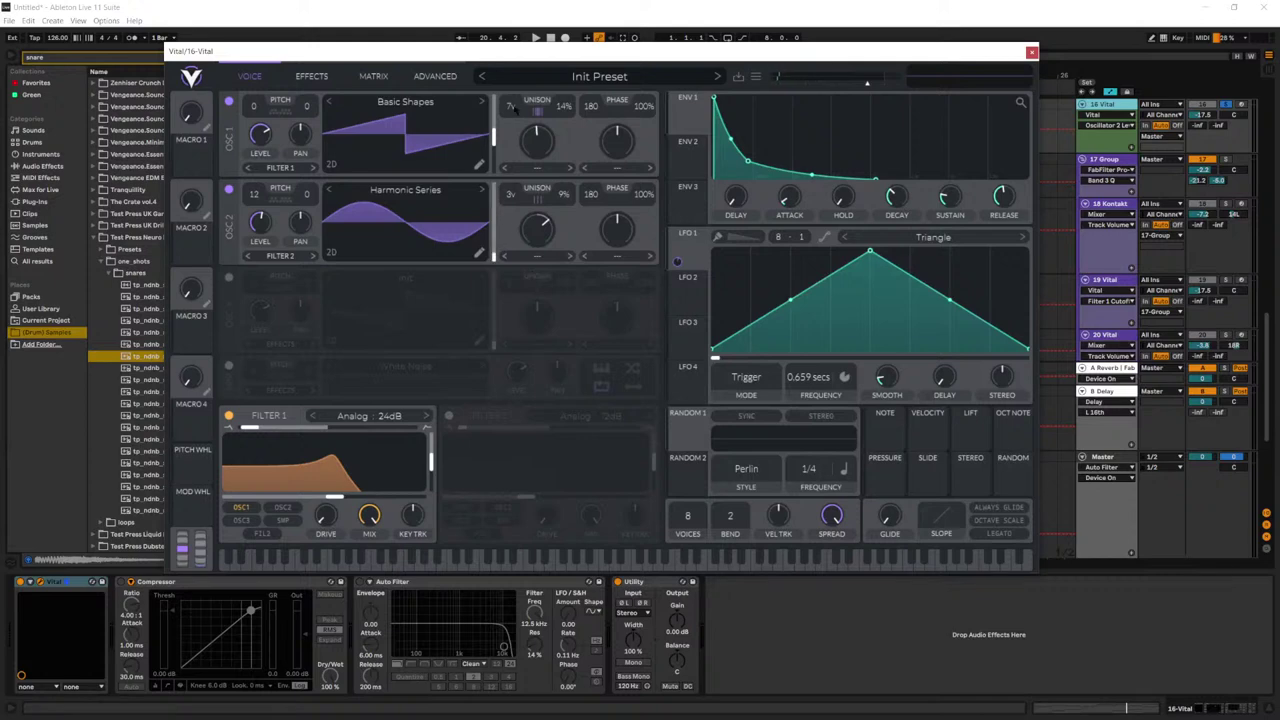
pyautogui.click(311, 76)
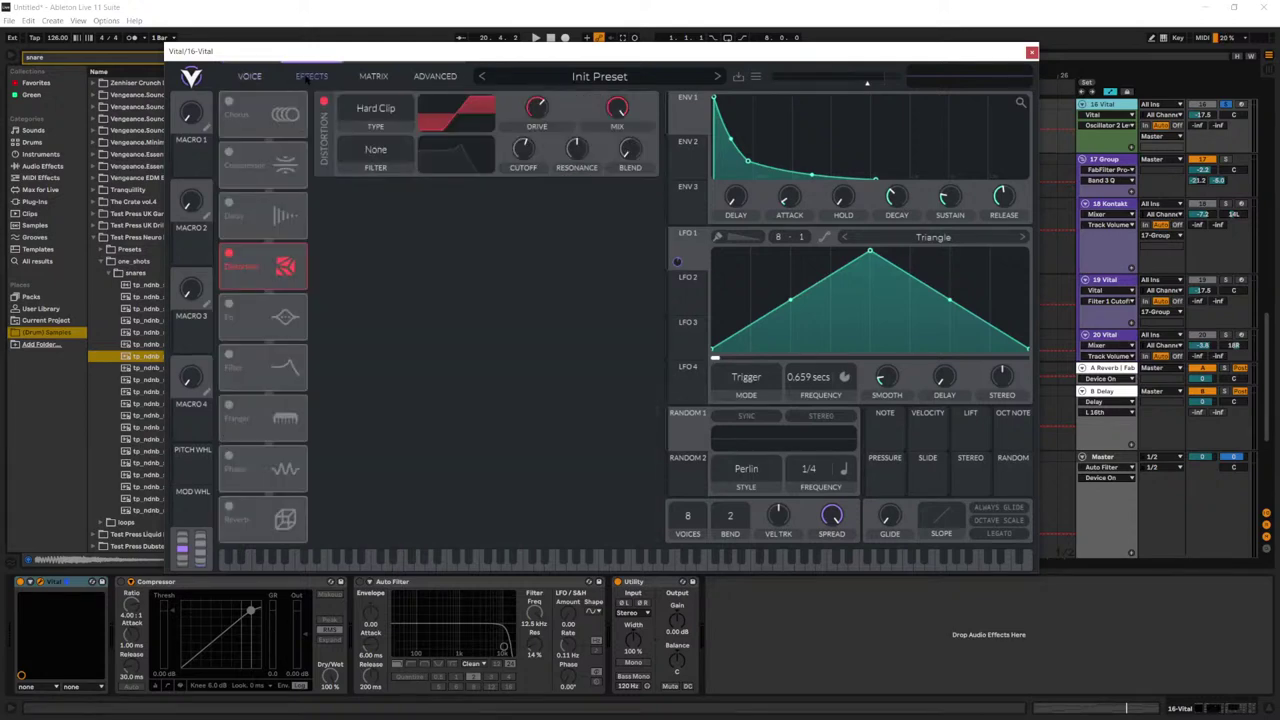
pyautogui.click(373, 76)
pyautogui.click(311, 76)
pyautogui.moveTo(544, 113); pyautogui.dragTo(544, 135)
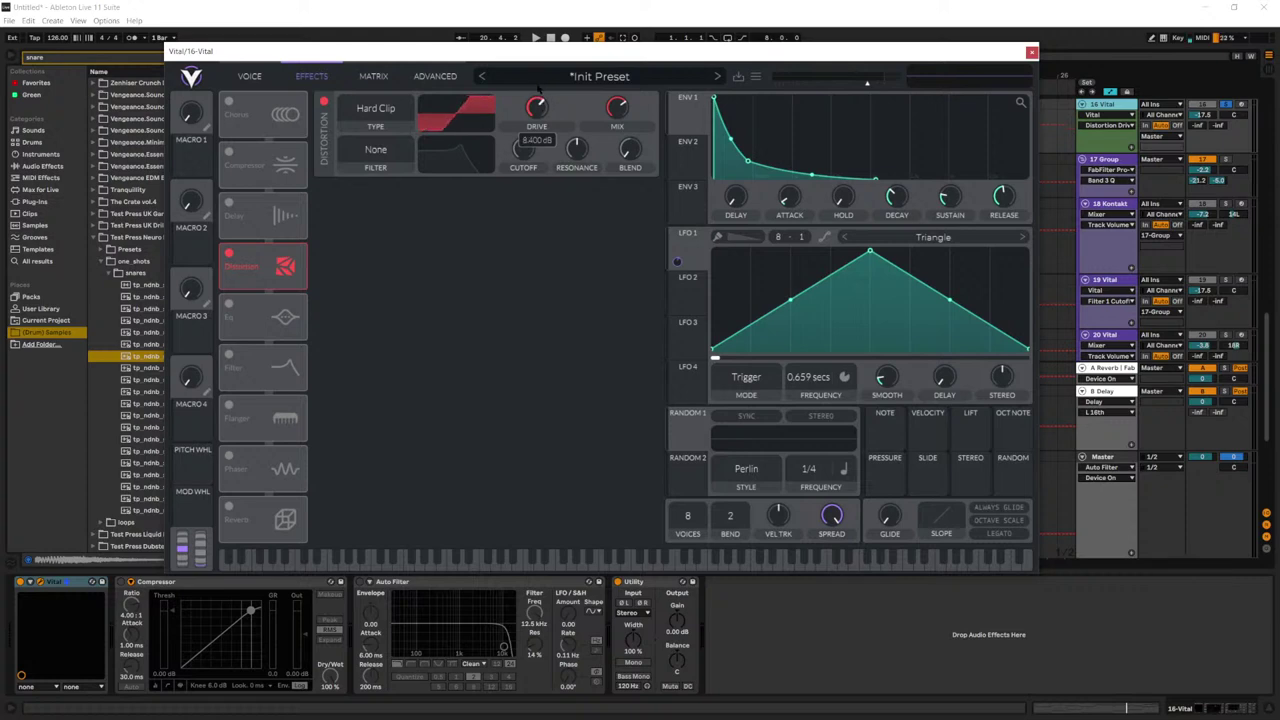
# Step: Audition the Down Sample and Bit Crush distortion types during playback, set the type to Soft Clip and close the synth
pyautogui.press('space')
pyautogui.click(375, 110)
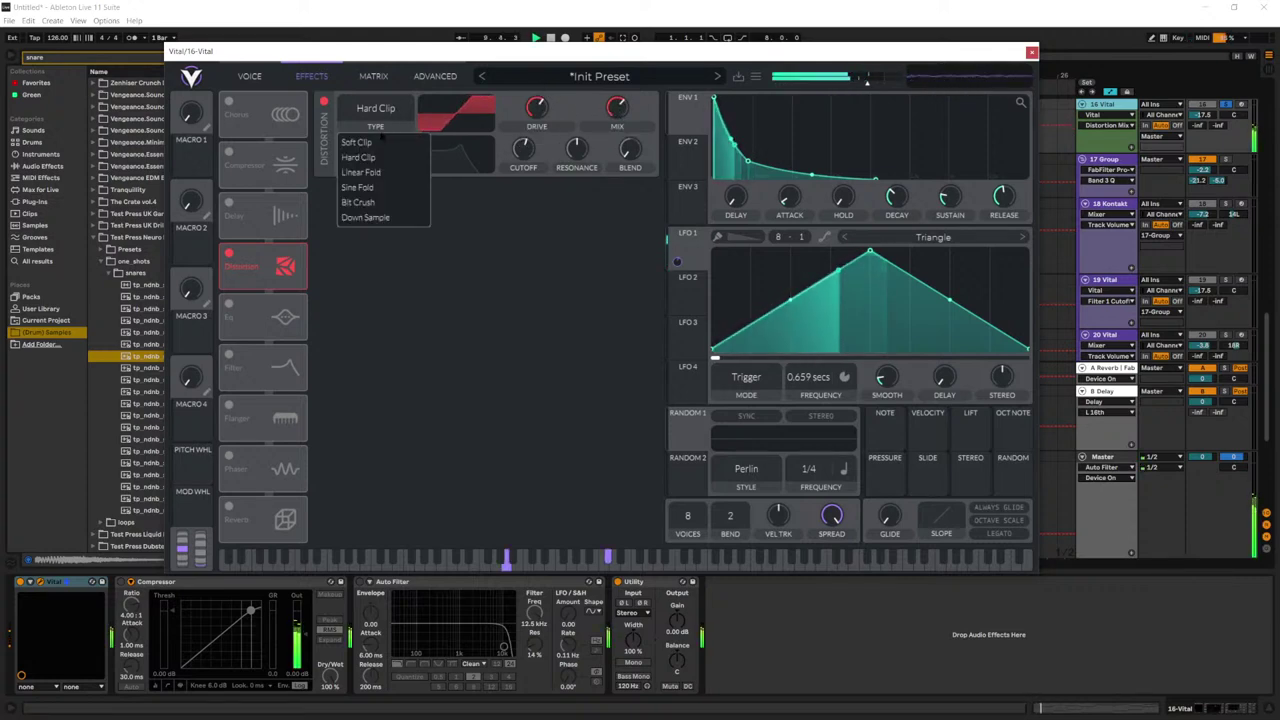
pyautogui.click(378, 142)
pyautogui.click(373, 108)
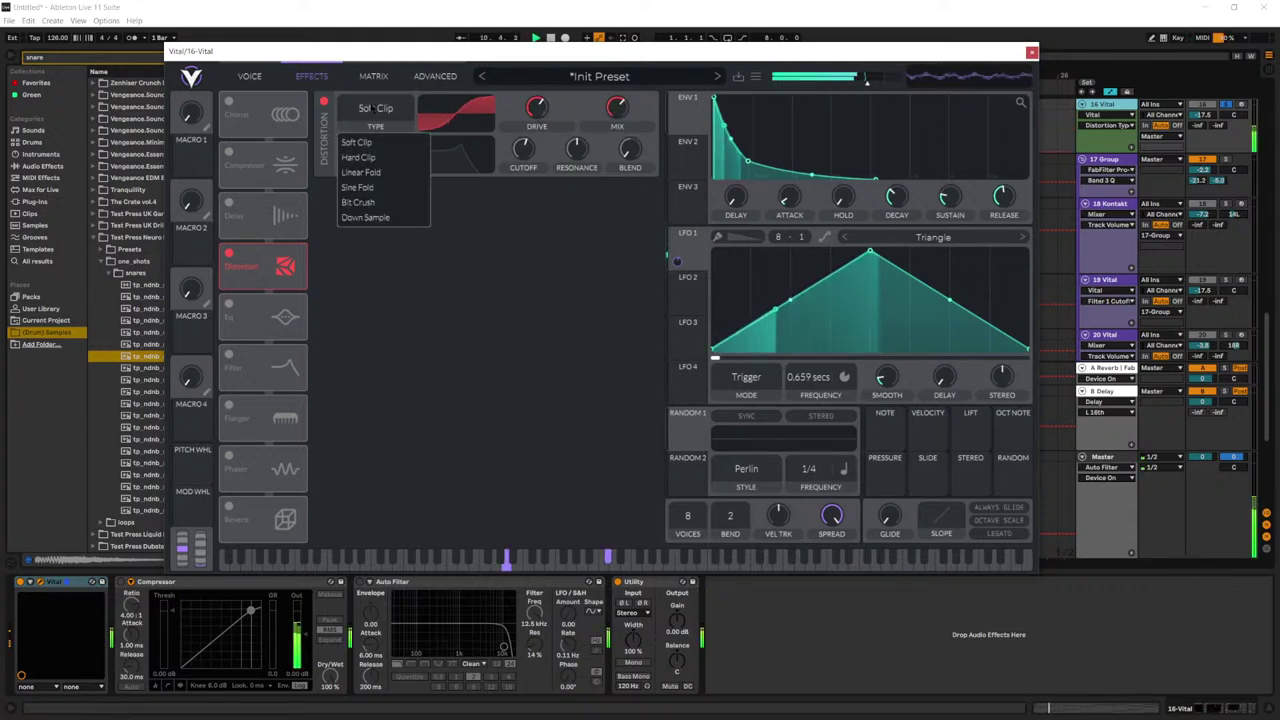
pyautogui.click(365, 217)
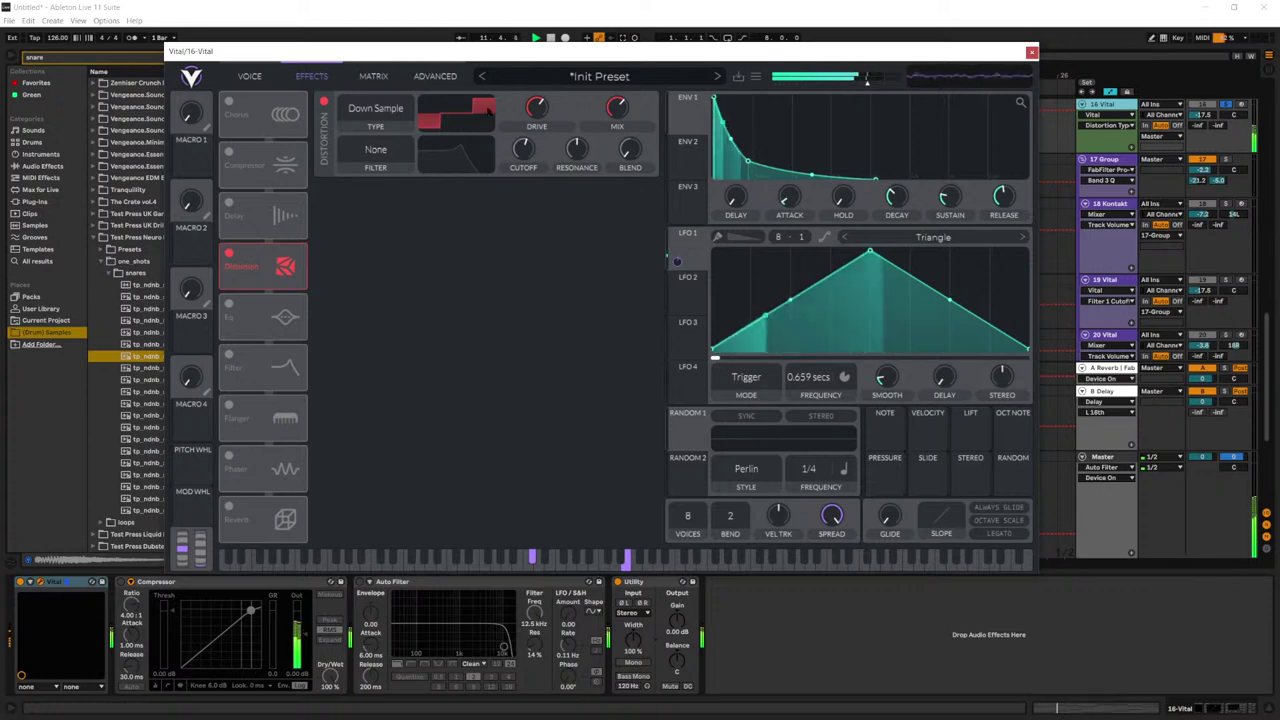
pyautogui.click(375, 108)
pyautogui.click(378, 201)
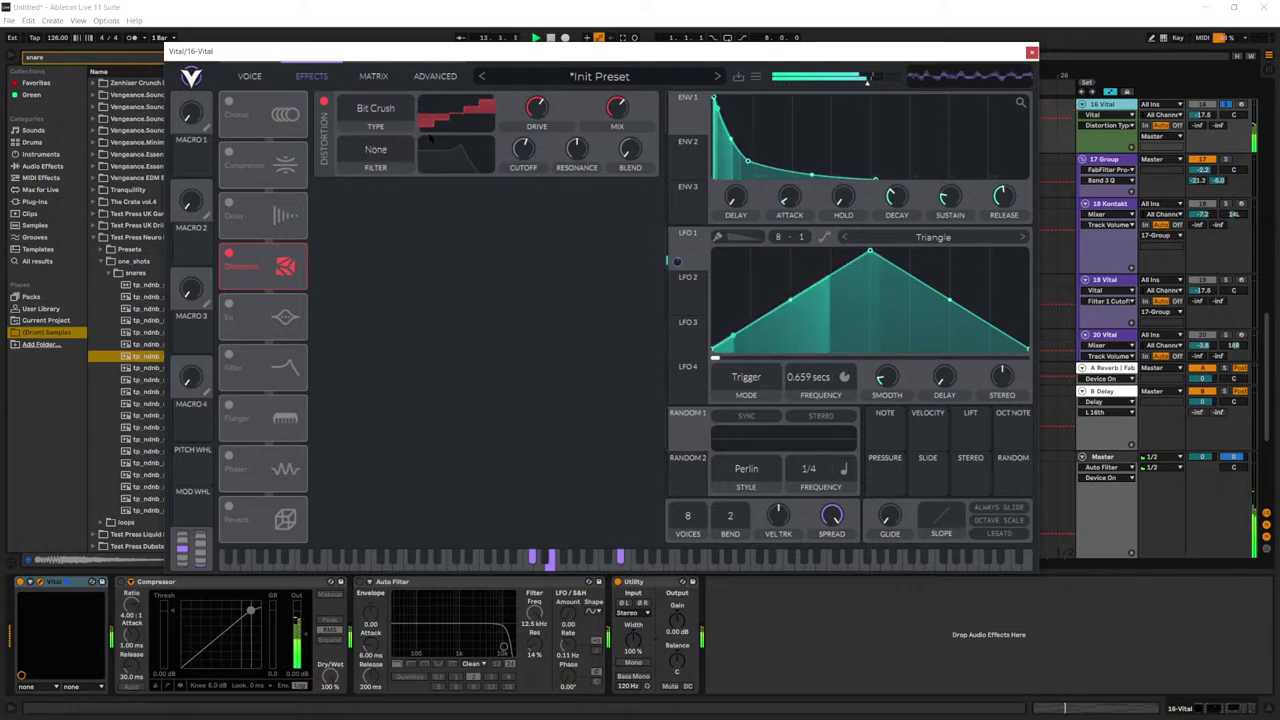
pyautogui.click(380, 118)
pyautogui.click(362, 143)
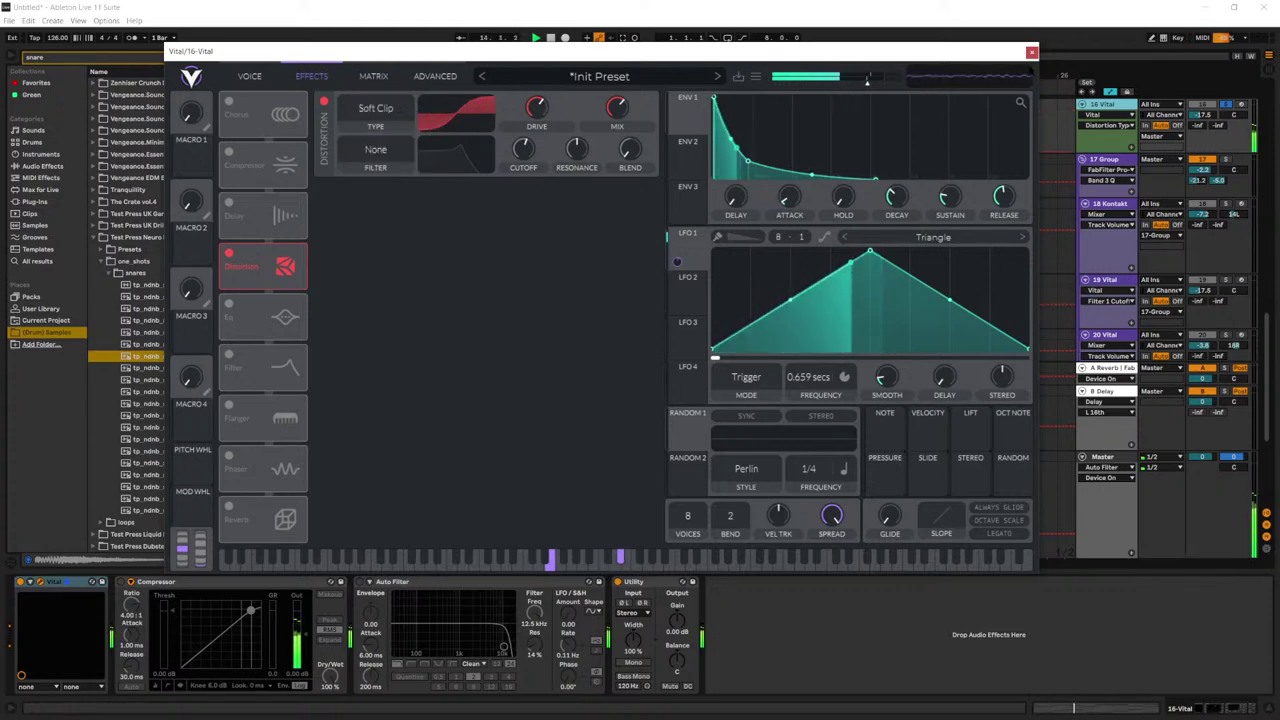
pyautogui.click(1031, 53)
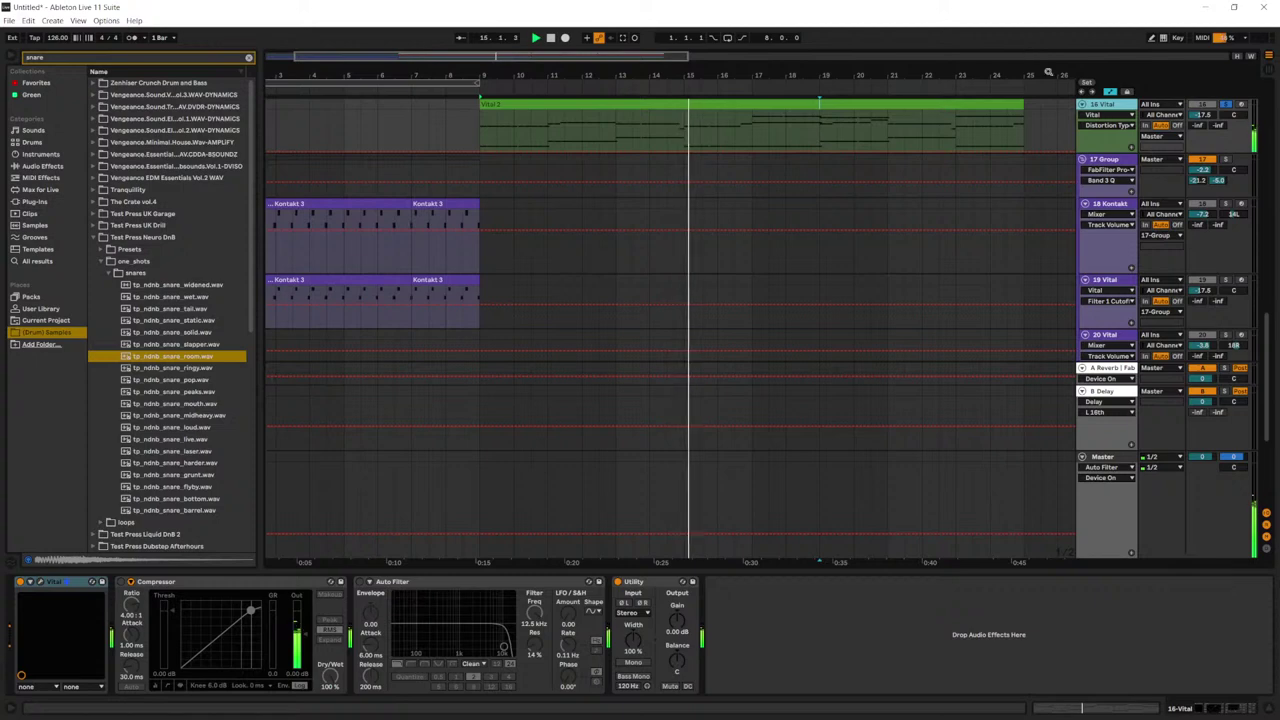
# Step: Enable the reverb in the 16 Vital synth, adjust its chorus and mix amounts by ear, and close the synth
pyautogui.click(40, 581)
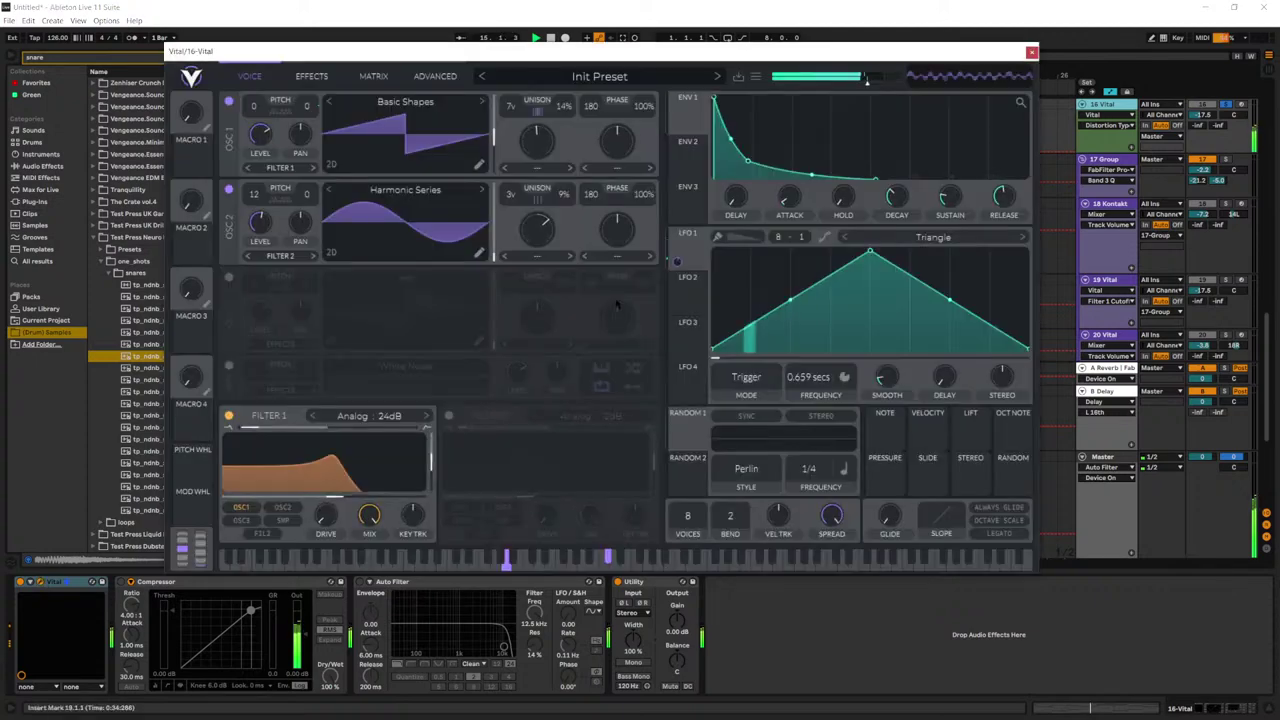
pyautogui.click(319, 77)
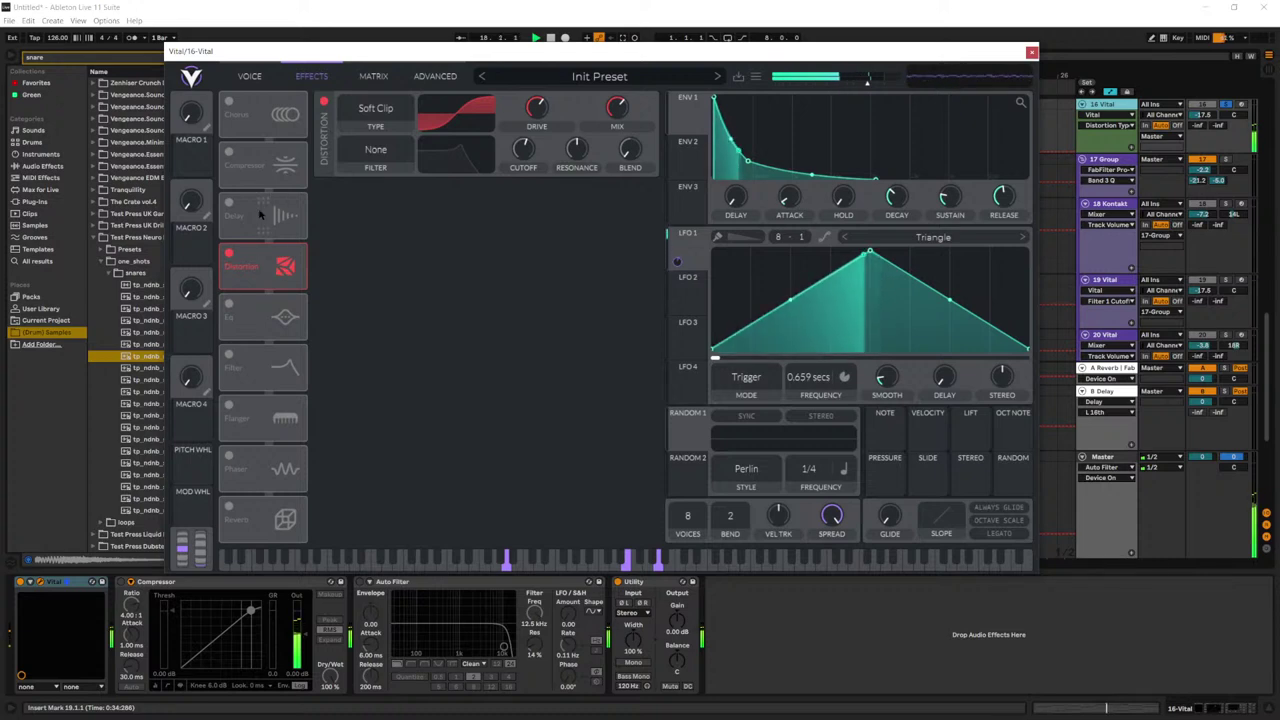
pyautogui.click(228, 507)
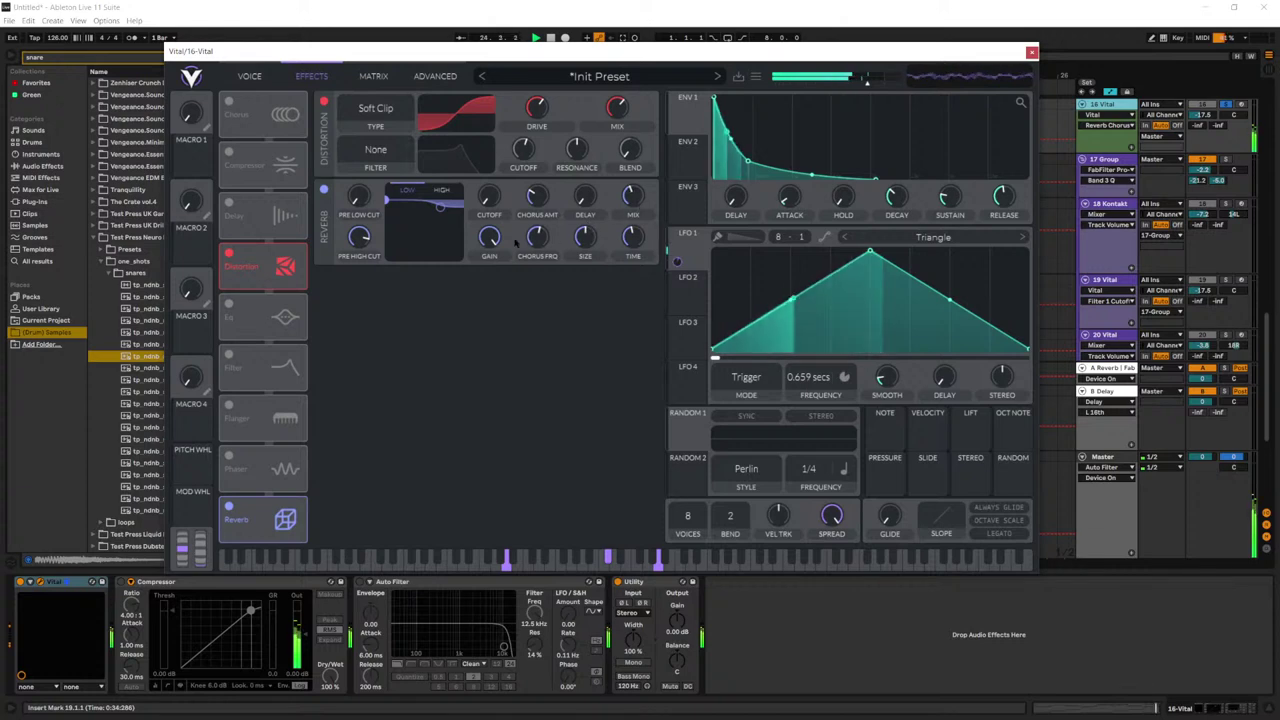
pyautogui.moveTo(543, 218); pyautogui.dragTo(543, 227)
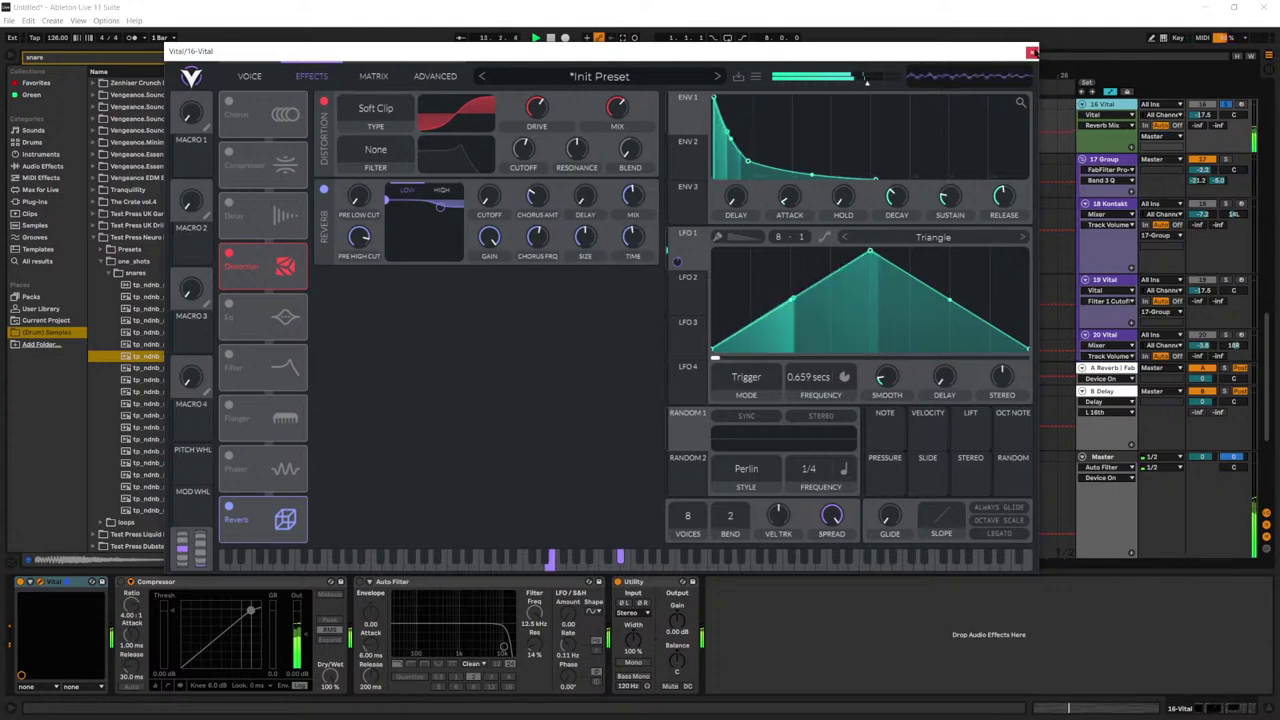
pyautogui.click(1032, 52)
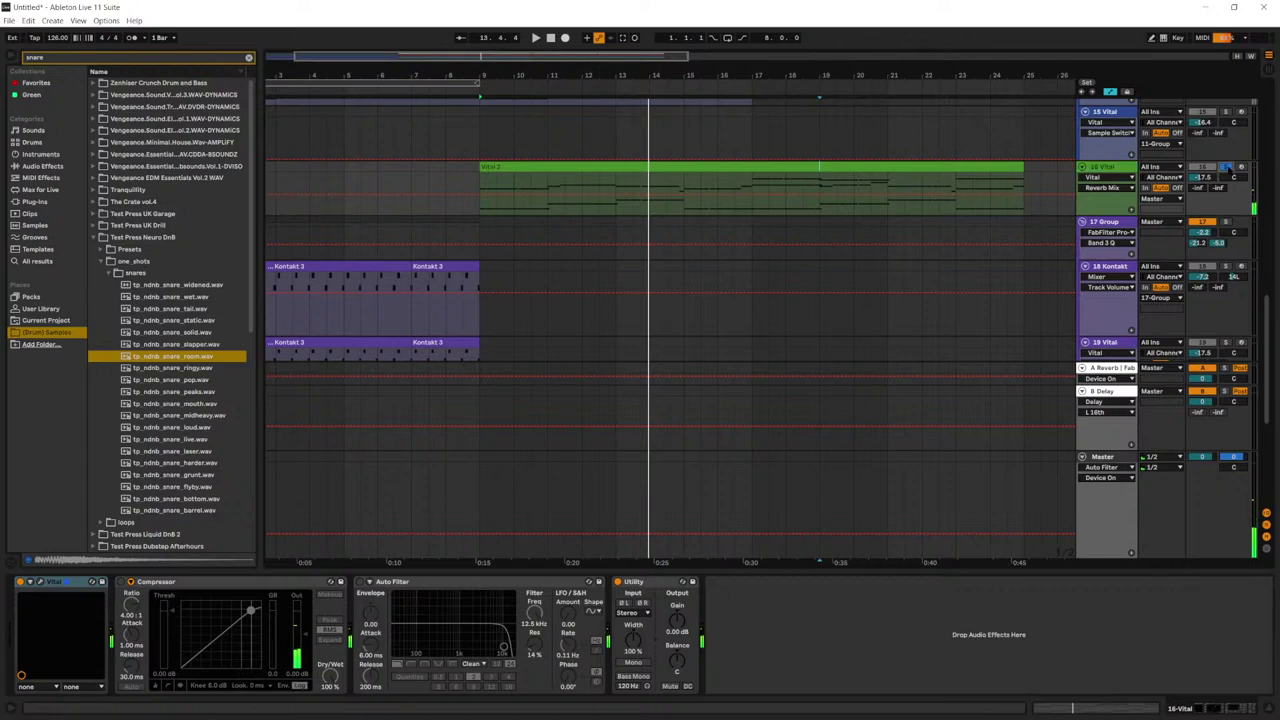
# Step: Play the arrangement from bar 9 and raise the 16 Vital track's volume to about -12.5 dB
pyautogui.click(481, 186)
pyautogui.press('space')
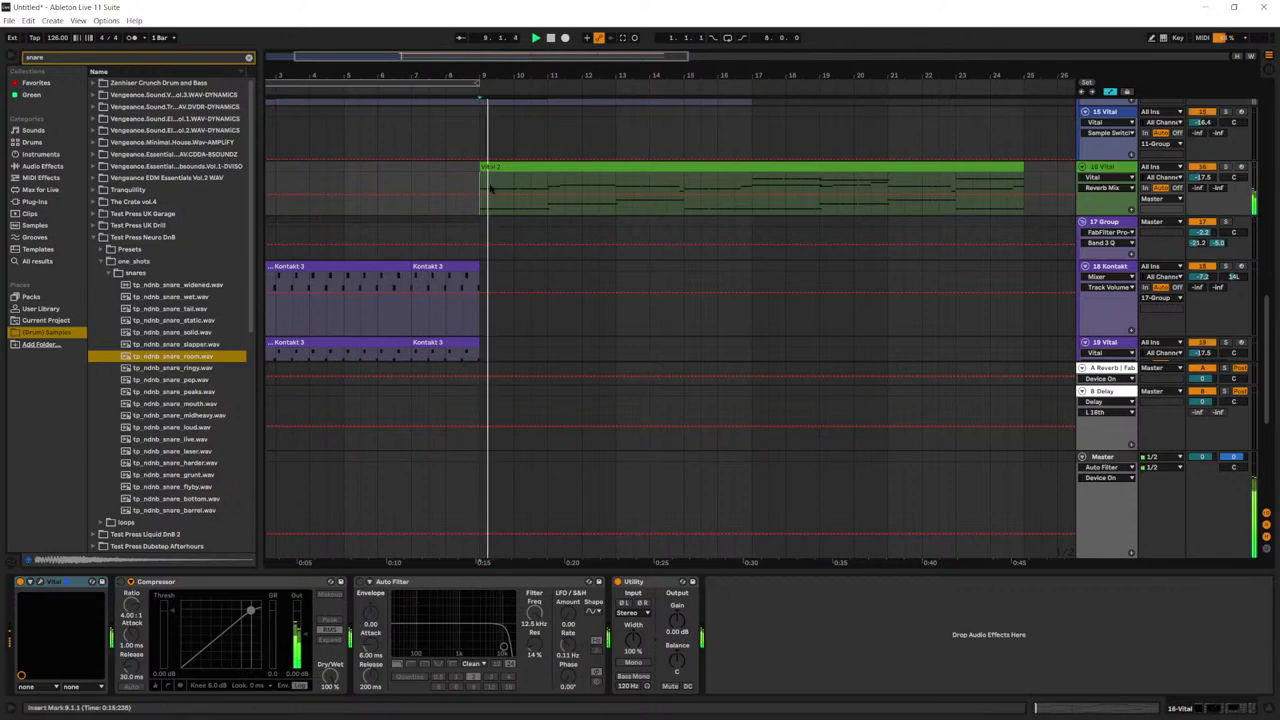
pyautogui.moveTo(1204, 177); pyautogui.dragTo(1204, 167)
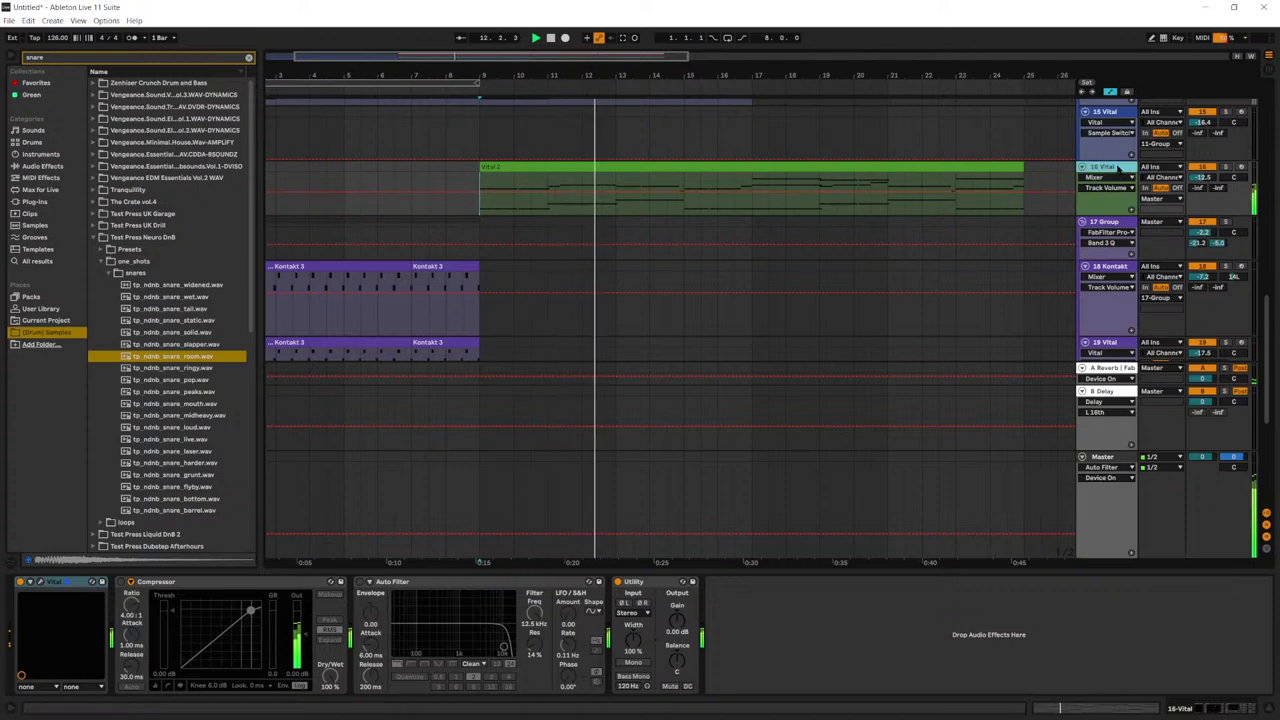
# Step: Automate the 16 Vital synth's Filter 1 cutoff to rise from bar 17 to about 50.9 semitones around bar 19
pyautogui.click(40, 582)
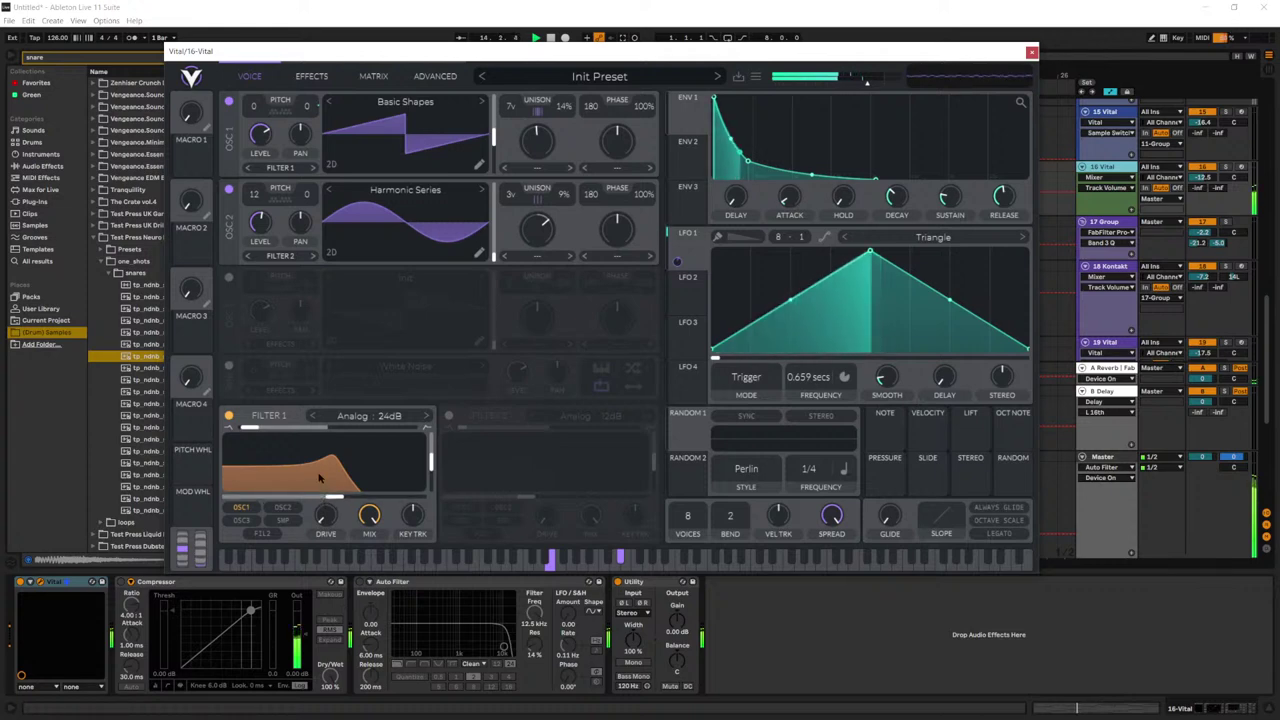
pyautogui.click(334, 496)
pyautogui.click(1031, 52)
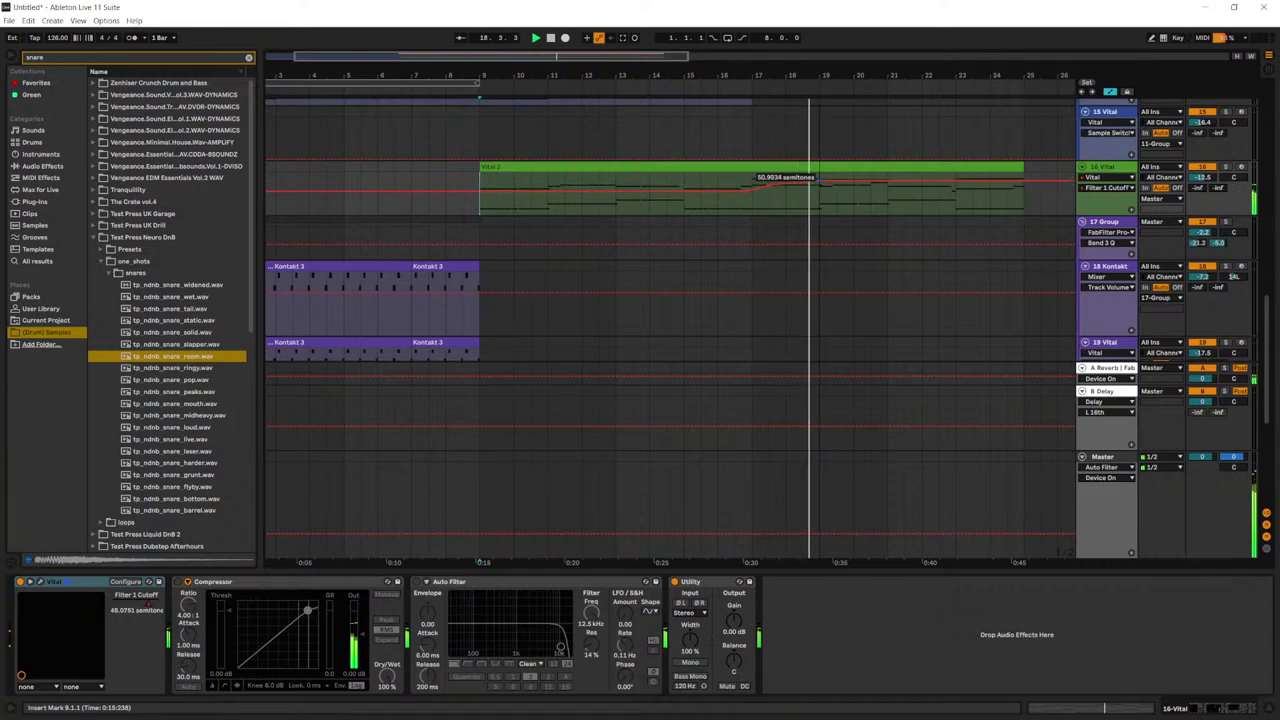
pyautogui.scroll(3, 851, 165)
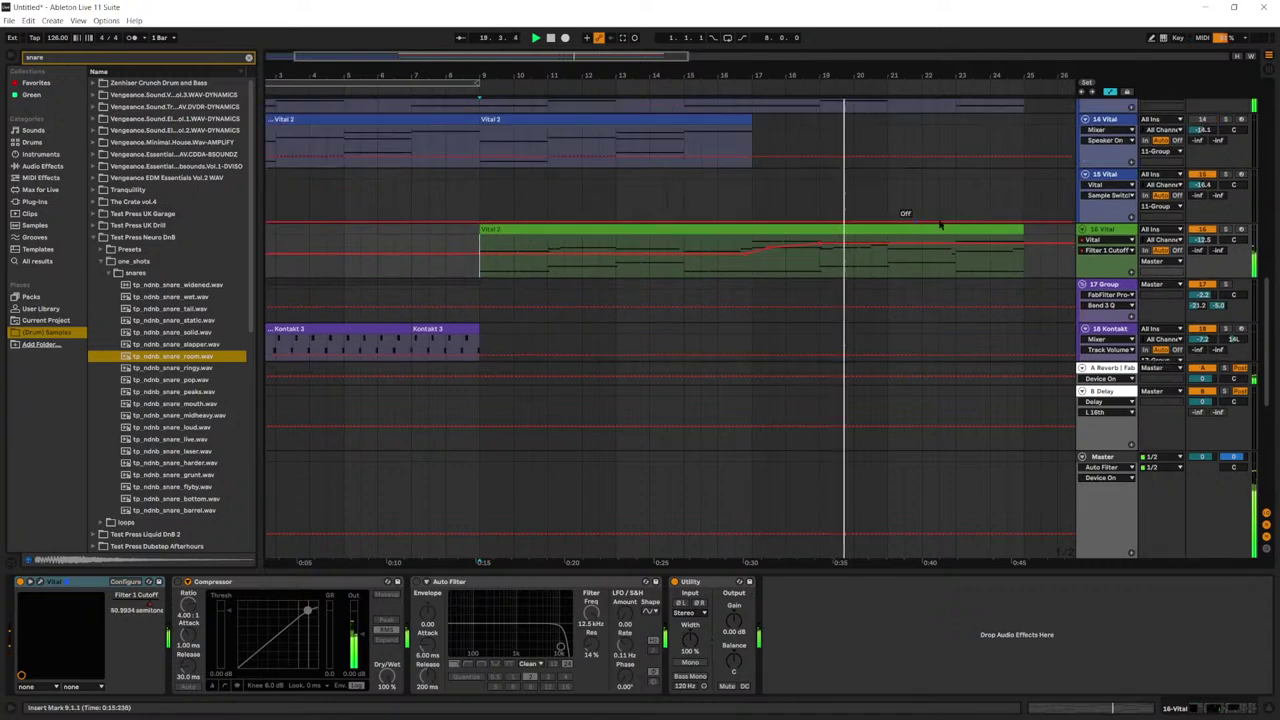
pyautogui.scroll(-10, 867, 275)
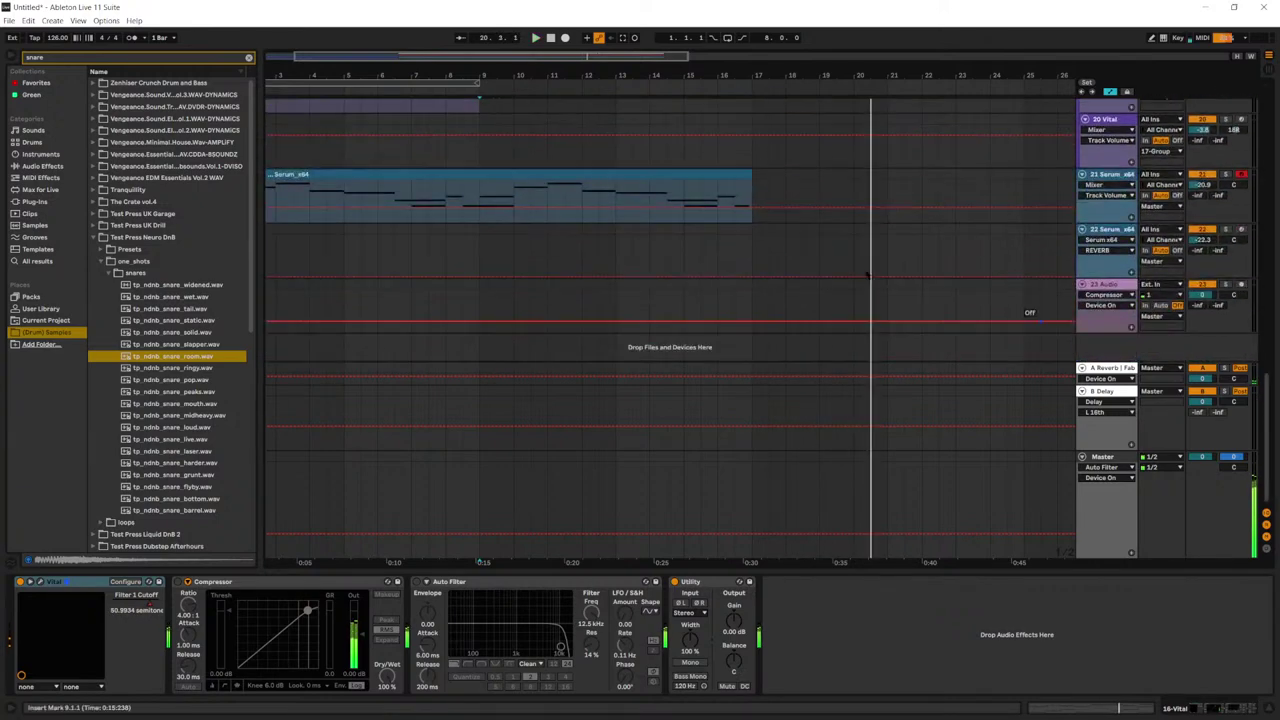
# Step: Duplicate bars 9 to 17 of the 21 Serum_x64 clip so the part extends to bar 25
pyautogui.click(671, 186)
pyautogui.moveTo(556, 56); pyautogui.dragTo(656, 54)
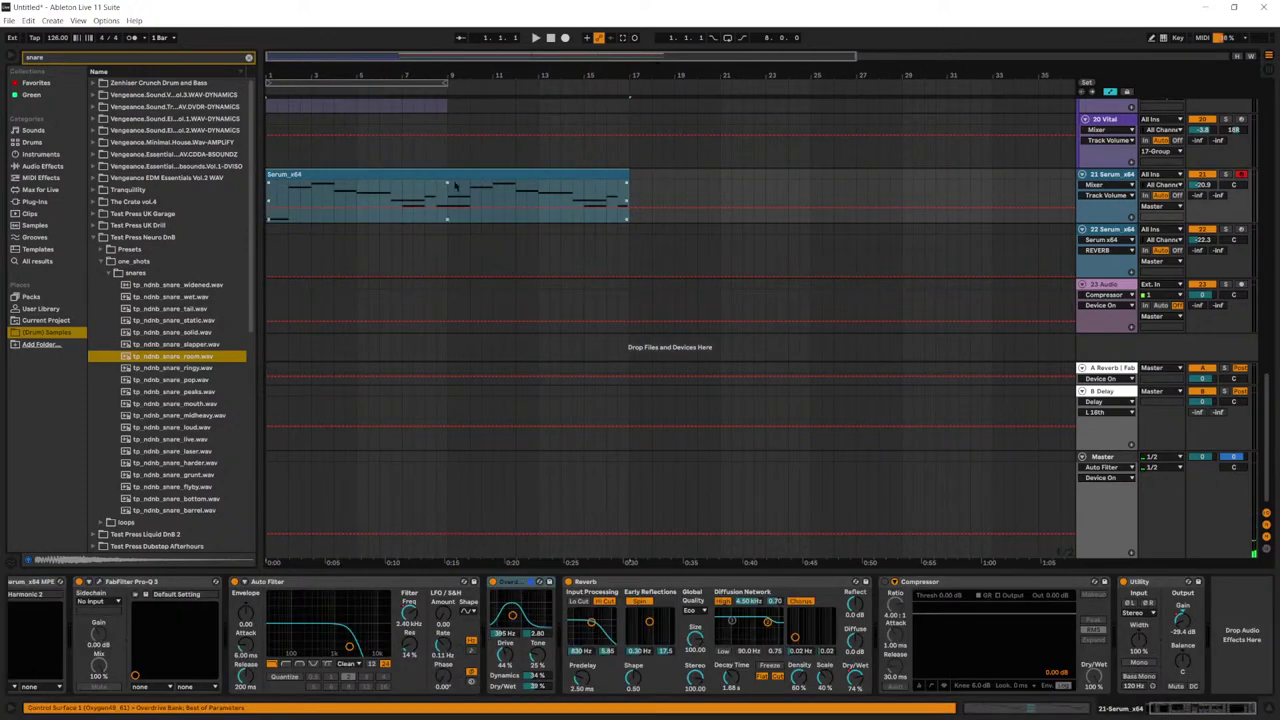
pyautogui.click(549, 197)
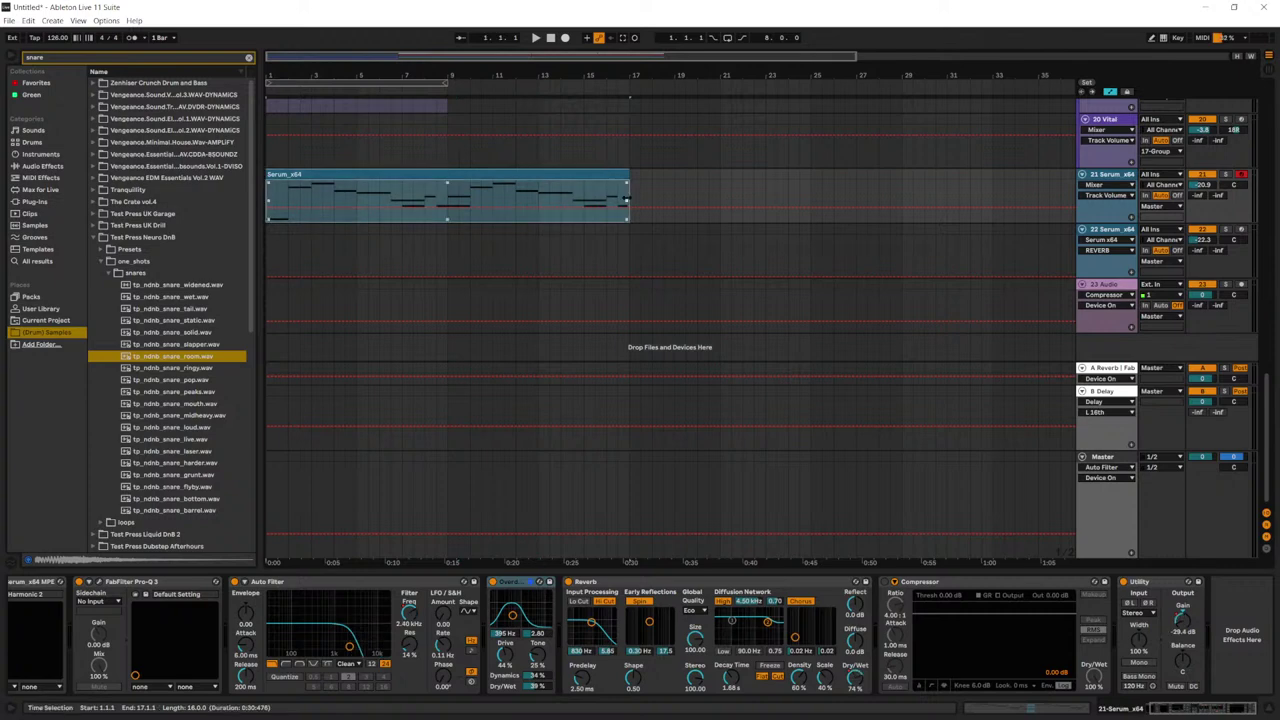
pyautogui.click(628, 199)
pyautogui.moveTo(629, 201); pyautogui.dragTo(450, 172)
pyautogui.hotkey('ctrl', 'd')
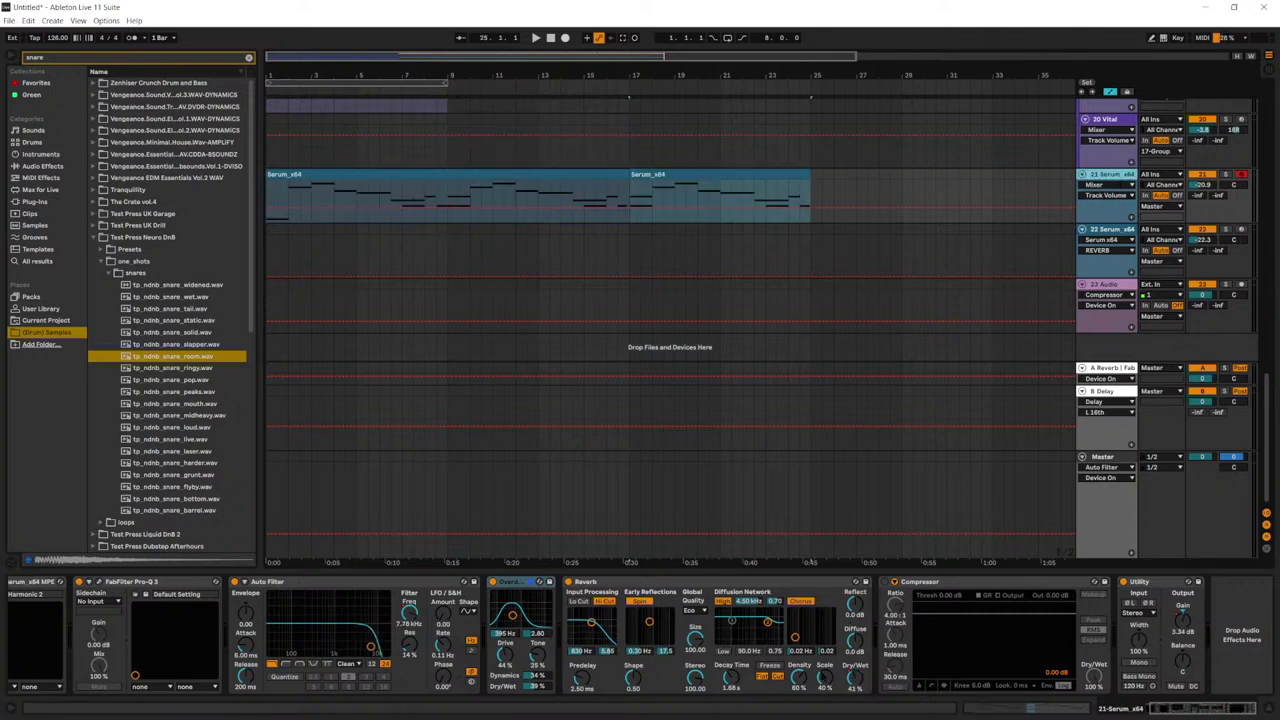
# Step: Lower the 21 Serum_x64 track's Auto Filter frequency automation to about 3.19 kHz from bar 17, ramping down just before it, and listen
pyautogui.click(855, 678)
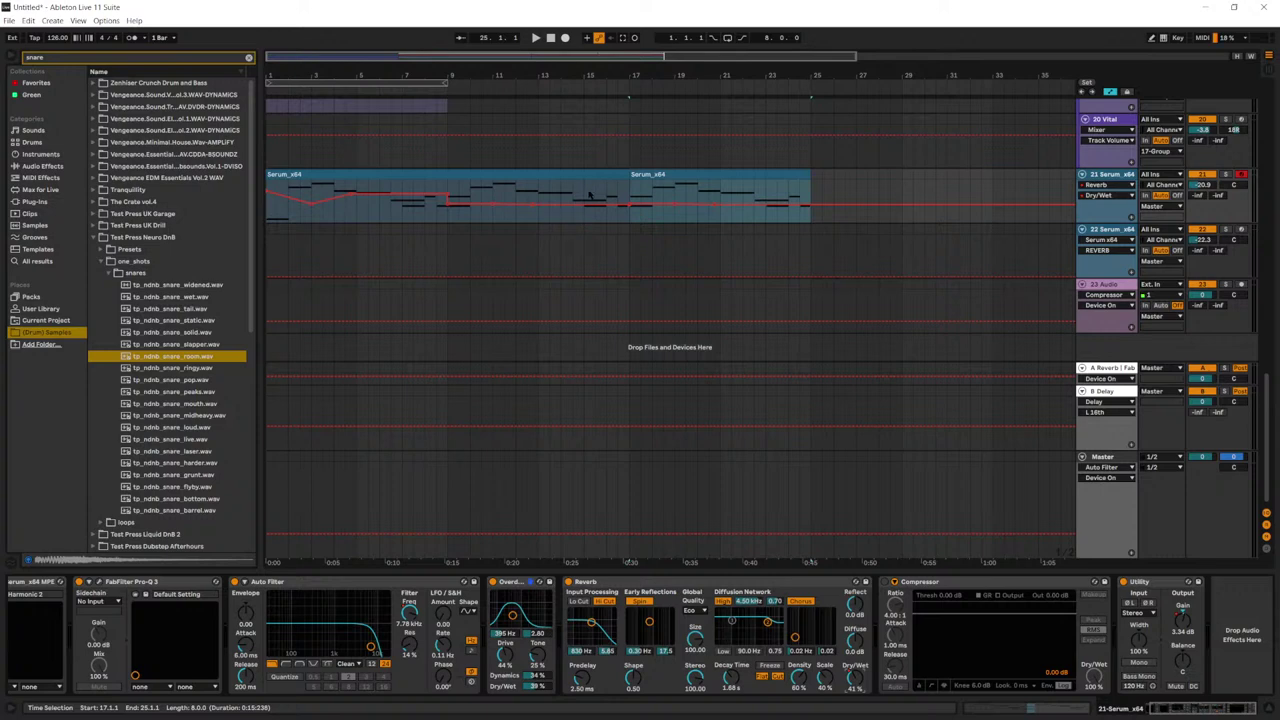
pyautogui.moveTo(589, 196); pyautogui.dragTo(728, 197)
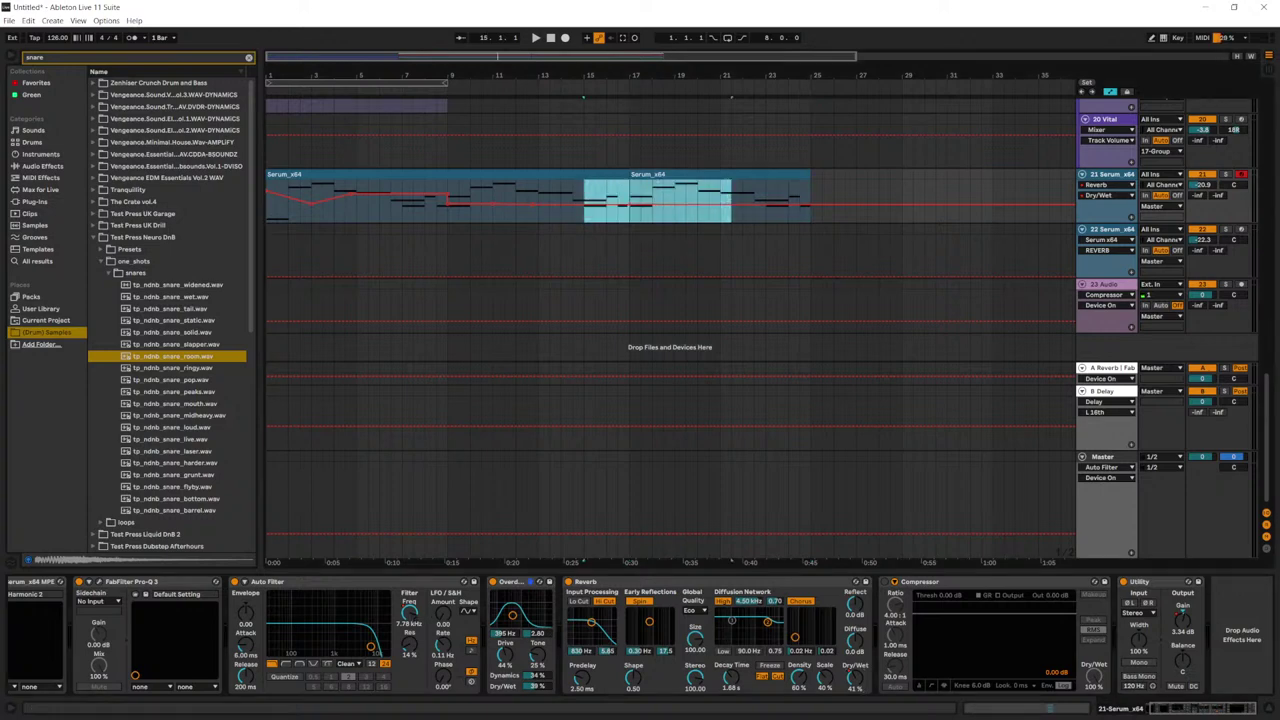
pyautogui.click(409, 613)
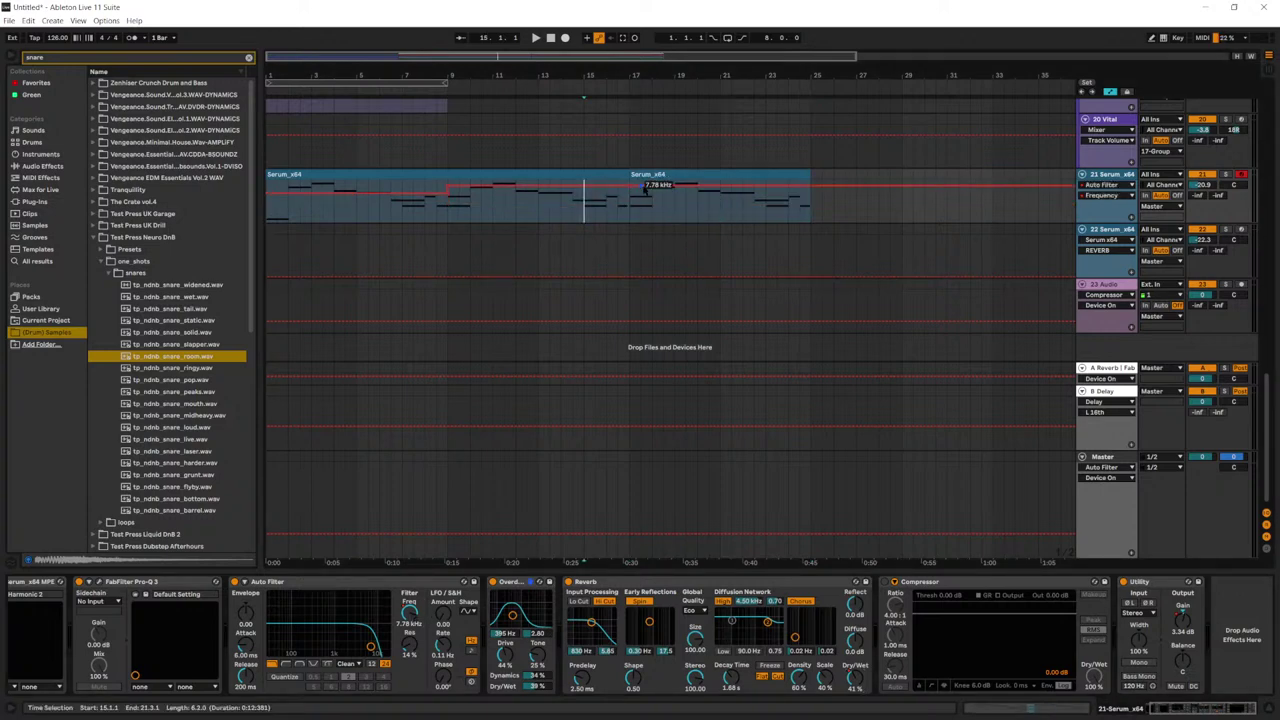
pyautogui.moveTo(640, 193); pyautogui.dragTo(640, 189)
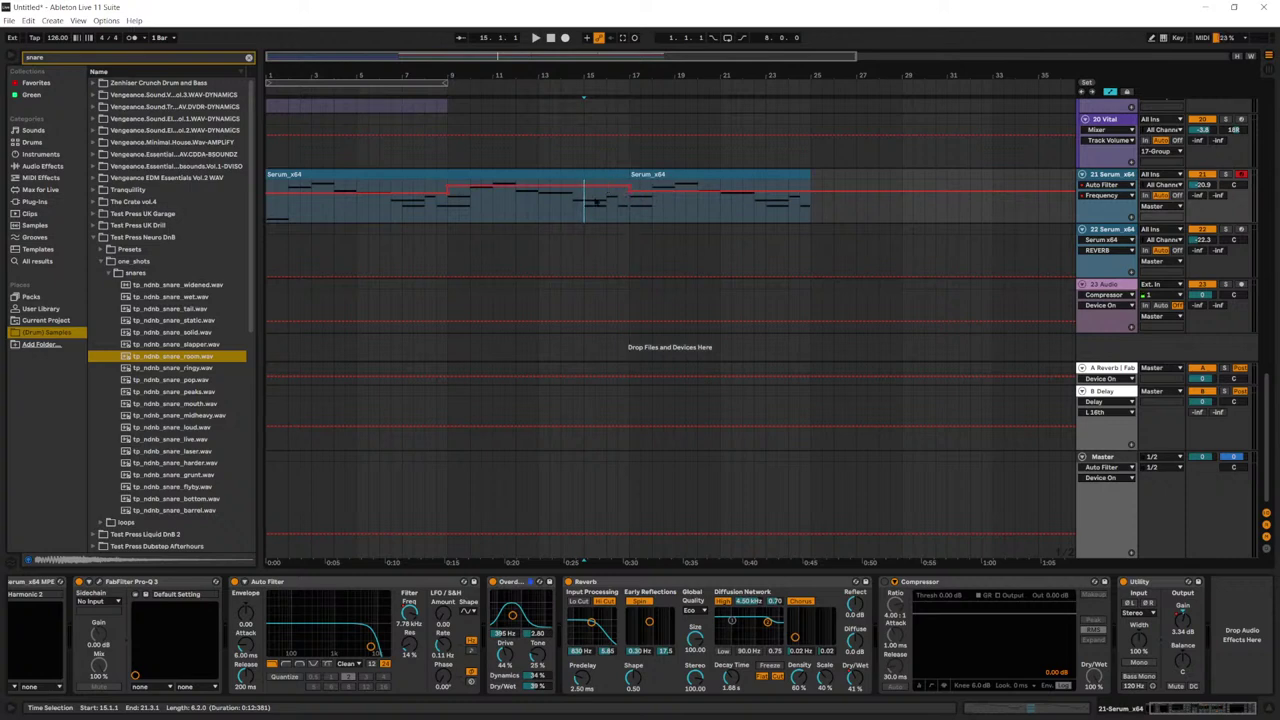
pyautogui.scroll(4, 614, 193)
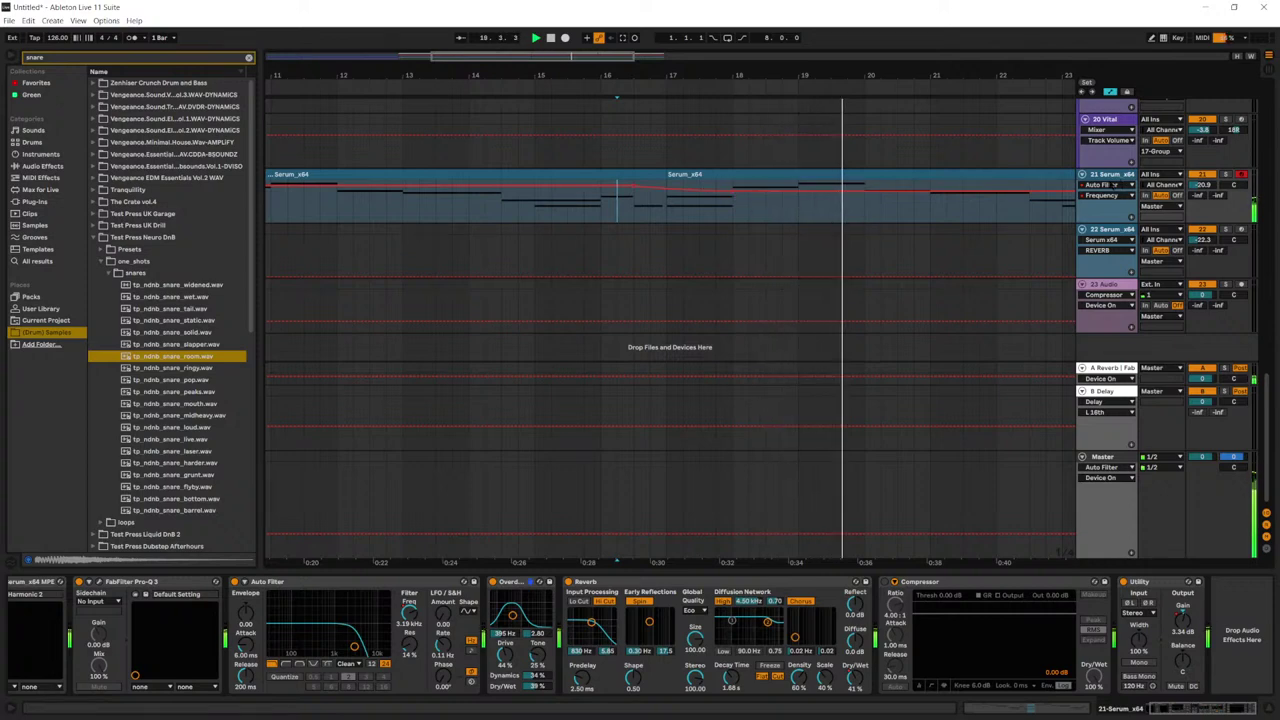
# Step: Add the OTT multiband dynamics preset to the 1 Drum Rack track between the Glue Compressor and the Compressor
pyautogui.click(796, 178)
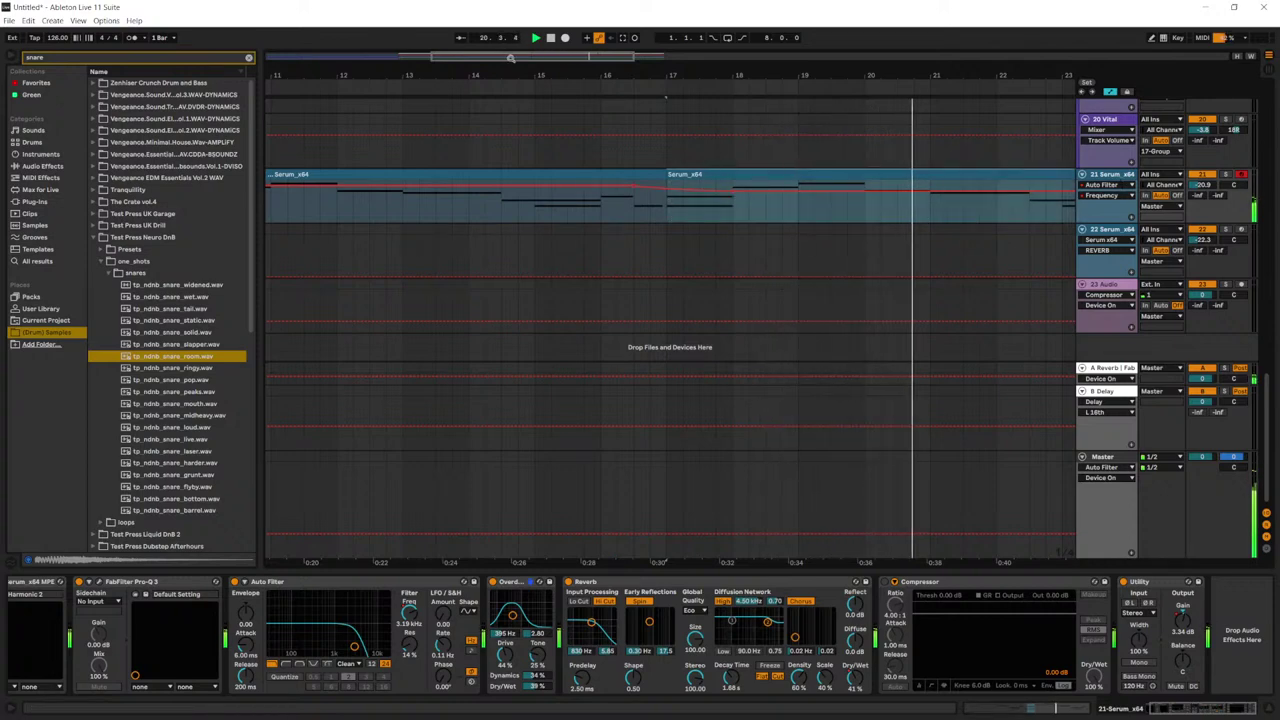
pyautogui.moveTo(796, 76); pyautogui.dragTo(376, 40)
pyautogui.scroll(10, 670, 330)
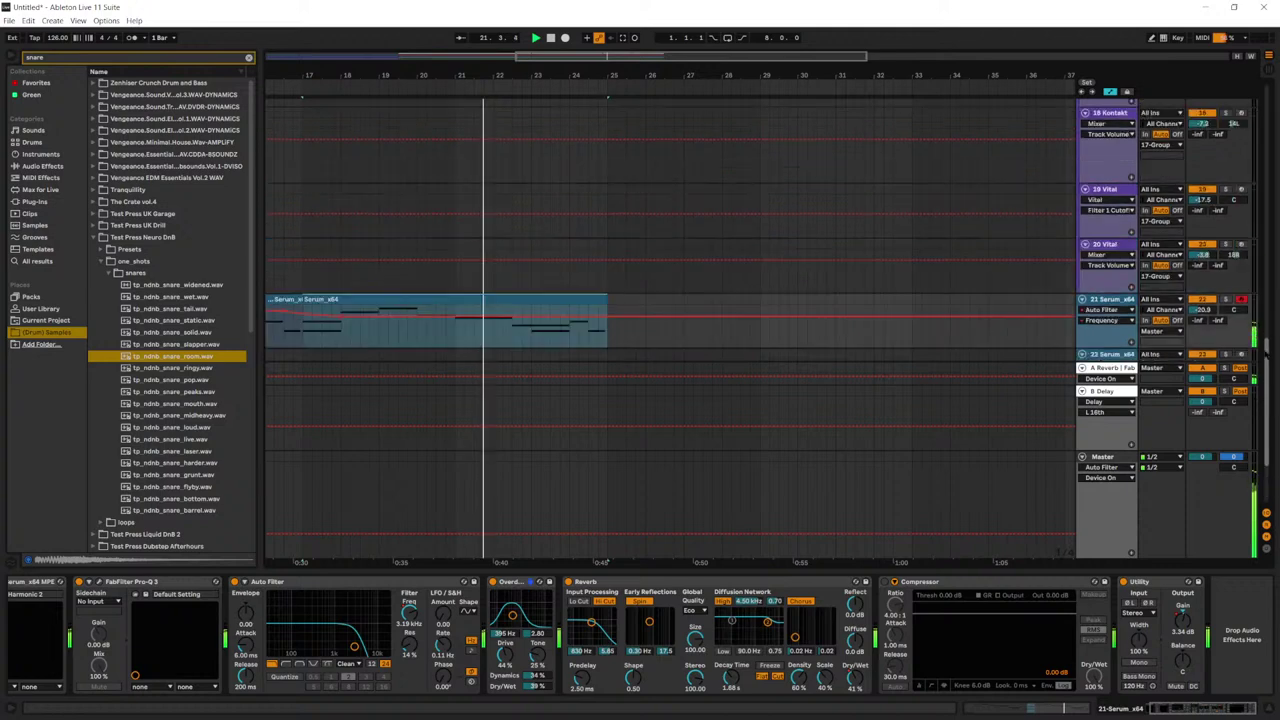
pyautogui.moveTo(550, 61); pyautogui.dragTo(500, 58)
pyautogui.click(1118, 104)
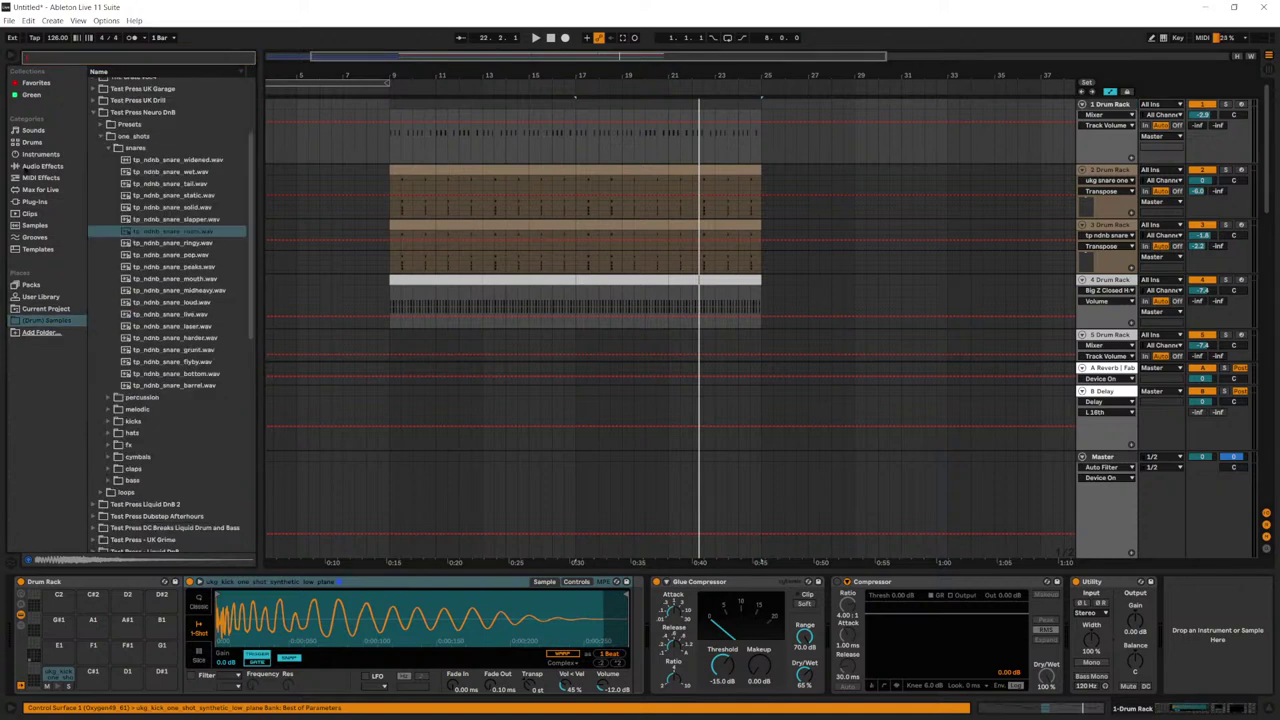
pyautogui.click(40, 166)
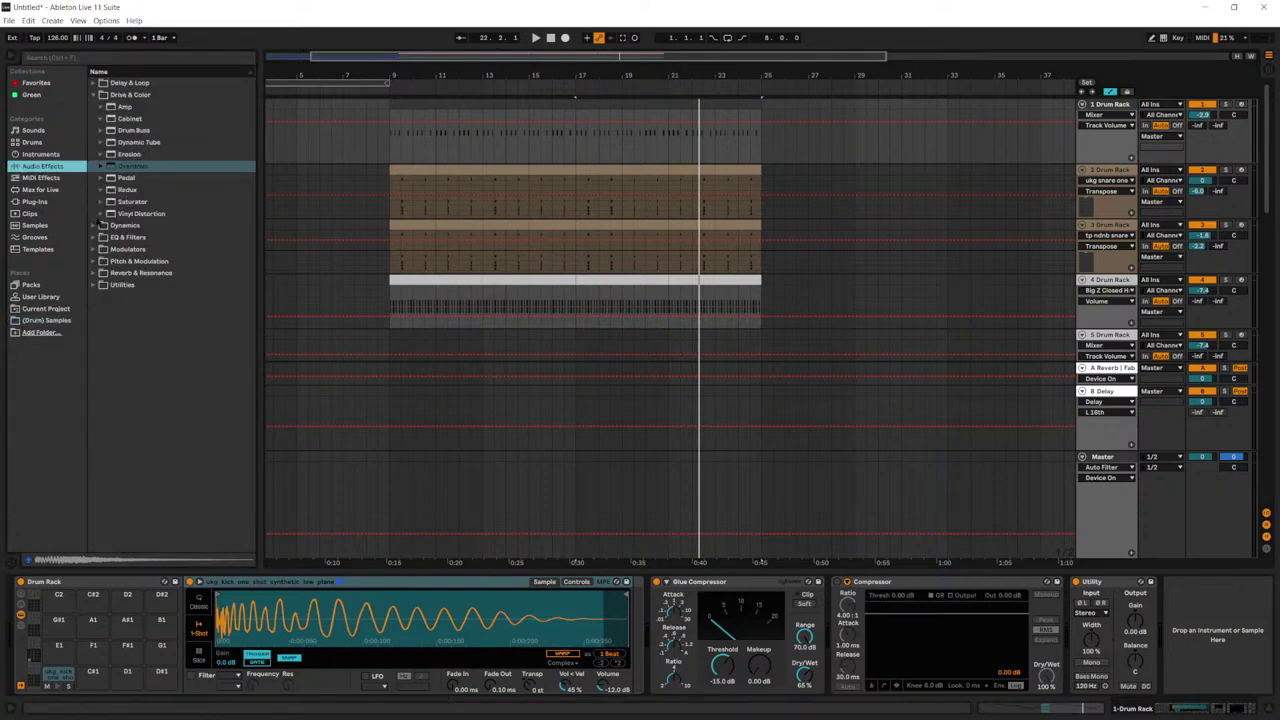
pyautogui.click(95, 225)
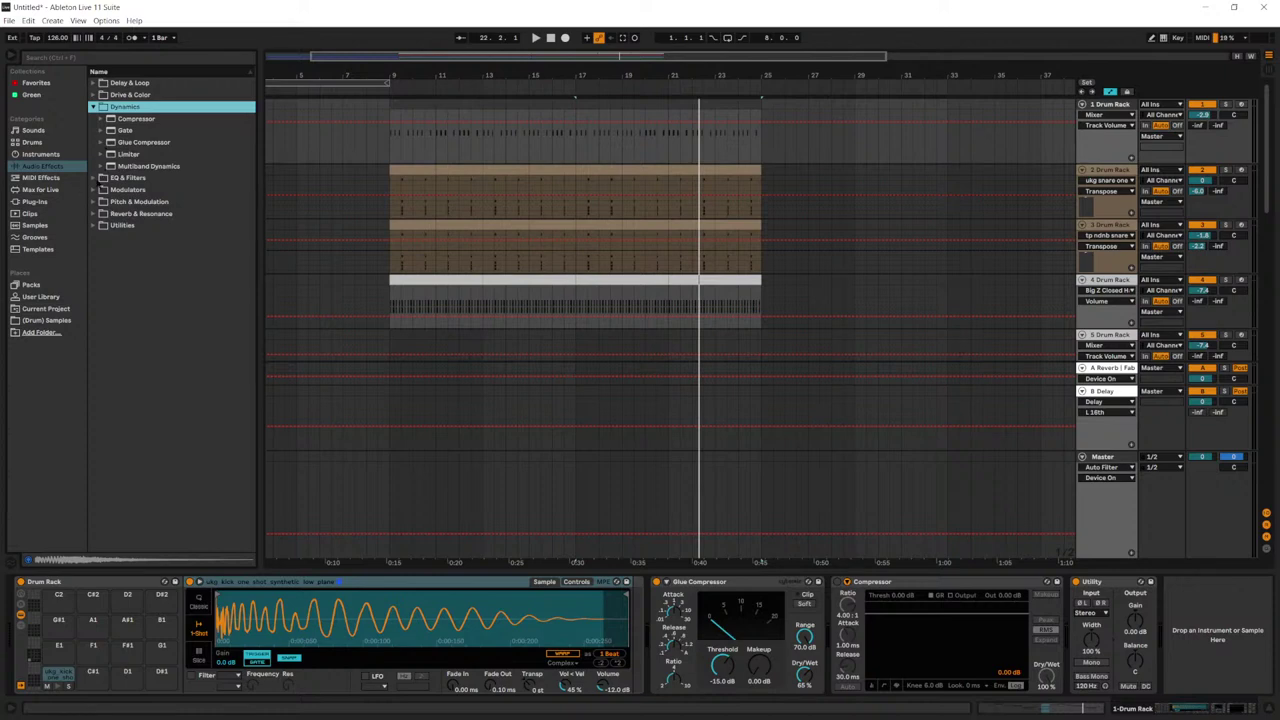
pyautogui.click(96, 166)
pyautogui.click(119, 250)
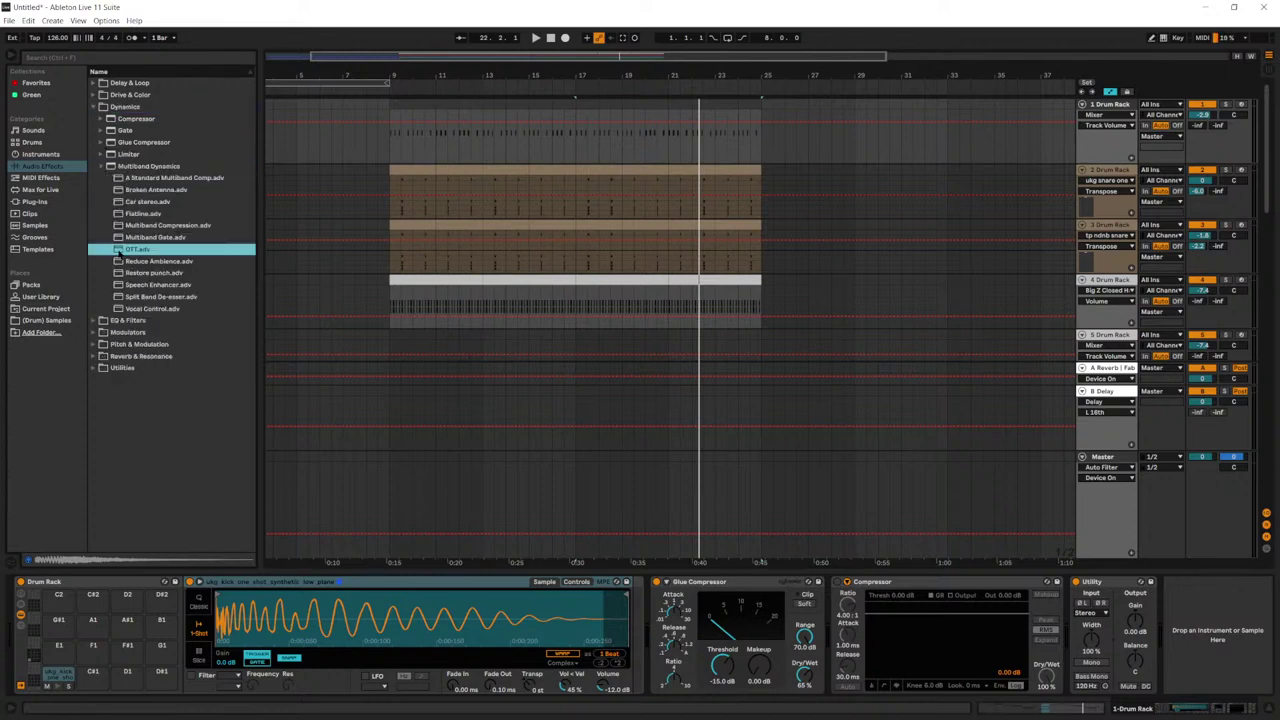
pyautogui.moveTo(738, 543); pyautogui.dragTo(822, 604)
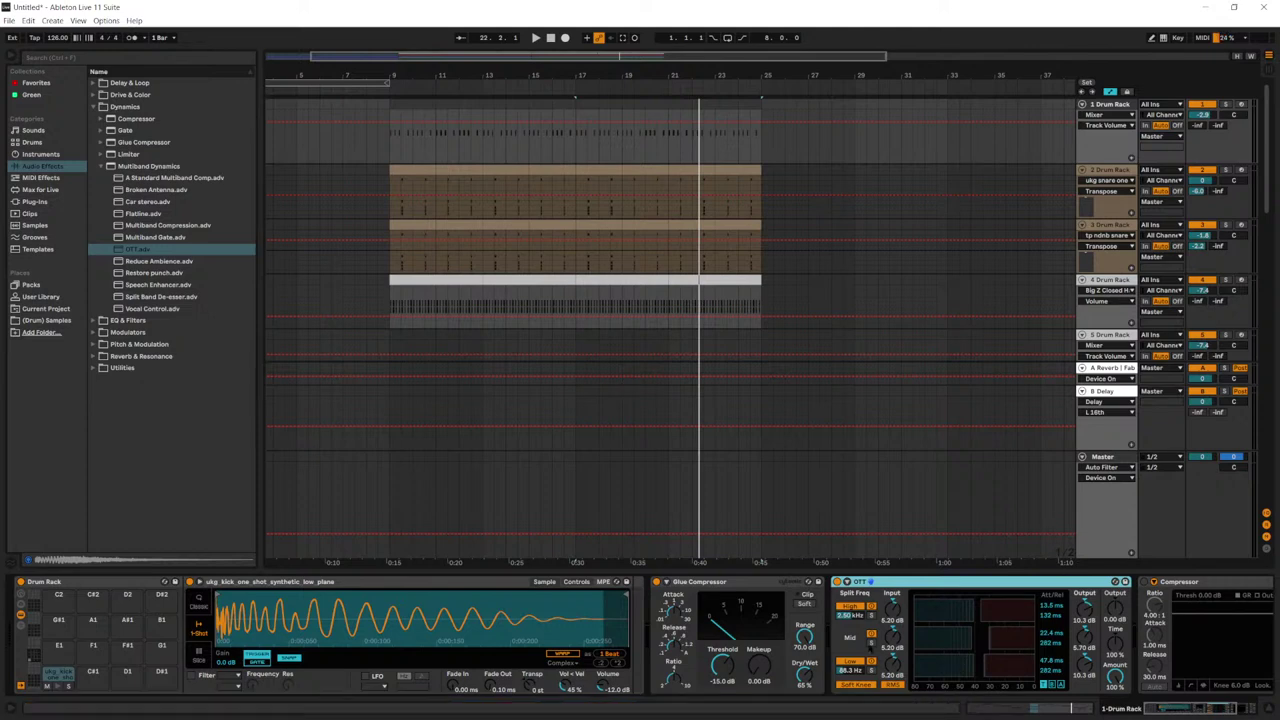
# Step: Set the OTT amount on the 1 Drum Rack track to 50 % and listen to the kick in the mix
pyautogui.press('space')
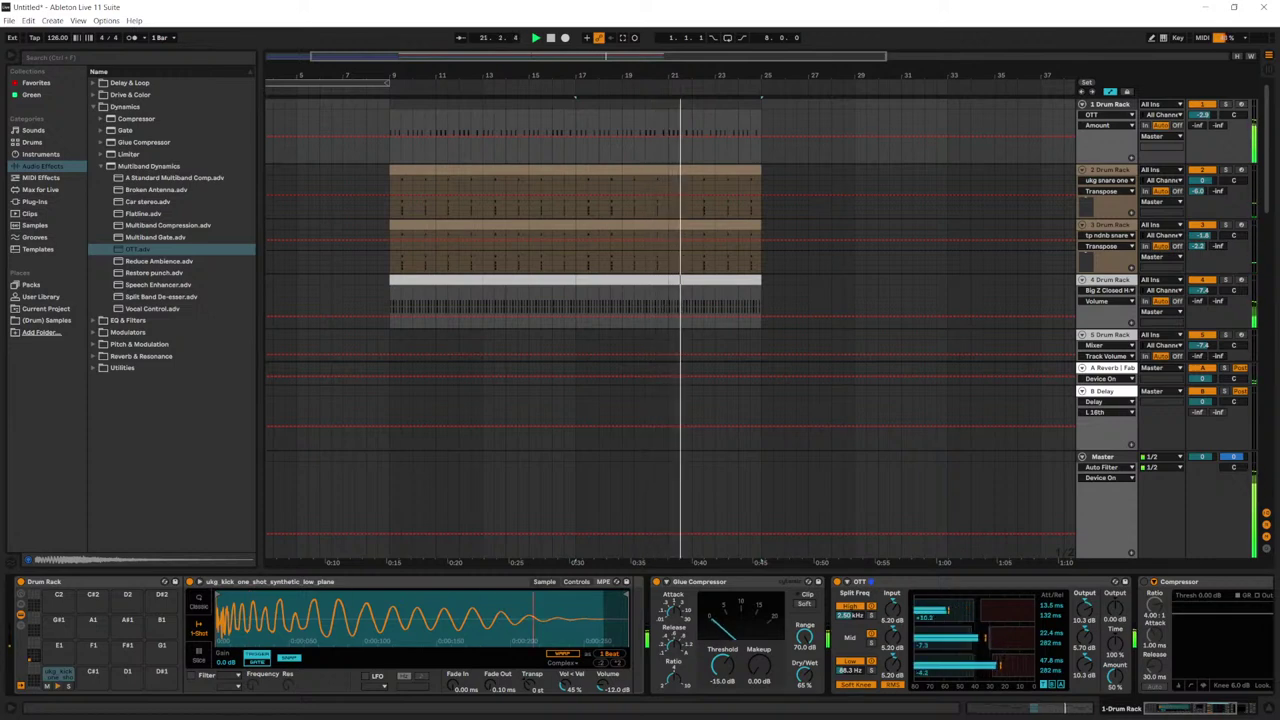
pyautogui.press('space')
pyautogui.hscroll(3, 640, 635)
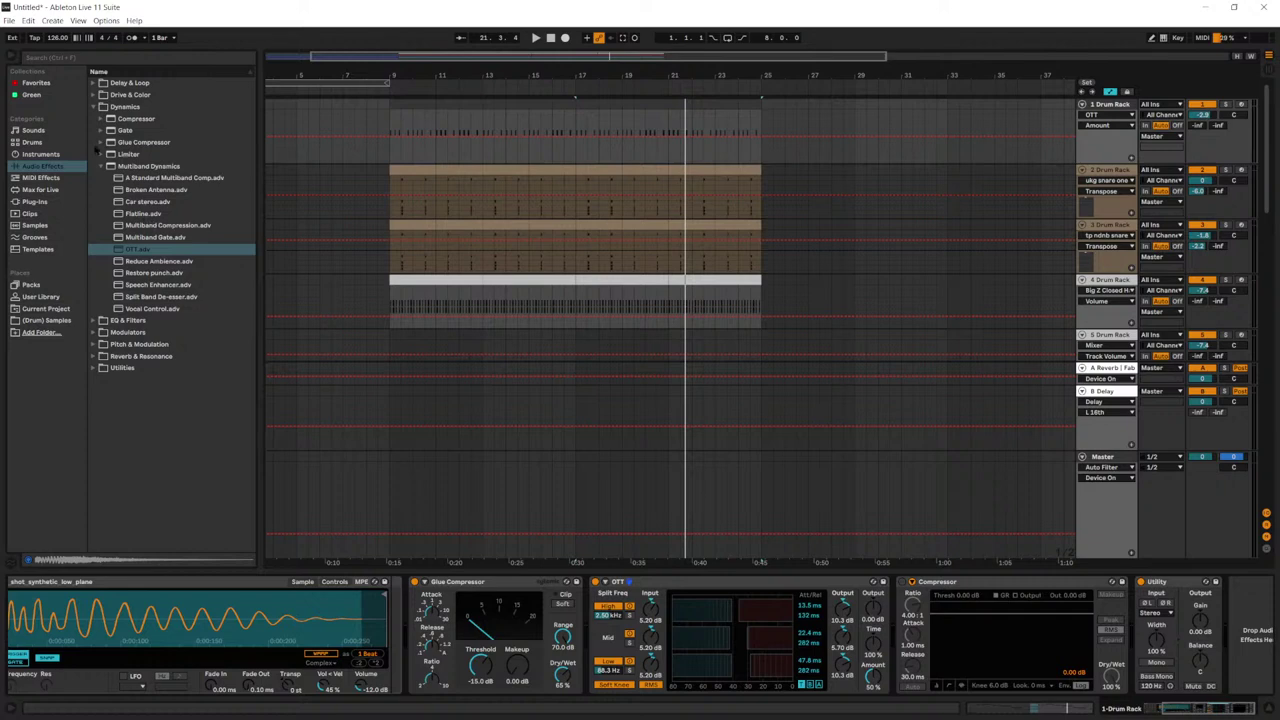
# Step: Add FabFilter Saturn to the 1 Drum Rack track and place it between the Glue Compressor and OTT
pyautogui.click(93, 107)
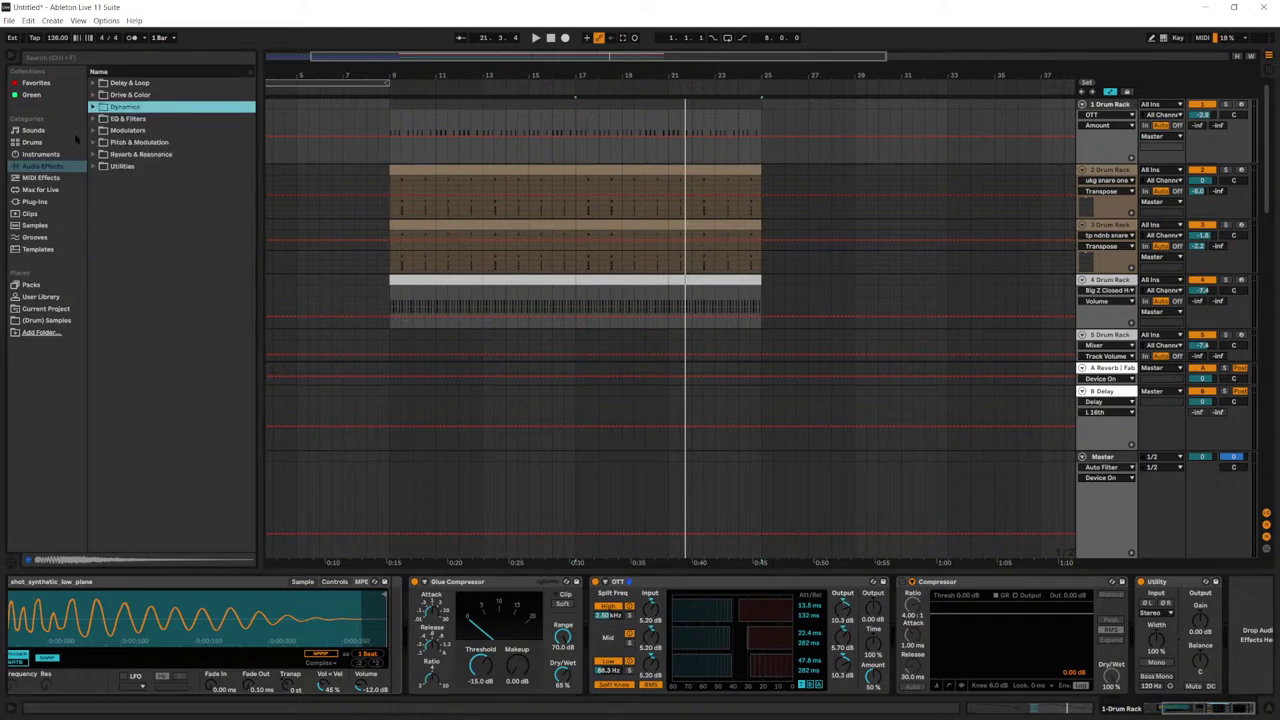
pyautogui.click(36, 202)
pyautogui.moveTo(166, 369); pyautogui.dragTo(888, 617)
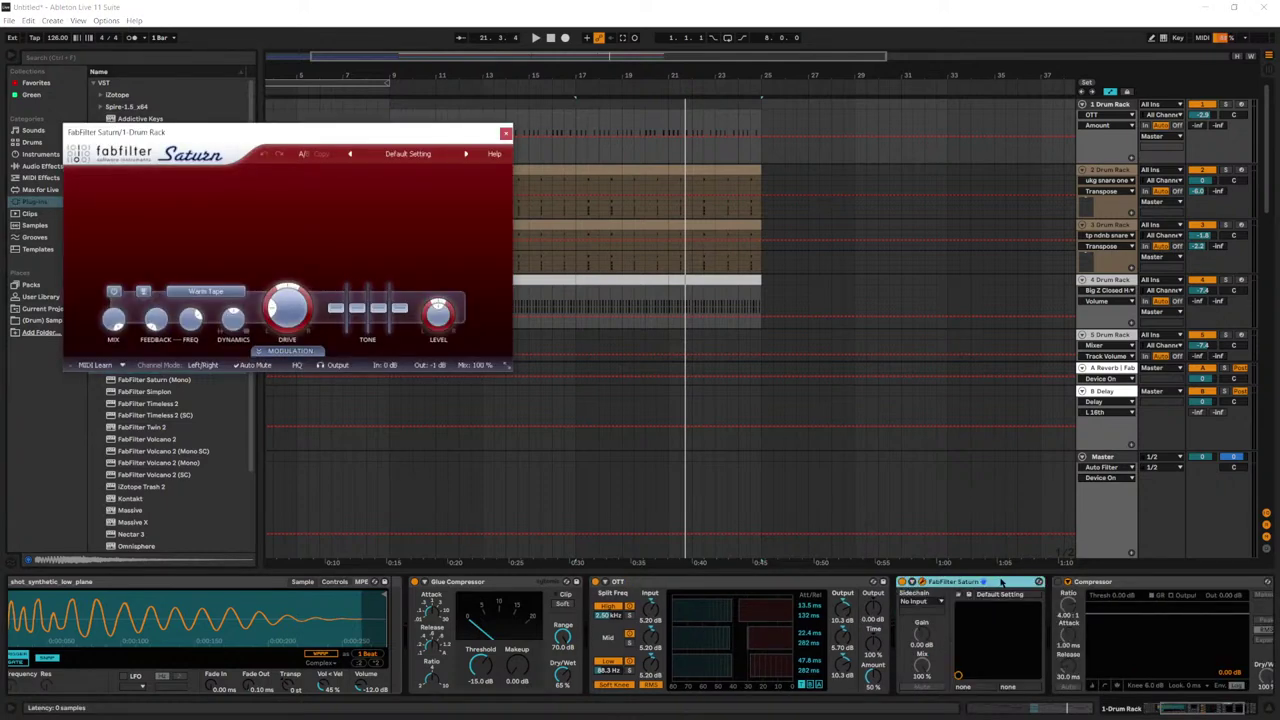
pyautogui.moveTo(1001, 582); pyautogui.dragTo(583, 602)
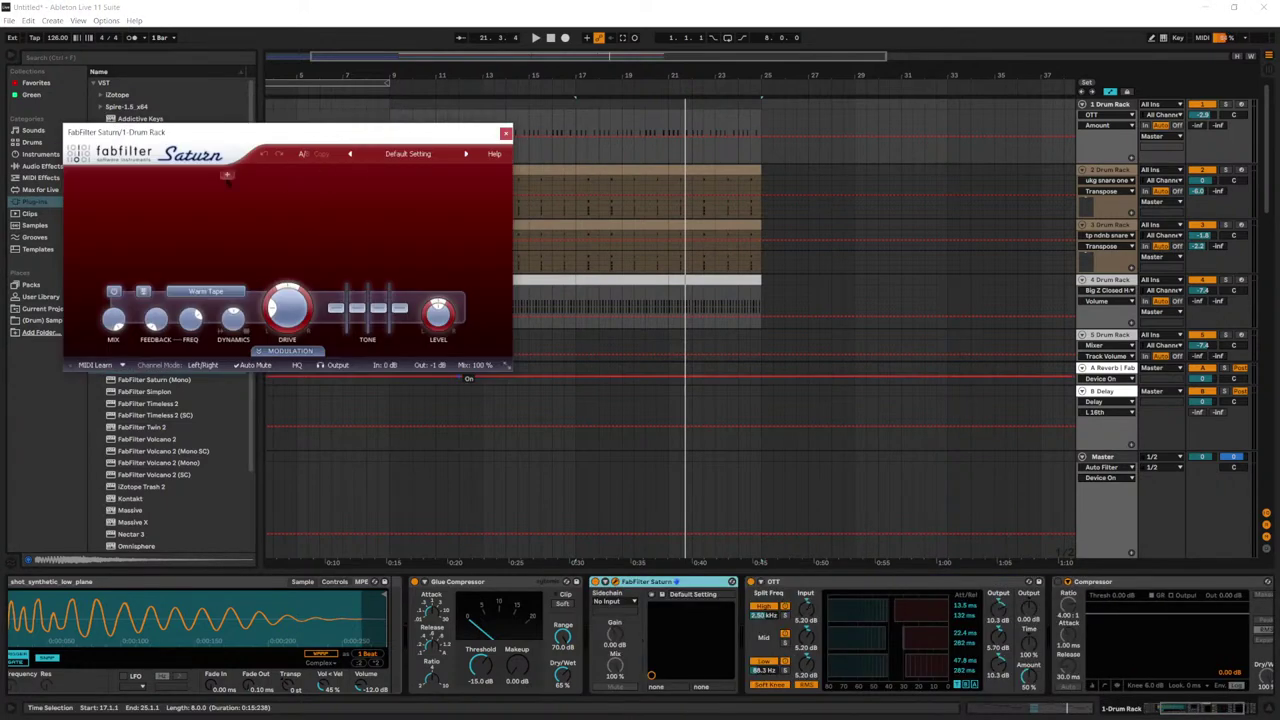
# Step: Split Saturn into two bands, shift the crossover towards the low frequencies and listen to the kick
pyautogui.click(227, 175)
pyautogui.moveTo(324, 310); pyautogui.dragTo(257, 311)
pyautogui.click(176, 240)
pyautogui.press('space')
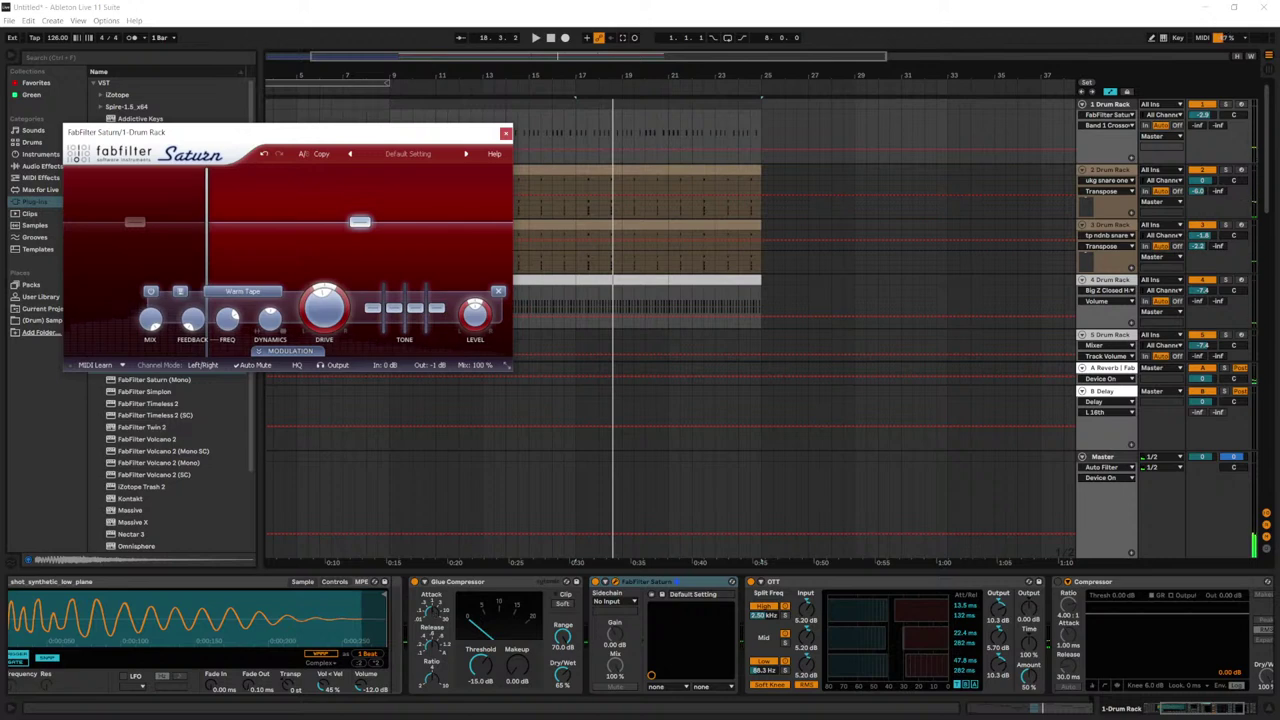
# Step: Set the kick sample's fade out to 77.3 ms and shorten its end to about four fifths of its length during playback
pyautogui.hscroll(-3, 640, 635)
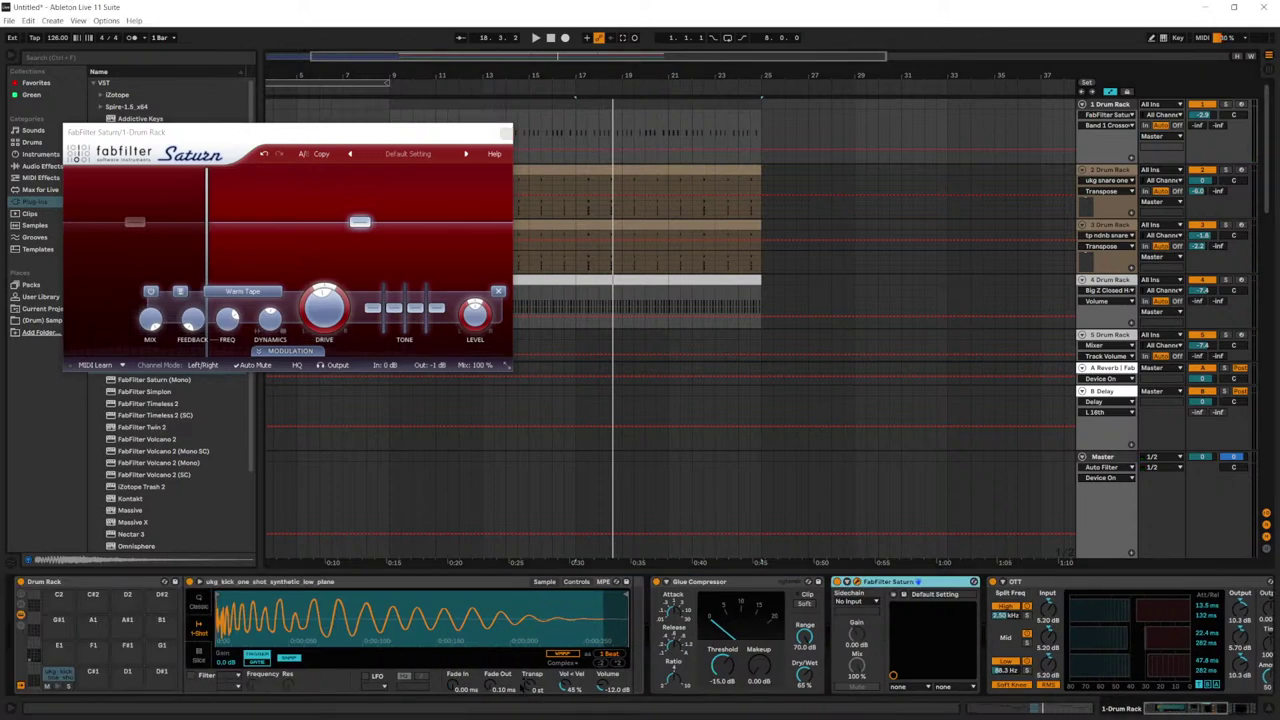
pyautogui.moveTo(491, 687); pyautogui.dragTo(491, 662)
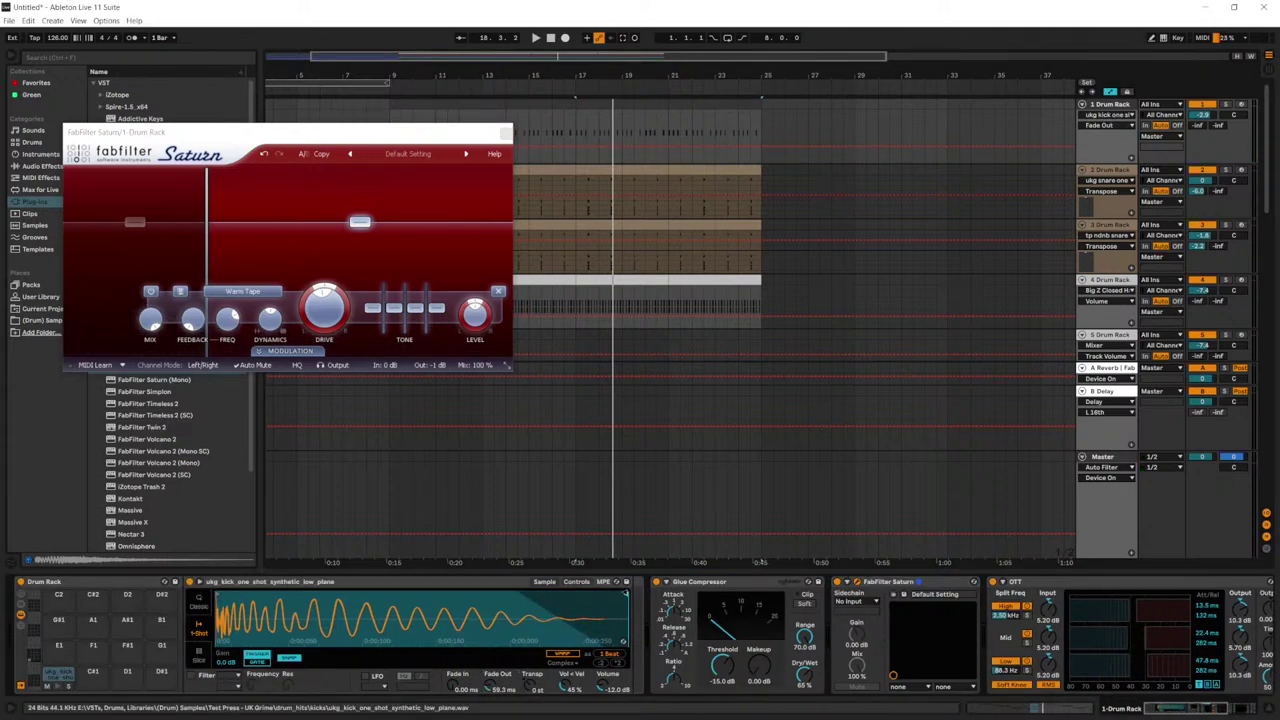
pyautogui.press('space')
pyautogui.moveTo(626, 595)
pyautogui.mouseDown()
pyautogui.moveTo(378, 595)
pyautogui.moveTo(521, 595)
pyautogui.mouseUp()
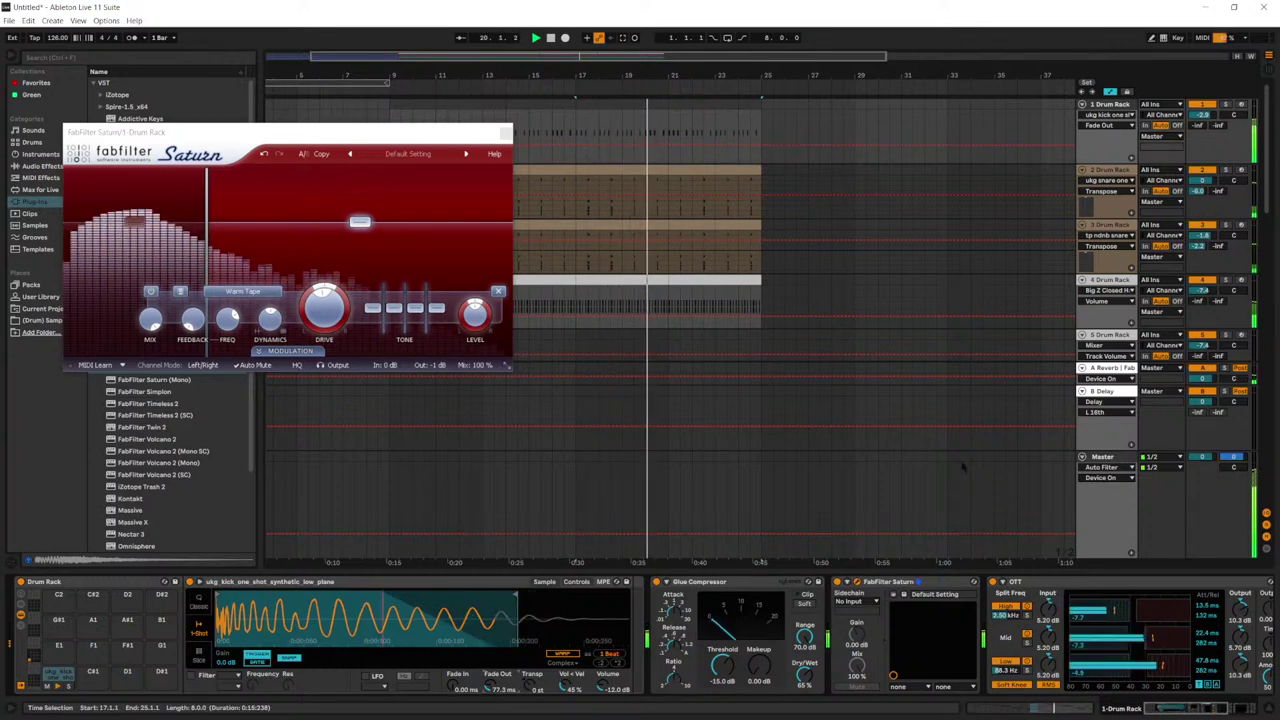
pyautogui.press('space')
# Step: Listen to the soloed 1 Drum Rack kick from bar 17 and check the rest of its effects chain
pyautogui.press('space')
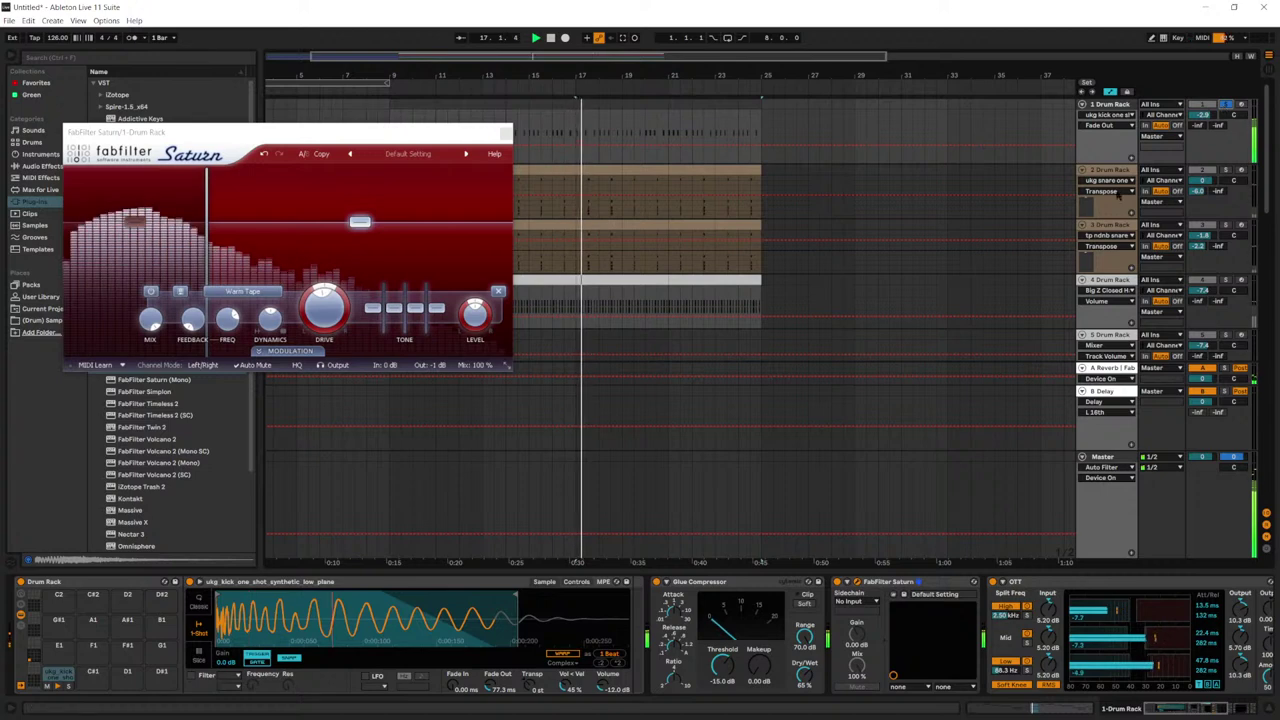
pyautogui.press('space')
pyautogui.click(1213, 707)
pyautogui.hscroll(2, 640, 635)
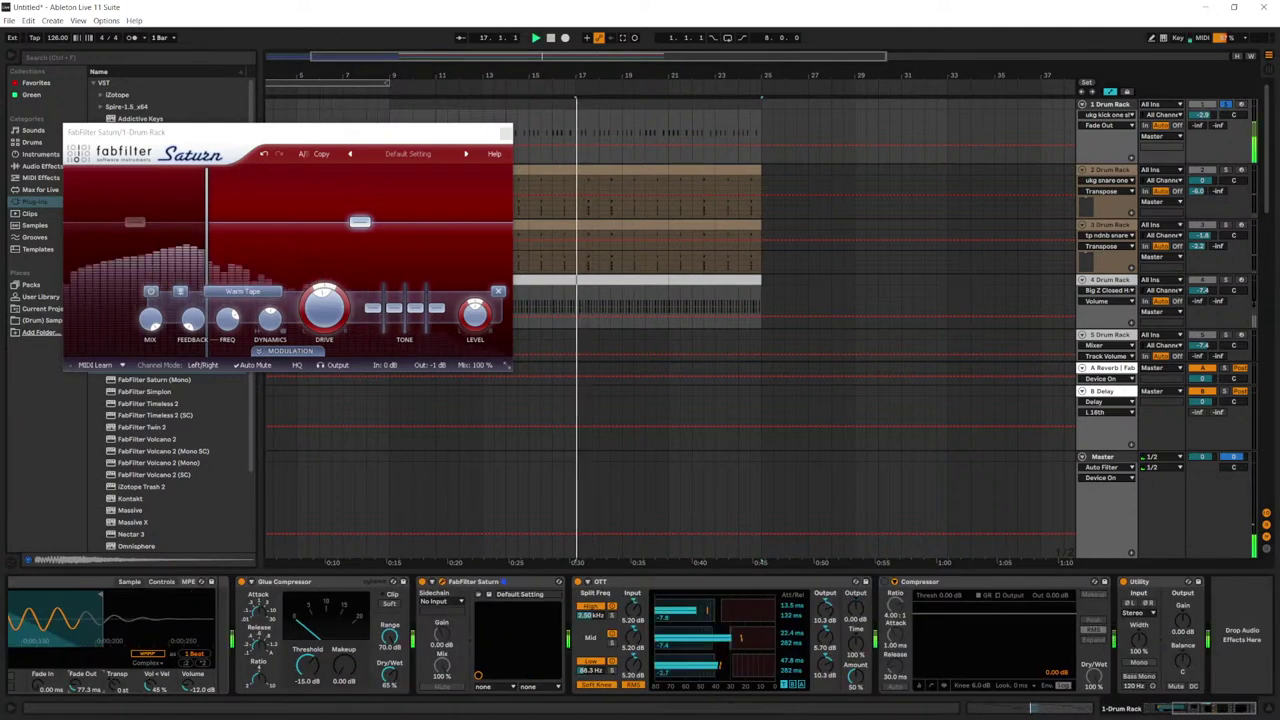
pyautogui.press('space')
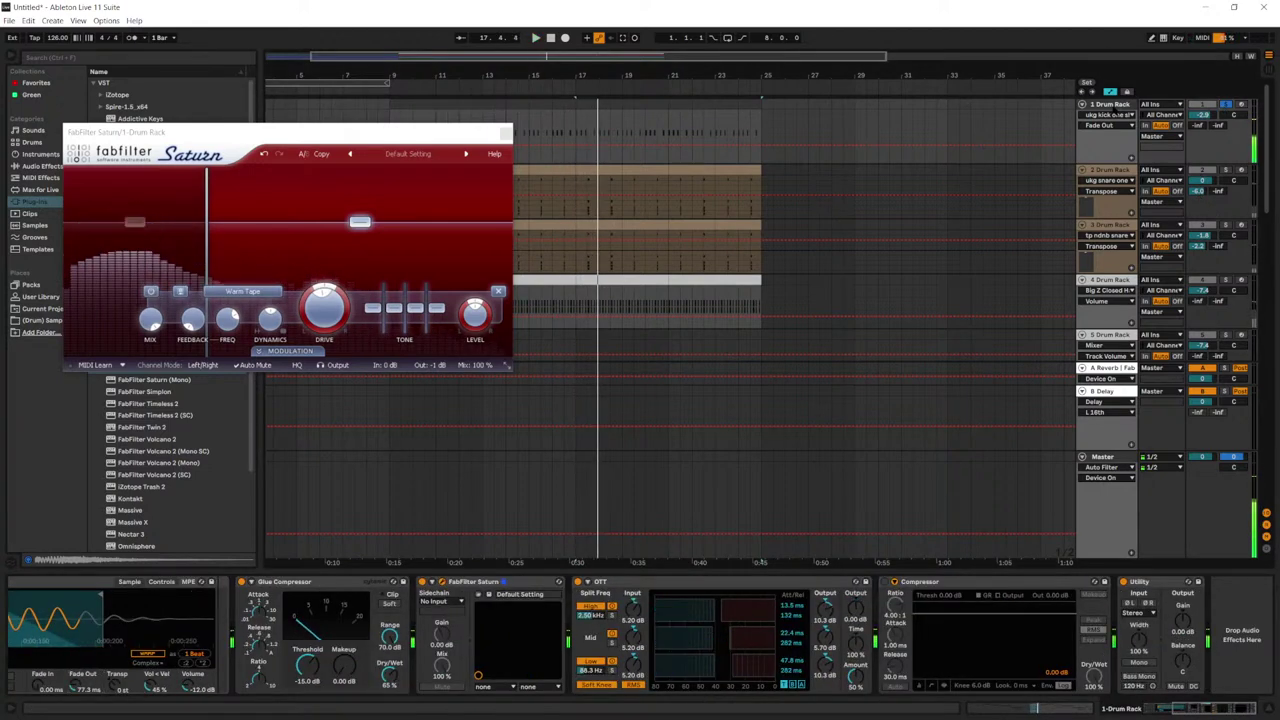
# Step: Group the four drum tracks from 1 Drum Rack to 4 Drum Rack
pyautogui.scroll(-3, 1117, 236)
pyautogui.keyDown('shift'); pyautogui.click(1115, 181); pyautogui.keyUp('shift')
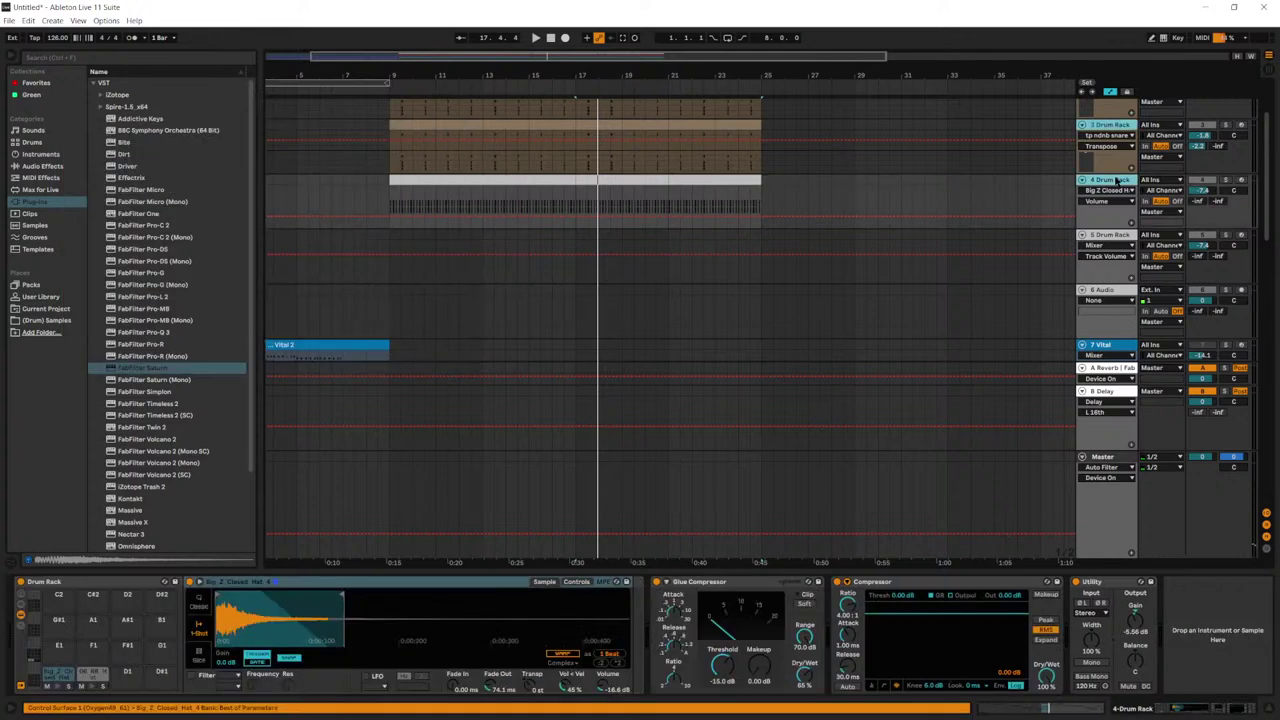
pyautogui.hotkey('ctrl', 'g')
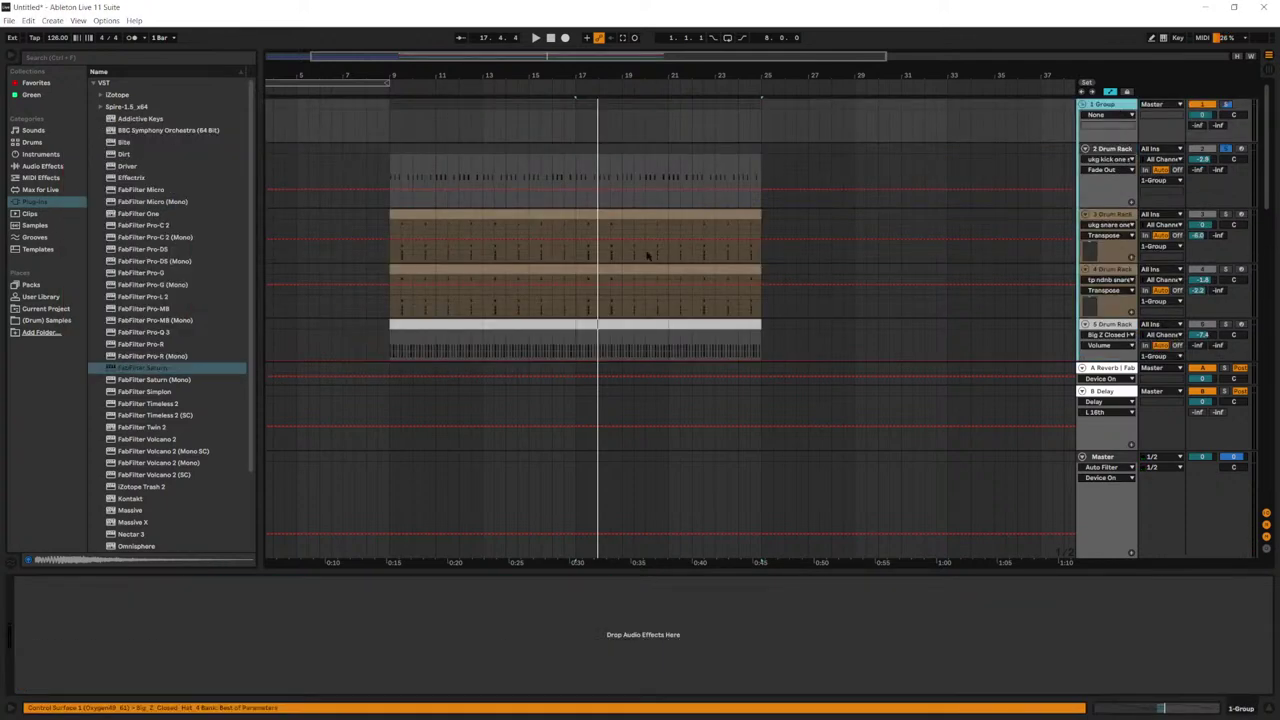
# Step: Add a Glue Compressor from the Dynamics audio effects to the empty effects chain of 1 Group
pyautogui.click(38, 166)
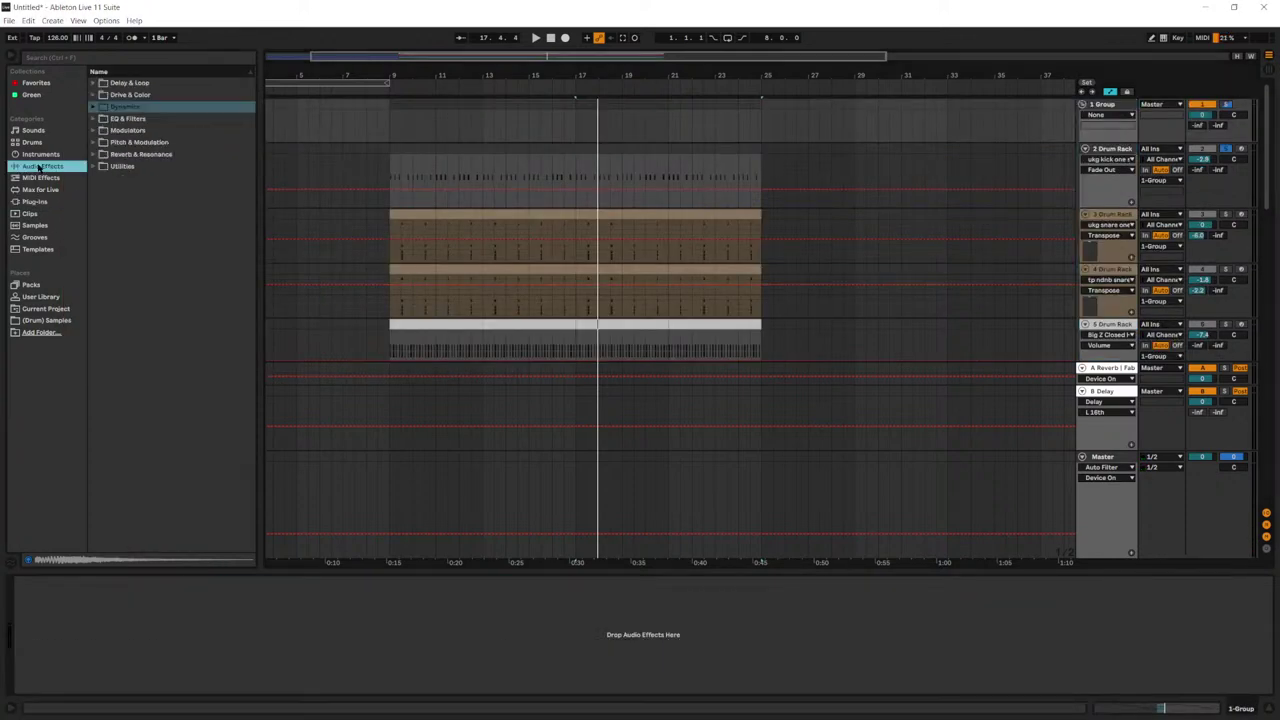
pyautogui.click(95, 108)
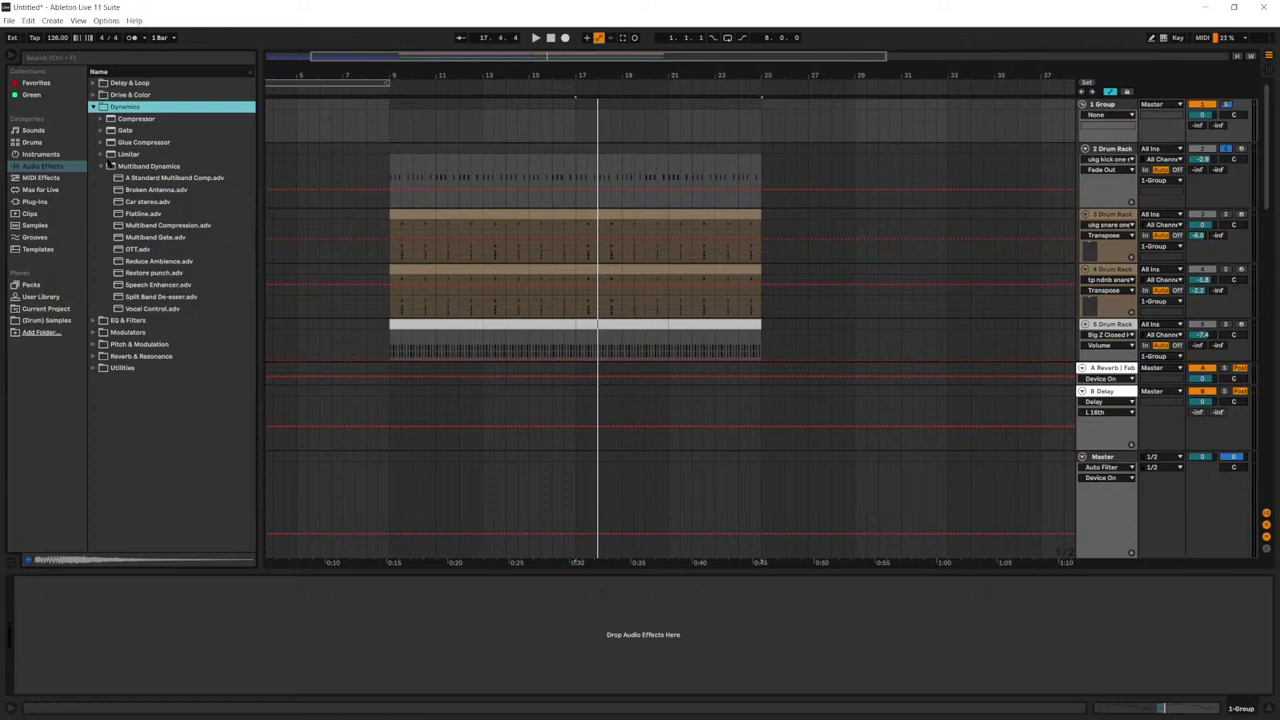
pyautogui.click(108, 166)
pyautogui.click(110, 143)
pyautogui.moveTo(224, 610); pyautogui.dragTo(198, 620)
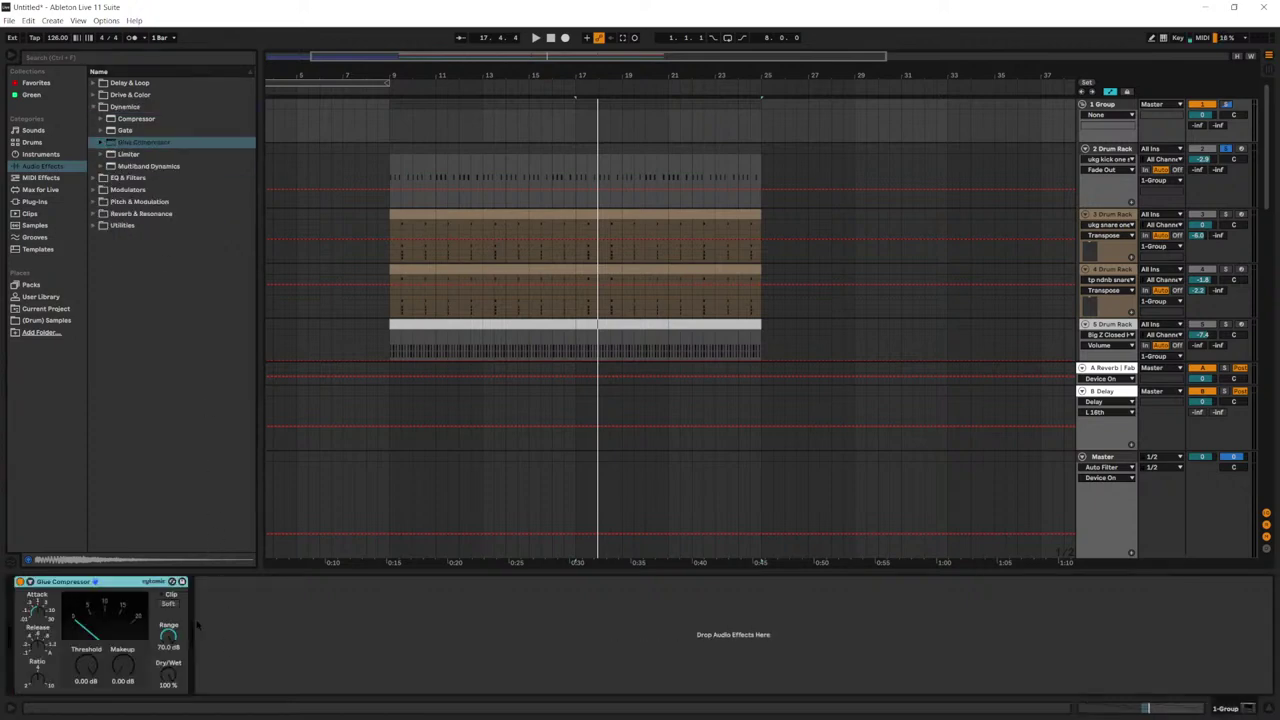
# Step: Set the group Glue Compressor's threshold to -16.2 dB and listen to the soloed drum group
pyautogui.moveTo(86, 665); pyautogui.dragTo(94, 688)
pyautogui.press('space')
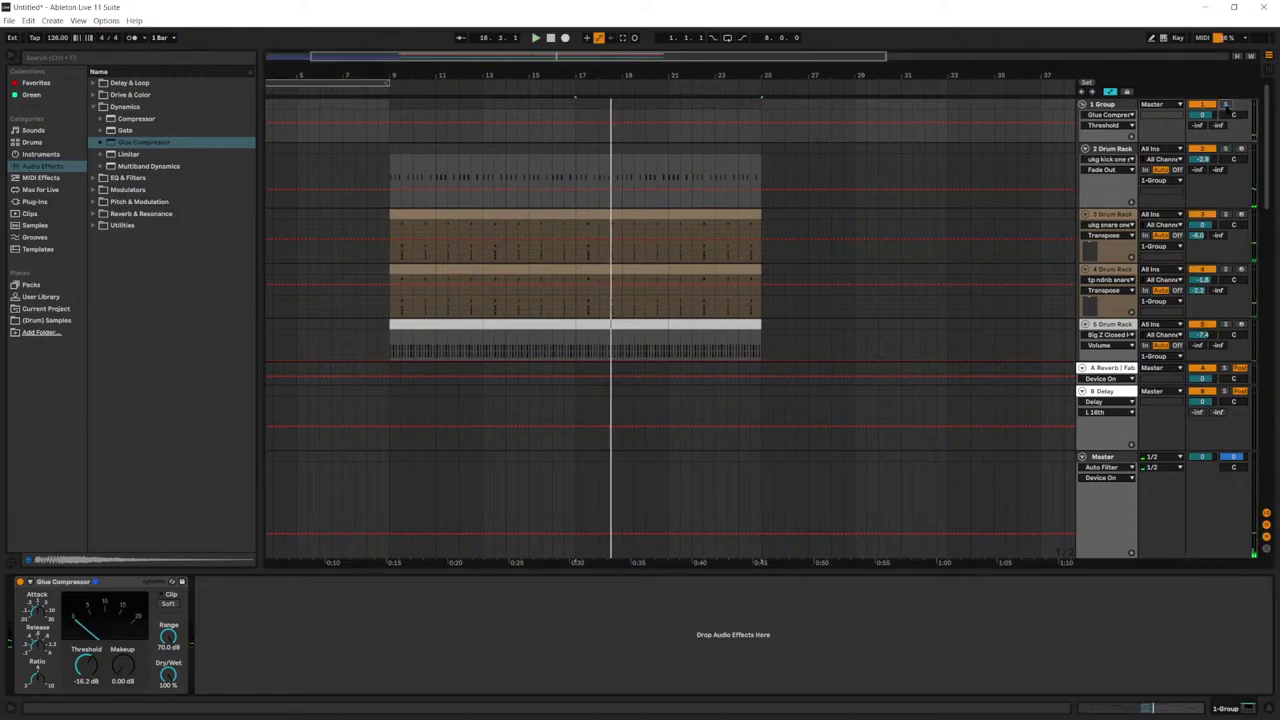
pyautogui.press('space')
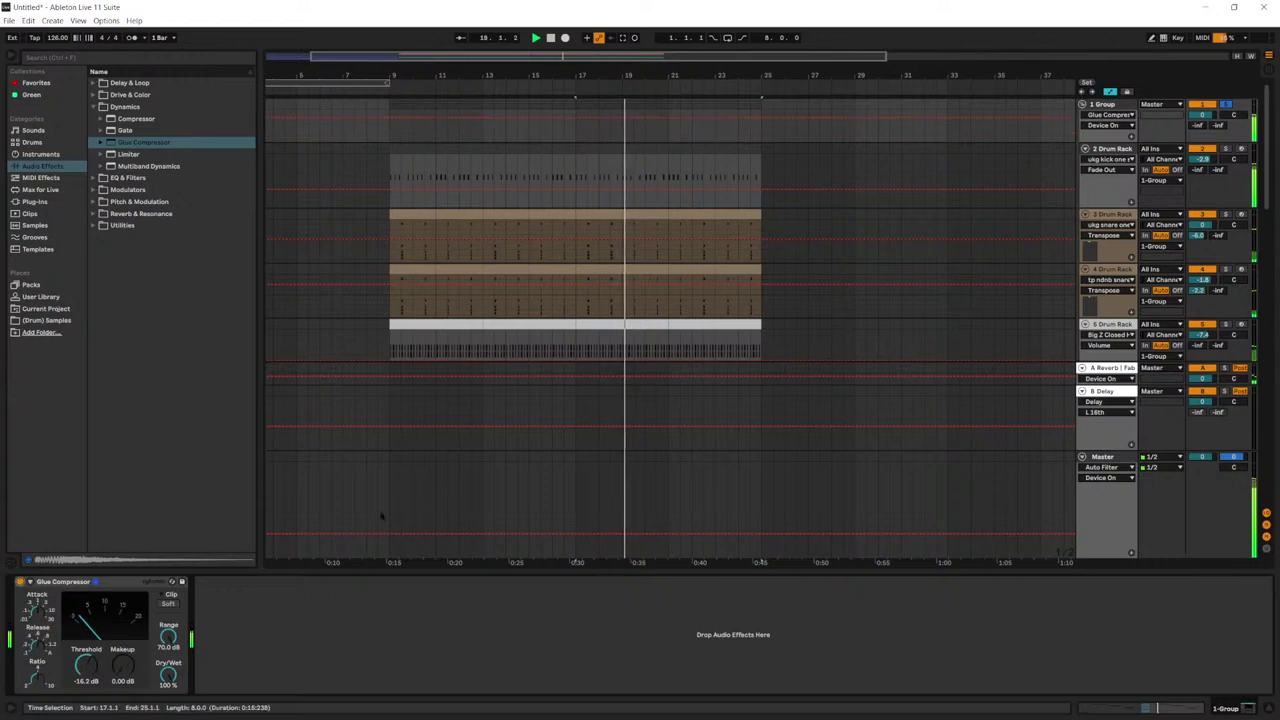
pyautogui.press('space')
# Step: Compare the 2 Drum Rack kick with OTT on and off during playback, reducing its amount to 31%
pyautogui.click(1121, 148)
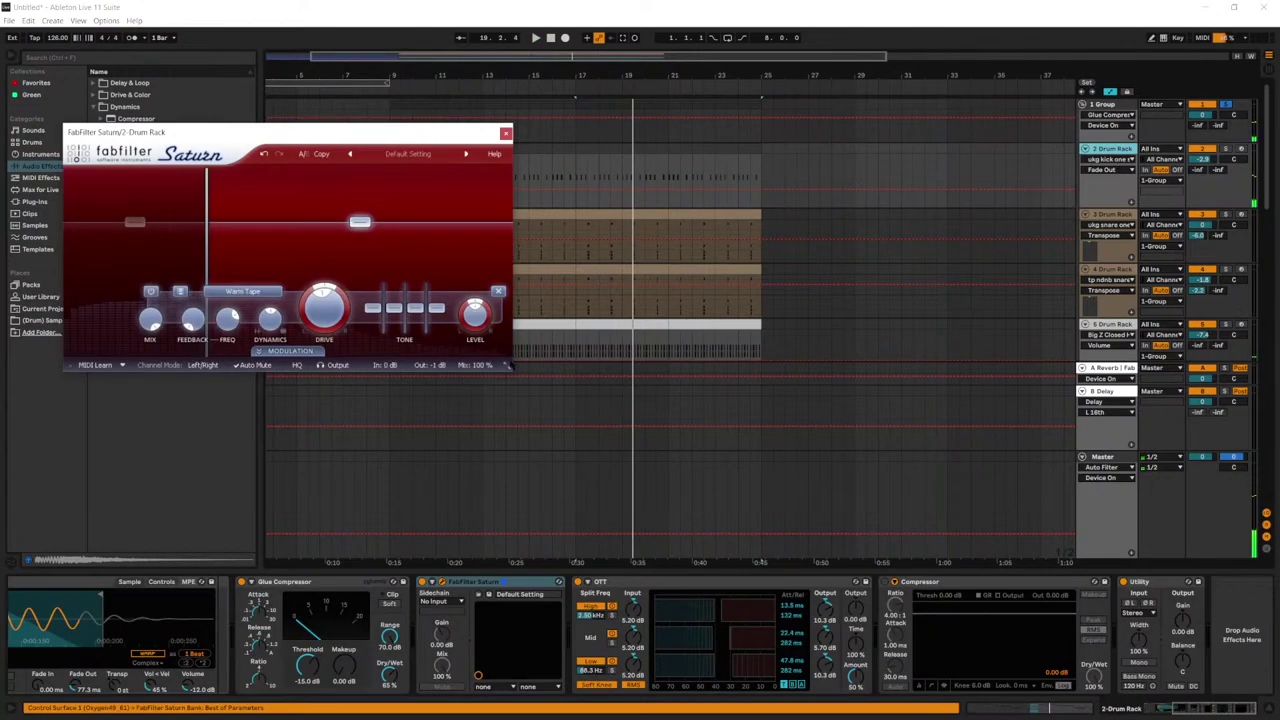
pyautogui.press('space')
pyautogui.click(578, 582)
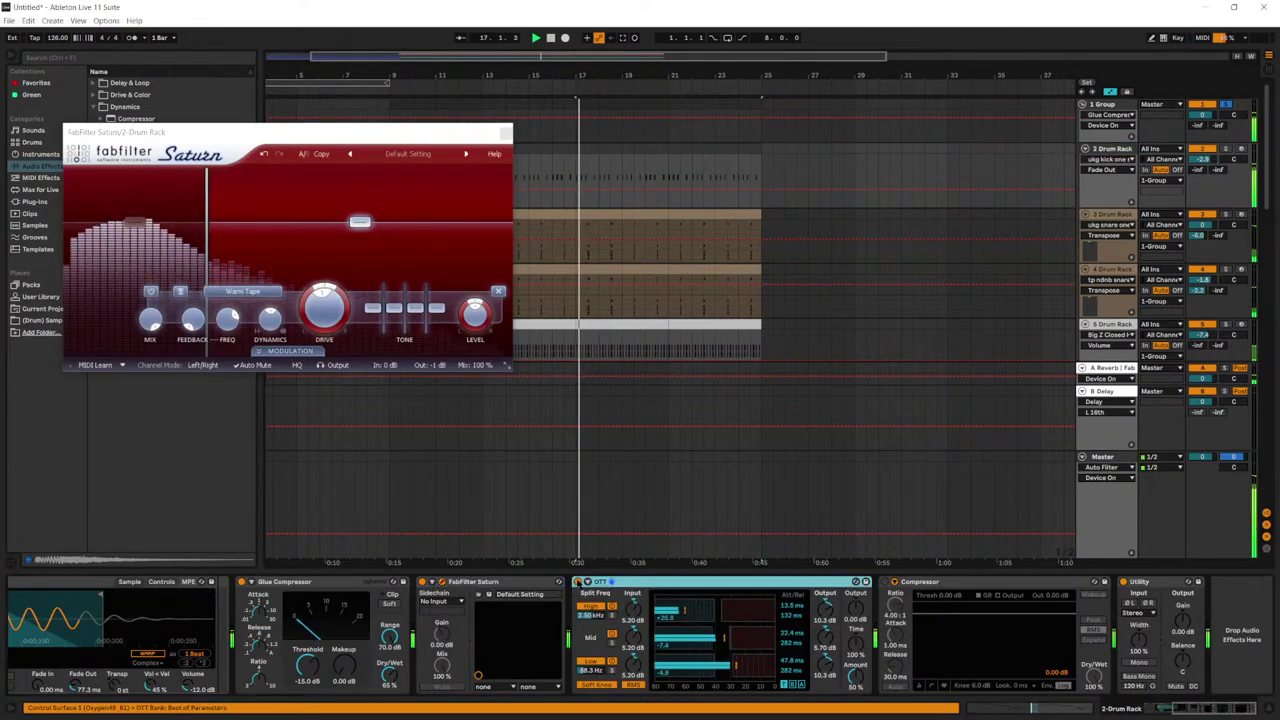
pyautogui.click(577, 582)
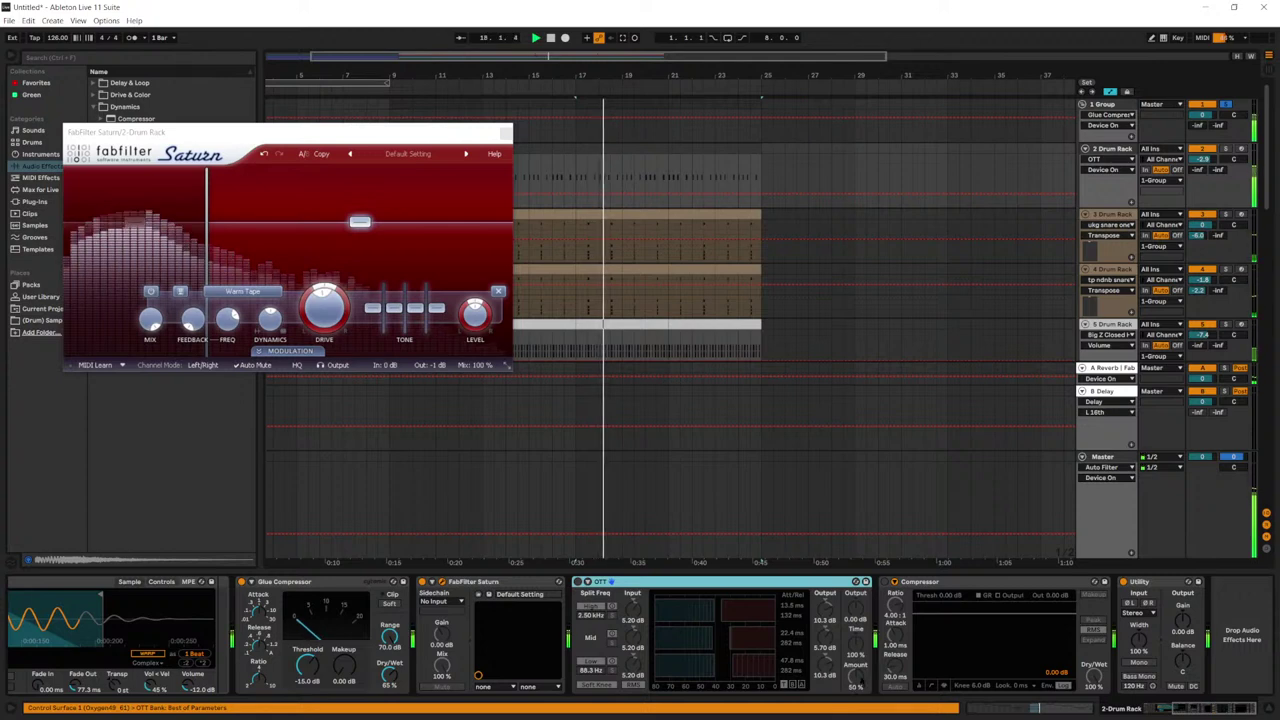
pyautogui.click(577, 582)
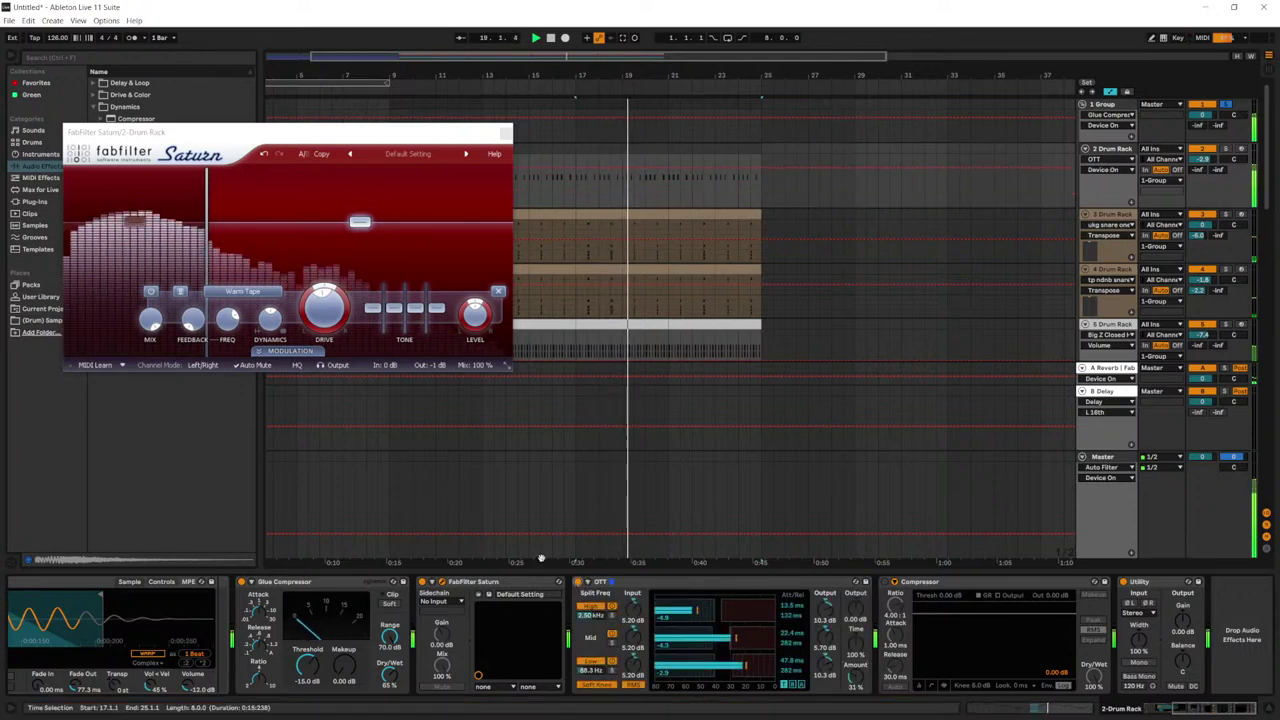
pyautogui.click(577, 582)
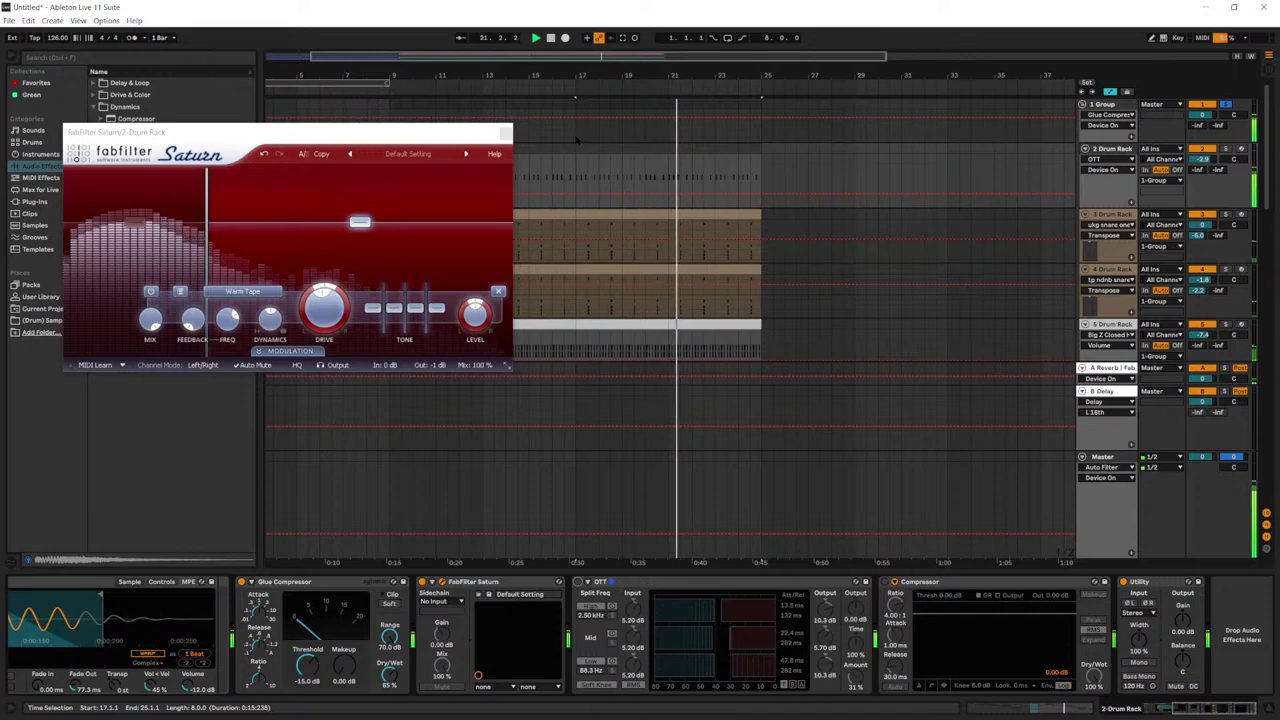
# Step: Loop the section from bar 17 to 25 and play the 2 Drum Rack kick from bar 17
pyautogui.moveTo(576, 130); pyautogui.dragTo(760, 130)
pyautogui.hotkey('ctrl', 'l')
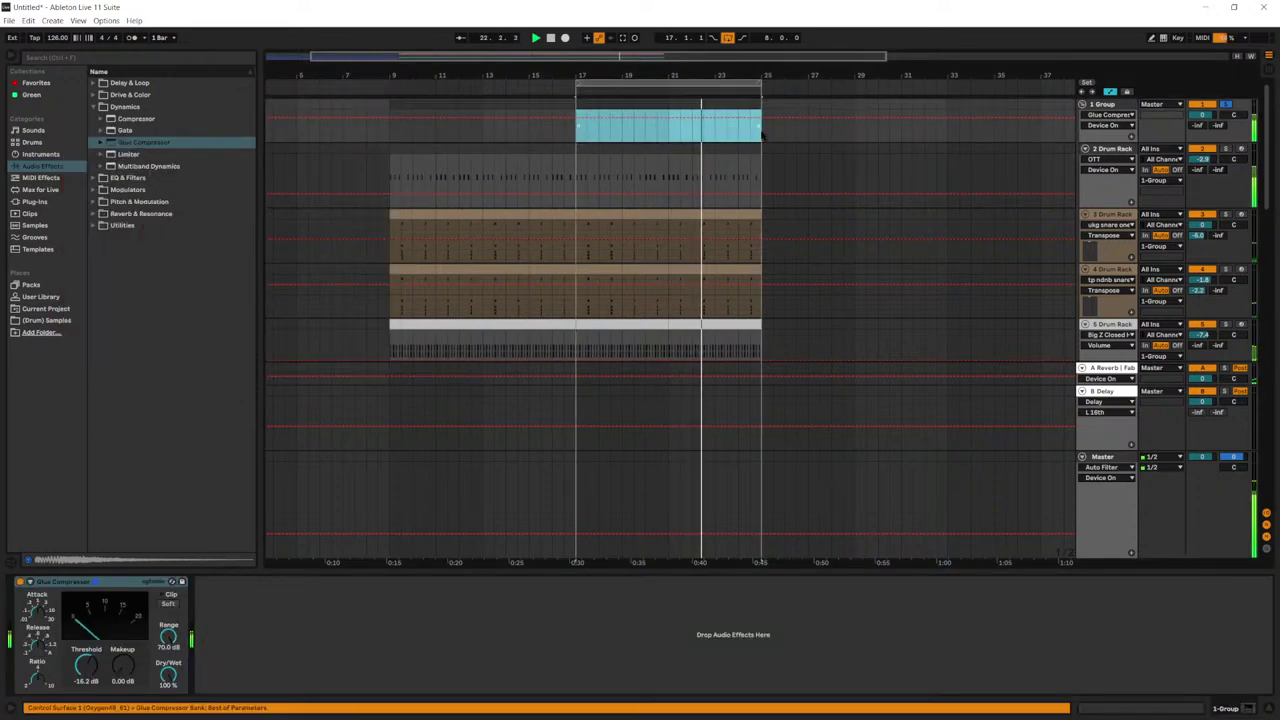
pyautogui.click(657, 170)
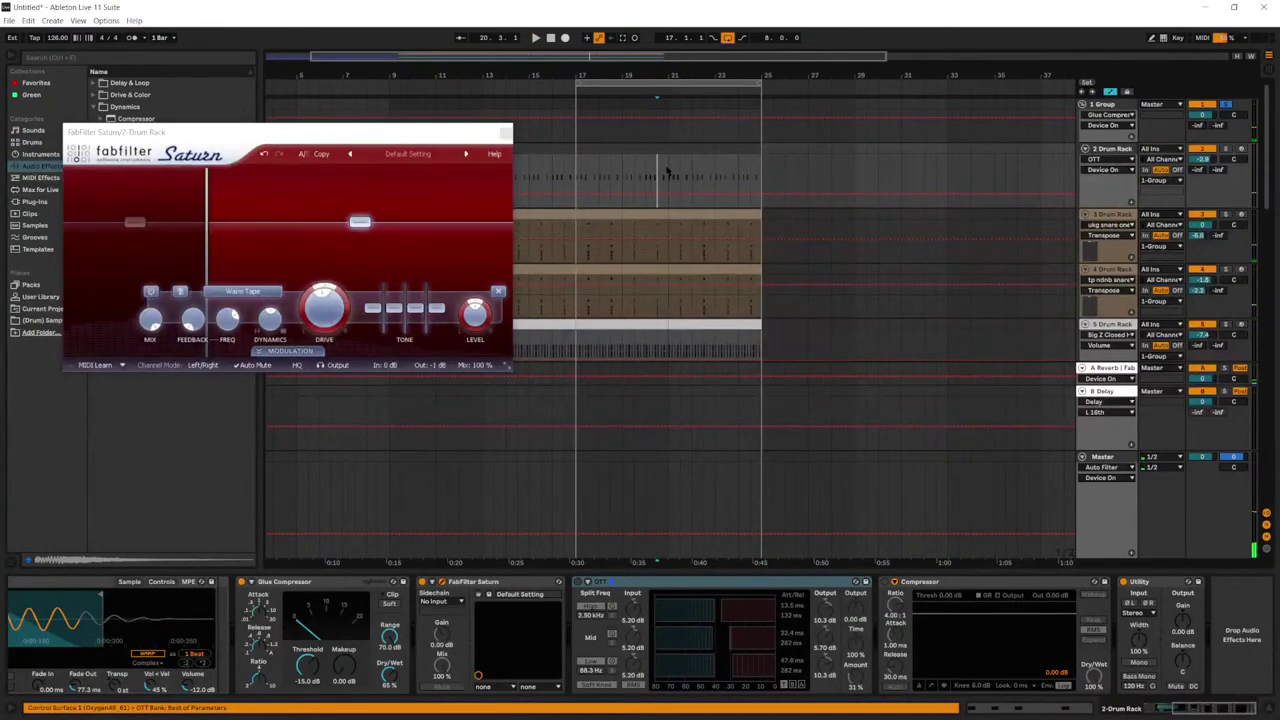
pyautogui.moveTo(622, 167); pyautogui.dragTo(580, 155)
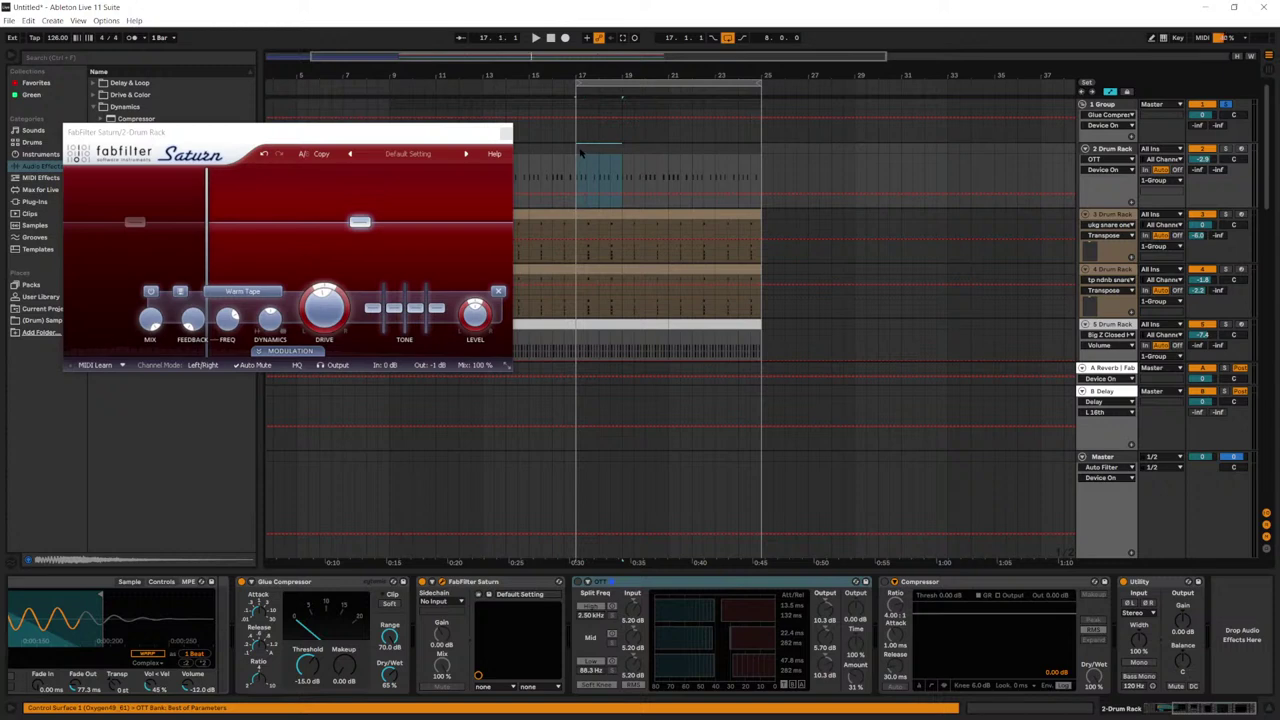
pyautogui.press('Right')
pyautogui.press('Right')
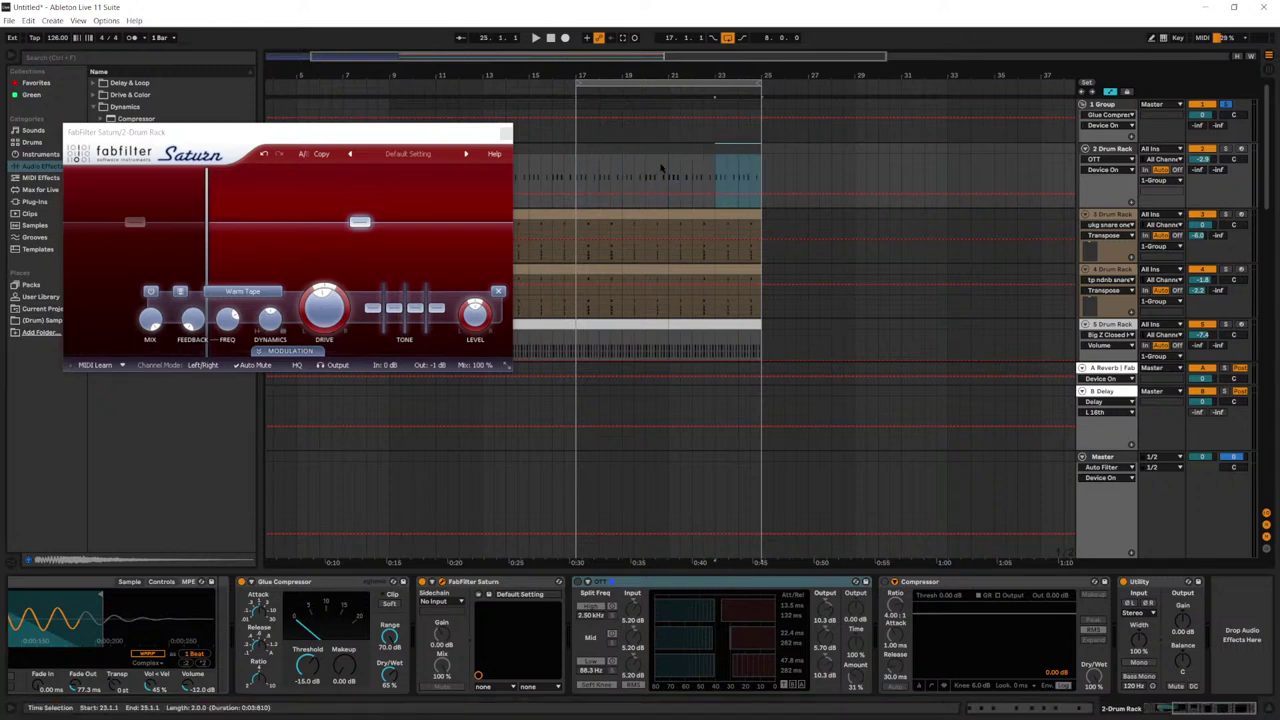
pyautogui.click(601, 149)
pyautogui.press('space')
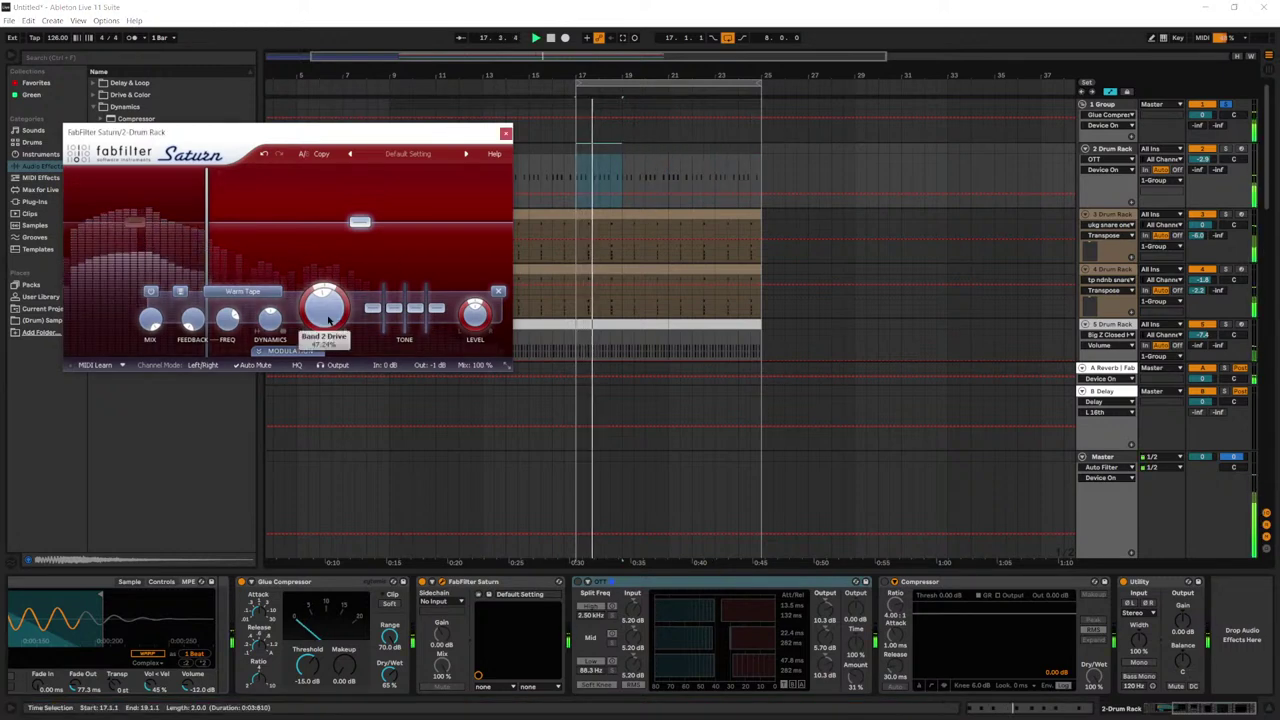
# Step: Adjust the upper band's drive in Saturn, change its style to Warm Tube and replay from bar 17
pyautogui.moveTo(328, 306)
pyautogui.mouseDown()
pyautogui.moveTo(331, 211)
pyautogui.moveTo(331, 310)
pyautogui.mouseUp()
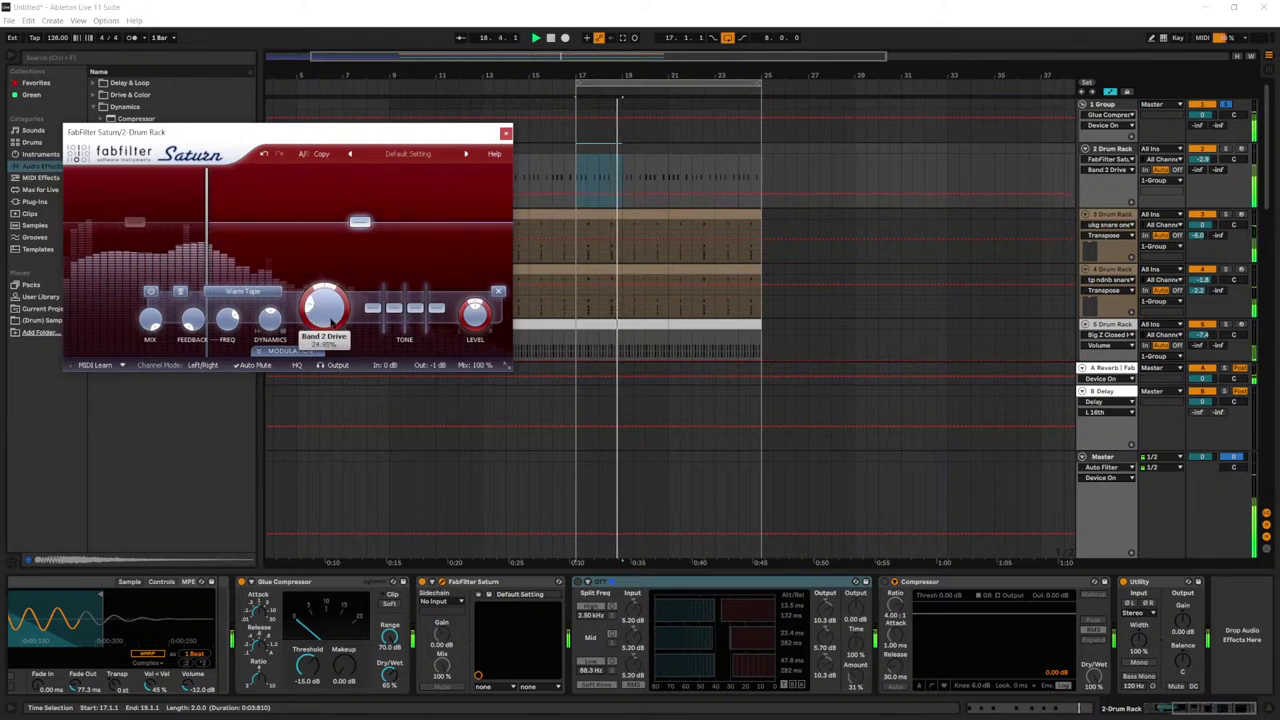
pyautogui.click(250, 292)
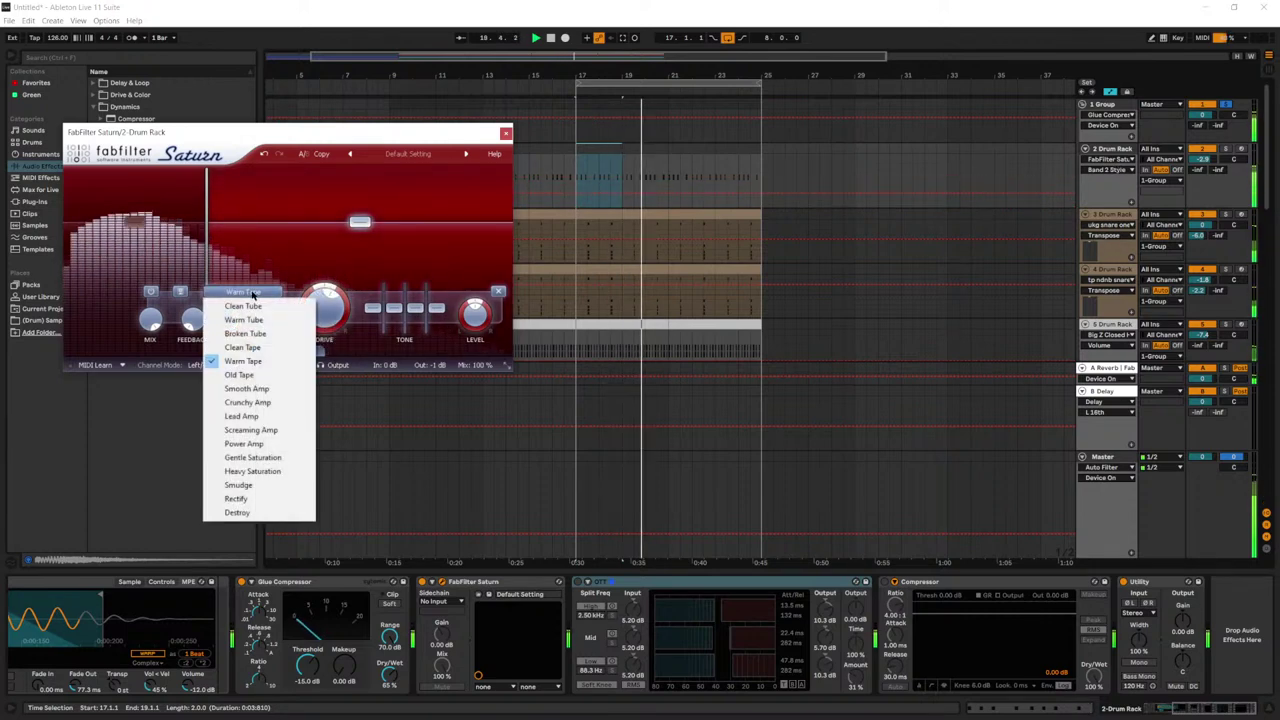
pyautogui.click(258, 319)
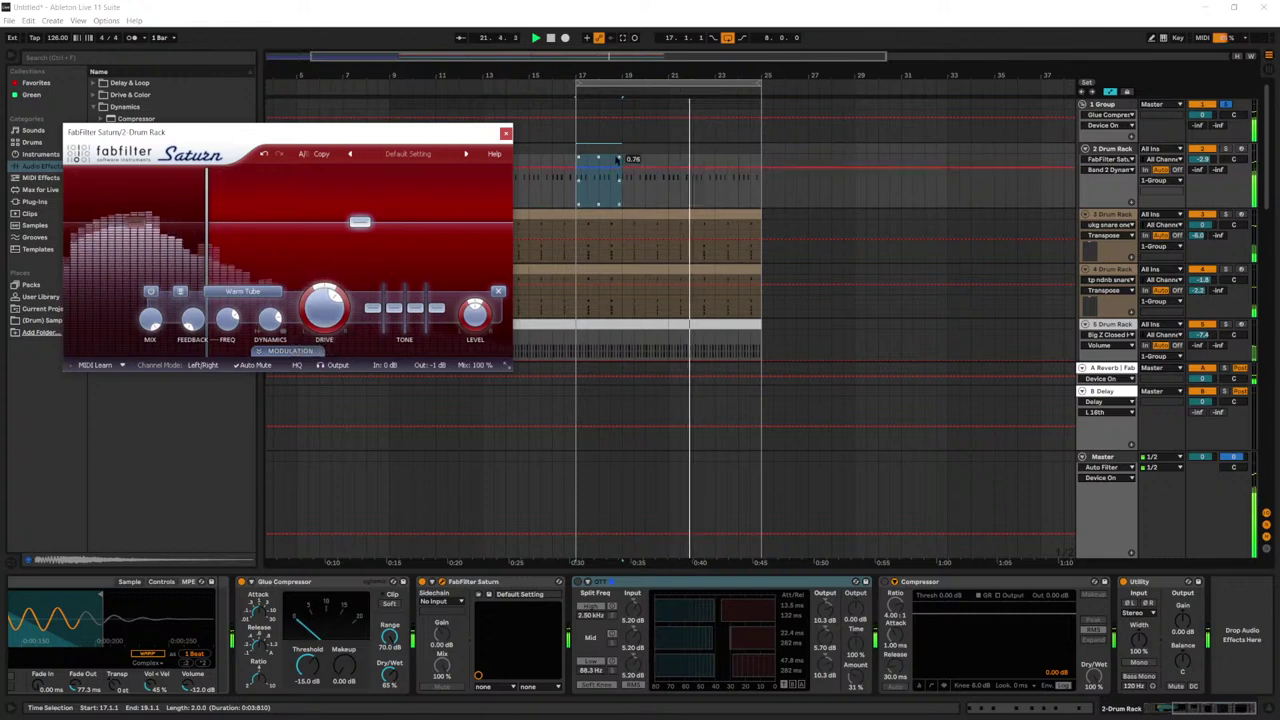
pyautogui.click(618, 160)
pyautogui.press('space')
pyautogui.press('space')
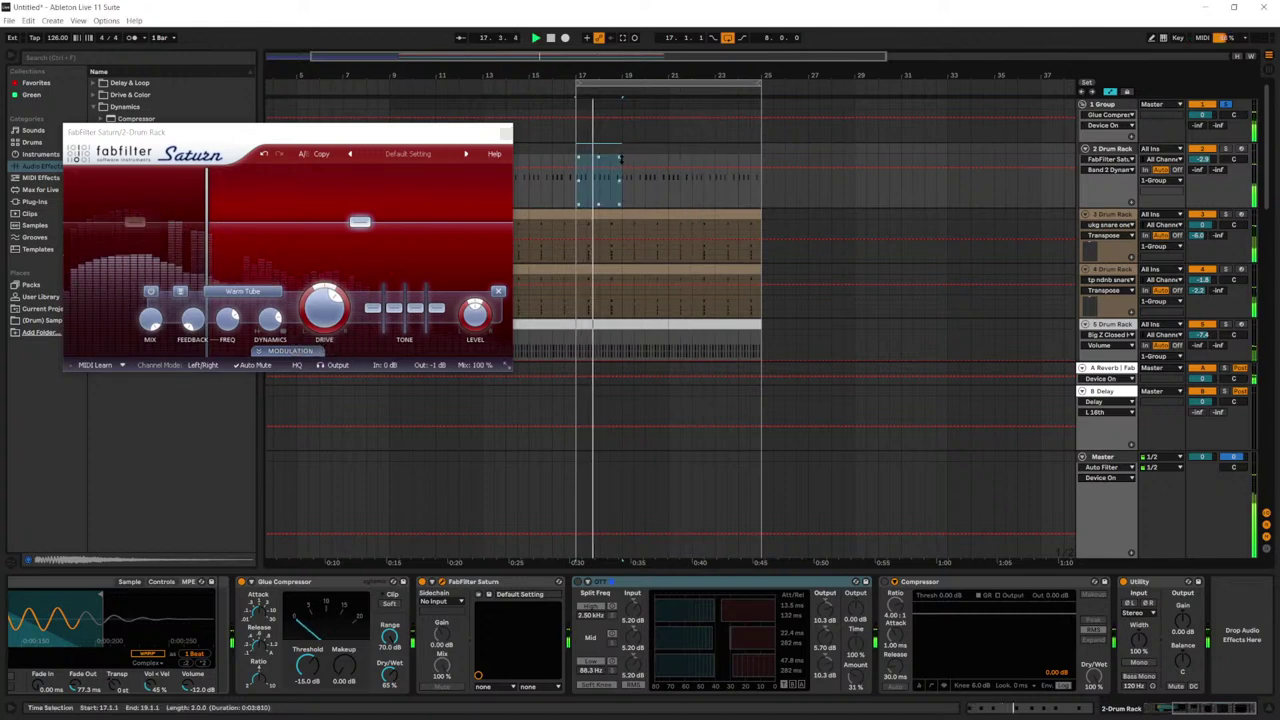
# Step: In the kick clip at bar 17, move the note on 1.4 to 1.3.3 and add a kick note at 1.4.3
pyautogui.doubleClick(620, 172)
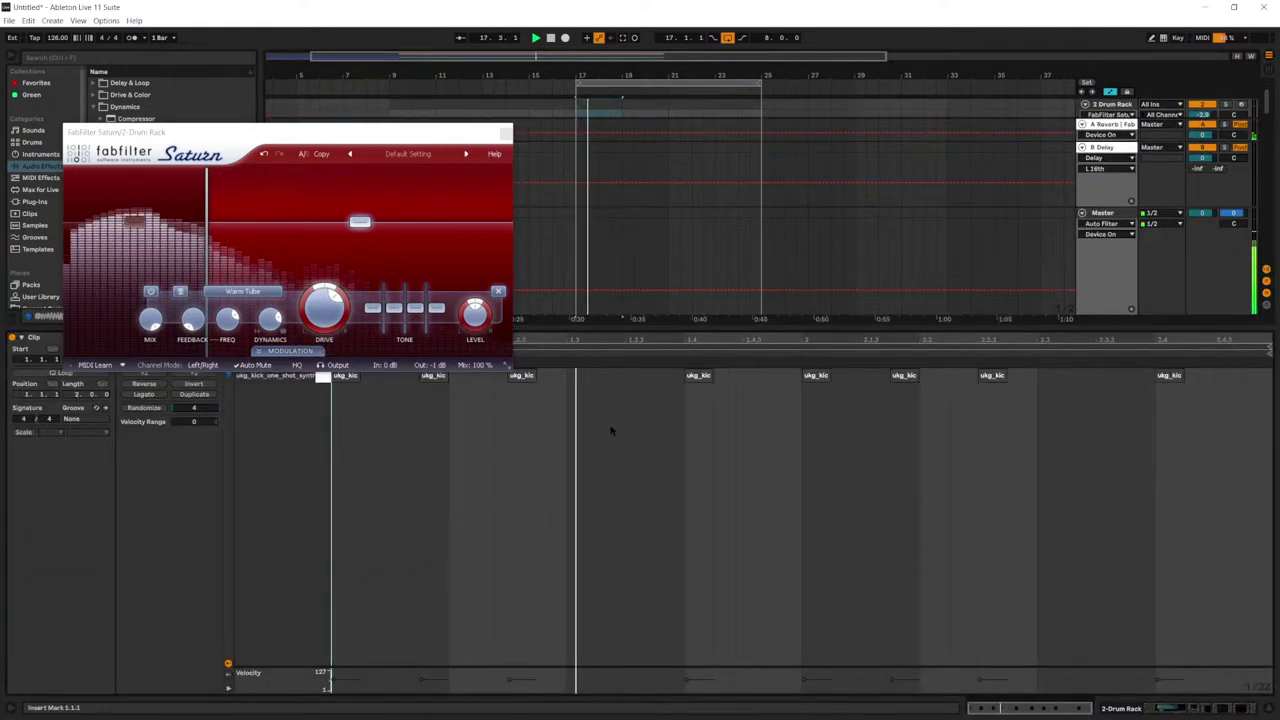
pyautogui.click(524, 377)
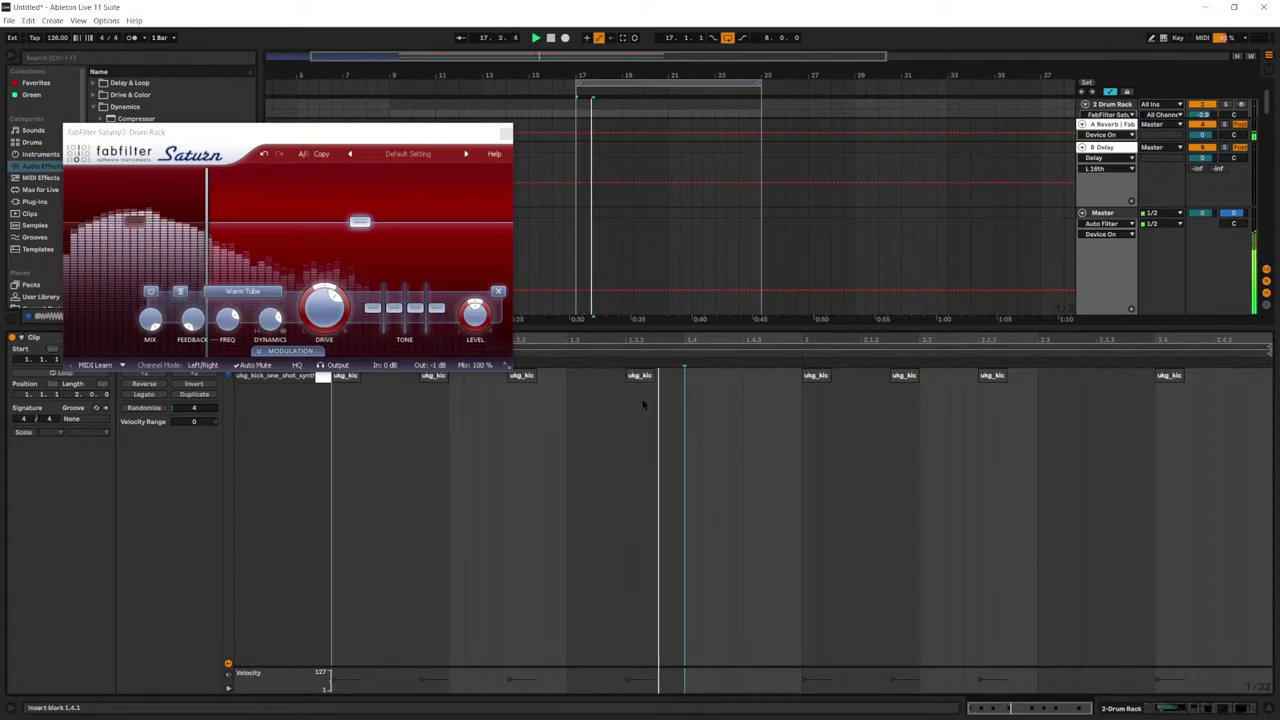
pyautogui.doubleClick(748, 376)
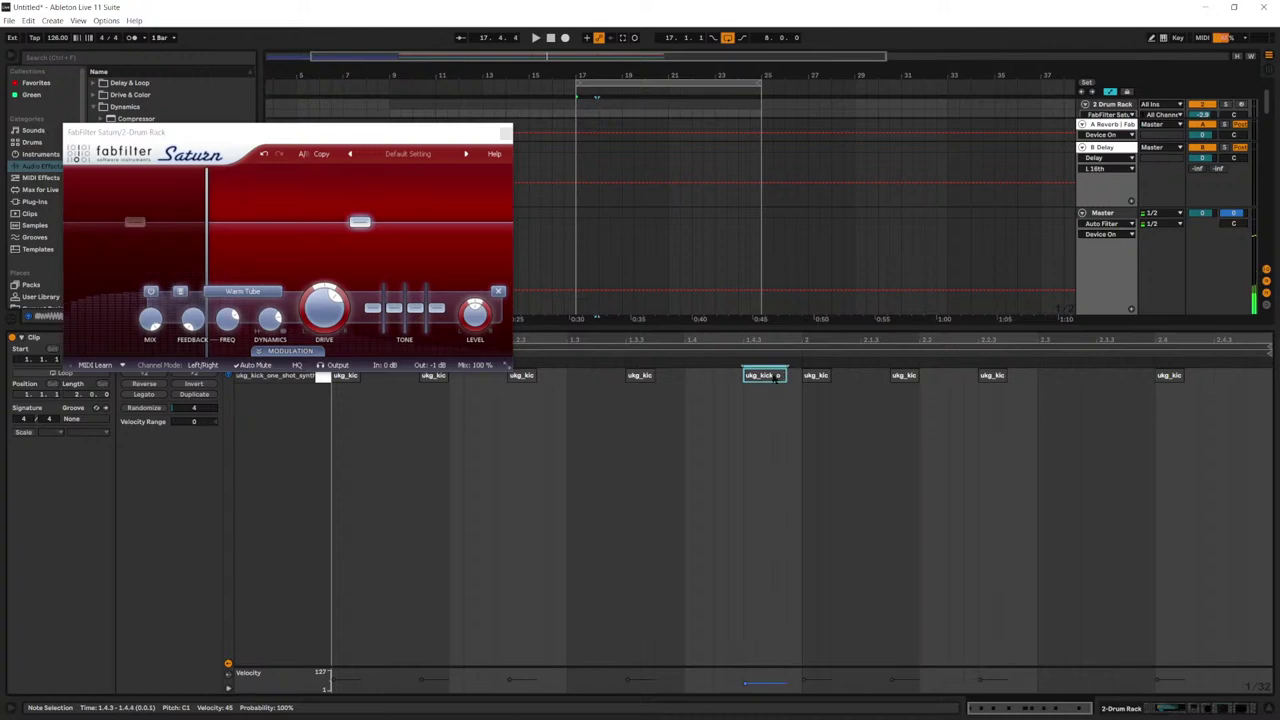
pyautogui.press('space')
pyautogui.hotkey('shift', 'Tab')
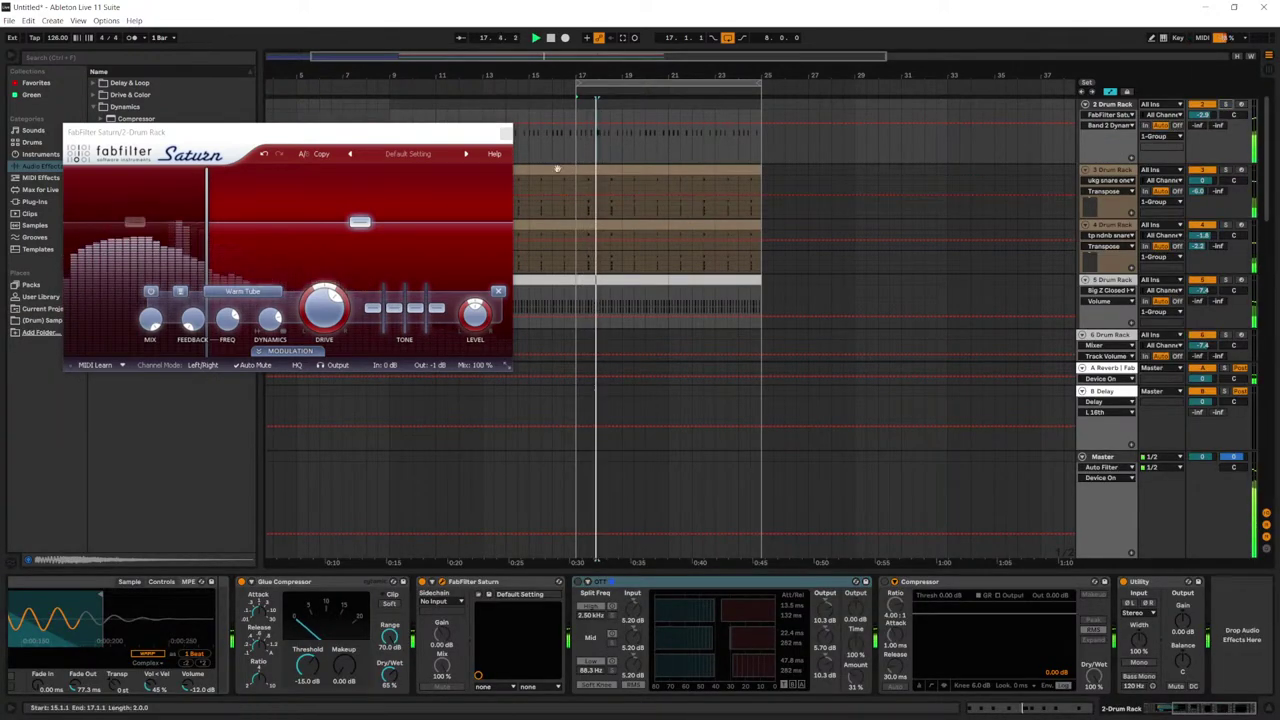
# Step: Enable OTT on the kick with its amount at 19%, and lower 2 Drum Rack's volume to about -4.9 dB
pyautogui.click(504, 134)
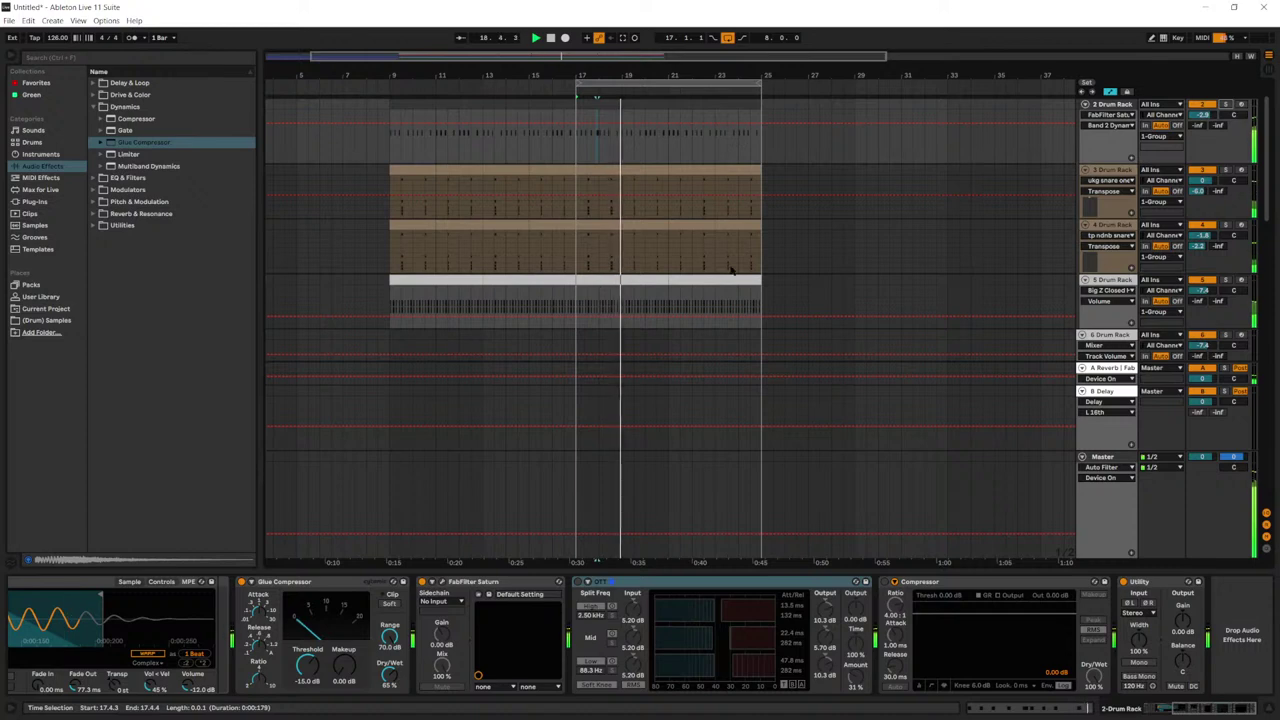
pyautogui.click(578, 582)
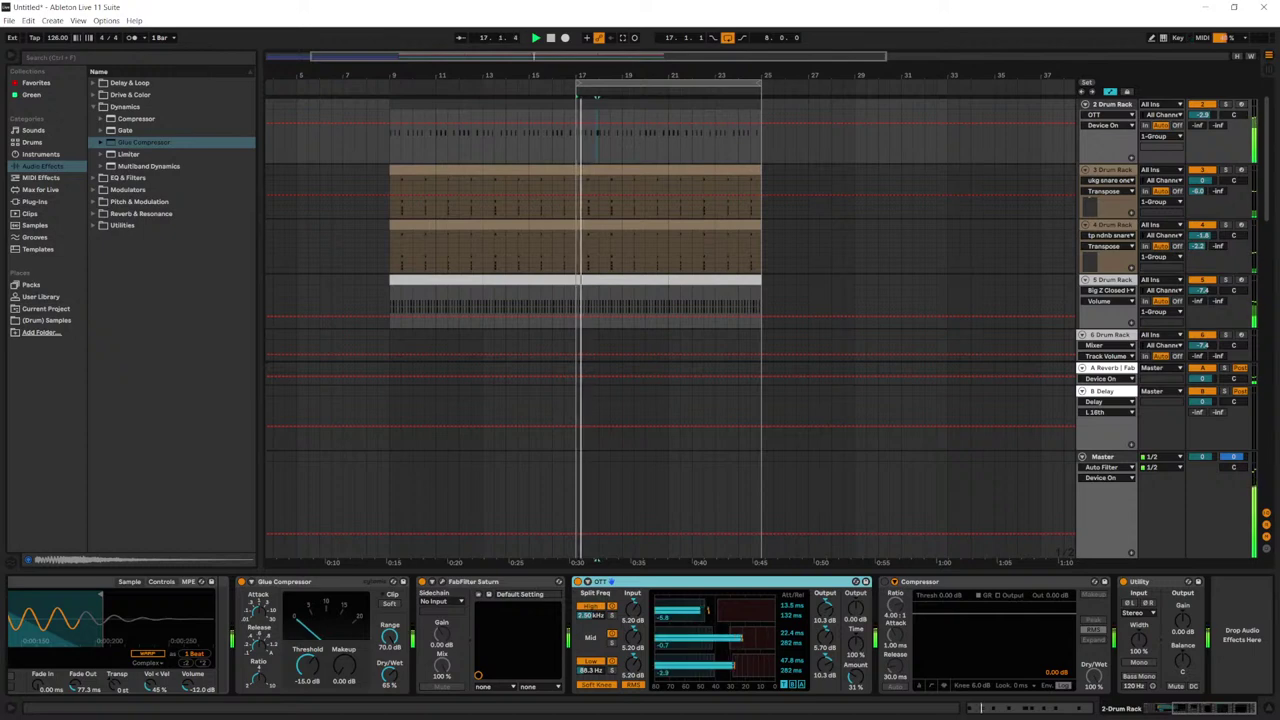
pyautogui.press('space')
pyautogui.press('space')
pyautogui.moveTo(855, 672); pyautogui.dragTo(855, 696)
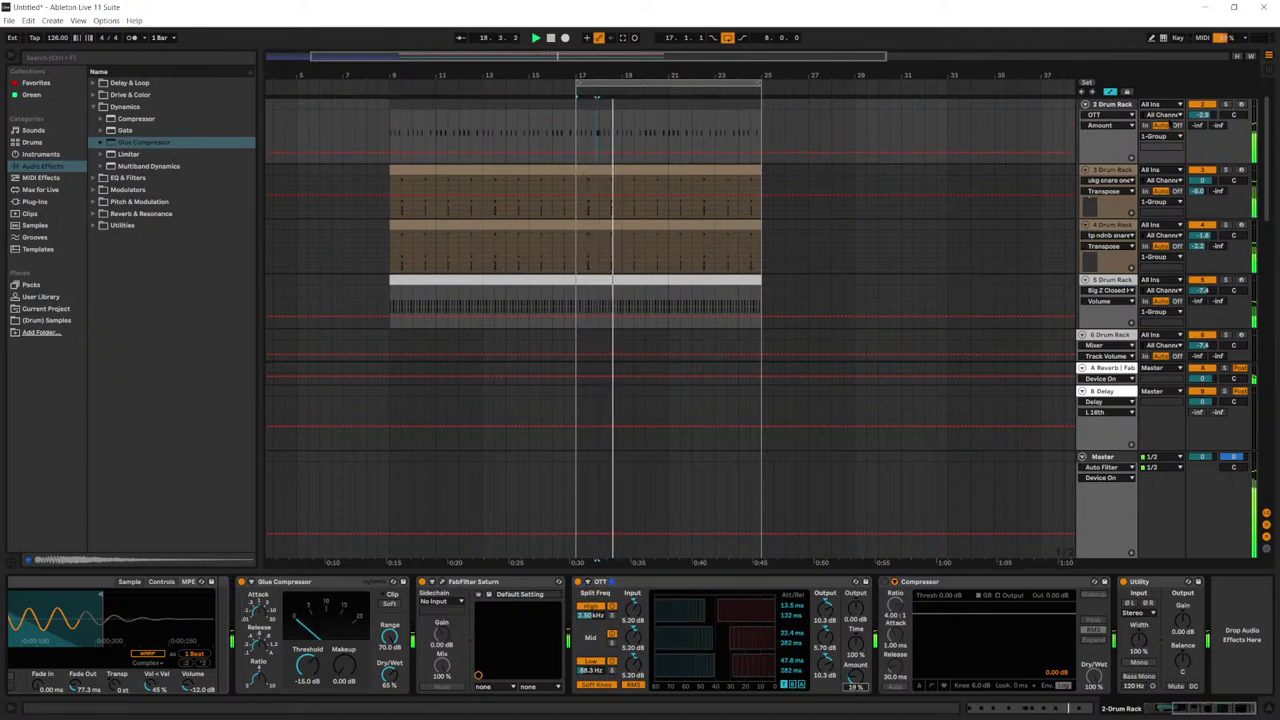
pyautogui.moveTo(1201, 115); pyautogui.dragTo(1201, 127)
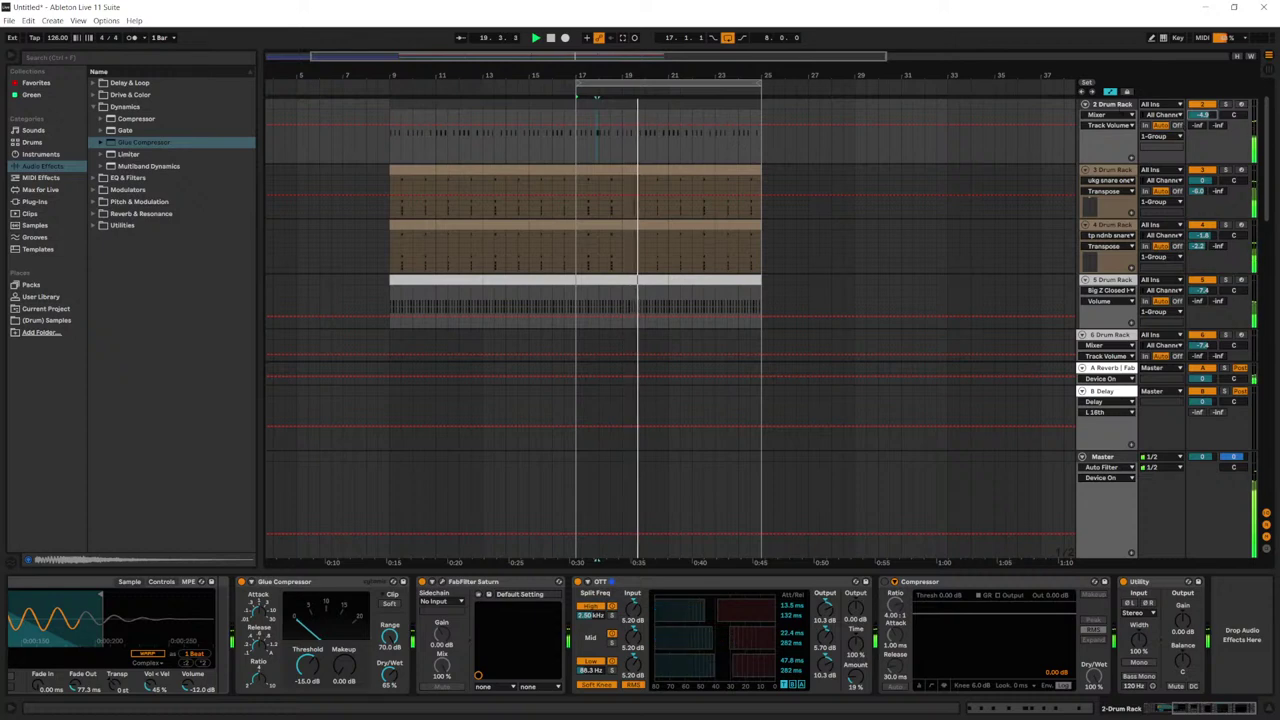
# Step: Insert a Spectrum analyzer into the Master effects chain between Auto Filter and Utility
pyautogui.click(1110, 105)
pyautogui.scroll(1, 1108, 140)
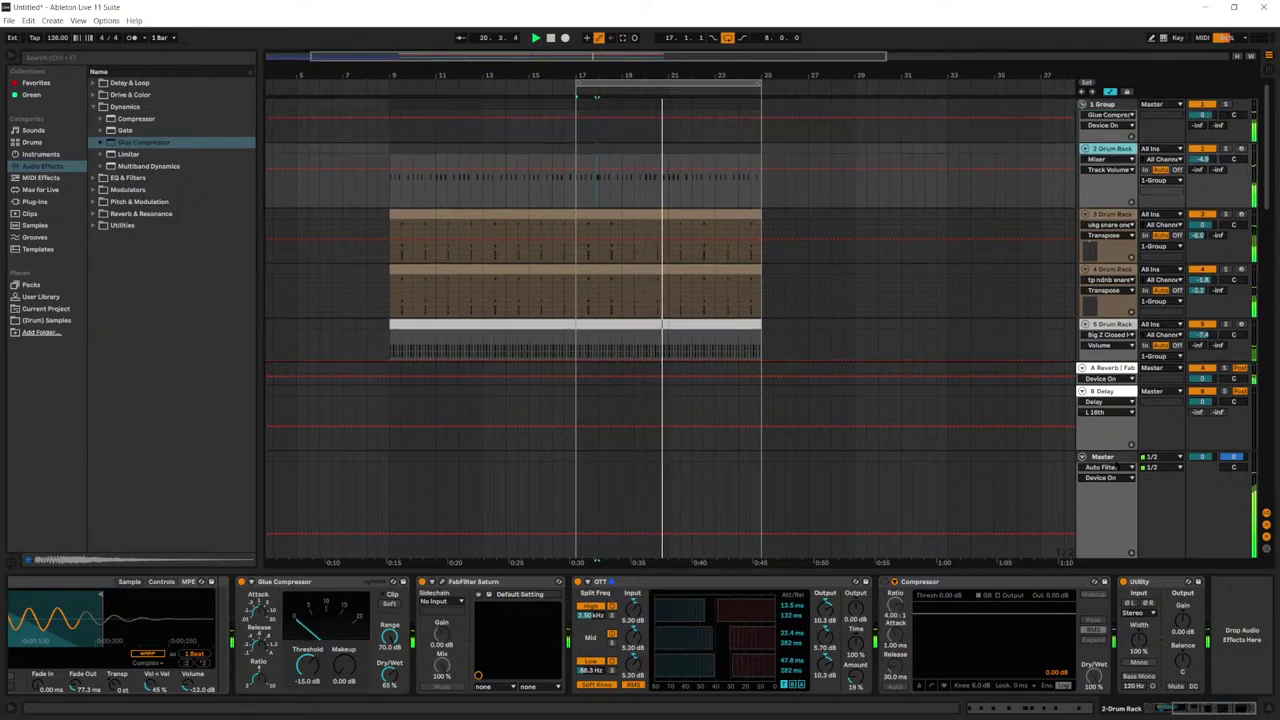
pyautogui.click(1104, 456)
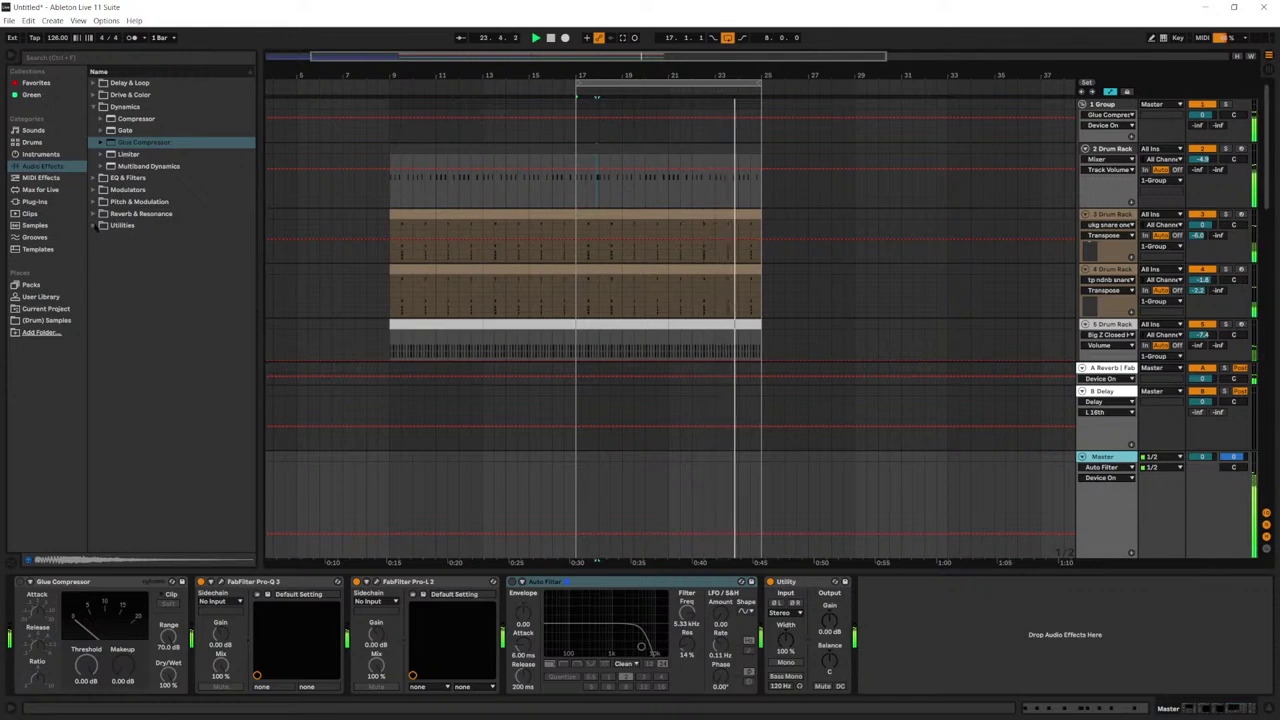
pyautogui.click(118, 225)
pyautogui.moveTo(112, 202); pyautogui.dragTo(775, 630)
# Step: Enlarge the Spectrum display and compare the mix with the drum group muted and unmuted
pyautogui.doubleClick(885, 628)
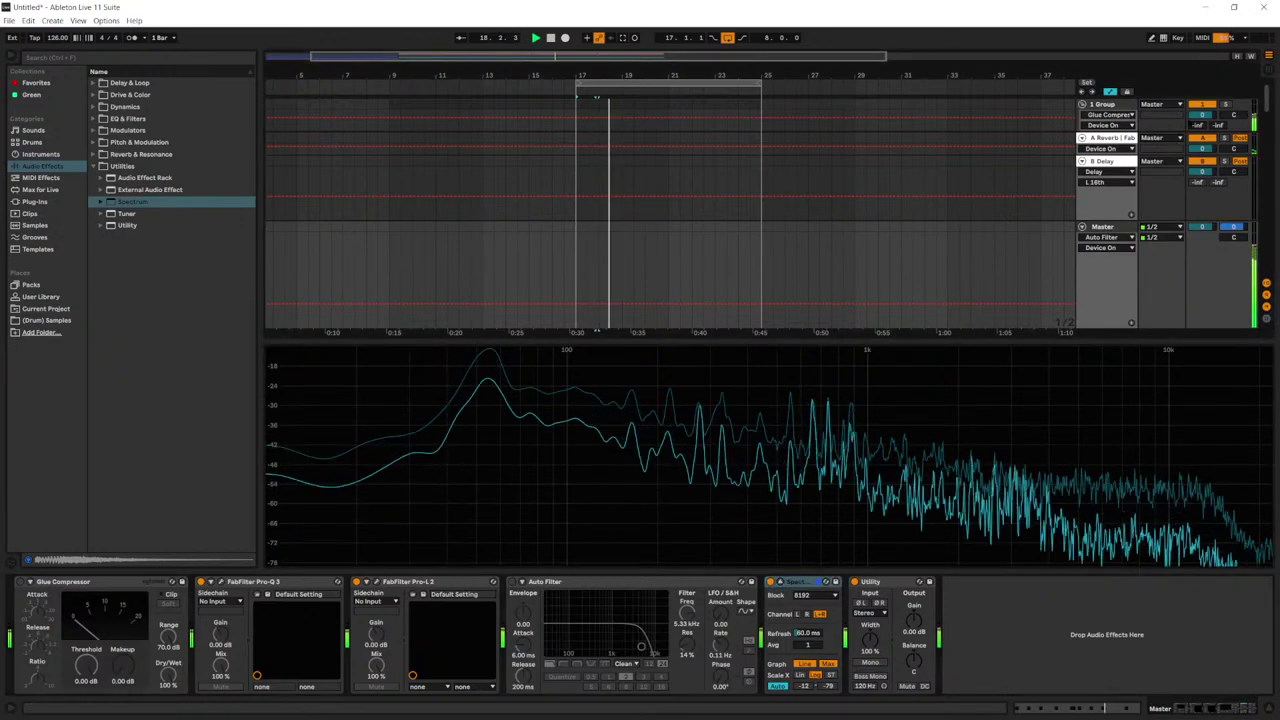
pyautogui.click(1204, 106)
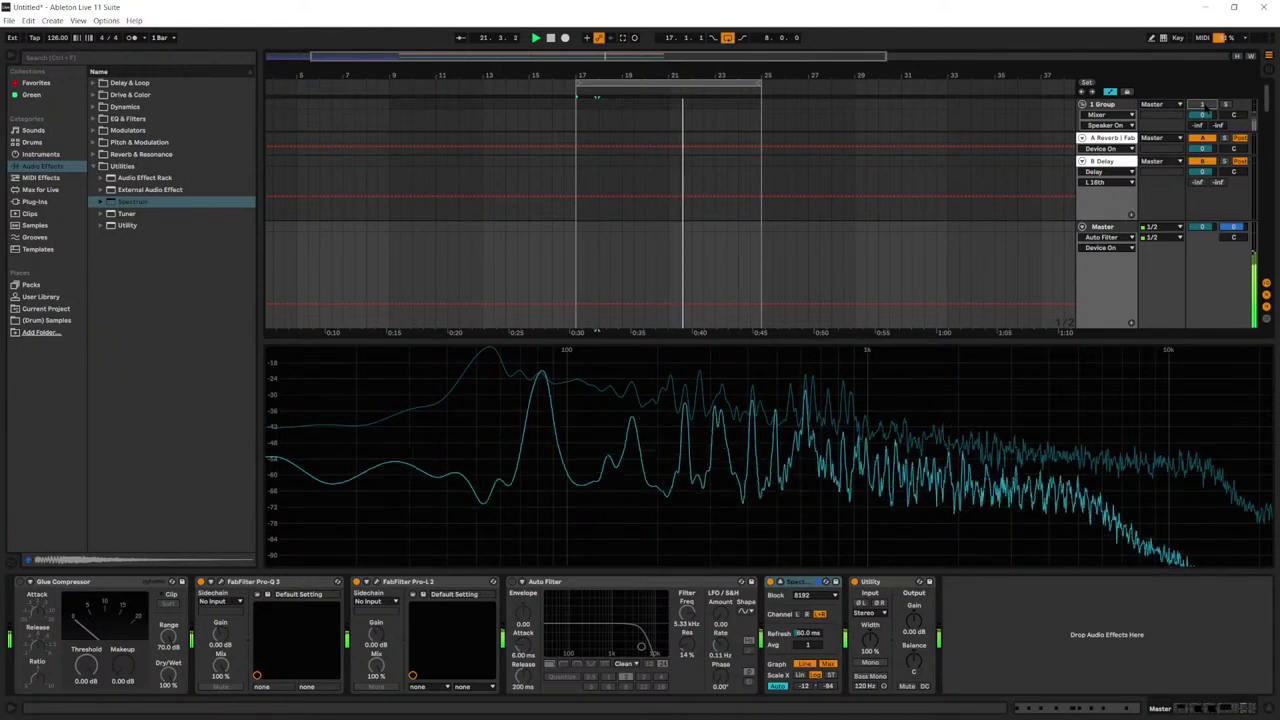
pyautogui.click(1203, 104)
# Step: Shrink the clip editor, resume playback from bar 17 and lower the Master volume to -11.7 dB
pyautogui.hotkey('shift', 'Tab')
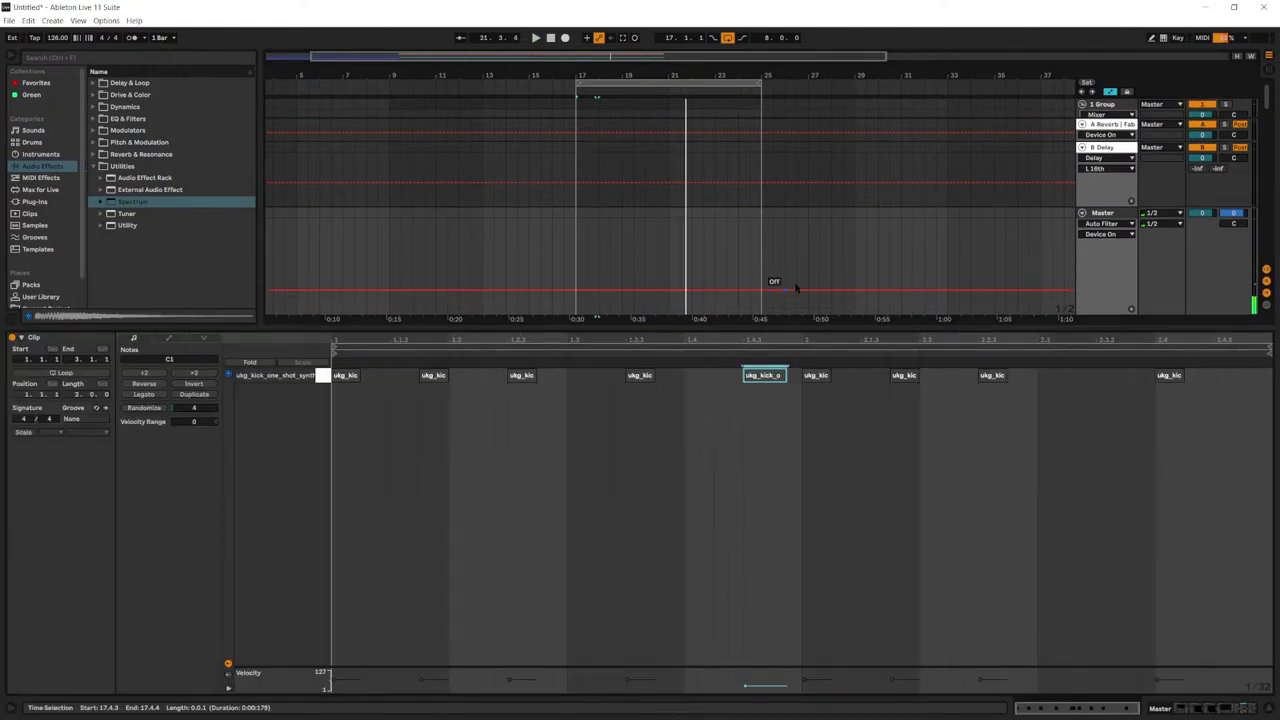
pyautogui.moveTo(909, 334); pyautogui.dragTo(911, 519)
pyautogui.click(581, 207)
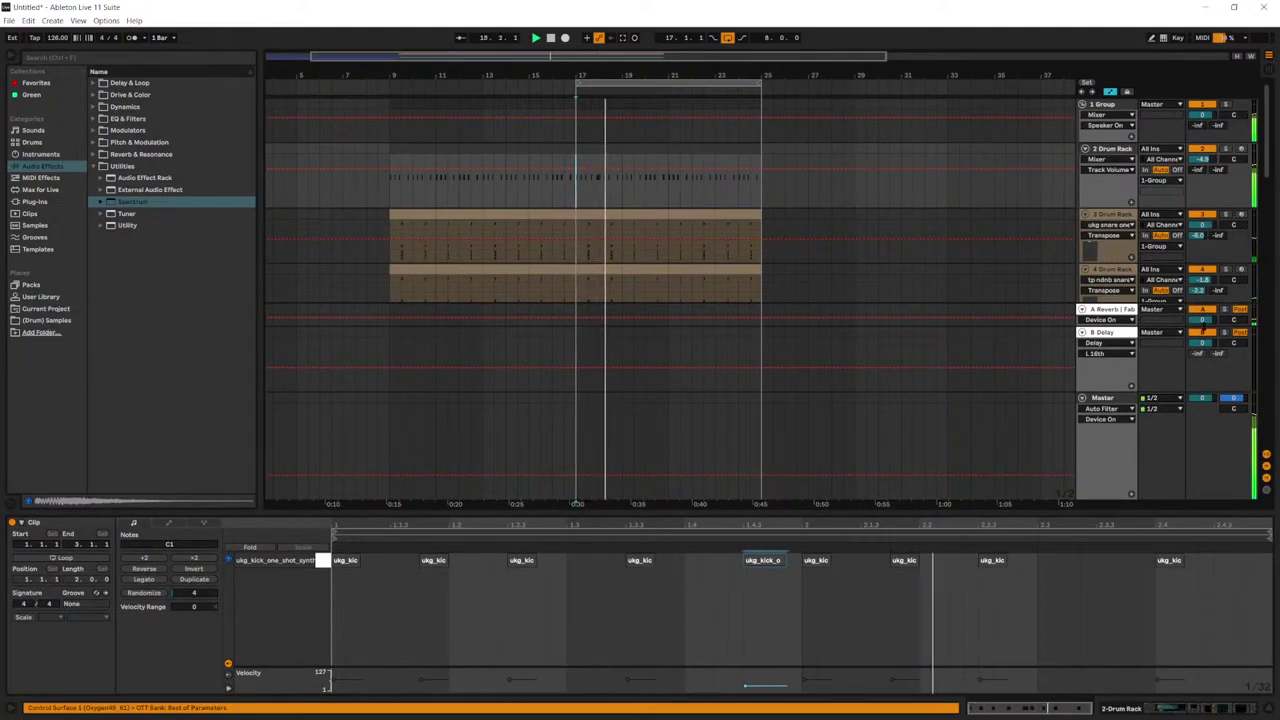
pyautogui.moveTo(1205, 400); pyautogui.dragTo(1205, 448)
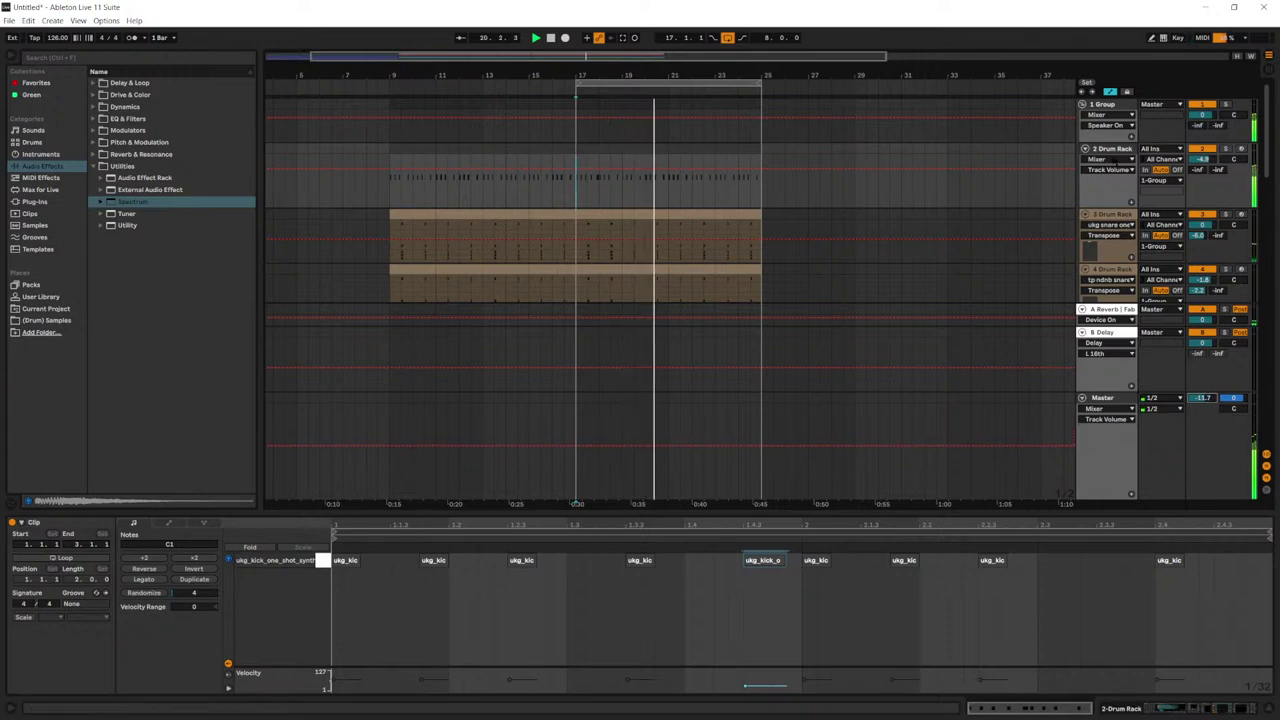
pyautogui.hotkey('shift', 'Tab')
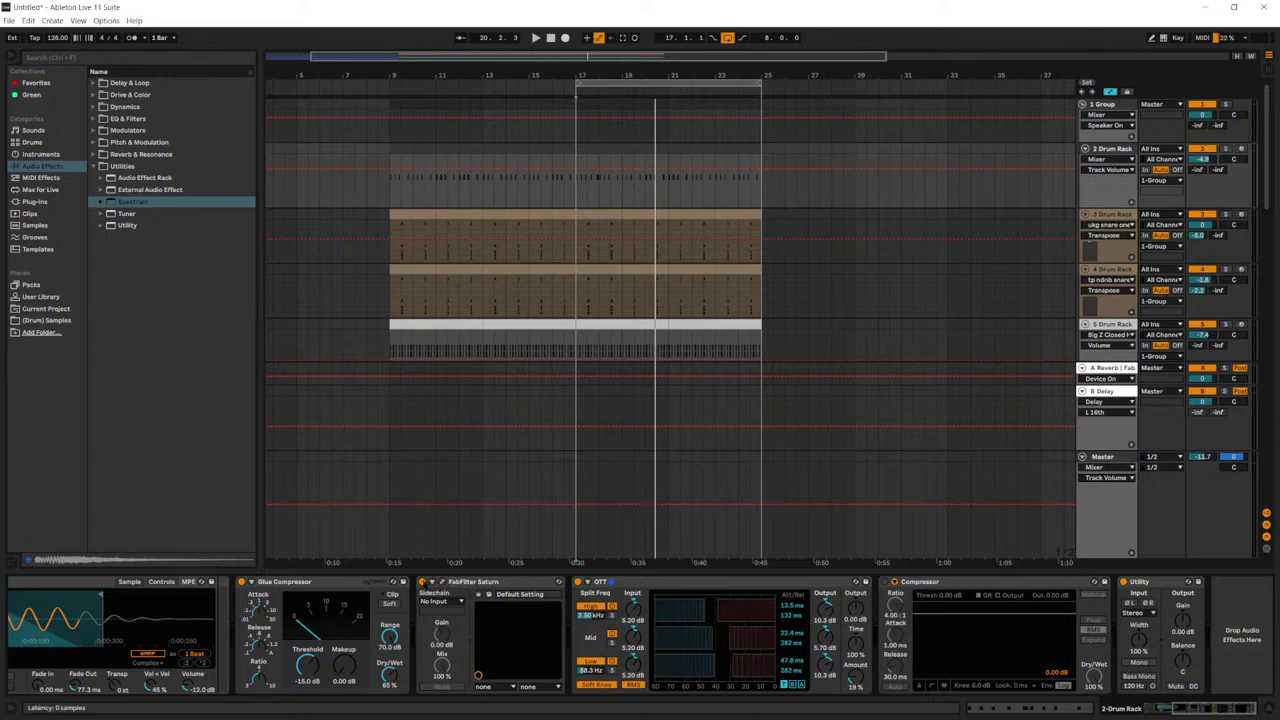
# Step: Resume playback and insert FabFilter Pro-Q 3 between OTT and Compressor on 2 Drum Rack
pyautogui.press('space')
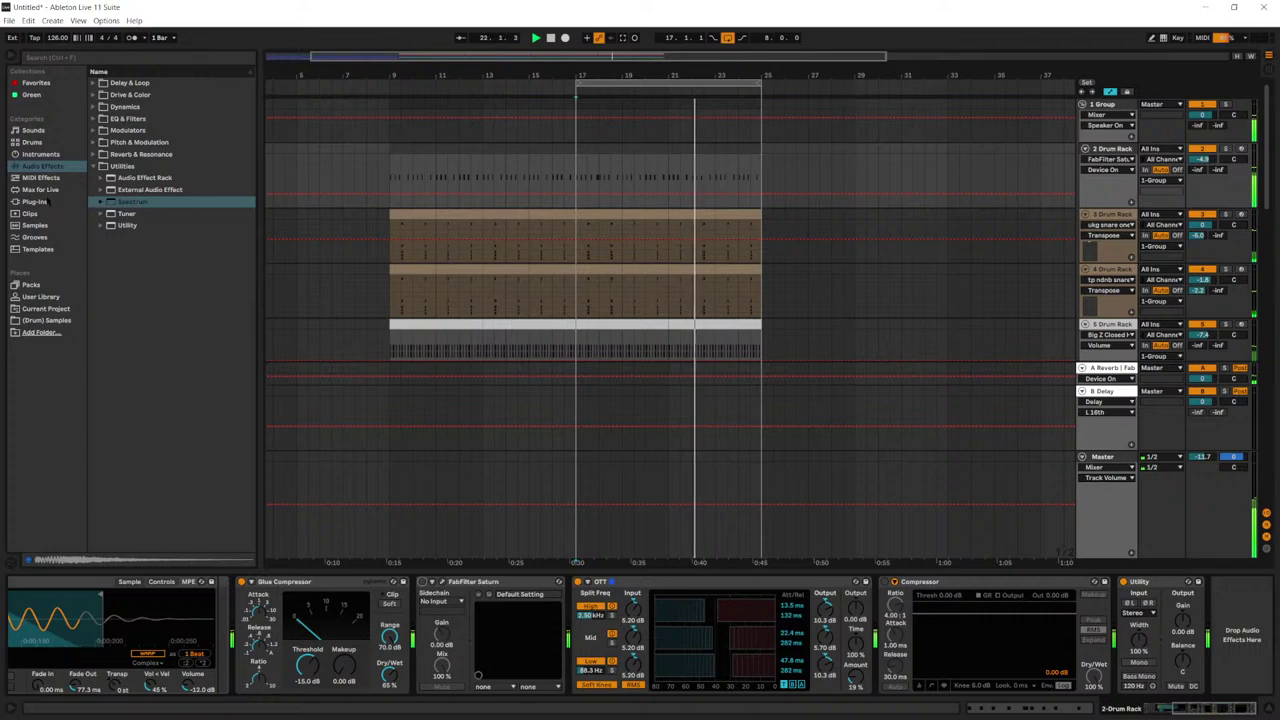
pyautogui.click(48, 201)
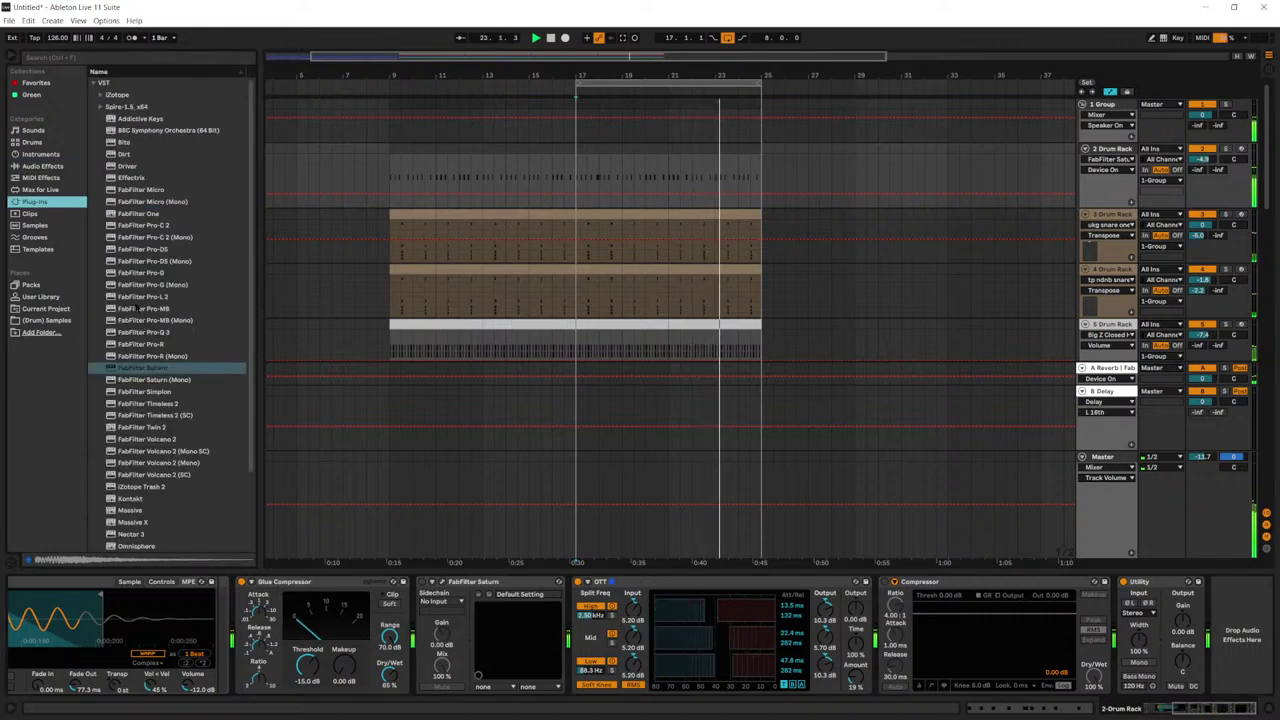
pyautogui.scroll(-4, 143, 272)
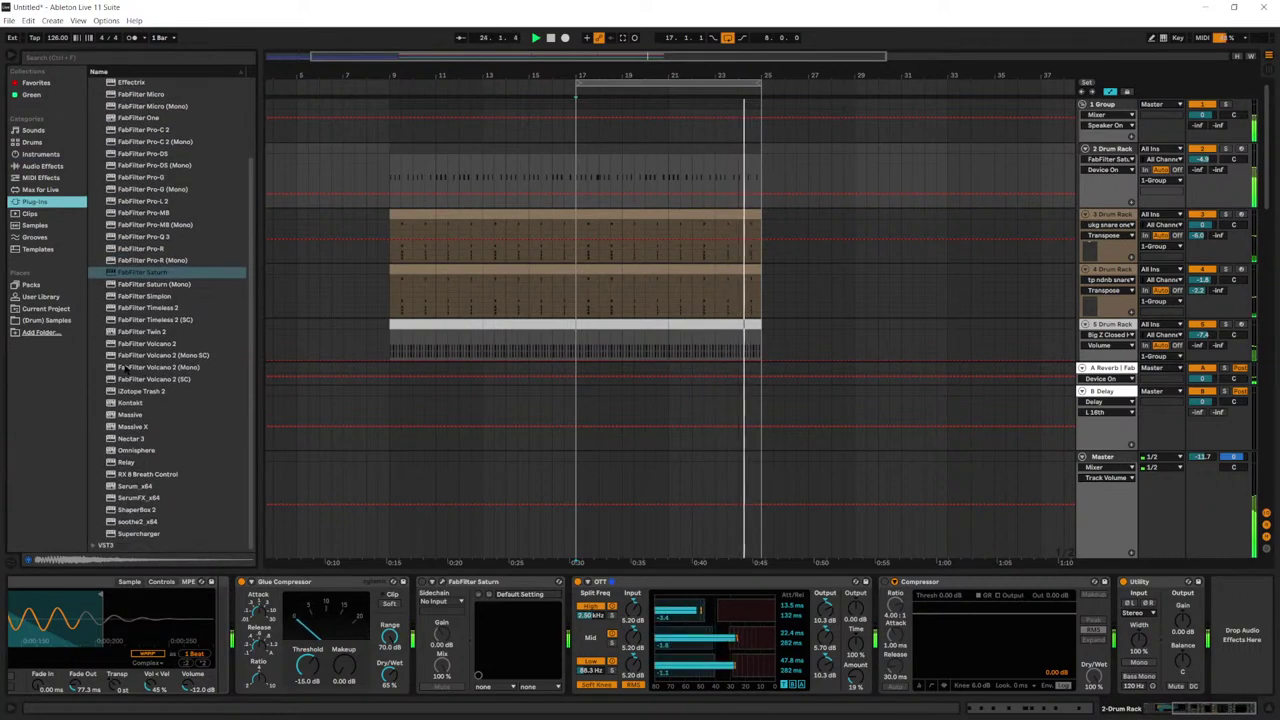
pyautogui.moveTo(143, 236); pyautogui.dragTo(506, 390)
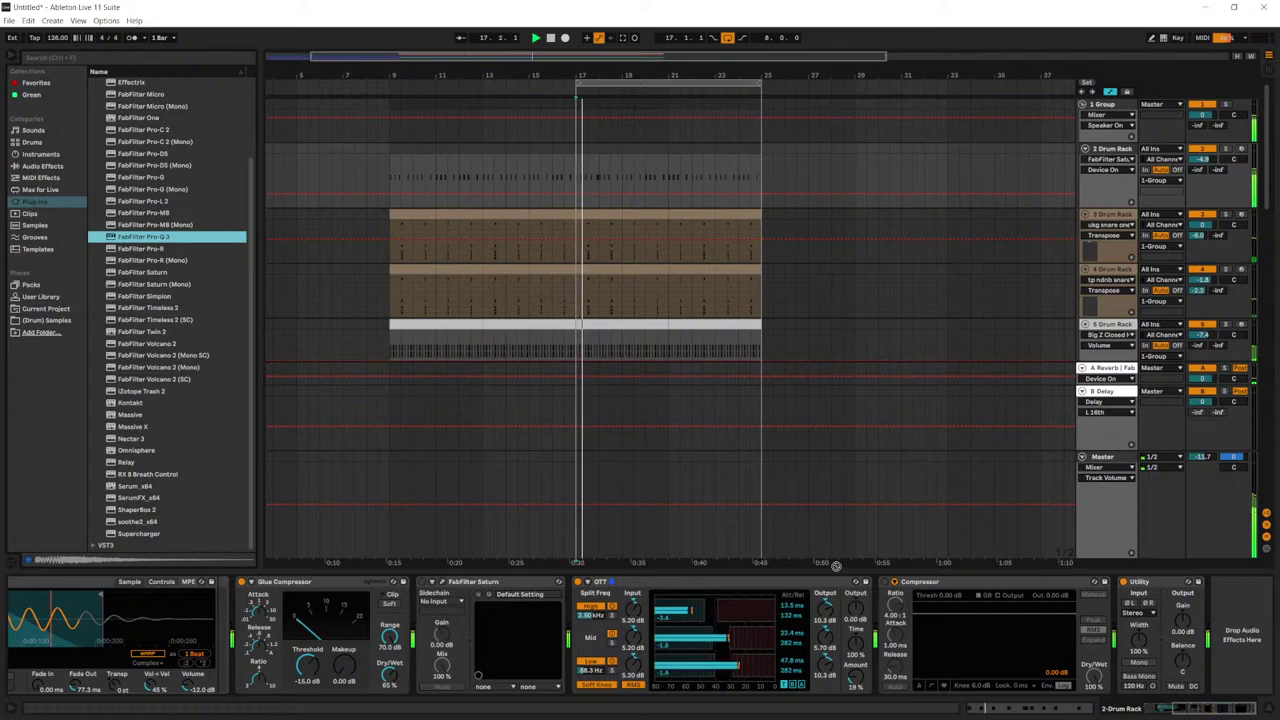
pyautogui.moveTo(836, 566); pyautogui.dragTo(875, 630)
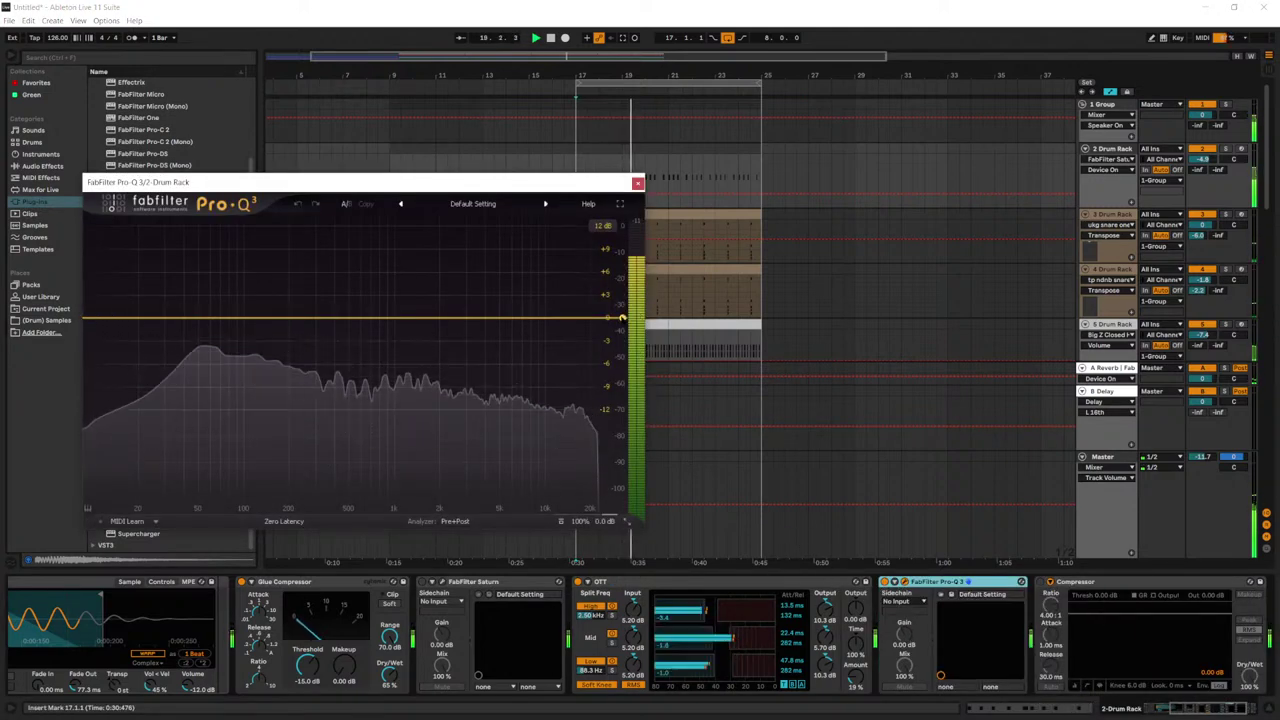
# Step: In the kick's Pro-Q 3, add a 12 dB/oct high cut at 13982 Hz and a bell cut slightly above 1 kHz
pyautogui.moveTo(622, 318); pyautogui.dragTo(567, 315)
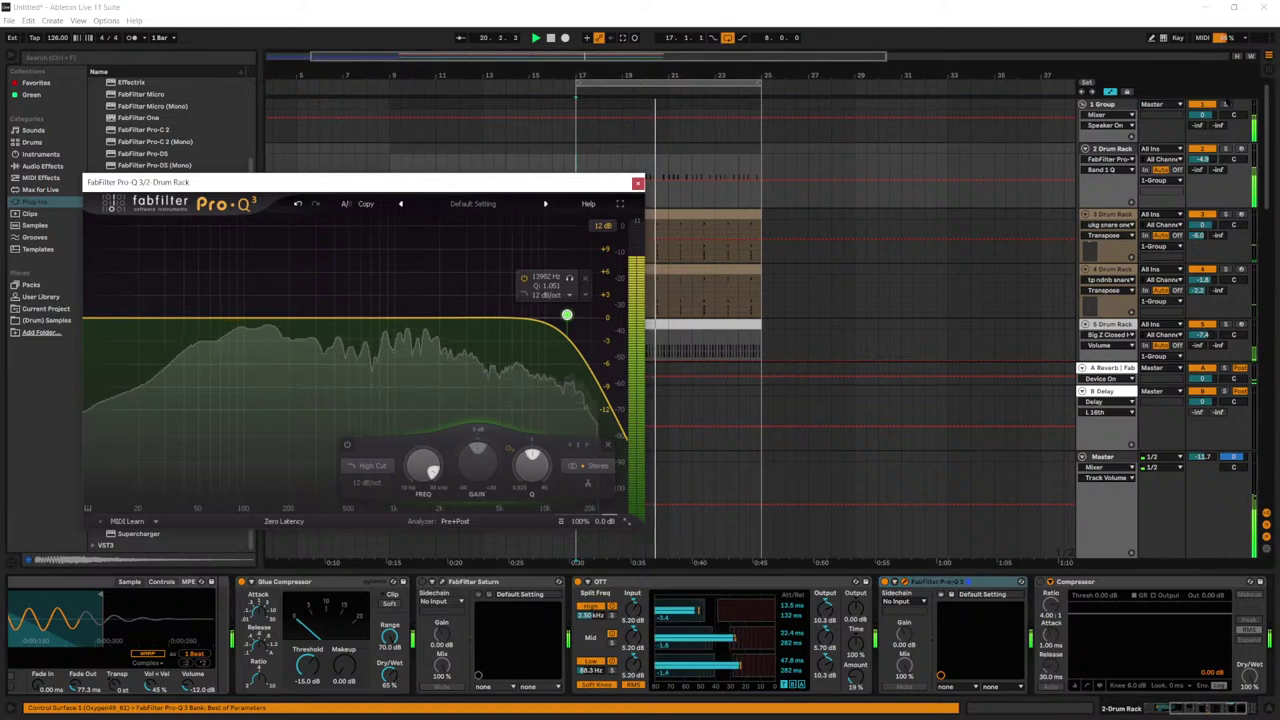
pyautogui.click(384, 321)
pyautogui.moveTo(384, 321); pyautogui.dragTo(410, 333)
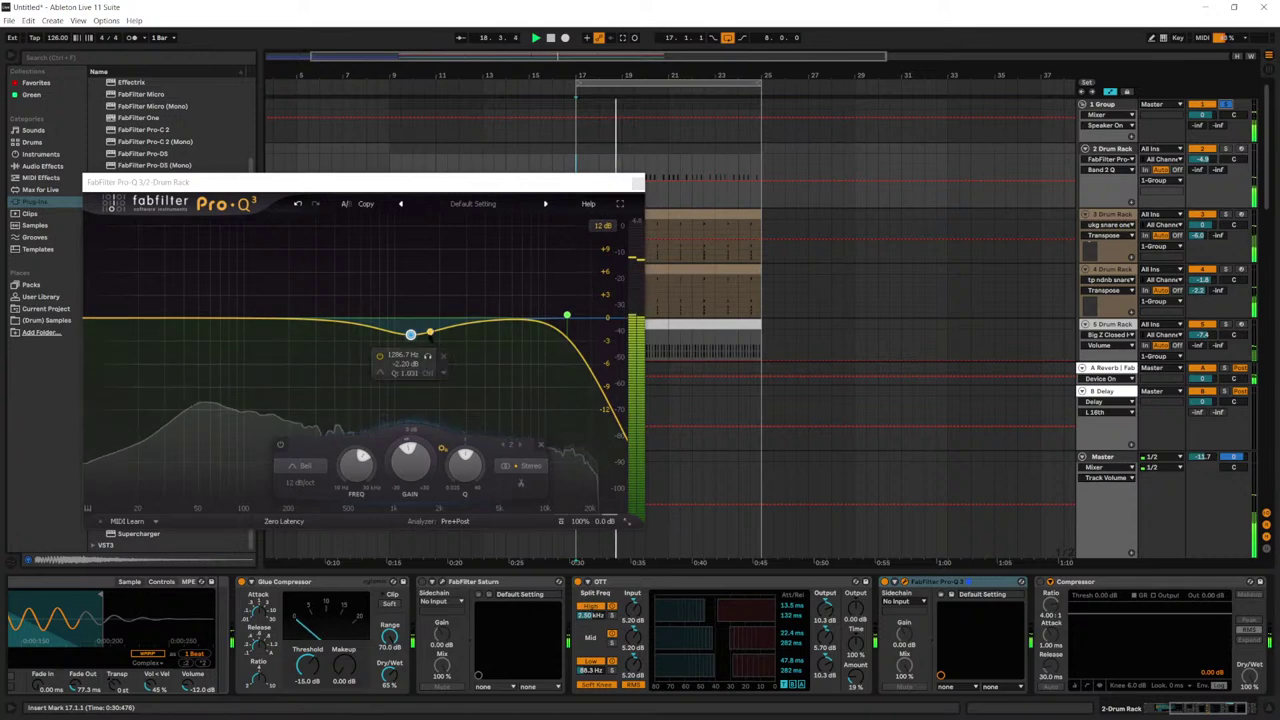
pyautogui.moveTo(410, 357); pyautogui.dragTo(417, 345)
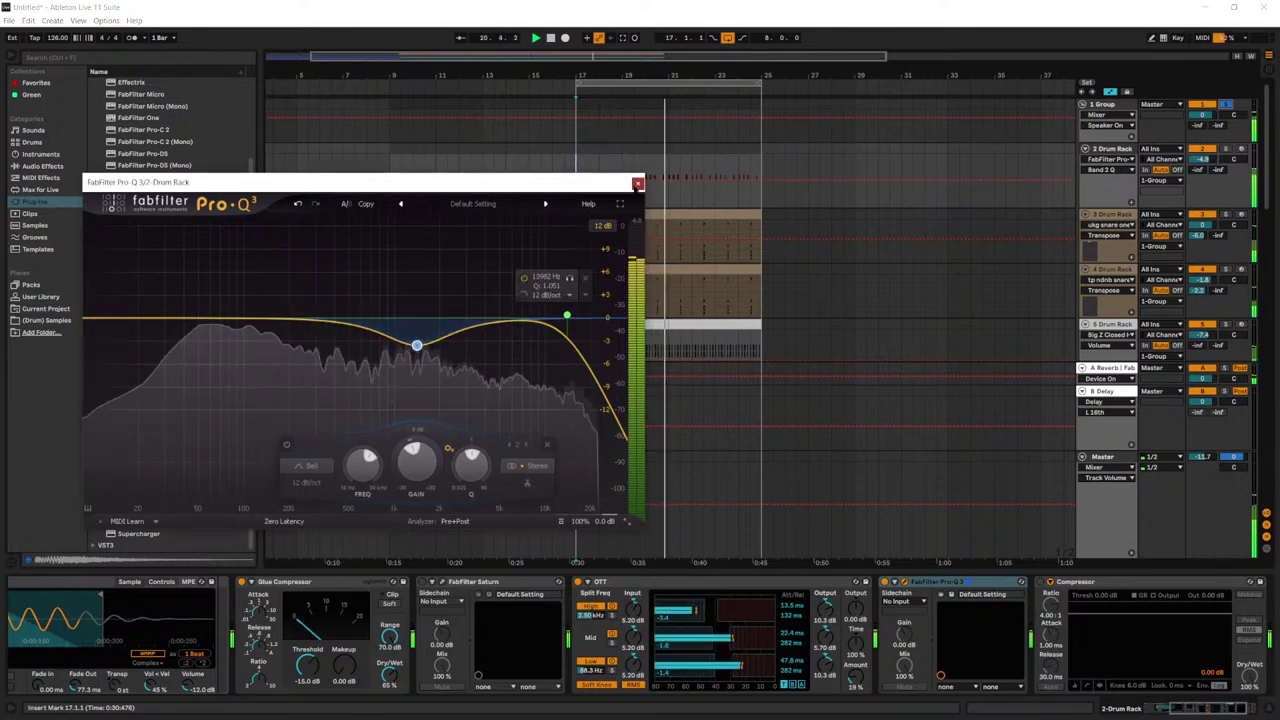
pyautogui.click(637, 182)
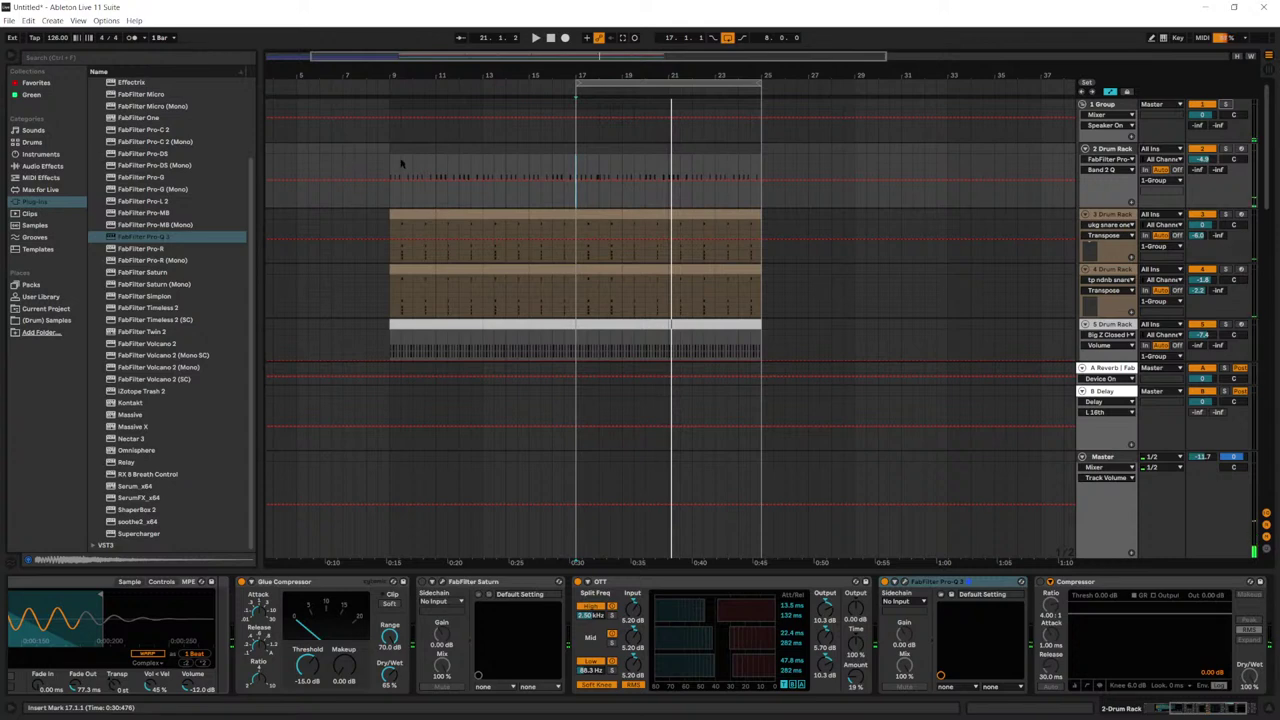
# Step: Raise the Master volume to -4.2 dB and audition the arrangement from bar 5 into bar 9
pyautogui.scroll(-2, 370, 160)
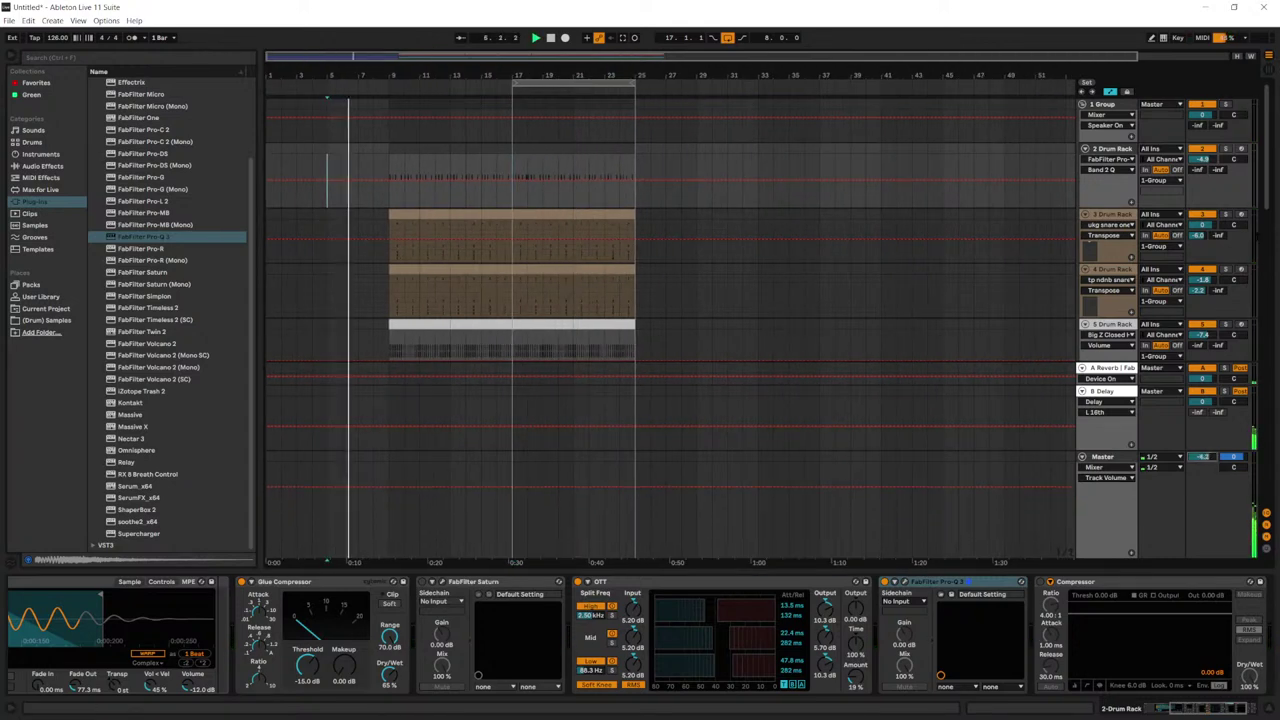
pyautogui.scroll(-10, 670, 330)
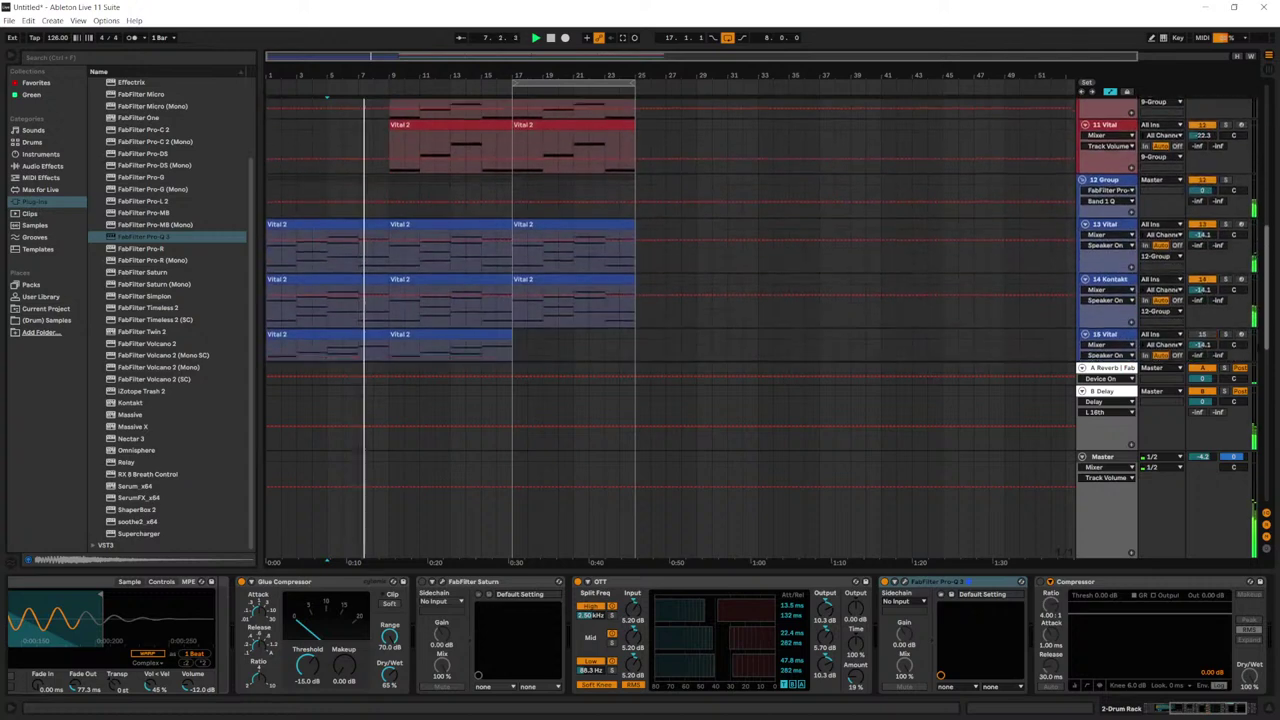
pyautogui.scroll(5, 337, 163)
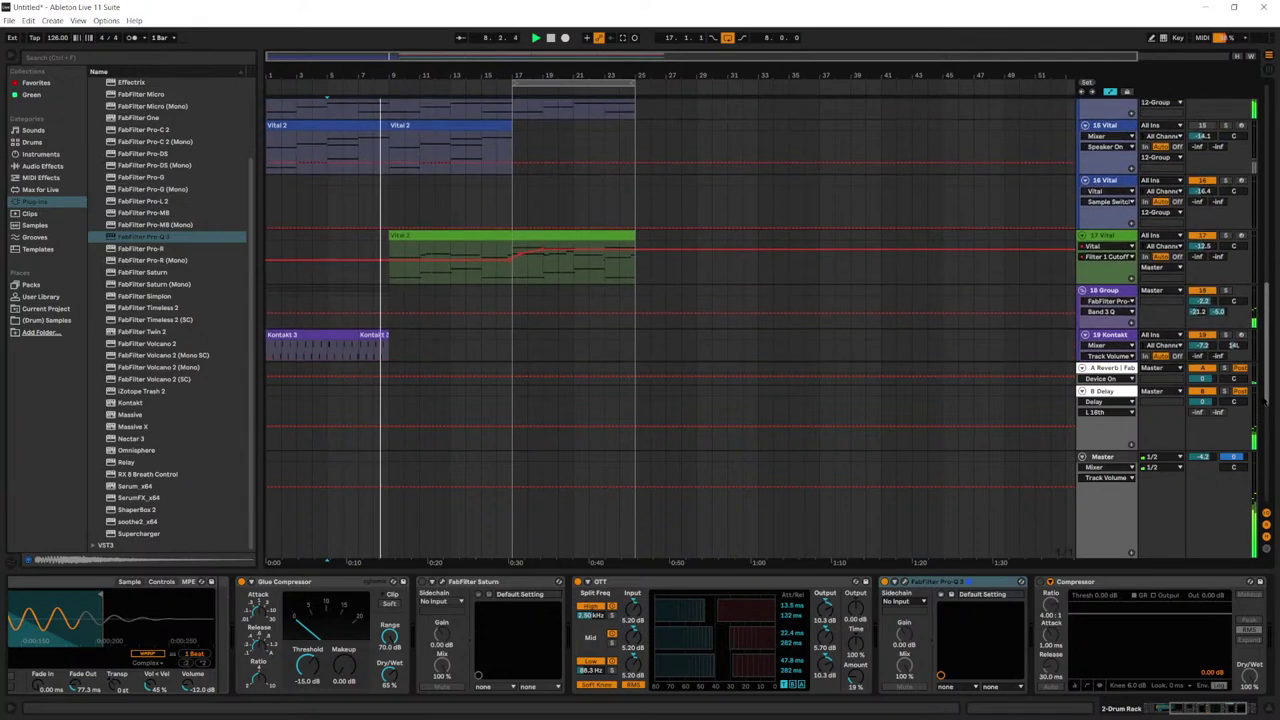
pyautogui.moveTo(380, 57); pyautogui.dragTo(380, 100)
pyautogui.press('space')
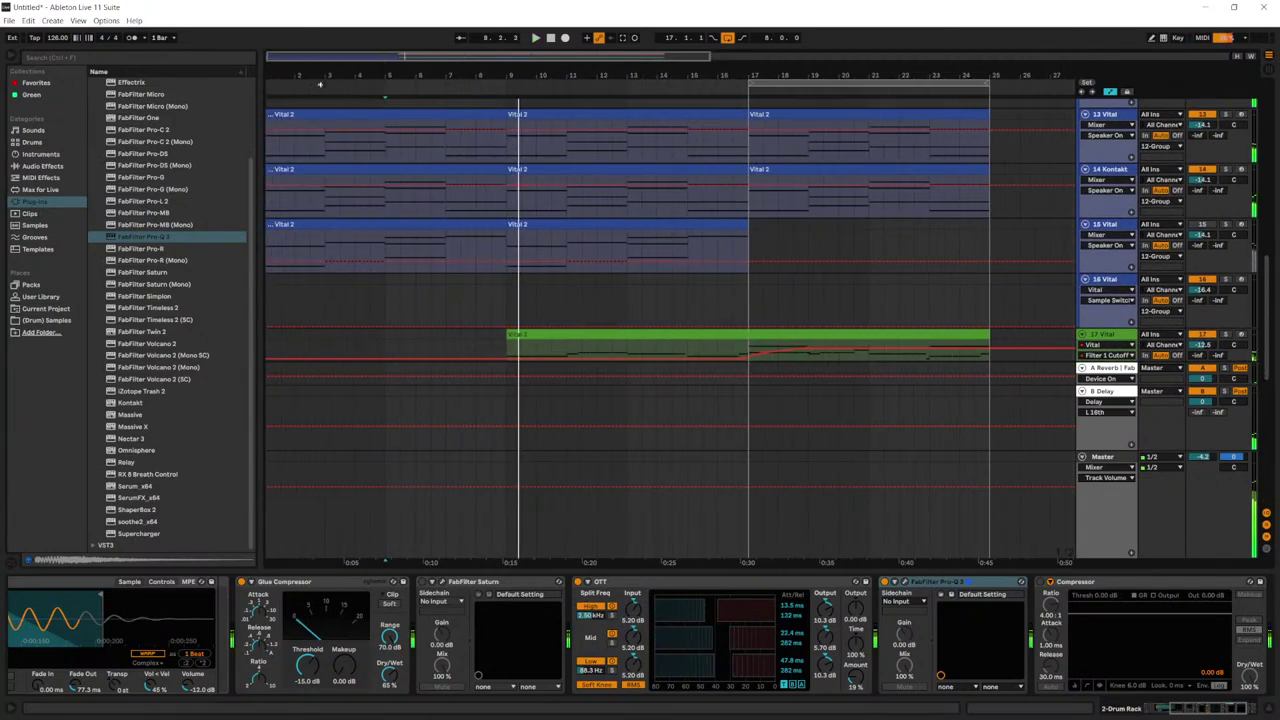
pyautogui.scroll(-3, 449, 283)
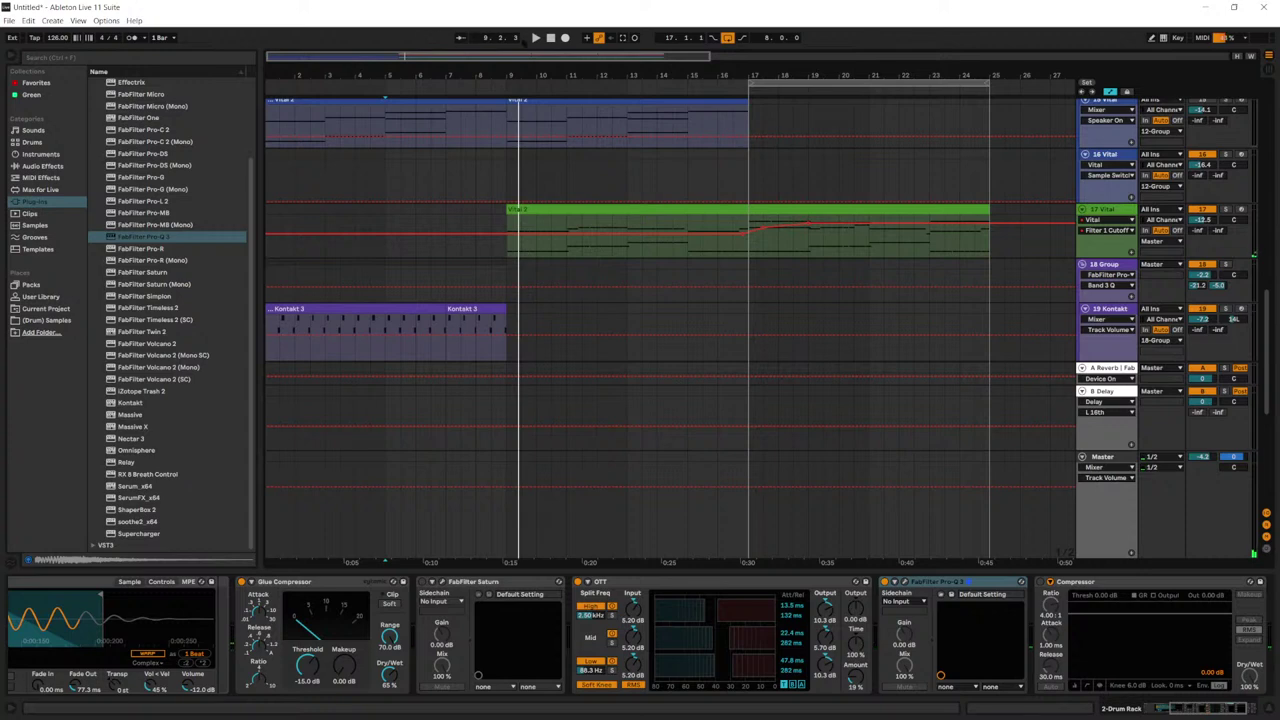
pyautogui.click(550, 38)
# Step: Play from bar 8 and examine the drum and synth tracks around the transition into bar 9
pyautogui.scroll(3, 523, 220)
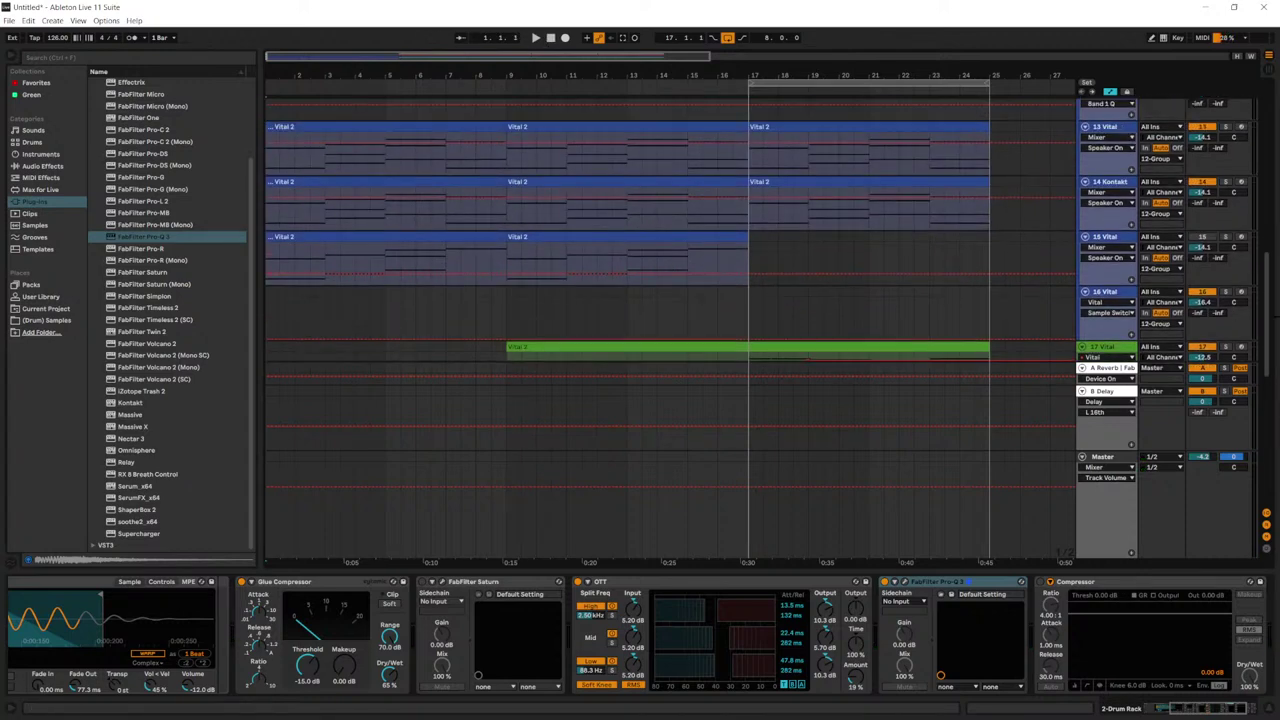
pyautogui.moveTo(1266, 322); pyautogui.dragTo(1263, 150)
pyautogui.scroll(-3, 1121, 225)
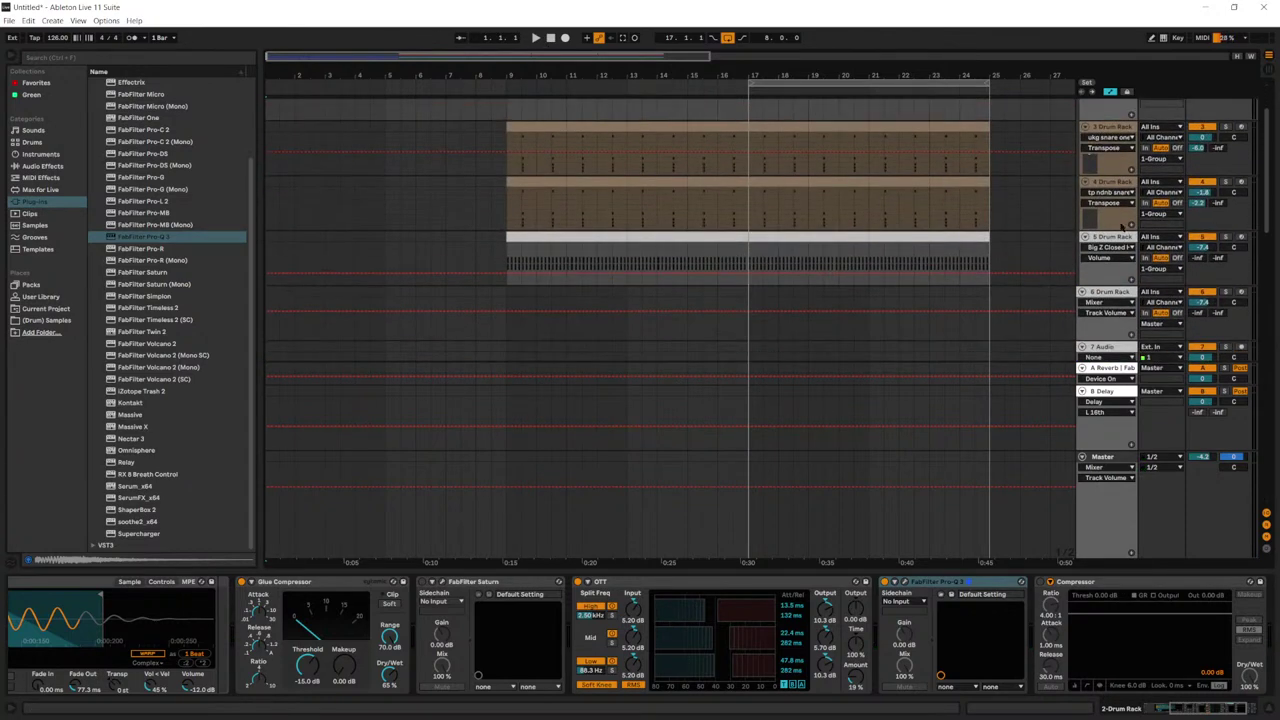
pyautogui.scroll(-1, 1118, 272)
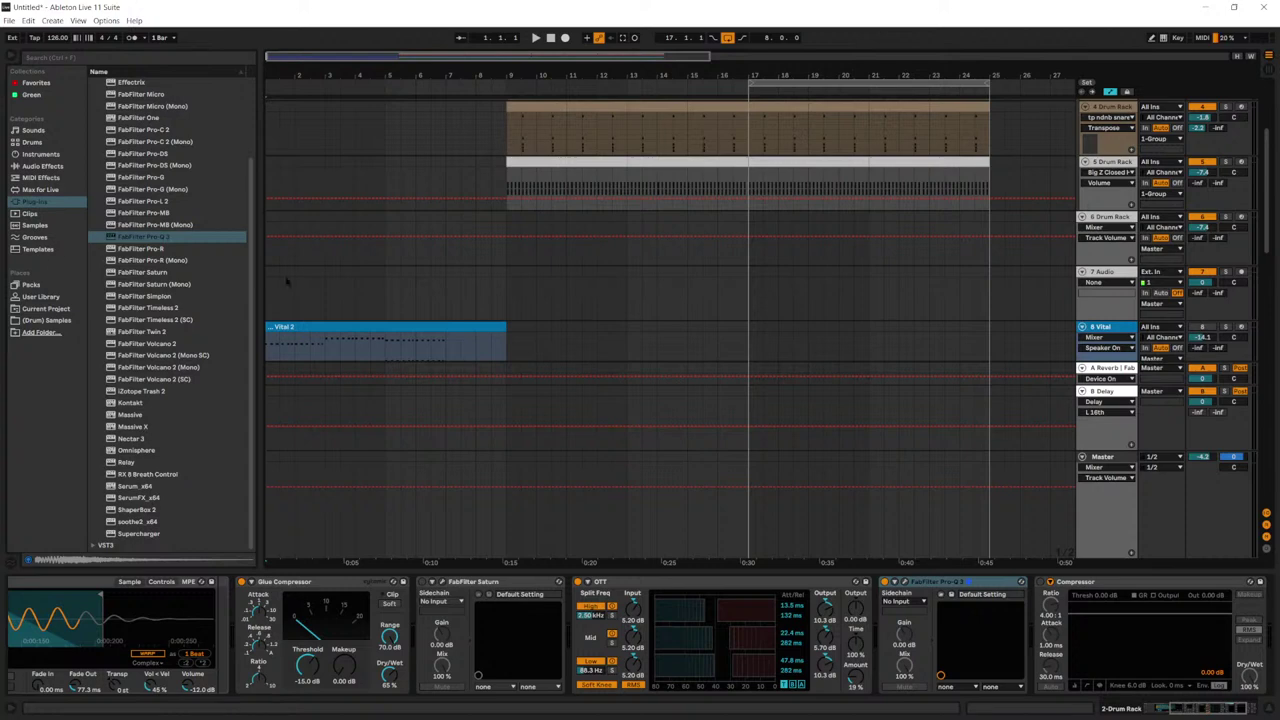
pyautogui.scroll(-4, 427, 225)
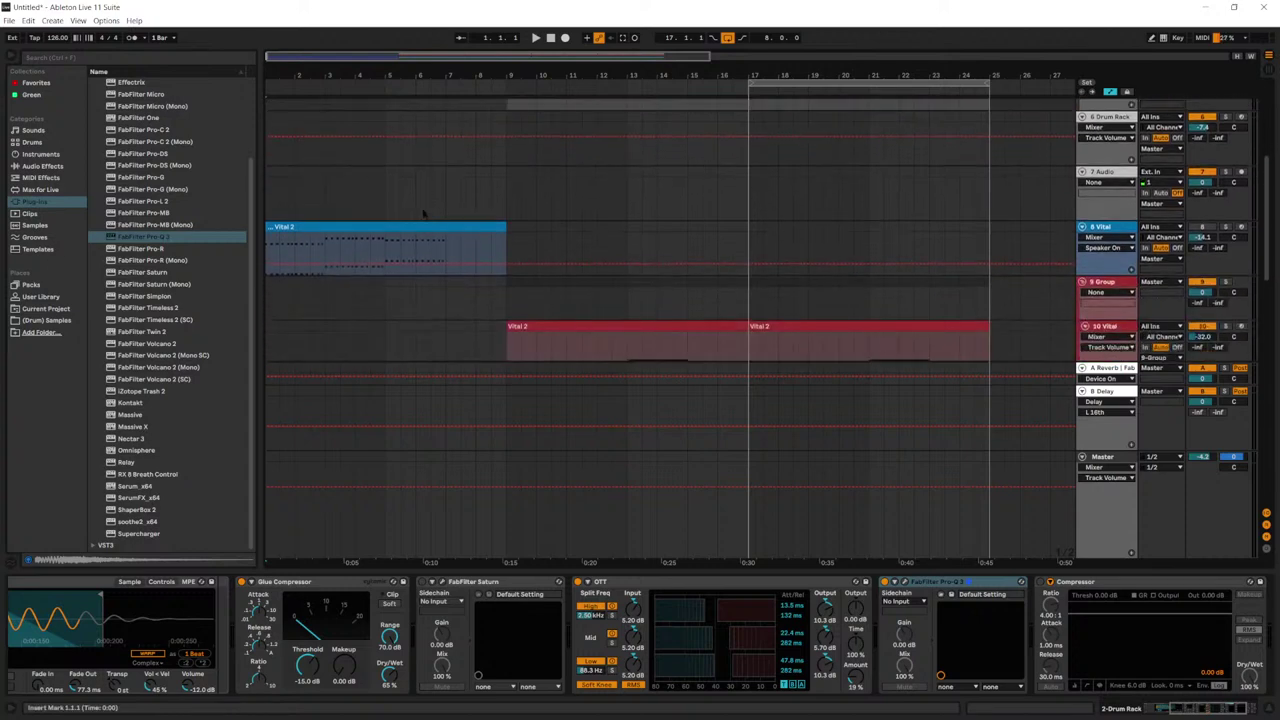
pyautogui.click(476, 207)
pyautogui.scroll(-4, 650, 255)
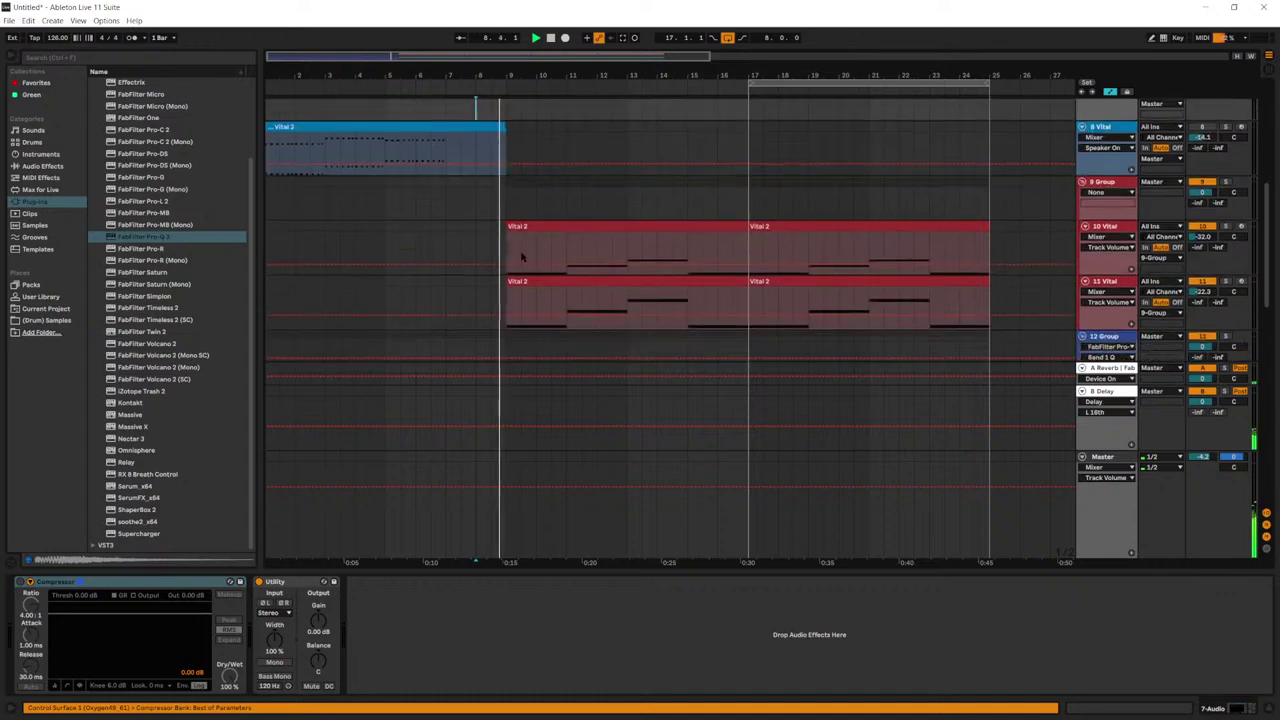
pyautogui.scroll(9, 578, 240)
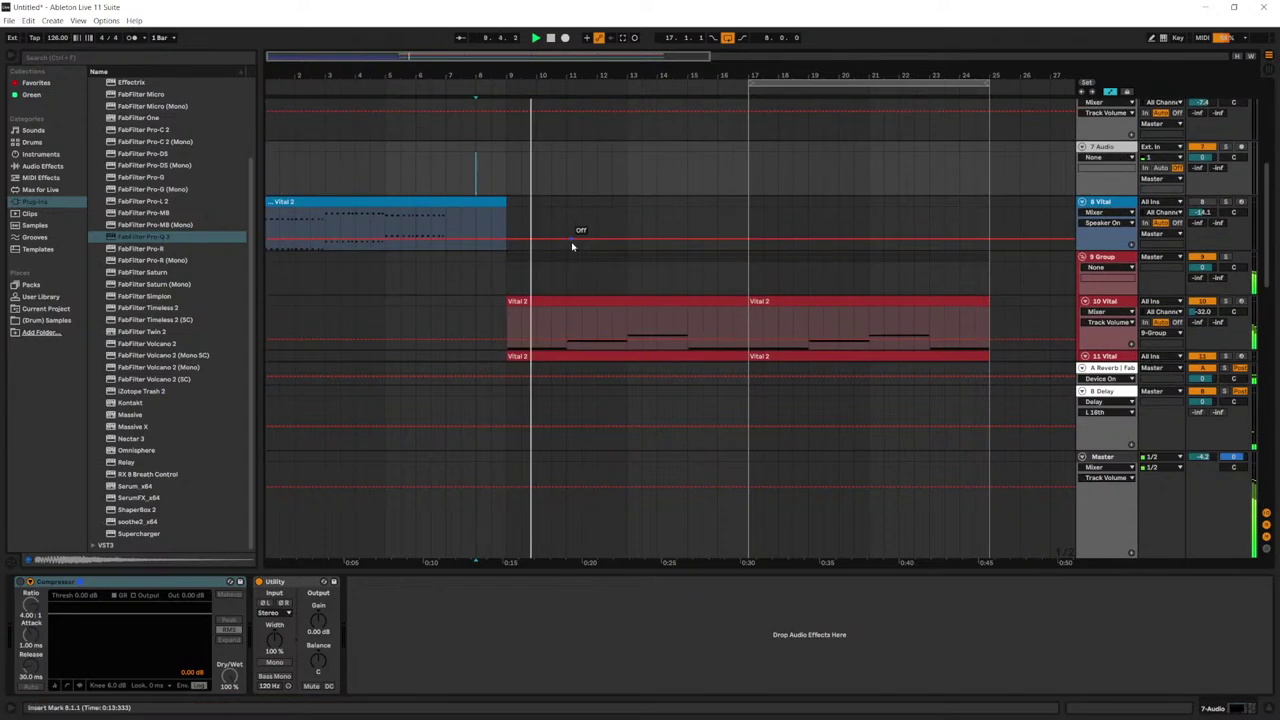
pyautogui.moveTo(434, 75); pyautogui.dragTo(480, 130)
pyautogui.scroll(-4, 540, 285)
pyautogui.scroll(-4, 555, 288)
pyautogui.scroll(6, 560, 286)
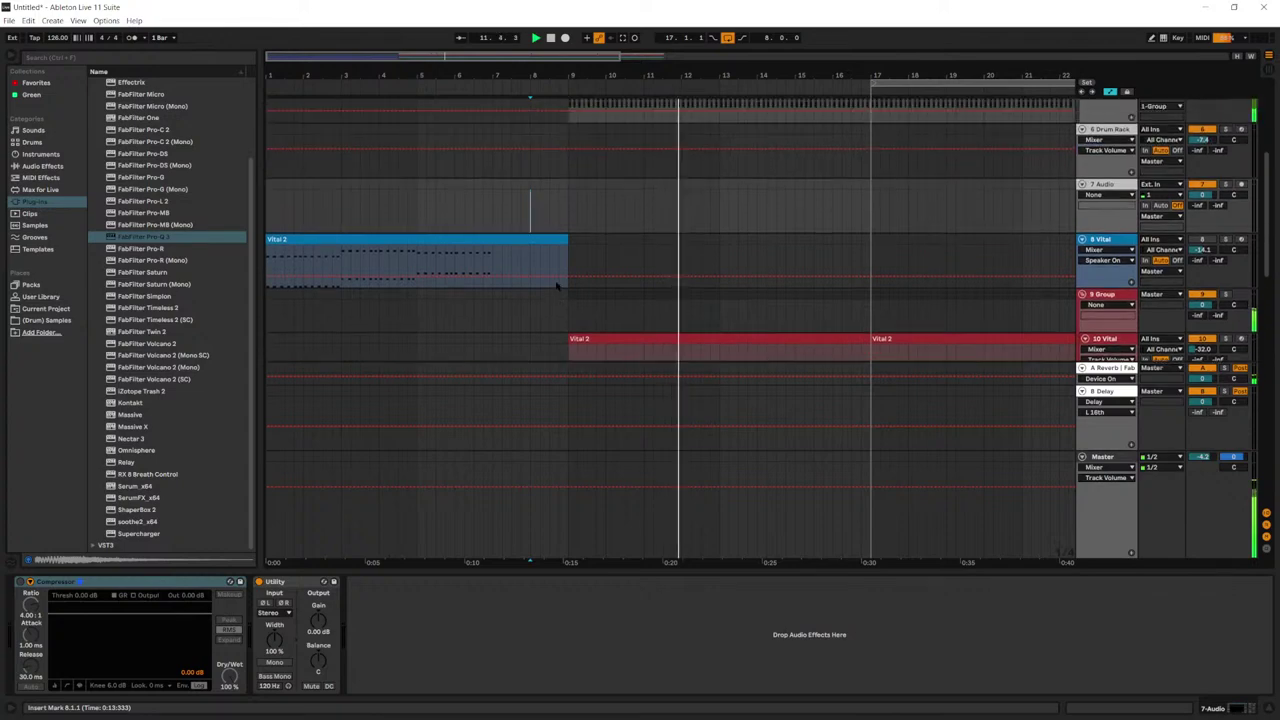
pyautogui.scroll(-8, 560, 286)
pyautogui.scroll(-4, 561, 286)
pyautogui.scroll(3, 561, 286)
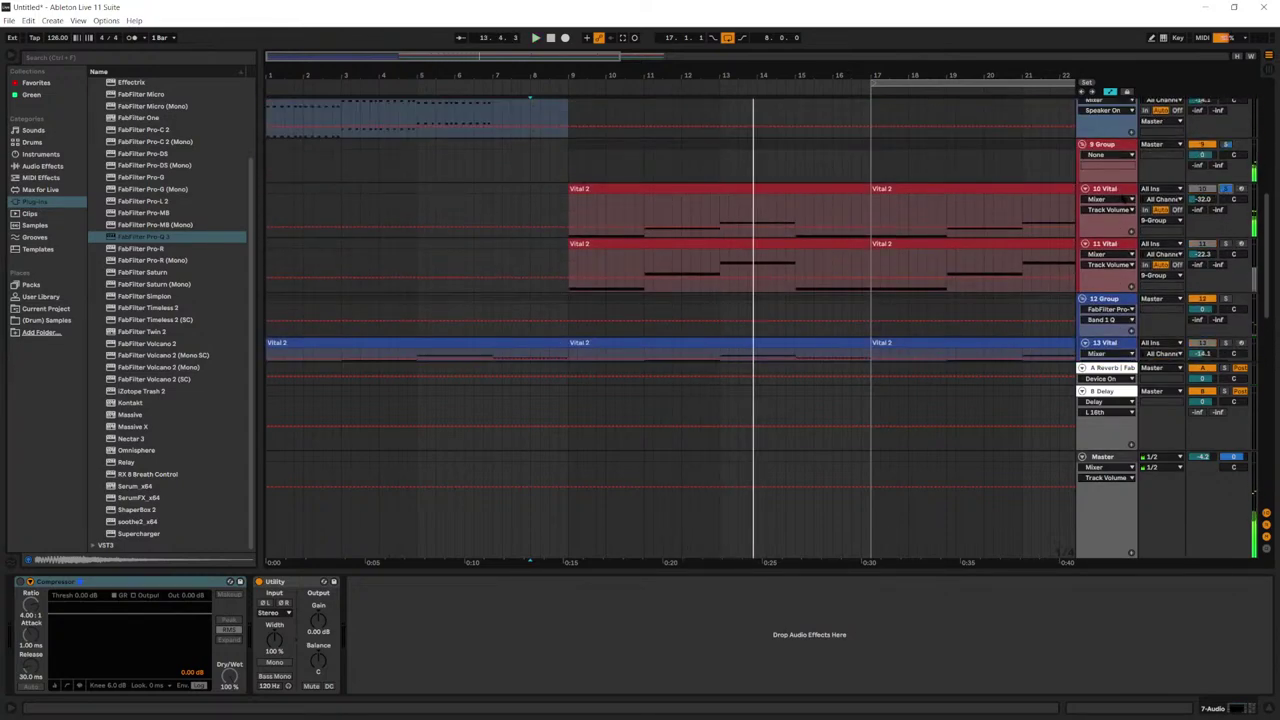
# Step: Show the Macro 3 automation on 10 Vital and replay from bar 8 with the track's solo removed
pyautogui.click(1118, 197)
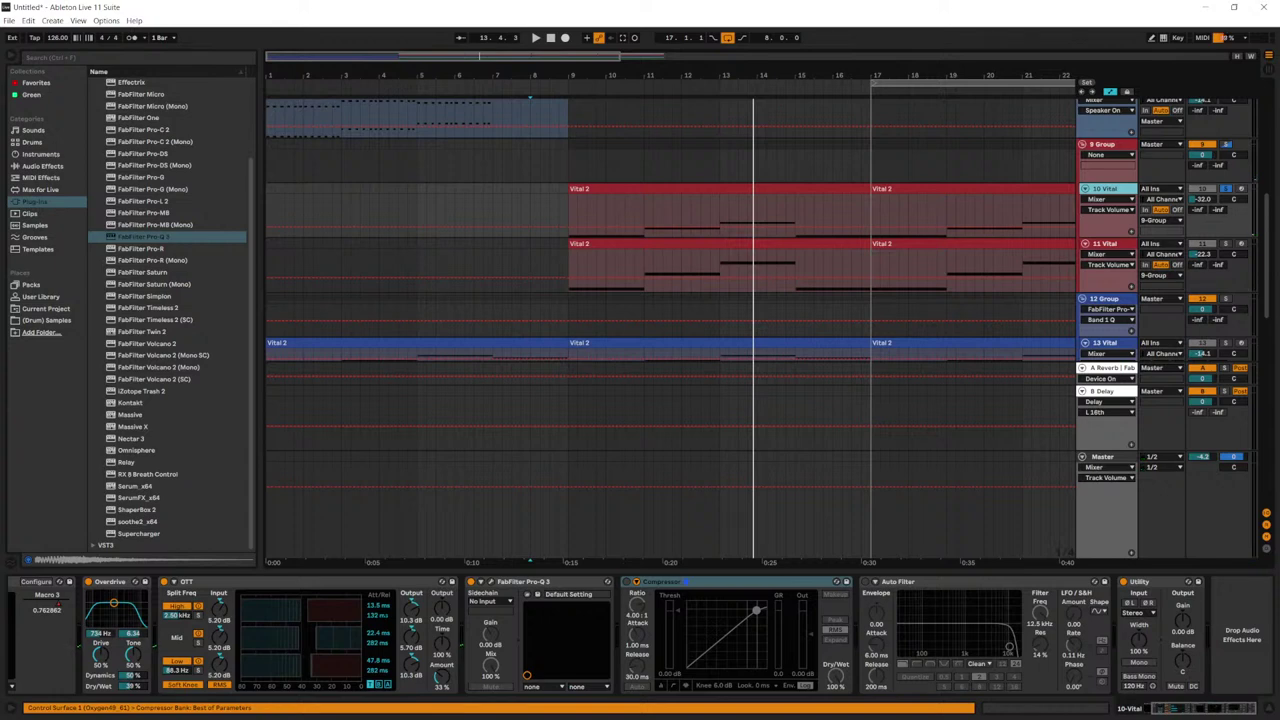
pyautogui.click(64, 605)
pyautogui.press('space')
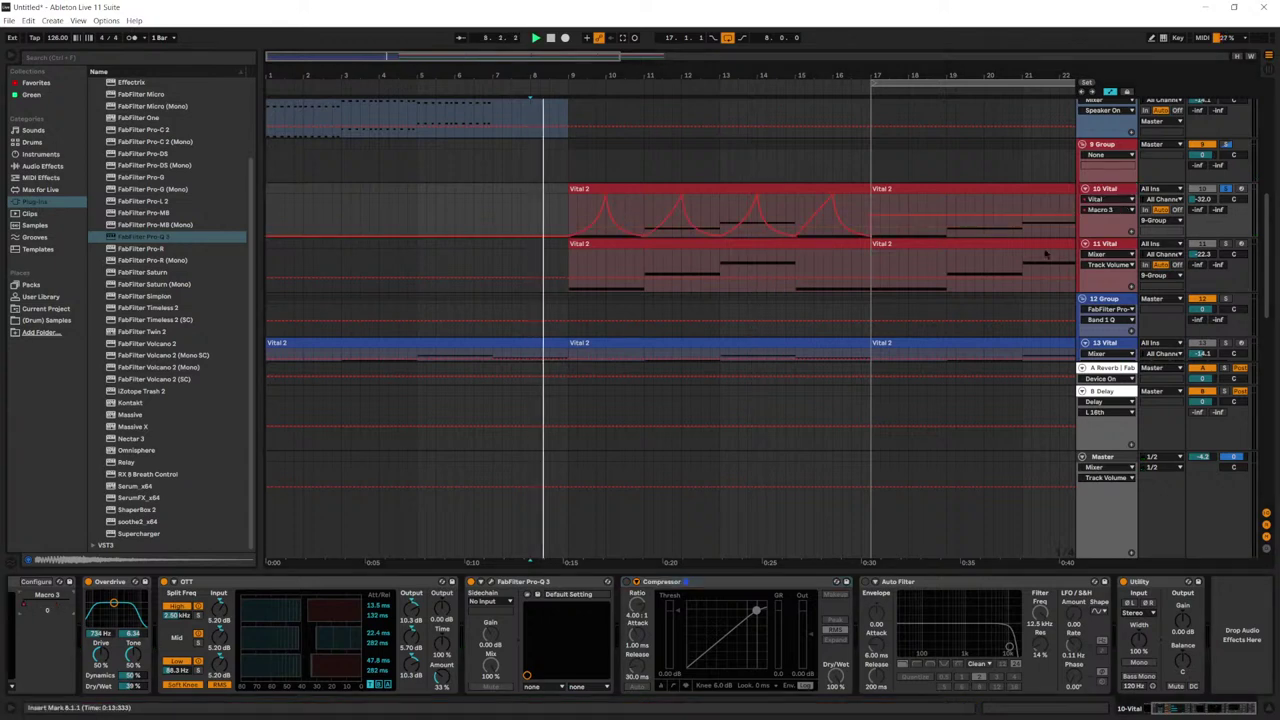
pyautogui.click(1225, 188)
# Step: Check the device chains of 10 Vital, 11 Vital and 9 Group, including the Utility width on 11 Vital
pyautogui.click(1123, 188)
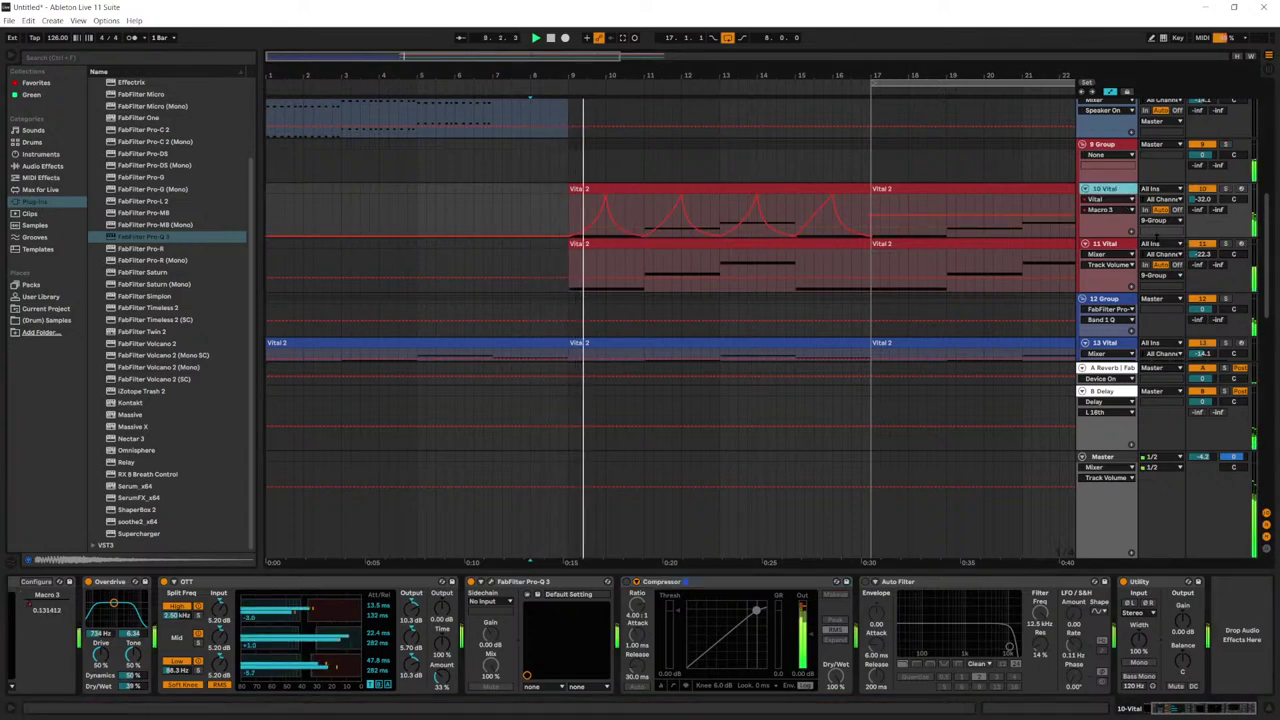
pyautogui.click(1124, 244)
pyautogui.click(633, 638)
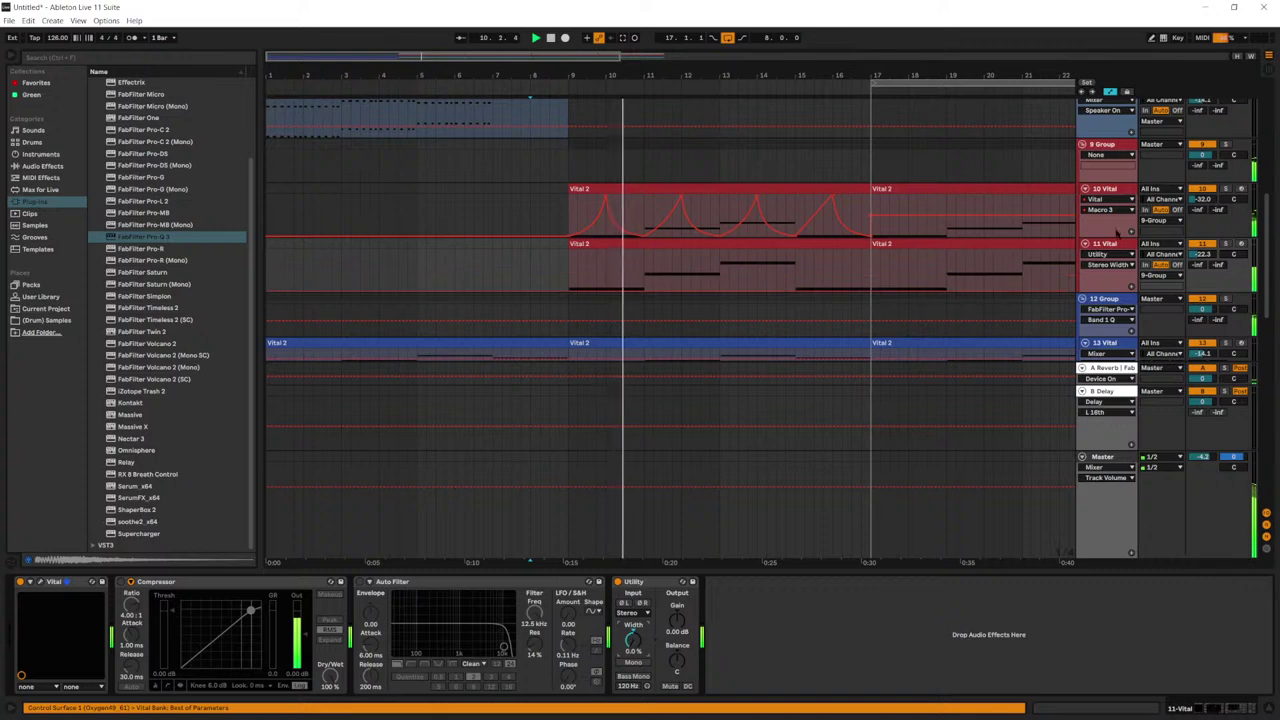
pyautogui.click(1131, 146)
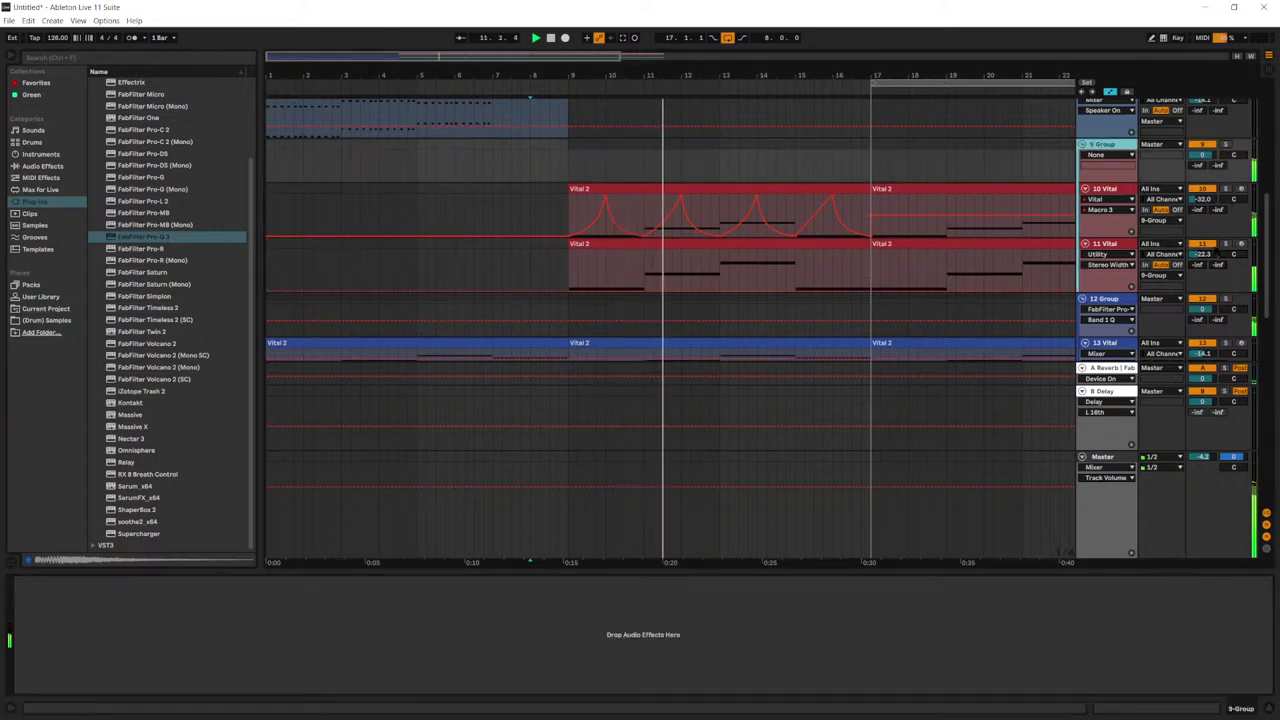
# Step: Raise 11 Vital's volume to -20.3 dB and bring up the device chain of 22 Serum_x64
pyautogui.click(1203, 254)
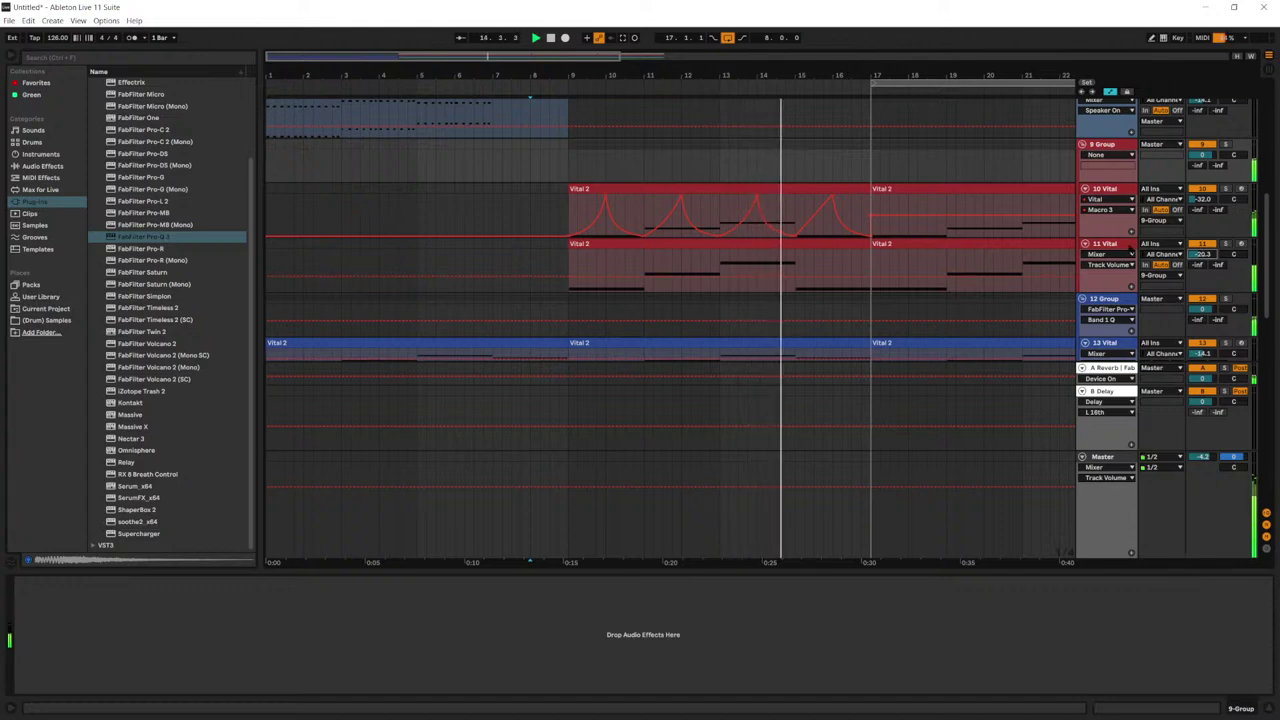
pyautogui.click(1132, 247)
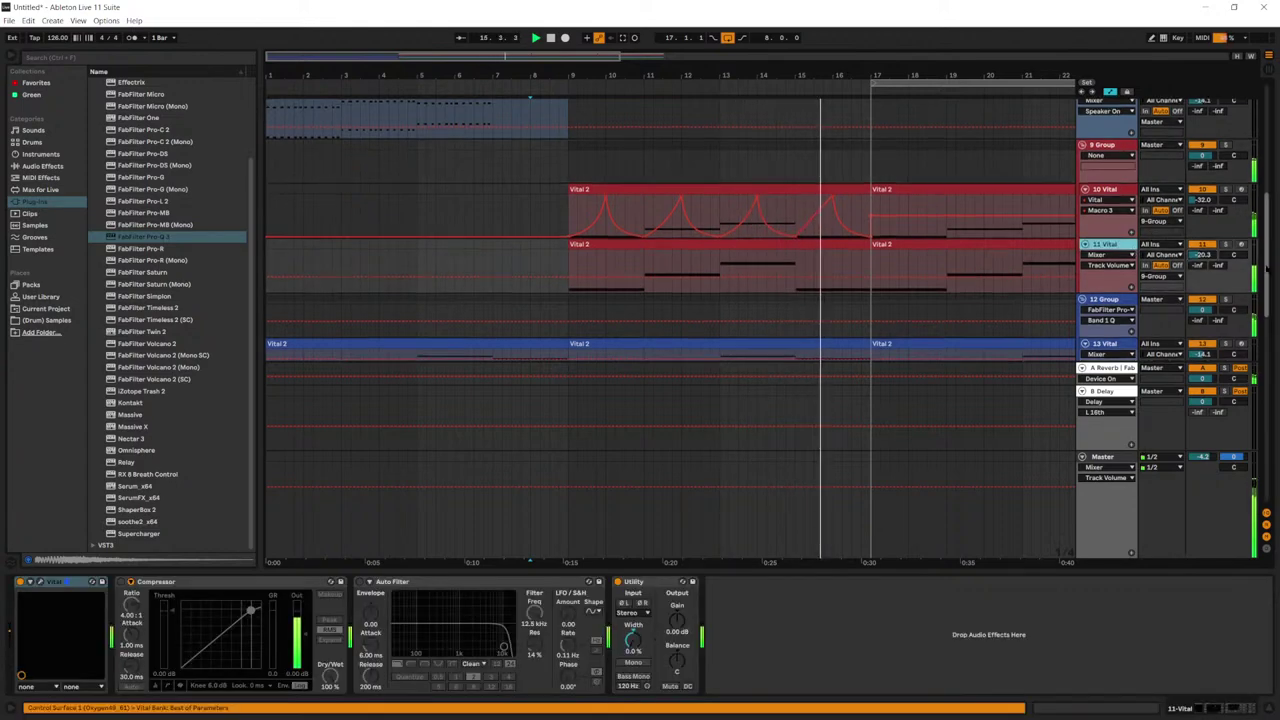
pyautogui.scroll(-10, 1110, 310)
pyautogui.click(1117, 198)
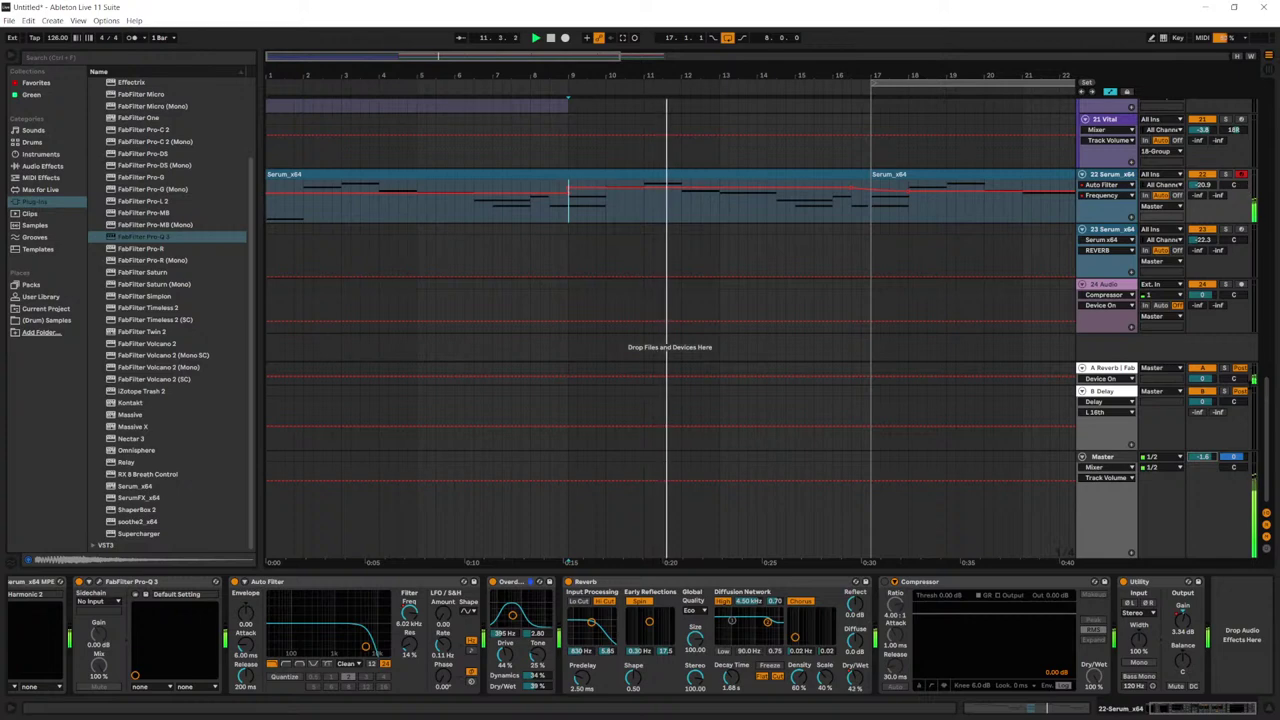
# Step: Lower the volume of 3 Drum Rack to -4.0 dB and 4 Drum Rack to -2.8 dB
pyautogui.scroll(10, 670, 300)
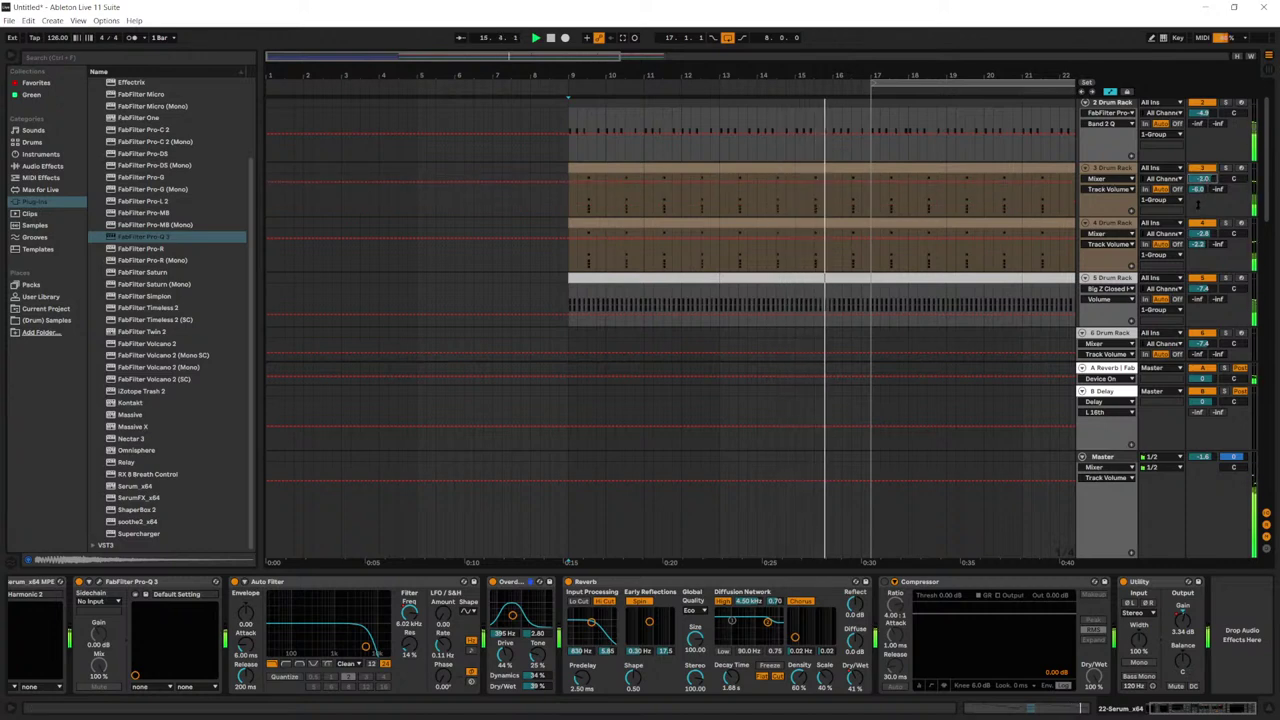
pyautogui.moveTo(1198, 189); pyautogui.dragTo(1198, 260)
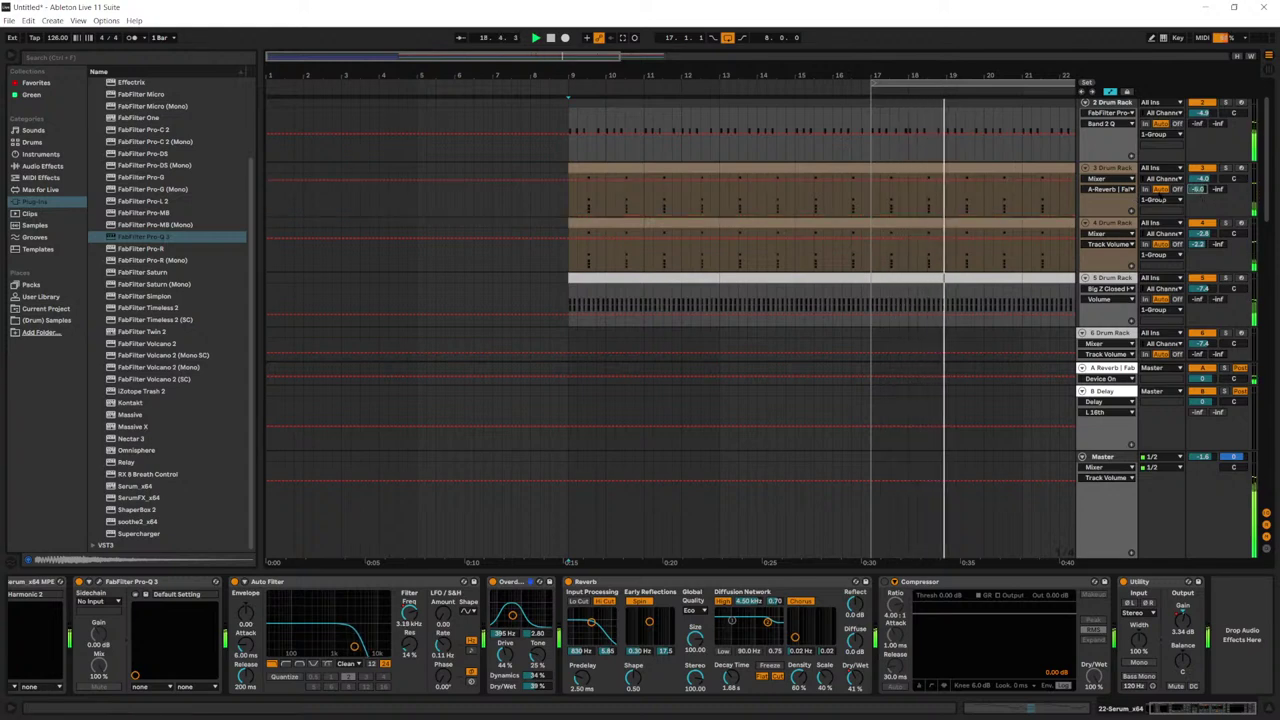
# Step: Play from bar 17 with 12 Group soloed to listen to its synth and string layers
pyautogui.moveTo(642, 57); pyautogui.dragTo(761, 60)
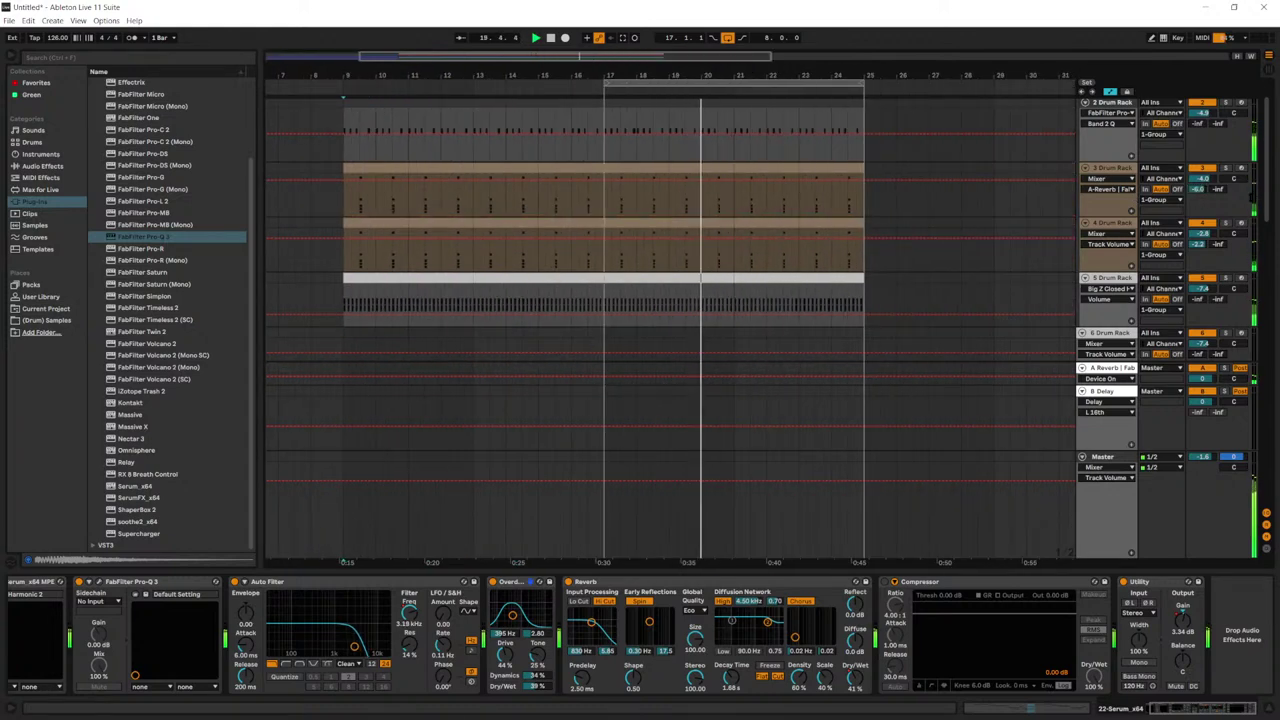
pyautogui.scroll(-8, 670, 300)
pyautogui.scroll(2, 573, 248)
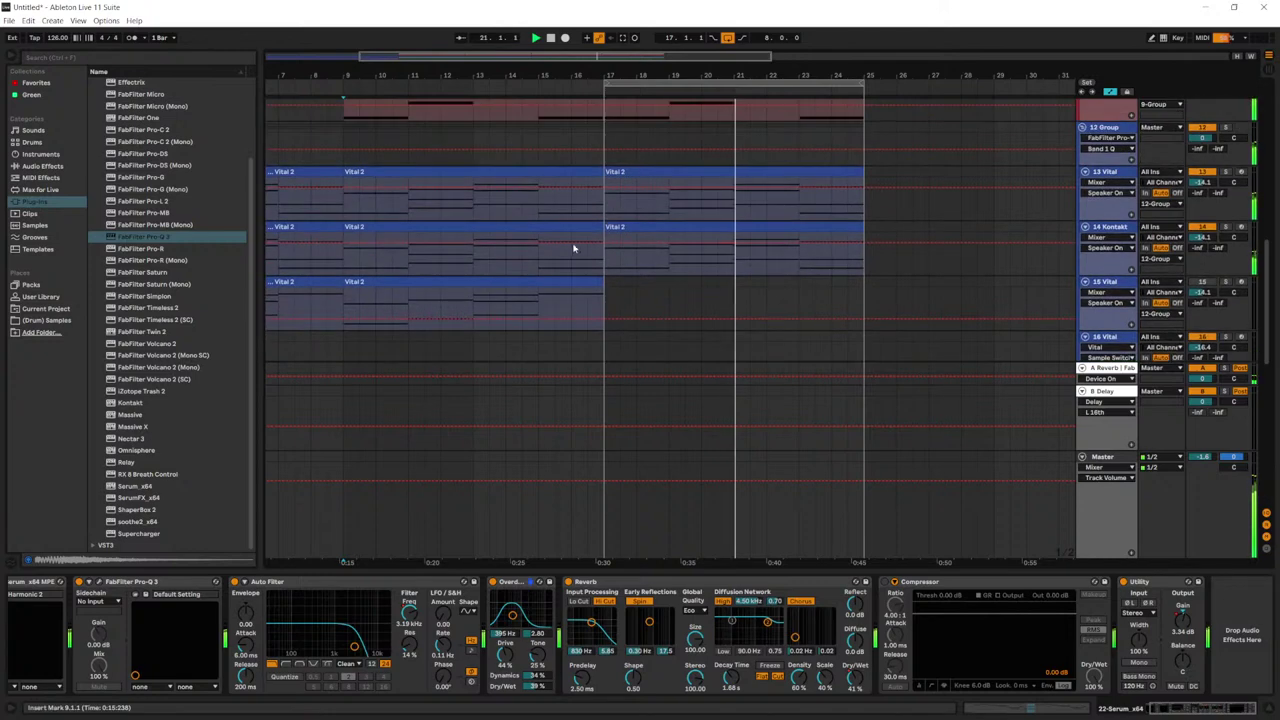
pyautogui.click(606, 264)
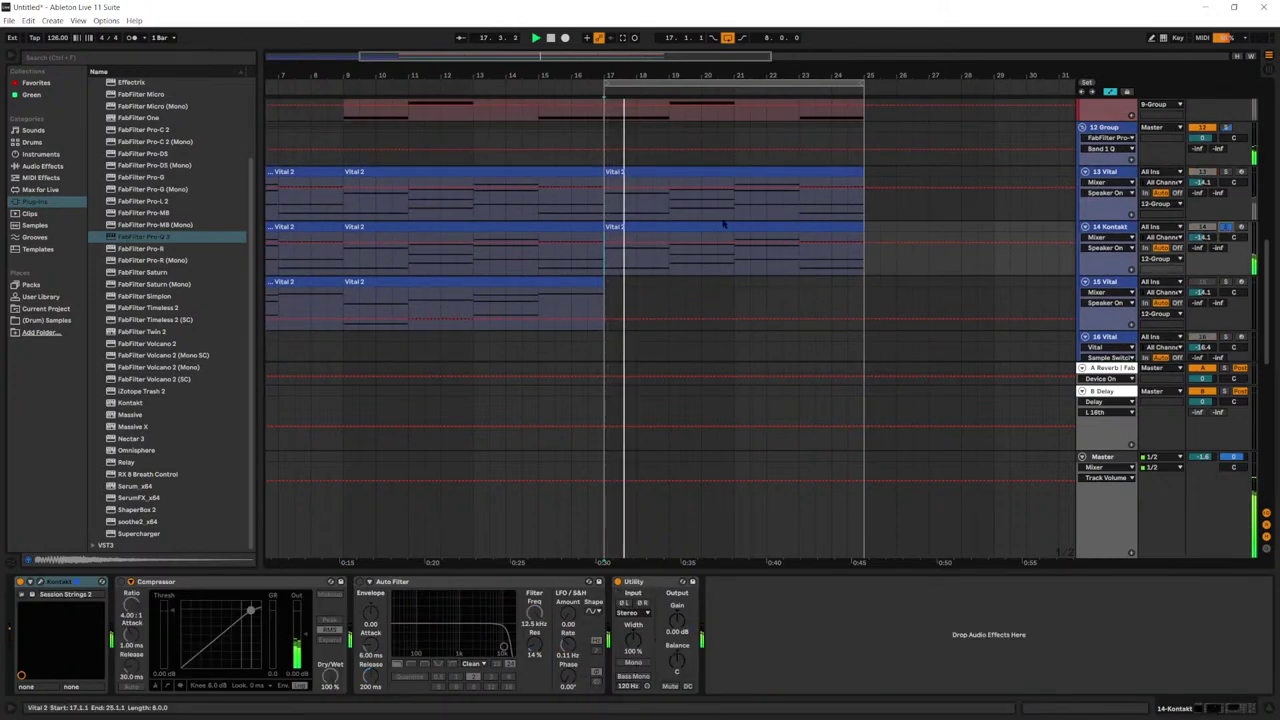
# Step: Review the notes of the 14 Kontakt clip at bar 17 and duplicate the track with its clips
pyautogui.doubleClick(680, 225)
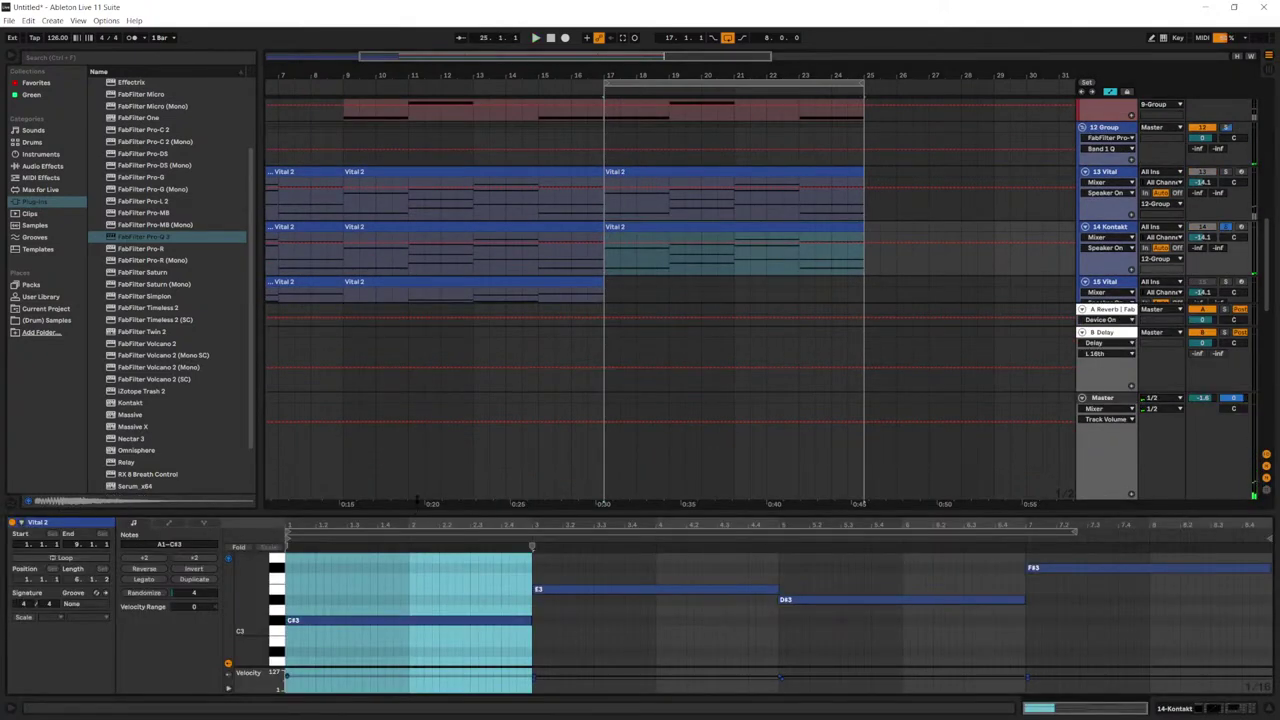
pyautogui.moveTo(418, 503); pyautogui.dragTo(400, 240)
pyautogui.hotkey('shift', 'Tab')
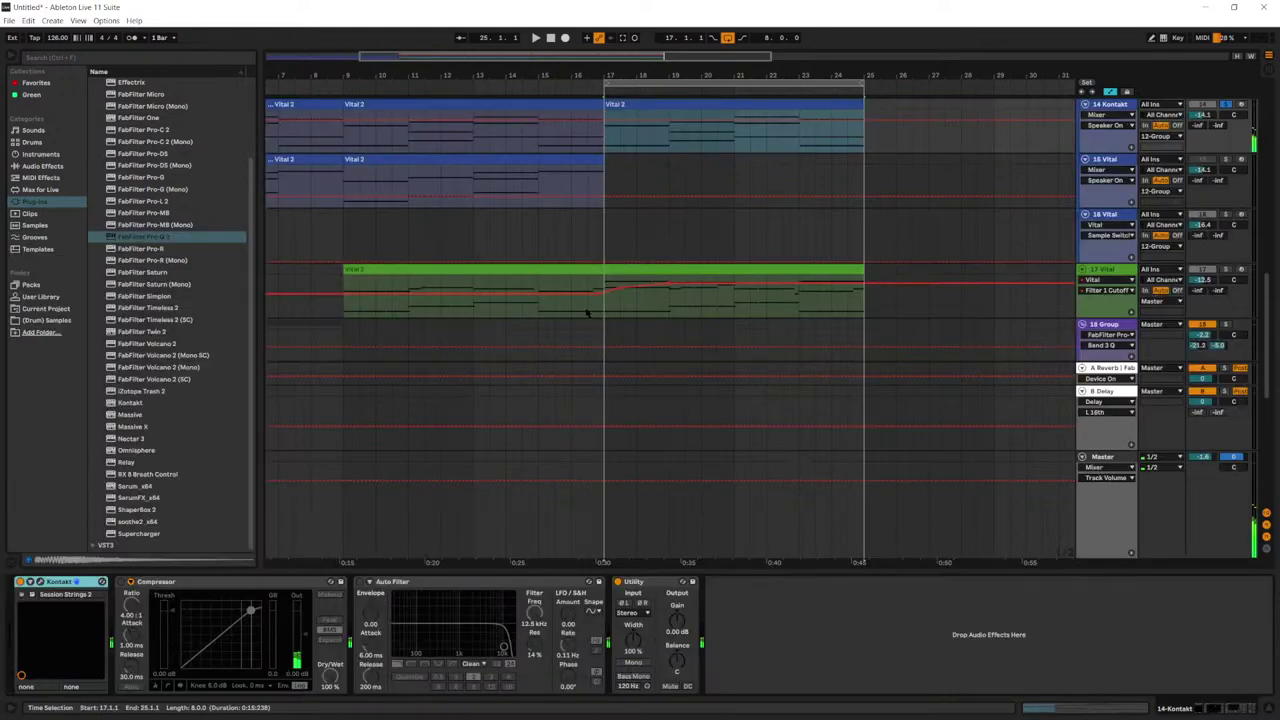
pyautogui.scroll(1, 588, 311)
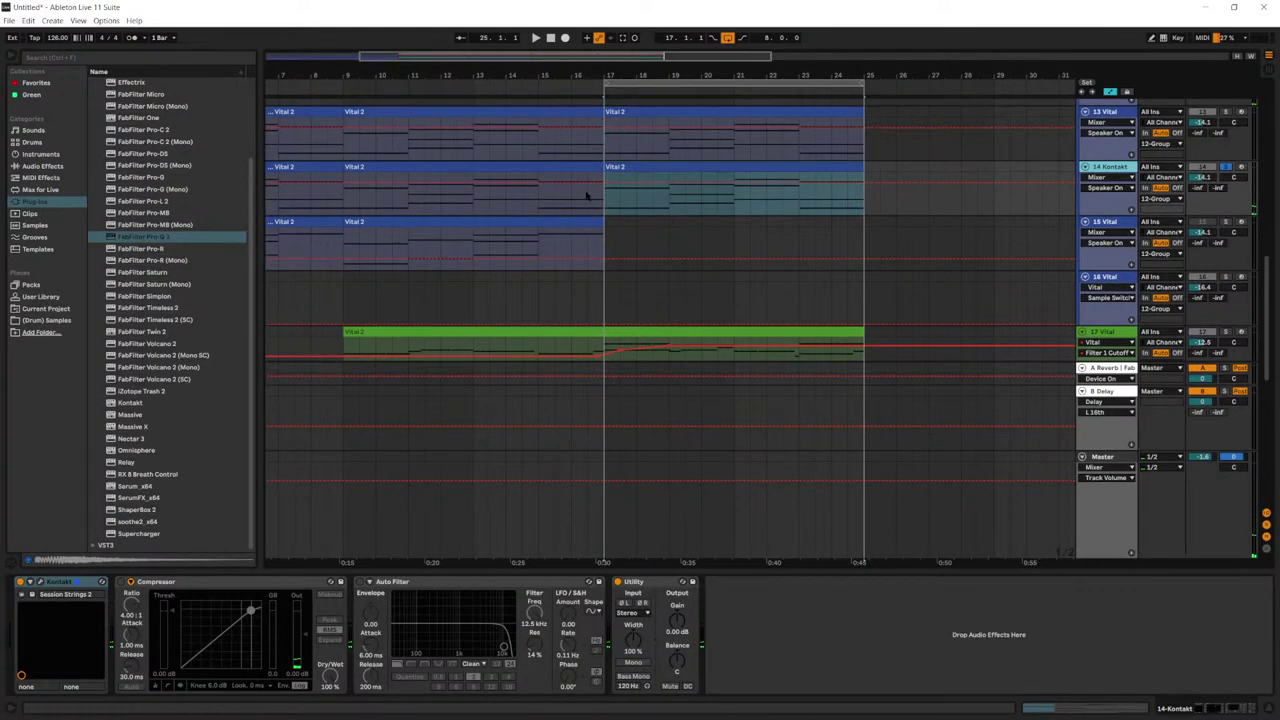
pyautogui.hotkey('ctrl', 'd')
# Step: Delete the duplicated Kontakt track's two clips before bar 17 and rename the track high strings
pyautogui.moveTo(449, 61); pyautogui.dragTo(449, 34)
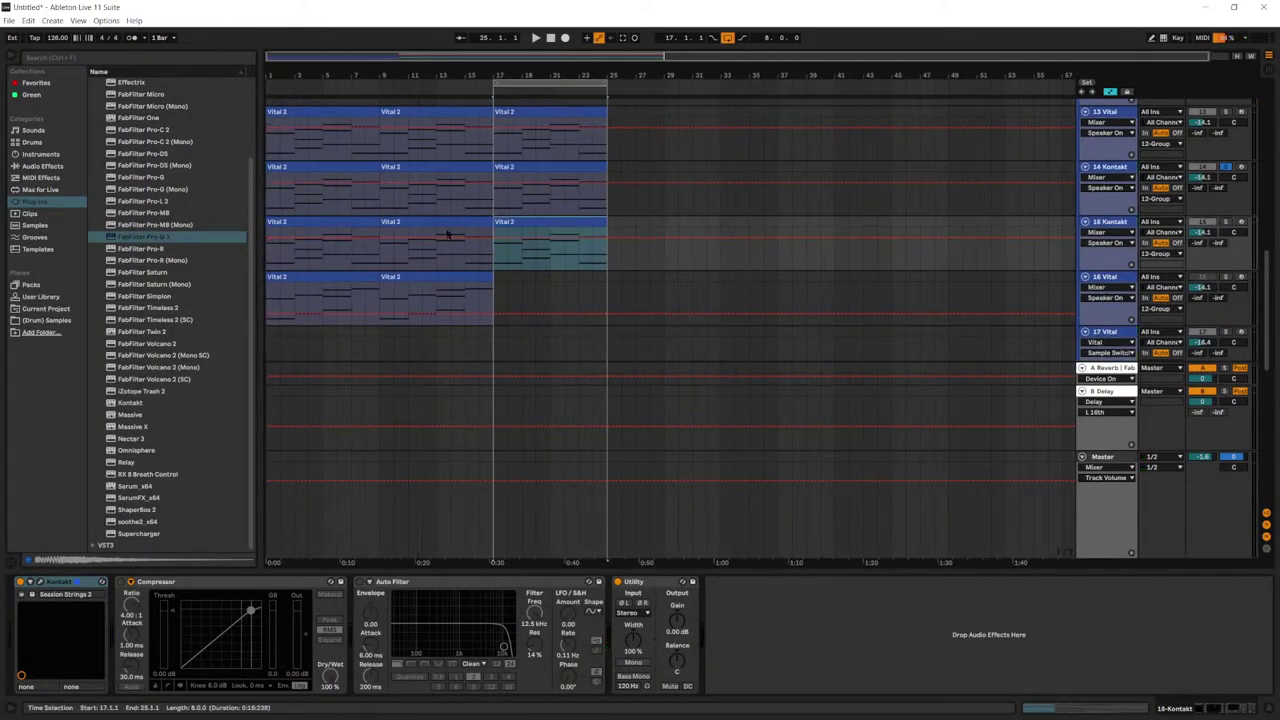
pyautogui.click(400, 222)
pyautogui.press('Delete')
pyautogui.click(352, 222)
pyautogui.press('Delete')
pyautogui.click(525, 222)
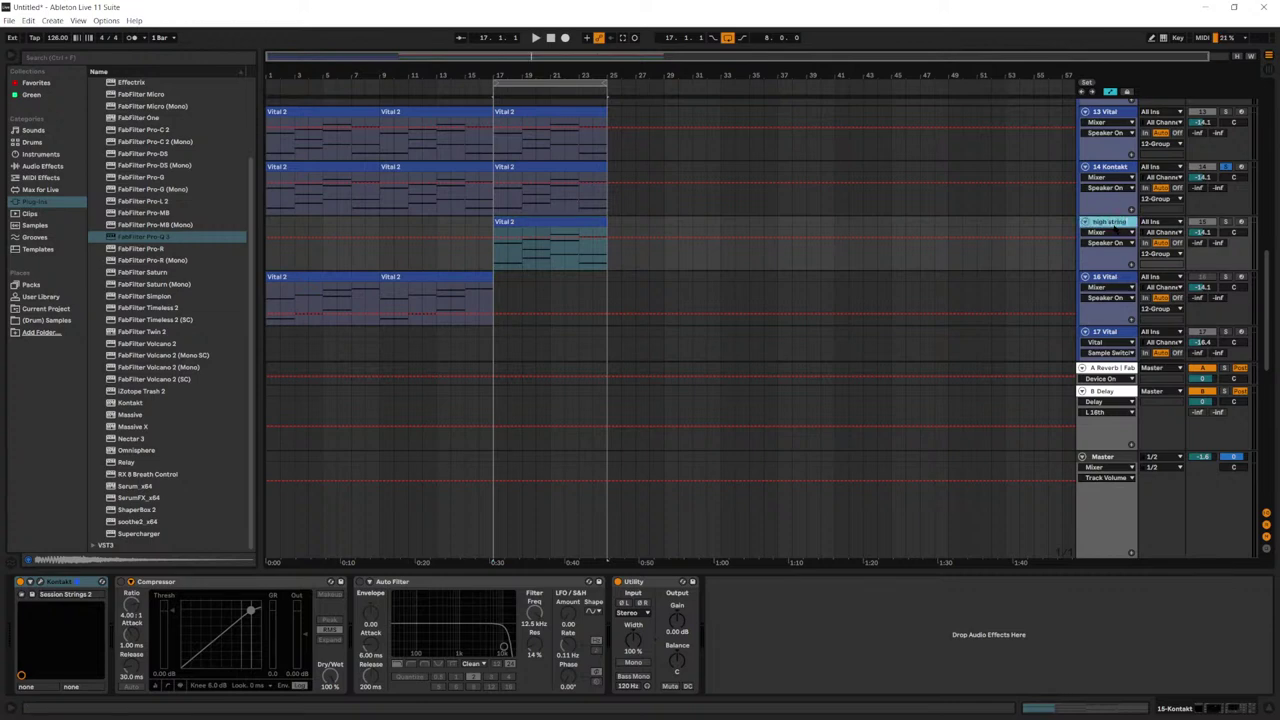
# Step: Transpose all notes in the high strings clip up one octave
pyautogui.doubleClick(546, 221)
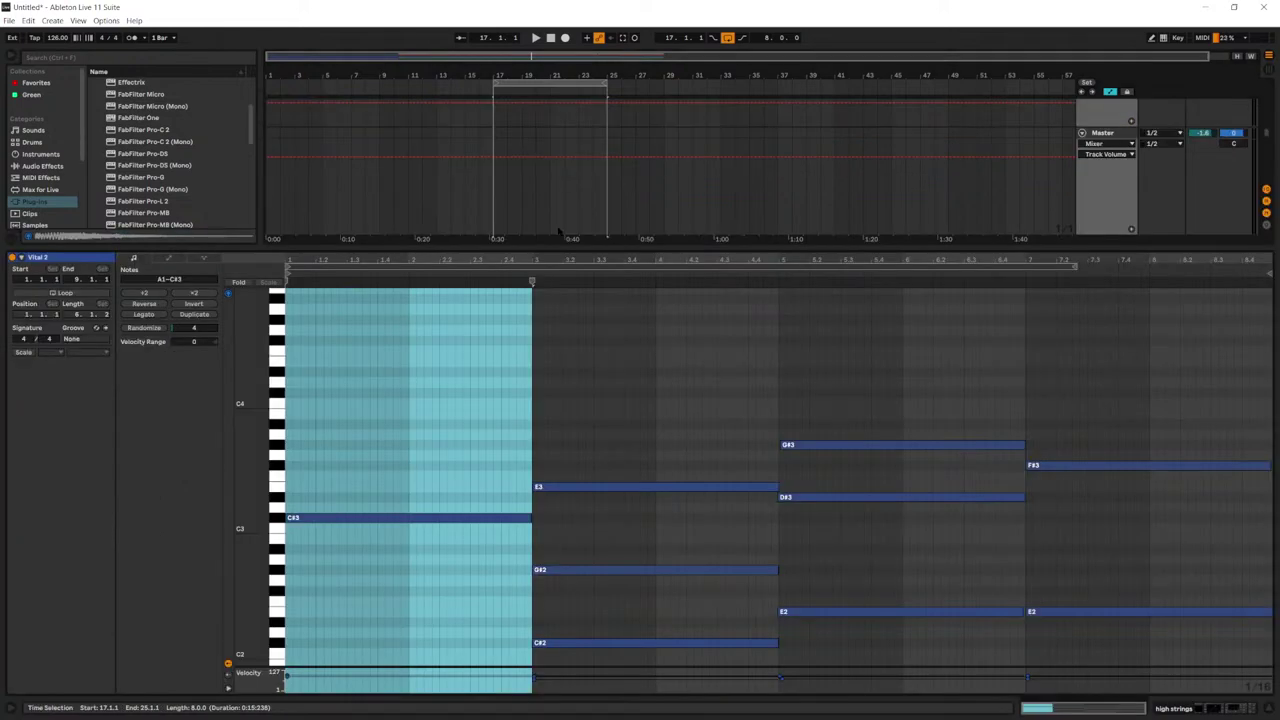
pyautogui.hotkey('shift', 'Down')
pyautogui.hotkey('shift', 'Up')
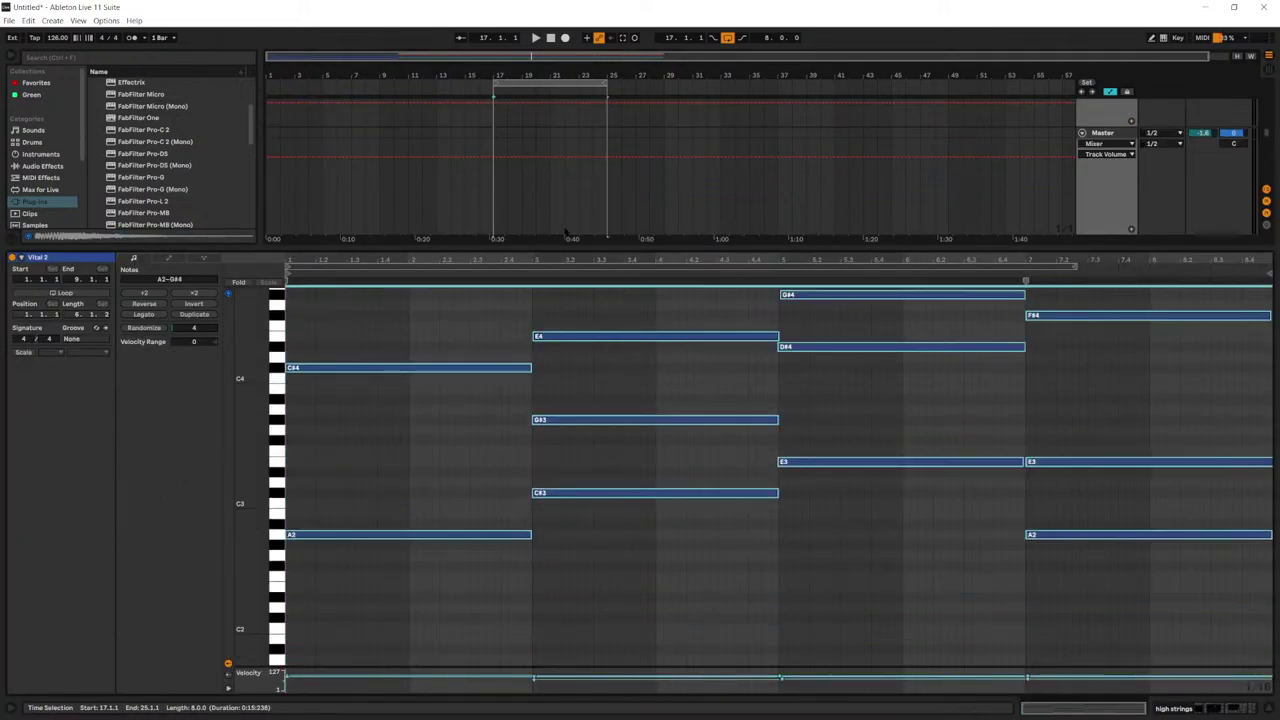
pyautogui.hotkey('shift', 'Tab')
# Step: Delete all notes from the high strings clip at bar 17, keeping the clip empty
pyautogui.scroll(1, 1231, 142)
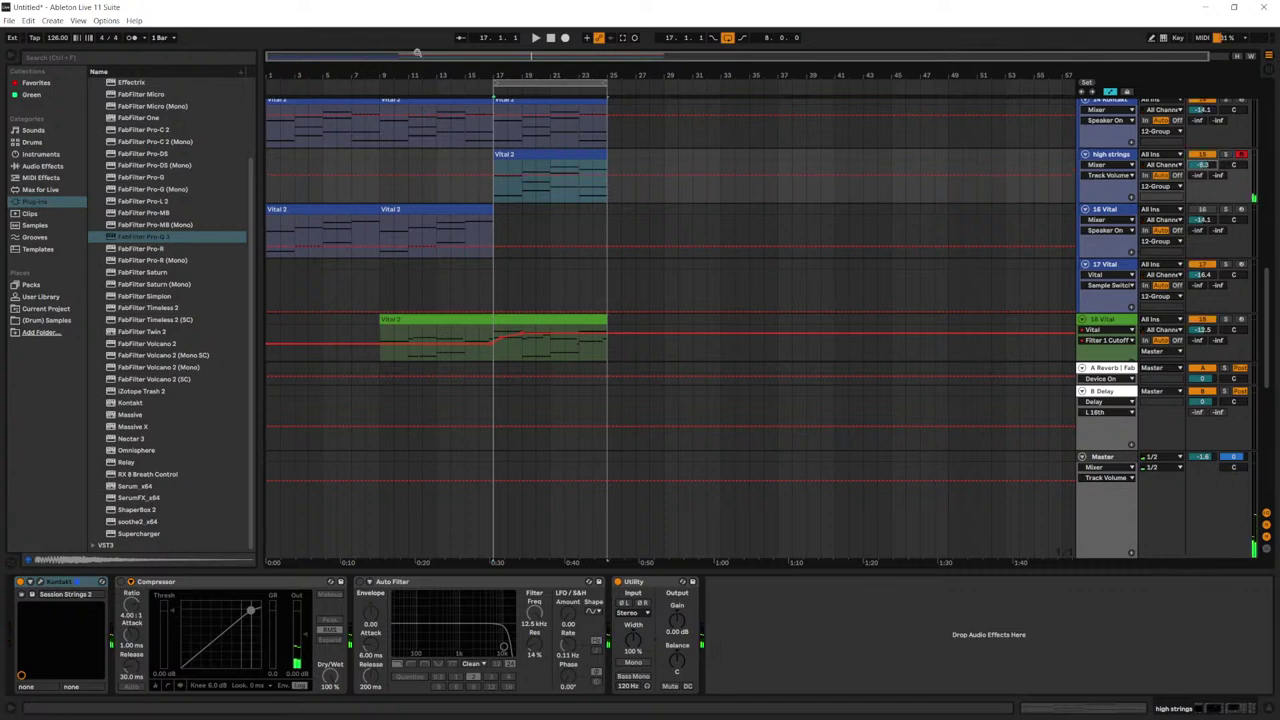
pyautogui.moveTo(397, 57); pyautogui.dragTo(397, 106)
pyautogui.hotkey('shift', 'Tab')
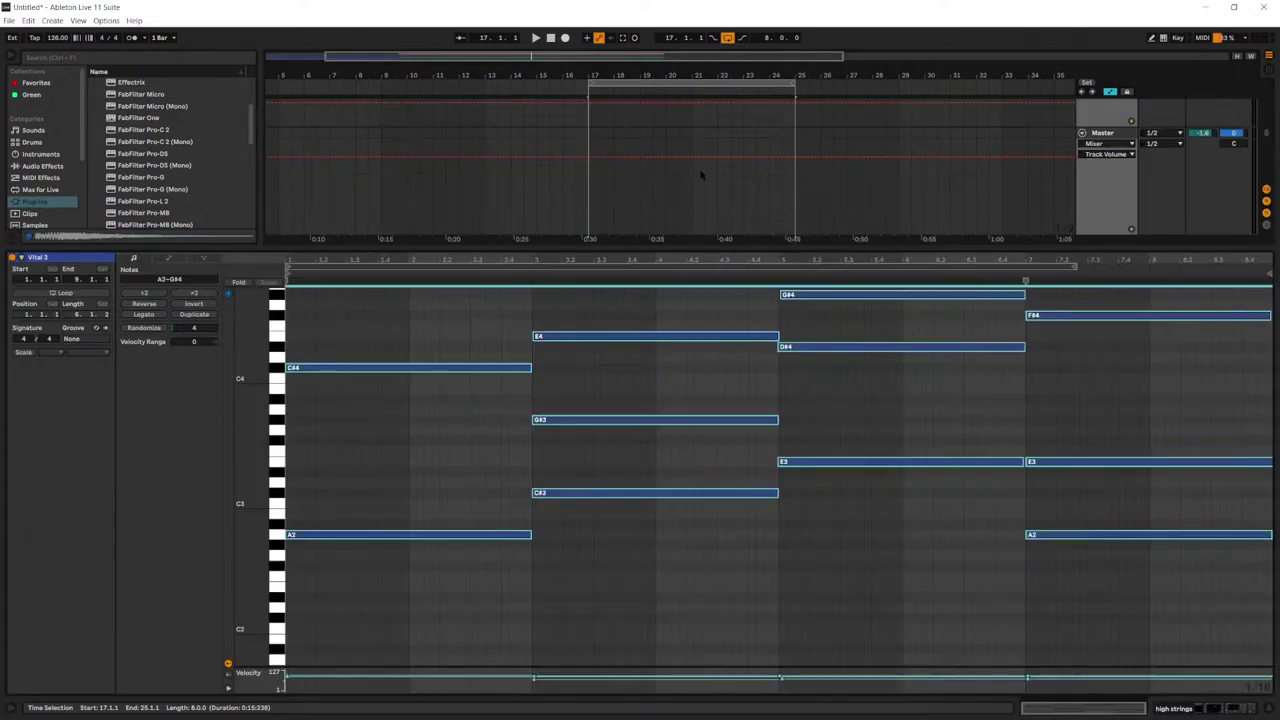
pyautogui.press('Delete')
pyautogui.hotkey('shift', 'Tab')
pyautogui.scroll(1, 514, 180)
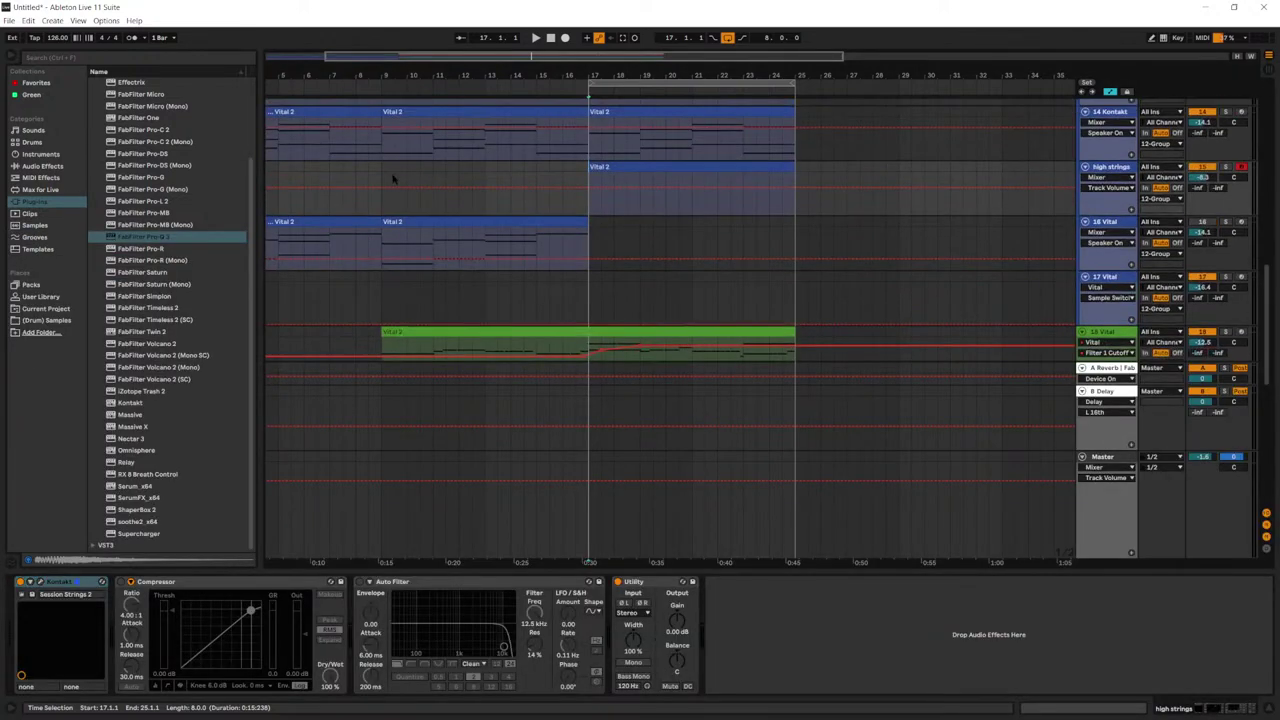
# Step: Play from bar 9 and set oscillator A's octave to -1 in the Serum instrument on 23 Serum_x64
pyautogui.click(383, 176)
pyautogui.press('space')
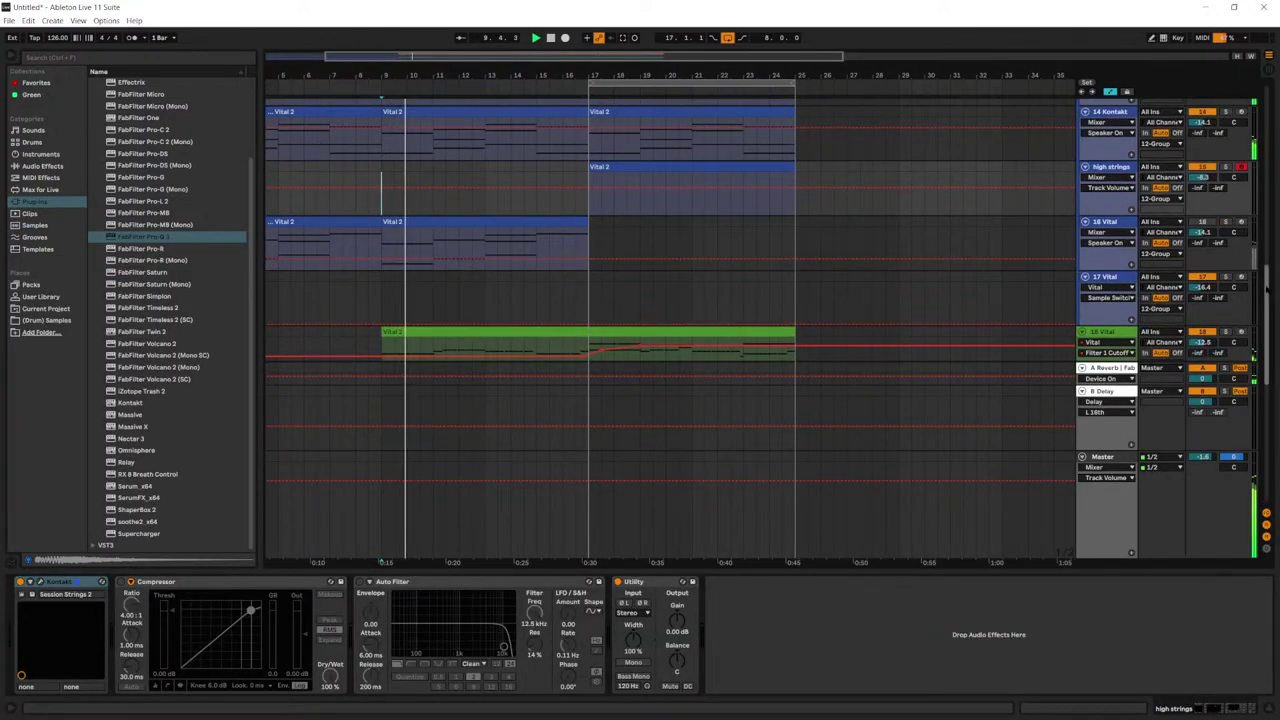
pyautogui.scroll(-5, 384, 178)
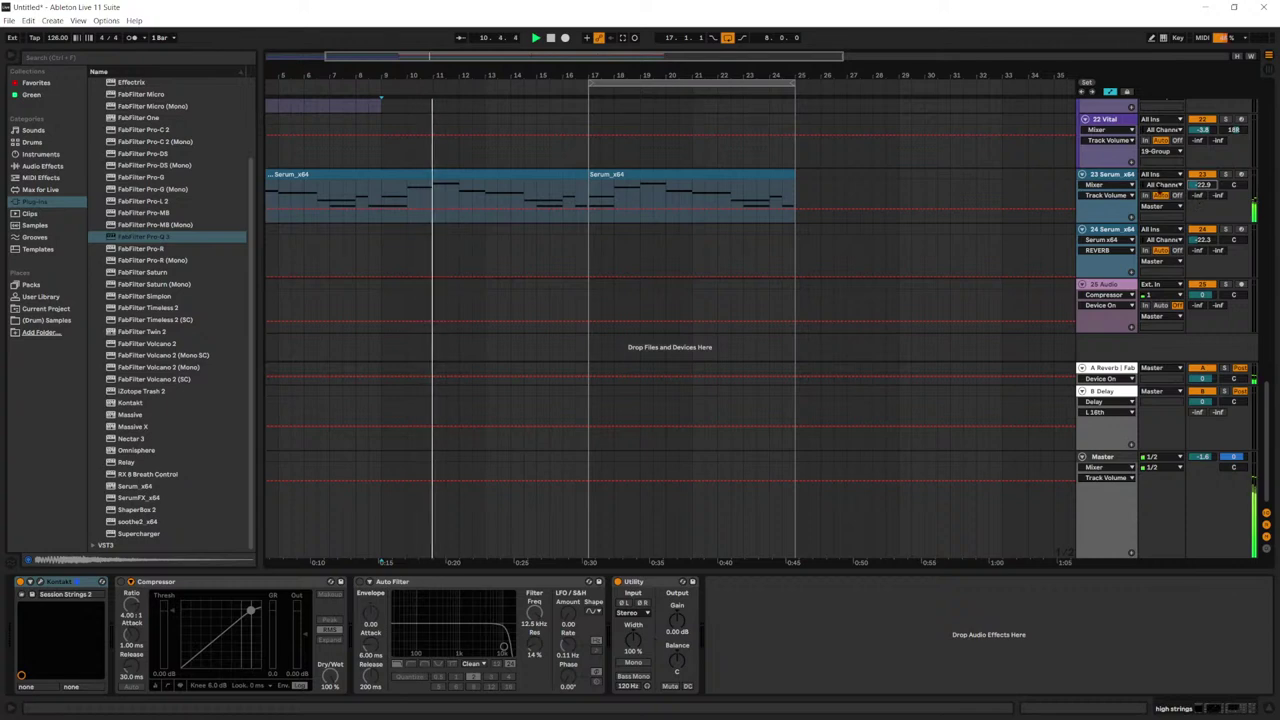
pyautogui.click(1122, 176)
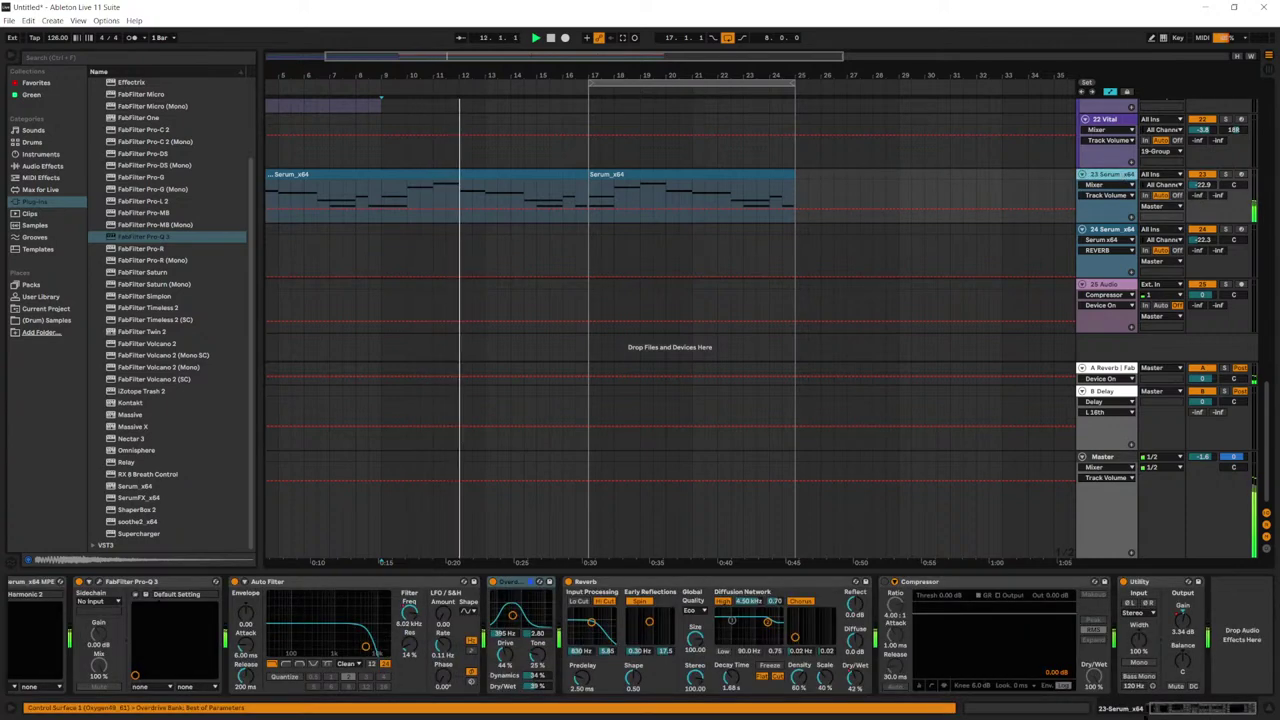
pyautogui.moveTo(1170, 708); pyautogui.dragTo(1047, 716)
pyautogui.click(40, 582)
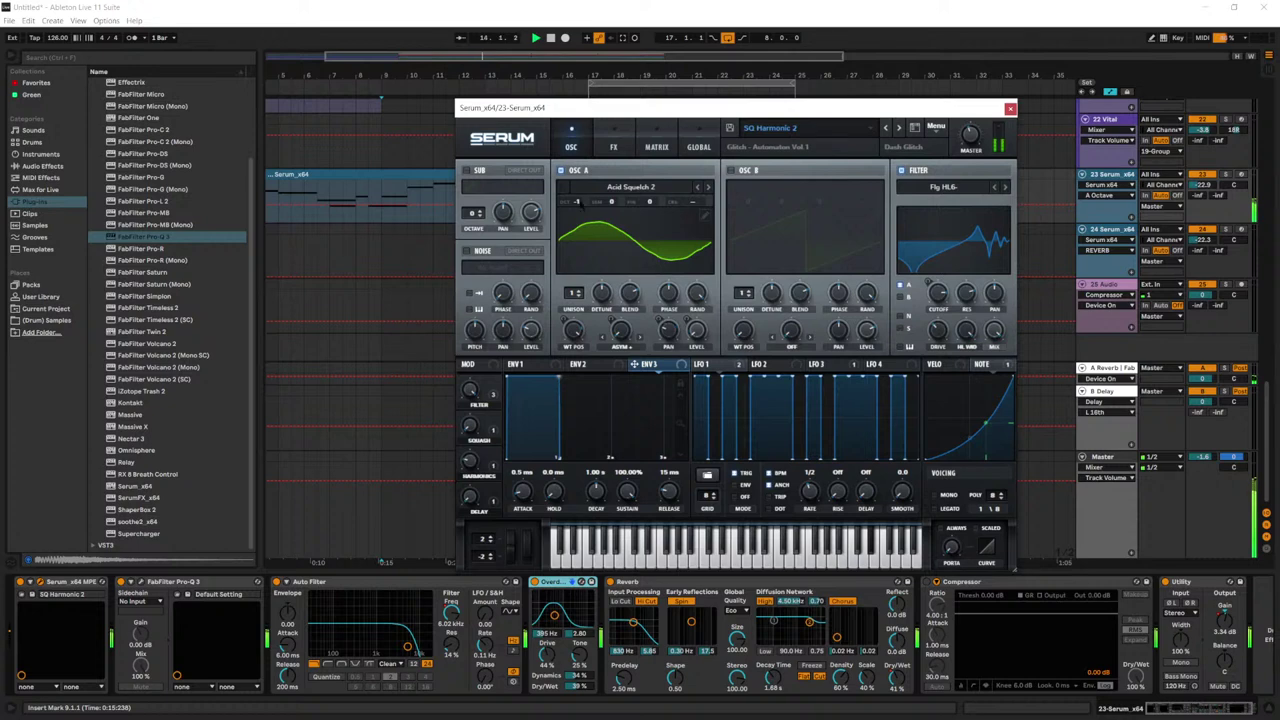
pyautogui.moveTo(577, 208)
pyautogui.moveTo(579, 210); pyautogui.dragTo(579, 213)
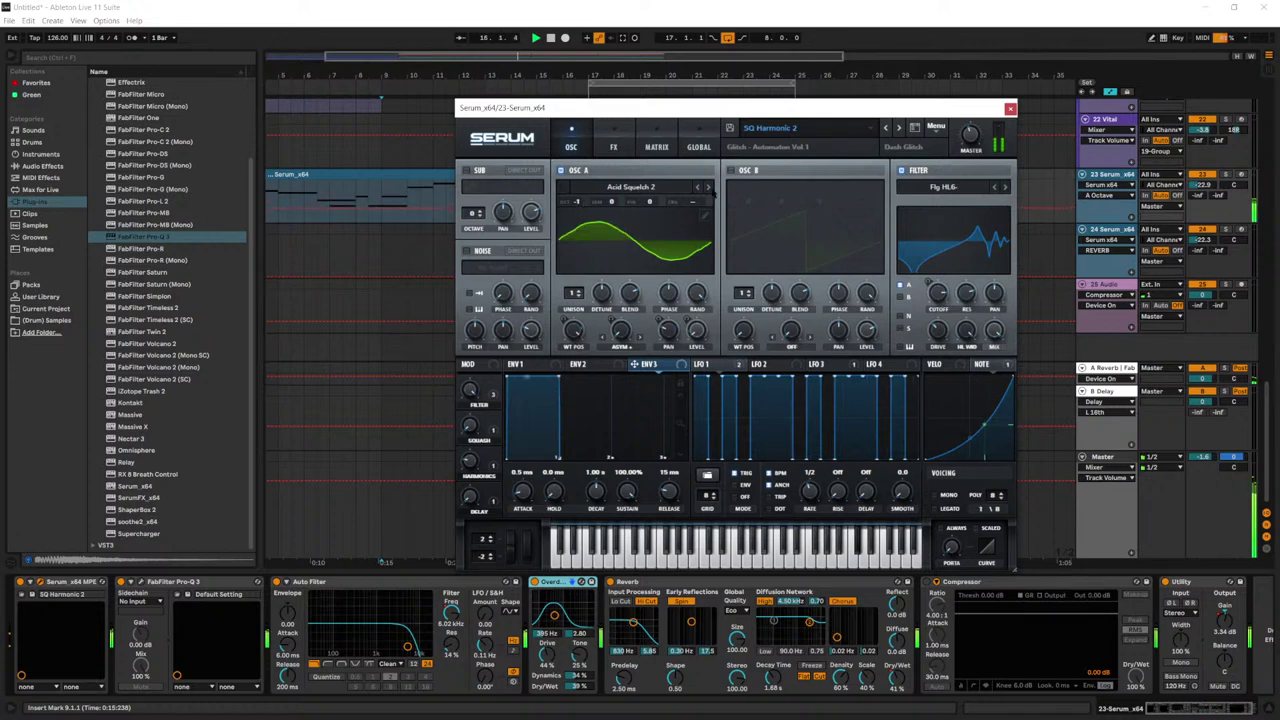
pyautogui.click(1010, 108)
# Step: Listen to the high strings against the arrangement from bars 14 and 17, and stop playback
pyautogui.moveTo(1266, 388); pyautogui.dragTo(1266, 368)
pyautogui.scroll(6, 1267, 368)
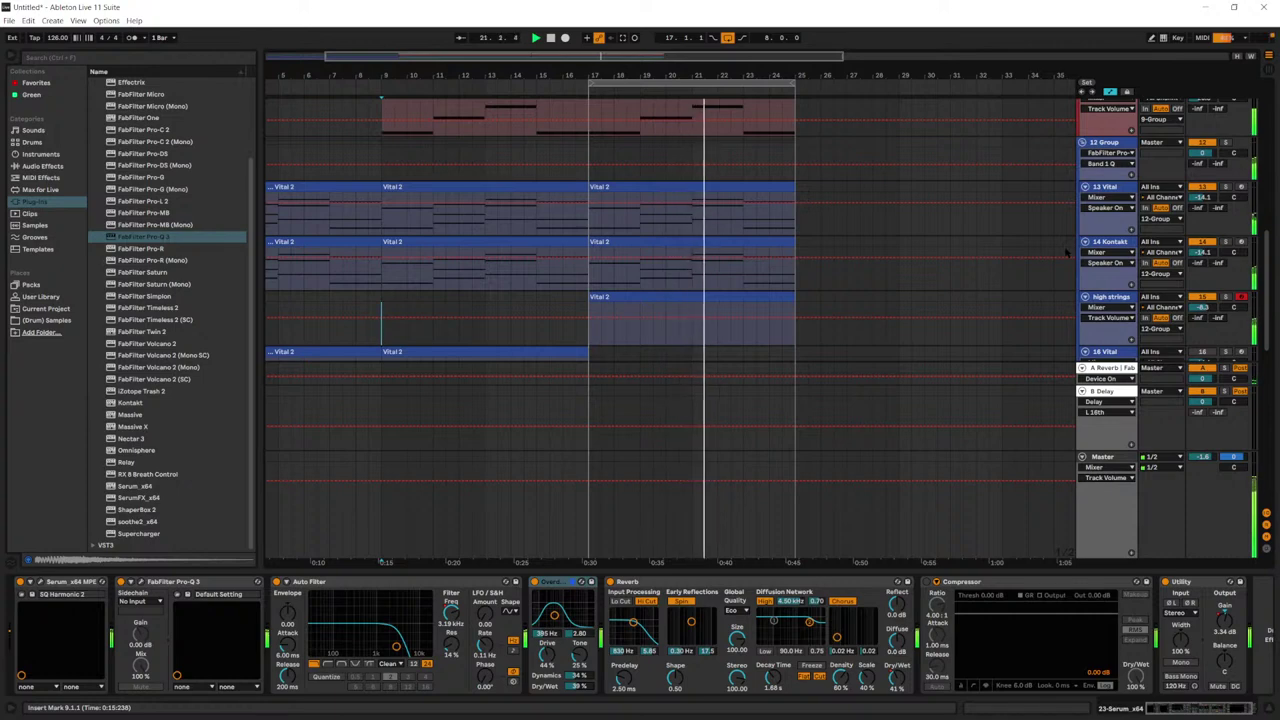
pyautogui.click(575, 325)
pyautogui.click(522, 334)
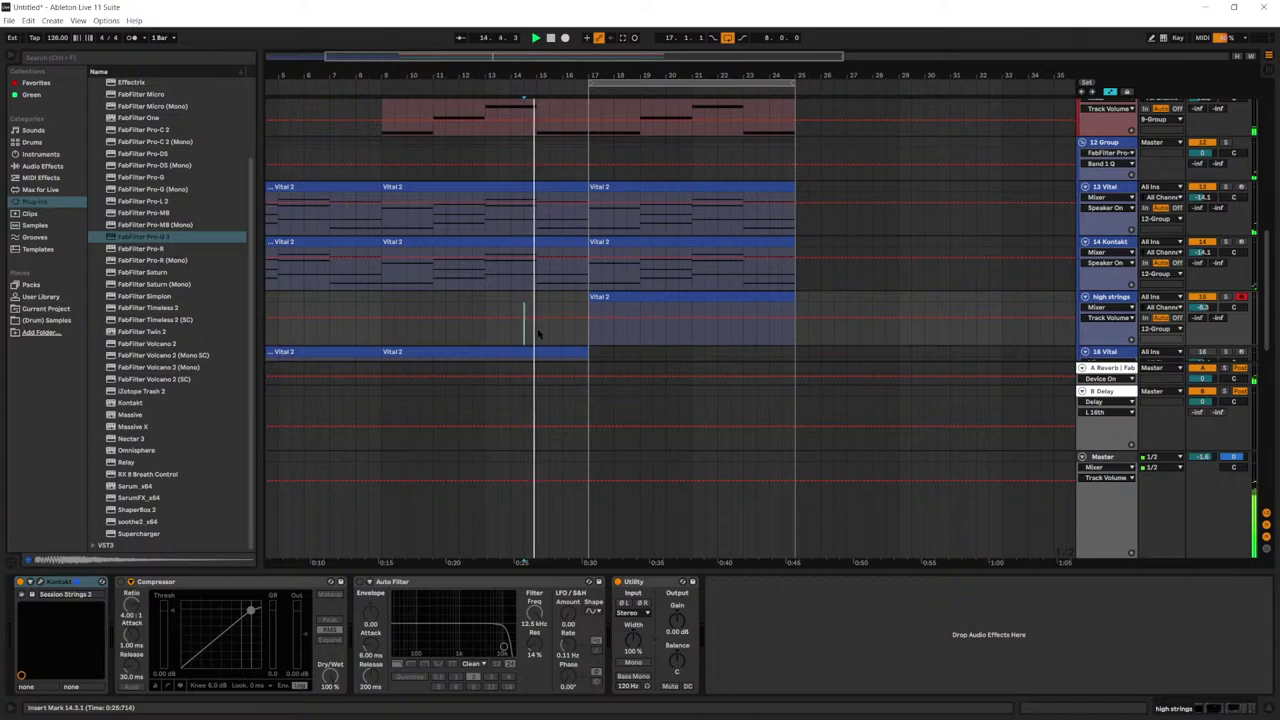
pyautogui.scroll(-2, 760, 241)
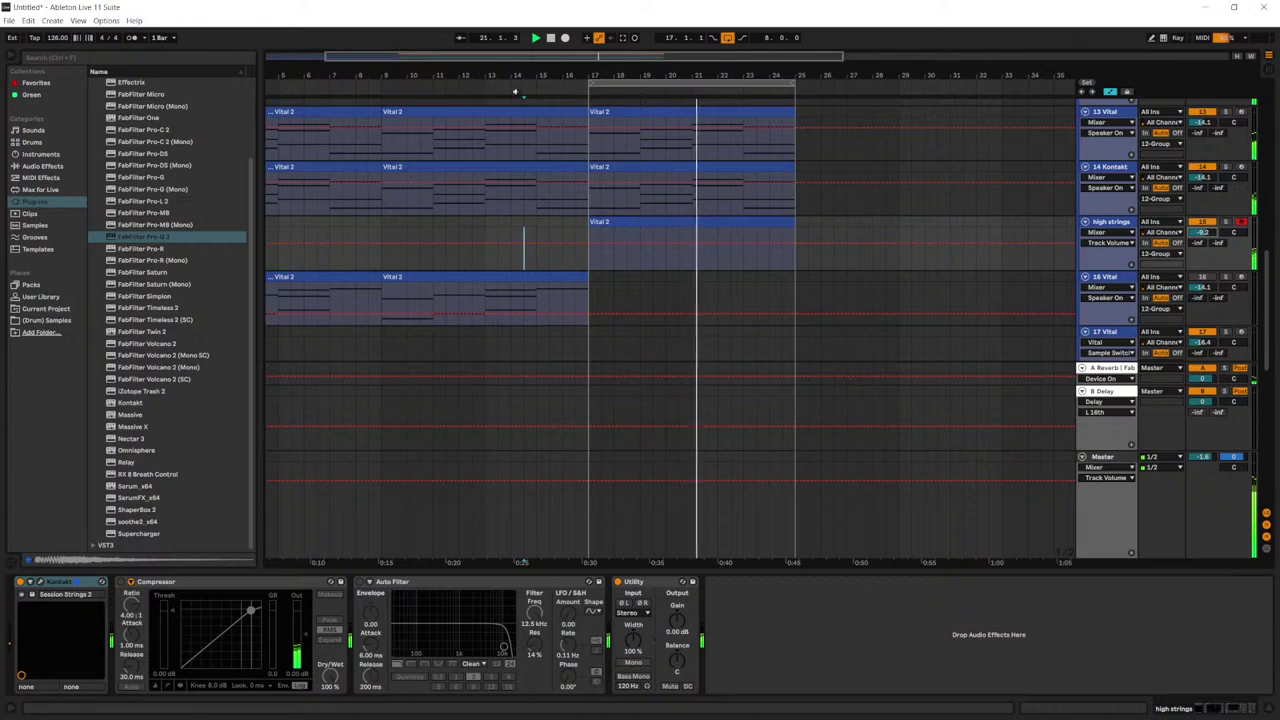
pyautogui.click(590, 260)
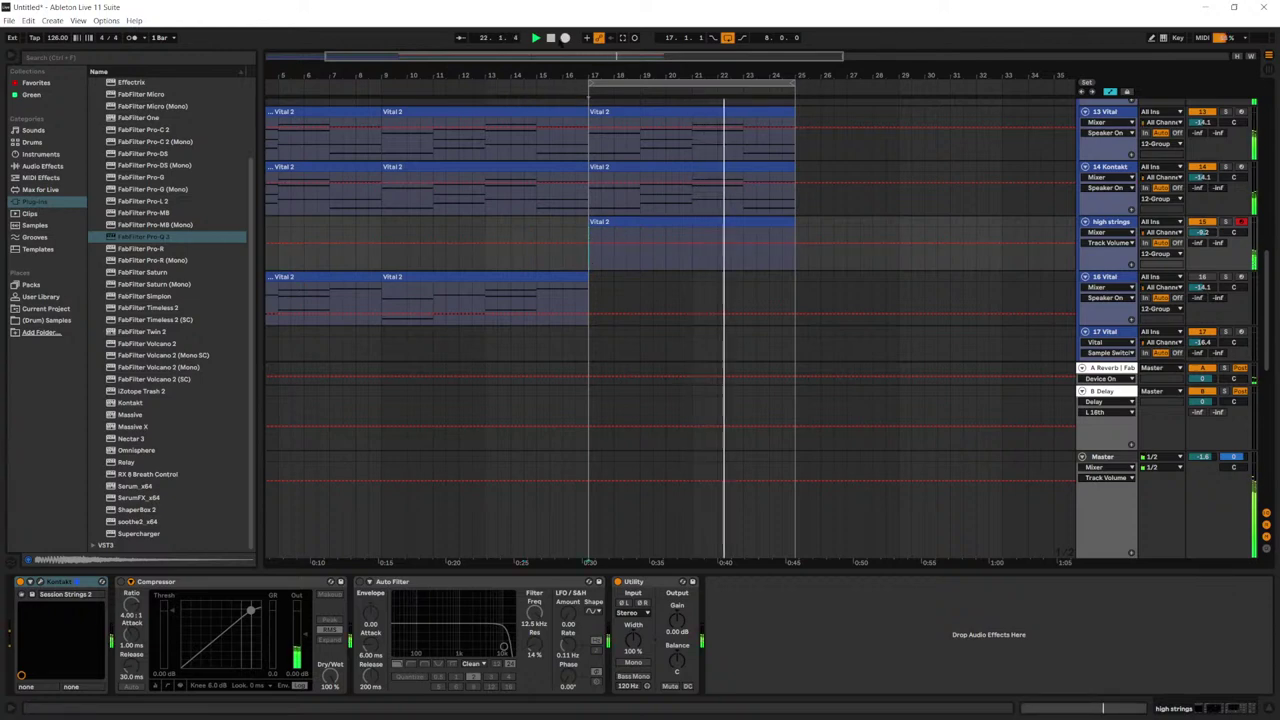
pyautogui.click(550, 37)
pyautogui.press('space')
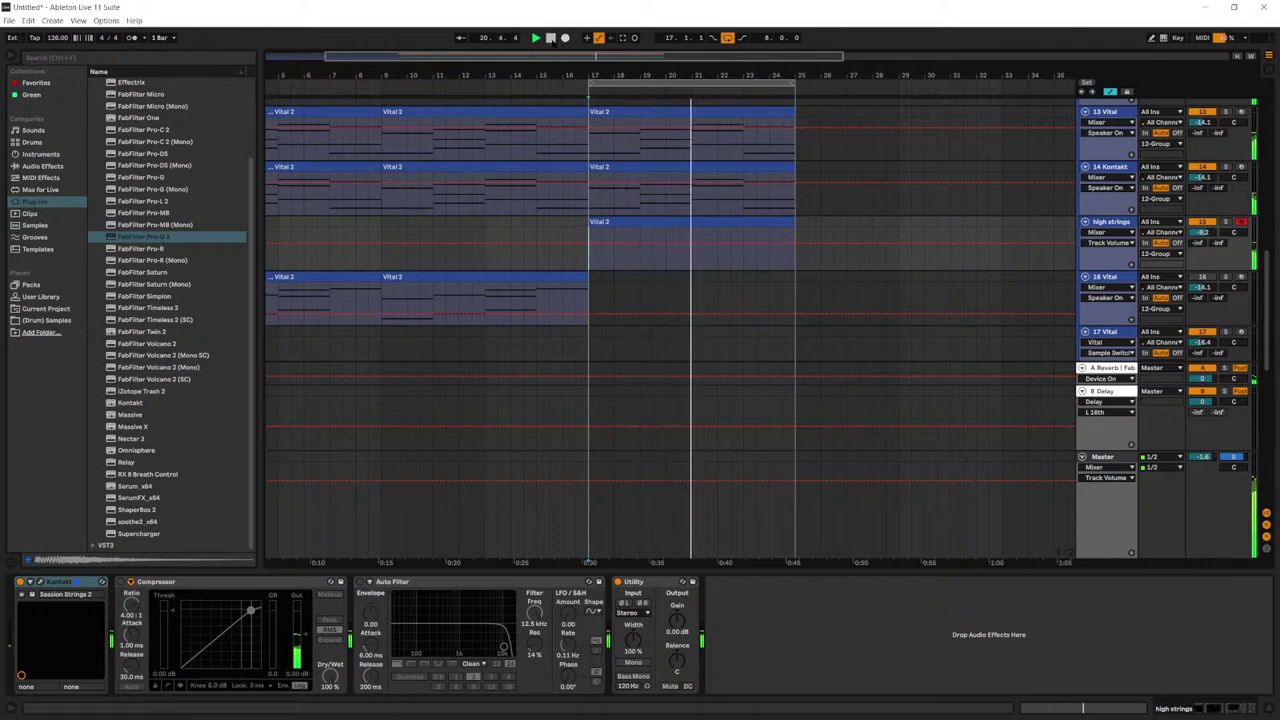
pyautogui.click(550, 38)
pyautogui.click(576, 240)
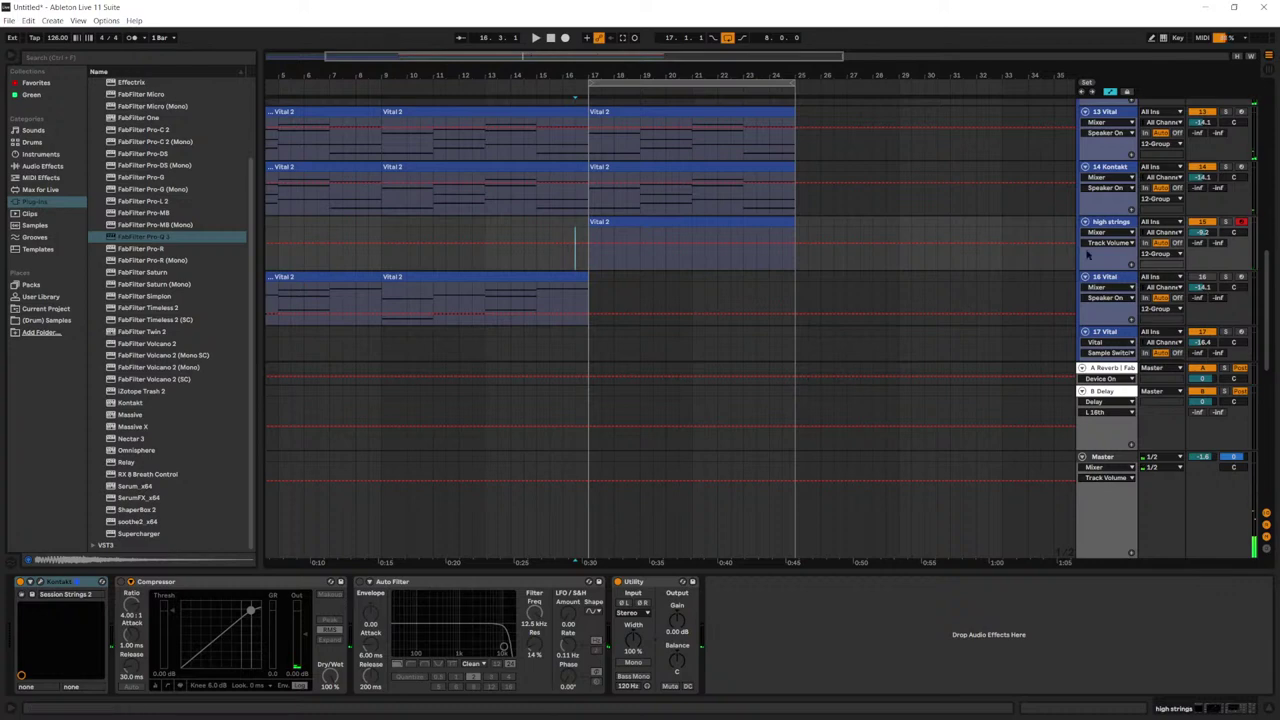
# Step: Check the Session Strings 2 settings in the Kontakt instrument on the high strings track
pyautogui.click(1128, 210)
pyautogui.click(1118, 223)
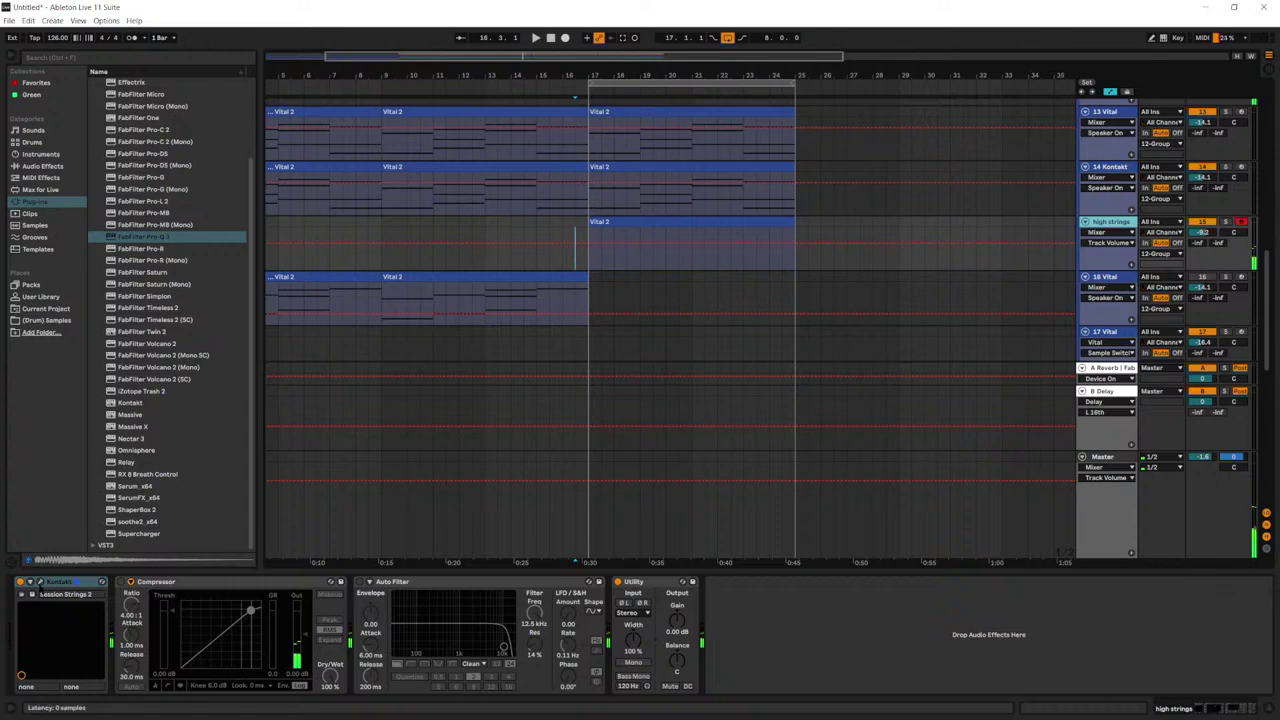
pyautogui.click(40, 582)
pyautogui.scroll(-2, 472, 397)
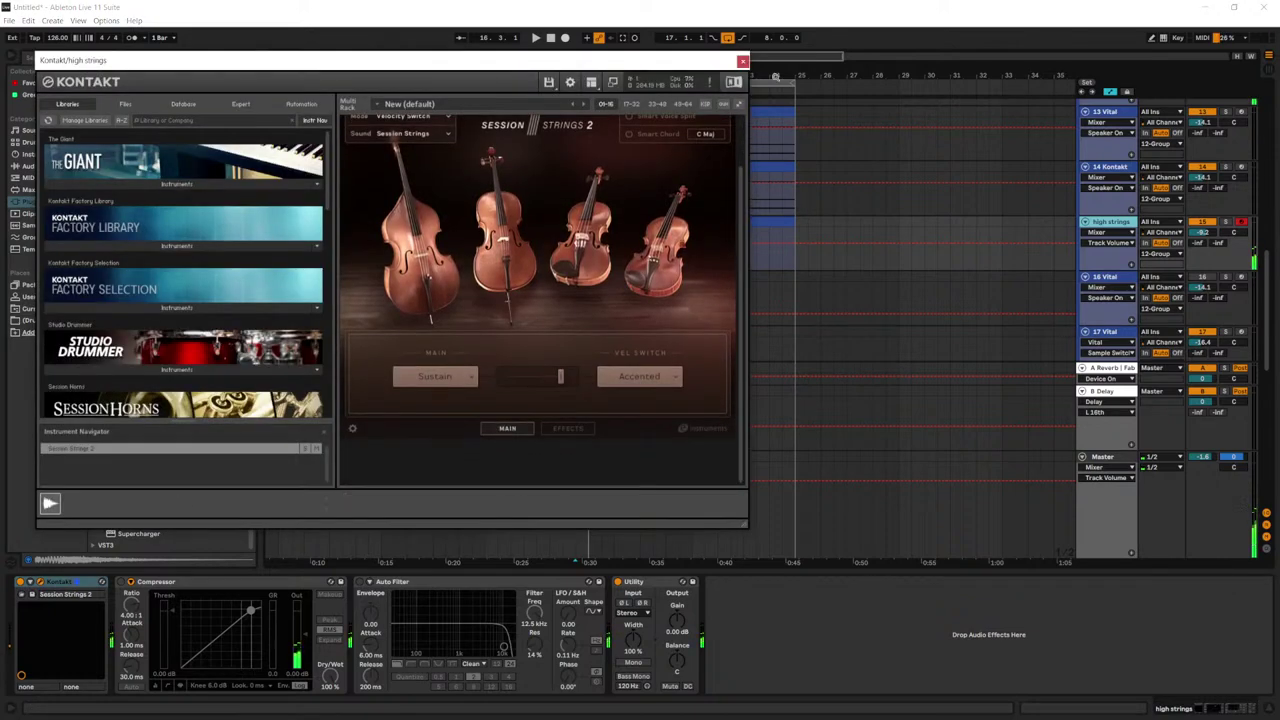
pyautogui.click(742, 62)
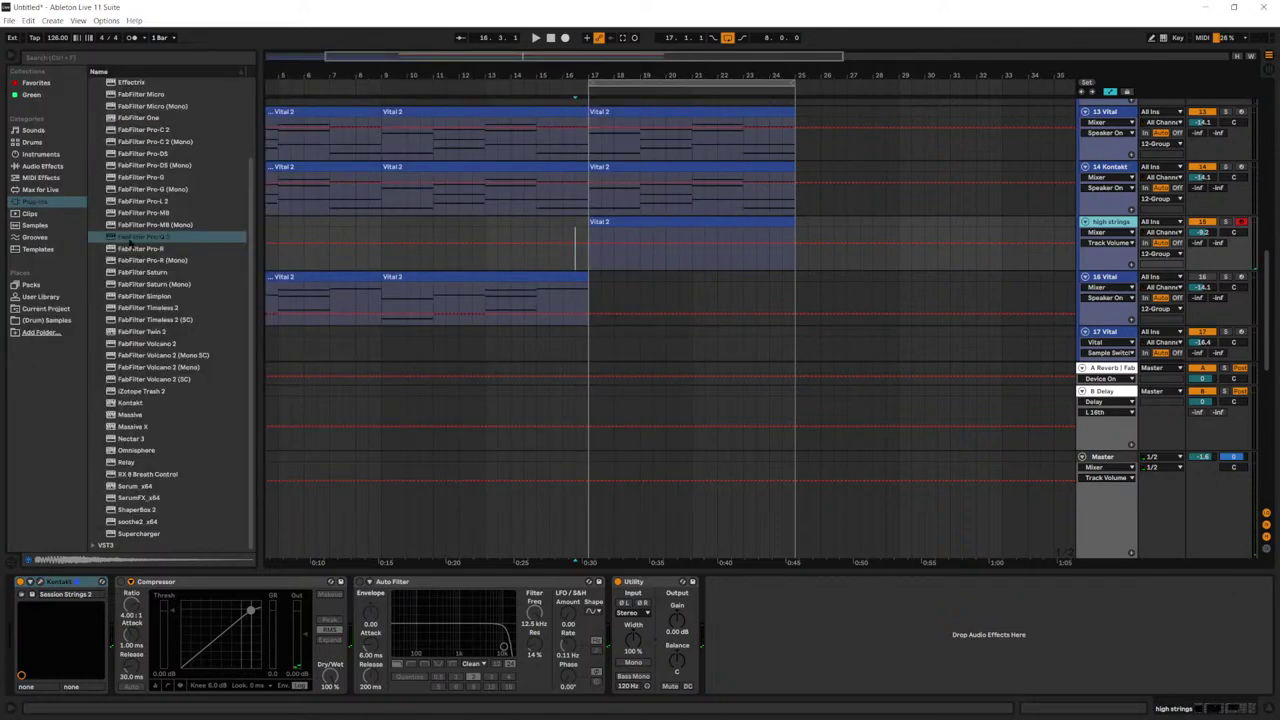
# Step: Add FabFilter Pro-Q 3 to high strings with a low cut near 332 Hz, a high cut near 7.2 kHz and a 3.9 dB bell near 510 Hz
pyautogui.doubleClick(130, 241)
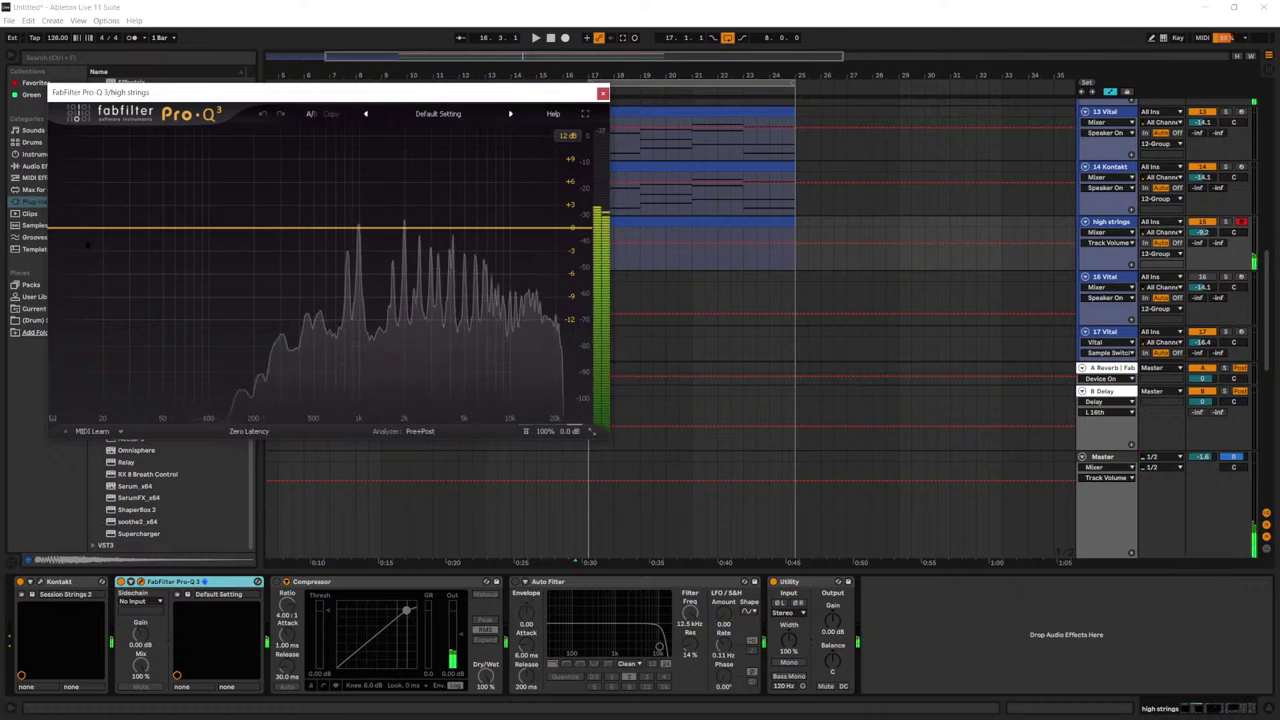
pyautogui.moveTo(63, 228); pyautogui.dragTo(287, 221)
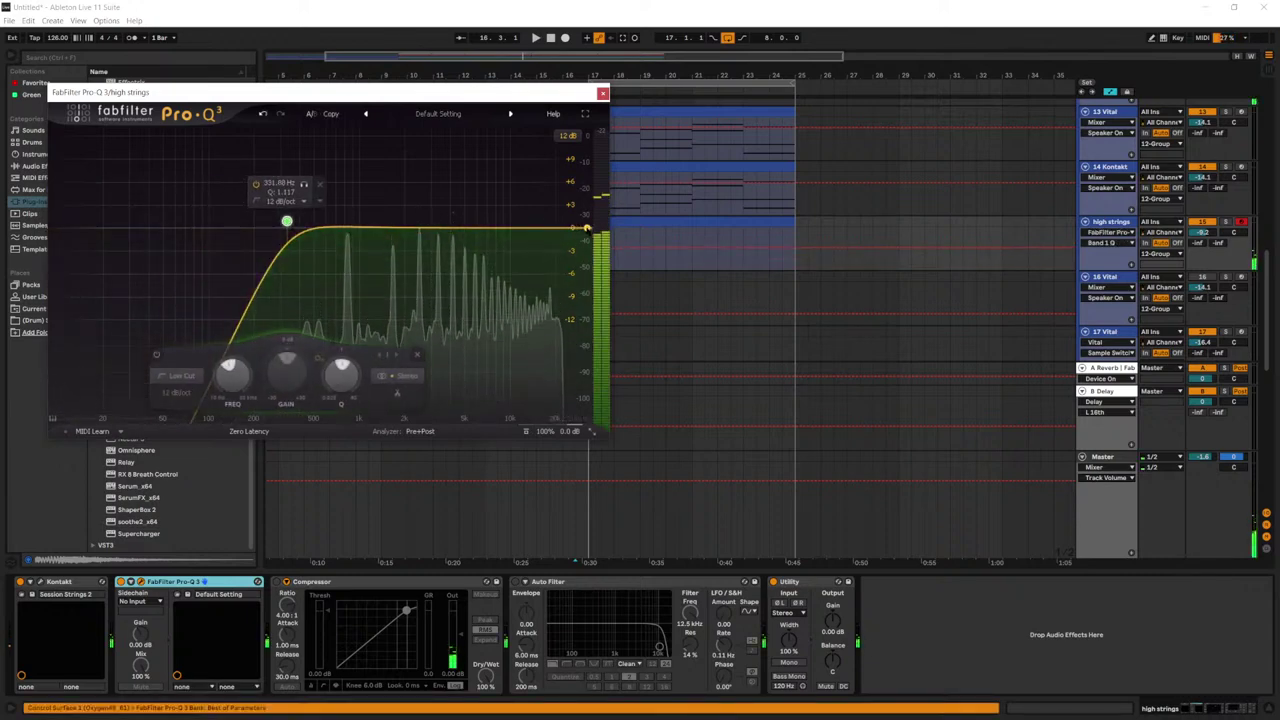
pyautogui.moveTo(562, 228); pyautogui.dragTo(488, 224)
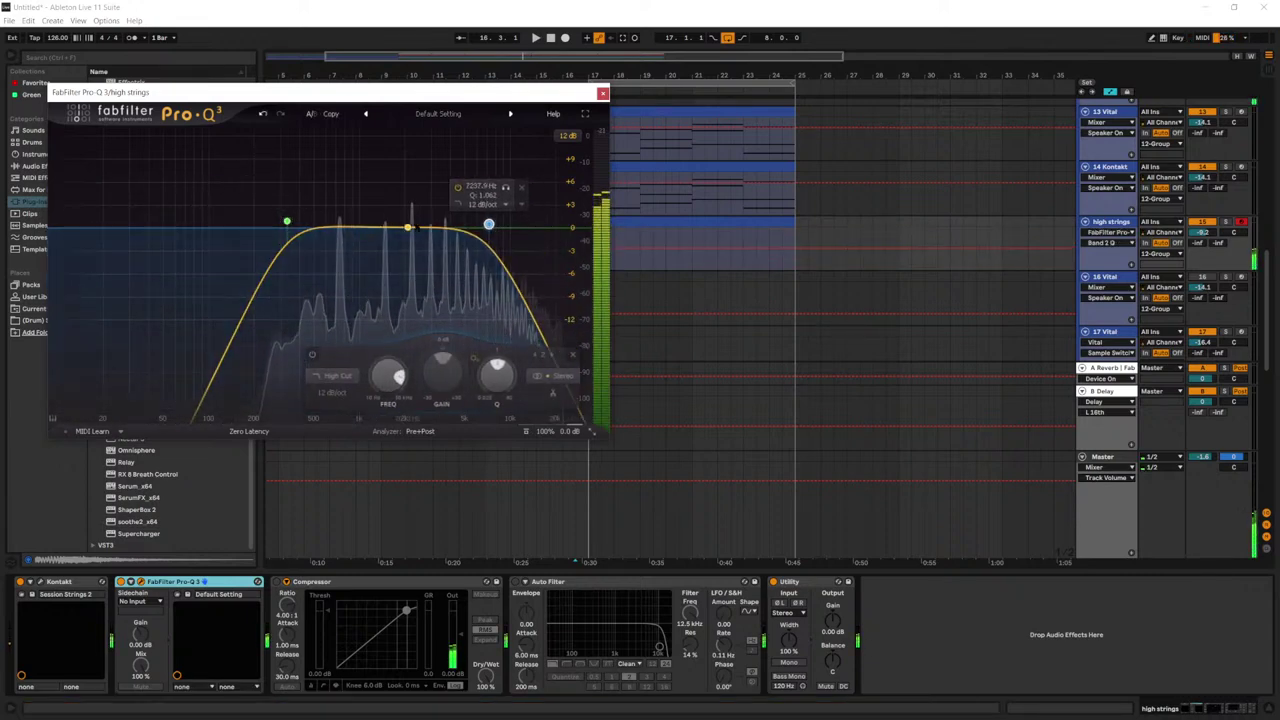
pyautogui.moveTo(410, 228); pyautogui.dragTo(315, 198)
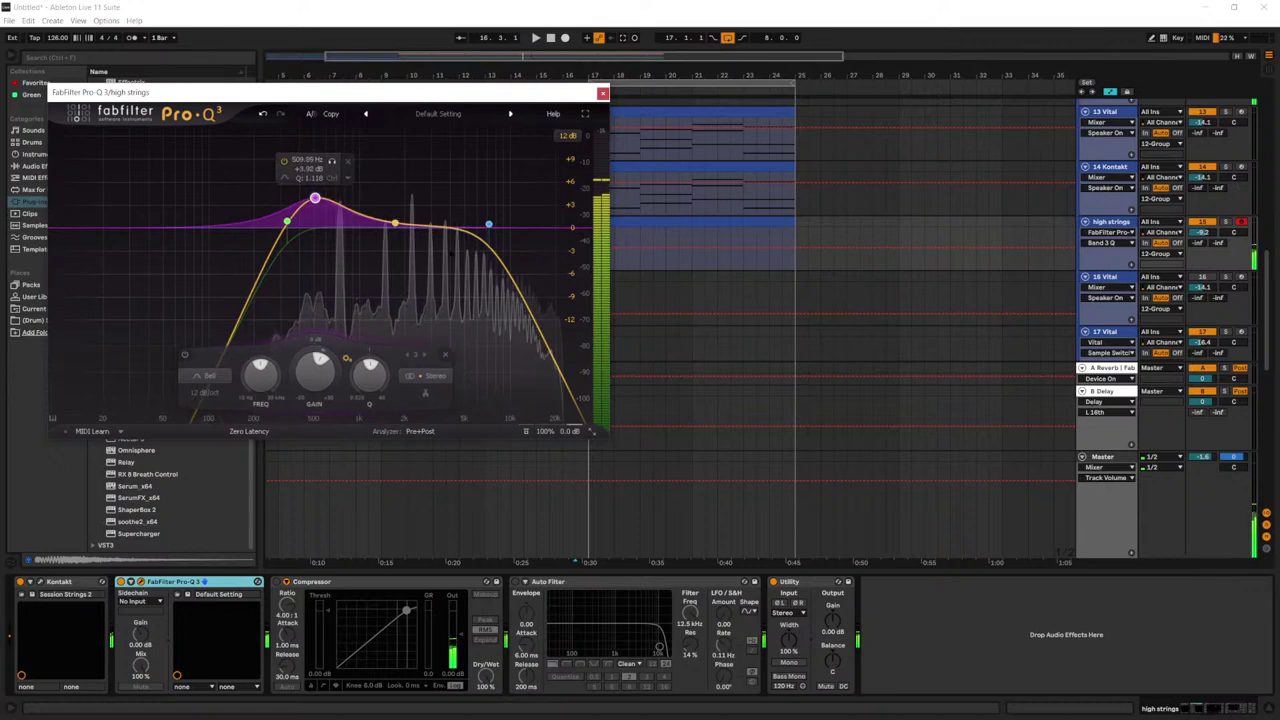
pyautogui.click(602, 93)
# Step: Solo 14 Kontakt, play it from bar 17 and reduce the stereo width in its Utility device
pyautogui.scroll(2, 1110, 230)
pyautogui.click(1122, 233)
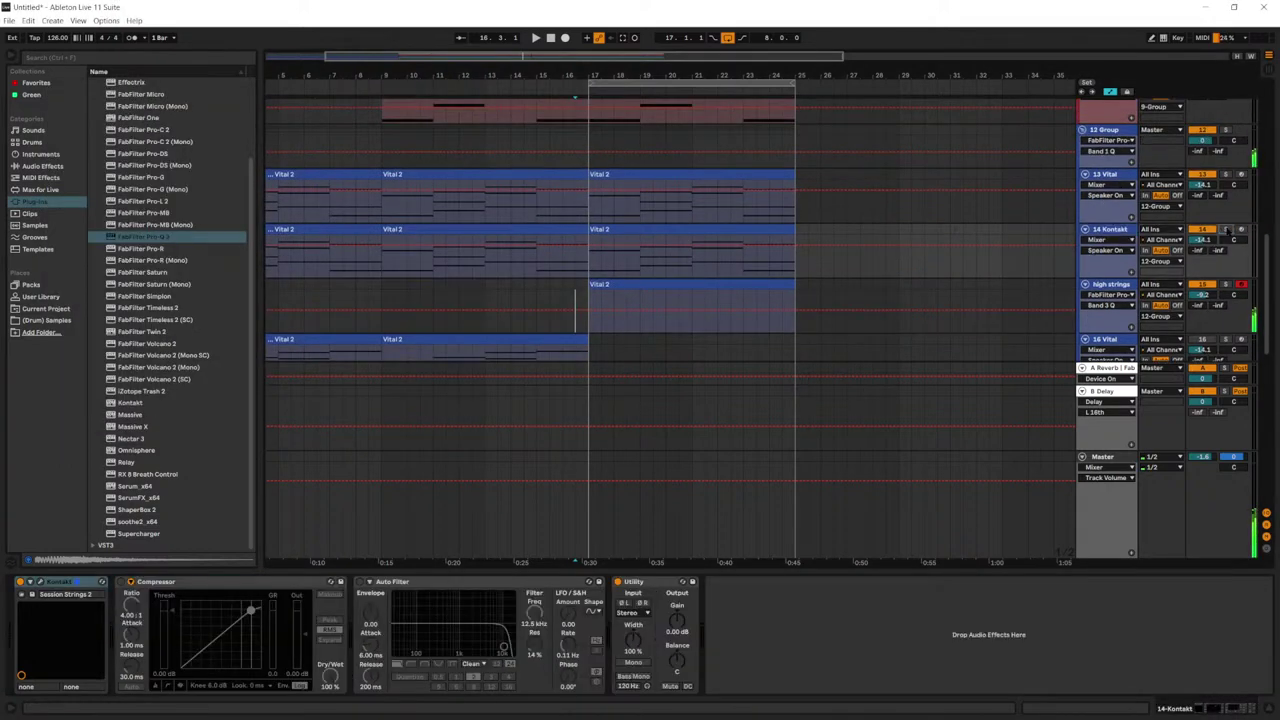
pyautogui.moveTo(790, 258); pyautogui.dragTo(595, 262)
pyautogui.press('space')
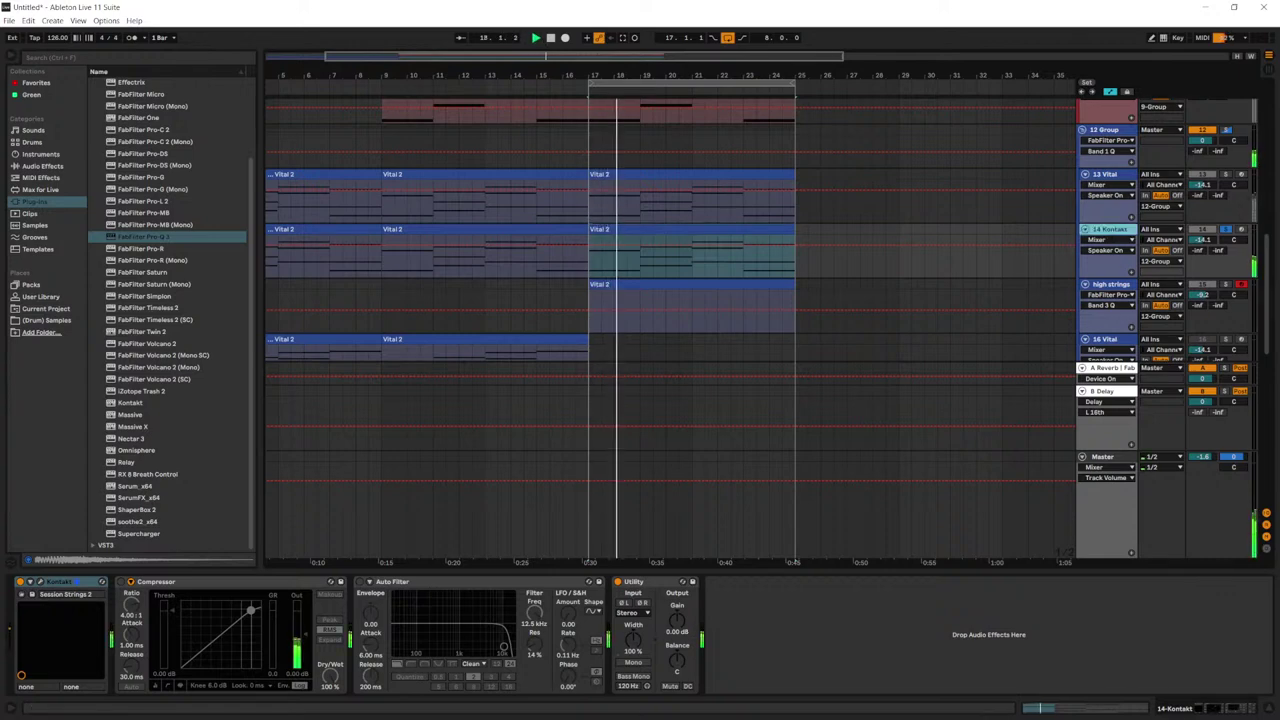
pyautogui.moveTo(632, 639); pyautogui.dragTo(632, 660)
pyautogui.press('space')
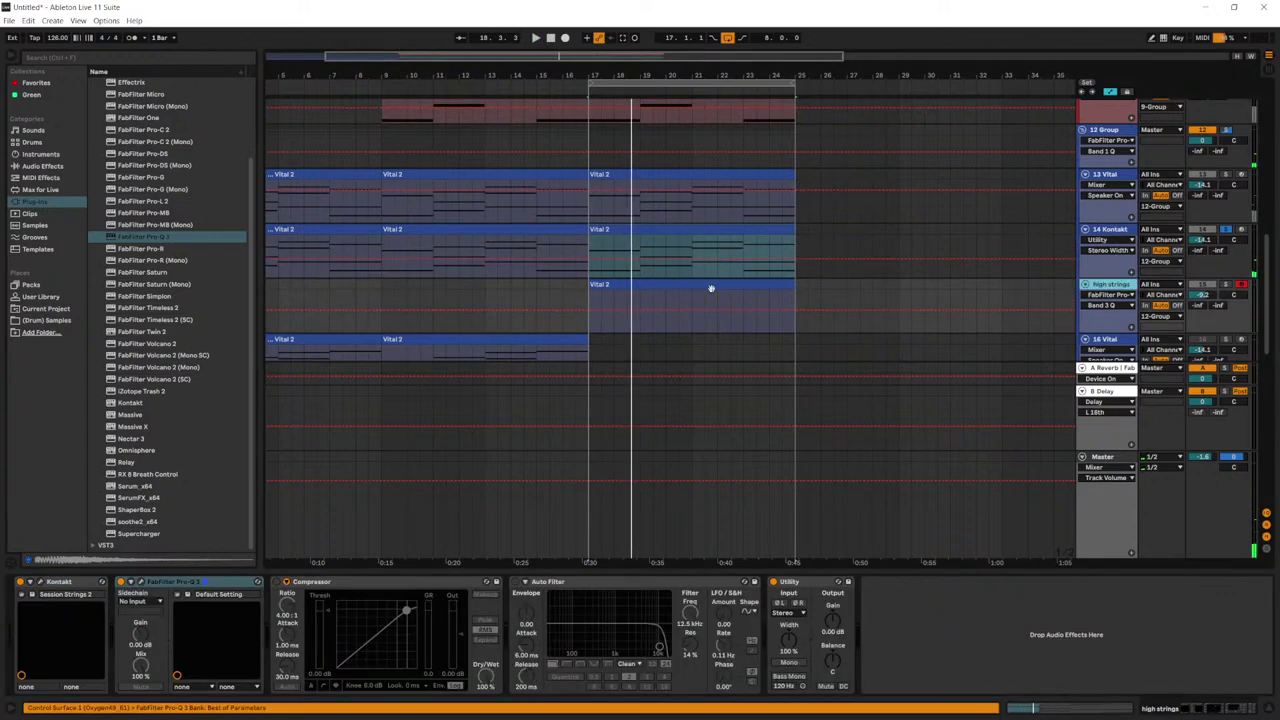
# Step: Check the empty high strings clip, solo the track and play from bar 15
pyautogui.doubleClick(709, 290)
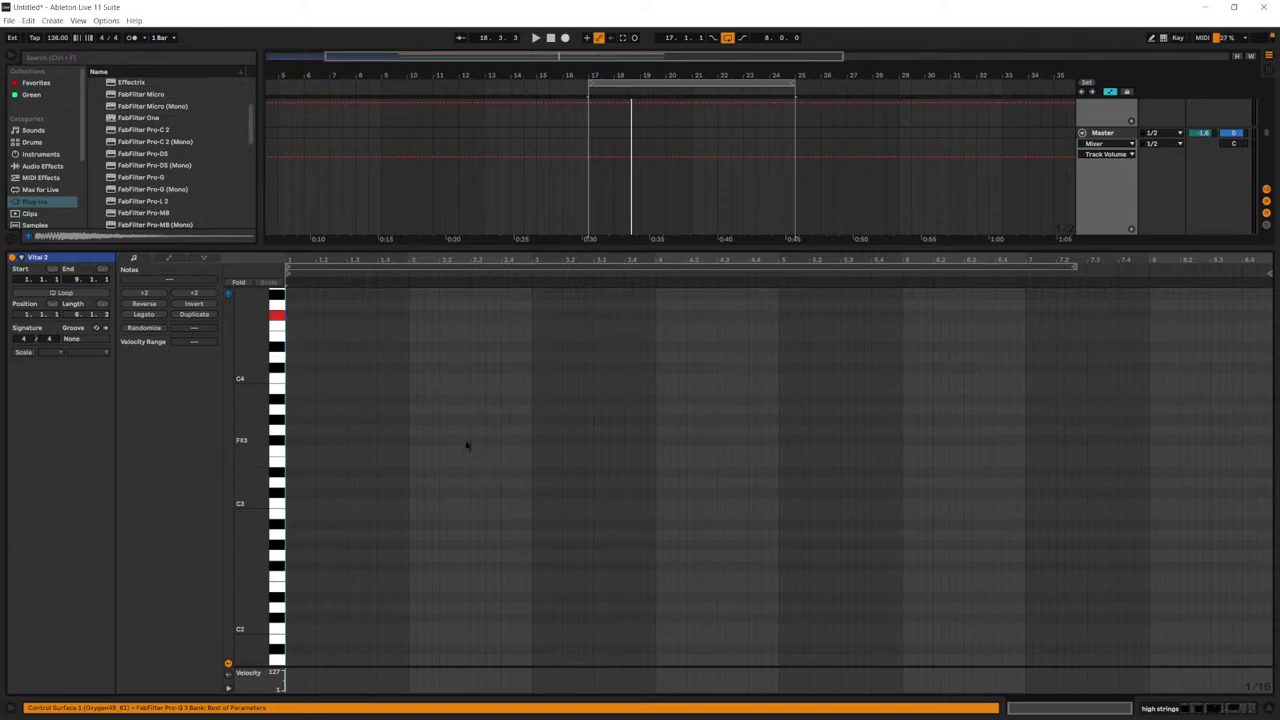
pyautogui.scroll(1, 467, 445)
pyautogui.hotkey('shift', 'Tab')
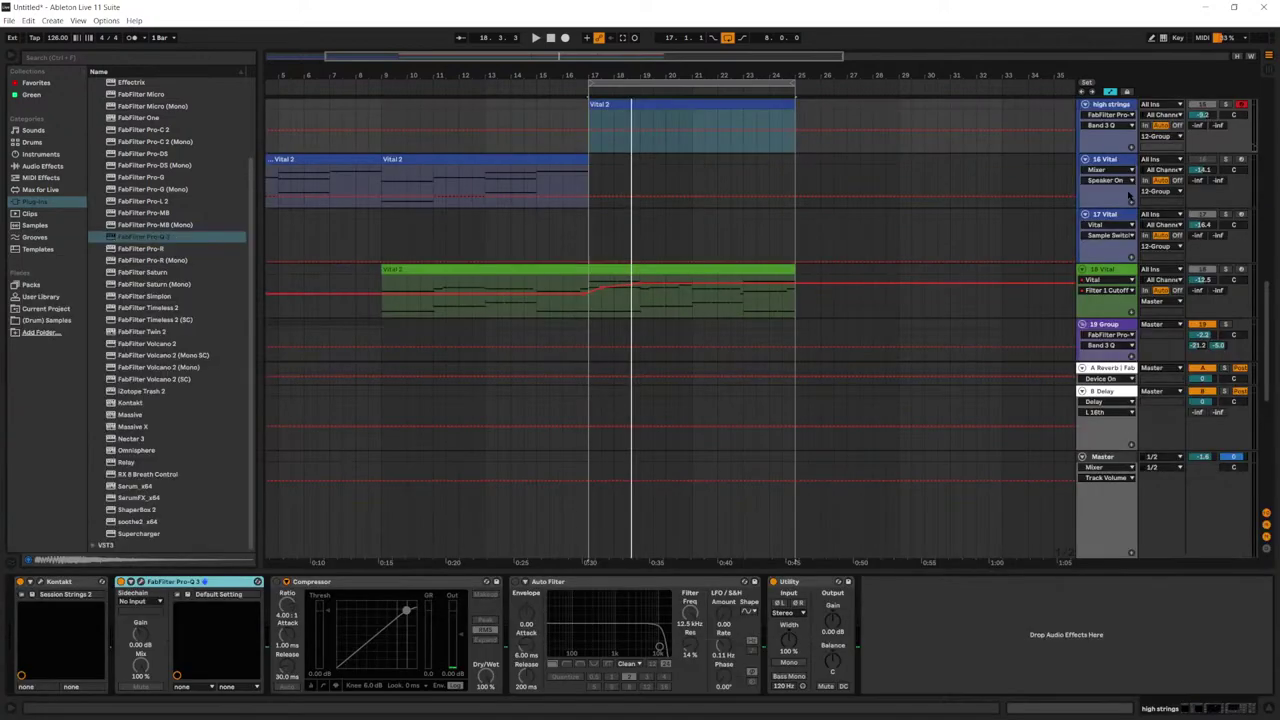
pyautogui.scroll(2, 1127, 147)
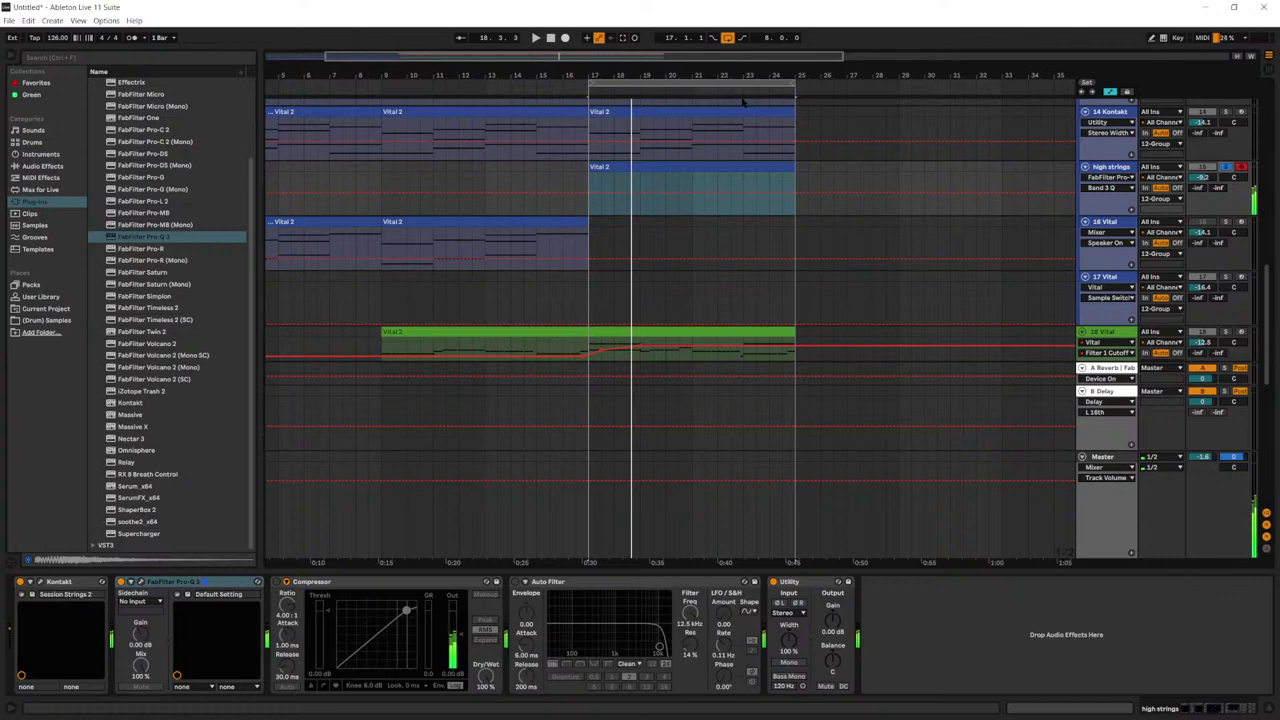
pyautogui.click(557, 172)
pyautogui.press('space')
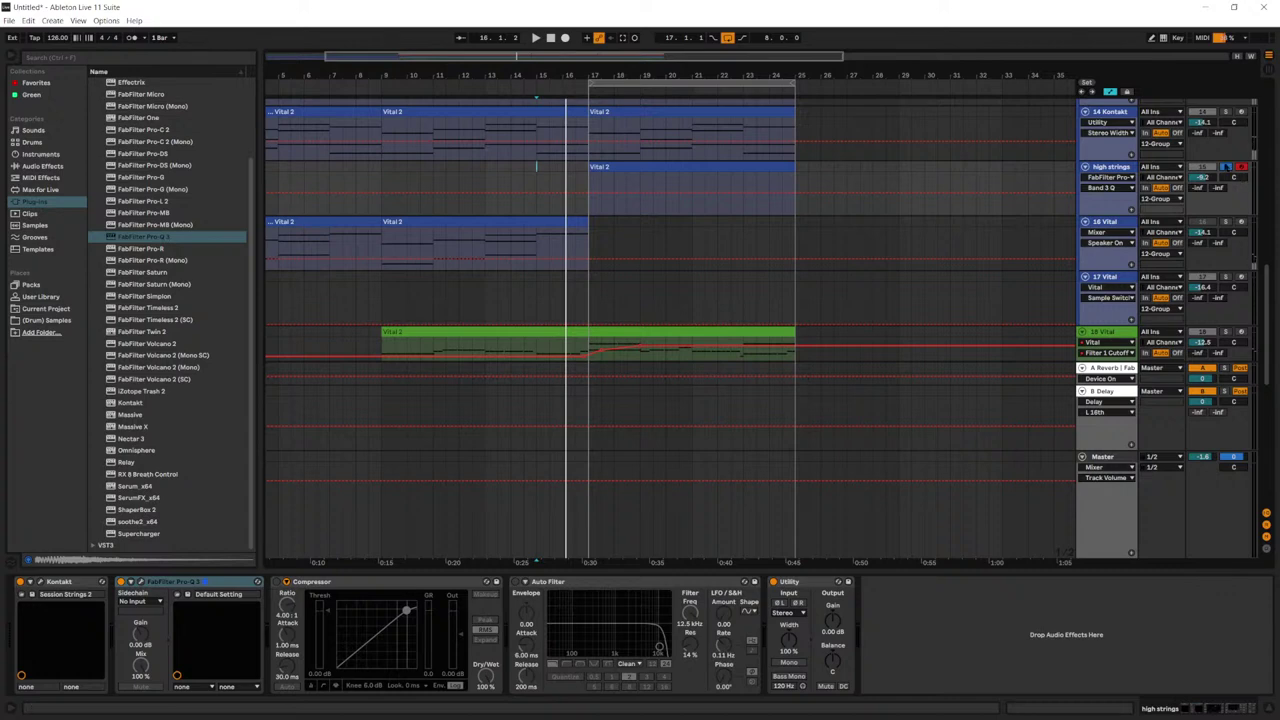
# Step: Record the high strings part from bar 15 into bar 21, plus a short extra take from bar 16
pyautogui.click(565, 38)
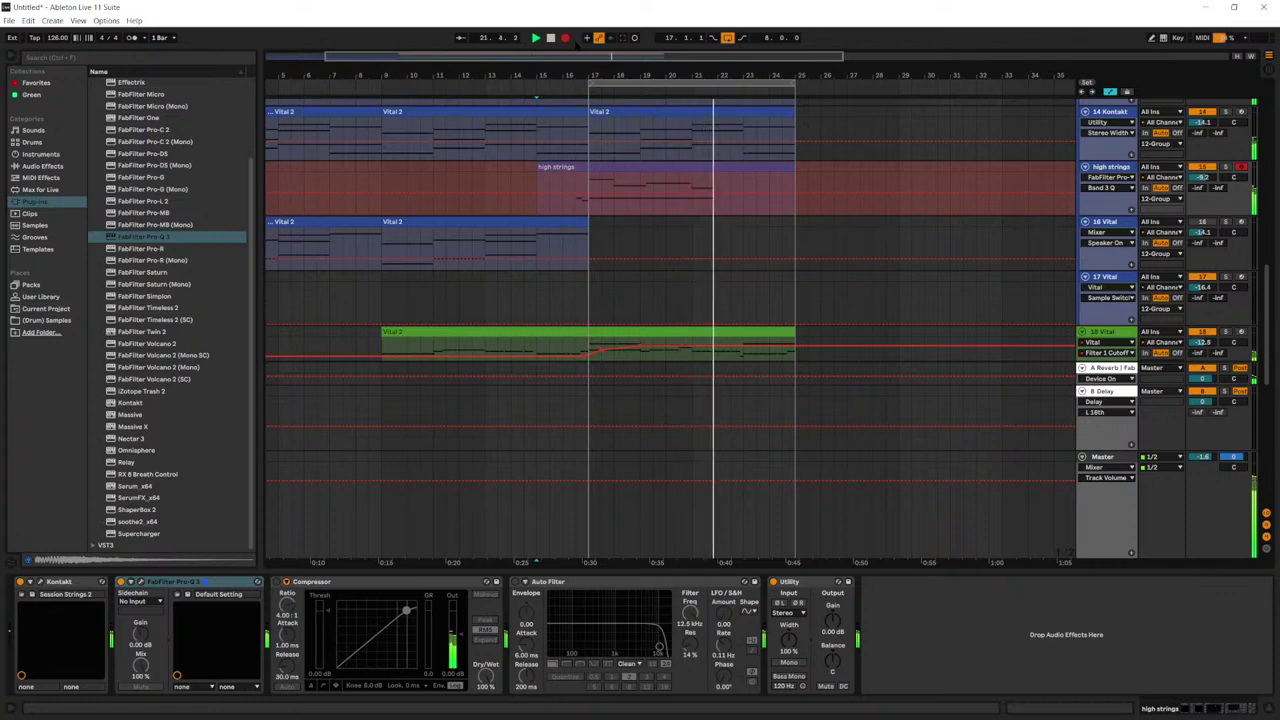
pyautogui.click(565, 37)
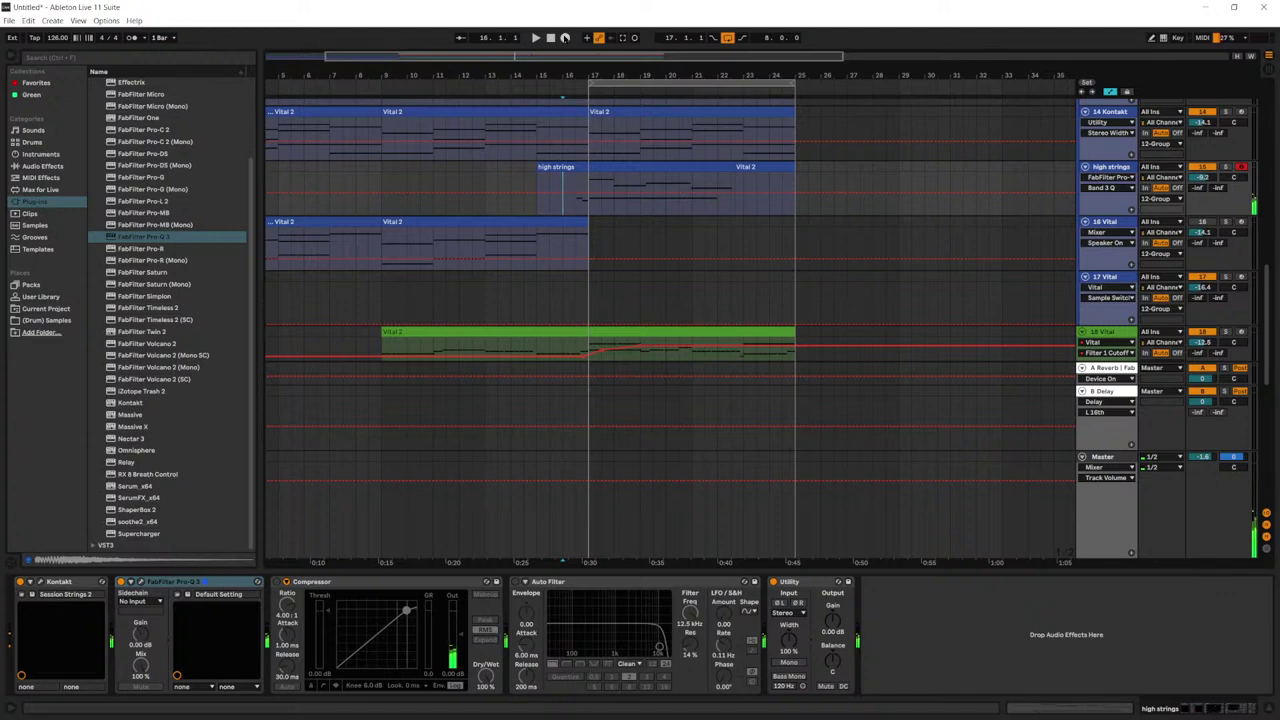
pyautogui.click(565, 38)
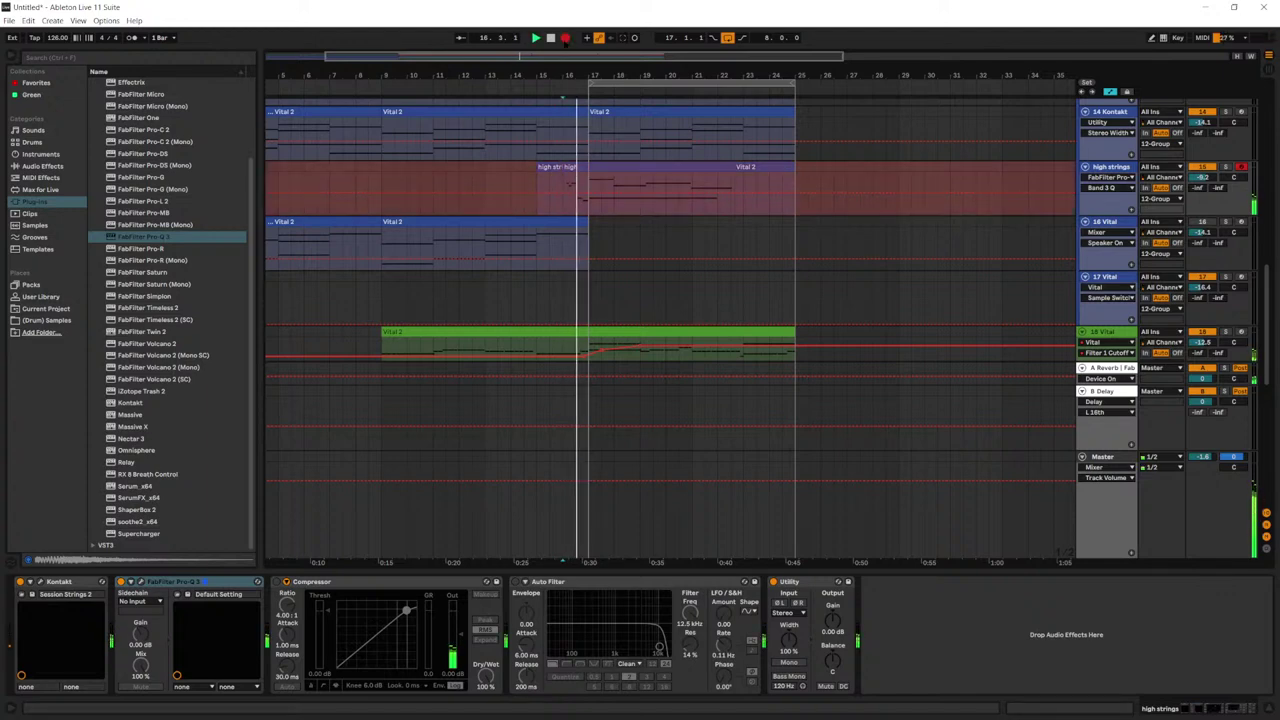
pyautogui.click(550, 38)
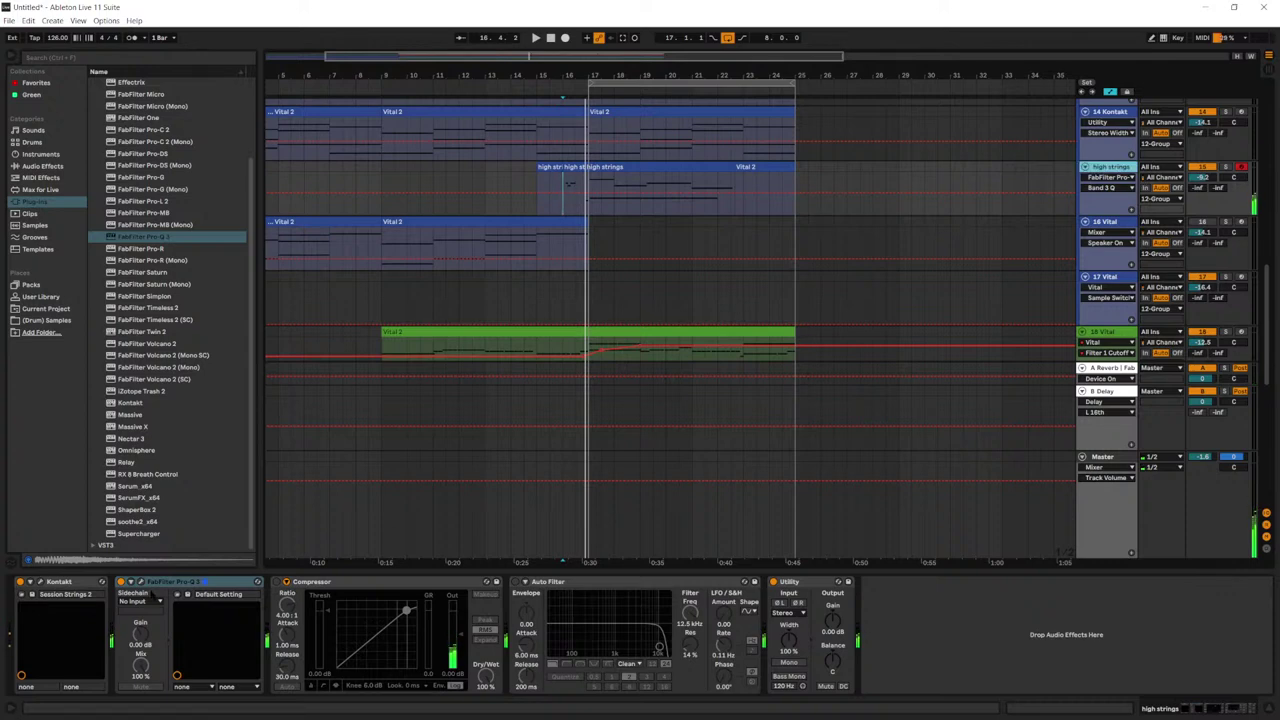
# Step: In the high strings Pro-Q 3, flatten the bell band beside the low cut and lower the high cut's Q for a gentler roll-off
pyautogui.click(141, 582)
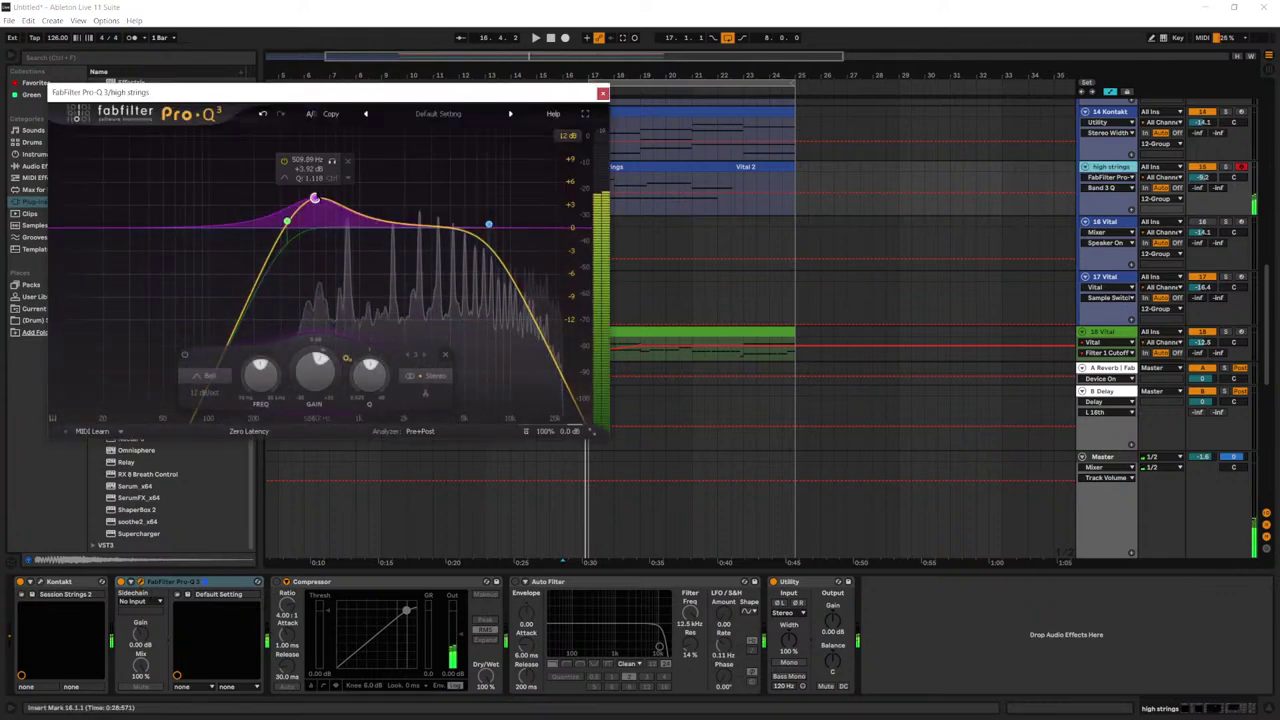
pyautogui.moveTo(314, 198); pyautogui.dragTo(291, 223)
pyautogui.moveTo(488, 224); pyautogui.dragTo(496, 269)
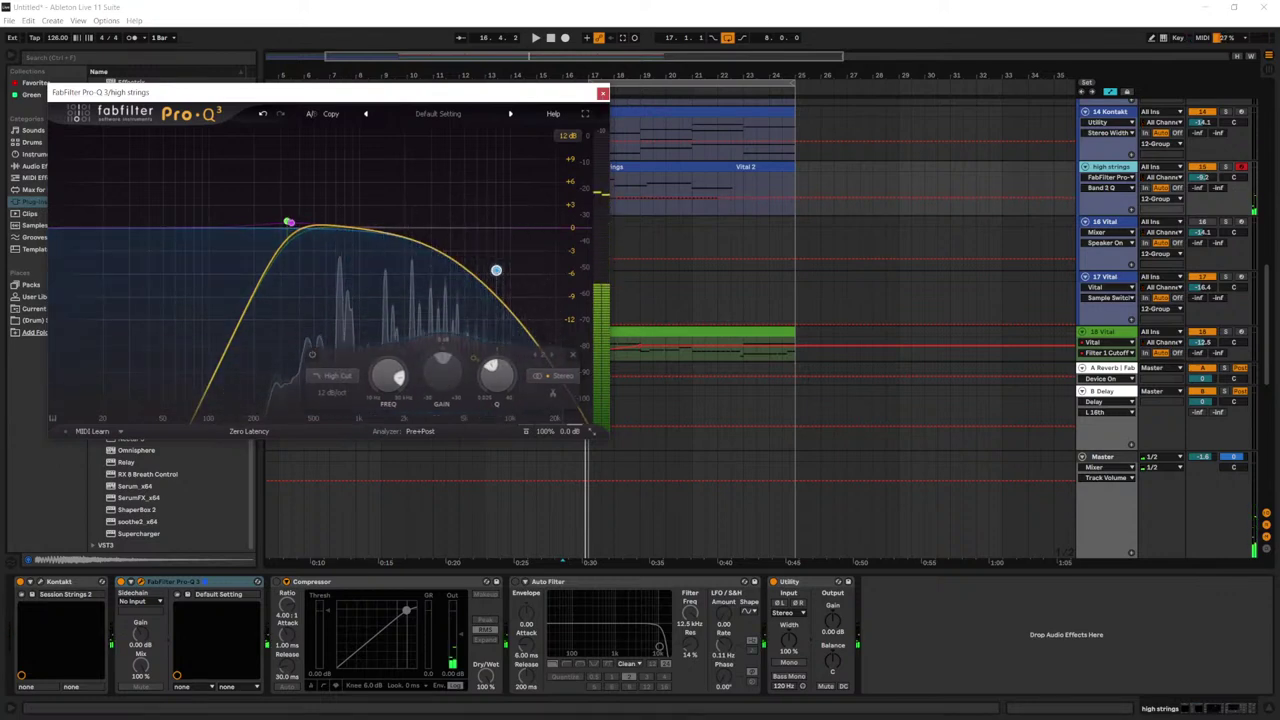
pyautogui.click(603, 93)
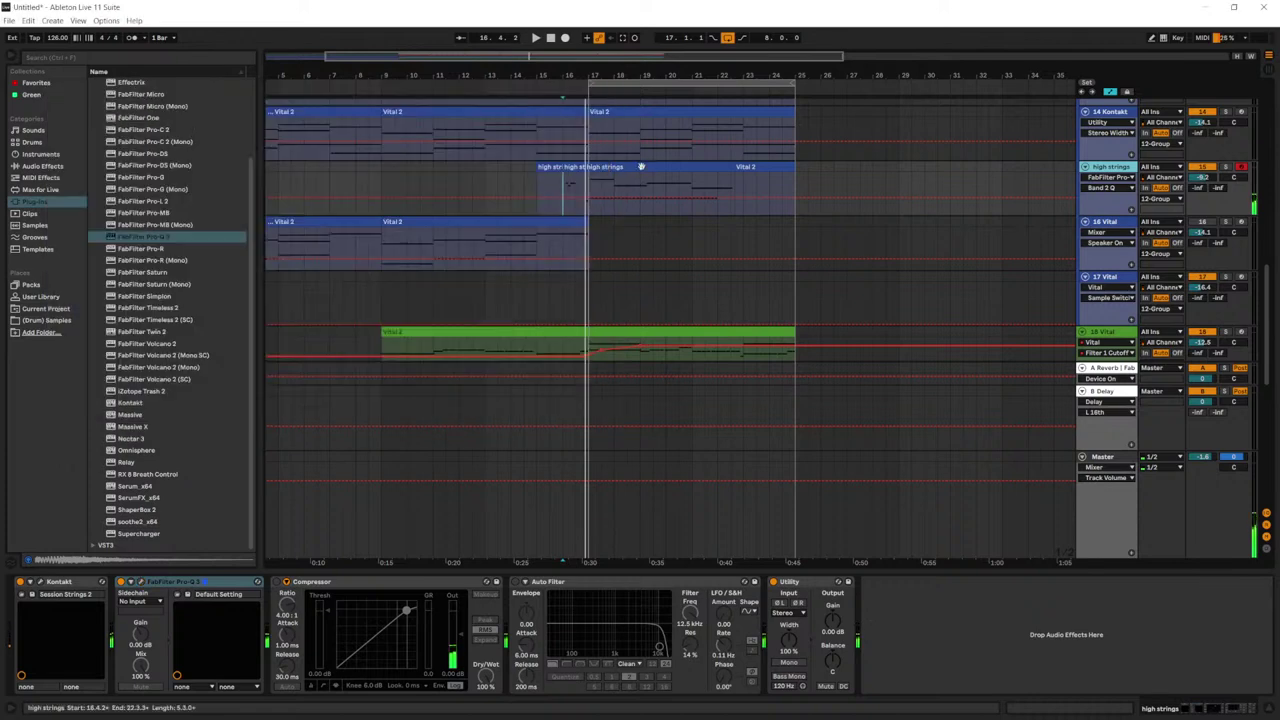
# Step: Delete the recorded high strings material between bars 15 and 17
pyautogui.click(588, 185)
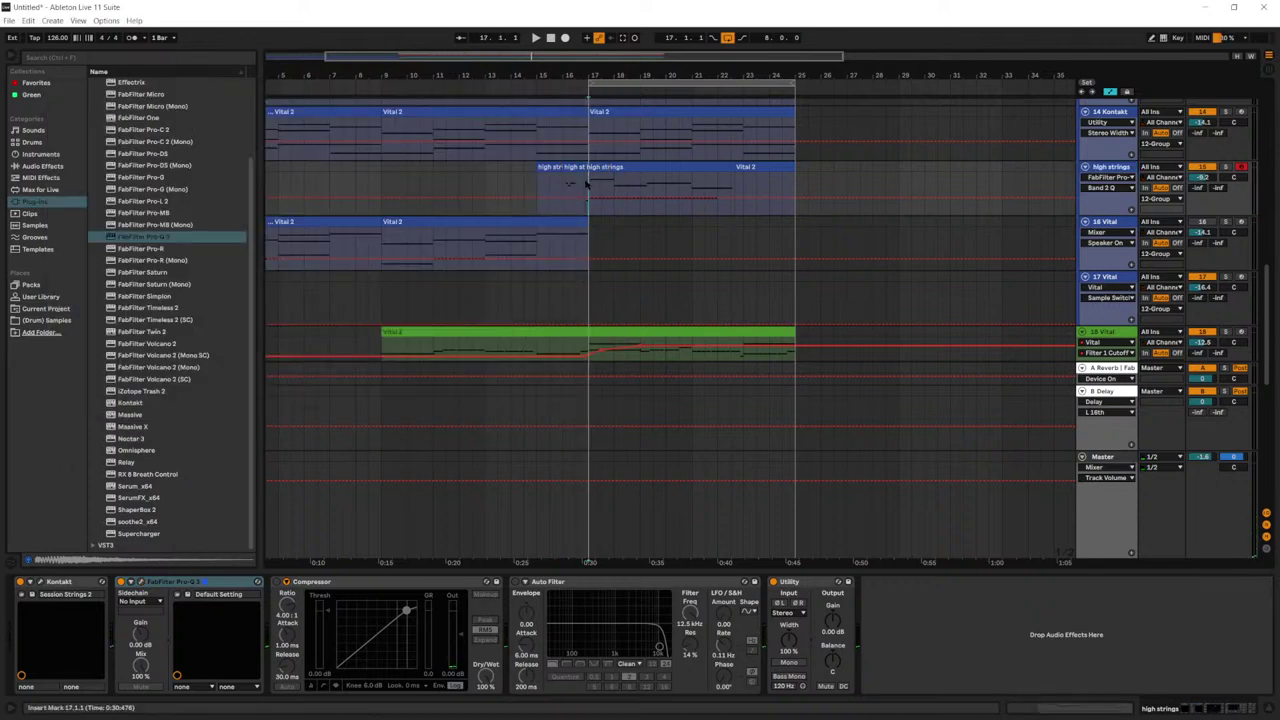
pyautogui.moveTo(588, 185); pyautogui.dragTo(537, 185)
pyautogui.press('Delete')
# Step: Delete the short stray F#3 note at the start of the high strings clip
pyautogui.doubleClick(600, 167)
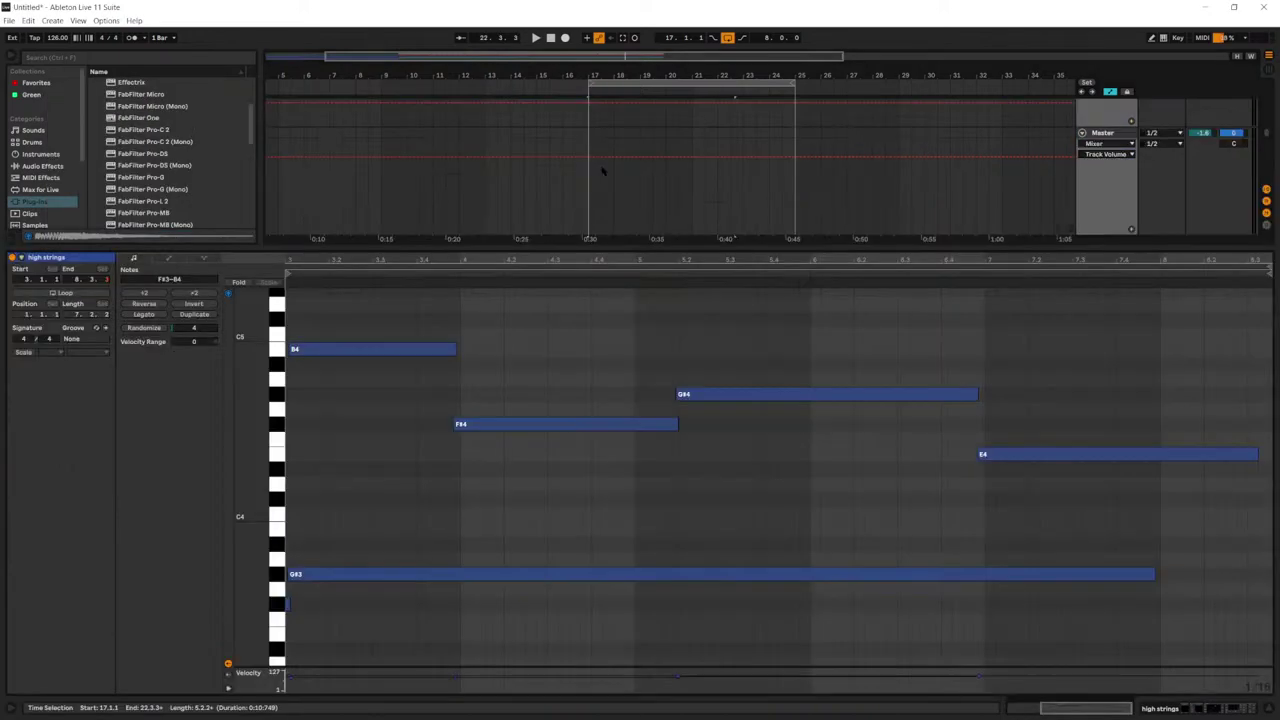
pyautogui.moveTo(421, 261); pyautogui.dragTo(643, 190)
pyautogui.moveTo(580, 640); pyautogui.dragTo(456, 541)
pyautogui.press('Delete')
pyautogui.hotkey('shift', 'Tab')
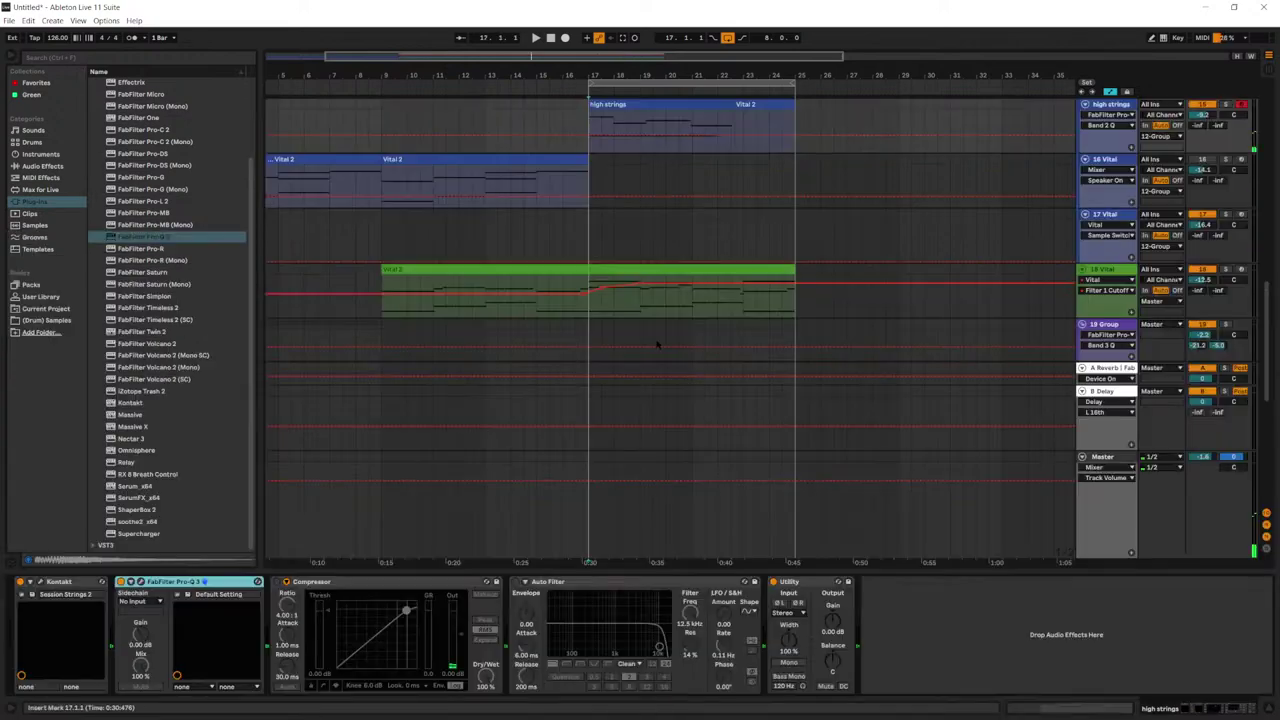
# Step: Play the high strings clip from bar 17, move its G#4 note earlier to about 4.4.4 and align the G#3 start with B4
pyautogui.press('space')
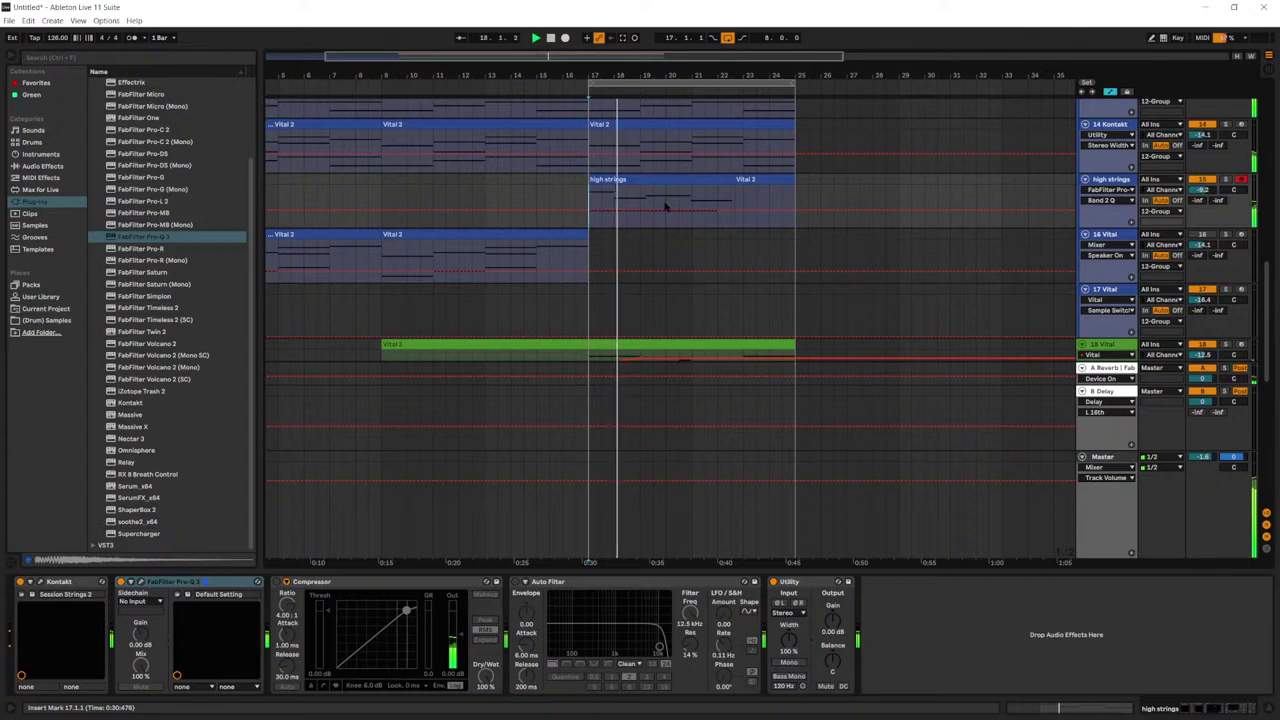
pyautogui.hotkey('shift', 'Tab')
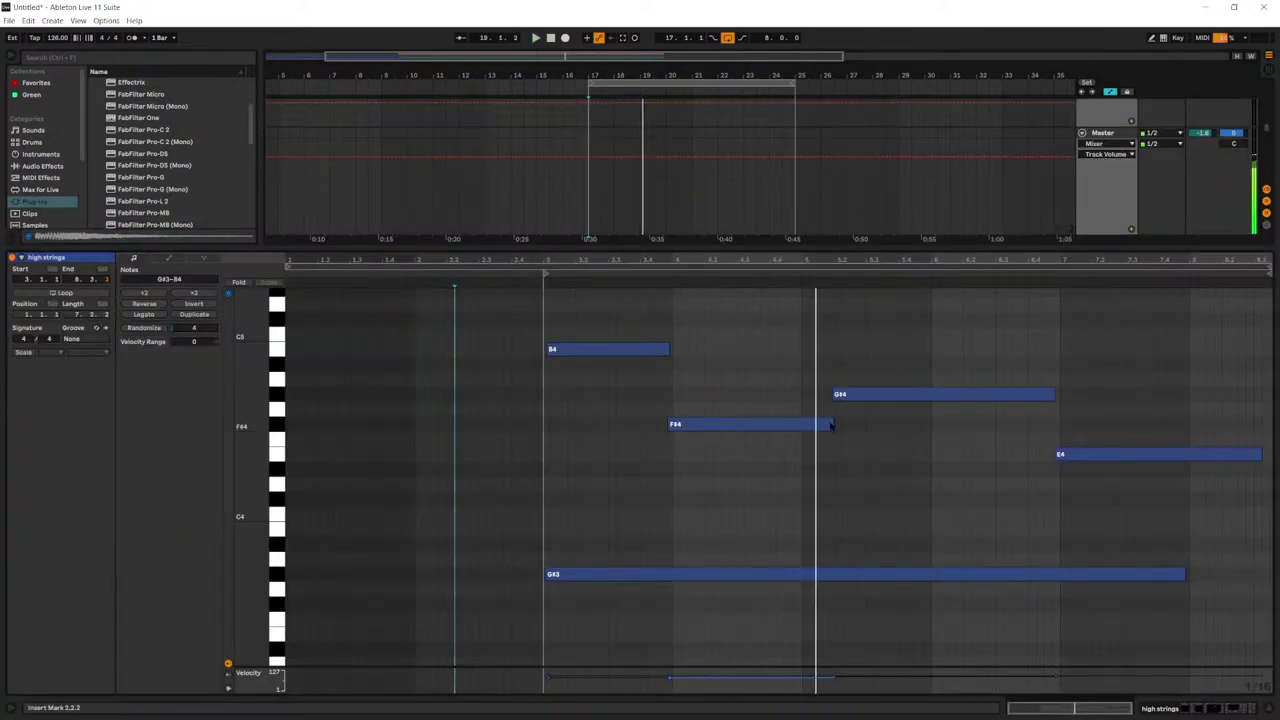
pyautogui.moveTo(856, 398); pyautogui.dragTo(826, 395)
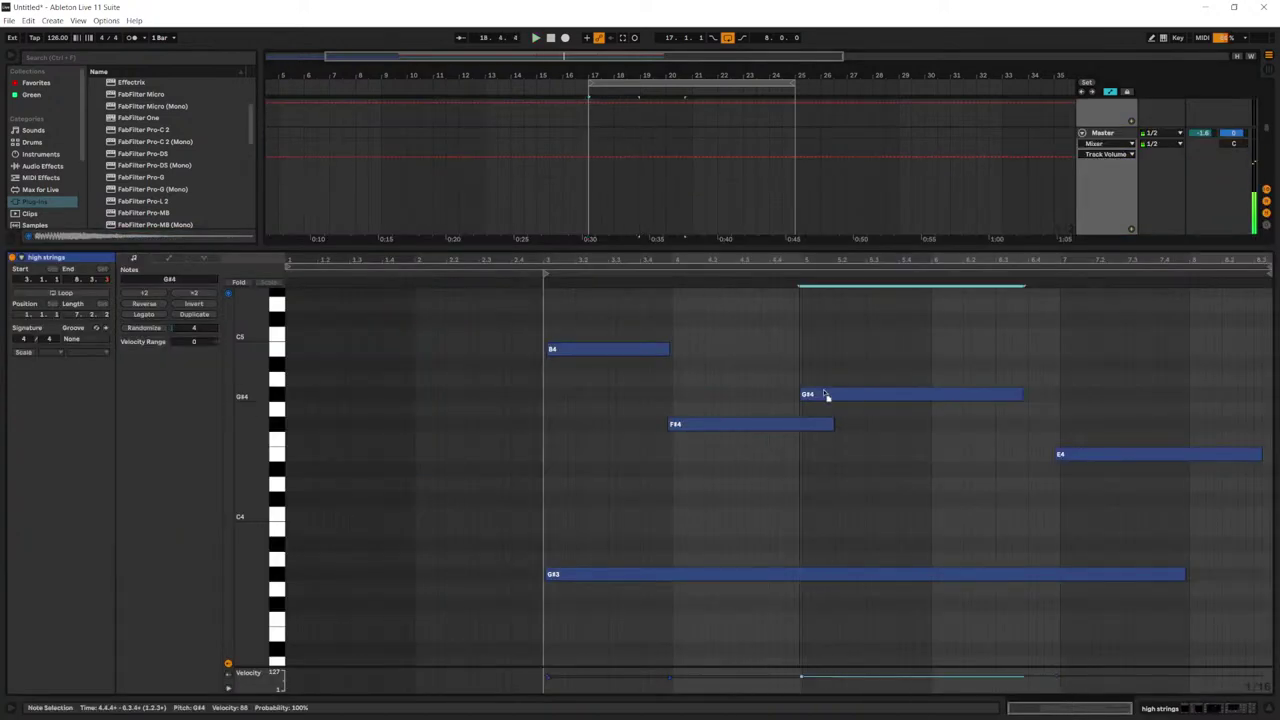
pyautogui.click(744, 440)
pyautogui.moveTo(667, 259); pyautogui.dragTo(762, 258)
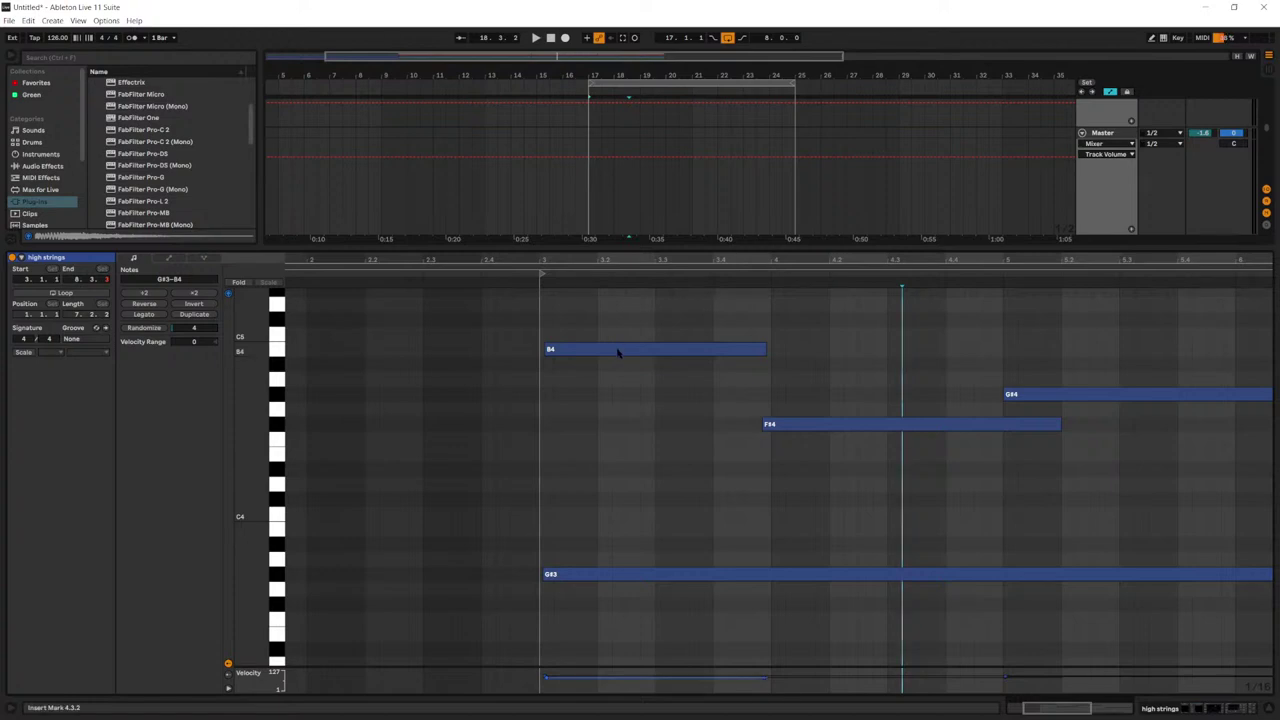
pyautogui.scroll(5, 600, 348)
pyautogui.click(471, 352)
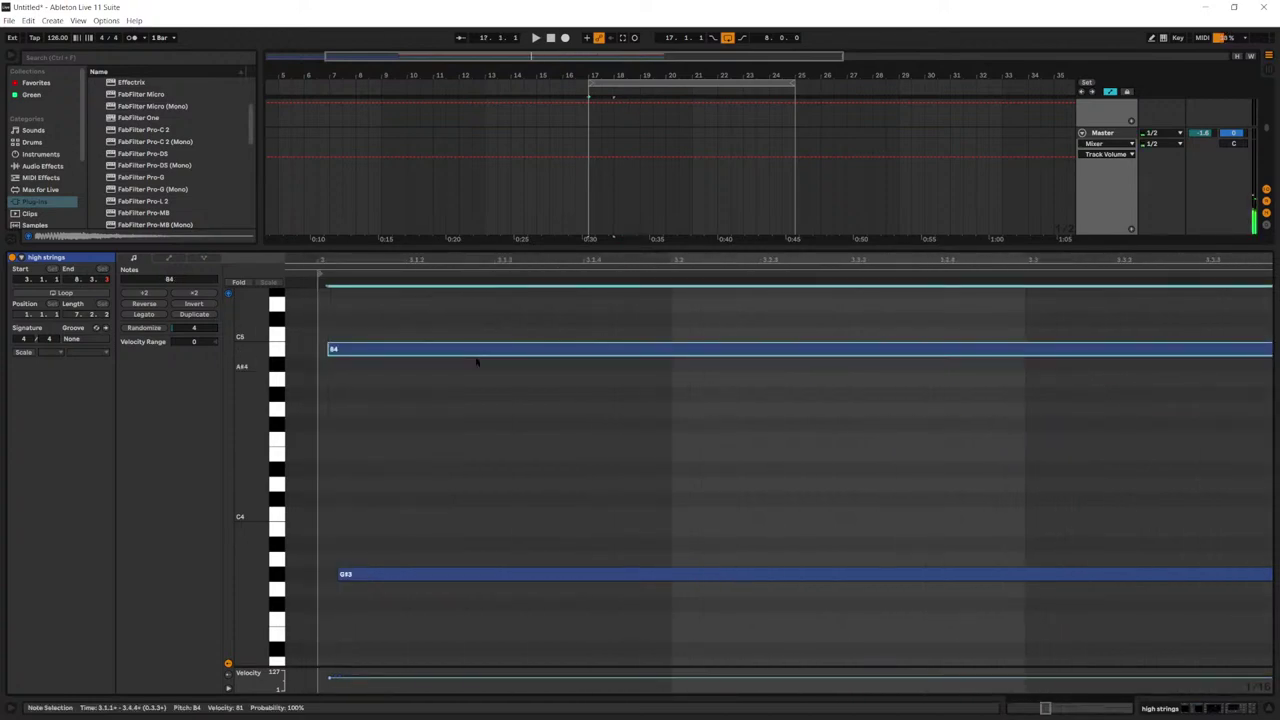
pyautogui.moveTo(471, 573); pyautogui.dragTo(460, 581)
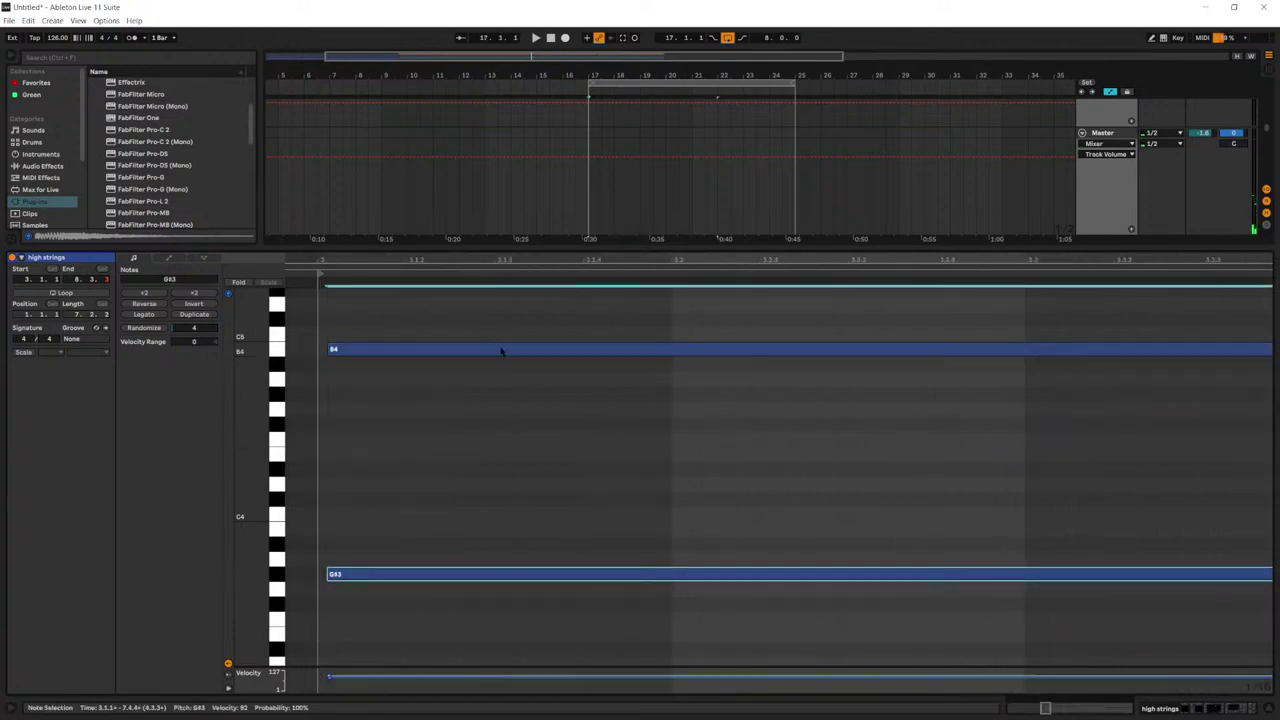
# Step: Set 1.1.1 at the first notes of the high strings clip and play the phrase
pyautogui.moveTo(523, 259); pyautogui.dragTo(523, 200)
pyautogui.rightClick(480, 308)
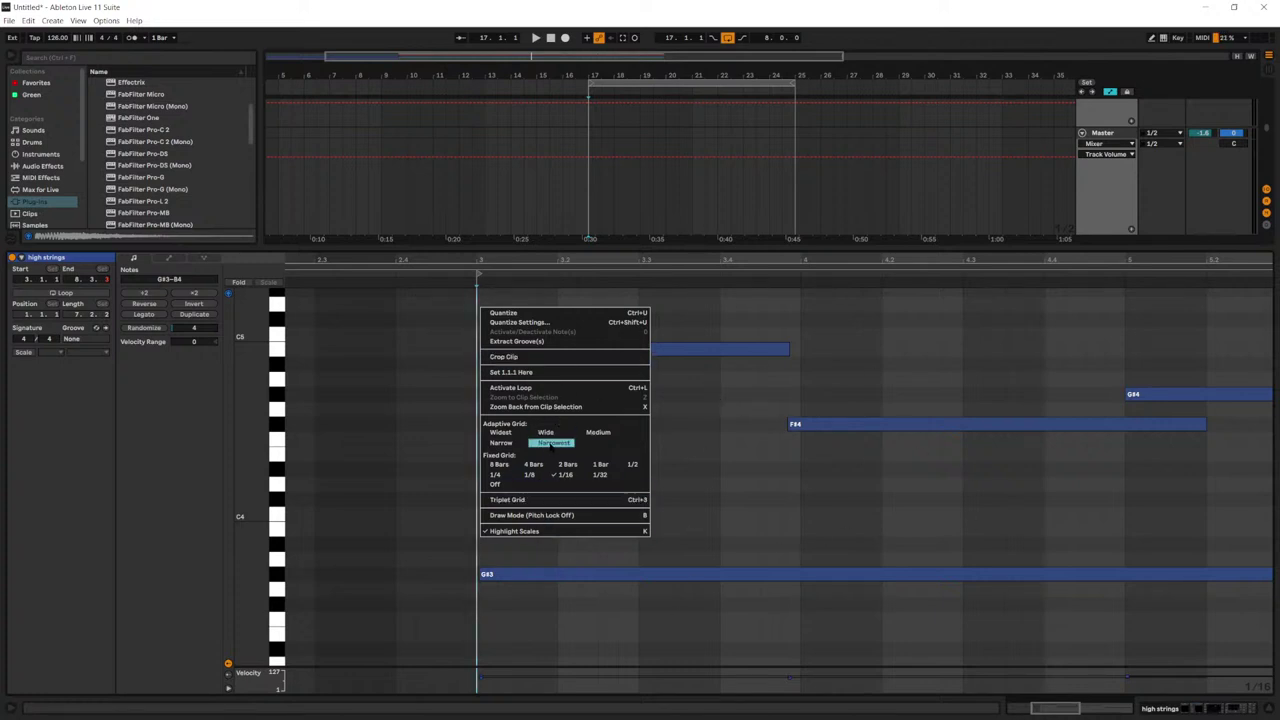
pyautogui.click(522, 372)
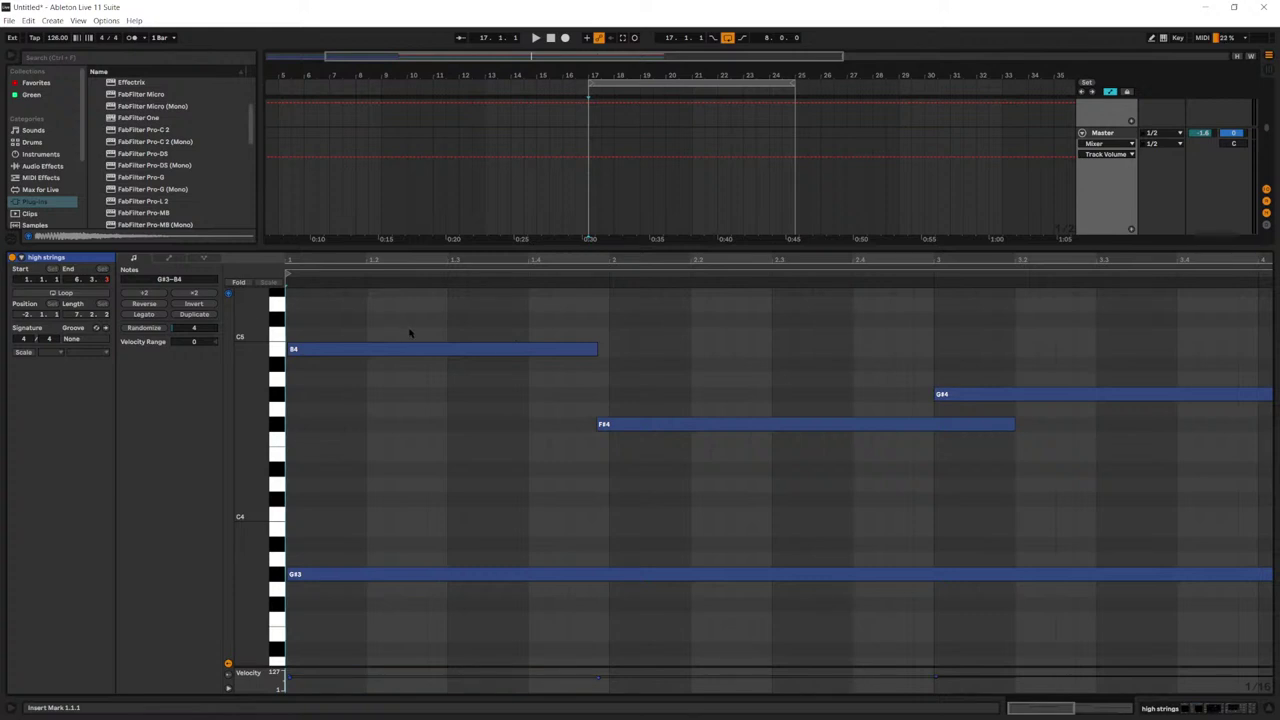
pyautogui.press('space')
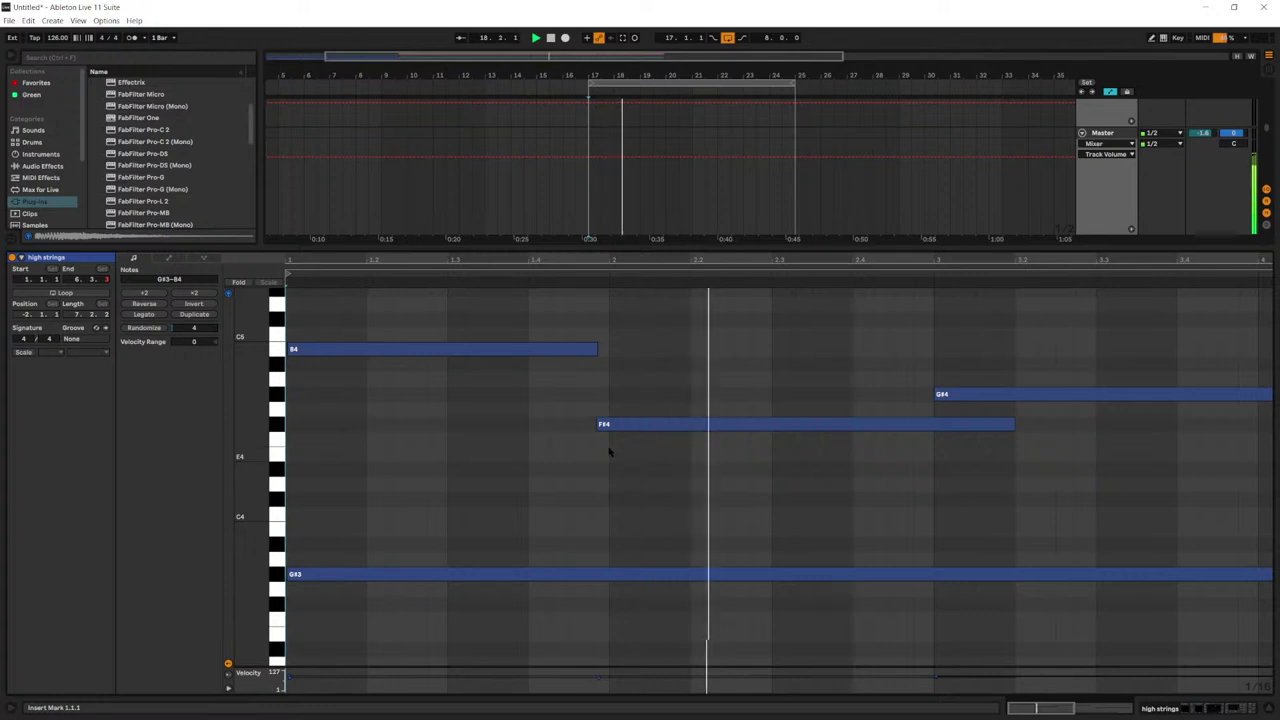
pyautogui.press('space')
# Step: Shorten the G#3 note to two bars, follow it with a two-bar E3 from bar 3, and play the phrase
pyautogui.click(945, 574)
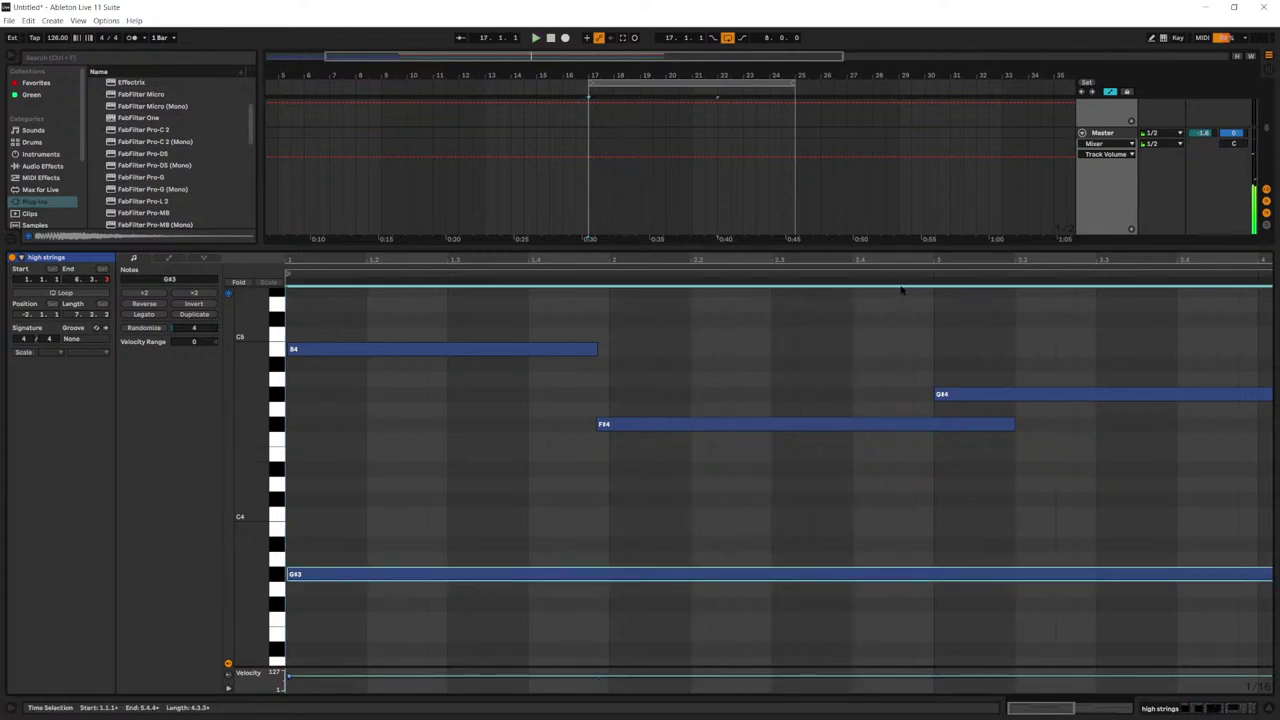
pyautogui.moveTo(903, 261); pyautogui.dragTo(903, 200)
pyautogui.moveTo(1154, 575); pyautogui.dragTo(957, 634)
pyautogui.click(465, 476)
pyautogui.press('space')
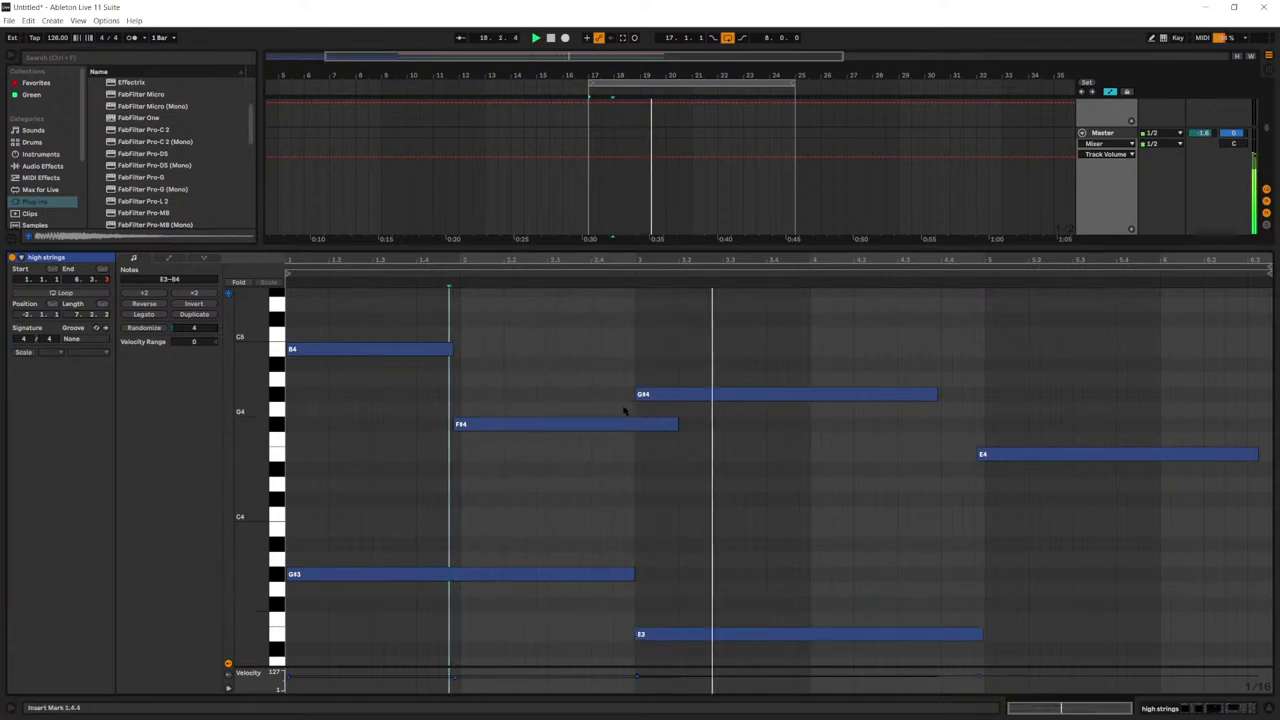
pyautogui.press('space')
# Step: Shorten the G#4 note to one bar, duplicate it to bar 4 at pitch E4, and play the result
pyautogui.click(934, 393)
pyautogui.moveTo(934, 393); pyautogui.dragTo(809, 393)
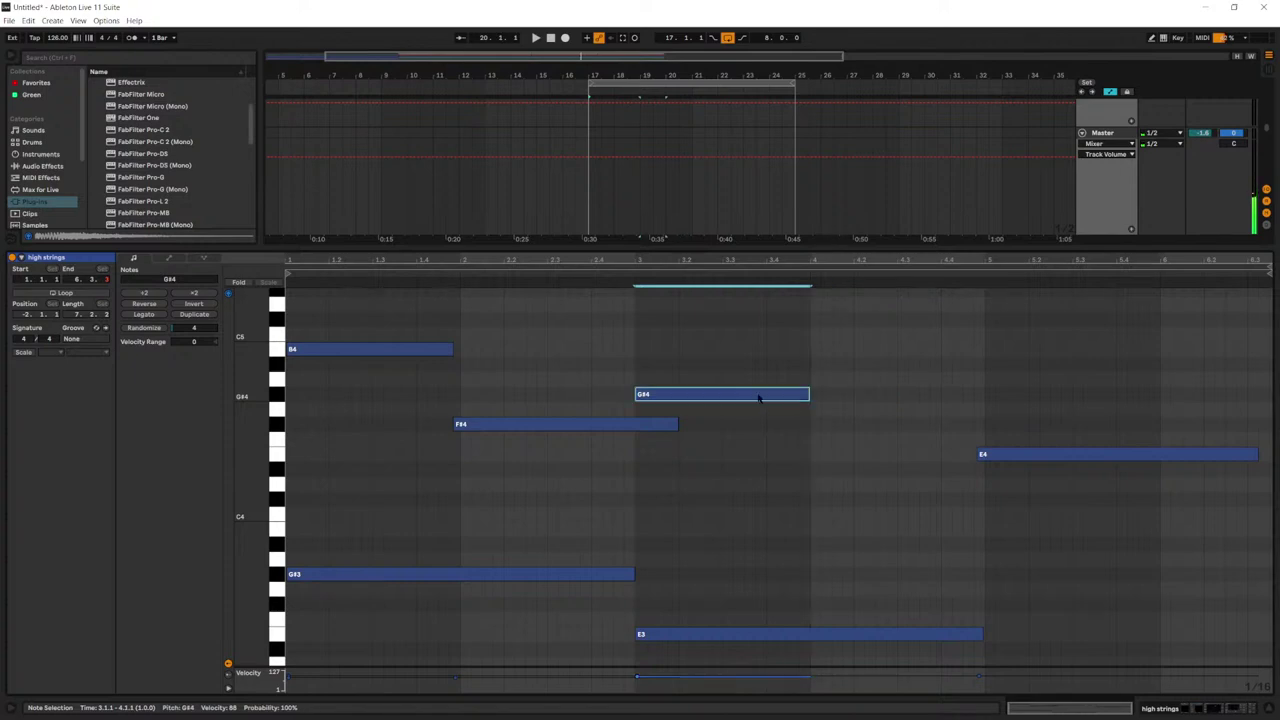
pyautogui.hotkey('ctrl', 'd')
pyautogui.moveTo(894, 394); pyautogui.dragTo(895, 455)
pyautogui.click(614, 370)
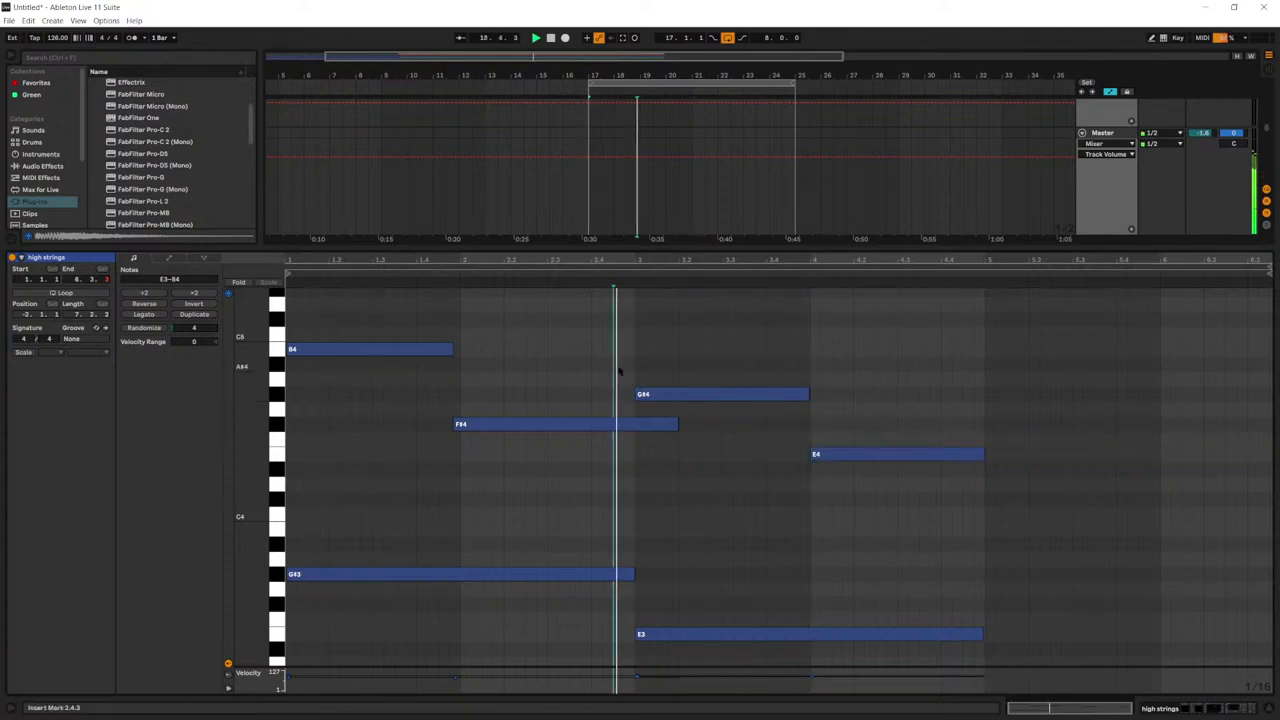
pyautogui.press('space')
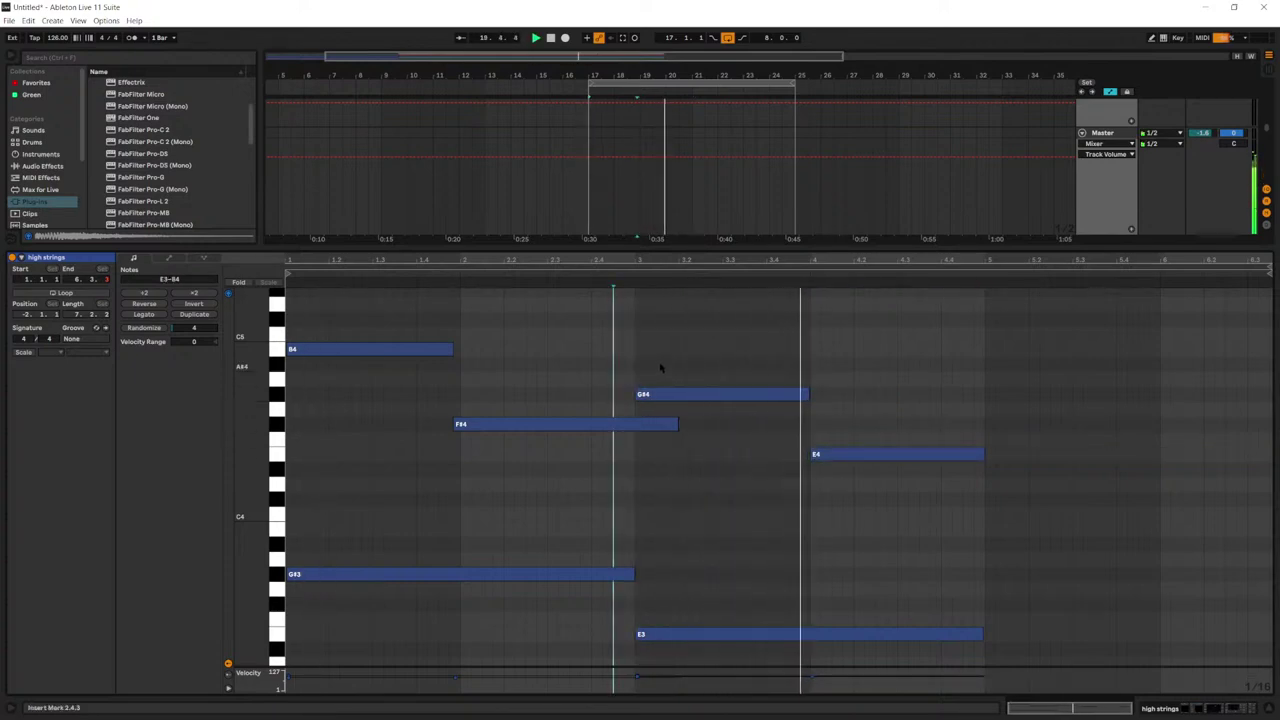
pyautogui.click(838, 455)
pyautogui.hotkey('shift', 'Tab')
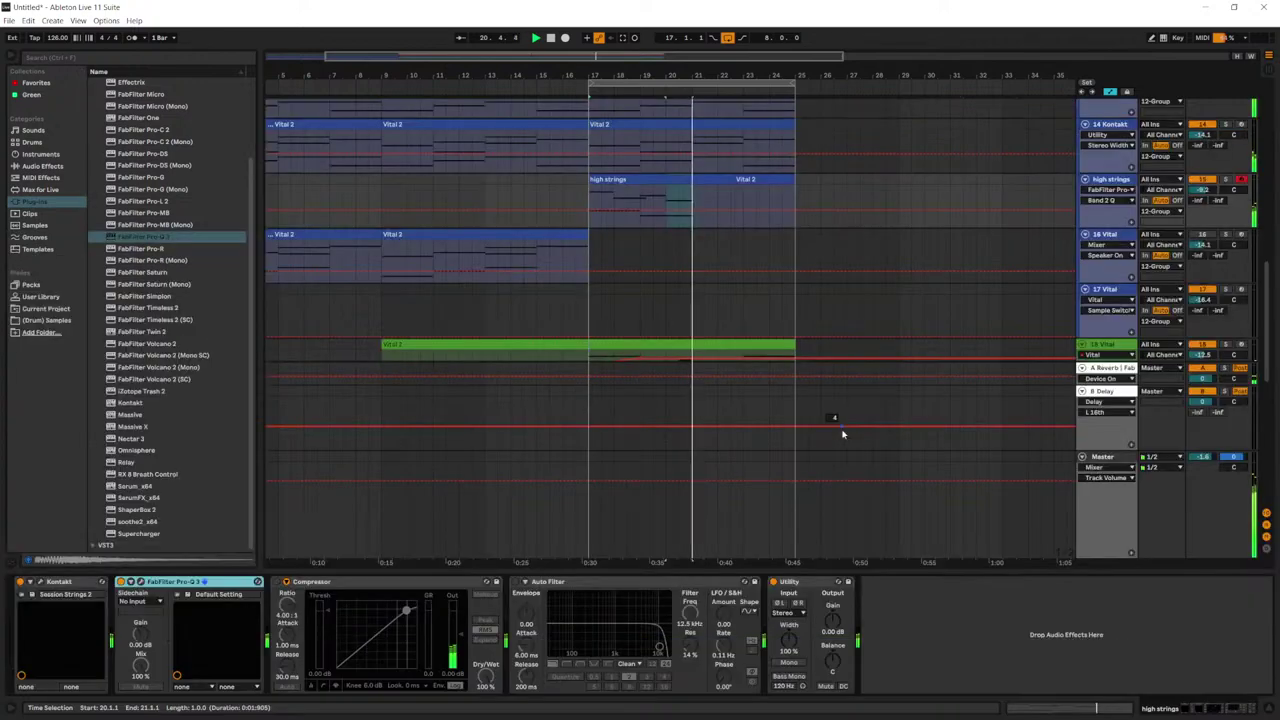
pyautogui.press('space')
# Step: Play from bar 17 and solo the 5 Drum Rack track to hear the closed hats
pyautogui.scroll(2, 920, 306)
pyautogui.scroll(8, 623, 246)
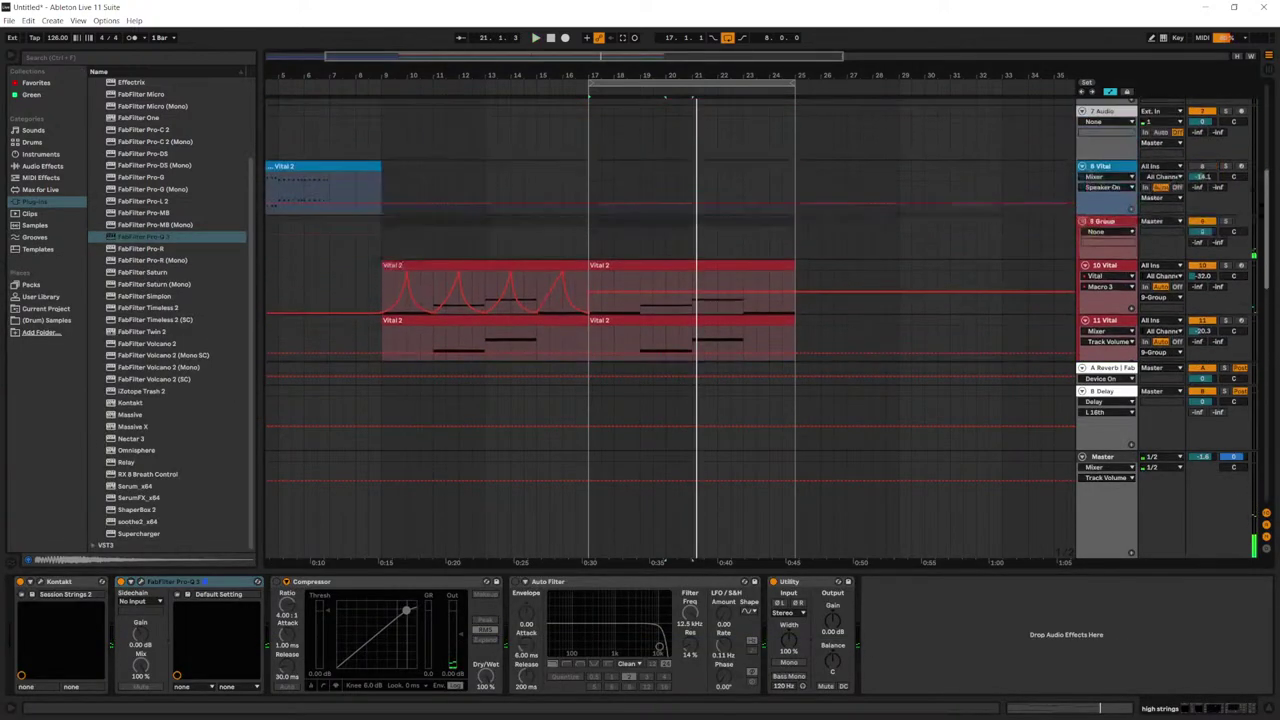
pyautogui.click(591, 241)
pyautogui.press('space')
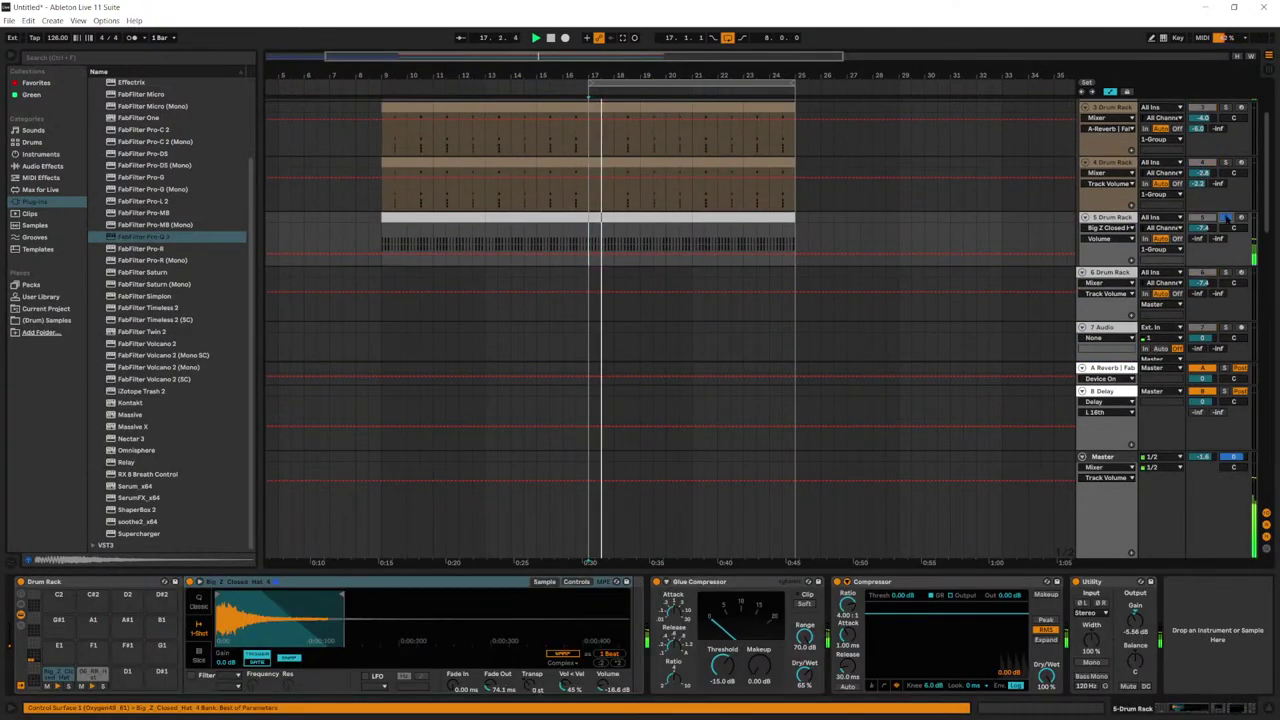
pyautogui.press('space')
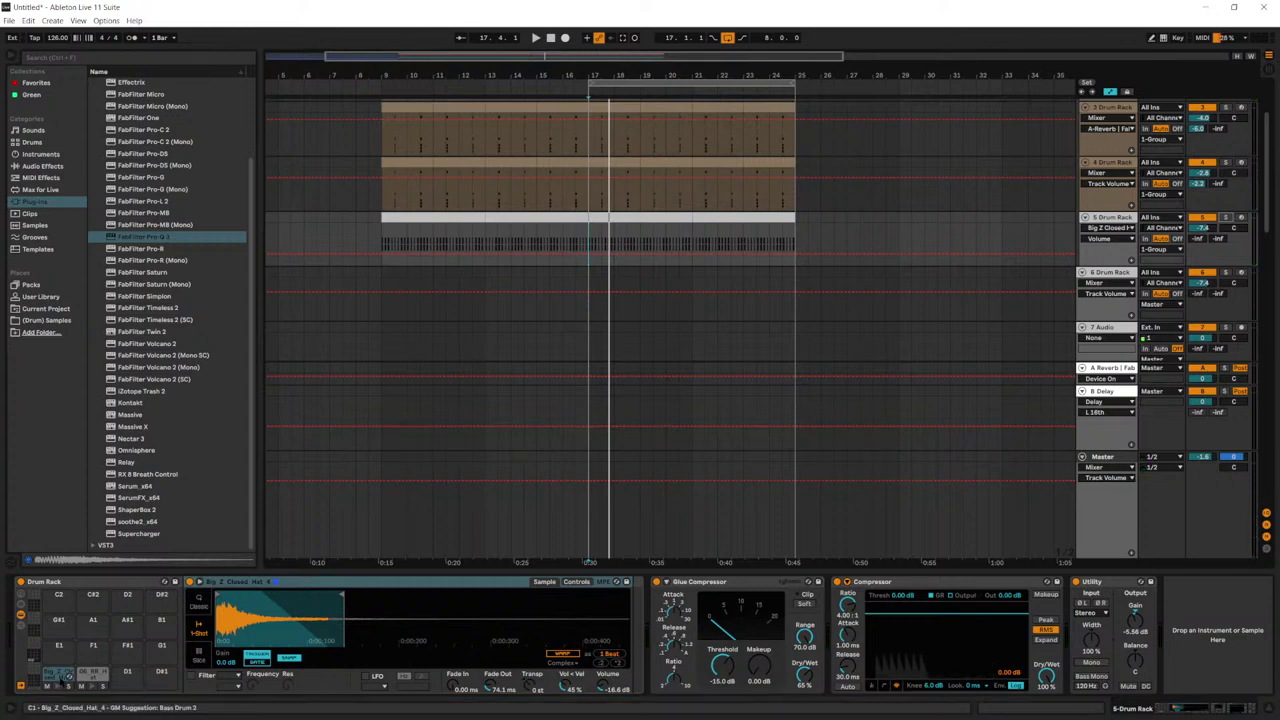
# Step: Hot-swap the closed hat pad and audition samples Big_Z_Closed_Hat_5 to Big_Z_Closed_Hat_8
pyautogui.click(67, 677)
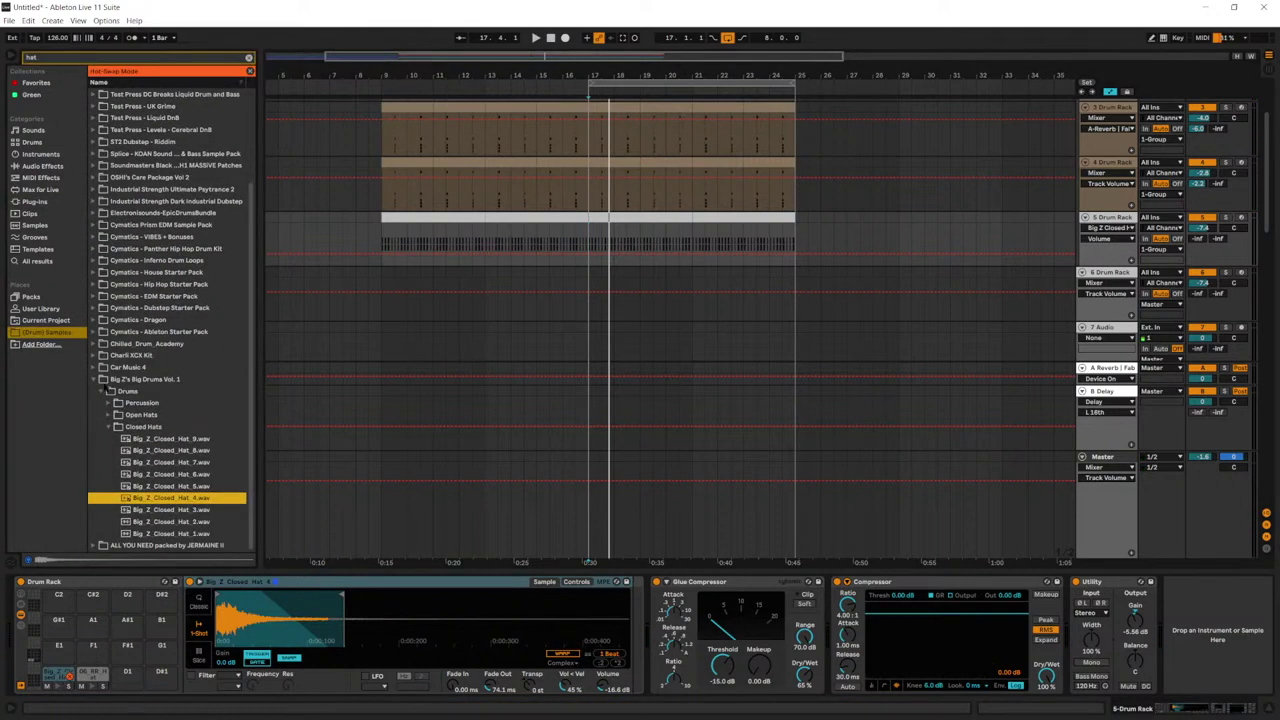
pyautogui.click(150, 449)
pyautogui.click(156, 461)
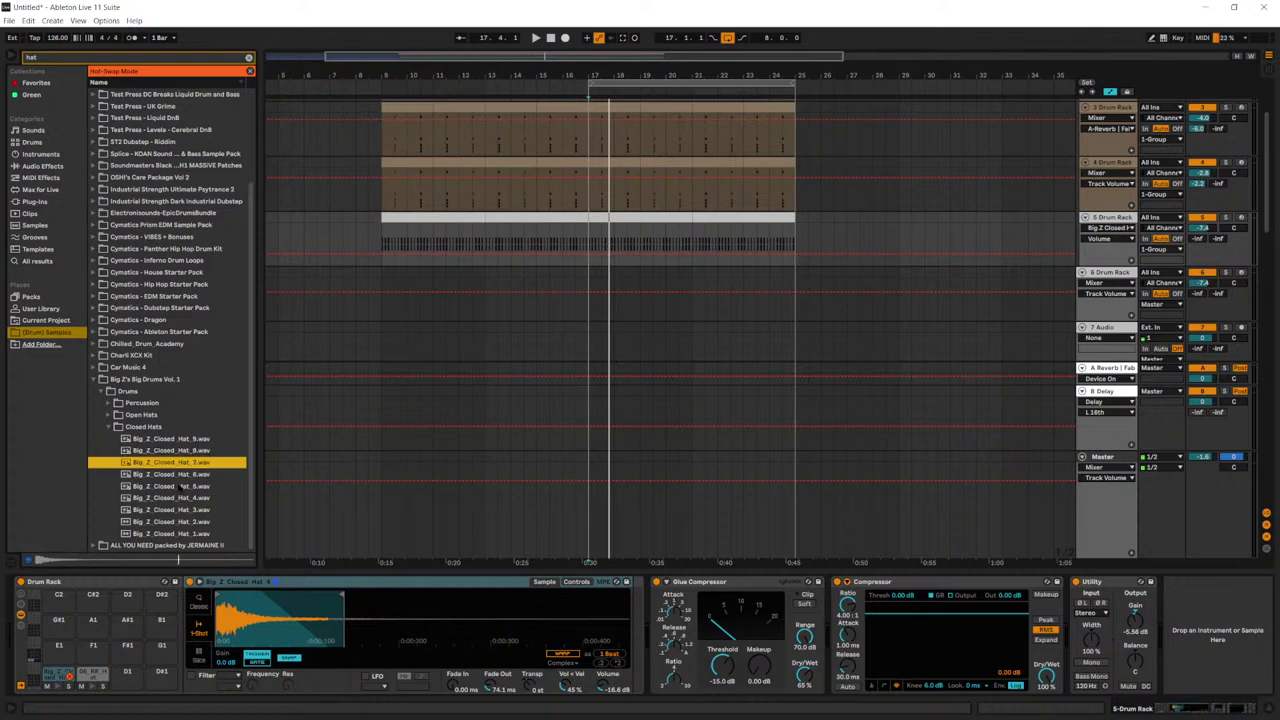
pyautogui.click(162, 473)
pyautogui.click(164, 485)
pyautogui.click(166, 473)
pyautogui.click(169, 459)
# Step: During playback, set 5 Drum Rack's reverb send to -12 dB, mute its second hat pad and set the Utility balance to about 13L
pyautogui.press('space')
pyautogui.click(1198, 238)
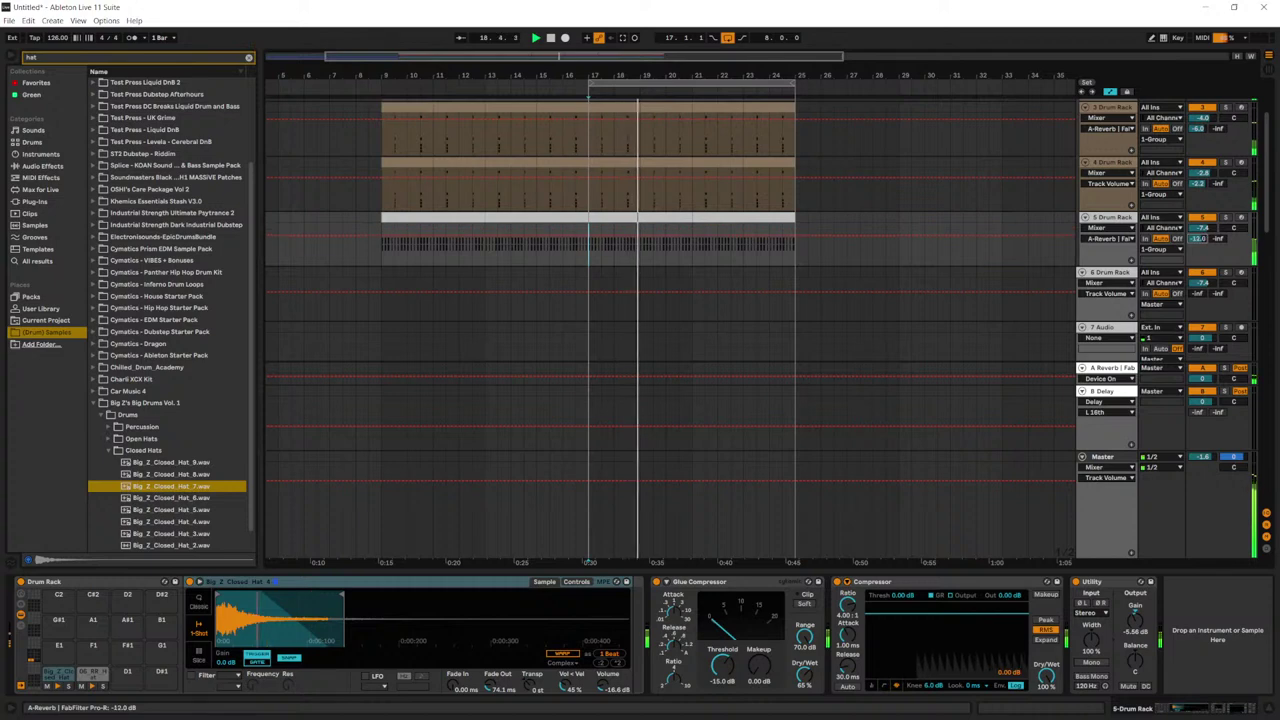
pyautogui.click(82, 686)
pyautogui.press('space')
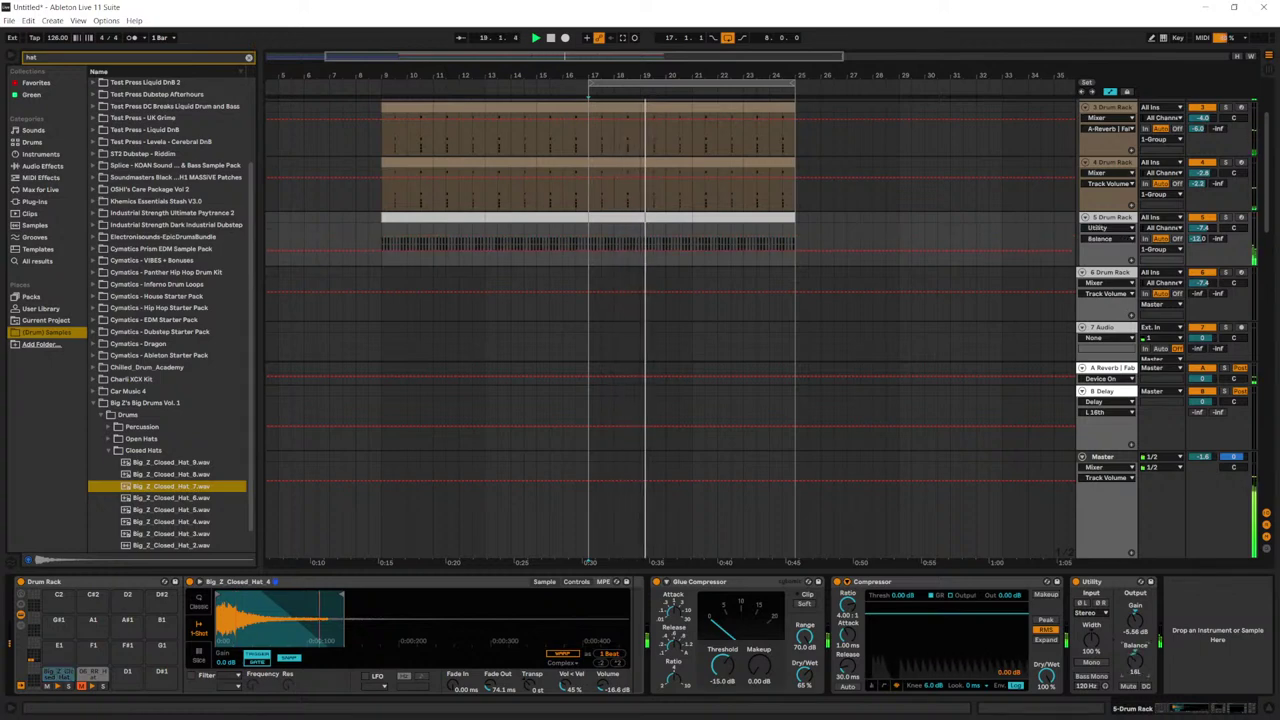
# Step: Duplicate the 5 Drum Rack track and delete the copy's clips before bar 17
pyautogui.click(1110, 218)
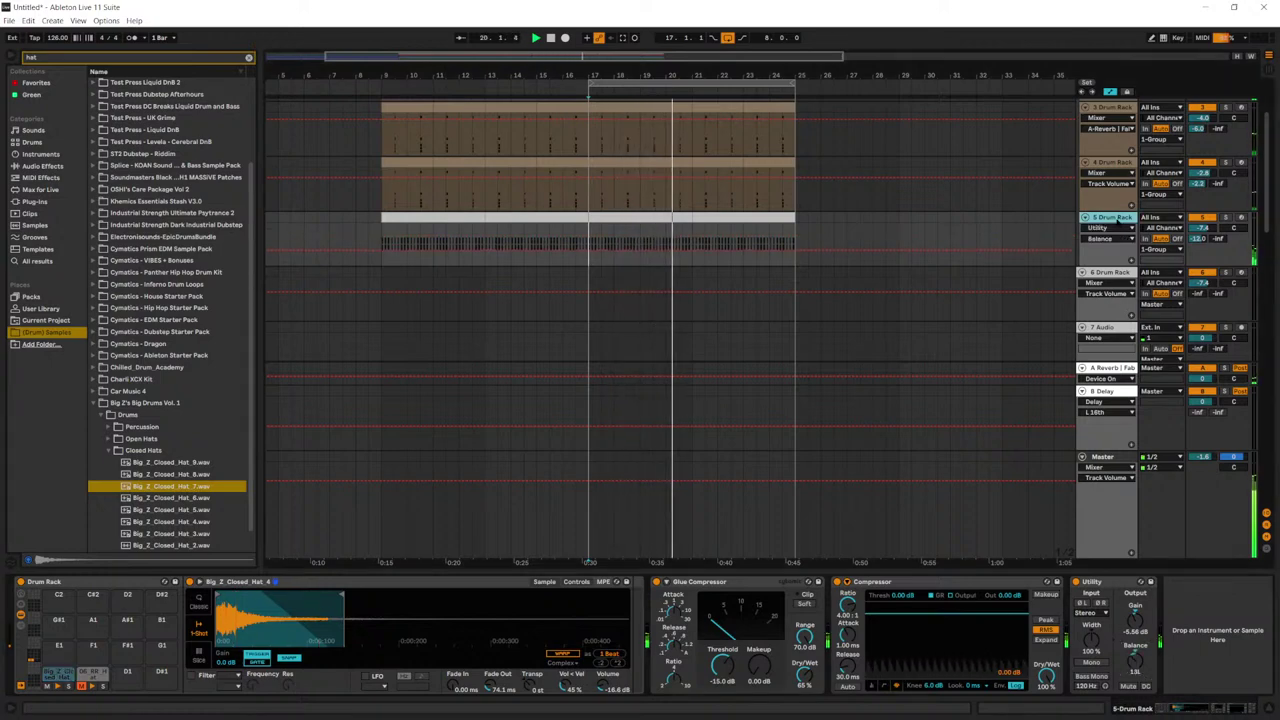
pyautogui.hotkey('ctrl', 'd')
pyautogui.click(567, 273)
pyautogui.press('Delete')
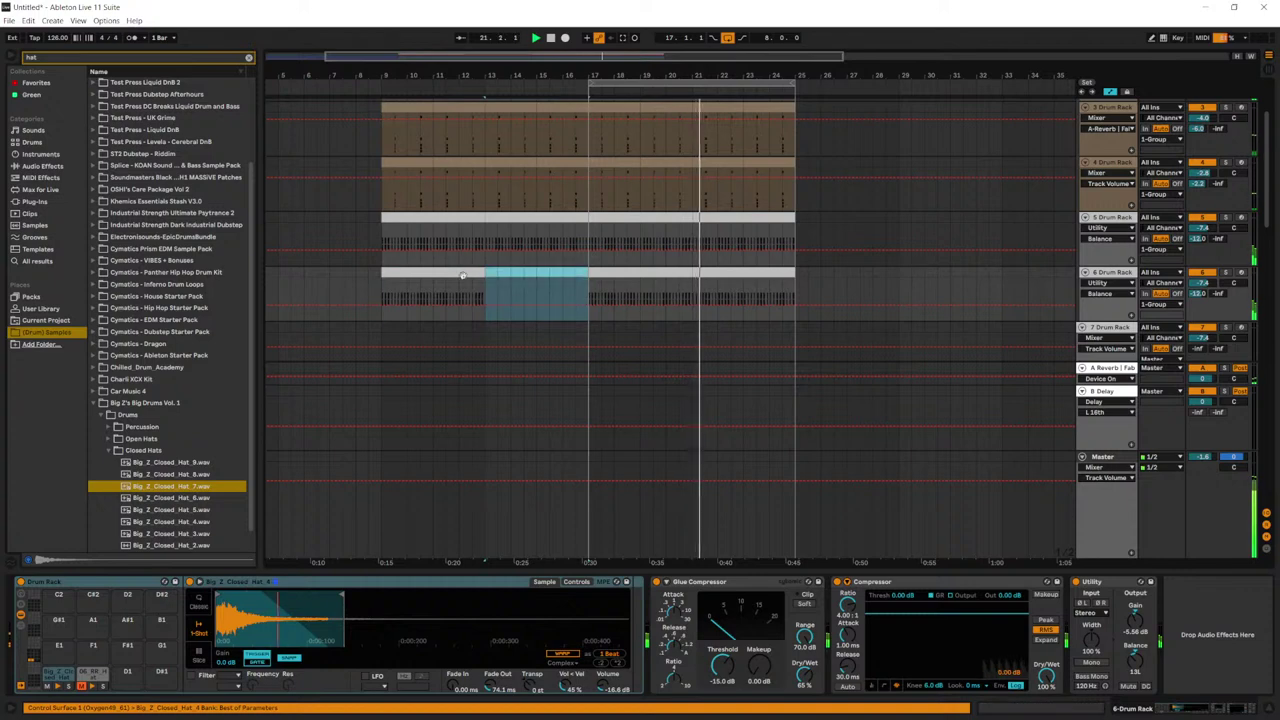
pyautogui.click(463, 275)
pyautogui.press('Delete')
pyautogui.click(649, 275)
pyautogui.click(1128, 272)
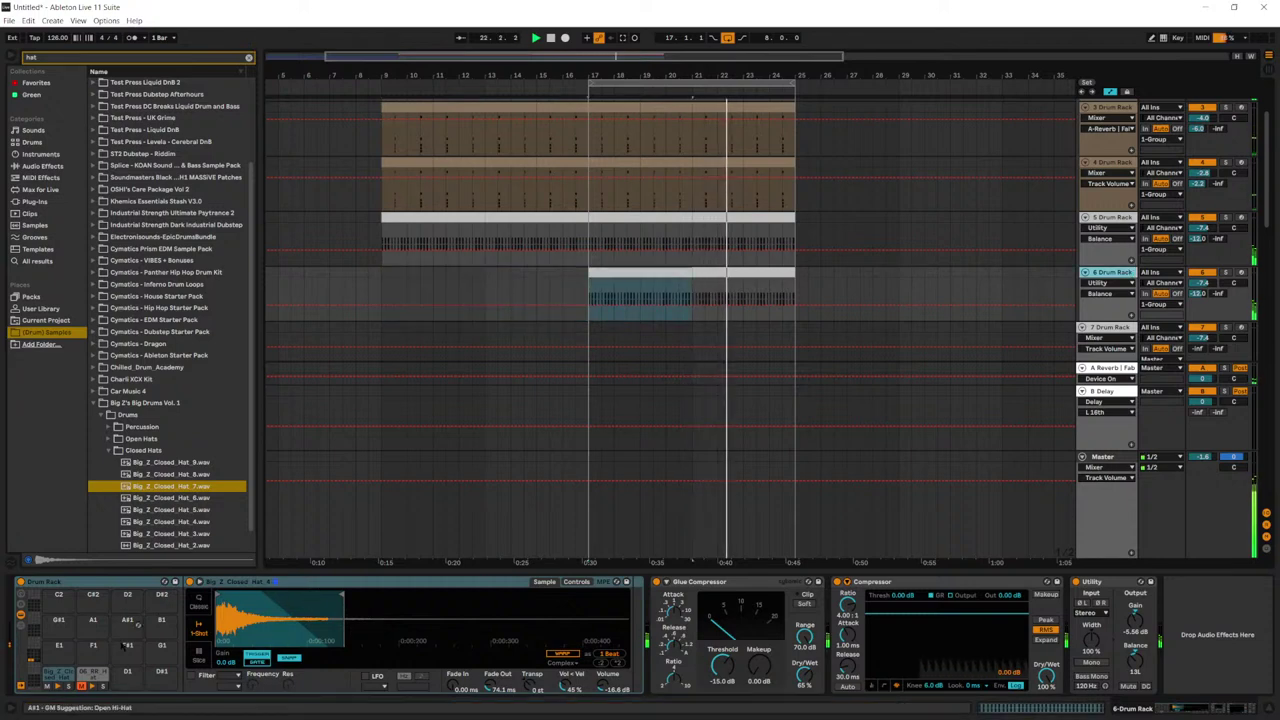
# Step: On 6 Drum Rack, mute the closed hat pad, unmute the second hat pad and set the Utility balance to 13R, replaying from bar 17
pyautogui.click(57, 672)
pyautogui.click(47, 686)
pyautogui.click(82, 686)
pyautogui.click(90, 684)
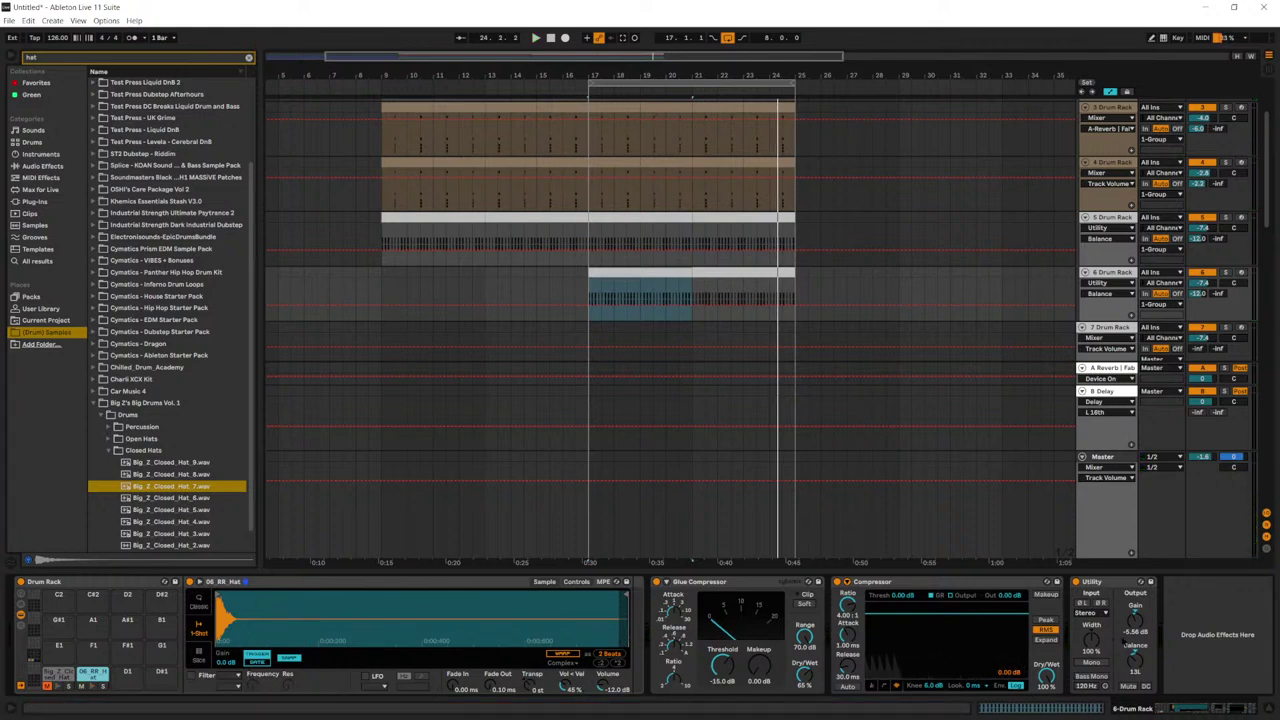
pyautogui.press('space')
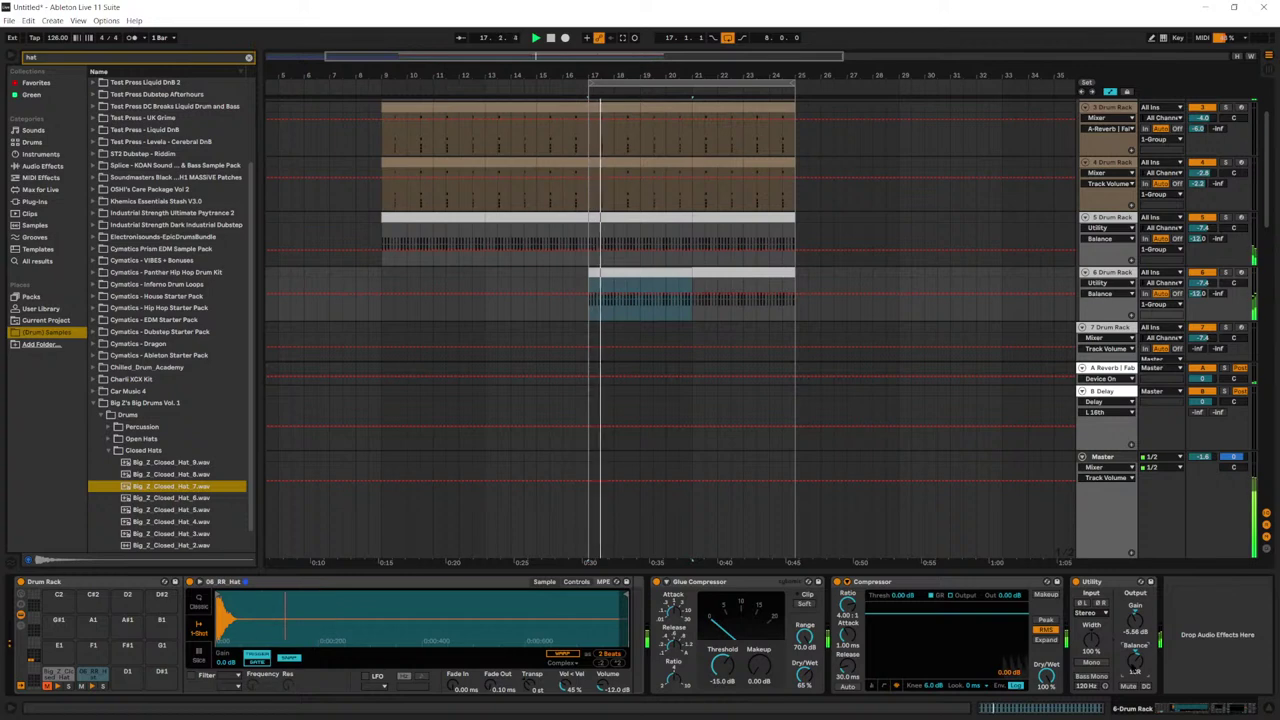
# Step: Set 6 Drum Rack to about -13.8 dB with more reverb send, 5 Drum Rack's reverb send to about -13 dB and Master to -5.6 dB
pyautogui.moveTo(1208, 284); pyautogui.dragTo(1208, 300)
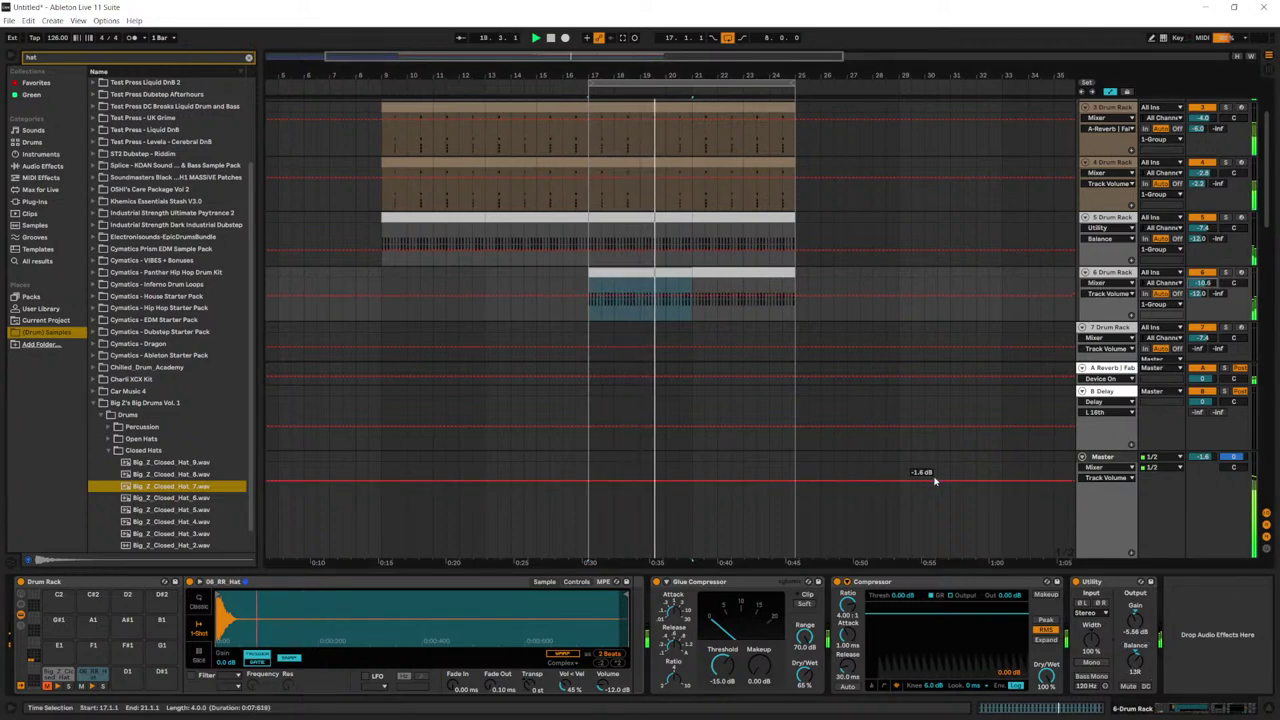
pyautogui.moveTo(1198, 238); pyautogui.dragTo(1198, 243)
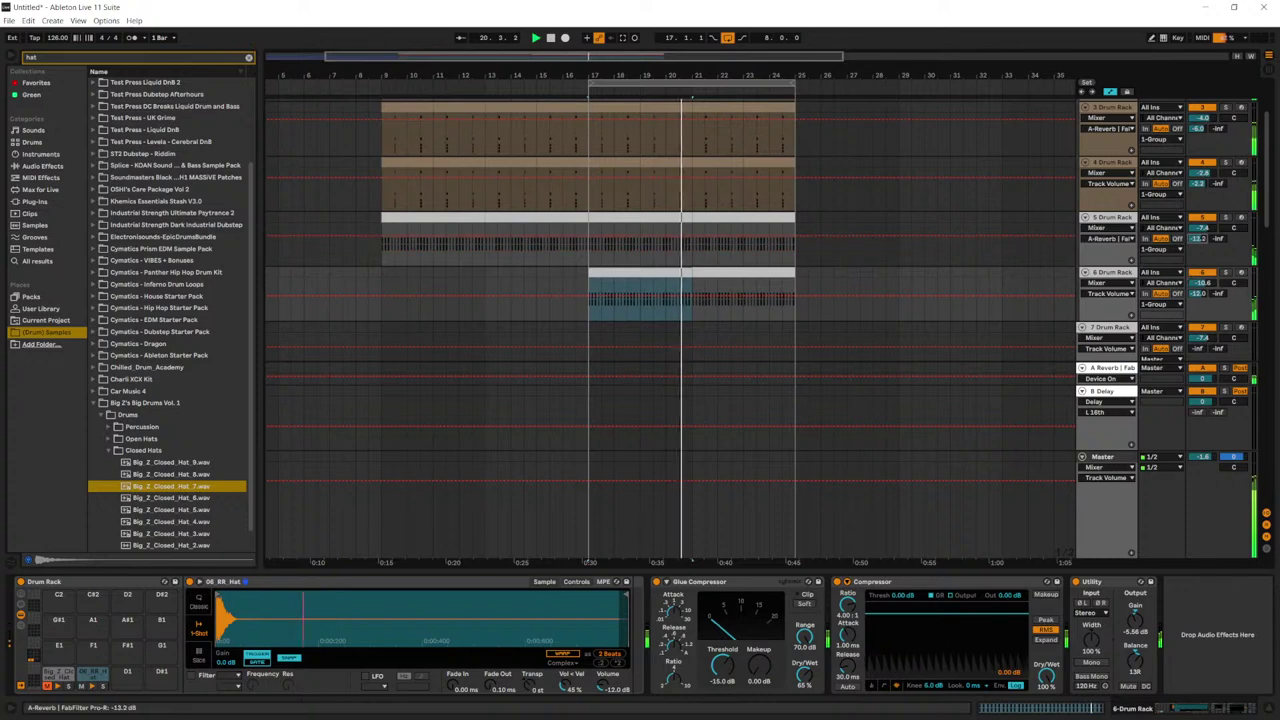
pyautogui.moveTo(1198, 293)
pyautogui.mouseDown()
pyautogui.moveTo(1198, 272)
pyautogui.moveTo(1204, 298)
pyautogui.mouseUp()
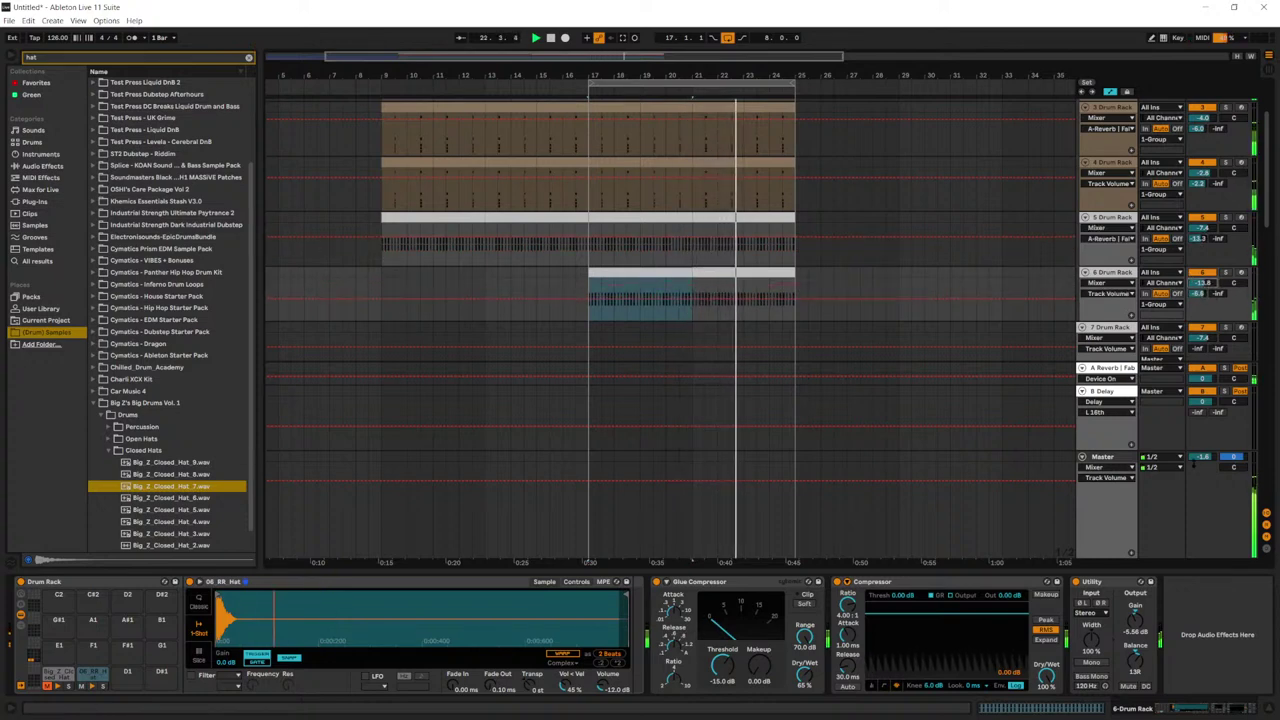
pyautogui.moveTo(1203, 456); pyautogui.dragTo(1203, 467)
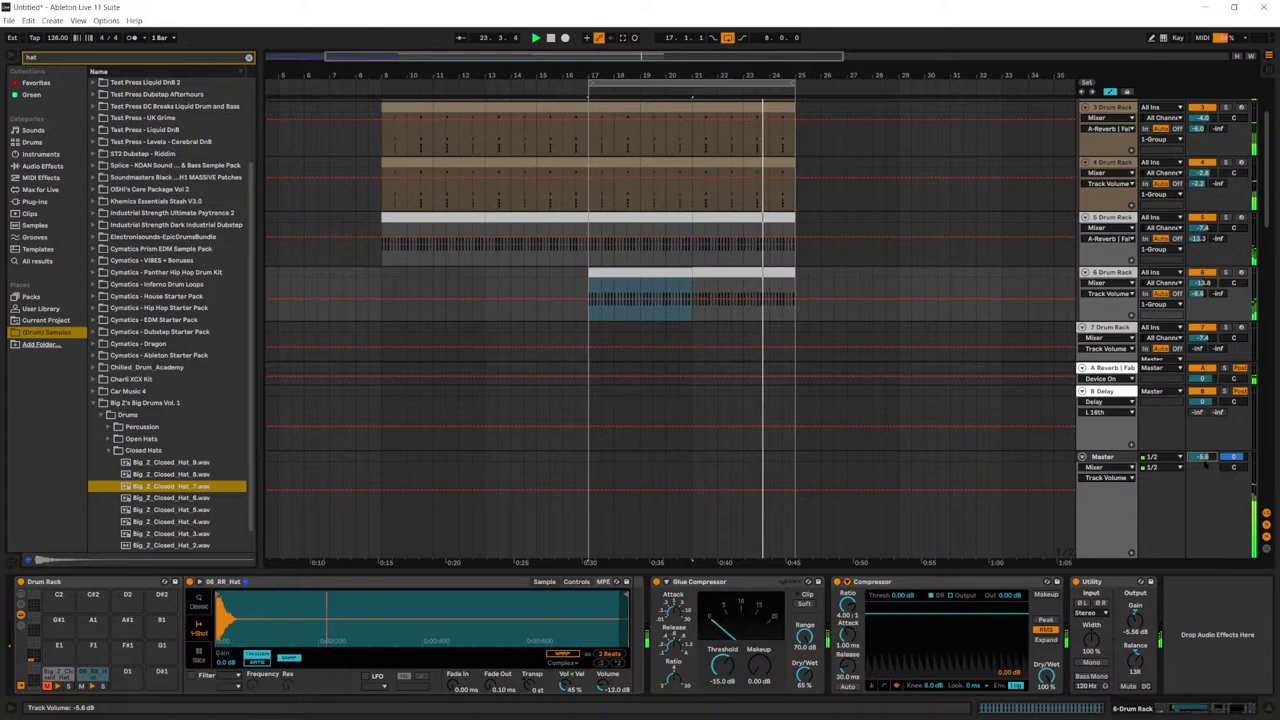
# Step: Place the insert marker at bar 17 on the high strings track
pyautogui.scroll(-3, 646, 237)
pyautogui.click(575, 282)
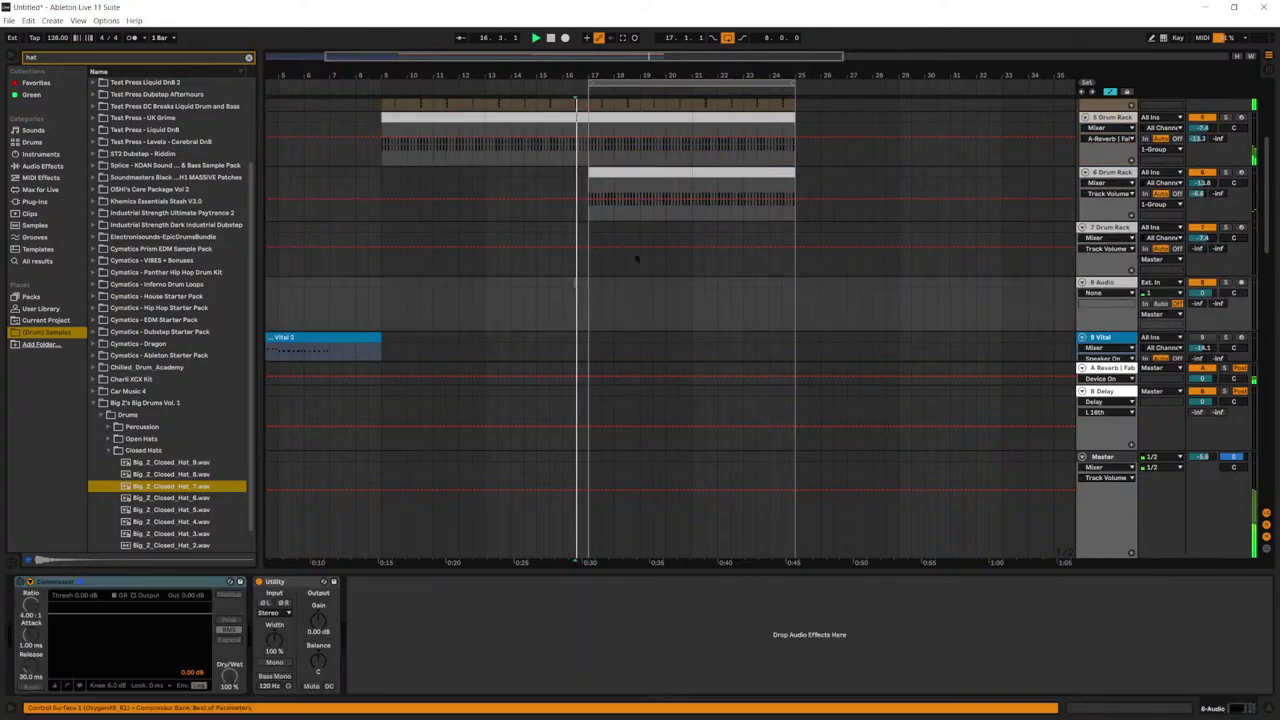
pyautogui.scroll(-8, 575, 282)
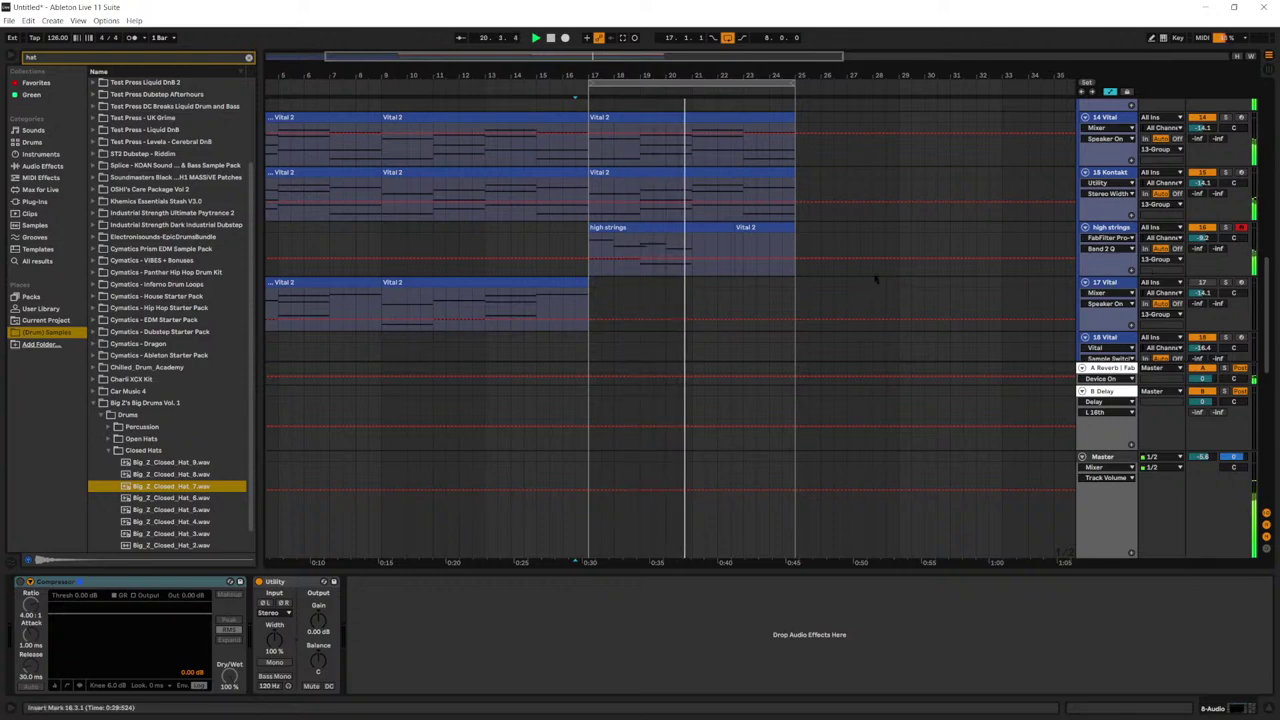
pyautogui.click(612, 224)
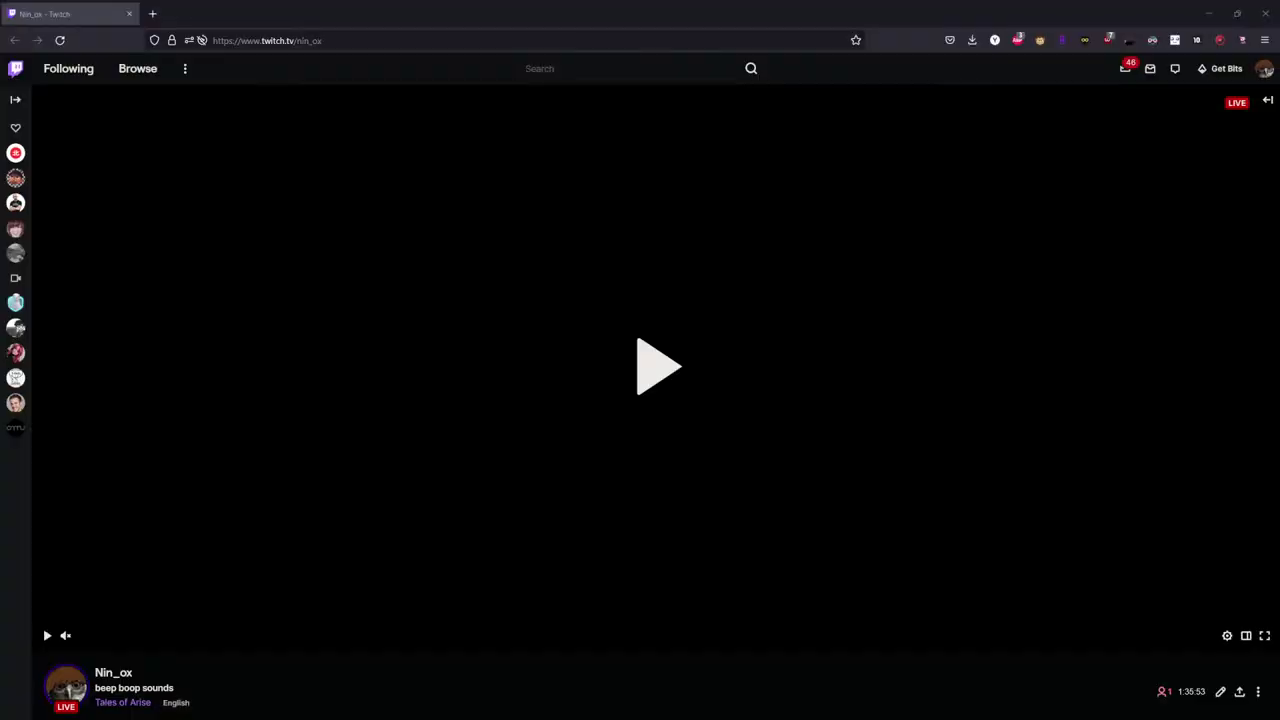
# Step: Switch to the Twitch channel in the browser and open its most recent "beep boop sounds" broadcast from the channel's videos
pyautogui.click(645, 372)
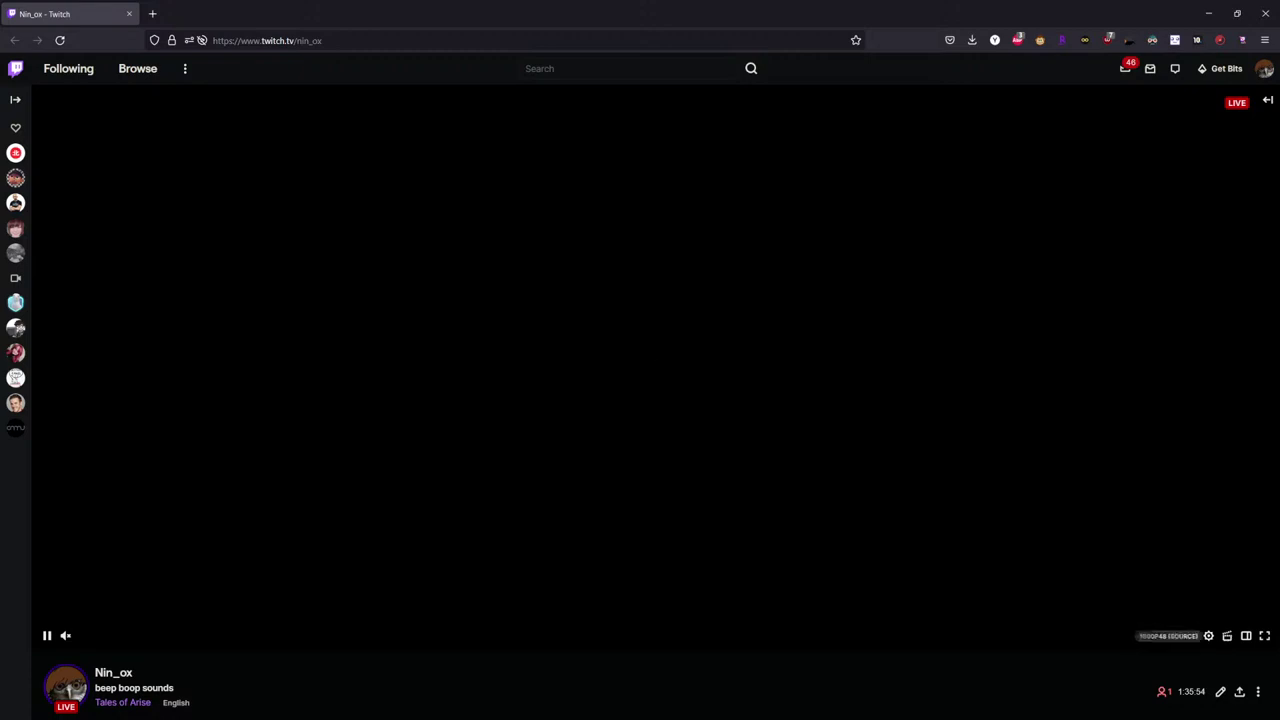
pyautogui.click(66, 686)
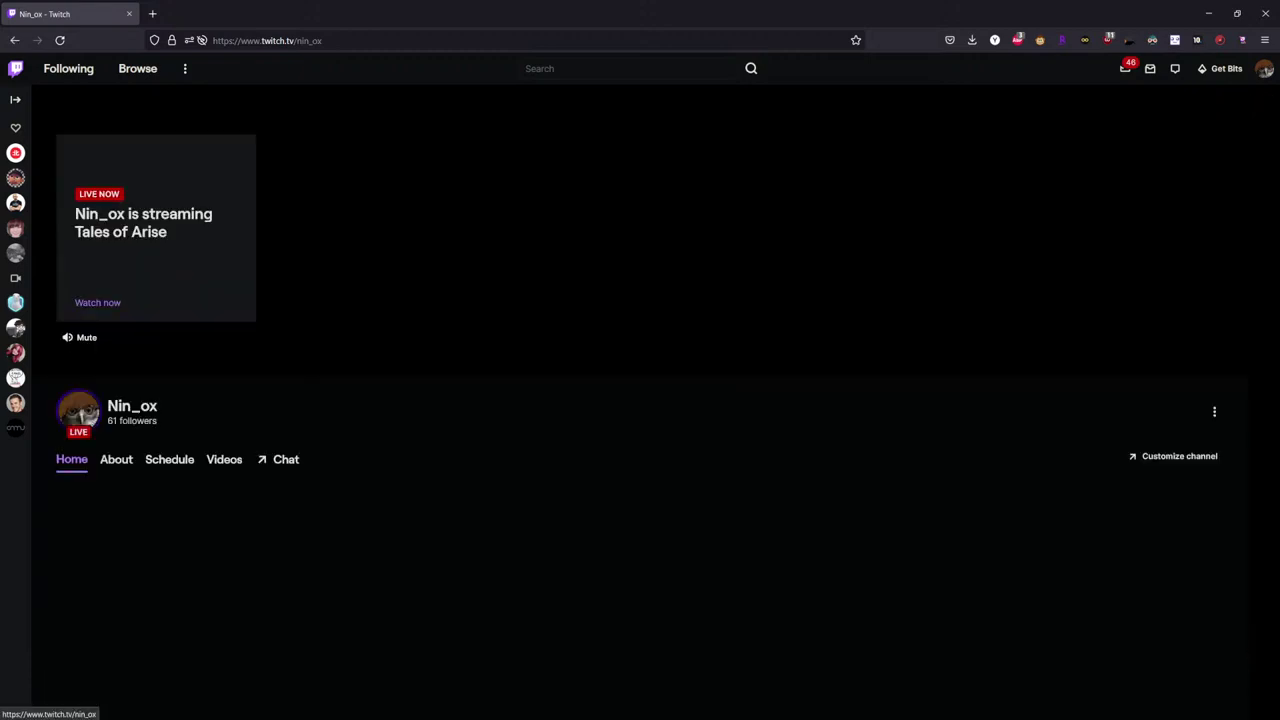
pyautogui.click(234, 459)
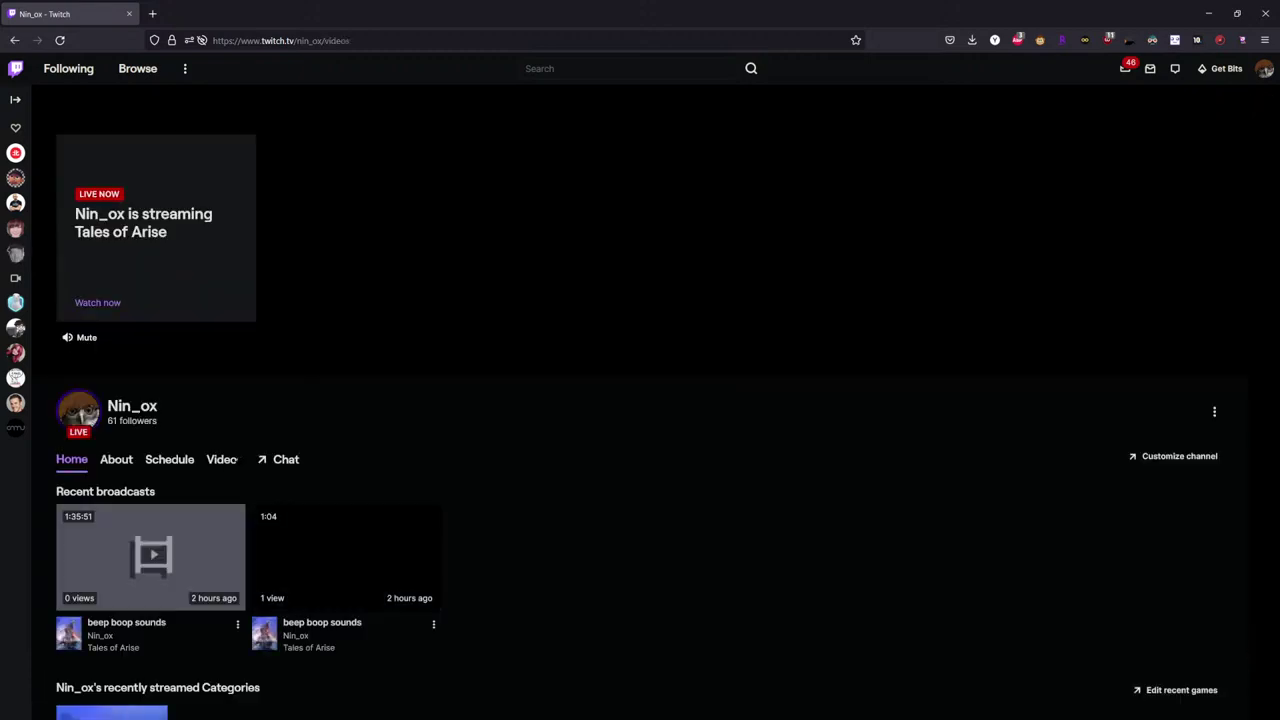
pyautogui.click(147, 588)
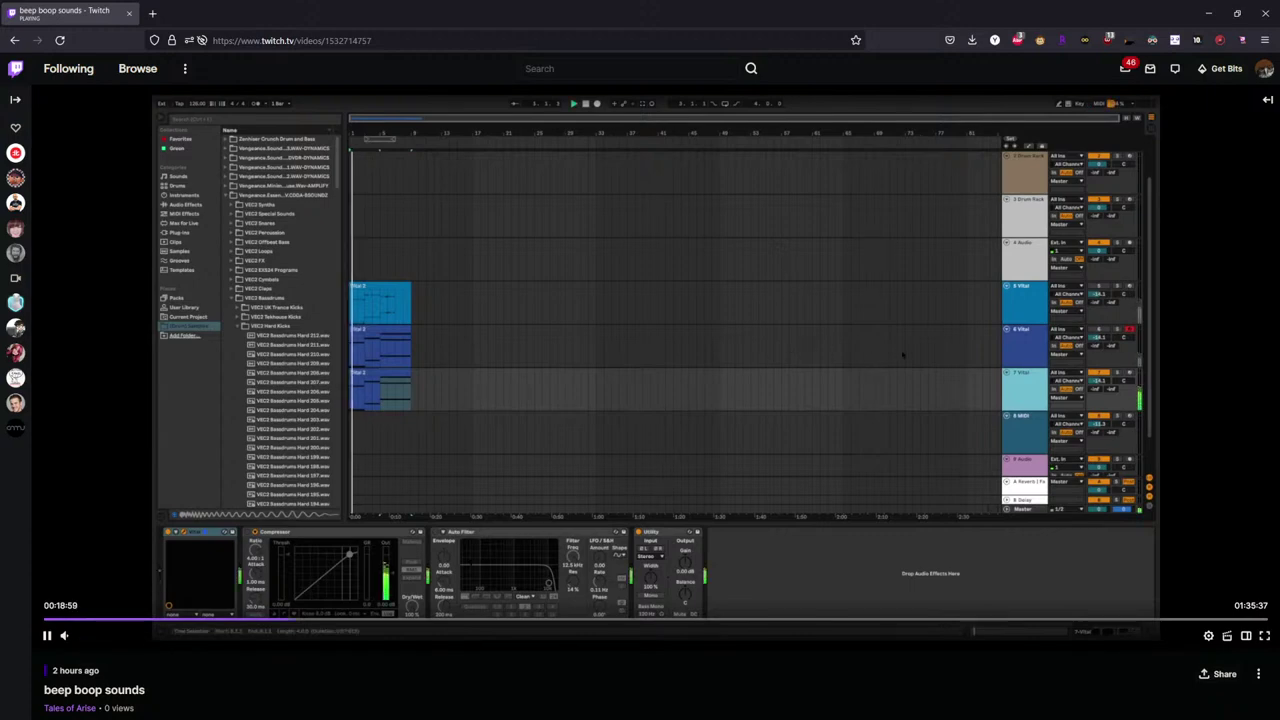
# Step: Skim the broadcast recording between about 27 and 49 minutes to review the earlier production work
pyautogui.click(387, 619)
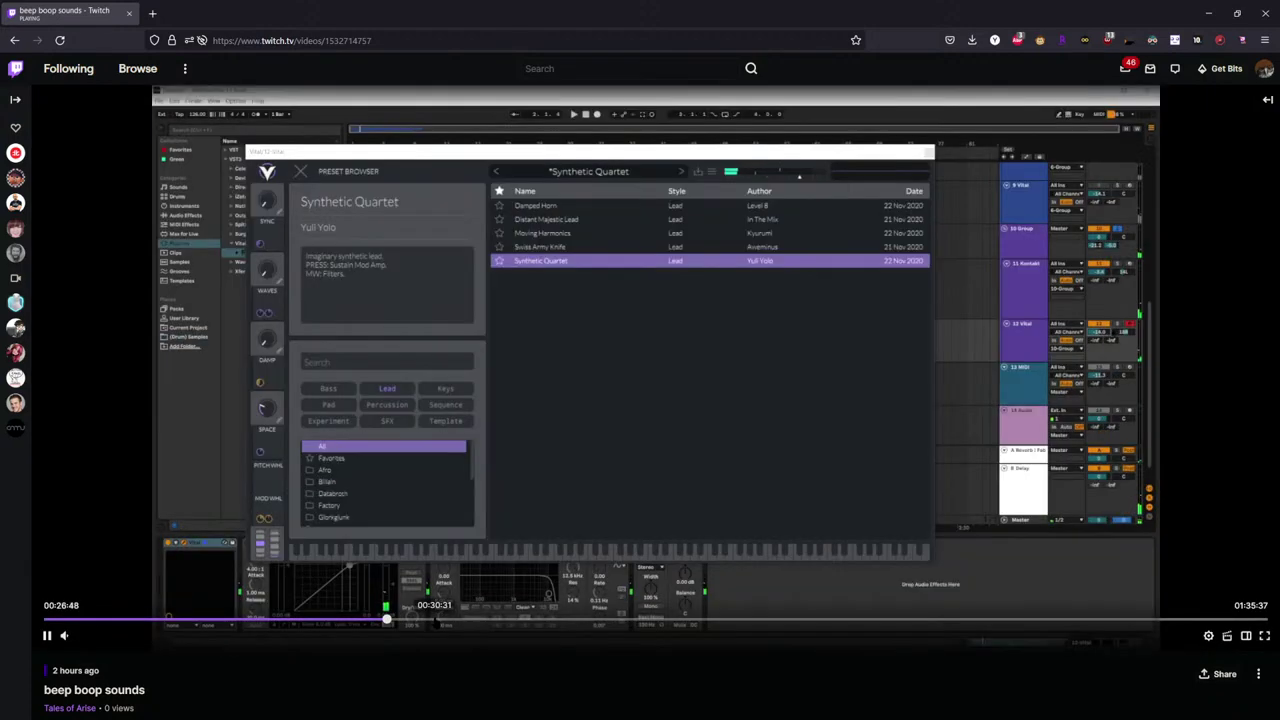
pyautogui.click(447, 619)
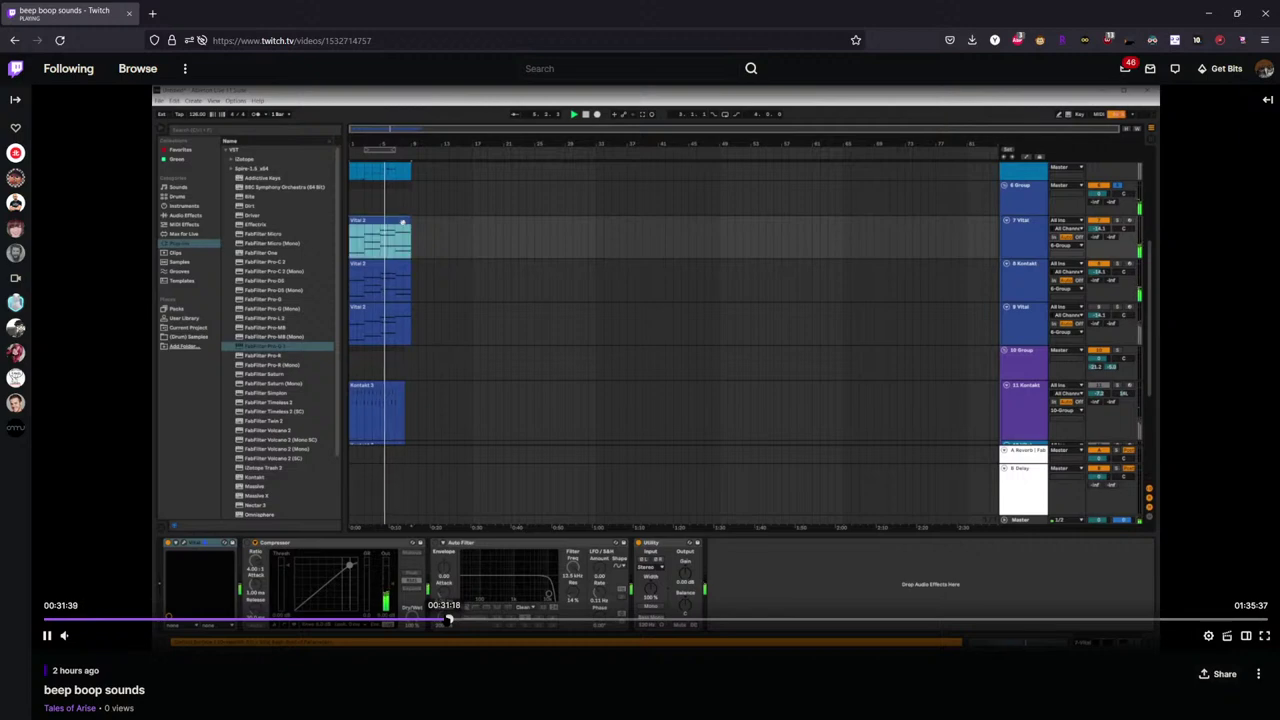
pyautogui.click(560, 619)
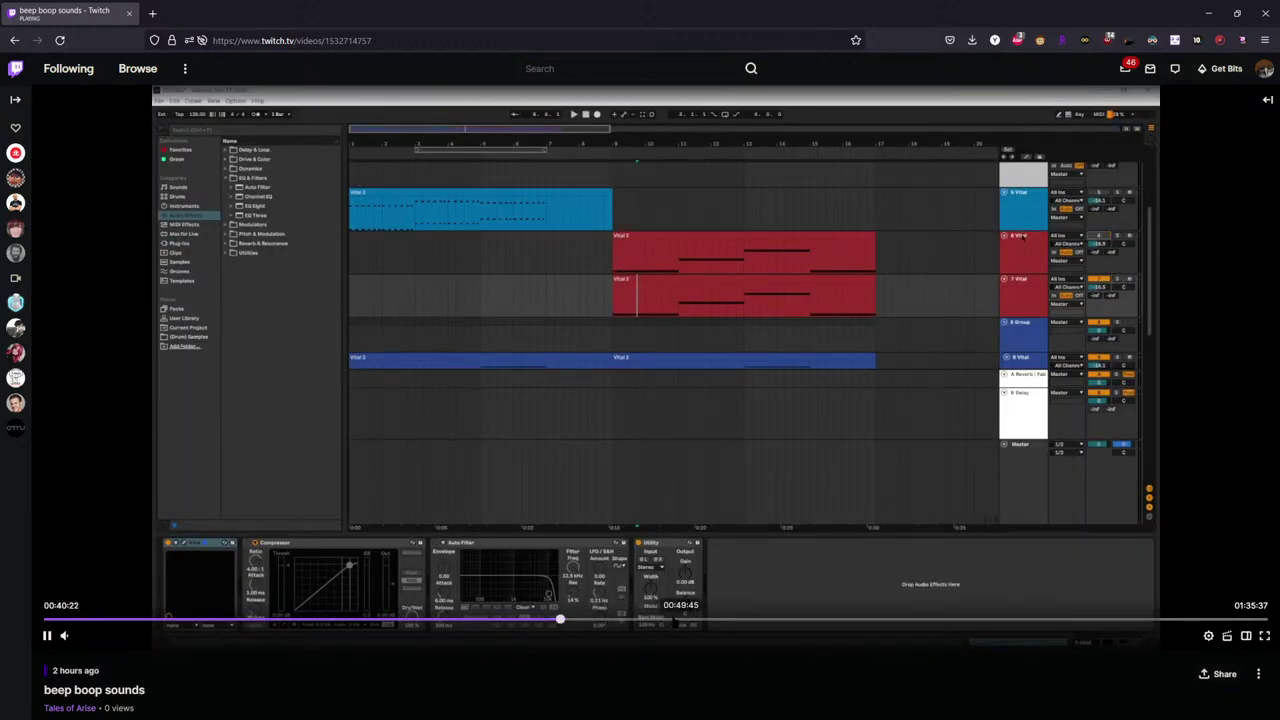
pyautogui.click(669, 620)
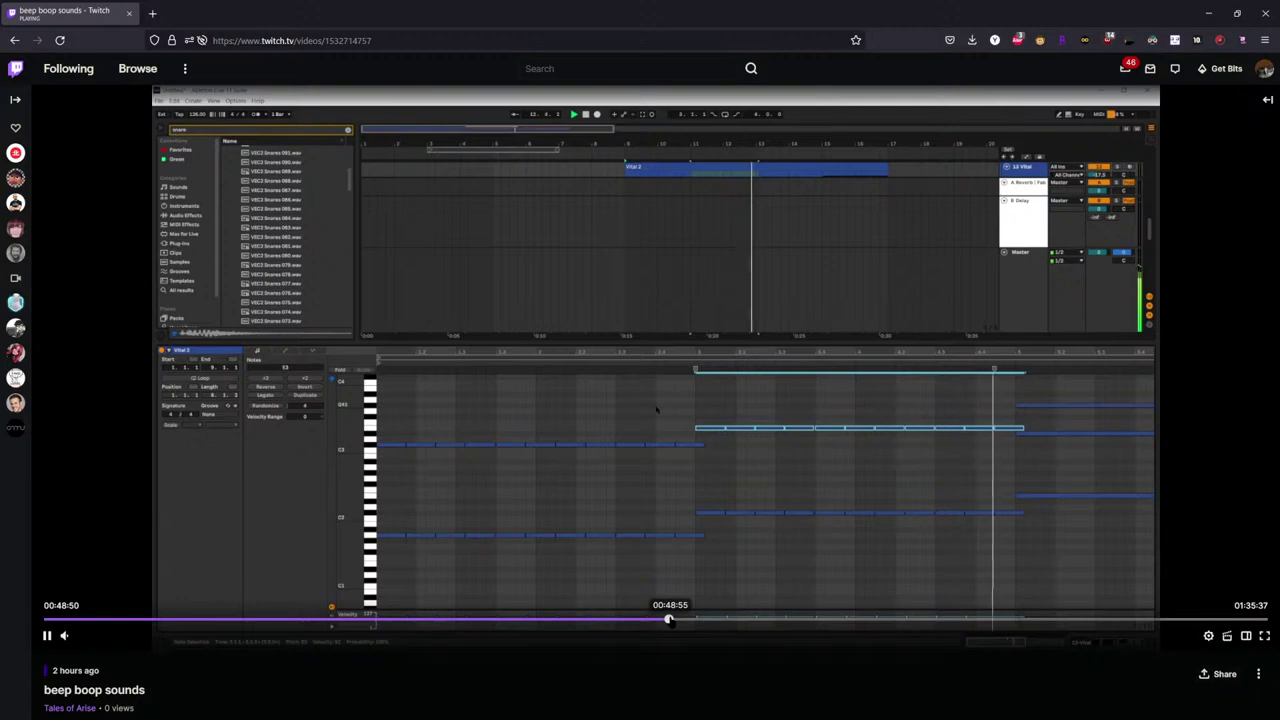
pyautogui.click(476, 620)
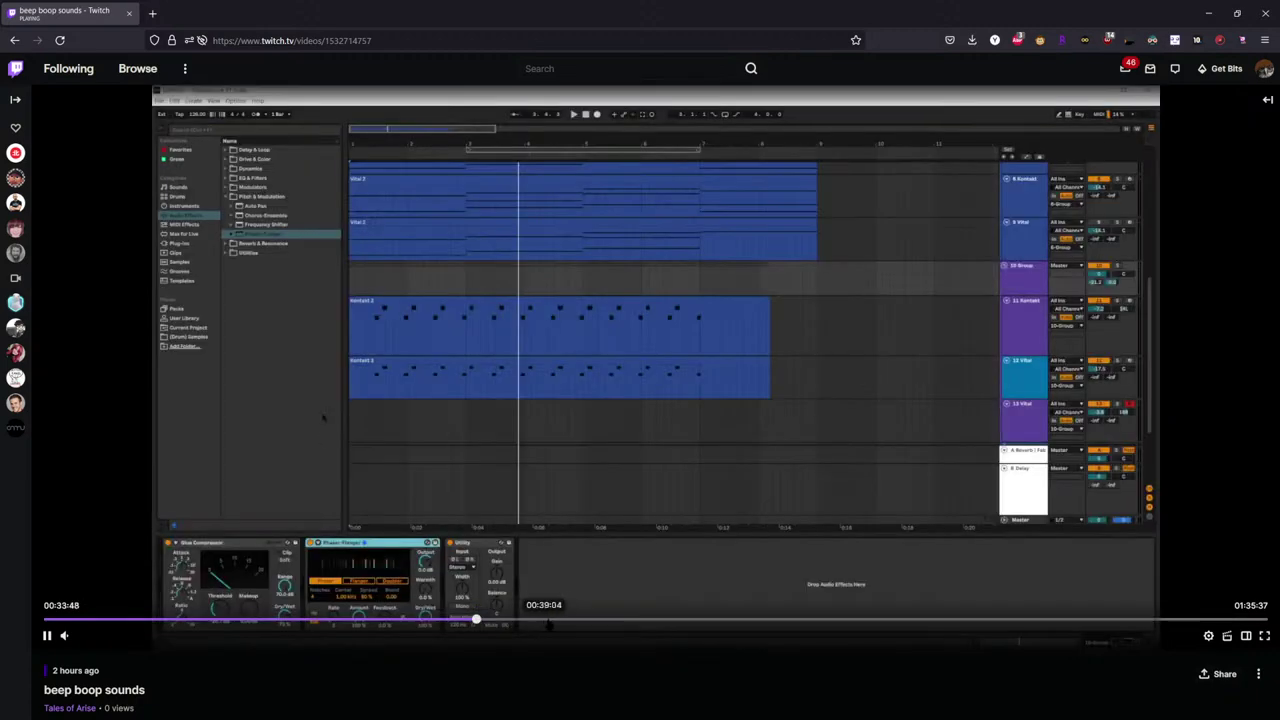
pyautogui.click(563, 620)
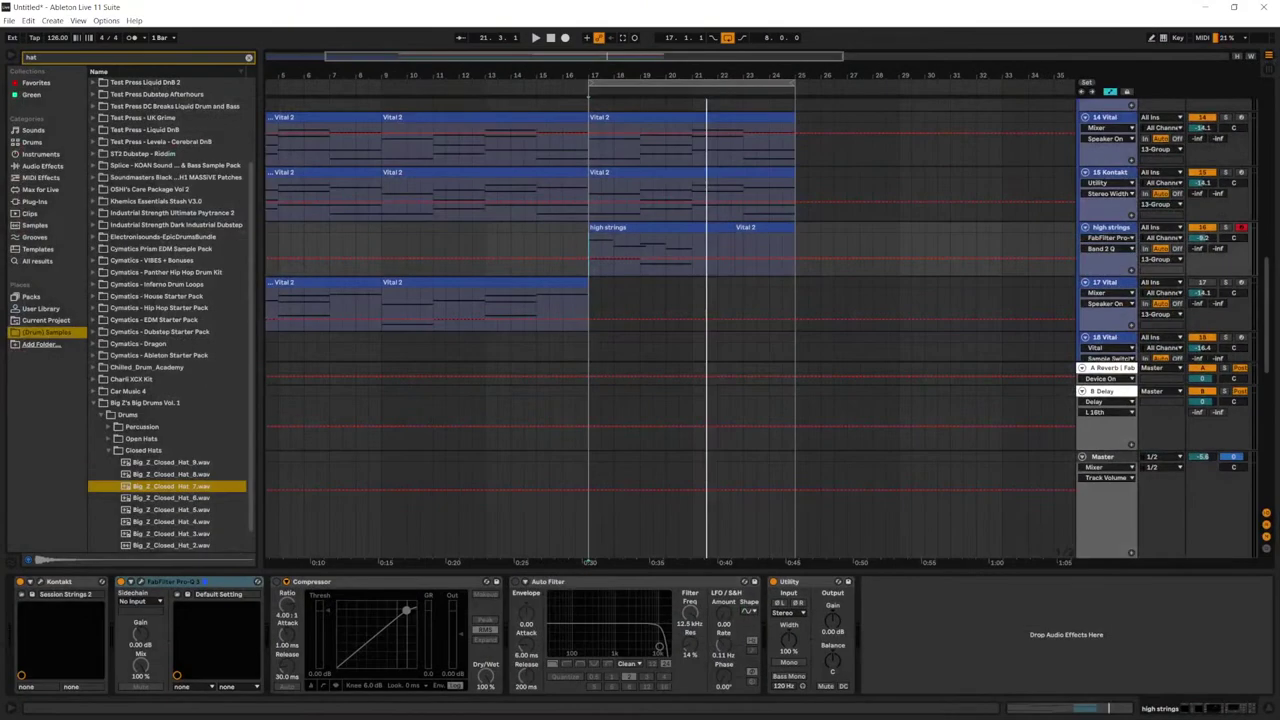
# Step: Skim the recording's later part from about 57 minutes to 1:11:00 and pause it at the Serum modulation matrix
pyautogui.press('f')
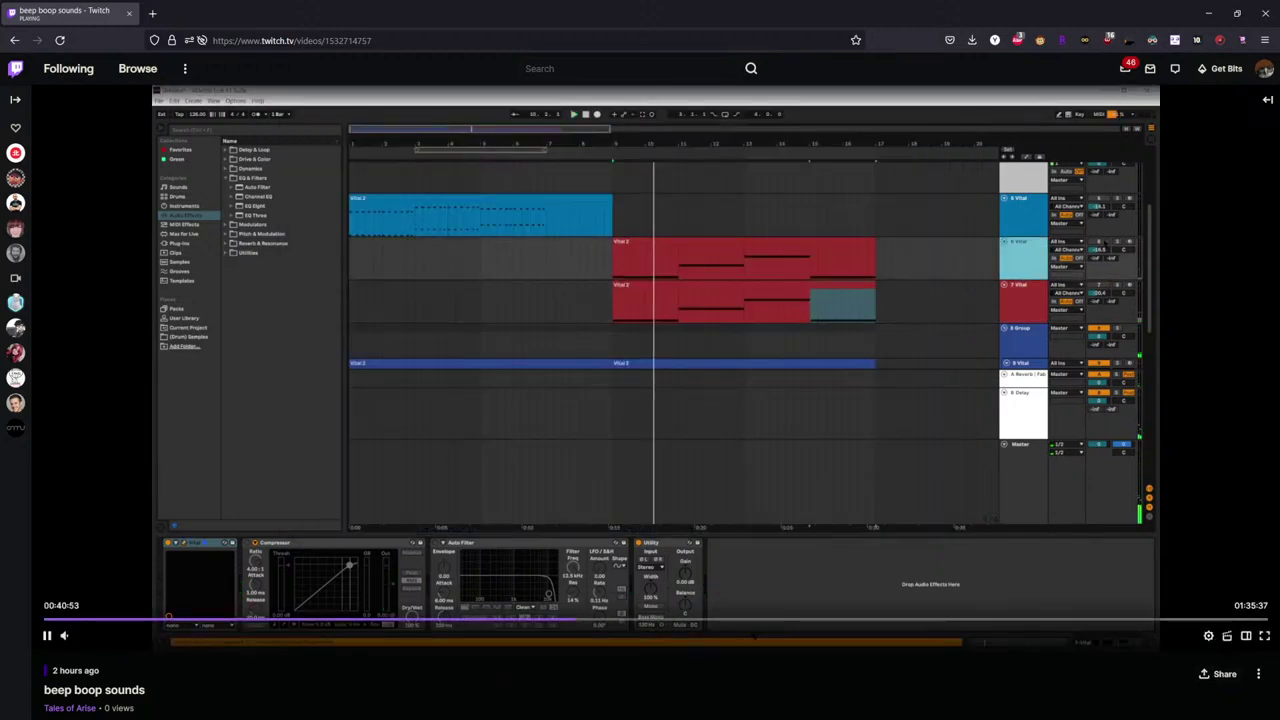
pyautogui.click(778, 619)
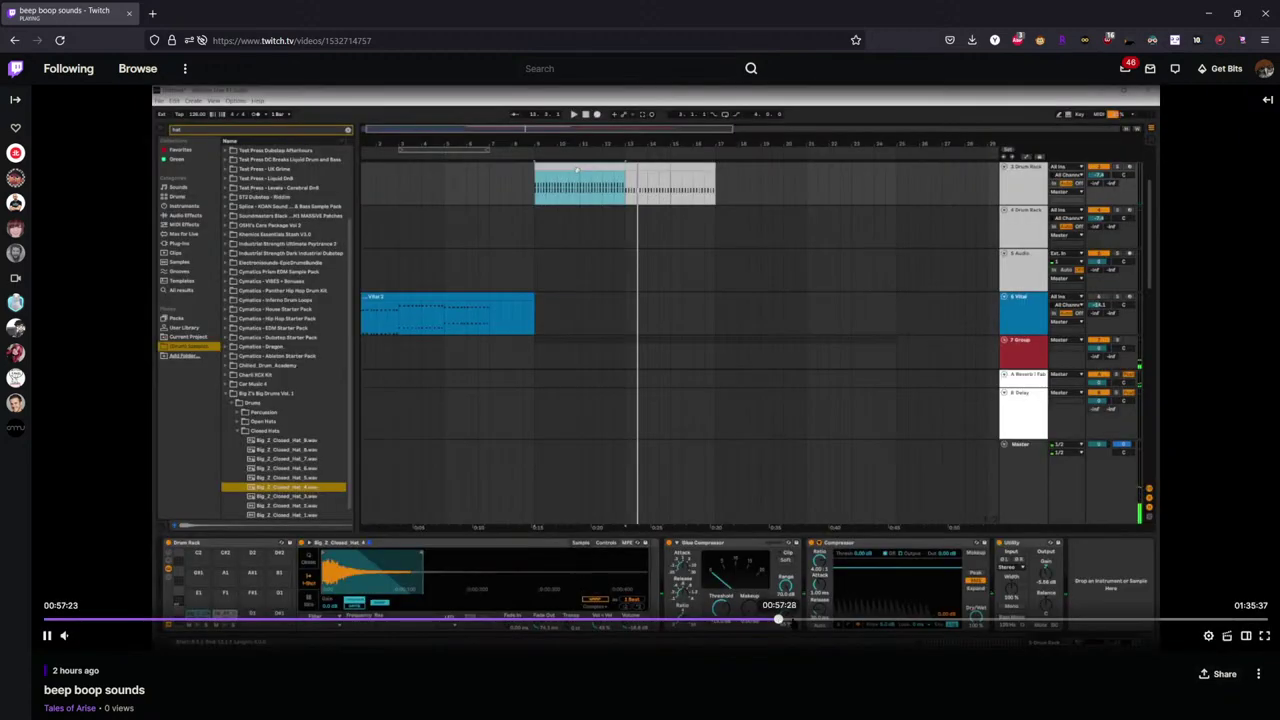
pyautogui.click(826, 619)
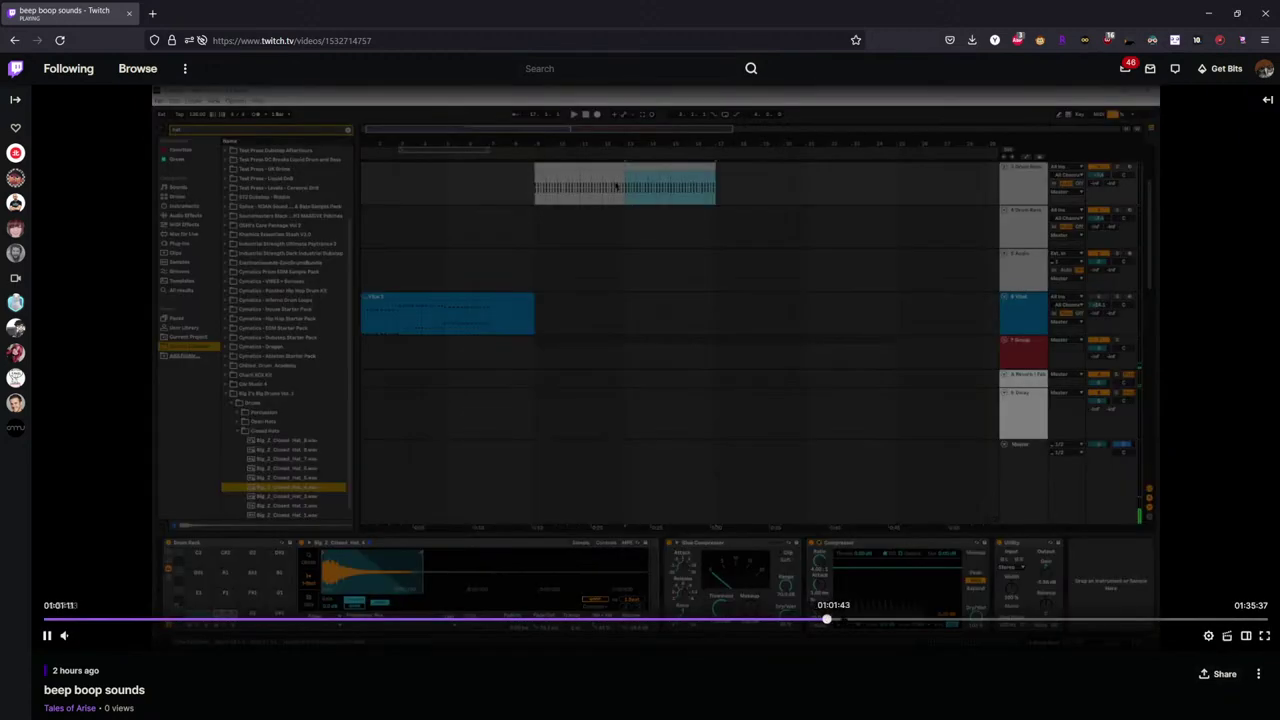
pyautogui.click(952, 619)
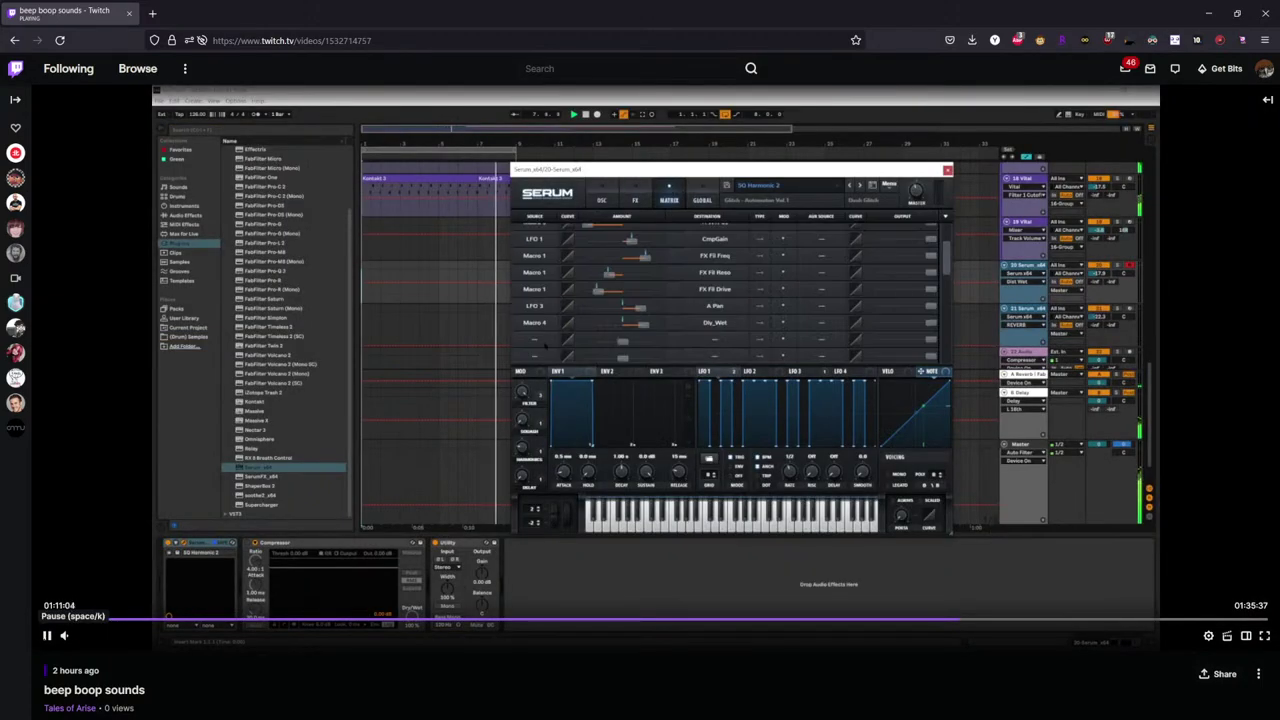
pyautogui.click(46, 635)
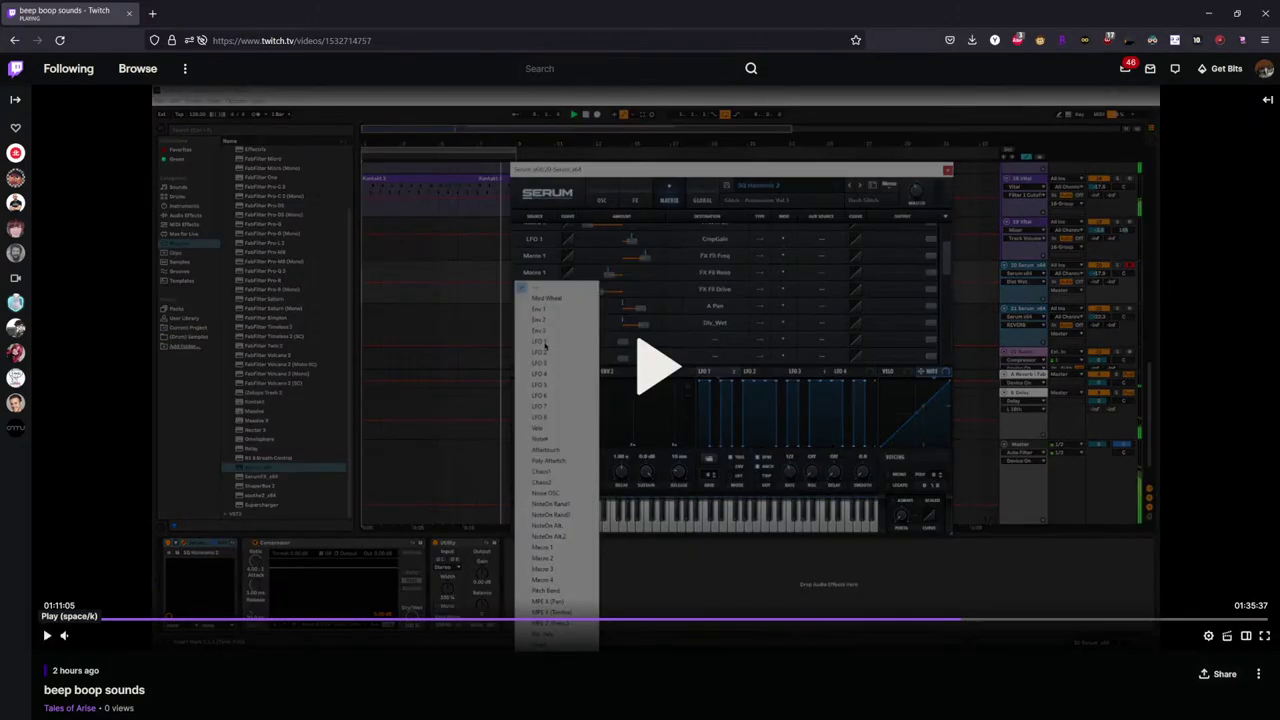
# Step: Switch back to Ableton Live, play the section from bar 17 and clear the browser's "hat" search
pyautogui.hotkey('alt', 'Tab')
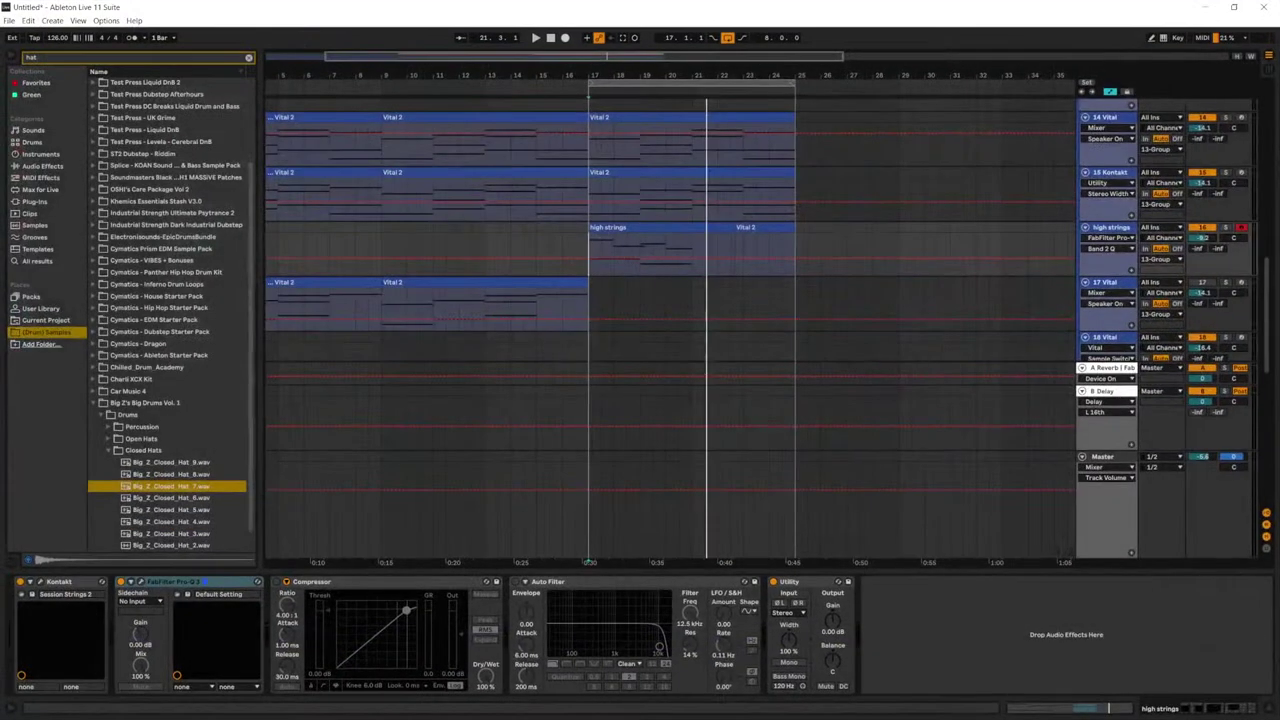
pyautogui.press('space')
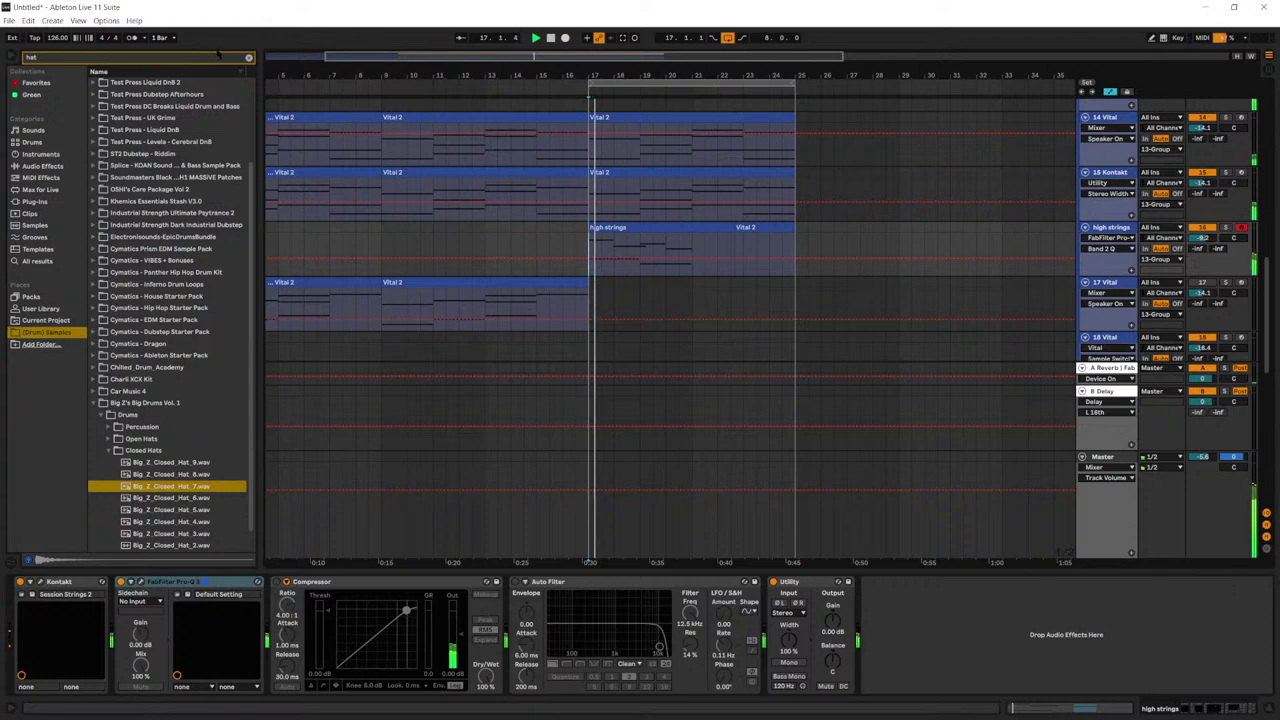
pyautogui.click(249, 57)
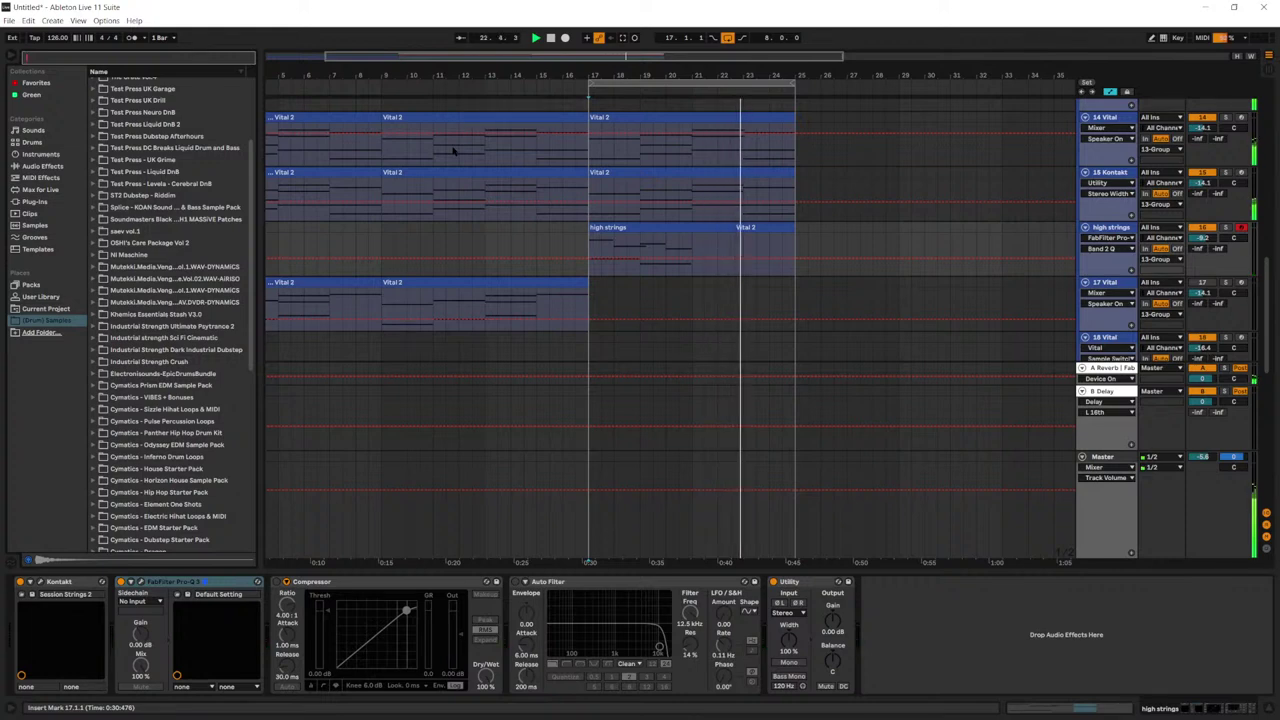
# Step: Replay from bar 17 and extend the high strings clip to bar 25, over the Vital 2 clip on the same track
pyautogui.moveTo(546, 58); pyautogui.dragTo(547, 32)
pyautogui.press('space')
pyautogui.scroll(4, 565, 171)
pyautogui.scroll(5, 565, 172)
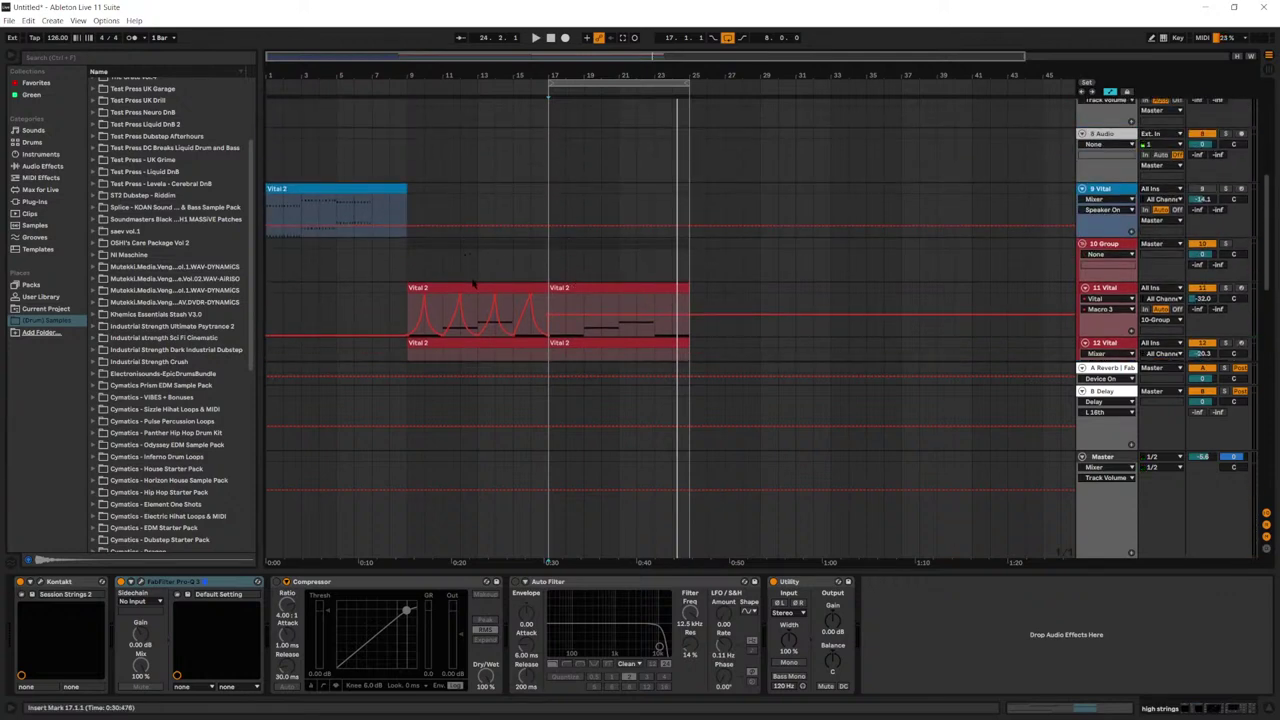
pyautogui.scroll(-10, 428, 364)
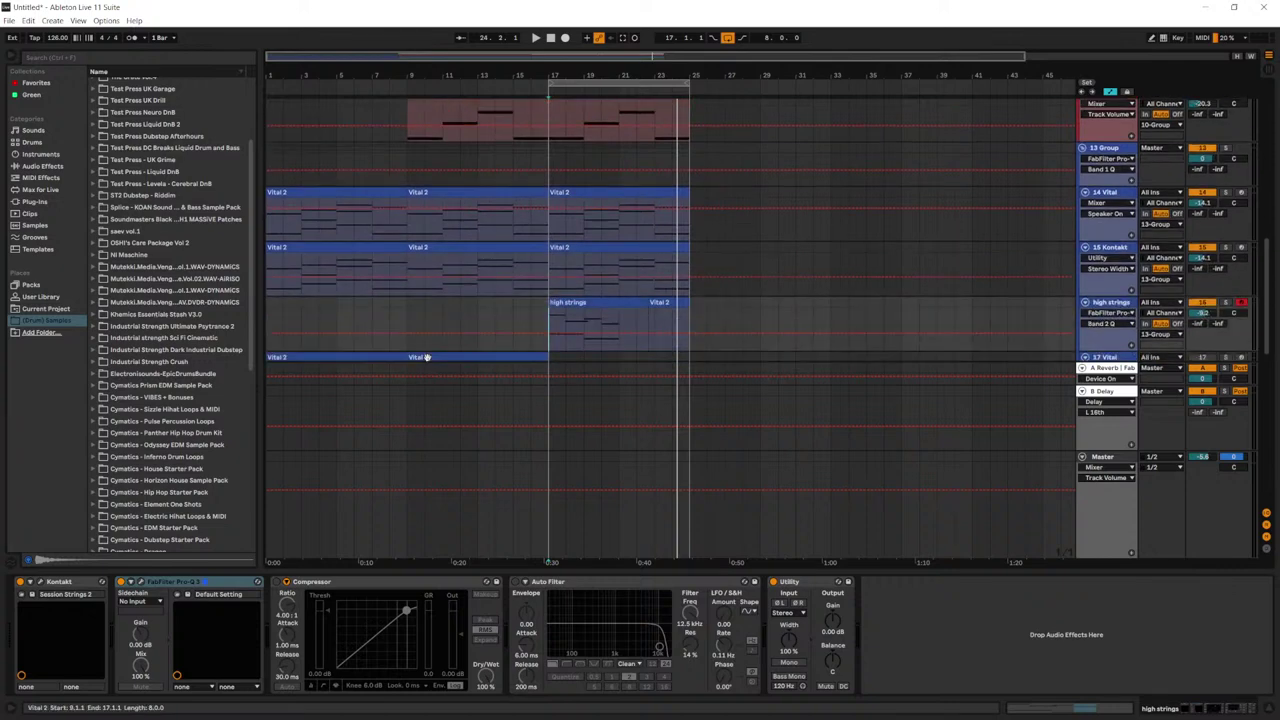
pyautogui.scroll(-2, 430, 357)
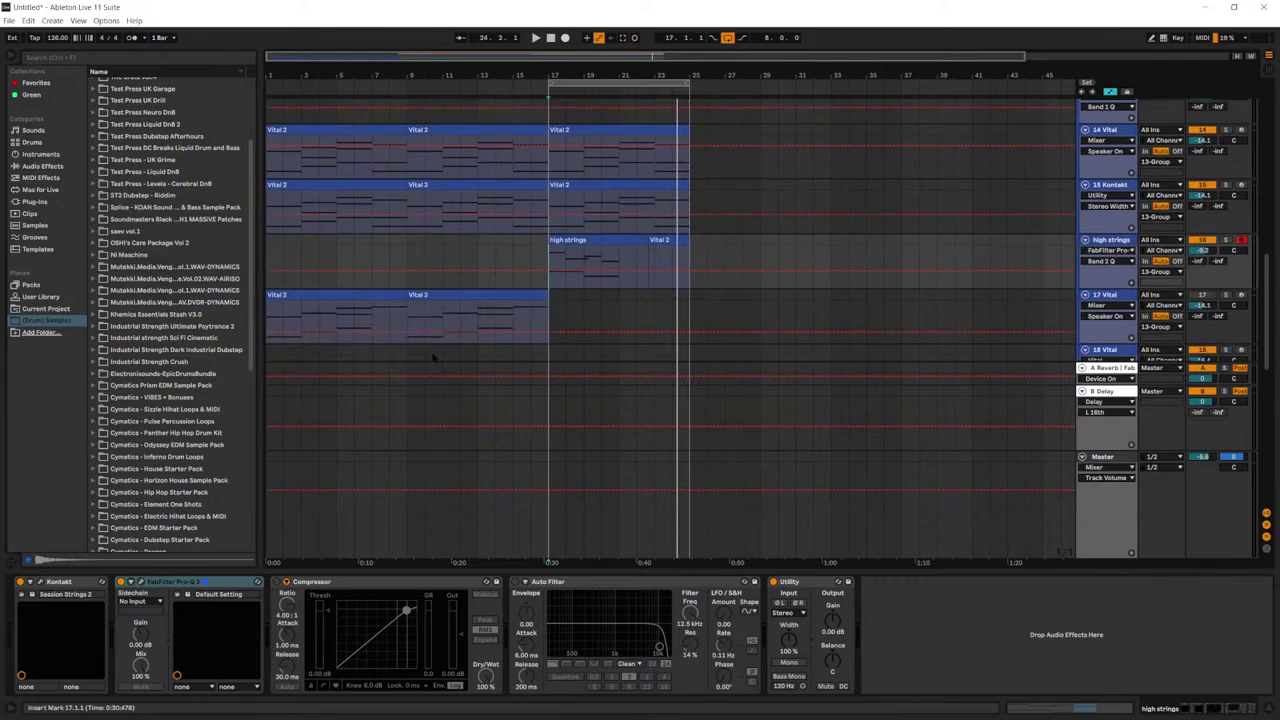
pyautogui.click(549, 265)
pyautogui.press('space')
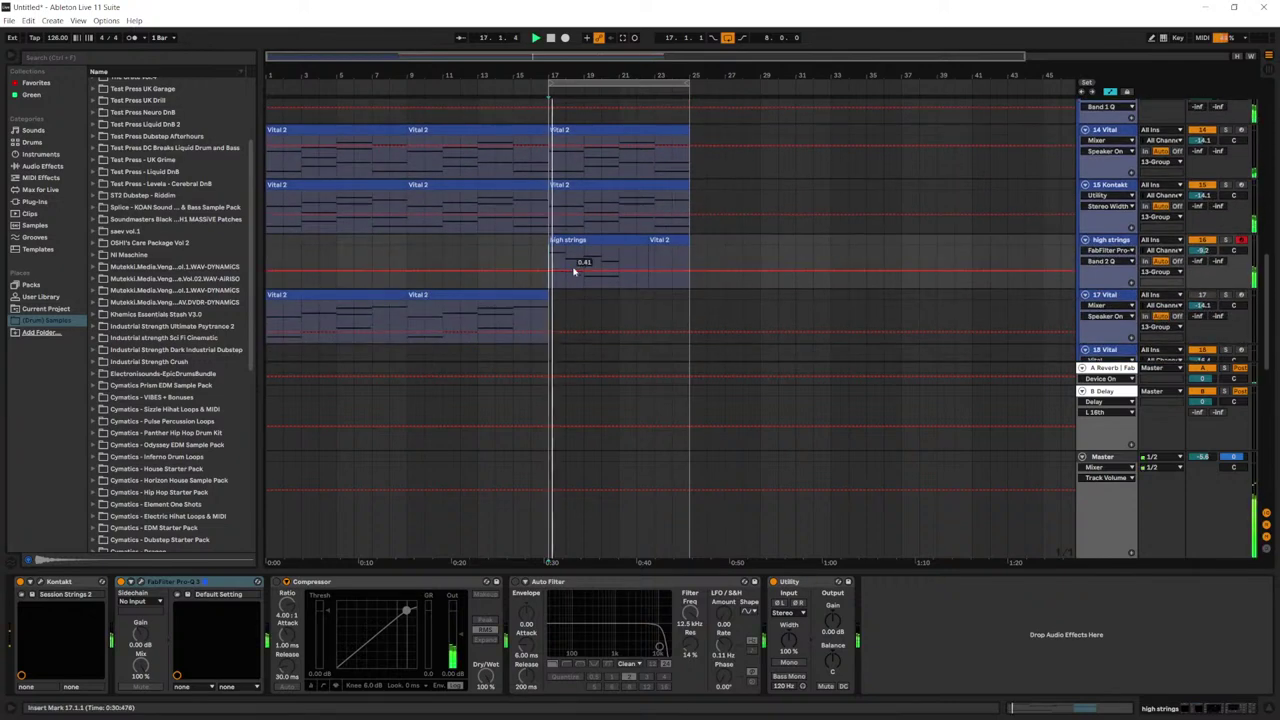
pyautogui.moveTo(646, 240); pyautogui.dragTo(688, 240)
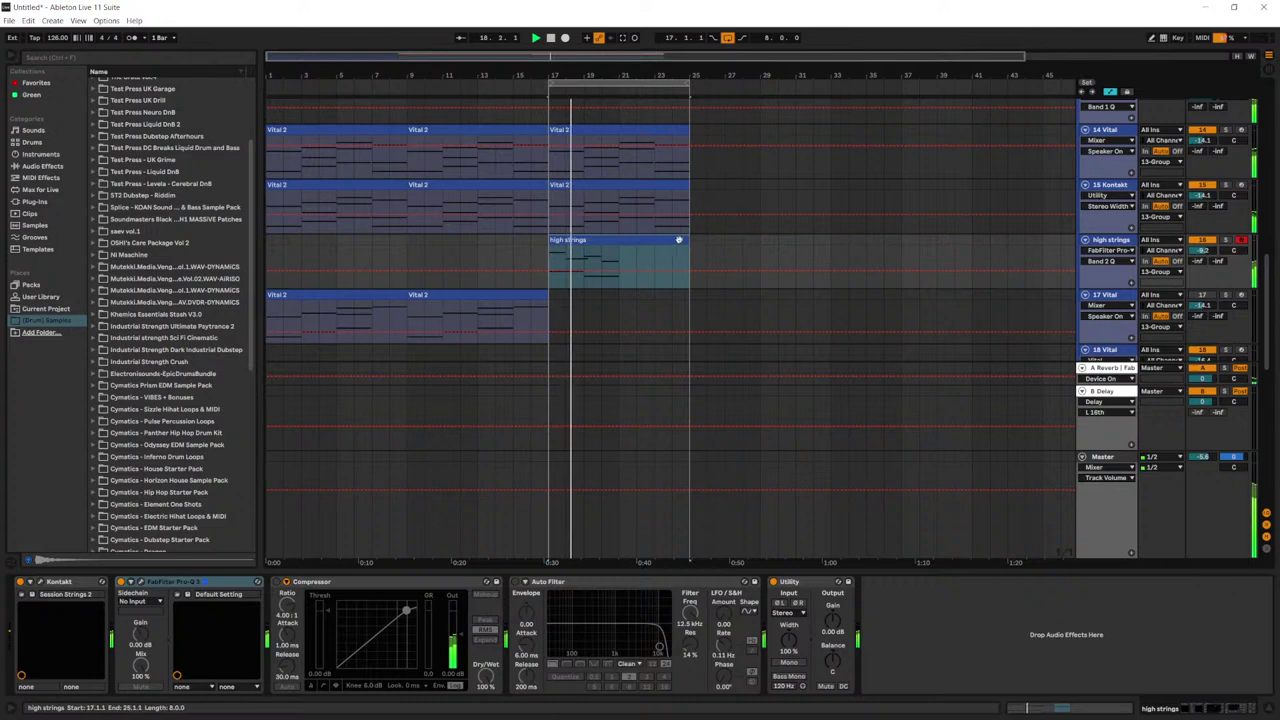
# Step: Review the high strings clip's notes, select F#4, G#4 and E4, and return to the track's devices and start playback
pyautogui.doubleClick(675, 241)
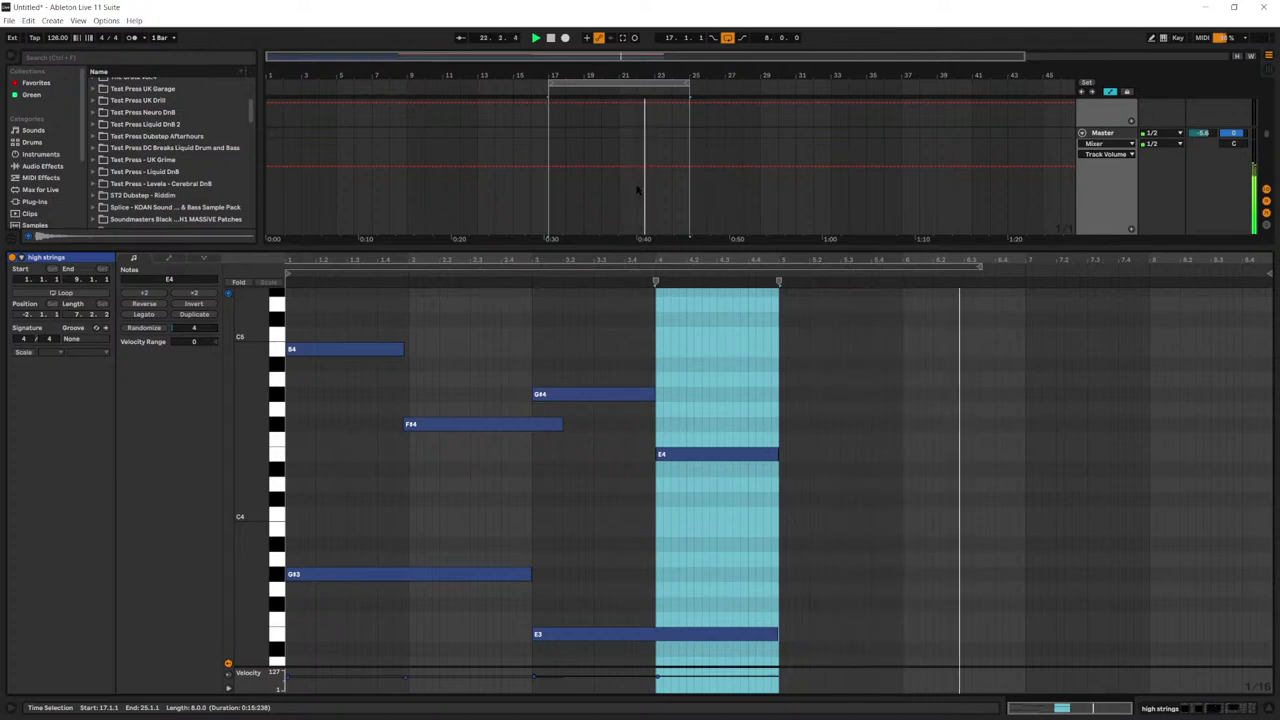
pyautogui.press('space')
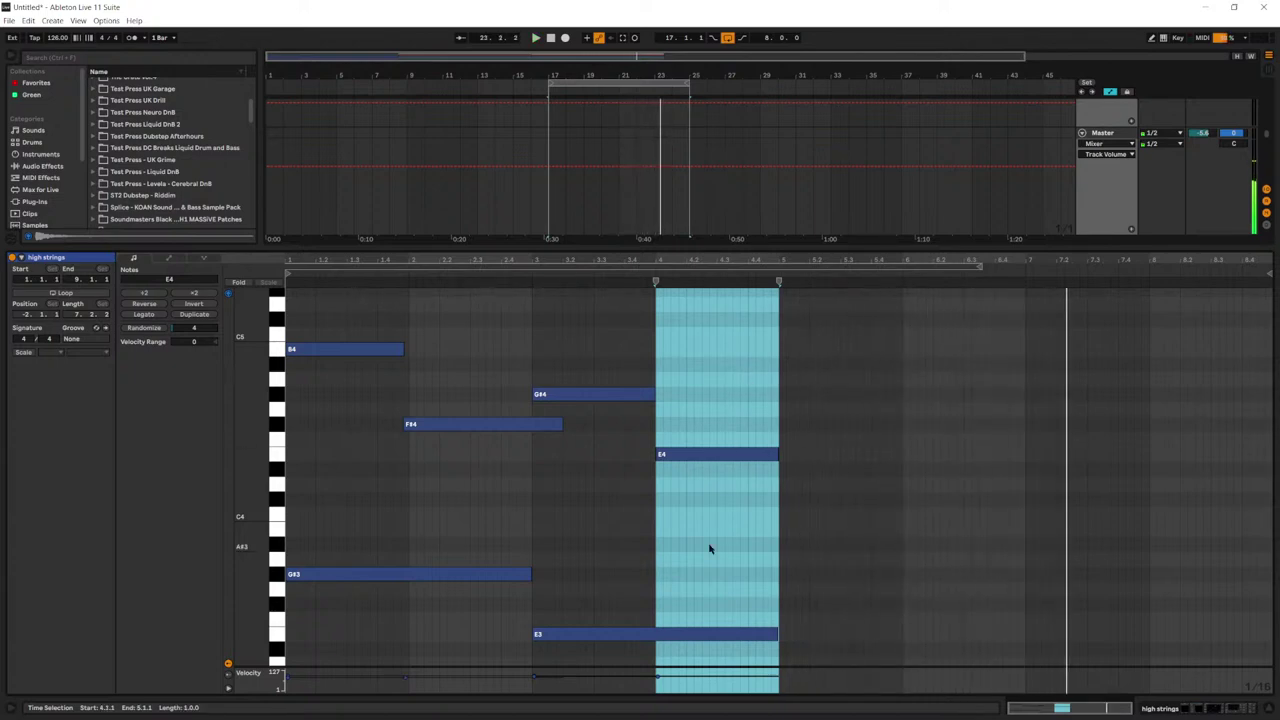
pyautogui.moveTo(709, 546); pyautogui.dragTo(542, 388)
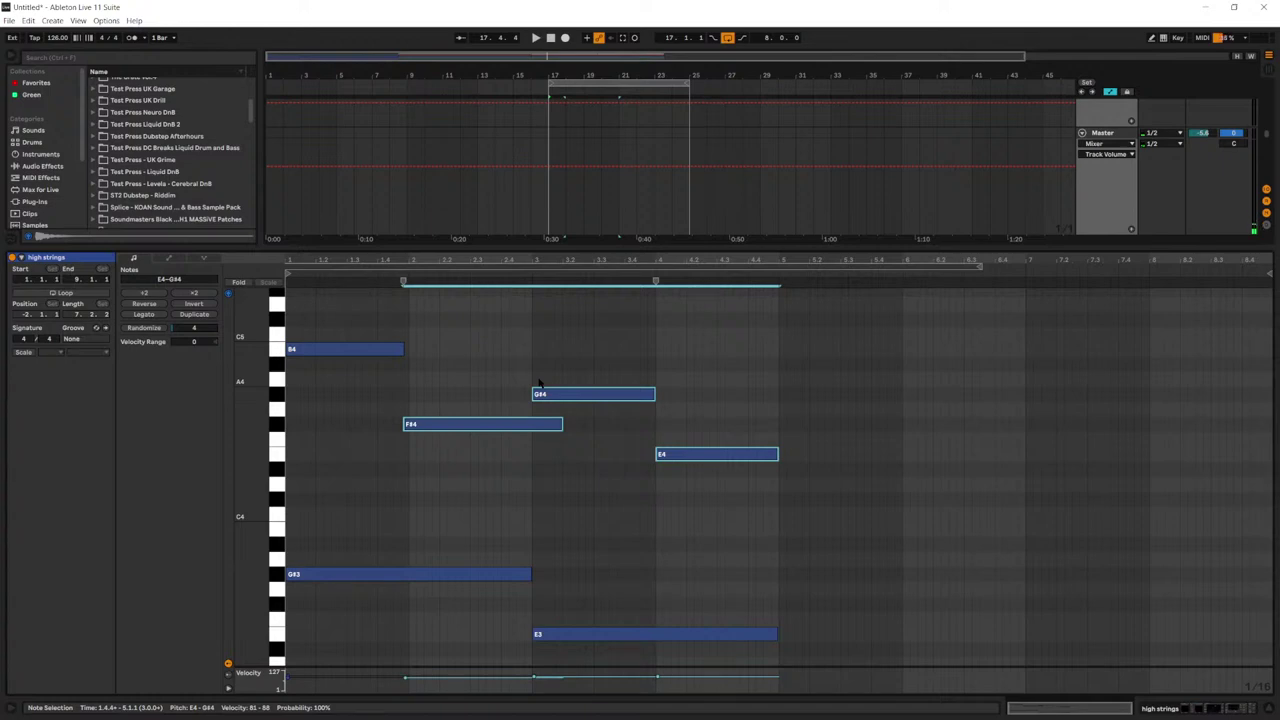
pyautogui.hotkey('shift', 'Tab')
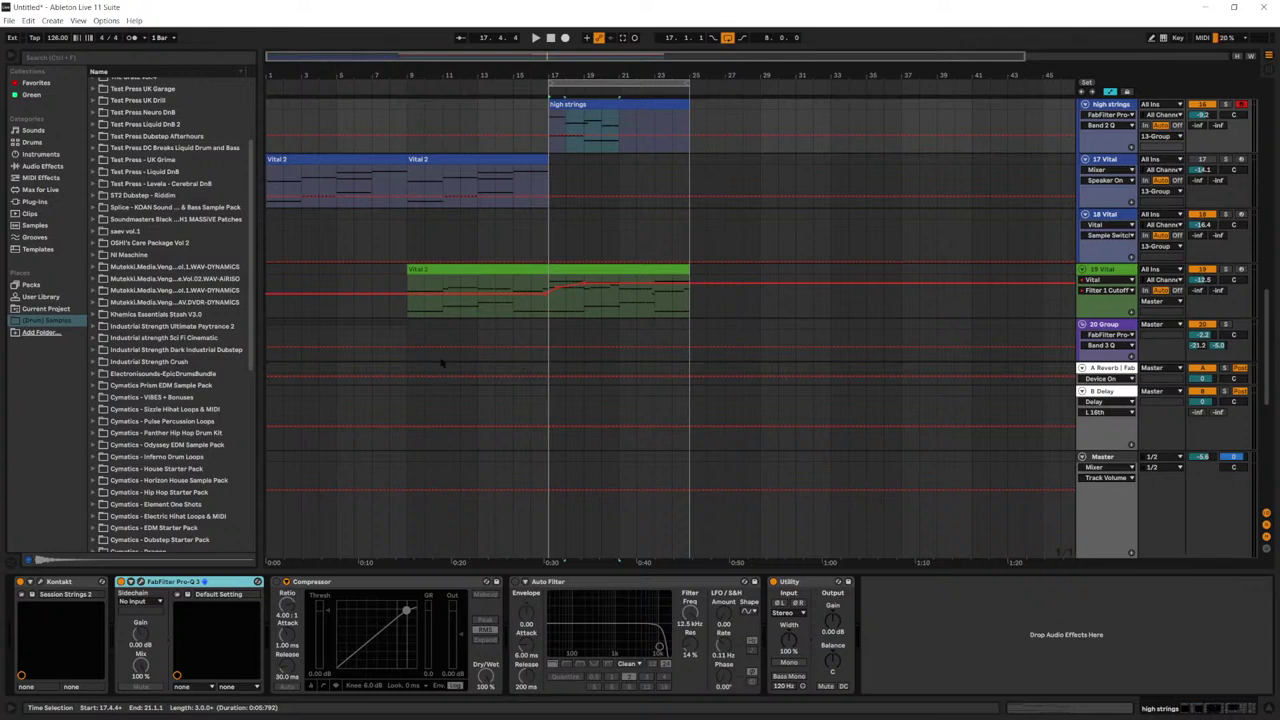
pyautogui.press('space')
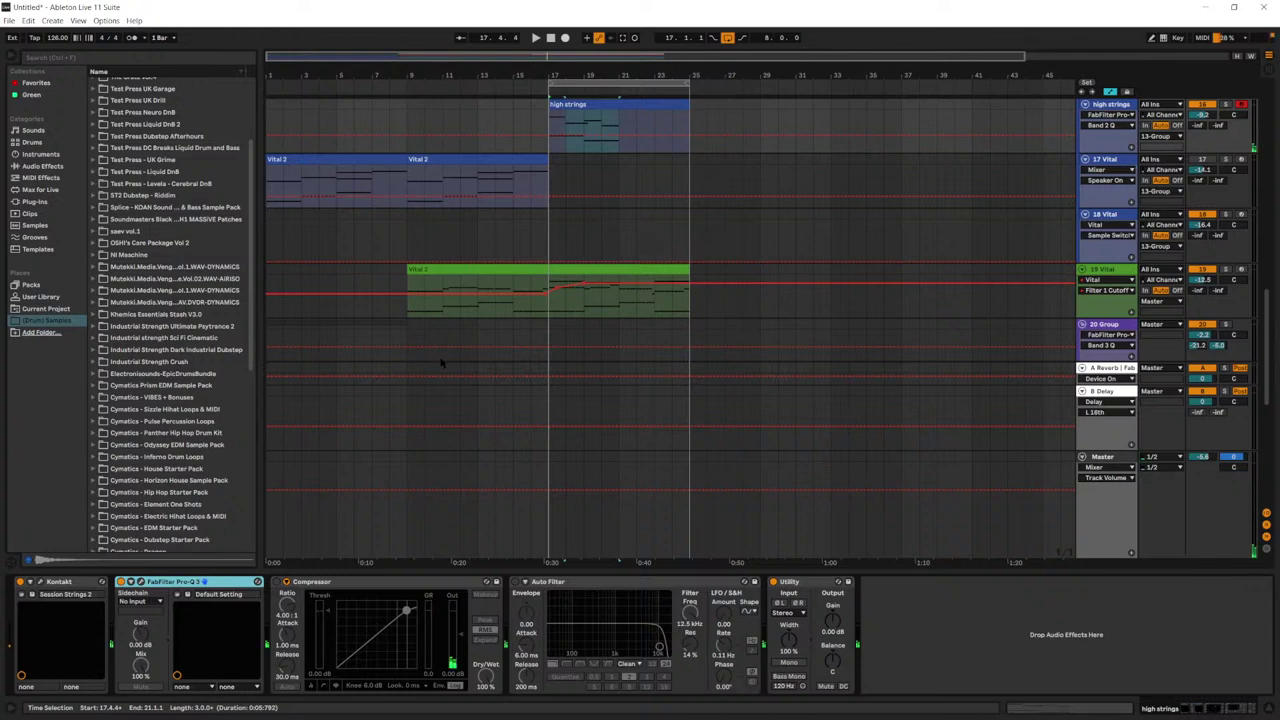